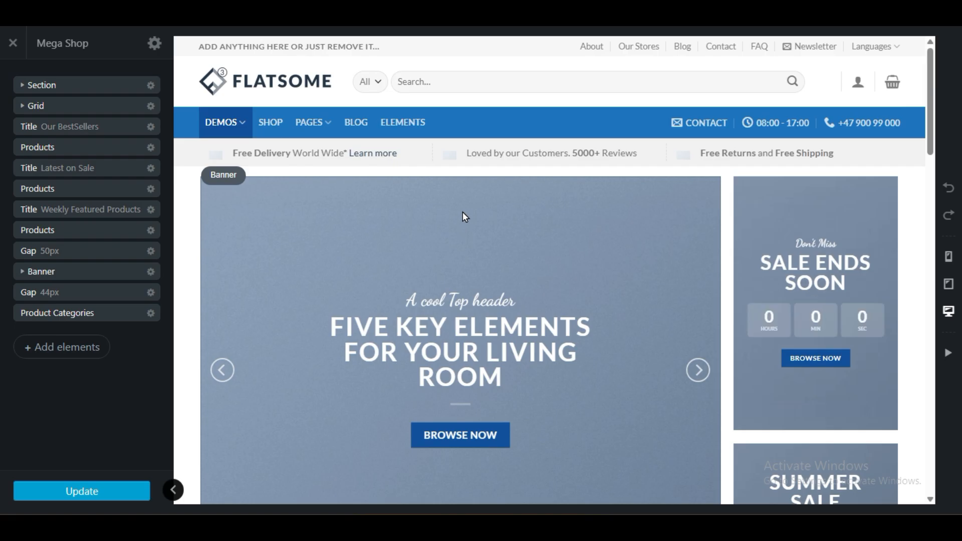
# Step: Review the Mega Shop homepage sections in the page builder, then close the builder
pyautogui.scroll(-8, 271, 411)
pyautogui.scroll(-15, 283, 405)
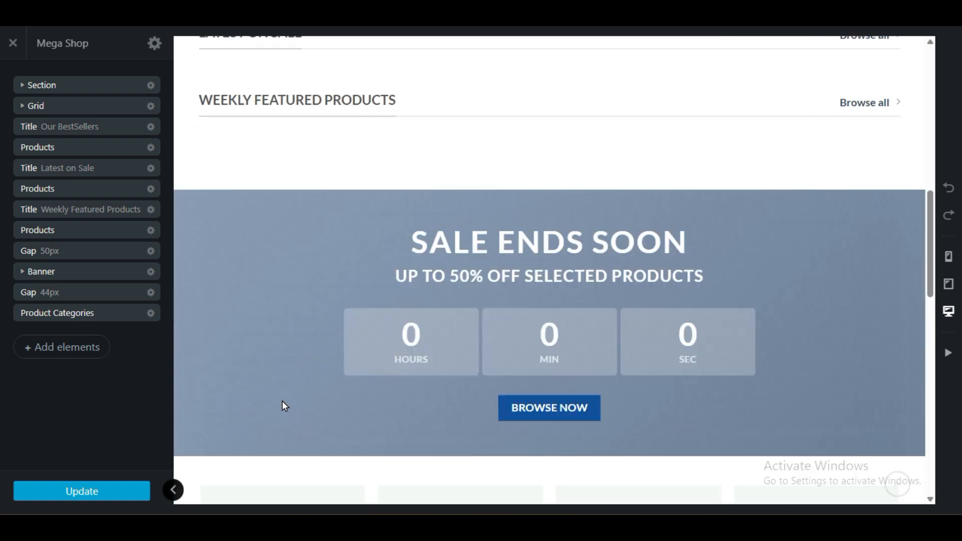
pyautogui.scroll(9, 283, 405)
pyautogui.scroll(10, 284, 405)
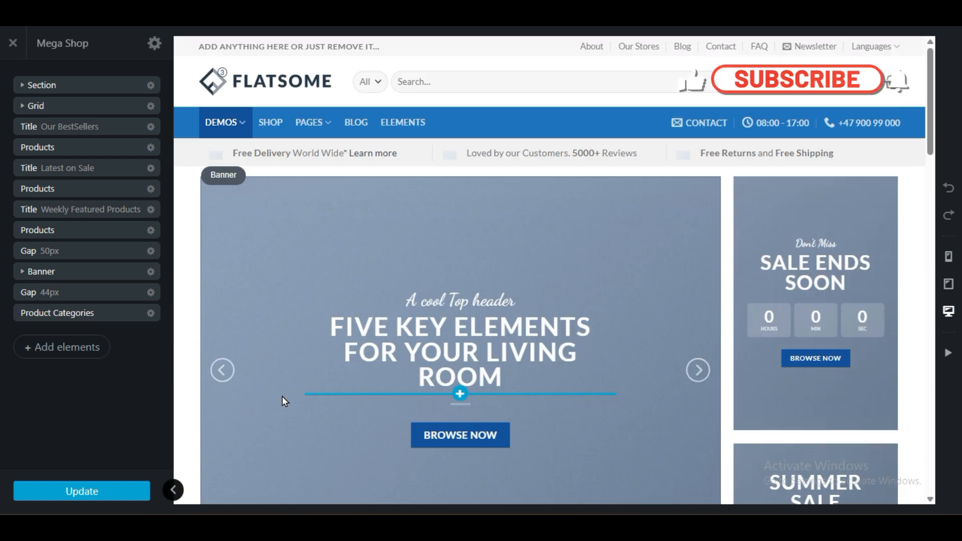
pyautogui.click(13, 42)
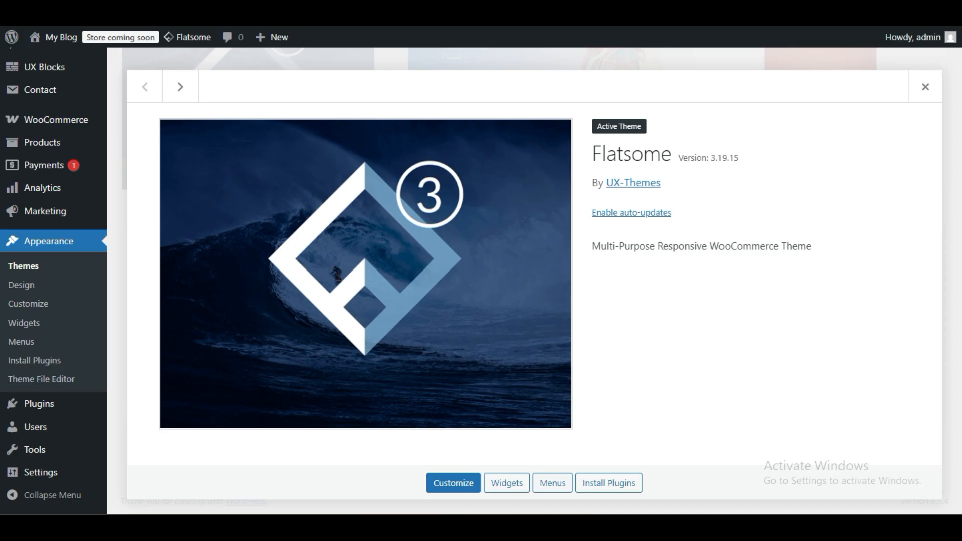
# Step: Open the page for adding new WordPress themes and check the Flatsome shop demos website
pyautogui.click(37, 264)
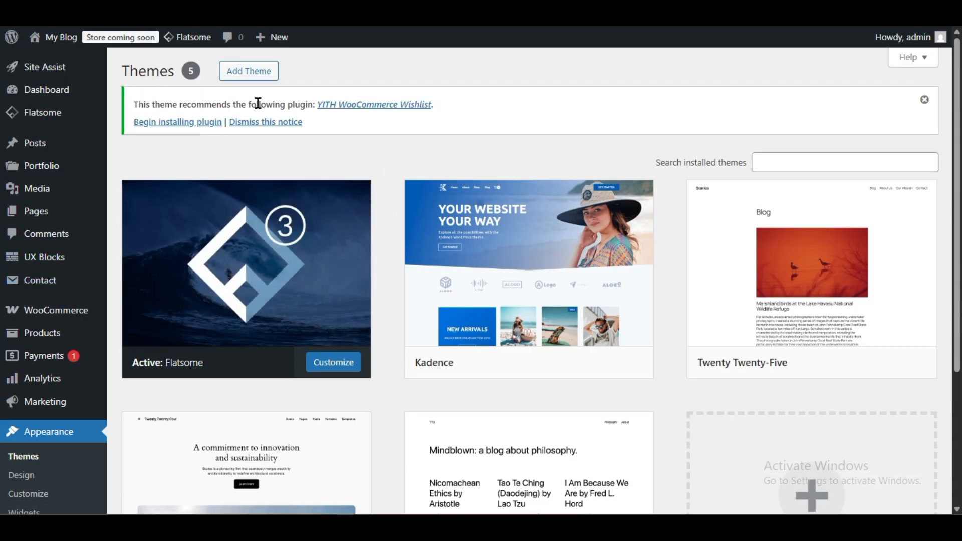
pyautogui.click(245, 74)
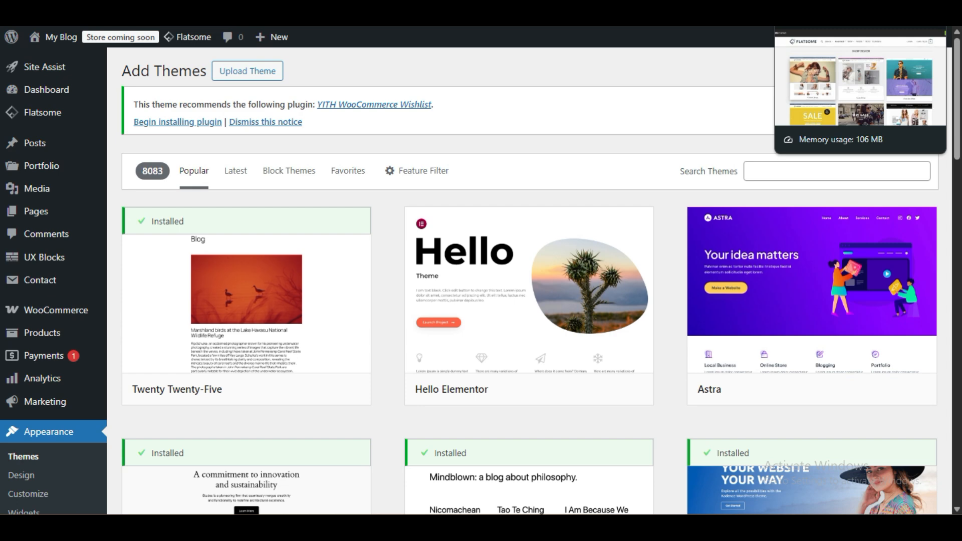
pyautogui.click(859, 15)
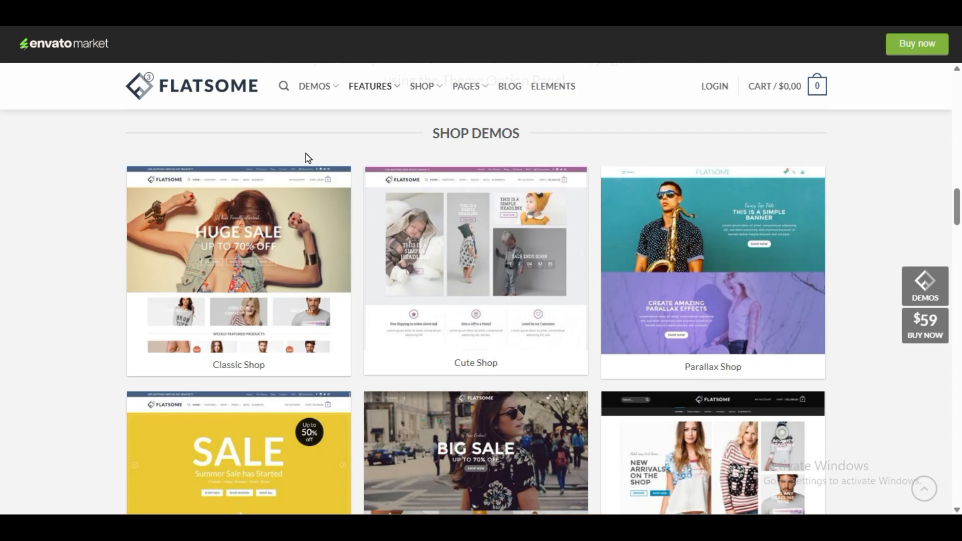
pyautogui.hotkey('ctrl', 'shift', 'Tab')
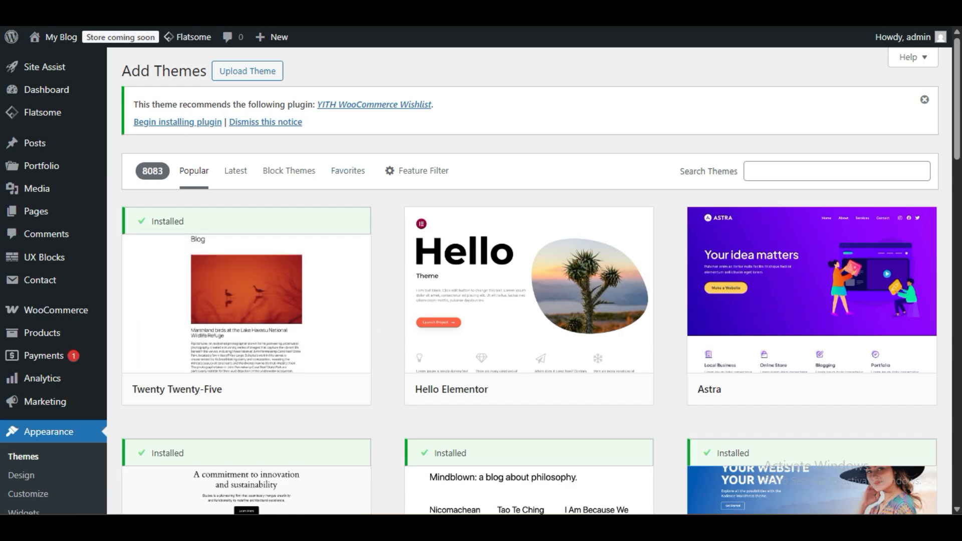
# Step: Run the Flatsome setup wizard again and skip creating a child theme
pyautogui.moveTo(40, 119)
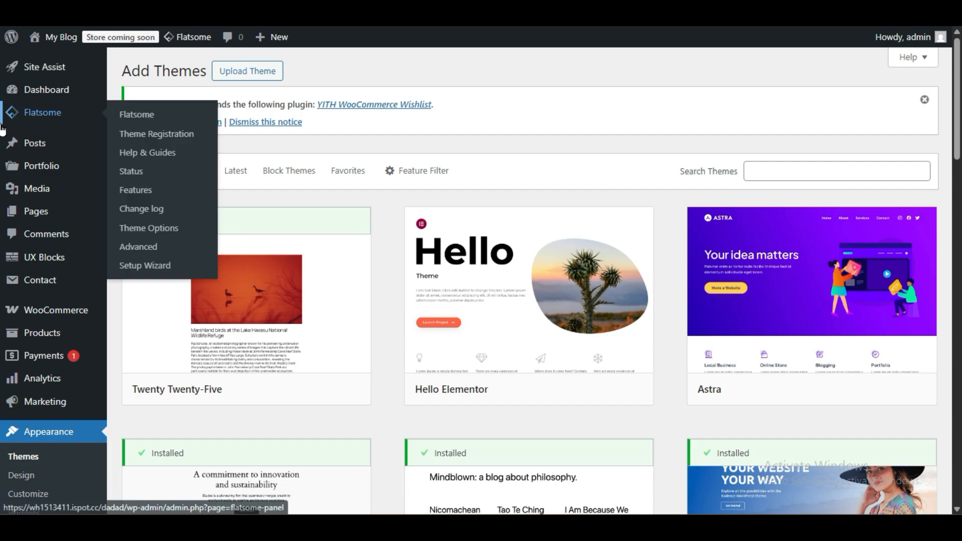
pyautogui.click(146, 266)
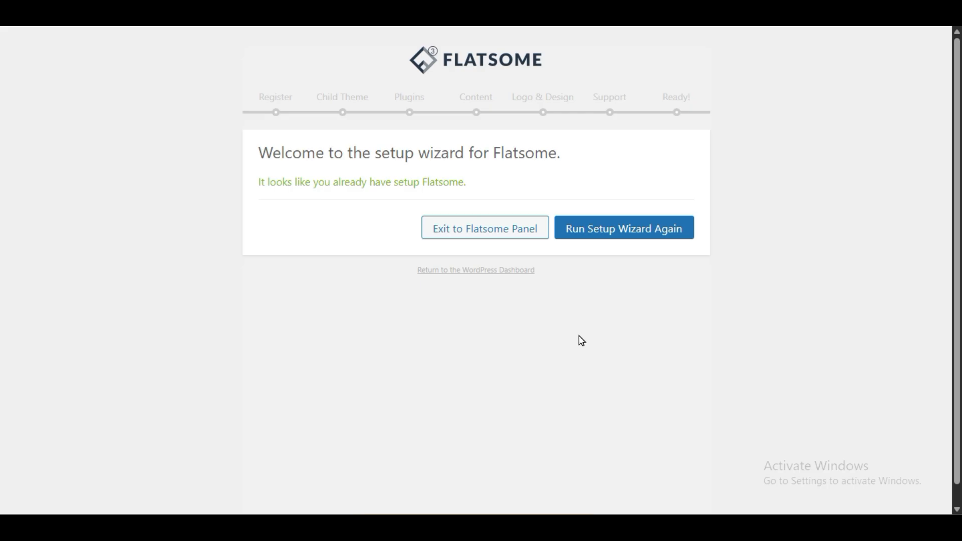
pyautogui.click(619, 241)
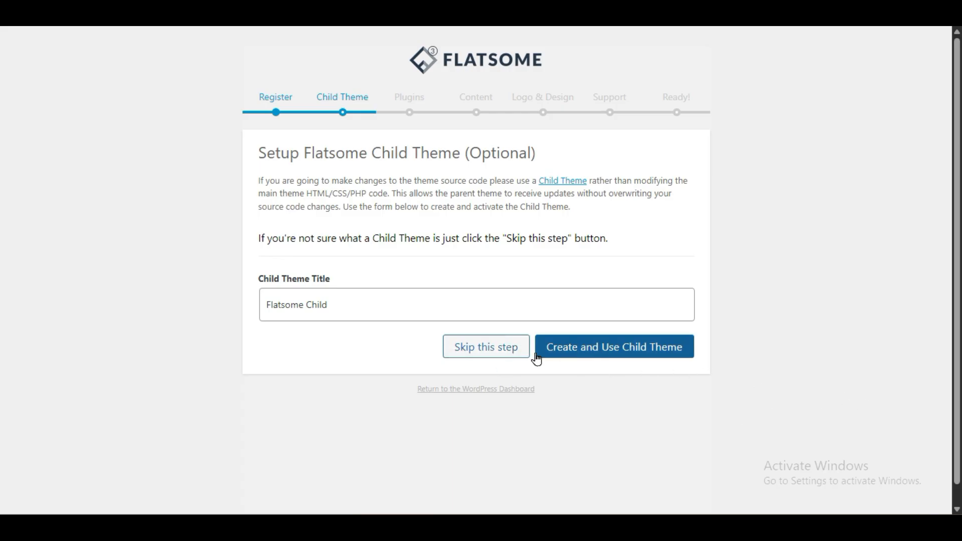
pyautogui.click(489, 346)
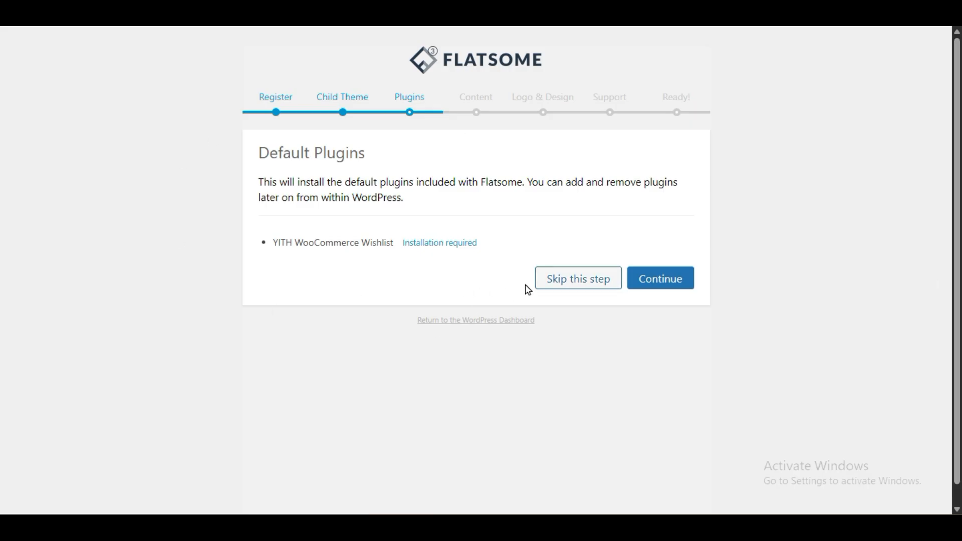
# Step: Start installing the YITH WooCommerce Wishlist plugin, then skip the wizard's default plugins and demo content stages
pyautogui.click(686, 289)
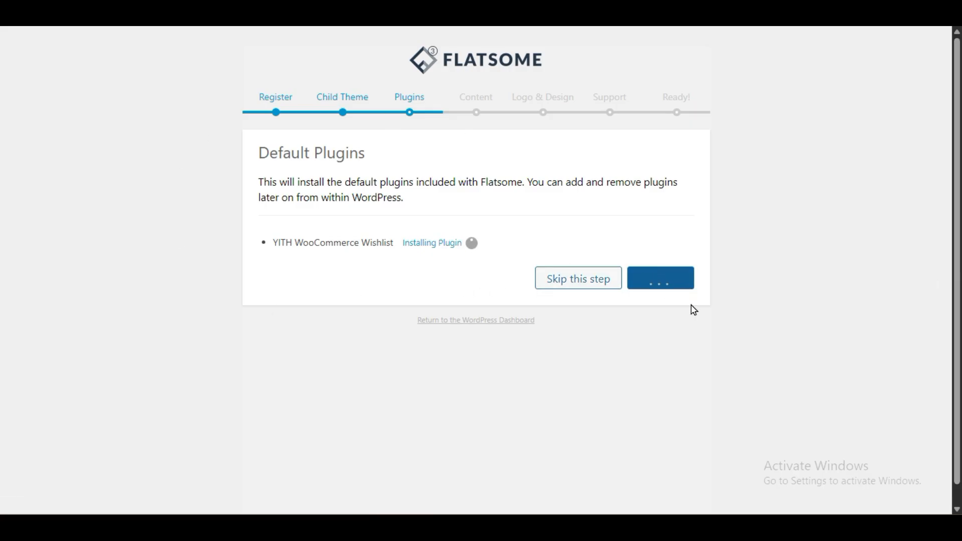
pyautogui.click(590, 282)
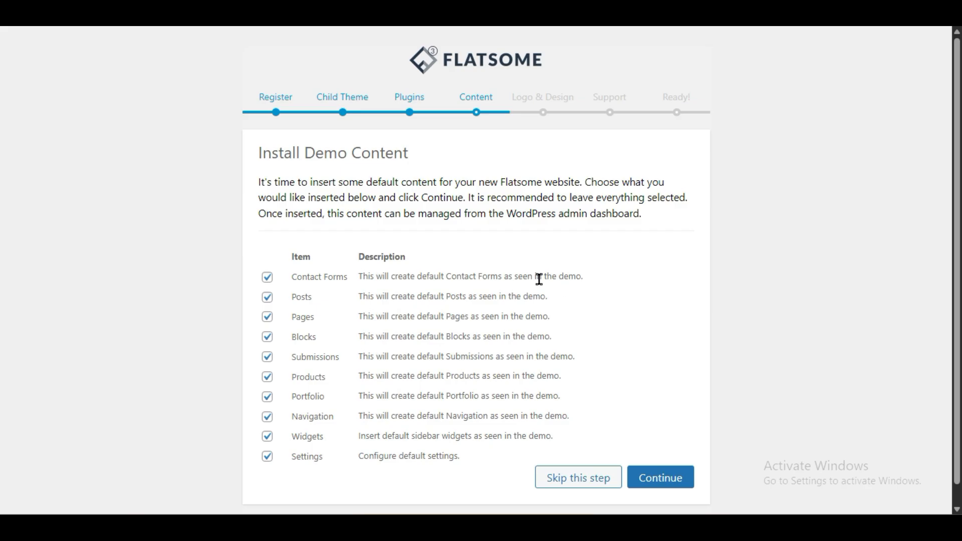
pyautogui.scroll(-1, 536, 280)
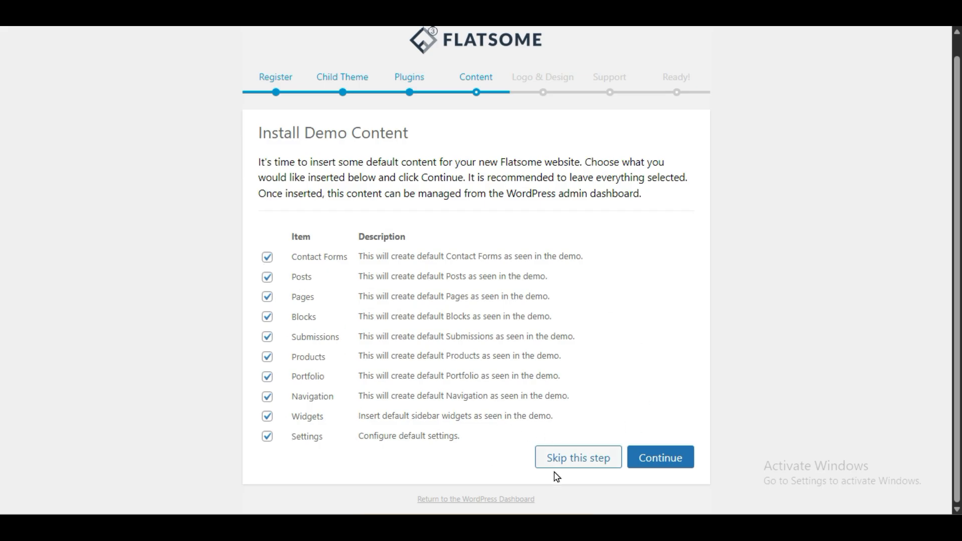
pyautogui.click(580, 457)
pyautogui.click(552, 457)
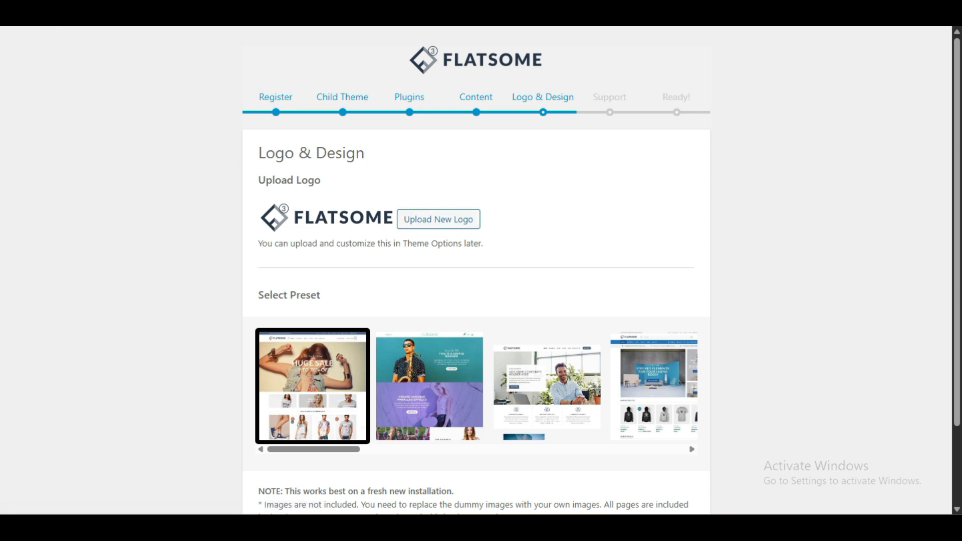
# Step: Select the preset with the teal and purple banners and browse further along the preset list
pyautogui.press('Right')
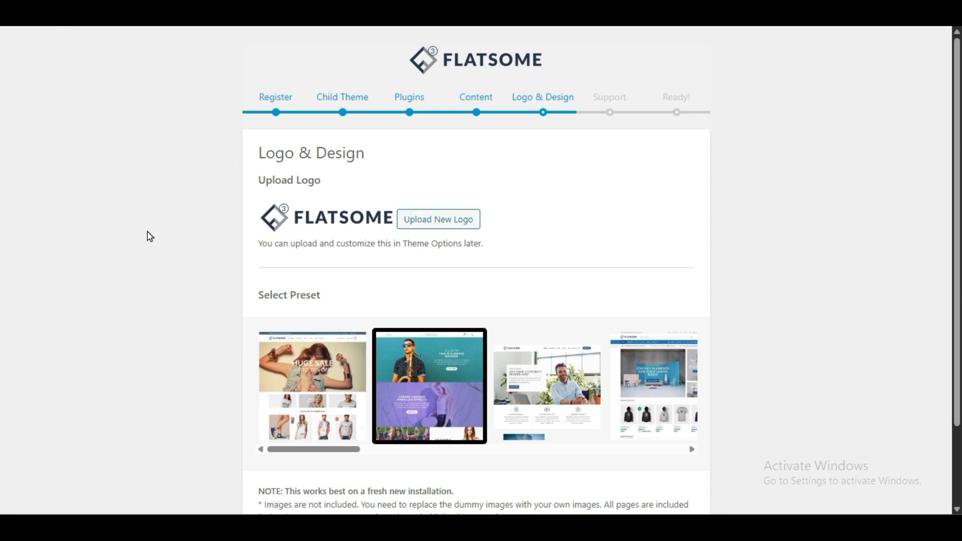
pyautogui.scroll(-2, 131, 271)
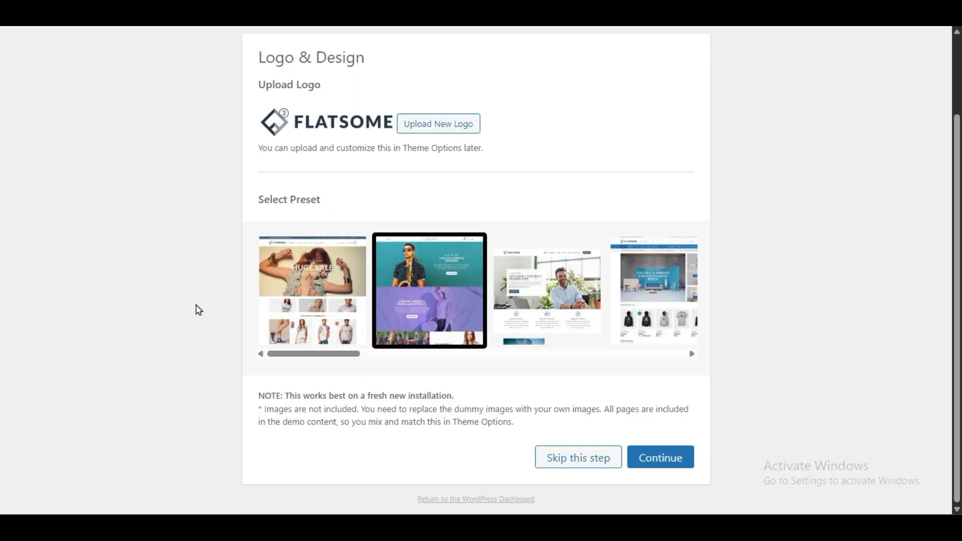
pyautogui.moveTo(331, 357); pyautogui.dragTo(527, 368)
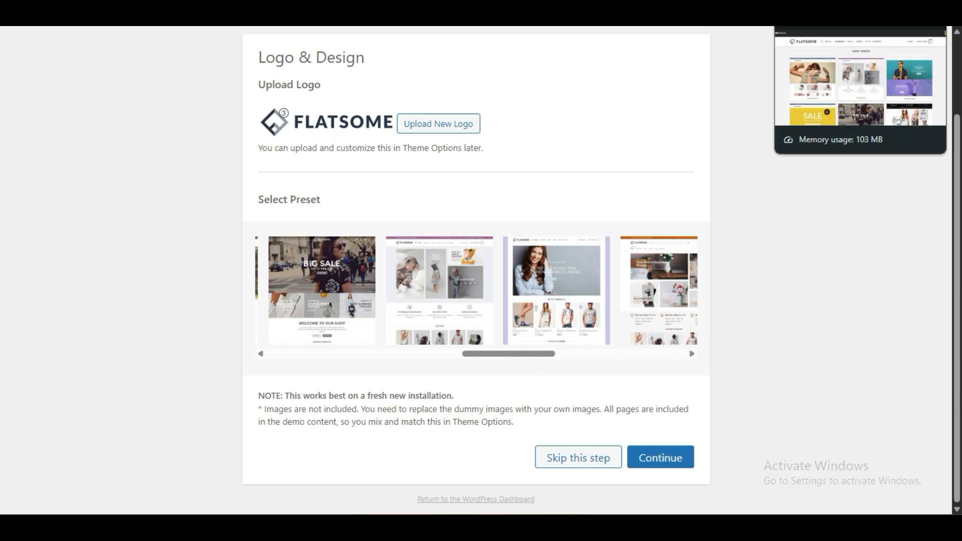
# Step: Examine the shop demos on the Flatsome website to compare the available store layouts
pyautogui.click(822, 12)
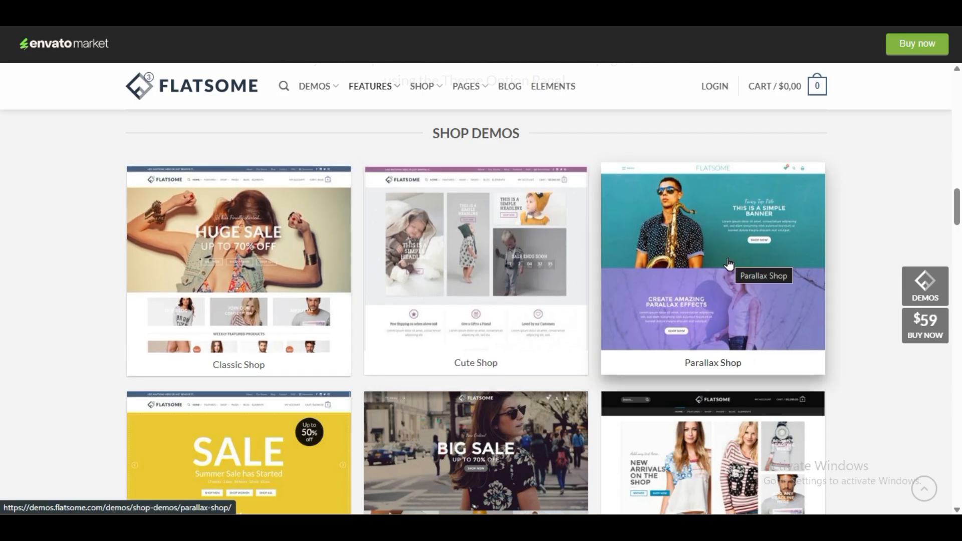
pyautogui.scroll(-3, 729, 264)
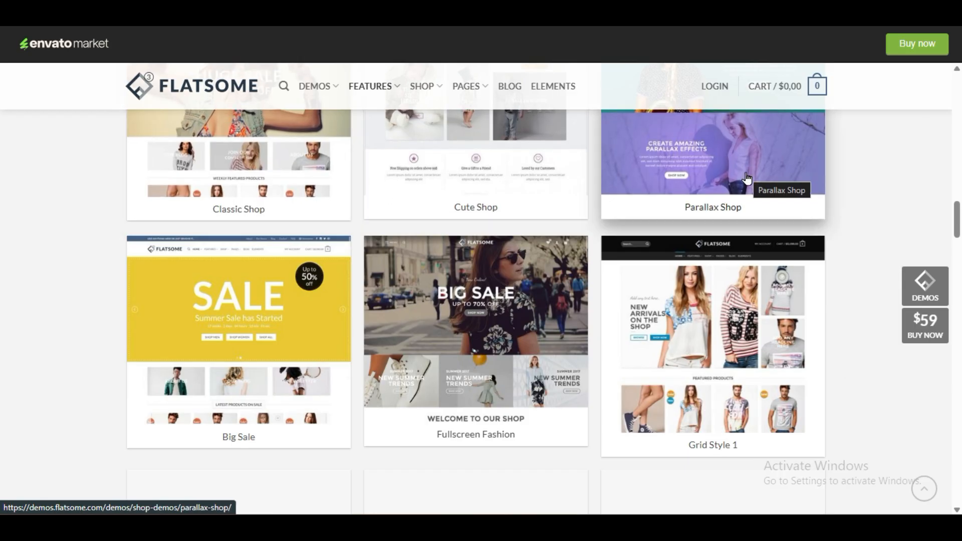
pyautogui.scroll(-3, 747, 178)
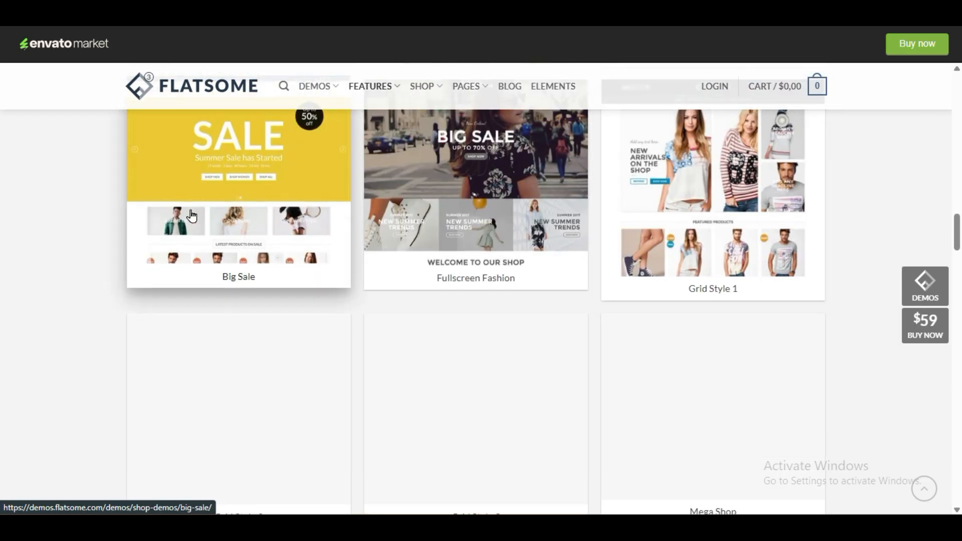
pyautogui.scroll(-3, 371, 272)
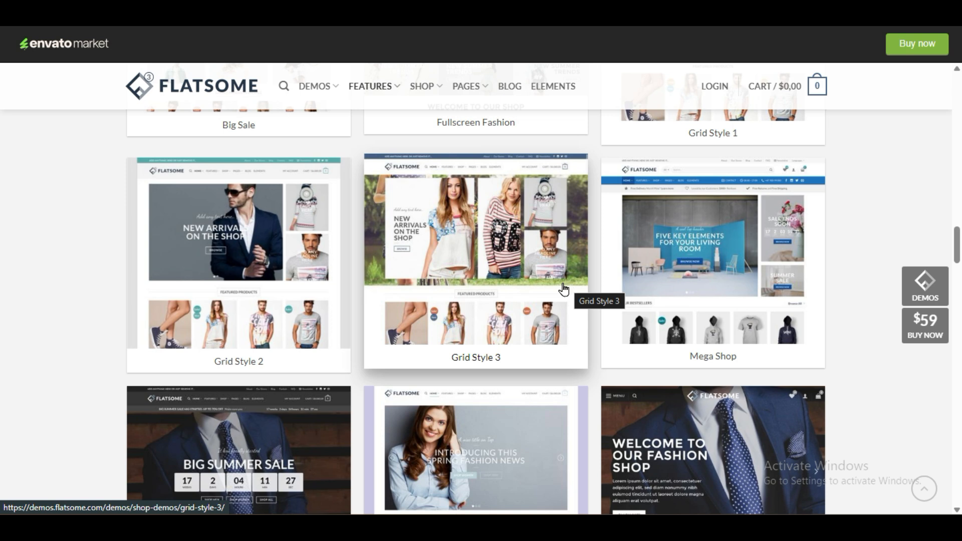
pyautogui.scroll(-3, 100, 247)
pyautogui.scroll(-3, 92, 245)
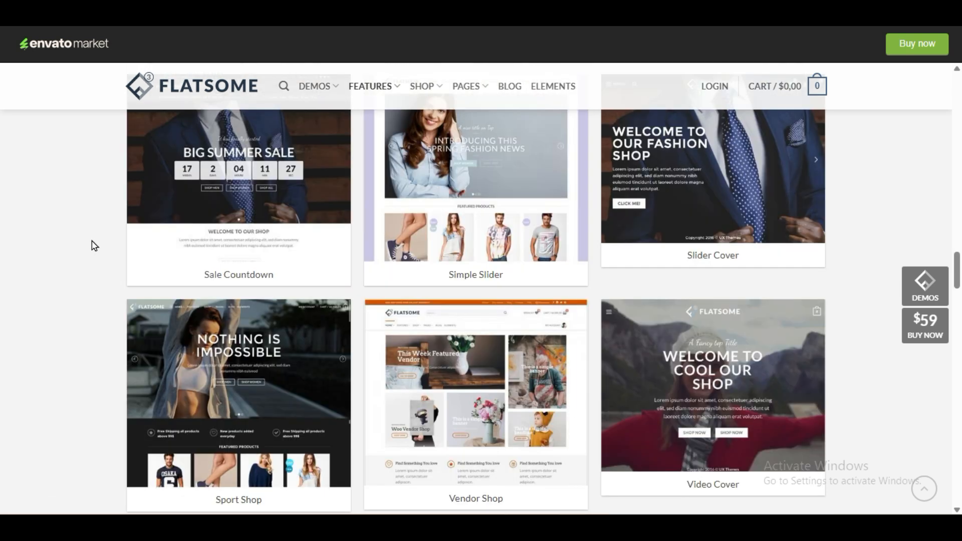
pyautogui.scroll(3, 94, 245)
pyautogui.scroll(3, 94, 245)
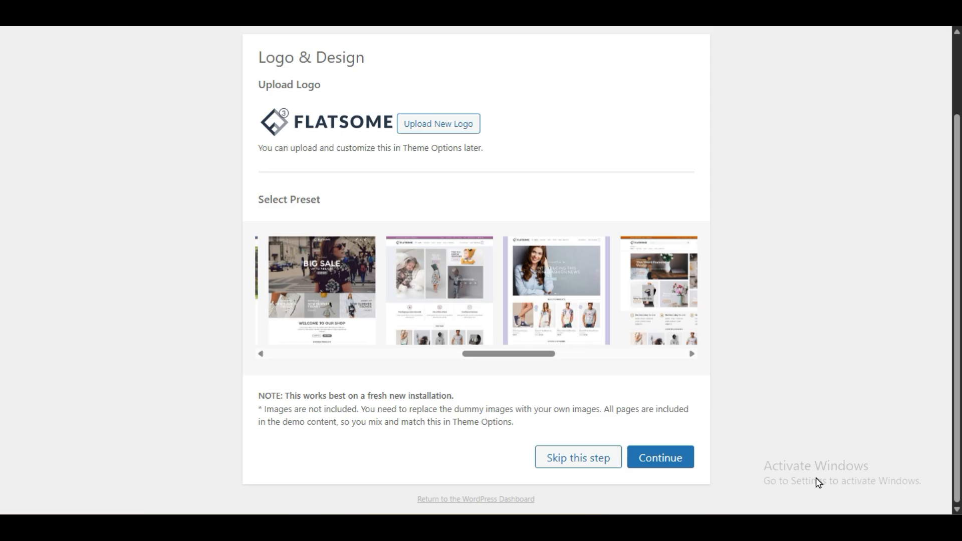
# Step: Look through the remaining design presets and the fresh installation note, then skip the Logo & Design stage
pyautogui.moveTo(521, 354); pyautogui.dragTo(687, 347)
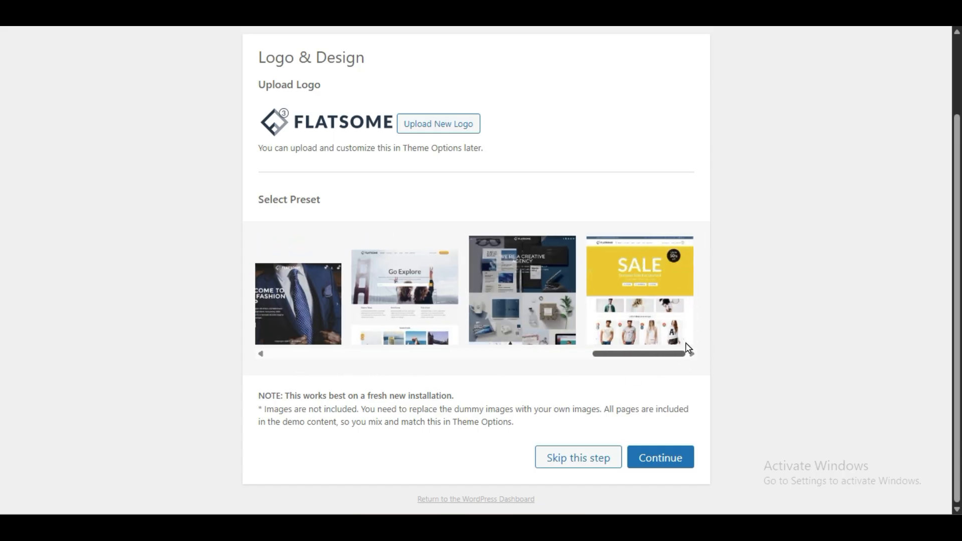
pyautogui.moveTo(277, 394); pyautogui.dragTo(446, 394)
pyautogui.click(451, 431)
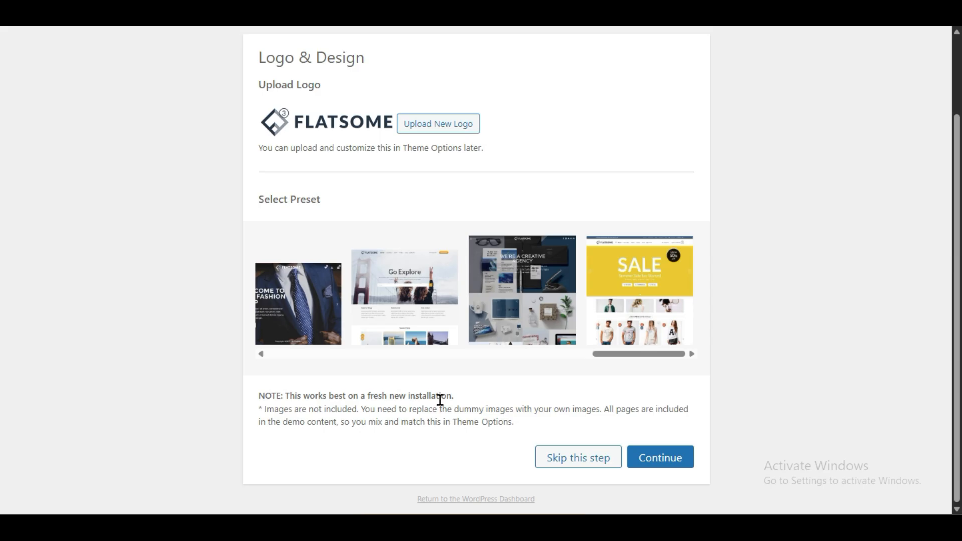
pyautogui.moveTo(629, 355); pyautogui.dragTo(268, 368)
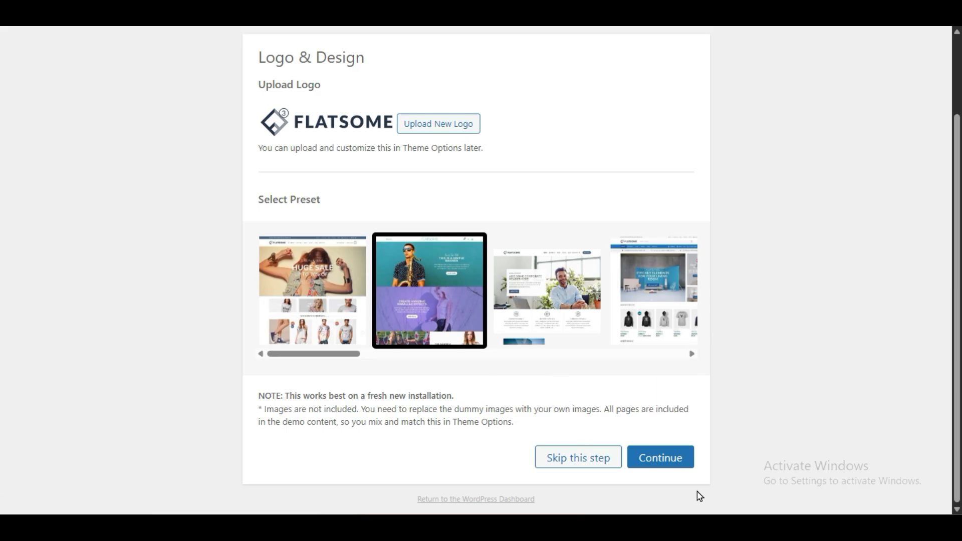
pyautogui.click(549, 454)
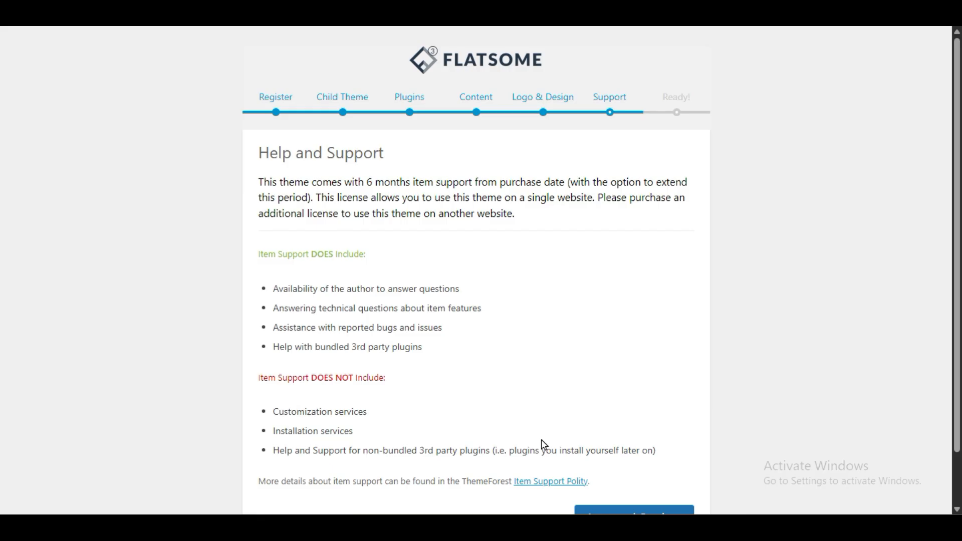
# Step: Agree to the help and support terms to finish the wizard and open the new website
pyautogui.scroll(-1, 543, 444)
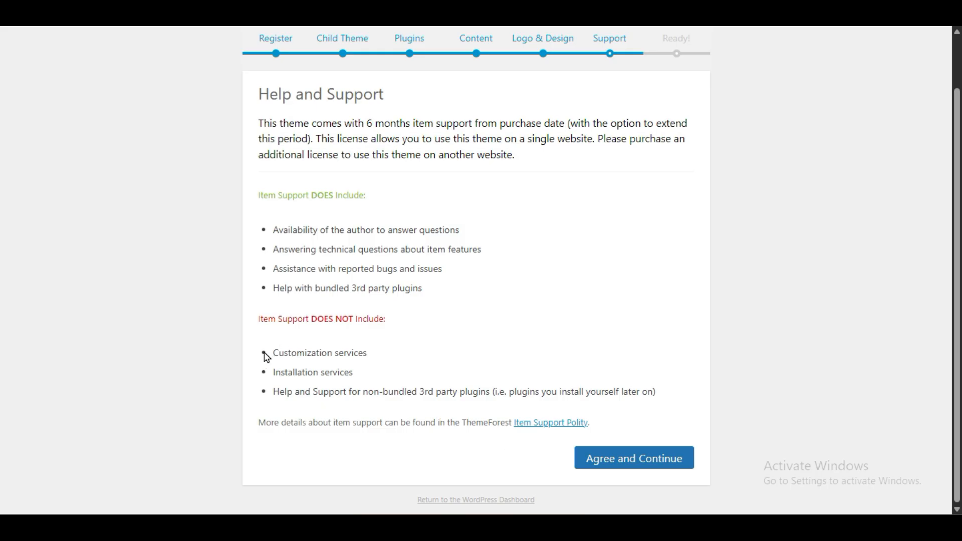
pyautogui.click(601, 449)
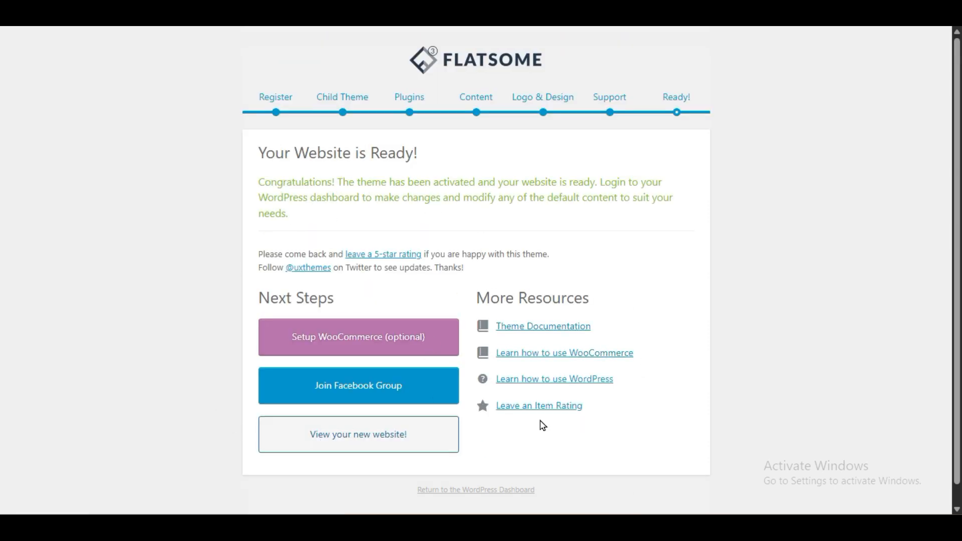
pyautogui.click(376, 431)
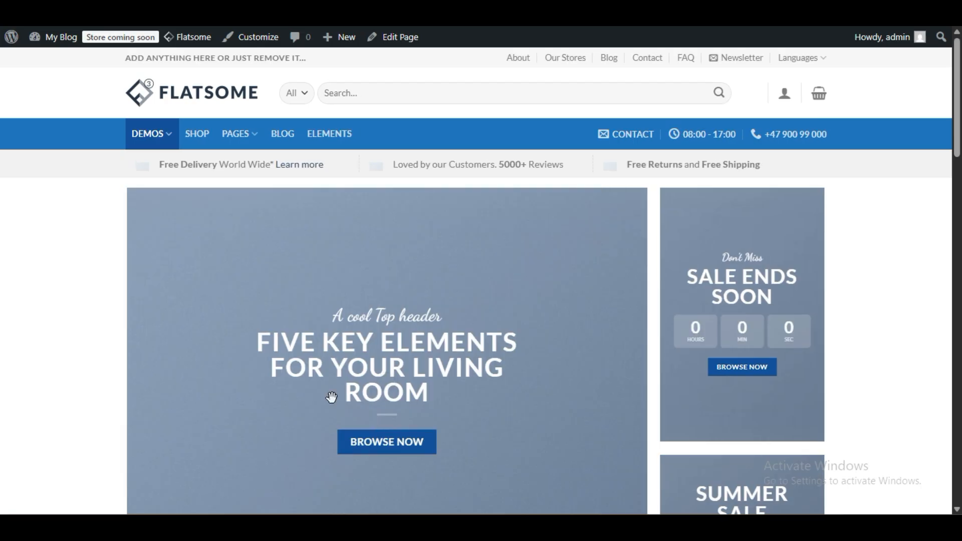
# Step: Examine the new website's homepage, from the top banners and product sections down to the footer
pyautogui.scroll(-15, 120, 316)
pyautogui.scroll(12, 124, 318)
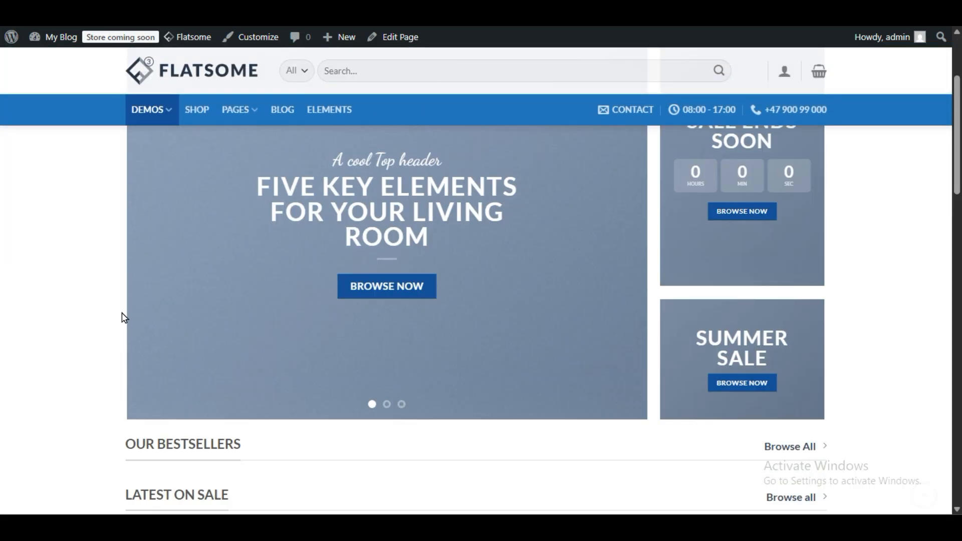
pyautogui.scroll(-3, 124, 318)
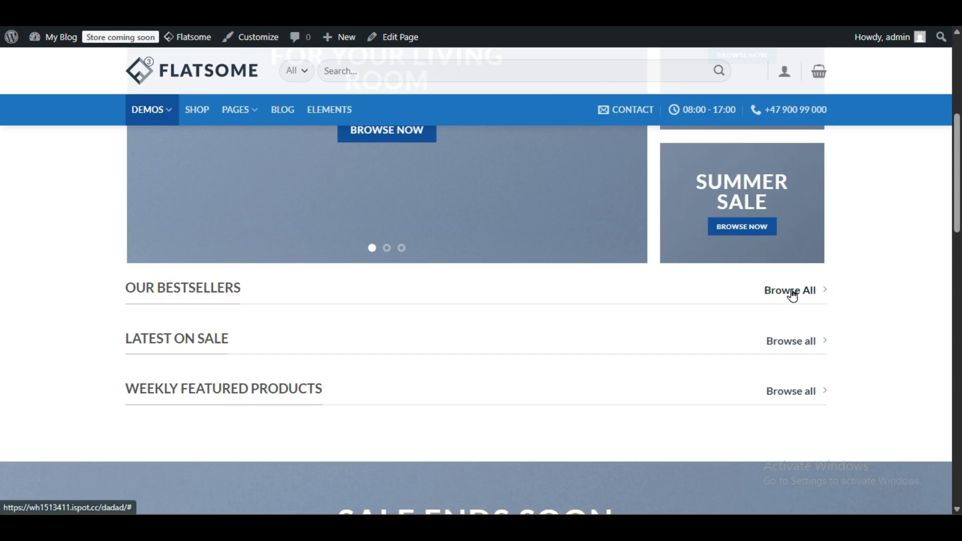
pyautogui.scroll(-10, 539, 393)
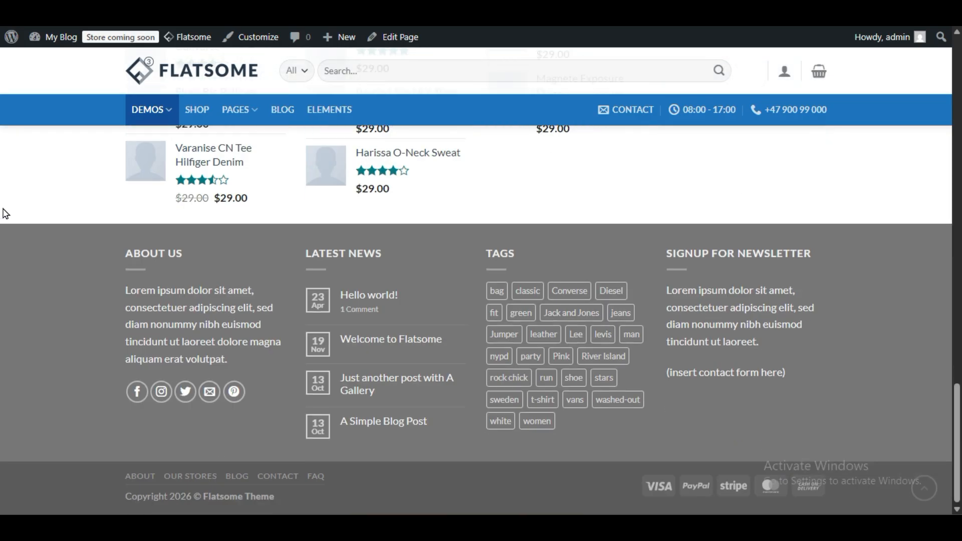
pyautogui.press('Home')
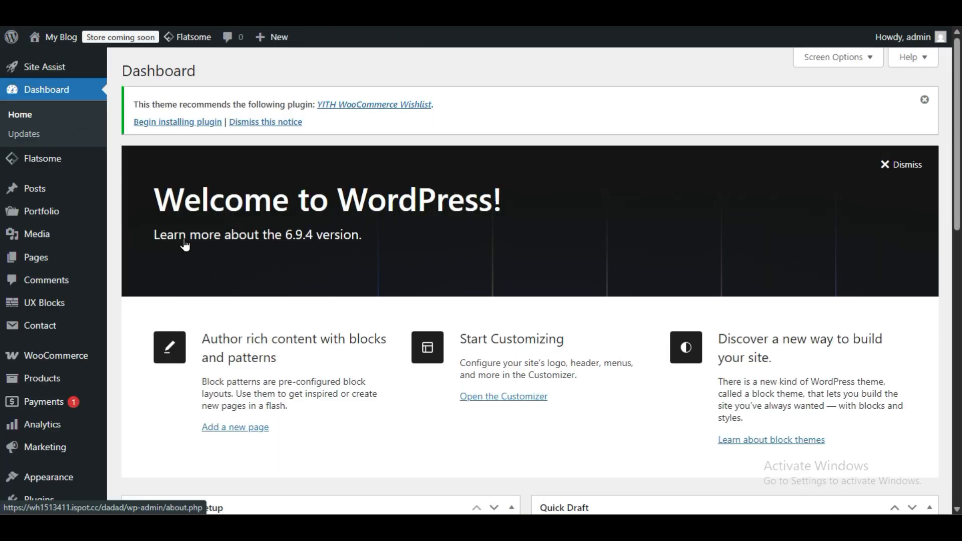
# Step: Set the site's permalink structure to Post name in the Permalink settings and save the changes
pyautogui.scroll(-3, 185, 245)
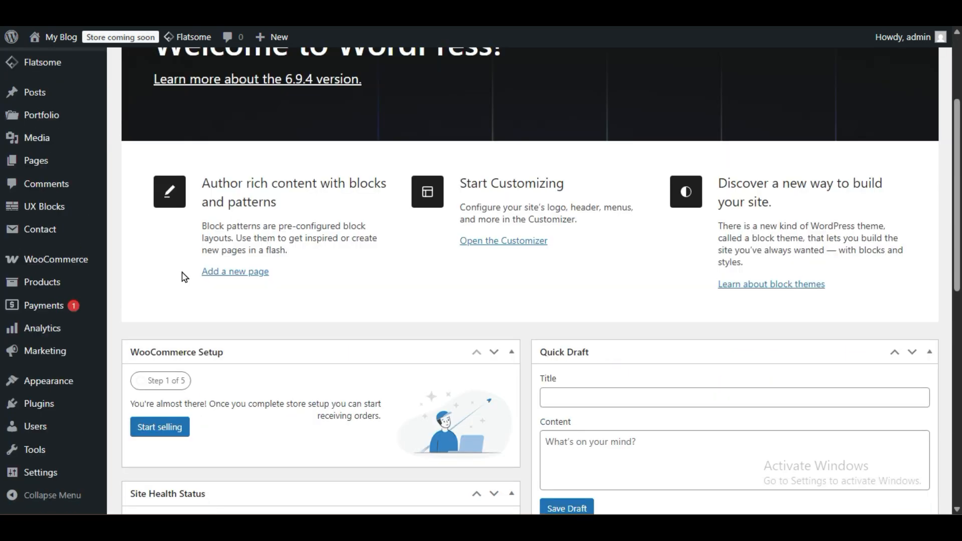
pyautogui.scroll(-3, 185, 277)
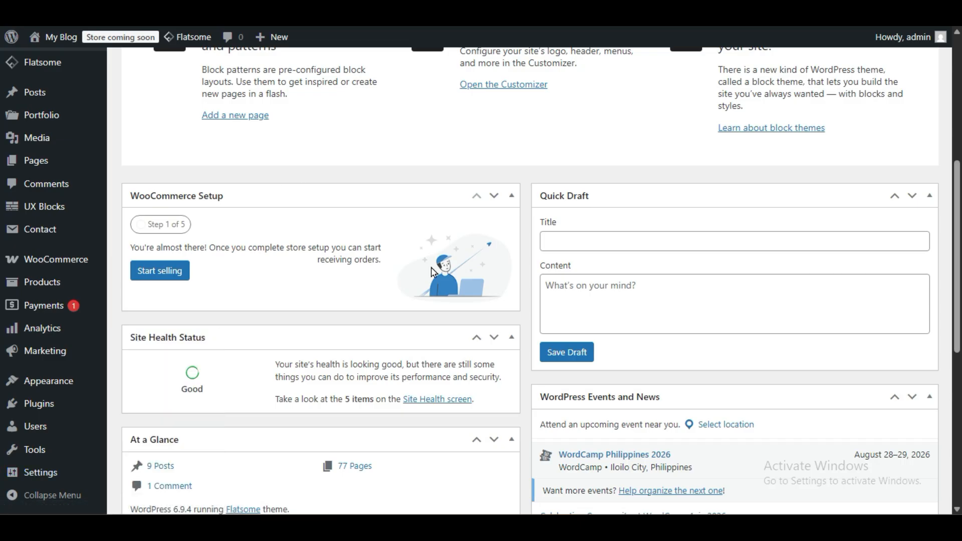
pyautogui.moveTo(60, 483)
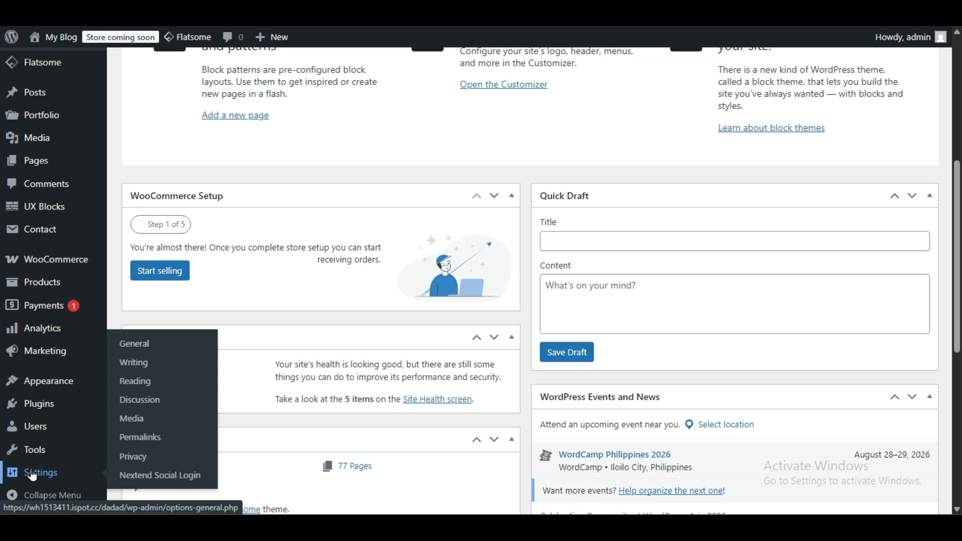
pyautogui.click(129, 443)
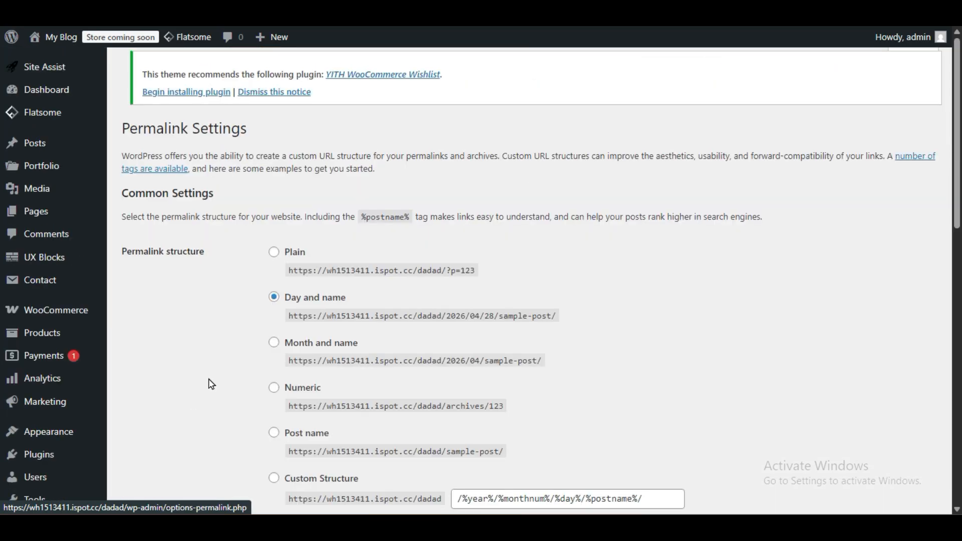
pyautogui.scroll(-2, 208, 382)
pyautogui.click(274, 273)
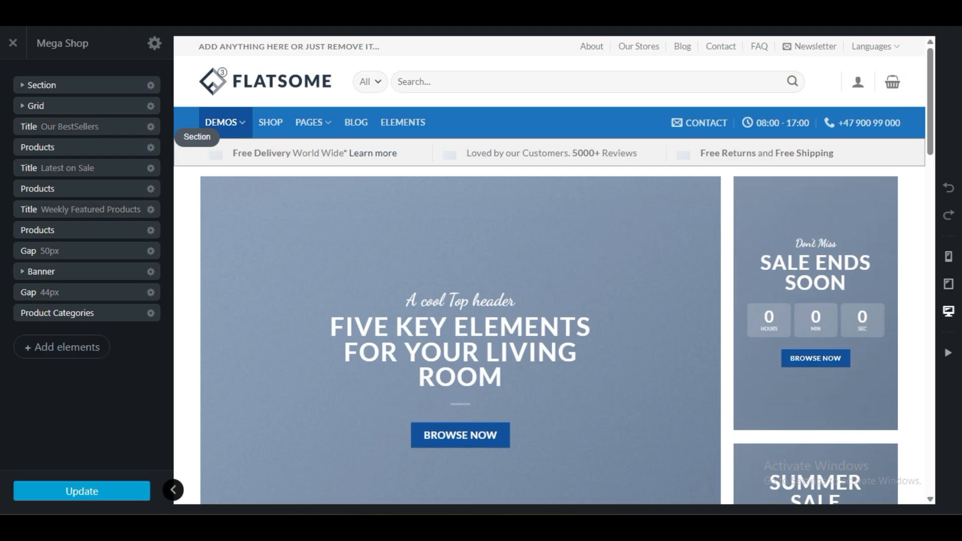
pyautogui.scroll(-6, 250, 281)
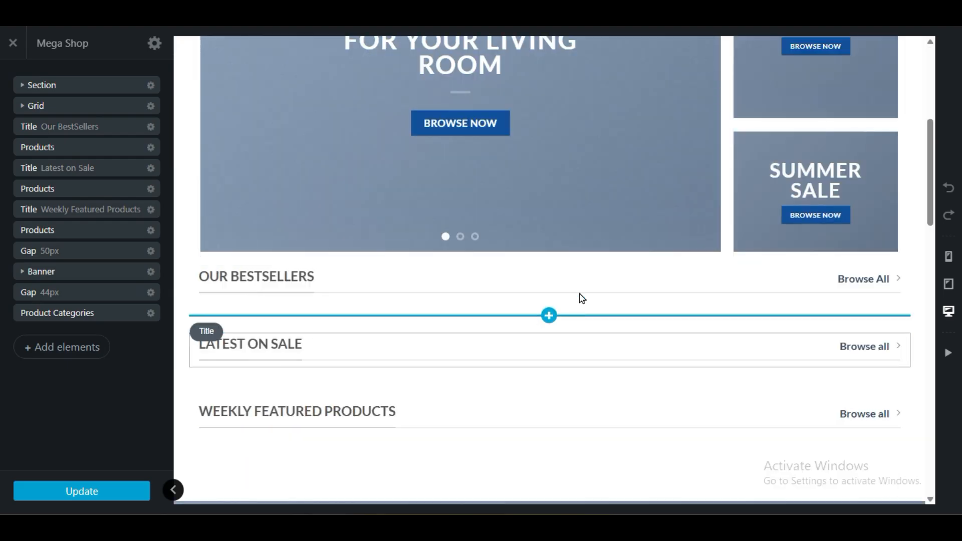
pyautogui.scroll(-8, 535, 312)
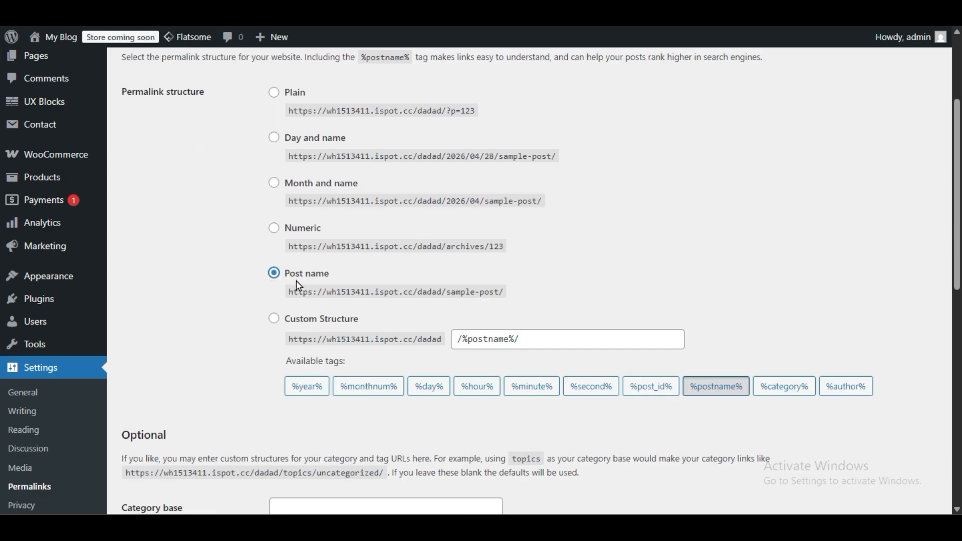
pyautogui.scroll(-6, 251, 325)
pyautogui.scroll(-5, 195, 434)
pyautogui.click(174, 443)
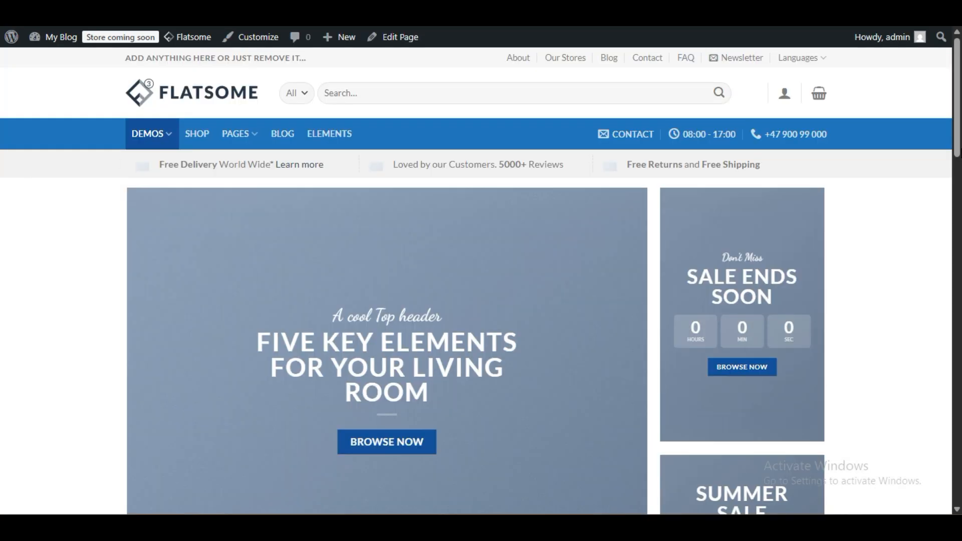
# Step: Examine the store's homepage again, from the header menu down to the footer widgets
pyautogui.scroll(-15, 897, 316)
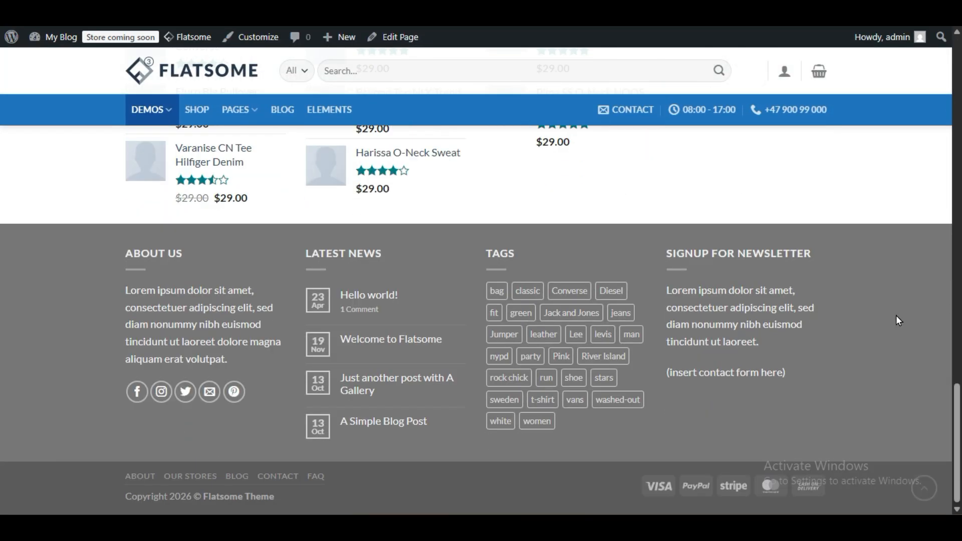
pyautogui.scroll(15, 879, 310)
pyautogui.moveTo(148, 124)
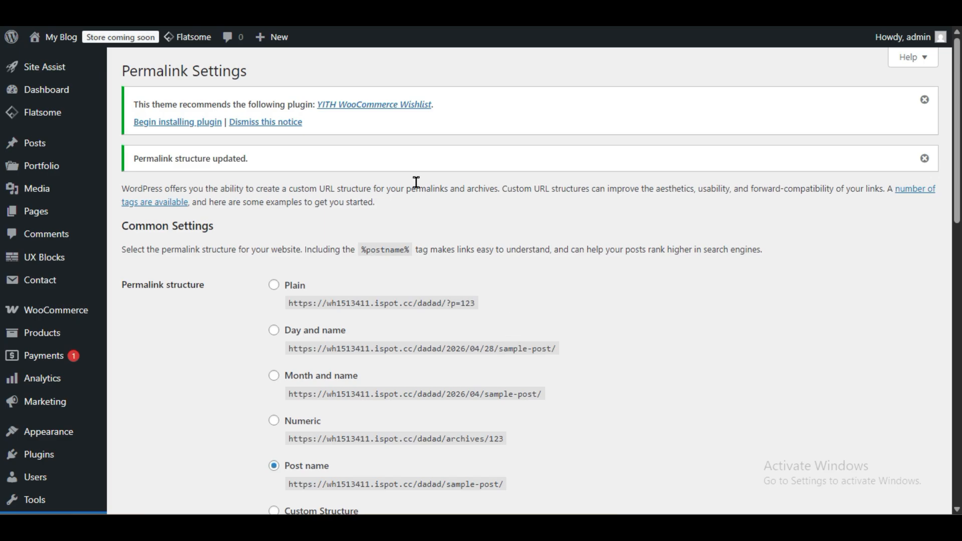
# Step: Open the Flatsome theme options in the customizer and look through the available sections, from Header to Reset Options
pyautogui.moveTo(25, 118)
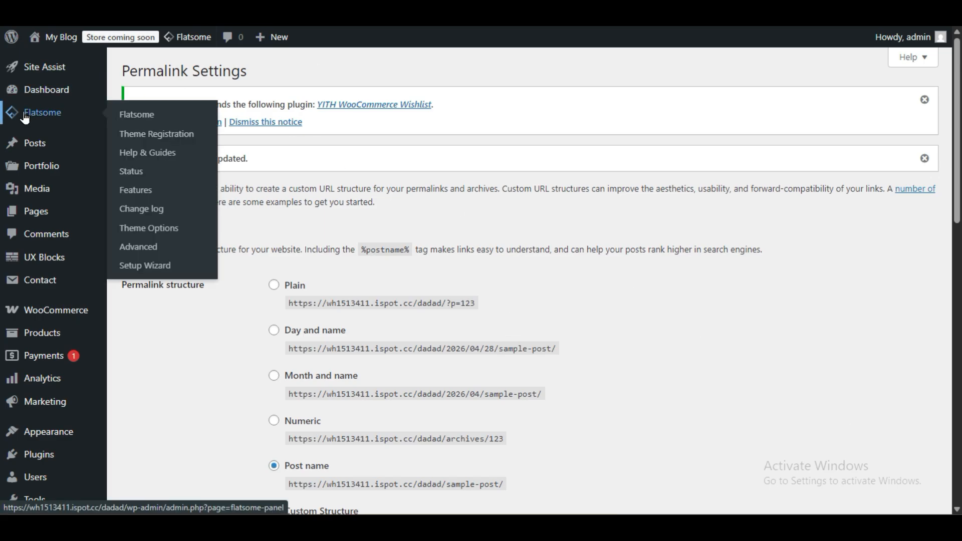
pyautogui.moveTo(104, 228)
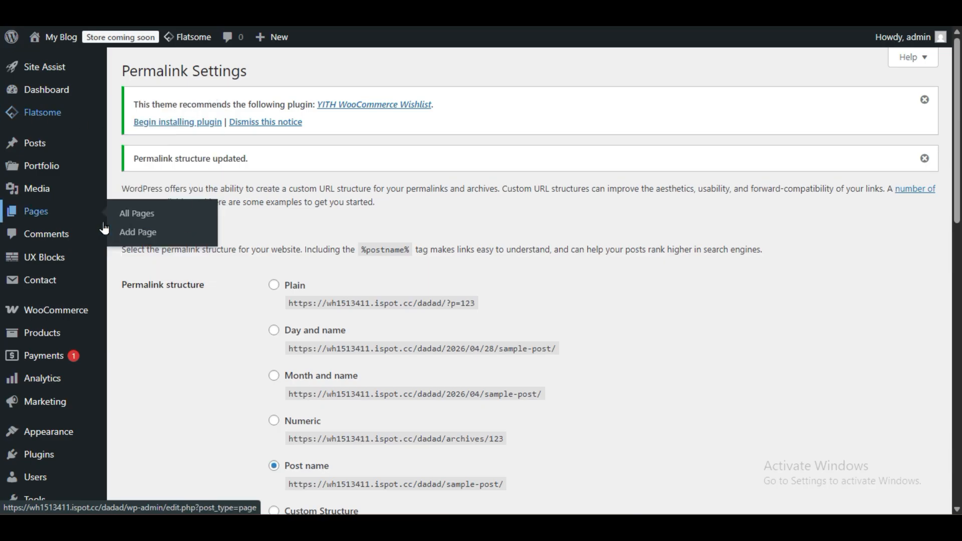
pyautogui.moveTo(82, 120)
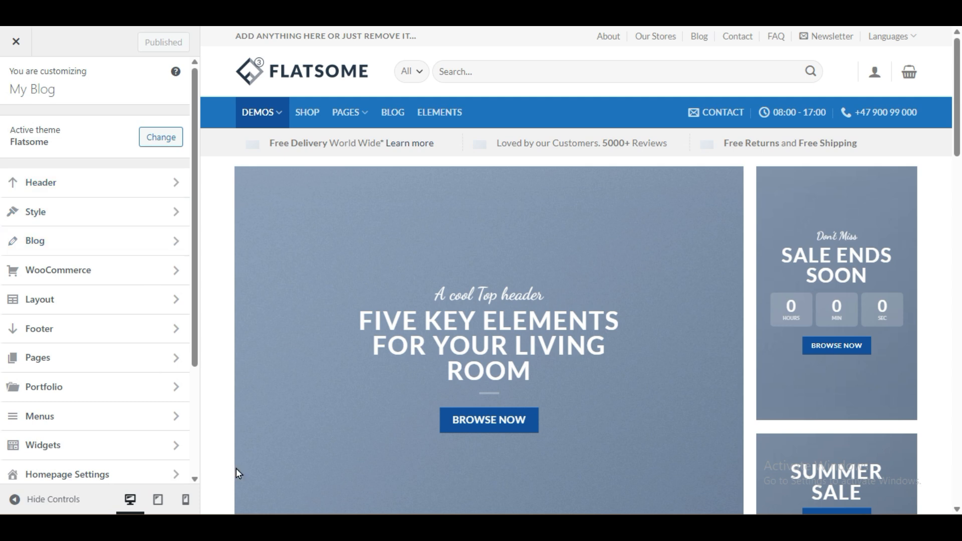
pyautogui.scroll(-3, 115, 436)
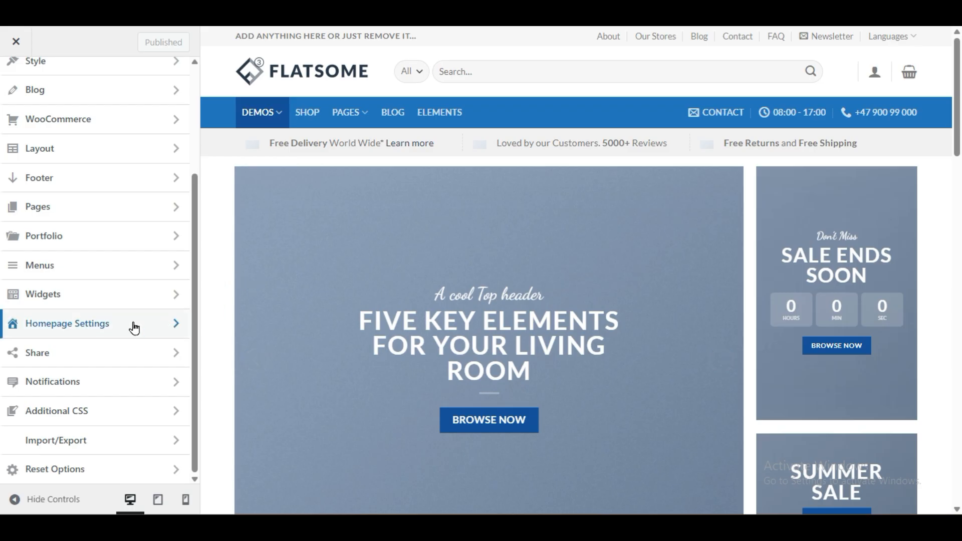
pyautogui.scroll(3, 134, 328)
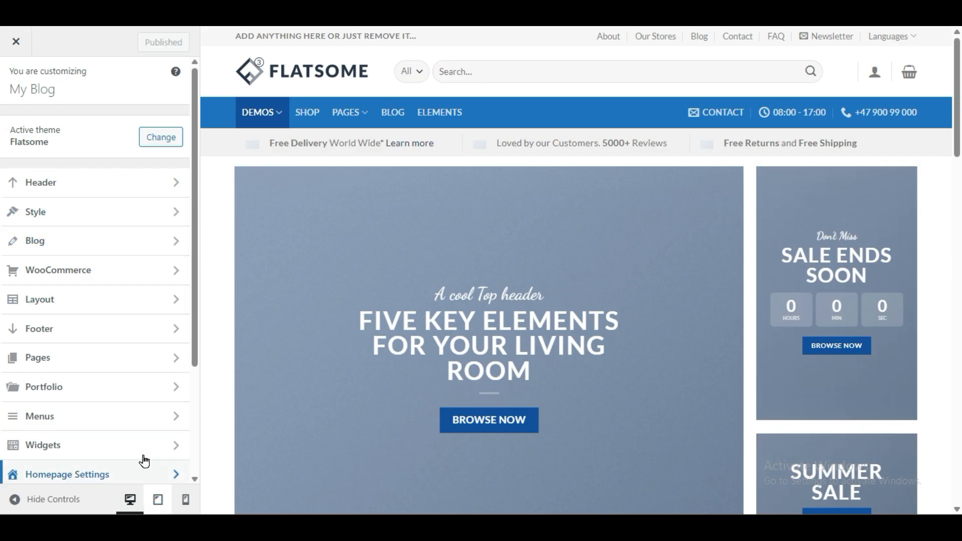
pyautogui.scroll(-3, 101, 333)
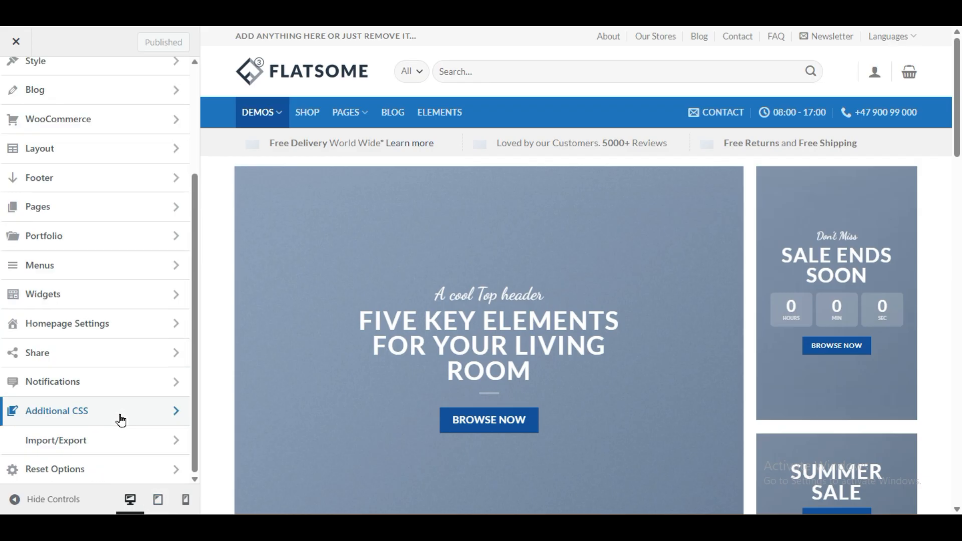
pyautogui.scroll(3, 121, 420)
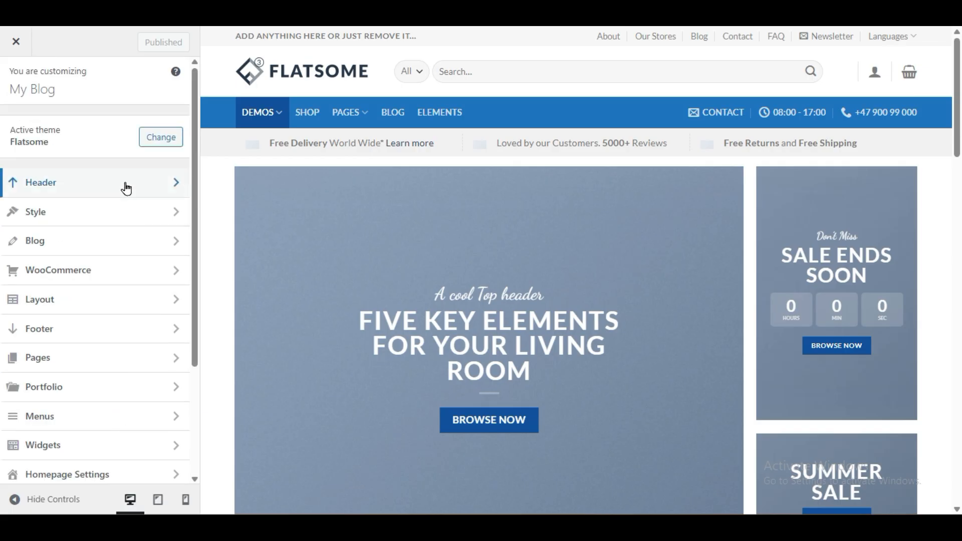
# Step: Open the header presets and look through the available header layouts
pyautogui.click(101, 179)
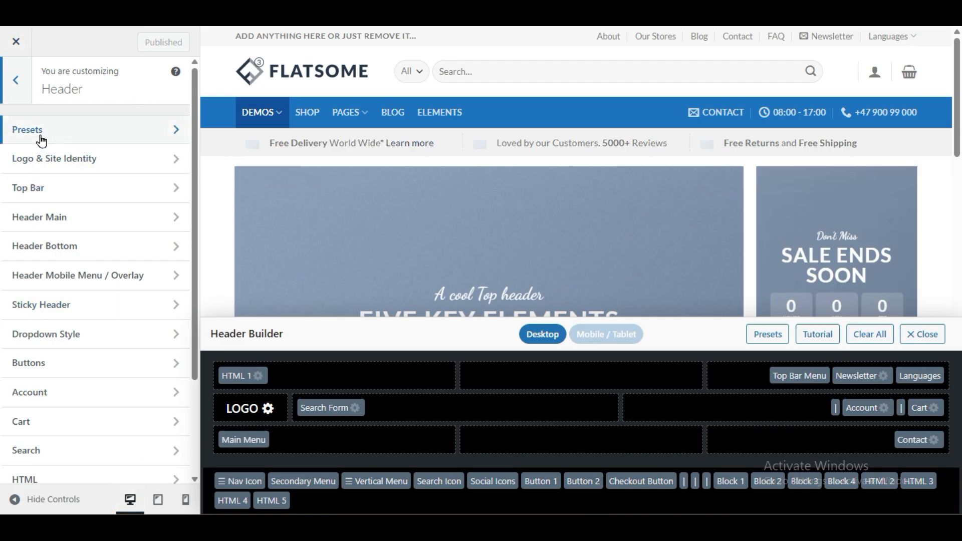
pyautogui.click(134, 132)
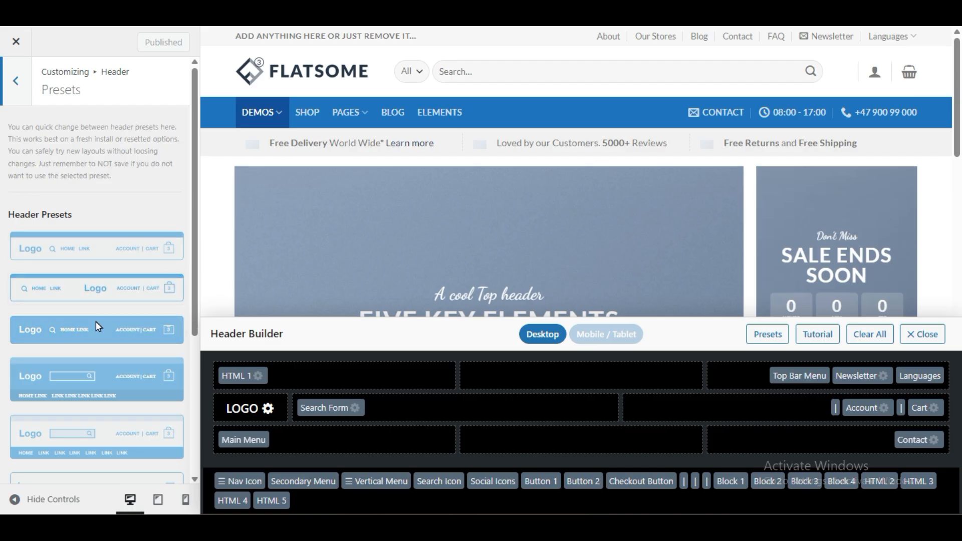
pyautogui.scroll(-5, 103, 381)
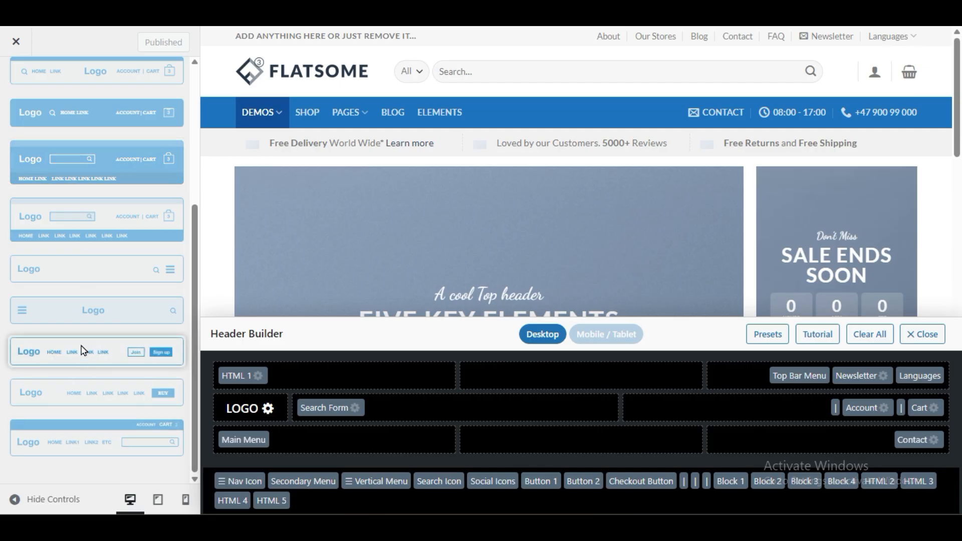
# Step: Try the header presets with sign-up buttons, with a top bar and search form, and Header Wide Nav Dark
pyautogui.click(126, 396)
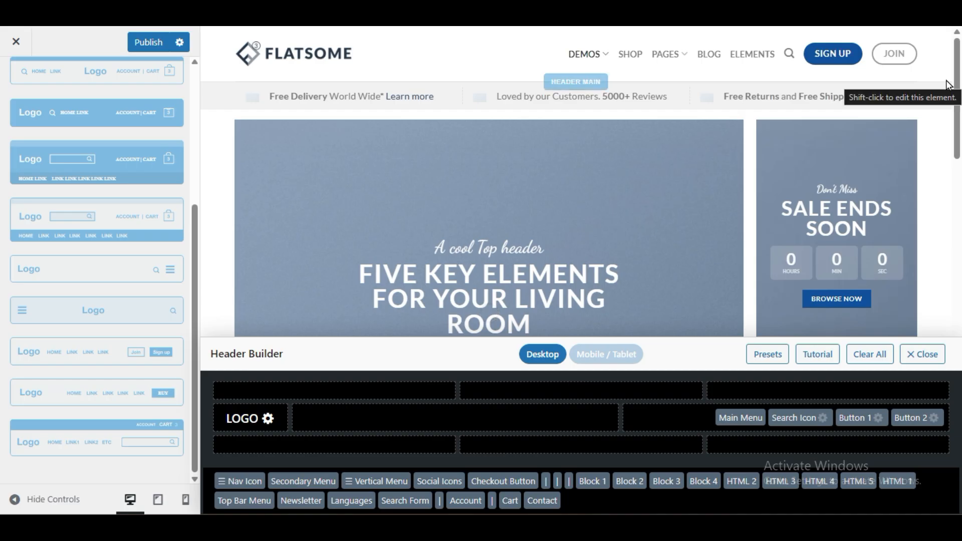
pyautogui.click(115, 453)
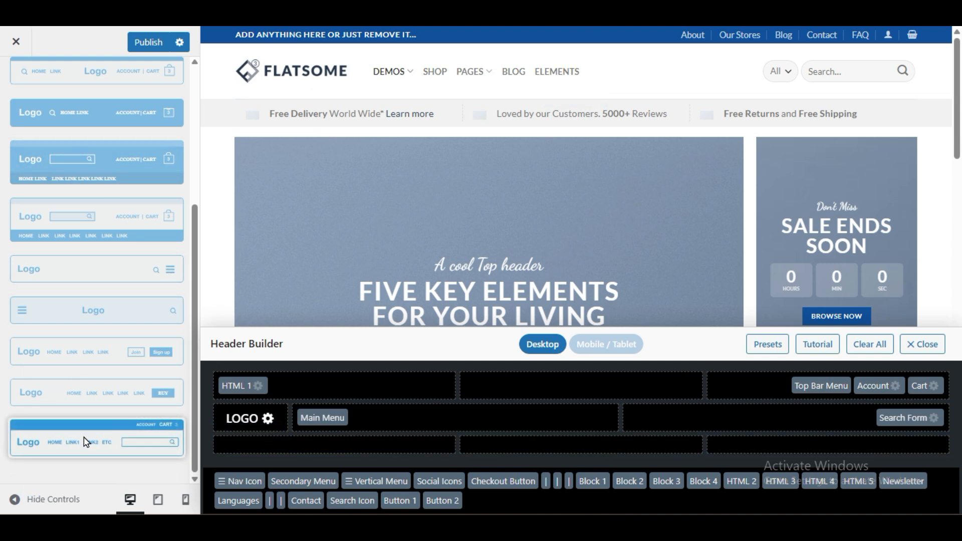
pyautogui.scroll(3, 86, 413)
pyautogui.click(77, 375)
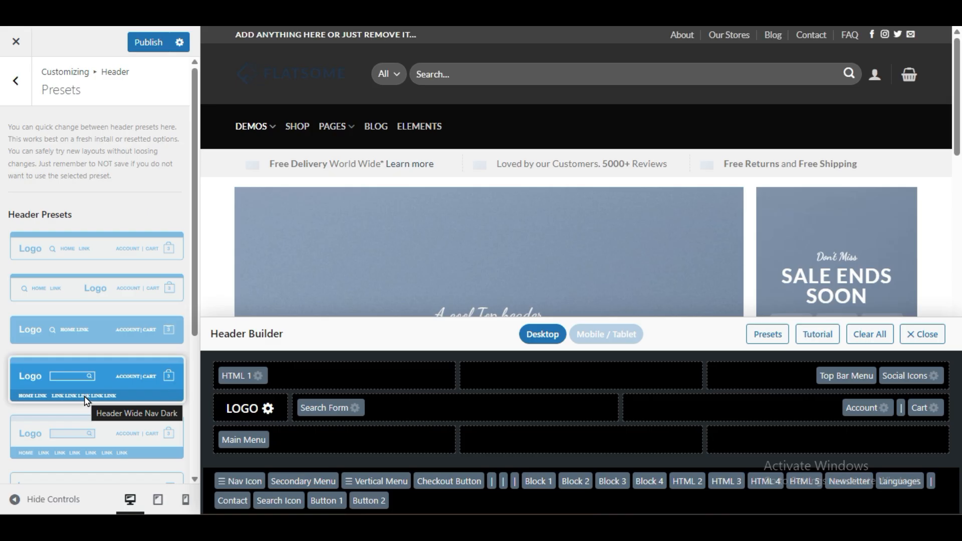
# Step: Apply the last header preset, with a top bar, inline menu and search form, and publish the change
pyautogui.scroll(-4, 95, 417)
pyautogui.click(99, 431)
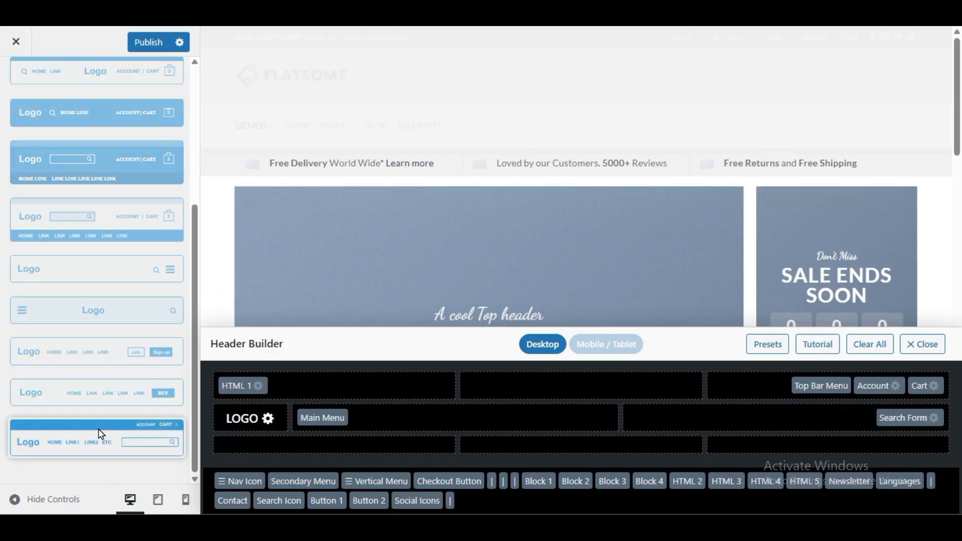
pyautogui.scroll(5, 95, 411)
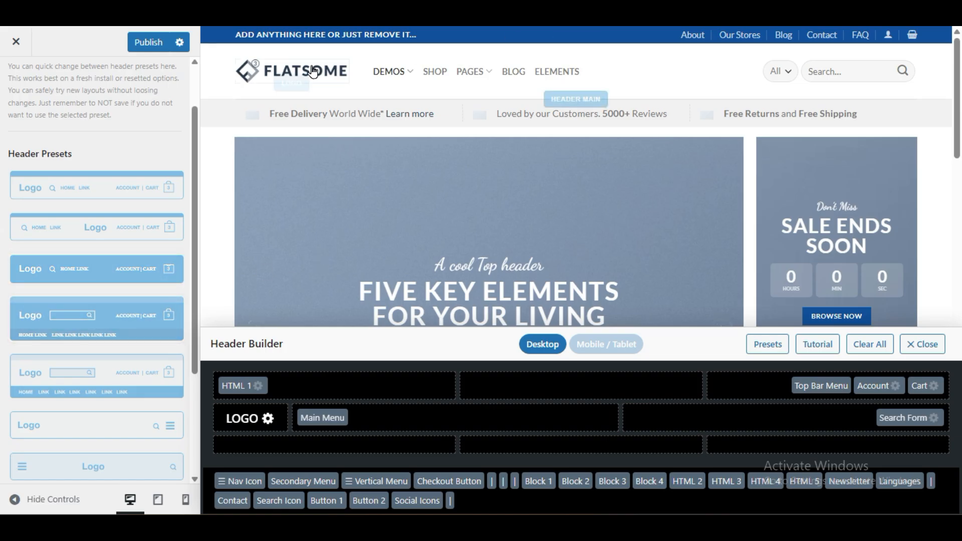
pyautogui.scroll(2, 100, 225)
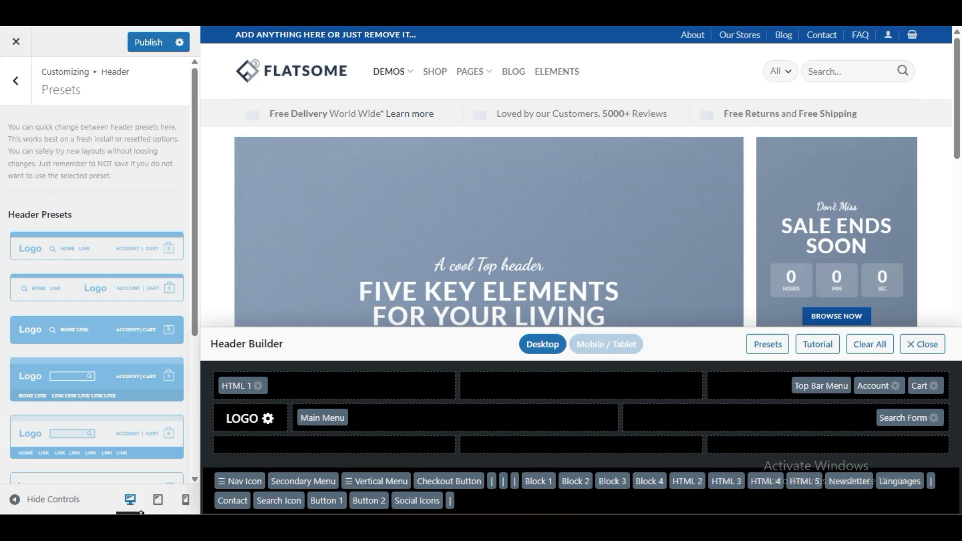
pyautogui.click(134, 41)
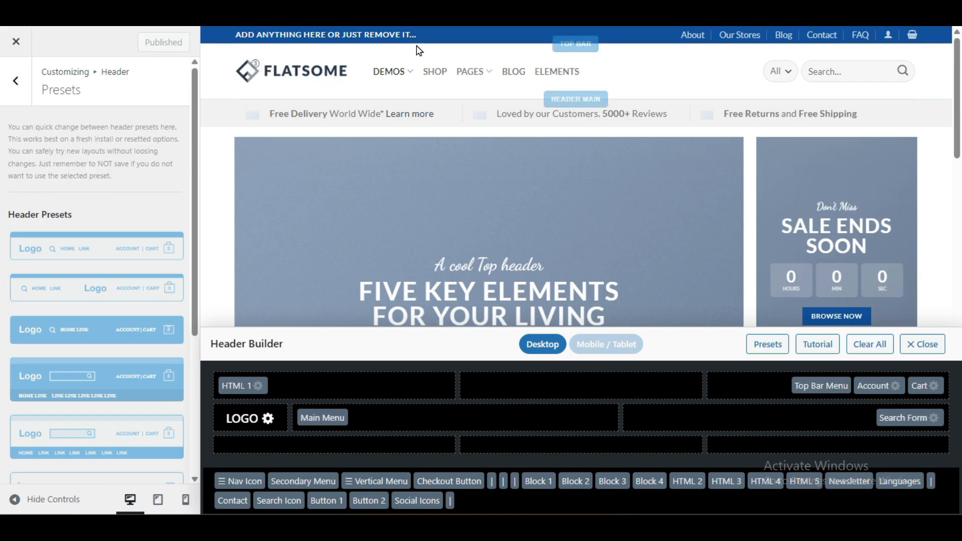
# Step: Return to the Header settings and look over its sections and the elements placed in the Header Builder
pyautogui.click(15, 81)
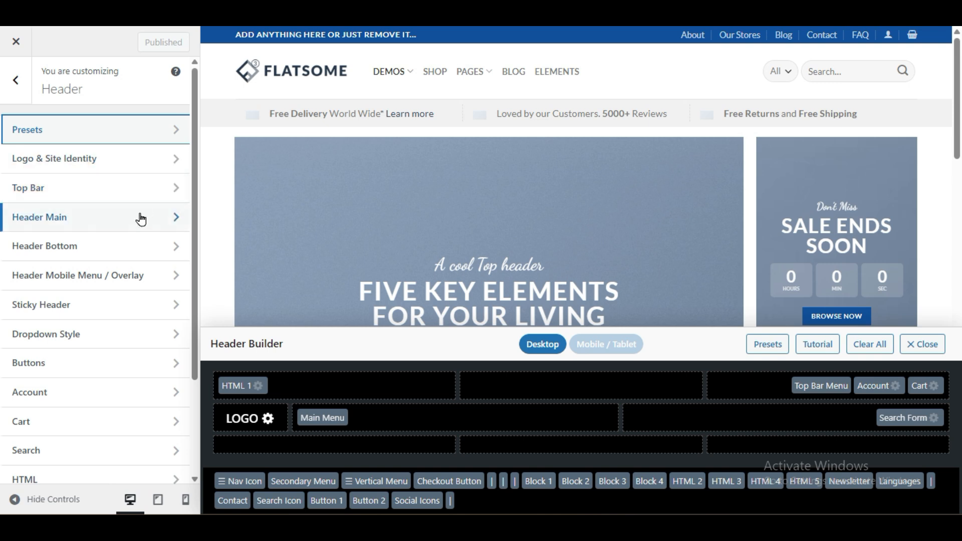
pyautogui.scroll(-3, 155, 382)
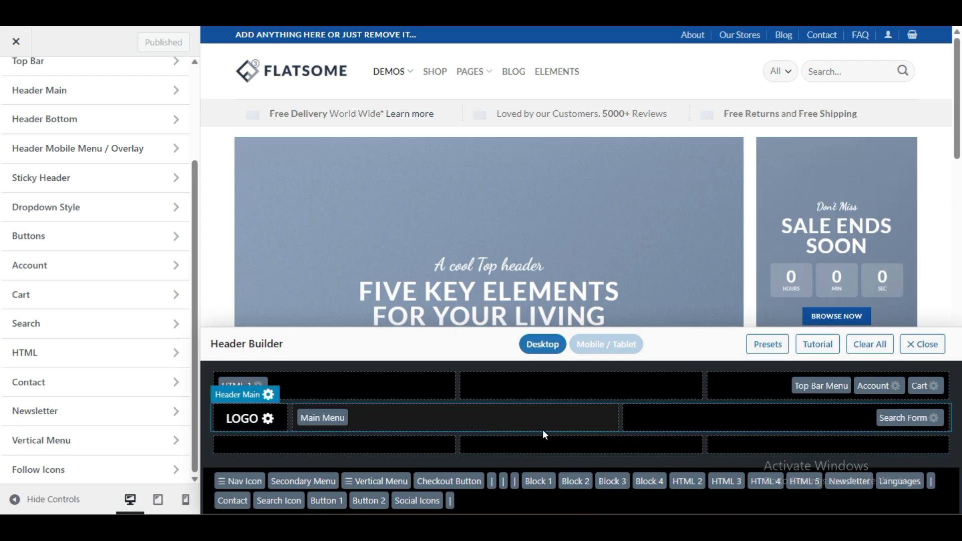
pyautogui.rightClick(822, 390)
pyautogui.press('Escape')
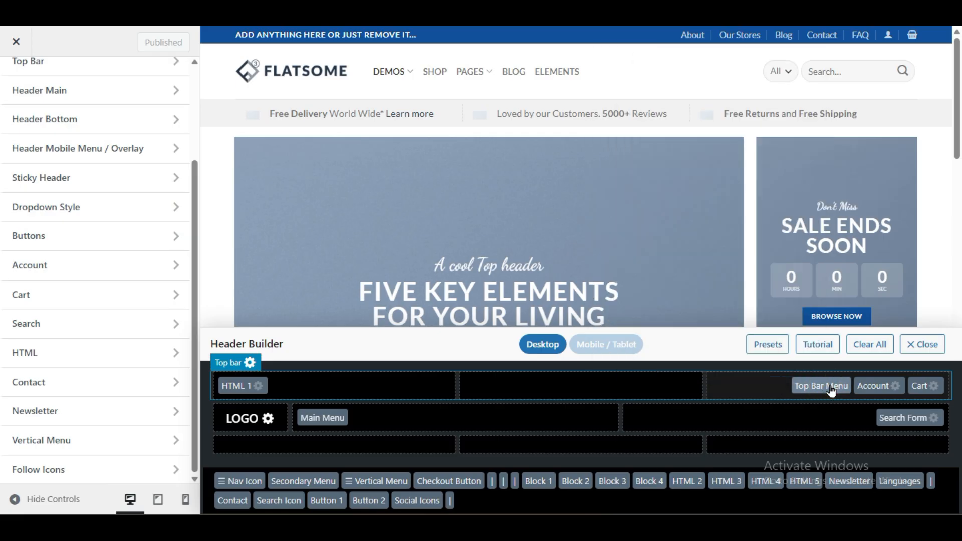
# Step: Try rearranging the Header Builder by moving Search Form out of the main row to the unused elements and back
pyautogui.moveTo(830, 390)
pyautogui.mouseDown()
pyautogui.moveTo(735, 437)
pyautogui.moveTo(676, 507)
pyautogui.moveTo(718, 488)
pyautogui.moveTo(746, 444)
pyautogui.moveTo(817, 397)
pyautogui.mouseUp()
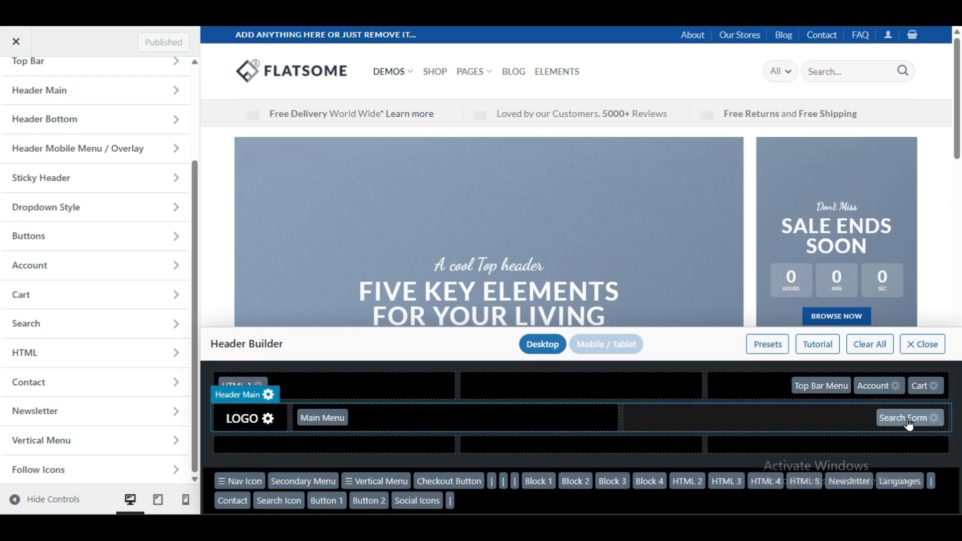
pyautogui.moveTo(909, 423); pyautogui.dragTo(687, 497)
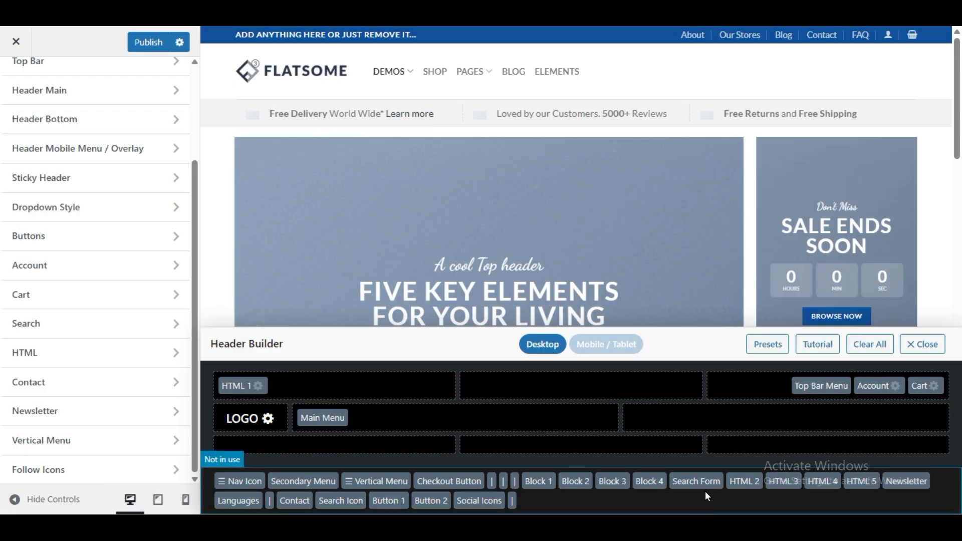
pyautogui.moveTo(694, 486); pyautogui.dragTo(902, 420)
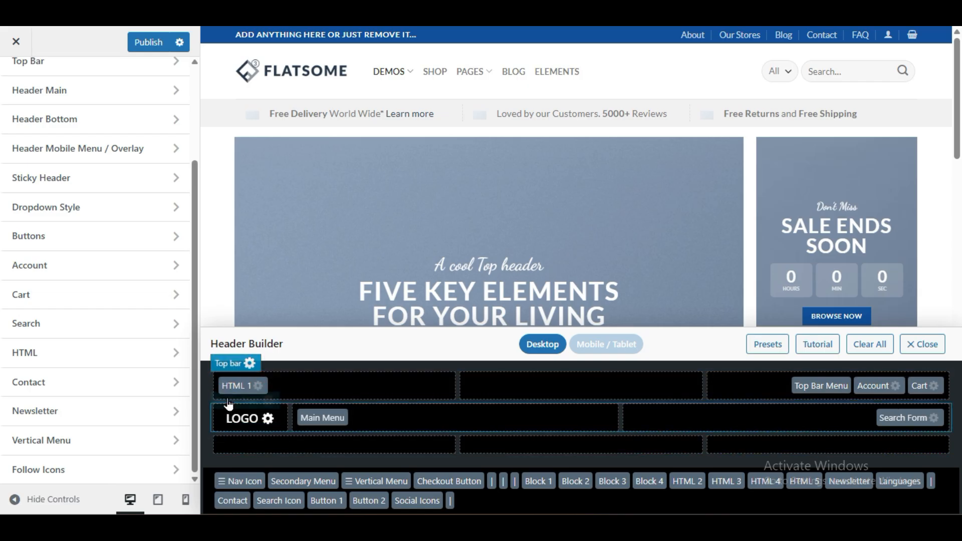
# Step: Open the settings of the HTML 1 header element and look over the Header Block choices and HTML fields
pyautogui.click(236, 386)
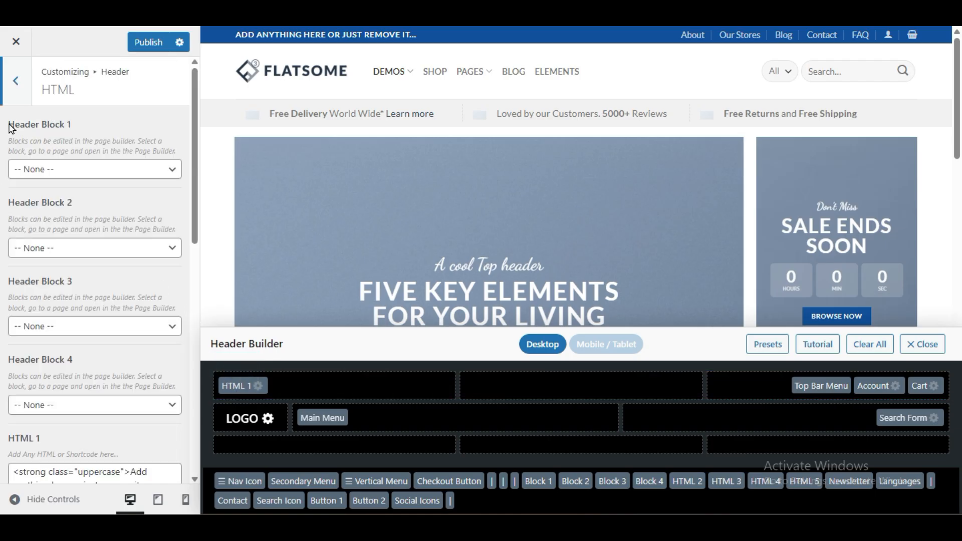
pyautogui.click(94, 176)
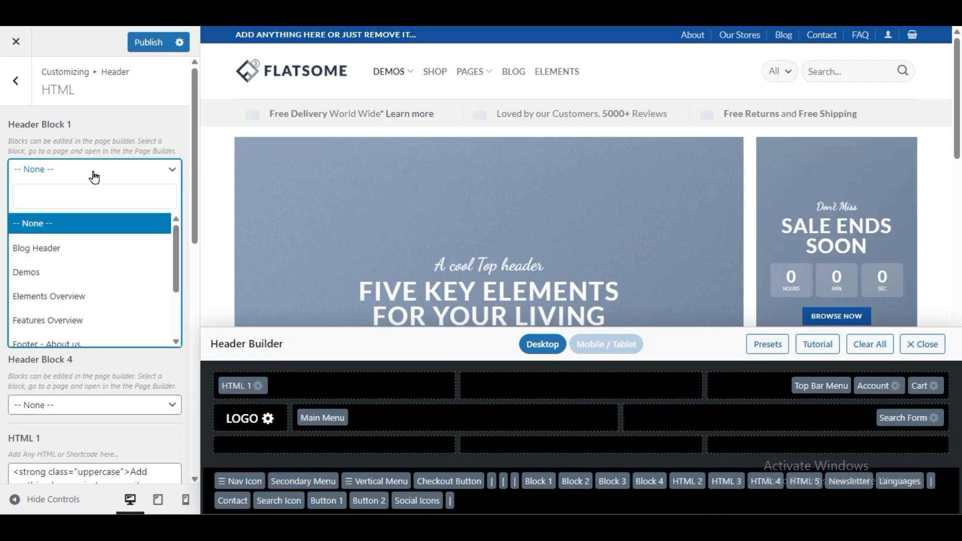
pyautogui.click(132, 149)
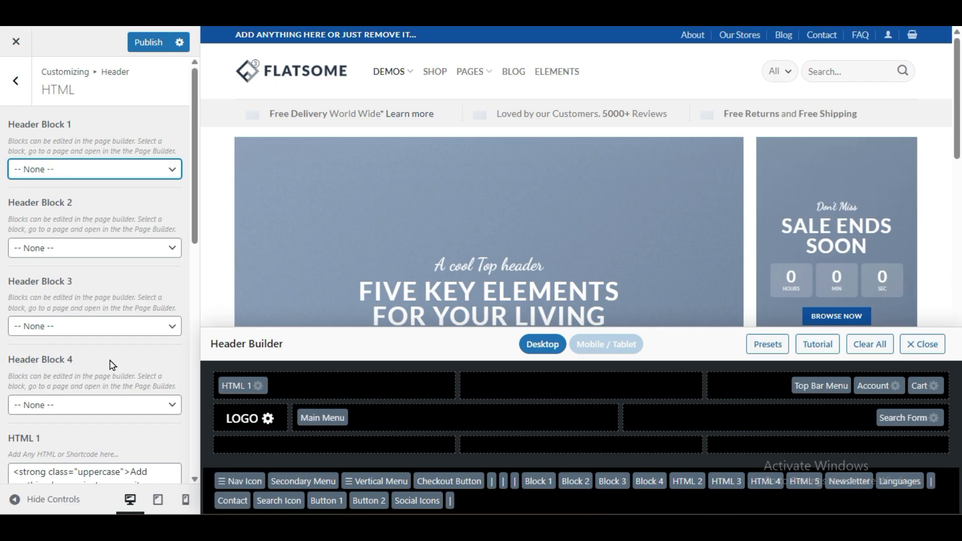
pyautogui.scroll(-6, 109, 376)
pyautogui.scroll(3, 108, 390)
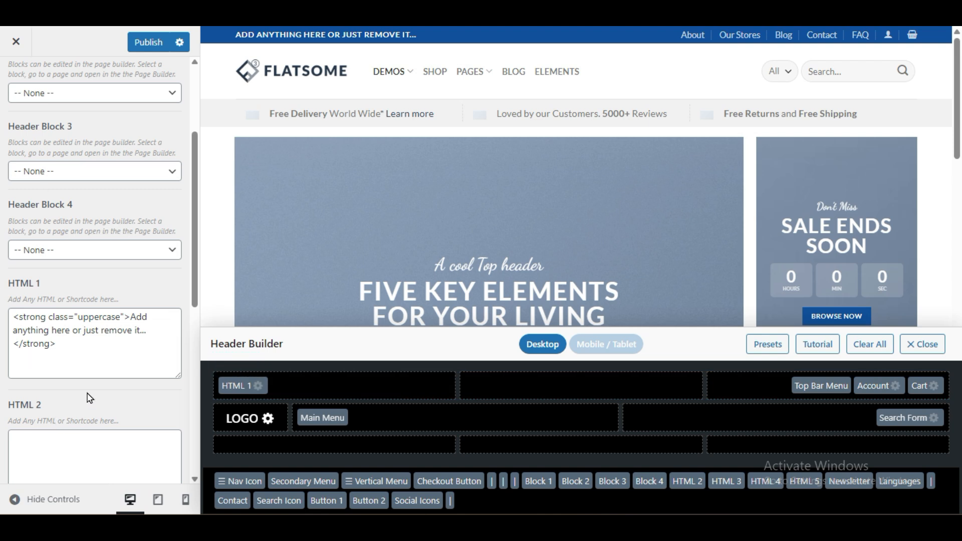
# Step: Examine the HTML 1 code, highlighting its strong tag and the placeholder text that the top bar displays
pyautogui.moveTo(60, 350); pyautogui.dragTo(5, 325)
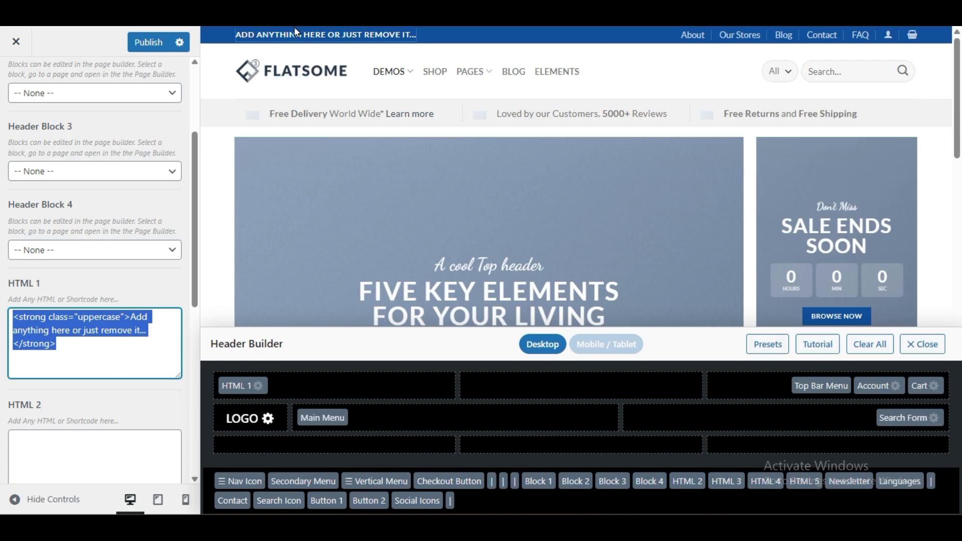
pyautogui.click(111, 342)
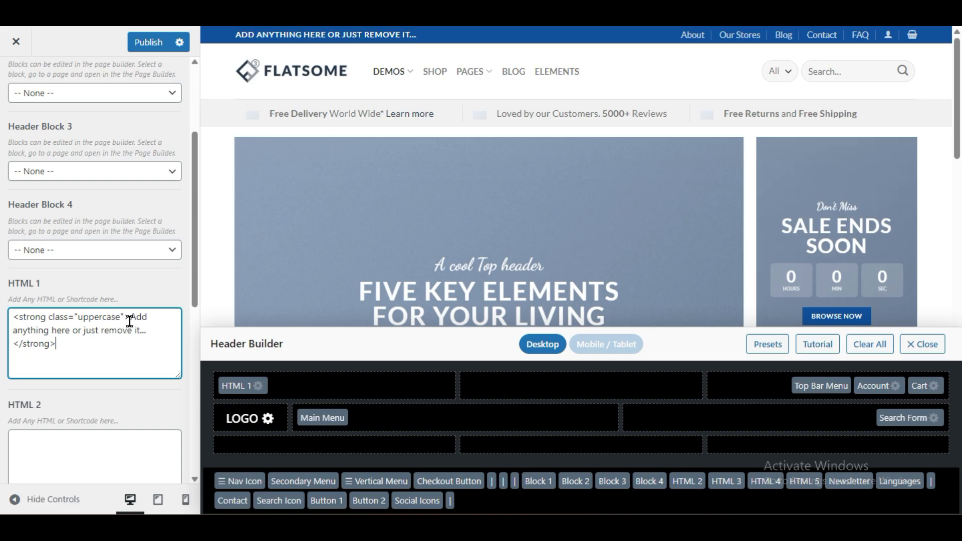
pyautogui.moveTo(129, 321)
pyautogui.mouseDown()
pyautogui.moveTo(50, 330)
pyautogui.moveTo(143, 329)
pyautogui.mouseUp()
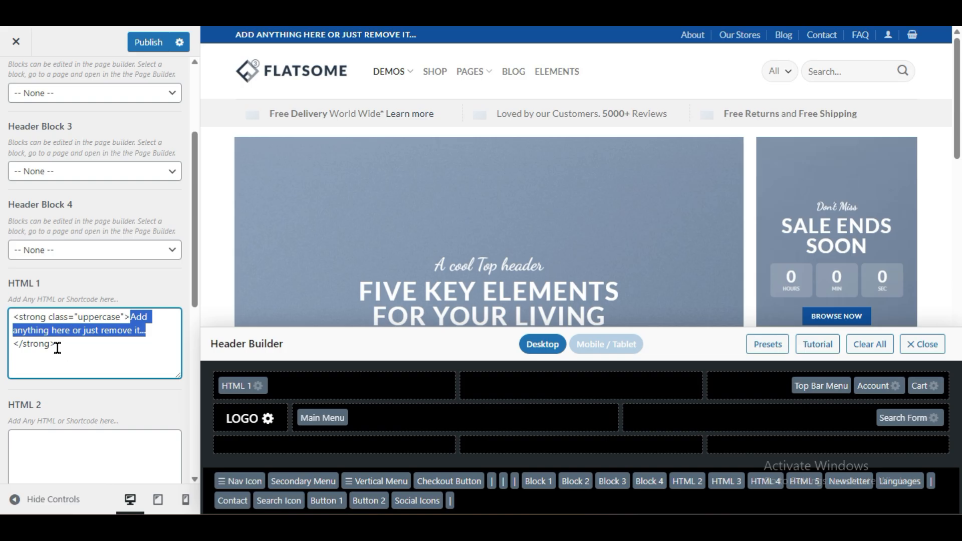
pyautogui.moveTo(10, 317); pyautogui.dragTo(119, 315)
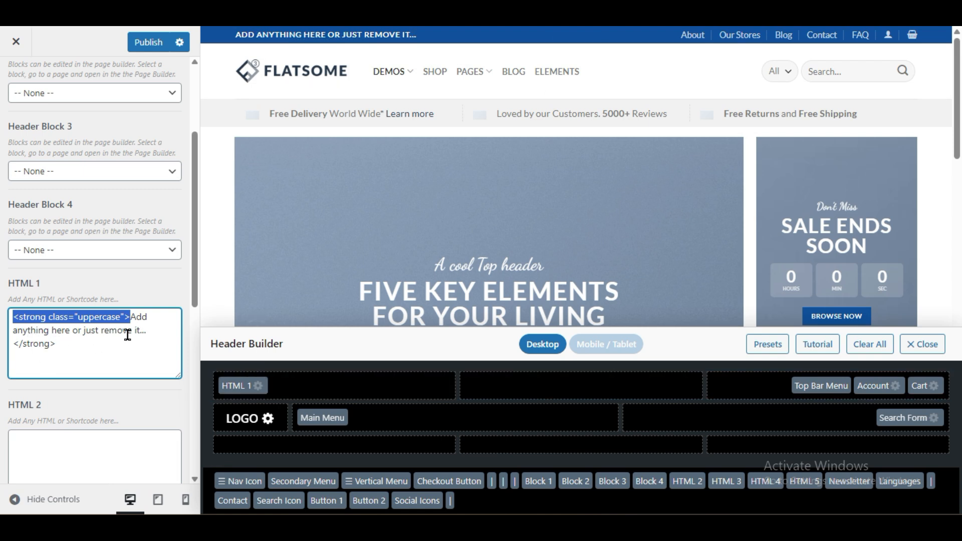
pyautogui.click(84, 346)
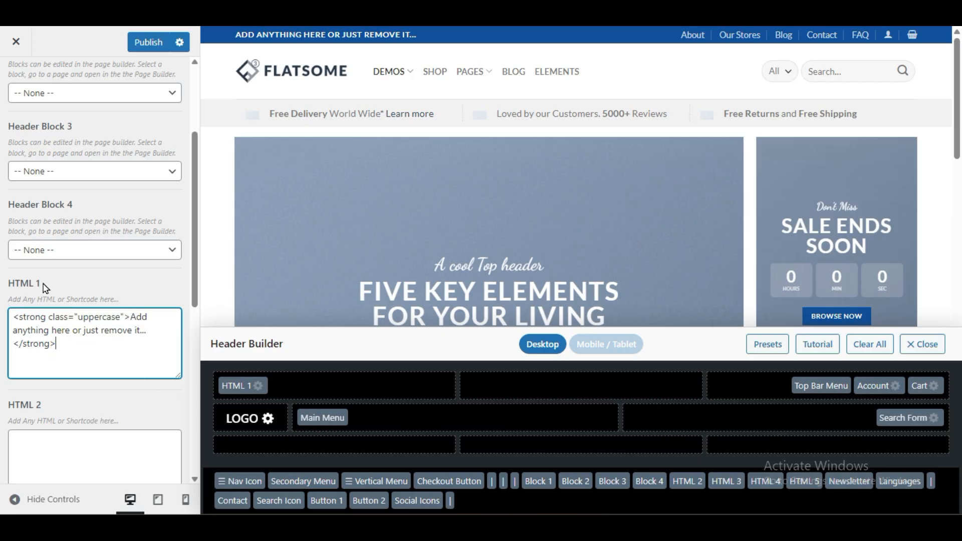
pyautogui.tripleClick(61, 340)
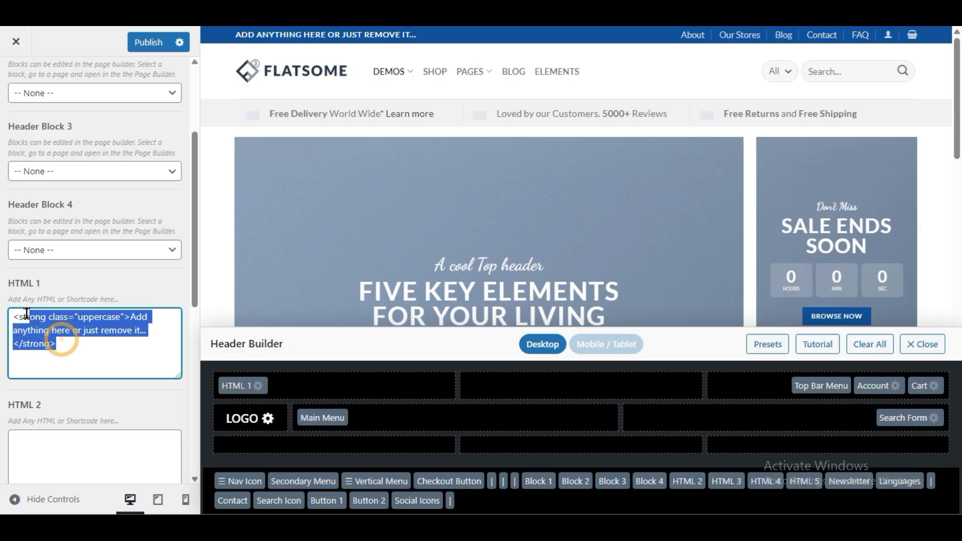
pyautogui.click(130, 318)
pyautogui.moveTo(131, 317)
pyautogui.mouseDown()
pyautogui.moveTo(134, 332)
pyautogui.moveTo(48, 332)
pyautogui.moveTo(137, 335)
pyautogui.mouseUp()
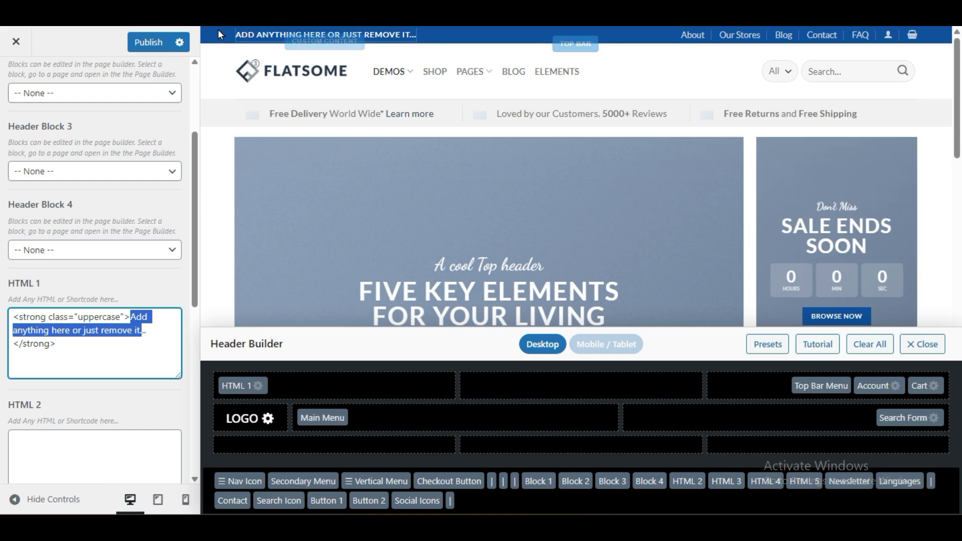
pyautogui.click(106, 351)
pyautogui.moveTo(134, 319)
pyautogui.mouseDown()
pyautogui.moveTo(144, 321)
pyautogui.moveTo(132, 327)
pyautogui.mouseUp()
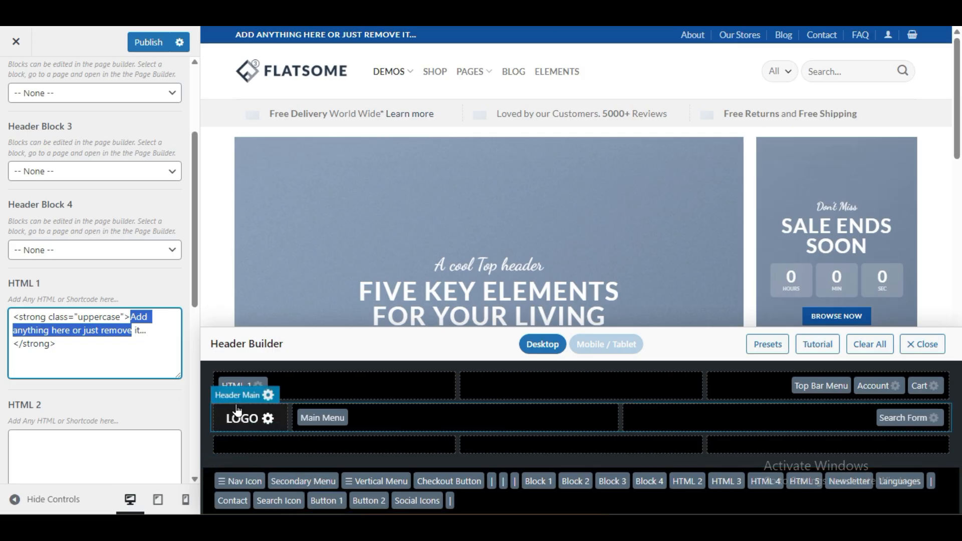
# Step: Move HTML 1 to the unused elements, place Top Bar Menu in the top bar's left section, and open the Top Bar settings
pyautogui.moveTo(235, 386); pyautogui.dragTo(481, 495)
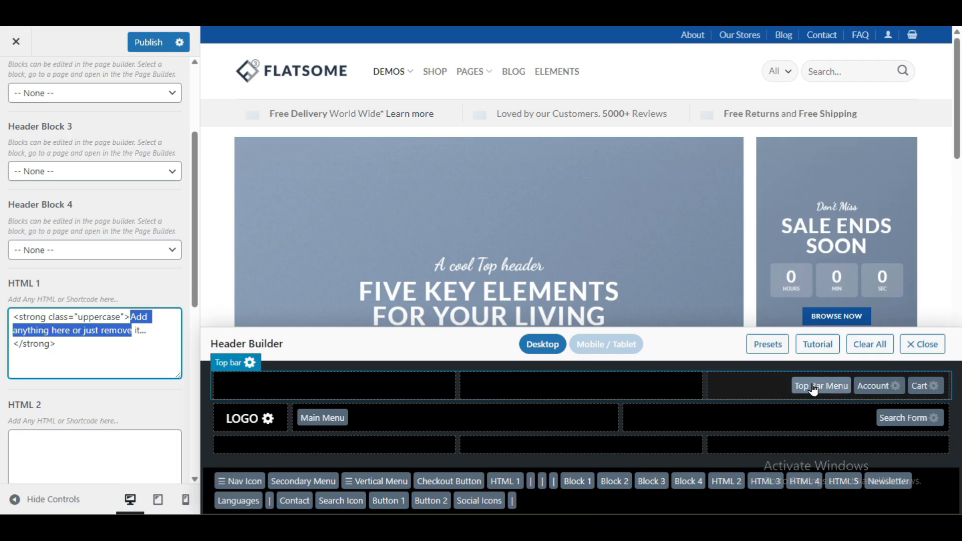
pyautogui.moveTo(845, 396); pyautogui.dragTo(306, 396)
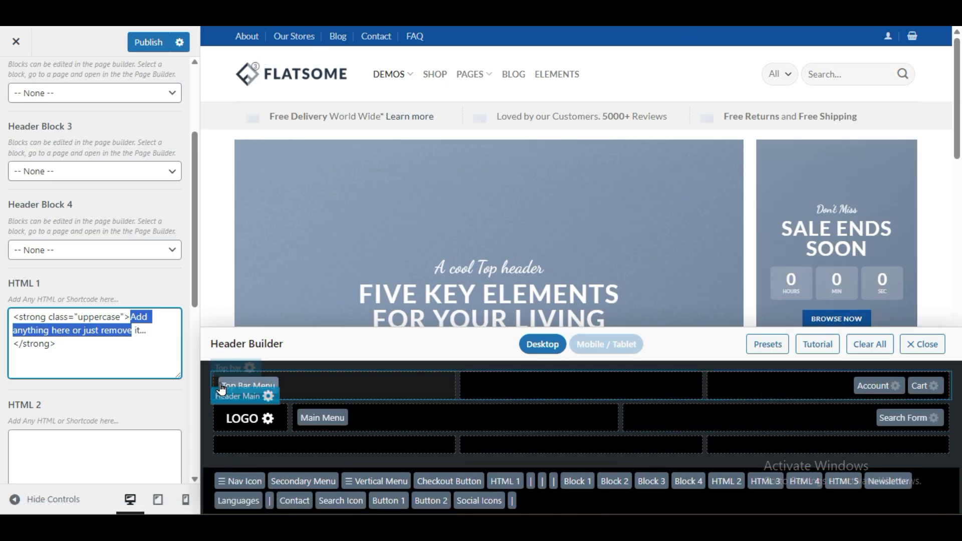
pyautogui.click(250, 362)
pyautogui.click(259, 385)
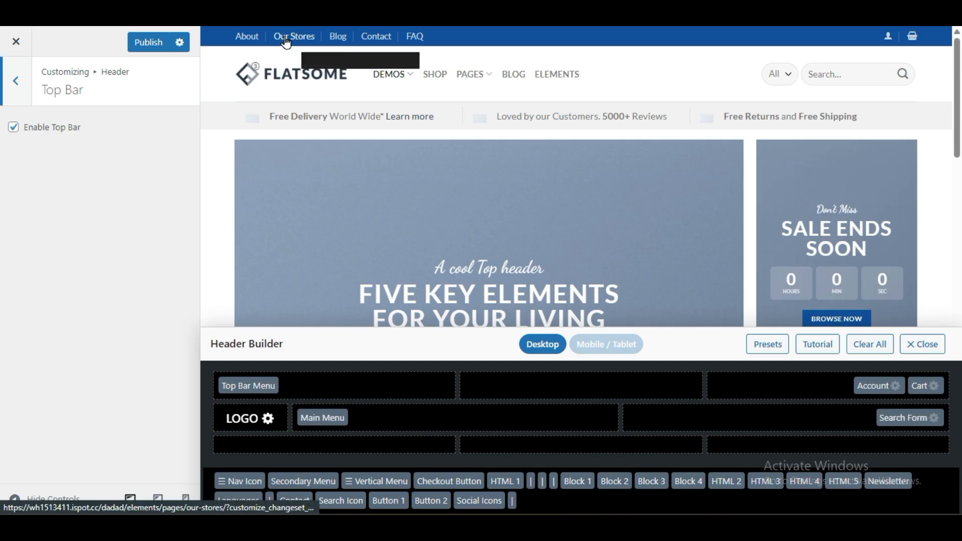
# Step: Go to the WordPress admin's Menus page and check which menus are available for editing
pyautogui.click(166, 15)
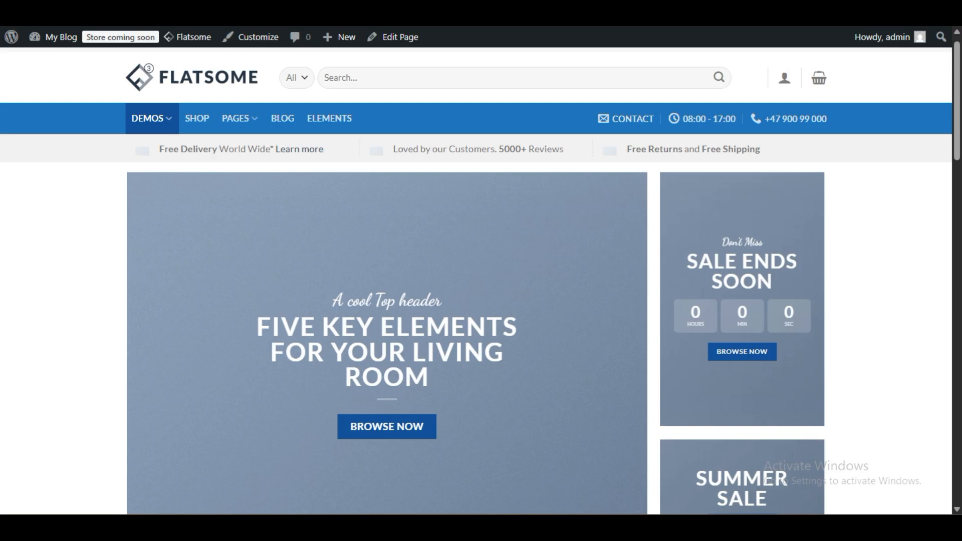
pyautogui.moveTo(19, 38)
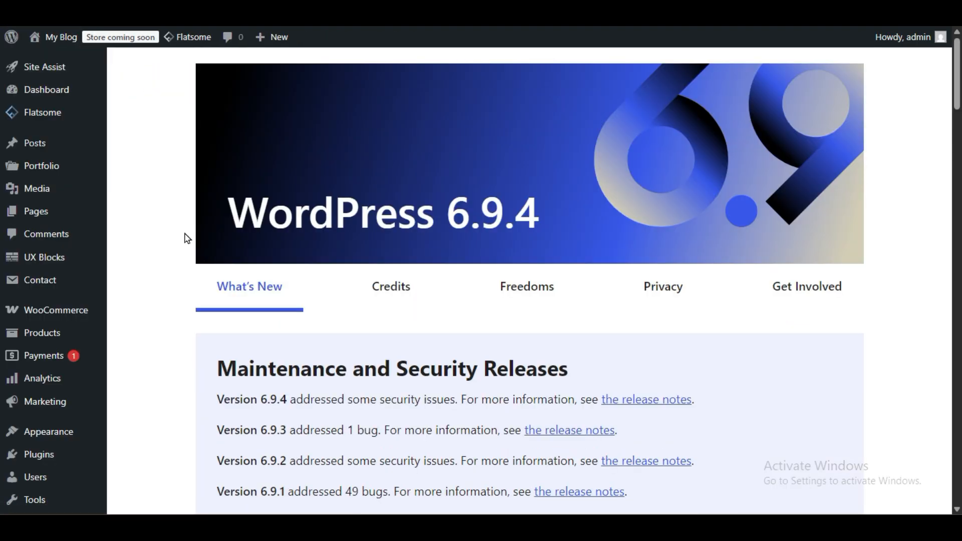
pyautogui.scroll(-3, 186, 359)
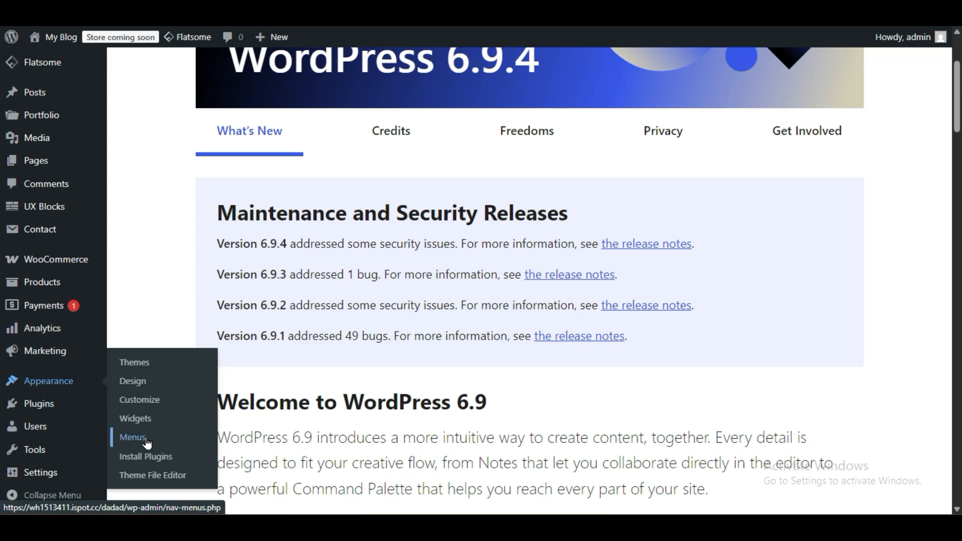
pyautogui.click(137, 441)
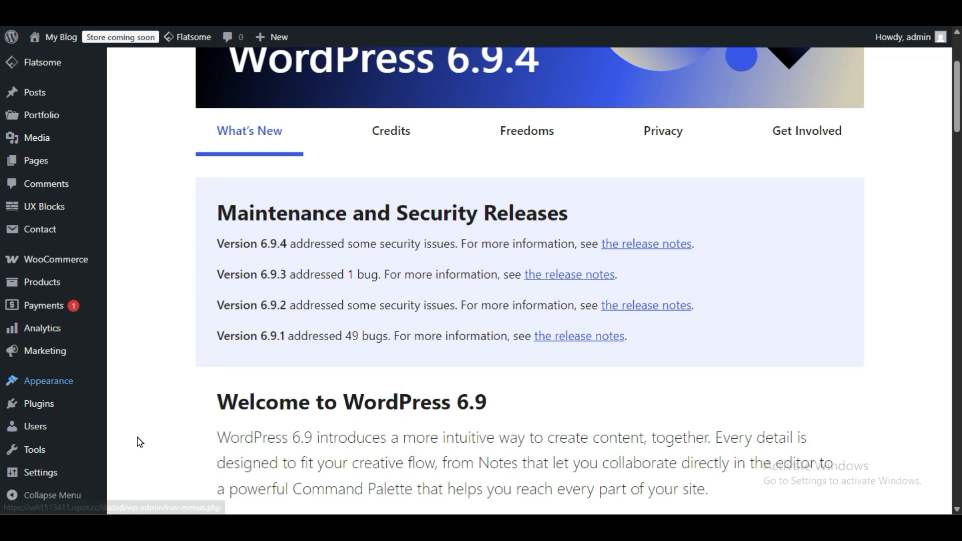
pyautogui.click(252, 221)
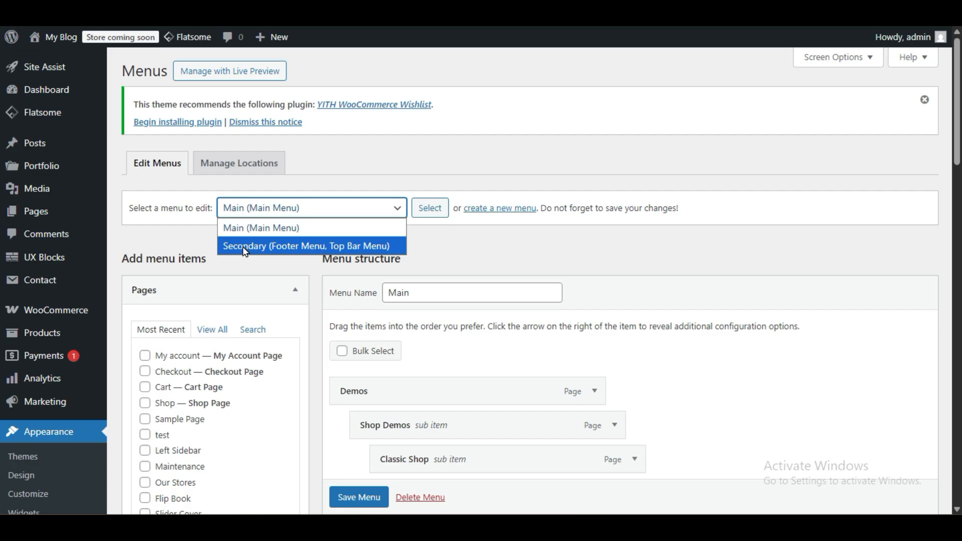
pyautogui.click(509, 243)
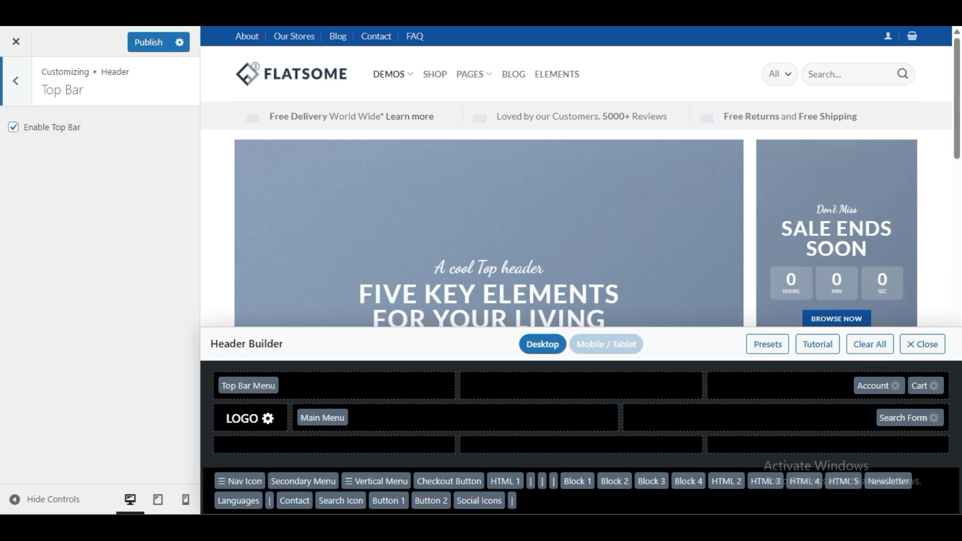
# Step: Return to the theme customizer and view the items of the Main and Secondary menus
pyautogui.click(24, 87)
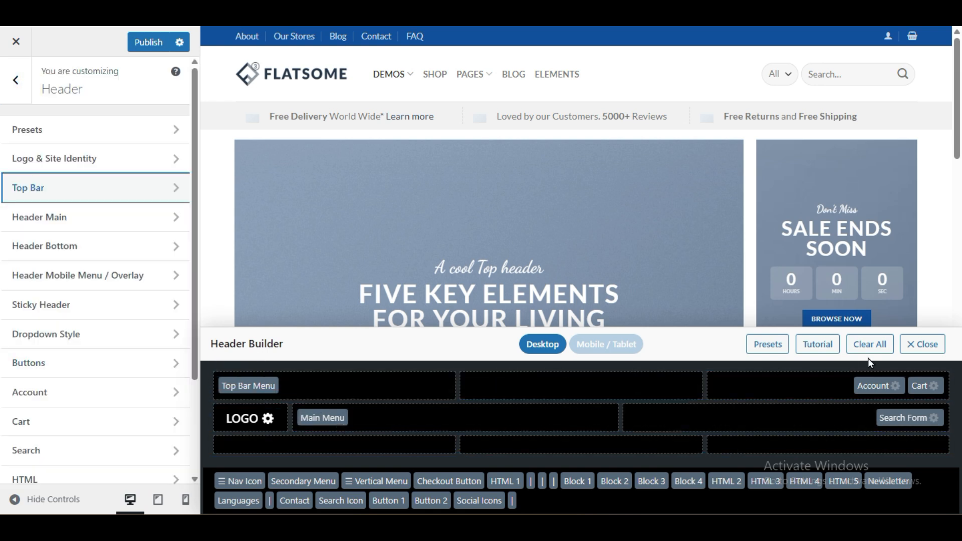
pyautogui.click(16, 85)
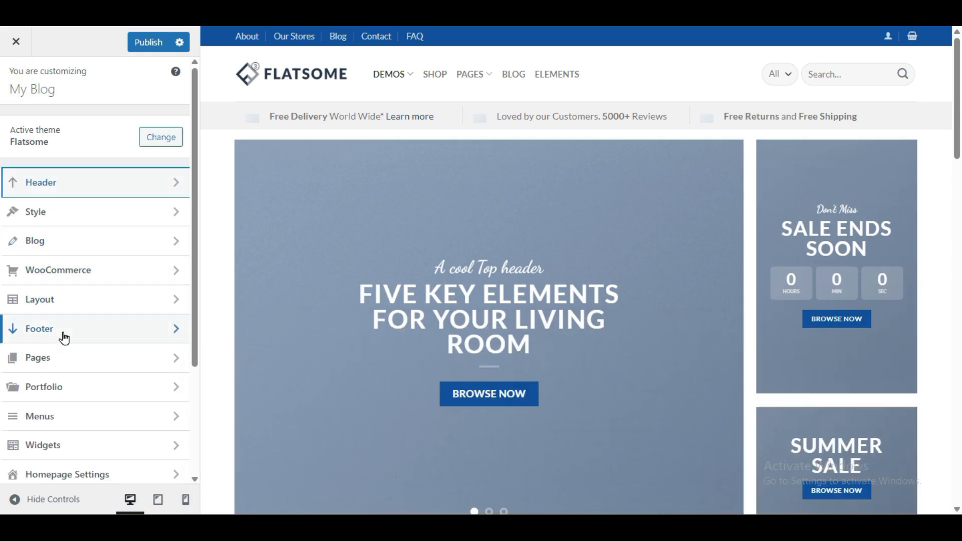
pyautogui.scroll(-3, 103, 406)
pyautogui.click(72, 266)
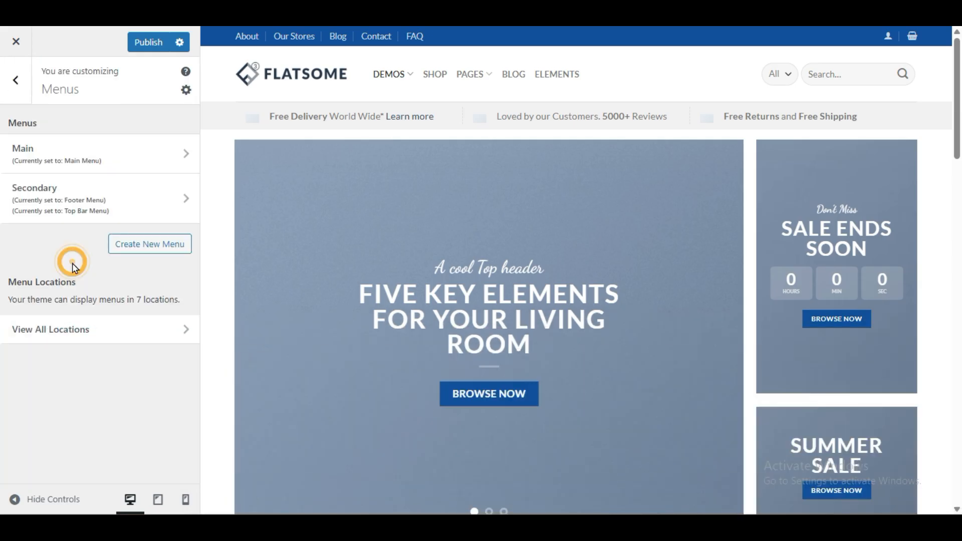
pyautogui.click(68, 158)
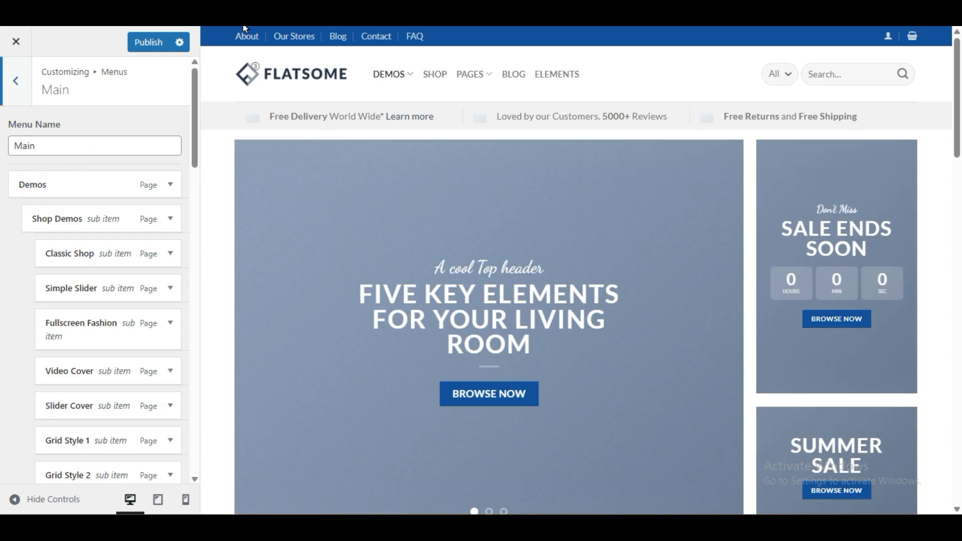
pyautogui.click(32, 82)
pyautogui.click(146, 211)
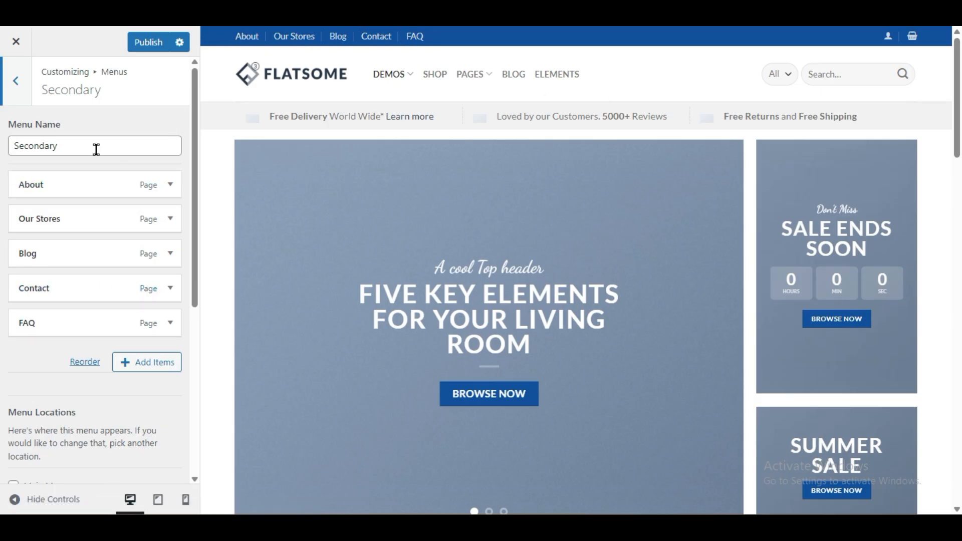
# Step: Add the Blog posts page as an item of the Secondary menu
pyautogui.click(147, 362)
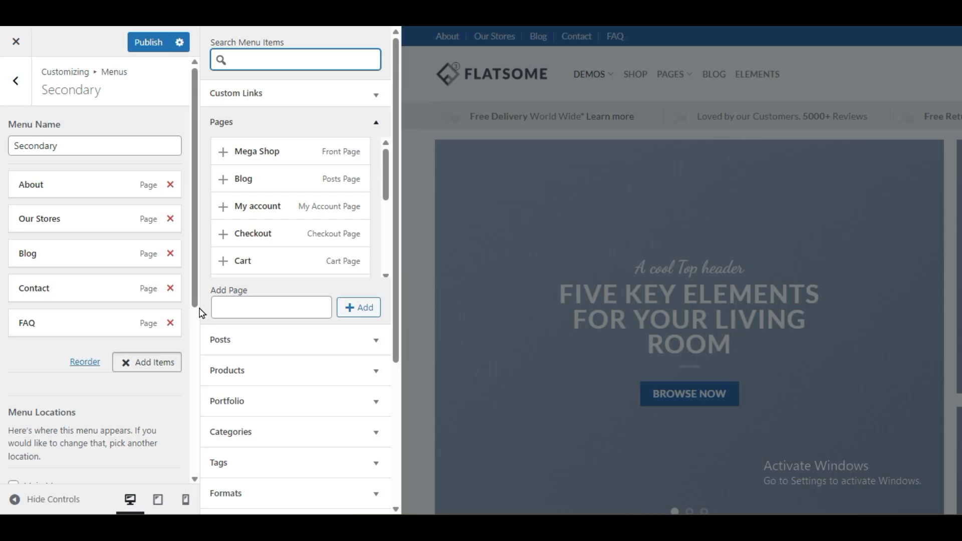
pyautogui.click(224, 181)
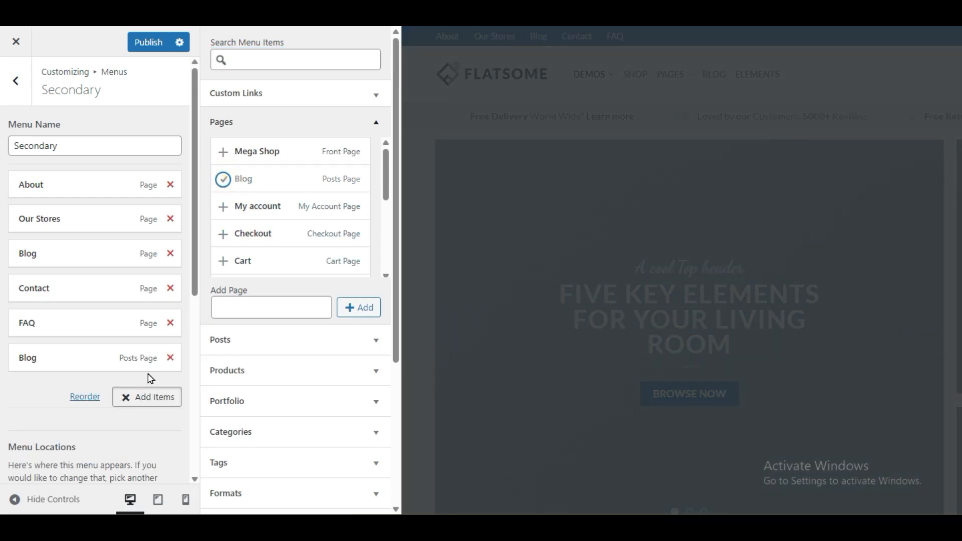
pyautogui.click(149, 369)
pyautogui.click(170, 357)
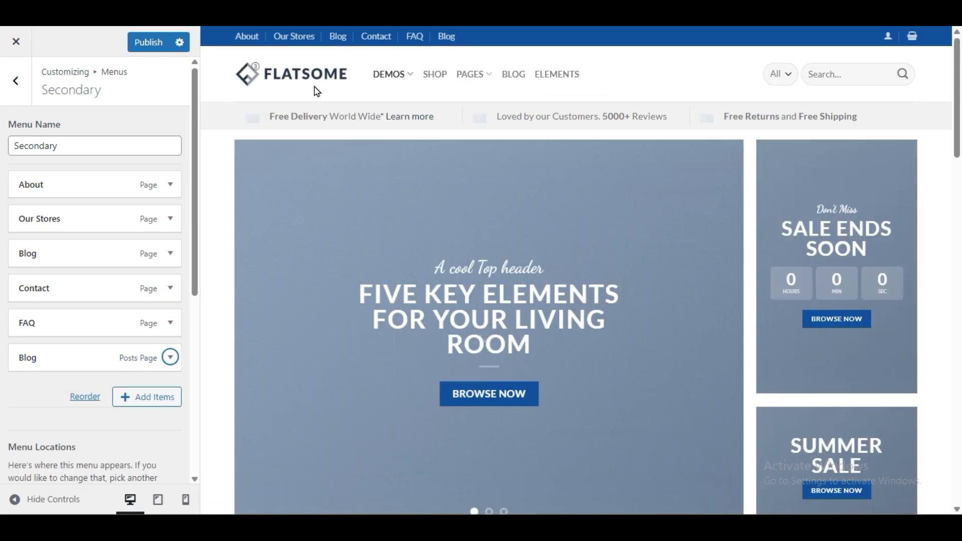
# Step: Remove the newly added Blog posts page item from the end of the Secondary menu
pyautogui.scroll(-3, 169, 201)
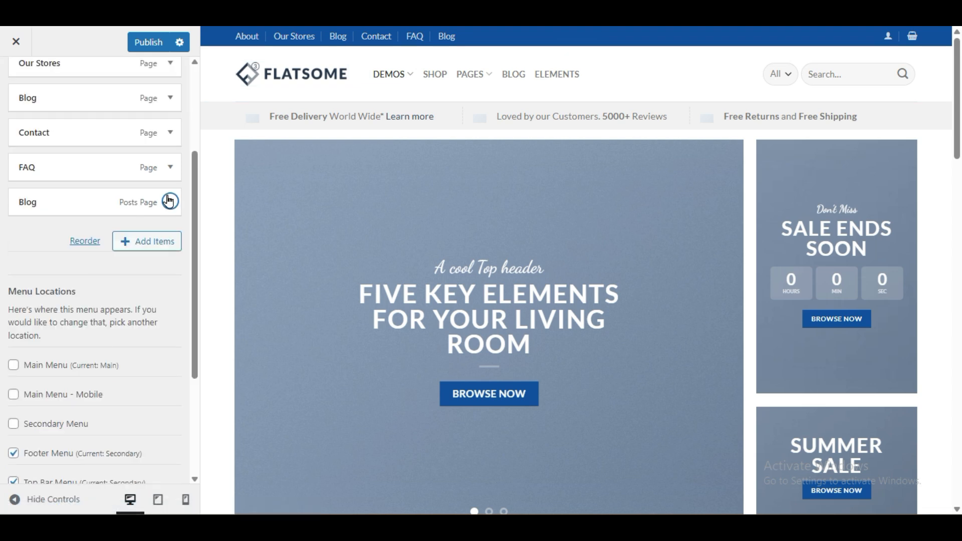
pyautogui.click(170, 202)
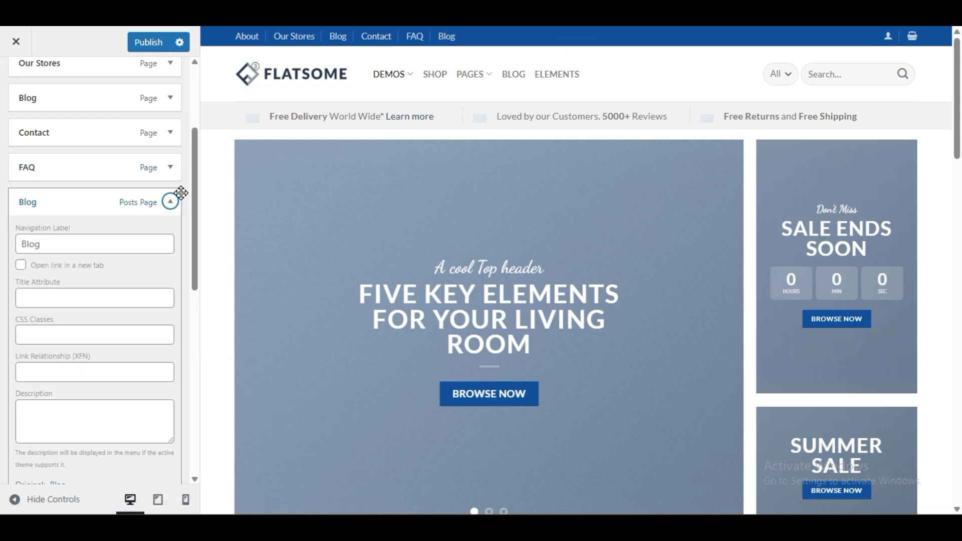
pyautogui.scroll(-3, 102, 303)
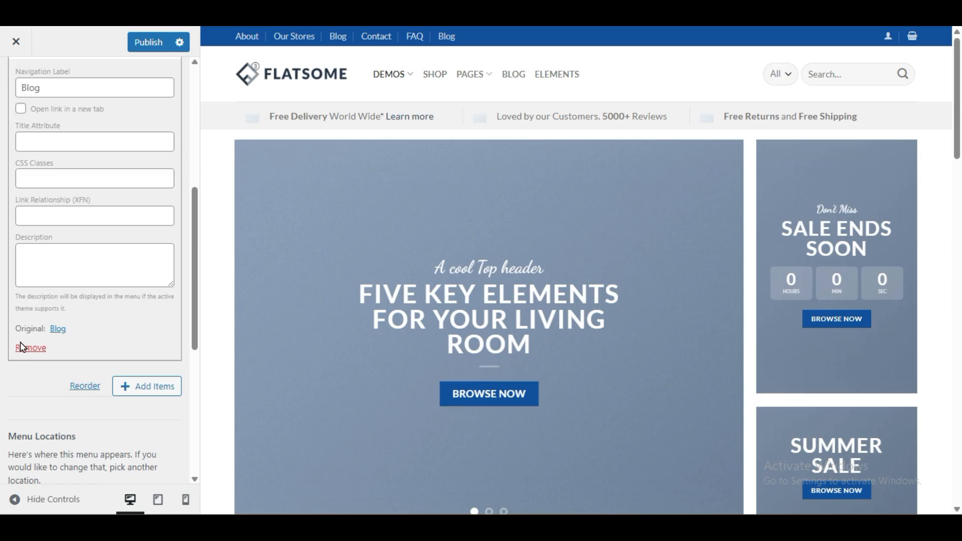
pyautogui.click(32, 348)
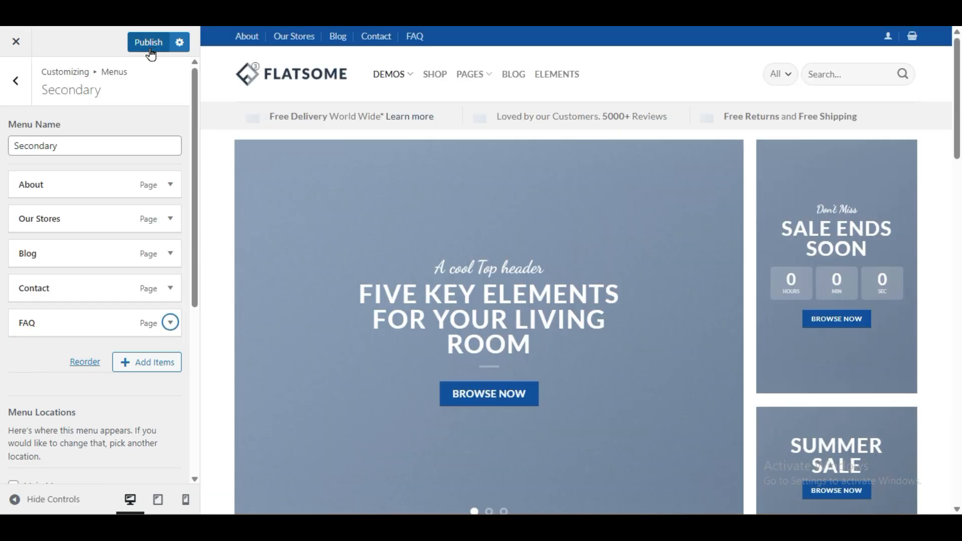
# Step: Publish the header changes and go back to the customizer's main list of sections
pyautogui.click(149, 44)
pyautogui.click(16, 82)
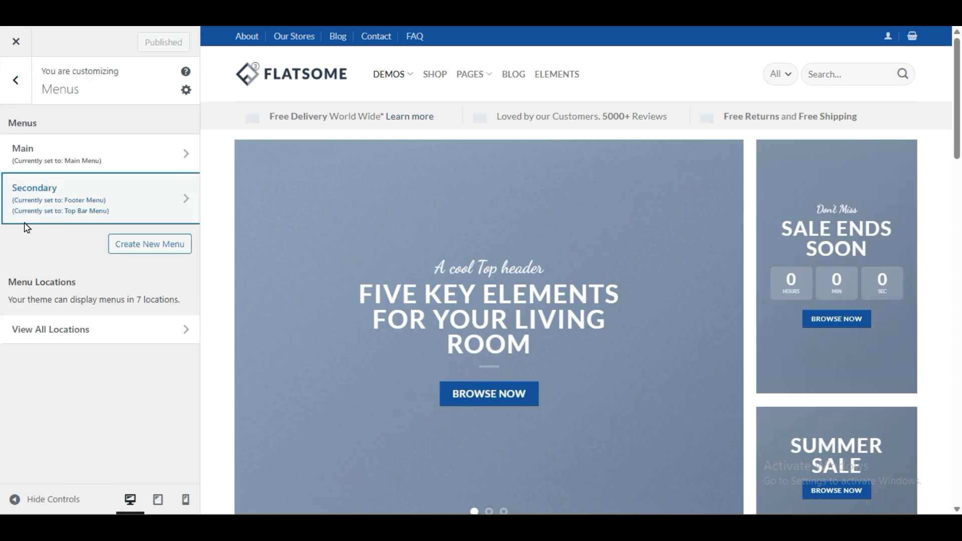
pyautogui.click(9, 85)
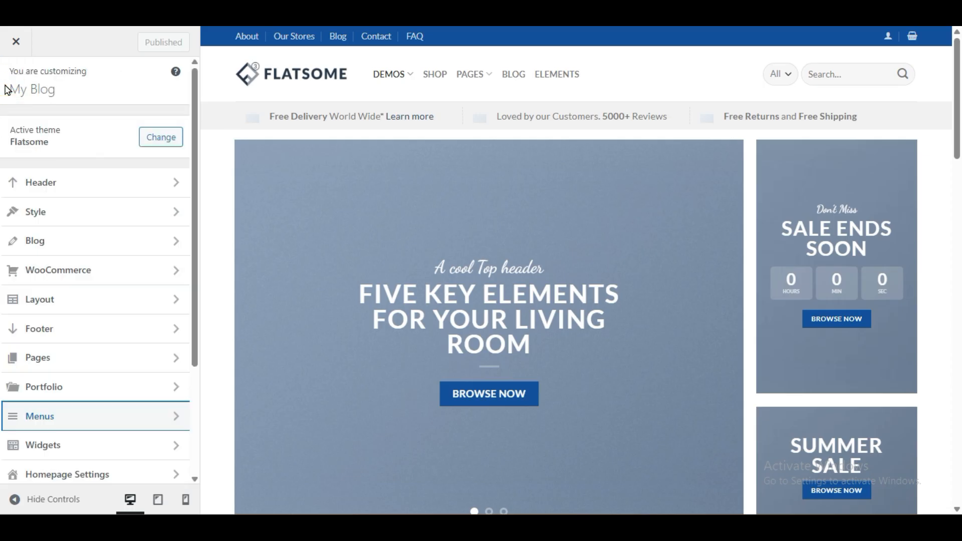
# Step: Add the Social Icons element to the header's top bar, directly before Account, and open the Top Bar settings
pyautogui.click(113, 183)
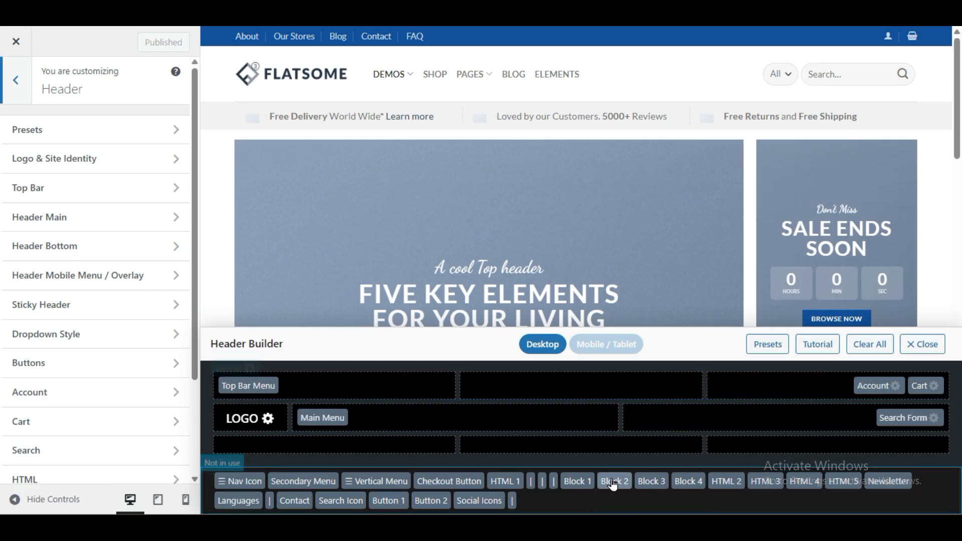
pyautogui.moveTo(473, 501); pyautogui.dragTo(837, 386)
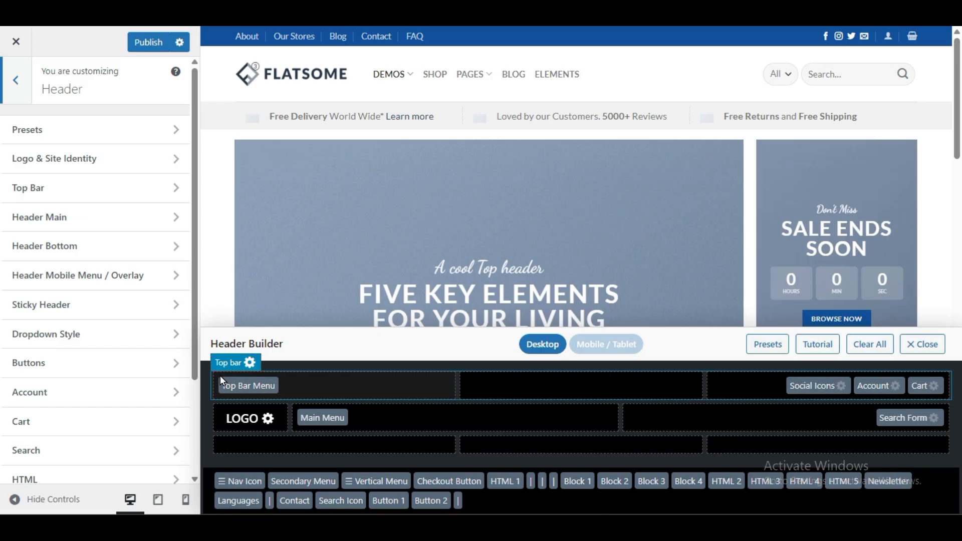
pyautogui.click(250, 363)
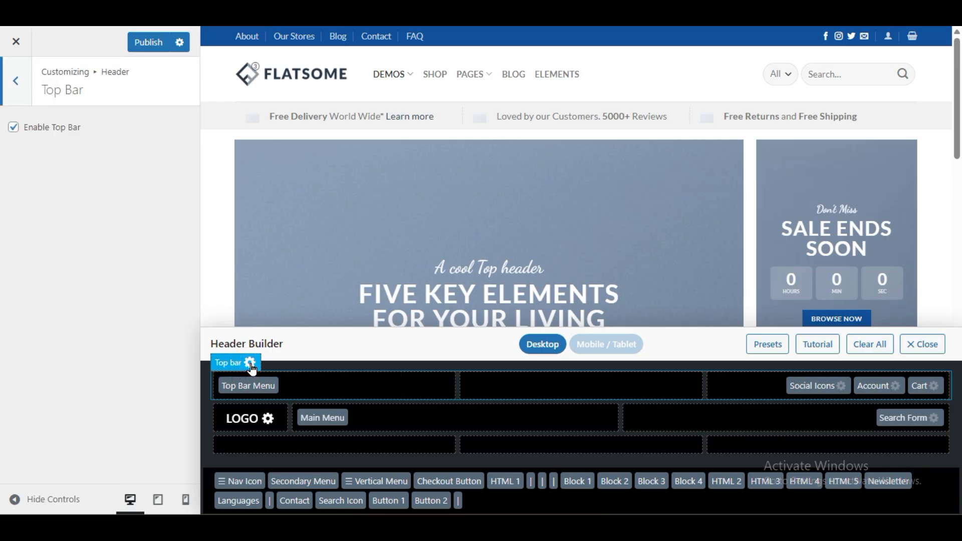
# Step: Switch the top bar off and back on to check the effect of the Enable Top Bar option
pyautogui.click(13, 128)
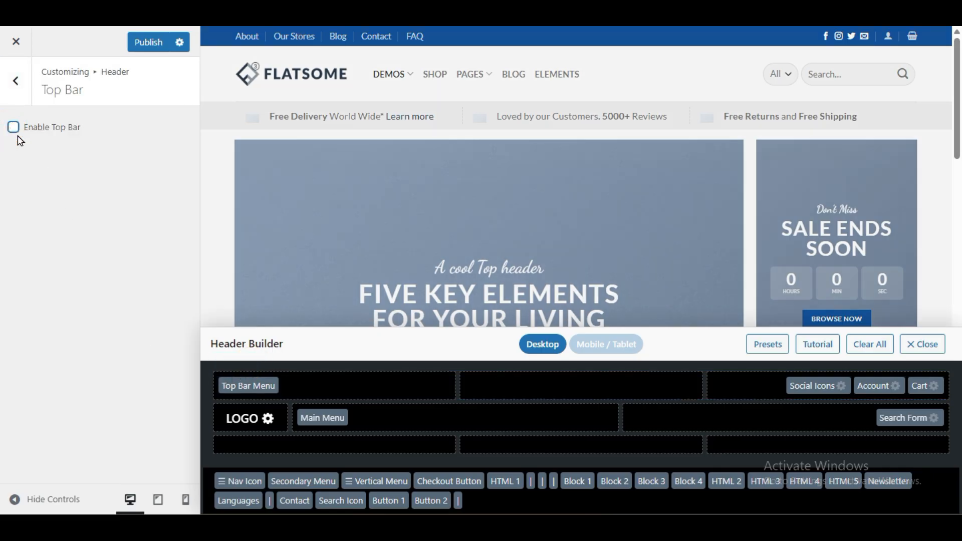
pyautogui.click(14, 127)
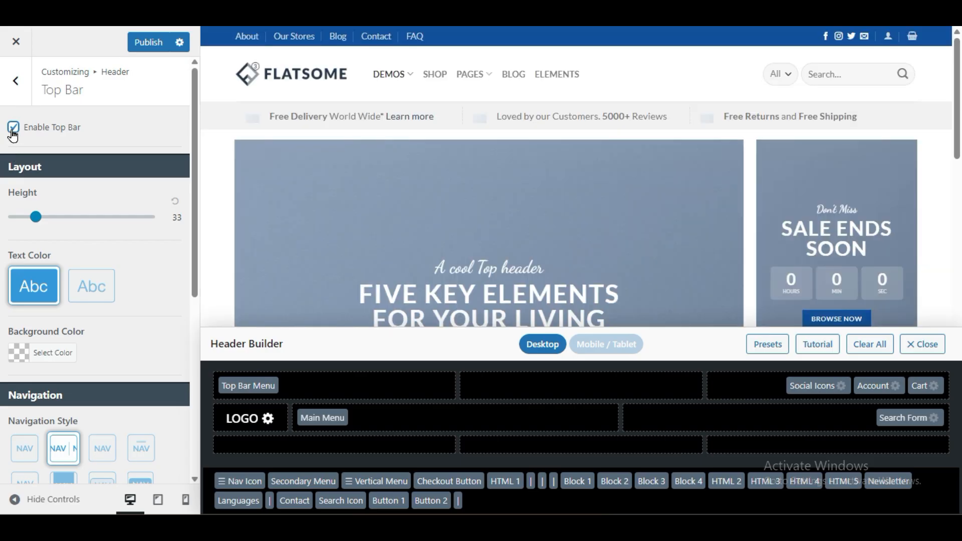
pyautogui.click(13, 129)
pyautogui.click(14, 129)
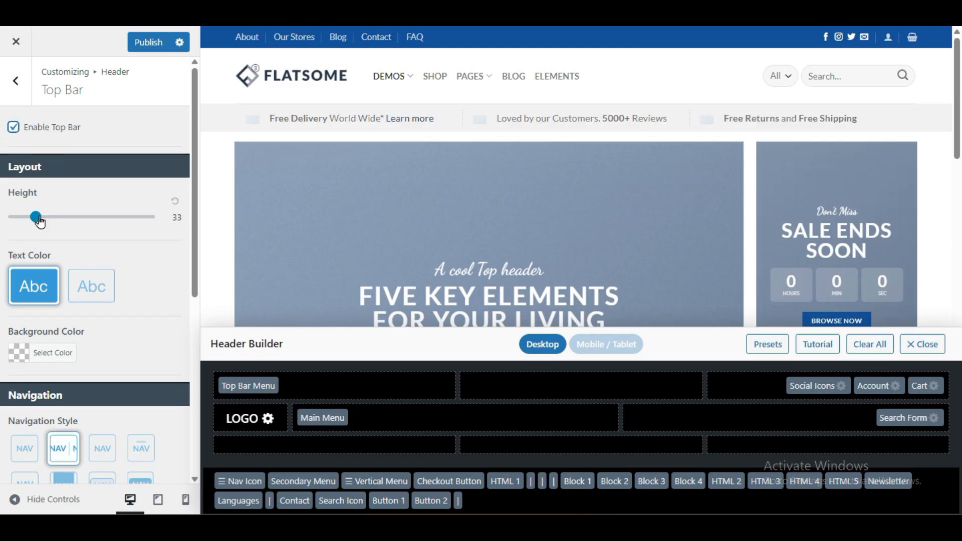
# Step: Set the top bar's height to 45, try the dark text colour, and return to the light text colour
pyautogui.moveTo(36, 222); pyautogui.dragTo(112, 221)
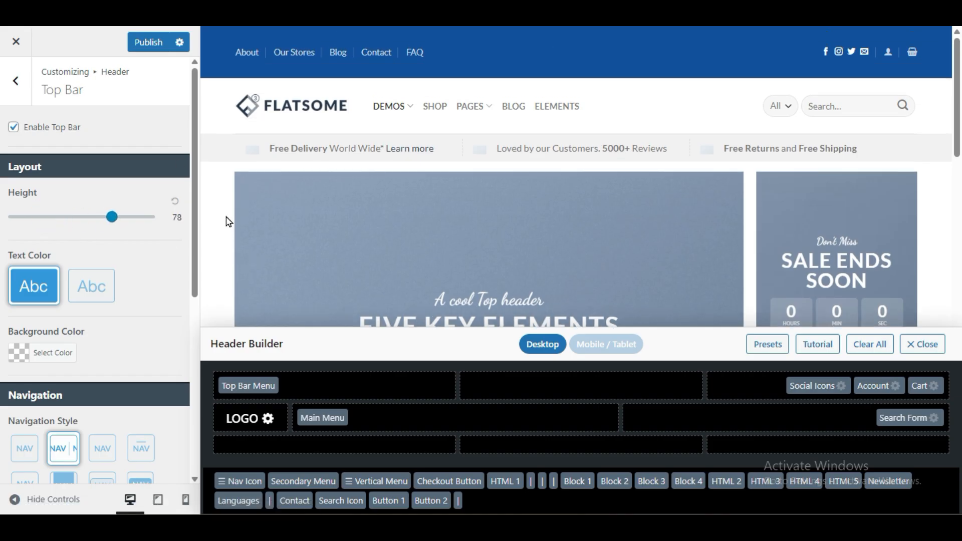
pyautogui.moveTo(112, 222); pyautogui.dragTo(58, 224)
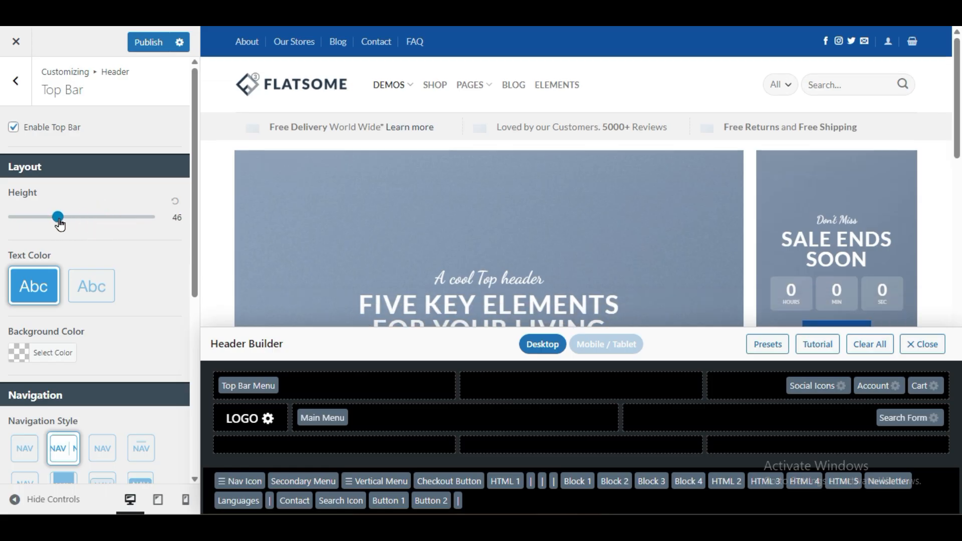
pyautogui.moveTo(60, 224); pyautogui.dragTo(57, 225)
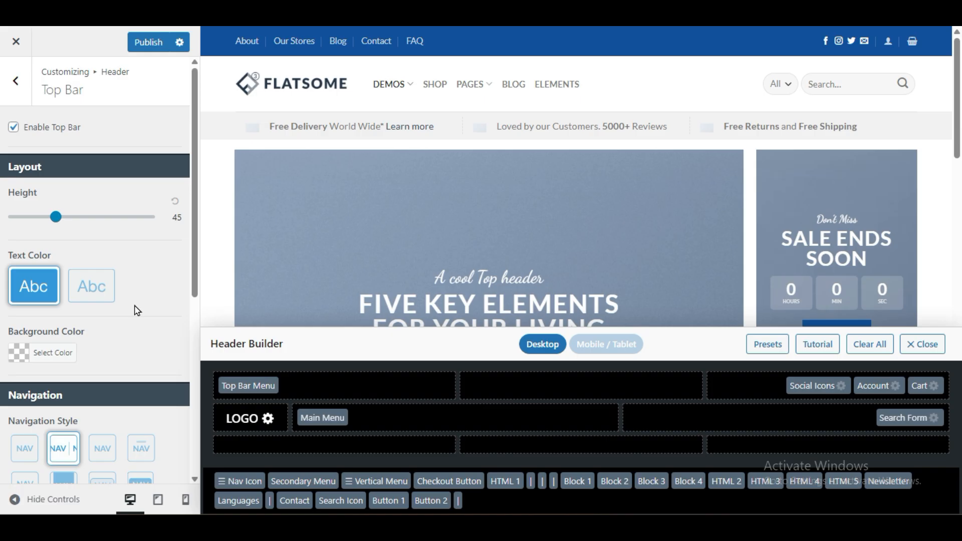
pyautogui.click(100, 290)
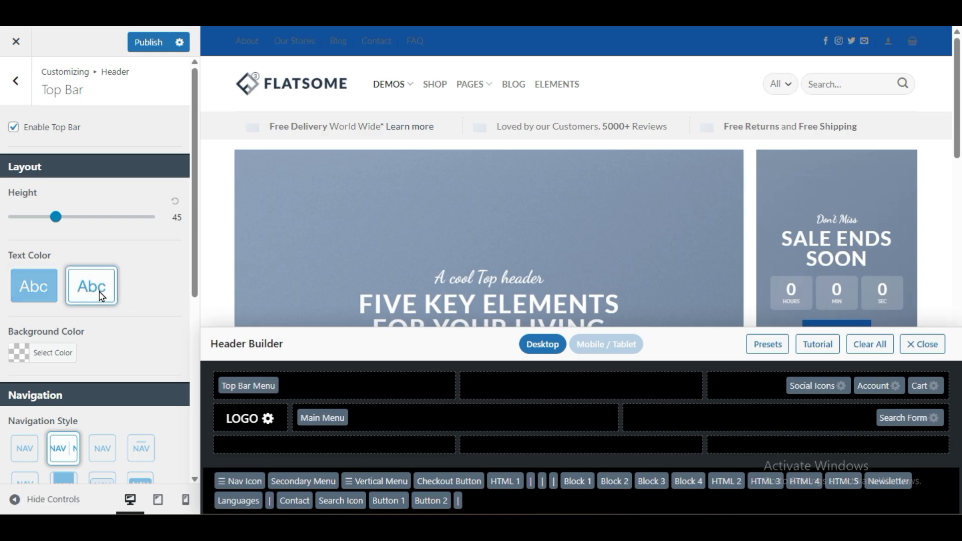
pyautogui.click(39, 275)
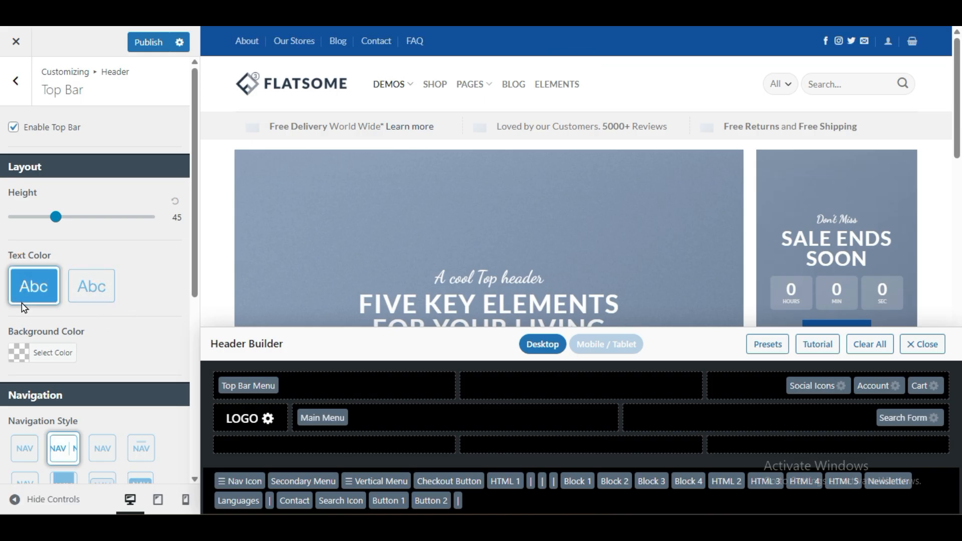
# Step: Try red and purple as the top bar's background colour and settle on blue #1e73be
pyautogui.click(13, 355)
pyautogui.scroll(-3, 135, 328)
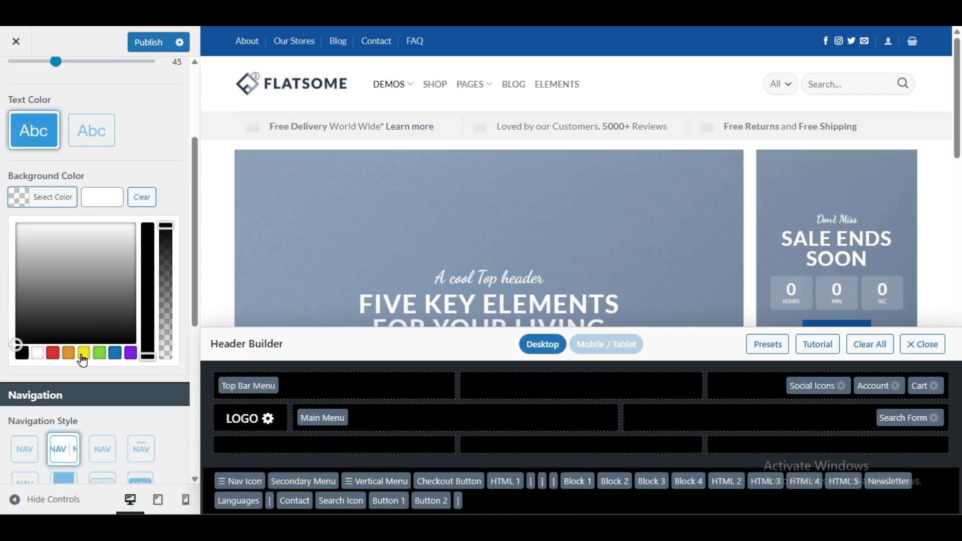
pyautogui.click(53, 353)
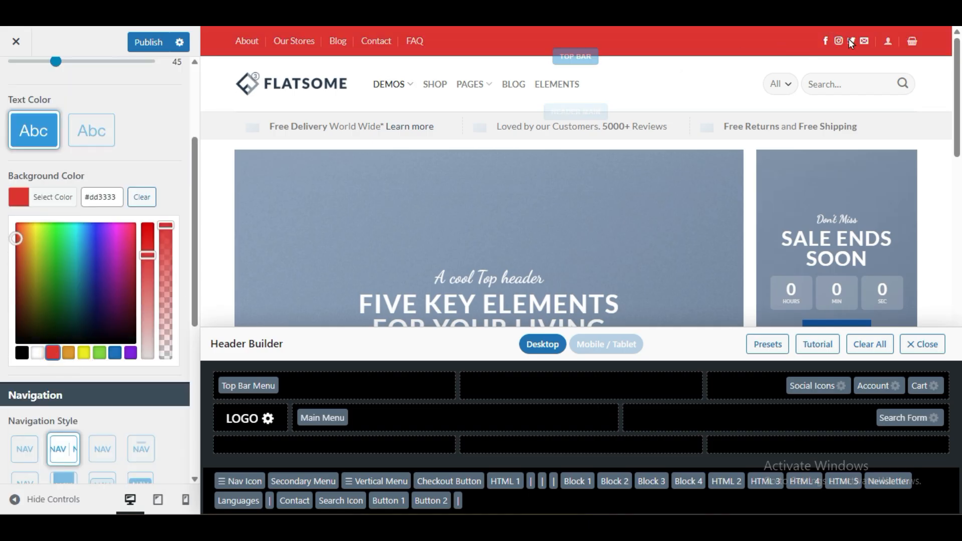
pyautogui.click(115, 352)
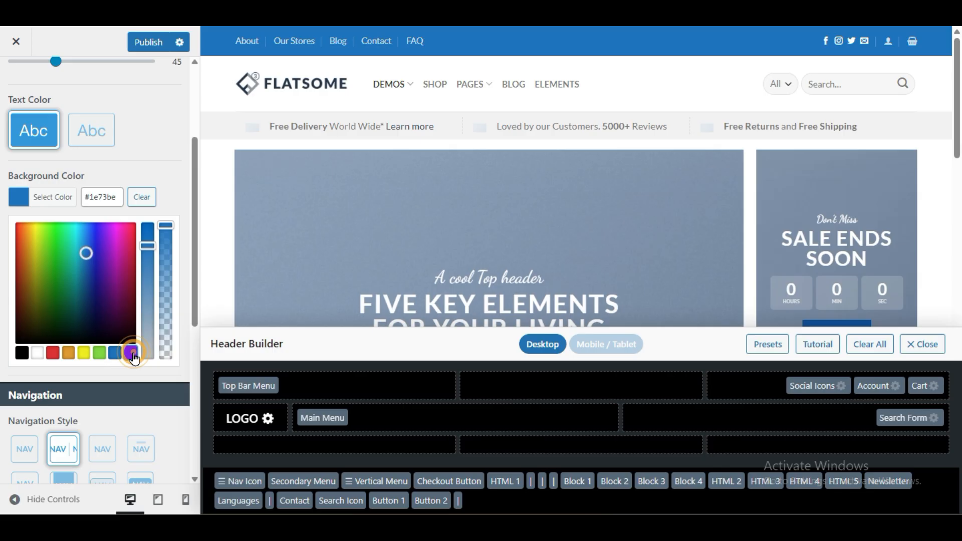
pyautogui.click(131, 353)
pyautogui.click(115, 353)
pyautogui.click(172, 146)
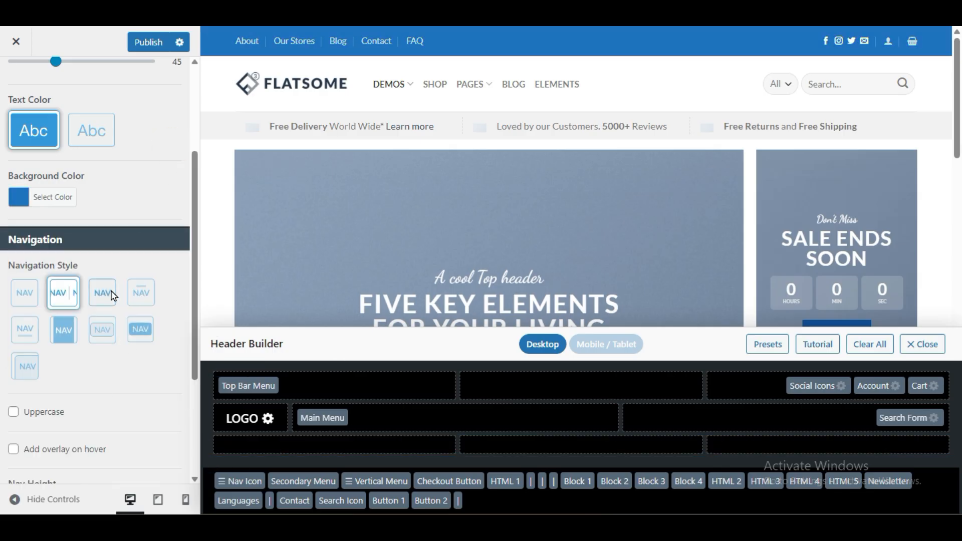
# Step: Try several navigation styles for the top bar and settle on the plain style without dividers or lines
pyautogui.click(140, 330)
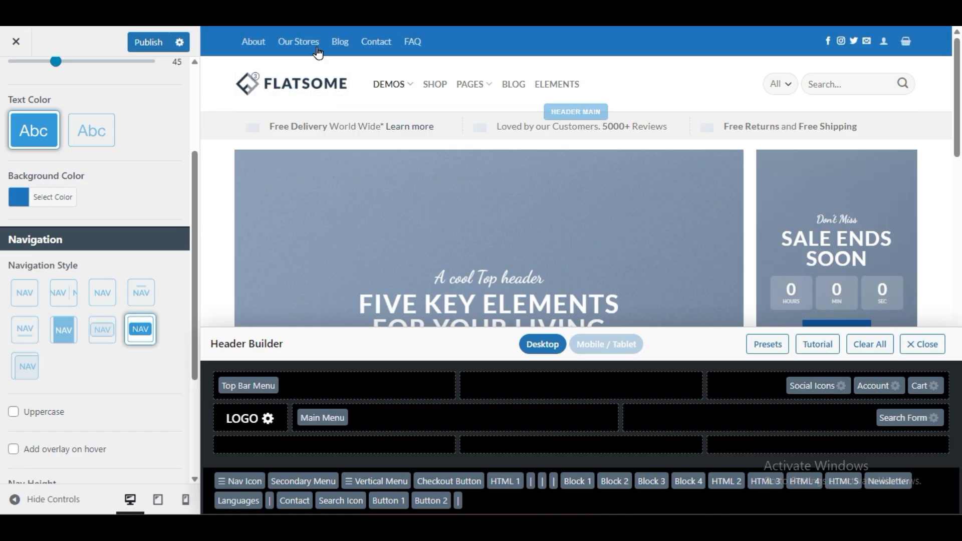
pyautogui.click(100, 338)
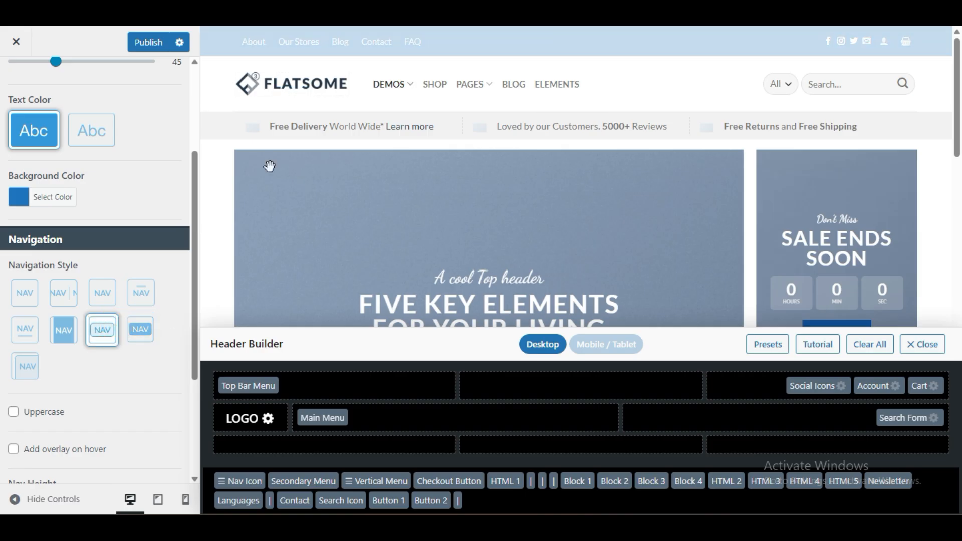
pyautogui.click(71, 338)
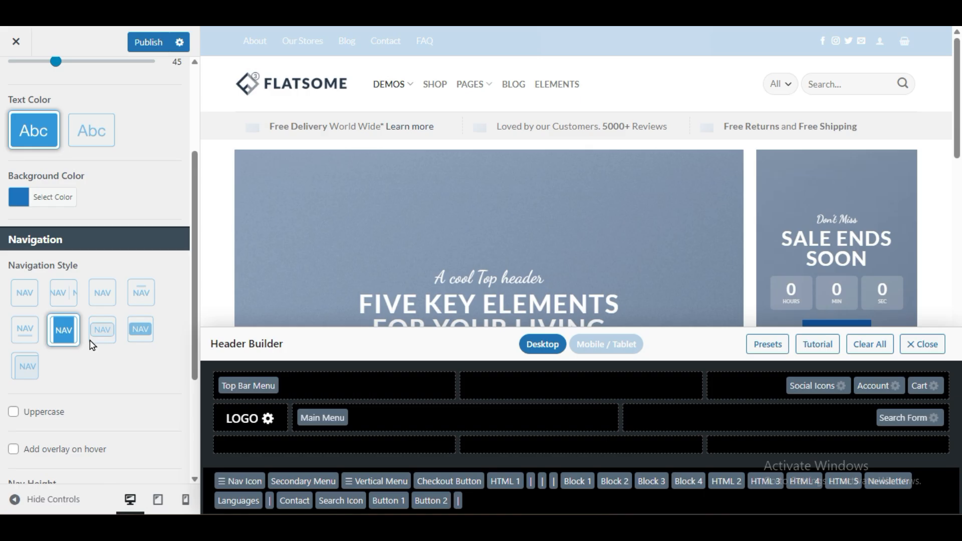
pyautogui.click(20, 330)
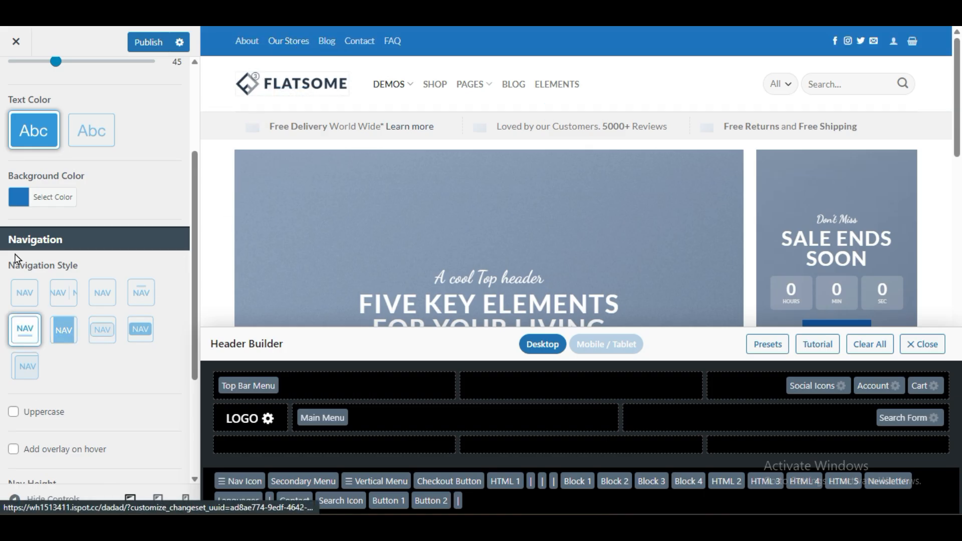
pyautogui.click(25, 293)
# Step: Turn the top bar's Add overlay on hover option on and off again, and review the remaining navigation settings
pyautogui.scroll(-3, 104, 376)
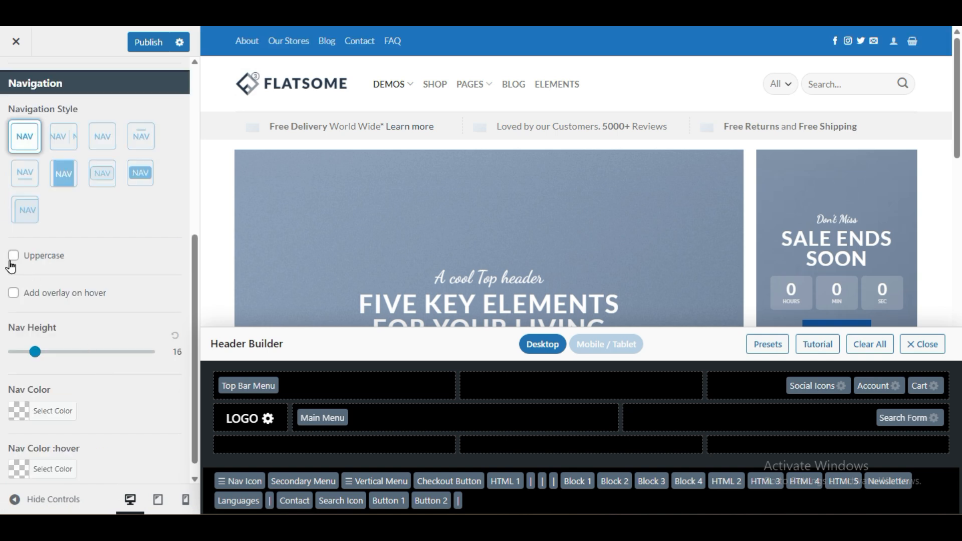
pyautogui.click(13, 293)
pyautogui.click(15, 294)
pyautogui.scroll(-1, 74, 351)
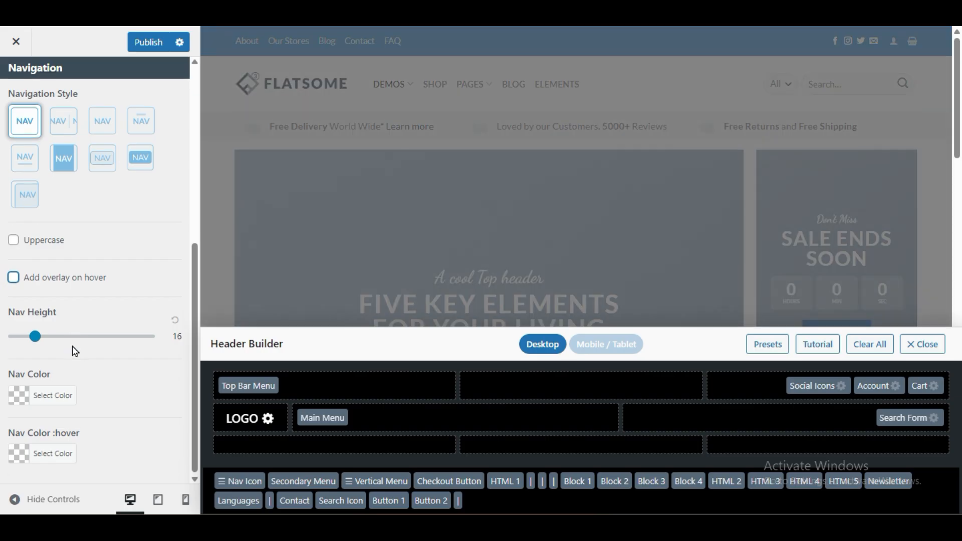
pyautogui.scroll(7, 76, 351)
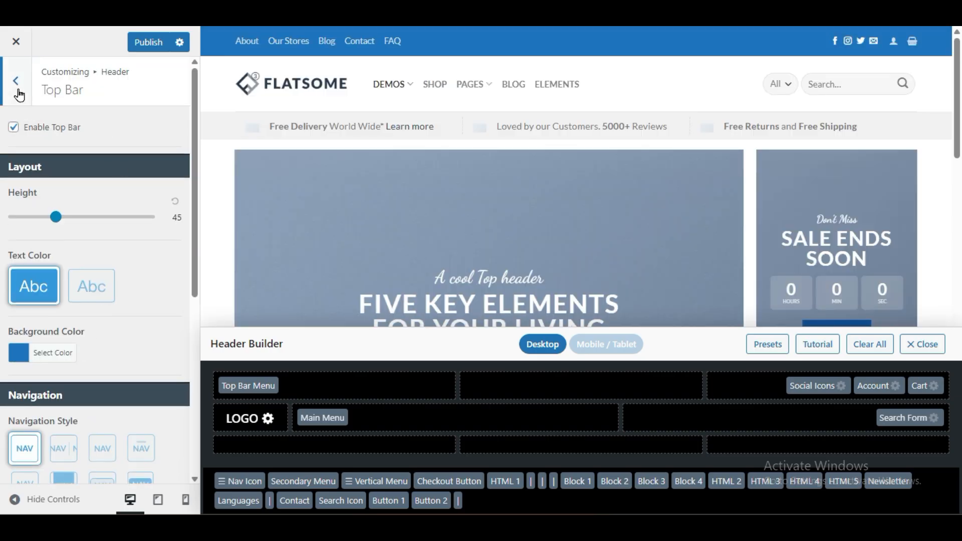
# Step: Open the Social Icons element's settings and set the icons style to filled circles
pyautogui.click(15, 80)
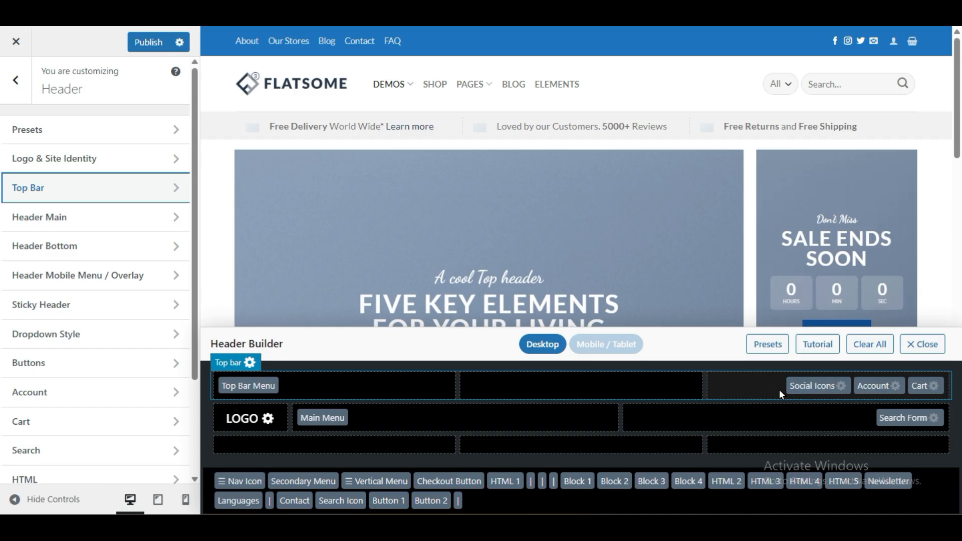
pyautogui.click(841, 386)
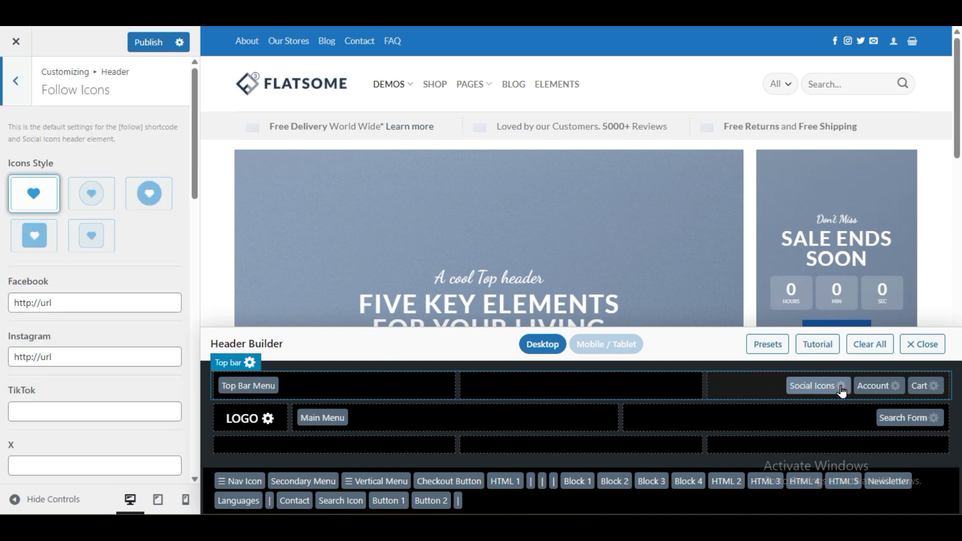
pyautogui.click(145, 190)
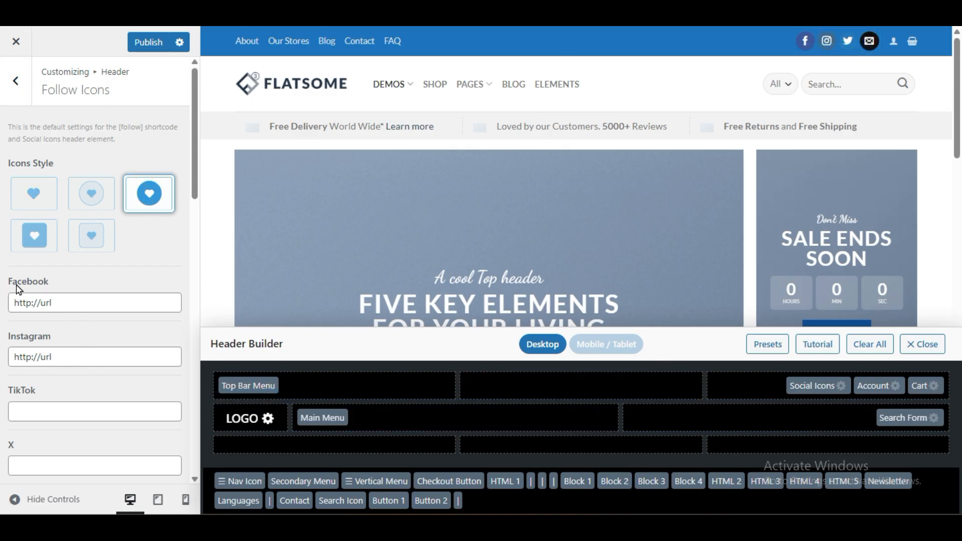
# Step: Enter / as the TikTok link so that a TikTok icon is added to the social icons
pyautogui.scroll(-3, 51, 354)
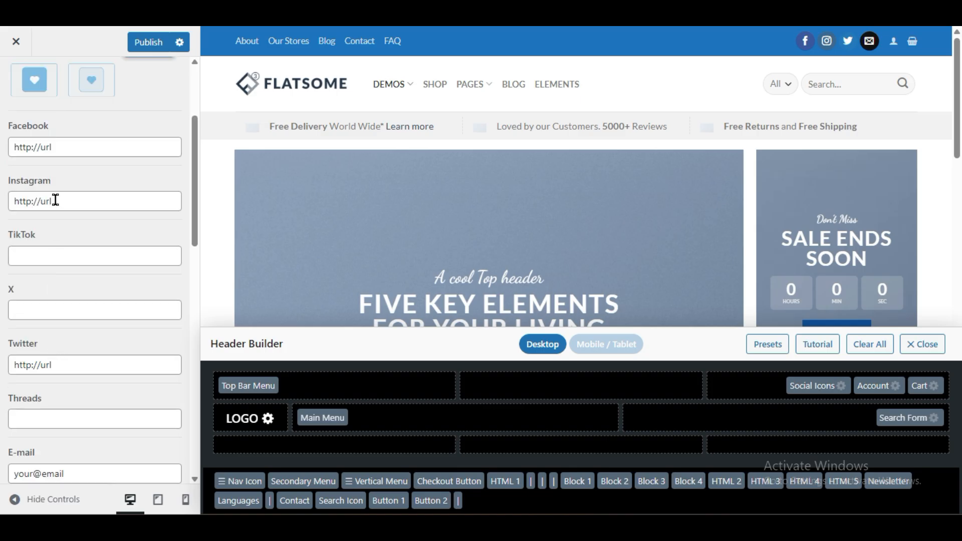
pyautogui.moveTo(55, 199); pyautogui.dragTo(2, 203)
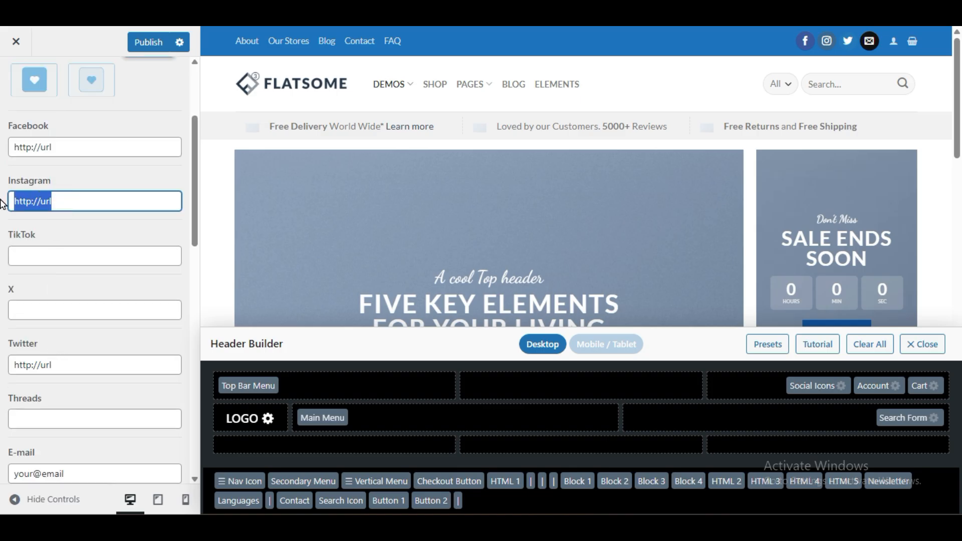
pyautogui.click(76, 254)
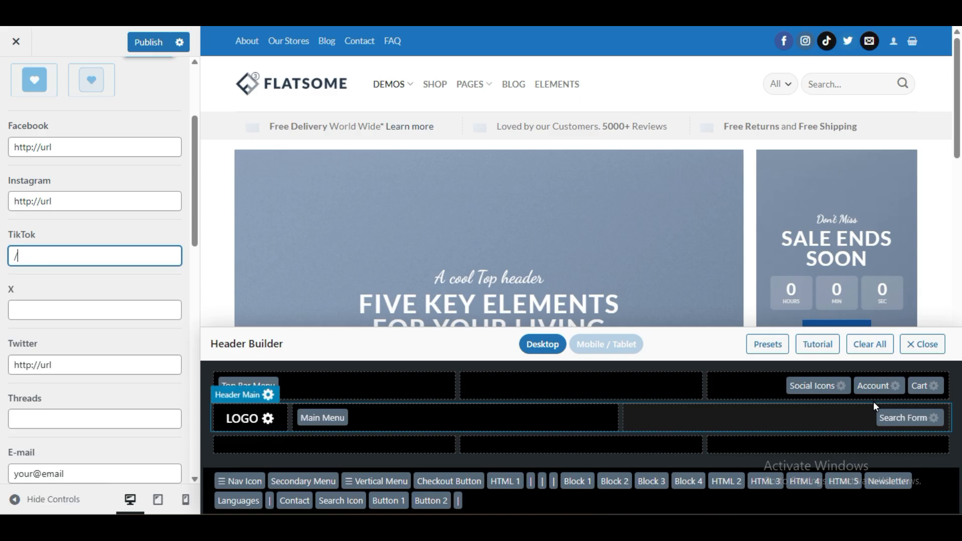
# Step: Open the header's Account settings, try the avatar icon style, and choose the outlined circle icon style
pyautogui.click(896, 388)
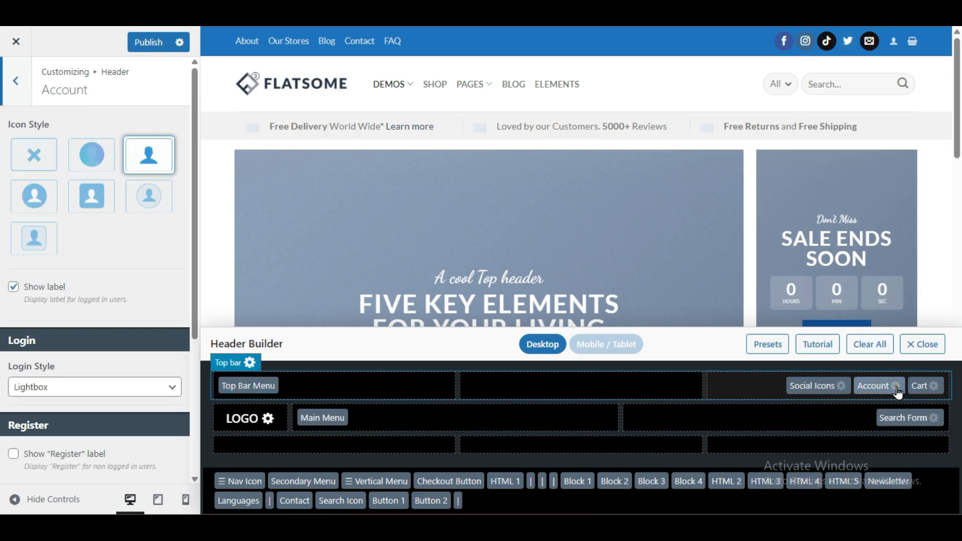
pyautogui.click(89, 163)
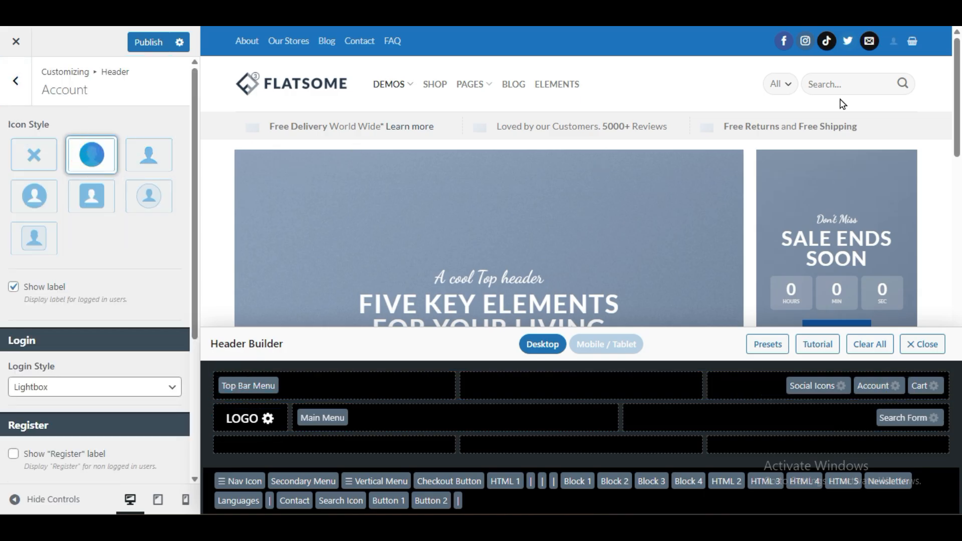
pyautogui.click(149, 197)
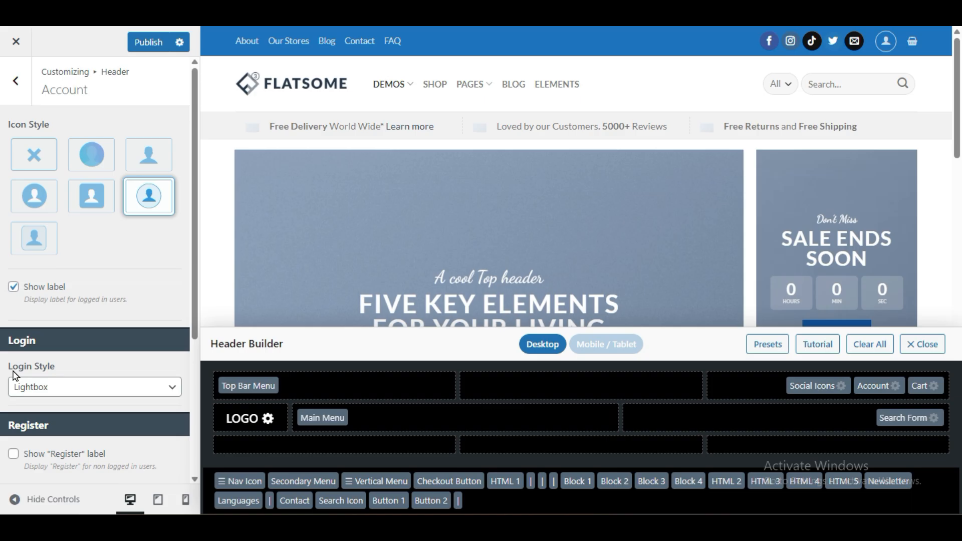
# Step: Follow the account icon in the preview to the My Account page and publish the header changes
pyautogui.click(885, 42)
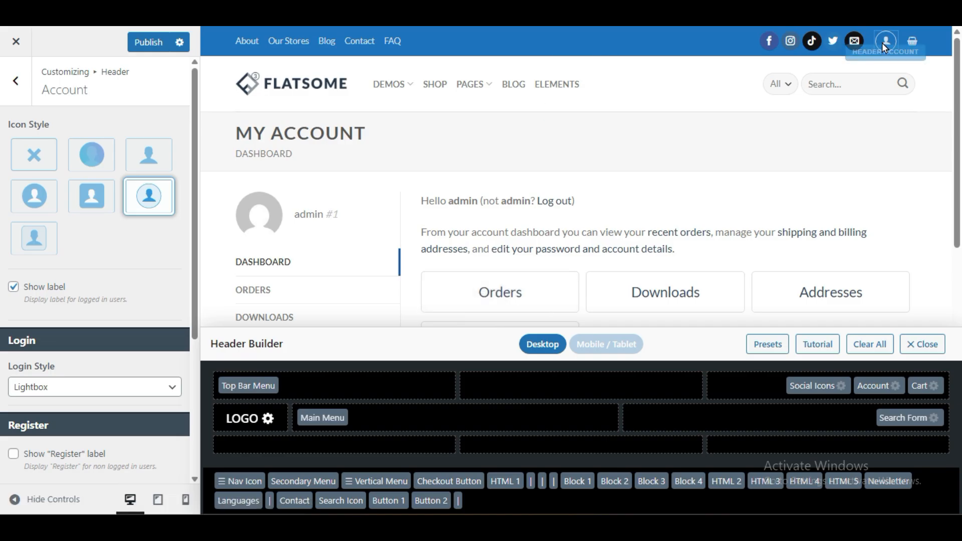
pyautogui.click(150, 46)
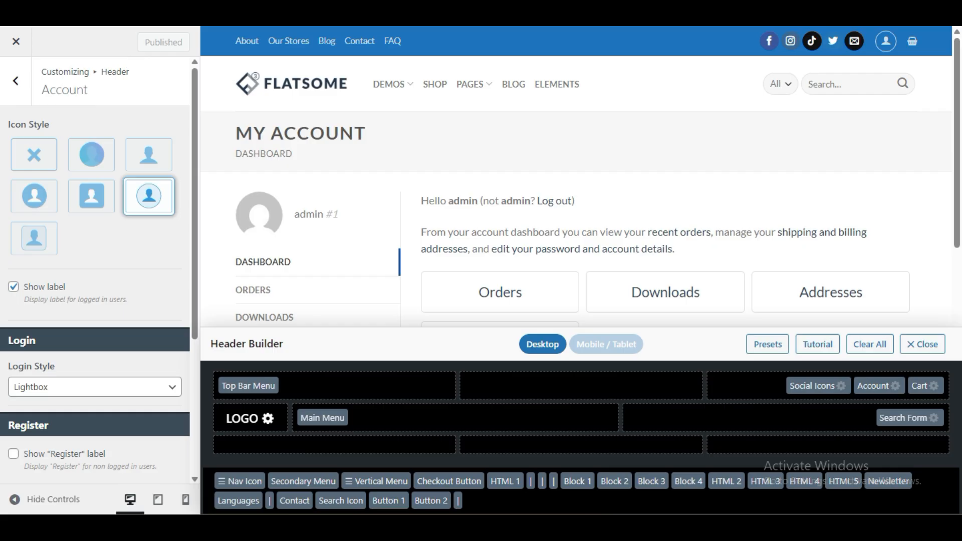
# Step: Open a new Incognito window in the browser and load the store's site on wh1513411.ispot.cc
pyautogui.hotkey('alt', 'f')
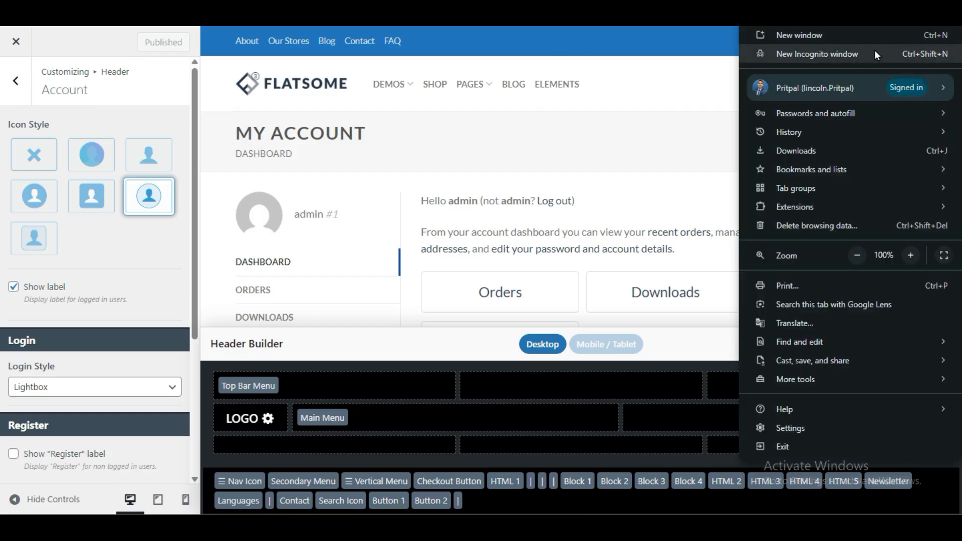
pyautogui.click(874, 50)
pyautogui.write('https://wh1513411.ispot.cc/')
pyautogui.press('Return')
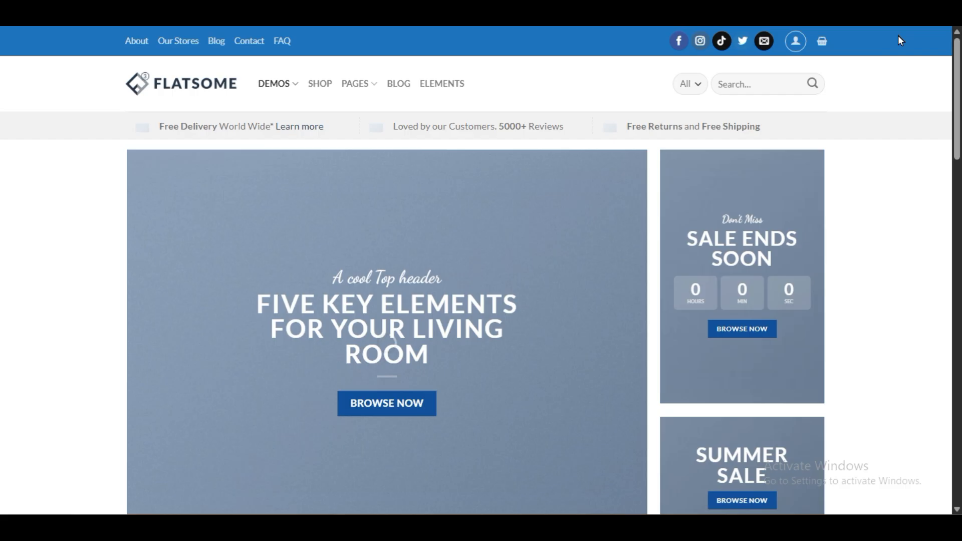
# Step: Check the account icon's login popup on the live site, try the Link login style in the header's Account settings, and restore Lightbox
pyautogui.click(797, 42)
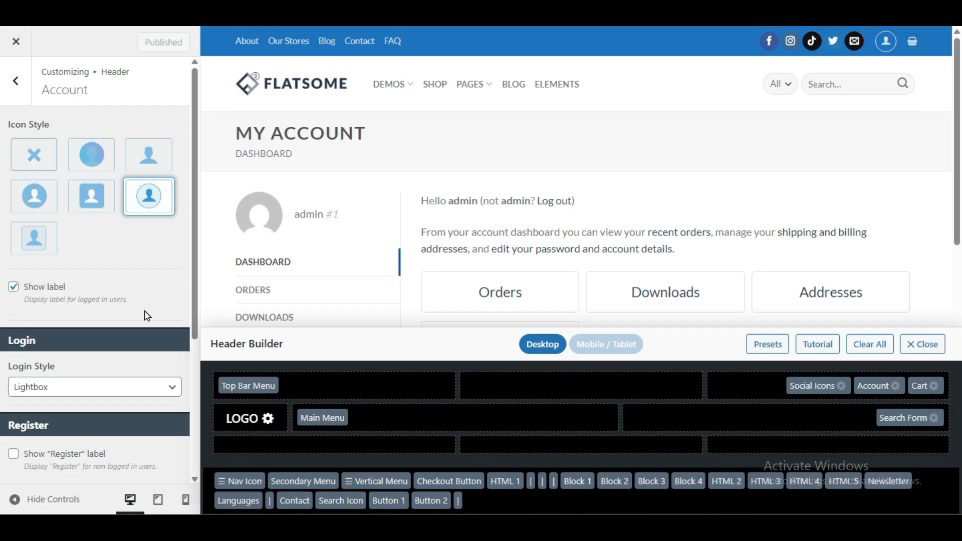
pyautogui.click(78, 390)
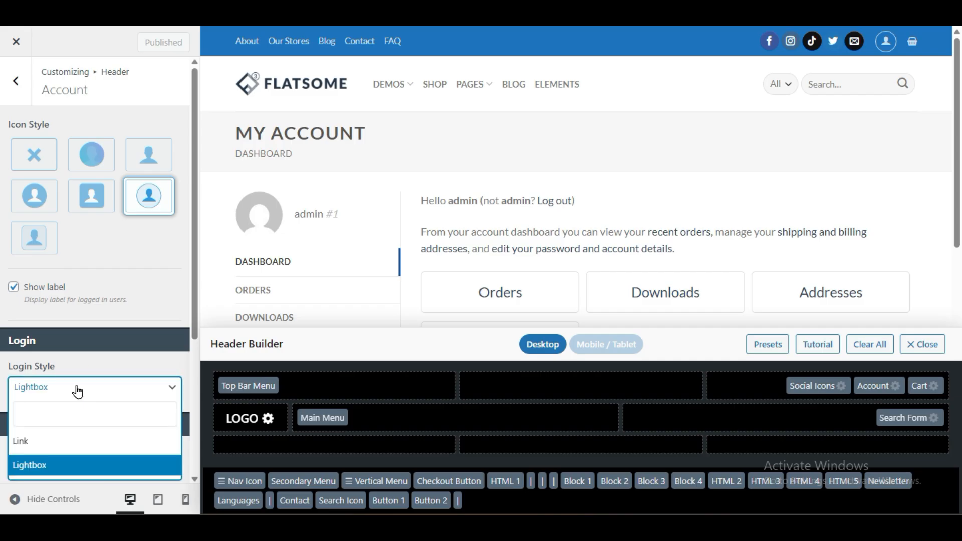
pyautogui.click(79, 443)
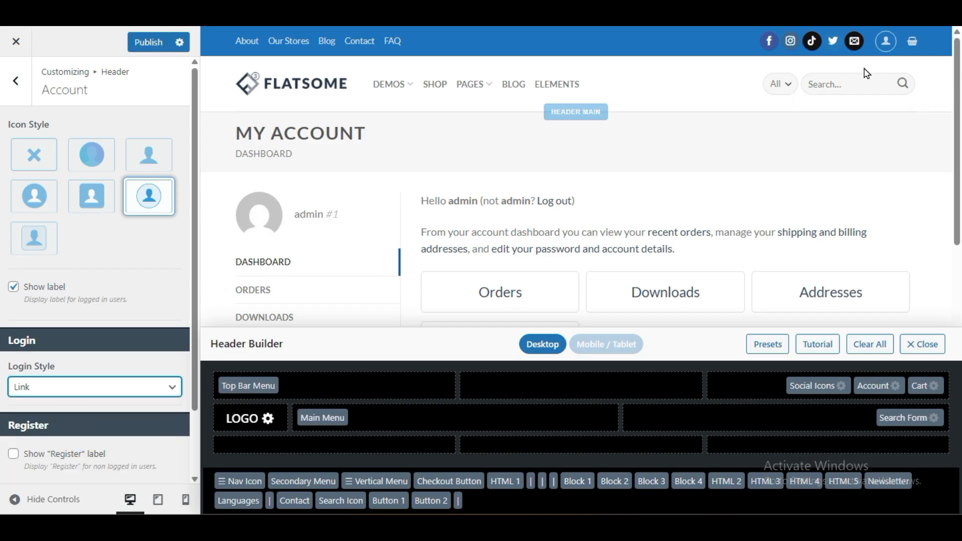
pyautogui.click(34, 394)
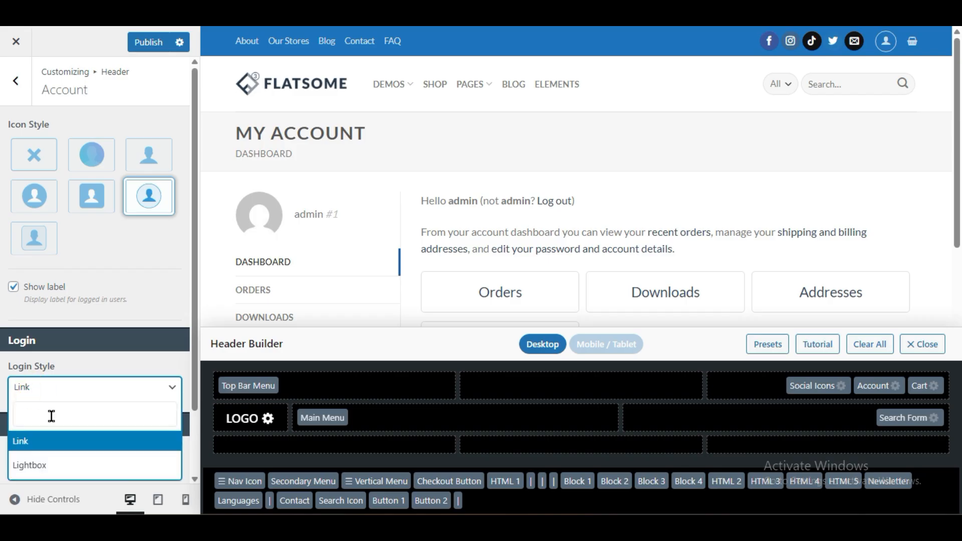
pyautogui.click(55, 459)
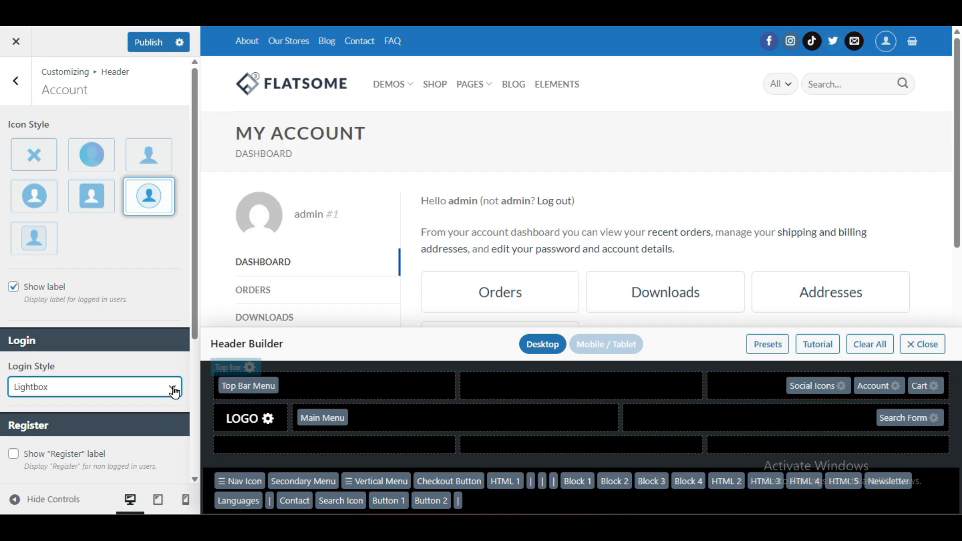
# Step: Enable the "Register" label in the header's Account settings and check the login popup on the live store in the Incognito window
pyautogui.scroll(-3, 83, 401)
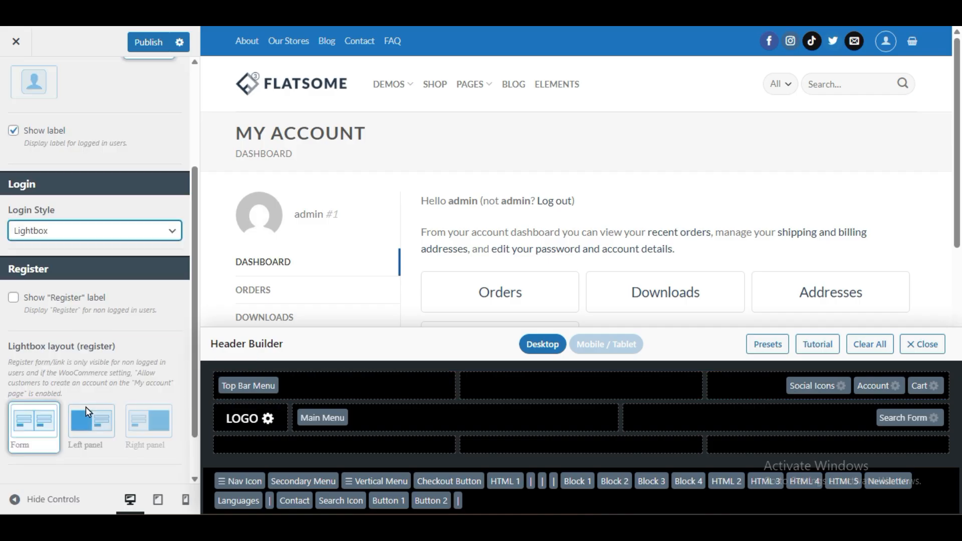
pyautogui.click(13, 298)
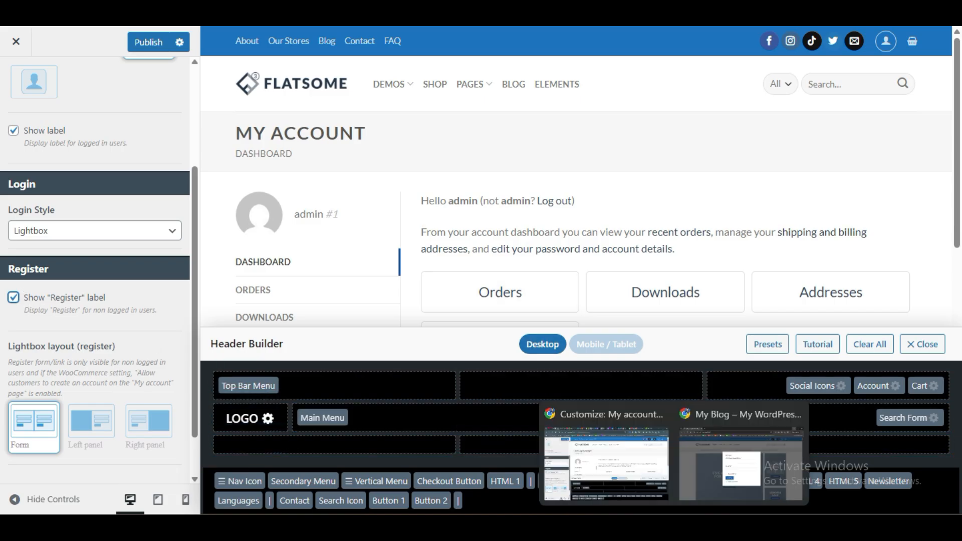
pyautogui.click(726, 446)
pyautogui.click(659, 136)
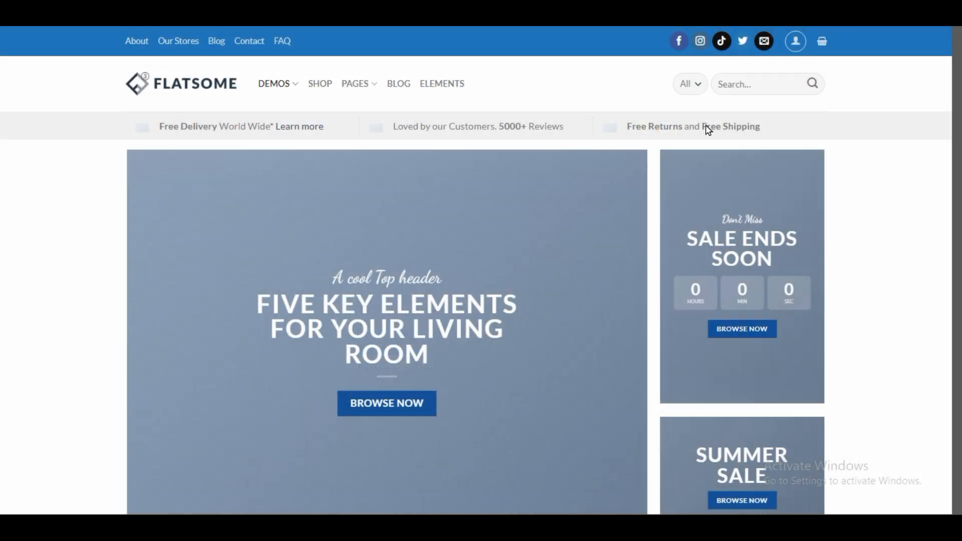
pyautogui.click(797, 40)
pyautogui.click(933, 225)
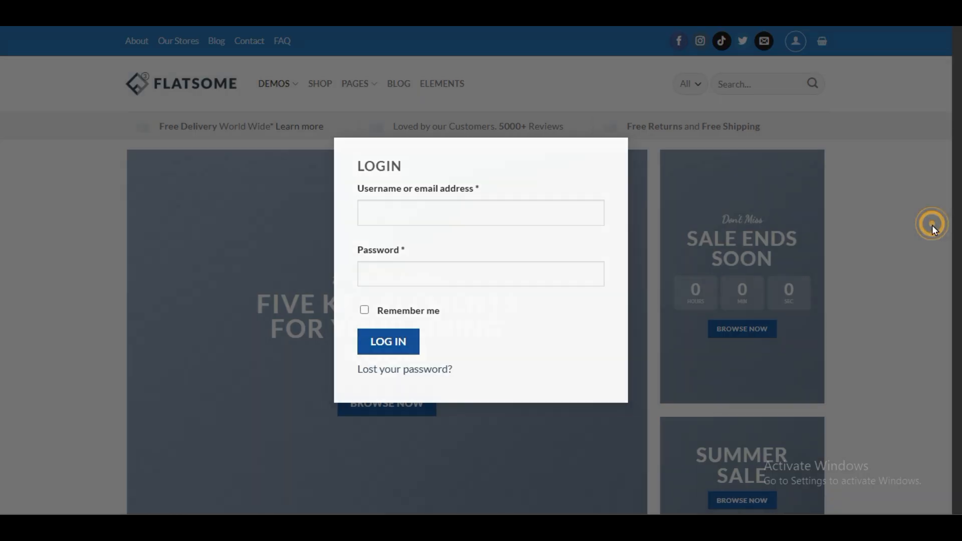
pyautogui.hotkey('alt', 'Tab')
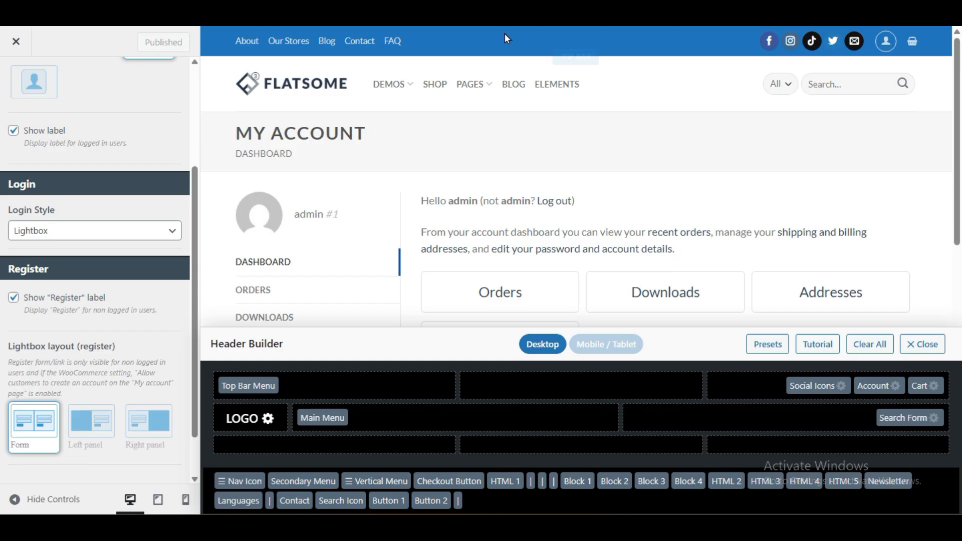
# Step: Open the WordPress General settings, allow anyone to register as a member, and save the changes
pyautogui.hotkey('ctrl', 'Tab')
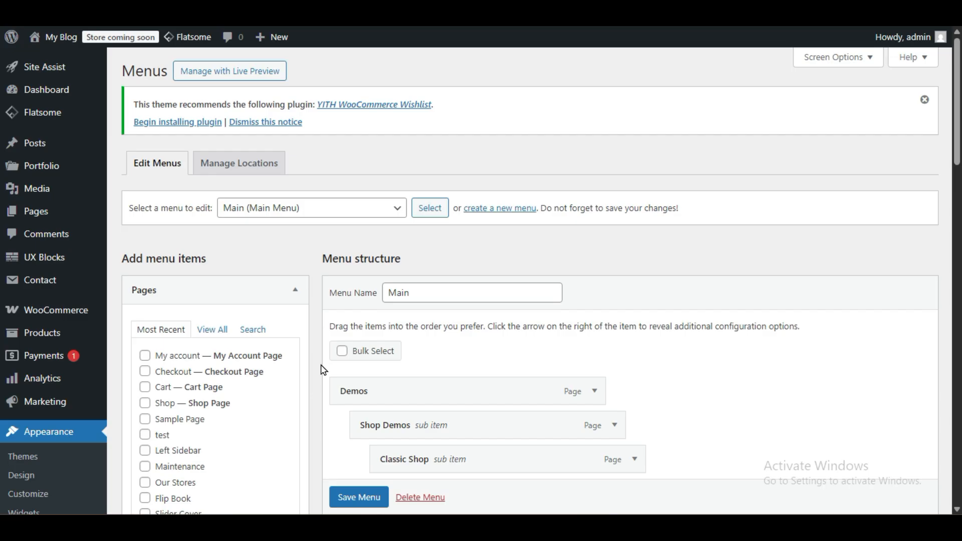
pyautogui.scroll(-9, 324, 370)
pyautogui.moveTo(61, 480)
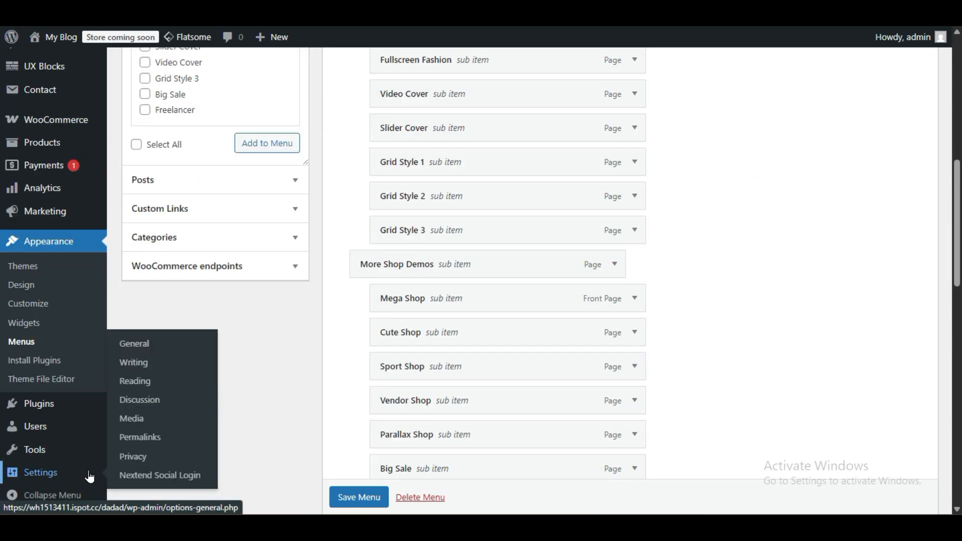
pyautogui.click(134, 345)
pyautogui.scroll(-7, 138, 348)
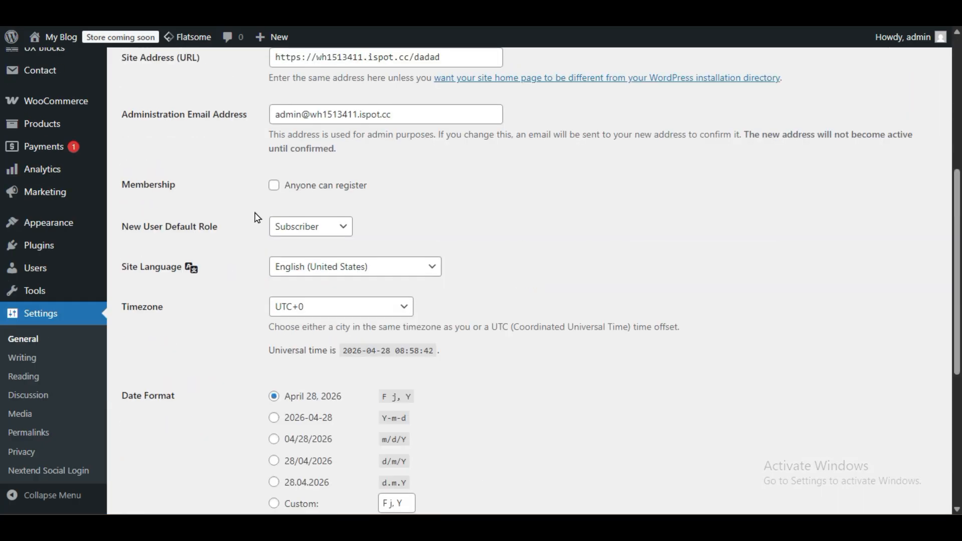
pyautogui.click(274, 186)
pyautogui.scroll(-6, 238, 434)
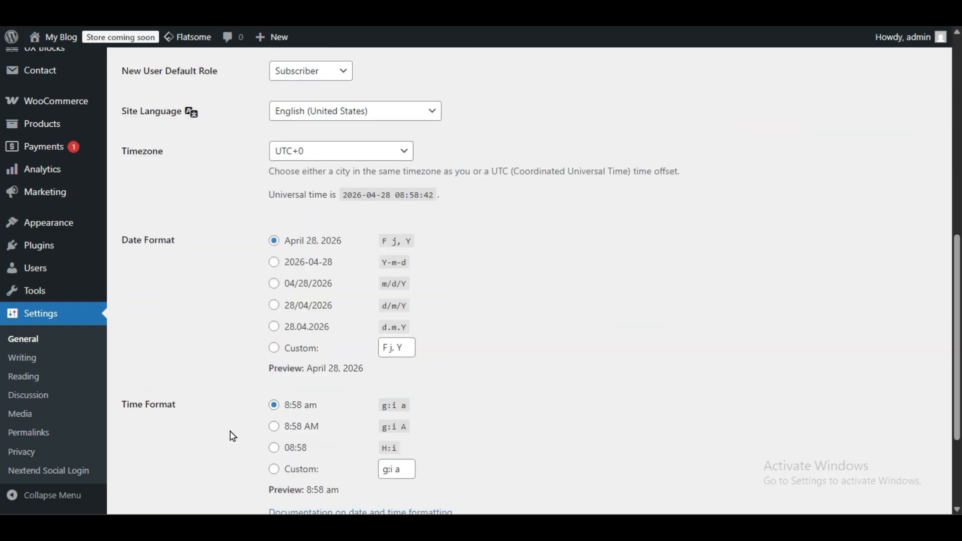
pyautogui.click(162, 454)
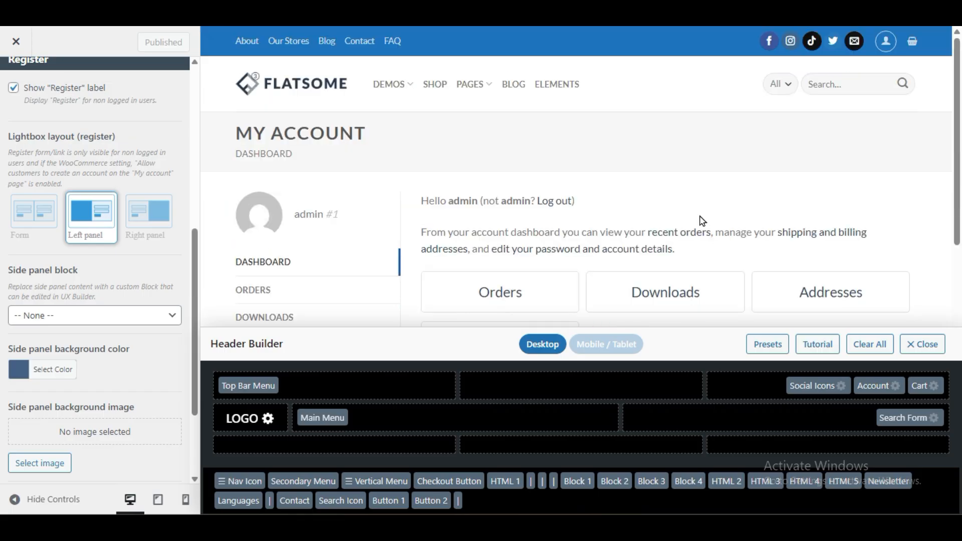
# Step: Open the header's Cart settings, choose the outlined circle cart icon style, and enable the quantity input in the mini cart
pyautogui.click(934, 386)
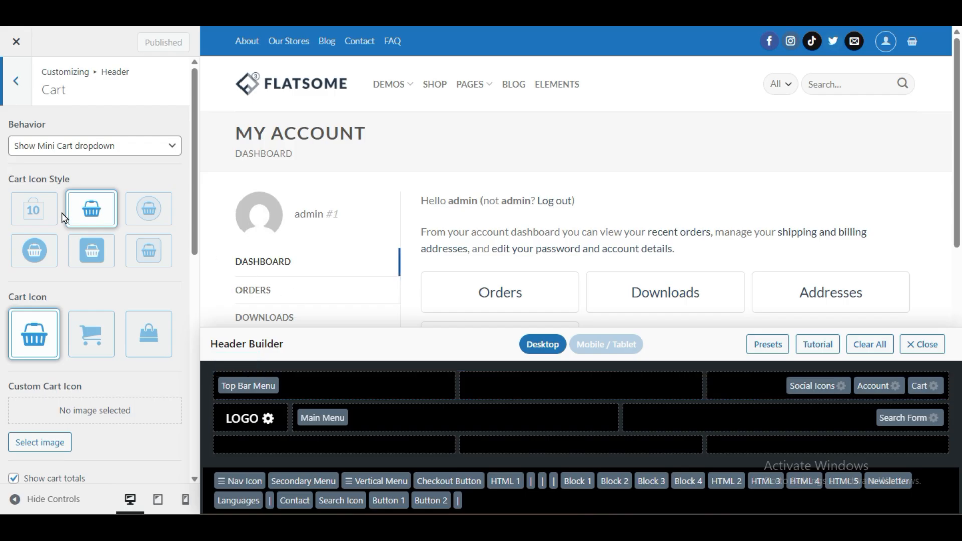
pyautogui.click(152, 214)
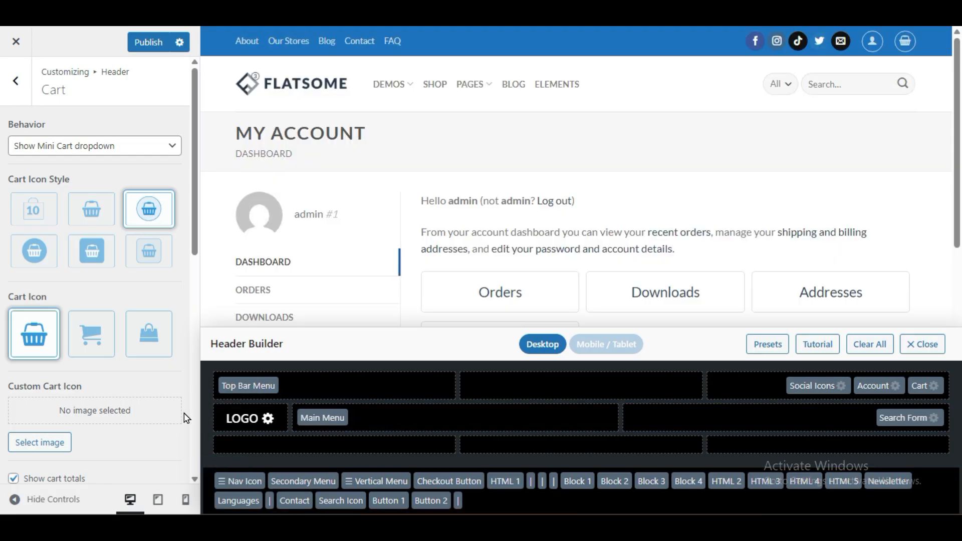
pyautogui.scroll(-3, 73, 390)
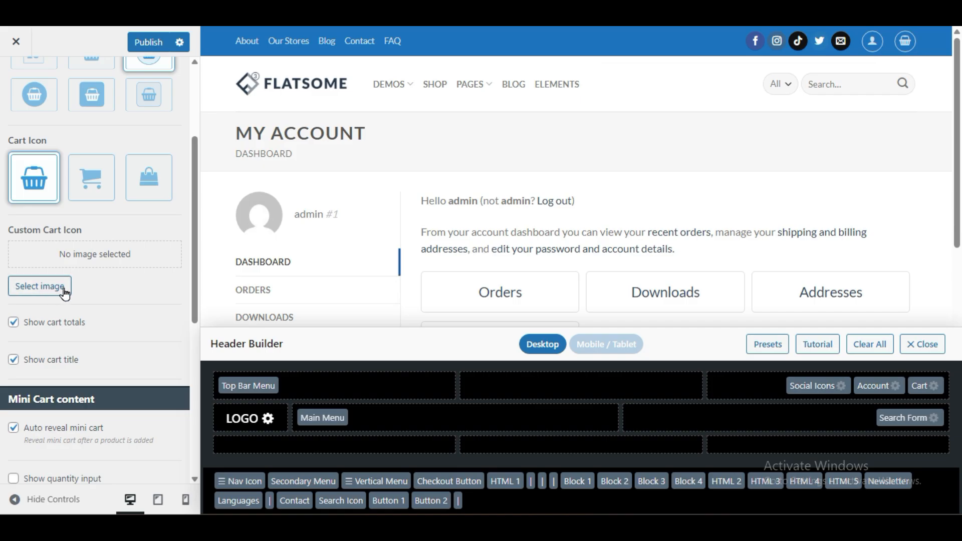
pyautogui.scroll(-3, 156, 358)
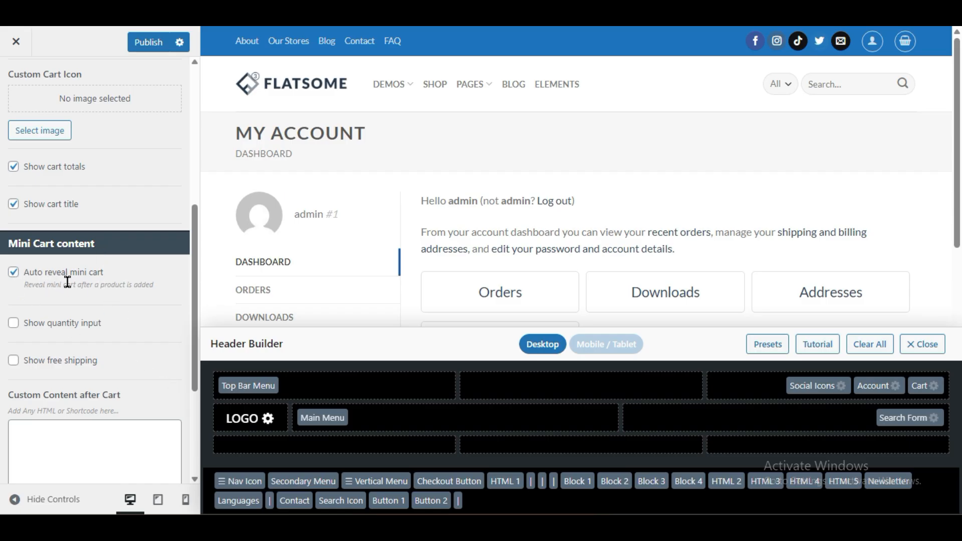
pyautogui.click(15, 325)
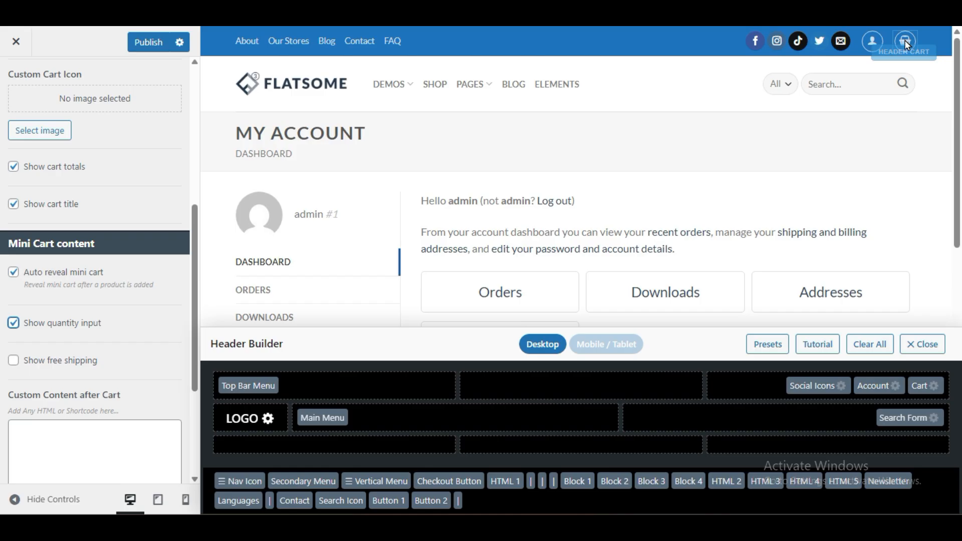
# Step: Switch to the Incognito window with the live store and open its cart page from the header
pyautogui.click(903, 52)
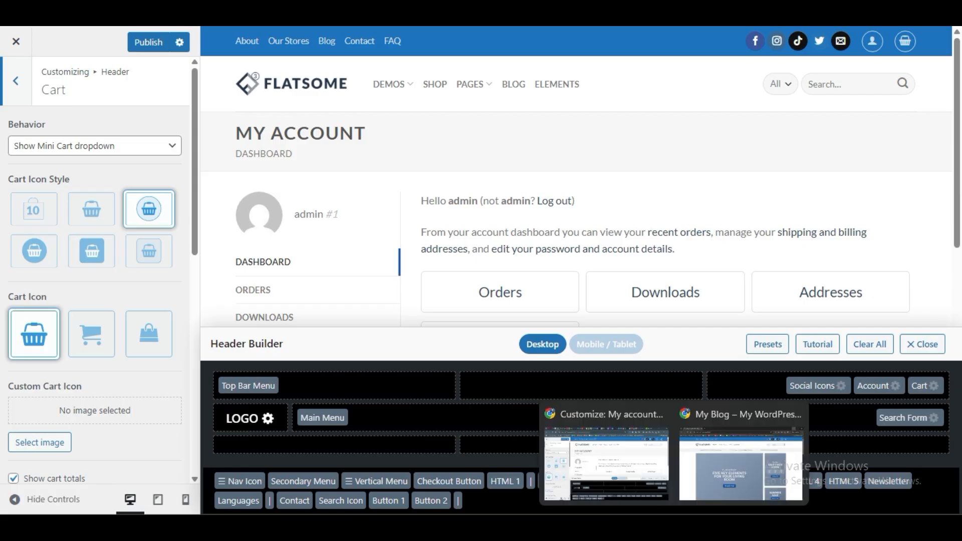
pyautogui.click(742, 453)
pyautogui.click(824, 41)
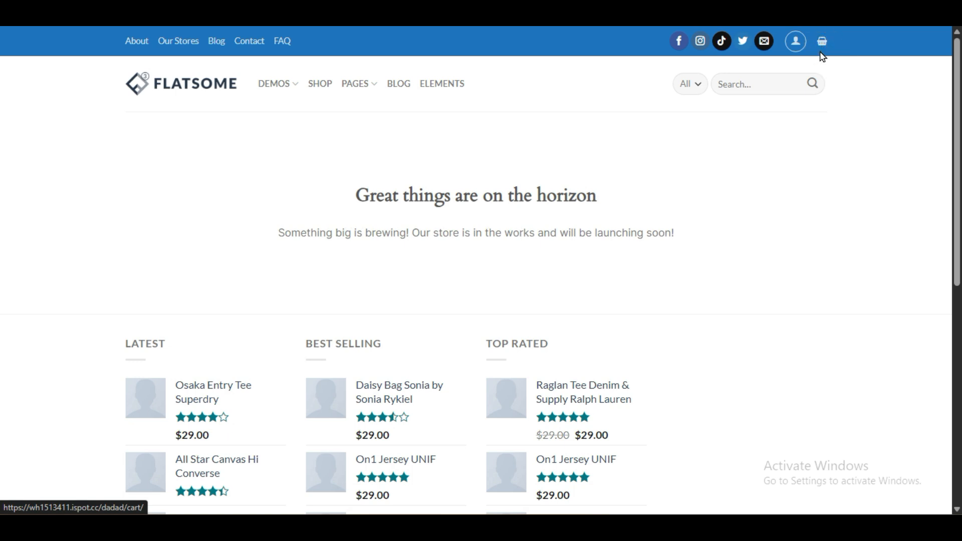
# Step: Return to the store's home page, open products from the Latest list such as Osaka Entry Tee Superdry, and check the account popup
pyautogui.click(157, 91)
pyautogui.scroll(-5, 301, 361)
pyautogui.scroll(-10, 305, 379)
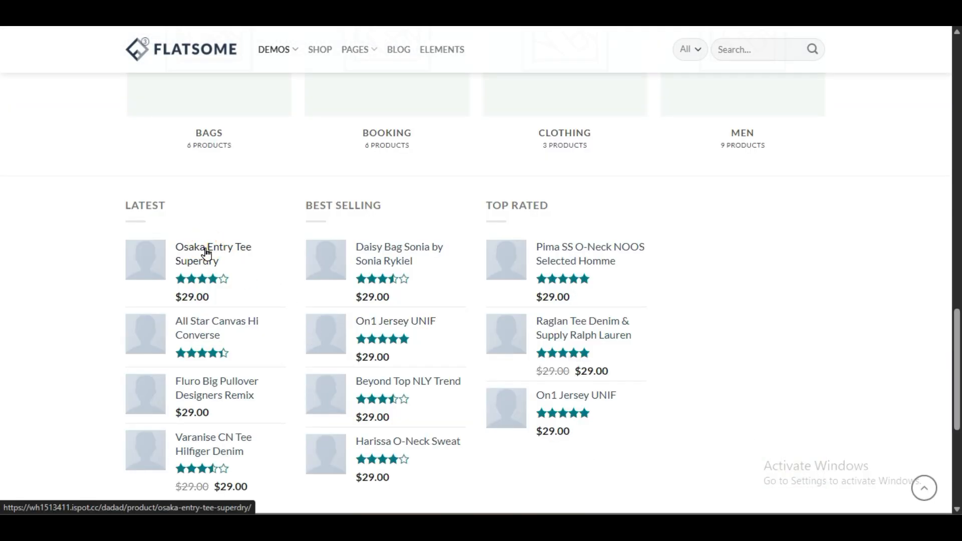
pyautogui.click(207, 253)
pyautogui.scroll(-5, 258, 311)
pyautogui.click(258, 314)
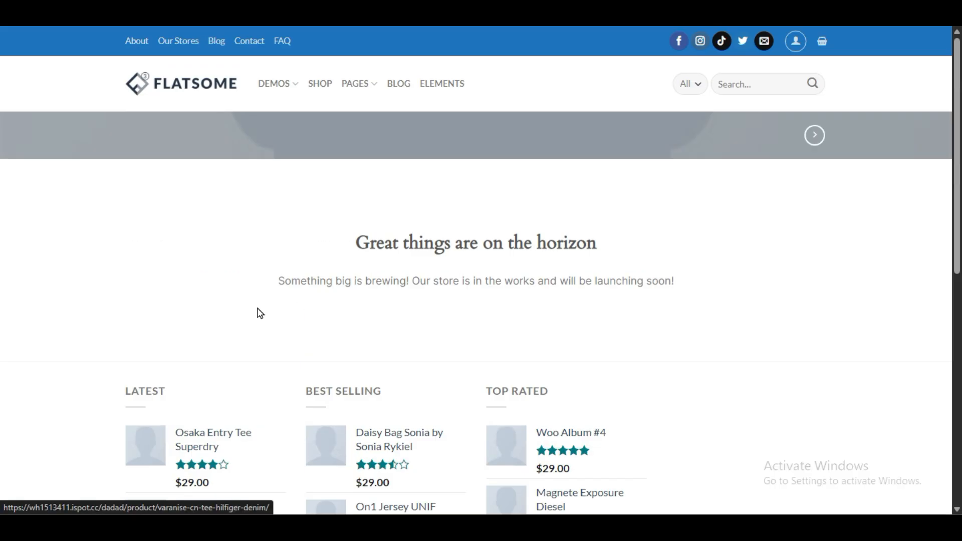
pyautogui.scroll(-3, 258, 314)
pyautogui.click(217, 291)
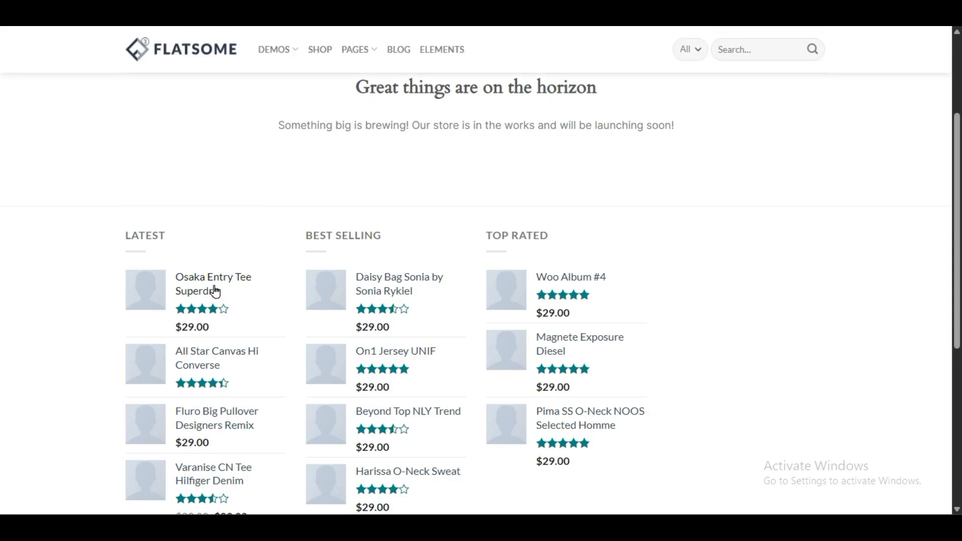
pyautogui.click(201, 449)
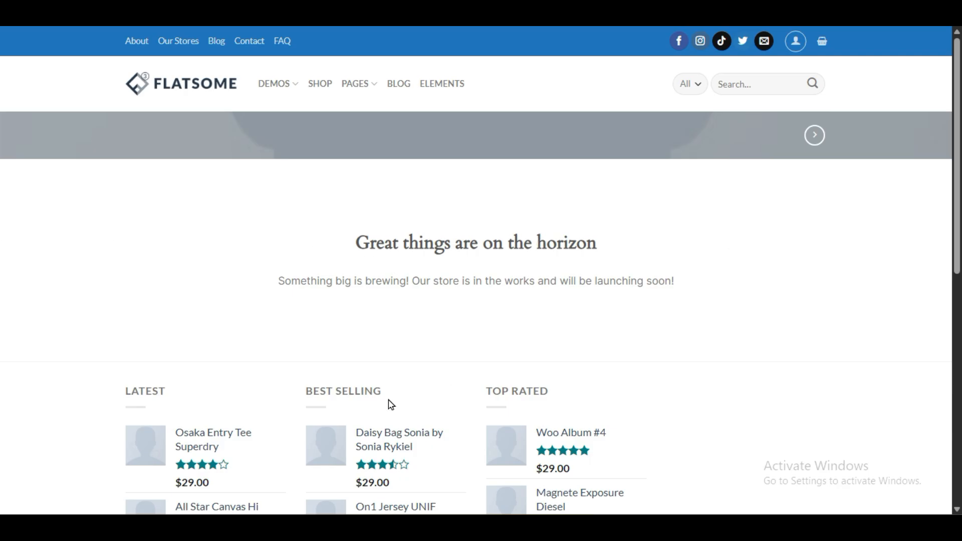
pyautogui.click(799, 43)
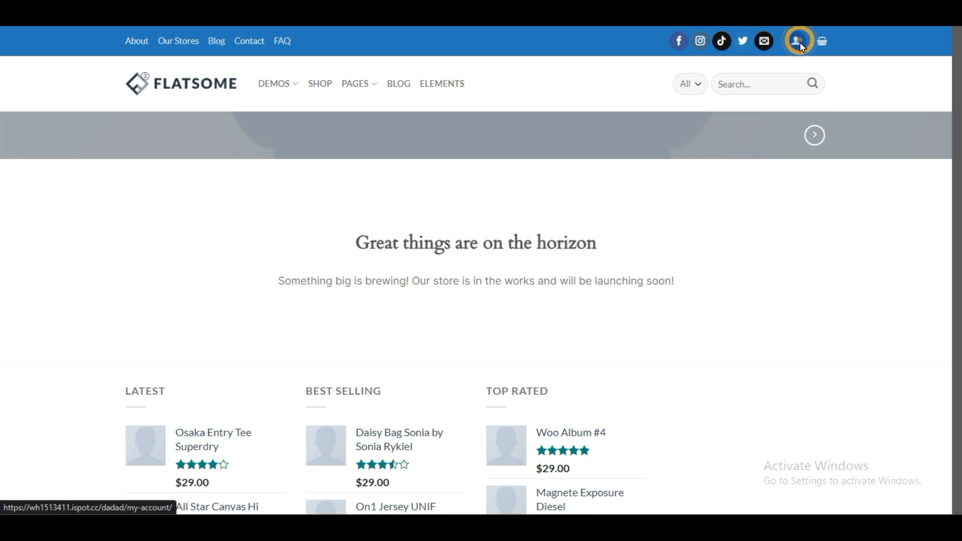
pyautogui.click(685, 213)
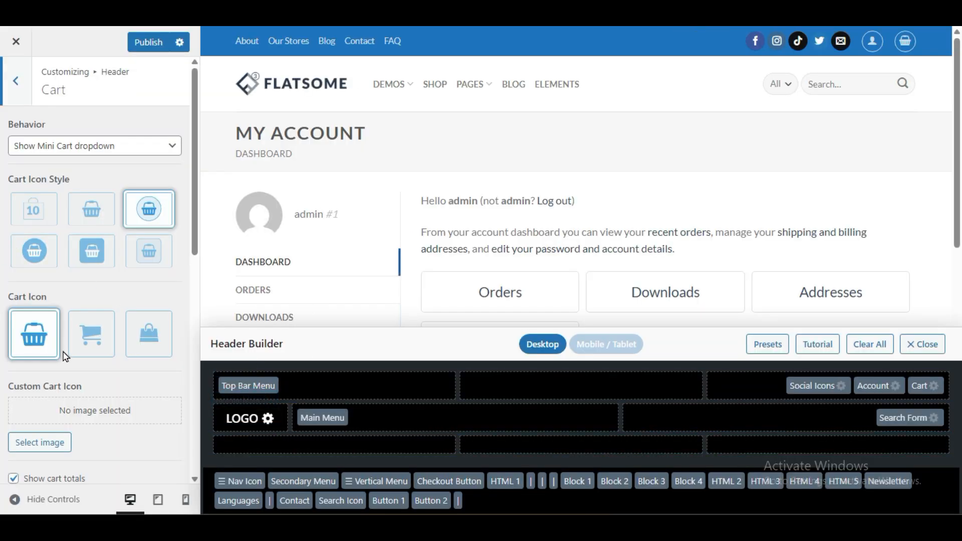
# Step: Try the Show free shipping option in the mini cart content settings and turn it back off
pyautogui.scroll(-6, 64, 355)
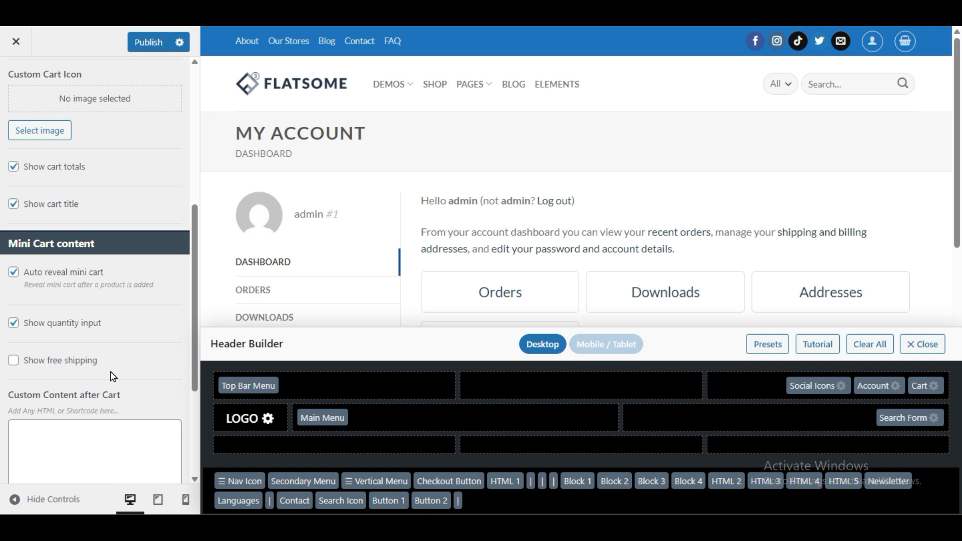
pyautogui.scroll(-3, 152, 342)
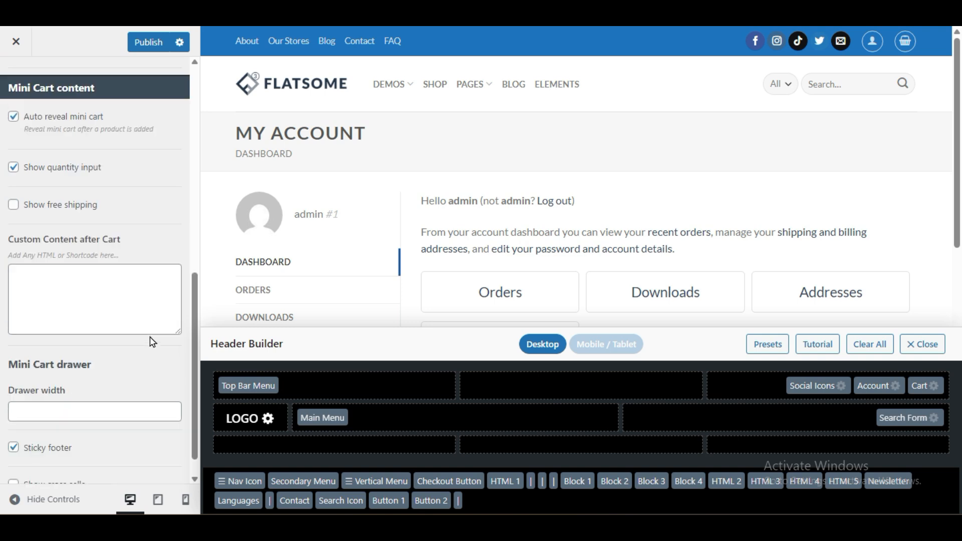
pyautogui.click(14, 206)
pyautogui.click(13, 207)
# Step: Enable cross sells for the mini cart drawer and publish the header's cart changes
pyautogui.scroll(-1, 31, 407)
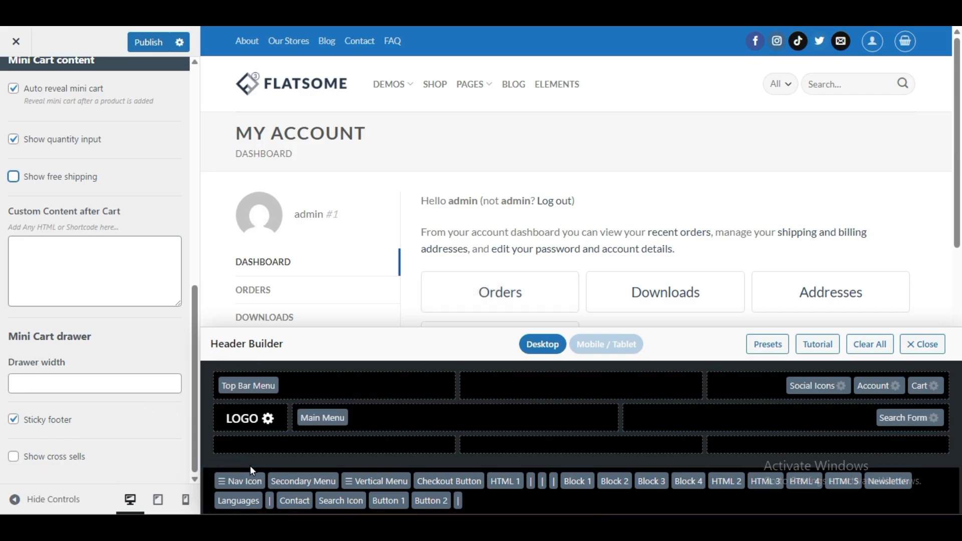
pyautogui.click(14, 457)
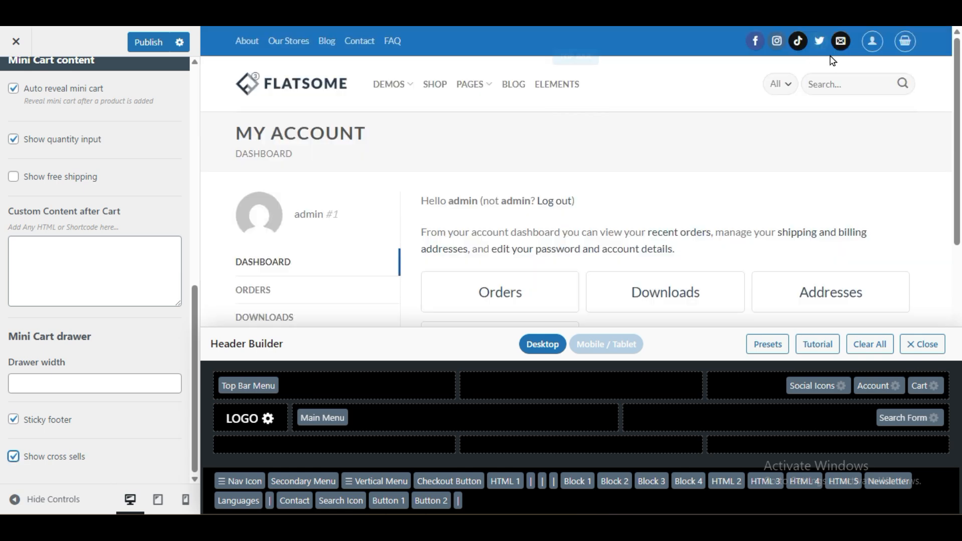
pyautogui.moveTo(901, 40)
pyautogui.click(146, 45)
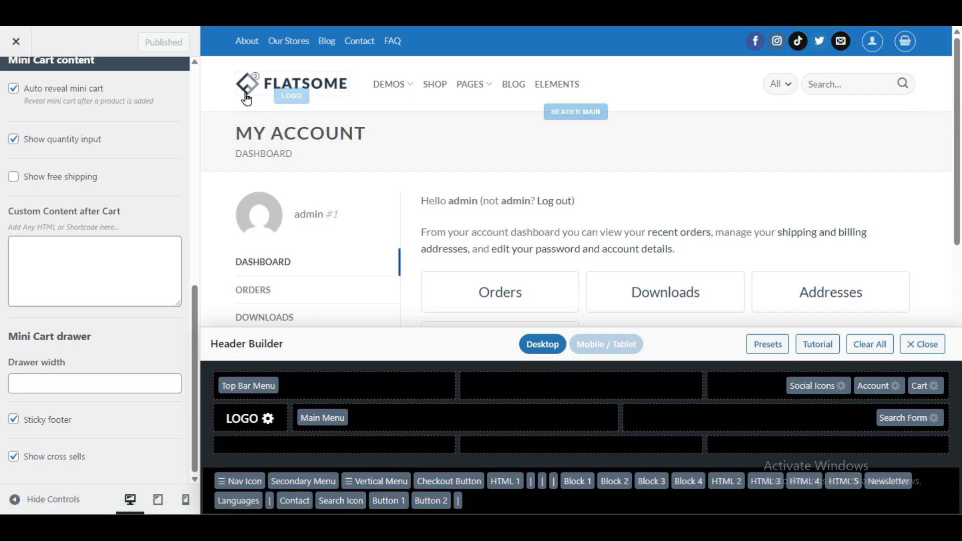
# Step: Open the Logo & Site Identity settings from the preview's logo and display the tagline below the logo
pyautogui.click(290, 102)
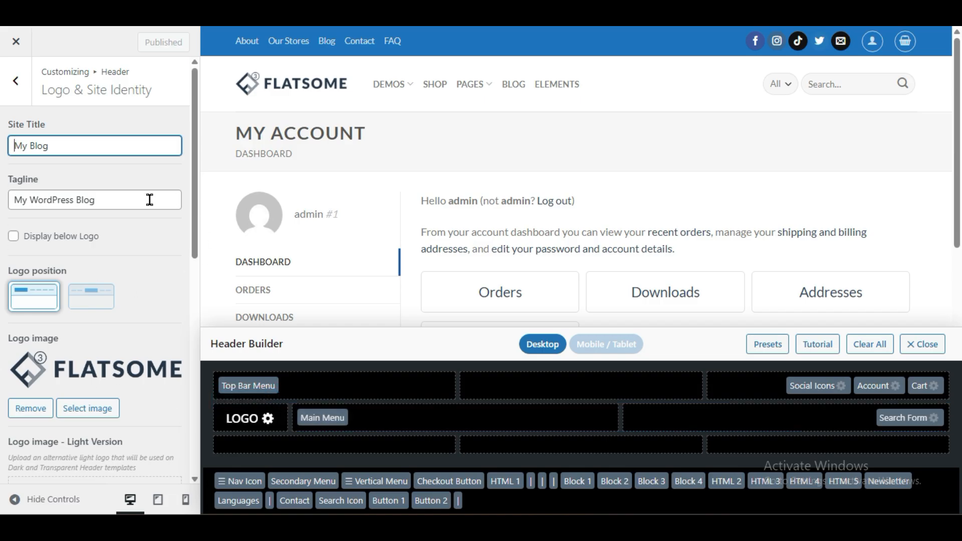
pyautogui.click(13, 236)
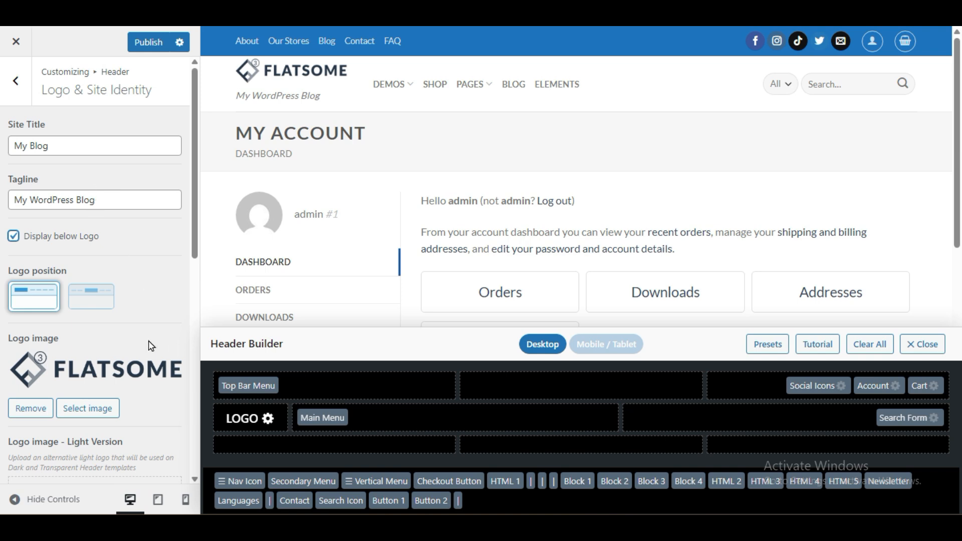
# Step: Try the centered logo position in the header and switch back to the left-aligned position
pyautogui.click(103, 310)
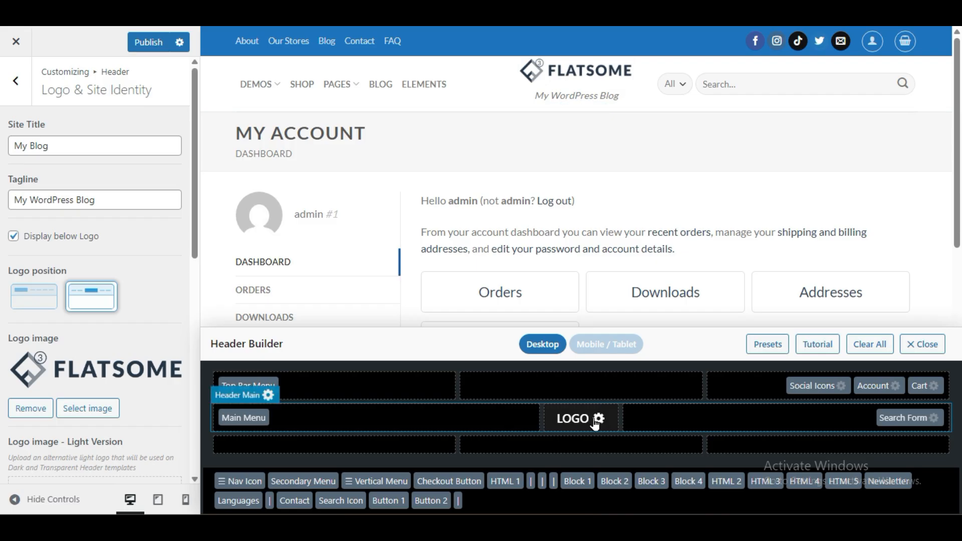
pyautogui.click(30, 302)
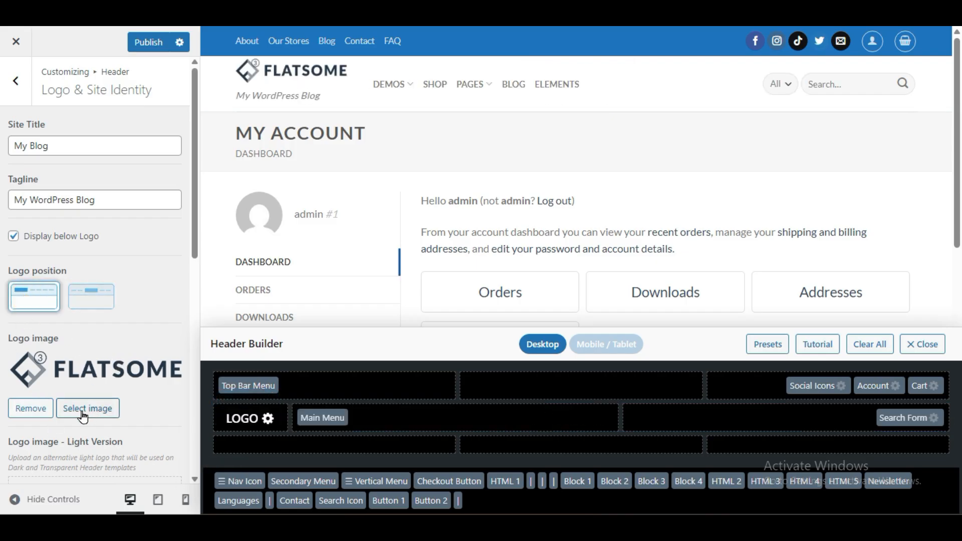
# Step: Set the logo container width to 144 and look over the logo padding, link and site icon settings
pyautogui.scroll(-3, 99, 403)
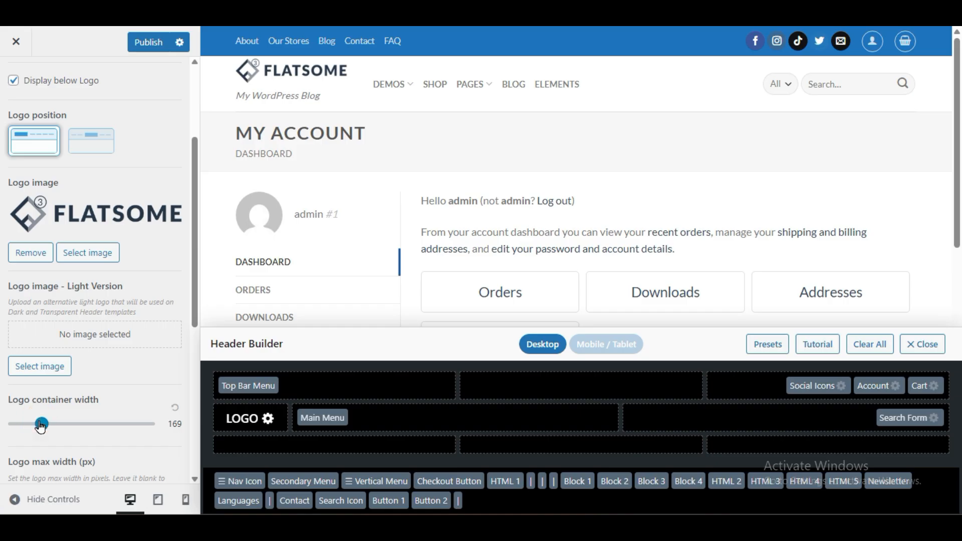
pyautogui.moveTo(41, 425)
pyautogui.mouseDown()
pyautogui.moveTo(93, 425)
pyautogui.moveTo(11, 425)
pyautogui.moveTo(60, 425)
pyautogui.moveTo(36, 427)
pyautogui.mouseUp()
pyautogui.scroll(-3, 83, 435)
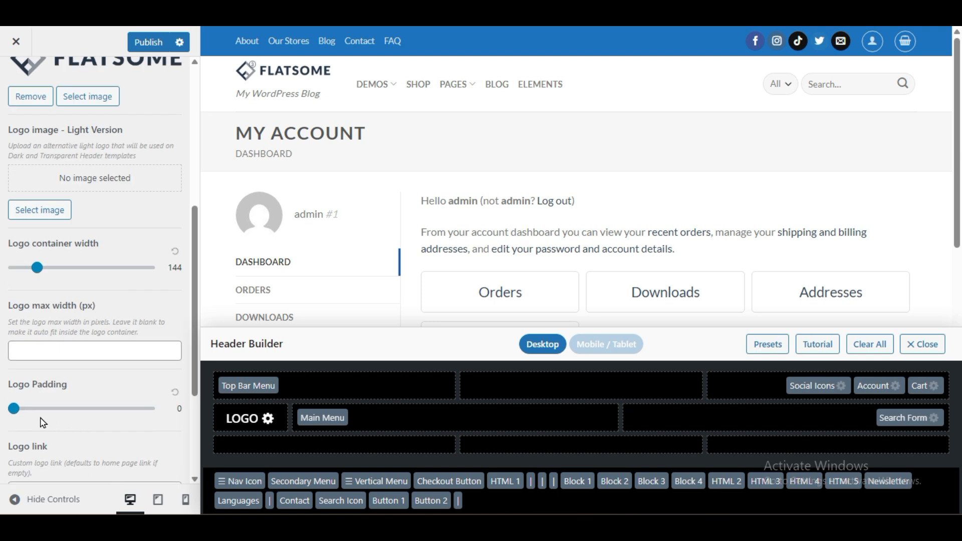
pyautogui.moveTo(11, 410)
pyautogui.mouseDown()
pyautogui.moveTo(83, 416)
pyautogui.moveTo(14, 417)
pyautogui.mouseUp()
pyautogui.scroll(-3, 107, 429)
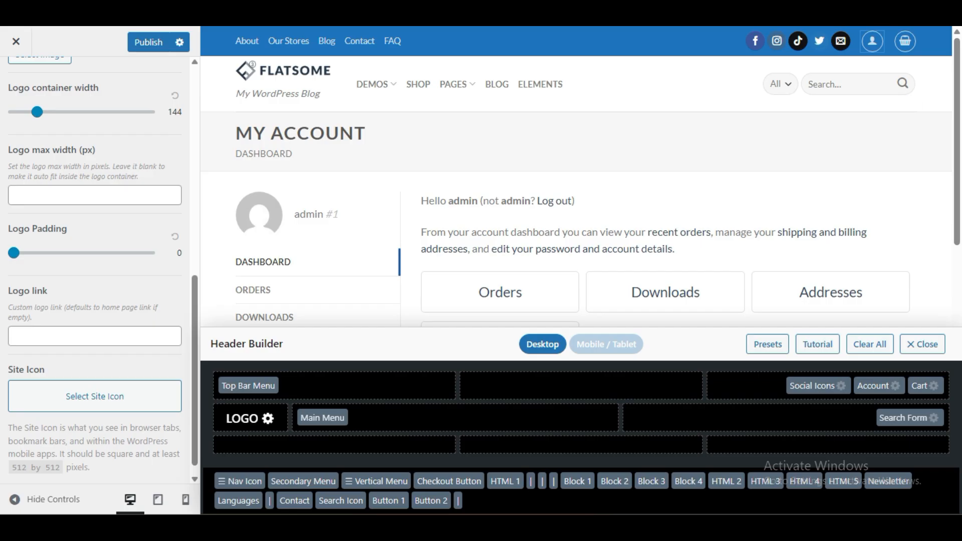
pyautogui.scroll(7, 85, 277)
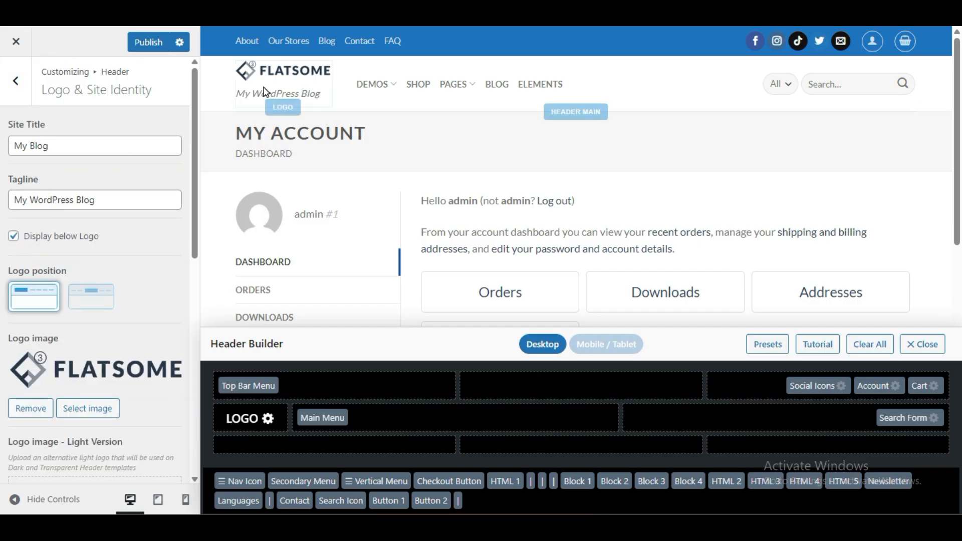
# Step: Remove the logo image and set the site title to "Preet Ecomm" as a text logo
pyautogui.click(12, 409)
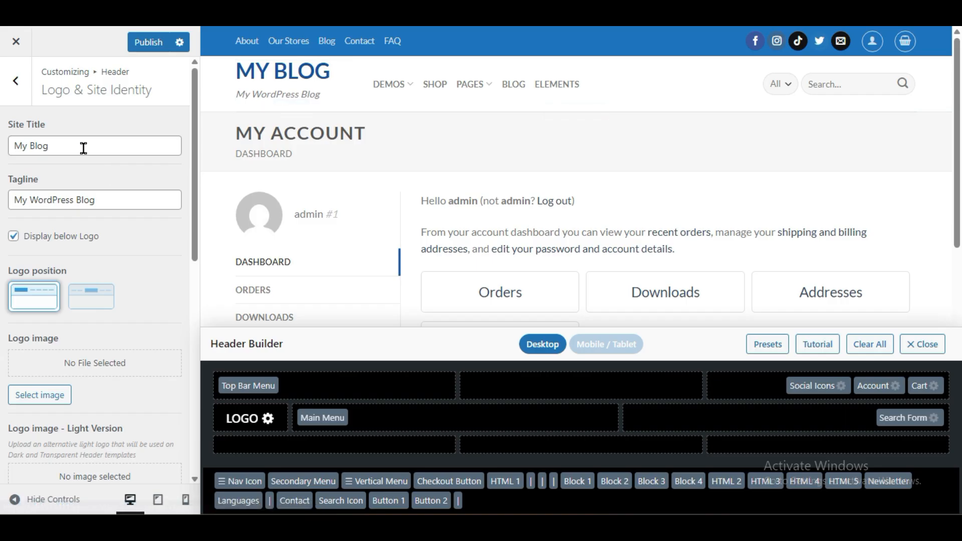
pyautogui.moveTo(81, 146); pyautogui.dragTo(3, 168)
pyautogui.write('P')
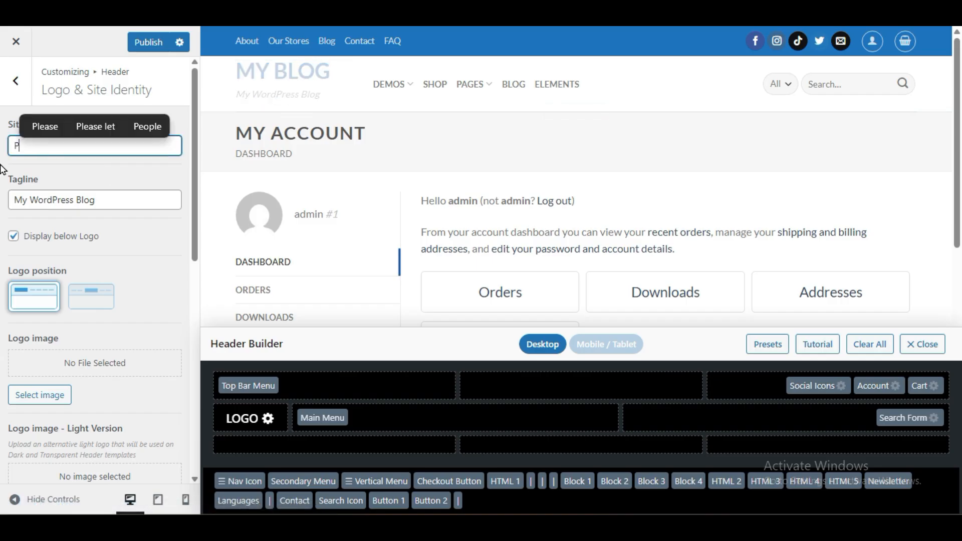
pyautogui.write('reet Ecomm')
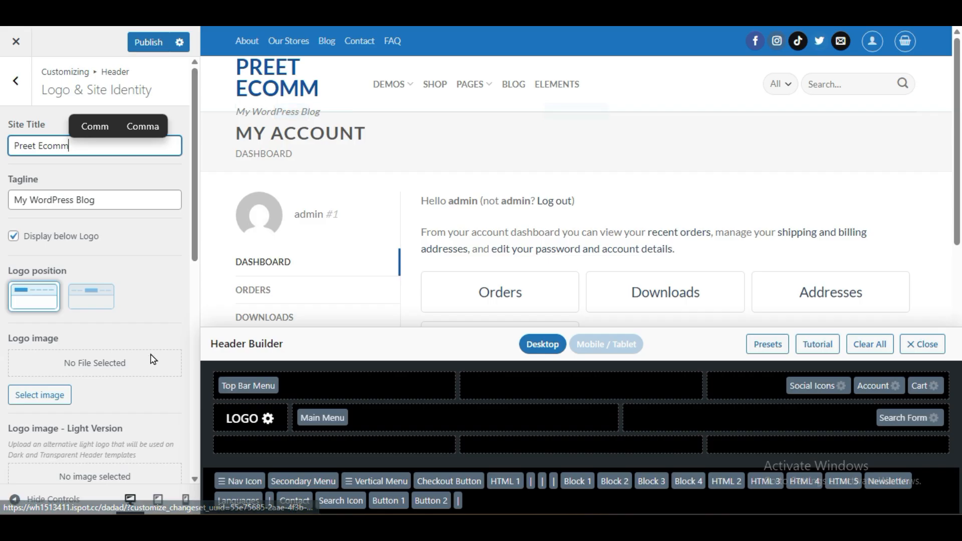
# Step: Narrow the logo container further and keep the logo padding at 0
pyautogui.scroll(-3, 149, 364)
pyautogui.scroll(-3, 149, 364)
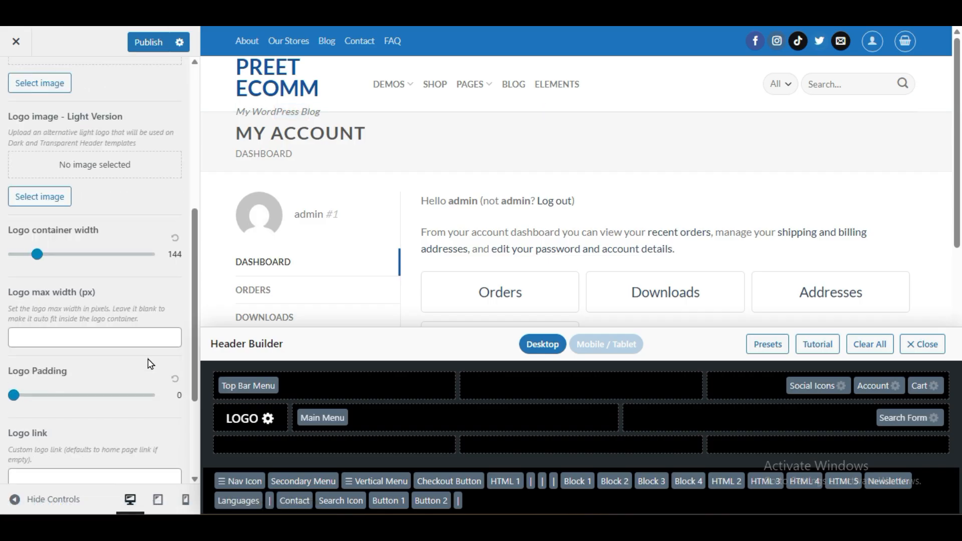
pyautogui.moveTo(36, 259); pyautogui.dragTo(29, 255)
pyautogui.moveTo(13, 396)
pyautogui.mouseDown()
pyautogui.moveTo(41, 395)
pyautogui.moveTo(4, 397)
pyautogui.mouseUp()
pyautogui.scroll(6, 96, 310)
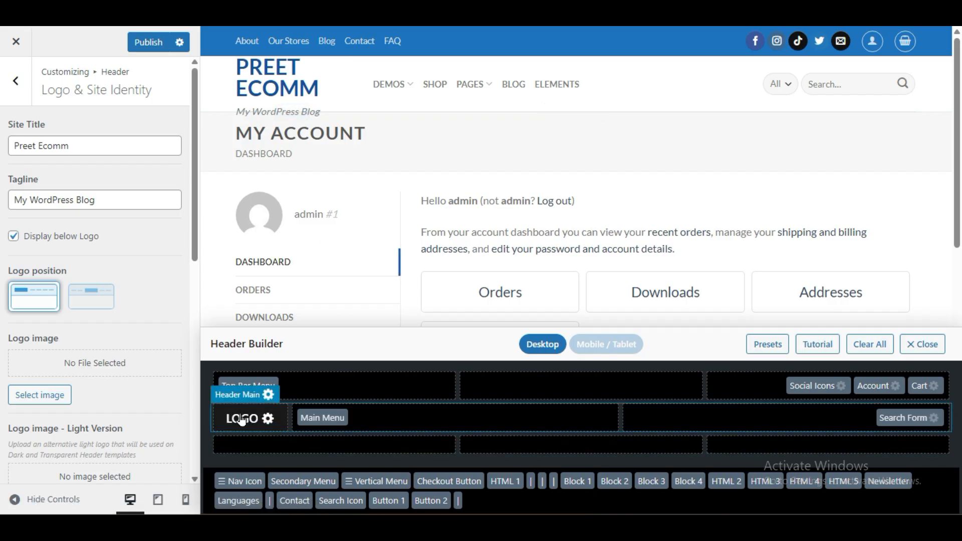
# Step: Set the header height to 112 in the Header Main layout settings
pyautogui.click(269, 396)
pyautogui.moveTo(29, 264)
pyautogui.mouseDown()
pyautogui.moveTo(48, 267)
pyautogui.moveTo(41, 269)
pyautogui.mouseUp()
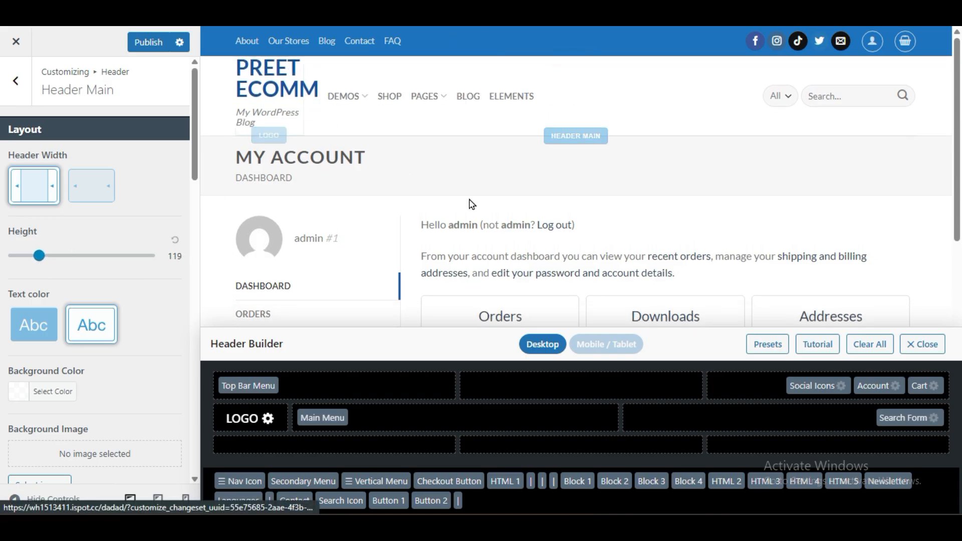
pyautogui.moveTo(39, 258)
pyautogui.mouseDown()
pyautogui.moveTo(30, 266)
pyautogui.moveTo(37, 257)
pyautogui.mouseUp()
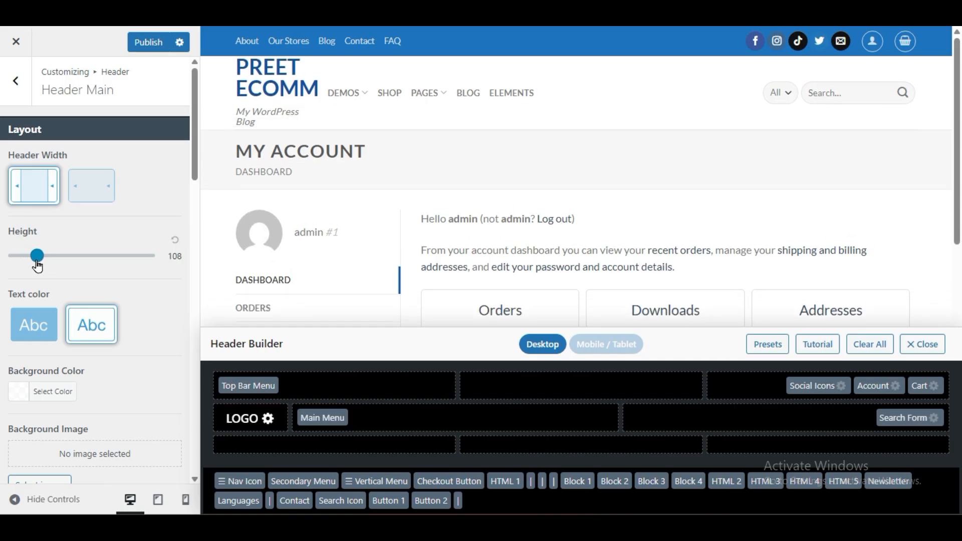
pyautogui.click(16, 499)
pyautogui.click(16, 499)
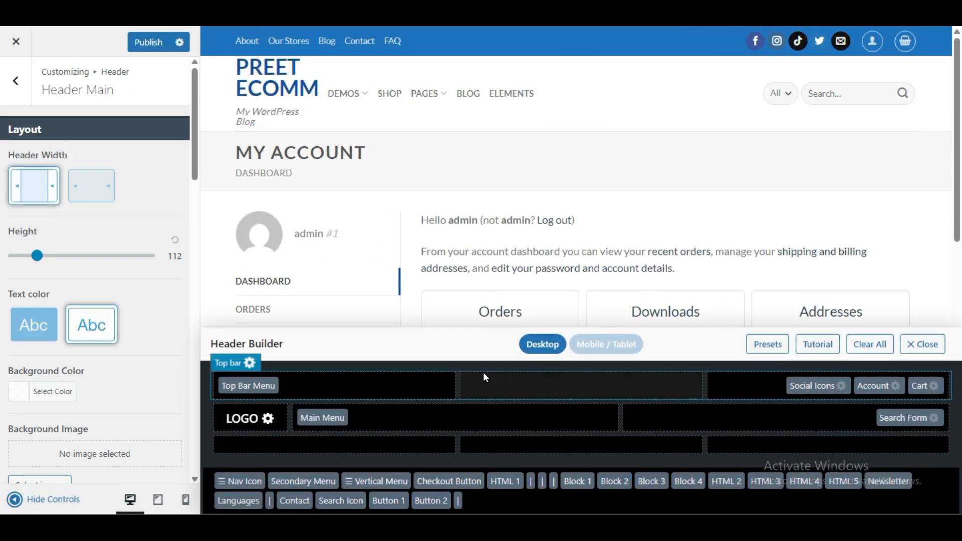
pyautogui.scroll(-3, 100, 390)
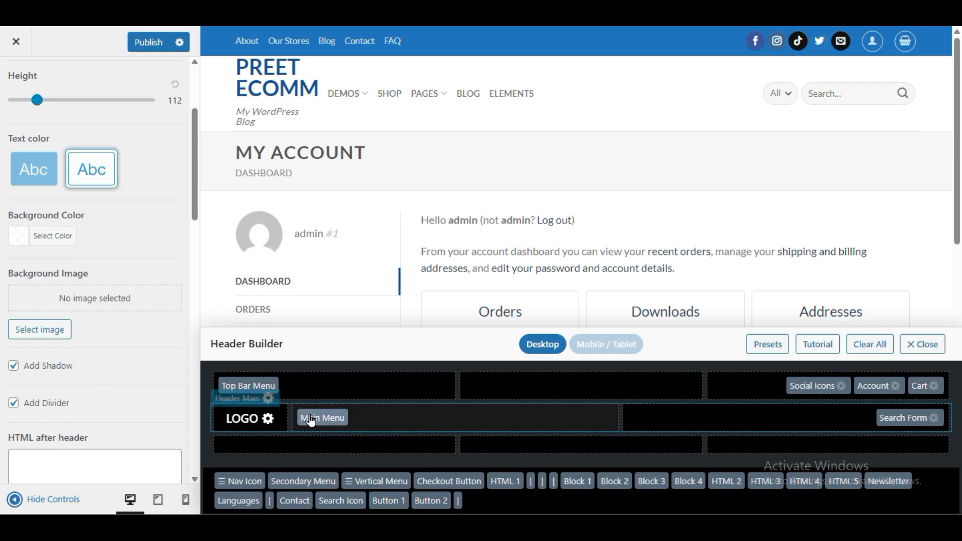
# Step: Reduce the logo container width to 65 in the Logo & Site Identity settings
pyautogui.click(269, 418)
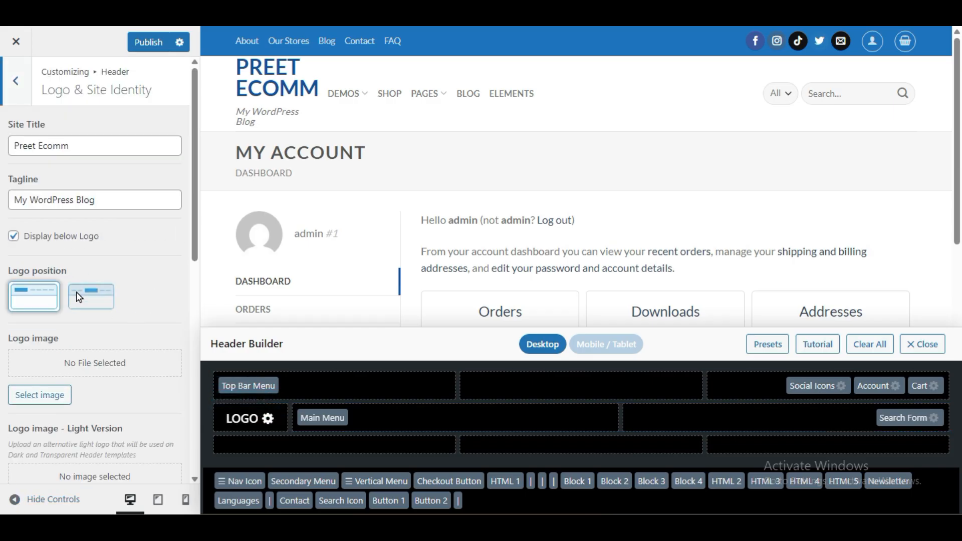
pyautogui.scroll(-6, 26, 246)
pyautogui.moveTo(27, 255); pyautogui.dragTo(21, 254)
pyautogui.click(15, 400)
pyautogui.moveTo(15, 405)
pyautogui.mouseDown()
pyautogui.moveTo(126, 401)
pyautogui.moveTo(6, 401)
pyautogui.mouseUp()
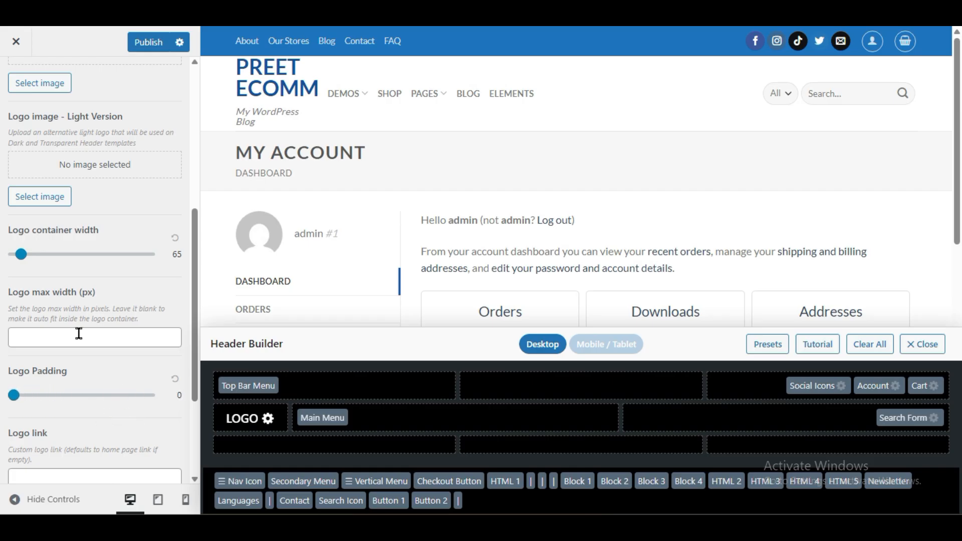
pyautogui.scroll(6, 79, 334)
pyautogui.scroll(-6, 79, 339)
pyautogui.scroll(6, 81, 342)
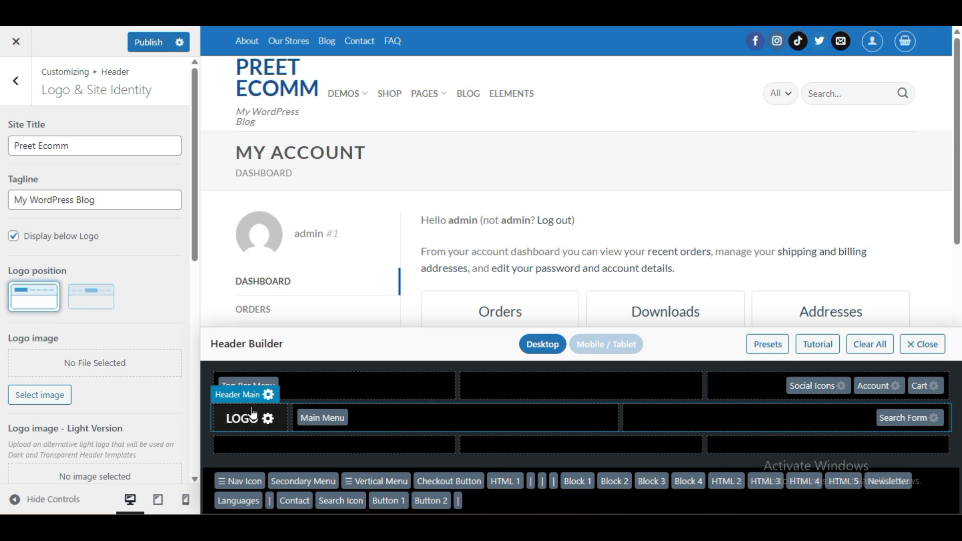
# Step: Set Nav Push to 2 and Nav Height to 0 in the Header Main navigation settings
pyautogui.click(268, 394)
pyautogui.scroll(-10, 3, 349)
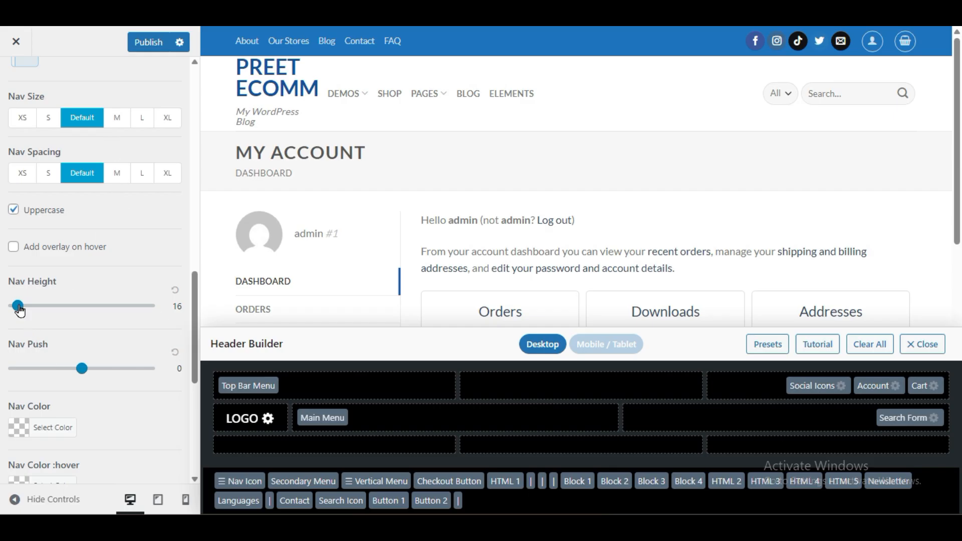
pyautogui.moveTo(81, 369)
pyautogui.mouseDown()
pyautogui.moveTo(103, 369)
pyautogui.moveTo(84, 369)
pyautogui.mouseUp()
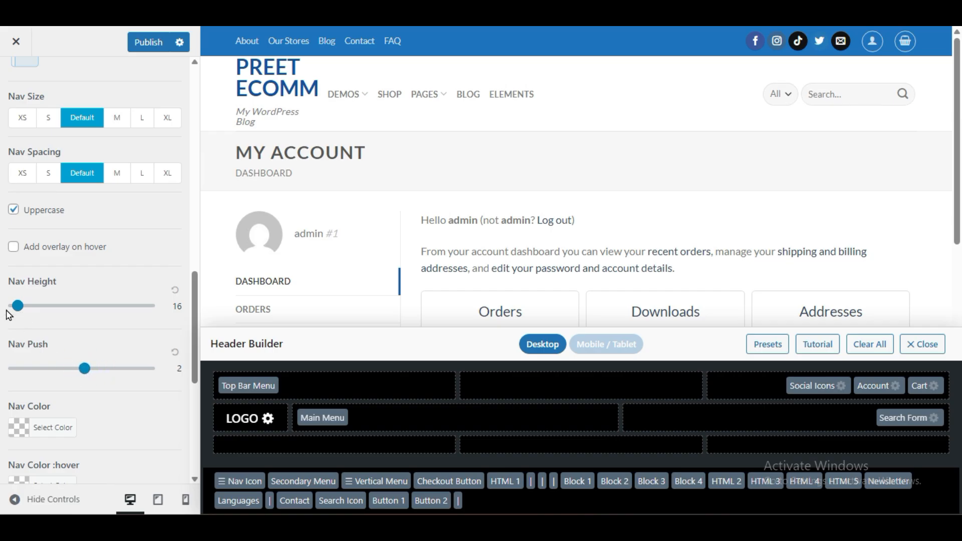
pyautogui.moveTo(18, 312)
pyautogui.mouseDown()
pyautogui.moveTo(88, 307)
pyautogui.moveTo(19, 308)
pyautogui.mouseUp()
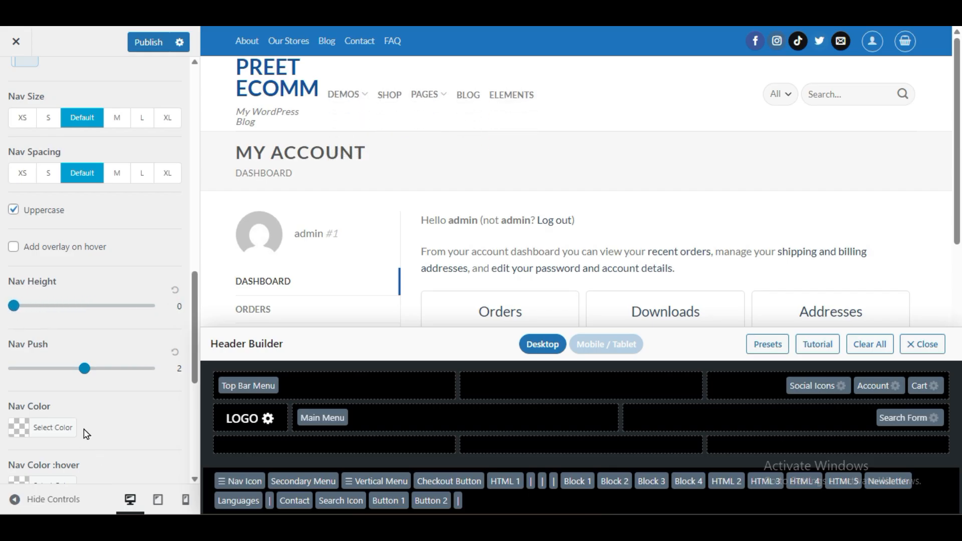
pyautogui.scroll(-5, 85, 434)
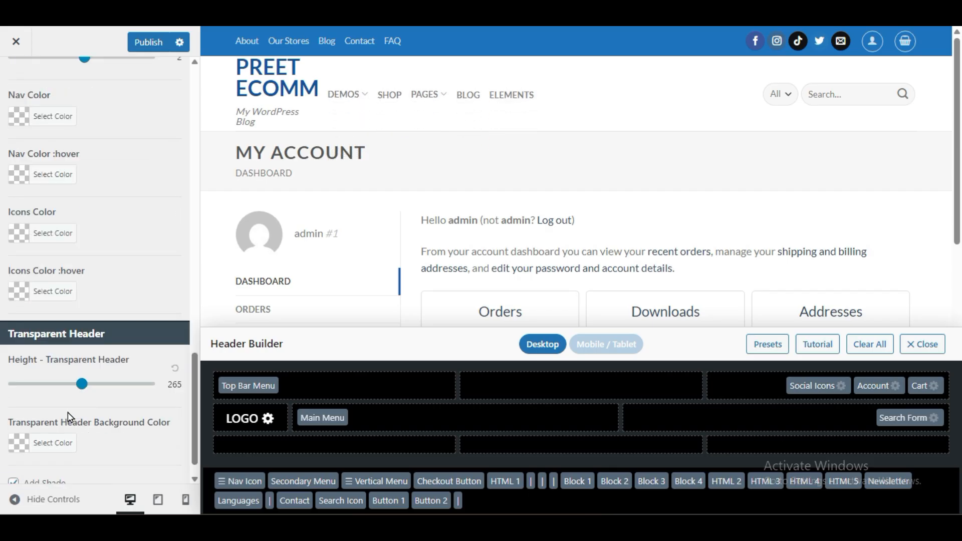
pyautogui.scroll(10, 70, 416)
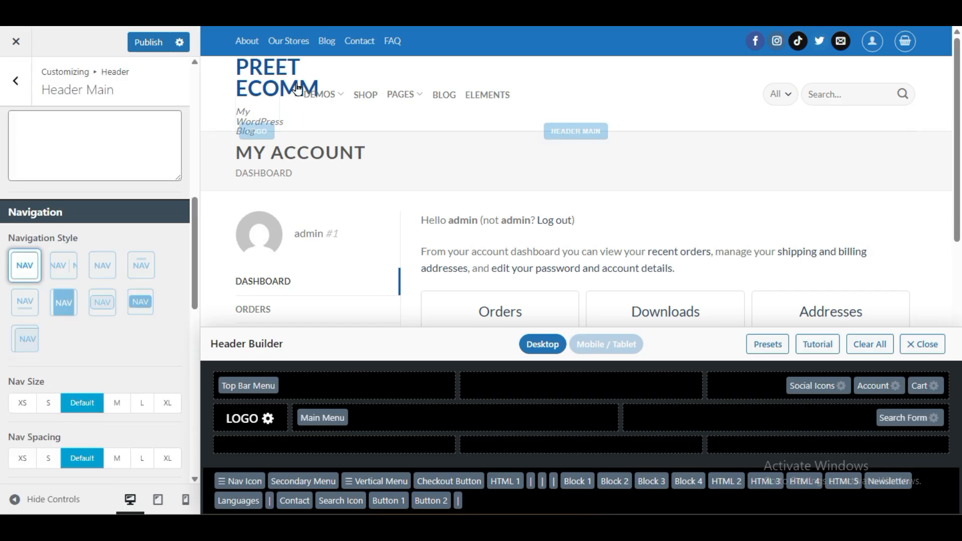
# Step: Try to move the Main Menu element to the far end of its section in the header builder
pyautogui.moveTo(326, 417); pyautogui.dragTo(609, 416)
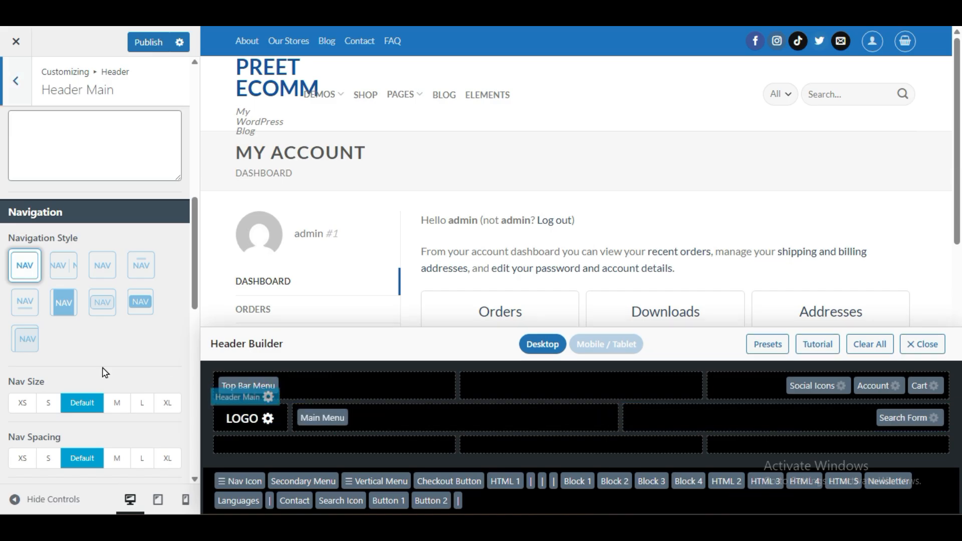
pyautogui.scroll(-10, 105, 372)
pyautogui.scroll(6, 105, 385)
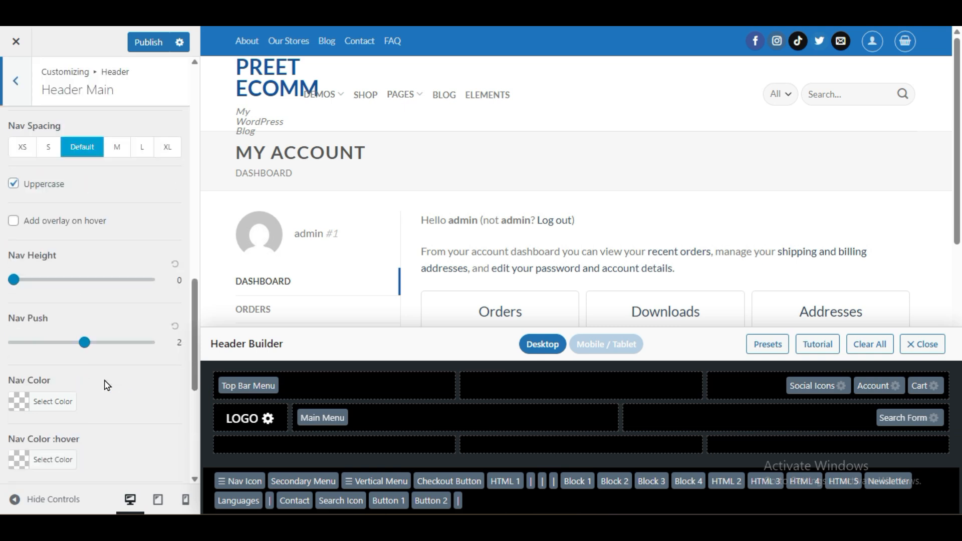
pyautogui.scroll(10, 105, 385)
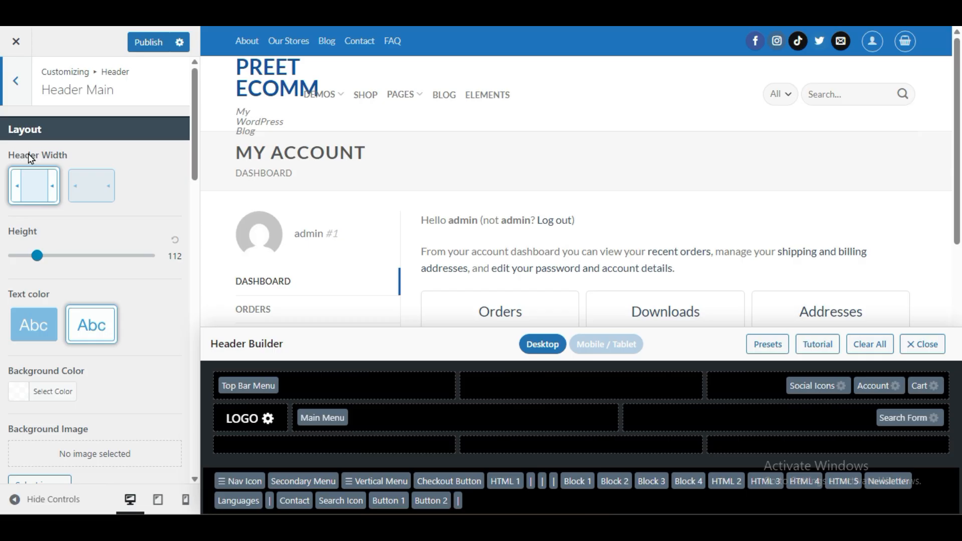
# Step: Set the main header height to 128 and try the full-width layout before restoring the contained header width
pyautogui.moveTo(36, 256)
pyautogui.mouseDown()
pyautogui.moveTo(53, 256)
pyautogui.moveTo(43, 265)
pyautogui.mouseUp()
pyautogui.click(98, 187)
pyautogui.click(32, 187)
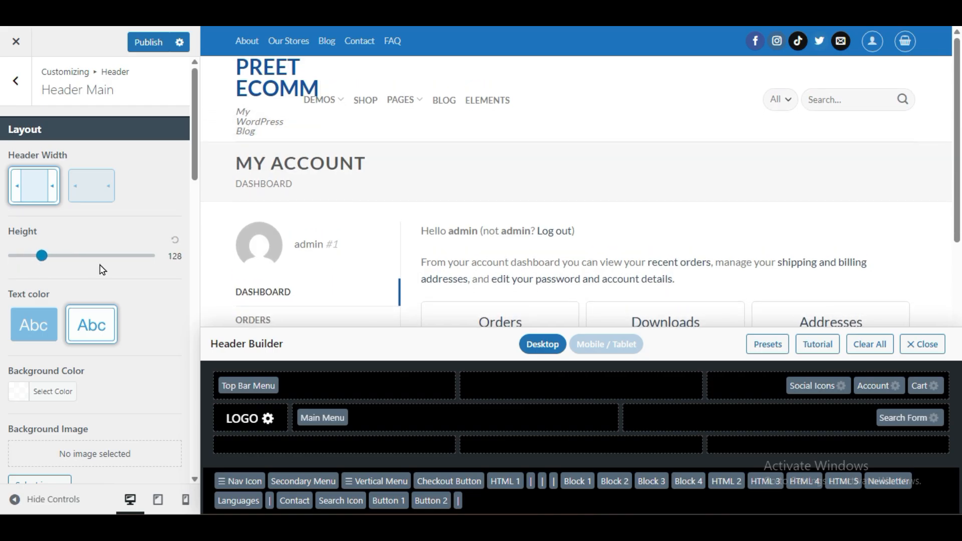
# Step: Check the media library for a logo image without choosing one, and clear the site title
pyautogui.click(16, 80)
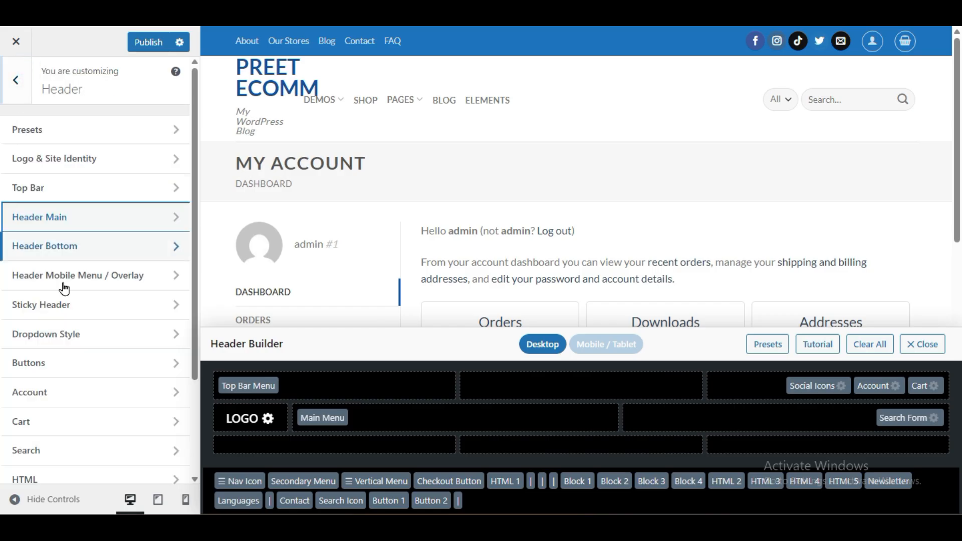
pyautogui.click(267, 418)
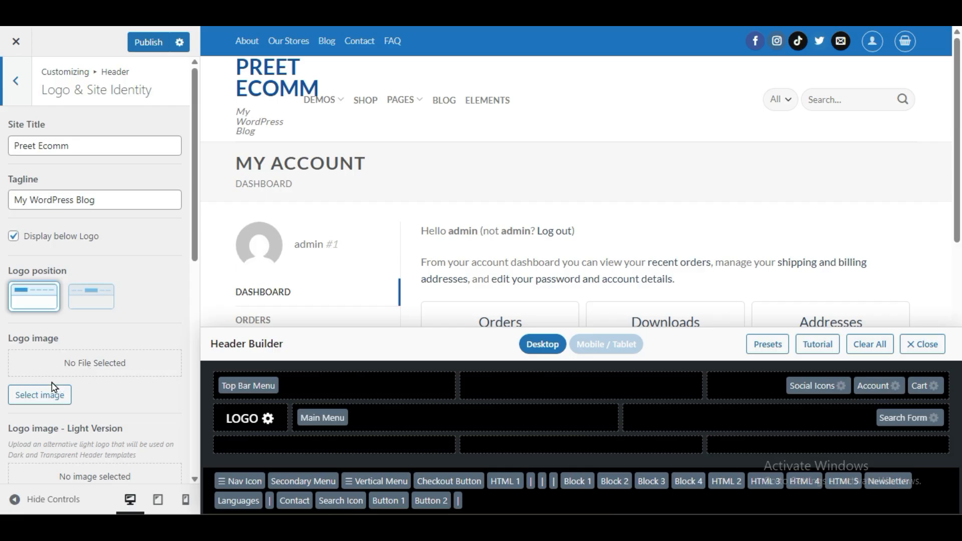
pyautogui.click(28, 394)
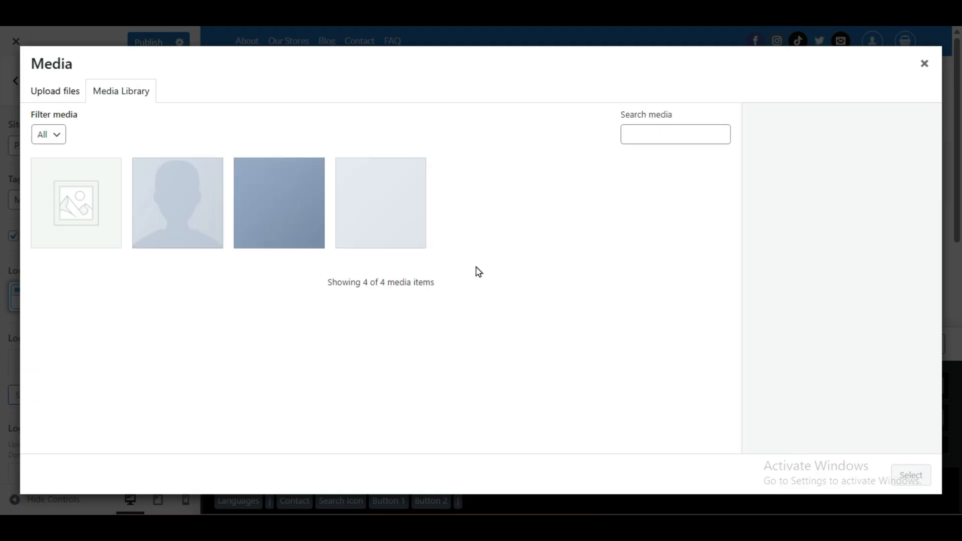
pyautogui.click(926, 67)
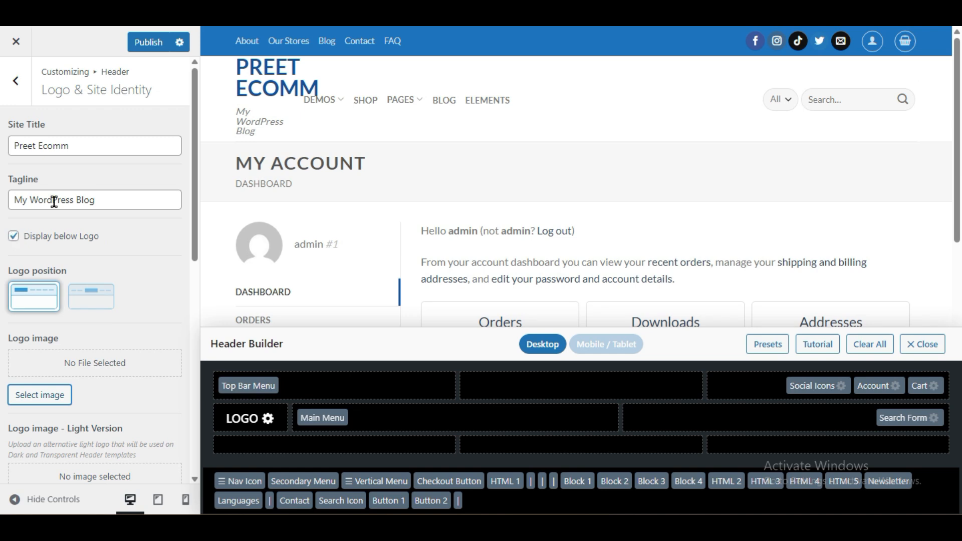
pyautogui.moveTo(89, 139); pyautogui.dragTo(3, 146)
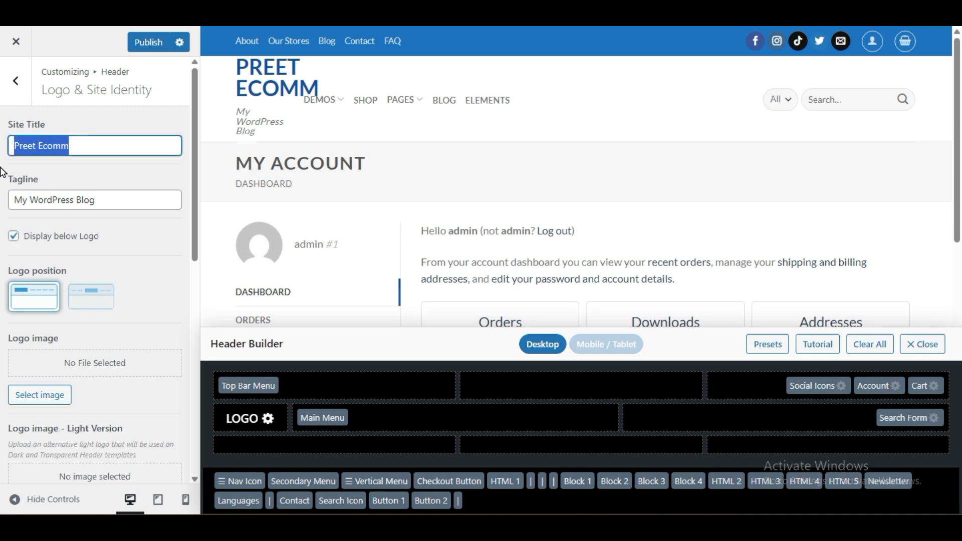
pyautogui.press('BackSpace')
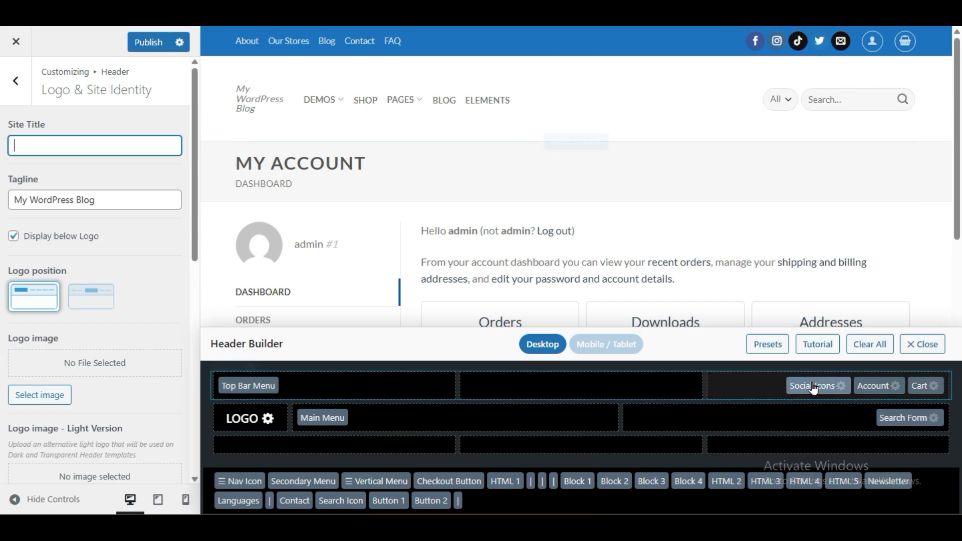
# Step: Set the header's search icon style to the solid filled circle in the Search Form settings
pyautogui.click(934, 420)
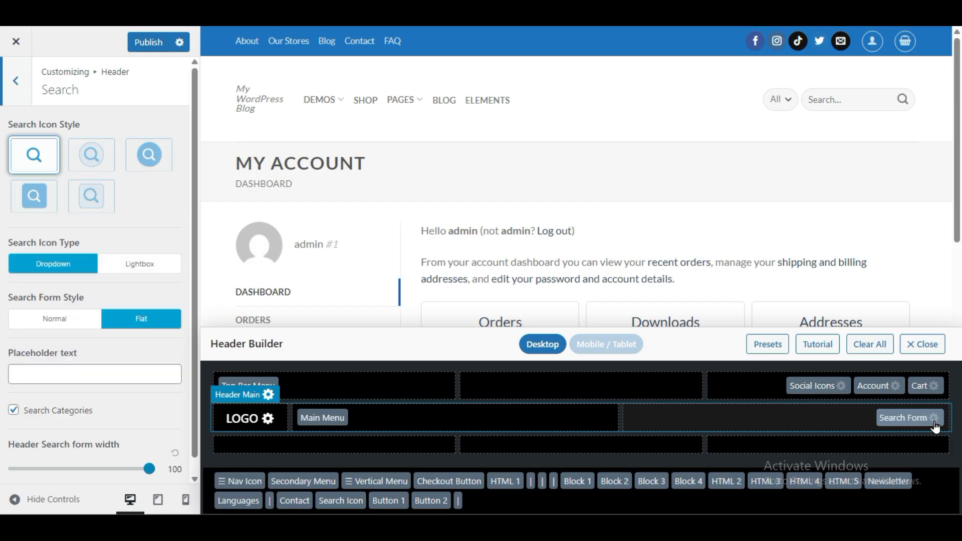
pyautogui.click(138, 167)
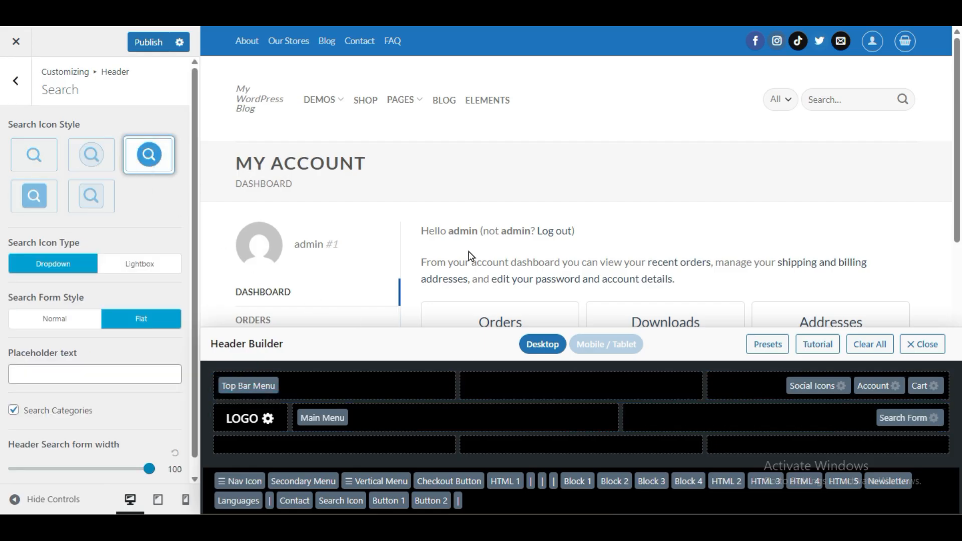
# Step: Set the search icon style to the outlined rounded square, and try the Lightbox icon type before restoring Dropdown
pyautogui.click(165, 270)
pyautogui.click(895, 97)
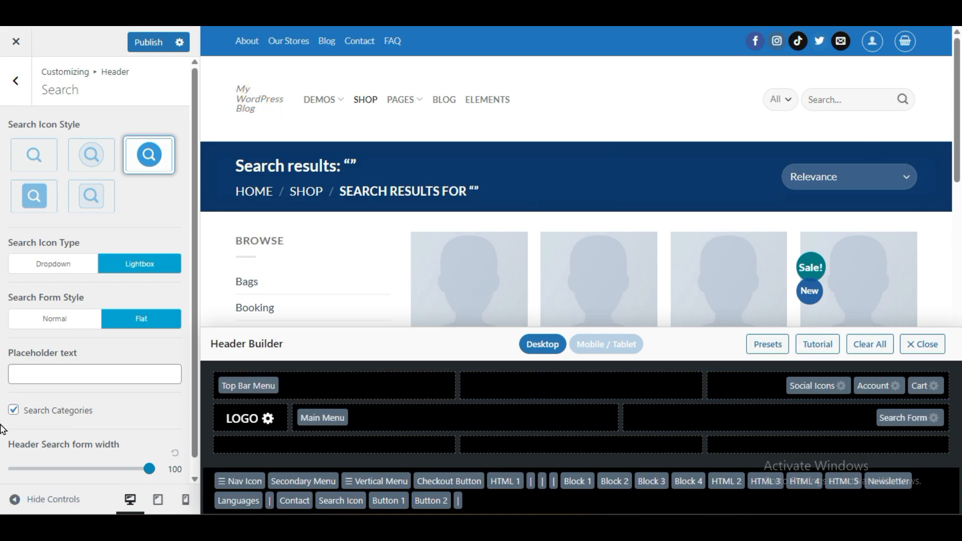
pyautogui.click(88, 198)
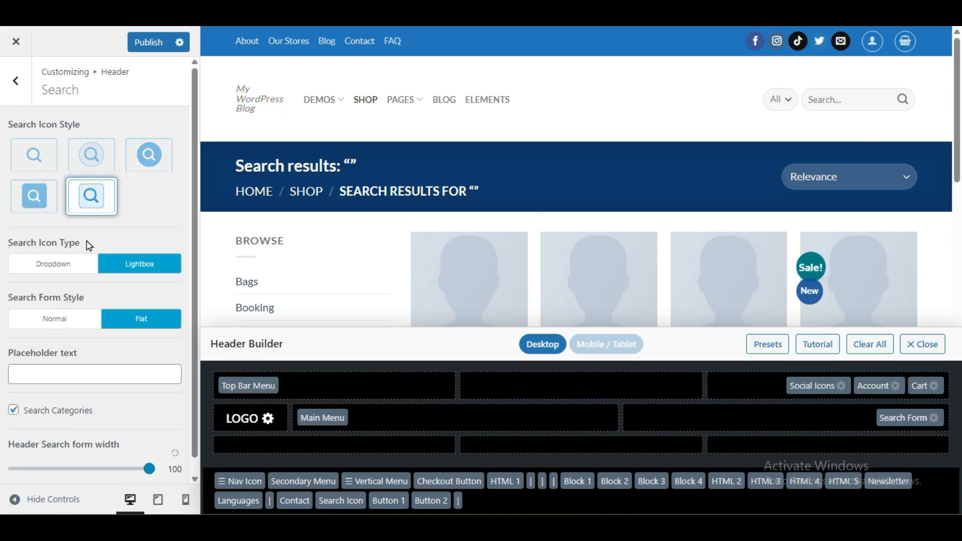
pyautogui.click(64, 266)
# Step: Test the header's live product search by searching for "osaka"
pyautogui.click(854, 104)
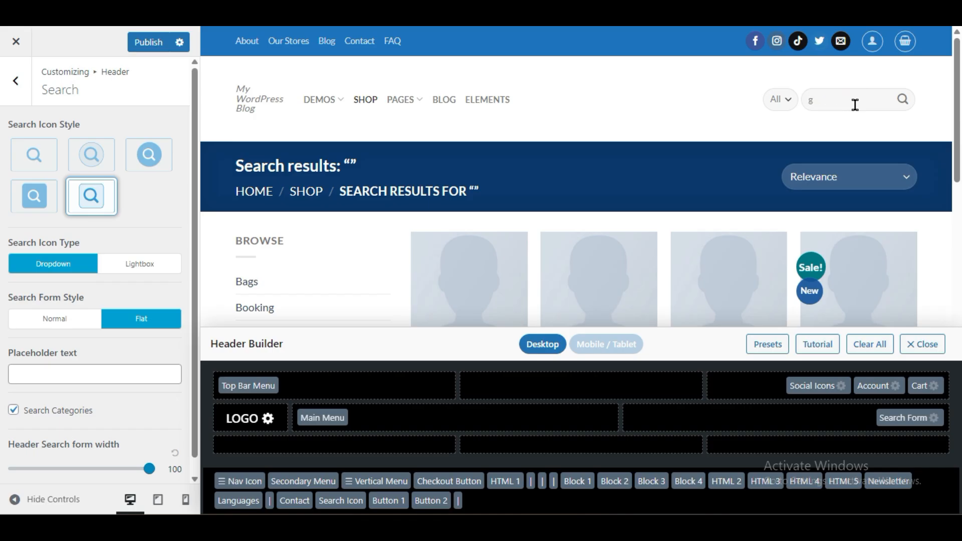
pyautogui.write('drr')
pyautogui.press('BackSpace')
pyautogui.press('BackSpace')
pyautogui.press('BackSpace')
pyautogui.press('BackSpace')
pyautogui.scroll(-3, 822, 158)
pyautogui.scroll(3, 813, 177)
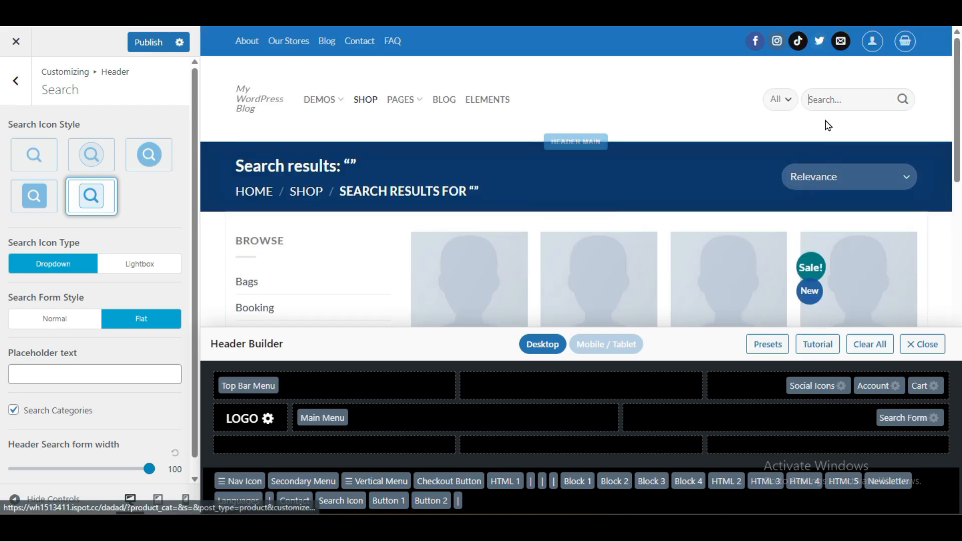
pyautogui.write('osa')
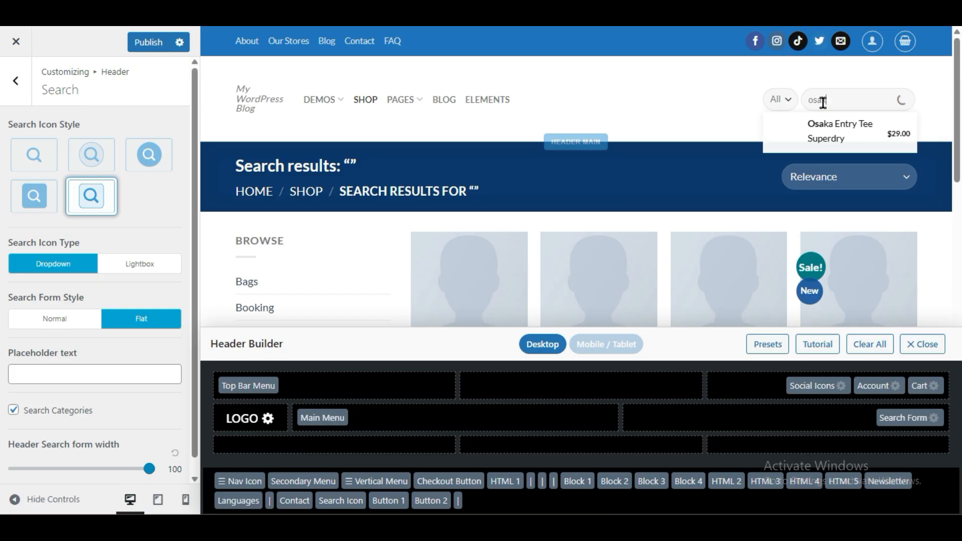
pyautogui.write('ka')
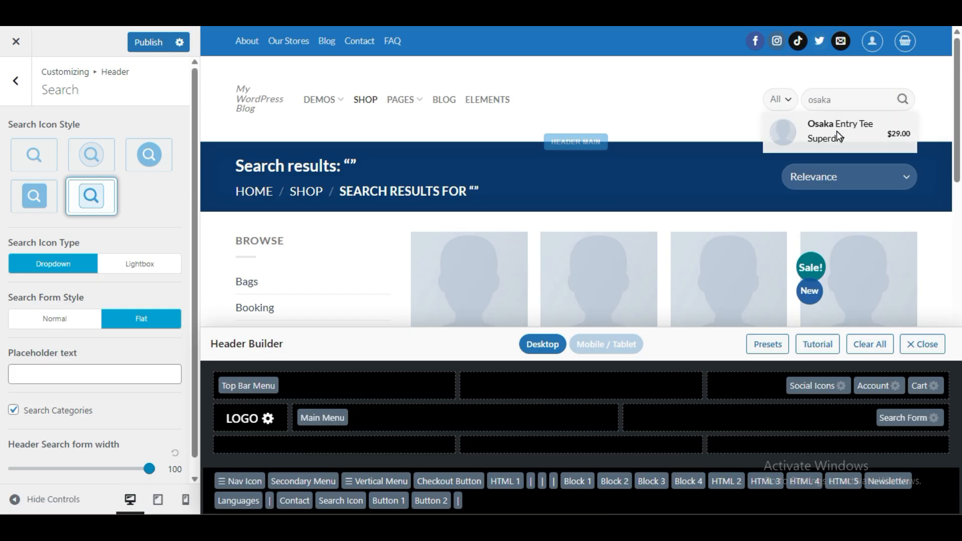
# Step: Set the search icon type to Lightbox and retest the header search, clearing the "osaka" term and running an empty search
pyautogui.click(150, 266)
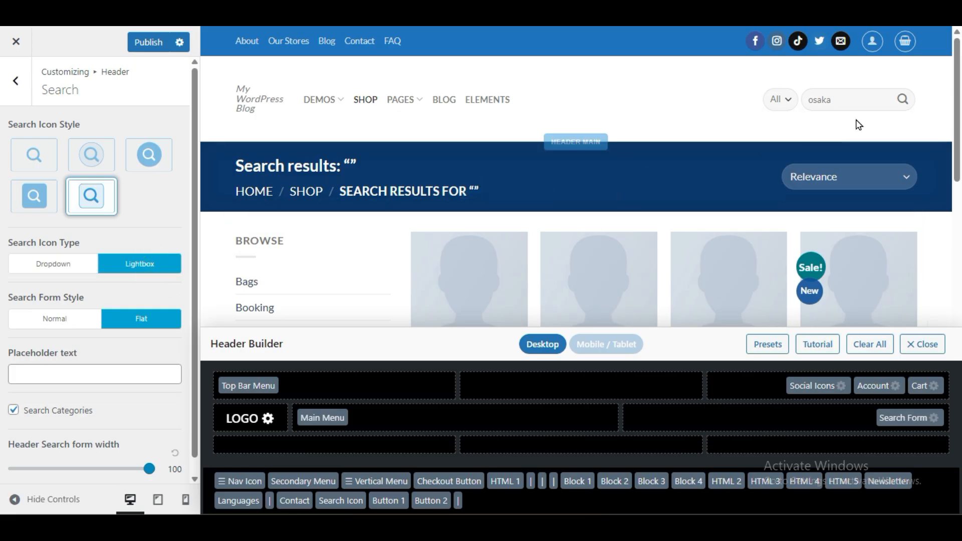
pyautogui.click(856, 97)
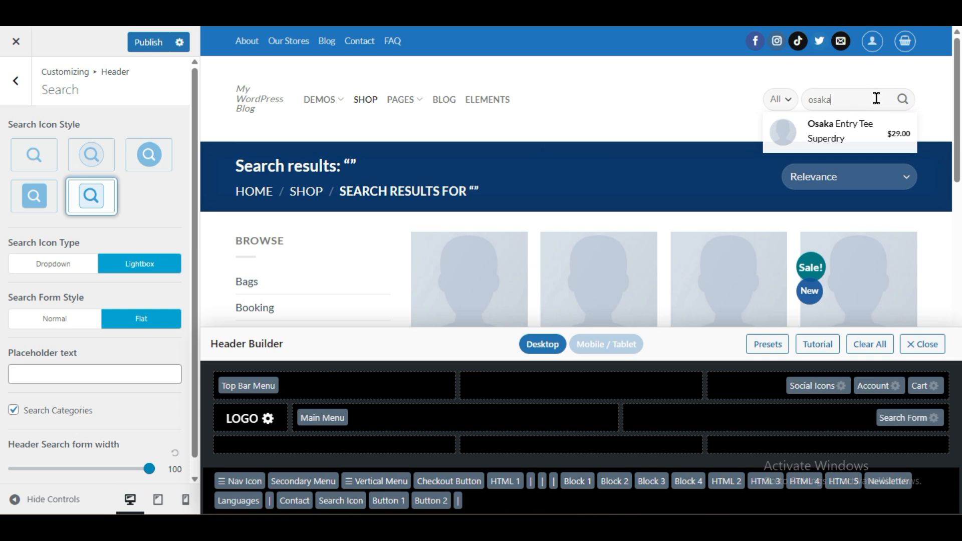
pyautogui.press('BackSpace')
pyautogui.press('BackSpace')
pyautogui.press('BackSpace')
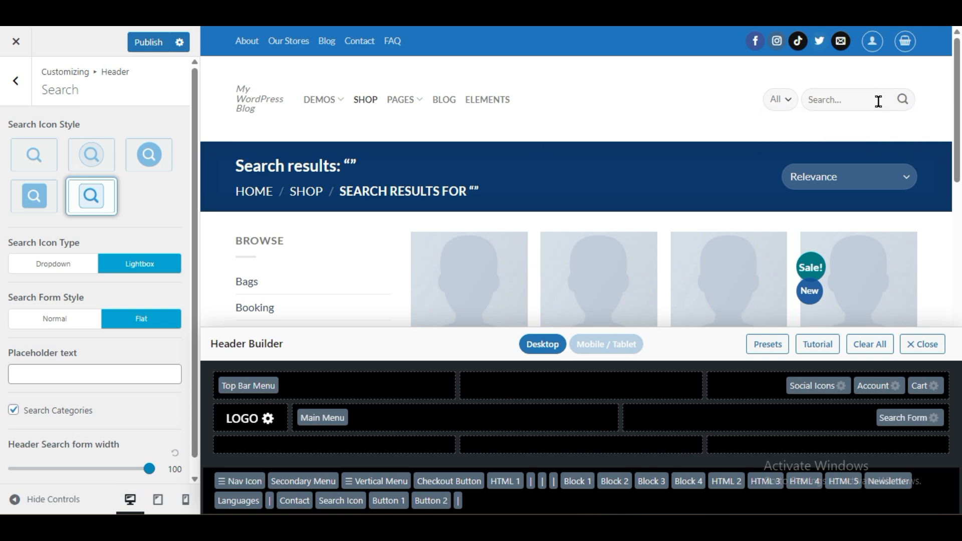
pyautogui.click(896, 105)
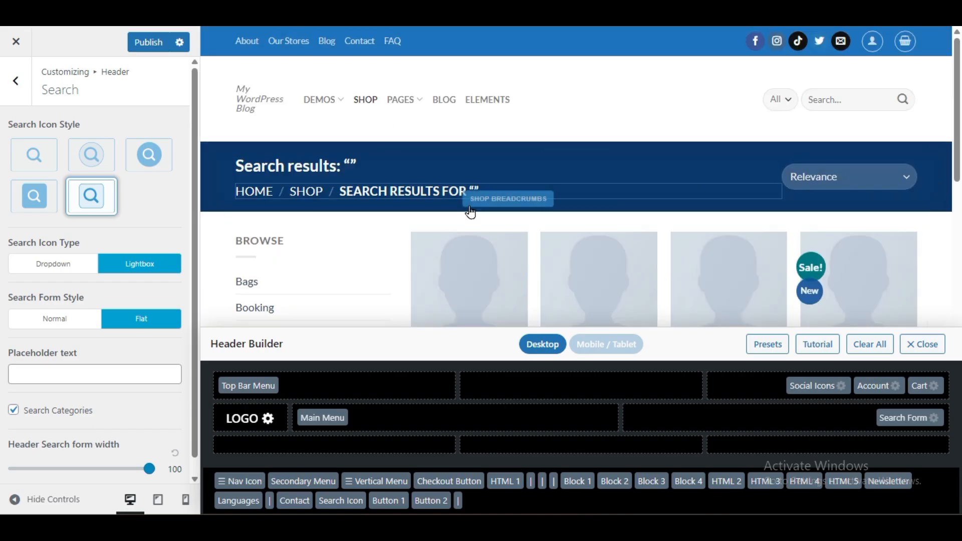
# Step: Set the search placeholder text to "Search Here", keeping the header search form width at 100, and publish the changes
pyautogui.click(26, 371)
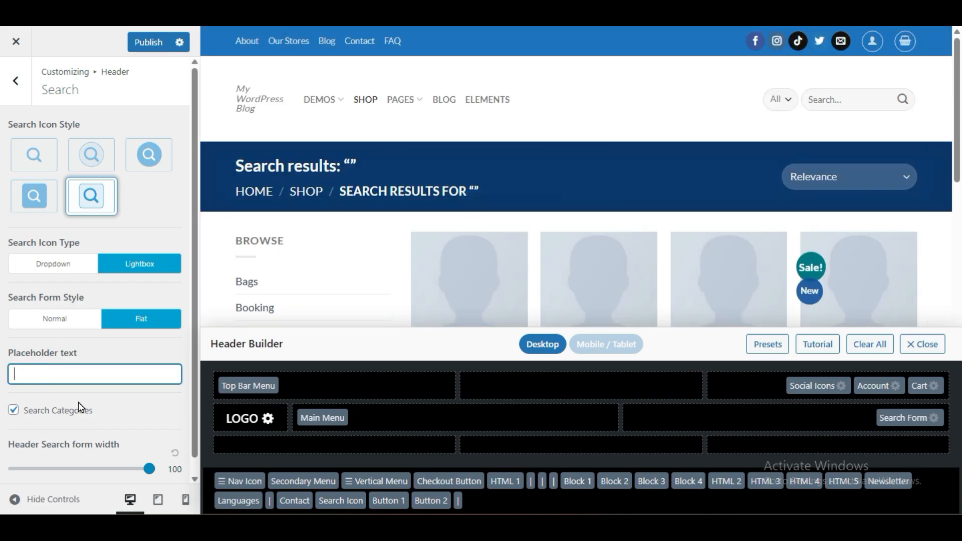
pyautogui.write('Se')
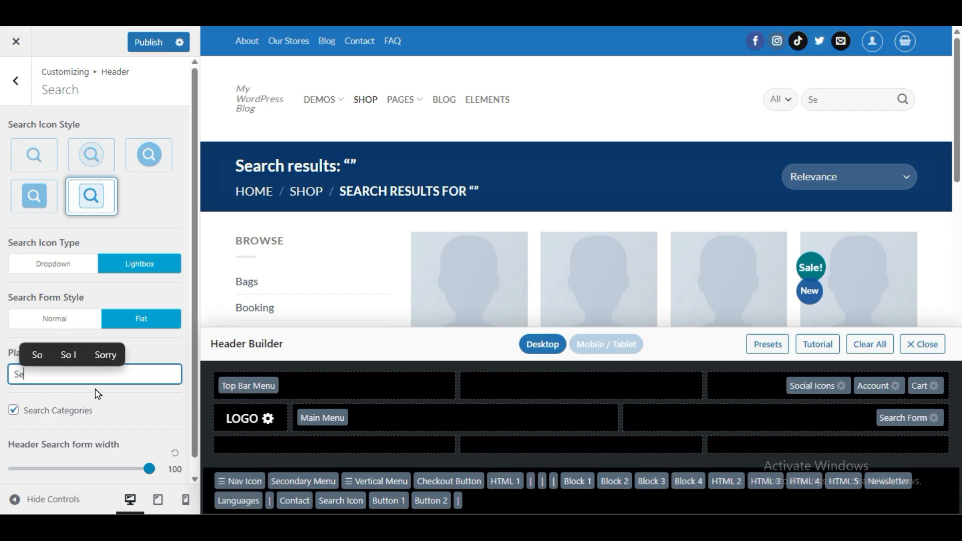
pyautogui.write('arch Here')
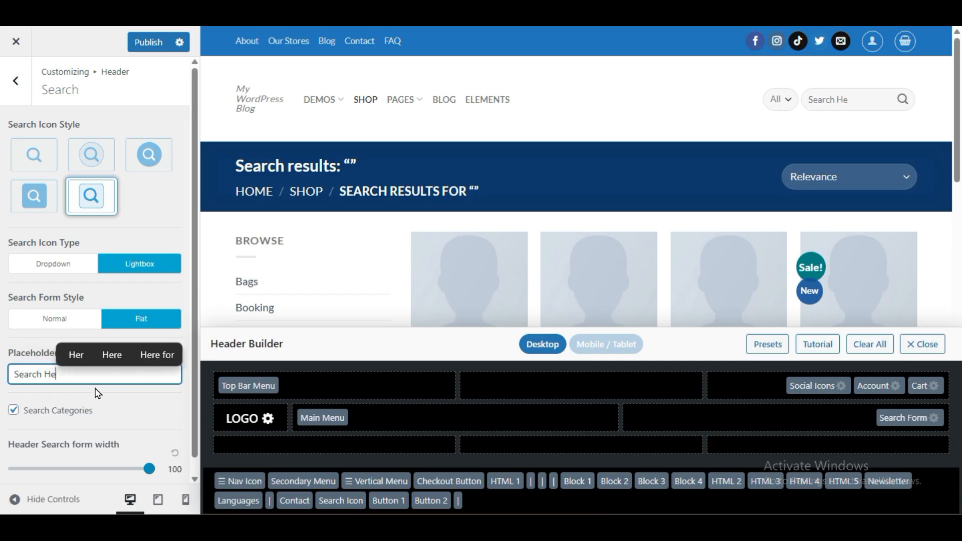
pyautogui.moveTo(42, 376); pyautogui.dragTo(95, 375)
pyautogui.click(95, 375)
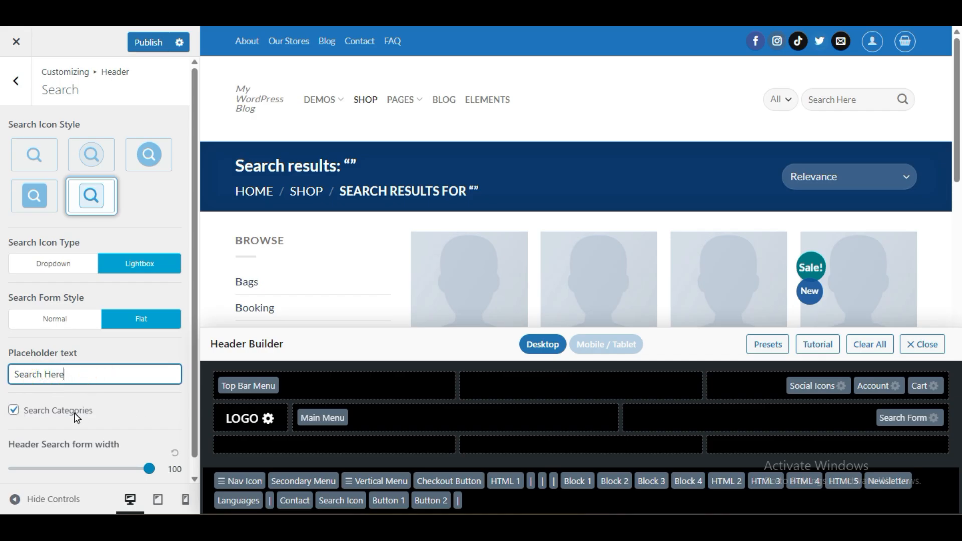
pyautogui.scroll(-1, 77, 418)
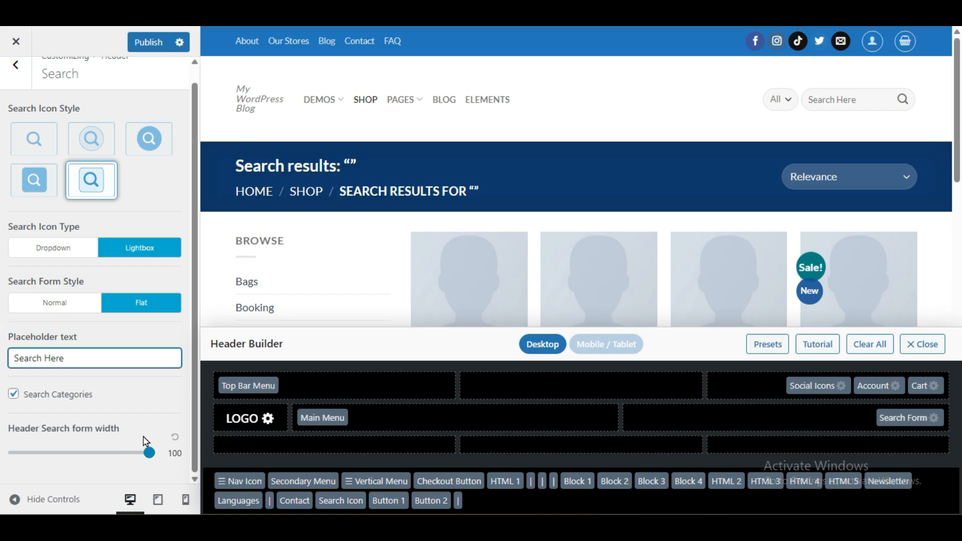
pyautogui.moveTo(153, 459); pyautogui.dragTo(176, 463)
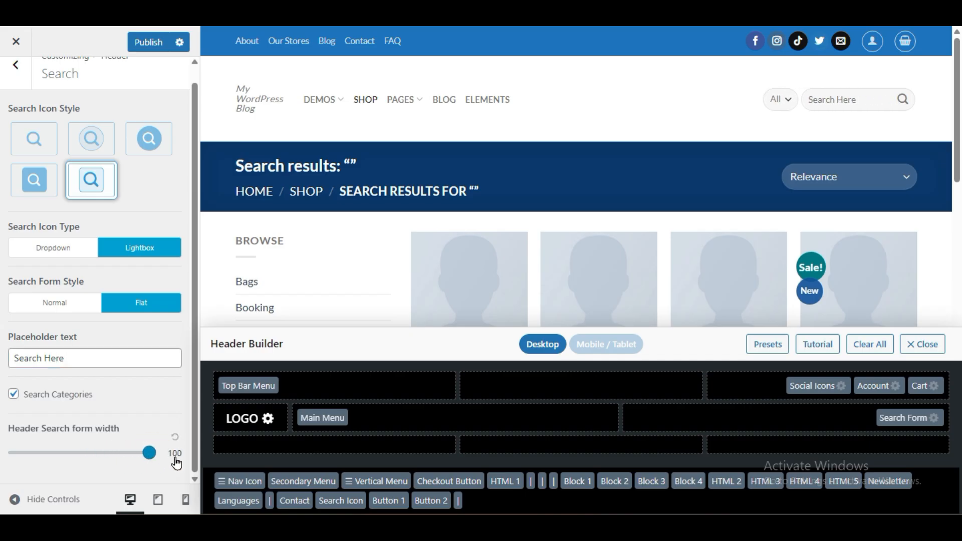
pyautogui.scroll(1, 45, 393)
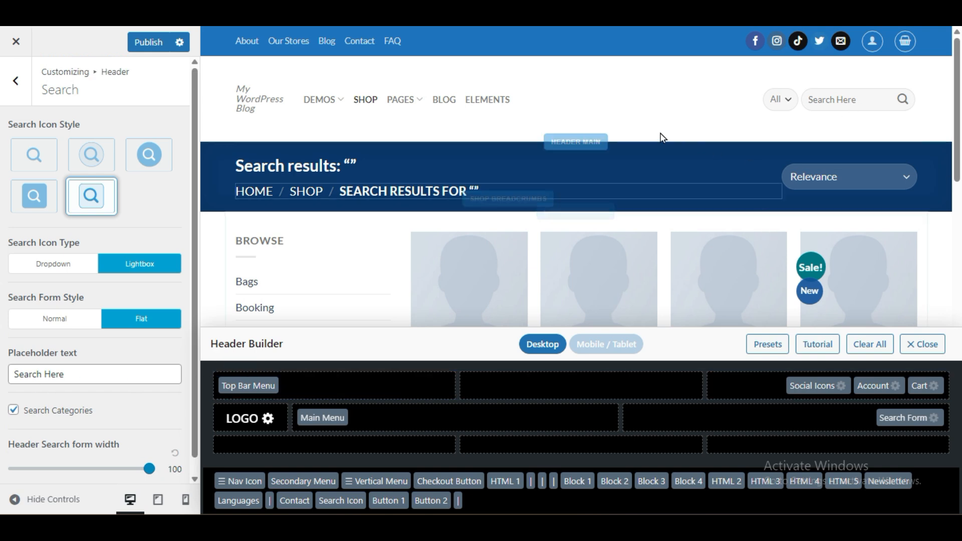
pyautogui.click(148, 42)
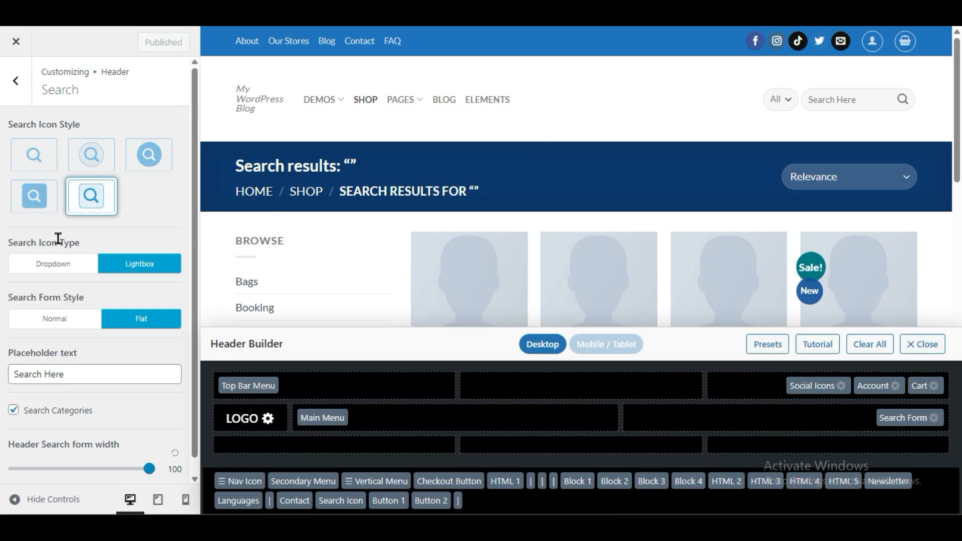
# Step: Upload "PREET web vision (976 x 576 px).webp" from the Downloads folder and set it as the logo image in Logo & Site Identity
pyautogui.click(14, 99)
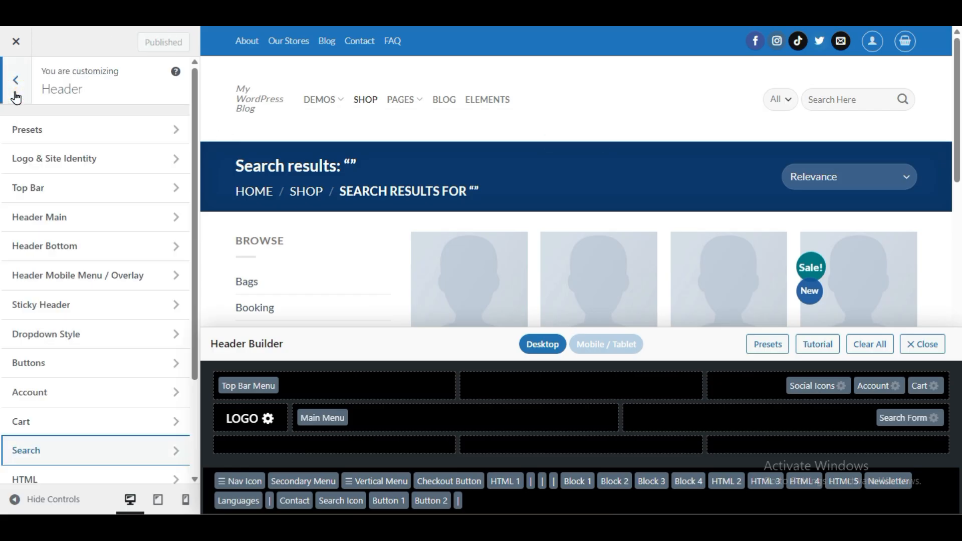
pyautogui.click(138, 172)
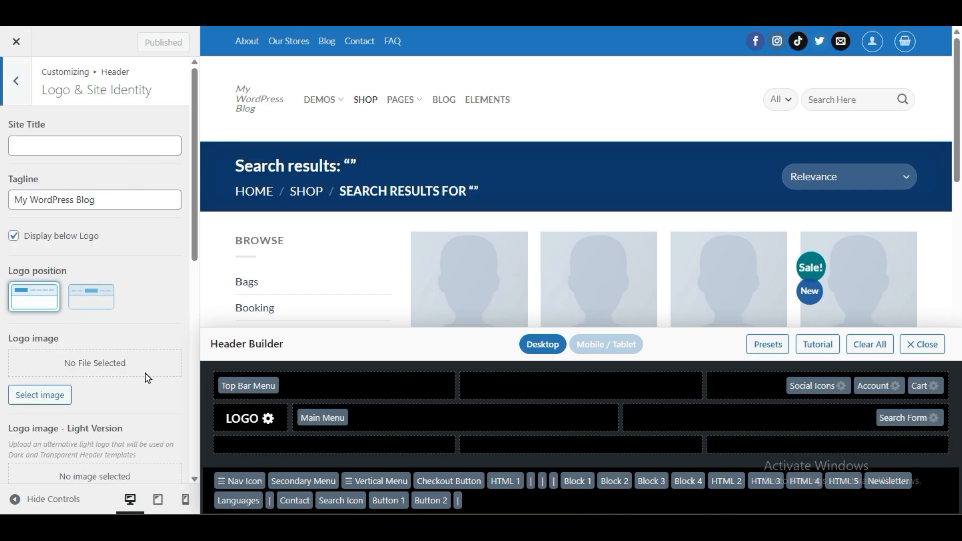
pyautogui.click(59, 394)
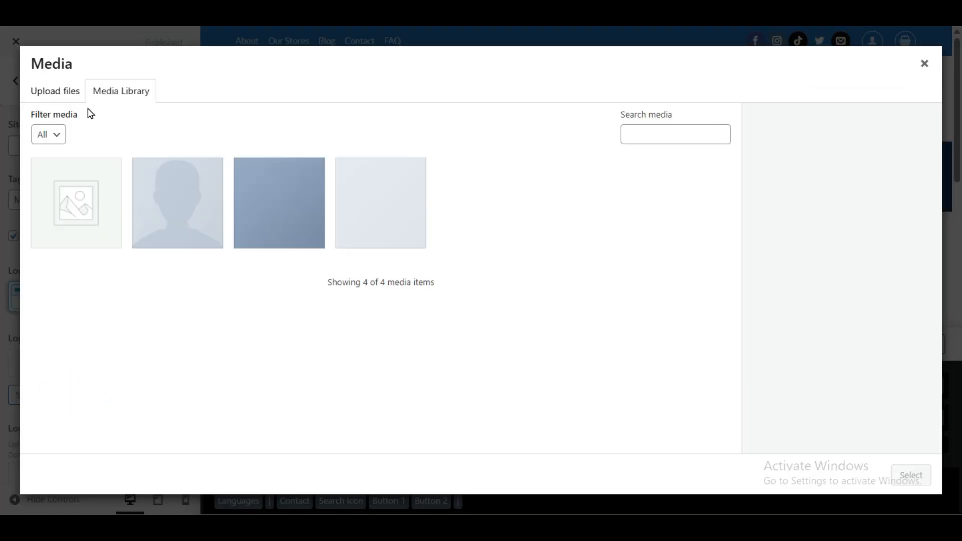
pyautogui.click(55, 90)
pyautogui.click(449, 274)
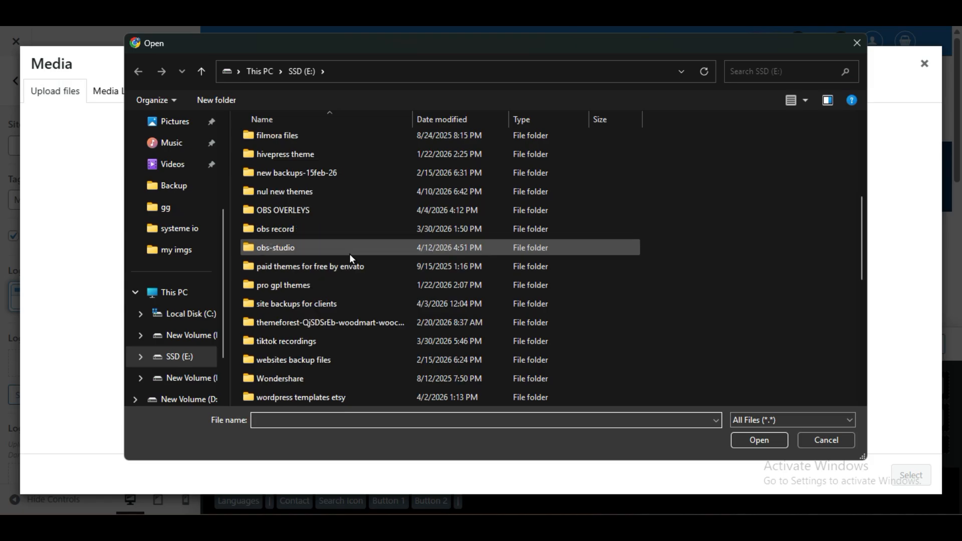
pyautogui.scroll(3, 175, 231)
pyautogui.click(179, 232)
pyautogui.scroll(-5, 376, 277)
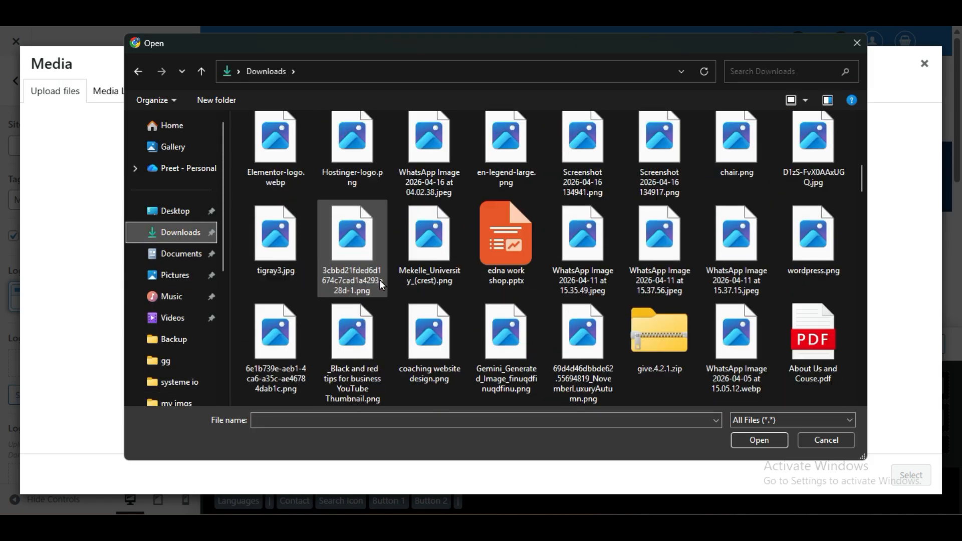
pyautogui.scroll(-2, 431, 285)
pyautogui.doubleClick(660, 241)
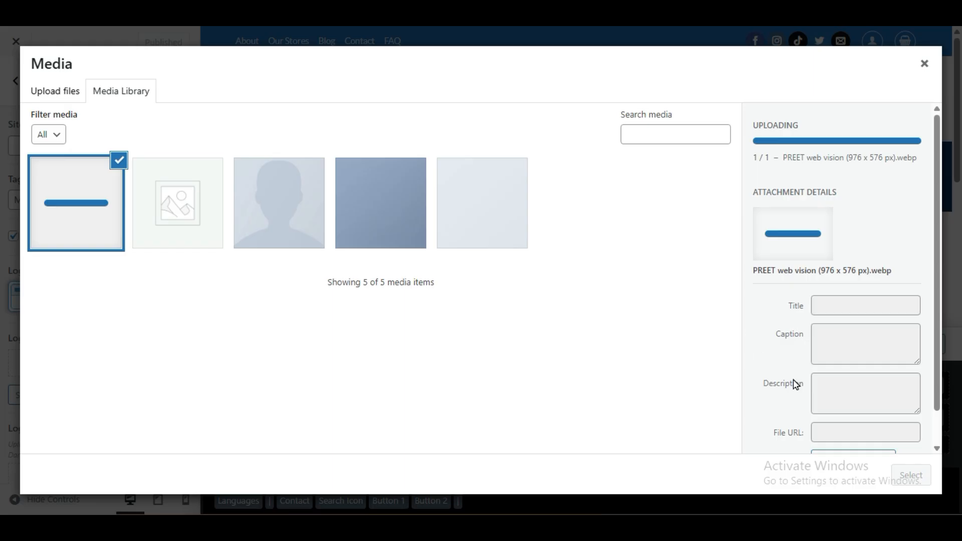
pyautogui.click(911, 475)
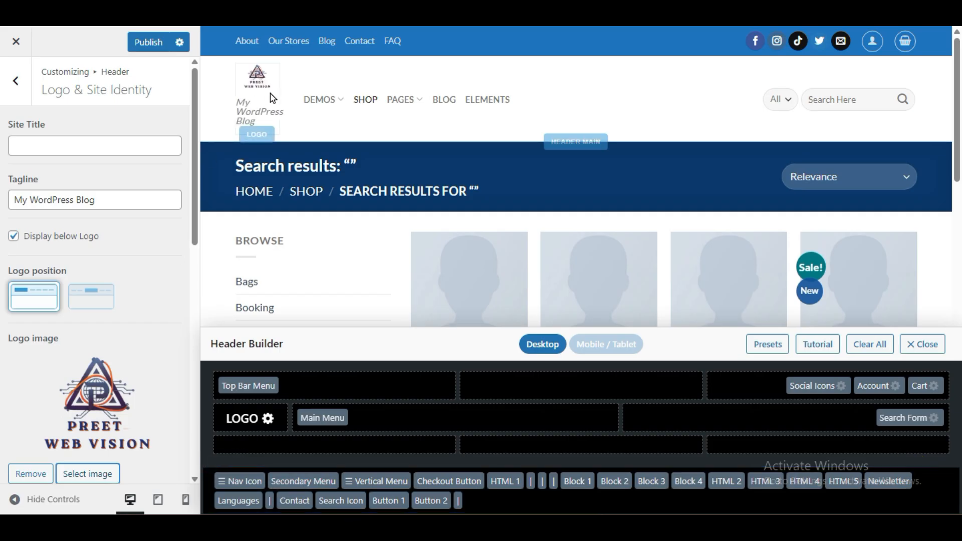
# Step: Turn off the tagline display below the logo, set the logo container width to 131, and publish the changes
pyautogui.click(16, 240)
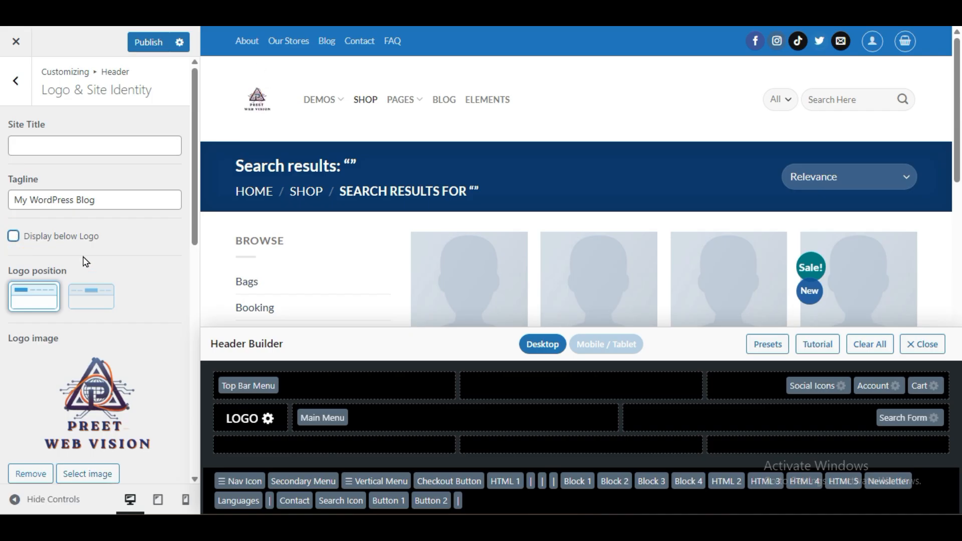
pyautogui.scroll(-5, 86, 261)
pyautogui.moveTo(22, 343); pyautogui.dragTo(34, 342)
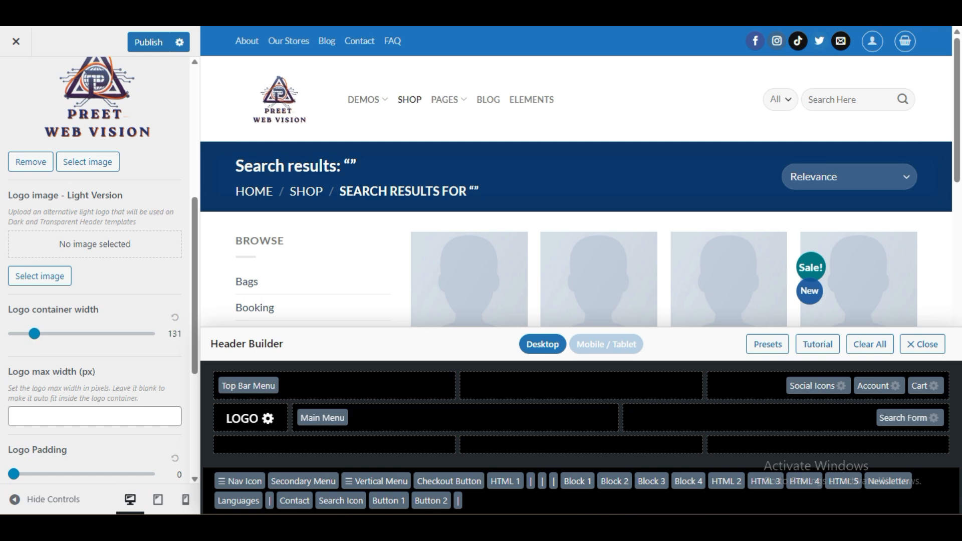
pyautogui.click(148, 41)
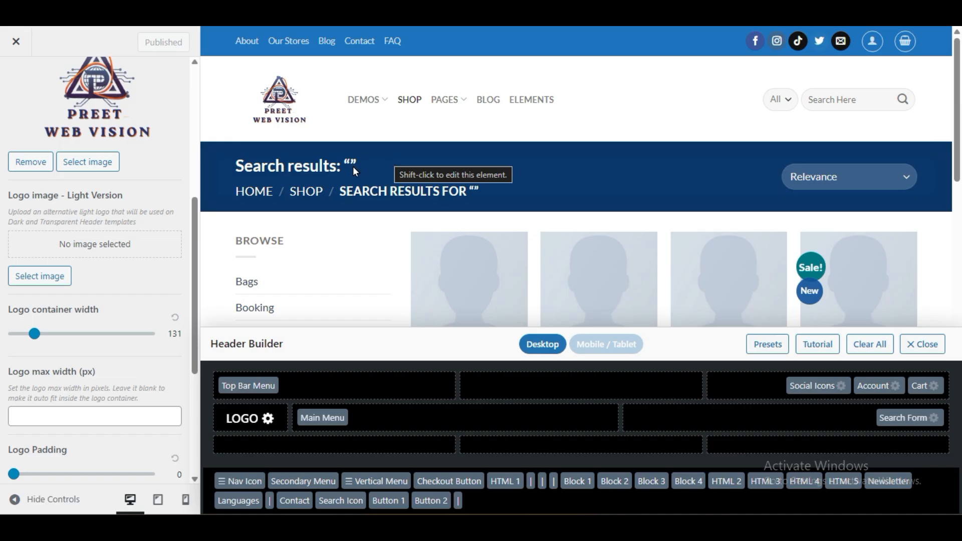
# Step: Return to the Header settings and load the store's homepage in the preview to examine the header while scrolling
pyautogui.scroll(6, 75, 132)
pyautogui.click(19, 81)
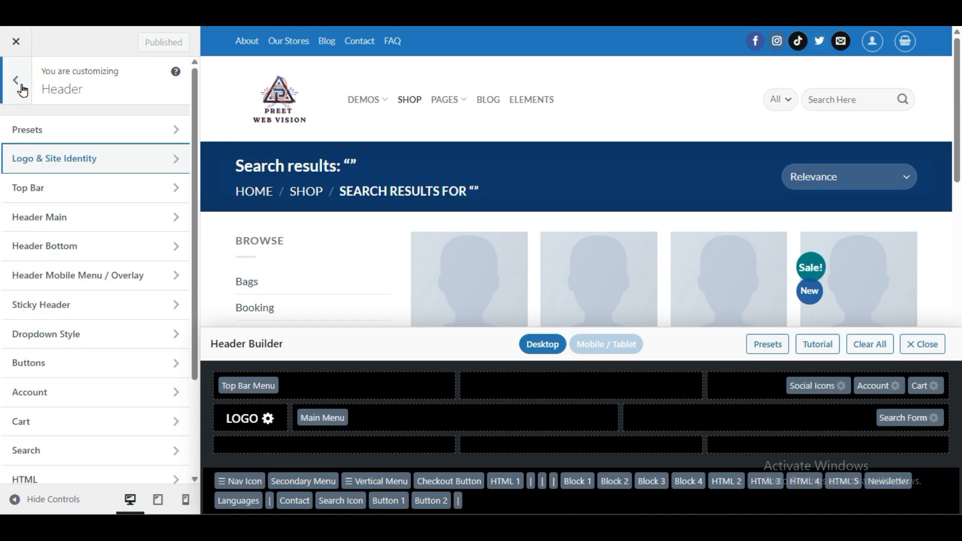
pyautogui.click(18, 81)
pyautogui.click(76, 181)
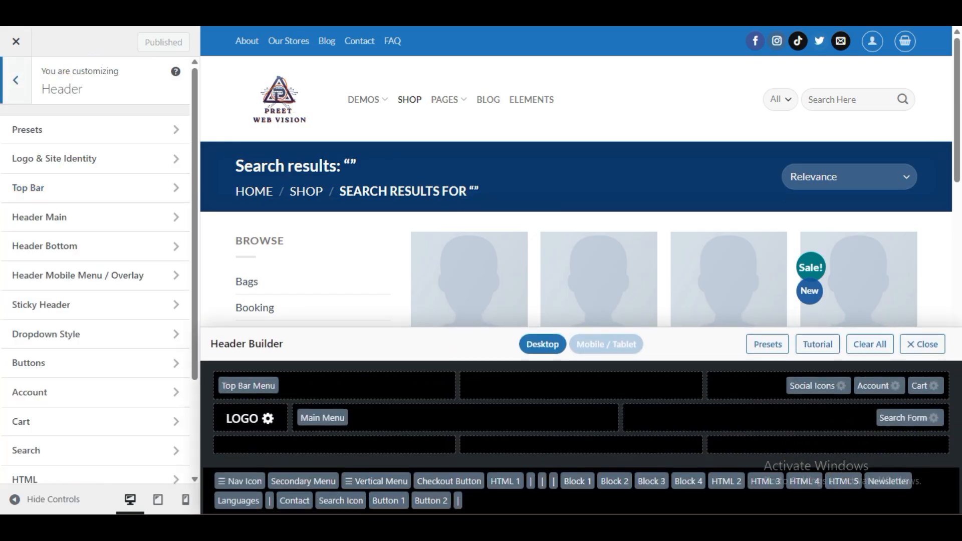
pyautogui.click(301, 105)
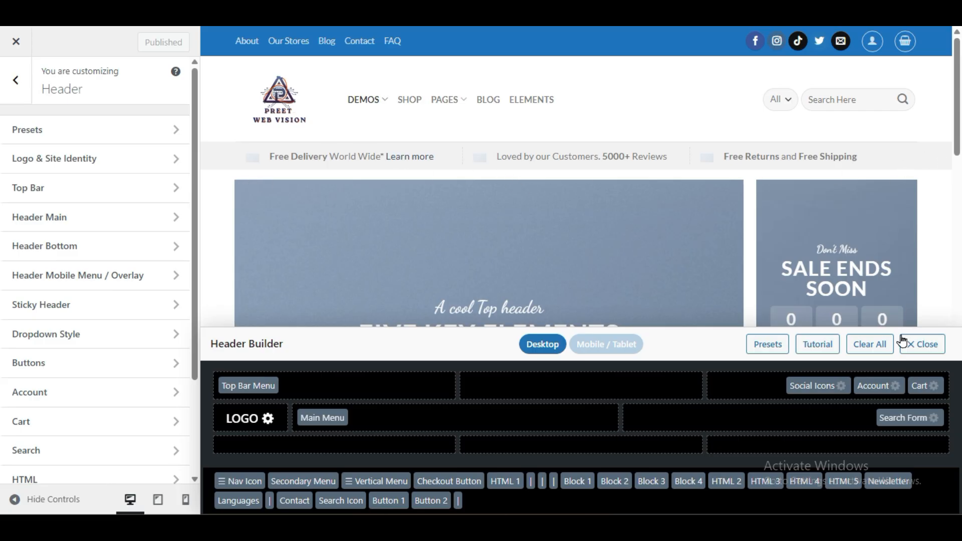
pyautogui.scroll(-4, 498, 254)
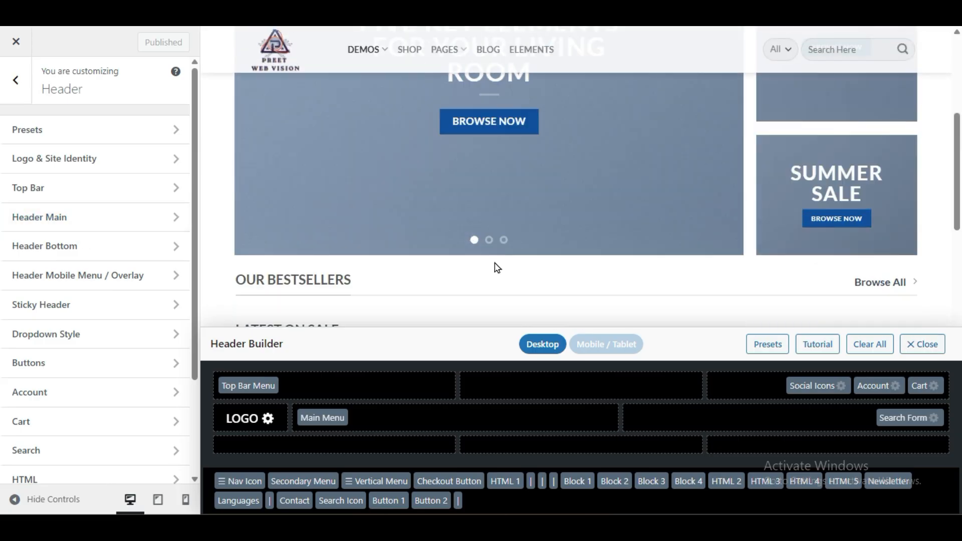
pyautogui.scroll(4, 496, 265)
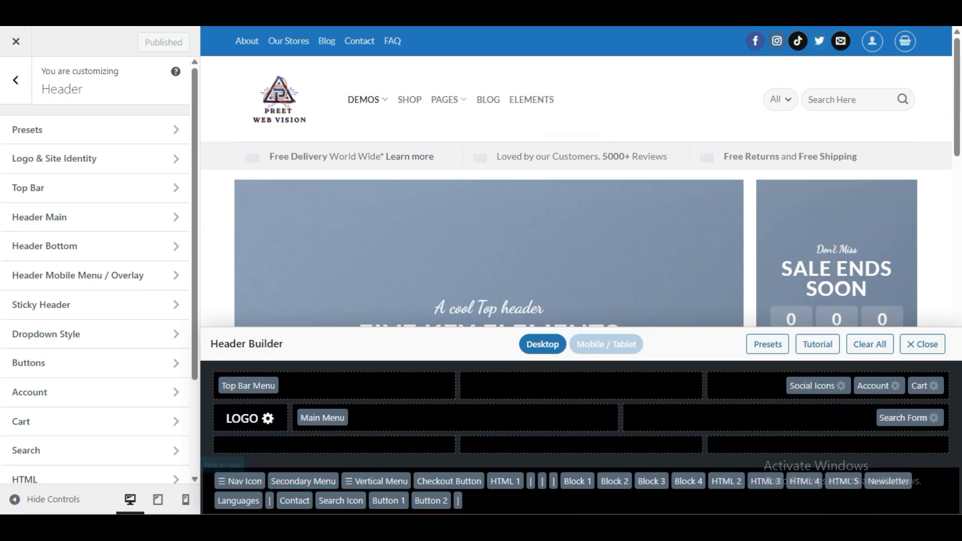
# Step: Place Button 2 in the right section and Vertical Menu in the left section of the header builder's bottom row
pyautogui.moveTo(420, 506); pyautogui.dragTo(885, 441)
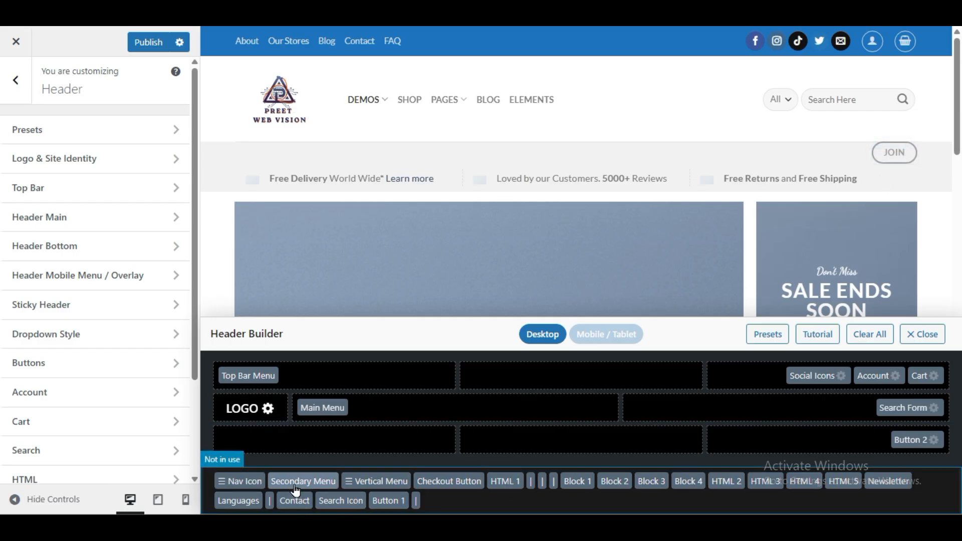
pyautogui.moveTo(372, 486); pyautogui.dragTo(261, 441)
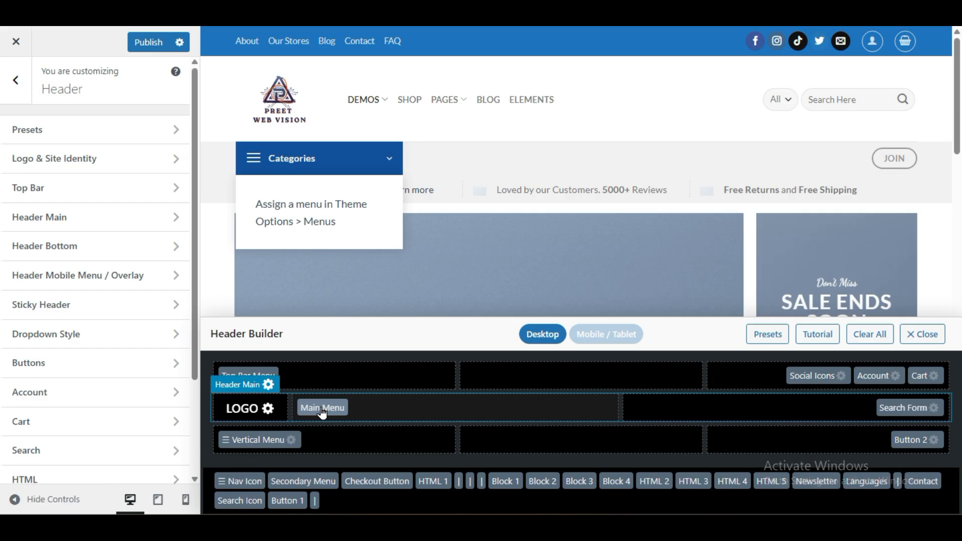
# Step: In the header builder, place Search Form in the main row's left section and Main Menu in the bottom row's center, removing Vertical Menu
pyautogui.moveTo(322, 412); pyautogui.dragTo(425, 491)
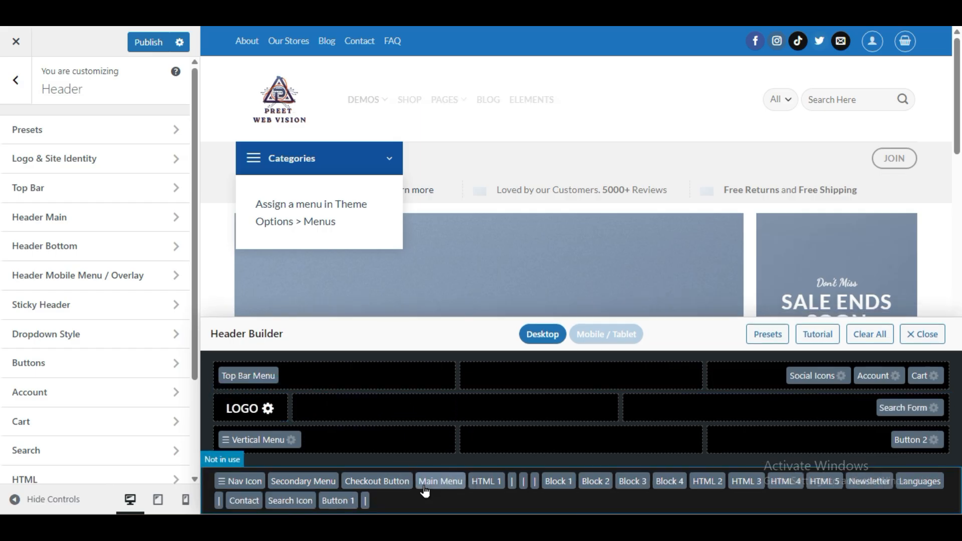
pyautogui.moveTo(933, 415); pyautogui.dragTo(549, 417)
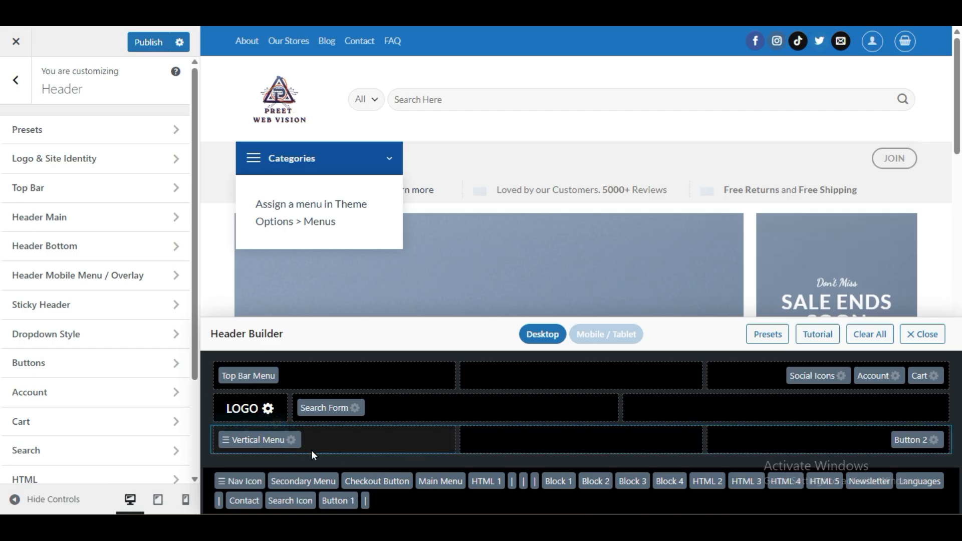
pyautogui.moveTo(266, 445); pyautogui.dragTo(477, 497)
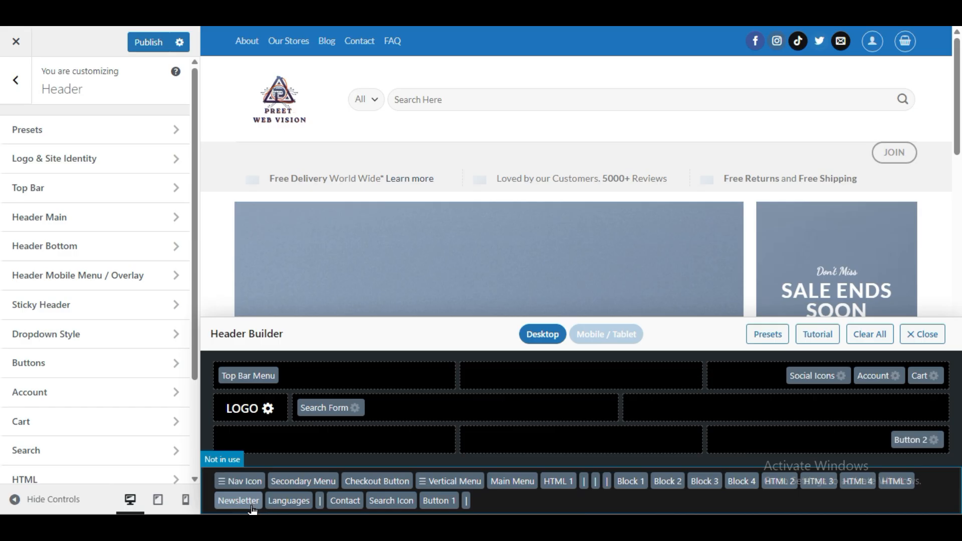
pyautogui.moveTo(522, 484); pyautogui.dragTo(608, 434)
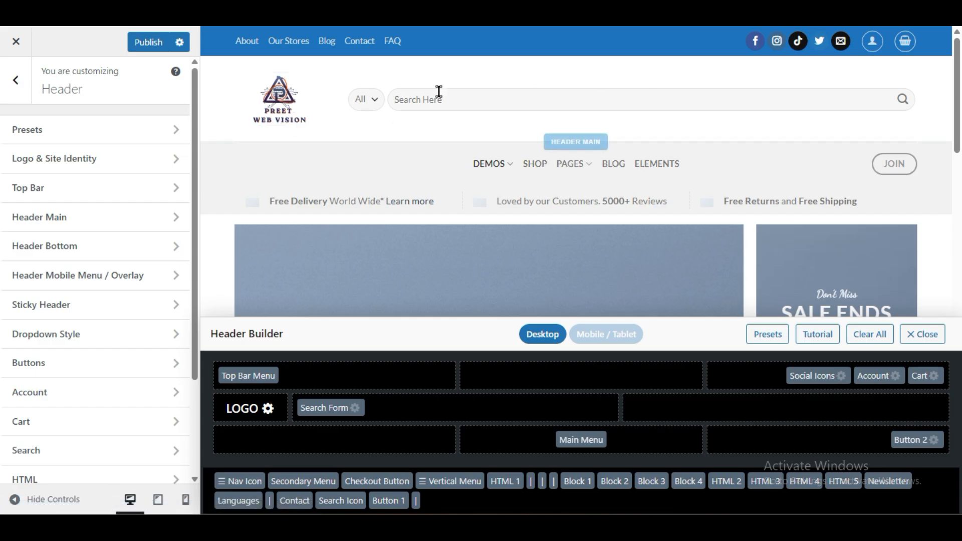
# Step: Try swapping Main Menu and Search Form between the header's main and bottom rows, and restore the previous arrangement
pyautogui.click(582, 441)
pyautogui.moveTo(582, 444)
pyautogui.mouseDown()
pyautogui.moveTo(517, 414)
pyautogui.moveTo(326, 413)
pyautogui.moveTo(473, 448)
pyautogui.moveTo(581, 442)
pyautogui.mouseUp()
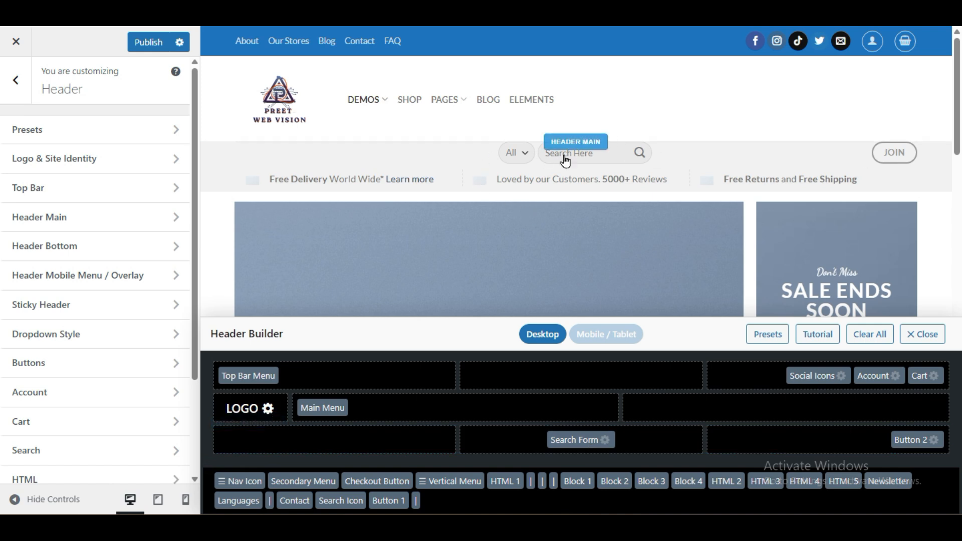
pyautogui.moveTo(599, 448); pyautogui.dragTo(604, 495)
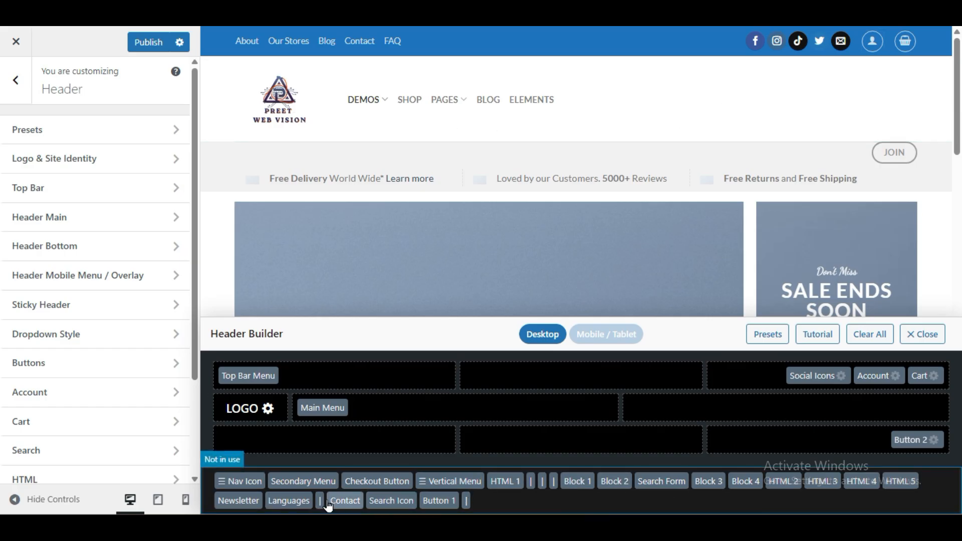
pyautogui.moveTo(329, 414); pyautogui.dragTo(608, 445)
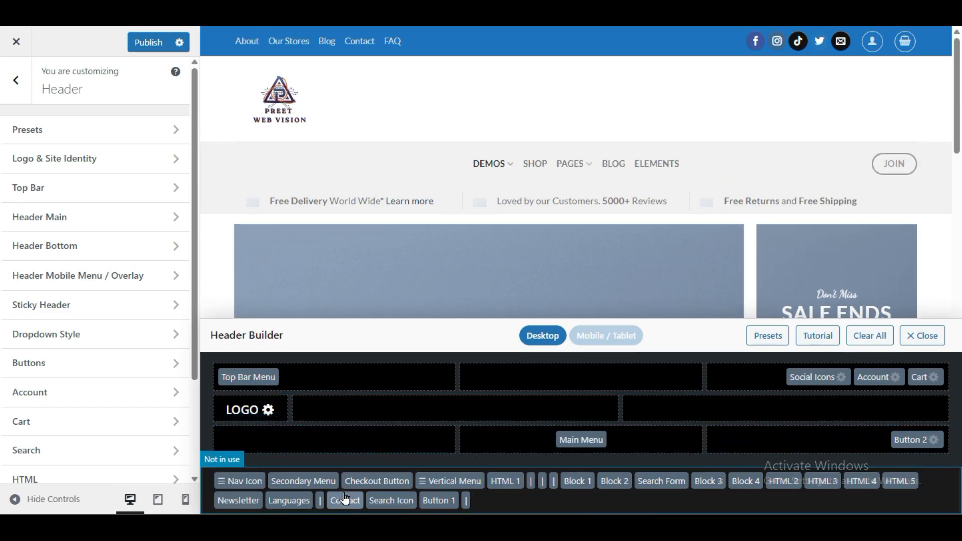
pyautogui.moveTo(393, 501); pyautogui.dragTo(429, 407)
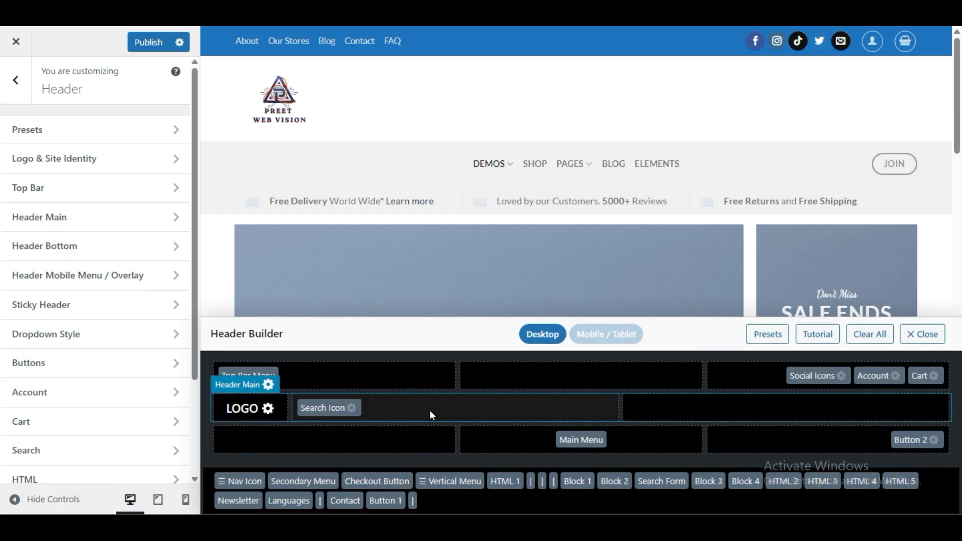
pyautogui.moveTo(333, 408); pyautogui.dragTo(501, 501)
pyautogui.moveTo(715, 482); pyautogui.dragTo(425, 413)
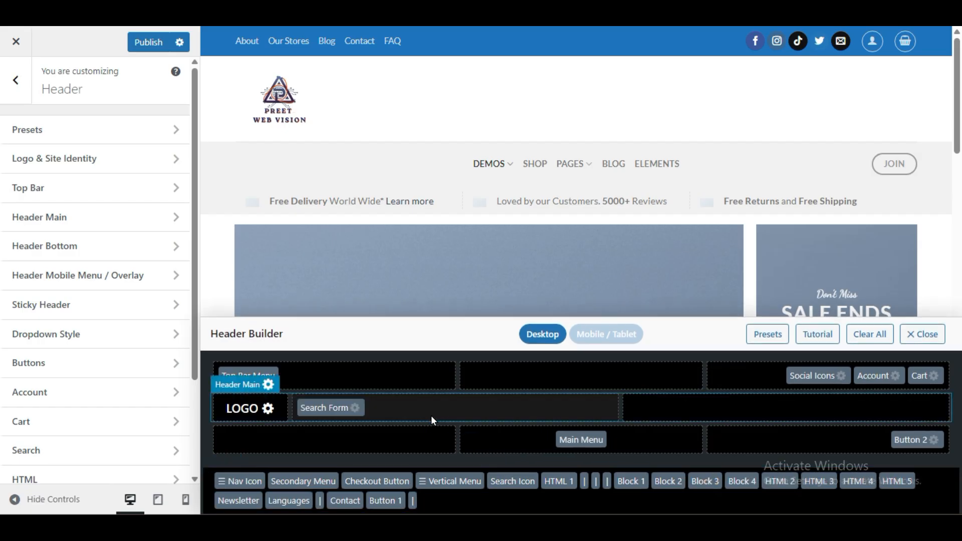
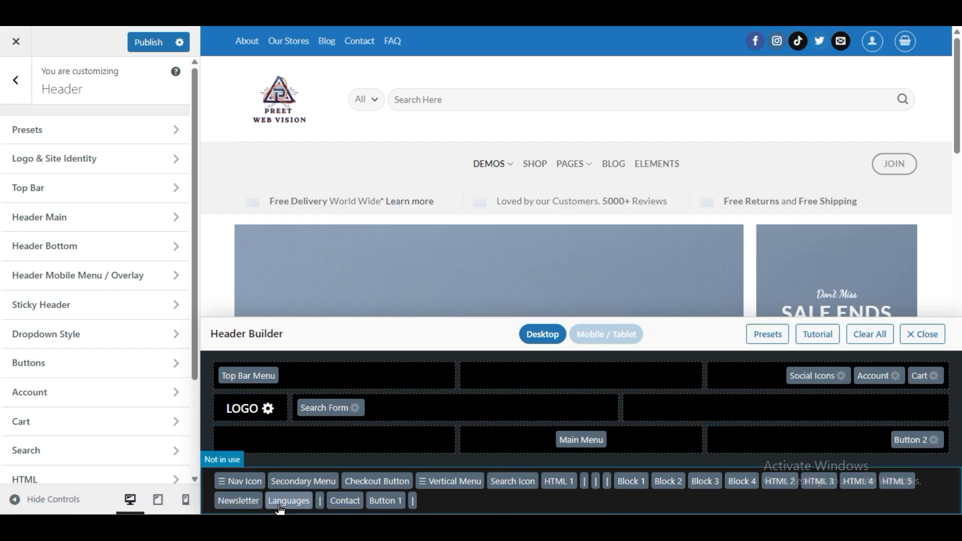
# Step: Try Vertical Menu in the bottom row's left section, remove it, and move Button 2 into the top bar before Social Icons
pyautogui.moveTo(450, 482); pyautogui.dragTo(312, 451)
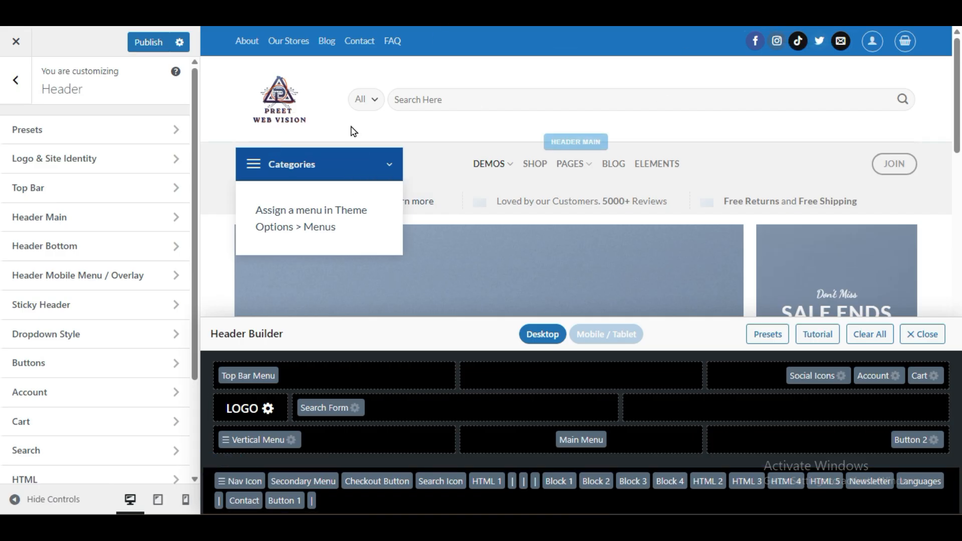
pyautogui.moveTo(258, 439); pyautogui.dragTo(425, 500)
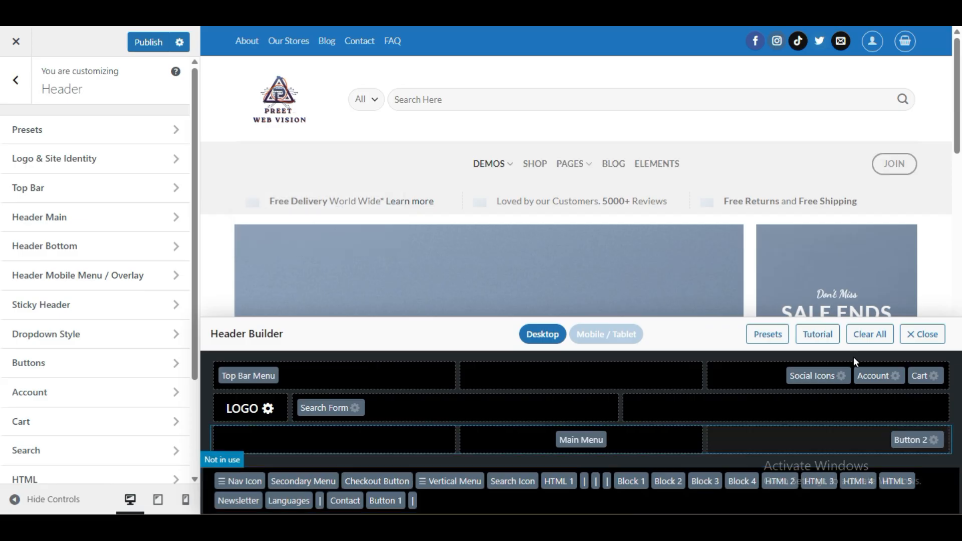
pyautogui.moveTo(906, 444); pyautogui.dragTo(760, 376)
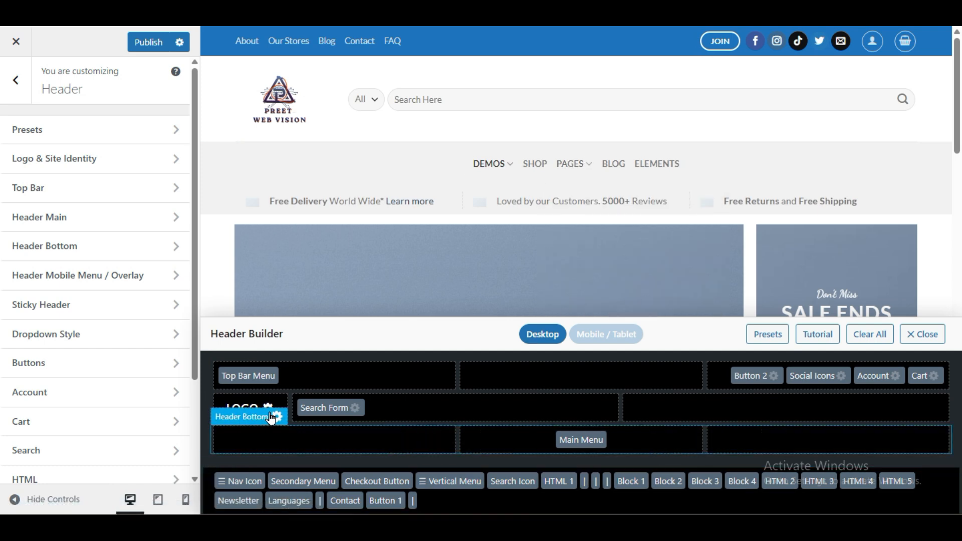
# Step: Set the Header Bottom height to 59, its nav height to 19, and its nav size to M
pyautogui.click(276, 417)
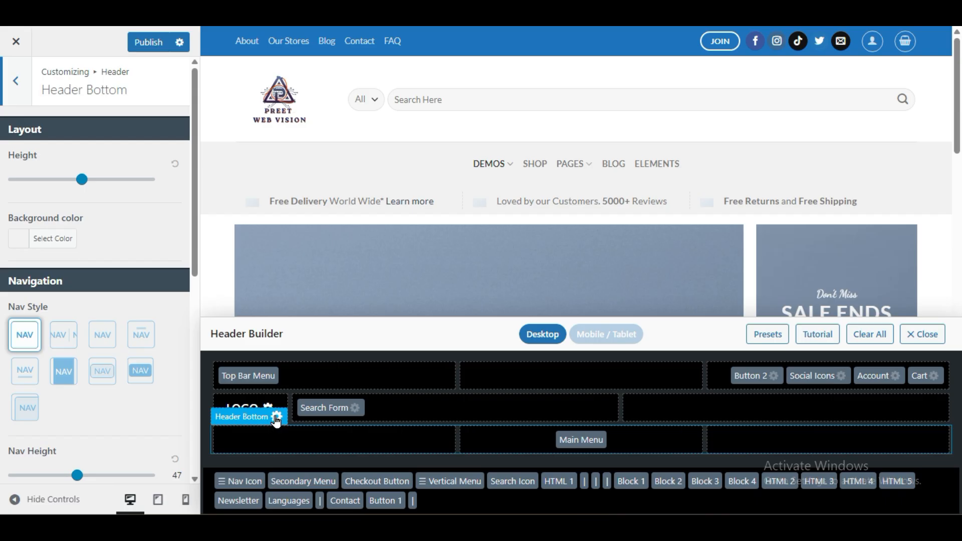
pyautogui.moveTo(82, 180); pyautogui.dragTo(67, 180)
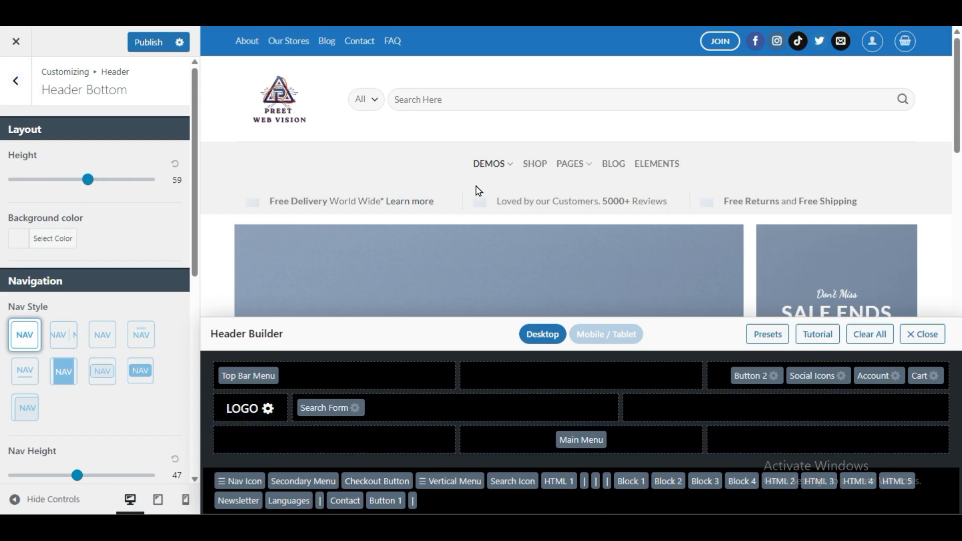
pyautogui.scroll(-3, 106, 427)
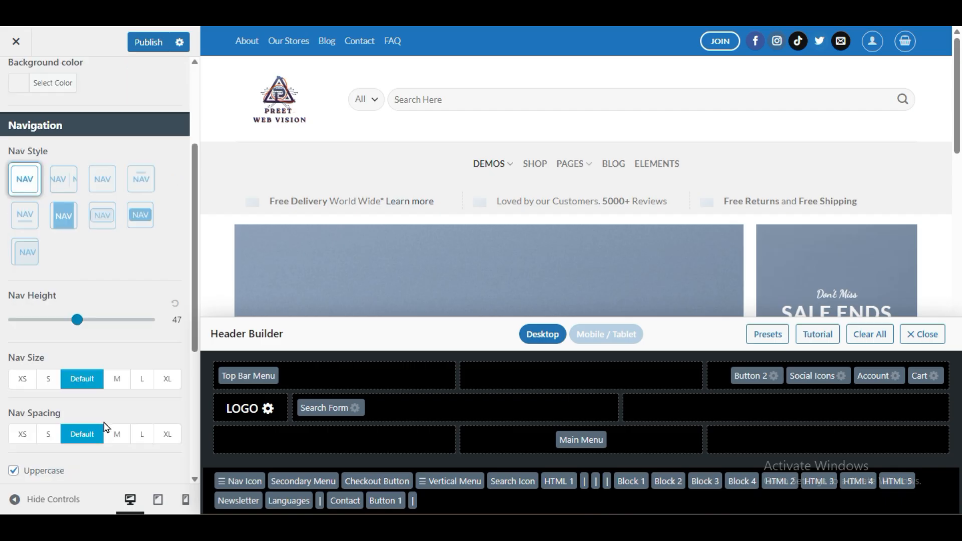
pyautogui.moveTo(79, 327); pyautogui.dragTo(29, 332)
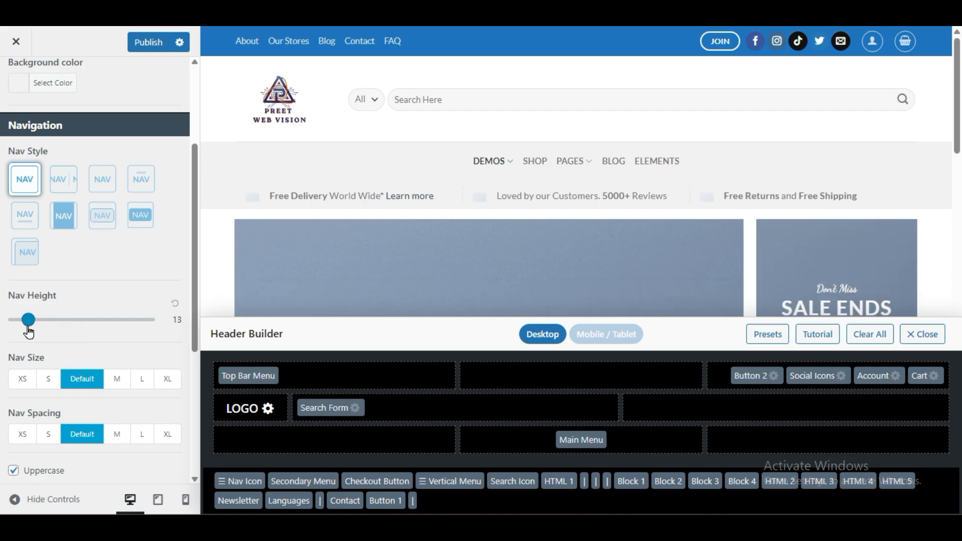
pyautogui.click(138, 381)
pyautogui.click(115, 385)
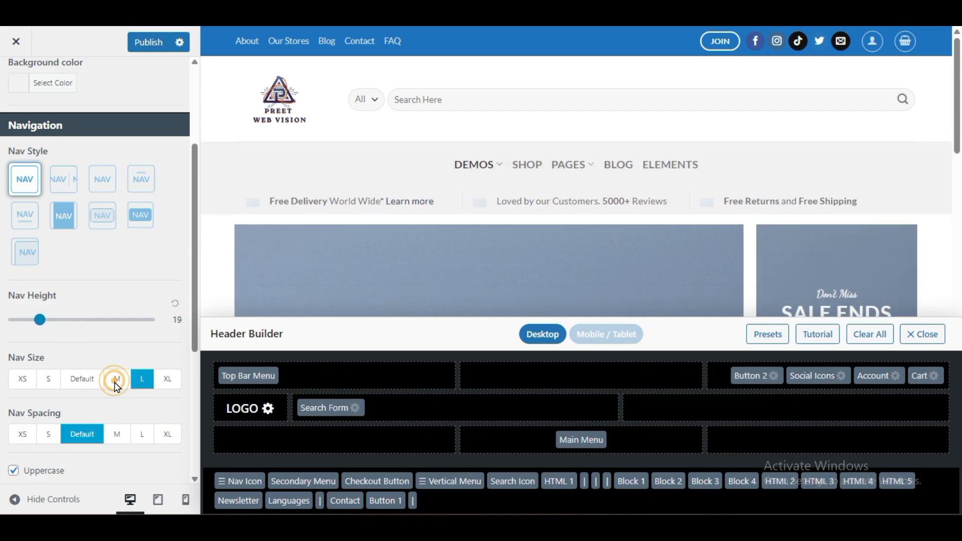
# Step: Try the red nav color #f94343 for Header Bottom, clear it, and publish the header changes
pyautogui.scroll(-5, 108, 396)
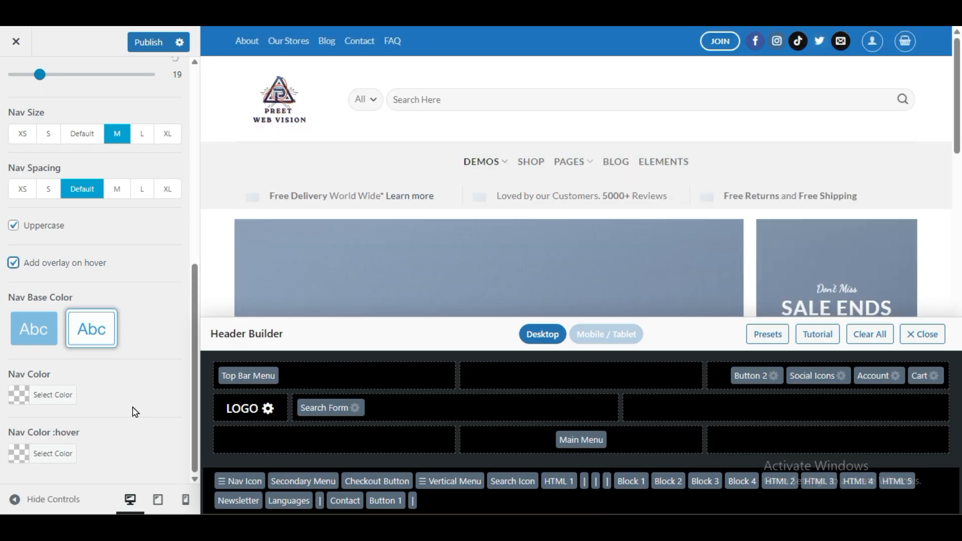
pyautogui.click(15, 400)
pyautogui.click(129, 466)
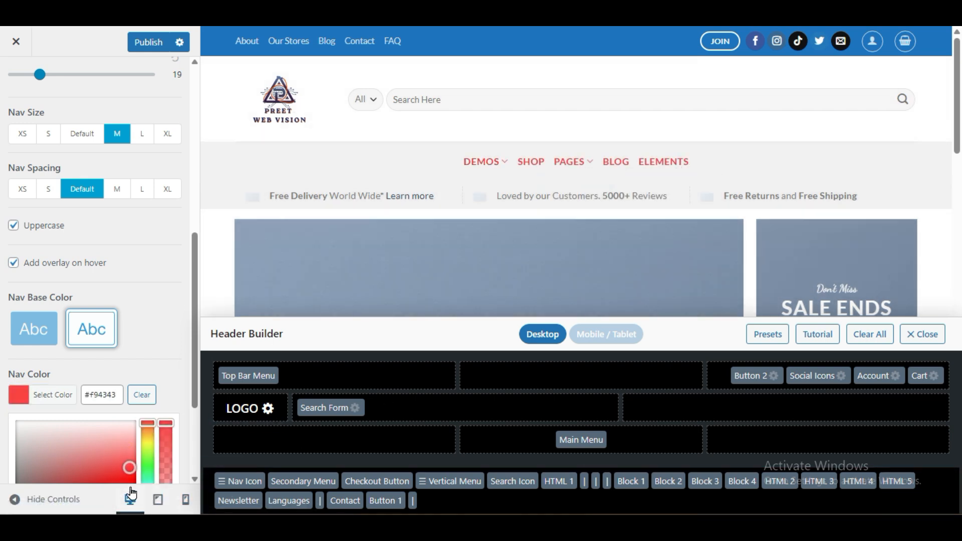
pyautogui.click(141, 394)
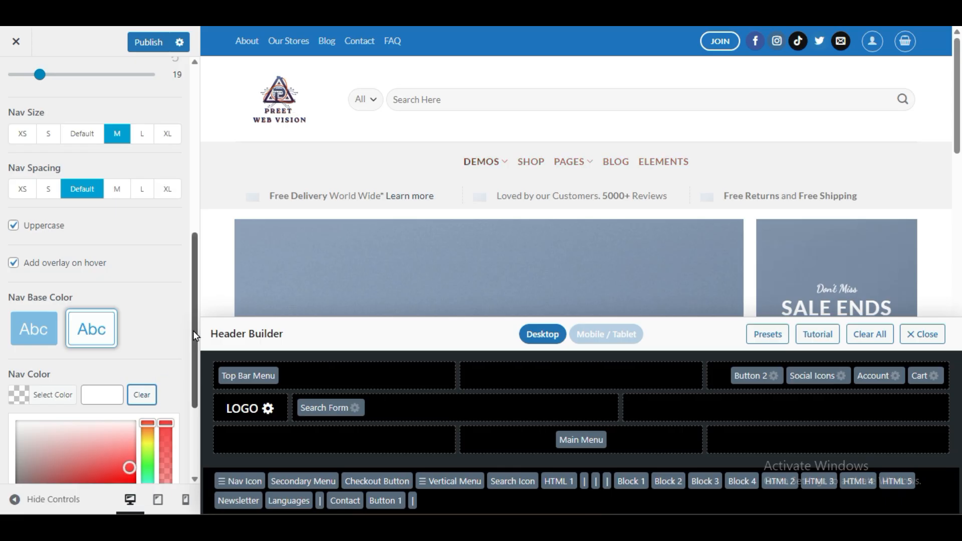
pyautogui.click(158, 44)
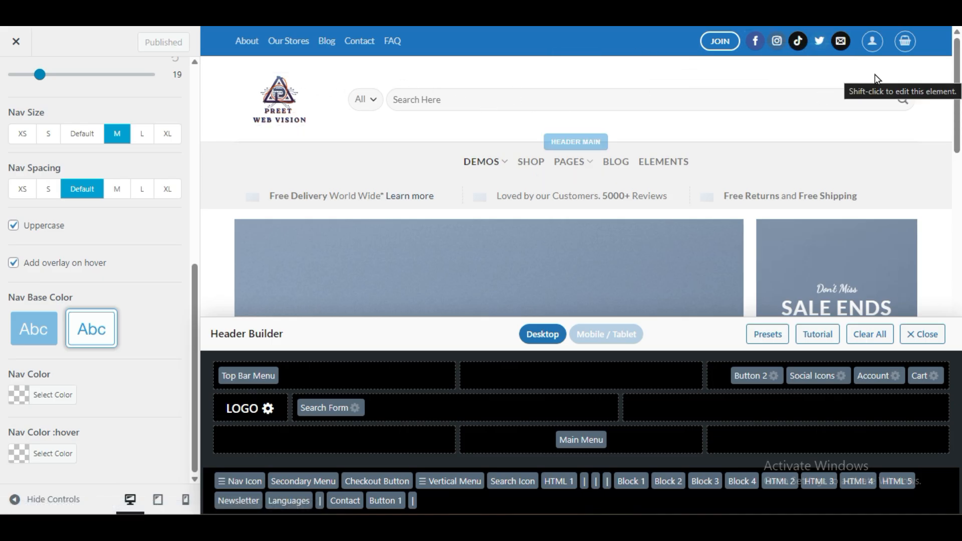
# Step: Place Cart, Account and Languages in that order in the right section of the main header row, keeping Button 2 in the top bar
pyautogui.moveTo(289, 501); pyautogui.dragTo(852, 407)
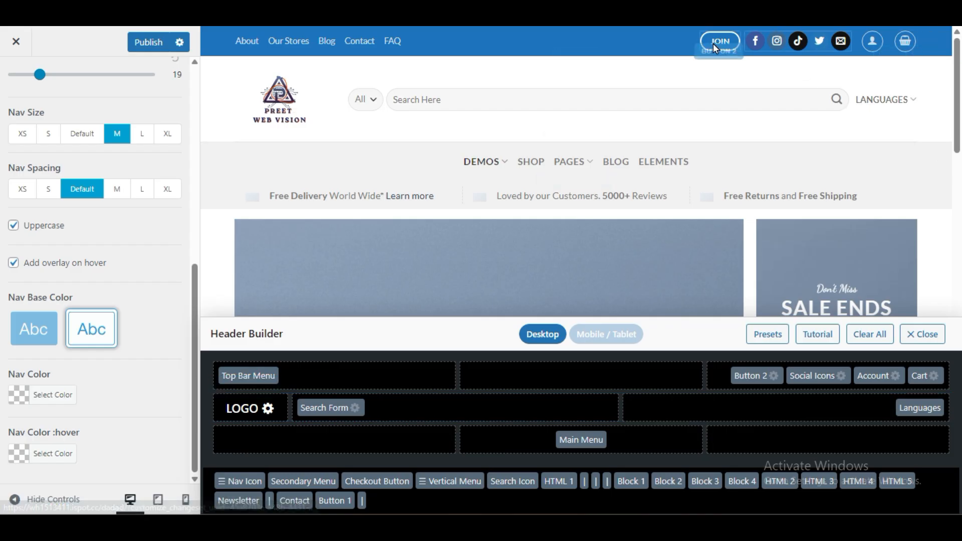
pyautogui.moveTo(742, 384); pyautogui.dragTo(850, 408)
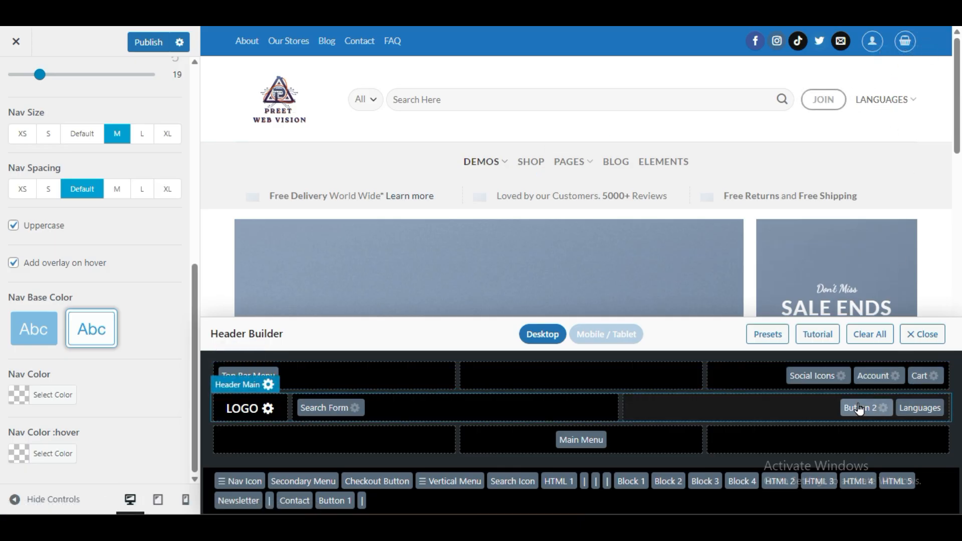
pyautogui.moveTo(854, 409); pyautogui.dragTo(754, 377)
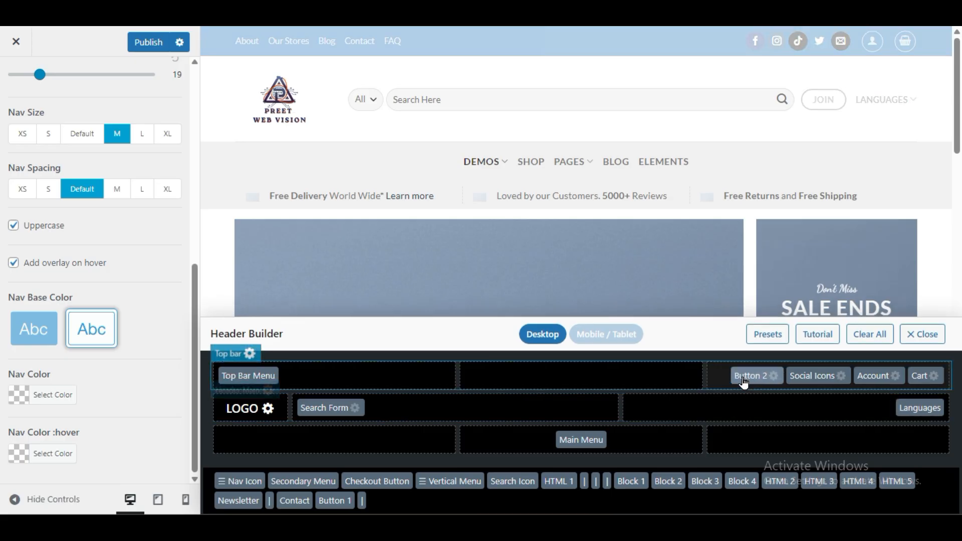
pyautogui.moveTo(882, 380); pyautogui.dragTo(872, 410)
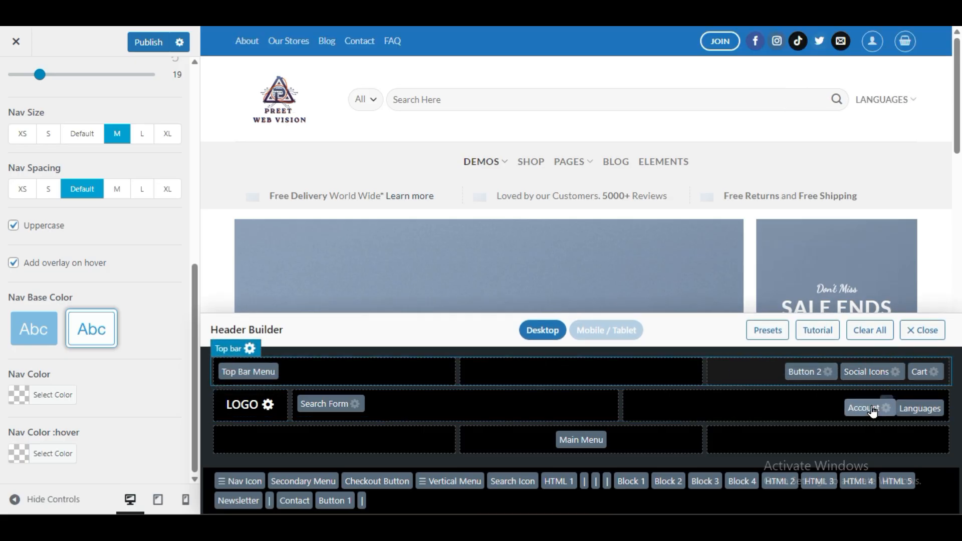
pyautogui.moveTo(924, 371); pyautogui.dragTo(820, 426)
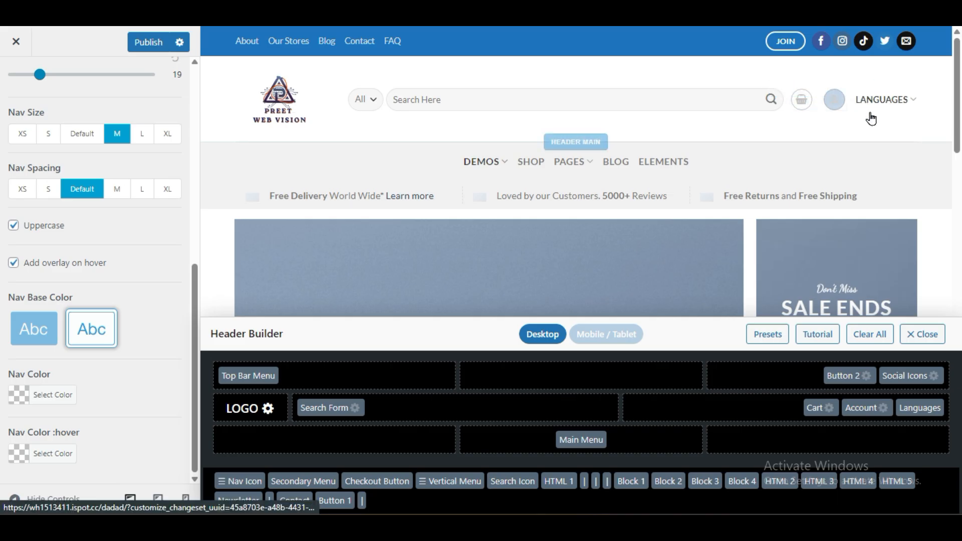
# Step: Set the Account and Cart icons to the filled square style and publish the changes
pyautogui.click(882, 408)
pyautogui.click(103, 203)
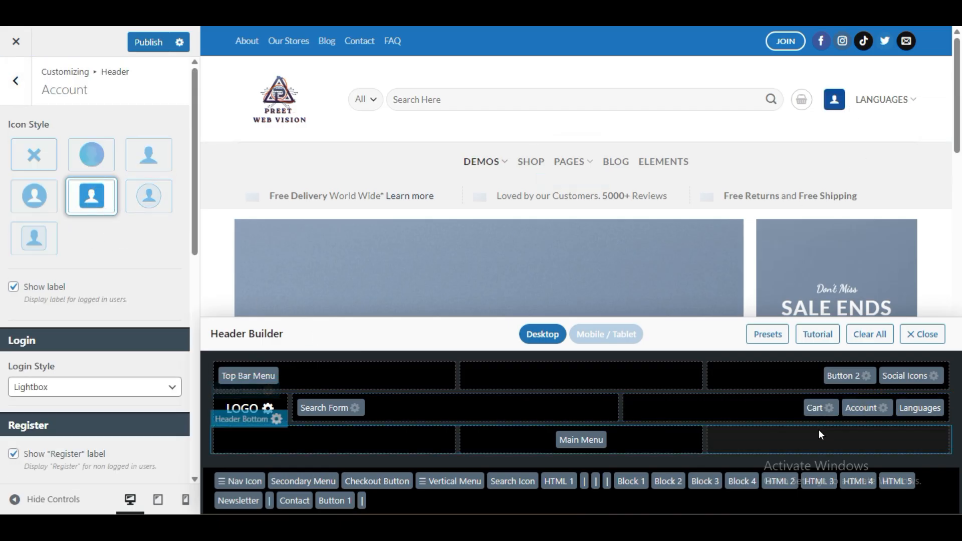
pyautogui.click(827, 409)
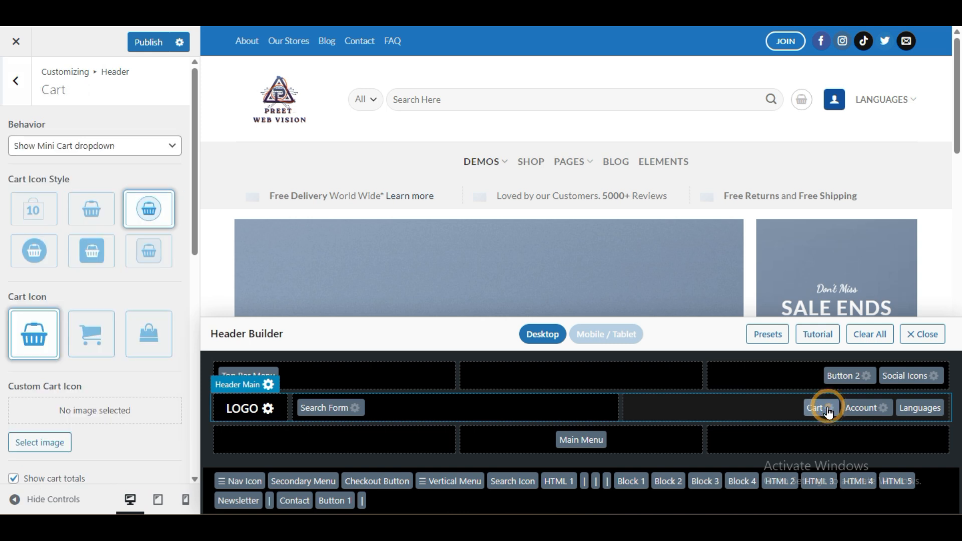
pyautogui.click(91, 252)
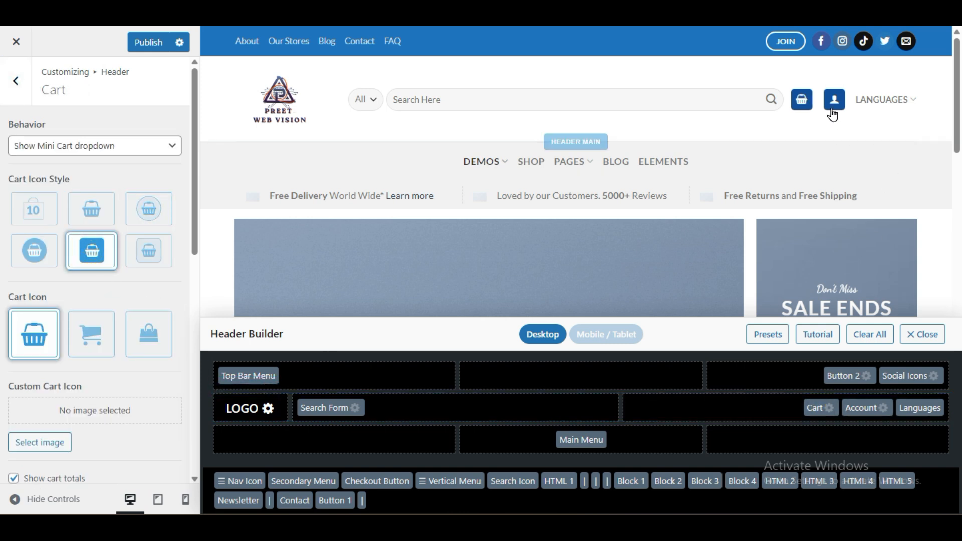
pyautogui.scroll(-9, 2, 319)
pyautogui.scroll(-1, 3, 319)
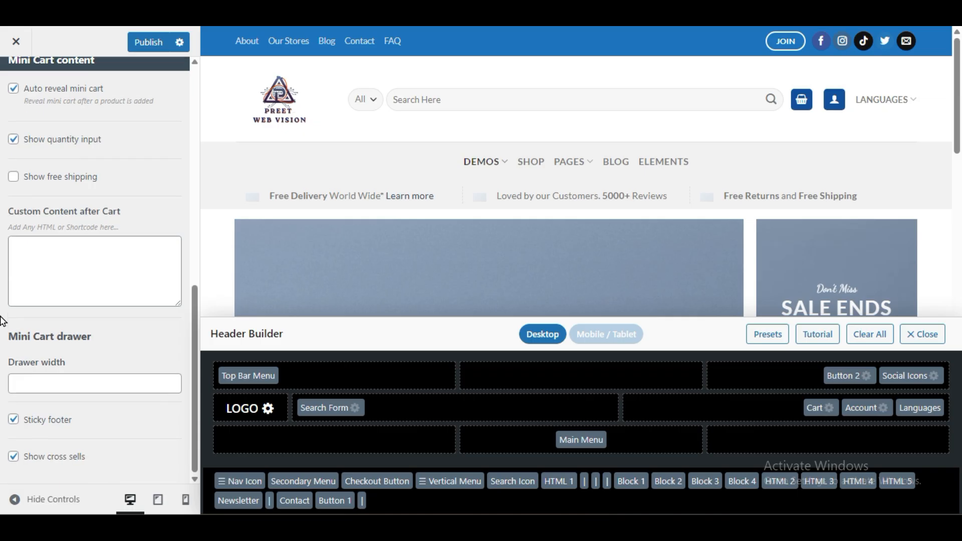
pyautogui.scroll(10, 120, 452)
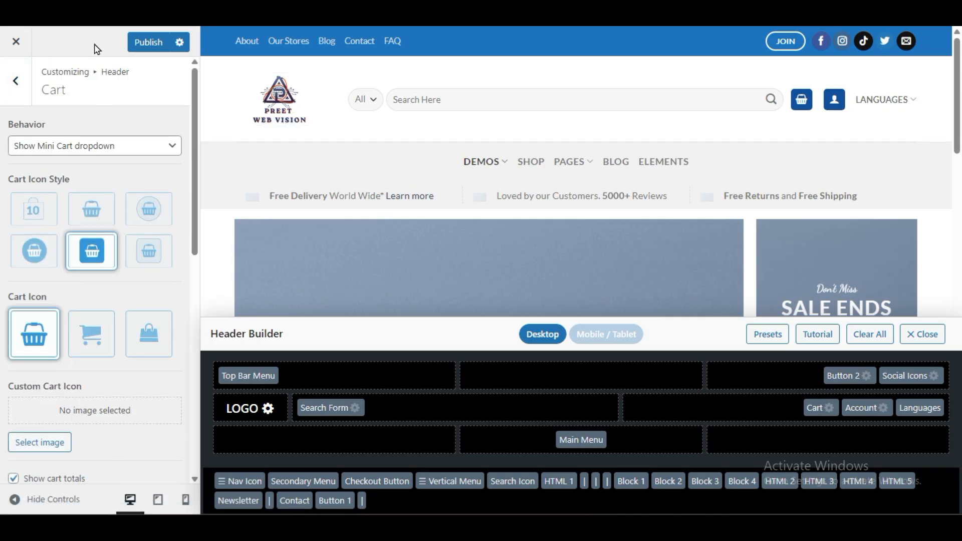
pyautogui.click(149, 42)
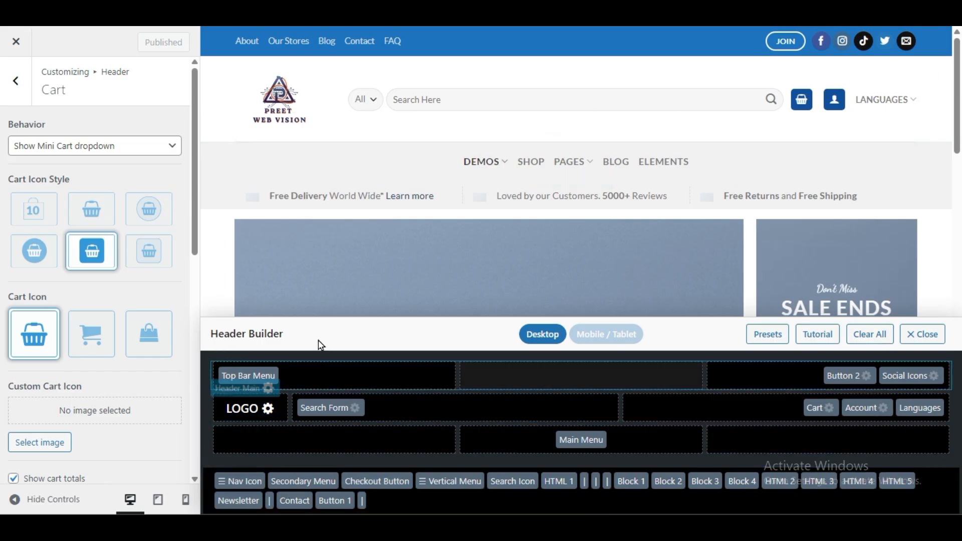
# Step: Leave the Cart header settings and open the Typography settings of the theme's Style section
pyautogui.click(7, 79)
pyautogui.click(7, 83)
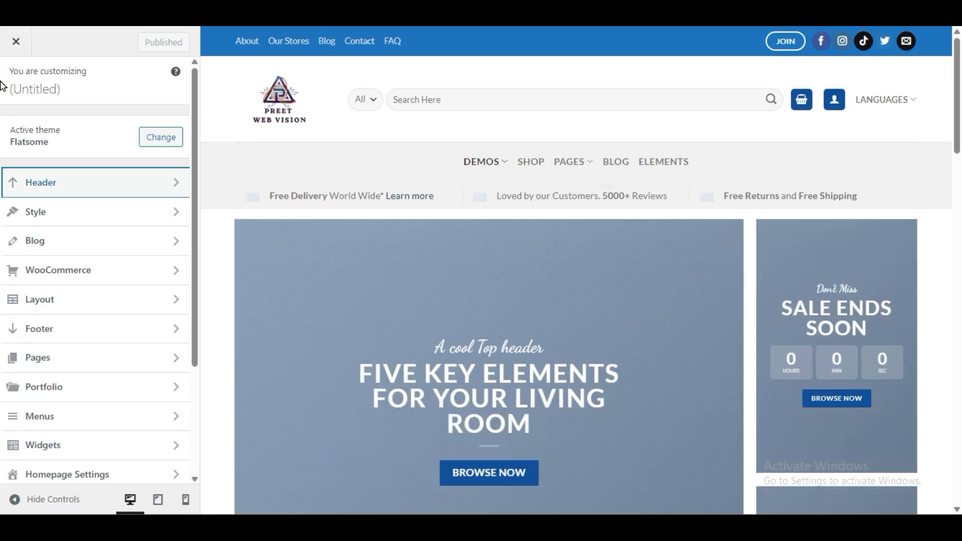
pyautogui.click(86, 223)
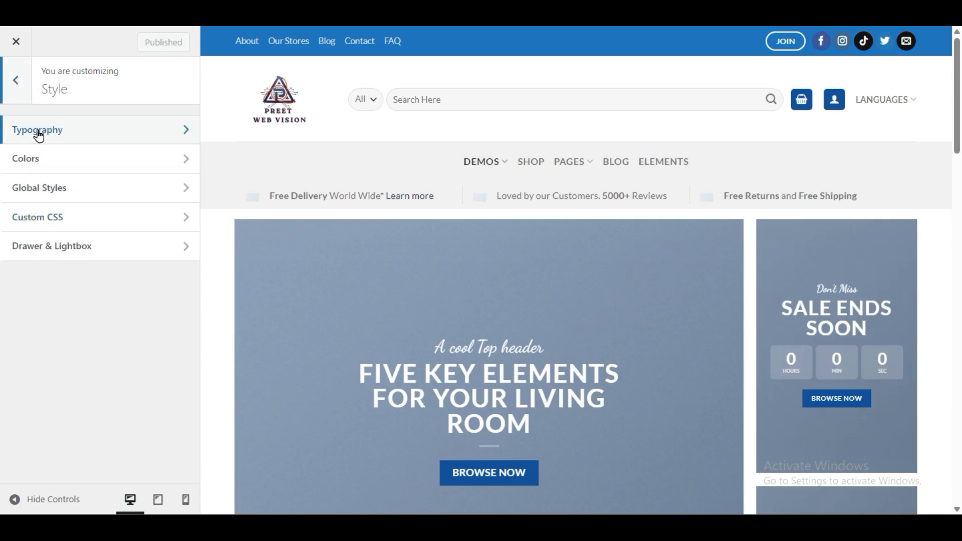
pyautogui.click(107, 140)
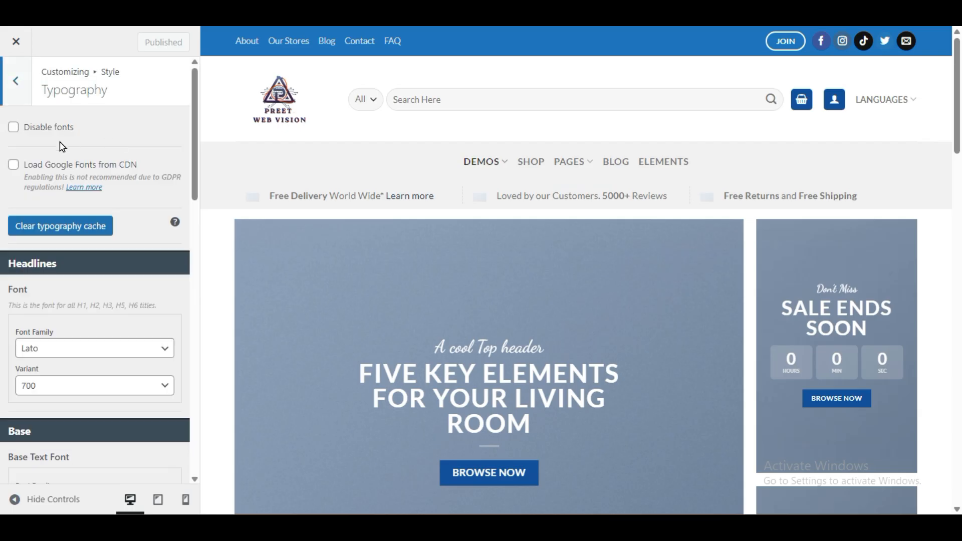
# Step: Try Lavishly Yours as the Headlines font family, replace it with League Spartan, and check the headings on the homepage preview
pyautogui.scroll(-3, 575, 293)
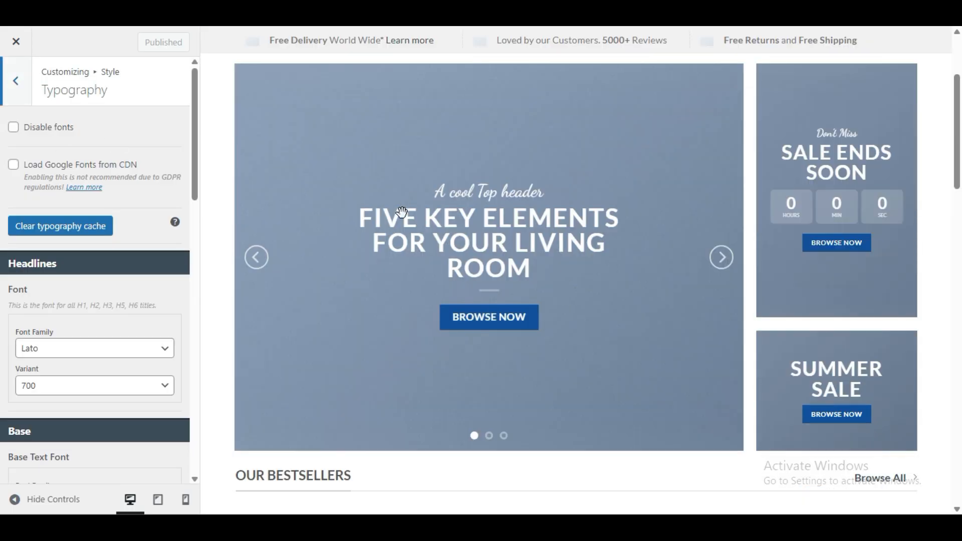
pyautogui.scroll(-6, 757, 199)
pyautogui.scroll(9, 524, 339)
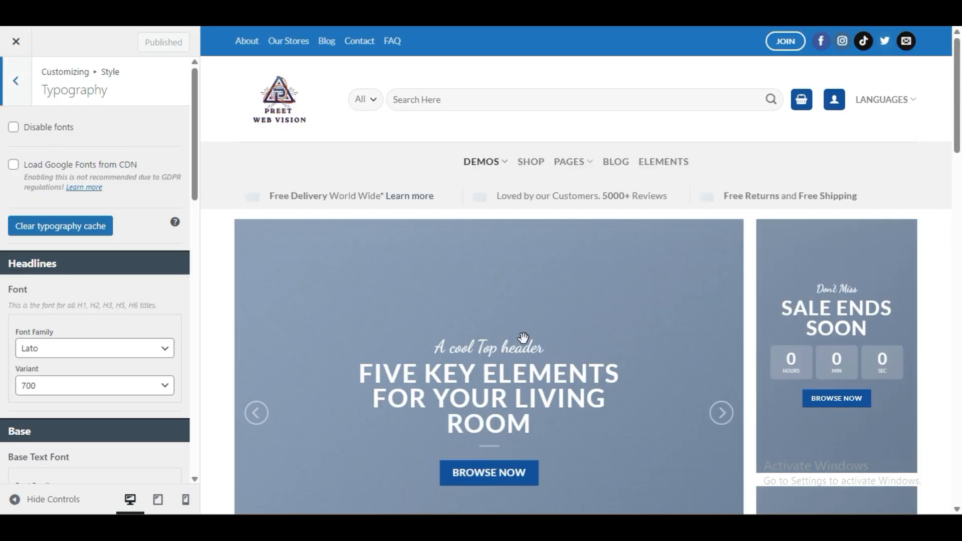
pyautogui.scroll(-3, 804, 326)
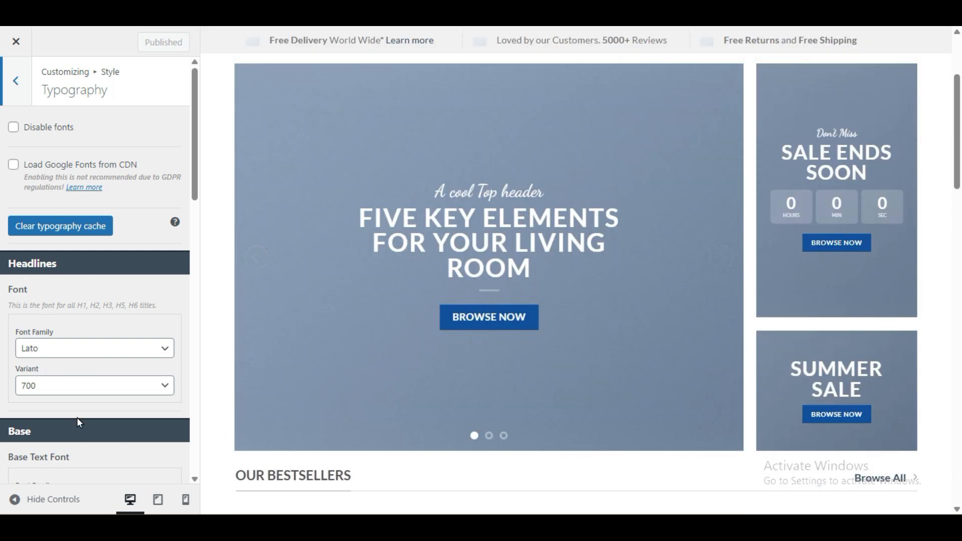
pyautogui.click(80, 354)
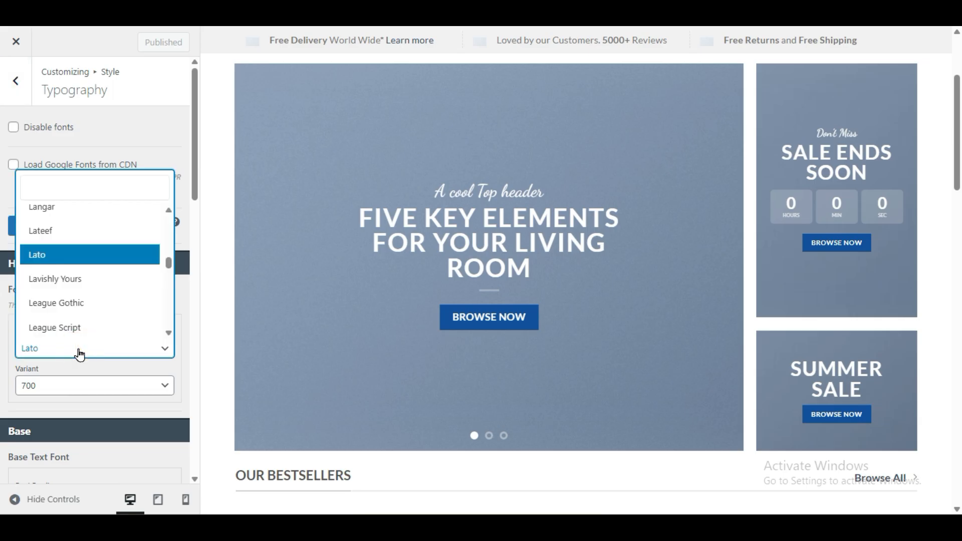
pyautogui.click(77, 280)
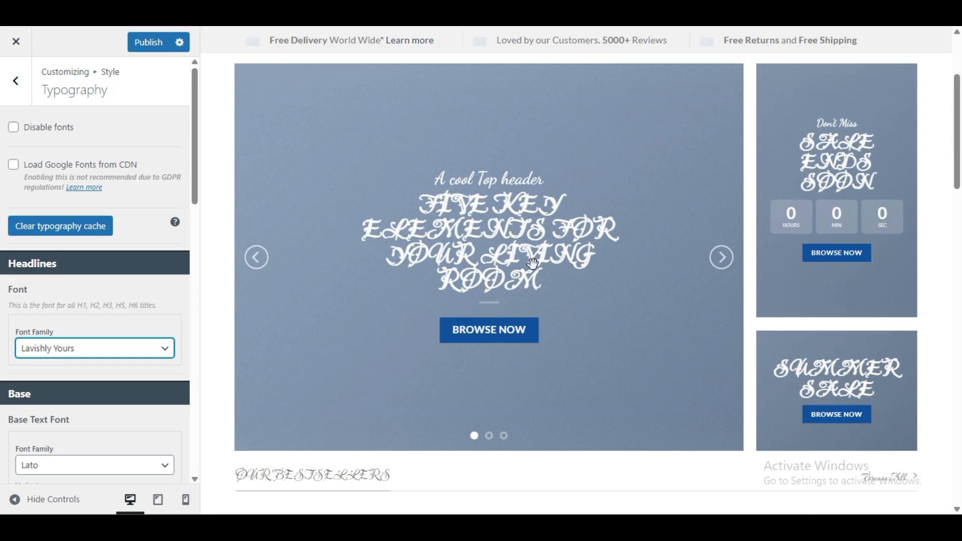
pyautogui.click(121, 357)
pyautogui.click(92, 304)
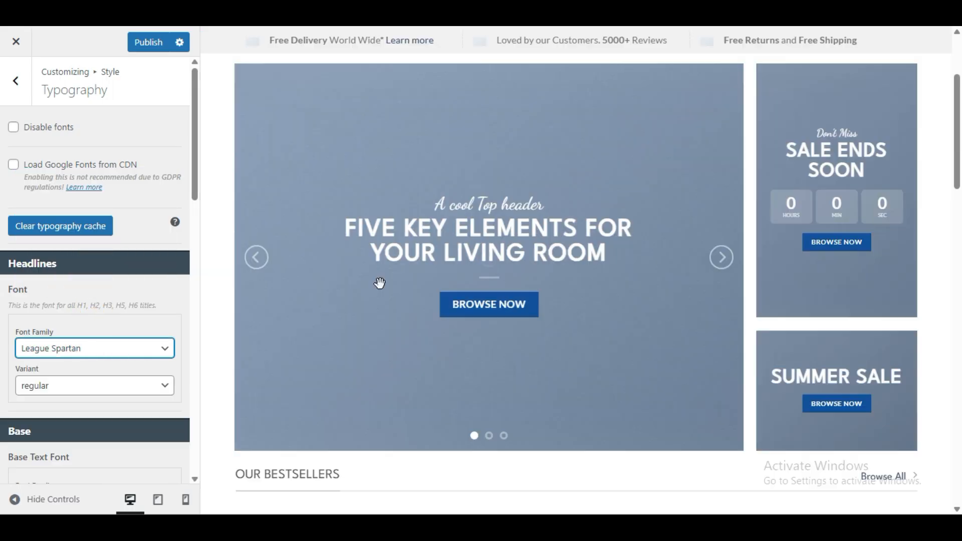
pyautogui.scroll(-5, 593, 376)
pyautogui.scroll(5, 593, 375)
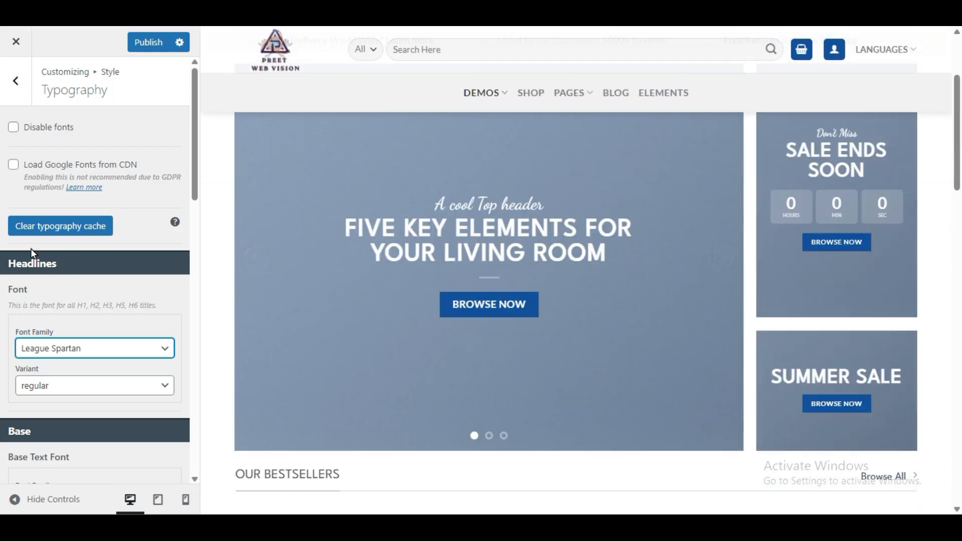
# Step: Examine the Base text font and font size settings and how the fonts look across the homepage preview
pyautogui.scroll(-3, 40, 296)
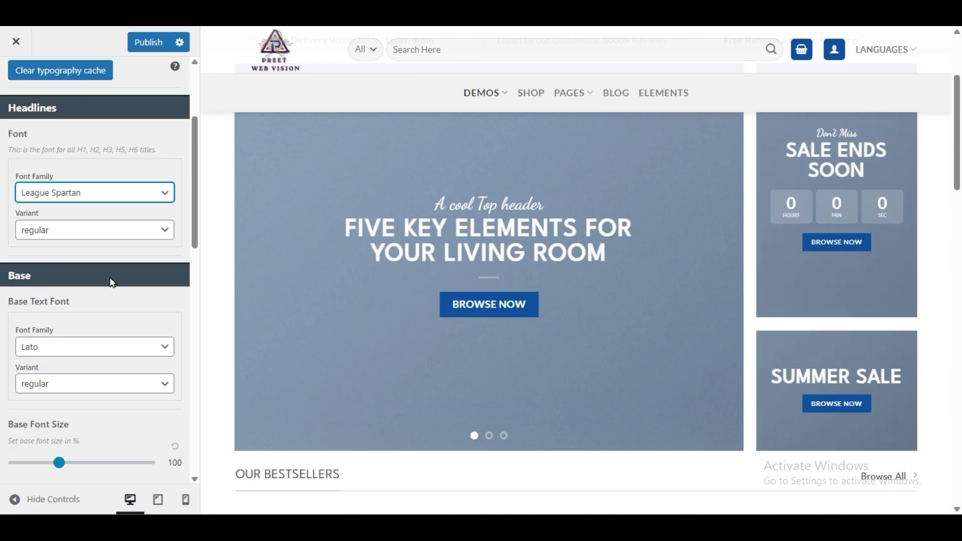
pyautogui.scroll(-3, 84, 290)
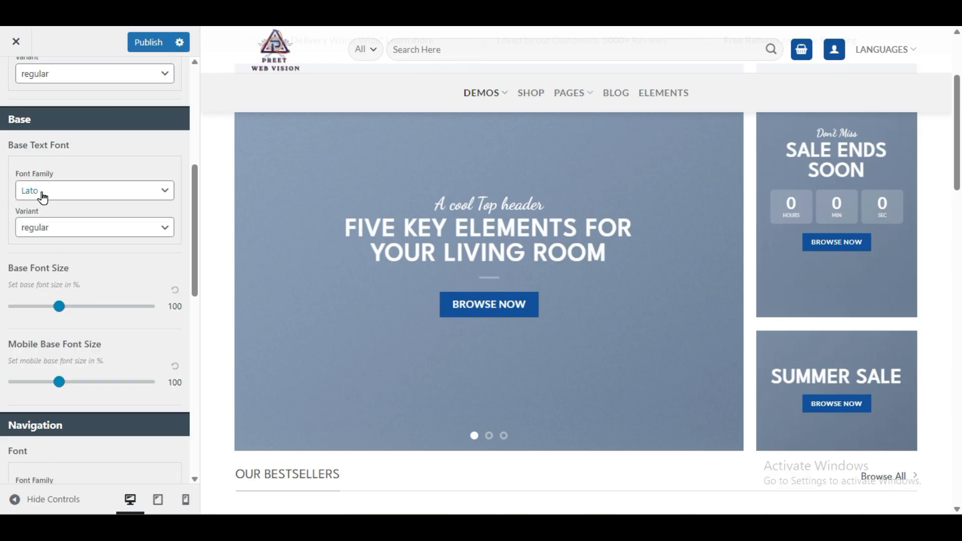
pyautogui.scroll(-10, 575, 286)
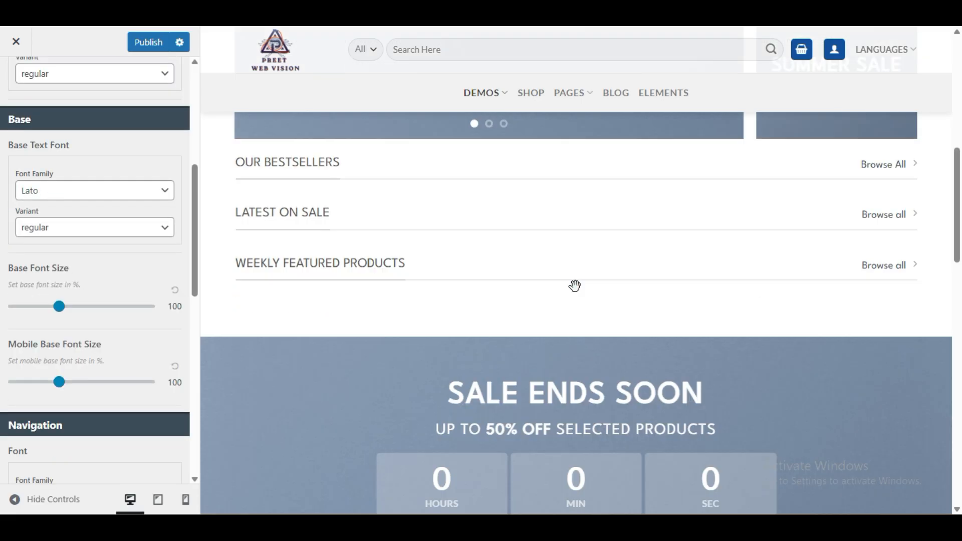
pyautogui.scroll(-3, 571, 294)
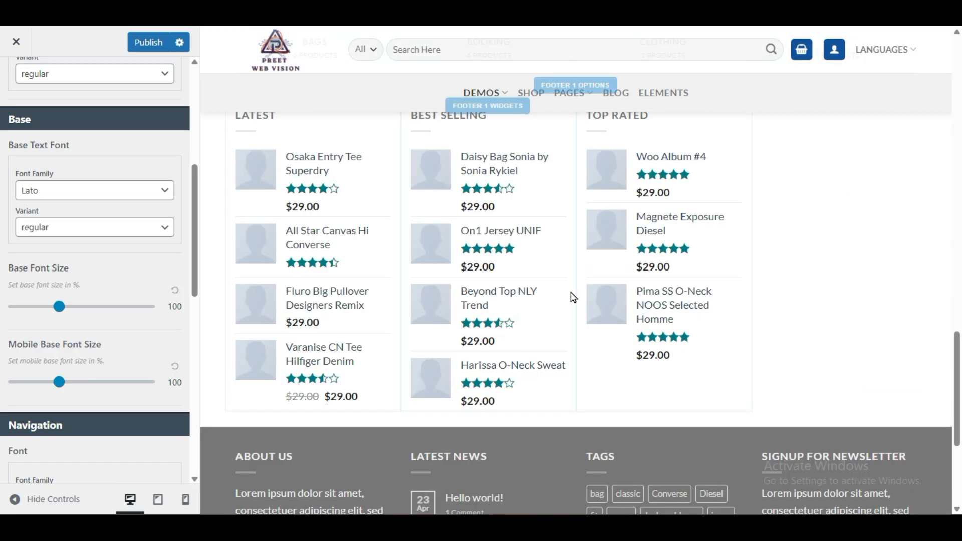
pyautogui.scroll(-5, 516, 318)
pyautogui.scroll(20, 516, 317)
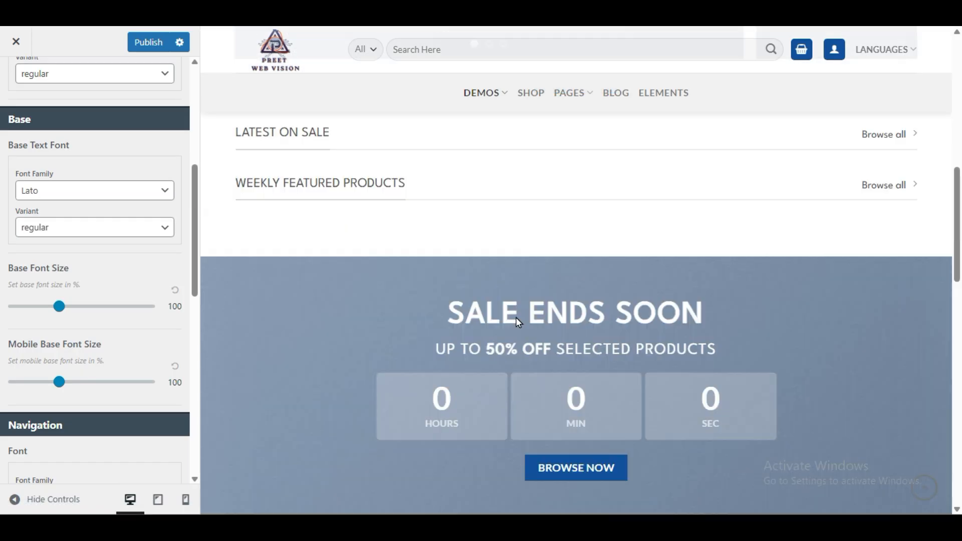
pyautogui.scroll(3, 3, 357)
# Step: Set the Navigation font family to Langar
pyautogui.scroll(-6, 2, 357)
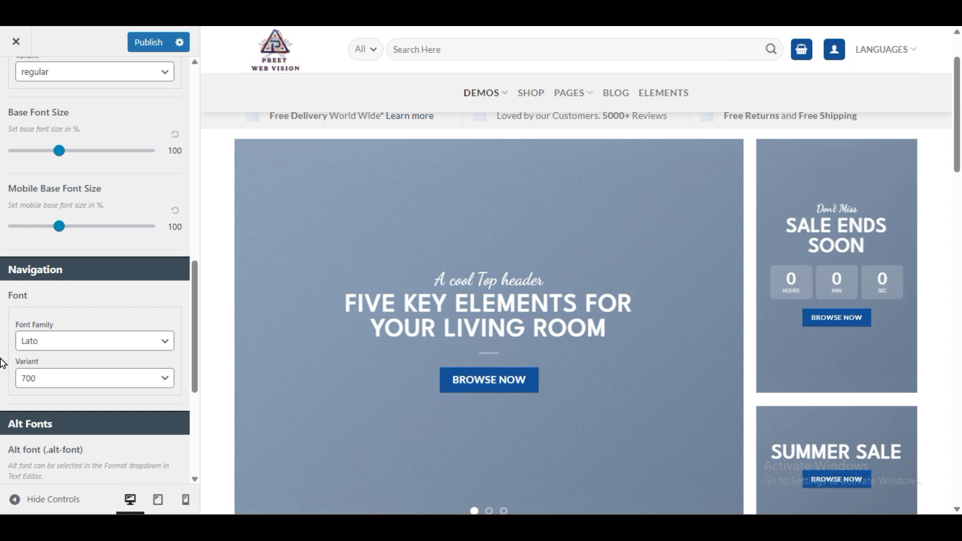
pyautogui.scroll(-3, 4, 360)
pyautogui.scroll(2, 582, 339)
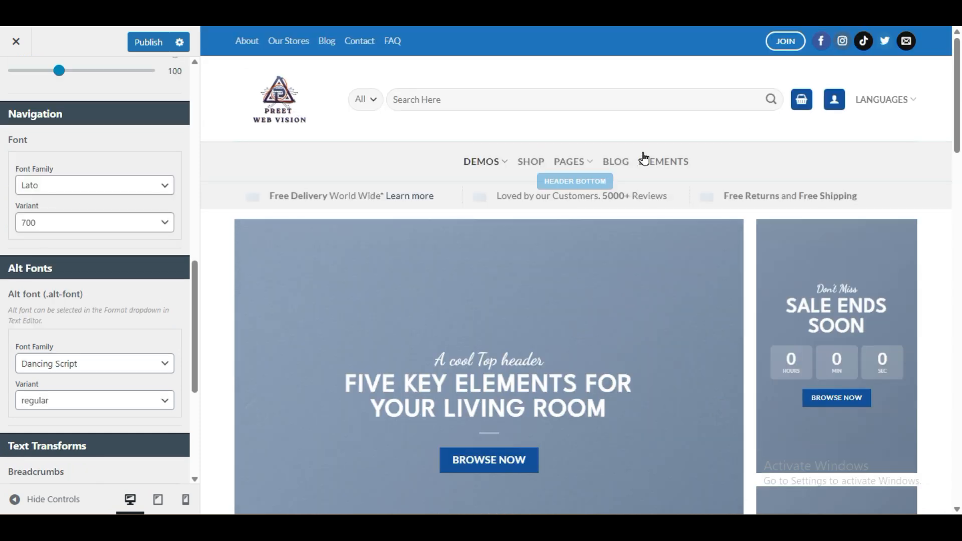
pyautogui.click(66, 187)
pyautogui.click(73, 232)
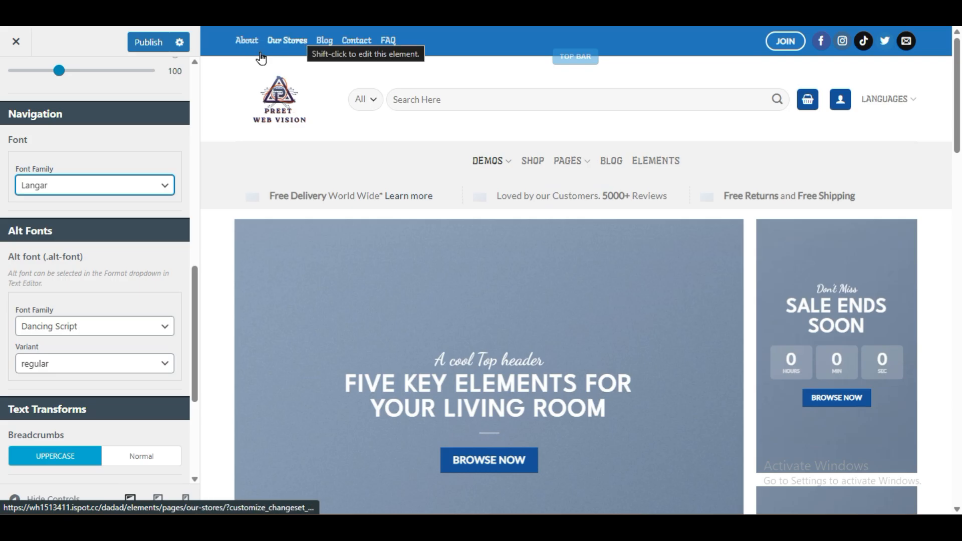
# Step: Review the Alt Fonts and Text Transforms settings and publish the typography changes
pyautogui.scroll(-3, 2, 391)
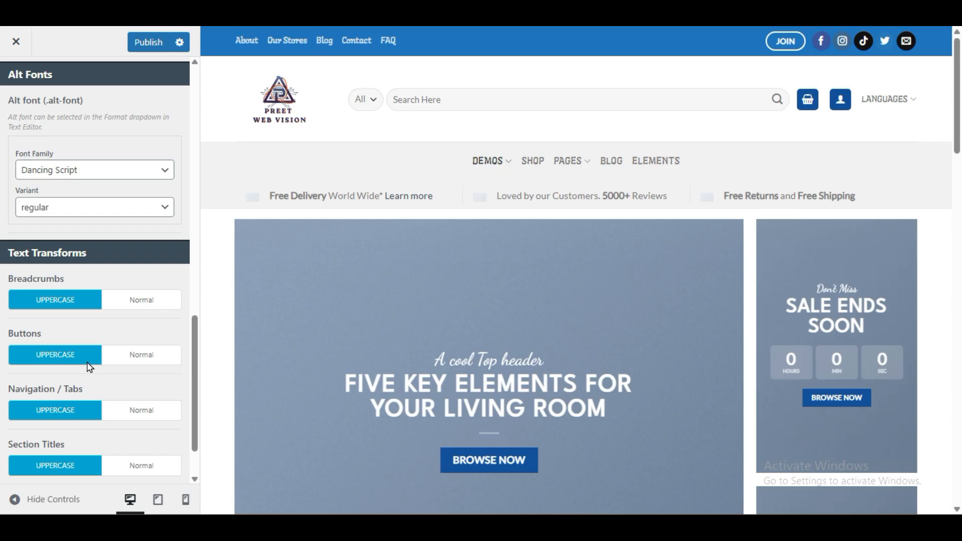
pyautogui.scroll(-1, 54, 401)
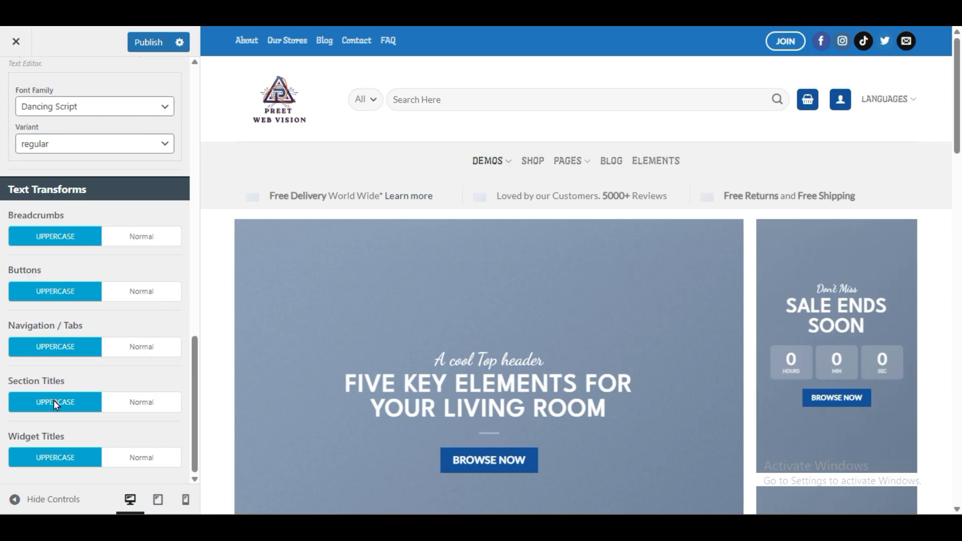
pyautogui.scroll(8, 54, 401)
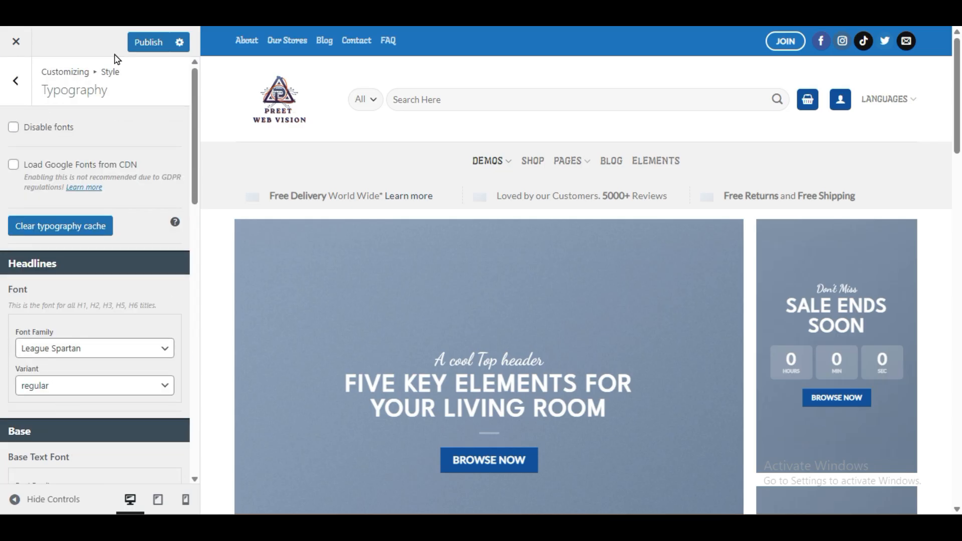
pyautogui.click(146, 42)
# Step: Open the Style section's Colors settings and examine where the main colors are used across the homepage preview
pyautogui.click(26, 83)
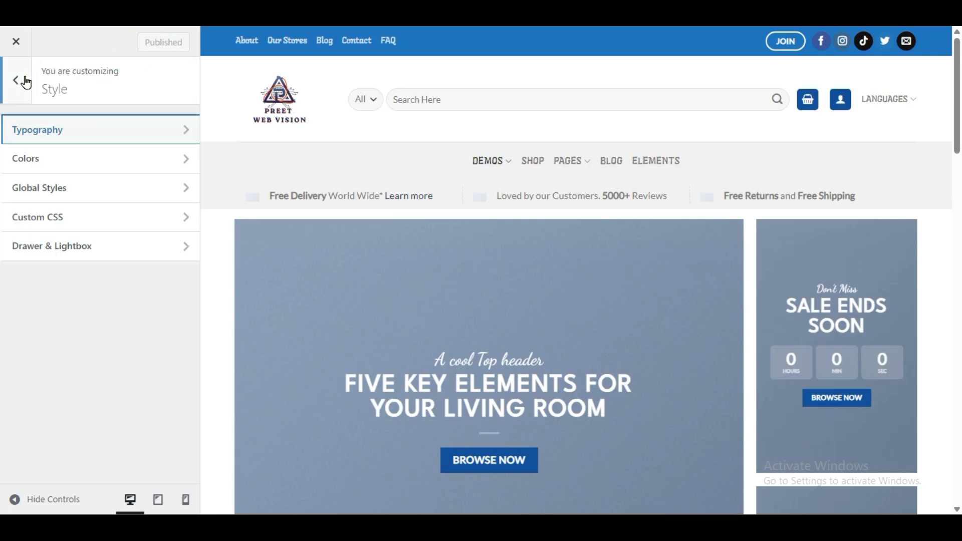
pyautogui.click(67, 155)
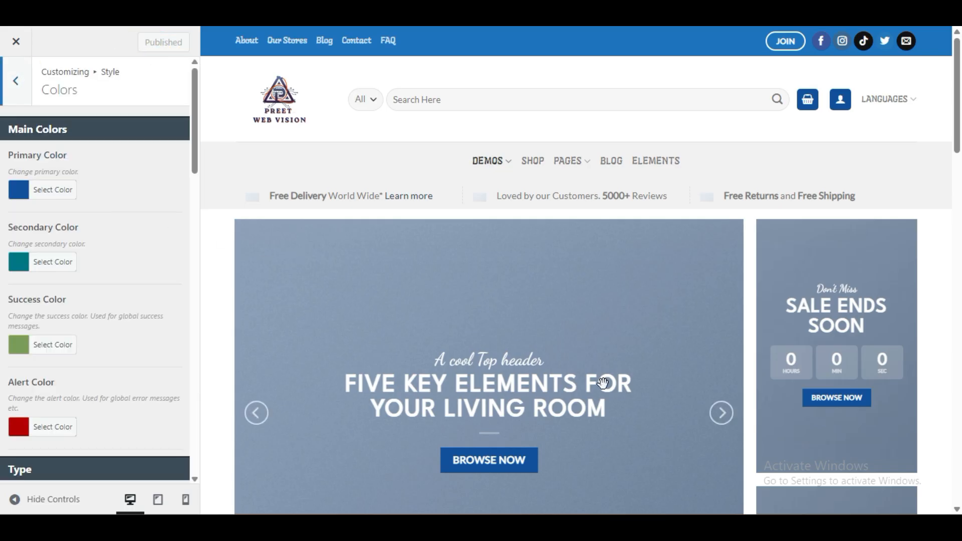
pyautogui.scroll(-5, 601, 397)
pyautogui.scroll(-5, 601, 397)
pyautogui.scroll(-3, 601, 395)
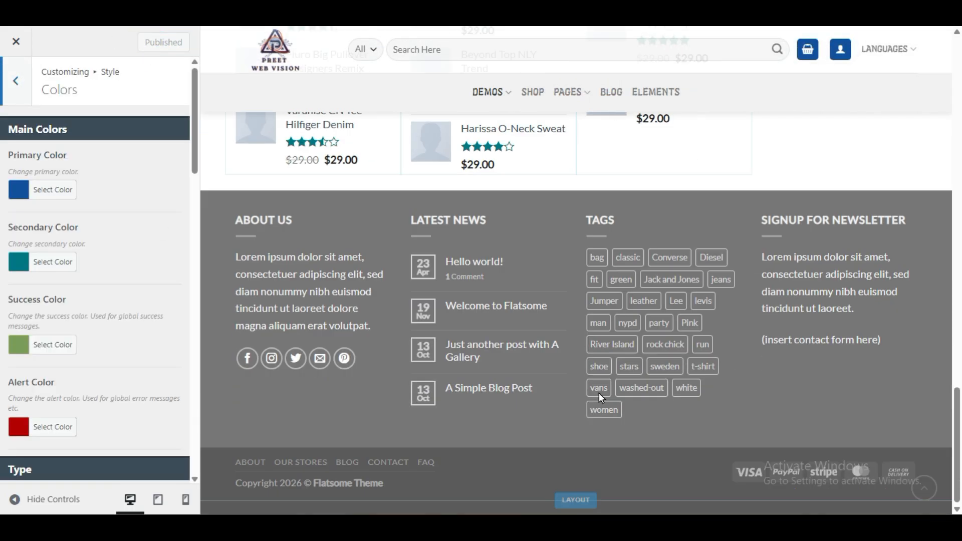
pyautogui.scroll(15, 609, 381)
pyautogui.scroll(-3, 613, 378)
pyautogui.scroll(3, 612, 378)
pyautogui.scroll(-3, 611, 378)
pyautogui.scroll(3, 610, 378)
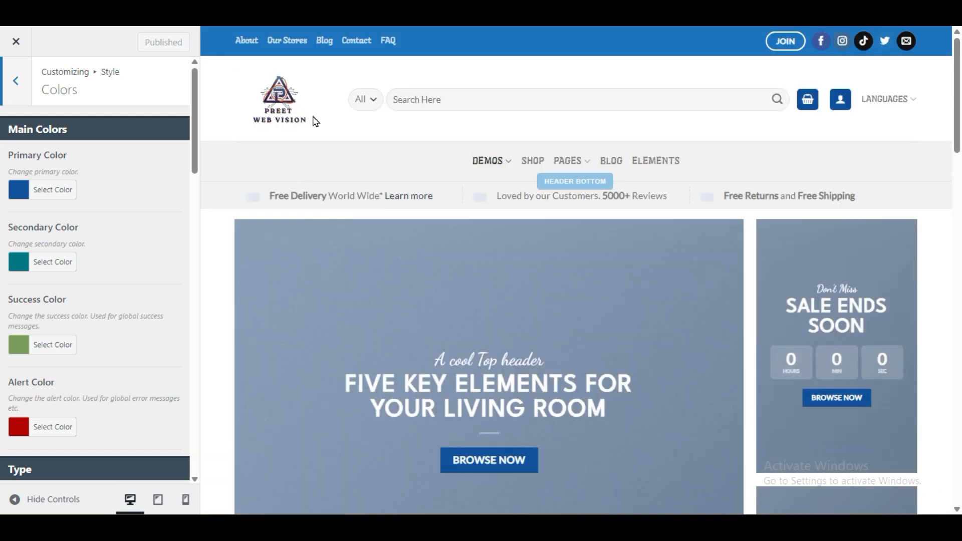
pyautogui.scroll(-3, 582, 382)
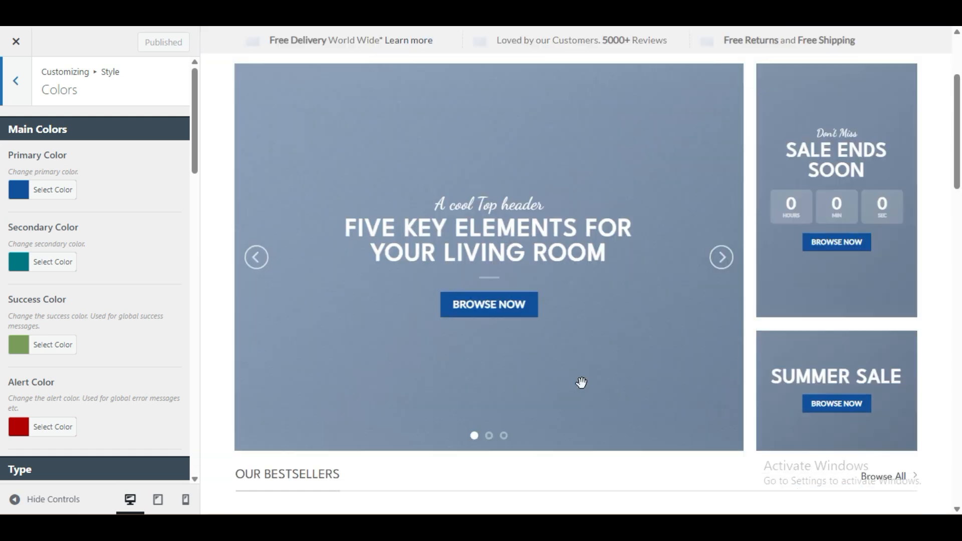
# Step: Try #dd3333 as the theme's Primary Color, replace it with dark red #8c0202, and publish the change
pyautogui.click(19, 193)
pyautogui.click(52, 347)
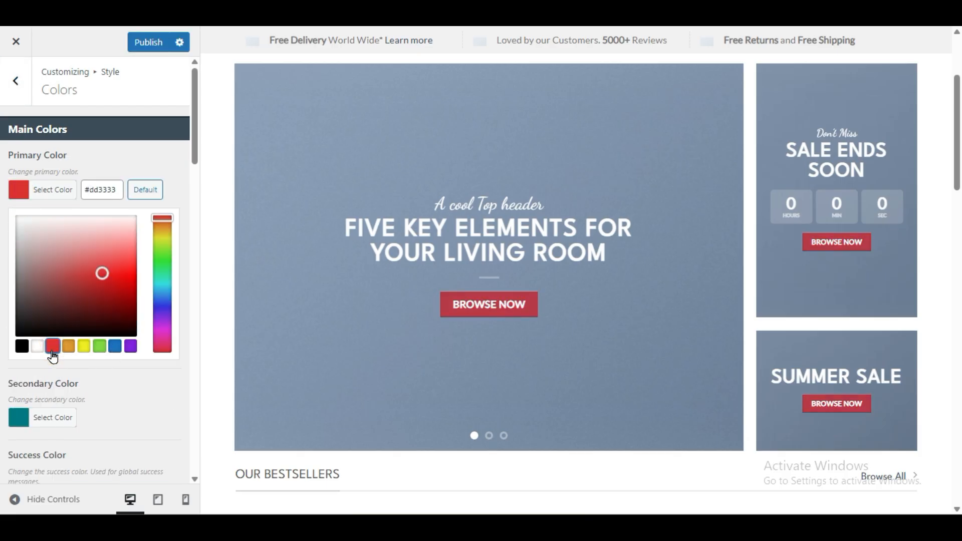
pyautogui.scroll(-6, 282, 338)
pyautogui.scroll(10, 283, 338)
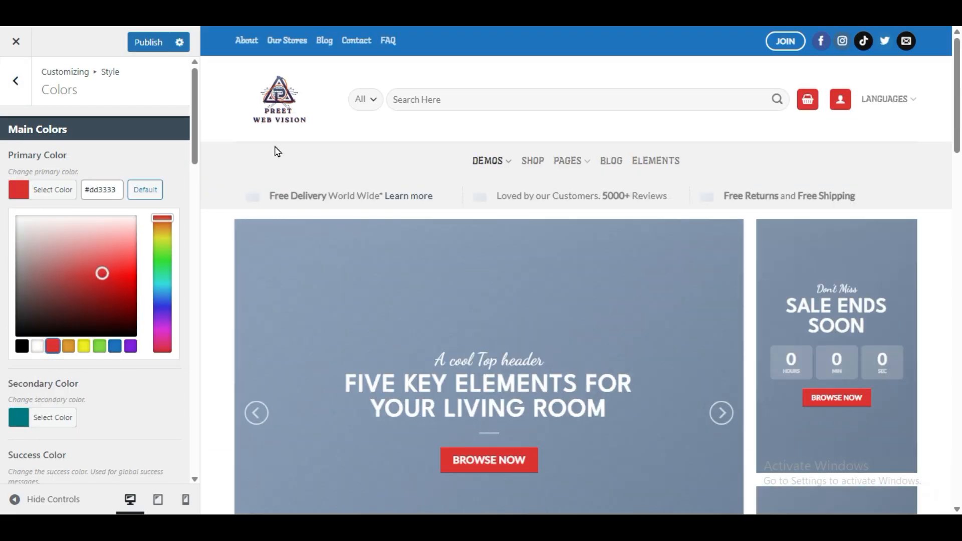
pyautogui.click(127, 301)
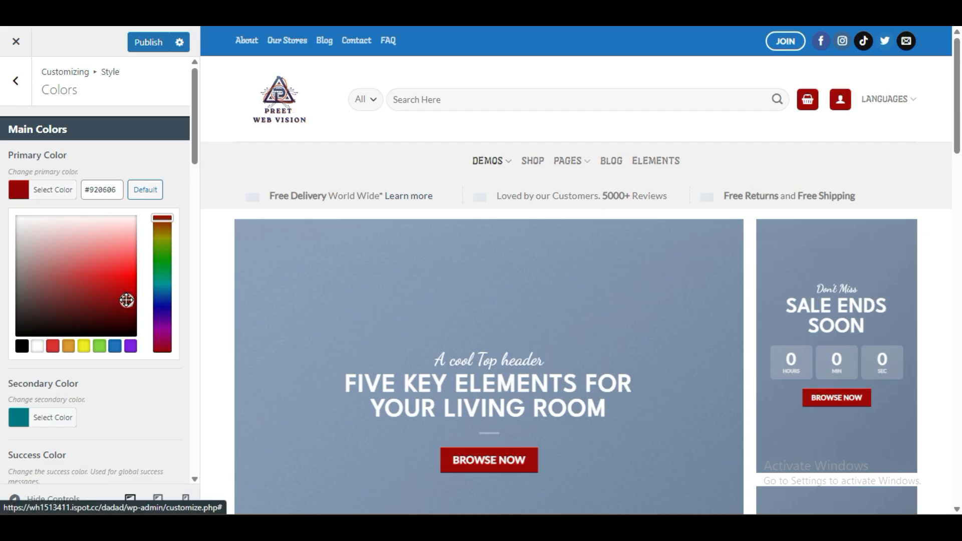
pyautogui.scroll(-6, 322, 328)
pyautogui.scroll(6, 326, 337)
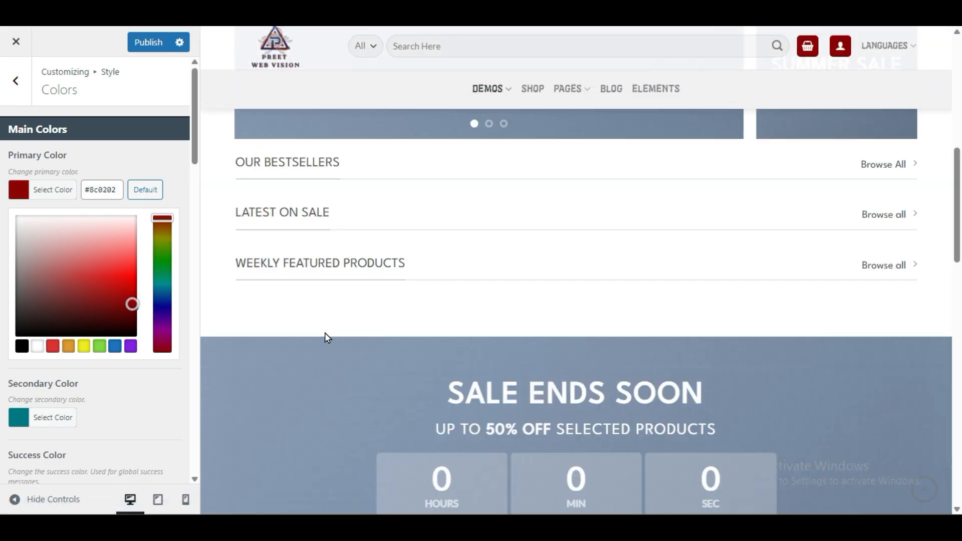
pyautogui.click(148, 42)
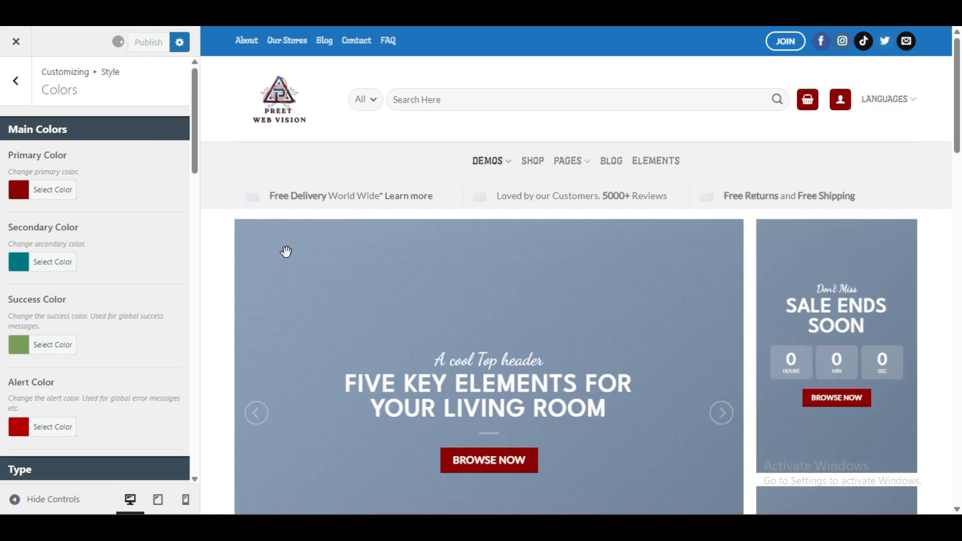
# Step: Examine the homepage down to the footer and the Type, Links and Tooltip color settings
pyautogui.scroll(-3, 726, 365)
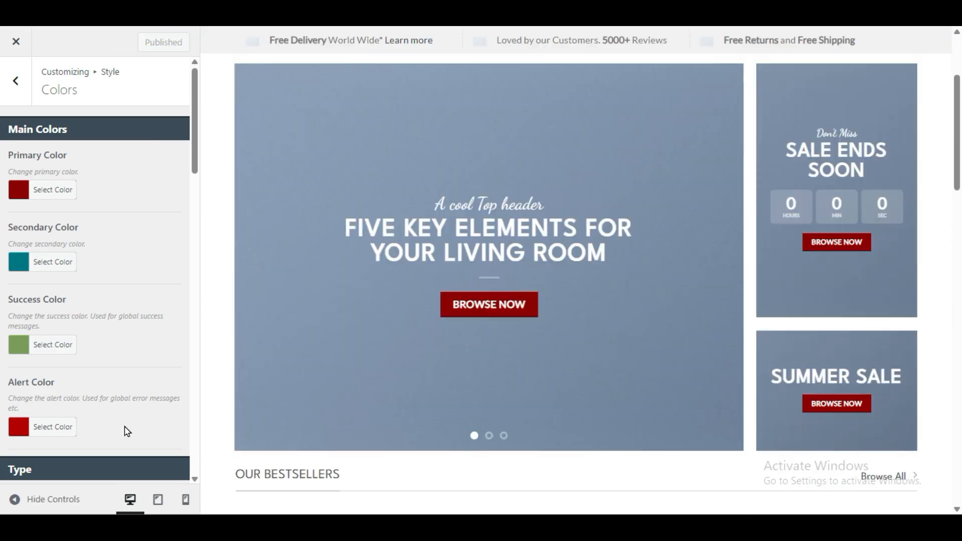
pyautogui.scroll(-20, 447, 333)
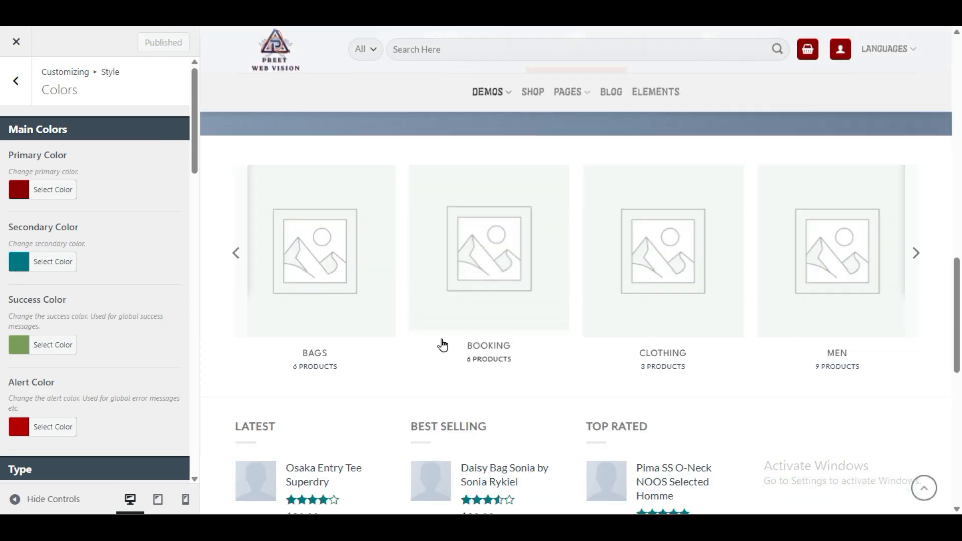
pyautogui.scroll(-10, 126, 379)
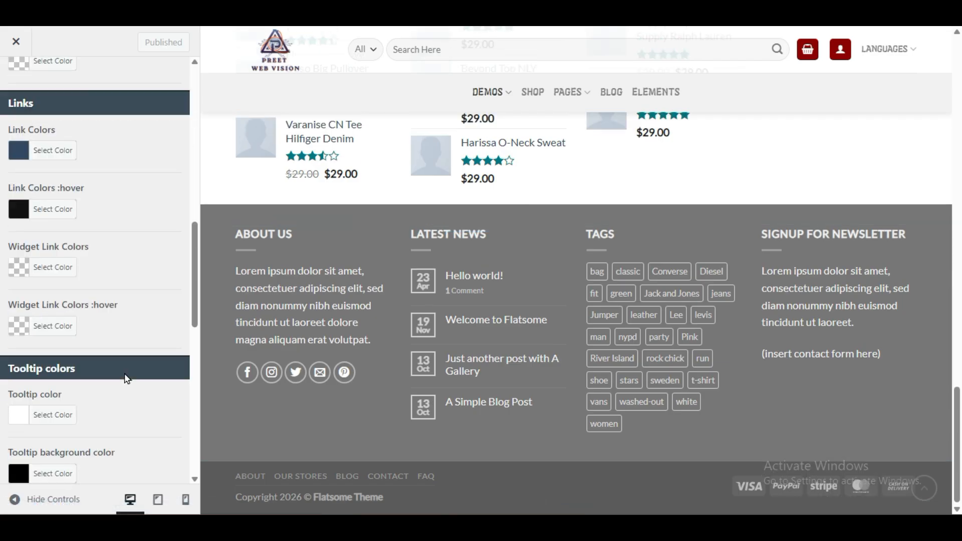
pyautogui.scroll(9, 126, 378)
pyautogui.scroll(-3, 128, 378)
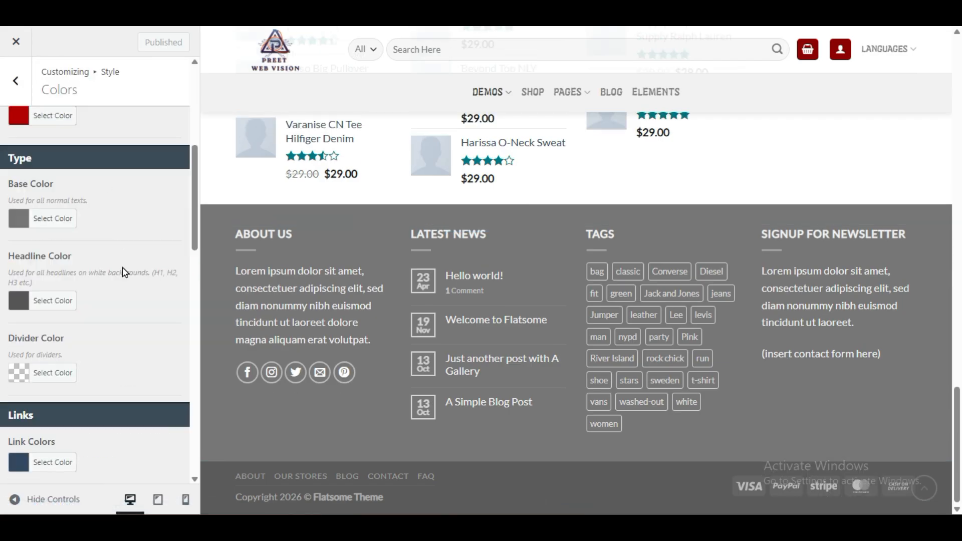
# Step: Examine the Links, Tooltip and Shop color settings alongside the homepage preview
pyautogui.scroll(-3, 168, 359)
pyautogui.scroll(-3, 168, 359)
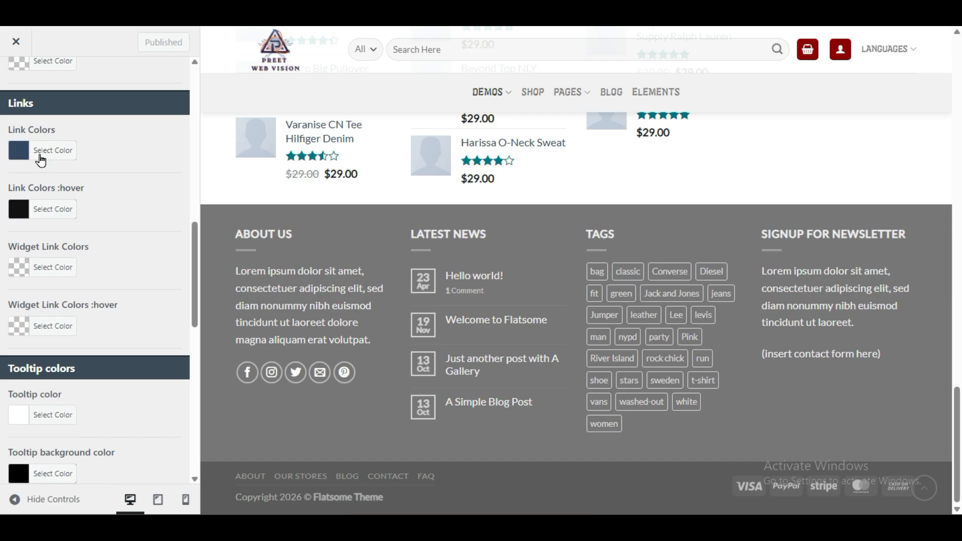
pyautogui.scroll(3, 507, 202)
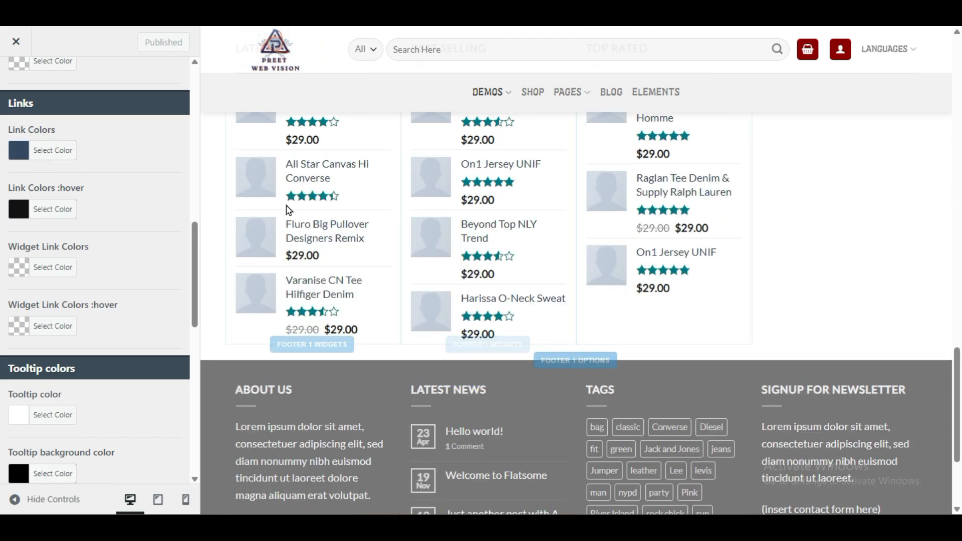
pyautogui.scroll(-3, 170, 365)
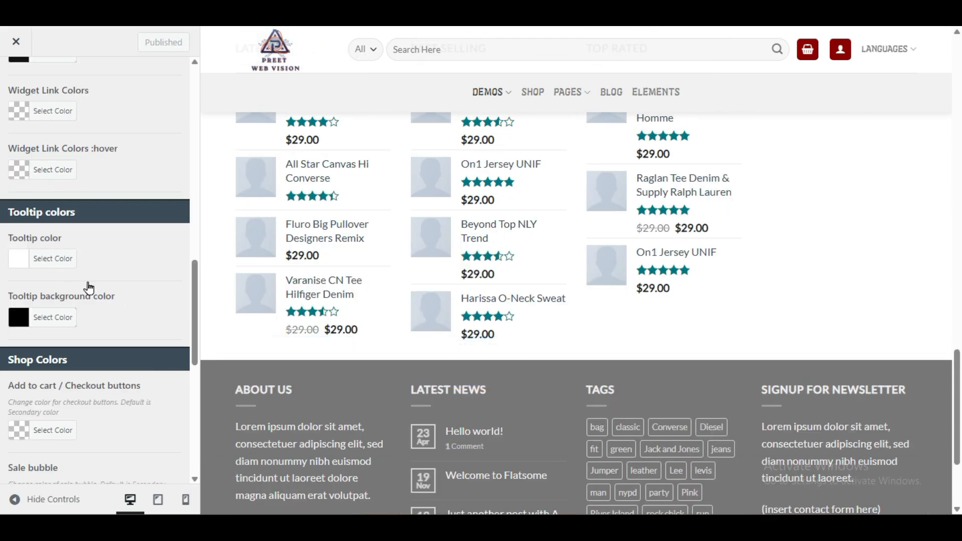
pyautogui.scroll(-3, 183, 439)
pyautogui.scroll(-3, 183, 439)
pyautogui.scroll(15, 178, 436)
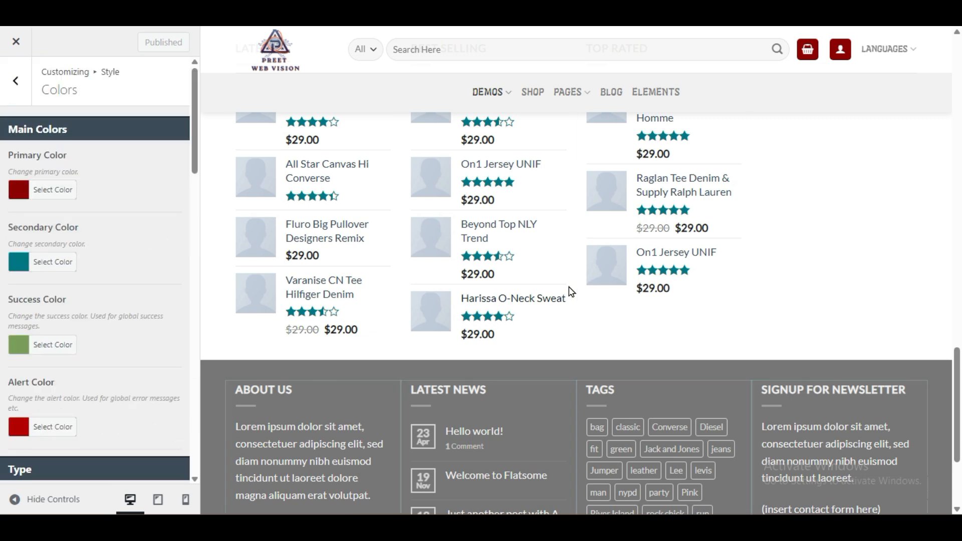
pyautogui.scroll(5, 568, 291)
pyautogui.scroll(5, 566, 284)
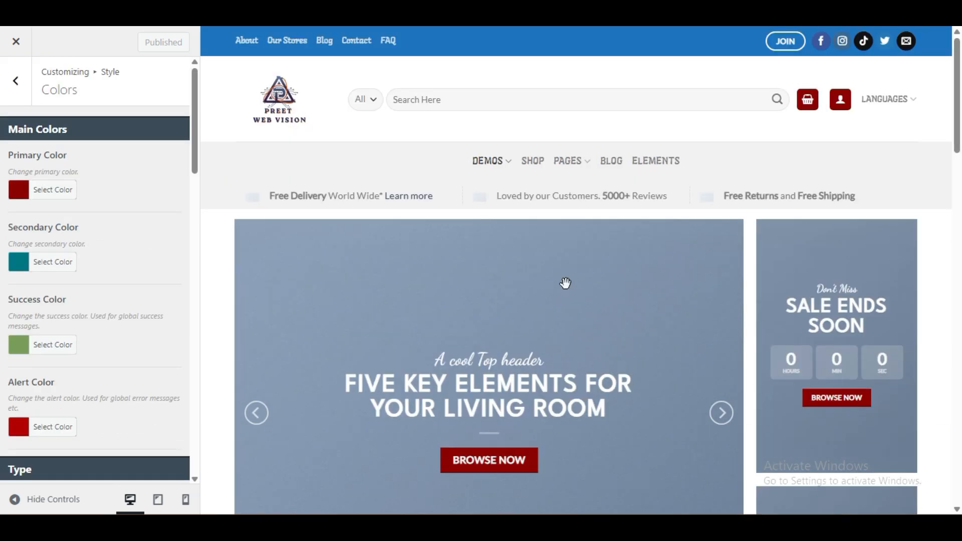
# Step: Review the Default Button Radius setting in Global Styles and the desktop, tablet and mobile fields in Custom CSS
pyautogui.click(16, 80)
pyautogui.click(102, 189)
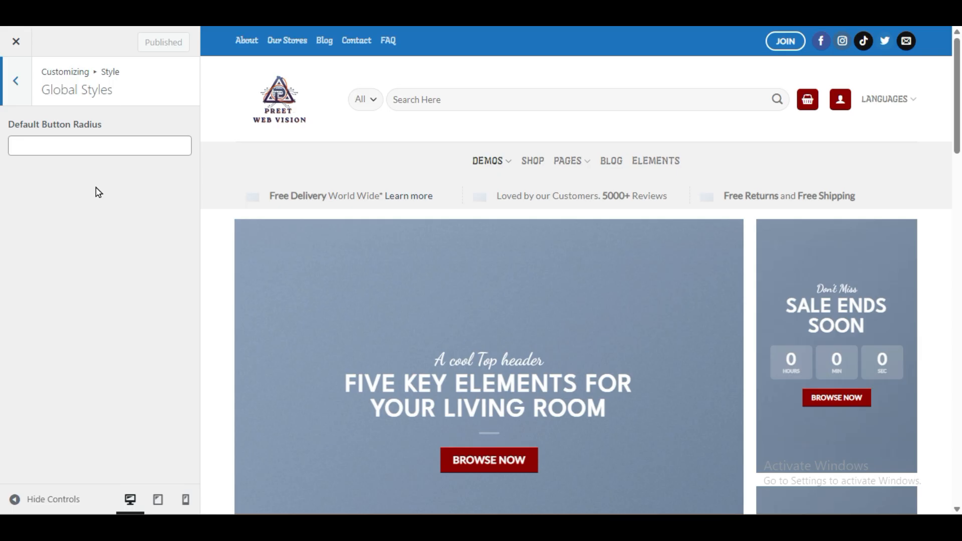
pyautogui.click(42, 149)
pyautogui.click(16, 82)
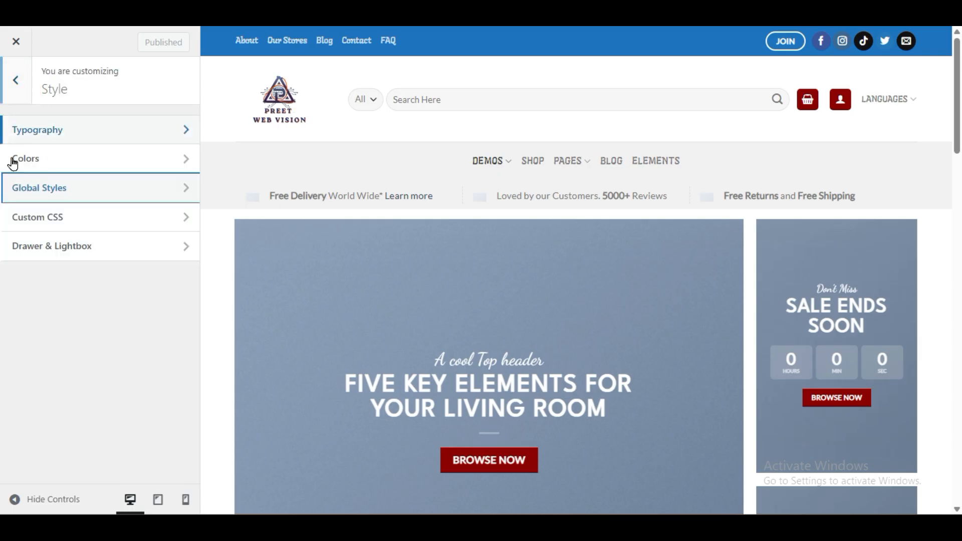
pyautogui.click(124, 221)
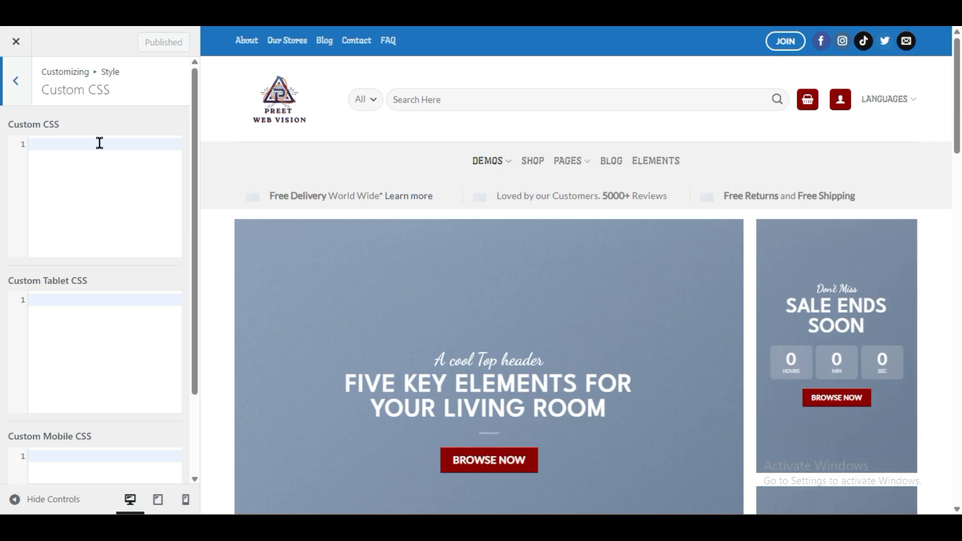
pyautogui.scroll(-2, 118, 241)
pyautogui.scroll(2, 72, 148)
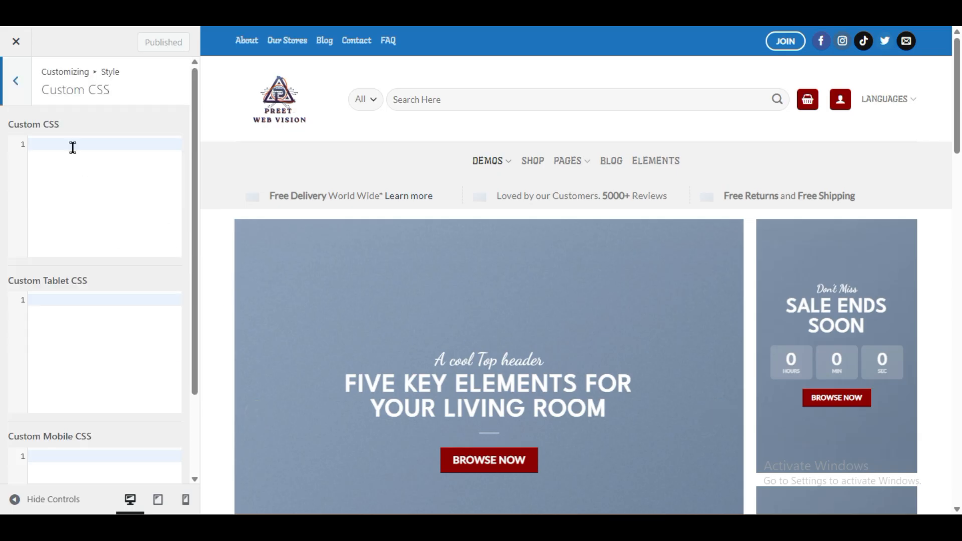
pyautogui.click(24, 90)
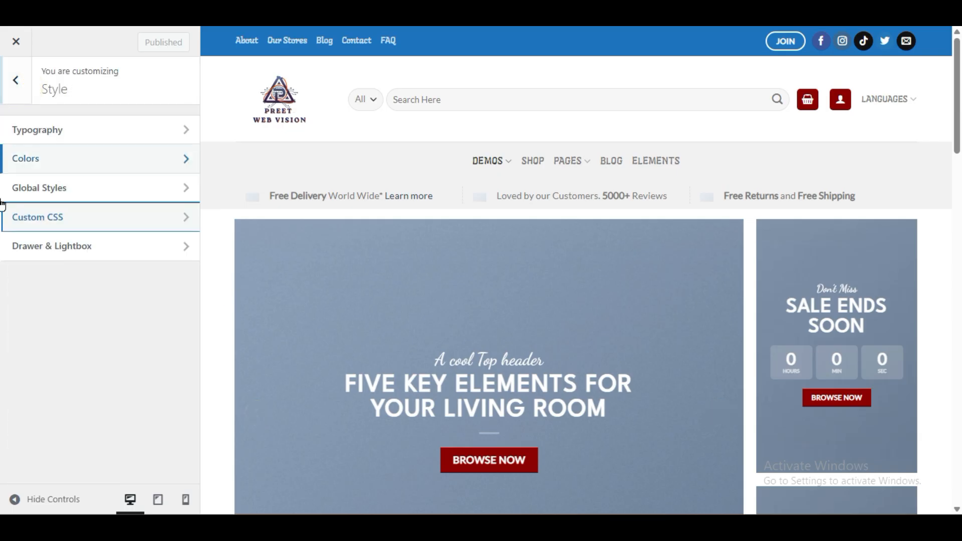
# Step: Review the Drawer & Lightbox backdrop, drawer width and lightbox options, and return to the main customizer sections
pyautogui.click(63, 248)
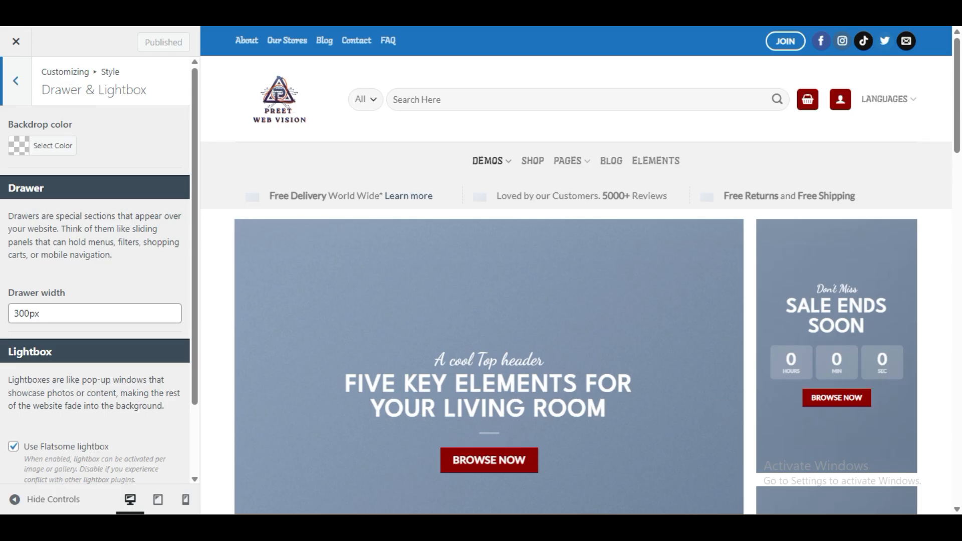
pyautogui.click(709, 416)
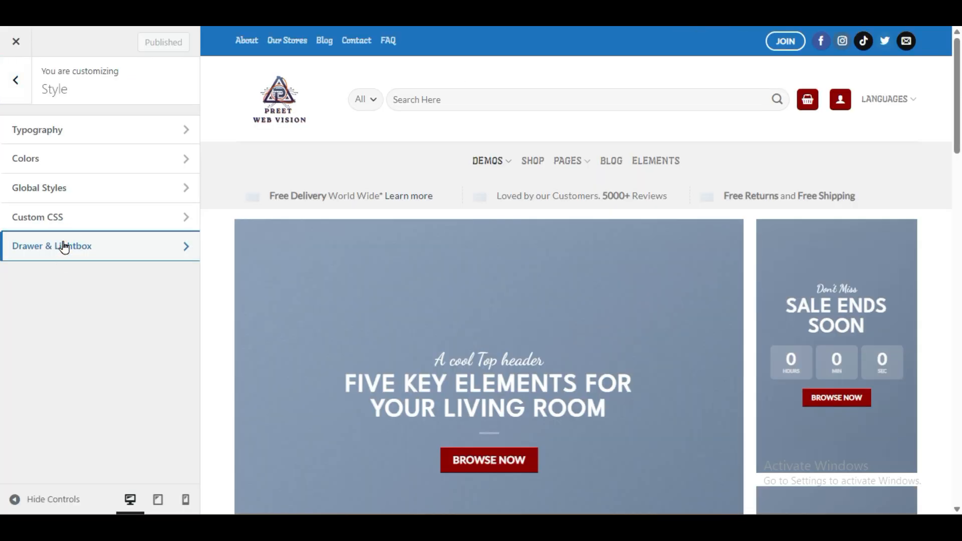
pyautogui.click(65, 246)
pyautogui.scroll(-3, 89, 385)
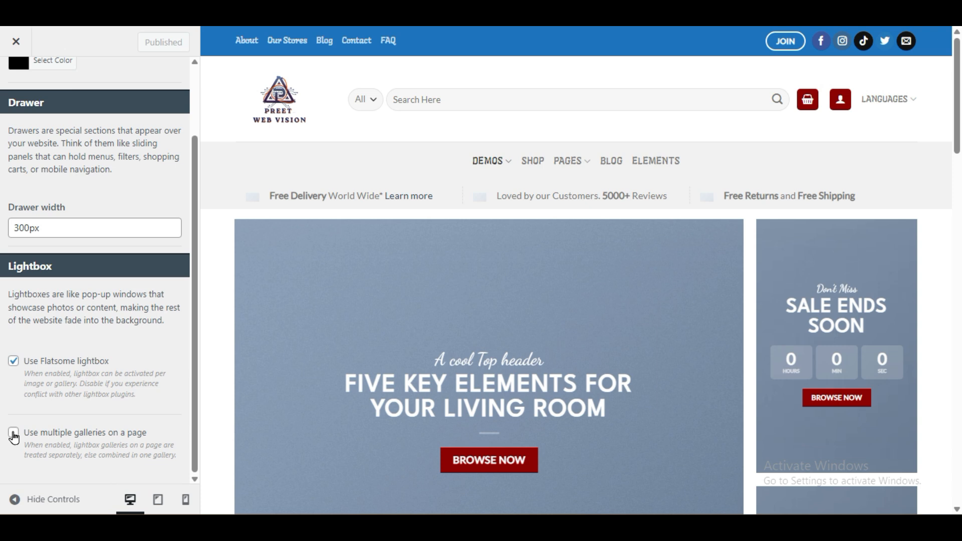
pyautogui.scroll(2, 32, 291)
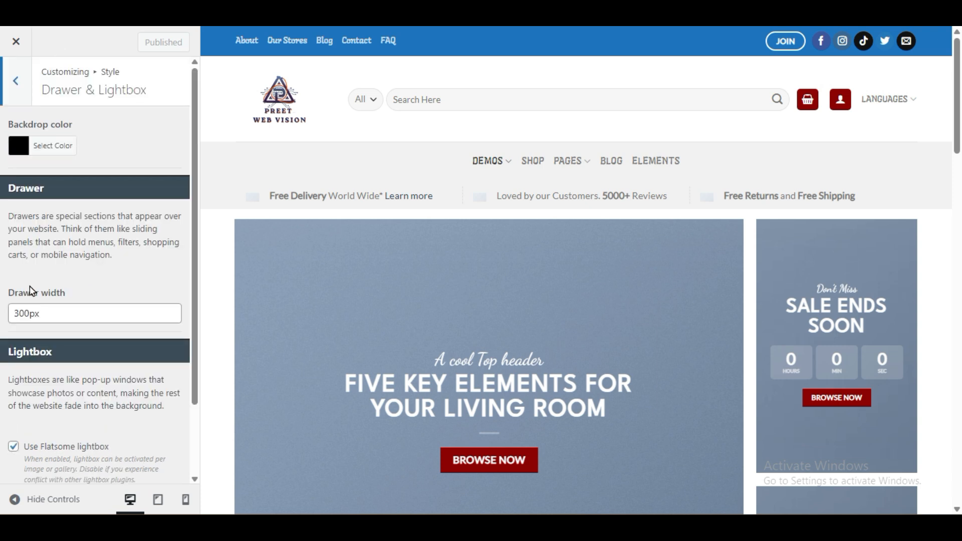
pyautogui.click(14, 85)
pyautogui.click(13, 80)
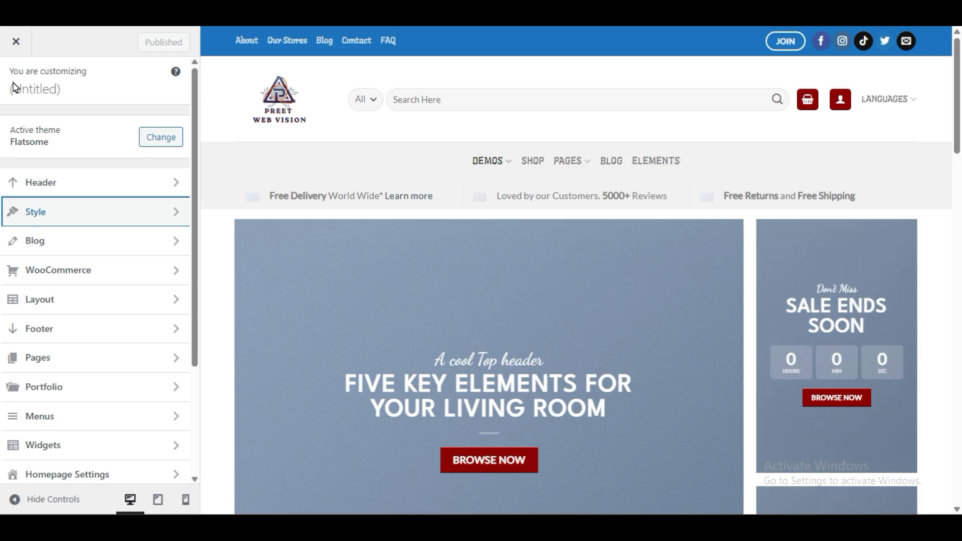
# Step: Open the Blog customization section and load the site's Blog page in the preview
pyautogui.scroll(-10, 637, 245)
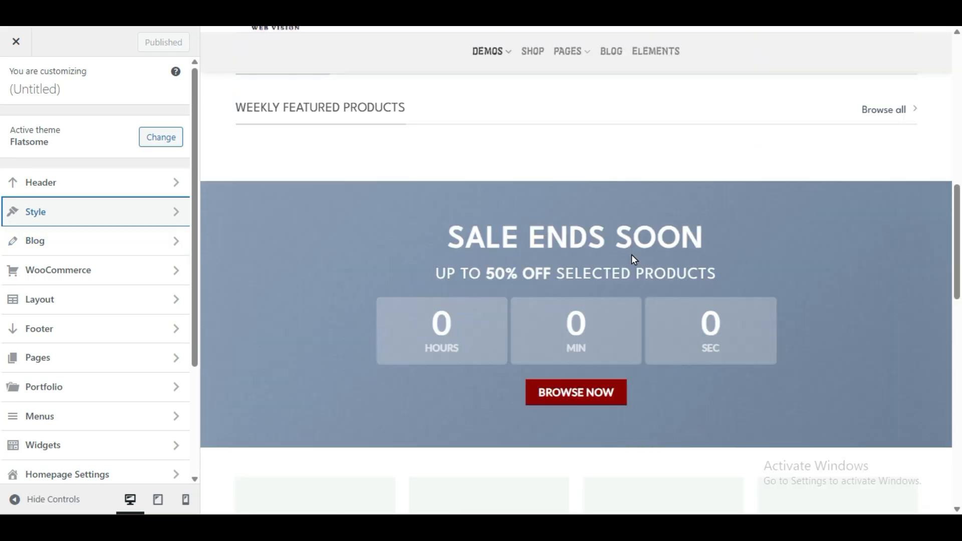
pyautogui.scroll(-10, 591, 311)
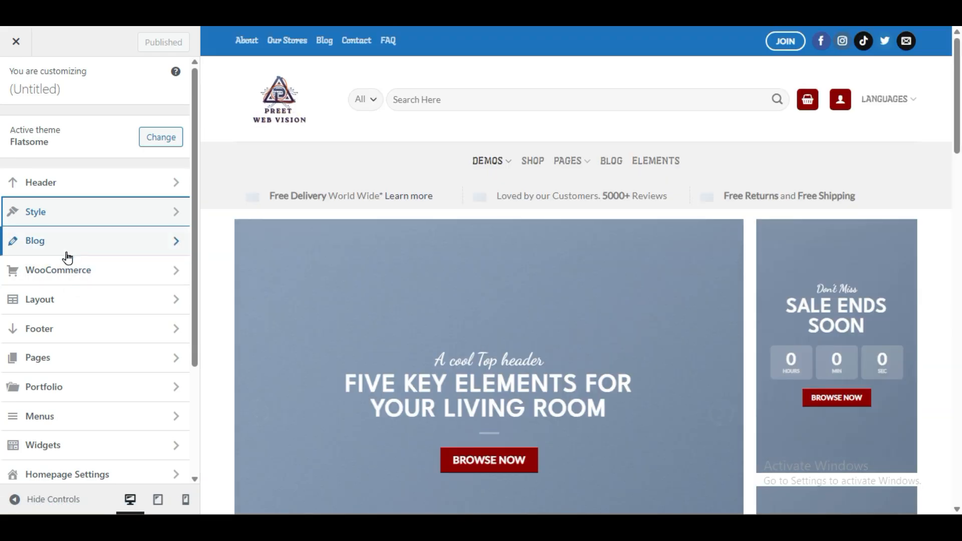
pyautogui.click(68, 249)
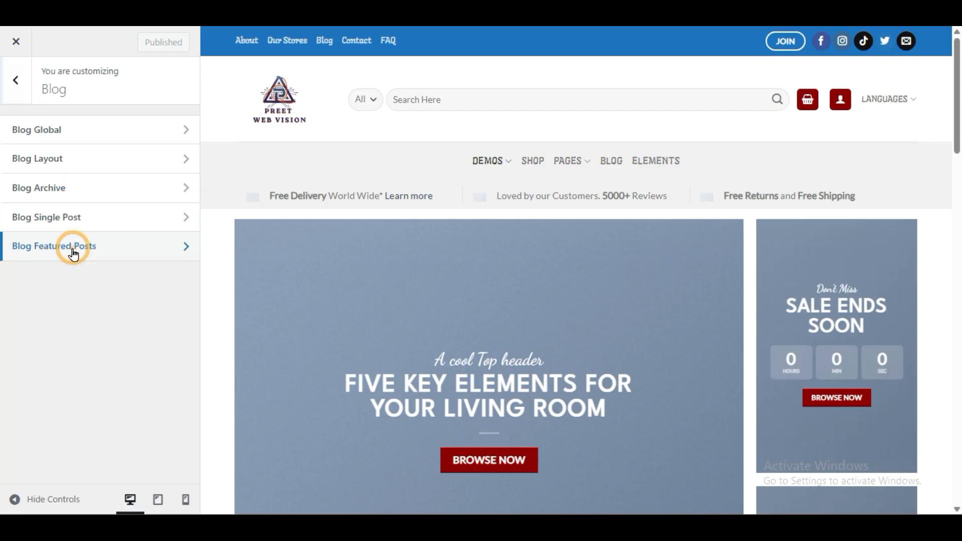
pyautogui.scroll(-15, 641, 275)
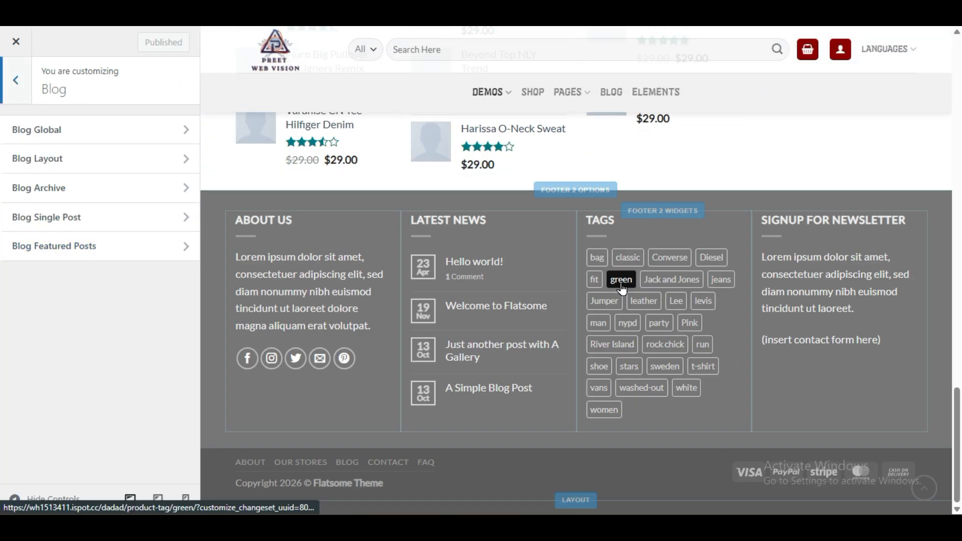
pyautogui.scroll(8, 621, 286)
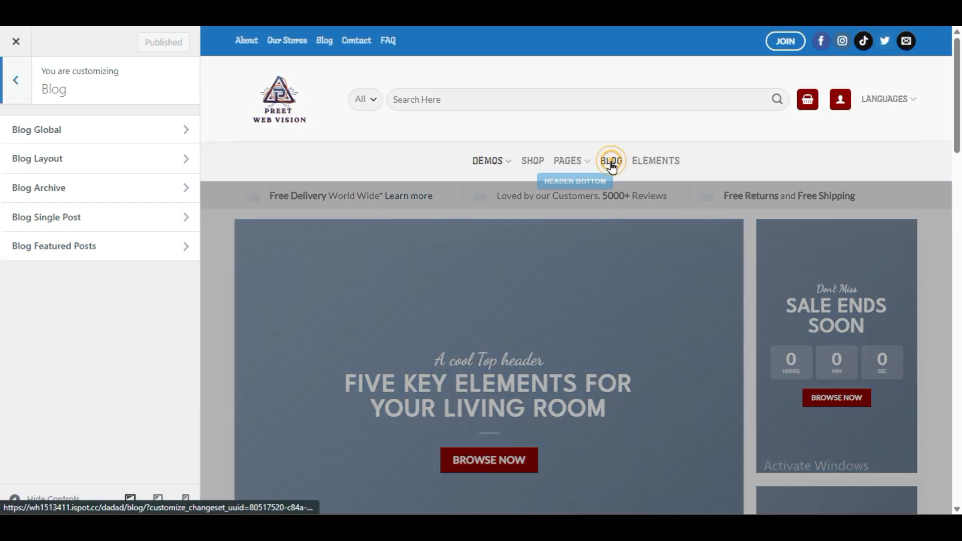
pyautogui.click(612, 162)
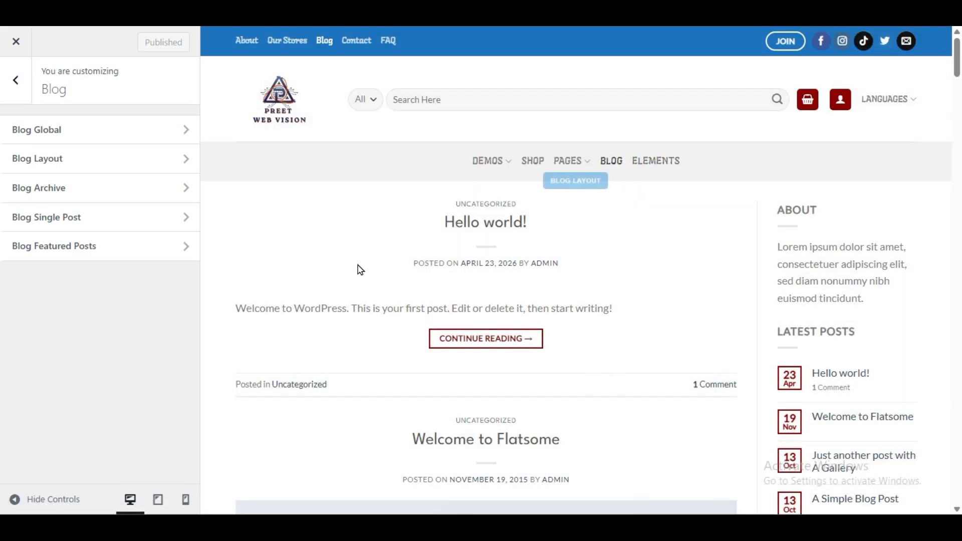
pyautogui.scroll(-3, 310, 272)
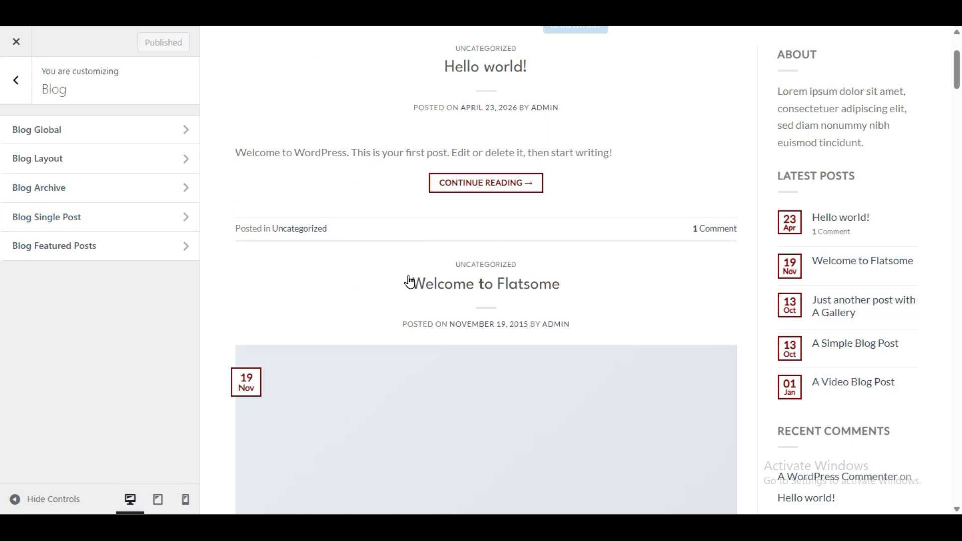
# Step: Try the Inline posts layout for the Blog Archive and set it to List instead
pyautogui.click(72, 192)
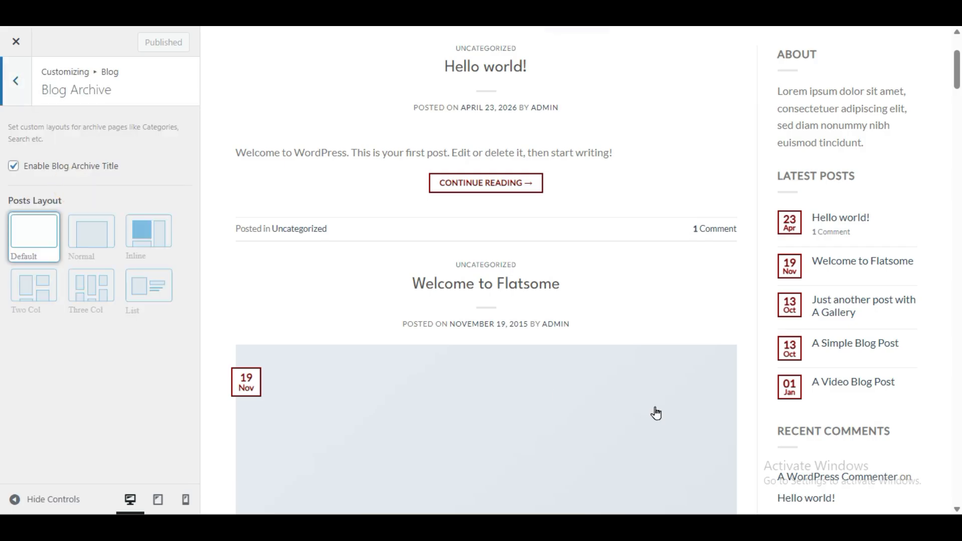
pyautogui.click(154, 237)
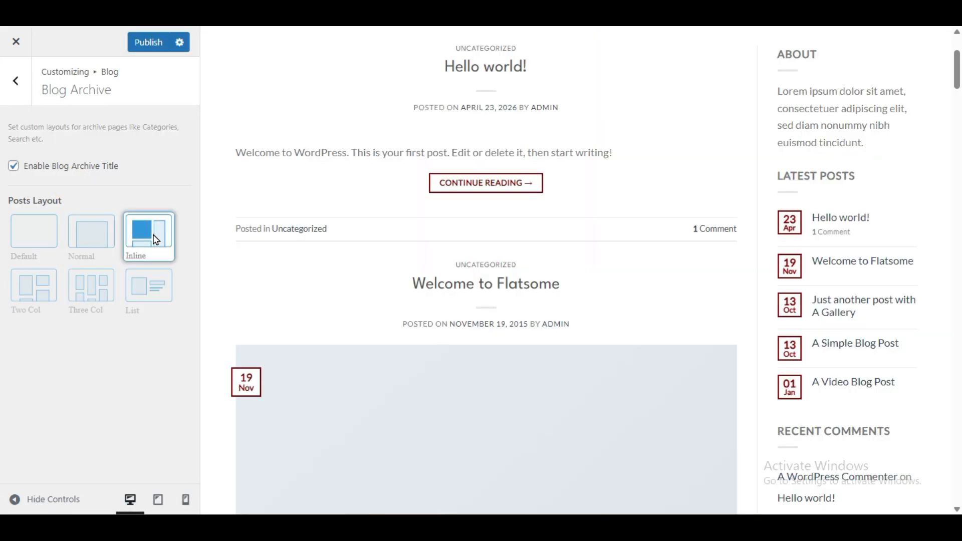
pyautogui.click(150, 283)
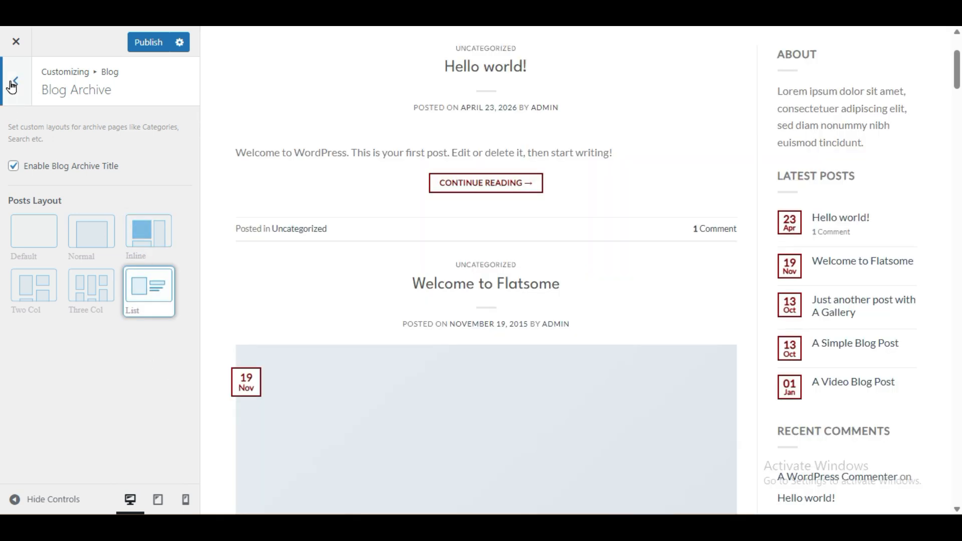
pyautogui.scroll(3, 304, 267)
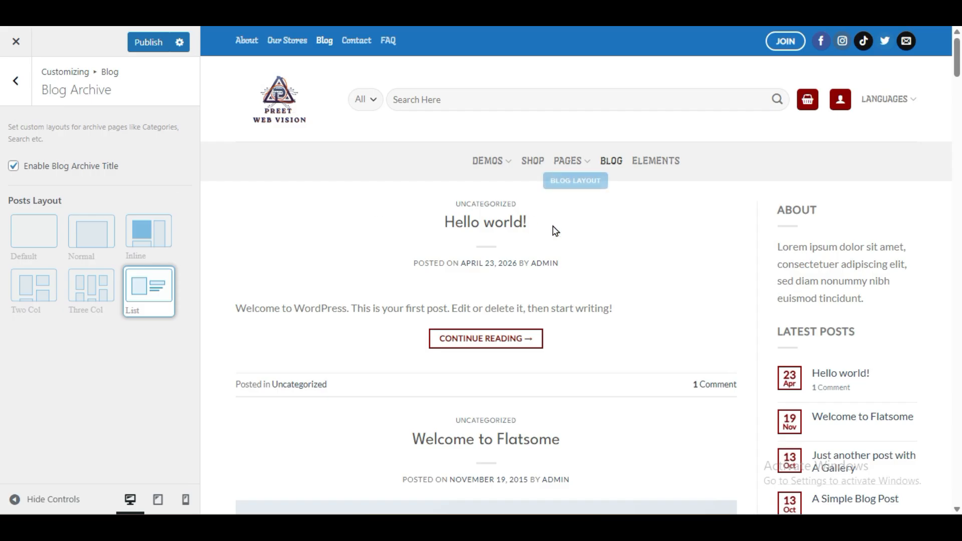
# Step: Open the Blog Layout settings, try No Sidebar and Transparent Header, and restore the Right Sidebar and non-transparent header
pyautogui.click(577, 181)
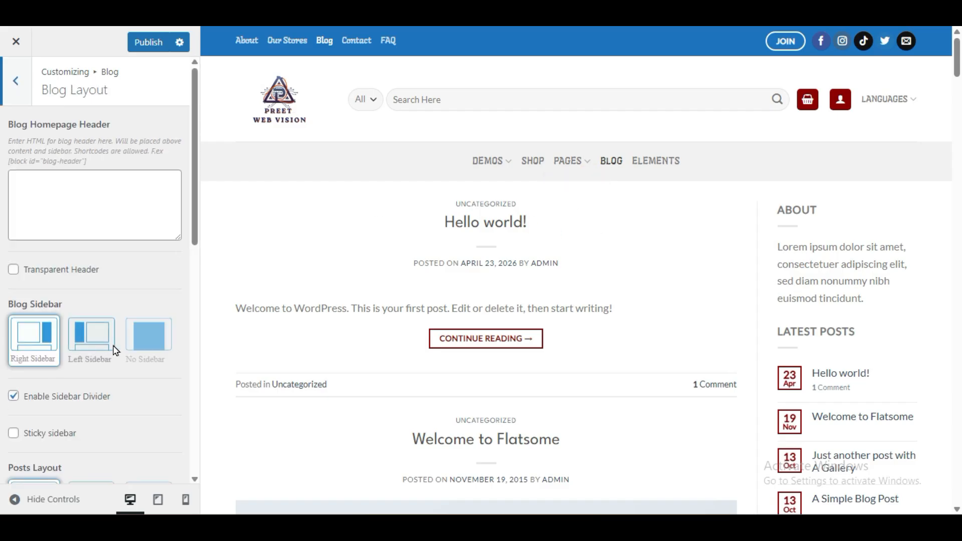
pyautogui.click(147, 337)
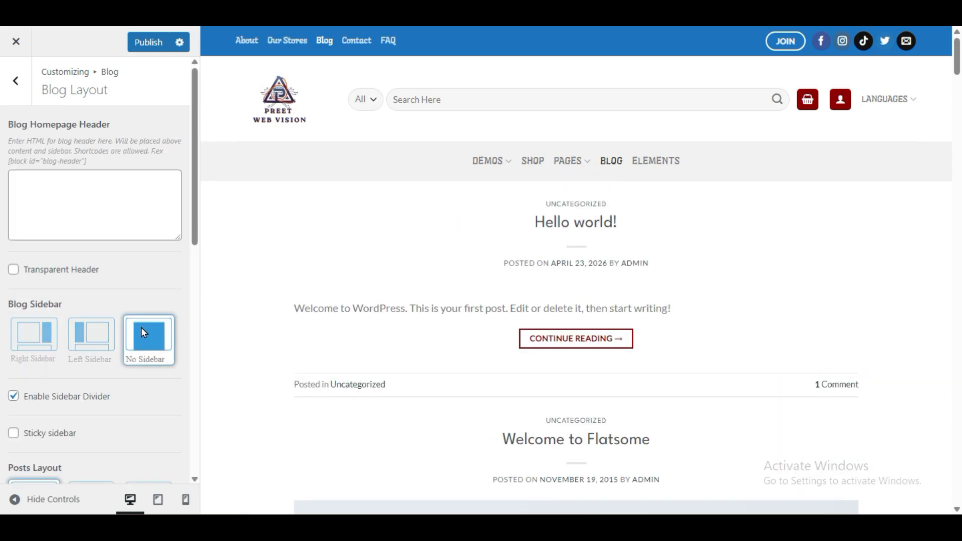
pyautogui.click(33, 334)
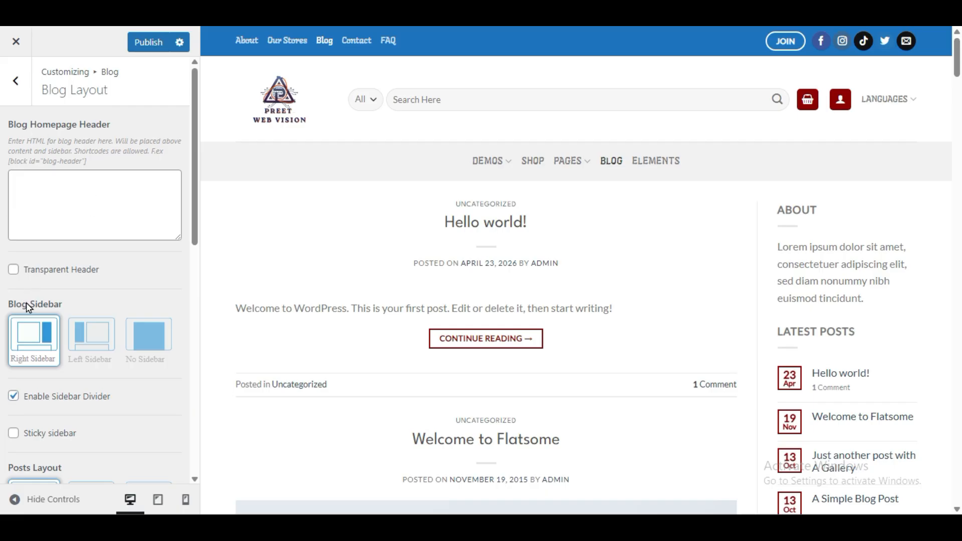
pyautogui.click(14, 271)
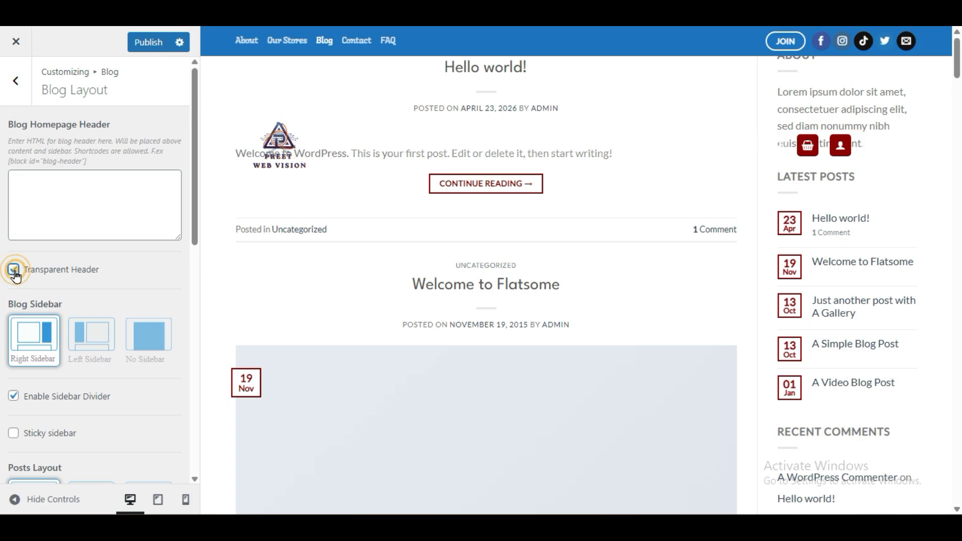
pyautogui.click(14, 271)
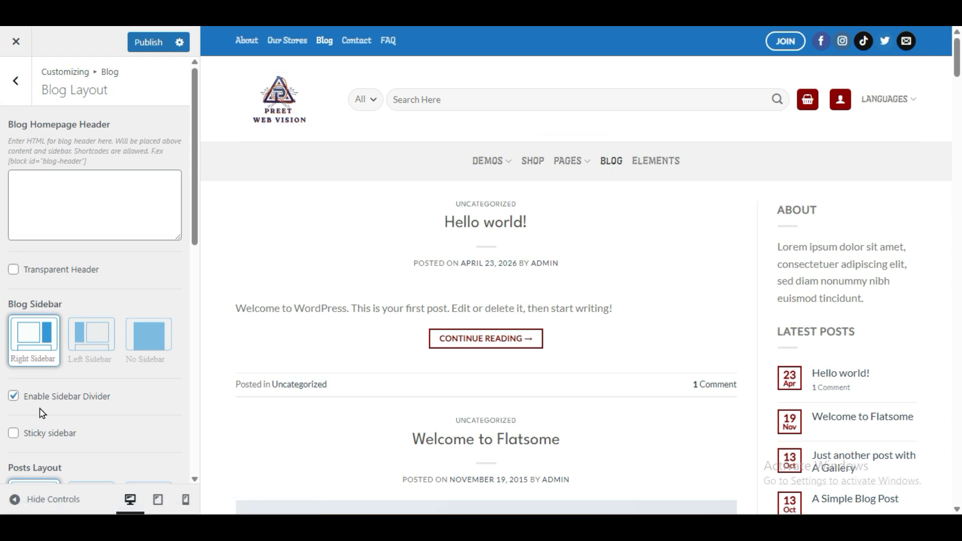
# Step: Try "dfffffffffg" and "Blog Page" as the Blog Homepage Header text, and clear the field
pyautogui.click(140, 212)
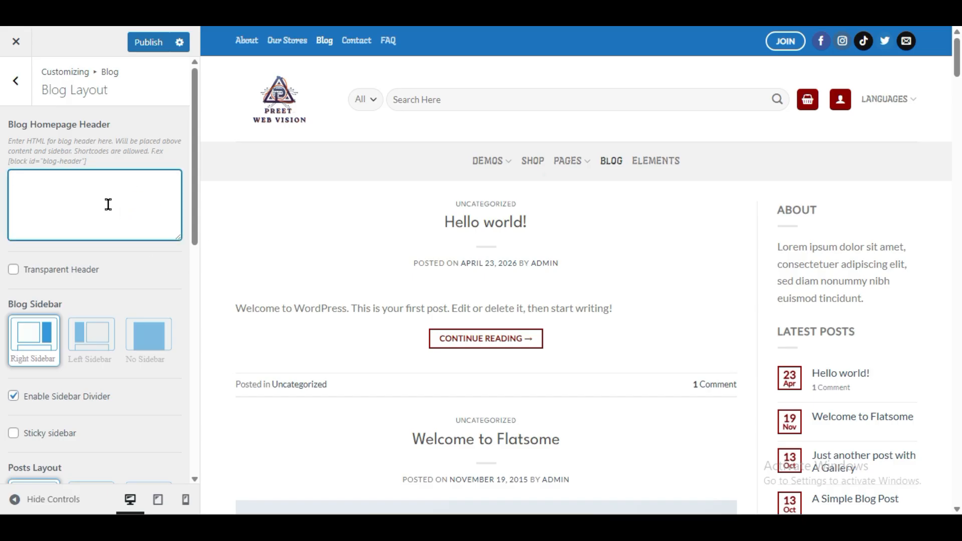
pyautogui.scroll(-3, 109, 281)
pyautogui.scroll(3, 107, 290)
pyautogui.write('dfffffffffg')
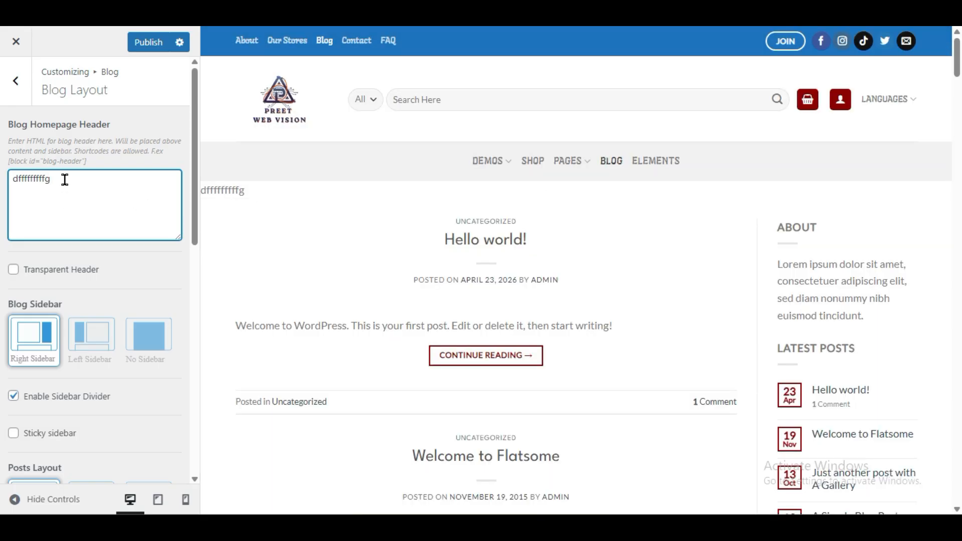
pyautogui.moveTo(65, 180); pyautogui.dragTo(1, 188)
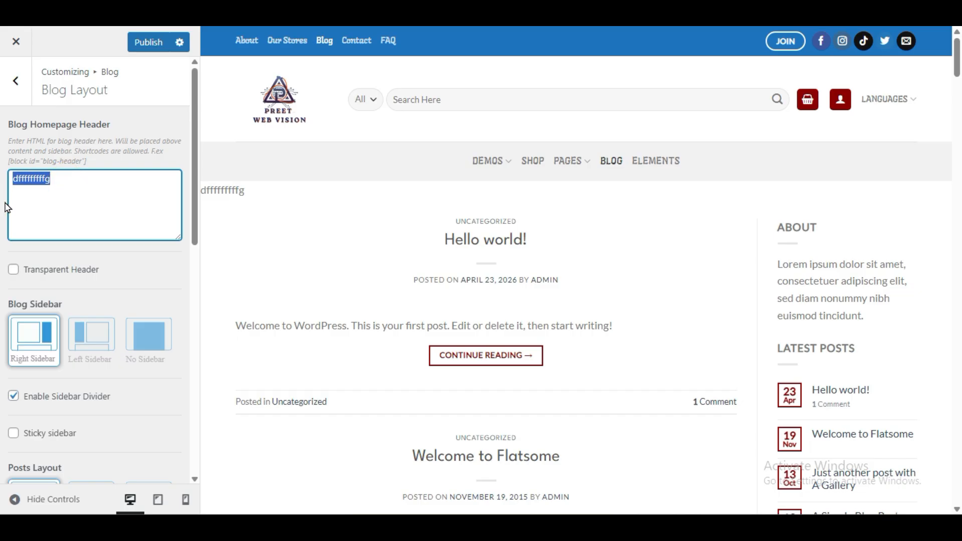
pyautogui.write('Blog Pag')
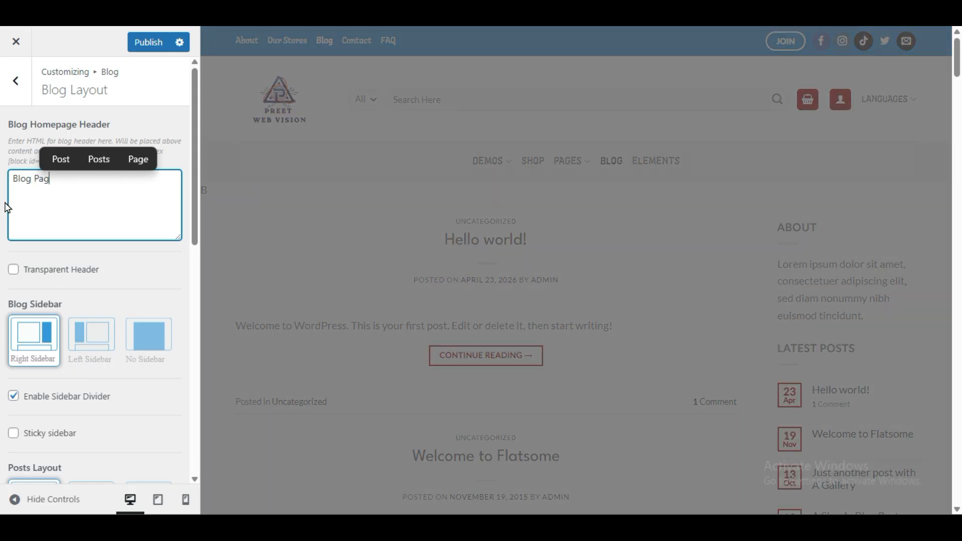
pyautogui.write('e')
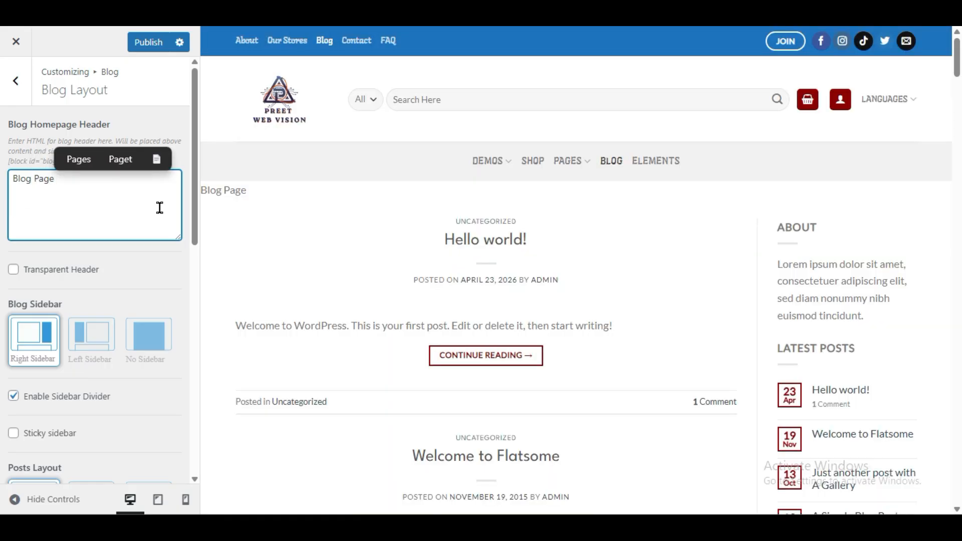
pyautogui.doubleClick(16, 178)
pyautogui.hotkey('ctrl', 'a')
pyautogui.press('BackSpace')
pyautogui.scroll(-3, 9, 210)
pyautogui.scroll(3, 9, 211)
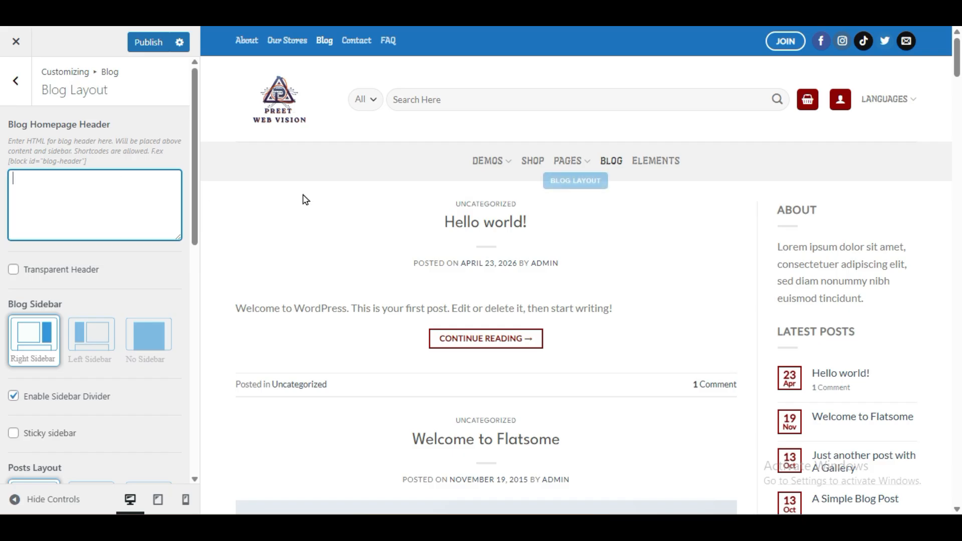
# Step: Review the Sticky sidebar and Posts Layout options in the Blog Layout settings
pyautogui.scroll(-5, 2, 346)
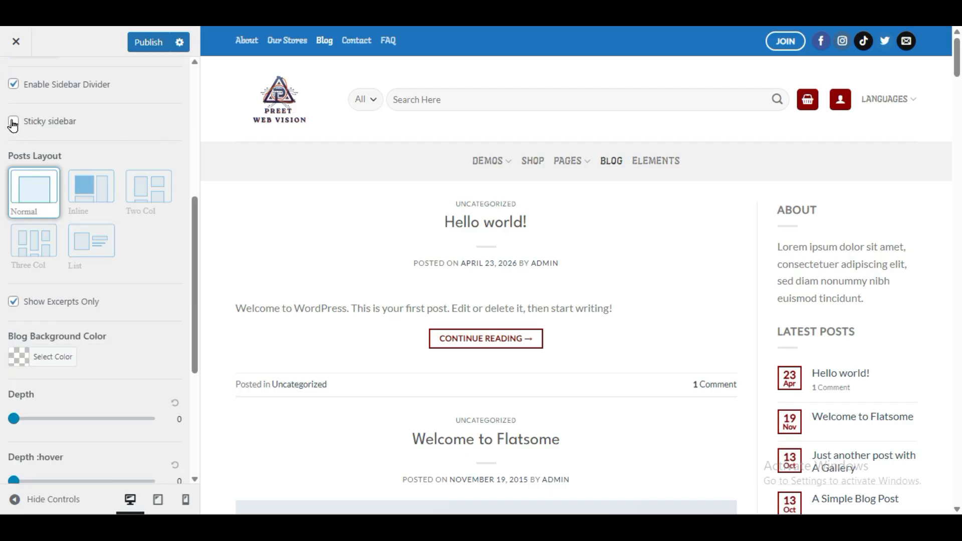
# Step: Enable the sticky sidebar for the blog and check how the sidebar behaves along the post list
pyautogui.click(13, 122)
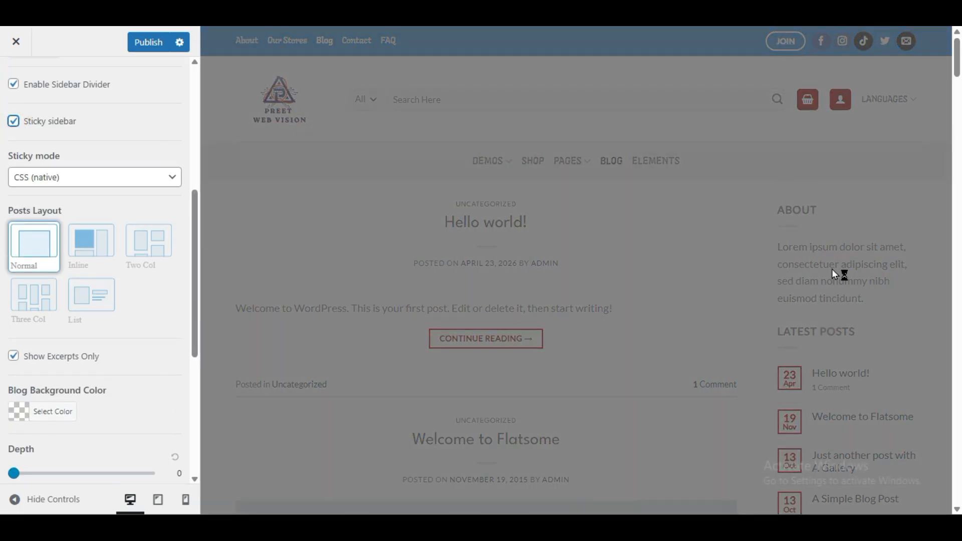
pyautogui.scroll(-10, 616, 350)
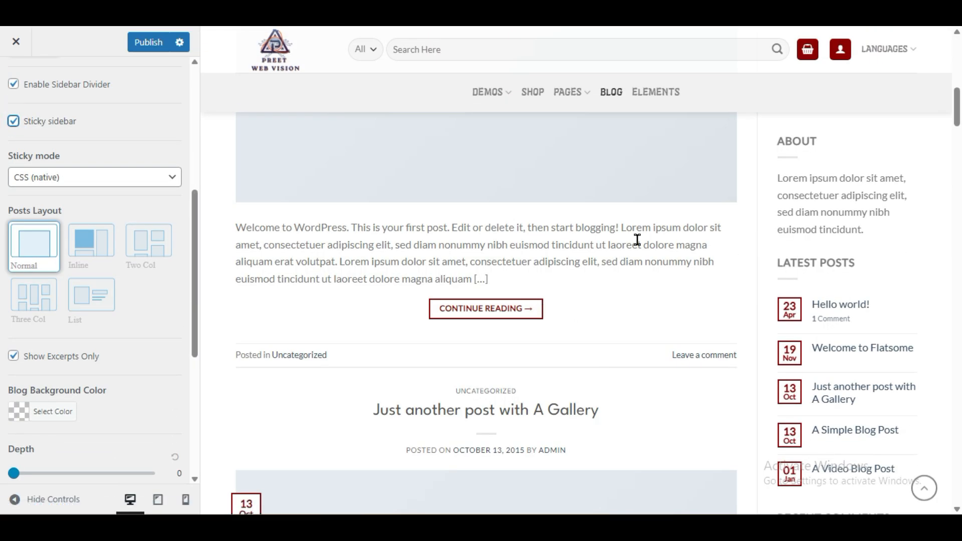
pyautogui.scroll(-15, 506, 346)
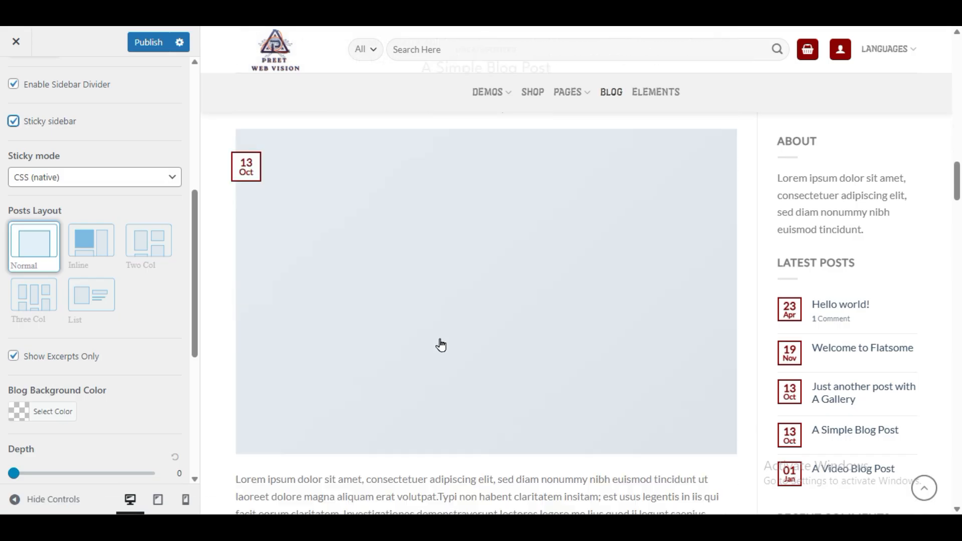
pyautogui.scroll(-8, 441, 346)
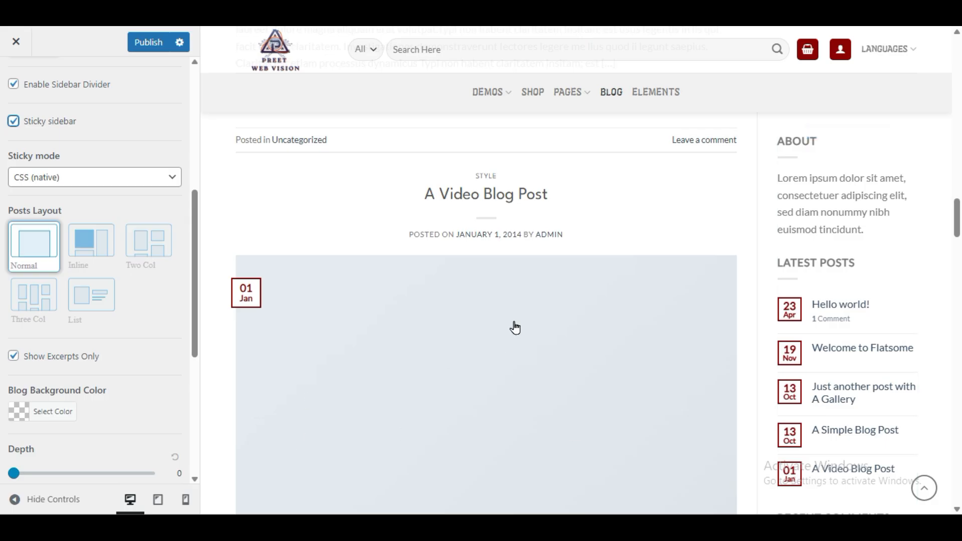
pyautogui.scroll(10, 515, 327)
pyautogui.scroll(3, 81, 323)
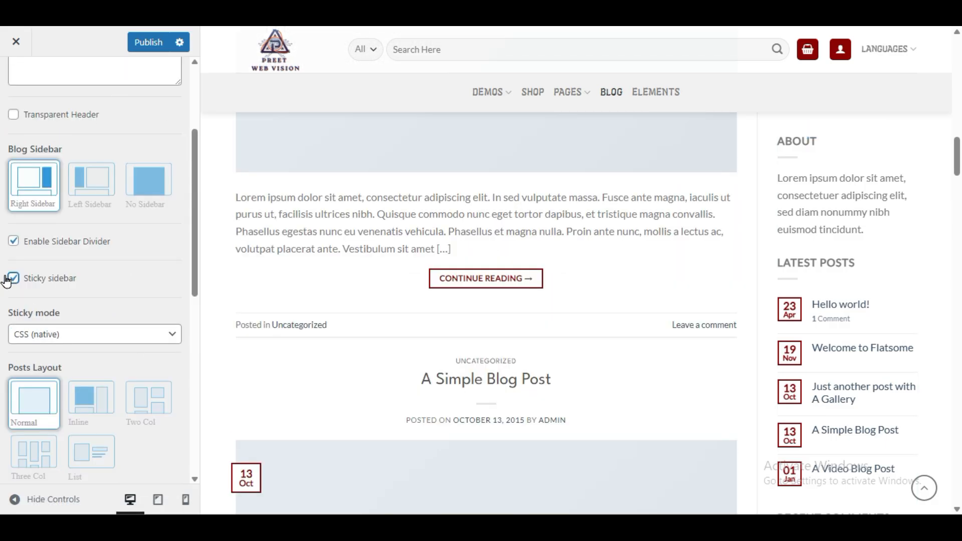
# Step: Try the JavaScript (enhanced) sticky mode for the blog sidebar and check it in the preview
pyautogui.click(107, 340)
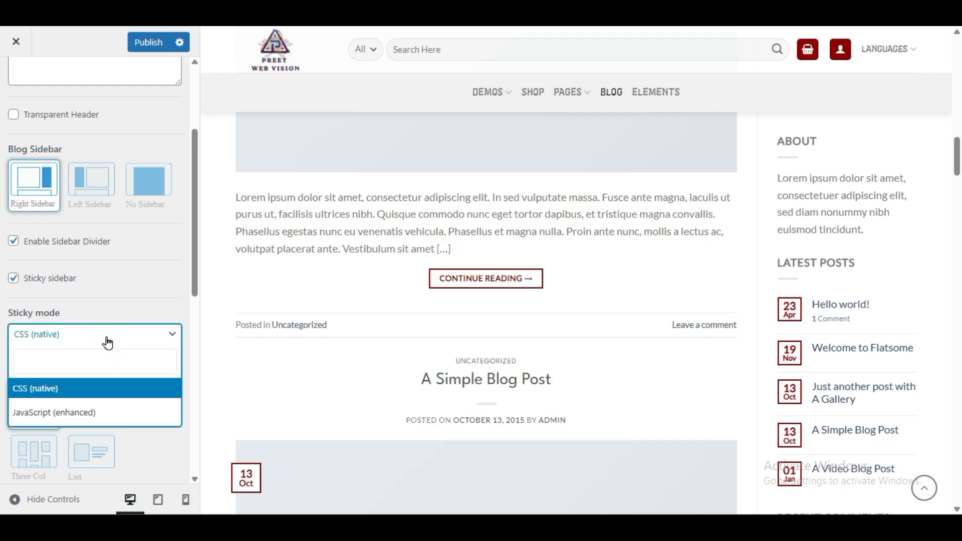
pyautogui.click(106, 339)
pyautogui.click(114, 336)
pyautogui.click(102, 414)
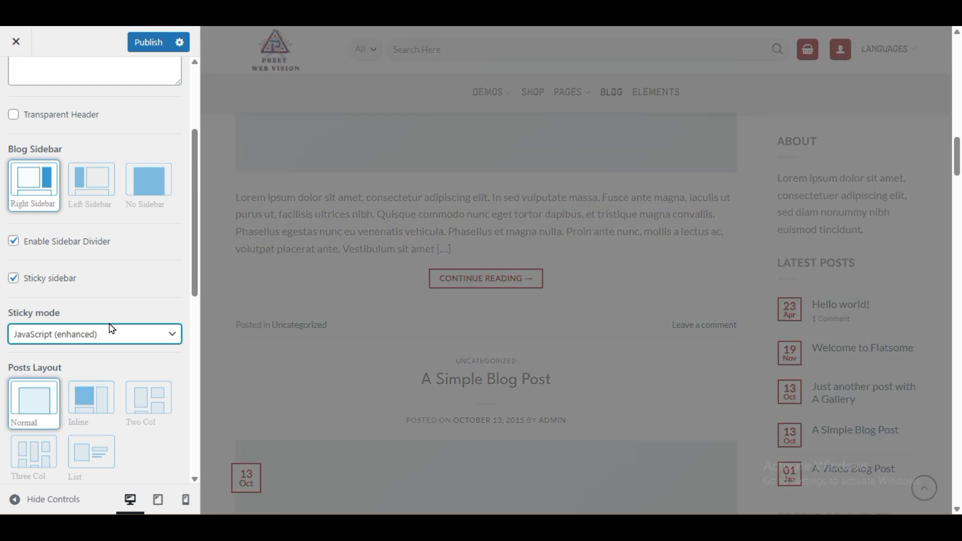
pyautogui.scroll(-5, 566, 280)
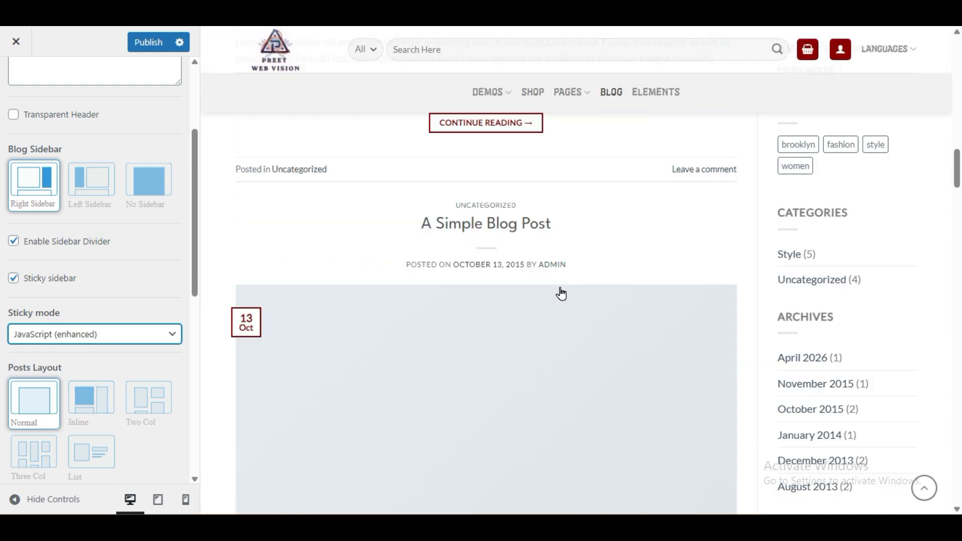
pyautogui.scroll(-10, 575, 317)
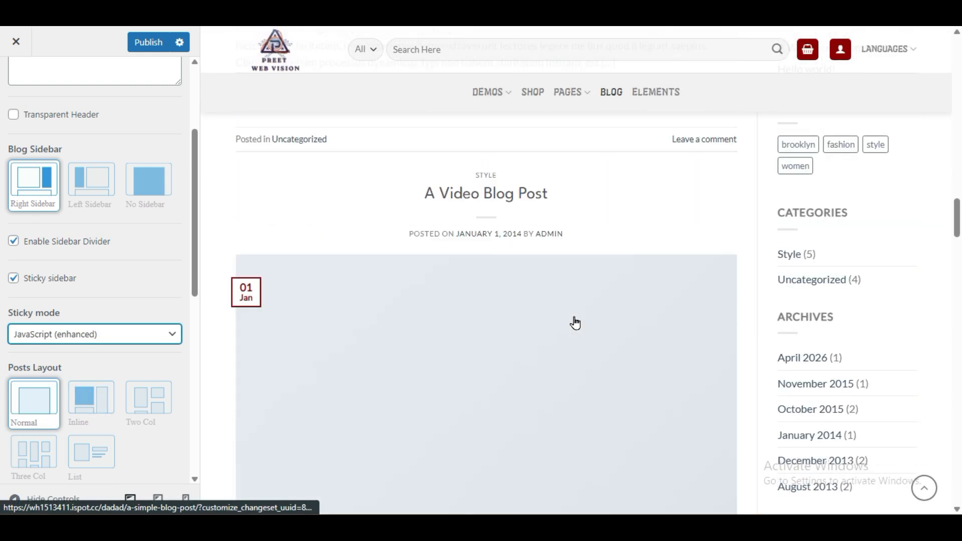
pyautogui.scroll(15, 575, 319)
# Step: Set the sticky mode back to CSS (native) and check the sidebar in the blog preview
pyautogui.click(107, 336)
pyautogui.click(125, 389)
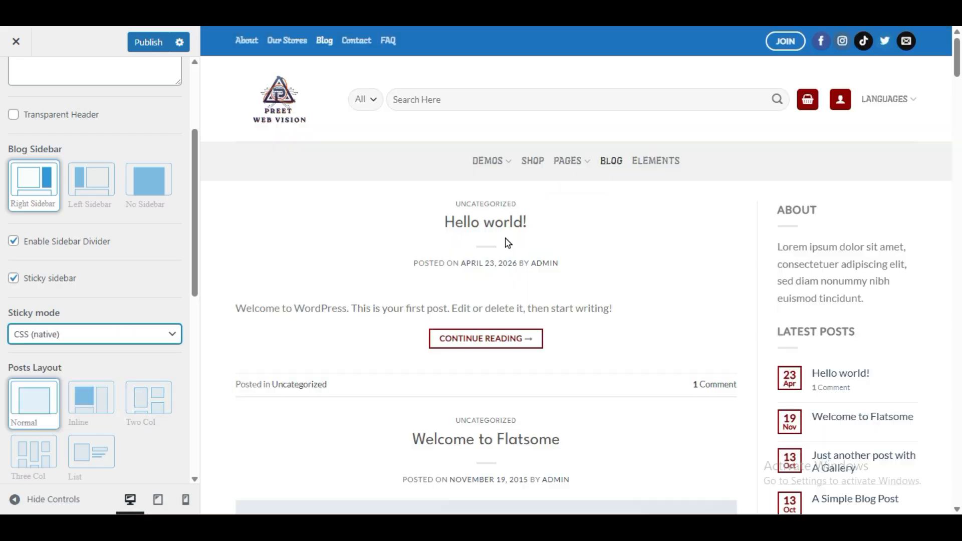
pyautogui.scroll(-10, 511, 251)
pyautogui.scroll(-5, 406, 317)
pyautogui.scroll(10, 401, 314)
pyautogui.scroll(5, 400, 308)
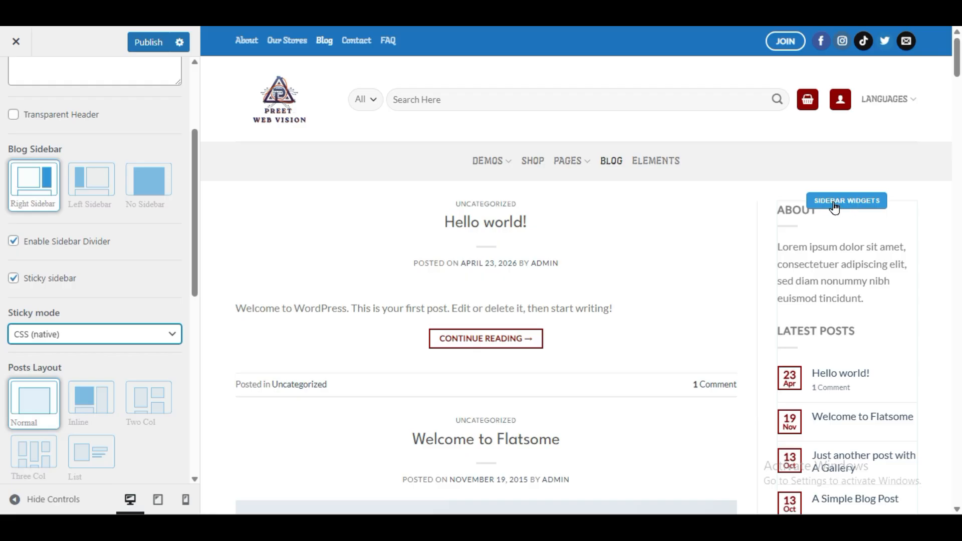
# Step: Open the blog sidebar's widget settings and inspect the About text widget's content
pyautogui.click(855, 199)
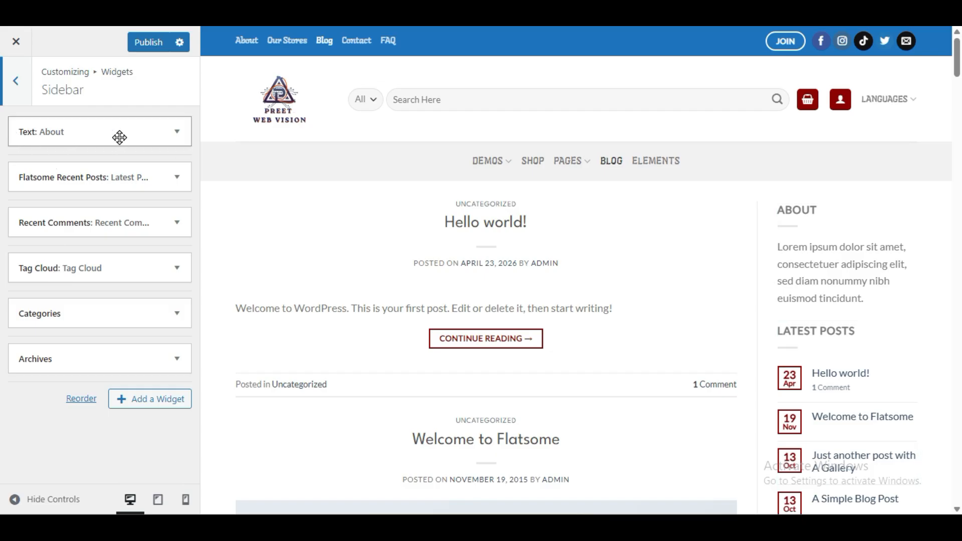
pyautogui.click(160, 133)
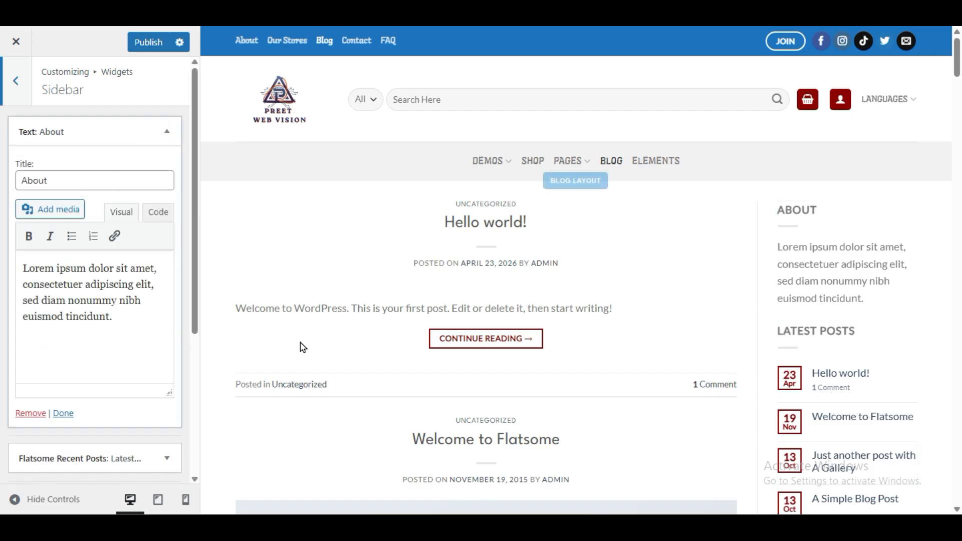
pyautogui.moveTo(114, 317); pyautogui.dragTo(83, 262)
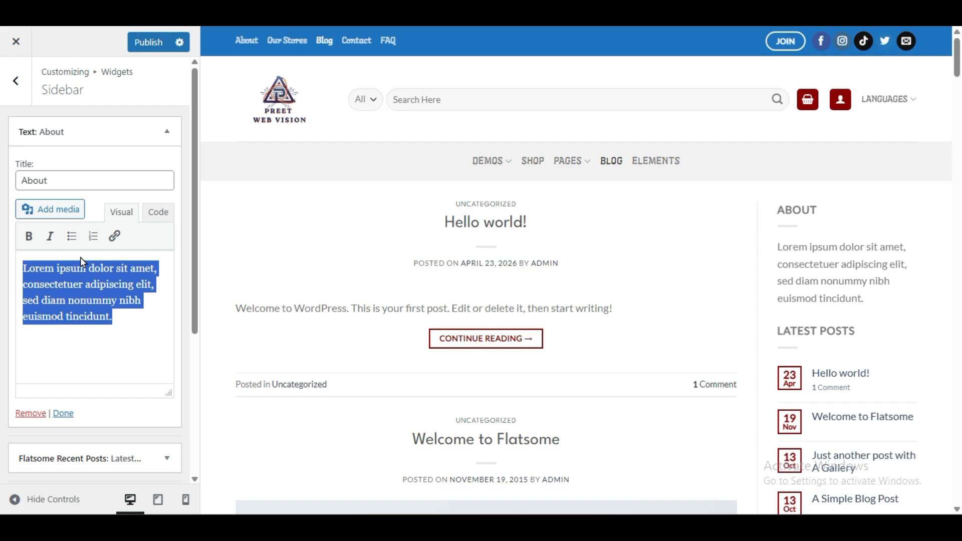
pyautogui.click(164, 136)
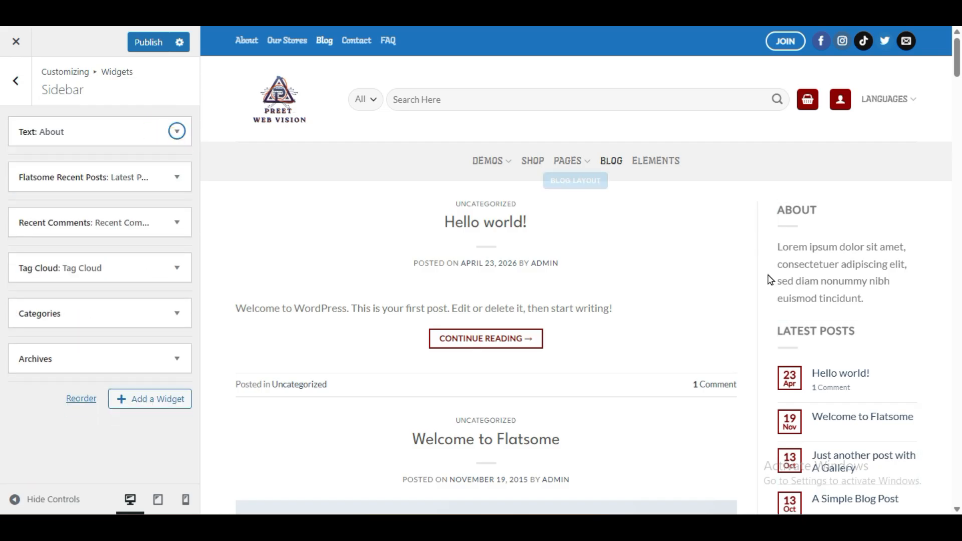
pyautogui.scroll(-3, 833, 298)
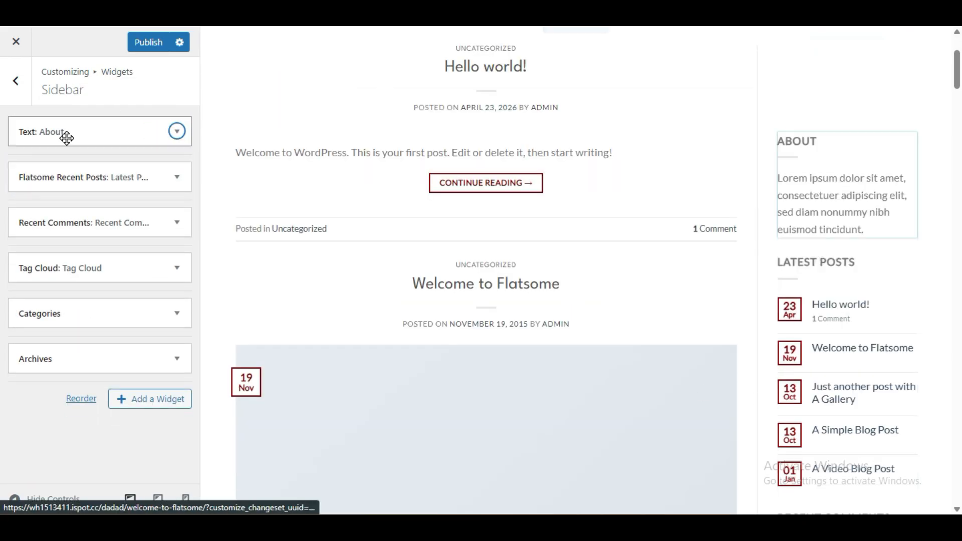
# Step: Remove the Flatsome Recent Posts and Recent Comments widgets from the blog sidebar
pyautogui.click(130, 180)
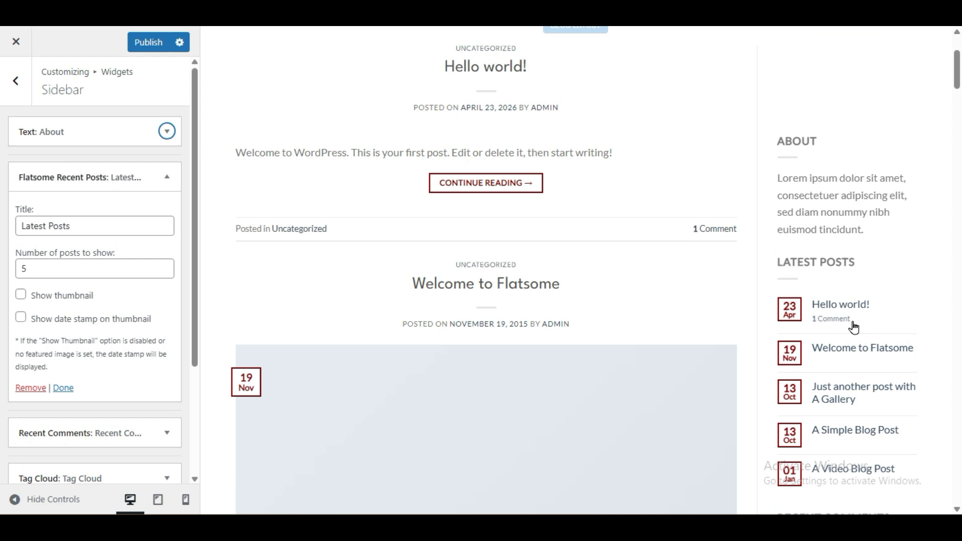
pyautogui.scroll(-3, 854, 329)
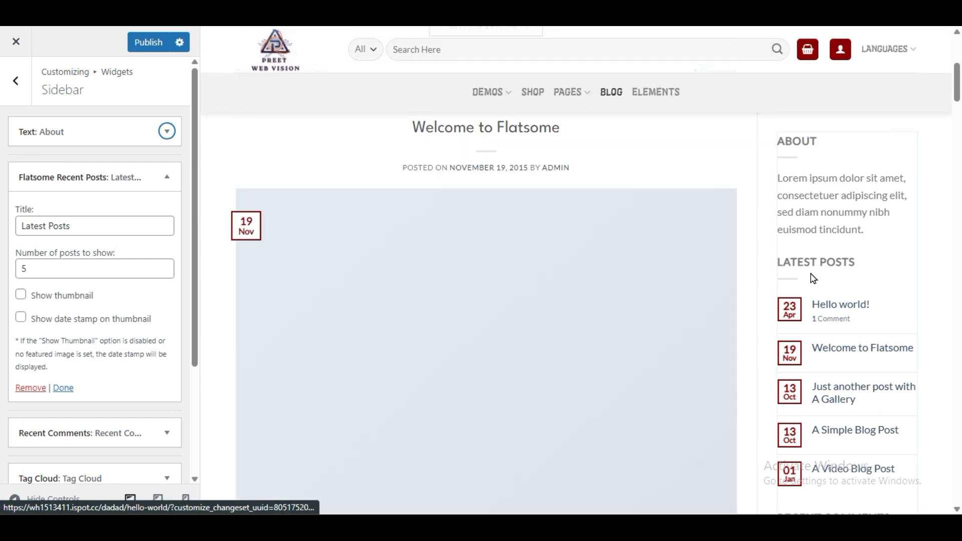
pyautogui.click(161, 182)
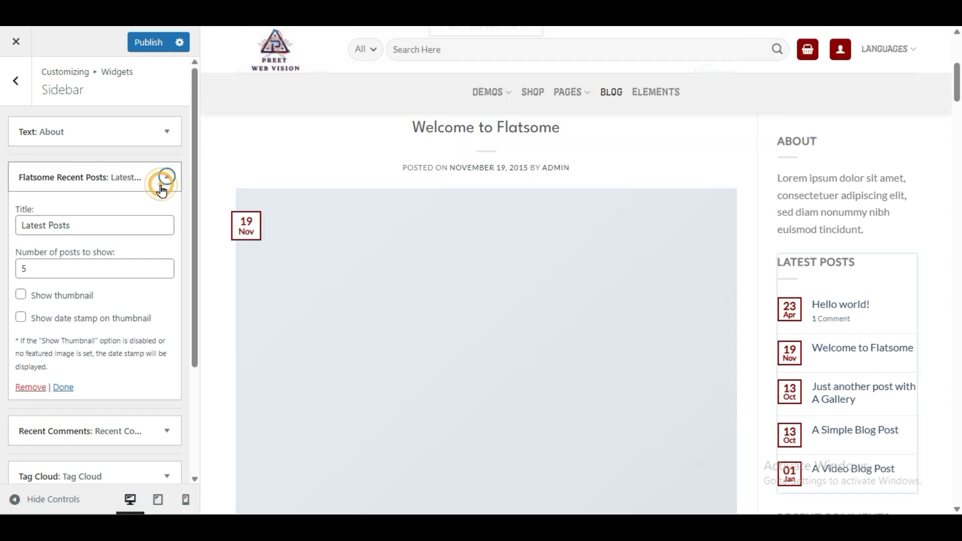
pyautogui.click(177, 176)
pyautogui.scroll(-3, 58, 303)
pyautogui.scroll(3, 51, 304)
pyautogui.click(23, 389)
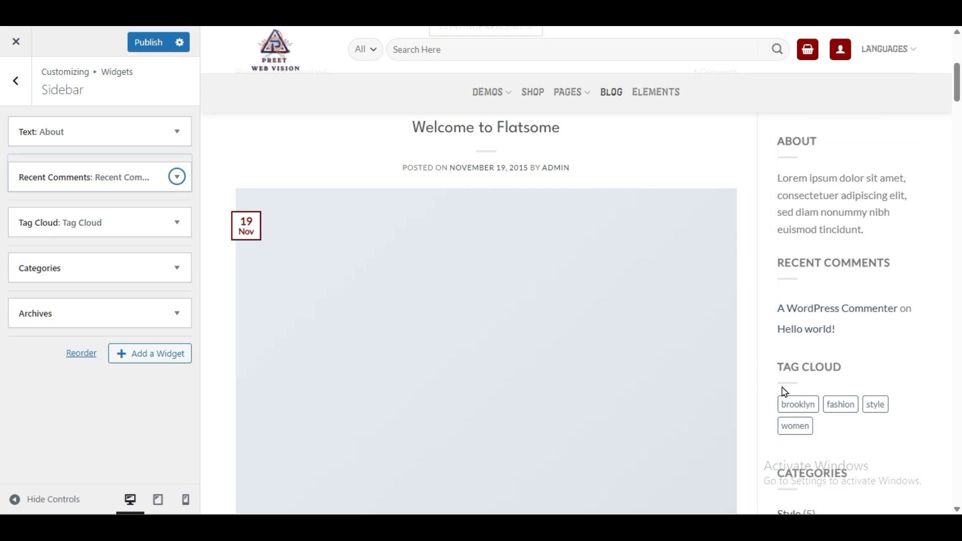
pyautogui.click(176, 177)
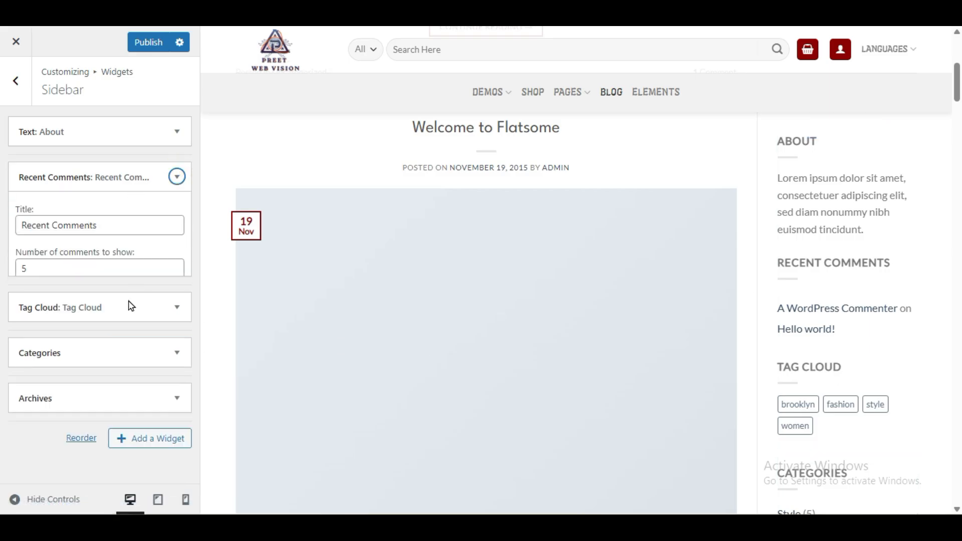
pyautogui.click(30, 294)
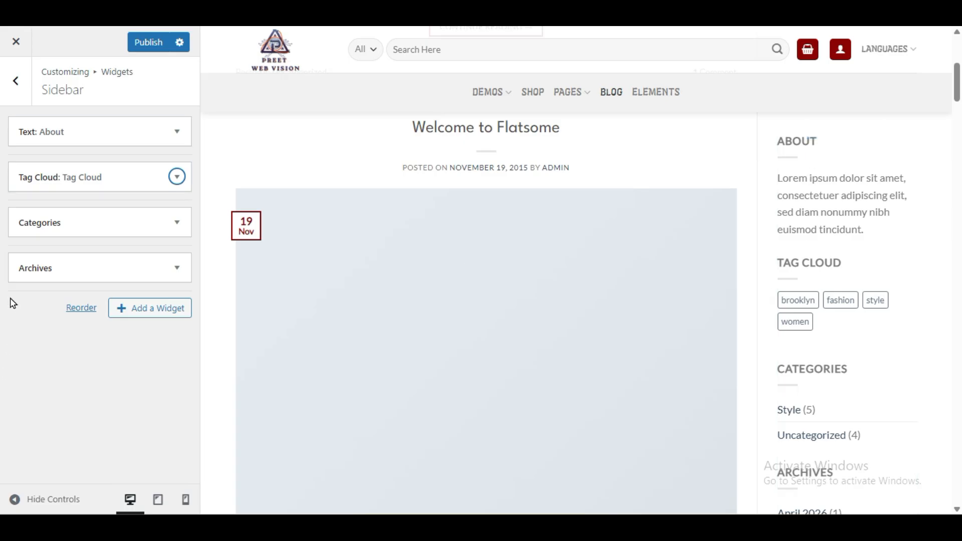
# Step: Try adding a second Categories widget to the blog sidebar and delete it again
pyautogui.click(171, 314)
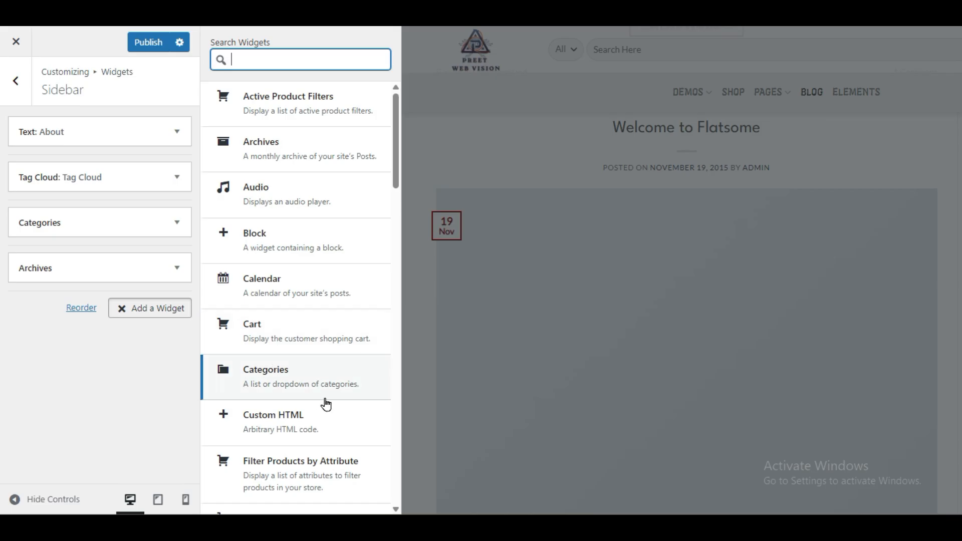
pyautogui.scroll(-3, 325, 403)
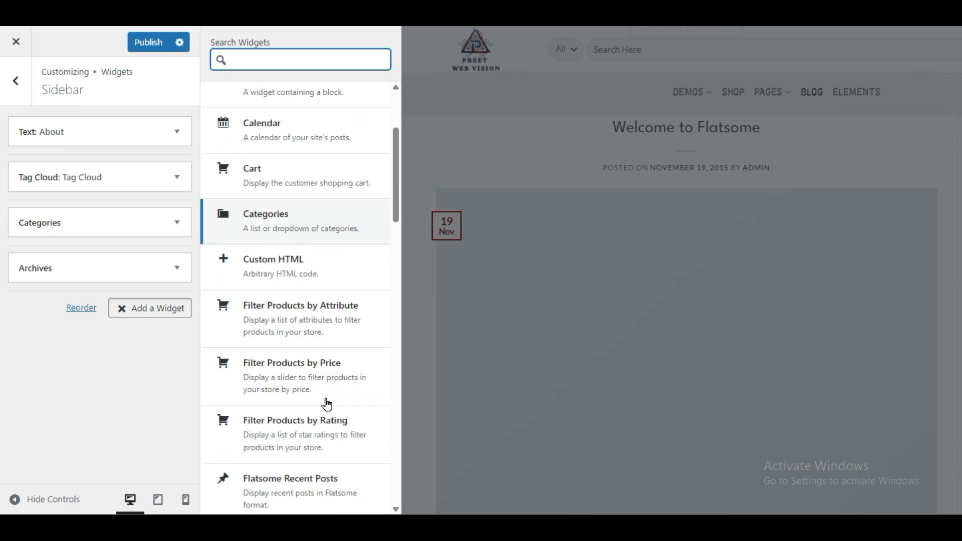
pyautogui.click(321, 220)
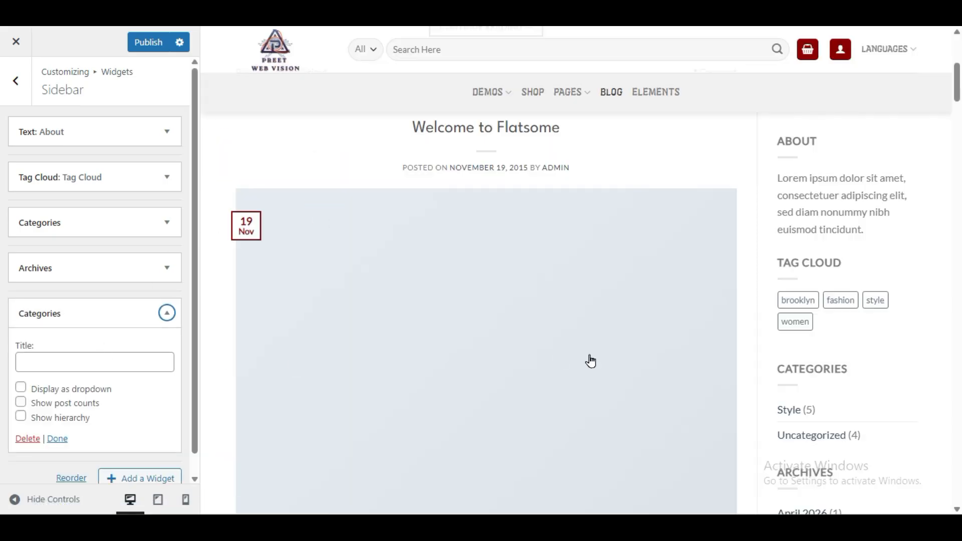
pyautogui.scroll(-15, 591, 361)
pyautogui.scroll(-15, 841, 430)
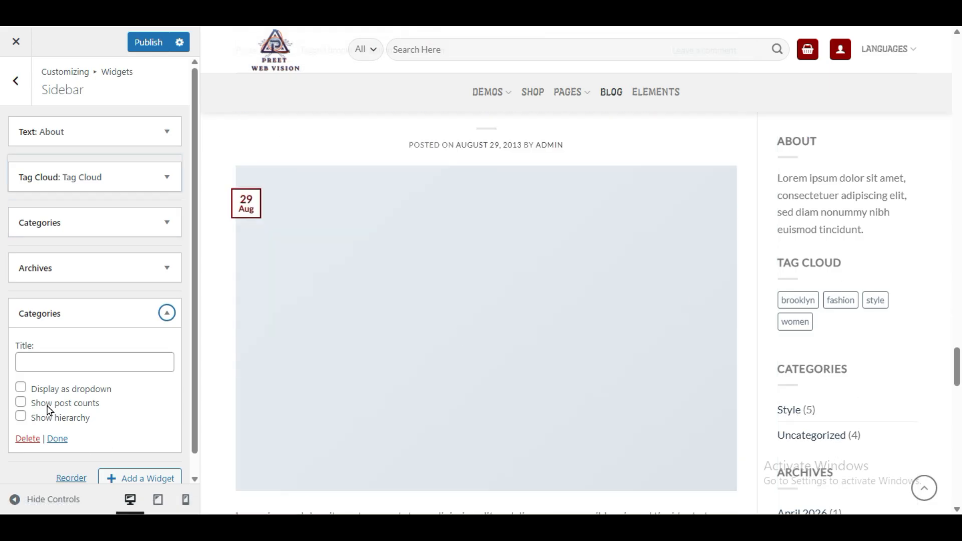
pyautogui.click(45, 363)
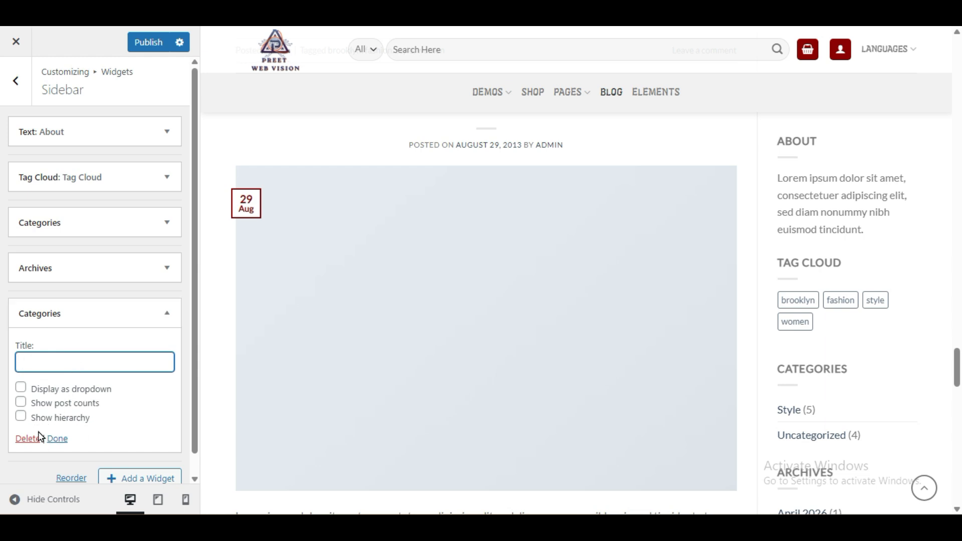
pyautogui.click(32, 439)
# Step: Add a Products list widget at the end of the blog sidebar
pyautogui.click(153, 308)
pyautogui.scroll(-5, 321, 351)
pyautogui.scroll(-5, 318, 404)
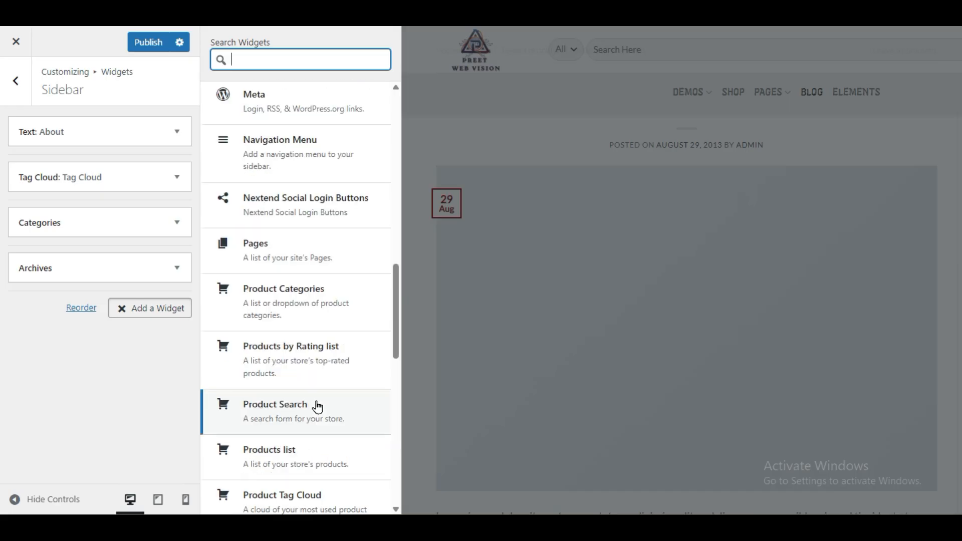
pyautogui.click(249, 457)
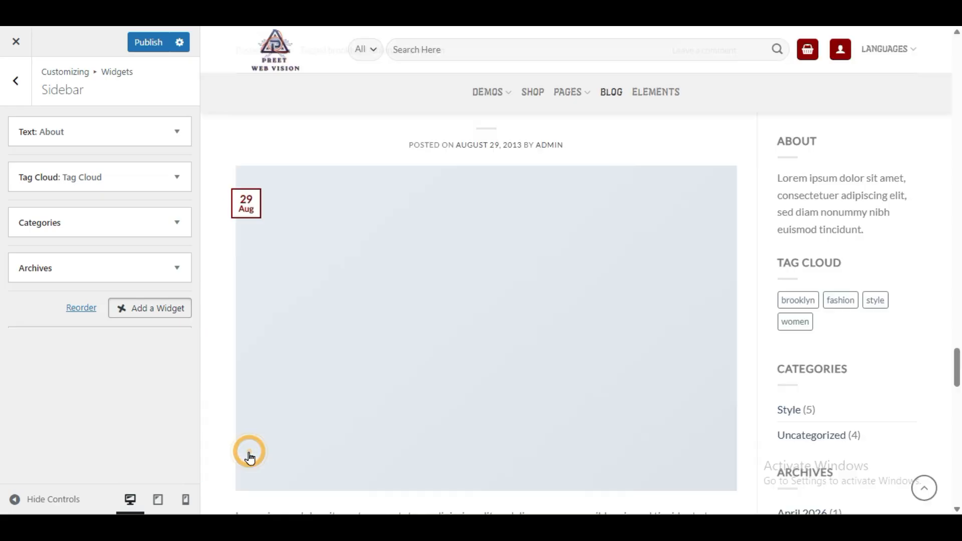
# Step: Examine the Products section in the blog preview and how the sticky sidebar moves with the posts
pyautogui.scroll(-5, 806, 361)
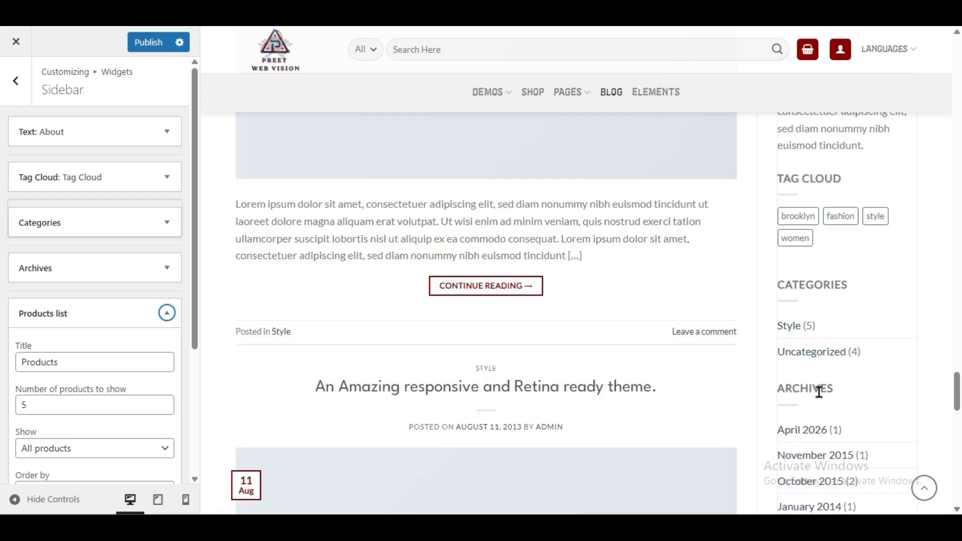
pyautogui.scroll(-5, 819, 391)
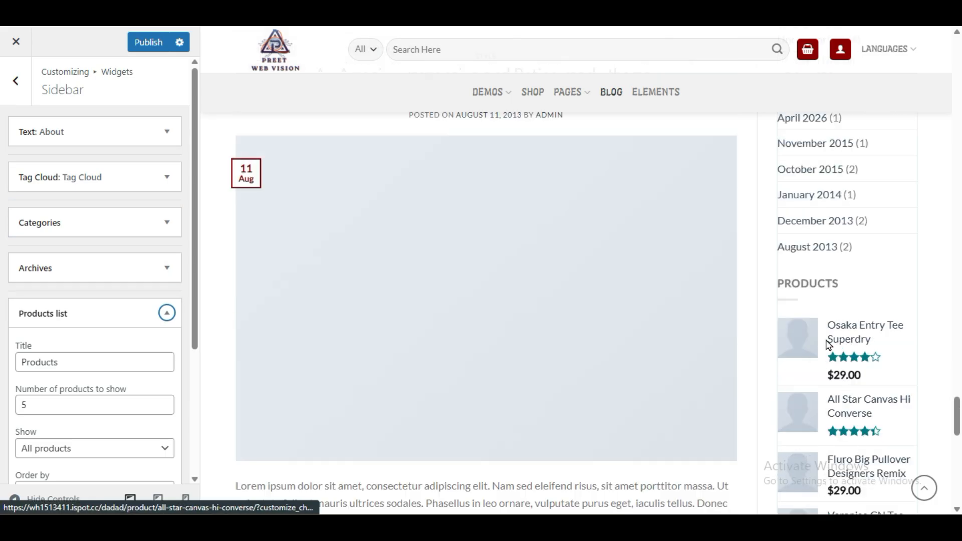
pyautogui.scroll(6, 804, 401)
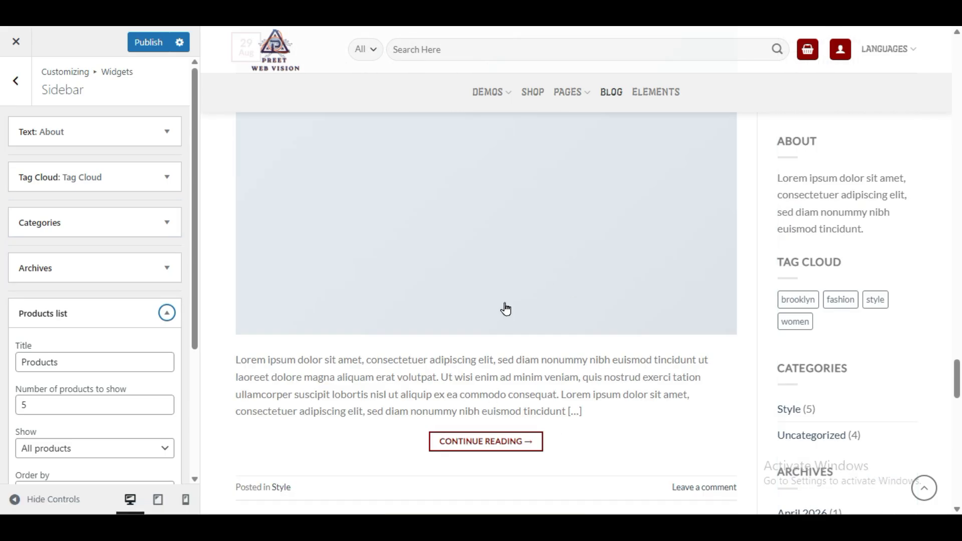
pyautogui.scroll(-5, 573, 400)
pyautogui.scroll(-3, 932, 290)
pyautogui.scroll(-5, 874, 378)
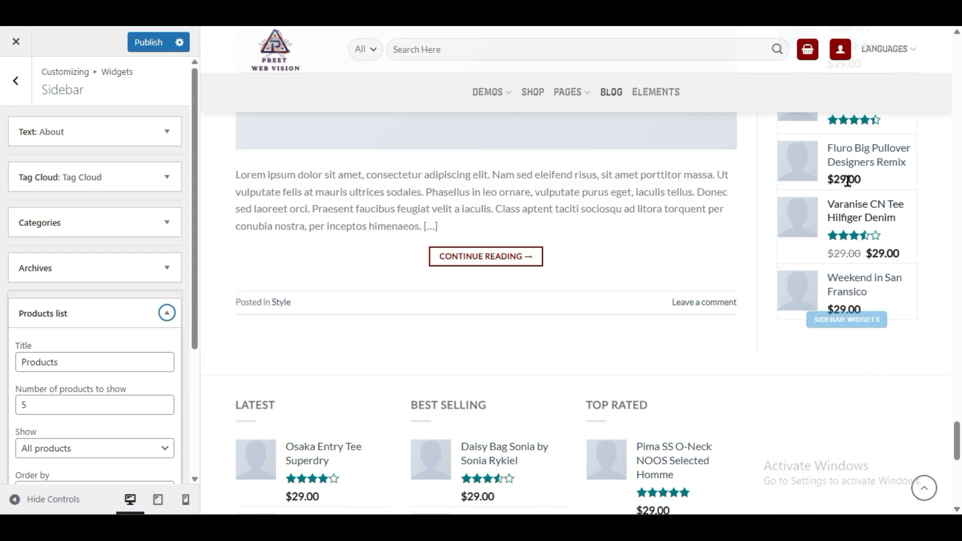
pyautogui.scroll(3, 807, 317)
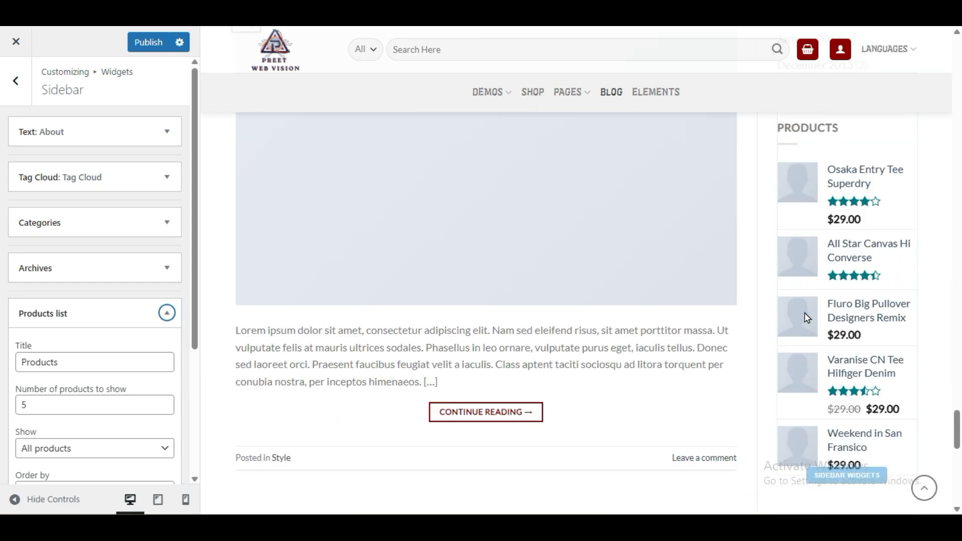
pyautogui.scroll(3, 807, 317)
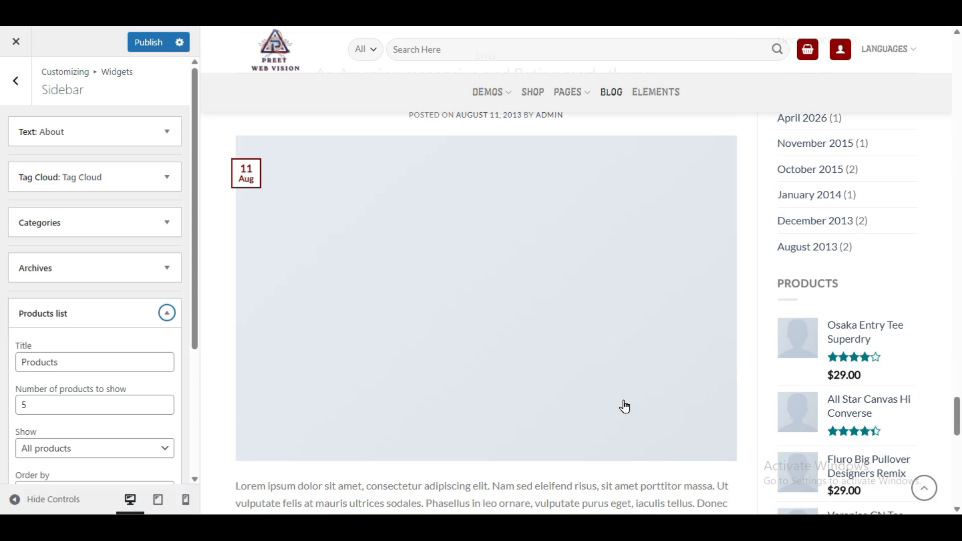
# Step: Change the title of the sidebar's Products list widget to "Trending Products"
pyautogui.moveTo(68, 364); pyautogui.dragTo(13, 367)
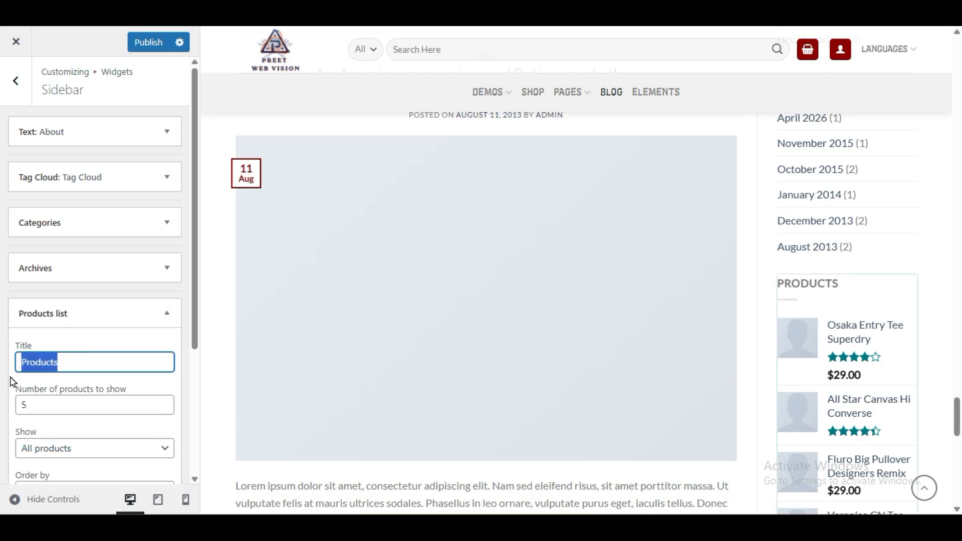
pyautogui.write('Trending Products')
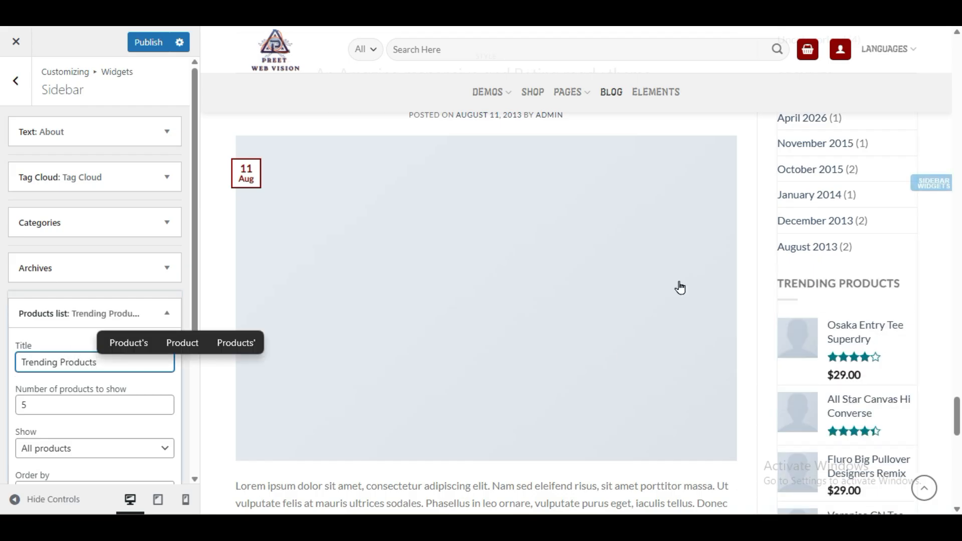
pyautogui.scroll(8, 747, 288)
pyautogui.scroll(-5, 735, 293)
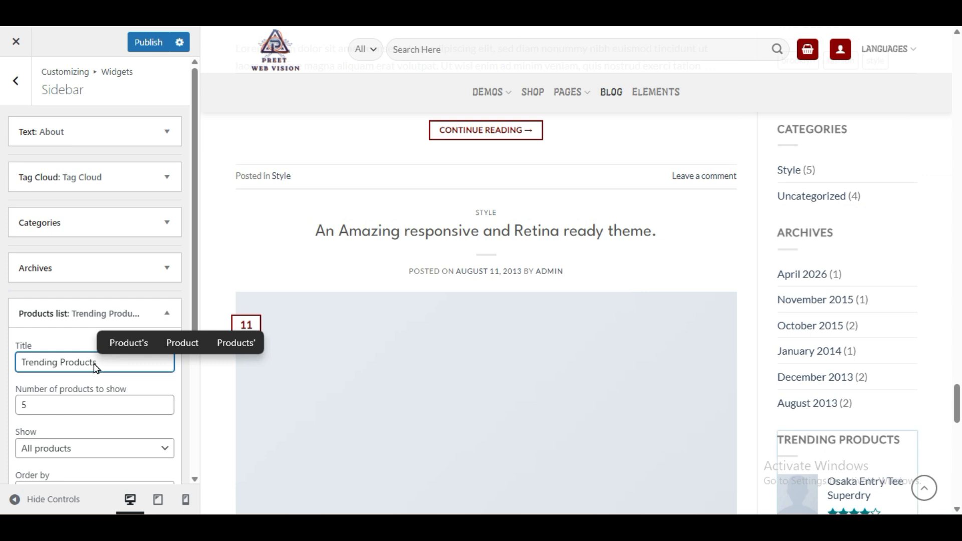
# Step: Move the Trending Products widget directly below the About text widget and publish the sidebar changes
pyautogui.click(166, 314)
pyautogui.moveTo(103, 313); pyautogui.dragTo(86, 173)
pyautogui.scroll(5, 757, 323)
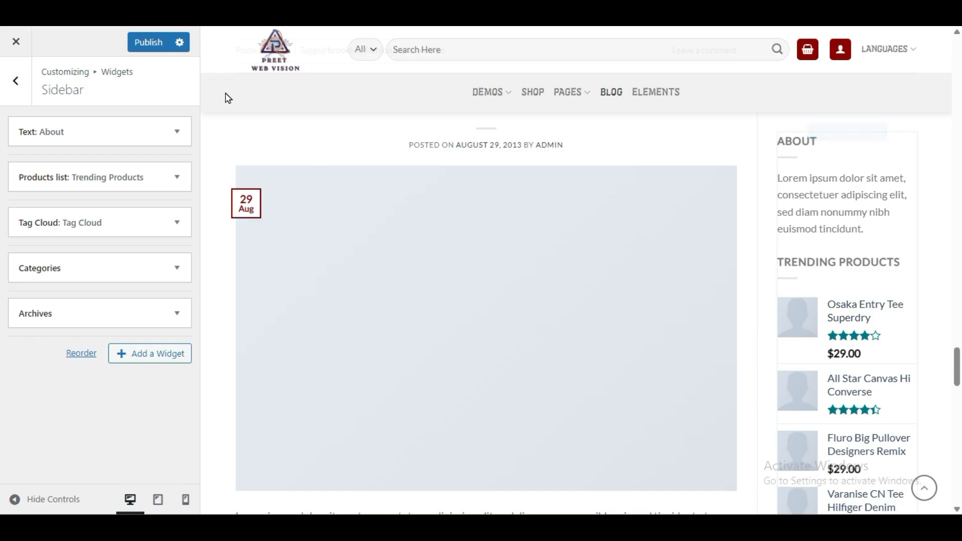
pyautogui.click(153, 47)
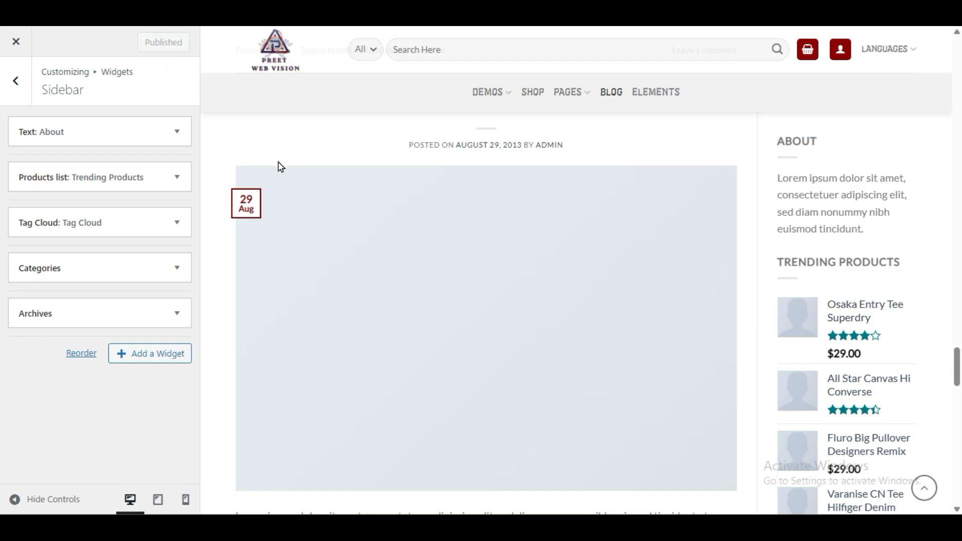
pyautogui.scroll(-9, 466, 304)
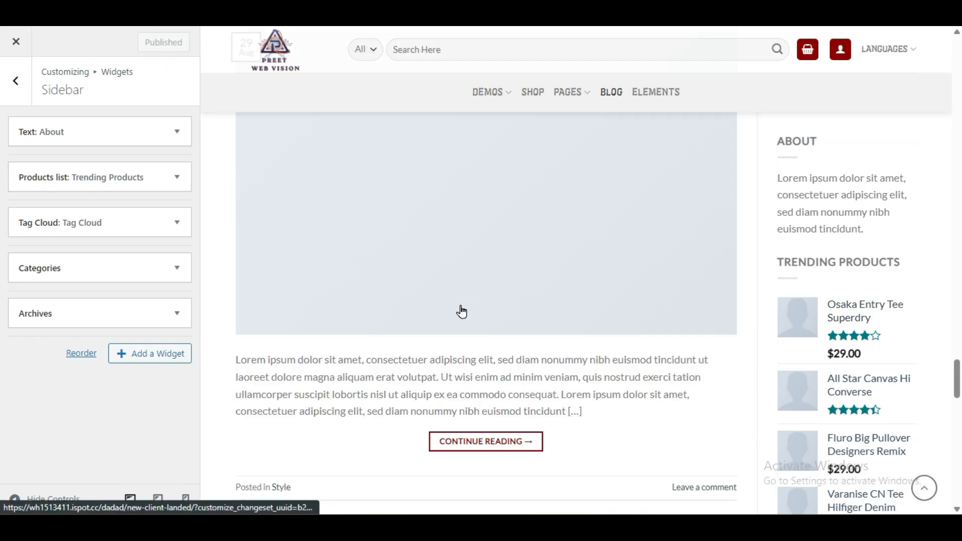
# Step: Leave the sidebar widgets and open the Blog Layout settings at the Posts Layout options
pyautogui.click(16, 80)
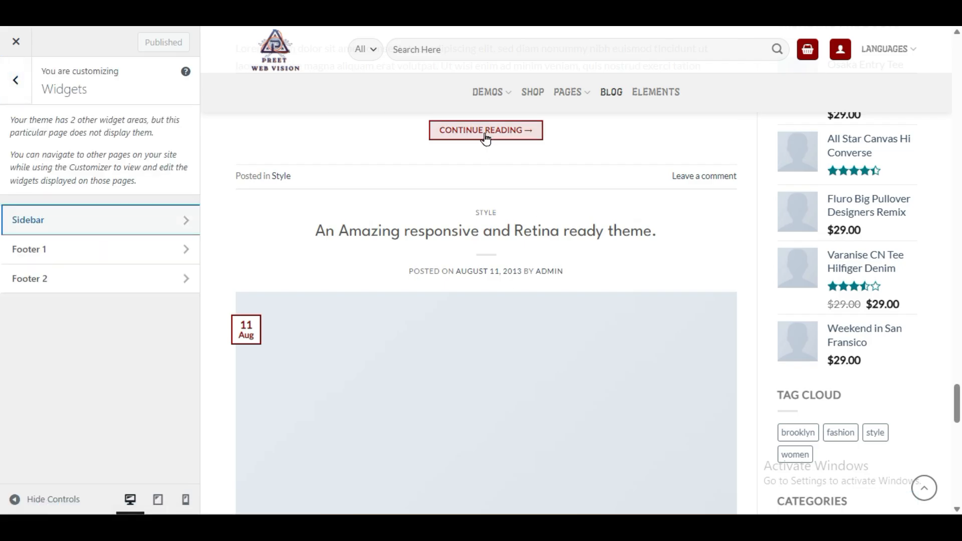
pyautogui.scroll(10, 494, 238)
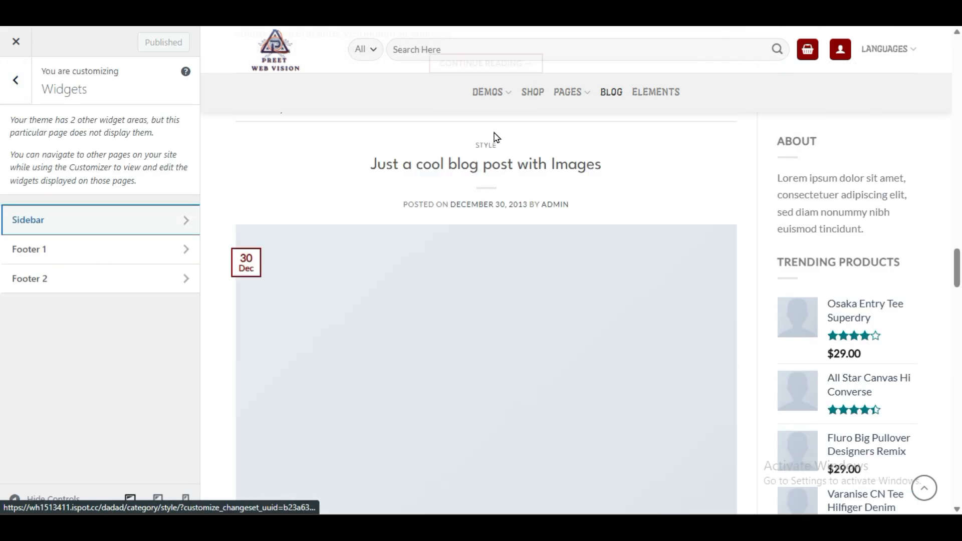
pyautogui.scroll(8, 511, 210)
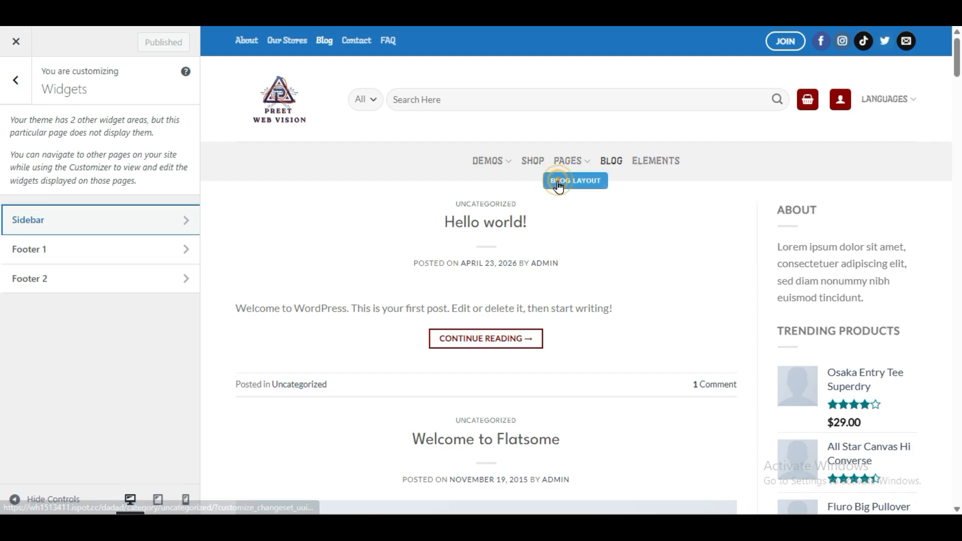
pyautogui.click(551, 183)
pyautogui.scroll(-9, 11, 360)
pyautogui.scroll(3, 11, 361)
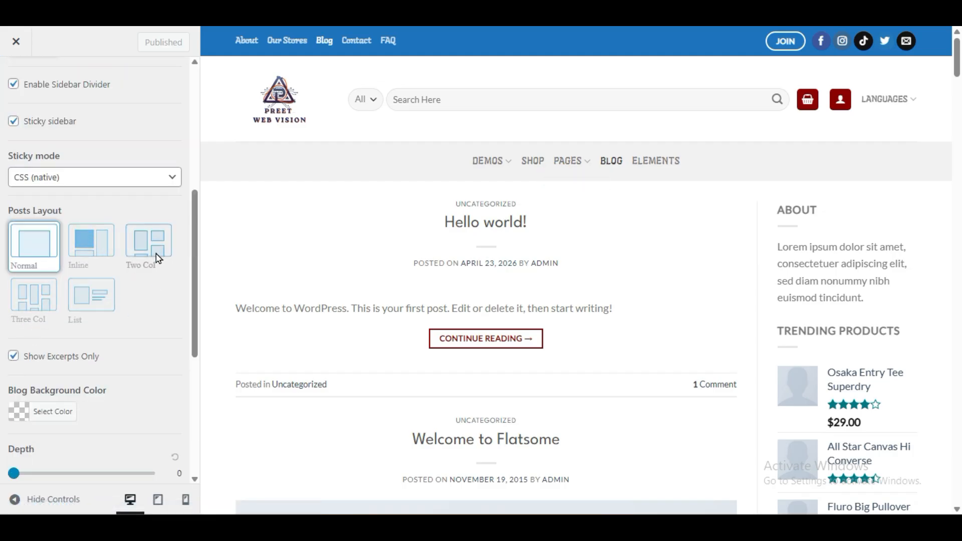
# Step: Try the Two Col and Three Col posts layouts, viewing the three-column version in the full-width preview
pyautogui.click(135, 249)
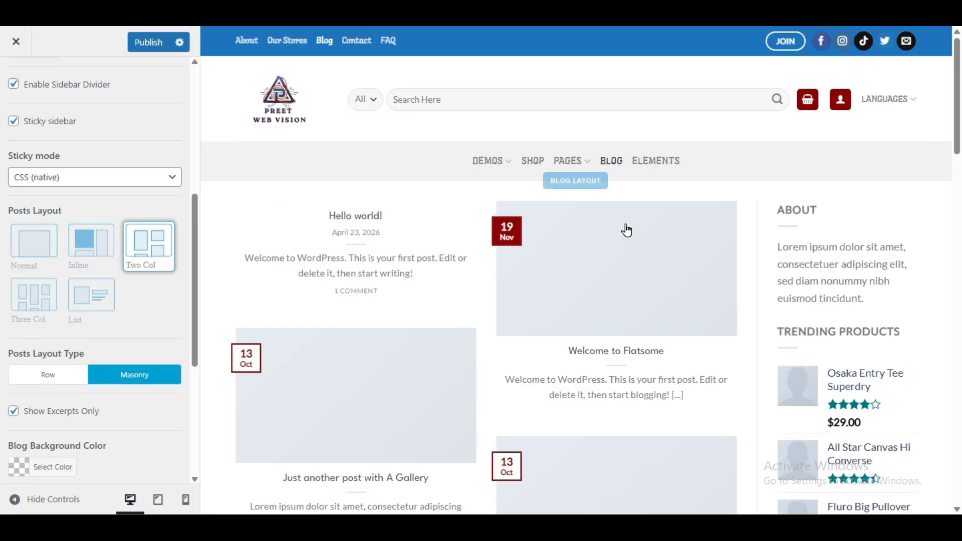
pyautogui.click(36, 301)
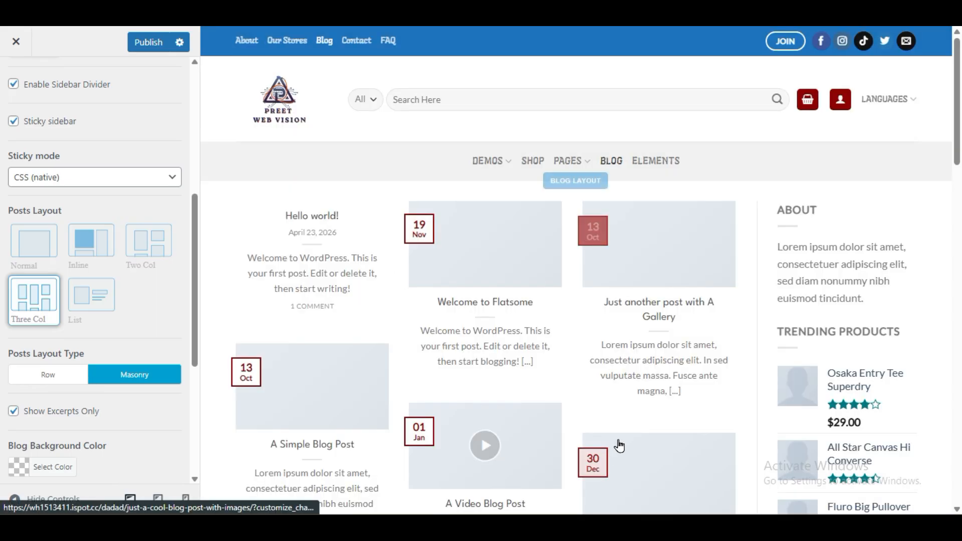
pyautogui.scroll(-3, 621, 341)
pyautogui.click(15, 498)
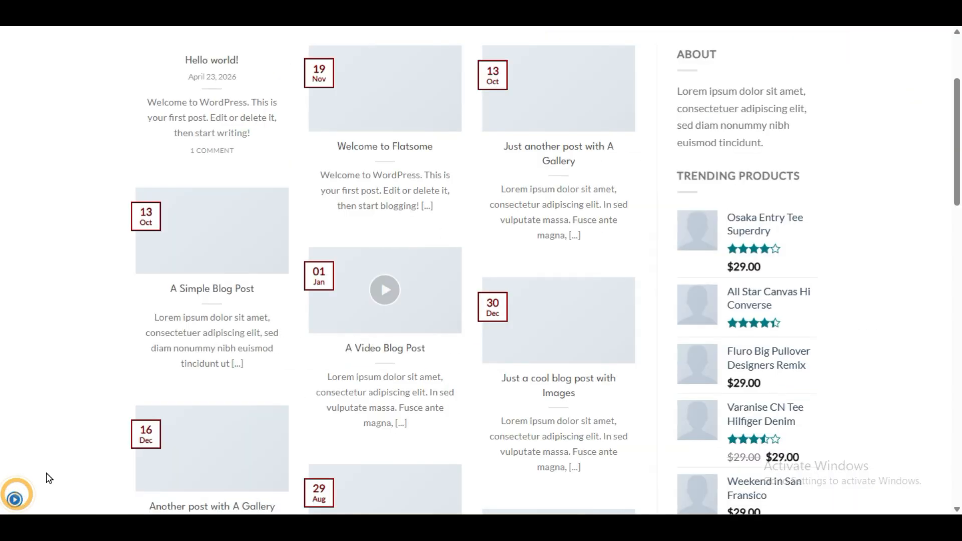
pyautogui.click(14, 499)
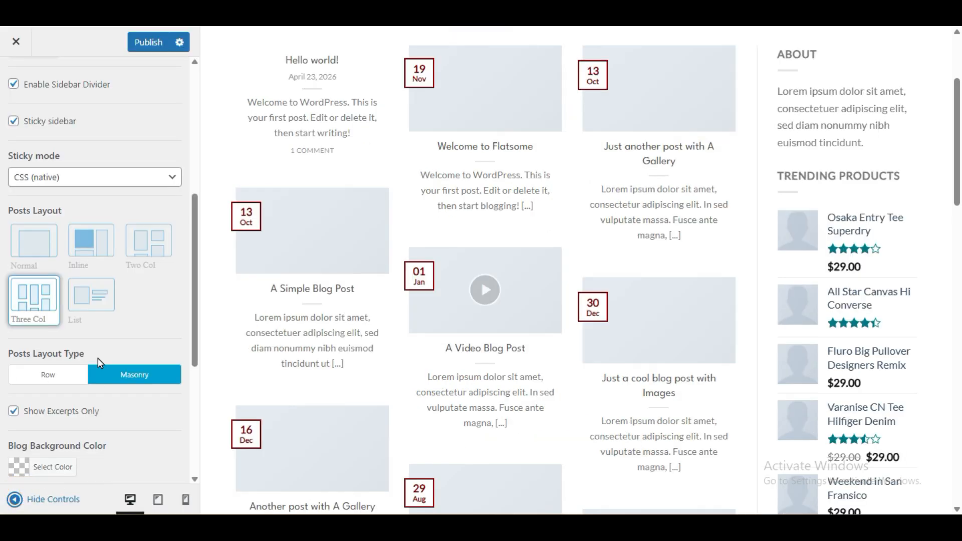
# Step: Try the List and Normal posts layouts and compare how the blog posts look in the preview
pyautogui.click(97, 307)
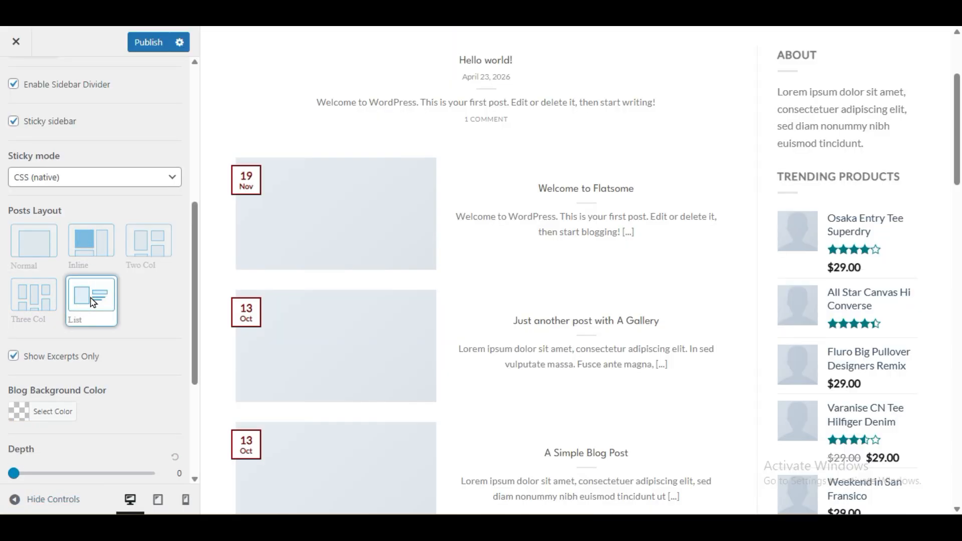
pyautogui.scroll(-3, 480, 319)
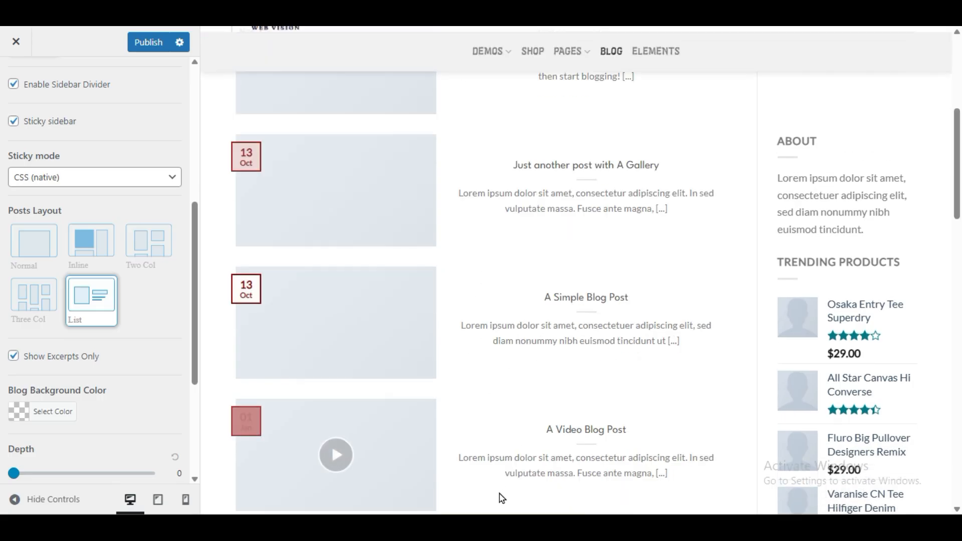
pyautogui.scroll(3, 418, 471)
pyautogui.scroll(-9, 418, 413)
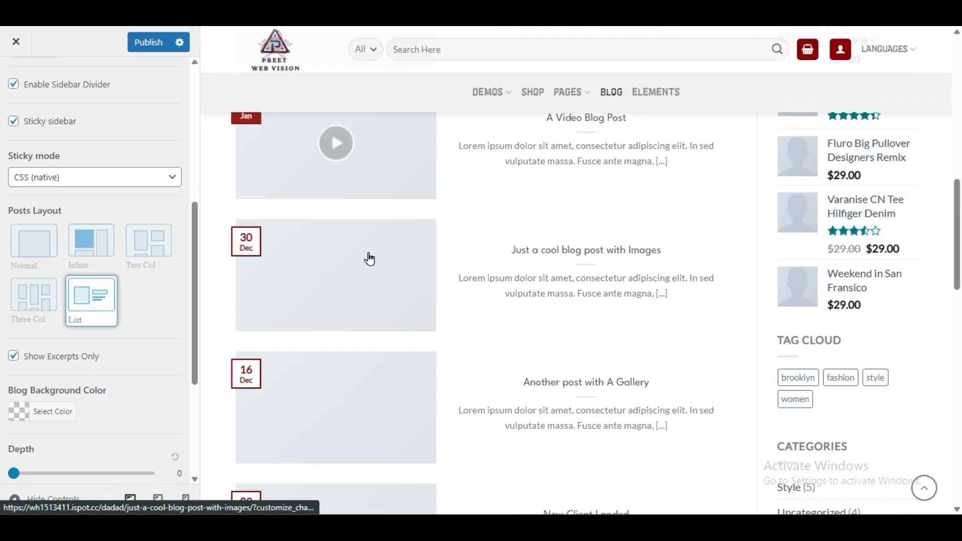
pyautogui.scroll(10, 474, 350)
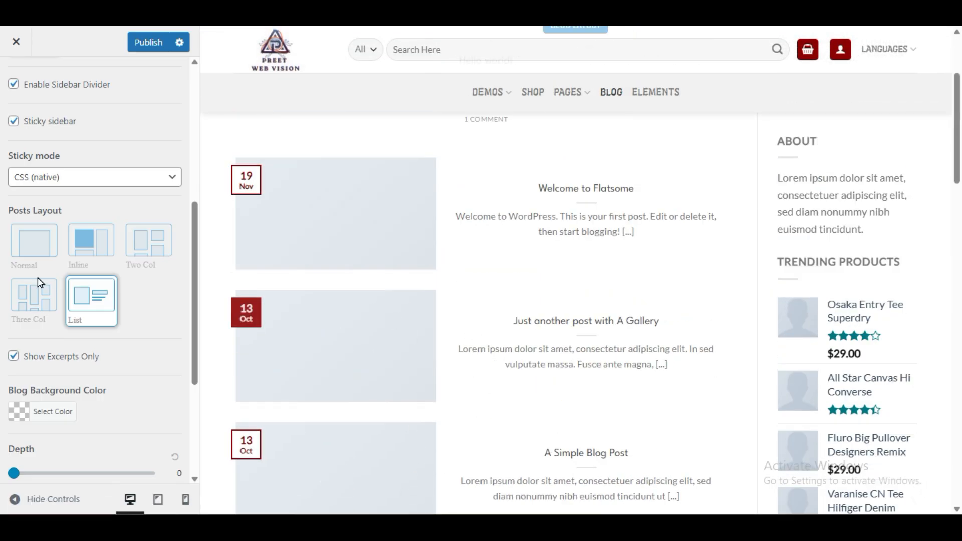
pyautogui.click(33, 239)
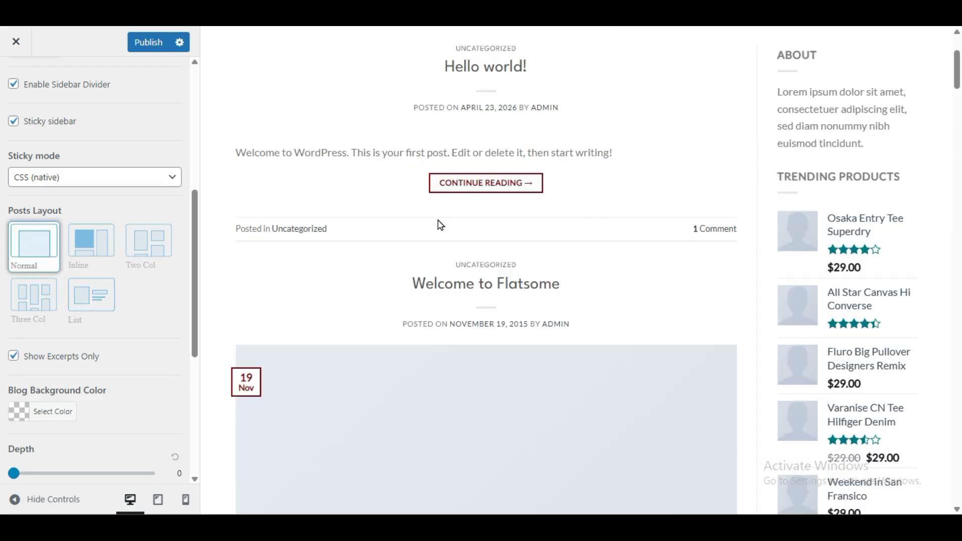
pyautogui.scroll(3, 440, 232)
pyautogui.scroll(-10, 455, 253)
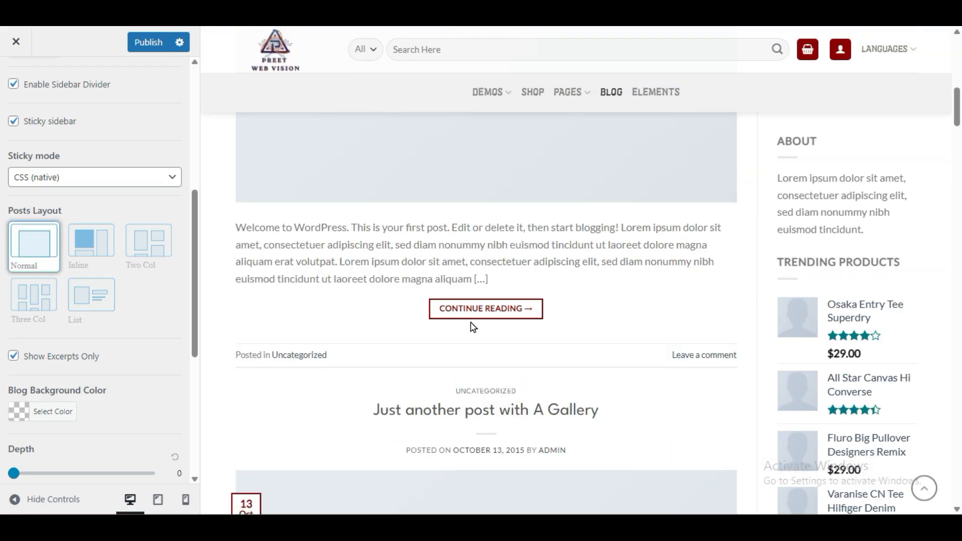
pyautogui.scroll(3, 473, 324)
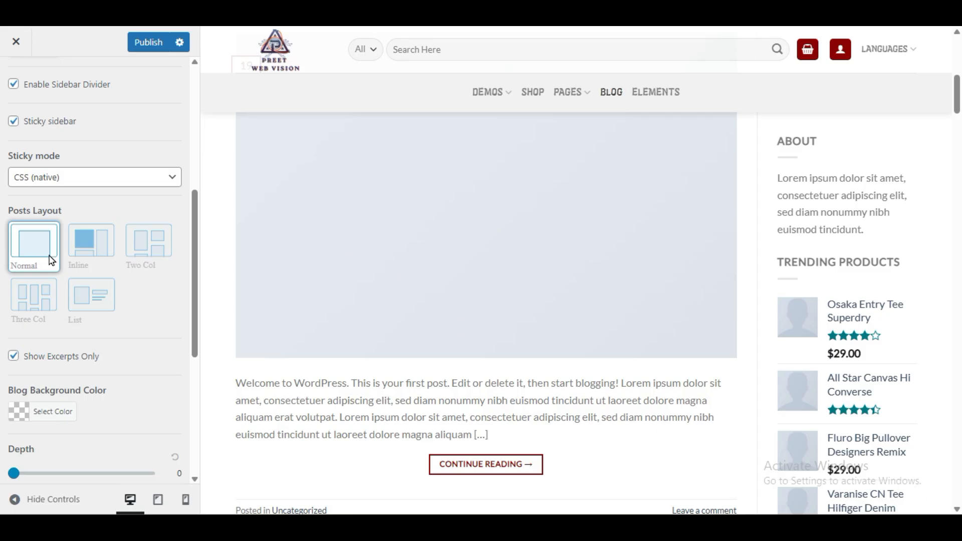
# Step: Set the blog's posts layout to List and review the posts in the preview
pyautogui.click(91, 301)
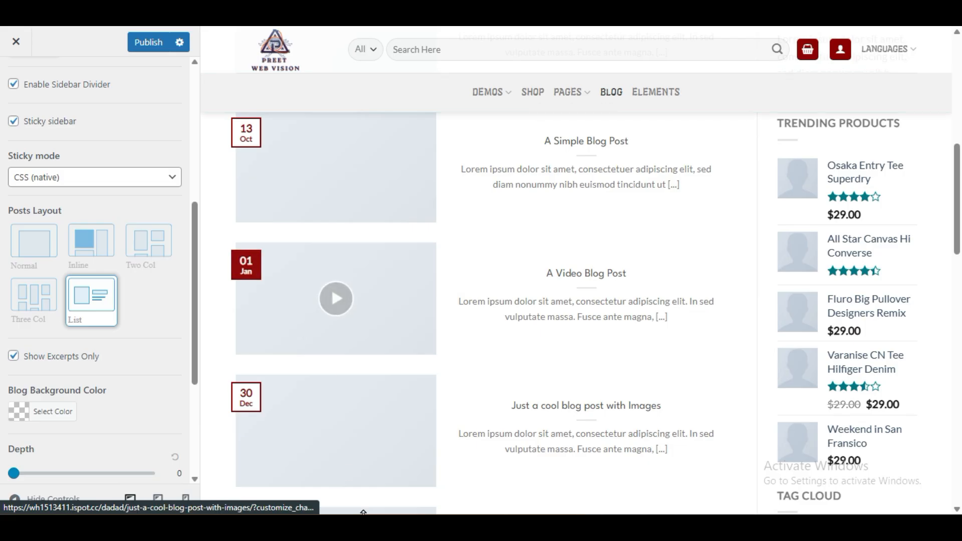
pyautogui.scroll(3, 356, 413)
pyautogui.scroll(-10, 354, 410)
pyautogui.scroll(13, 354, 410)
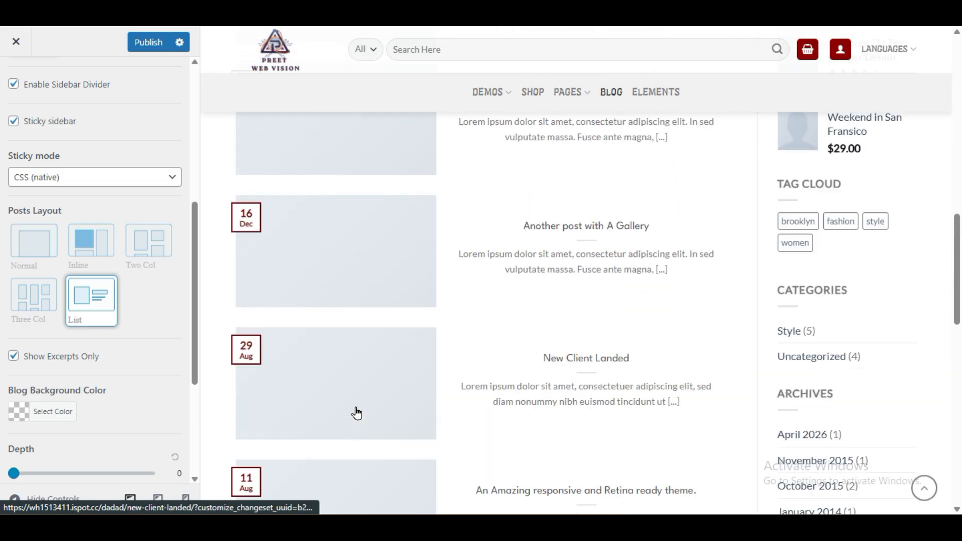
# Step: Try turning off Show Excerpts Only for the blog posts and turn it back on
pyautogui.scroll(-3, 93, 385)
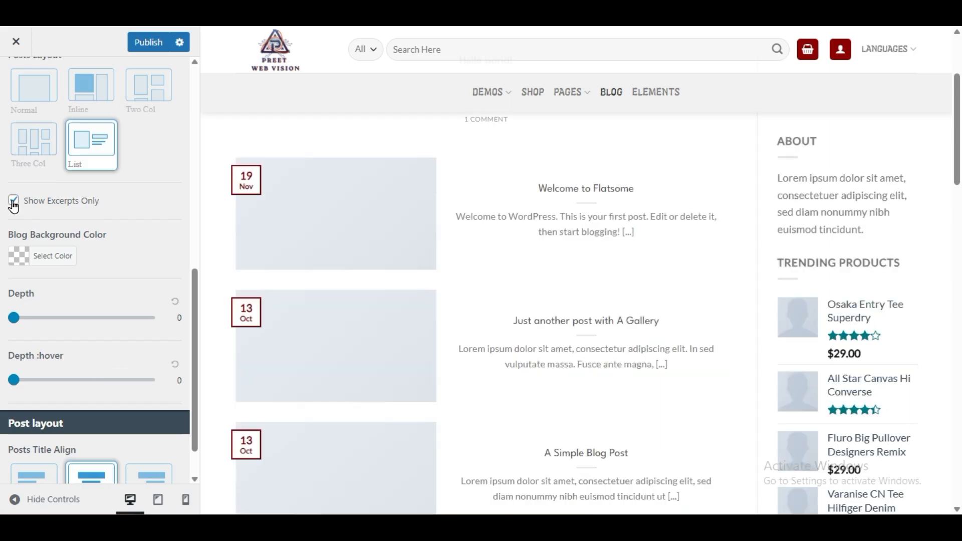
pyautogui.click(420, 313)
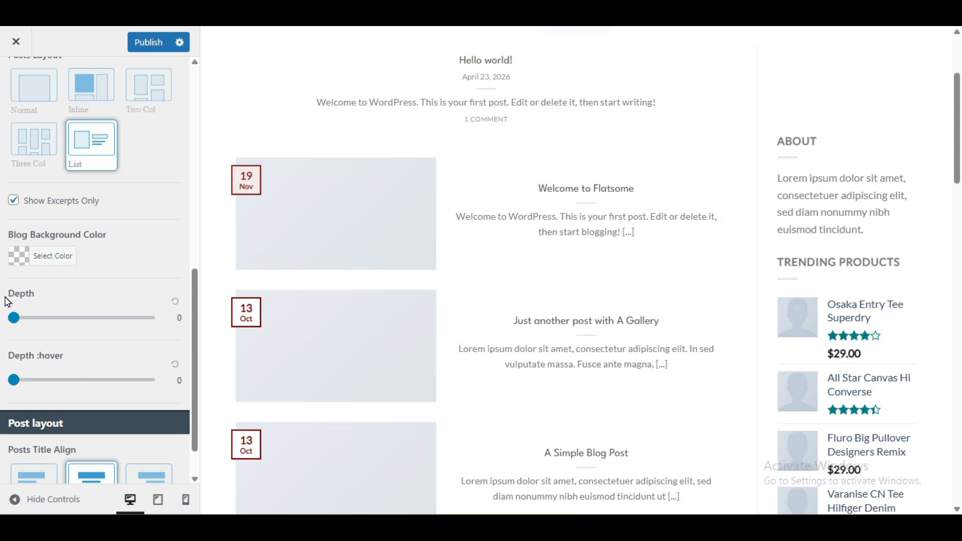
pyautogui.click(14, 201)
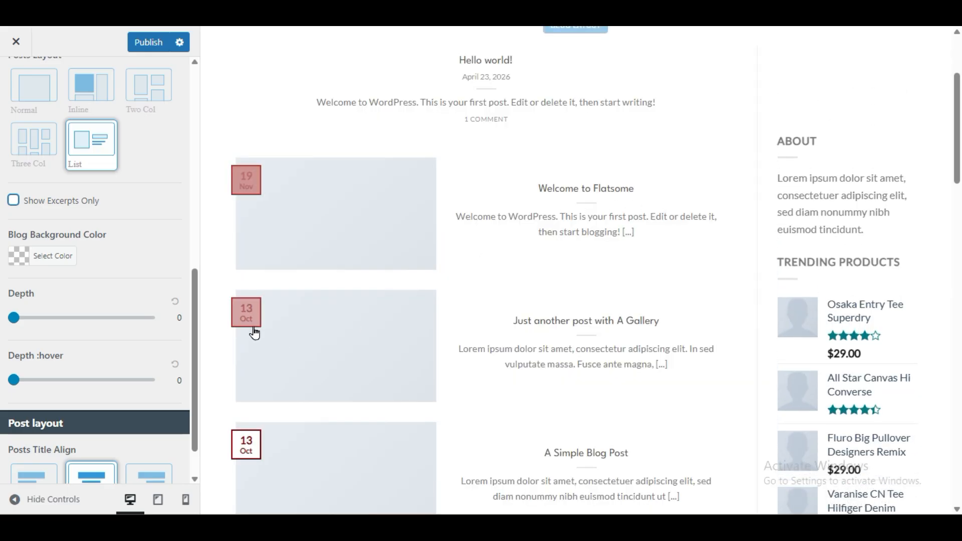
pyautogui.click(13, 200)
# Step: Set the blog posts' Depth to 2 and check the shadow around the posts in the preview
pyautogui.scroll(-1, 143, 333)
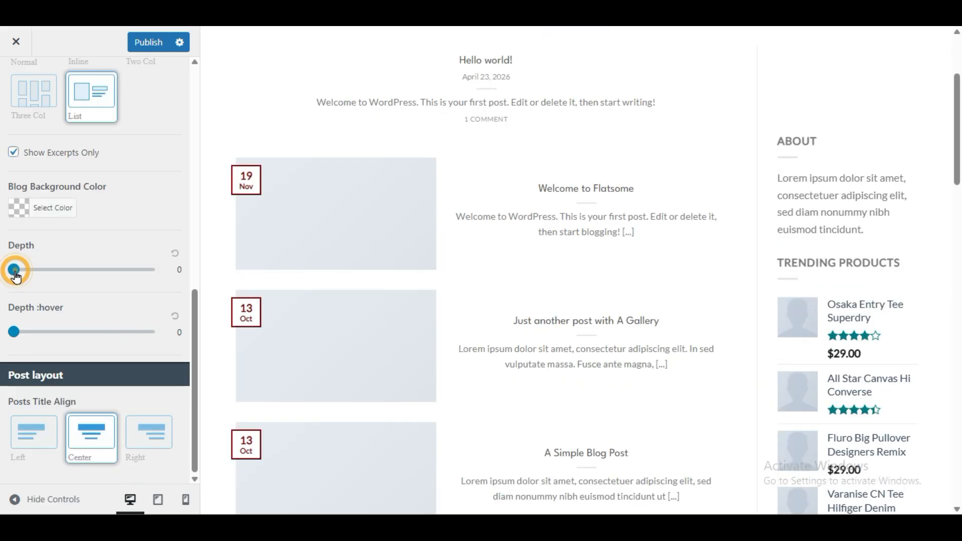
pyautogui.moveTo(15, 270); pyautogui.dragTo(69, 270)
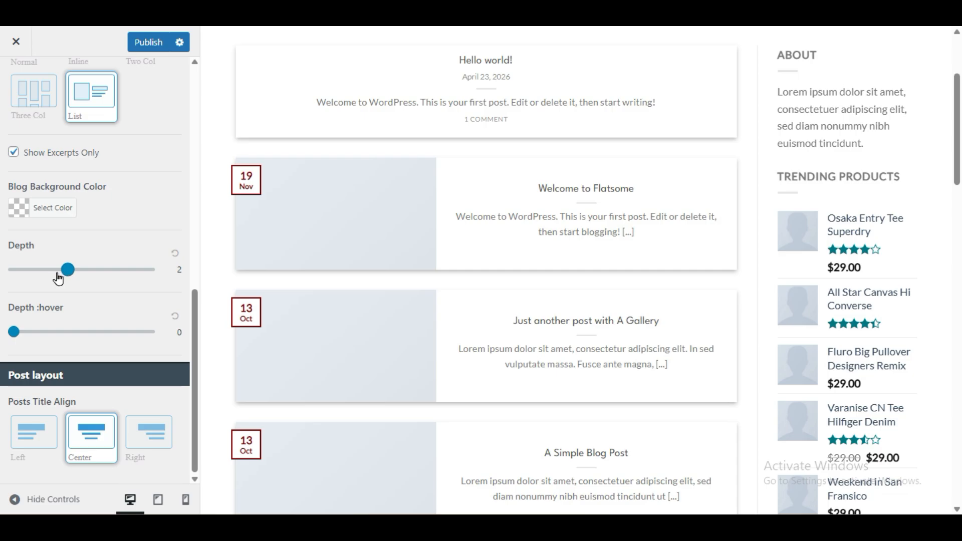
pyautogui.scroll(3, 621, 369)
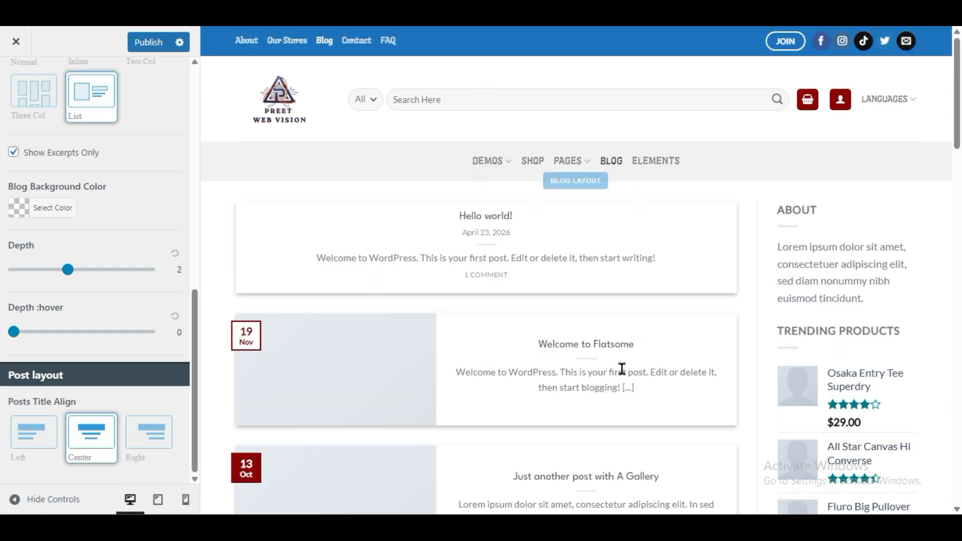
pyautogui.scroll(-6, 623, 372)
pyautogui.scroll(-5, 619, 373)
pyautogui.scroll(10, 618, 371)
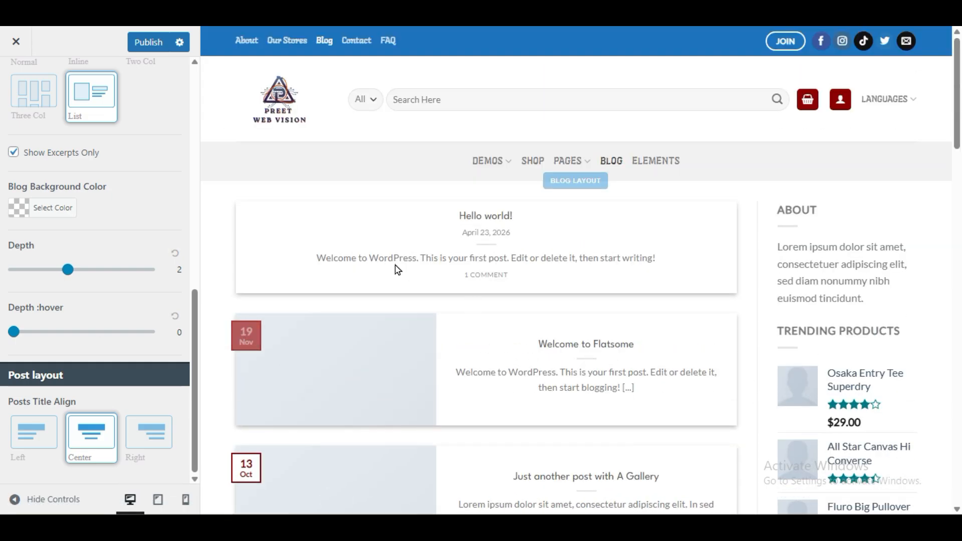
pyautogui.scroll(-3, 410, 311)
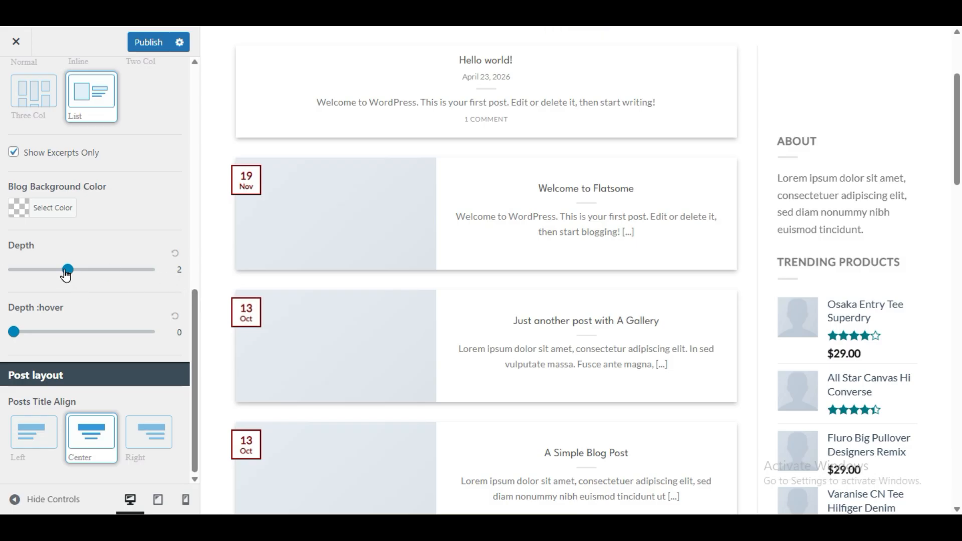
pyautogui.moveTo(78, 273); pyautogui.dragTo(91, 273)
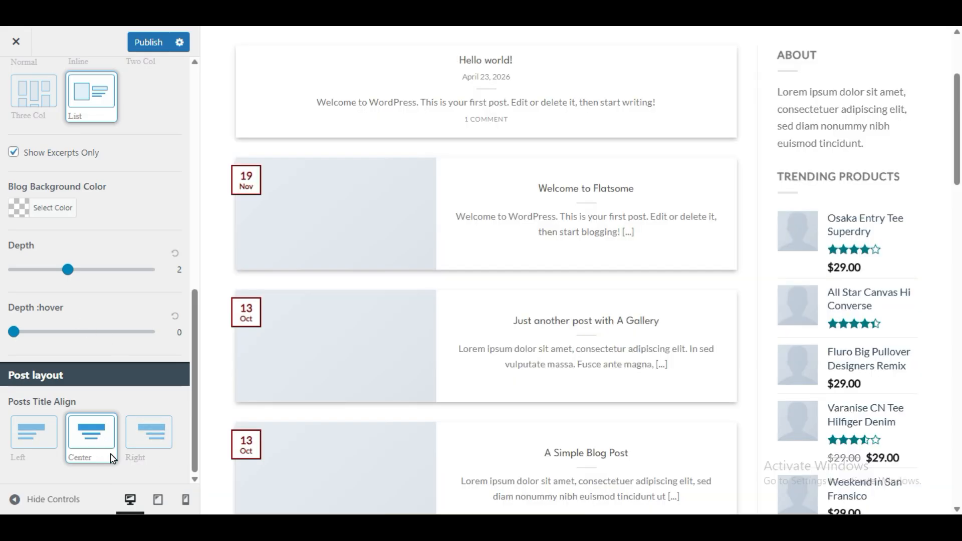
# Step: Align the post titles to the left and publish the blog layout changes
pyautogui.click(34, 433)
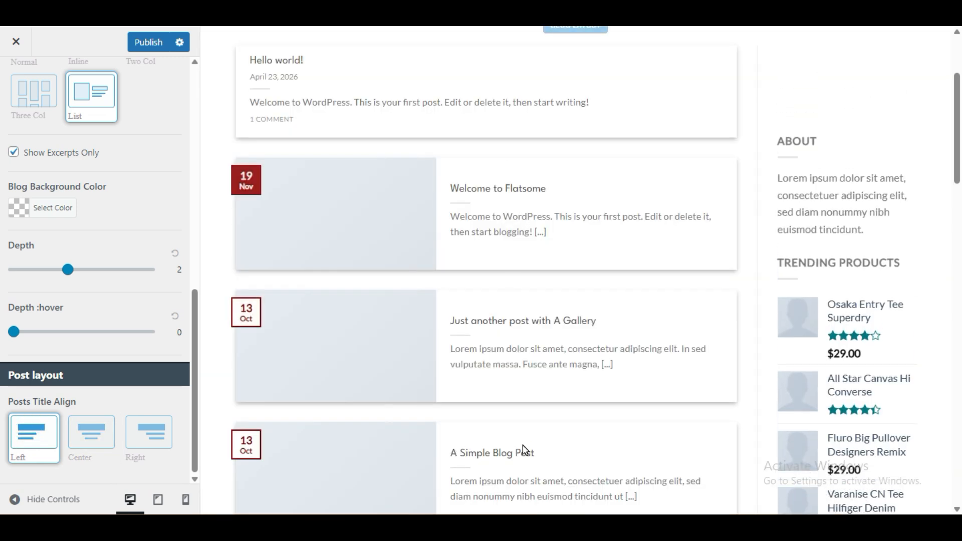
pyautogui.scroll(-5, 507, 256)
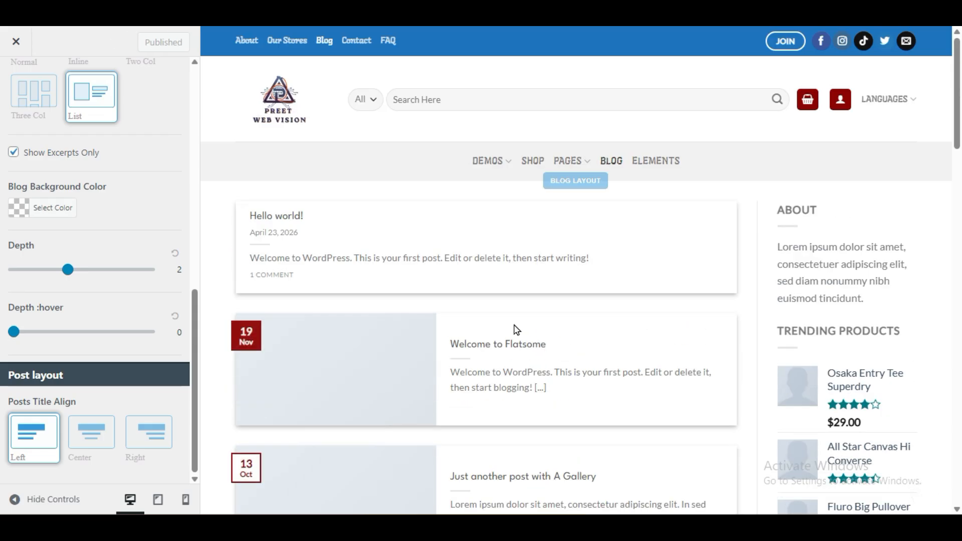
pyautogui.scroll(10, 192, 192)
pyautogui.click(16, 80)
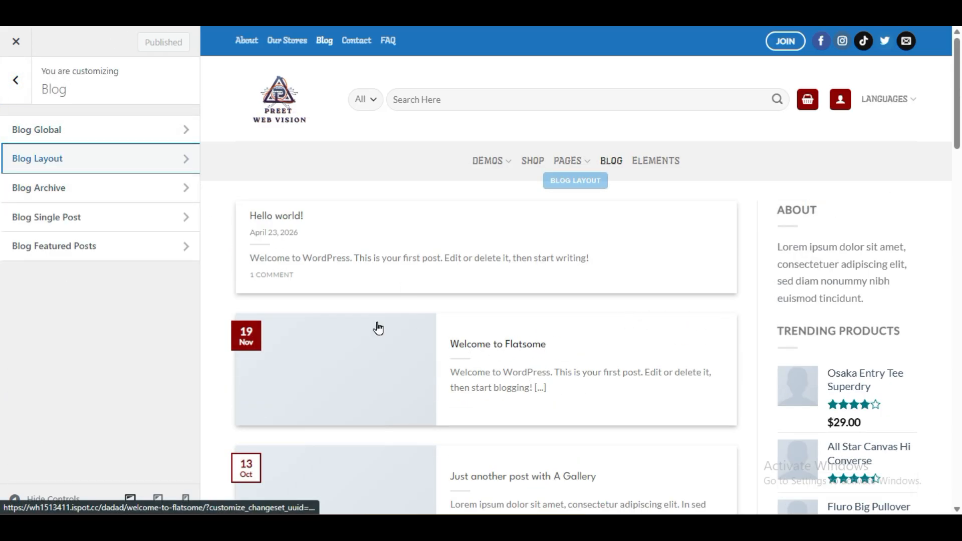
# Step: Open the "Welcome to Flatsome" post in the preview and bring up its Blog Single Post layout settings
pyautogui.click(480, 392)
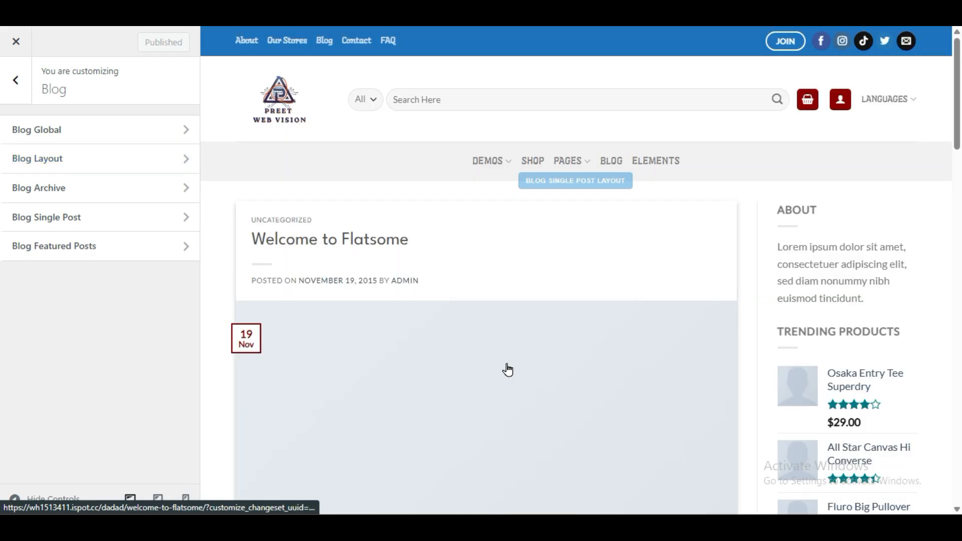
pyautogui.scroll(-9, 507, 369)
pyautogui.scroll(5, 517, 419)
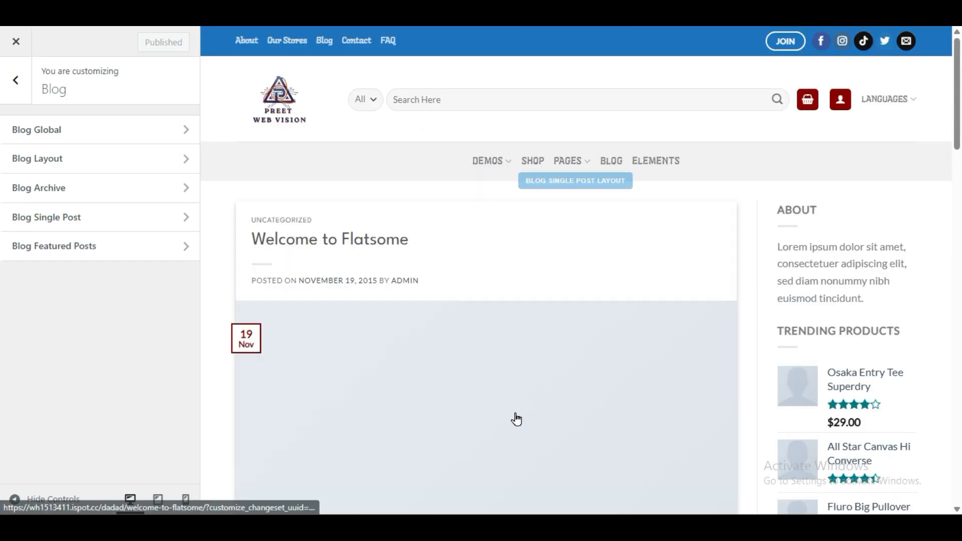
pyautogui.click(587, 186)
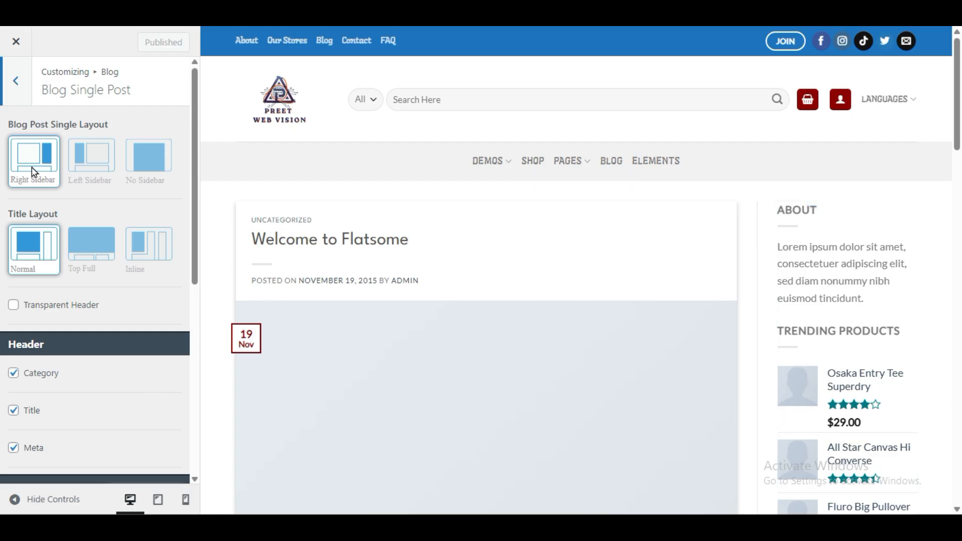
# Step: Set the Blog Post Single Layout to No Sidebar and review the post in the preview
pyautogui.click(141, 171)
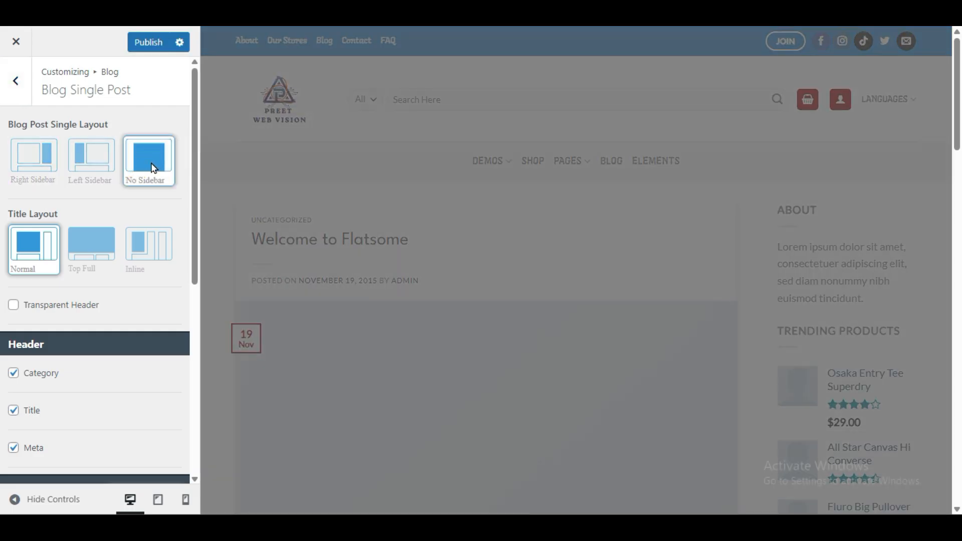
pyautogui.scroll(-10, 331, 300)
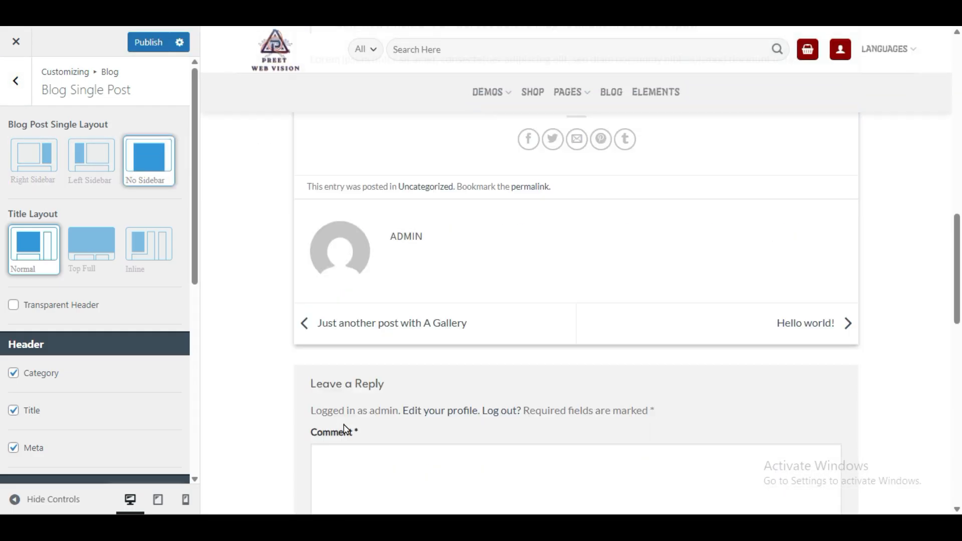
pyautogui.scroll(-5, 345, 429)
pyautogui.scroll(15, 345, 426)
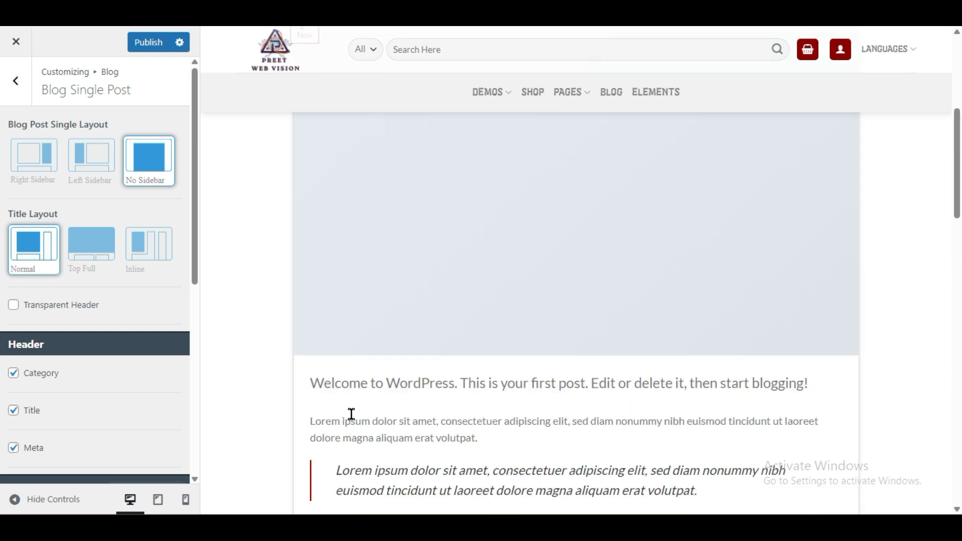
# Step: Turn off Meta in the single post's Header options and check the post header in the preview
pyautogui.scroll(-3, 181, 380)
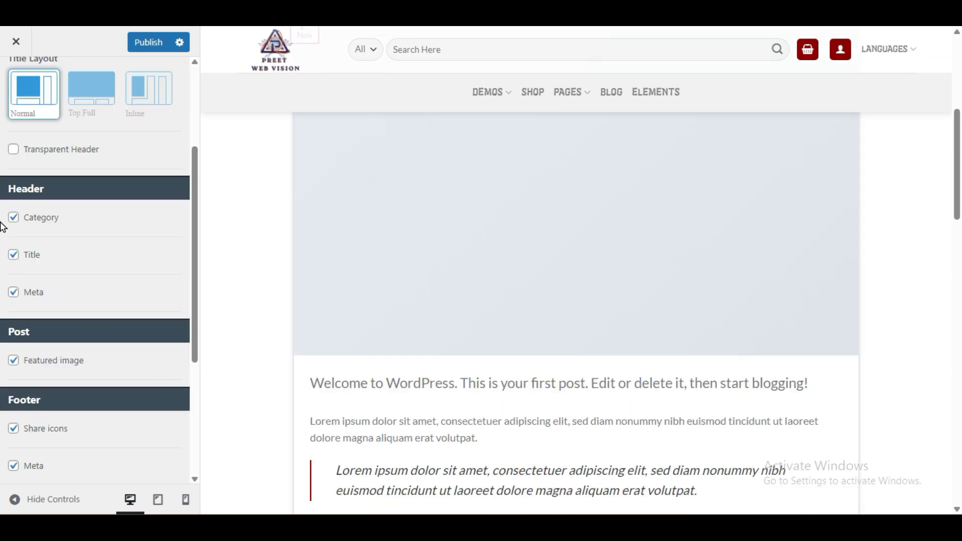
pyautogui.scroll(-3, 265, 345)
pyautogui.scroll(6, 275, 361)
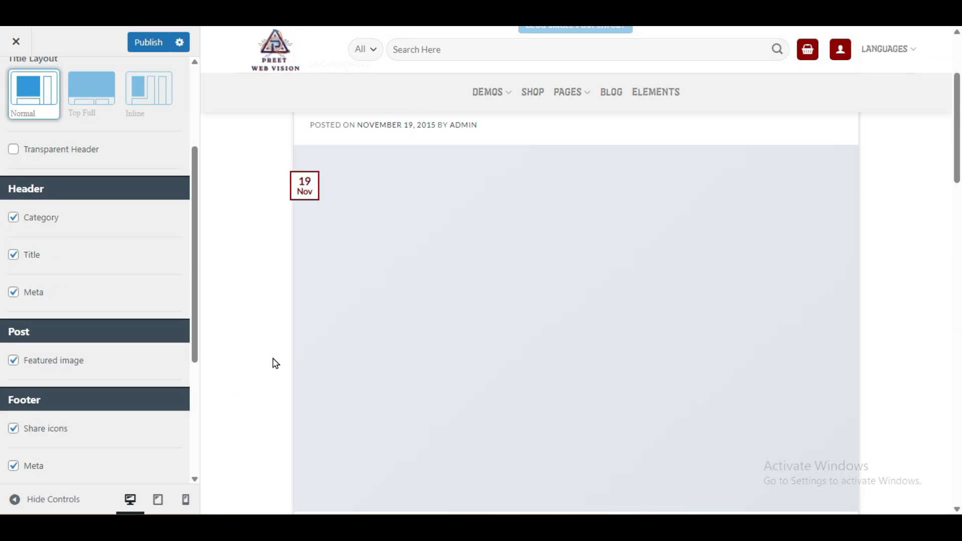
pyautogui.scroll(3, 276, 363)
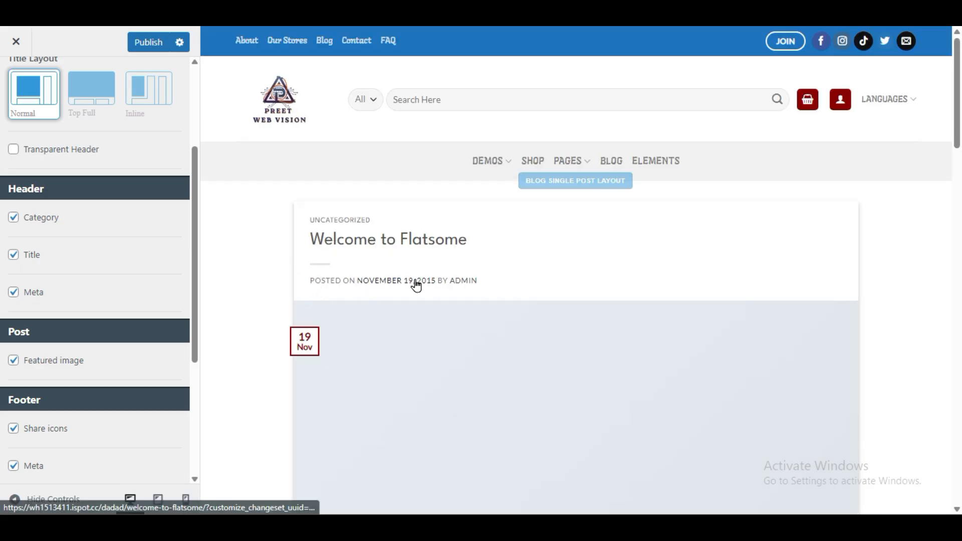
pyautogui.click(13, 293)
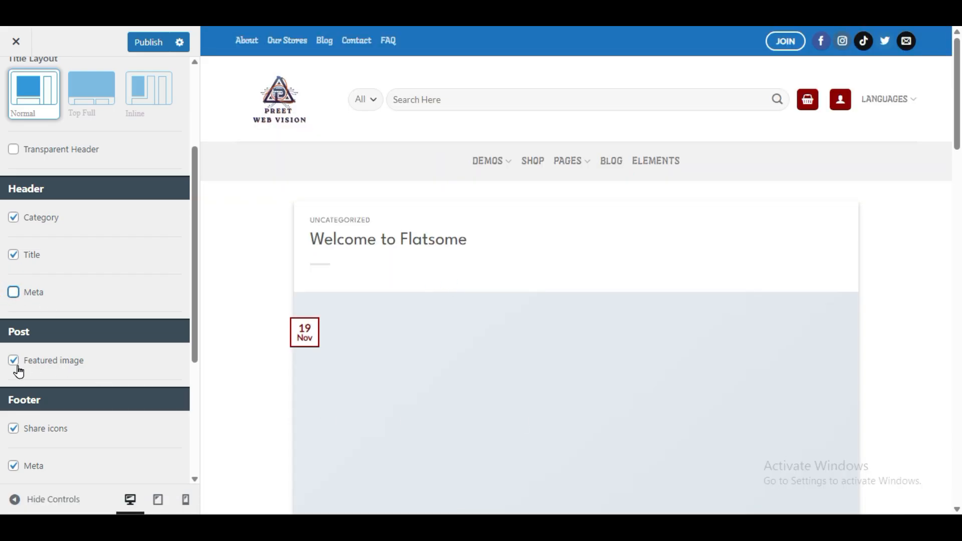
pyautogui.scroll(-3, 587, 317)
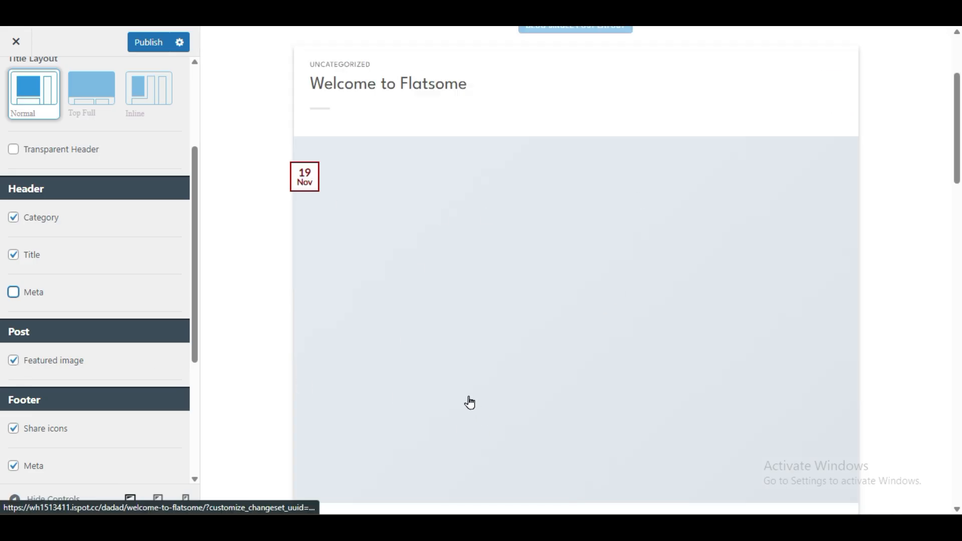
# Step: Try hiding the single post's Featured image and turn it back on
pyautogui.click(14, 361)
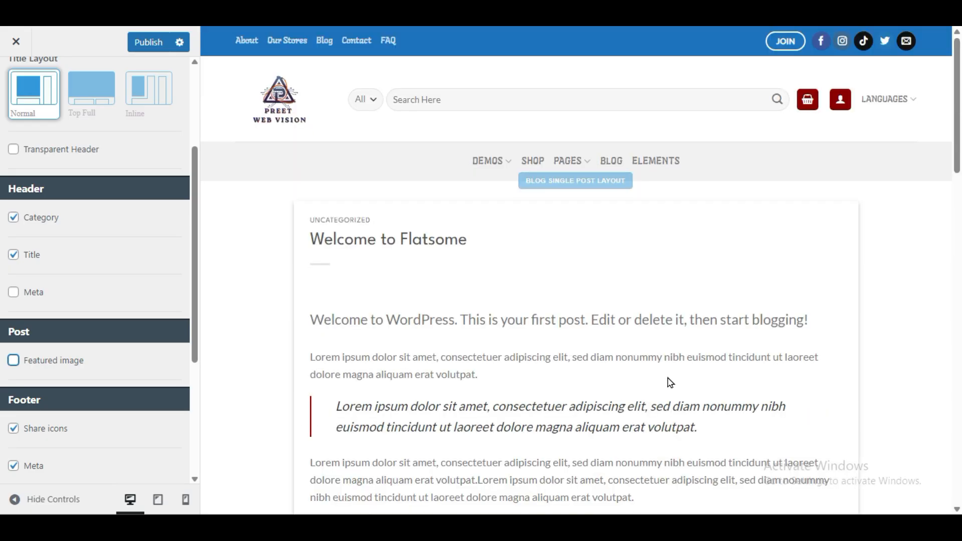
pyautogui.scroll(-3, 687, 347)
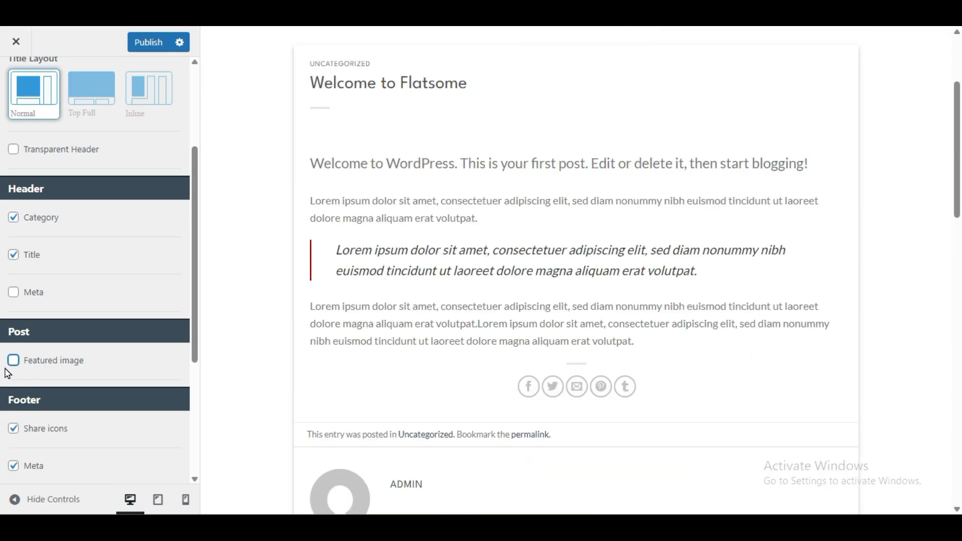
pyautogui.scroll(-3, 88, 379)
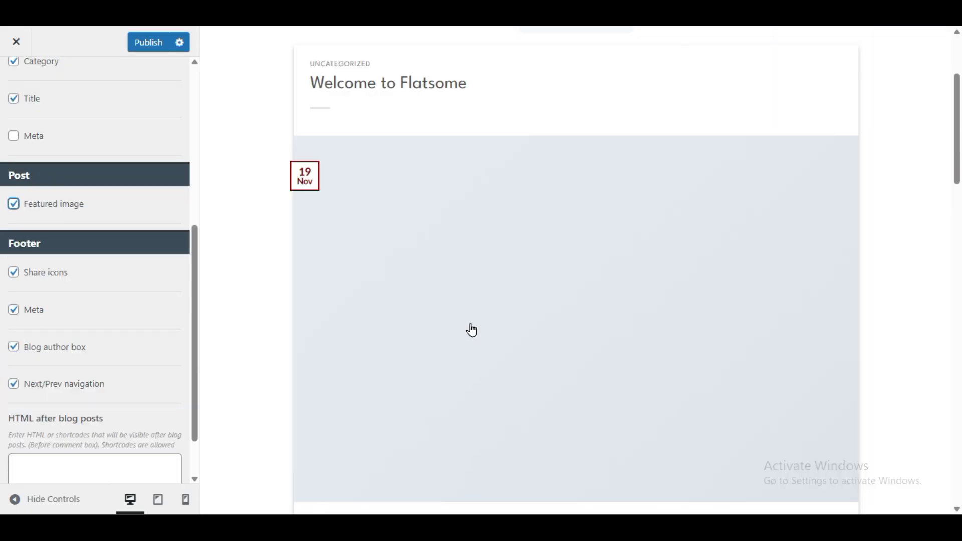
# Step: Review the share icons, author box and navigation at the post's end, and publish the single post changes
pyautogui.scroll(-10, 471, 339)
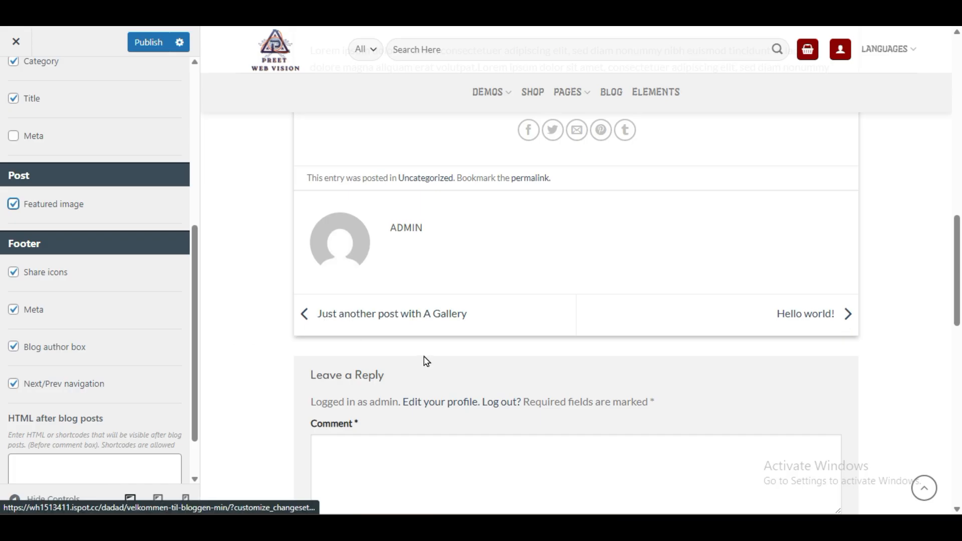
pyautogui.scroll(-1, 71, 436)
pyautogui.scroll(6, 71, 438)
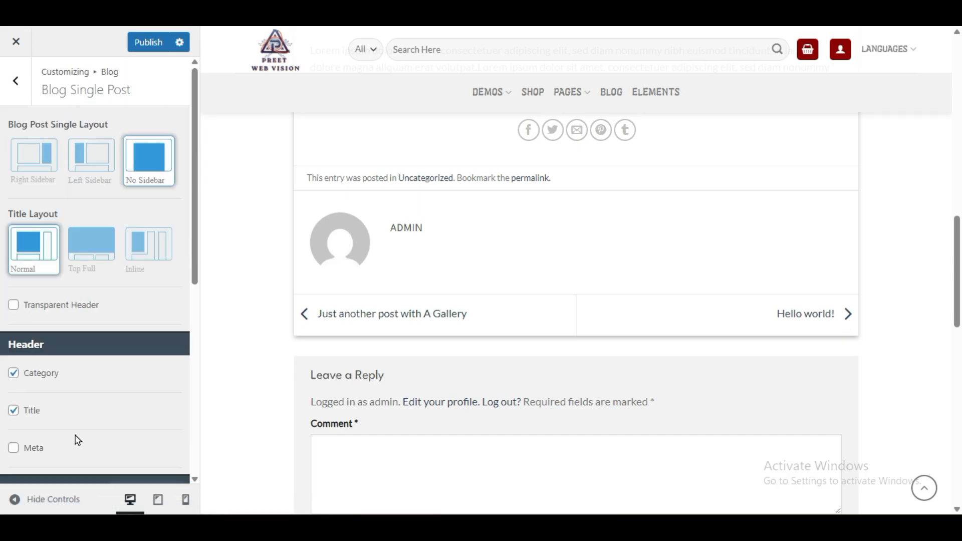
pyautogui.click(145, 44)
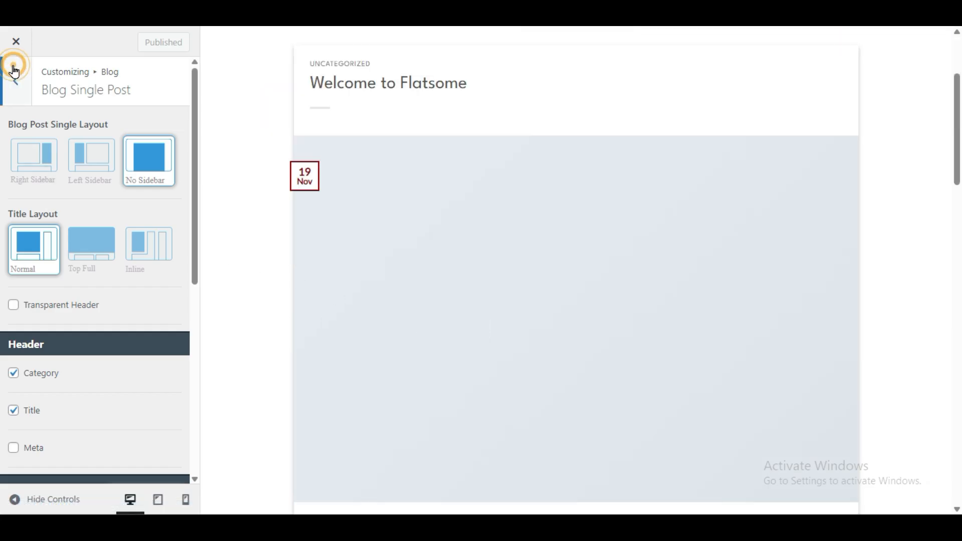
# Step: Leave the Blog settings, look over the WooCommerce settings sections and return to the main customizer list
pyautogui.click(8, 81)
pyautogui.click(9, 82)
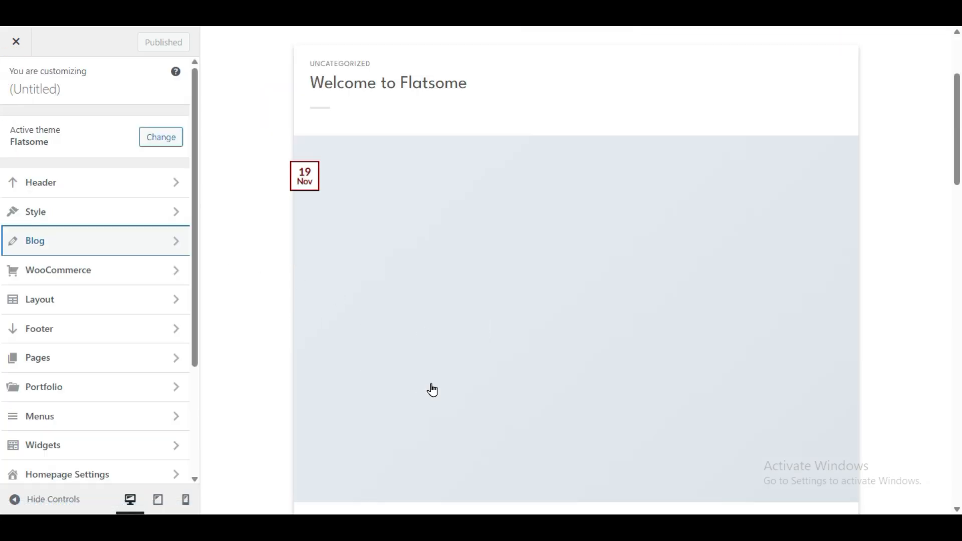
pyautogui.click(114, 271)
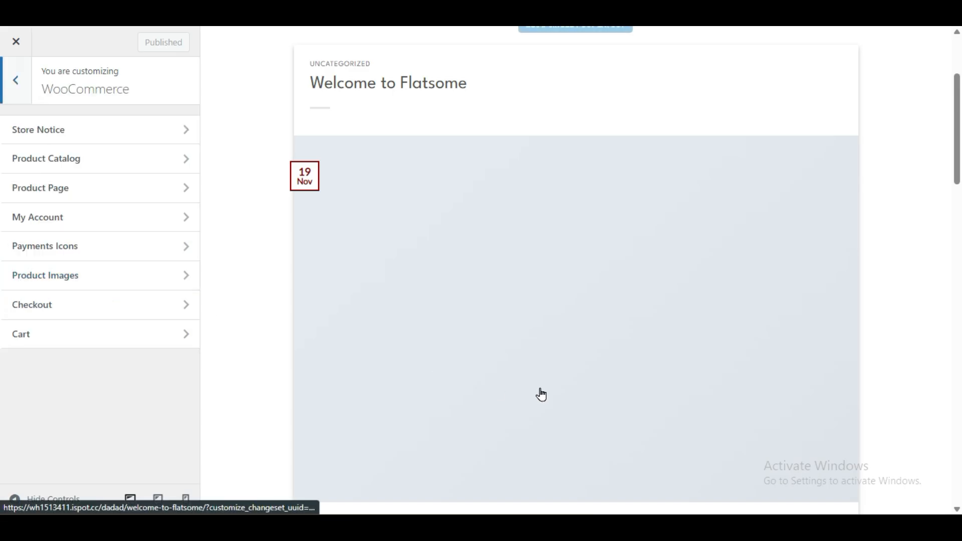
pyautogui.click(23, 79)
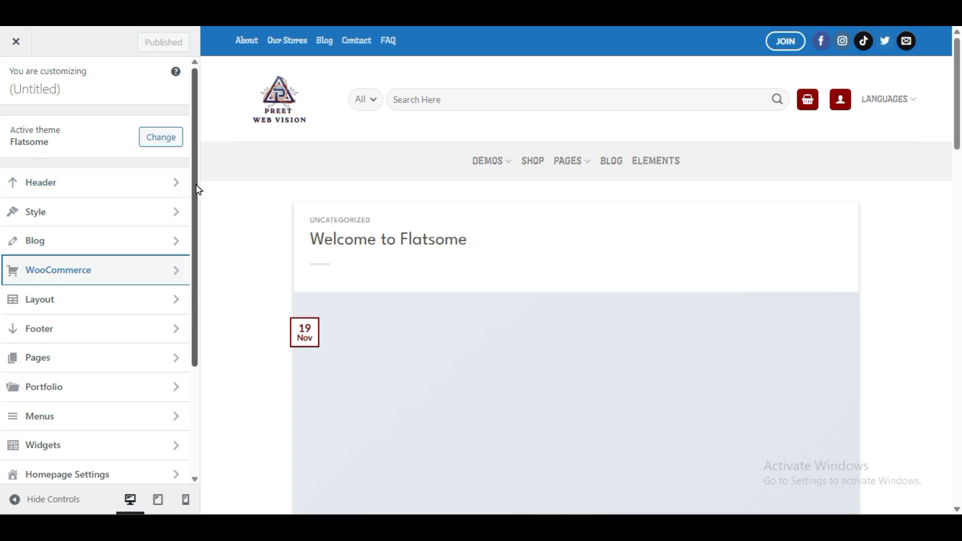
# Step: Look at the Layout settings, switch the preview to the homepage and return to the main customizer list
pyautogui.click(112, 303)
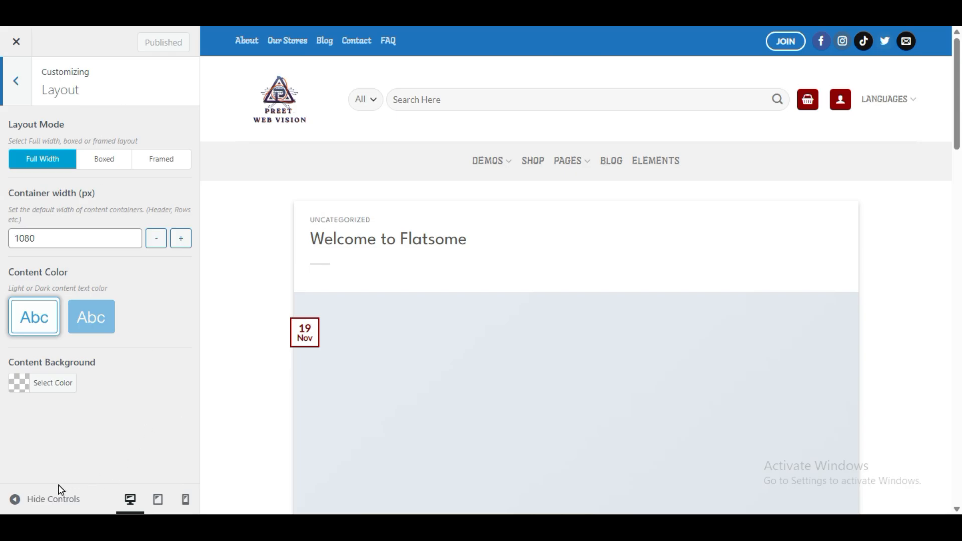
pyautogui.click(30, 500)
pyautogui.moveTo(382, 165)
pyautogui.click(170, 100)
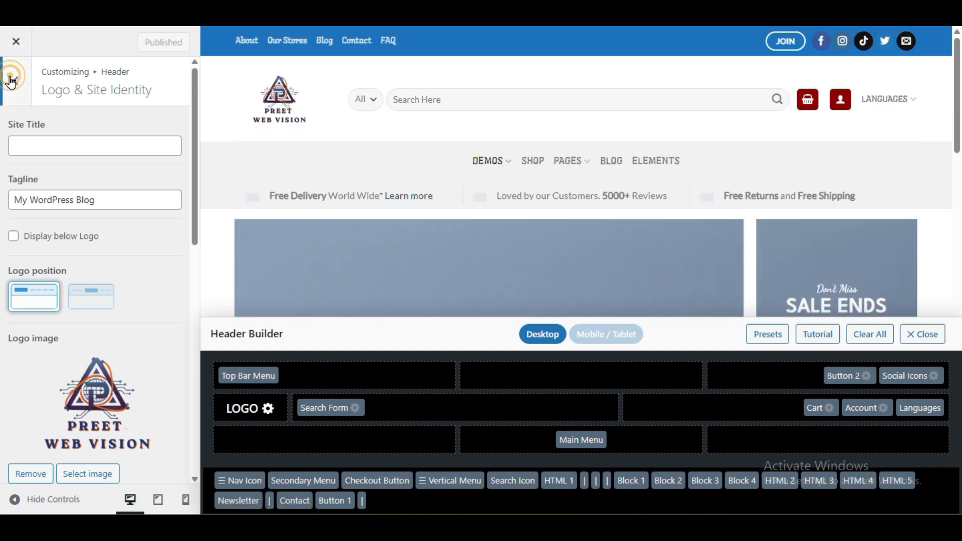
pyautogui.click(11, 79)
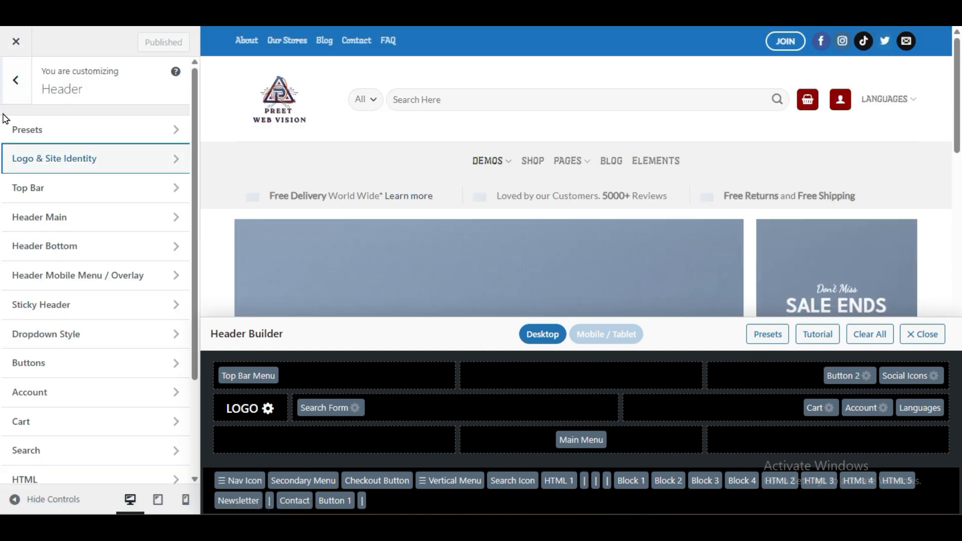
pyautogui.click(13, 78)
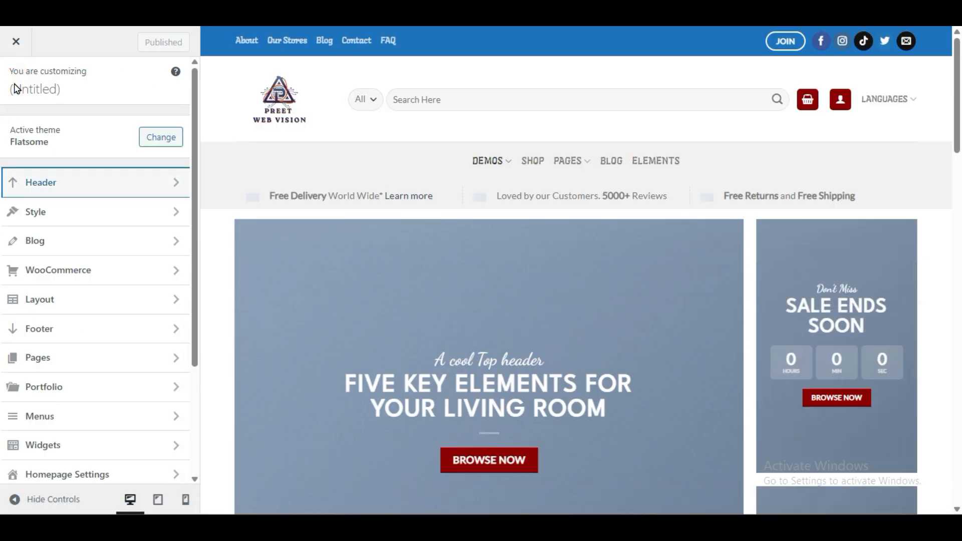
# Step: Review the homepage with the customizer controls hidden, restore the controls and open the Layout settings
pyautogui.click(19, 499)
pyautogui.scroll(-8, 64, 227)
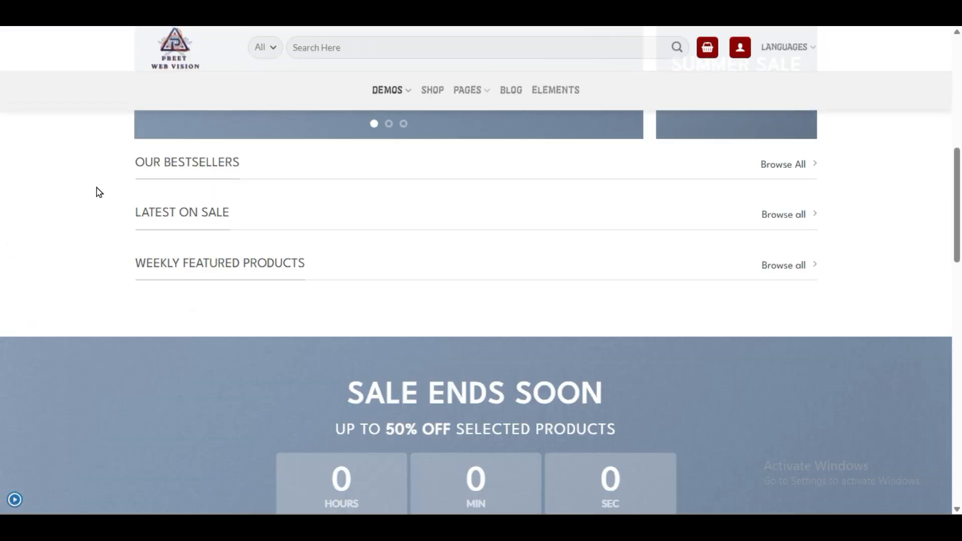
pyautogui.scroll(-5, 186, 344)
pyautogui.scroll(12, 187, 343)
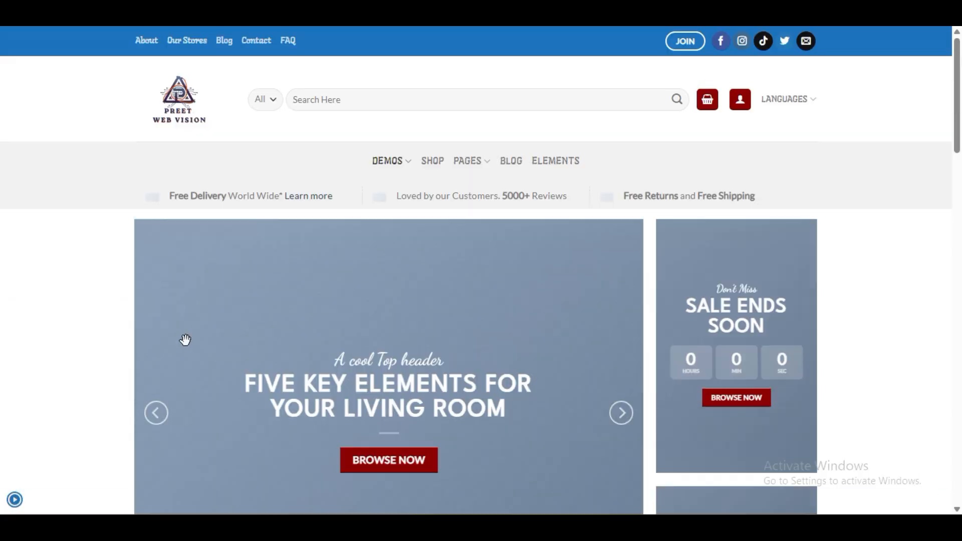
pyautogui.click(15, 501)
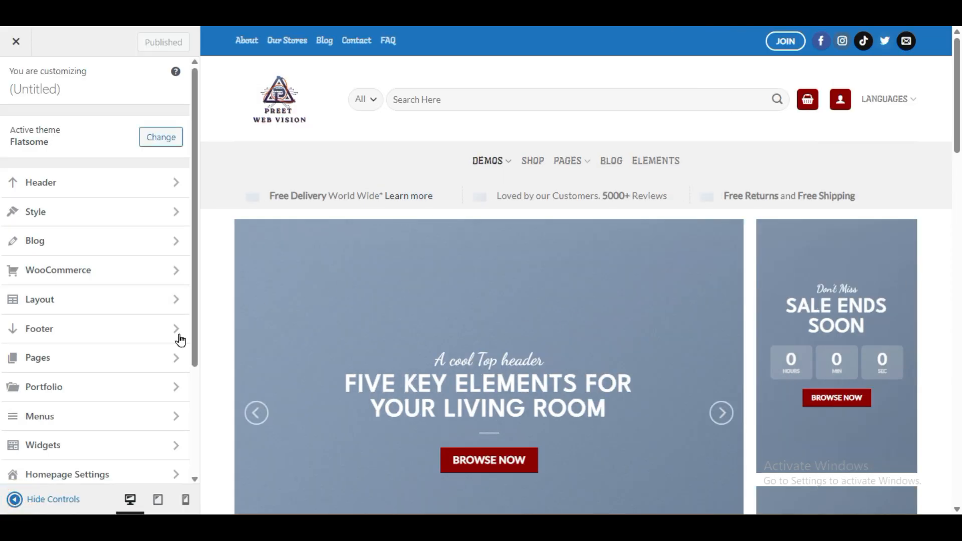
pyautogui.click(50, 301)
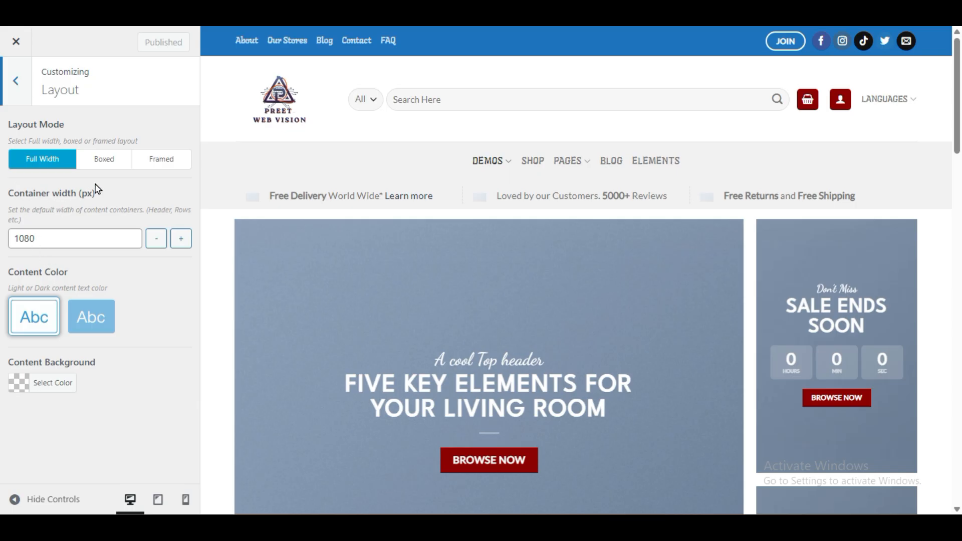
# Step: Try a container width of 1200 px and review the homepage with the customizer controls hidden
pyautogui.moveTo(20, 240); pyautogui.dragTo(49, 240)
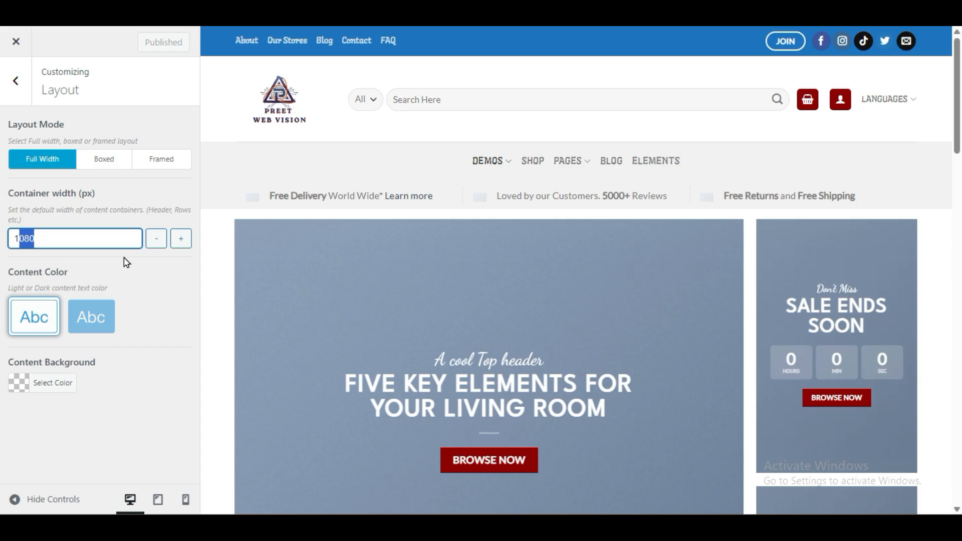
pyautogui.write('200')
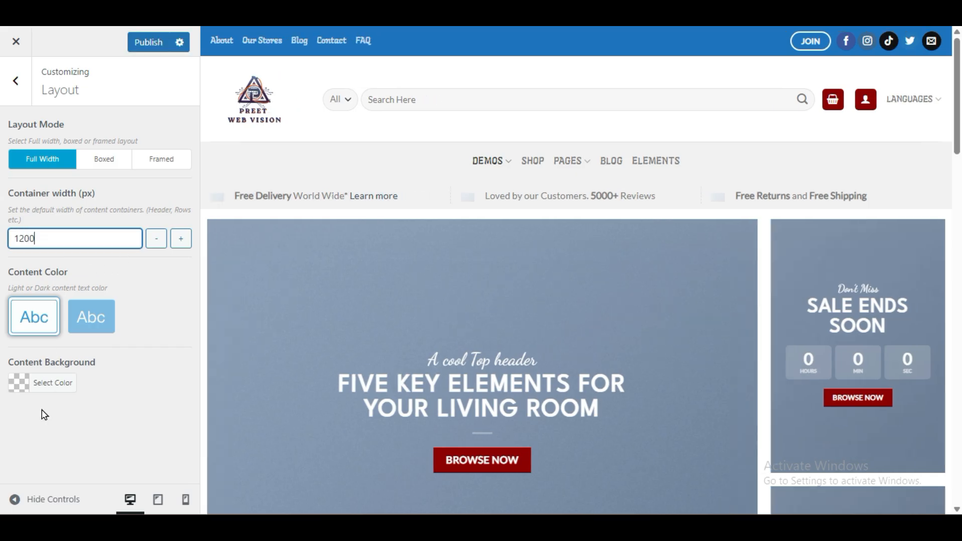
pyautogui.click(15, 496)
pyautogui.scroll(-3, 269, 410)
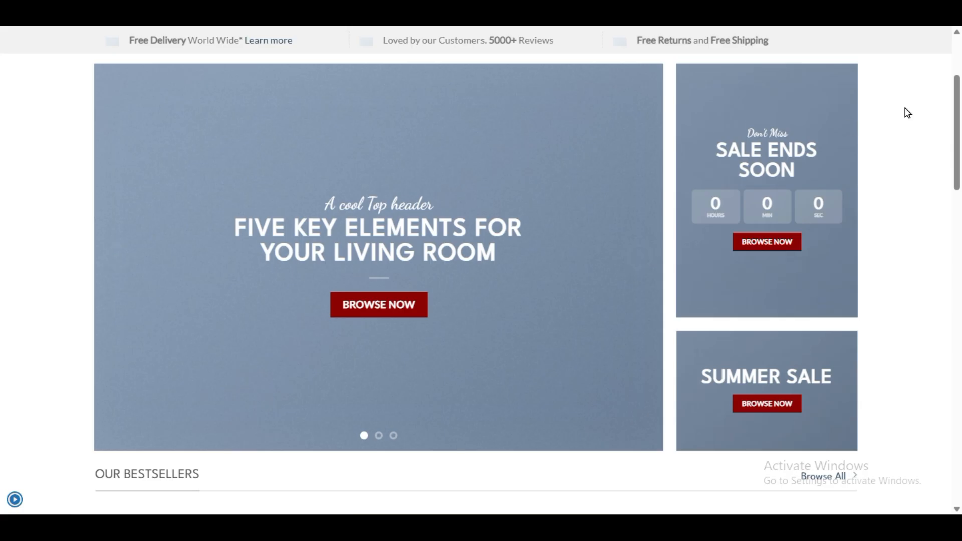
pyautogui.scroll(-6, 127, 335)
pyautogui.scroll(9, 122, 352)
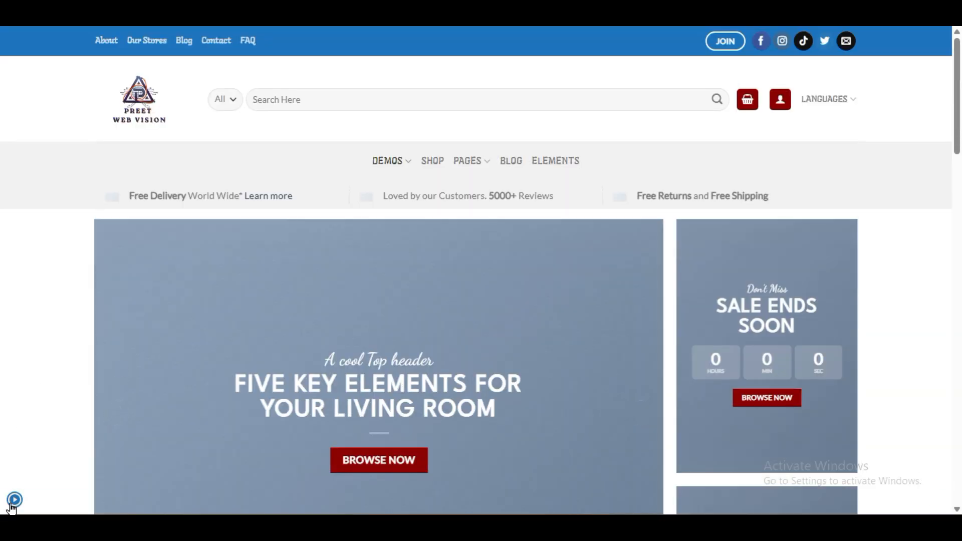
# Step: Set the container width to 1600 px and preview the homepage with the customizer controls hidden
pyautogui.click(13, 501)
pyautogui.moveTo(21, 240); pyautogui.dragTo(58, 247)
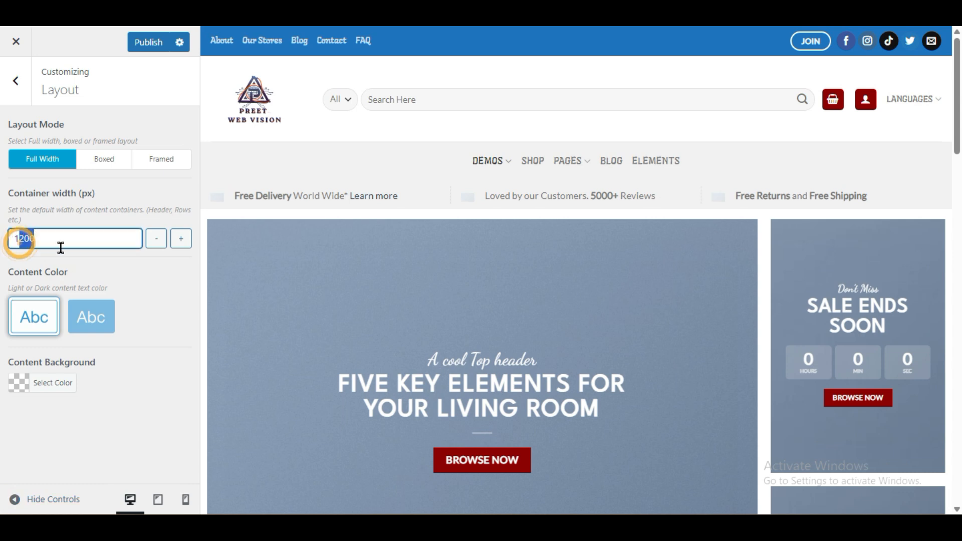
pyautogui.write('600')
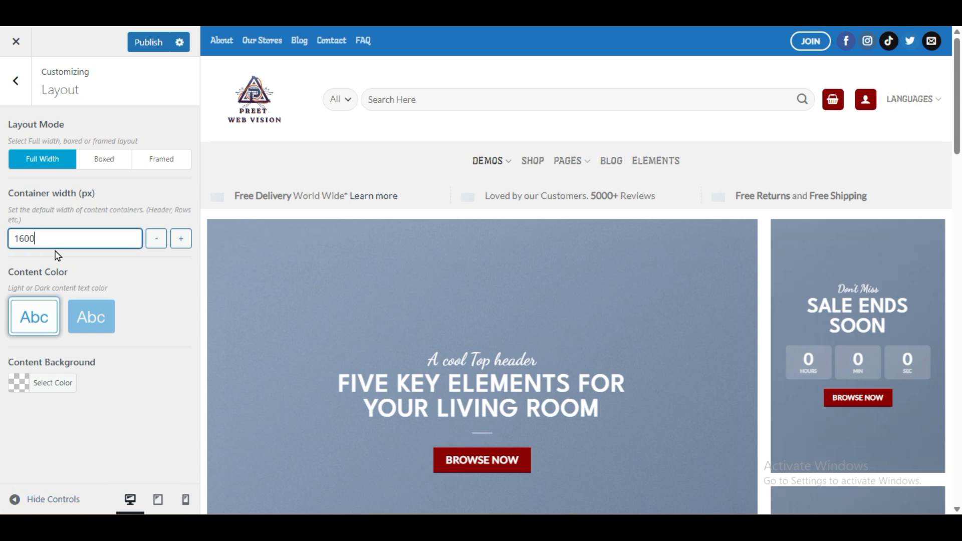
pyautogui.click(14, 499)
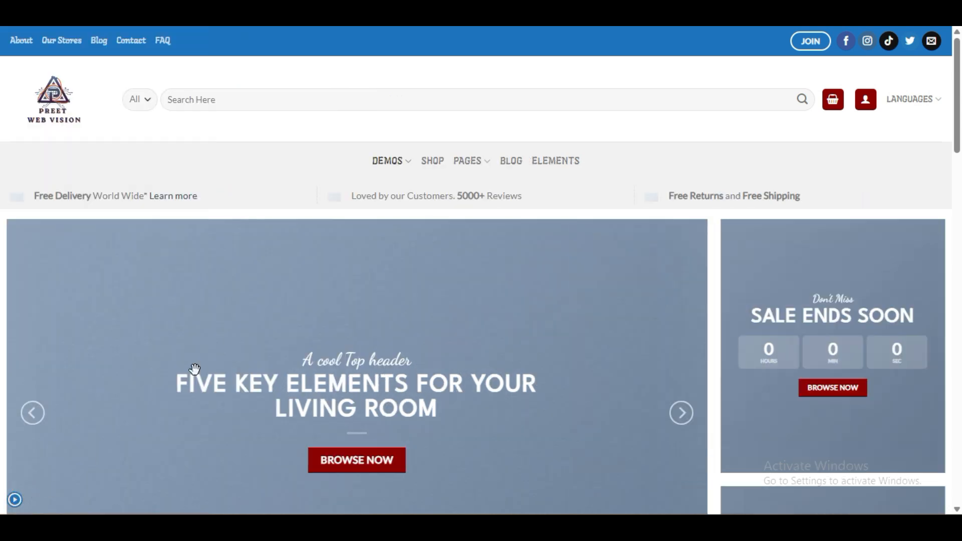
# Step: Examine the full homepage preview from header to footer, checking how the content sections span the 1600 px container width
pyautogui.scroll(-3, 255, 362)
pyautogui.scroll(-15, 730, 307)
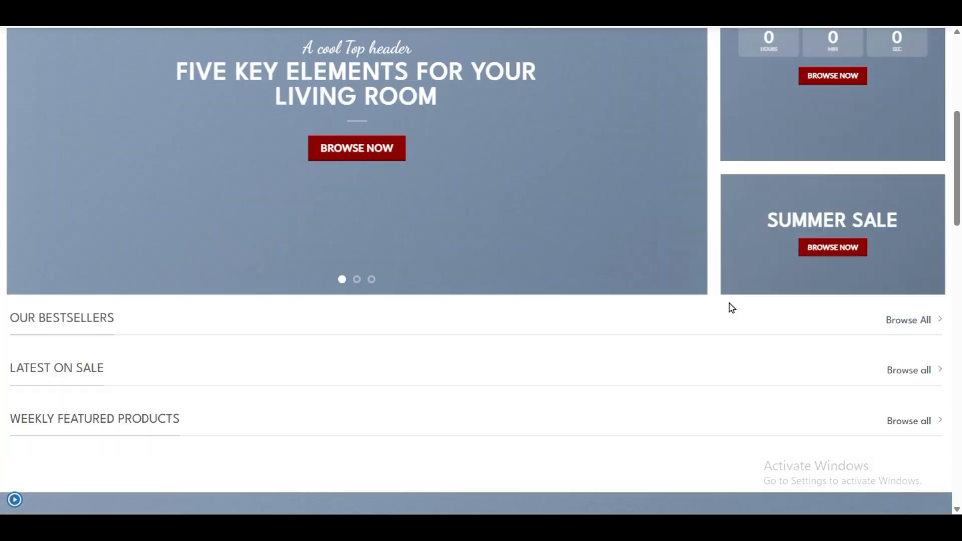
pyautogui.scroll(-9, 723, 428)
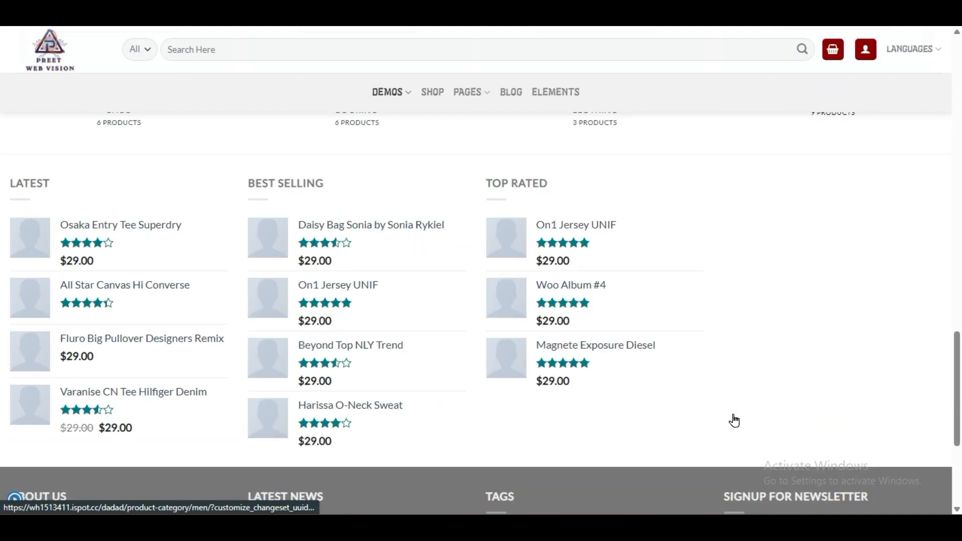
pyautogui.scroll(20, 733, 413)
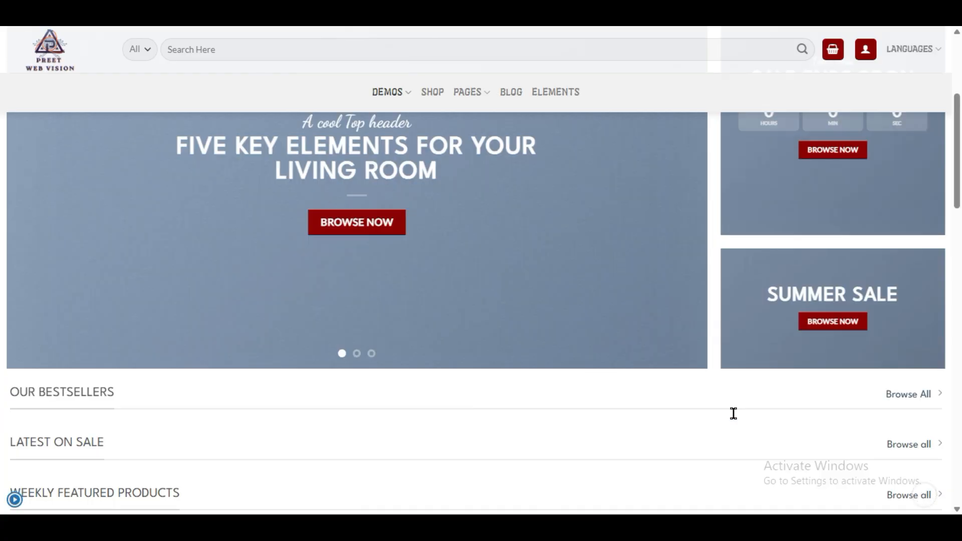
pyautogui.scroll(-6, 733, 414)
pyautogui.scroll(6, 735, 418)
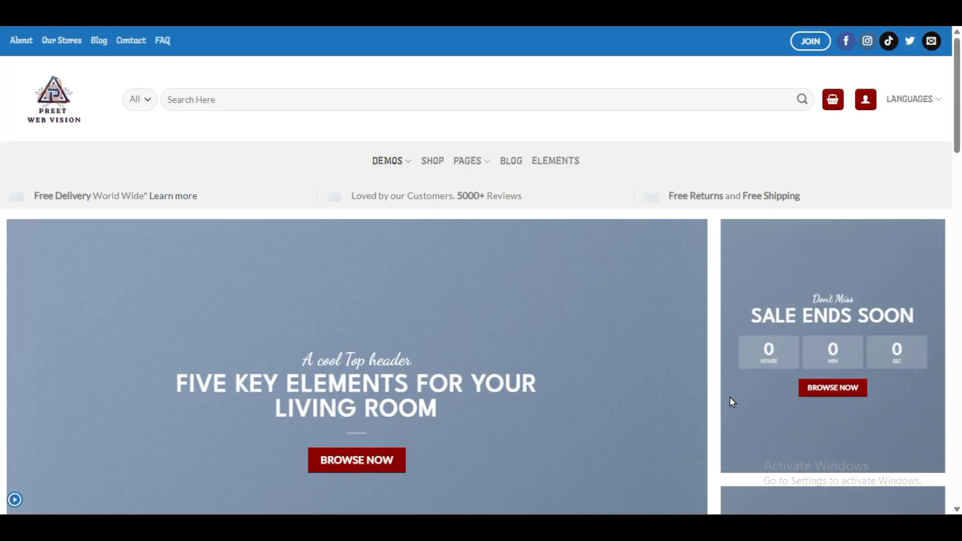
pyautogui.scroll(-3, 729, 397)
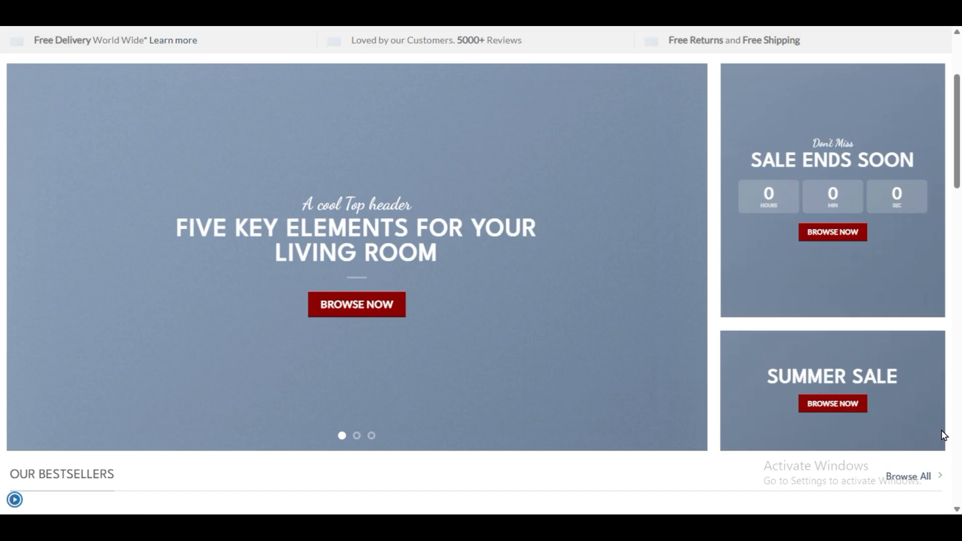
pyautogui.scroll(-9, 942, 430)
pyautogui.scroll(6, 943, 431)
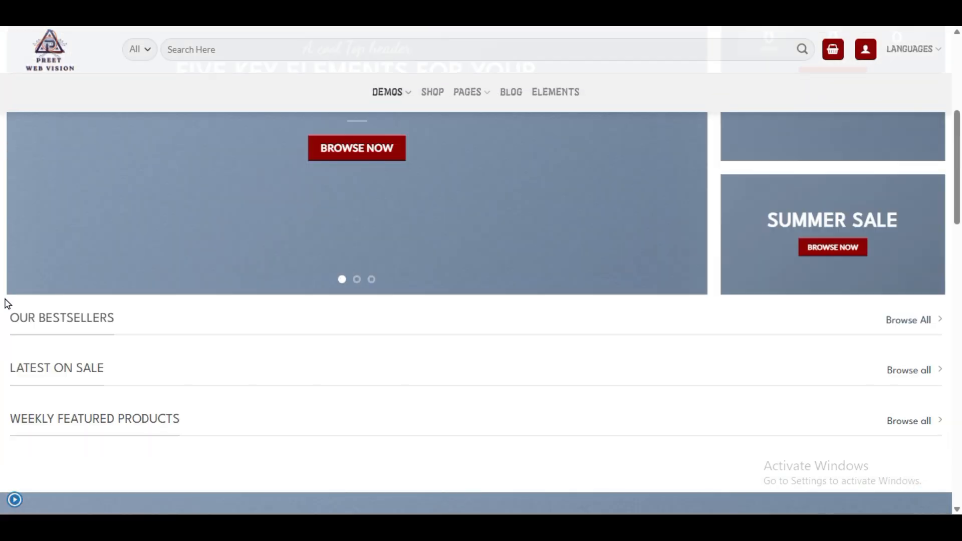
pyautogui.scroll(3, 631, 288)
pyautogui.scroll(-12, 934, 302)
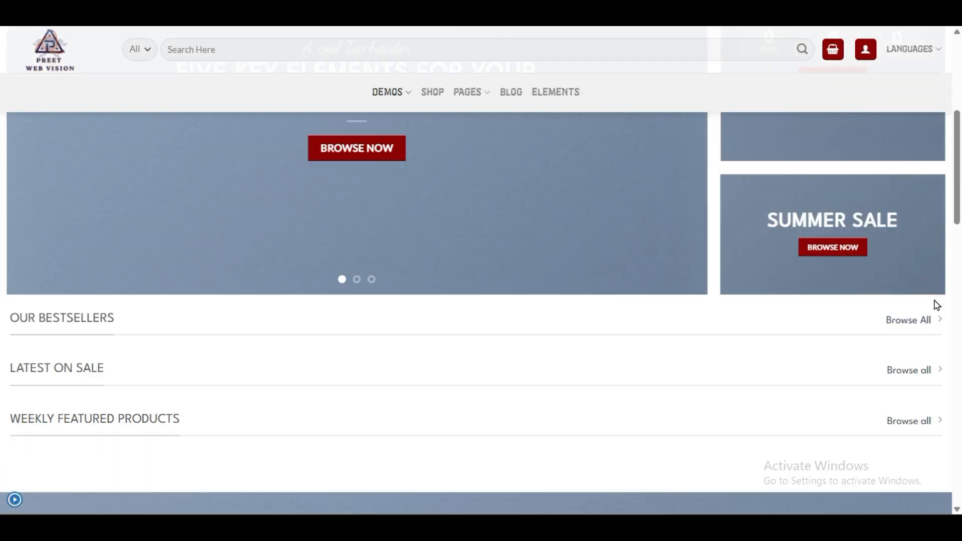
pyautogui.scroll(-5, 45, 337)
pyautogui.scroll(5, 37, 329)
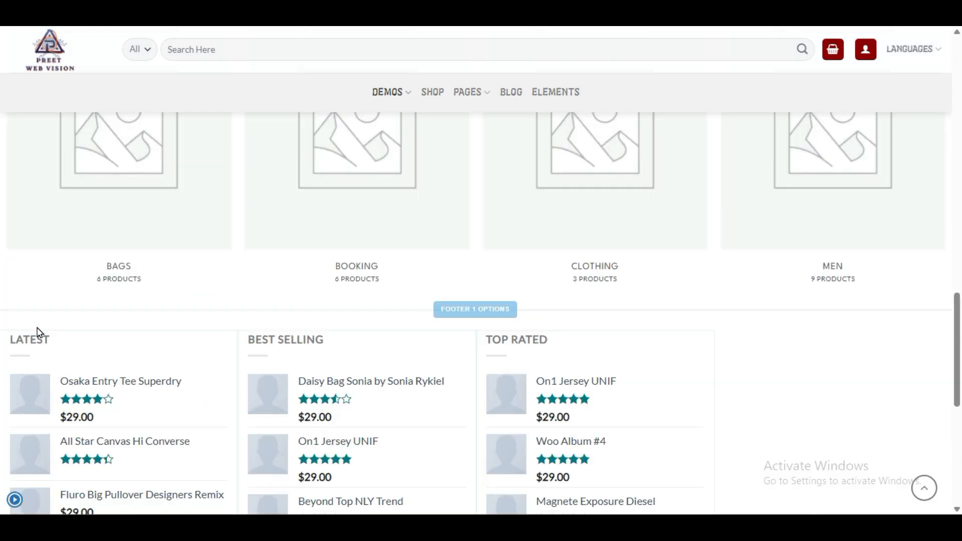
# Step: Try the Boxed layout mode and preview the homepage with the customizer controls hidden
pyautogui.click(17, 497)
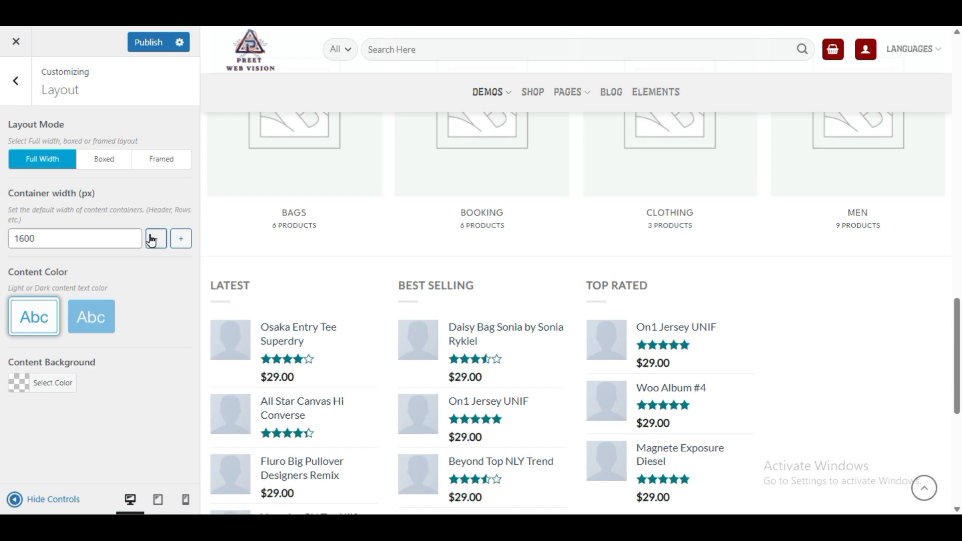
pyautogui.click(105, 161)
pyautogui.click(15, 499)
pyautogui.scroll(10, 110, 363)
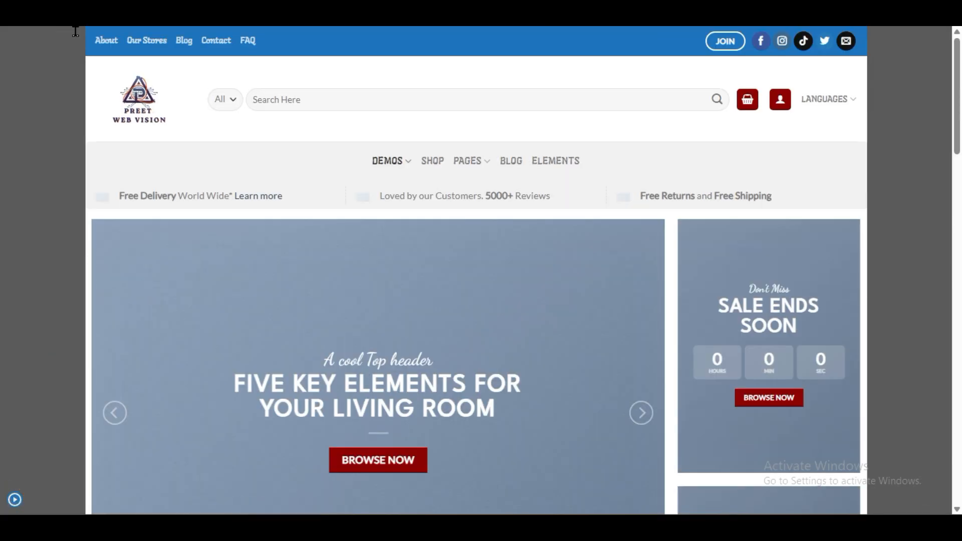
# Step: Try the Framed layout mode, preview the homepage without the customizer controls and restore them
pyautogui.click(14, 497)
pyautogui.click(150, 159)
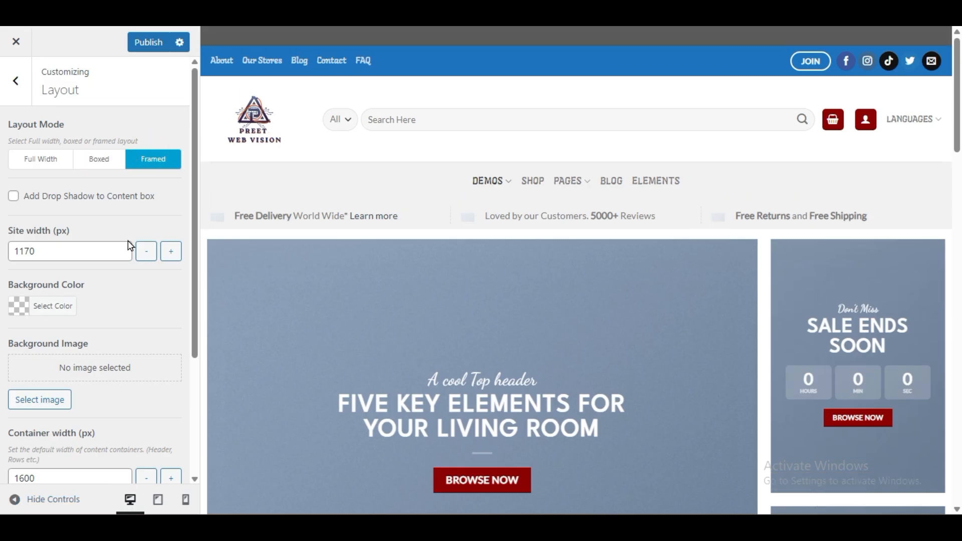
pyautogui.click(14, 499)
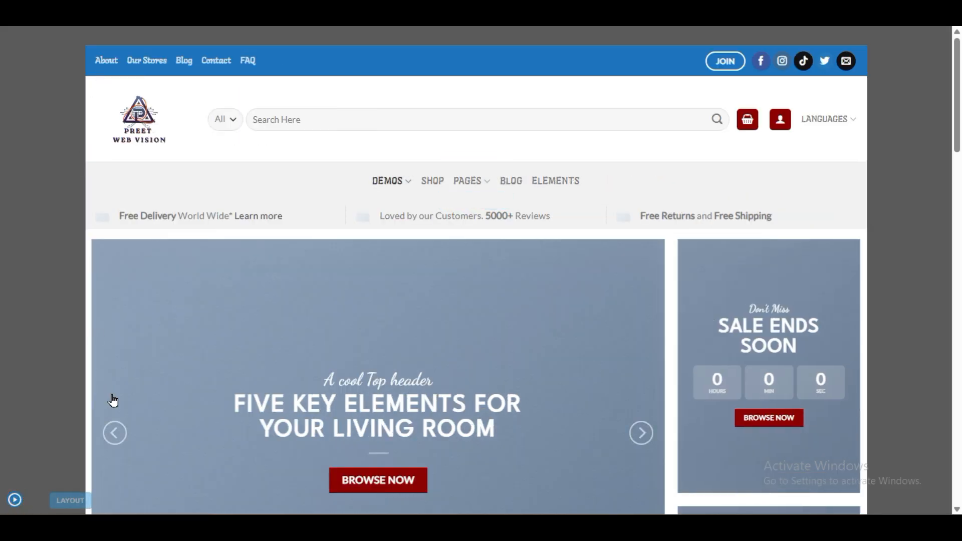
pyautogui.click(14, 500)
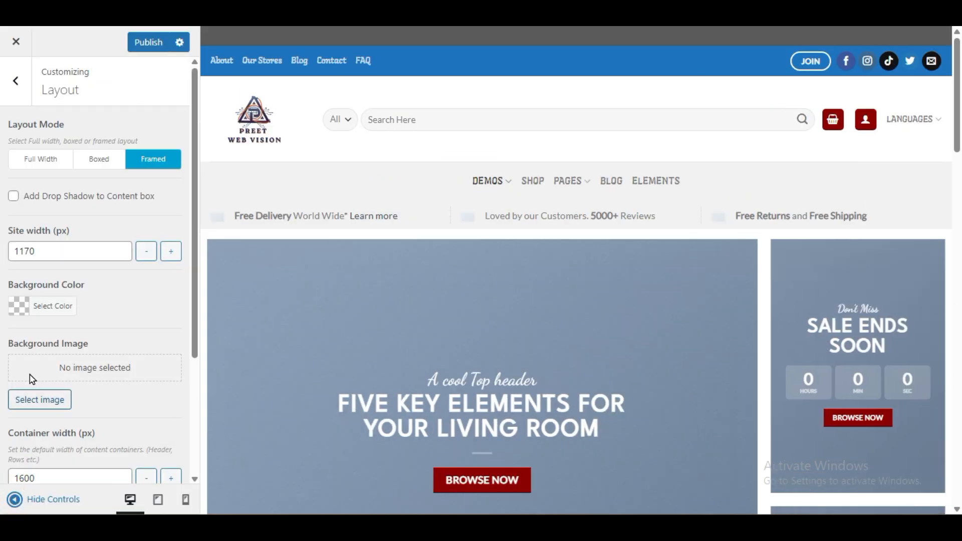
# Step: Set the layout mode to Full Width, publish the layout changes and return to the main customizer list
pyautogui.click(39, 160)
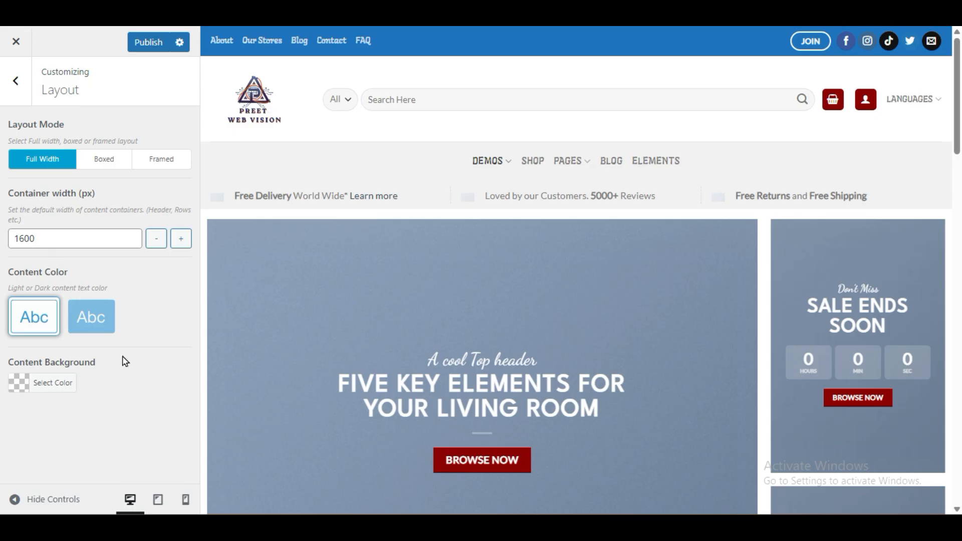
pyautogui.click(145, 44)
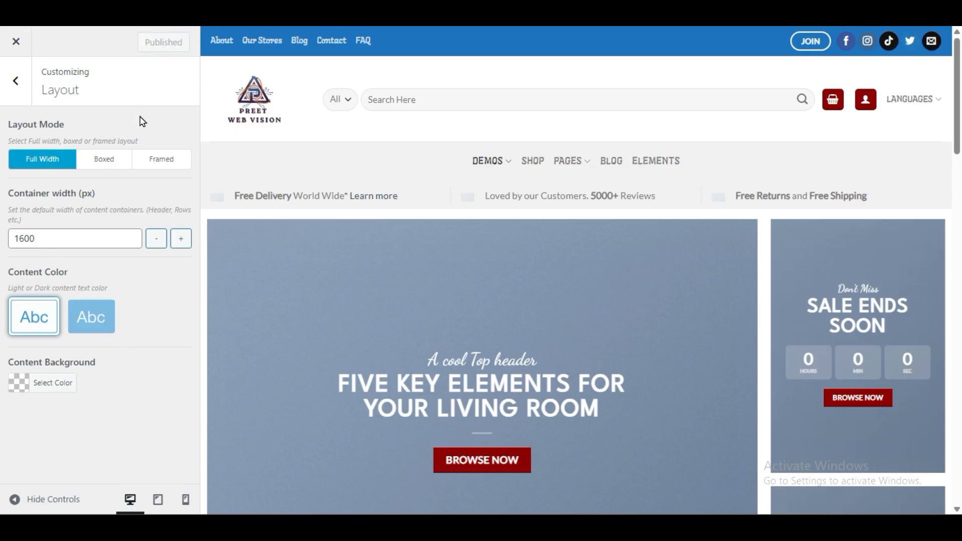
pyautogui.click(18, 83)
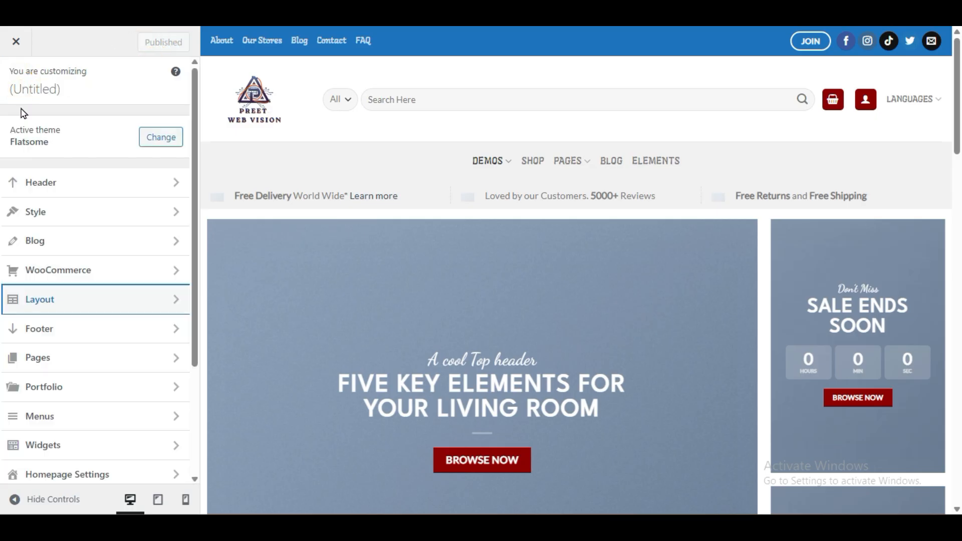
# Step: Open the Footer settings, go to the Footer 2 widgets from the preview and inspect the Signup for Newsletter widget
pyautogui.click(63, 336)
pyautogui.scroll(-5, 521, 270)
pyautogui.scroll(-10, 524, 279)
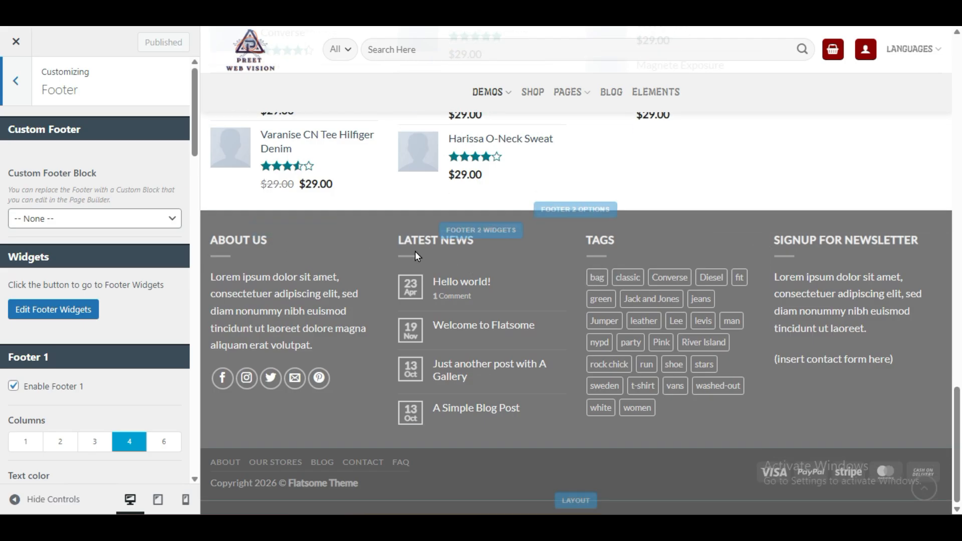
pyautogui.click(274, 250)
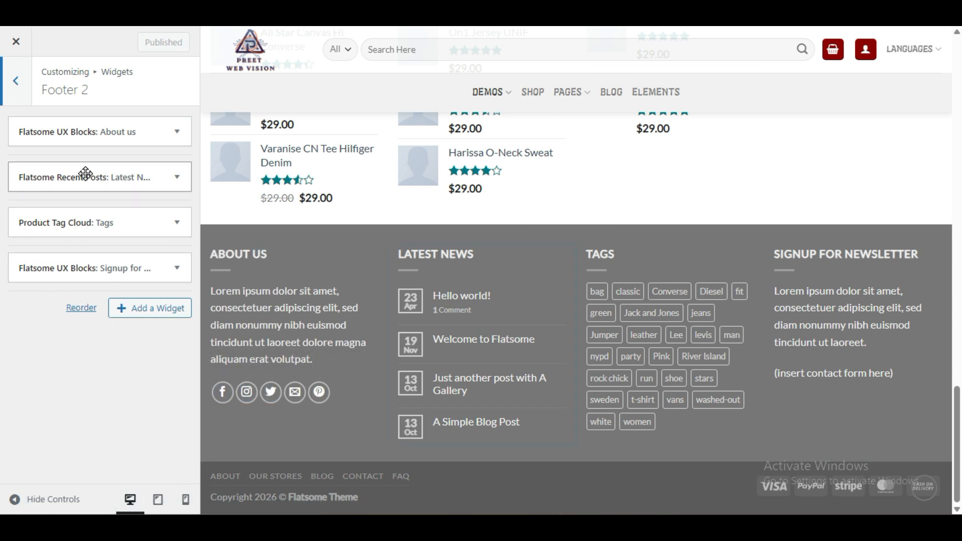
pyautogui.click(178, 267)
pyautogui.click(178, 267)
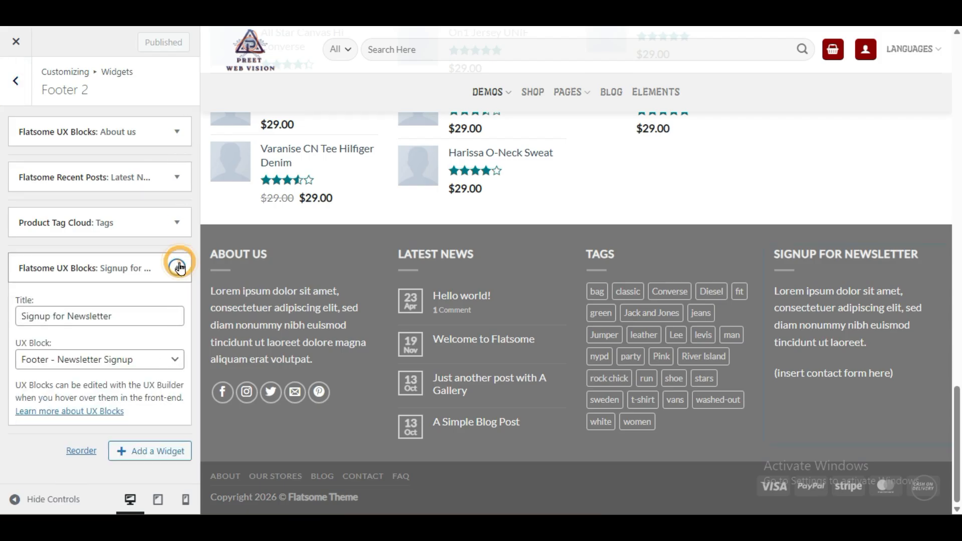
# Step: Examine the About us widget's settings, its available UX Block choices and the matching text in the footer preview
pyautogui.click(484, 249)
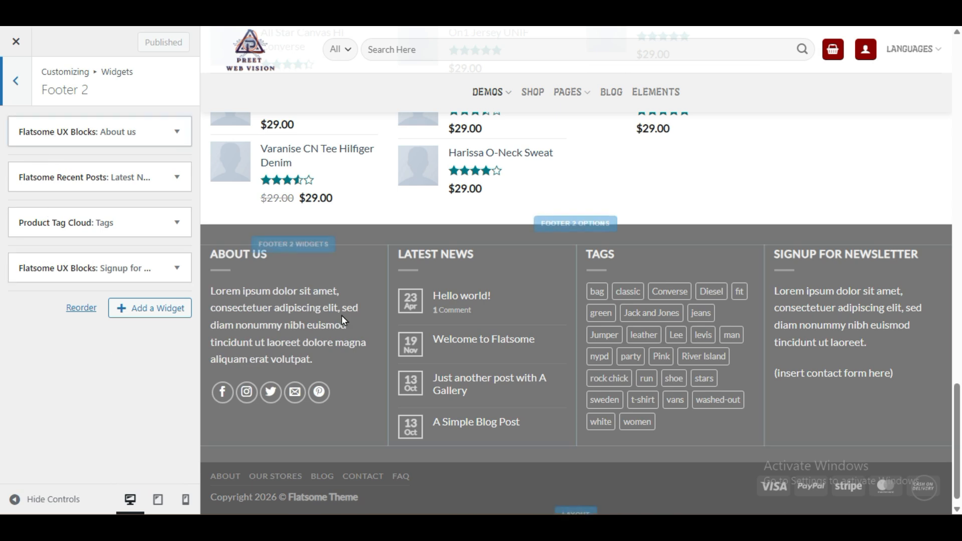
pyautogui.doubleClick(264, 316)
pyautogui.click(263, 314)
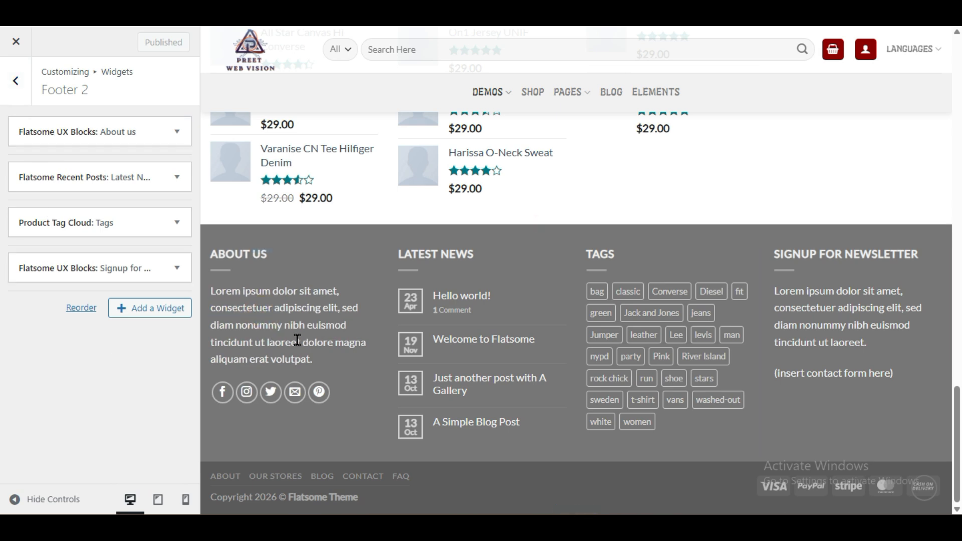
pyautogui.click(95, 125)
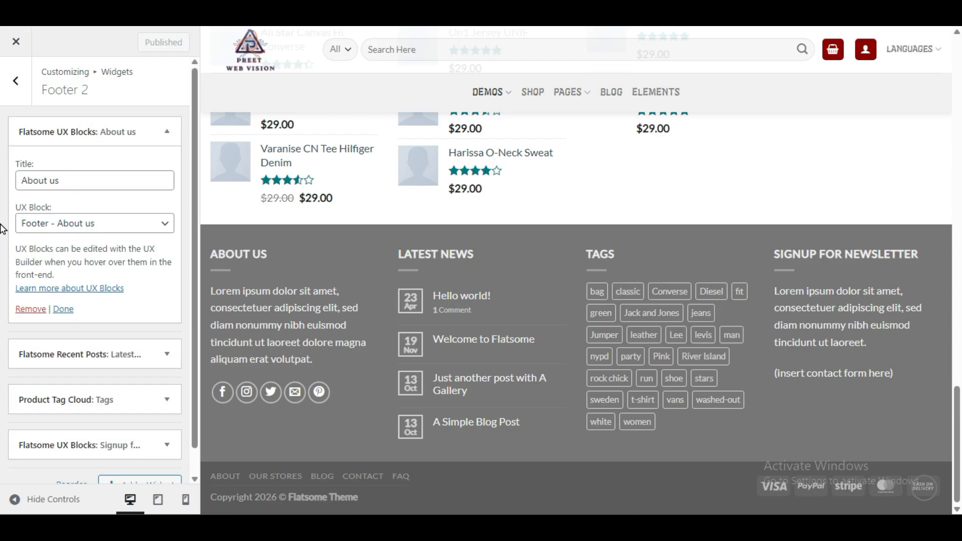
pyautogui.click(133, 224)
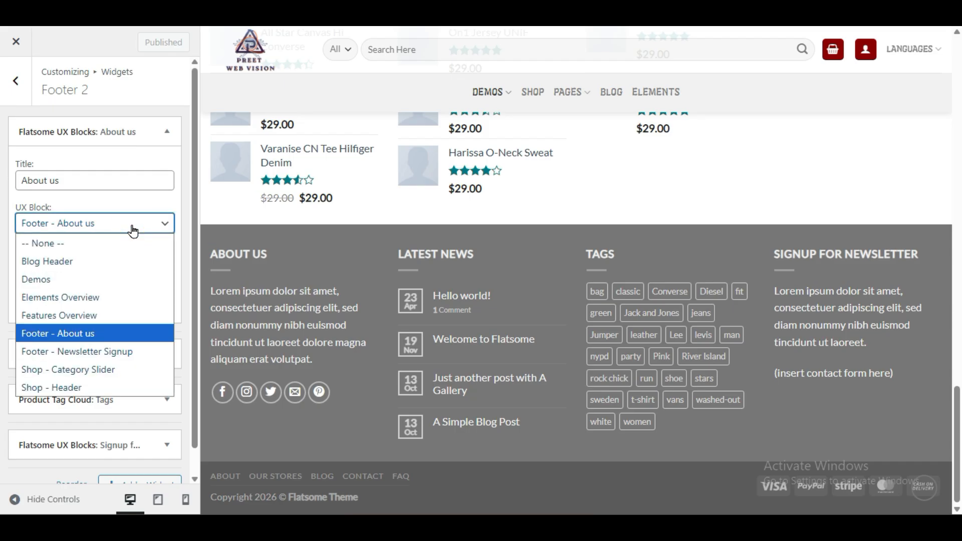
pyautogui.click(133, 224)
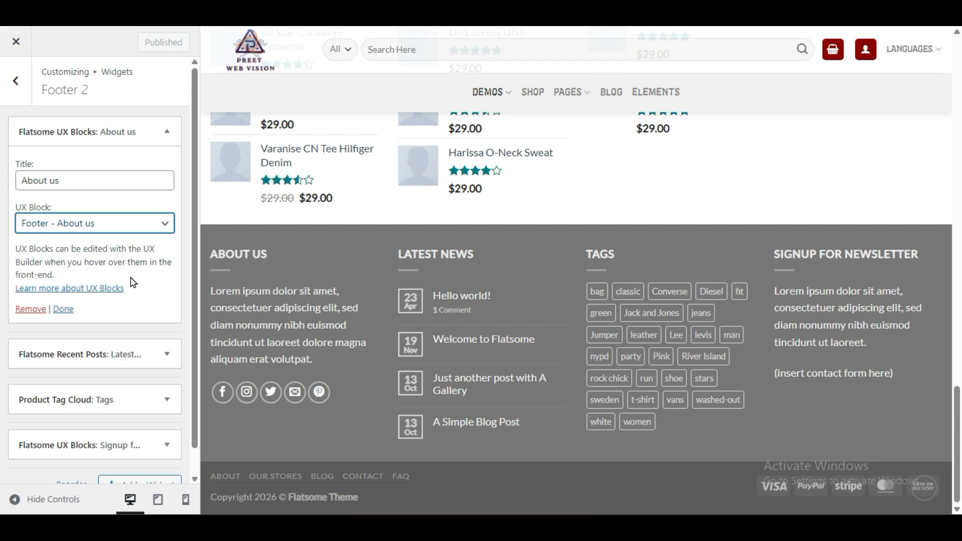
pyautogui.click(295, 245)
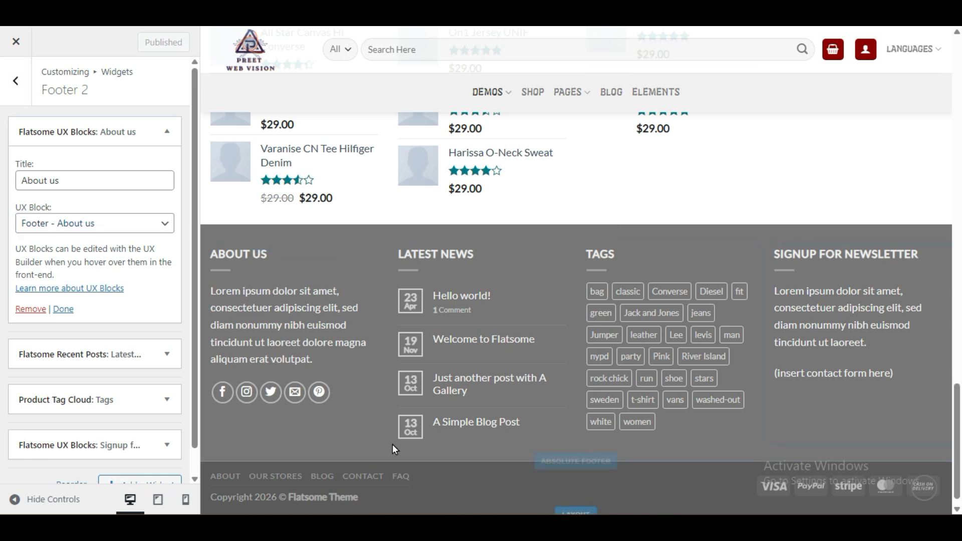
pyautogui.click(166, 131)
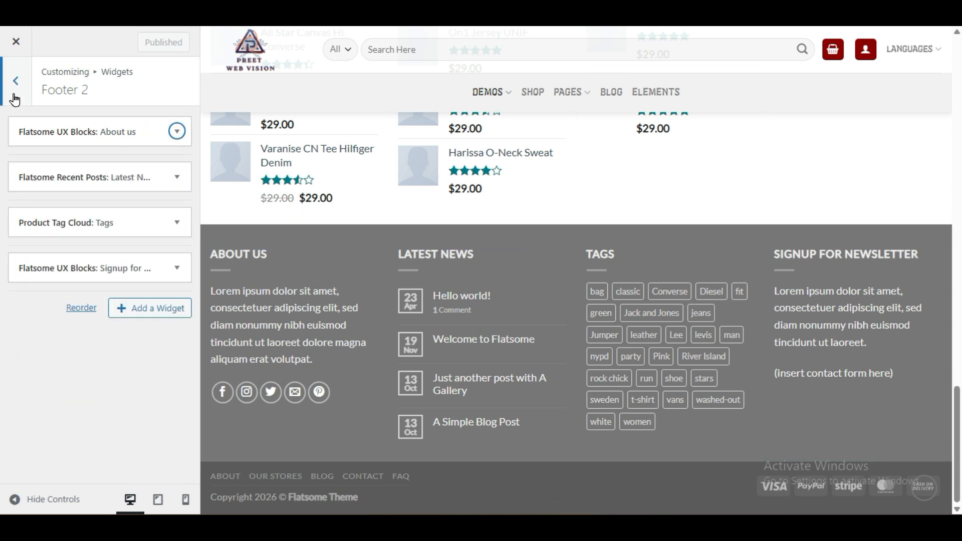
pyautogui.tripleClick(312, 326)
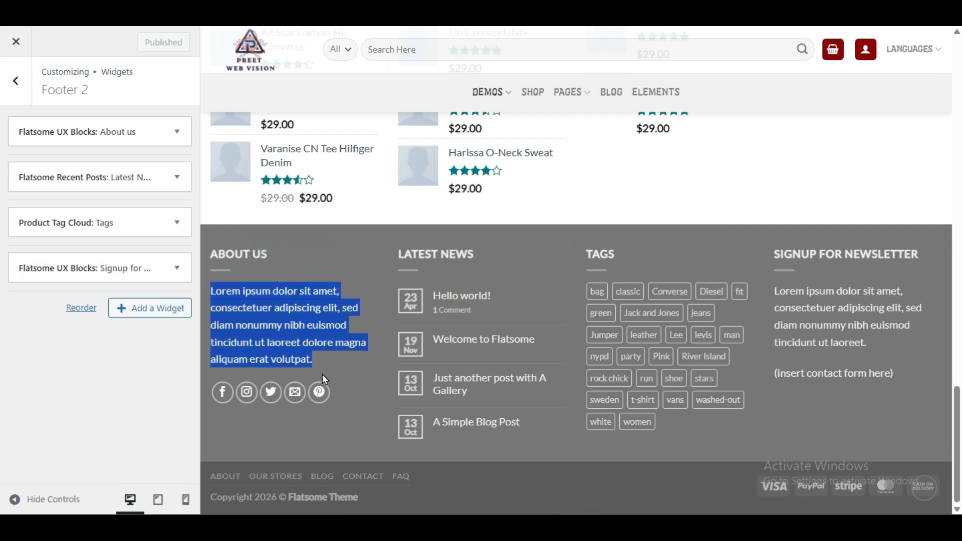
pyautogui.click(365, 331)
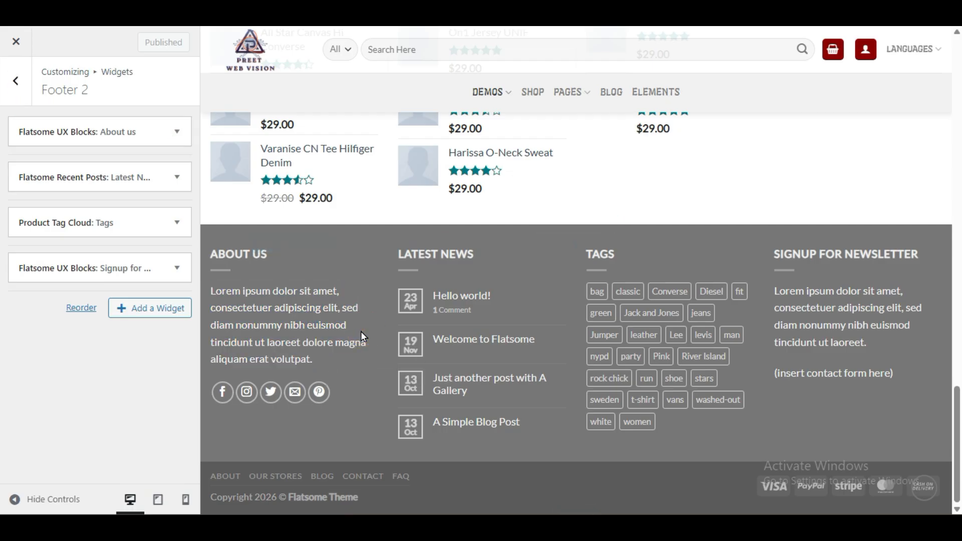
# Step: Inspect the Latest News recent posts widget's settings and return to the main customizer list
pyautogui.click(168, 177)
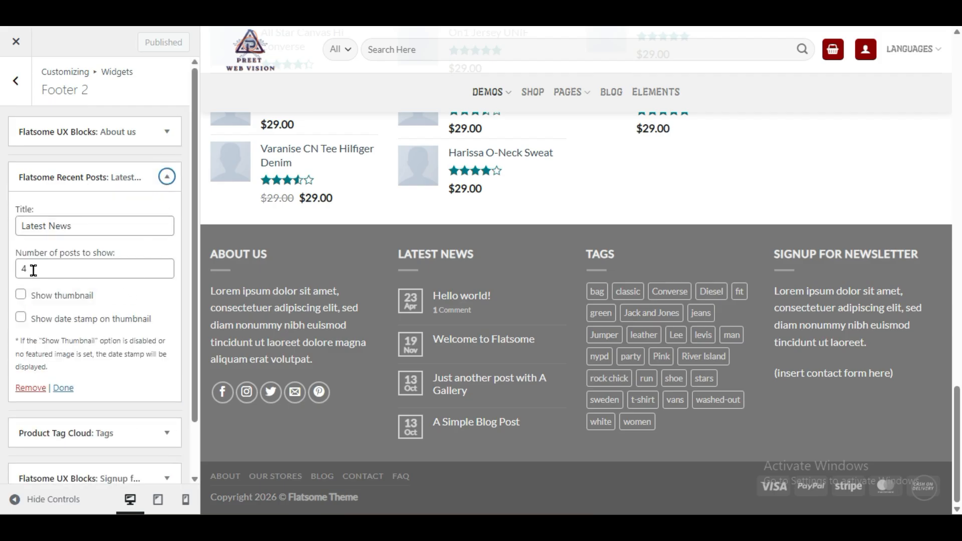
pyautogui.click(167, 177)
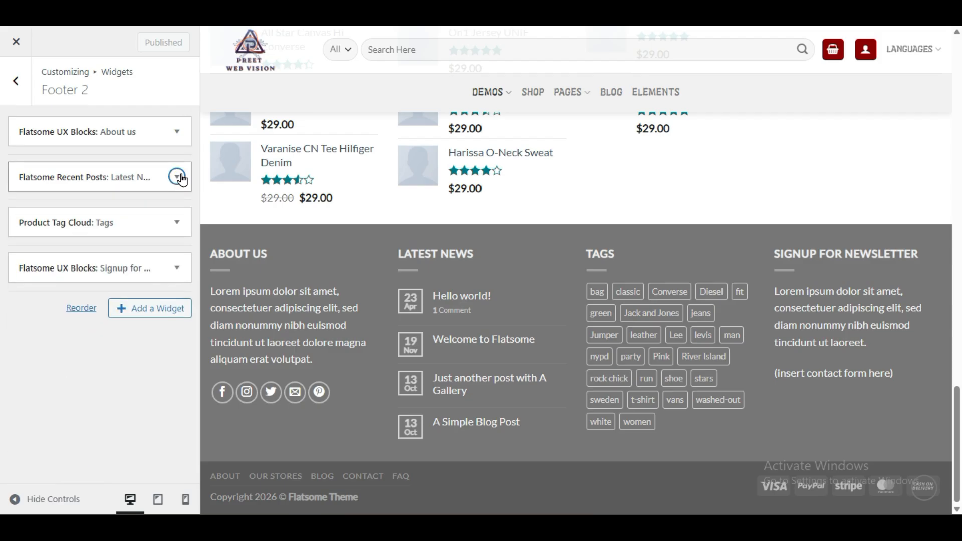
pyautogui.click(14, 80)
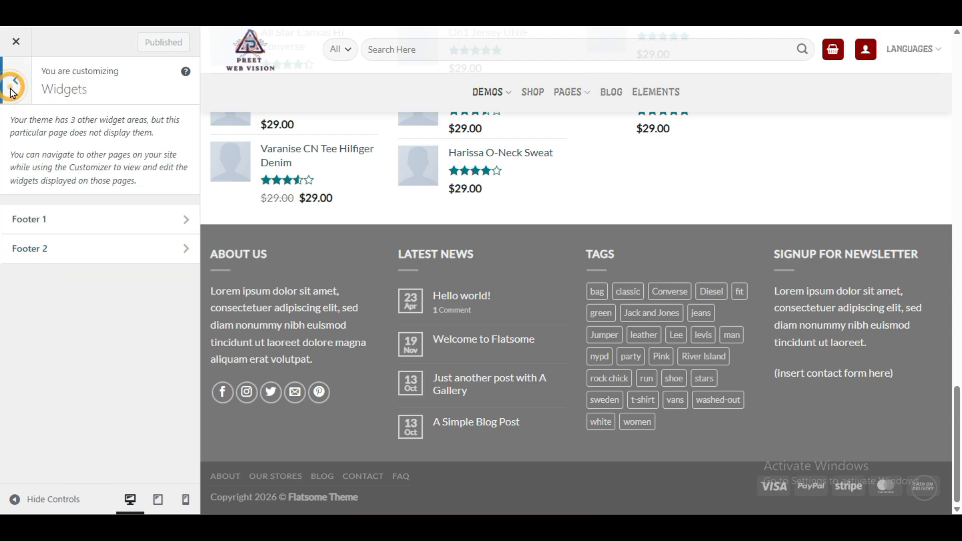
pyautogui.click(7, 83)
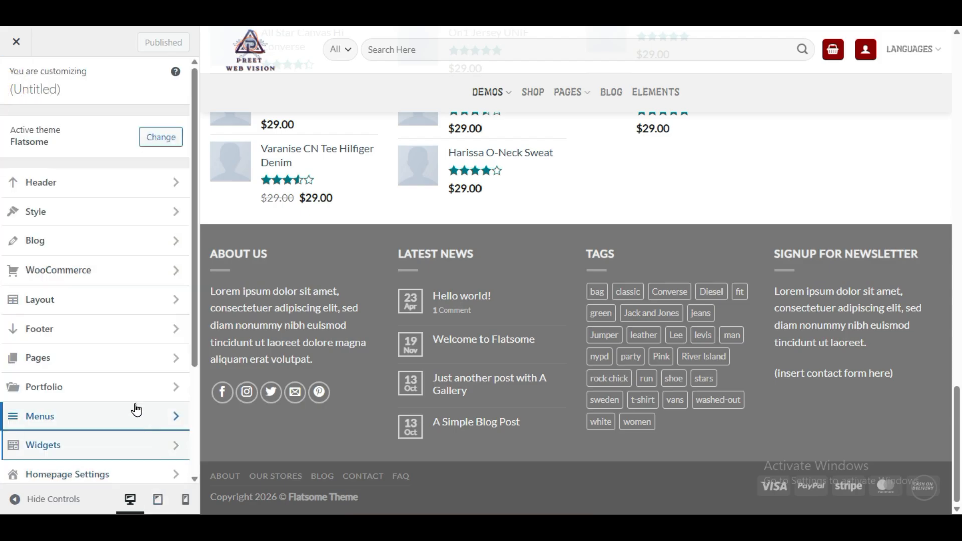
pyautogui.scroll(-3, 135, 409)
pyautogui.scroll(3, 80, 310)
pyautogui.scroll(-3, 68, 476)
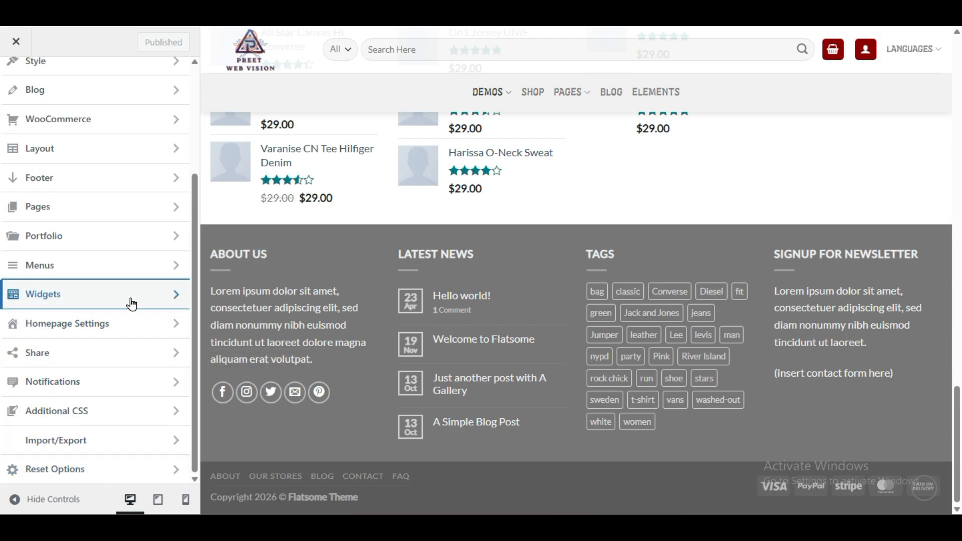
pyautogui.scroll(3, 131, 303)
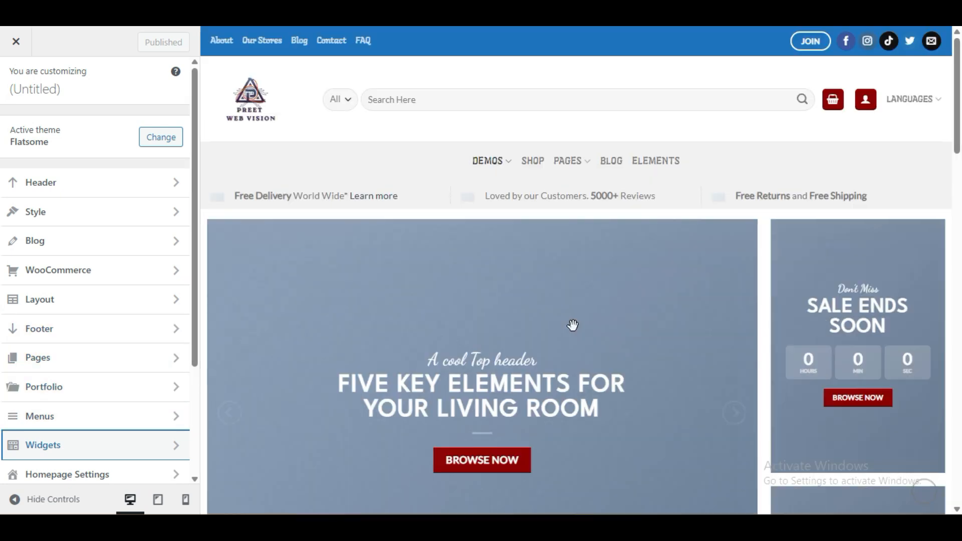
pyautogui.scroll(-5, 345, 314)
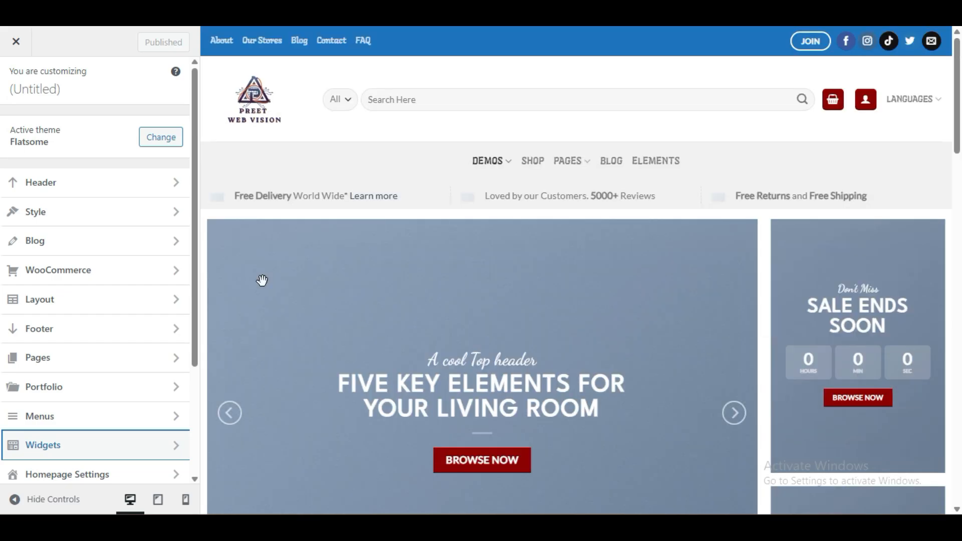
# Step: Open the UX Blocks list in the admin dashboard and look through the available blocks, including the footer ones
pyautogui.scroll(-6, 869, 406)
pyautogui.scroll(-10, 461, 438)
pyautogui.click(6, 48)
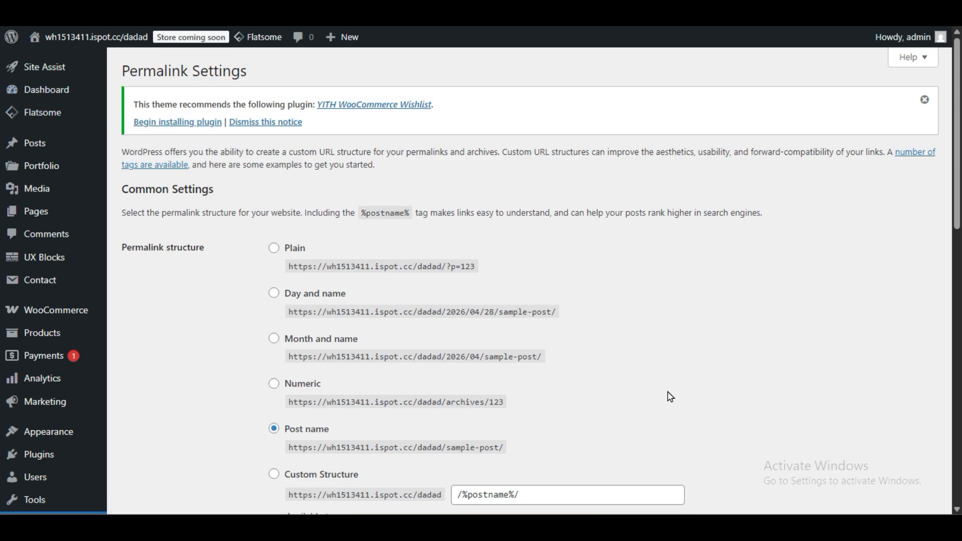
pyautogui.moveTo(76, 119)
pyautogui.moveTo(44, 260)
pyautogui.click(164, 259)
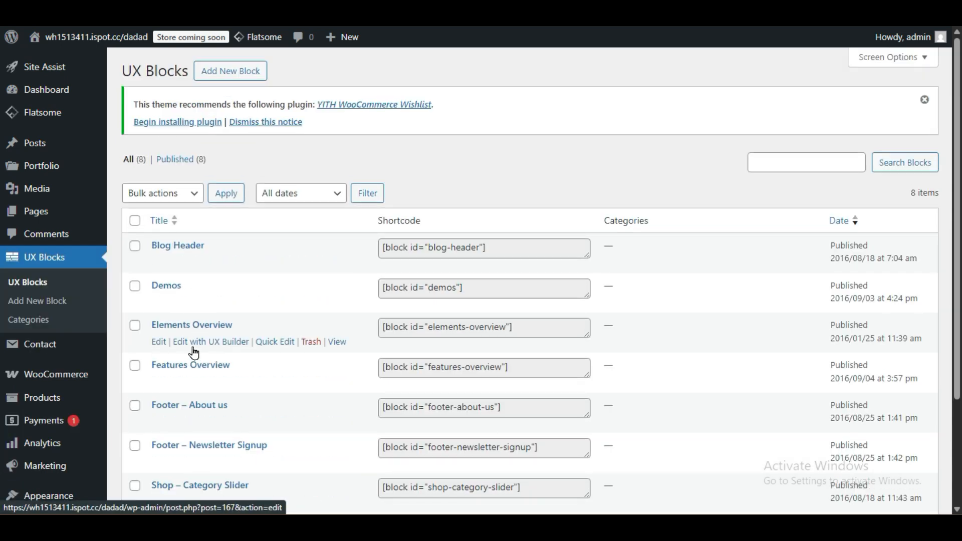
pyautogui.scroll(-3, 201, 428)
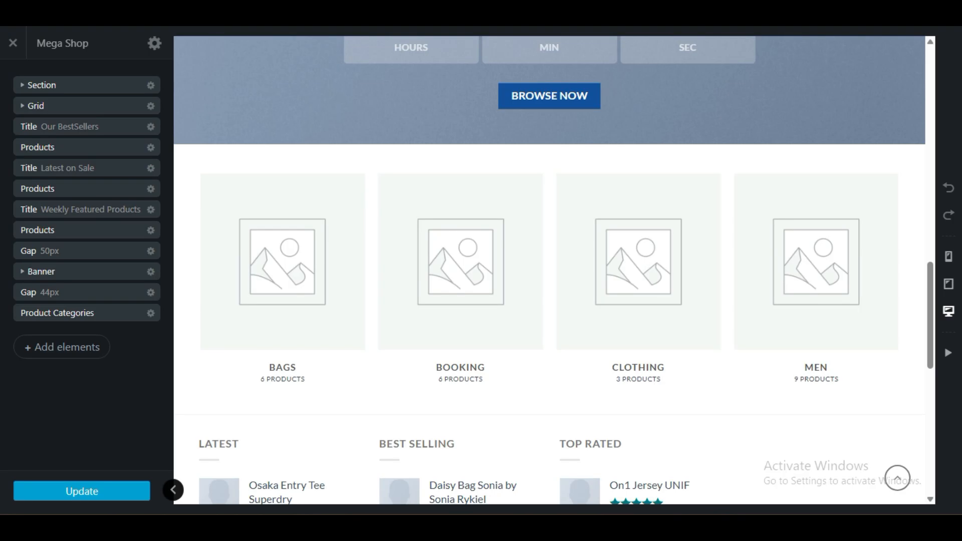
# Step: Exit the Mega Shop page builder, open the site customizer and expand the About us widget under Footer 2
pyautogui.click(13, 43)
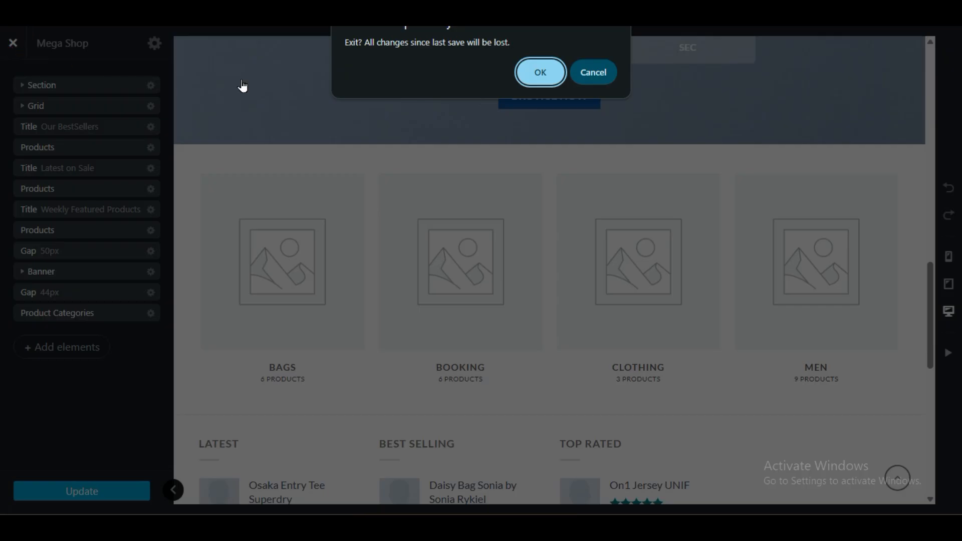
pyautogui.click(538, 71)
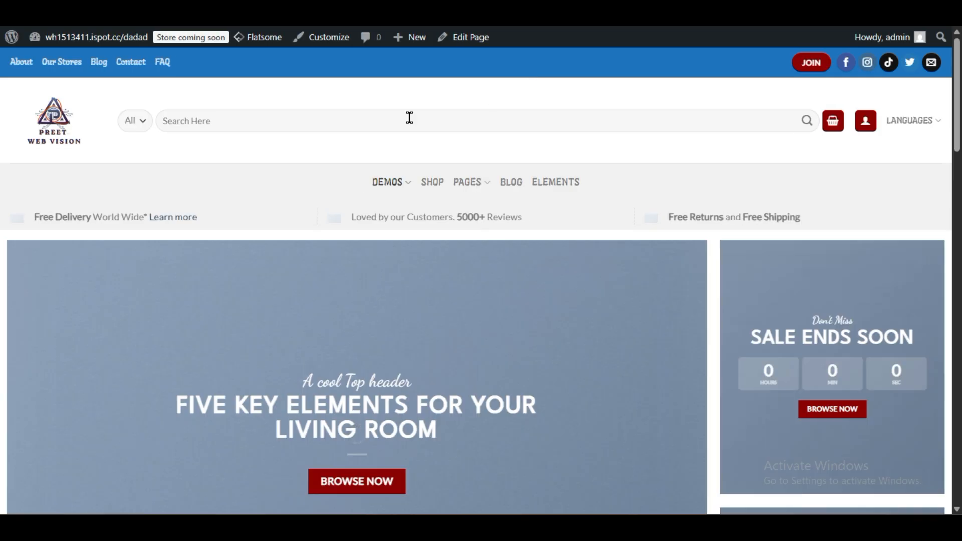
pyautogui.click(316, 37)
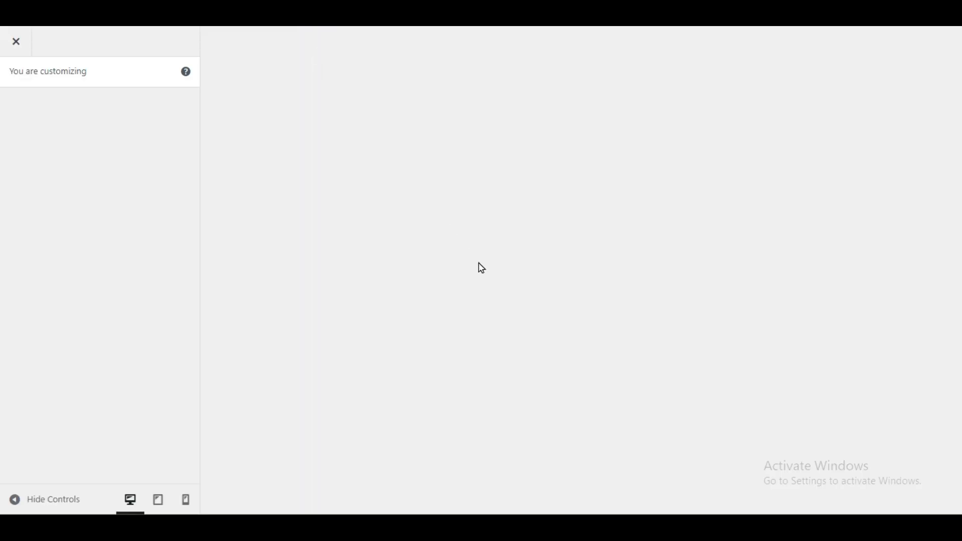
pyautogui.scroll(-20, 401, 398)
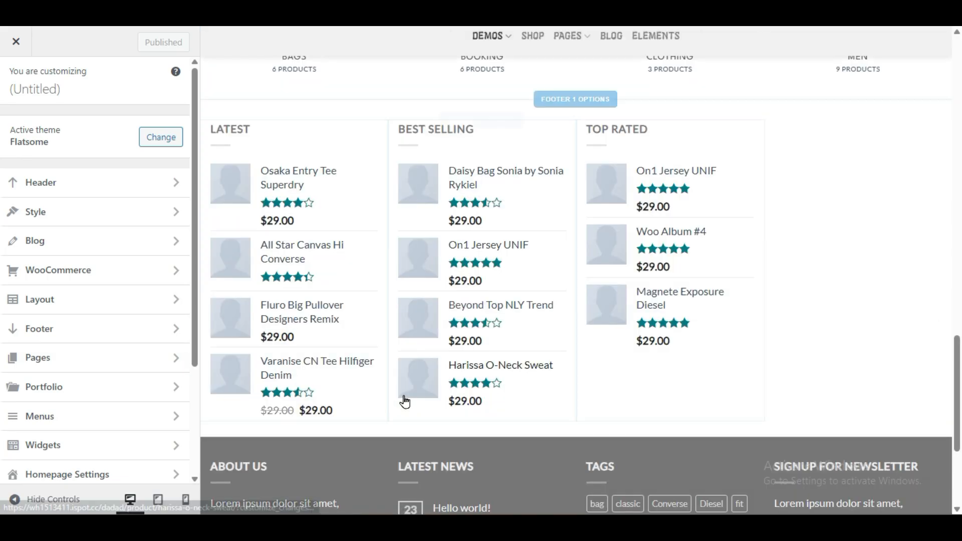
pyautogui.click(284, 245)
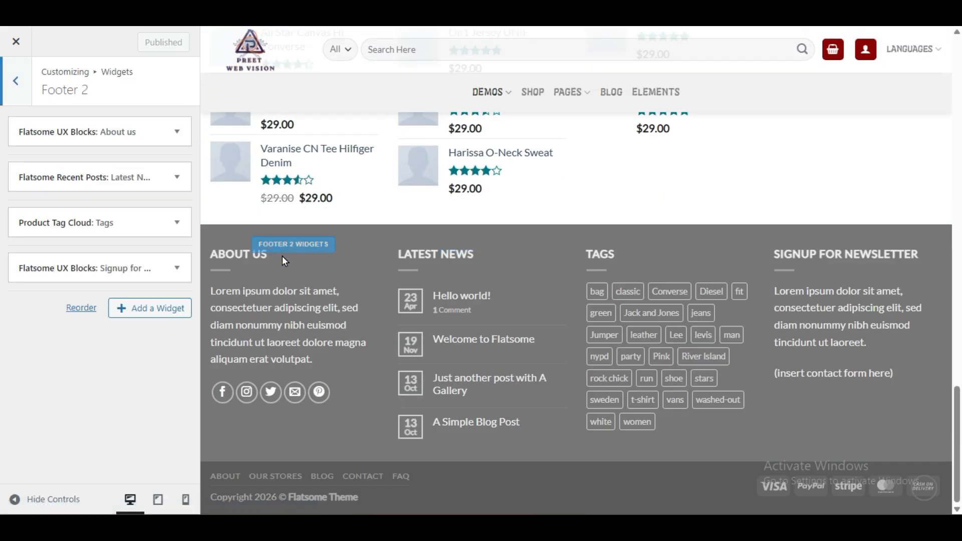
pyautogui.click(170, 134)
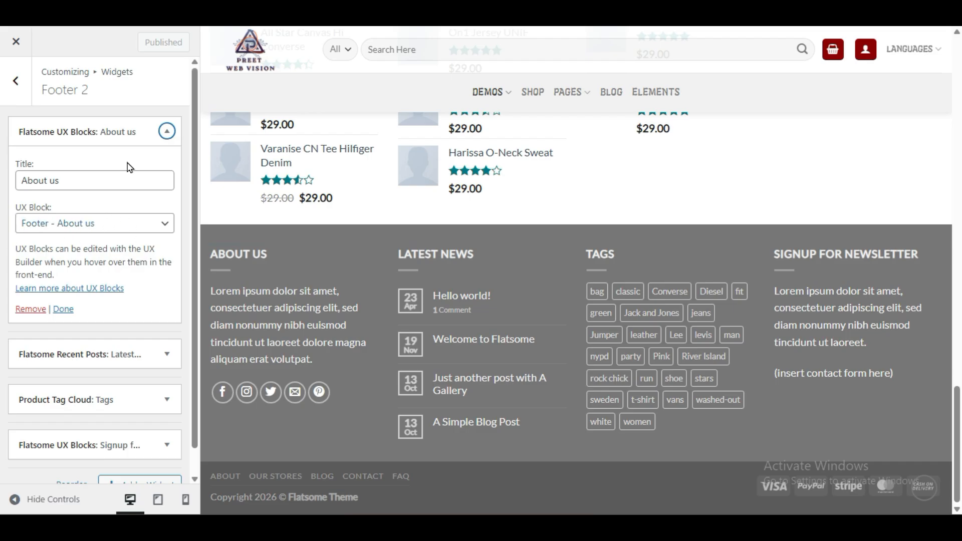
# Step: Open the Footer – About us block in UX Builder and select its paragraph in the text editor
pyautogui.click(123, 15)
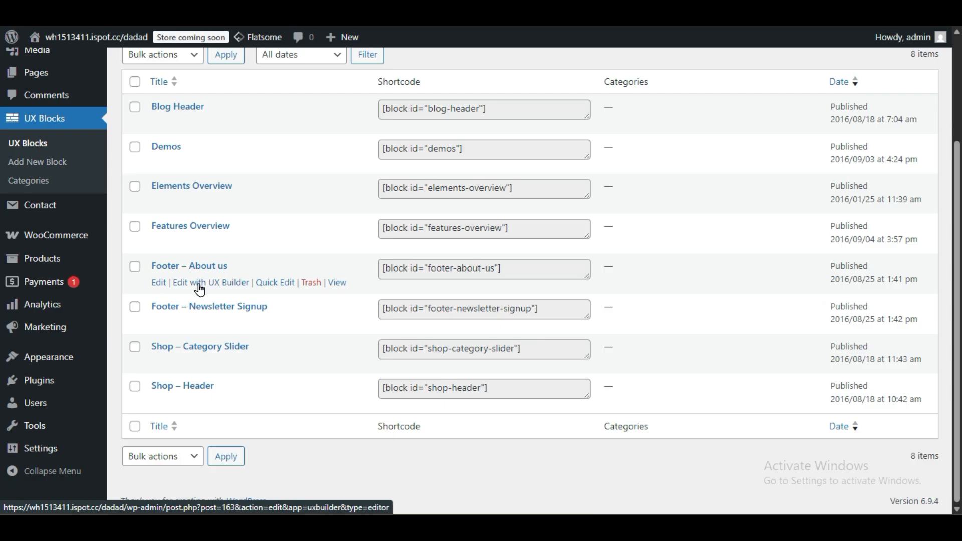
pyautogui.click(198, 285)
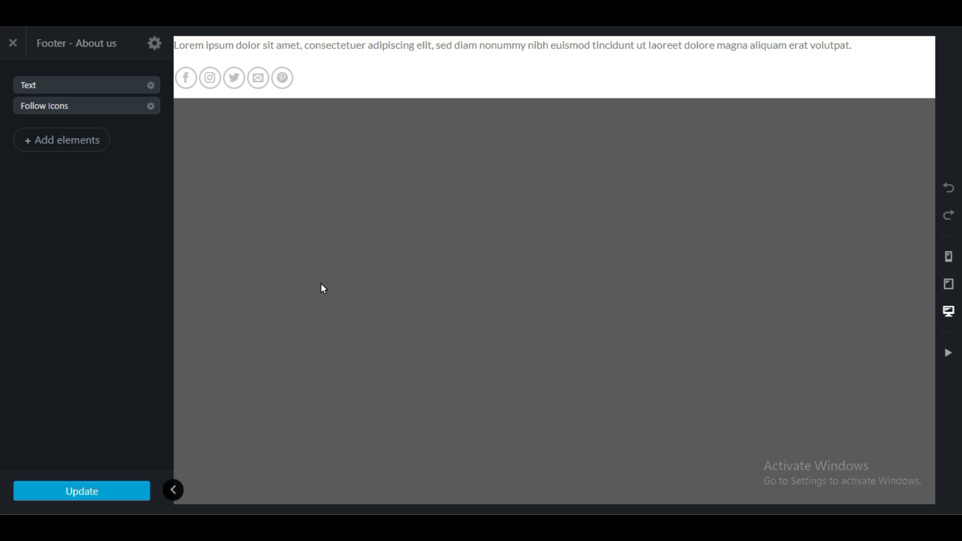
pyautogui.click(63, 85)
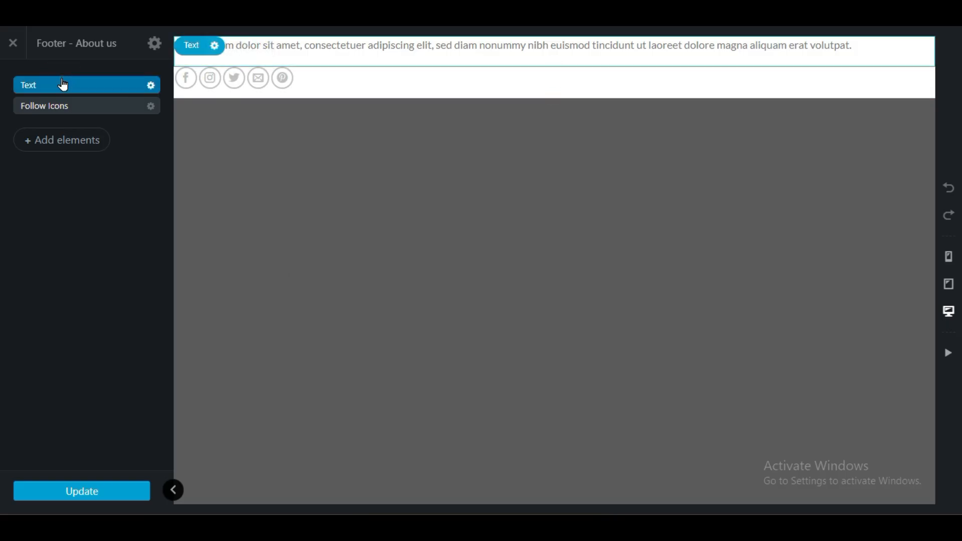
pyautogui.doubleClick(328, 53)
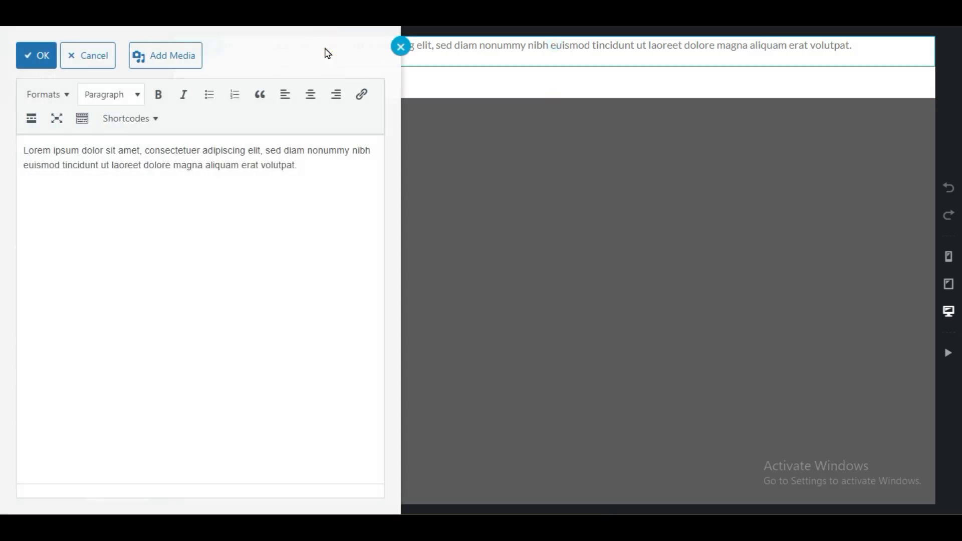
pyautogui.moveTo(30, 150); pyautogui.dragTo(342, 175)
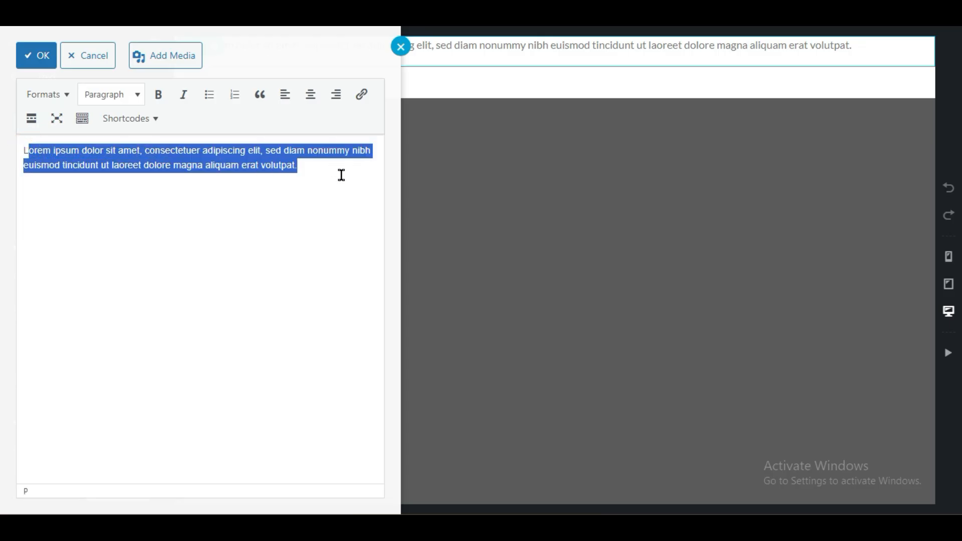
# Step: Check the About us widget's title in the customizer against the footer preview and return to the block's text editor
pyautogui.click(119, 26)
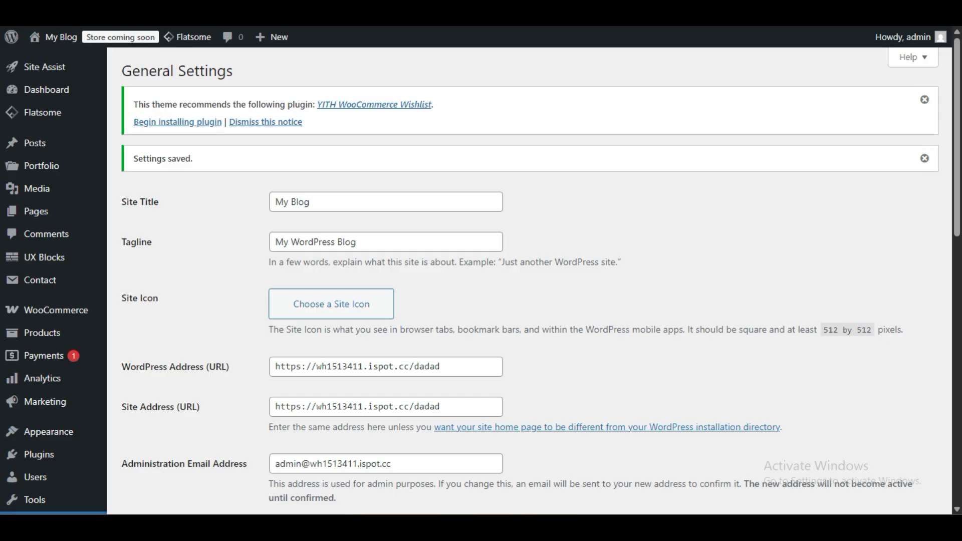
pyautogui.click(165, 26)
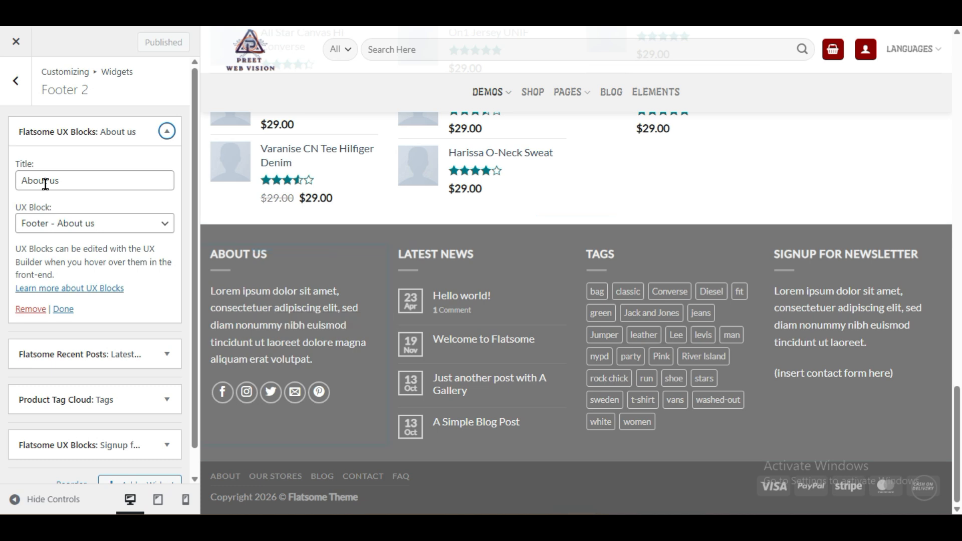
pyautogui.moveTo(64, 184); pyautogui.dragTo(5, 203)
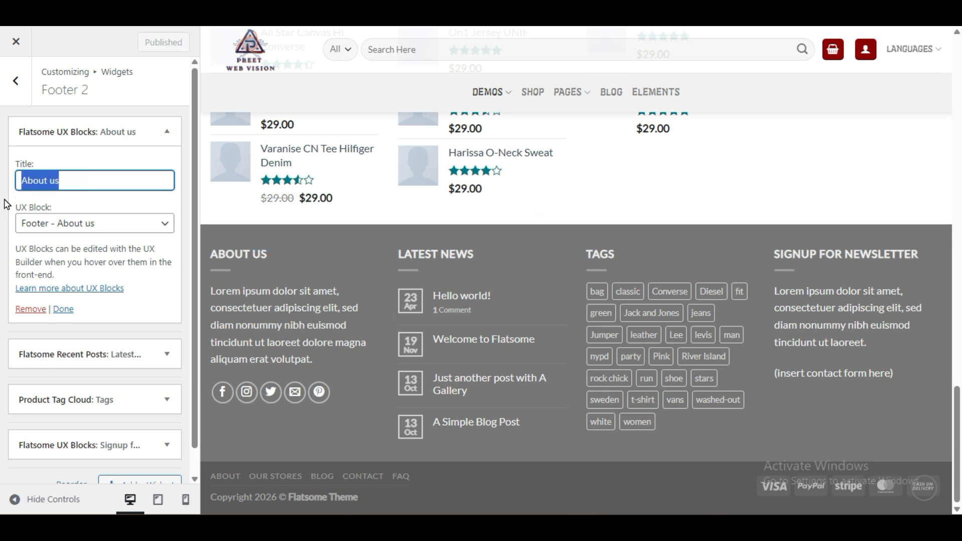
pyautogui.keyDown('shift'); pyautogui.click(279, 316); pyautogui.keyUp('shift')
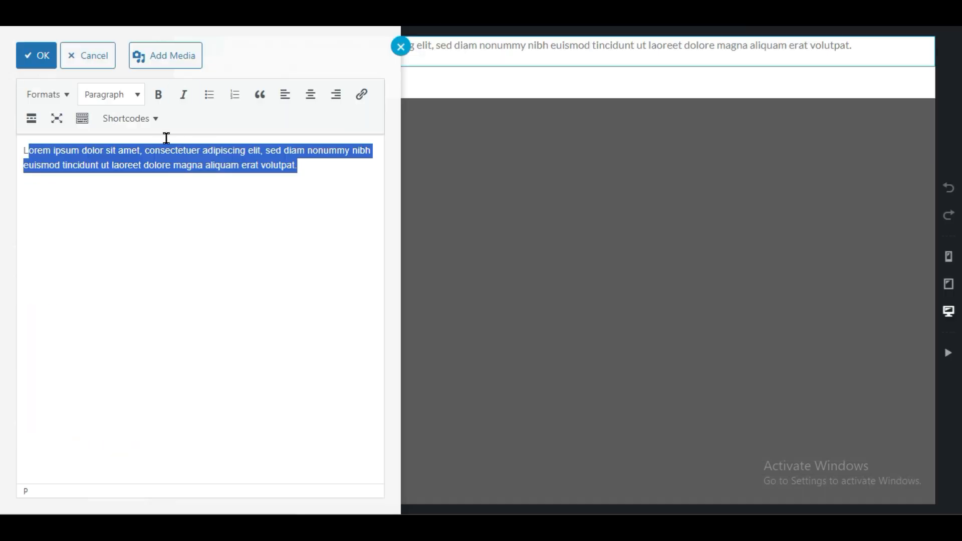
# Step: Confirm the paragraph in the text editor, apply the Text element and update the Footer – About us block
pyautogui.tripleClick(129, 146)
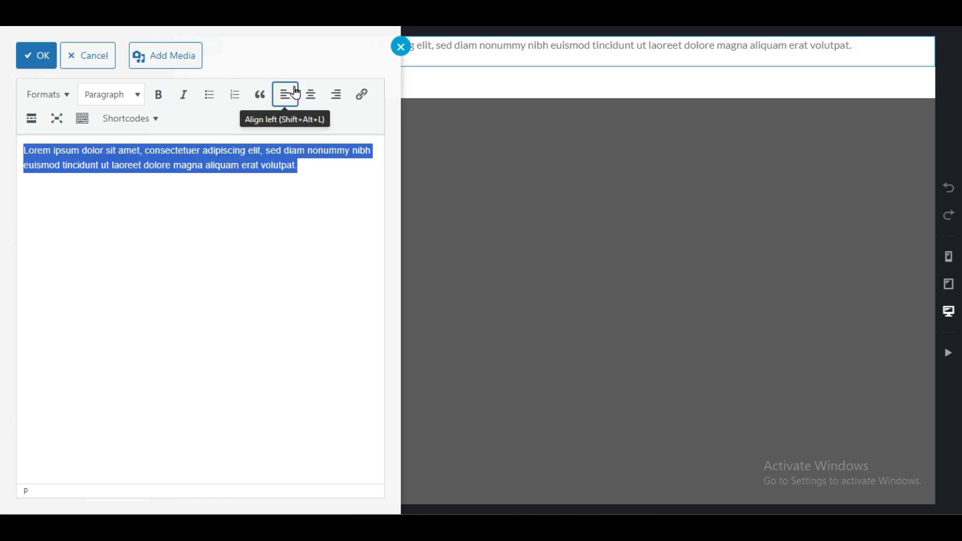
pyautogui.click(36, 57)
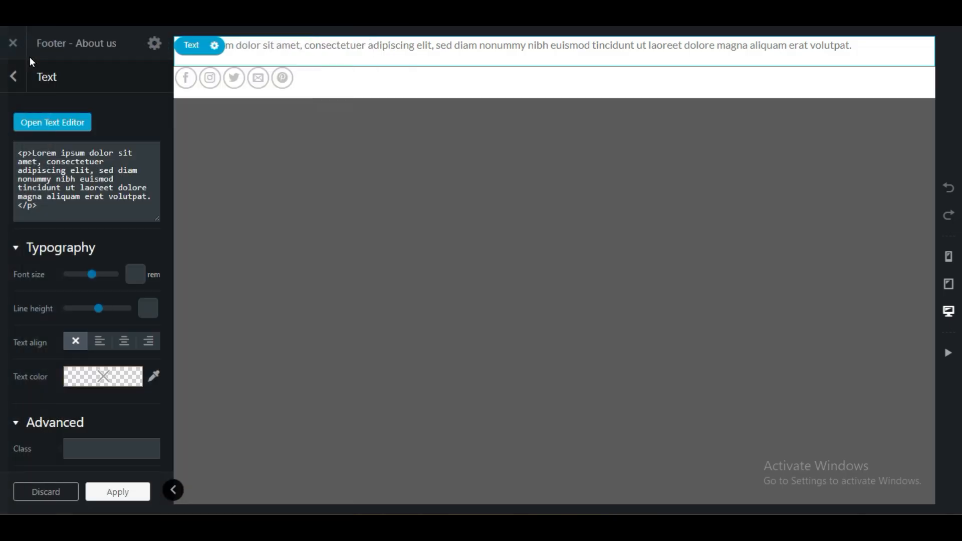
pyautogui.click(133, 492)
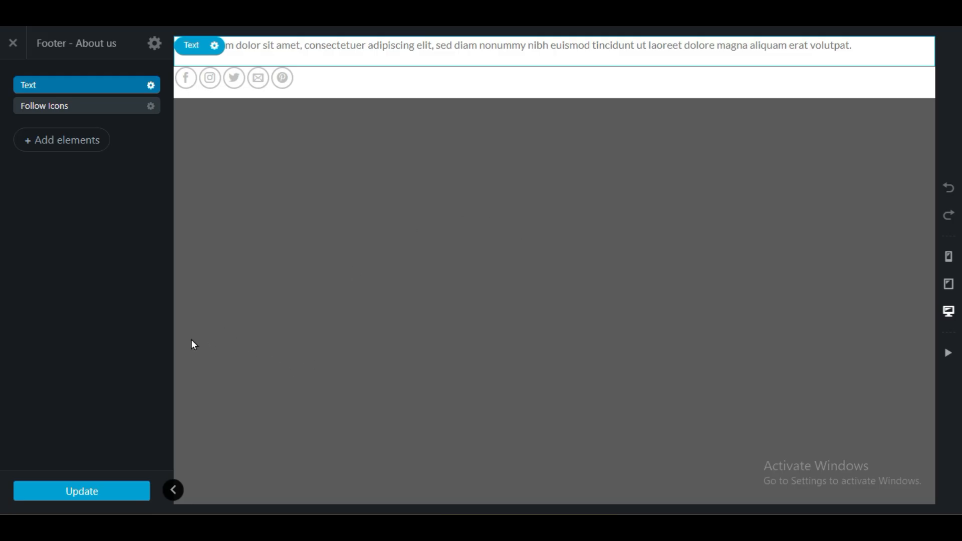
pyautogui.click(116, 481)
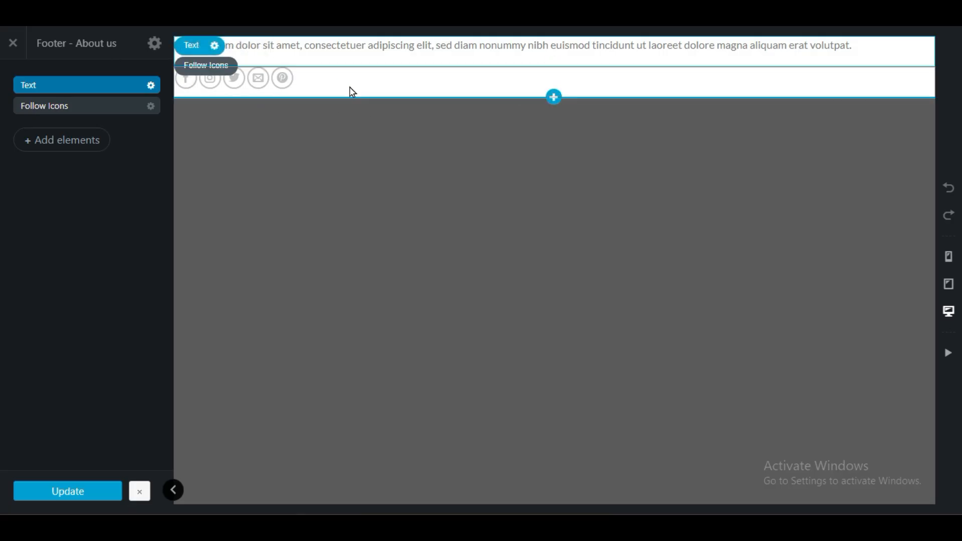
# Step: Open the Follow Icons element's settings and set its title to "Follow"
pyautogui.click(315, 86)
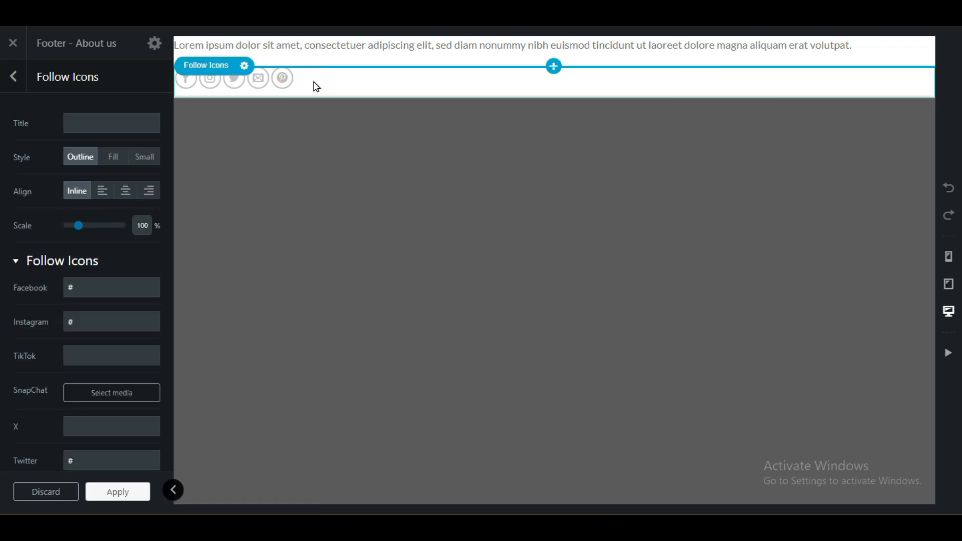
pyautogui.click(78, 123)
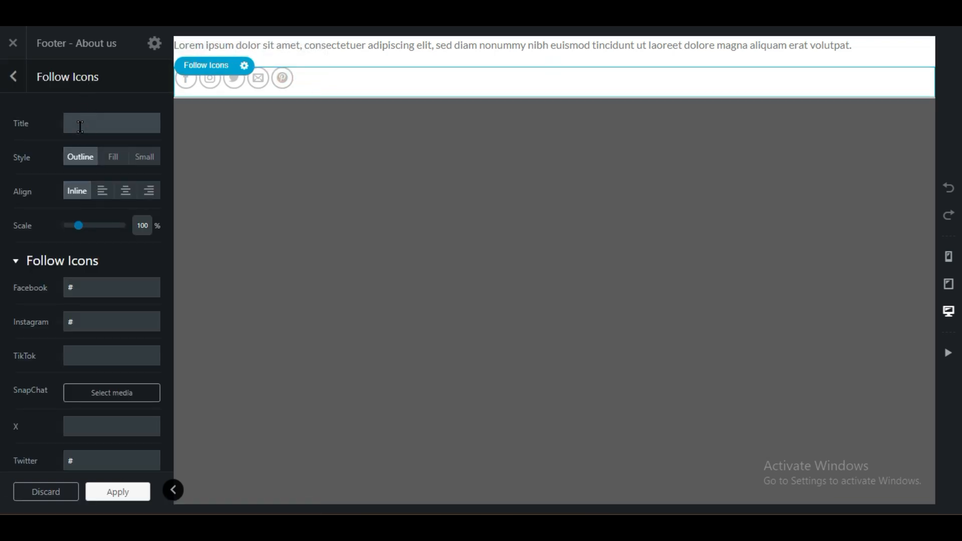
pyautogui.write('Follow')
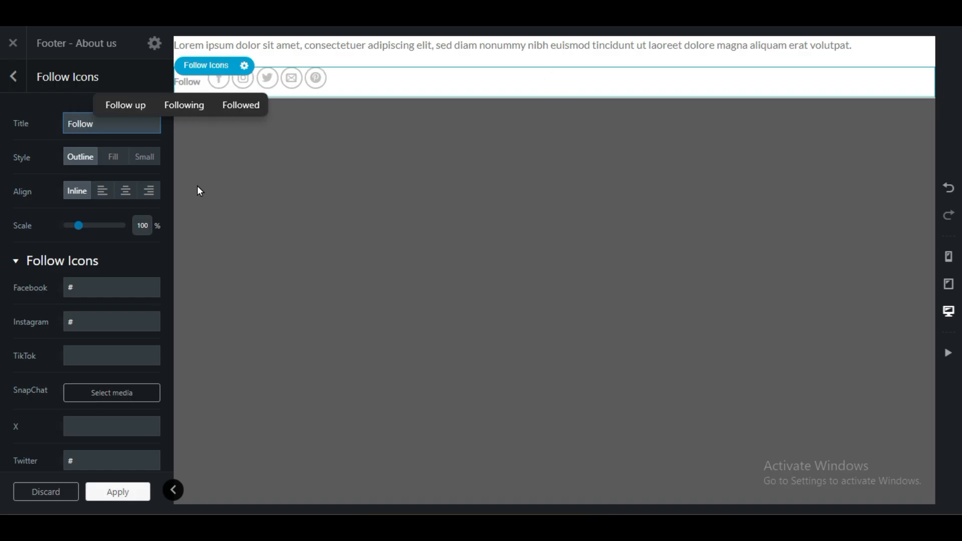
pyautogui.click(22, 183)
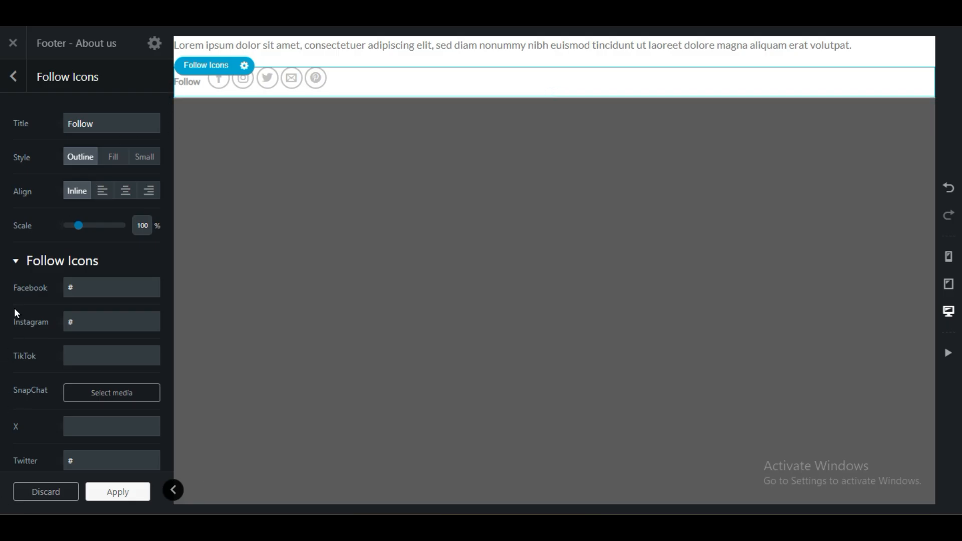
# Step: Look over the Facebook and Instagram link fields and enter "/" as the X link of the Follow Icons
pyautogui.click(95, 288)
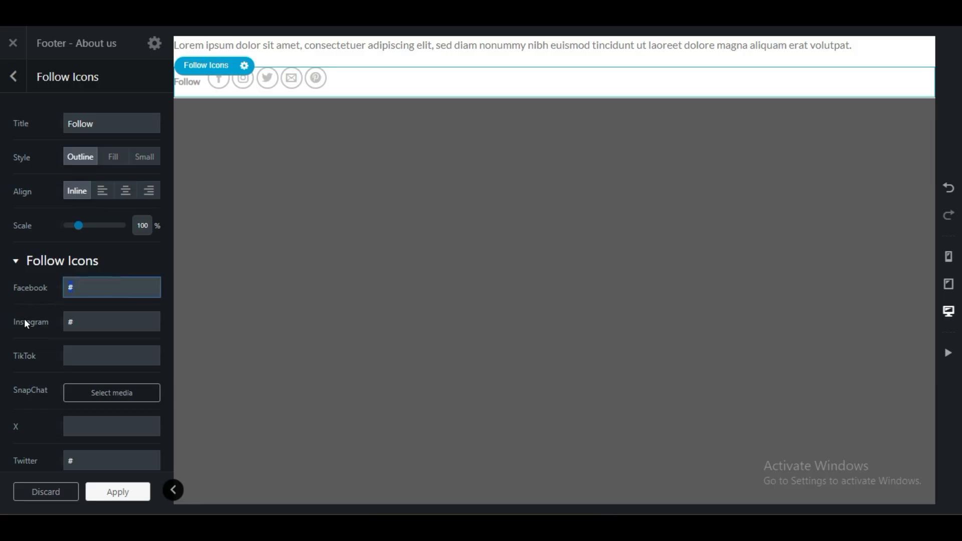
pyautogui.scroll(-3, 24, 319)
pyautogui.click(83, 165)
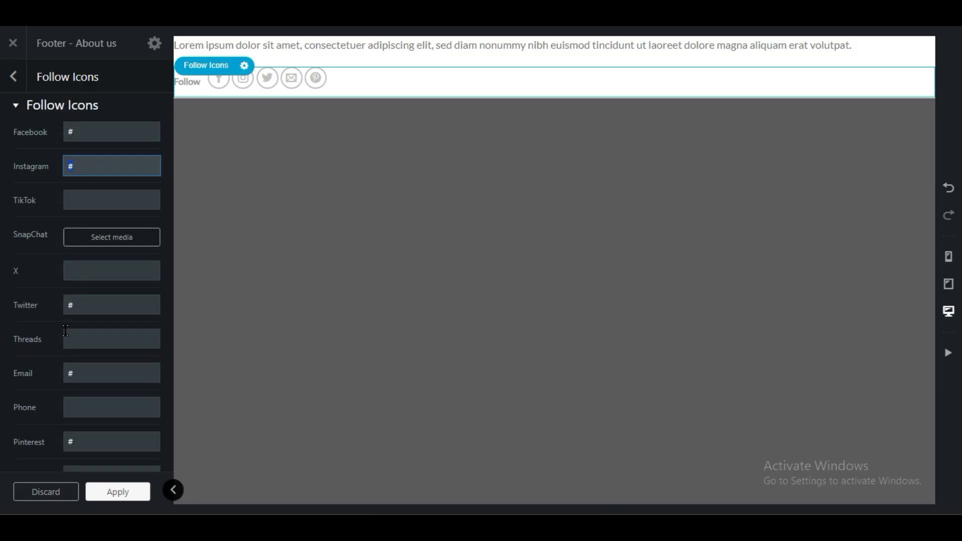
pyautogui.click(90, 275)
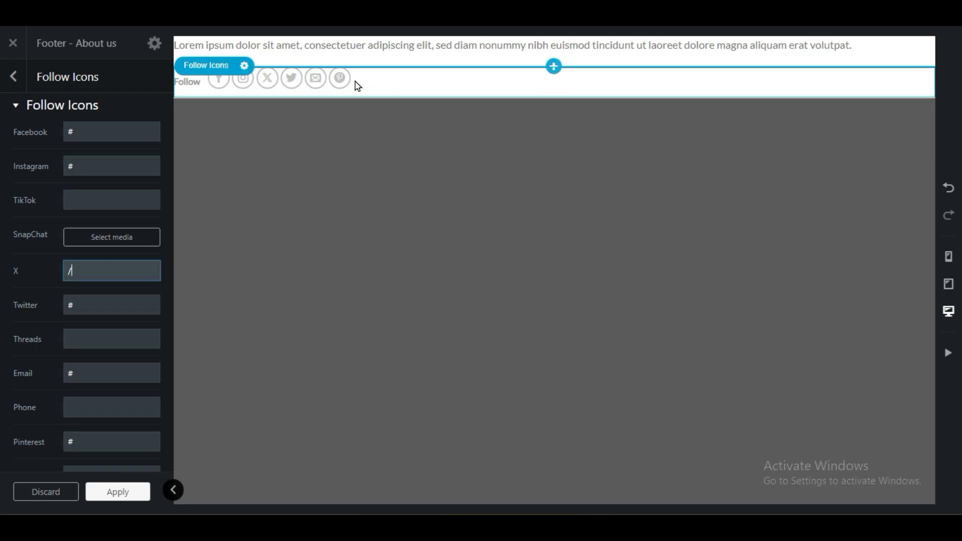
# Step: Examine the Follow Icons visibility options, exit UX Builder without saving and look through the UX Blocks list
pyautogui.scroll(-8, 18, 397)
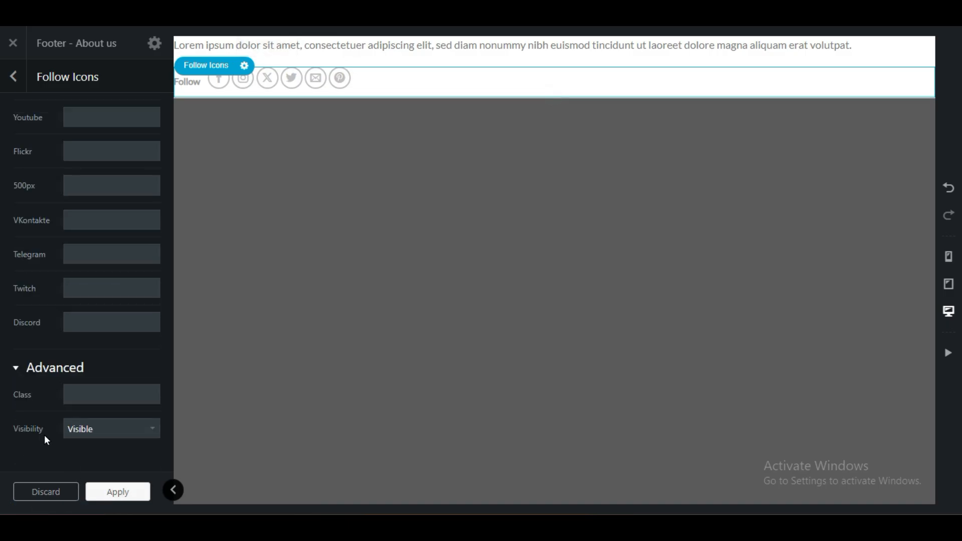
pyautogui.click(89, 430)
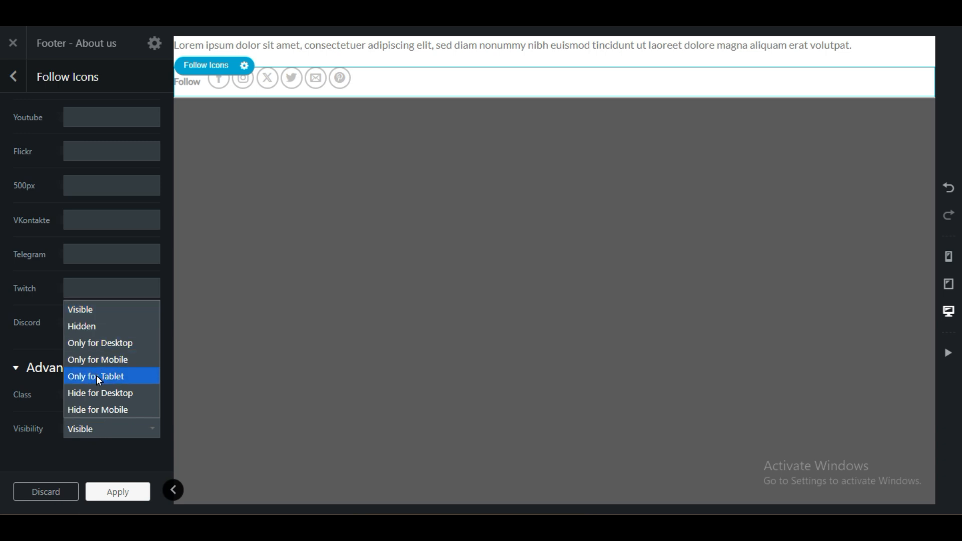
pyautogui.click(109, 465)
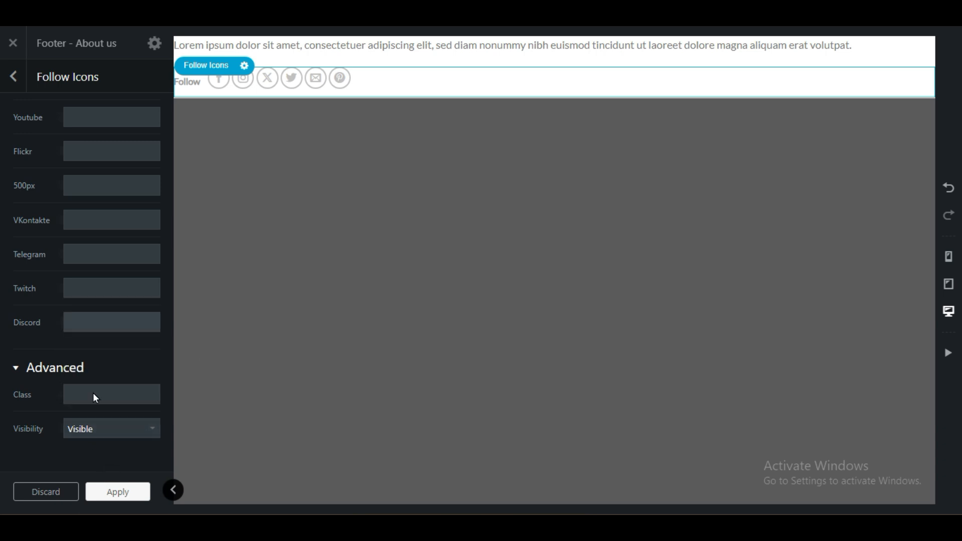
pyautogui.click(13, 43)
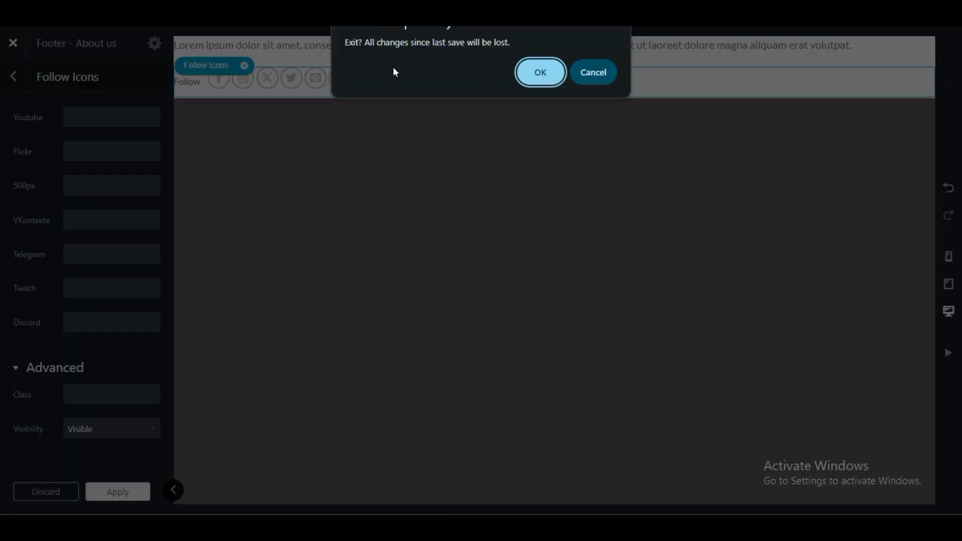
pyautogui.click(539, 72)
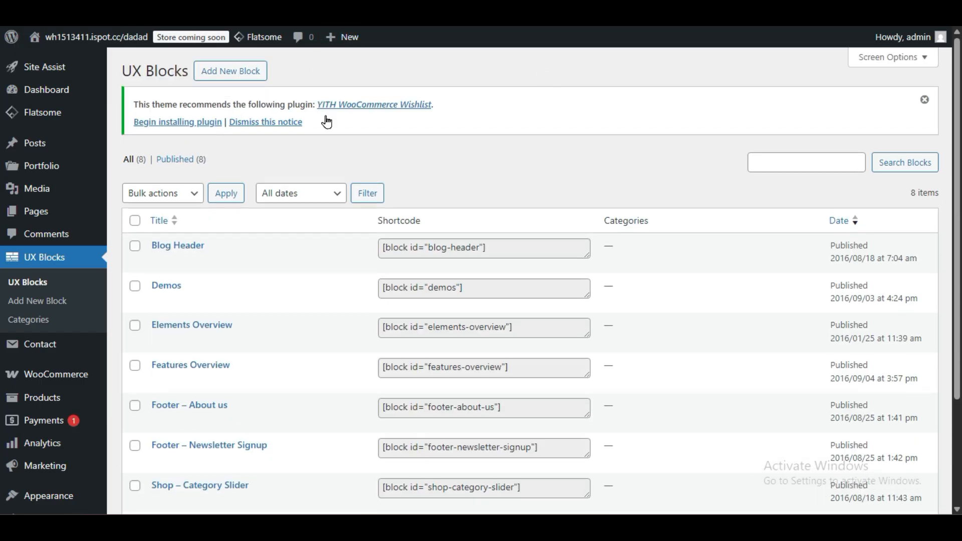
pyautogui.scroll(-3, 336, 393)
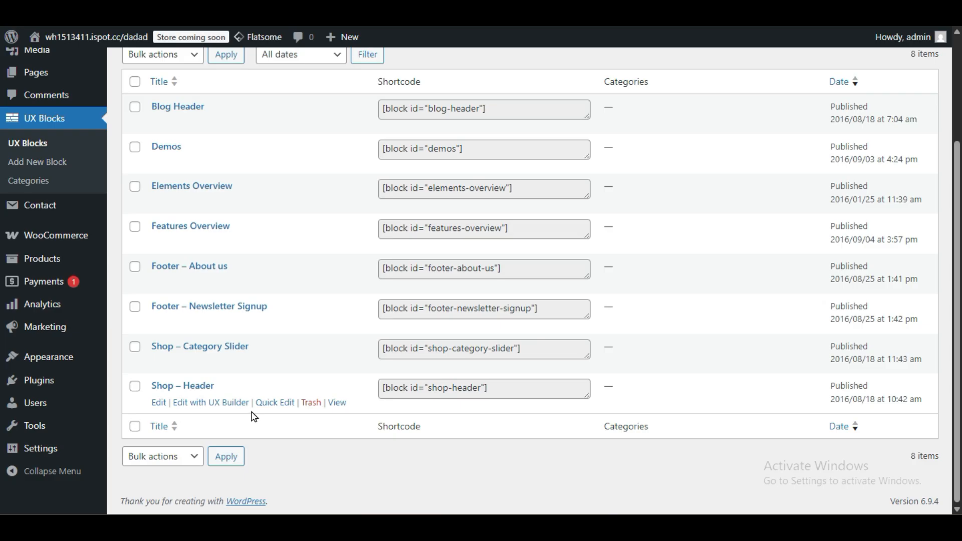
# Step: Look through the storefront preview and the UX Block assigned to the Footer 2 About us widget, then return to the UX Blocks list
pyautogui.scroll(3, 254, 416)
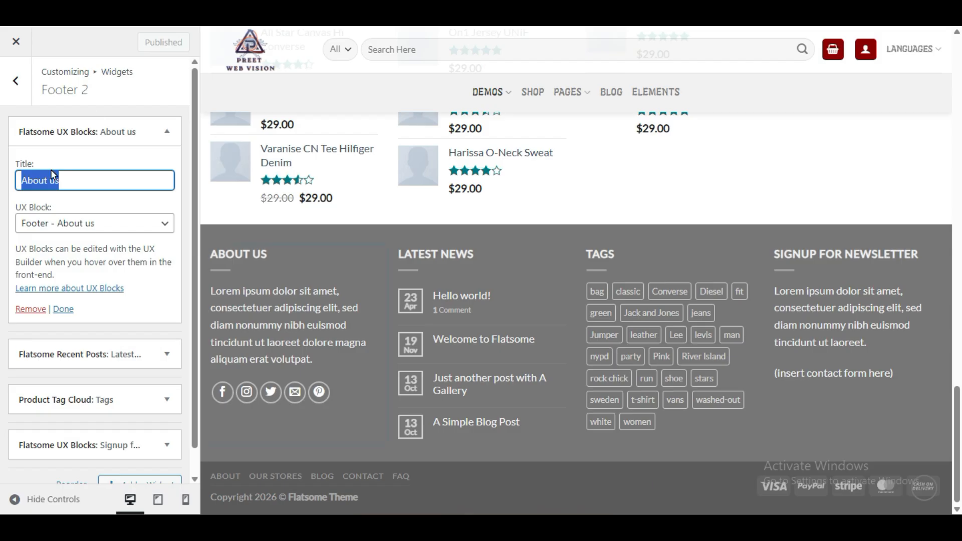
pyautogui.scroll(6, 359, 237)
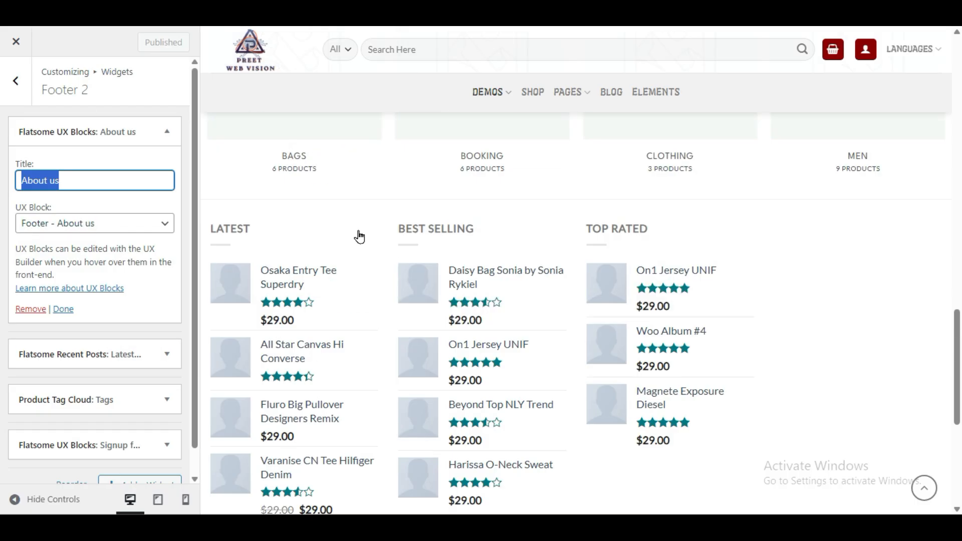
pyautogui.scroll(6, 359, 237)
pyautogui.scroll(6, 496, 370)
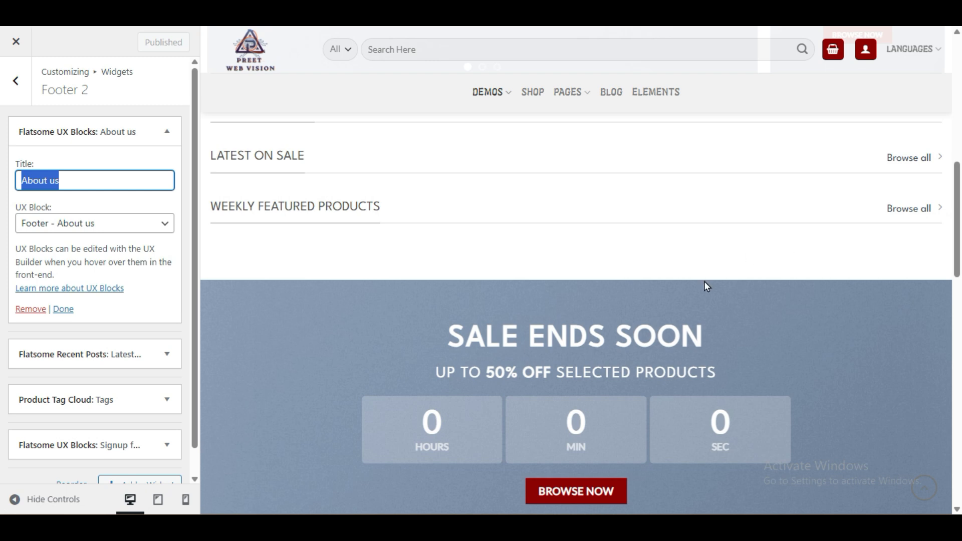
pyautogui.scroll(-3, 706, 287)
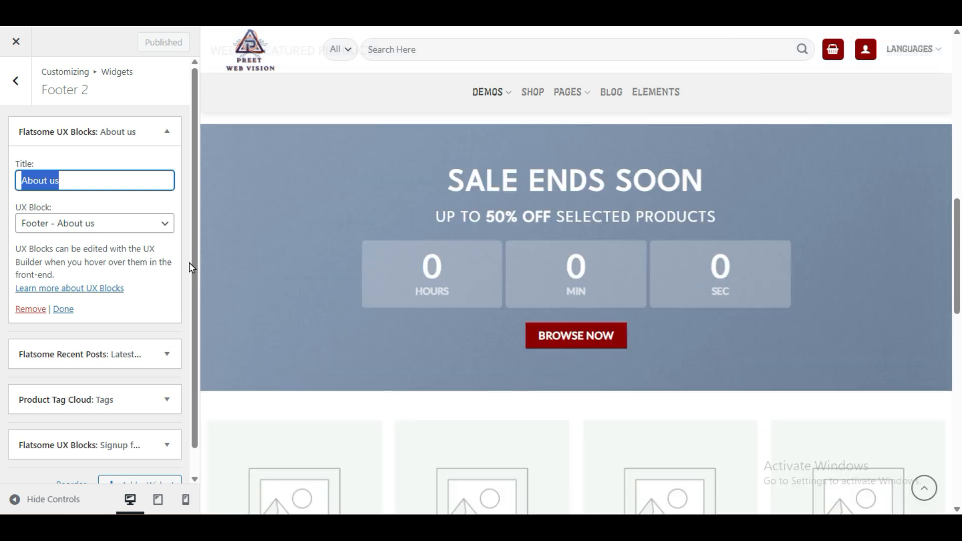
pyautogui.click(69, 228)
pyautogui.click(70, 223)
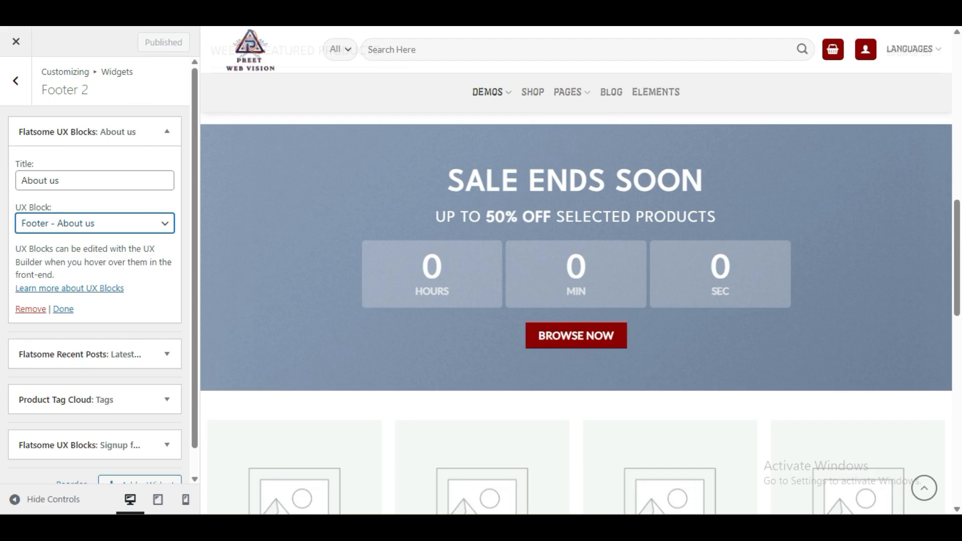
pyautogui.hotkey('ctrl', 'Tab')
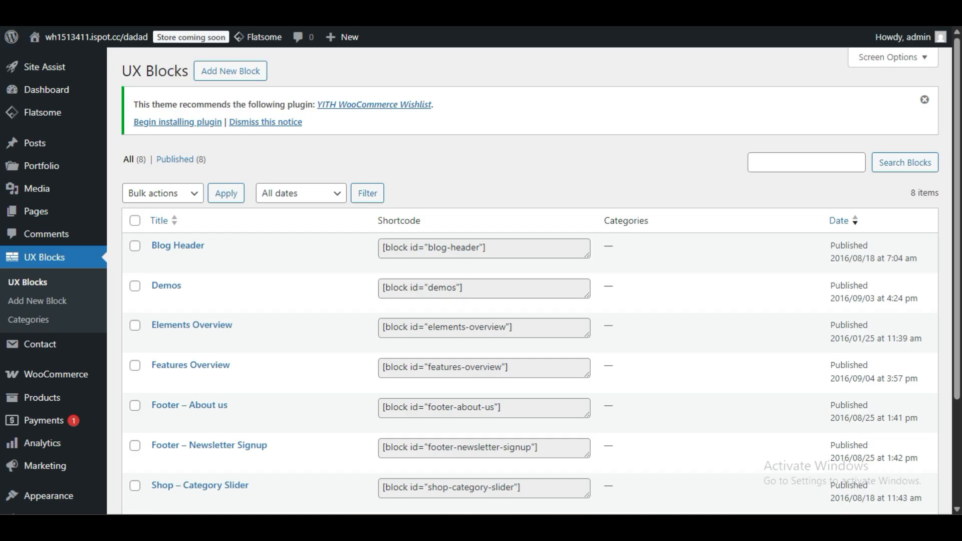
# Step: Open the list of all pages and go to its second page to find the site's front page
pyautogui.click(134, 213)
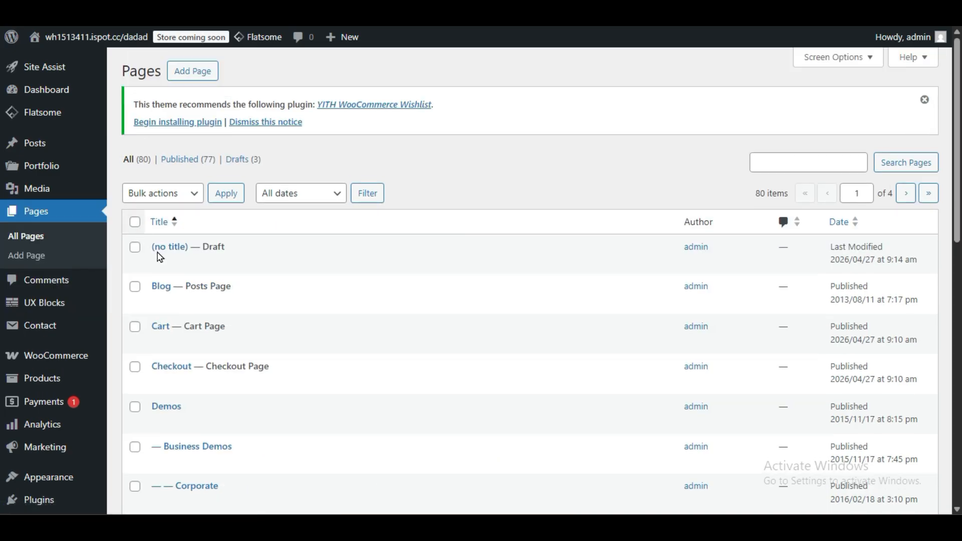
pyautogui.scroll(-7, 251, 369)
pyautogui.scroll(4, 253, 374)
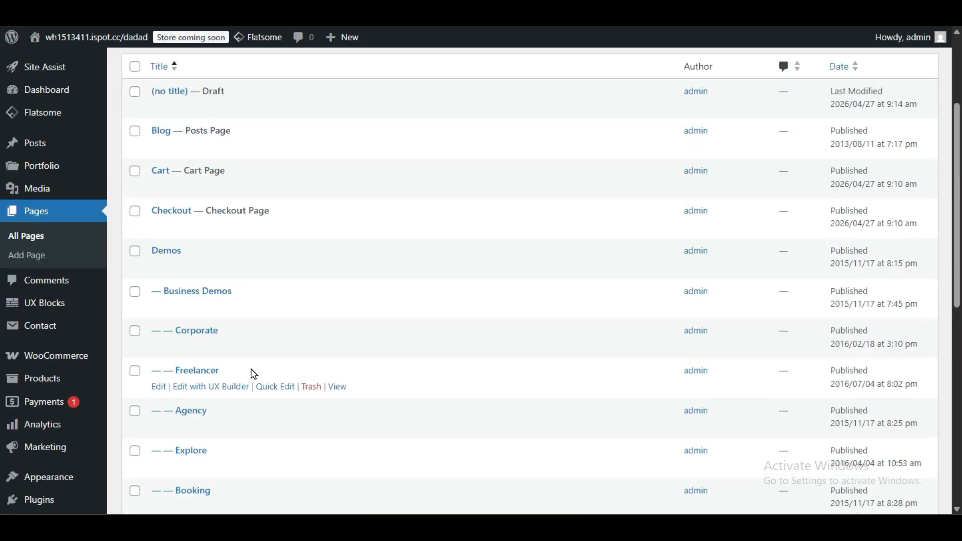
pyautogui.scroll(-8, 299, 338)
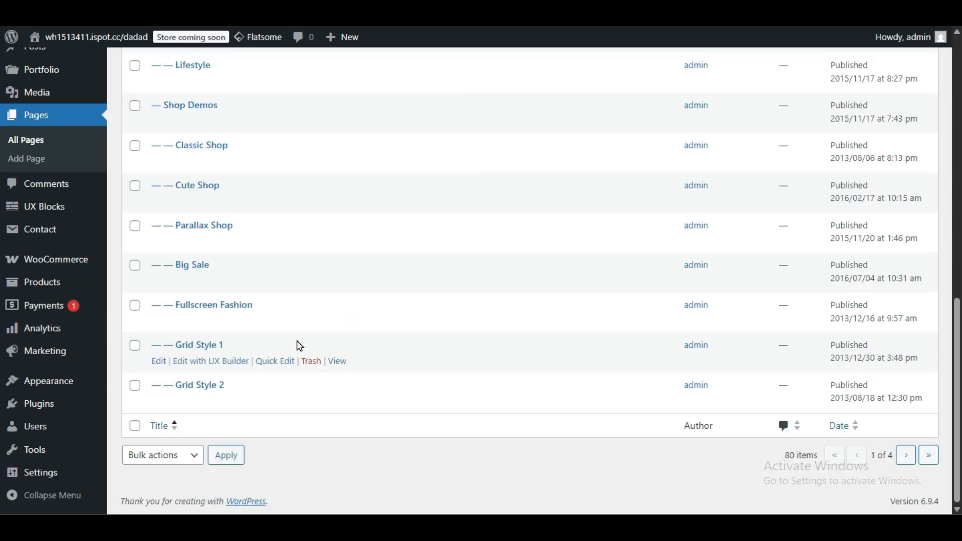
pyautogui.click(905, 460)
pyautogui.scroll(-3, 511, 390)
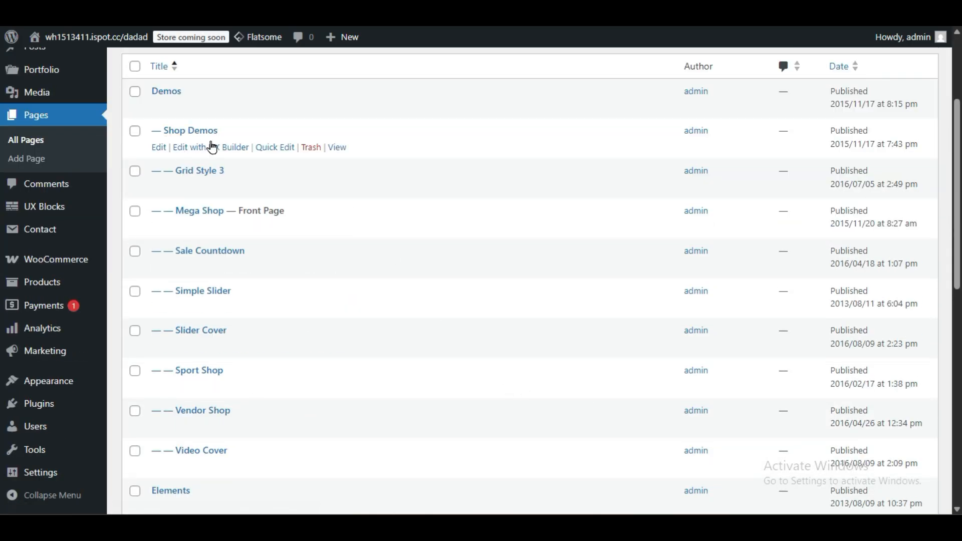
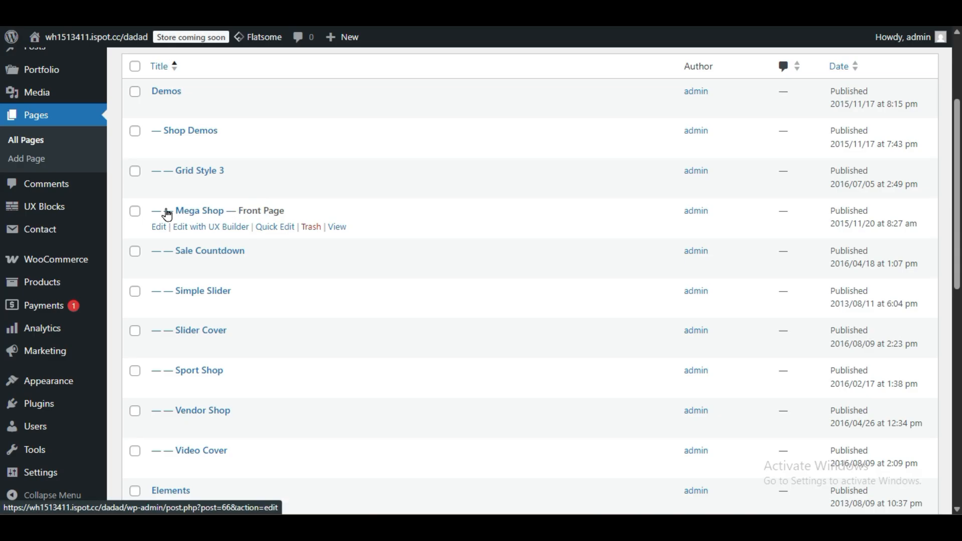
# Step: Quick-edit the Mega Shop front page, replacing both its title and its slug with "Home", and update it
pyautogui.click(277, 228)
pyautogui.moveTo(247, 229); pyautogui.dragTo(150, 244)
pyautogui.click(240, 236)
pyautogui.write('Home')
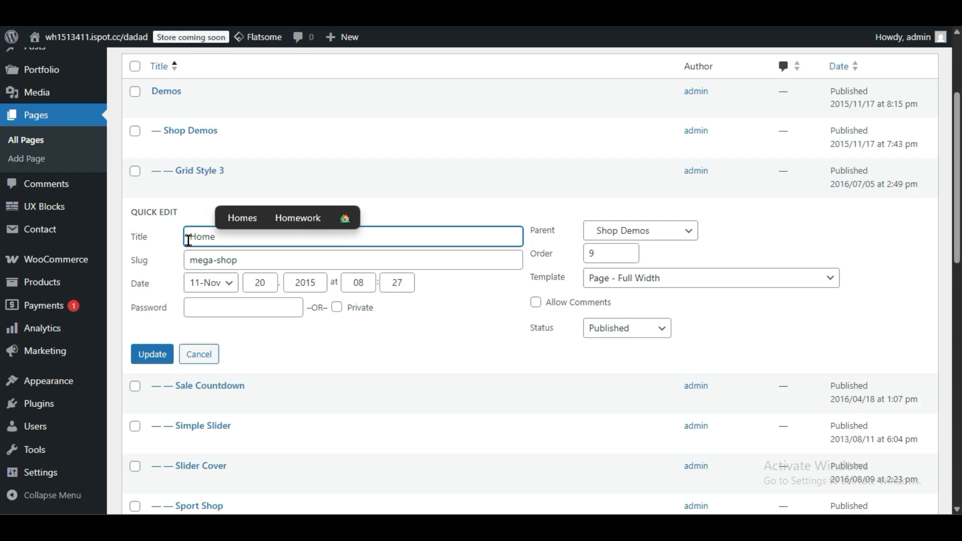
pyautogui.doubleClick(188, 240)
pyautogui.hotkey('ctrl', 'c')
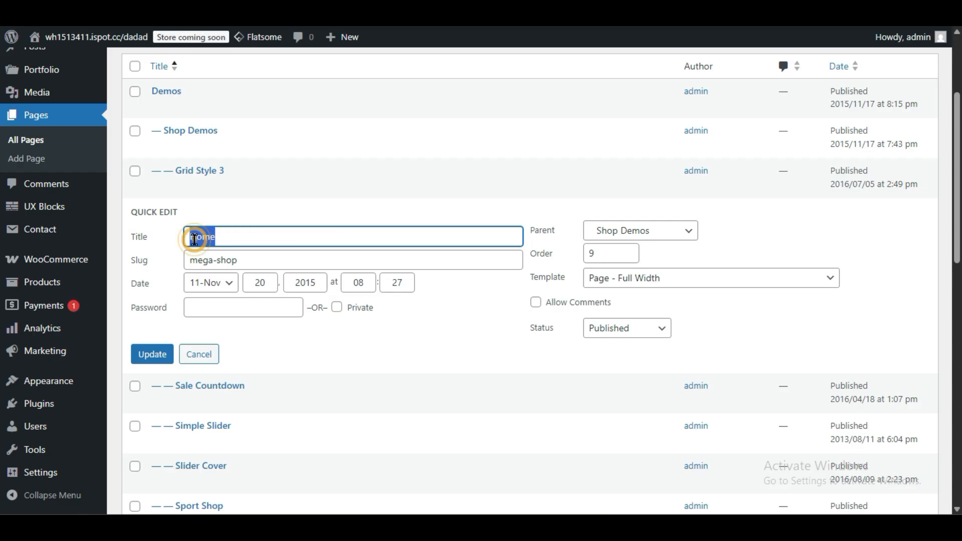
pyautogui.tripleClick(215, 261)
pyautogui.hotkey('ctrl', 'v')
pyautogui.click(152, 355)
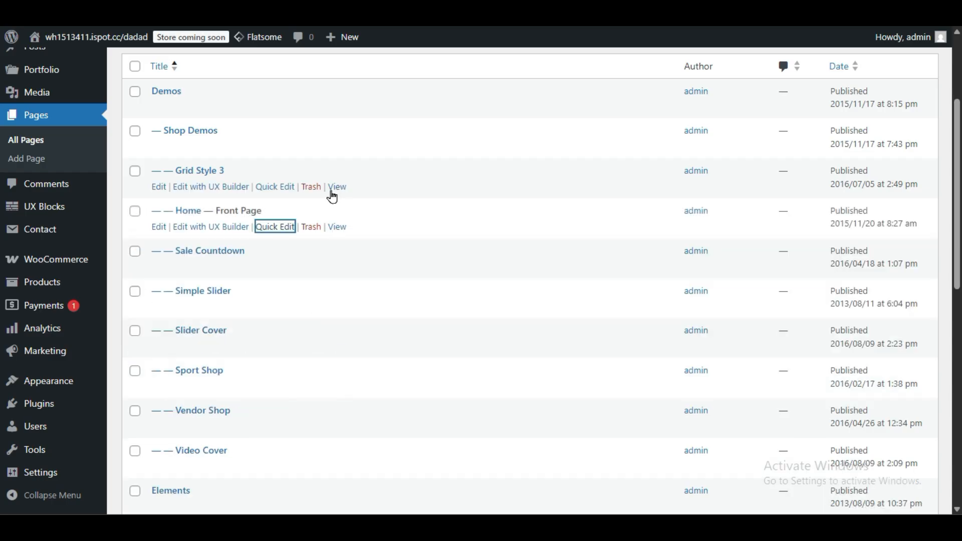
# Step: Open the Home page in UX Builder, look over its whole layout and open the settings of the main slider's first banner
pyautogui.click(227, 228)
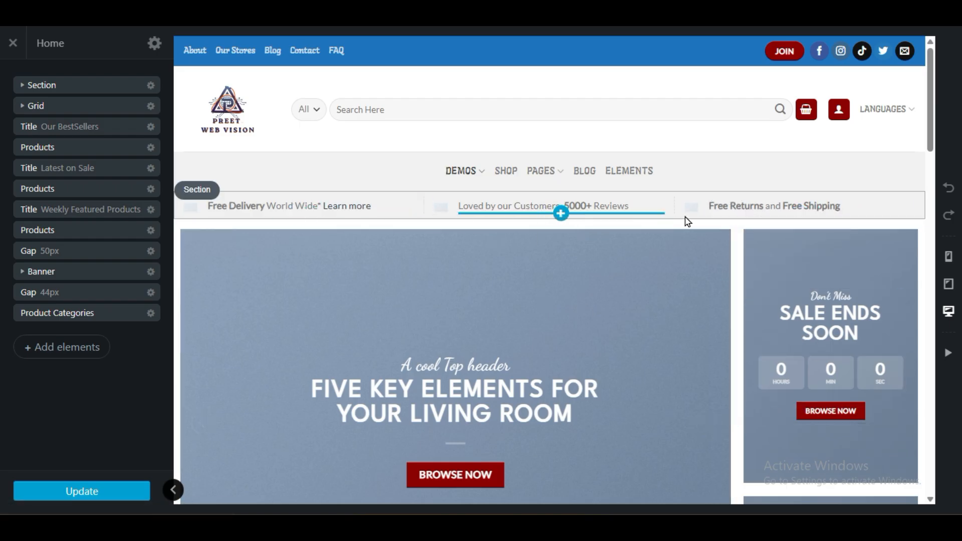
pyautogui.scroll(-15, 469, 297)
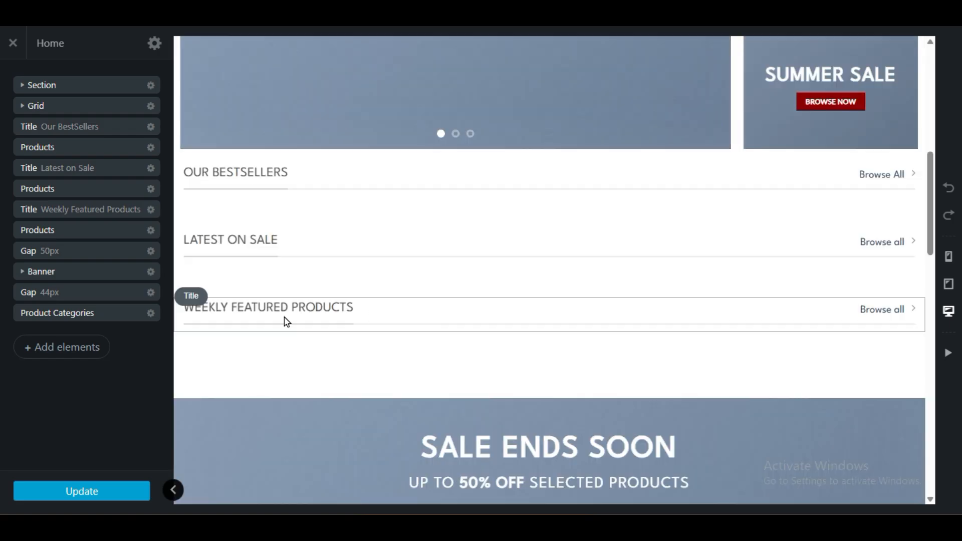
pyautogui.scroll(-10, 261, 327)
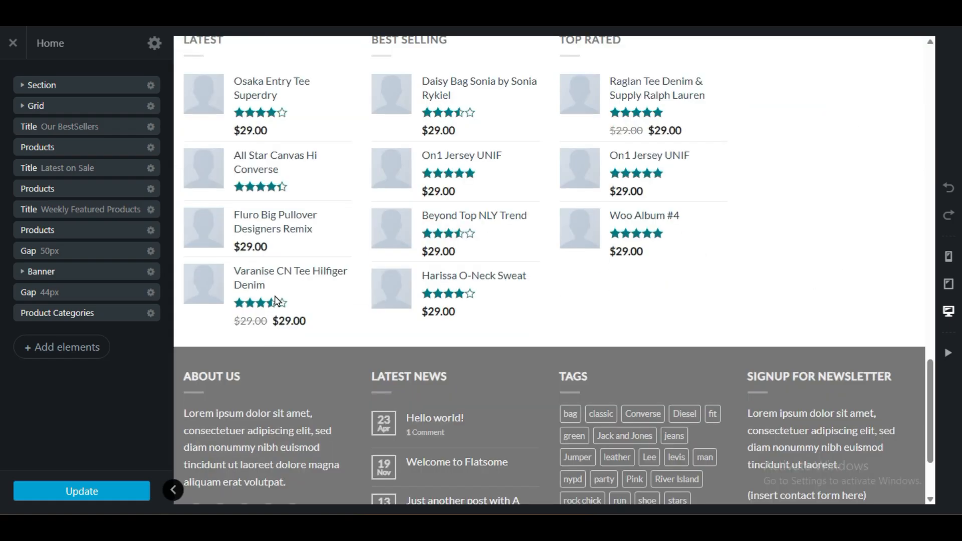
pyautogui.scroll(8, 377, 349)
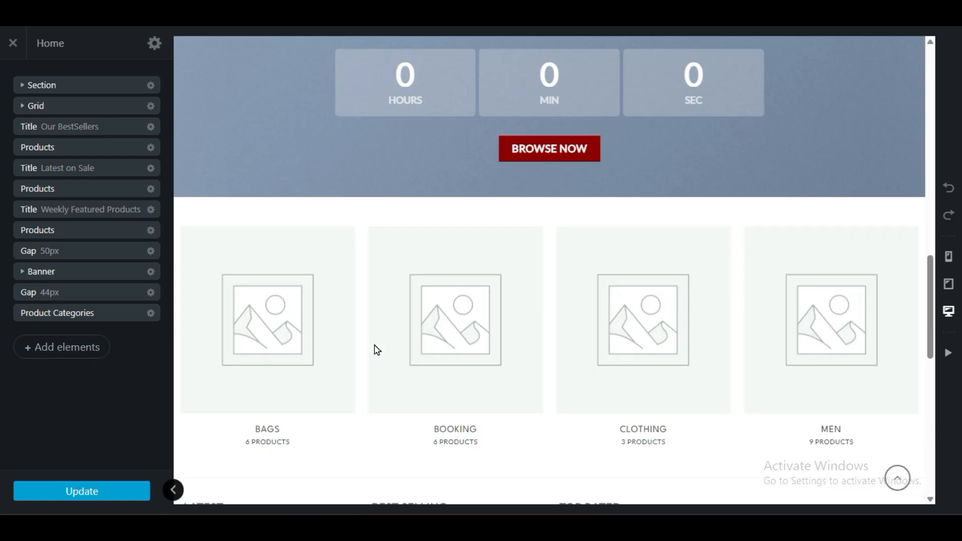
pyautogui.scroll(10, 376, 346)
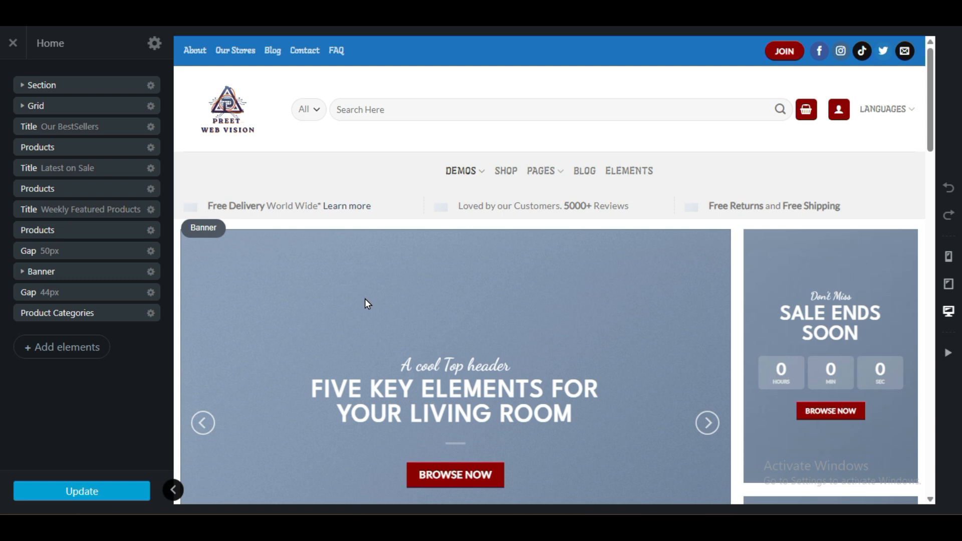
pyautogui.scroll(-5, 362, 301)
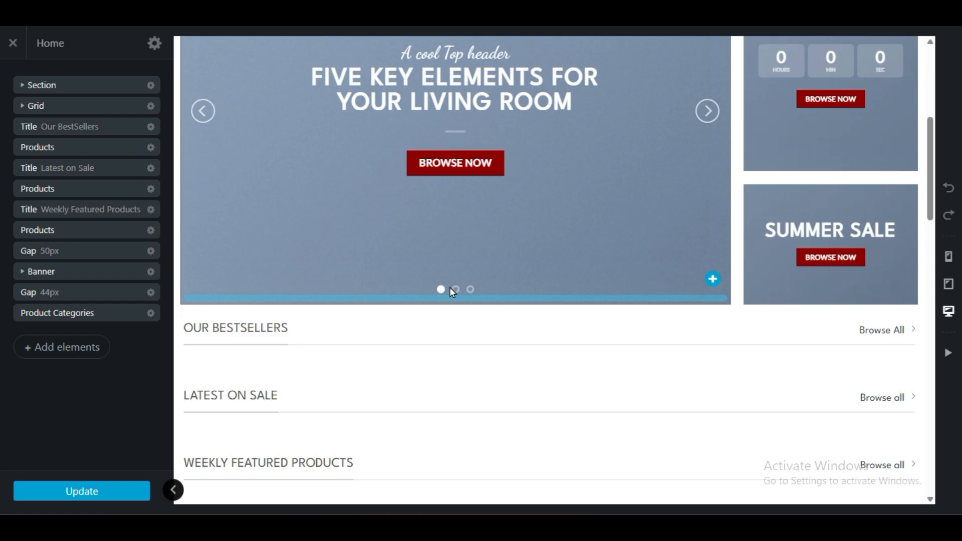
pyautogui.scroll(5, 450, 287)
pyautogui.scroll(-3, 464, 302)
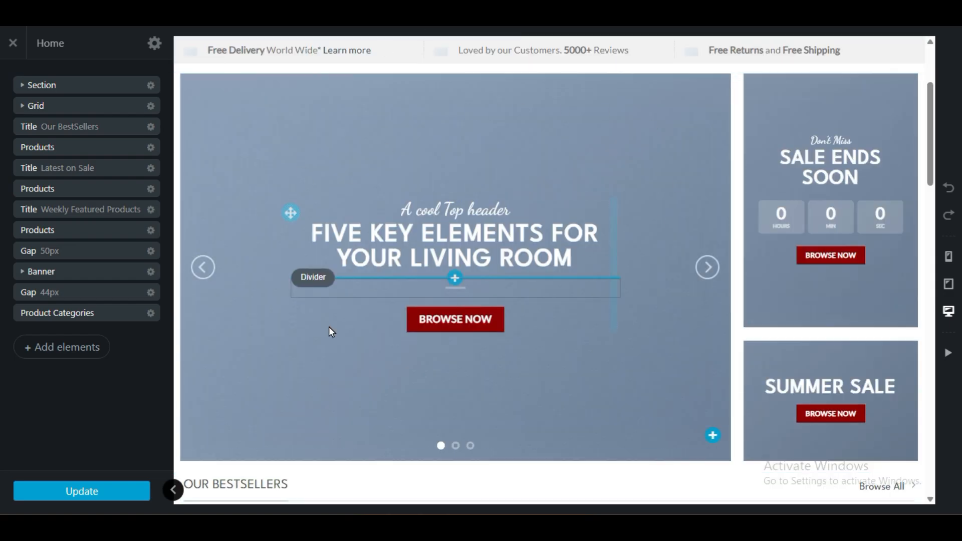
pyautogui.scroll(3, 248, 278)
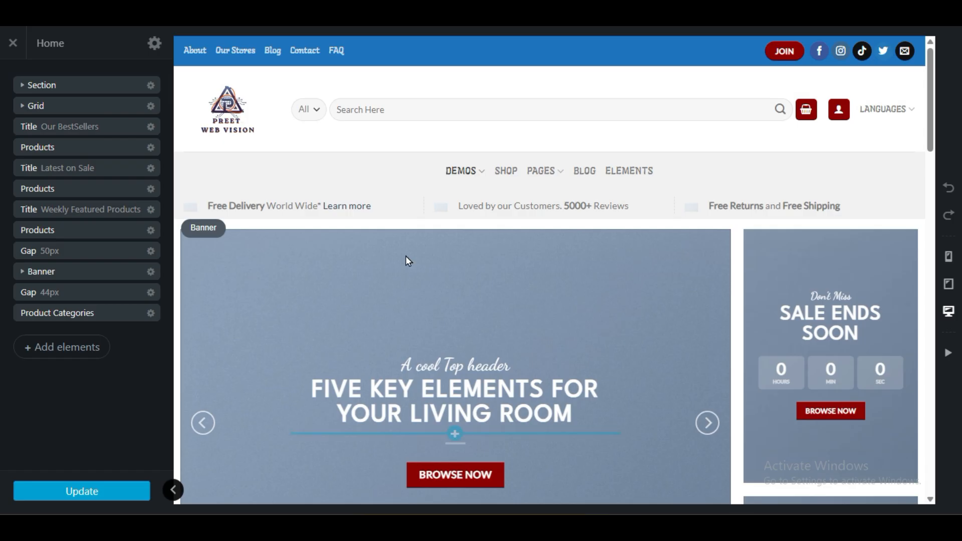
pyautogui.click(602, 282)
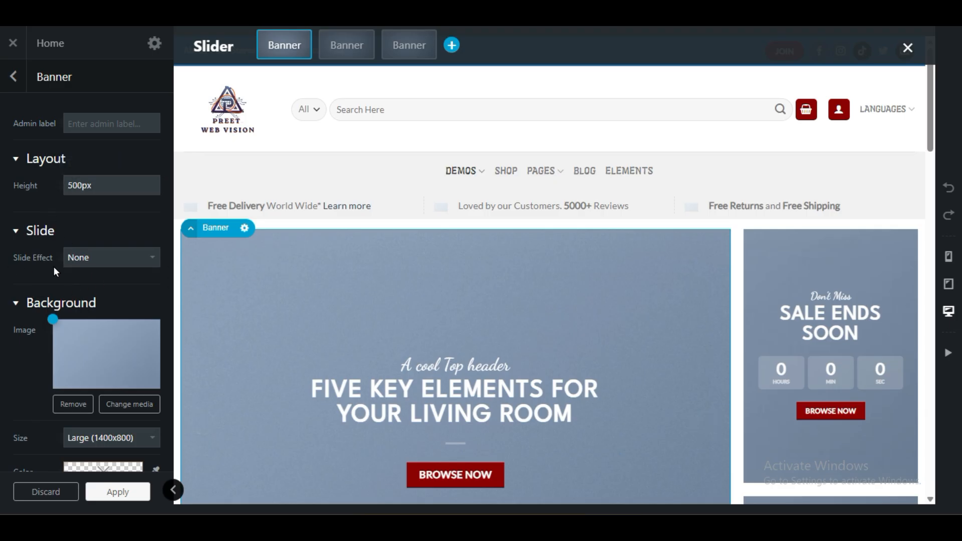
# Step: Try the Zoom In slide effect on the banner and set the effect back to None
pyautogui.click(95, 259)
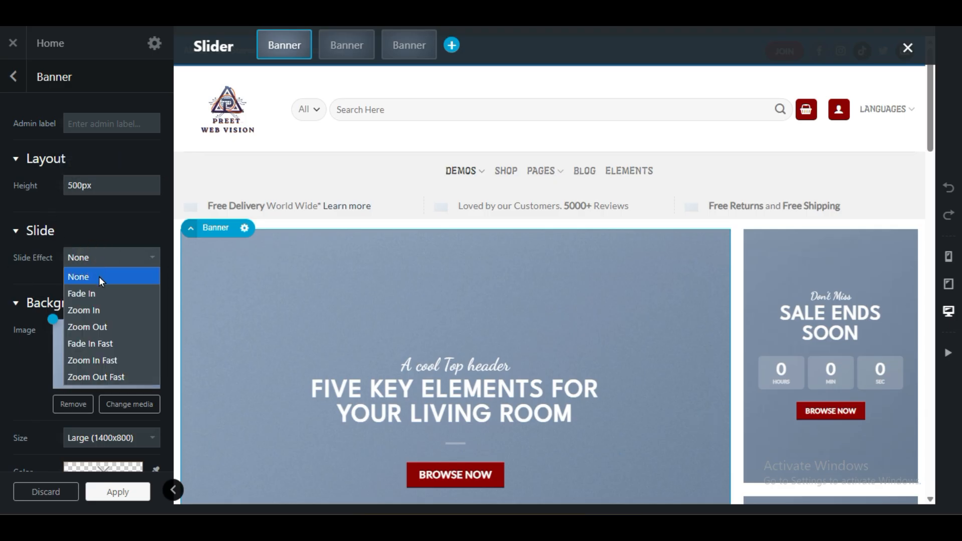
pyautogui.click(104, 309)
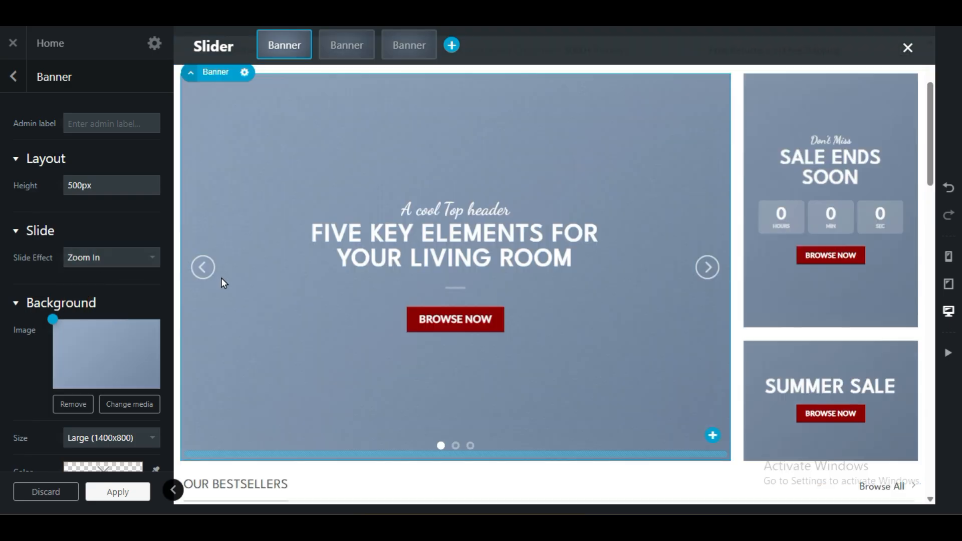
pyautogui.click(116, 256)
pyautogui.click(114, 281)
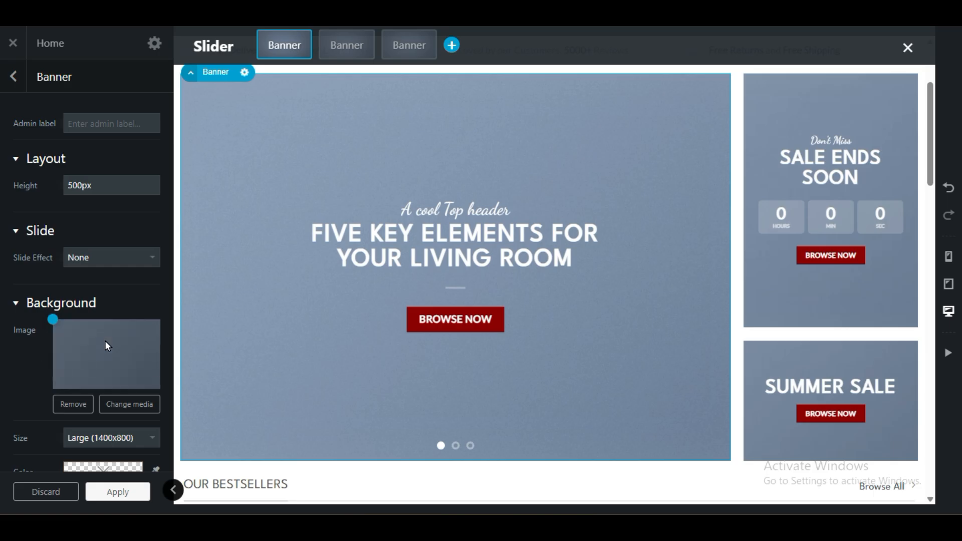
# Step: Upload Refurbished-Produkte_Coverimage.jpg to the media library and use it as the banner's background image
pyautogui.click(130, 407)
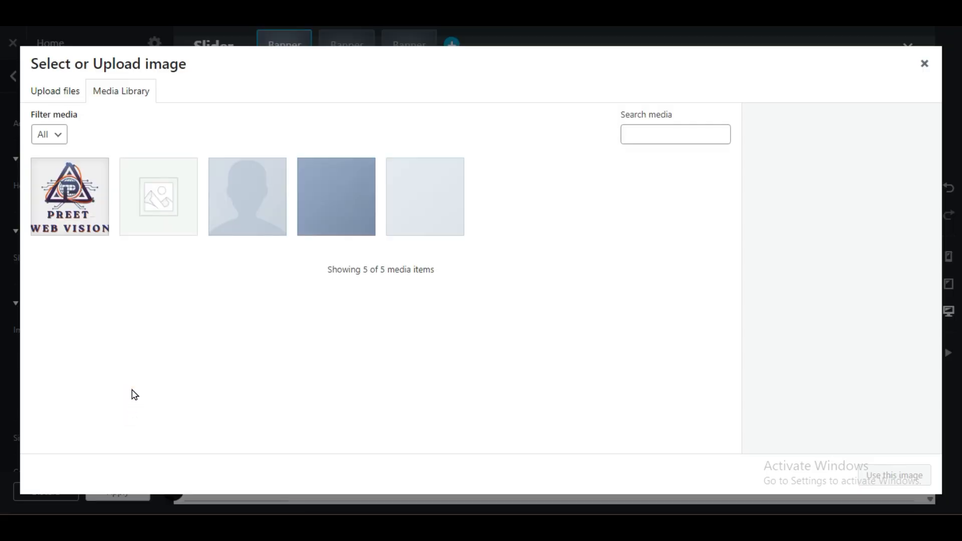
pyautogui.click(86, 221)
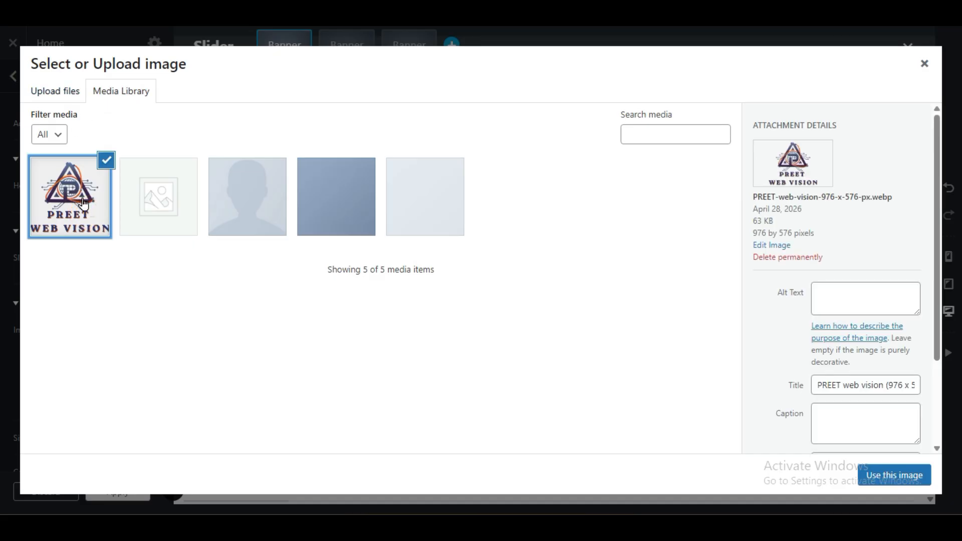
pyautogui.click(55, 92)
pyautogui.click(487, 277)
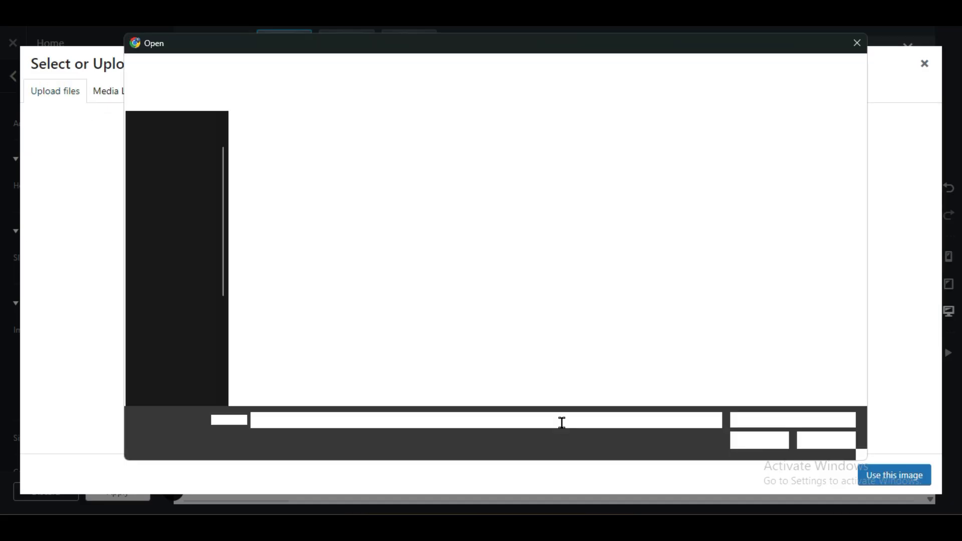
pyautogui.doubleClick(299, 197)
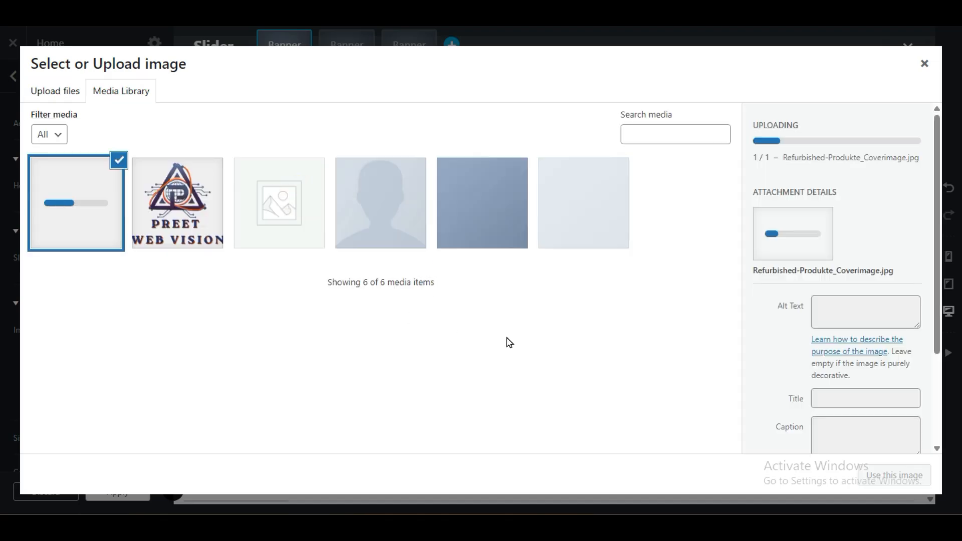
pyautogui.click(898, 476)
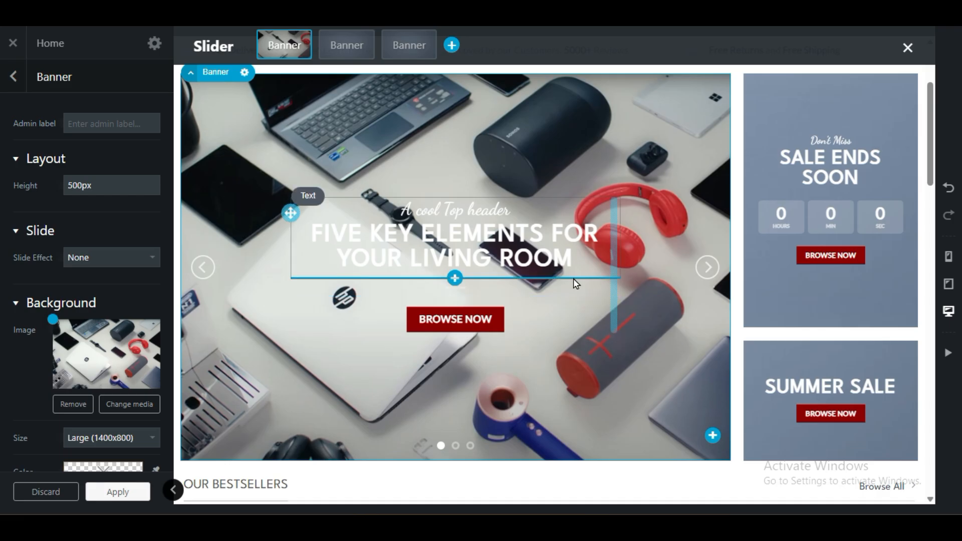
# Step: Set the banner's background color to rgb(62, 62, 62)
pyautogui.scroll(-3, 3, 336)
pyautogui.scroll(-3, 2, 336)
pyautogui.moveTo(46, 167)
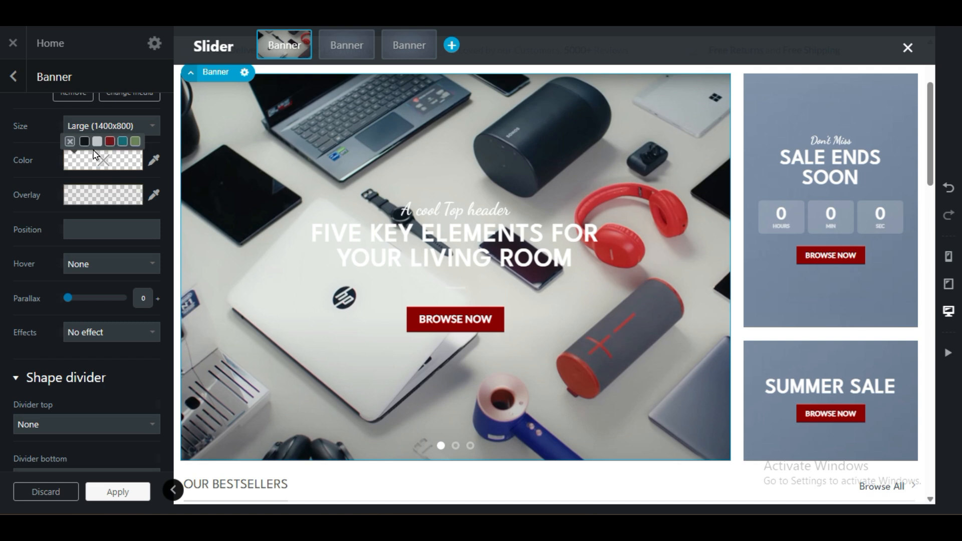
pyautogui.click(120, 160)
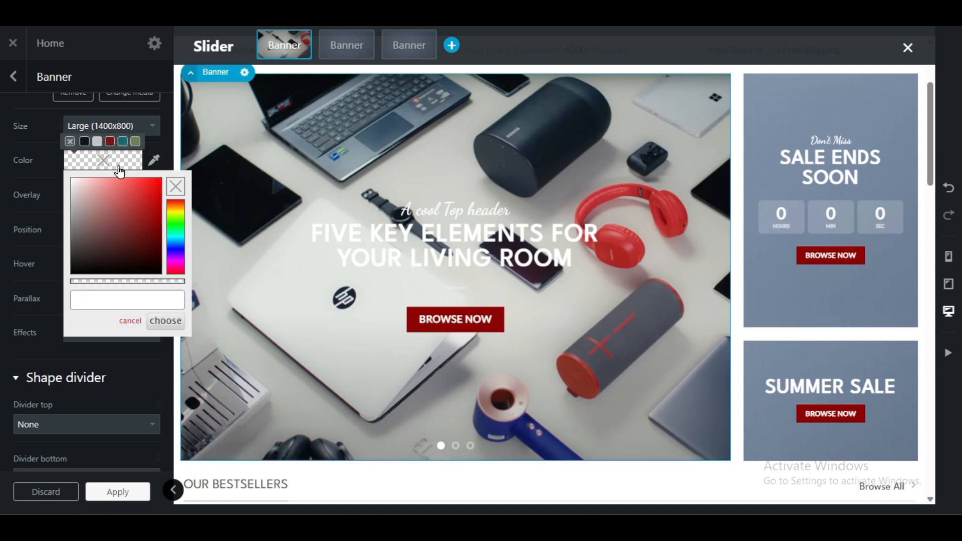
pyautogui.moveTo(140, 207)
pyautogui.mouseDown()
pyautogui.moveTo(152, 248)
pyautogui.moveTo(65, 271)
pyautogui.moveTo(50, 250)
pyautogui.mouseUp()
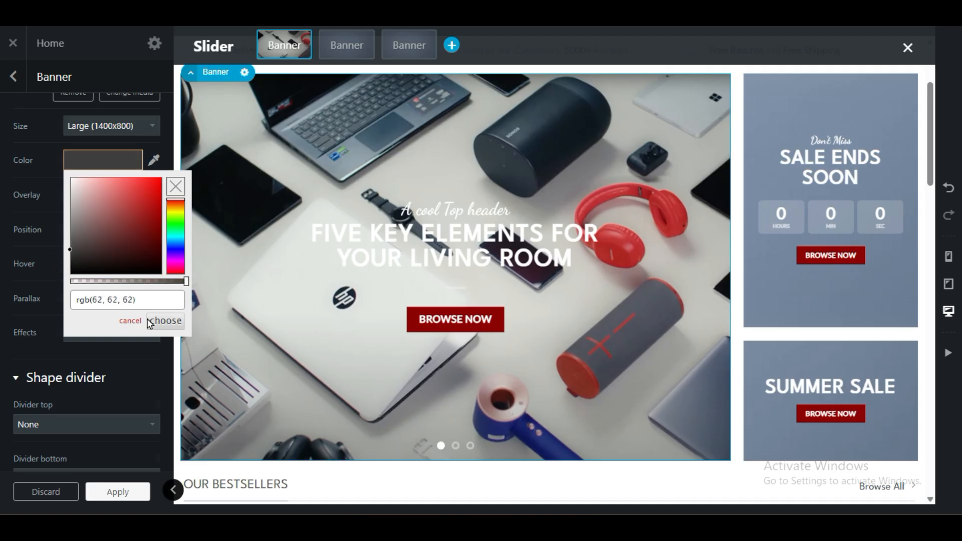
pyautogui.click(149, 321)
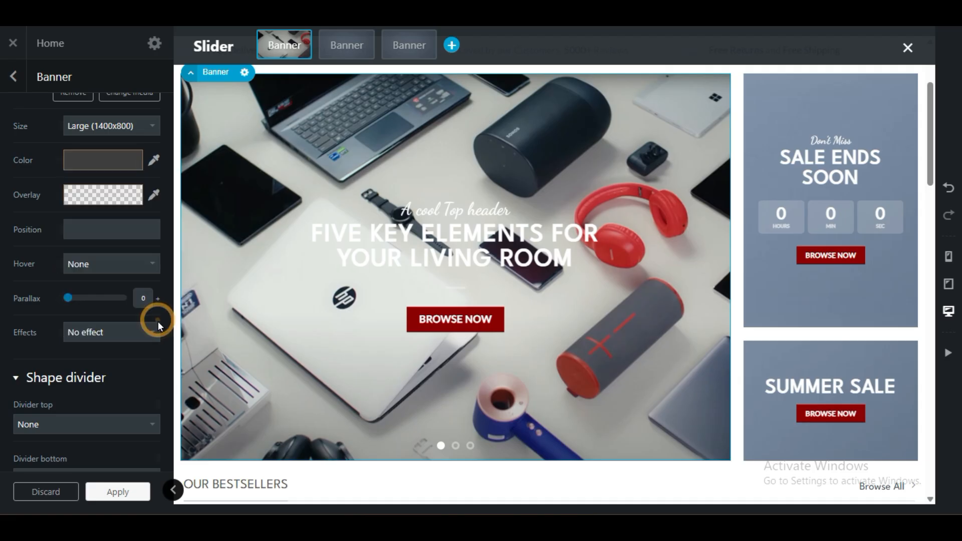
# Step: Set the banner's background overlay to a nearly transparent dark gray, rgba(42, 42, 42, 0.06)
pyautogui.click(122, 202)
pyautogui.moveTo(126, 231)
pyautogui.mouseDown()
pyautogui.moveTo(137, 272)
pyautogui.moveTo(51, 282)
pyautogui.mouseUp()
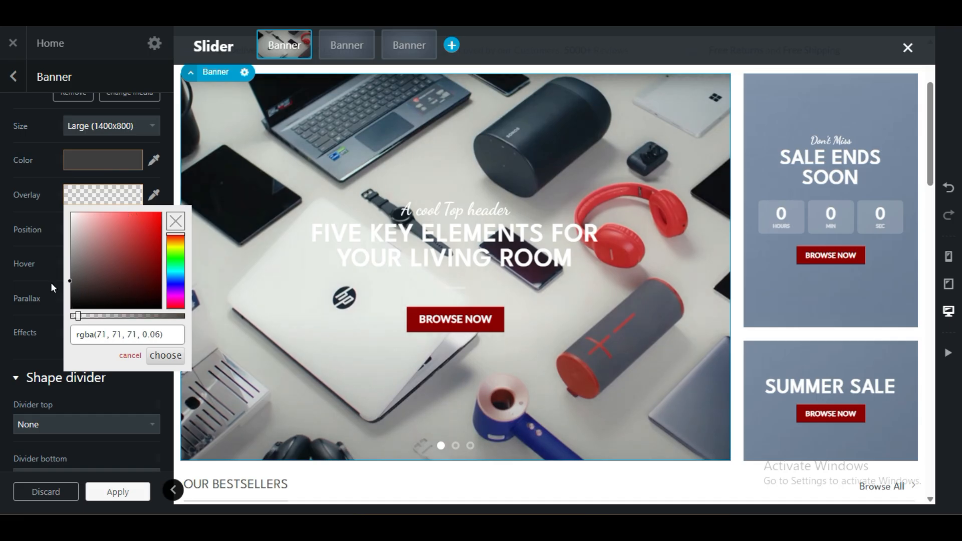
pyautogui.click(154, 355)
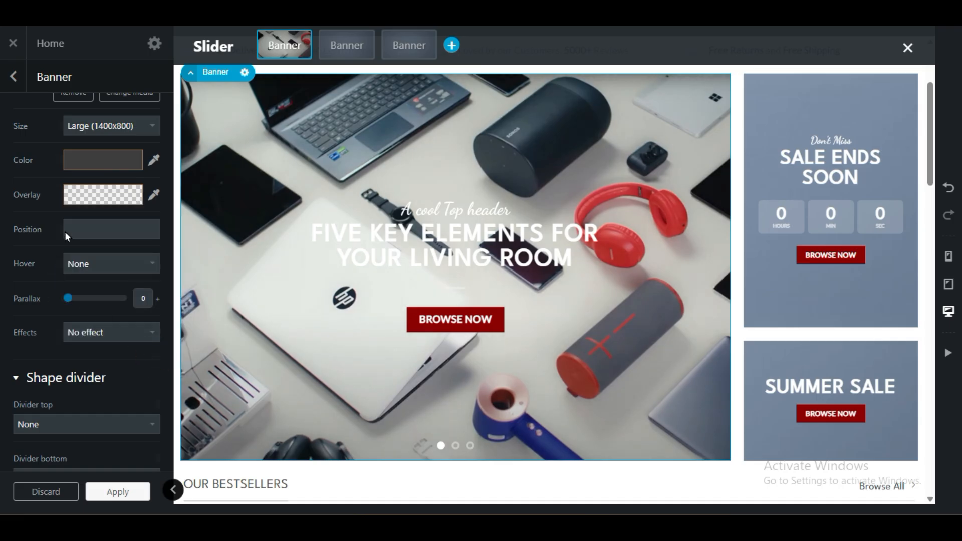
pyautogui.click(75, 199)
pyautogui.moveTo(78, 288); pyautogui.dragTo(68, 297)
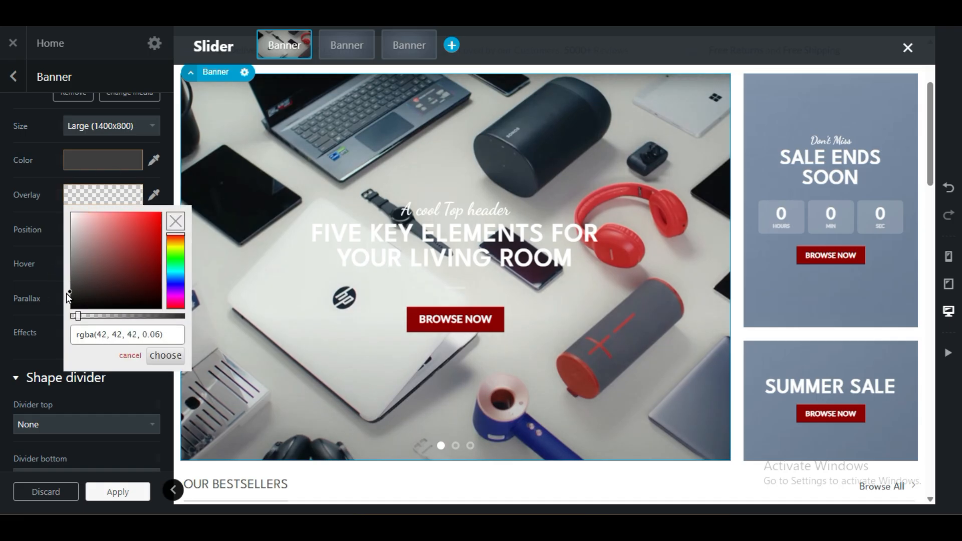
pyautogui.click(151, 355)
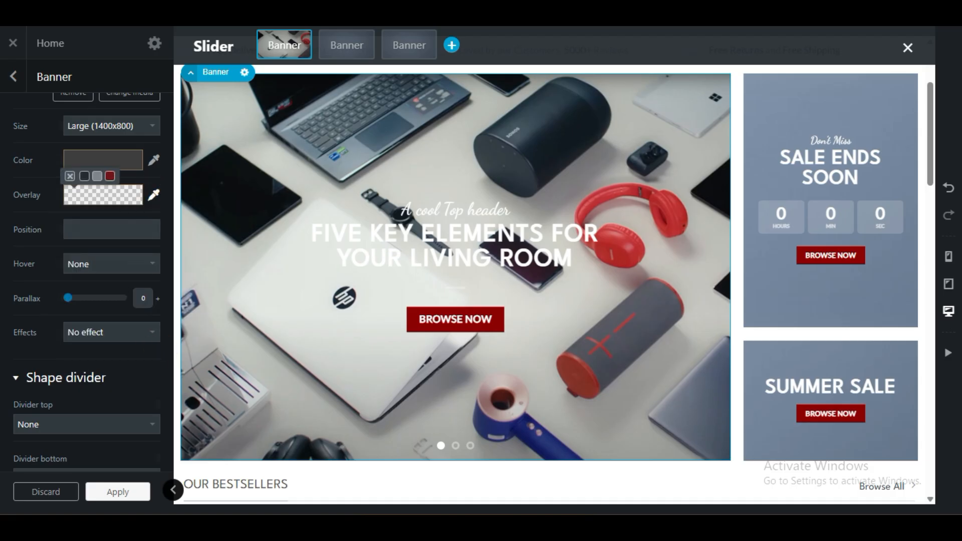
# Step: Try a blue-gray overlay sampled from the Sale Ends Soon banner, and clear the main banner's overlay color
pyautogui.click(153, 194)
pyautogui.click(790, 299)
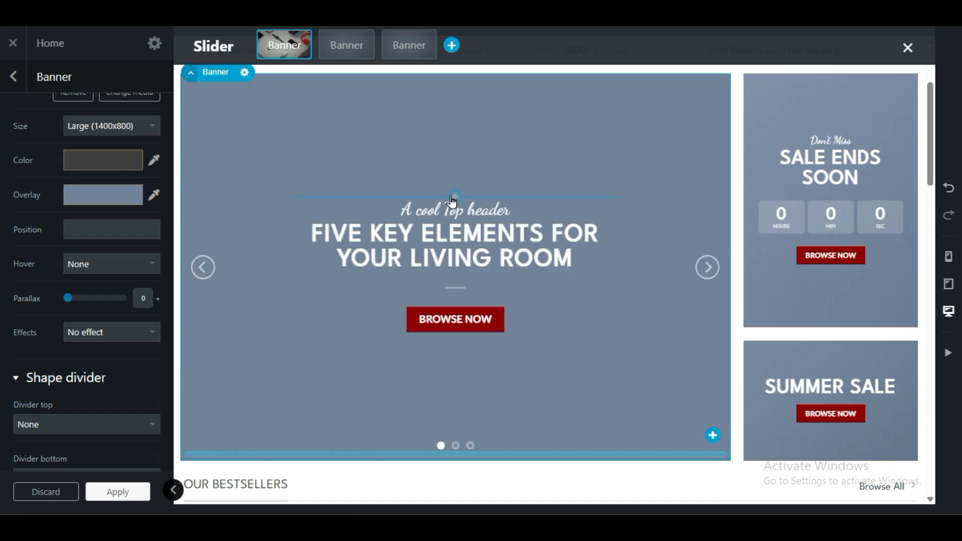
pyautogui.moveTo(64, 185)
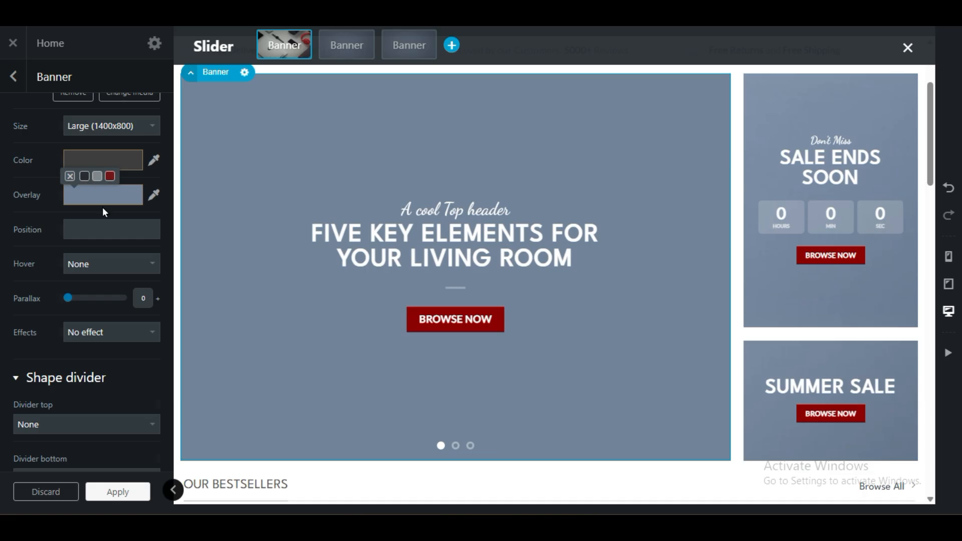
pyautogui.click(69, 176)
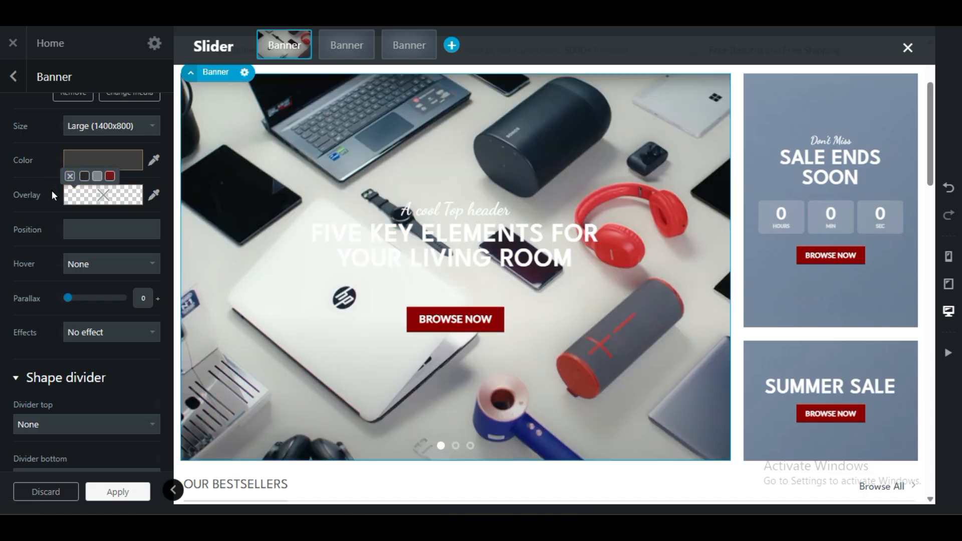
# Step: Try a light gray overlay on the banner and clear the overlay color again
pyautogui.click(114, 199)
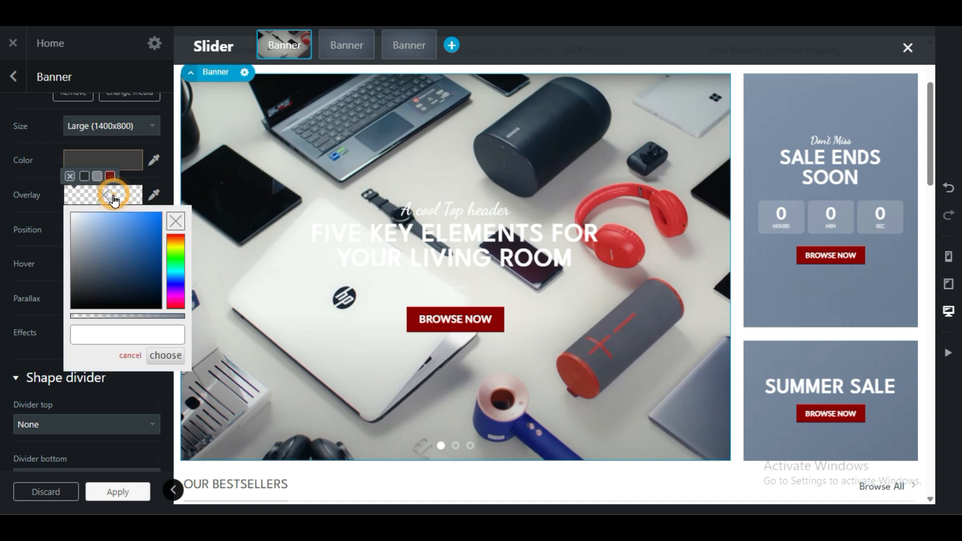
pyautogui.moveTo(104, 266)
pyautogui.mouseDown()
pyautogui.moveTo(96, 277)
pyautogui.moveTo(83, 234)
pyautogui.moveTo(25, 275)
pyautogui.moveTo(26, 245)
pyautogui.mouseUp()
pyautogui.click(19, 247)
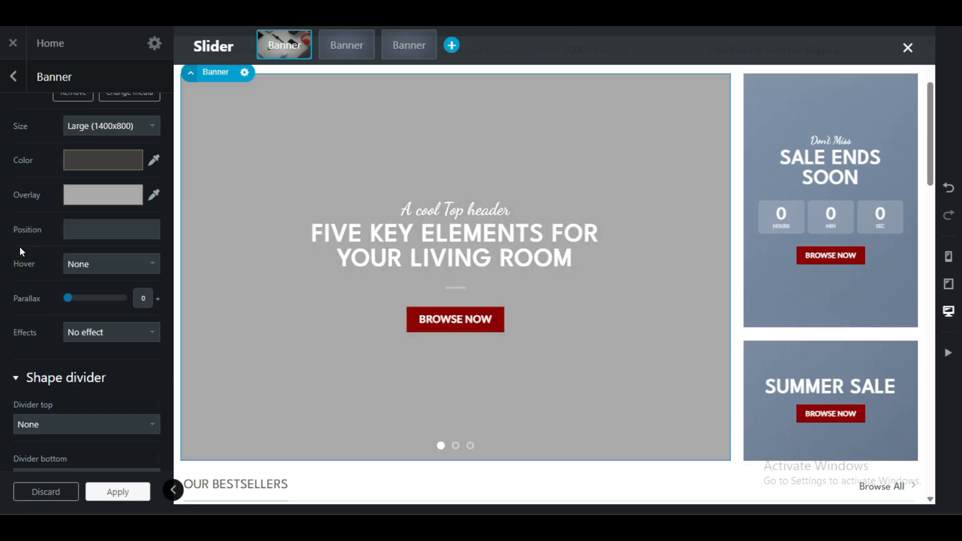
pyautogui.click(93, 199)
pyautogui.click(70, 177)
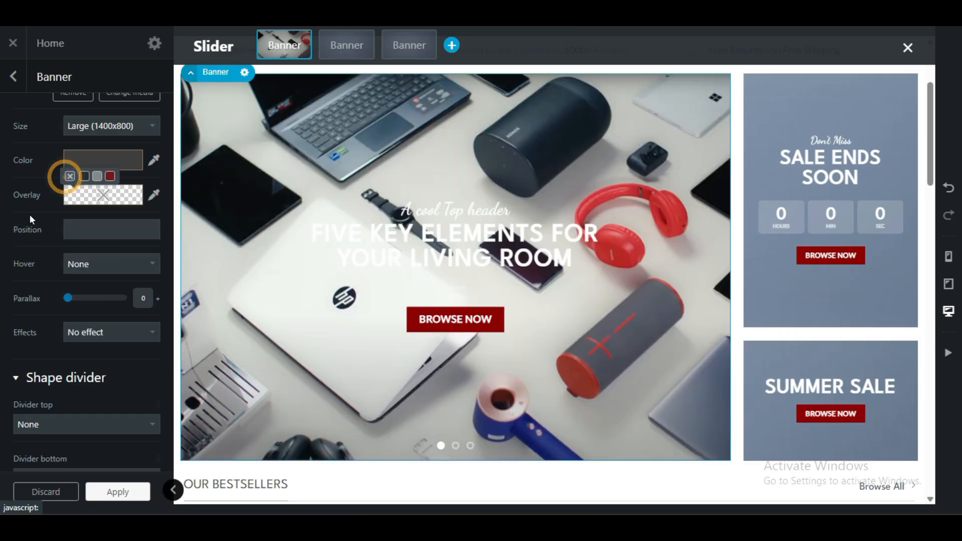
# Step: Try raising the banner background's parallax amount and return it to 0
pyautogui.scroll(3, 37, 221)
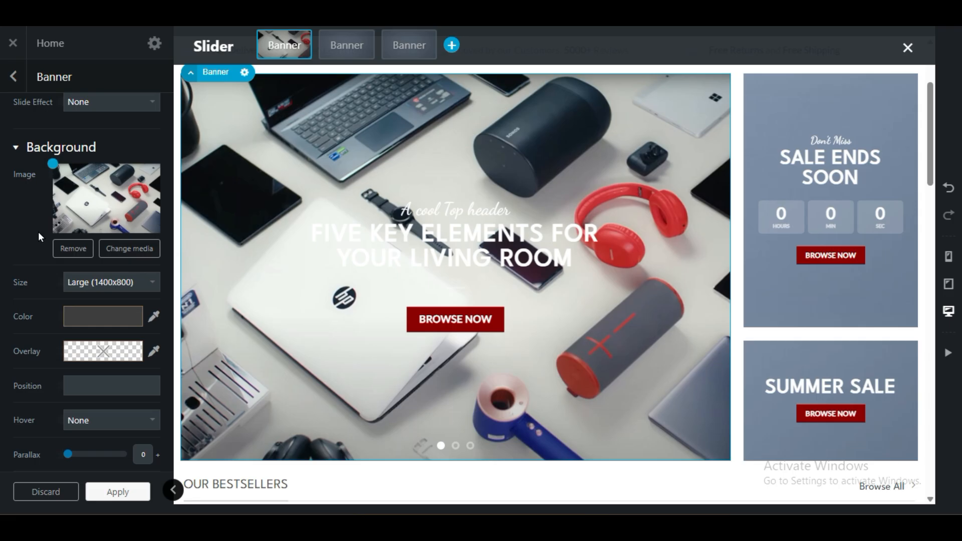
pyautogui.scroll(-3, 38, 232)
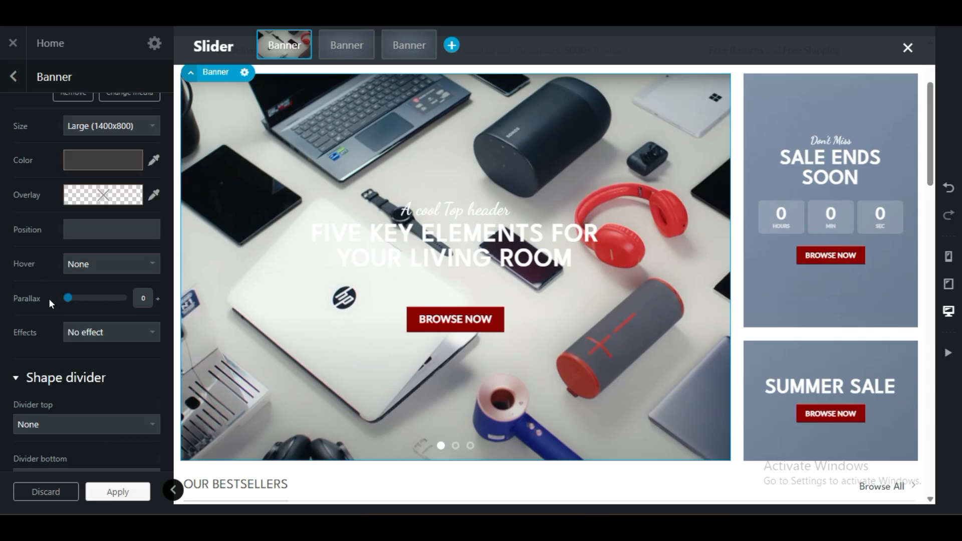
pyautogui.moveTo(67, 298); pyautogui.dragTo(80, 300)
pyautogui.moveTo(85, 299); pyautogui.dragTo(73, 299)
# Step: Try the Snow, Confetti, Sliding Glass, Sparkle and Rain background effects on the banner and set it back to No effect
pyautogui.click(77, 327)
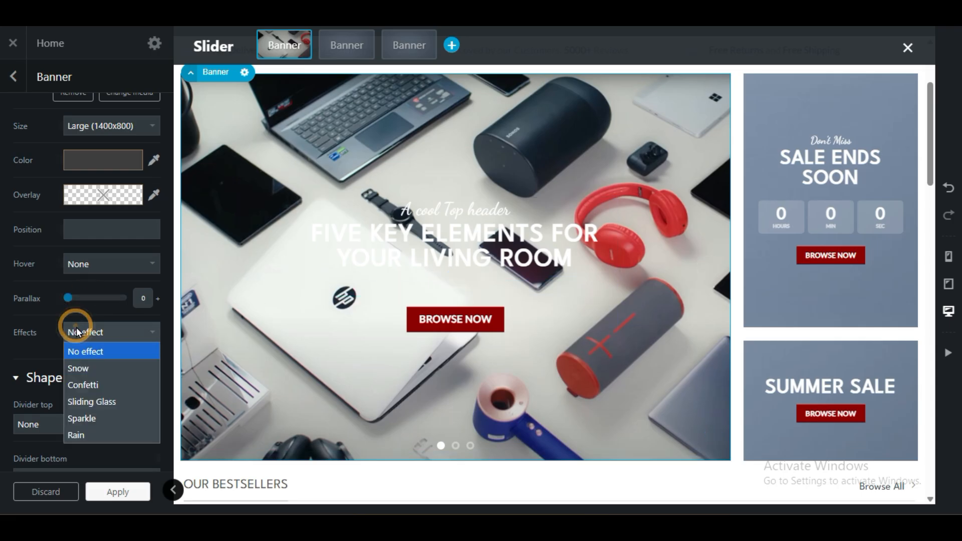
pyautogui.click(104, 372)
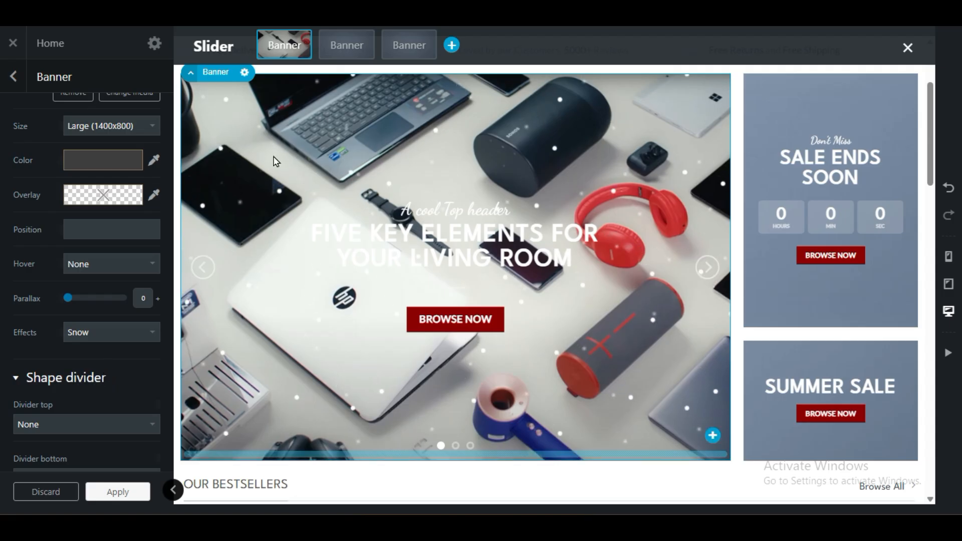
pyautogui.click(103, 330)
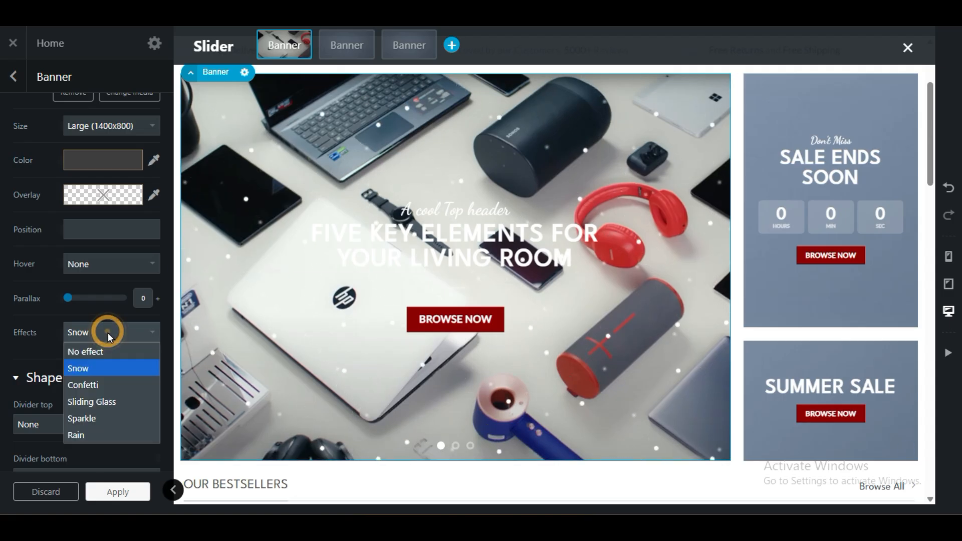
pyautogui.click(100, 385)
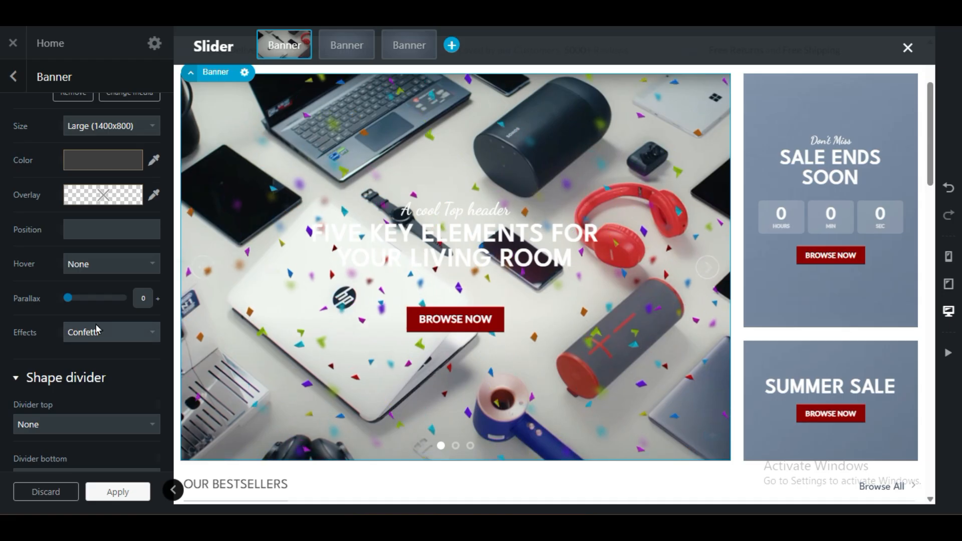
pyautogui.click(76, 335)
pyautogui.click(97, 399)
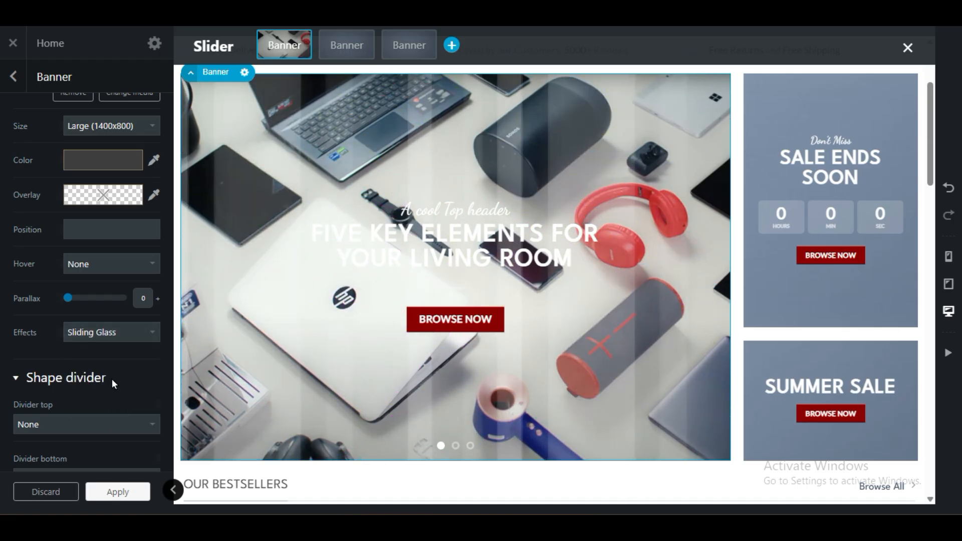
pyautogui.click(107, 335)
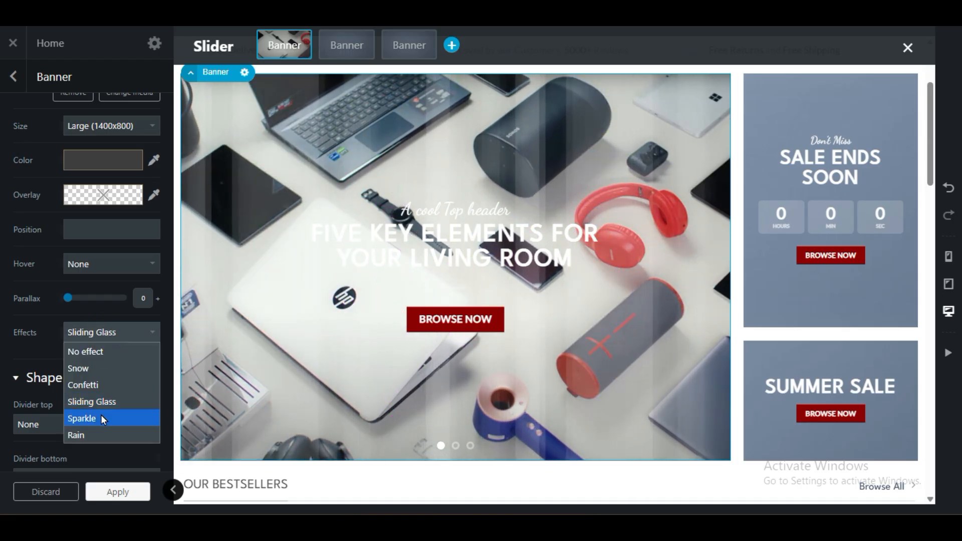
pyautogui.click(102, 419)
pyautogui.click(112, 332)
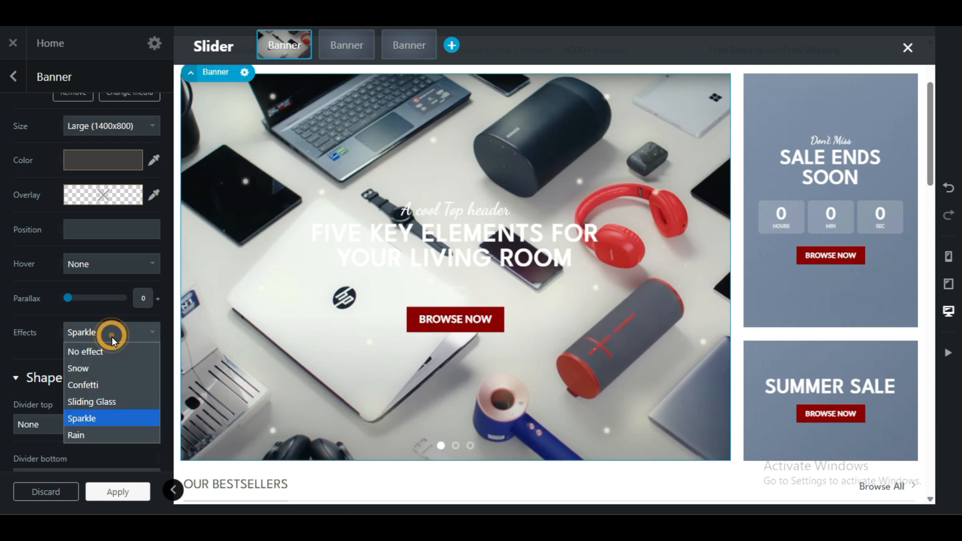
pyautogui.click(106, 427)
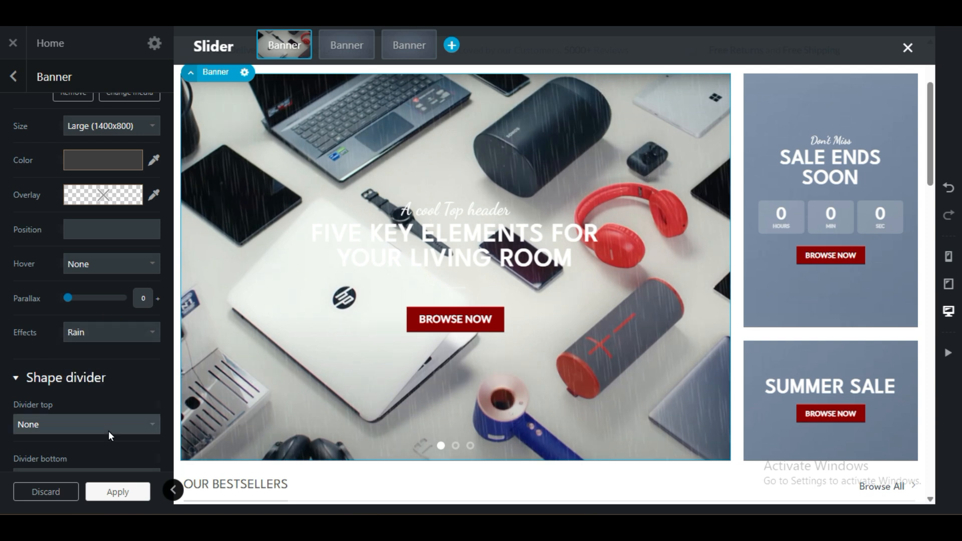
pyautogui.click(124, 335)
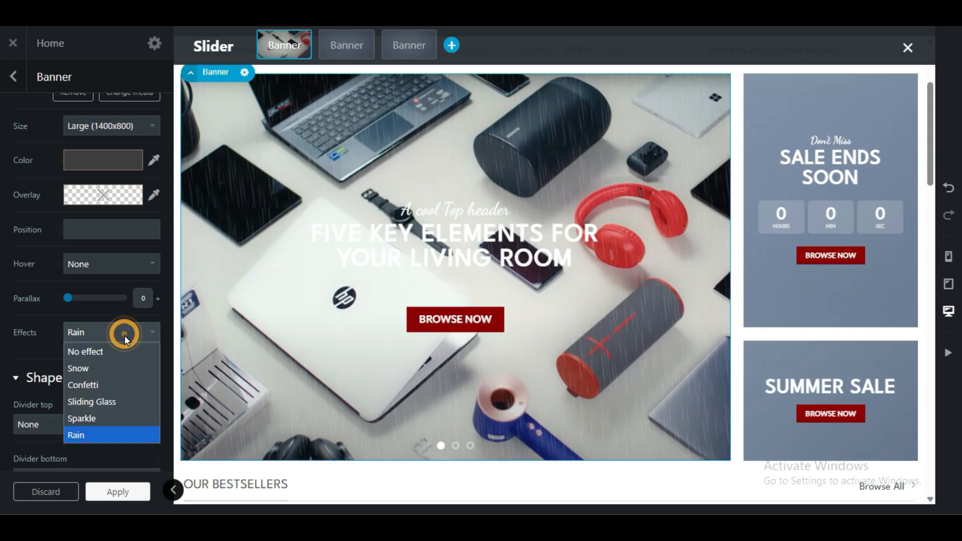
pyautogui.click(119, 354)
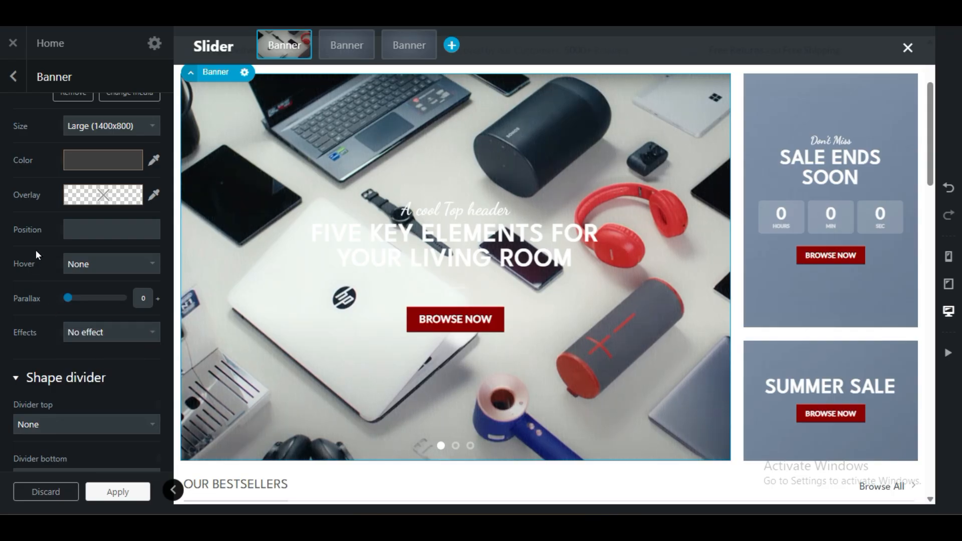
# Step: Try a bottom border width of 22 on the banner and clear the border widths
pyautogui.scroll(-3, 26, 360)
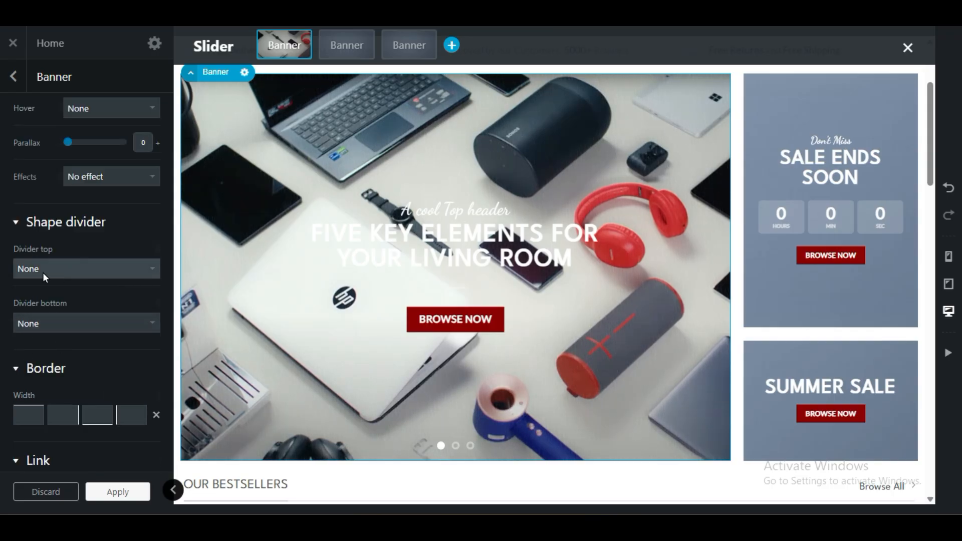
pyautogui.scroll(-3, 26, 351)
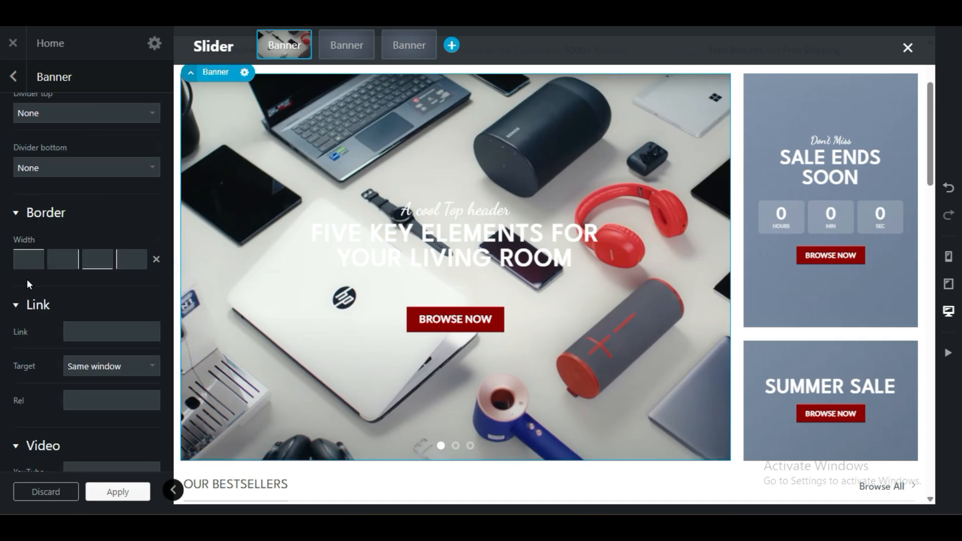
pyautogui.click(103, 262)
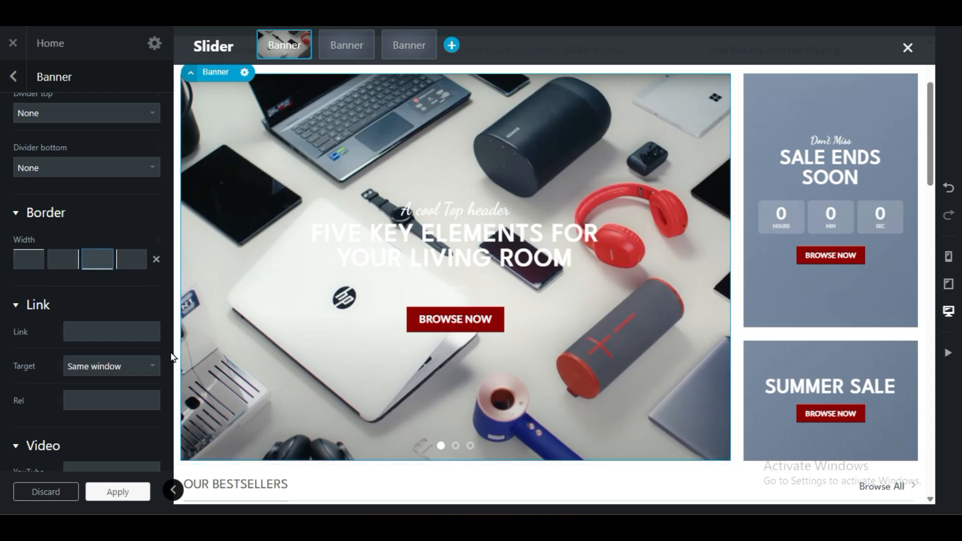
pyautogui.scroll(-3, 496, 366)
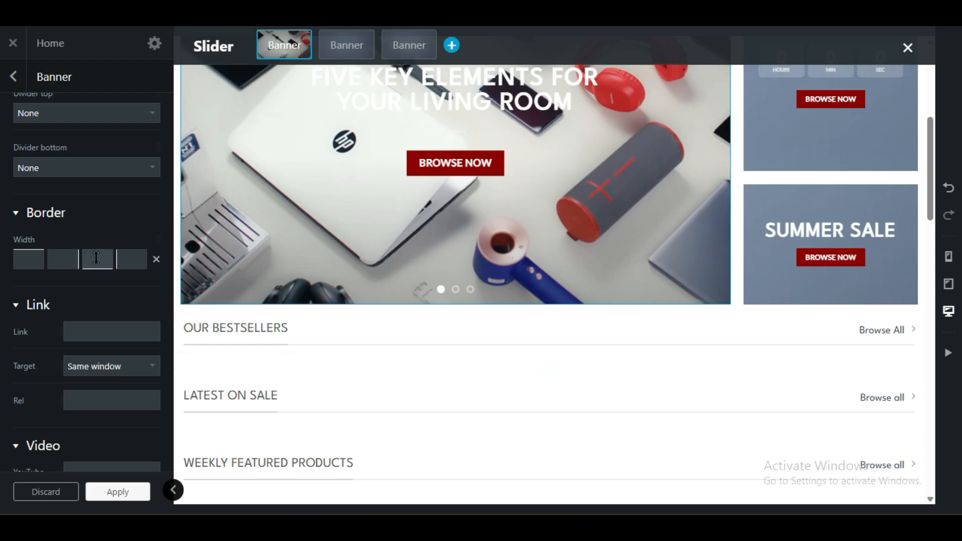
pyautogui.write('22')
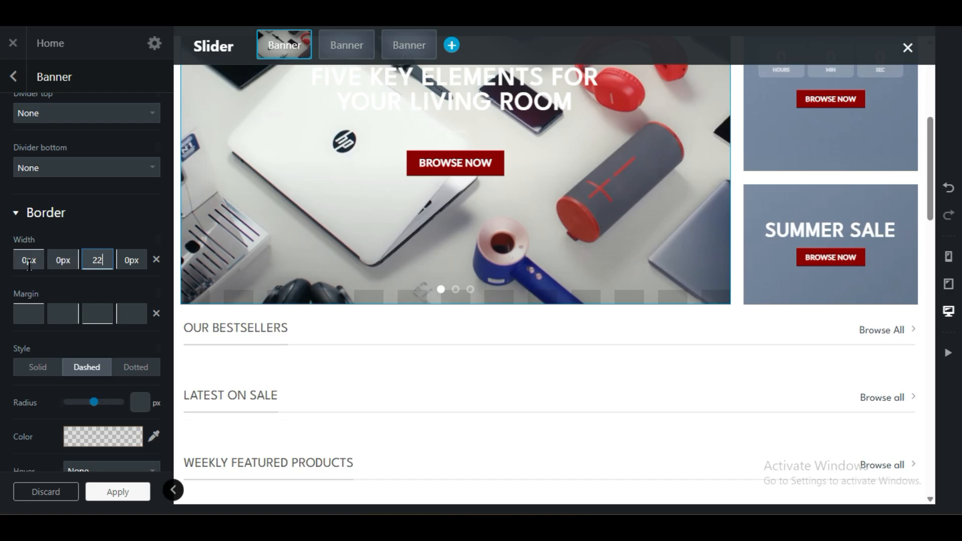
pyautogui.click(157, 259)
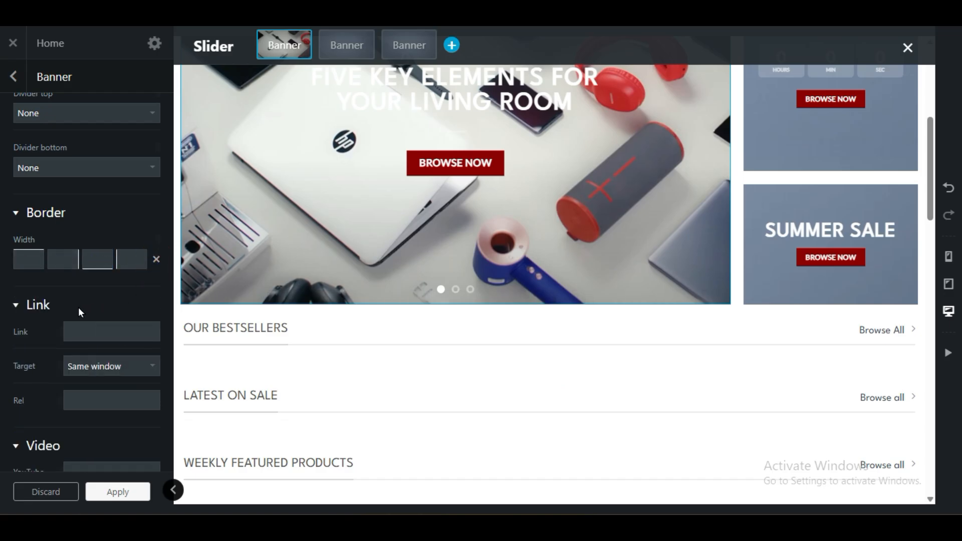
# Step: Look through the banner's link and video settings, including the YouTube ID field and the sound and loop options
pyautogui.scroll(3, 391, 303)
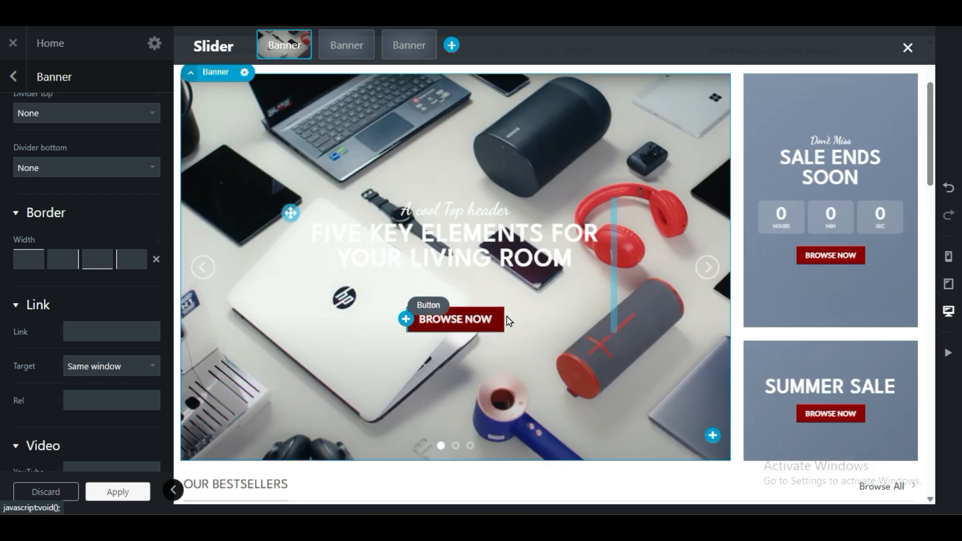
pyautogui.scroll(-3, 55, 381)
pyautogui.scroll(-3, 34, 403)
pyautogui.scroll(3, 34, 404)
pyautogui.scroll(3, 294, 221)
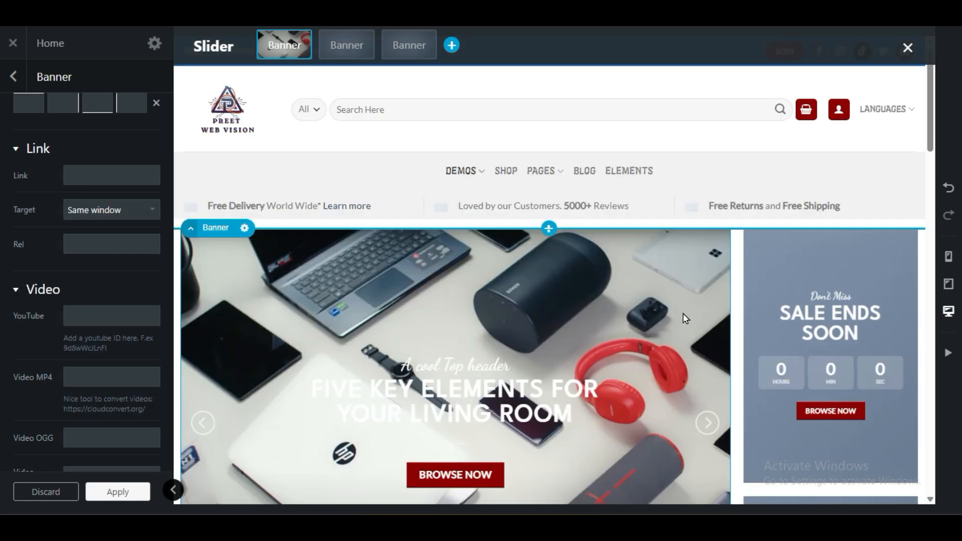
pyautogui.scroll(-3, 696, 381)
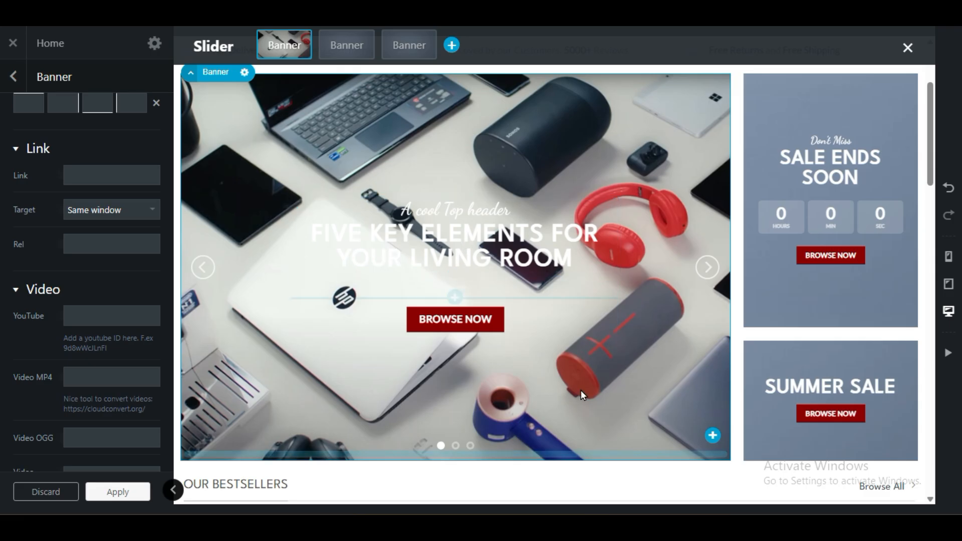
pyautogui.scroll(-3, 40, 399)
pyautogui.click(97, 159)
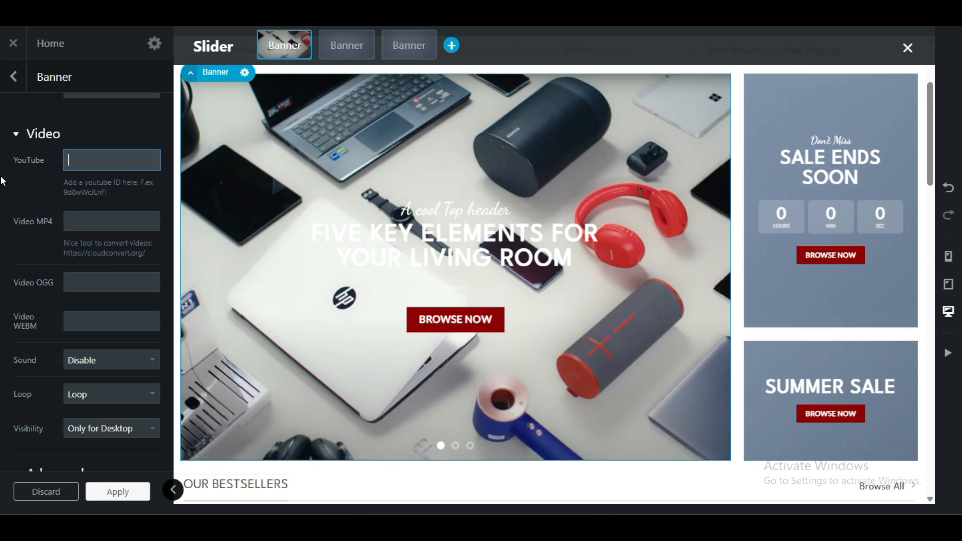
pyautogui.click(95, 165)
pyautogui.click(122, 366)
pyautogui.click(114, 379)
pyautogui.click(89, 365)
pyautogui.click(80, 397)
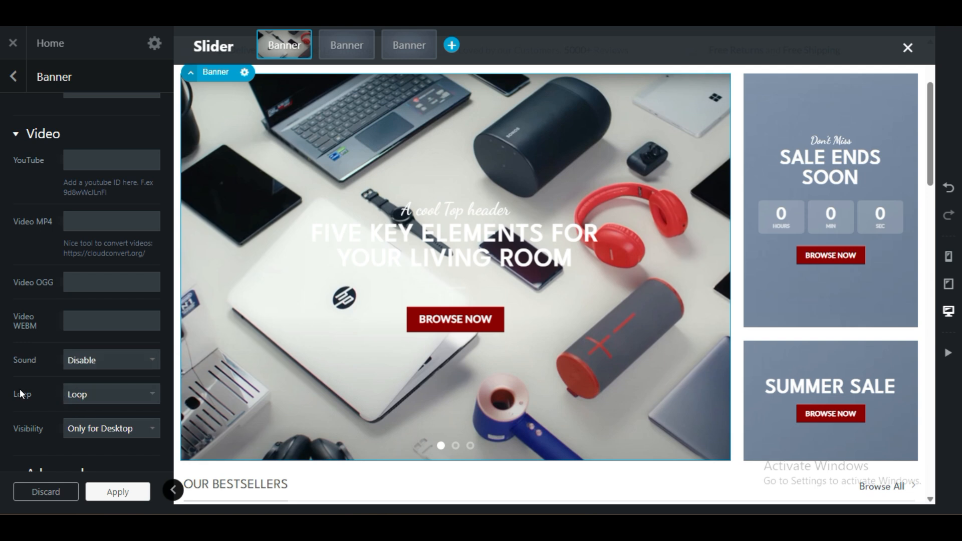
# Step: Look over the banner's advanced settings and preview the page in the mobile layout
pyautogui.scroll(-3, 20, 393)
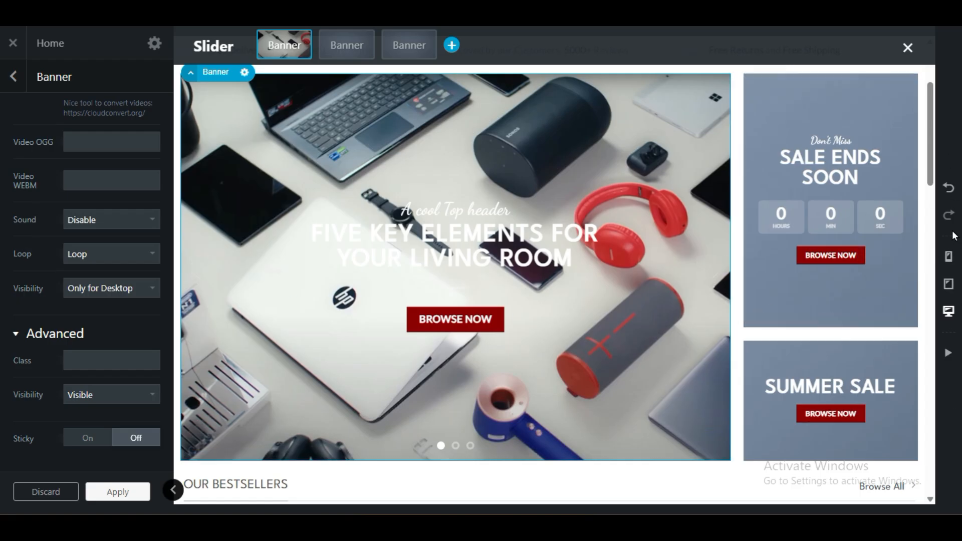
pyautogui.click(947, 257)
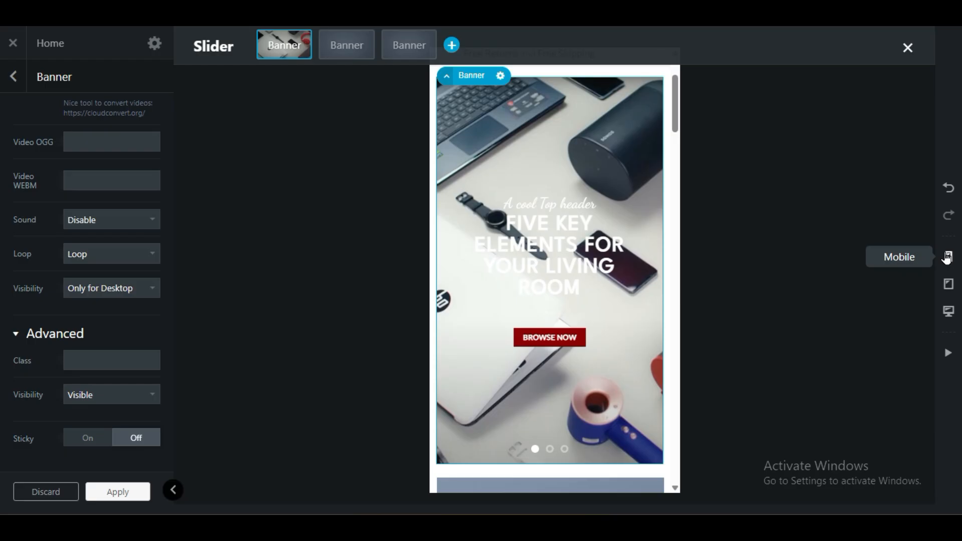
# Step: Preview the page in the tablet, desktop and mobile layouts
pyautogui.click(948, 285)
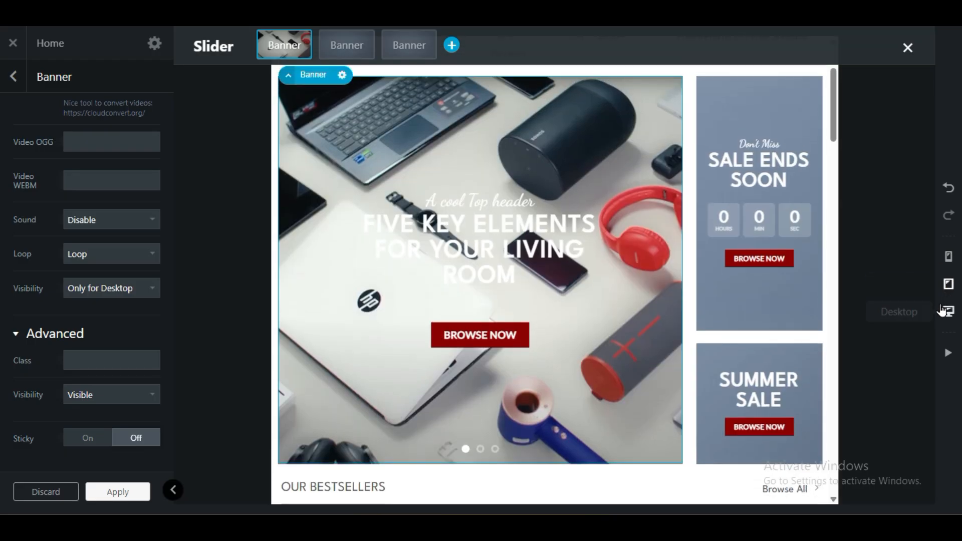
pyautogui.click(947, 312)
pyautogui.click(950, 255)
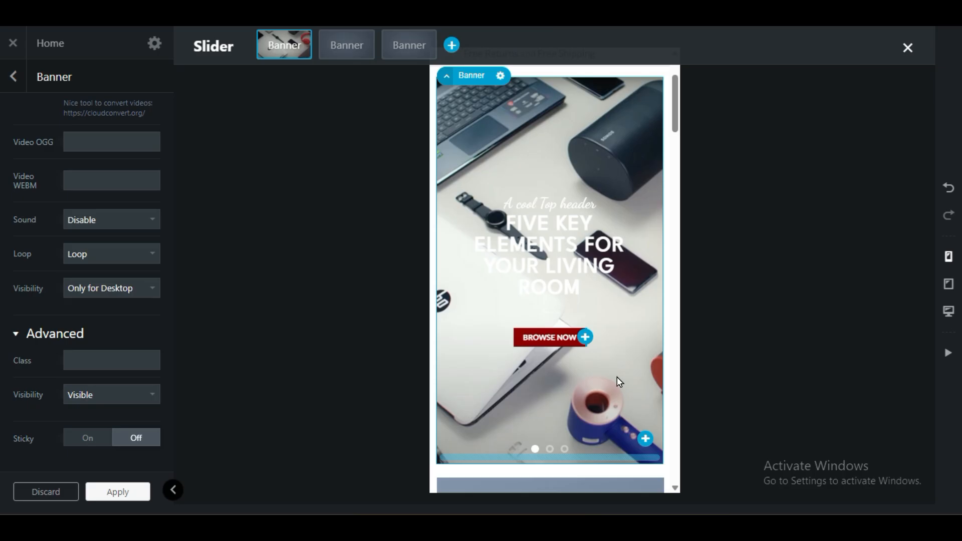
# Step: Try the Only for Desktop visibility on the banner in the mobile layout and set it back to Visible
pyautogui.click(104, 395)
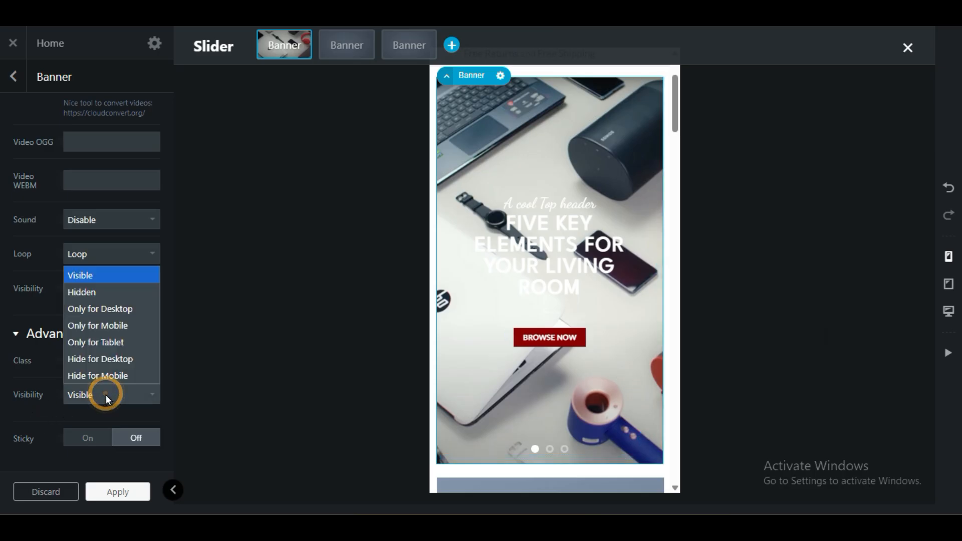
pyautogui.click(120, 307)
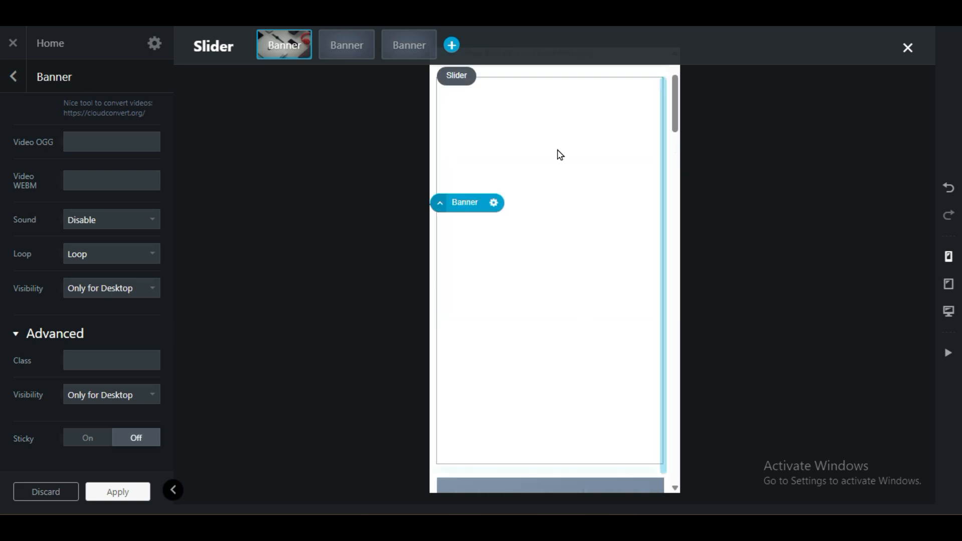
pyautogui.click(112, 391)
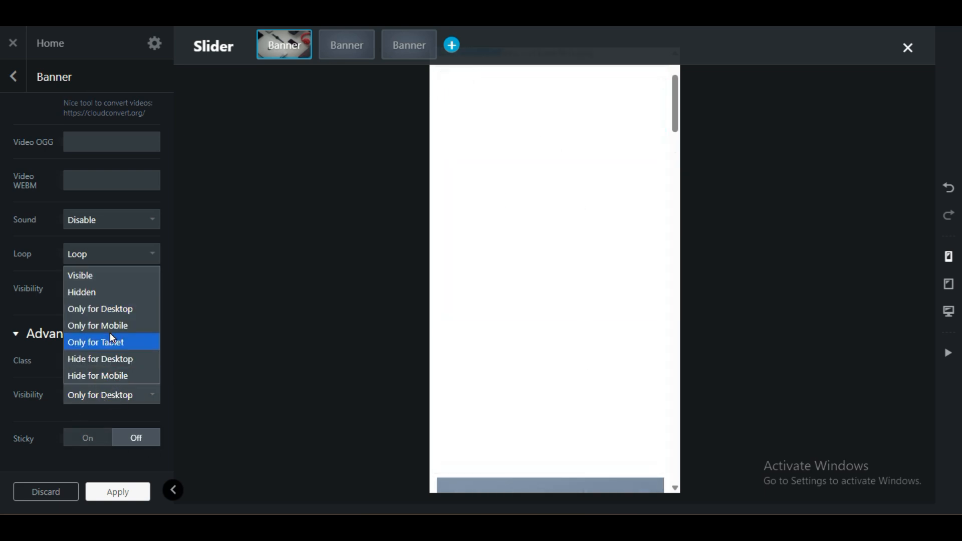
pyautogui.click(104, 277)
# Step: Return to the desktop layout and replace the banner's "A cool Top header" line with "Welcome To Preet Ecomm"
pyautogui.click(949, 312)
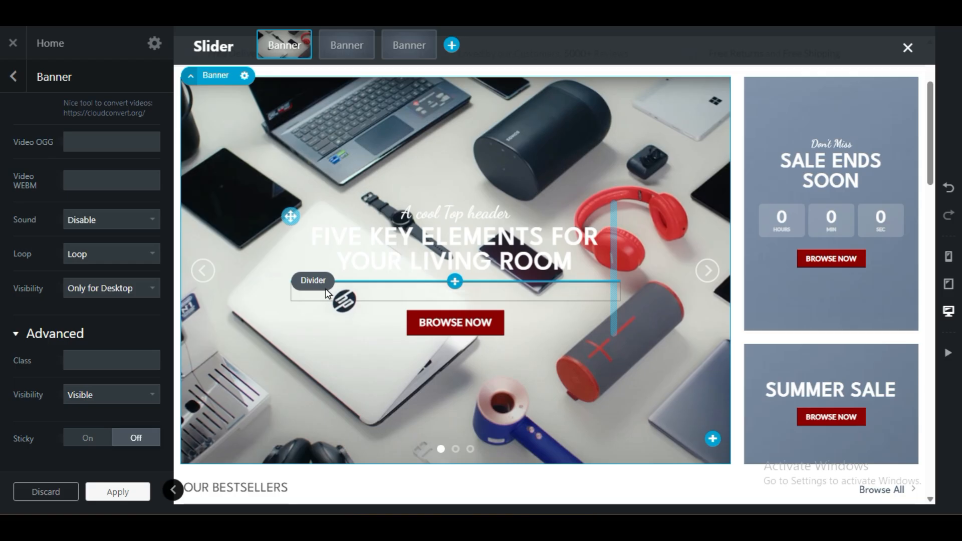
pyautogui.scroll(3, 373, 279)
pyautogui.scroll(-3, 375, 280)
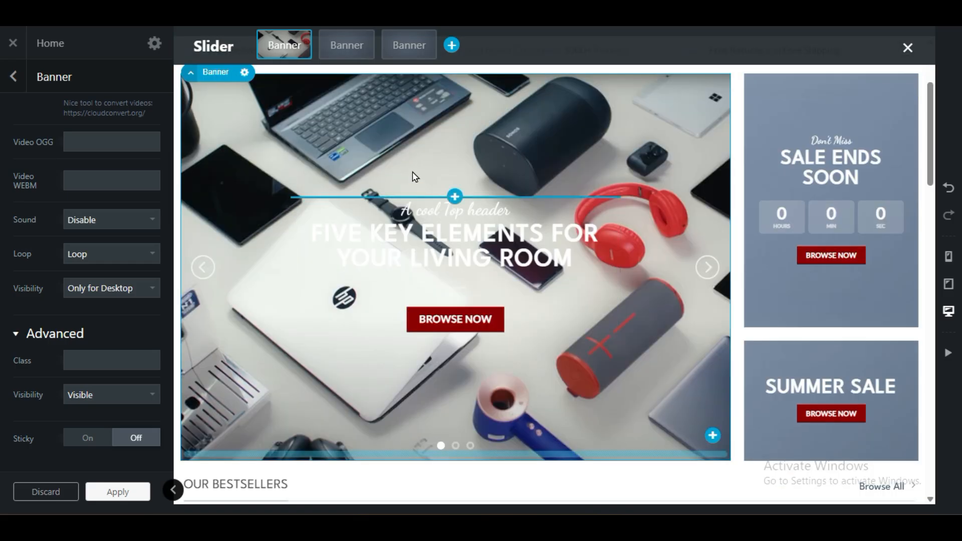
pyautogui.click(435, 237)
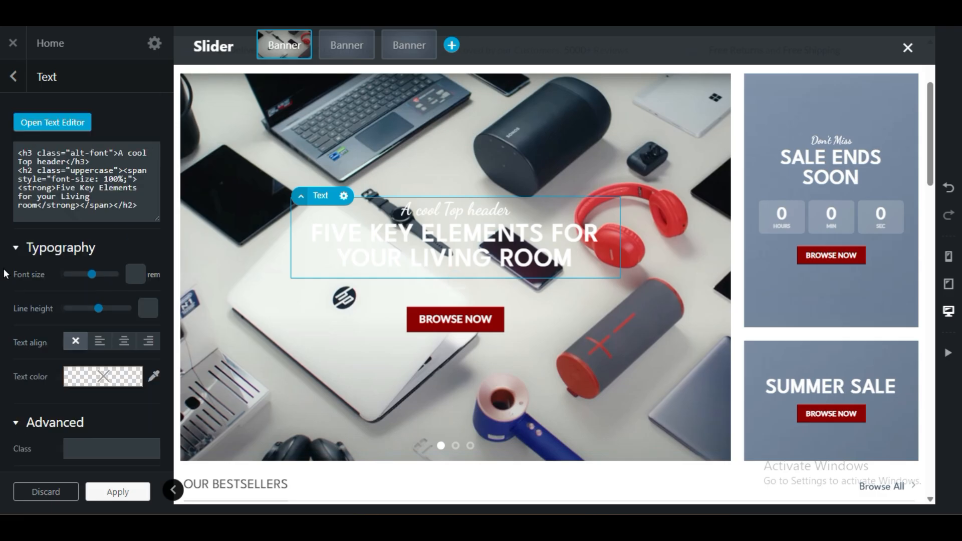
pyautogui.click(48, 123)
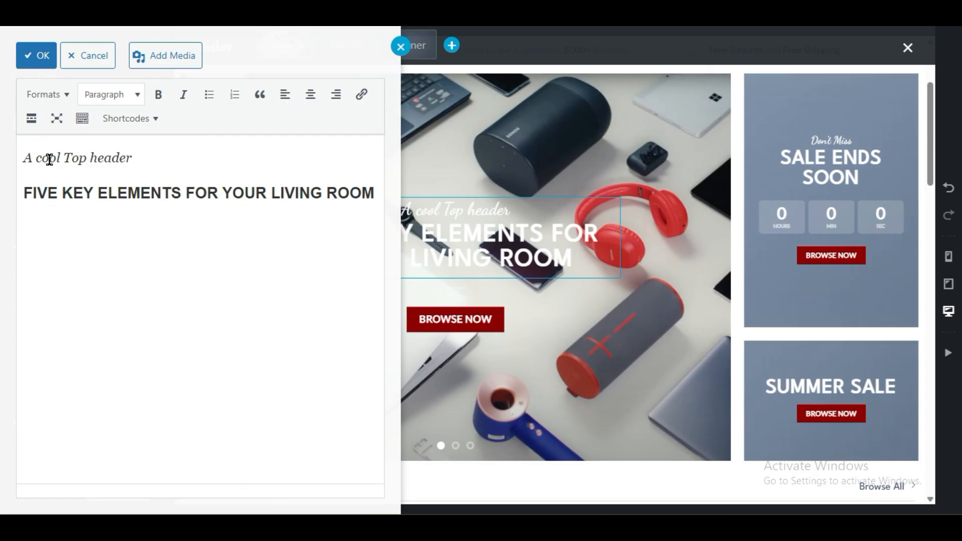
pyautogui.moveTo(26, 161); pyautogui.dragTo(133, 157)
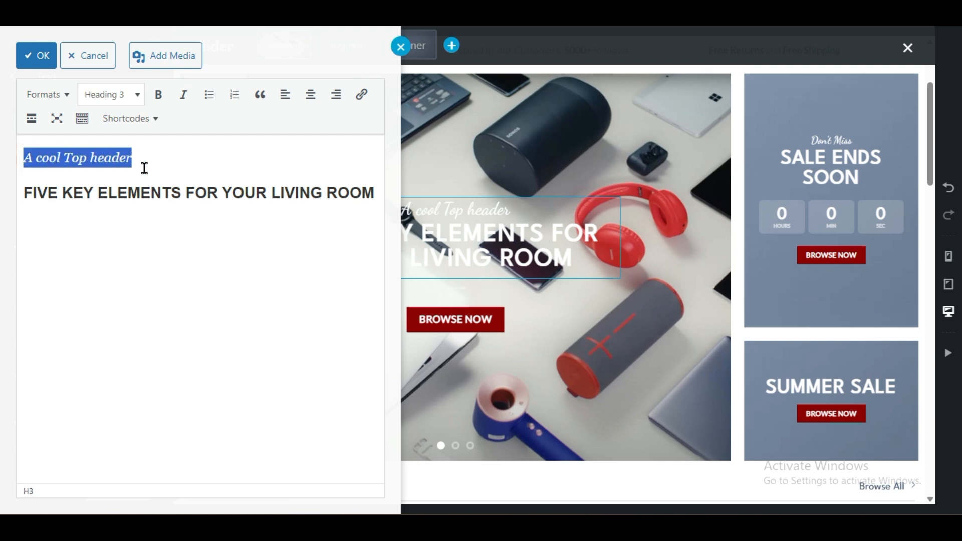
pyautogui.write('We')
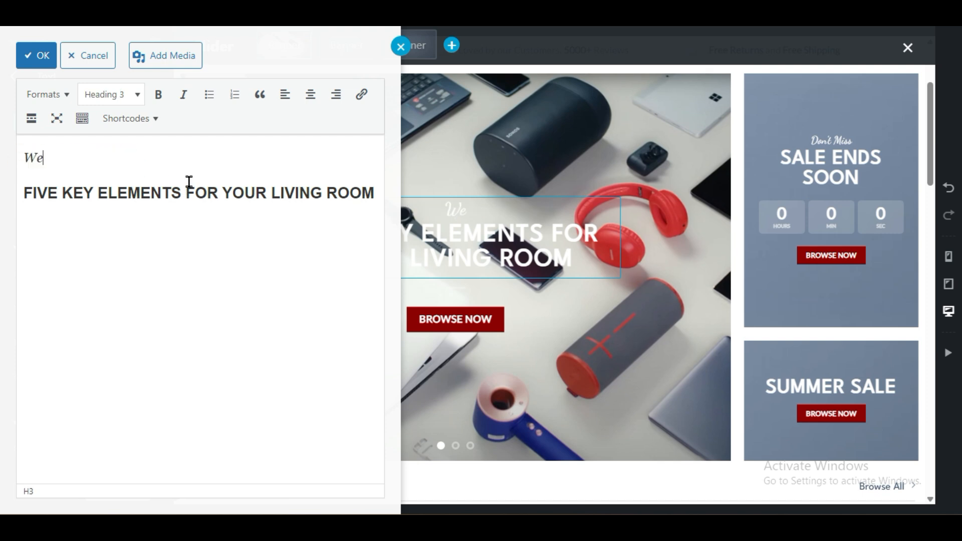
pyautogui.write('lcome To')
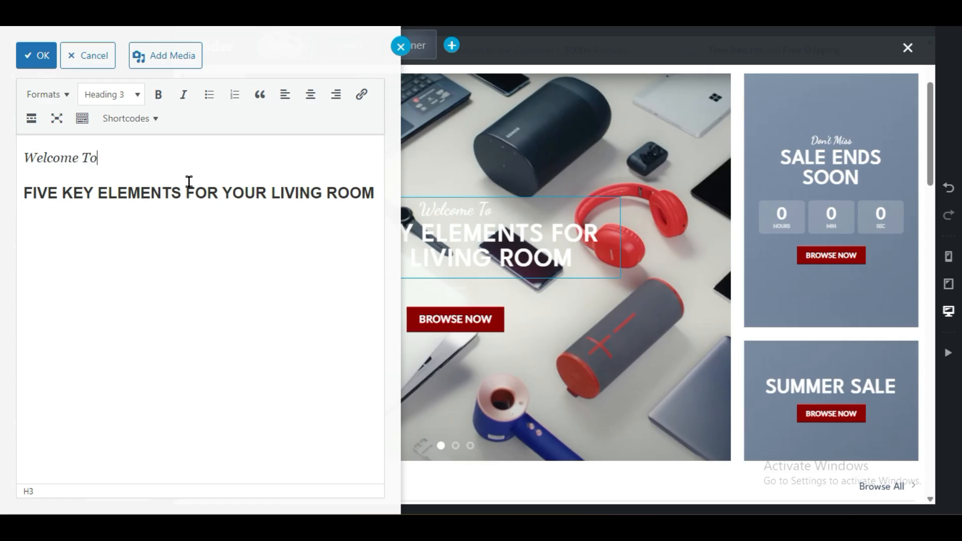
pyautogui.press('BackSpace')
pyautogui.write('Preet Ecomm')
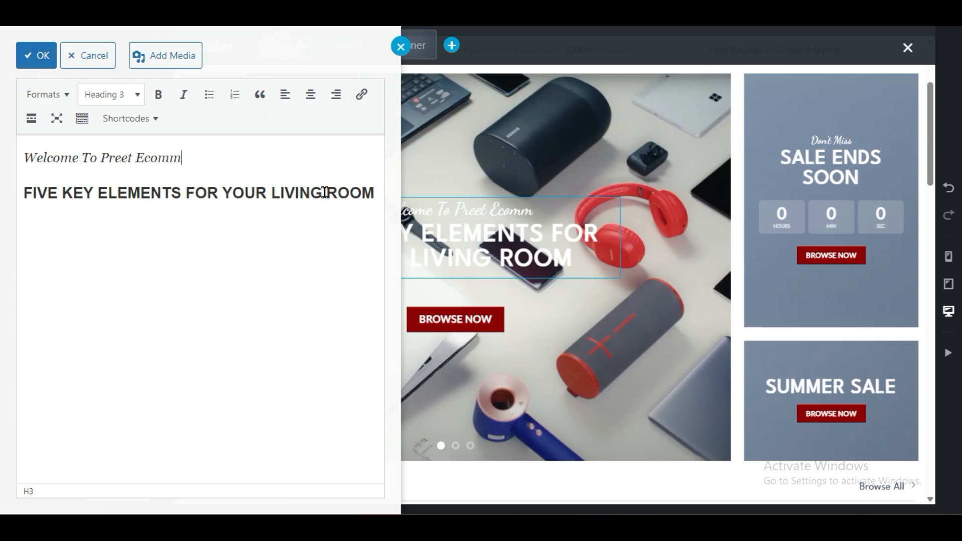
pyautogui.click(36, 57)
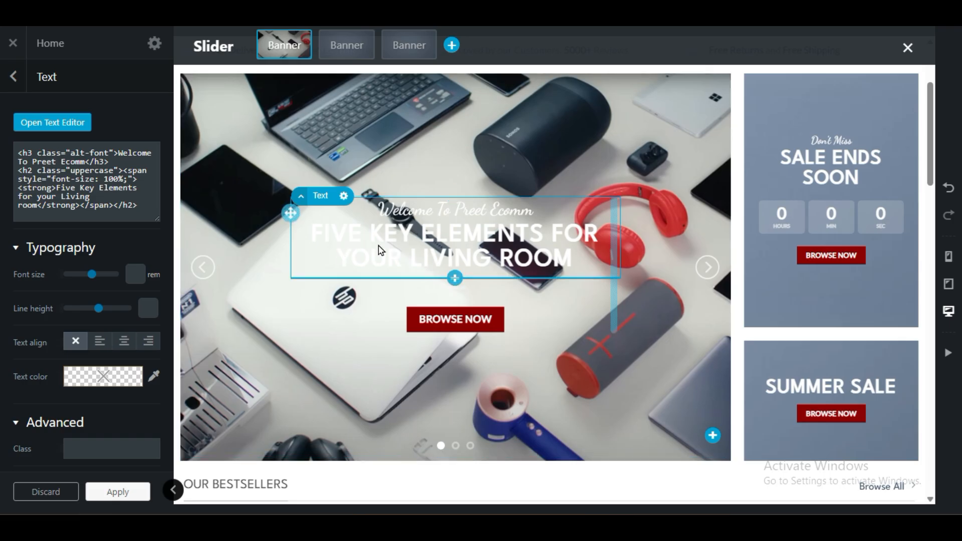
# Step: Try dark red on the banner's heading text and set its text color to black
pyautogui.scroll(-1, 2, 336)
pyautogui.moveTo(102, 321)
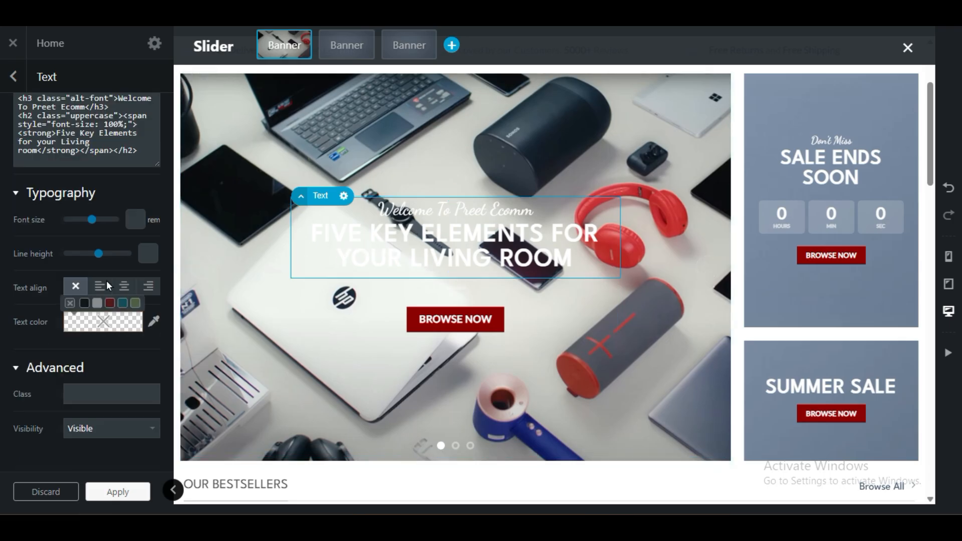
pyautogui.click(110, 305)
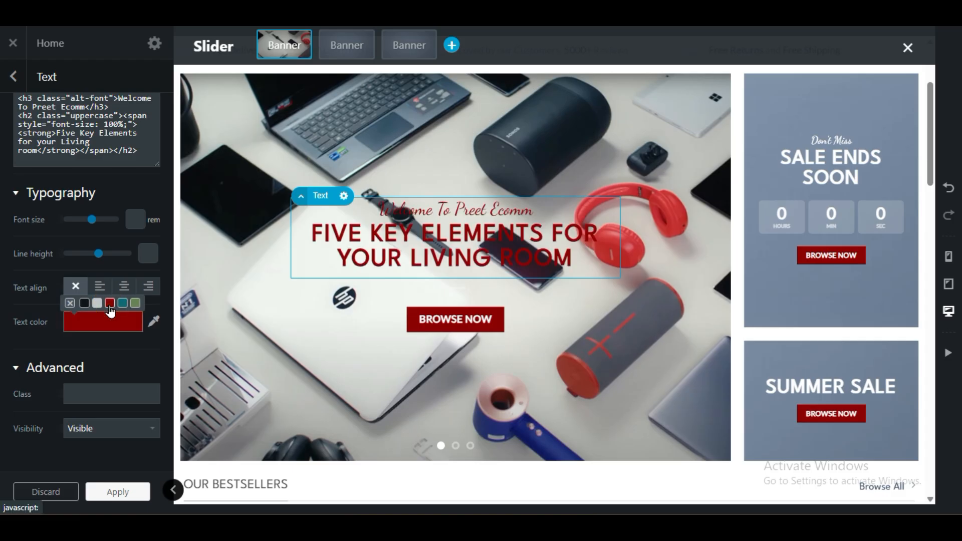
pyautogui.click(85, 306)
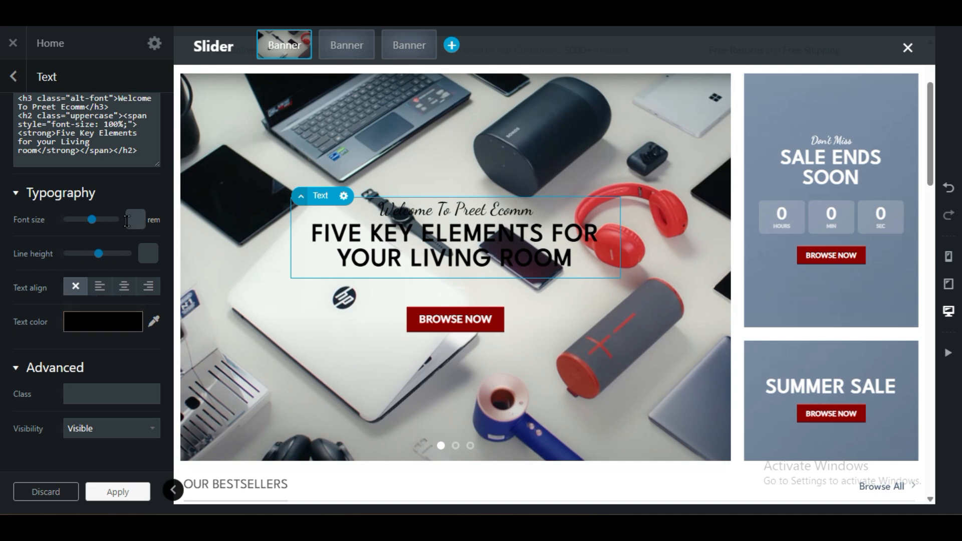
# Step: Set the heading text's font size to 1 rem and line height to 2.25, and center-align it
pyautogui.moveTo(93, 228); pyautogui.dragTo(72, 240)
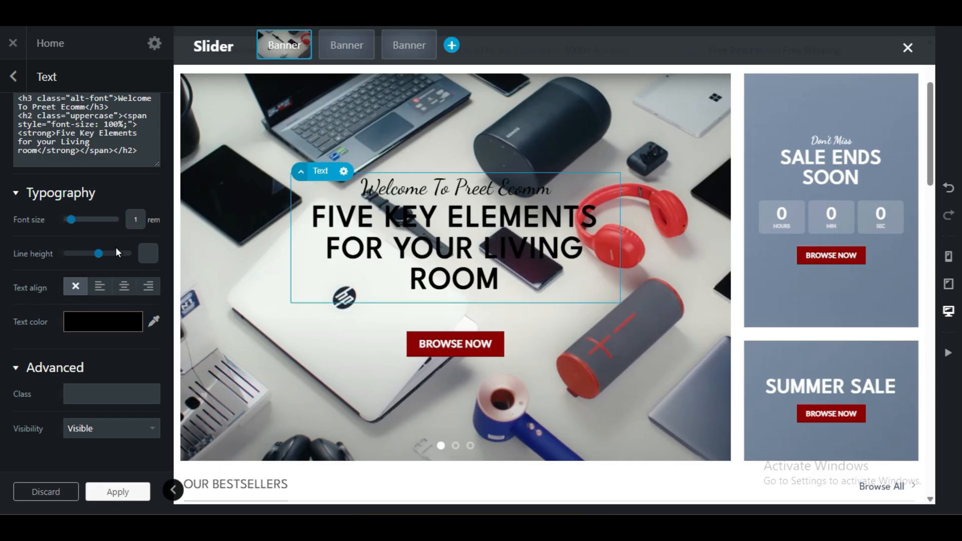
pyautogui.moveTo(101, 258); pyautogui.dragTo(108, 262)
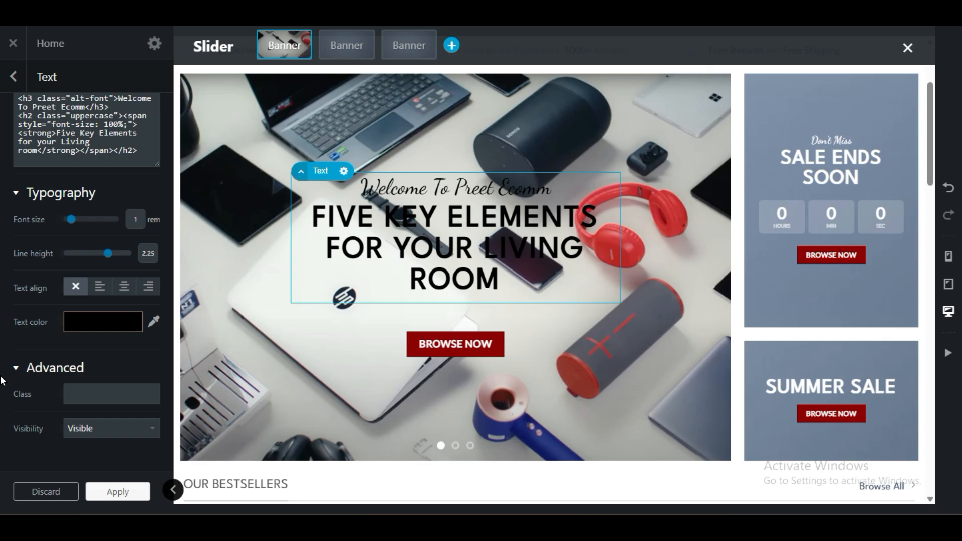
pyautogui.click(100, 286)
pyautogui.click(114, 288)
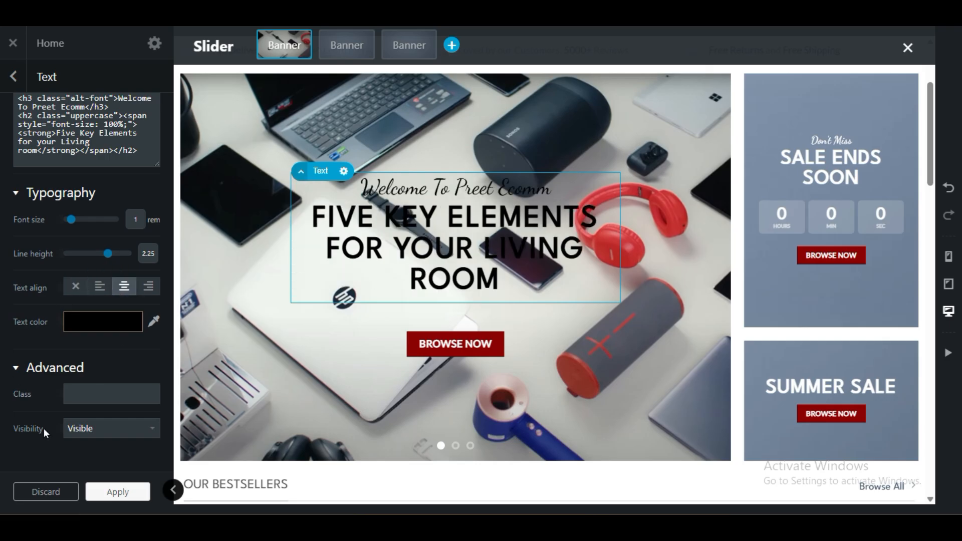
pyautogui.scroll(1, 5, 429)
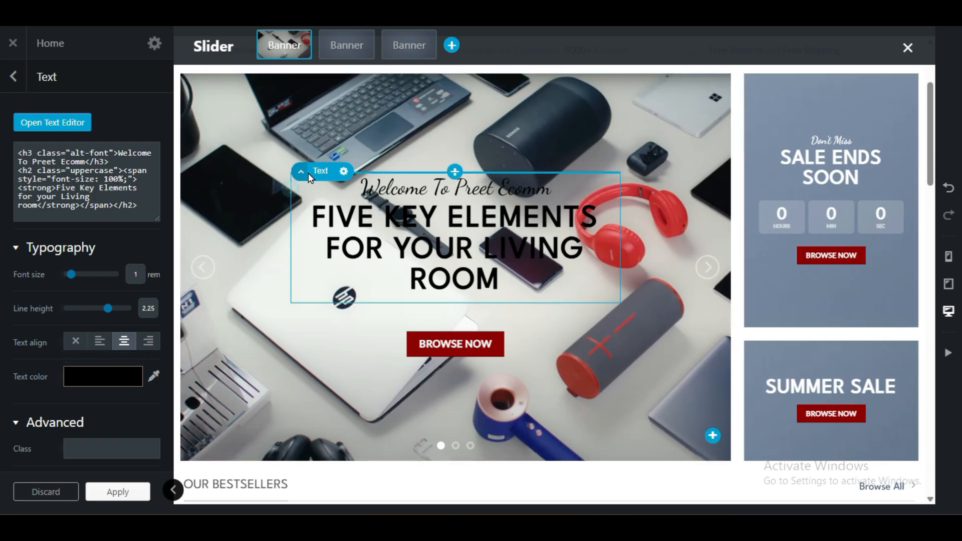
# Step: Change the label of the first banner's Browse Now button to "Shop now"
pyautogui.click(465, 344)
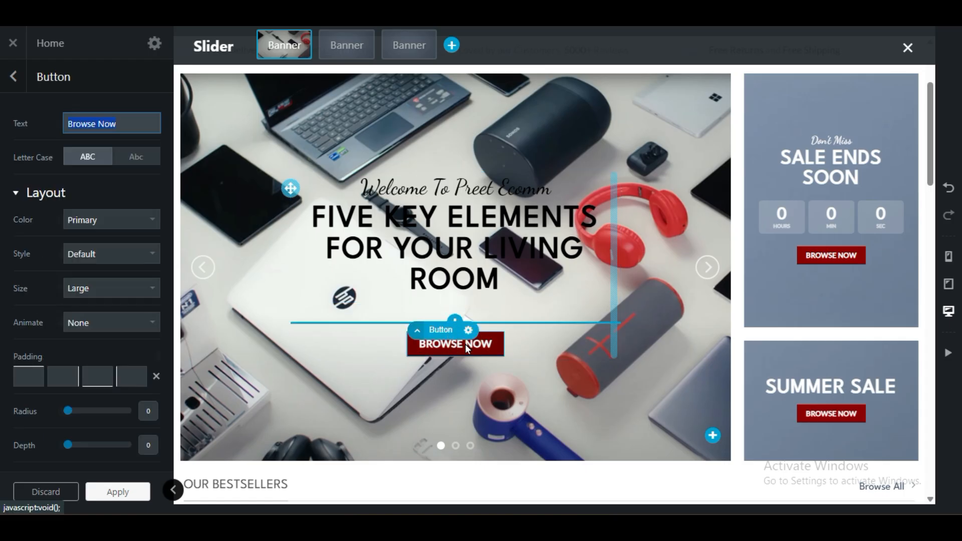
pyautogui.click(125, 125)
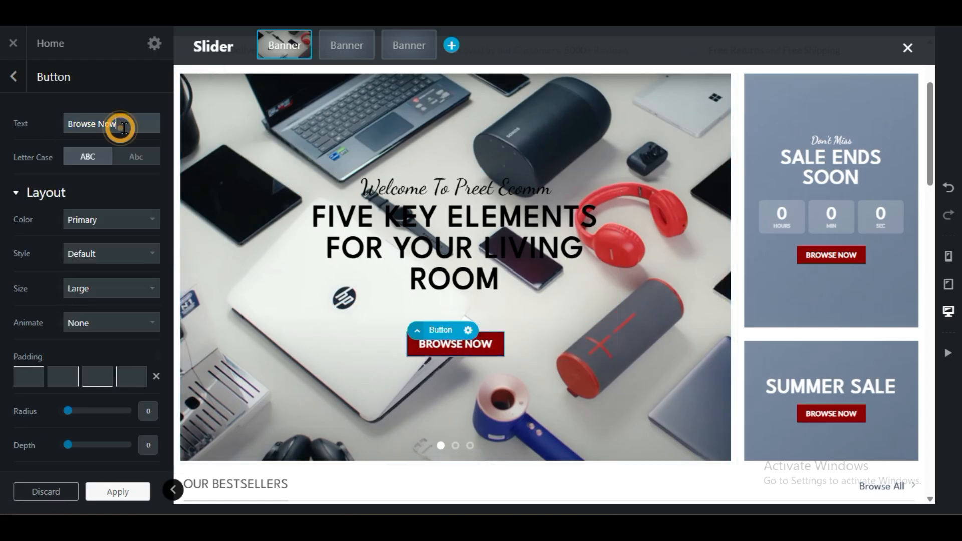
pyautogui.write('Sh')
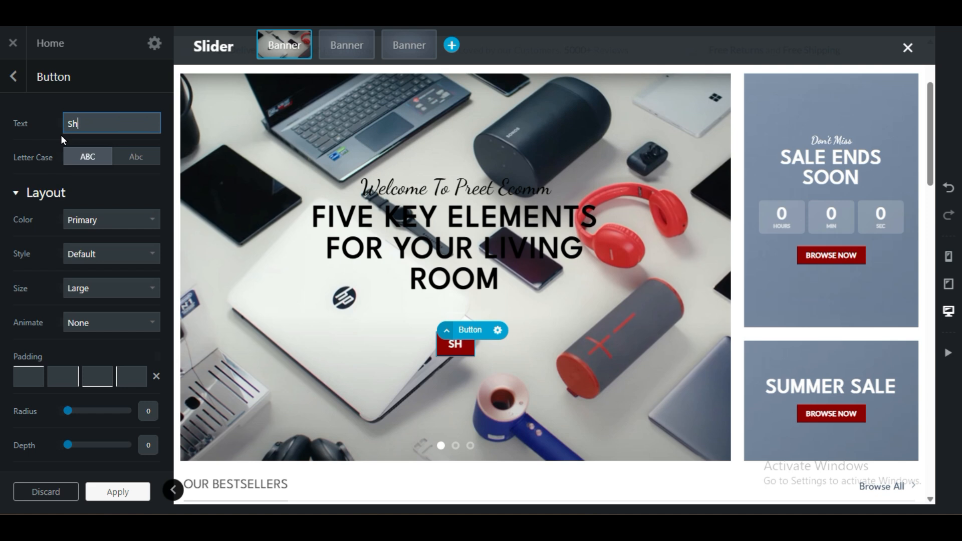
pyautogui.write('op now')
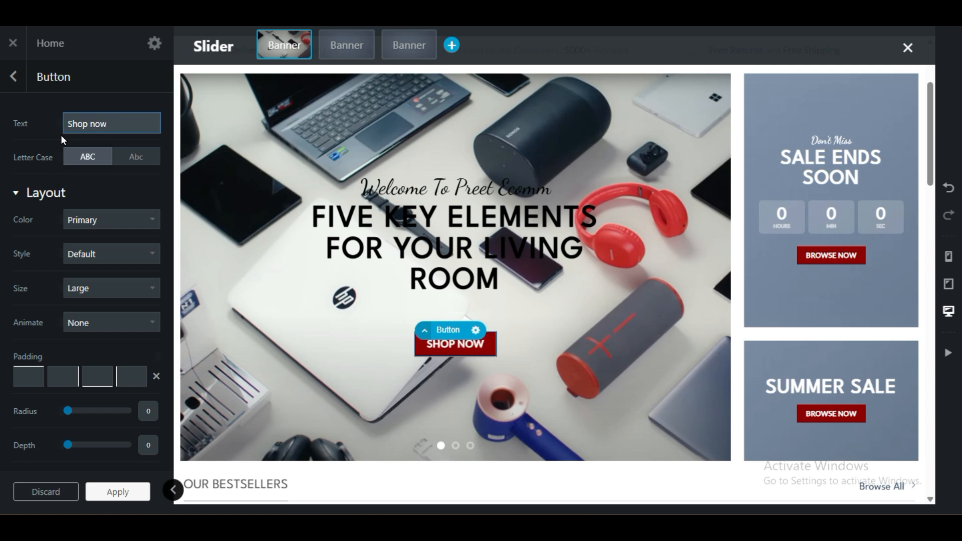
pyautogui.click(52, 143)
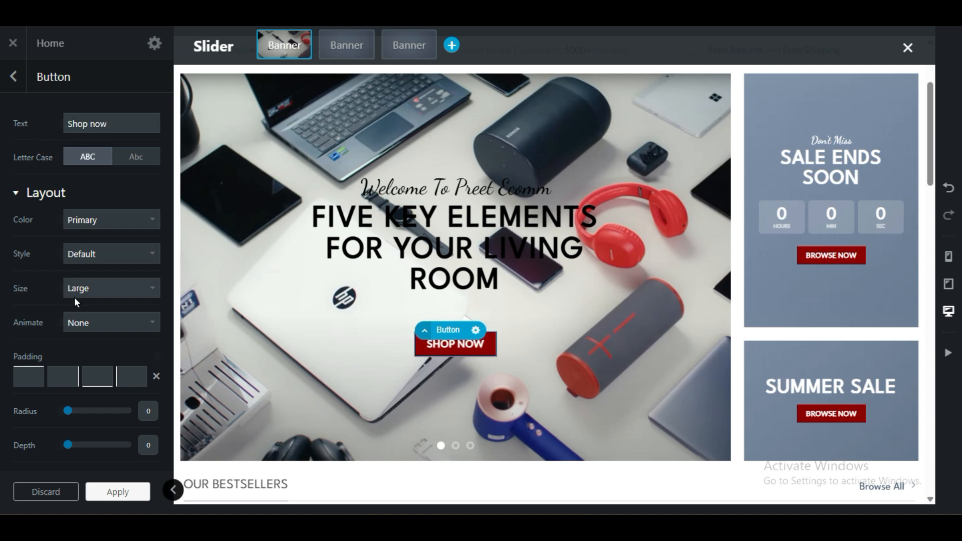
# Step: Try the Alert and Success colors on the Shop now button and set its color to Secondary
pyautogui.click(122, 223)
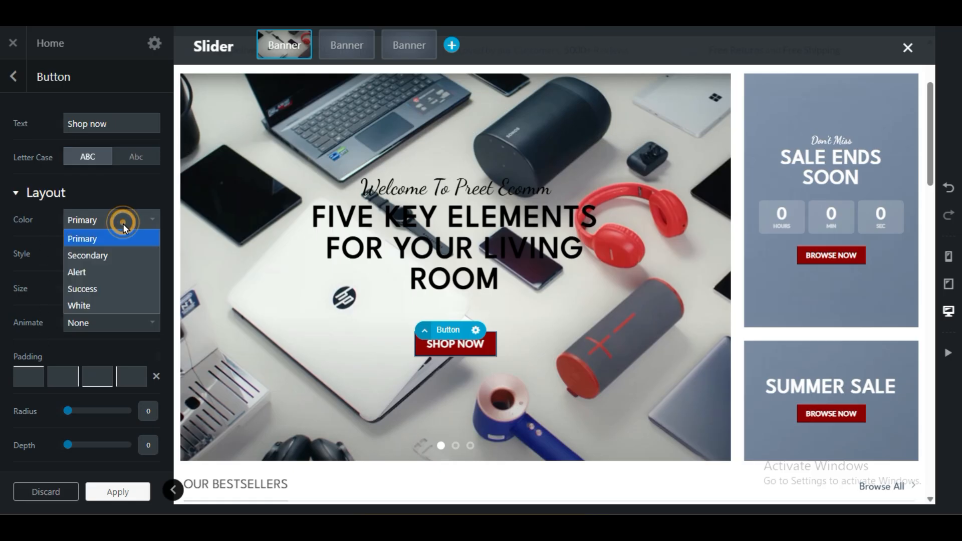
pyautogui.click(125, 255)
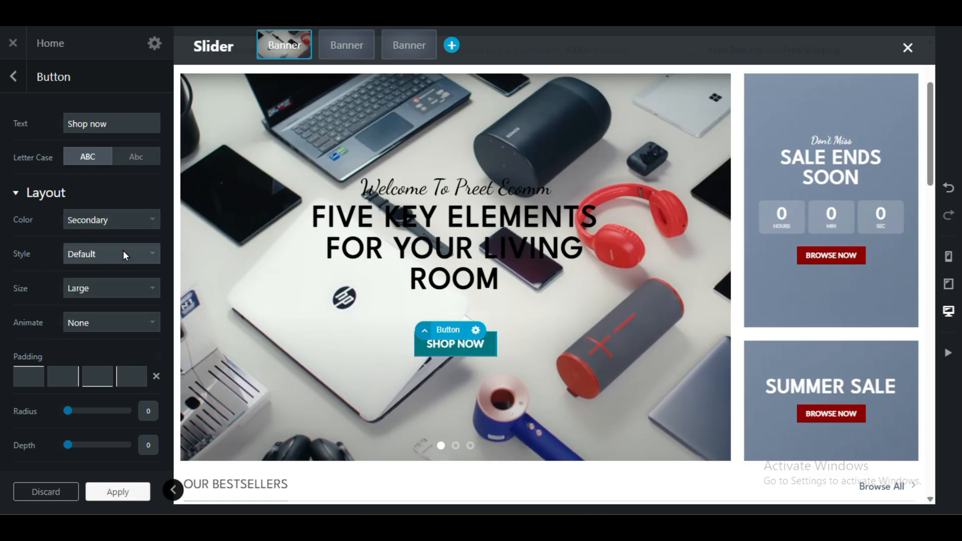
pyautogui.click(102, 222)
pyautogui.click(102, 275)
pyautogui.click(101, 224)
pyautogui.click(101, 285)
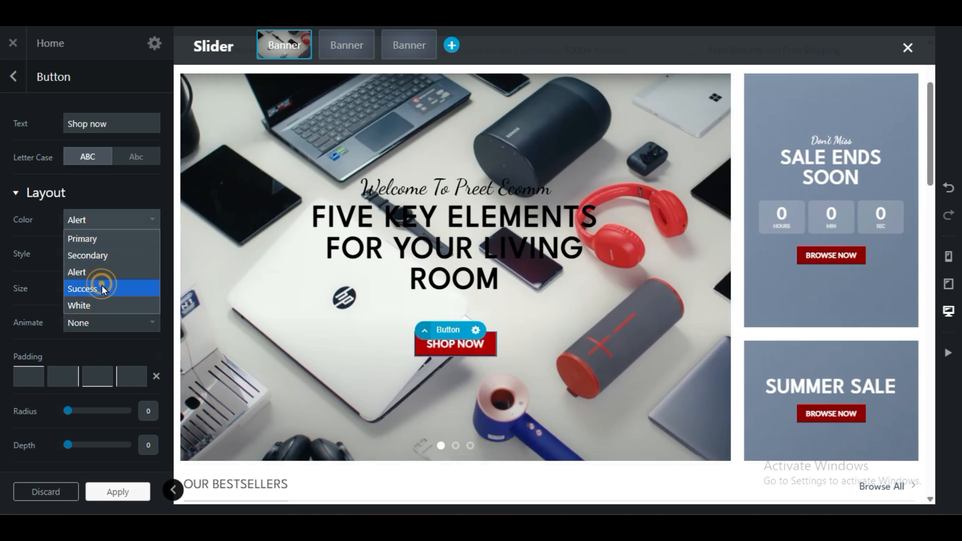
pyautogui.click(113, 255)
# Step: Try the Underline and Simple styles on the Shop now button and set it back to Default
pyautogui.click(131, 259)
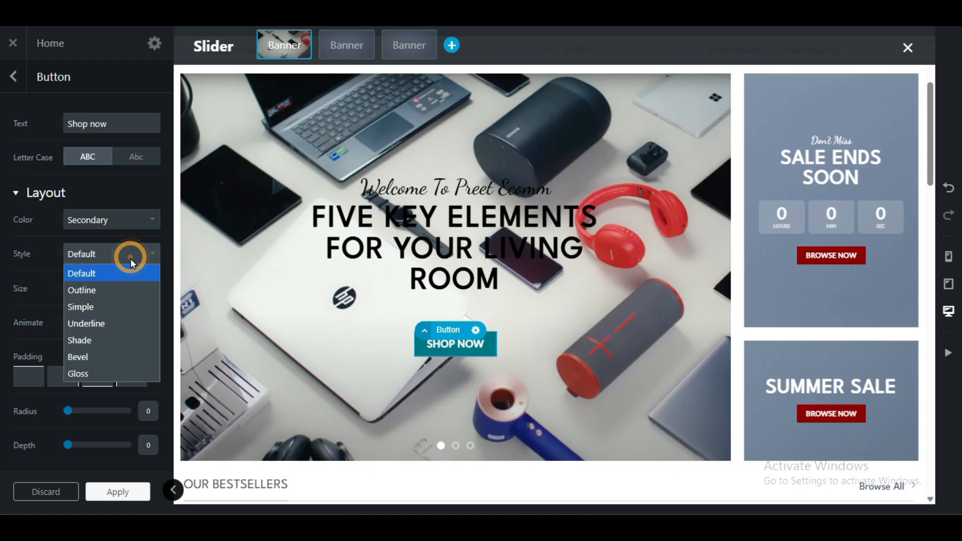
pyautogui.click(131, 318)
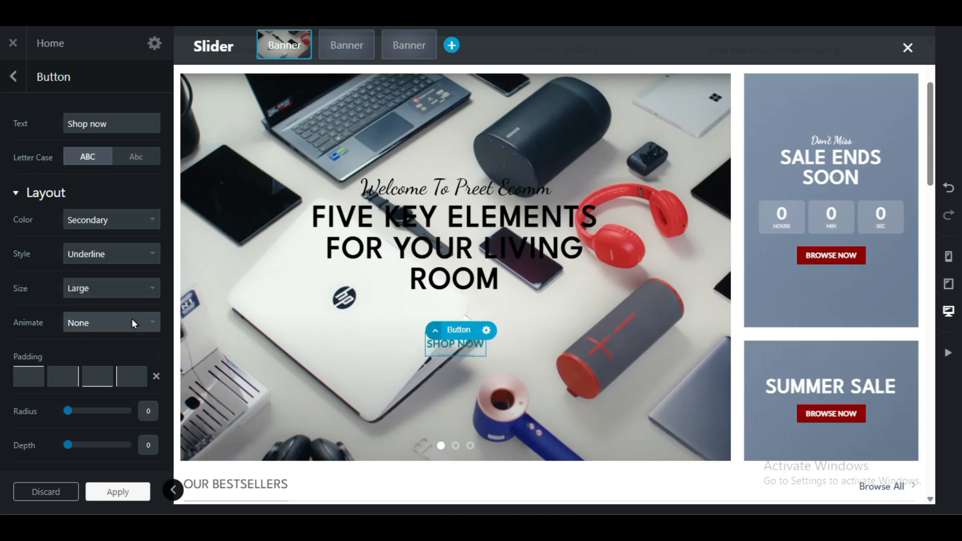
pyautogui.click(125, 252)
pyautogui.click(127, 305)
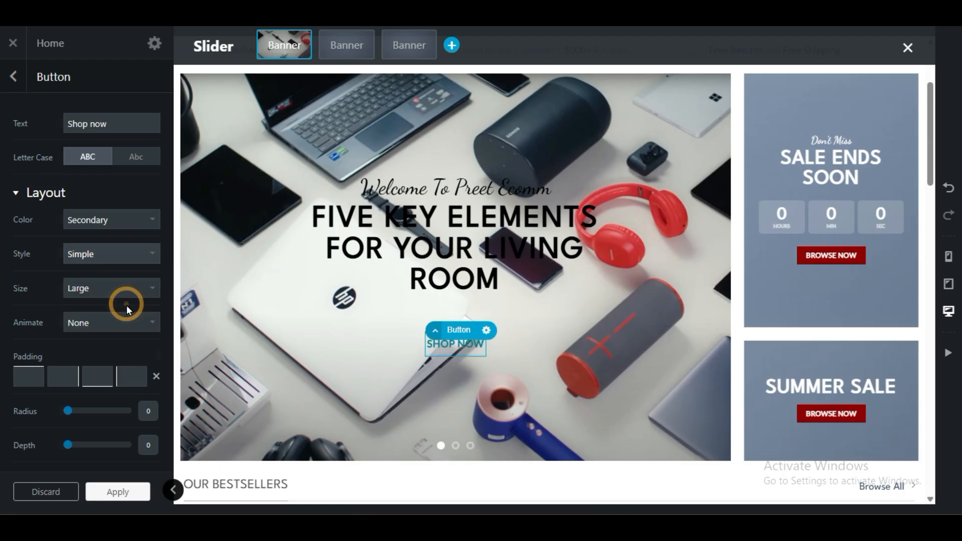
pyautogui.click(131, 251)
pyautogui.click(126, 270)
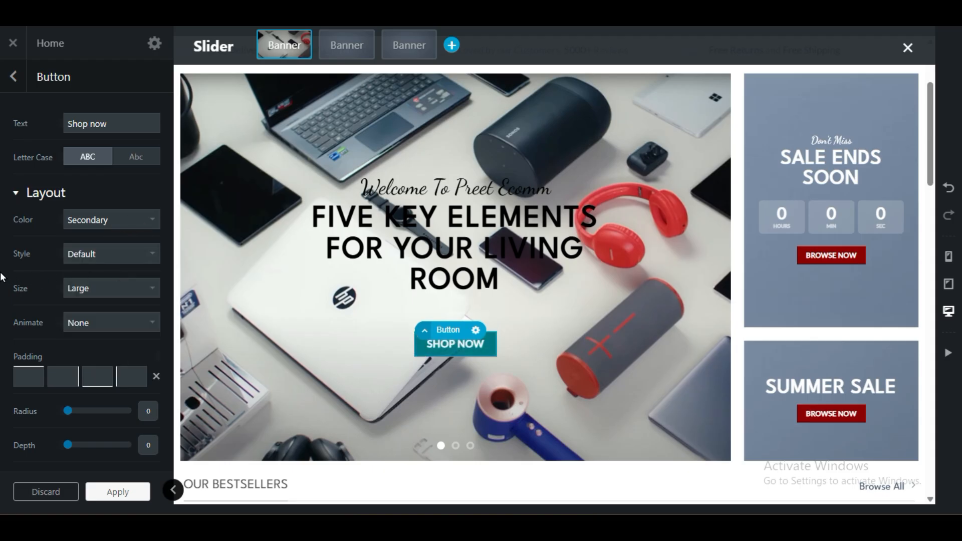
# Step: Set the Shop now button's size to Larger
pyautogui.click(125, 290)
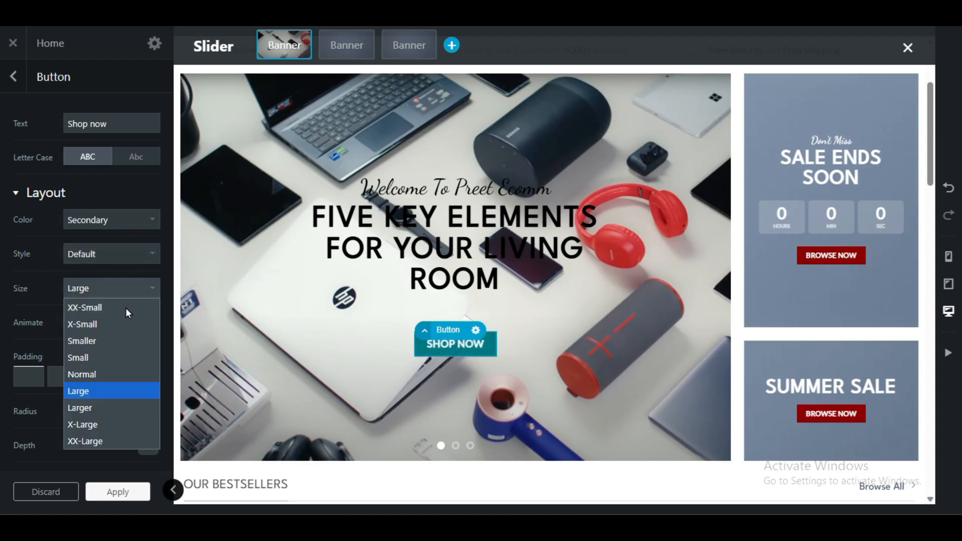
pyautogui.click(128, 407)
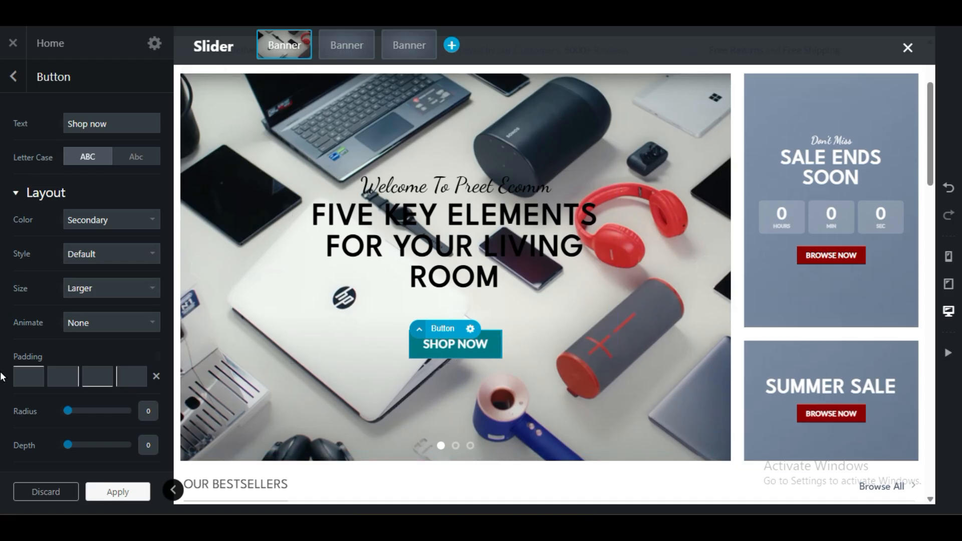
# Step: Try the Bounce In Right animation on the Shop now button and set its animation back to None
pyautogui.click(125, 326)
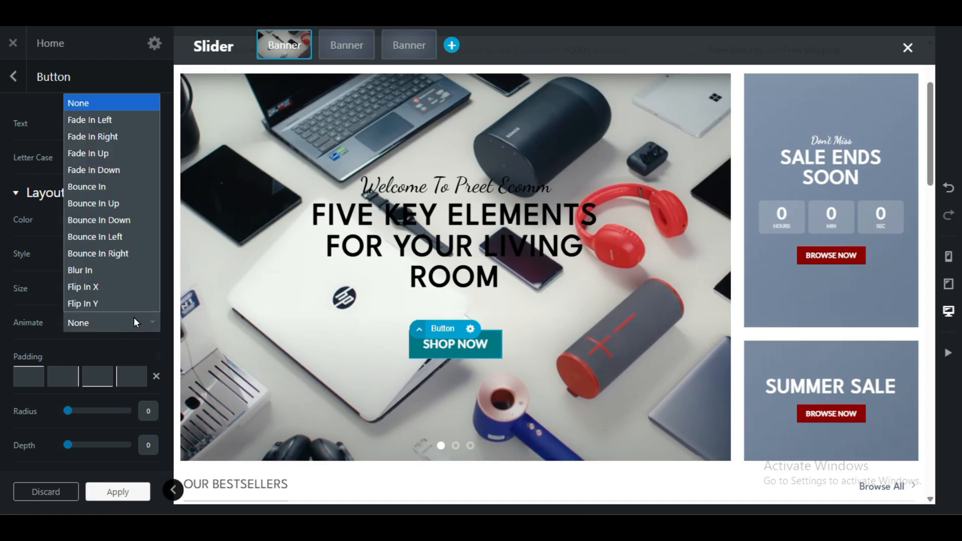
pyautogui.click(94, 259)
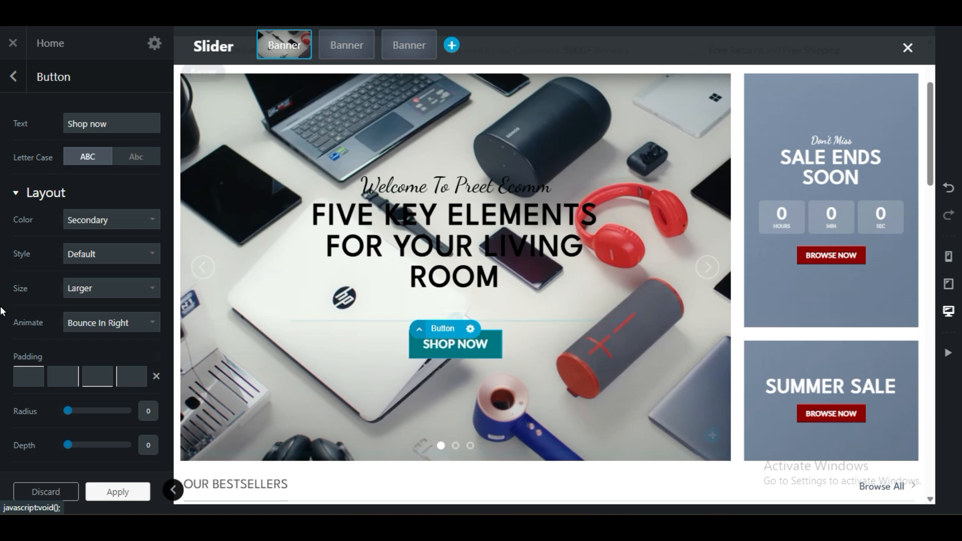
pyautogui.click(98, 319)
pyautogui.click(95, 102)
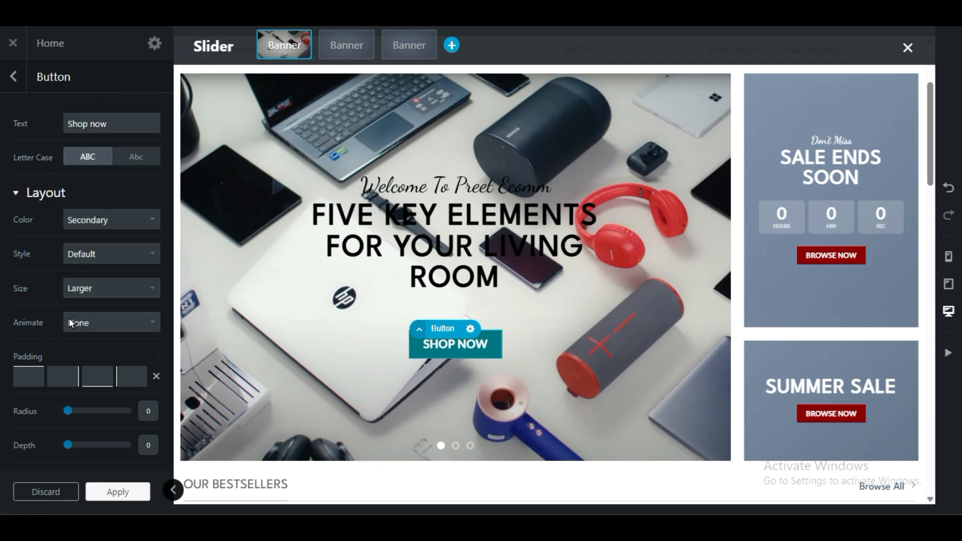
# Step: Try the Expand option on the Shop now button and turn it off again
pyautogui.scroll(-3, 47, 377)
pyautogui.scroll(-3, 56, 393)
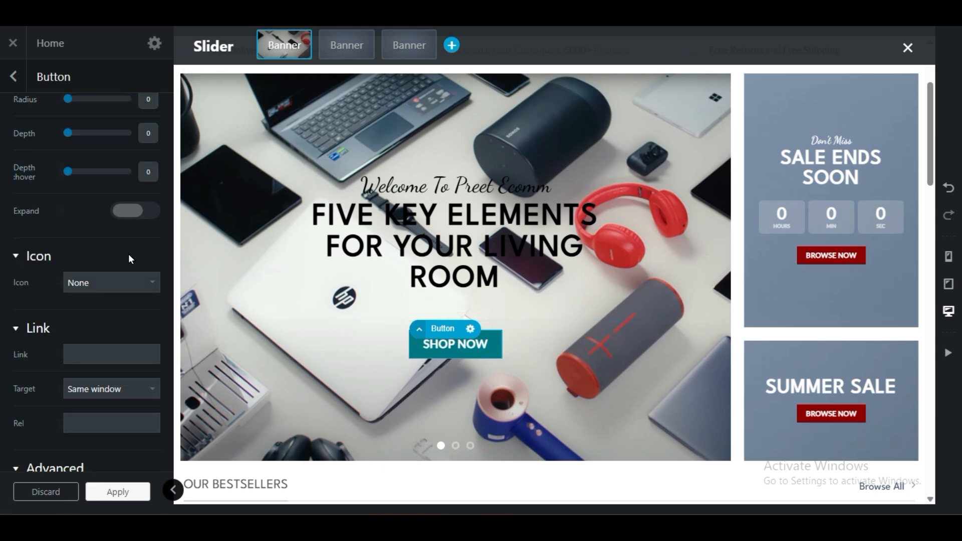
pyautogui.click(133, 208)
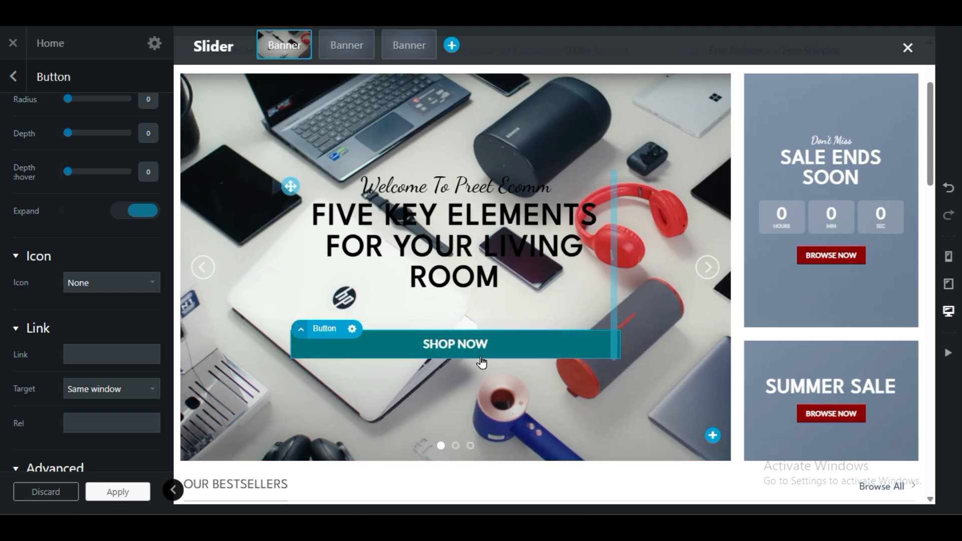
pyautogui.click(140, 213)
# Step: Try the Cross icon on the Shop now button and set its icon to Gift
pyautogui.click(103, 284)
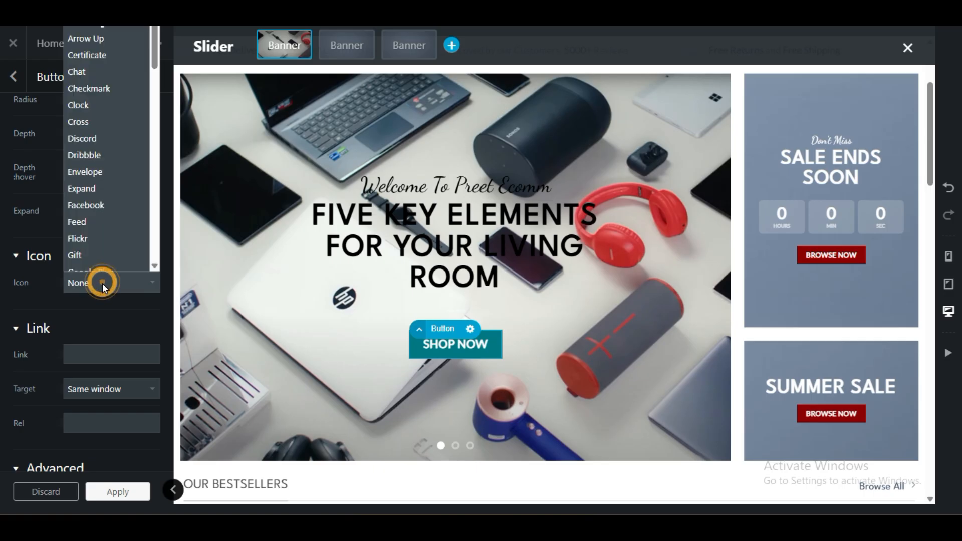
pyautogui.click(83, 115)
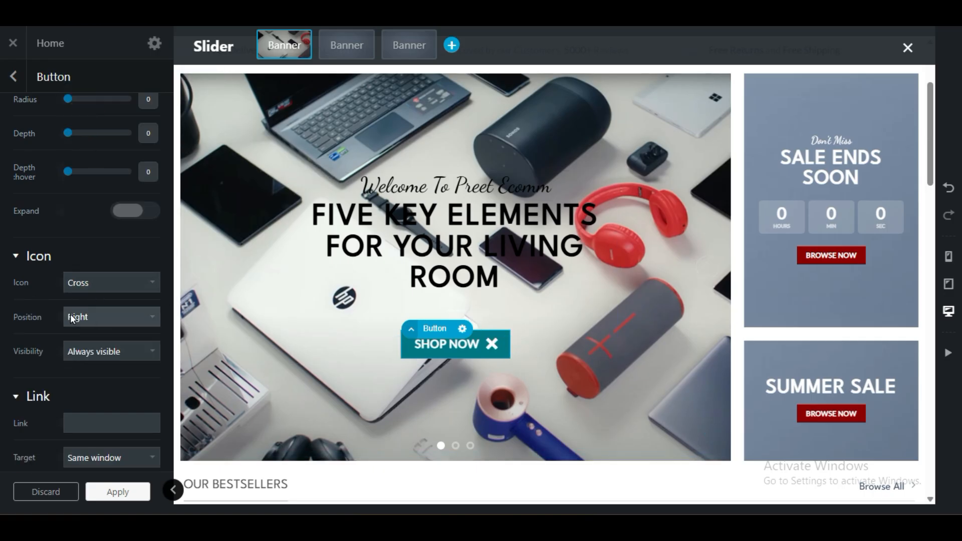
pyautogui.click(103, 283)
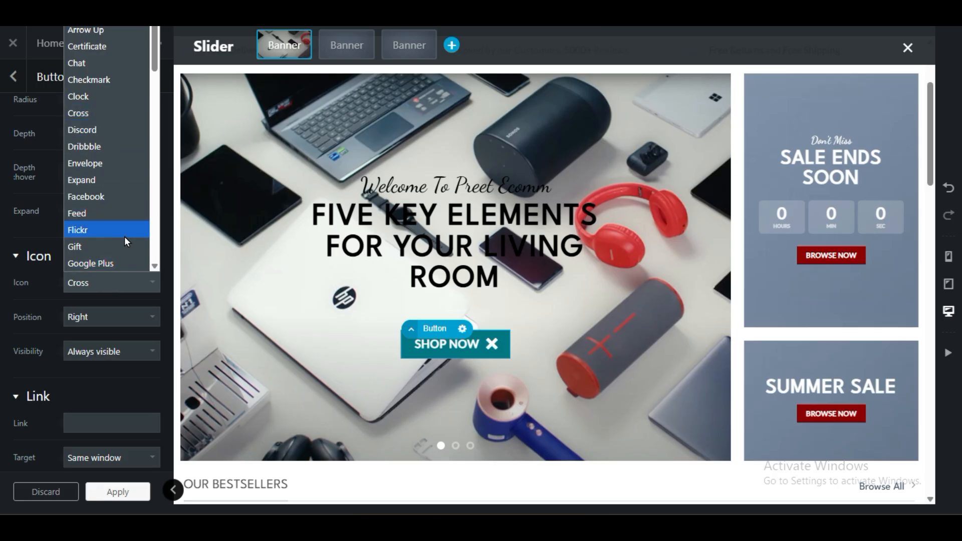
pyautogui.click(123, 248)
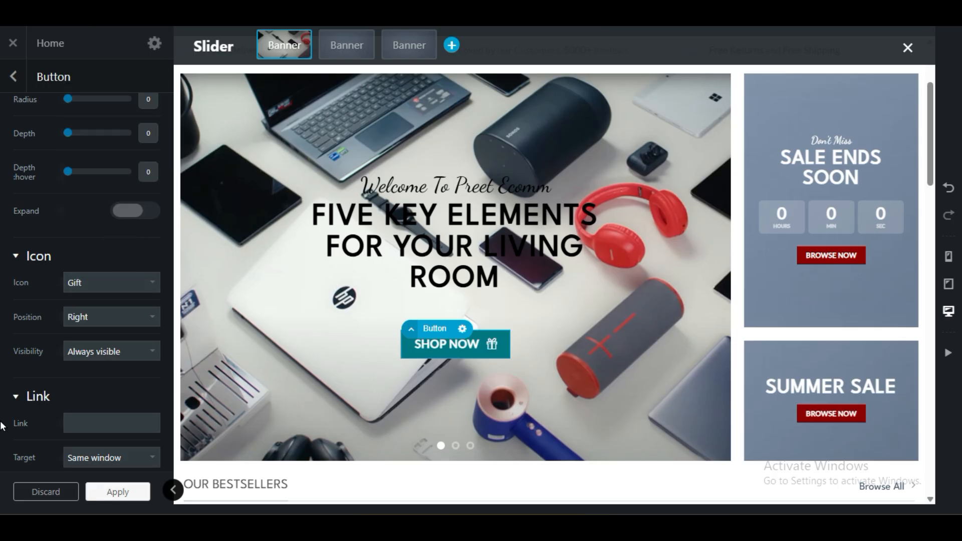
# Step: Set the gift icon's position to Left on the Shop now button and apply the button settings
pyautogui.click(116, 322)
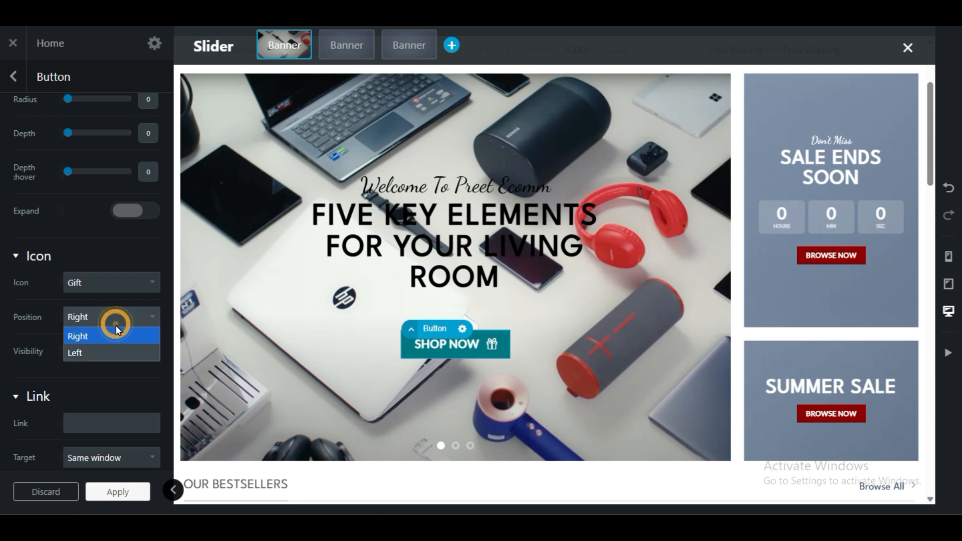
pyautogui.click(119, 352)
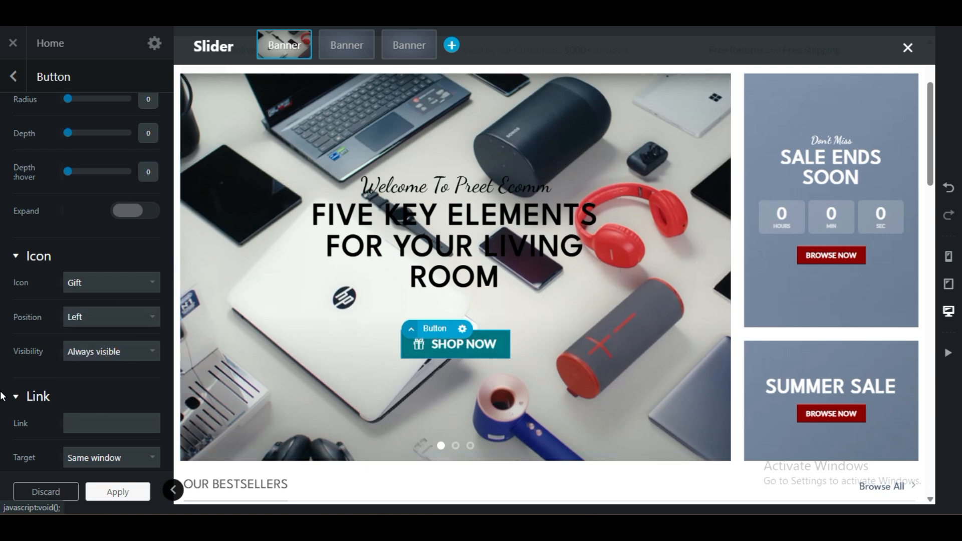
pyautogui.scroll(-3, 6, 388)
pyautogui.click(97, 498)
pyautogui.click(102, 494)
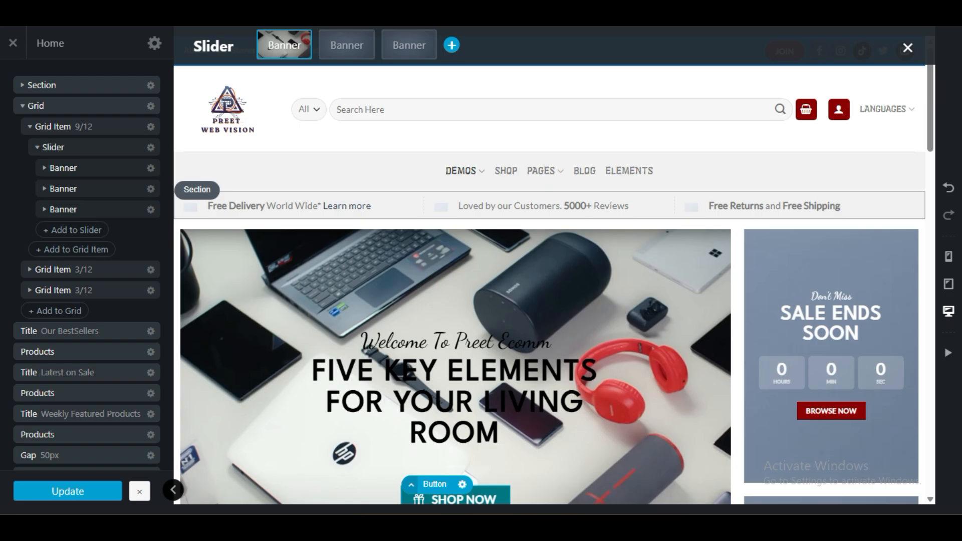
# Step: Look through the slider's three banners and return to the first one
pyautogui.click(637, 269)
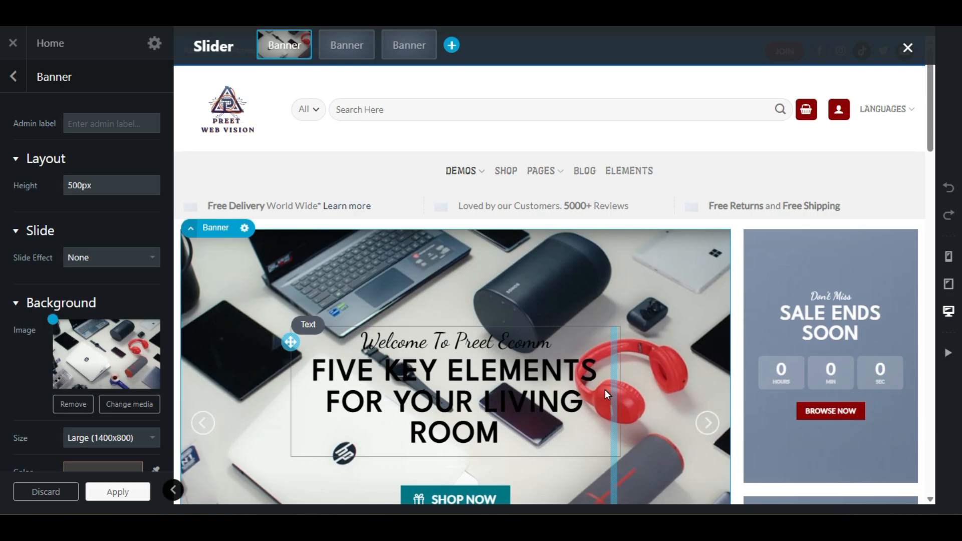
pyautogui.scroll(-3, 605, 390)
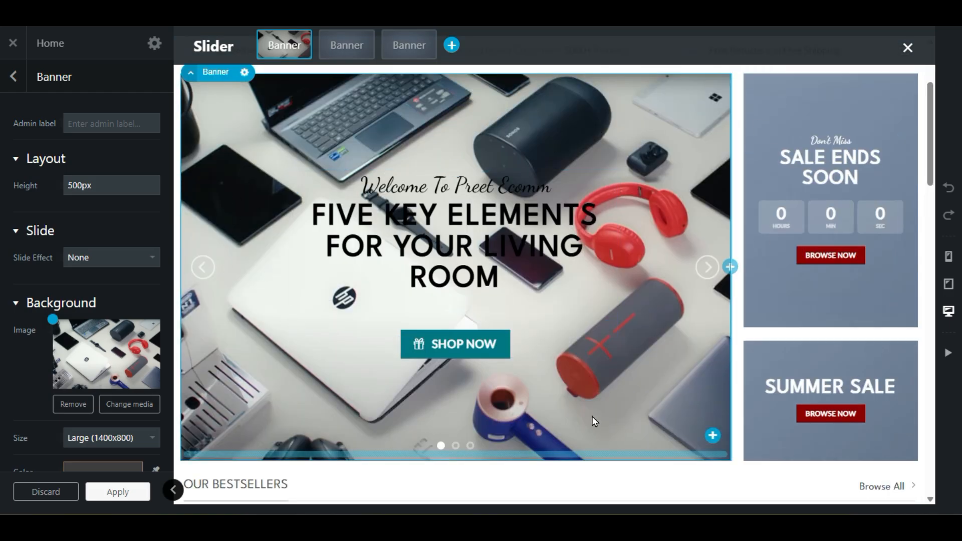
pyautogui.click(455, 447)
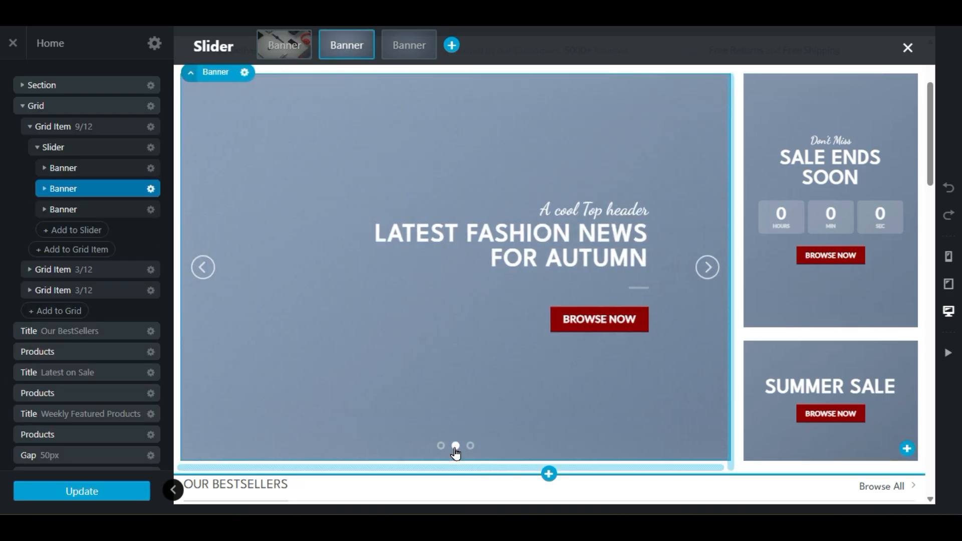
pyautogui.click(470, 446)
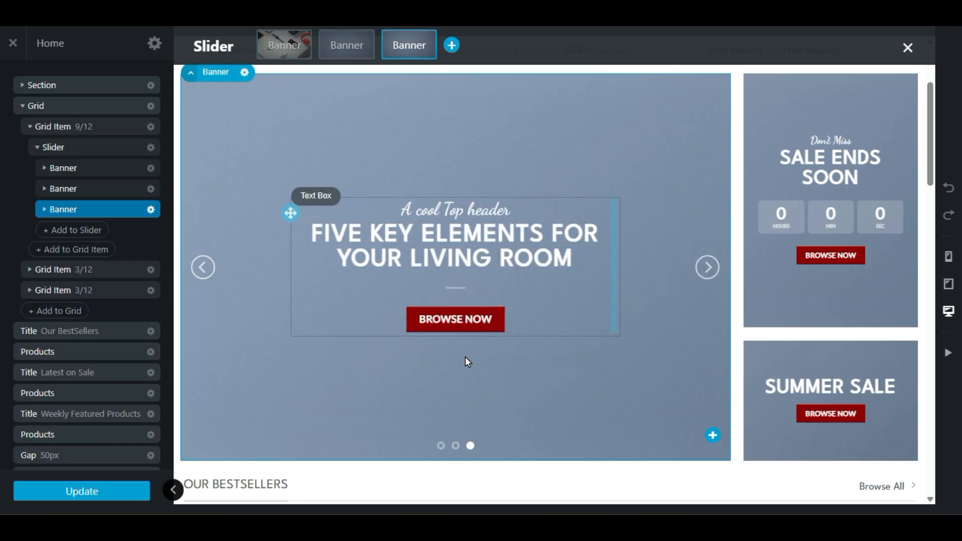
pyautogui.click(441, 445)
pyautogui.scroll(3, 379, 320)
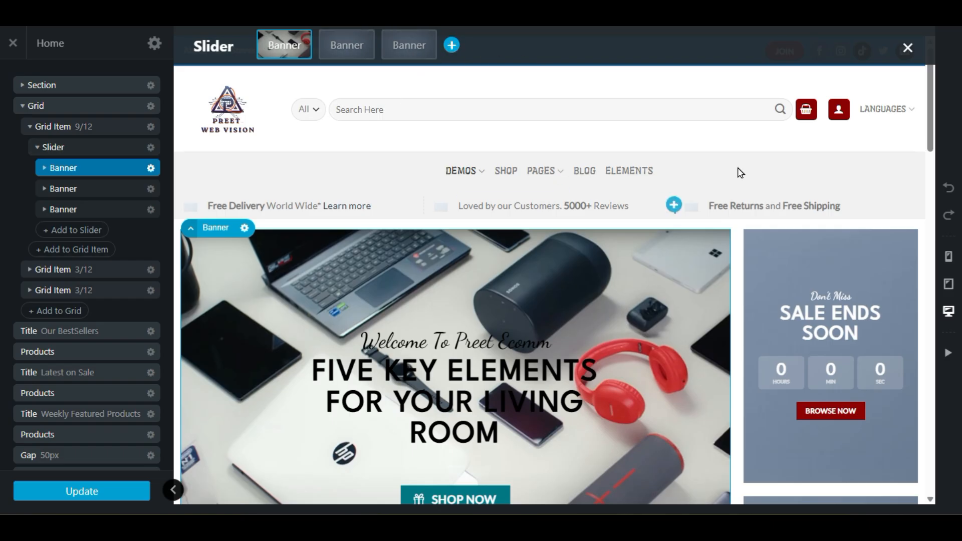
# Step: Select the slider's second banner and bring up its background settings
pyautogui.click(347, 48)
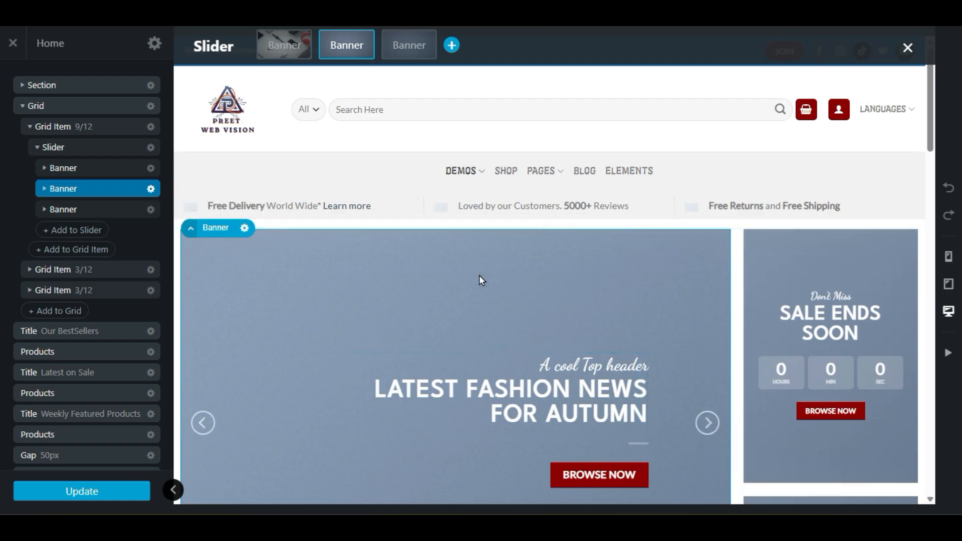
pyautogui.click(261, 280)
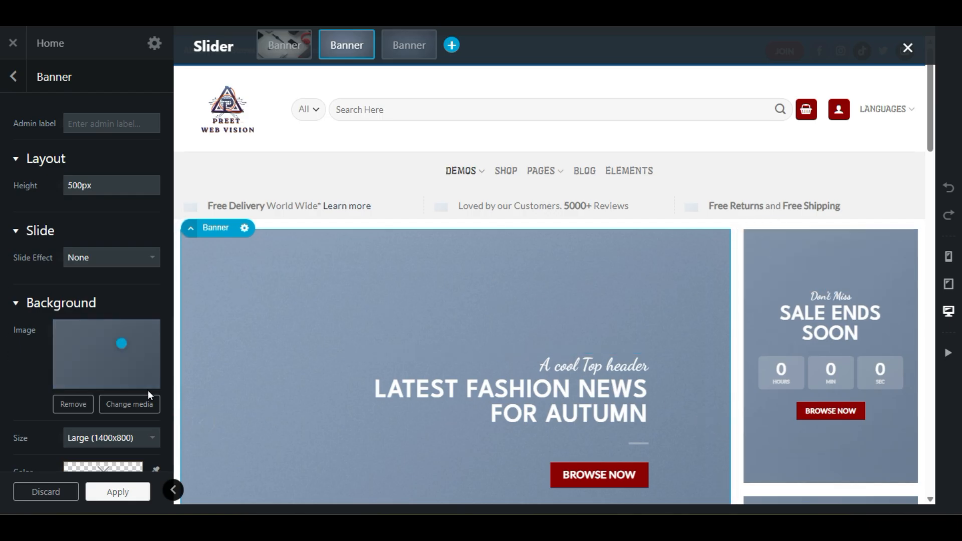
pyautogui.scroll(-3, 130, 352)
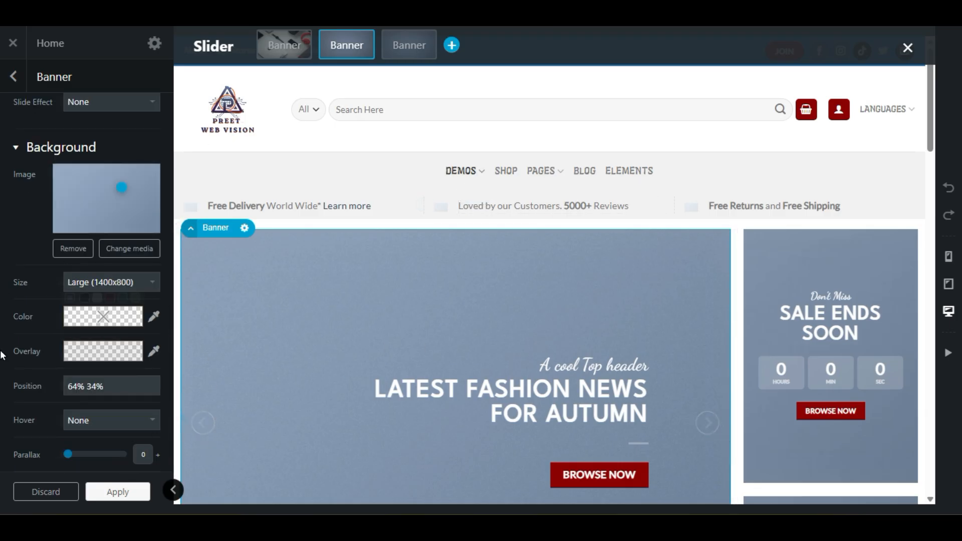
pyautogui.scroll(3, 2, 359)
pyautogui.scroll(-3, 4, 363)
# Step: Upload the monitor image New_Project_-_2025-07-28T123558.104.webp and use it as the second banner's background
pyautogui.click(133, 248)
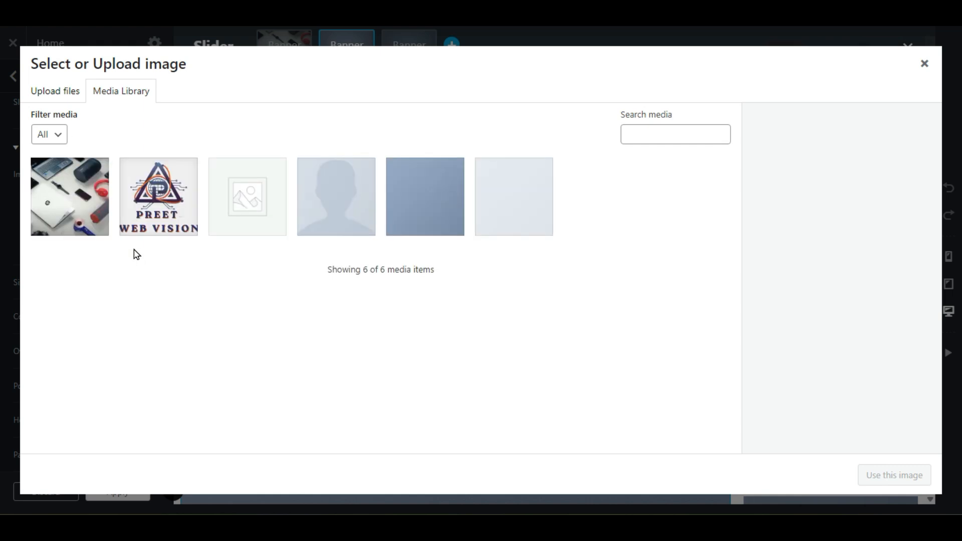
pyautogui.click(56, 94)
pyautogui.click(442, 279)
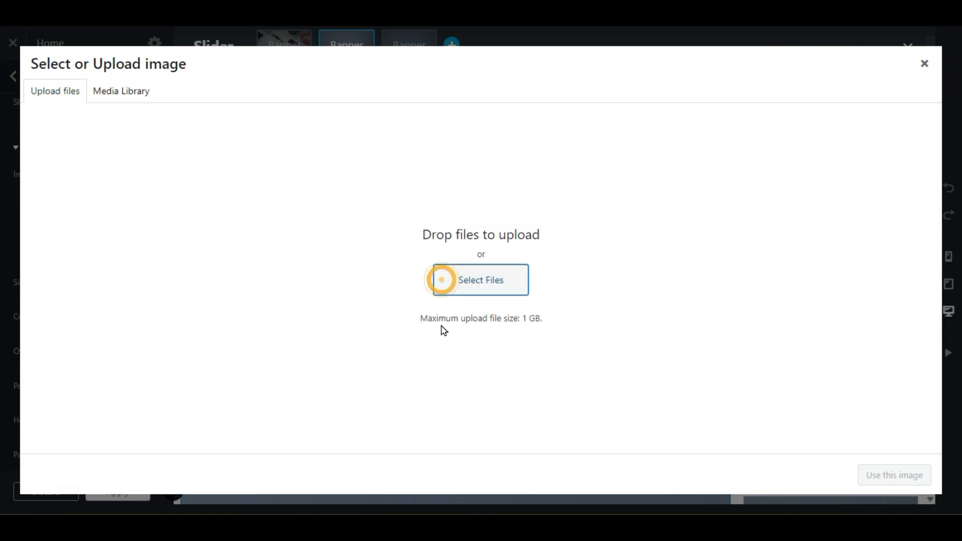
pyautogui.click(375, 191)
pyautogui.doubleClick(375, 192)
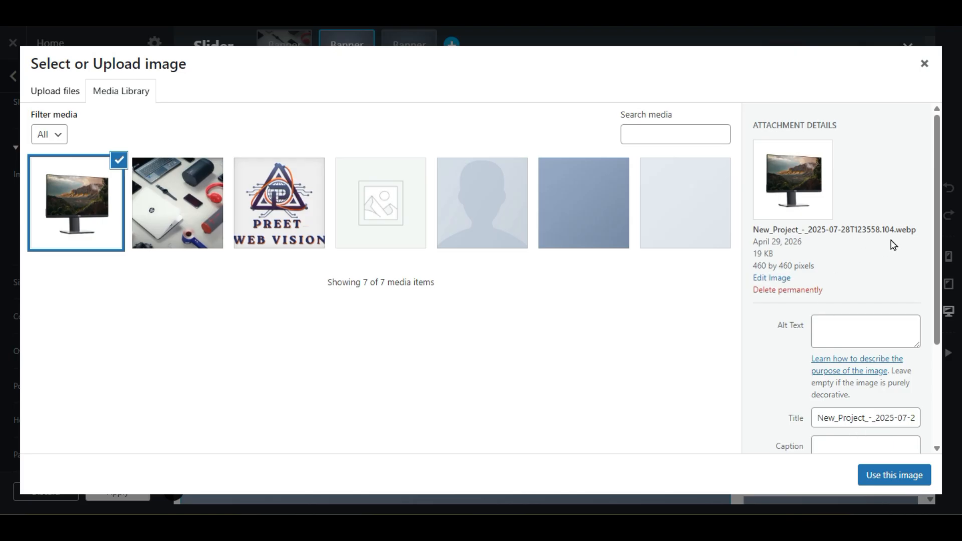
pyautogui.moveTo(897, 232); pyautogui.dragTo(920, 235)
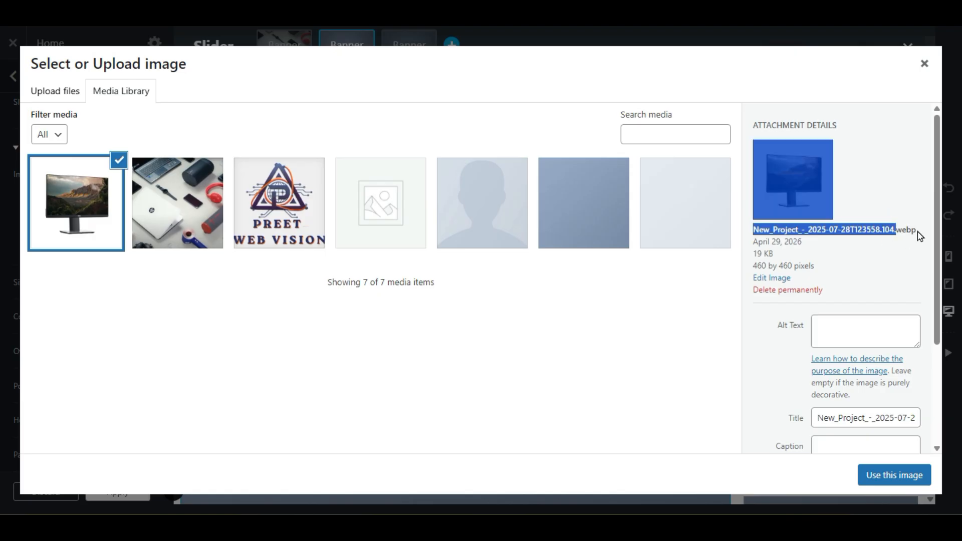
pyautogui.click(907, 232)
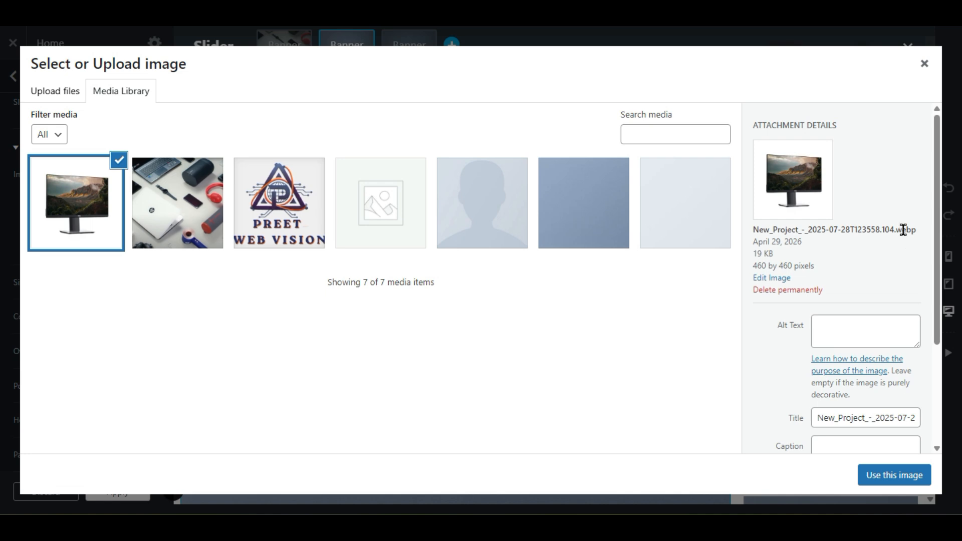
pyautogui.click(888, 482)
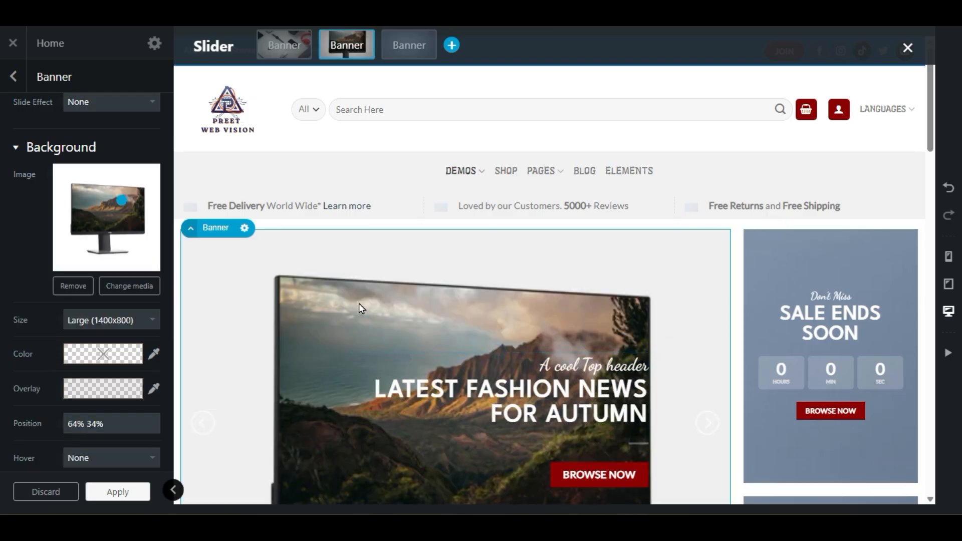
# Step: Set the second banner's background image size to Original and apply the banner settings
pyautogui.scroll(-3, 324, 306)
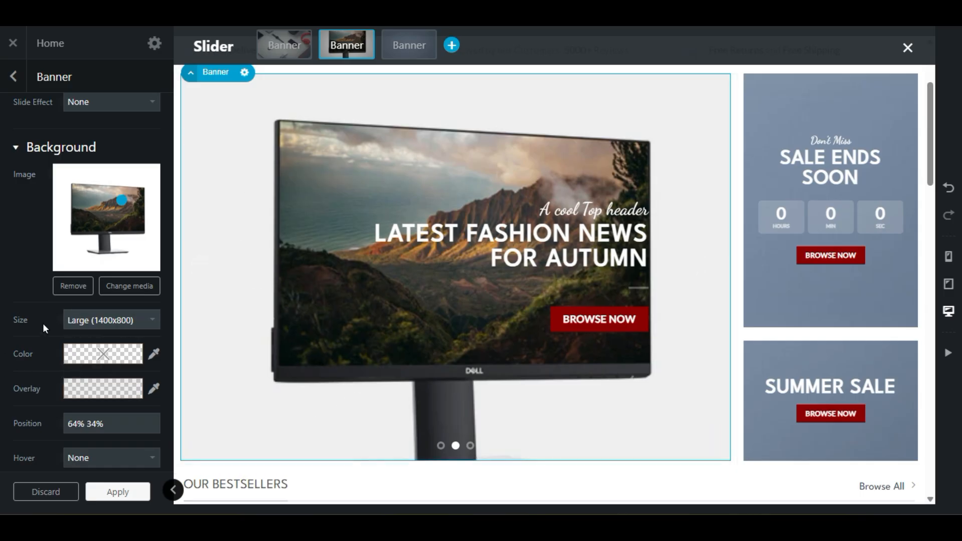
pyautogui.click(101, 319)
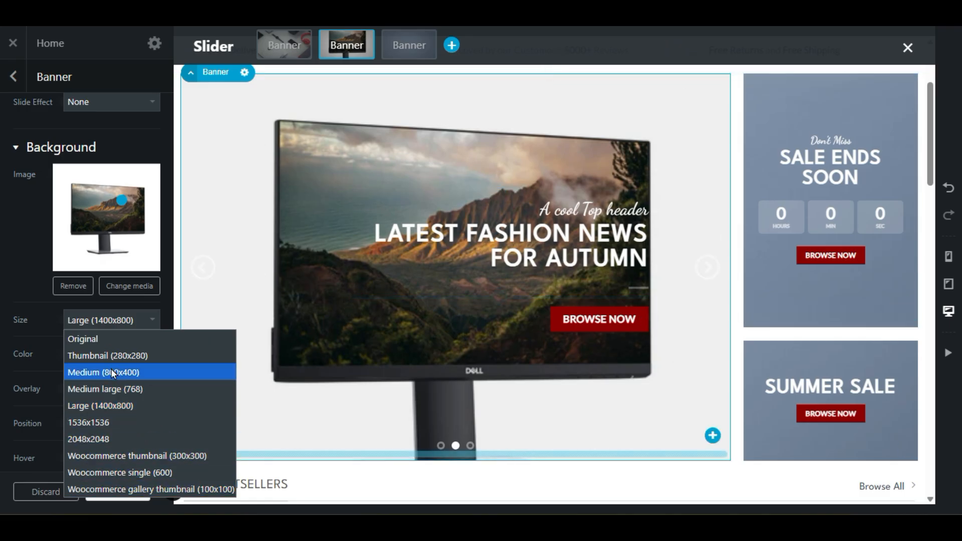
pyautogui.click(102, 340)
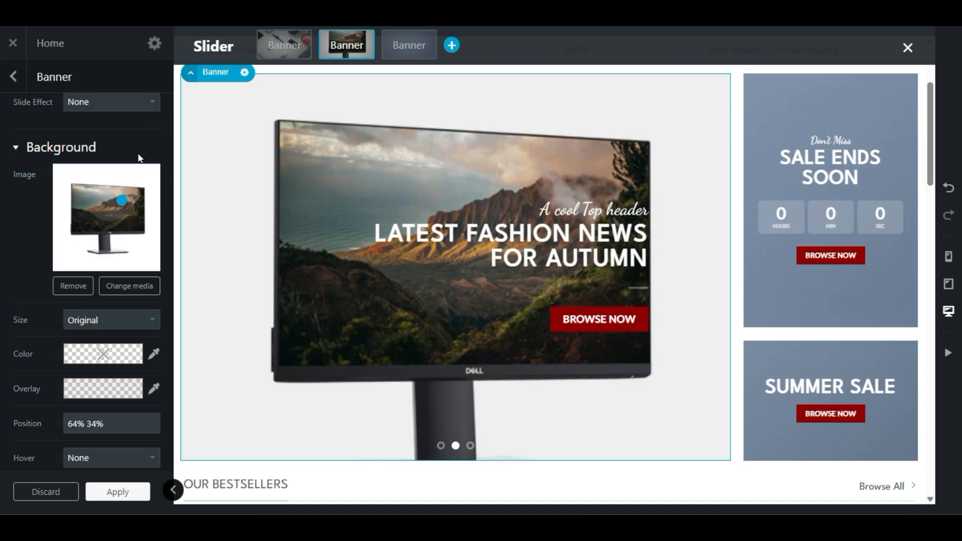
pyautogui.click(114, 491)
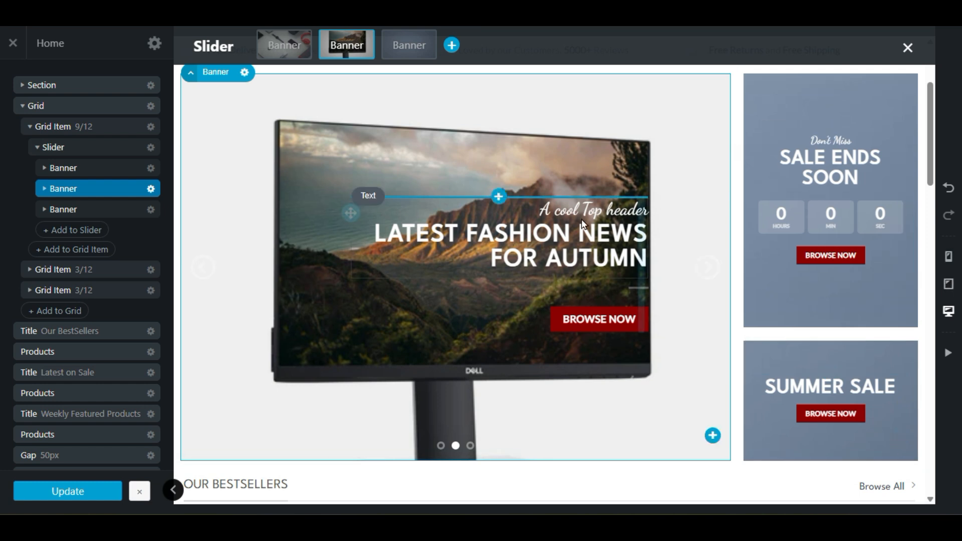
# Step: View the second banner's heading text in the text editor and close the editor
pyautogui.doubleClick(555, 233)
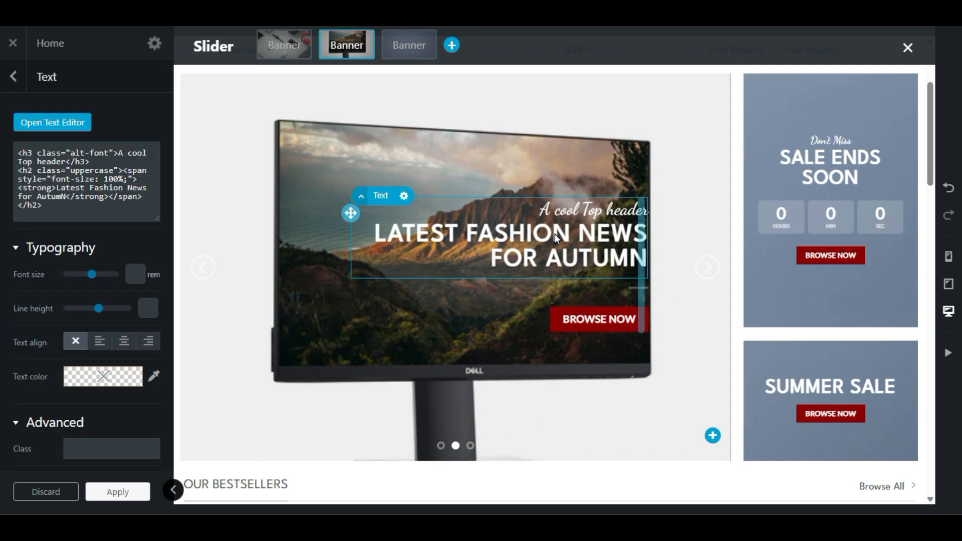
pyautogui.click(555, 233)
pyautogui.doubleClick(555, 233)
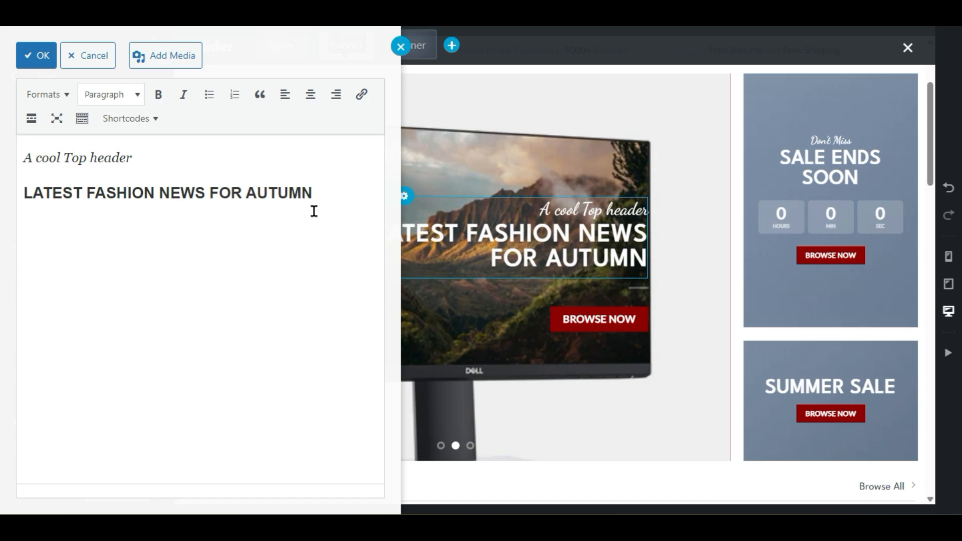
pyautogui.click(546, 166)
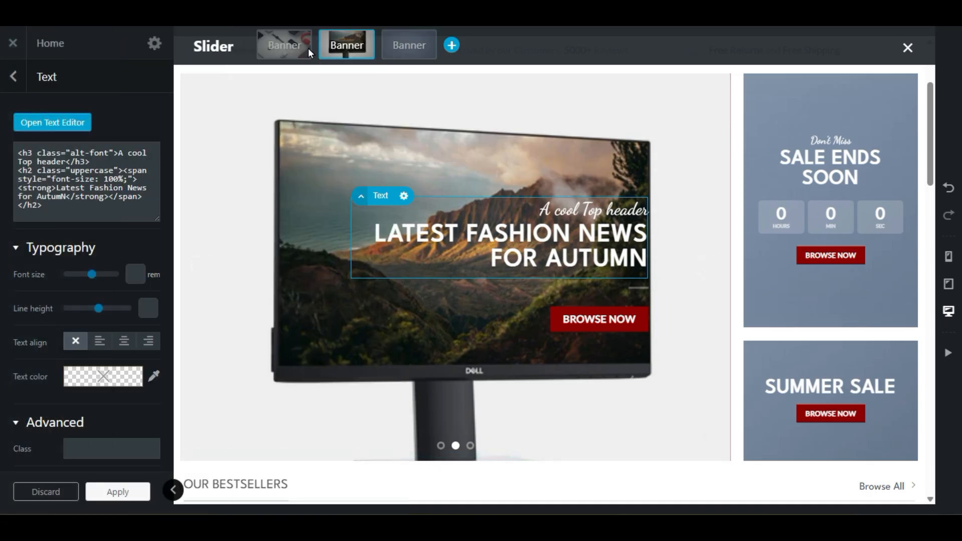
# Step: Show the slider's third banner and open the settings of the Sale Ends Soon banner
pyautogui.click(403, 43)
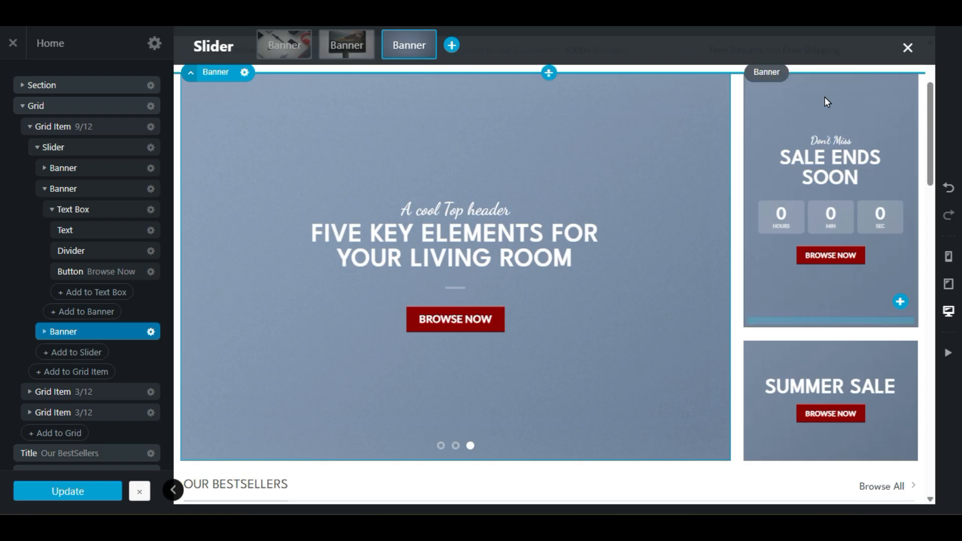
pyautogui.click(808, 96)
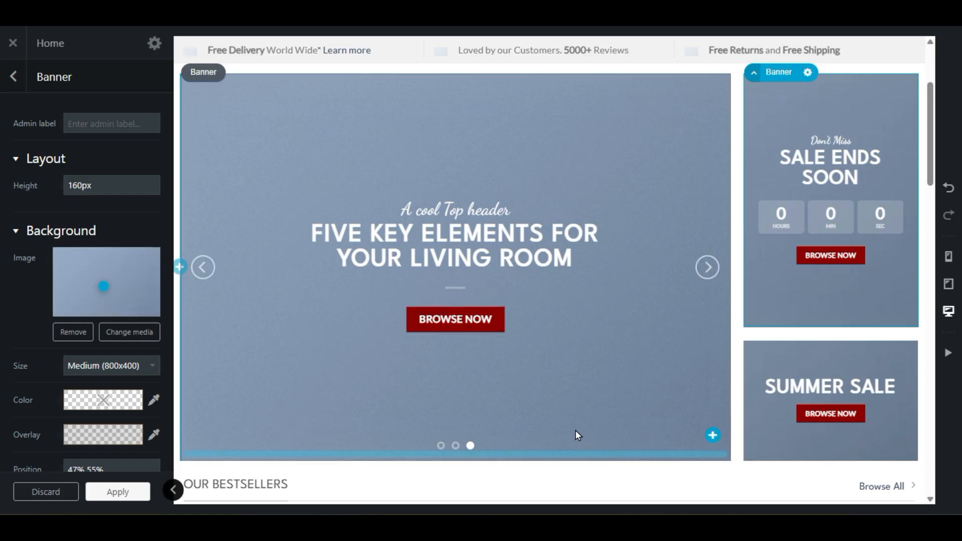
# Step: View the Sale Ends Soon side banner's heading in the text editor and close the editor
pyautogui.click(797, 171)
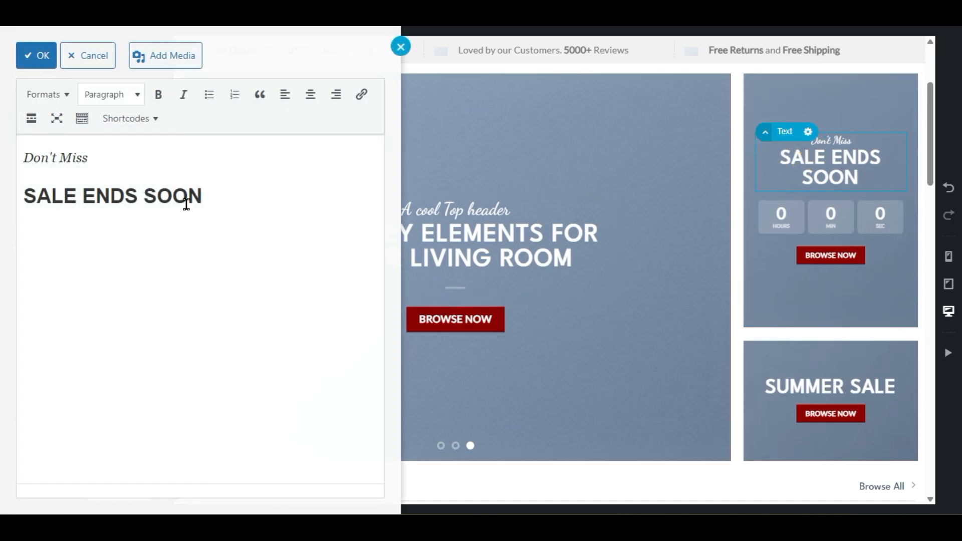
pyautogui.moveTo(25, 190); pyautogui.dragTo(191, 196)
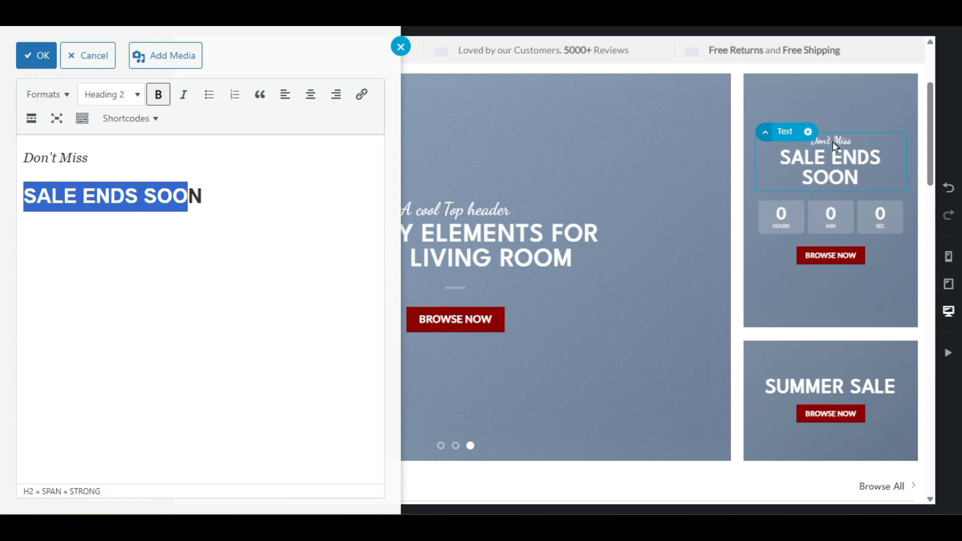
pyautogui.click(865, 296)
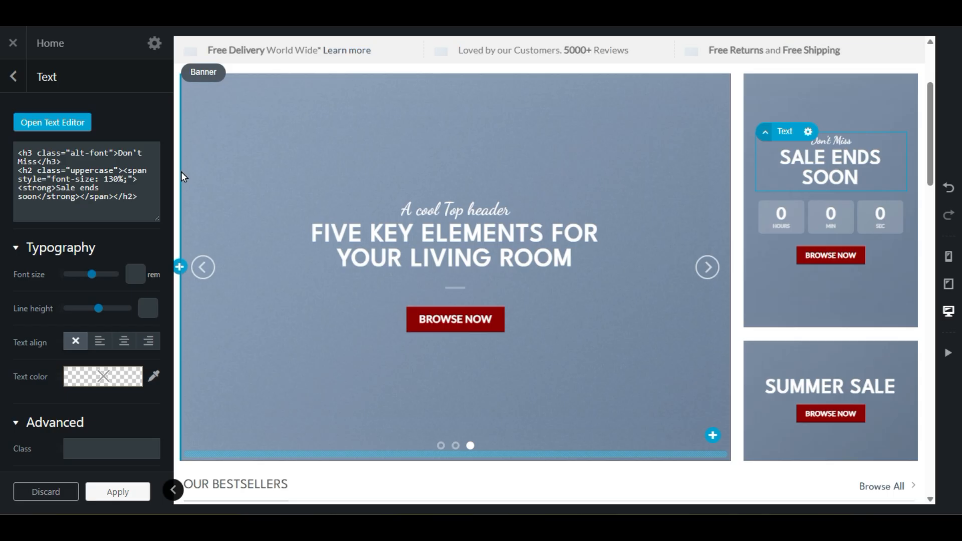
# Step: Open the Sale Ends Soon banner's Browse Now button settings and examine its text and link fields
pyautogui.click(826, 260)
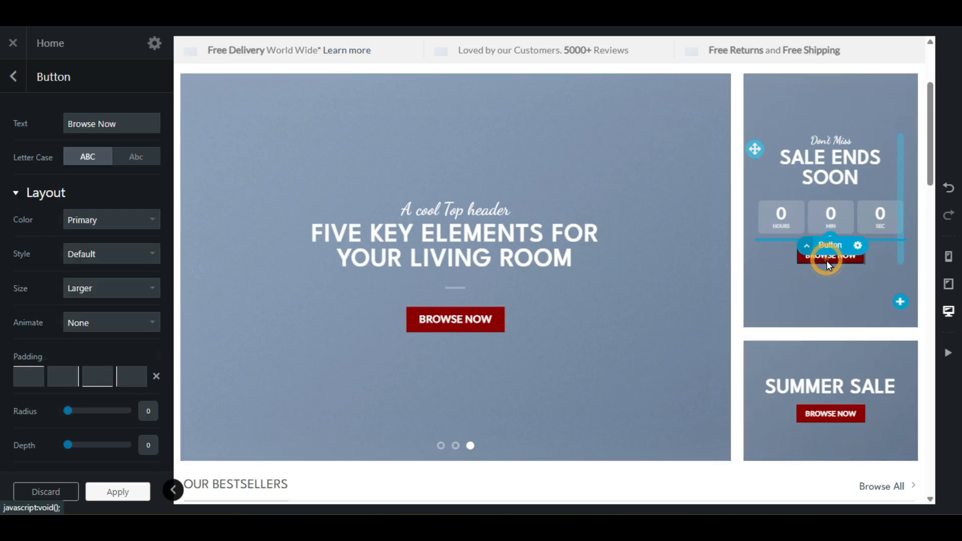
pyautogui.click(144, 122)
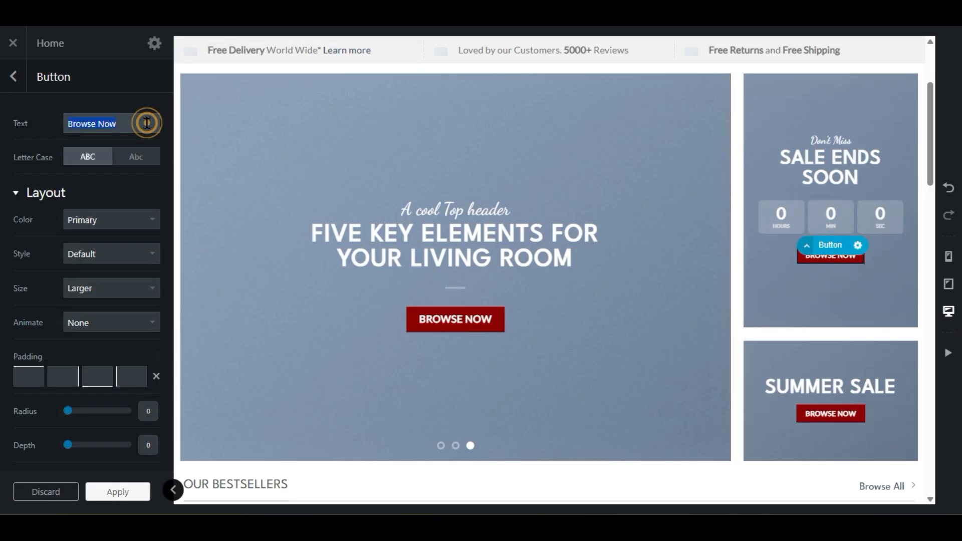
pyautogui.moveTo(145, 123); pyautogui.dragTo(28, 134)
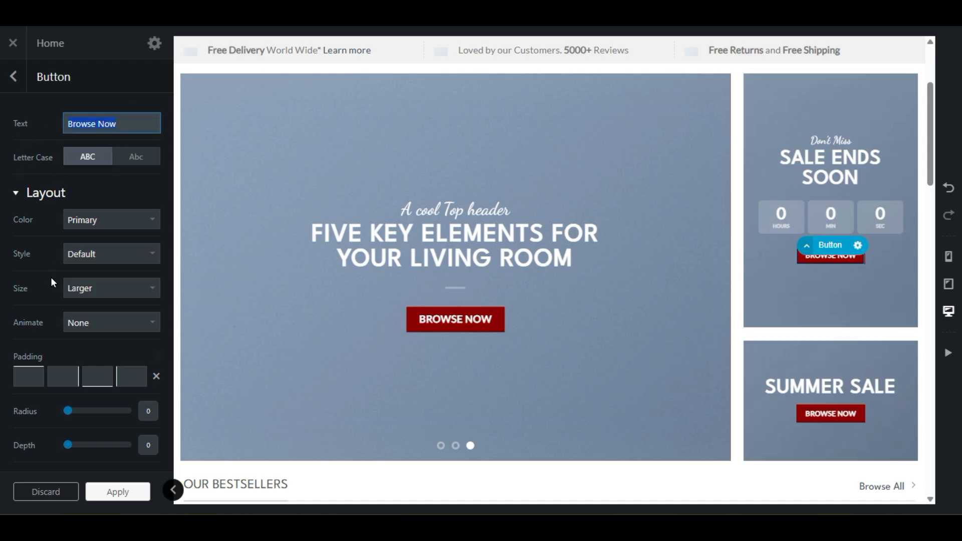
pyautogui.scroll(-6, 51, 279)
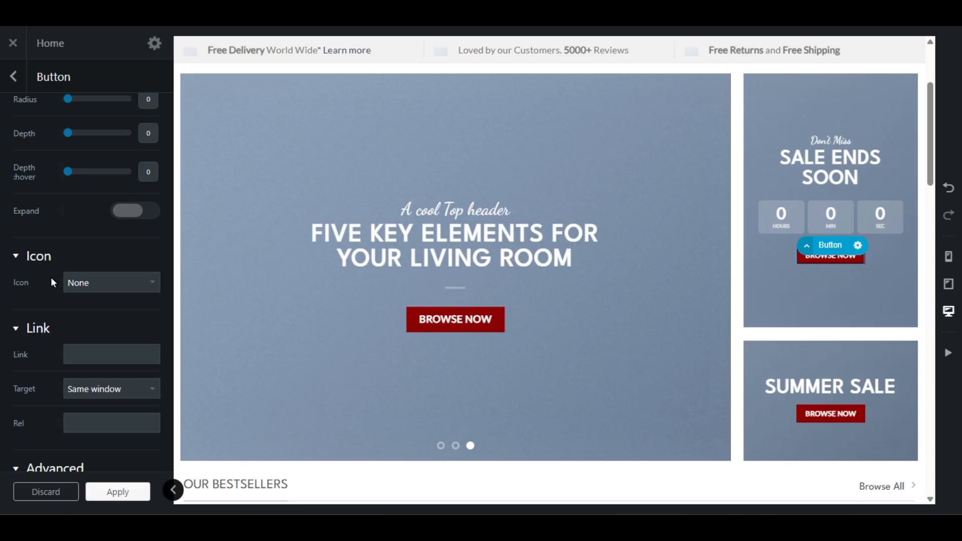
pyautogui.scroll(-2, 50, 277)
pyautogui.click(105, 252)
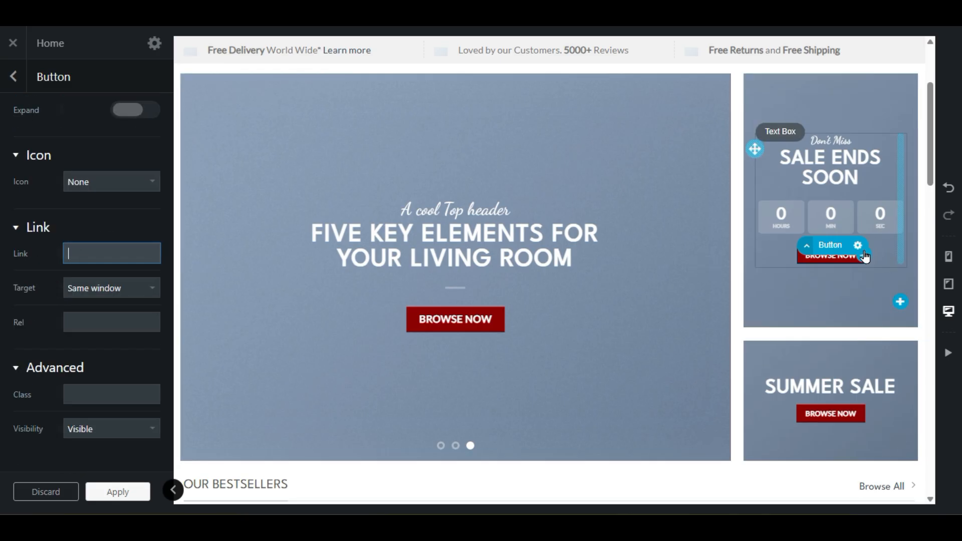
pyautogui.moveTo(838, 262); pyautogui.dragTo(841, 260)
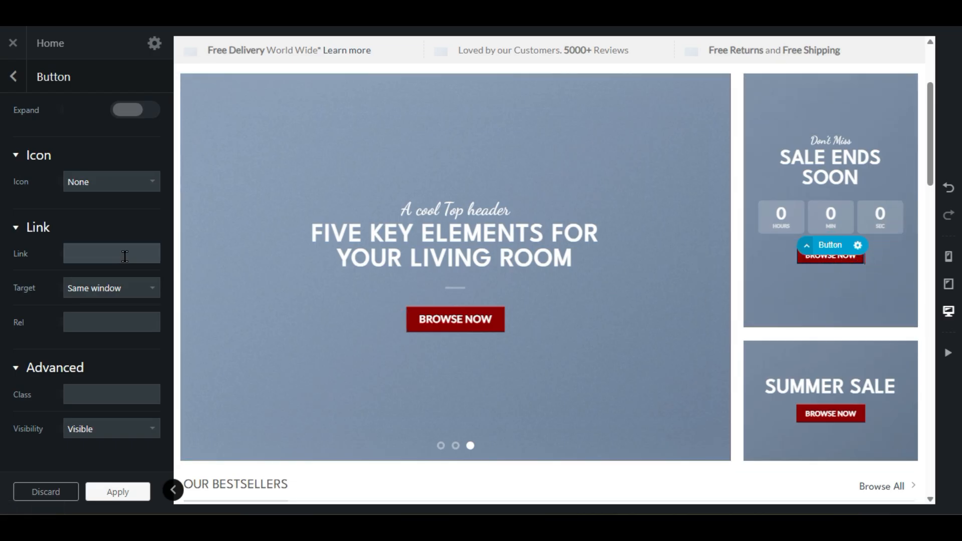
pyautogui.click(81, 254)
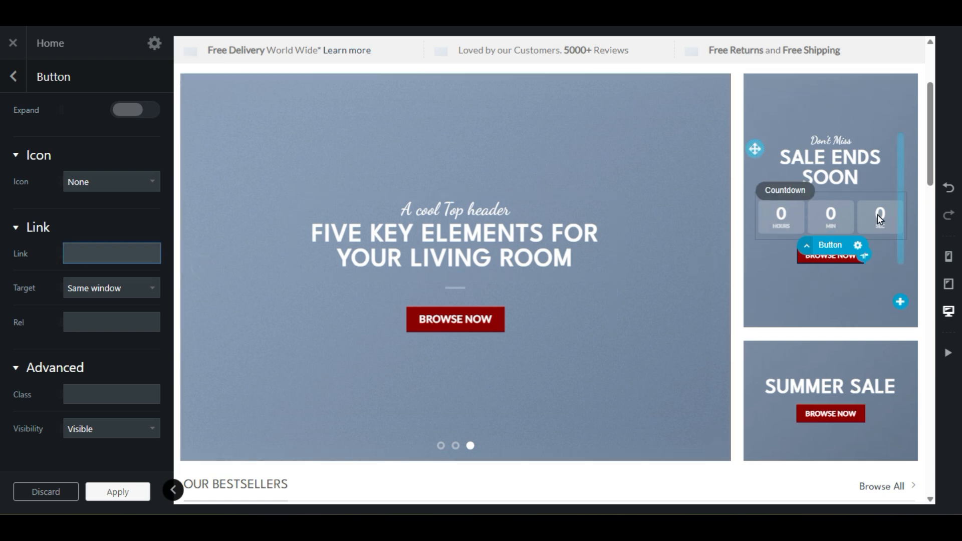
# Step: Open the Sale Ends Soon banner's countdown settings and examine its end year, month, day and time
pyautogui.click(804, 222)
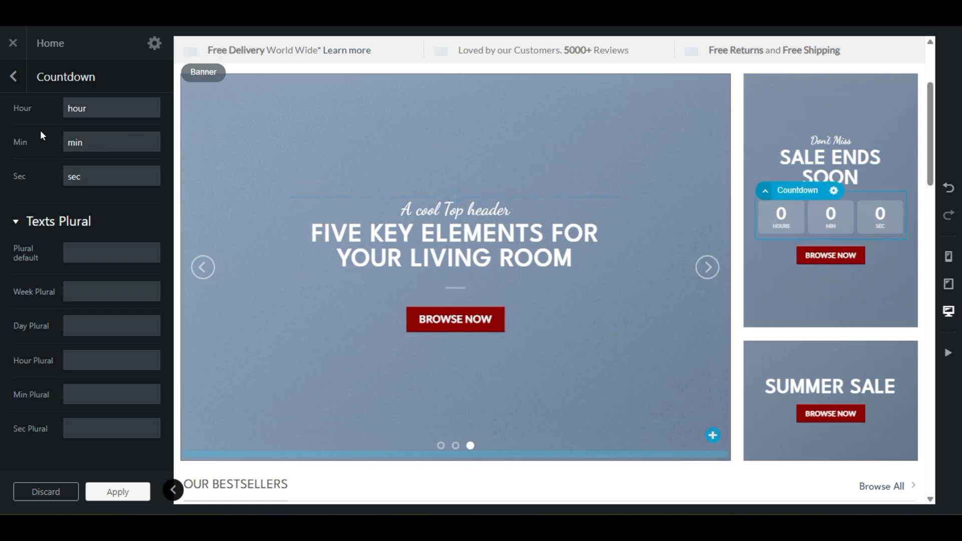
pyautogui.scroll(3, 75, 309)
pyautogui.scroll(3, 12, 295)
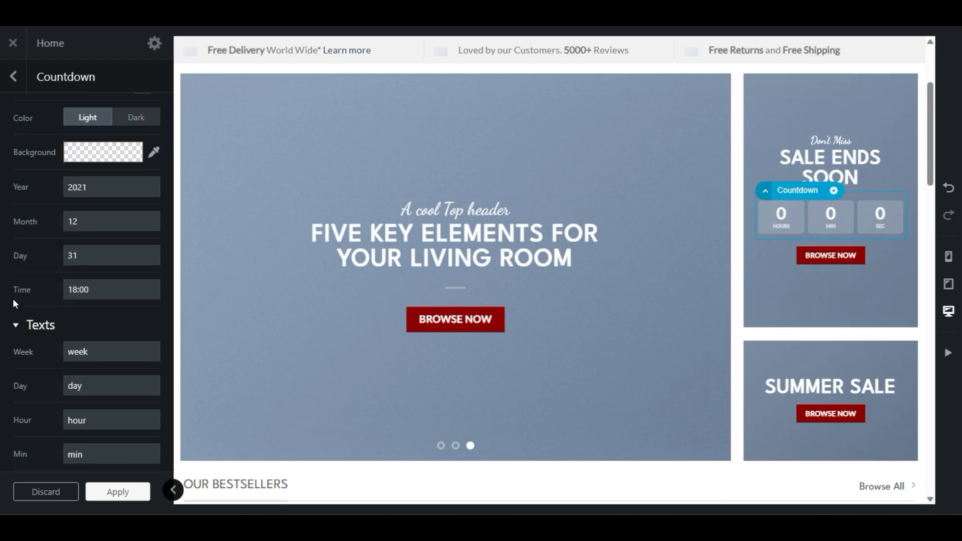
pyautogui.click(86, 185)
pyautogui.click(99, 215)
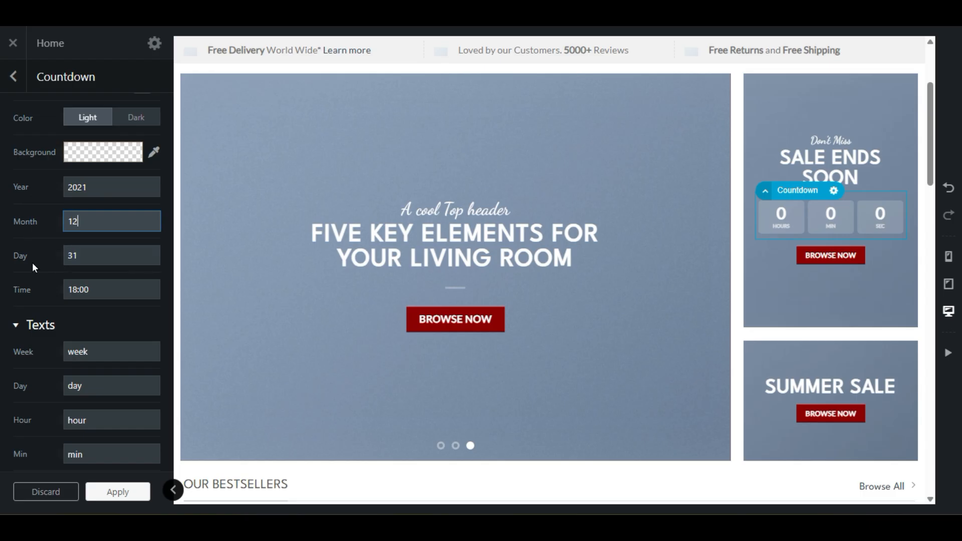
# Step: Try the countdown's Dark color, return it to Light, and set the countdown size to 400%
pyautogui.scroll(2, 32, 263)
pyautogui.click(127, 190)
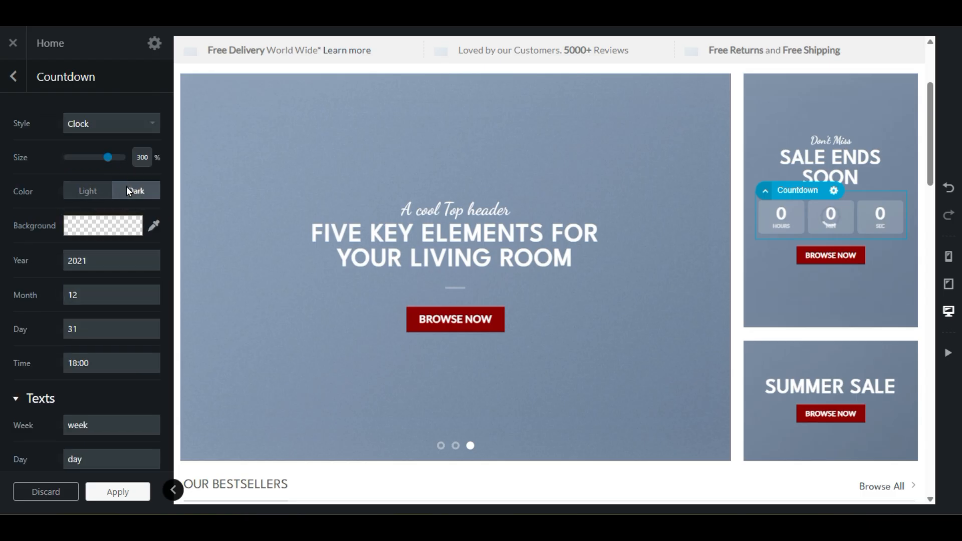
pyautogui.click(100, 188)
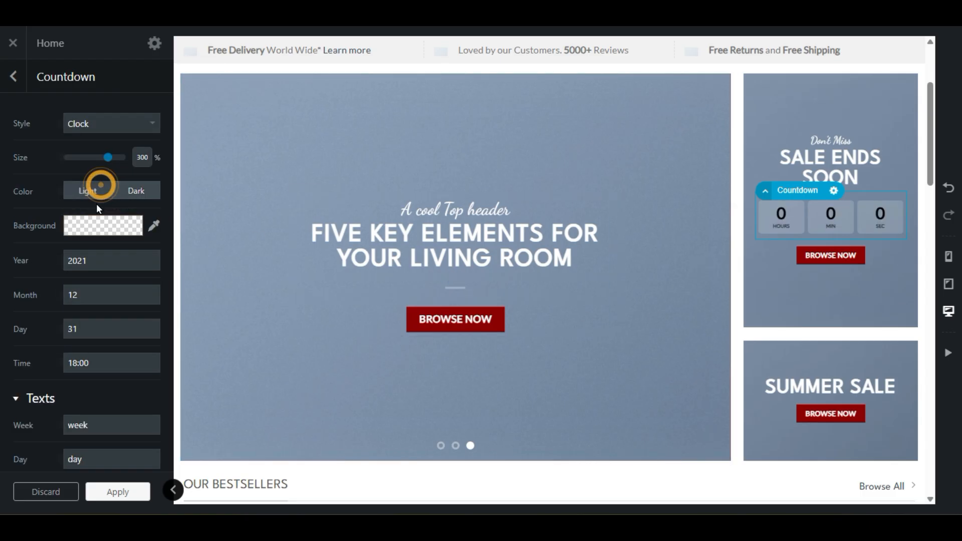
pyautogui.moveTo(109, 159); pyautogui.dragTo(122, 157)
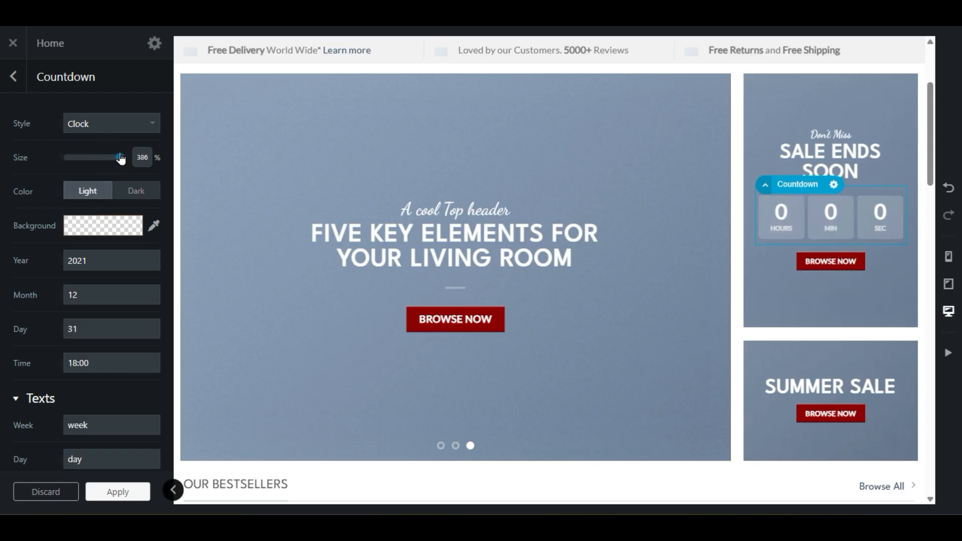
# Step: Try the Text style for the countdown, return it to Clock, and look over the remaining countdown text options
pyautogui.click(78, 124)
pyautogui.click(85, 158)
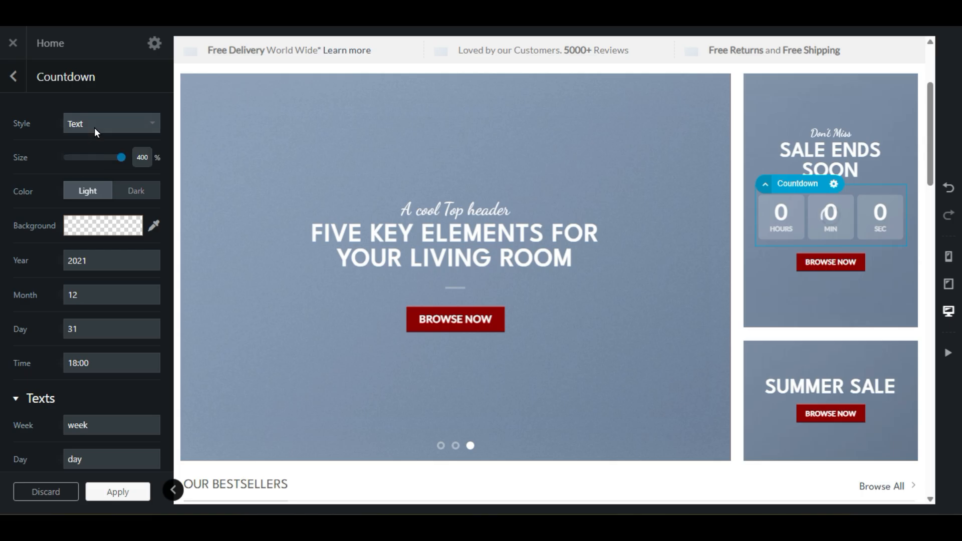
pyautogui.click(95, 127)
pyautogui.click(96, 141)
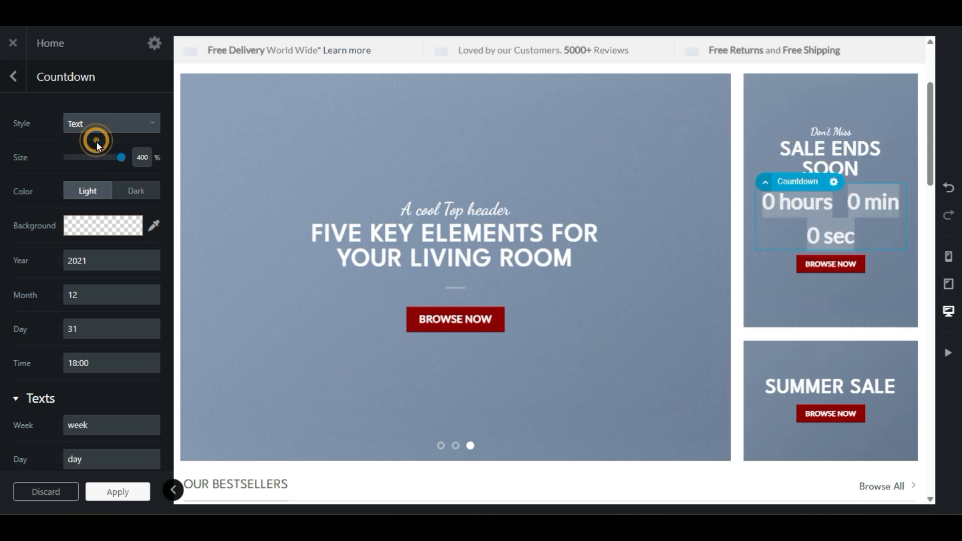
pyautogui.scroll(-8, 8, 358)
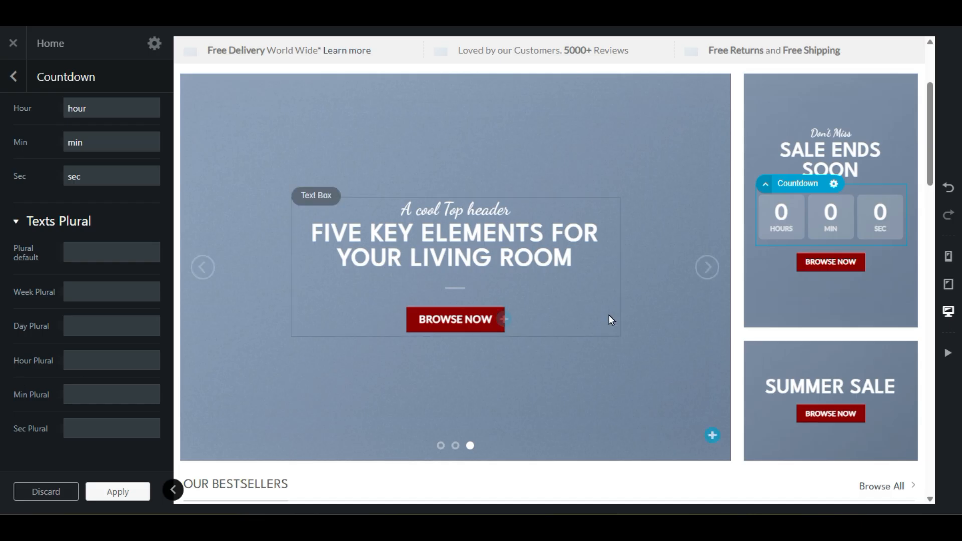
# Step: View the Summer Sale side banner's heading in the text editor and close the editor
pyautogui.scroll(-3, 802, 391)
pyautogui.click(810, 232)
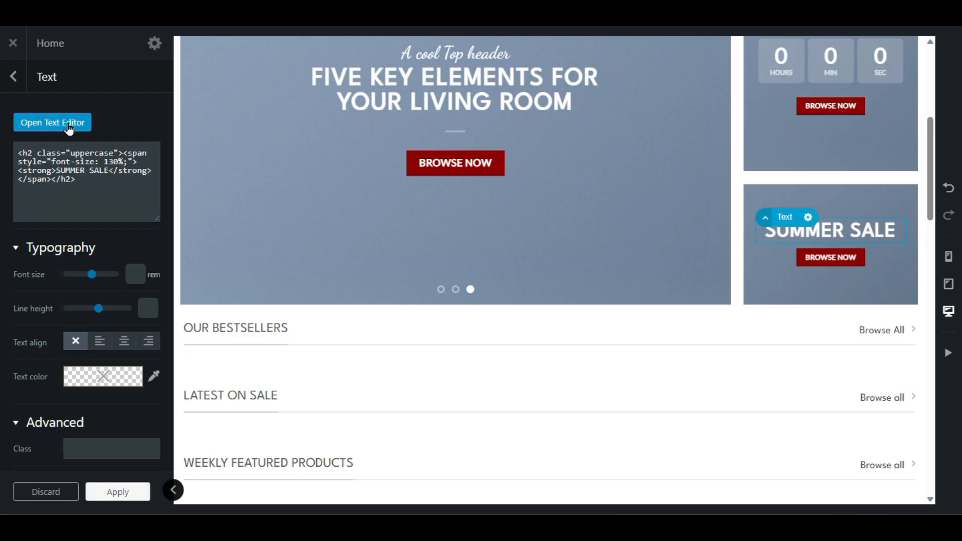
pyautogui.click(43, 129)
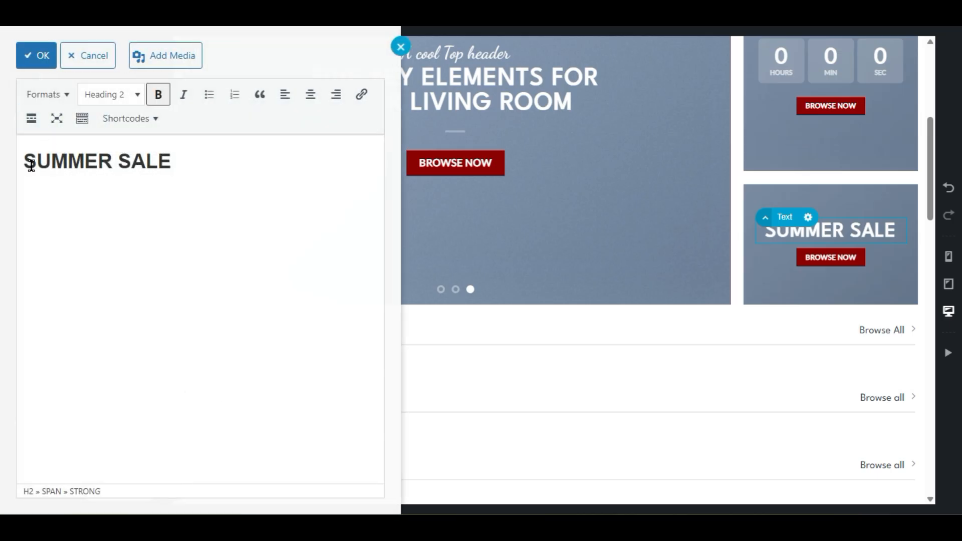
pyautogui.moveTo(25, 163); pyautogui.dragTo(179, 159)
pyautogui.click(401, 47)
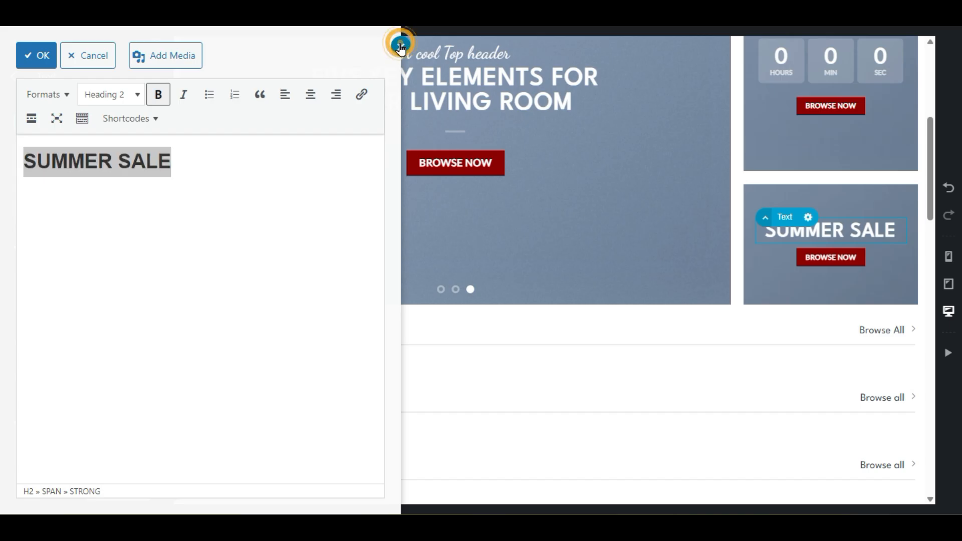
pyautogui.moveTo(88, 181); pyautogui.dragTo(13, 160)
pyautogui.click(2, 199)
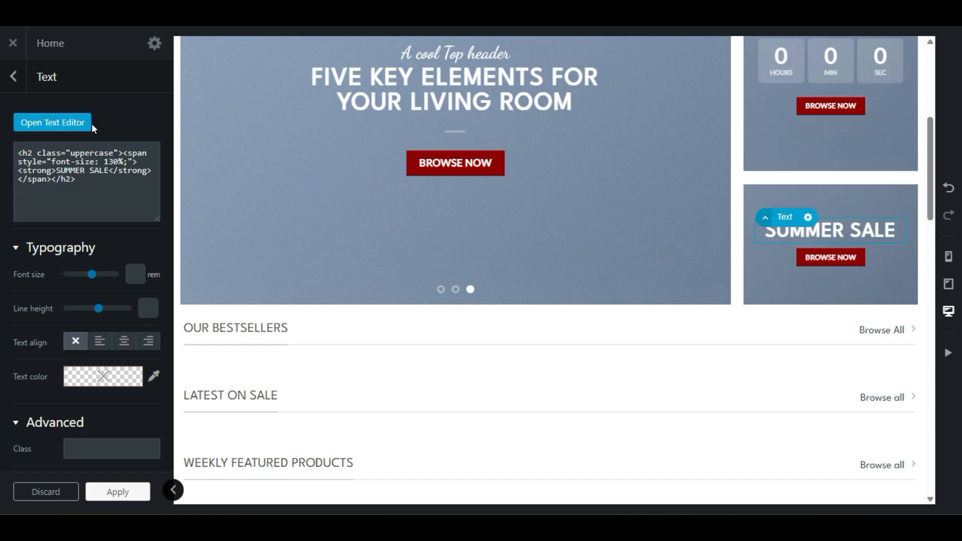
# Step: Change the Our Bestsellers section title to "Trending Products"
pyautogui.scroll(-3, 567, 290)
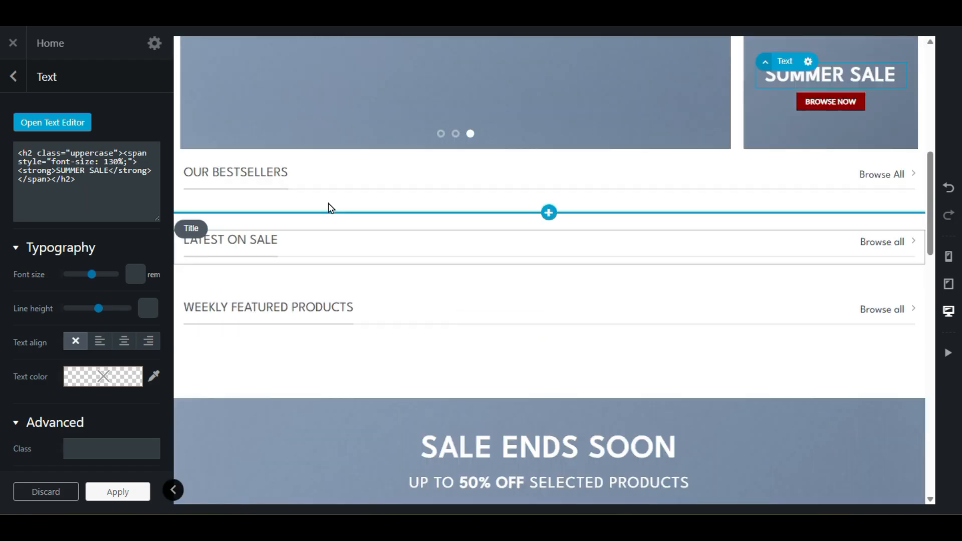
pyautogui.click(239, 179)
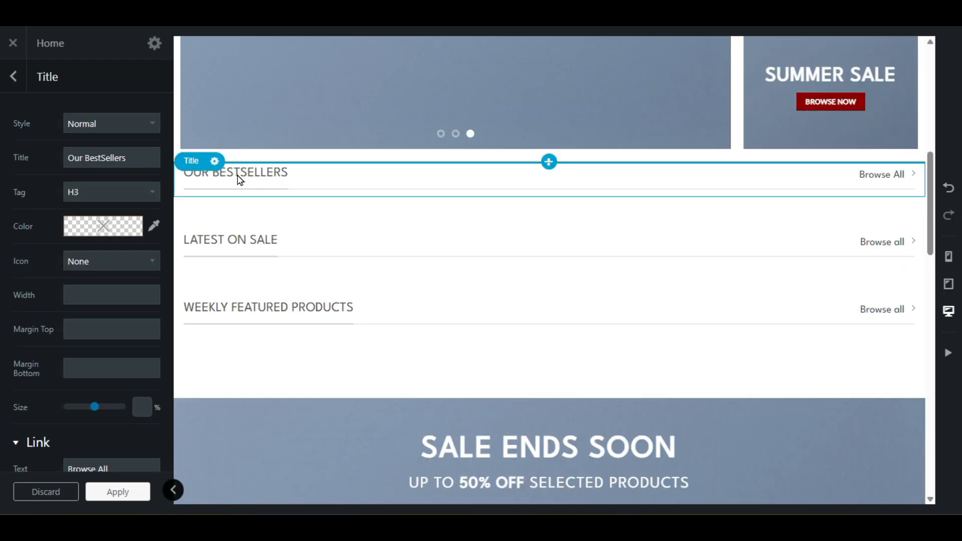
pyautogui.click(272, 184)
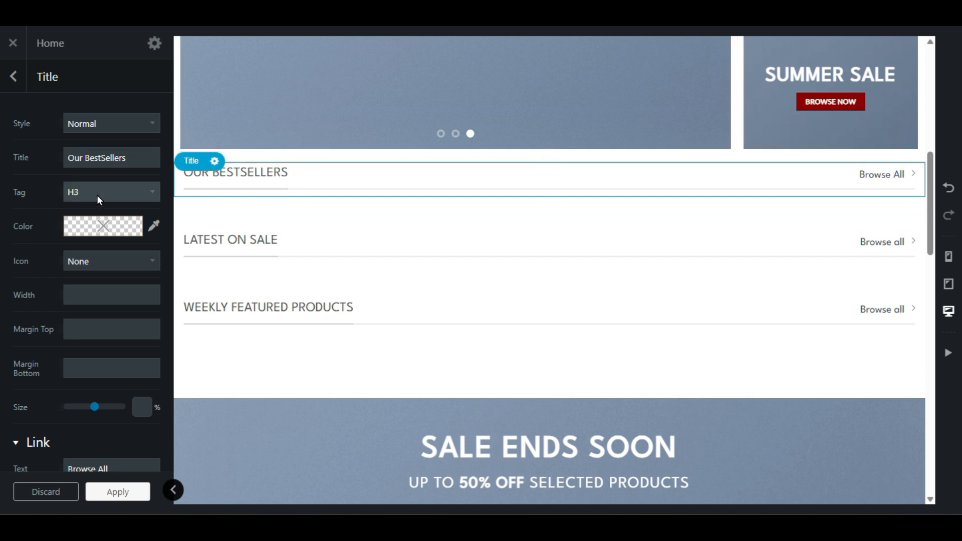
pyautogui.tripleClick(134, 156)
pyautogui.click(102, 151)
pyautogui.tripleClick(99, 149)
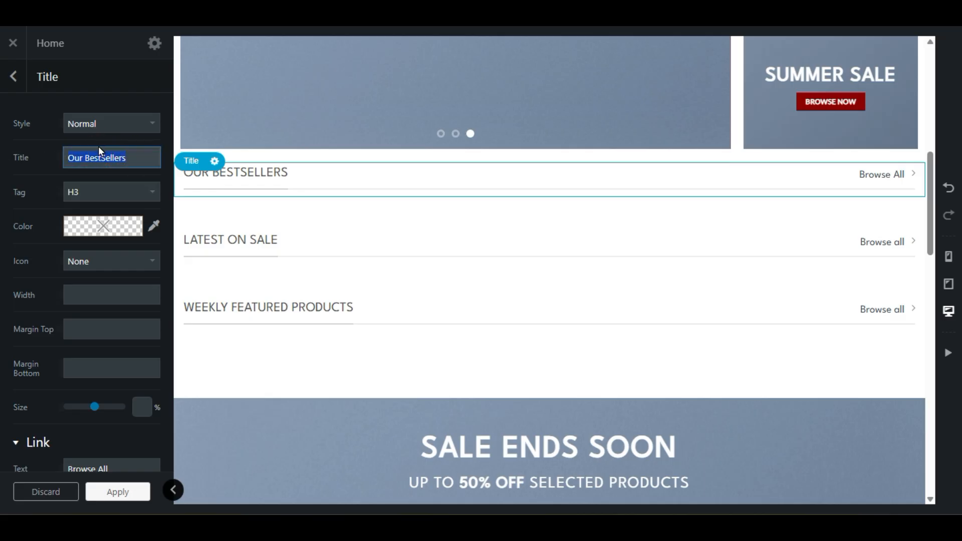
pyautogui.write('Trend')
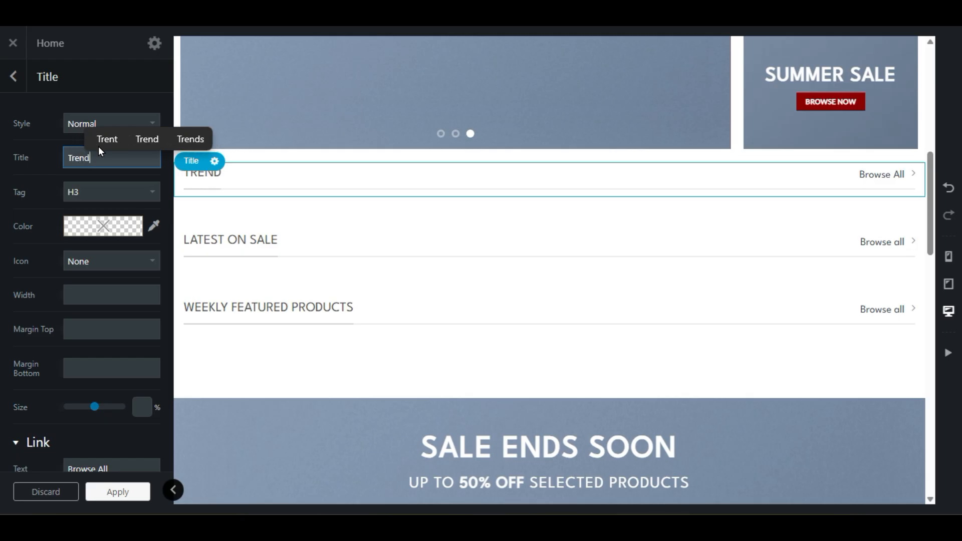
pyautogui.write('ing Products')
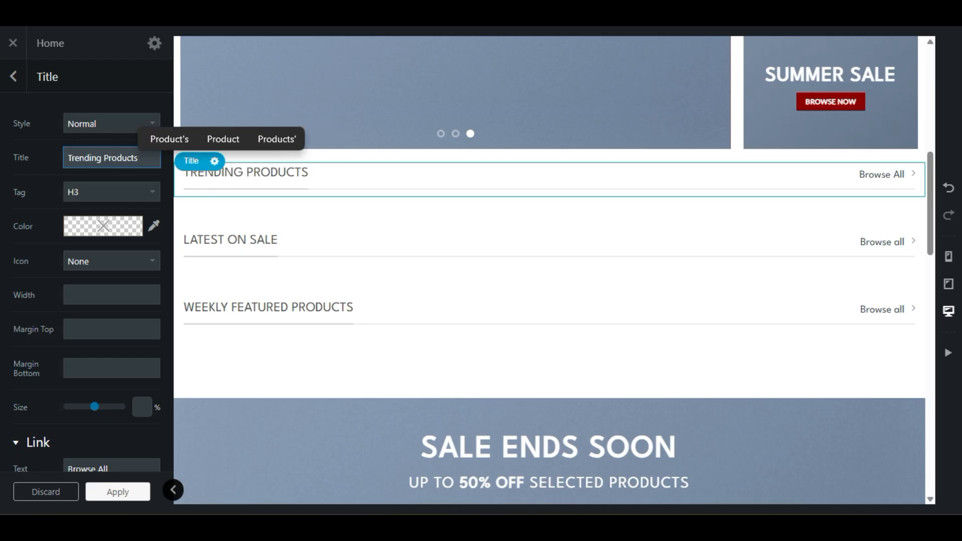
# Step: Examine the link text, link address and target settings of the Trending Products title
pyautogui.click(38, 369)
pyautogui.scroll(-5, 40, 369)
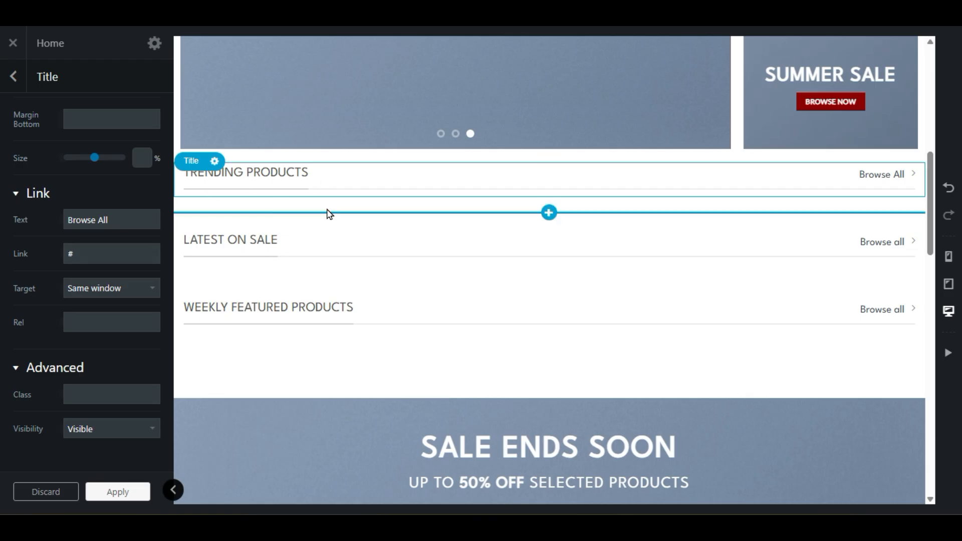
pyautogui.scroll(5, 18, 428)
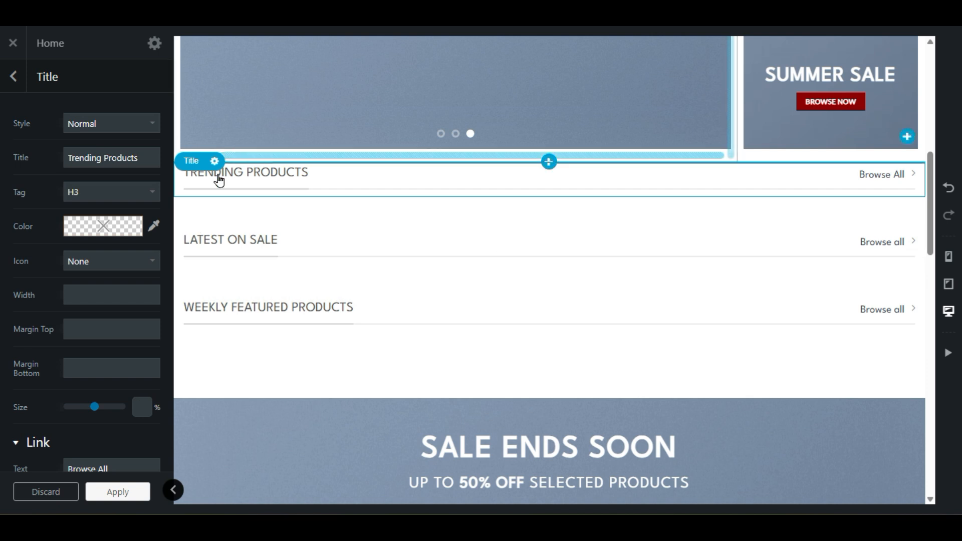
pyautogui.click(543, 188)
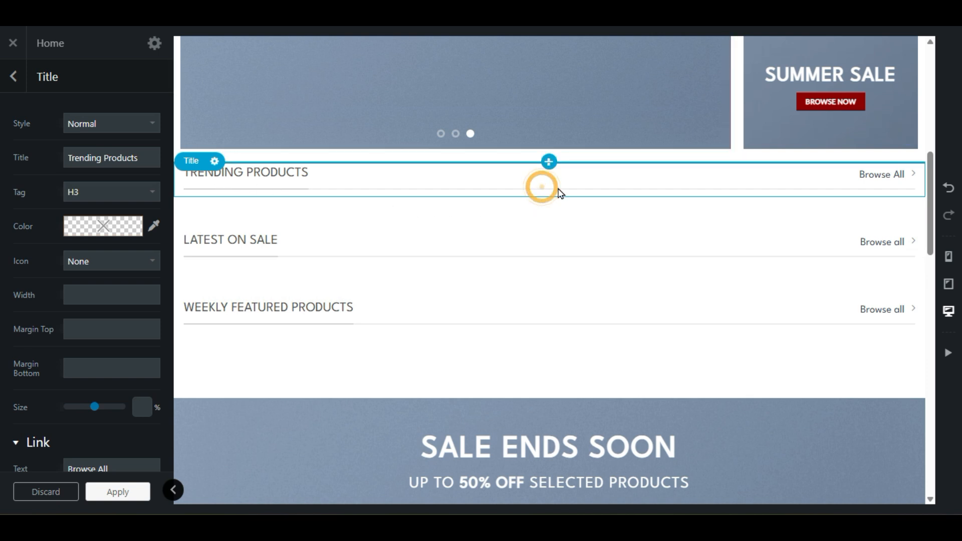
pyautogui.click(513, 188)
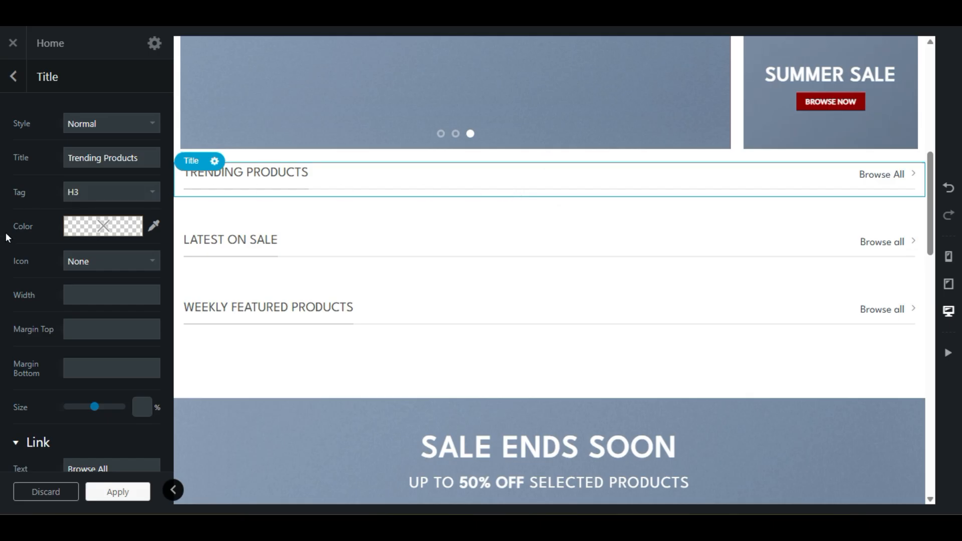
pyautogui.scroll(-5, 10, 240)
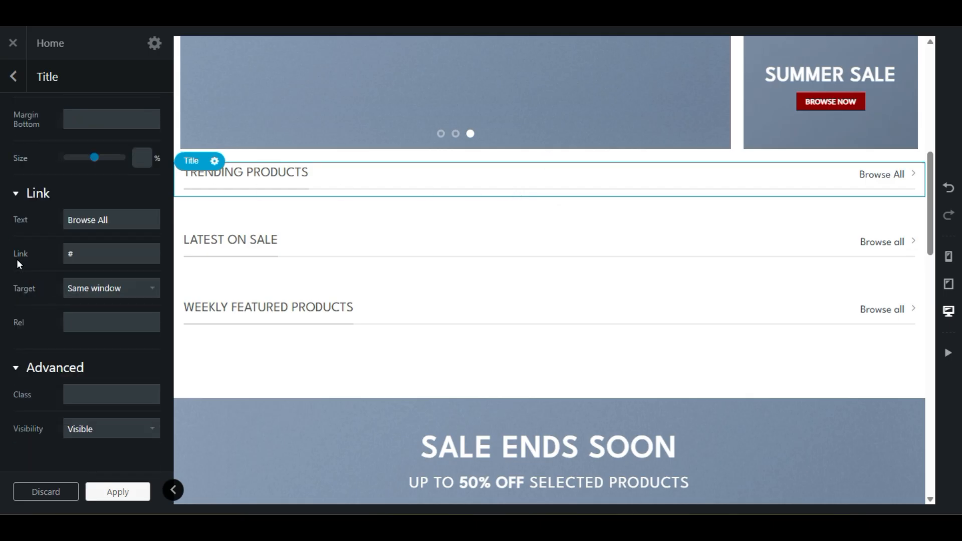
# Step: Leave the title settings and open the settings of the Products element directly below the Trending Products title
pyautogui.scroll(5, 24, 266)
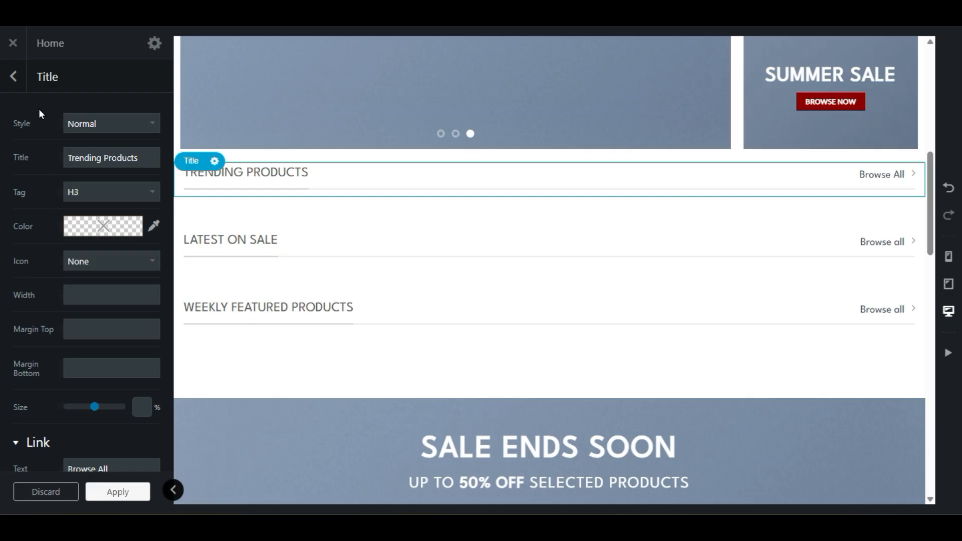
pyautogui.click(11, 79)
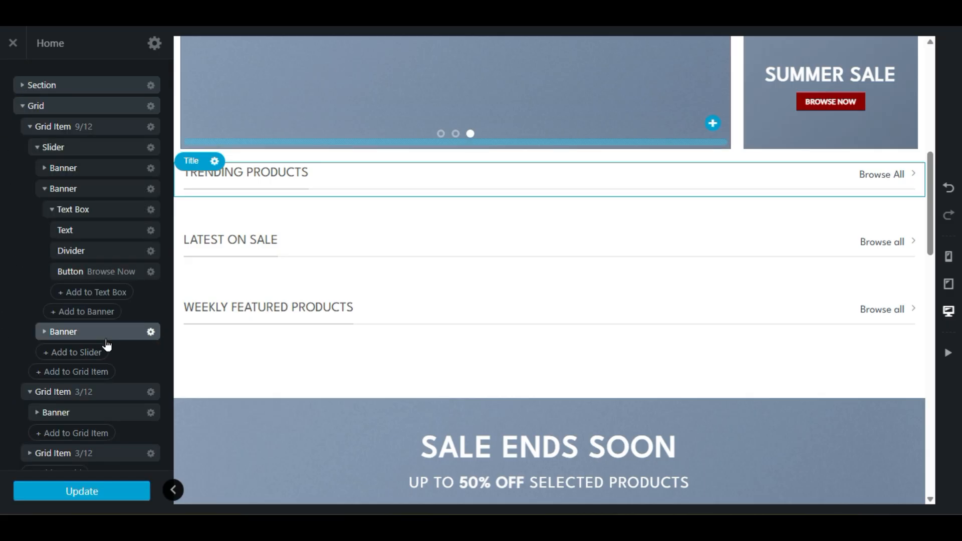
pyautogui.scroll(-3, 109, 356)
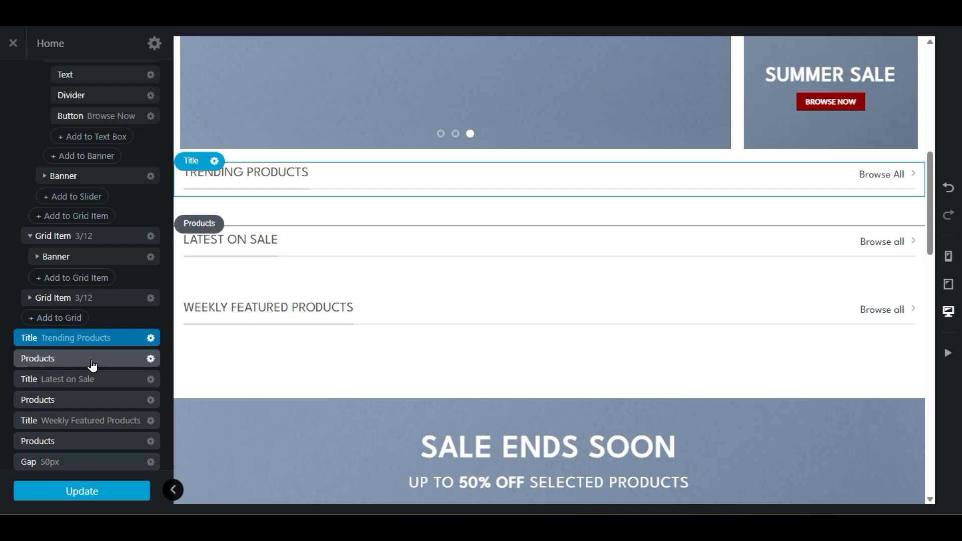
pyautogui.scroll(3, 91, 199)
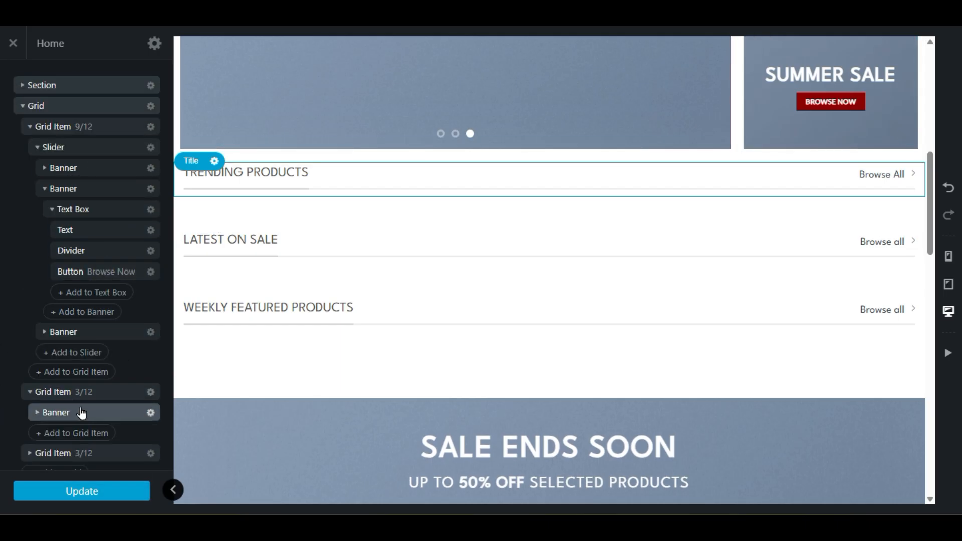
pyautogui.scroll(-3, 101, 416)
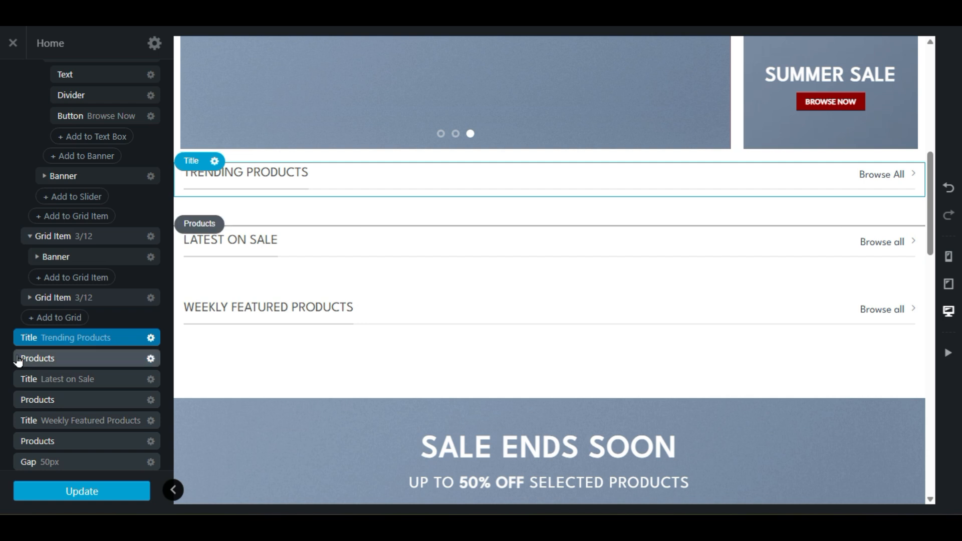
pyautogui.click(43, 359)
pyautogui.click(43, 359)
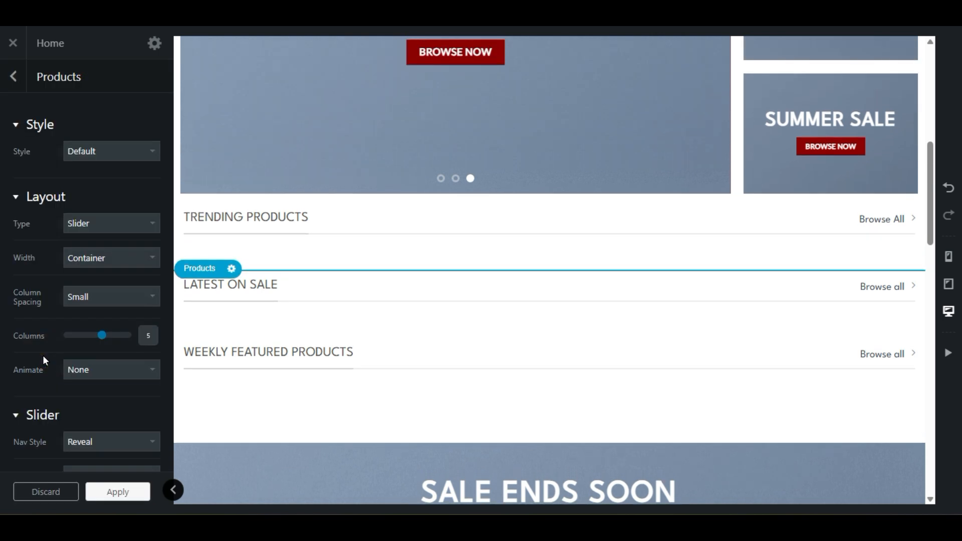
# Step: Examine the Products element's post, category, filter and style options
pyautogui.scroll(-10, 43, 356)
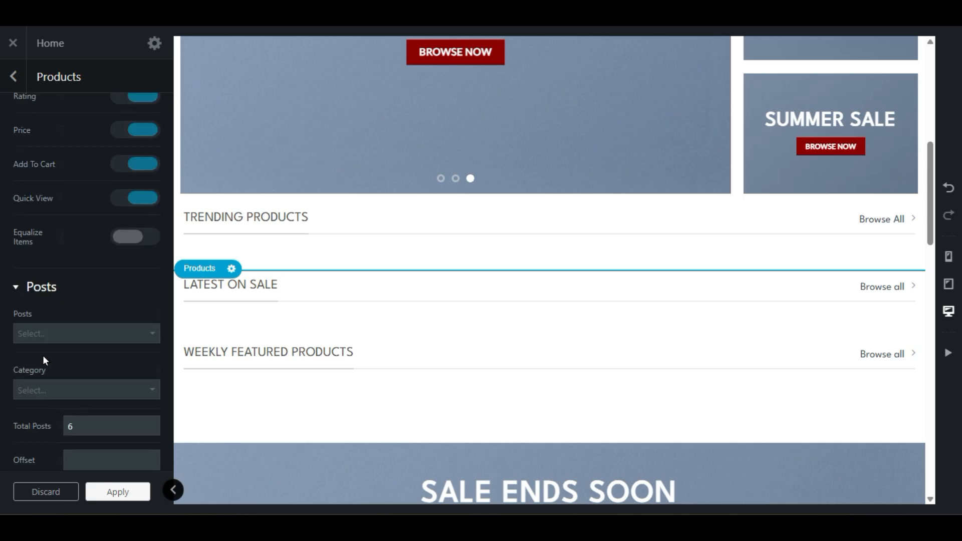
pyautogui.click(53, 333)
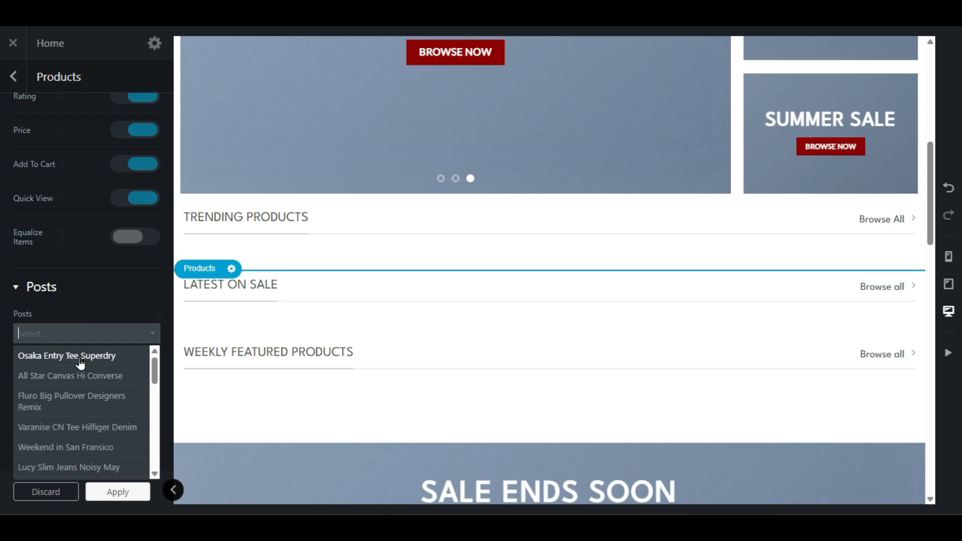
pyautogui.click(88, 288)
pyautogui.scroll(-3, 38, 391)
pyautogui.click(69, 234)
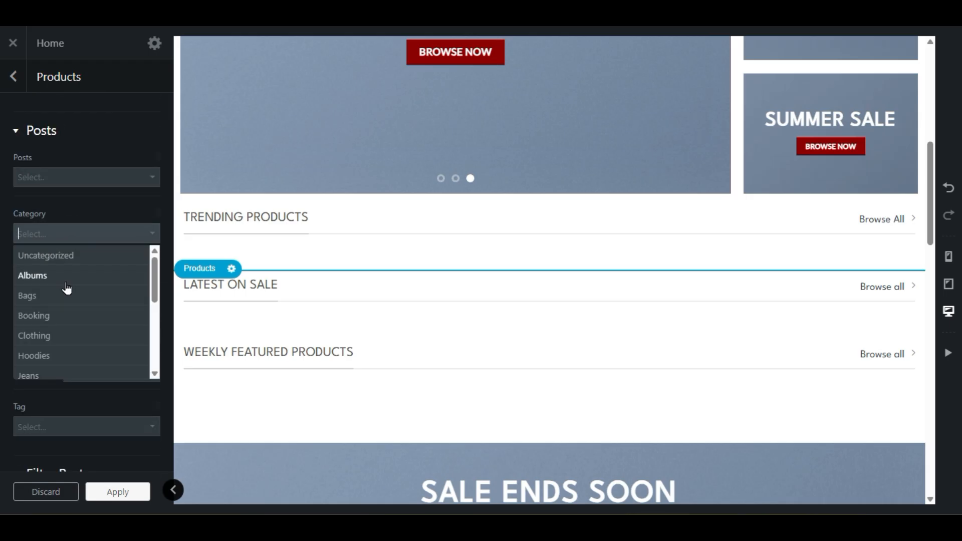
pyautogui.click(5, 236)
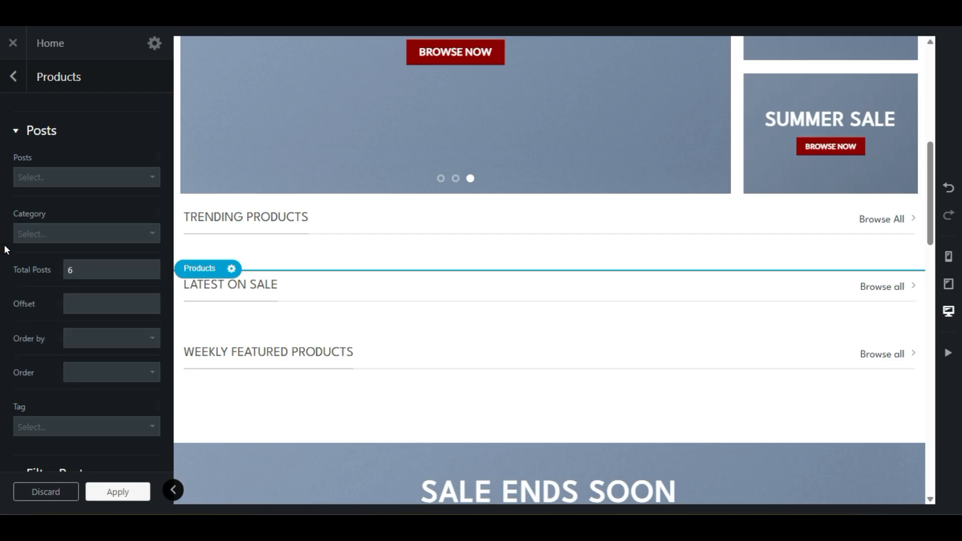
pyautogui.scroll(-3, 20, 280)
pyautogui.scroll(-3, 32, 308)
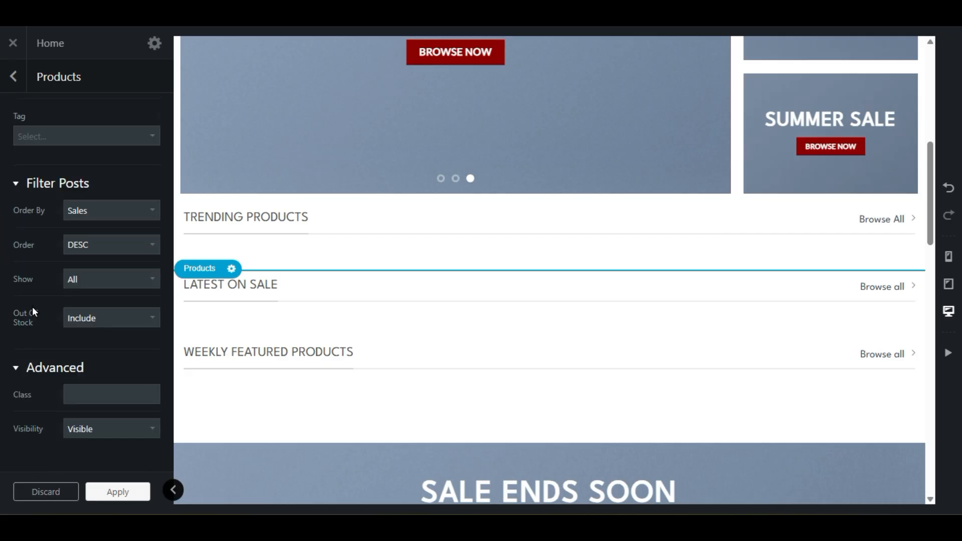
pyautogui.scroll(10, 32, 308)
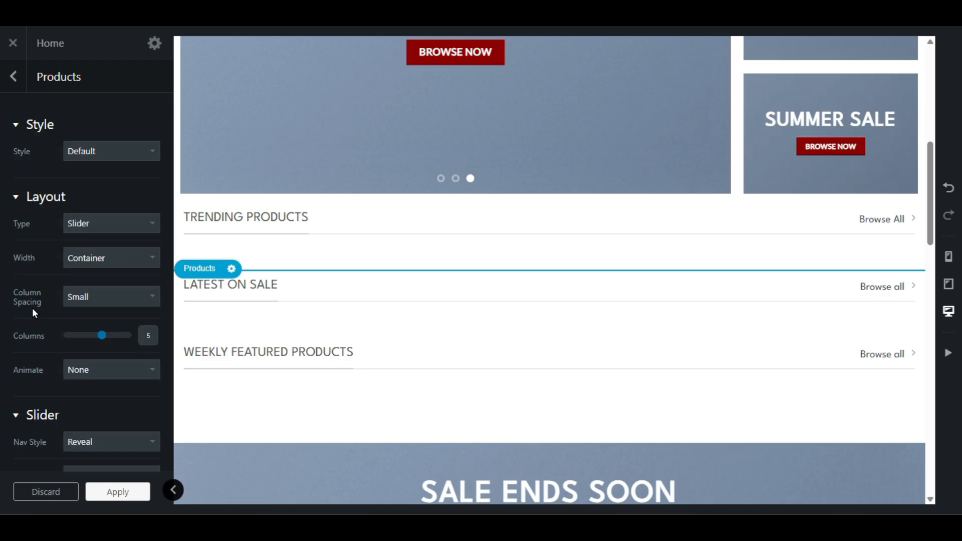
pyautogui.click(82, 149)
pyautogui.click(83, 145)
# Step: Limit the trending products to the Albums and Bags categories and review them in the page preview
pyautogui.scroll(-10, 31, 308)
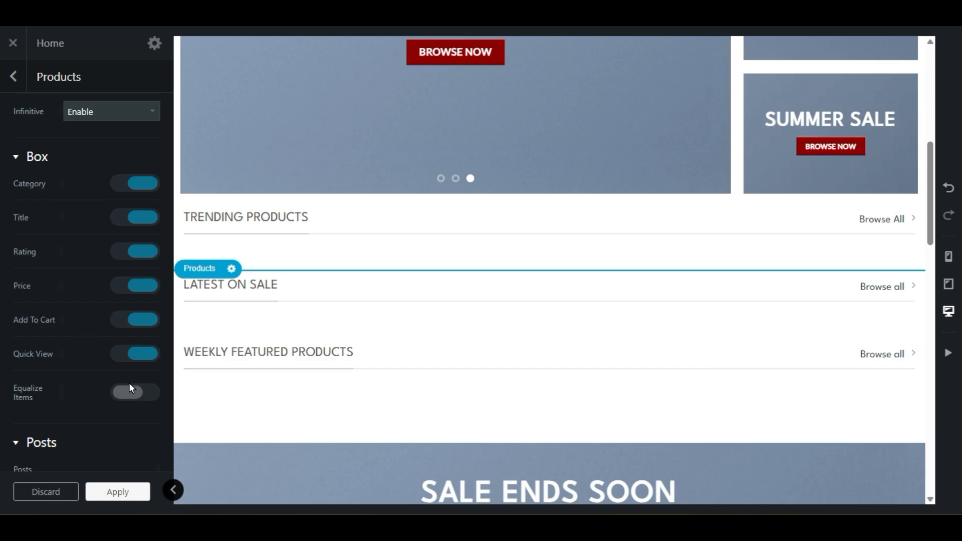
pyautogui.scroll(-5, 128, 383)
pyautogui.click(47, 234)
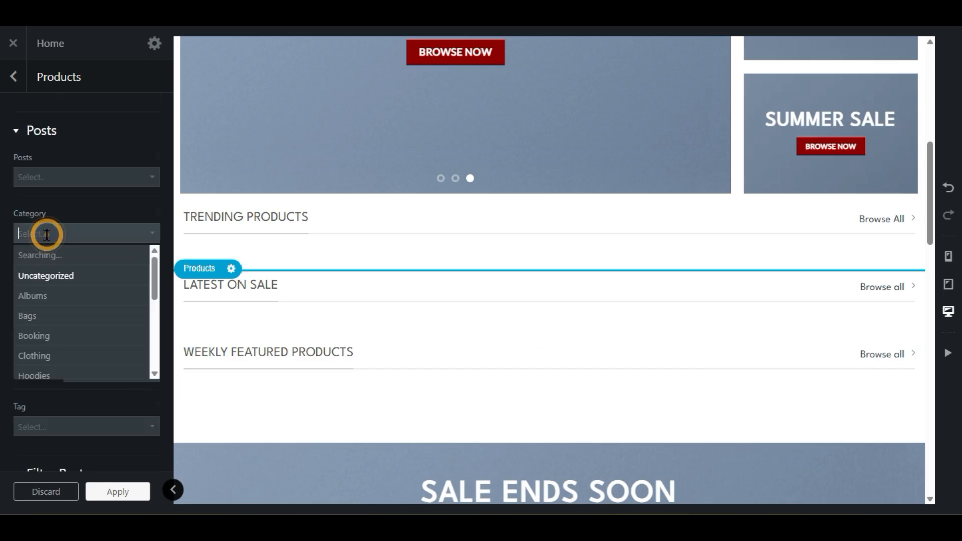
pyautogui.click(73, 274)
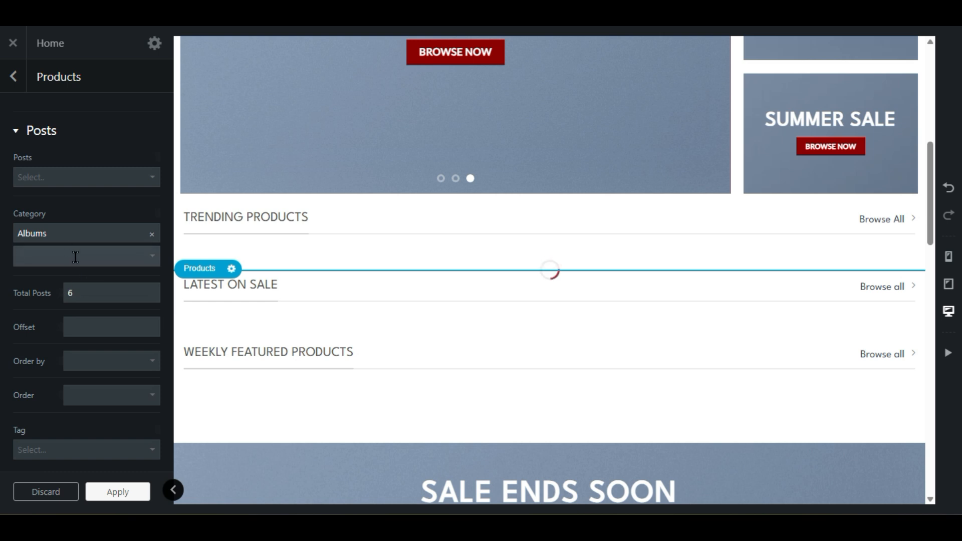
pyautogui.click(75, 257)
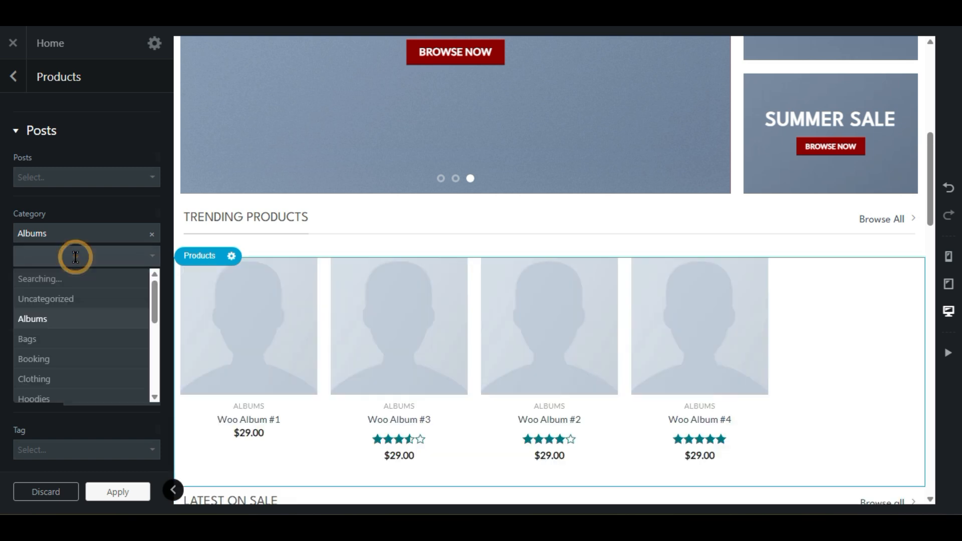
pyautogui.click(76, 319)
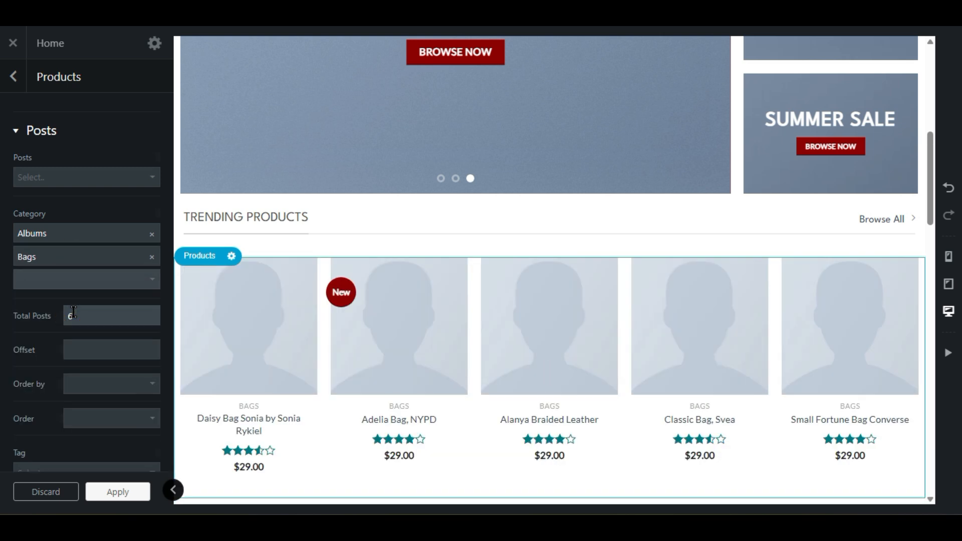
pyautogui.scroll(-3, 535, 242)
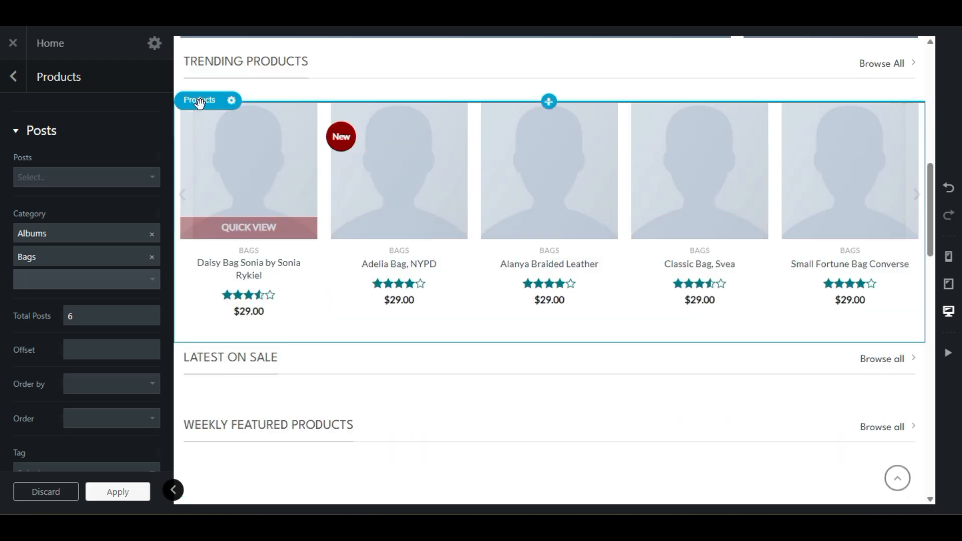
pyautogui.scroll(-3, 256, 220)
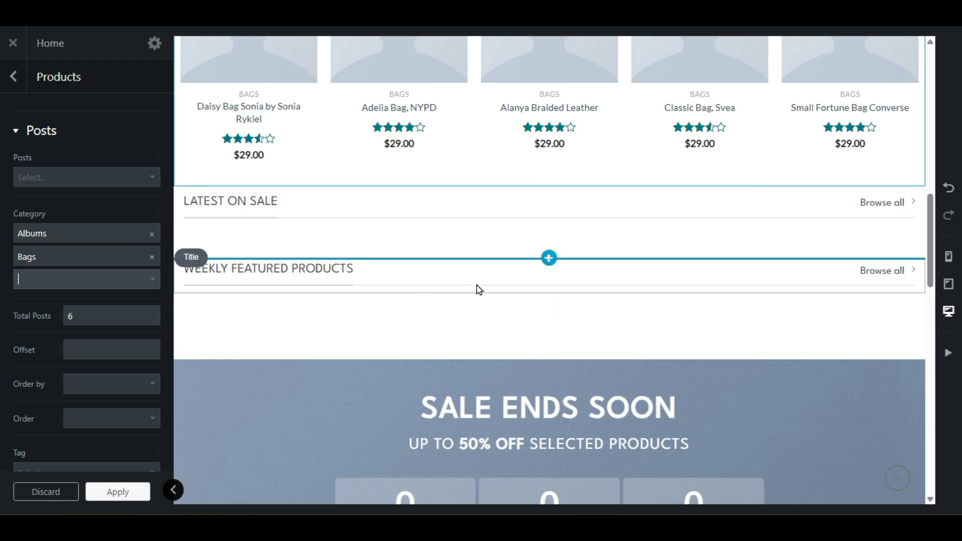
pyautogui.scroll(9, 419, 289)
pyautogui.scroll(-3, 419, 289)
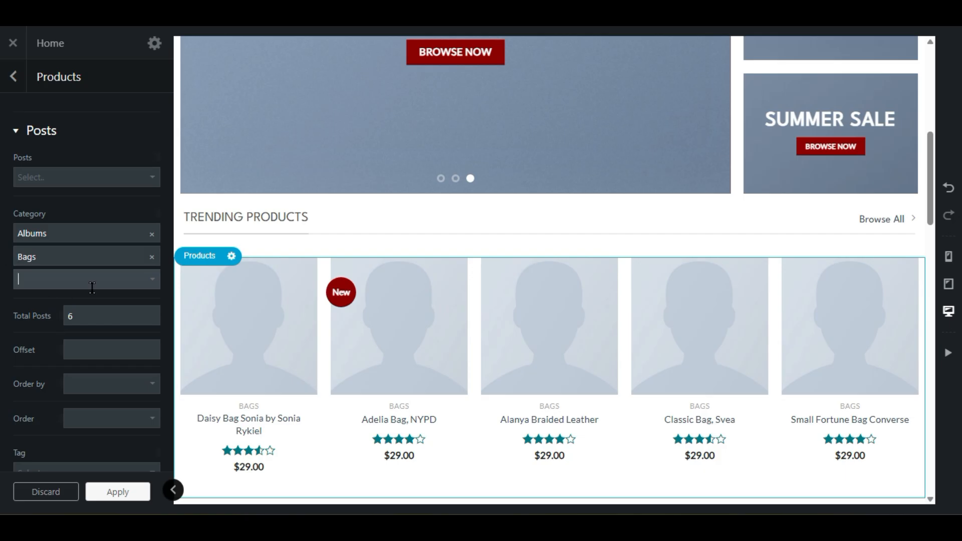
# Step: Set the trending products' post order to Random
pyautogui.click(45, 178)
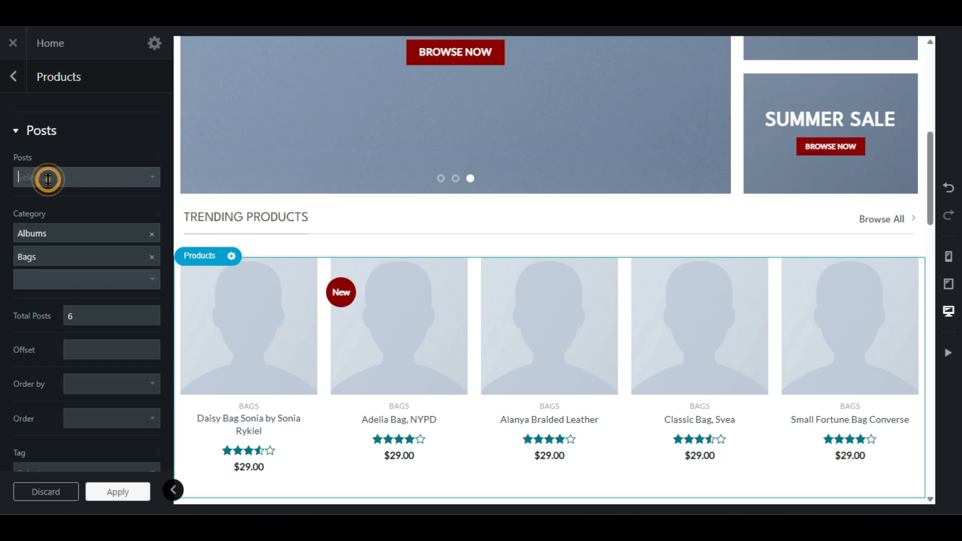
pyautogui.click(1, 184)
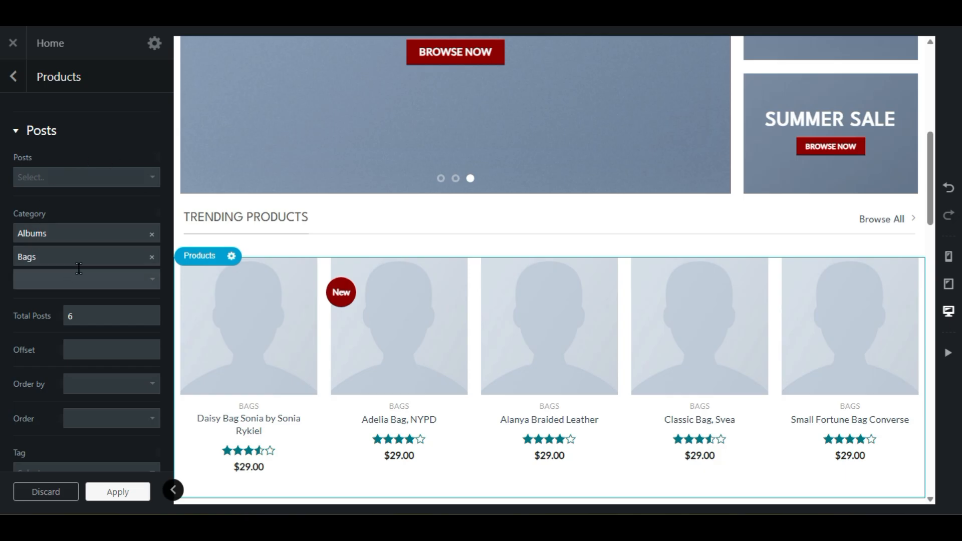
pyautogui.scroll(-3, 84, 269)
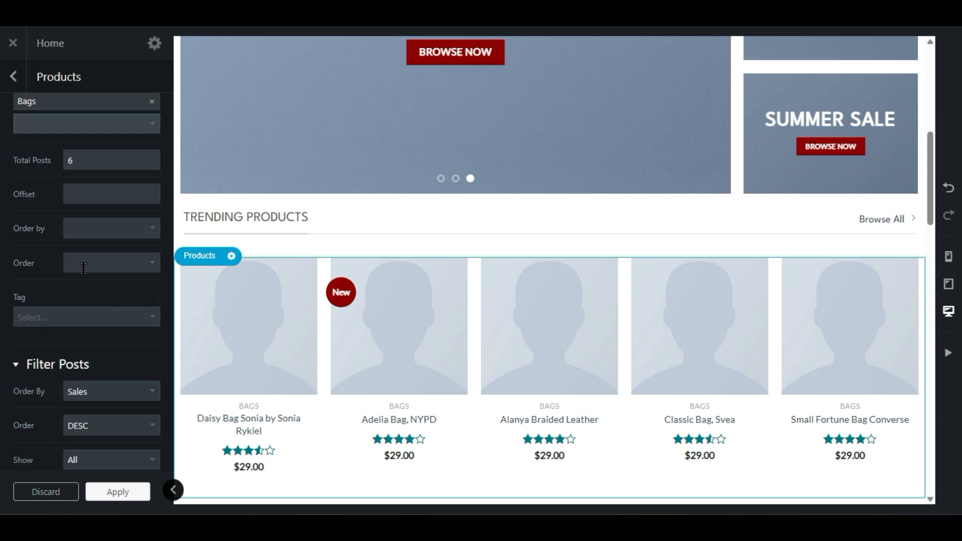
pyautogui.doubleClick(74, 160)
pyautogui.click(38, 196)
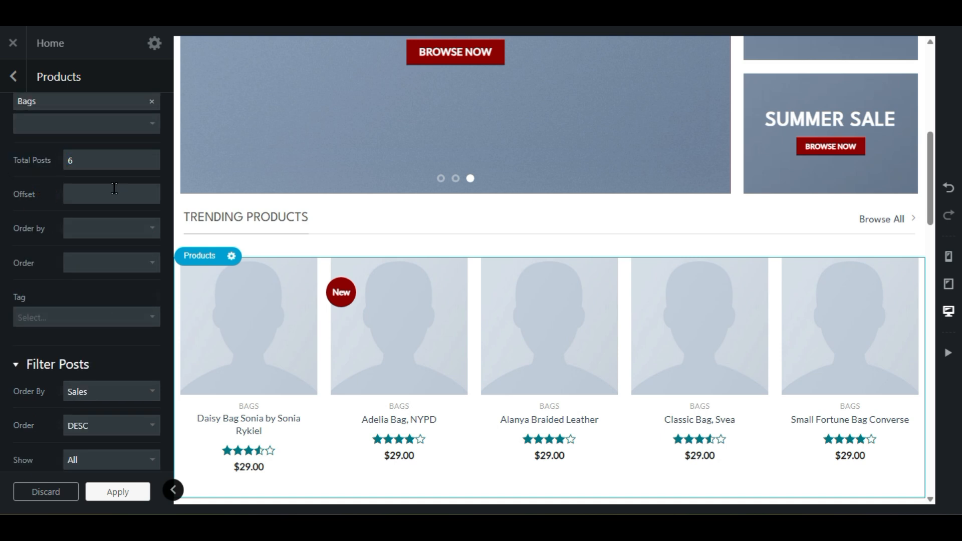
pyautogui.click(107, 227)
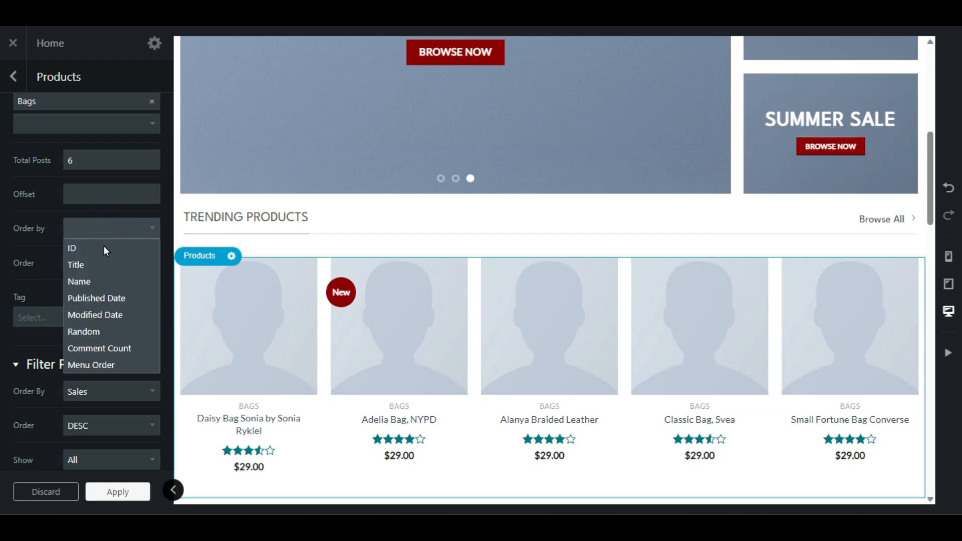
pyautogui.click(106, 331)
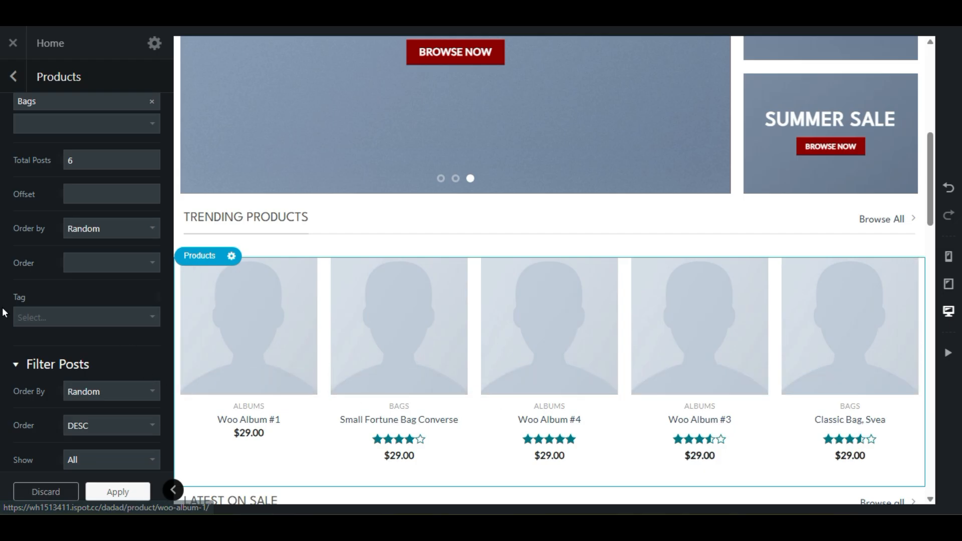
# Step: Try hiding the category, rating and quick view one at a time in the product boxes, restoring each
pyautogui.scroll(-8, 4, 313)
pyautogui.scroll(-9, 4, 313)
pyautogui.scroll(3, 4, 312)
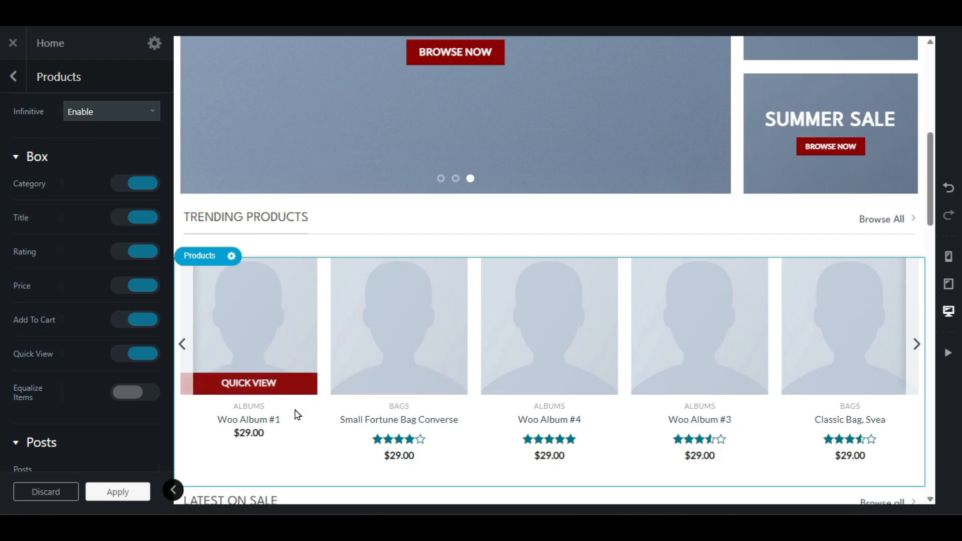
pyautogui.click(134, 185)
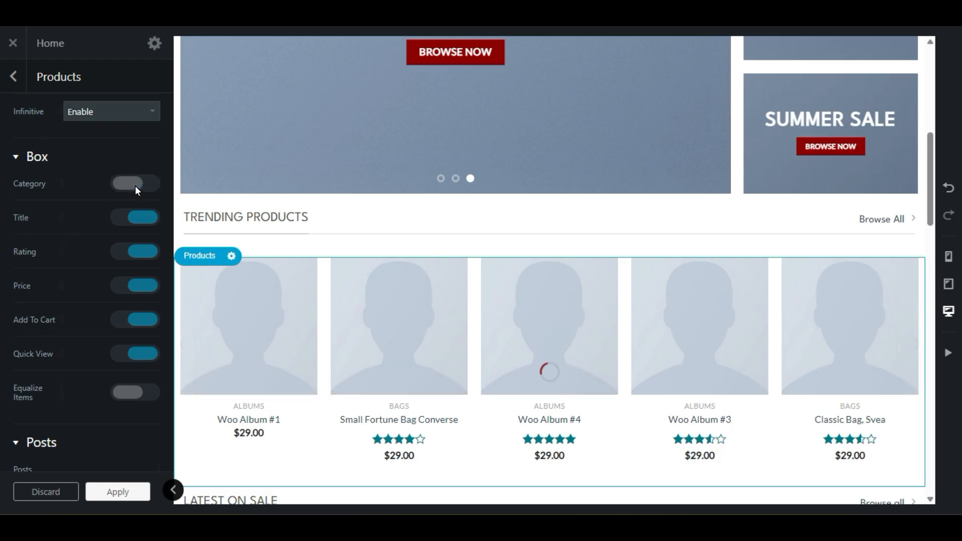
pyautogui.click(128, 182)
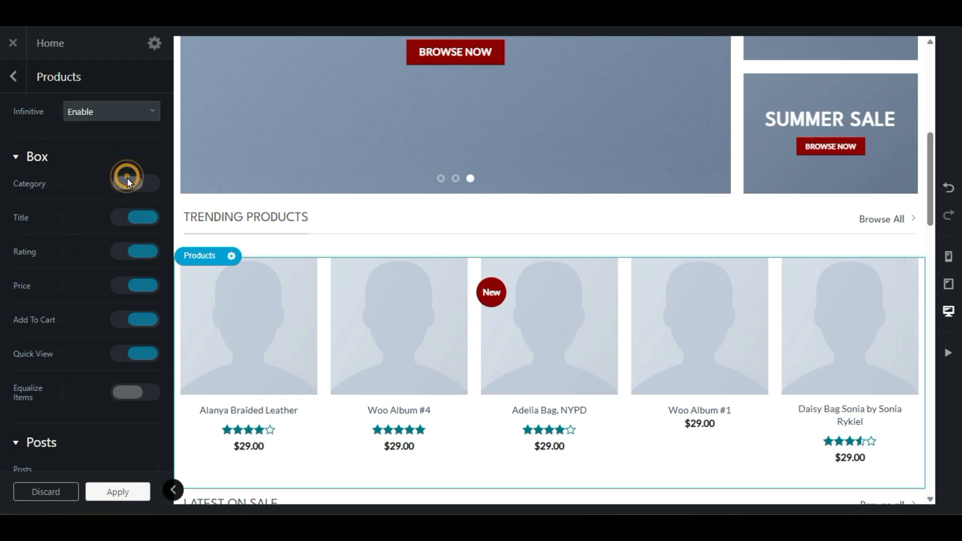
pyautogui.click(134, 253)
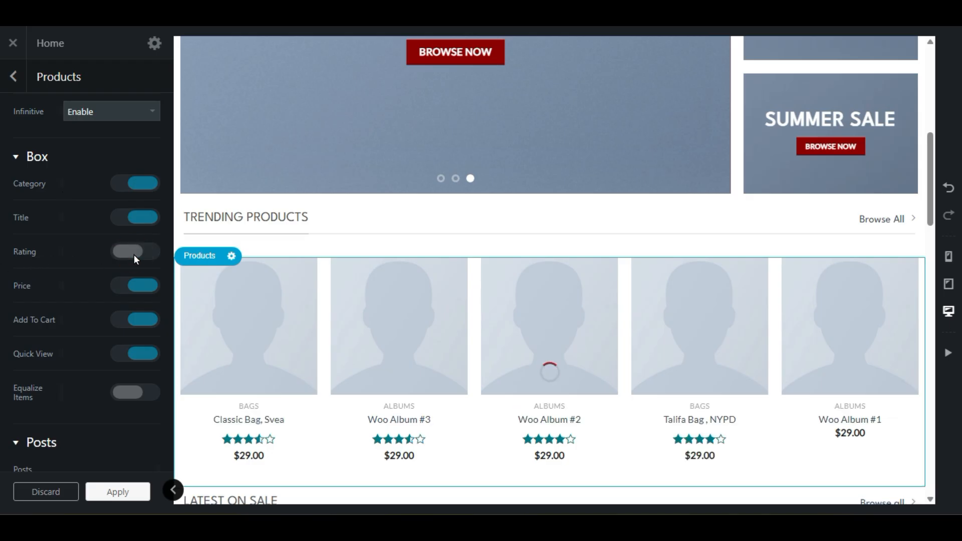
pyautogui.click(137, 248)
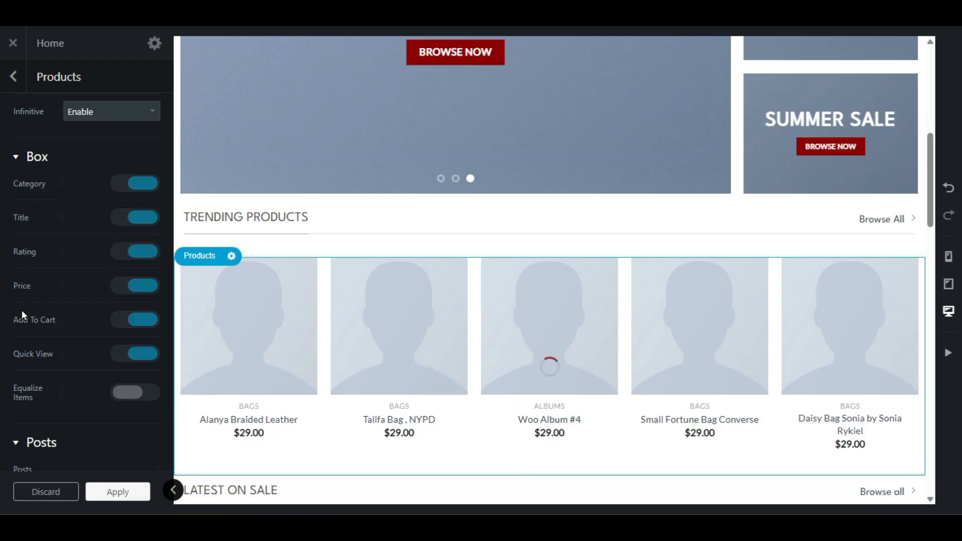
pyautogui.click(133, 354)
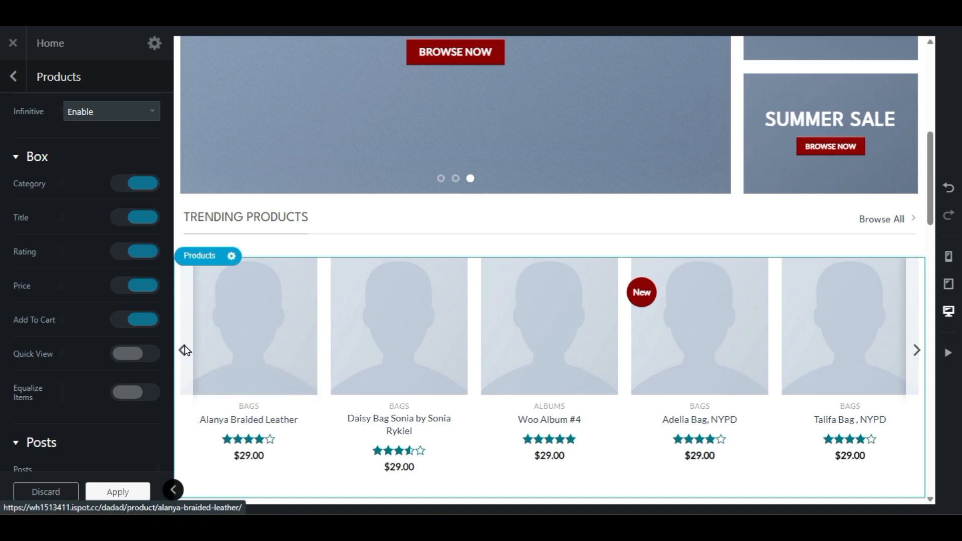
pyautogui.click(137, 356)
# Step: Enable Equalize Items for the product boxes and preview the trending products slider with the editing sidebar collapsed
pyautogui.click(135, 392)
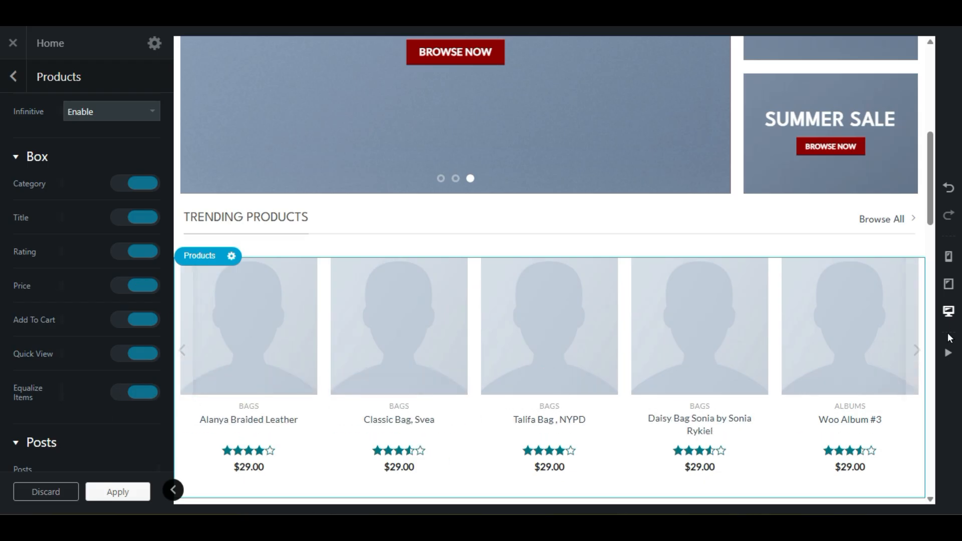
pyautogui.click(173, 489)
pyautogui.scroll(-3, 461, 302)
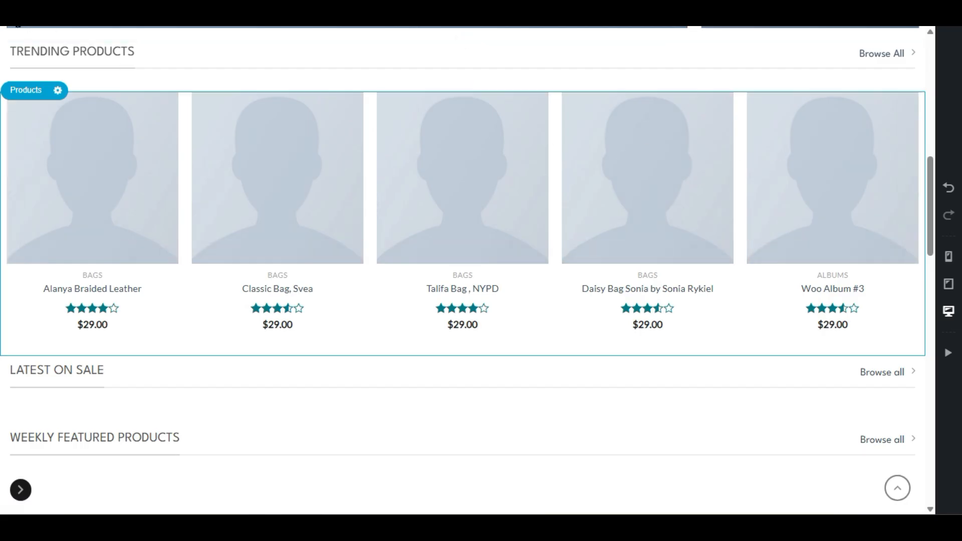
pyautogui.click(916, 197)
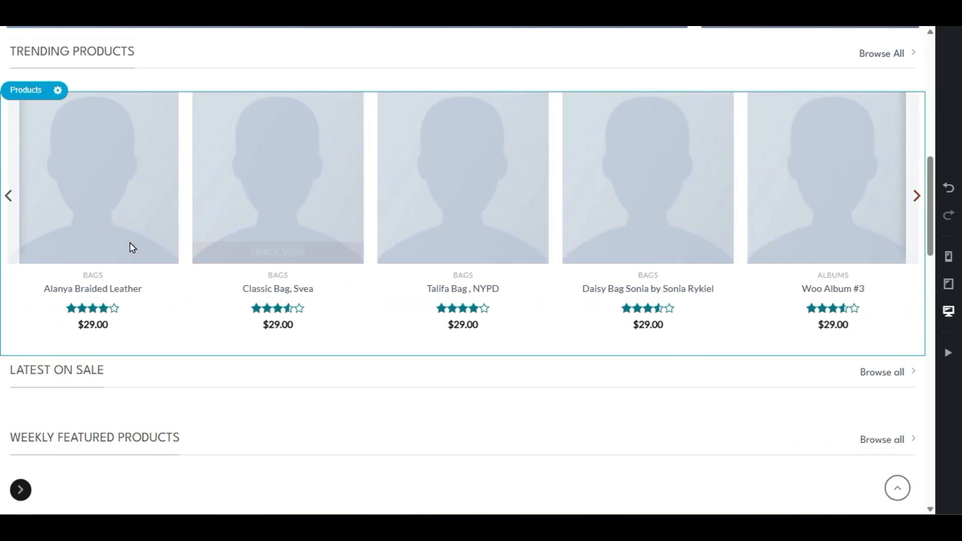
# Step: Examine the trending products slider and the order of title and product elements in the home page's structure
pyautogui.click(9, 196)
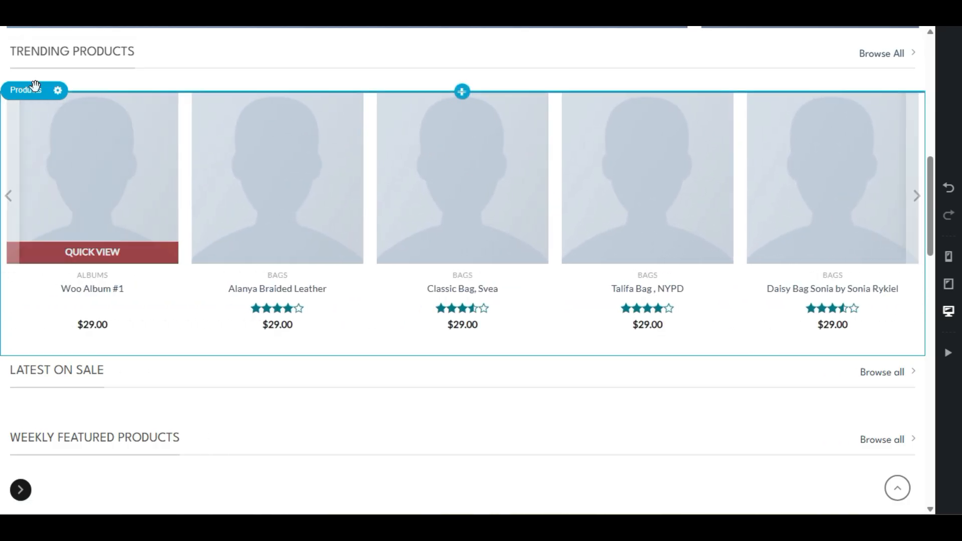
pyautogui.click(57, 91)
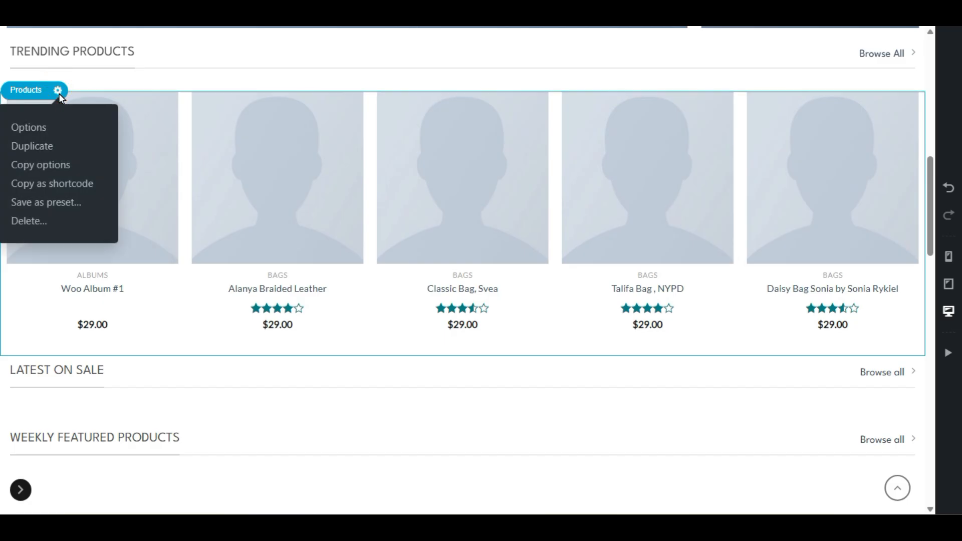
pyautogui.click(33, 91)
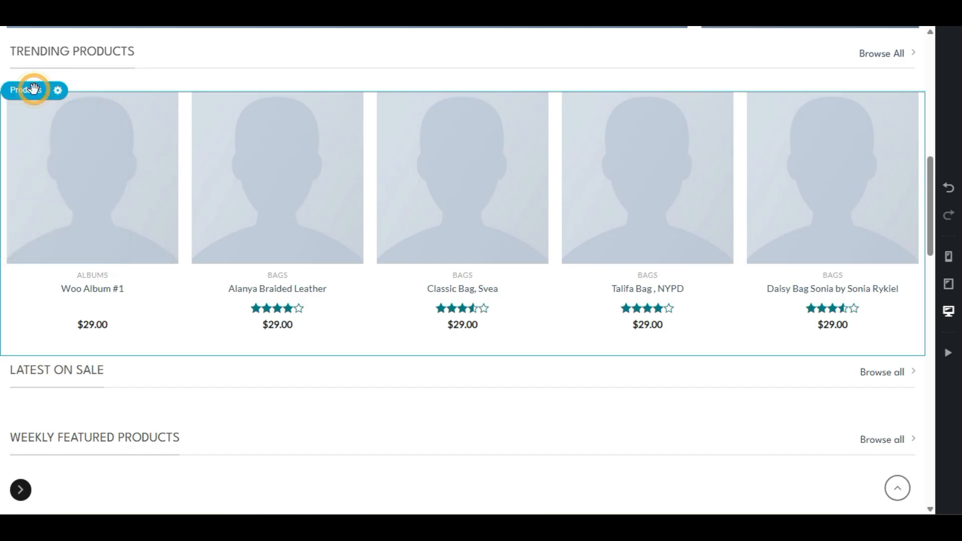
pyautogui.click(20, 491)
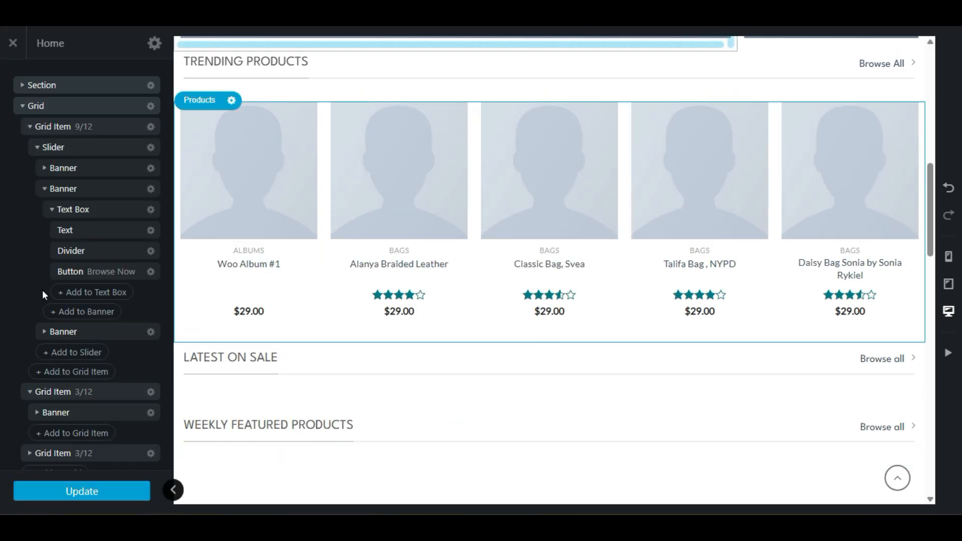
pyautogui.scroll(-3, 81, 339)
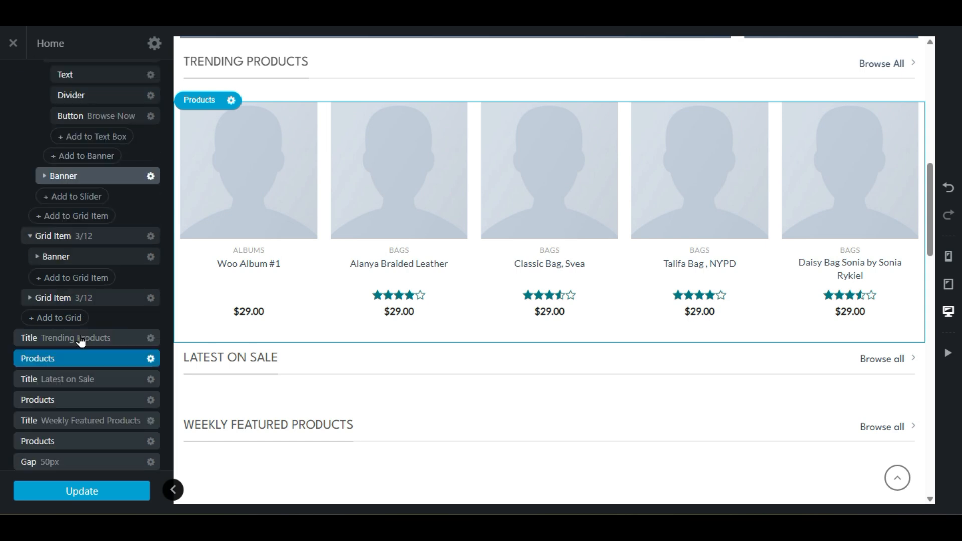
pyautogui.scroll(-3, 3, 297)
pyautogui.scroll(3, 416, 249)
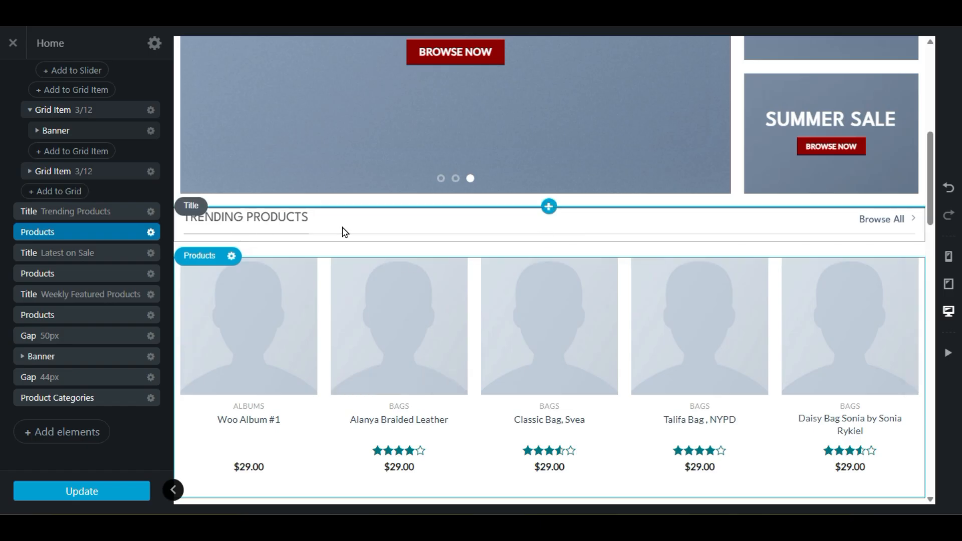
pyautogui.scroll(5, 18, 231)
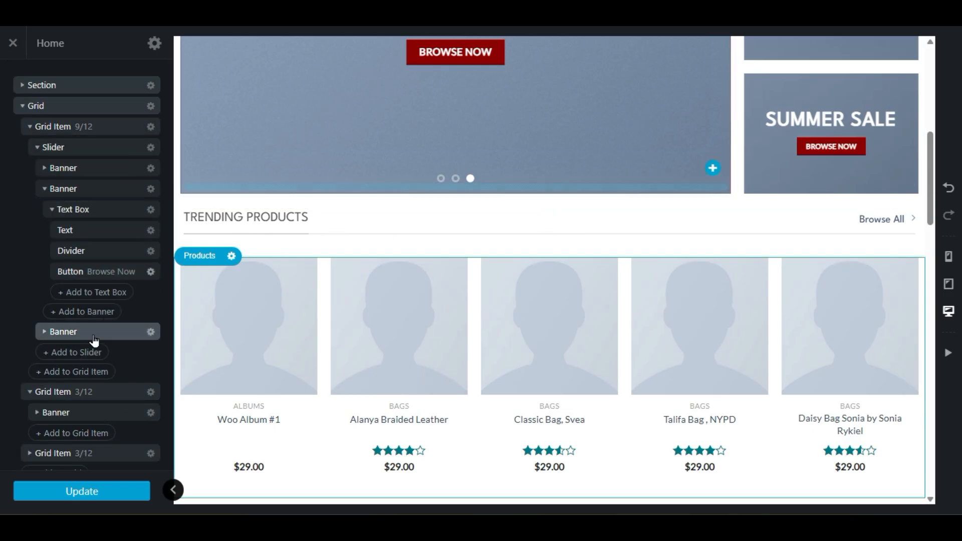
pyautogui.scroll(-3, 95, 344)
pyautogui.scroll(-3, 94, 344)
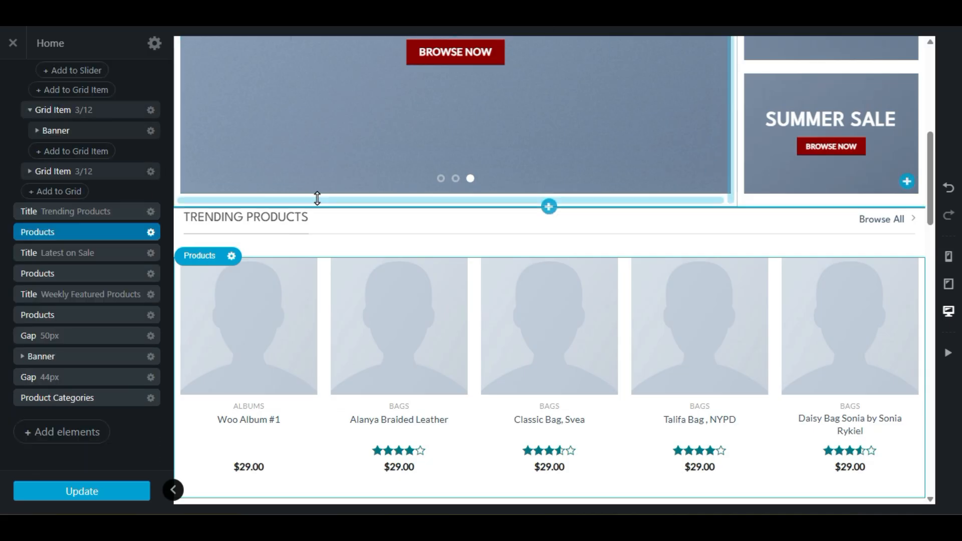
# Step: Review the Trending Products title and its matching products element, and update the page to save the changes
pyautogui.click(261, 216)
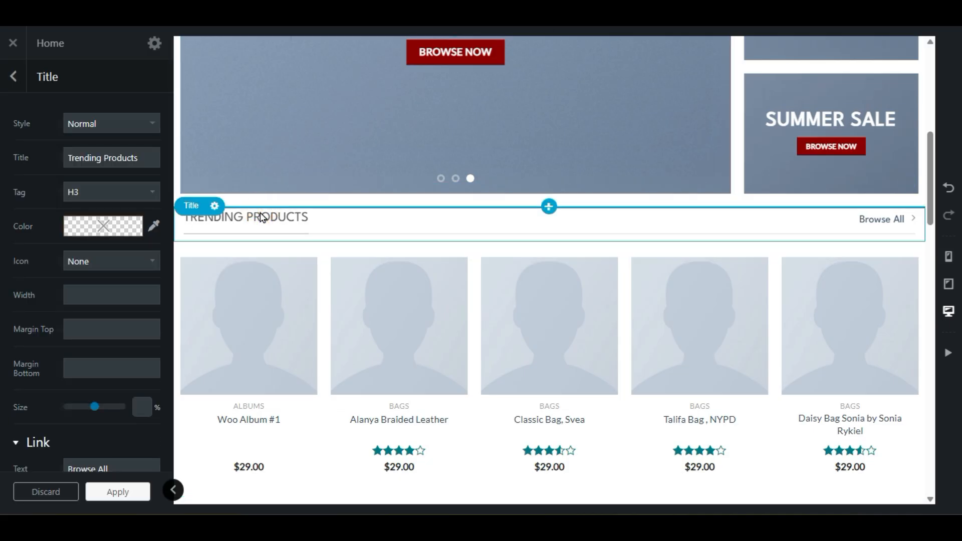
pyautogui.click(14, 77)
pyautogui.scroll(-3, 73, 295)
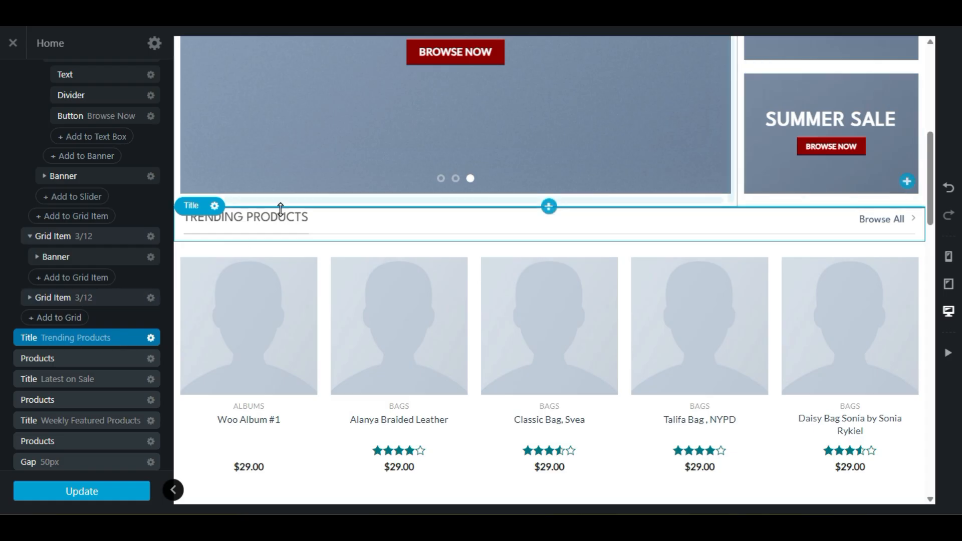
pyautogui.click(64, 360)
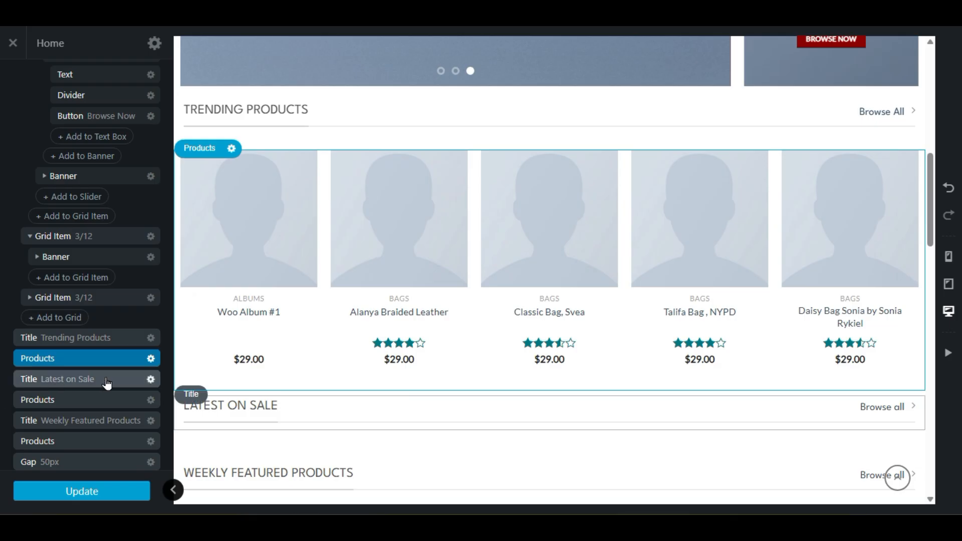
pyautogui.scroll(-3, 440, 266)
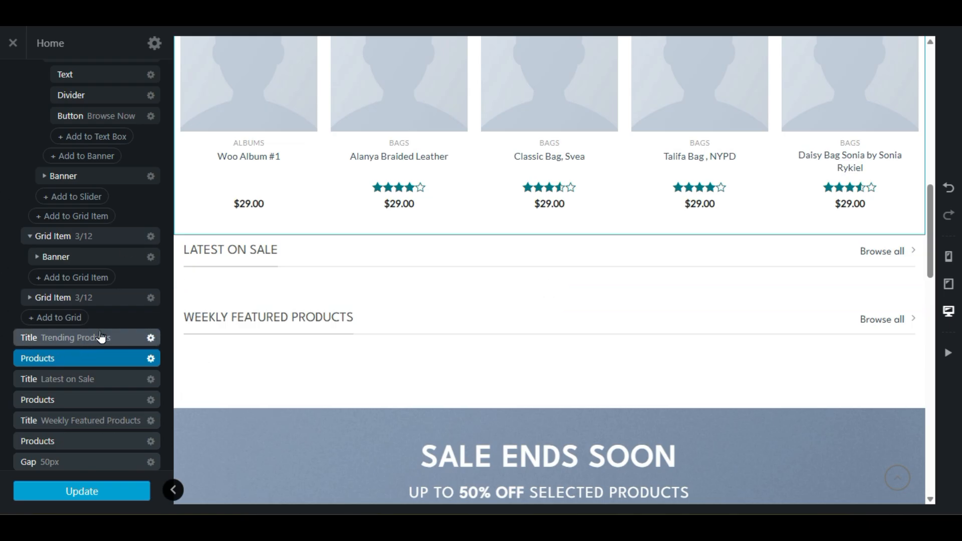
pyautogui.scroll(6, 326, 286)
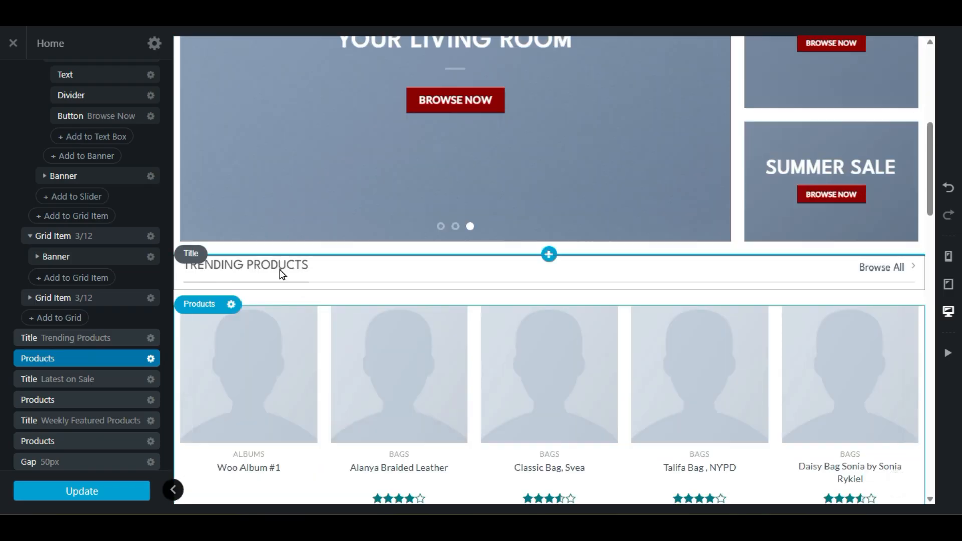
pyautogui.scroll(-3, 45, 314)
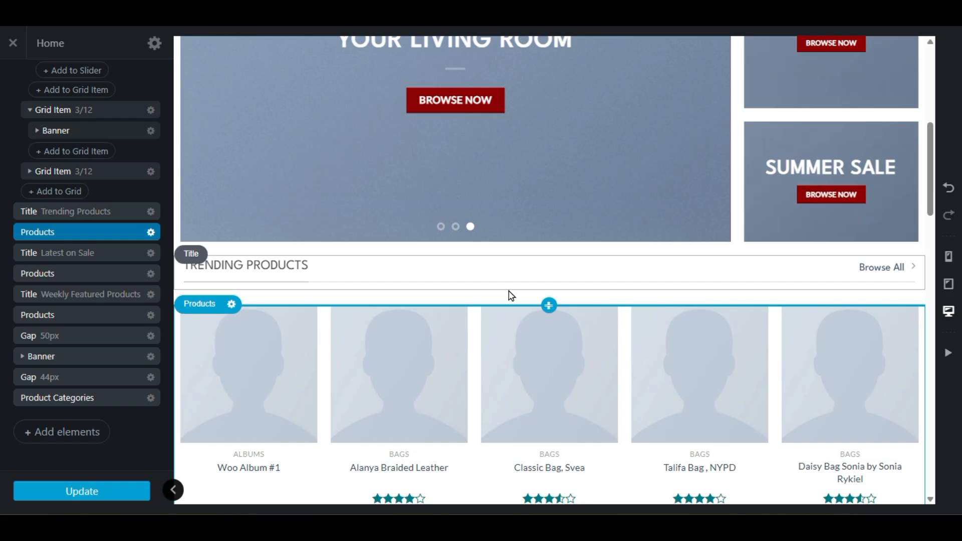
pyautogui.scroll(-3, 510, 294)
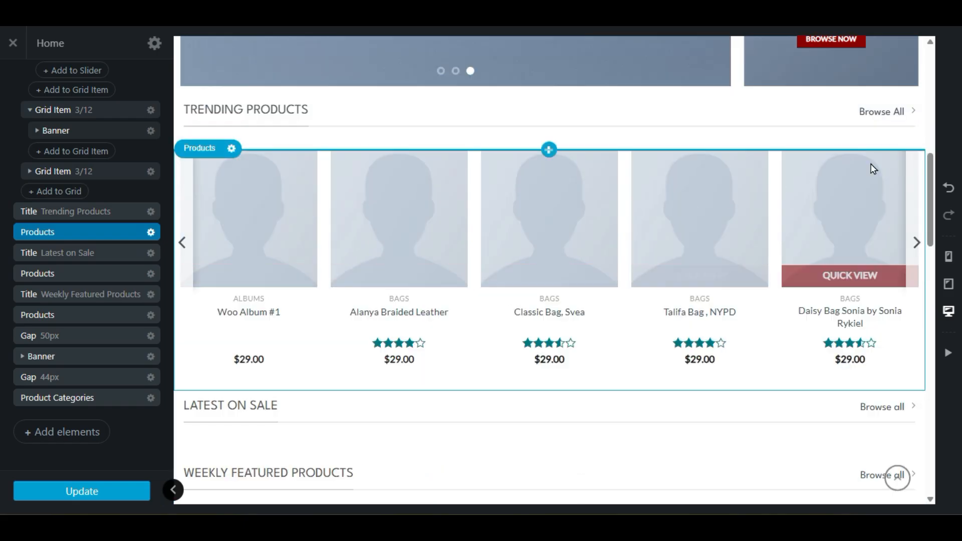
pyautogui.click(104, 490)
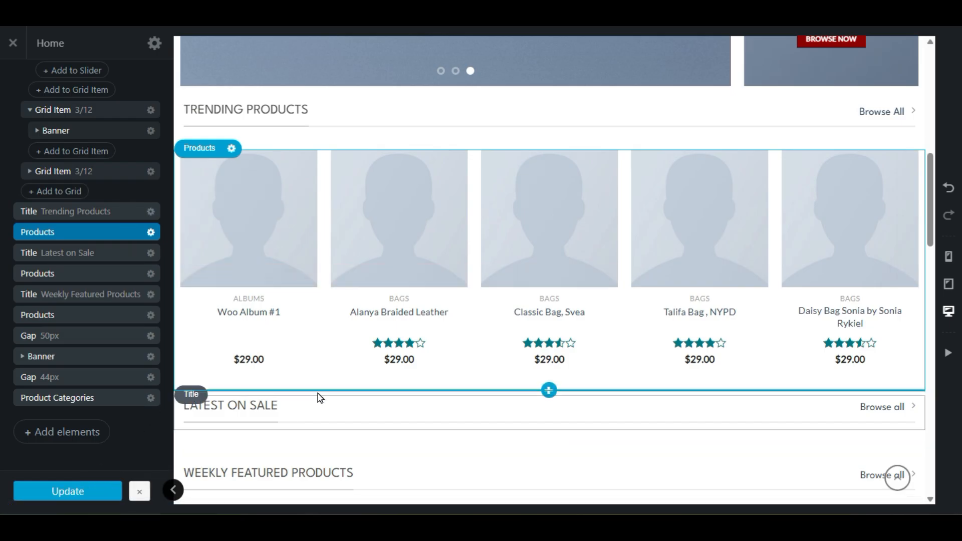
# Step: Change the Latest on Sale section's title to "Bags"
pyautogui.scroll(-3, 347, 315)
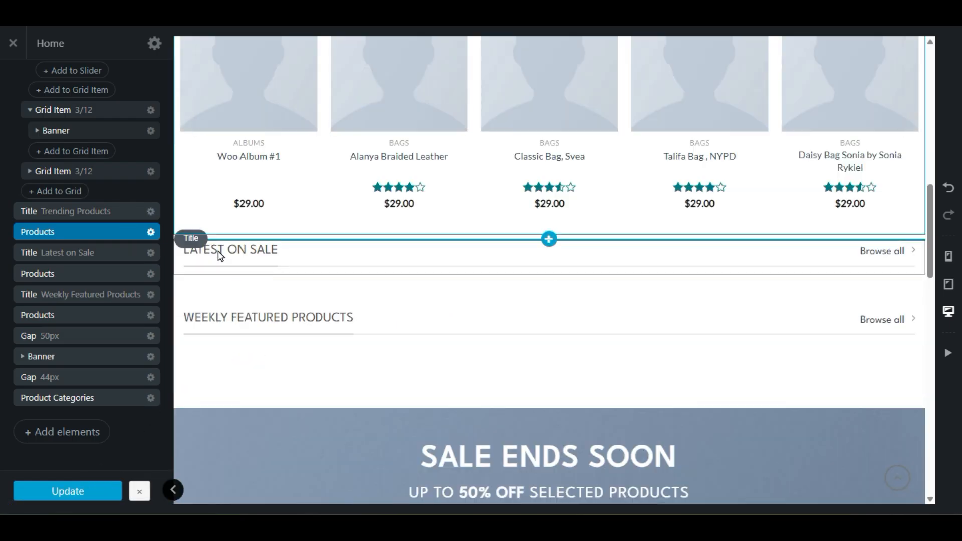
pyautogui.click(253, 254)
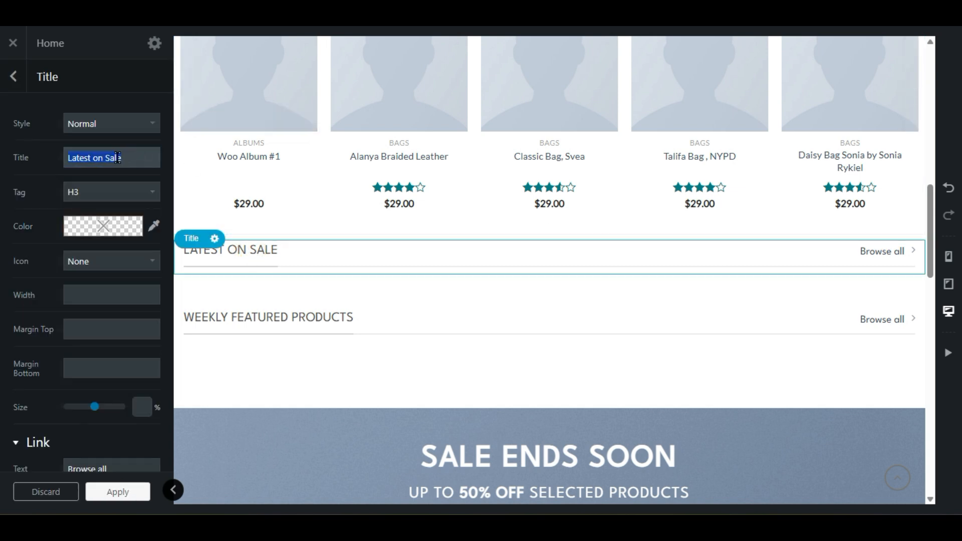
pyautogui.scroll(-3, 85, 384)
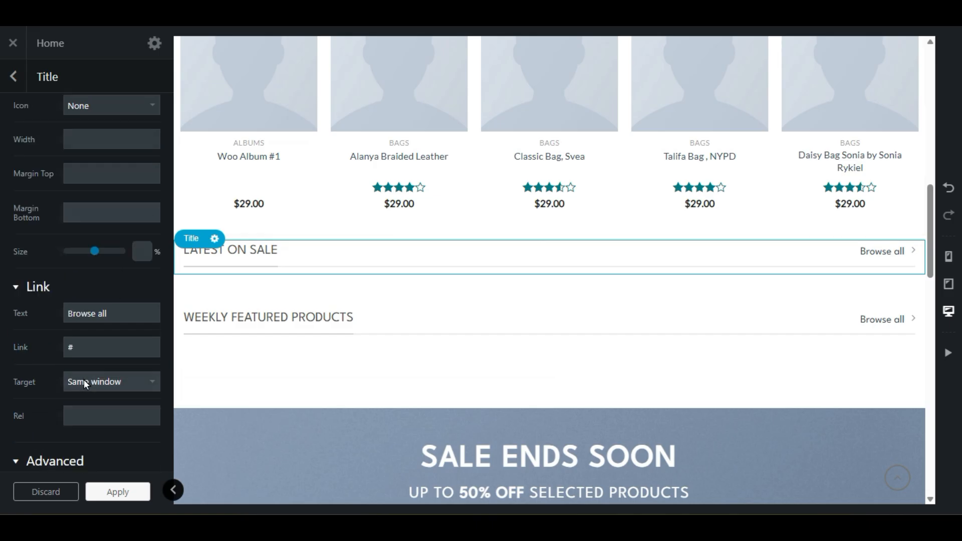
pyautogui.scroll(-2, 85, 384)
pyautogui.scroll(5, 86, 357)
pyautogui.scroll(-5, 86, 356)
pyautogui.scroll(5, 86, 357)
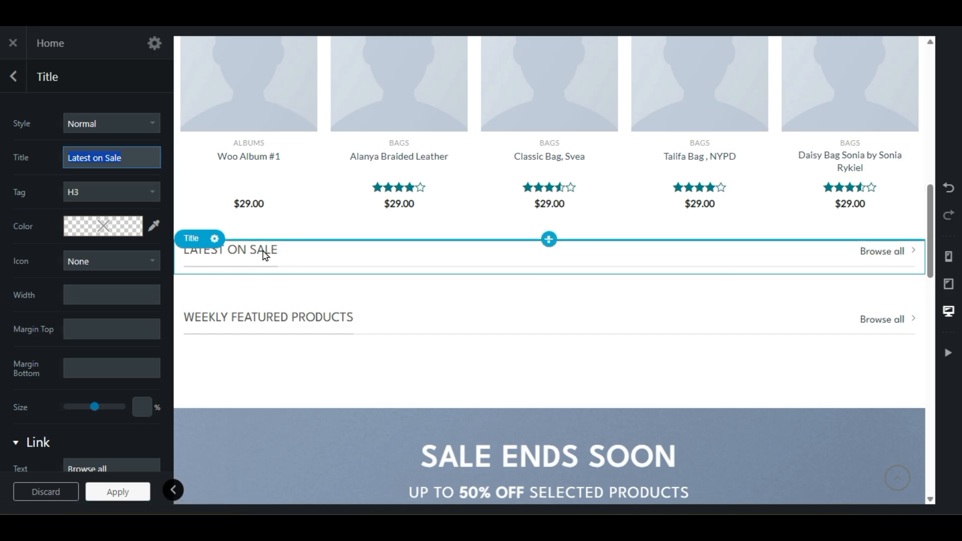
pyautogui.scroll(13, 262, 251)
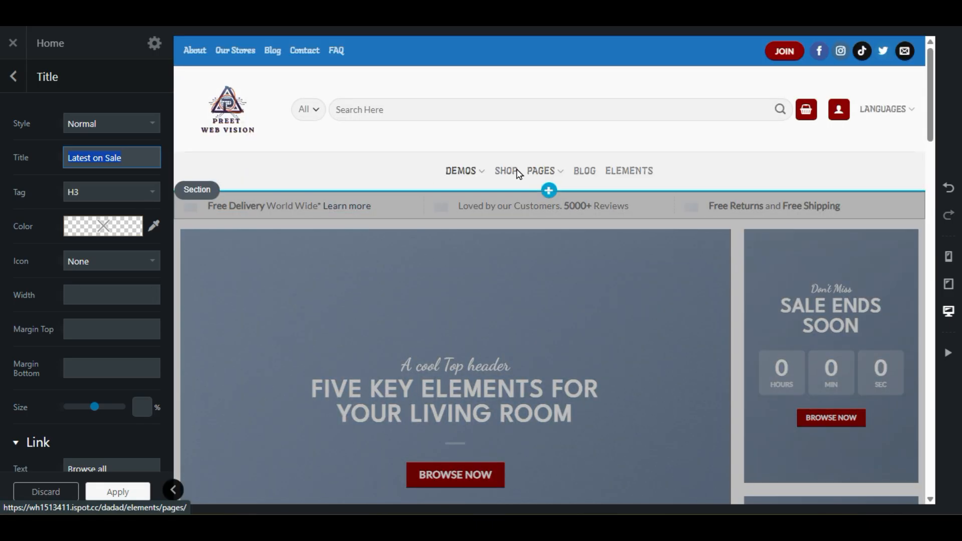
pyautogui.scroll(-3, 473, 301)
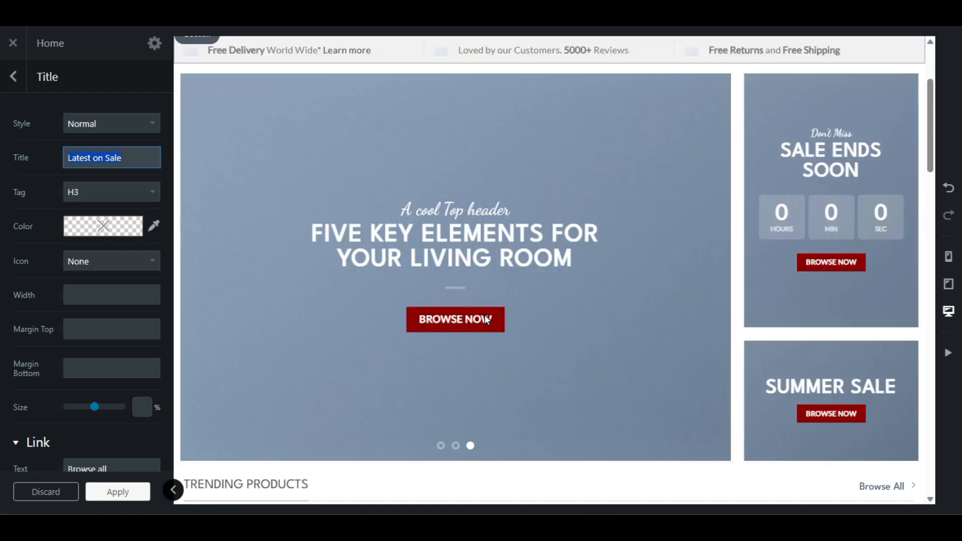
pyautogui.scroll(-8, 486, 319)
pyautogui.scroll(3, 486, 319)
pyautogui.scroll(-3, 483, 318)
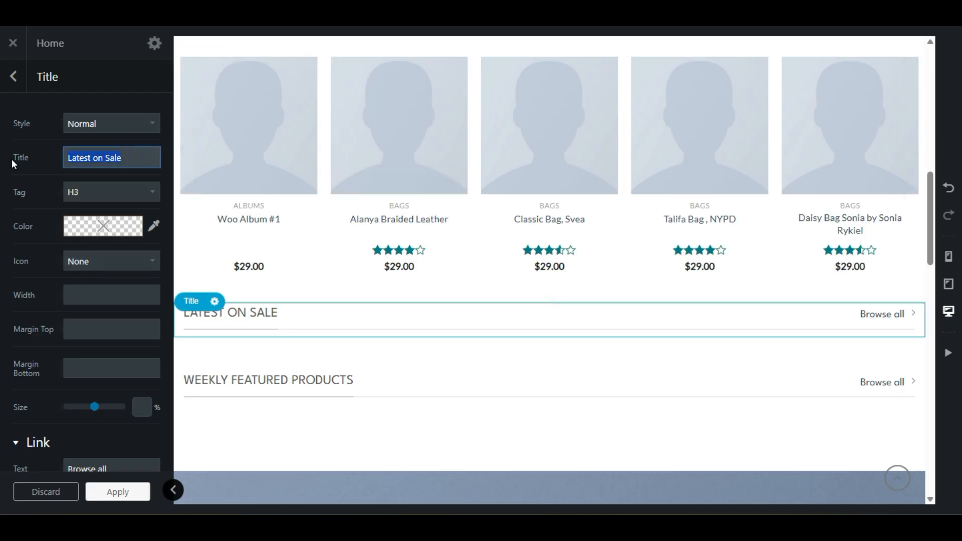
pyautogui.write('Bags')
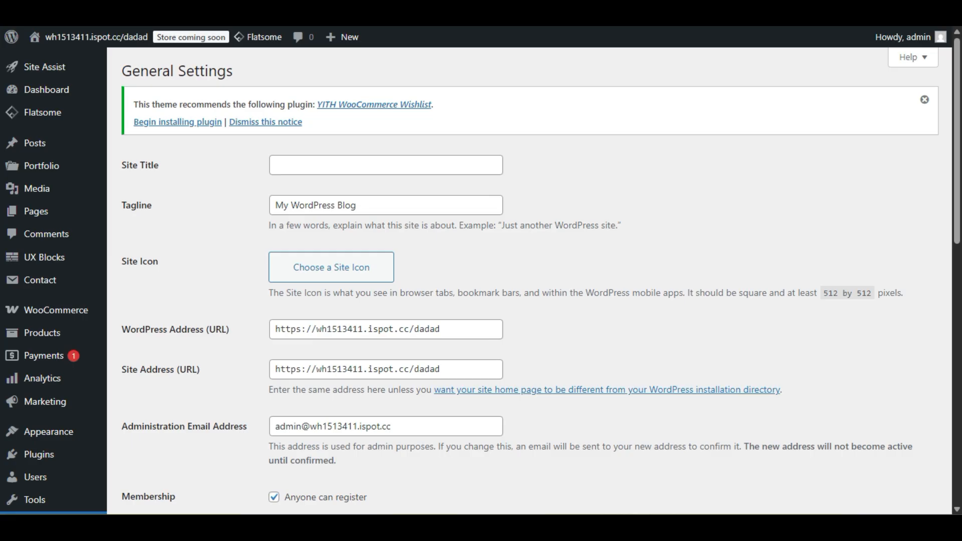
# Step: Switch to the WordPress admin's product categories and copy the link address of the Bags category page
pyautogui.moveTo(100, 333)
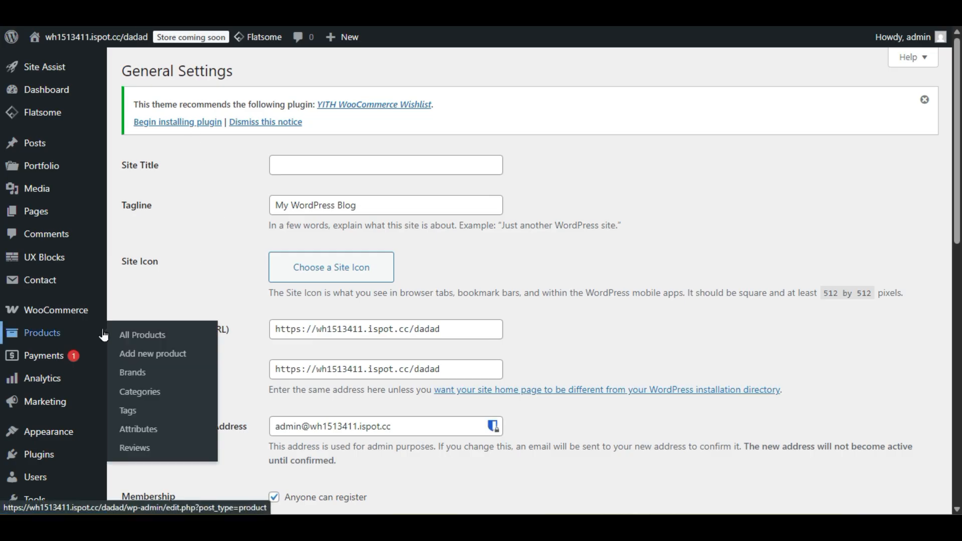
pyautogui.click(140, 396)
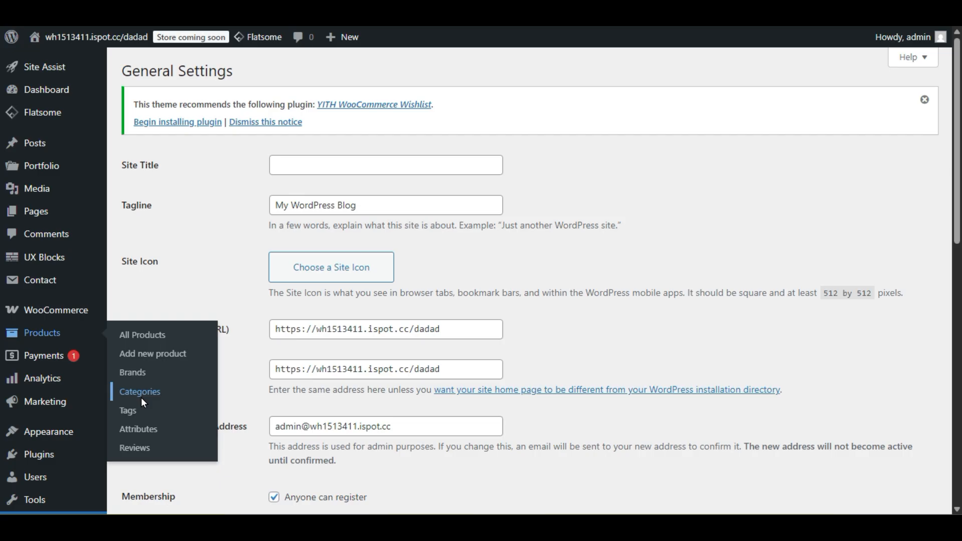
pyautogui.scroll(-3, 235, 301)
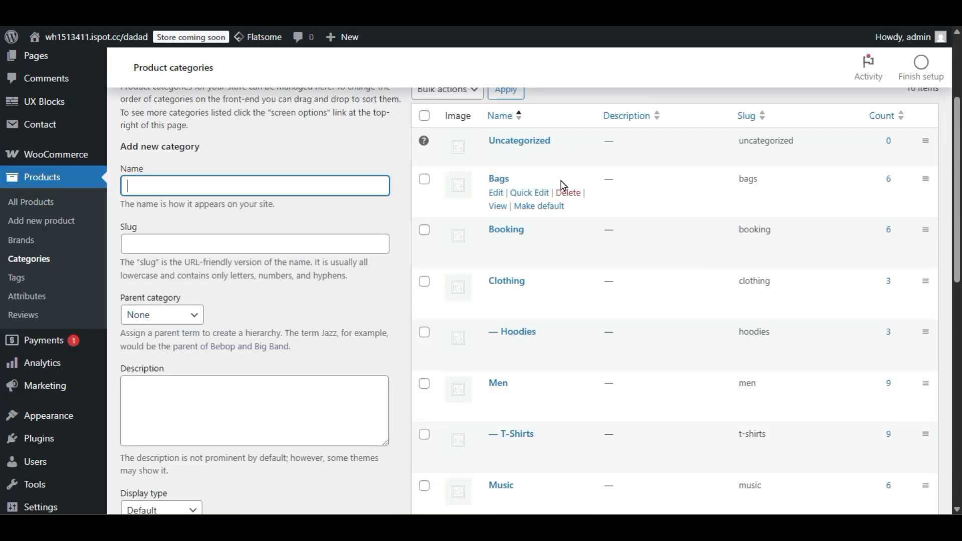
pyautogui.rightClick(495, 207)
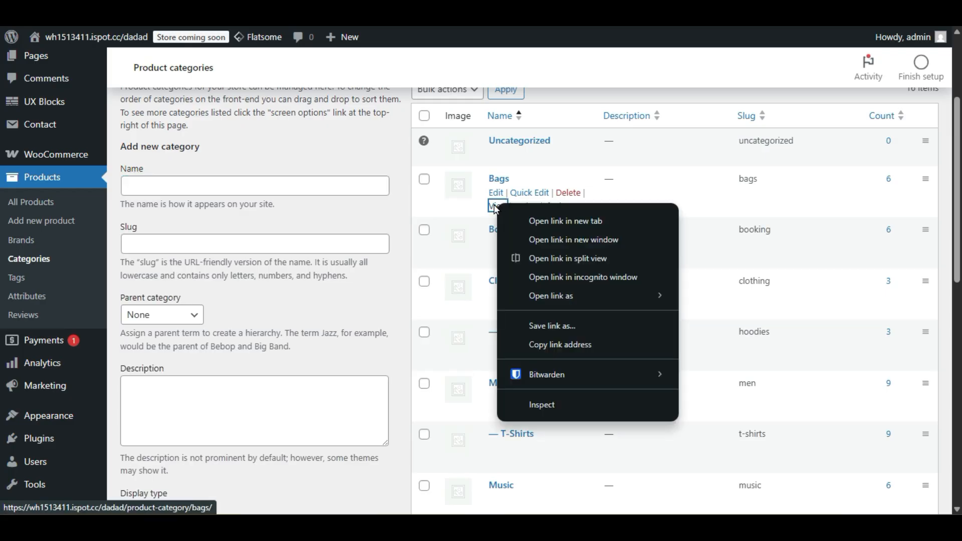
pyautogui.click(573, 344)
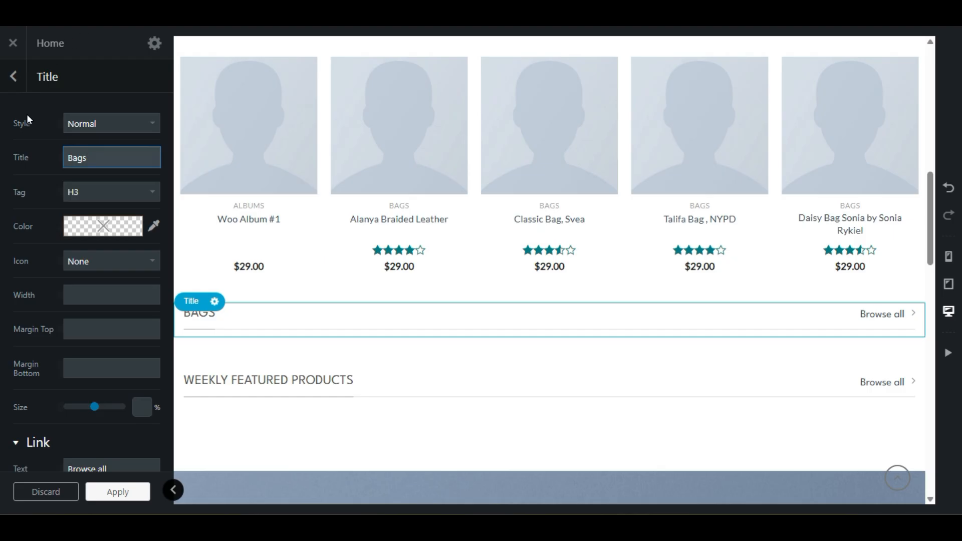
# Step: Switch back to the page builder and replace the Bags title's link with the copied category address
pyautogui.scroll(-5, 27, 371)
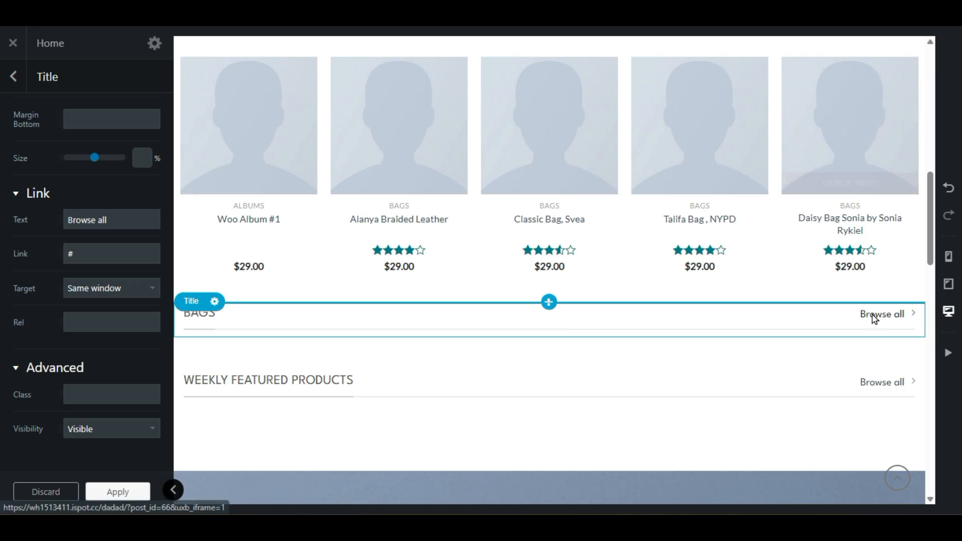
pyautogui.moveTo(86, 250); pyautogui.dragTo(53, 262)
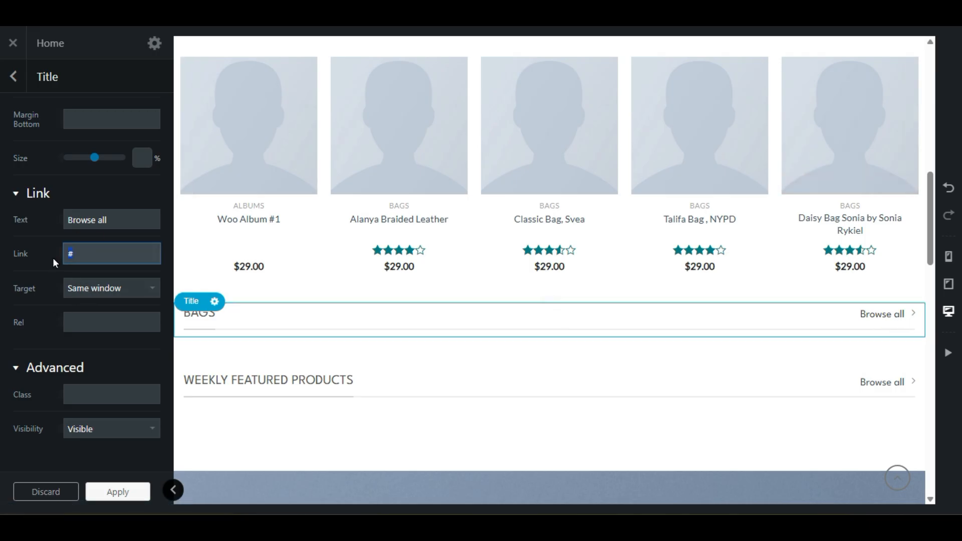
pyautogui.hotkey('ctrl', 'v')
pyautogui.click(56, 262)
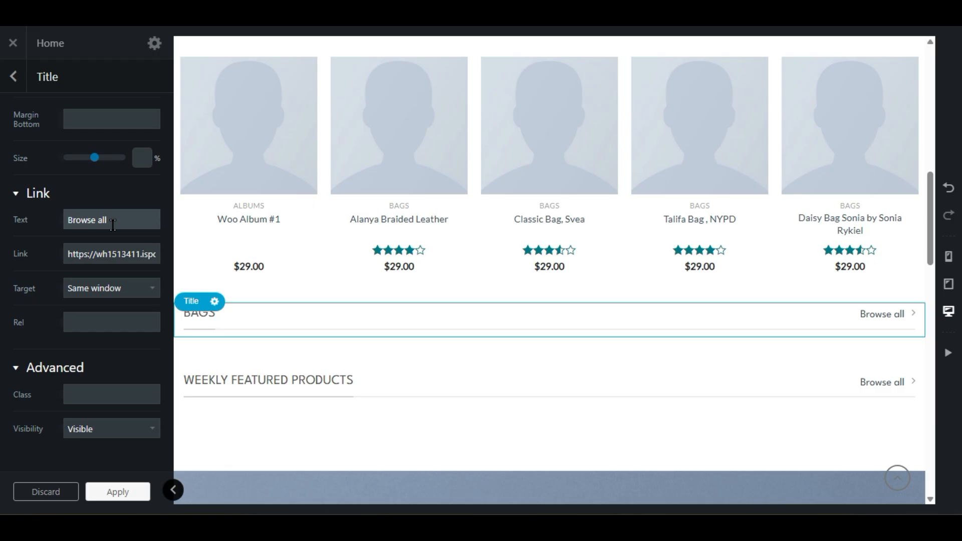
# Step: Set the Bags title's link text to "More Products"
pyautogui.moveTo(117, 221); pyautogui.dragTo(16, 233)
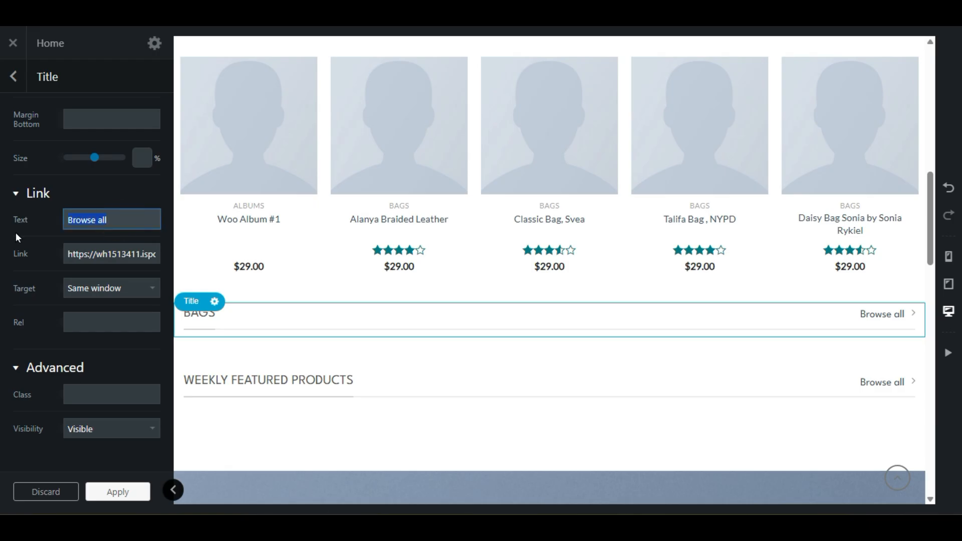
pyautogui.press('BackSpace')
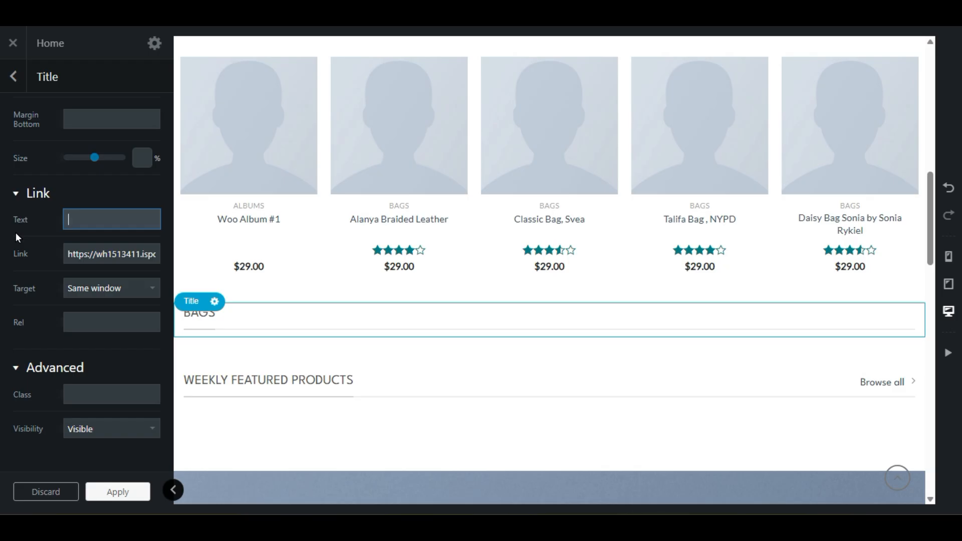
pyautogui.write('Most')
pyautogui.press('BackSpace')
pyautogui.press('BackSpace')
pyautogui.write('re Products')
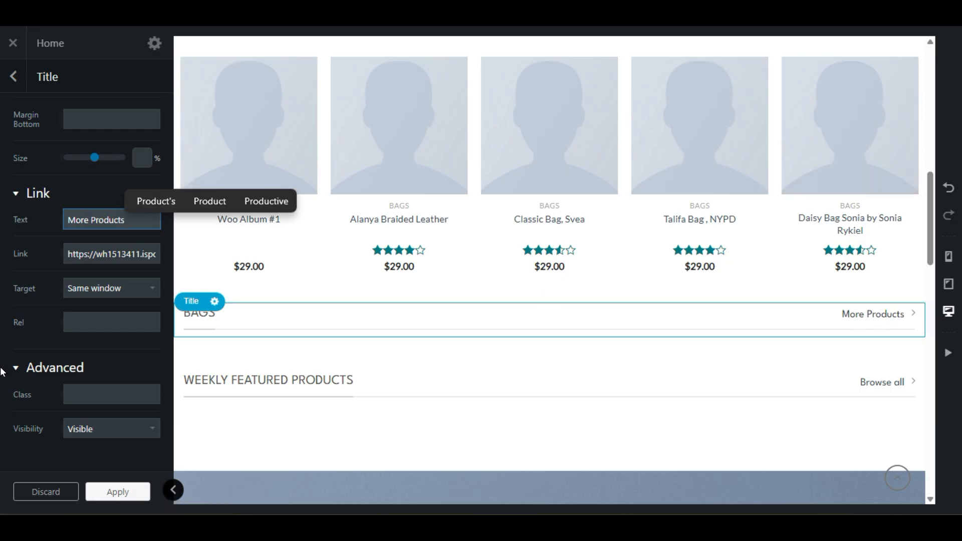
# Step: Add the Expand icon to the Bags title
pyautogui.scroll(5, 2, 372)
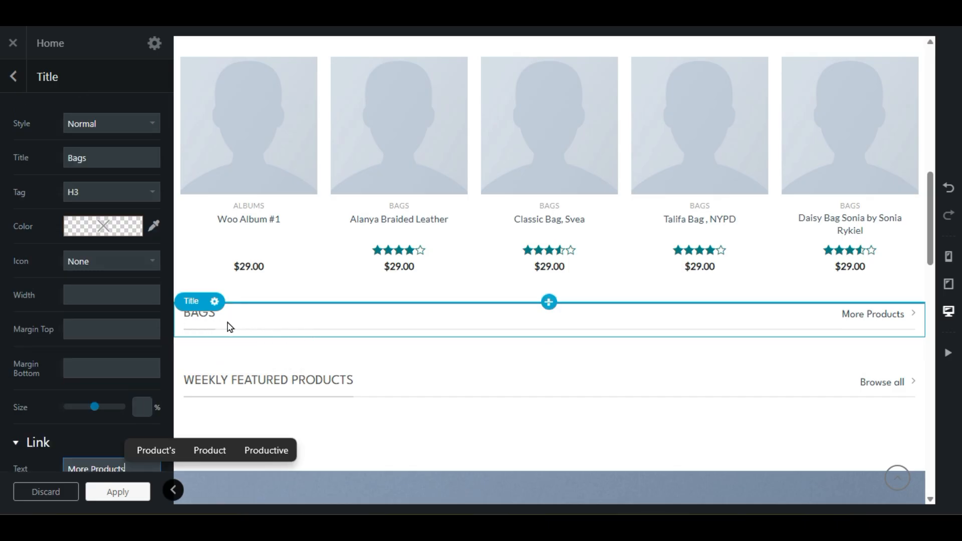
pyautogui.click(135, 268)
pyautogui.scroll(-1, 120, 197)
pyautogui.click(119, 175)
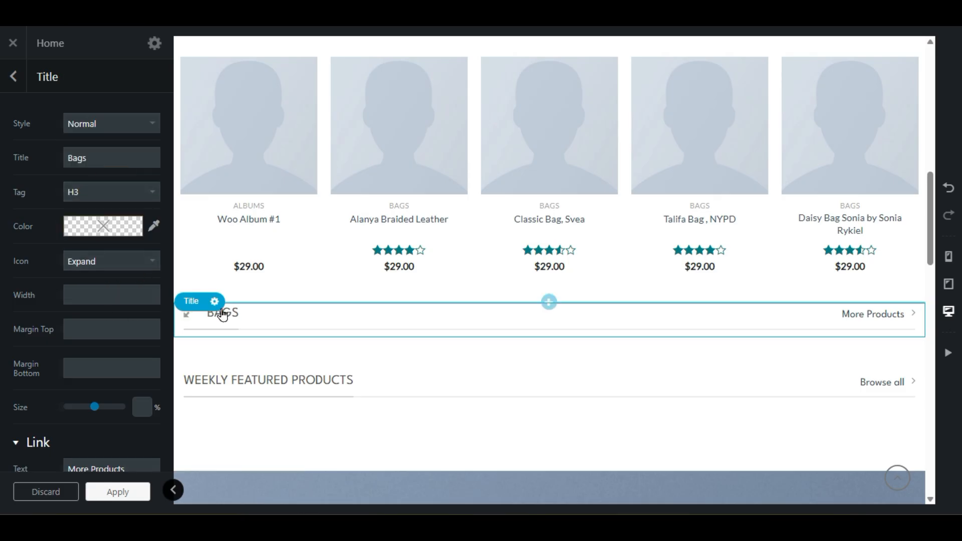
# Step: Set the Bags title's size to 112%
pyautogui.scroll(-3, 2, 346)
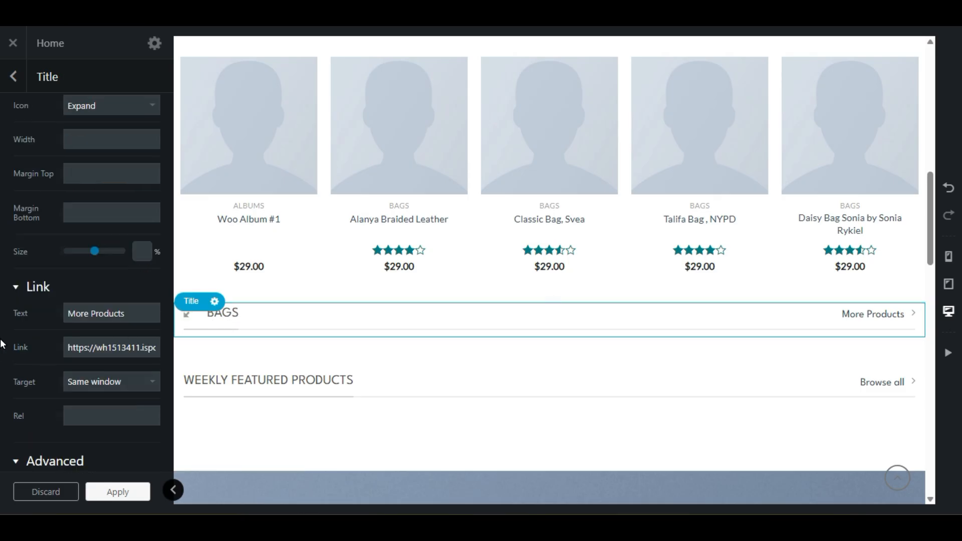
pyautogui.moveTo(97, 257); pyautogui.dragTo(86, 267)
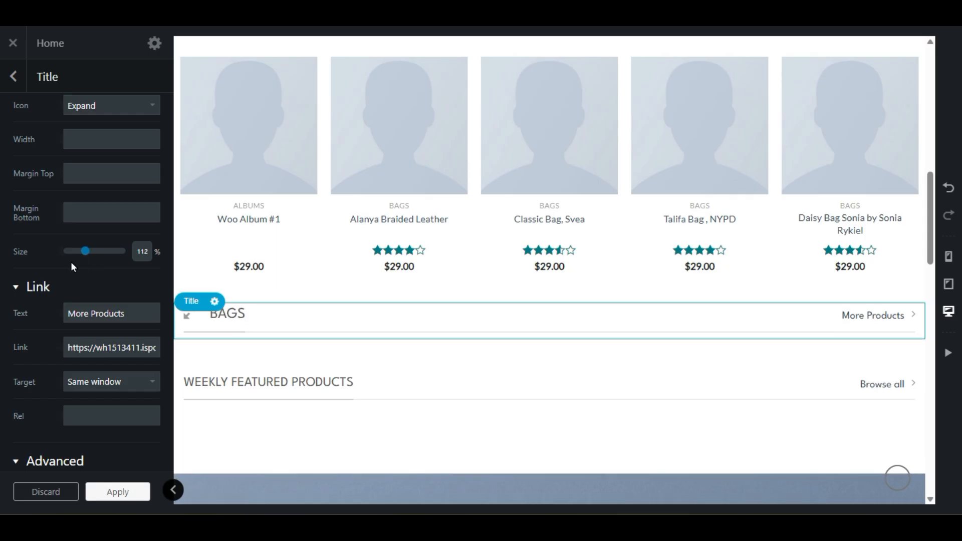
pyautogui.scroll(-2, 16, 312)
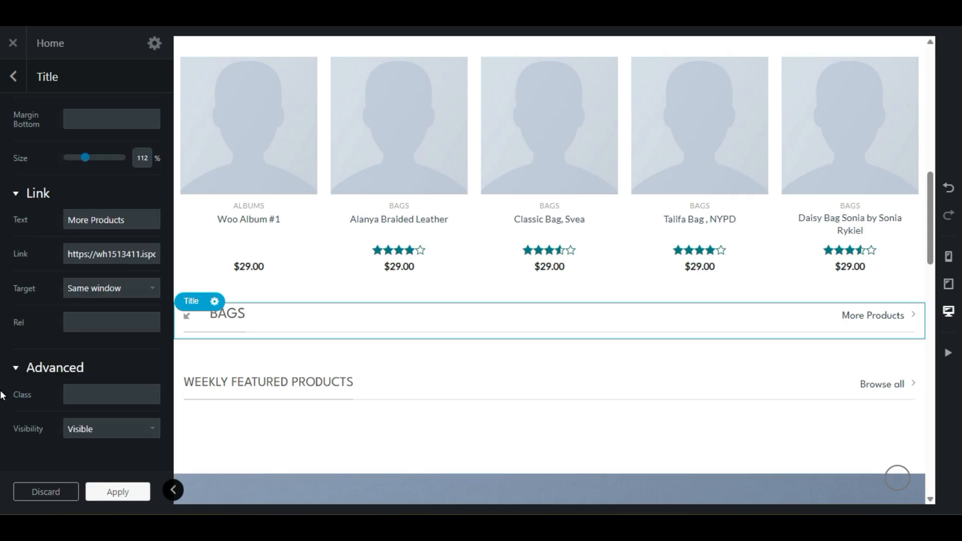
# Step: Color the Bags title blue, rgb(44, 85, 242)
pyautogui.scroll(5, 25, 414)
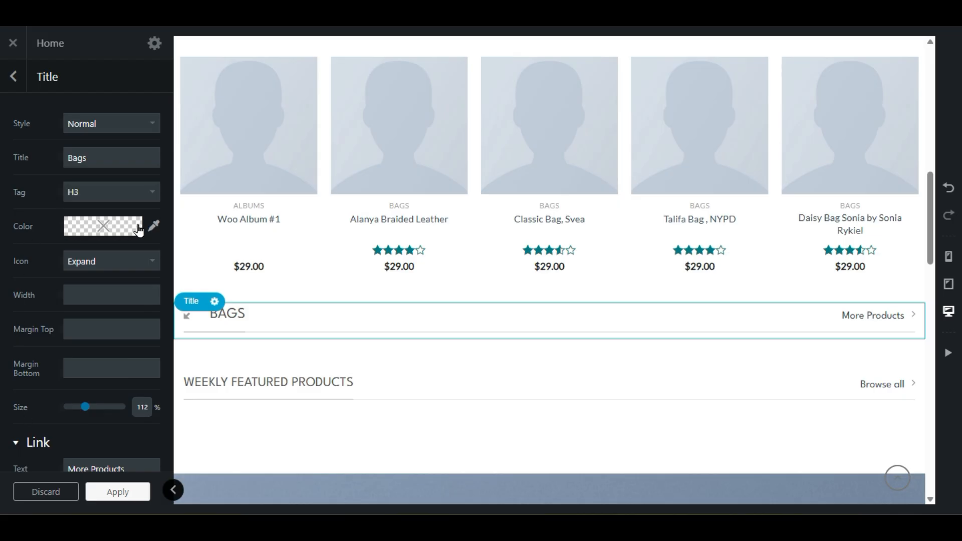
pyautogui.click(106, 225)
pyautogui.click(173, 312)
pyautogui.click(144, 248)
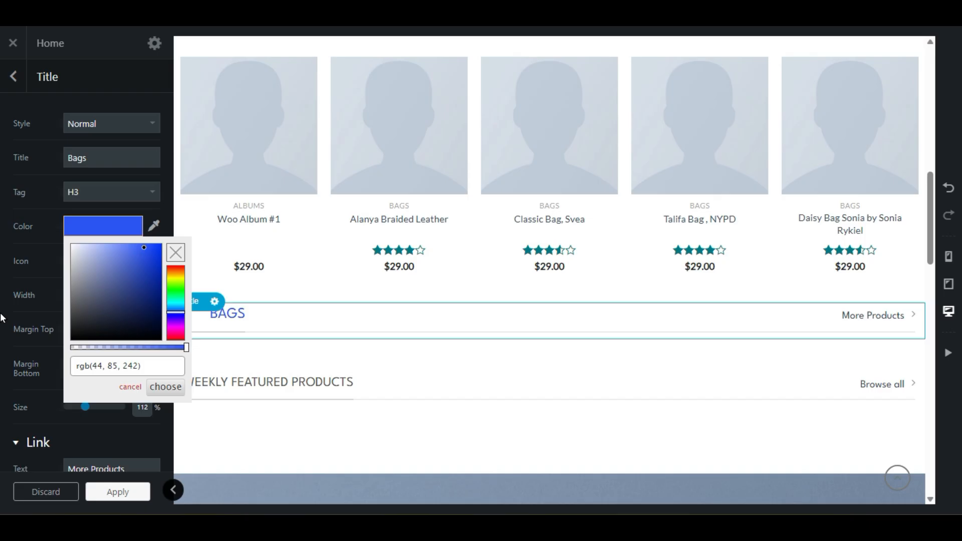
pyautogui.click(2, 231)
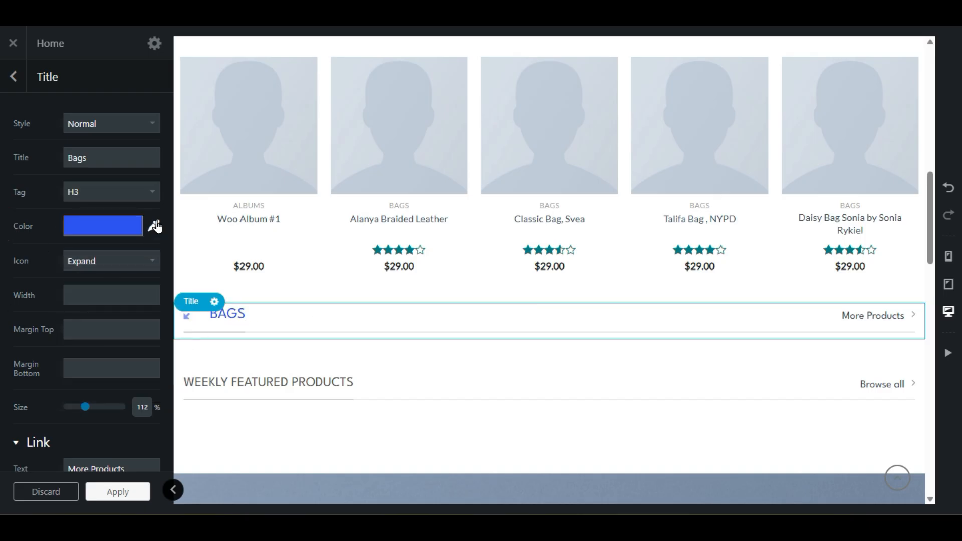
# Step: Clear the custom color from the Bags title
pyautogui.click(120, 226)
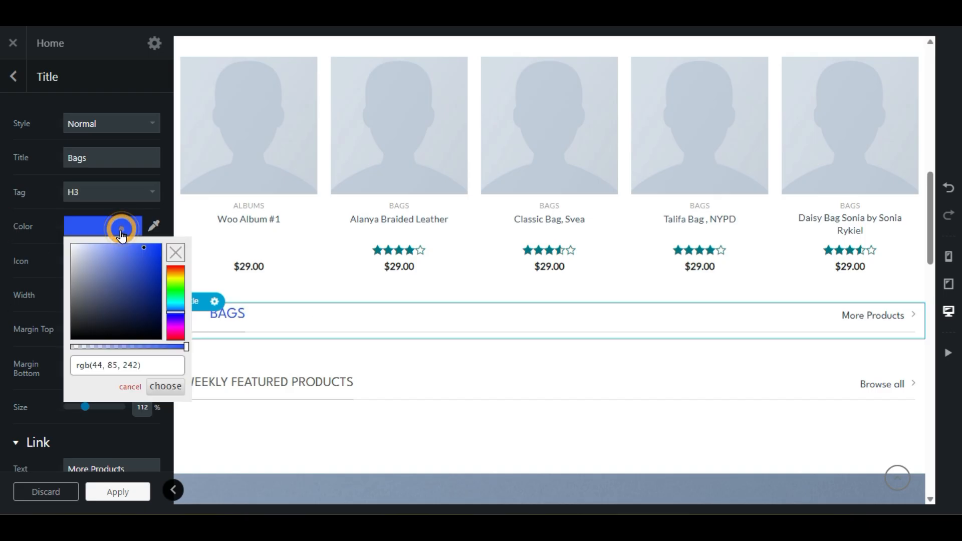
pyautogui.click(176, 253)
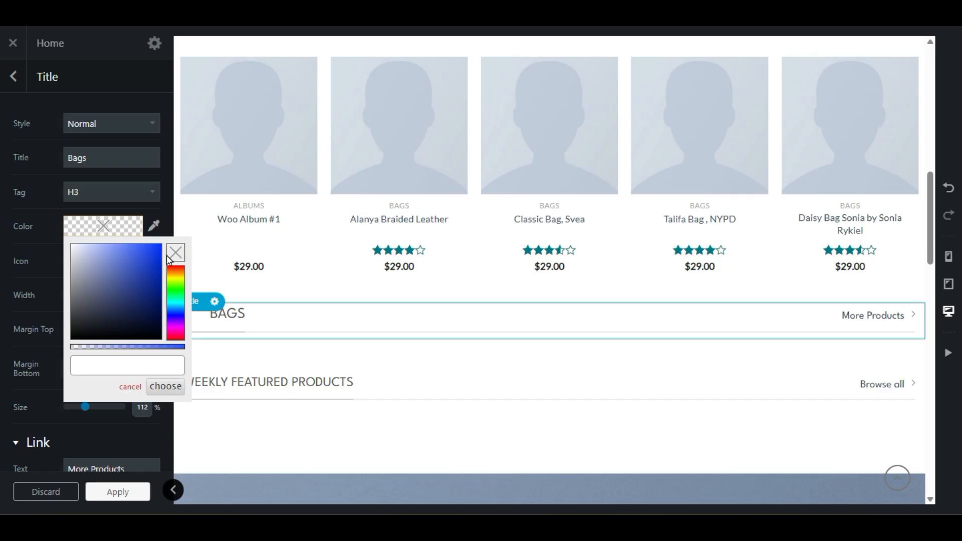
pyautogui.click(23, 258)
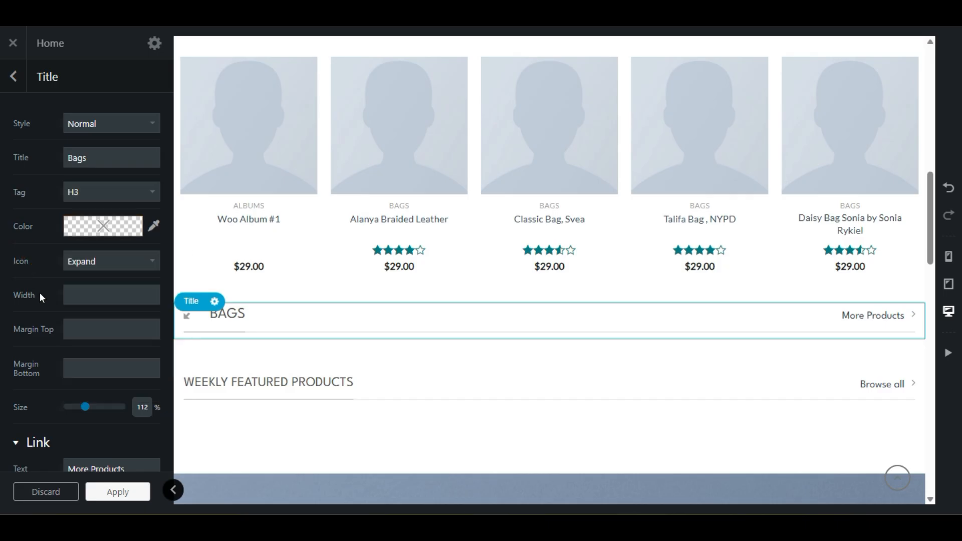
# Step: Change the Bags title's icon to Checkmark and leave the title's settings
pyautogui.click(124, 264)
pyautogui.scroll(-1, 115, 215)
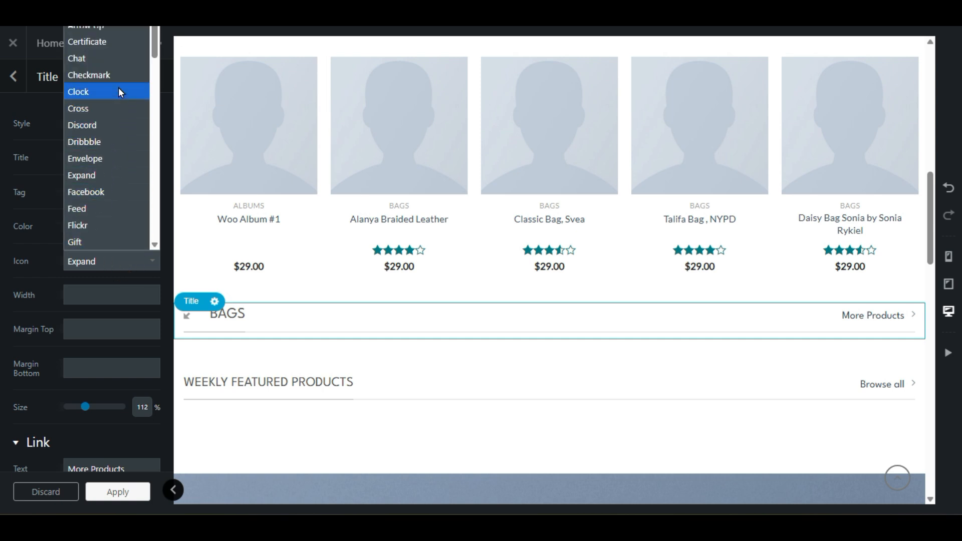
pyautogui.click(118, 71)
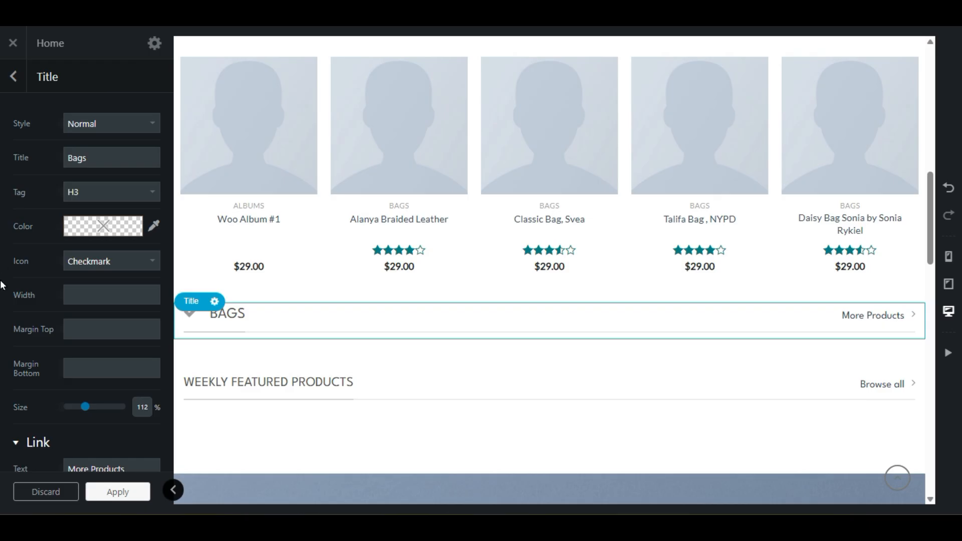
pyautogui.click(296, 350)
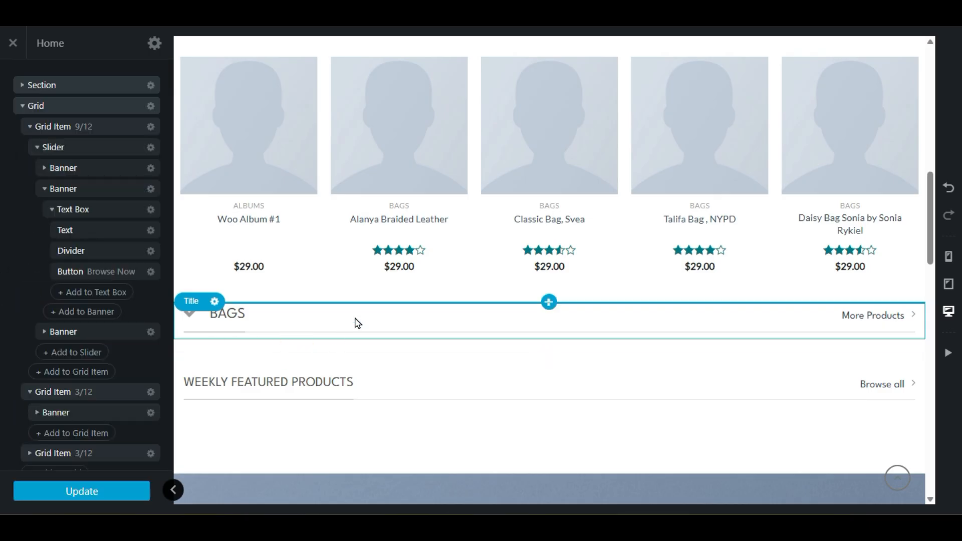
# Step: Reopen the Bags title's settings and set its icon back to None
pyautogui.click(404, 272)
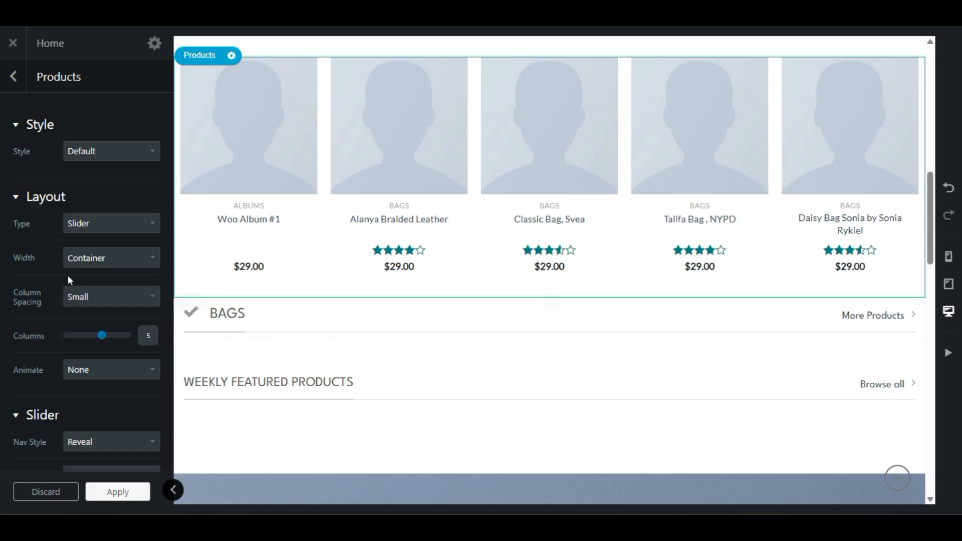
pyautogui.click(226, 313)
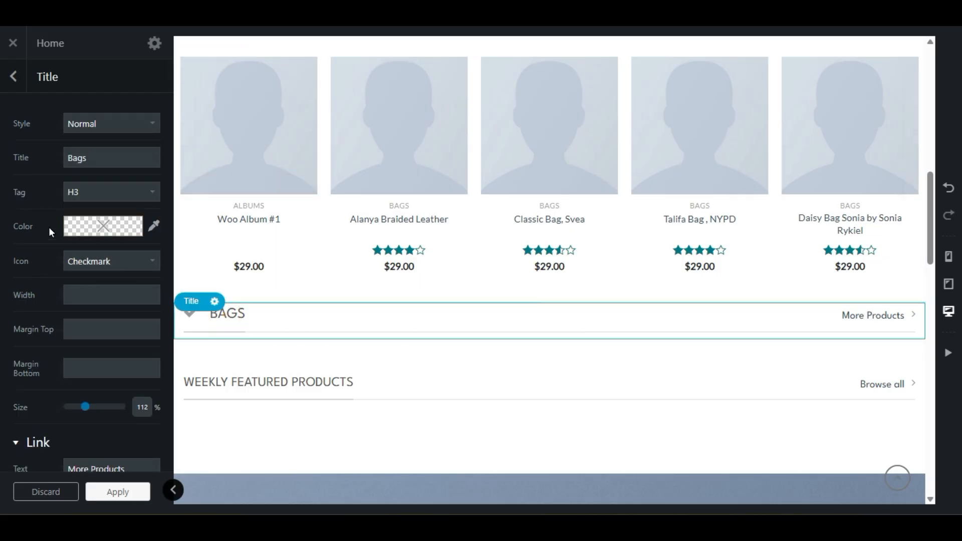
pyautogui.click(107, 263)
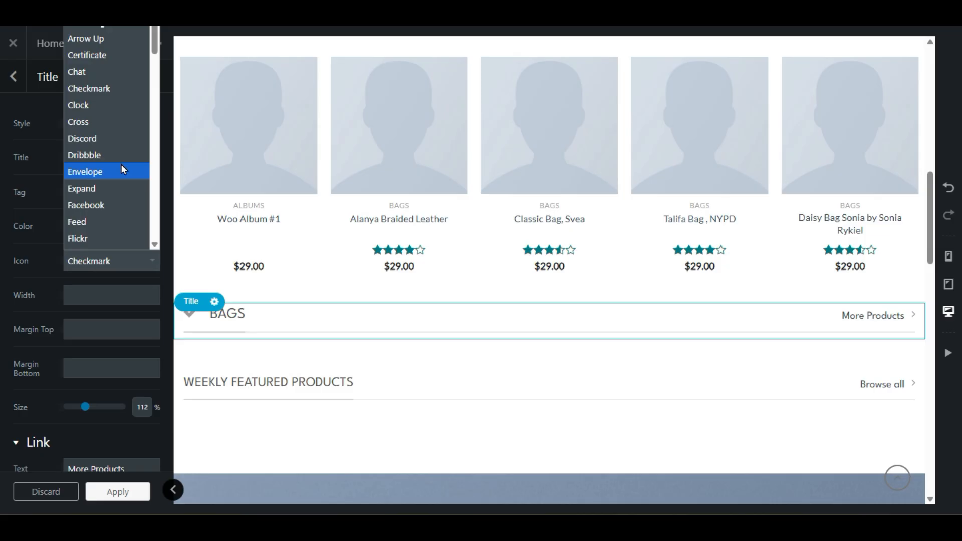
pyautogui.scroll(-10, 120, 171)
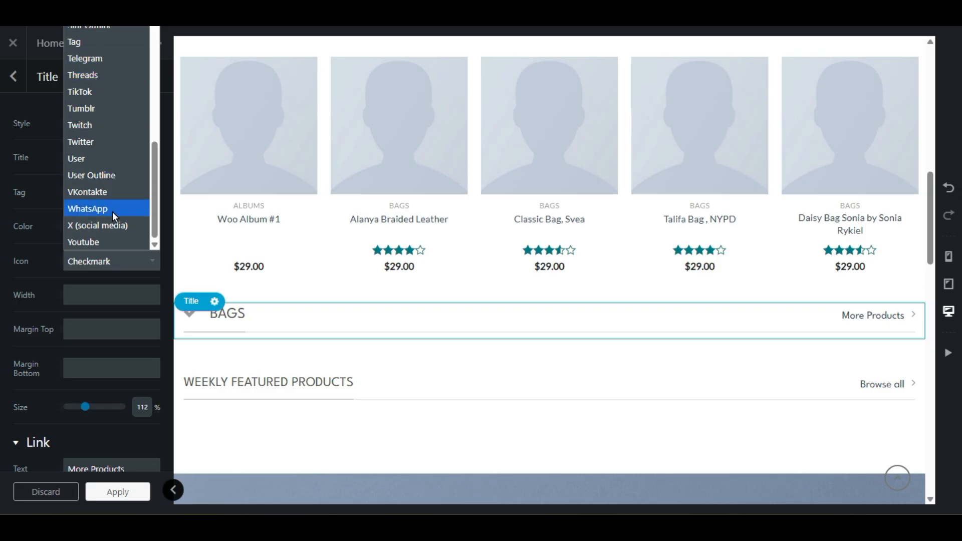
pyautogui.scroll(10, 113, 213)
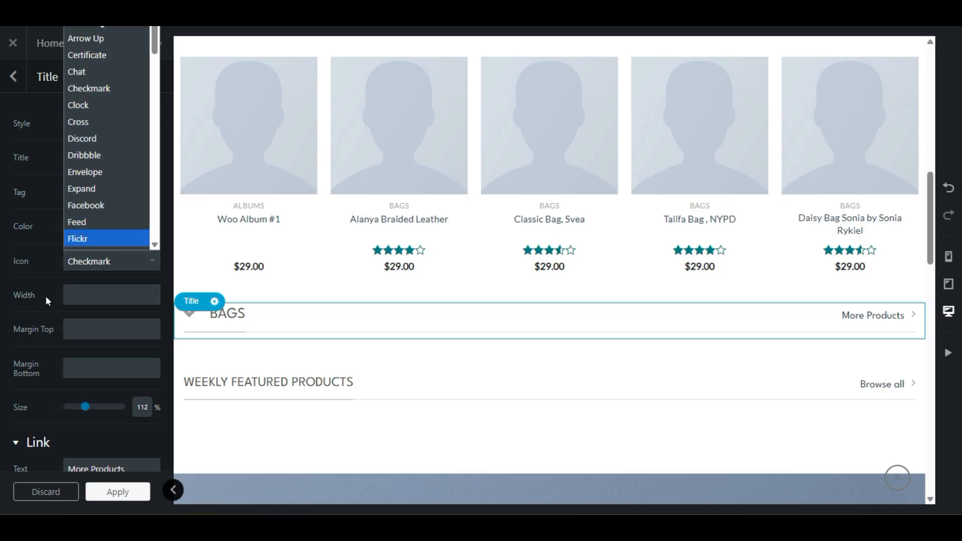
pyautogui.click(81, 146)
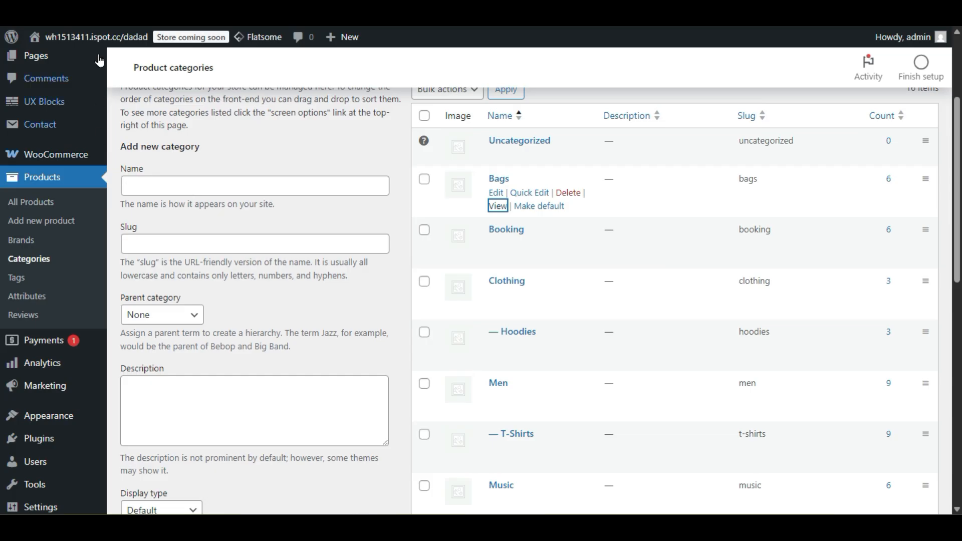
pyautogui.click(150, 26)
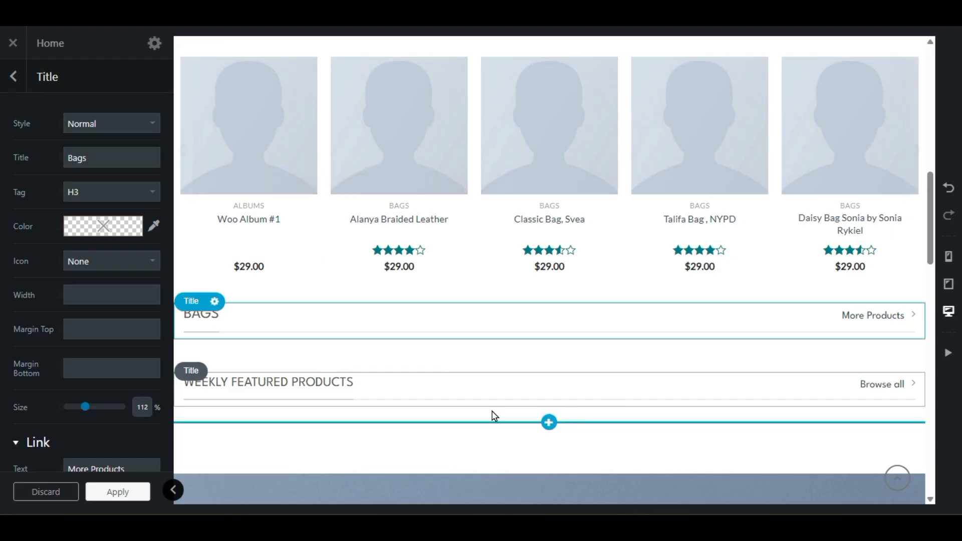
# Step: Open the settings of the Products element directly below the Bags title and limit its category to Bags
pyautogui.click(10, 77)
pyautogui.scroll(-6, 30, 269)
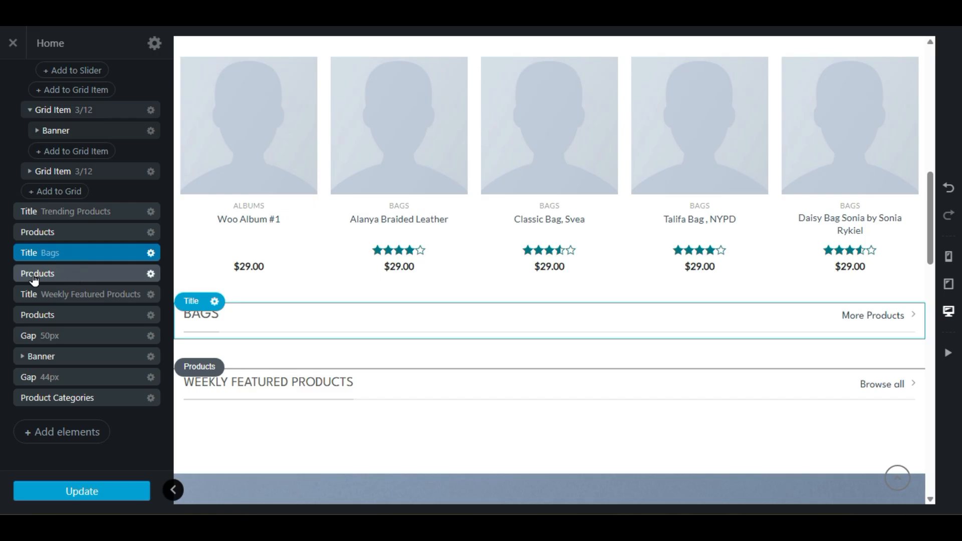
pyautogui.click(74, 275)
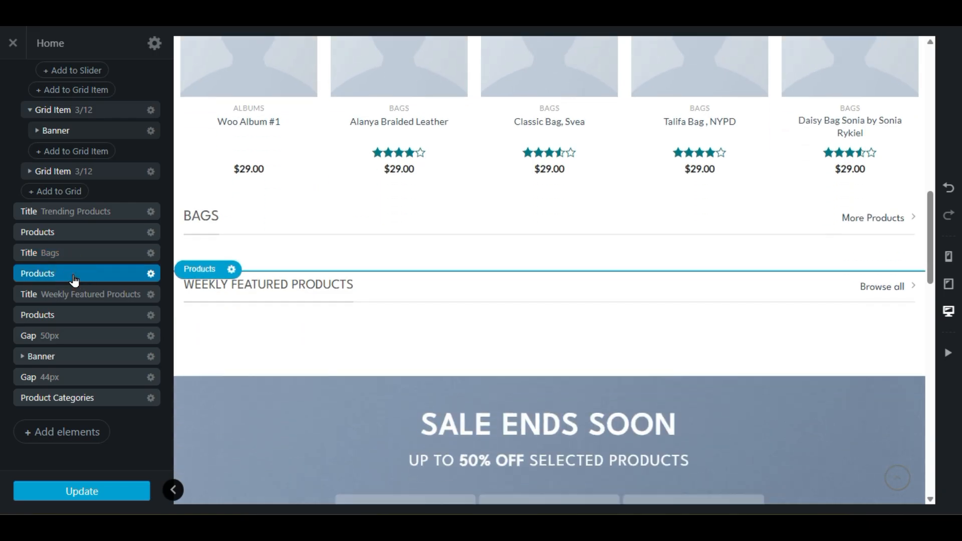
pyautogui.click(74, 275)
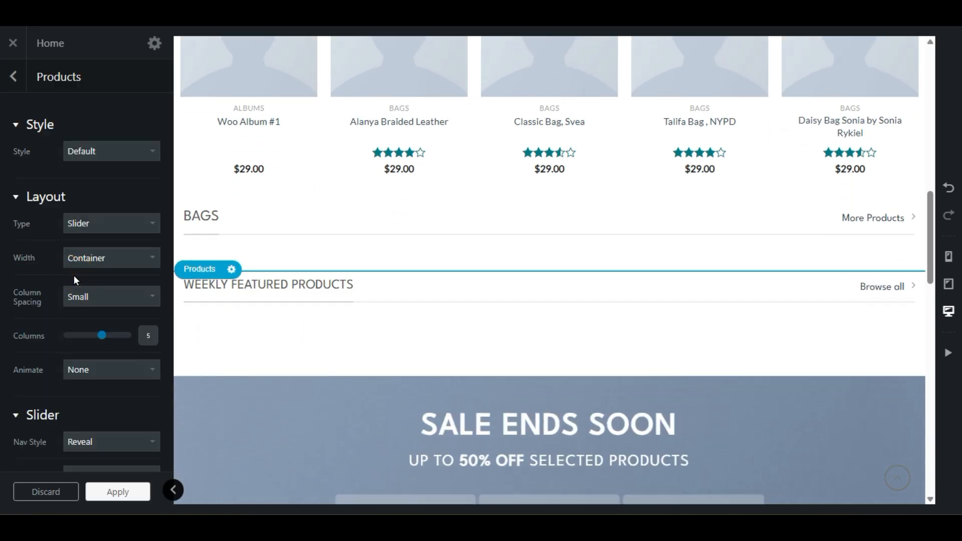
pyautogui.scroll(-6, 70, 324)
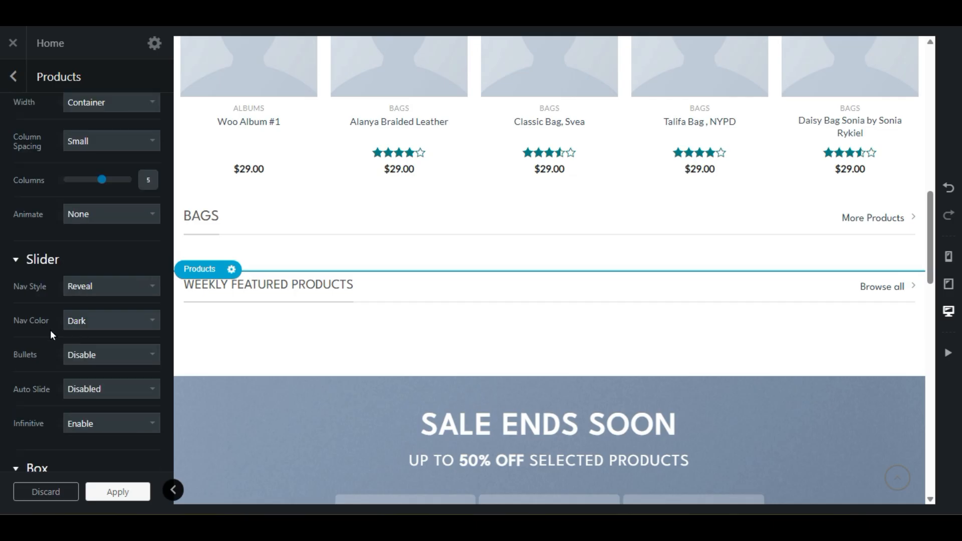
pyautogui.scroll(-9, 2, 339)
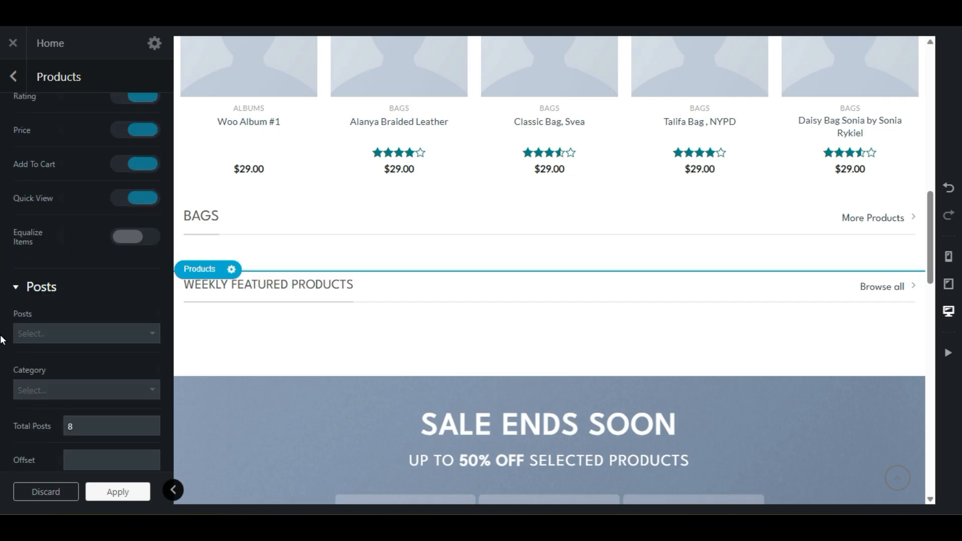
pyautogui.click(54, 234)
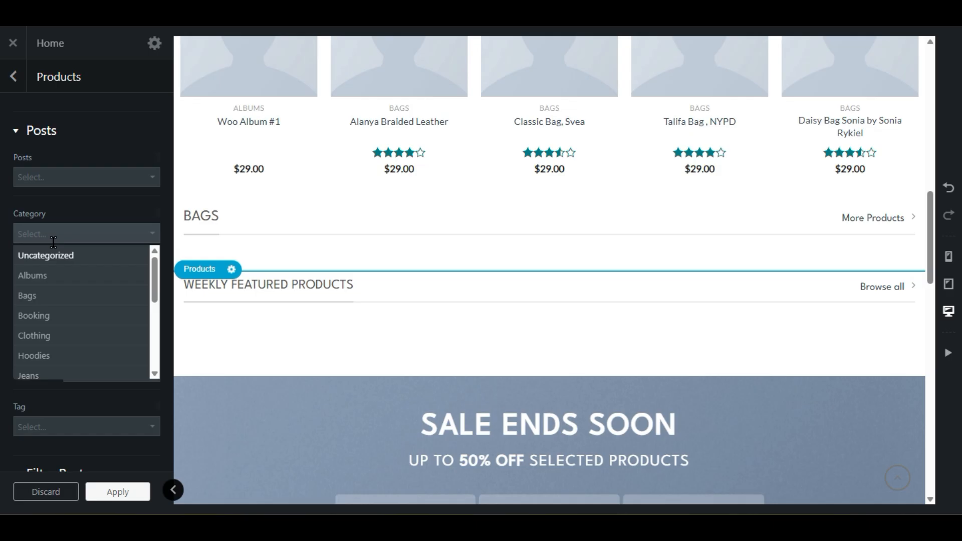
pyautogui.click(49, 295)
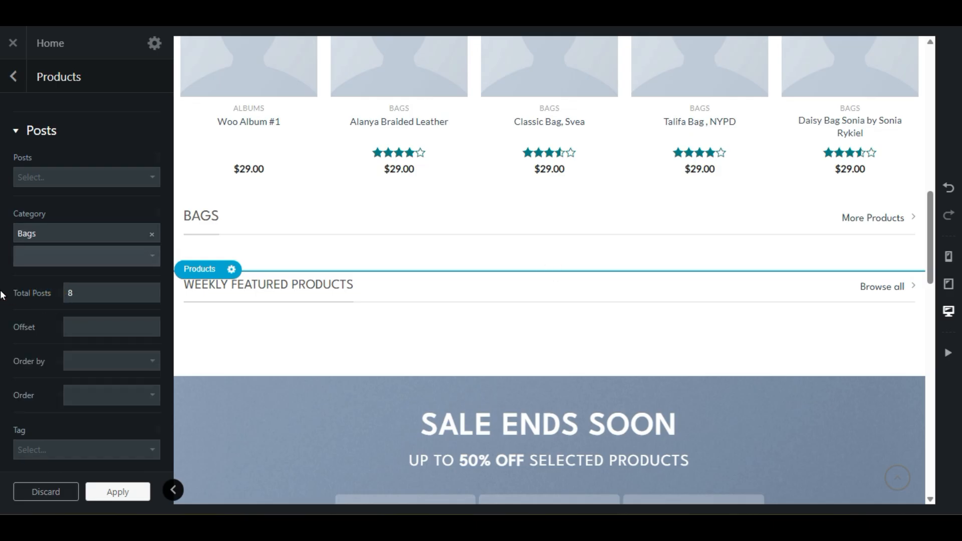
# Step: Try the Overlay style on the Products element below the Bags title and return it to Default
pyautogui.scroll(3, 4, 301)
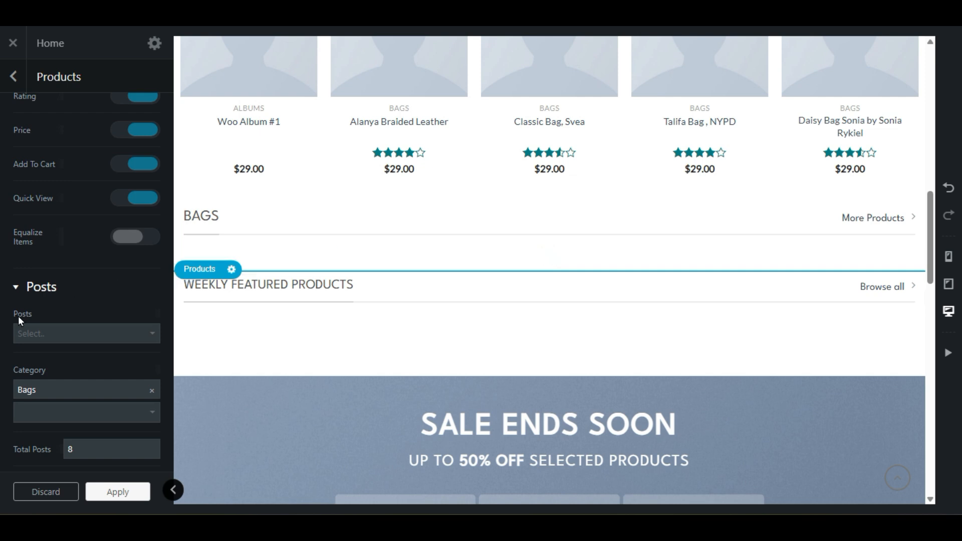
pyautogui.scroll(6, 100, 250)
pyautogui.scroll(3, 100, 255)
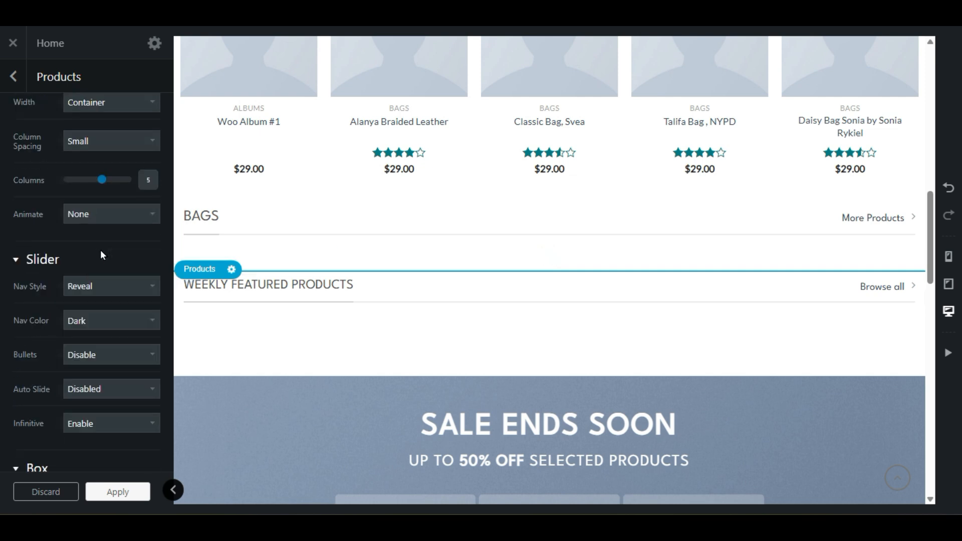
pyautogui.scroll(-3, 101, 255)
pyautogui.scroll(6, 96, 252)
pyautogui.click(100, 150)
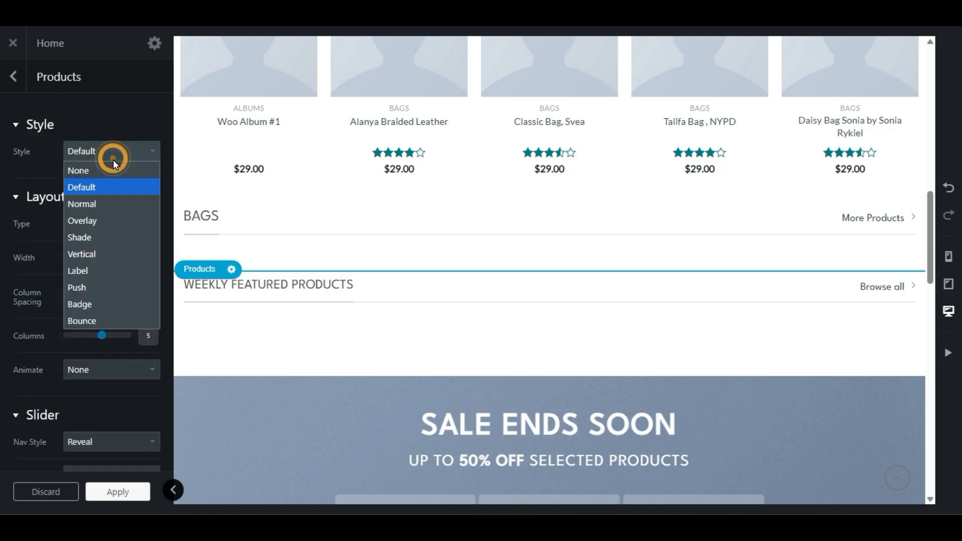
pyautogui.click(107, 221)
pyautogui.click(111, 151)
pyautogui.click(114, 173)
pyautogui.click(109, 157)
pyautogui.click(80, 185)
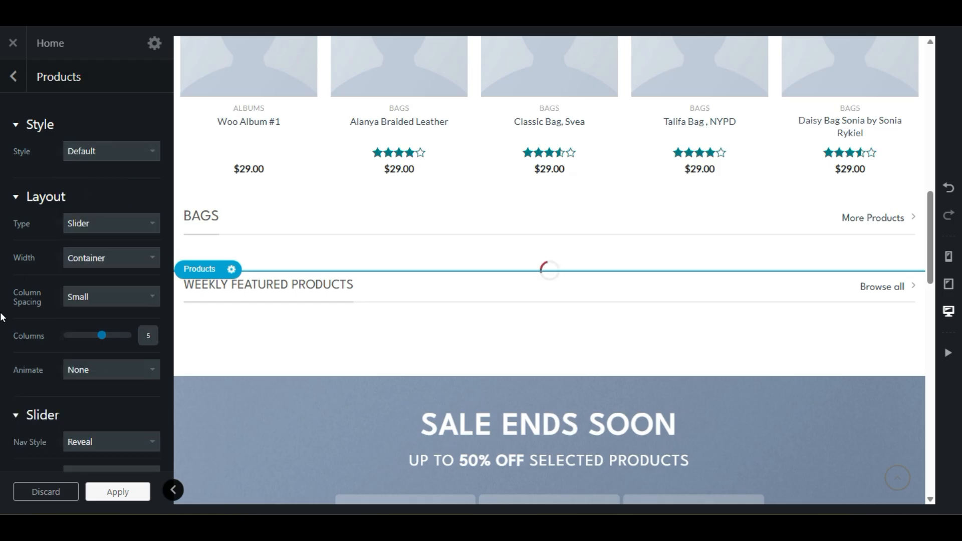
# Step: Try the Full Slider and Grid layout types on the Bags products and return the type to Slider
pyautogui.click(108, 226)
pyautogui.click(116, 258)
pyautogui.click(115, 221)
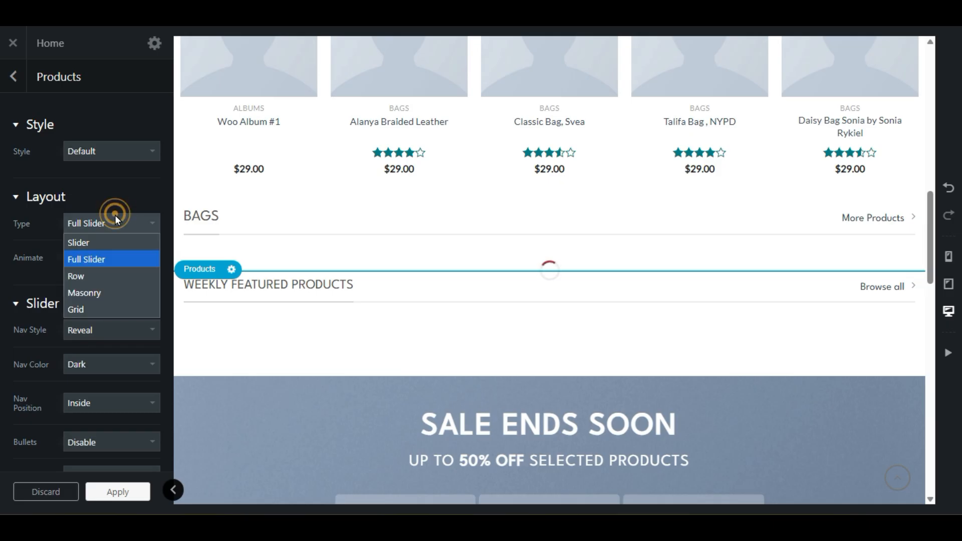
pyautogui.click(106, 307)
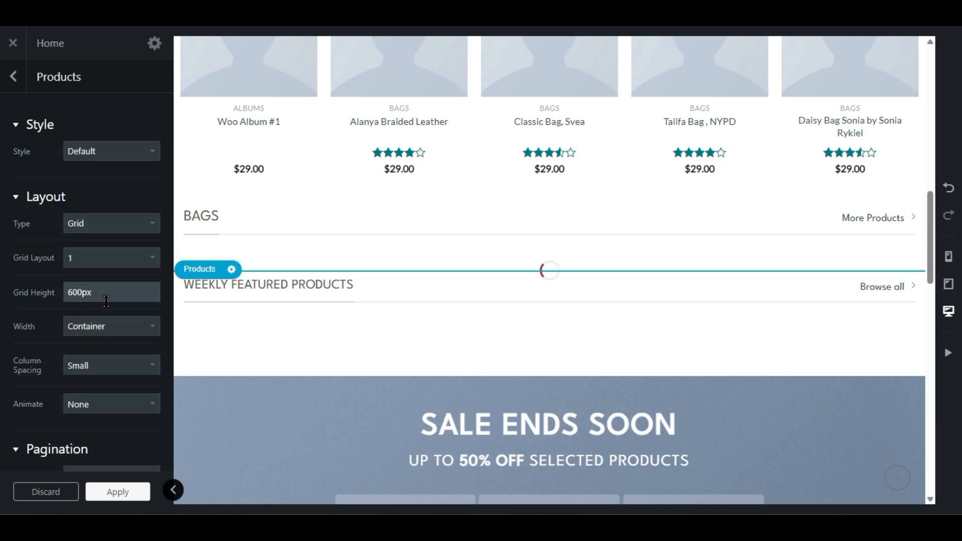
pyautogui.click(113, 221)
pyautogui.click(113, 242)
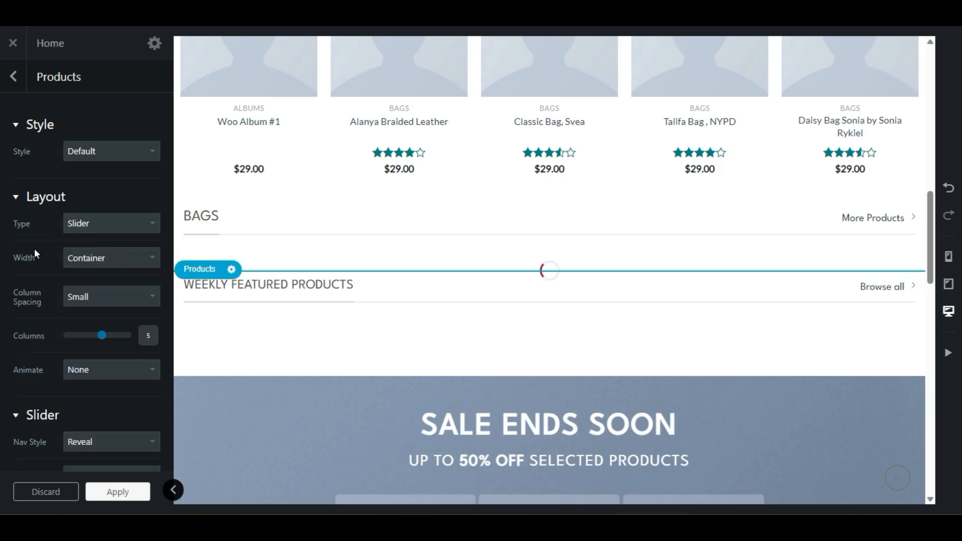
# Step: Set the Bags products filter to order by Normal and show All products
pyautogui.scroll(-5, 11, 282)
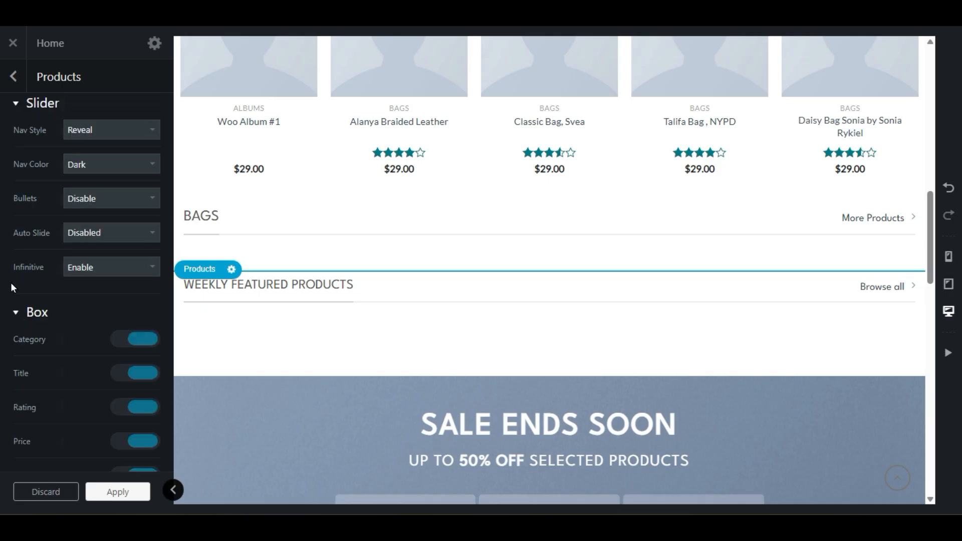
pyautogui.scroll(-5, 10, 282)
pyautogui.scroll(-3, 11, 282)
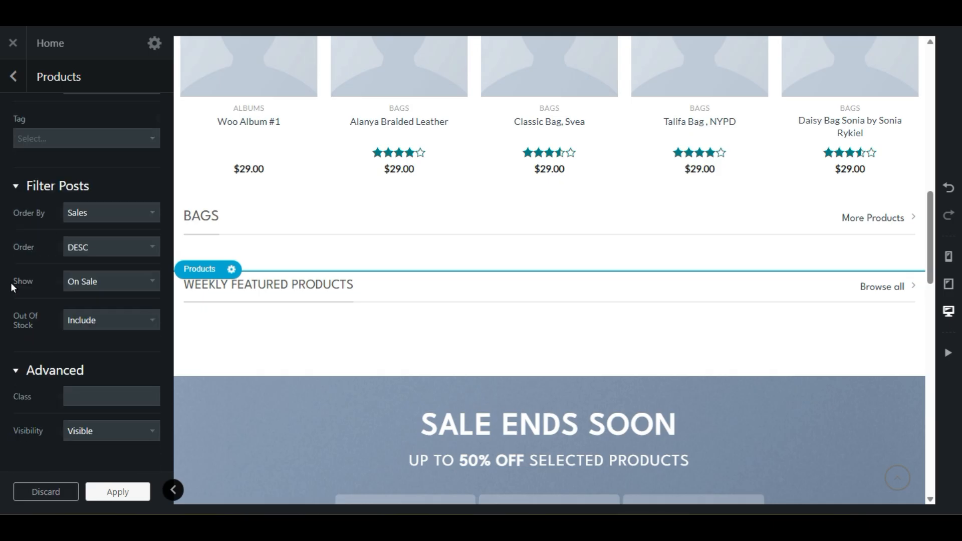
pyautogui.click(98, 206)
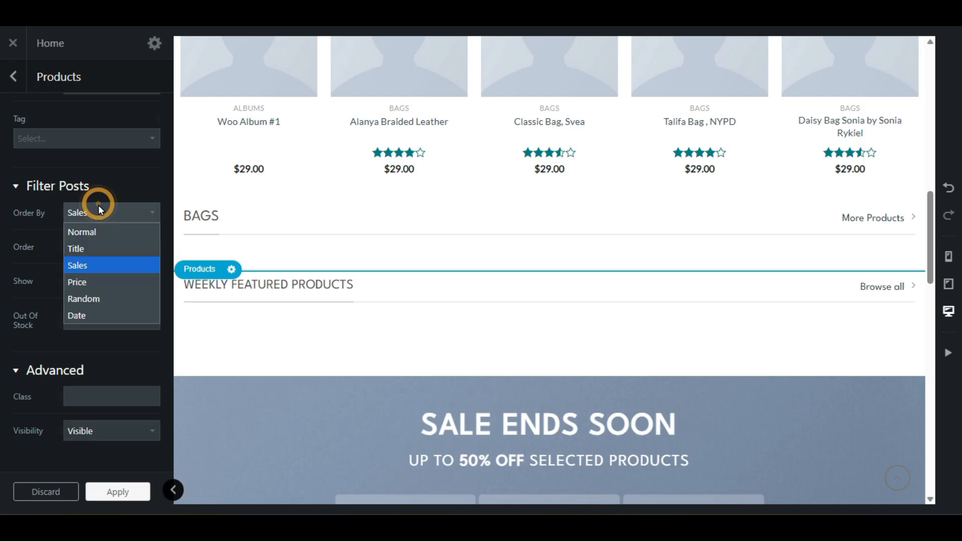
pyautogui.click(112, 232)
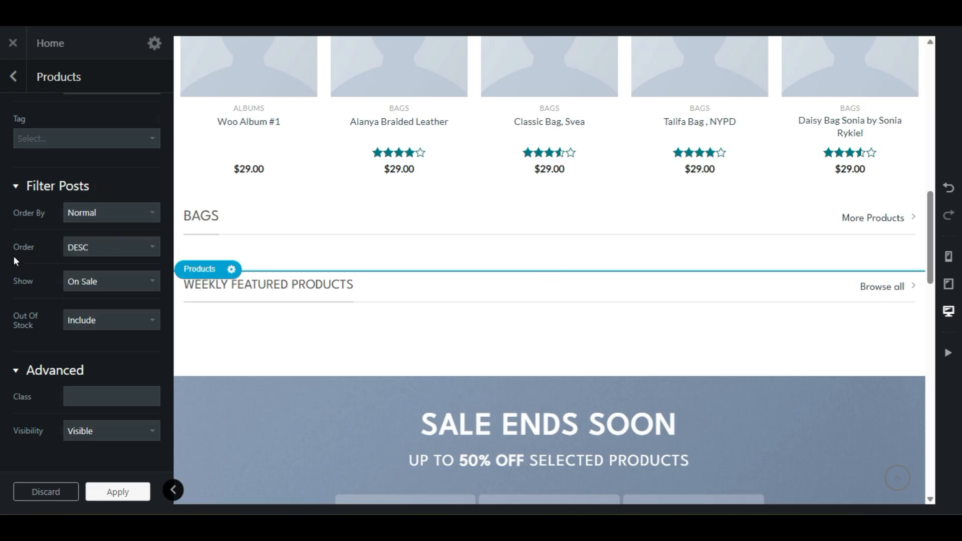
pyautogui.click(127, 278)
pyautogui.click(130, 300)
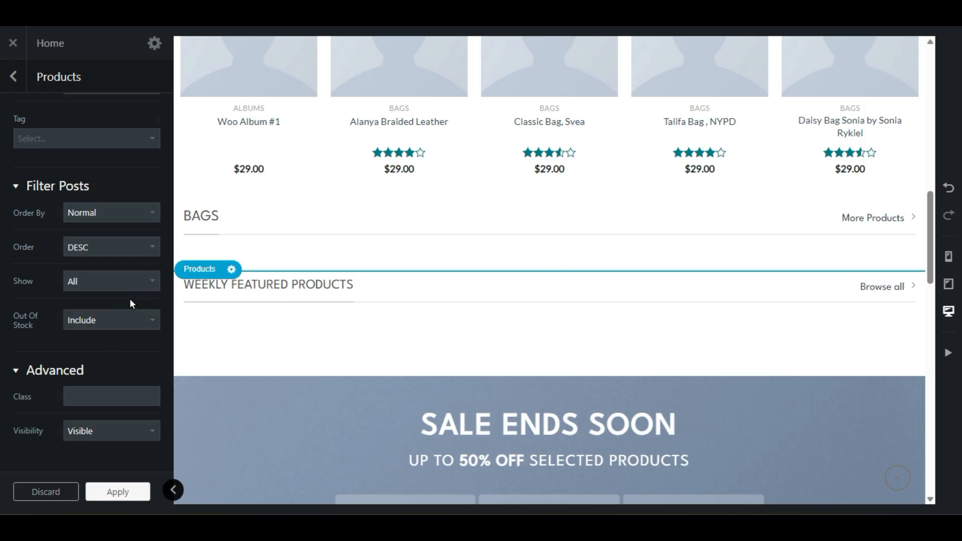
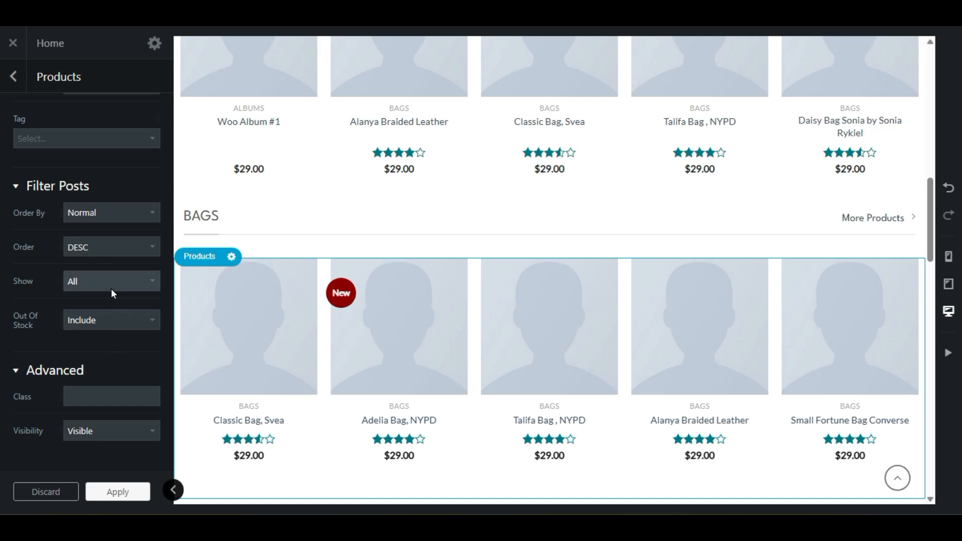
# Step: Try the Circle and Simple navigation styles on the Bags products slider and return it to Reveal
pyautogui.scroll(6, 135, 319)
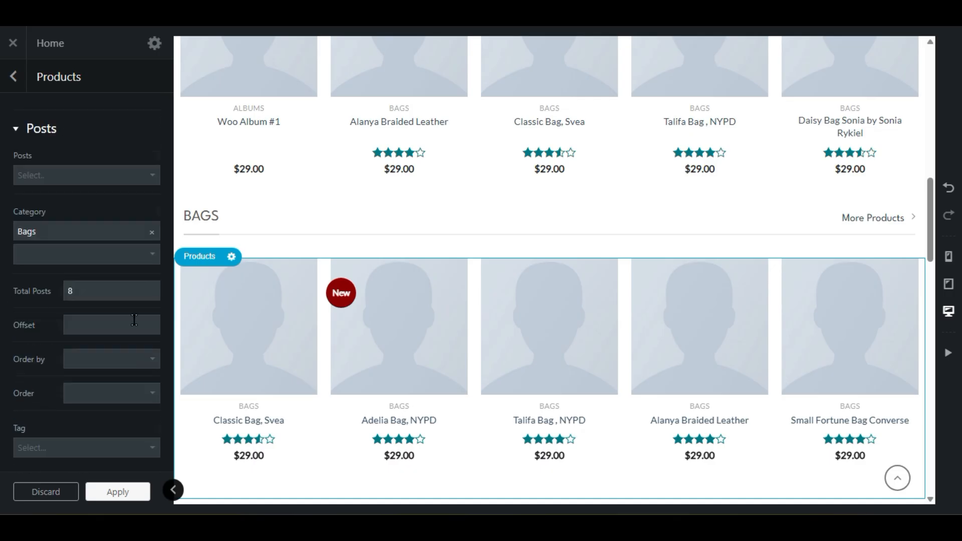
pyautogui.scroll(-3, 404, 318)
pyautogui.scroll(3, 404, 318)
pyautogui.scroll(6, 2, 312)
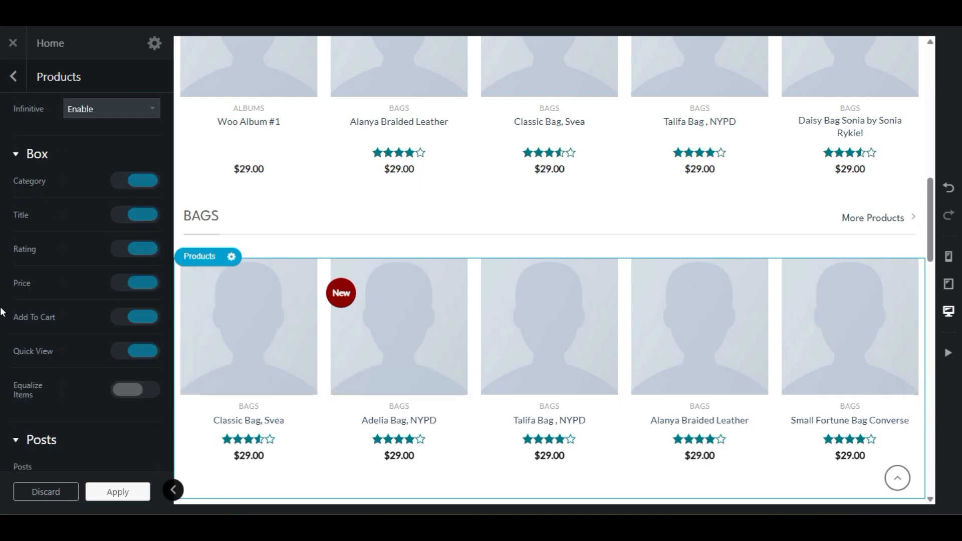
pyautogui.scroll(6, 3, 312)
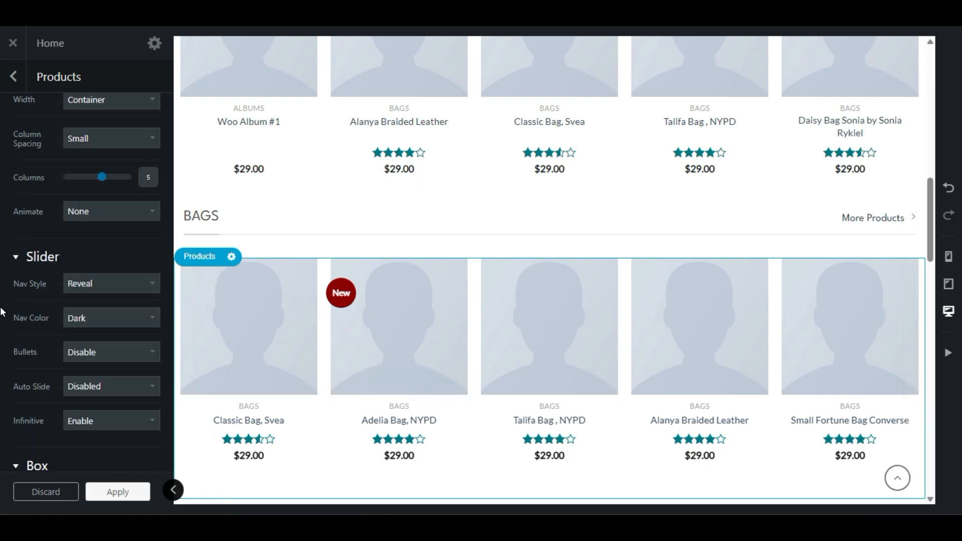
pyautogui.scroll(-3, 32, 275)
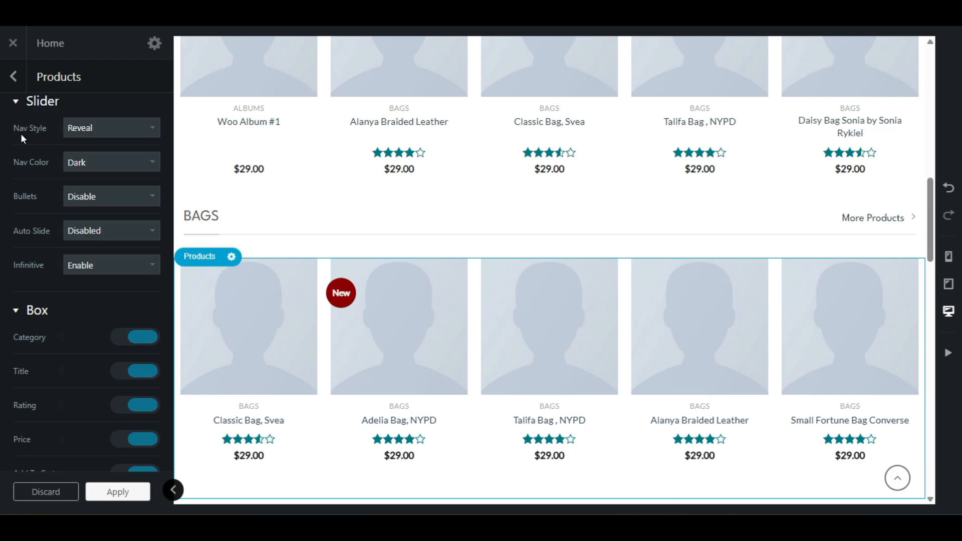
pyautogui.click(131, 122)
pyautogui.click(120, 178)
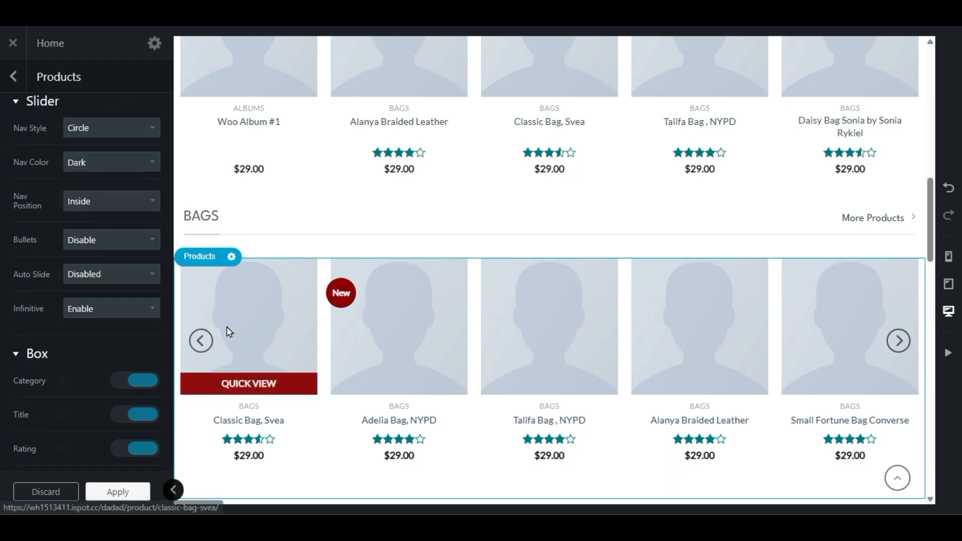
pyautogui.click(111, 128)
pyautogui.click(110, 150)
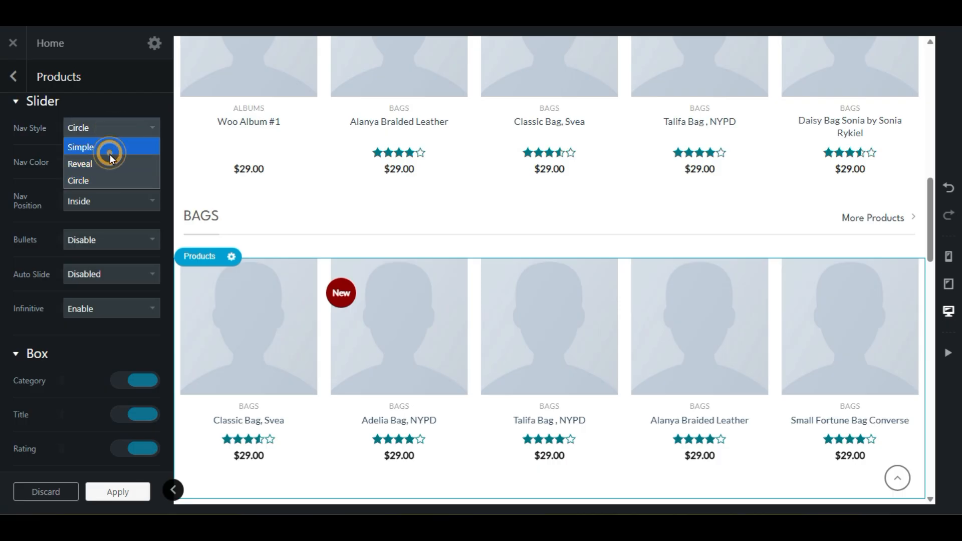
pyautogui.click(110, 128)
pyautogui.click(115, 161)
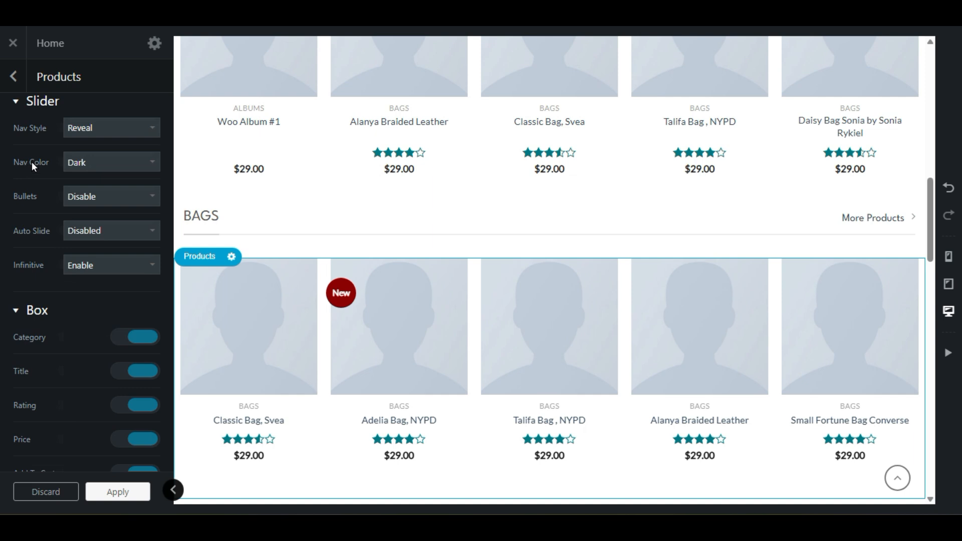
# Step: Try the Light navigation color on the Bags products slider and return it to Dark
pyautogui.click(97, 161)
pyautogui.click(103, 177)
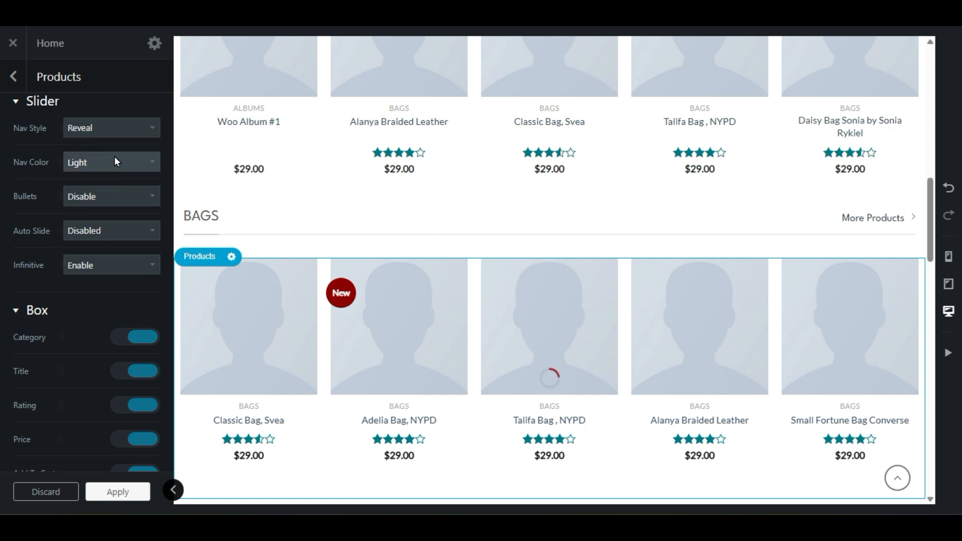
pyautogui.click(114, 157)
pyautogui.click(114, 197)
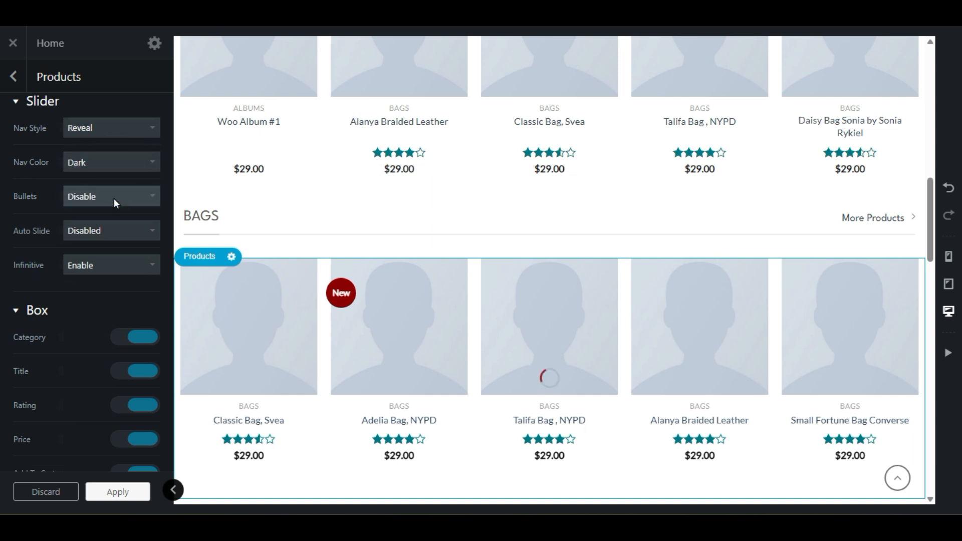
# Step: Try enabling the bullets on the Bags products slider, check them on the page and disable them again
pyautogui.click(104, 195)
pyautogui.click(103, 230)
pyautogui.scroll(-3, 246, 255)
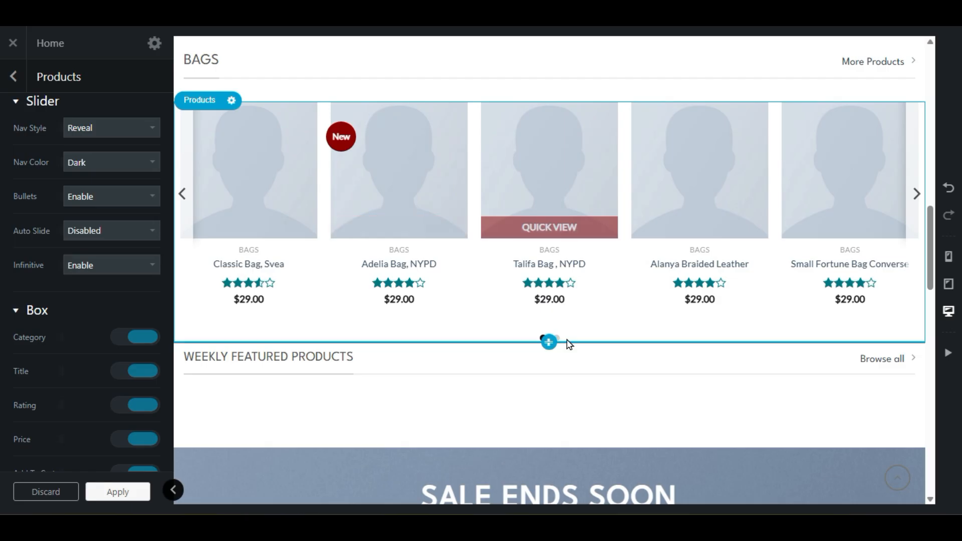
pyautogui.click(116, 197)
pyautogui.click(117, 216)
# Step: Set the Bags products slider to auto slide every 3 sec
pyautogui.click(106, 231)
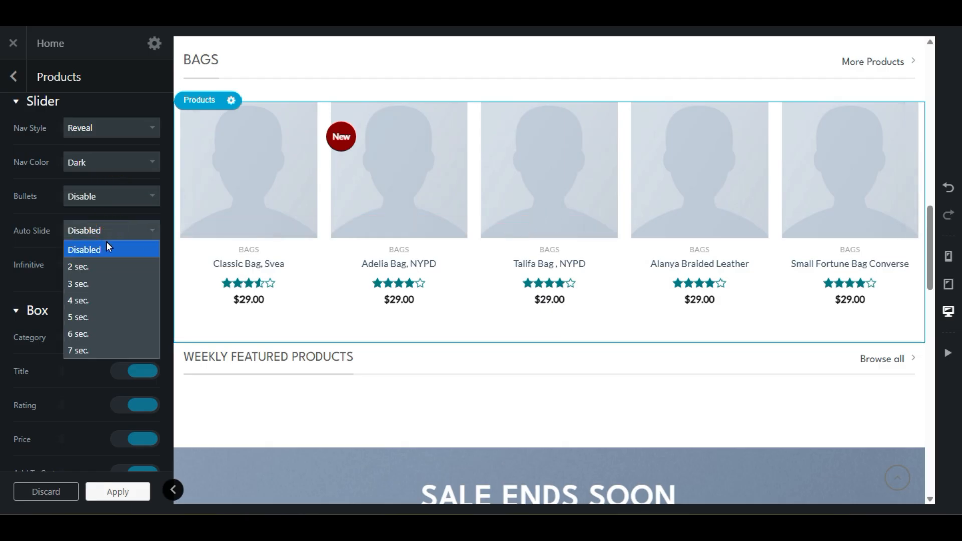
pyautogui.click(107, 240)
pyautogui.click(109, 235)
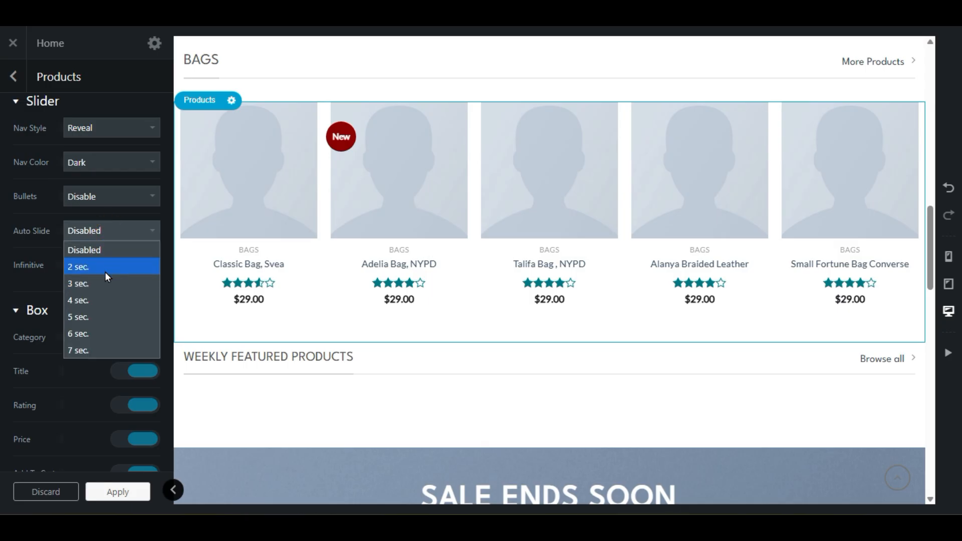
pyautogui.click(108, 283)
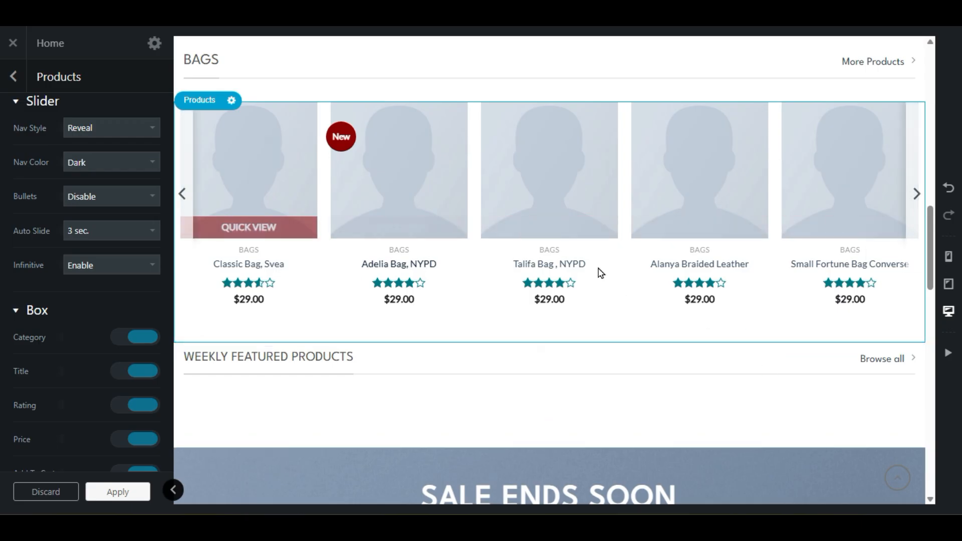
pyautogui.click(99, 493)
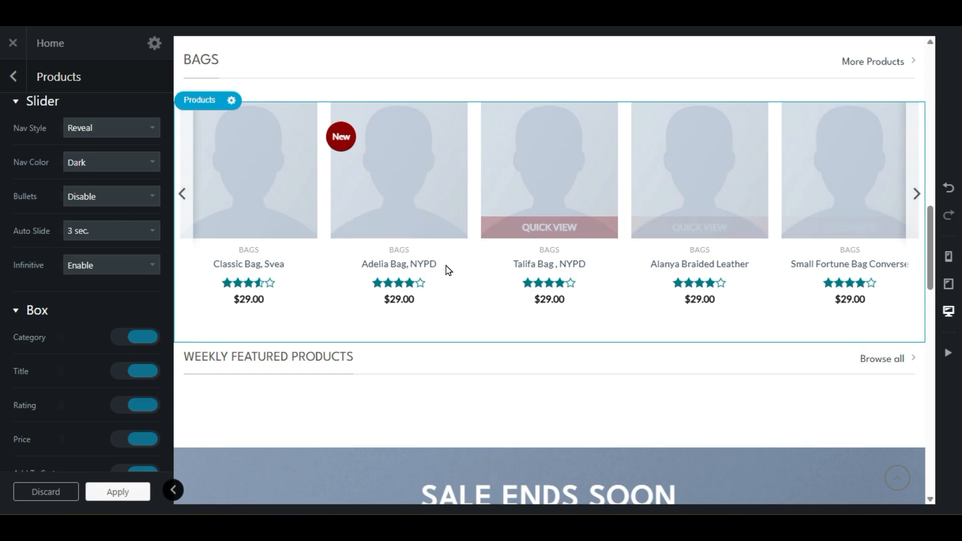
# Step: Turn on Equalize Items for the Bags products and apply the element's settings
pyautogui.click(104, 267)
pyautogui.scroll(-5, 24, 326)
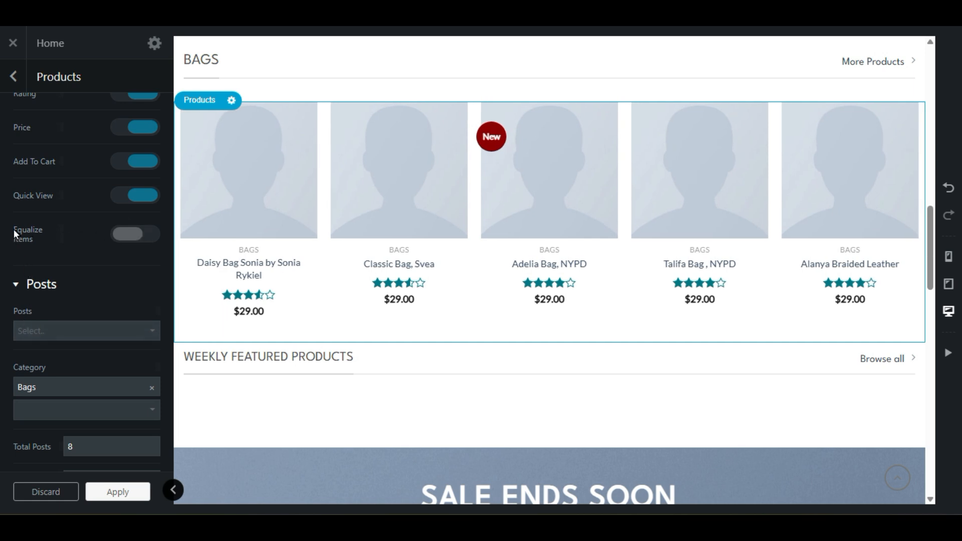
pyautogui.click(138, 234)
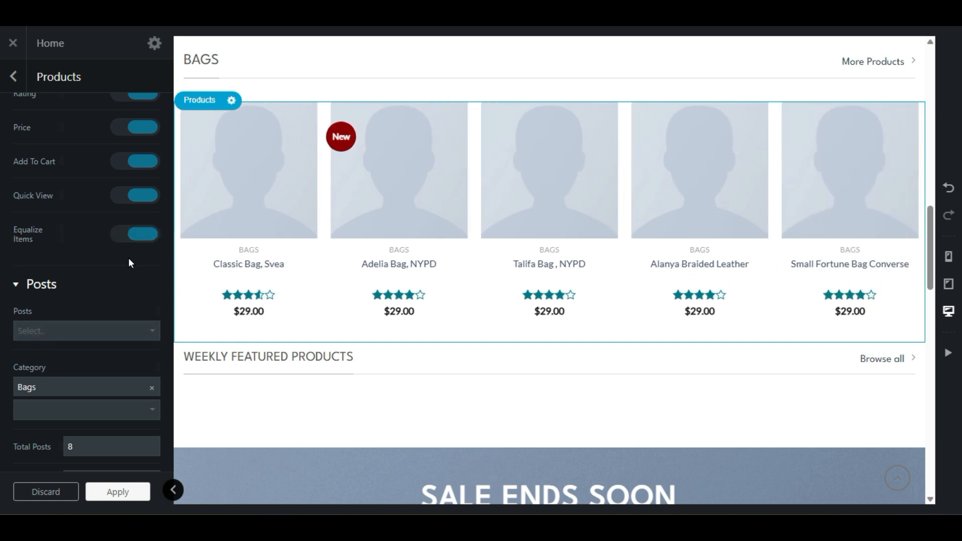
pyautogui.scroll(-3, 2, 364)
pyautogui.scroll(-3, 1, 365)
pyautogui.scroll(3, 1, 365)
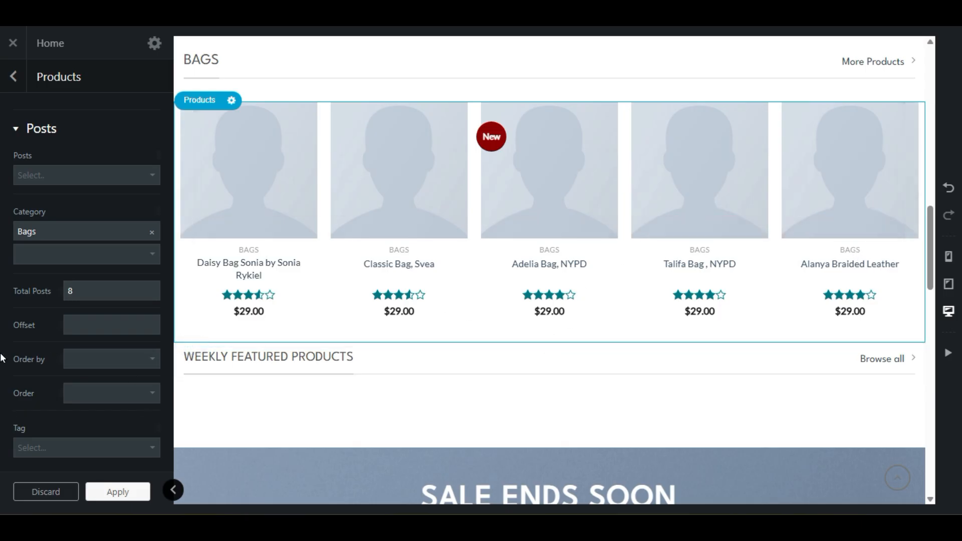
pyautogui.scroll(-3, 1, 357)
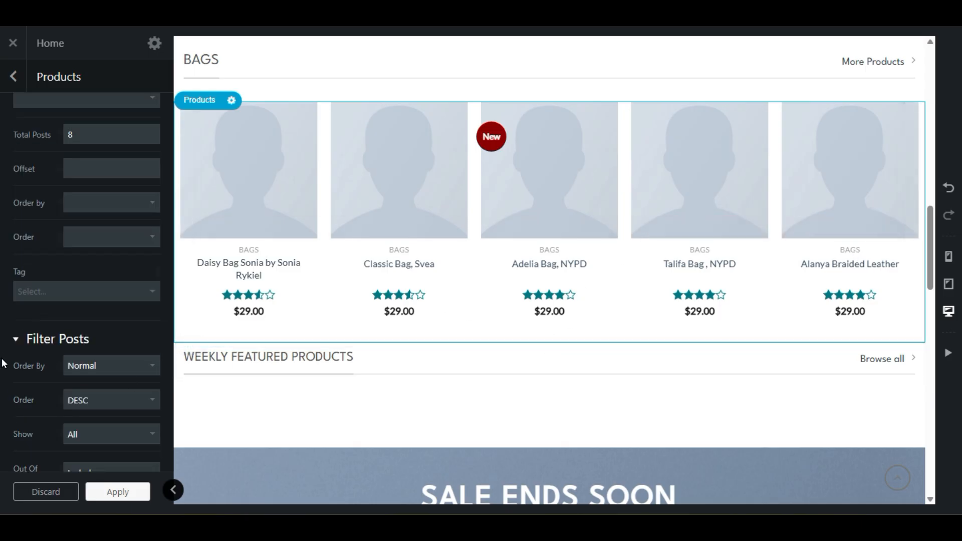
pyautogui.scroll(-3, 1, 363)
pyautogui.scroll(6, 1, 363)
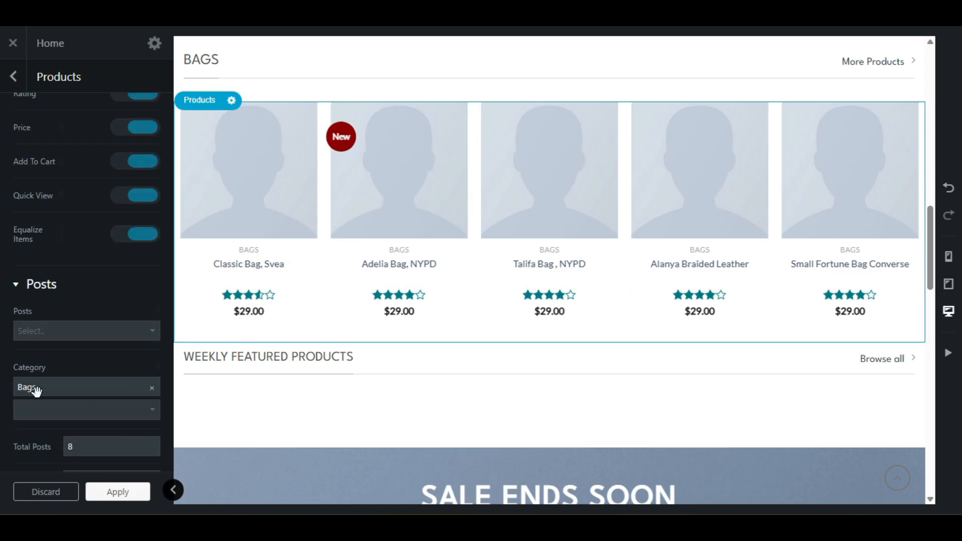
pyautogui.click(131, 492)
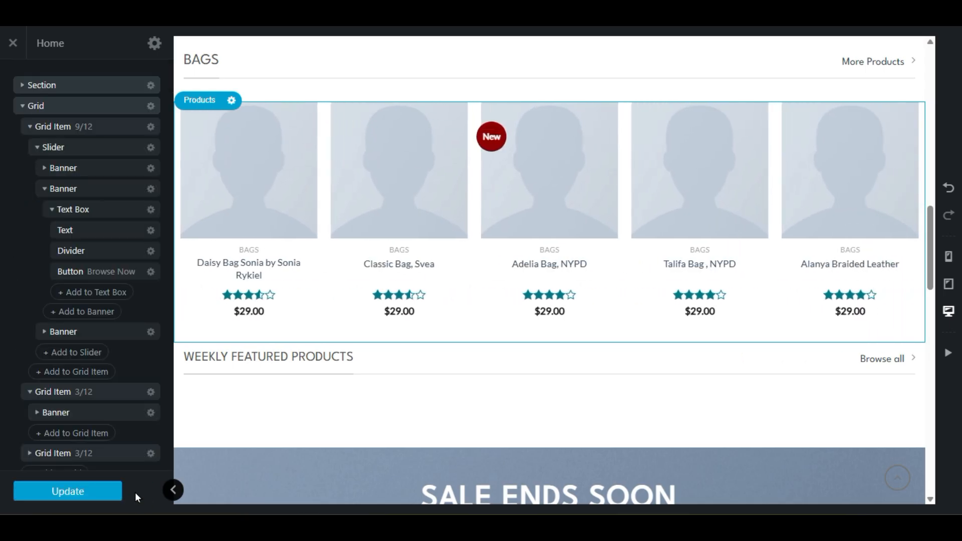
# Step: Delete the Weekly Featured Products title below the Bags products
pyautogui.scroll(-3, 449, 331)
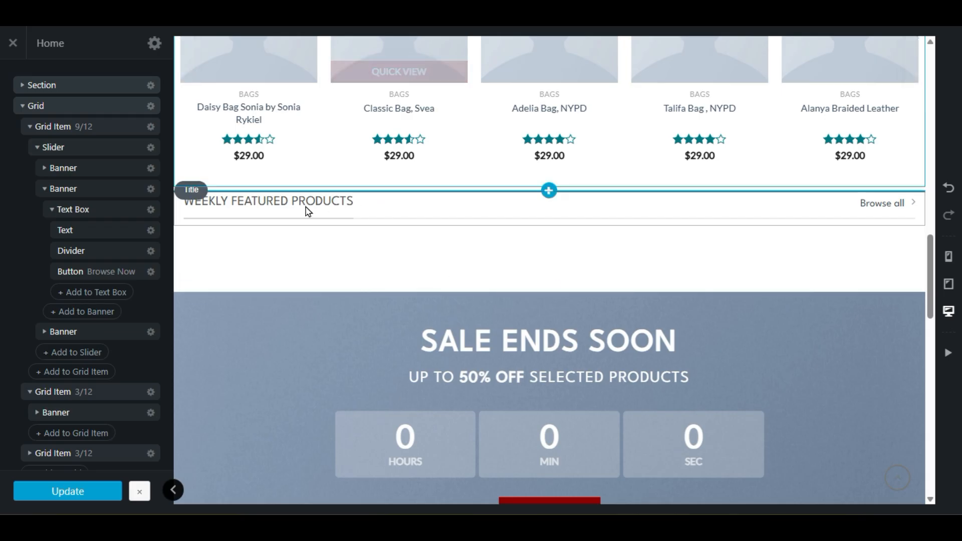
pyautogui.scroll(-3, 273, 230)
pyautogui.scroll(9, 273, 236)
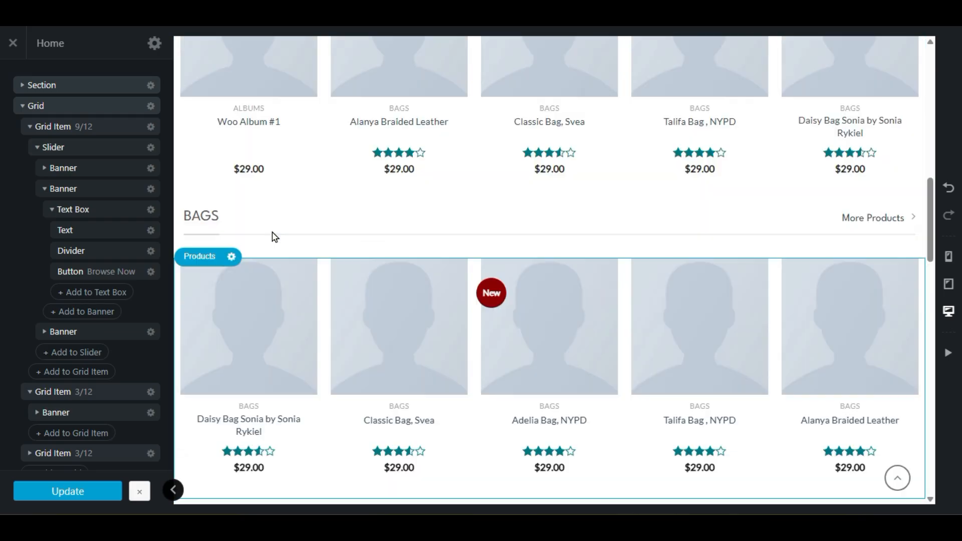
pyautogui.scroll(-6, 273, 242)
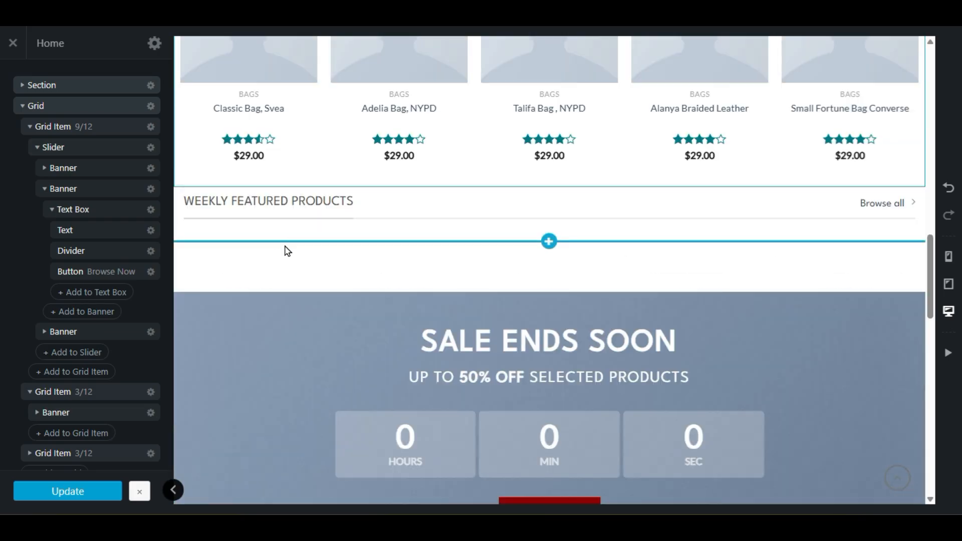
pyautogui.scroll(6, 284, 251)
pyautogui.scroll(6, 280, 270)
pyautogui.scroll(-9, 577, 358)
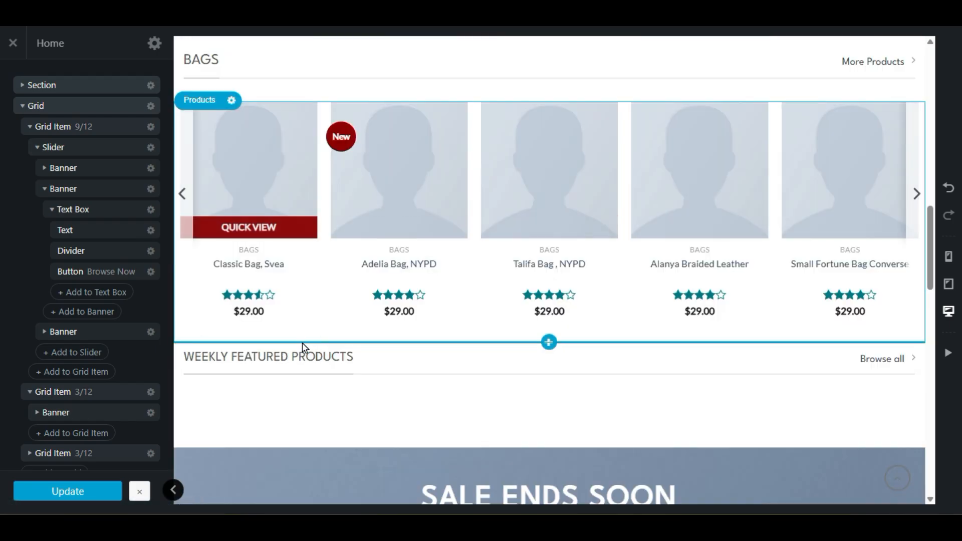
pyautogui.rightClick(301, 360)
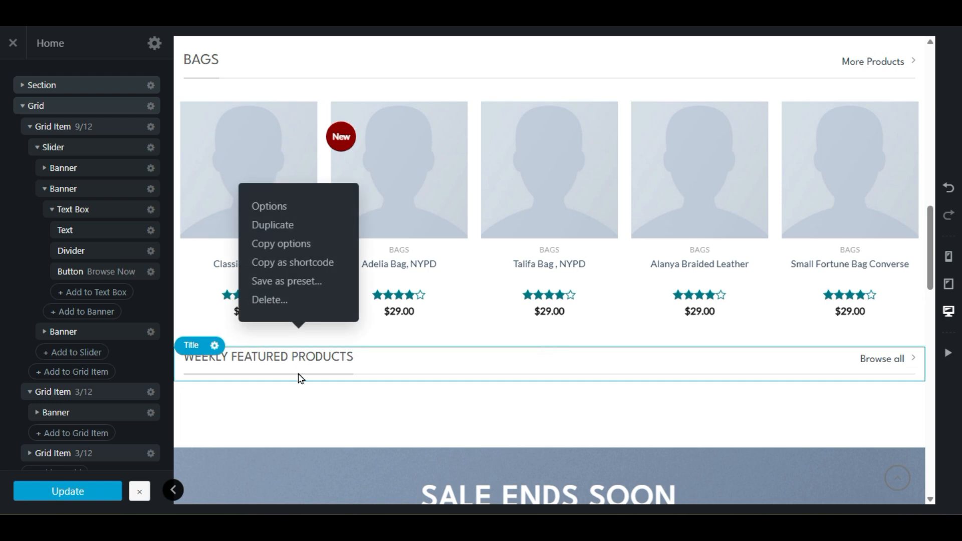
pyautogui.click(304, 395)
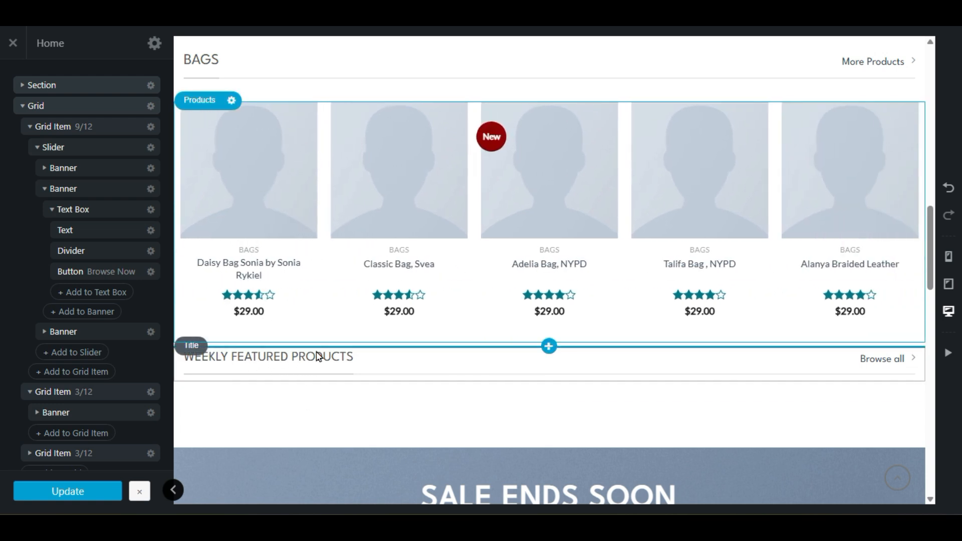
pyautogui.rightClick(296, 355)
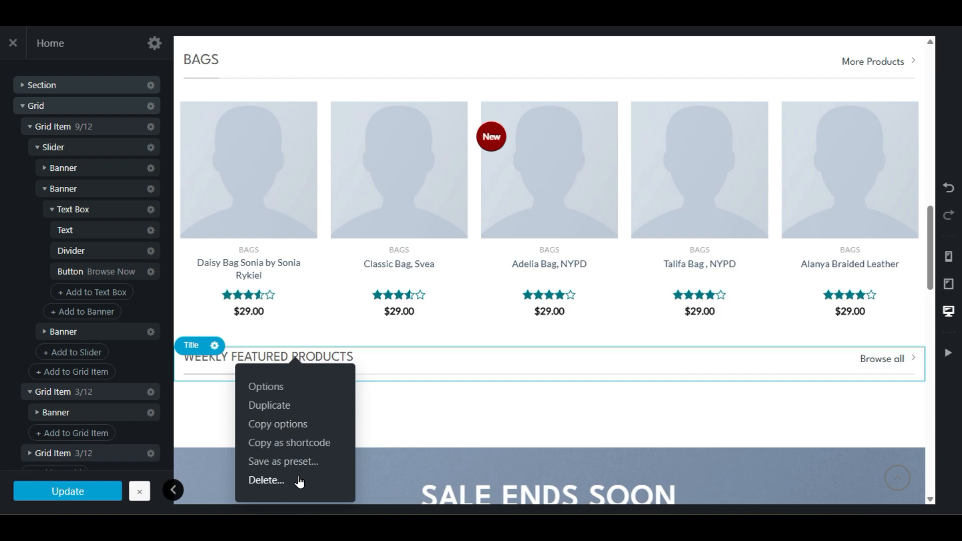
pyautogui.click(270, 481)
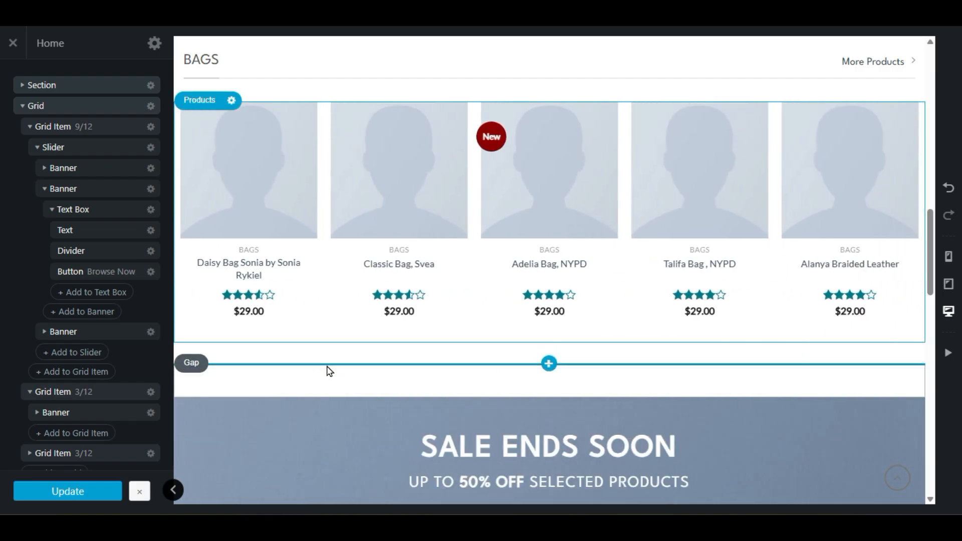
pyautogui.rightClick(330, 364)
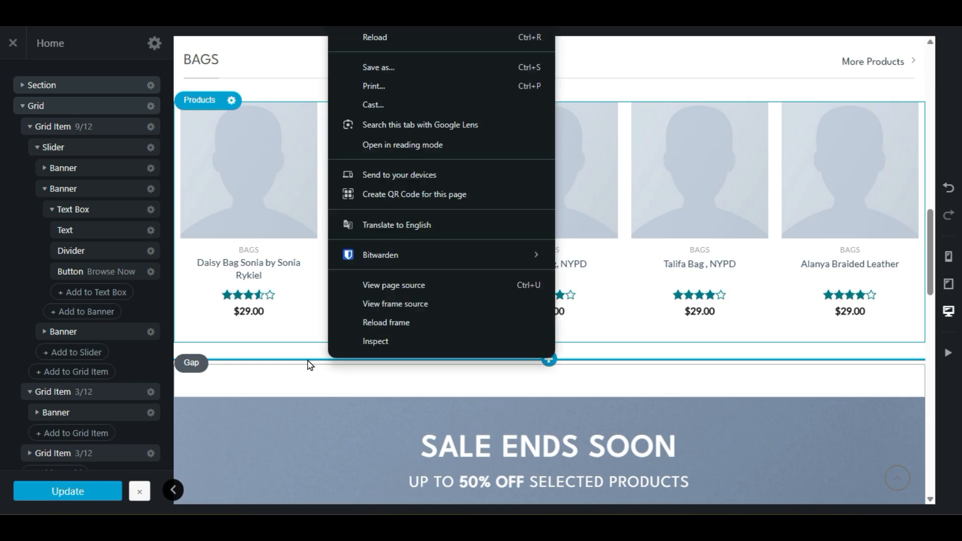
pyautogui.click(307, 360)
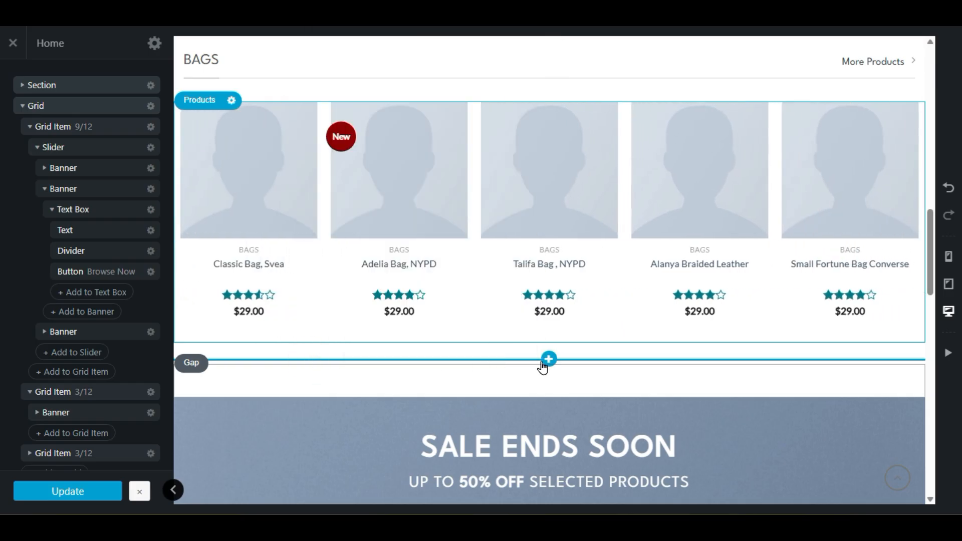
pyautogui.click(389, 371)
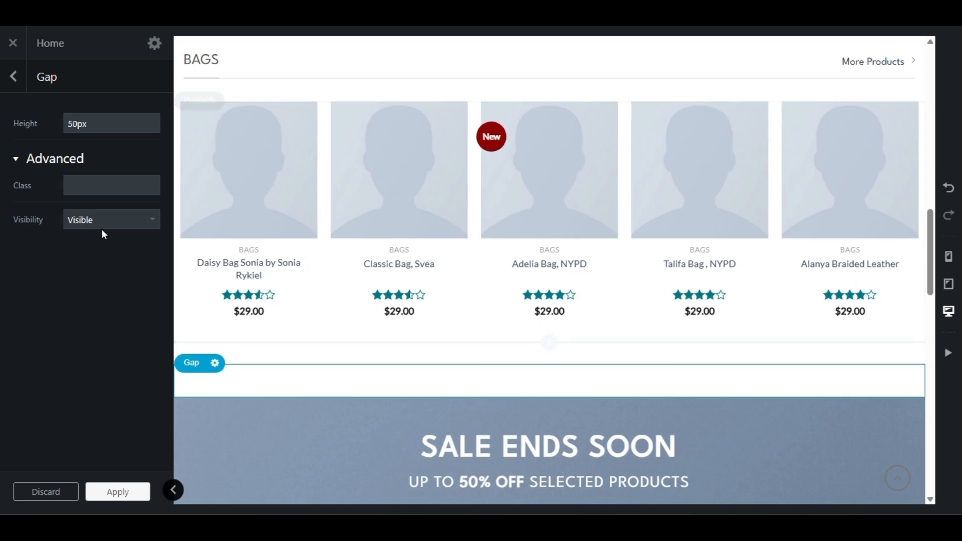
pyautogui.click(72, 490)
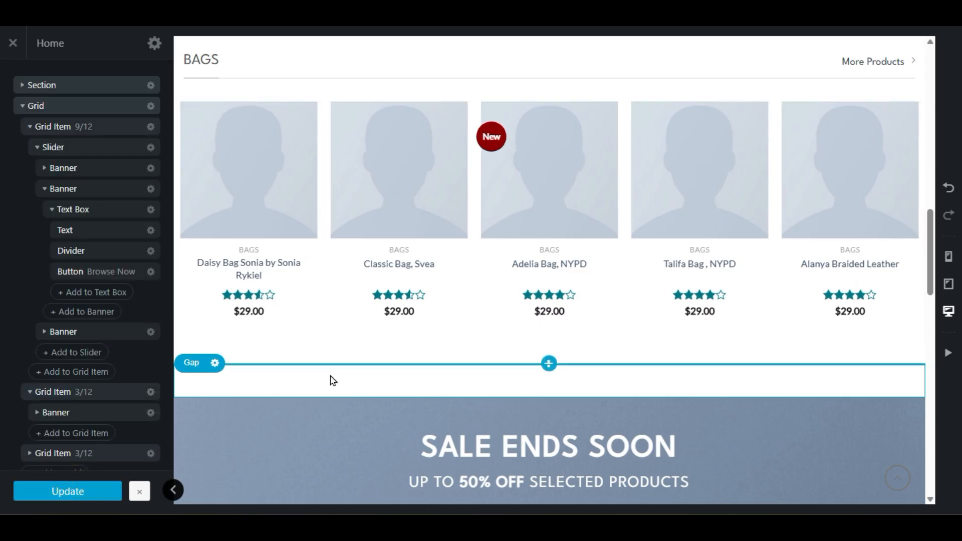
# Step: Delete the 50px gap between the Bags products and the Sale Ends Soon banner
pyautogui.scroll(-3, 1, 359)
pyautogui.scroll(-2, 35, 351)
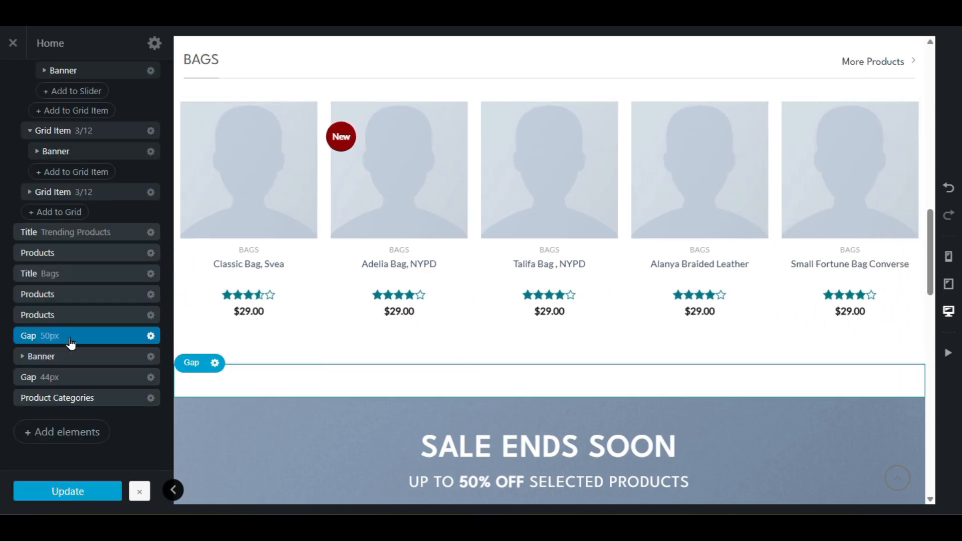
pyautogui.click(150, 337)
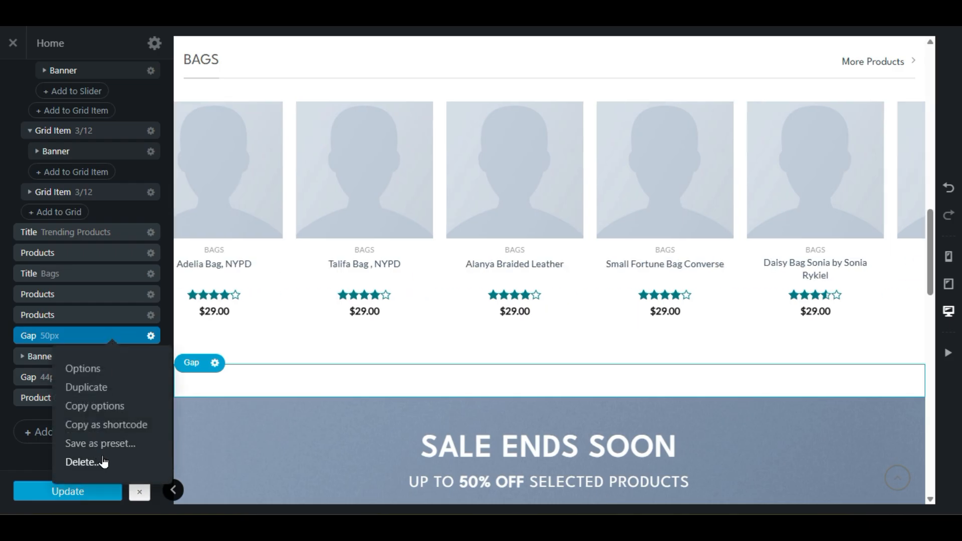
pyautogui.click(103, 458)
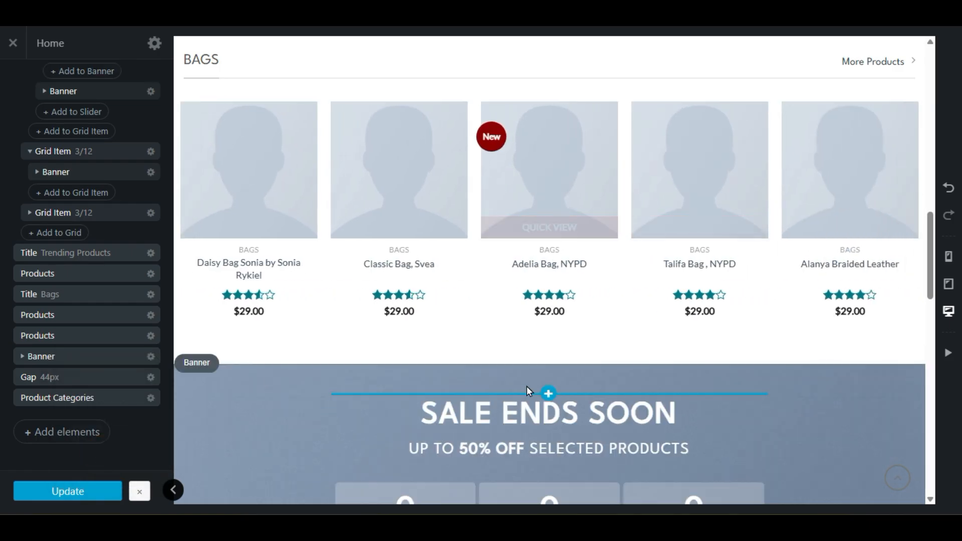
pyautogui.scroll(3, 503, 371)
pyautogui.click(92, 491)
pyautogui.scroll(-6, 692, 236)
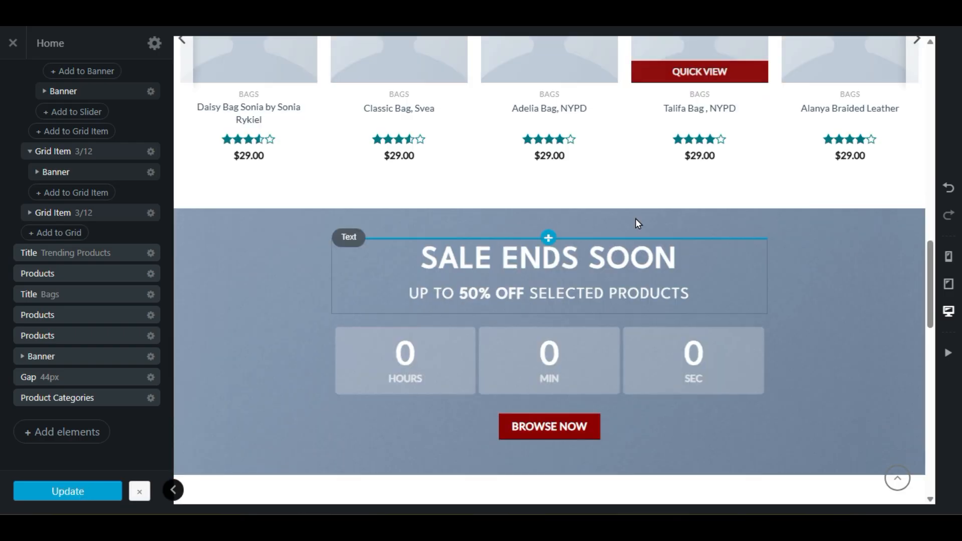
# Step: Start adding content directly above the Sale Ends Soon banner and look through the available elements and the shortcode import option
pyautogui.scroll(3, 499, 220)
pyautogui.scroll(-3, 500, 220)
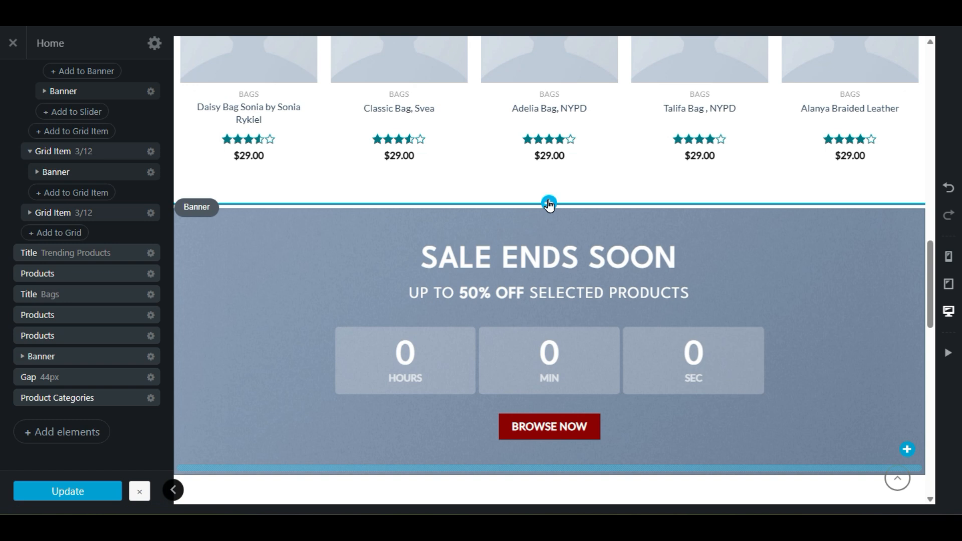
pyautogui.click(549, 205)
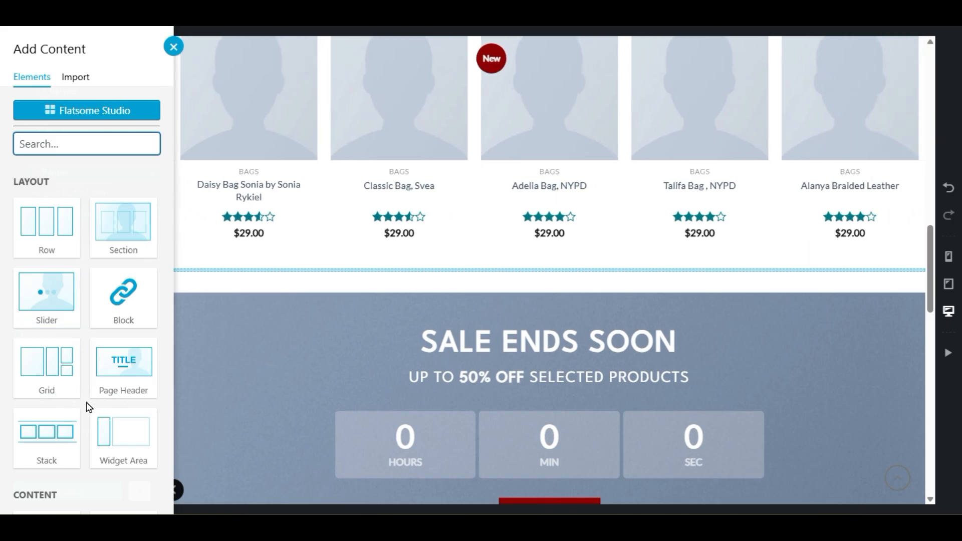
pyautogui.scroll(-15, 89, 411)
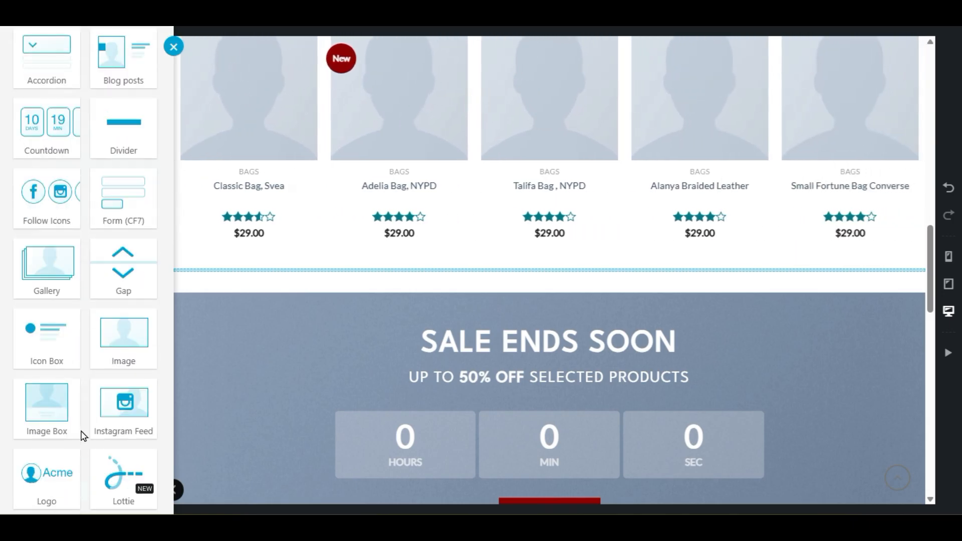
pyautogui.scroll(-10, 83, 436)
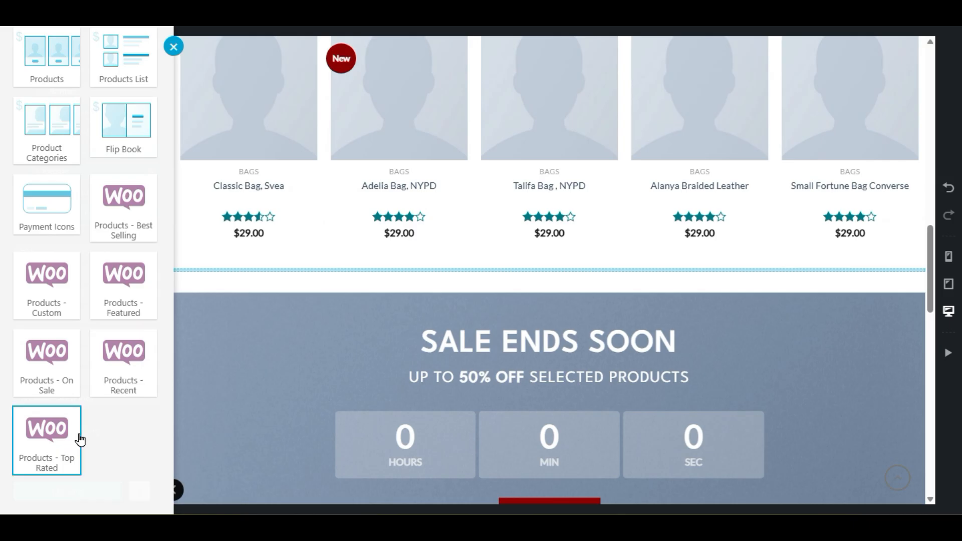
pyautogui.scroll(20, 81, 440)
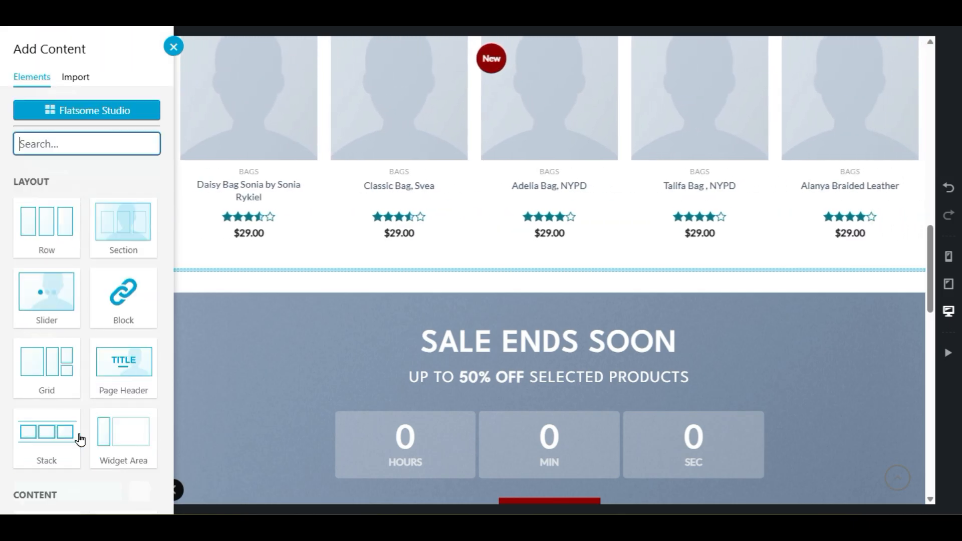
pyautogui.click(82, 83)
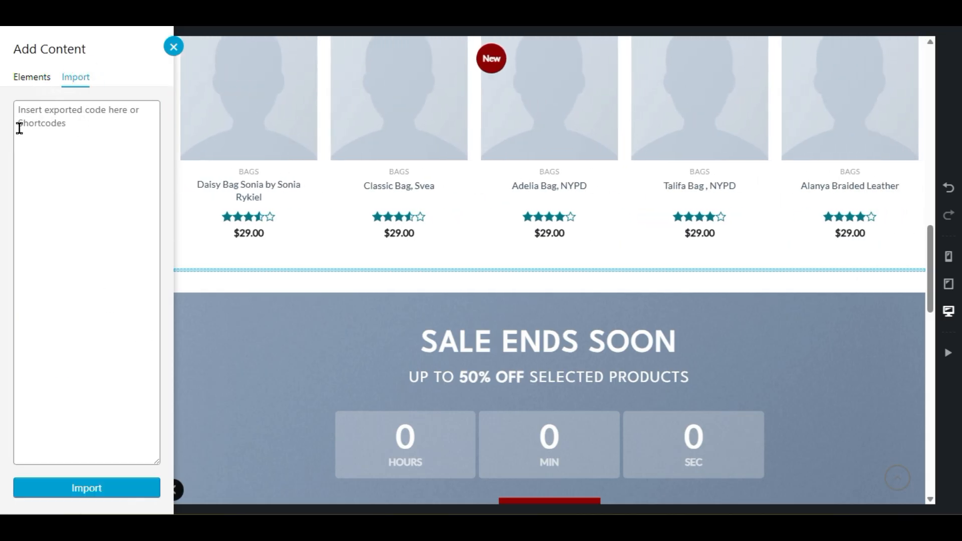
pyautogui.click(37, 85)
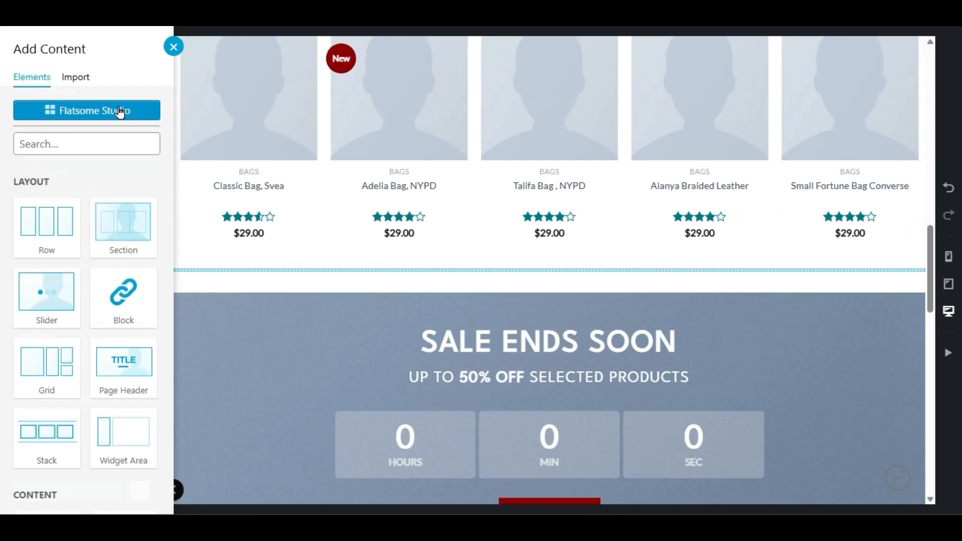
# Step: Open Flatsome Studio and browse its E-Commerce layouts to find the Hero Sider Block Push layout
pyautogui.click(95, 109)
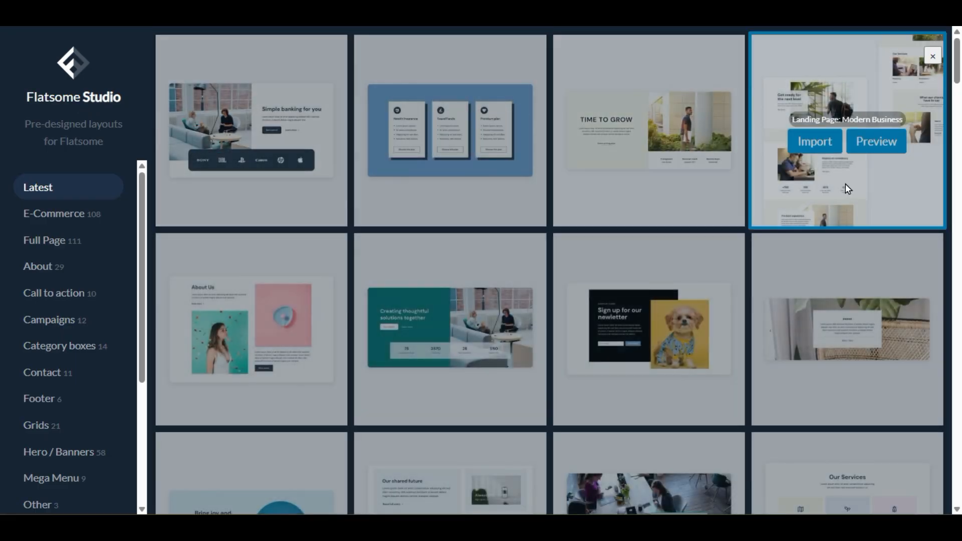
pyautogui.moveTo(375, 344)
pyautogui.scroll(-5, 374, 344)
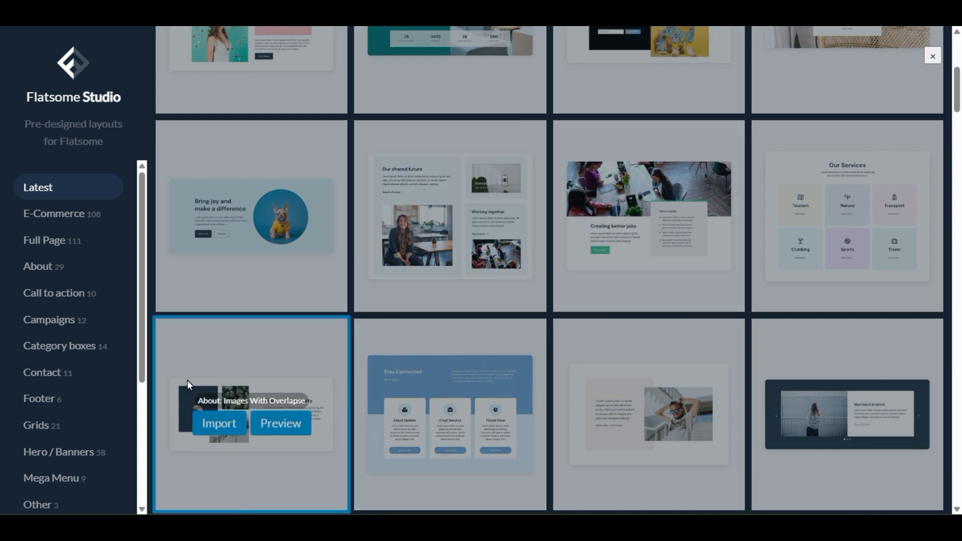
pyautogui.click(52, 216)
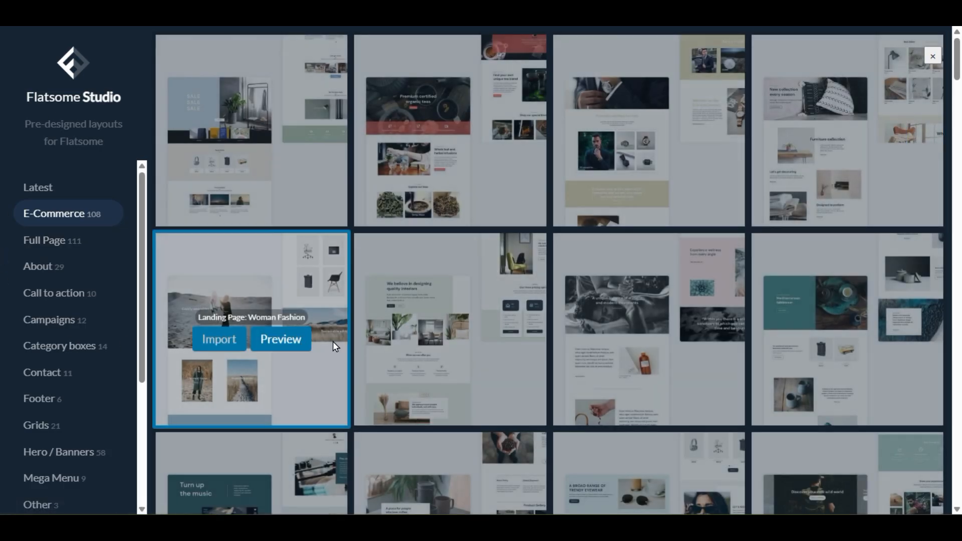
pyautogui.scroll(-8, 613, 312)
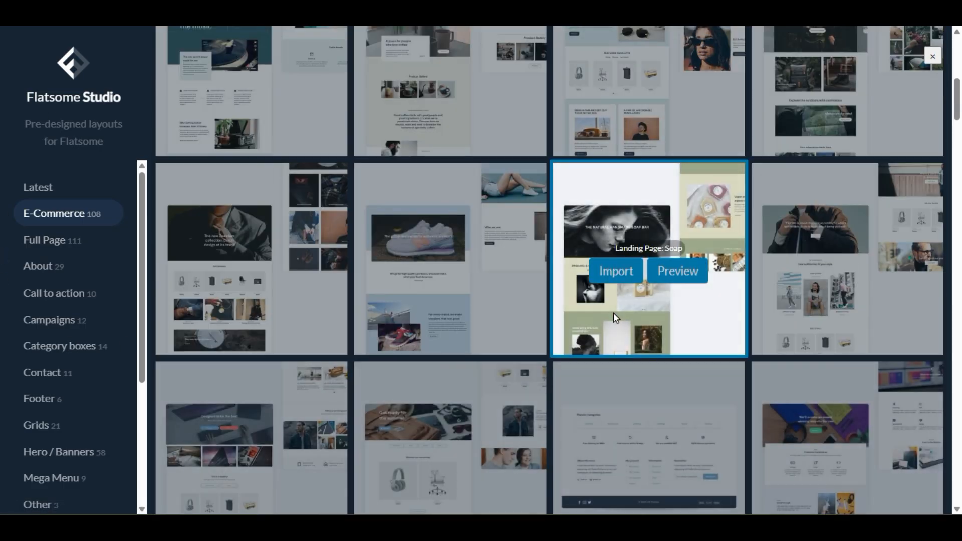
pyautogui.scroll(-10, 614, 311)
pyautogui.scroll(-3, 610, 319)
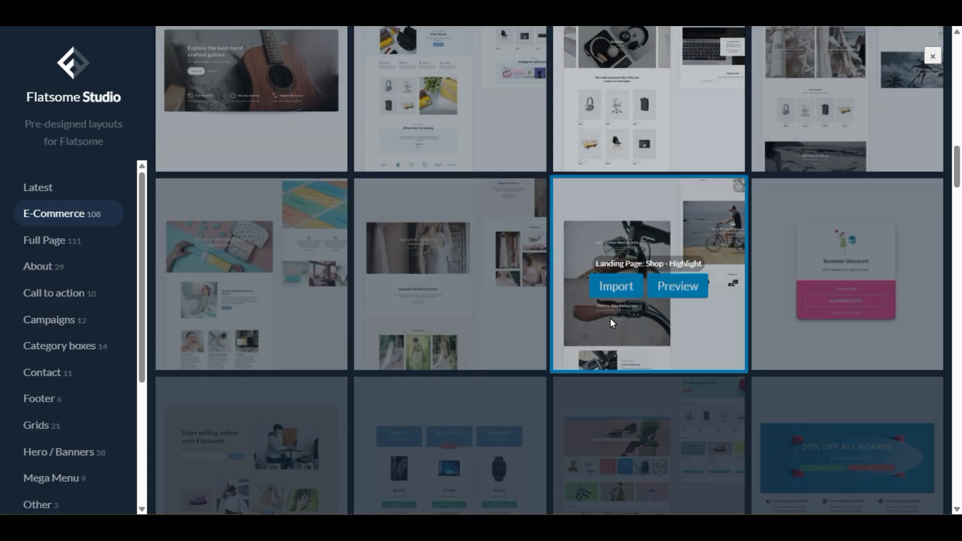
pyautogui.scroll(-3, 611, 318)
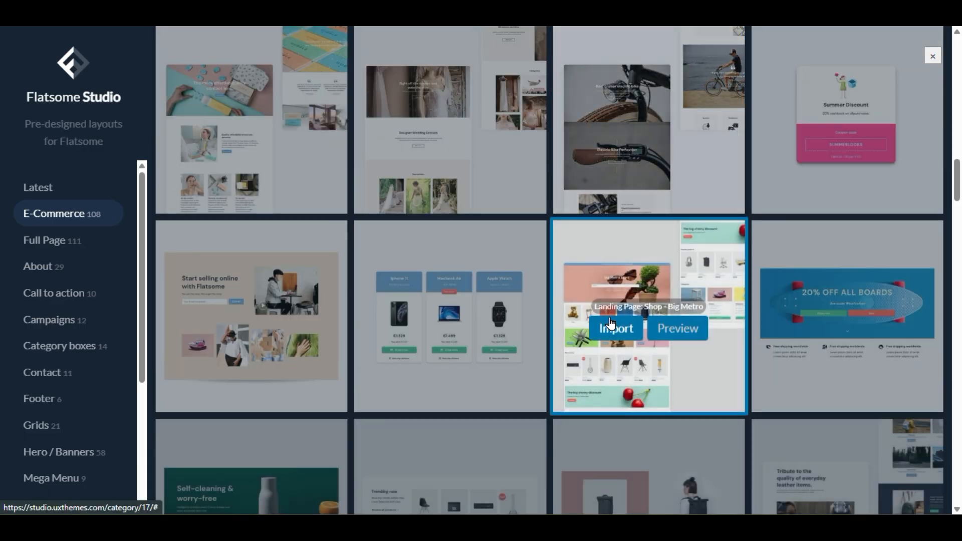
pyautogui.scroll(-3, 610, 321)
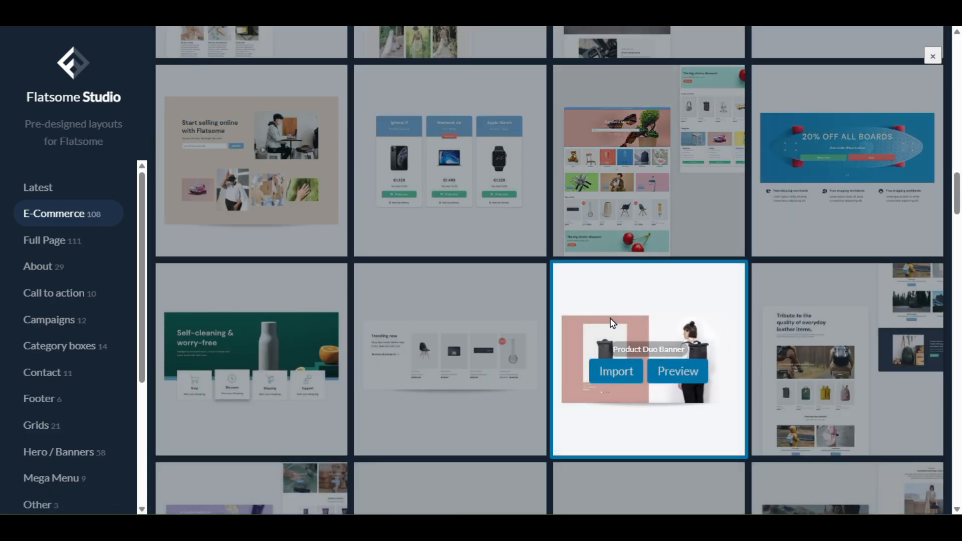
pyautogui.scroll(-3, 612, 322)
pyautogui.moveTo(318, 170)
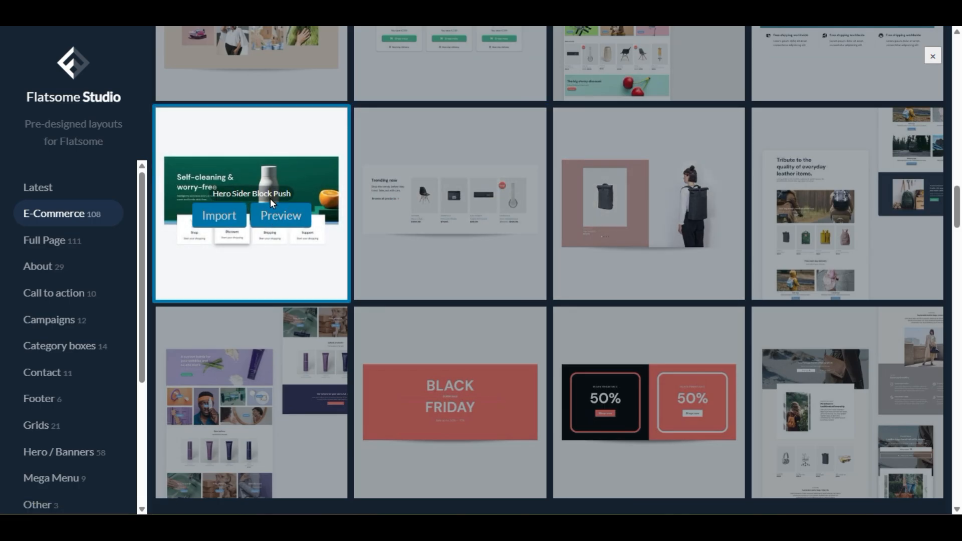
# Step: Preview the Hero Sider Block Push layout and import it together with its images
pyautogui.click(282, 218)
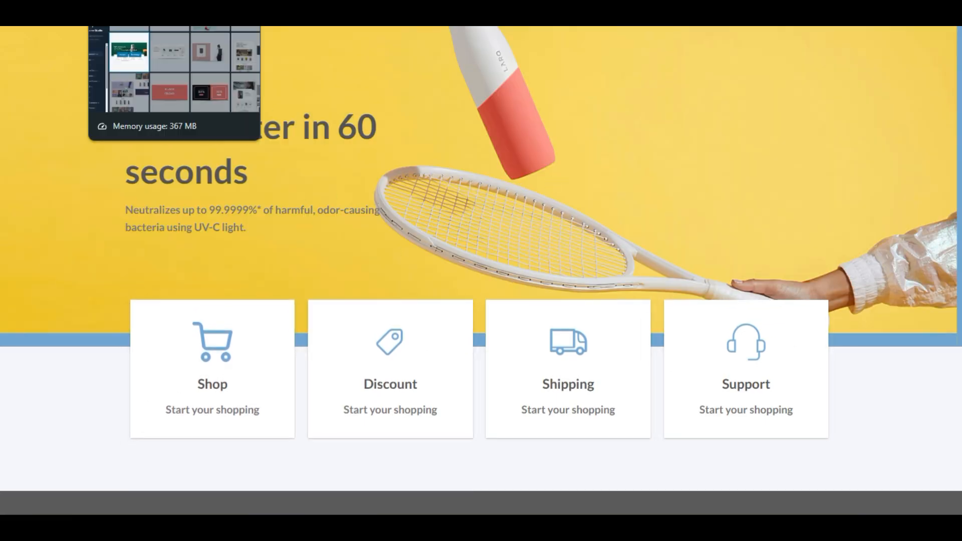
pyautogui.click(136, 15)
pyautogui.click(226, 219)
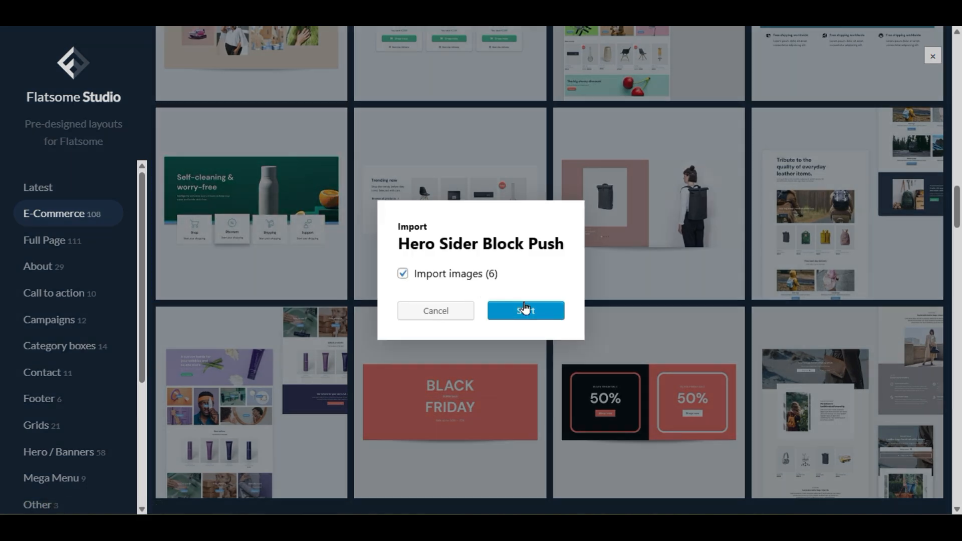
pyautogui.click(524, 307)
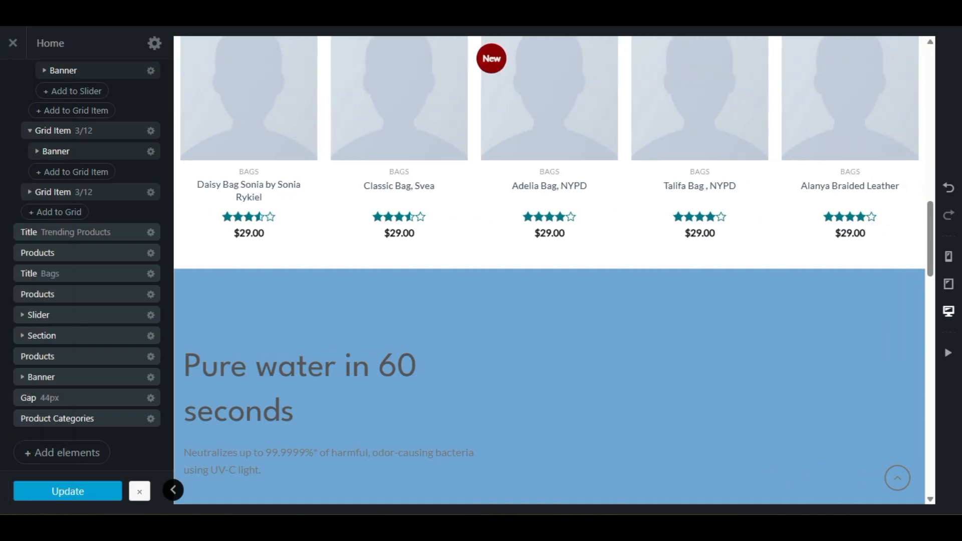
# Step: Examine the imported hero slider and its Shop, Discount, Shipping and Support boxes below the Bags products
pyautogui.scroll(3, 330, 215)
pyautogui.scroll(-6, 330, 214)
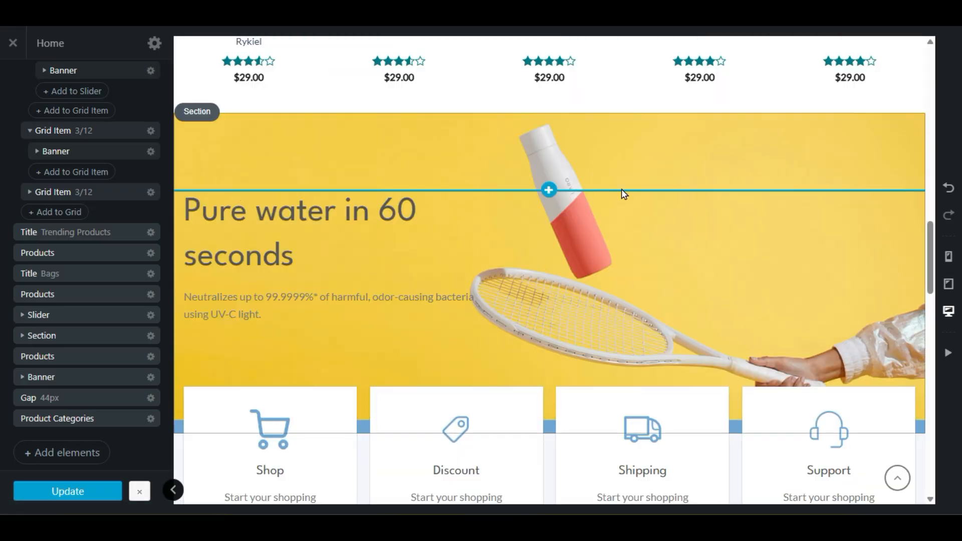
pyautogui.scroll(5, 627, 249)
pyautogui.scroll(-5, 549, 191)
pyautogui.scroll(5, 544, 210)
pyautogui.scroll(-3, 537, 247)
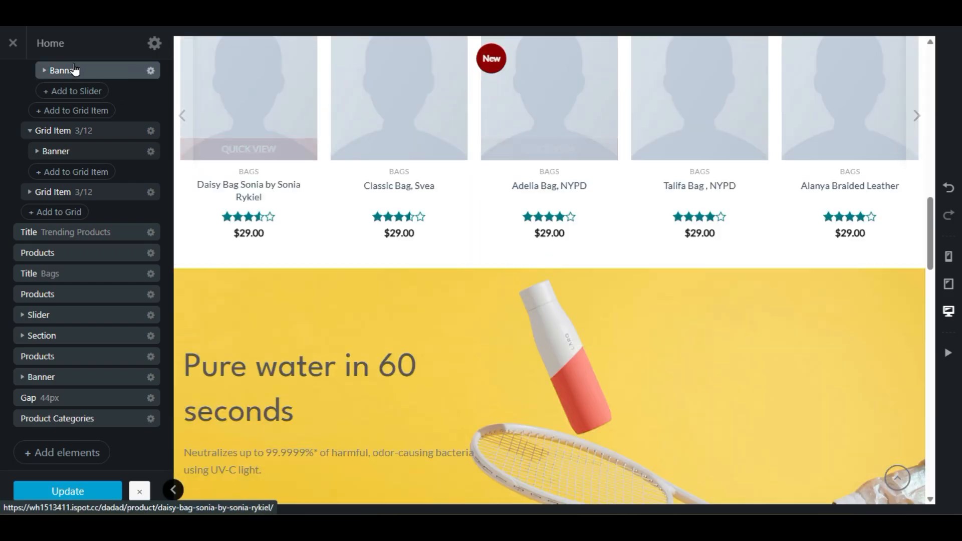
pyautogui.scroll(5, 7, 109)
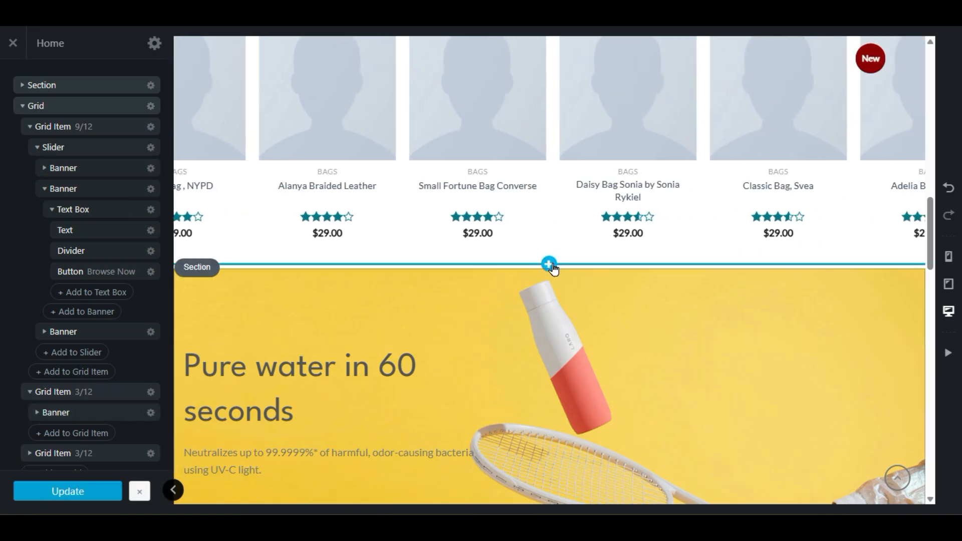
# Step: Add a Gap element between the Bags products and the imported hero slider, with a height of 44px
pyautogui.click(549, 264)
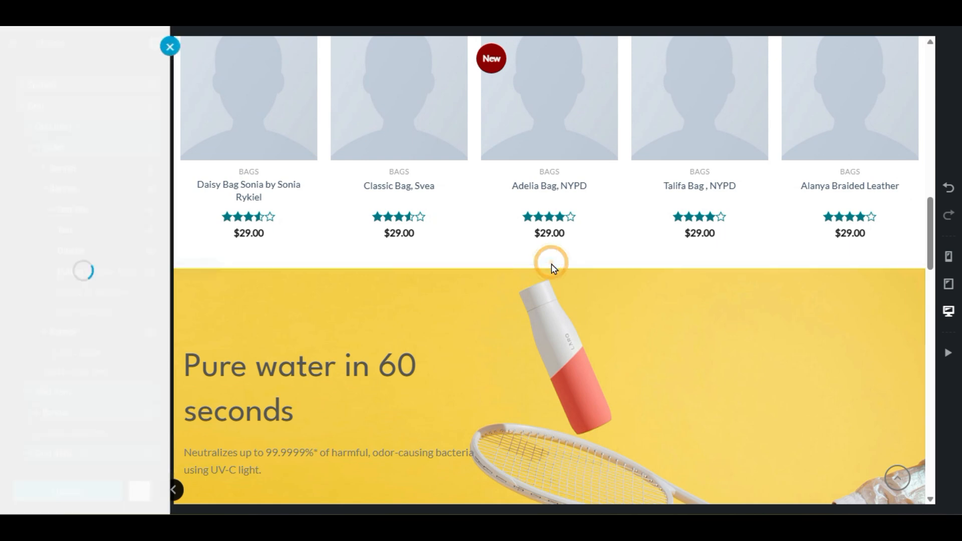
pyautogui.scroll(-3, 2, 310)
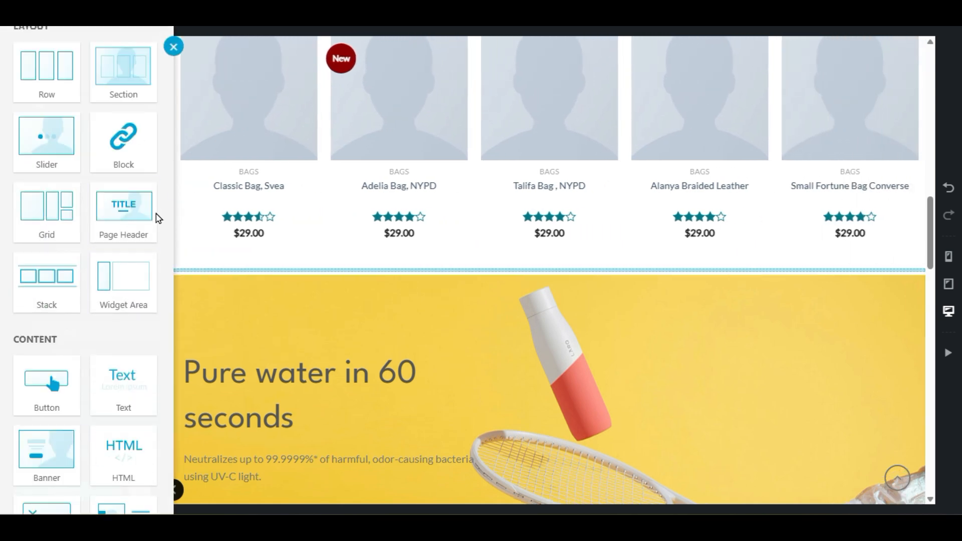
pyautogui.scroll(-3, 21, 340)
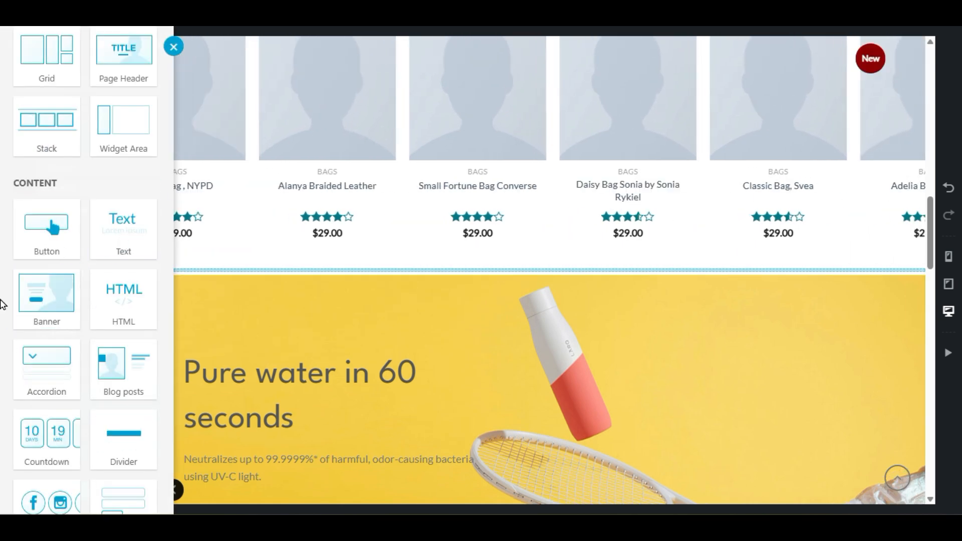
pyautogui.scroll(-6, 5, 331)
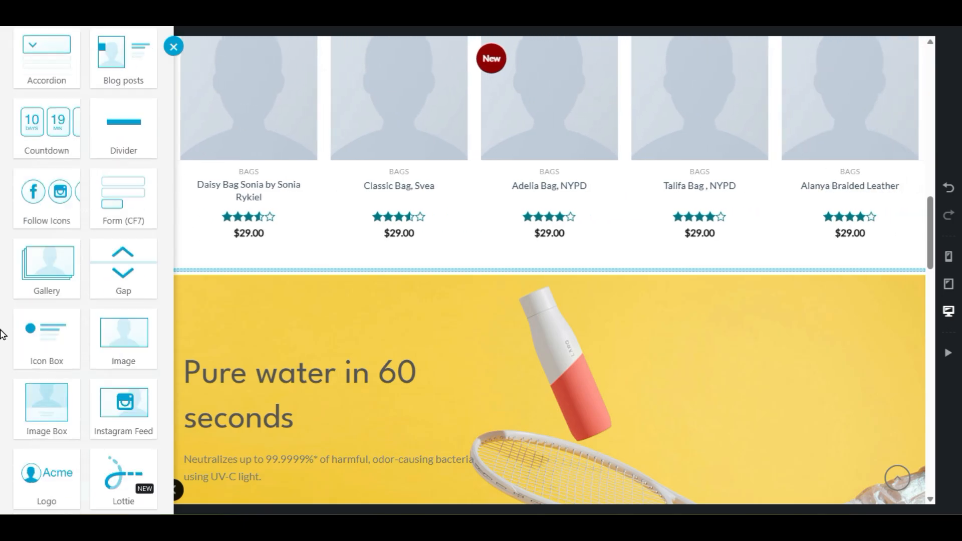
pyautogui.moveTo(117, 278); pyautogui.dragTo(542, 288)
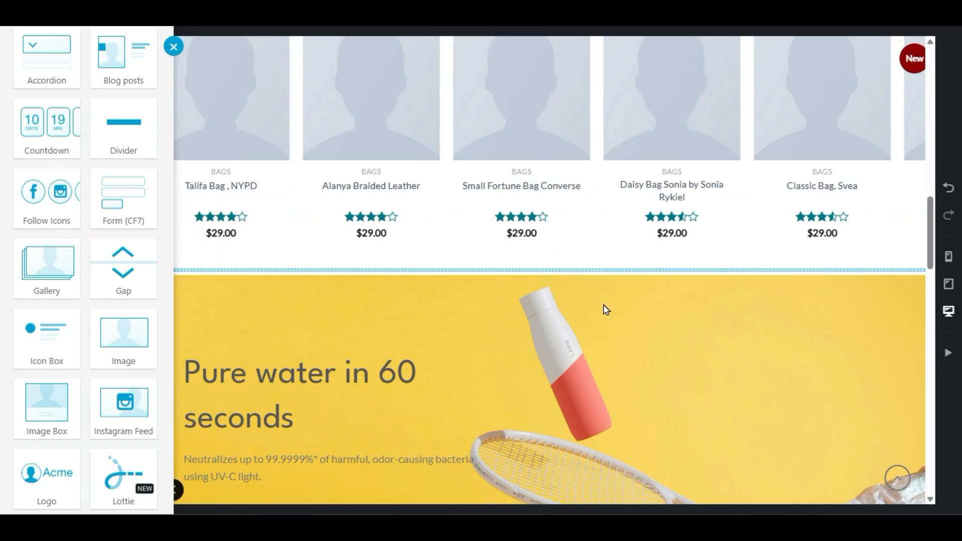
pyautogui.moveTo(428, 275); pyautogui.dragTo(568, 275)
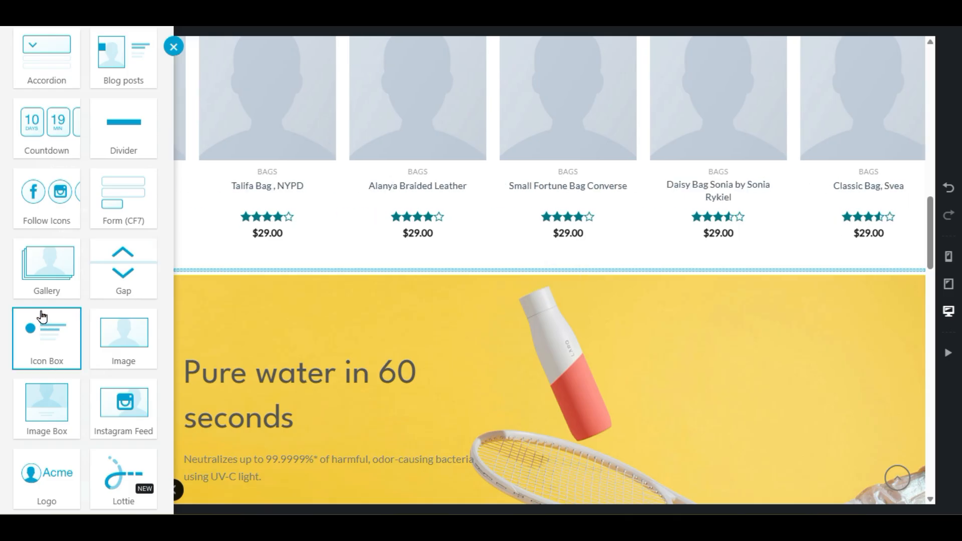
pyautogui.click(121, 283)
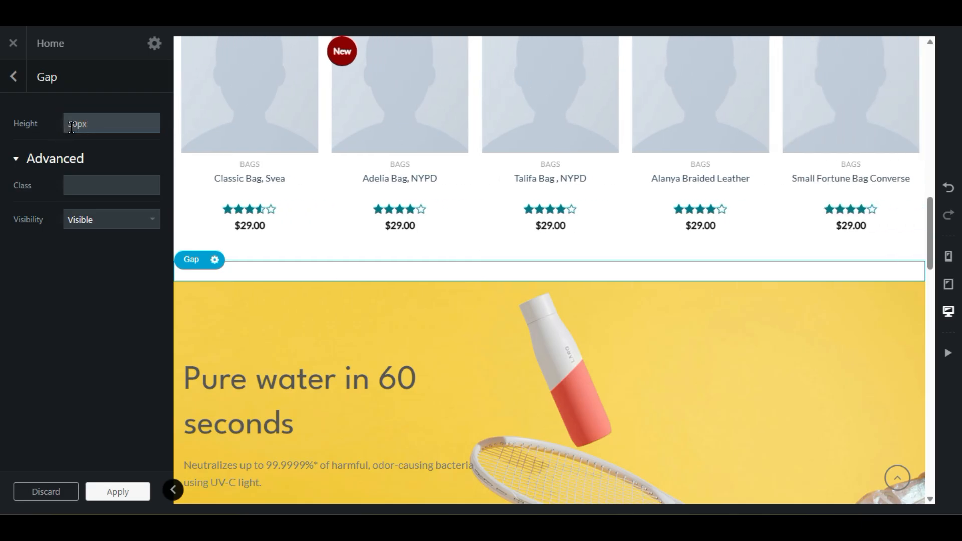
pyautogui.click(93, 159)
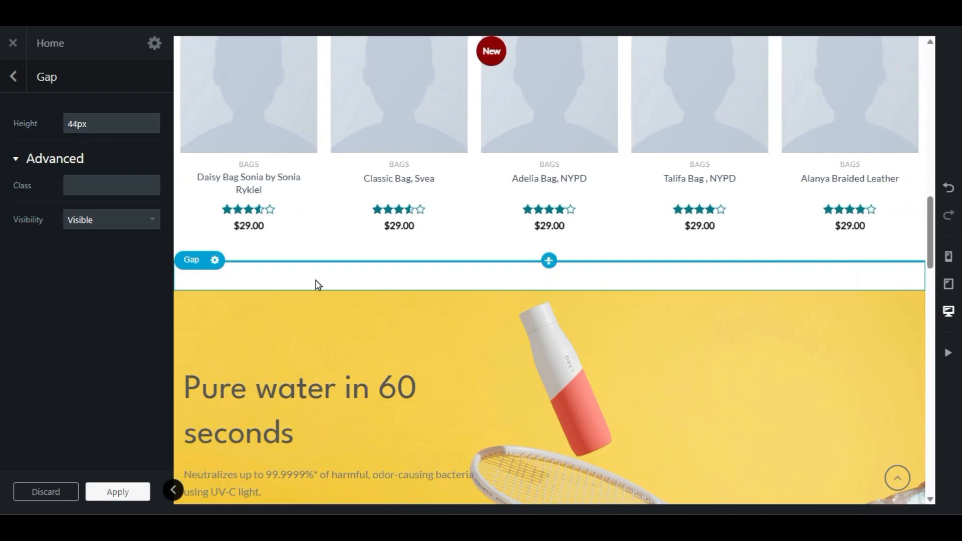
# Step: Examine the gap, the hero section and the banners above it with the editing sidebar collapsed
pyautogui.click(172, 491)
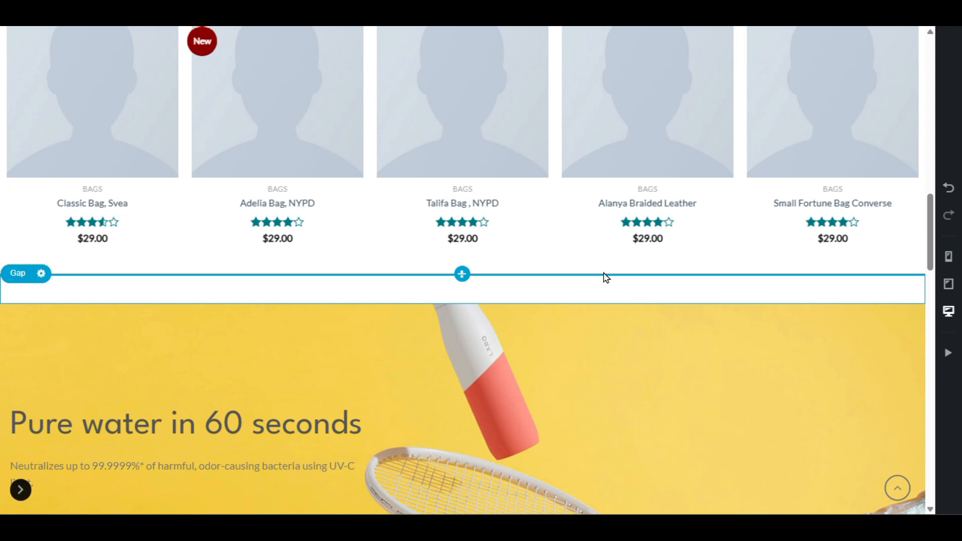
pyautogui.scroll(3, 547, 350)
pyautogui.scroll(-9, 547, 350)
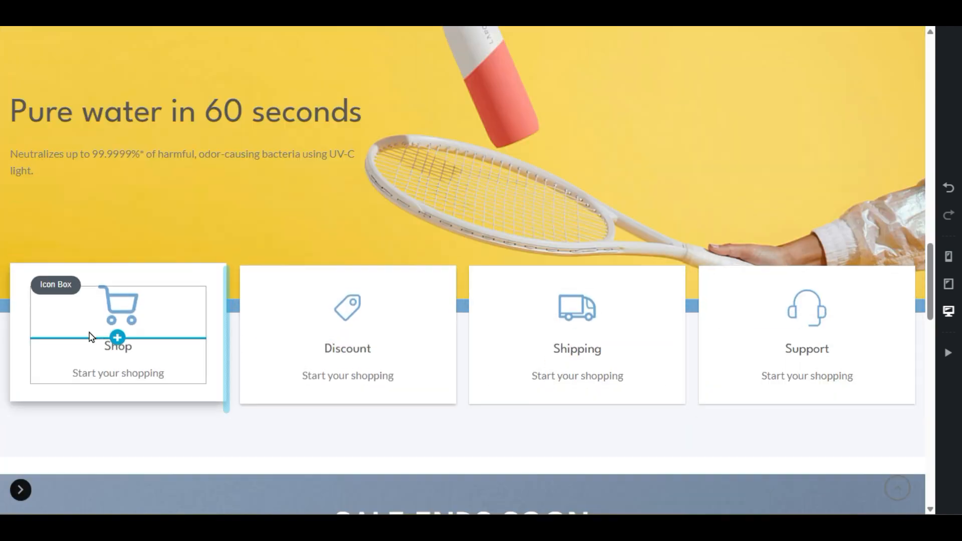
pyautogui.scroll(3, 96, 314)
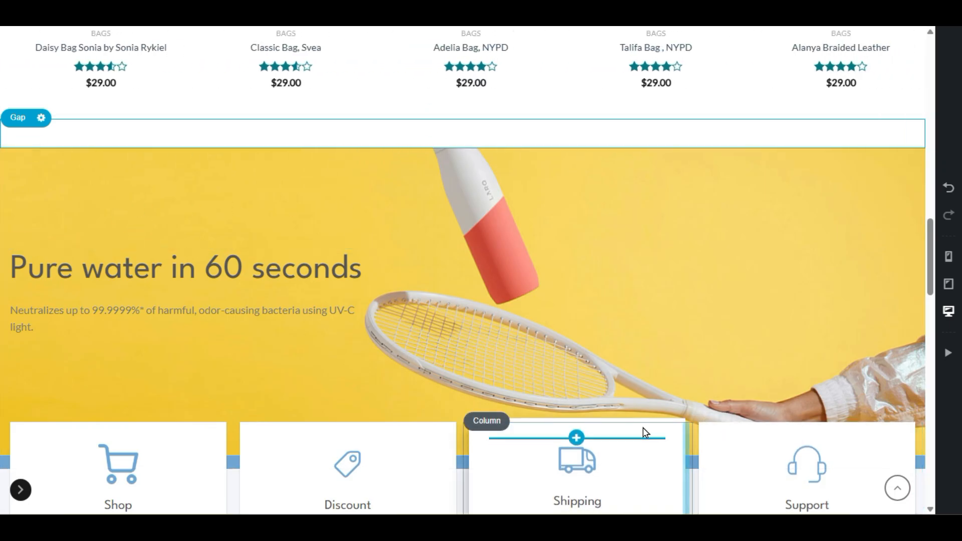
pyautogui.scroll(12, 643, 428)
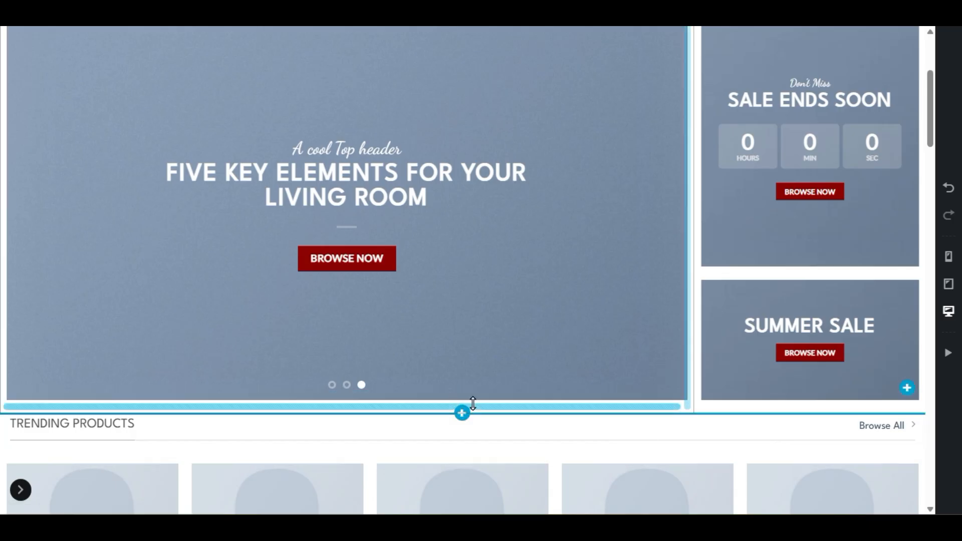
pyautogui.scroll(-10, 473, 403)
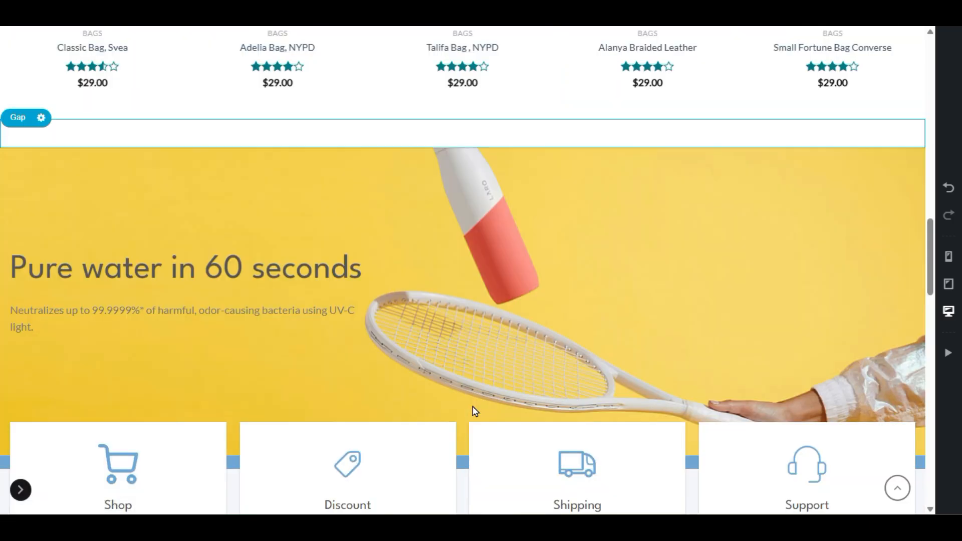
# Step: Copy the hero slide's options and try to paste them directly above the Trending Products title
pyautogui.click(50, 162)
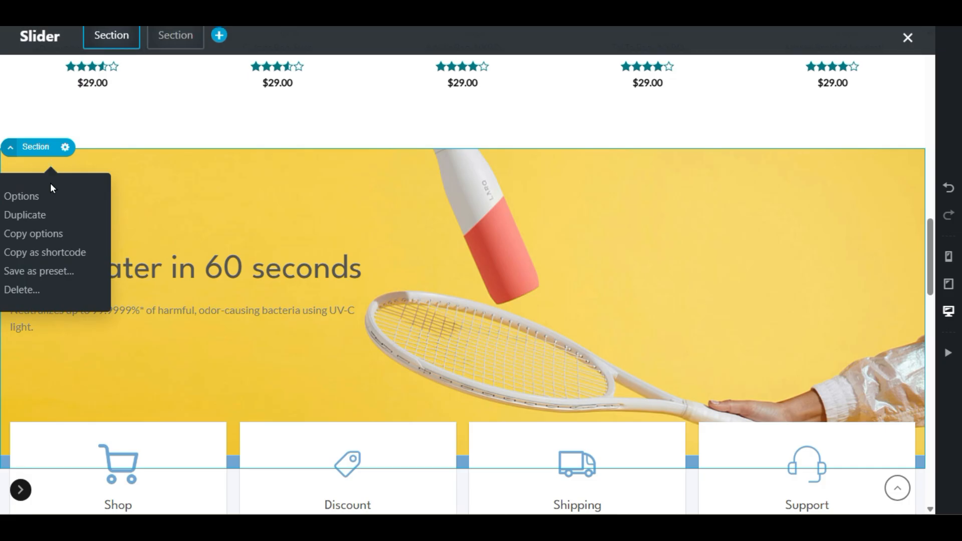
pyautogui.click(45, 239)
pyautogui.scroll(15, 247, 273)
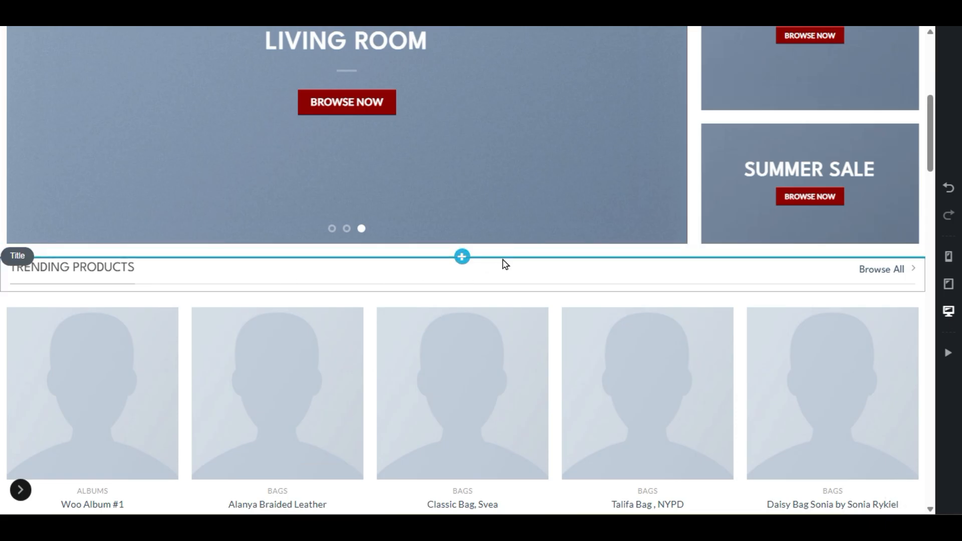
pyautogui.click(462, 256)
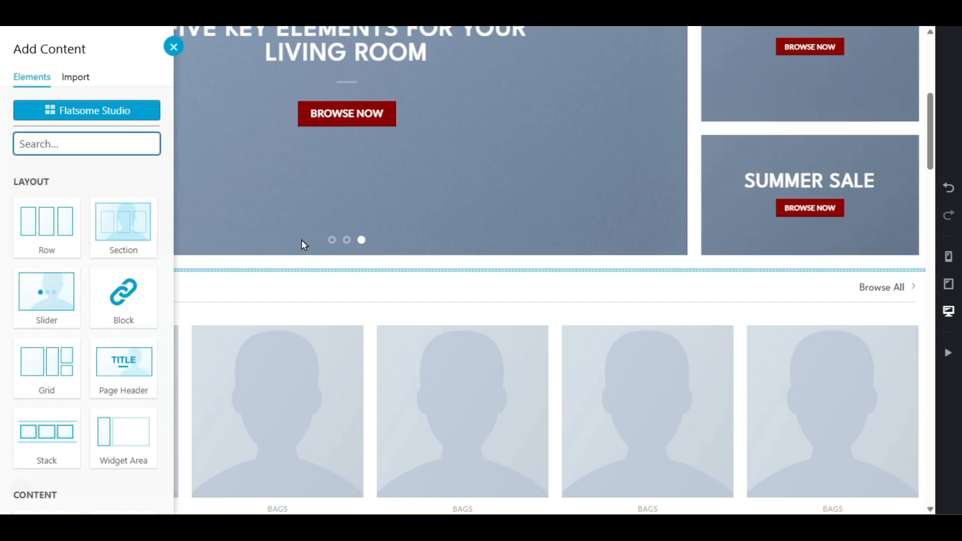
pyautogui.rightClick(420, 276)
pyautogui.click(393, 275)
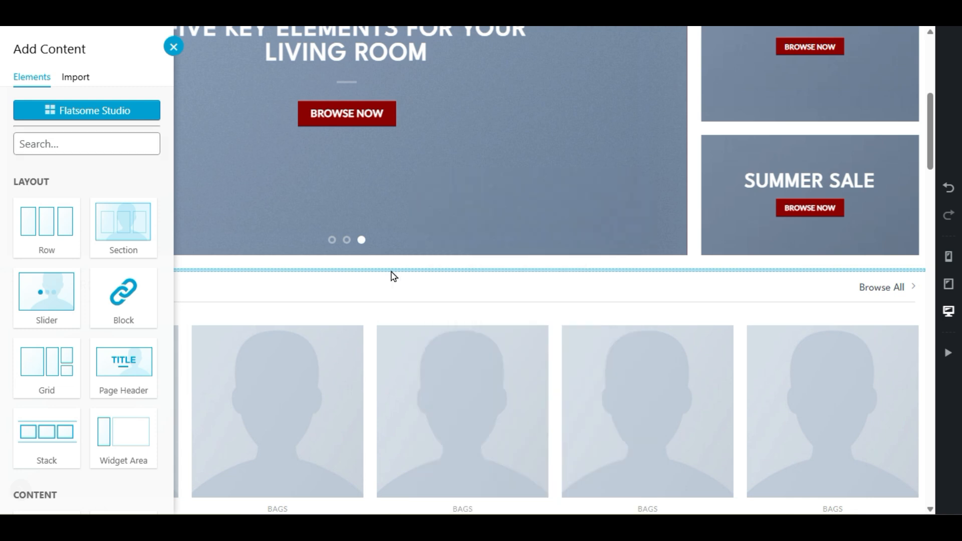
pyautogui.rightClick(392, 276)
pyautogui.scroll(-15, 3, 244)
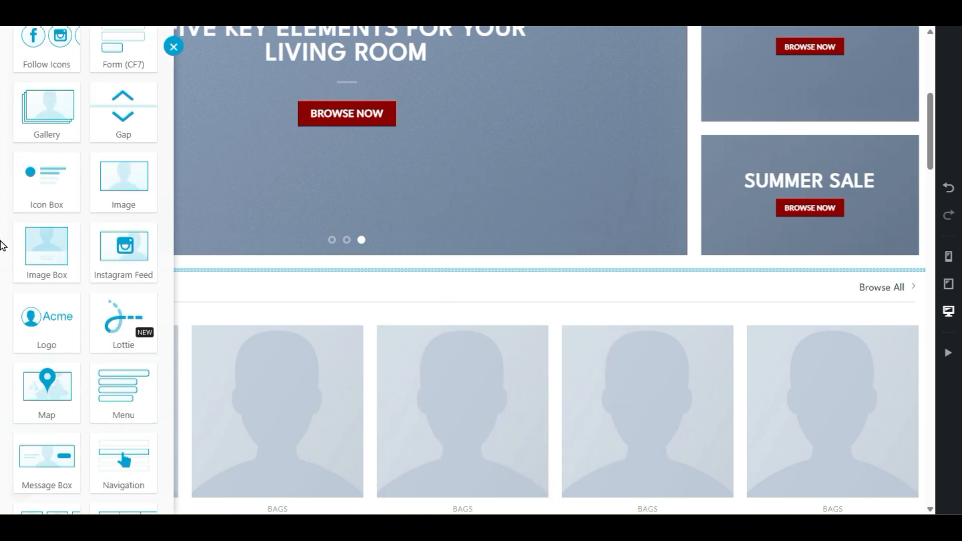
pyautogui.scroll(15, 2, 244)
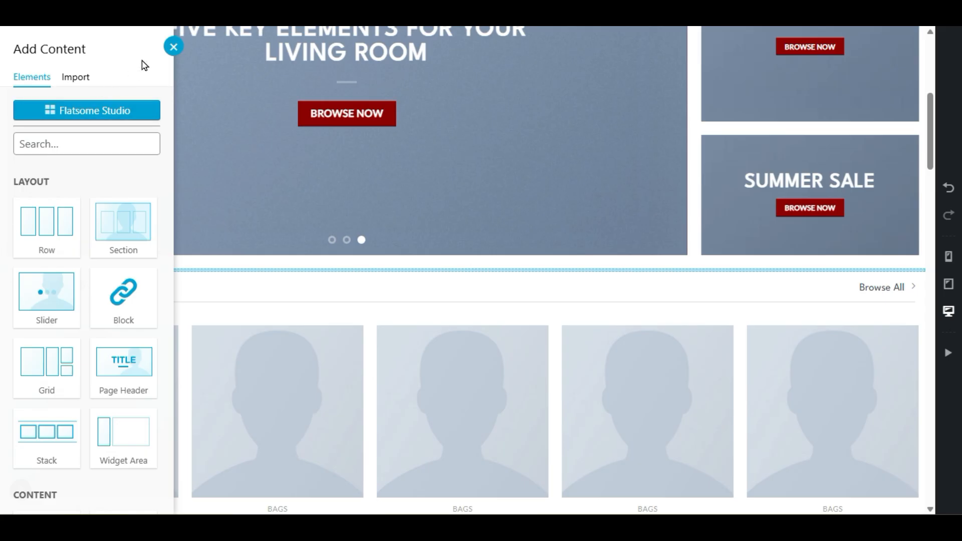
pyautogui.click(173, 47)
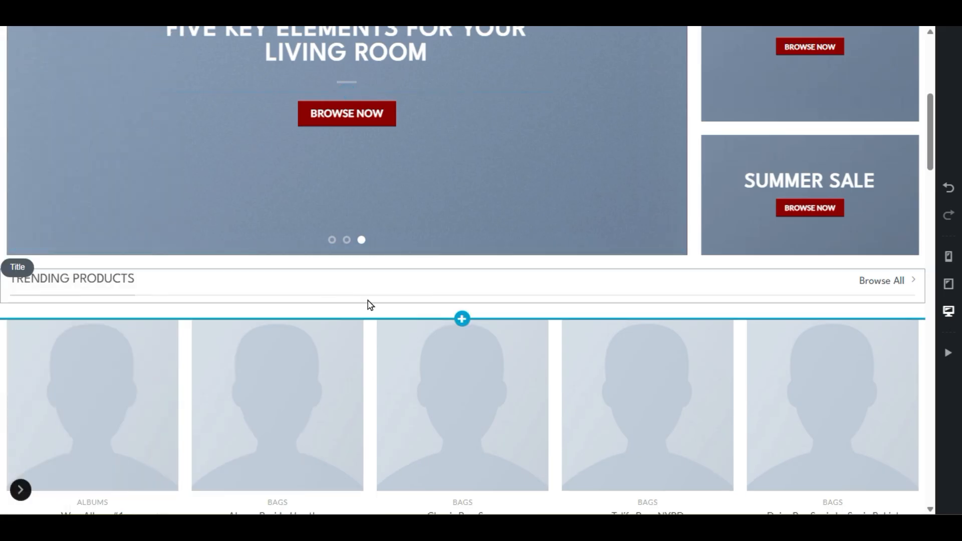
# Step: Restore the element list and move the hero Slider to directly above the Trending Products title
pyautogui.click(20, 489)
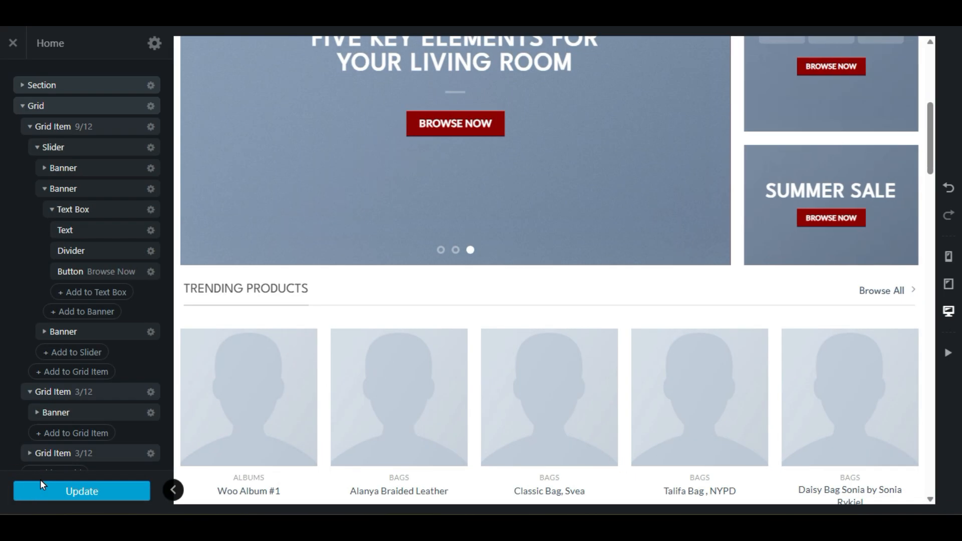
pyautogui.scroll(-6, 77, 363)
pyautogui.scroll(-8, 501, 389)
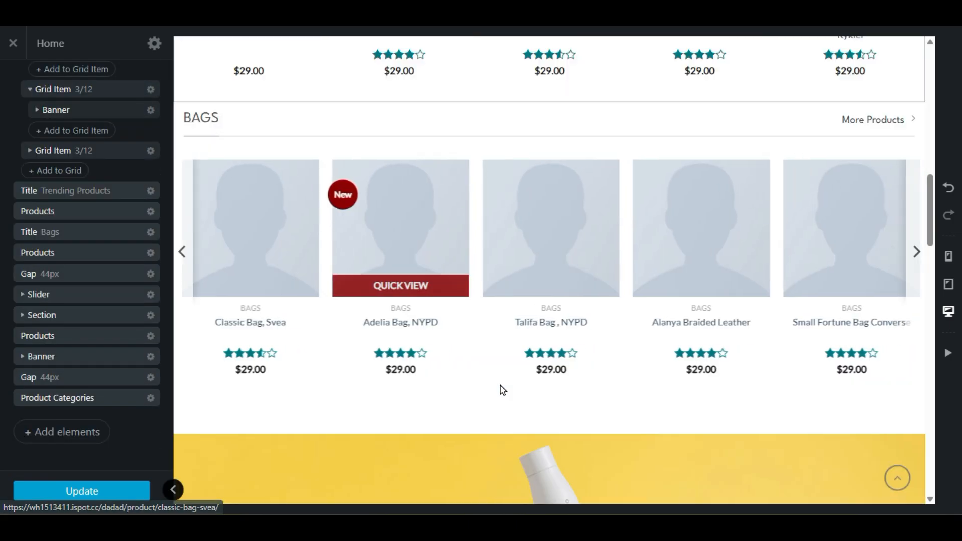
pyautogui.scroll(-5, 503, 390)
pyautogui.click(374, 144)
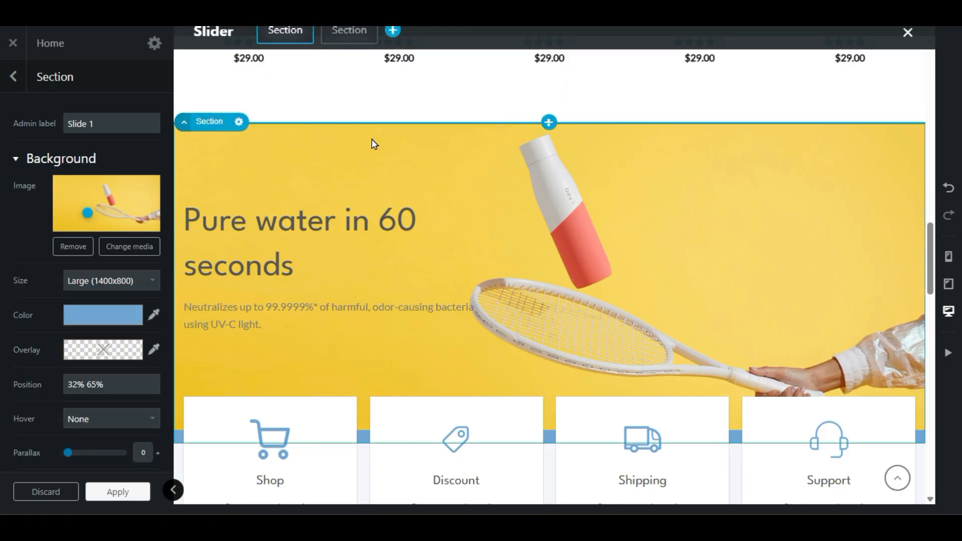
pyautogui.click(12, 83)
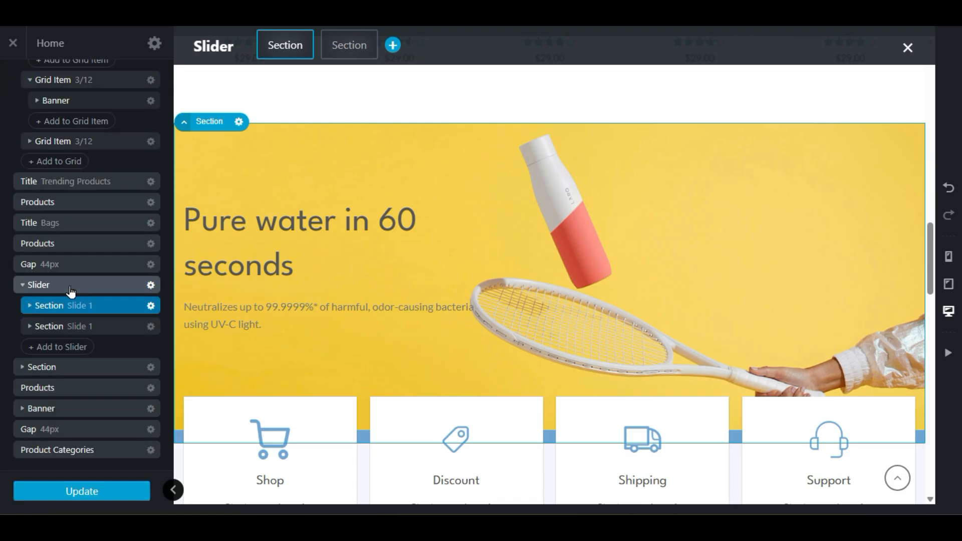
pyautogui.click(104, 290)
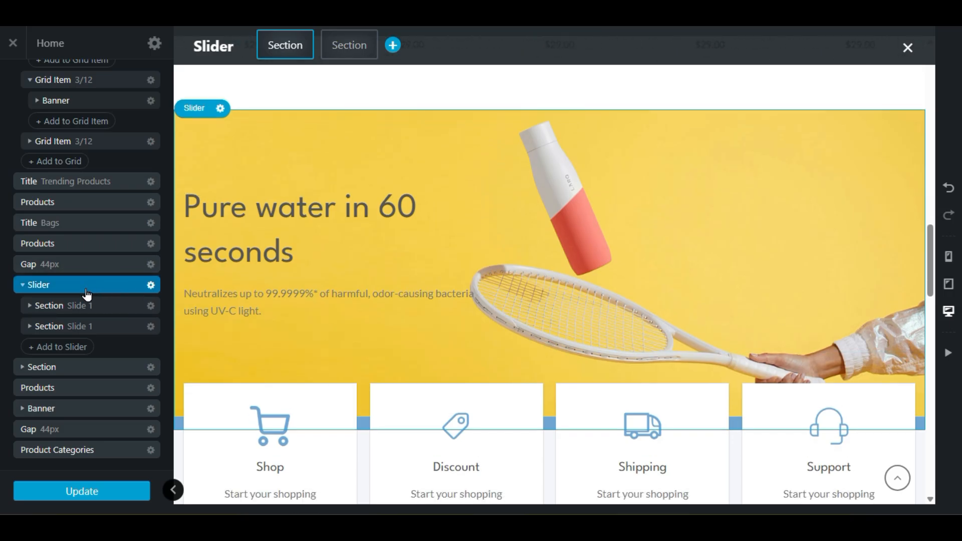
pyautogui.click(21, 286)
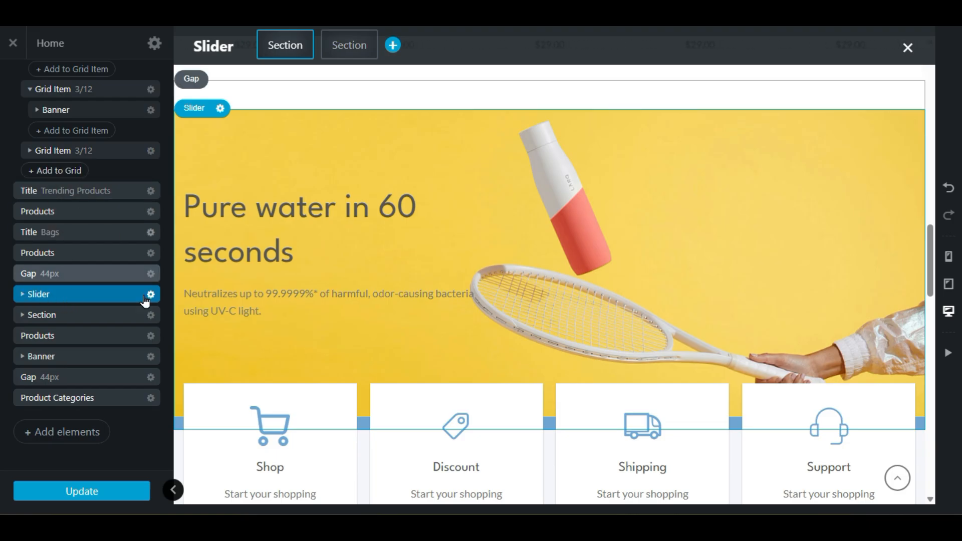
pyautogui.scroll(10, 318, 329)
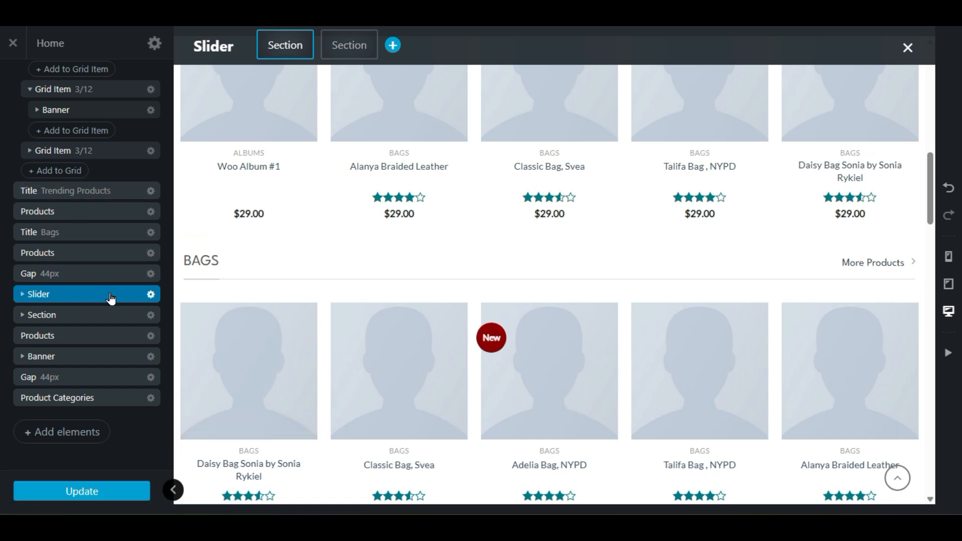
pyautogui.moveTo(111, 290); pyautogui.dragTo(92, 192)
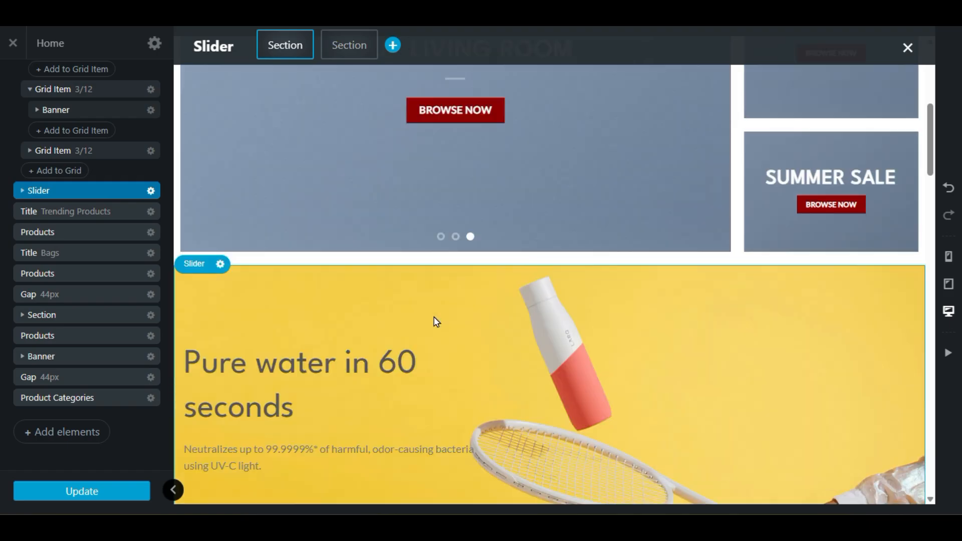
# Step: Move the Section holding the Shop, Discount, Shipping and Support boxes to directly below the hero Slider
pyautogui.scroll(-3, 339, 303)
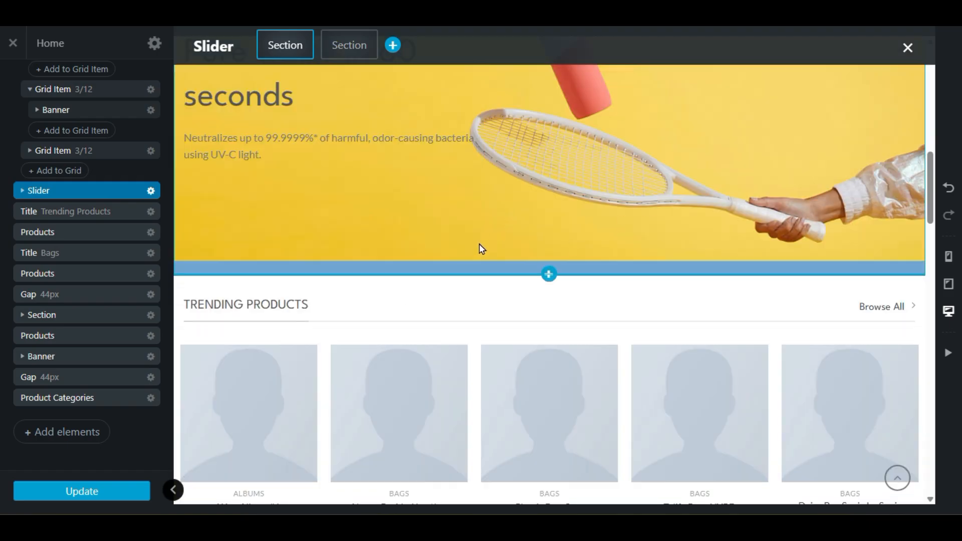
pyautogui.scroll(-8, 479, 243)
pyautogui.scroll(-4, 474, 271)
pyautogui.scroll(2, 473, 273)
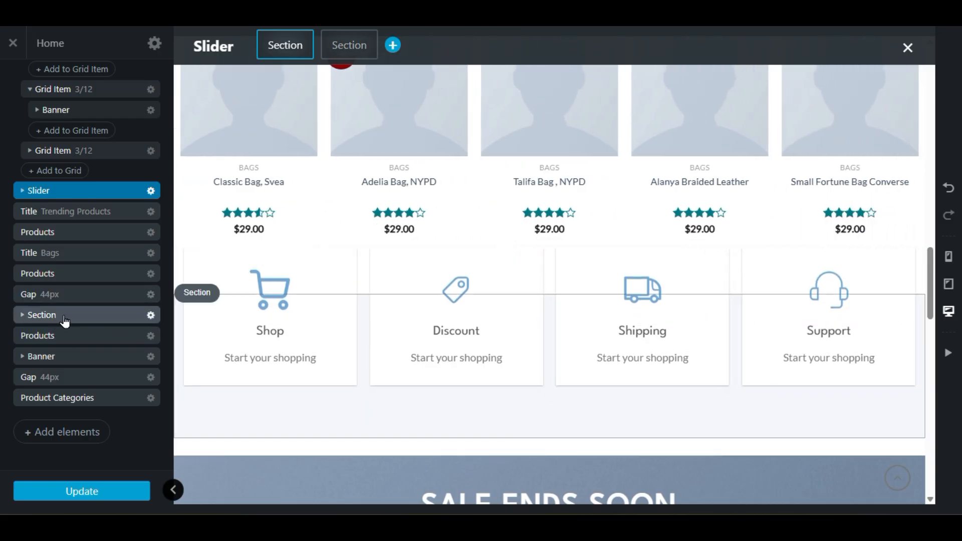
pyautogui.moveTo(64, 321); pyautogui.dragTo(64, 211)
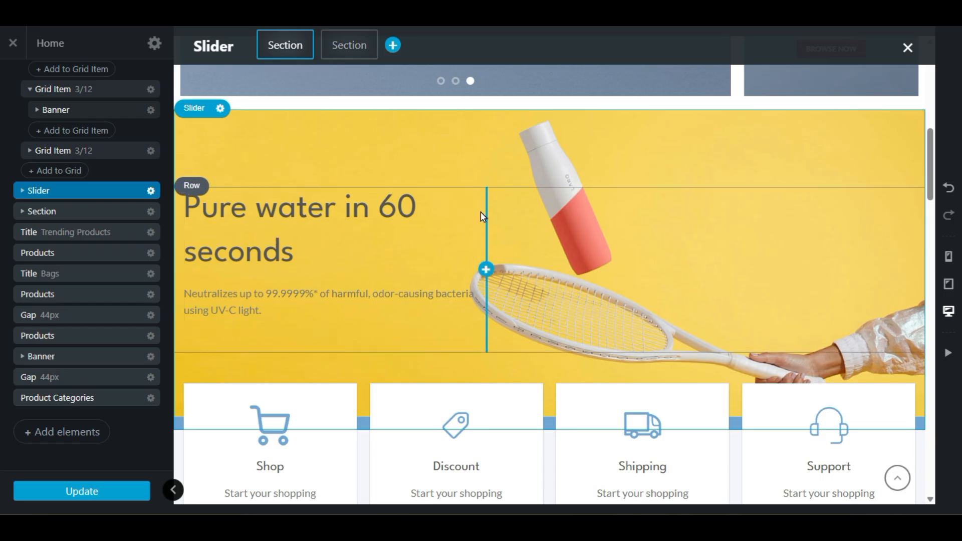
# Step: Examine the rearranged page from the hero section down to the Sale Ends Soon banner and its spacing
pyautogui.scroll(-3, 362, 288)
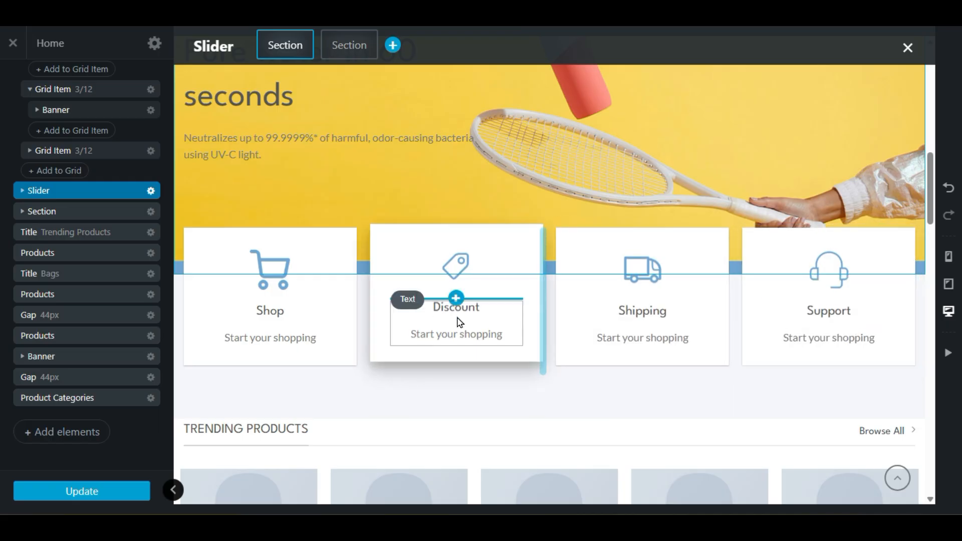
pyautogui.scroll(-3, 457, 322)
pyautogui.scroll(-12, 746, 337)
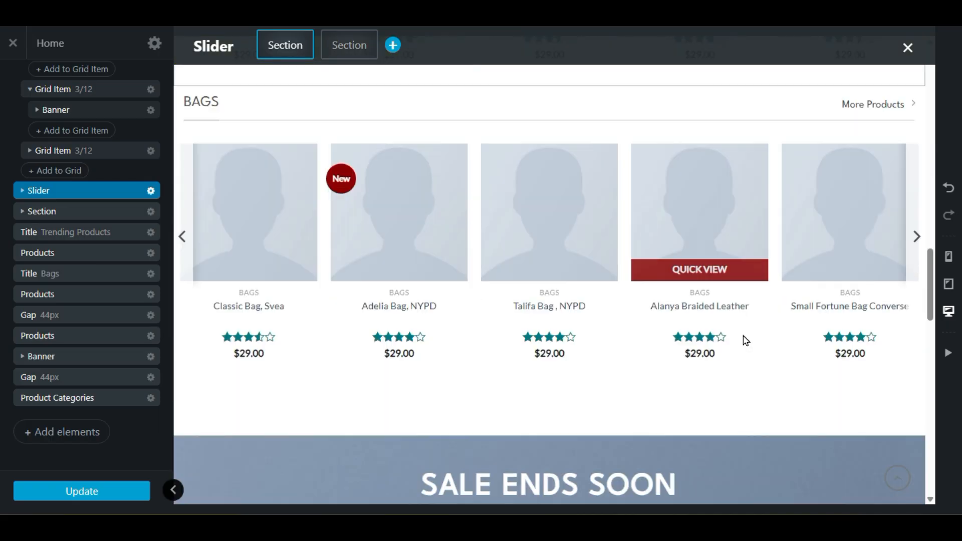
pyautogui.scroll(-6, 742, 337)
pyautogui.scroll(3, 739, 337)
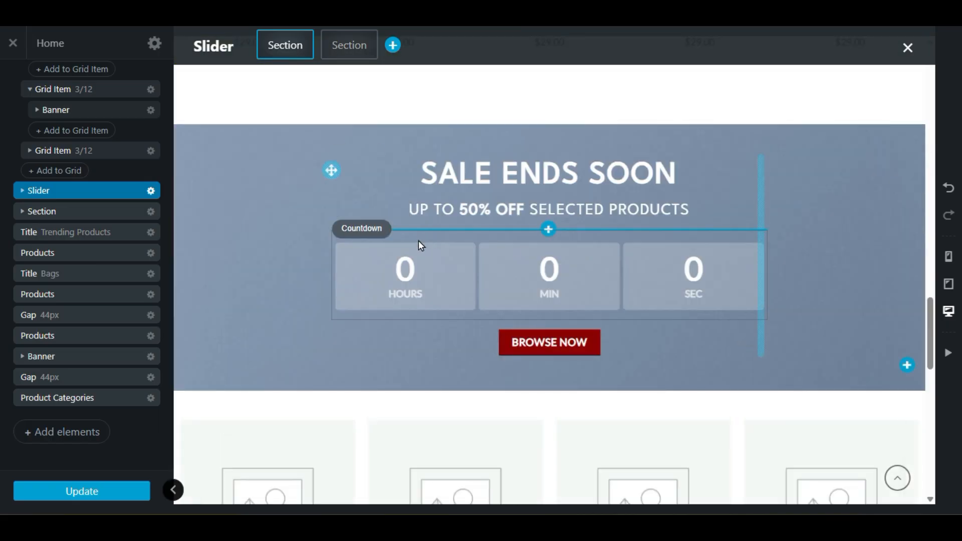
pyautogui.scroll(9, 237, 281)
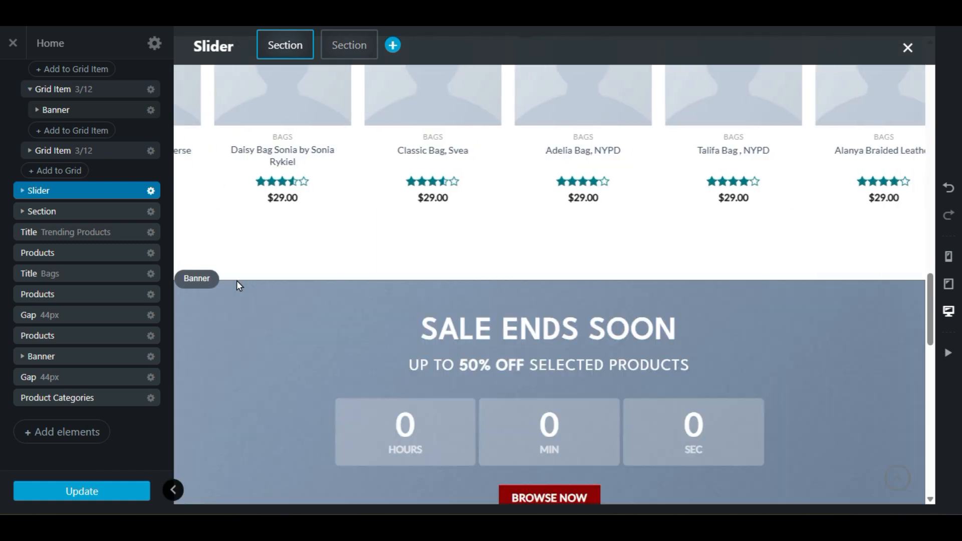
# Step: Replace the Sale Ends Soon banner's background with the green image of a bottle and oranges, and apply the change
pyautogui.scroll(-9, 236, 281)
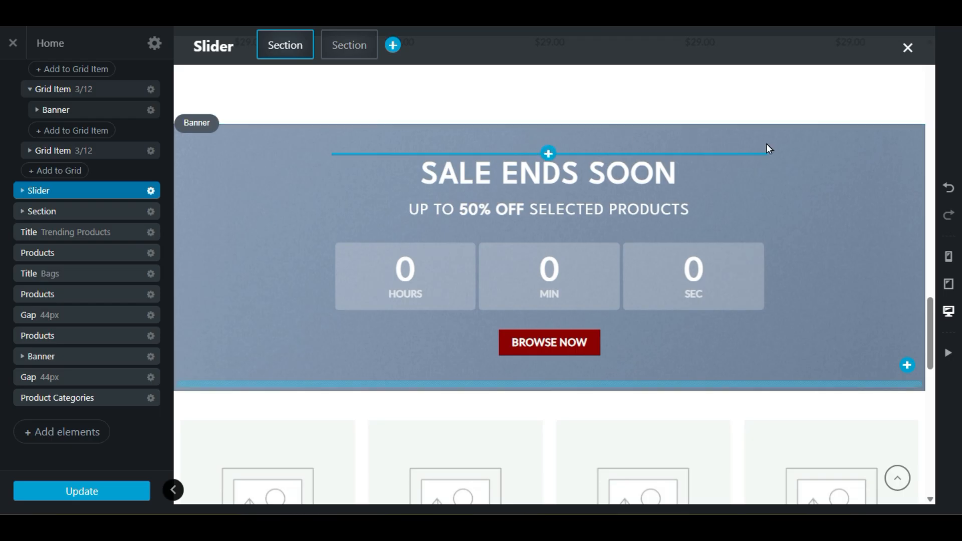
pyautogui.click(844, 147)
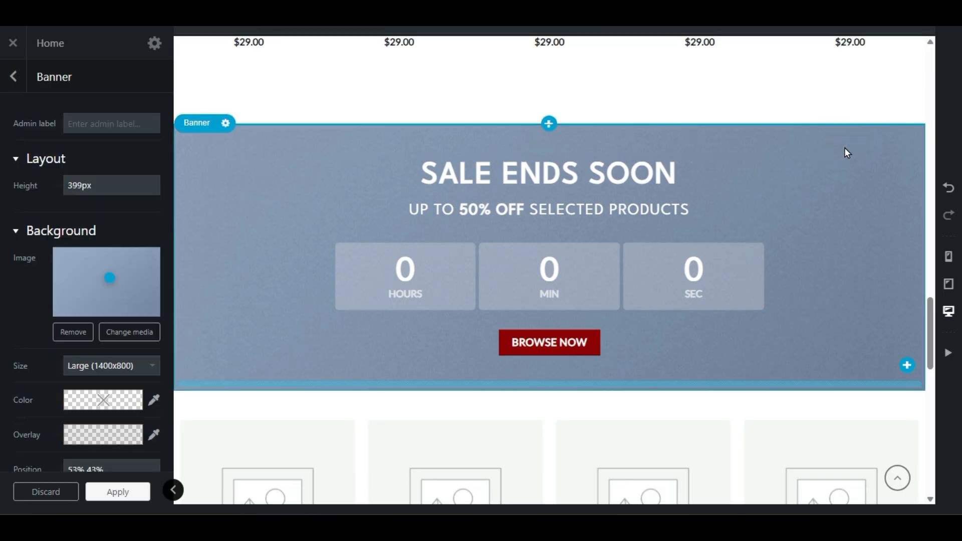
pyautogui.click(125, 335)
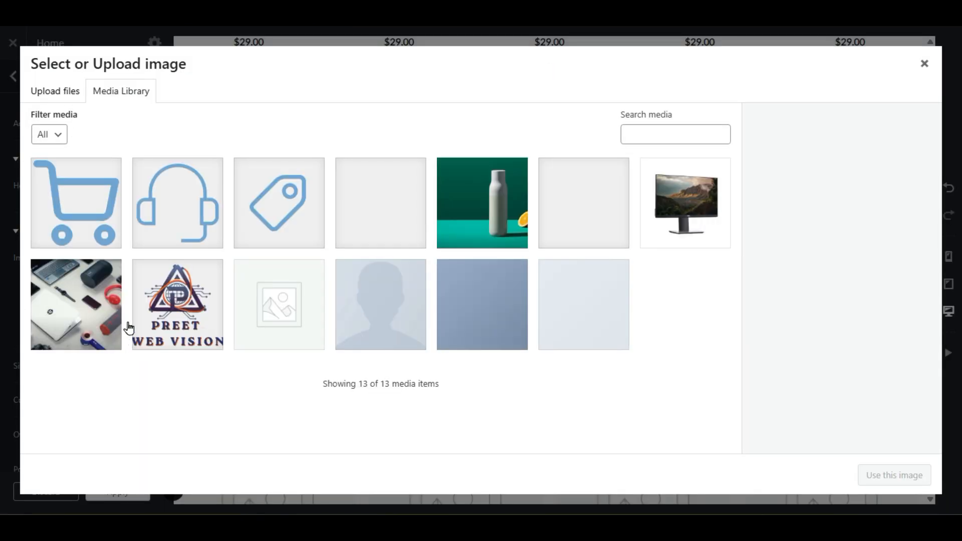
pyautogui.click(490, 185)
pyautogui.click(872, 475)
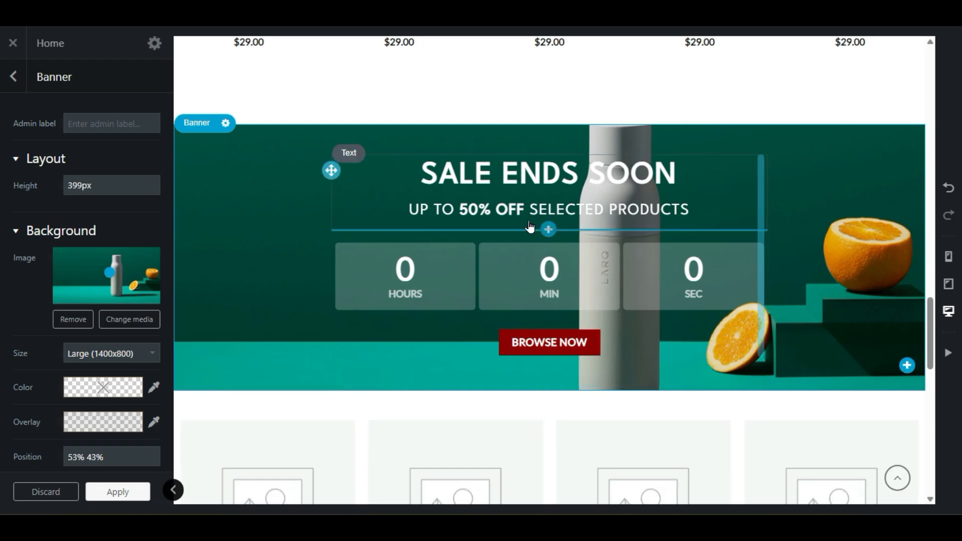
pyautogui.click(129, 492)
pyautogui.click(122, 491)
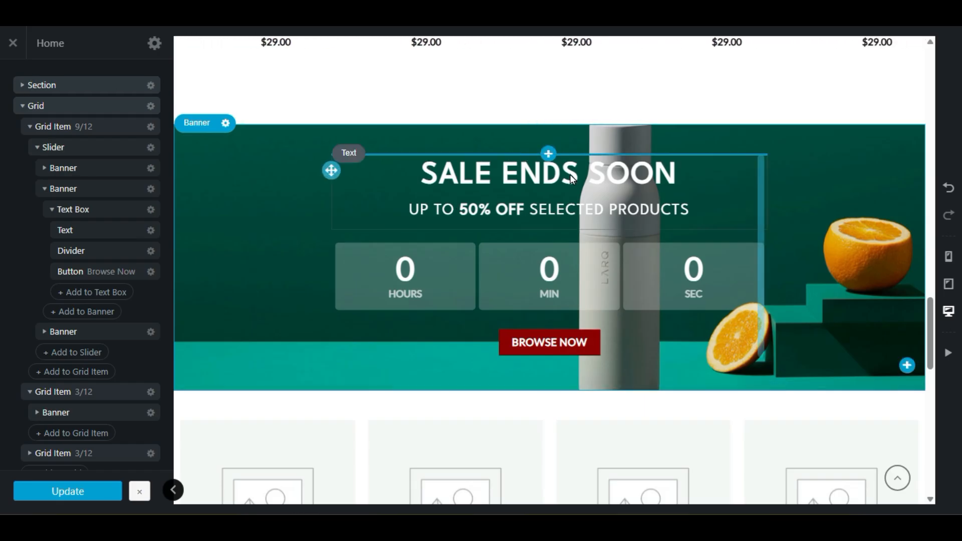
# Step: Inspect the heading level and alignment options for the Sale Ends Soon text without changing it
pyautogui.click(531, 182)
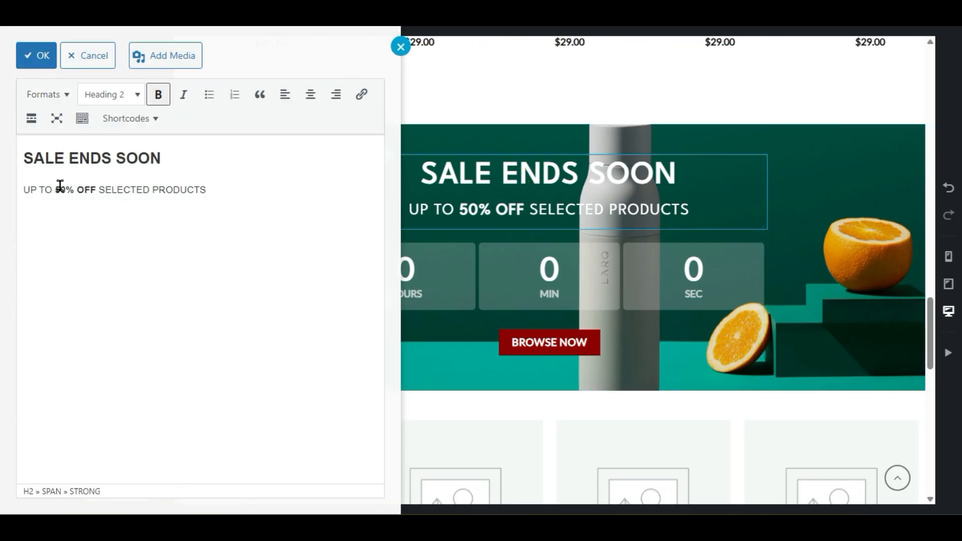
pyautogui.moveTo(95, 159); pyautogui.dragTo(189, 159)
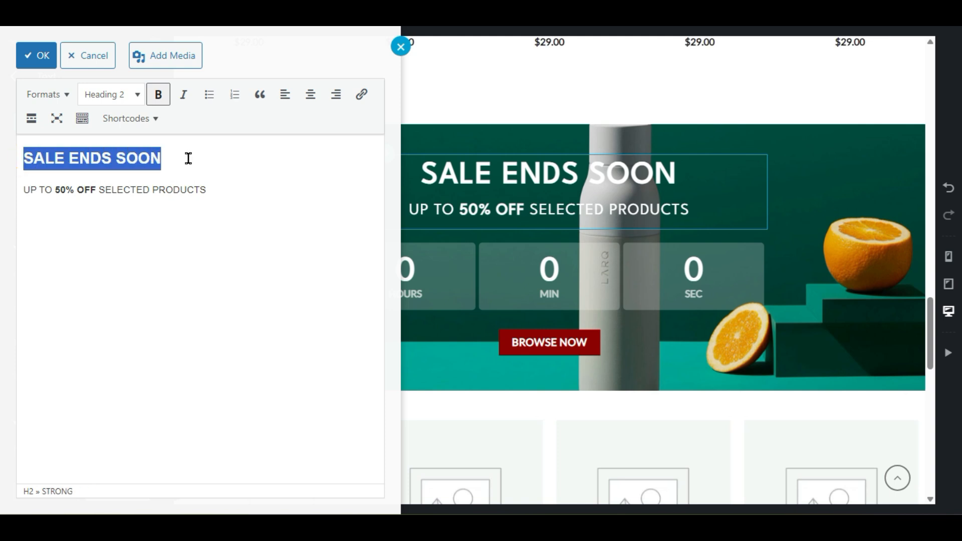
pyautogui.click(119, 97)
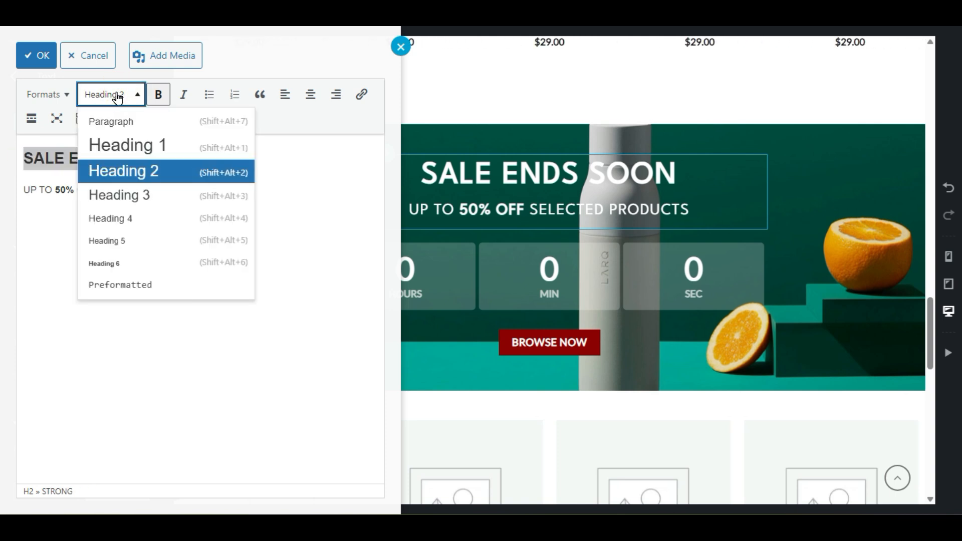
pyautogui.click(38, 156)
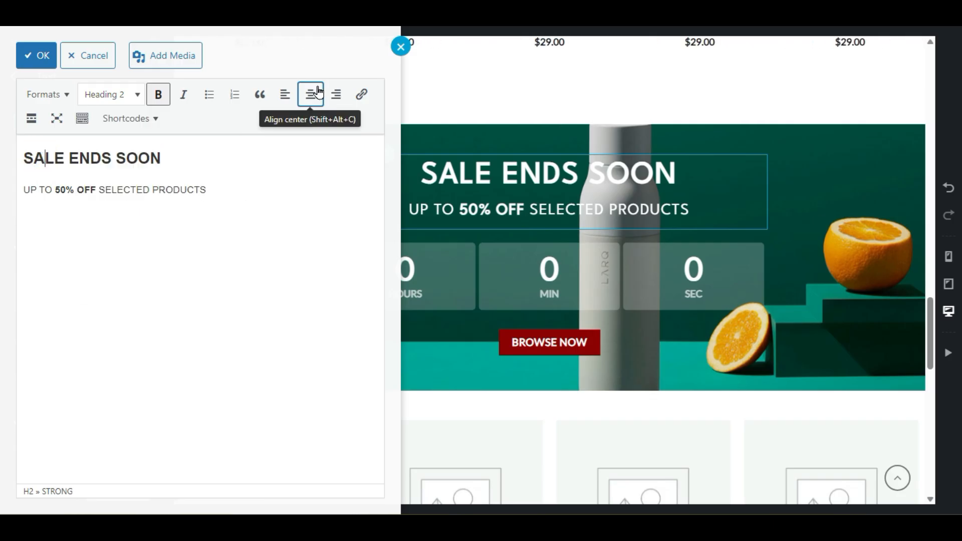
pyautogui.click(401, 47)
# Step: Try Heading 1 on the "A cool Top header" line in the top slider's banner, and settle on Heading 2
pyautogui.scroll(10, 414, 136)
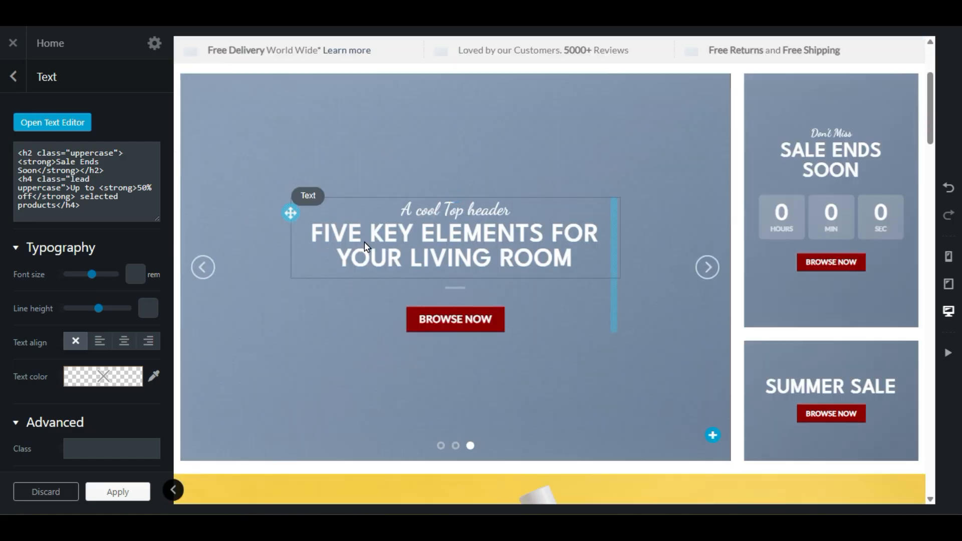
pyautogui.click(425, 242)
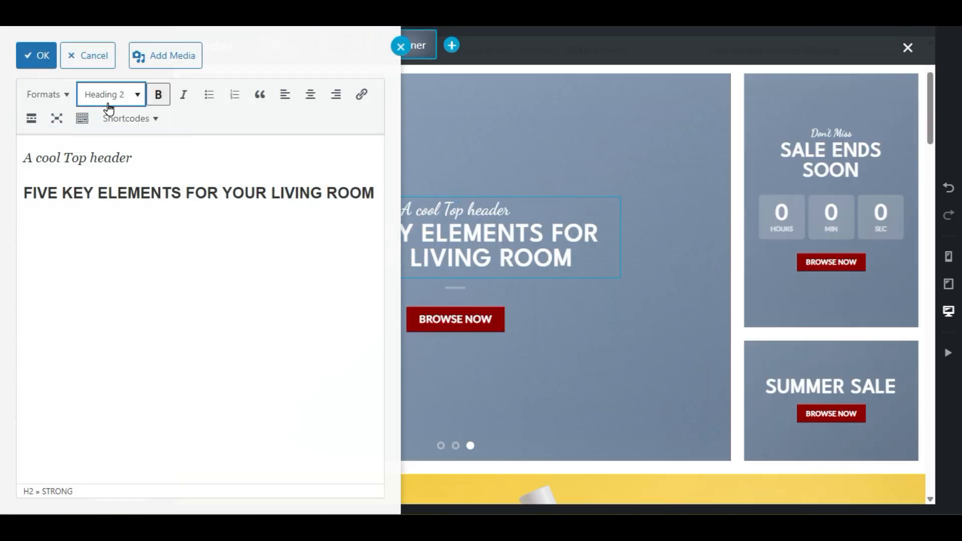
pyautogui.click(108, 96)
pyautogui.click(132, 145)
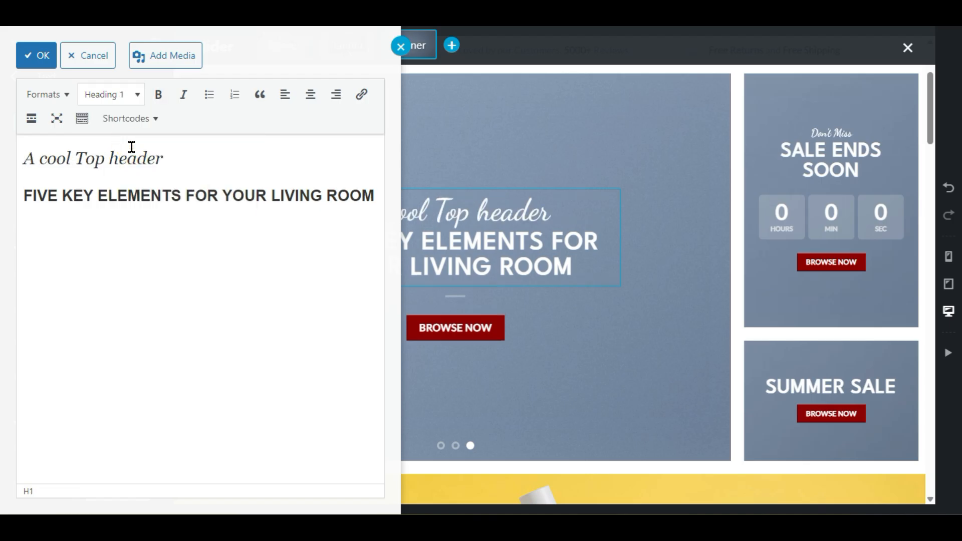
pyautogui.click(116, 97)
pyautogui.click(126, 168)
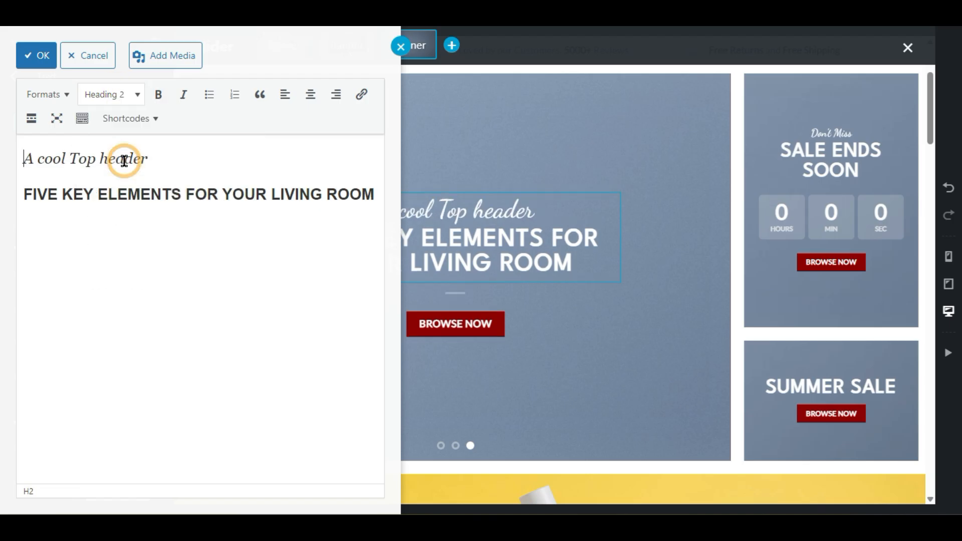
pyautogui.click(405, 45)
# Step: Examine the page from the Pure water hero down to the product lists, and return to the Sale Ends Soon banner
pyautogui.scroll(-5, 522, 191)
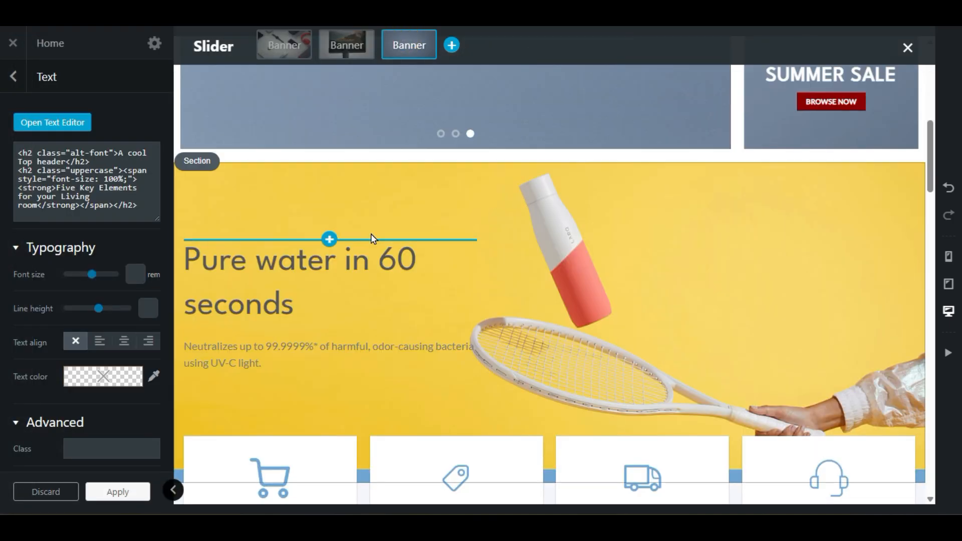
pyautogui.scroll(-10, 343, 290)
pyautogui.scroll(-10, 617, 322)
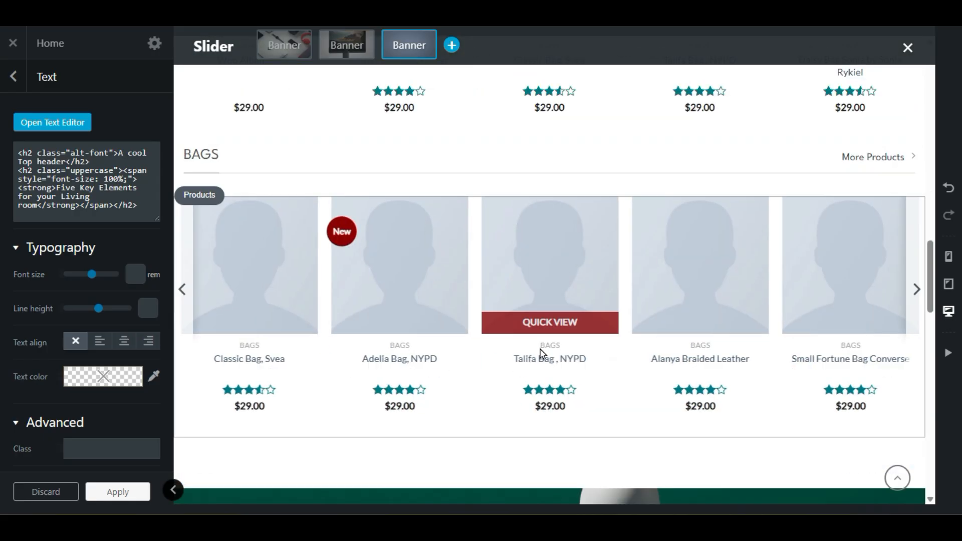
pyautogui.scroll(-8, 569, 283)
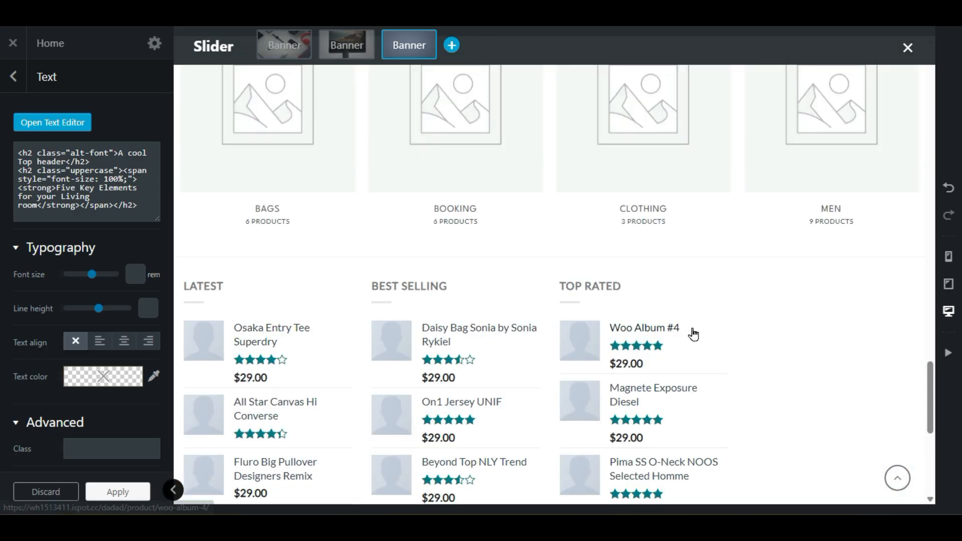
pyautogui.scroll(20, 689, 331)
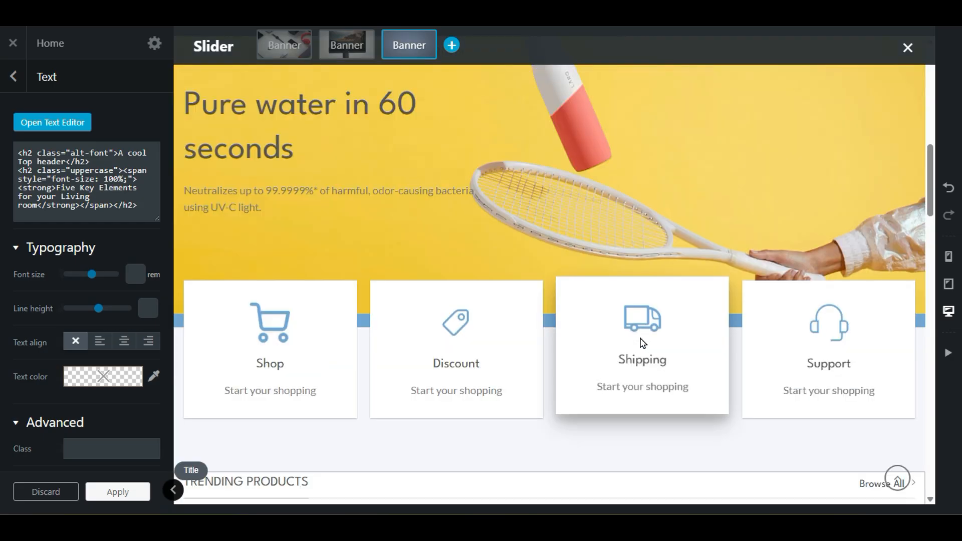
pyautogui.scroll(-10, 641, 343)
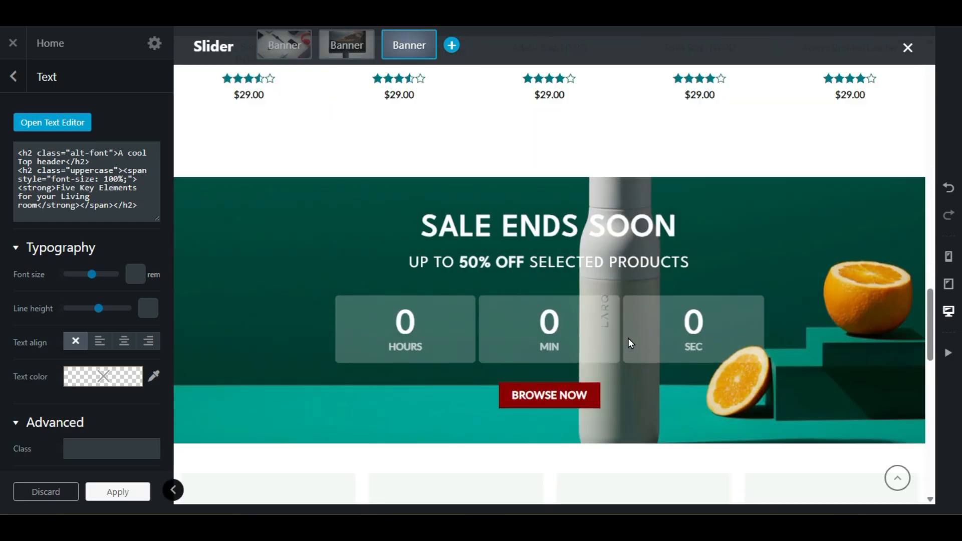
pyautogui.scroll(-3, 627, 338)
pyautogui.scroll(3, 386, 329)
# Step: Set the year of the Sale Ends Soon banner's countdown to 2026 after trying 2027
pyautogui.click(429, 330)
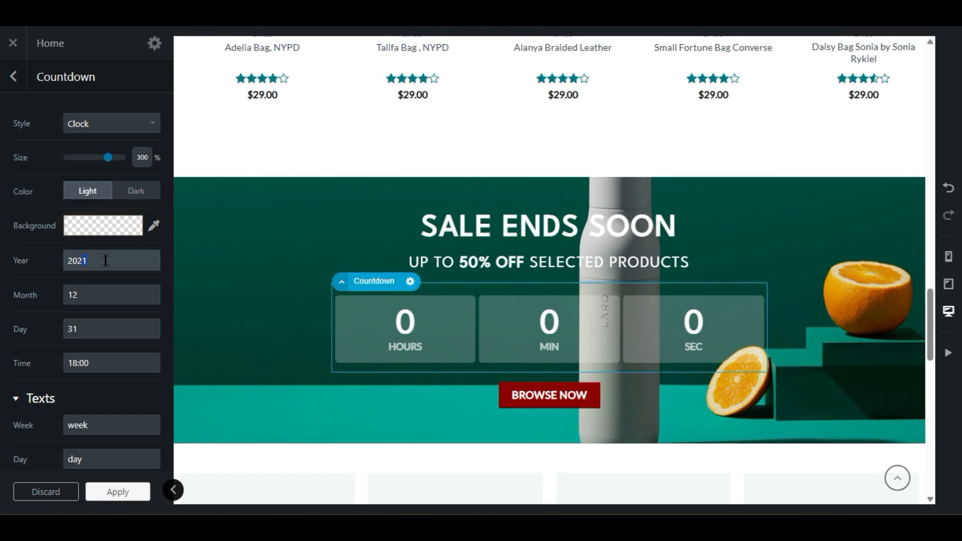
pyautogui.write('7')
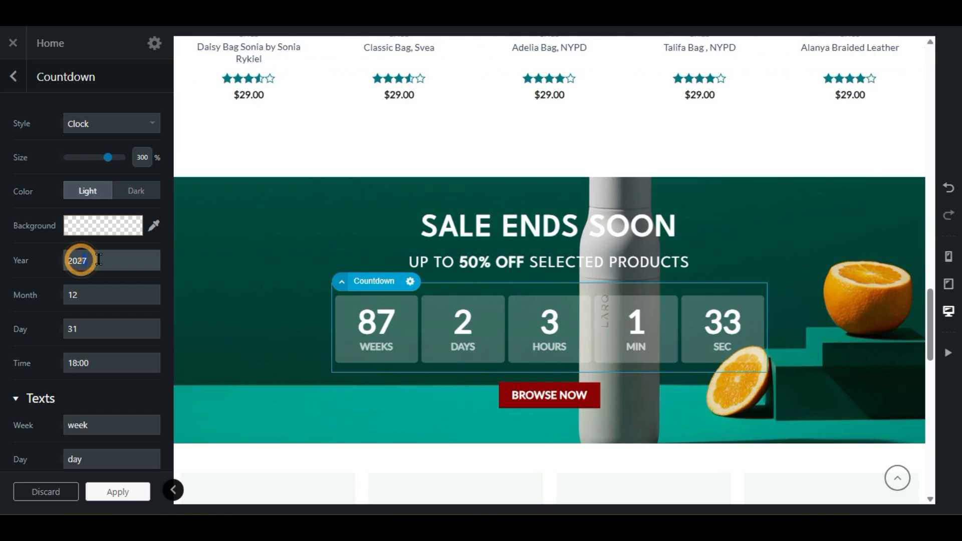
pyautogui.write('6')
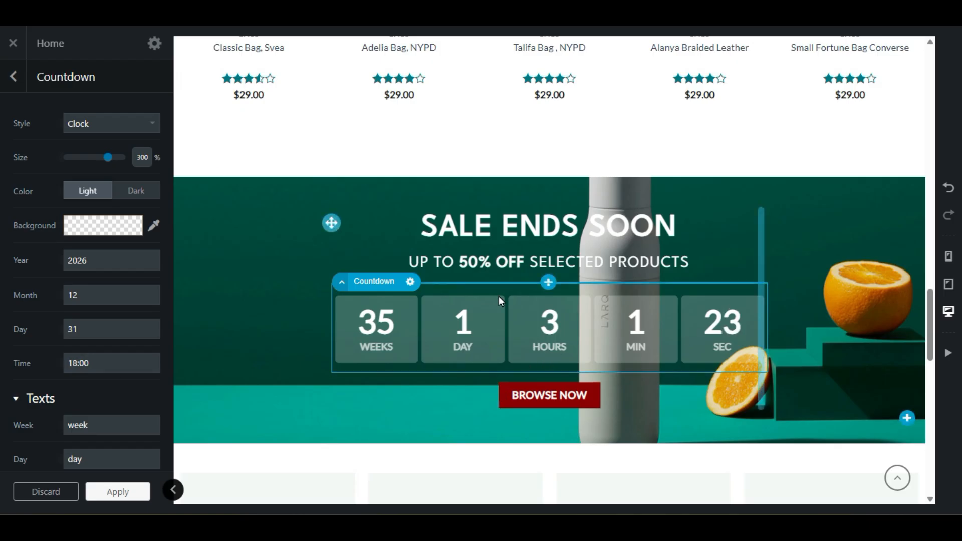
# Step: Set the color of the Sale Ends Soon banner's Browse Now button to White
pyautogui.scroll(-3, 638, 338)
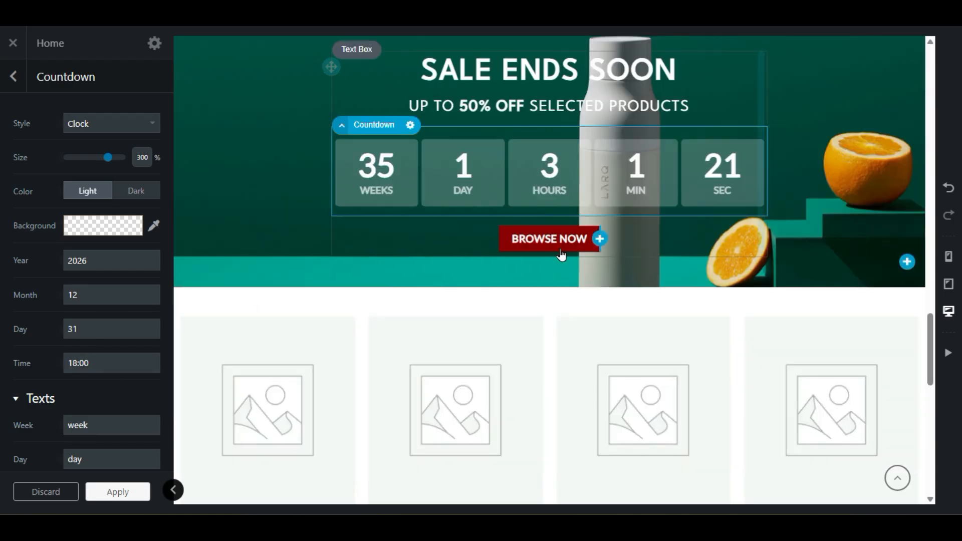
pyautogui.click(534, 246)
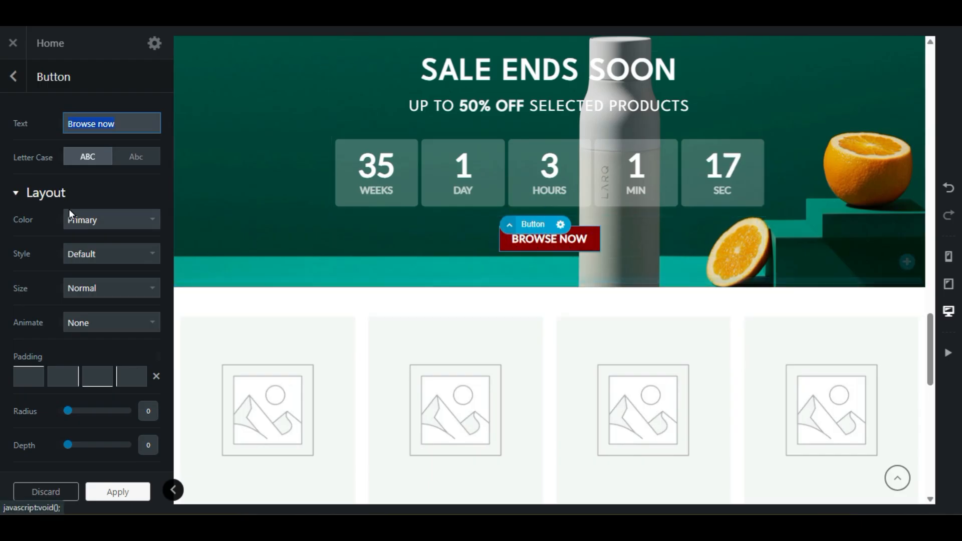
pyautogui.click(107, 220)
pyautogui.click(99, 254)
pyautogui.click(116, 220)
pyautogui.click(116, 301)
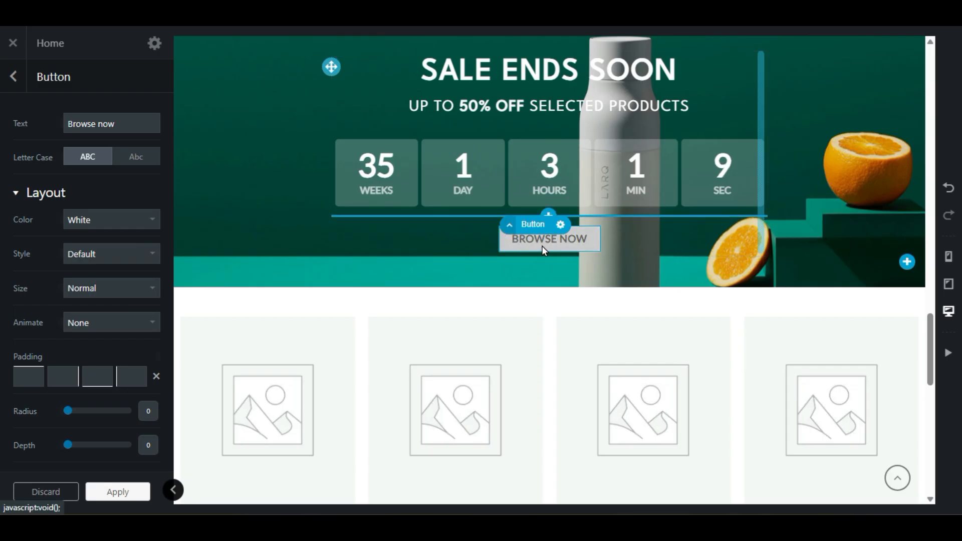
# Step: Try another style on the Browse Now button and settle on Bevel
pyautogui.click(102, 252)
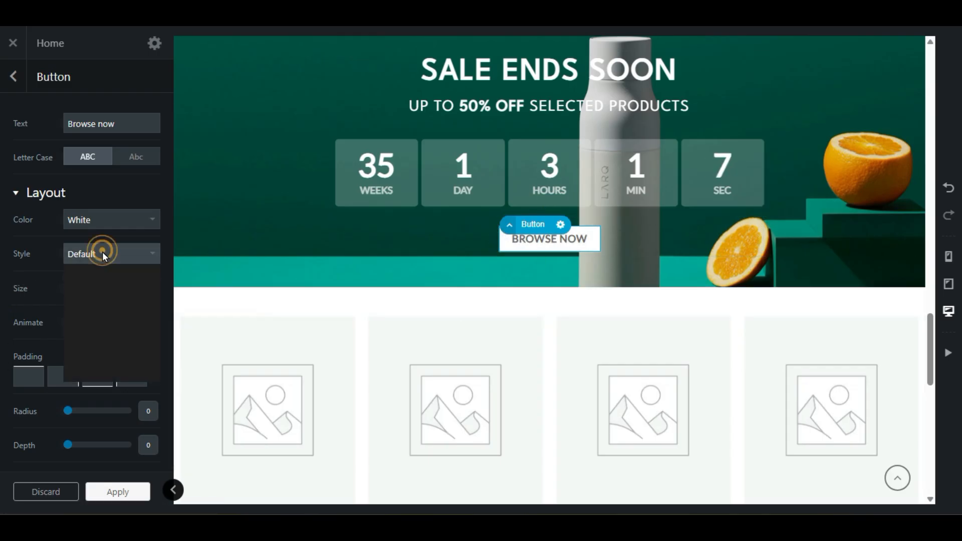
pyautogui.click(107, 326)
pyautogui.click(108, 259)
pyautogui.click(103, 358)
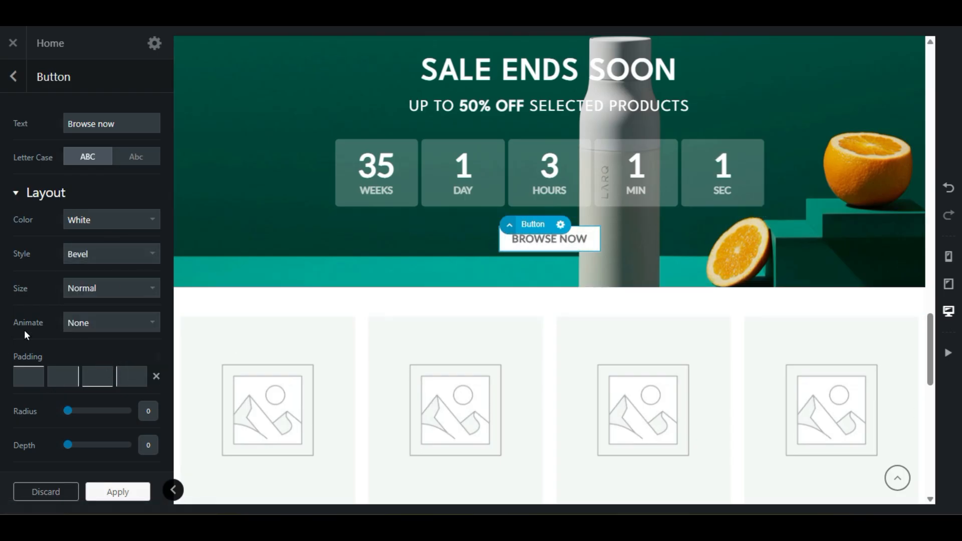
# Step: Try the Fade In Left, Blur In and Bounce In Left animations on the Browse Now button, and restore None
pyautogui.click(102, 321)
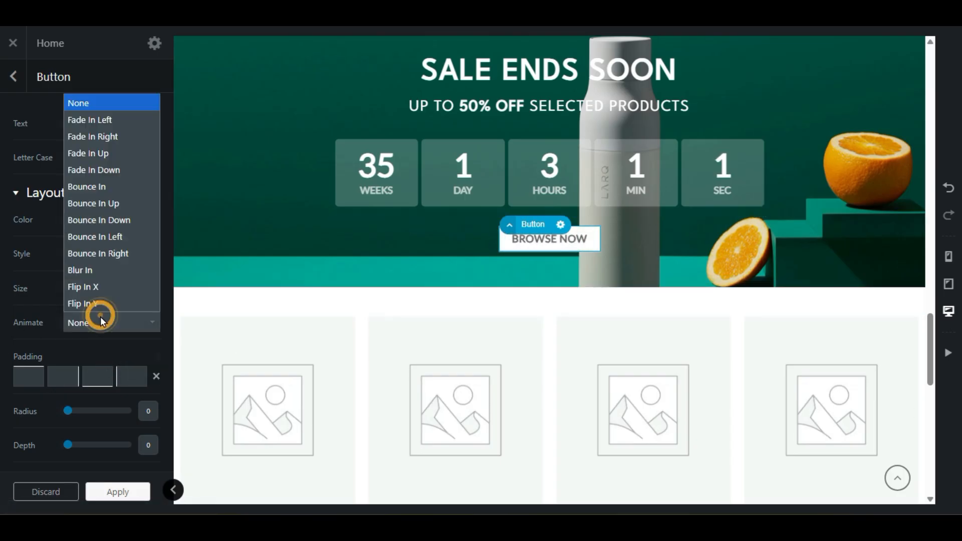
pyautogui.click(98, 122)
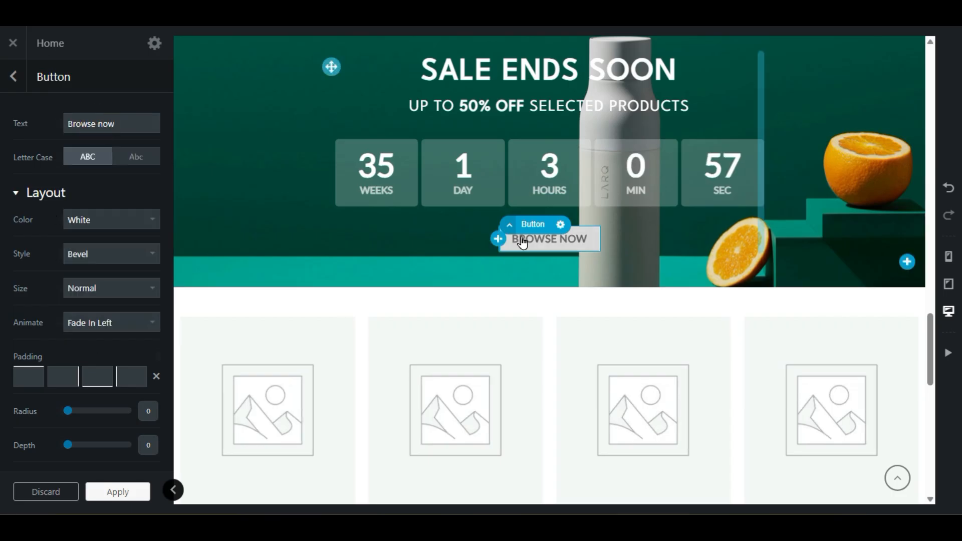
pyautogui.click(135, 324)
pyautogui.click(132, 270)
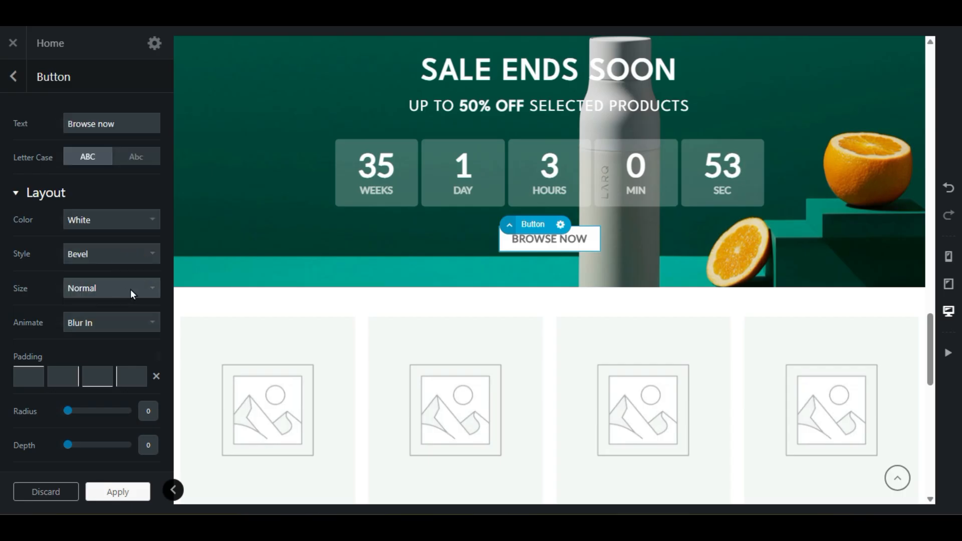
pyautogui.click(121, 324)
pyautogui.click(134, 243)
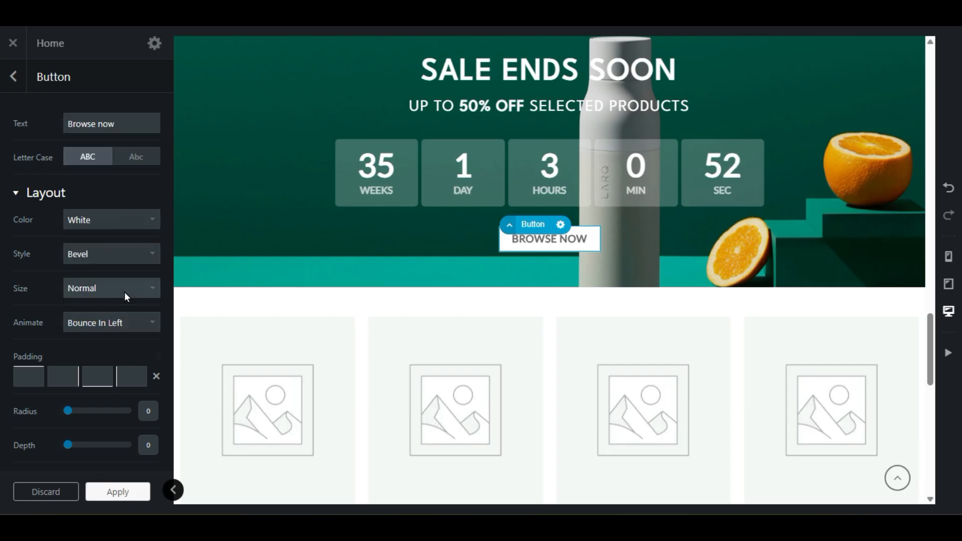
pyautogui.click(119, 326)
pyautogui.click(110, 109)
# Step: Try the Cross, Chat and Certificate icons on the Browse Now button and settle on 500px
pyautogui.scroll(-3, 19, 339)
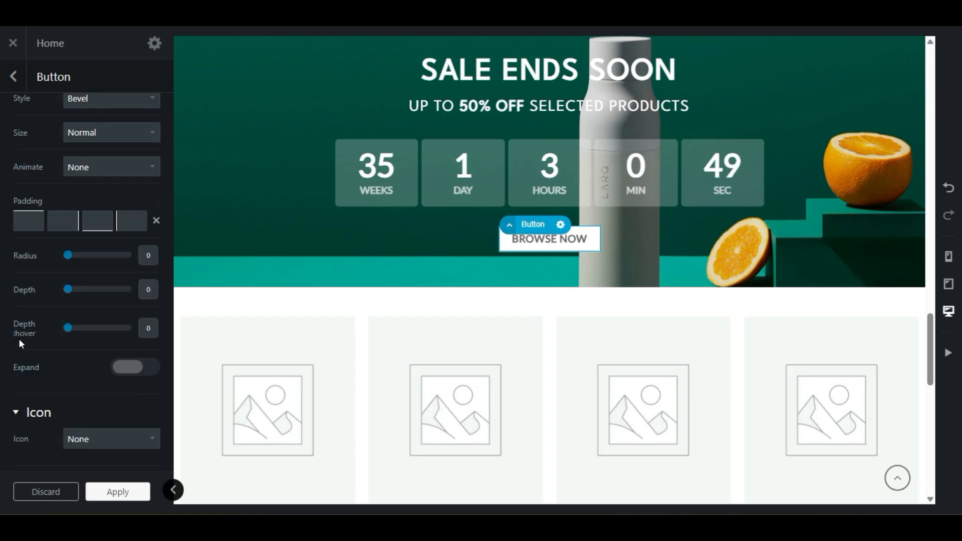
pyautogui.scroll(-3, 19, 339)
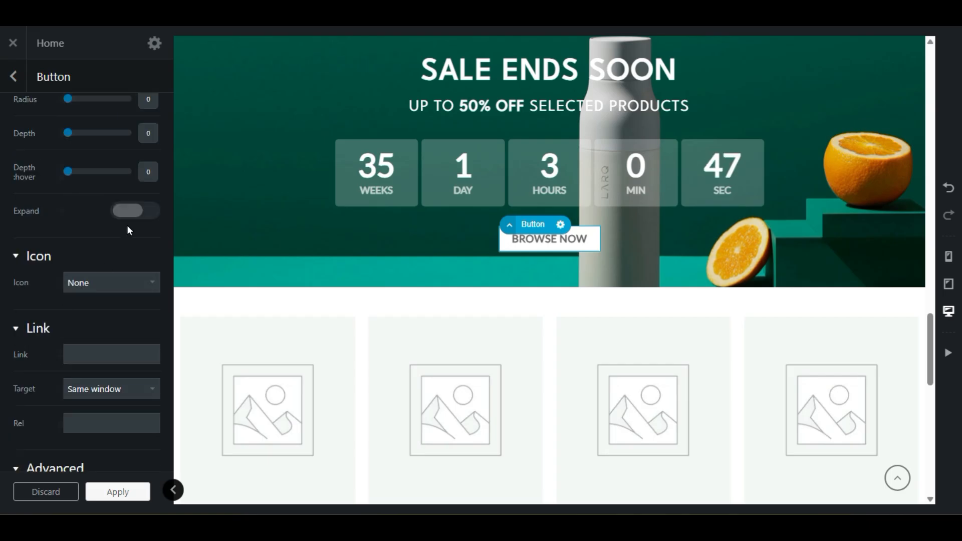
pyautogui.click(131, 211)
pyautogui.click(81, 284)
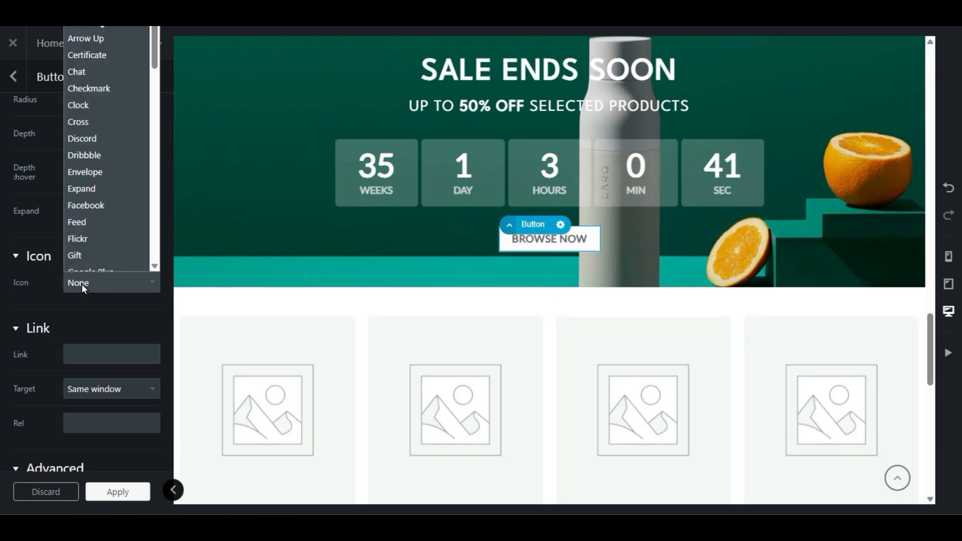
pyautogui.click(93, 113)
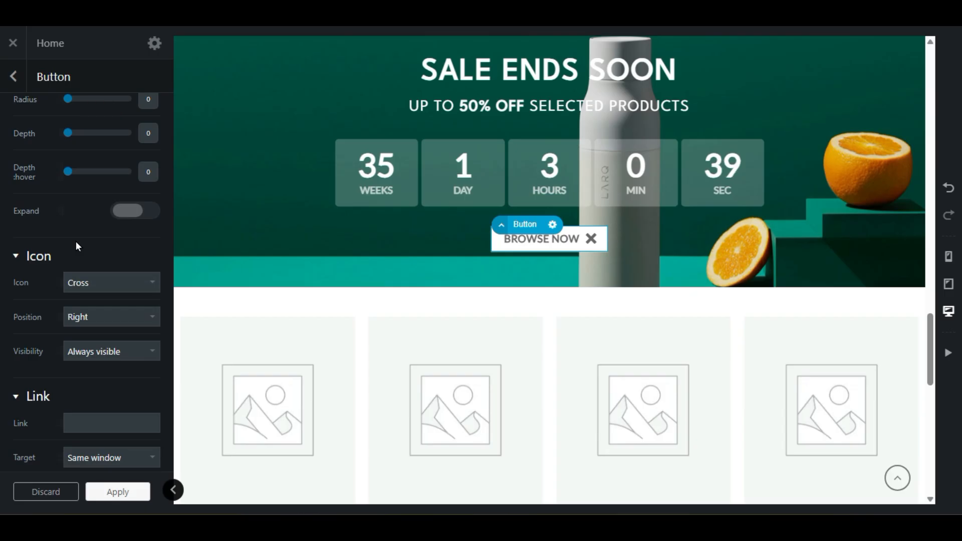
pyautogui.click(105, 282)
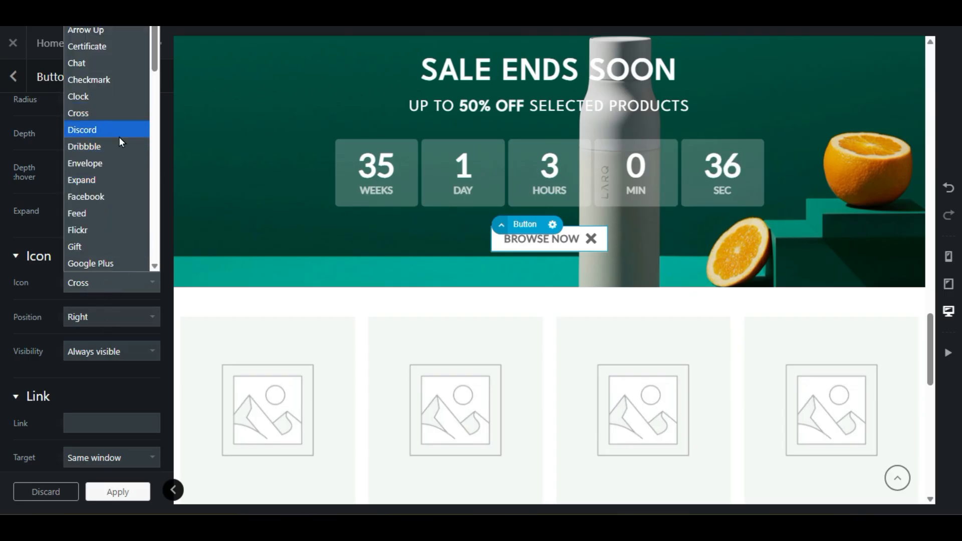
pyautogui.click(108, 63)
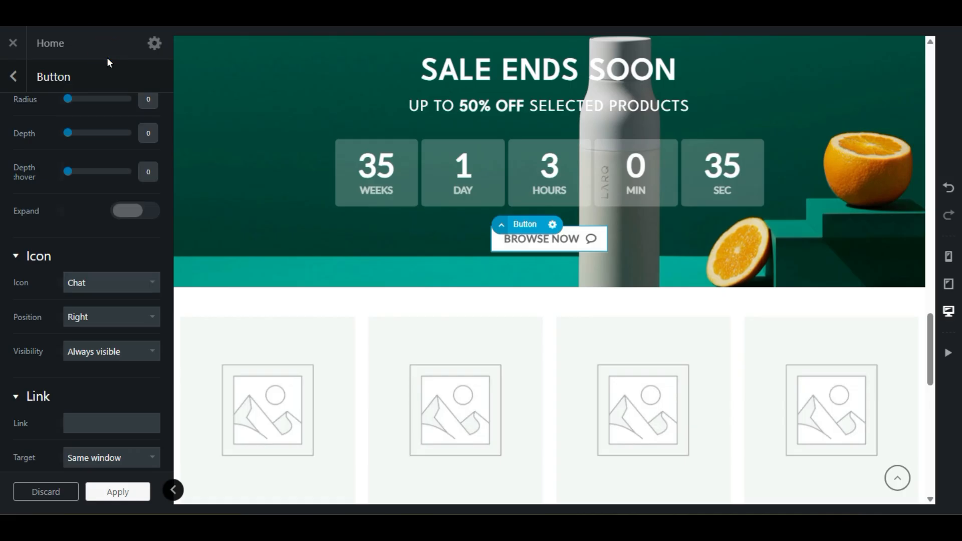
pyautogui.click(96, 283)
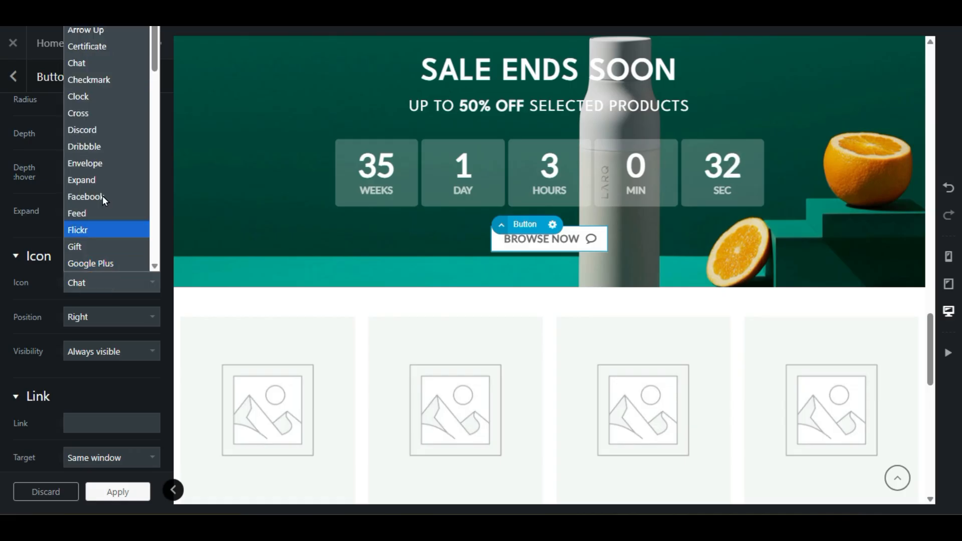
pyautogui.click(96, 46)
pyautogui.click(85, 282)
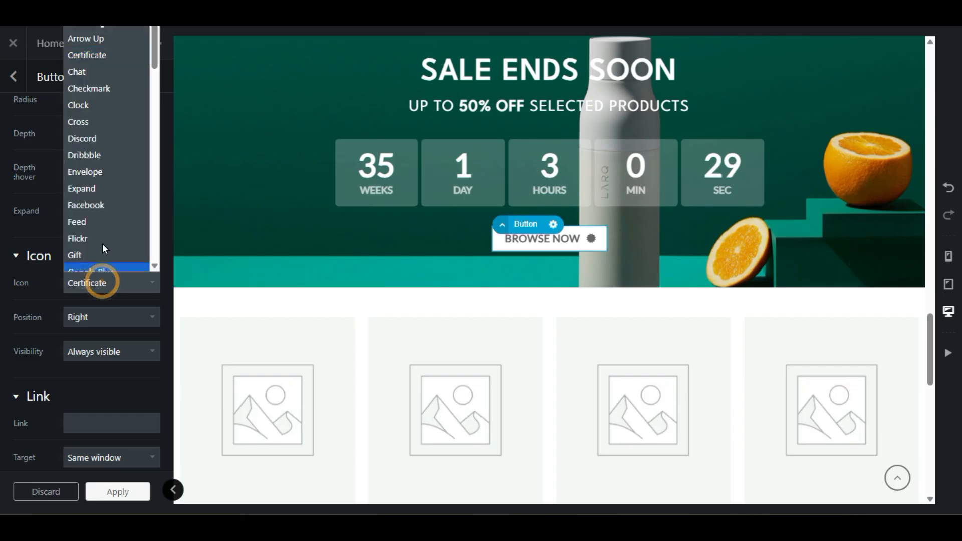
pyautogui.click(85, 28)
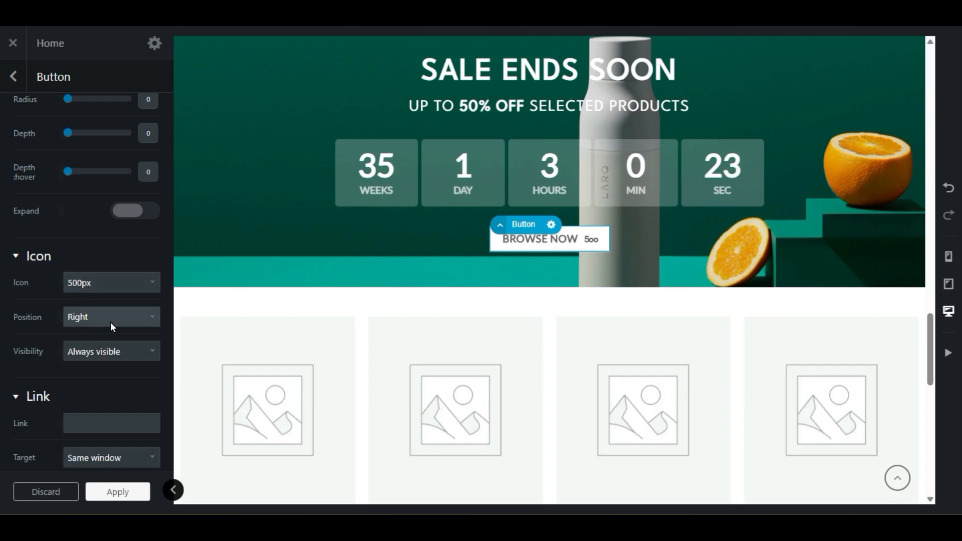
# Step: Examine the link settings of the Sale Ends Soon banner's Browse Now button
pyautogui.scroll(-3, 15, 399)
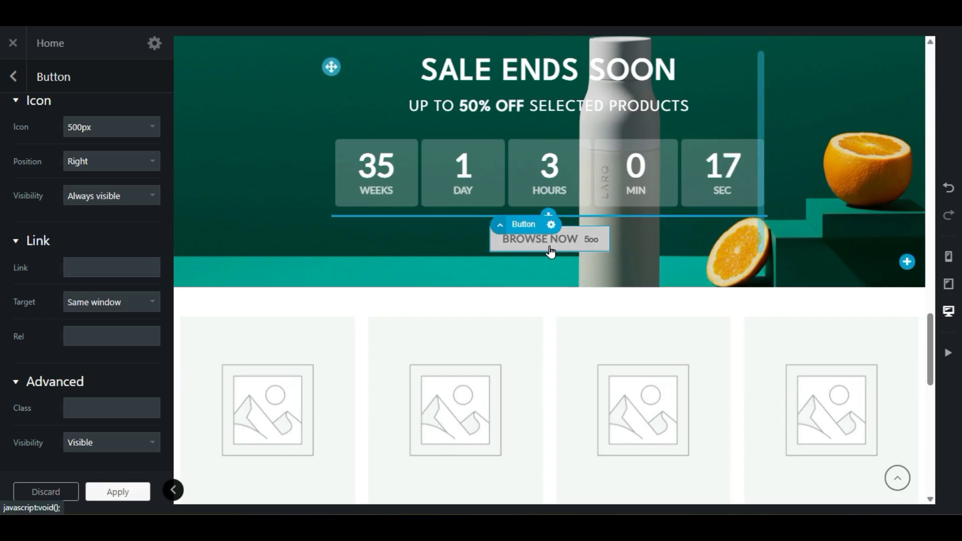
pyautogui.click(112, 261)
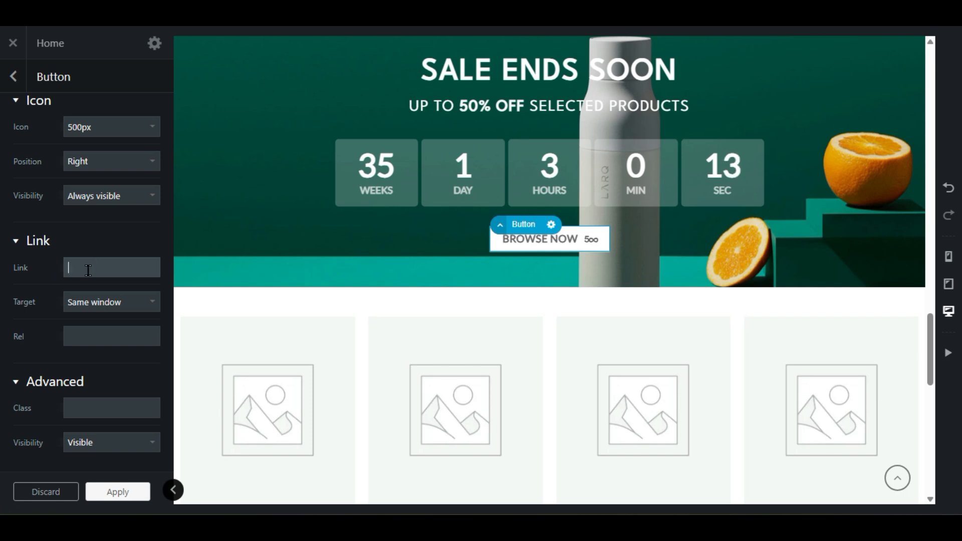
pyautogui.click(113, 268)
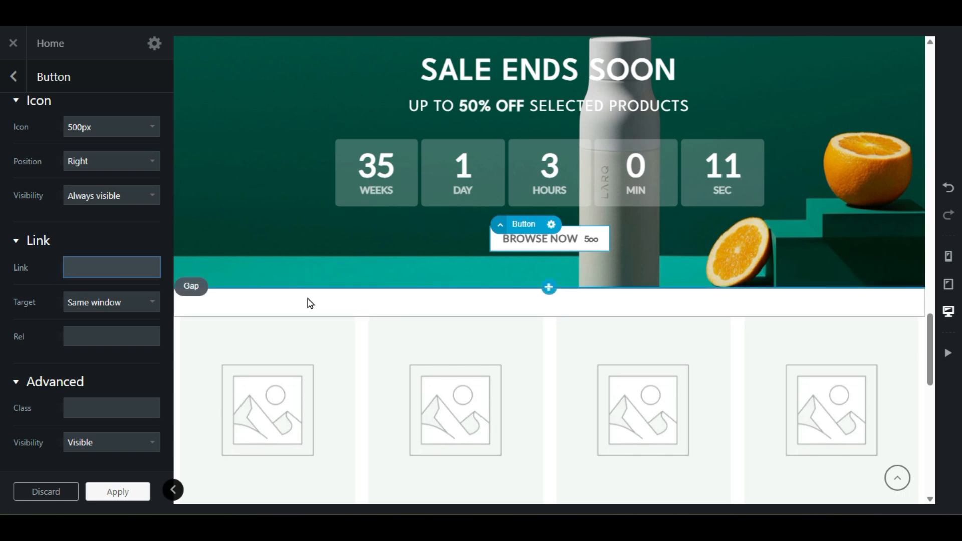
# Step: Review the home page sections from the yellow hero banner to the product categories, and return to the page's element list
pyautogui.scroll(-5, 374, 366)
pyautogui.scroll(5, 374, 368)
pyautogui.scroll(-3, 360, 363)
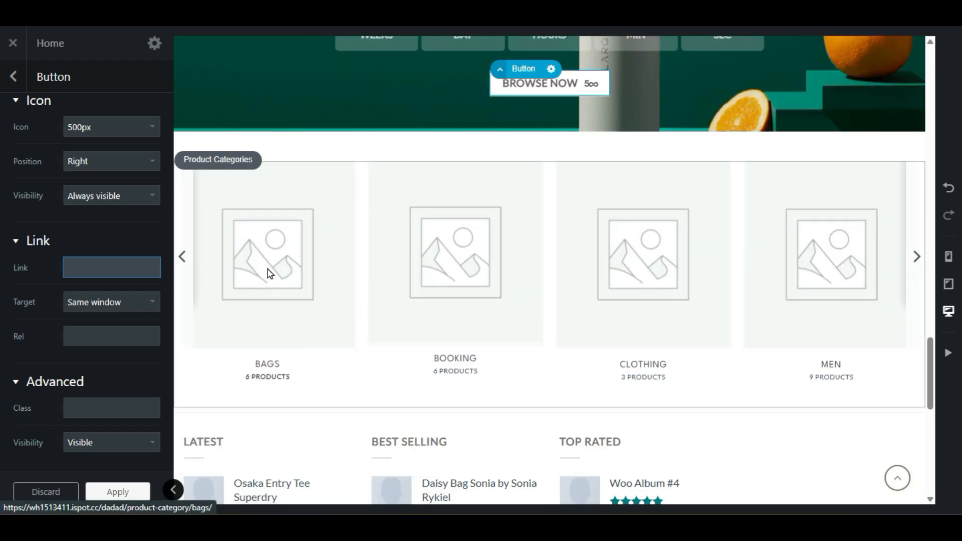
pyautogui.scroll(15, 754, 326)
pyautogui.scroll(8, 748, 335)
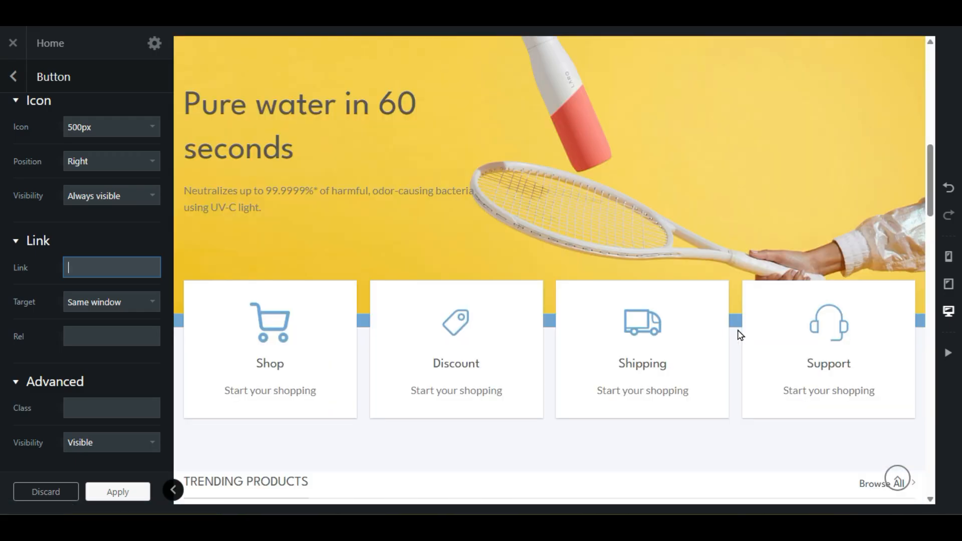
pyautogui.scroll(-5, 738, 333)
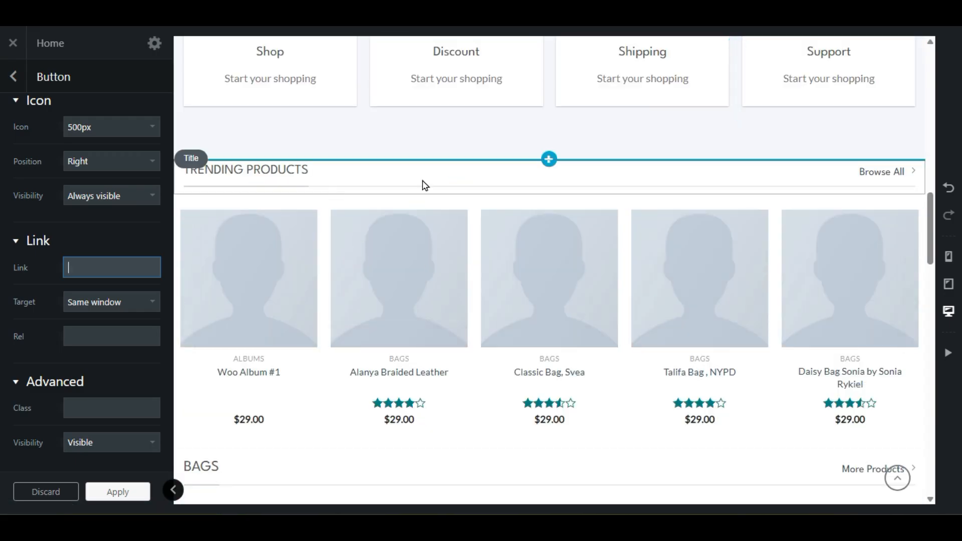
pyautogui.scroll(-5, 421, 189)
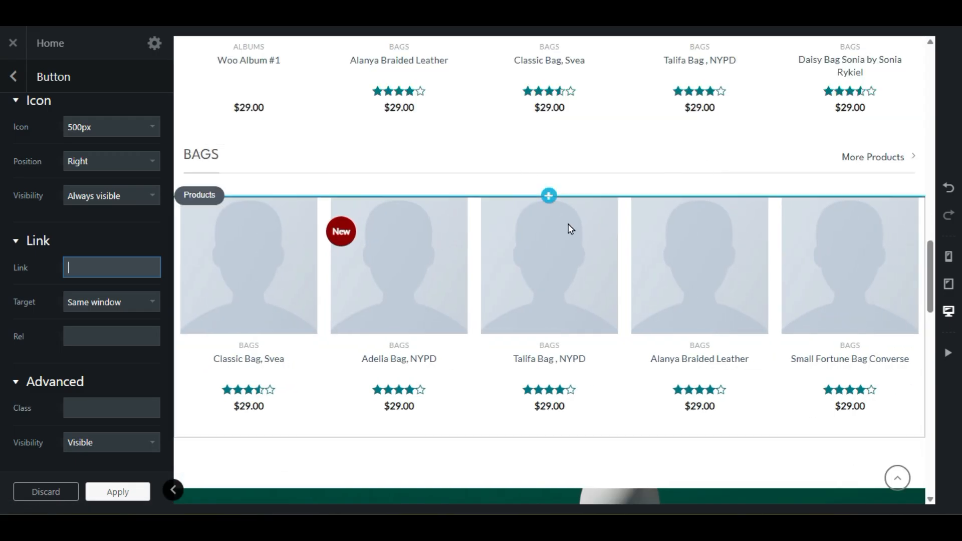
pyautogui.scroll(-5, 569, 228)
pyautogui.click(9, 75)
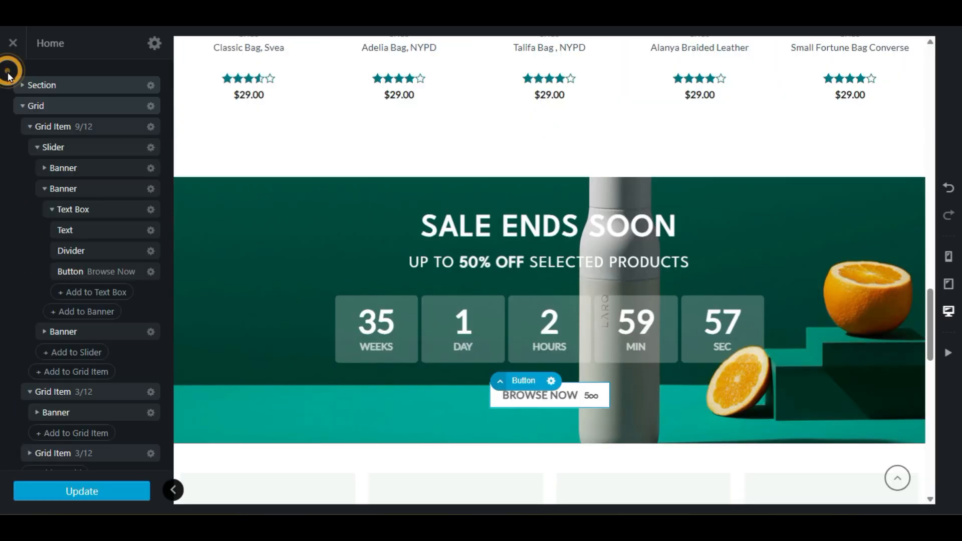
# Step: View the style and layout options of the Product Categories element below the Sale Ends Soon banner
pyautogui.scroll(-5, 538, 335)
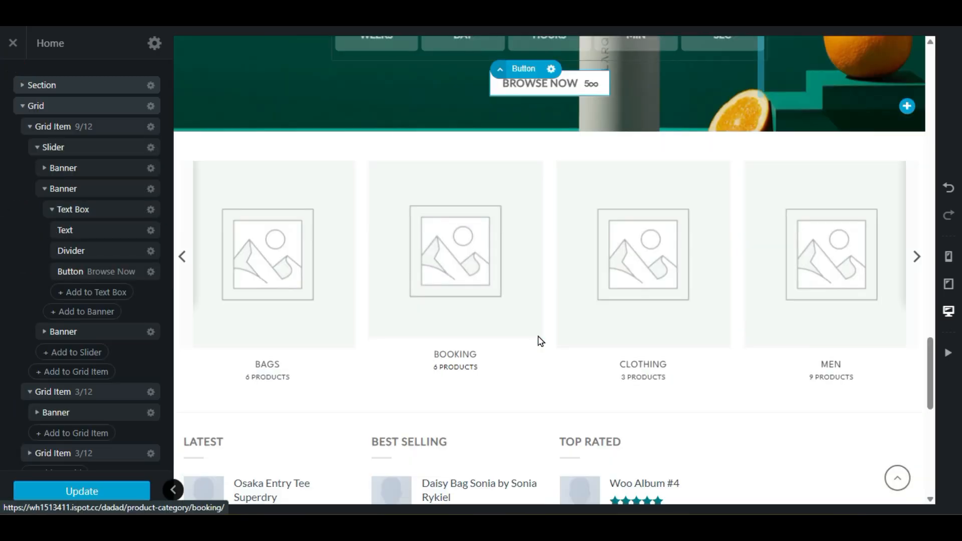
pyautogui.click(225, 160)
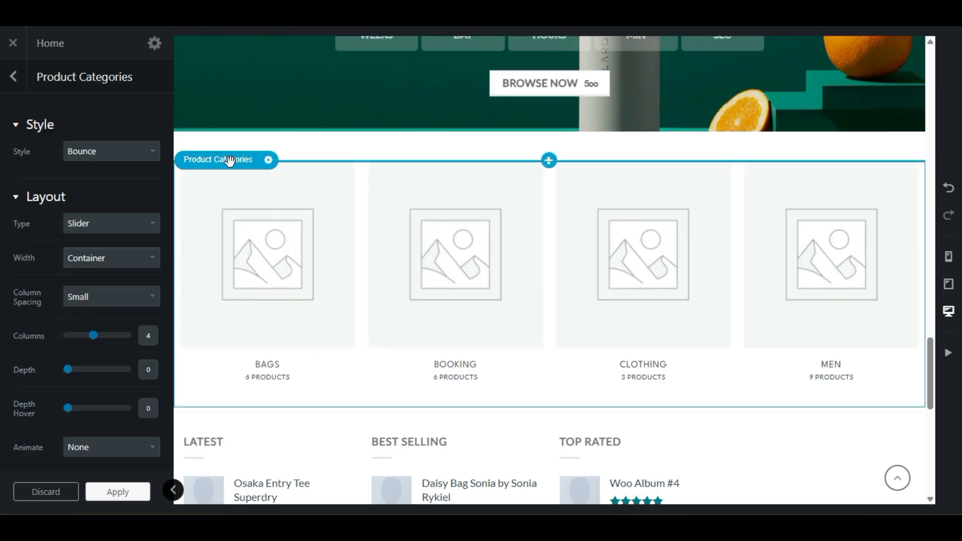
pyautogui.click(11, 77)
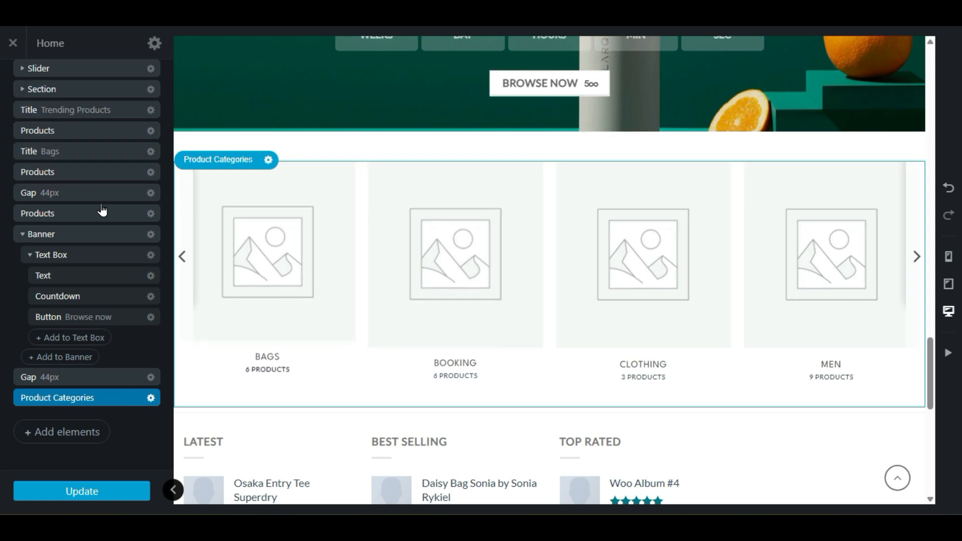
# Step: Move the Product Categories element up so it sits directly above the Trending Products title
pyautogui.scroll(20, 282, 232)
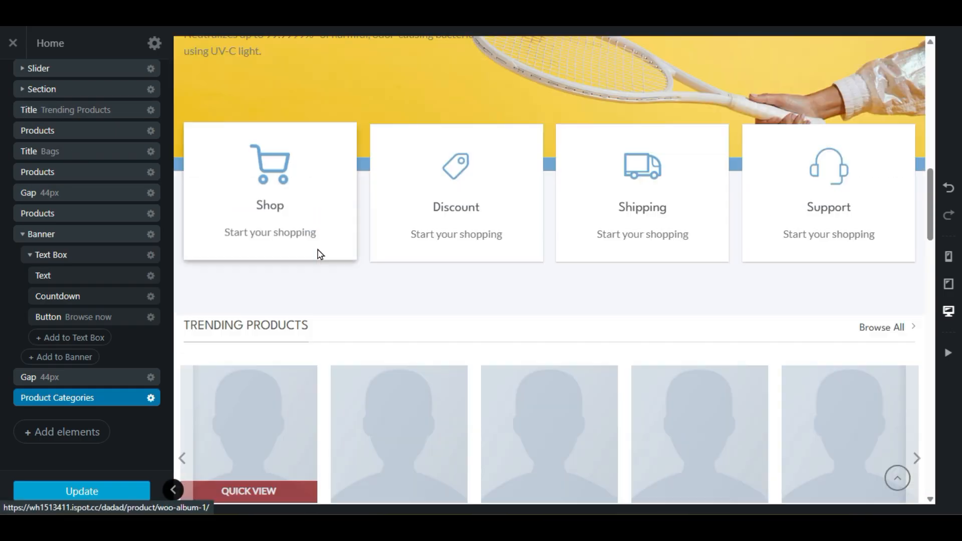
pyautogui.scroll(-3, 318, 254)
pyautogui.scroll(-8, 356, 323)
pyautogui.moveTo(146, 397); pyautogui.dragTo(74, 139)
pyautogui.scroll(12, 414, 281)
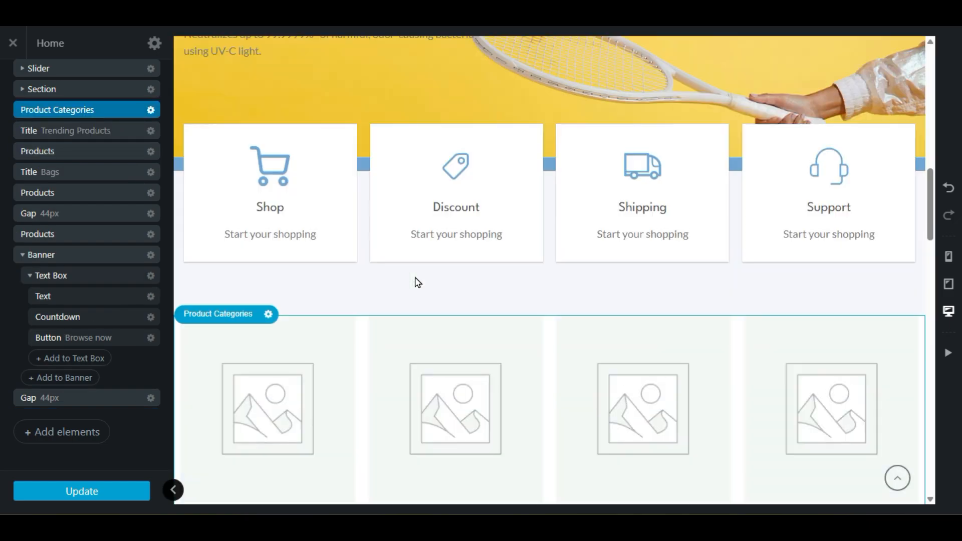
pyautogui.scroll(-3, 388, 275)
pyautogui.scroll(-8, 683, 301)
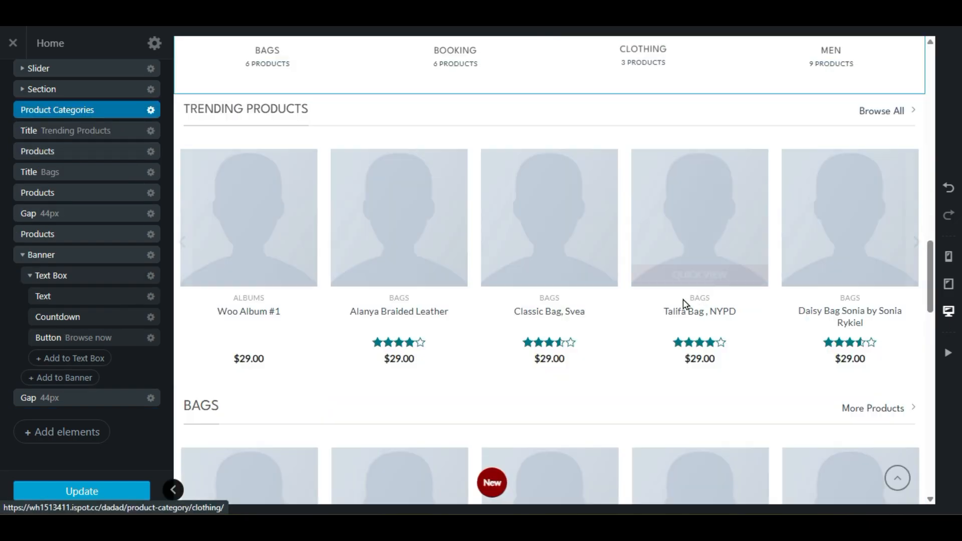
pyautogui.scroll(8, 681, 345)
# Step: Switch to the WordPress admin's product categories and open the Bags category for editing
pyautogui.click(300, 220)
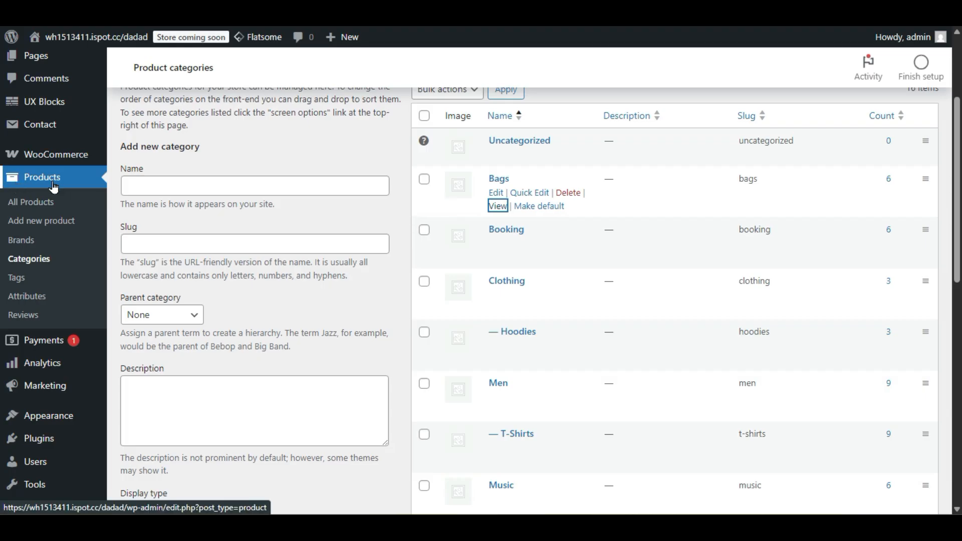
pyautogui.click(499, 192)
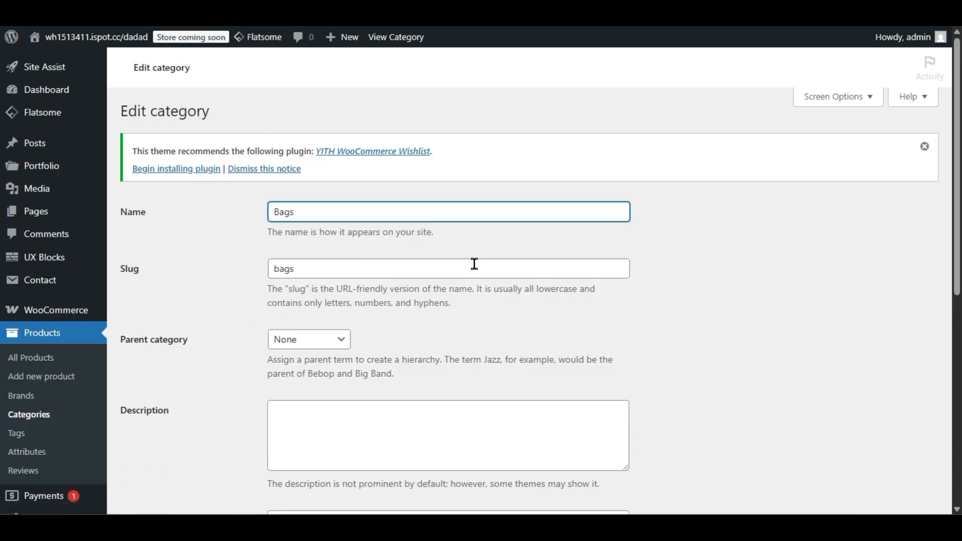
pyautogui.scroll(-5, 474, 269)
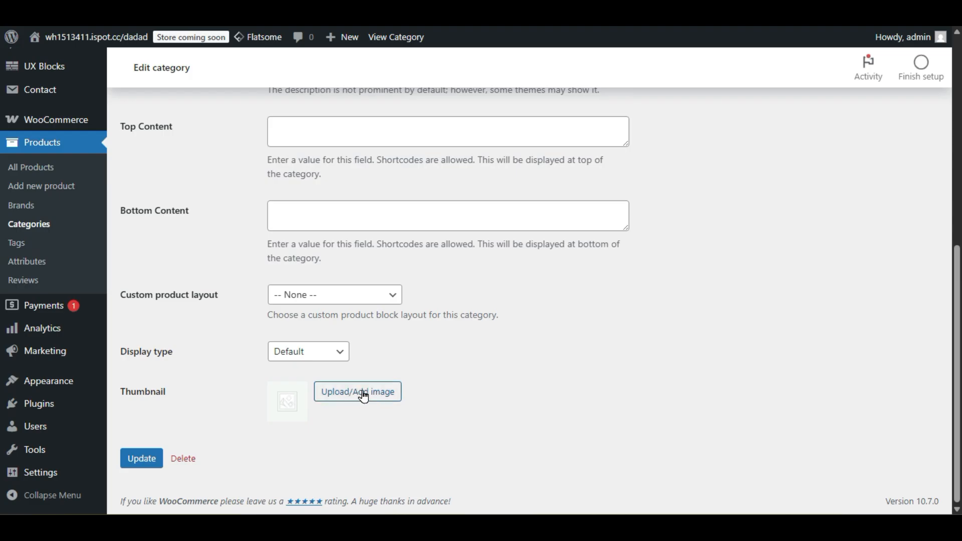
# Step: Examine the Bags category's editing fields, including name, slug, description, top and bottom content, and custom product layout
pyautogui.click(324, 299)
pyautogui.click(541, 298)
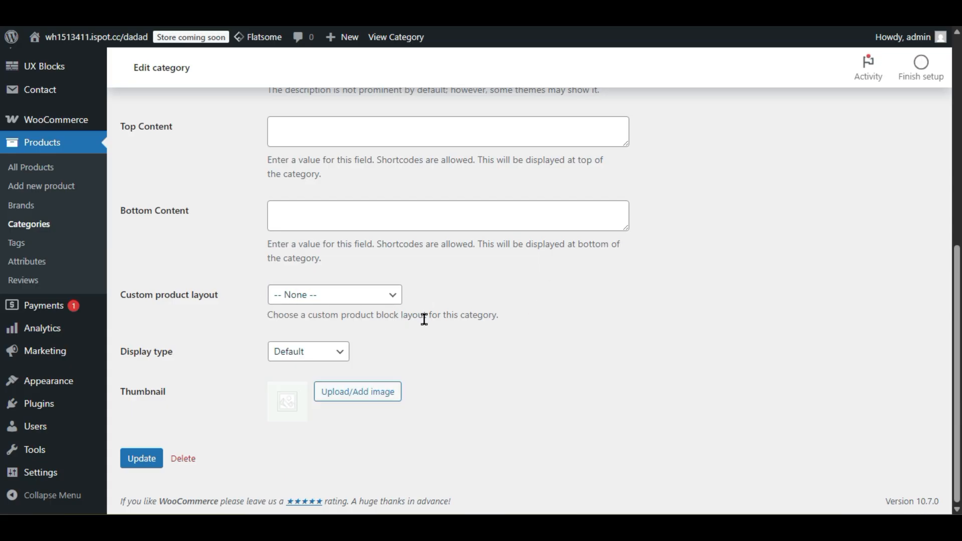
pyautogui.scroll(3, 270, 300)
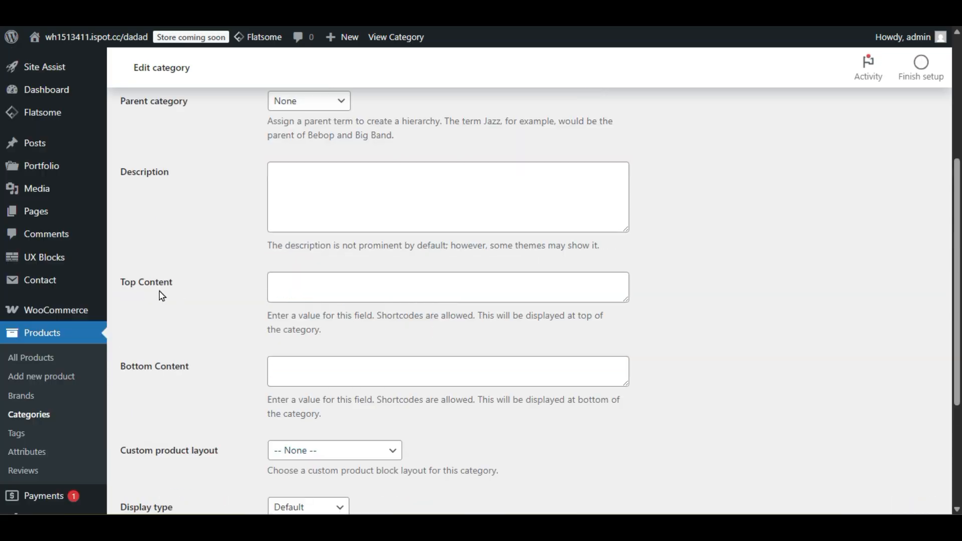
pyautogui.scroll(3, 280, 316)
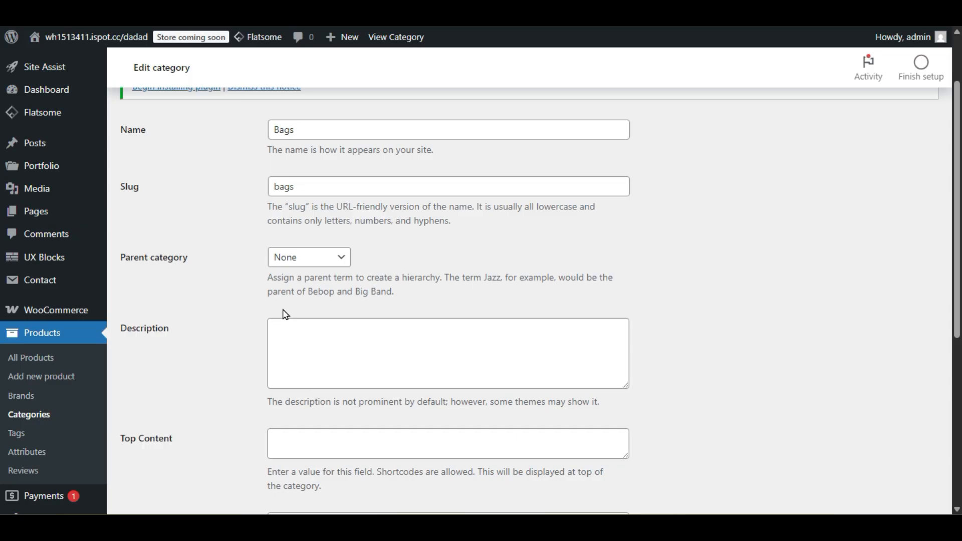
pyautogui.scroll(-6, 362, 346)
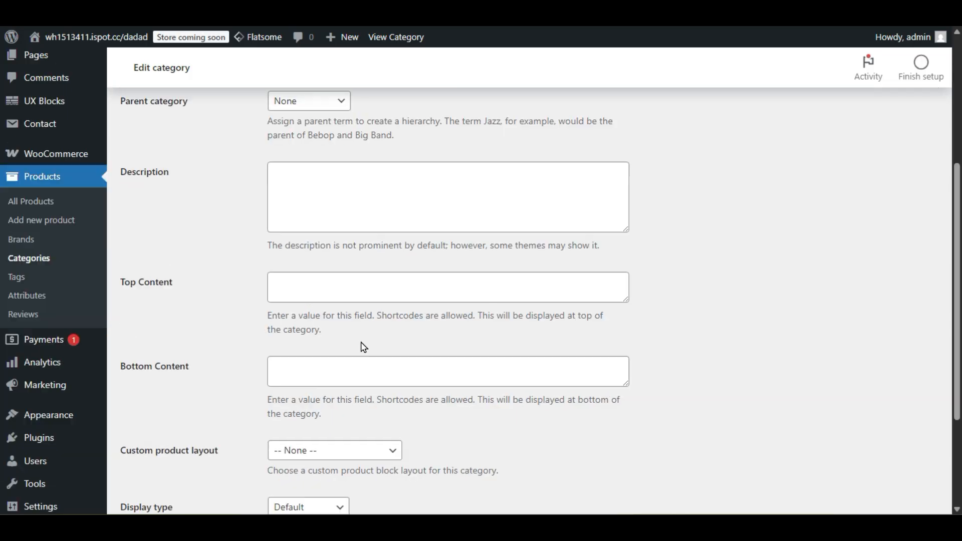
pyautogui.scroll(6, 322, 373)
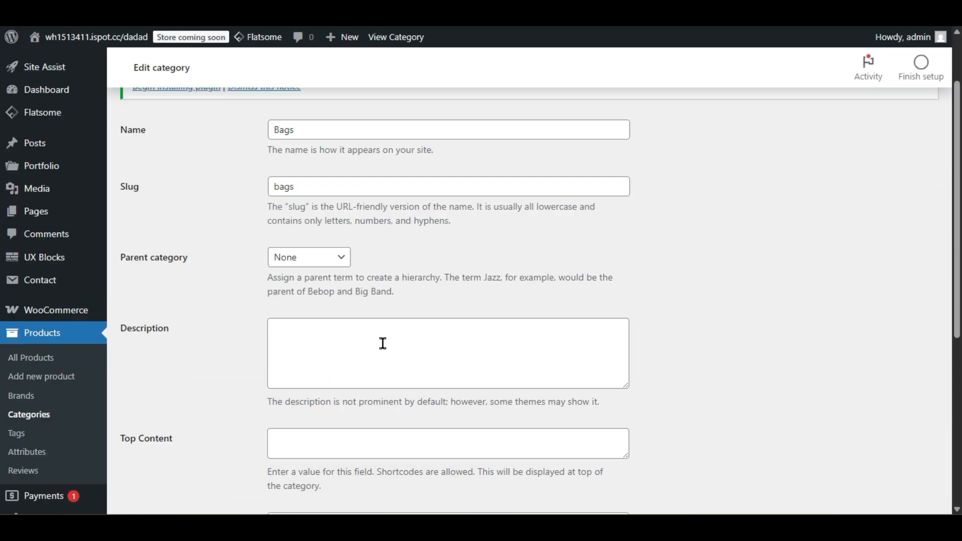
pyautogui.scroll(-6, 243, 362)
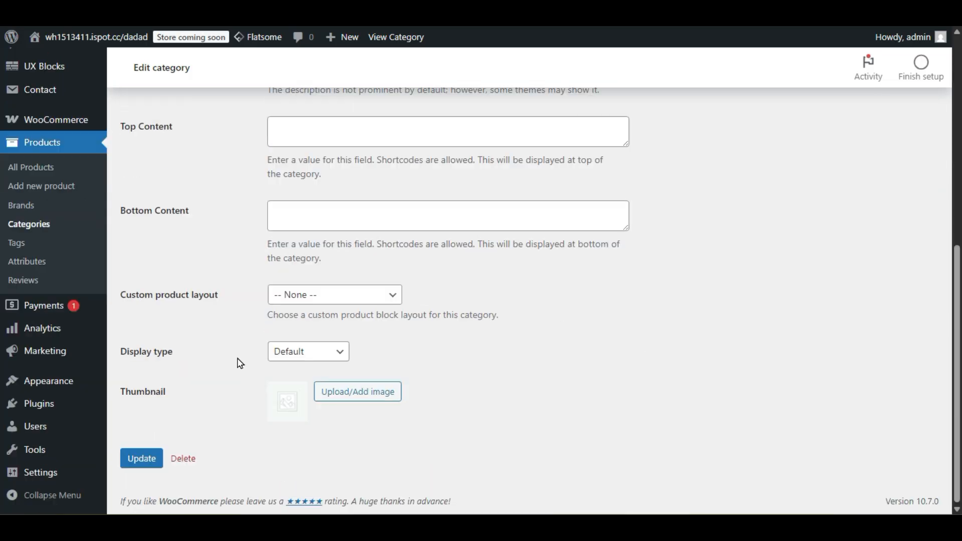
# Step: Set Refurbished-Produkte_Coverimage.jpg from the media library as the Bags category's thumbnail and update the category
pyautogui.click(366, 395)
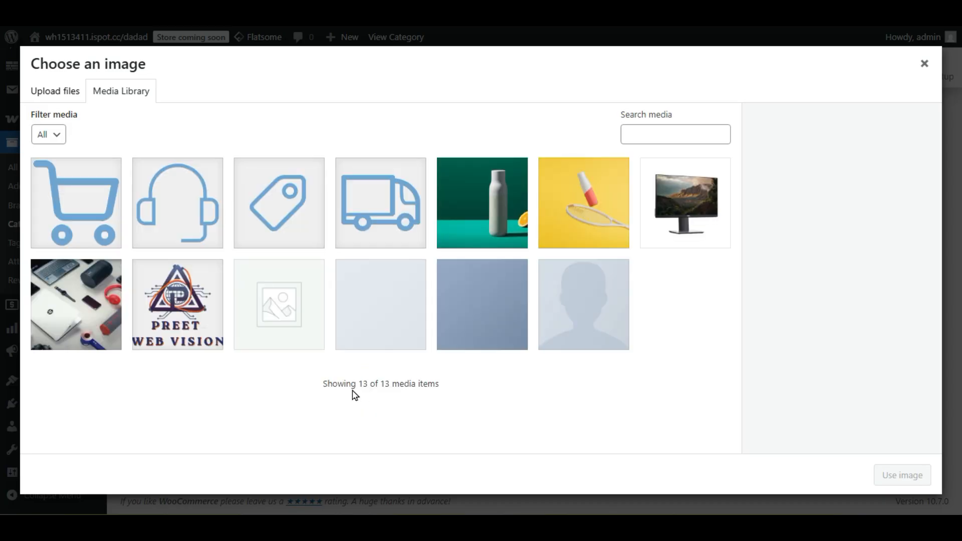
pyautogui.click(59, 317)
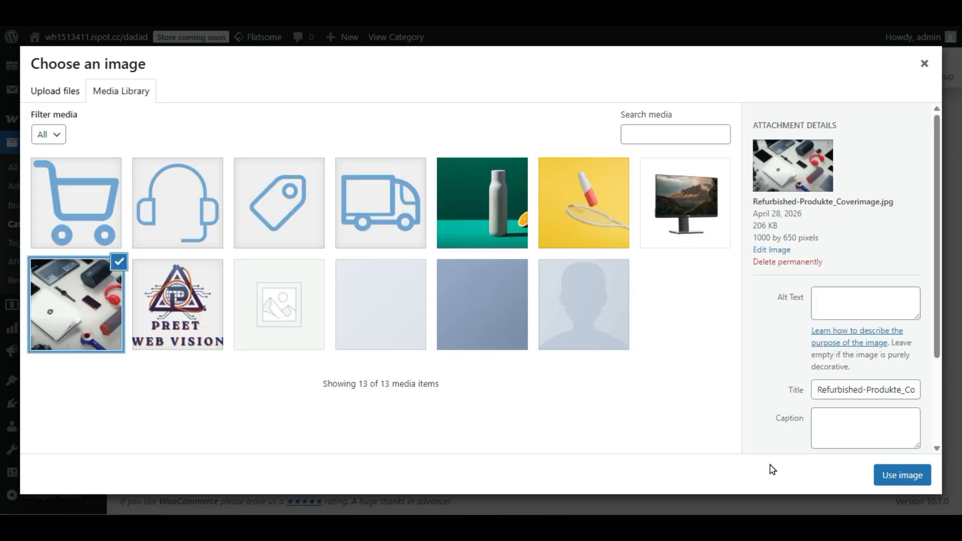
pyautogui.click(901, 477)
pyautogui.click(146, 466)
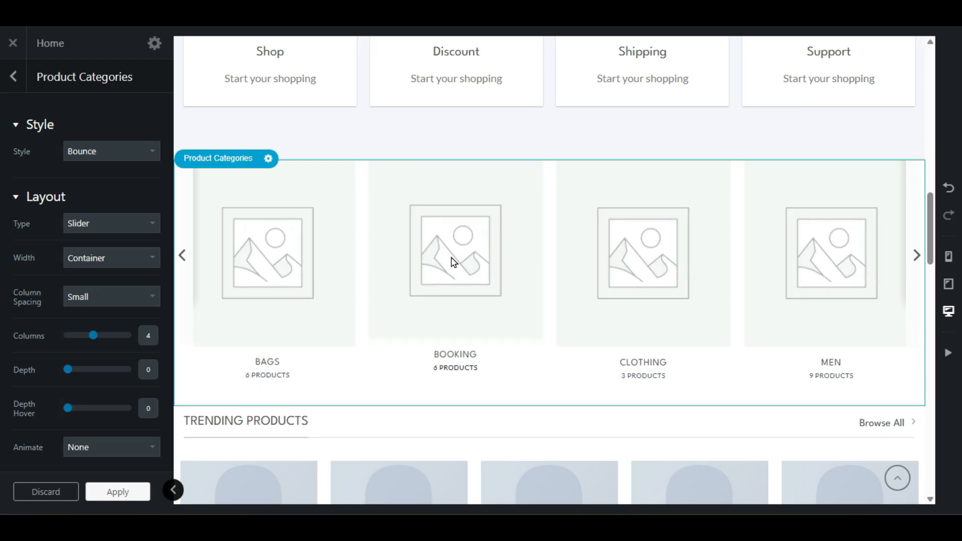
# Step: Switch the Product Categories layout type to Full Slider and back to Slider to refresh the thumbnails in the preview
pyautogui.click(112, 231)
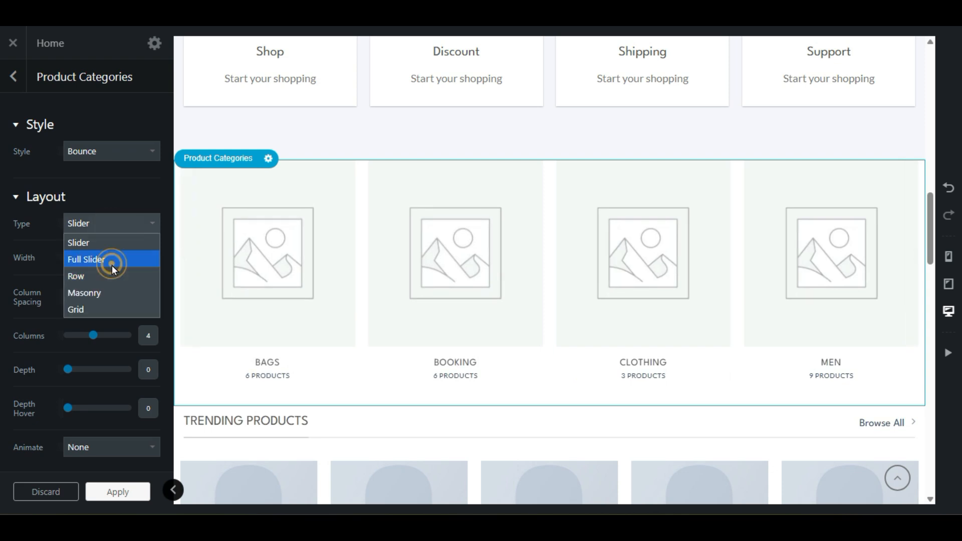
pyautogui.click(112, 264)
pyautogui.click(97, 225)
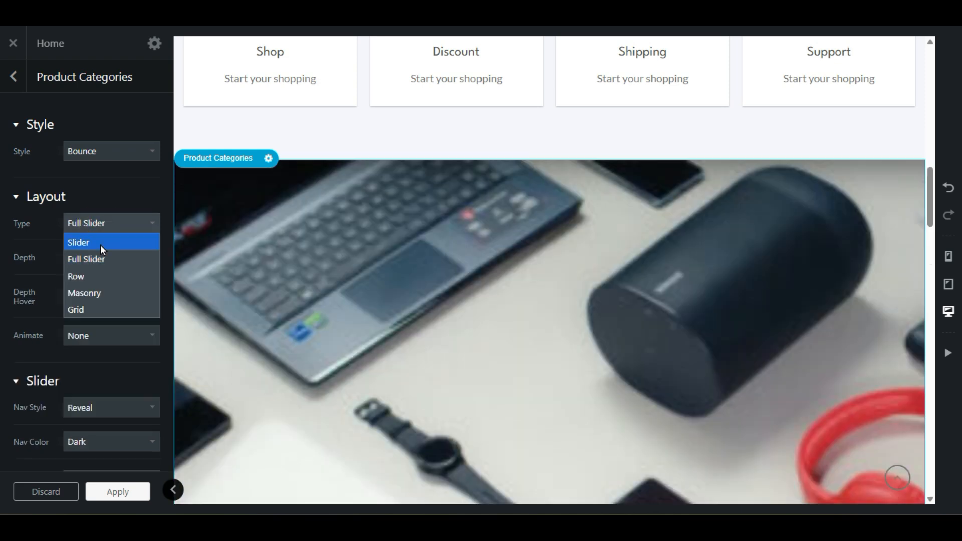
pyautogui.click(101, 245)
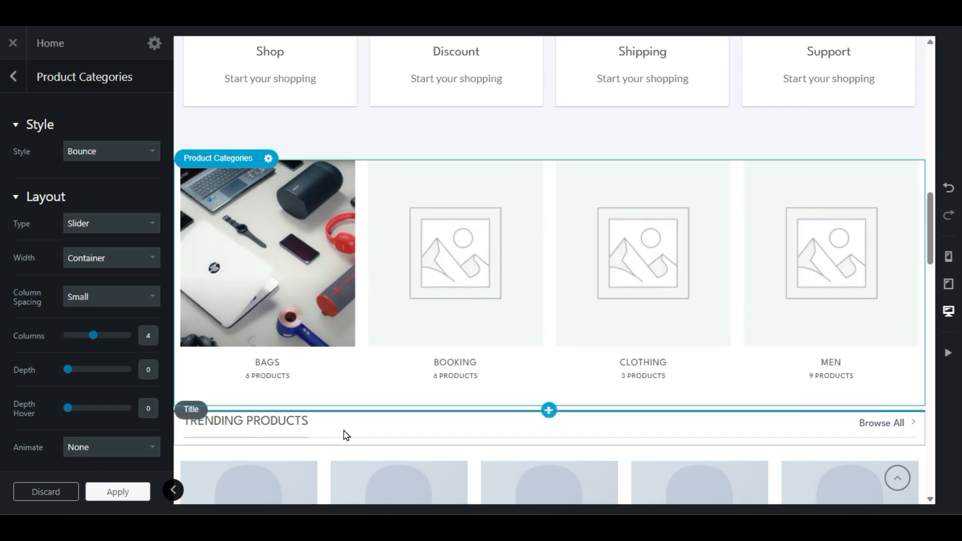
# Step: Insert a Text element between the Shop, Discount, Shipping and Support boxes and the Product Categories slider
pyautogui.scroll(6, 346, 435)
pyautogui.scroll(-3, 343, 421)
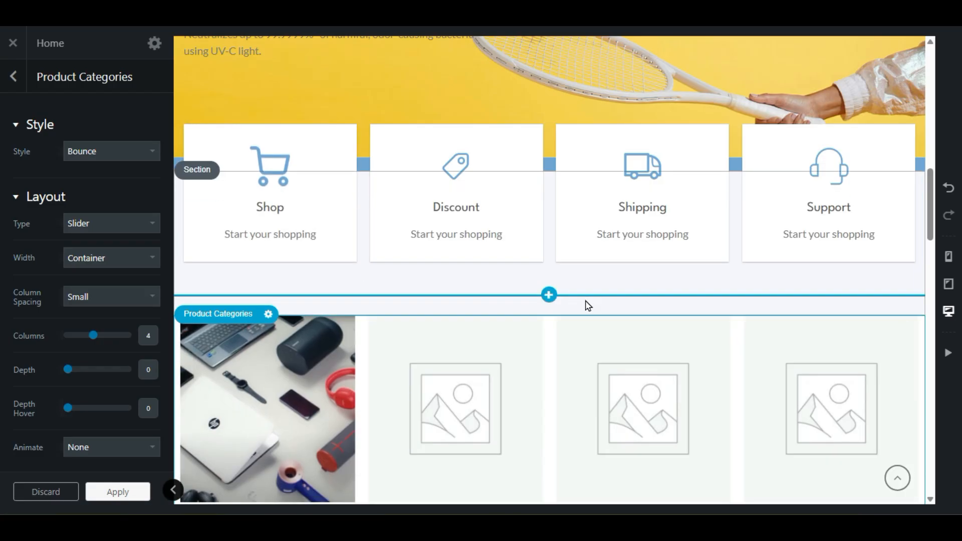
pyautogui.click(550, 296)
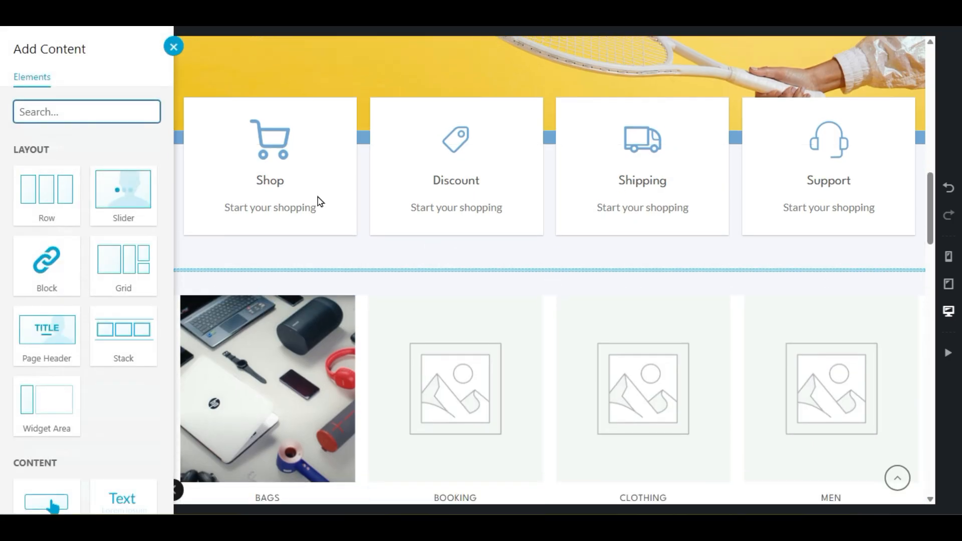
pyautogui.scroll(-5, 142, 386)
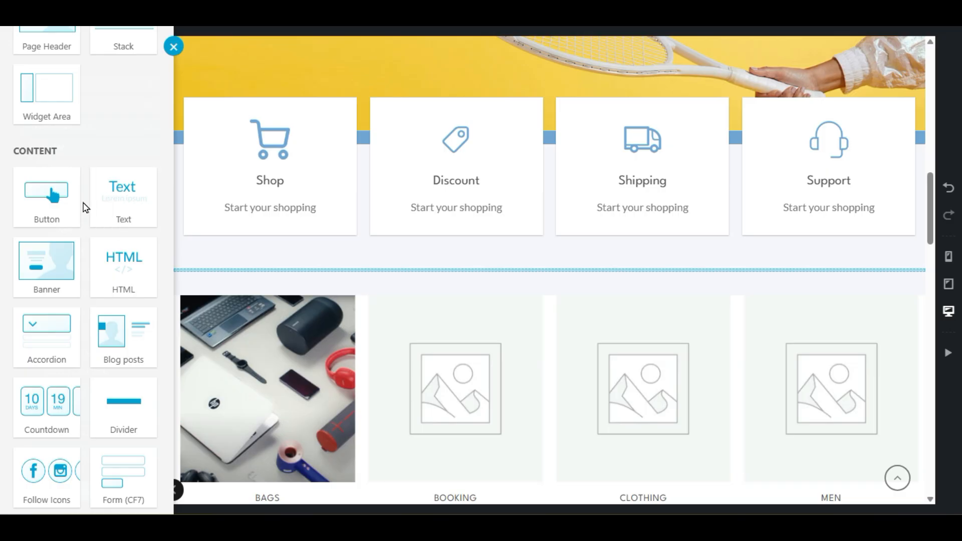
pyautogui.click(132, 197)
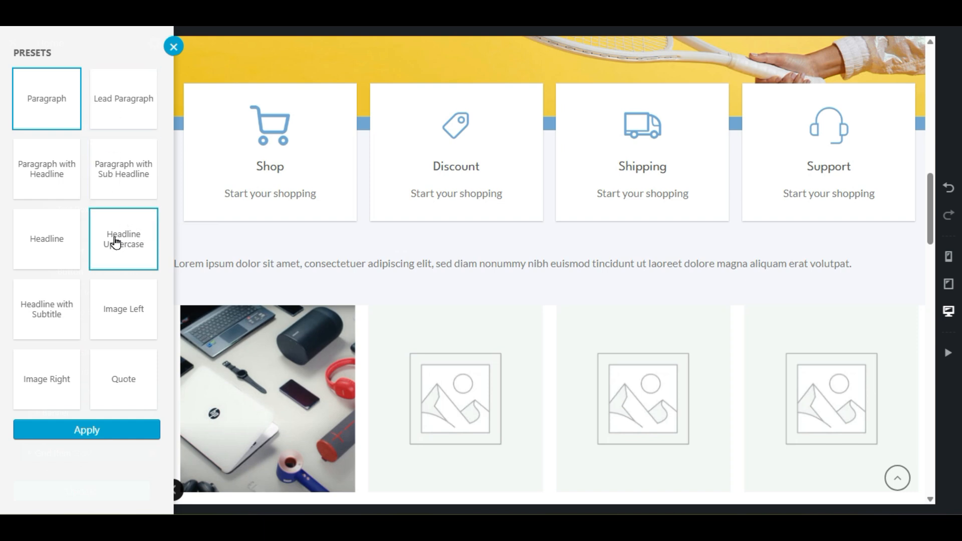
# Step: Compare the Paragraph, Lead Paragraph and Headline with Subtitle presets, and choose Headline for the new text element
pyautogui.click(42, 246)
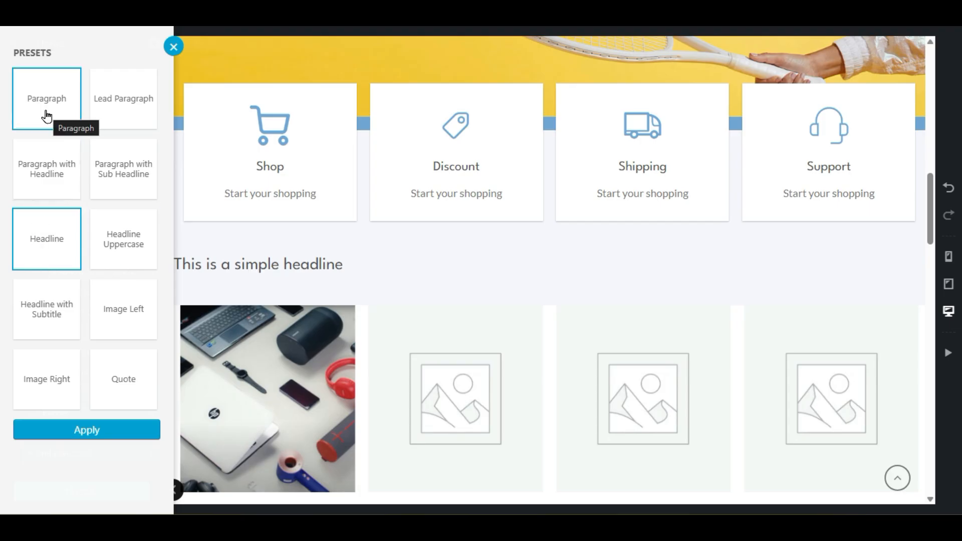
pyautogui.click(21, 102)
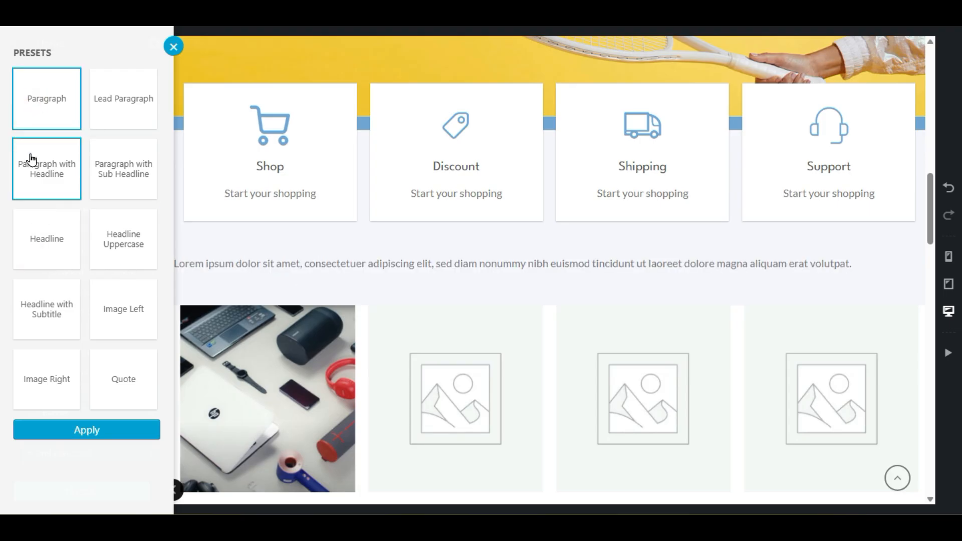
pyautogui.click(105, 105)
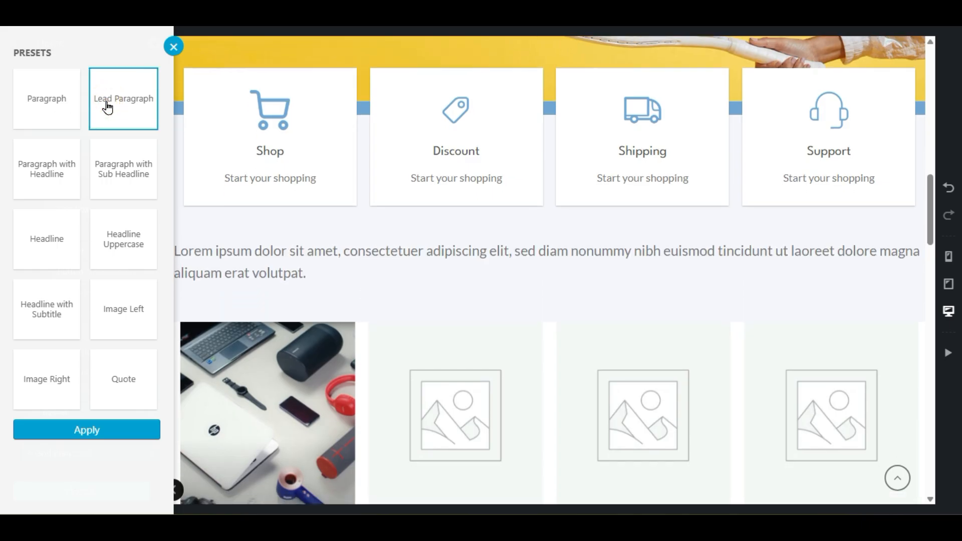
pyautogui.click(69, 319)
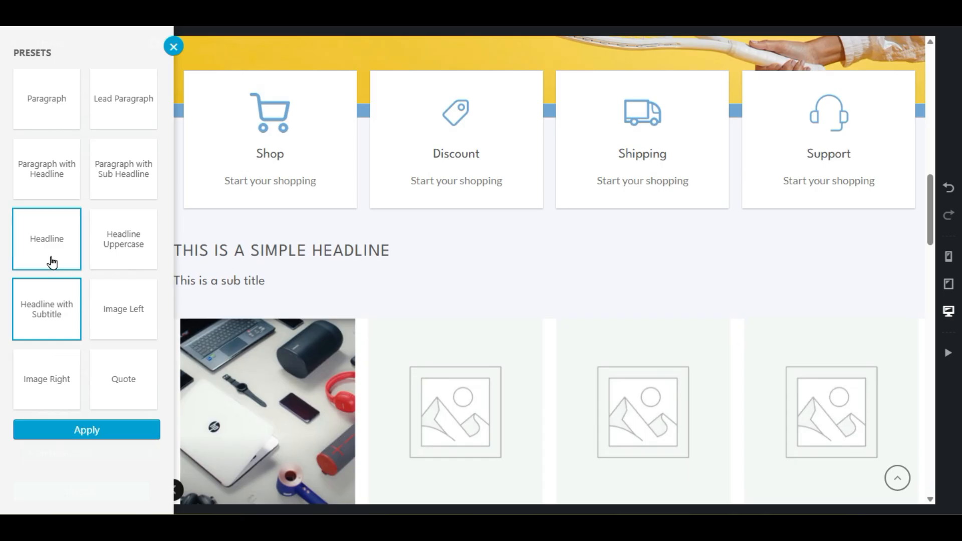
pyautogui.click(47, 239)
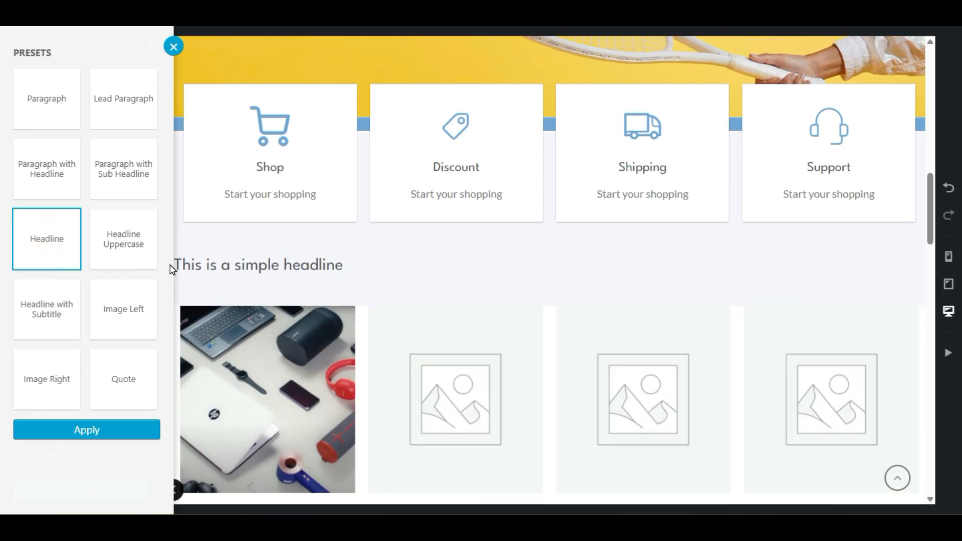
# Step: Replace the placeholder headline text above the category slider with "Browse Categories" and confirm the edit
pyautogui.doubleClick(220, 268)
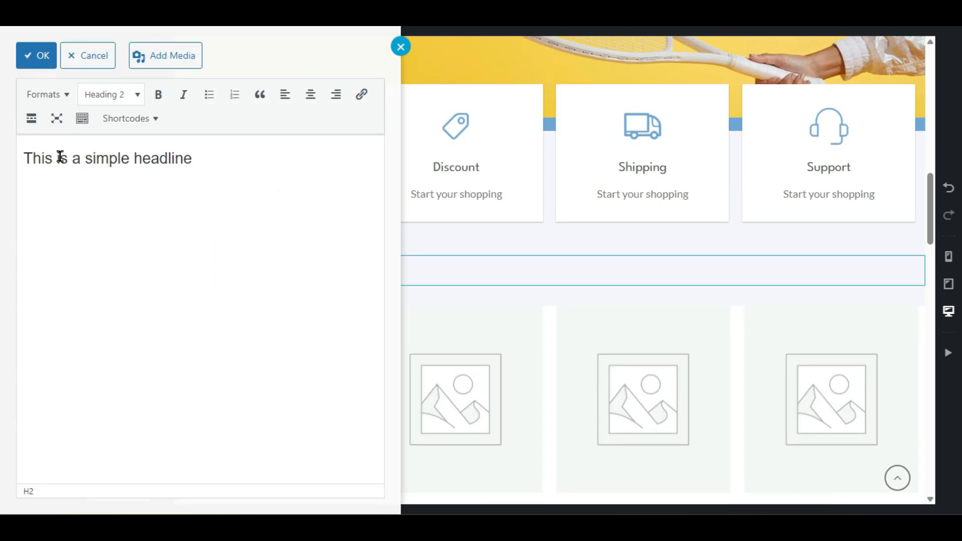
pyautogui.moveTo(26, 156); pyautogui.dragTo(227, 156)
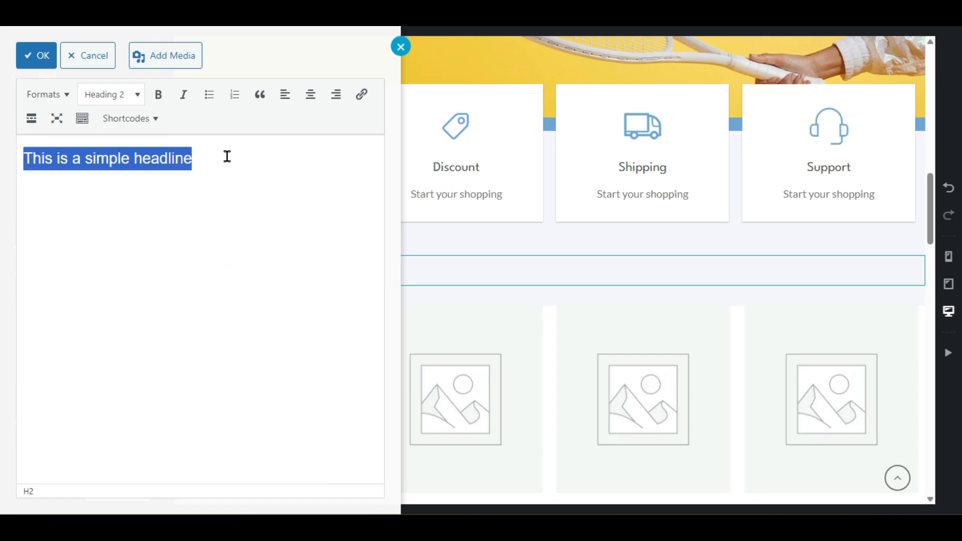
pyautogui.write('b')
pyautogui.press('BackSpace')
pyautogui.write('B')
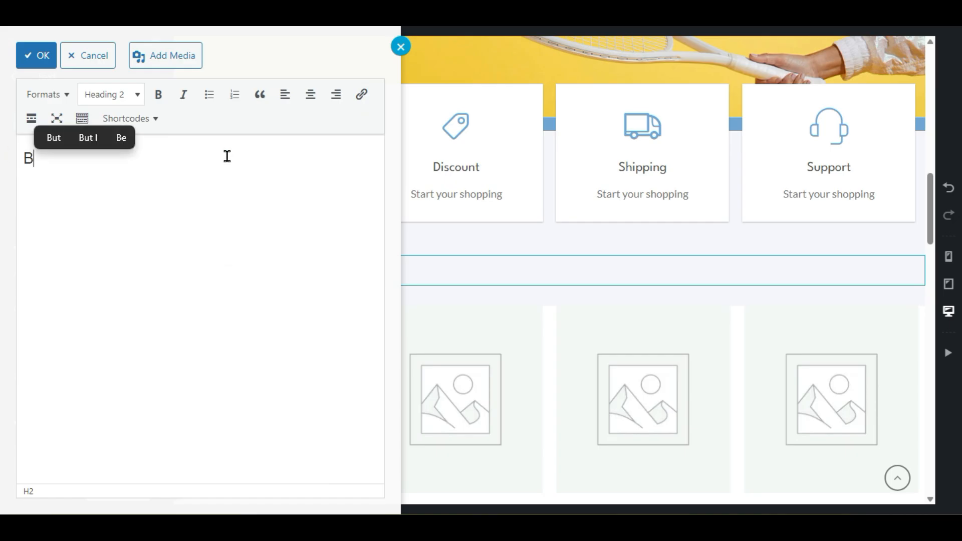
pyautogui.write('rows')
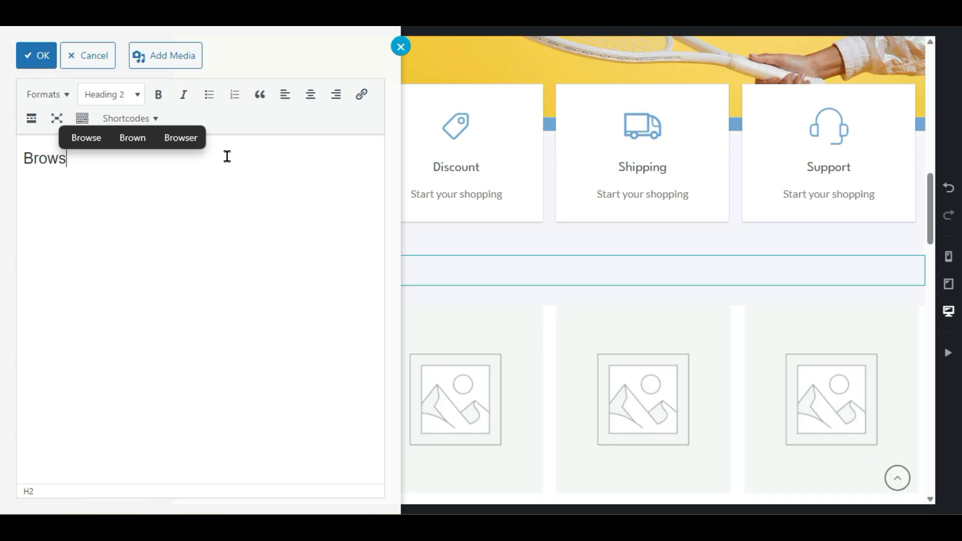
pyautogui.write('e C')
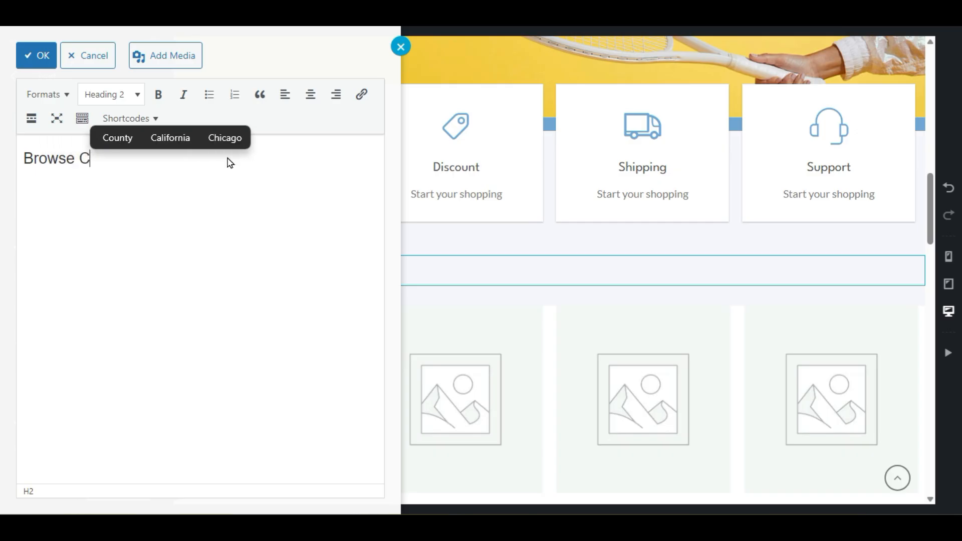
pyautogui.write('ateogires')
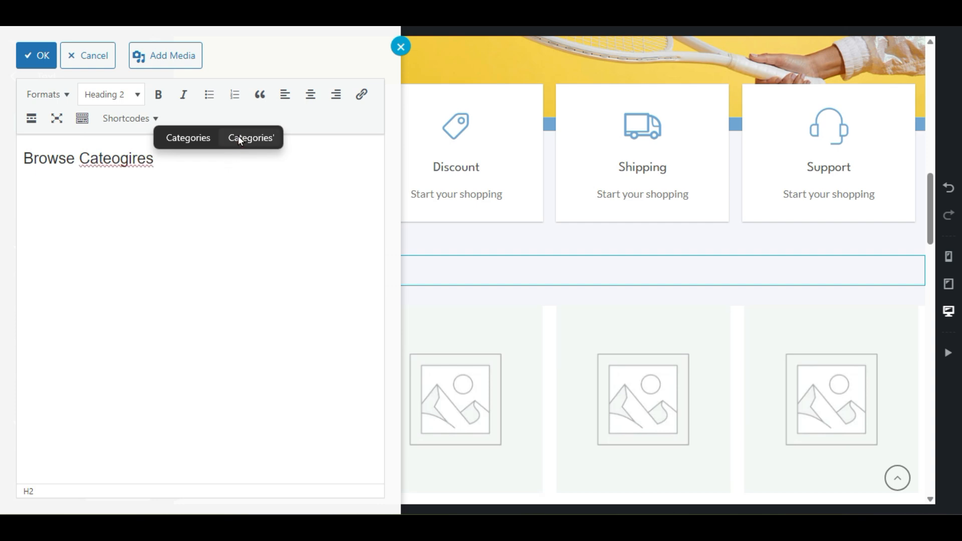
pyautogui.click(239, 139)
pyautogui.press('BackSpace')
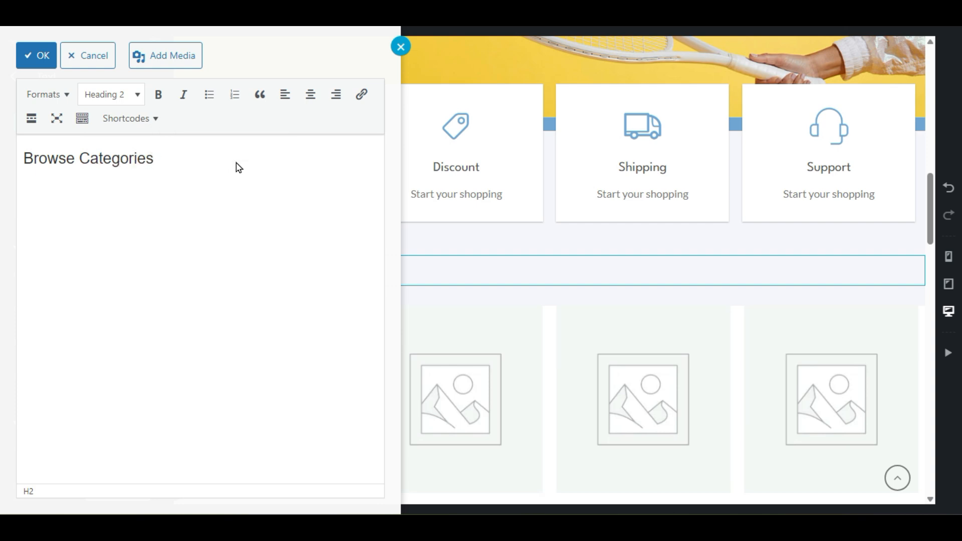
pyautogui.click(38, 55)
# Step: Hide the settings sidebar and examine the full-width desktop layout around the Browse Categories headline, Trending Products and the banners
pyautogui.scroll(-3, 311, 278)
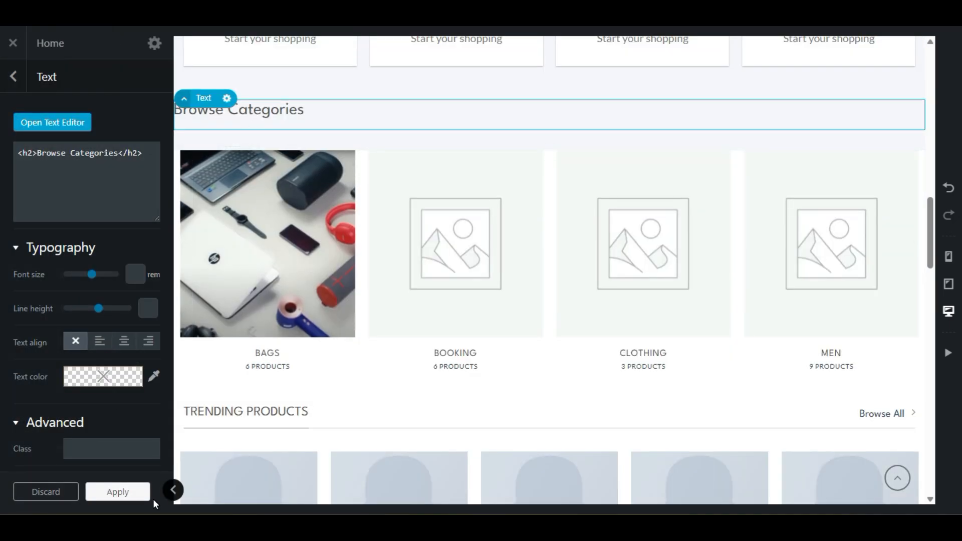
pyautogui.click(175, 491)
pyautogui.scroll(3, 451, 396)
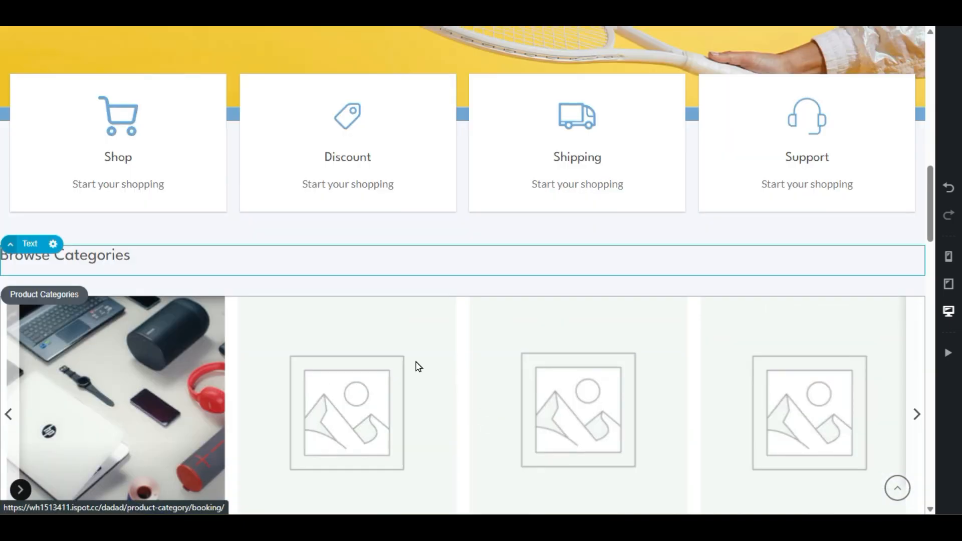
pyautogui.click(325, 230)
pyautogui.scroll(-3, 368, 242)
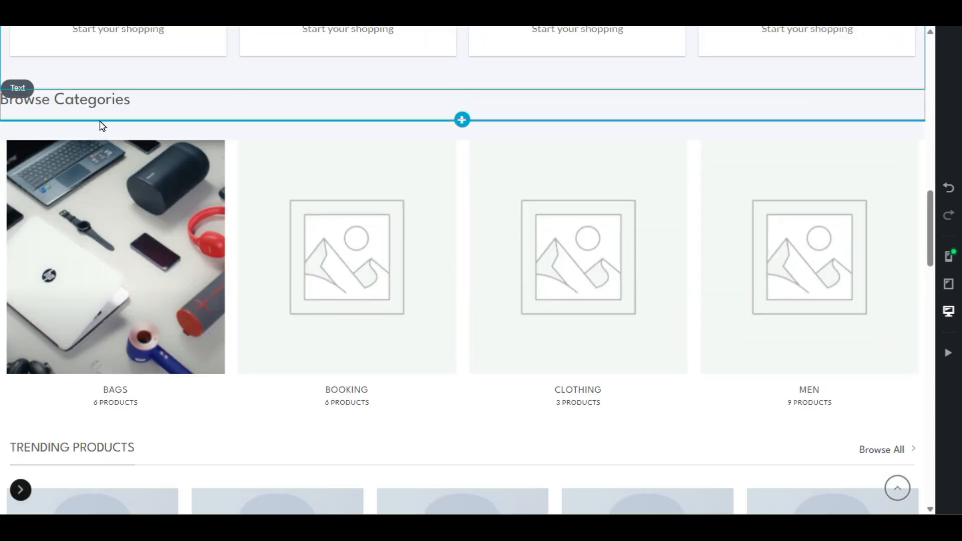
pyautogui.scroll(-3, 419, 322)
pyautogui.scroll(-6, 159, 322)
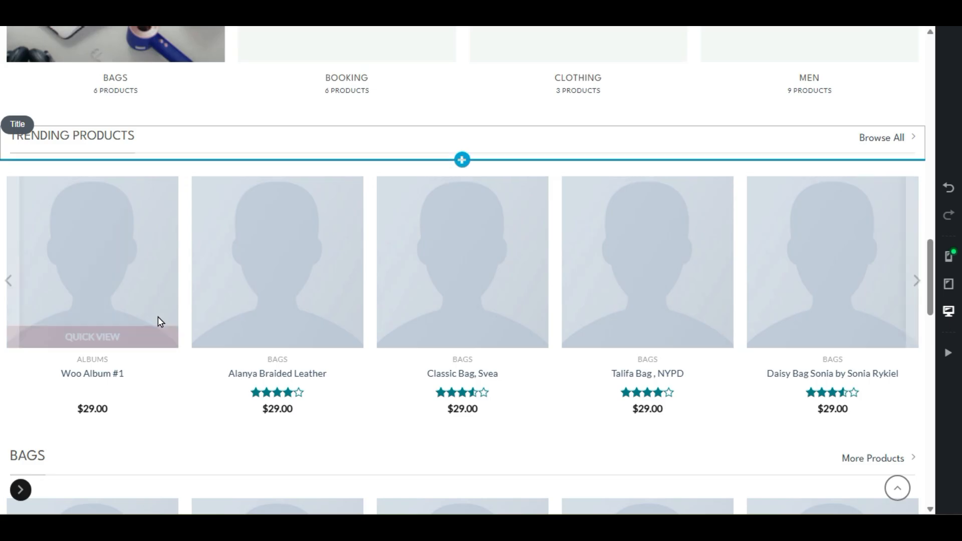
pyautogui.scroll(5, 166, 319)
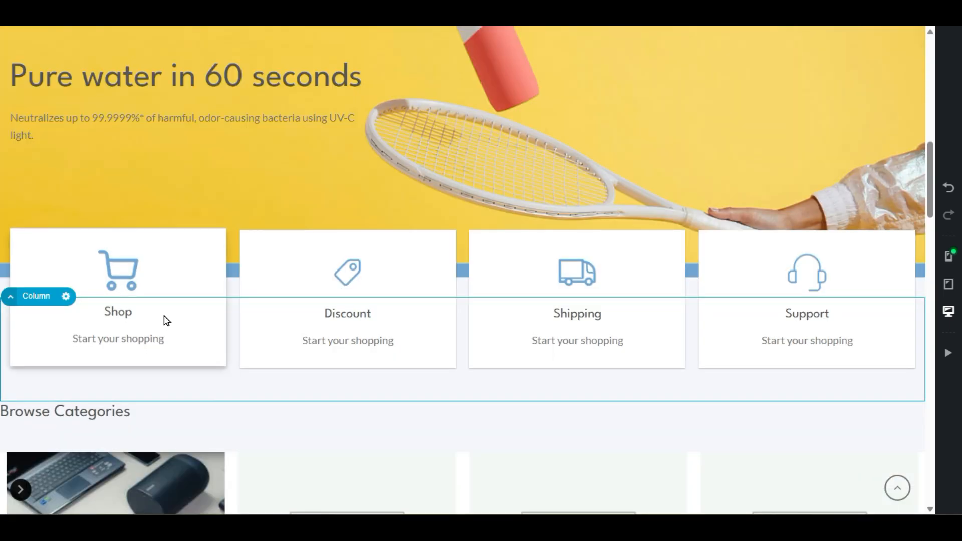
pyautogui.scroll(7, 166, 319)
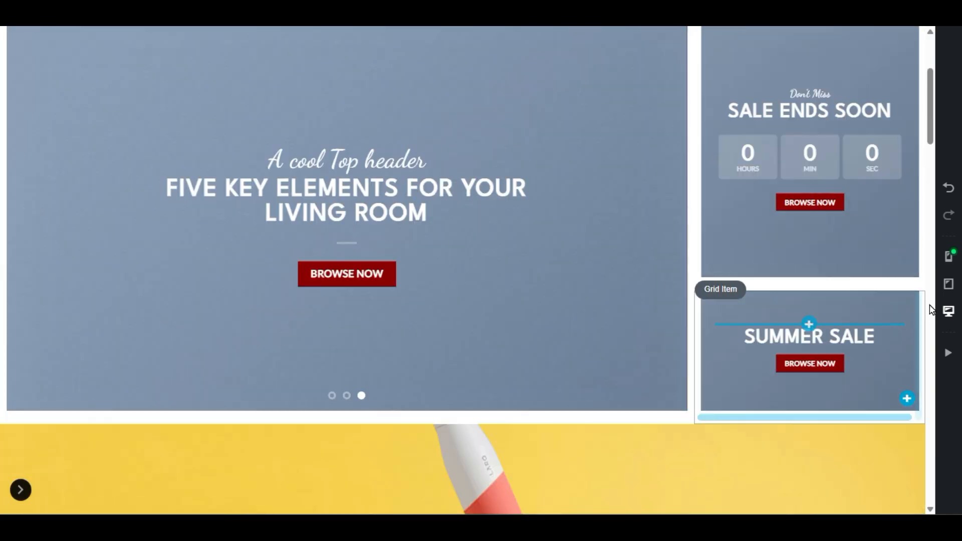
# Step: Switch to the mobile view and set the Browse Categories headline's text alignment to center for that device
pyautogui.click(948, 256)
pyautogui.scroll(-6, 571, 260)
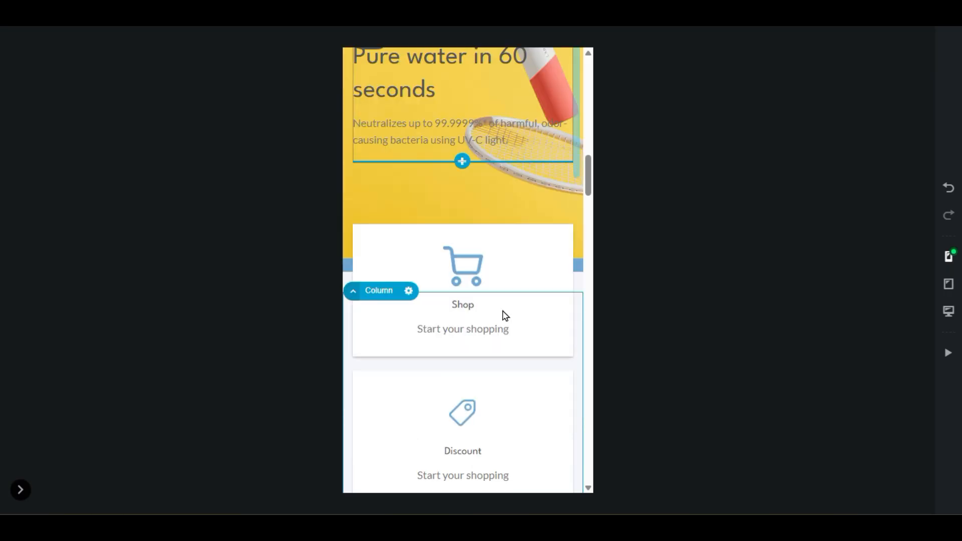
pyautogui.scroll(-6, 497, 341)
pyautogui.scroll(-3, 498, 364)
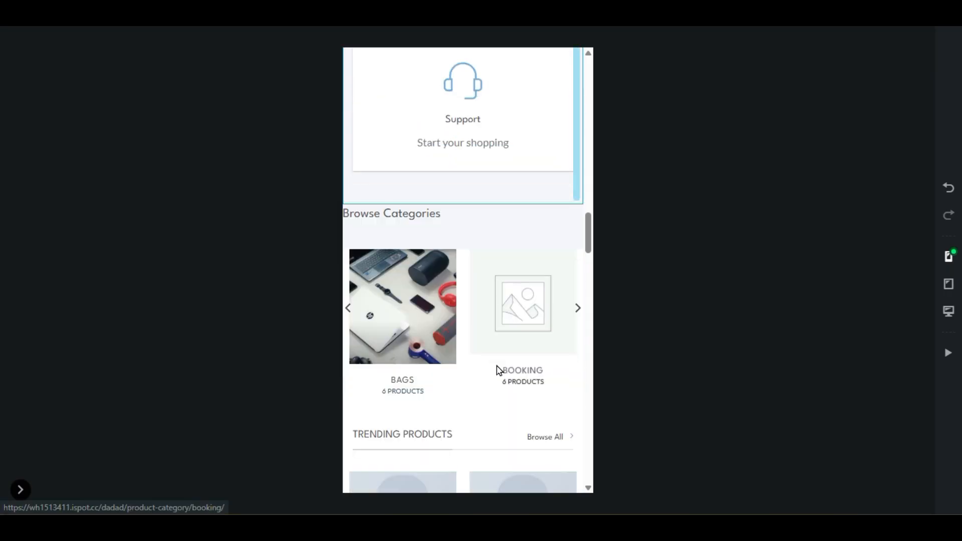
pyautogui.click(401, 221)
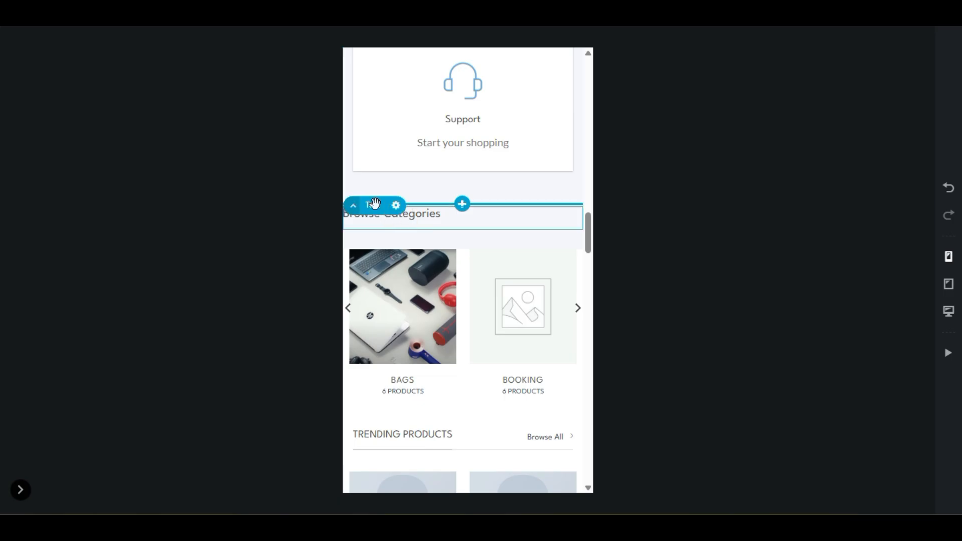
pyautogui.click(395, 206)
pyautogui.click(443, 217)
pyautogui.click(427, 220)
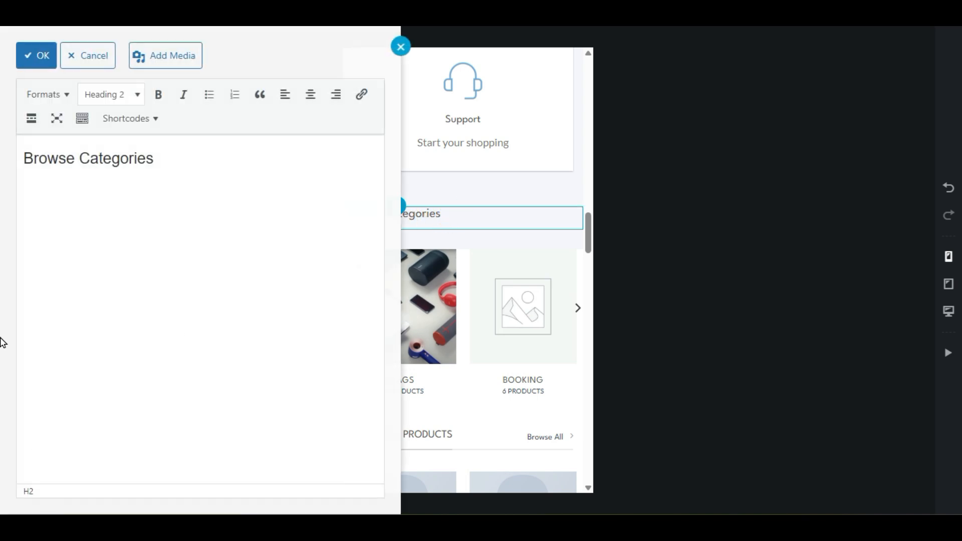
pyautogui.click(36, 55)
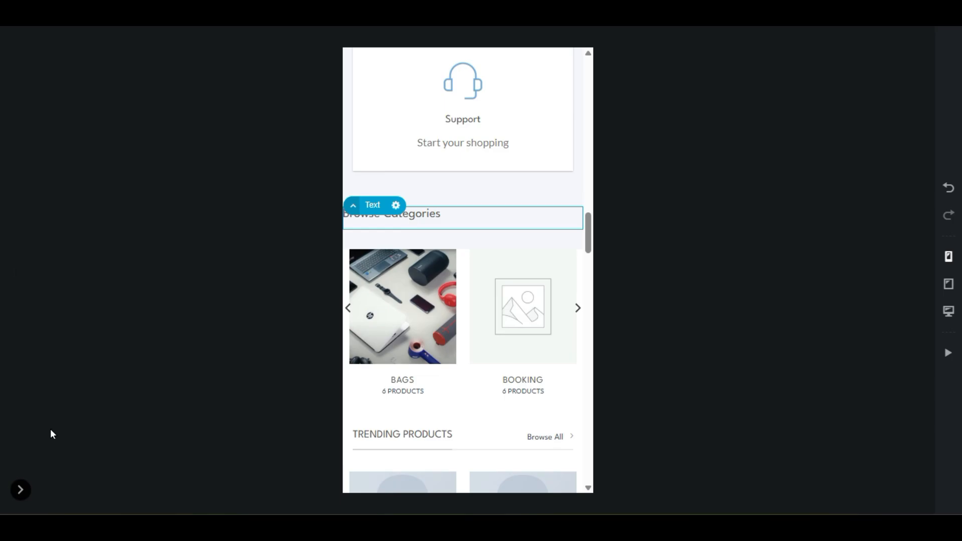
pyautogui.click(21, 492)
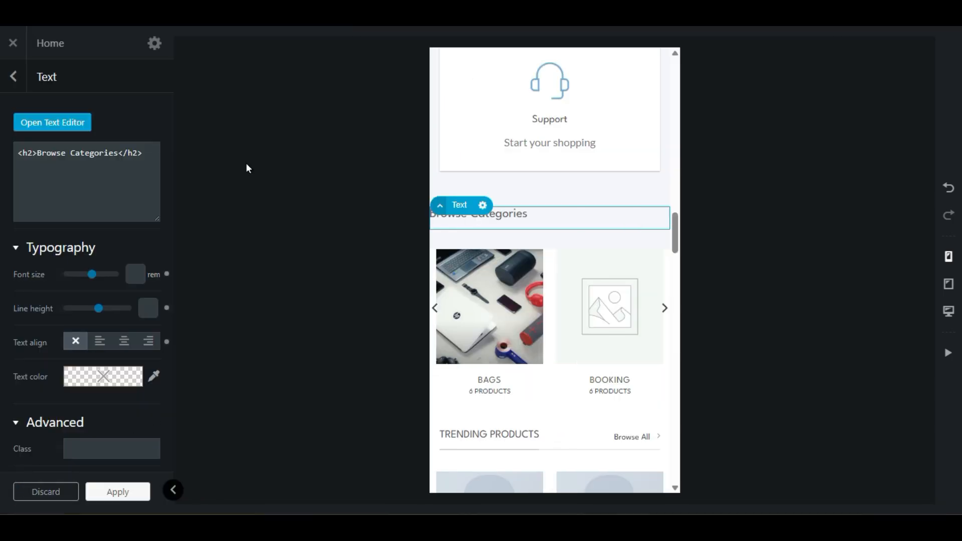
pyautogui.click(125, 341)
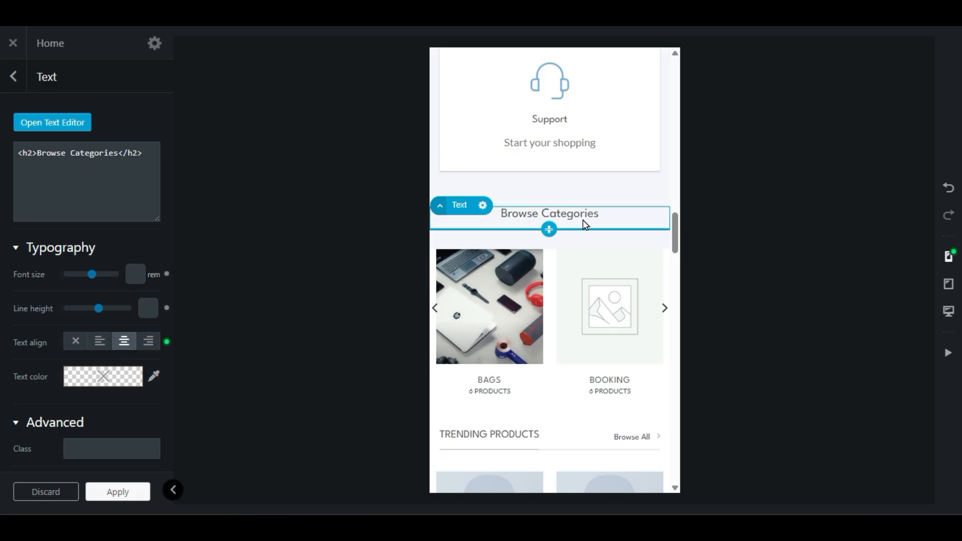
# Step: Compare the Browse Categories headline's alignment between the desktop and mobile views, ending in the desktop view
pyautogui.click(949, 312)
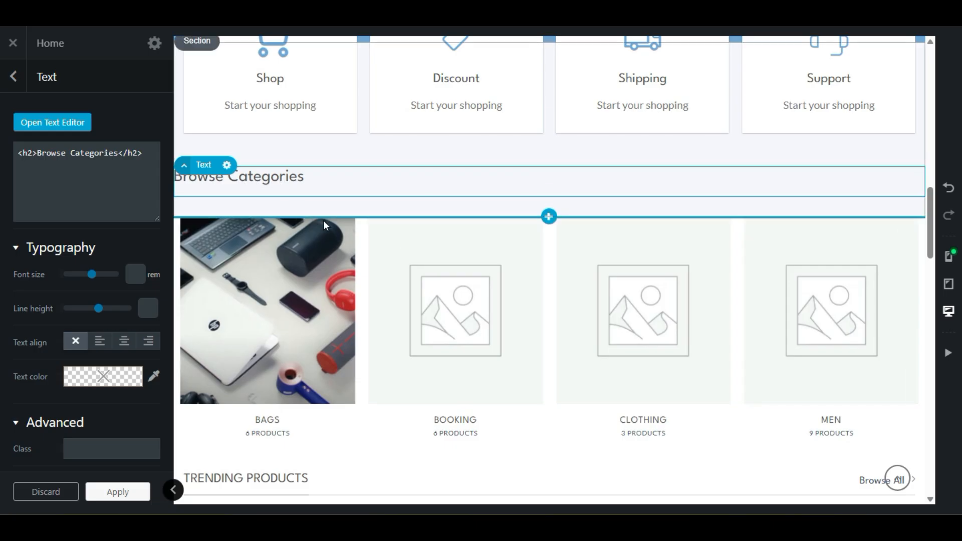
pyautogui.click(950, 256)
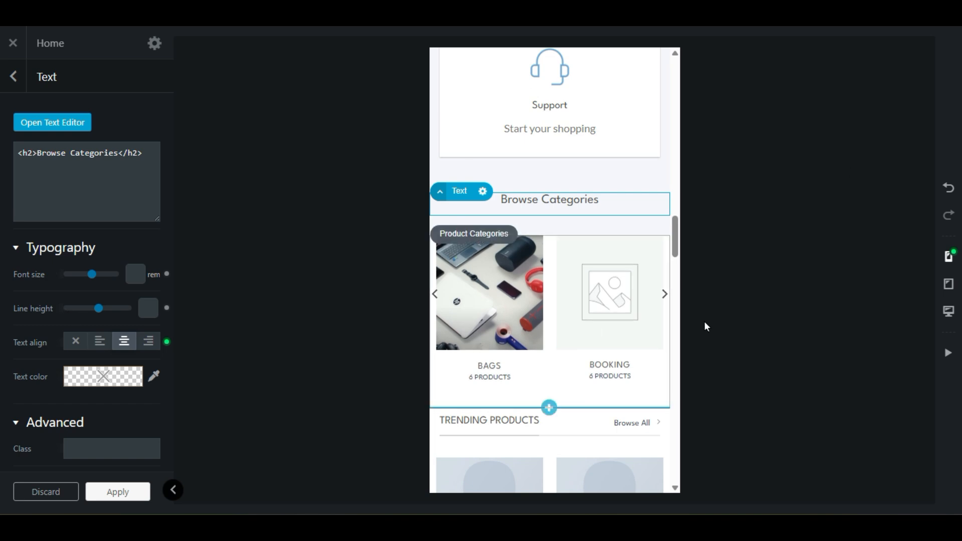
pyautogui.click(949, 311)
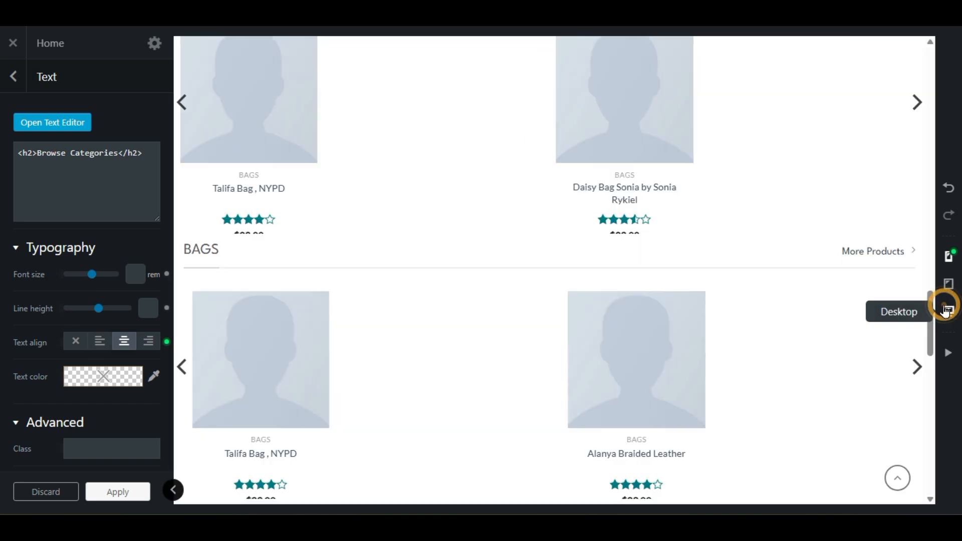
# Step: Set the Browse Categories headline's text alignment to center for the desktop view
pyautogui.scroll(9, 494, 264)
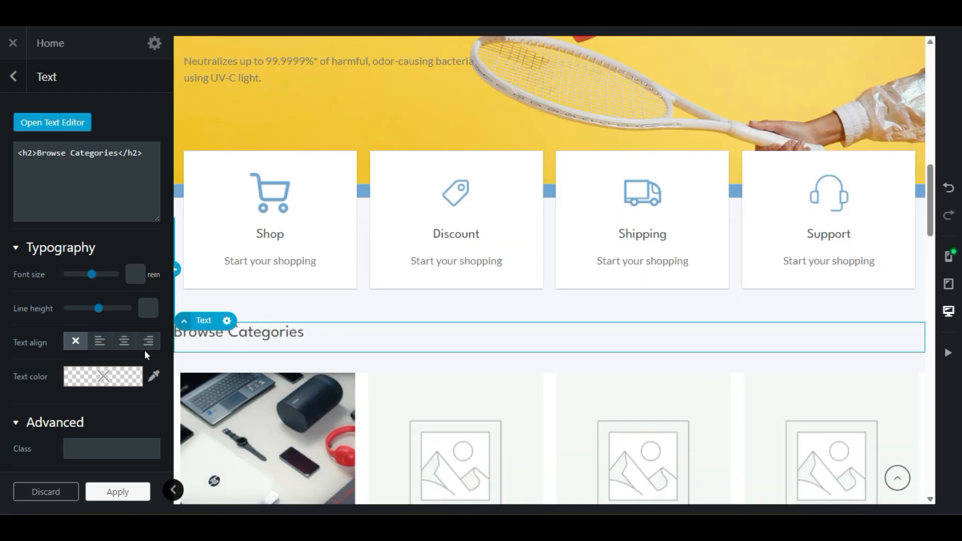
pyautogui.click(124, 341)
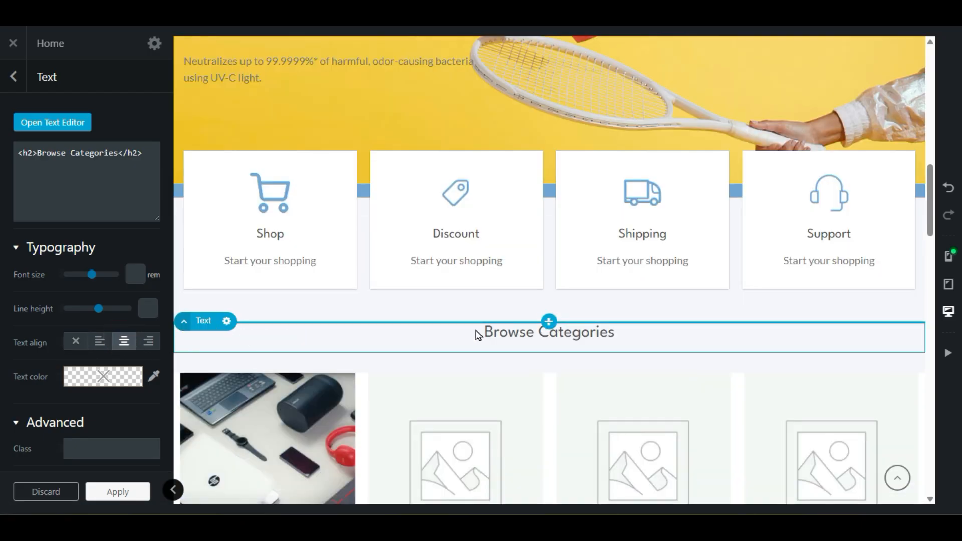
pyautogui.scroll(-3, 531, 329)
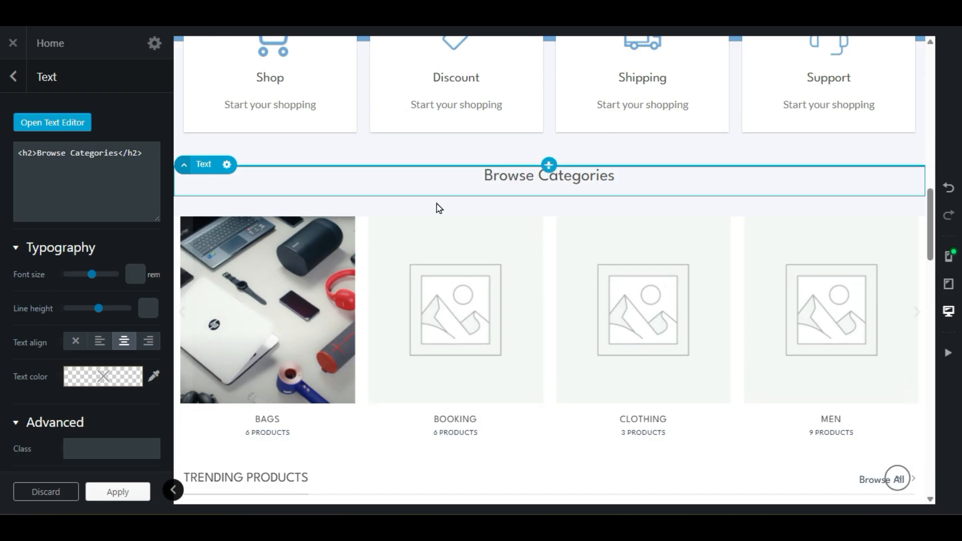
# Step: Open the Trending Products title's options and examine its style, title and link settings against the Browse Categories headline
pyautogui.scroll(-6, 501, 275)
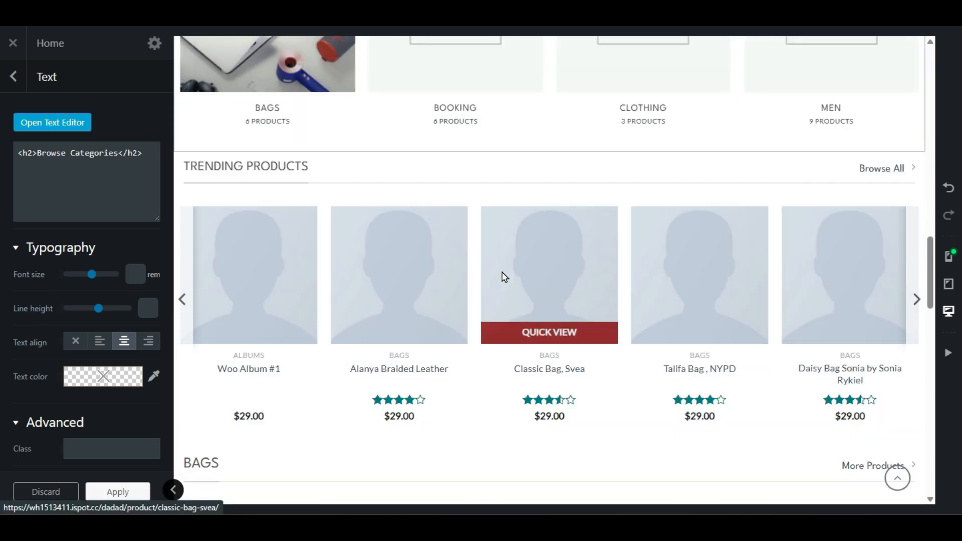
pyautogui.click(279, 176)
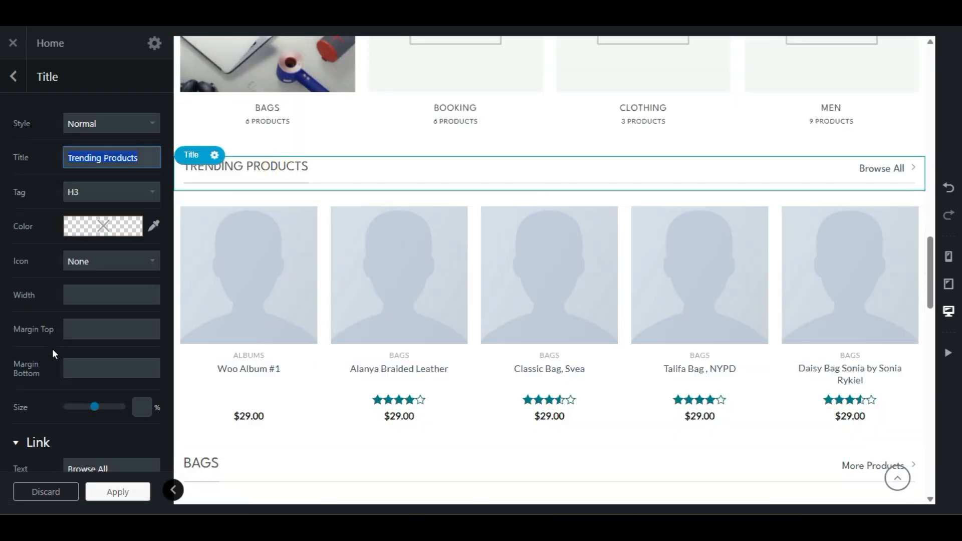
pyautogui.scroll(-5, 53, 356)
pyautogui.scroll(5, 51, 368)
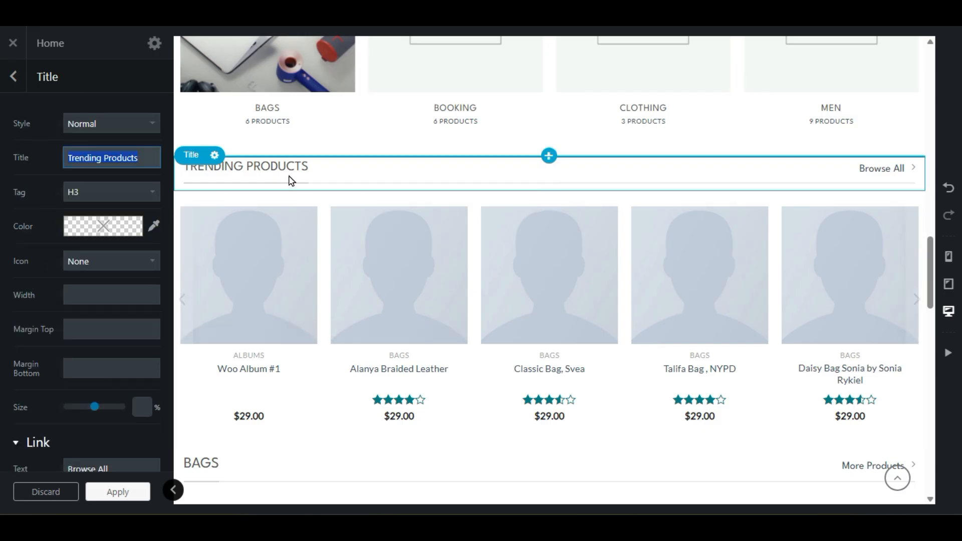
pyautogui.click(214, 155)
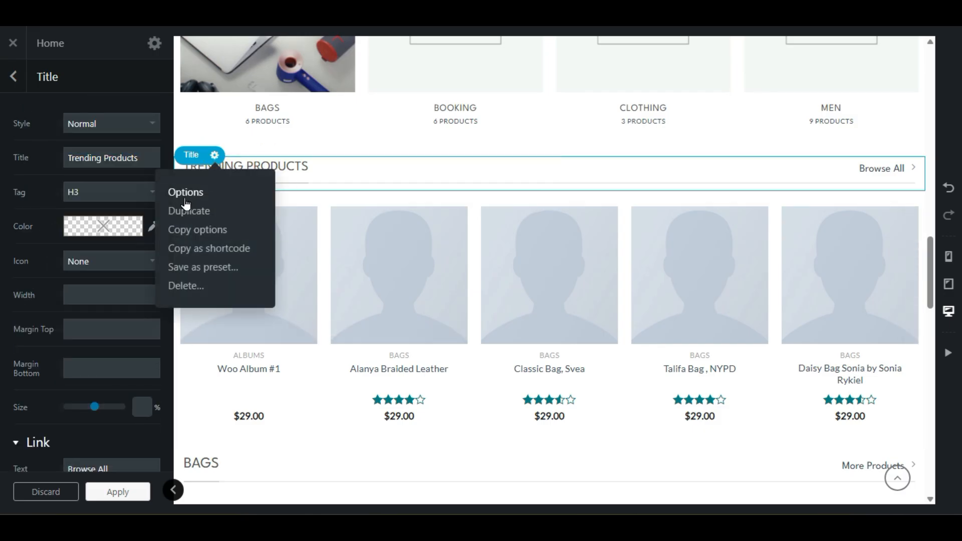
pyautogui.scroll(-5, 14, 263)
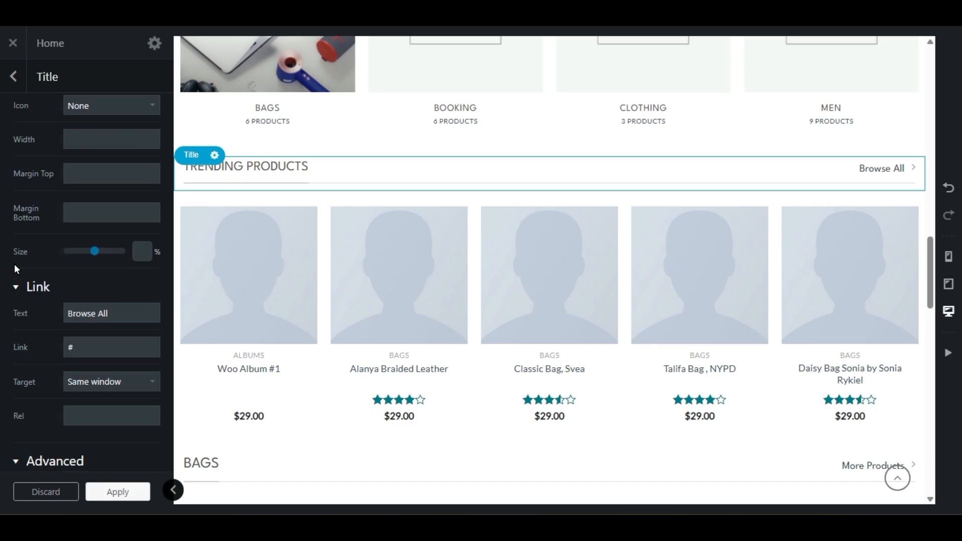
pyautogui.scroll(5, 15, 269)
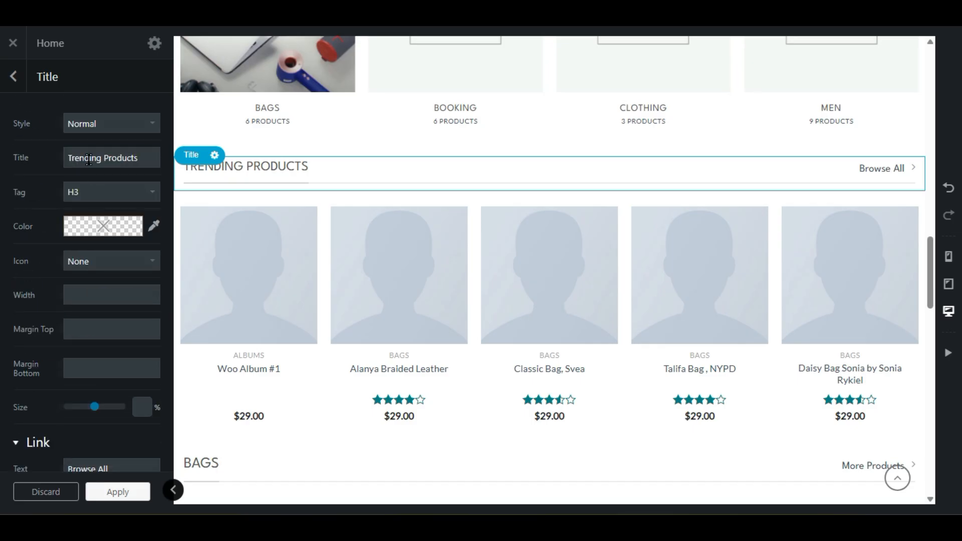
pyautogui.scroll(-3, 50, 302)
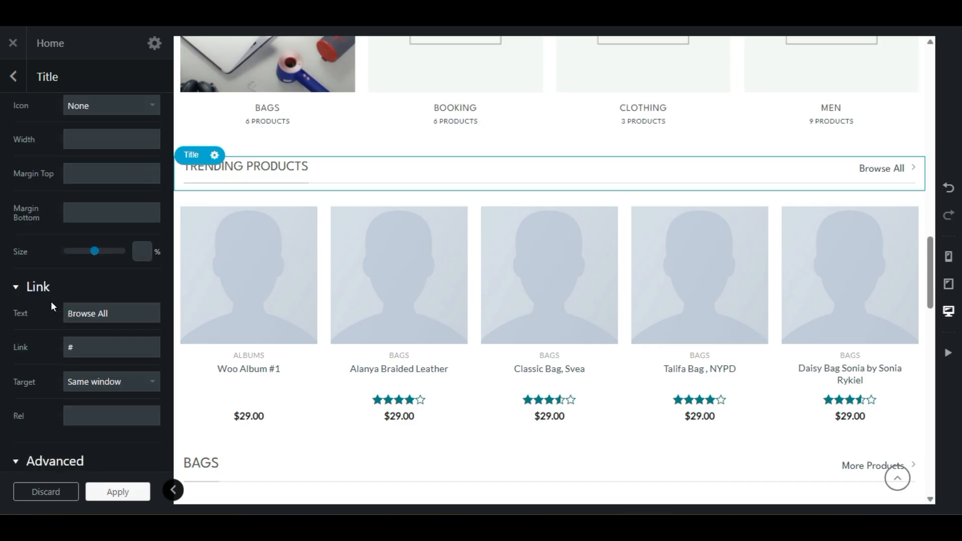
pyautogui.scroll(-2, 93, 319)
pyautogui.scroll(5, 108, 423)
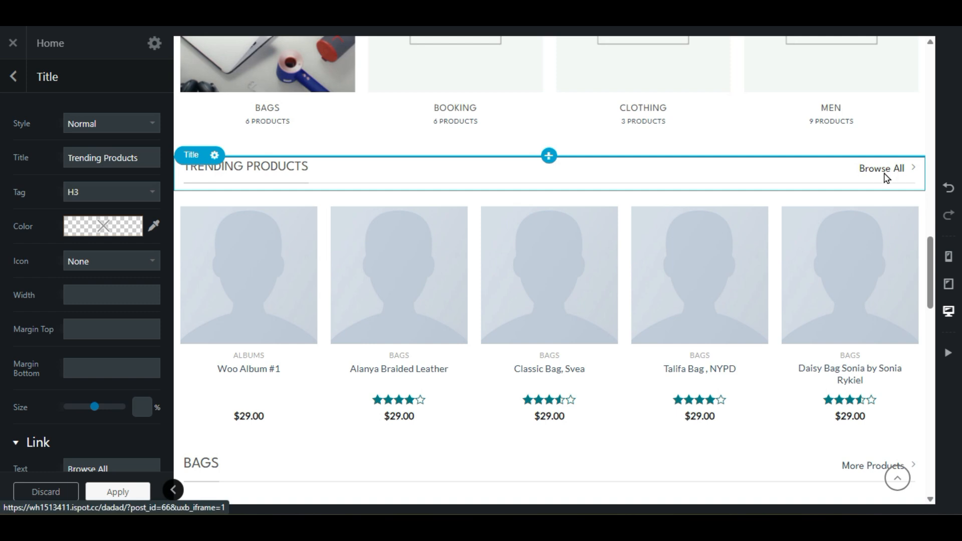
pyautogui.scroll(6, 549, 240)
pyautogui.scroll(-4, 544, 243)
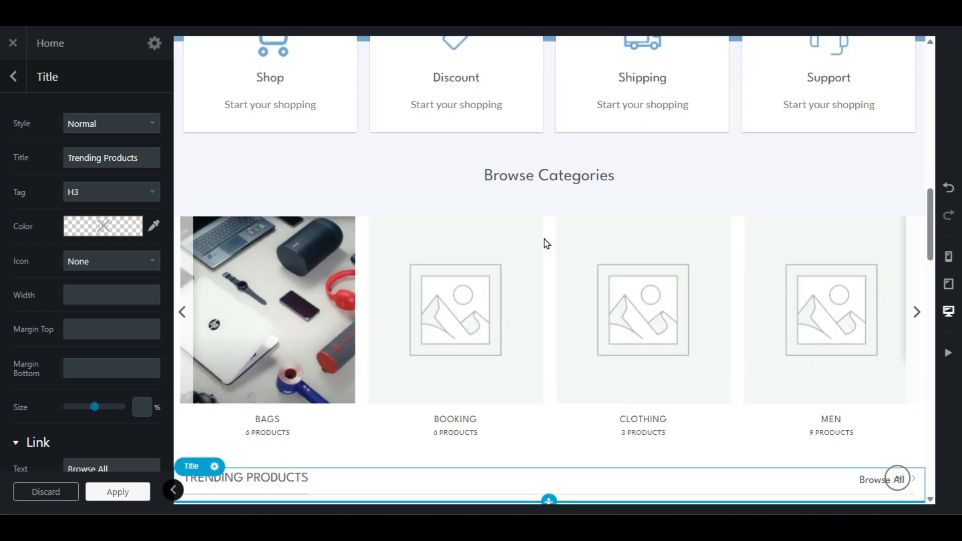
# Step: Reopen the Trending Products title's options from the page structure, review its Browse All link settings, and return to the element list
pyautogui.click(196, 310)
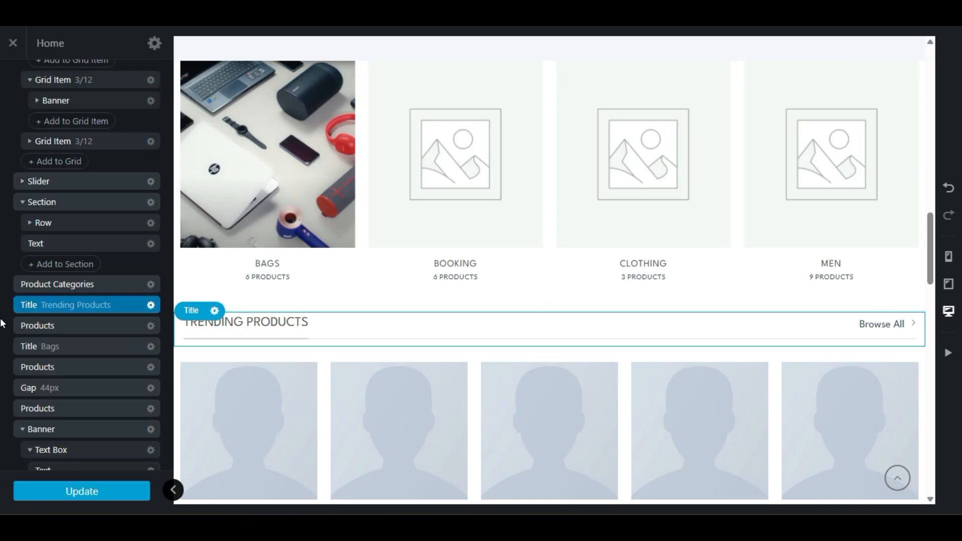
pyautogui.scroll(3, 2, 324)
pyautogui.click(151, 305)
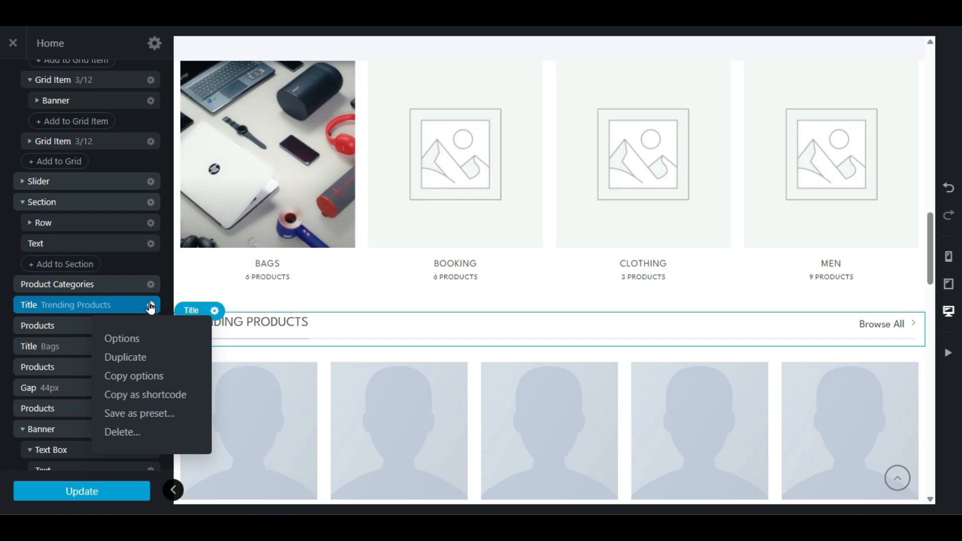
pyautogui.click(136, 338)
pyautogui.scroll(-3, 75, 324)
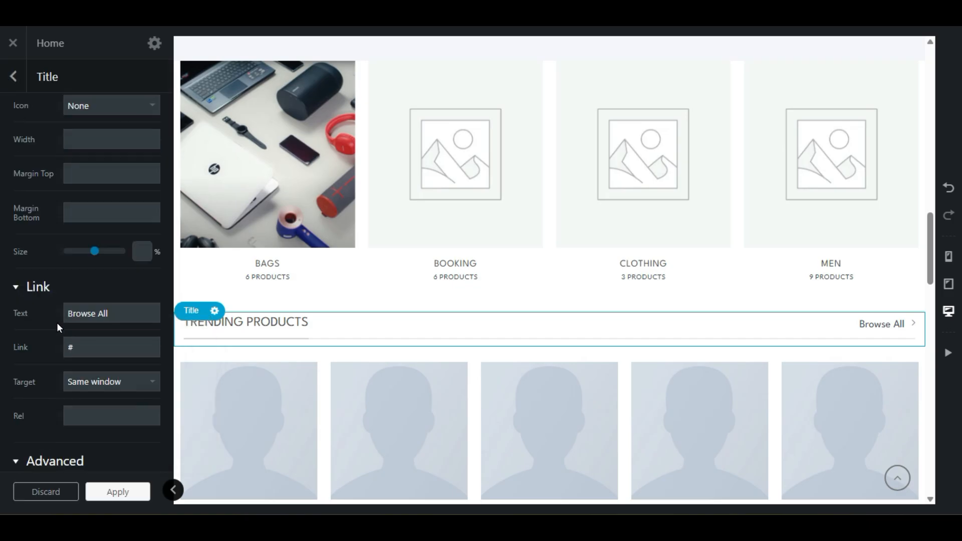
pyautogui.scroll(-2, 56, 323)
pyautogui.scroll(5, 56, 324)
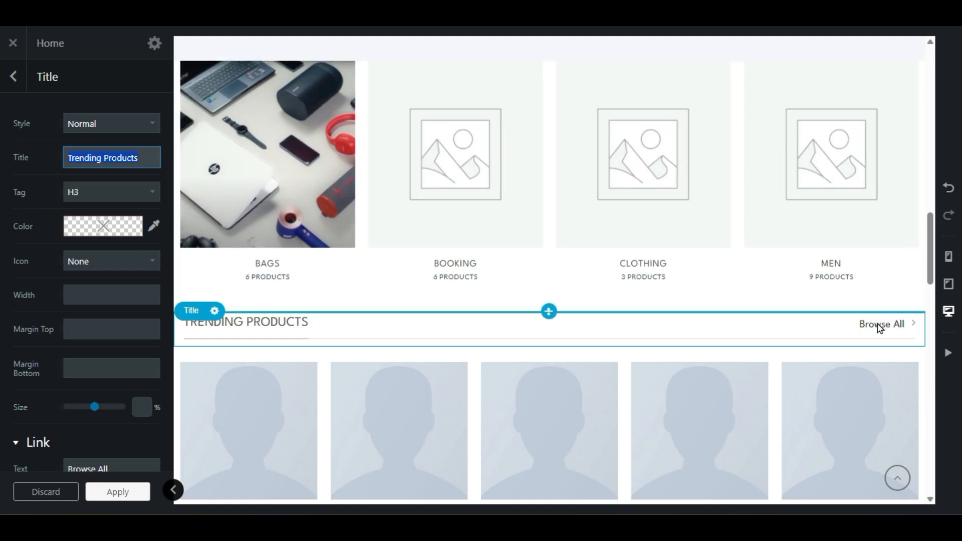
pyautogui.scroll(-3, 862, 333)
pyautogui.scroll(3, 834, 340)
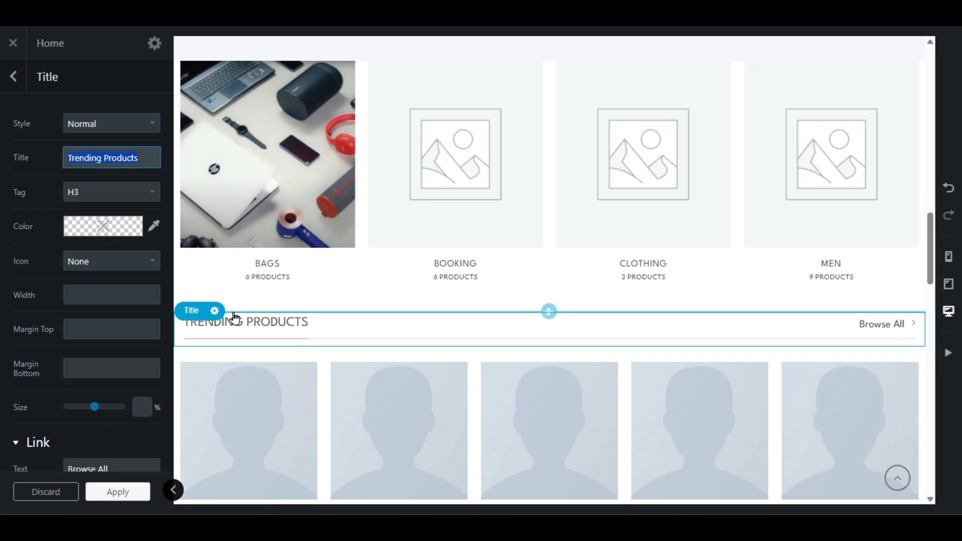
pyautogui.scroll(2, 794, 273)
pyautogui.scroll(-2, 794, 276)
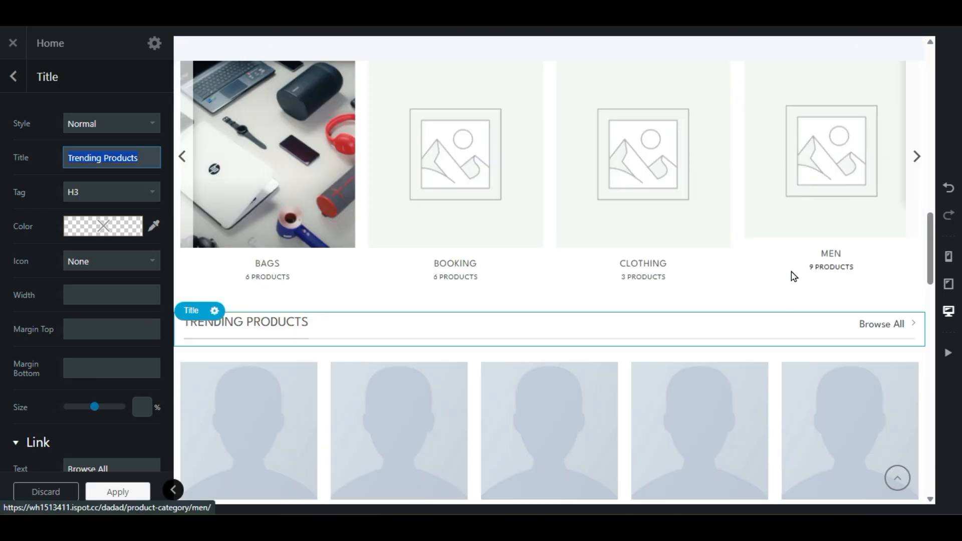
pyautogui.scroll(3, 784, 278)
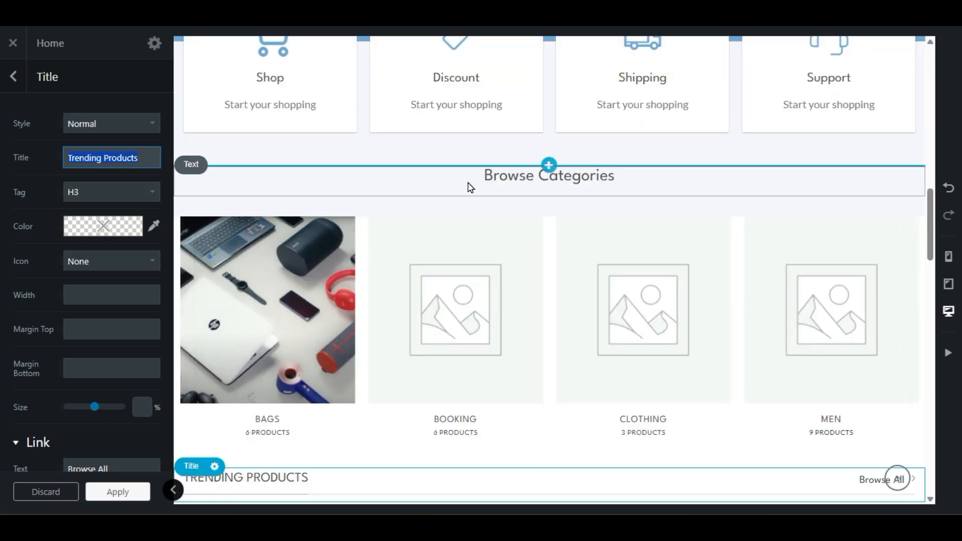
pyautogui.click(13, 76)
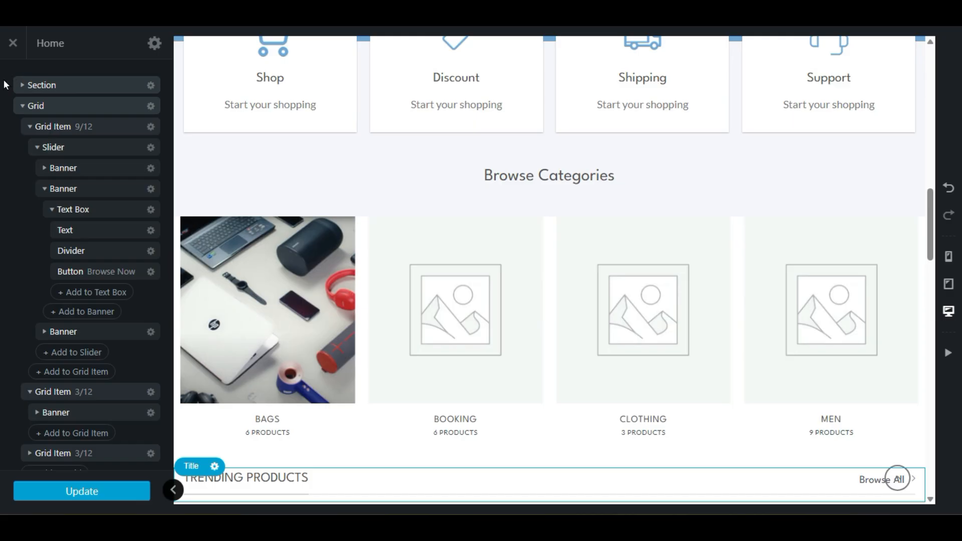
# Step: Duplicate the Trending Products title element and return to the page structure
pyautogui.scroll(-3, 311, 426)
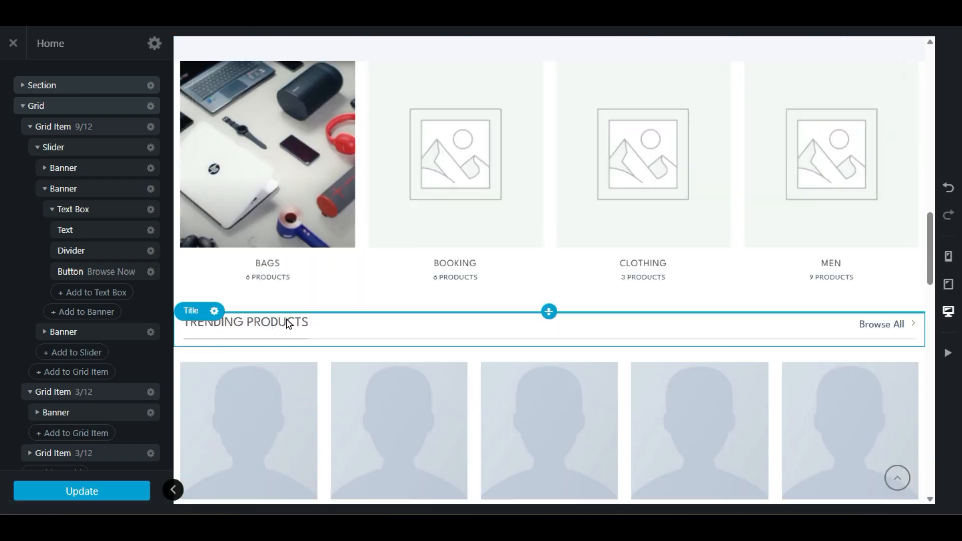
pyautogui.scroll(3, 280, 336)
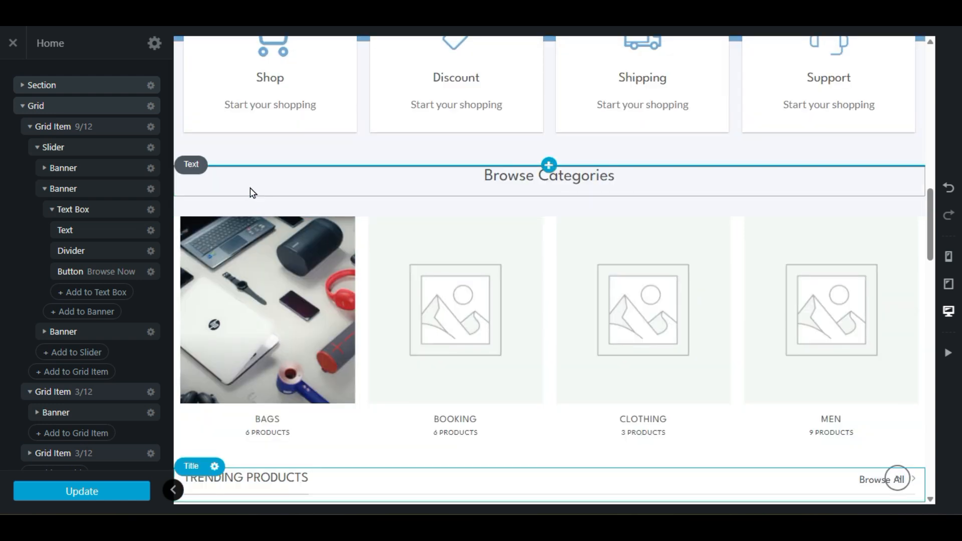
pyautogui.scroll(-3, 297, 343)
pyautogui.click(297, 345)
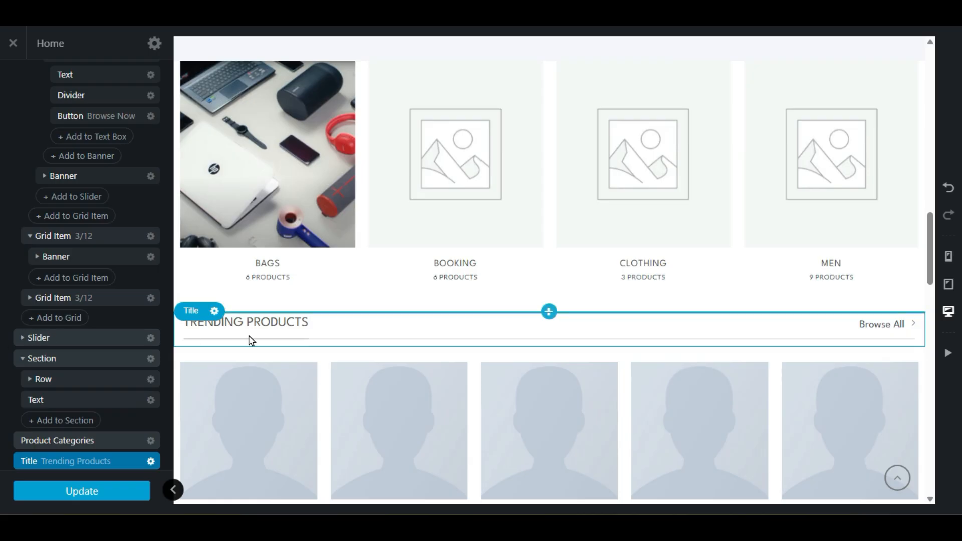
pyautogui.scroll(-5, 3, 349)
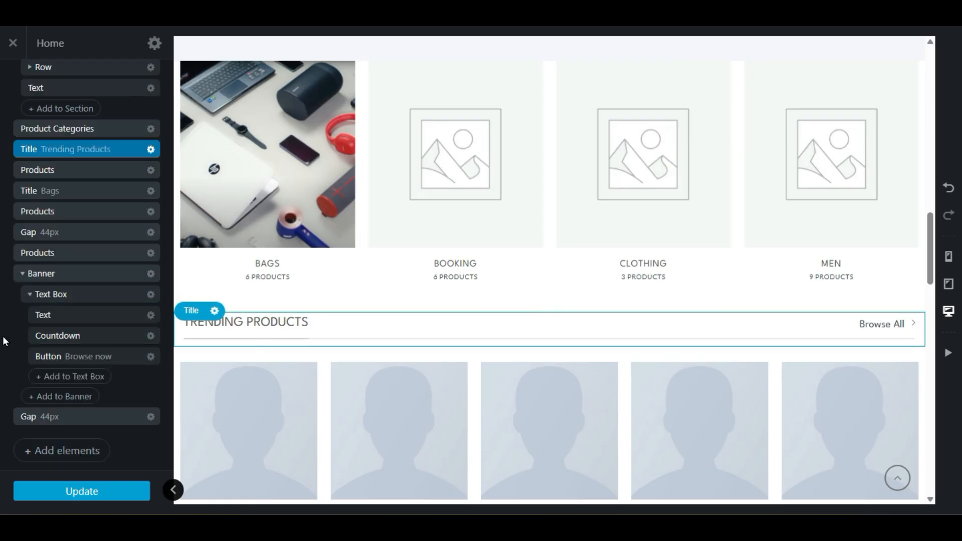
pyautogui.rightClick(50, 154)
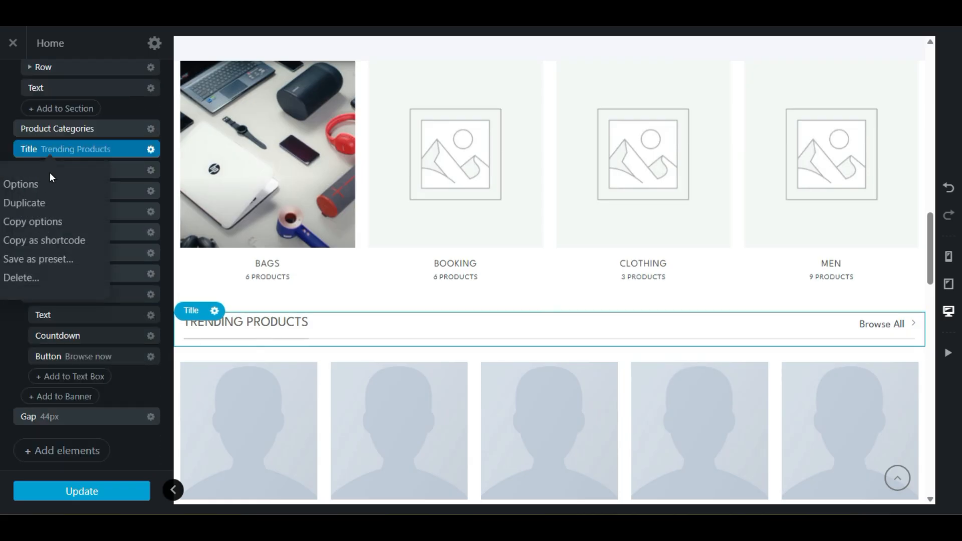
pyautogui.click(44, 203)
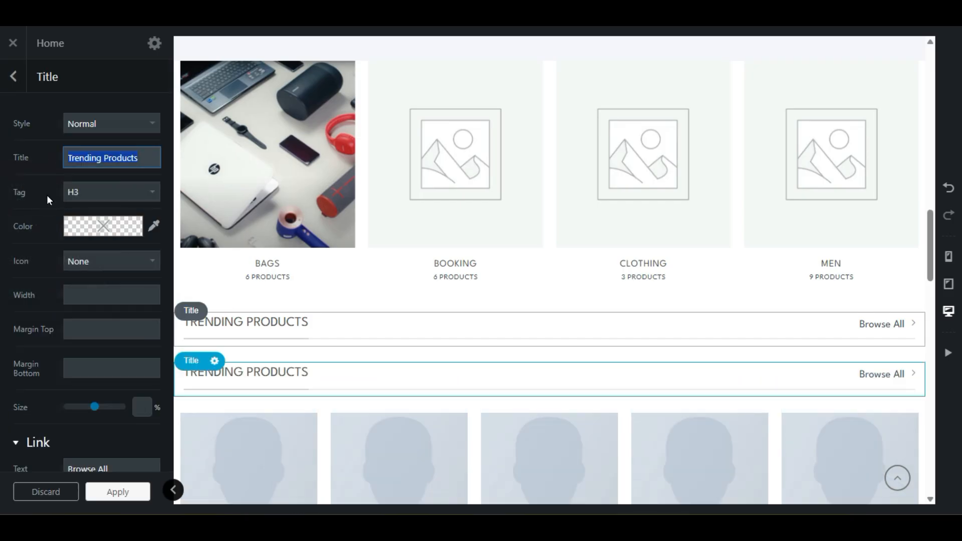
pyautogui.click(12, 80)
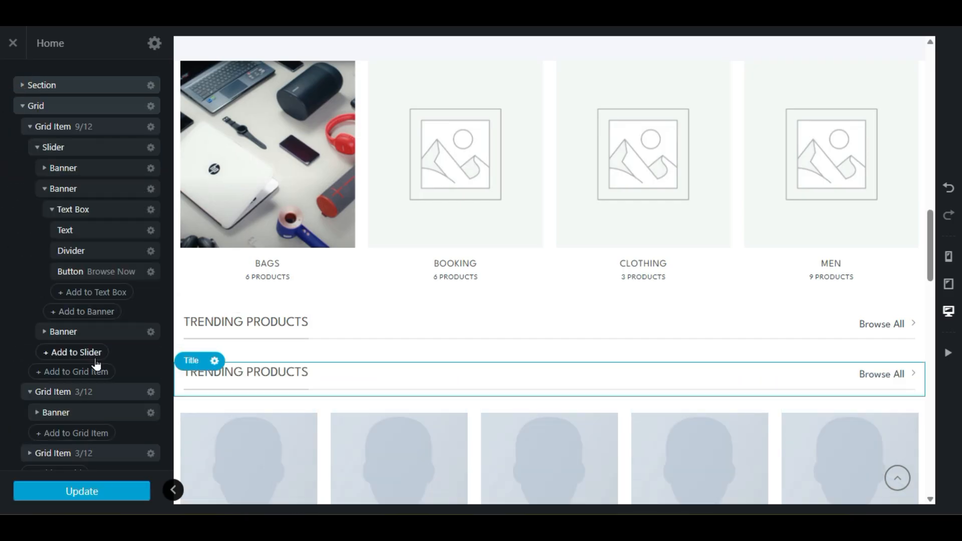
# Step: Move the duplicated Trending Products title above the Product Categories element in the page structure
pyautogui.scroll(-4, 95, 369)
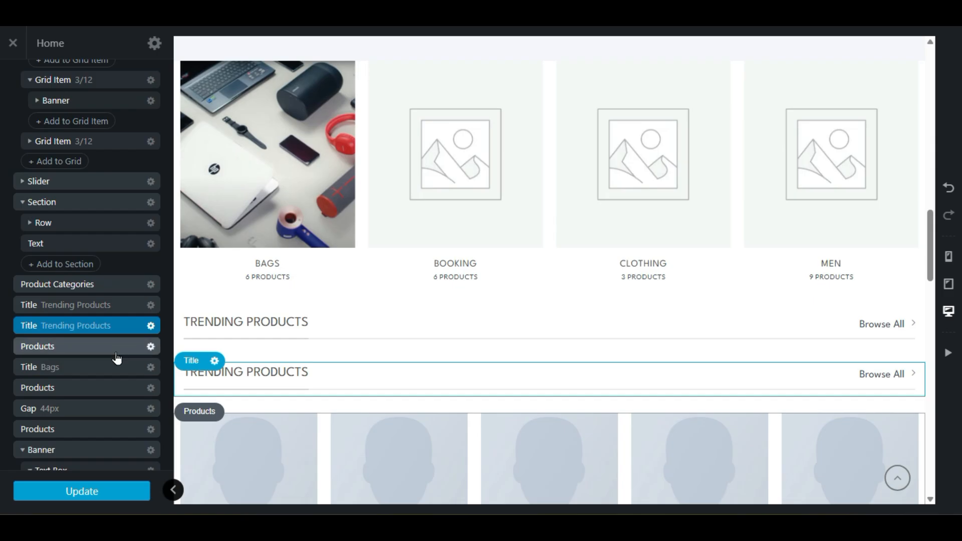
pyautogui.moveTo(118, 331); pyautogui.dragTo(117, 286)
pyautogui.scroll(8, 440, 317)
pyautogui.scroll(-6, 440, 316)
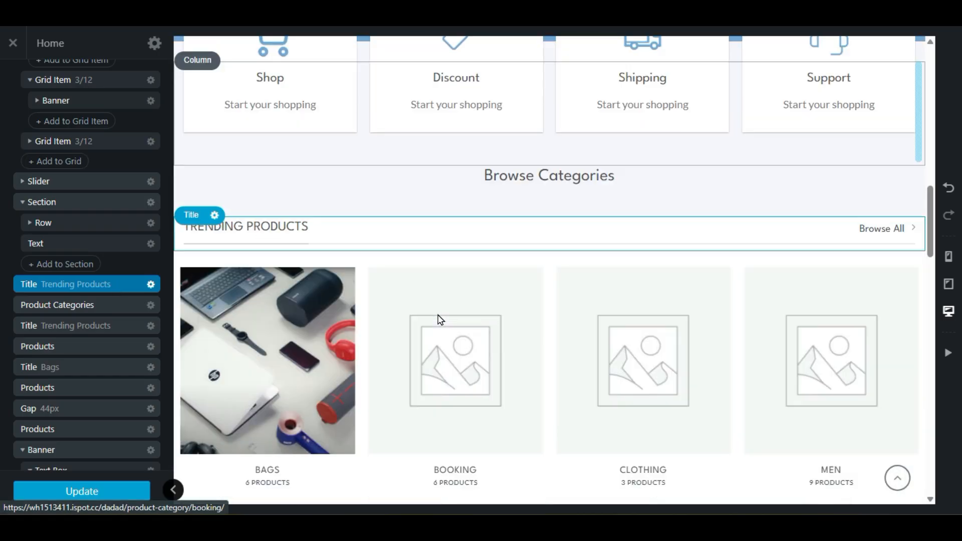
# Step: Delete the Browse Categories text element above the category slider
pyautogui.click(515, 182)
pyautogui.rightClick(515, 191)
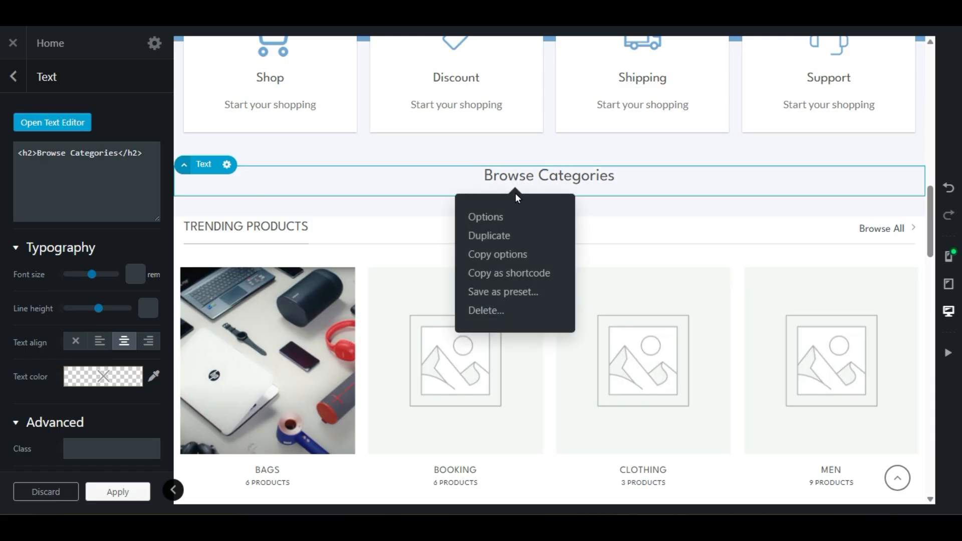
pyautogui.click(485, 311)
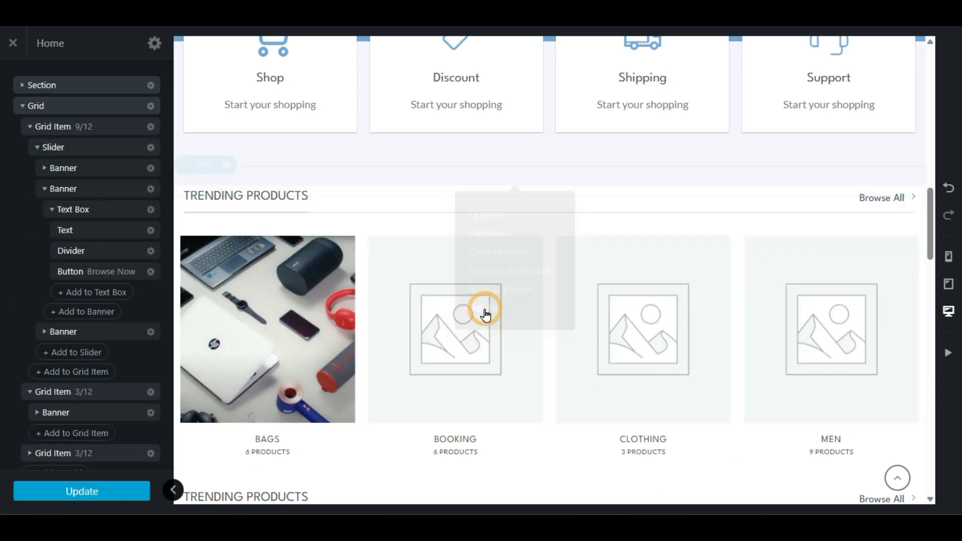
# Step: Change the text of the Trending Products title above the category slider to "Popular Categories"
pyautogui.click(259, 201)
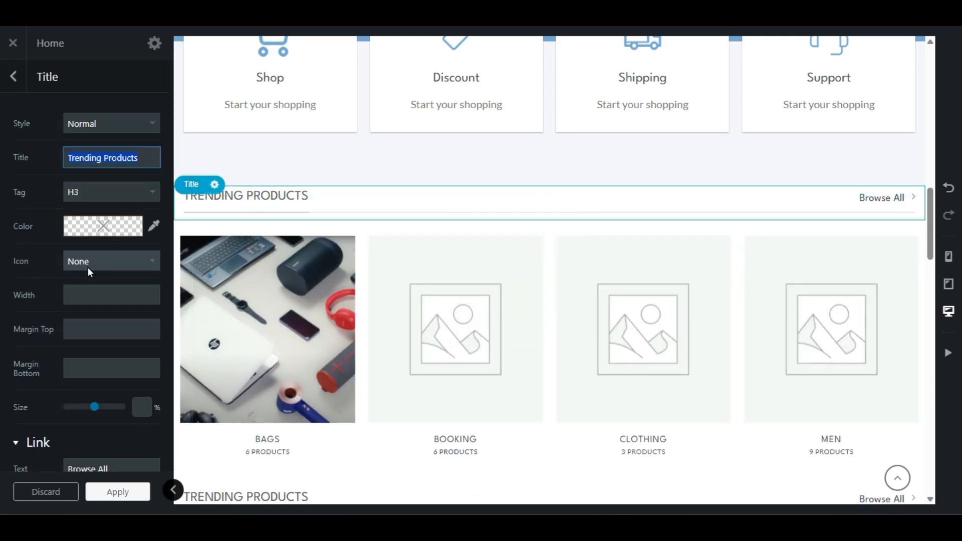
pyautogui.scroll(-3, 352, 295)
pyautogui.scroll(-3, 352, 296)
pyautogui.scroll(6, 464, 343)
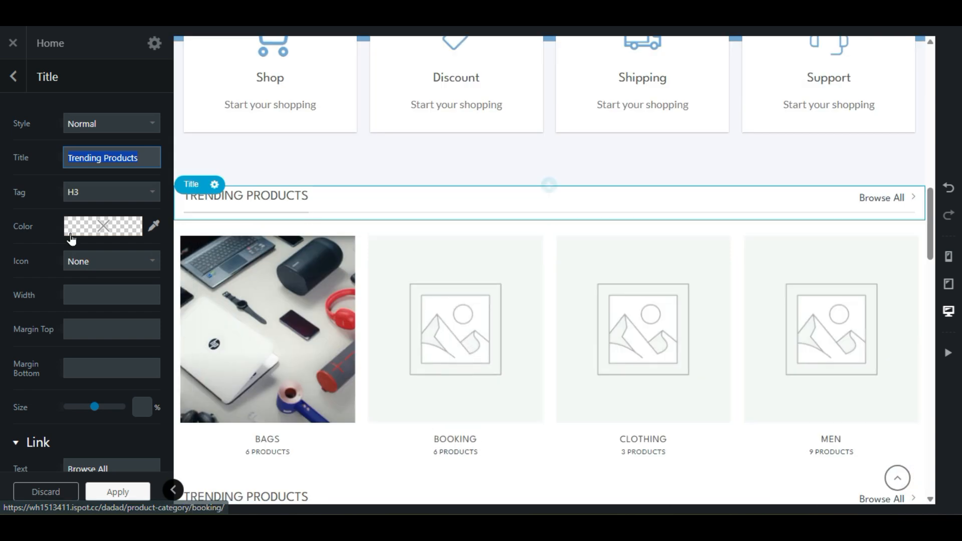
pyautogui.moveTo(148, 158); pyautogui.dragTo(8, 177)
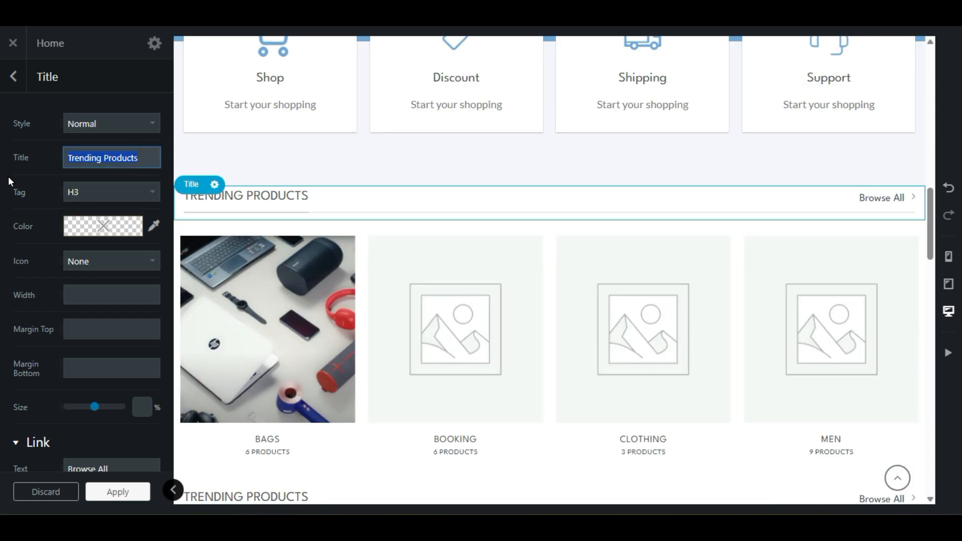
pyautogui.write('Populer')
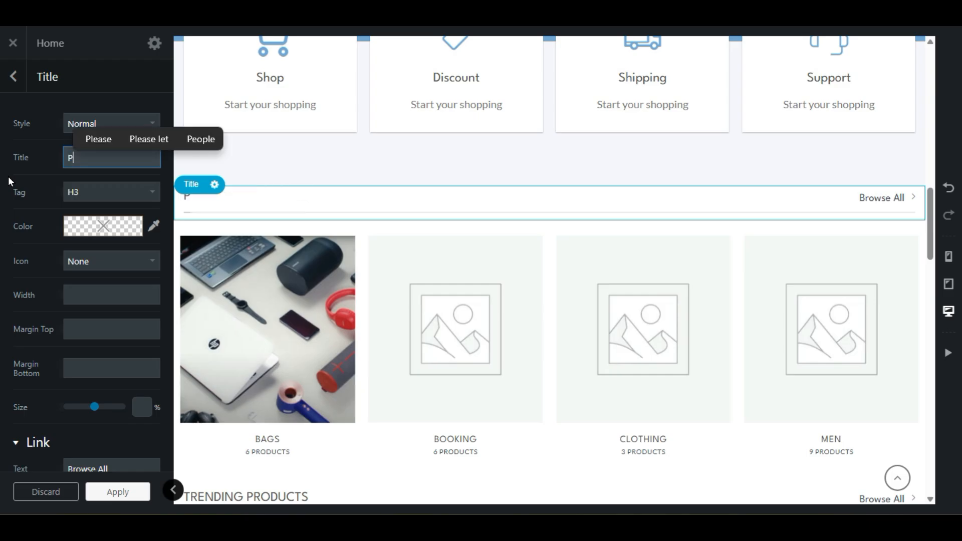
pyautogui.press('BackSpace')
pyautogui.press('BackSpace')
pyautogui.press('BackSpace')
pyautogui.write('ar Cateogries')
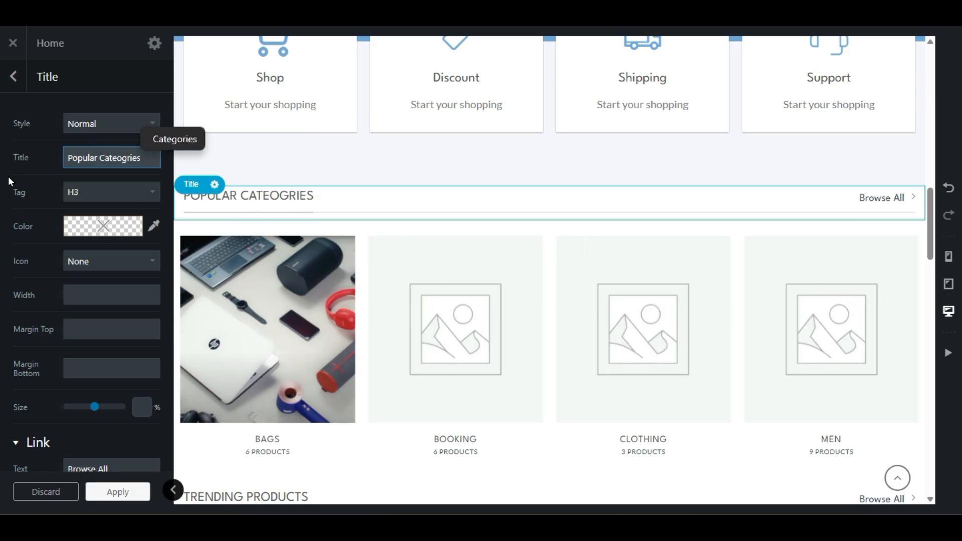
pyautogui.click(168, 138)
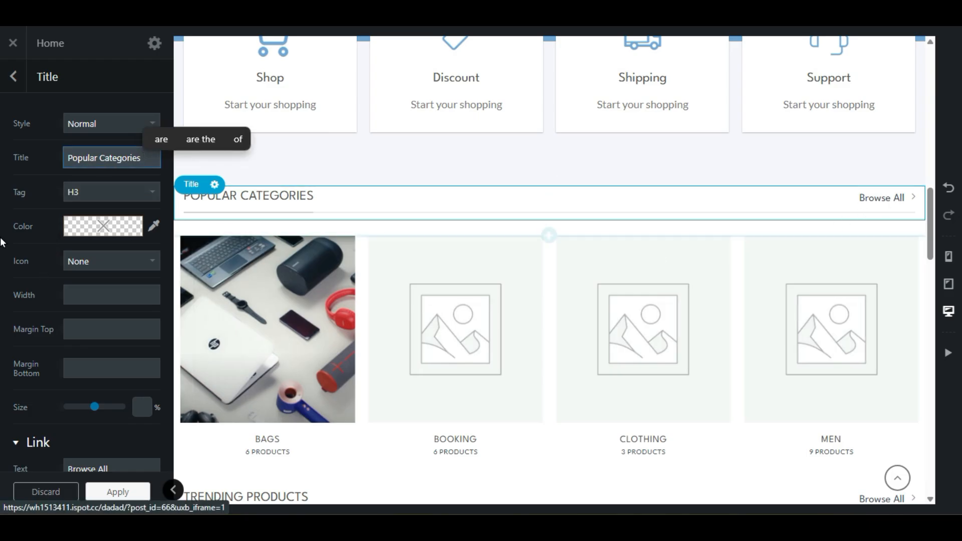
# Step: Clear the Browse All link text and the # link address from the Popular Categories title
pyautogui.scroll(-5, 2, 243)
pyautogui.moveTo(114, 219); pyautogui.dragTo(46, 227)
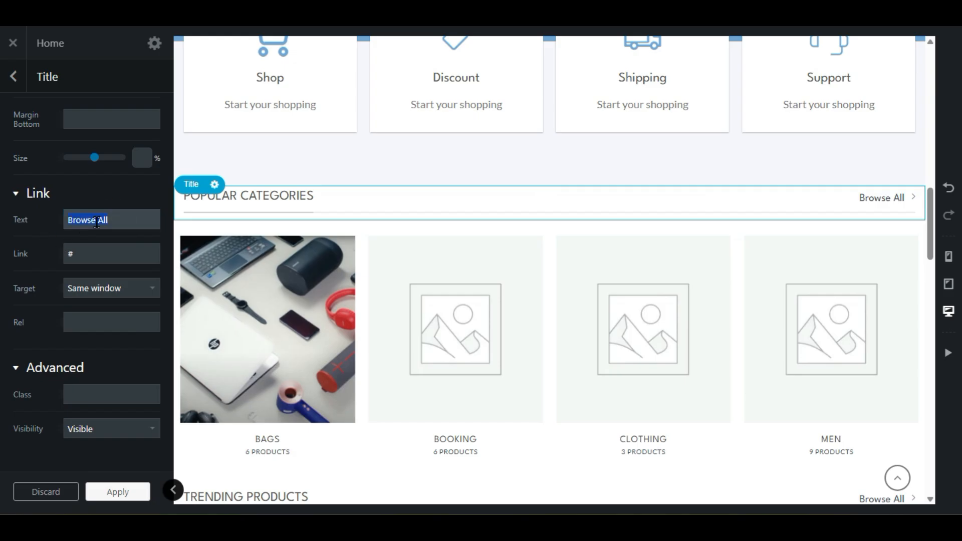
pyautogui.press('BackSpace')
pyautogui.click(82, 254)
pyautogui.press('BackSpace')
pyautogui.click(41, 266)
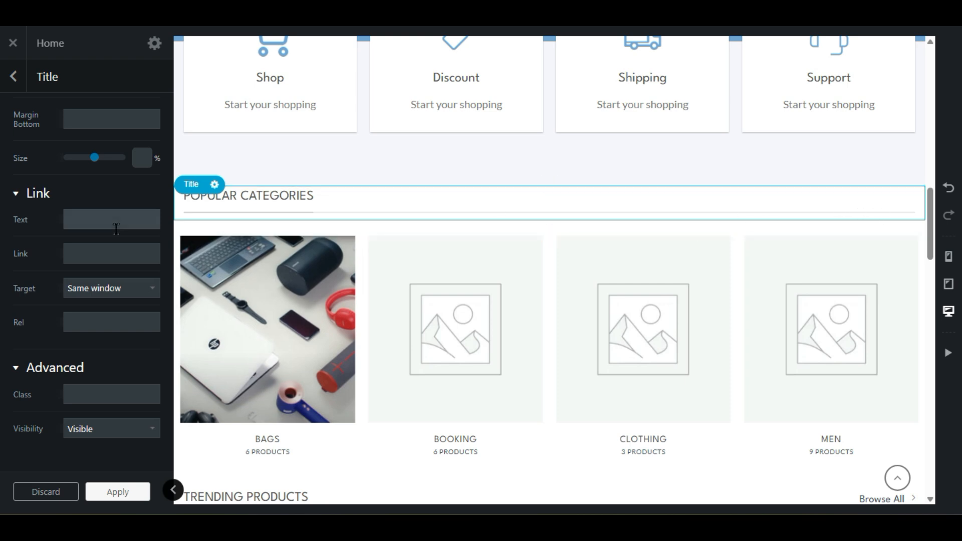
# Step: Set the Popular Categories title's link text to "View Moew Categories", leave its link address empty, and apply the options
pyautogui.click(75, 221)
pyautogui.write('V')
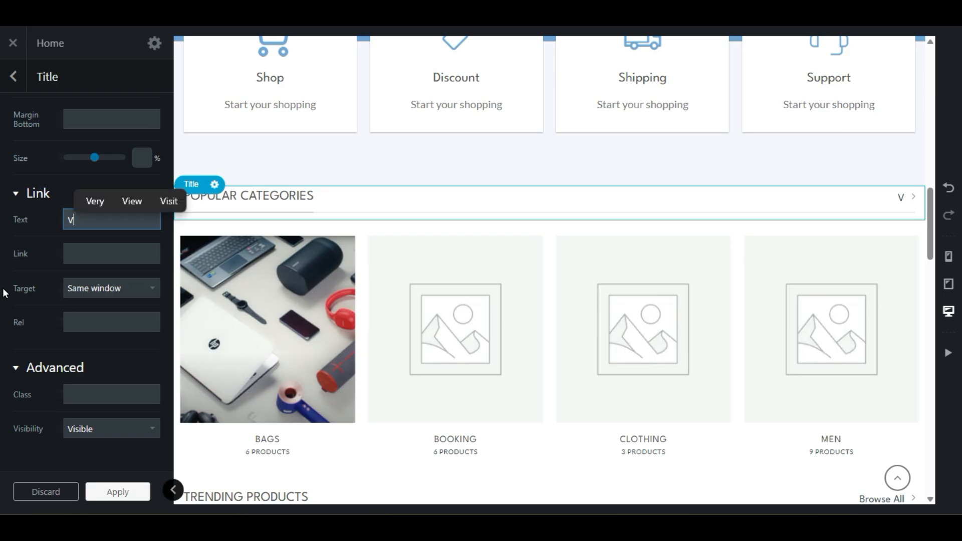
pyautogui.write('iew Moew ')
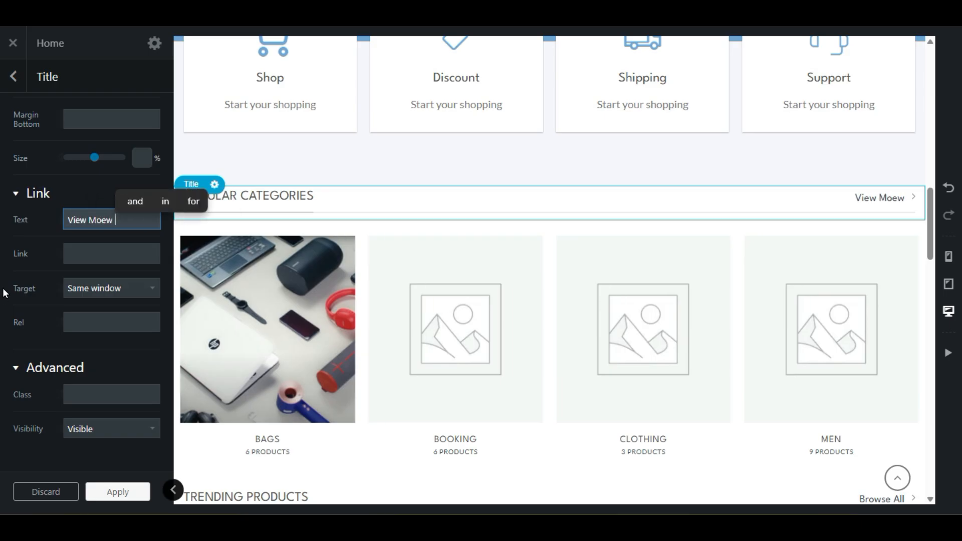
pyautogui.write('Catoegi')
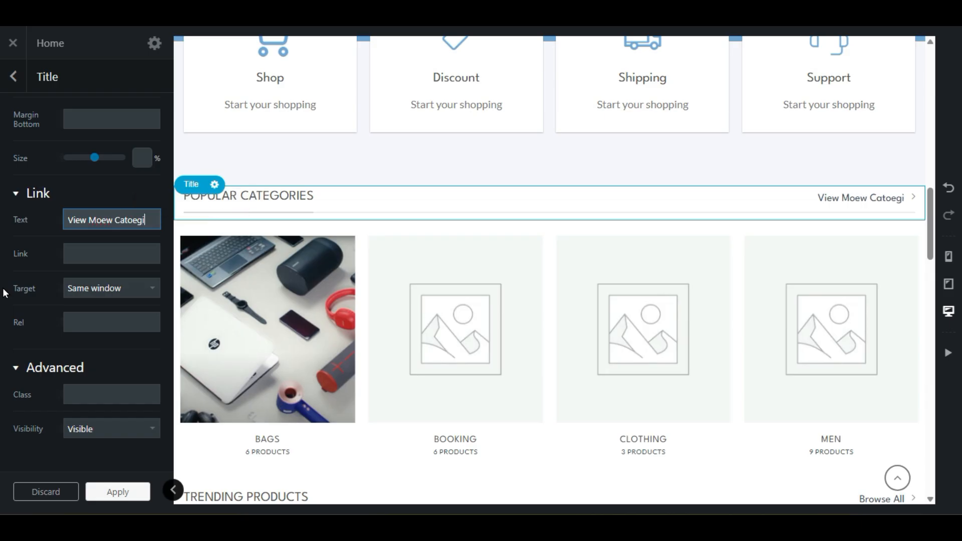
pyautogui.press('BackSpace')
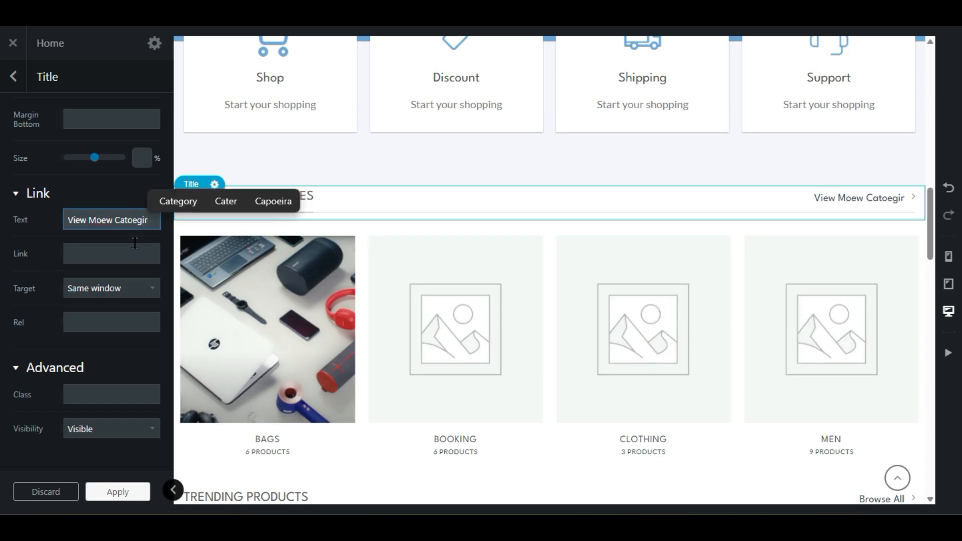
pyautogui.click(178, 201)
pyautogui.press('BackSpace')
pyautogui.press('BackSpace')
pyautogui.write('ies')
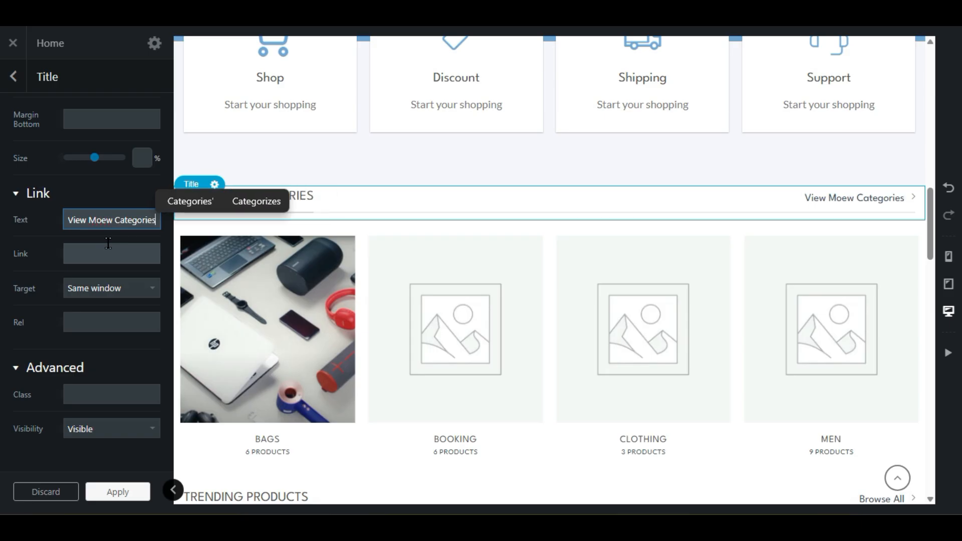
pyautogui.click(30, 258)
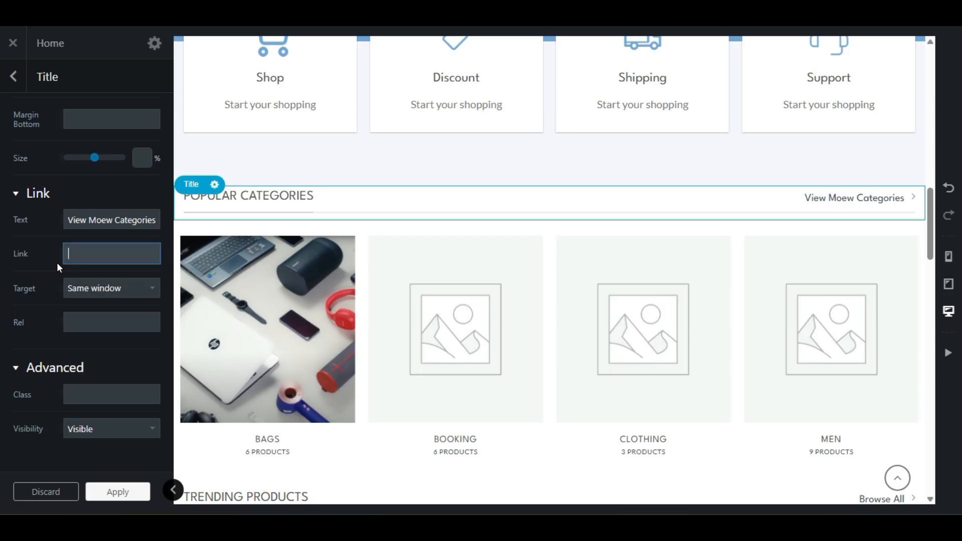
pyautogui.click(122, 492)
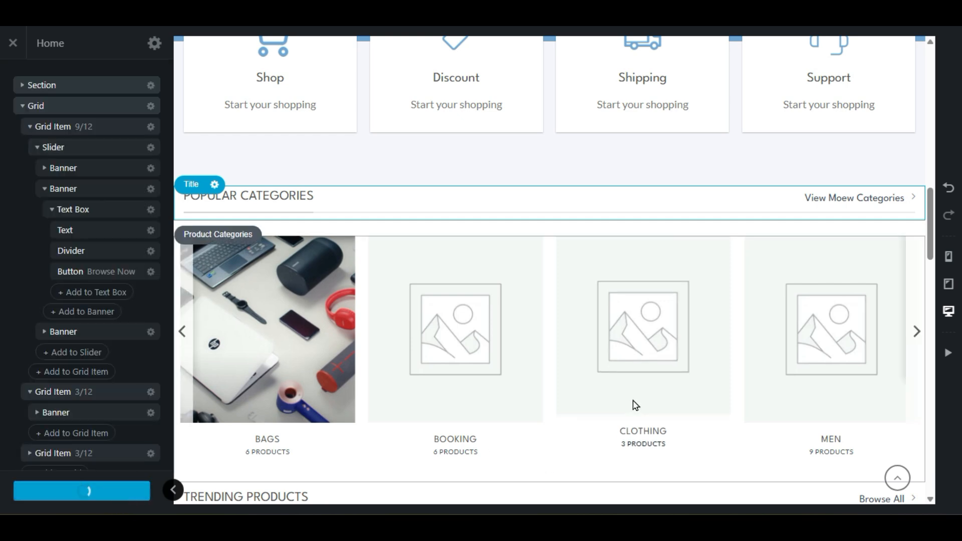
# Step: Disable auto slide for the product slider under the Bags heading and apply the change
pyautogui.scroll(-15, 634, 401)
pyautogui.scroll(5, 623, 411)
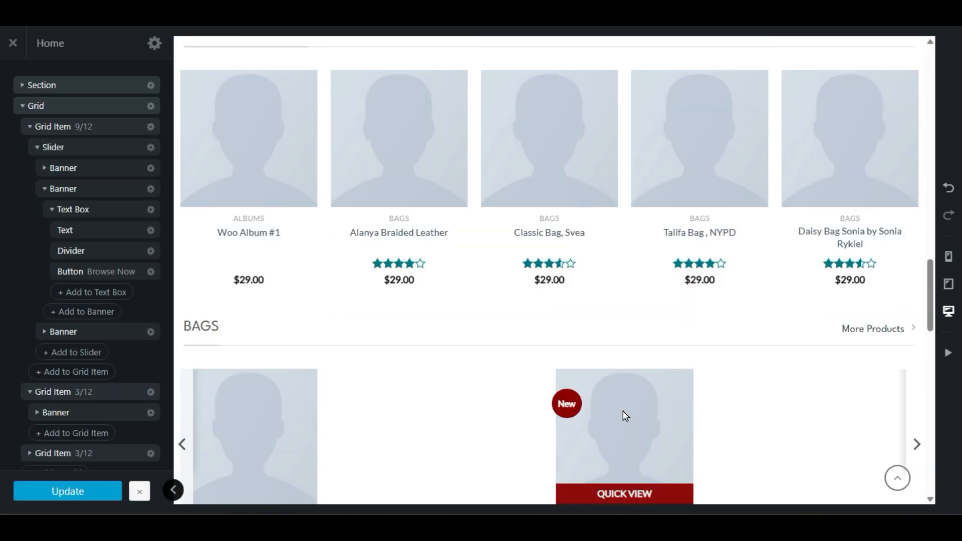
pyautogui.scroll(-3, 624, 411)
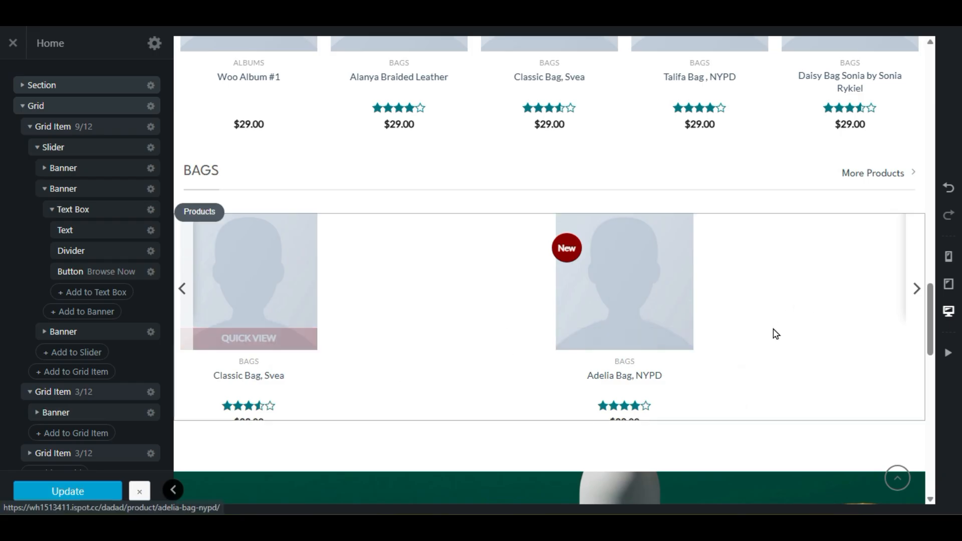
pyautogui.scroll(3, 773, 333)
pyautogui.scroll(-3, 774, 333)
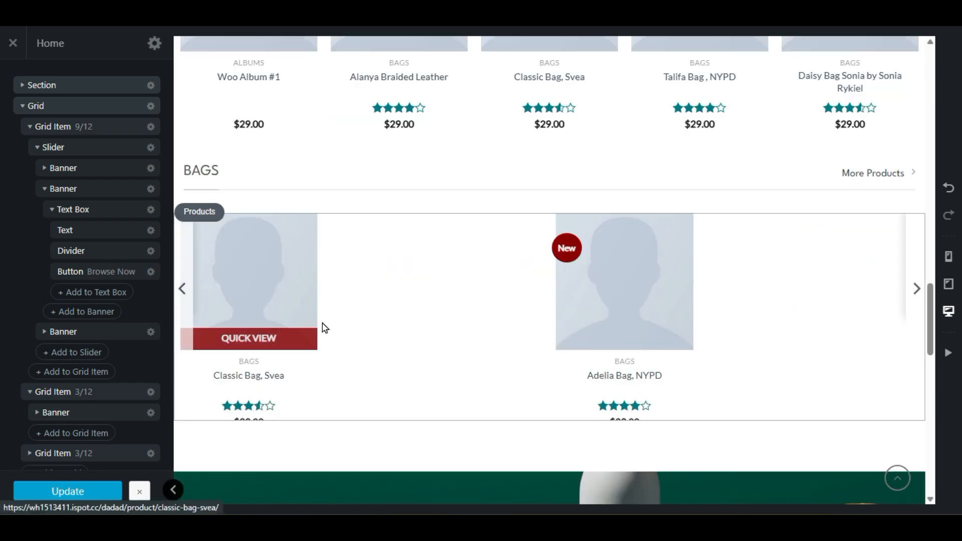
pyautogui.click(372, 323)
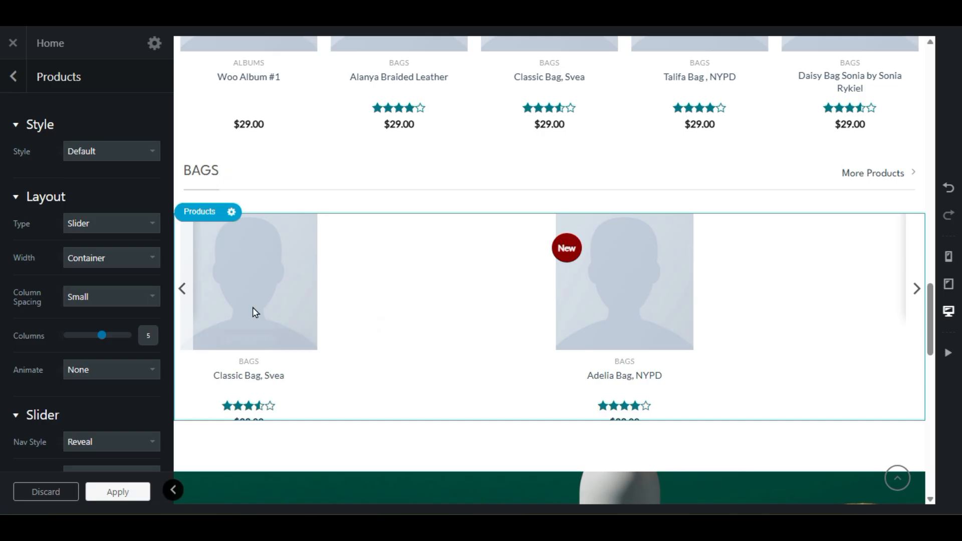
pyautogui.scroll(-6, 61, 350)
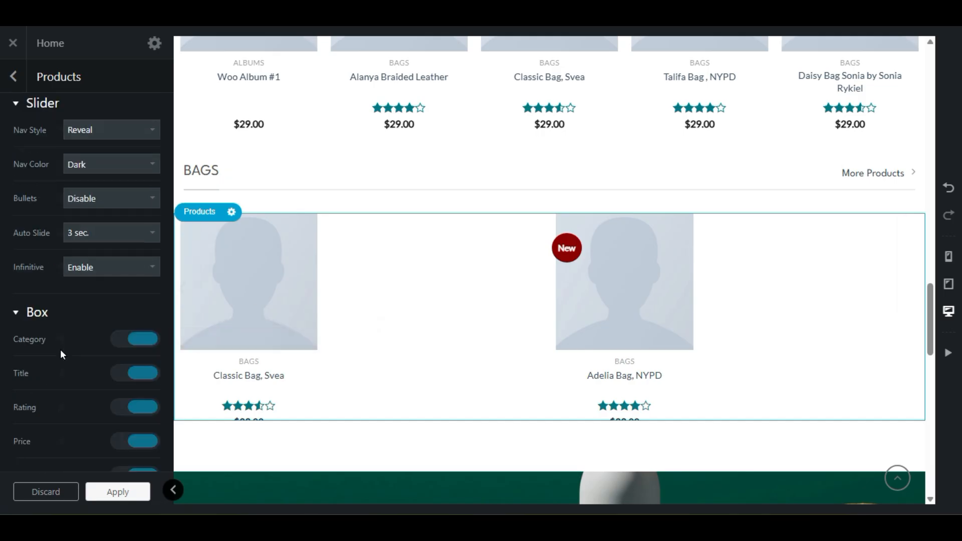
pyautogui.click(92, 231)
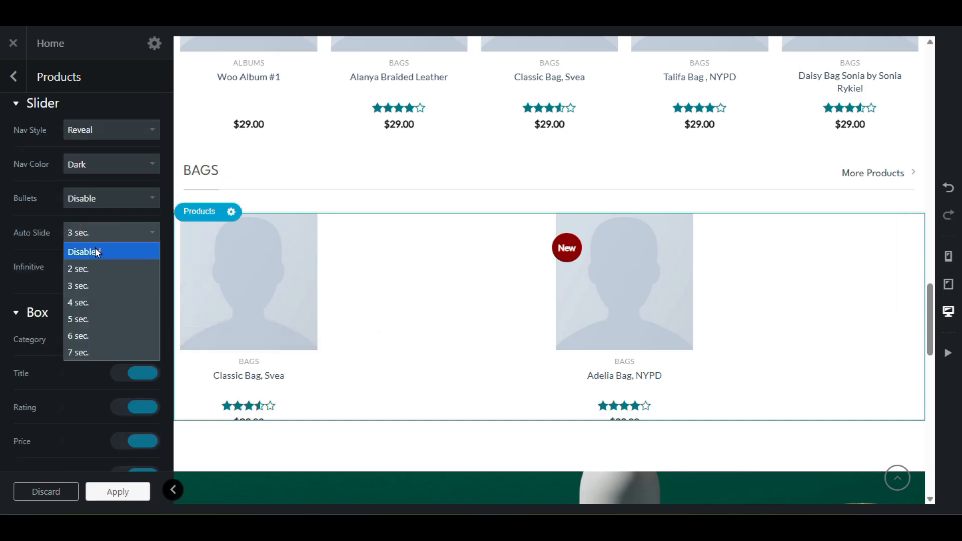
pyautogui.click(95, 249)
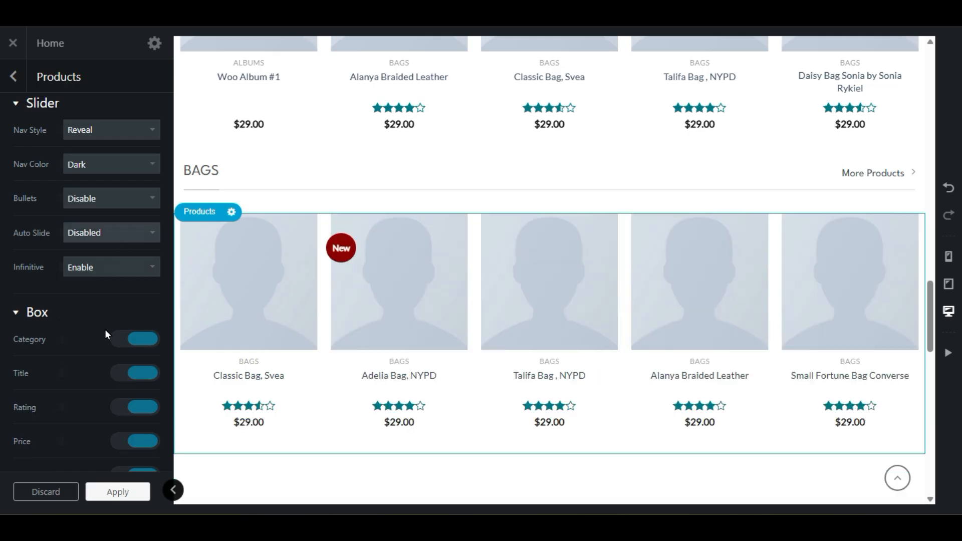
pyautogui.click(120, 482)
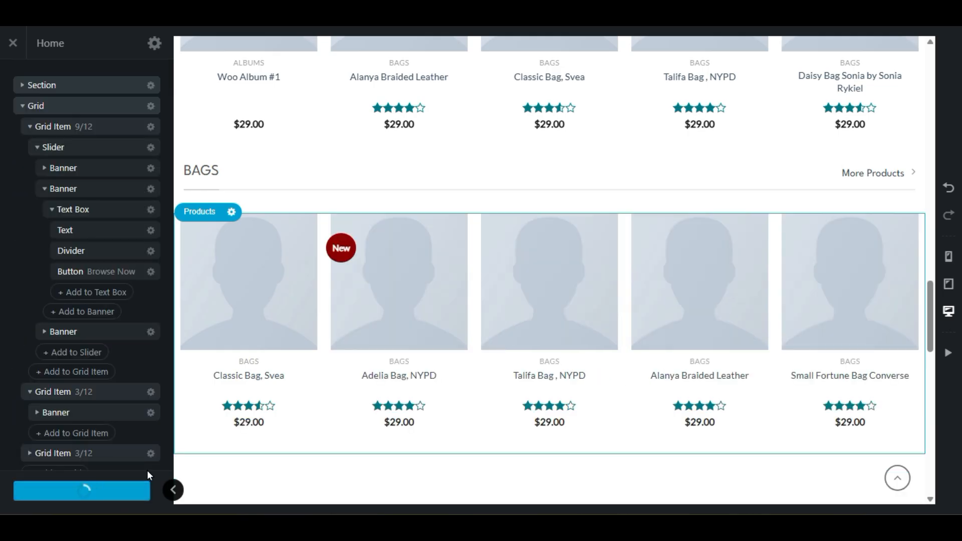
# Step: Review the Bags product slider's post, filter and visibility settings
pyautogui.scroll(5, 537, 294)
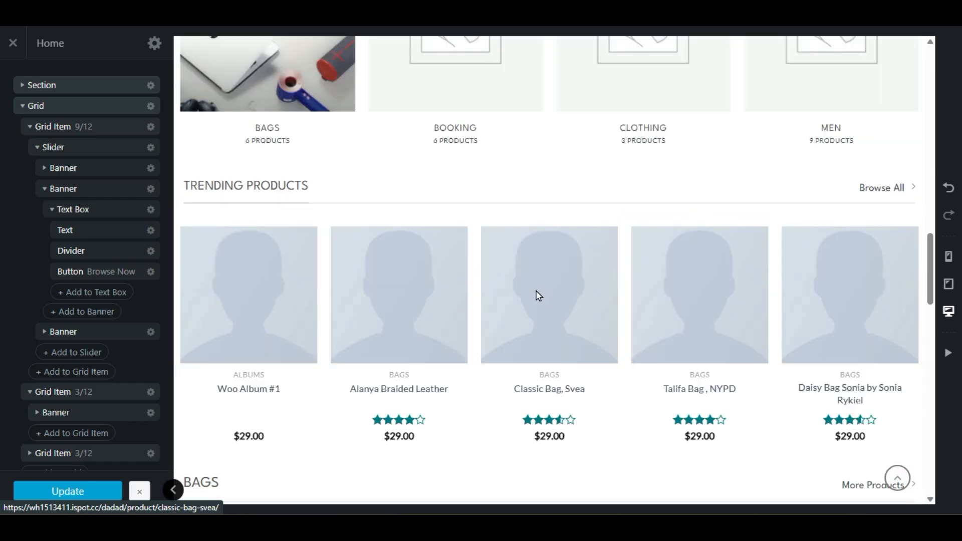
pyautogui.scroll(-8, 540, 307)
pyautogui.scroll(-8, 540, 308)
pyautogui.scroll(8, 540, 308)
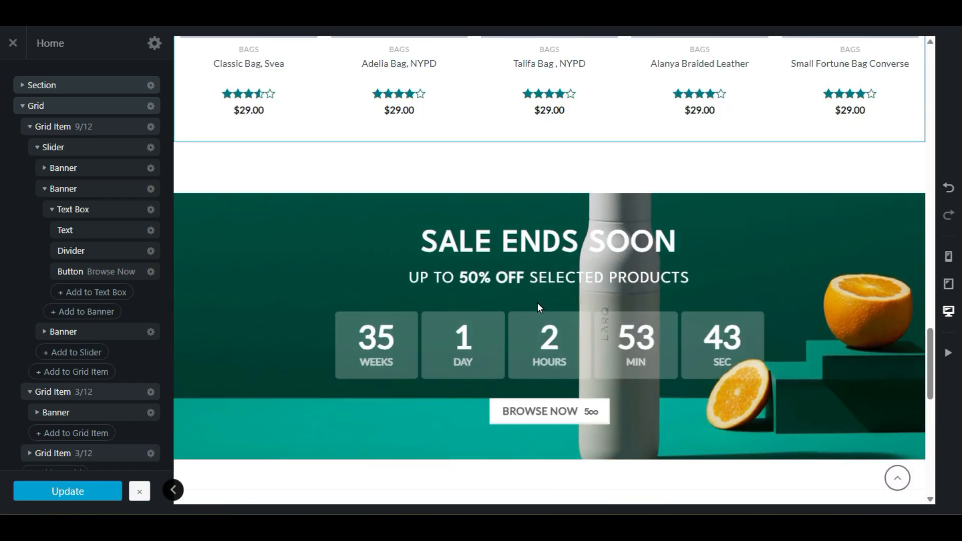
pyautogui.scroll(3, 539, 308)
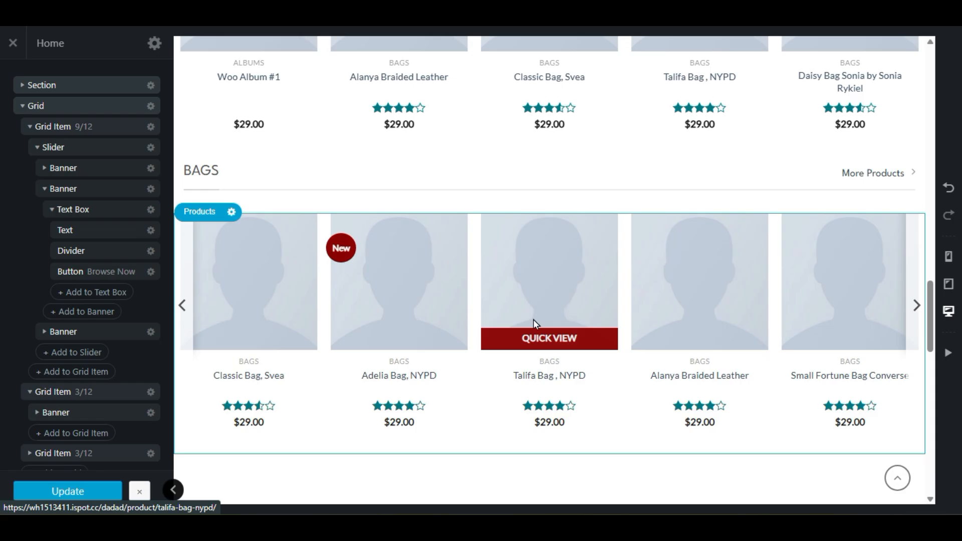
pyautogui.click(232, 215)
pyautogui.click(212, 251)
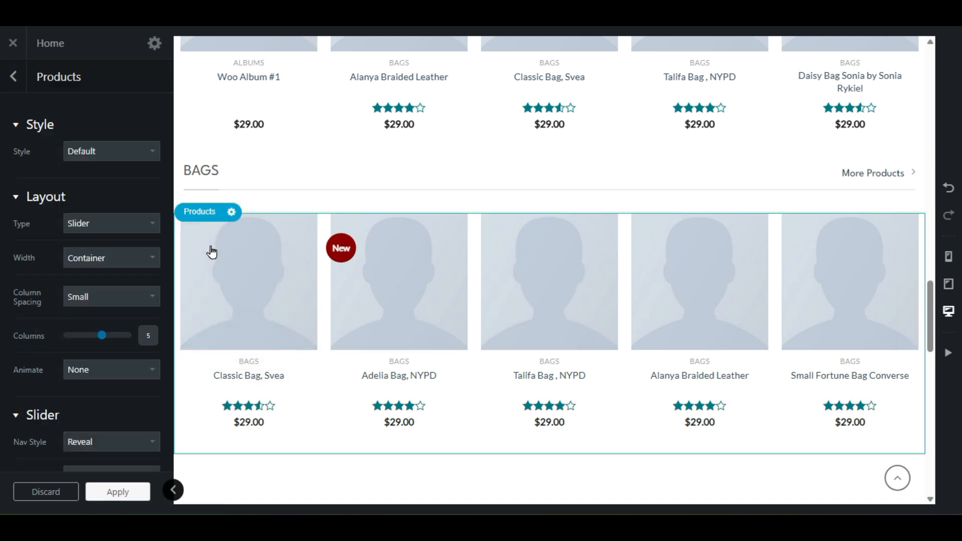
pyautogui.scroll(-9, 2, 327)
pyautogui.scroll(-10, 2, 326)
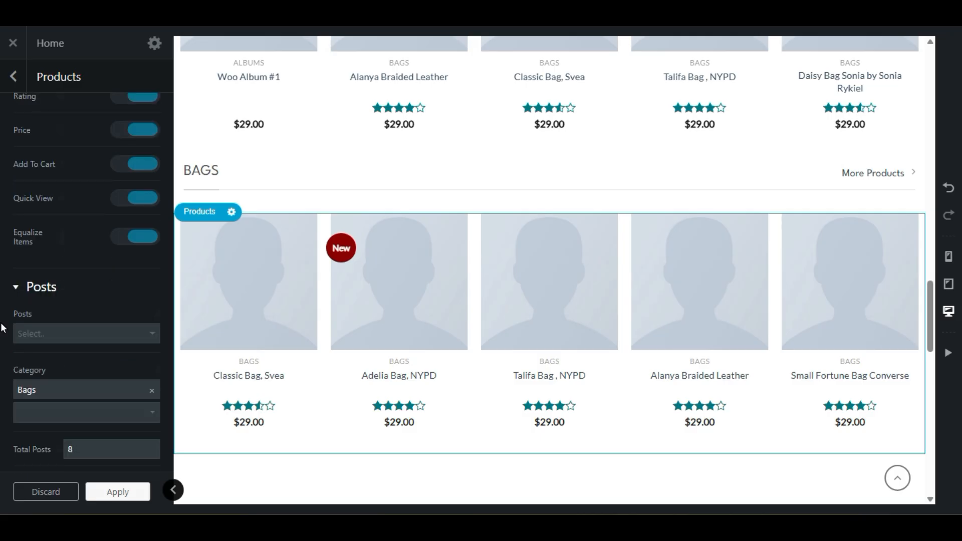
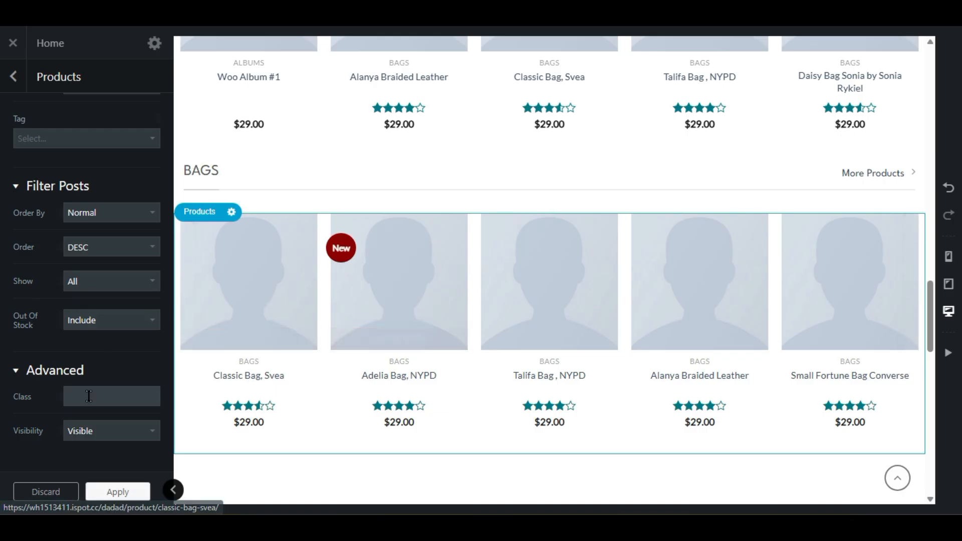
pyautogui.click(116, 431)
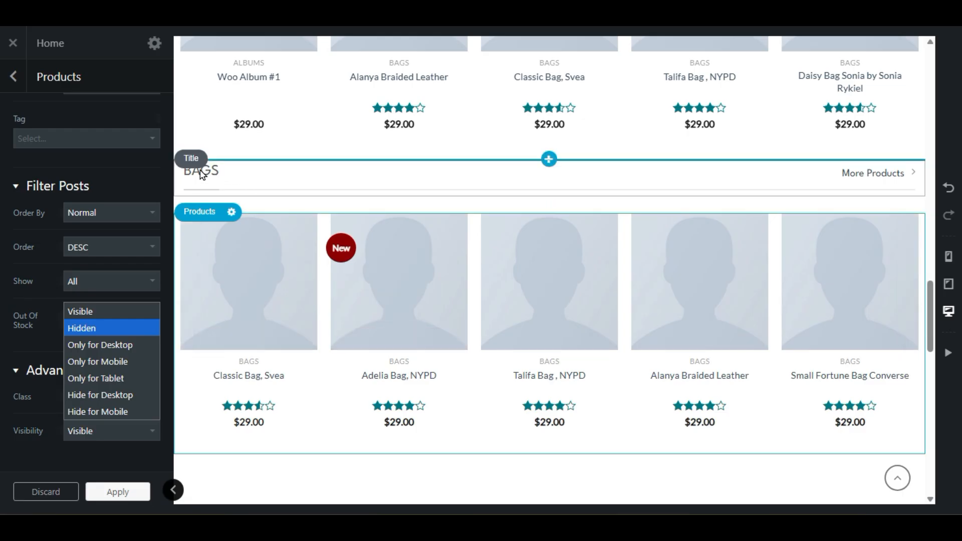
# Step: Check the visibility options available for the Bags section title
pyautogui.click(210, 183)
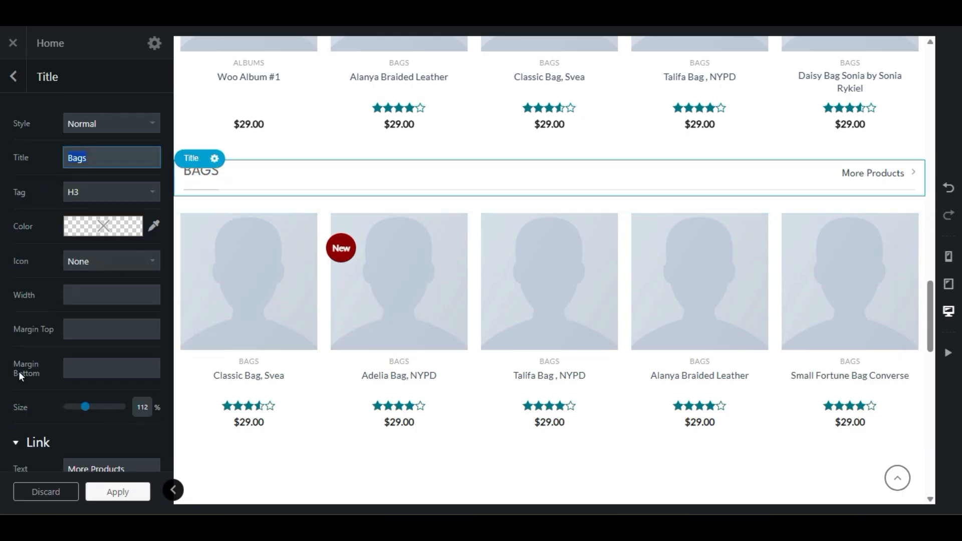
pyautogui.scroll(-5, 18, 372)
pyautogui.click(119, 435)
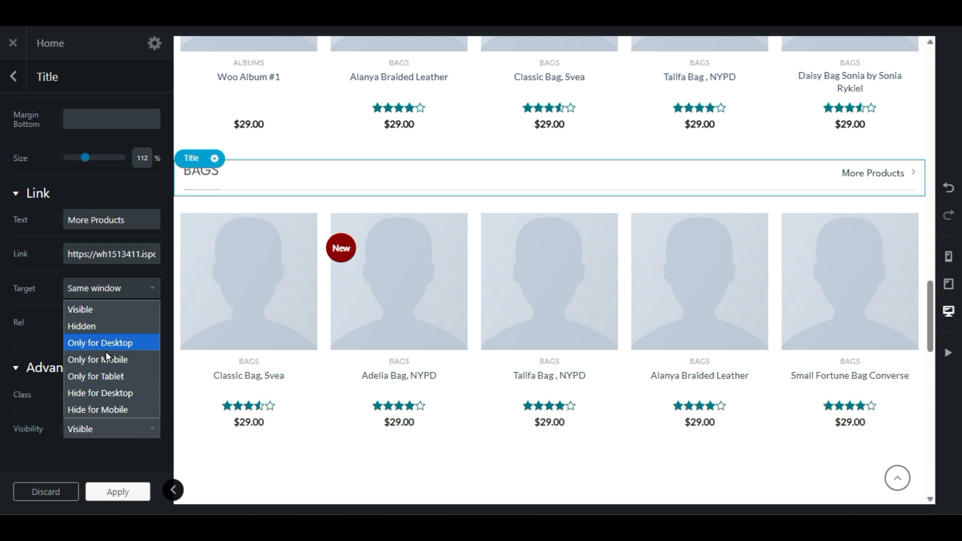
pyautogui.click(10, 339)
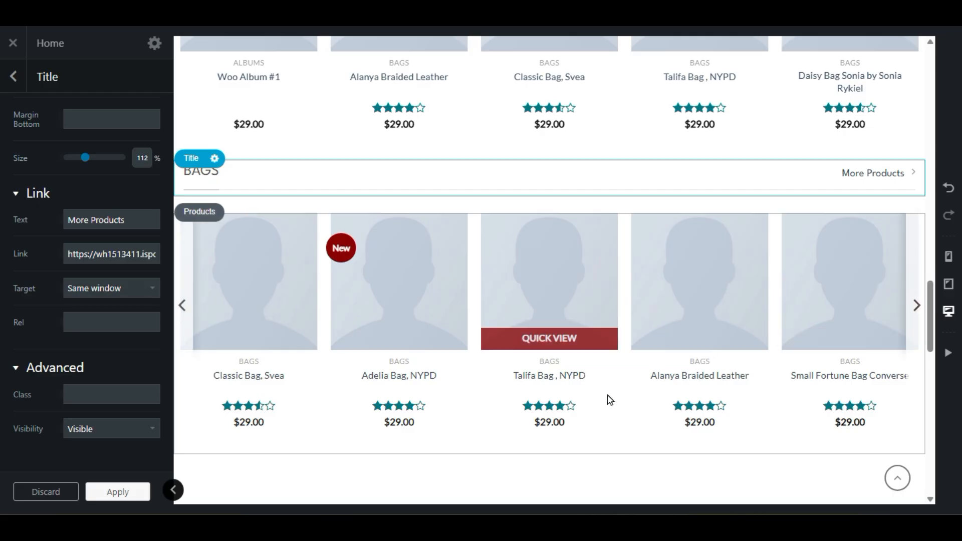
# Step: Examine the Home page sections from the hero banners through the product lists down to the footer
pyautogui.scroll(-3, 614, 408)
pyautogui.scroll(-6, 617, 413)
pyautogui.scroll(15, 617, 415)
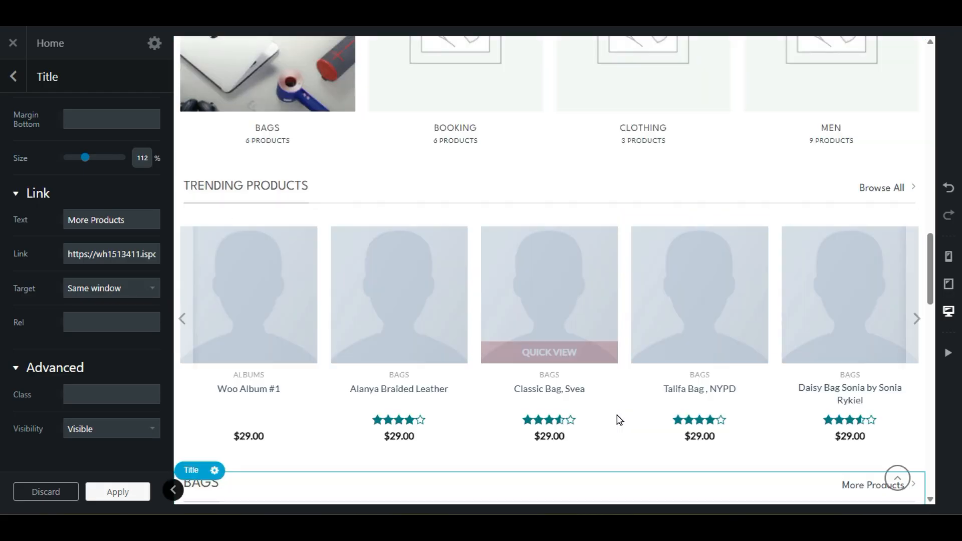
pyautogui.scroll(15, 619, 420)
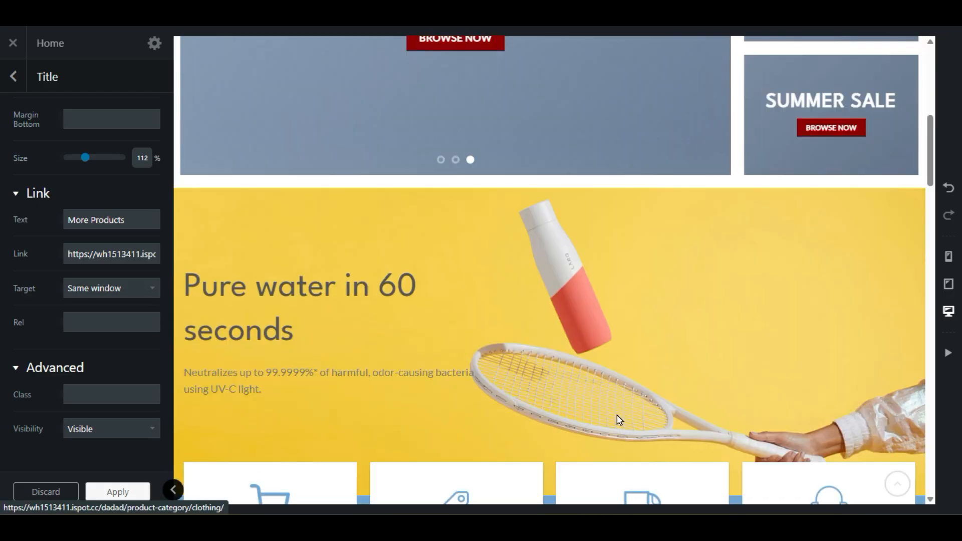
pyautogui.scroll(-15, 620, 422)
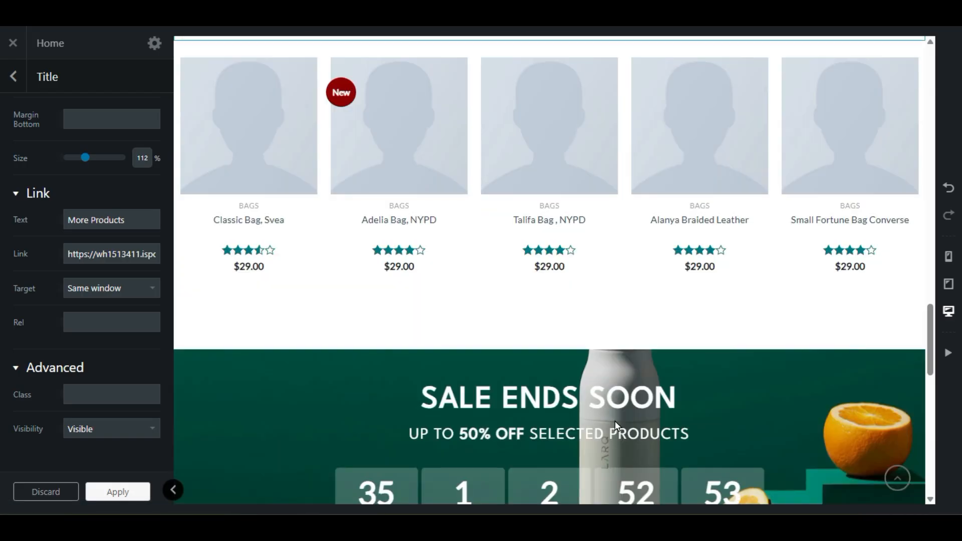
pyautogui.scroll(-6, 615, 420)
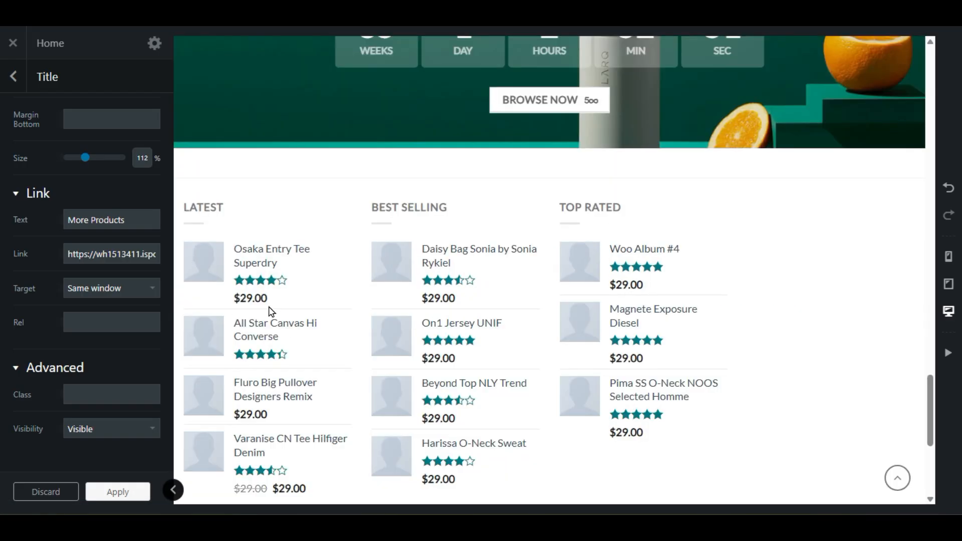
pyautogui.scroll(-6, 770, 255)
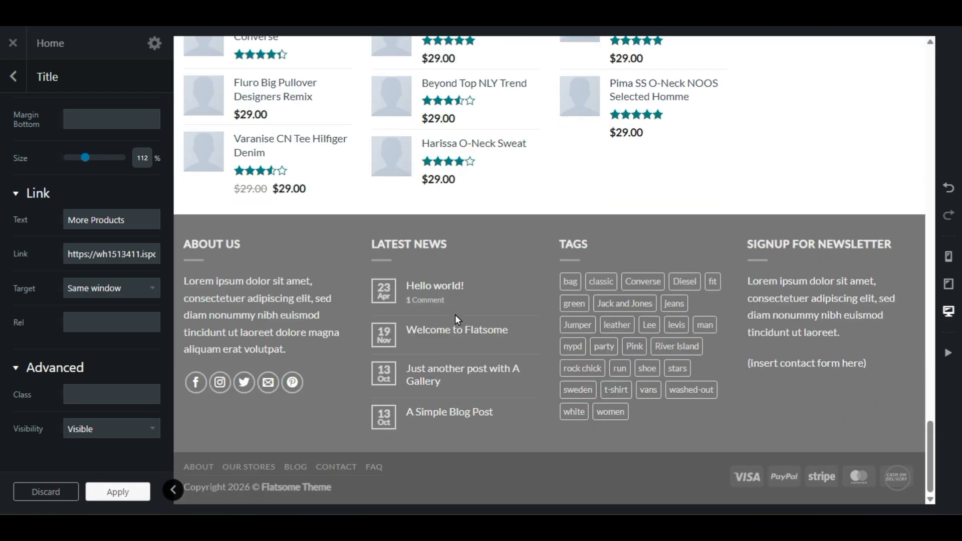
pyautogui.scroll(9, 801, 304)
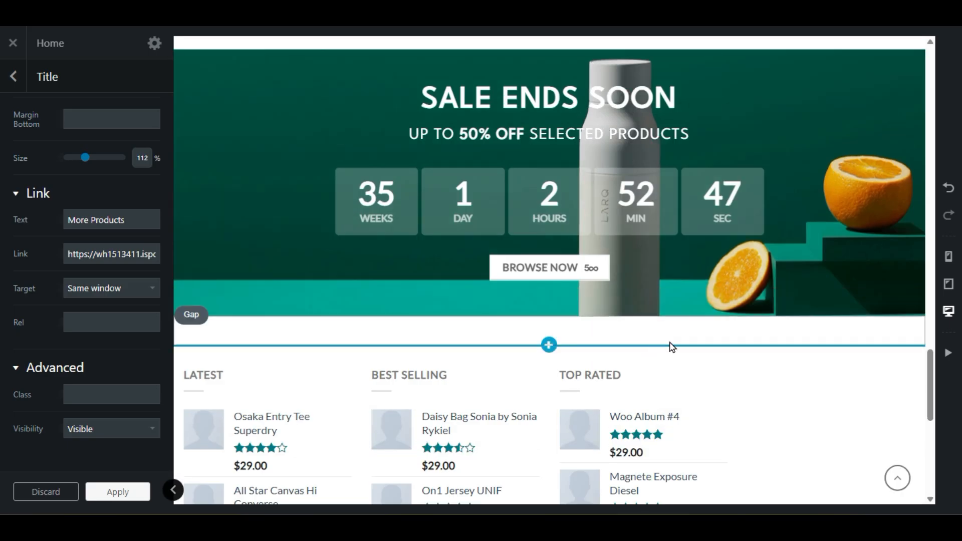
# Step: Apply the Bags title settings and update the Home page
pyautogui.click(107, 492)
pyautogui.click(106, 492)
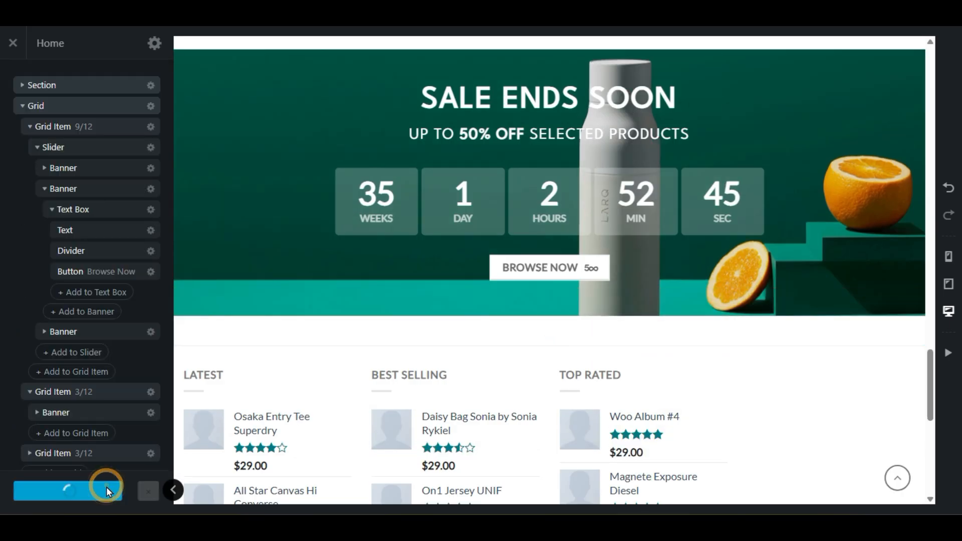
# Step: Replace the third slider banner's background image with larq-Jbo_StjLDSc-unsplash-edited.jpg from the media library
pyautogui.scroll(20, 466, 383)
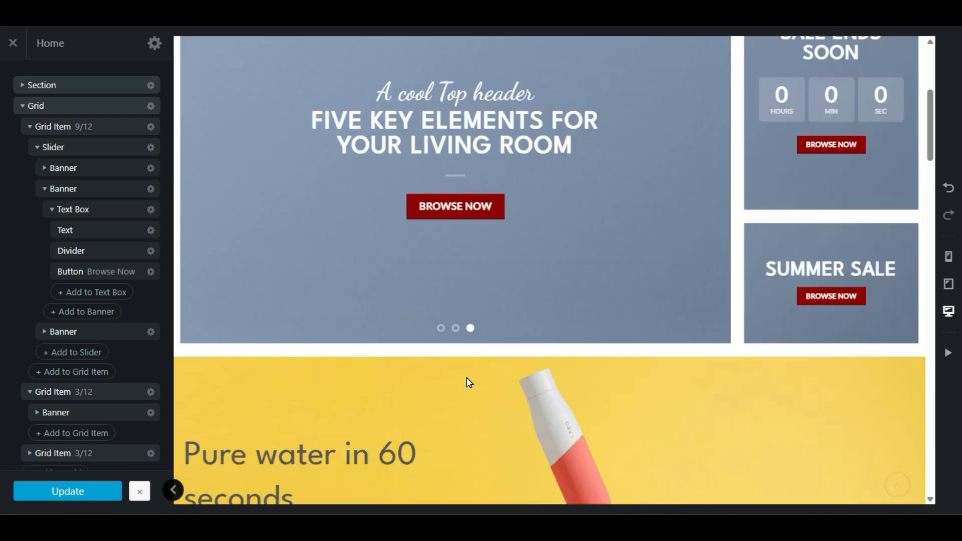
pyautogui.scroll(-3, 467, 381)
pyautogui.scroll(3, 467, 382)
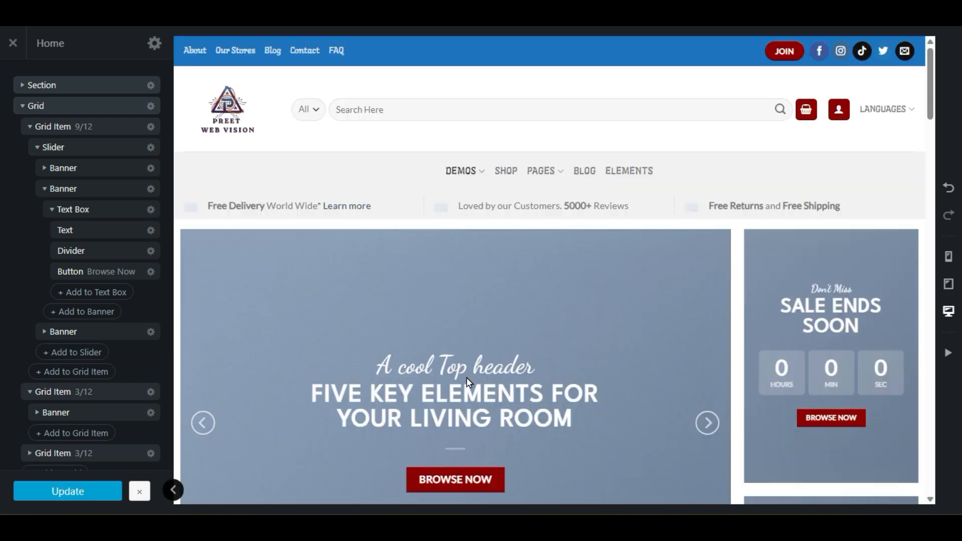
pyautogui.click(585, 251)
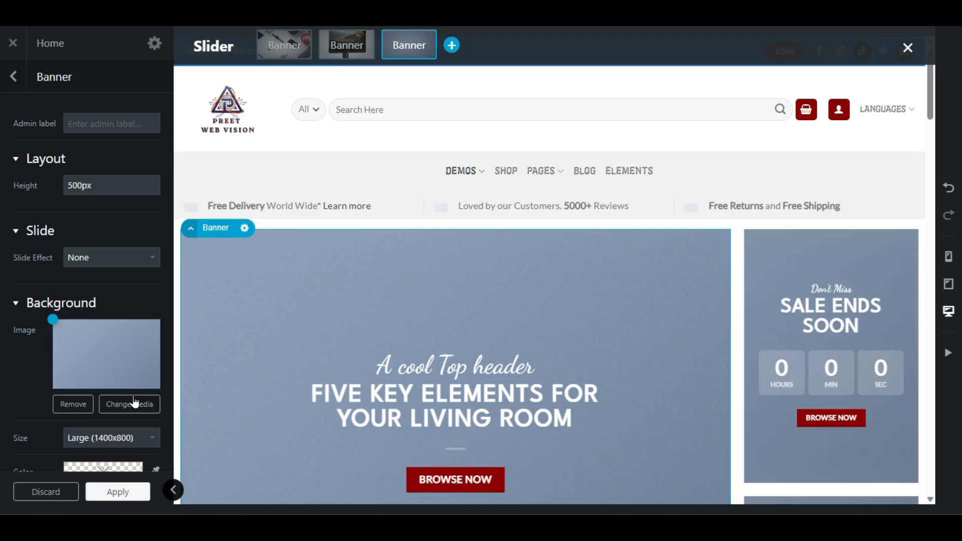
pyautogui.click(134, 403)
pyautogui.click(474, 224)
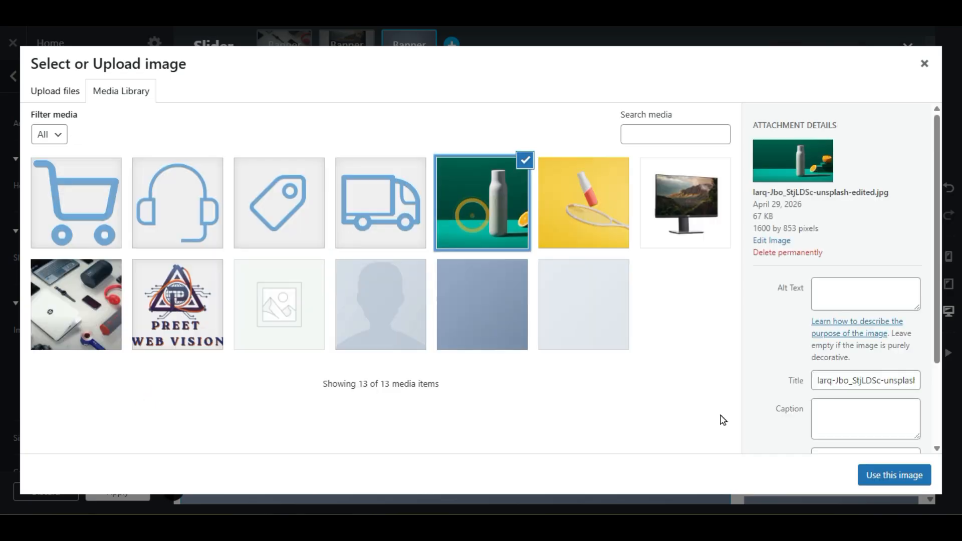
pyautogui.click(867, 474)
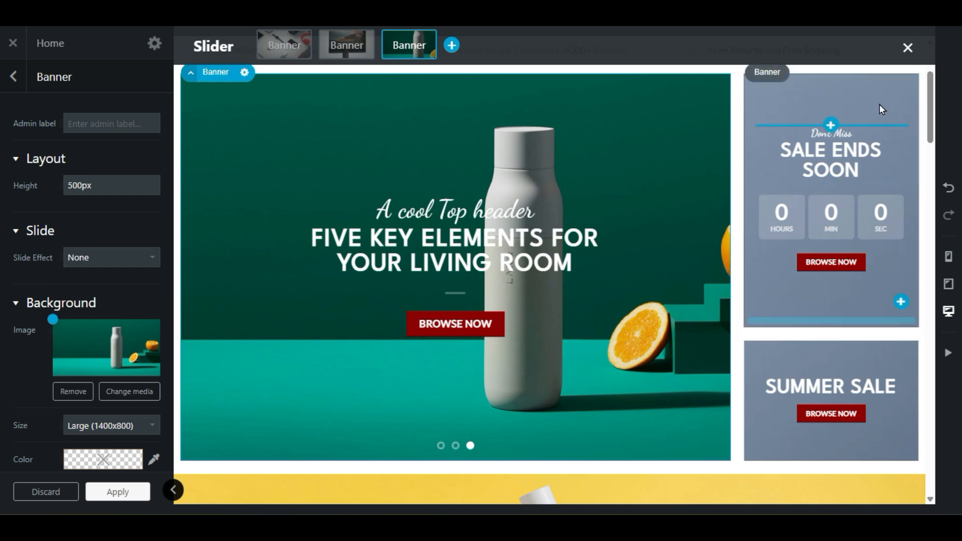
# Step: Change the Sale Ends Soon side banner's background to the green bottle image from the media library
pyautogui.click(881, 107)
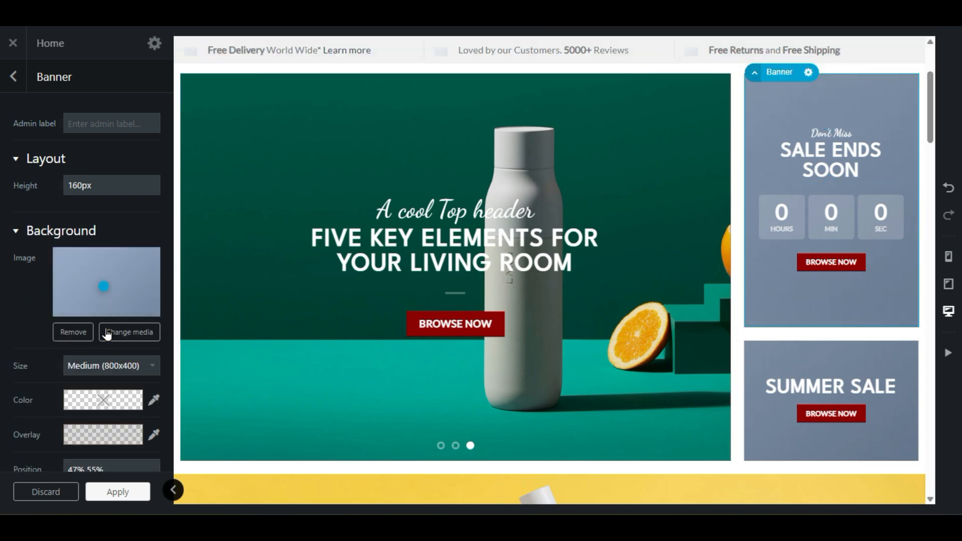
pyautogui.click(130, 332)
pyautogui.click(493, 221)
pyautogui.click(894, 475)
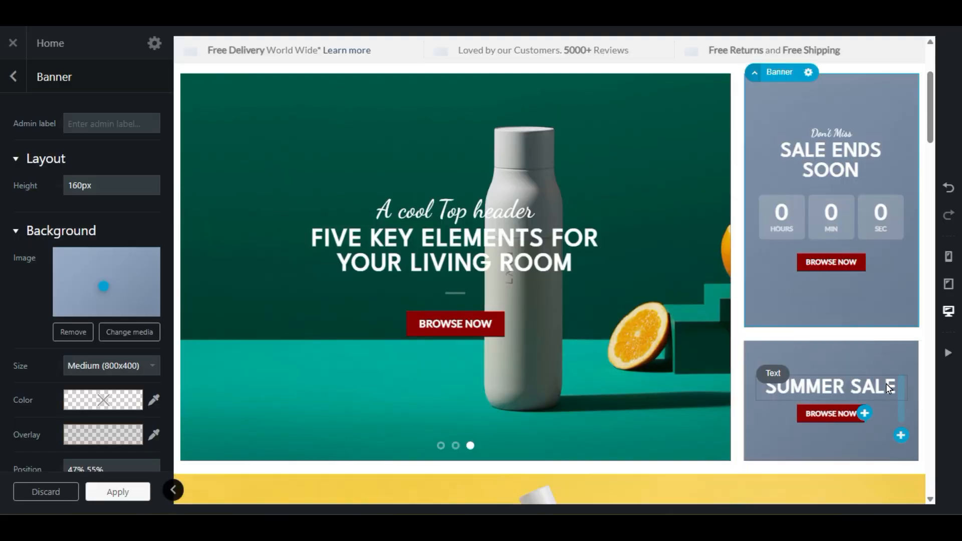
# Step: Set the Summer Sale banner's background image to larq-Jbo_StjLDSc-unsplash-edited.jpg
pyautogui.click(891, 353)
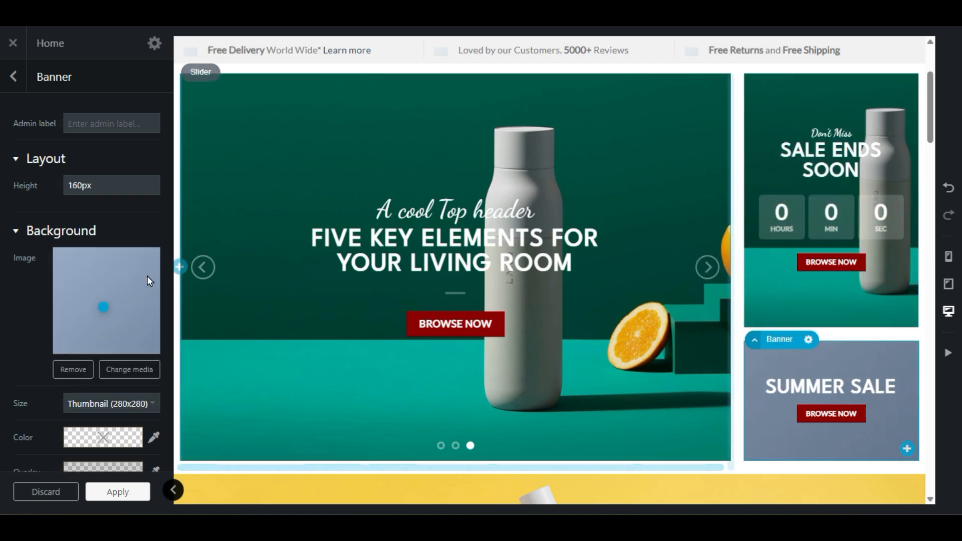
pyautogui.click(114, 366)
pyautogui.click(503, 216)
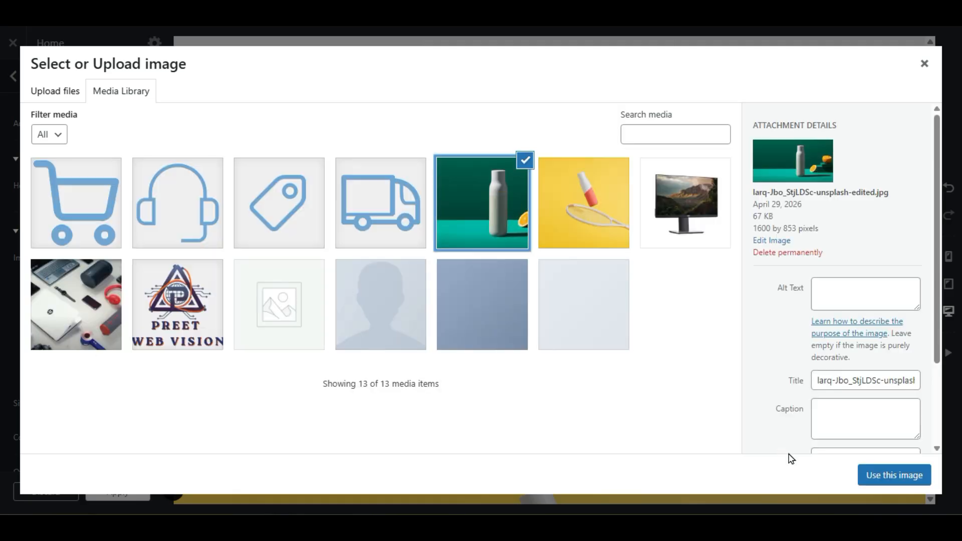
pyautogui.click(879, 475)
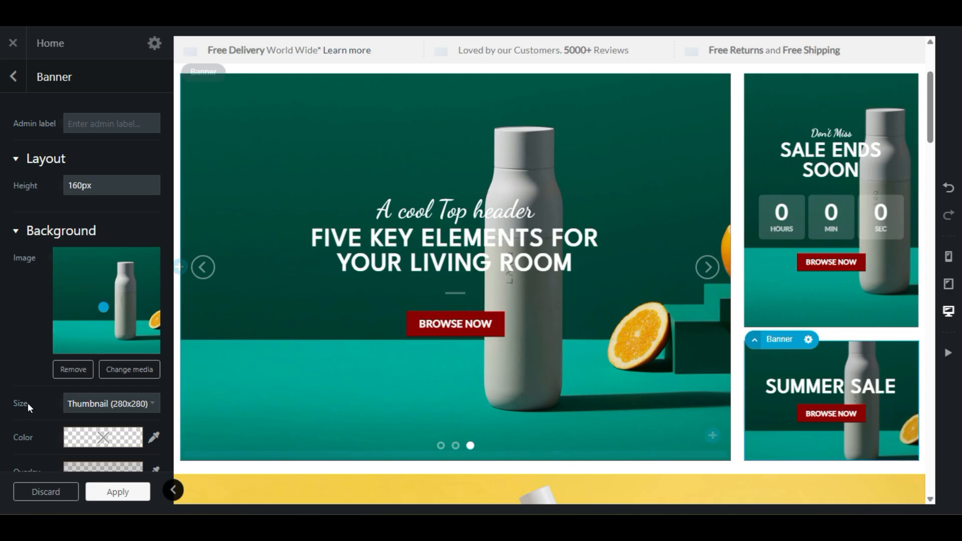
# Step: Apply the Summer Sale banner settings and open the settings of the yellow "Pure water in 60 seconds" section
pyautogui.click(98, 492)
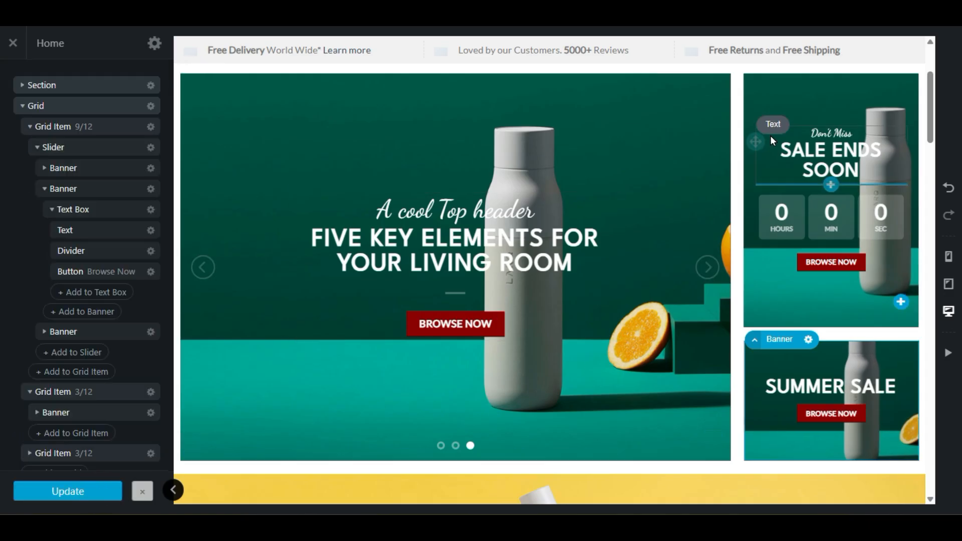
pyautogui.scroll(-4, 396, 286)
pyautogui.scroll(-2, 400, 289)
pyautogui.scroll(2, 399, 288)
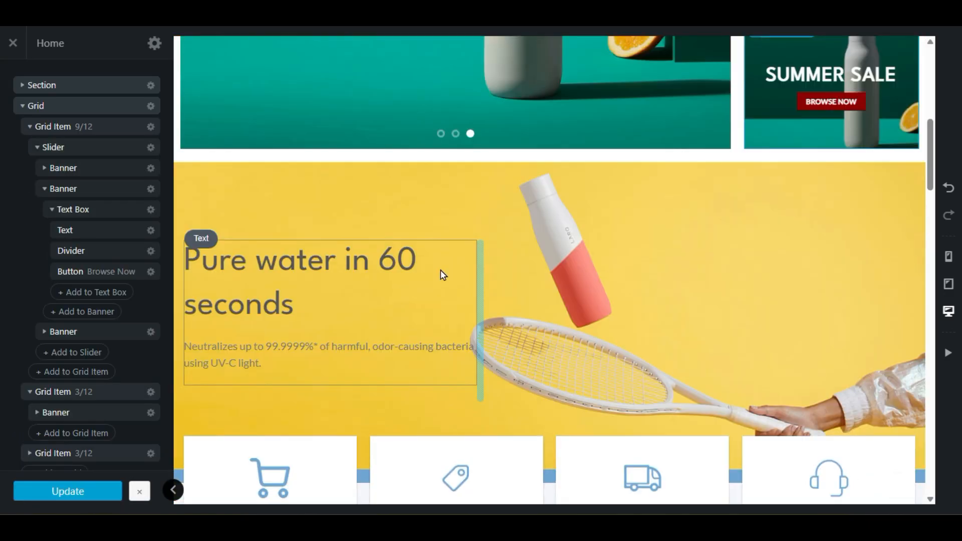
pyautogui.click(269, 193)
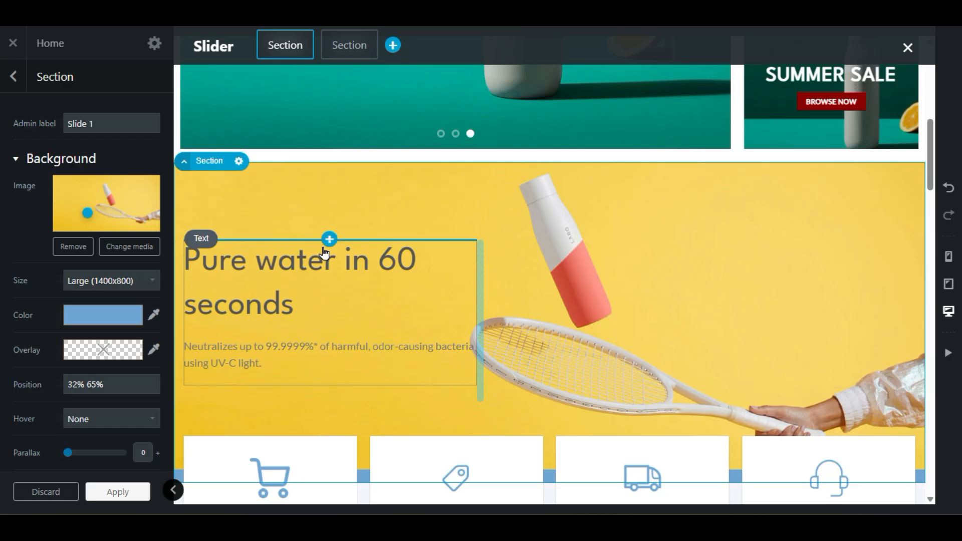
# Step: Open the Shop icon box's text in the text editor, and close the editor without editing it
pyautogui.scroll(-3, 325, 254)
pyautogui.scroll(-3, 324, 248)
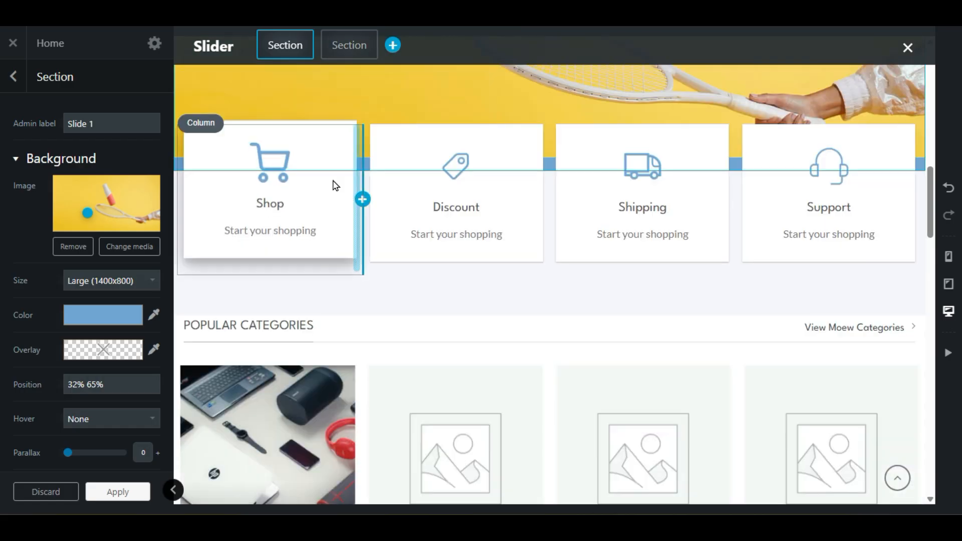
pyautogui.click(305, 212)
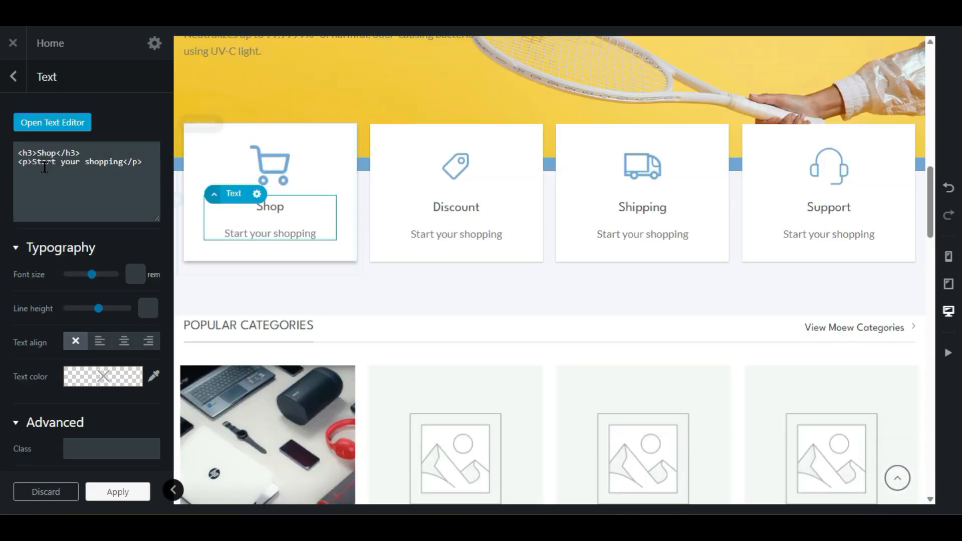
pyautogui.click(47, 124)
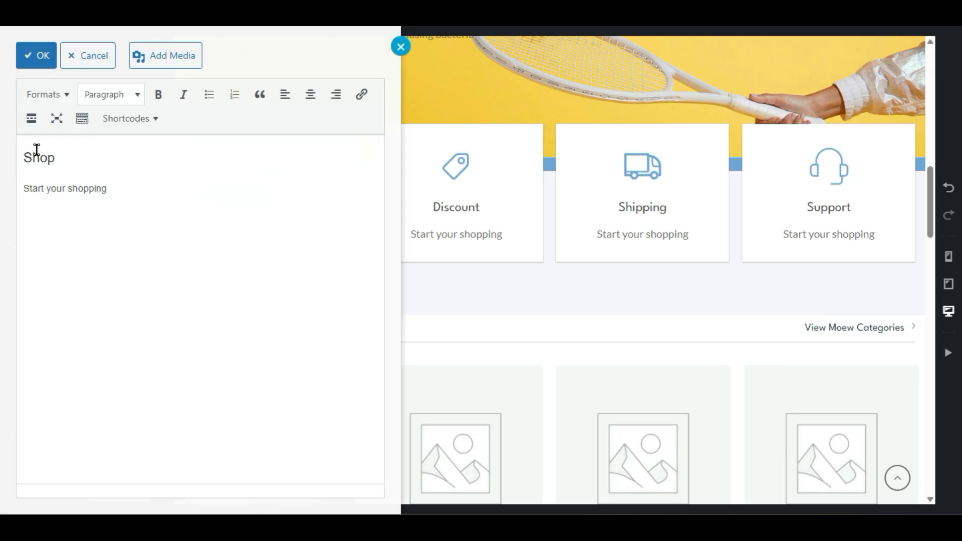
pyautogui.click(401, 46)
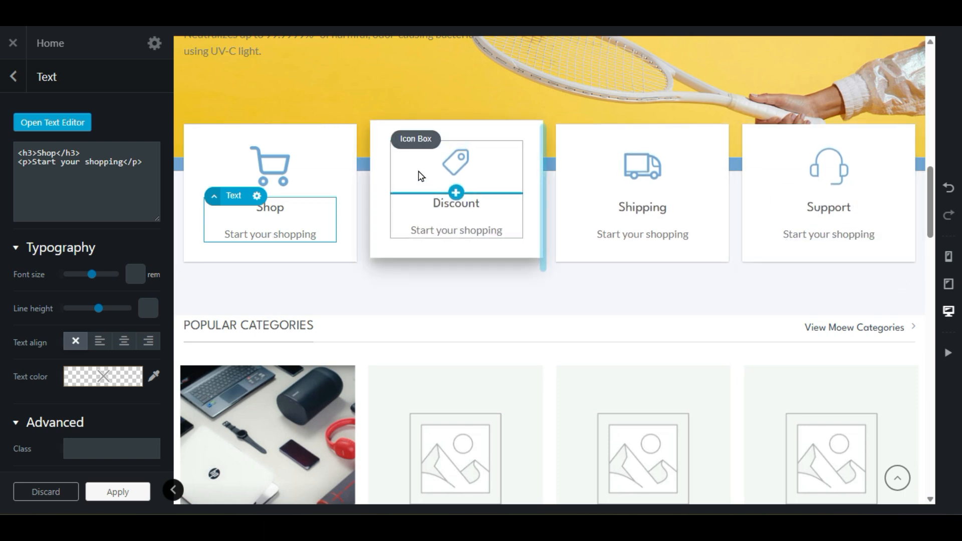
# Step: Examine the content elements that can be inserted below the large Sale Ends Soon countdown banner
pyautogui.scroll(-15, 663, 358)
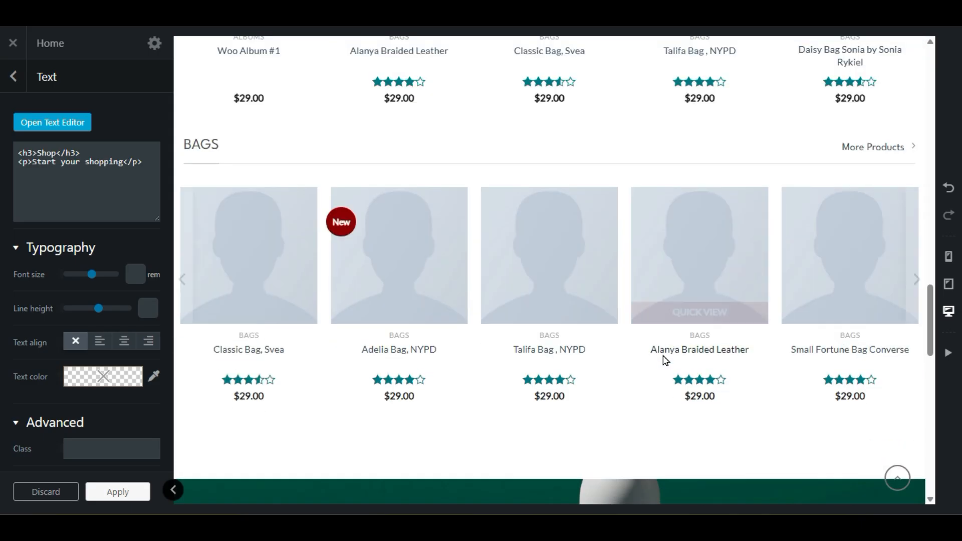
pyautogui.scroll(-8, 663, 359)
pyautogui.scroll(3, 663, 358)
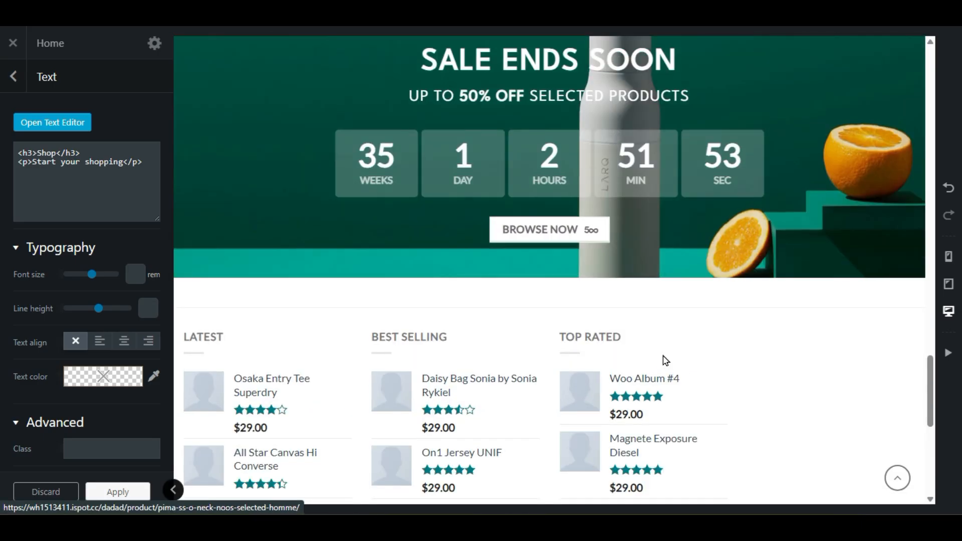
pyautogui.click(549, 307)
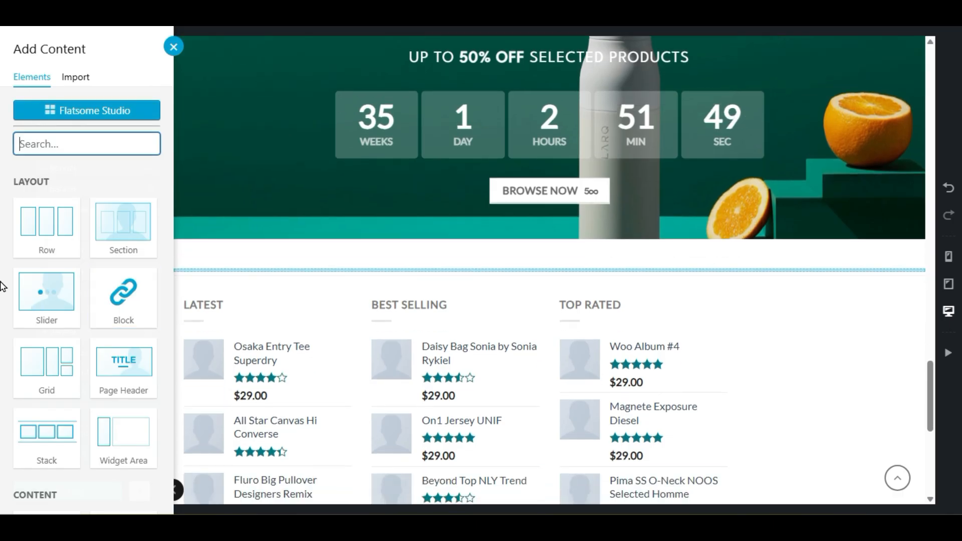
pyautogui.scroll(-3, 2, 287)
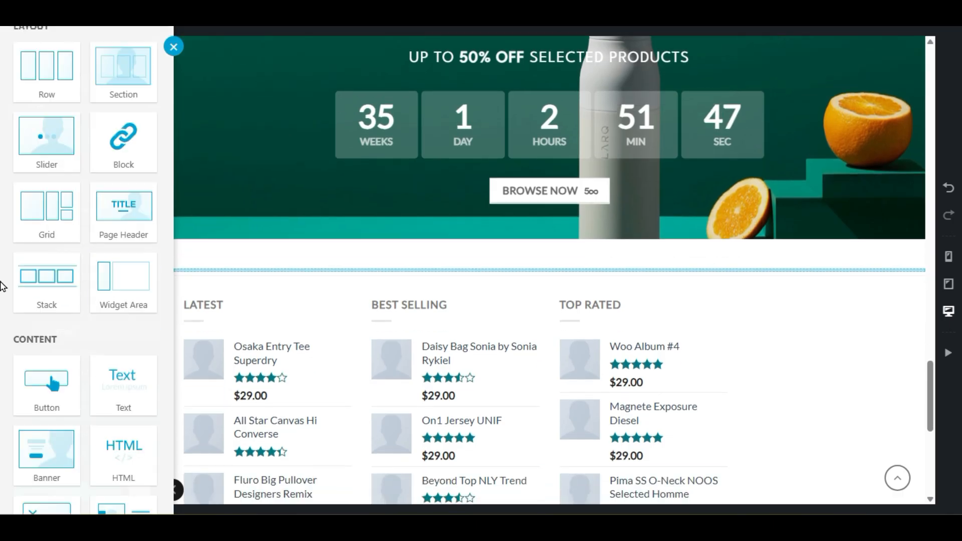
pyautogui.scroll(-12, 2, 287)
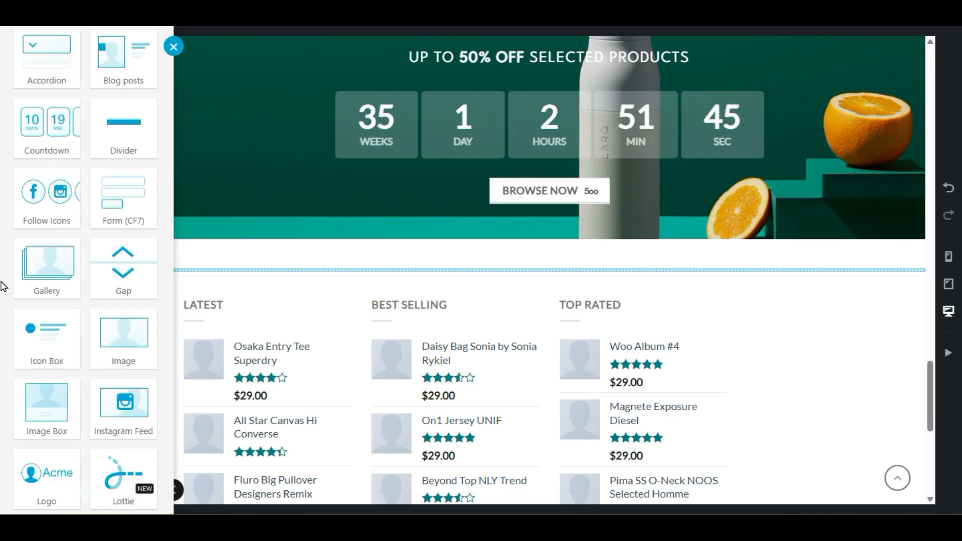
pyautogui.scroll(3, 1, 286)
pyautogui.scroll(6, 2, 287)
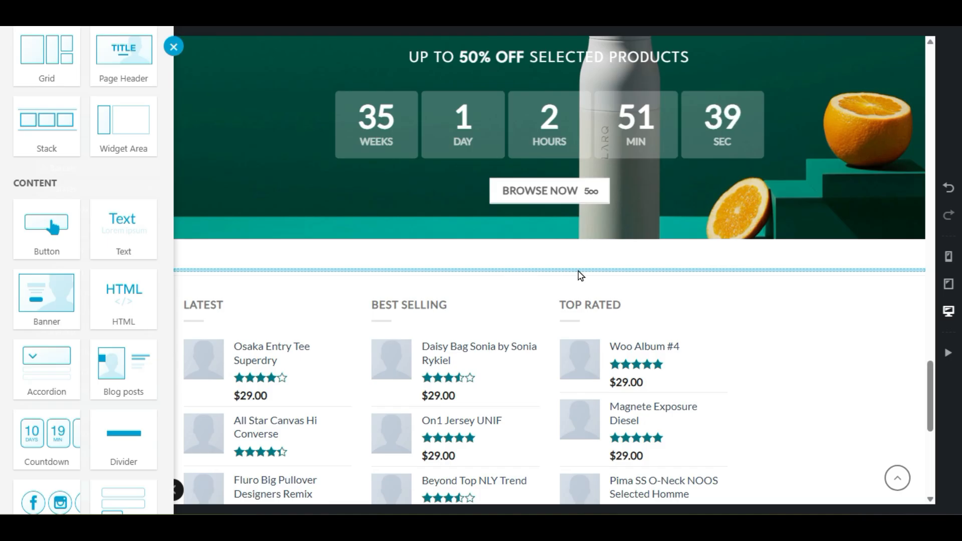
pyautogui.click(174, 47)
# Step: Insert a Testimonial element between the large countdown banner and the Latest, Best Selling and Top Rated product lists
pyautogui.scroll(-15, 445, 232)
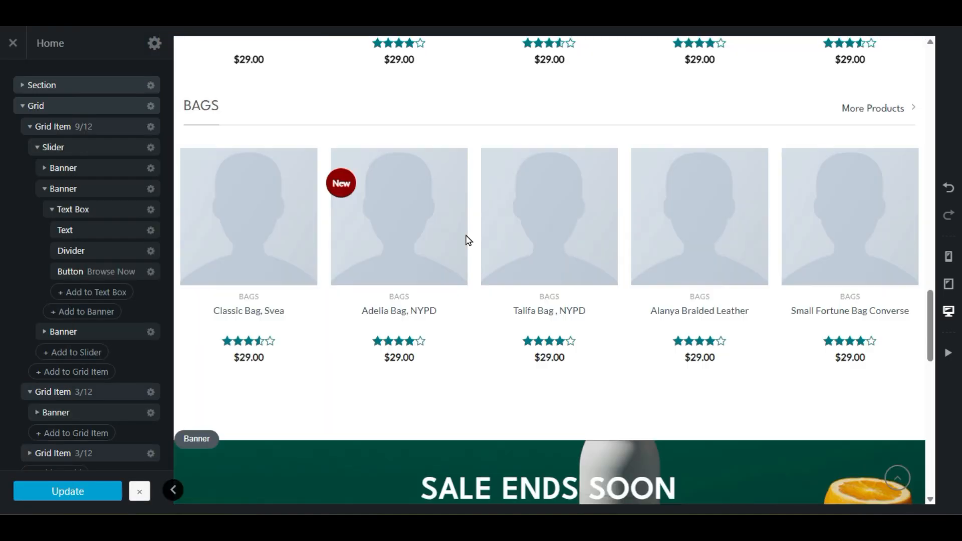
pyautogui.scroll(3, 470, 239)
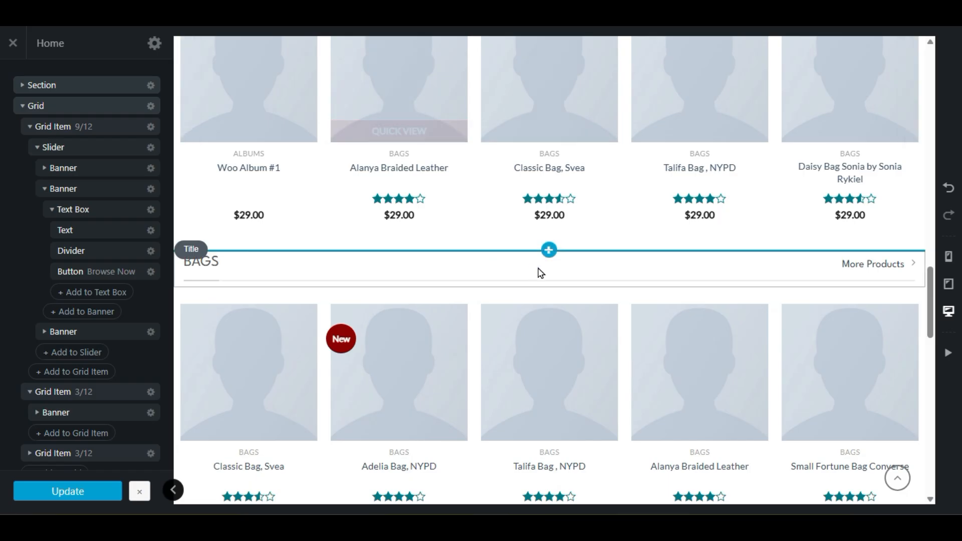
pyautogui.scroll(-3, 540, 269)
pyautogui.scroll(-3, 540, 271)
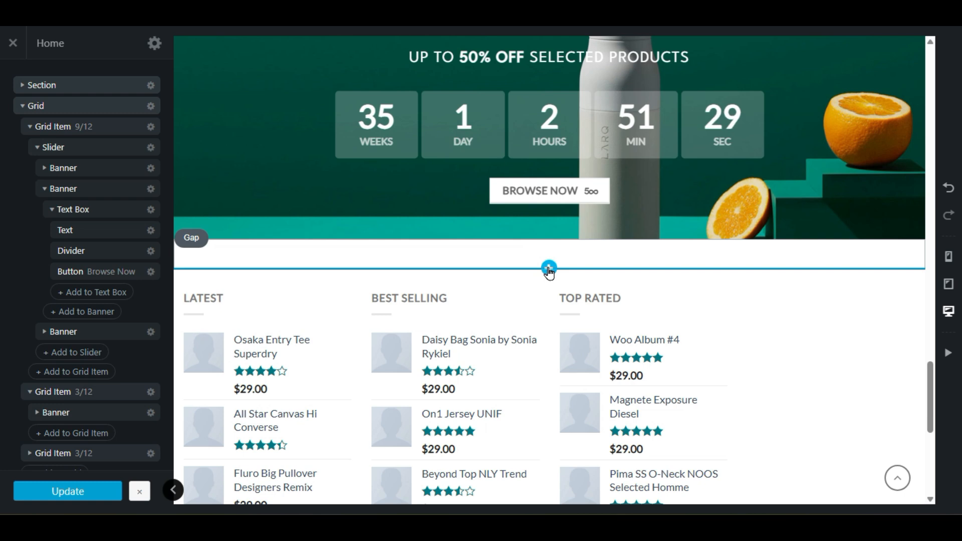
pyautogui.click(549, 268)
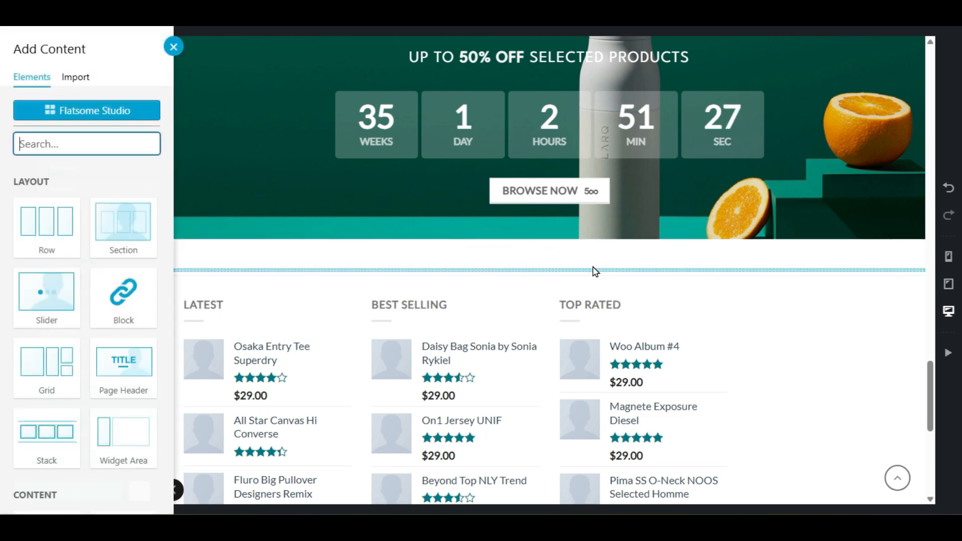
pyautogui.scroll(-10, 1, 272)
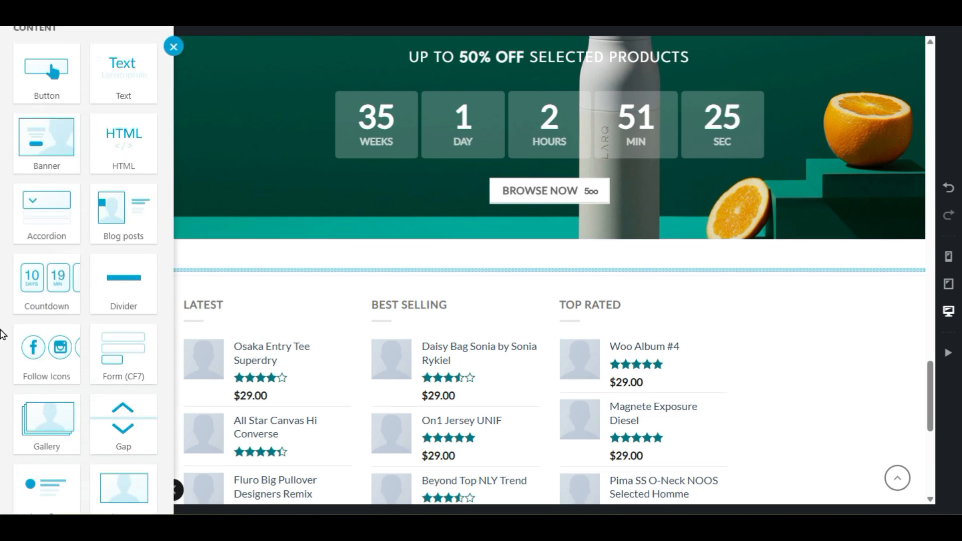
pyautogui.scroll(-5, 2, 333)
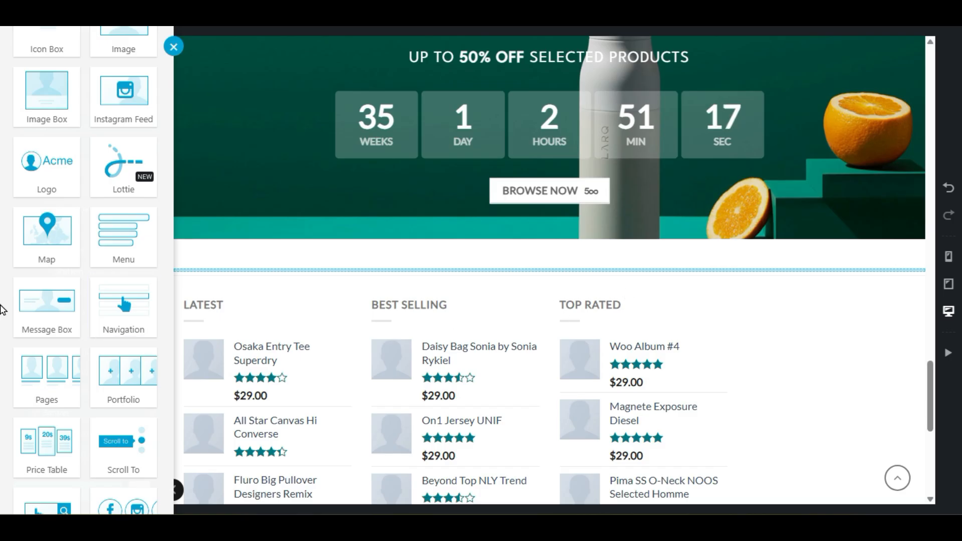
pyautogui.scroll(-3, 1, 310)
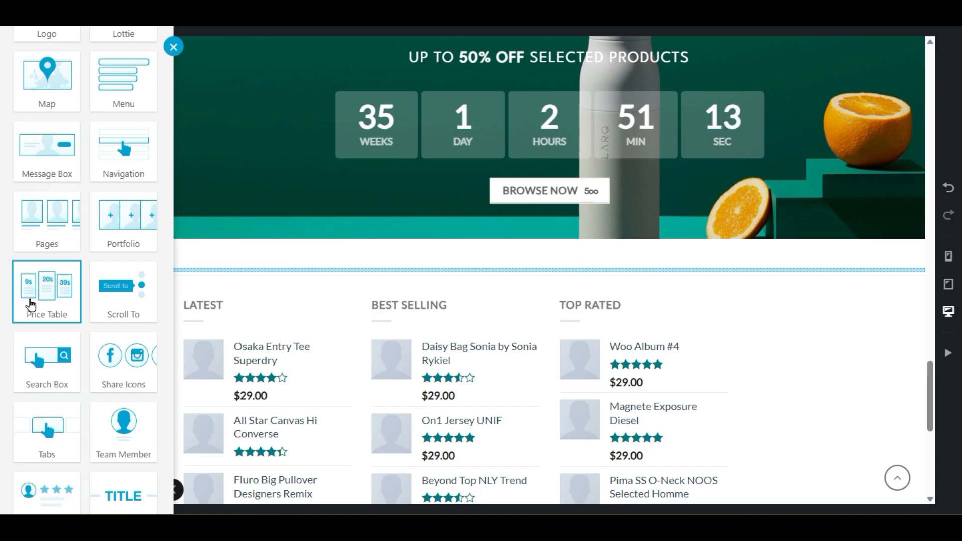
pyautogui.scroll(-3, 3, 351)
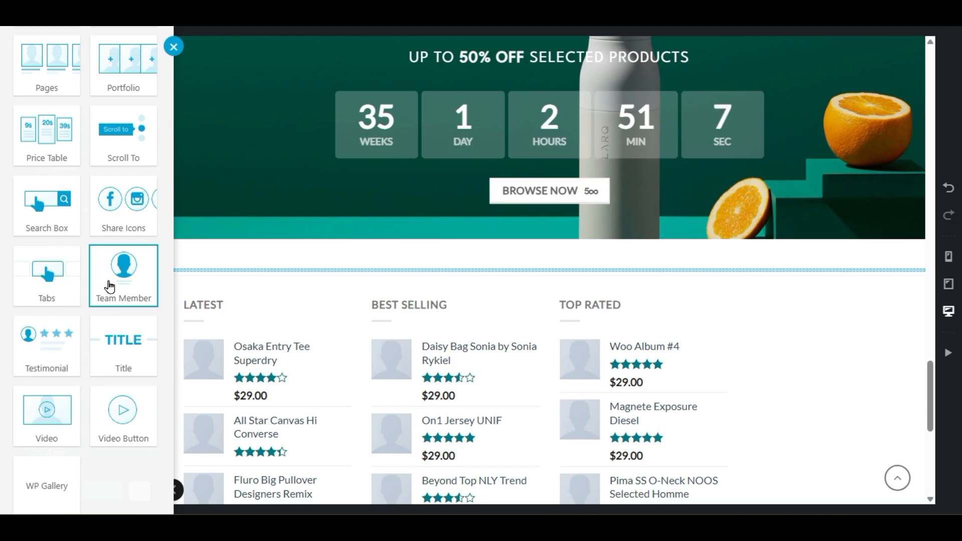
pyautogui.click(52, 350)
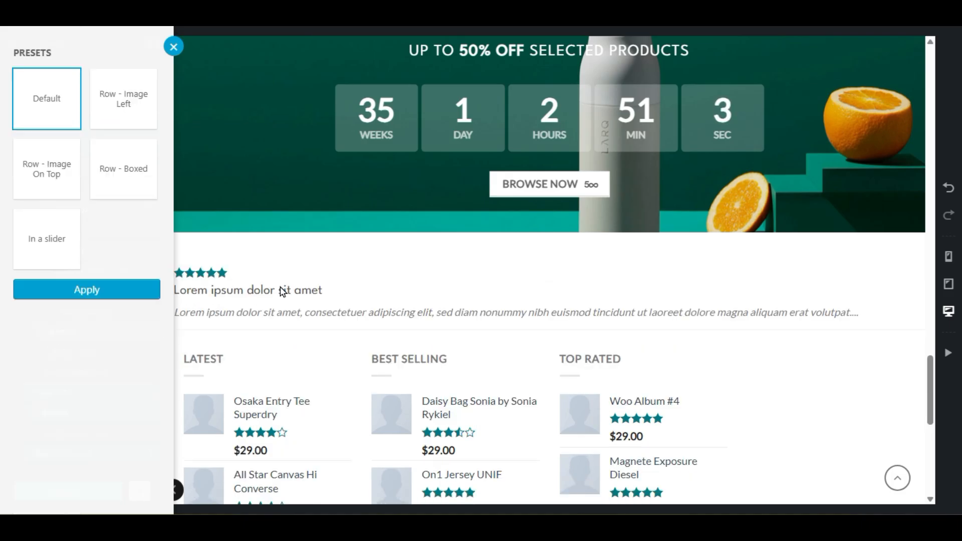
# Step: Preview the testimonial presets and apply the Row - Image On Top preset
pyautogui.click(125, 119)
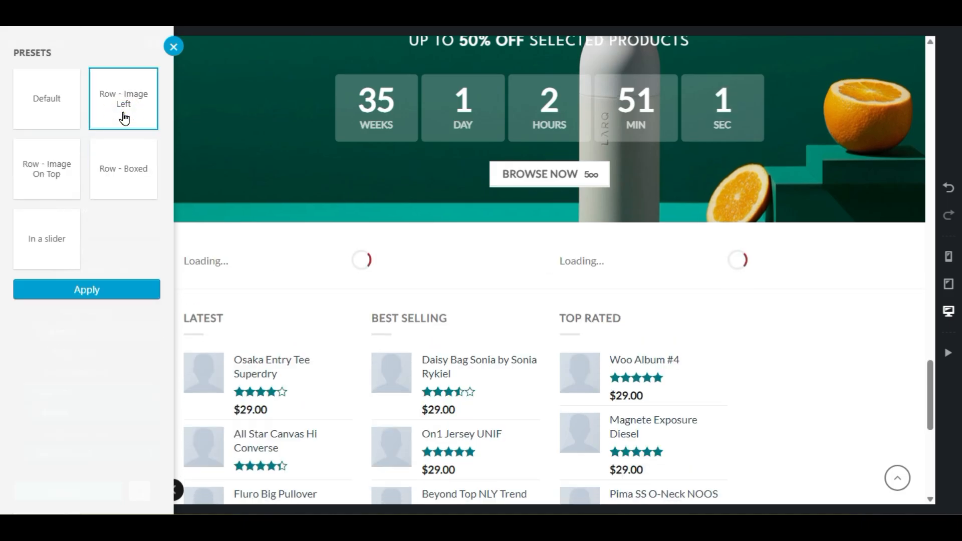
pyautogui.click(122, 165)
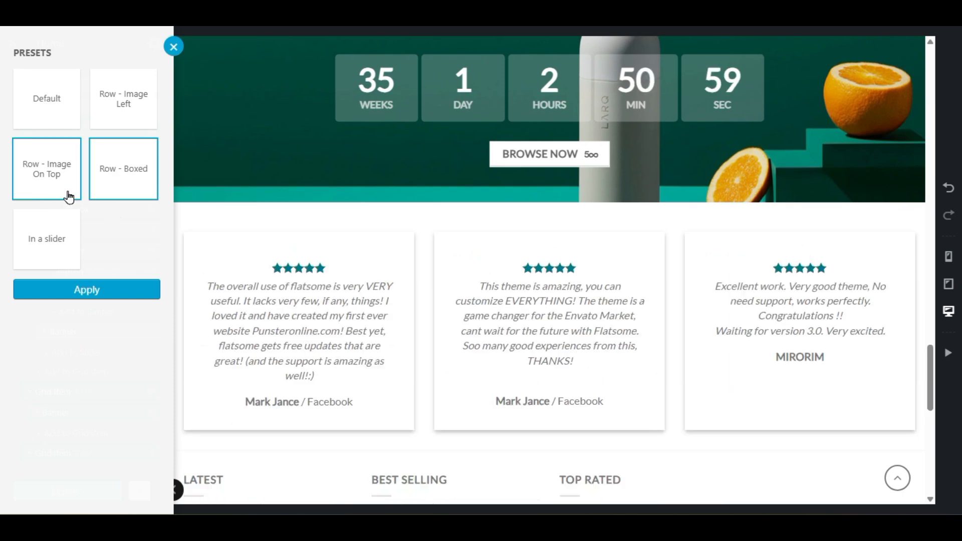
pyautogui.click(45, 180)
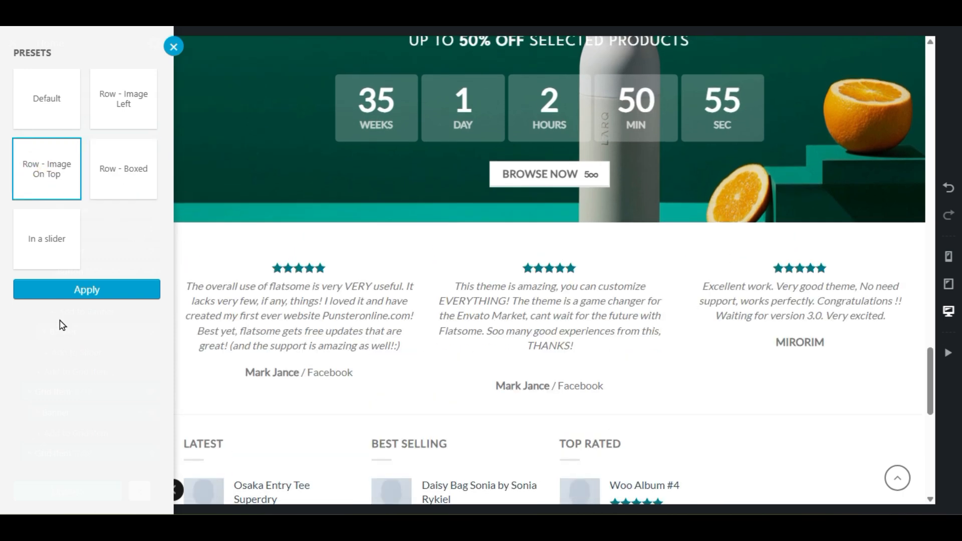
pyautogui.click(51, 251)
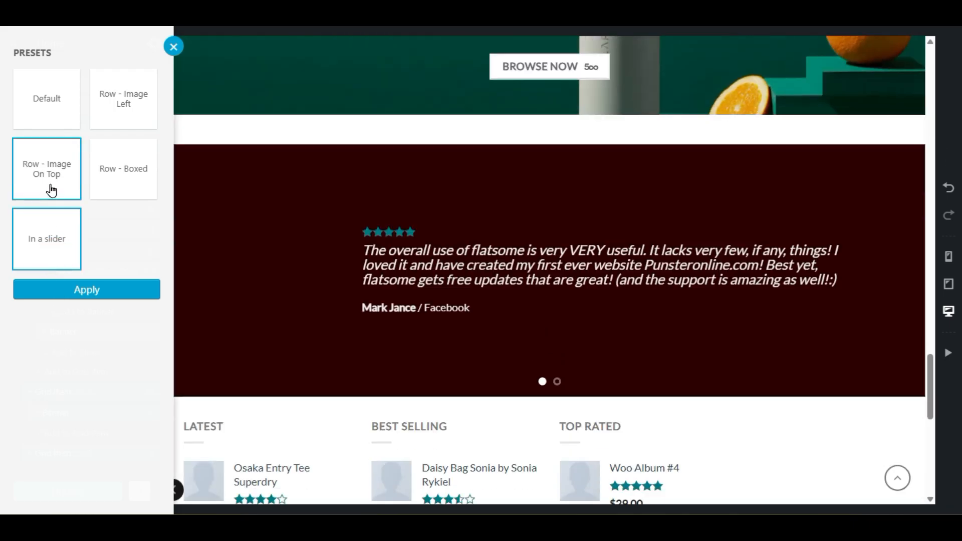
pyautogui.click(50, 190)
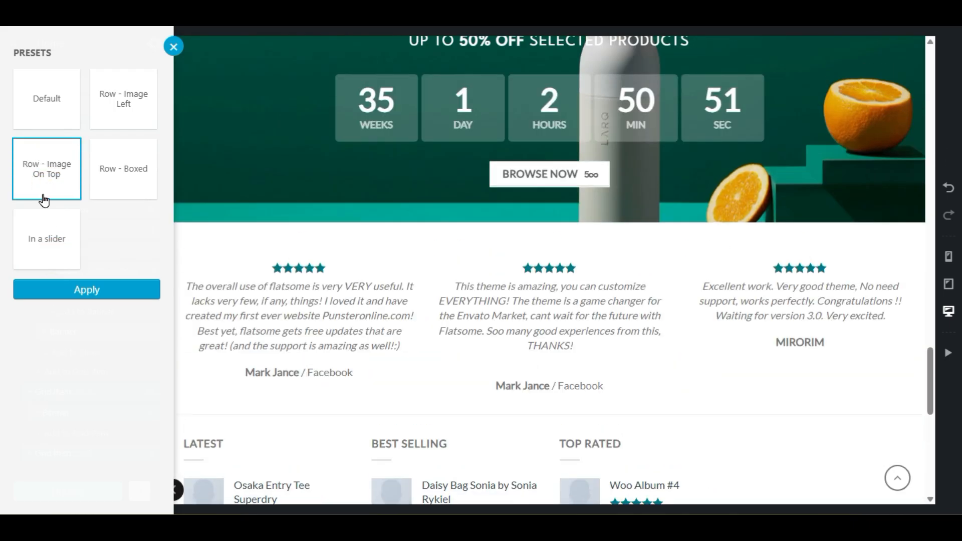
pyautogui.click(99, 289)
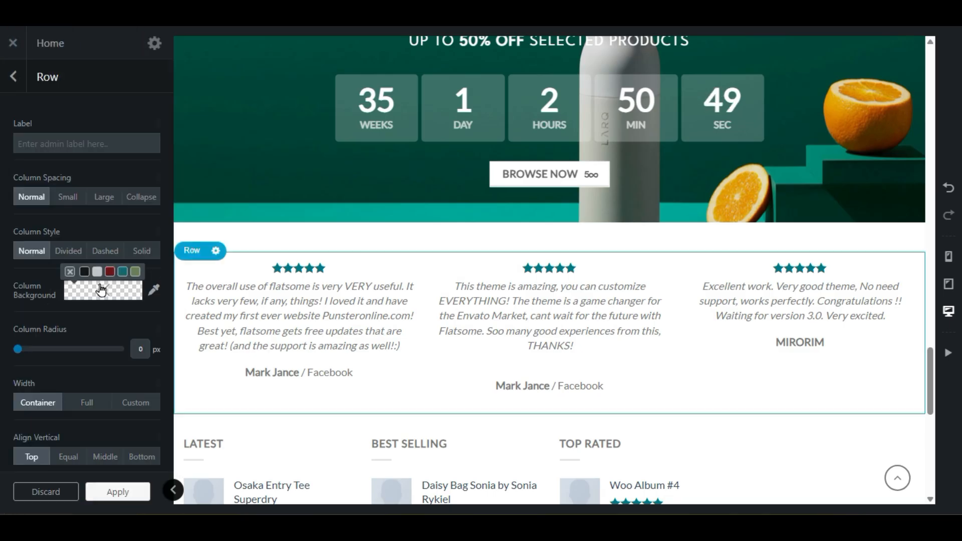
# Step: Examine the first testimonial's text and its element settings, including the Name and Company fields
pyautogui.scroll(-3, 200, 281)
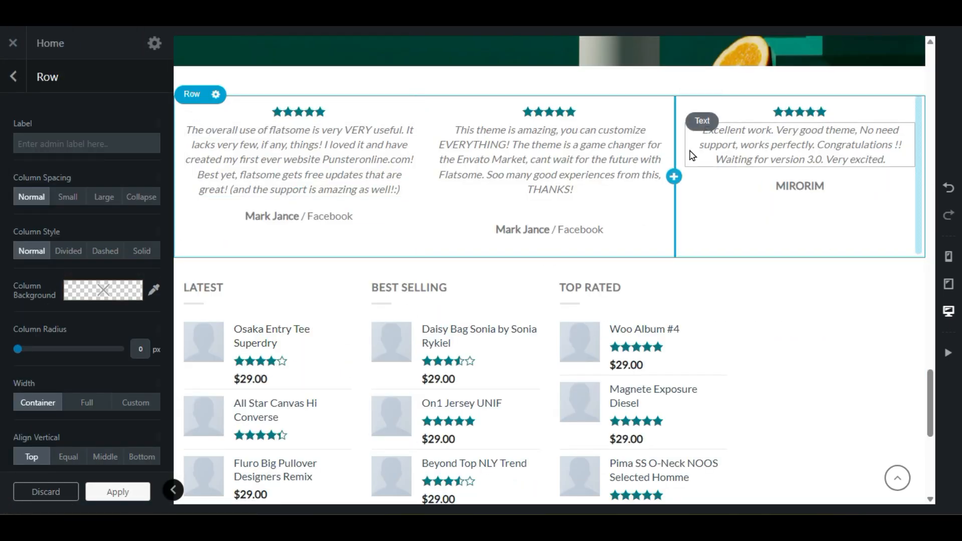
pyautogui.doubleClick(311, 151)
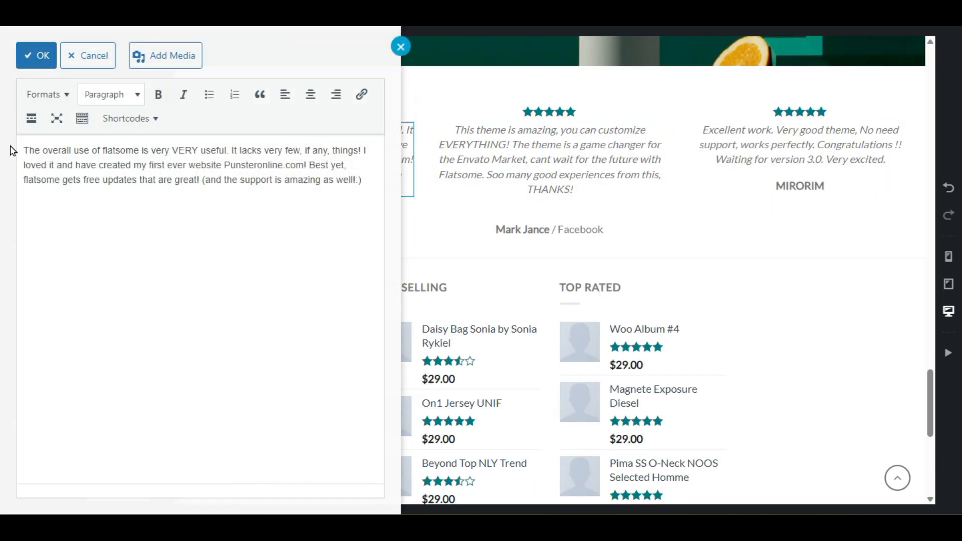
pyautogui.click(401, 47)
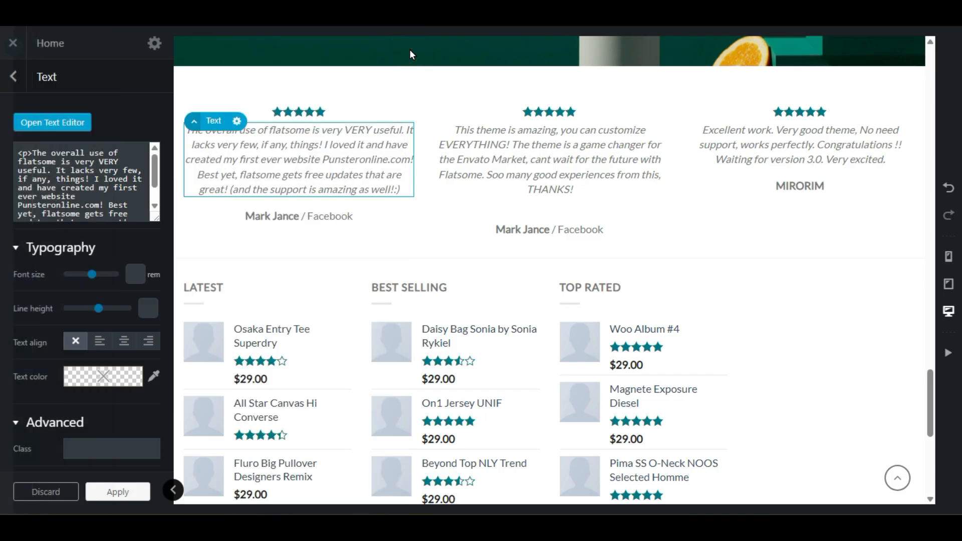
pyautogui.click(269, 217)
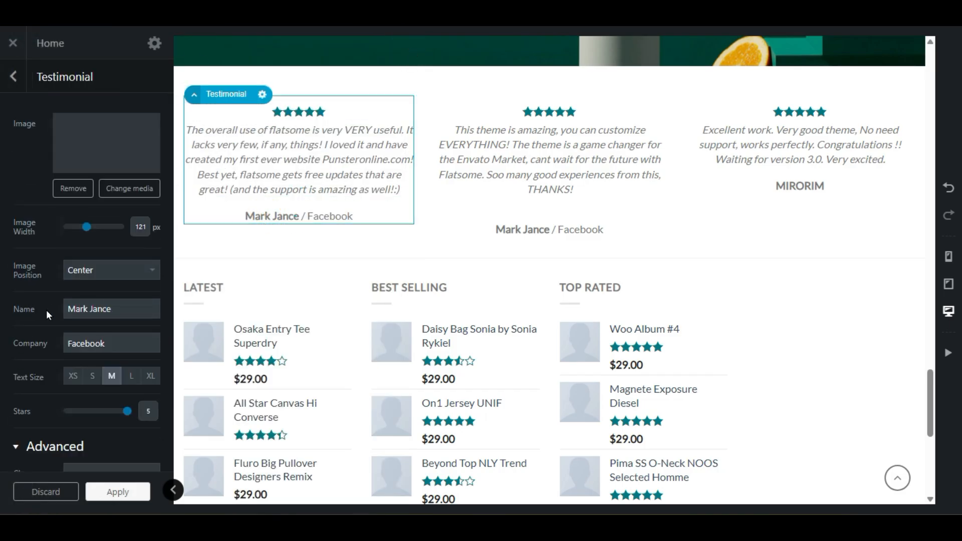
pyautogui.click(47, 310)
pyautogui.click(46, 351)
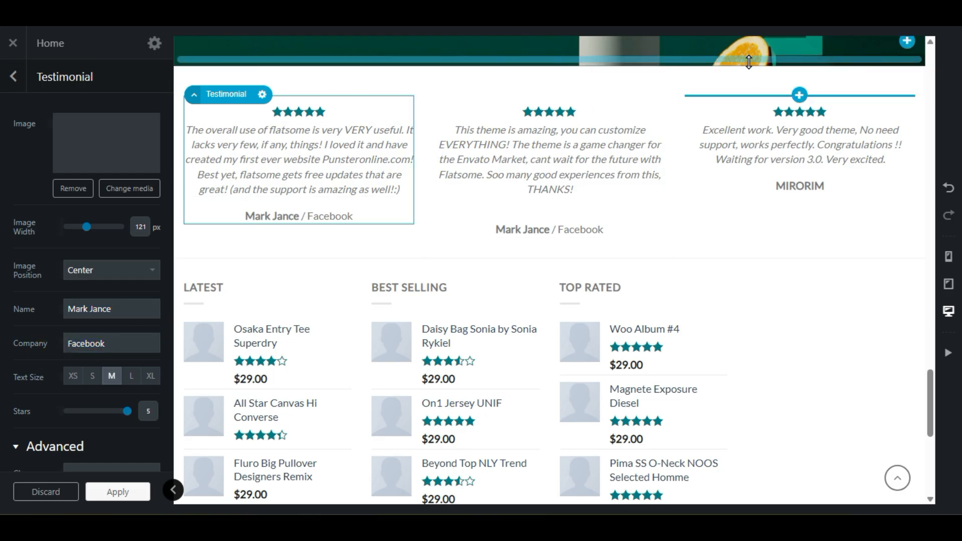
pyautogui.scroll(3, 904, 341)
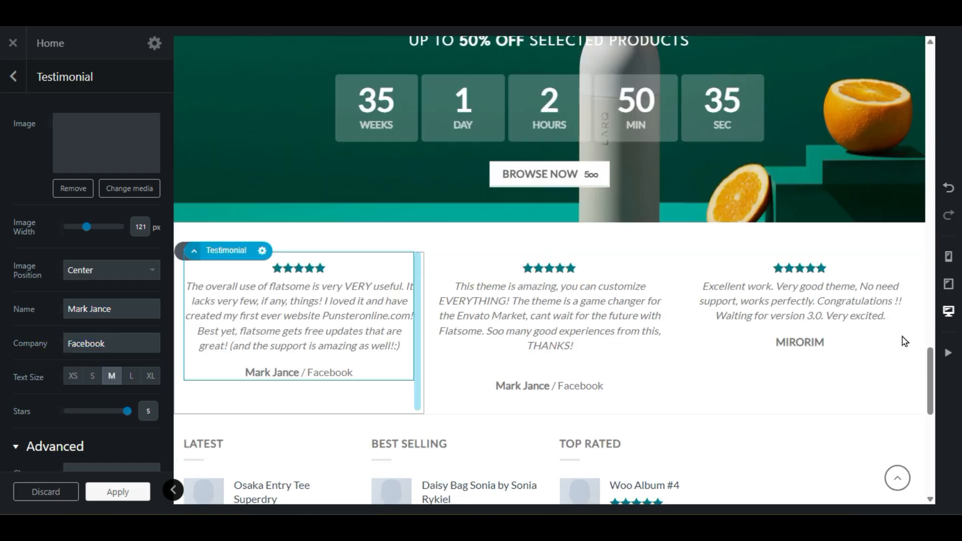
pyautogui.scroll(-3, 904, 341)
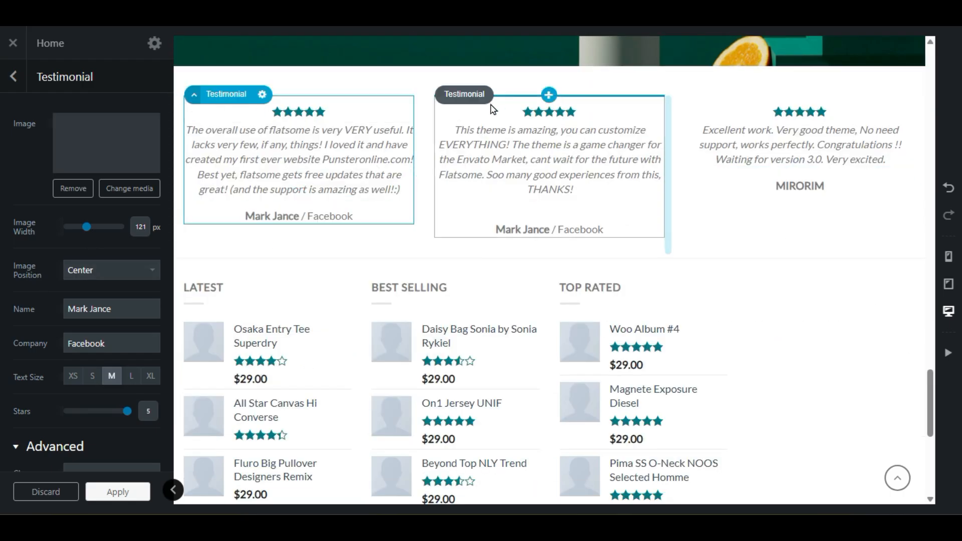
# Step: Insert a Gap element between the testimonials row and the Latest, Best Selling and Top Rated product lists
pyautogui.scroll(3, 447, 285)
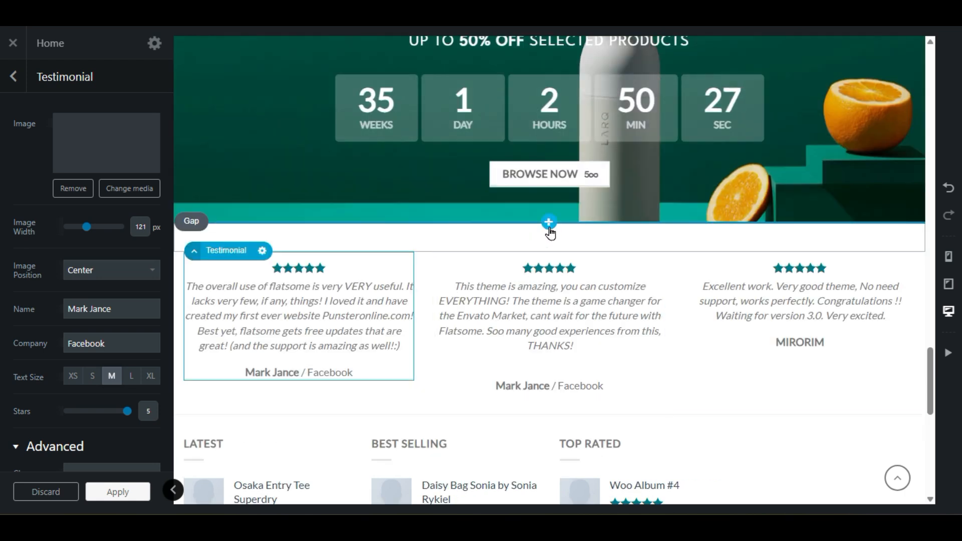
pyautogui.scroll(-3, 475, 271)
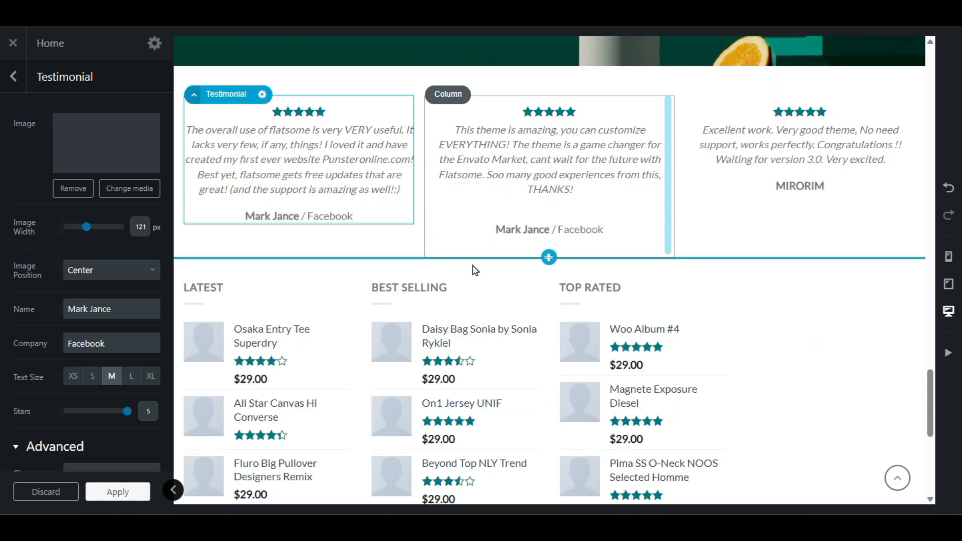
pyautogui.click(549, 257)
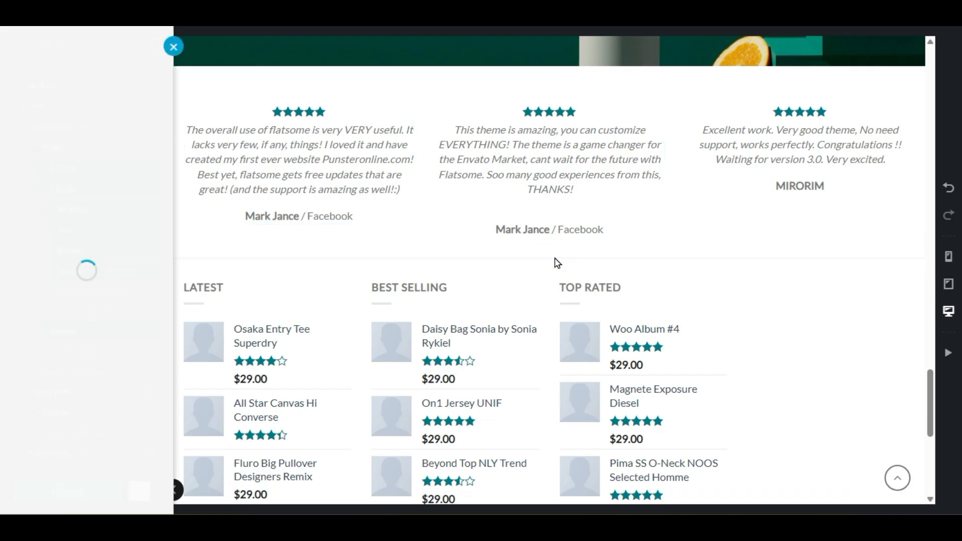
pyautogui.scroll(-3, 3, 303)
pyautogui.scroll(-12, 2, 304)
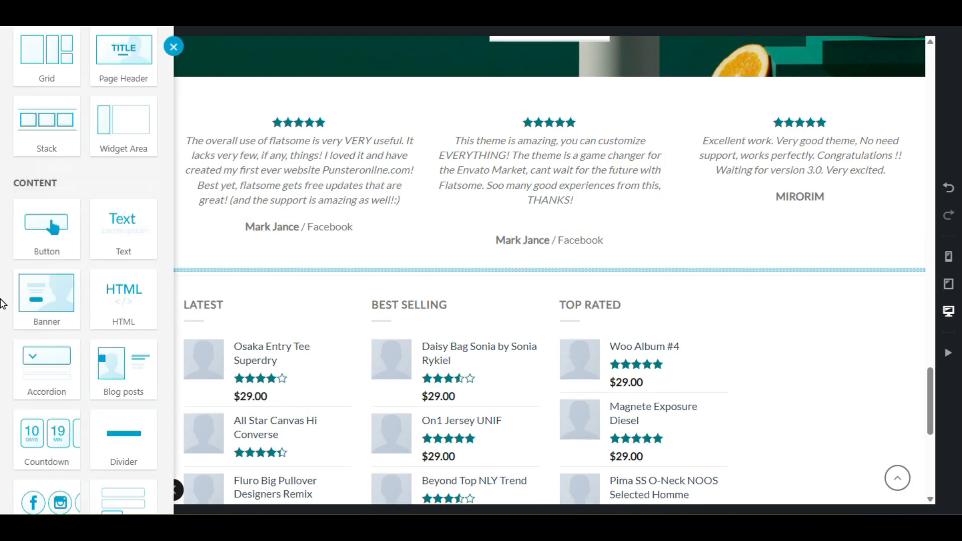
pyautogui.scroll(-3, 3, 303)
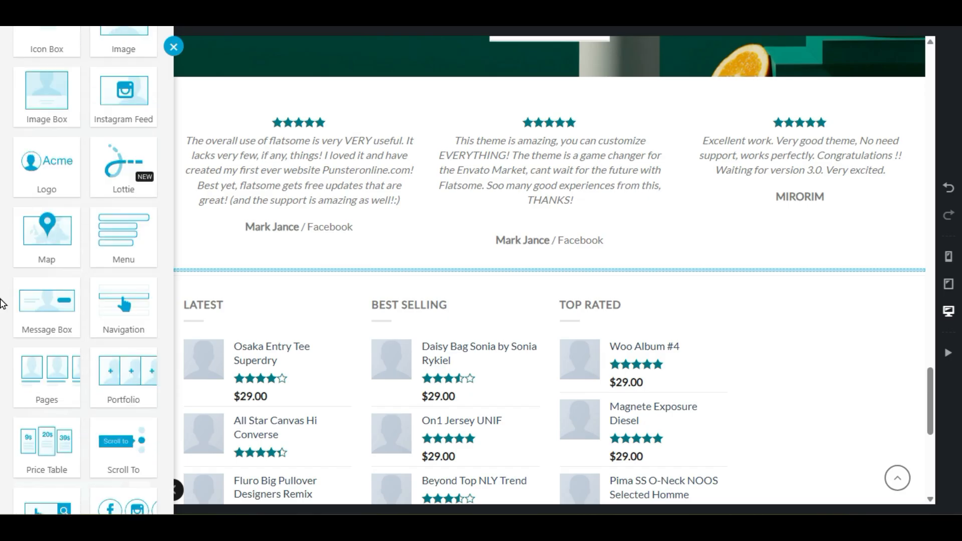
pyautogui.scroll(-3, 3, 303)
pyautogui.scroll(18, 3, 303)
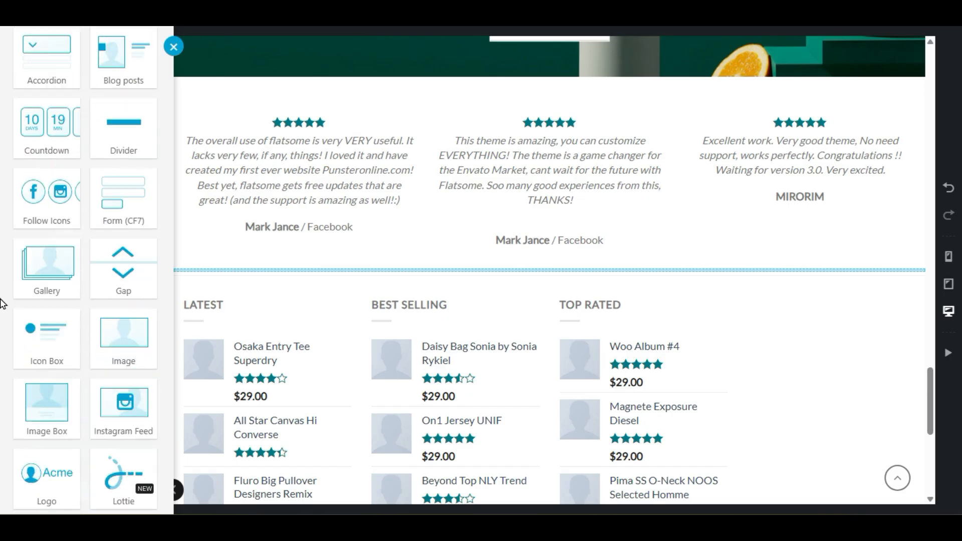
pyautogui.scroll(3, 2, 303)
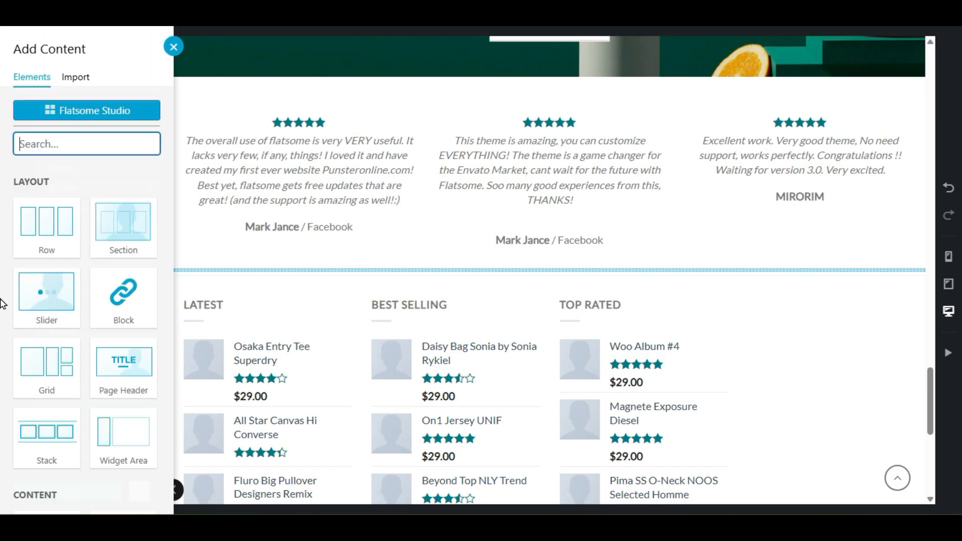
pyautogui.scroll(-12, 3, 303)
pyautogui.scroll(-9, 3, 303)
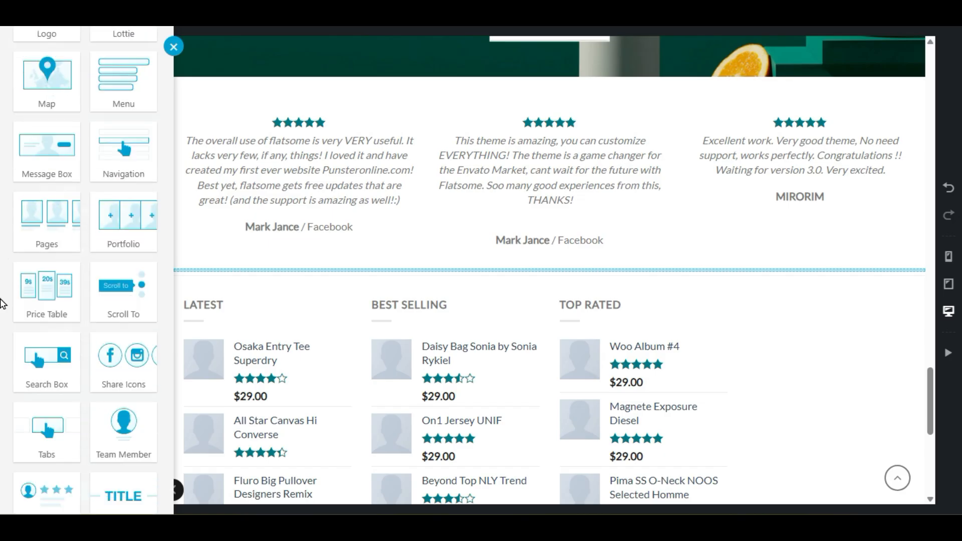
pyautogui.scroll(-3, 2, 303)
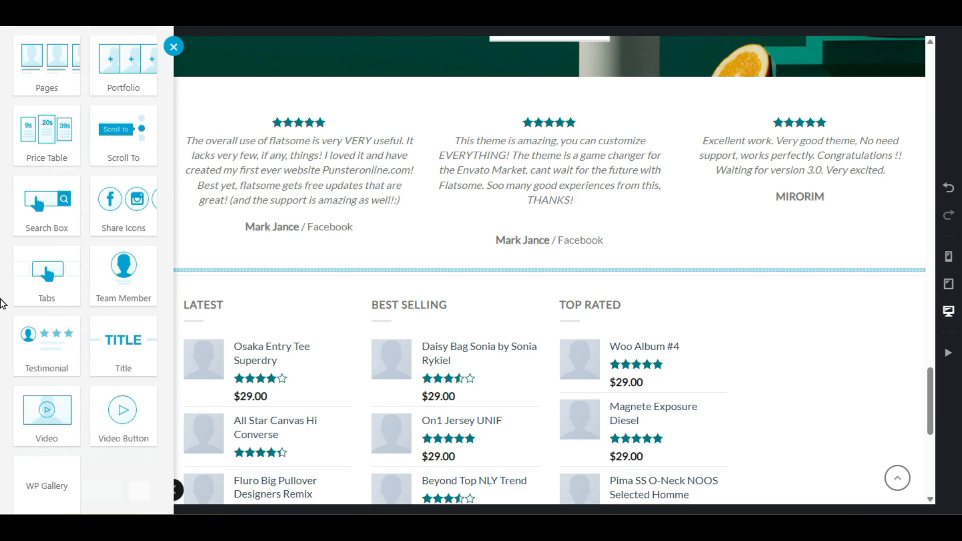
pyautogui.scroll(-3, 3, 303)
pyautogui.scroll(12, 2, 303)
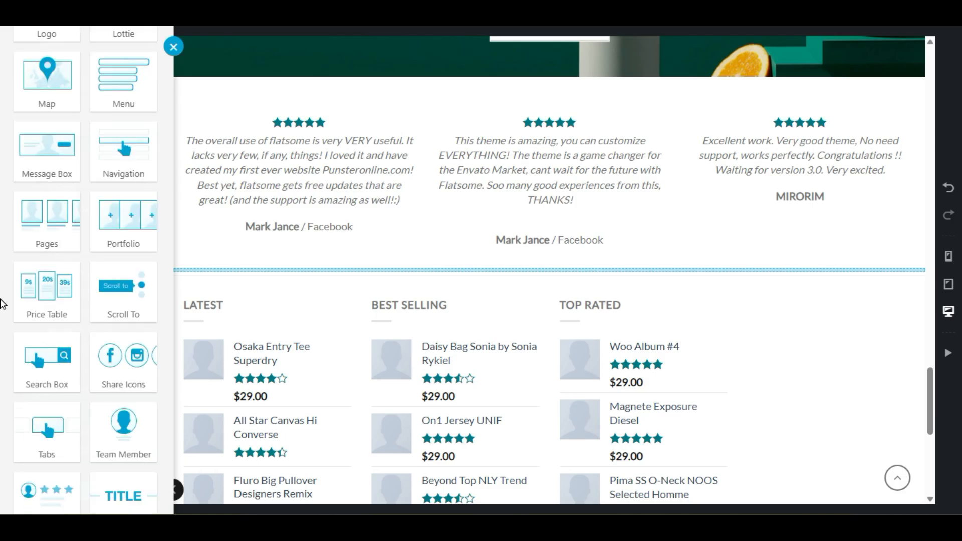
pyautogui.scroll(3, 3, 303)
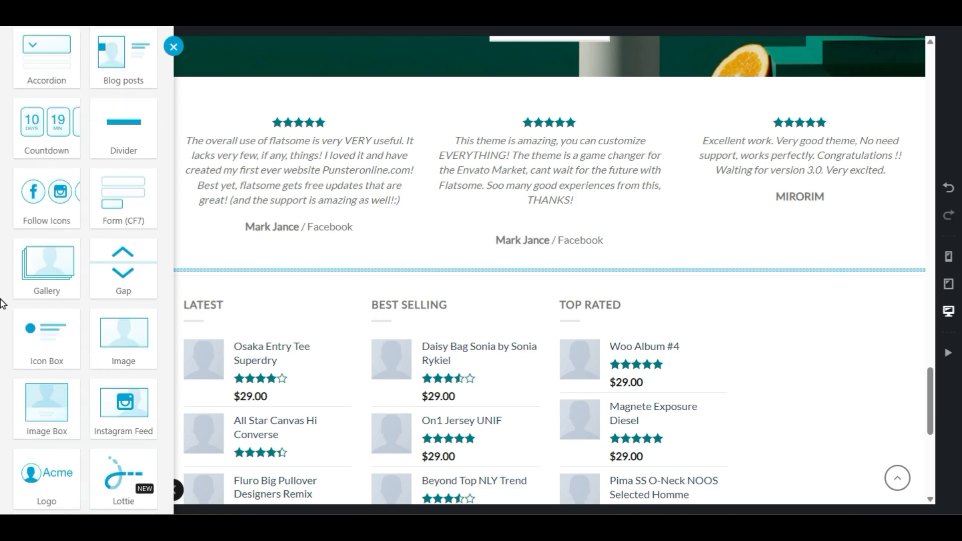
pyautogui.click(123, 269)
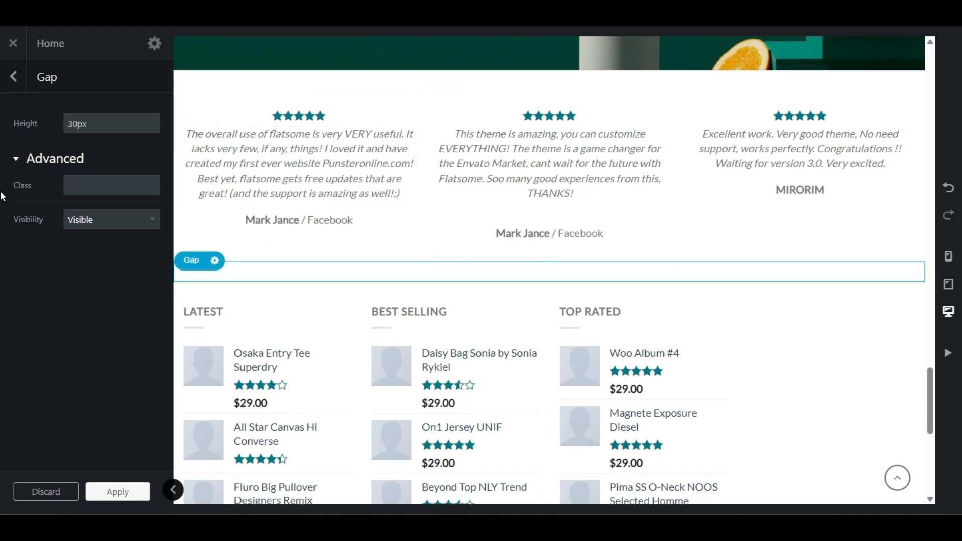
# Step: Set the height of the gap below the testimonials to 44px and apply it
pyautogui.click(81, 125)
pyautogui.hotkey('ctrl', 'a')
pyautogui.write('44')
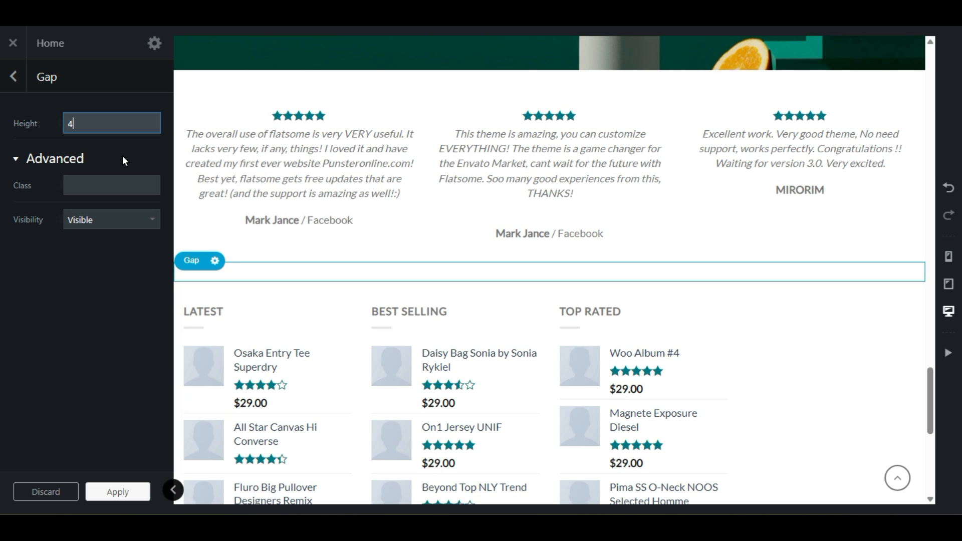
pyautogui.click(19, 270)
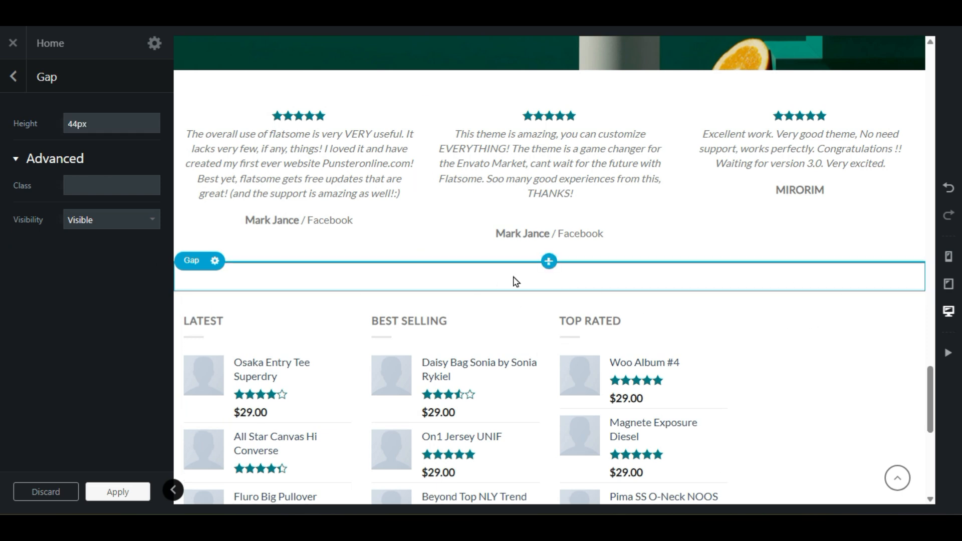
pyautogui.scroll(-6, 514, 279)
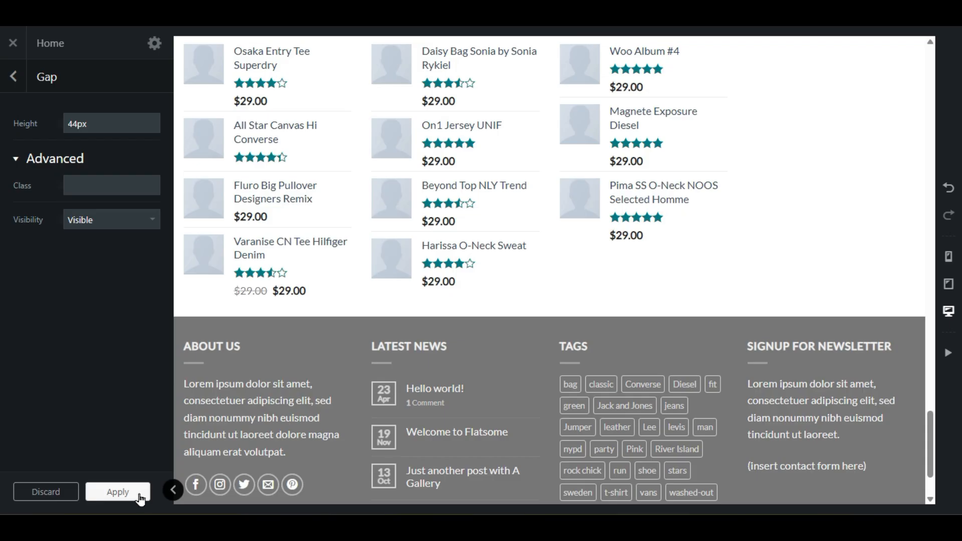
pyautogui.click(118, 492)
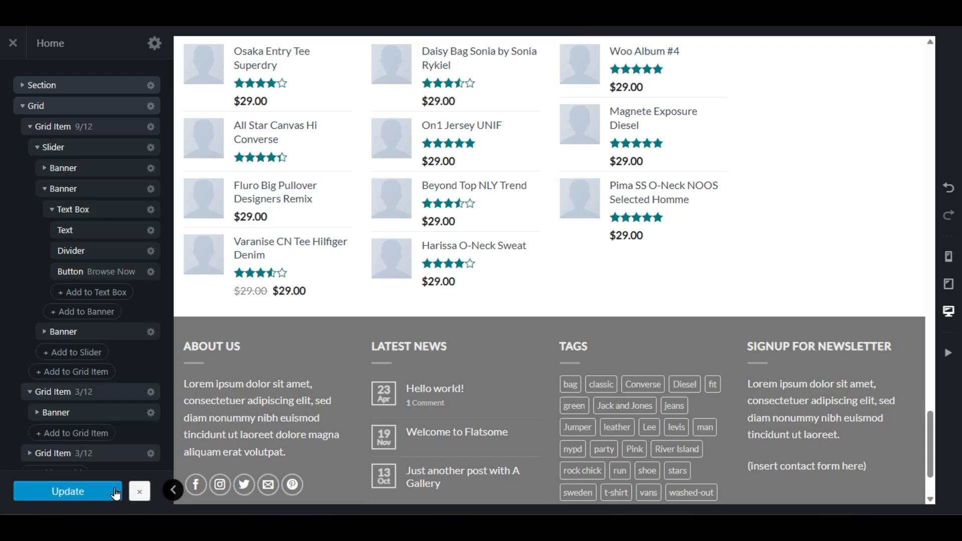
# Step: Examine the E-Commerce and Contact layouts in Flatsome Studio as possible content below the new gap
pyautogui.scroll(9, 632, 196)
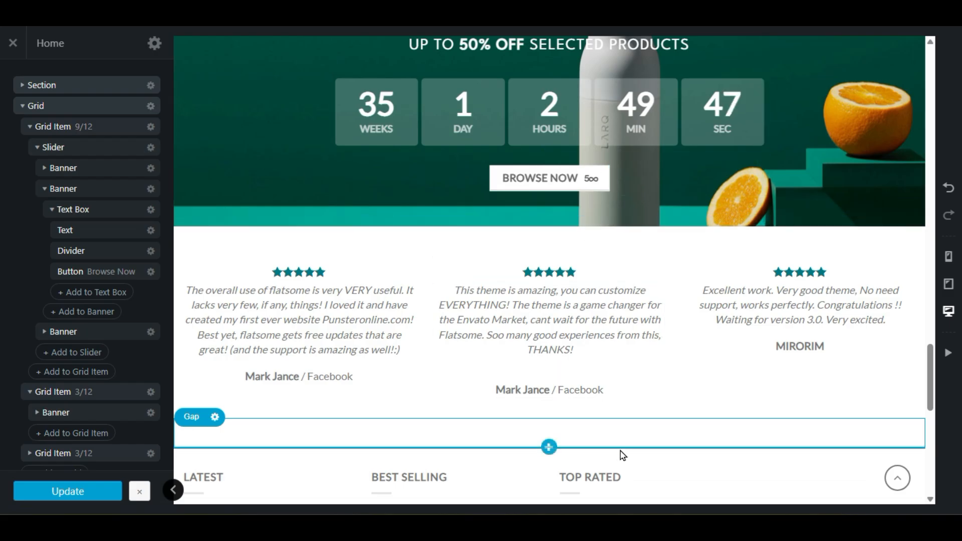
pyautogui.scroll(-3, 623, 455)
pyautogui.click(549, 291)
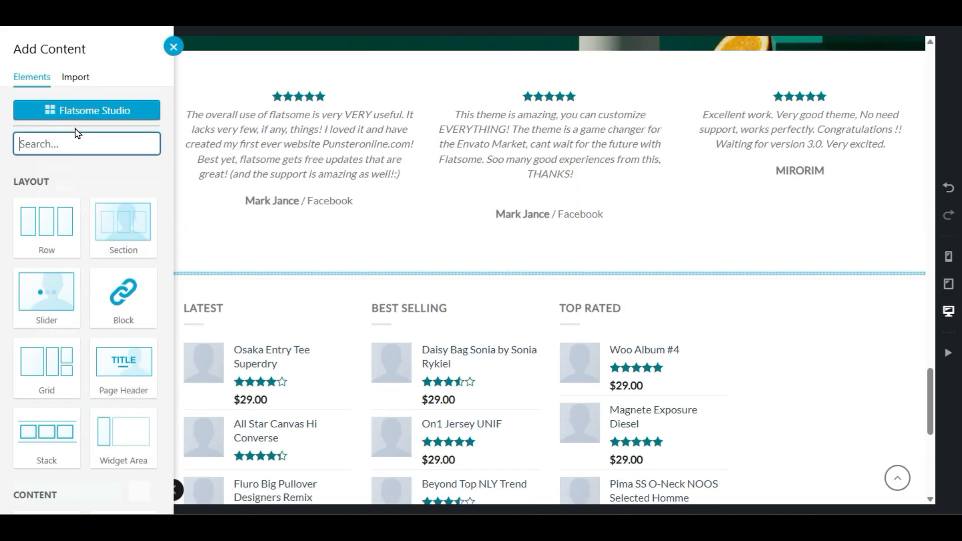
pyautogui.click(129, 111)
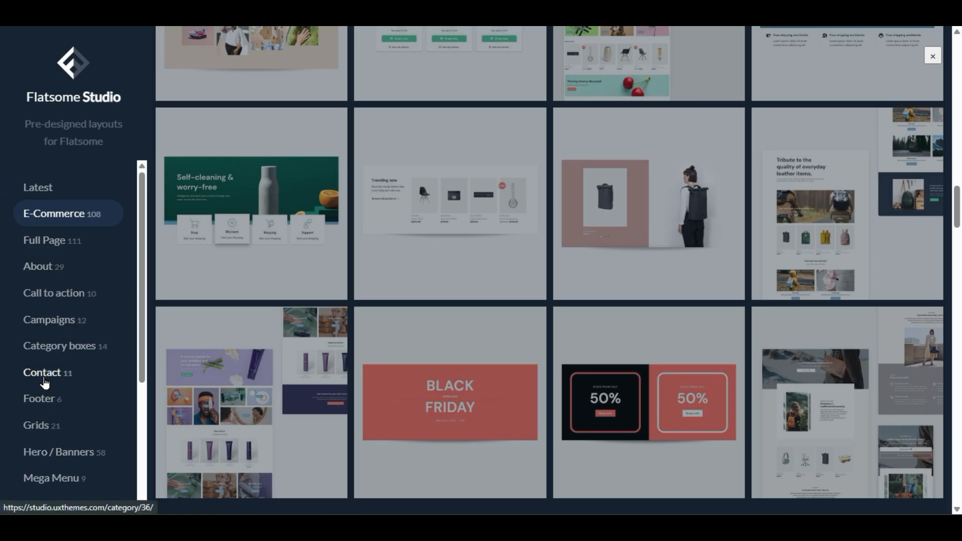
pyautogui.click(49, 377)
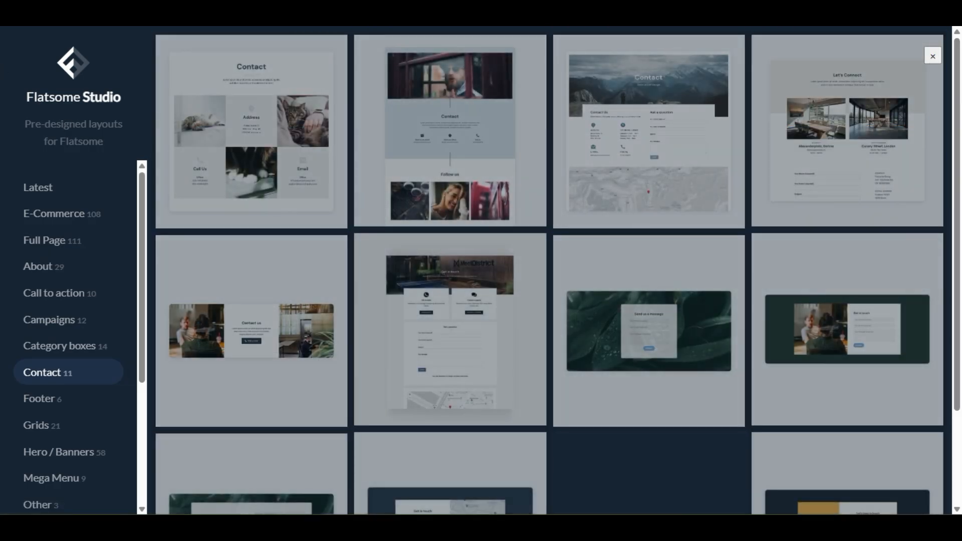
pyautogui.click(933, 55)
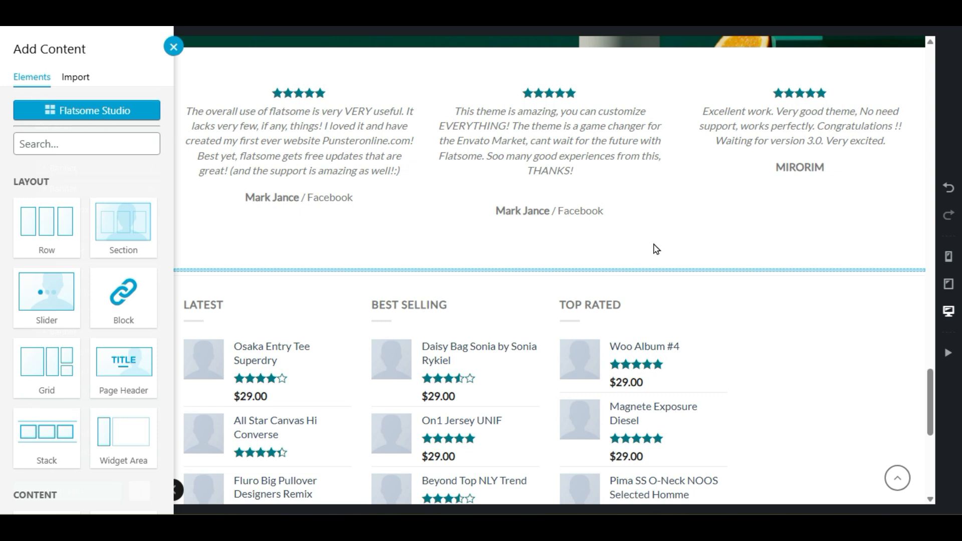
pyautogui.click(712, 238)
# Step: Update the Home page to save the changes made so far
pyautogui.scroll(15, 717, 215)
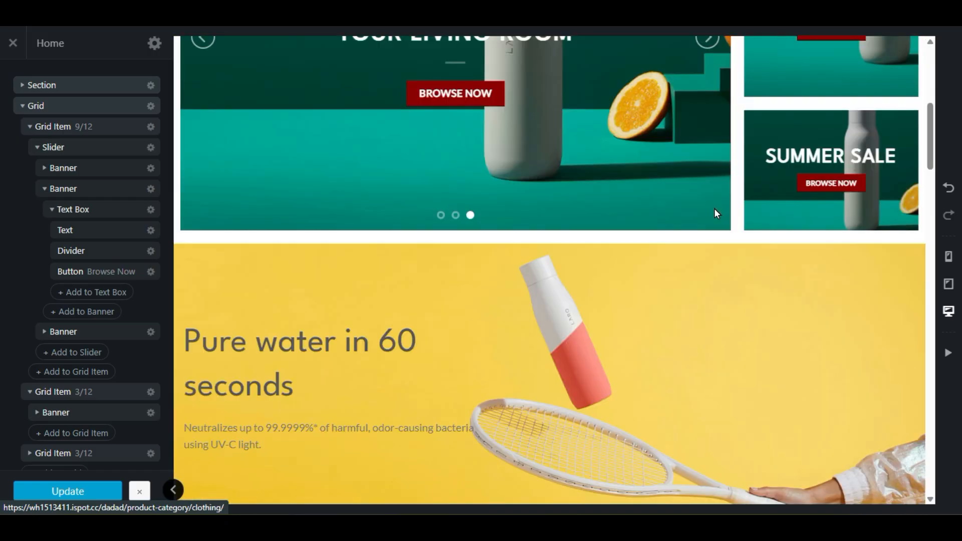
pyautogui.scroll(8, 714, 209)
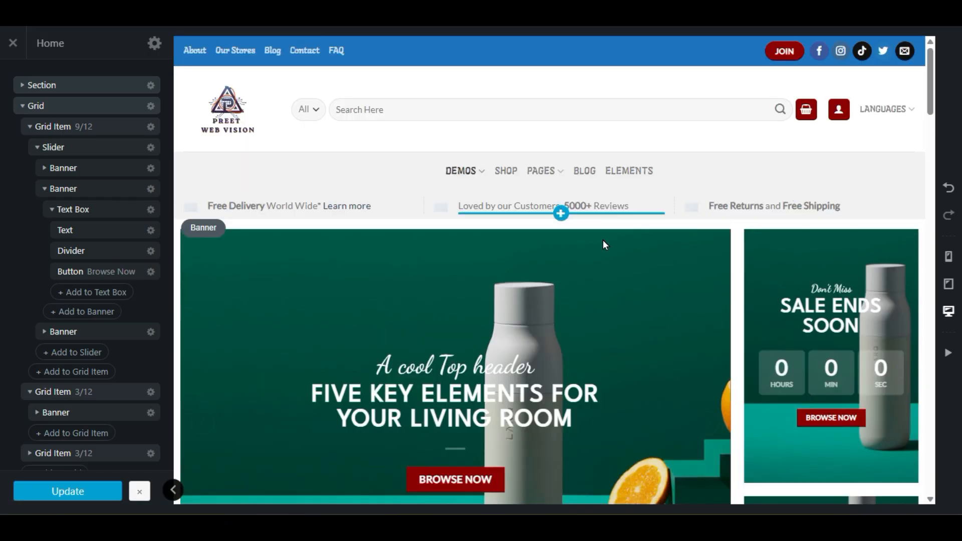
pyautogui.click(117, 495)
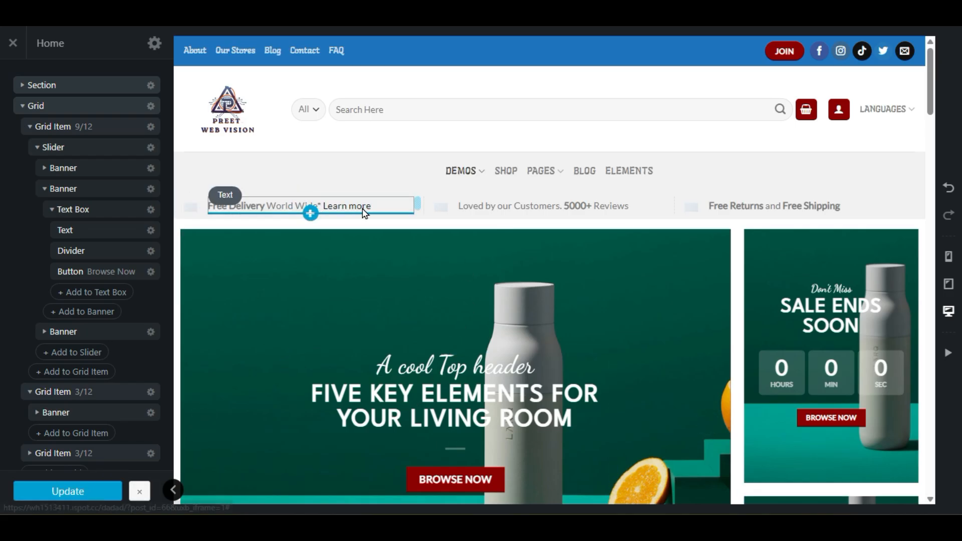
# Step: In the Free Delivery World Wide text below the main menu, replace the Learn more link's wording with "Know a=More About Delivery"
pyautogui.click(278, 206)
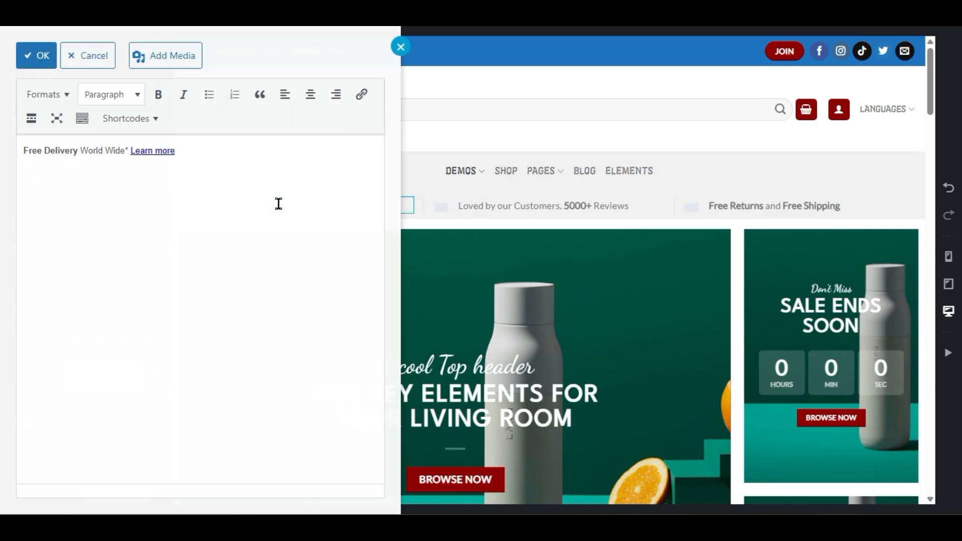
pyautogui.click(19, 150)
pyautogui.moveTo(98, 149); pyautogui.dragTo(24, 151)
pyautogui.click(162, 151)
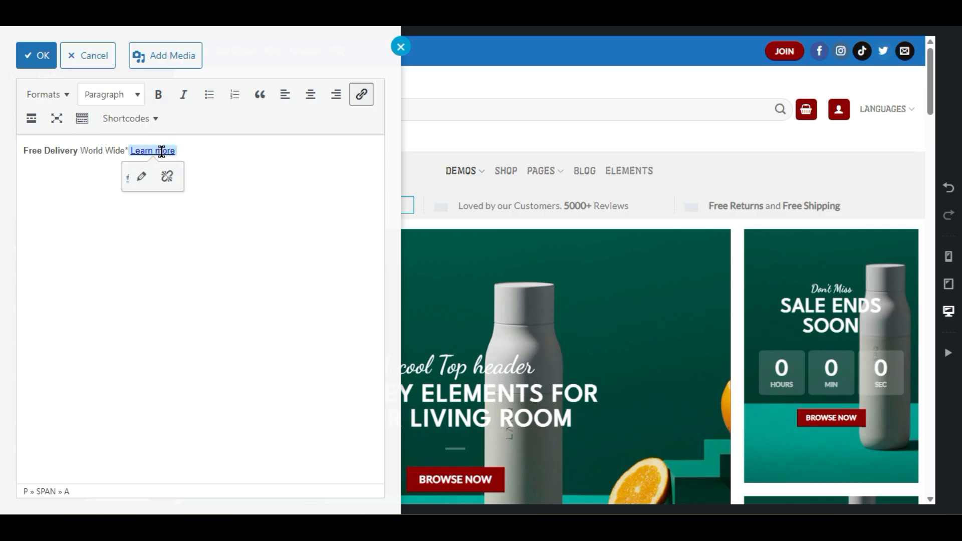
pyautogui.click(142, 180)
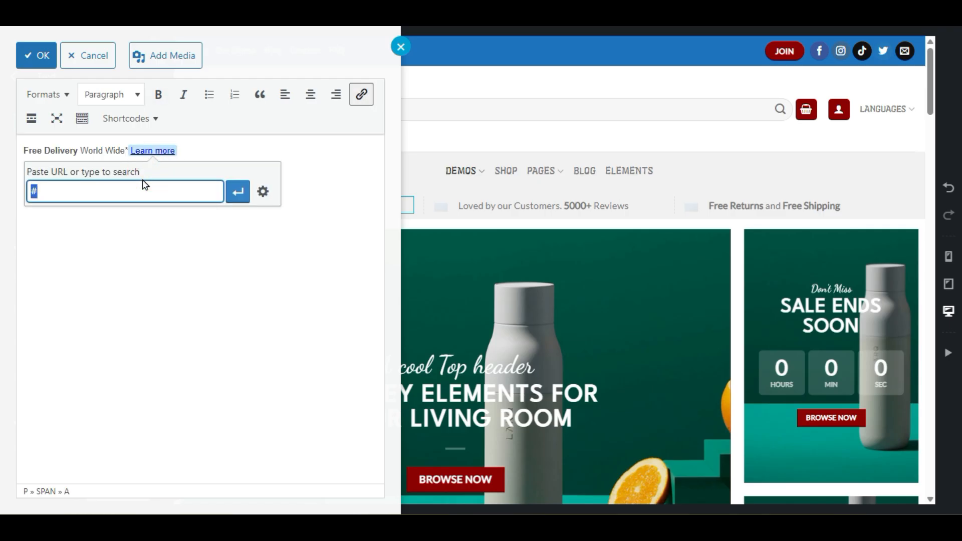
pyautogui.click(92, 193)
pyautogui.moveTo(73, 196); pyautogui.dragTo(41, 196)
pyautogui.click(185, 152)
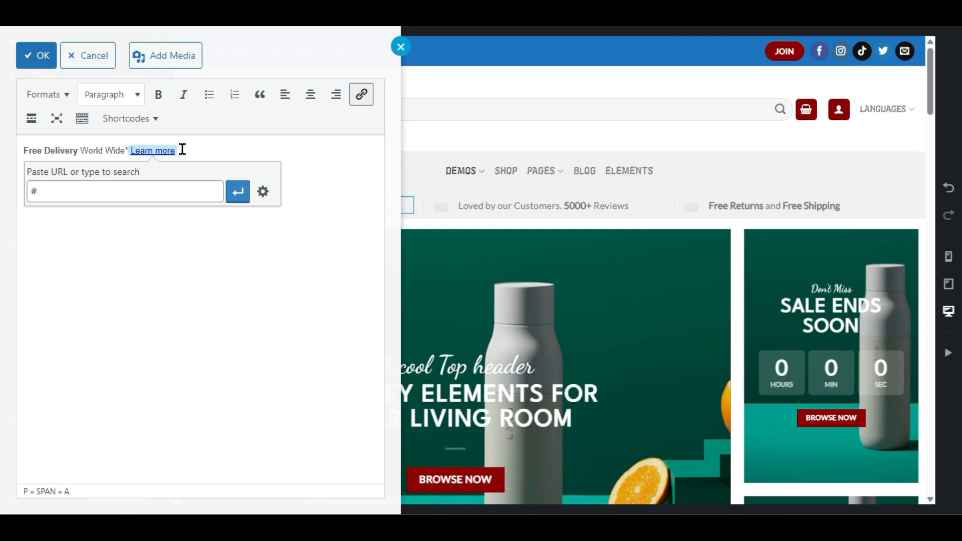
pyautogui.moveTo(183, 149); pyautogui.dragTo(146, 151)
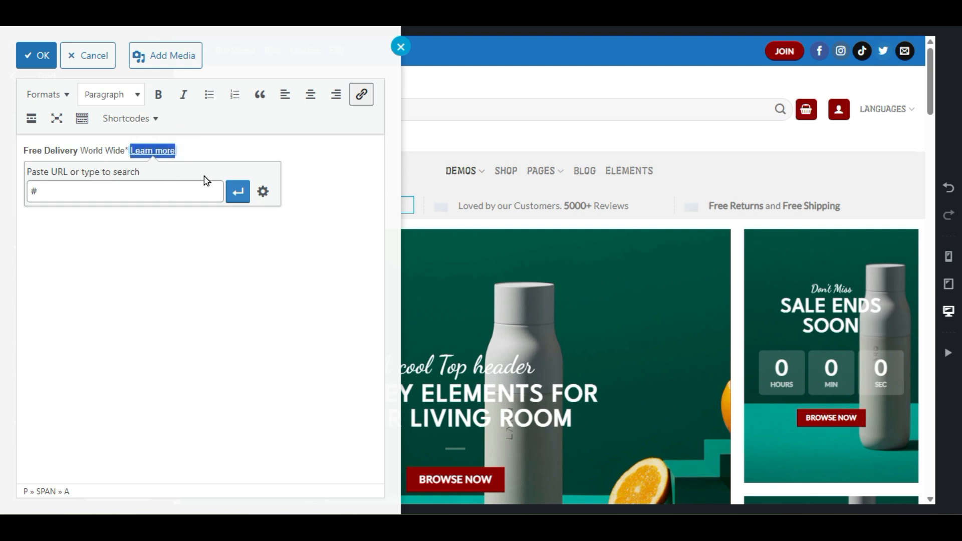
pyautogui.write('Know a')
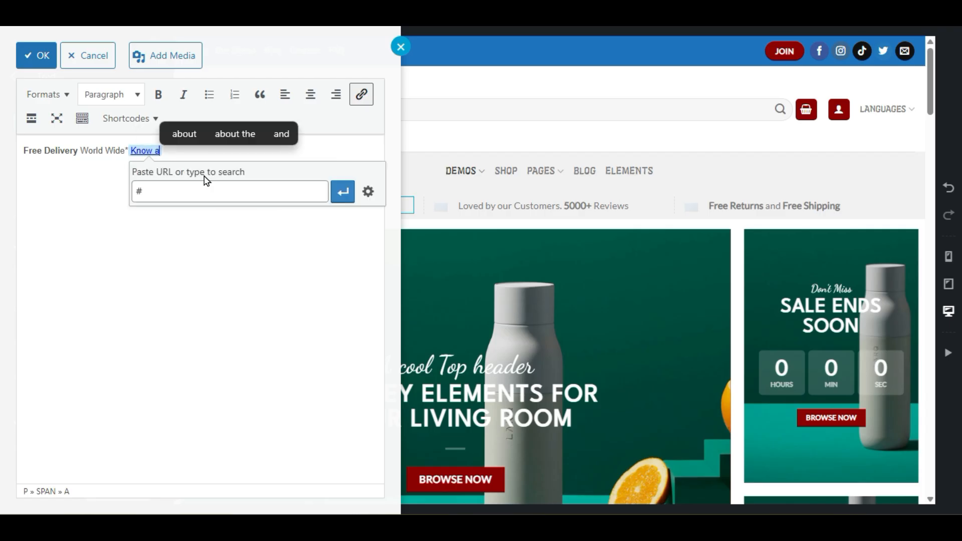
pyautogui.write('=More ')
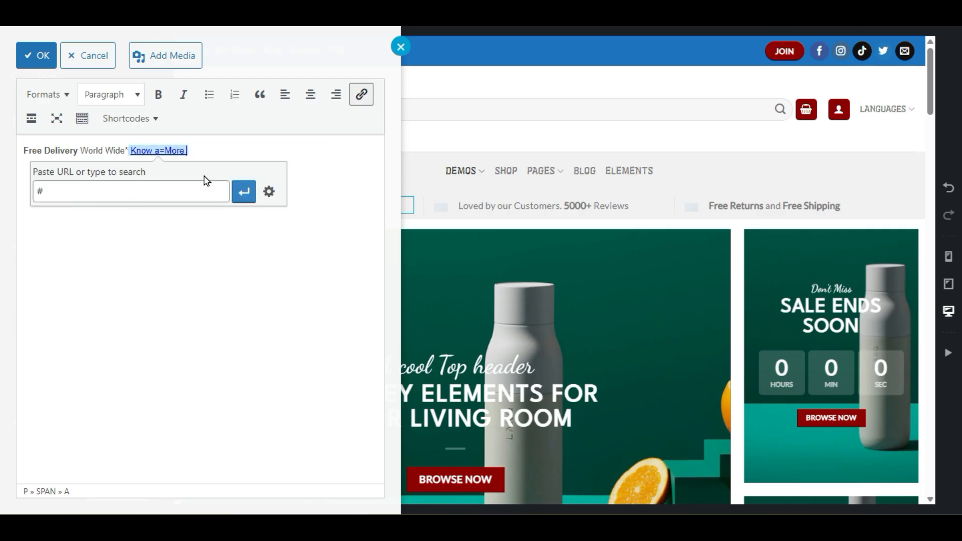
pyautogui.write('About Delivery')
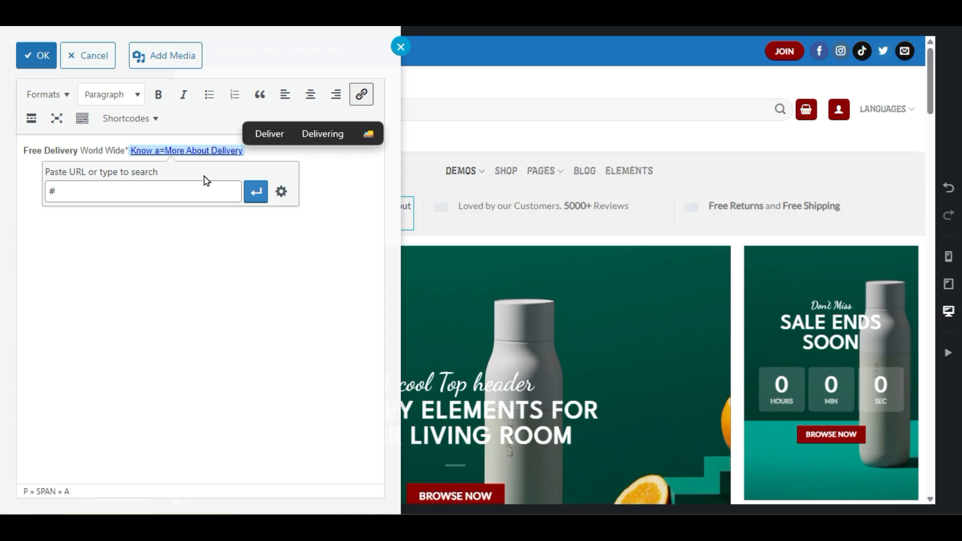
# Step: Remove "Know a=" from the delivery link so it reads "More About Delivery", and accept the edited text
pyautogui.click(165, 153)
pyautogui.moveTo(163, 153); pyautogui.dragTo(136, 152)
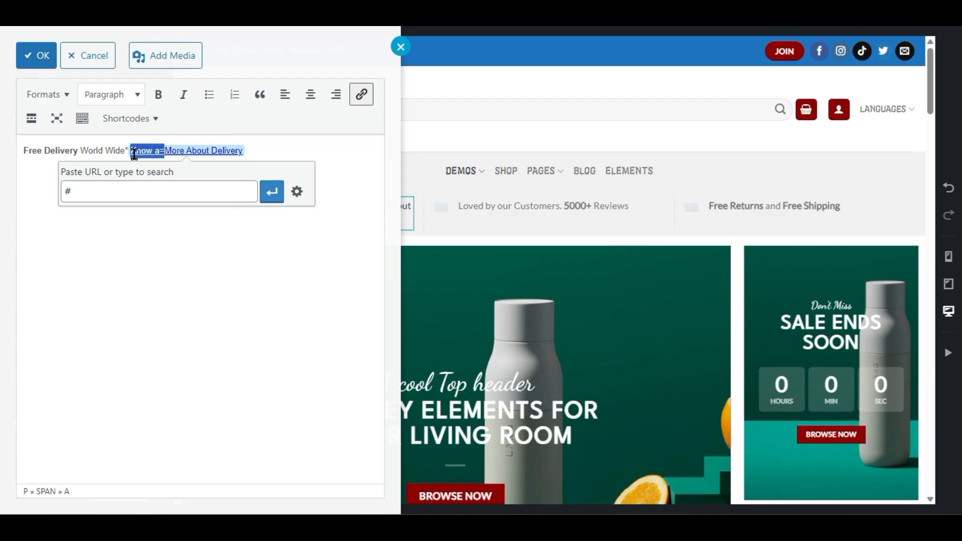
pyautogui.press('BackSpace')
pyautogui.click(194, 236)
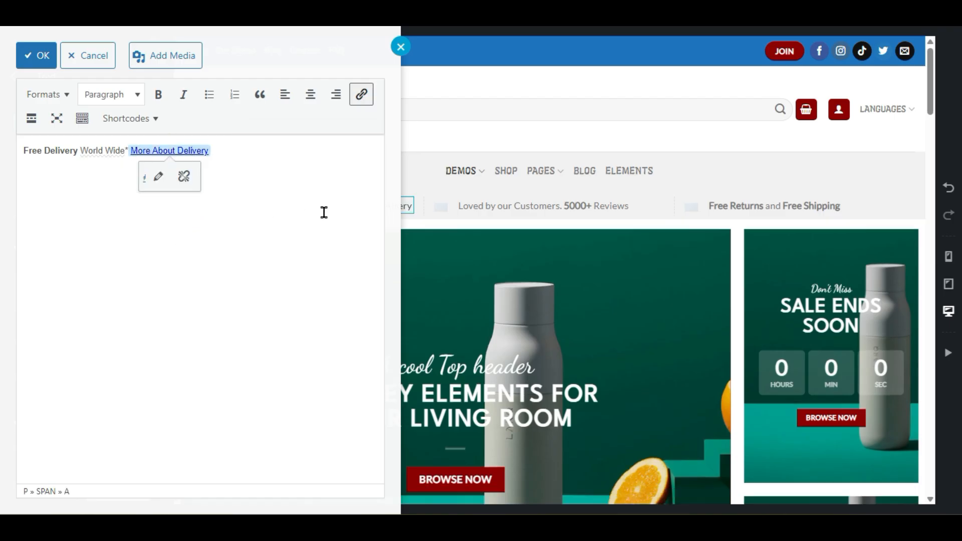
pyautogui.click(36, 56)
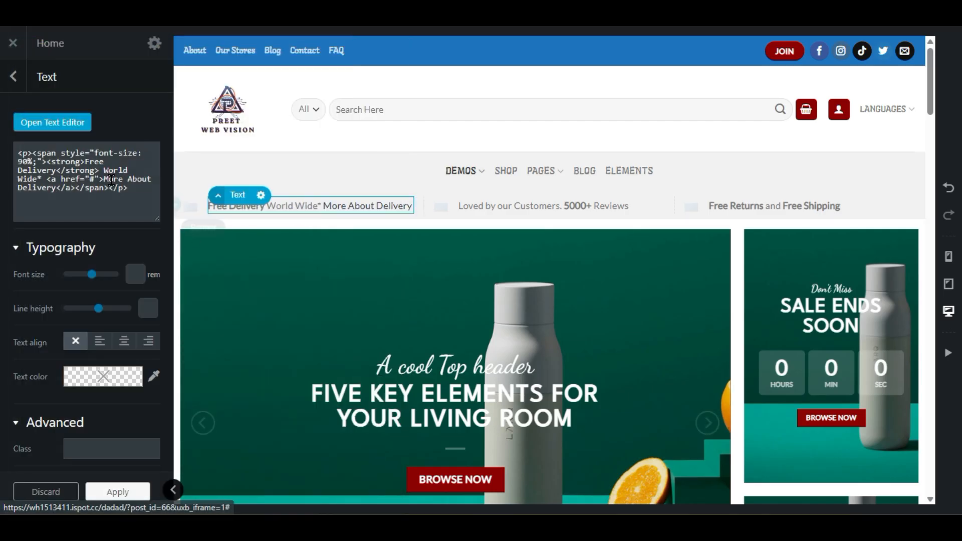
# Step: Inspect the link address of the More About Delivery text, keeping the # address, and leave the text editor
pyautogui.click(46, 131)
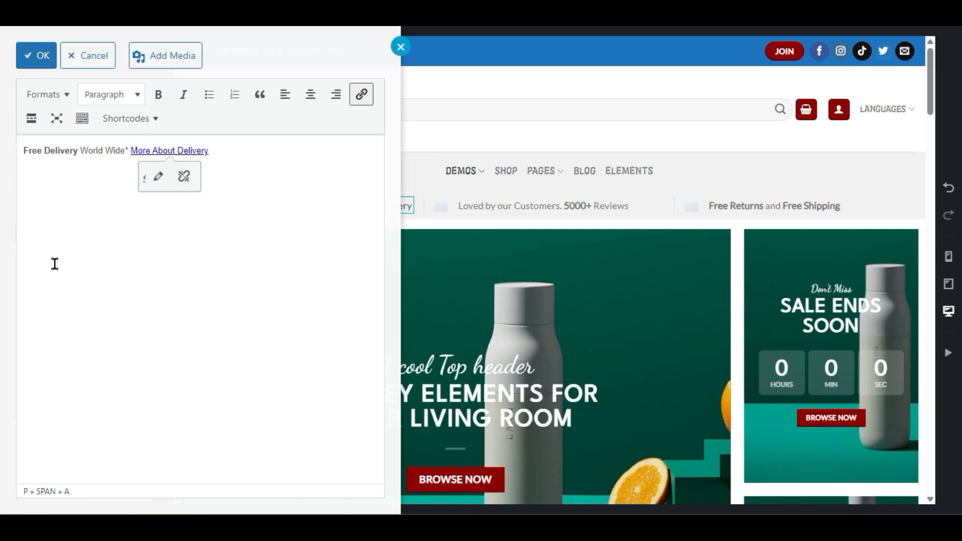
pyautogui.moveTo(210, 155); pyautogui.dragTo(136, 150)
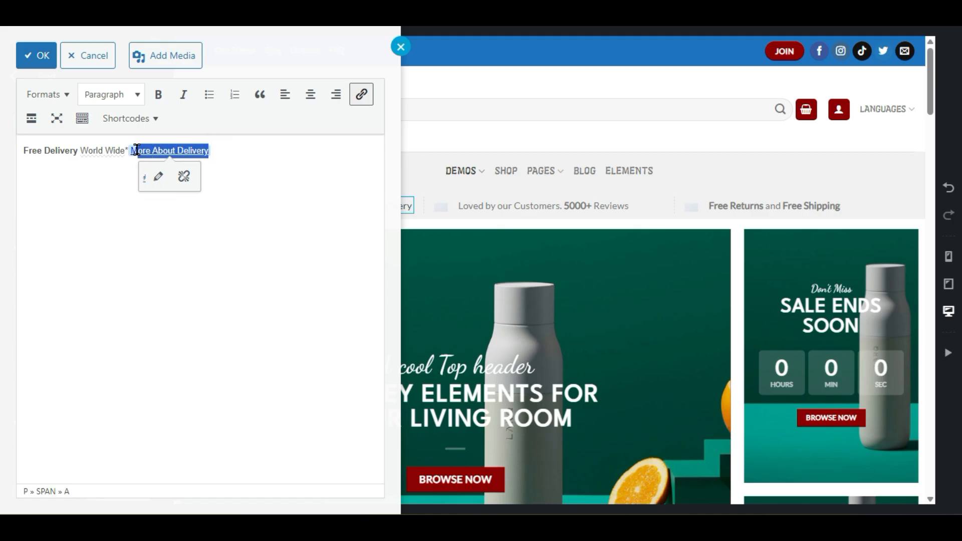
pyautogui.click(363, 95)
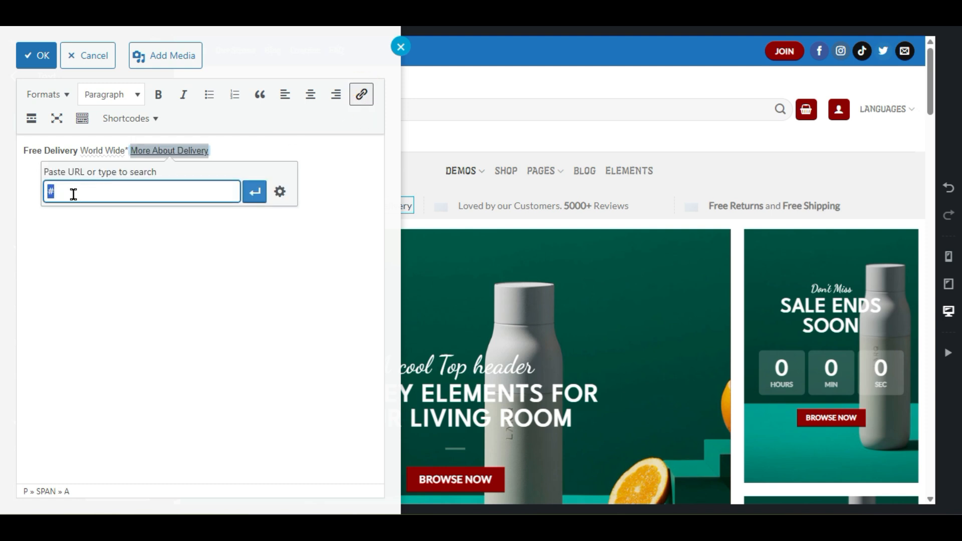
pyautogui.click(255, 191)
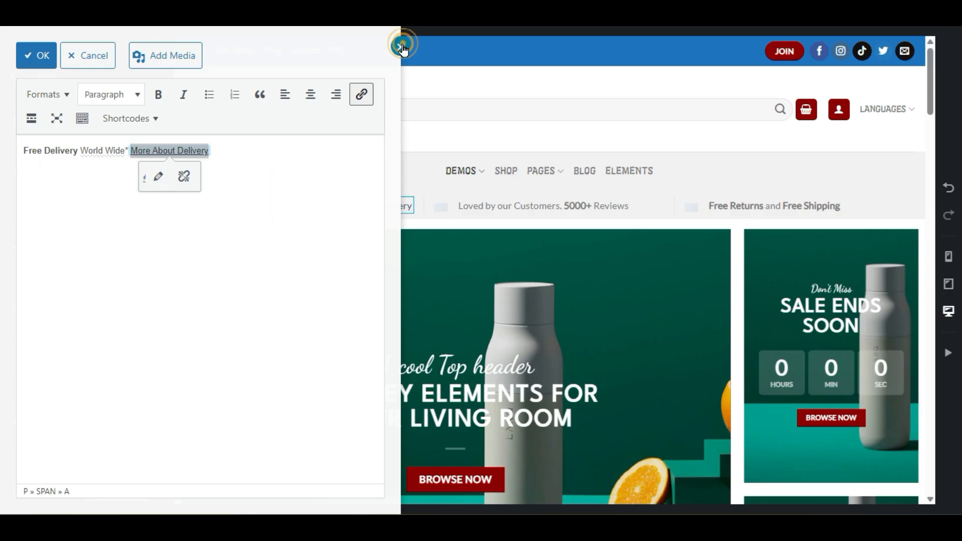
pyautogui.click(401, 46)
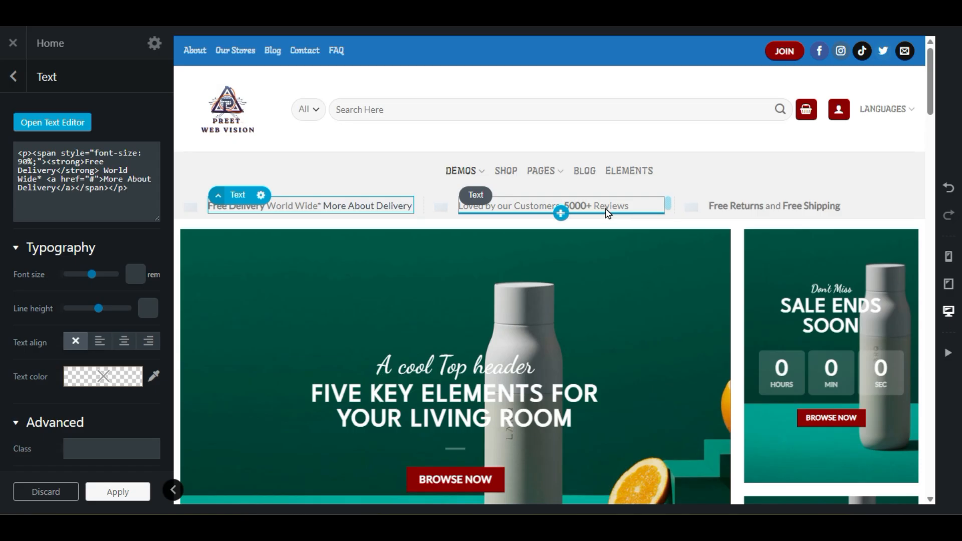
# Step: View the Loved by our Customers text below the menu in the text editor, then leave it unedited
pyautogui.click(608, 210)
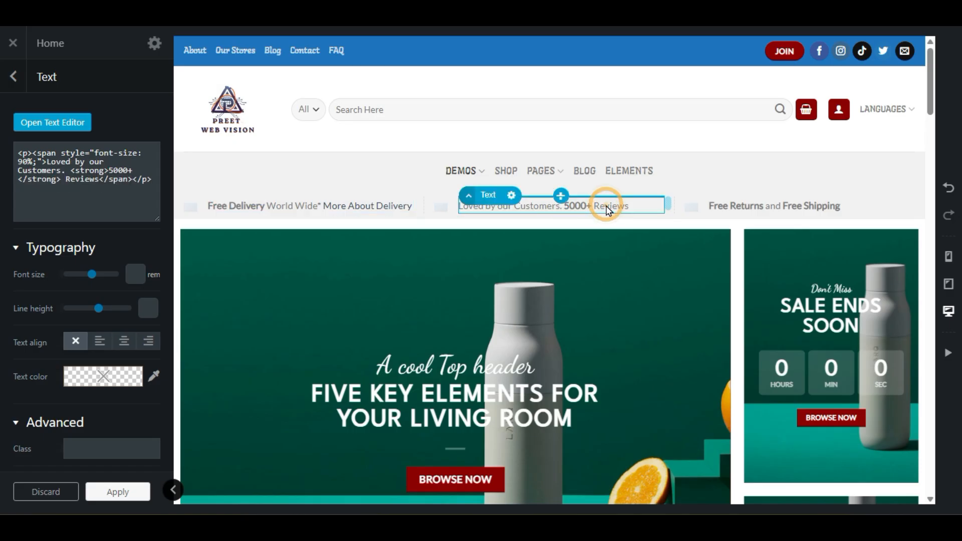
pyautogui.click(35, 122)
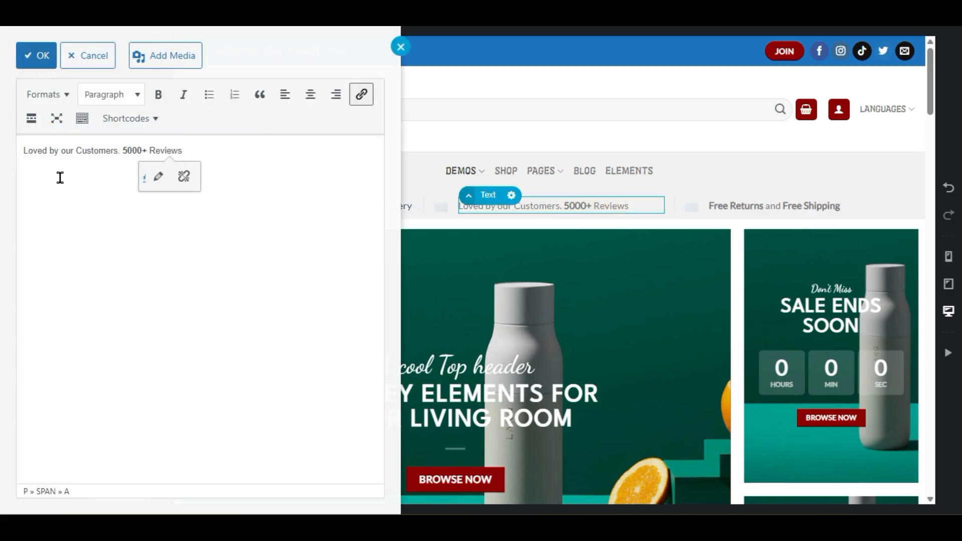
pyautogui.click(401, 47)
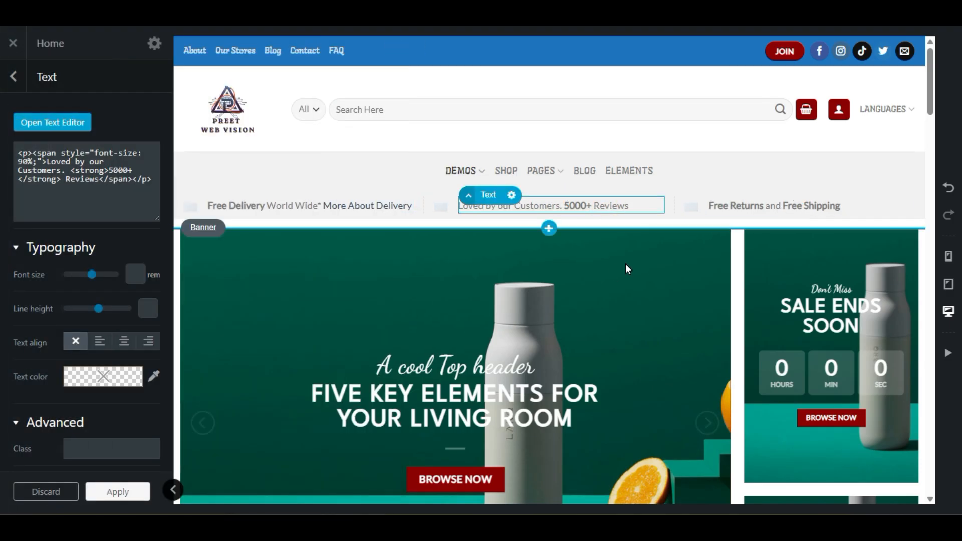
# Step: Remove the background image from the "Pure water in 60 seconds" section and set its background color to black
pyautogui.scroll(-10, 608, 278)
pyautogui.scroll(-5, 613, 284)
pyautogui.scroll(15, 611, 280)
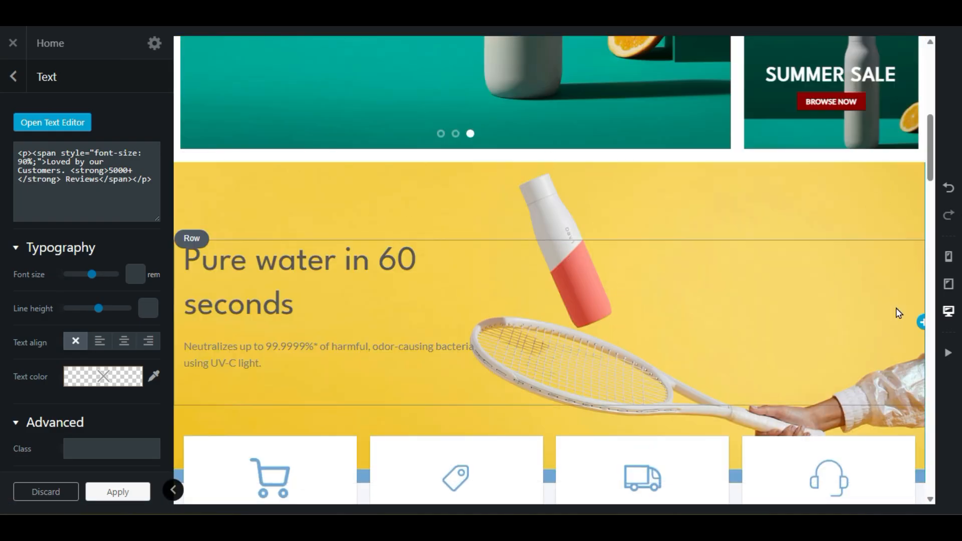
pyautogui.click(339, 187)
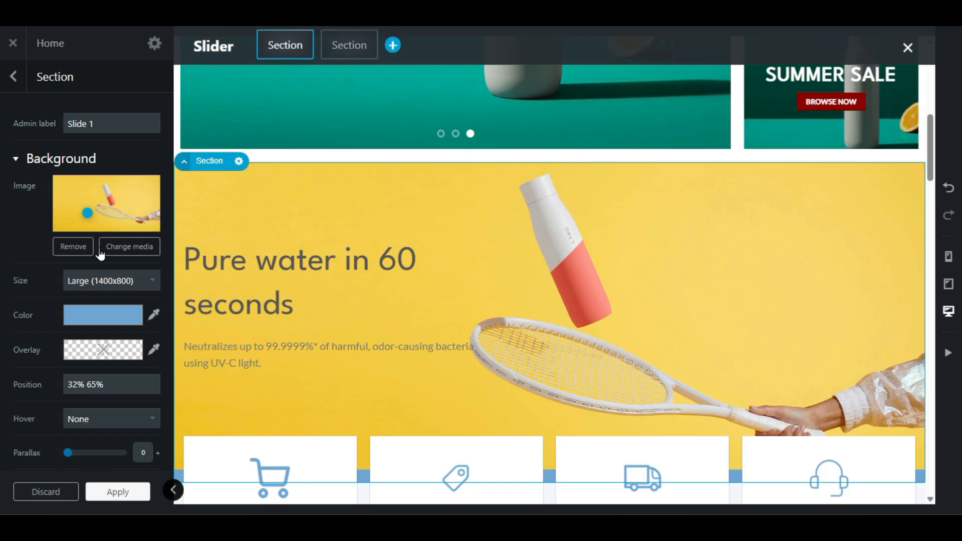
pyautogui.click(63, 250)
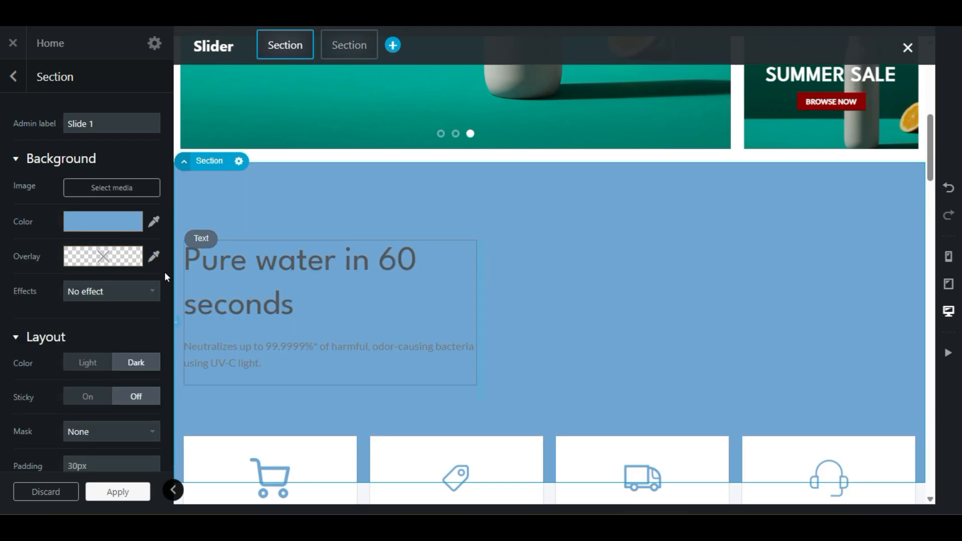
pyautogui.moveTo(95, 223)
pyautogui.click(109, 203)
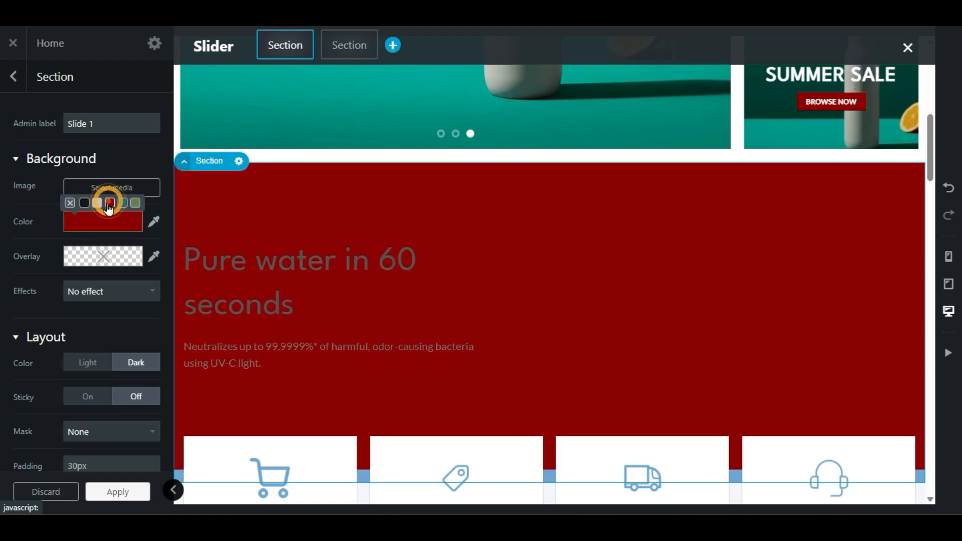
pyautogui.click(84, 204)
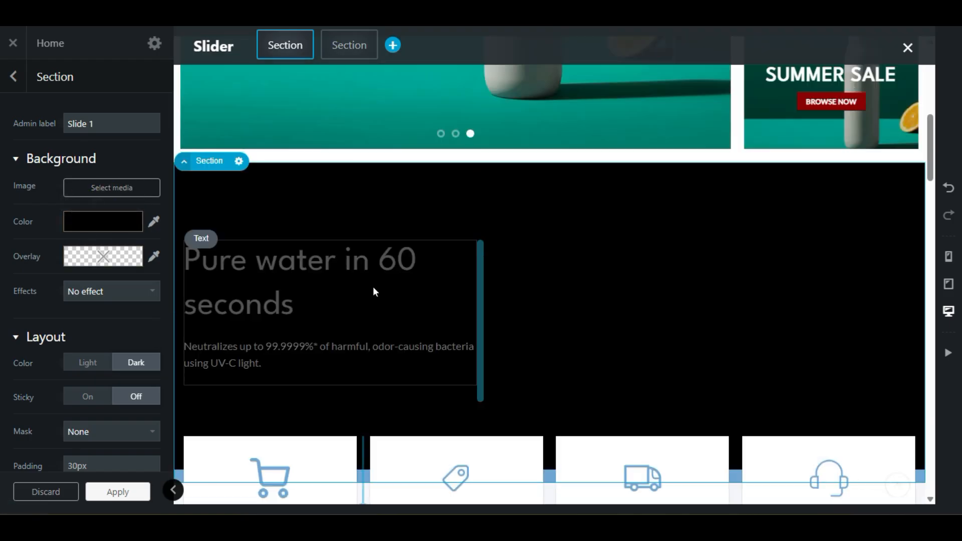
# Step: Set the text color of the "Pure water in 60 seconds" text to white and apply the change
pyautogui.click(284, 260)
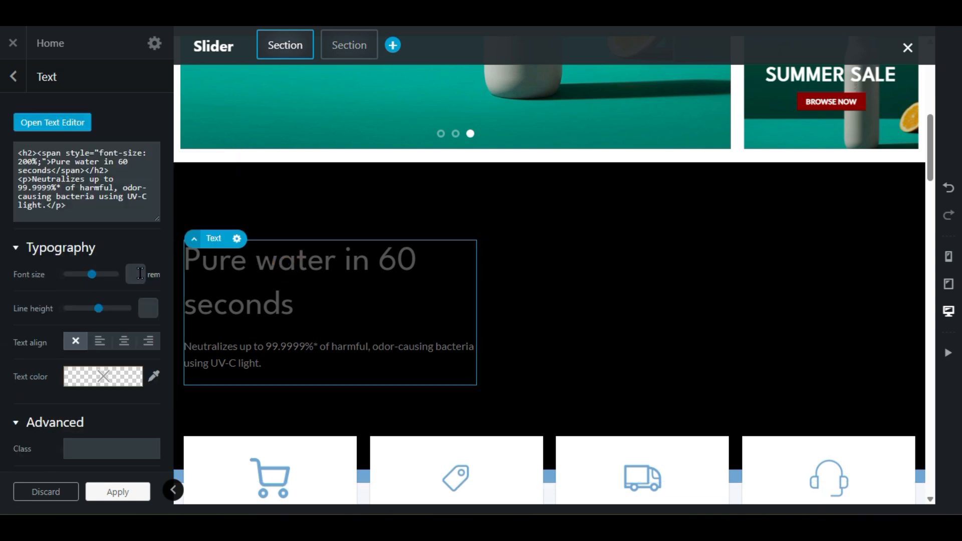
pyautogui.scroll(-2, 46, 306)
pyautogui.click(107, 326)
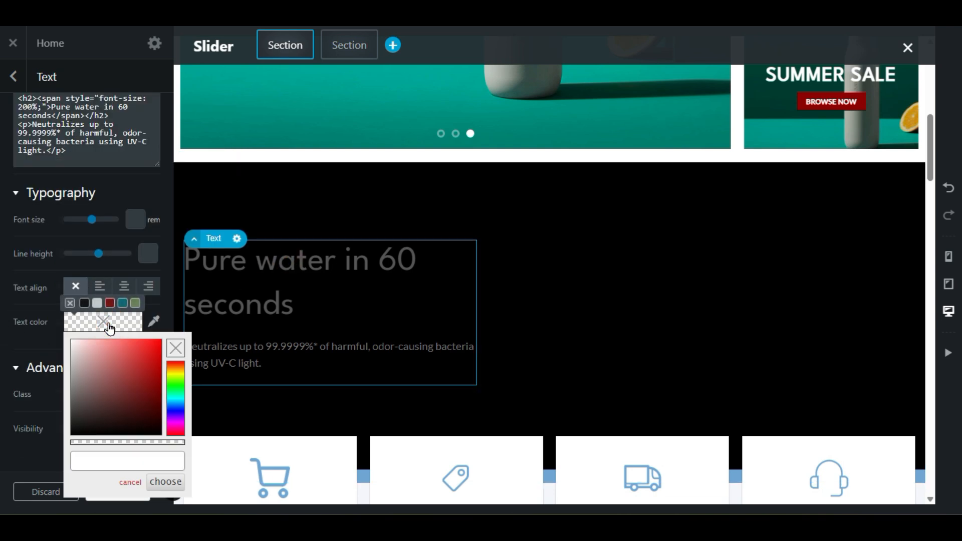
pyautogui.click(98, 303)
pyautogui.click(20, 325)
pyautogui.scroll(-3, 476, 264)
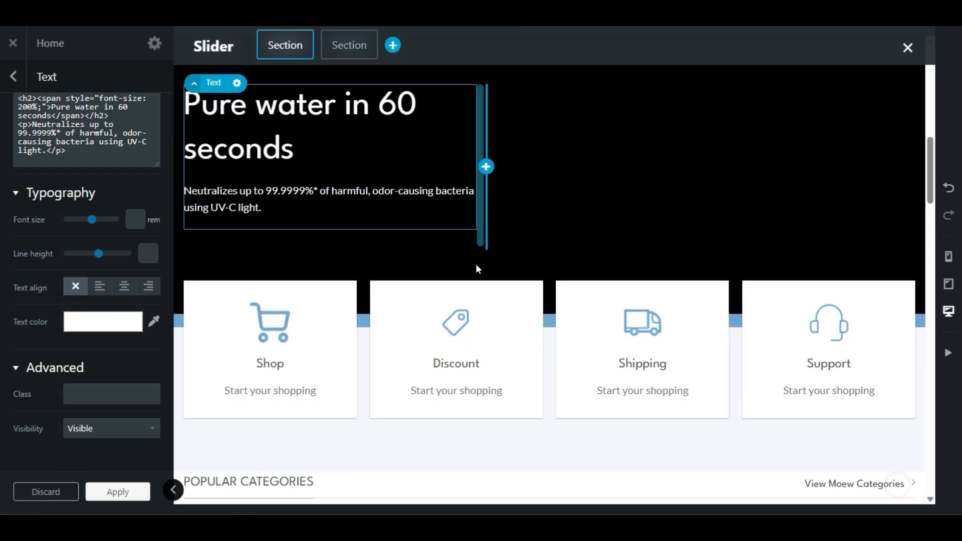
pyautogui.scroll(3, 529, 313)
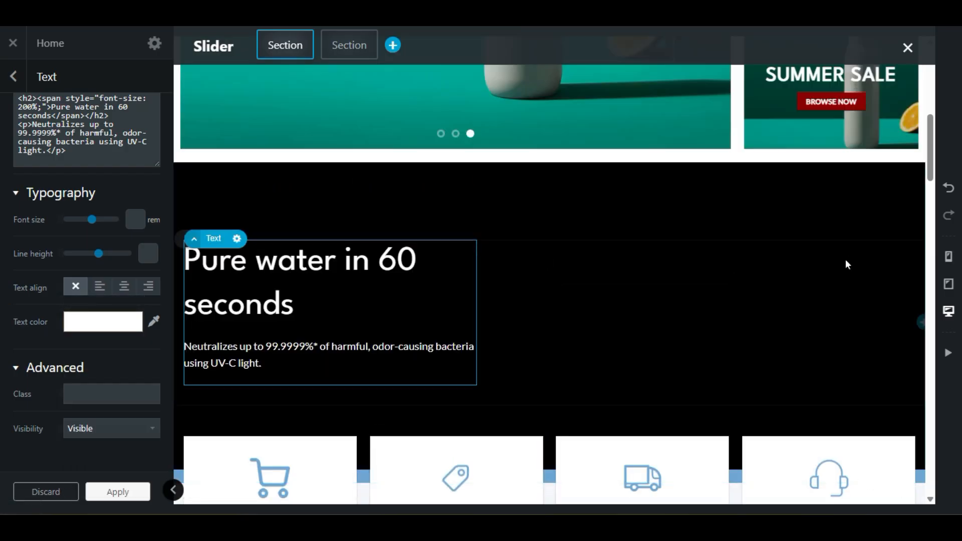
pyautogui.click(87, 492)
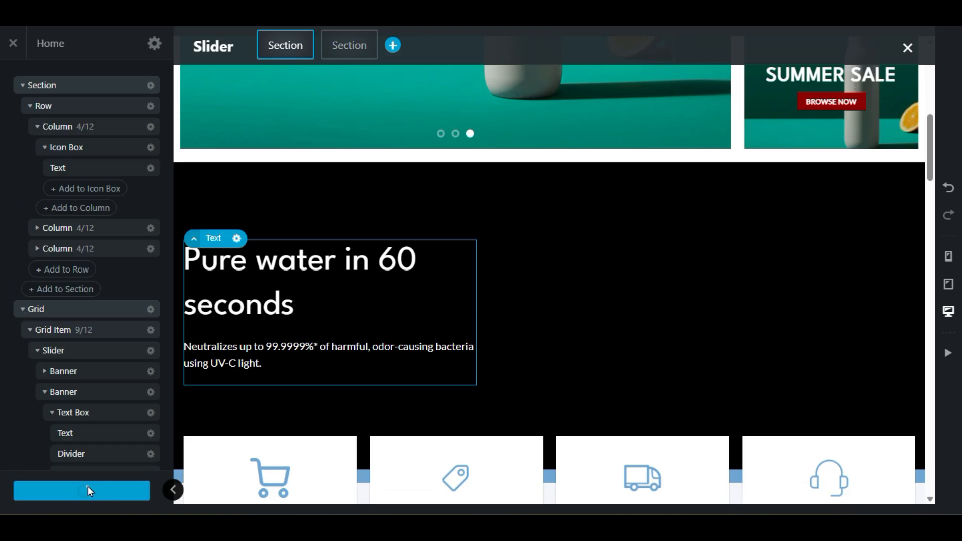
# Step: Review the whole Home page in a wide preview, from the banners through categories, products and testimonials to the footer
pyautogui.click(173, 486)
pyautogui.scroll(-3, 793, 312)
pyautogui.scroll(3, 773, 311)
pyautogui.scroll(-15, 763, 339)
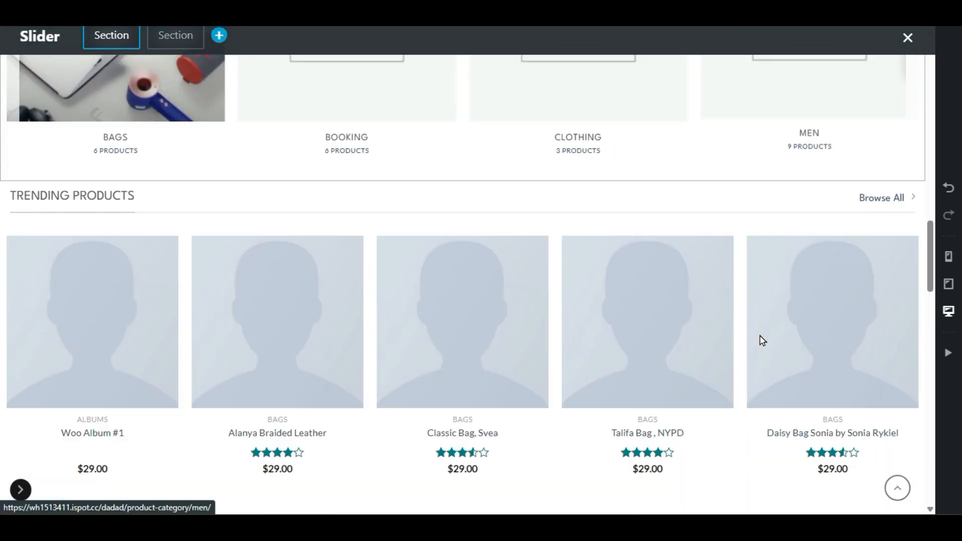
pyautogui.scroll(3, 727, 339)
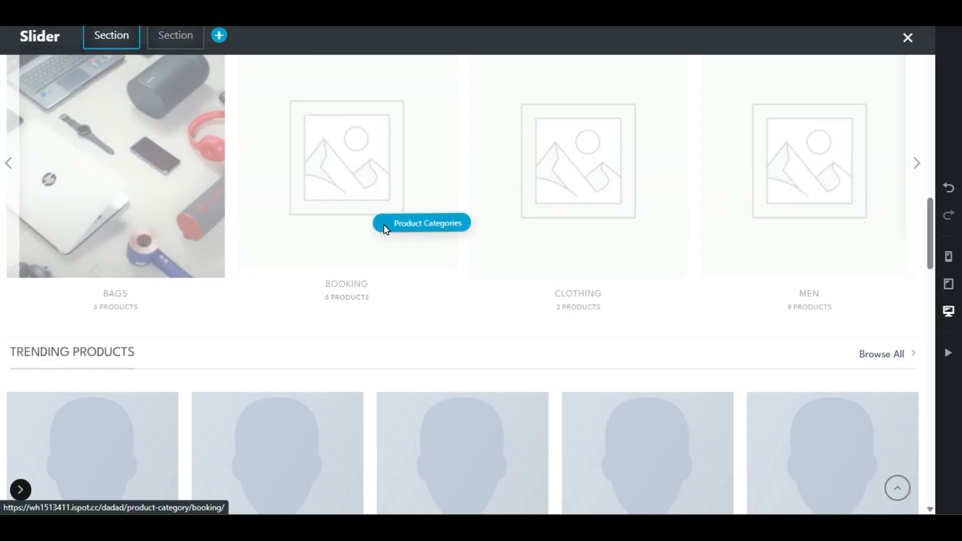
pyautogui.scroll(-15, 78, 312)
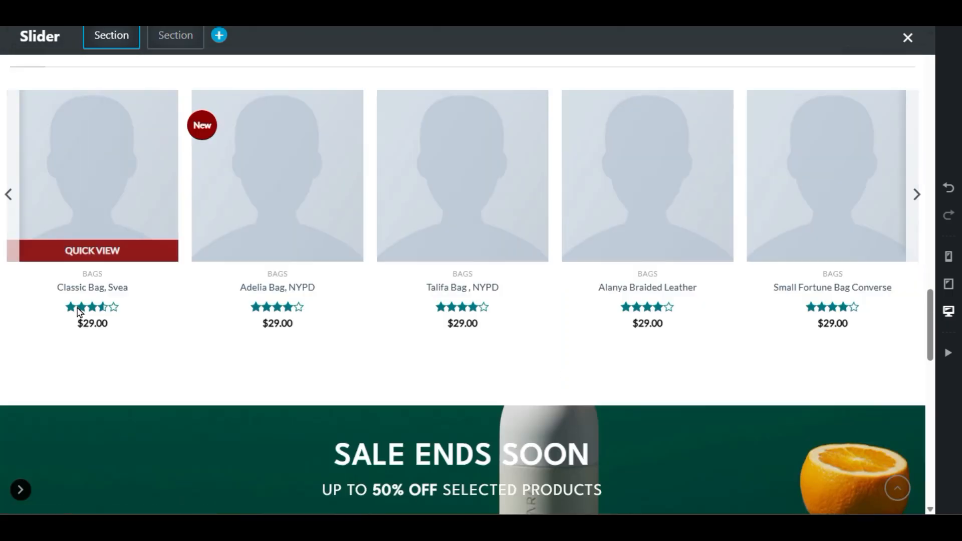
pyautogui.scroll(3, 344, 307)
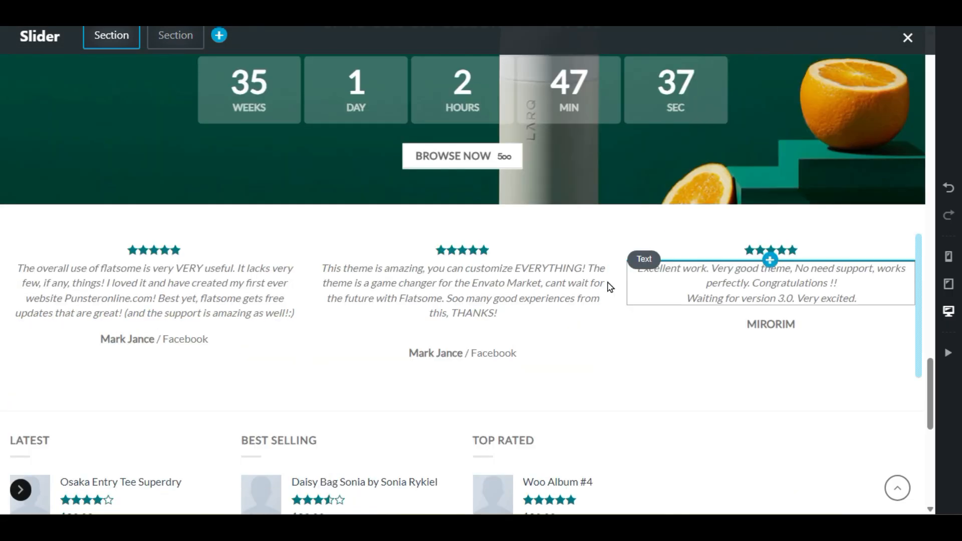
pyautogui.scroll(-3, 512, 288)
pyautogui.scroll(-5, 511, 286)
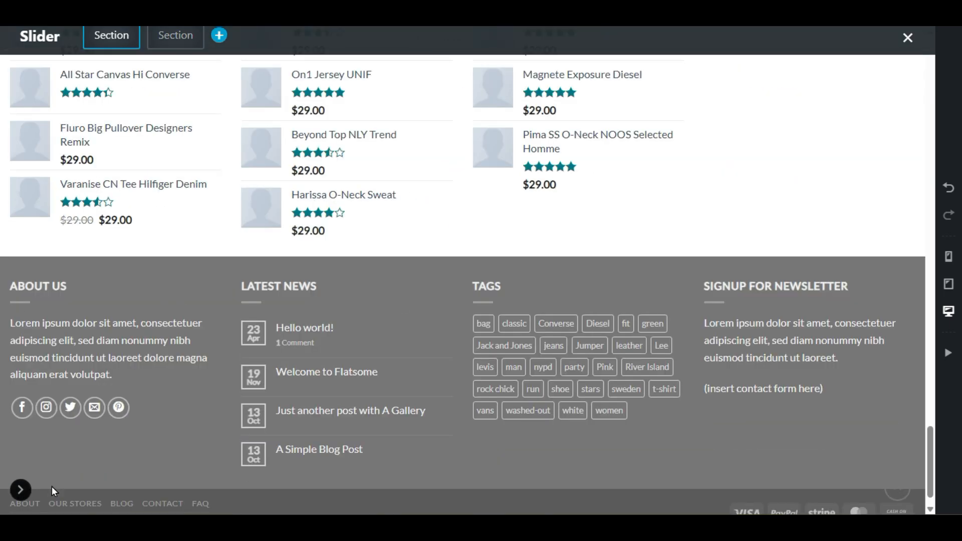
pyautogui.scroll(15, 852, 408)
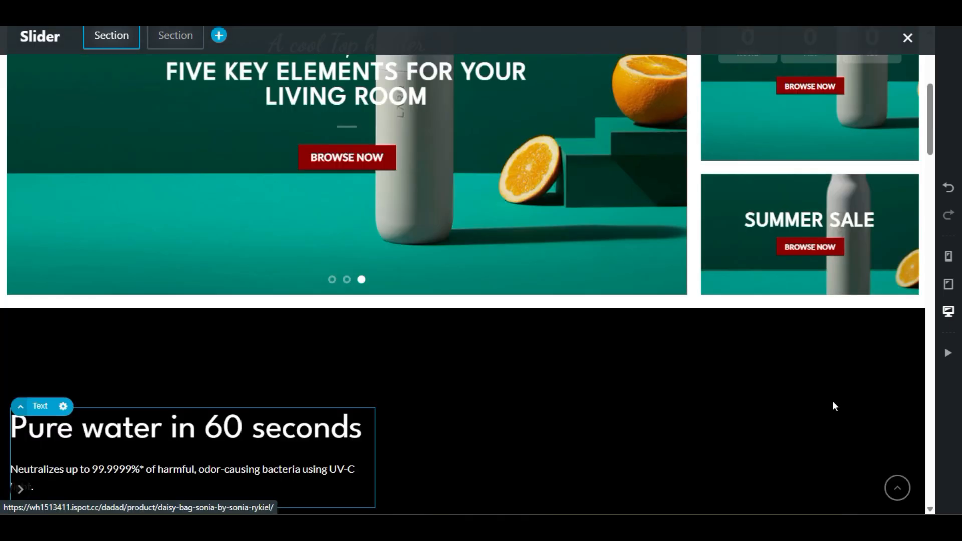
pyautogui.scroll(3, 832, 403)
pyautogui.click(20, 489)
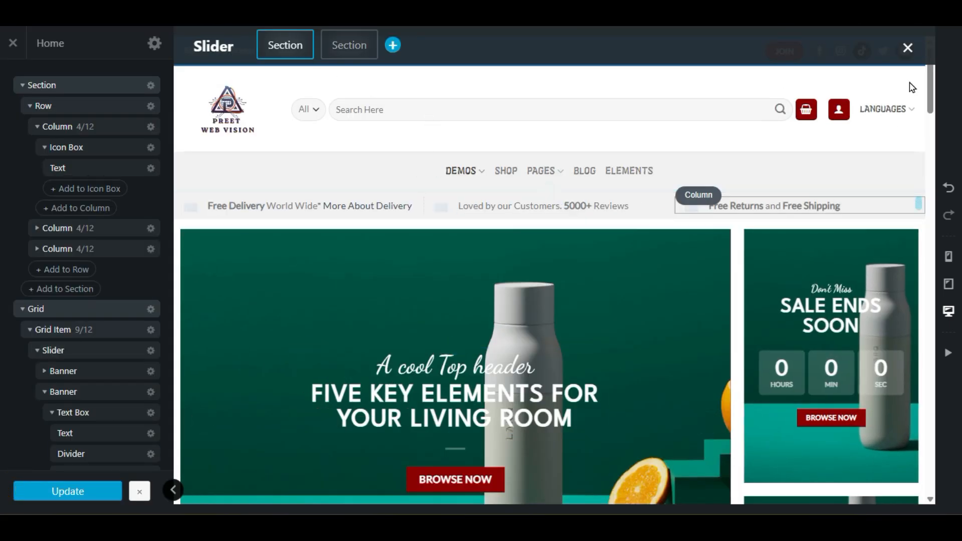
pyautogui.scroll(-15, 492, 333)
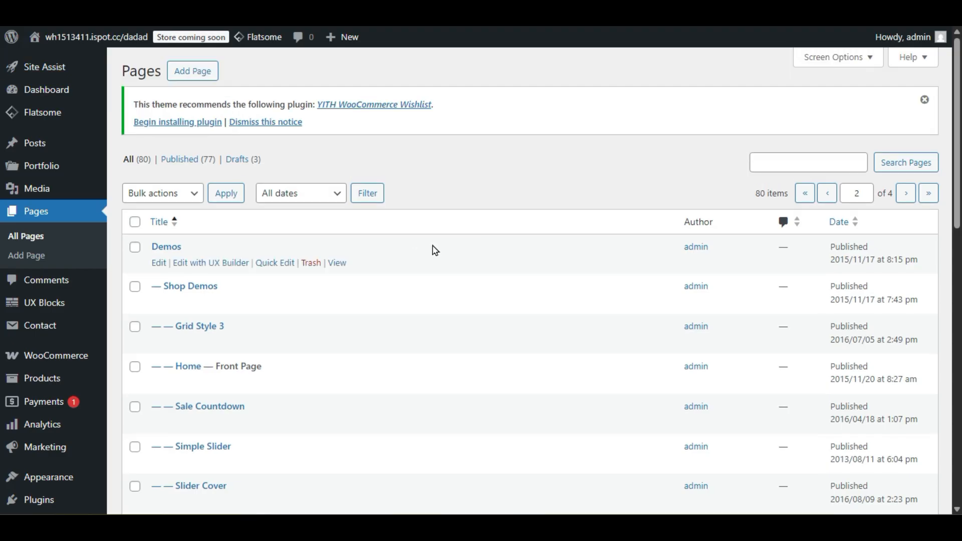
# Step: Look through the WordPress pages list and open the UX Blocks list to examine its blocks
pyautogui.scroll(-3, 439, 251)
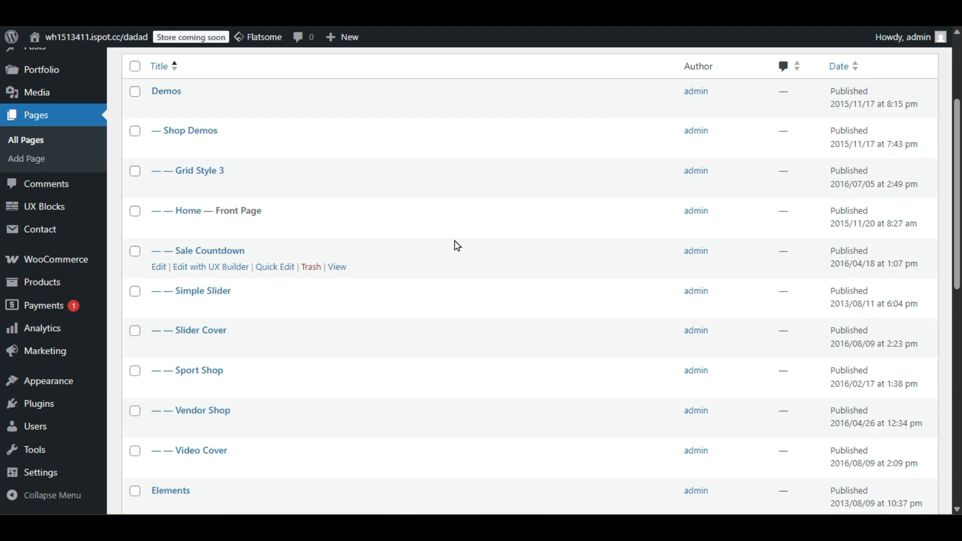
pyautogui.moveTo(65, 207)
pyautogui.click(138, 207)
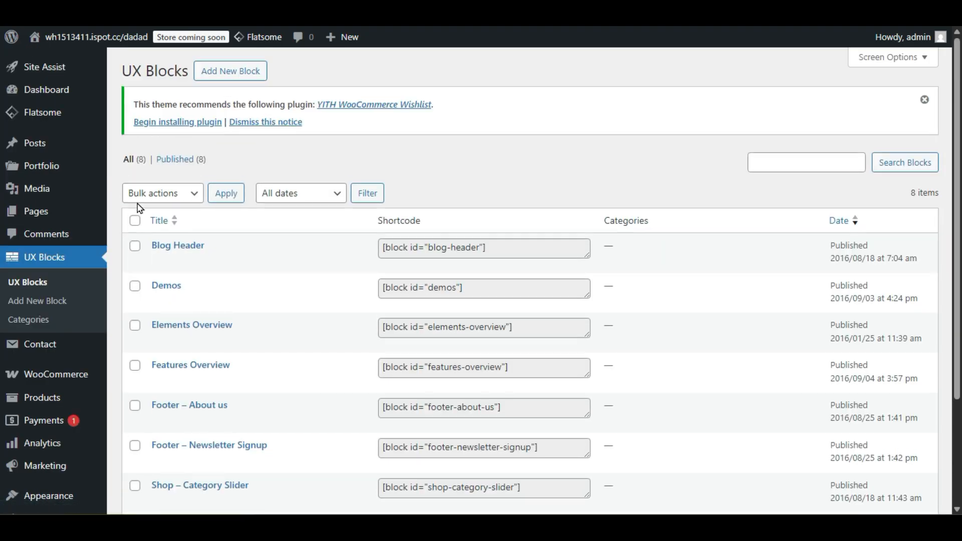
pyautogui.scroll(-3, 139, 207)
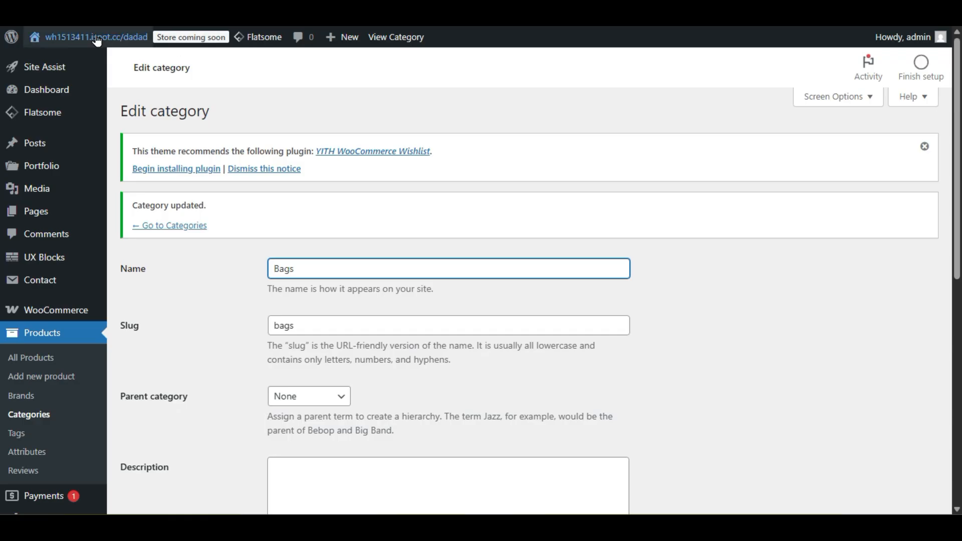
# Step: Open the store's front end in a new browser tab and start customizing the theme from there
pyautogui.moveTo(91, 37)
pyautogui.rightClick(97, 59)
pyautogui.click(118, 76)
pyautogui.hotkey('ctrl', 'Tab')
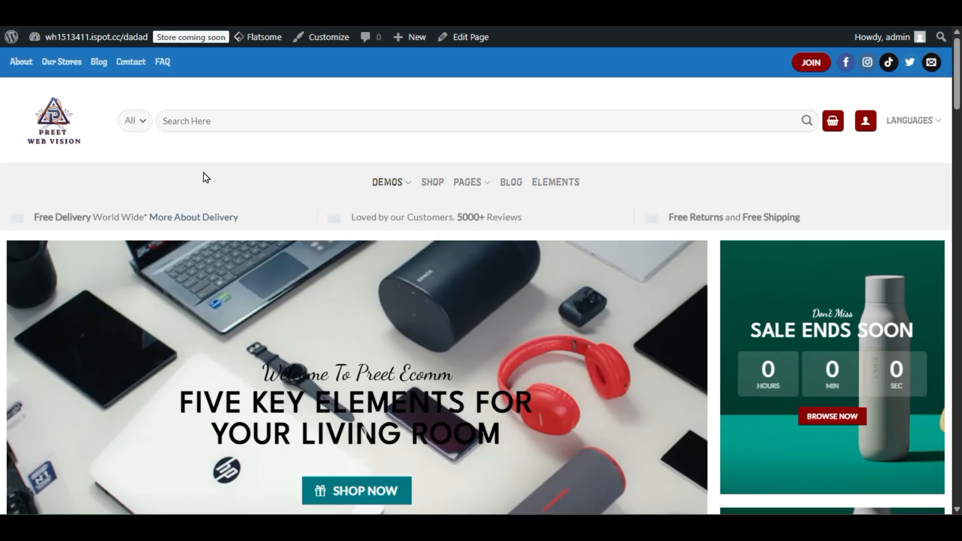
pyautogui.click(333, 36)
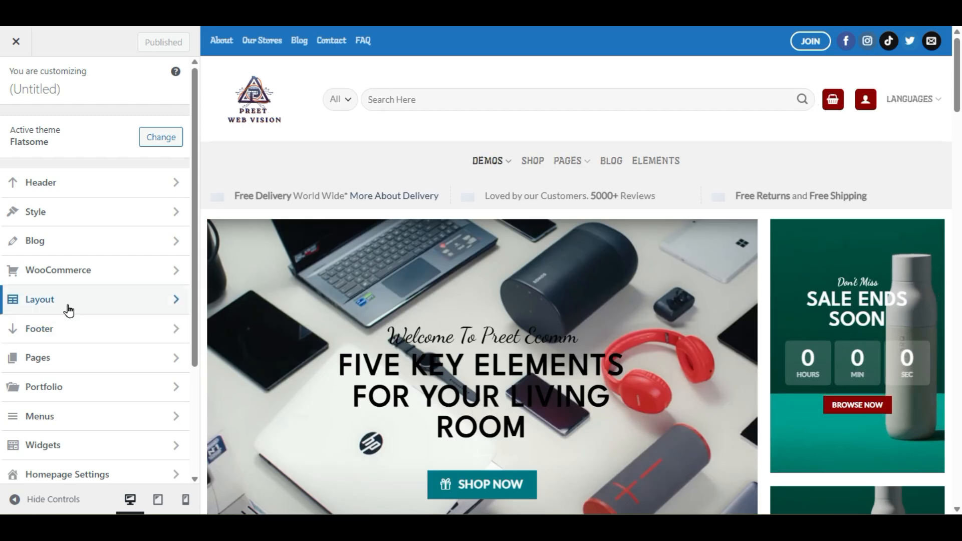
# Step: Open the Footer 2 widgets of the page footer and expand the About us widget's settings
pyautogui.click(66, 304)
pyautogui.scroll(-15, 554, 390)
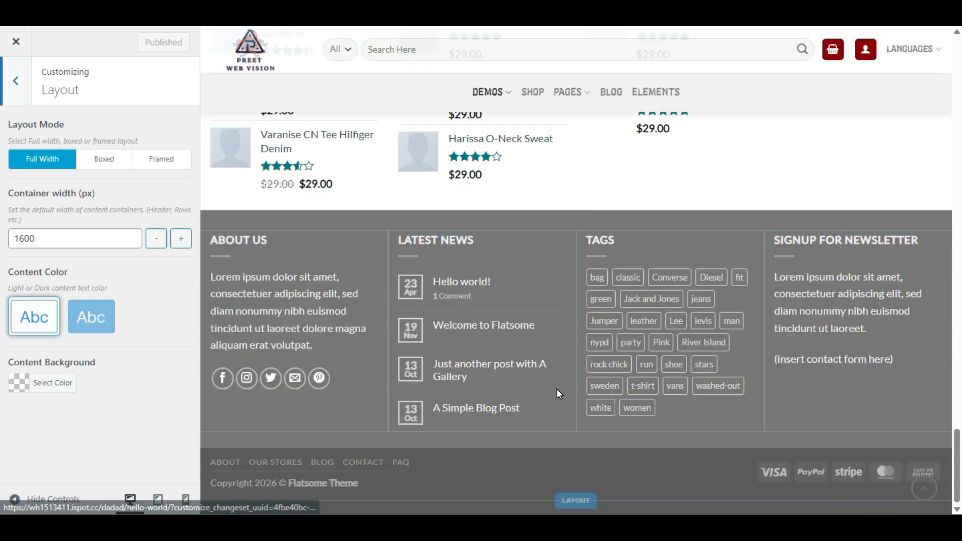
pyautogui.scroll(1, 248, 273)
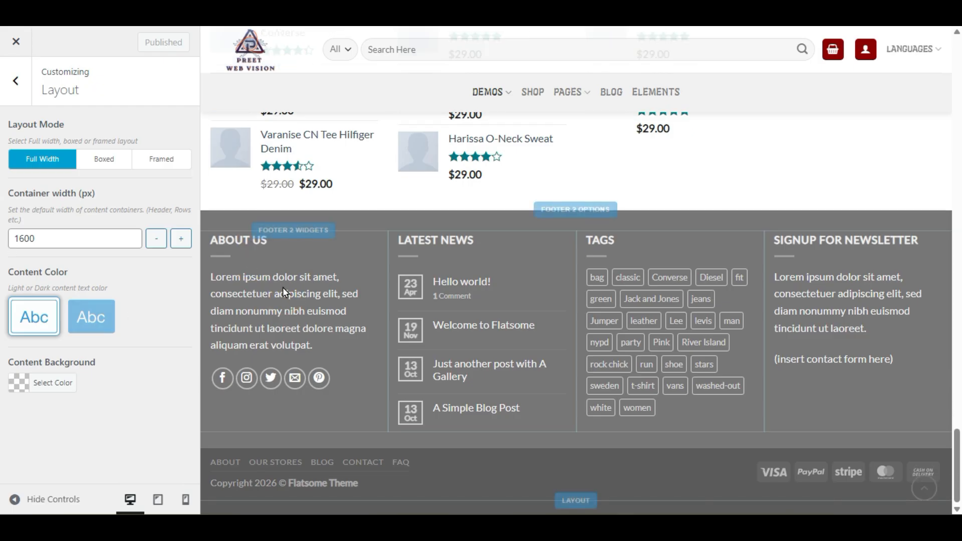
pyautogui.click(285, 249)
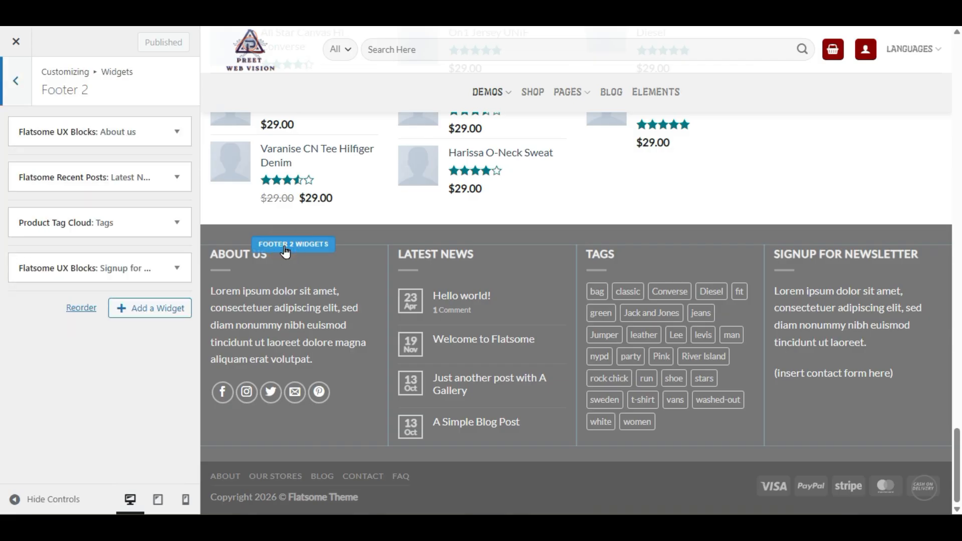
pyautogui.click(163, 137)
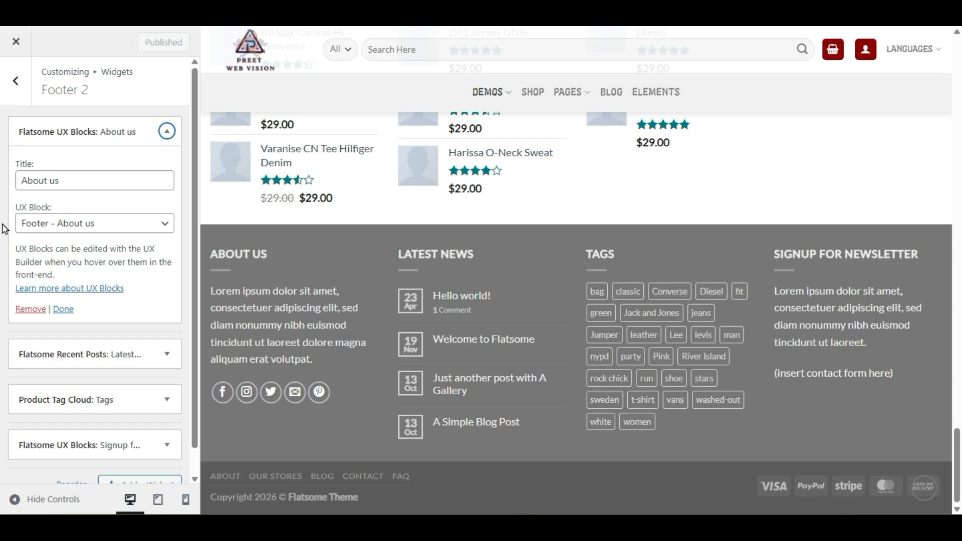
# Step: In the Latest News recent posts widget, leave thumbnails off and enable the date stamp on thumbnail option
pyautogui.click(167, 131)
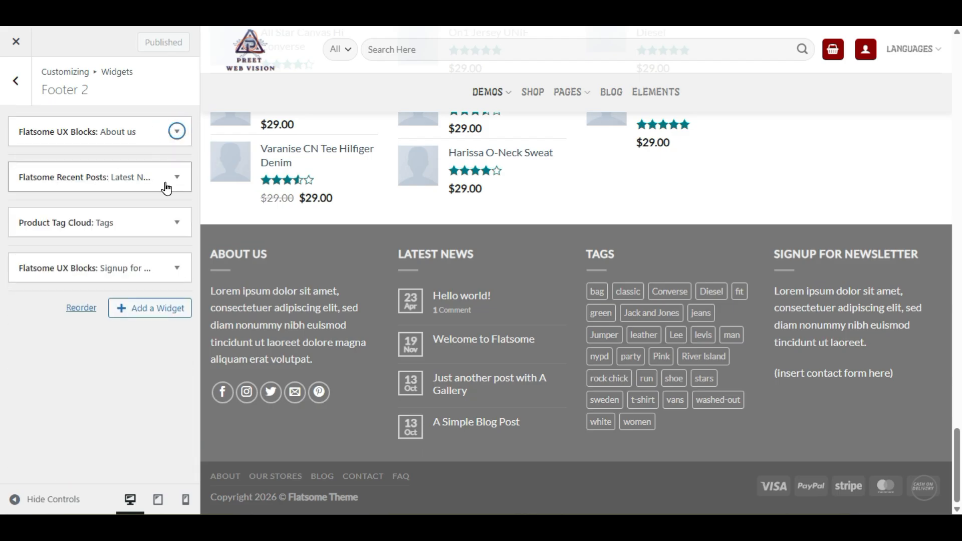
pyautogui.click(167, 185)
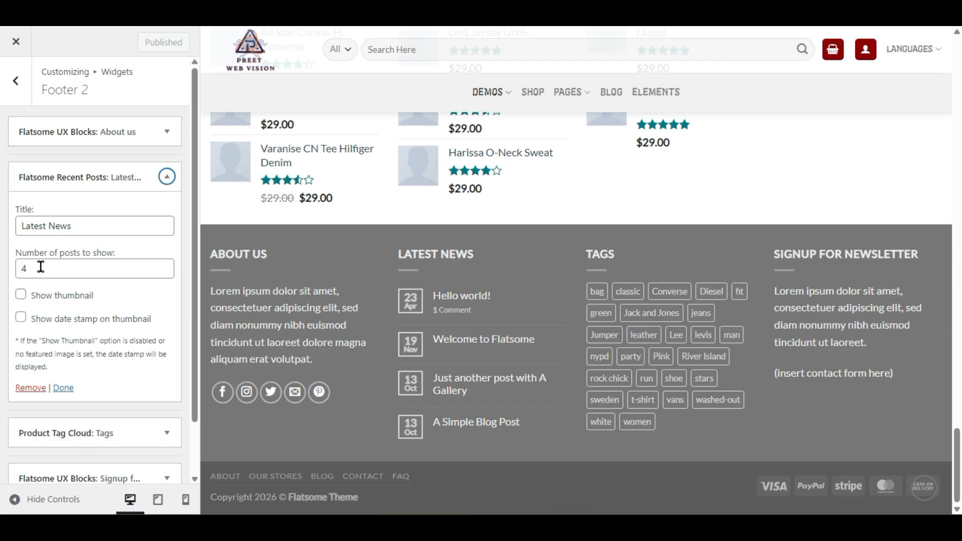
pyautogui.click(21, 297)
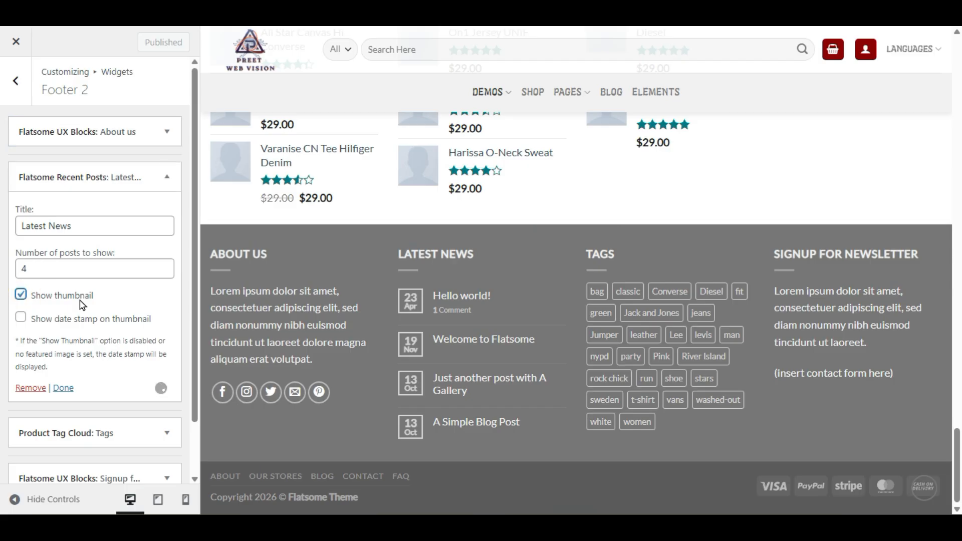
pyautogui.click(20, 294)
pyautogui.click(20, 318)
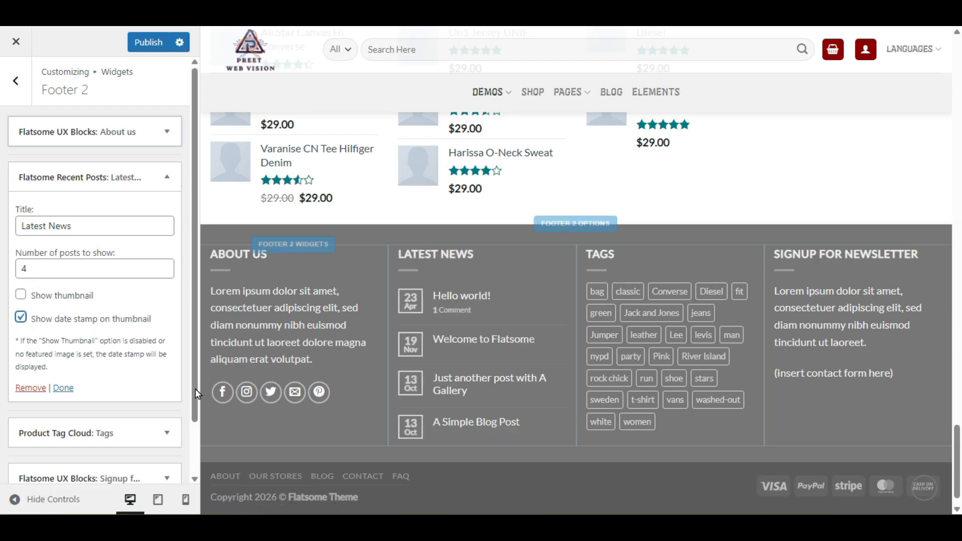
pyautogui.click(157, 177)
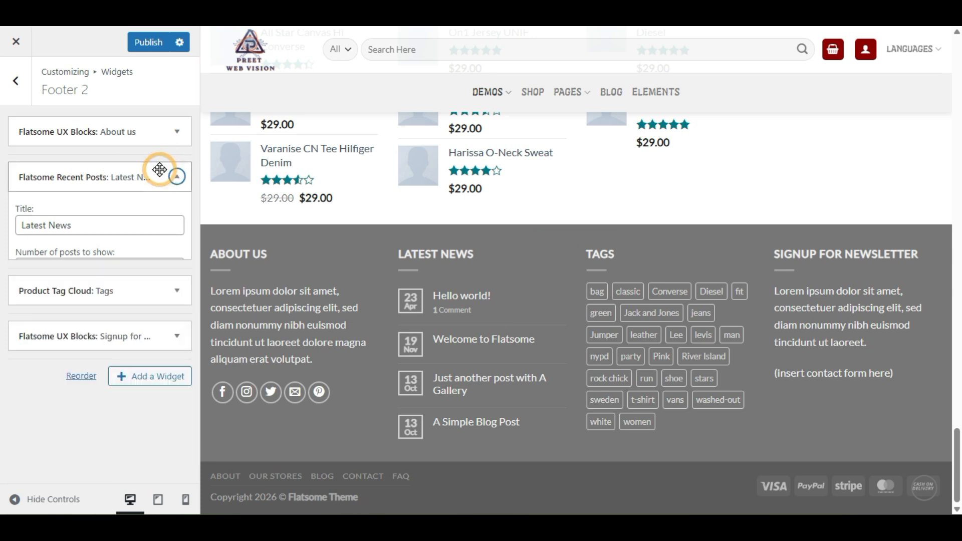
# Step: Look at the Product Tag Cloud widget's settings and add a Categories widget to Footer 2
pyautogui.click(176, 222)
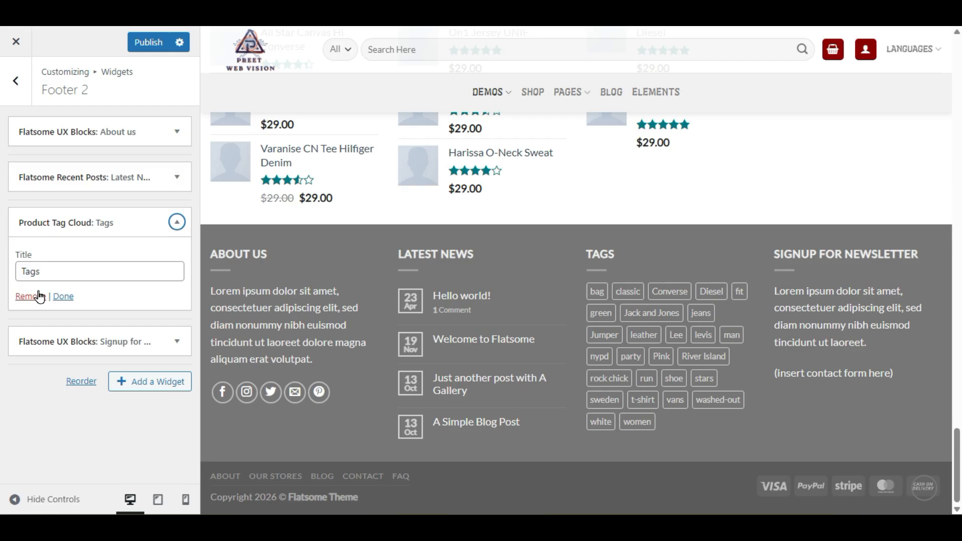
pyautogui.click(148, 385)
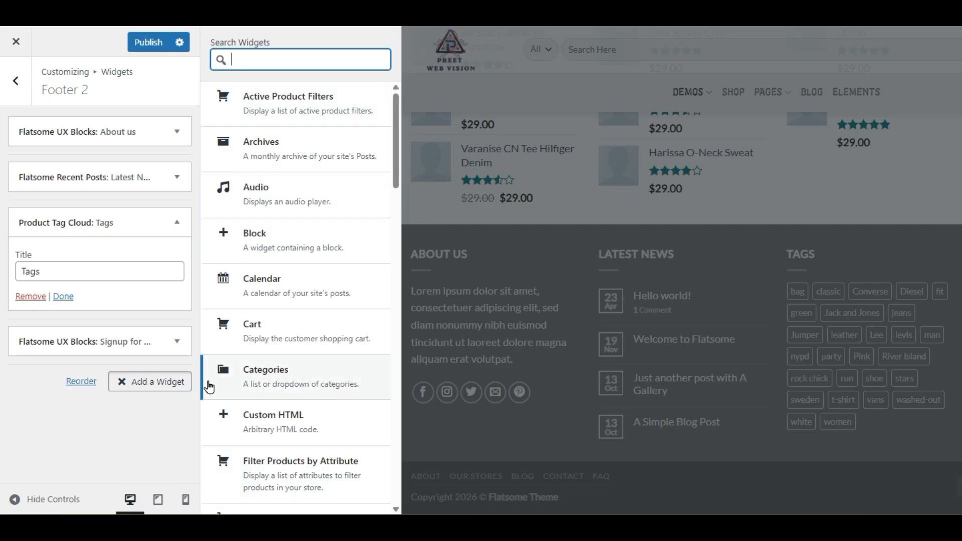
pyautogui.click(322, 374)
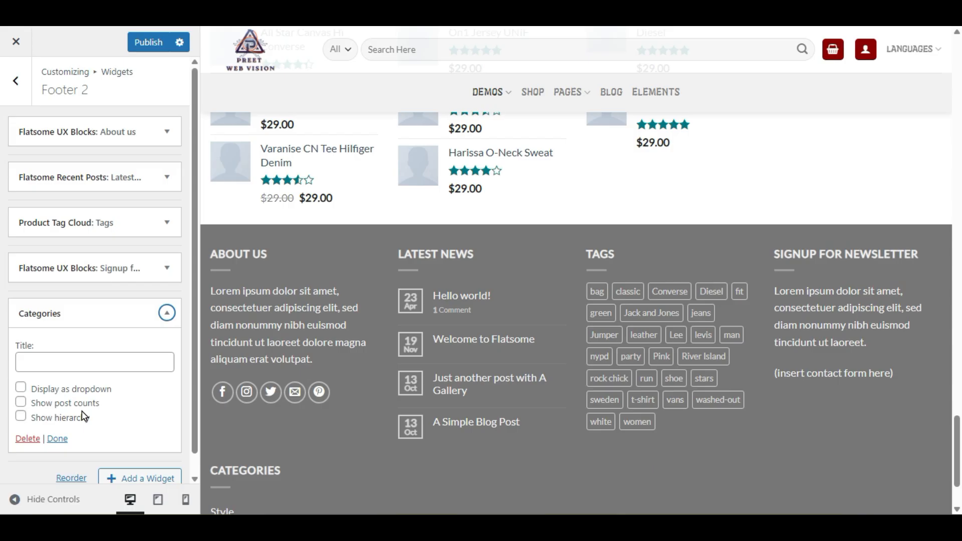
pyautogui.click(167, 314)
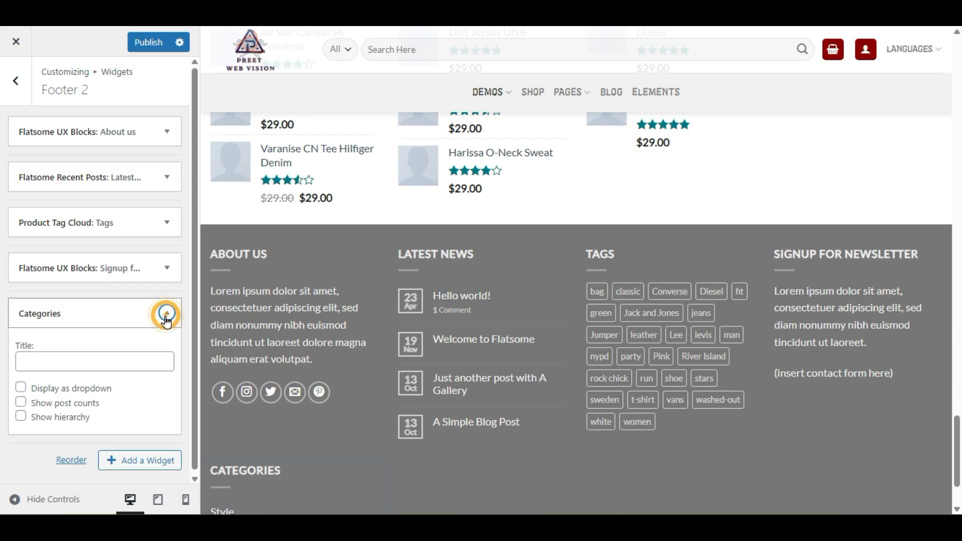
# Step: Remove the Product Tag Cloud widget from Footer 2 and move Categories above the newsletter signup block
pyautogui.click(176, 222)
pyautogui.click(30, 294)
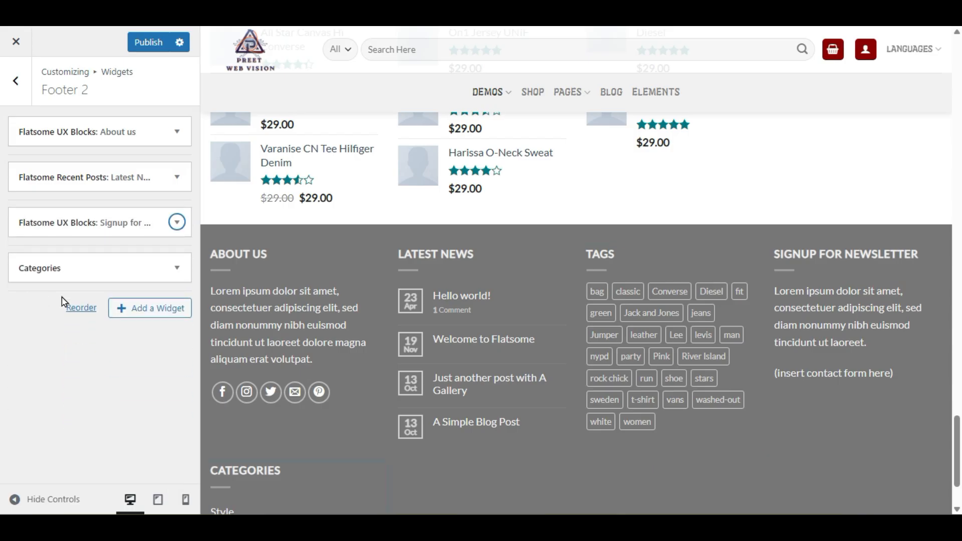
pyautogui.moveTo(105, 269); pyautogui.dragTo(112, 220)
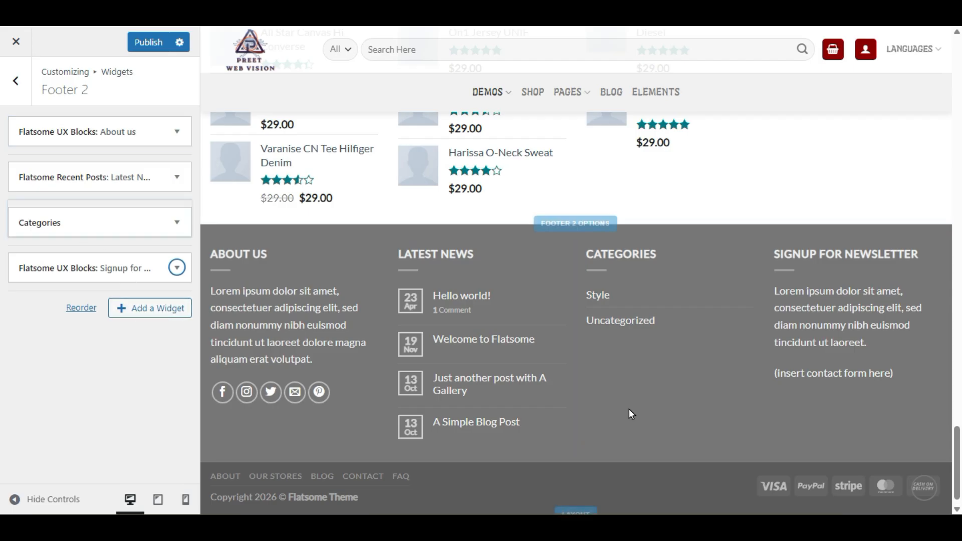
# Step: Try the post counts and hierarchy options of the Categories widget and turn both off again
pyautogui.click(168, 231)
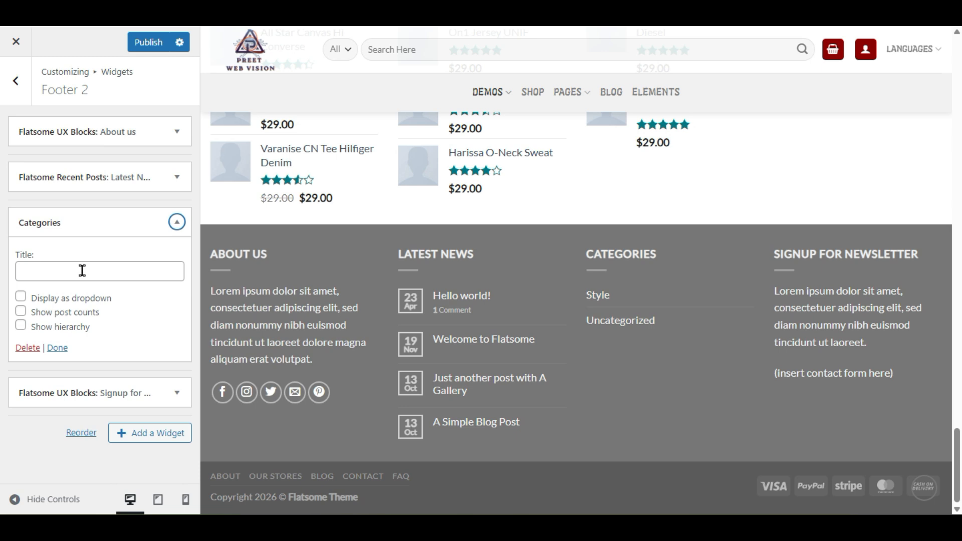
pyautogui.click(21, 313)
pyautogui.click(20, 327)
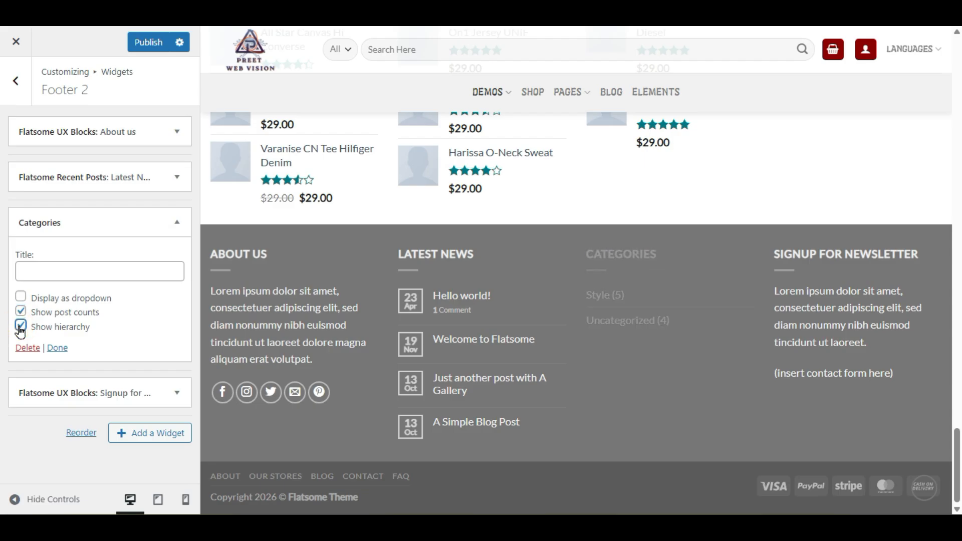
pyautogui.click(20, 324)
pyautogui.click(21, 312)
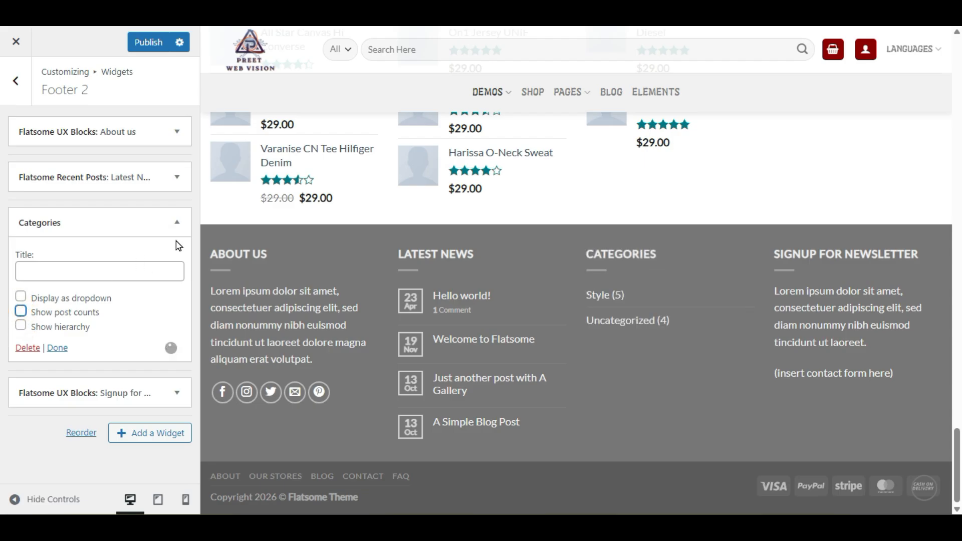
pyautogui.click(177, 222)
# Step: Find the Pages widget among the available widgets and add it to Footer 2
pyautogui.click(150, 308)
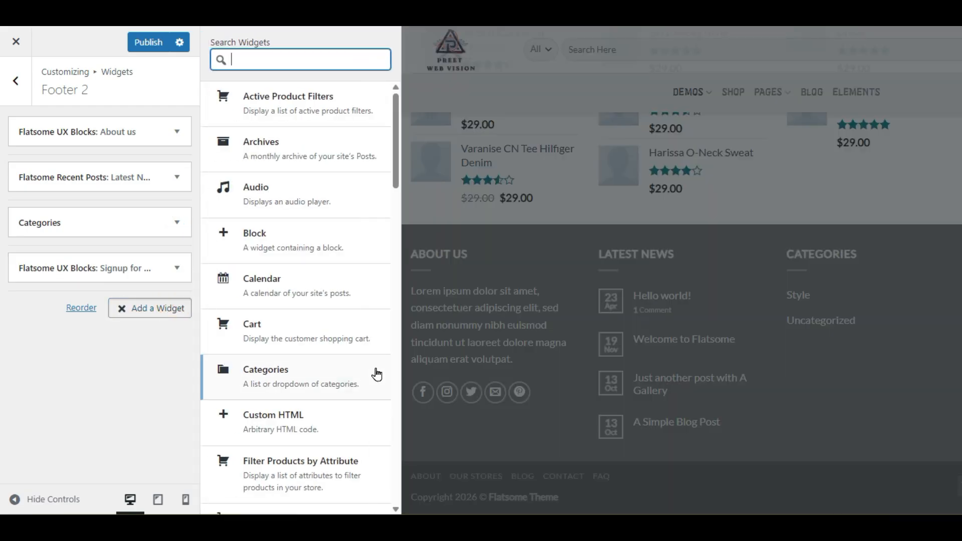
pyautogui.scroll(-5, 319, 396)
pyautogui.scroll(-3, 321, 401)
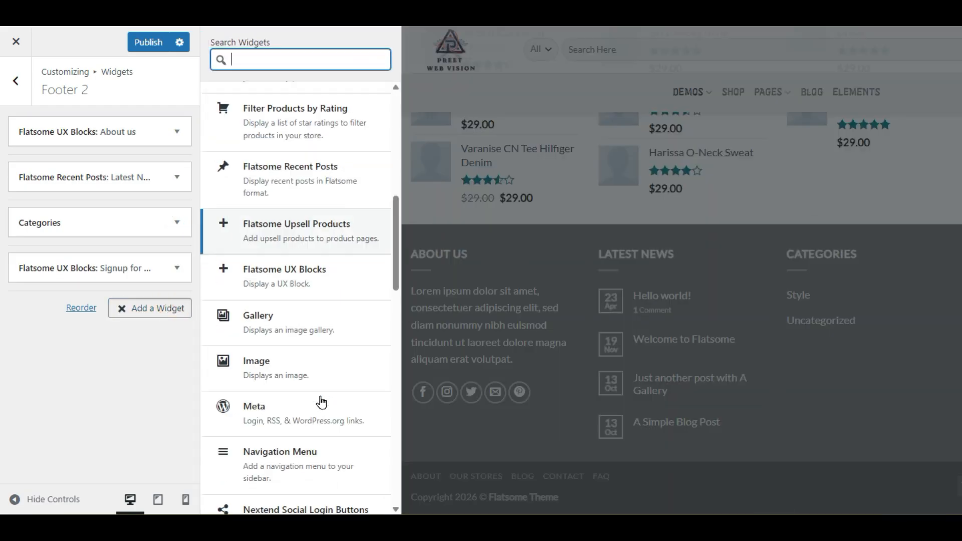
pyautogui.scroll(-6, 320, 401)
pyautogui.click(311, 262)
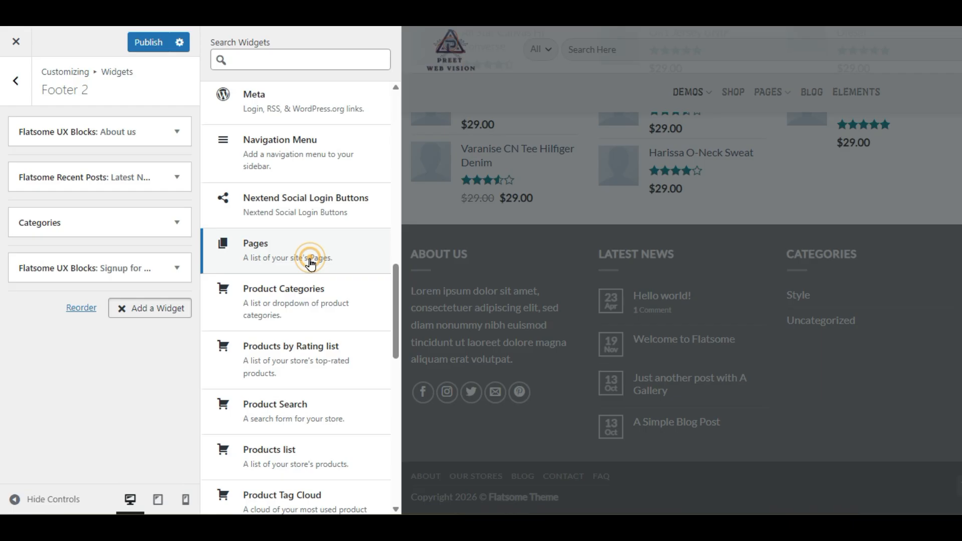
pyautogui.scroll(-2, 100, 424)
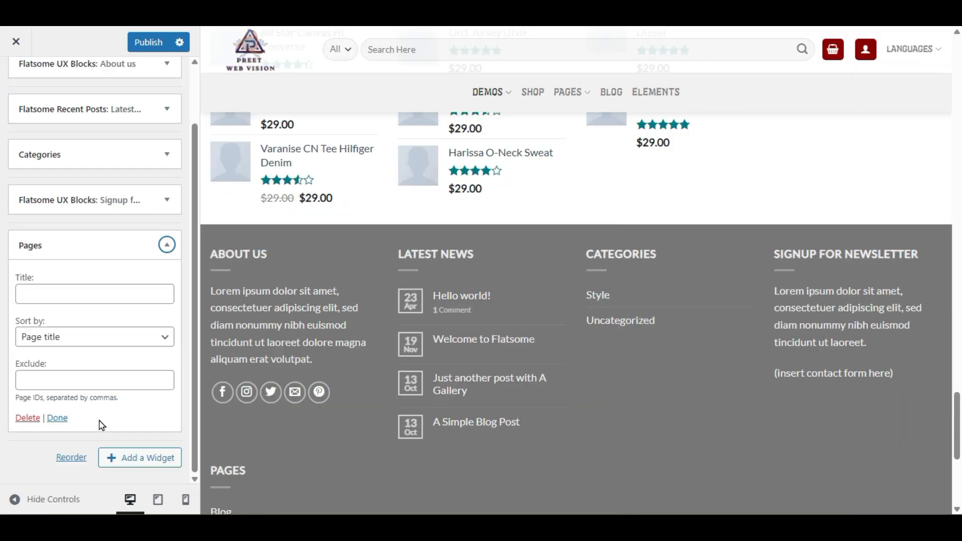
pyautogui.click(165, 245)
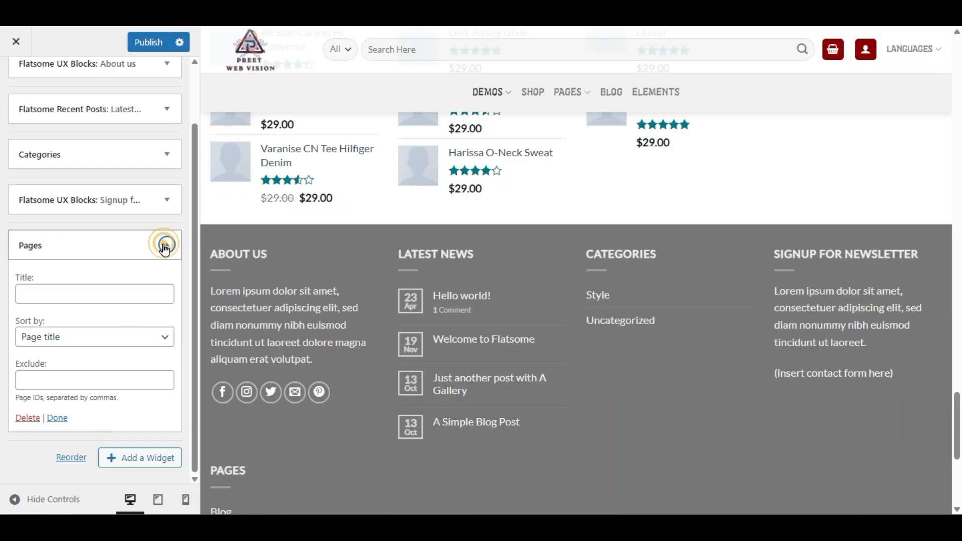
# Step: Delete the Categories widget and move the Pages widget above the newsletter signup block, checking the footer preview
pyautogui.click(171, 223)
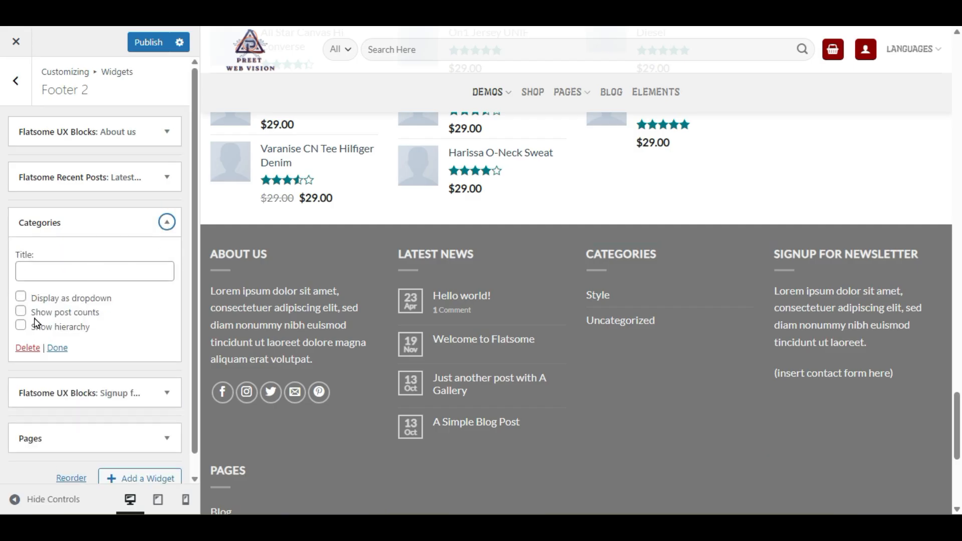
pyautogui.click(22, 346)
pyautogui.moveTo(159, 258); pyautogui.dragTo(178, 219)
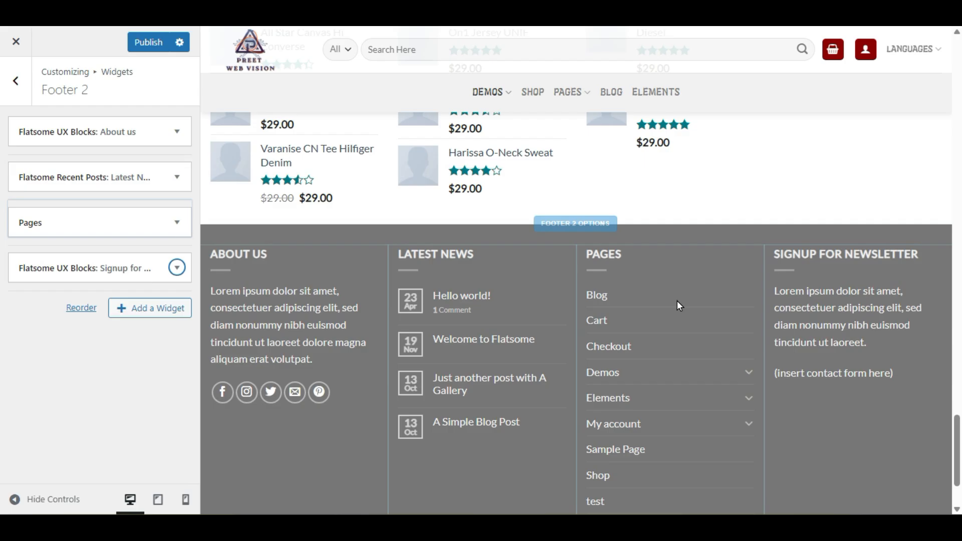
pyautogui.scroll(-2, 678, 303)
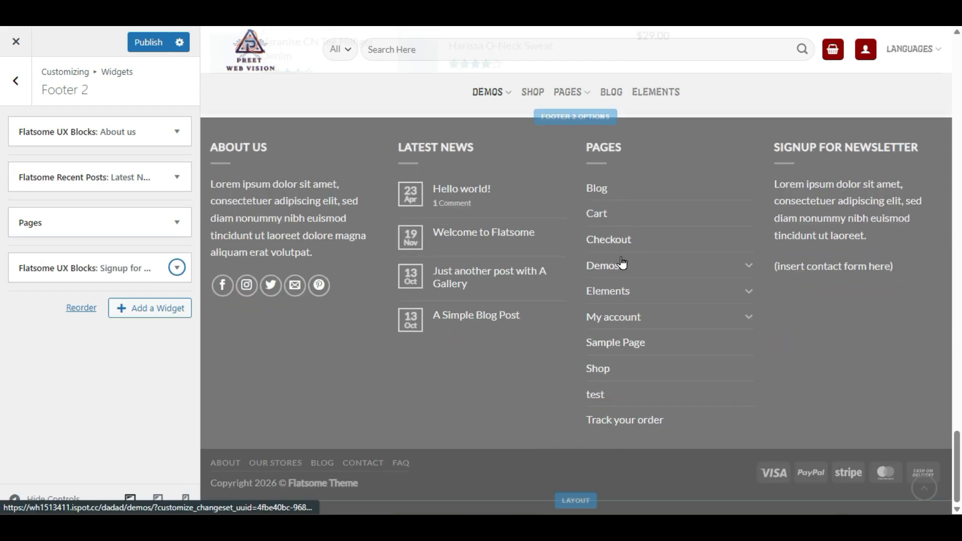
# Step: Try sorting the Pages widget's list by Page order and by Page ID
pyautogui.click(173, 225)
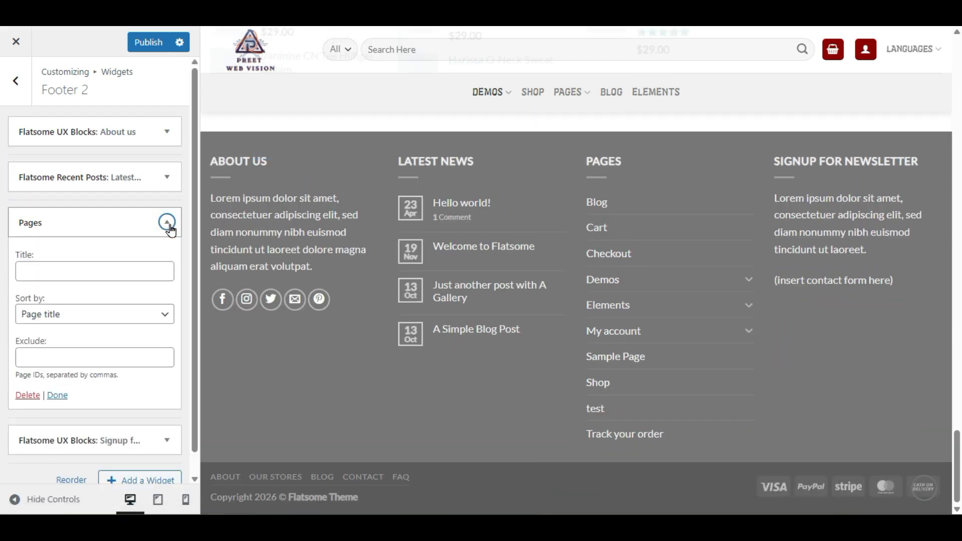
pyautogui.click(119, 318)
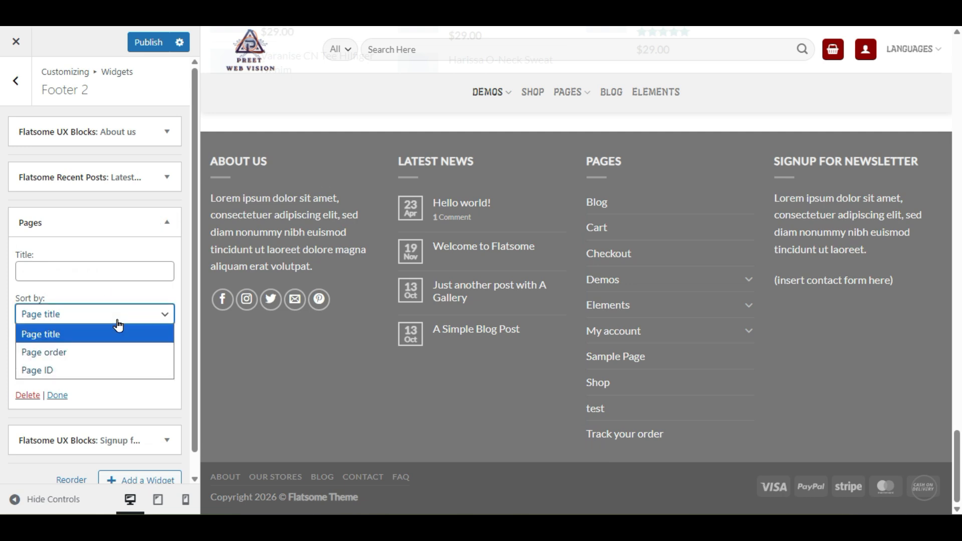
pyautogui.click(118, 350)
pyautogui.click(123, 315)
pyautogui.click(118, 371)
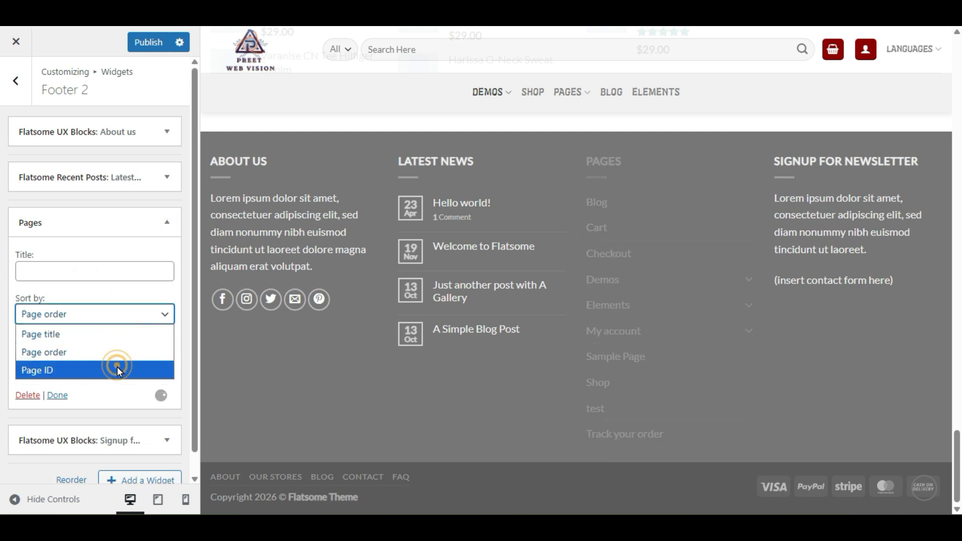
# Step: Enter "cart" as the page to exclude in the Pages widget
pyautogui.click(115, 358)
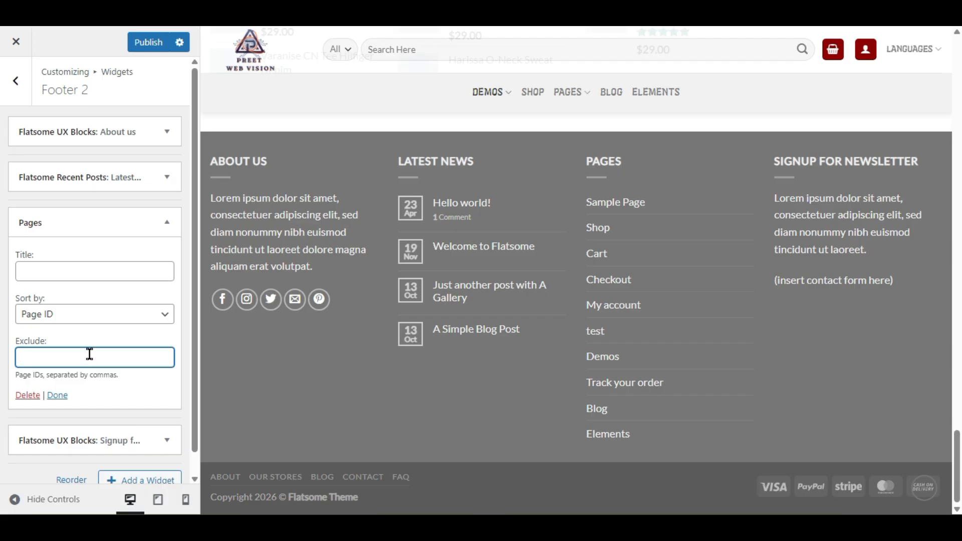
pyautogui.write('cart')
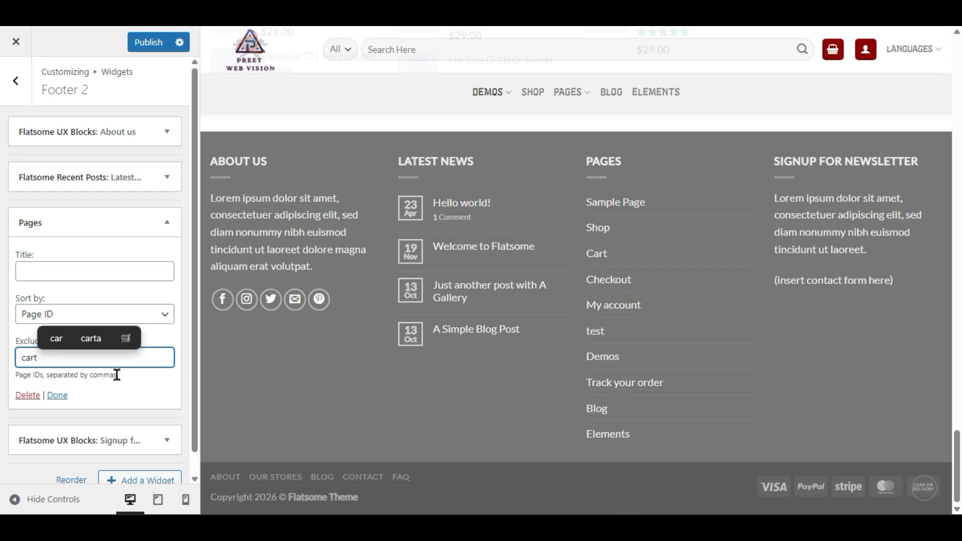
pyautogui.click(117, 375)
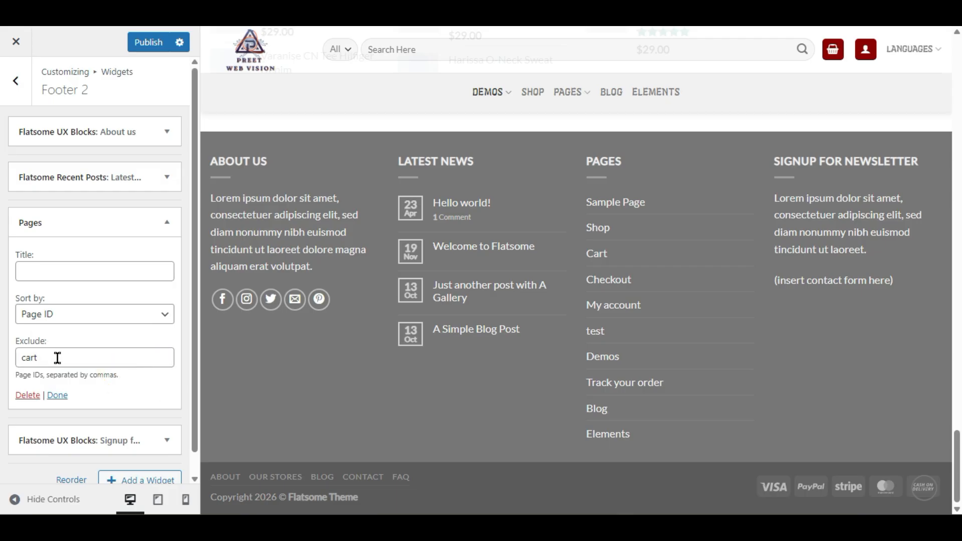
# Step: Sort the Pages widget by Page title again and re-enter "cart" as its exclusion
pyautogui.click(168, 319)
pyautogui.click(155, 333)
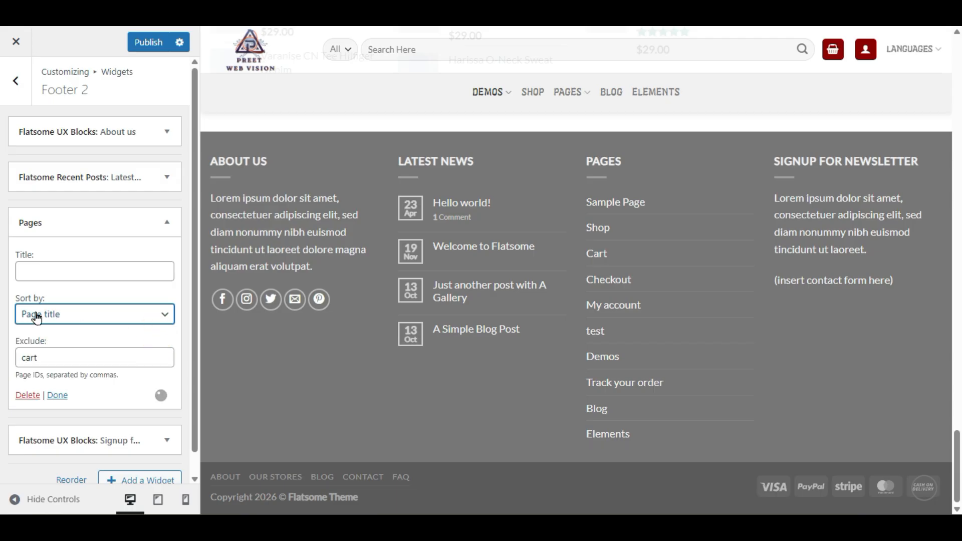
pyautogui.click(60, 357)
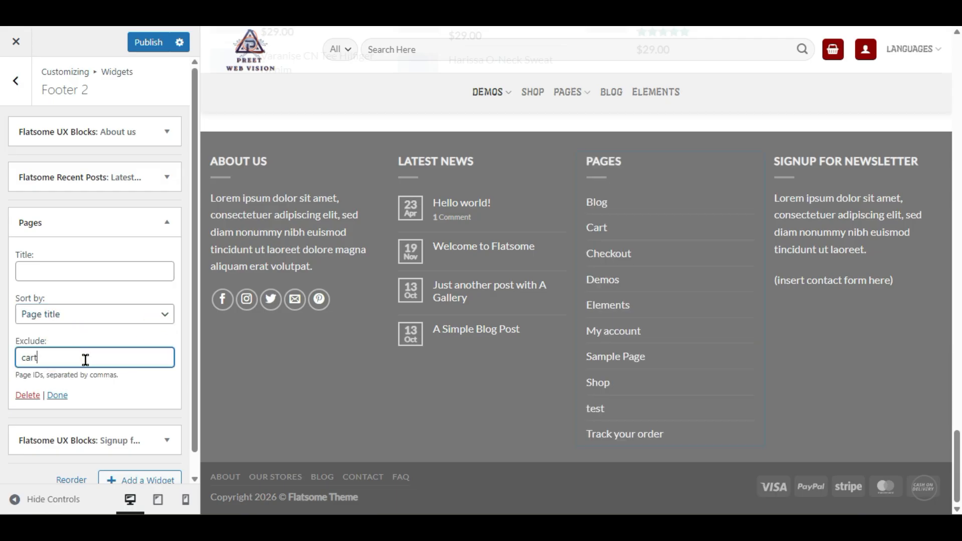
pyautogui.moveTo(73, 359); pyautogui.dragTo(18, 359)
pyautogui.write('cart')
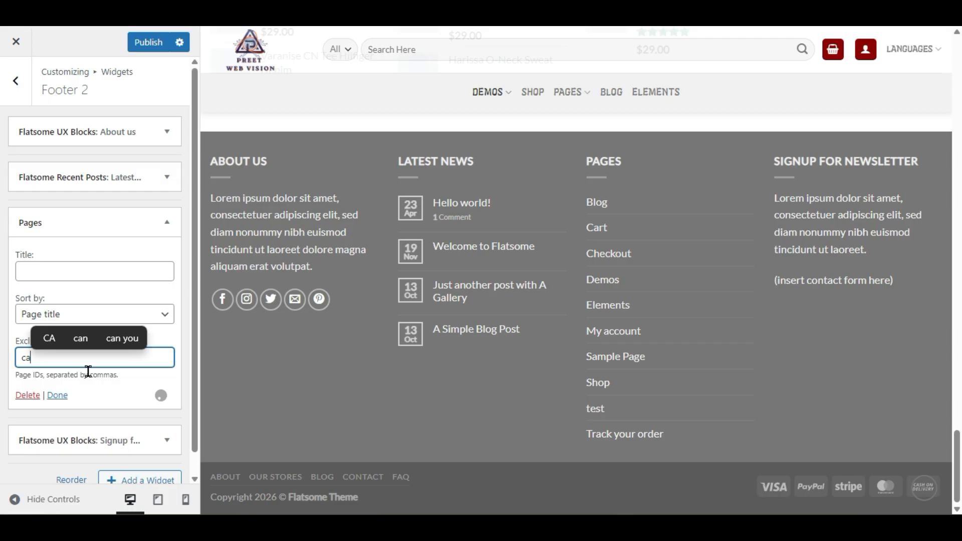
pyautogui.click(140, 386)
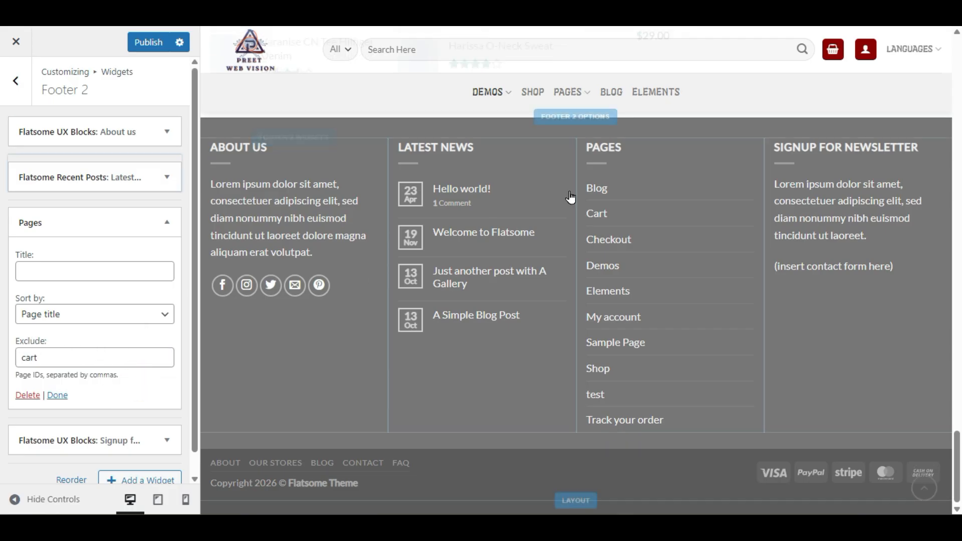
# Step: Delete the Pages widget from Footer 2
pyautogui.click(168, 224)
pyautogui.click(168, 224)
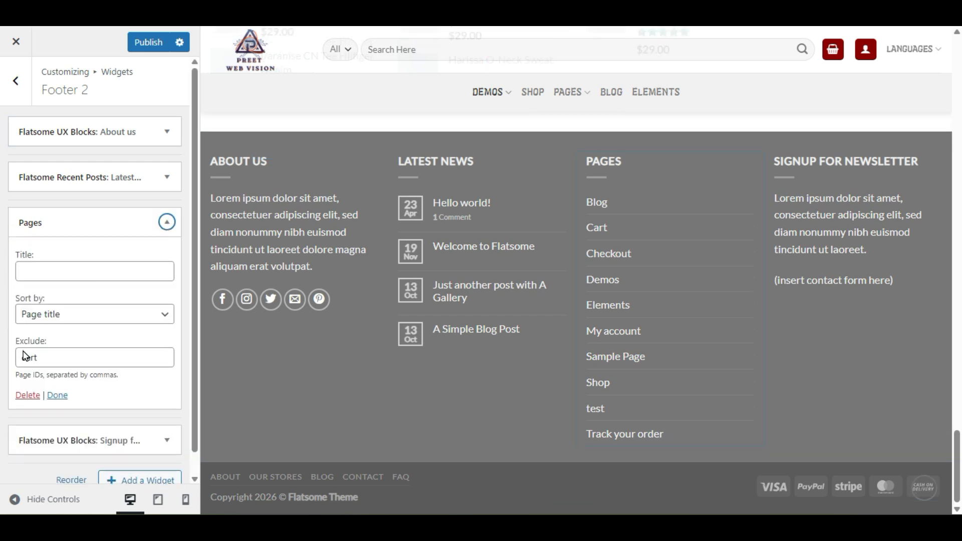
pyautogui.click(20, 396)
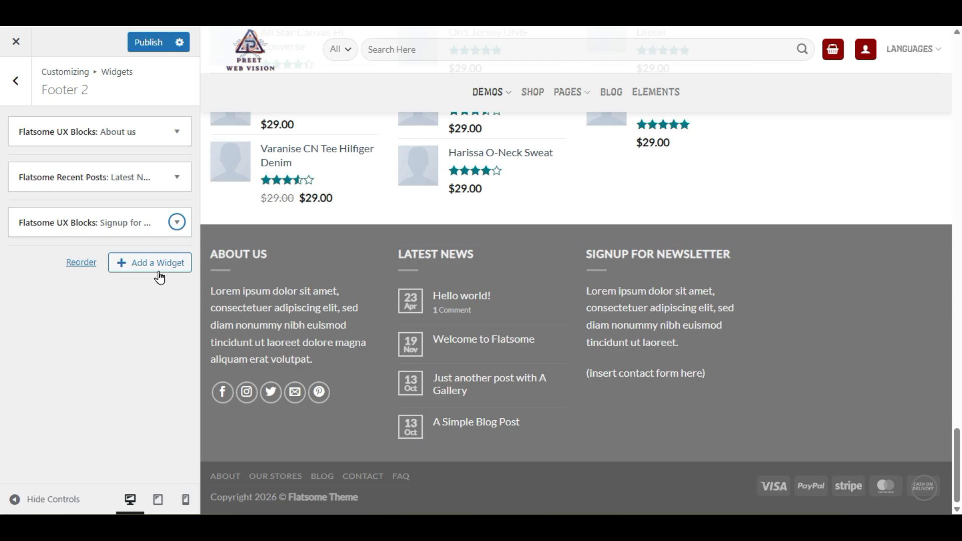
# Step: Add a Navigation Menu widget to Footer 2 above the newsletter signup widget and set its menu to Secondary
pyautogui.click(159, 277)
pyautogui.click(304, 168)
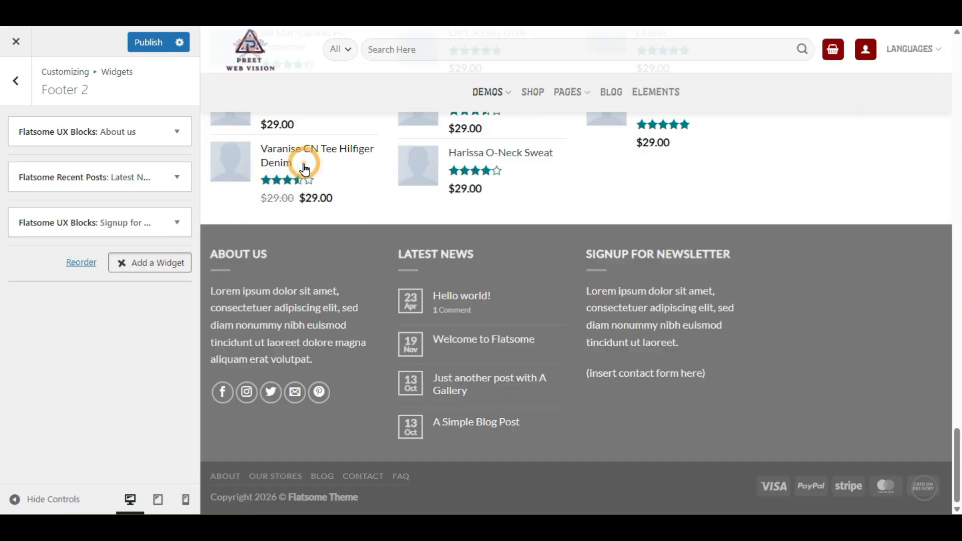
pyautogui.moveTo(149, 266); pyautogui.dragTo(150, 217)
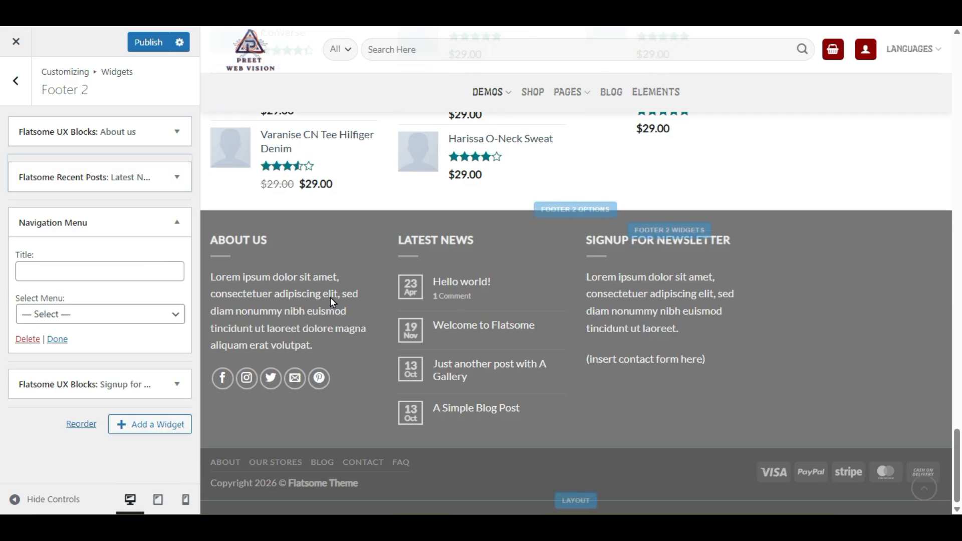
pyautogui.click(69, 312)
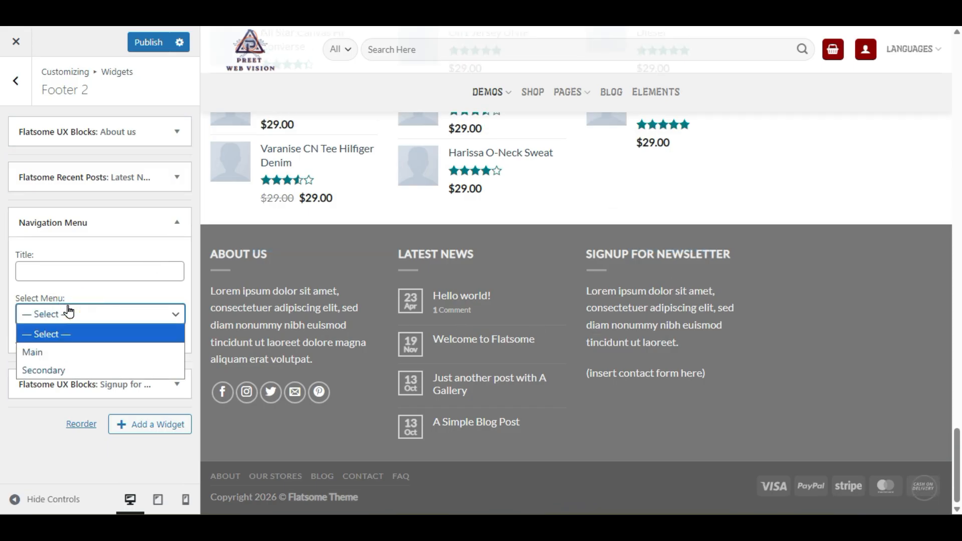
pyautogui.click(79, 368)
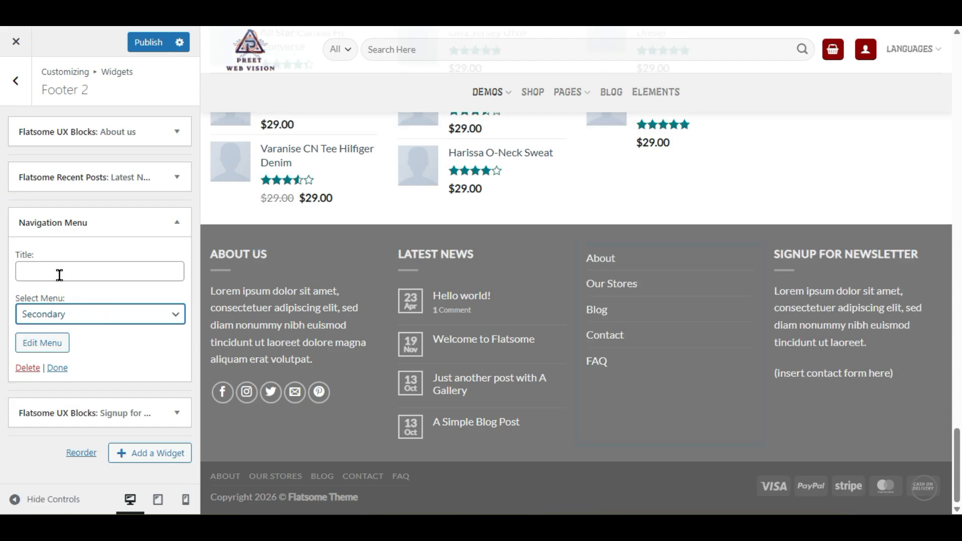
# Step: Assign the Secondary menu to the Secondary Menu location as well and publish the changes
pyautogui.click(55, 343)
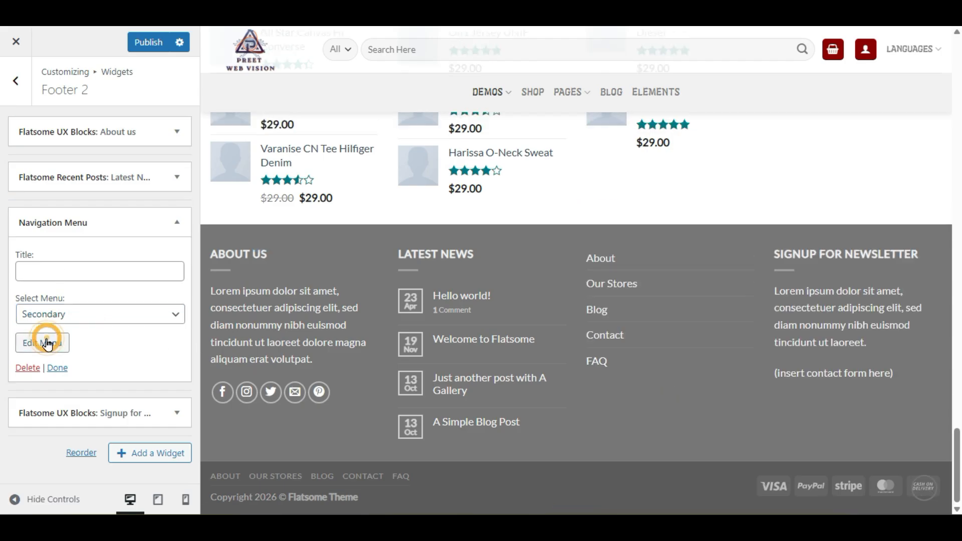
pyautogui.scroll(-6, 28, 442)
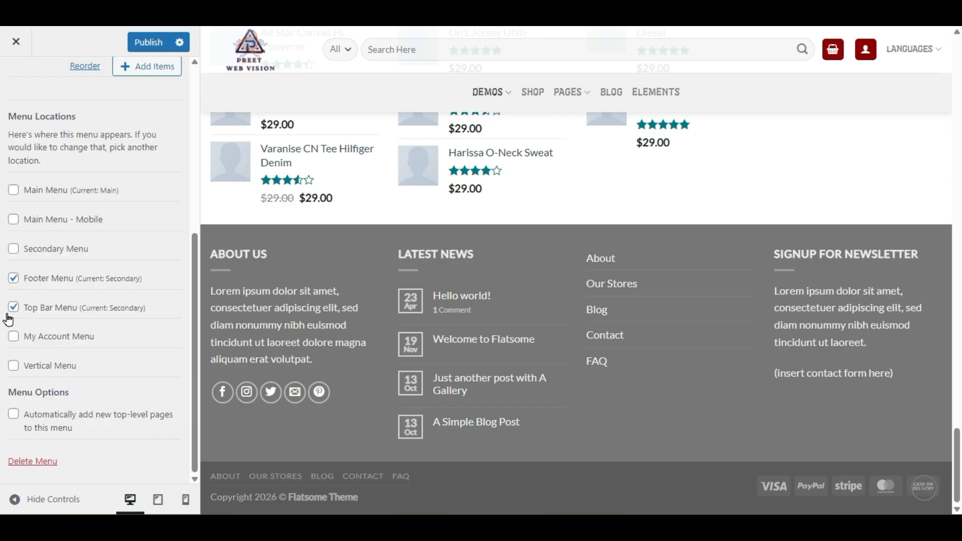
pyautogui.click(14, 250)
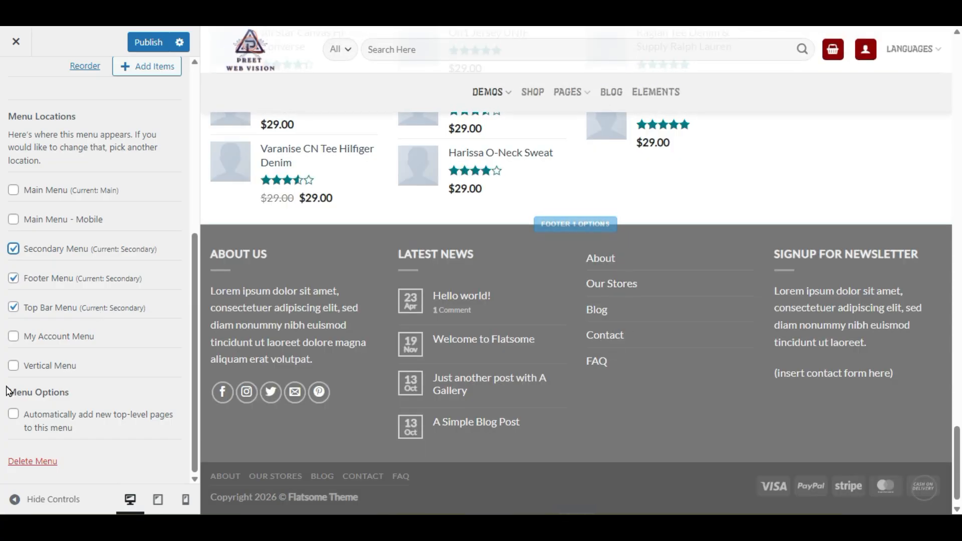
pyautogui.scroll(6, 35, 199)
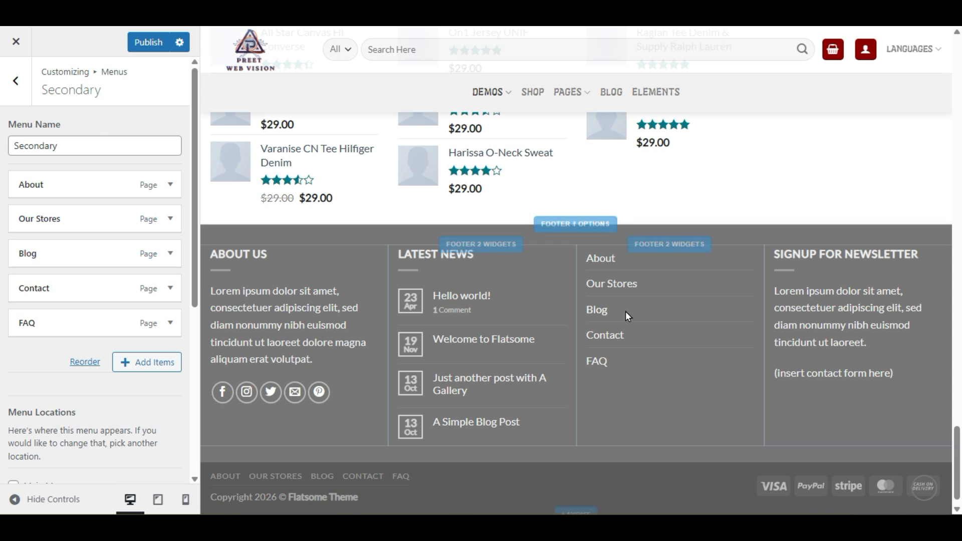
pyautogui.click(140, 43)
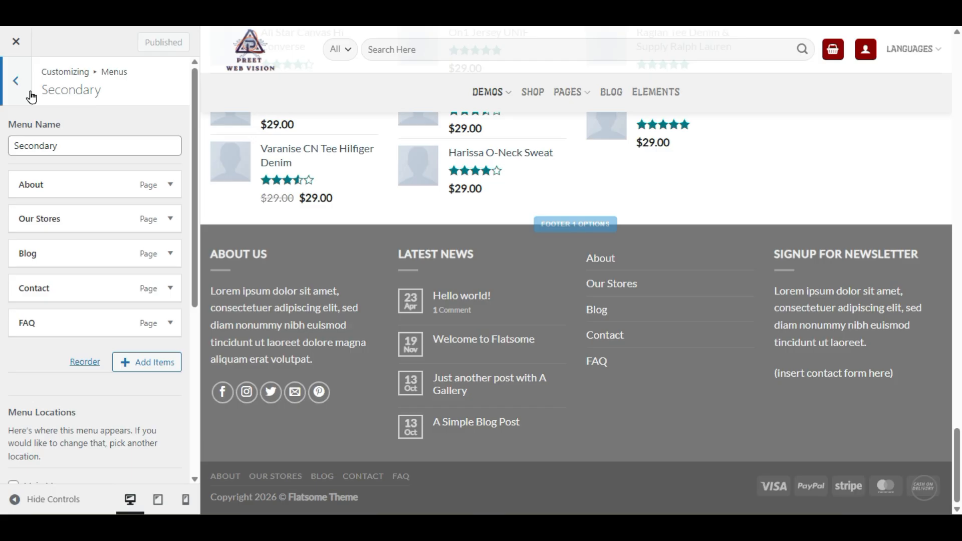
# Step: Title the Navigation Menu widget in Footer 2 "Links"
pyautogui.click(656, 244)
pyautogui.click(115, 264)
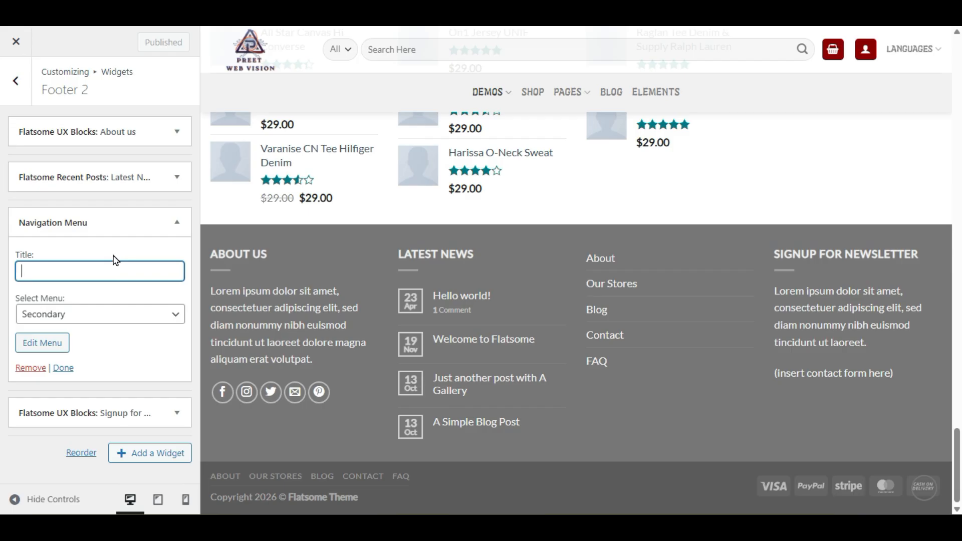
pyautogui.write('K')
pyautogui.press('BackSpace')
pyautogui.write('Links')
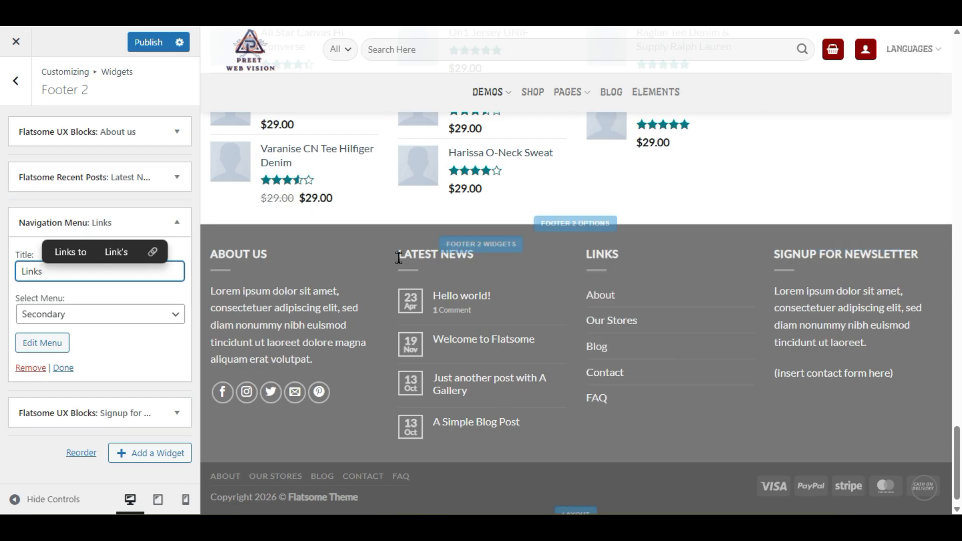
# Step: Open the "Footer – About us" block used by the About us widget in UX Builder and add an Image element
pyautogui.click(168, 130)
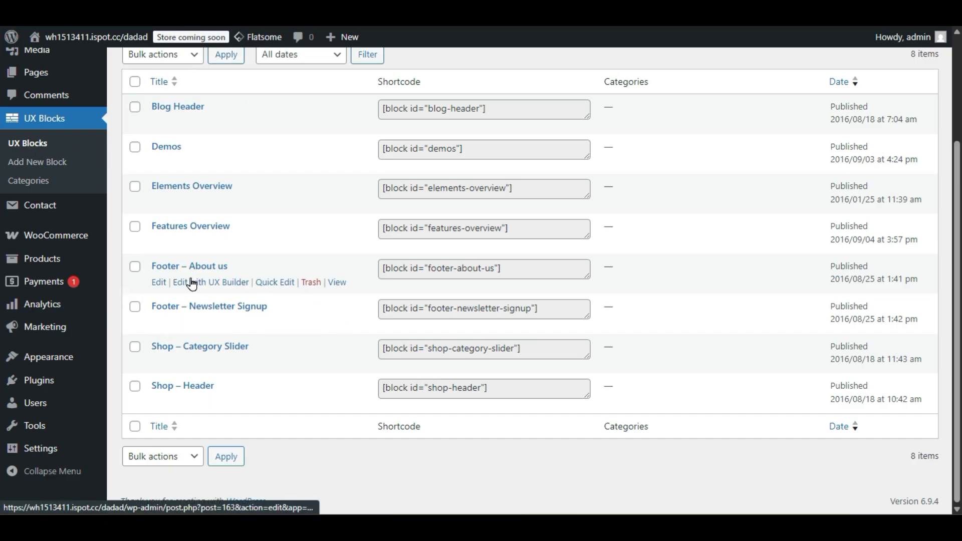
pyautogui.click(197, 283)
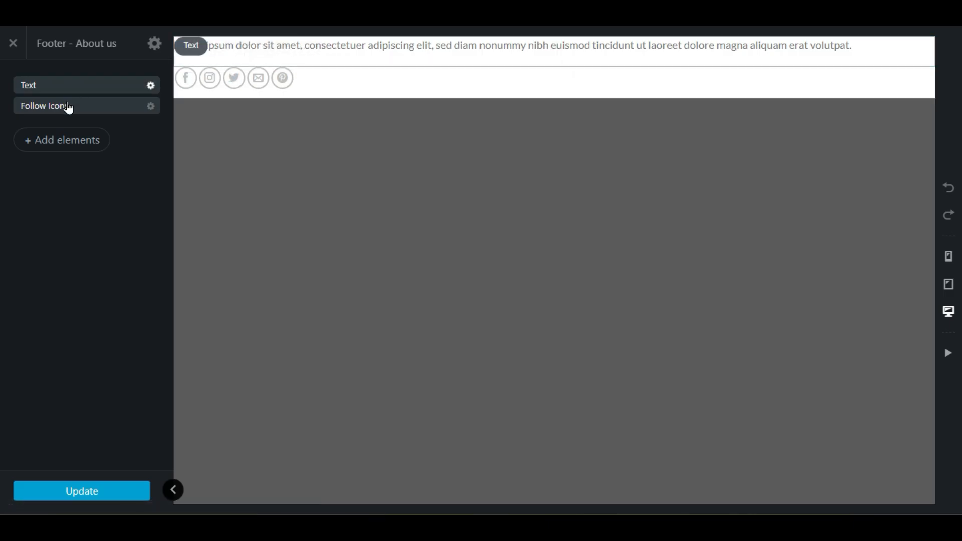
pyautogui.click(74, 140)
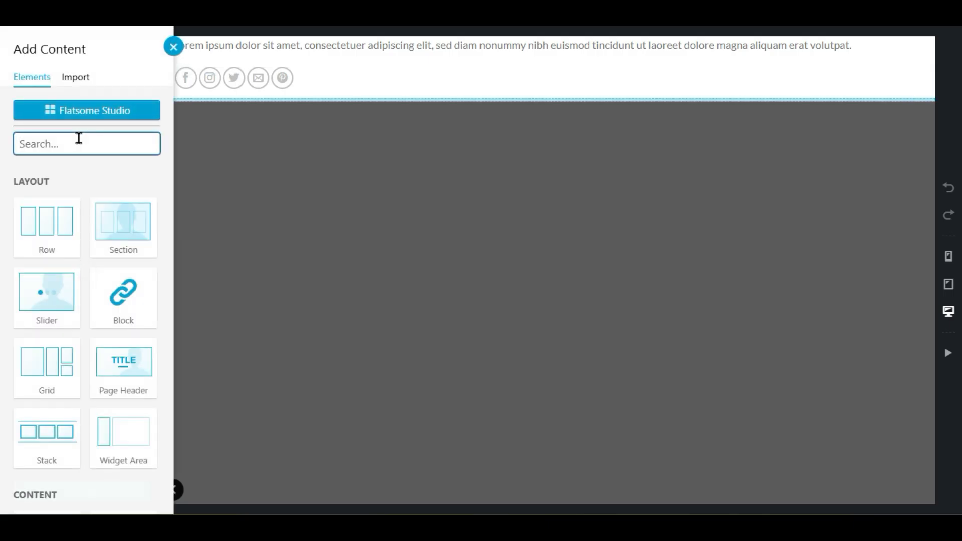
pyautogui.scroll(-5, 10, 415)
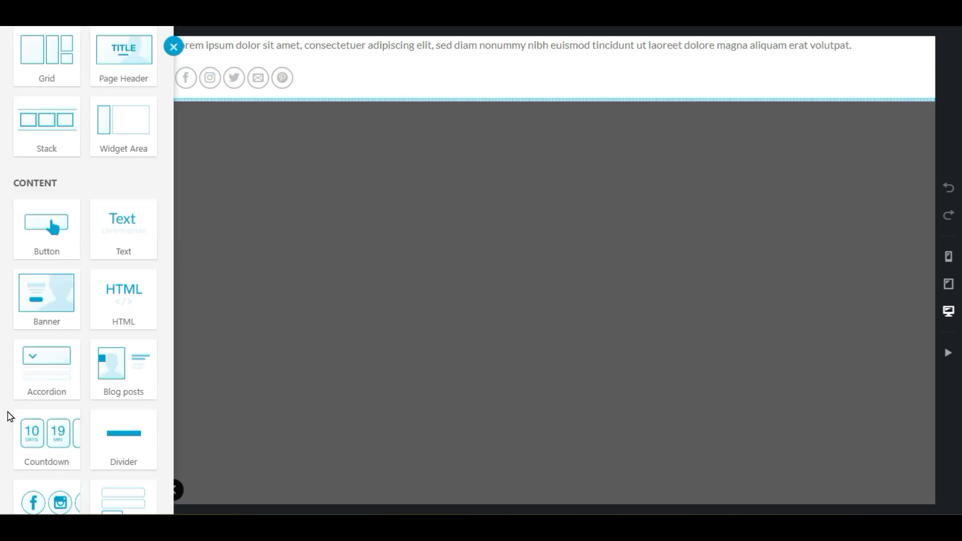
pyautogui.scroll(-6, 10, 415)
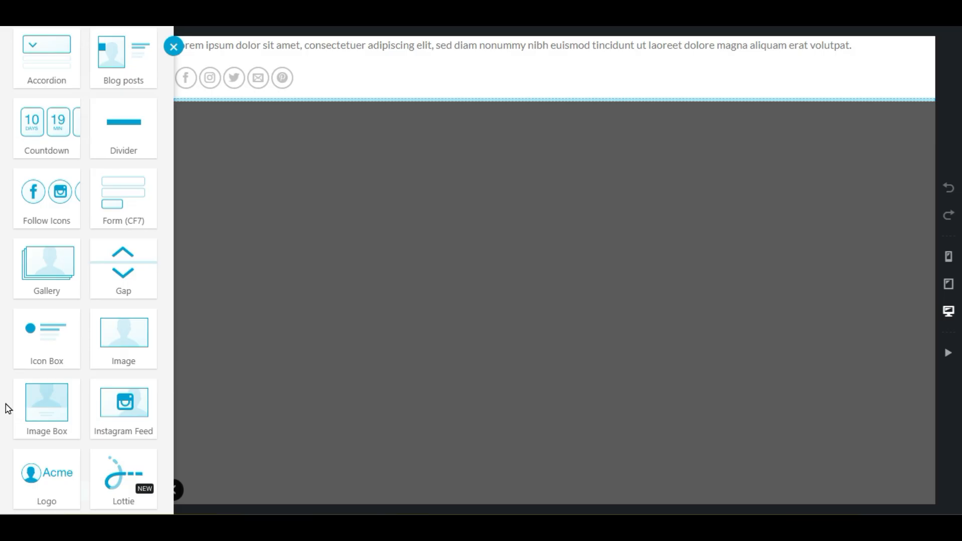
pyautogui.click(123, 348)
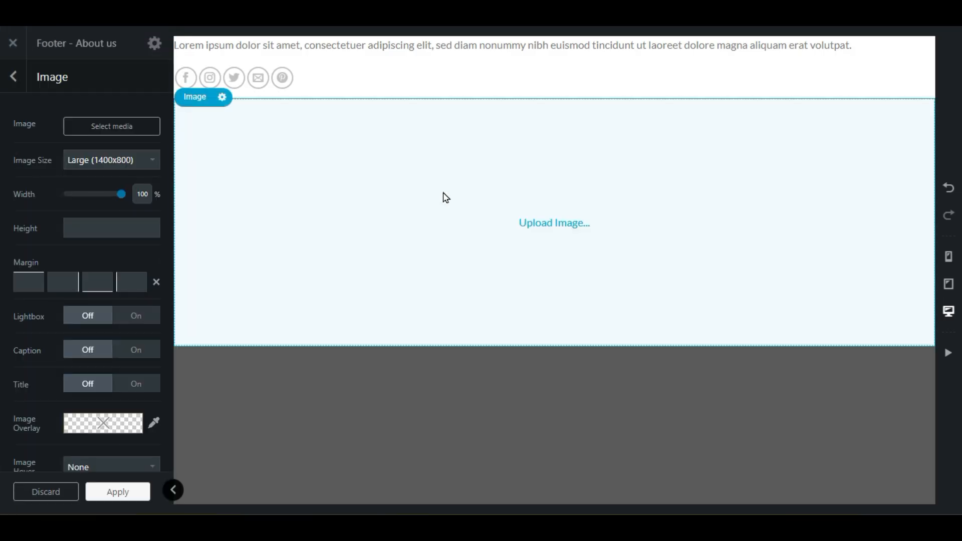
# Step: Use the Preet Web Vision logo from the media library for the Image element and set its width to 12%
pyautogui.click(112, 127)
pyautogui.click(92, 216)
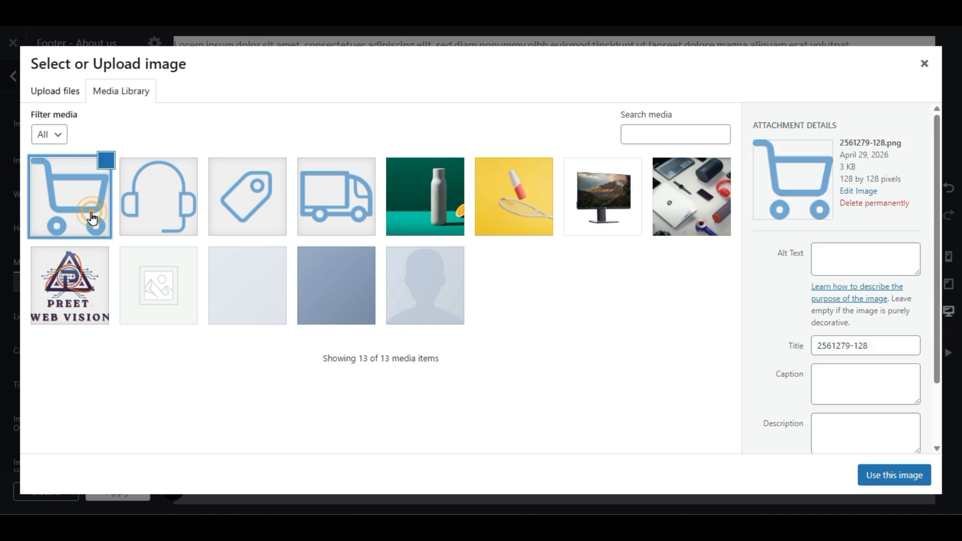
pyautogui.click(69, 286)
pyautogui.click(914, 479)
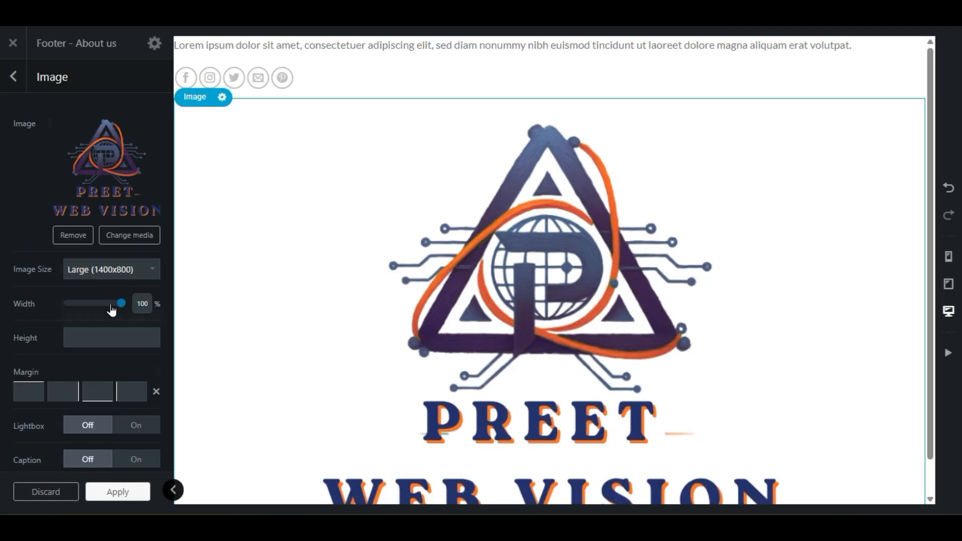
pyautogui.moveTo(120, 304); pyautogui.dragTo(75, 307)
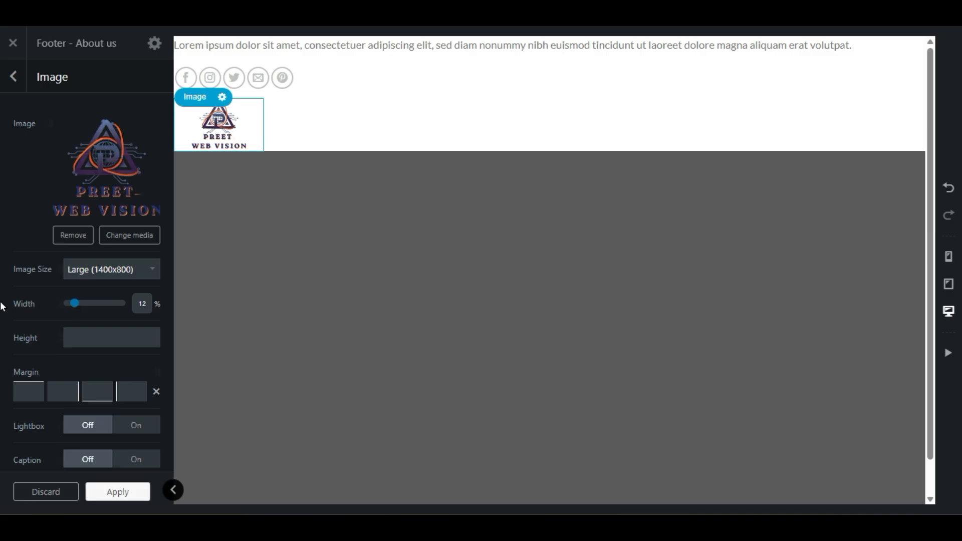
# Step: Move the logo image above the text in the block, and save both the block and the customizer changes
pyautogui.click(13, 76)
pyautogui.moveTo(77, 133); pyautogui.dragTo(79, 84)
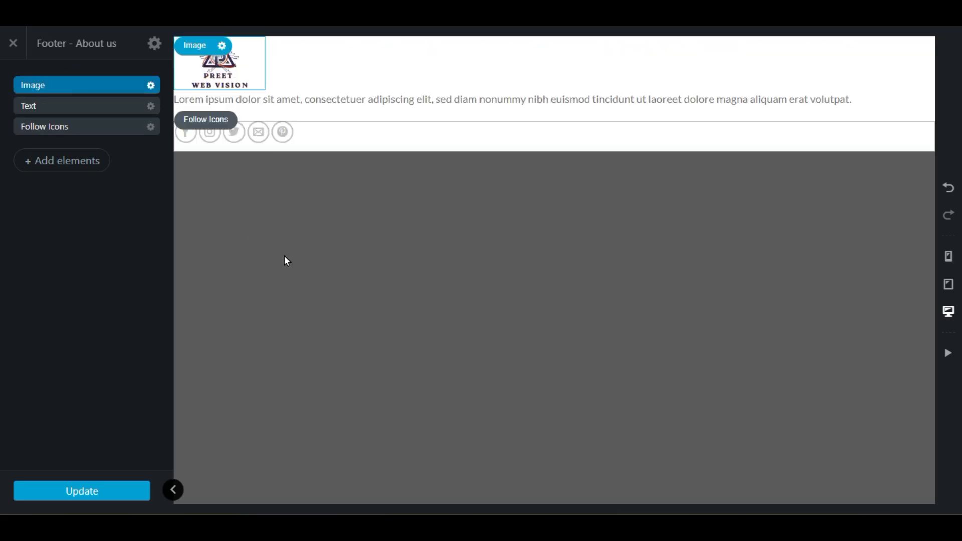
pyautogui.click(112, 489)
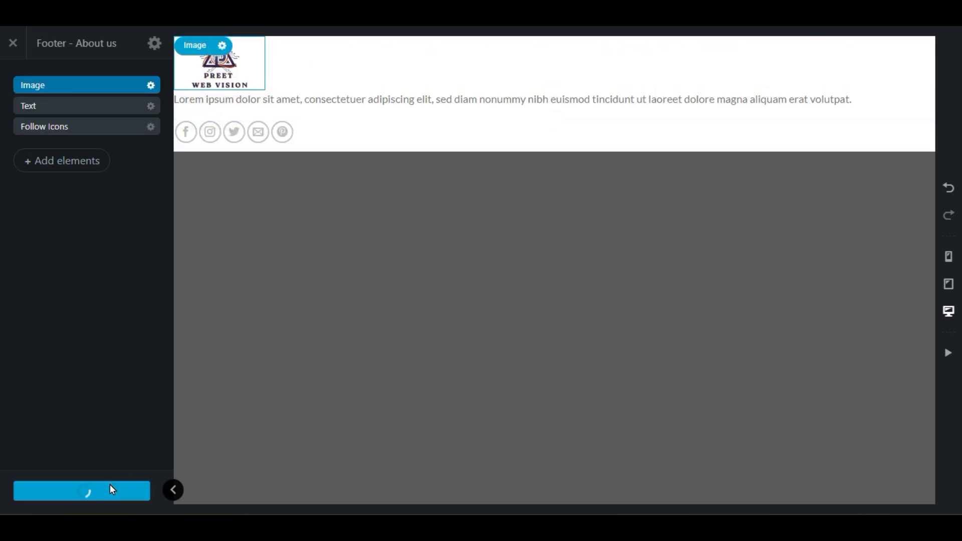
pyautogui.click(106, 490)
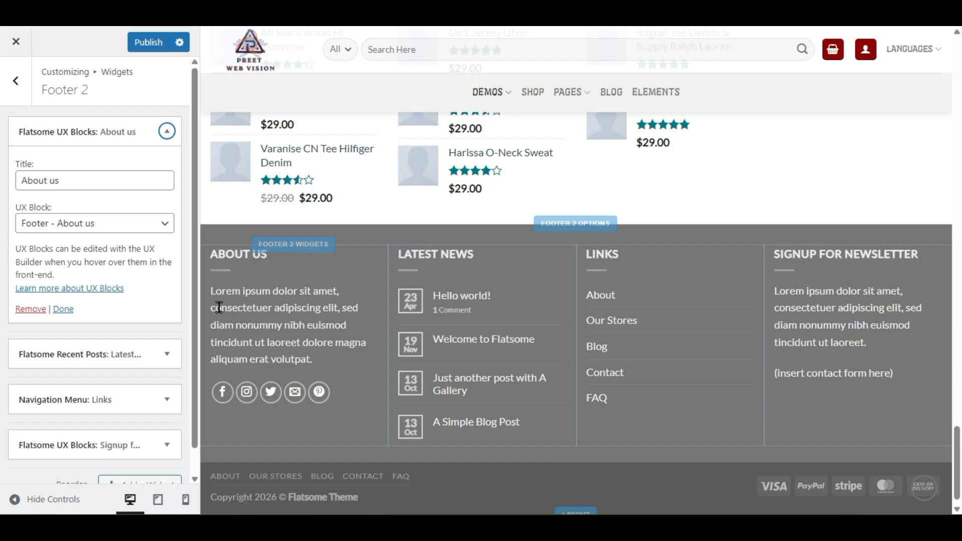
pyautogui.click(146, 41)
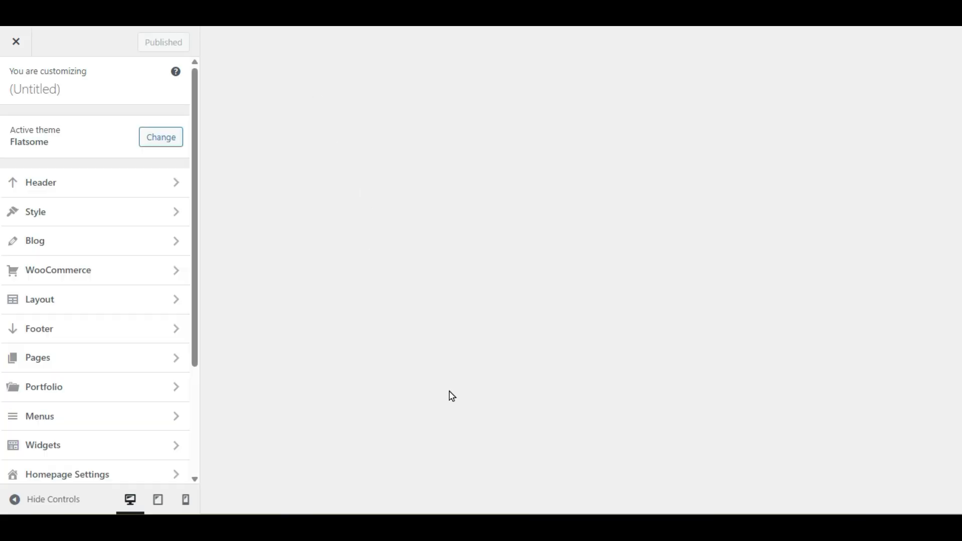
# Step: Check the logo in the site footer and enlarge its width to 25% in the "Footer – About us" block
pyautogui.scroll(-15, 446, 396)
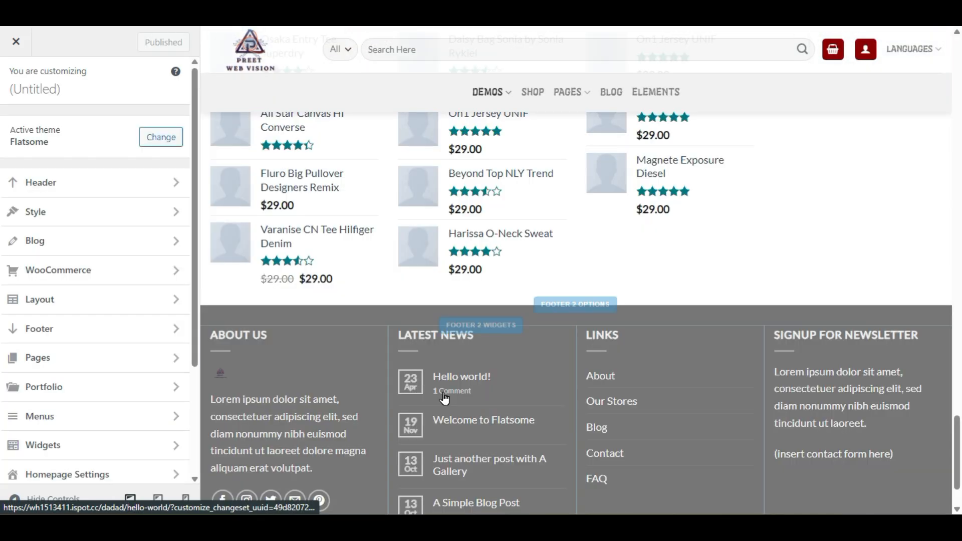
pyautogui.scroll(-2, 444, 398)
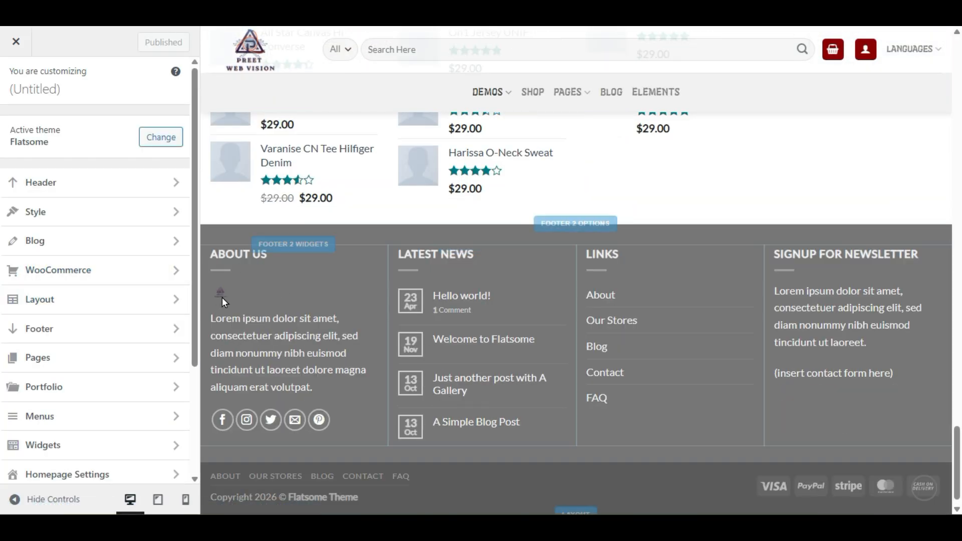
pyautogui.click(239, 292)
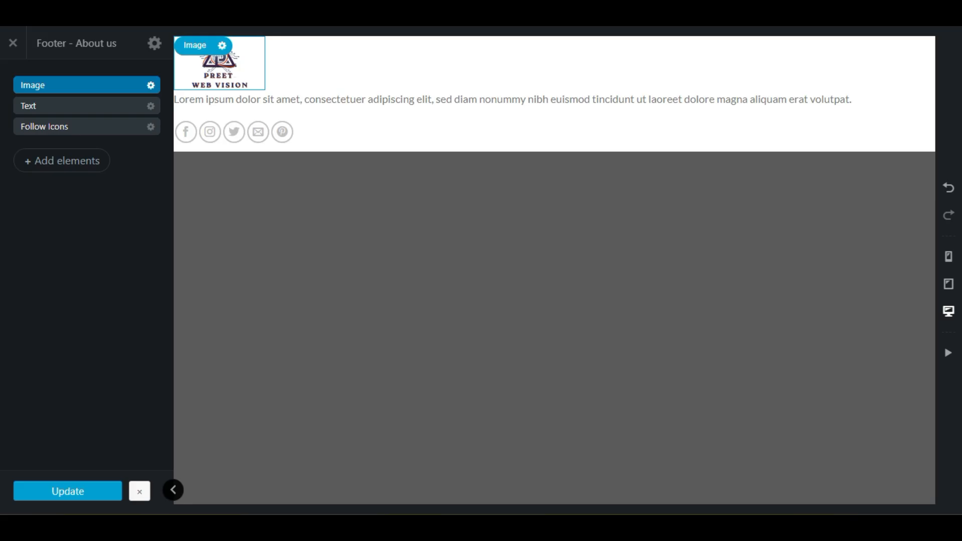
pyautogui.click(150, 85)
pyautogui.click(141, 120)
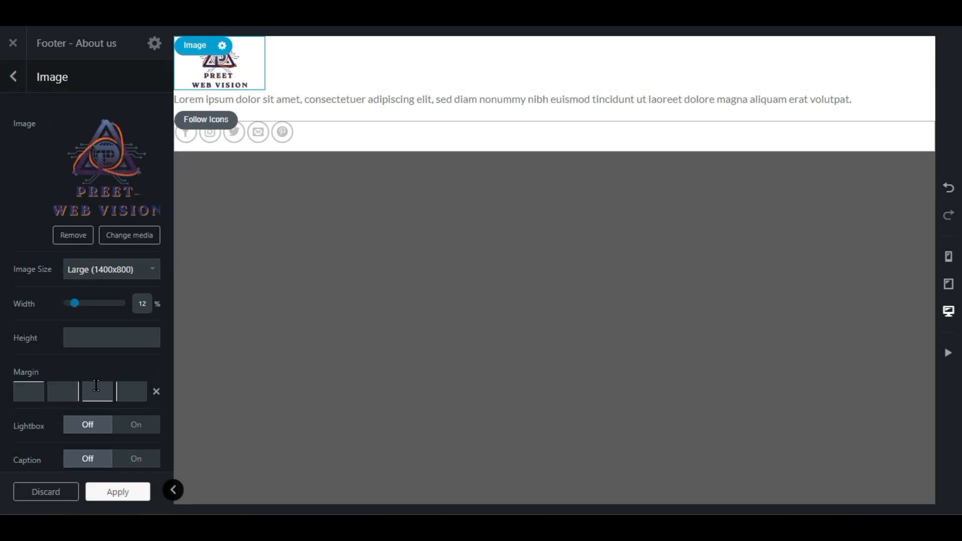
pyautogui.moveTo(75, 304)
pyautogui.mouseDown()
pyautogui.moveTo(88, 304)
pyautogui.moveTo(82, 310)
pyautogui.mouseUp()
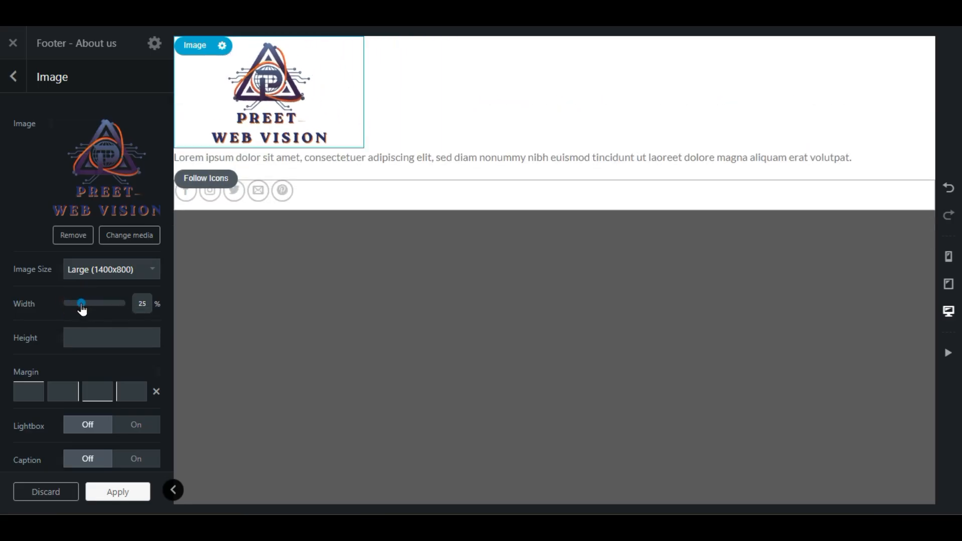
# Step: Set the logo's image overlay to white, rgb(255, 255, 255), apply it and check the site footer
pyautogui.scroll(-3, 31, 331)
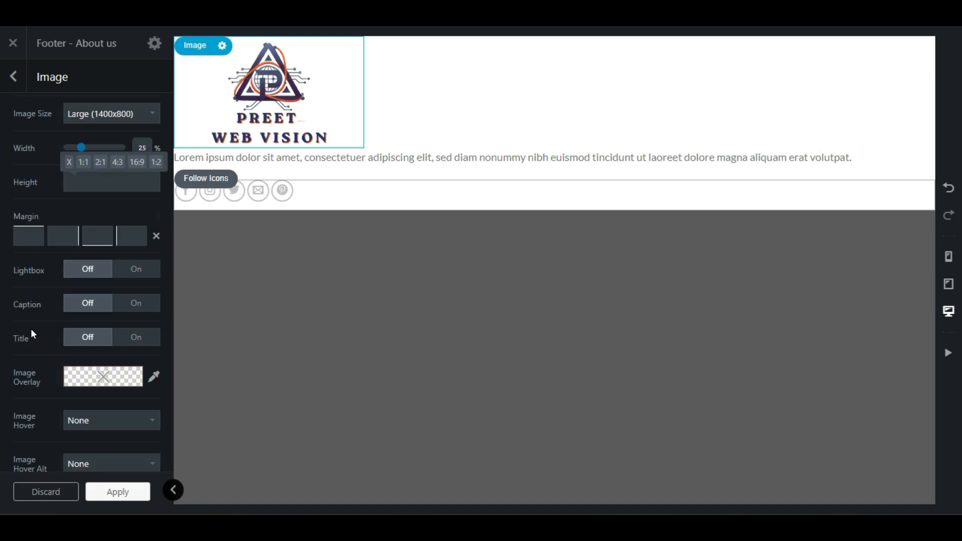
pyautogui.click(75, 372)
pyautogui.click(74, 222)
pyautogui.moveTo(73, 222); pyautogui.dragTo(70, 207)
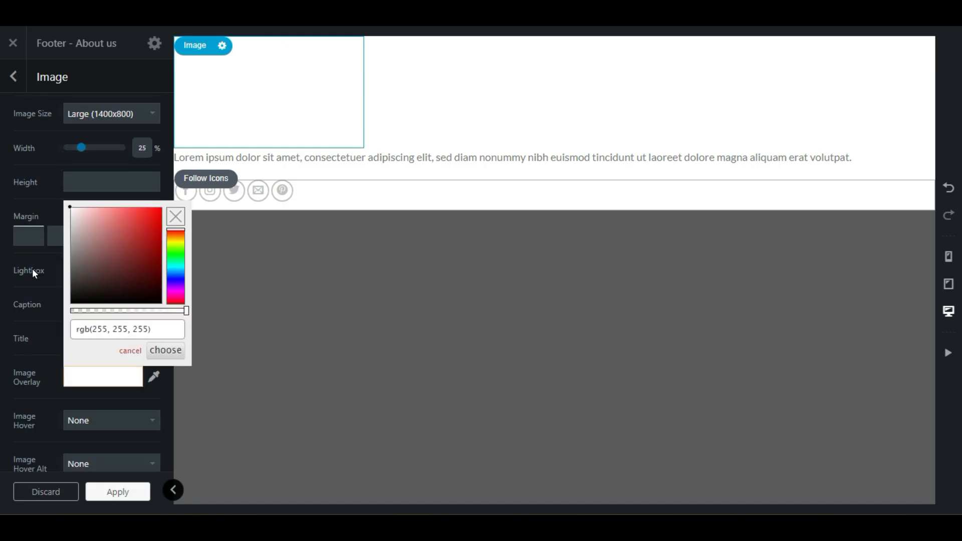
pyautogui.click(98, 495)
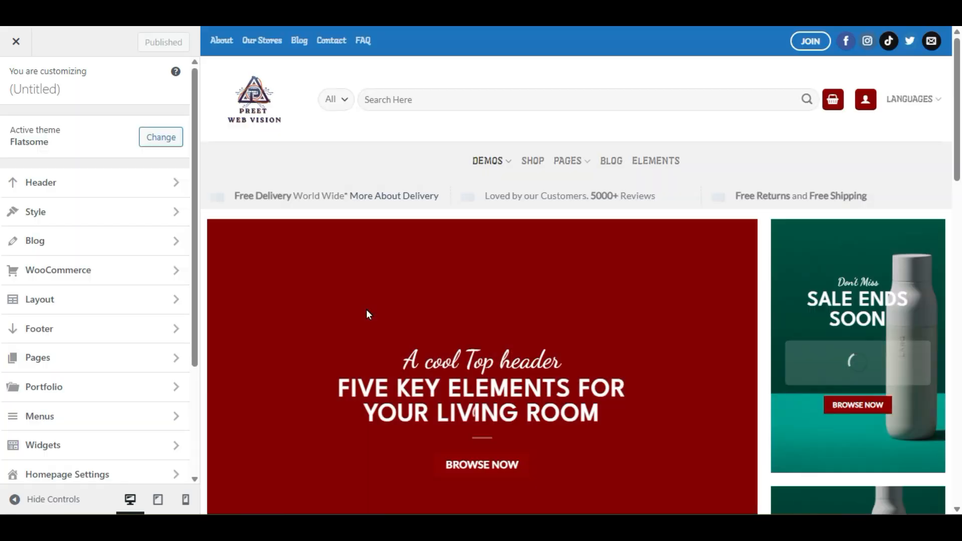
pyautogui.scroll(-20, 373, 331)
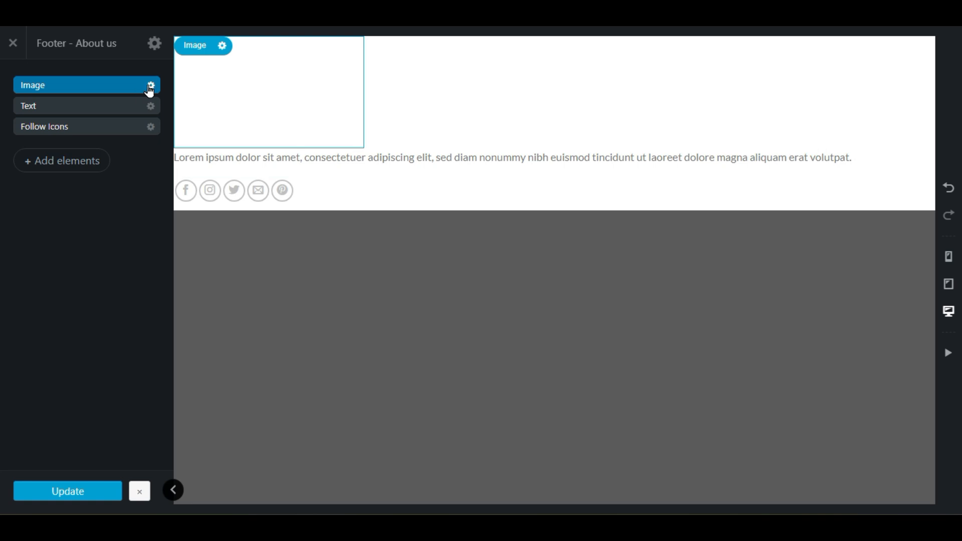
# Step: Clear the logo's image overlay color in the "Footer – About us" block, apply and save the change, and check the site footer
pyautogui.click(151, 87)
pyautogui.click(157, 123)
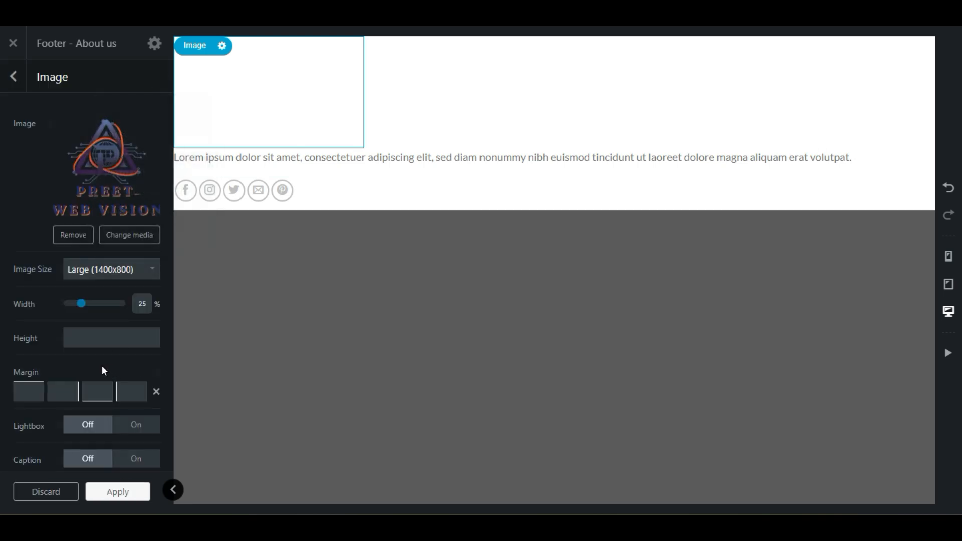
pyautogui.scroll(-5, 101, 365)
pyautogui.click(118, 217)
pyautogui.click(176, 247)
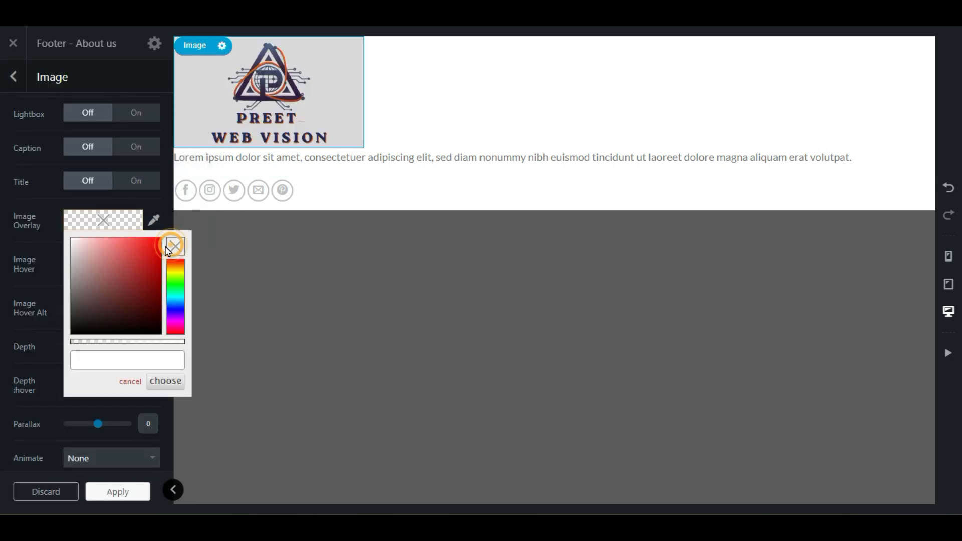
pyautogui.click(11, 221)
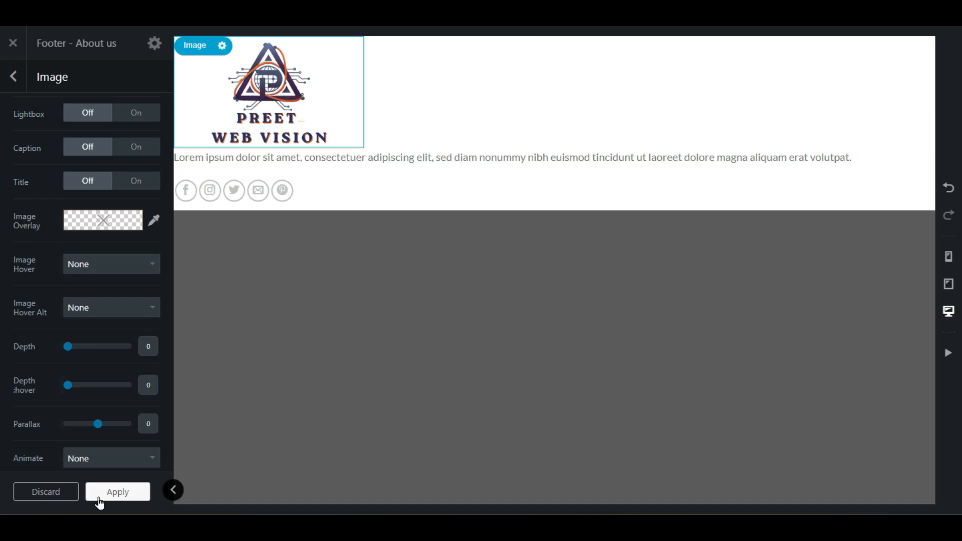
pyautogui.click(111, 492)
pyautogui.click(112, 491)
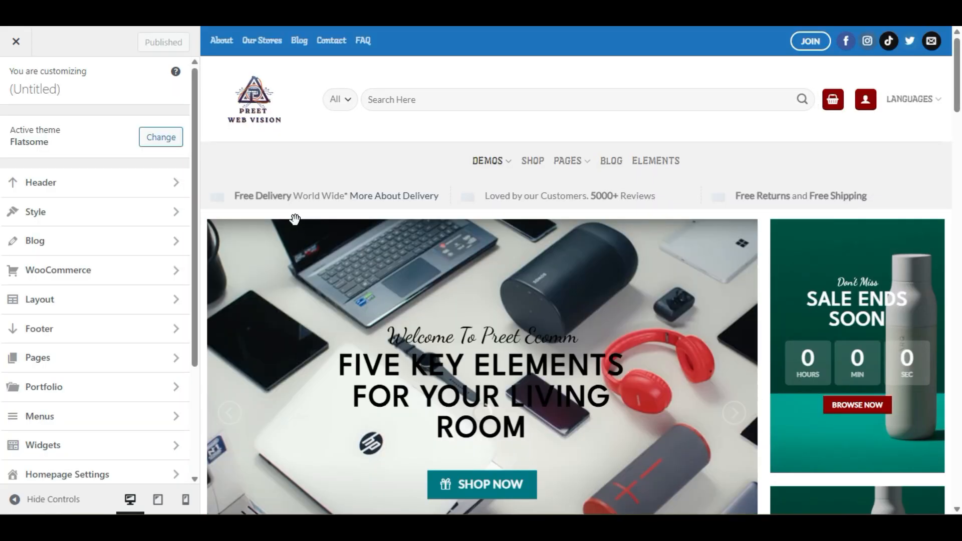
pyautogui.scroll(-20, 323, 301)
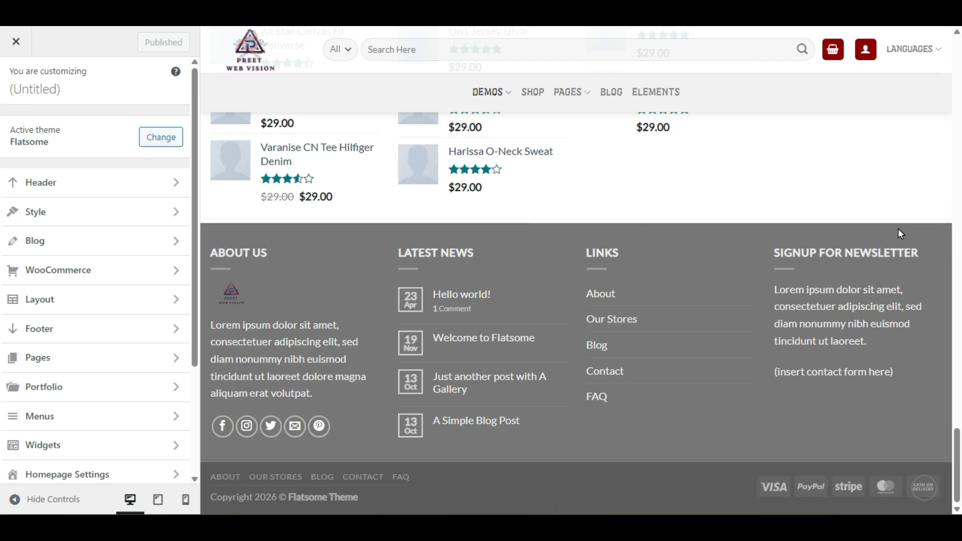
# Step: Open the customizer's Footer settings and look through the available Custom Footer Block choices, keeping None
pyautogui.click(40, 329)
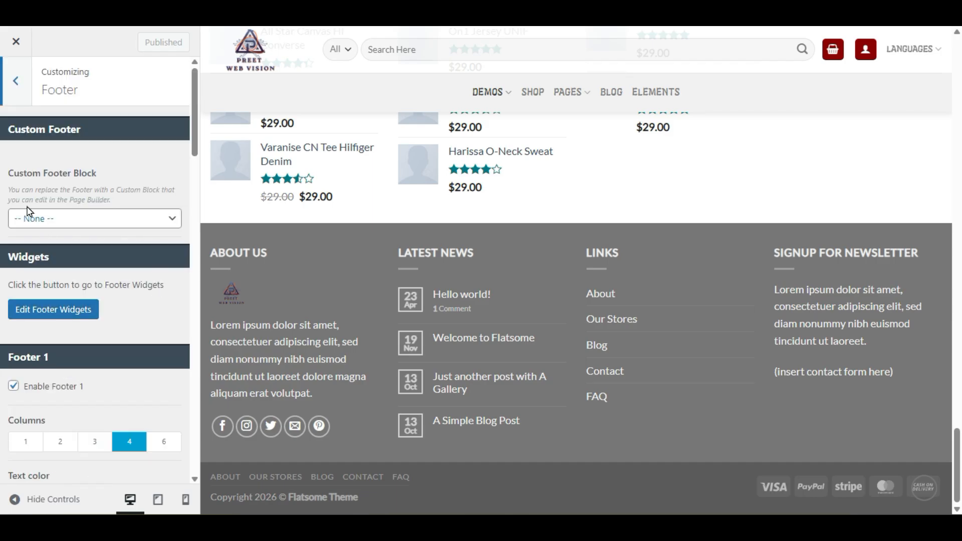
pyautogui.click(133, 217)
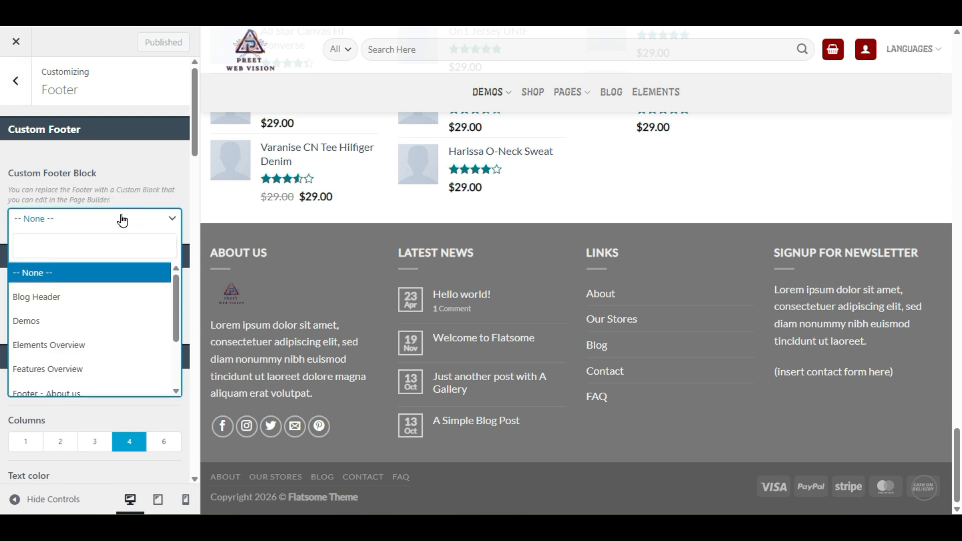
pyautogui.scroll(-2, 128, 320)
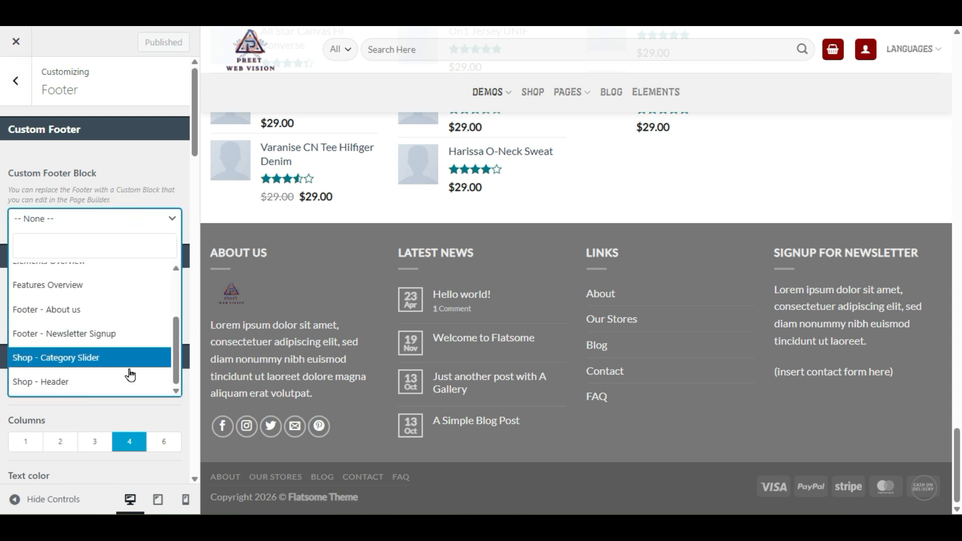
pyautogui.scroll(2, 132, 393)
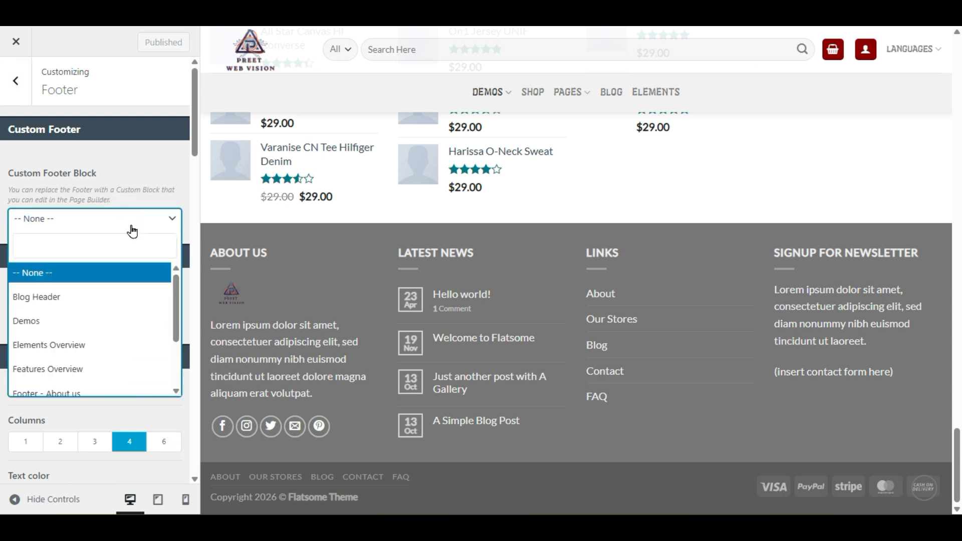
pyautogui.click(135, 187)
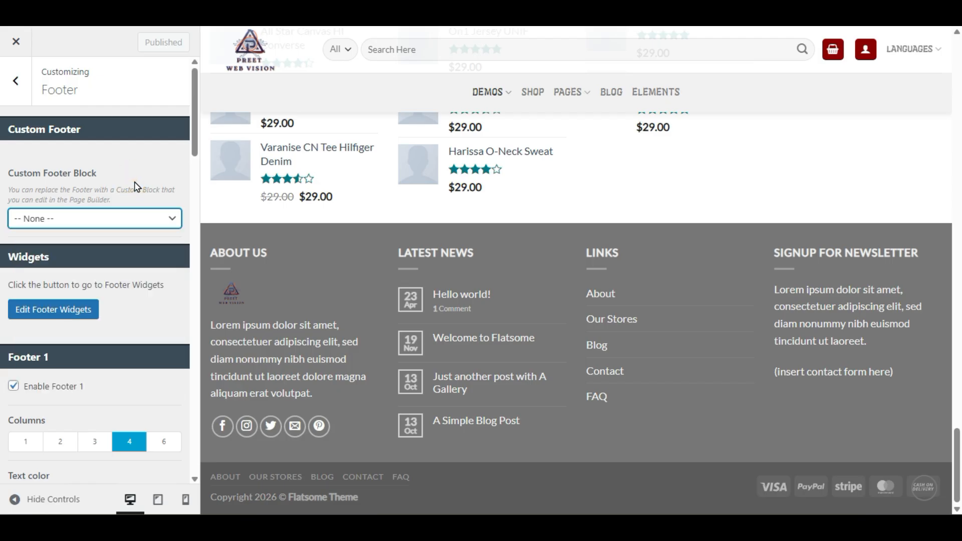
pyautogui.click(46, 222)
pyautogui.click(44, 218)
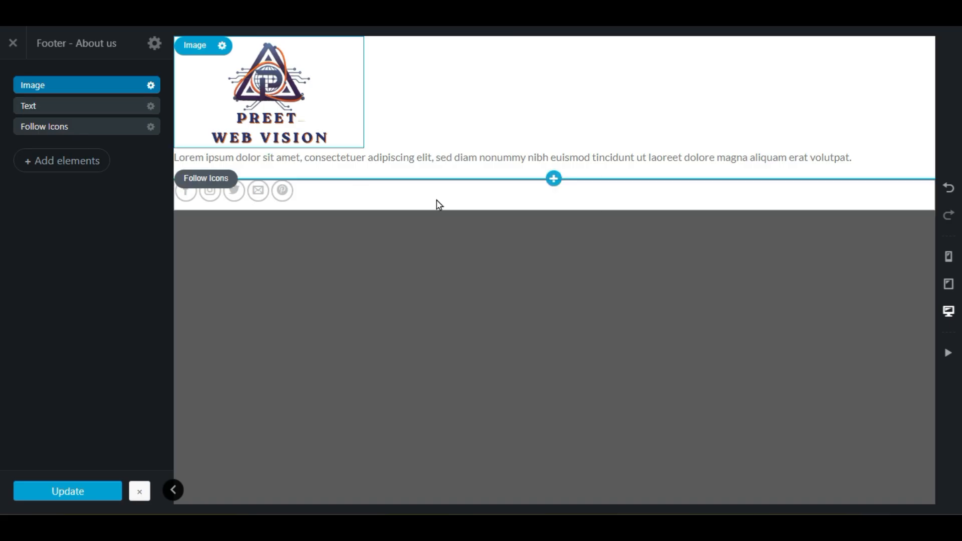
# Step: Browse the pre-designed Footer layouts in Flatsome Studio from the "Footer – About us" block and leave without importing one
pyautogui.click(552, 212)
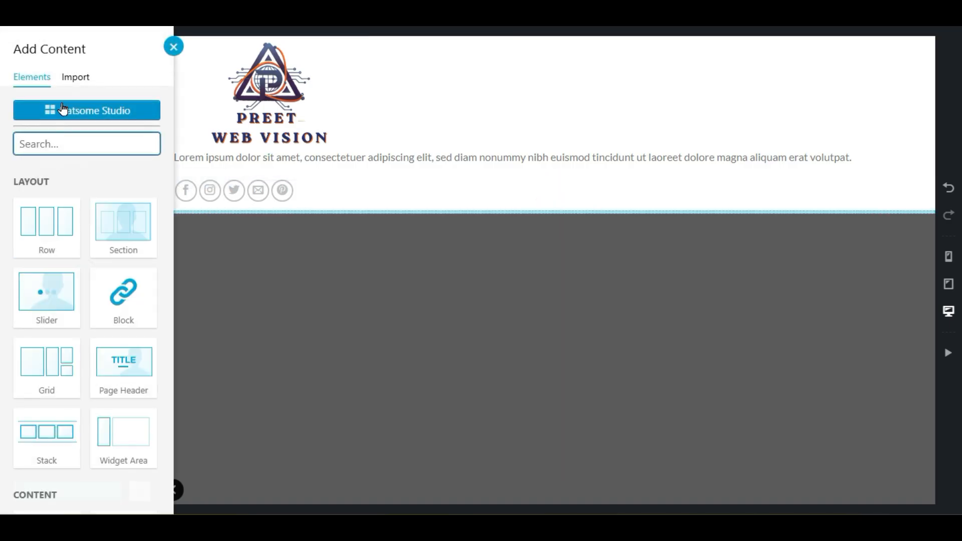
pyautogui.click(63, 108)
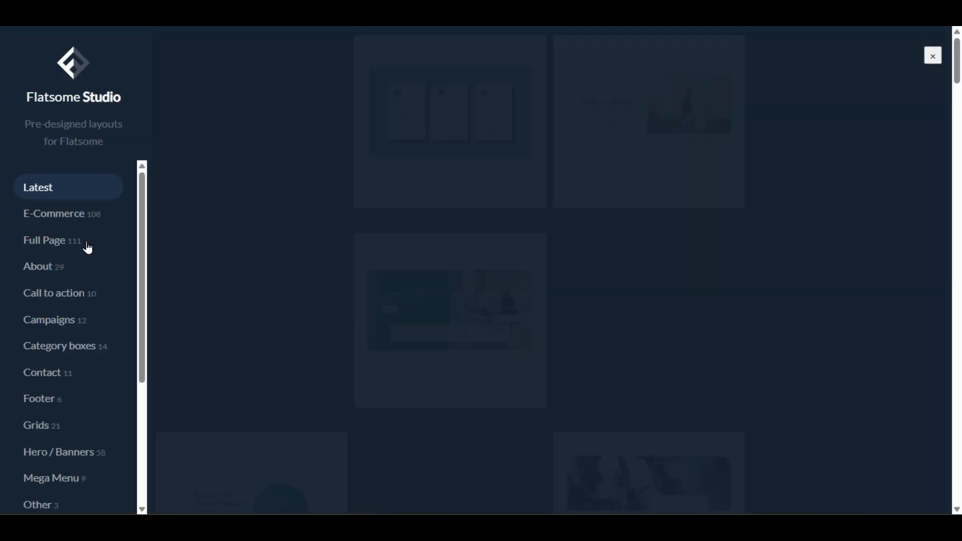
pyautogui.scroll(-4, 110, 488)
pyautogui.scroll(3, 110, 489)
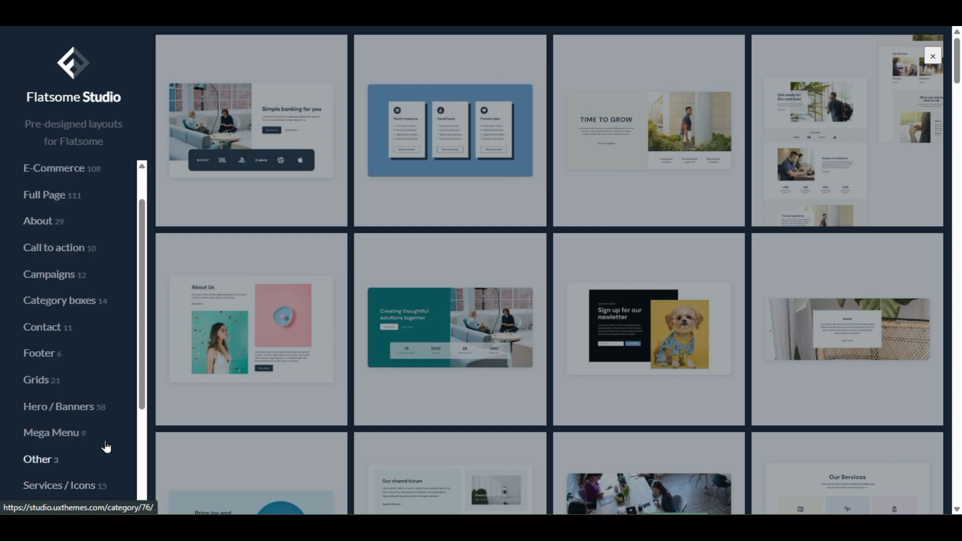
pyautogui.click(64, 362)
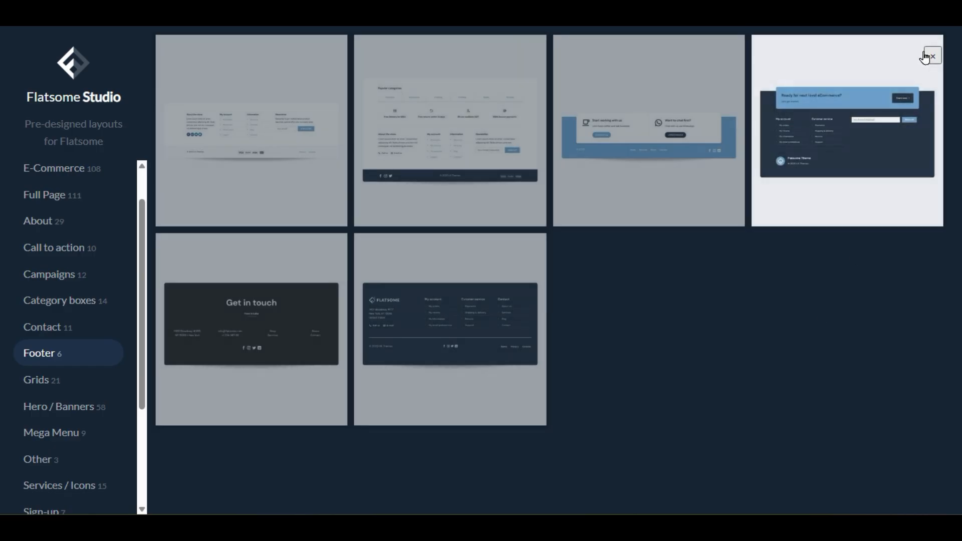
pyautogui.click(926, 56)
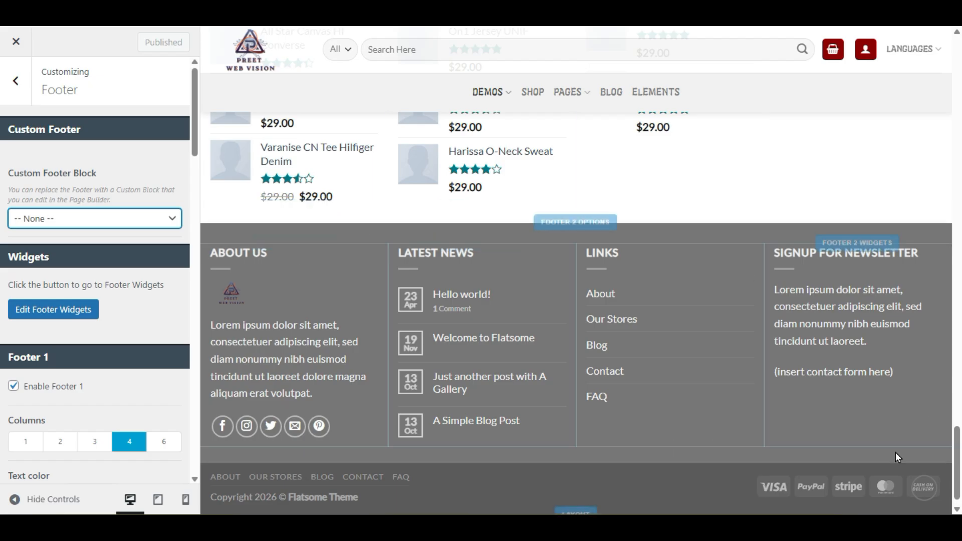
# Step: Try six columns for Footer 1 in the customizer's Footer settings and settle on three columns
pyautogui.scroll(-3, 73, 414)
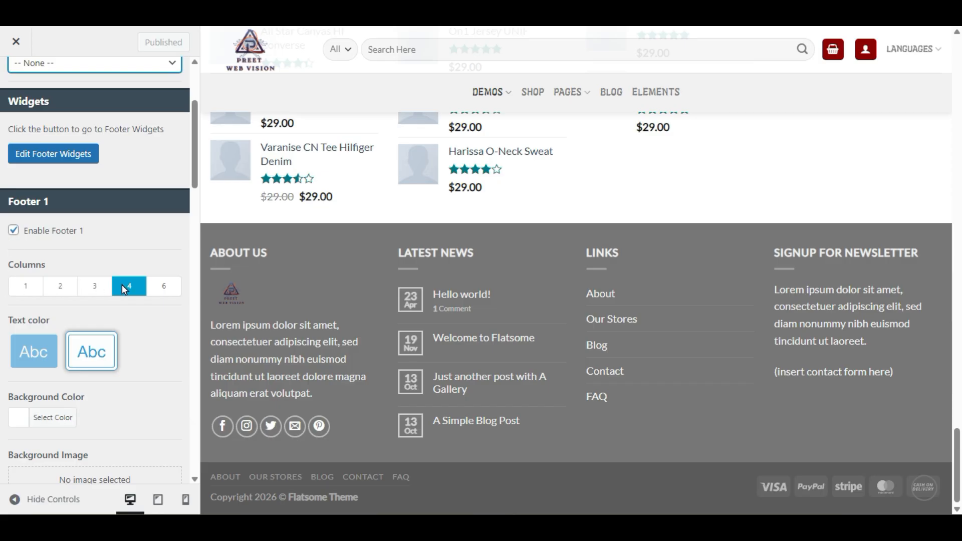
pyautogui.click(165, 290)
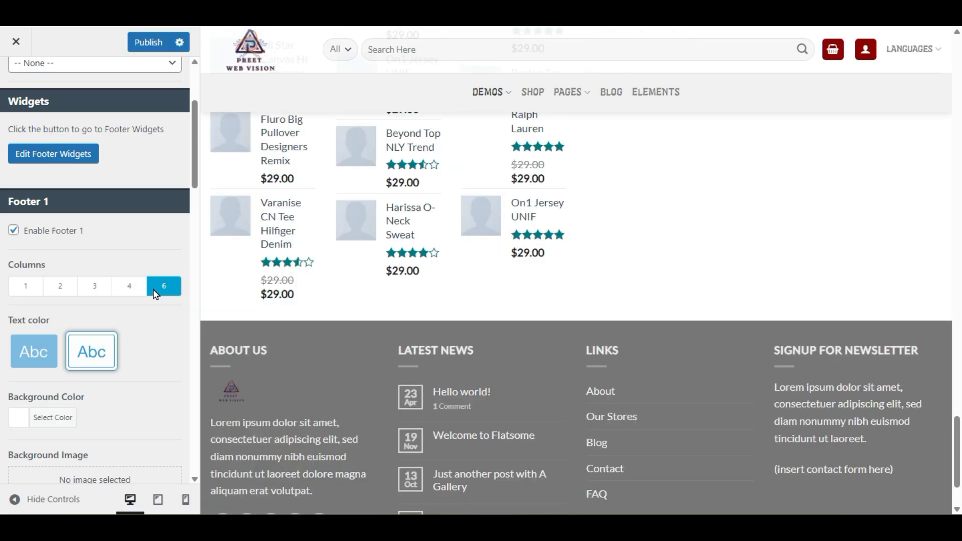
pyautogui.click(95, 286)
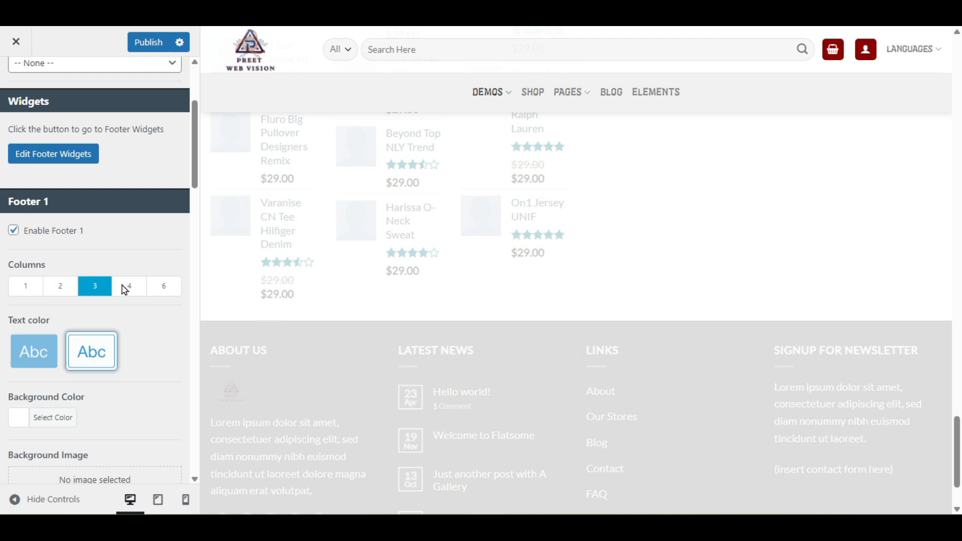
pyautogui.scroll(-2, 344, 365)
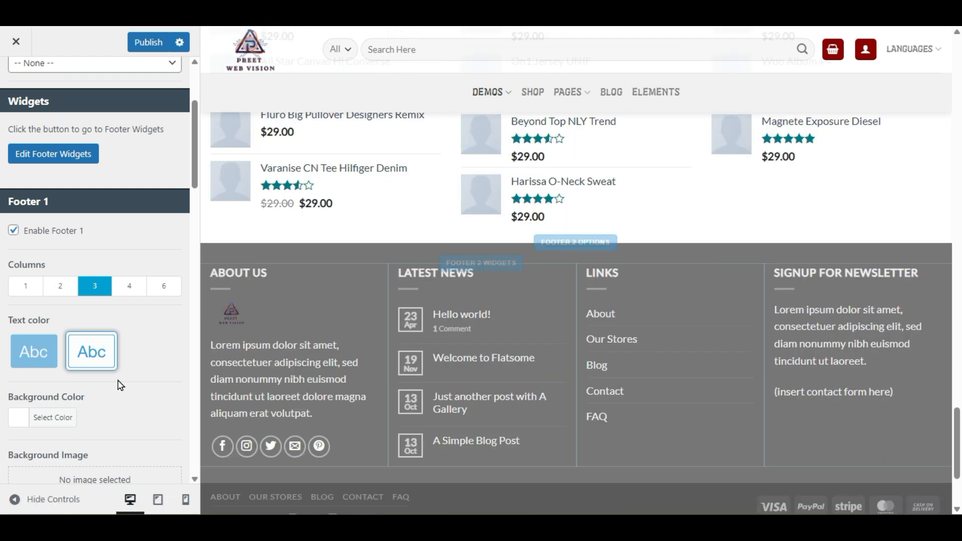
# Step: Try three and six columns for Footer 2 and return it to four columns
pyautogui.scroll(-6, 67, 381)
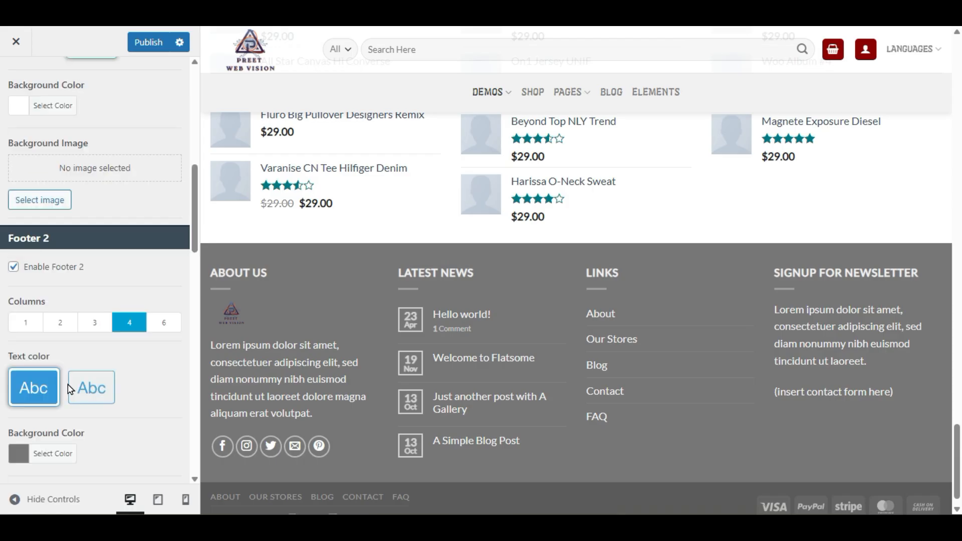
pyautogui.click(94, 329)
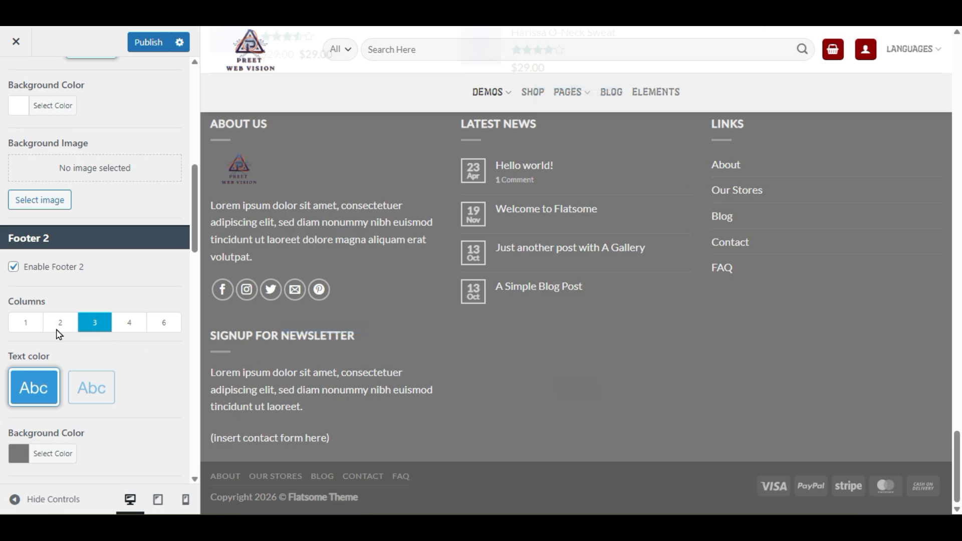
pyautogui.click(121, 326)
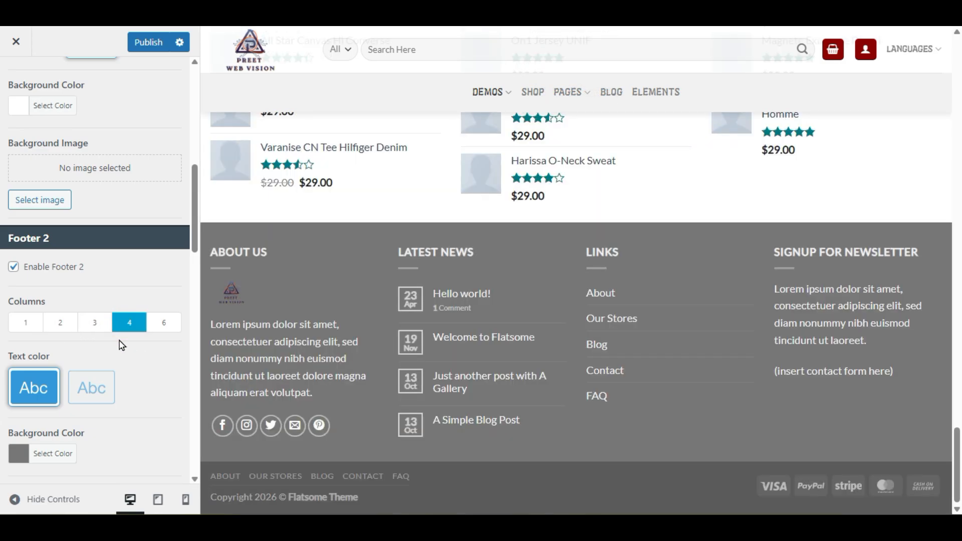
pyautogui.click(165, 327)
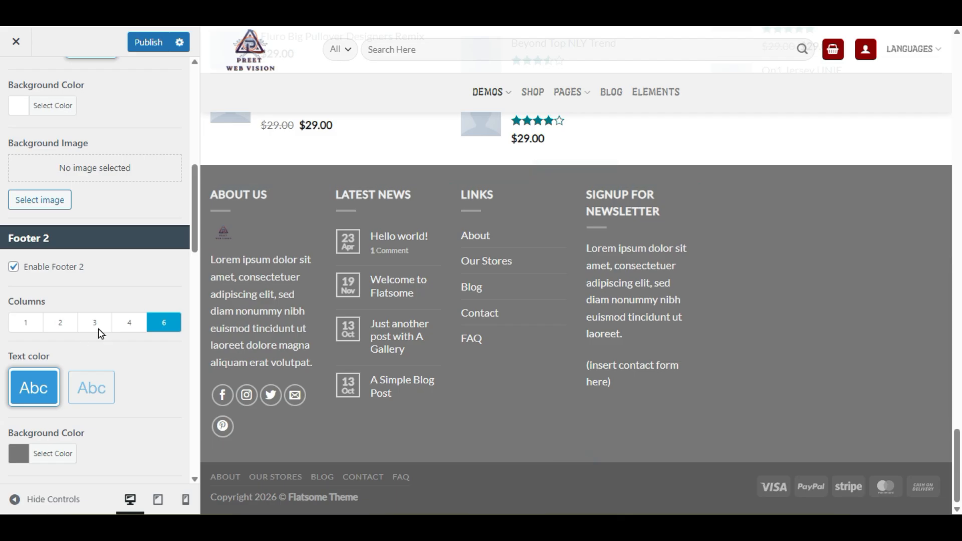
pyautogui.click(98, 329)
pyautogui.click(140, 331)
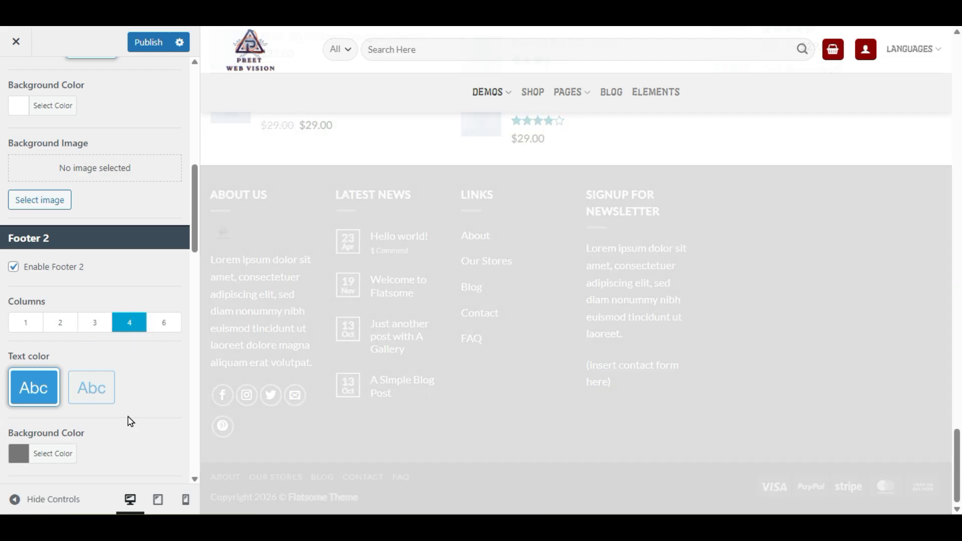
# Step: Try red and white as Footer 2's background color and set it to blue, #1e73be
pyautogui.scroll(-3, 129, 418)
pyautogui.click(11, 301)
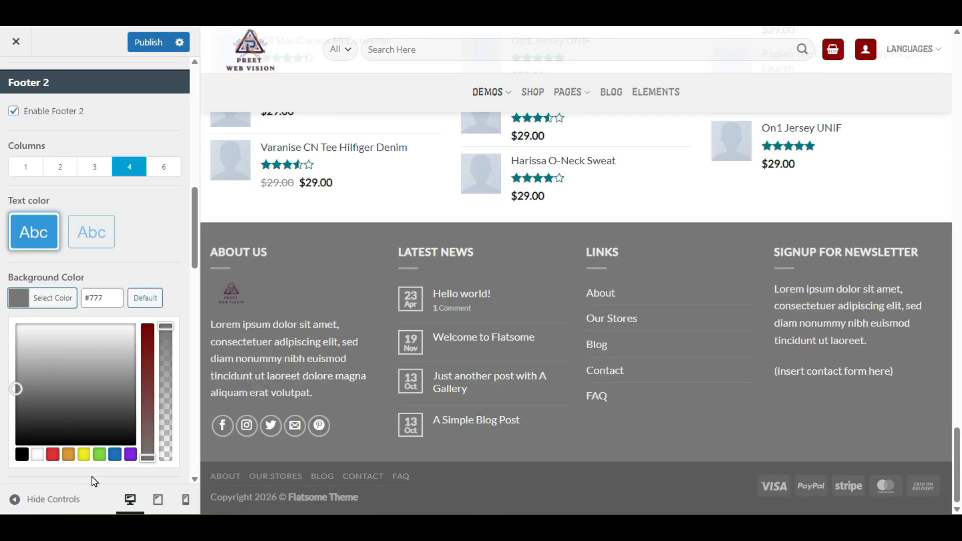
pyautogui.click(53, 455)
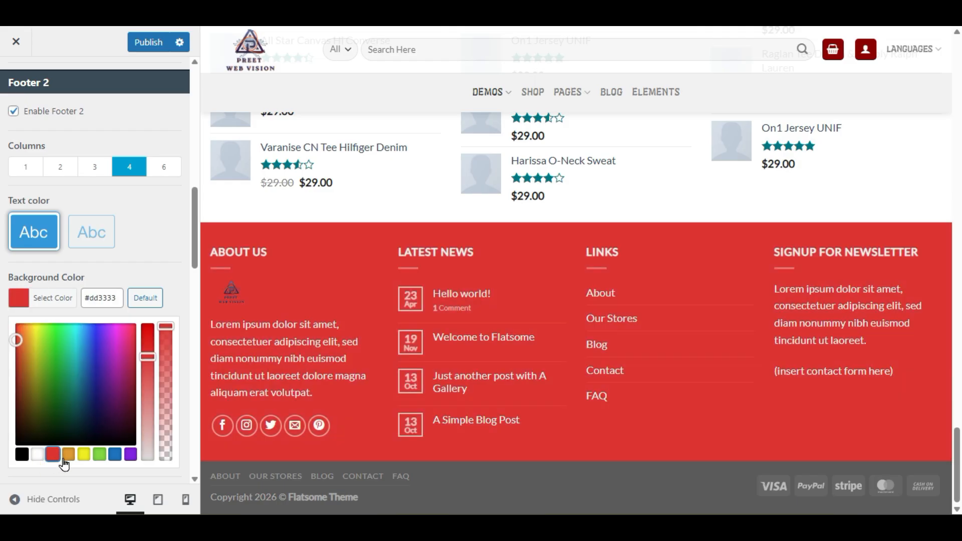
pyautogui.click(41, 455)
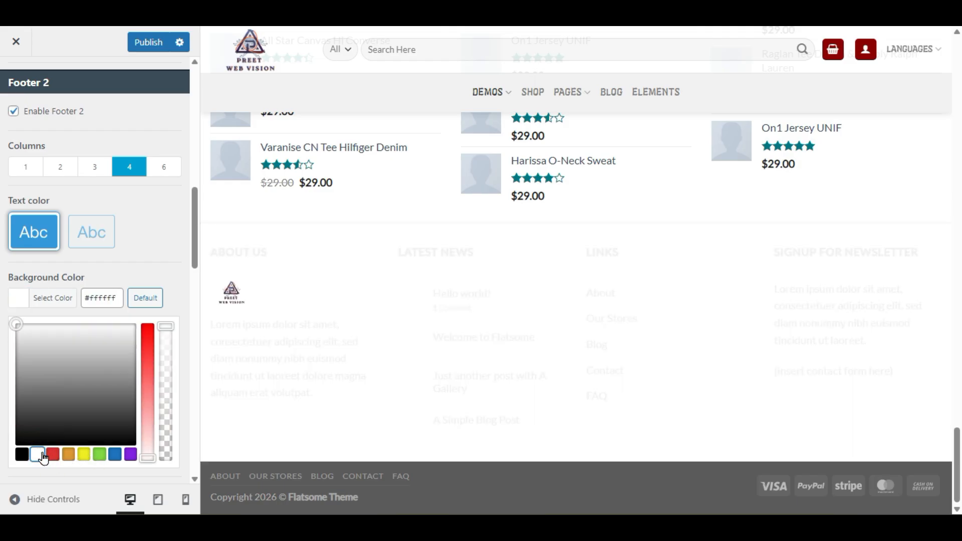
pyautogui.click(49, 457)
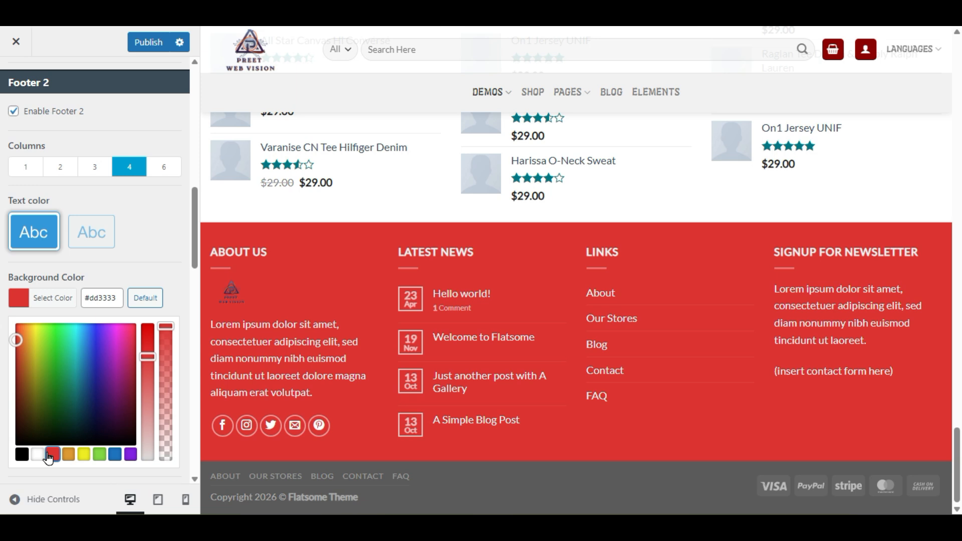
pyautogui.click(114, 455)
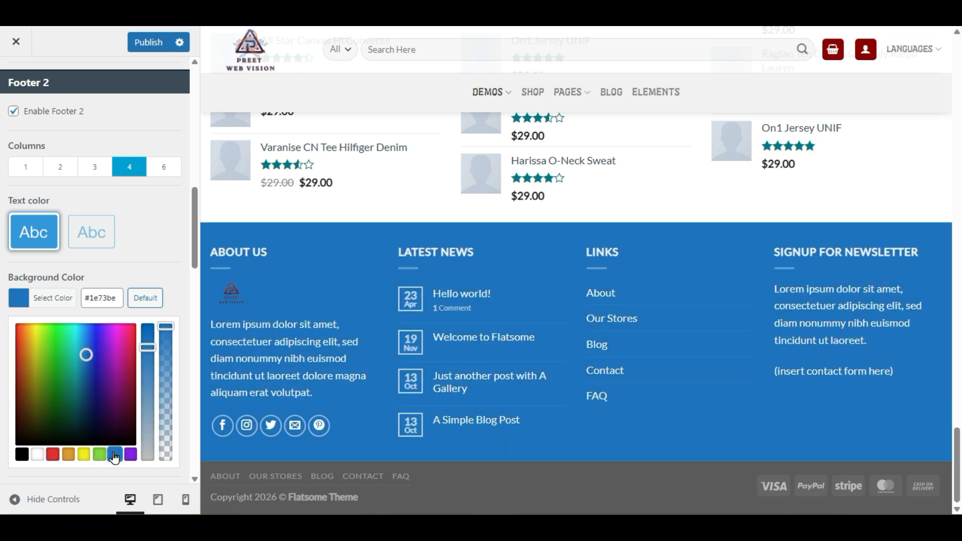
pyautogui.click(7, 255)
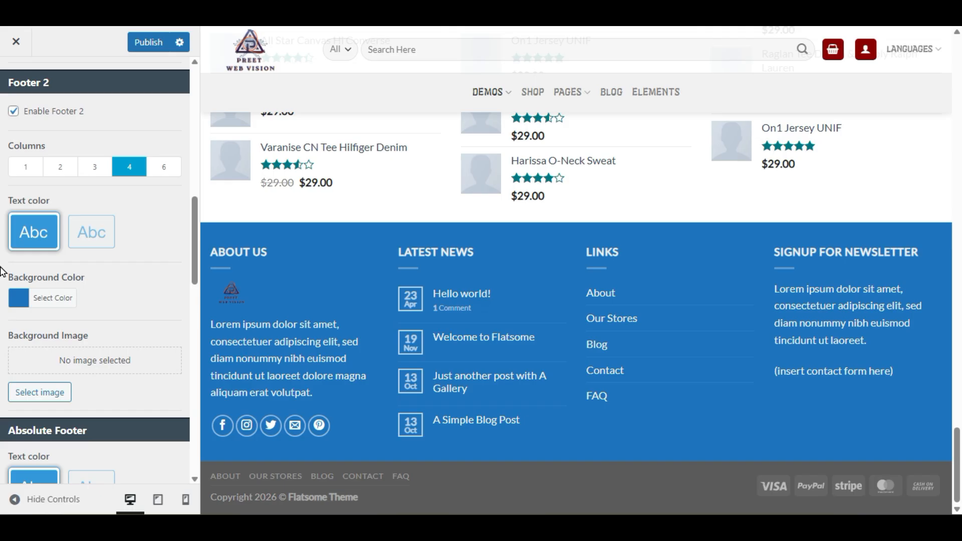
# Step: Examine the Absolute Footer options, its primary bottom copyright text and the Back To Top Button settings
pyautogui.scroll(-9, 2, 273)
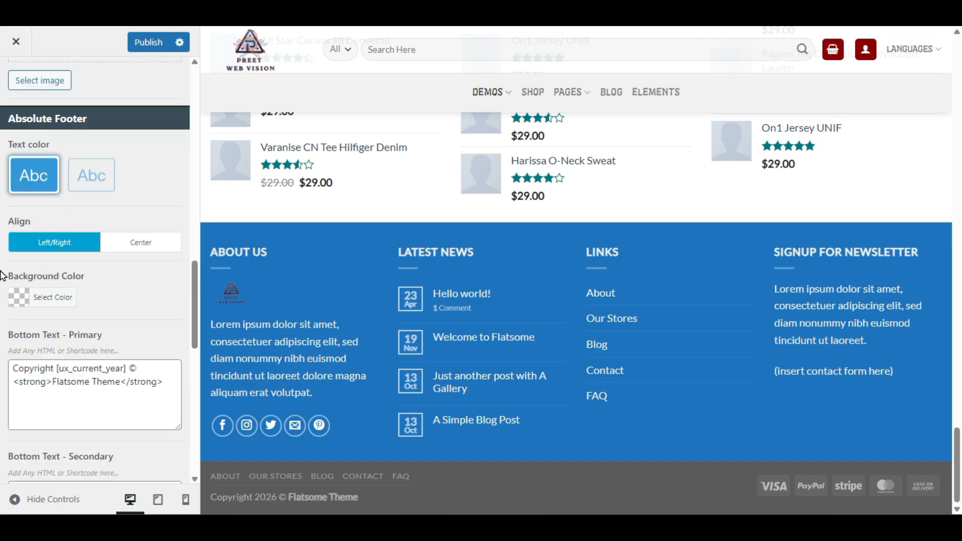
pyautogui.scroll(3, 1, 275)
pyautogui.scroll(-3, 1, 275)
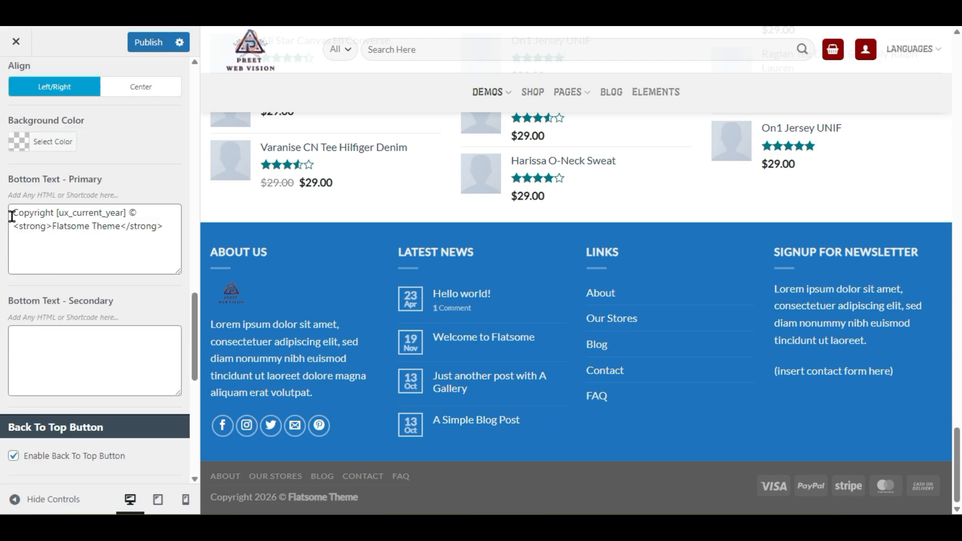
pyautogui.scroll(-1, 443, 467)
pyautogui.moveTo(52, 228); pyautogui.dragTo(111, 228)
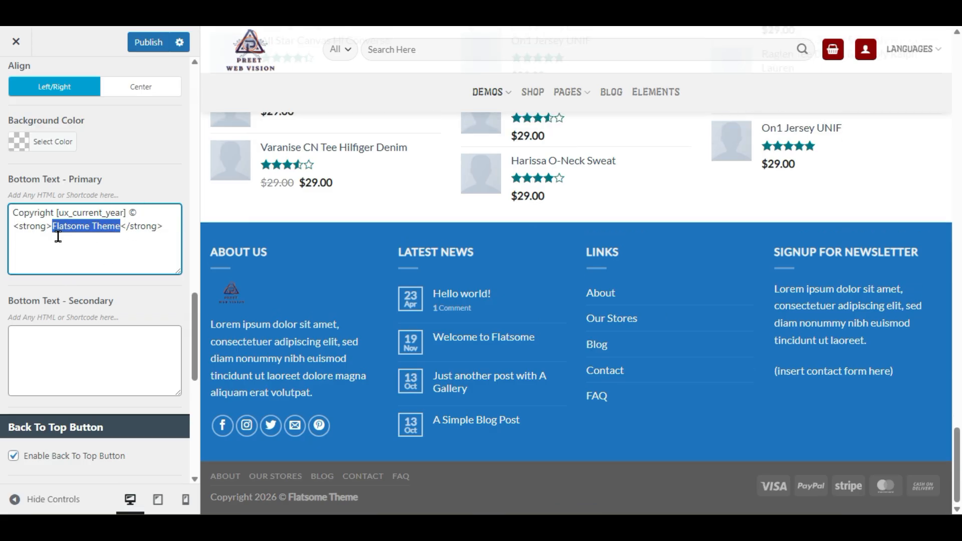
pyautogui.click(12, 456)
pyautogui.scroll(-6, 5, 456)
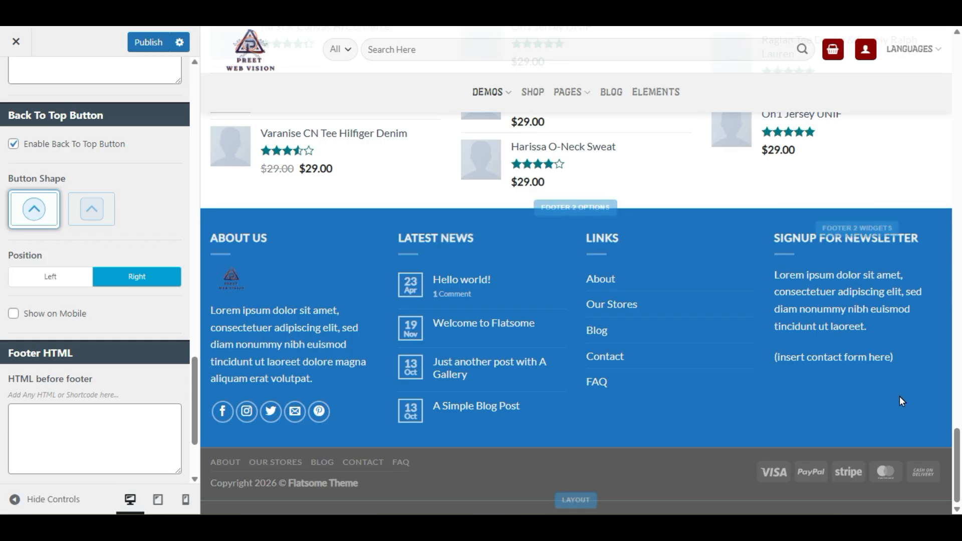
# Step: Preview the footer in the mobile layout and return the preview to the desktop layout
pyautogui.click(185, 500)
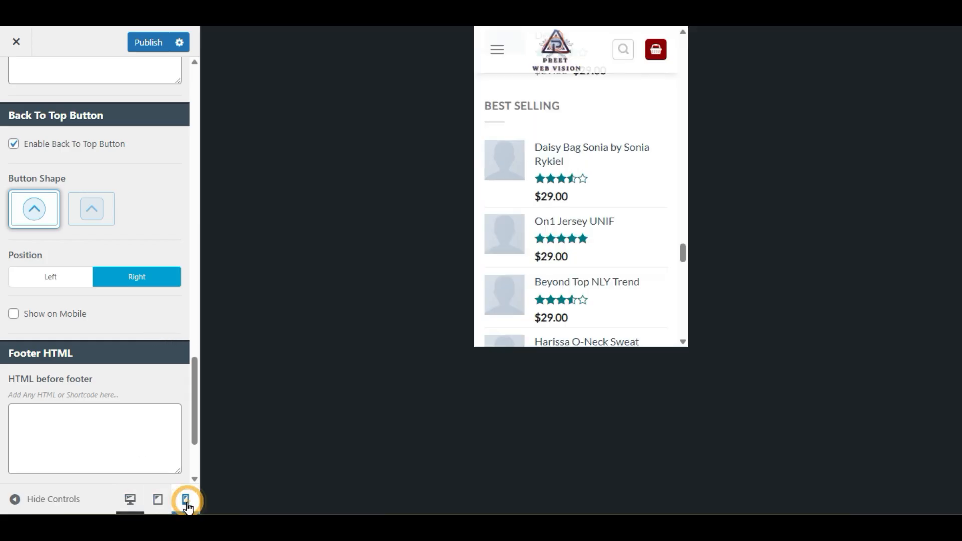
pyautogui.scroll(-10, 605, 282)
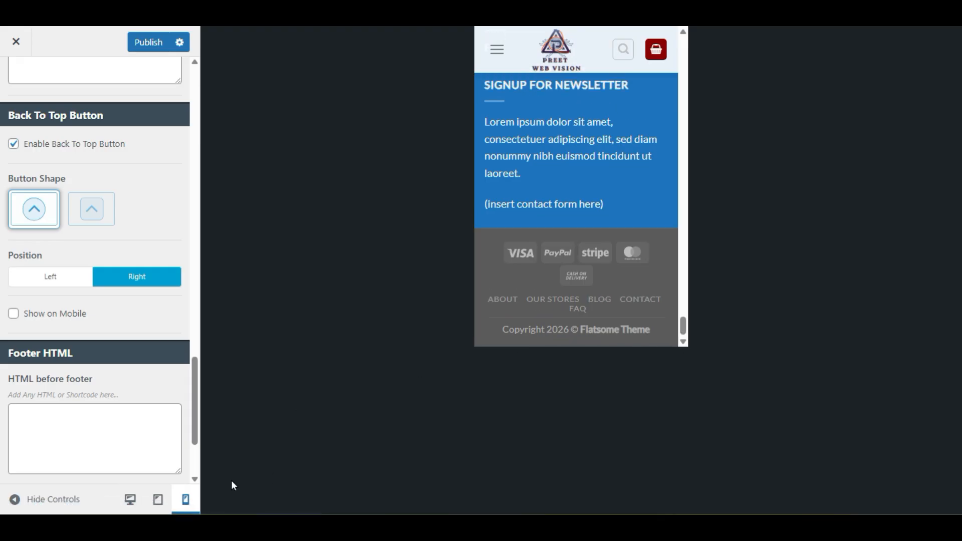
pyautogui.click(137, 493)
# Step: Review the remaining footer settings and the Footer 1 and 2 preview, and publish the footer customizations
pyautogui.scroll(-3, 135, 414)
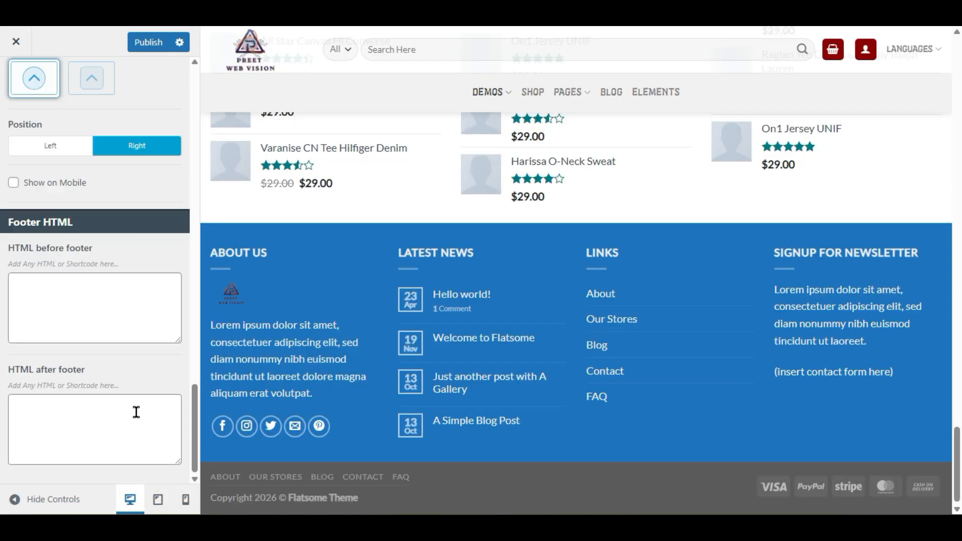
pyautogui.scroll(9, 189, 377)
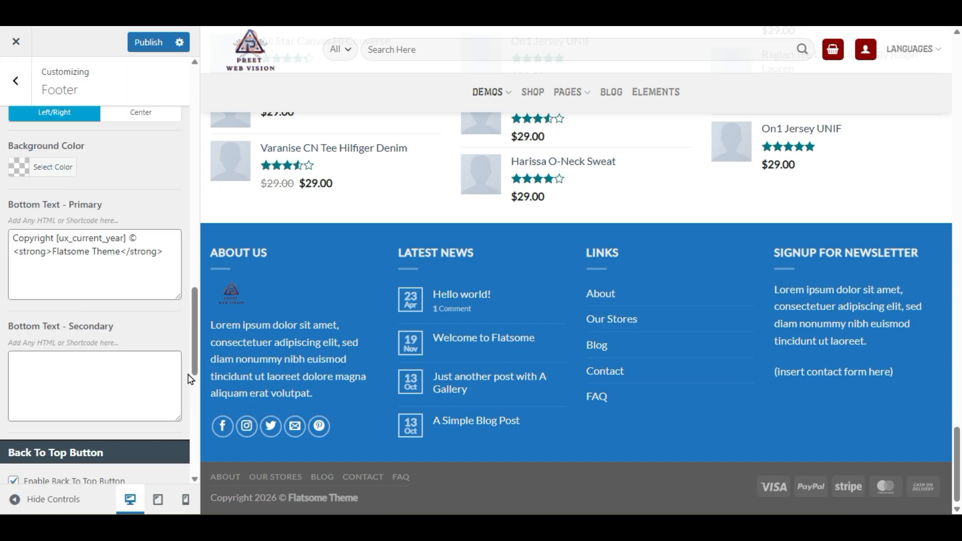
pyautogui.scroll(8, 489, 306)
pyautogui.scroll(3, 55, 307)
pyautogui.scroll(-3, 74, 316)
pyautogui.scroll(-8, 249, 331)
pyautogui.scroll(5, 360, 329)
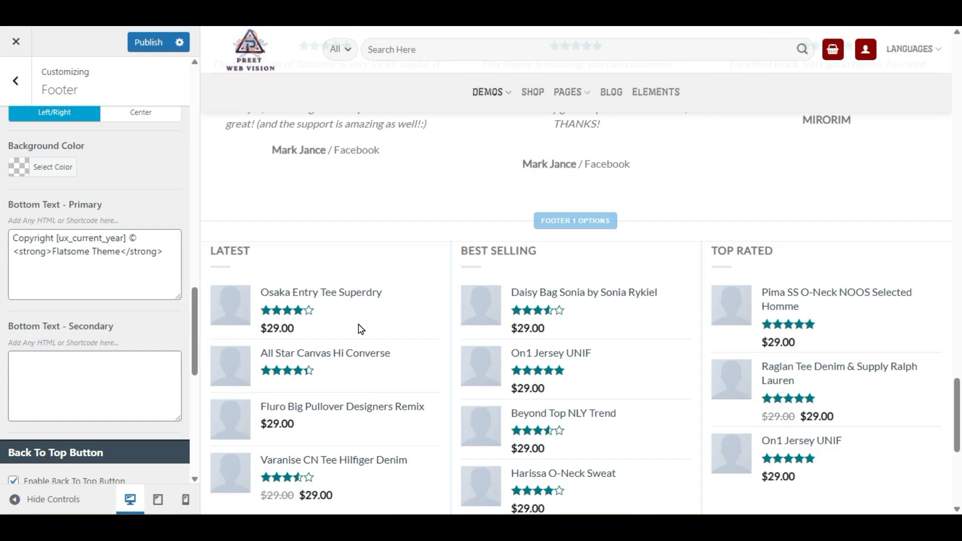
pyautogui.scroll(-5, 361, 328)
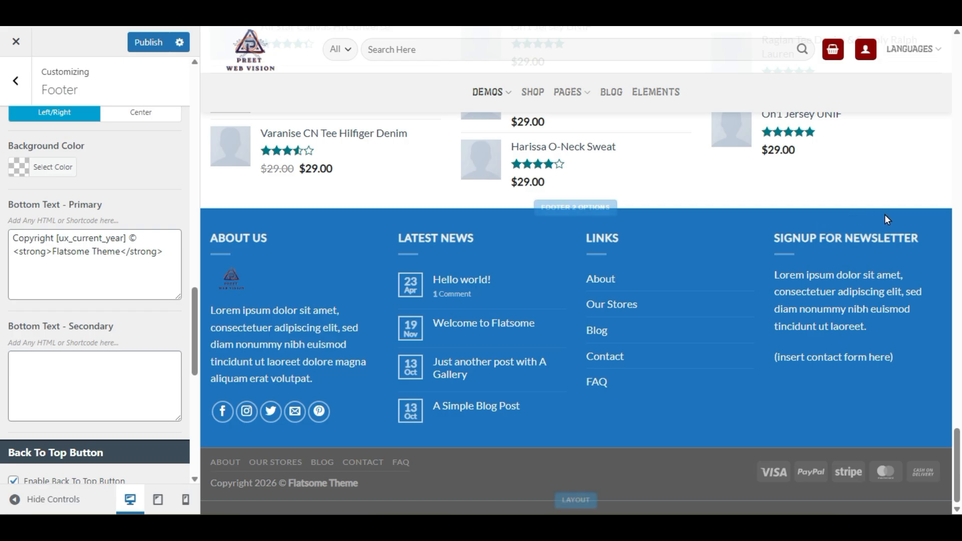
pyautogui.click(166, 47)
# Step: Examine the widgets assigned to the Footer 1 and Footer 2 areas through the customizer's footer widget settings
pyautogui.scroll(6, 363, 368)
pyautogui.scroll(15, 104, 257)
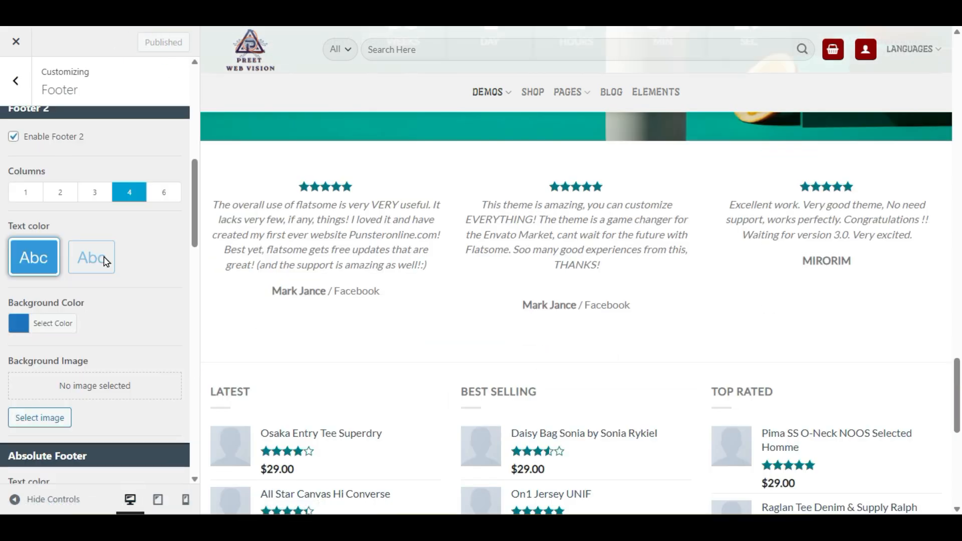
pyautogui.scroll(-10, 104, 257)
pyautogui.scroll(-8, 275, 269)
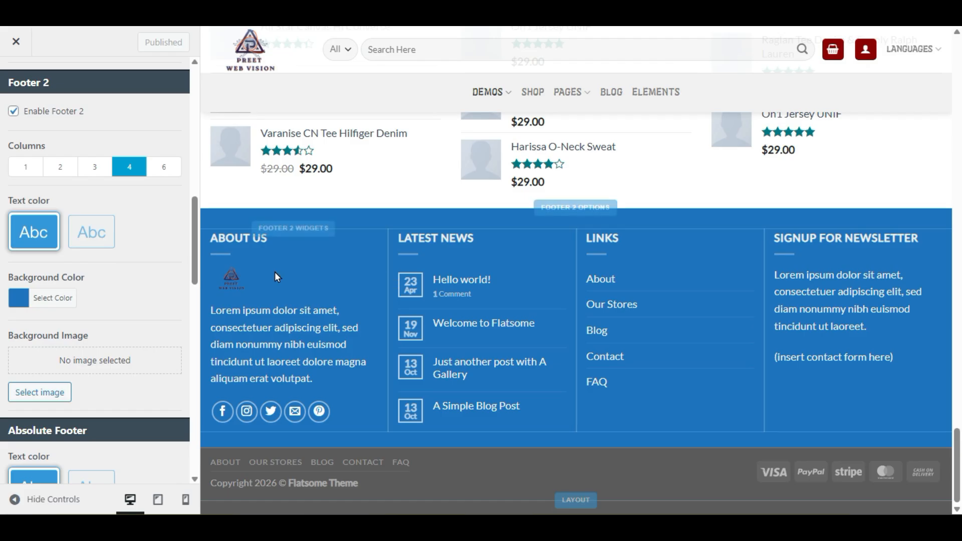
pyautogui.scroll(10, 110, 236)
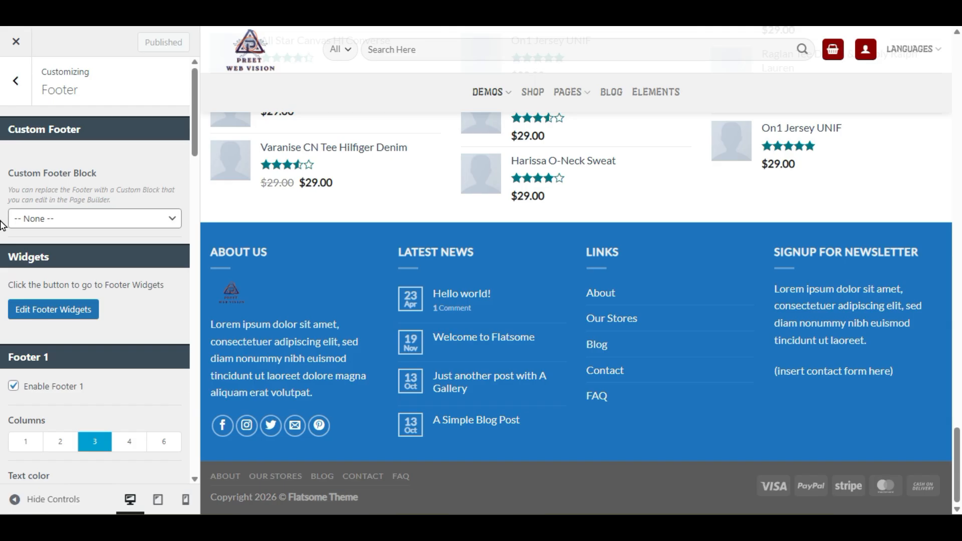
pyautogui.click(42, 314)
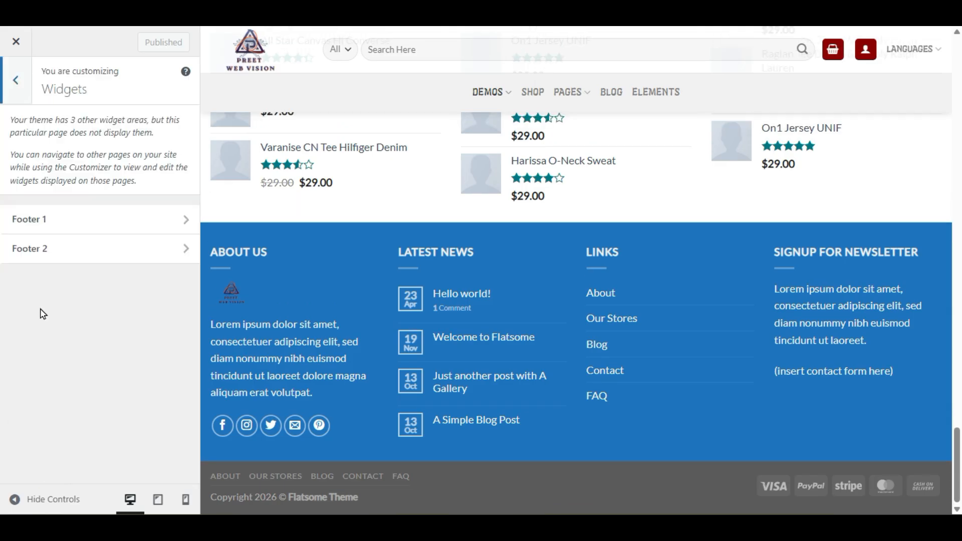
pyautogui.click(67, 224)
pyautogui.click(25, 87)
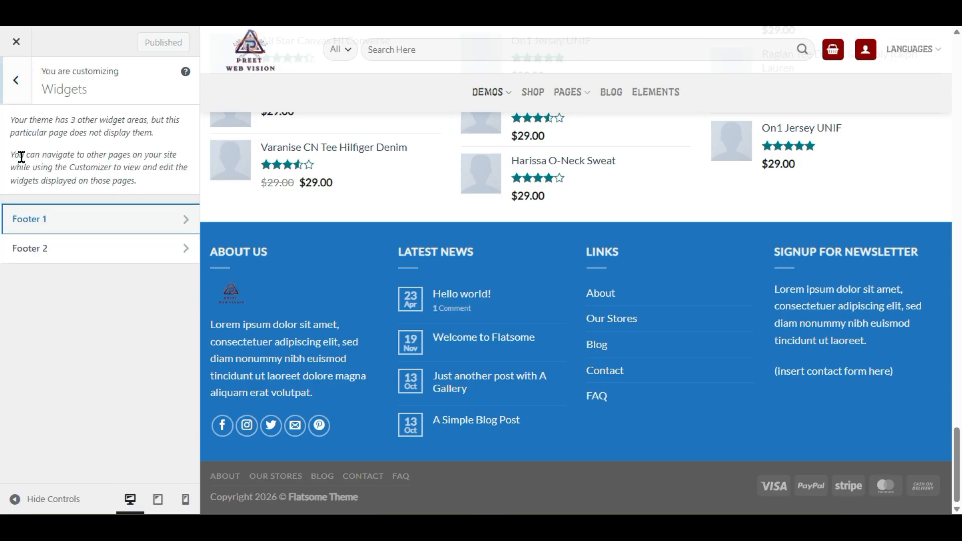
pyautogui.click(41, 245)
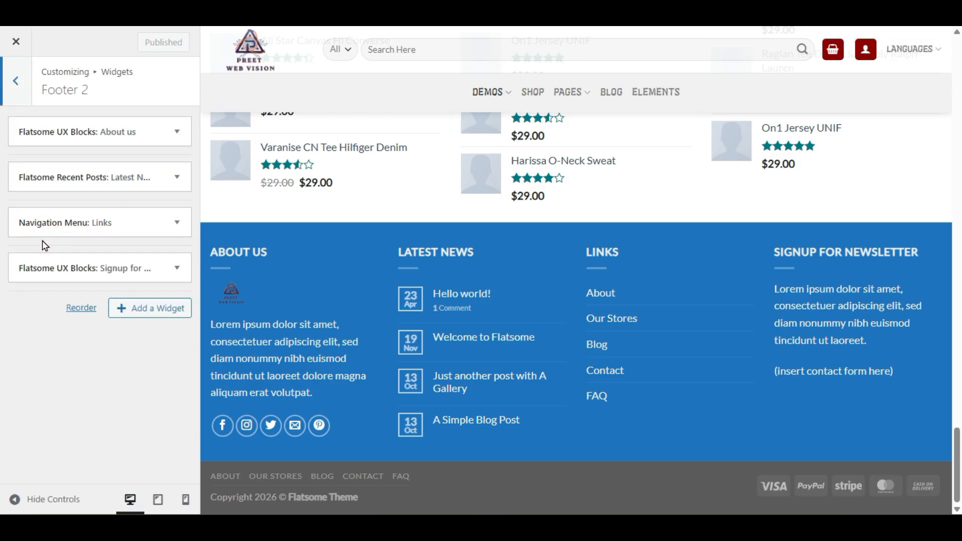
pyautogui.click(19, 94)
pyautogui.click(52, 216)
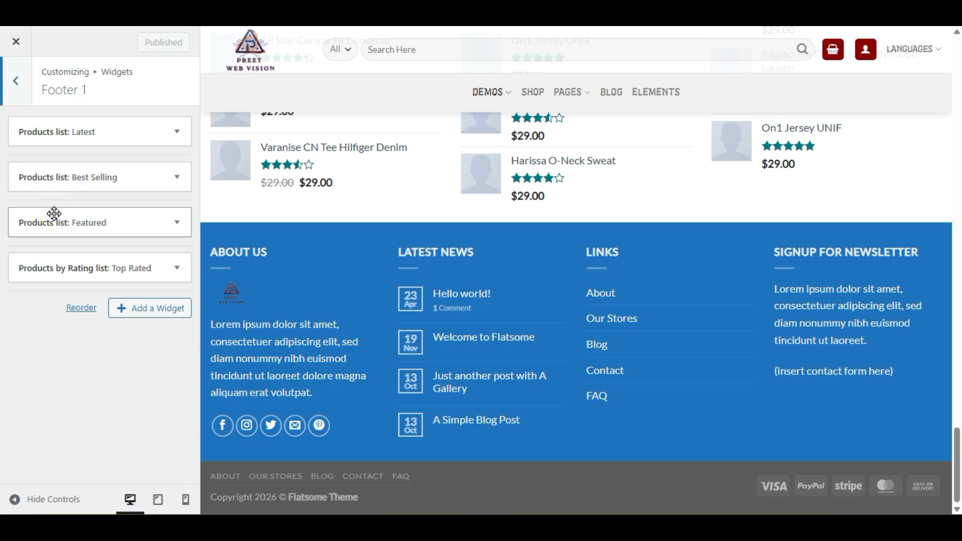
pyautogui.click(26, 95)
pyautogui.click(50, 249)
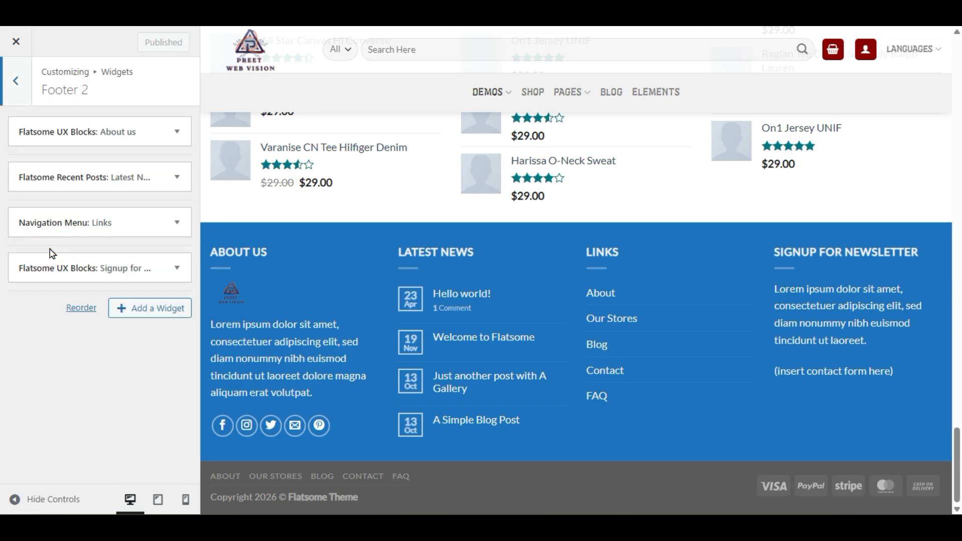
pyautogui.click(20, 98)
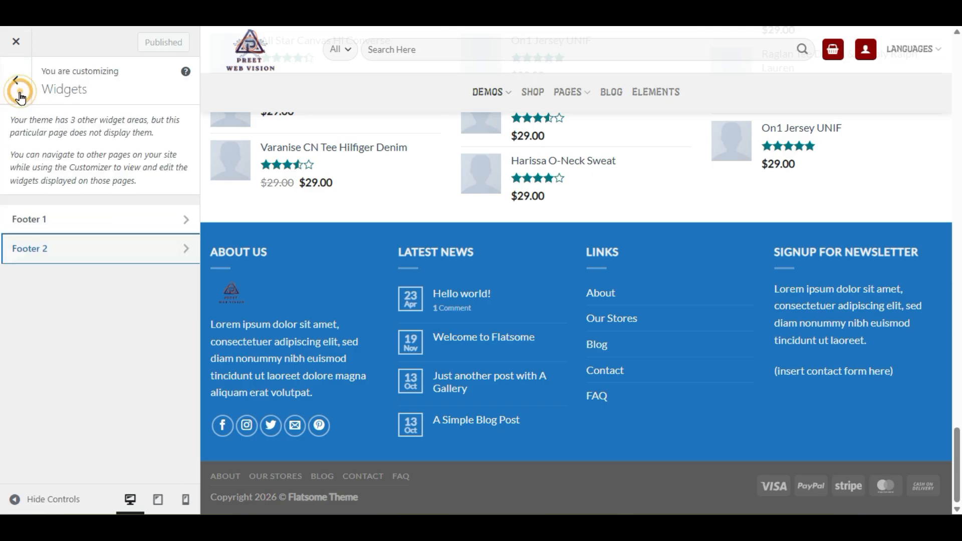
pyautogui.click(47, 223)
pyautogui.click(15, 96)
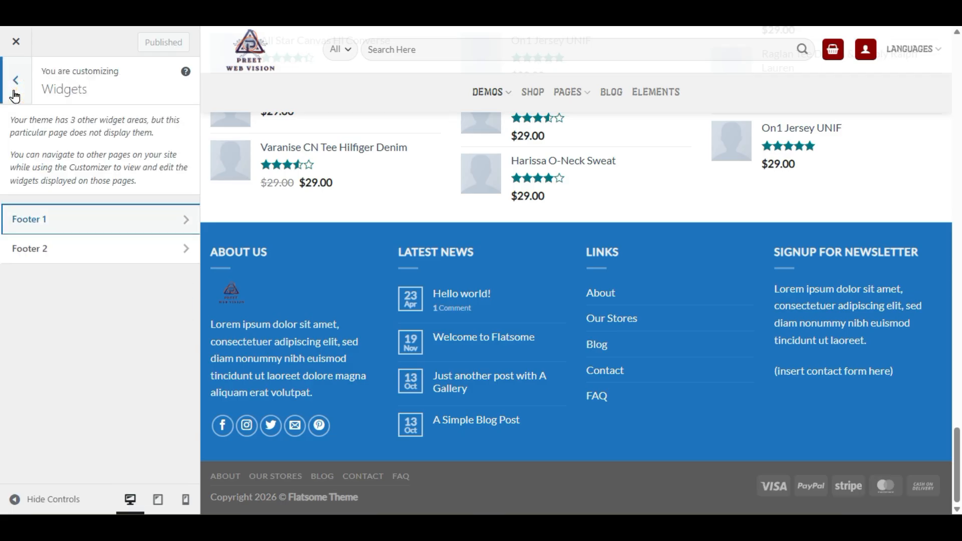
pyautogui.click(21, 84)
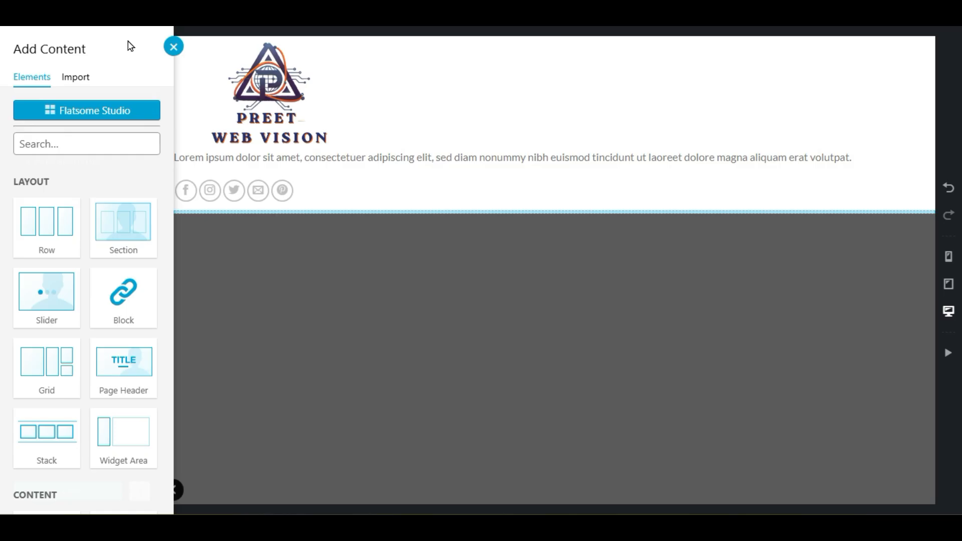
# Step: Leave the Footer - About us block's builder and create a new UX Block titled "footer"
pyautogui.click(173, 46)
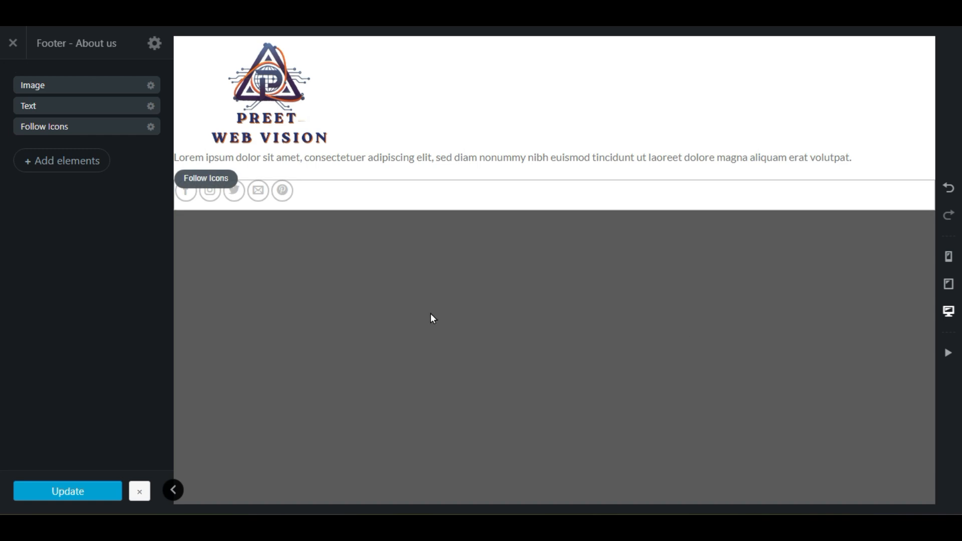
pyautogui.click(16, 45)
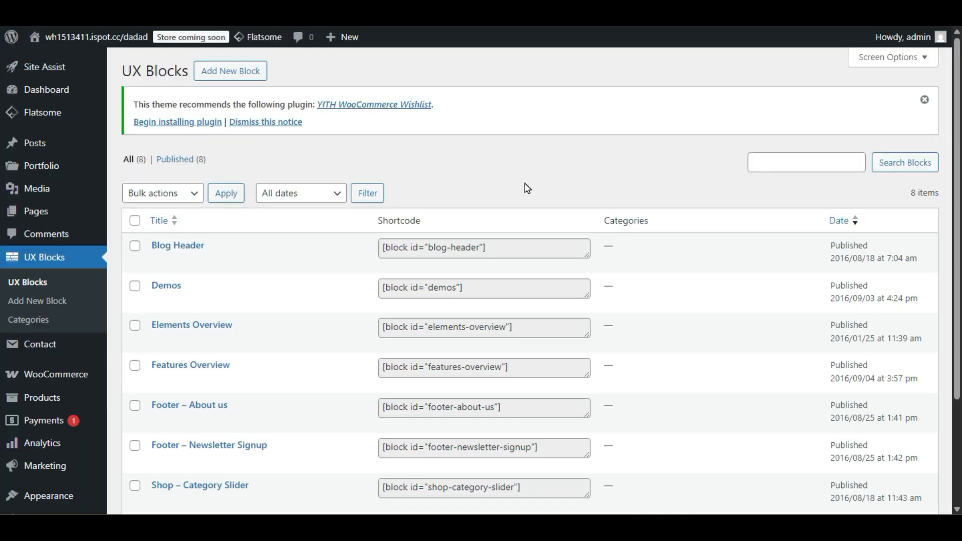
pyautogui.scroll(-3, 521, 188)
pyautogui.scroll(3, 516, 183)
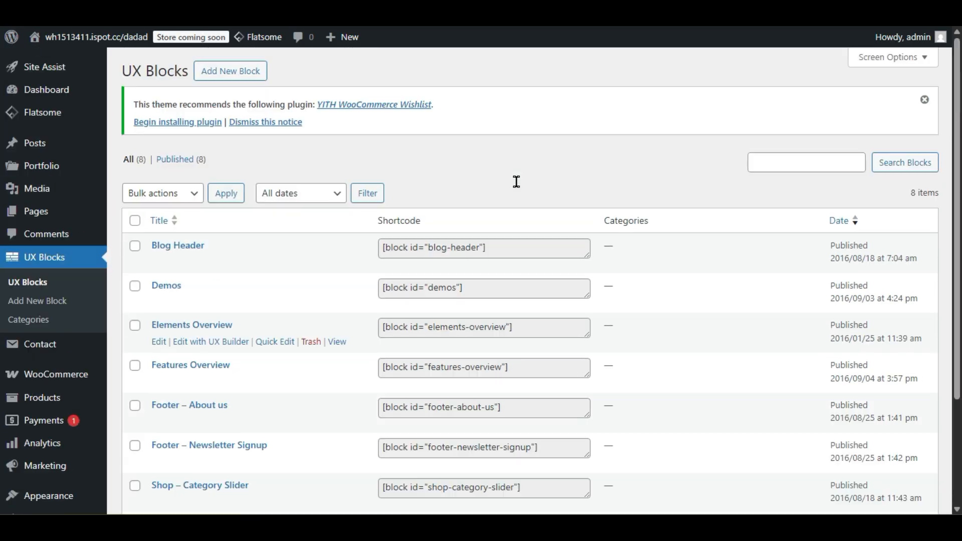
pyautogui.click(238, 77)
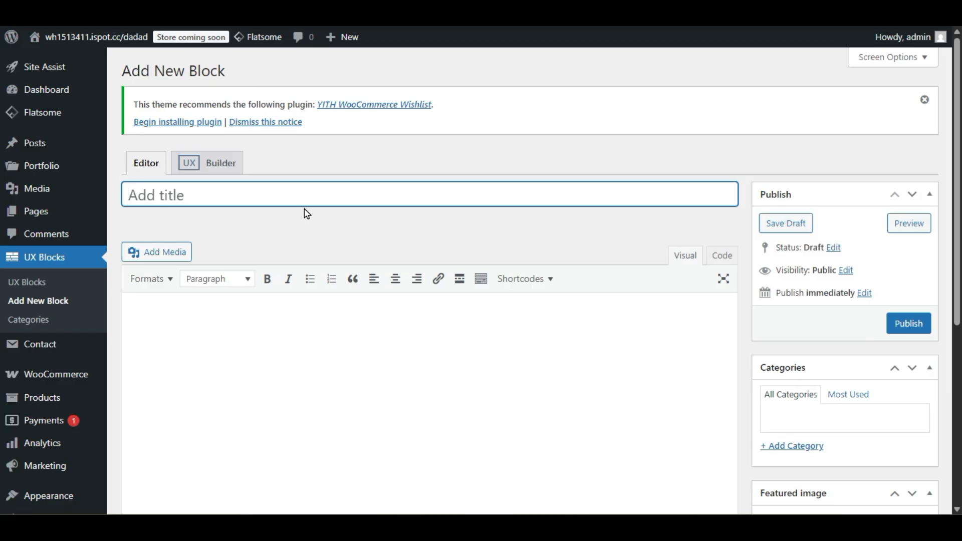
pyautogui.write('footer')
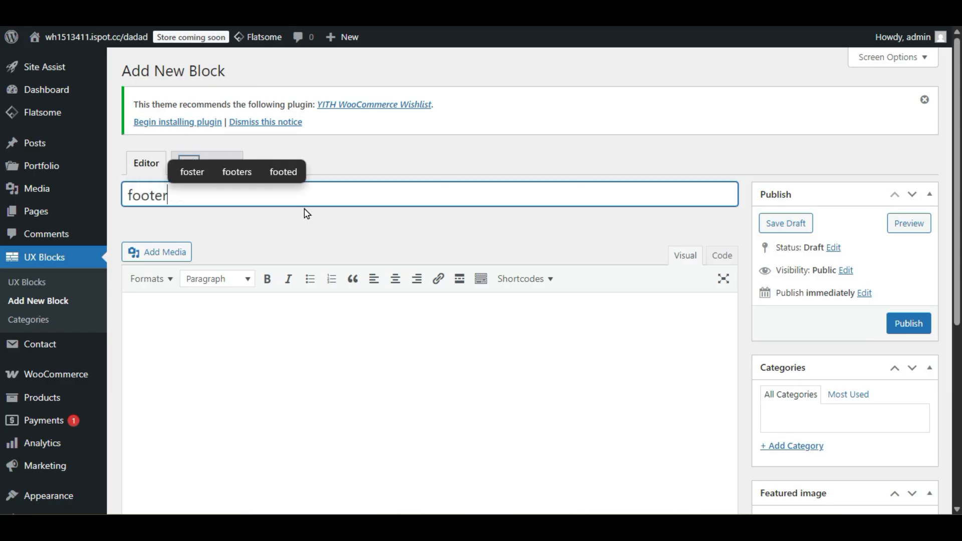
pyautogui.click(303, 220)
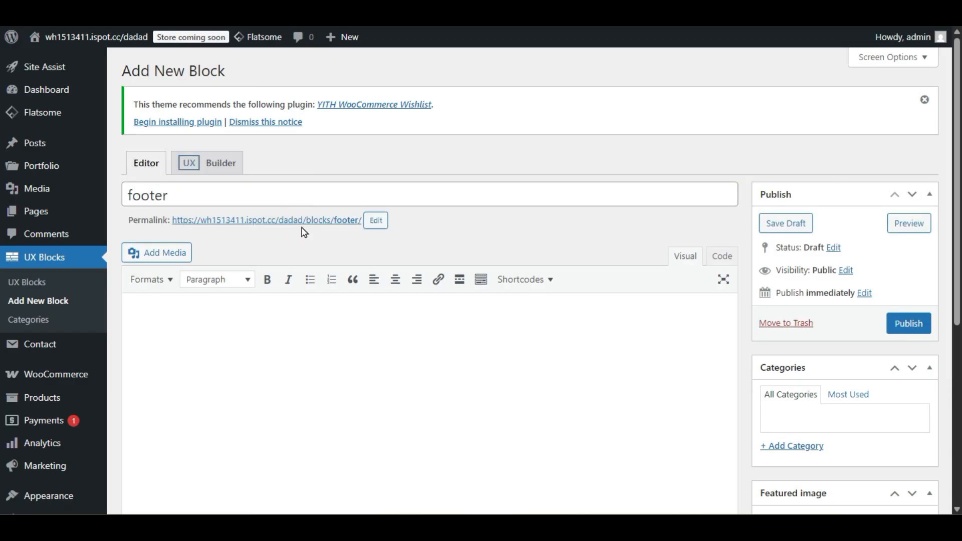
# Step: Open the new footer block in the UX Builder
pyautogui.scroll(-5, 431, 255)
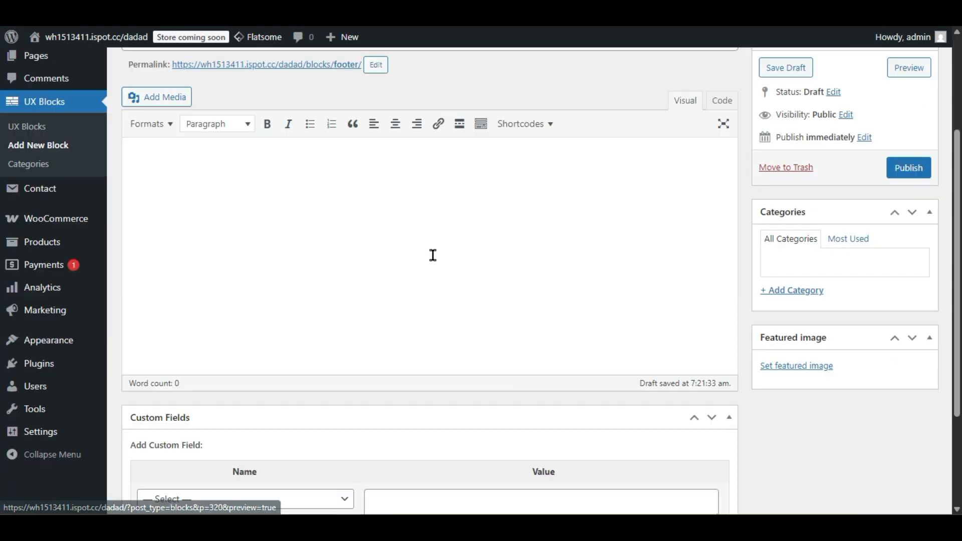
pyautogui.scroll(5, 411, 375)
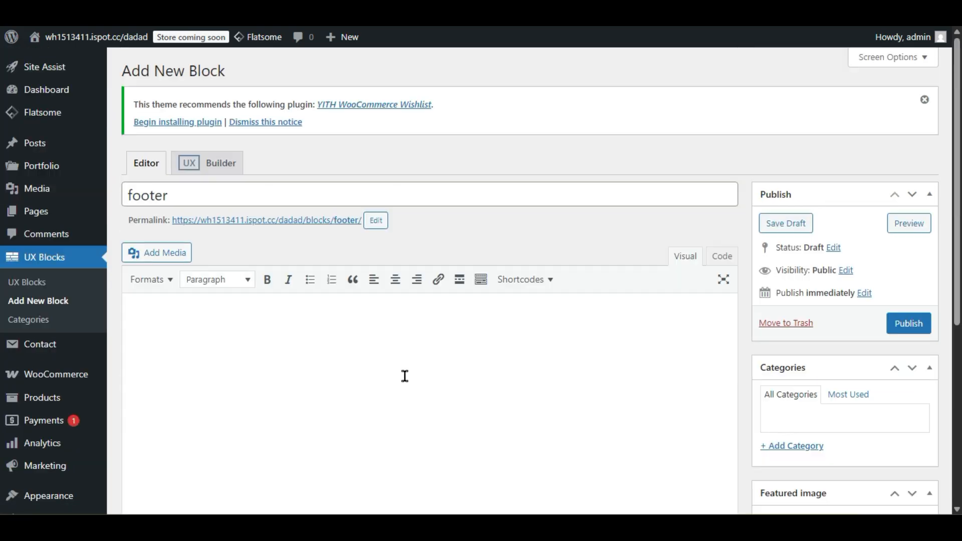
pyautogui.click(227, 180)
pyautogui.click(550, 71)
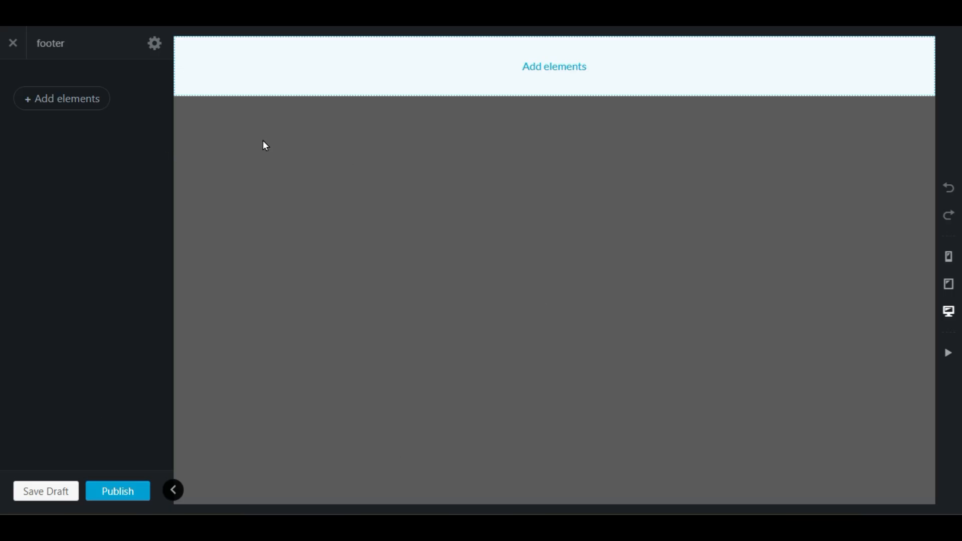
# Step: Import the "Footer: eCommerce Clean" layout from Flatsome Studio's Footer category into the empty block
pyautogui.click(553, 67)
pyautogui.click(59, 111)
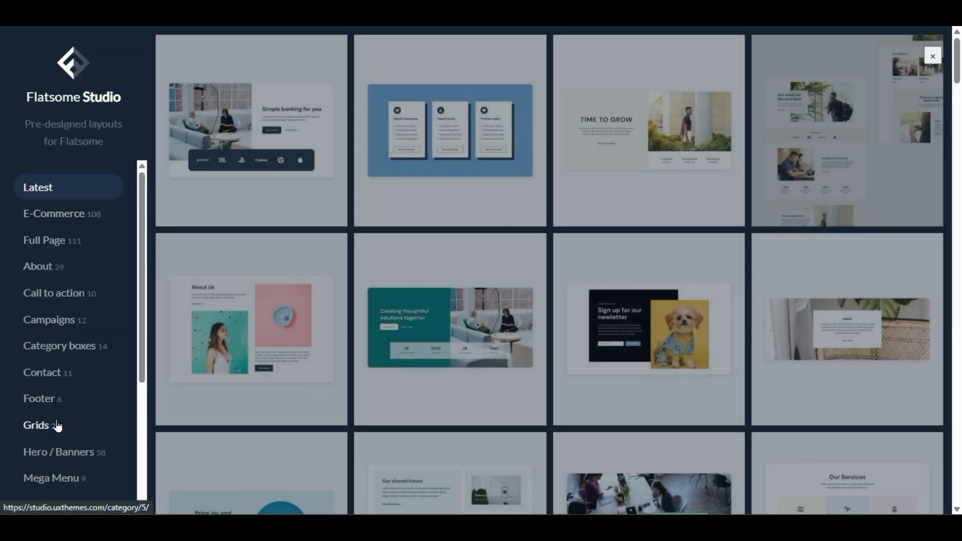
pyautogui.scroll(-3, 59, 406)
pyautogui.click(50, 244)
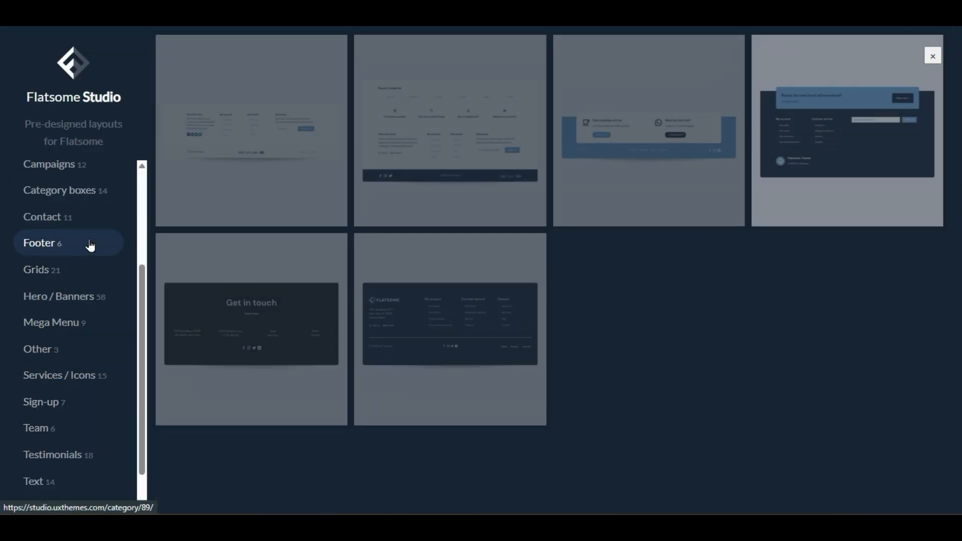
pyautogui.moveTo(686, 101)
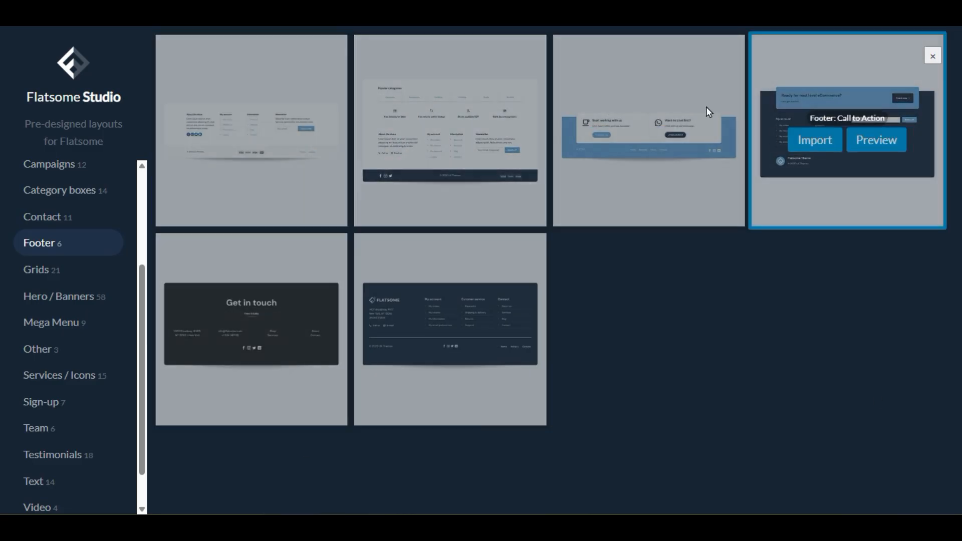
pyautogui.moveTo(262, 142)
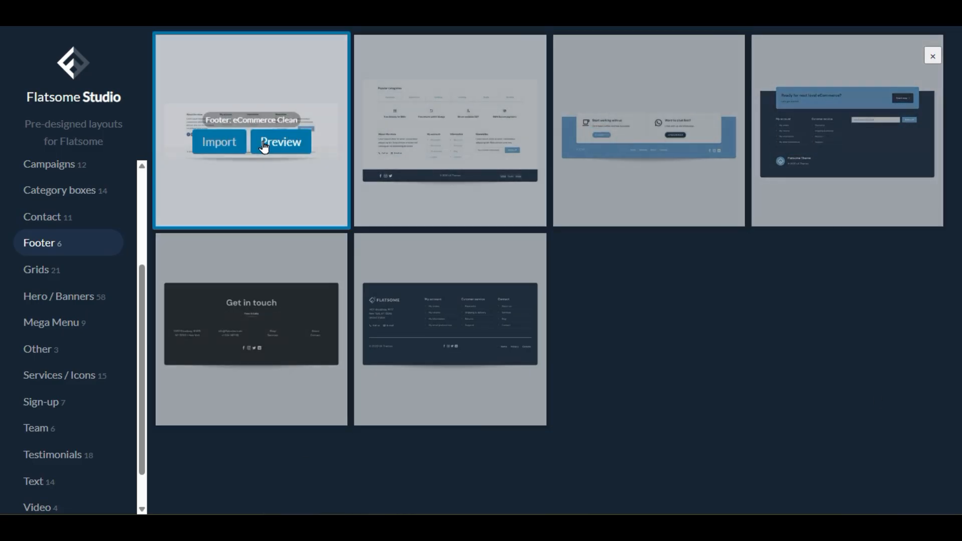
pyautogui.click(235, 145)
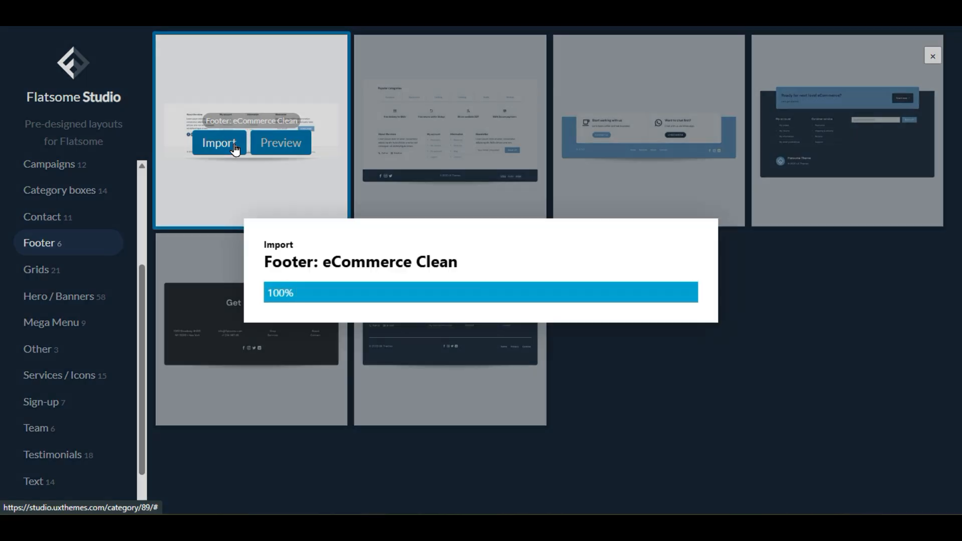
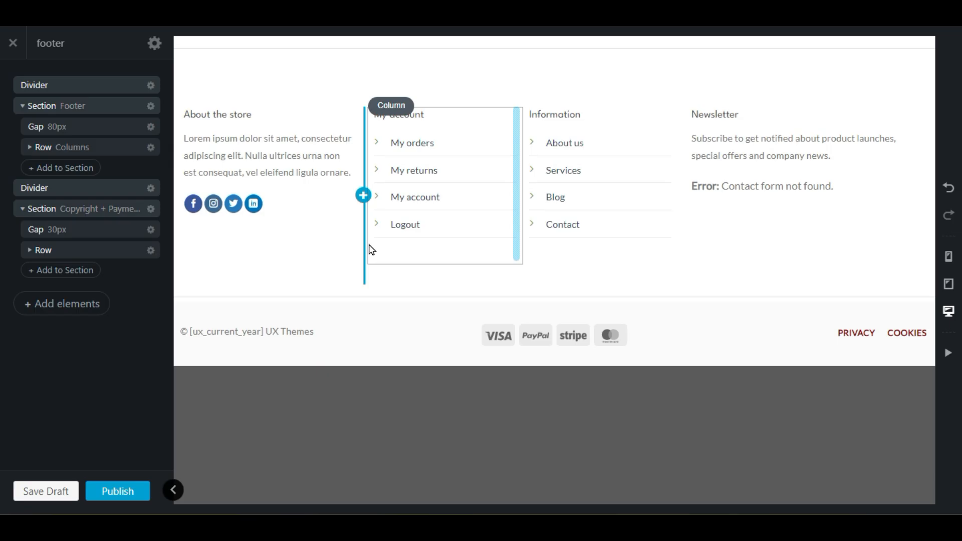
# Step: Open the "About the store" text in the text editor, look over its heading and paragraph, and close the editor
pyautogui.click(224, 120)
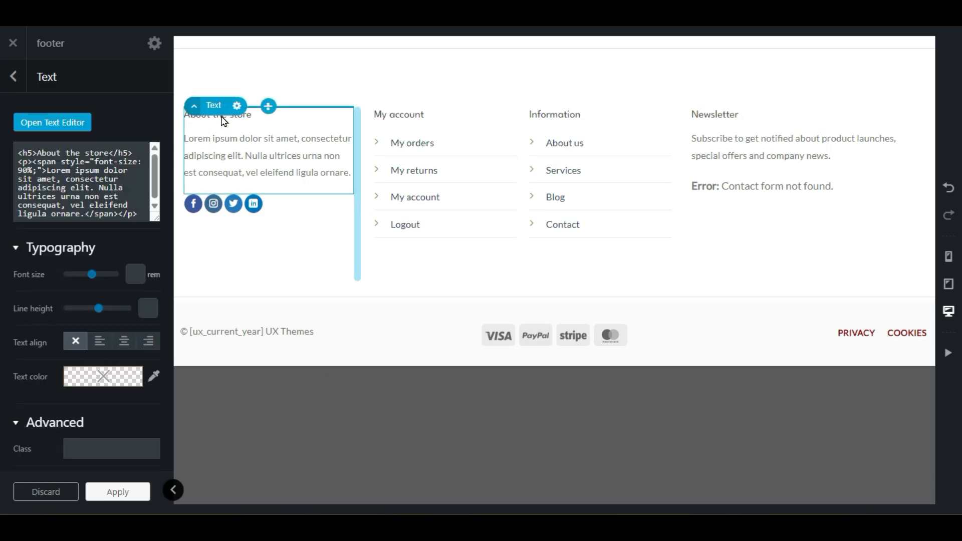
pyautogui.click(53, 123)
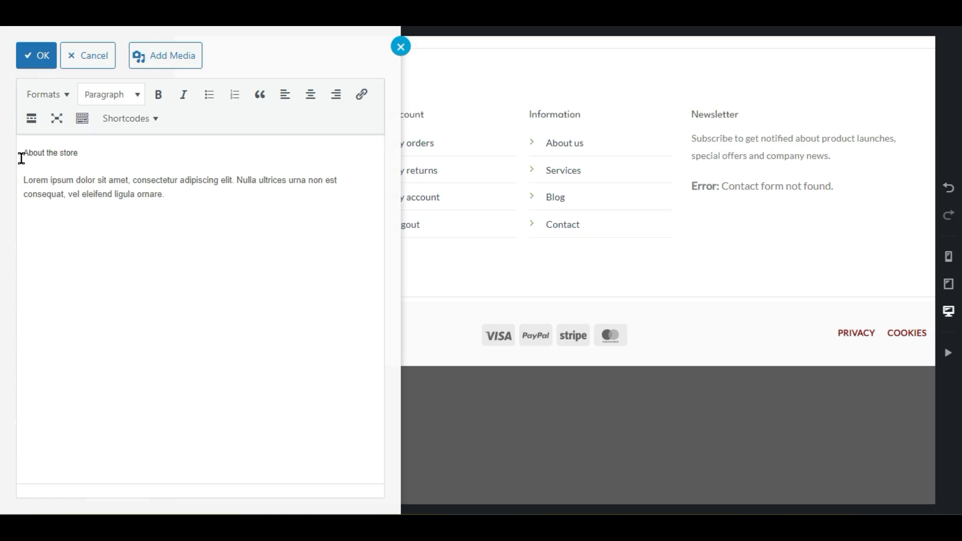
pyautogui.moveTo(21, 158); pyautogui.dragTo(92, 155)
pyautogui.moveTo(40, 180); pyautogui.dragTo(165, 195)
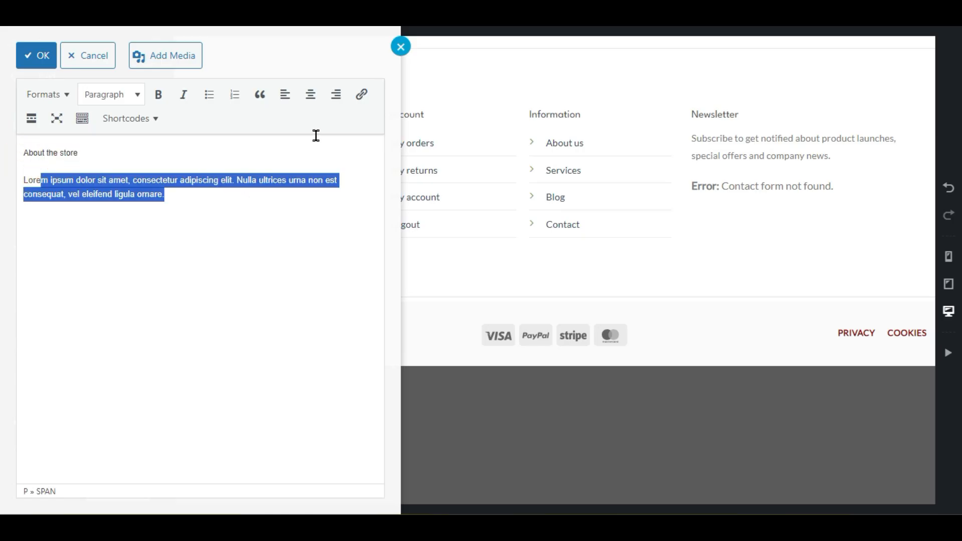
pyautogui.click(401, 47)
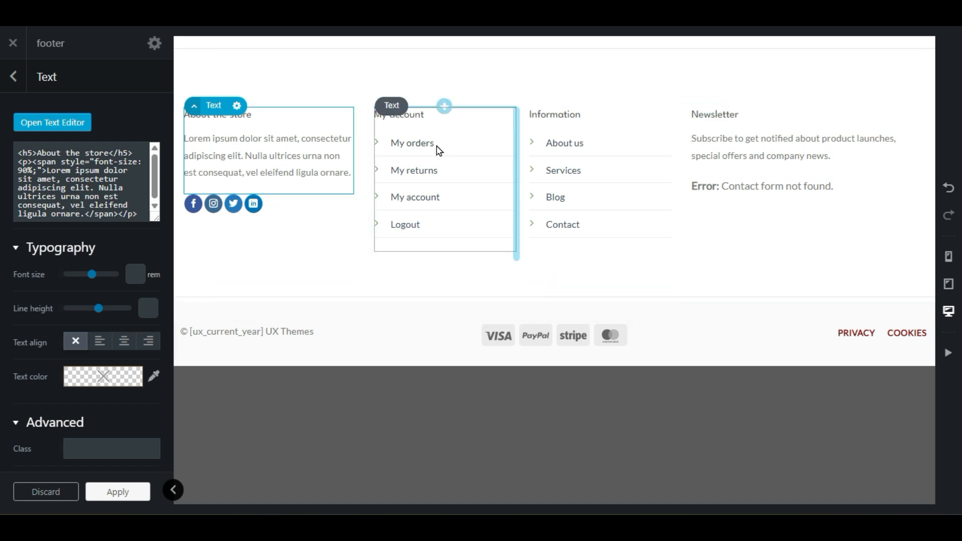
# Step: Open the "My account" column's text in the text editor and examine the links of its list items
pyautogui.click(461, 154)
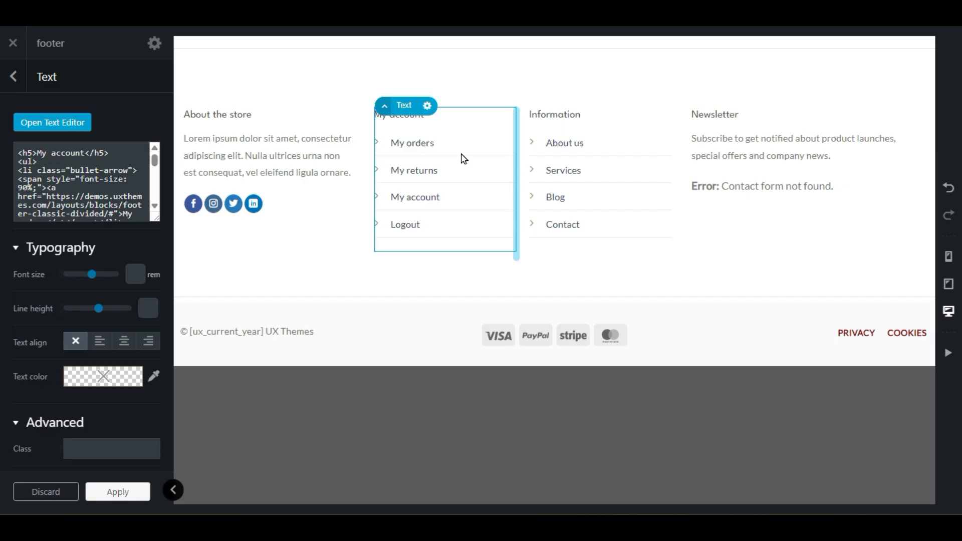
pyautogui.click(42, 124)
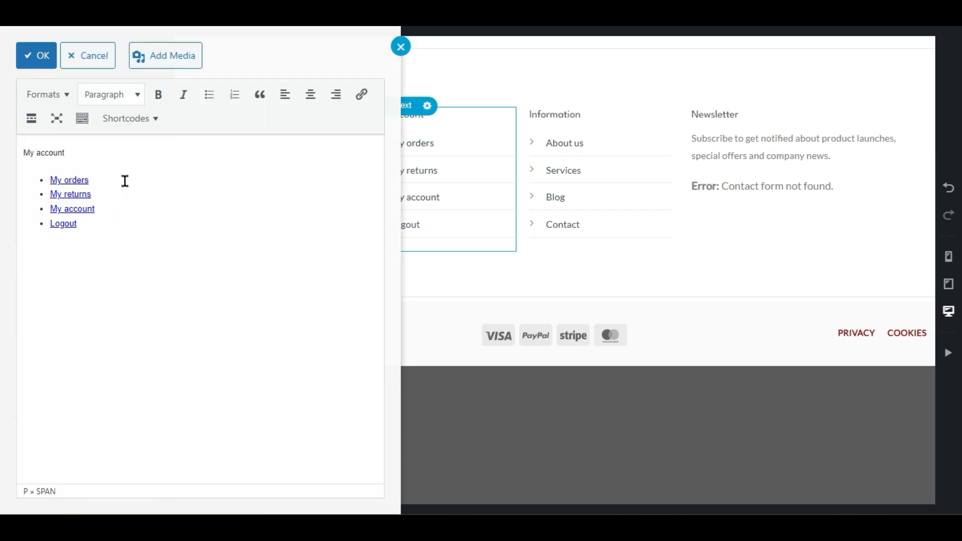
pyautogui.click(83, 181)
pyautogui.moveTo(91, 179); pyautogui.dragTo(52, 181)
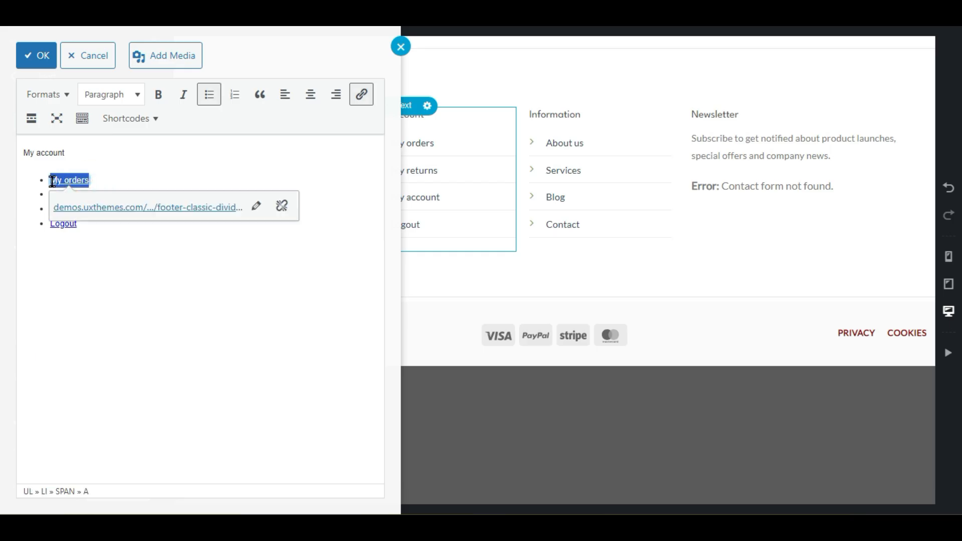
pyautogui.click(57, 225)
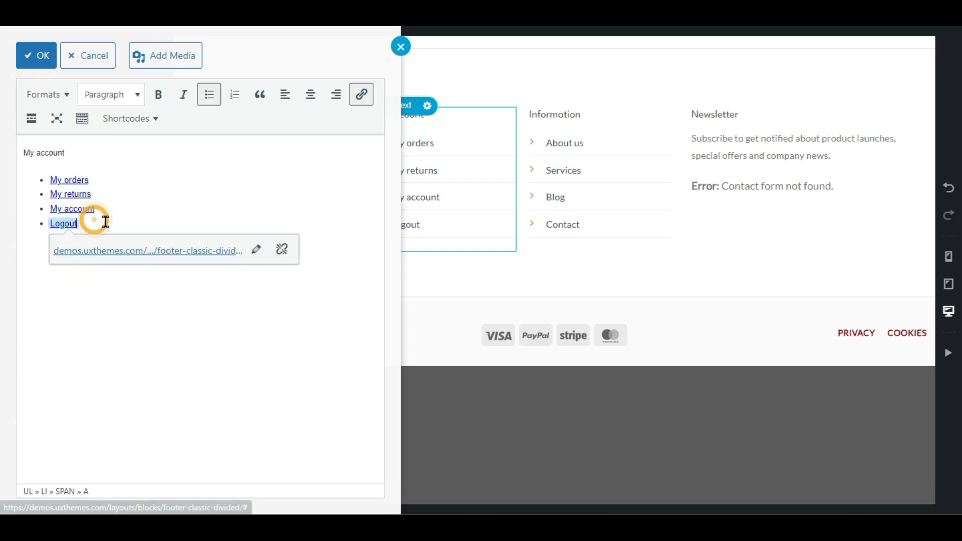
pyautogui.moveTo(96, 182); pyautogui.dragTo(51, 182)
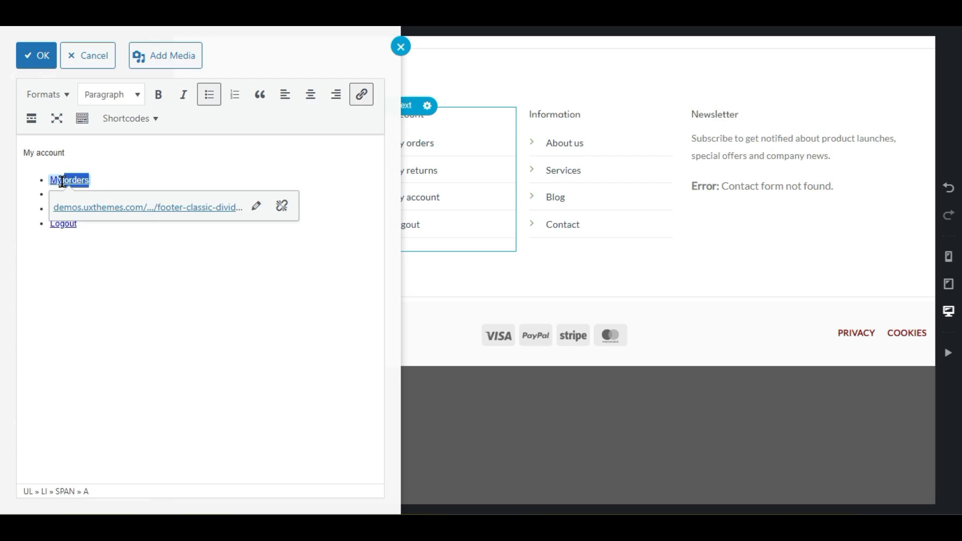
pyautogui.rightClick(51, 182)
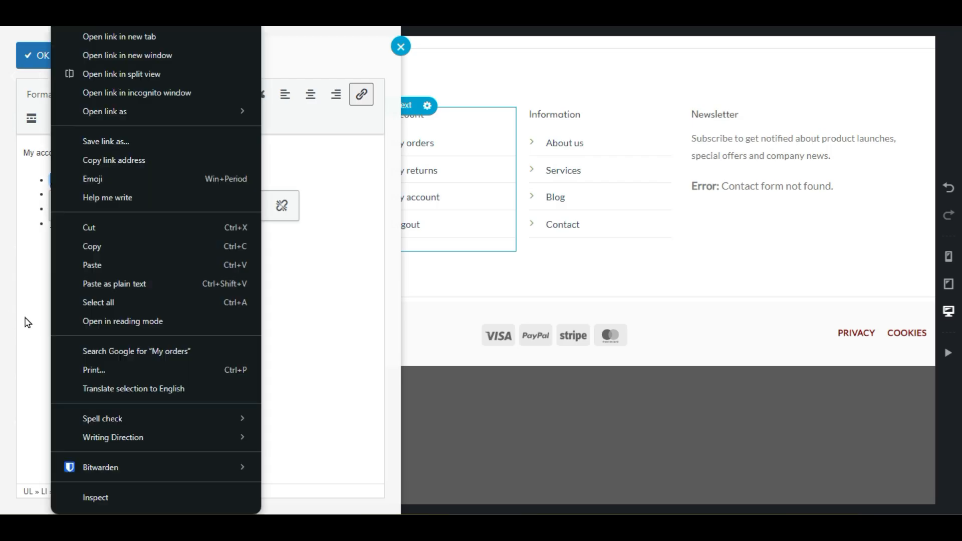
pyautogui.click(303, 307)
pyautogui.click(135, 249)
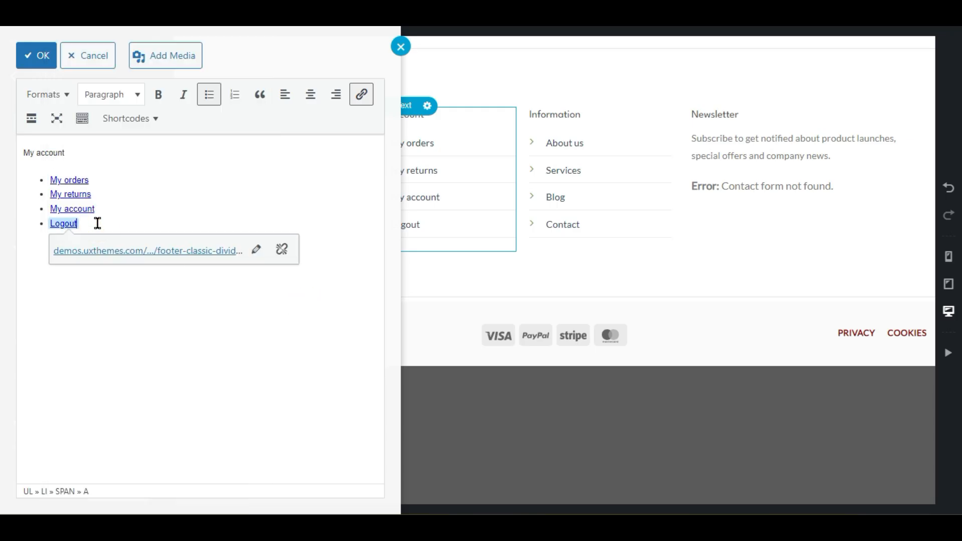
# Step: Try to add a "Shop" entry on a new line beneath "My orders" in the "My account" list
pyautogui.hotkey('shift', 'Return')
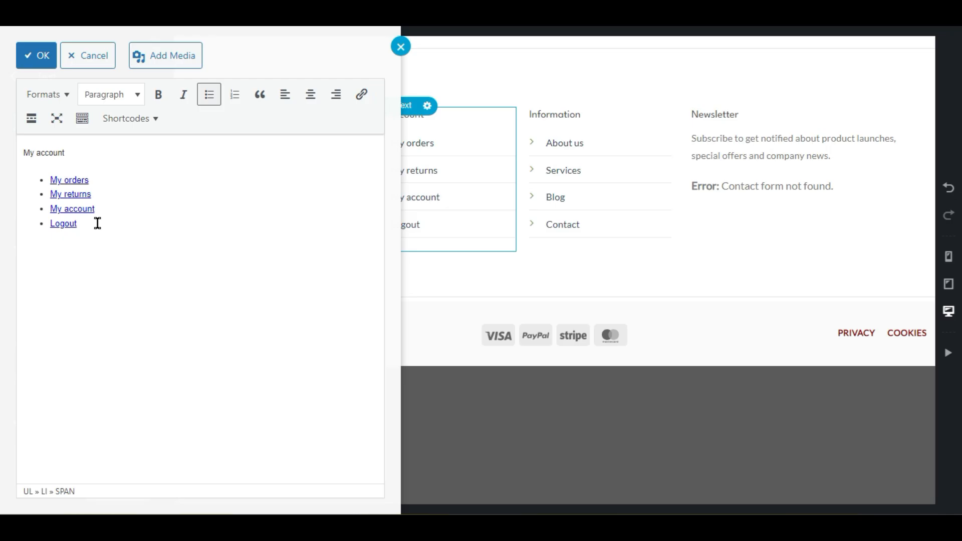
pyautogui.press('BackSpace')
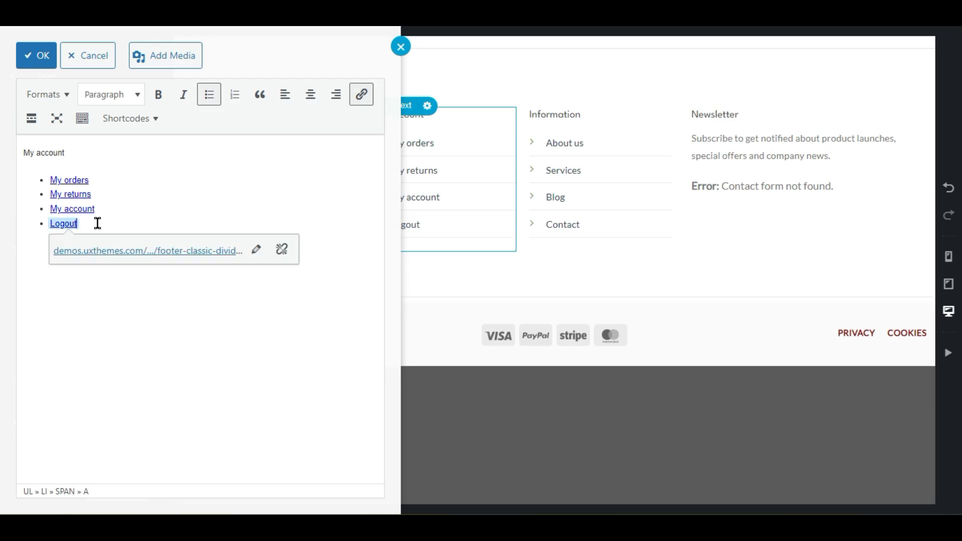
pyautogui.click(94, 181)
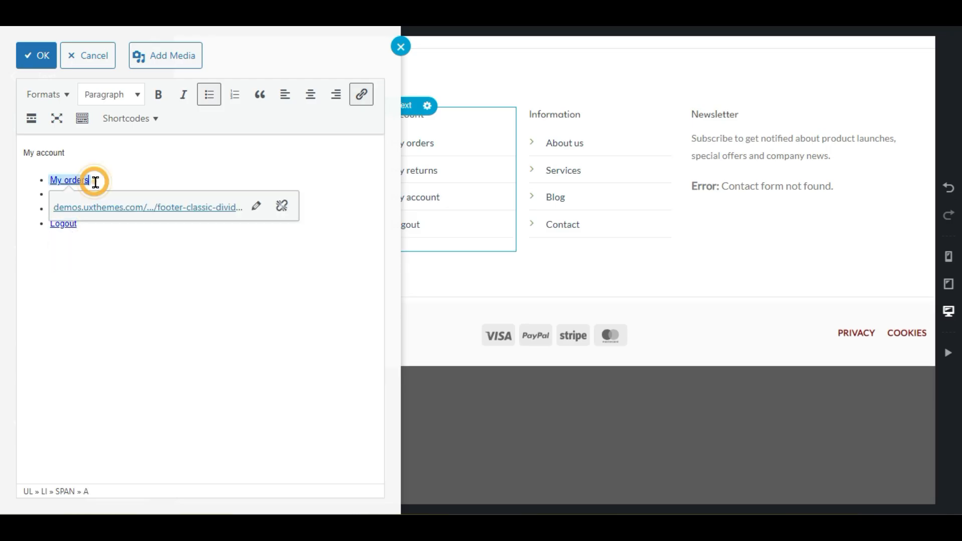
pyautogui.click(68, 165)
pyautogui.click(100, 173)
pyautogui.hotkey('shift', 'Return')
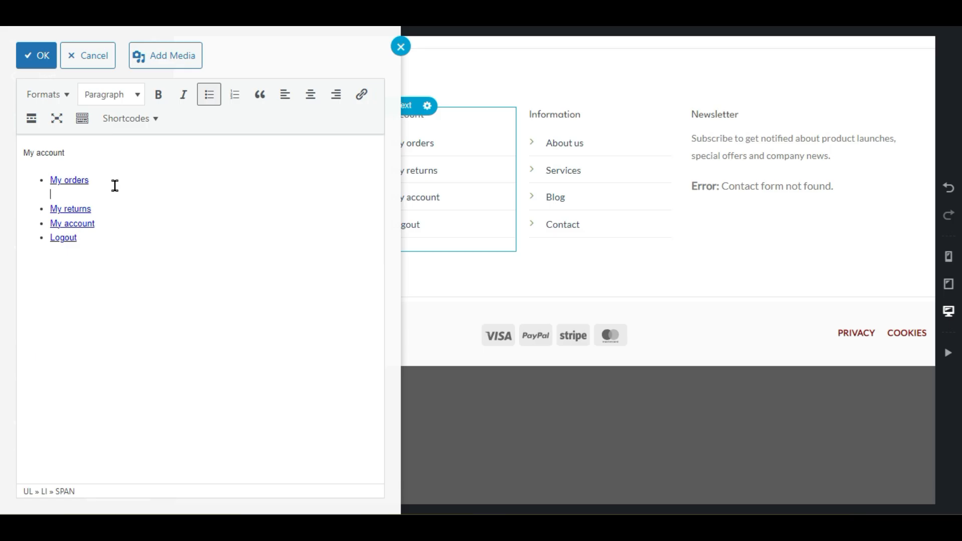
pyautogui.write('S')
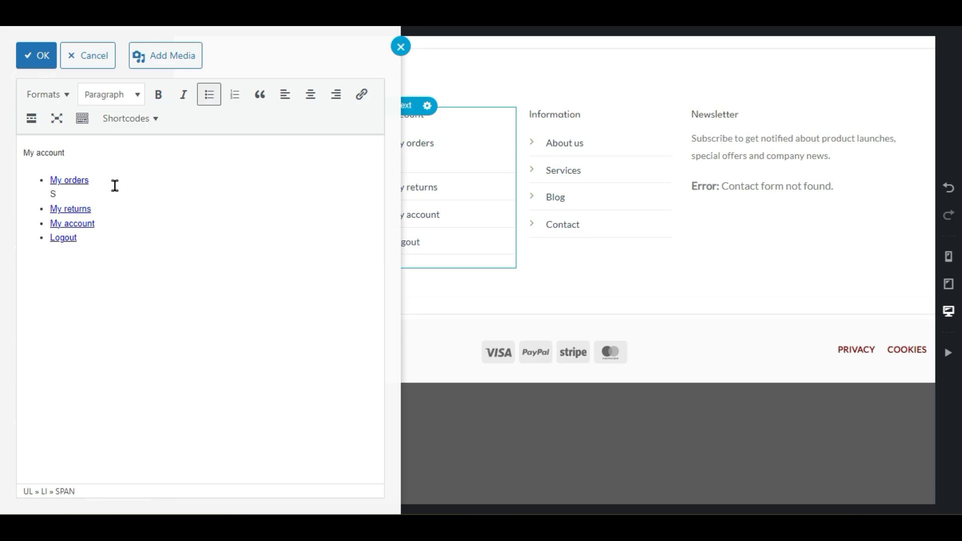
pyautogui.write('op')
pyautogui.press('BackSpace')
pyautogui.write('Hop')
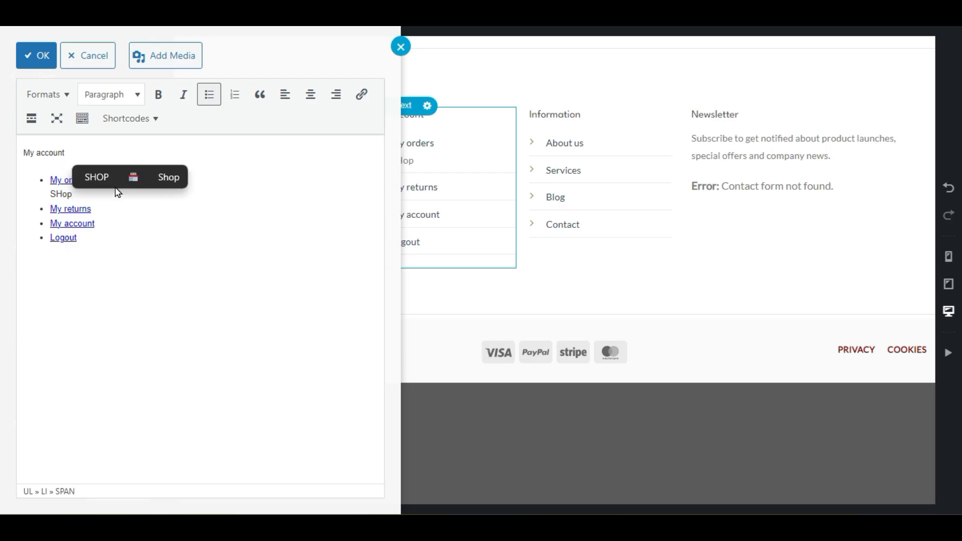
pyautogui.click(167, 176)
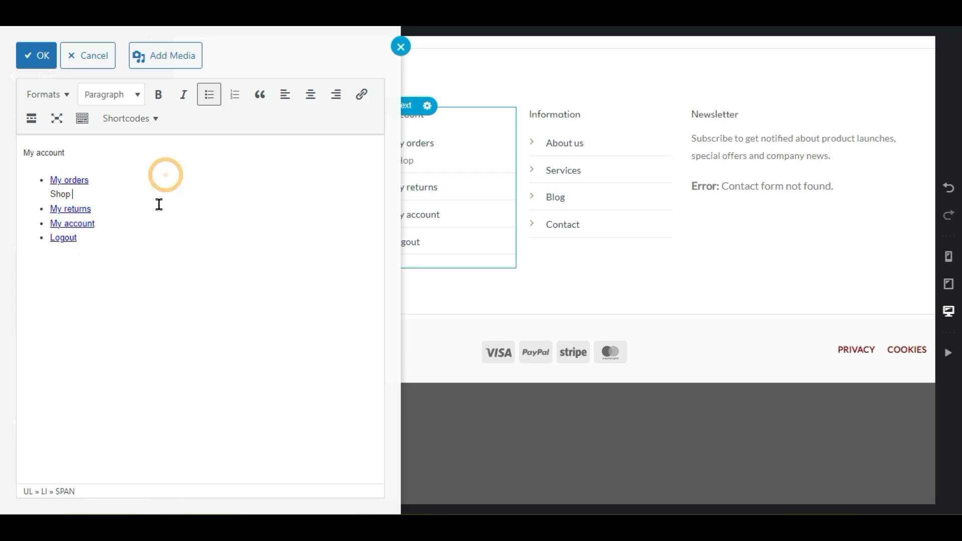
pyautogui.click(400, 57)
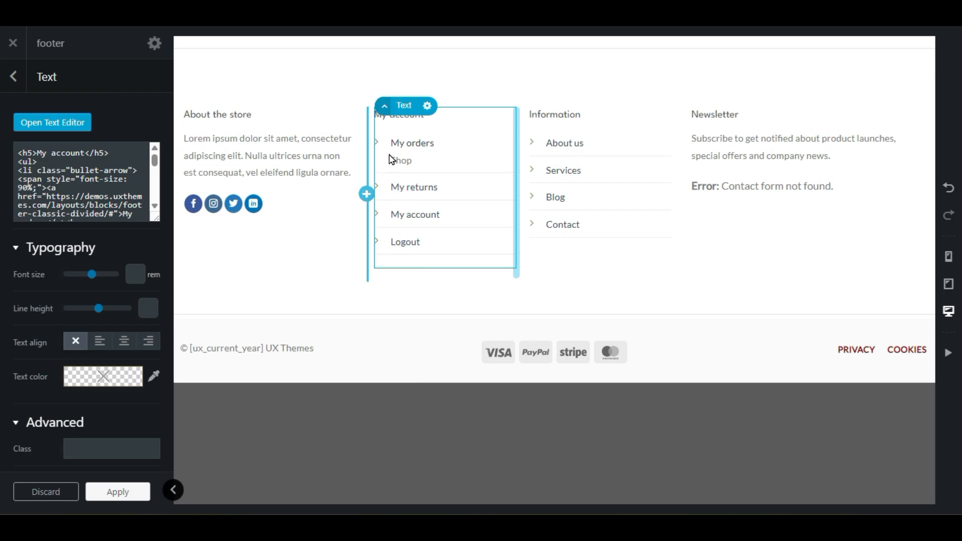
# Step: Reopen the "My account" text and try to make "Shop" its own bullet by reapplying the bulleted list formatting
pyautogui.click(44, 126)
pyautogui.moveTo(71, 196); pyautogui.dragTo(46, 195)
pyautogui.click(210, 96)
pyautogui.click(214, 104)
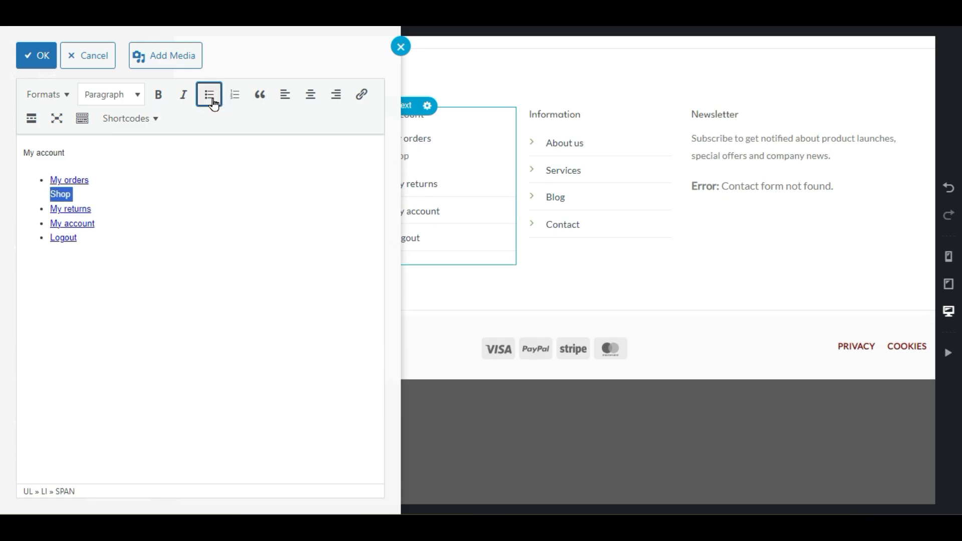
pyautogui.click(72, 279)
pyautogui.click(110, 242)
pyautogui.moveTo(110, 241); pyautogui.dragTo(33, 181)
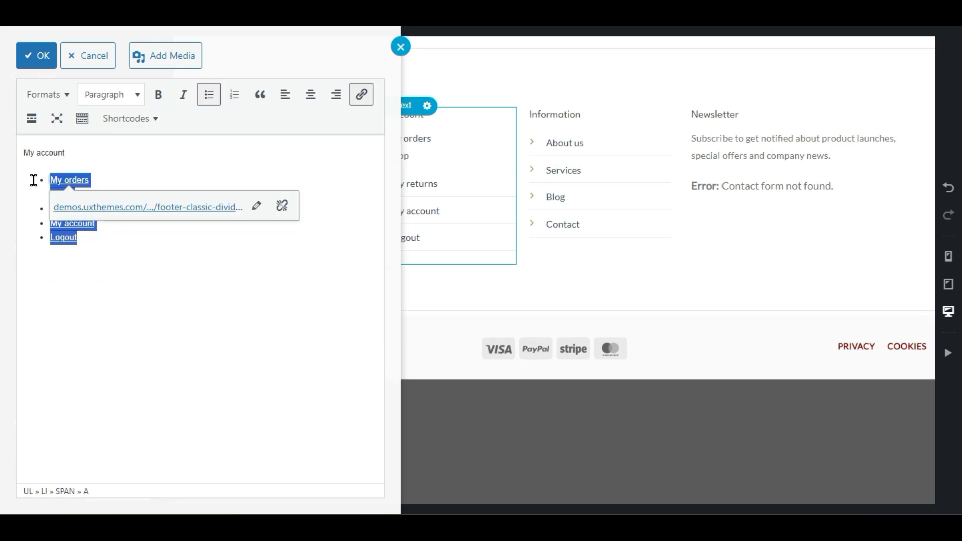
pyautogui.click(210, 94)
pyautogui.click(210, 94)
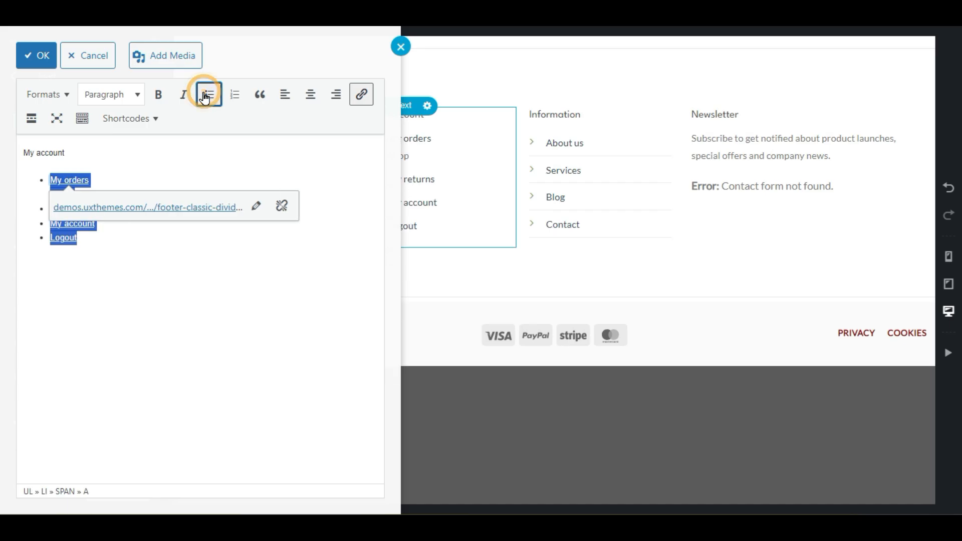
# Step: Link the "Shop" text in the "My account" list to the Shop page and close the text editor
pyautogui.click(64, 296)
pyautogui.moveTo(75, 194); pyautogui.dragTo(56, 194)
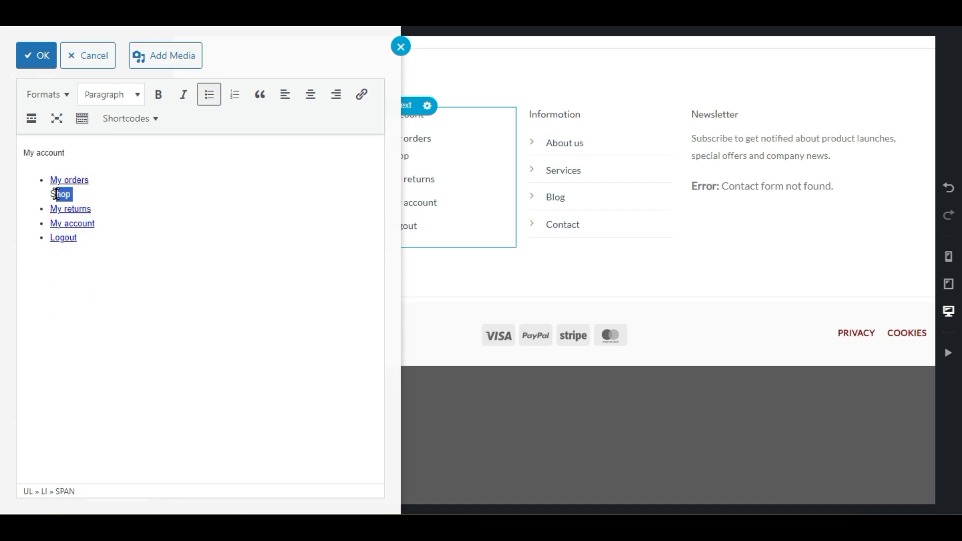
pyautogui.click(36, 96)
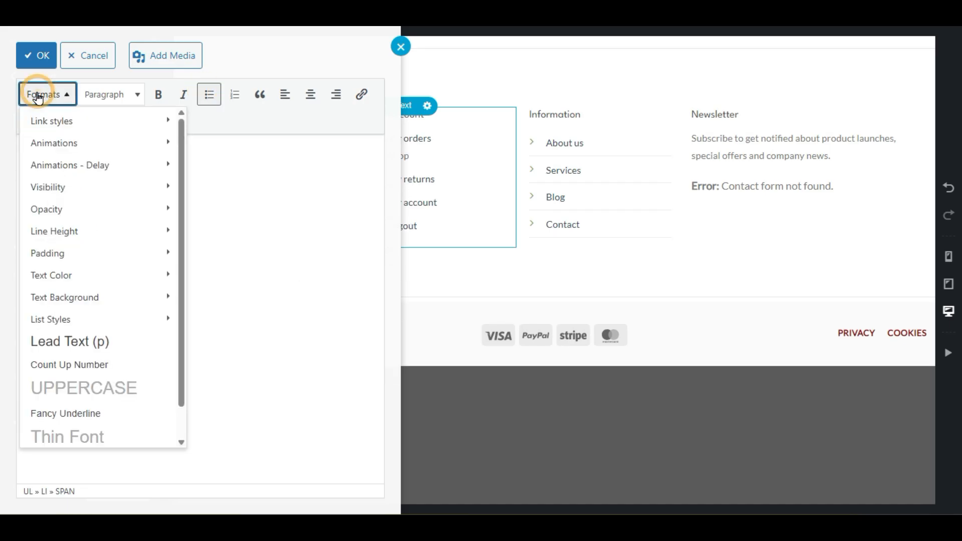
pyautogui.moveTo(55, 121)
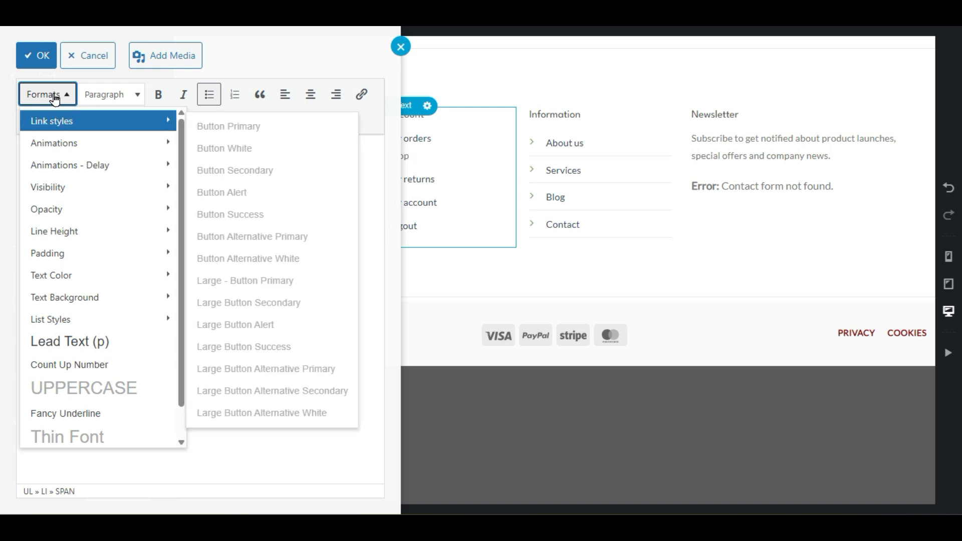
pyautogui.click(56, 98)
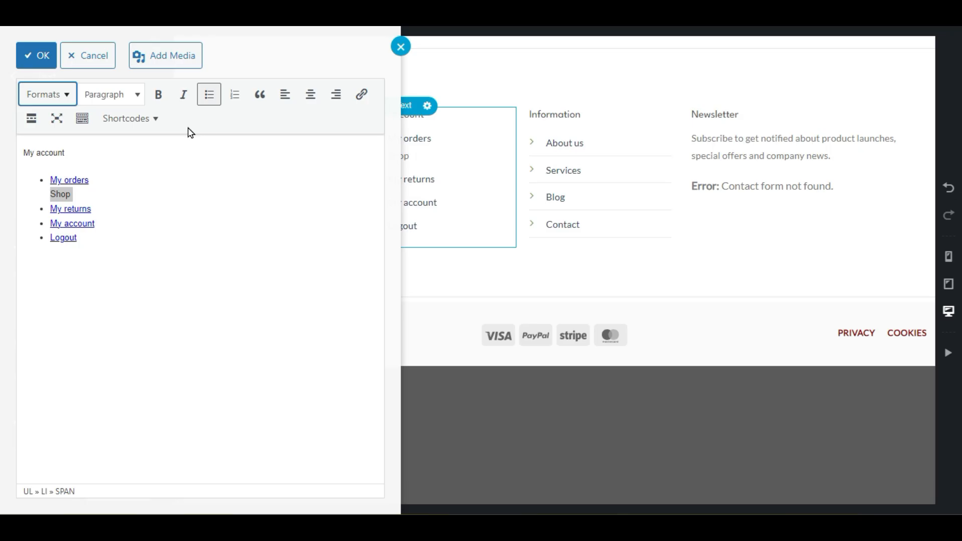
pyautogui.click(366, 100)
pyautogui.write('shop')
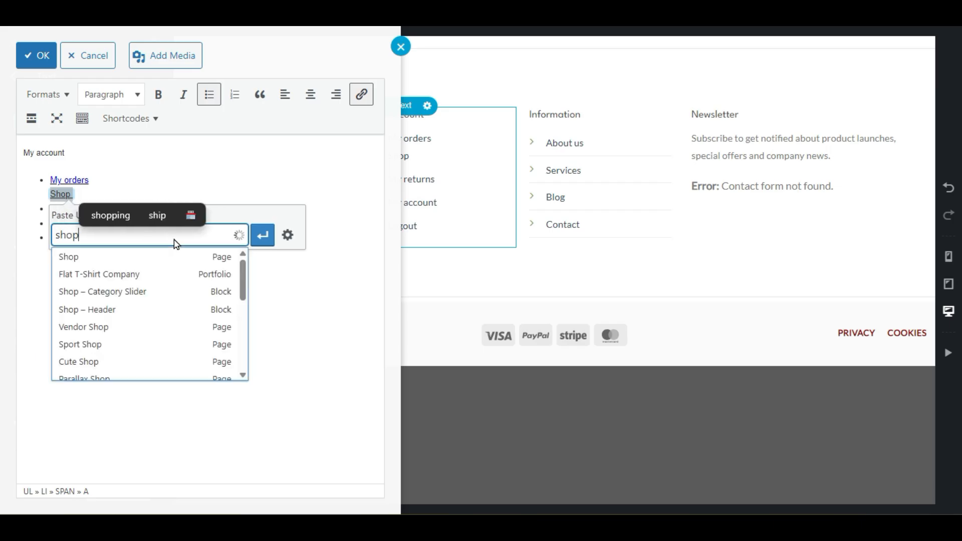
pyautogui.click(75, 257)
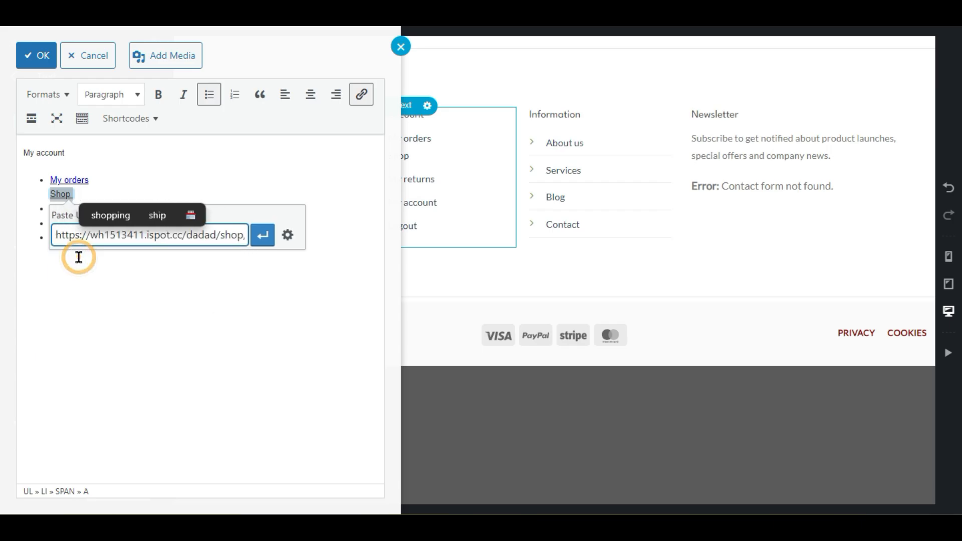
pyautogui.click(262, 235)
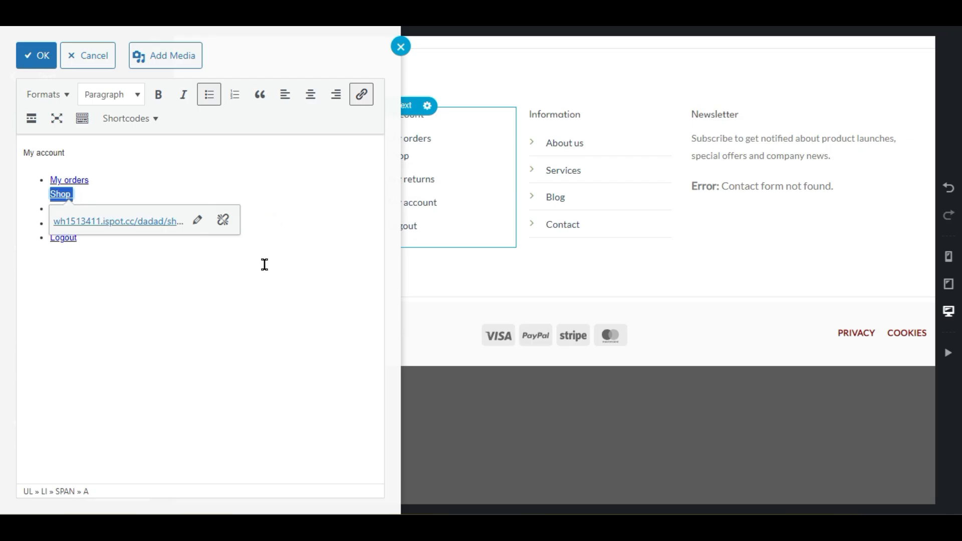
pyautogui.click(256, 313)
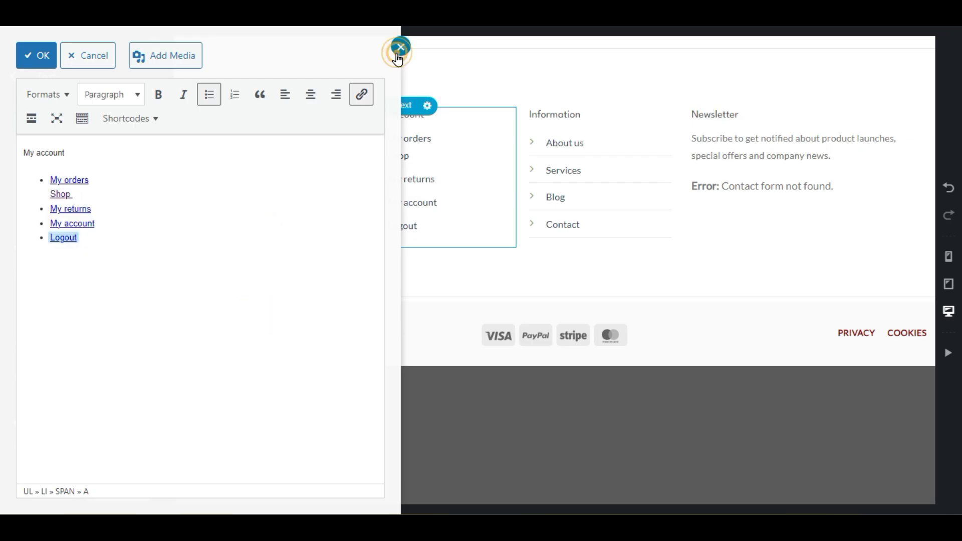
pyautogui.click(401, 46)
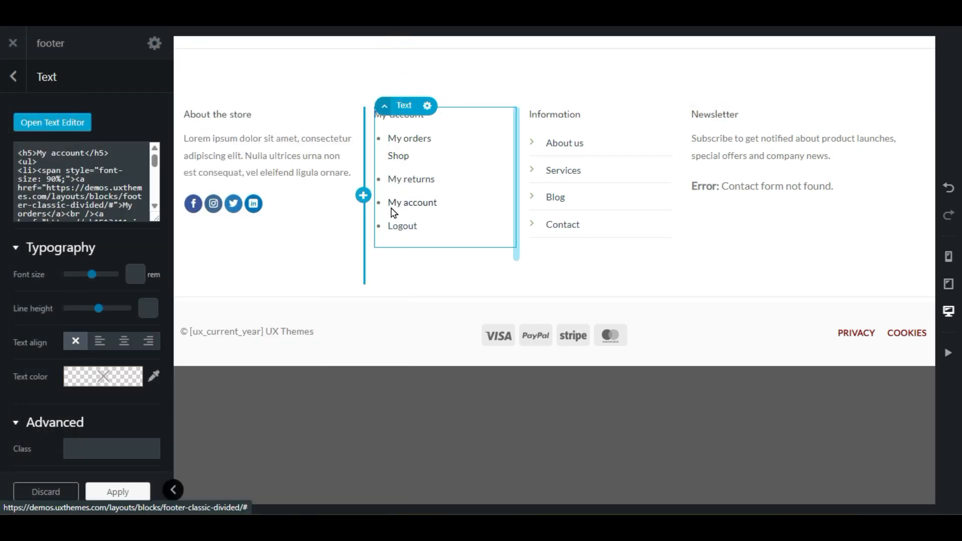
# Step: Reopen the "My account" text and delete the entire bulleted list beneath its heading
pyautogui.click(22, 121)
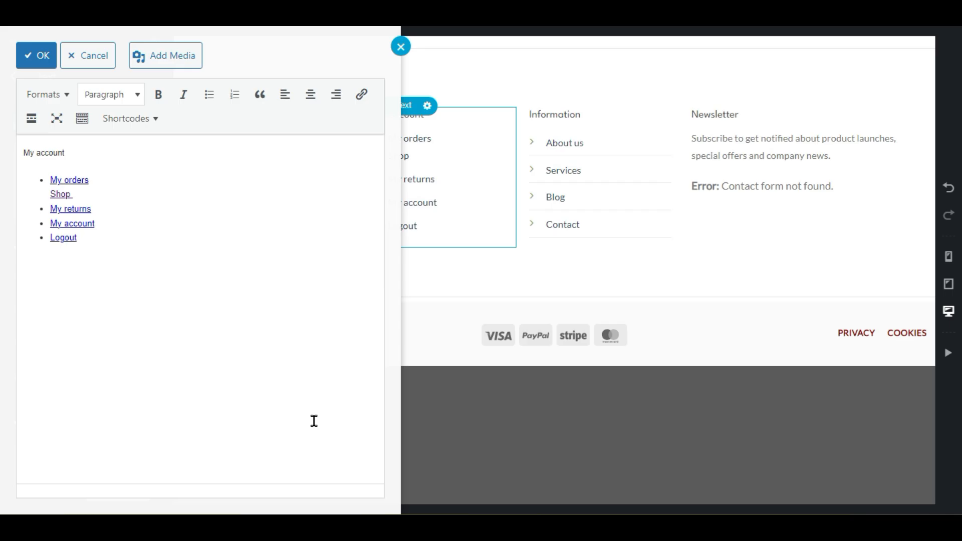
pyautogui.click(55, 123)
pyautogui.click(14, 65)
pyautogui.moveTo(95, 239); pyautogui.dragTo(35, 183)
pyautogui.press('BackSpace')
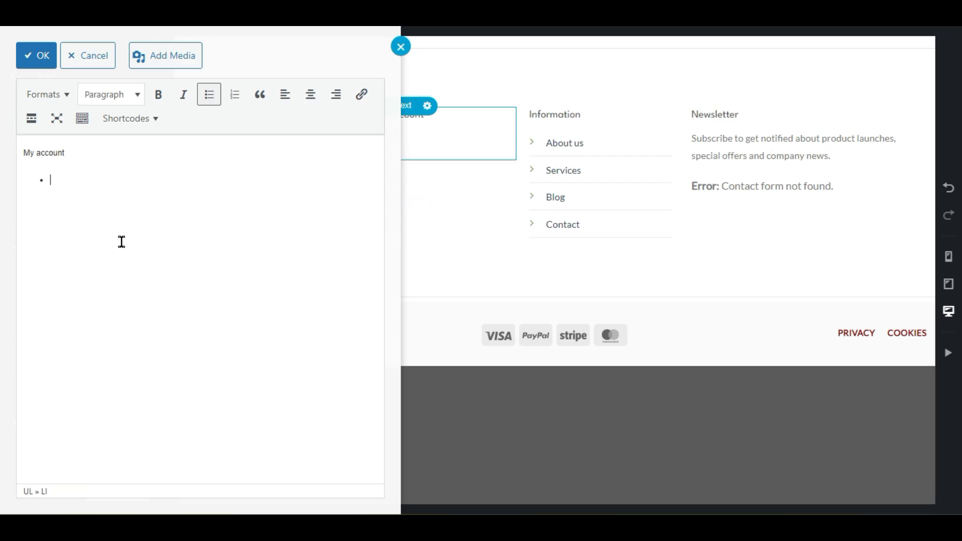
pyautogui.press('BackSpace')
# Step: Enter "My Account", "Shop" and "Contact us" on three separate lines beneath the "My account" heading
pyautogui.write('My Account')
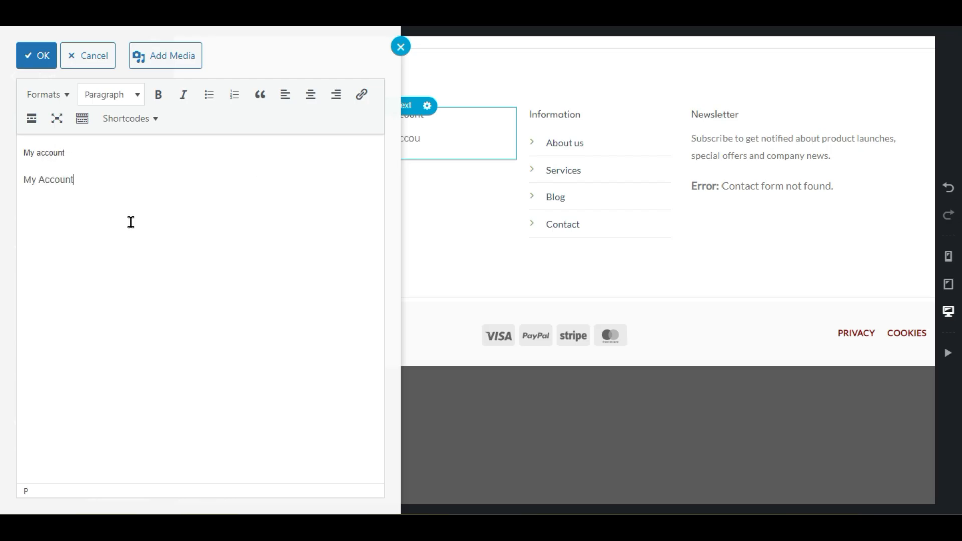
pyautogui.hotkey('shift', 'Return')
pyautogui.write('Shop')
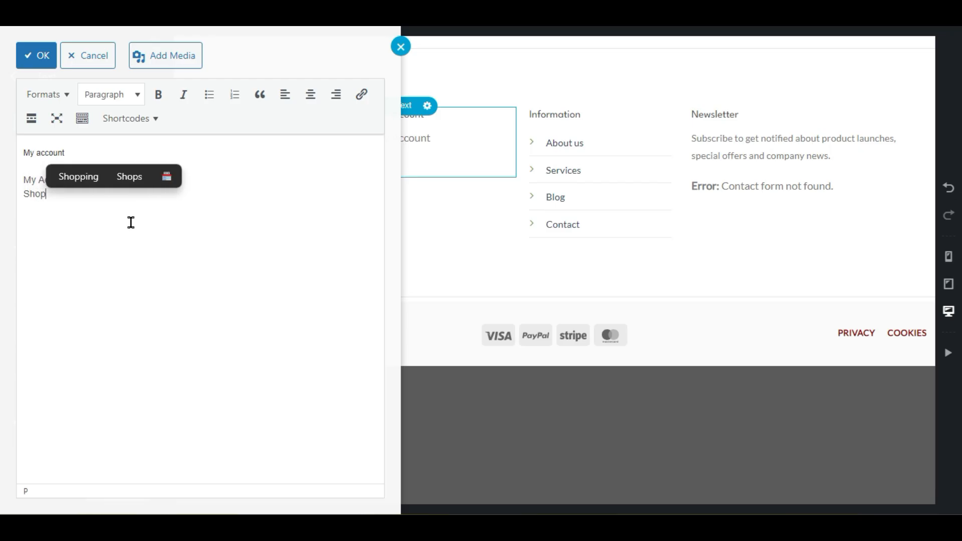
pyautogui.hotkey('shift', 'Return')
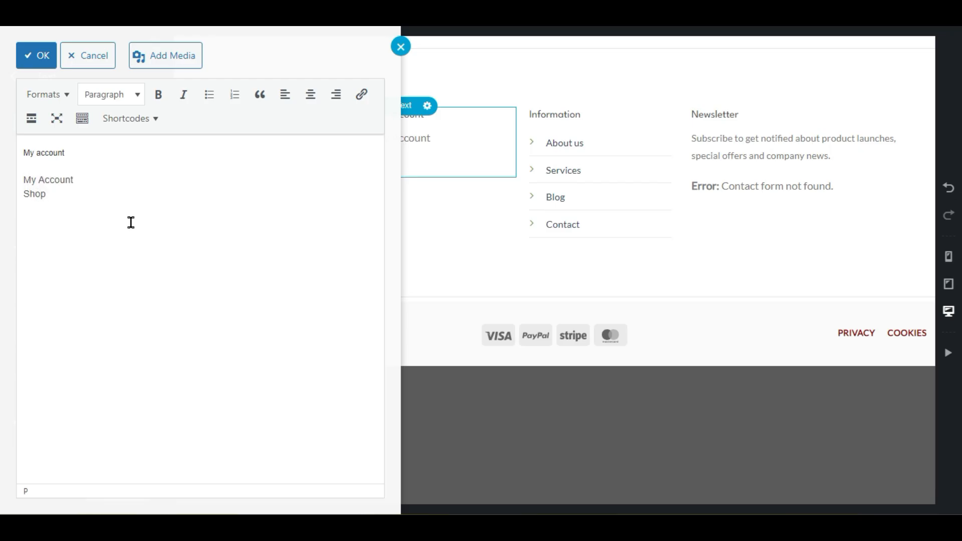
pyautogui.write('S')
pyautogui.press('BackSpace')
pyautogui.write('Co')
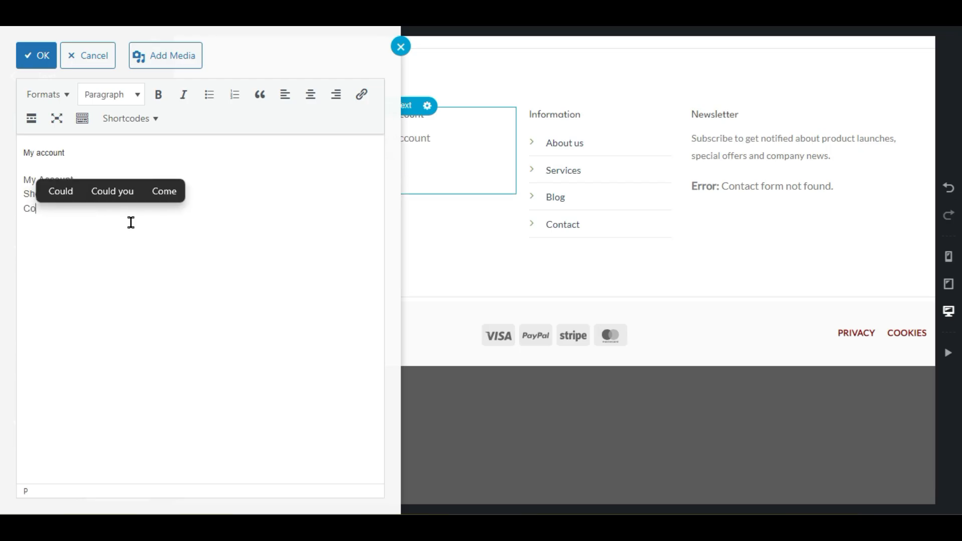
pyautogui.write('ntact us')
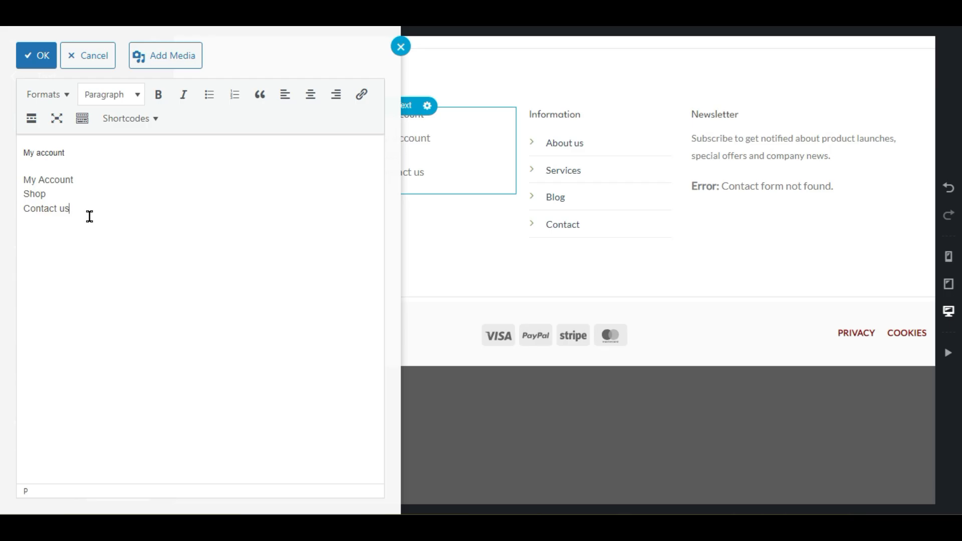
# Step: Try to format the "My Account", "Shop" and "Contact us" lines as a bulleted list and close the text editor
pyautogui.moveTo(88, 215); pyautogui.dragTo(23, 185)
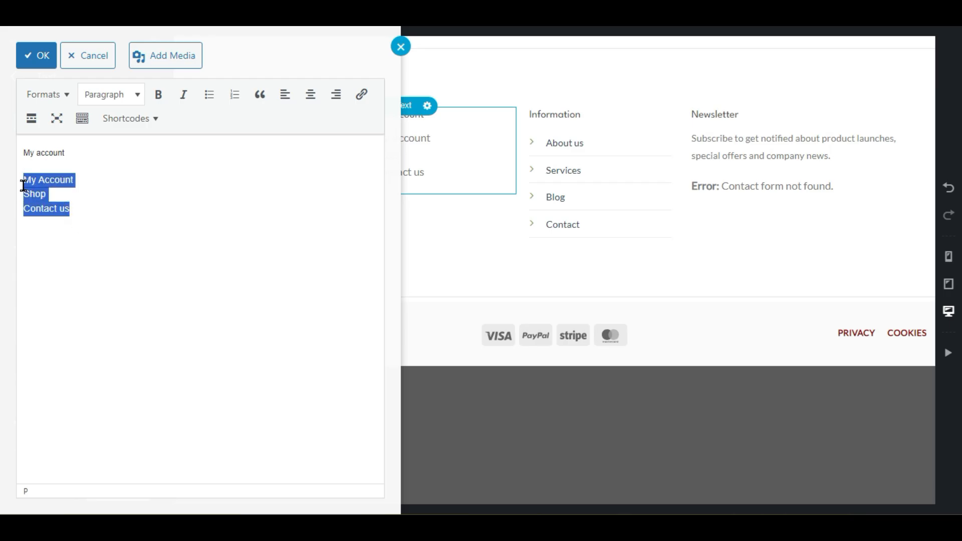
pyautogui.click(206, 99)
pyautogui.click(206, 99)
pyautogui.click(206, 99)
pyautogui.click(206, 98)
pyautogui.click(400, 46)
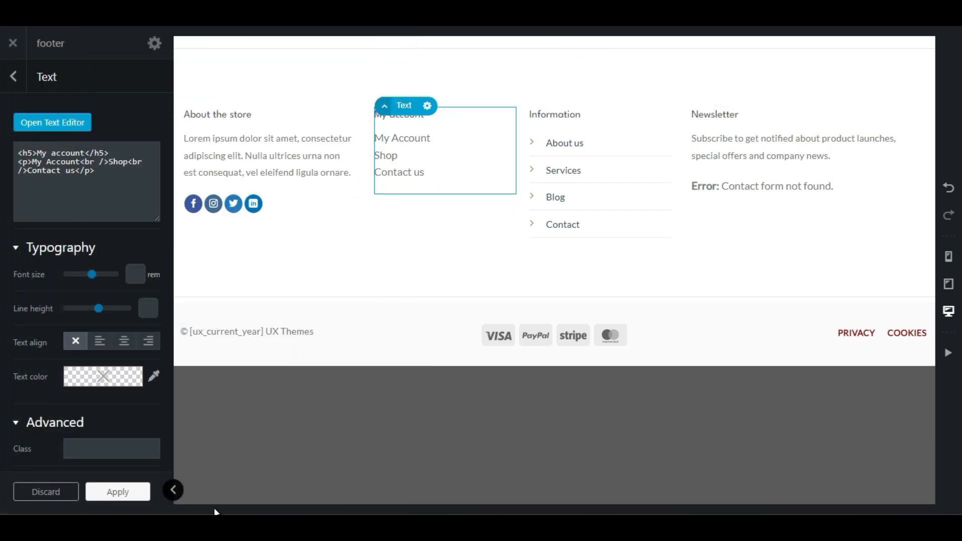
# Step: Reopen the "My account" column's text and link its "My Account" line to the my-account page
pyautogui.click(44, 122)
pyautogui.moveTo(72, 181); pyautogui.dragTo(23, 178)
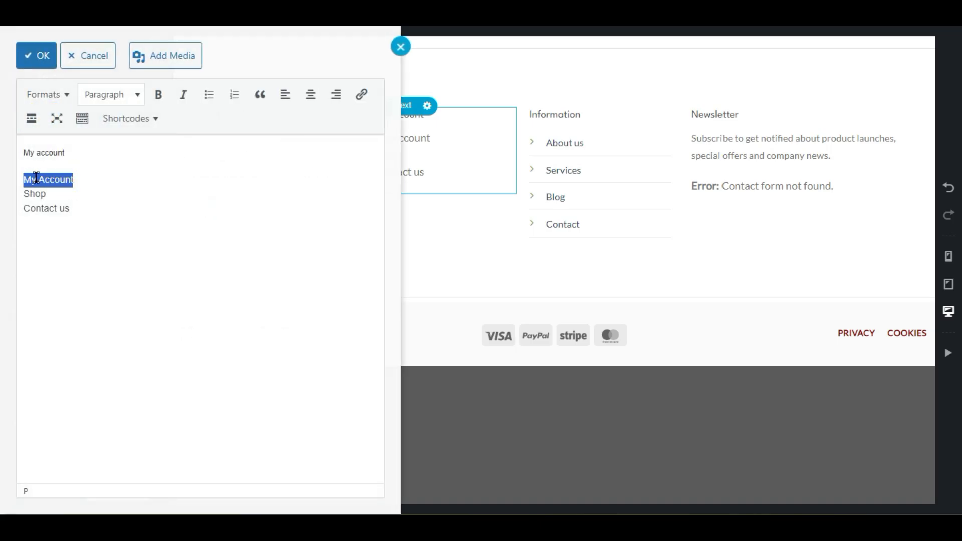
pyautogui.click(363, 99)
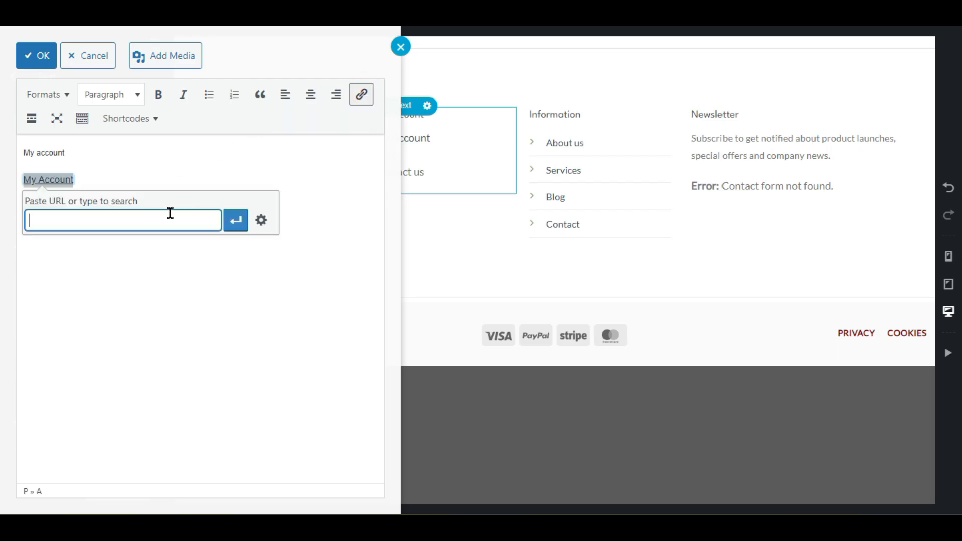
pyautogui.write('acc')
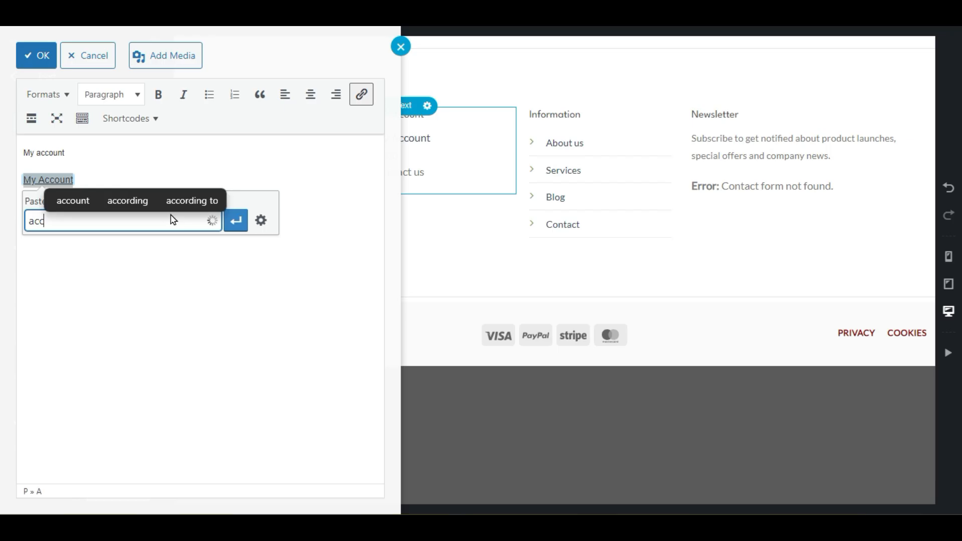
pyautogui.click(135, 244)
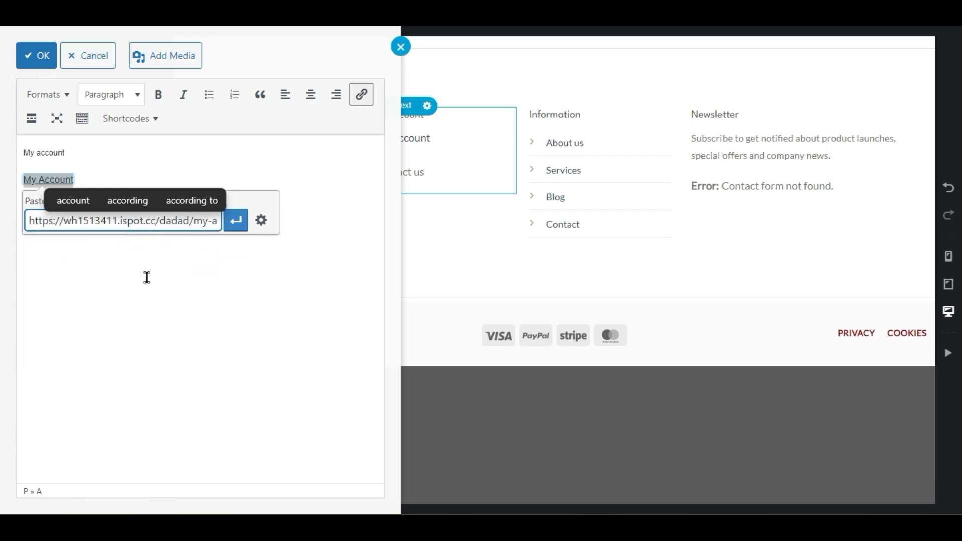
pyautogui.click(236, 221)
pyautogui.click(184, 284)
# Step: Link the "Shop" line in the "My account" column to the Shop page and apply the text changes
pyautogui.moveTo(46, 195); pyautogui.dragTo(23, 199)
pyautogui.click(361, 95)
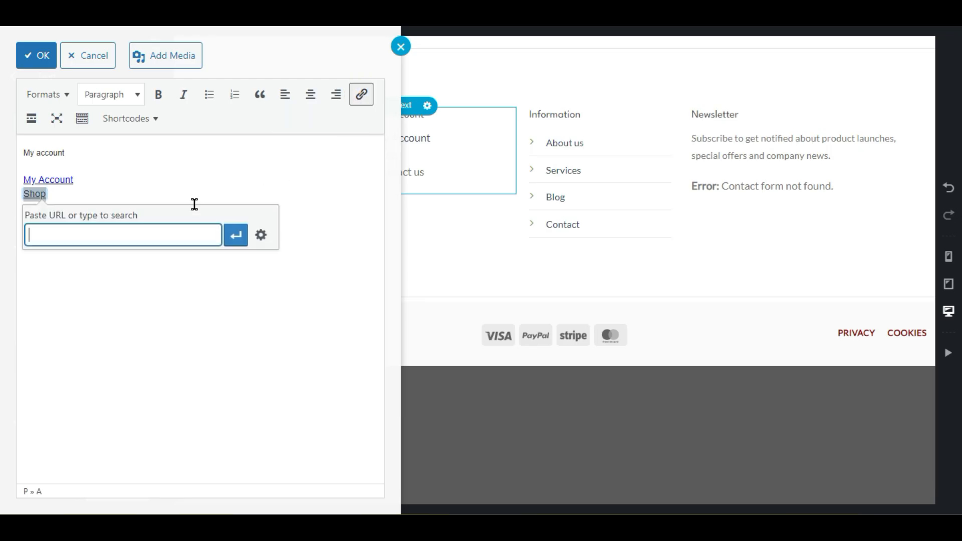
pyautogui.write('sho')
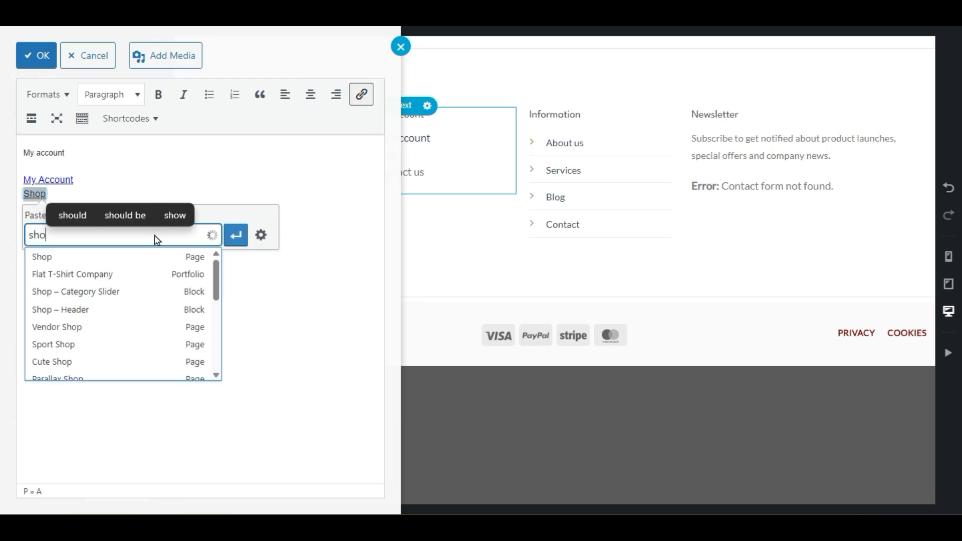
pyautogui.click(128, 255)
pyautogui.click(236, 241)
pyautogui.click(222, 288)
pyautogui.click(400, 49)
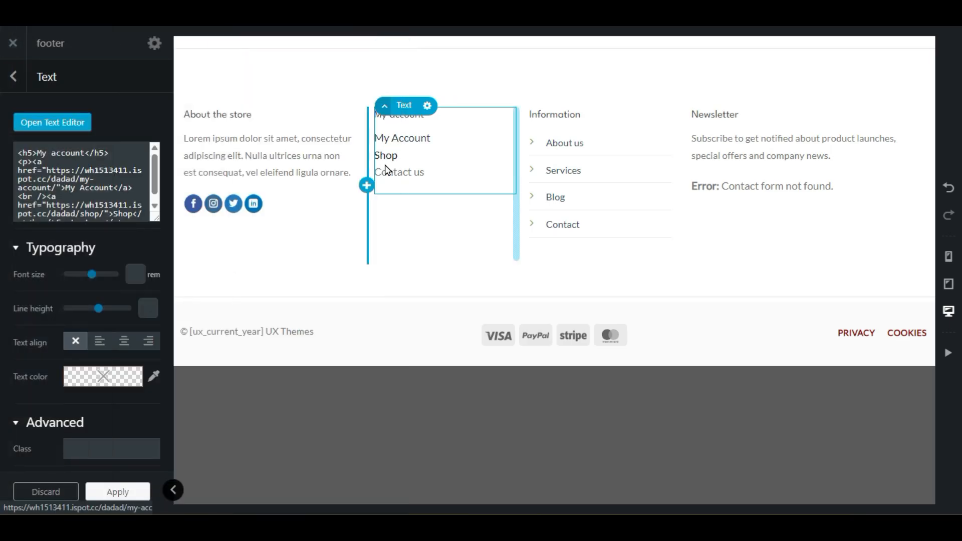
pyautogui.click(118, 492)
pyautogui.click(119, 494)
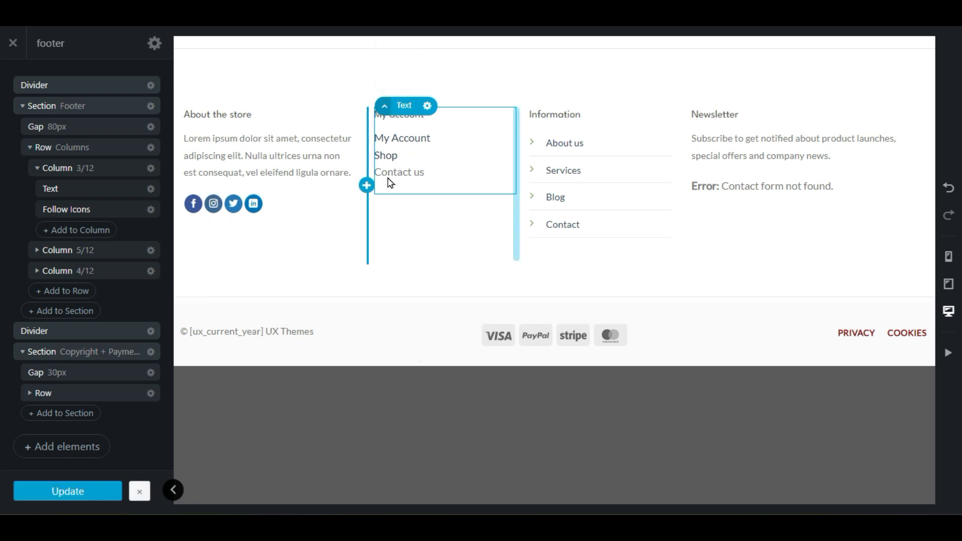
# Step: Open the "Information" column's text for editing and delete the entire bulleted list beneath its heading
pyautogui.click(608, 135)
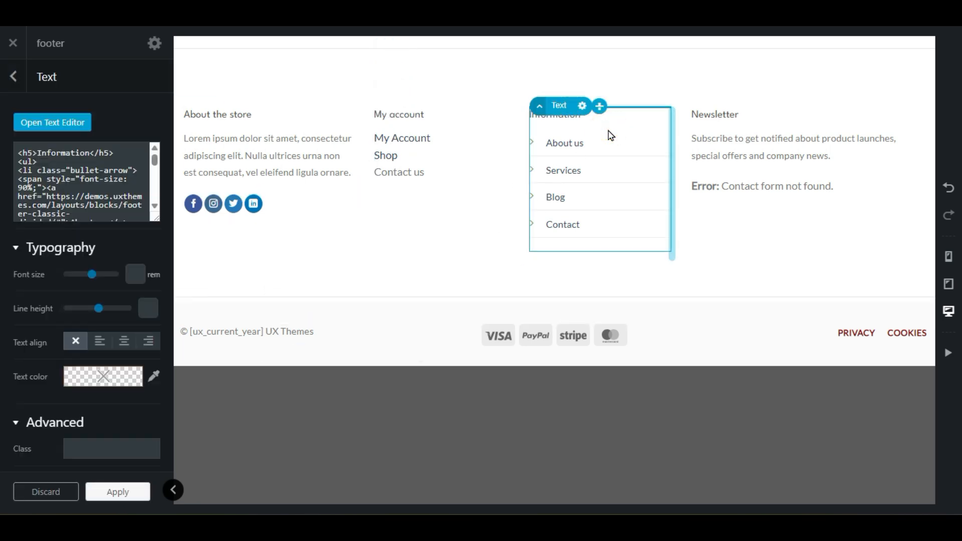
pyautogui.click(47, 122)
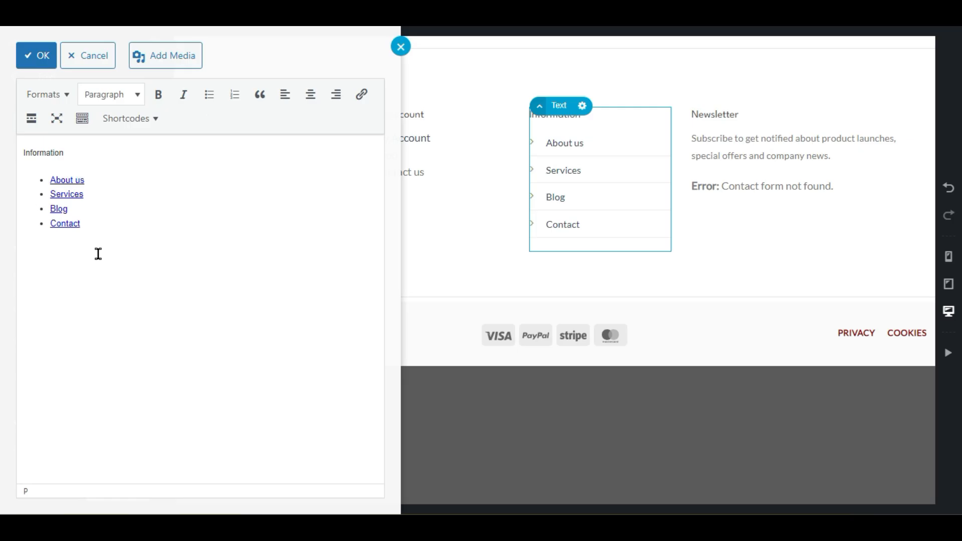
pyautogui.click(75, 224)
pyautogui.moveTo(75, 224); pyautogui.dragTo(37, 182)
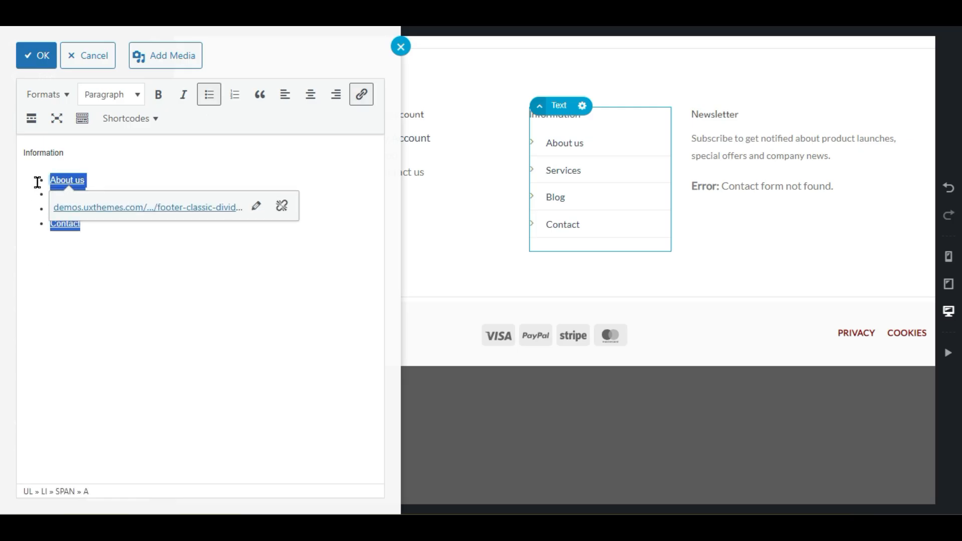
pyautogui.click(103, 272)
pyautogui.click(105, 189)
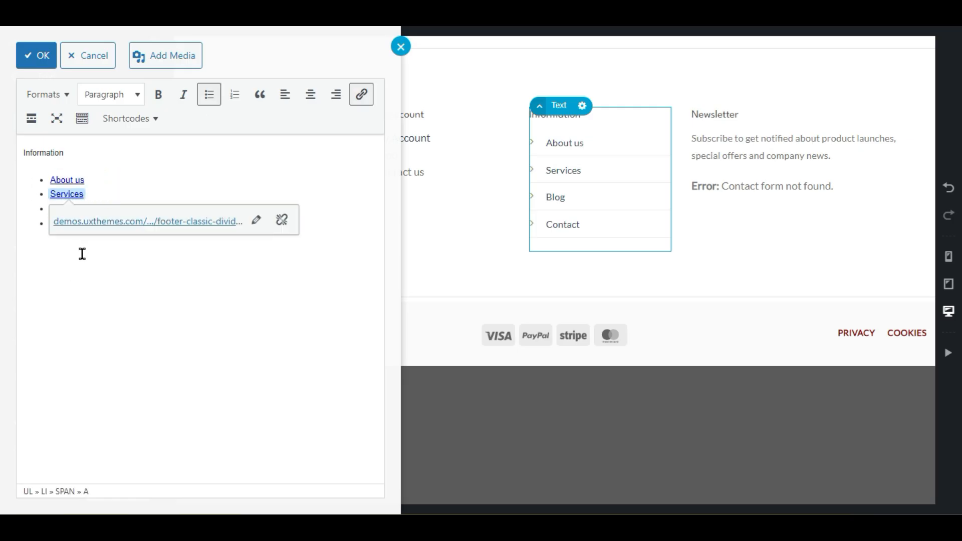
pyautogui.click(90, 250)
pyautogui.moveTo(96, 222); pyautogui.dragTo(35, 187)
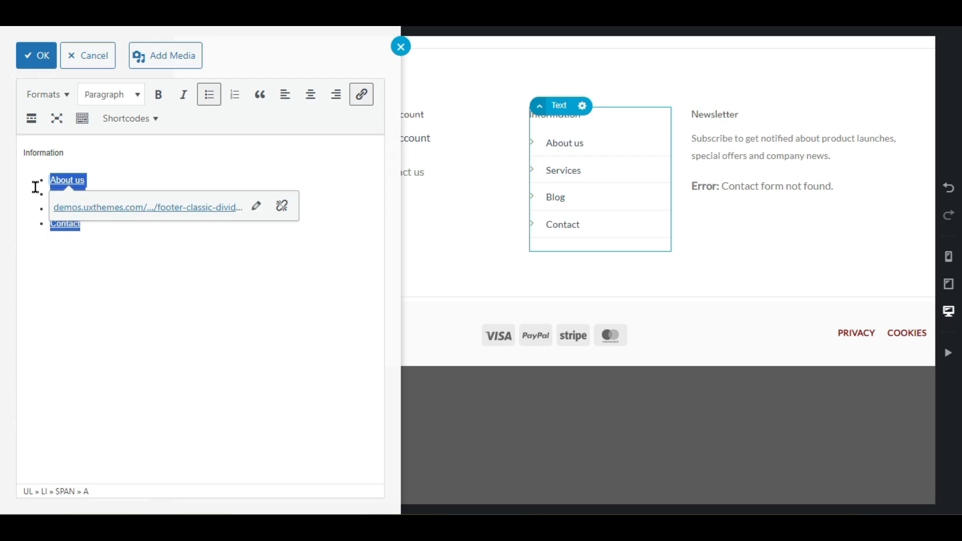
pyautogui.press('Delete')
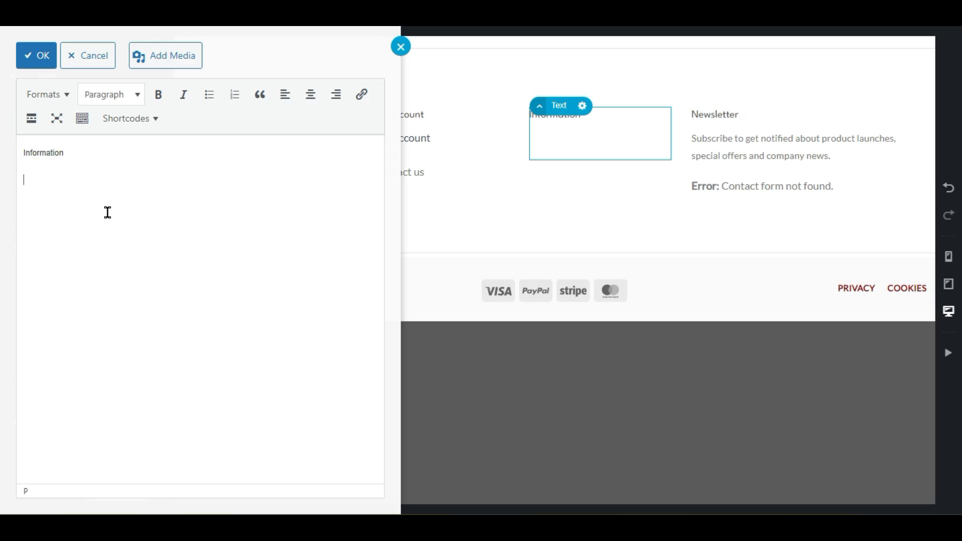
# Step: Enter "Privacy Policy" beneath the "Information" heading and format it as a bulleted list item
pyautogui.write('Privac')
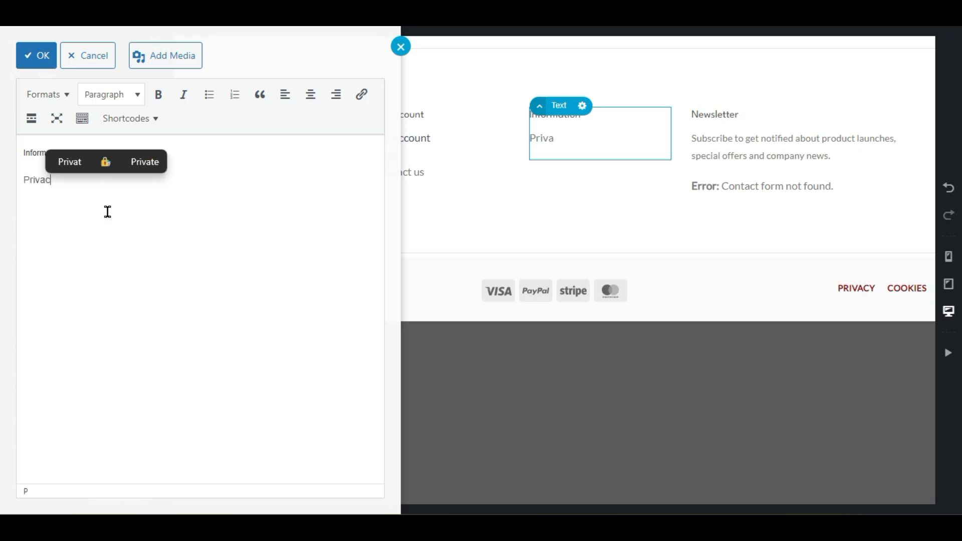
pyautogui.write('y Policy')
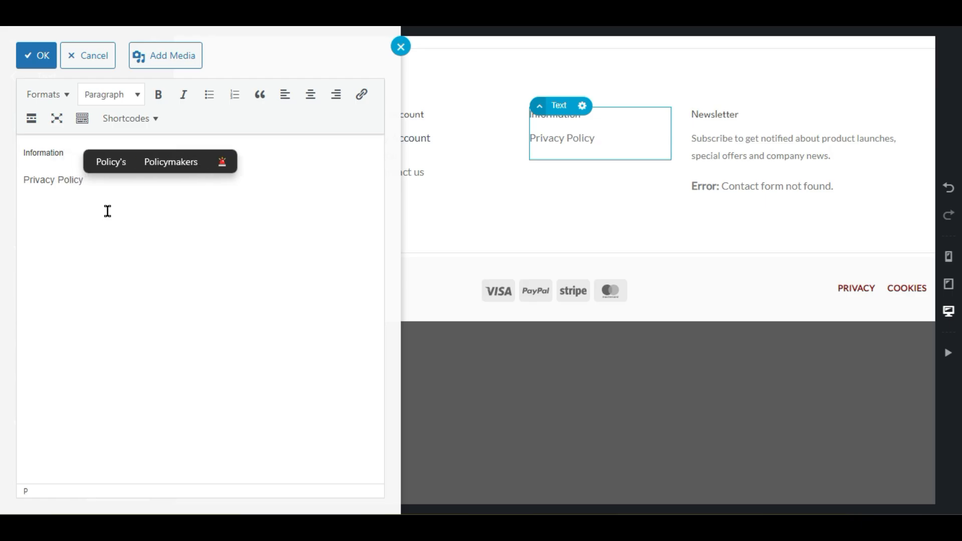
pyautogui.click(20, 184)
pyautogui.moveTo(86, 179); pyautogui.dragTo(30, 189)
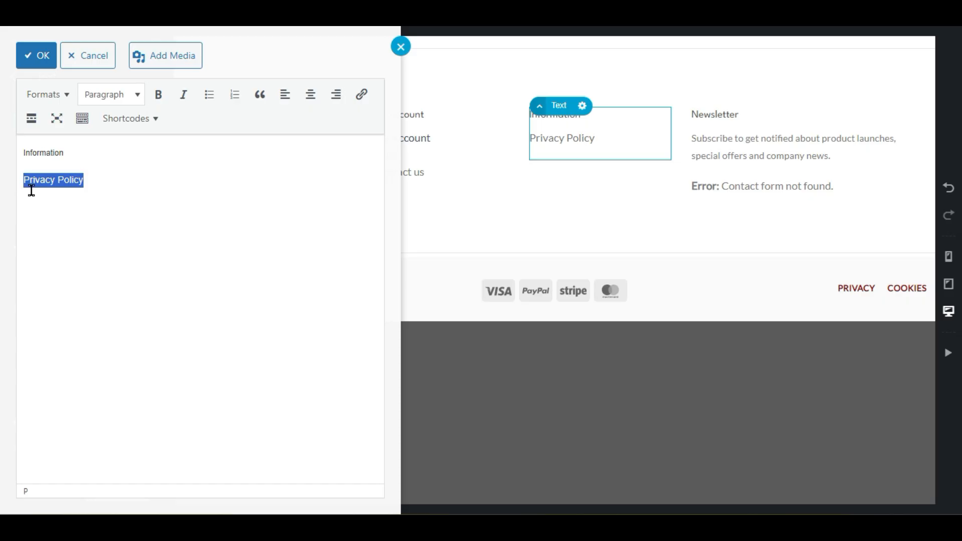
pyautogui.click(216, 96)
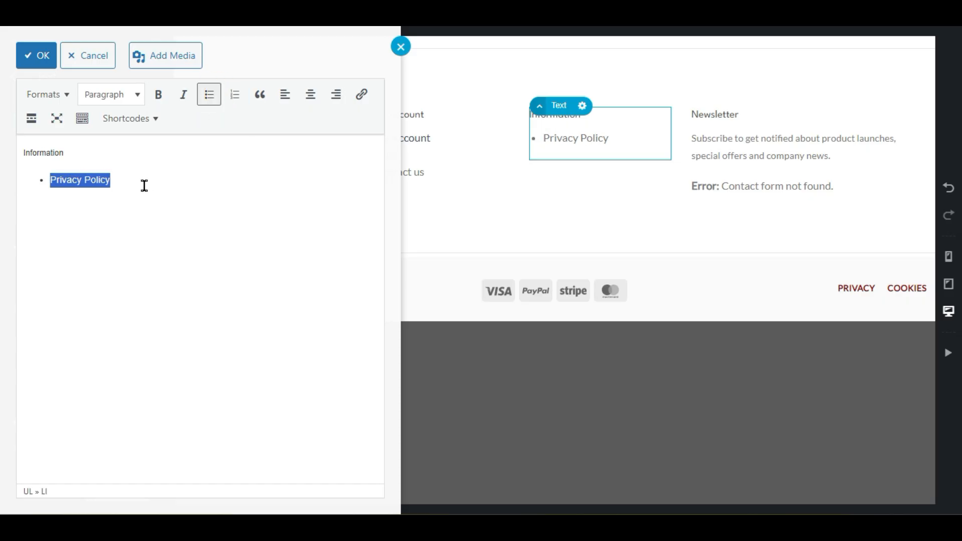
# Step: Link the "Privacy Policy" text to the Shop page as its destination
pyautogui.click(363, 96)
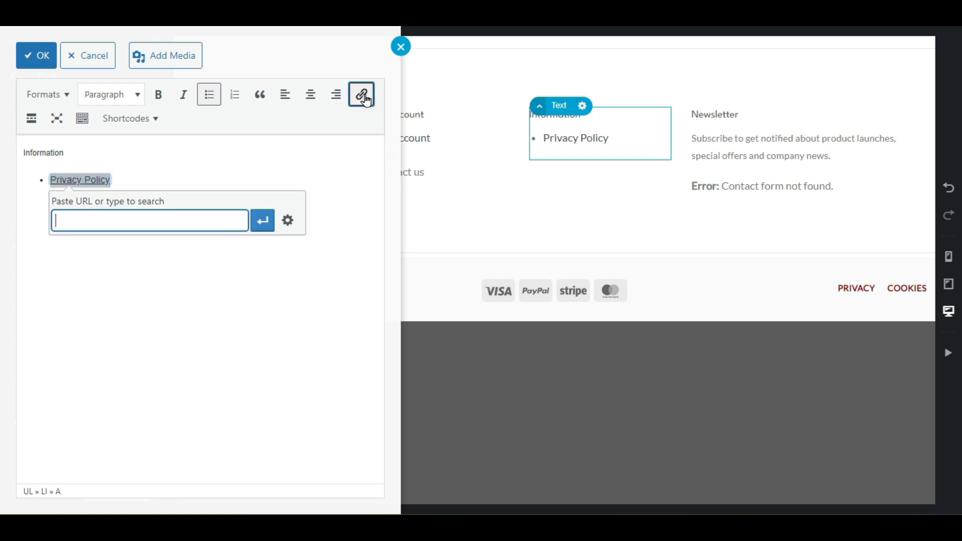
pyautogui.write('priv')
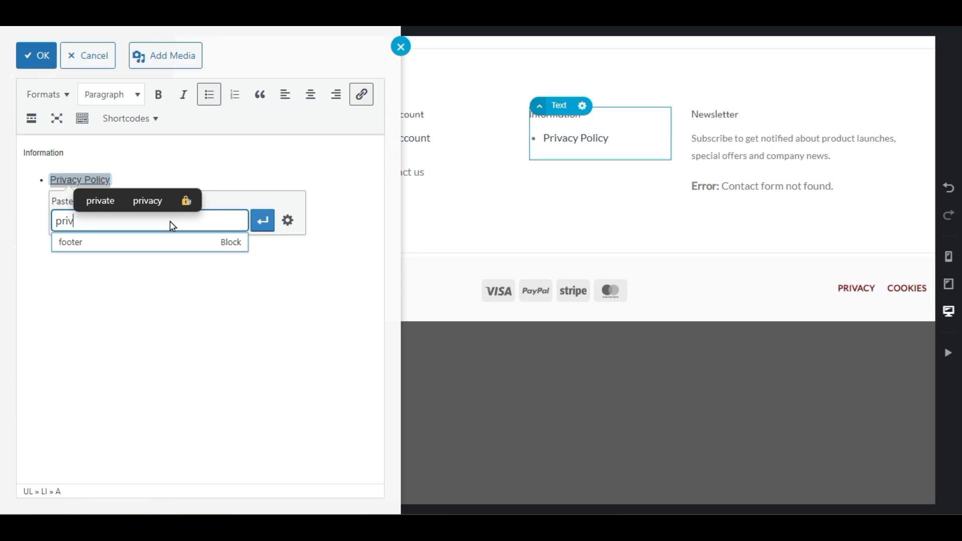
pyautogui.moveTo(69, 221); pyautogui.dragTo(58, 223)
pyautogui.write('shop')
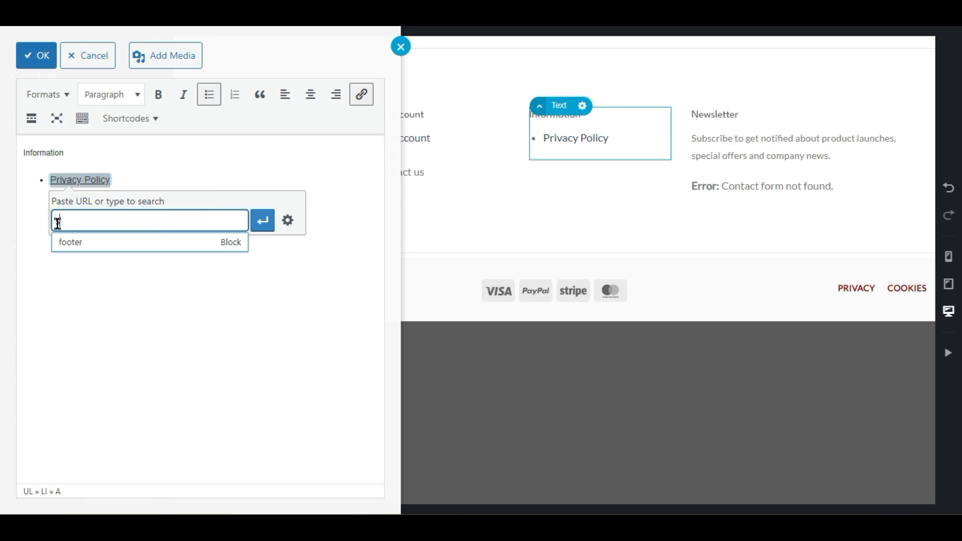
pyautogui.click(71, 244)
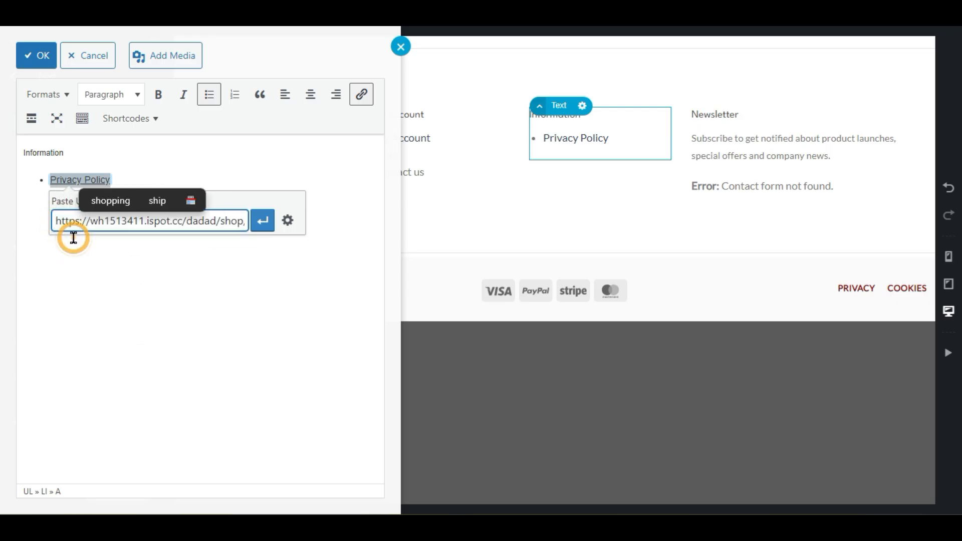
pyautogui.click(262, 220)
pyautogui.click(333, 256)
# Step: Add "Shop" on a new line beneath "Privacy Policy" within the same bullet
pyautogui.click(125, 173)
pyautogui.hotkey('shift', 'Return')
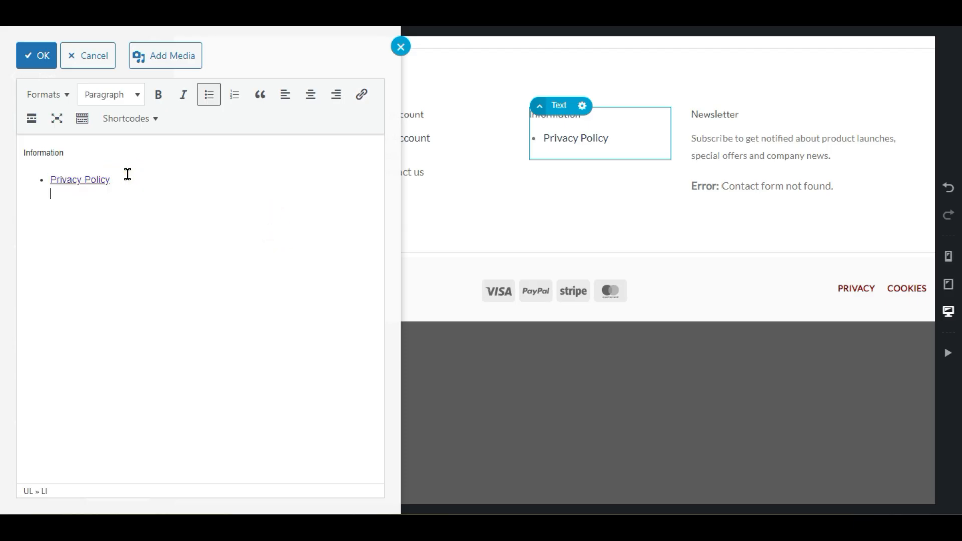
pyautogui.write('Shop')
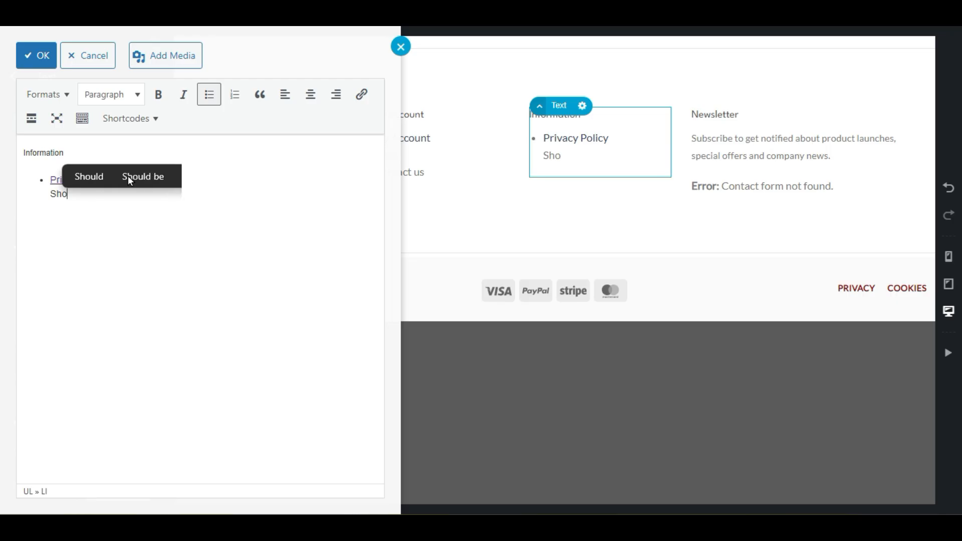
pyautogui.click(31, 205)
pyautogui.moveTo(45, 197); pyautogui.dragTo(77, 195)
pyautogui.click(77, 196)
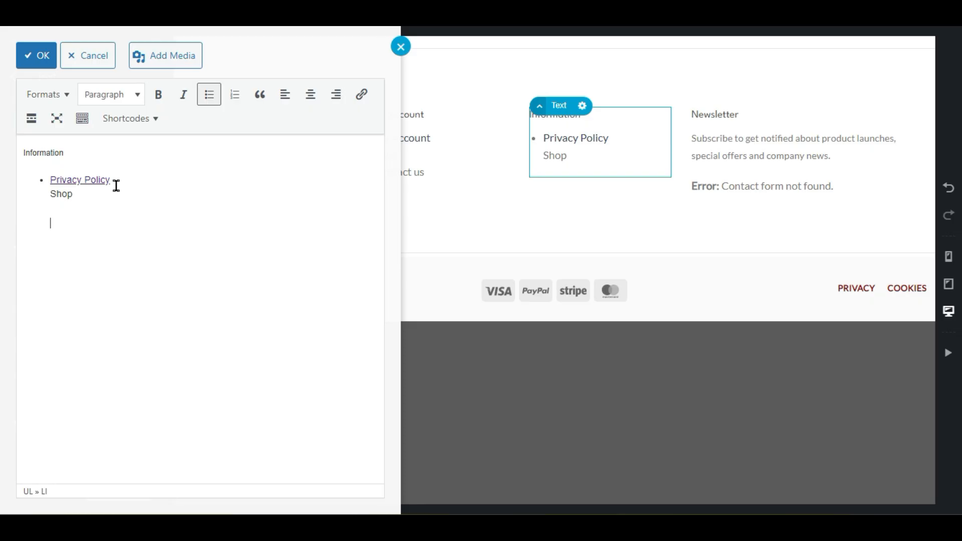
# Step: Insert an empty line above the "Privacy Policy" link in the "Information" text
pyautogui.click(38, 164)
pyautogui.click(30, 181)
pyautogui.hotkey('shift', 'Return')
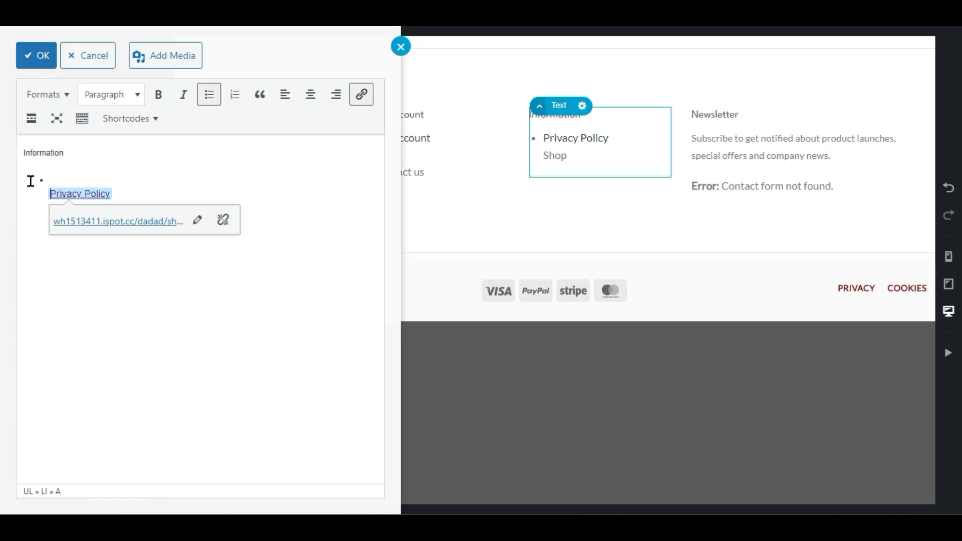
pyautogui.click(60, 180)
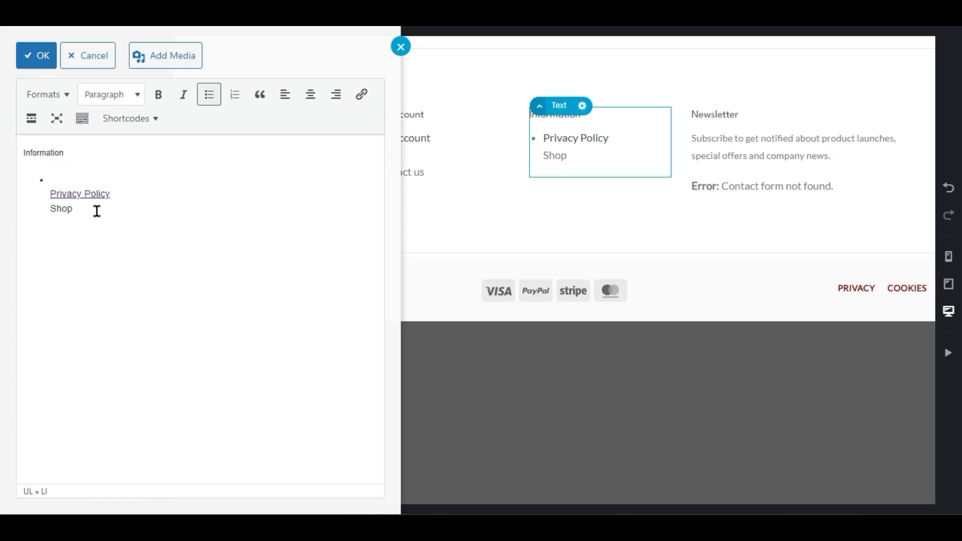
# Step: Remove the bulleted list formatting from the "Privacy Policy" and "Shop" lines
pyautogui.moveTo(96, 211); pyautogui.dragTo(32, 186)
pyautogui.click(203, 99)
pyautogui.click(204, 100)
pyautogui.click(202, 102)
pyautogui.click(204, 100)
pyautogui.click(204, 100)
pyautogui.click(204, 100)
pyautogui.click(203, 102)
pyautogui.click(203, 101)
pyautogui.click(203, 102)
# Step: Link the "Shop" text beneath "Privacy Policy" to the Shop page found by searching for "shop"
pyautogui.click(44, 207)
pyautogui.moveTo(56, 204); pyautogui.dragTo(23, 209)
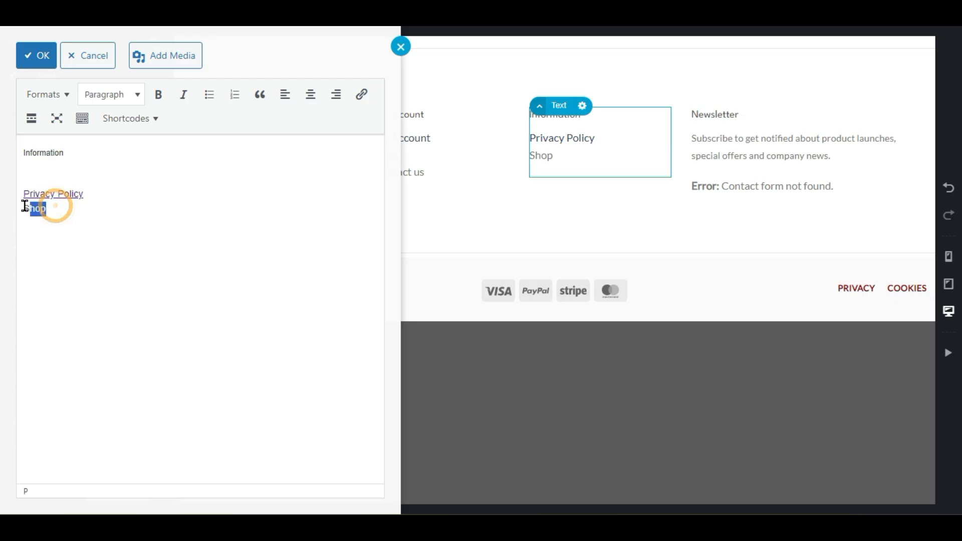
pyautogui.click(361, 94)
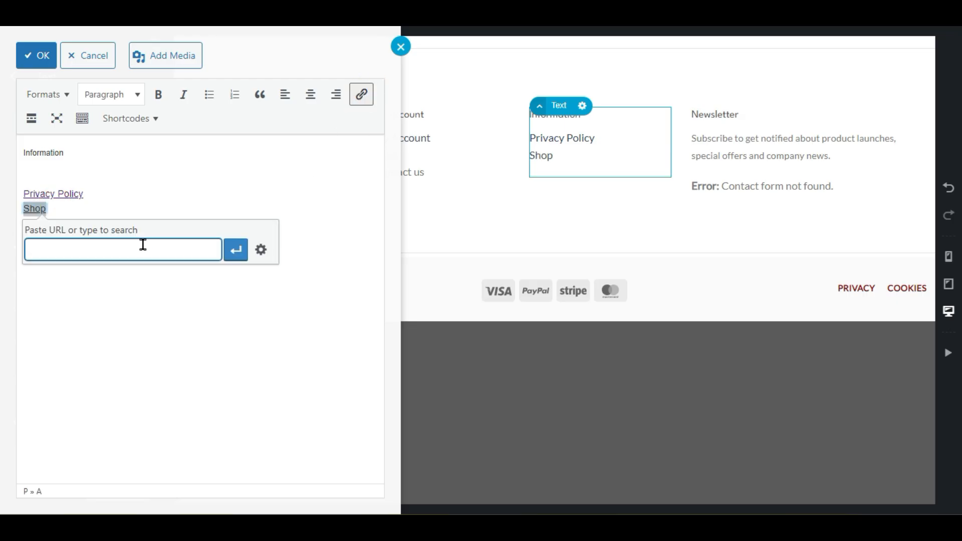
pyautogui.write('shop')
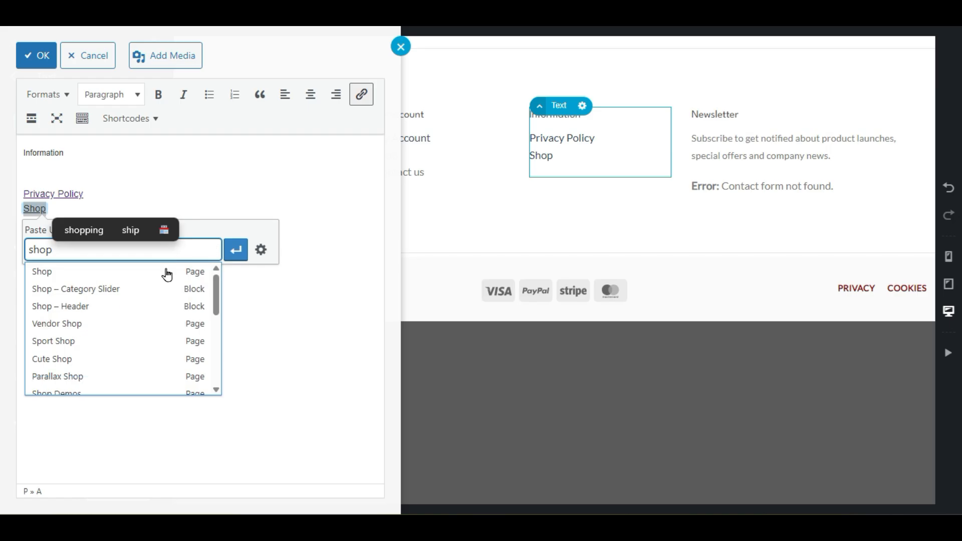
pyautogui.click(160, 271)
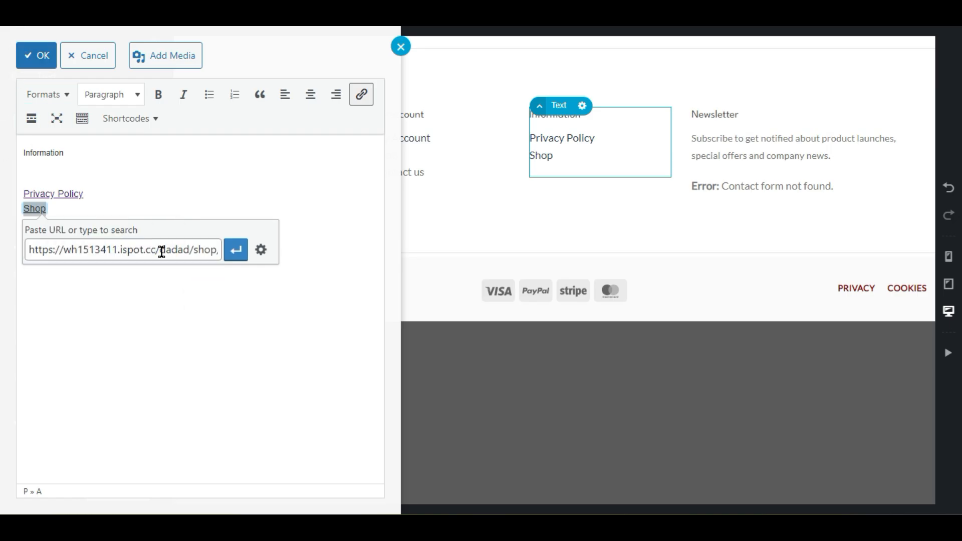
pyautogui.click(236, 249)
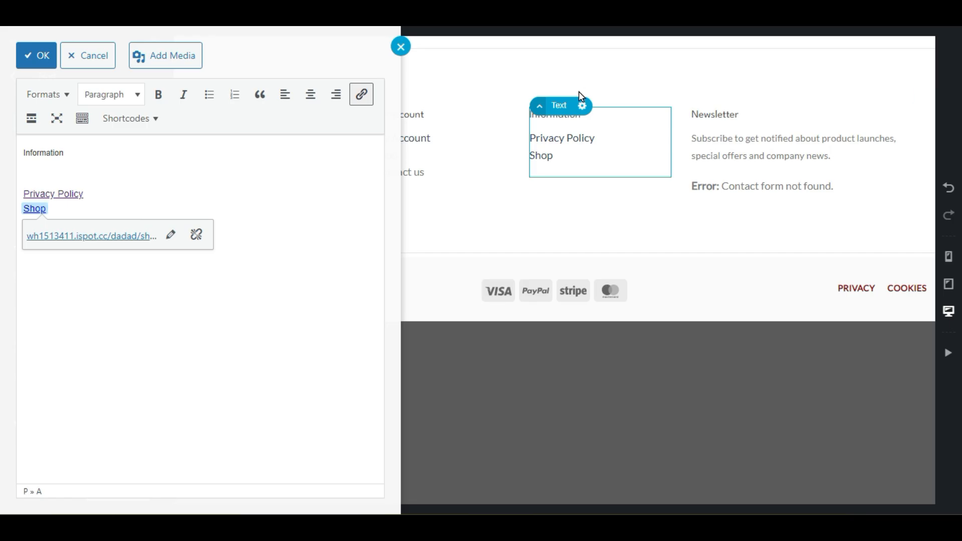
# Step: Format the "Information" title above the links as Heading 4
pyautogui.moveTo(82, 147); pyautogui.dragTo(2, 157)
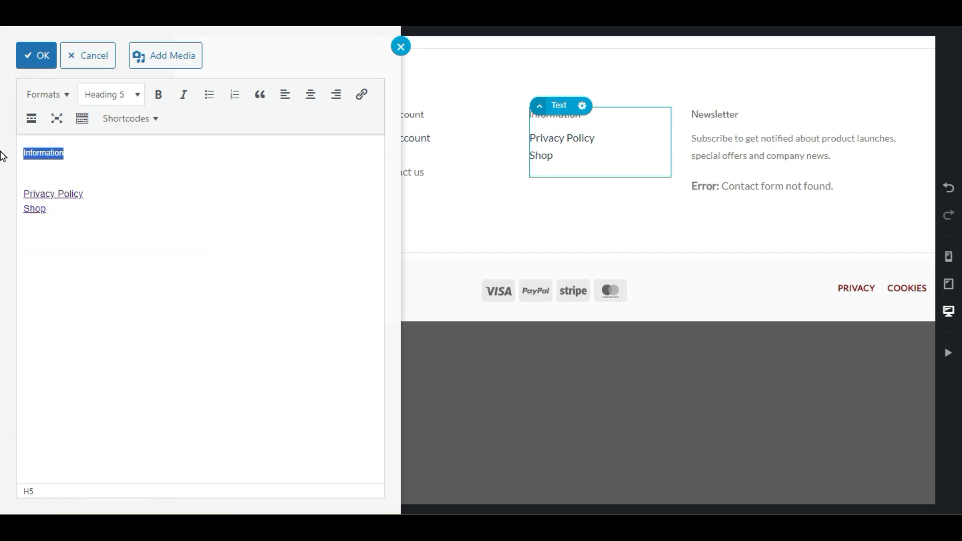
pyautogui.click(131, 94)
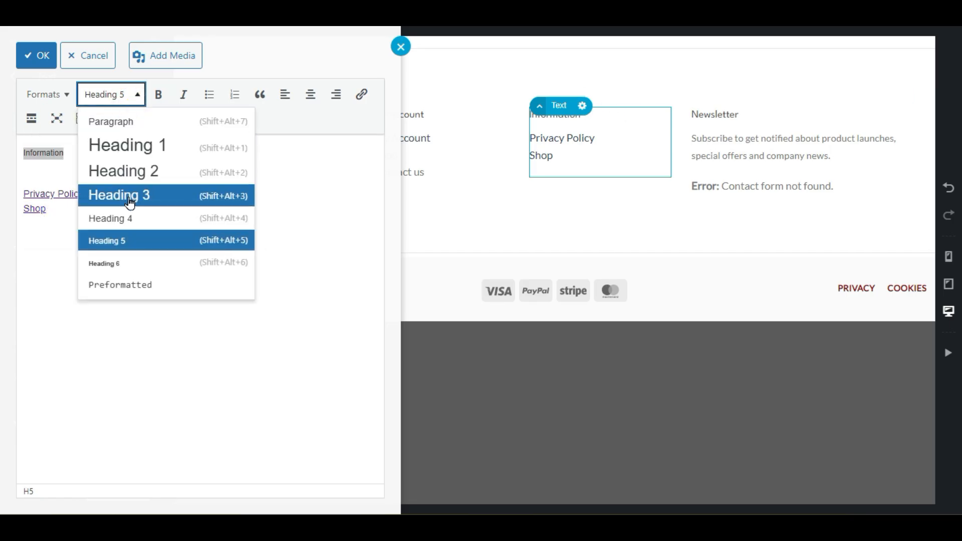
pyautogui.click(131, 217)
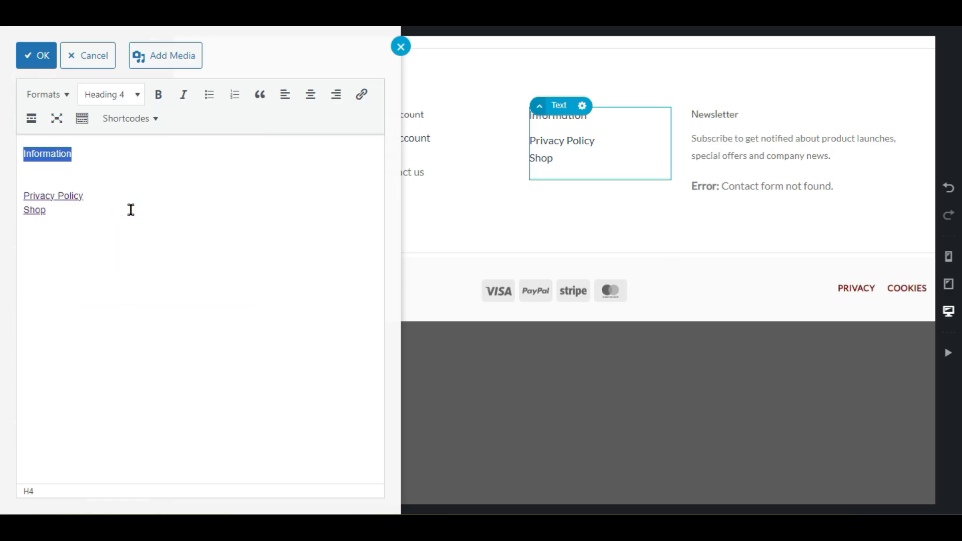
# Step: Close the Information text editor and review the footer's copyright line in the text editor, closing it without edits
pyautogui.click(401, 46)
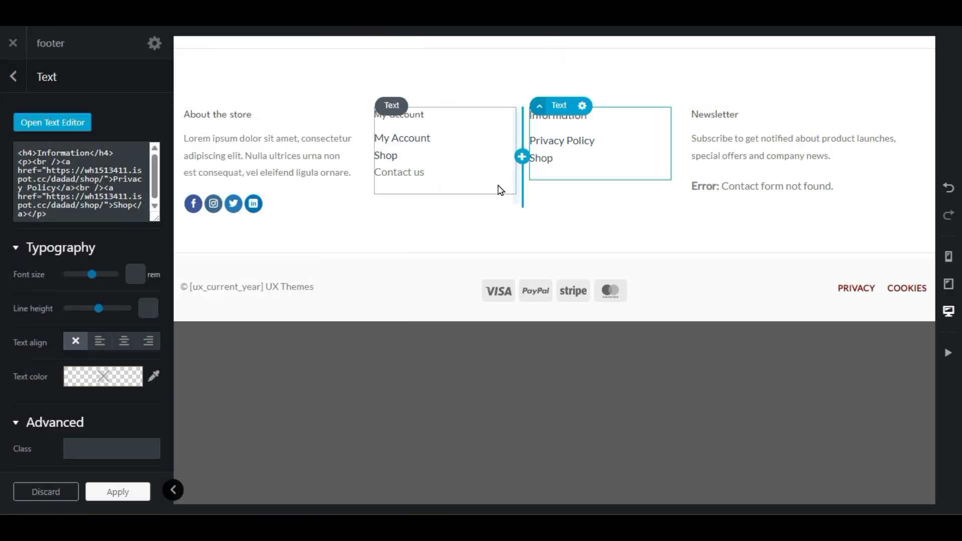
pyautogui.click(591, 191)
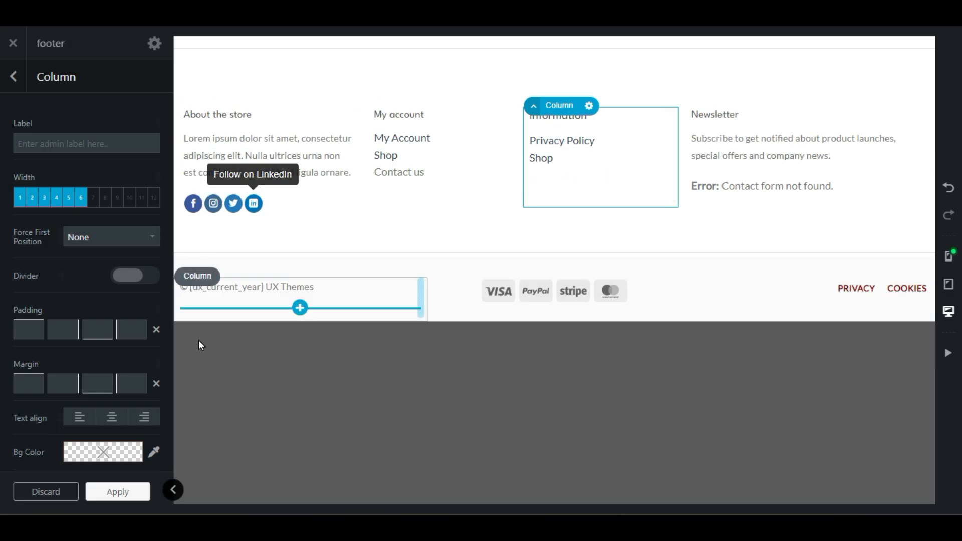
pyautogui.click(253, 295)
pyautogui.click(38, 123)
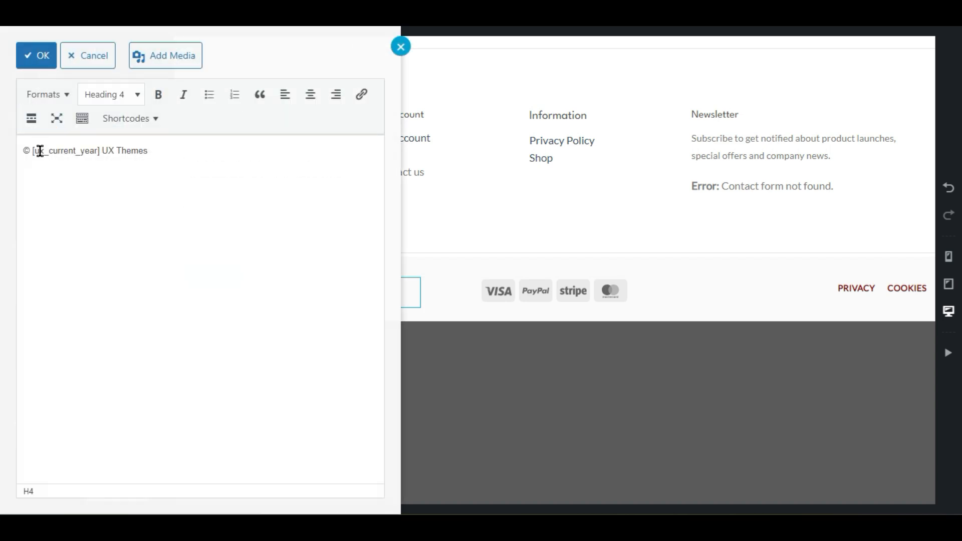
pyautogui.moveTo(34, 151); pyautogui.dragTo(167, 150)
pyautogui.click(205, 155)
pyautogui.click(396, 50)
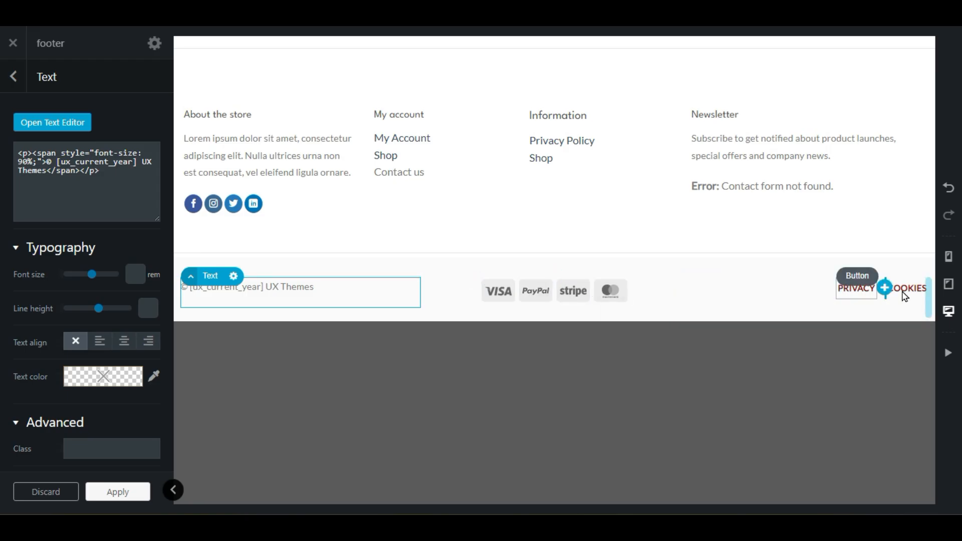
# Step: Duplicate the Privacy button in the footer's lower bar three times
pyautogui.click(857, 293)
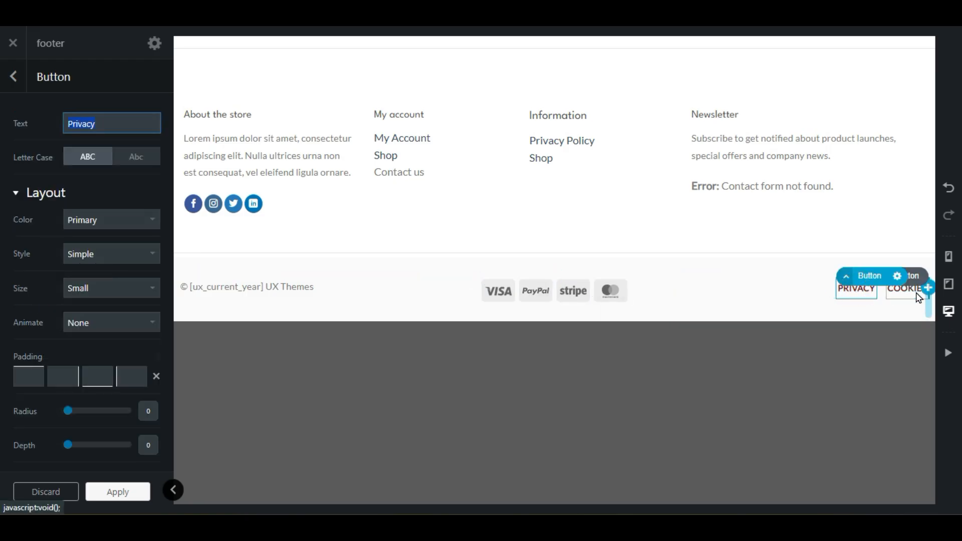
pyautogui.click(915, 295)
pyautogui.click(852, 294)
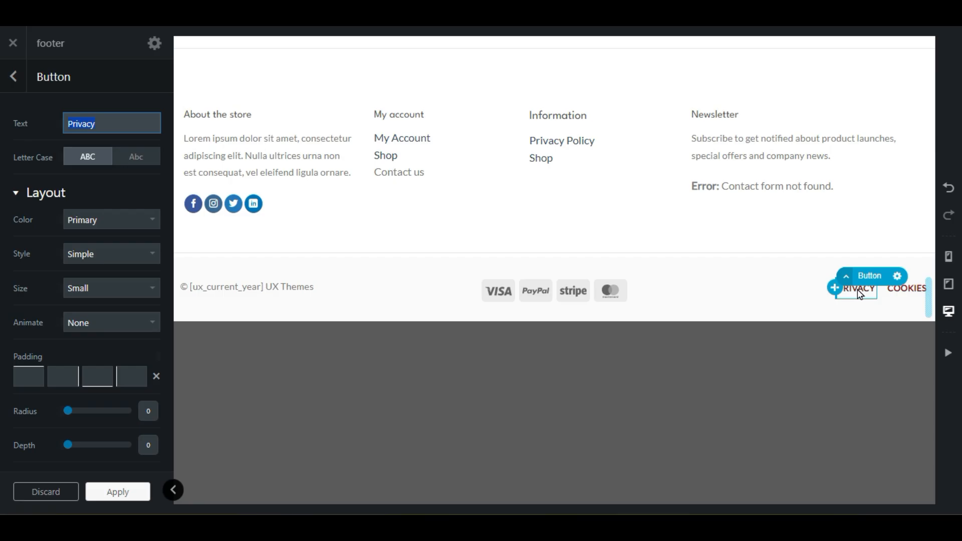
pyautogui.rightClick(860, 295)
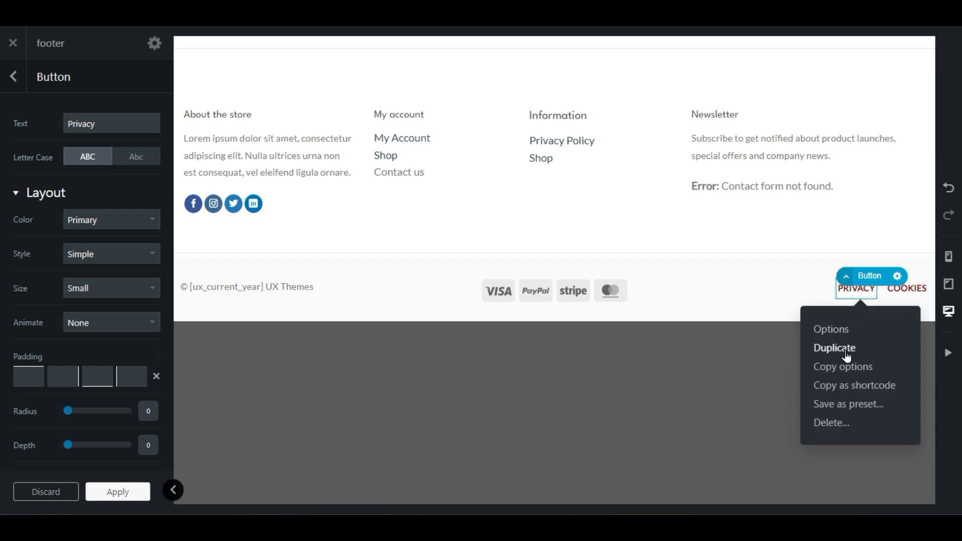
pyautogui.click(832, 346)
pyautogui.rightClick(854, 293)
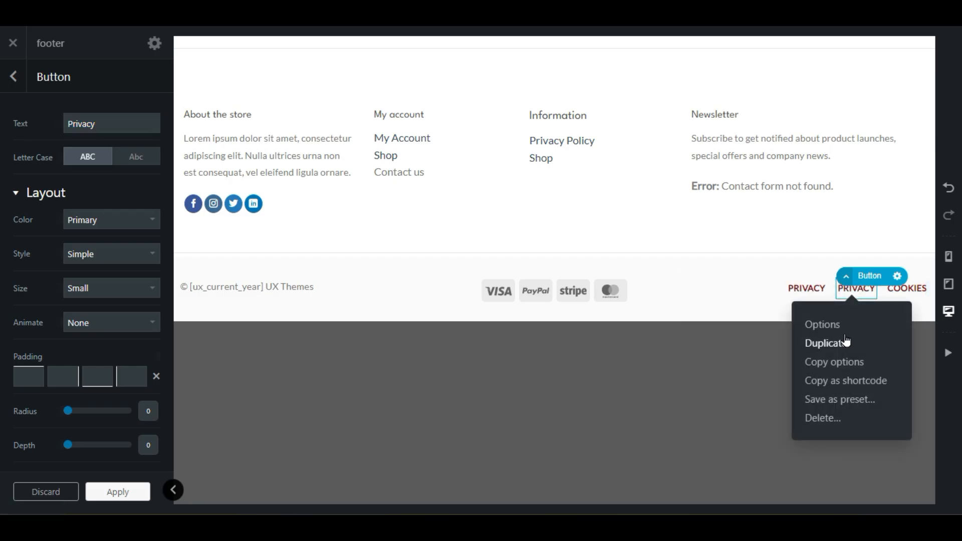
pyautogui.click(844, 341)
pyautogui.rightClick(858, 294)
pyautogui.click(847, 344)
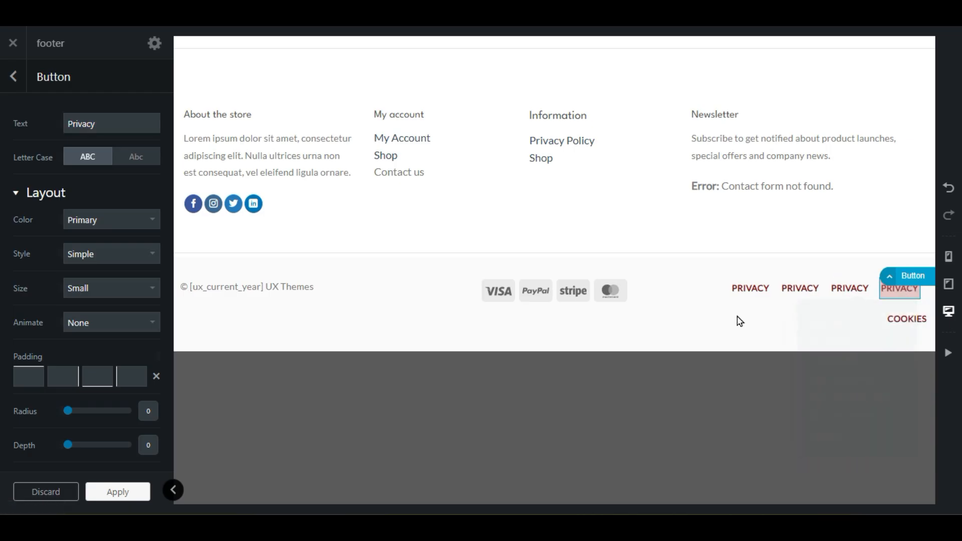
pyautogui.click(173, 490)
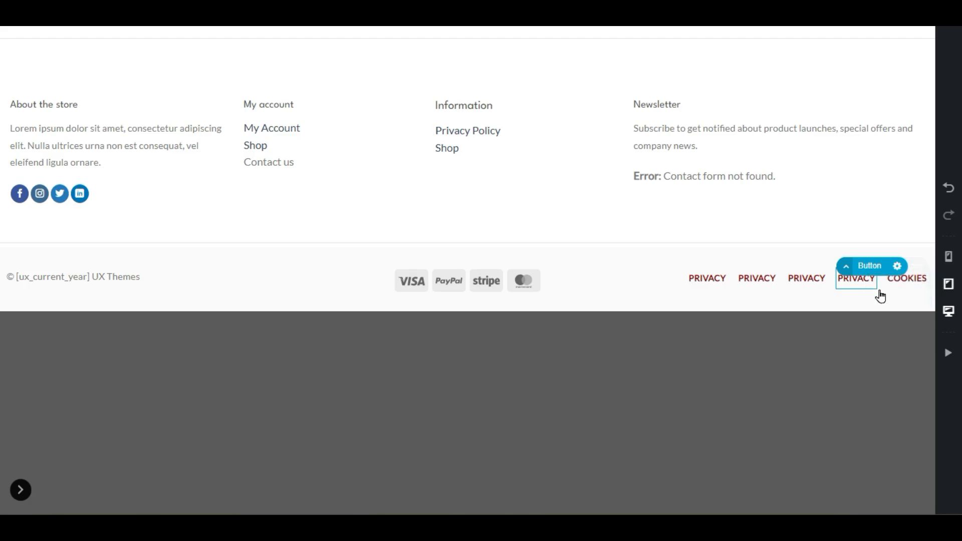
pyautogui.click(20, 490)
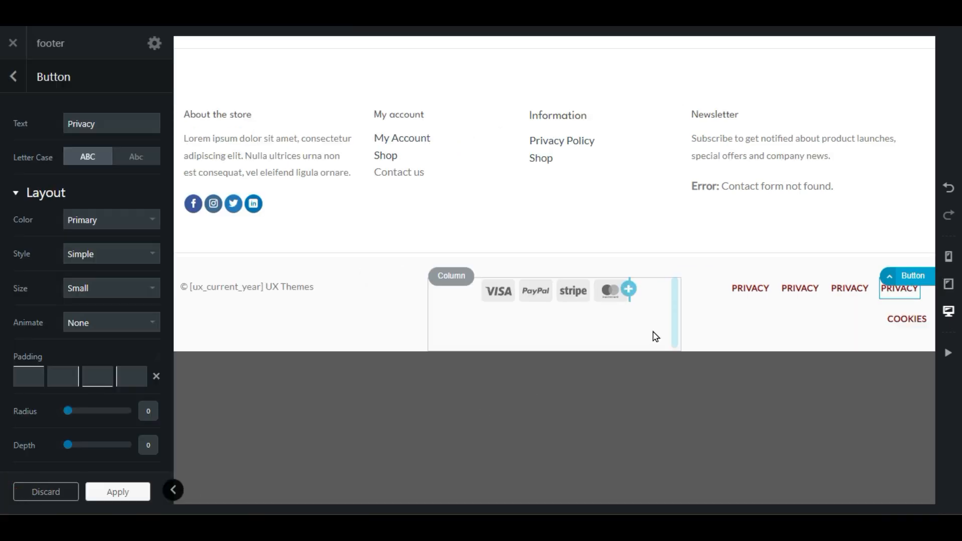
# Step: Open the first Privacy button's options and examine its text and link settings
pyautogui.click(756, 288)
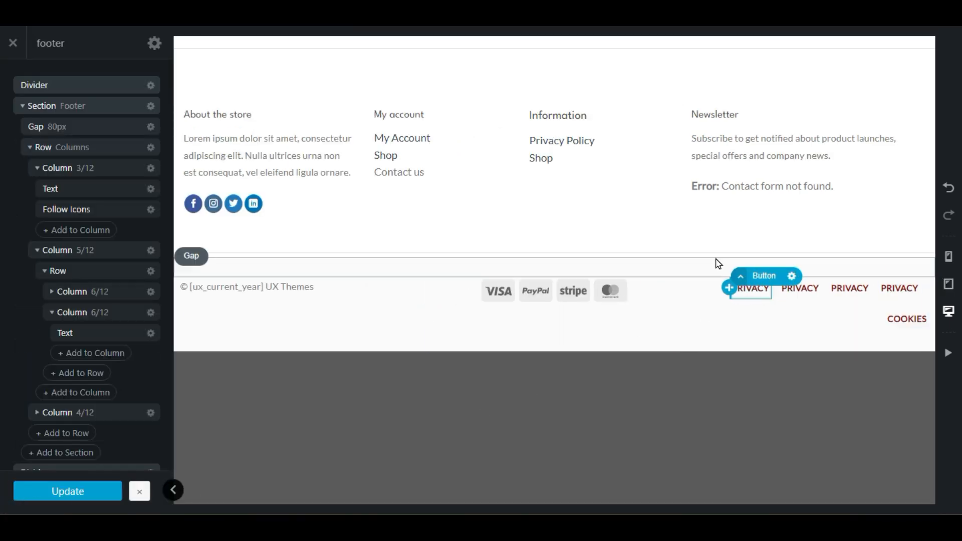
pyautogui.rightClick(736, 290)
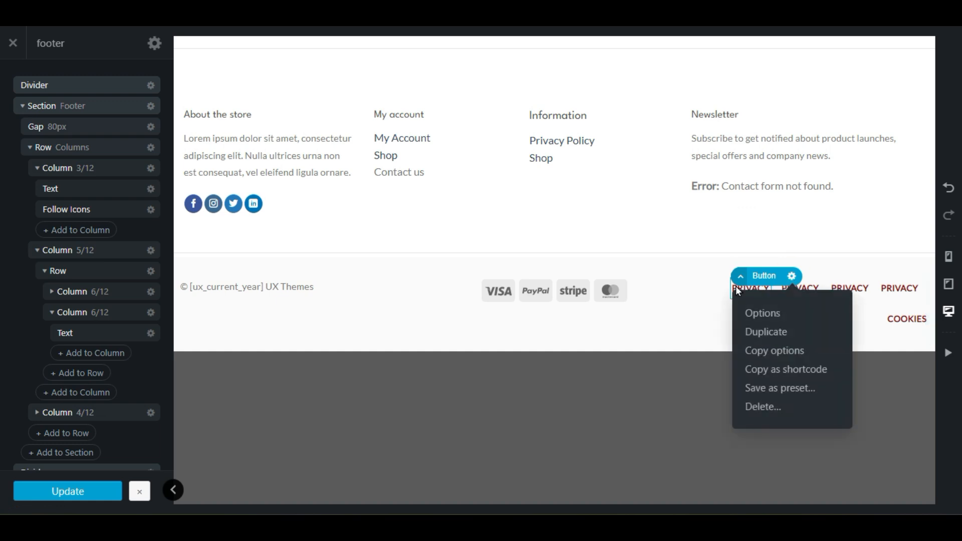
pyautogui.click(750, 313)
pyautogui.click(121, 124)
pyautogui.scroll(-5, 2, 324)
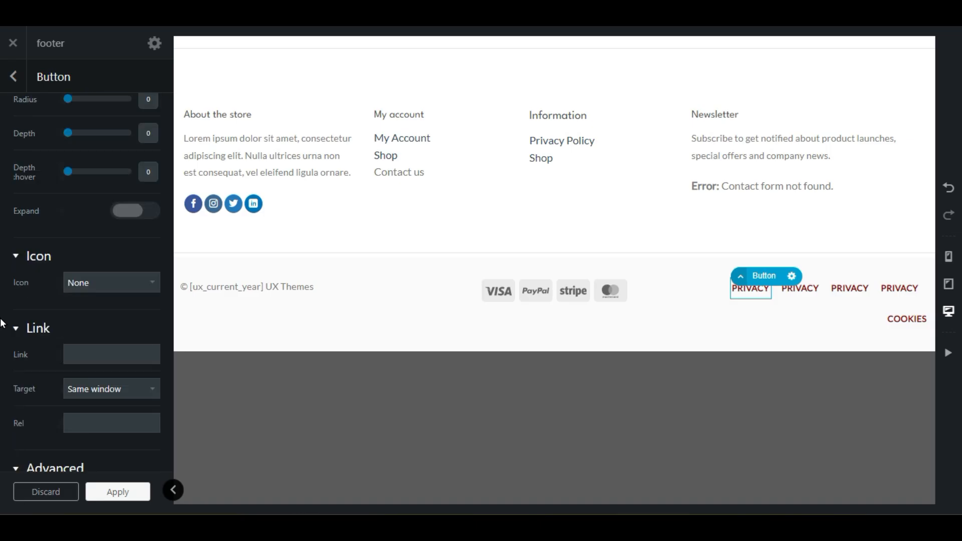
pyautogui.click(112, 360)
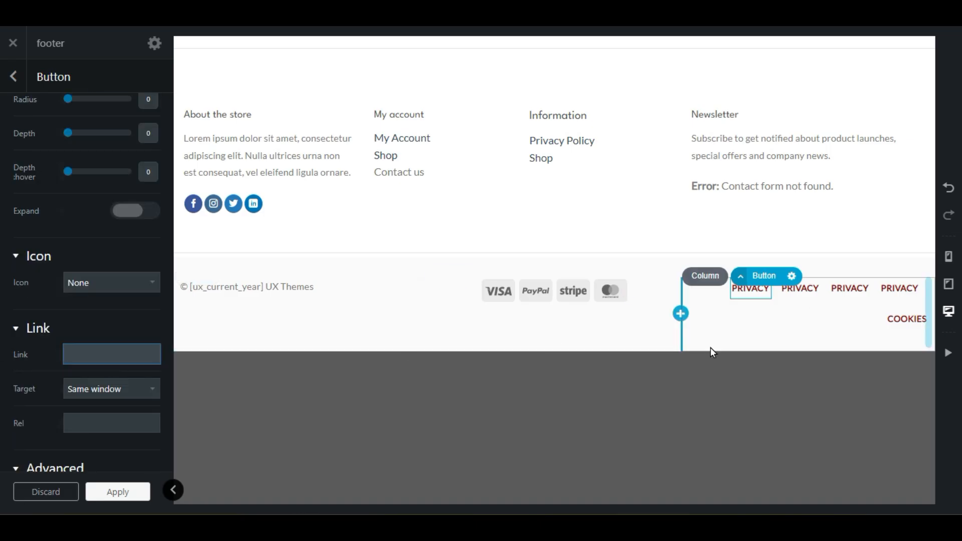
# Step: Change the second Privacy button's text to "Shop"
pyautogui.click(804, 289)
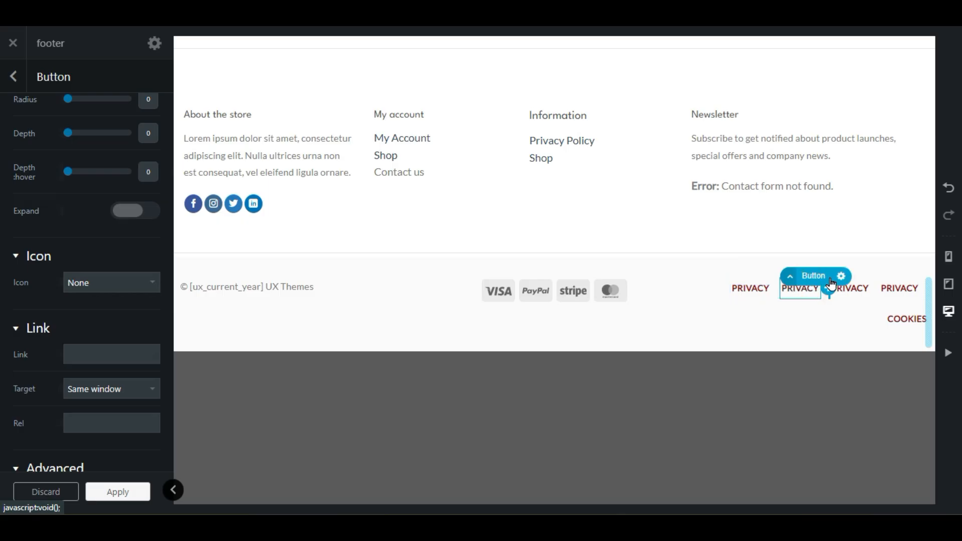
pyautogui.click(122, 125)
pyautogui.moveTo(122, 125); pyautogui.dragTo(56, 128)
pyautogui.write('S')
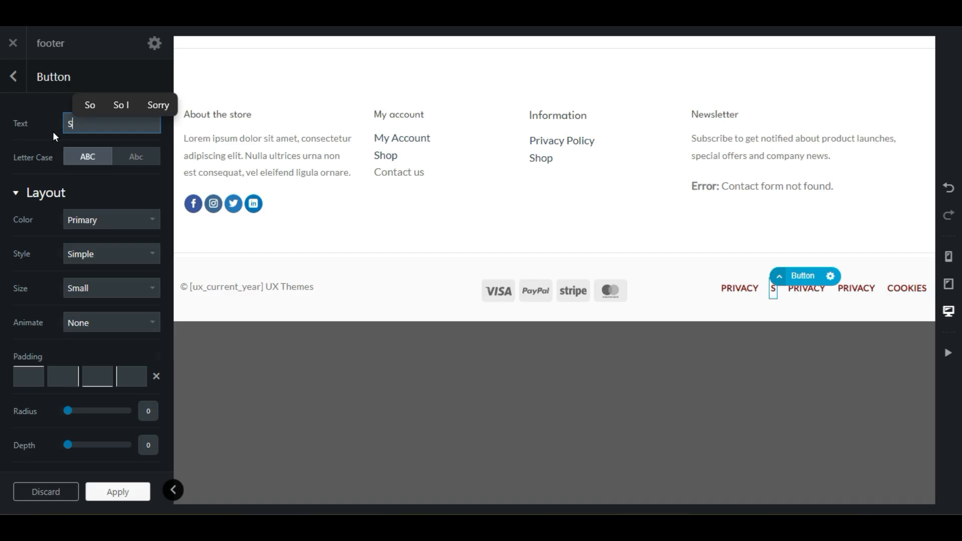
pyautogui.write('hop')
# Step: Try to set the Shop button's link to "shop", and clear the link
pyautogui.scroll(-3, 29, 269)
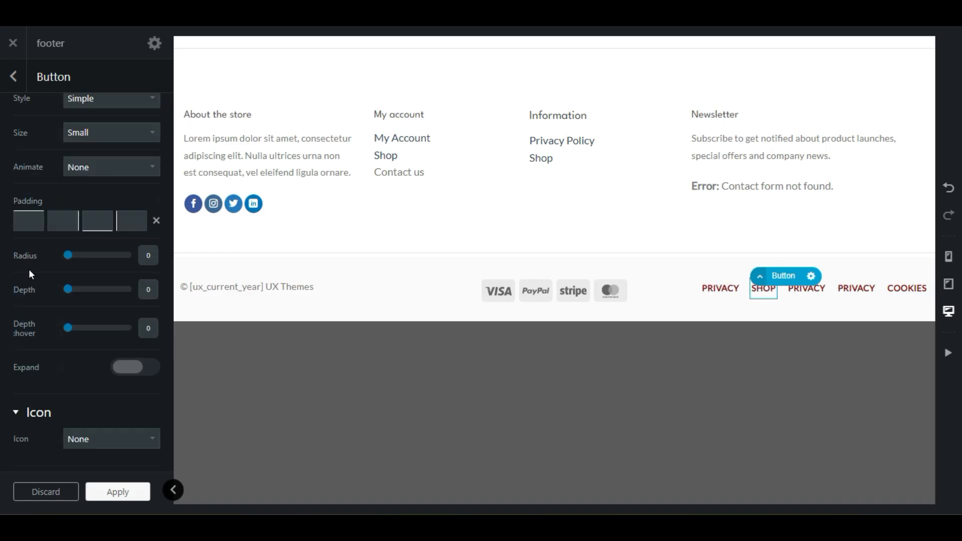
pyautogui.scroll(-5, 28, 273)
pyautogui.click(93, 254)
pyautogui.write('s')
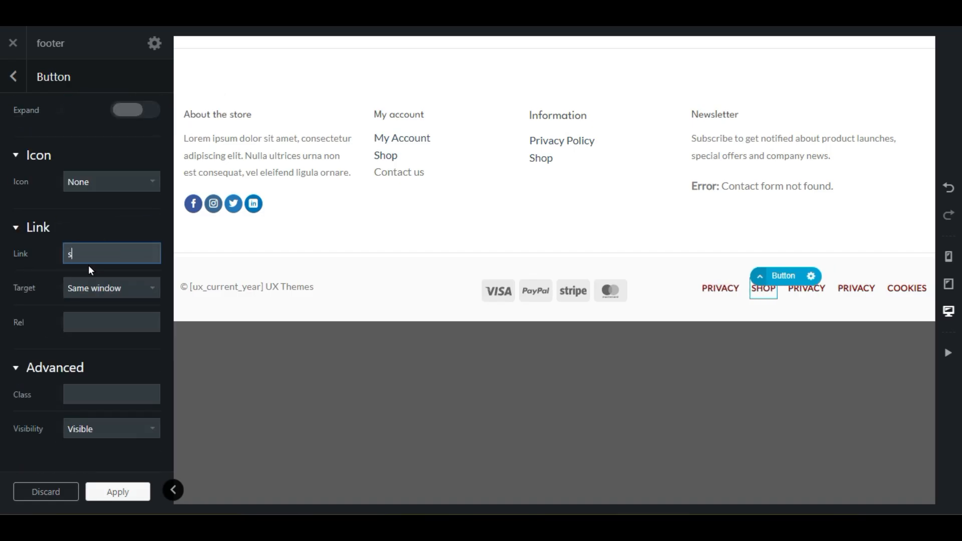
pyautogui.write('hop')
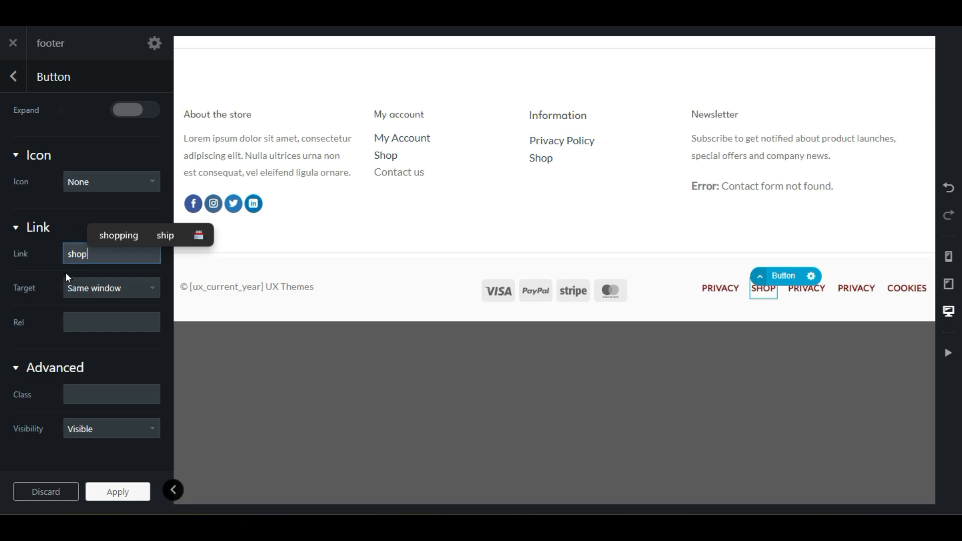
pyautogui.doubleClick(68, 255)
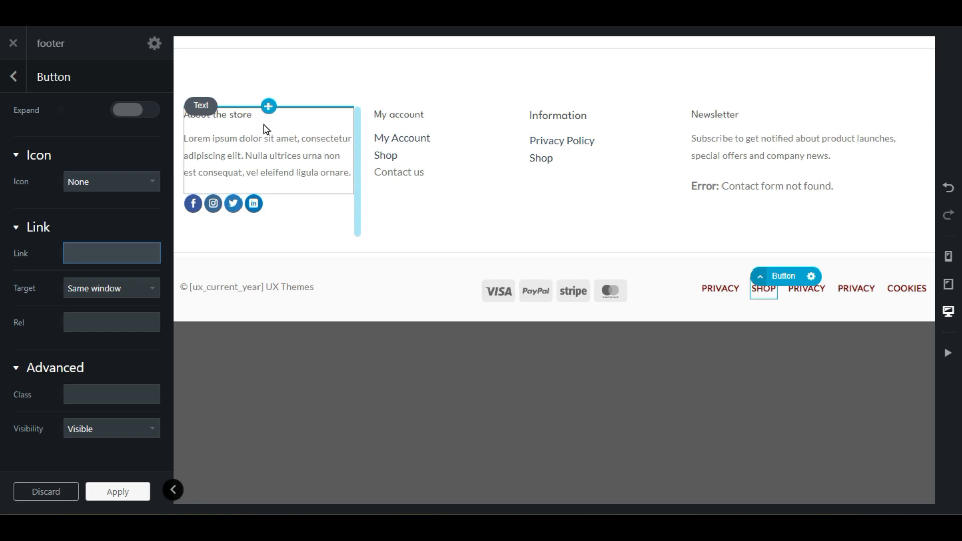
# Step: Insert an image element above the "About the store" text, using the Preet Web Vision logo from the media library
pyautogui.click(270, 109)
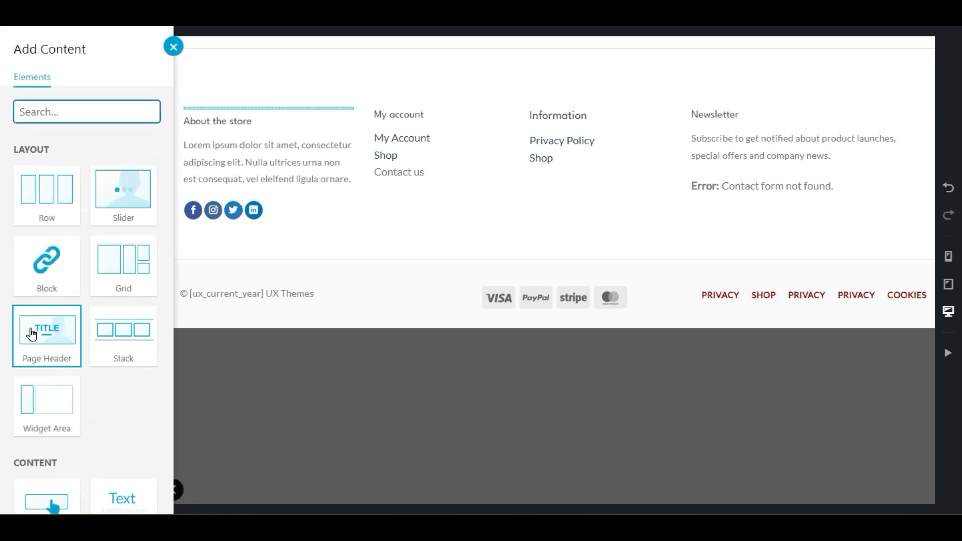
pyautogui.scroll(-5, 18, 345)
pyautogui.scroll(-6, 18, 346)
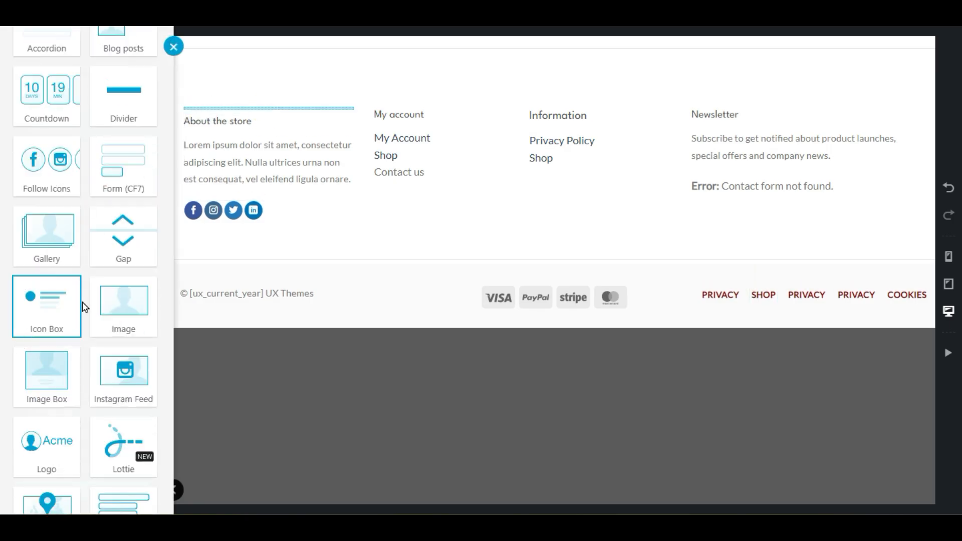
pyautogui.click(105, 306)
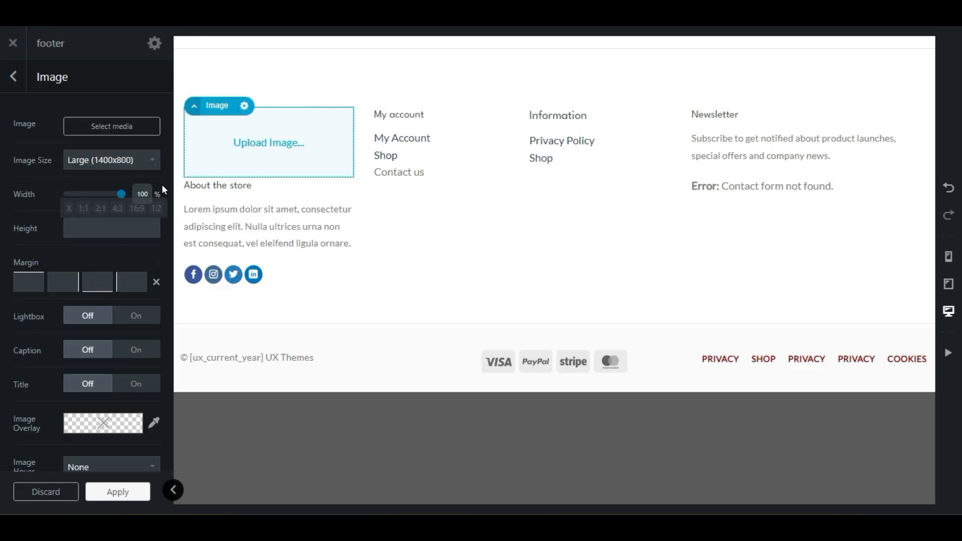
pyautogui.click(120, 129)
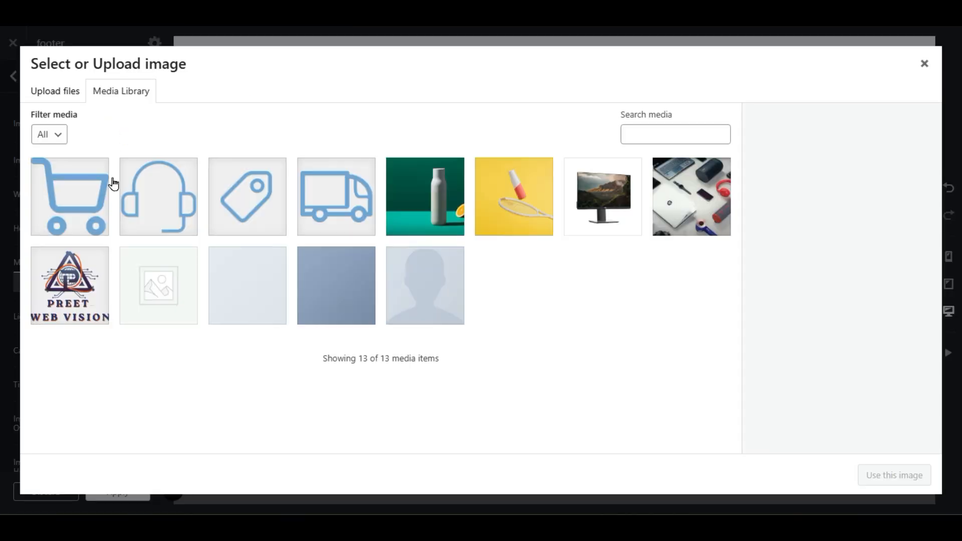
pyautogui.click(69, 316)
pyautogui.click(890, 474)
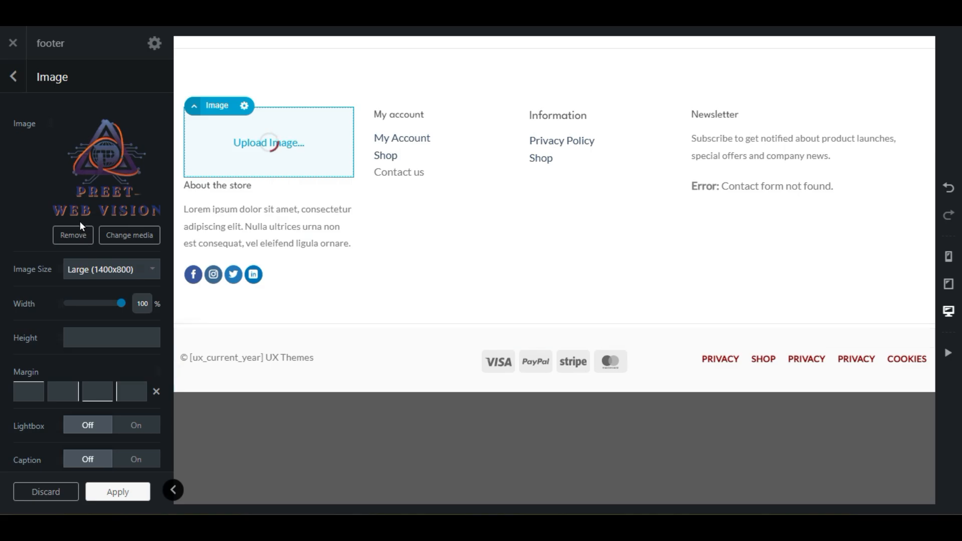
# Step: Set the logo image's width to 44%, apply the change and update the footer block
pyautogui.moveTo(121, 303); pyautogui.dragTo(91, 304)
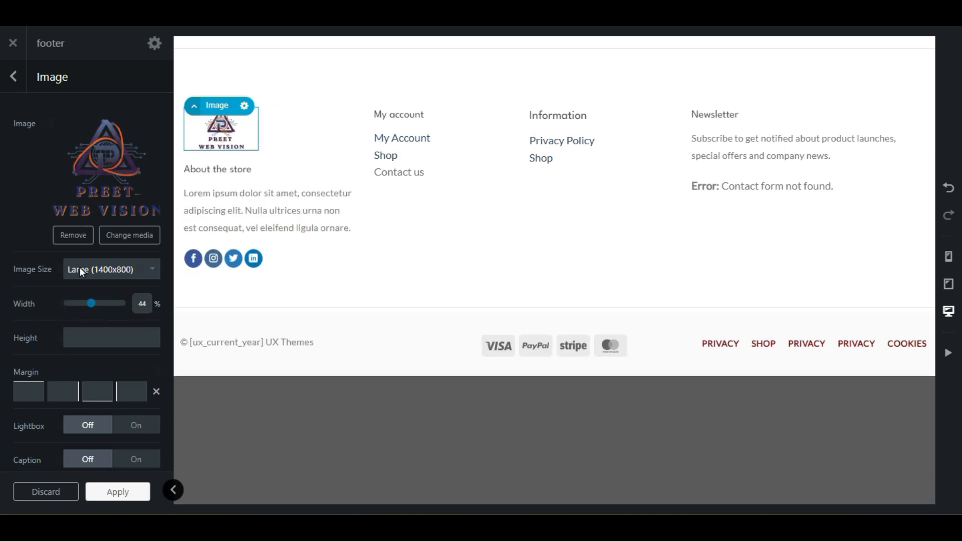
pyautogui.click(114, 491)
pyautogui.click(114, 490)
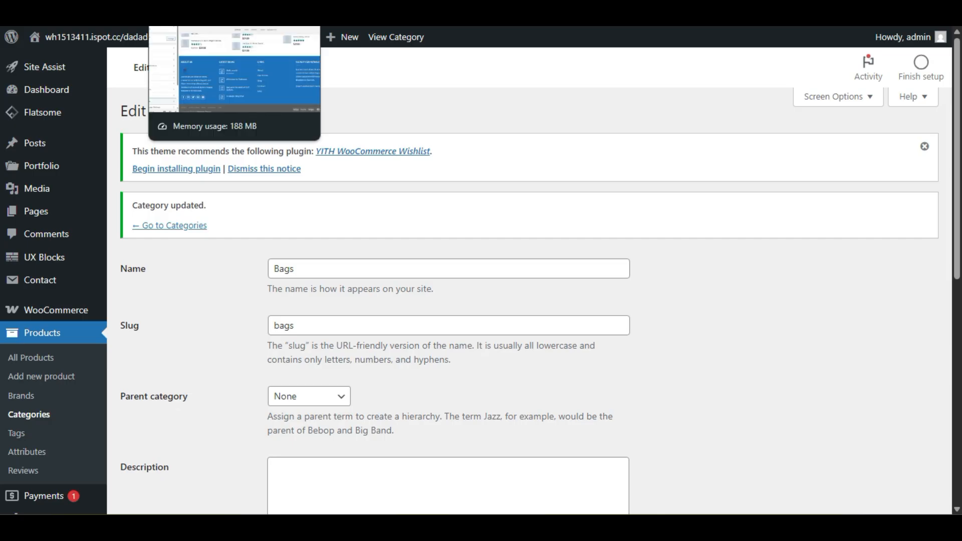
# Step: Switch to the theme customizer's footer settings and choose "footer" as the custom footer block
pyautogui.click(205, 20)
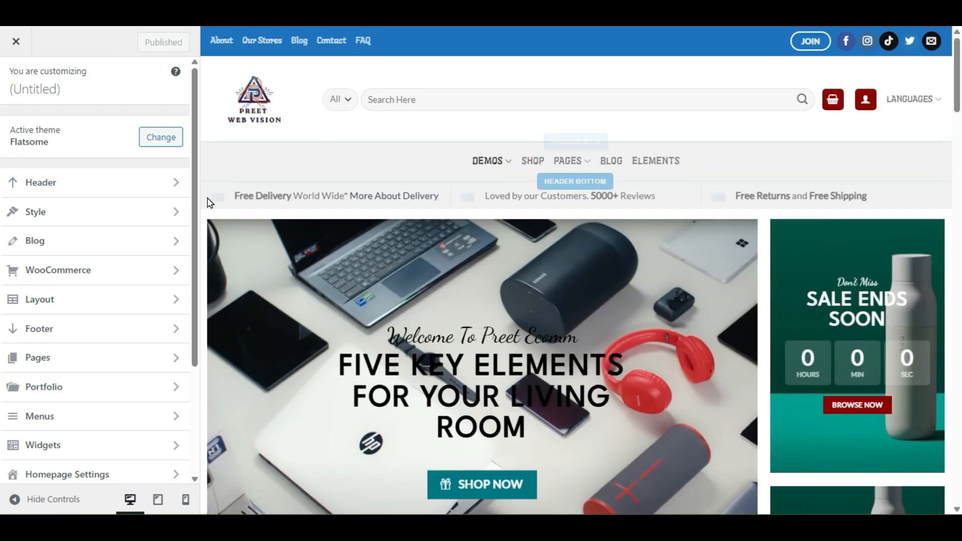
pyautogui.click(73, 328)
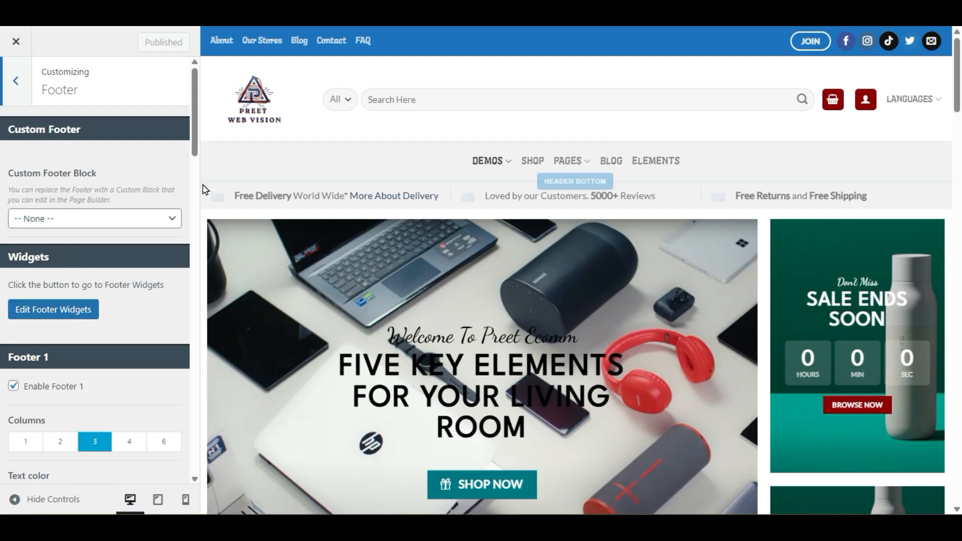
pyautogui.scroll(-15, 500, 241)
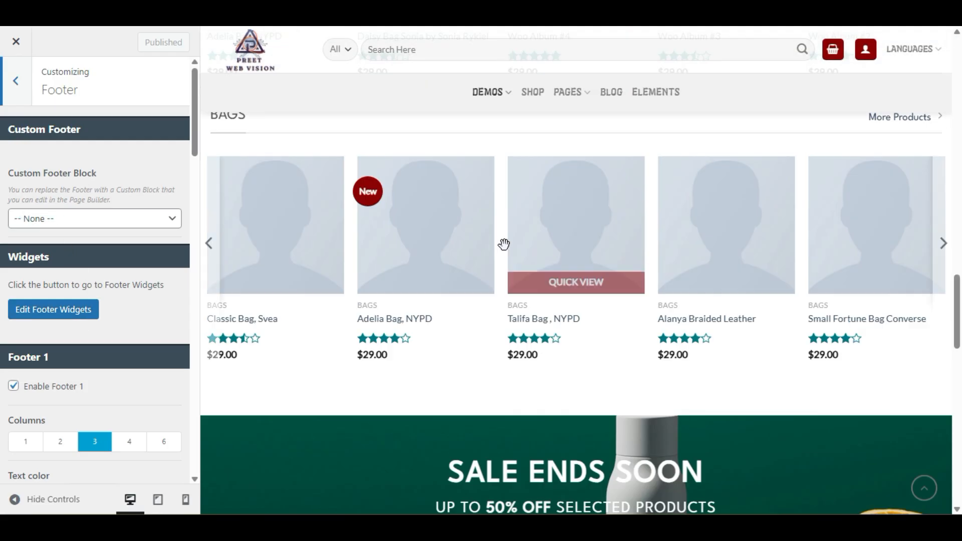
pyautogui.click(110, 218)
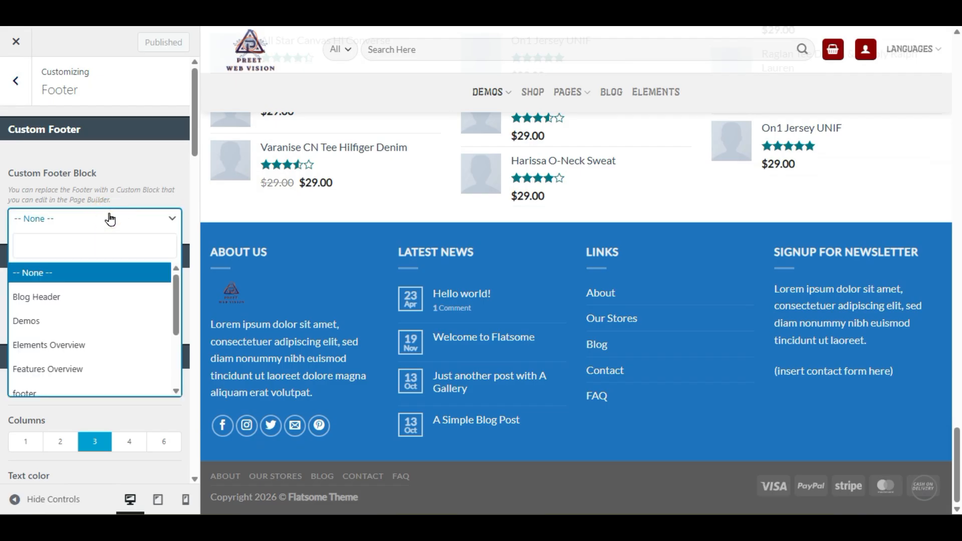
pyautogui.scroll(-3, 96, 334)
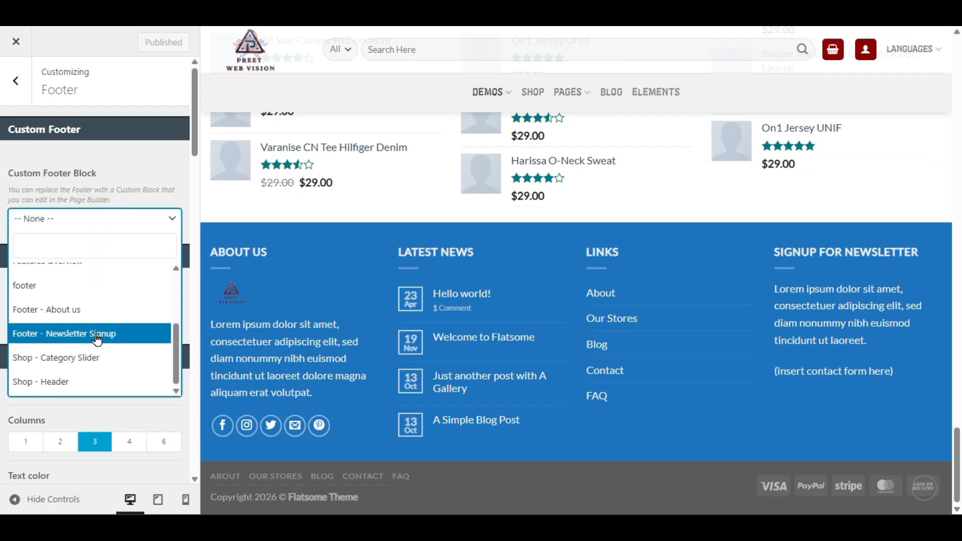
pyautogui.click(90, 297)
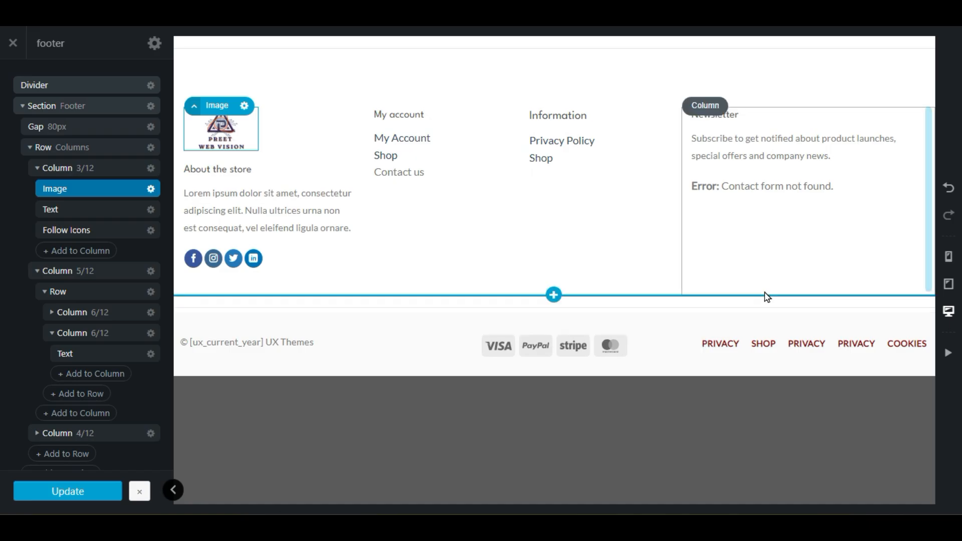
# Step: Try widths of 6 and 4 for the middle links column, and return it to 5
pyautogui.click(645, 290)
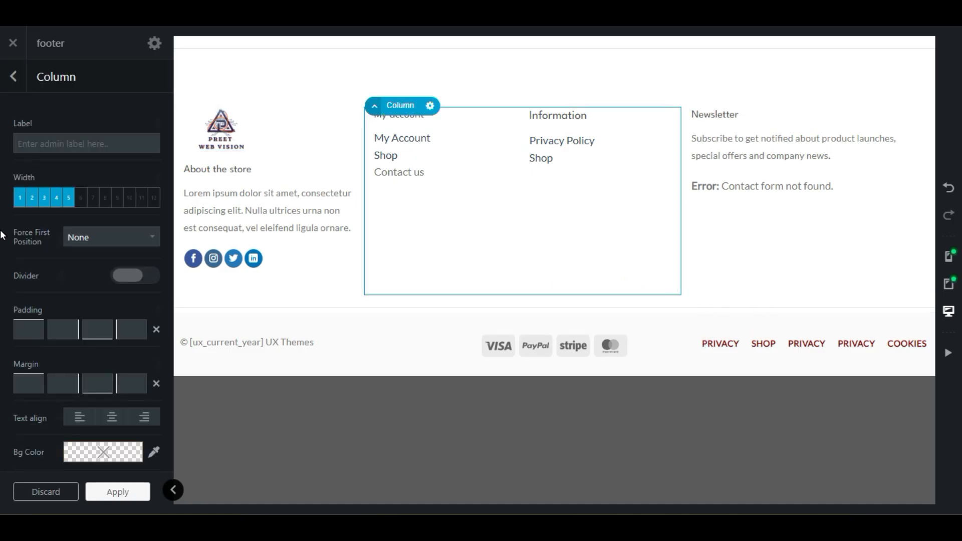
pyautogui.click(80, 200)
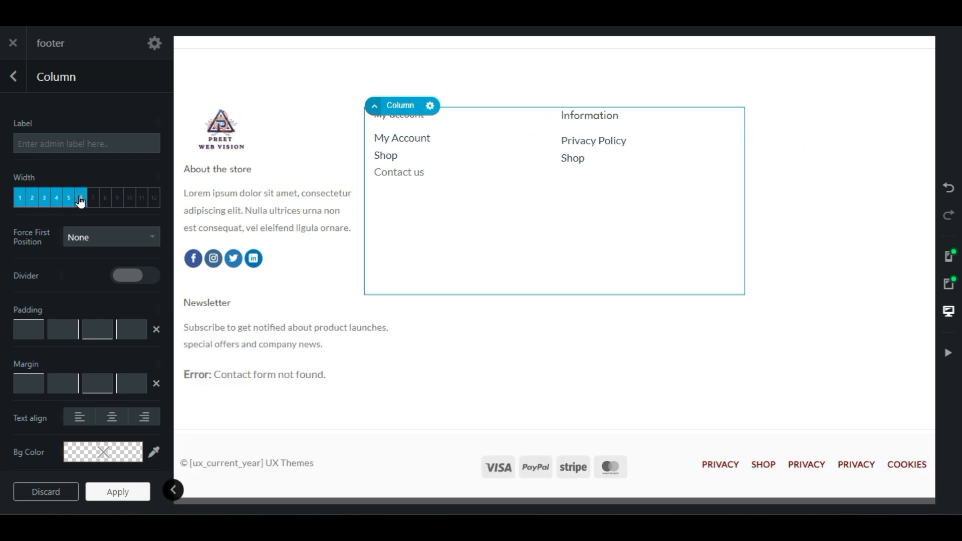
pyautogui.click(70, 200)
pyautogui.click(58, 200)
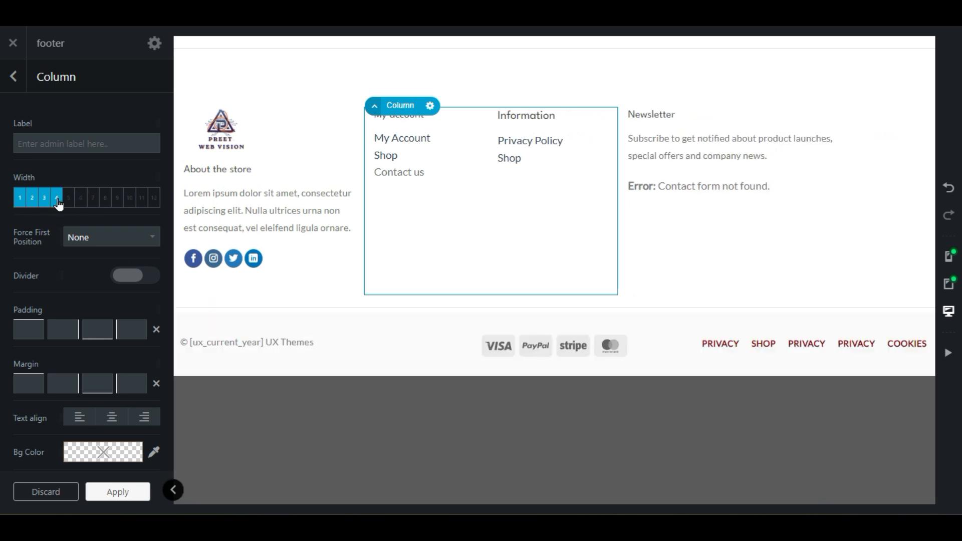
pyautogui.click(55, 199)
pyautogui.click(67, 201)
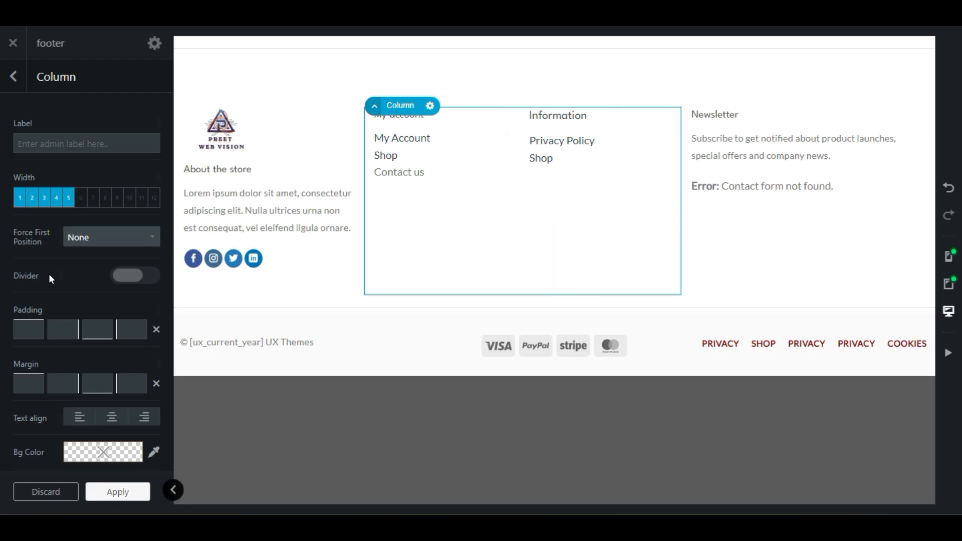
# Step: Turn on the divider for the middle links column and left-align its text
pyautogui.click(131, 277)
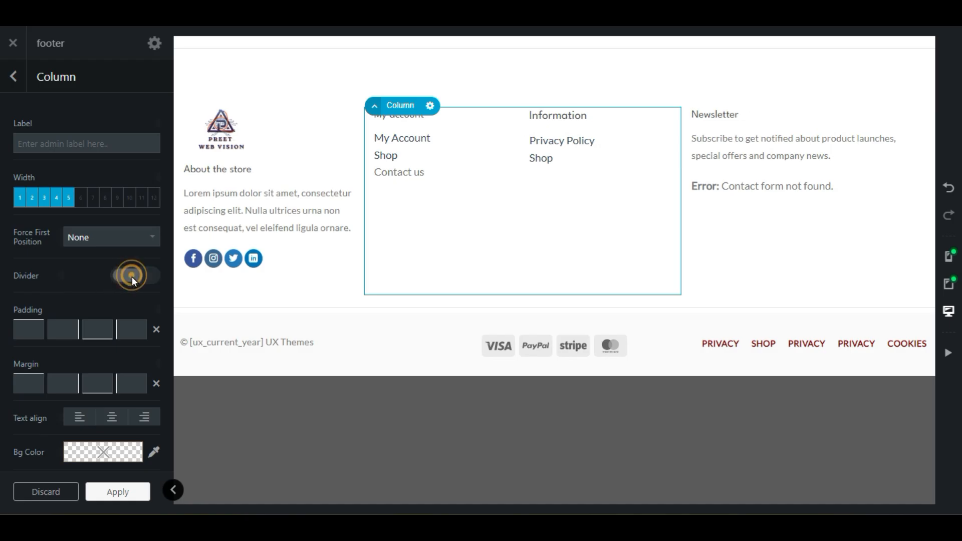
pyautogui.scroll(-3, 74, 323)
pyautogui.click(111, 261)
pyautogui.click(80, 260)
# Step: Try a black background color on the middle links column, and clear it
pyautogui.moveTo(88, 298)
pyautogui.click(103, 279)
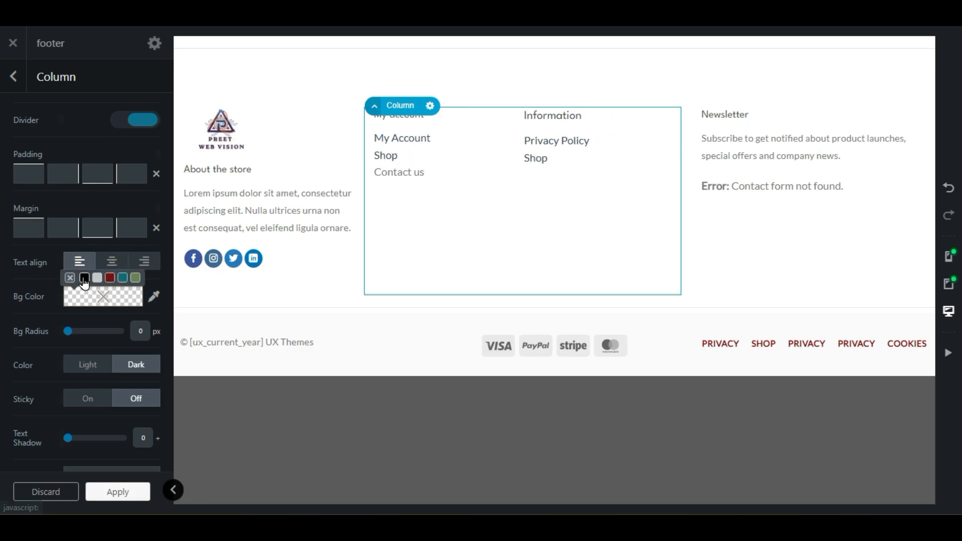
pyautogui.click(84, 278)
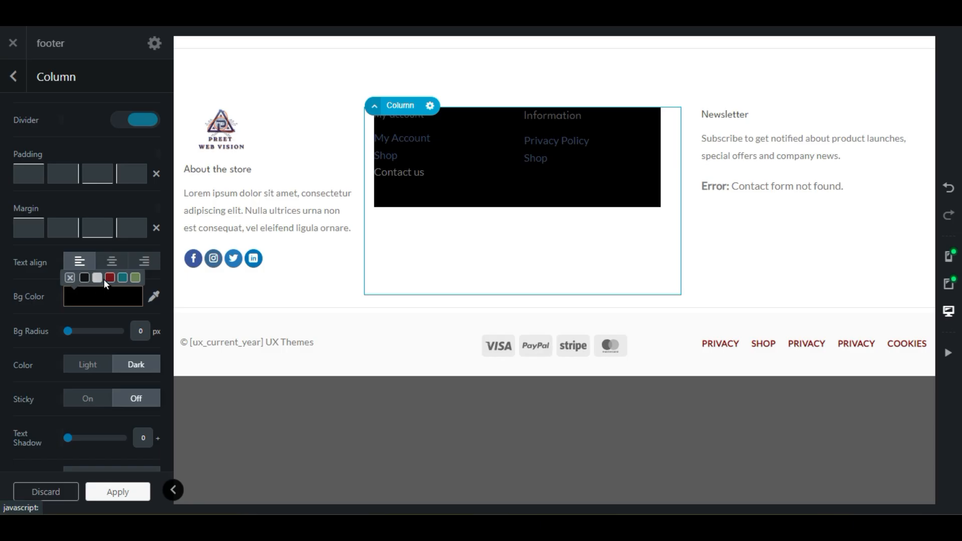
pyautogui.click(70, 278)
# Step: Try the Light color and a text shadow on the middle column, return them to Dark and 0, and leave the column options
pyautogui.scroll(-3, 53, 309)
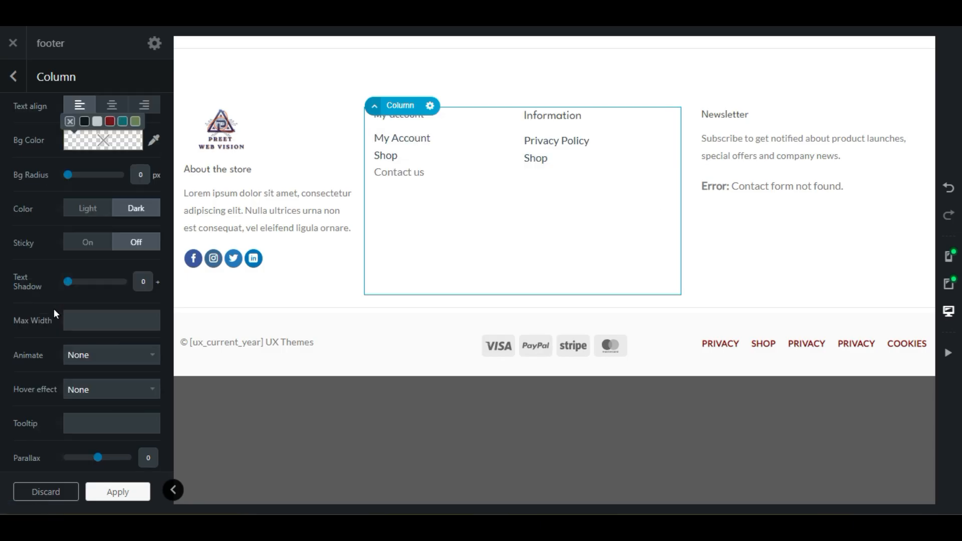
pyautogui.click(93, 209)
pyautogui.click(131, 209)
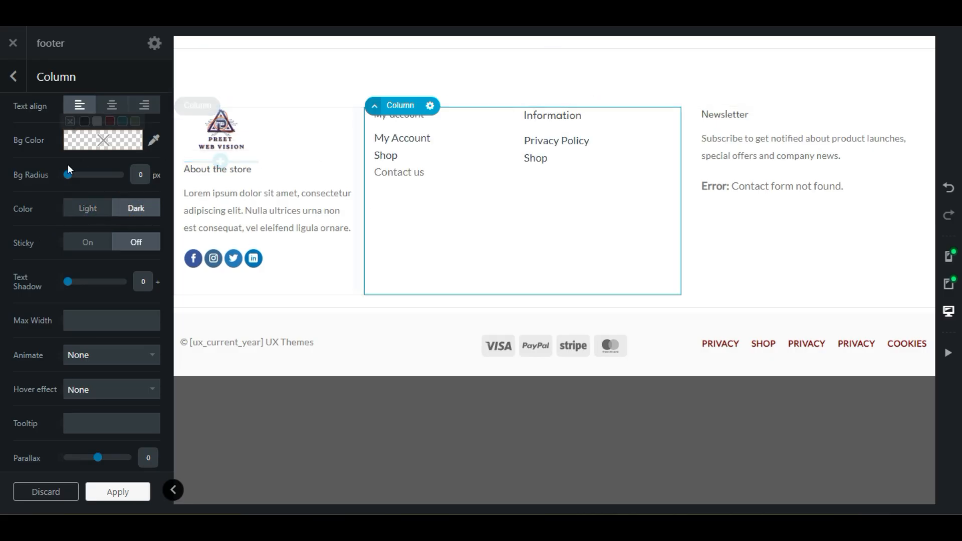
pyautogui.click(80, 208)
pyautogui.click(144, 208)
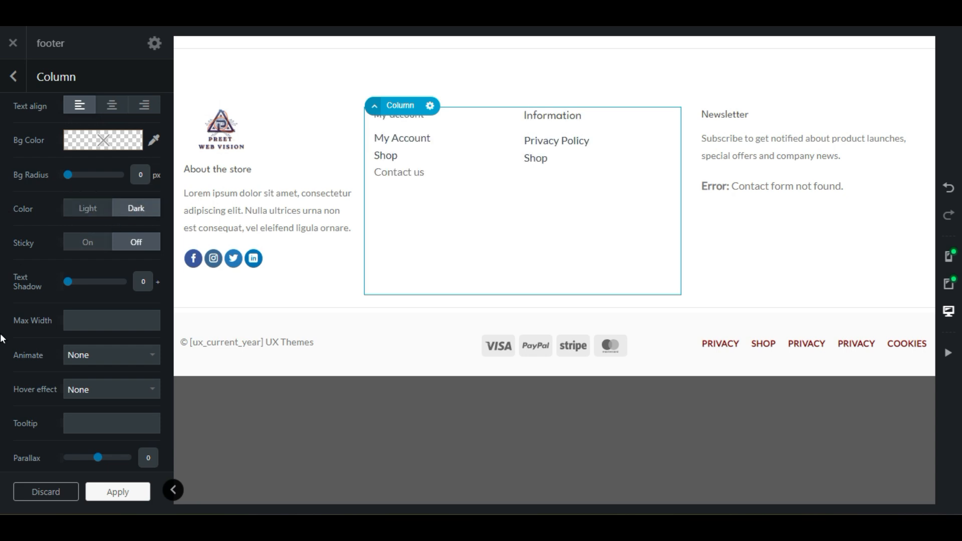
pyautogui.moveTo(74, 286); pyautogui.dragTo(54, 285)
pyautogui.scroll(-5, 1, 344)
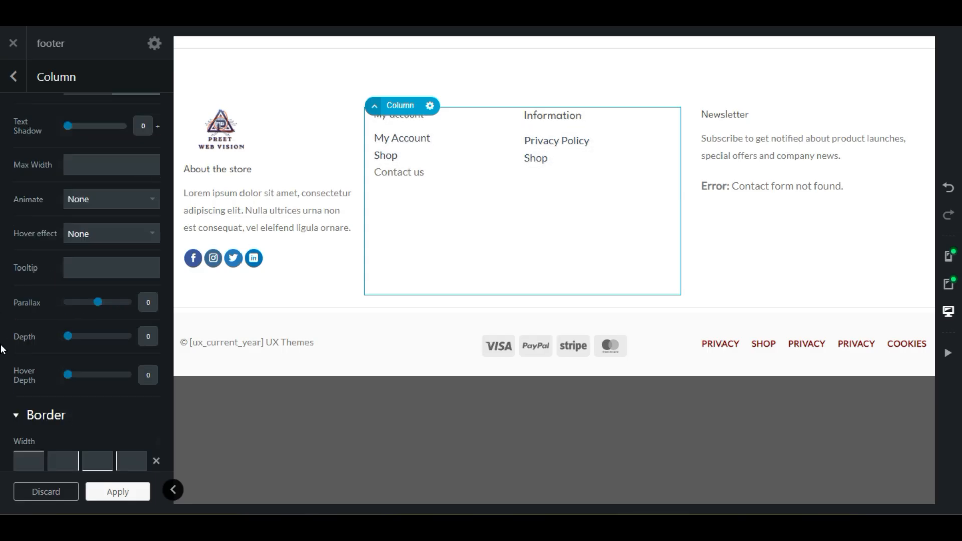
pyautogui.scroll(3, 2, 345)
pyautogui.click(13, 76)
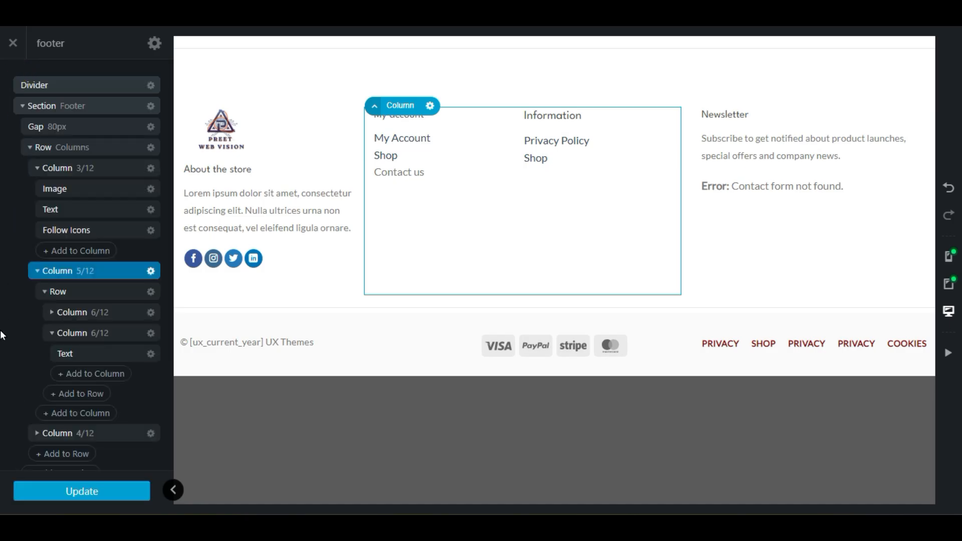
# Step: Set the Footer section's background color to black and return to the element list
pyautogui.scroll(-8, 1, 335)
pyautogui.scroll(8, 69, 89)
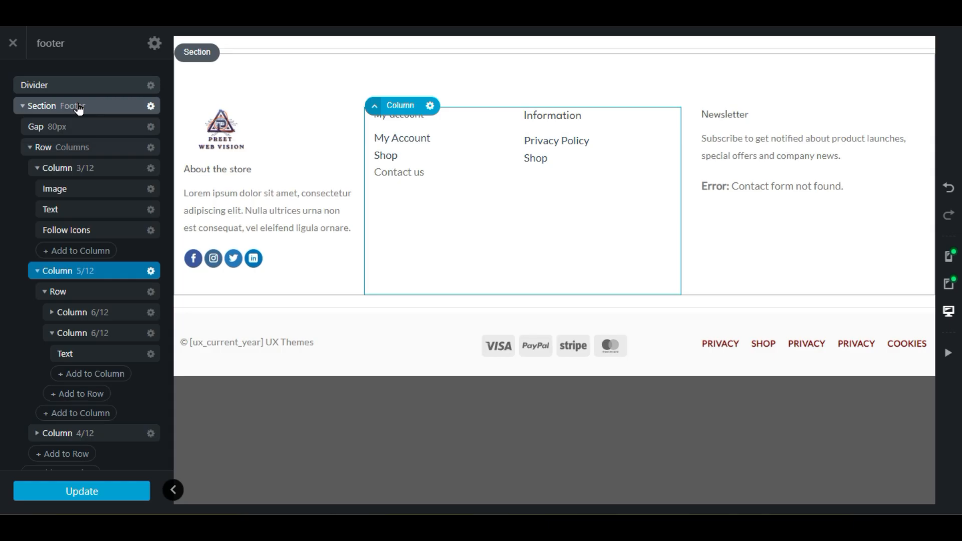
pyautogui.click(76, 106)
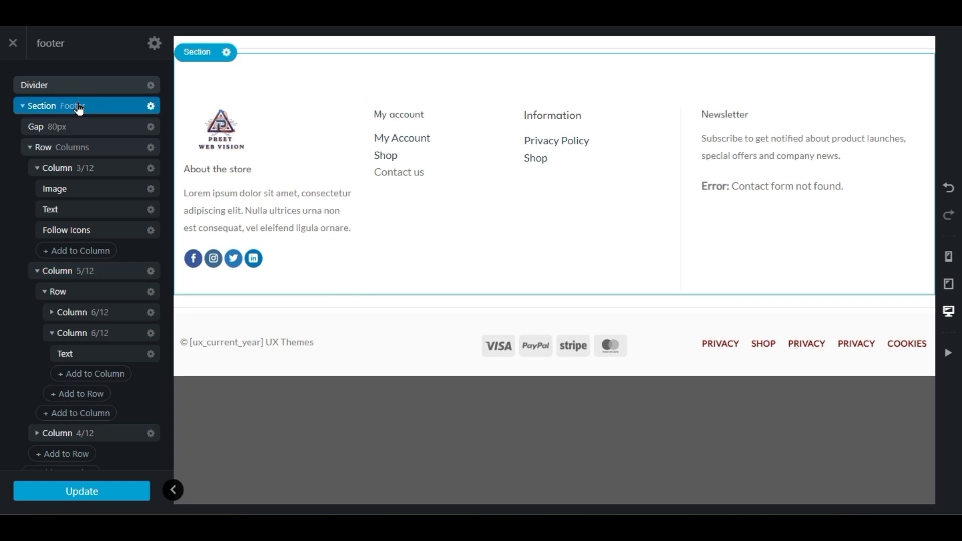
pyautogui.click(151, 106)
pyautogui.click(148, 135)
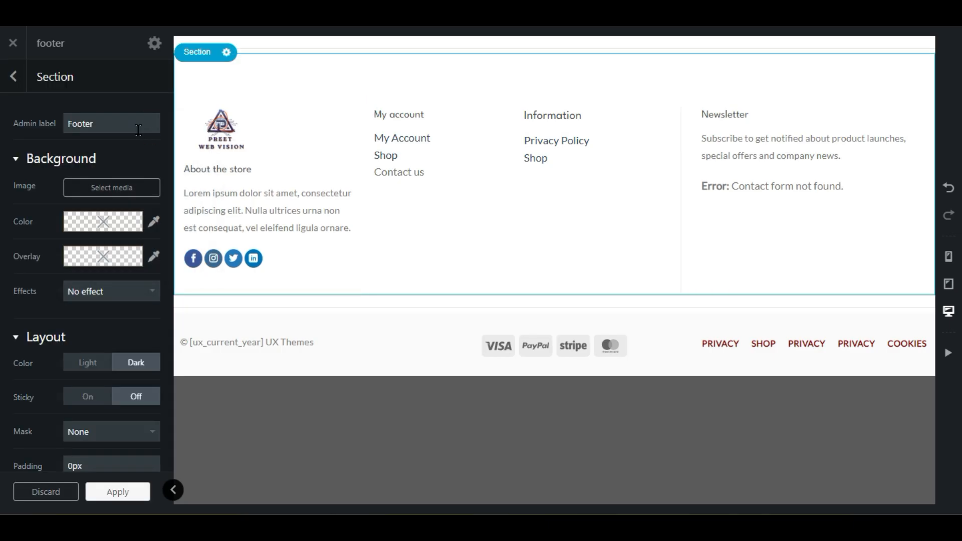
pyautogui.moveTo(103, 224)
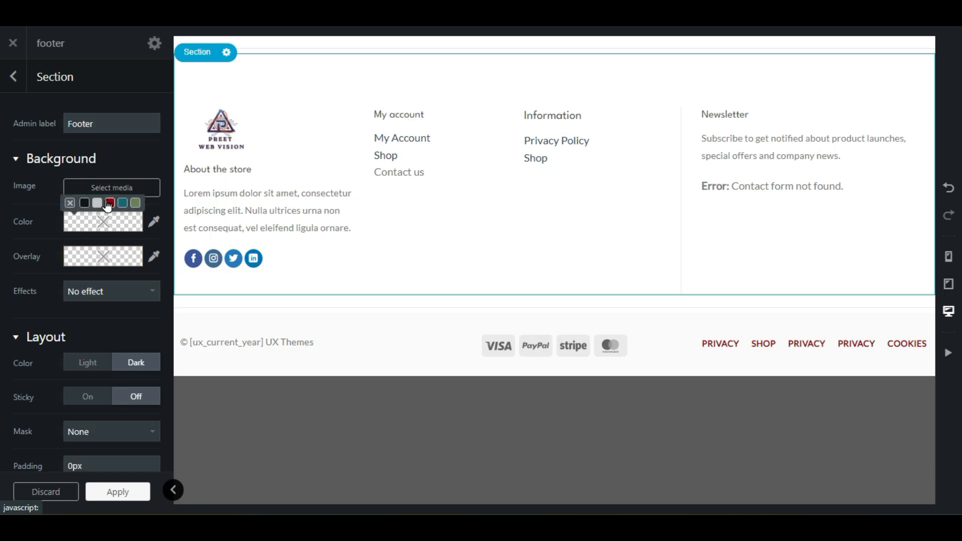
pyautogui.click(110, 204)
pyautogui.click(85, 203)
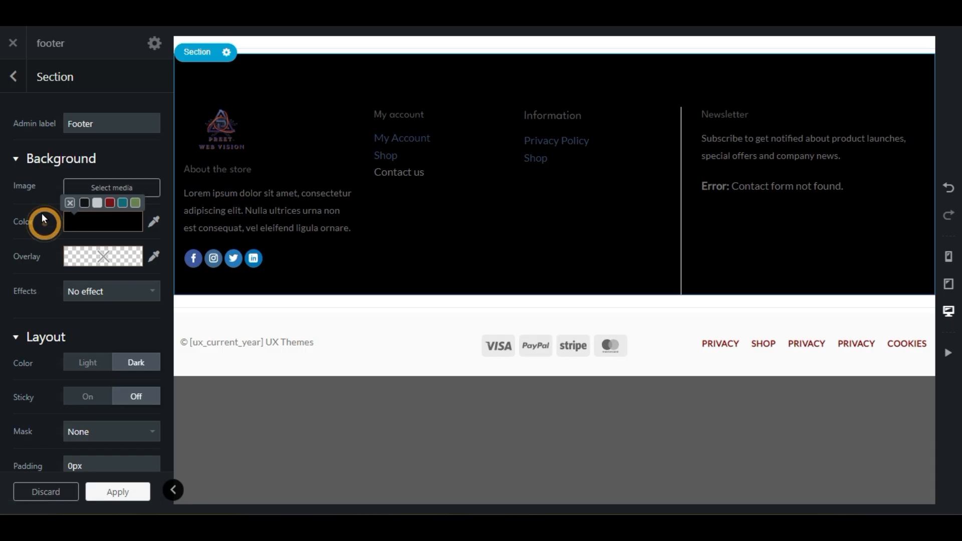
pyautogui.click(13, 75)
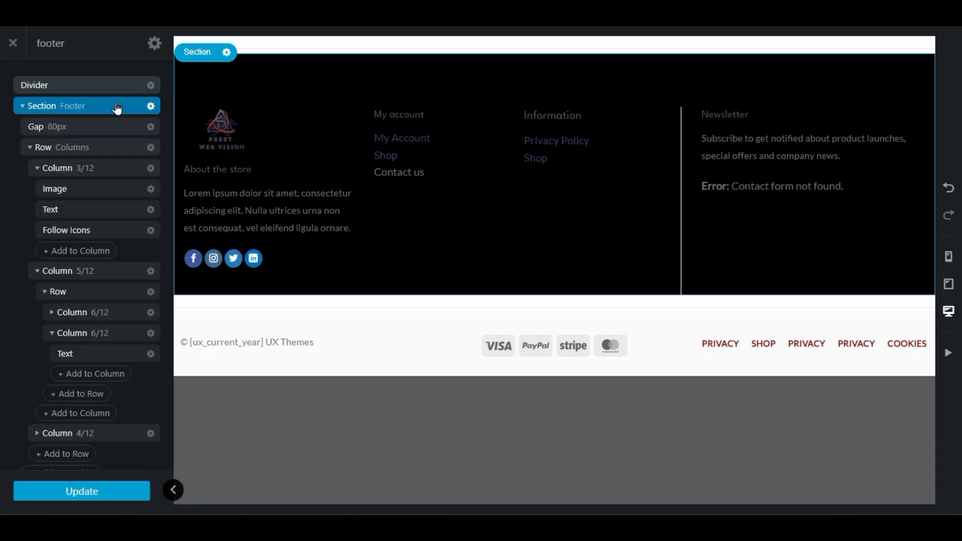
pyautogui.click(150, 106)
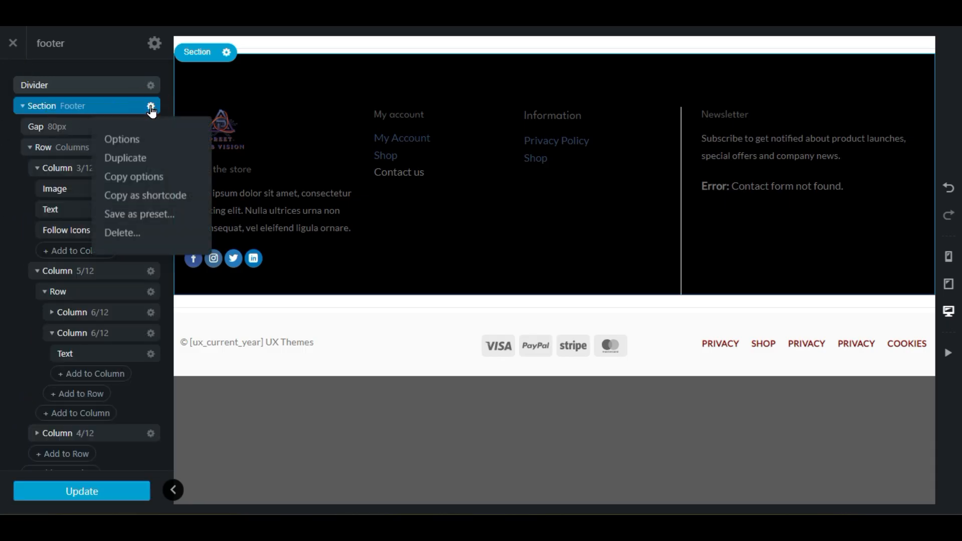
pyautogui.click(142, 142)
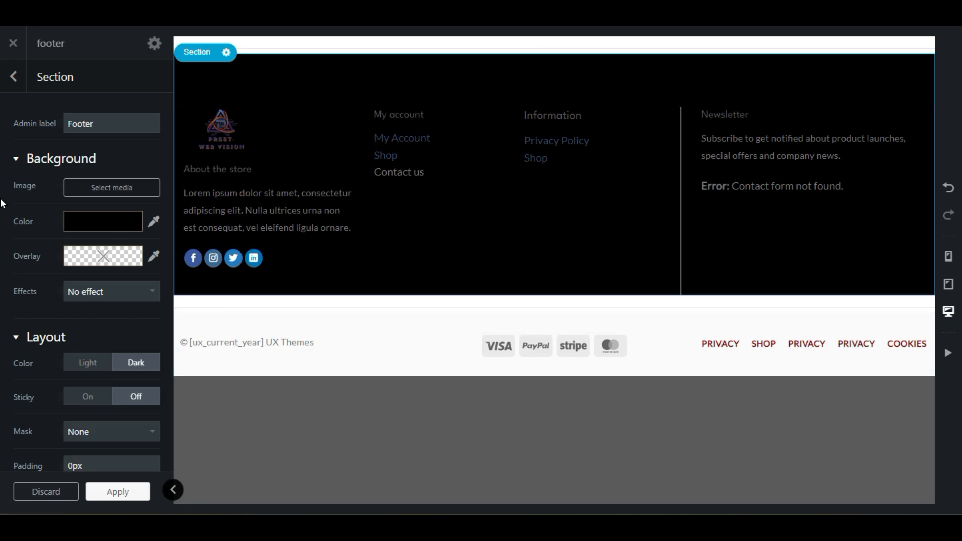
pyautogui.click(14, 76)
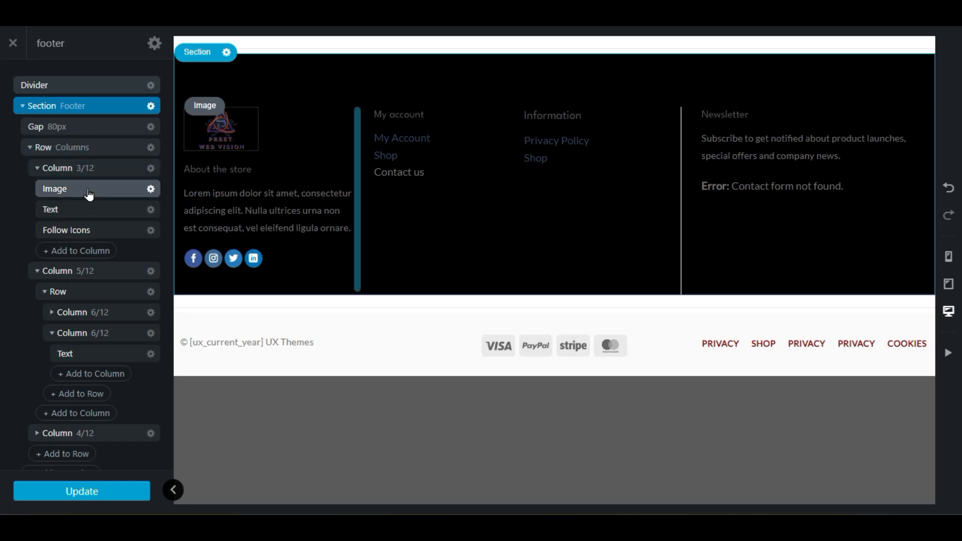
# Step: Try a white column background on the footer's Columns row, and clear it
pyautogui.click(96, 148)
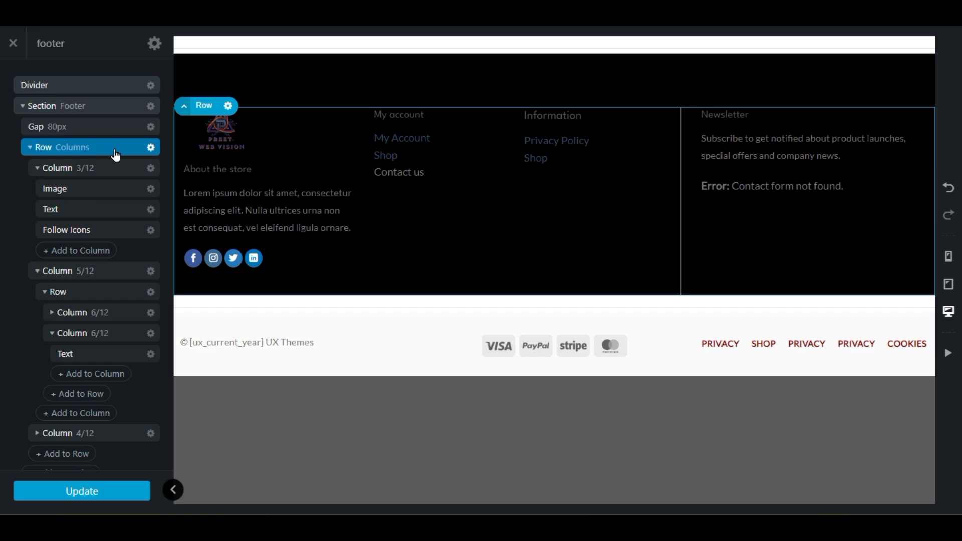
pyautogui.click(151, 148)
pyautogui.click(141, 182)
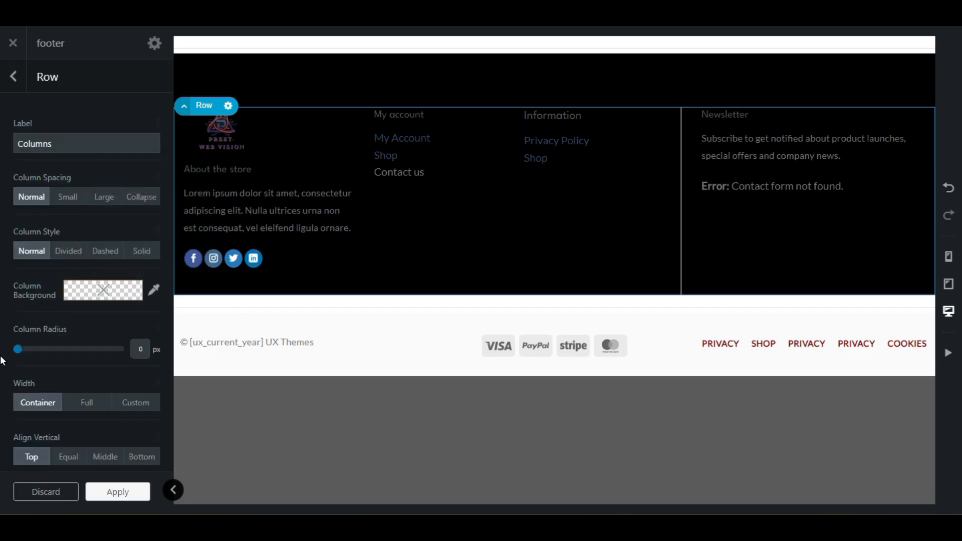
pyautogui.click(96, 299)
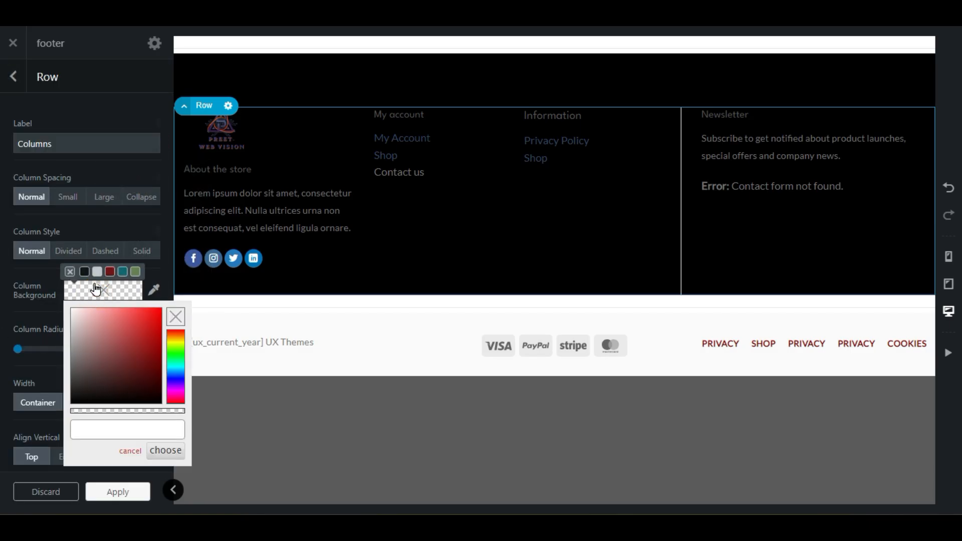
pyautogui.click(97, 272)
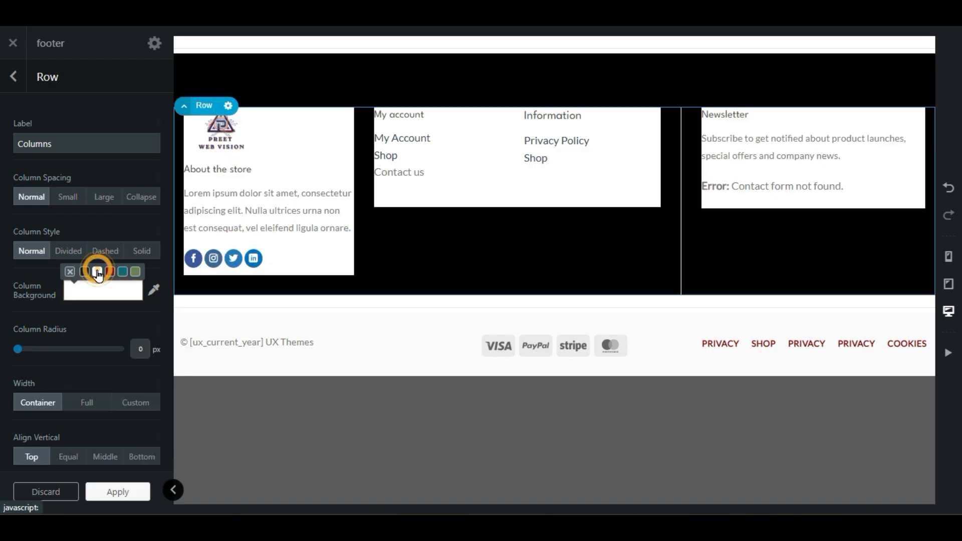
pyautogui.click(69, 272)
pyautogui.click(13, 76)
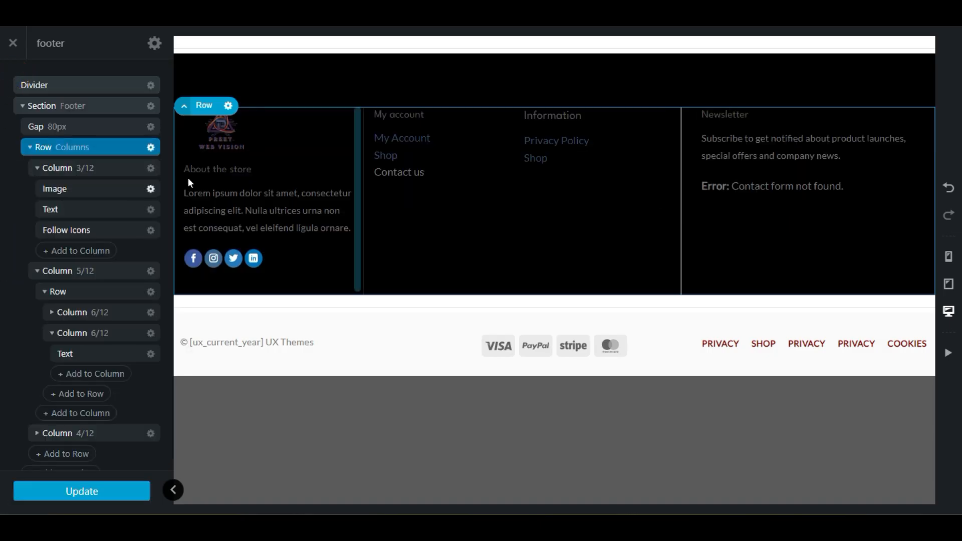
# Step: Set the text color of the "About the store" text element to white
pyautogui.click(237, 173)
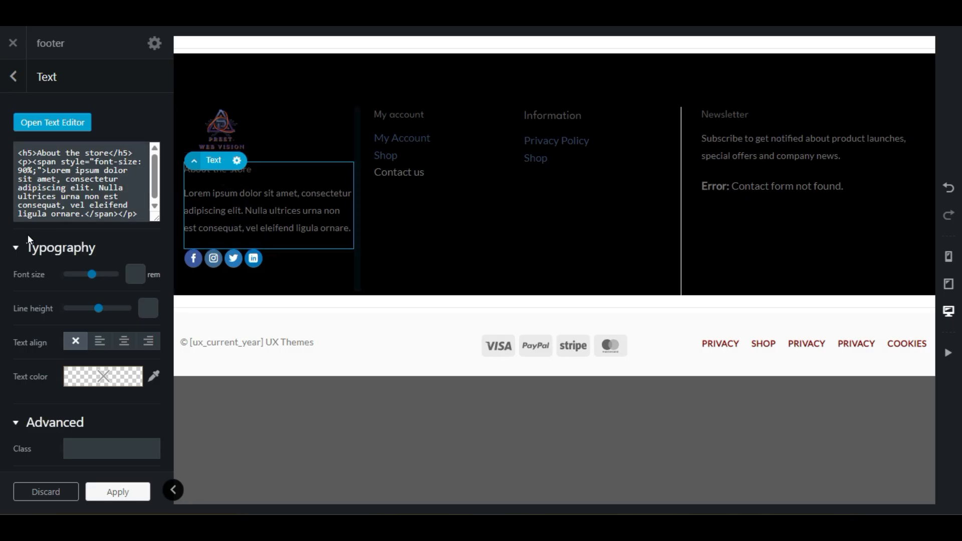
pyautogui.click(86, 381)
pyautogui.click(85, 381)
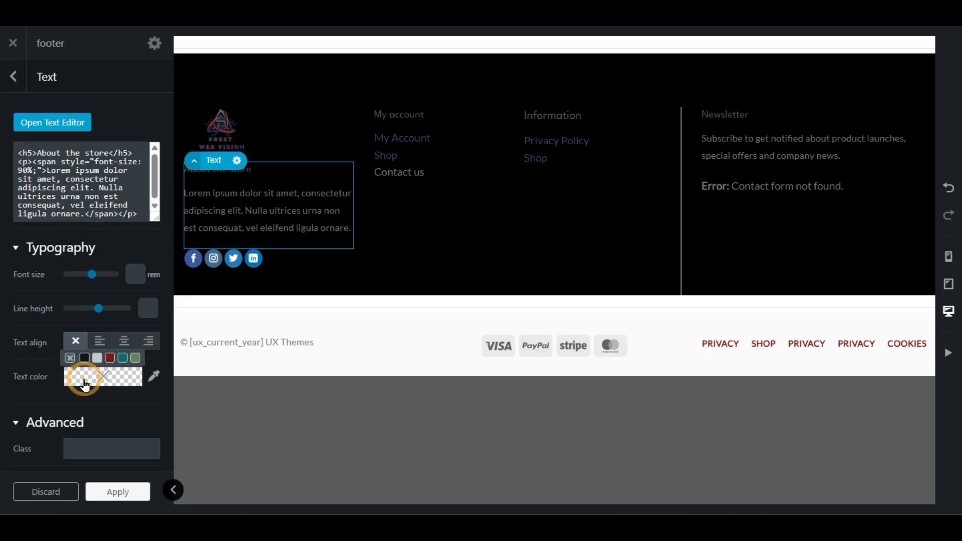
pyautogui.click(97, 358)
# Step: Set the text color of the "My account" text element to white
pyautogui.click(424, 142)
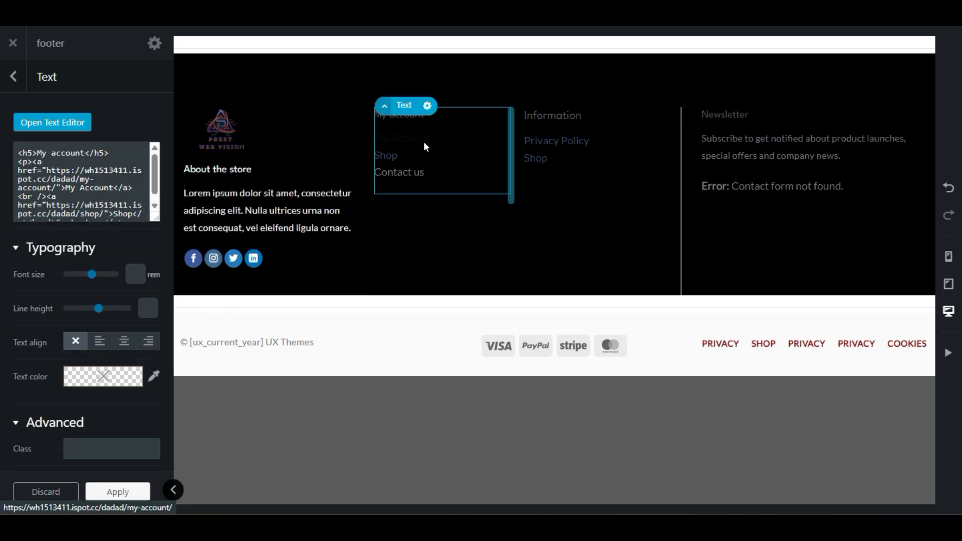
pyautogui.click(97, 353)
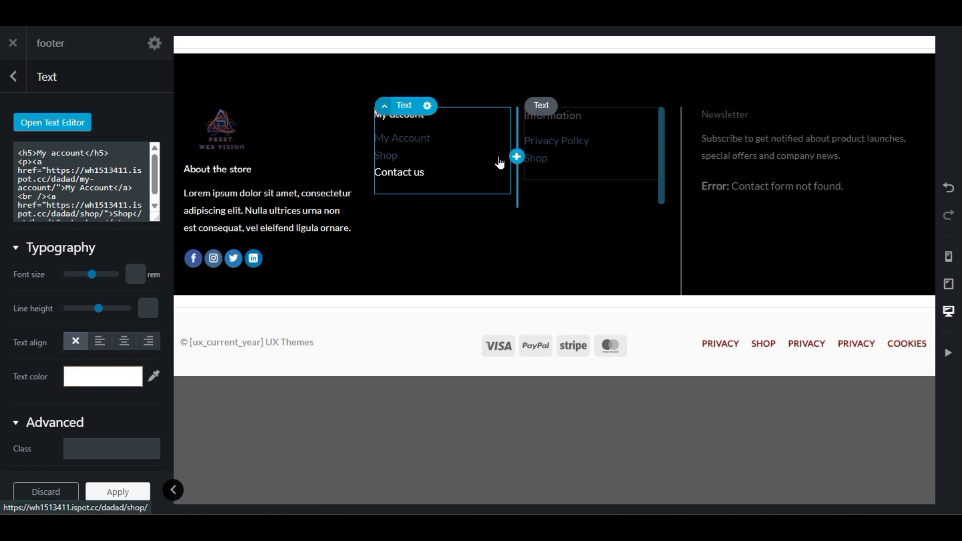
pyautogui.moveTo(86, 385)
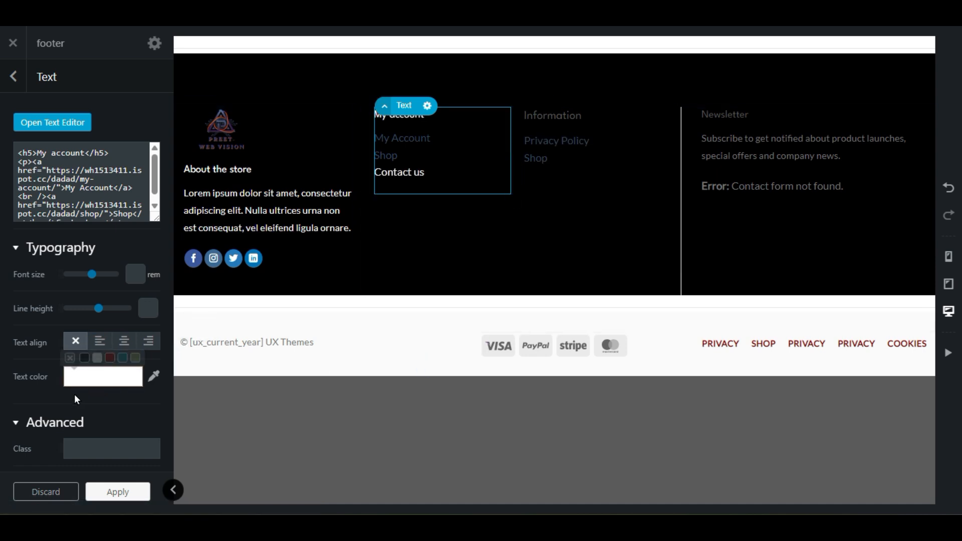
pyautogui.scroll(-1, 76, 398)
pyautogui.scroll(1, 76, 399)
pyautogui.scroll(-1, 75, 398)
pyautogui.scroll(1, 74, 394)
# Step: Try a silver background color on the My Account, Shop and Contact us lines of the "My account" text element
pyautogui.click(59, 120)
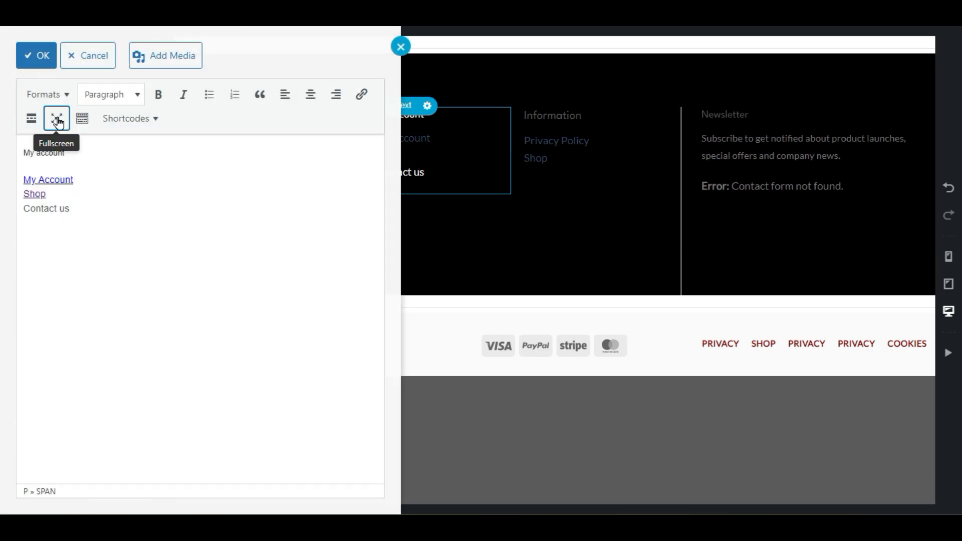
pyautogui.moveTo(79, 208); pyautogui.dragTo(17, 186)
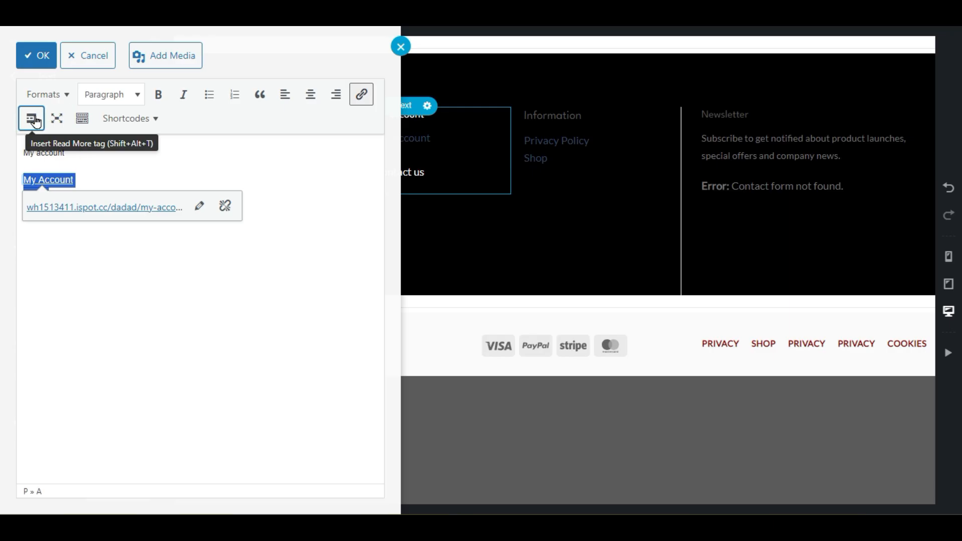
pyautogui.click(82, 119)
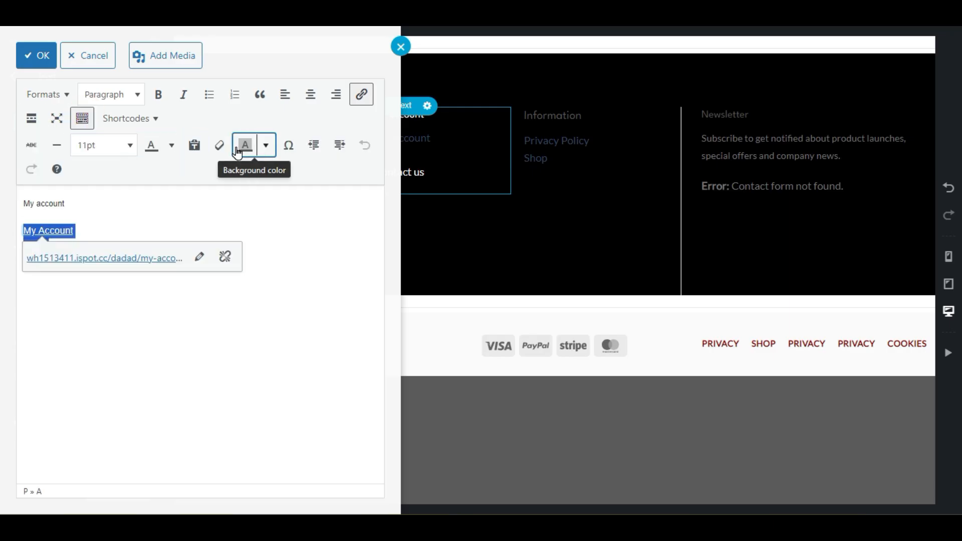
pyautogui.click(265, 146)
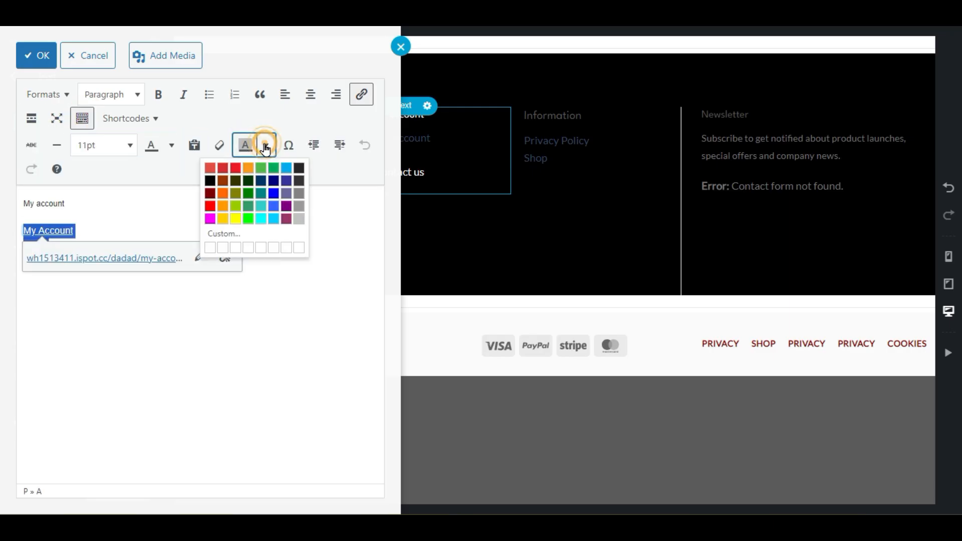
pyautogui.click(298, 219)
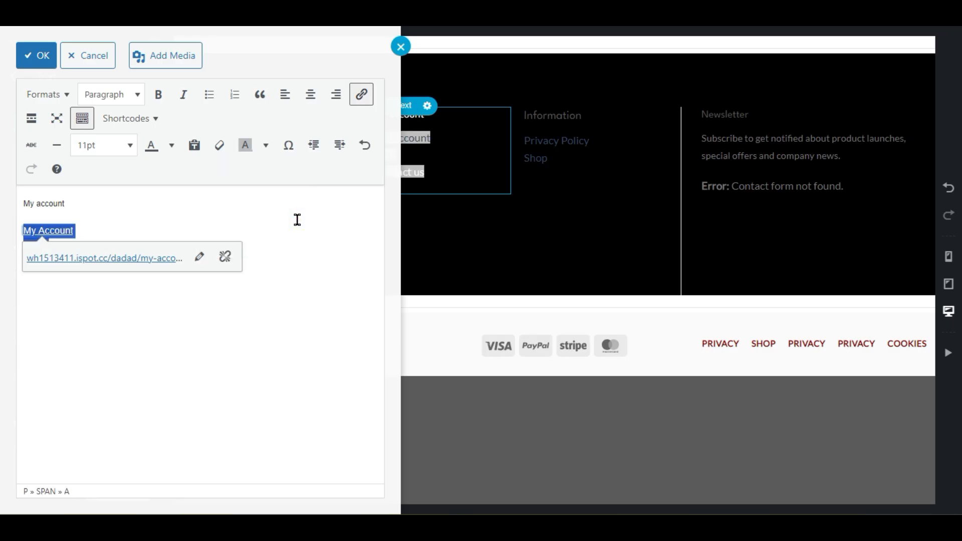
pyautogui.click(400, 49)
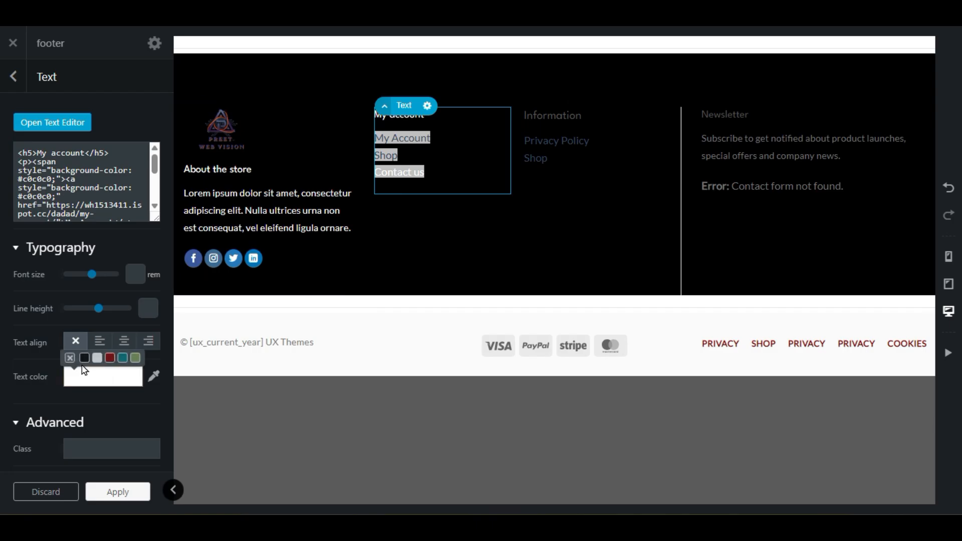
# Step: Try a yellow background color on the My Account, Shop and Contact us lines
pyautogui.click(26, 119)
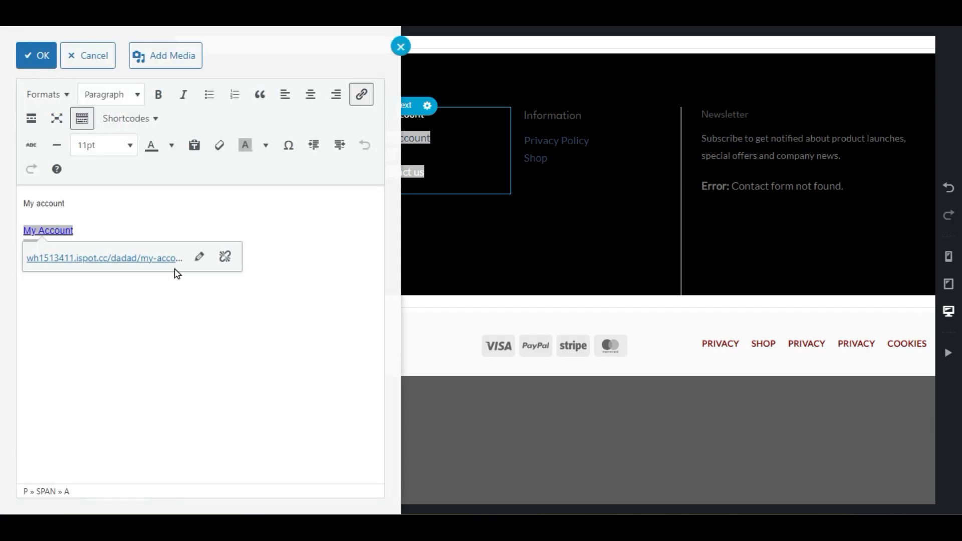
pyautogui.click(289, 264)
pyautogui.moveTo(106, 266); pyautogui.dragTo(21, 236)
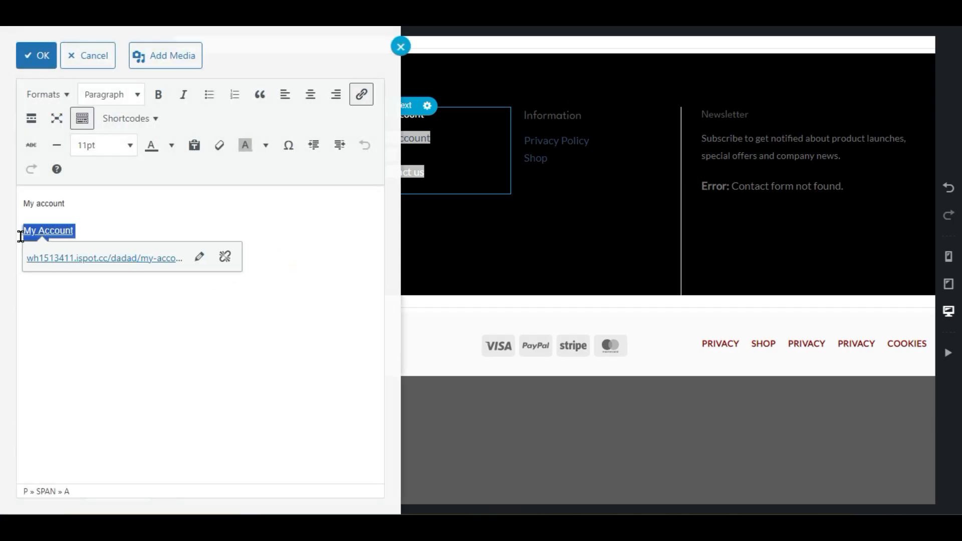
pyautogui.click(266, 146)
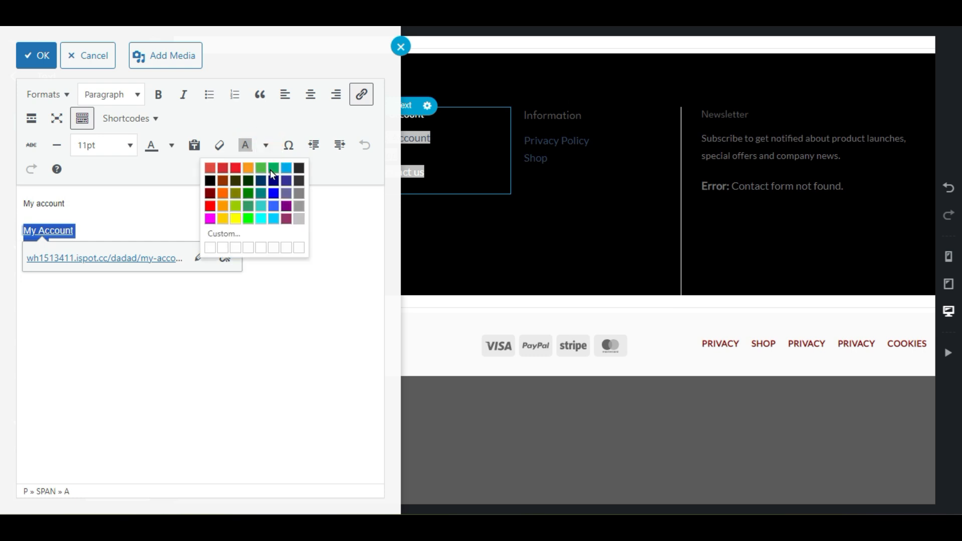
pyautogui.click(238, 219)
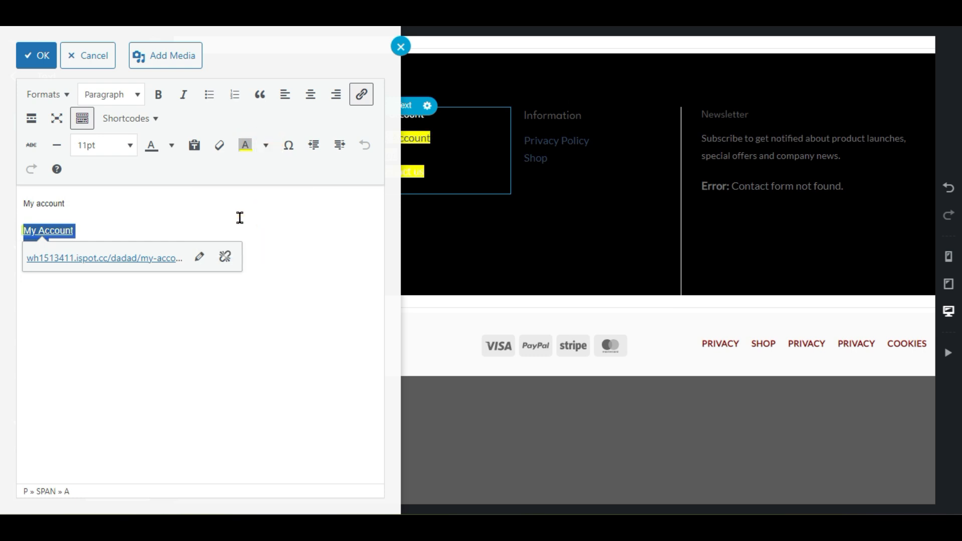
pyautogui.click(396, 47)
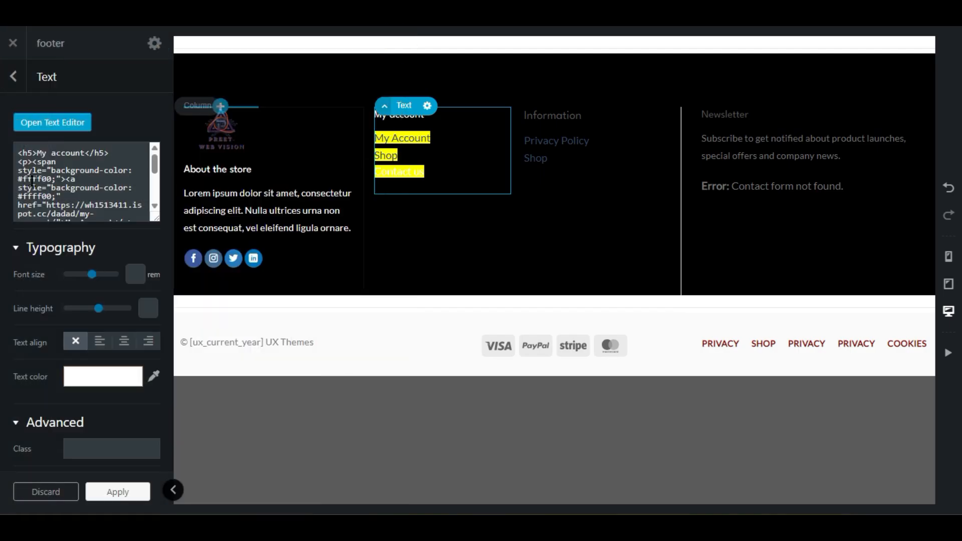
# Step: Clear the formatting of the My Account, Shop and Contact us lines to remove their background color
pyautogui.click(52, 122)
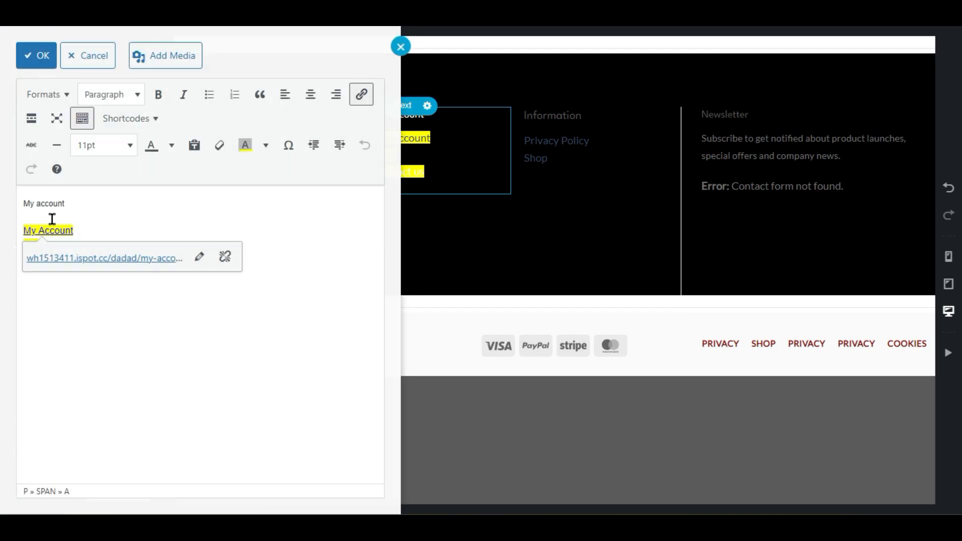
pyautogui.press('Down')
pyautogui.click(258, 281)
pyautogui.click(108, 267)
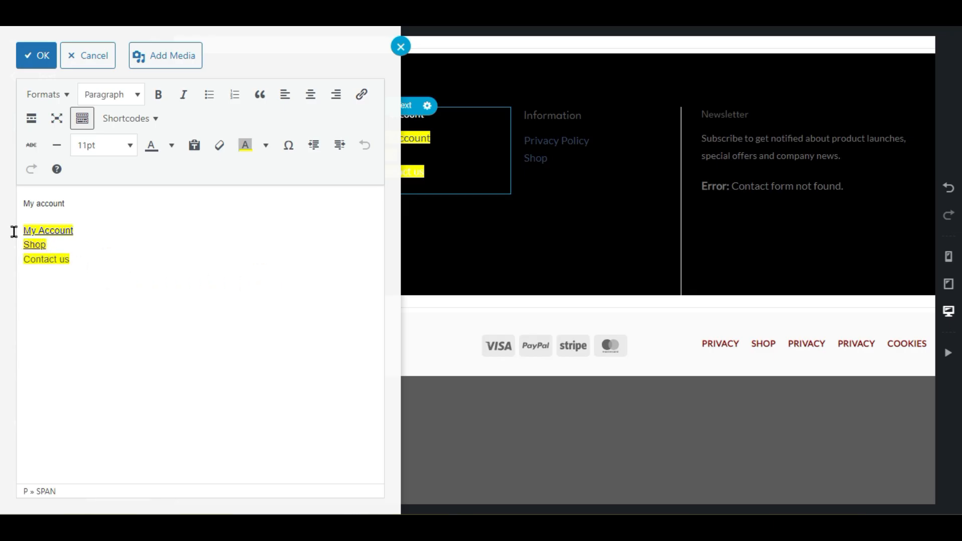
pyautogui.moveTo(68, 254); pyautogui.dragTo(19, 231)
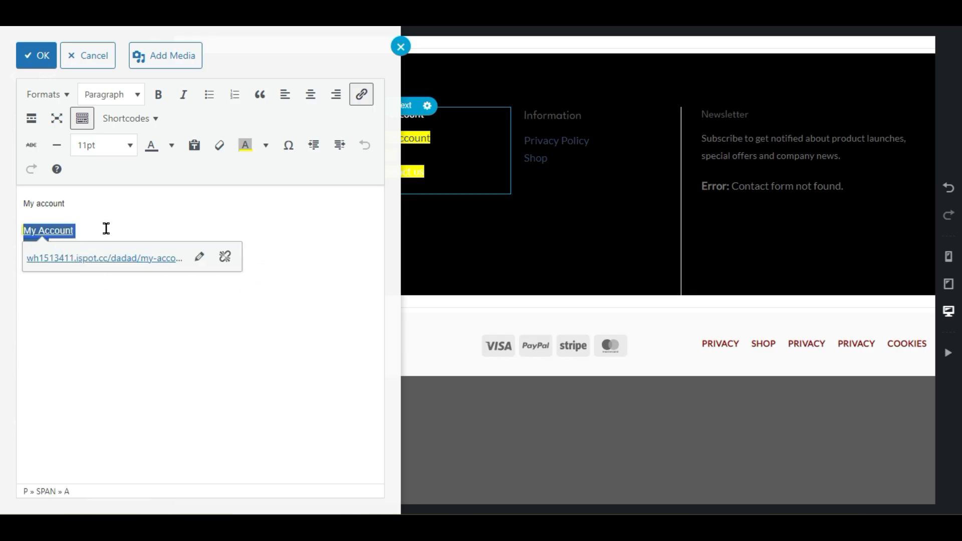
pyautogui.click(266, 146)
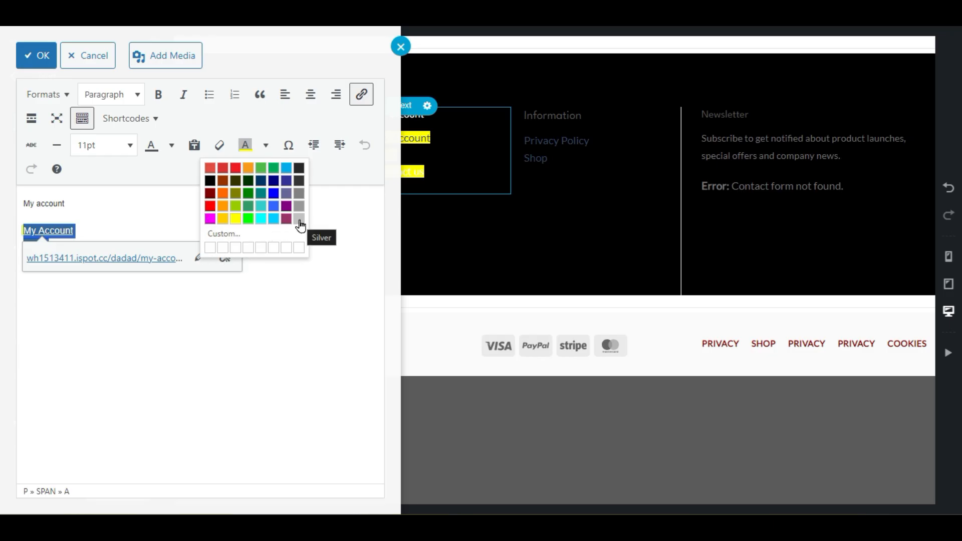
pyautogui.click(219, 147)
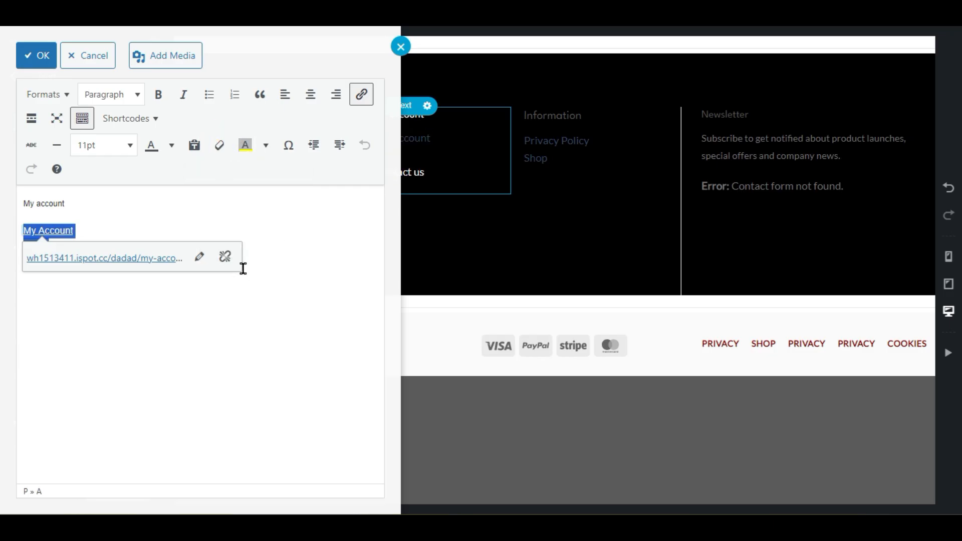
# Step: Set the text color of the My Account, Shop and Contact us lines to silver and save the text
pyautogui.click(170, 146)
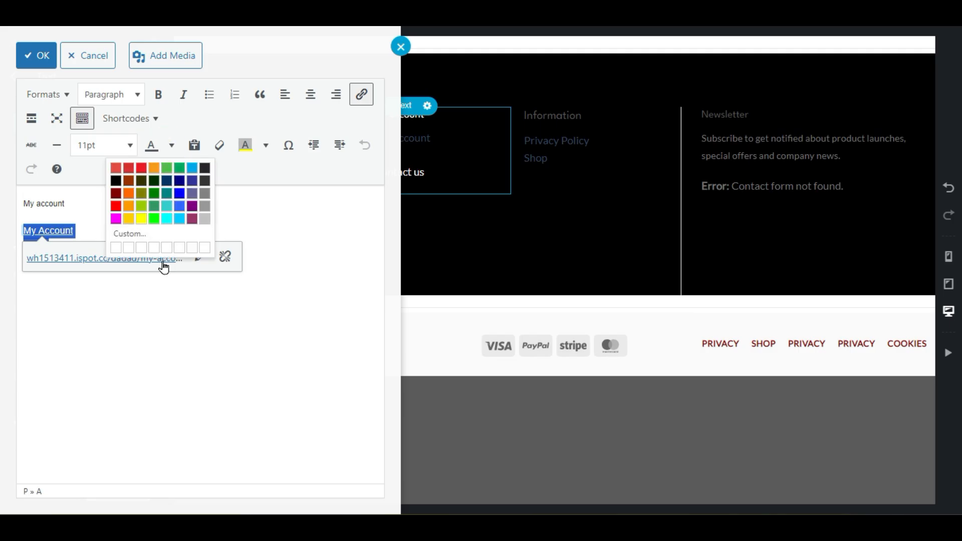
pyautogui.click(203, 220)
pyautogui.click(295, 249)
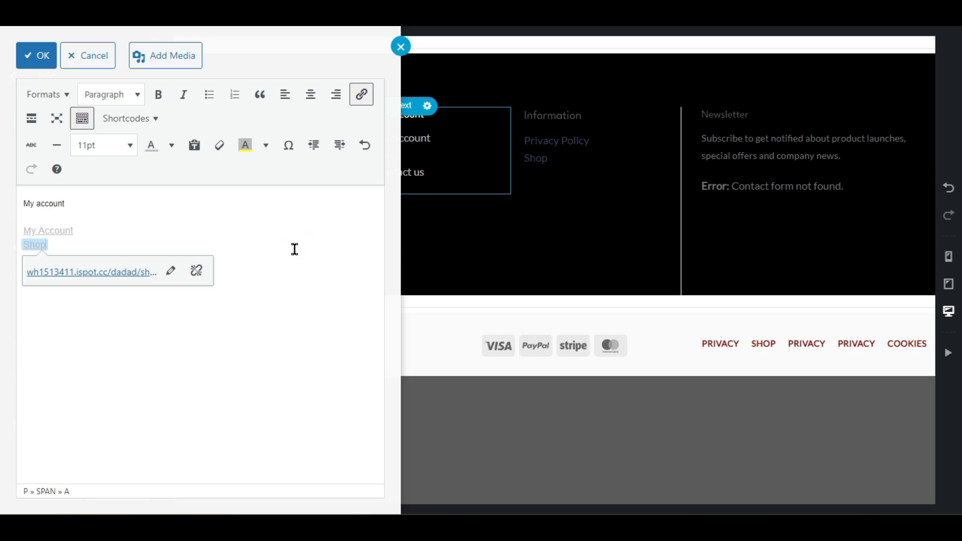
pyautogui.click(36, 55)
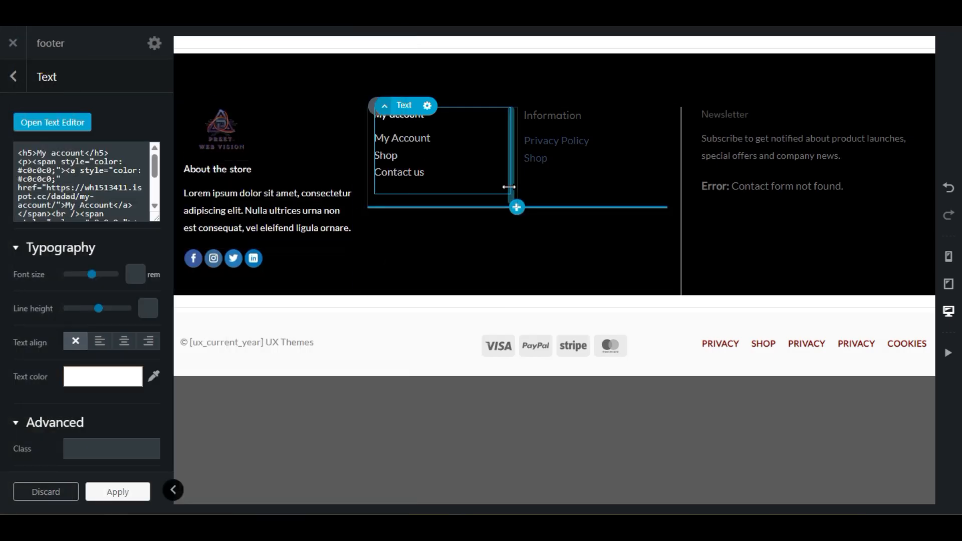
# Step: Set the text color of the "Information" text element to white
pyautogui.click(597, 159)
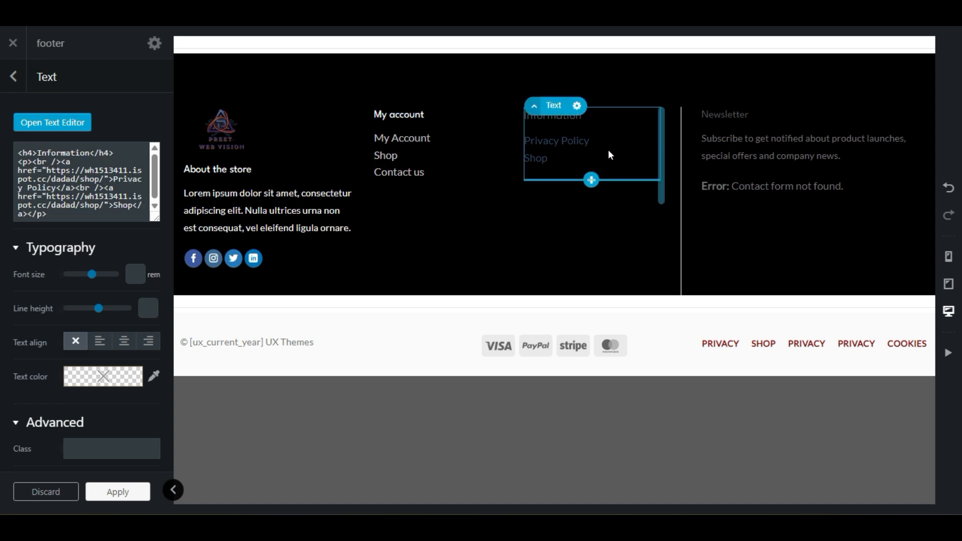
pyautogui.moveTo(57, 374)
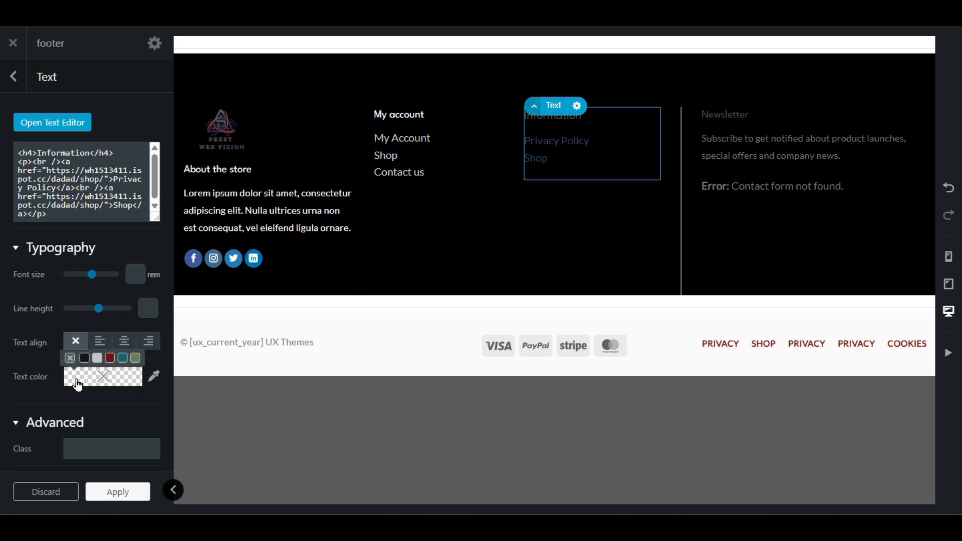
pyautogui.click(96, 359)
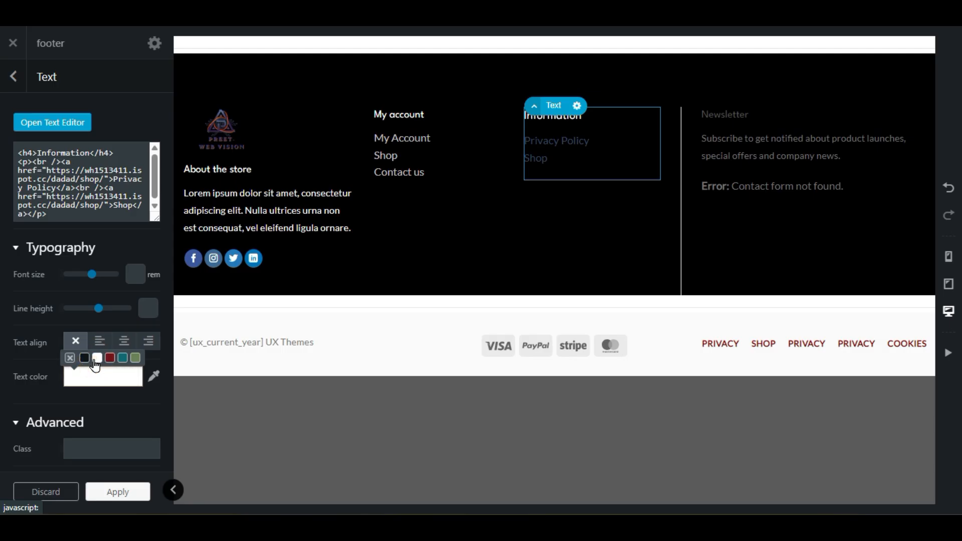
# Step: Try silver, yellow and red on the Privacy Policy and Shop links under Information, and settle on orange (#f99b1c) as their text color
pyautogui.click(39, 123)
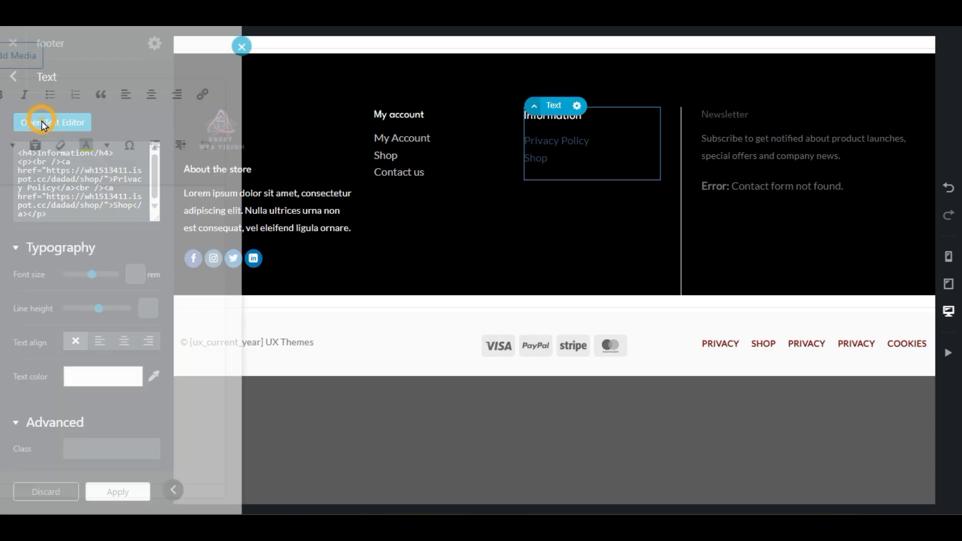
pyautogui.moveTo(85, 248); pyautogui.dragTo(12, 248)
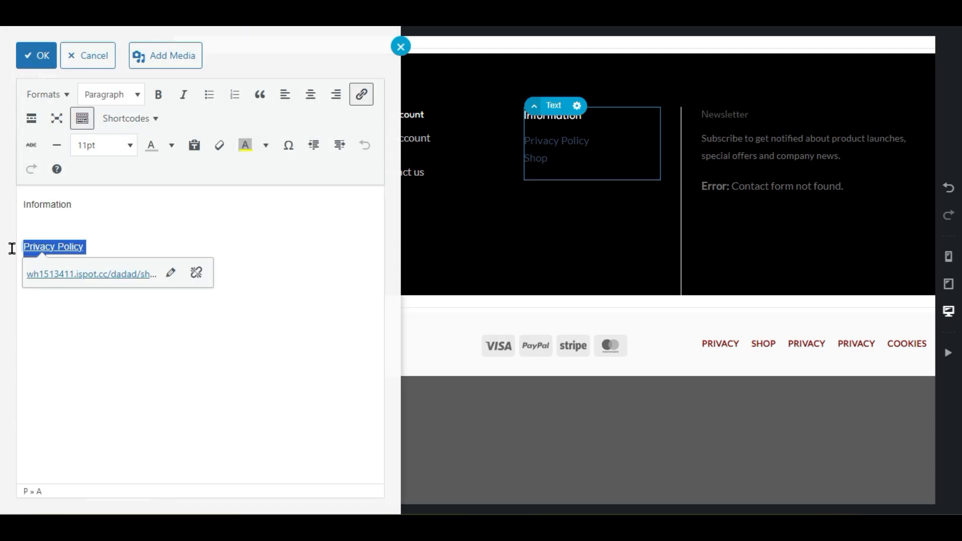
pyautogui.click(171, 146)
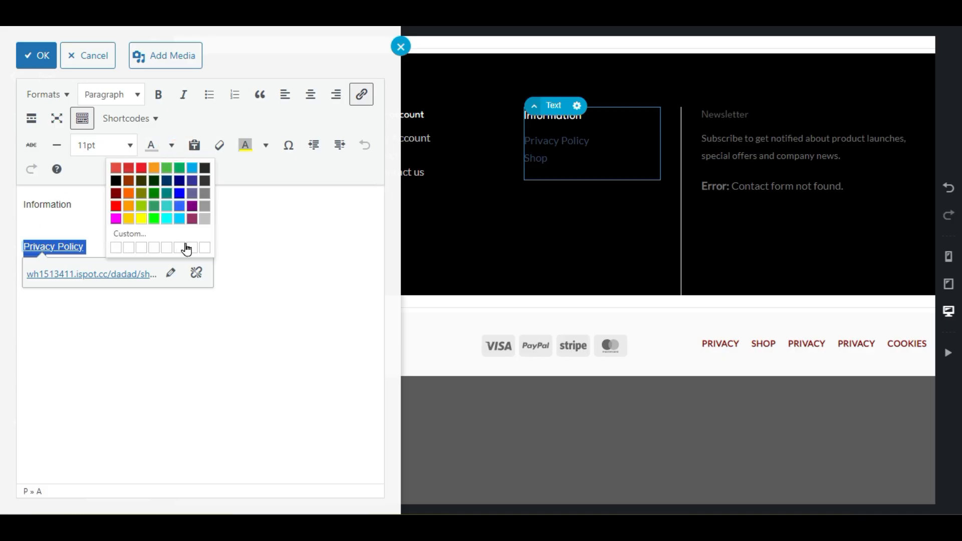
pyautogui.click(205, 220)
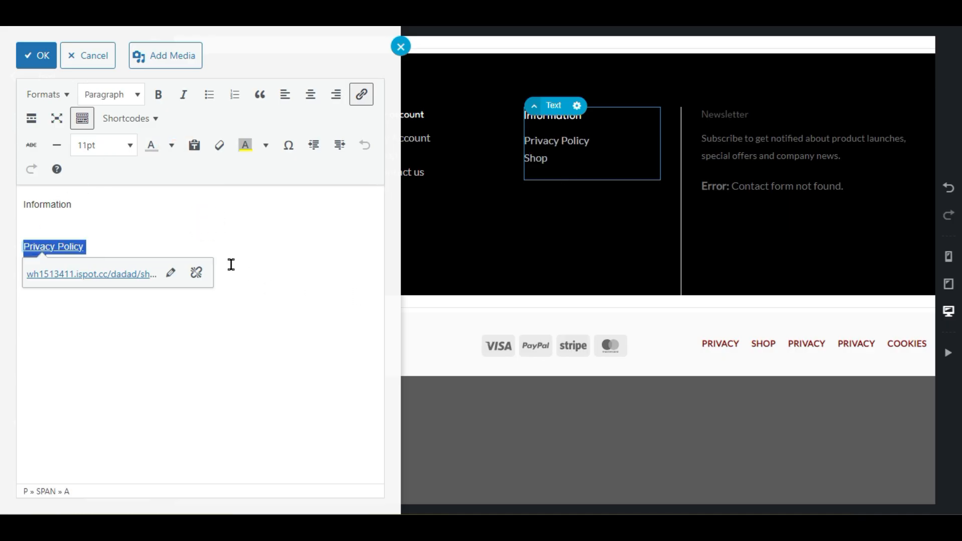
pyautogui.click(171, 145)
pyautogui.click(143, 217)
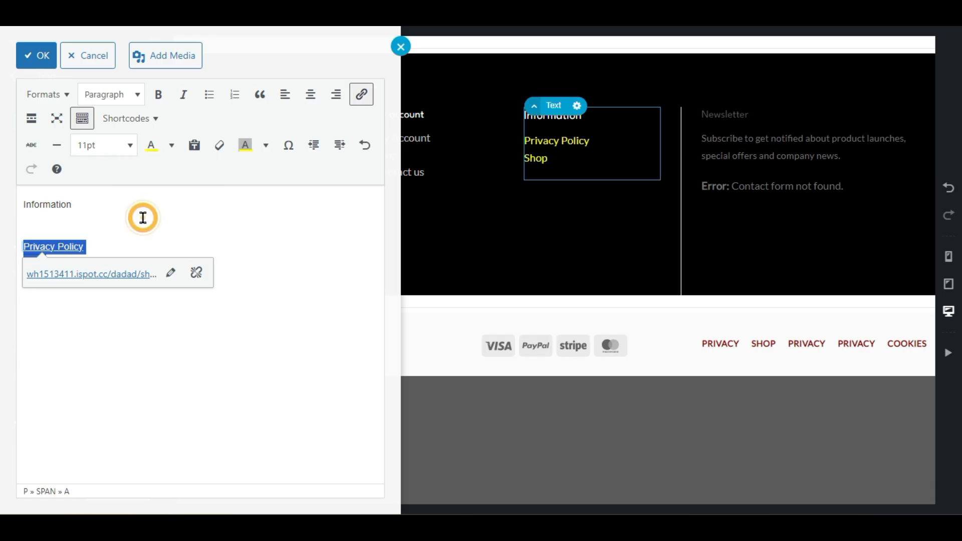
pyautogui.click(171, 145)
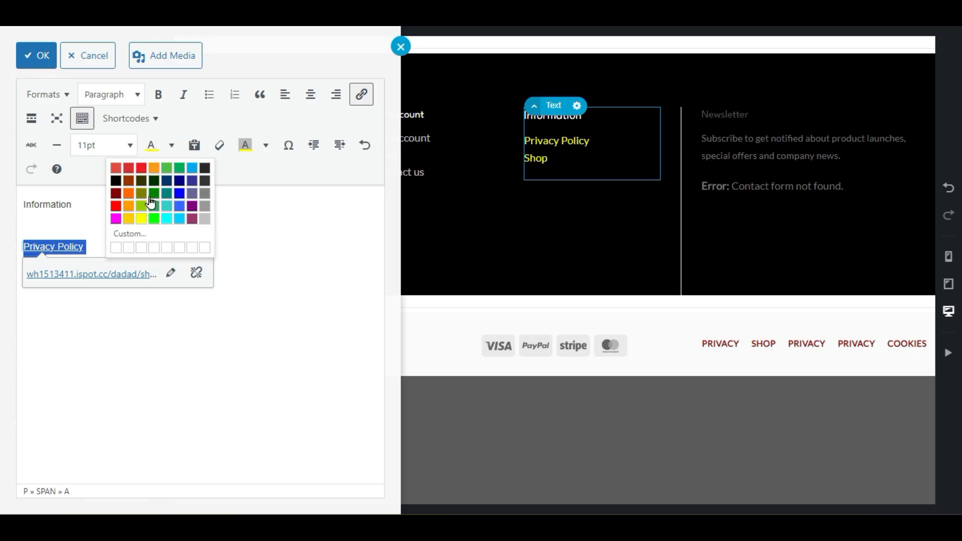
pyautogui.click(116, 206)
pyautogui.click(172, 146)
pyautogui.click(156, 166)
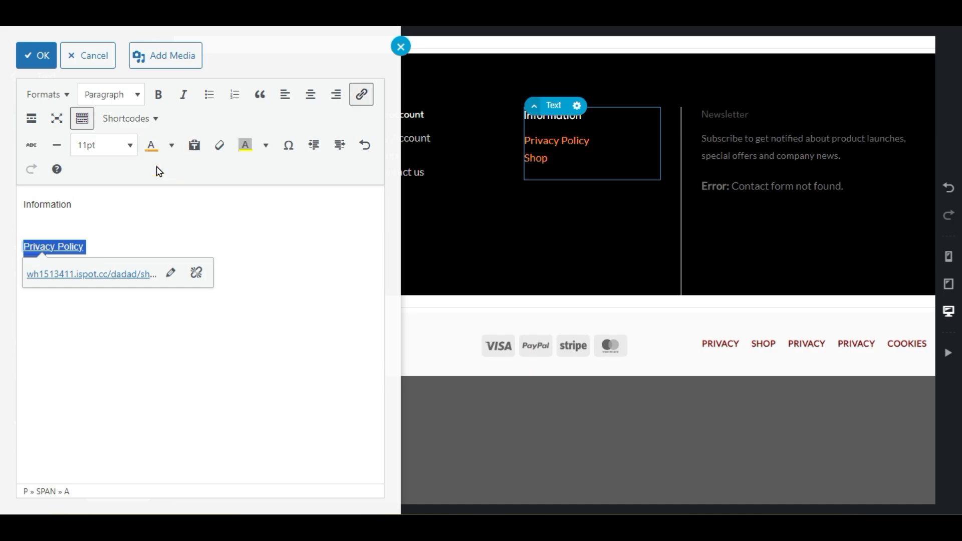
pyautogui.click(447, 152)
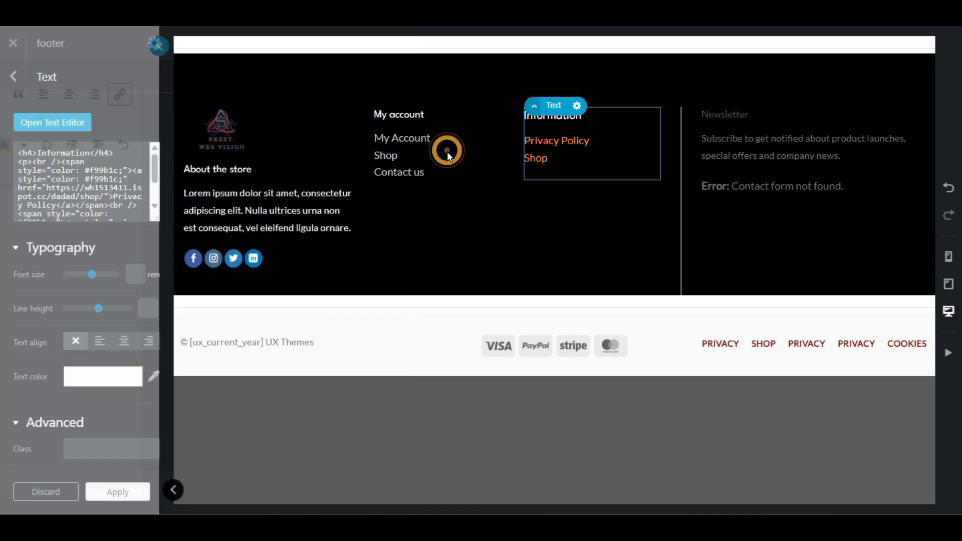
# Step: Set the text color of the My Account, Shop and Contact us lines under "My account" to orange (#f99b1c)
pyautogui.click(429, 159)
pyautogui.click(46, 124)
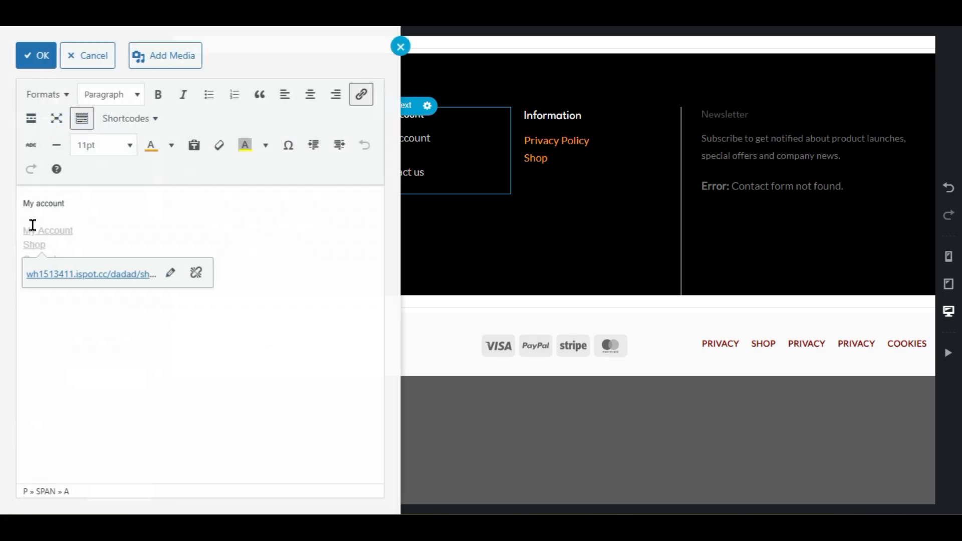
pyautogui.click(172, 145)
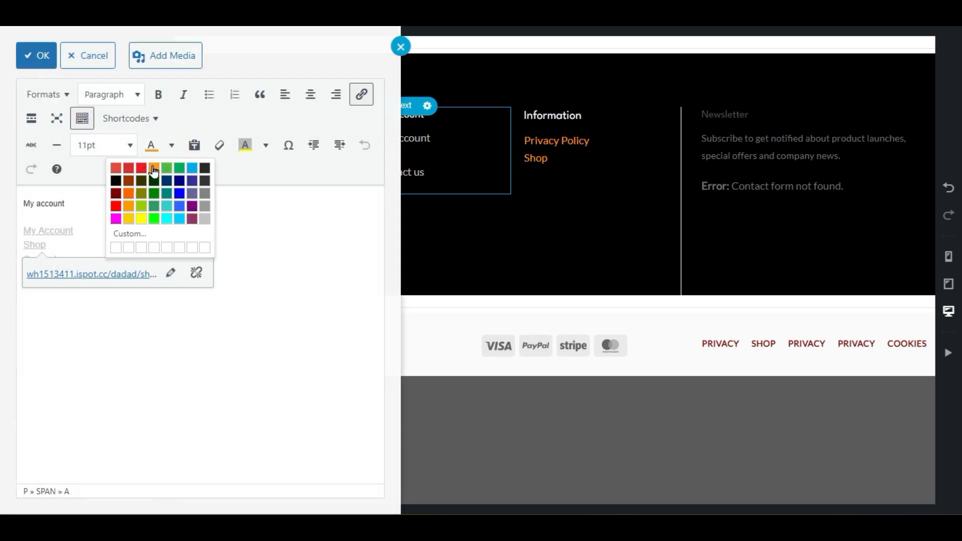
pyautogui.click(154, 169)
pyautogui.click(90, 260)
pyautogui.moveTo(75, 231); pyautogui.dragTo(18, 234)
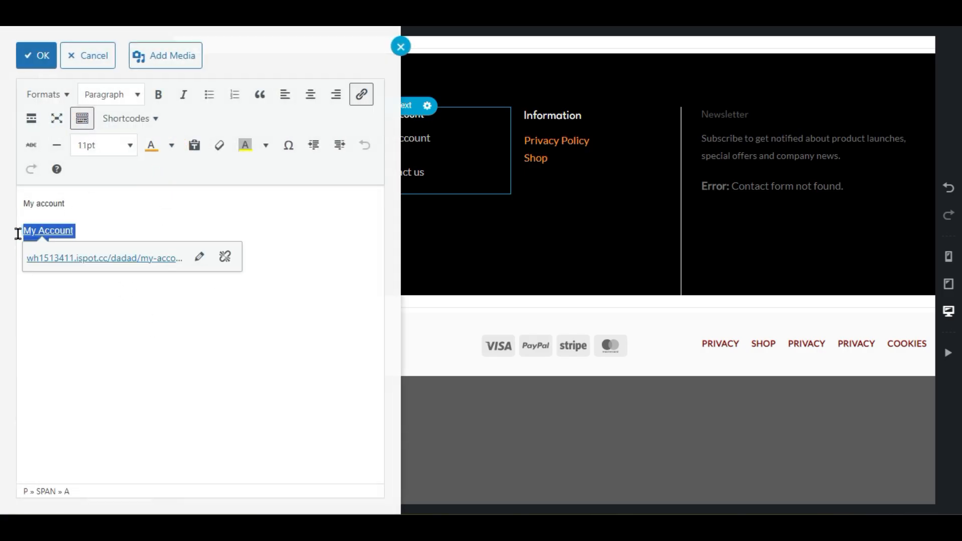
pyautogui.click(171, 145)
pyautogui.click(156, 173)
pyautogui.click(192, 361)
pyautogui.click(400, 46)
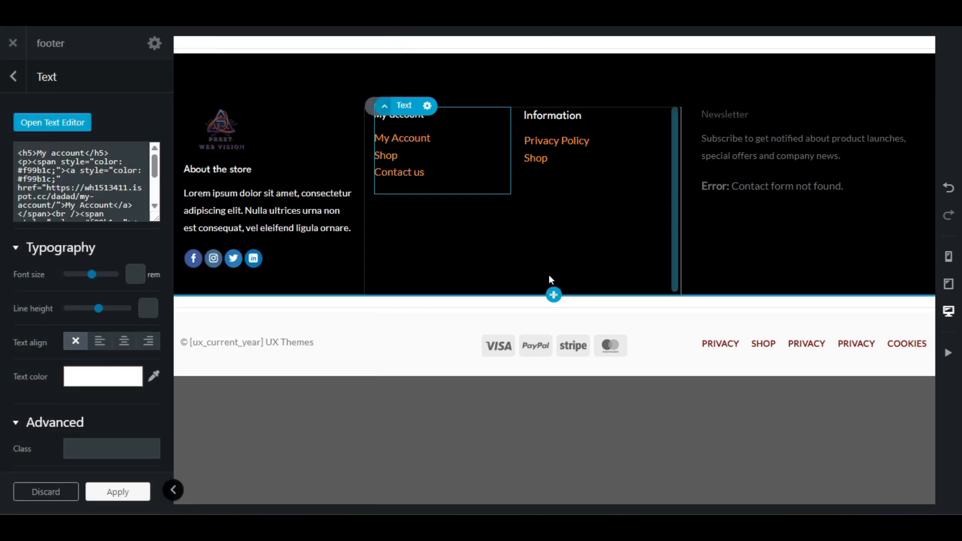
# Step: Set the text color of the Newsletter text element to white
pyautogui.click(785, 139)
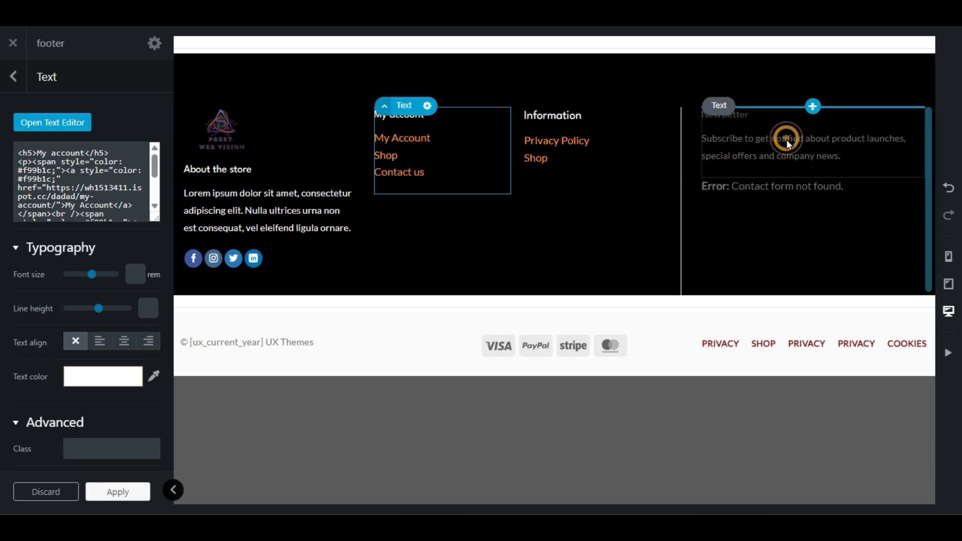
pyautogui.moveTo(44, 385)
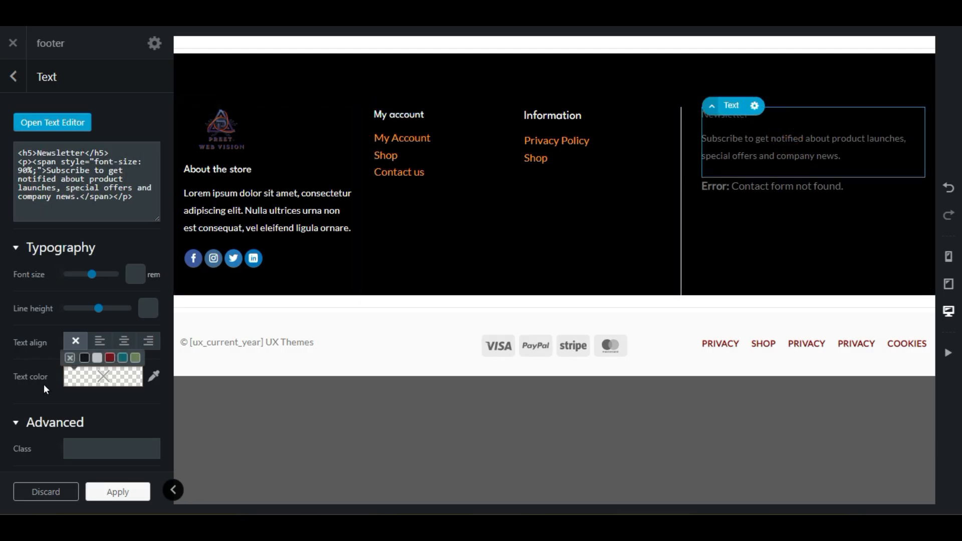
pyautogui.click(99, 359)
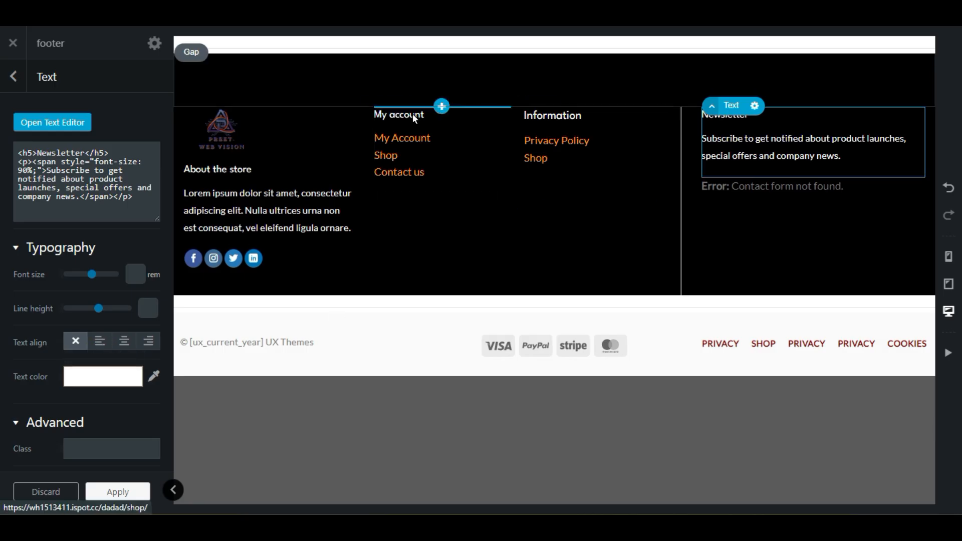
pyautogui.moveTo(47, 383)
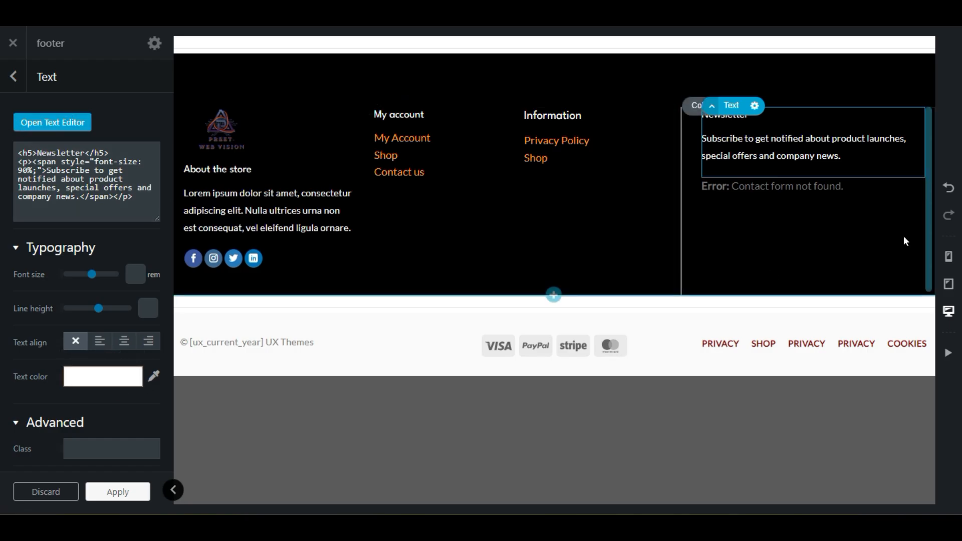
# Step: Try Contact form 1 in the form element under Newsletter, settle on the Newsletter Horizontal form and apply it
pyautogui.click(800, 191)
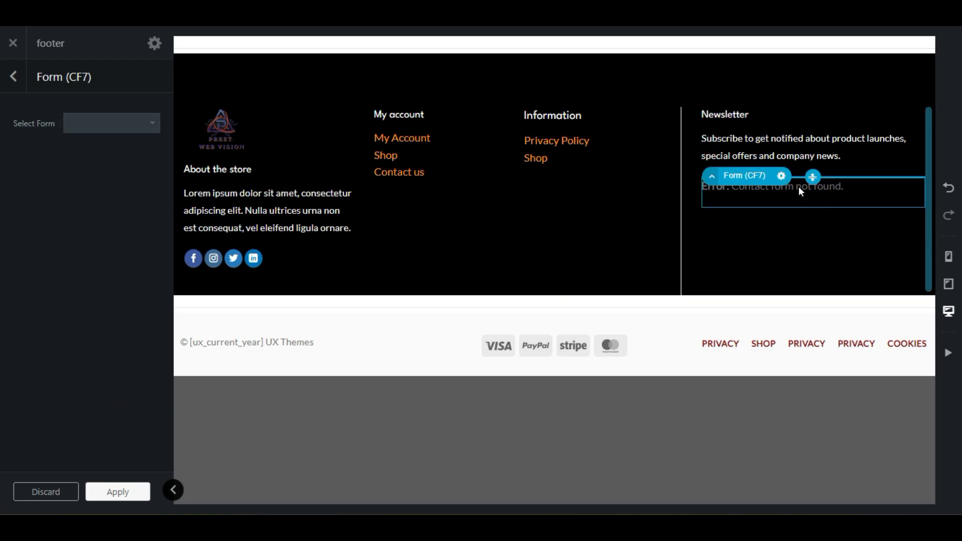
pyautogui.click(103, 125)
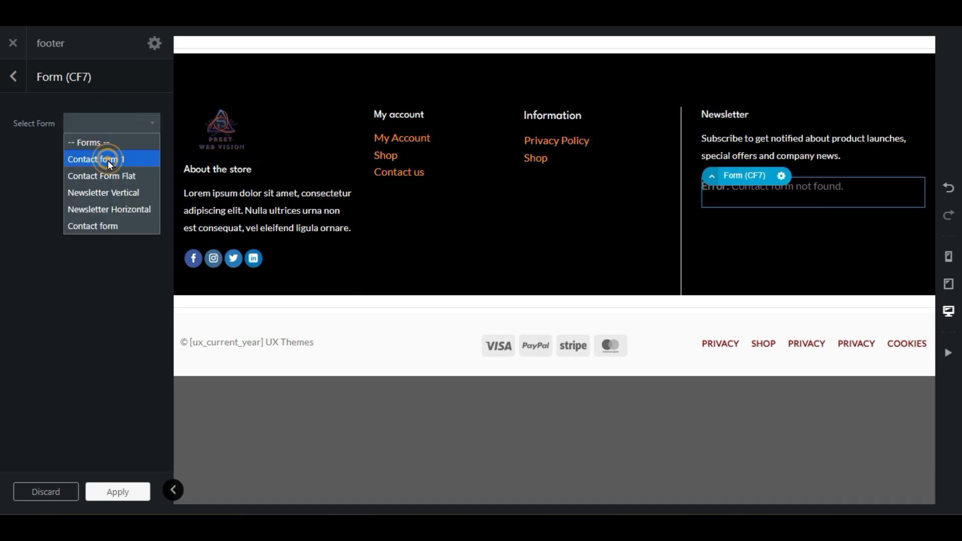
pyautogui.click(107, 160)
pyautogui.click(116, 128)
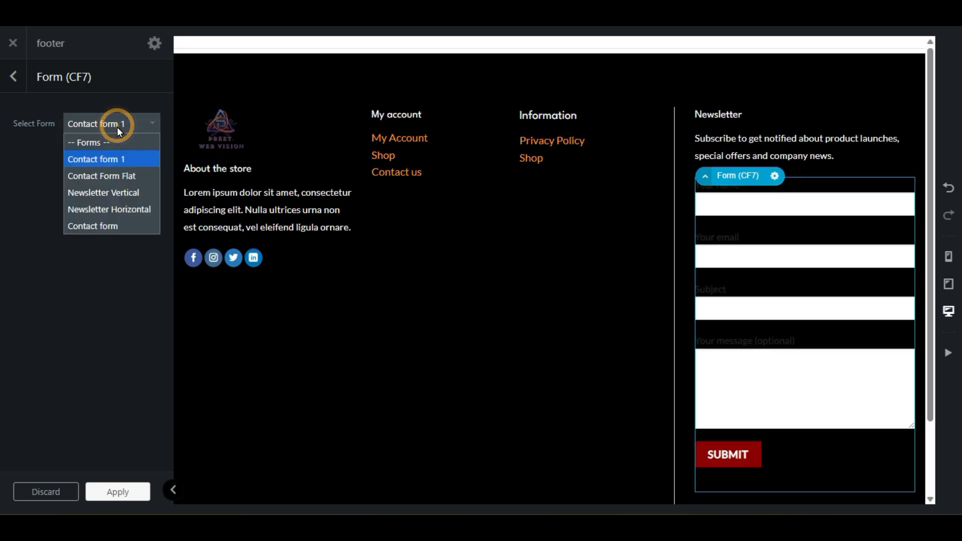
pyautogui.click(125, 208)
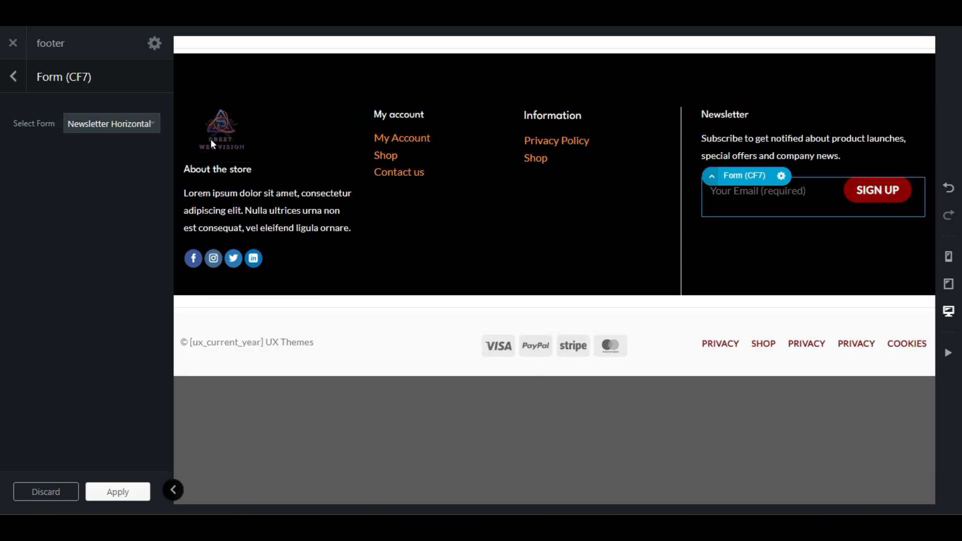
pyautogui.click(115, 490)
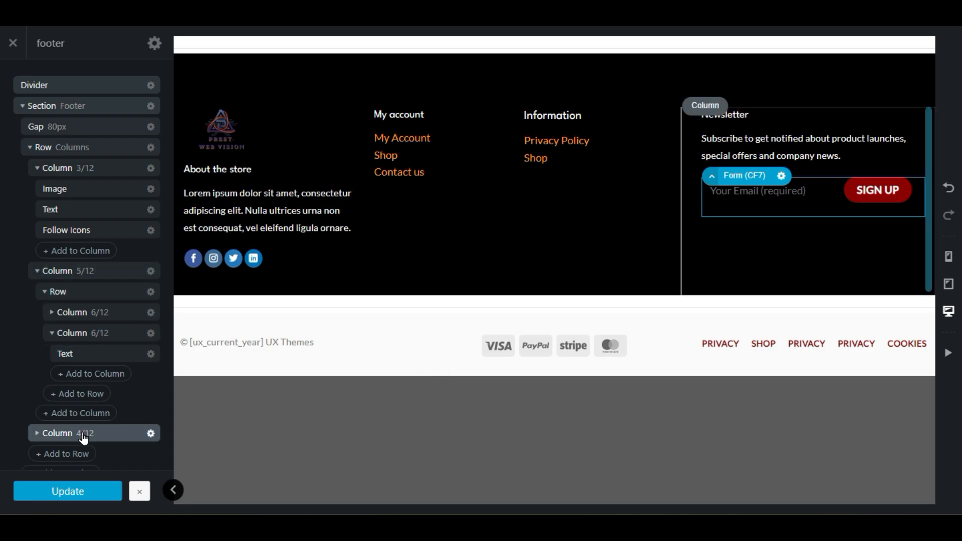
# Step: Try dark red and teal backgrounds on the Copyright + Payments section and settle on green
pyautogui.scroll(-3, 124, 440)
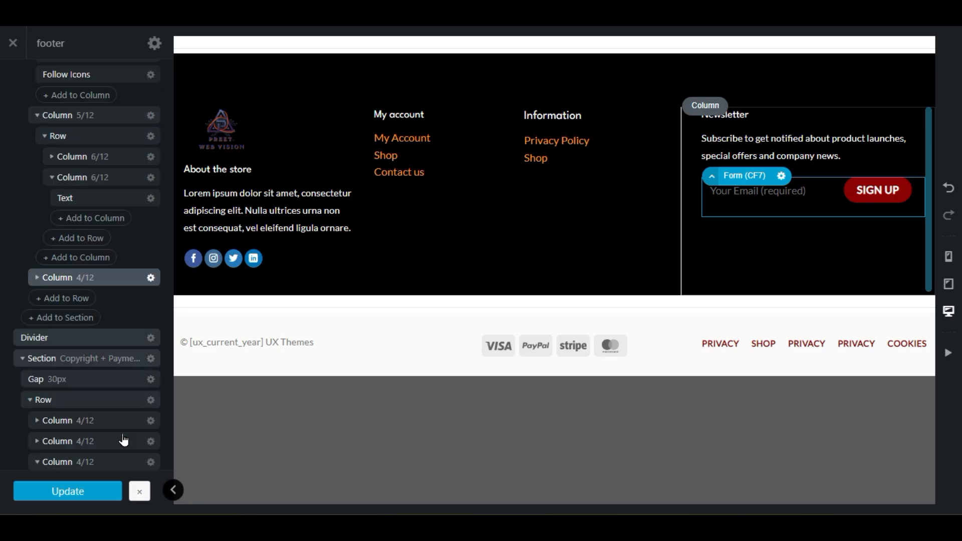
pyautogui.click(66, 362)
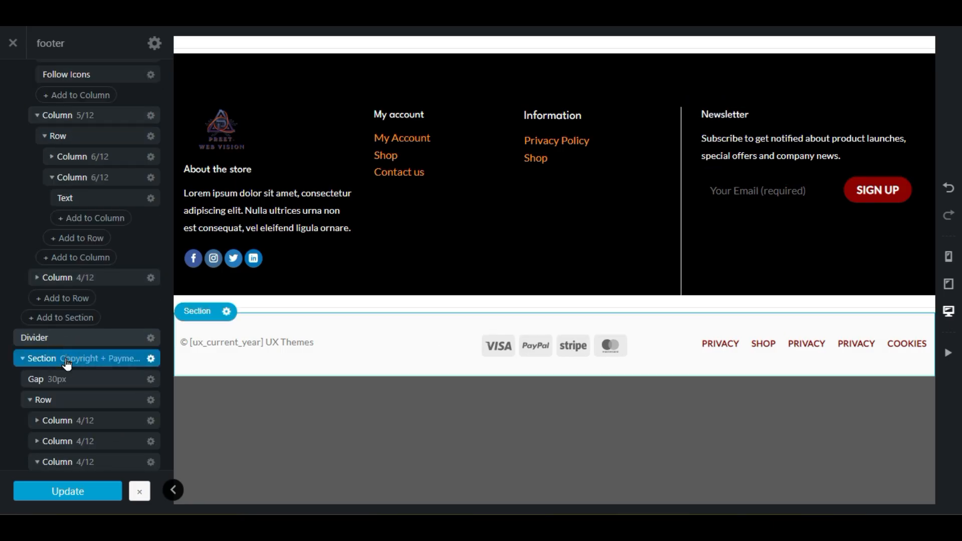
pyautogui.click(151, 359)
pyautogui.click(131, 210)
pyautogui.click(133, 217)
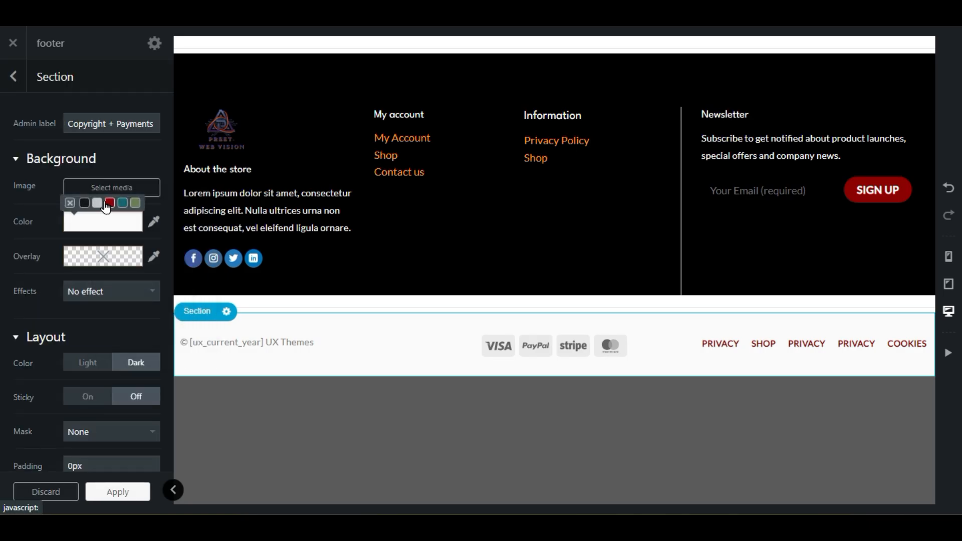
pyautogui.click(108, 204)
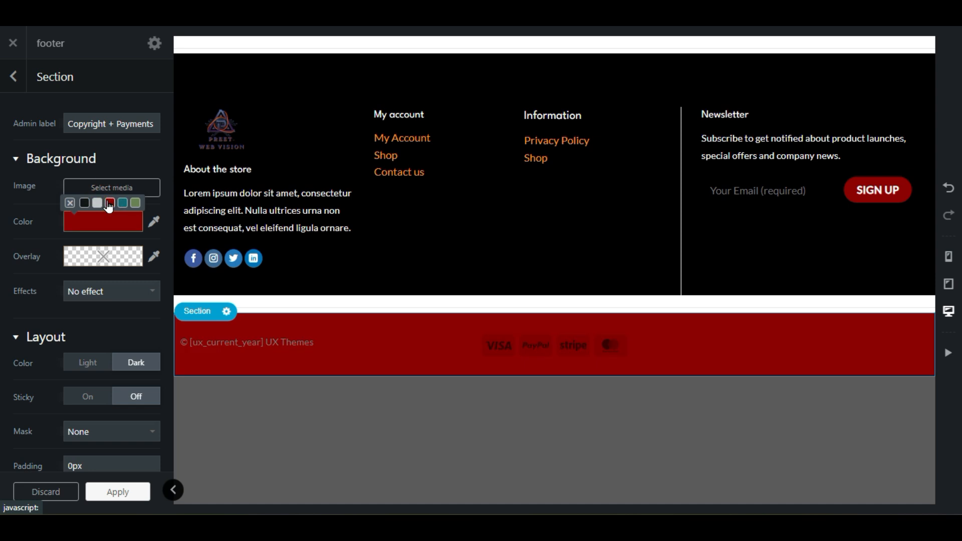
pyautogui.click(122, 203)
pyautogui.click(135, 203)
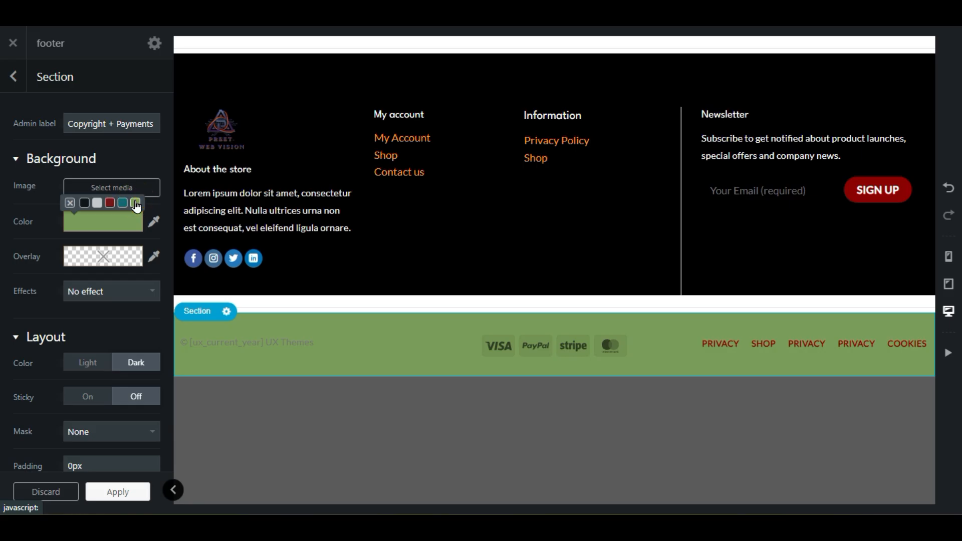
# Step: Try light and dark overlay colors on the Copyright + Payments section and leave the overlay empty
pyautogui.click(131, 254)
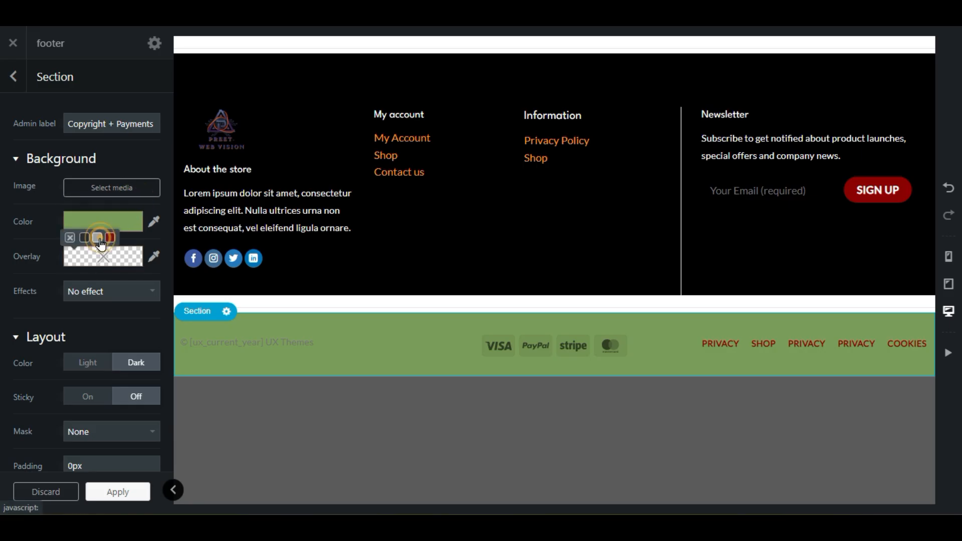
pyautogui.click(99, 239)
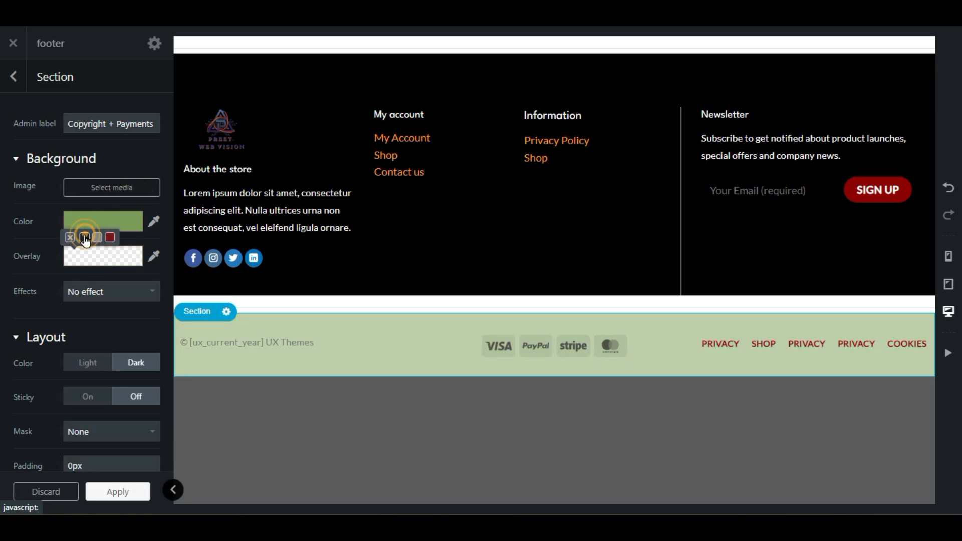
pyautogui.click(85, 238)
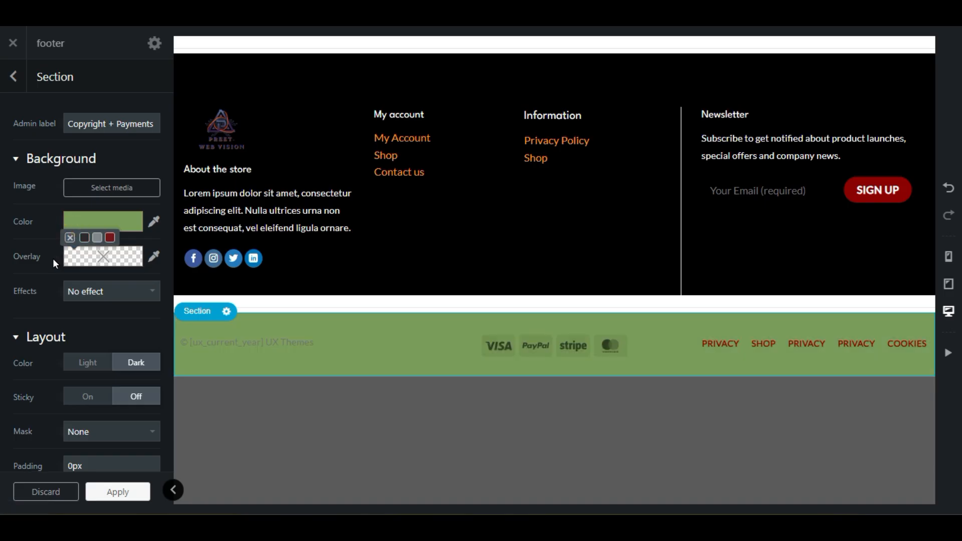
# Step: Set the layout color of the Copyright + Payments section to Light and look through its remaining settings
pyautogui.click(84, 365)
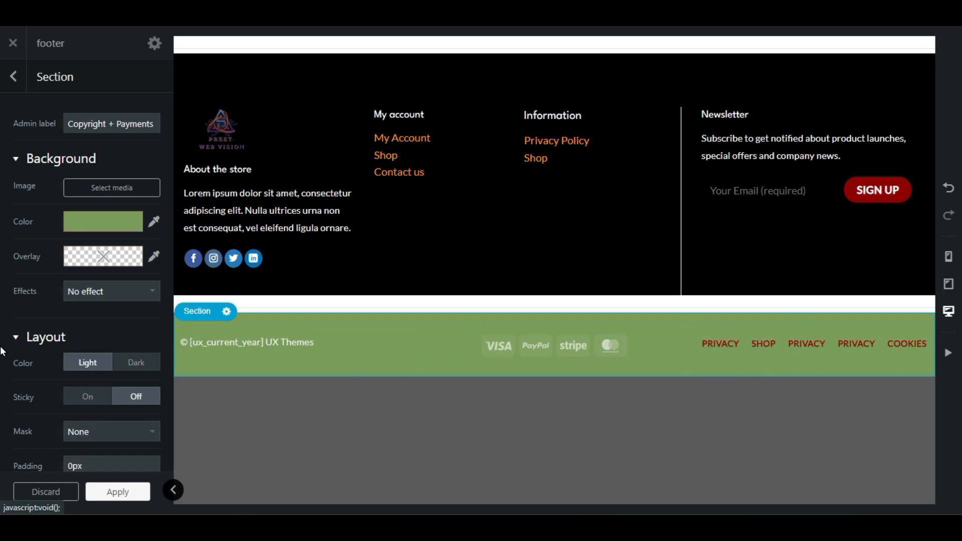
pyautogui.scroll(-3, 2, 384)
pyautogui.scroll(-3, 14, 374)
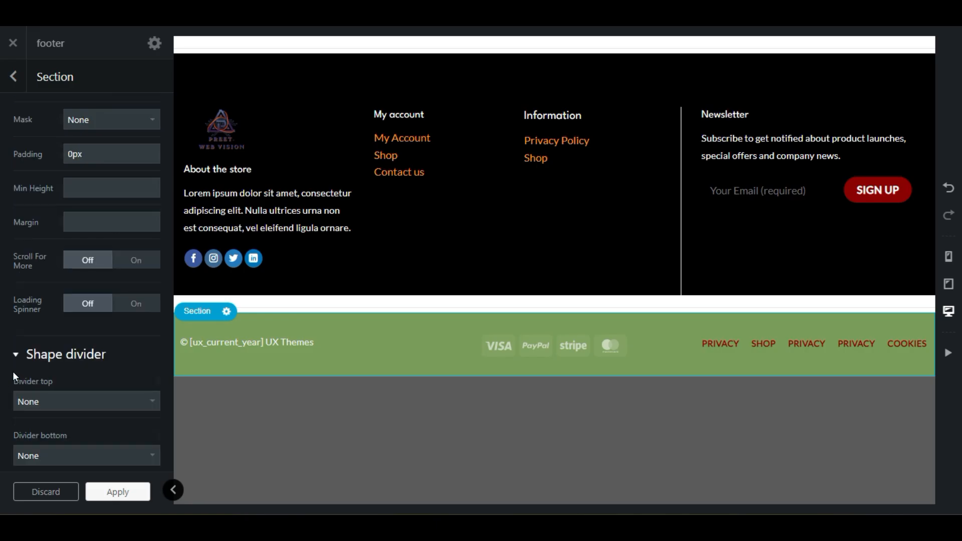
pyautogui.scroll(-11, 13, 371)
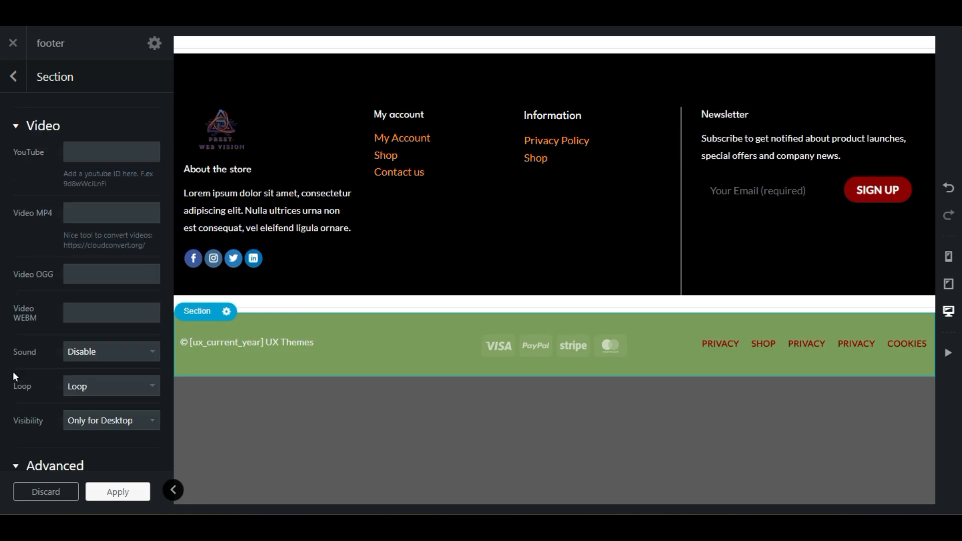
pyautogui.scroll(15, 13, 371)
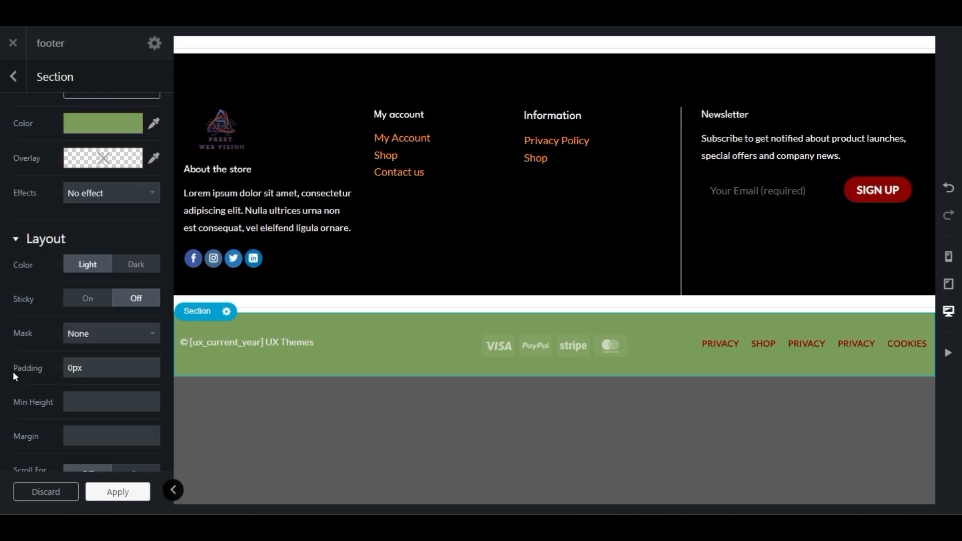
# Step: Try a mask on the Copyright + Payments section and return it to None
pyautogui.click(122, 330)
pyautogui.click(111, 369)
pyautogui.click(115, 337)
pyautogui.click(119, 352)
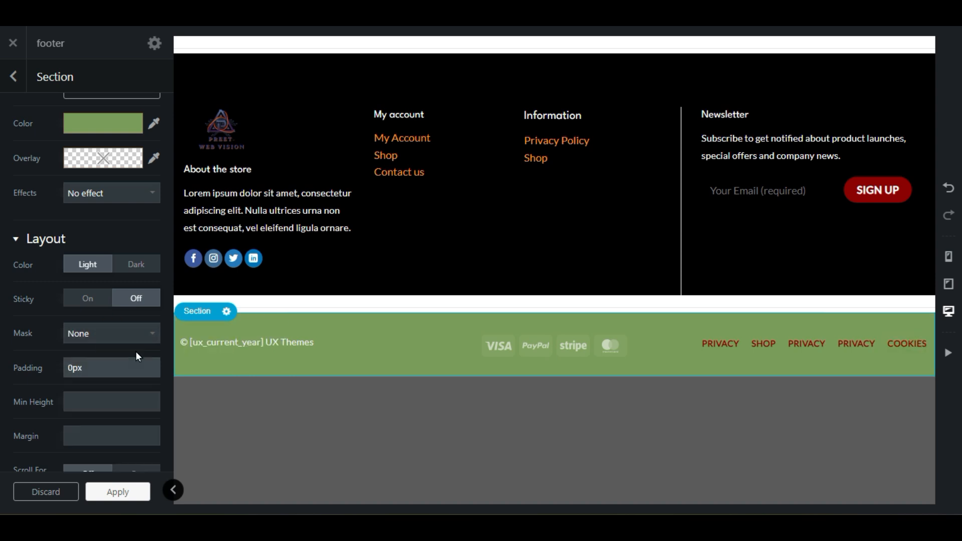
# Step: Set the color of the first Privacy button in the Copyright + Payments section to White
pyautogui.click(732, 343)
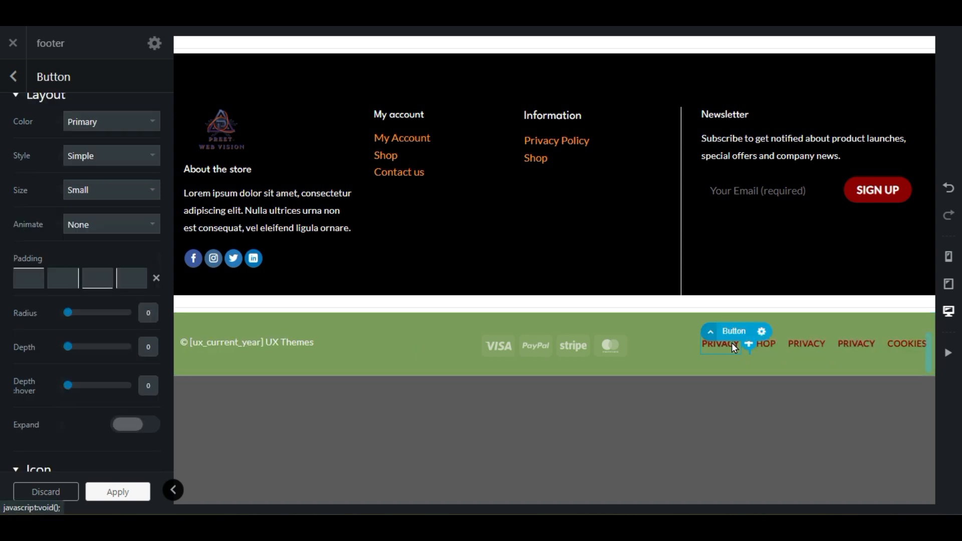
pyautogui.scroll(-3, 3, 323)
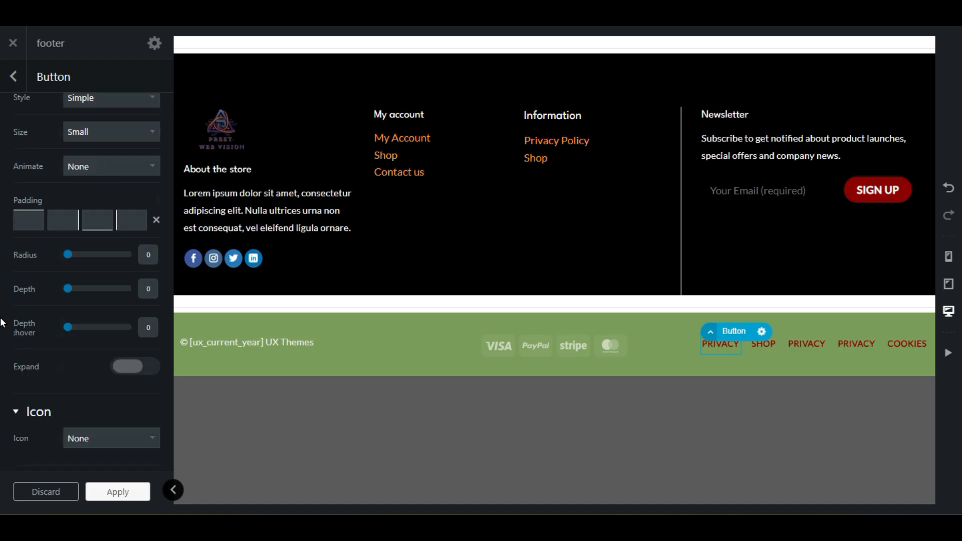
pyautogui.scroll(3, 3, 323)
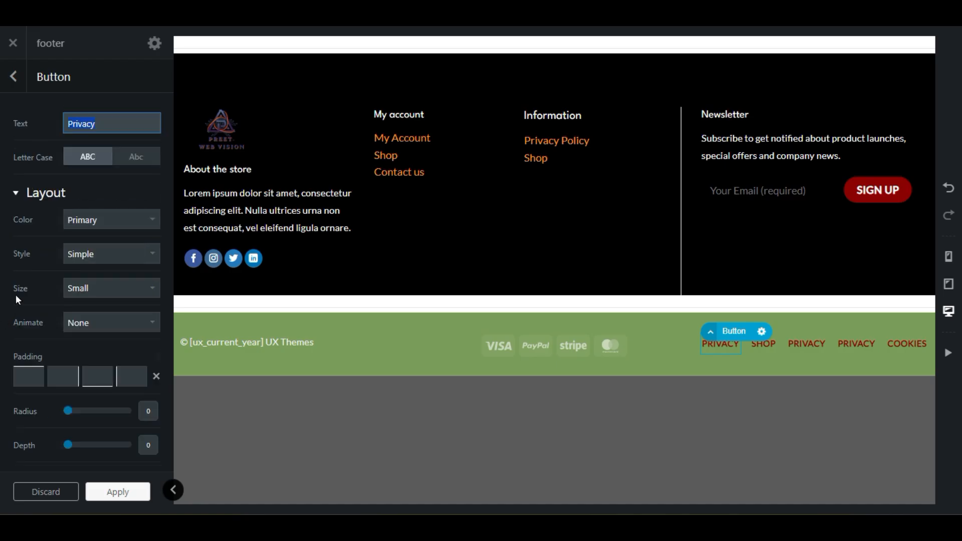
pyautogui.click(106, 221)
pyautogui.click(111, 307)
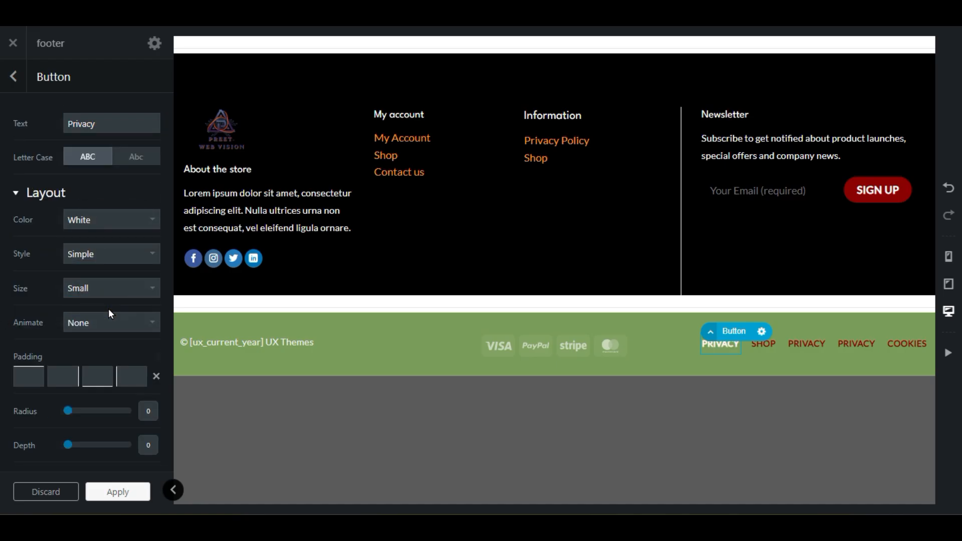
# Step: Try the Secondary, Primary and Success colors on the first Privacy button and return it to White
pyautogui.click(108, 221)
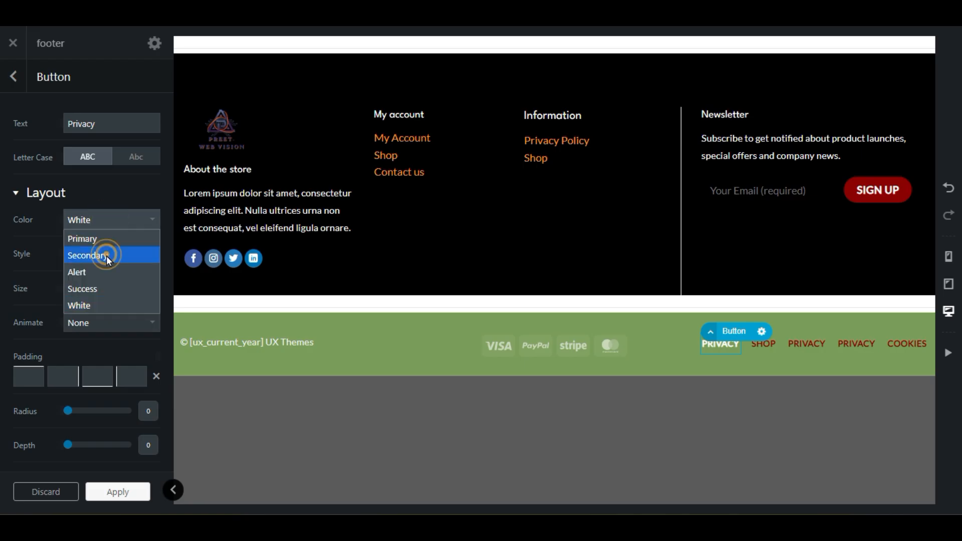
pyautogui.click(106, 253)
pyautogui.click(111, 221)
pyautogui.click(111, 241)
pyautogui.click(110, 223)
pyautogui.click(100, 289)
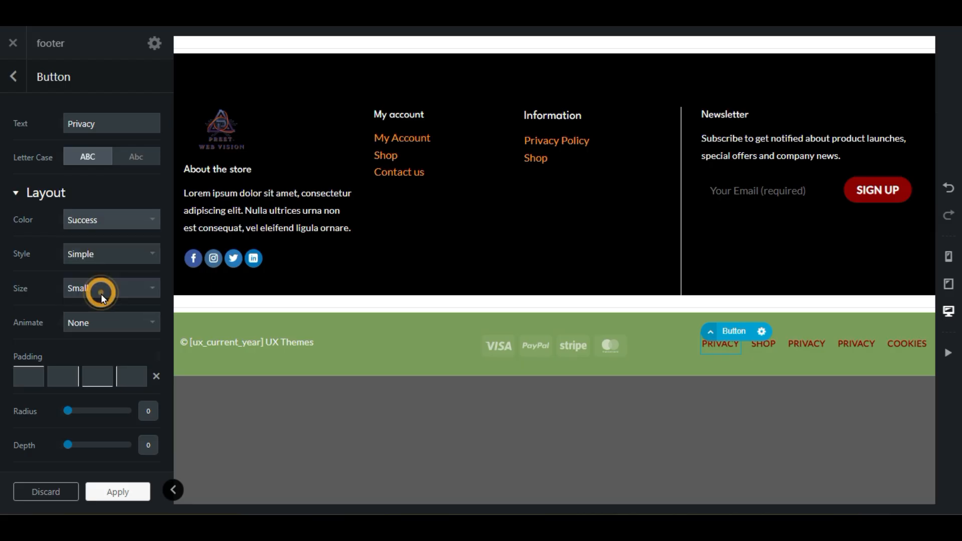
pyautogui.click(110, 224)
pyautogui.click(115, 310)
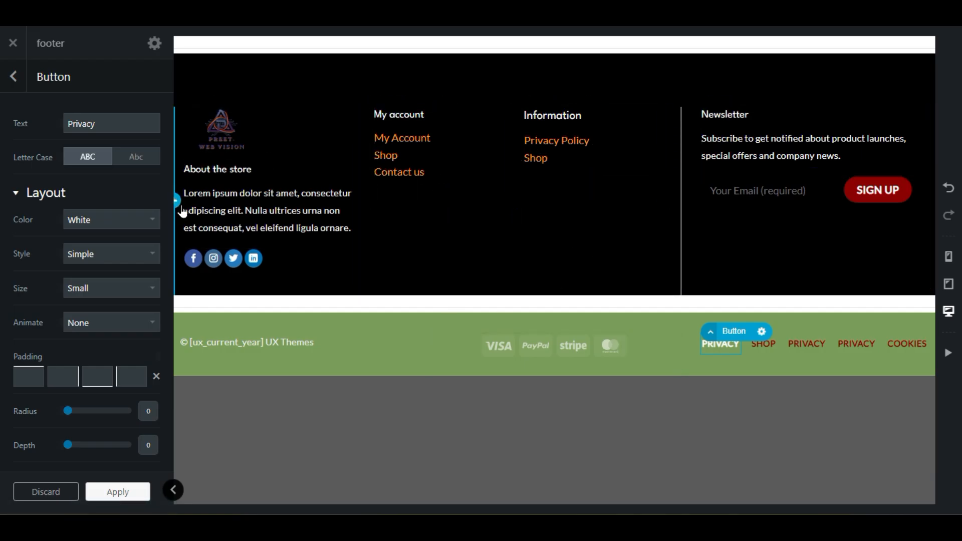
# Step: Open the Facebook link of the Follow Icons element for editing, and apply and update the footer block
pyautogui.click(194, 261)
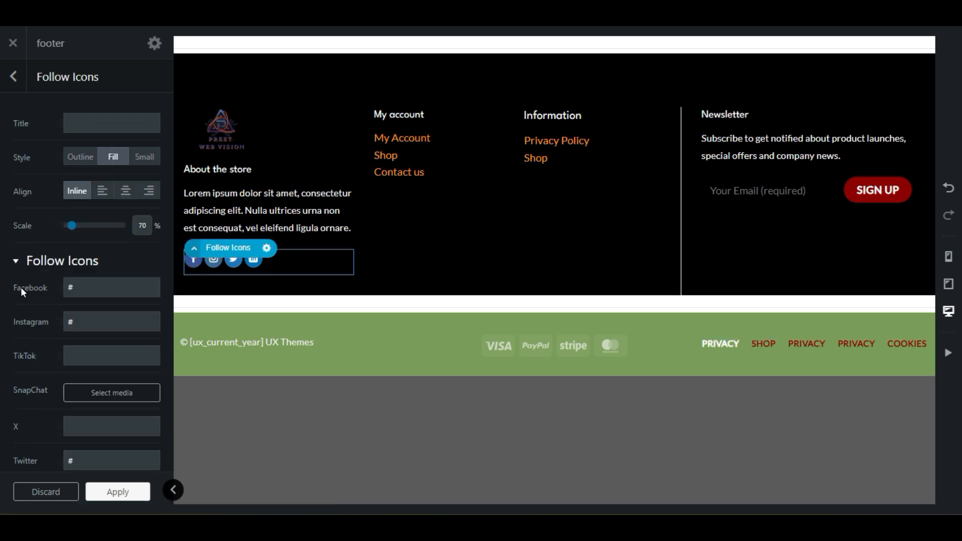
pyautogui.click(95, 285)
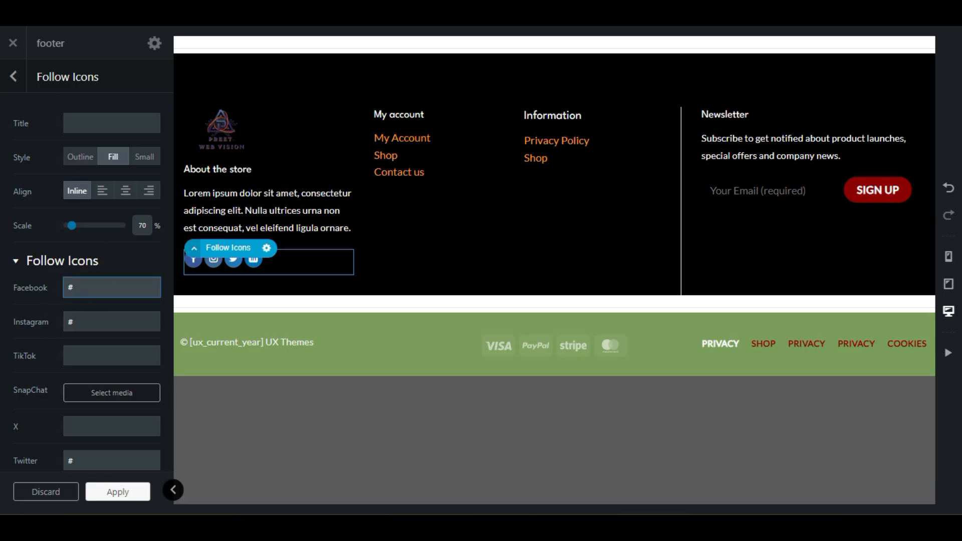
pyautogui.click(128, 493)
pyautogui.click(109, 495)
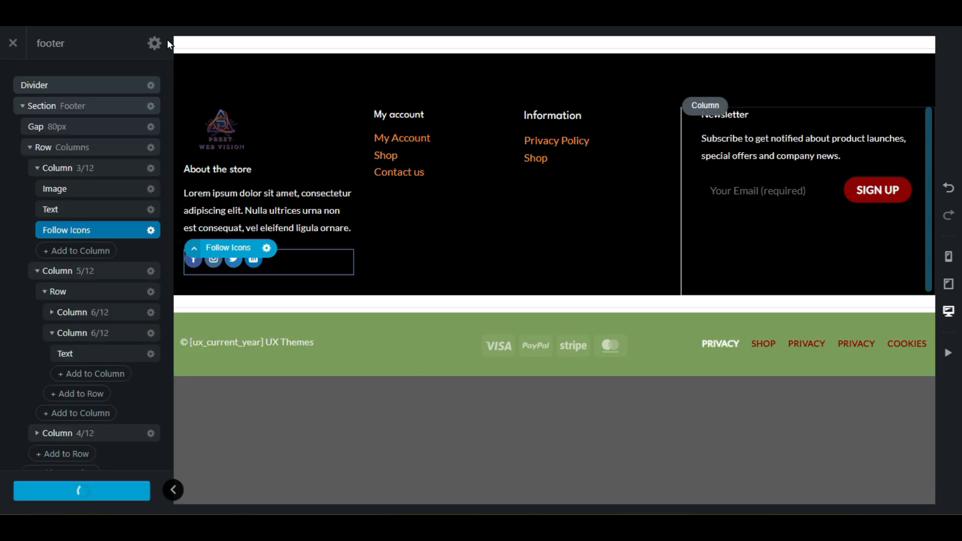
# Step: Switch to the theme customizer, reload it and check the footer at the end of the home page preview
pyautogui.click(176, 15)
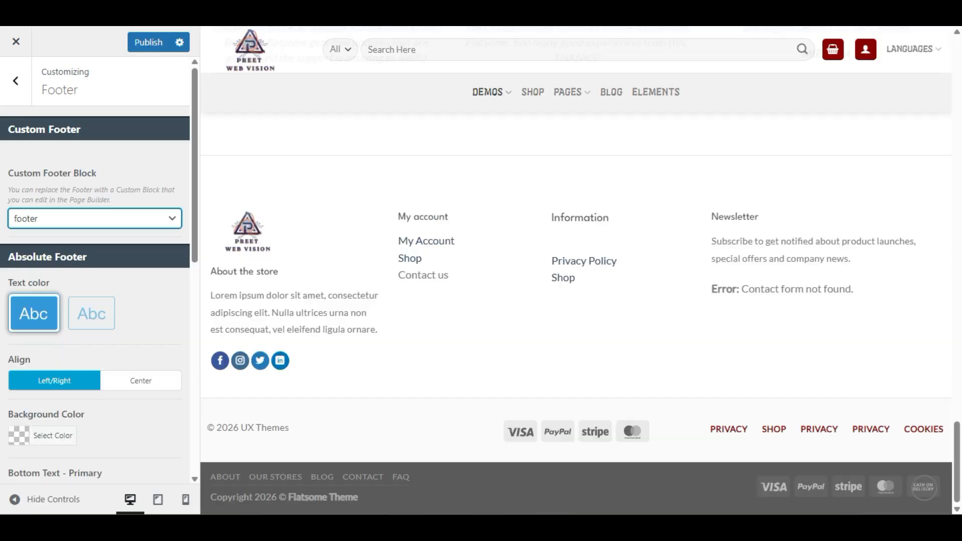
pyautogui.press('F5')
pyautogui.click(522, 68)
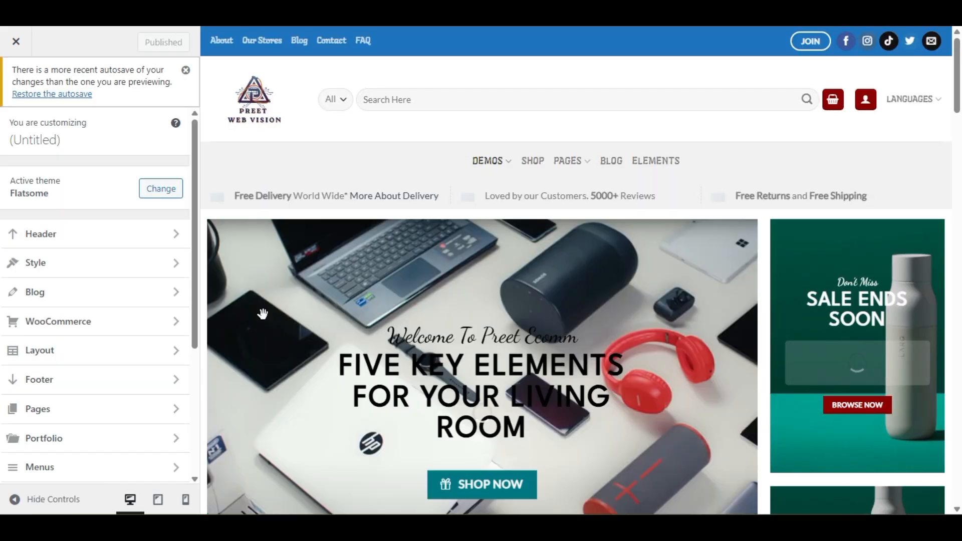
pyautogui.scroll(-15, 262, 320)
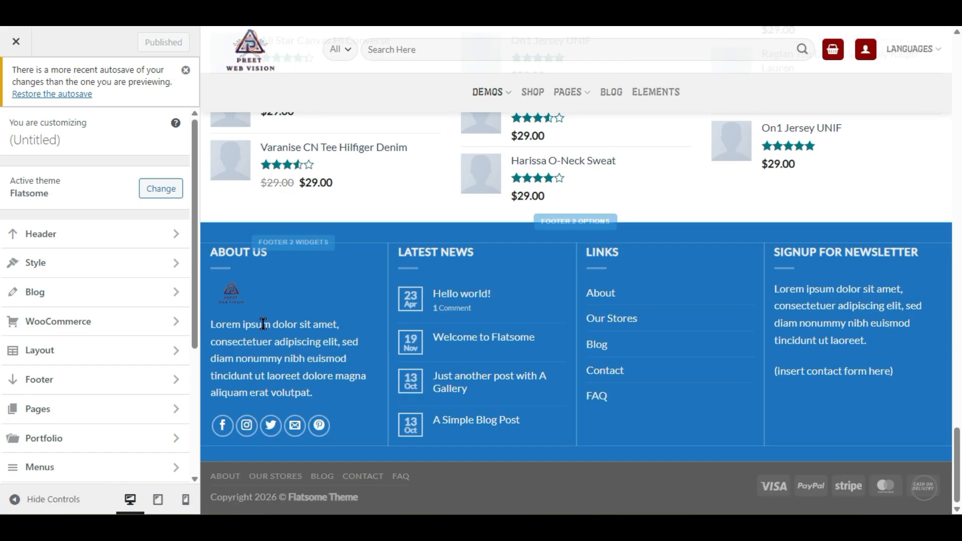
# Step: Leave the theme customizer and check the footer at the end of the live home page
pyautogui.click(2, 36)
pyautogui.scroll(-10, 151, 261)
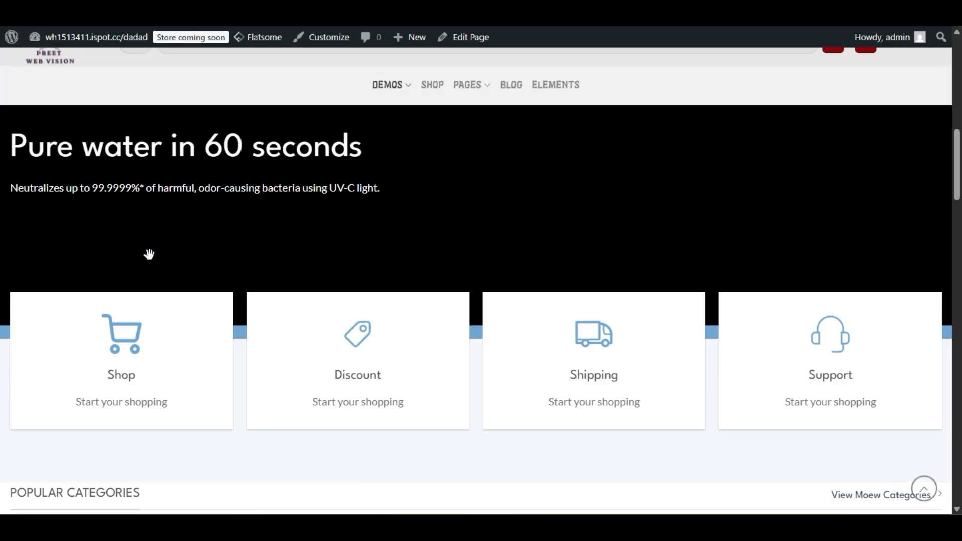
pyautogui.scroll(-6, 167, 300)
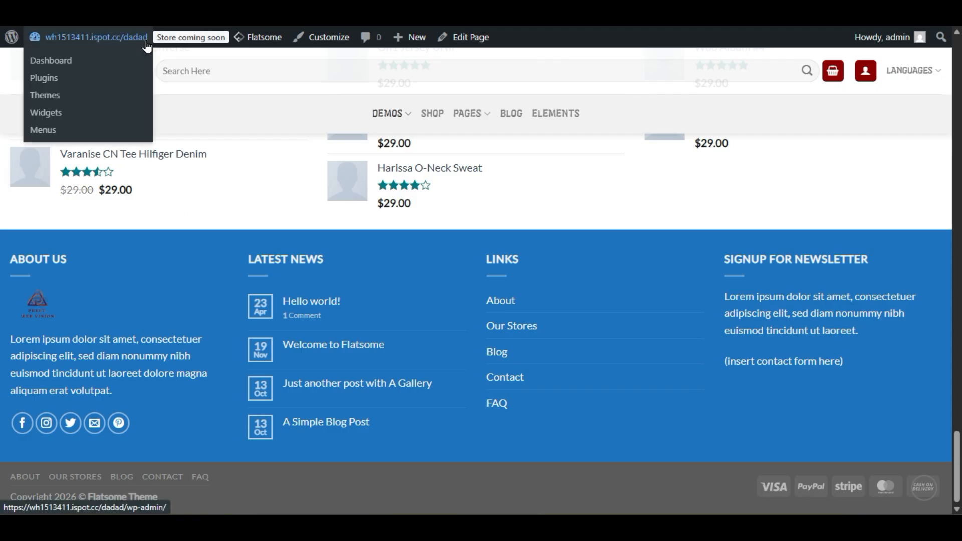
# Step: In the theme customizer's Footer settings, set the Custom Footer Block to footer
pyautogui.click(321, 36)
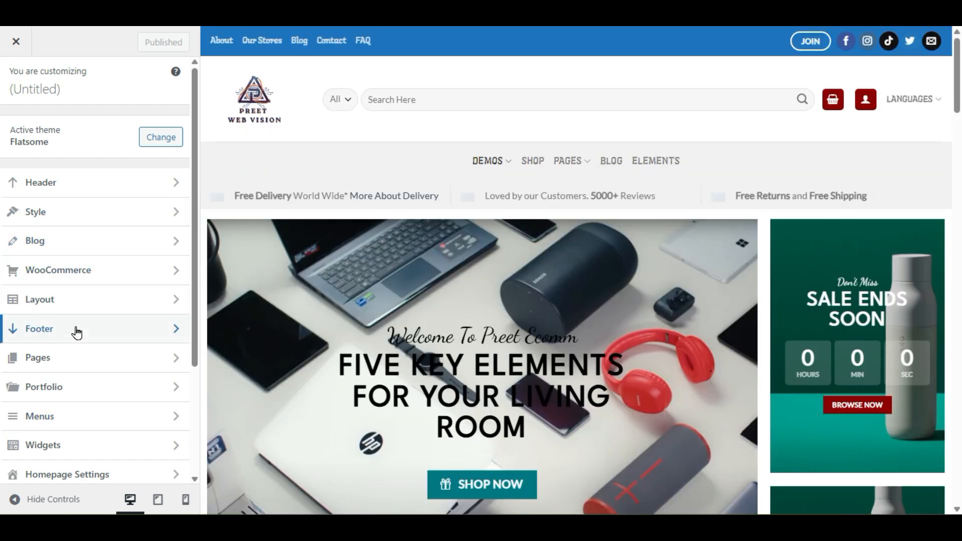
pyautogui.click(76, 330)
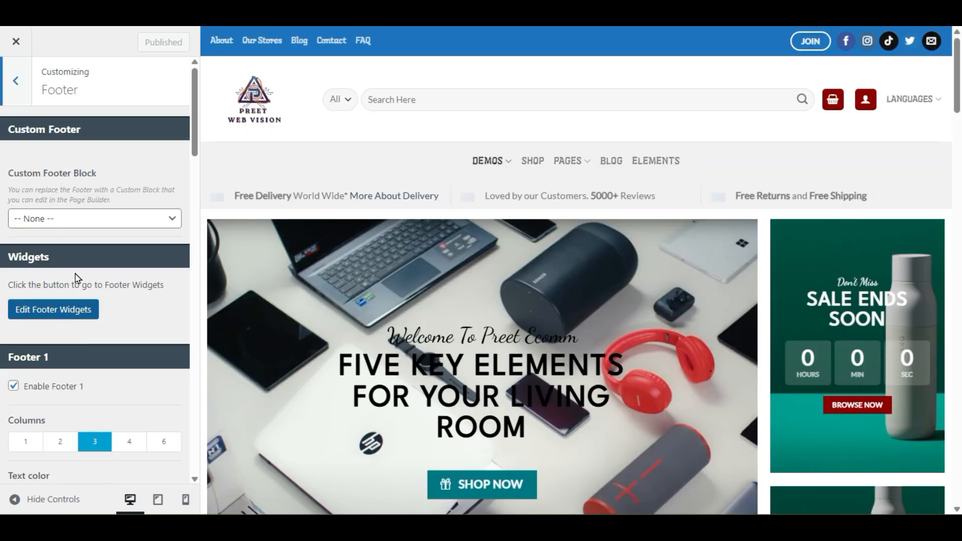
pyautogui.click(50, 218)
pyautogui.scroll(-3, 83, 350)
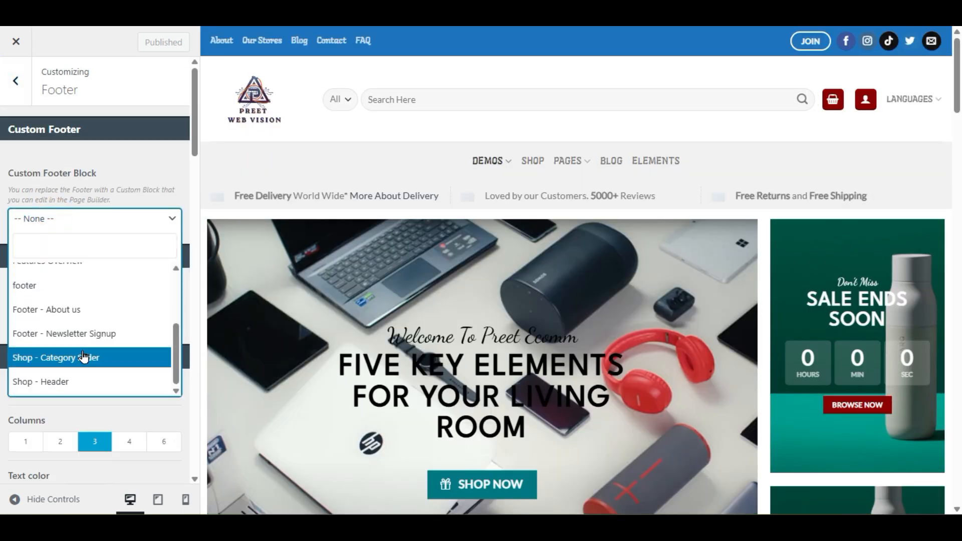
pyautogui.click(87, 293)
# Step: Publish the custom footer block choice and check the footer at the end of the live home page
pyautogui.scroll(-10, 407, 300)
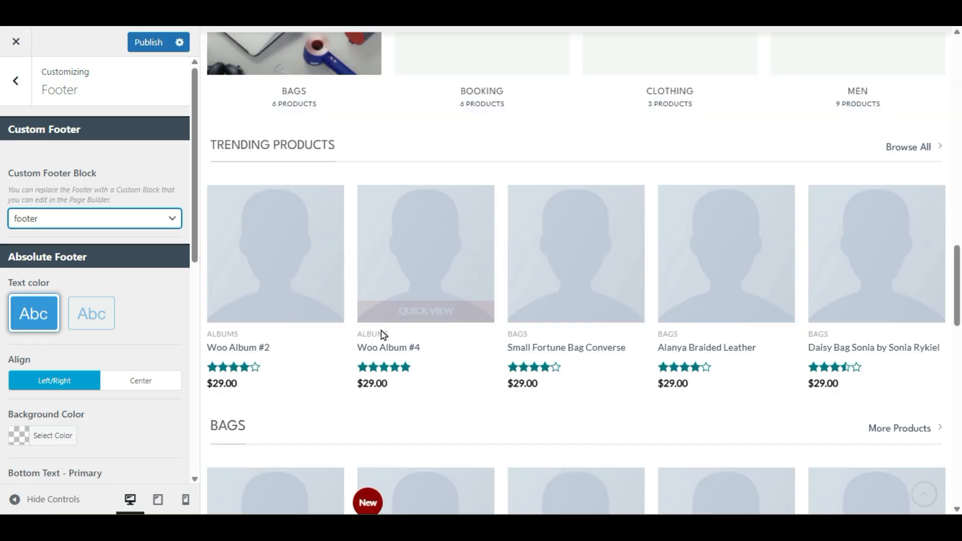
pyautogui.scroll(-10, 383, 335)
pyautogui.click(134, 43)
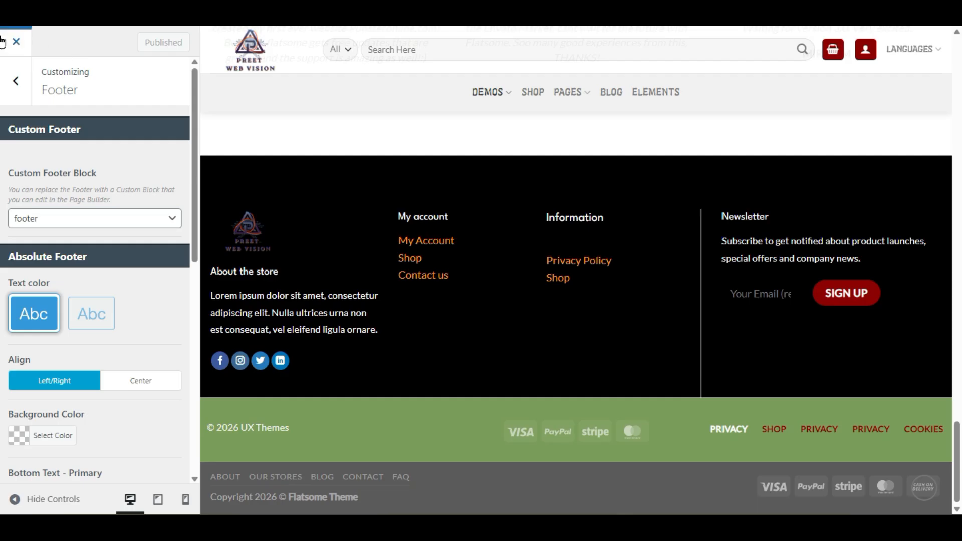
pyautogui.click(5, 58)
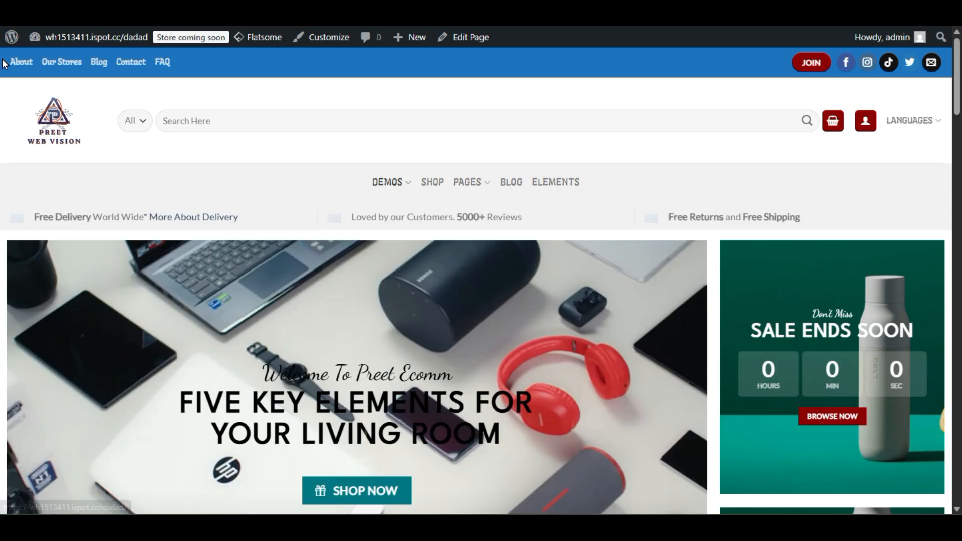
pyautogui.scroll(-15, 448, 346)
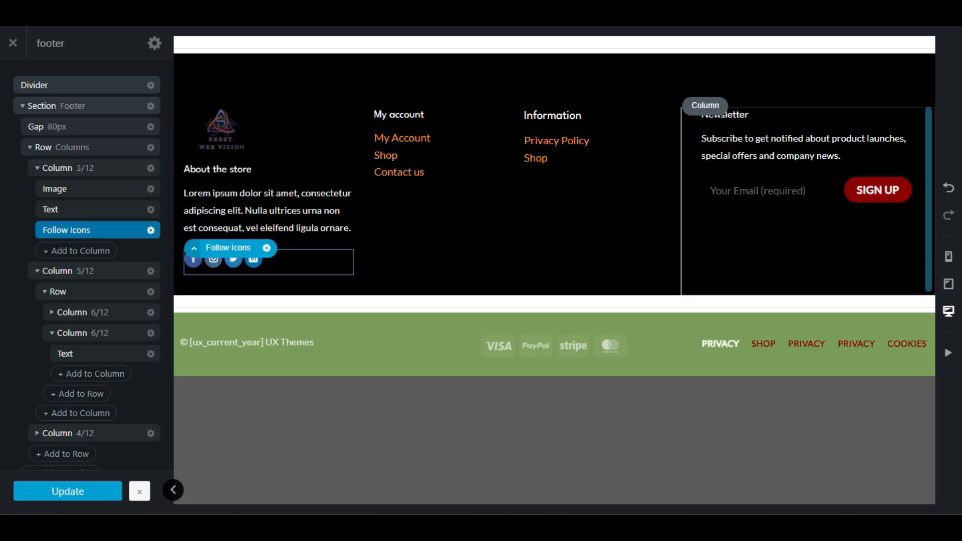
# Step: Switch to the UX Builder and delete the Copyright + Payments section from the footer block
pyautogui.click(672, 320)
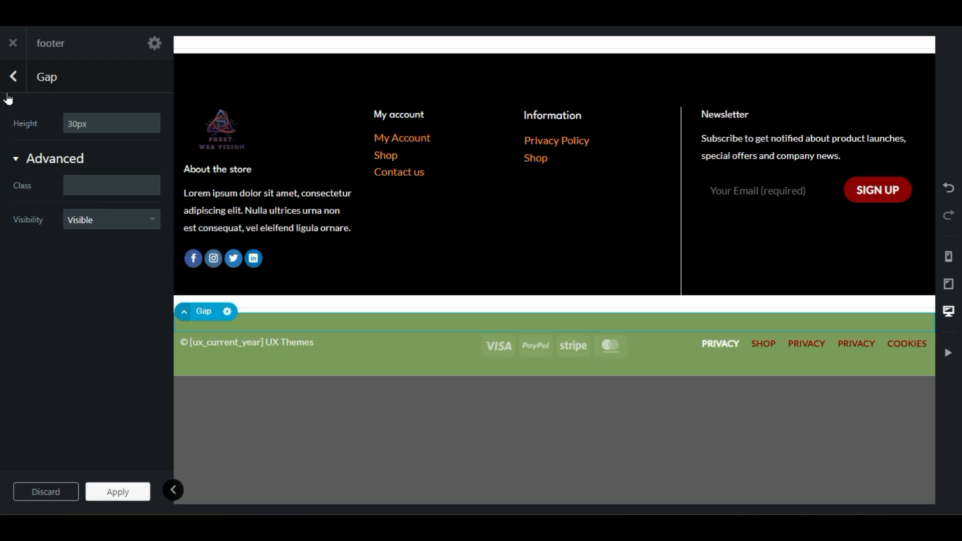
pyautogui.click(12, 77)
pyautogui.scroll(-5, 4, 290)
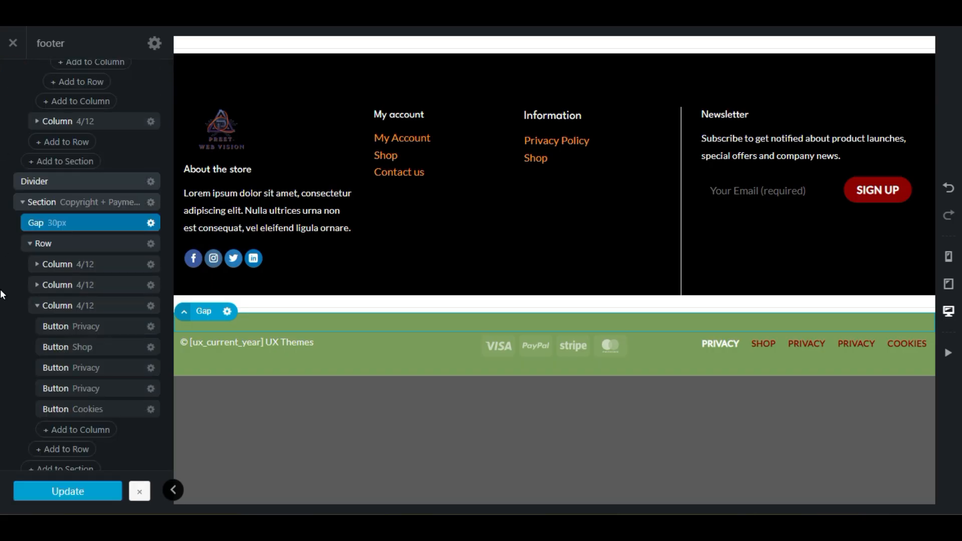
pyautogui.click(151, 201)
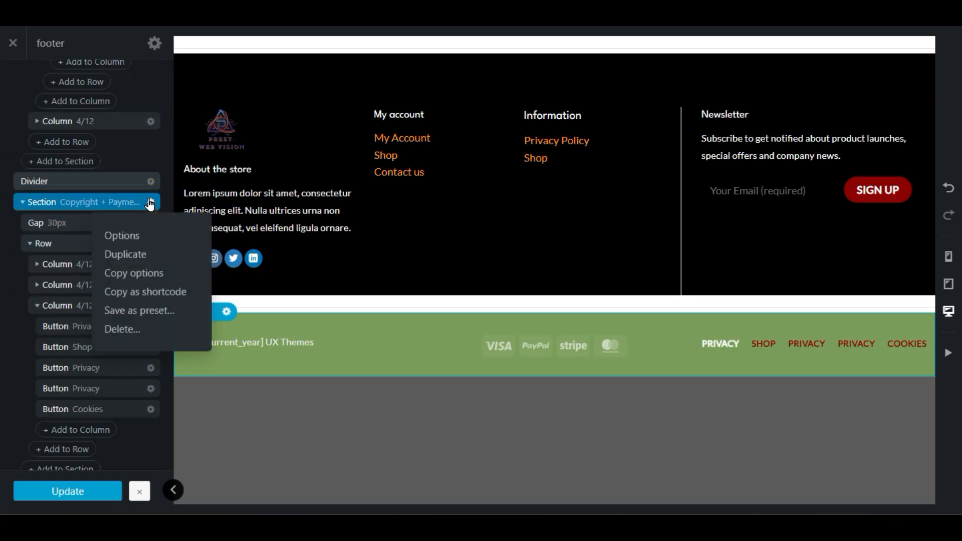
pyautogui.click(118, 327)
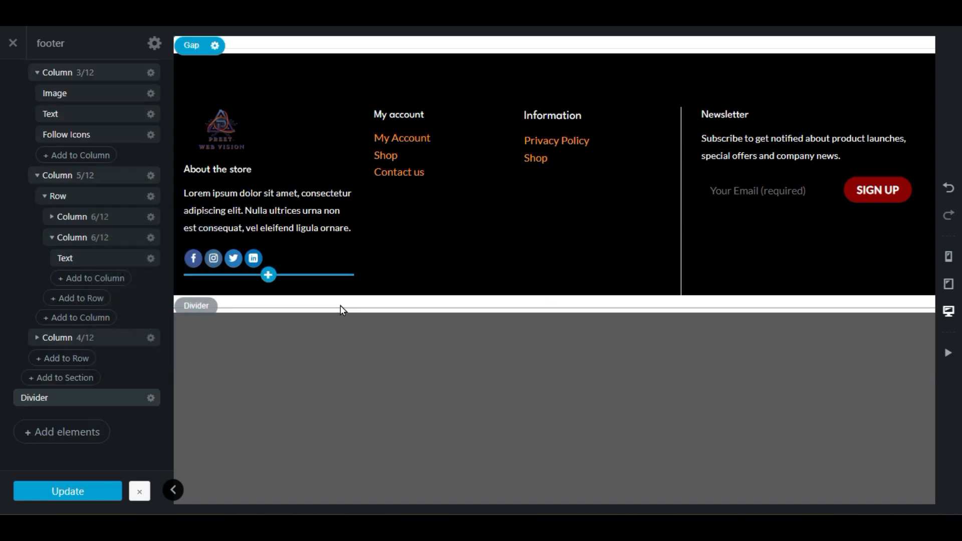
# Step: Delete the remaining divider below the Footer section and update the footer block
pyautogui.click(108, 336)
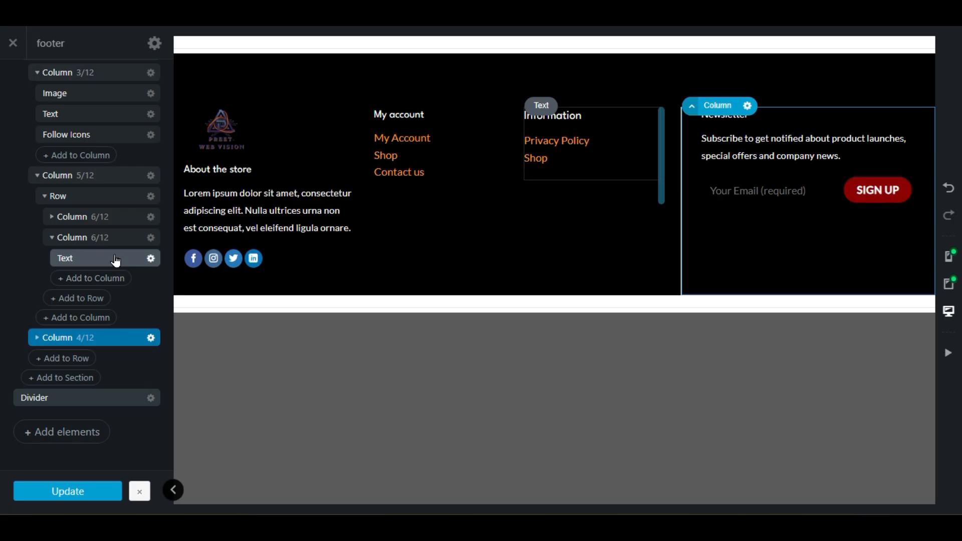
pyautogui.click(150, 399)
pyautogui.click(147, 346)
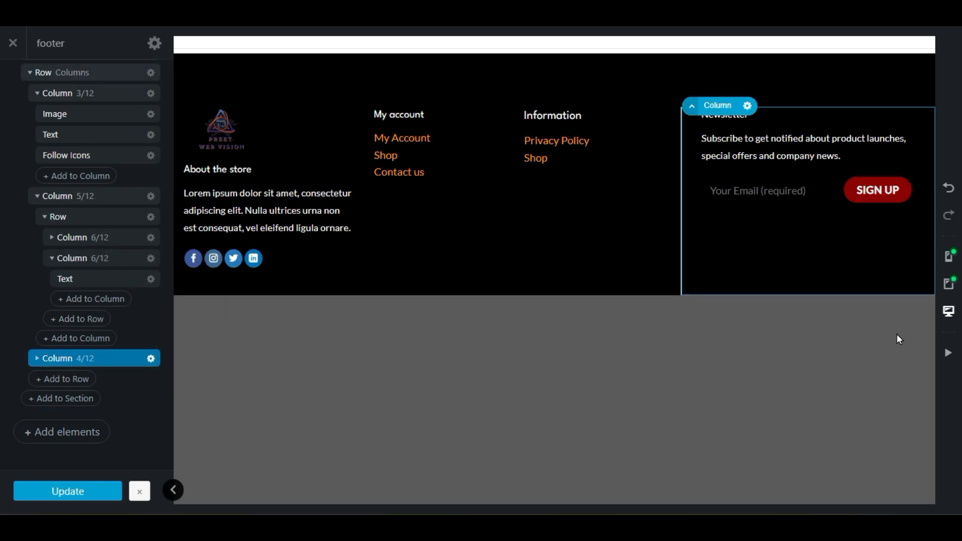
pyautogui.click(113, 489)
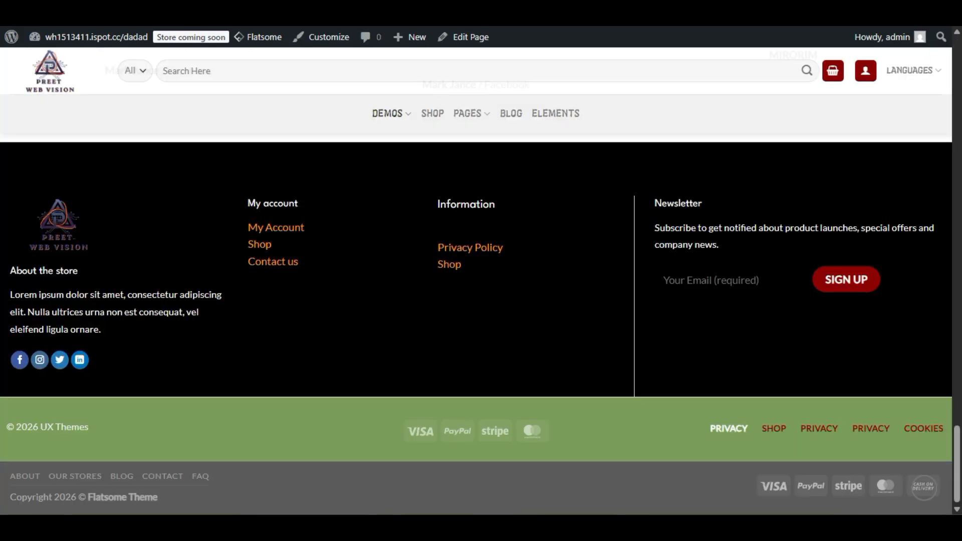
# Step: Check the footer on the live home page and review the Absolute Footer options in the theme customizer
pyautogui.scroll(1, 640, 429)
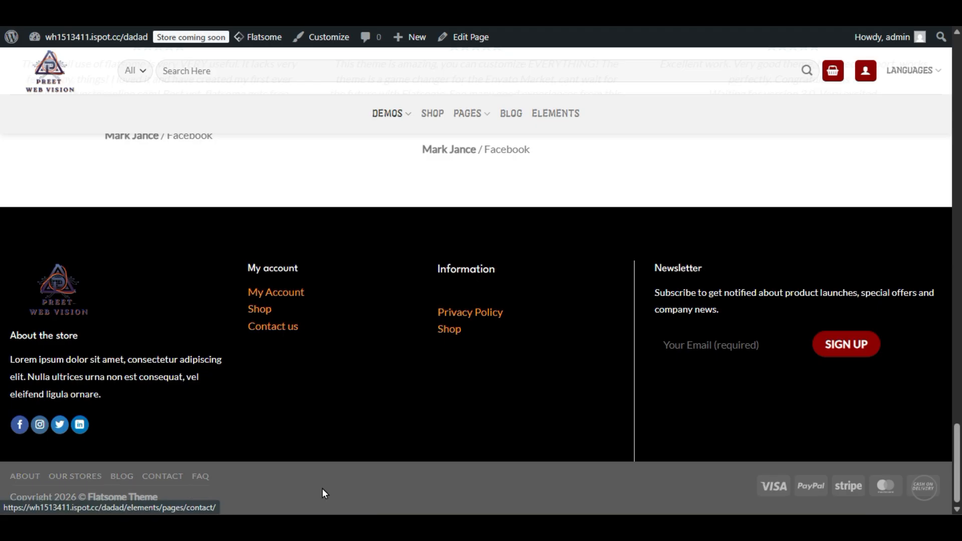
pyautogui.click(319, 45)
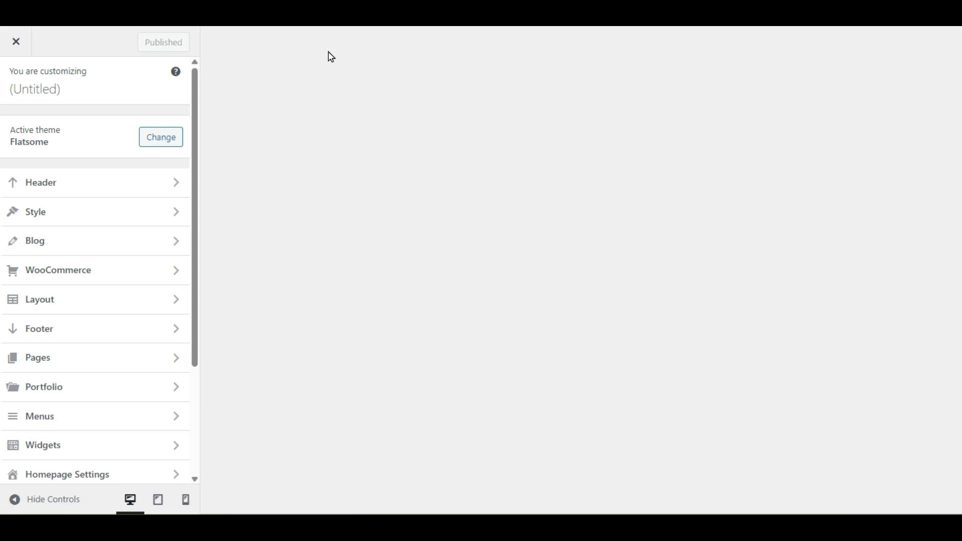
pyautogui.scroll(-15, 386, 404)
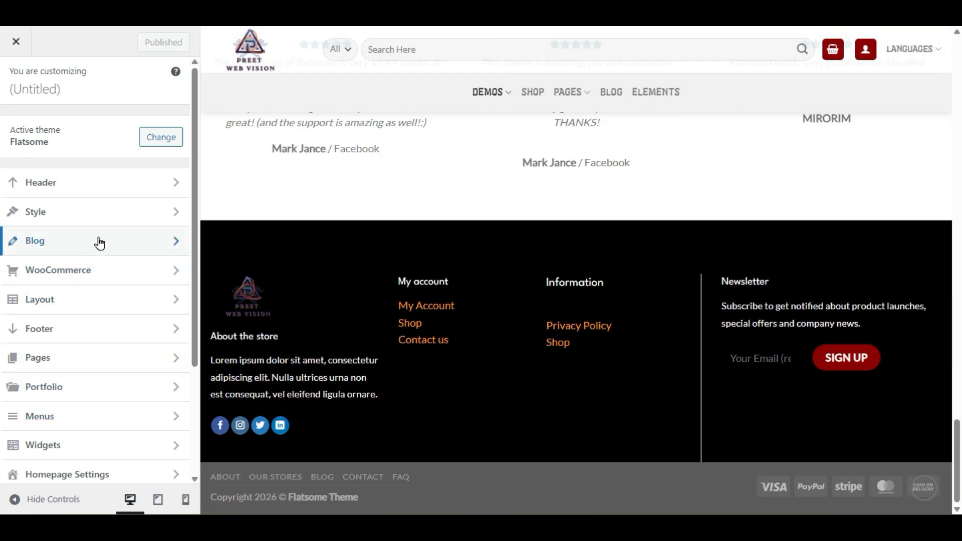
pyautogui.click(94, 328)
pyautogui.scroll(-8, 1, 333)
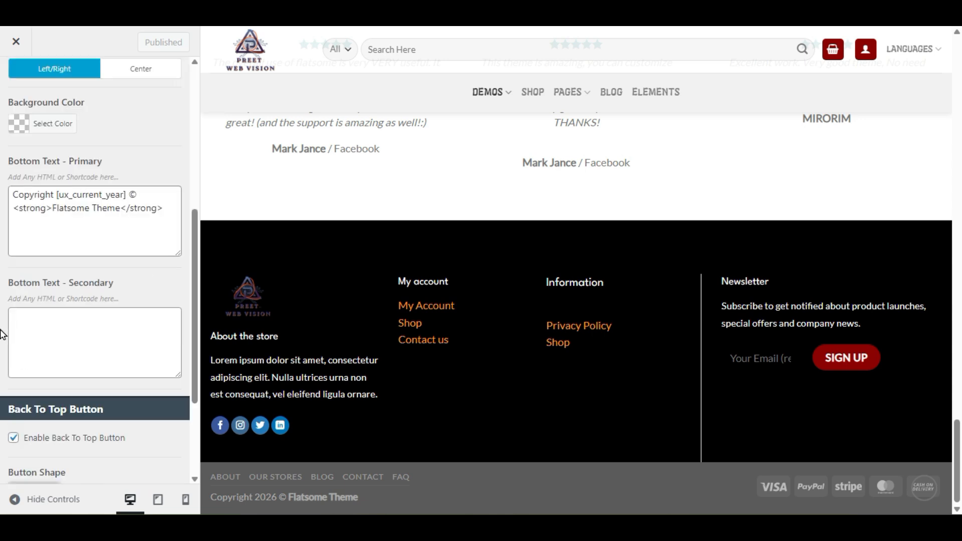
pyautogui.scroll(6, 2, 333)
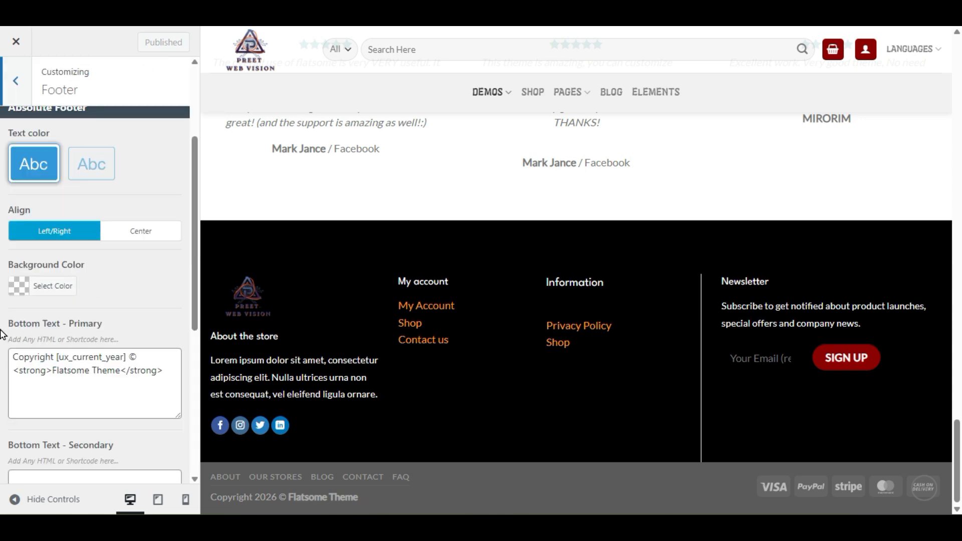
pyautogui.scroll(3, 3, 334)
pyautogui.scroll(-3, 77, 283)
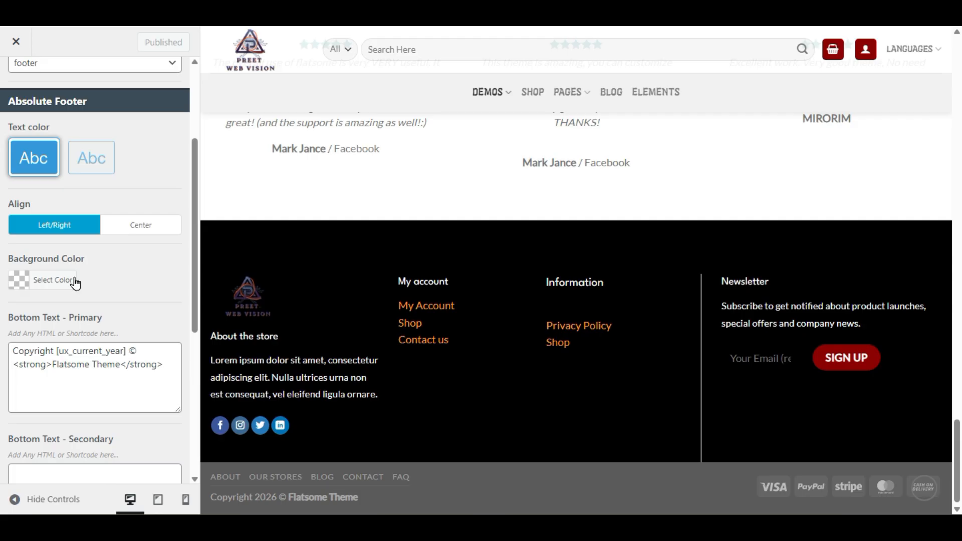
# Step: Try the outlined text color style for the Absolute Footer, return to the filled one, and set the alignment to Center
pyautogui.click(91, 157)
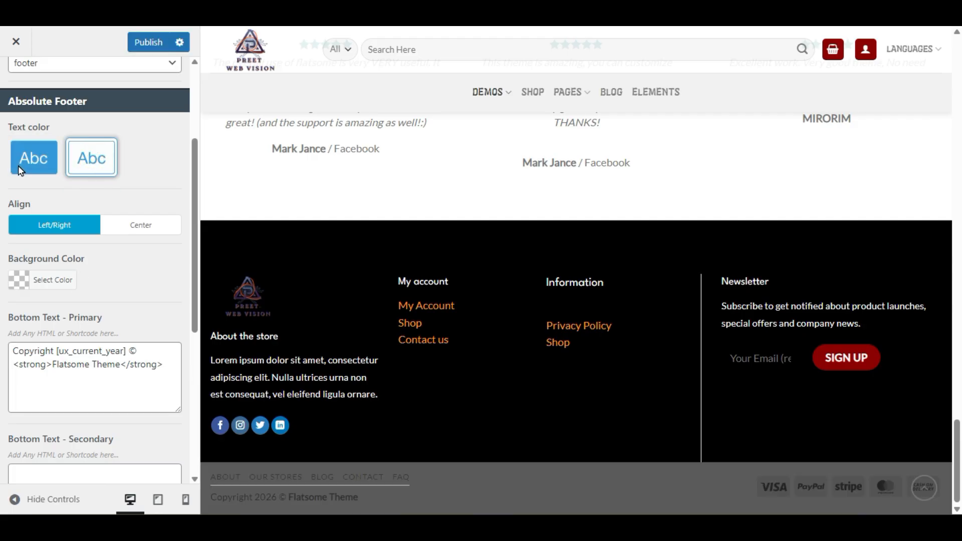
pyautogui.click(39, 164)
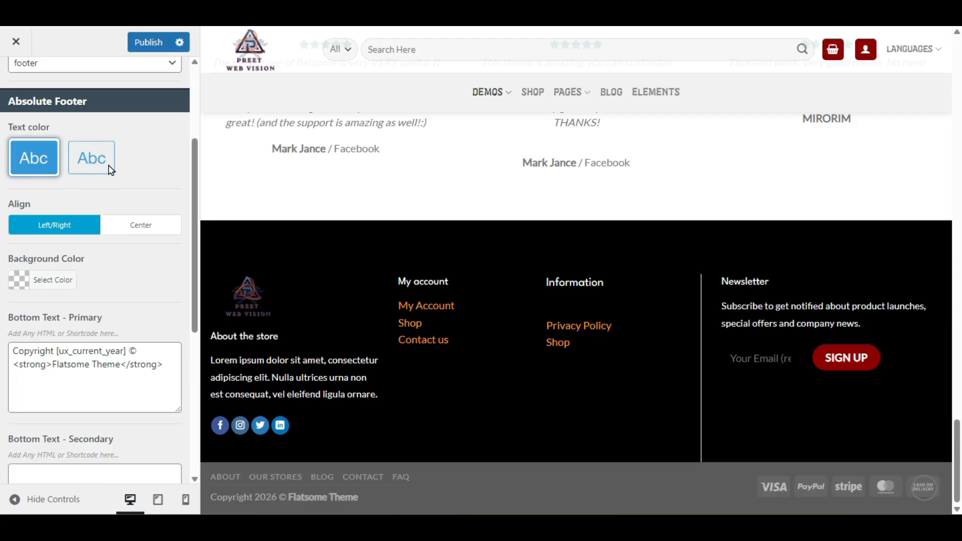
pyautogui.click(142, 228)
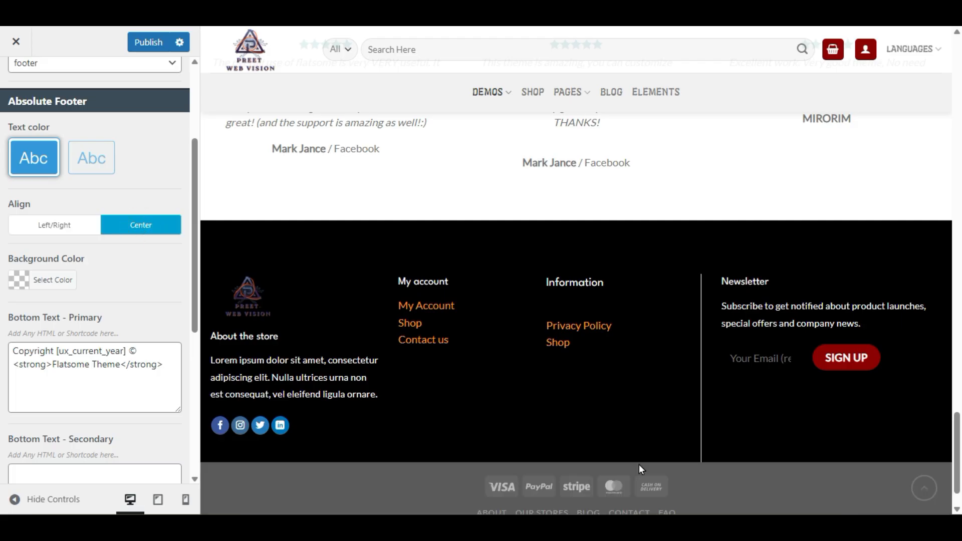
pyautogui.scroll(-1, 639, 464)
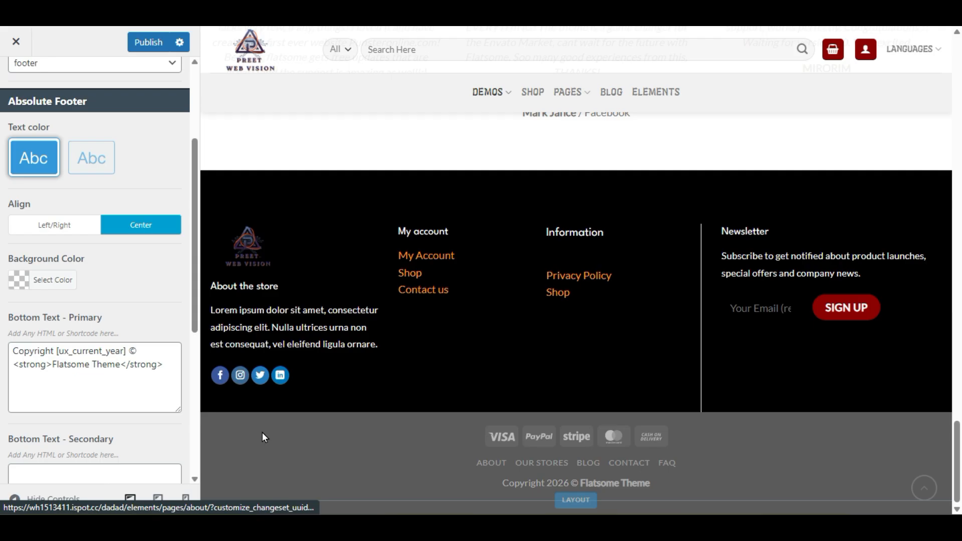
# Step: Set the Absolute Footer background color to near-black and publish the changes
pyautogui.click(14, 291)
pyautogui.moveTo(22, 322)
pyautogui.mouseDown()
pyautogui.moveTo(11, 300)
pyautogui.moveTo(7, 430)
pyautogui.mouseUp()
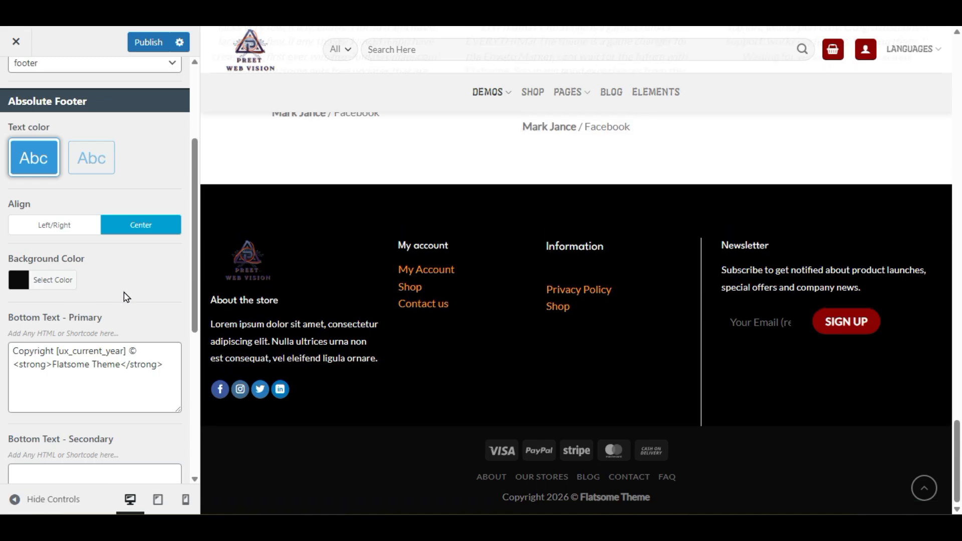
pyautogui.scroll(-3, 126, 297)
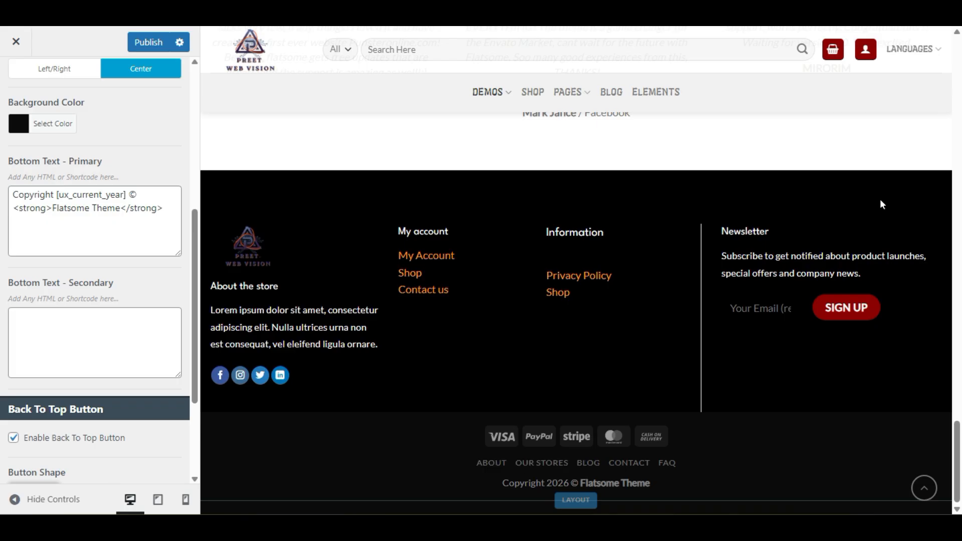
pyautogui.scroll(-3, 63, 439)
pyautogui.scroll(3, 57, 441)
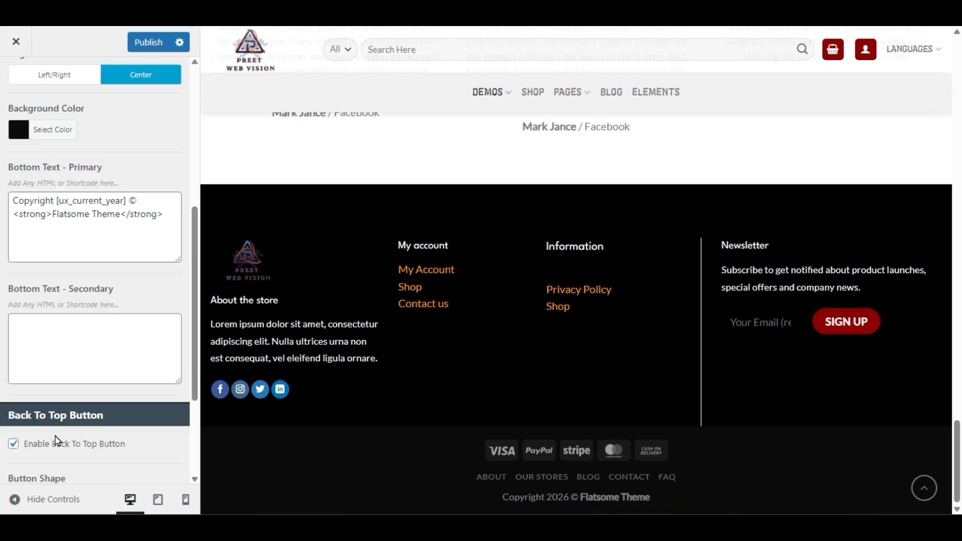
pyautogui.scroll(3, 57, 442)
pyautogui.scroll(3, 56, 441)
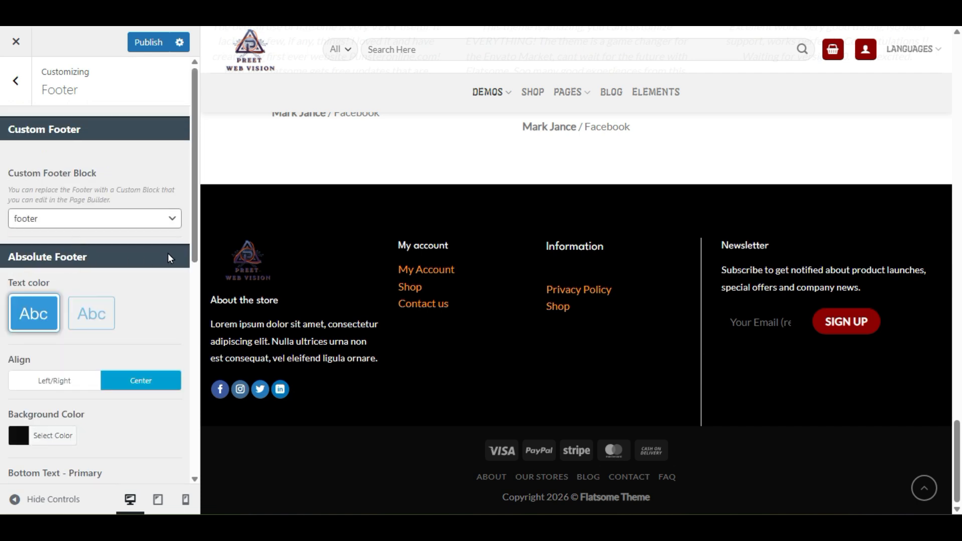
pyautogui.click(146, 43)
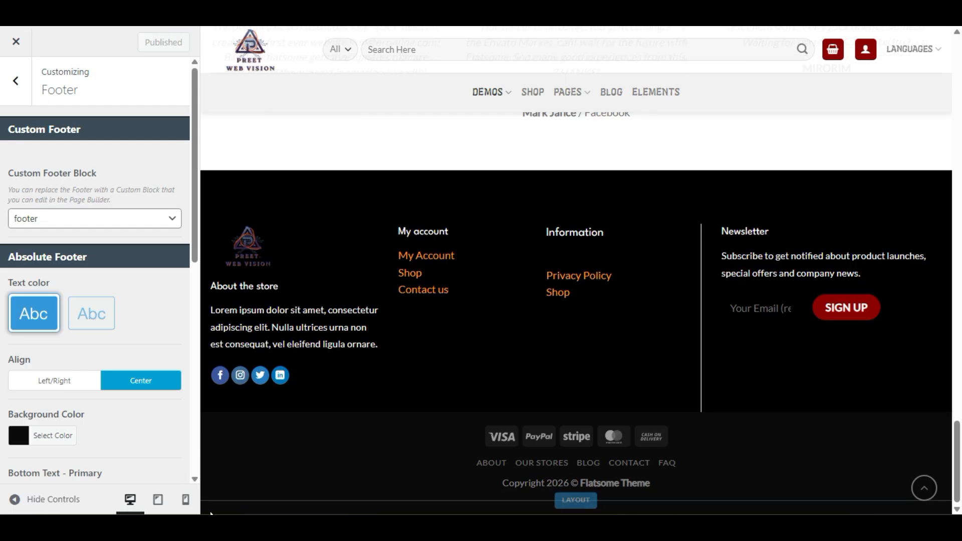
# Step: Review the Back To Top Button options and examine the footer in the mobile preview
pyautogui.scroll(-5, 141, 430)
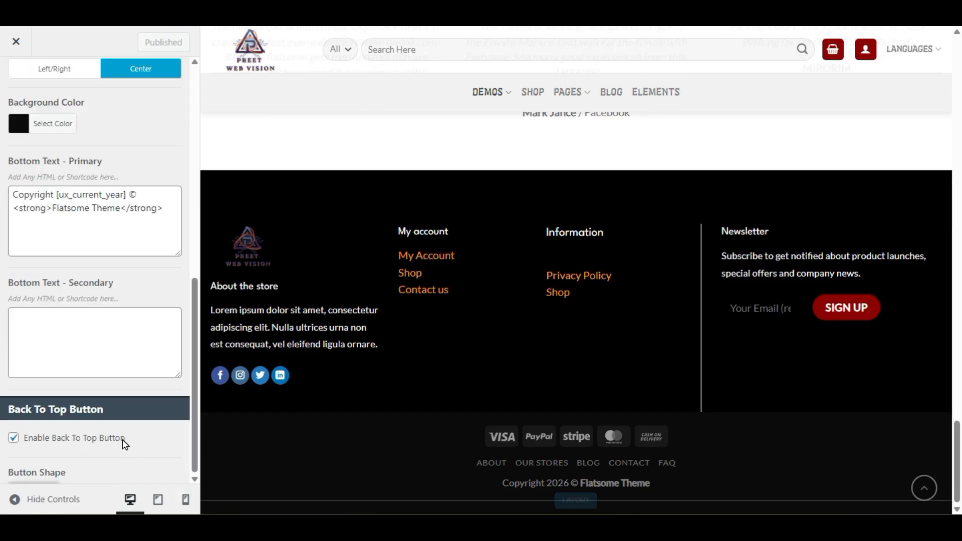
pyautogui.scroll(-3, 127, 441)
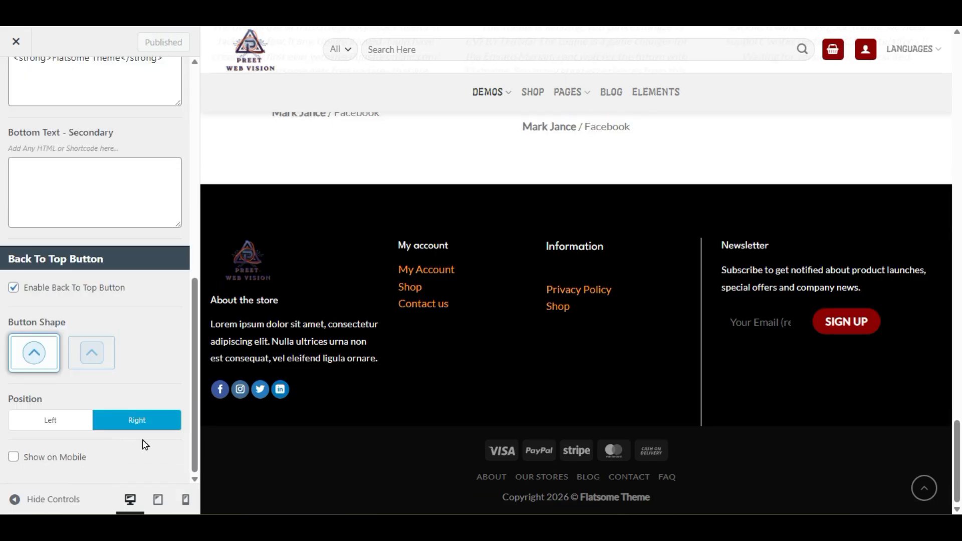
pyautogui.click(185, 500)
pyautogui.scroll(-15, 513, 324)
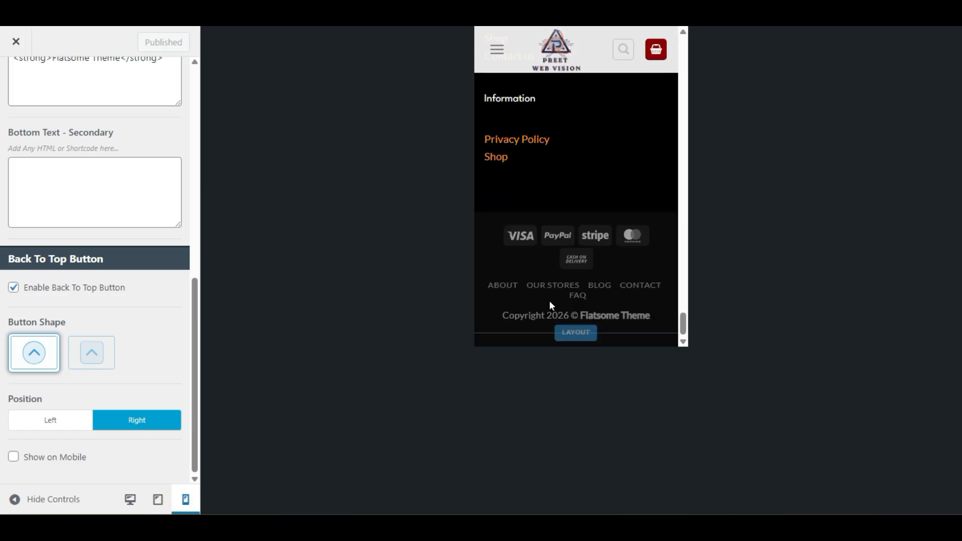
pyautogui.scroll(6, 550, 303)
pyautogui.scroll(-3, 550, 304)
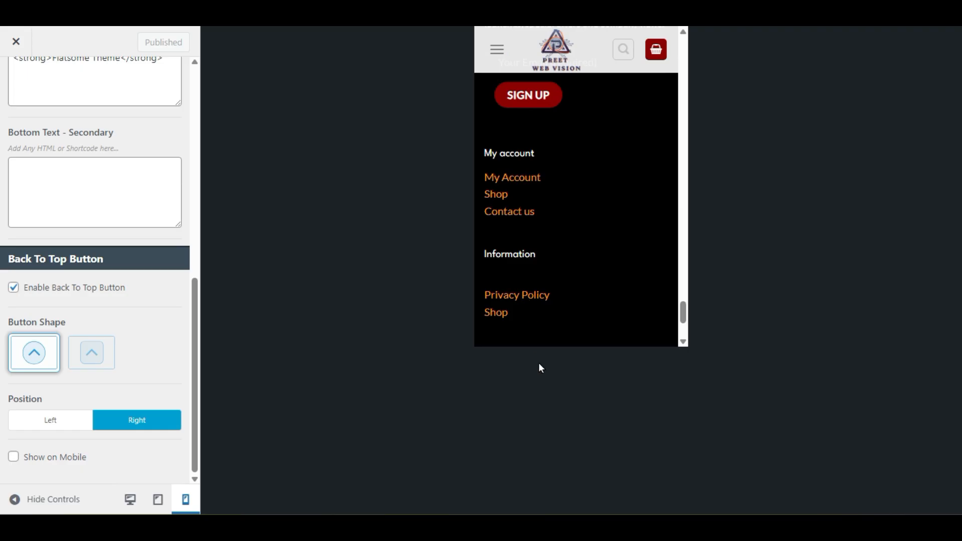
# Step: Examine the footer in the mobile and desktop previews and close the customizer
pyautogui.scroll(-3, 510, 225)
pyautogui.scroll(6, 506, 276)
pyautogui.scroll(-6, 506, 276)
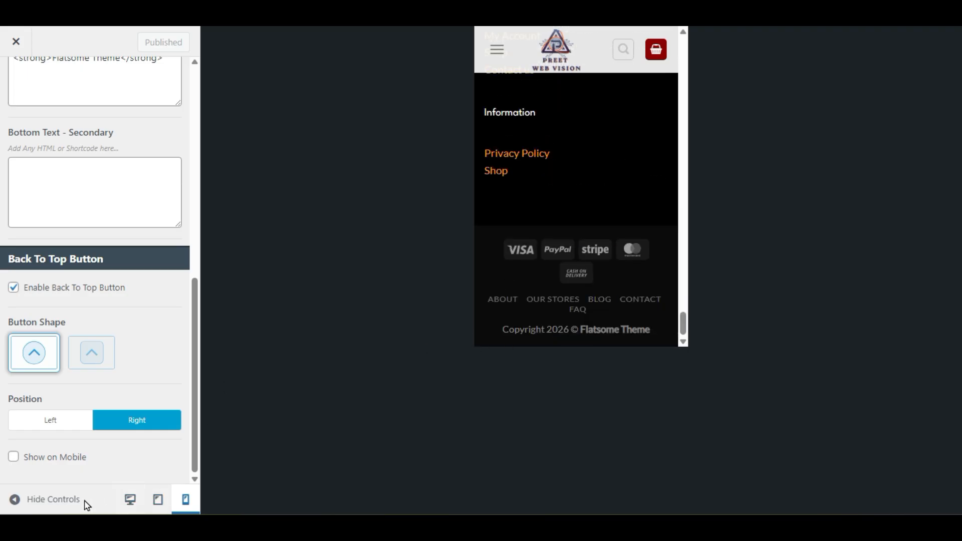
pyautogui.click(131, 500)
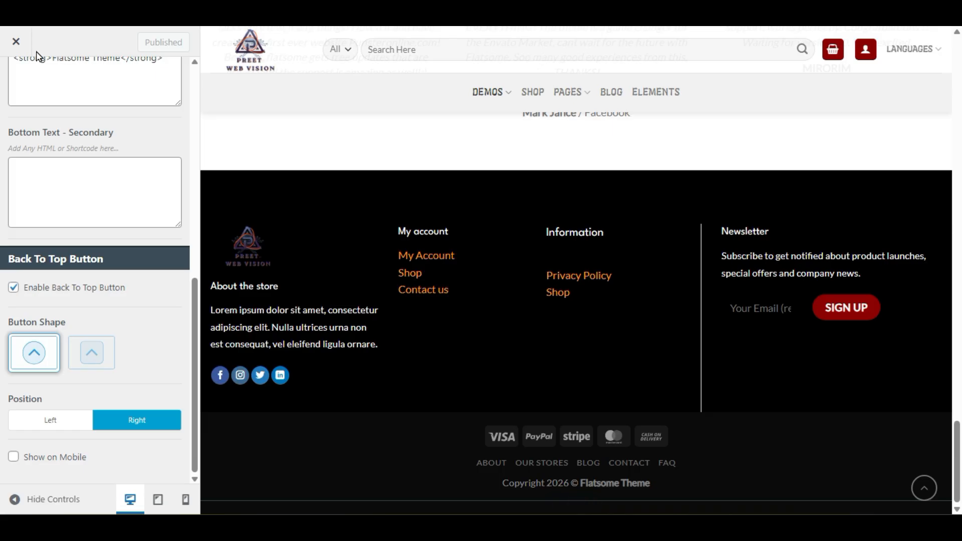
pyautogui.click(10, 50)
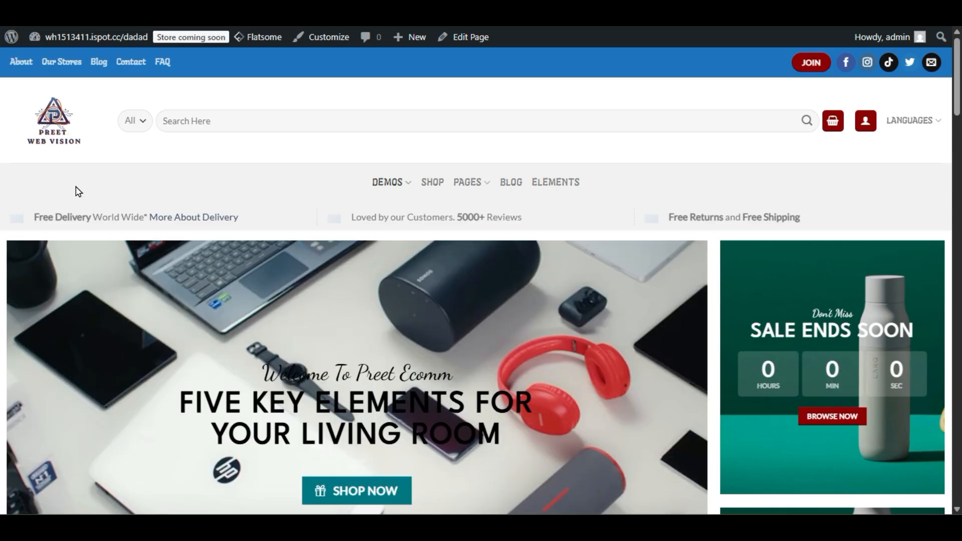
# Step: Open the admin's Menus page and compare its menu items with the navigation on the live home page
pyautogui.moveTo(376, 181)
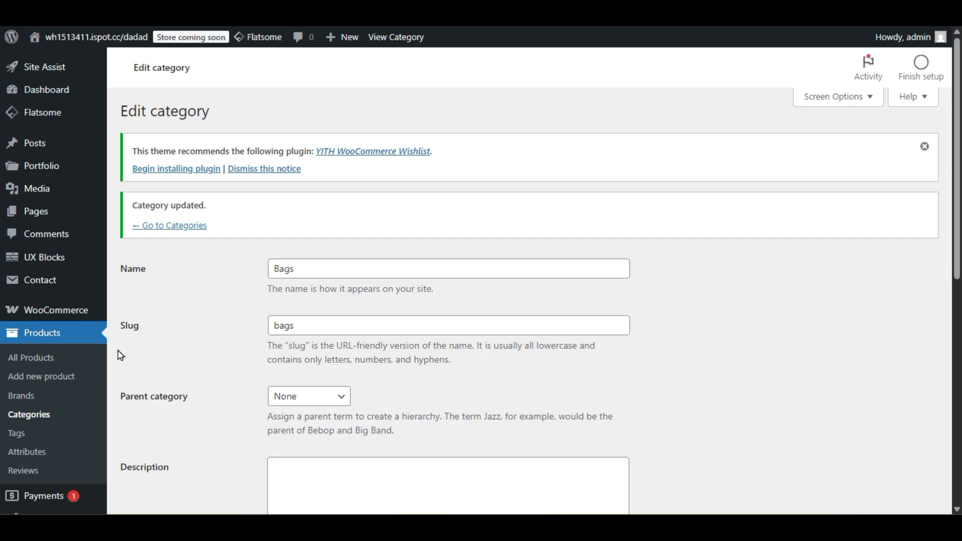
pyautogui.scroll(-3, 127, 364)
pyautogui.moveTo(76, 416)
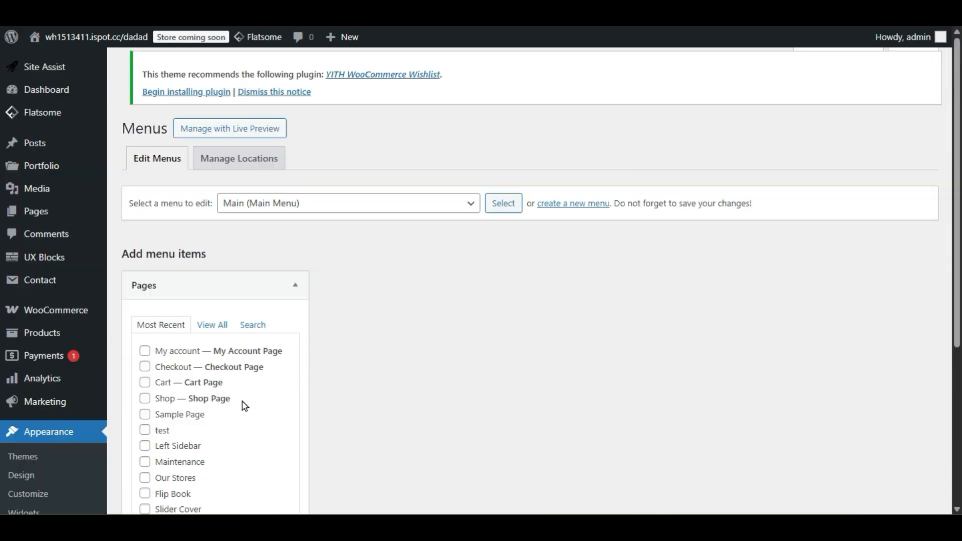
pyautogui.scroll(-3, 244, 406)
pyautogui.scroll(-3, 244, 405)
pyautogui.scroll(3, 244, 406)
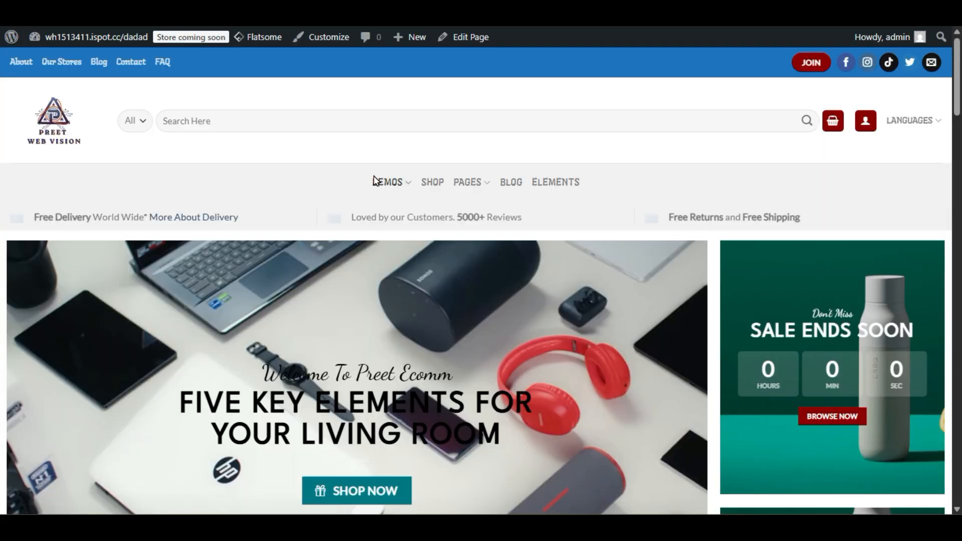
pyautogui.moveTo(385, 182)
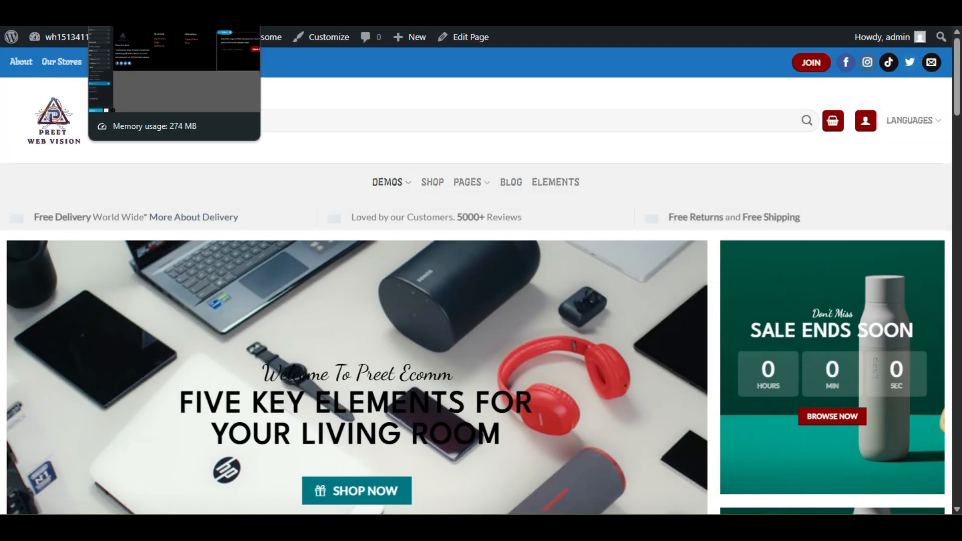
# Step: Review the structure of the Main menu on the Menus page, from Demos through Shop, Pages, Blog and Elements
pyautogui.click(130, 17)
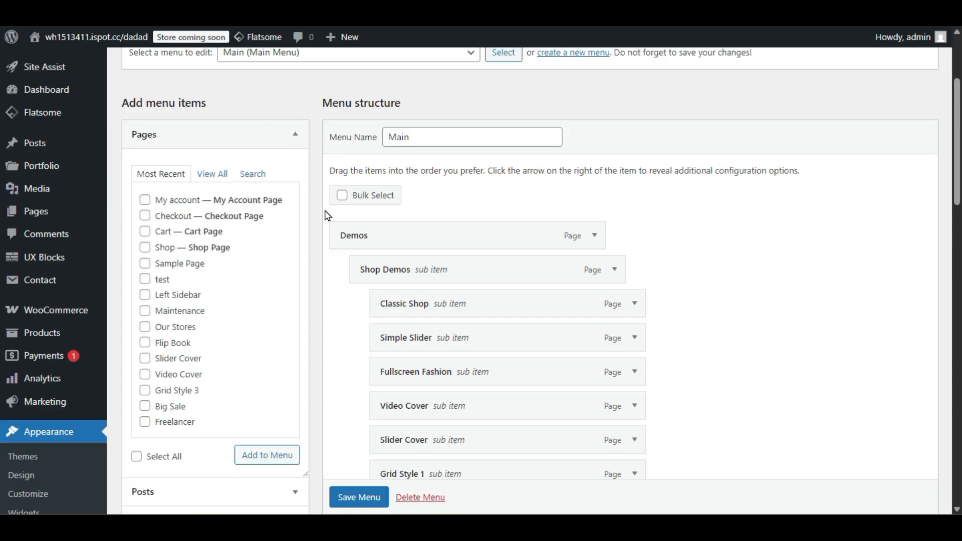
pyautogui.scroll(-5, 333, 283)
pyautogui.scroll(6, 335, 285)
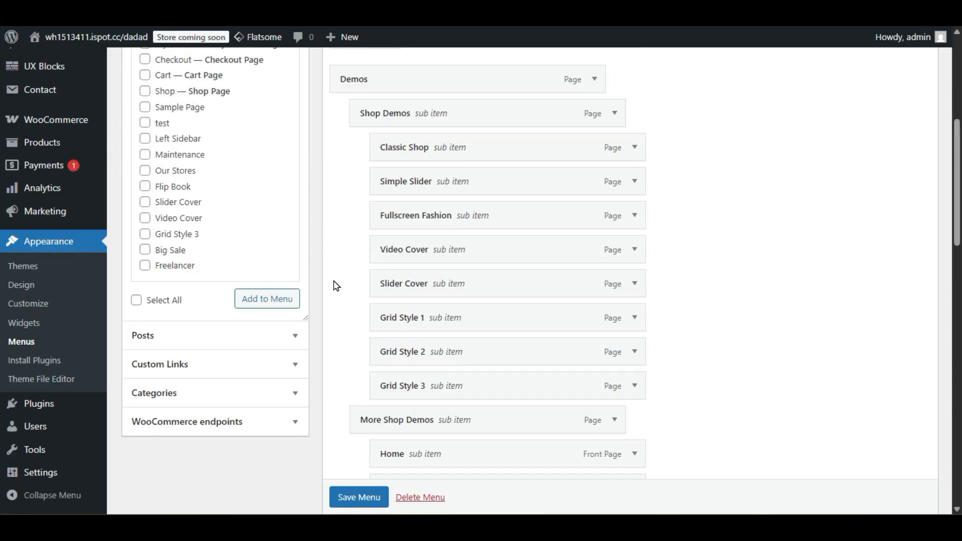
pyautogui.scroll(-3, 336, 286)
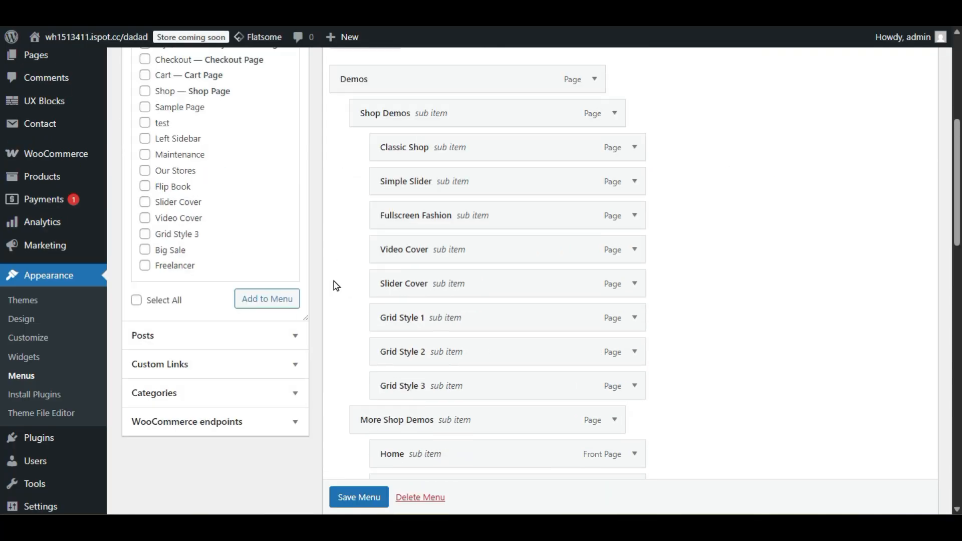
pyautogui.scroll(3, 336, 285)
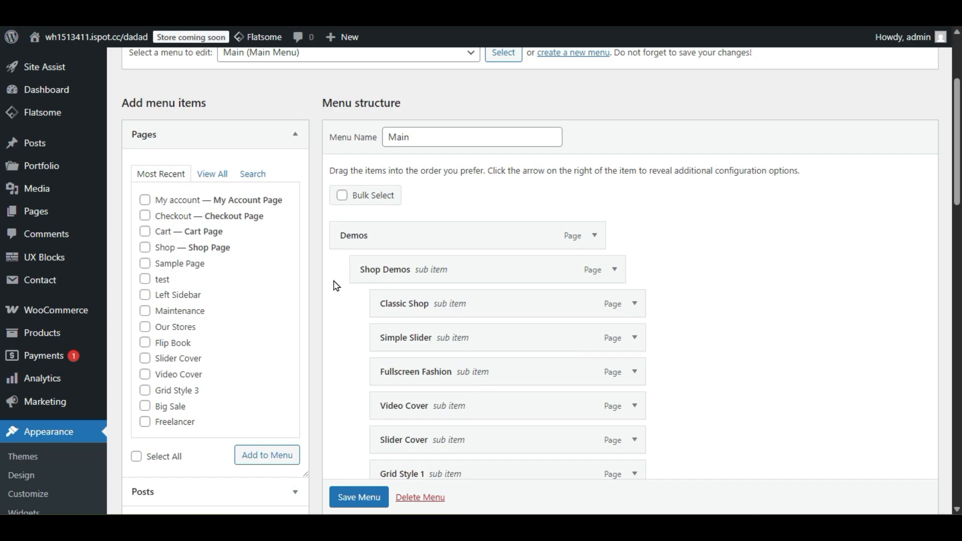
pyautogui.scroll(-3, 336, 286)
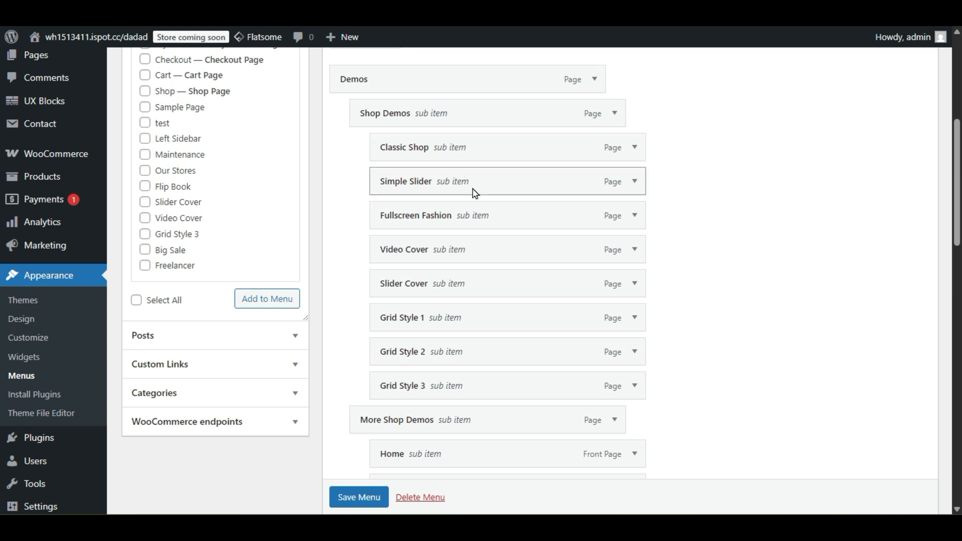
pyautogui.scroll(-12, 492, 273)
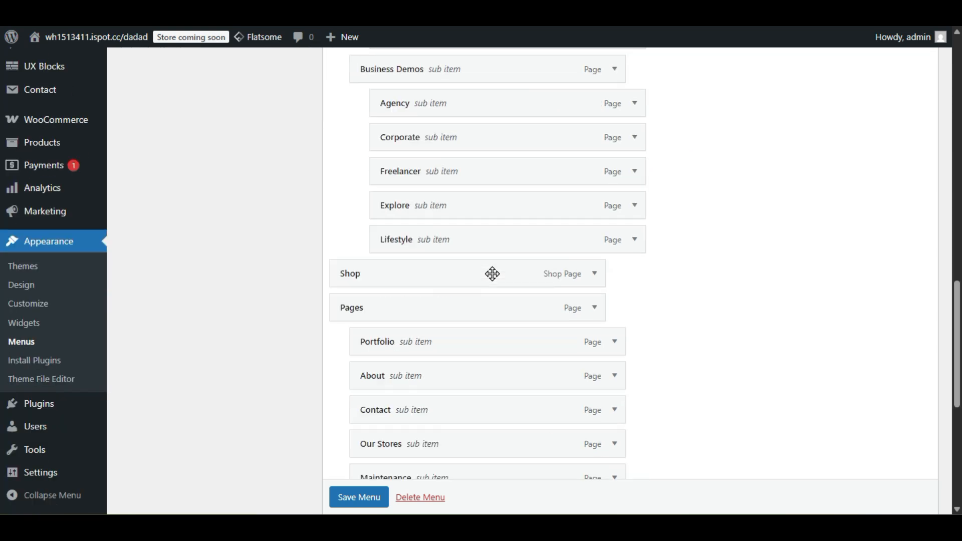
pyautogui.scroll(-3, 493, 275)
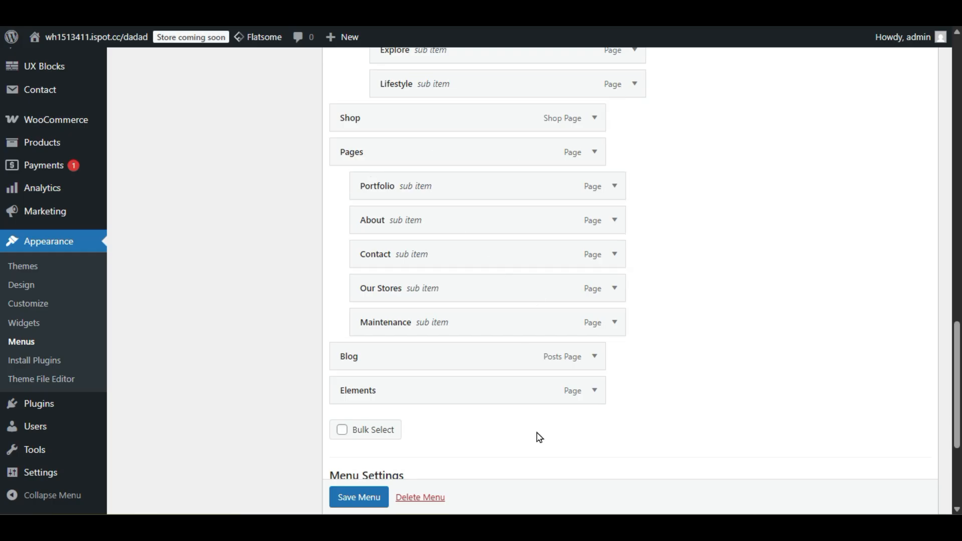
pyautogui.scroll(15, 536, 345)
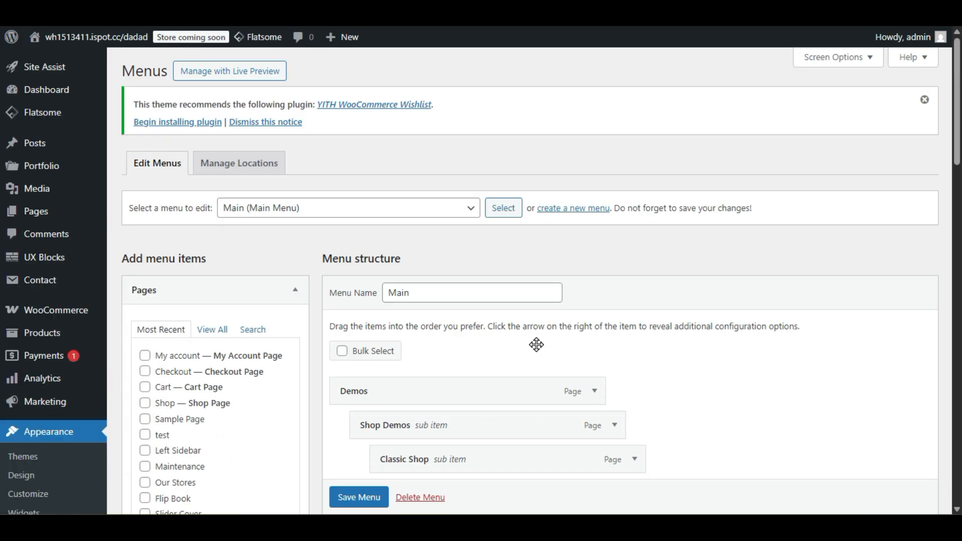
# Step: Create a menu named "new menu" and assign it to the Main Menu display location
pyautogui.click(549, 211)
pyautogui.scroll(-5, 683, 367)
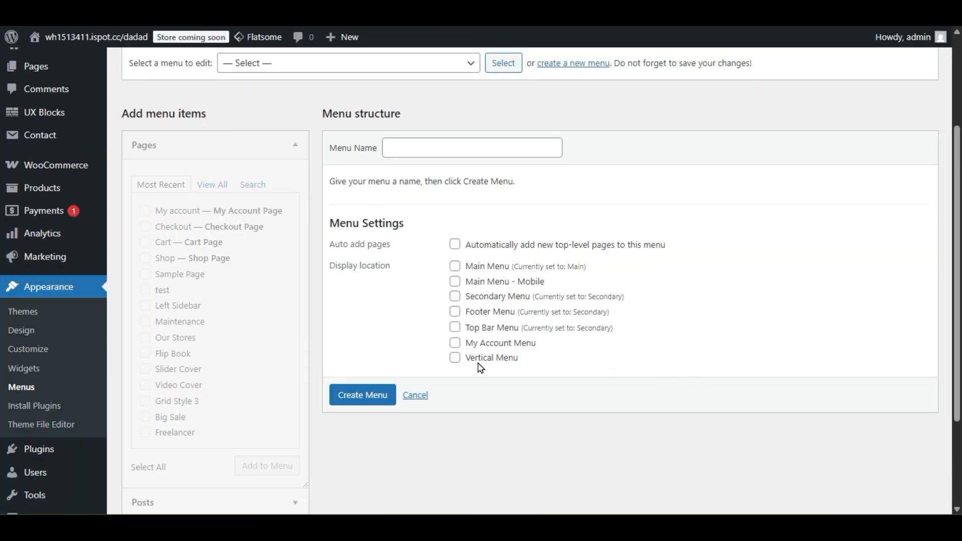
pyautogui.click(438, 149)
pyautogui.write('new menu')
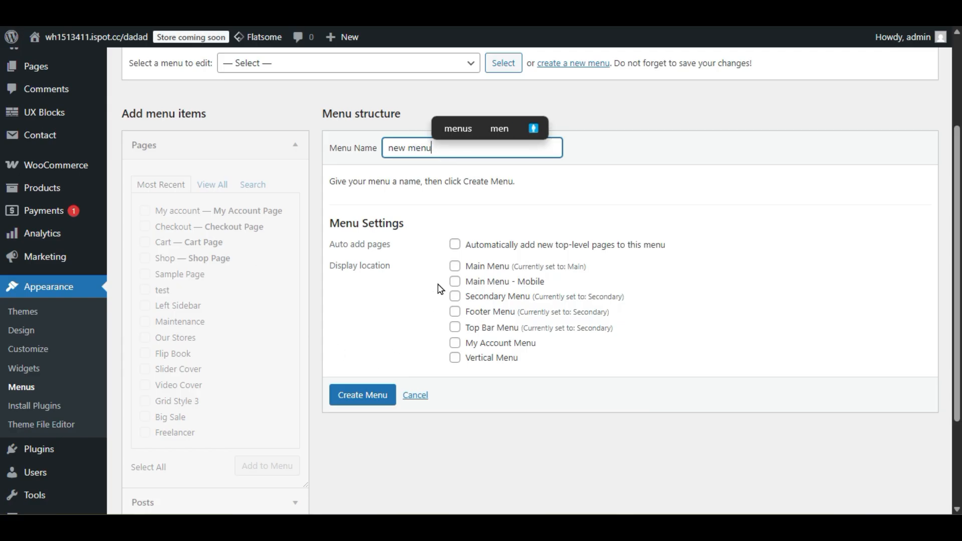
pyautogui.click(453, 268)
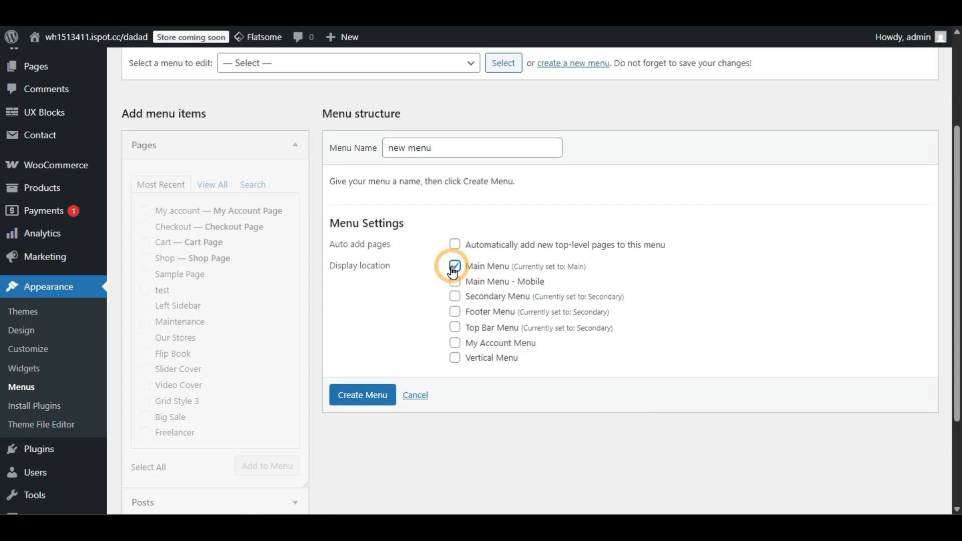
pyautogui.click(359, 403)
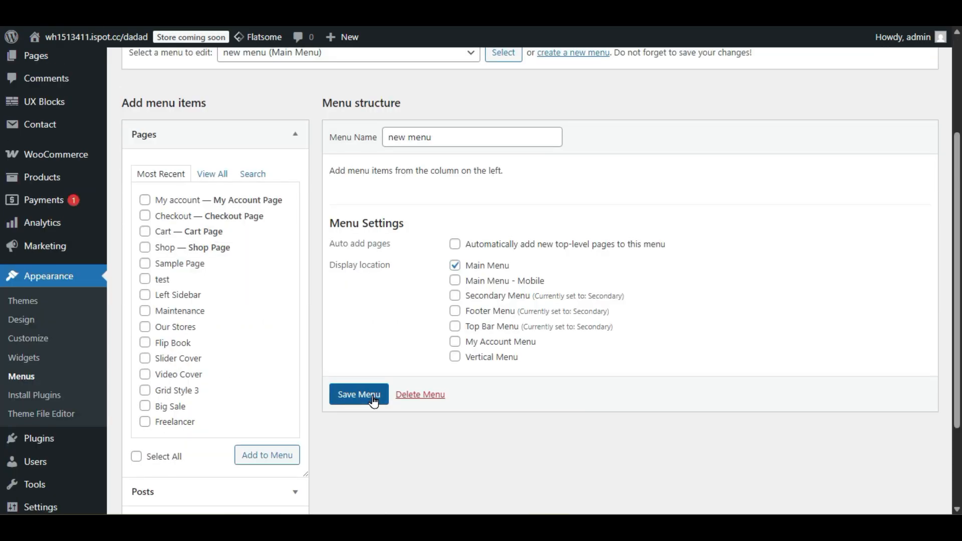
# Step: Look through all post Categories offered as menu items and check which screen elements can be shown
pyautogui.scroll(-2, 299, 277)
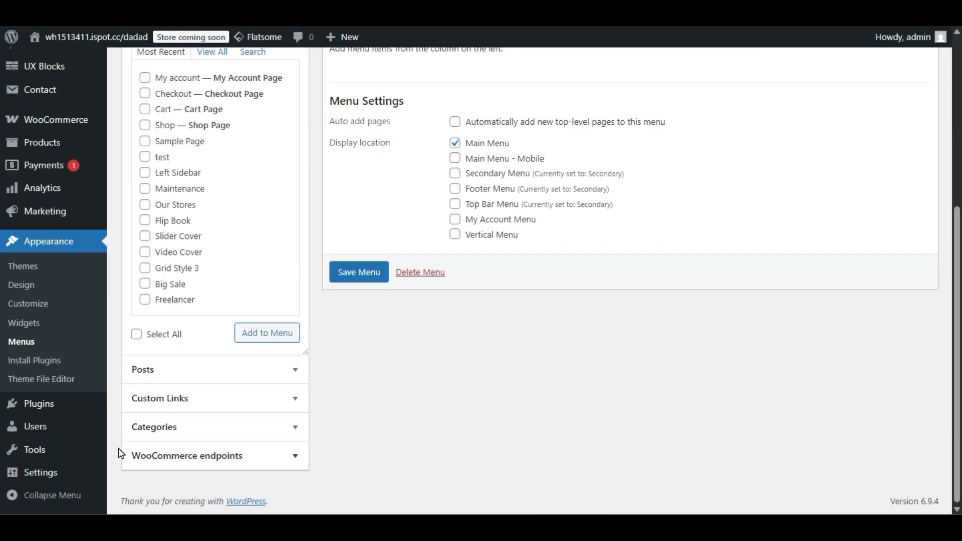
pyautogui.click(197, 430)
pyautogui.click(195, 311)
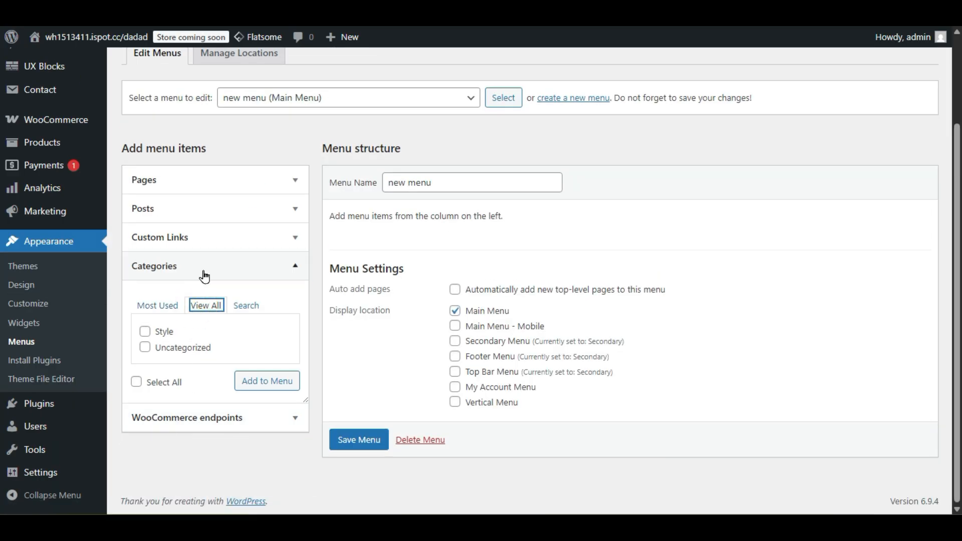
pyautogui.scroll(3, 210, 289)
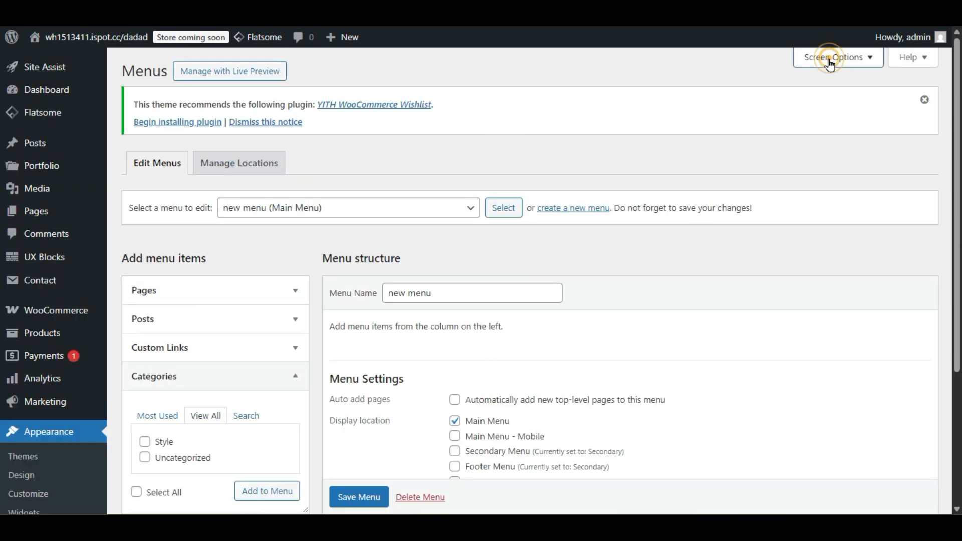
pyautogui.click(832, 59)
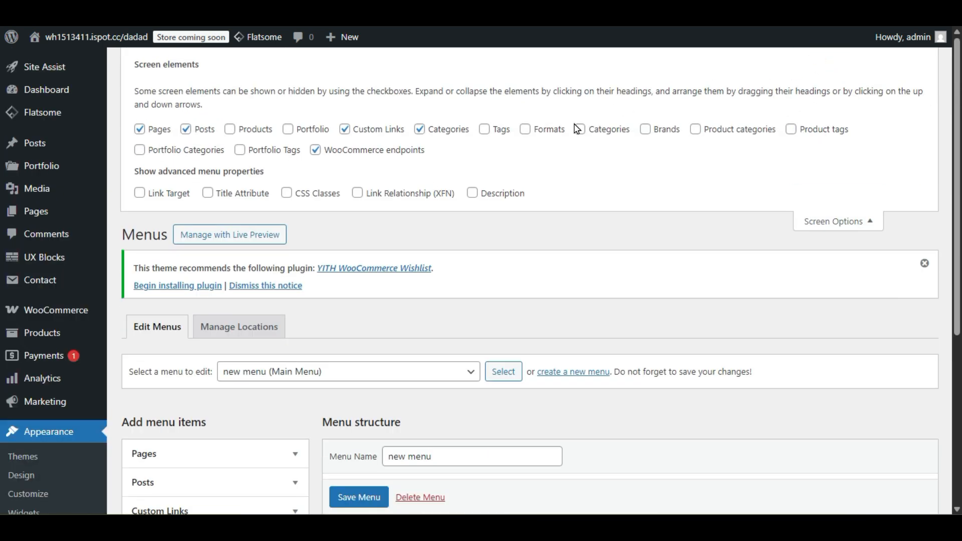
pyautogui.click(817, 222)
pyautogui.scroll(-2, 244, 366)
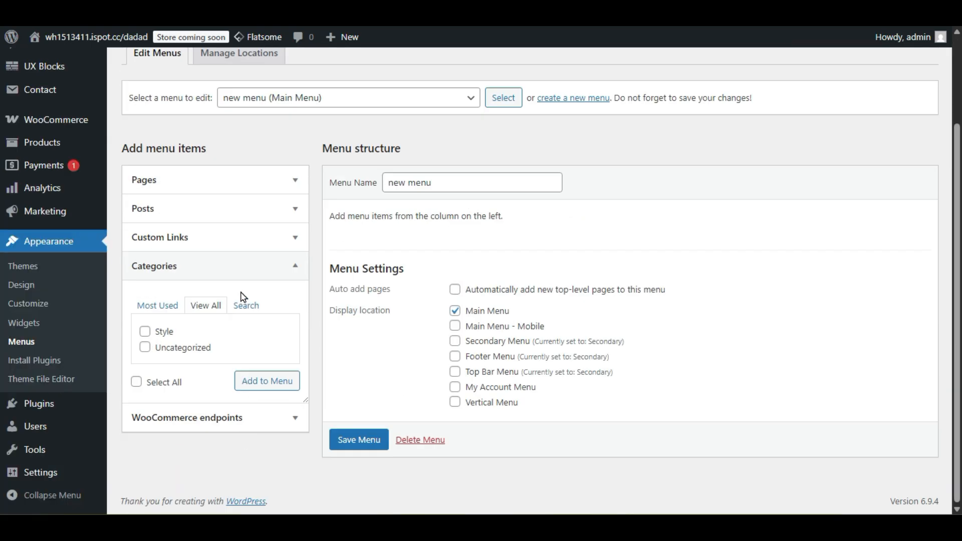
pyautogui.scroll(3, 260, 287)
# Step: Show Product categories as a source for adding menu items through the page's screen elements
pyautogui.click(833, 58)
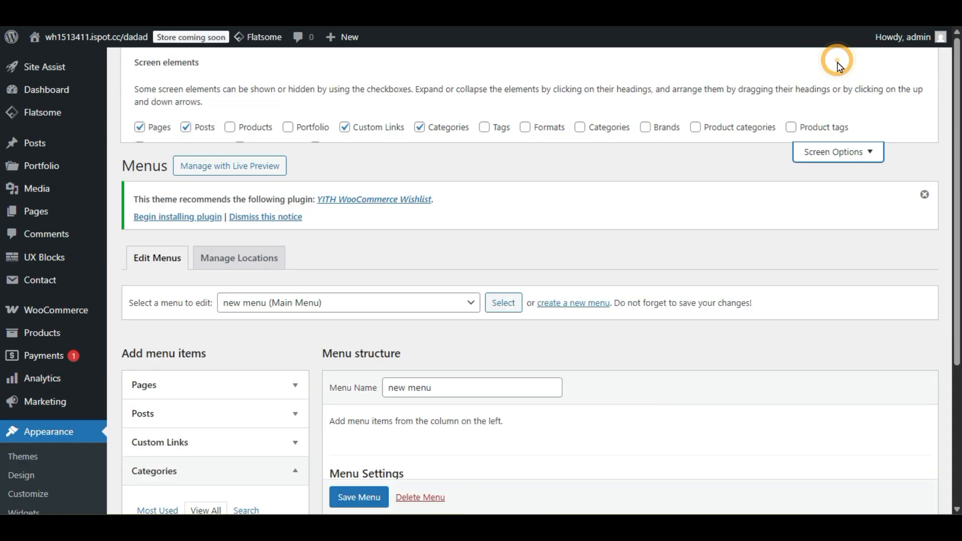
pyautogui.click(696, 129)
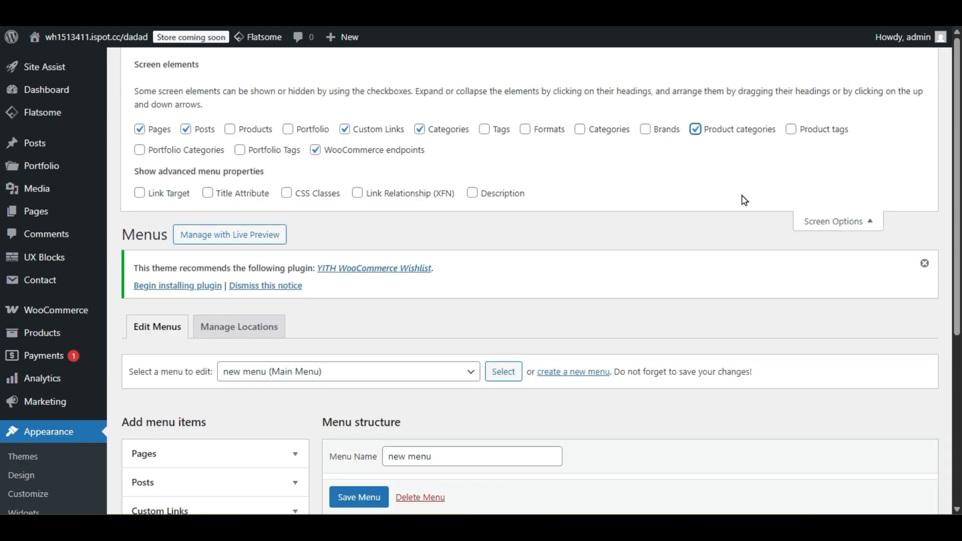
pyautogui.click(810, 221)
pyautogui.scroll(-2, 328, 314)
# Step: Add the product categories Women, Tops, Men and T-Shirts to the new menu
pyautogui.click(217, 423)
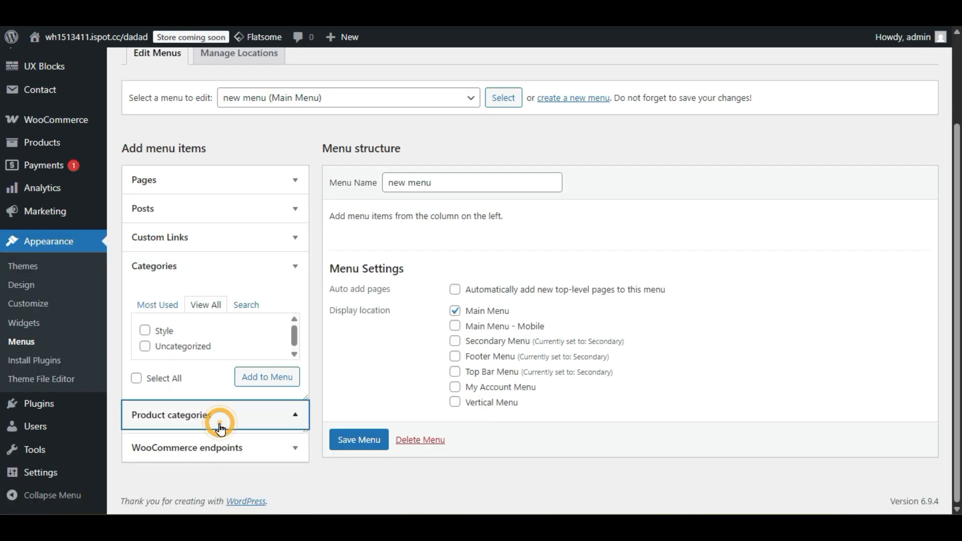
pyautogui.click(213, 335)
pyautogui.scroll(-2, 276, 296)
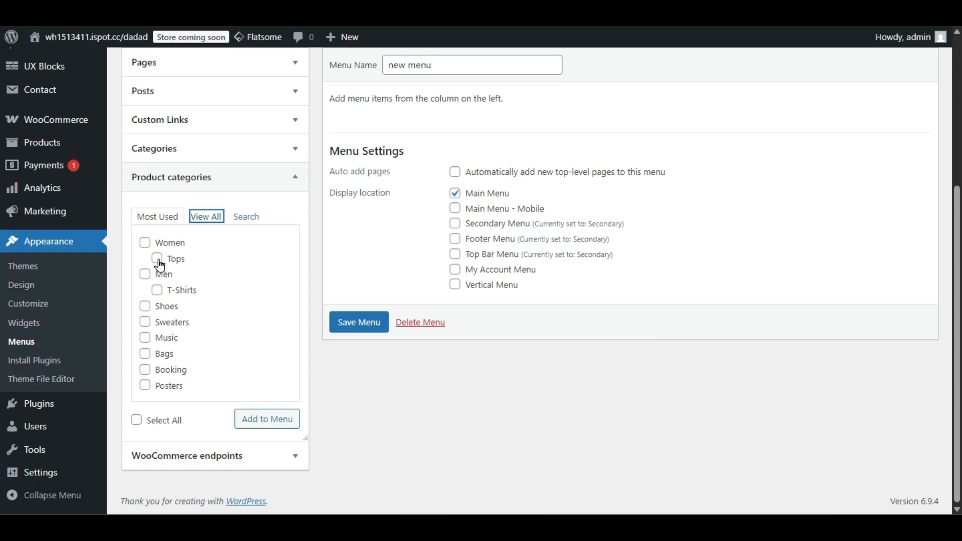
pyautogui.click(145, 243)
pyautogui.click(157, 259)
pyautogui.click(145, 274)
pyautogui.click(157, 290)
pyautogui.click(266, 419)
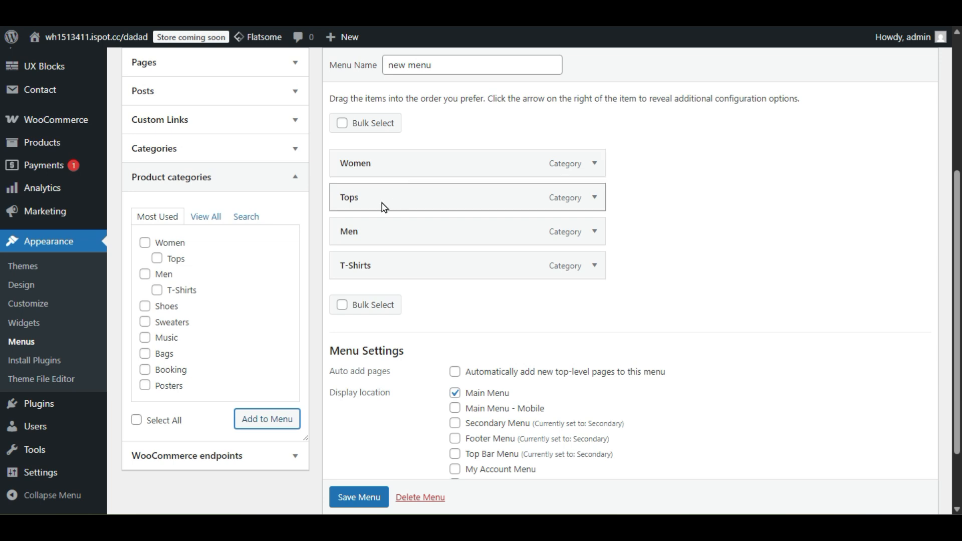
# Step: Nest Tops as a sub item of Women and T-Shirts as a sub item of Men
pyautogui.moveTo(384, 207); pyautogui.dragTo(415, 205)
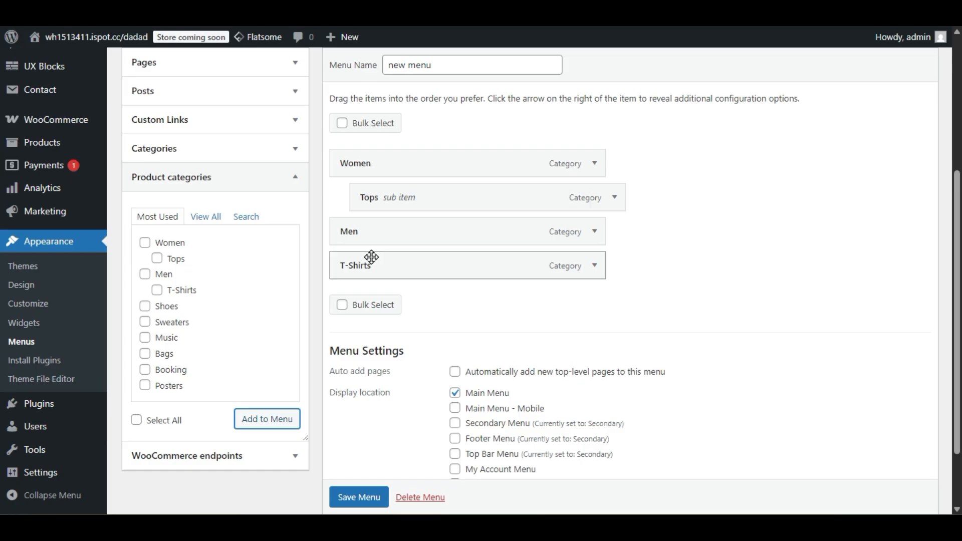
pyautogui.moveTo(370, 262); pyautogui.dragTo(396, 264)
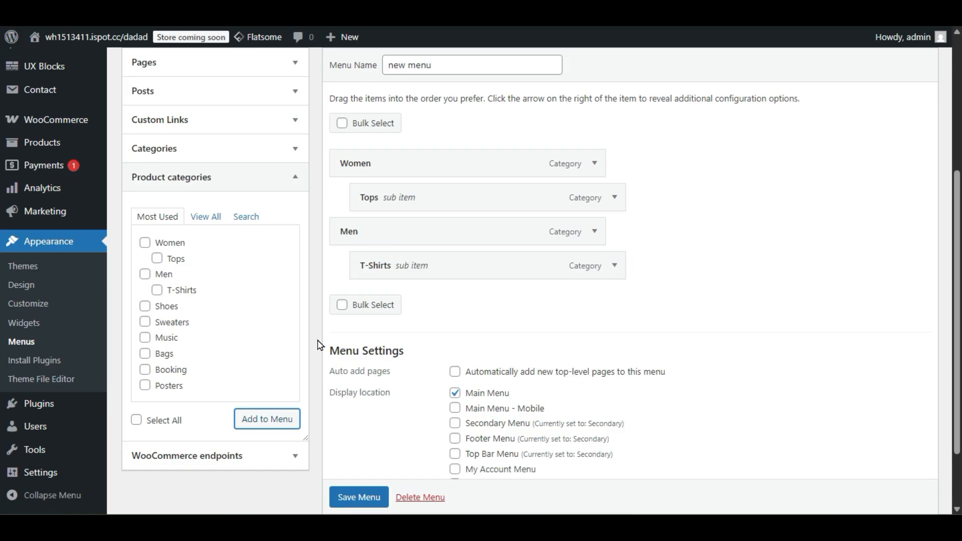
# Step: Add the product categories Shoes, Sweaters and Music to the new menu as top-level items
pyautogui.click(144, 306)
pyautogui.click(145, 321)
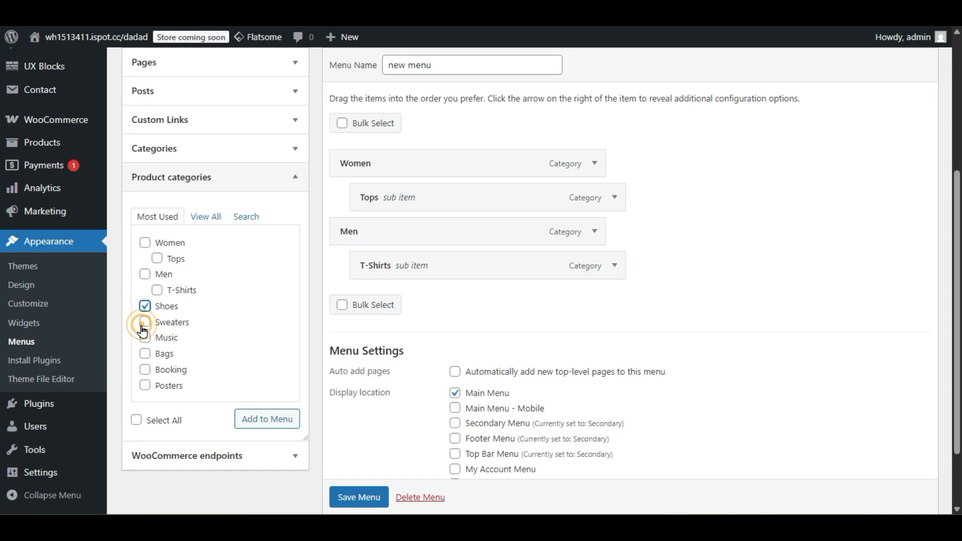
pyautogui.click(144, 338)
pyautogui.click(255, 419)
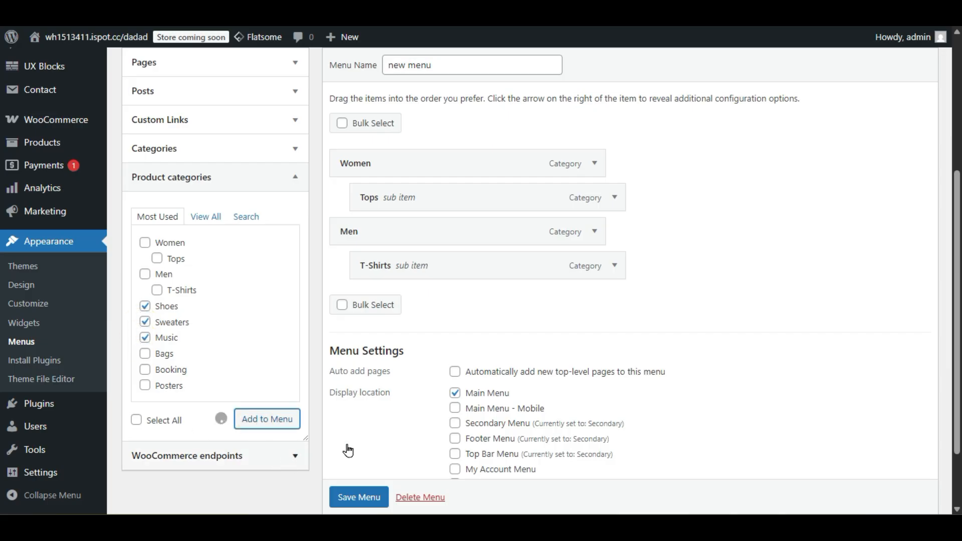
pyautogui.moveTo(367, 252)
pyautogui.mouseDown()
pyautogui.moveTo(408, 262)
pyautogui.moveTo(365, 257)
pyautogui.mouseUp()
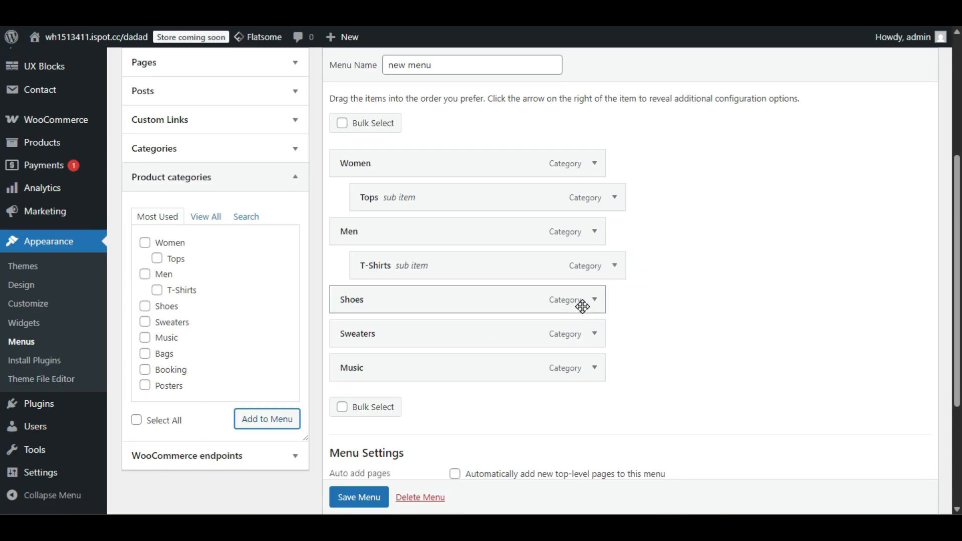
pyautogui.moveTo(416, 299)
pyautogui.mouseDown()
pyautogui.moveTo(470, 299)
pyautogui.moveTo(424, 300)
pyautogui.mouseUp()
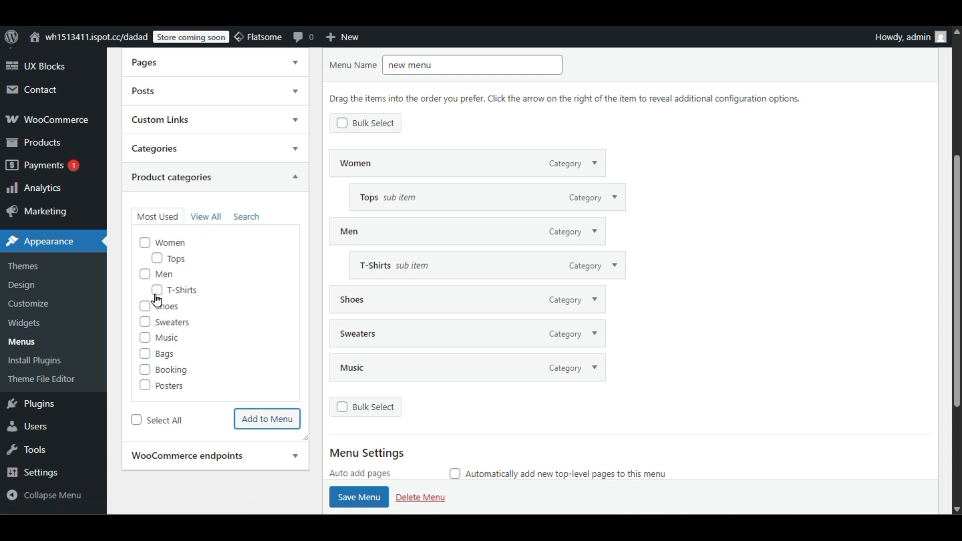
# Step: Add the product category Tops again, nest it as a sub item of T-Shirts under Men, and save the menu
pyautogui.click(158, 260)
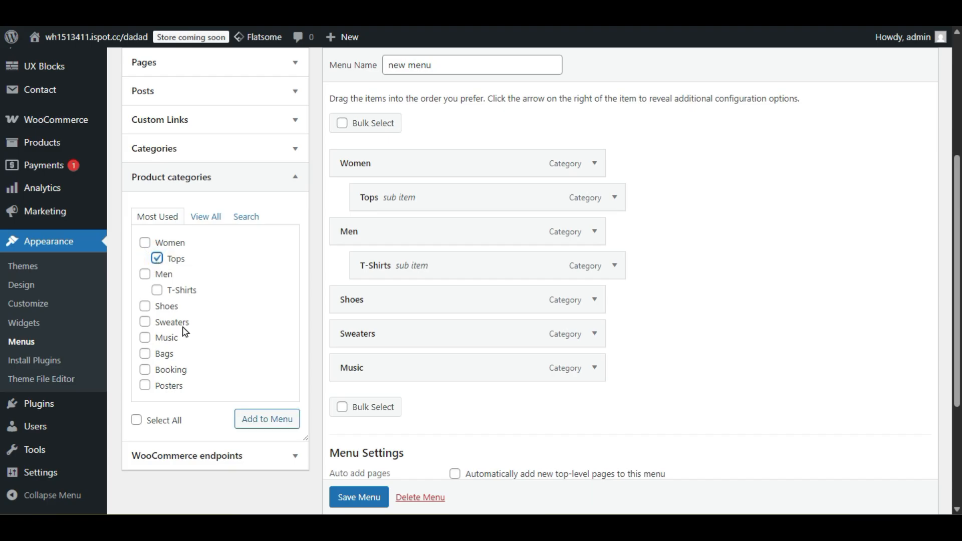
pyautogui.click(283, 419)
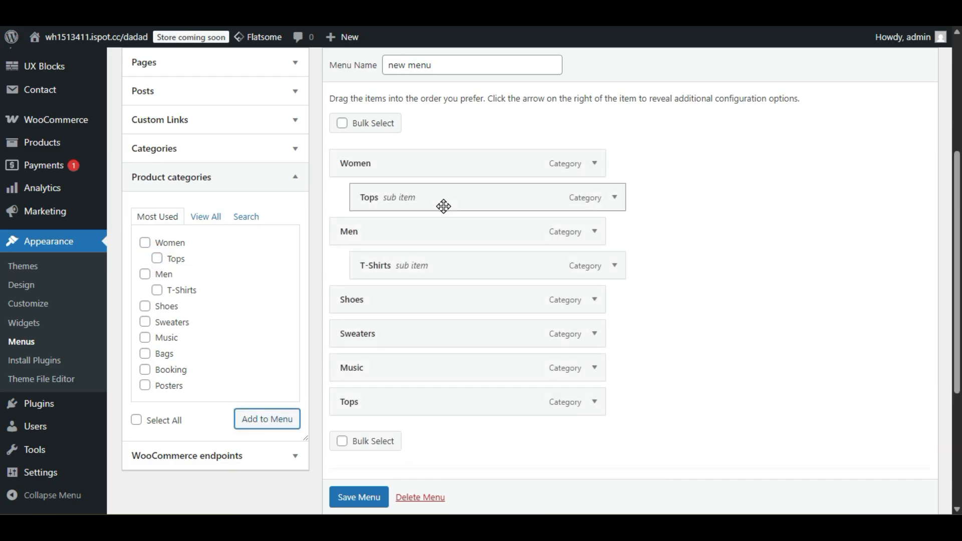
pyautogui.click(425, 402)
pyautogui.moveTo(426, 402); pyautogui.dragTo(423, 300)
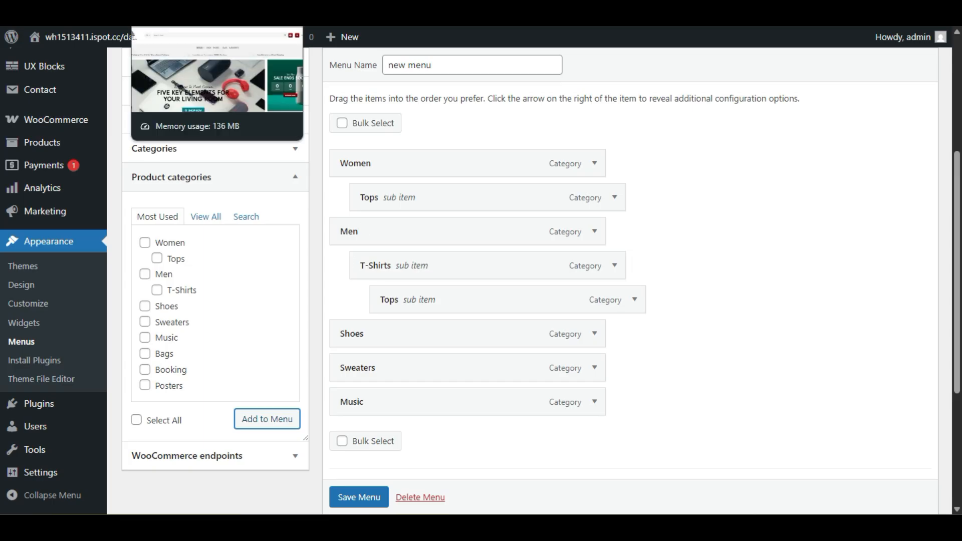
pyautogui.click(185, 15)
pyautogui.moveTo(381, 187)
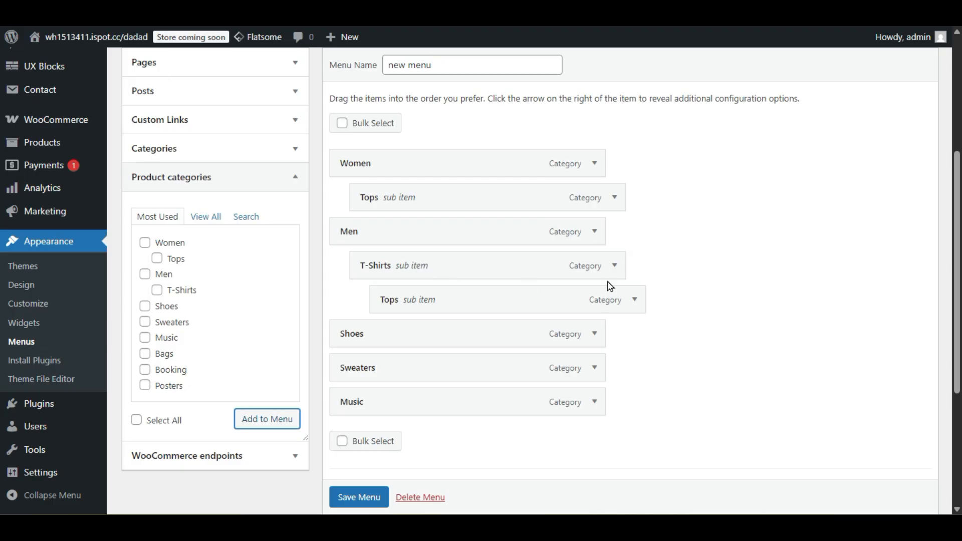
pyautogui.scroll(-1, 351, 499)
pyautogui.click(356, 505)
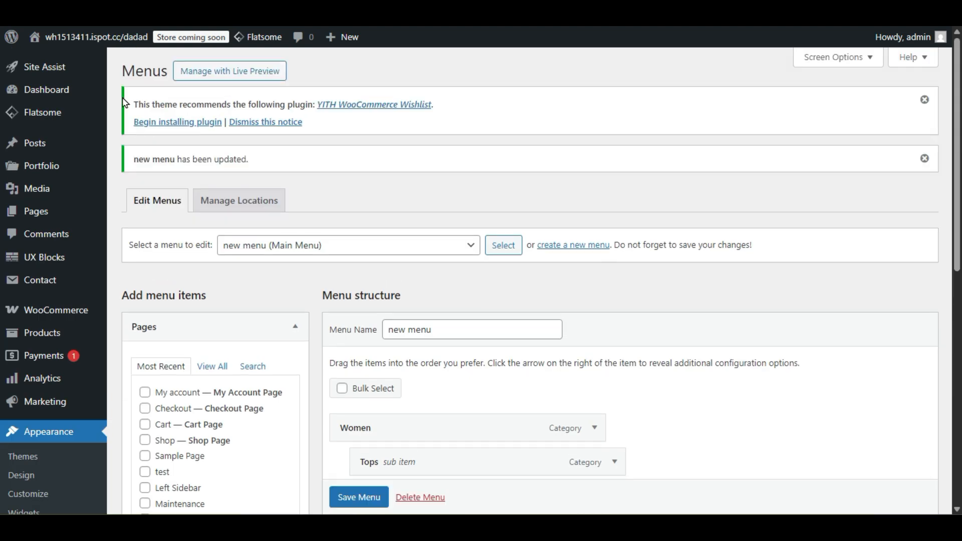
# Step: Reload the storefront homepage and examine the Women and Men dropdowns in the main menu
pyautogui.moveTo(80, 38)
pyautogui.rightClick(80, 66)
pyautogui.click(100, 80)
pyautogui.click(150, 20)
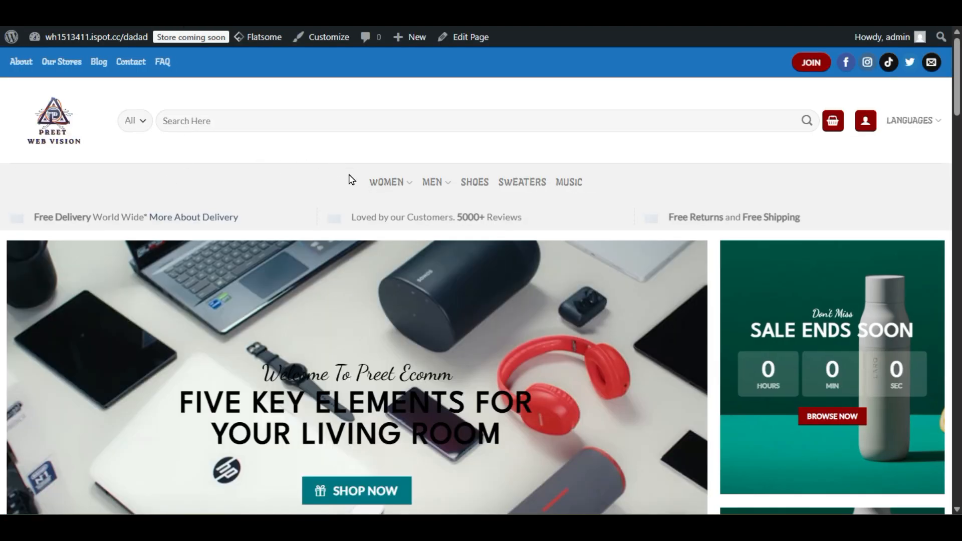
pyautogui.moveTo(389, 180)
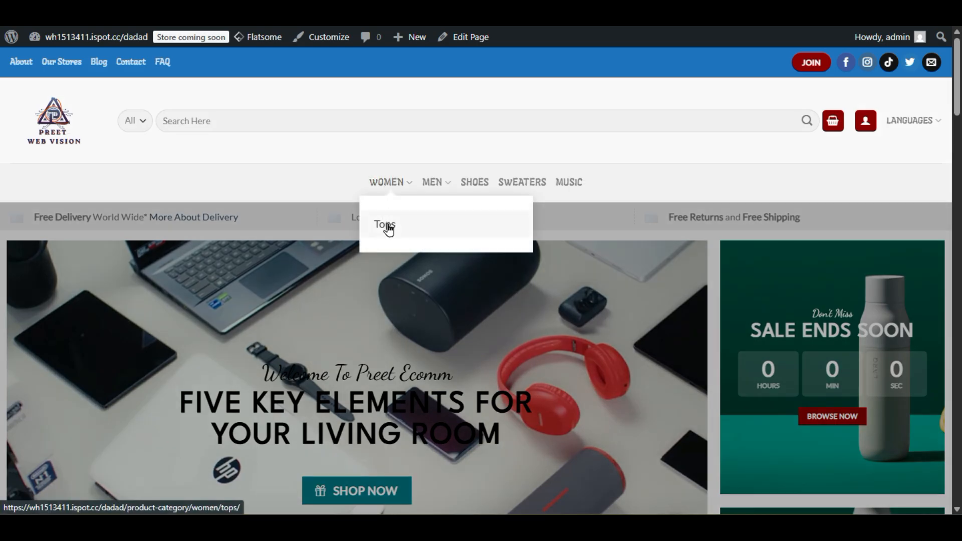
pyautogui.moveTo(438, 189)
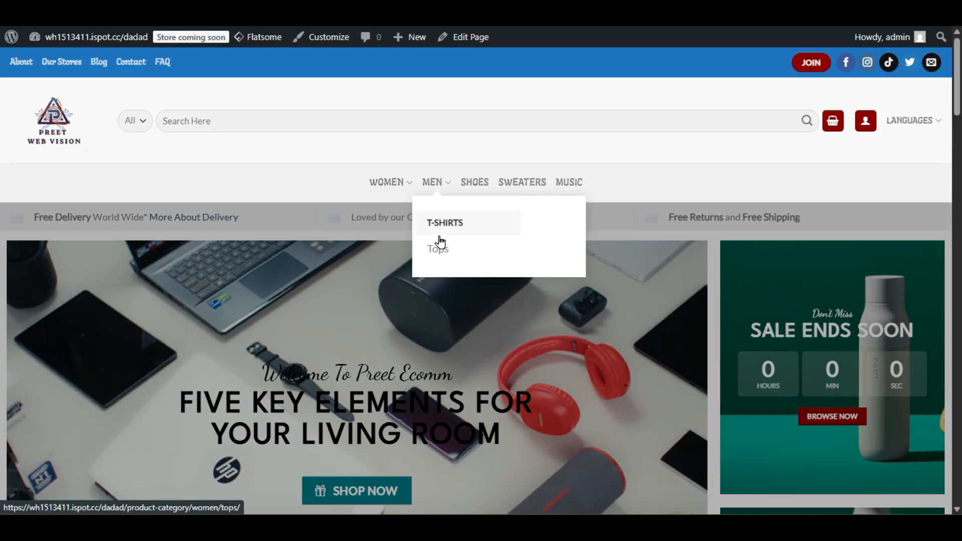
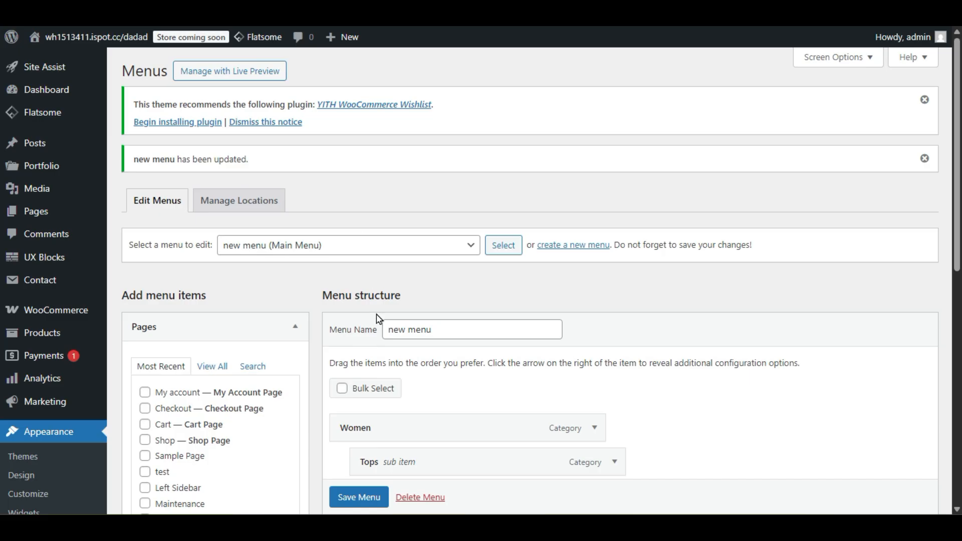
# Step: Add a custom link labelled Shirt with the URL / and nest it as a sub item of Men
pyautogui.scroll(-6, 377, 331)
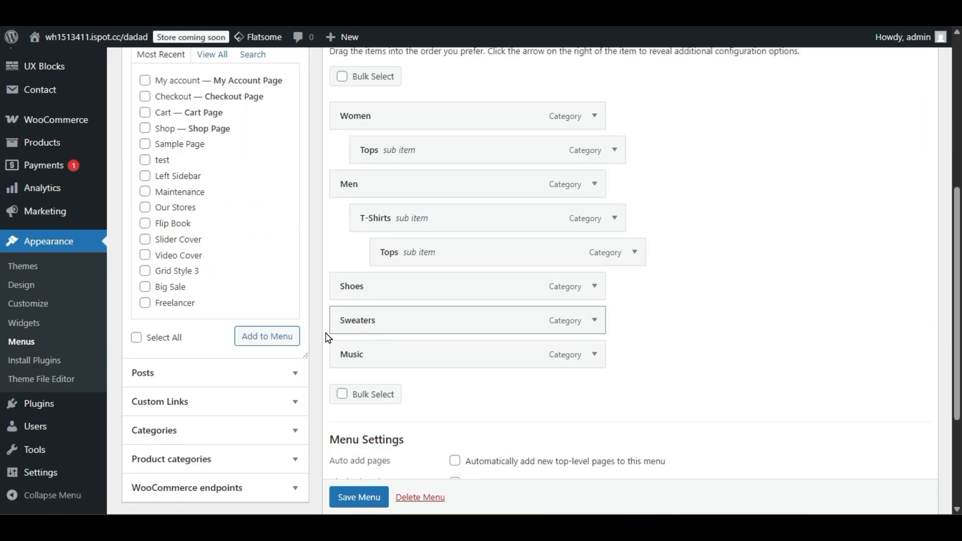
pyautogui.click(226, 401)
pyautogui.click(214, 137)
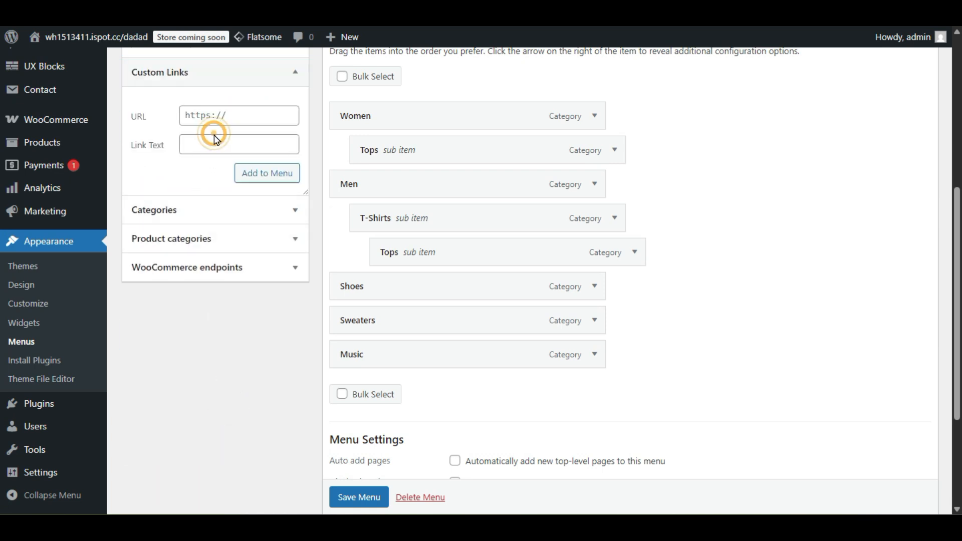
pyautogui.write('Shirt')
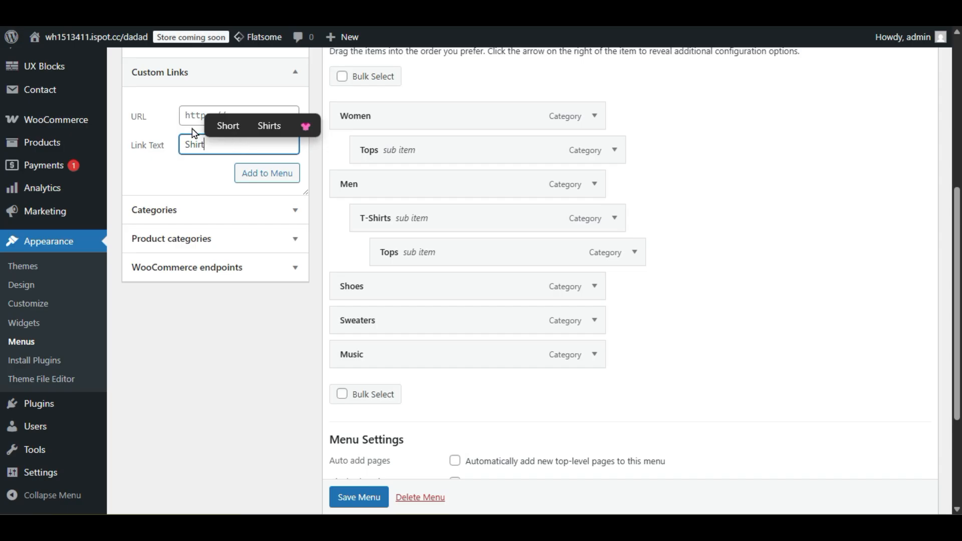
pyautogui.click(191, 122)
pyautogui.click(252, 173)
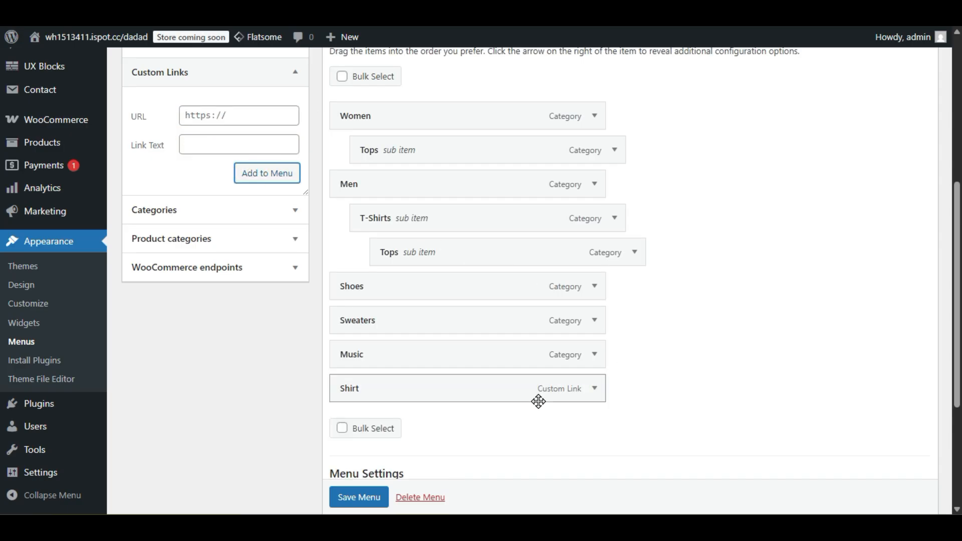
pyautogui.moveTo(541, 396); pyautogui.dragTo(565, 298)
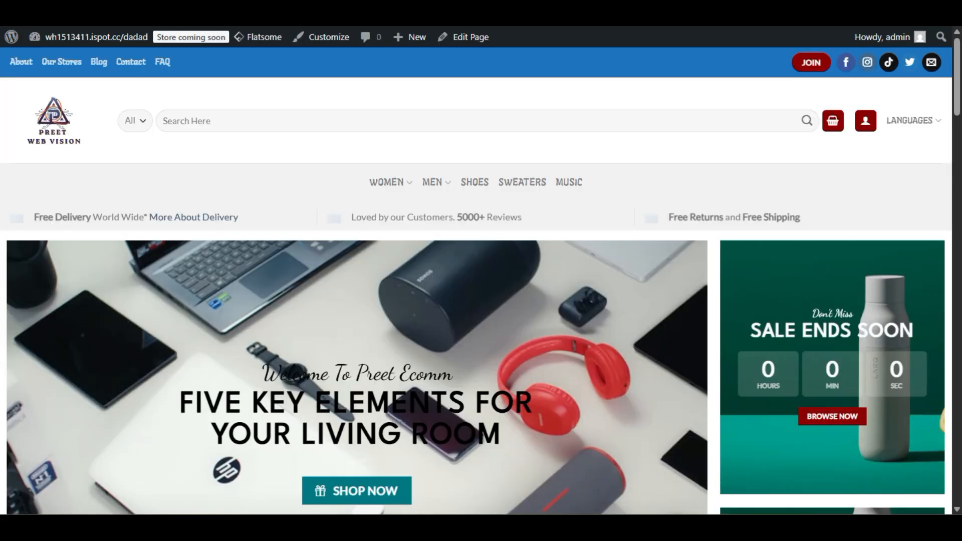
# Step: Save the menu with the Shirt link and check the Men dropdown on the storefront
pyautogui.moveTo(510, 232)
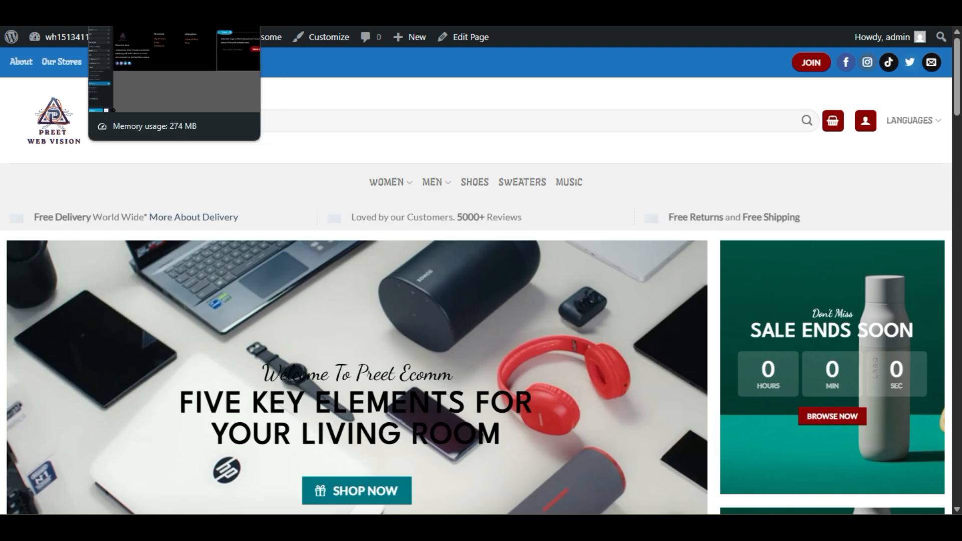
pyautogui.hotkey('ctrl', 'Tab')
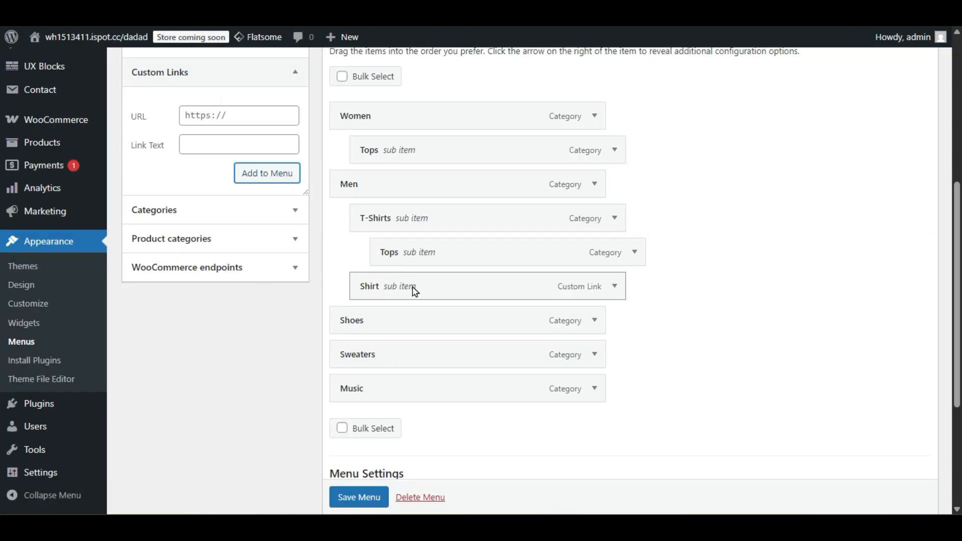
pyautogui.scroll(-1, 379, 496)
pyautogui.click(380, 496)
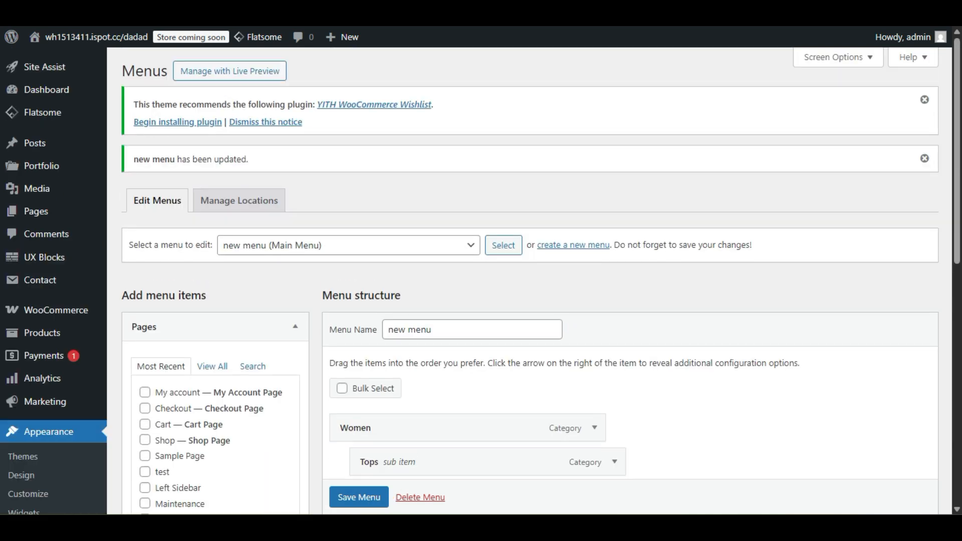
pyautogui.click(133, 41)
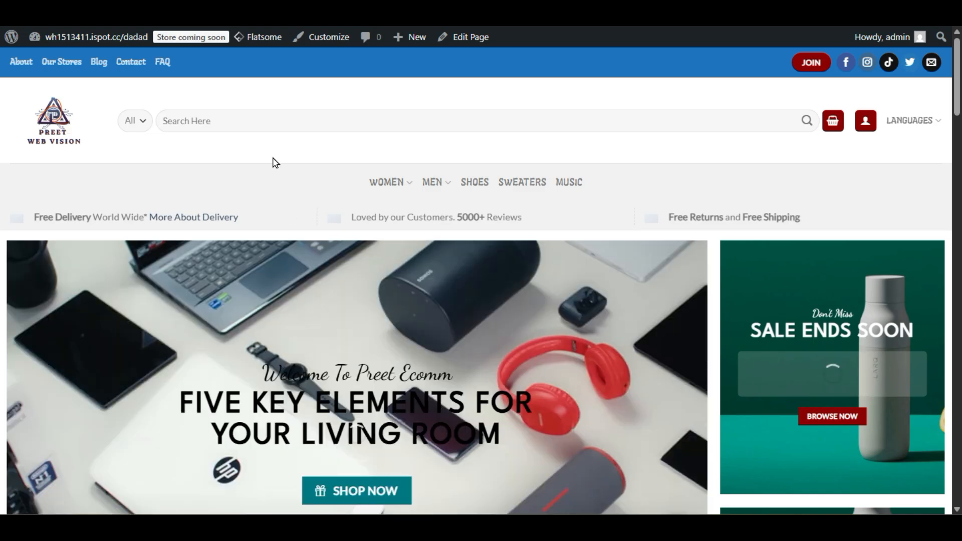
pyautogui.moveTo(430, 181)
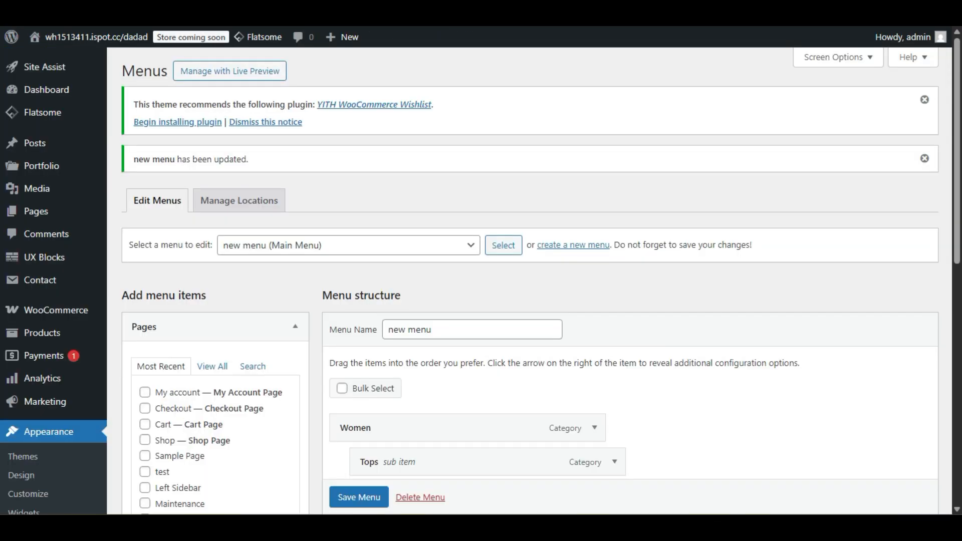
# Step: Remove the Shirt custom link from under Men in the menu structure
pyautogui.scroll(-5, 625, 301)
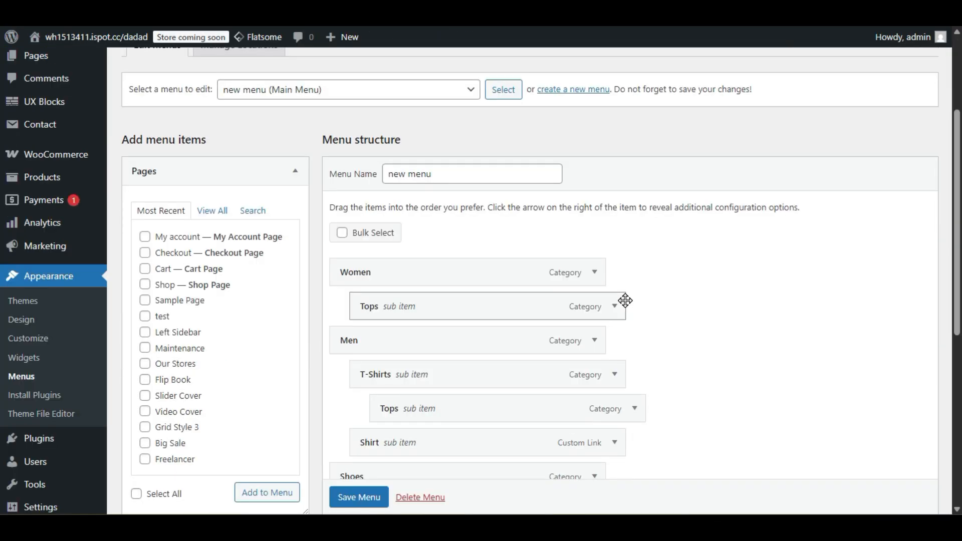
pyautogui.scroll(-3, 404, 302)
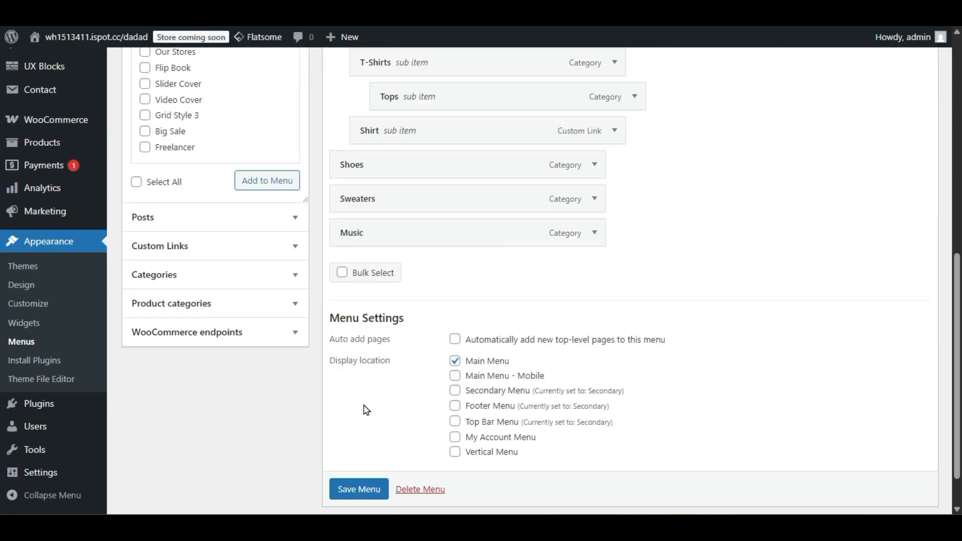
pyautogui.click(175, 275)
pyautogui.scroll(3, 334, 358)
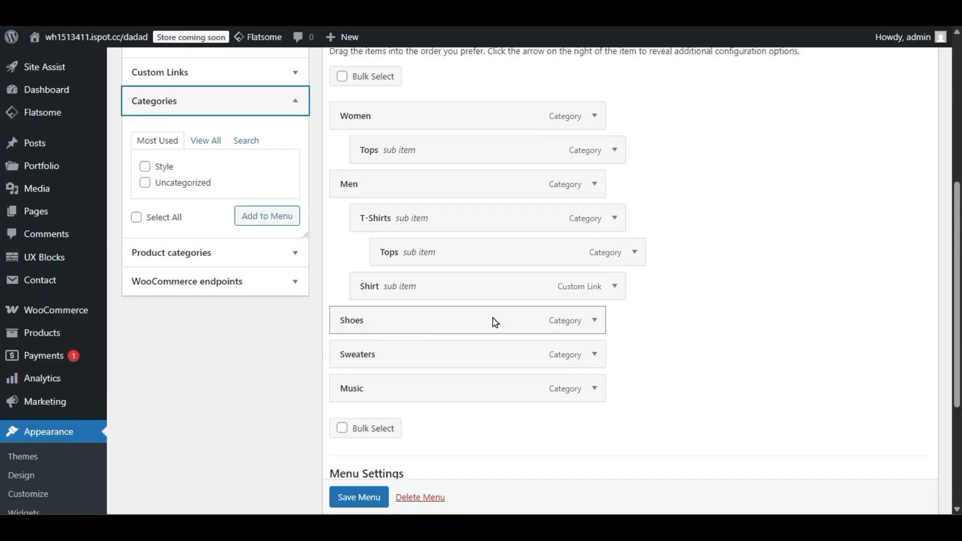
pyautogui.click(614, 286)
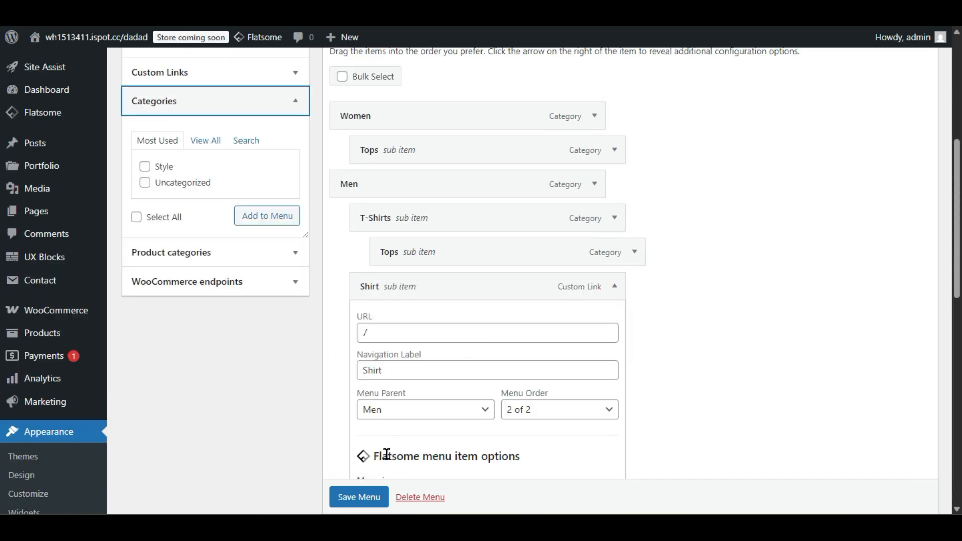
pyautogui.scroll(-6, 383, 436)
pyautogui.click(372, 393)
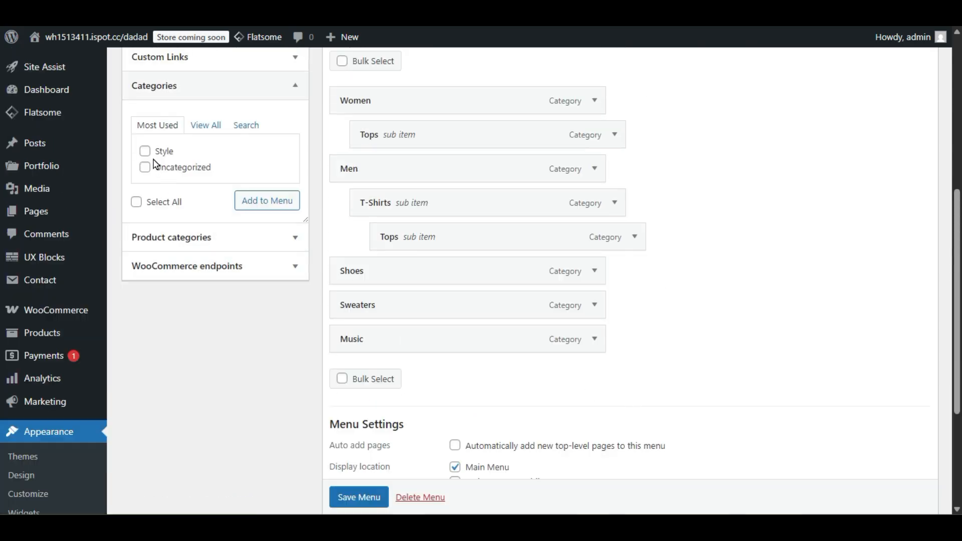
# Step: Add the product category Sweaters again and nest it as a sub item of Men, beneath the T-Shirts branch
pyautogui.click(177, 240)
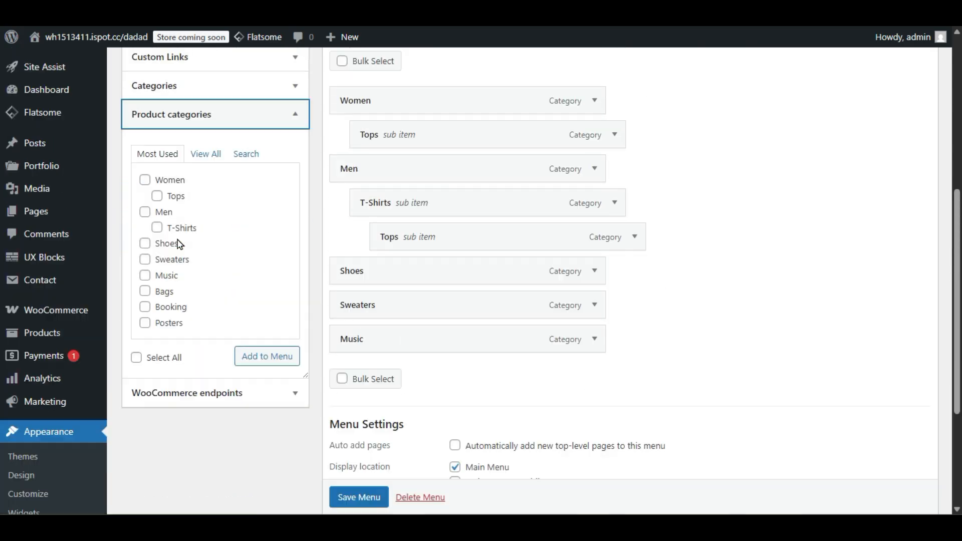
pyautogui.click(145, 323)
pyautogui.click(146, 323)
pyautogui.click(152, 261)
pyautogui.click(267, 355)
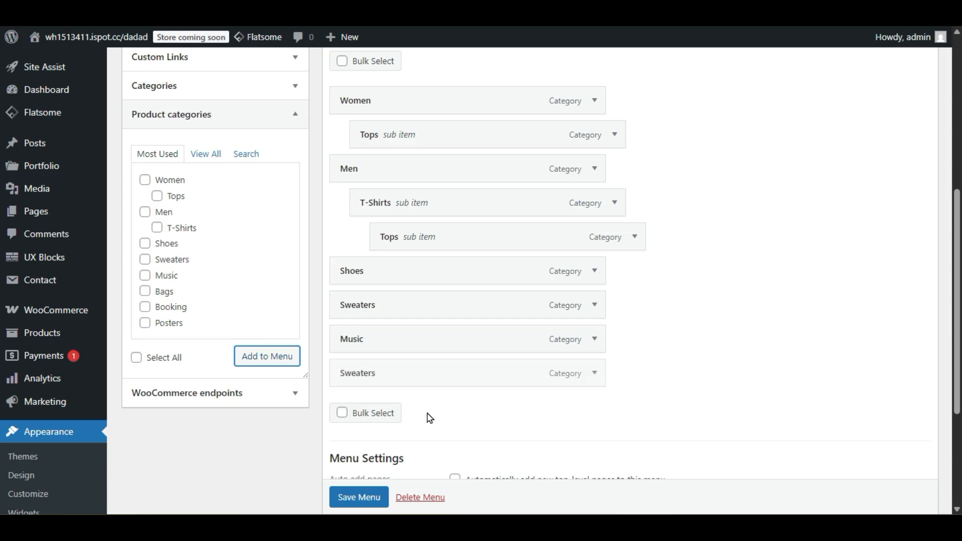
pyautogui.moveTo(471, 383); pyautogui.dragTo(500, 277)
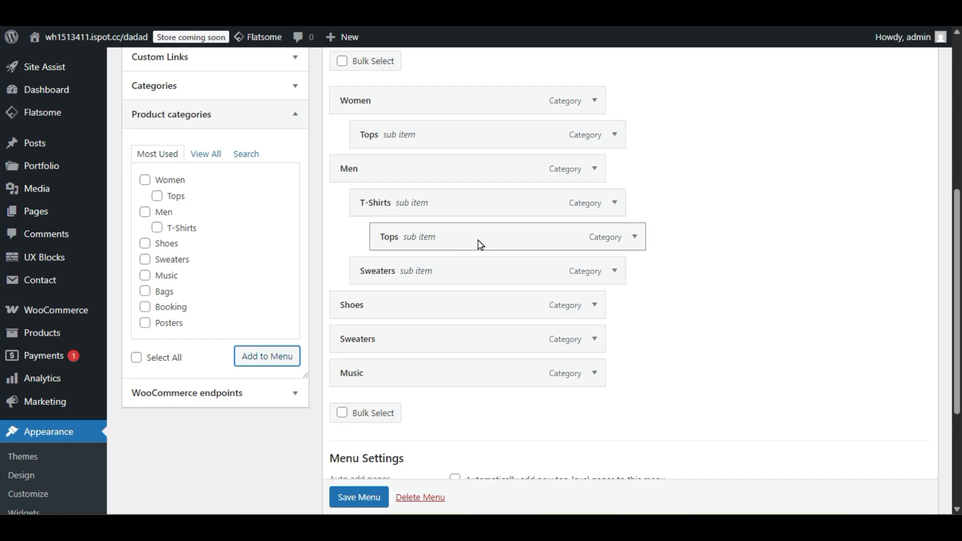
# Step: Save the menu with the nested Sweaters item and check the Men dropdown on the storefront
pyautogui.scroll(-1, 361, 498)
pyautogui.click(360, 497)
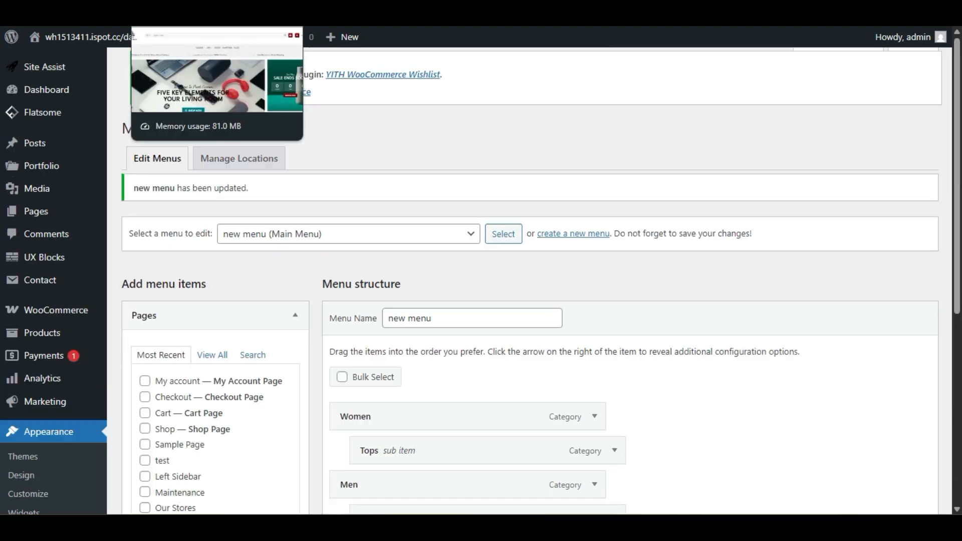
pyautogui.click(185, 20)
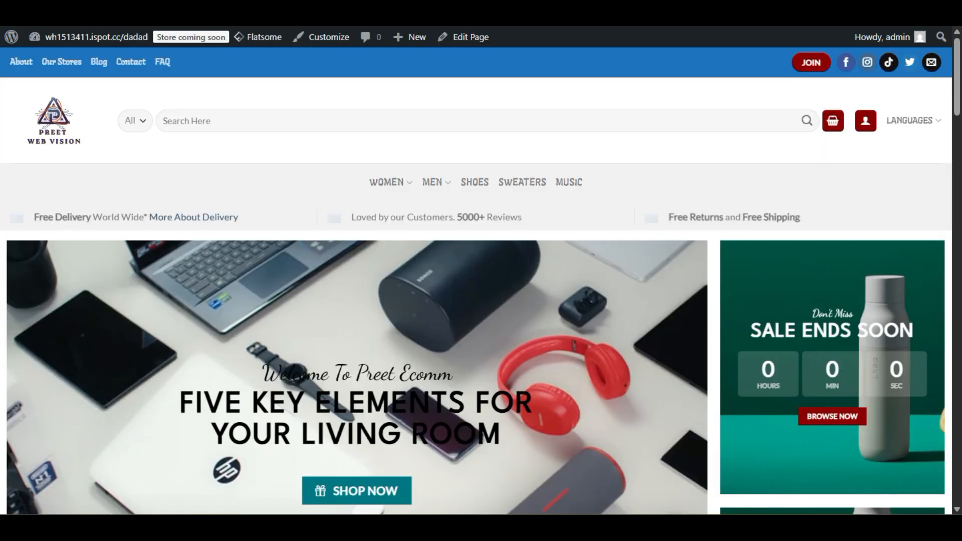
pyautogui.moveTo(432, 183)
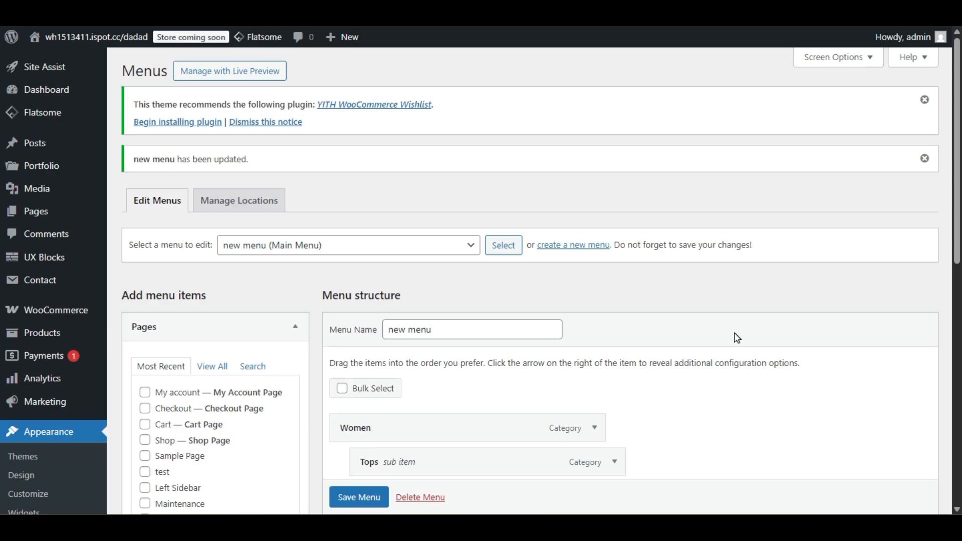
# Step: Examine the Flatsome dropdown options of the Women menu item, and save the menu again
pyautogui.scroll(-6, 818, 371)
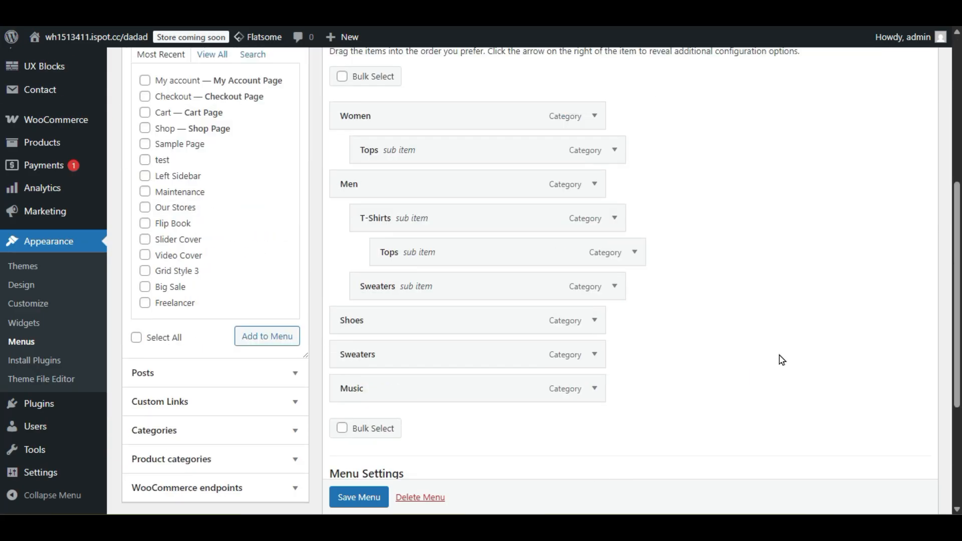
pyautogui.click(589, 123)
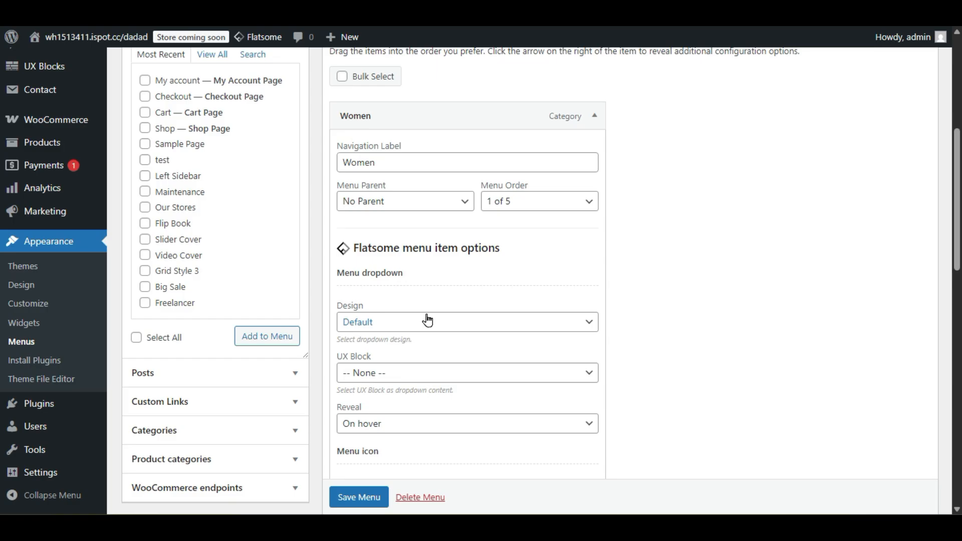
pyautogui.click(593, 116)
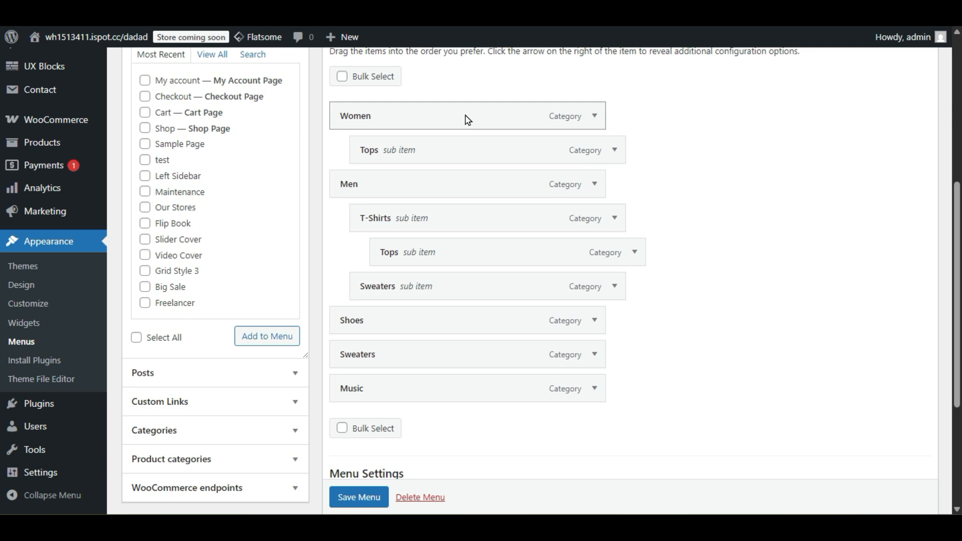
pyautogui.scroll(-1, 401, 495)
pyautogui.click(373, 498)
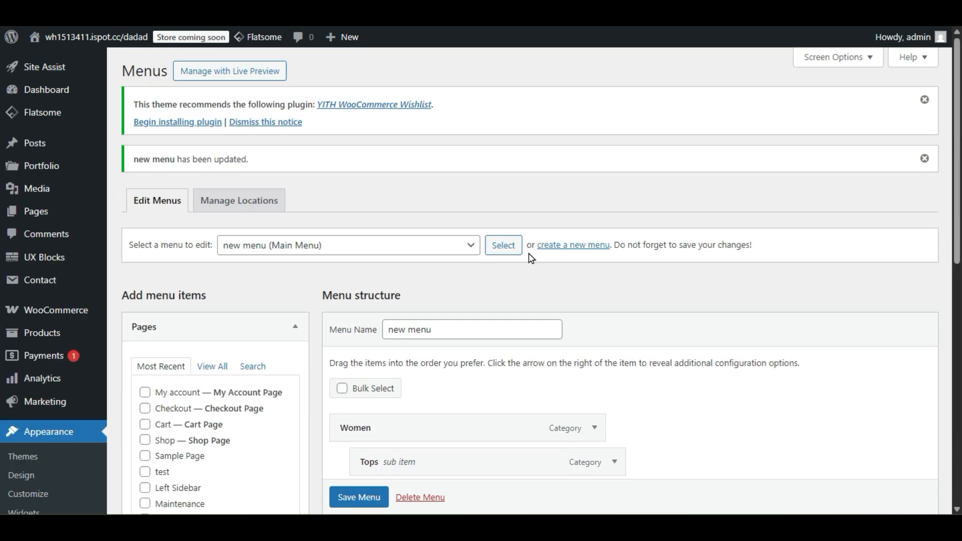
pyautogui.scroll(-3, 528, 256)
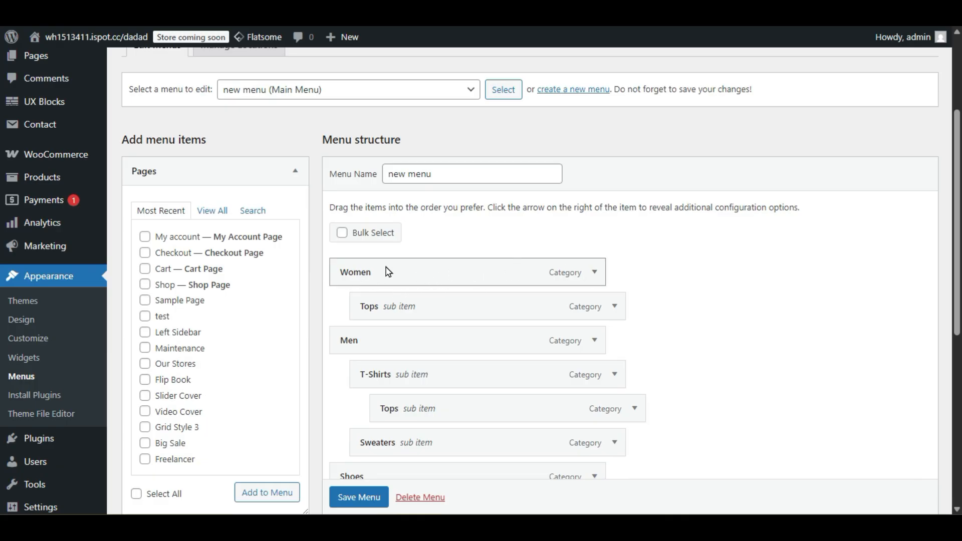
# Step: Create a new UX block titled "women subcateogries" and publish it
pyautogui.scroll(3, 512, 271)
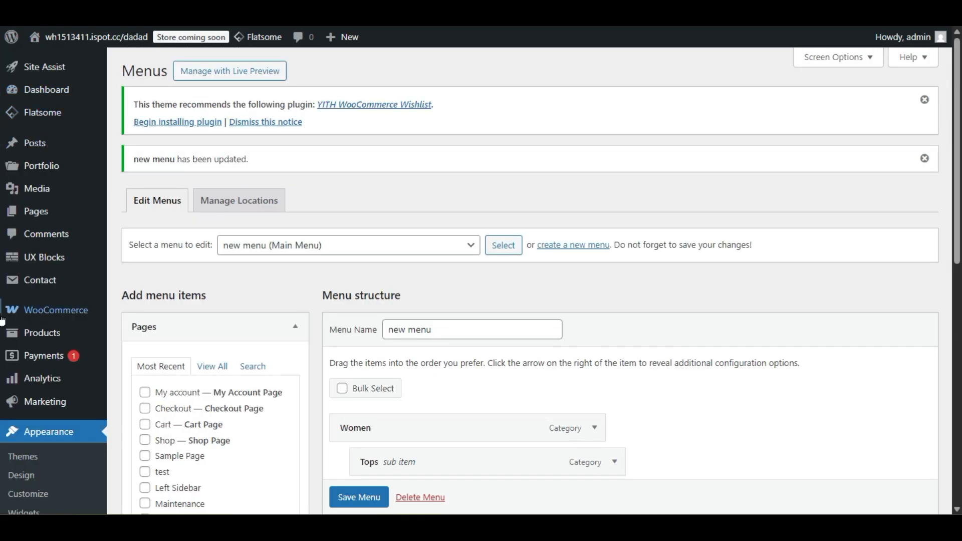
pyautogui.moveTo(87, 261)
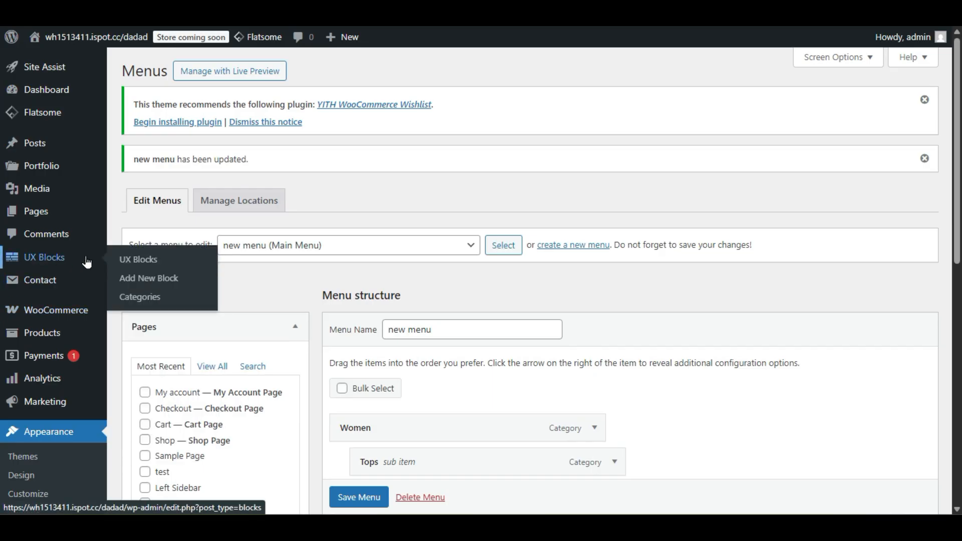
pyautogui.click(149, 279)
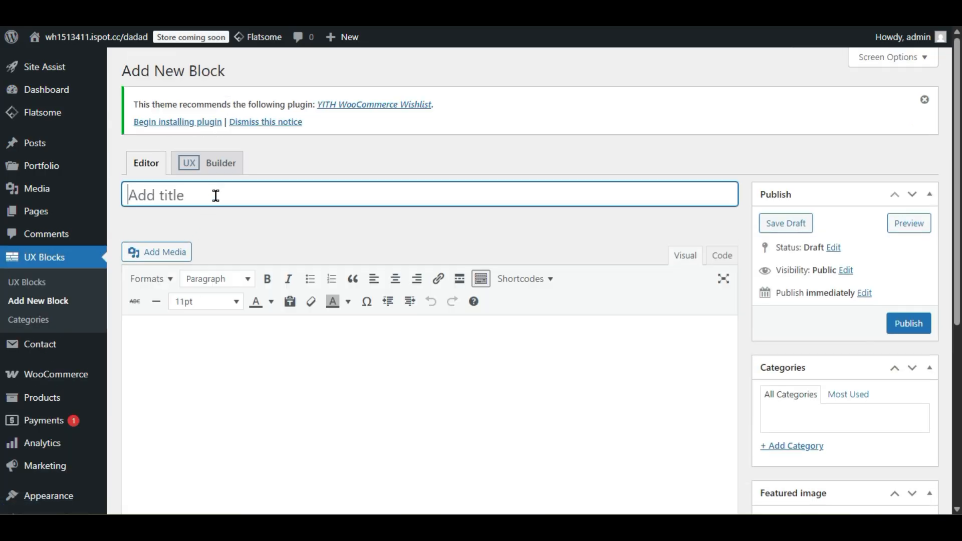
pyautogui.write('women ')
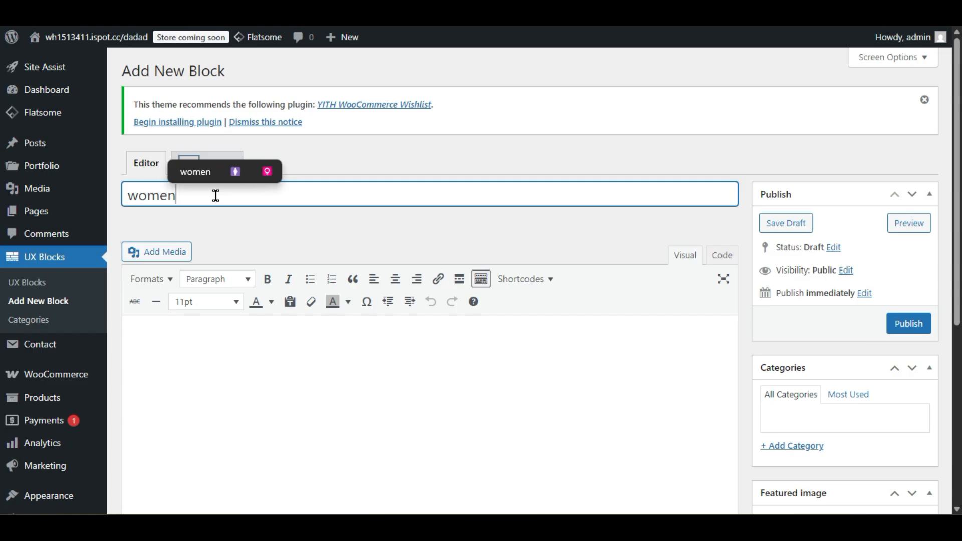
pyautogui.write('subc')
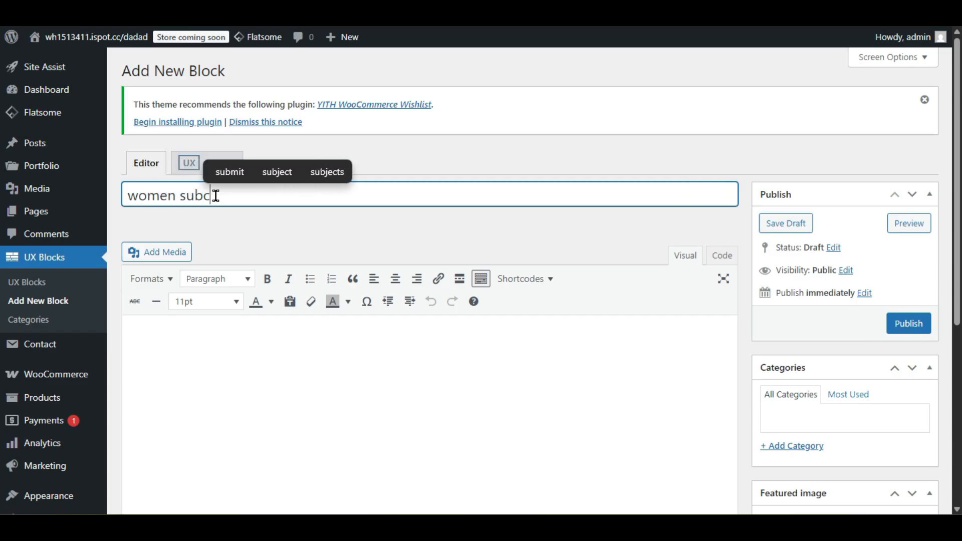
pyautogui.write('ateogries')
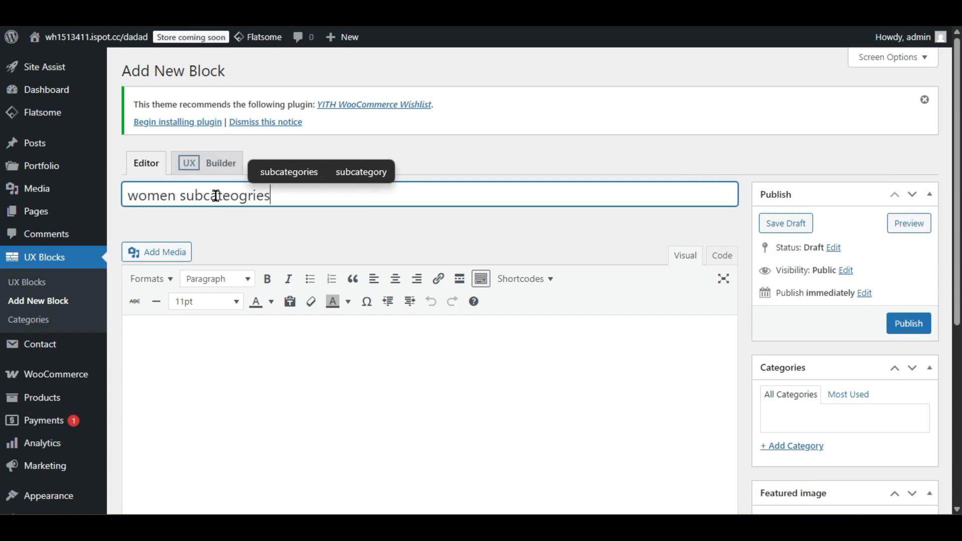
pyautogui.click(918, 325)
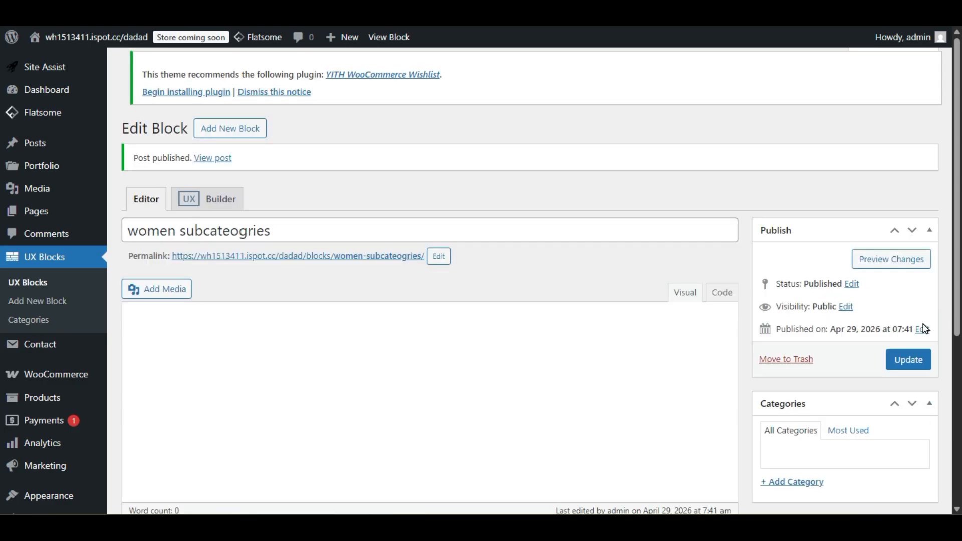
# Step: Open the block in UX Builder and import the "Custom Dropdown: Clean" mega menu layout from Flatsome Studio, including its images
pyautogui.click(199, 199)
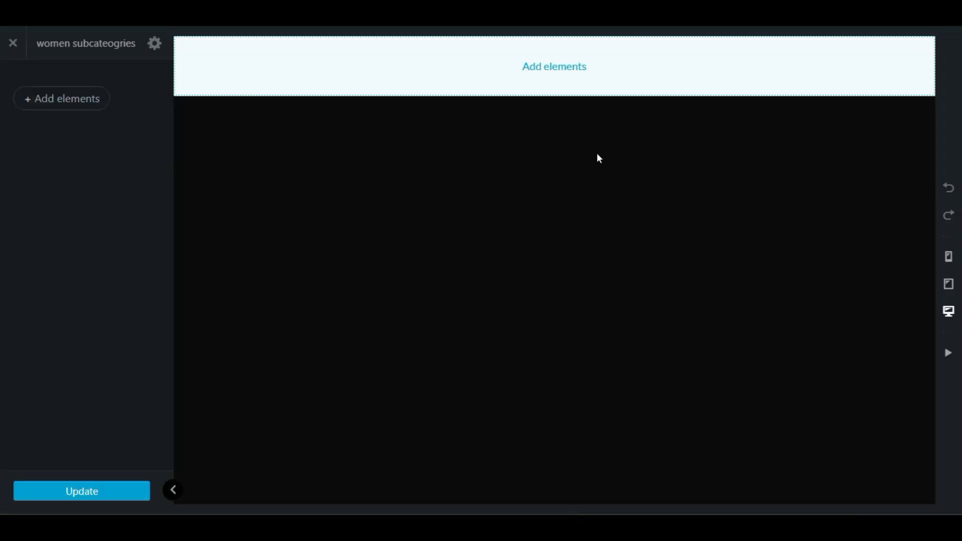
pyautogui.click(554, 66)
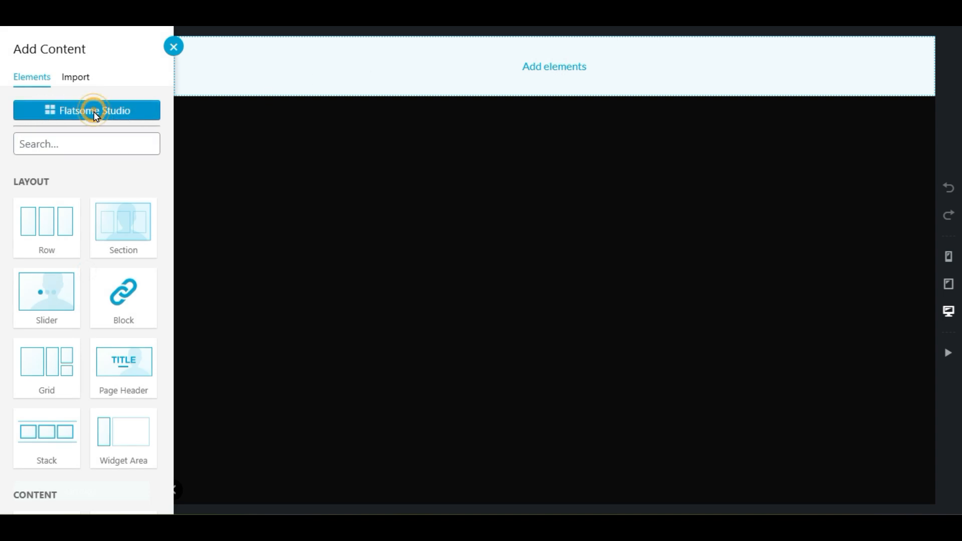
pyautogui.click(95, 115)
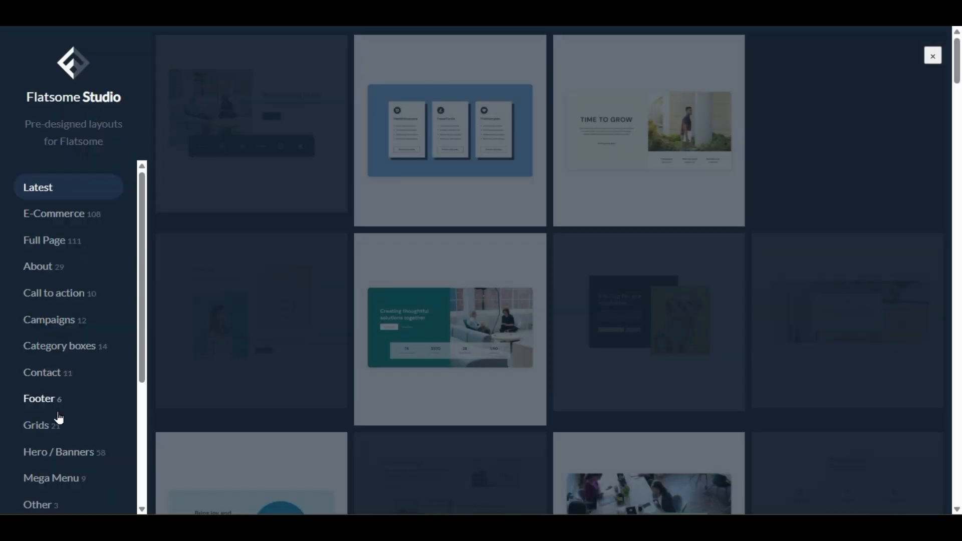
pyautogui.scroll(-5, 60, 419)
pyautogui.scroll(-3, 60, 378)
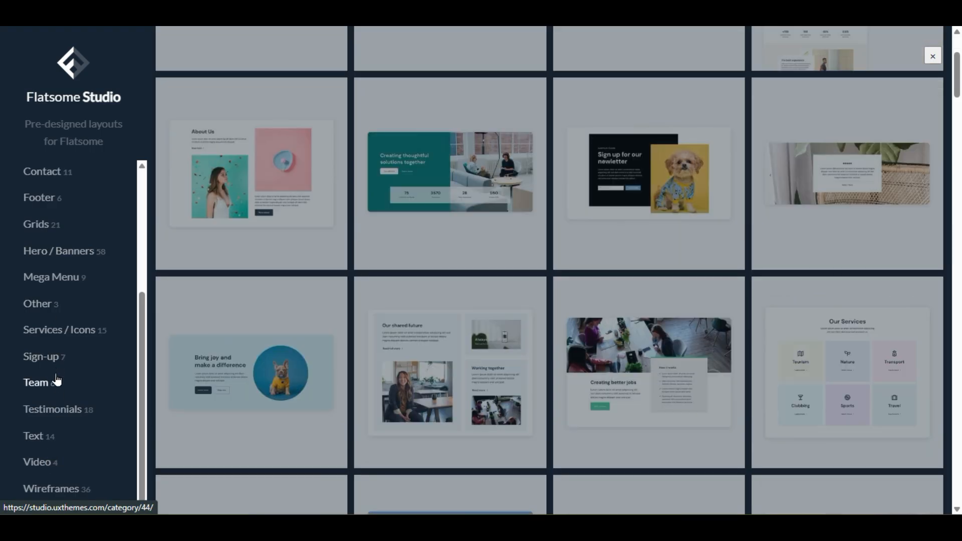
pyautogui.scroll(3, 59, 396)
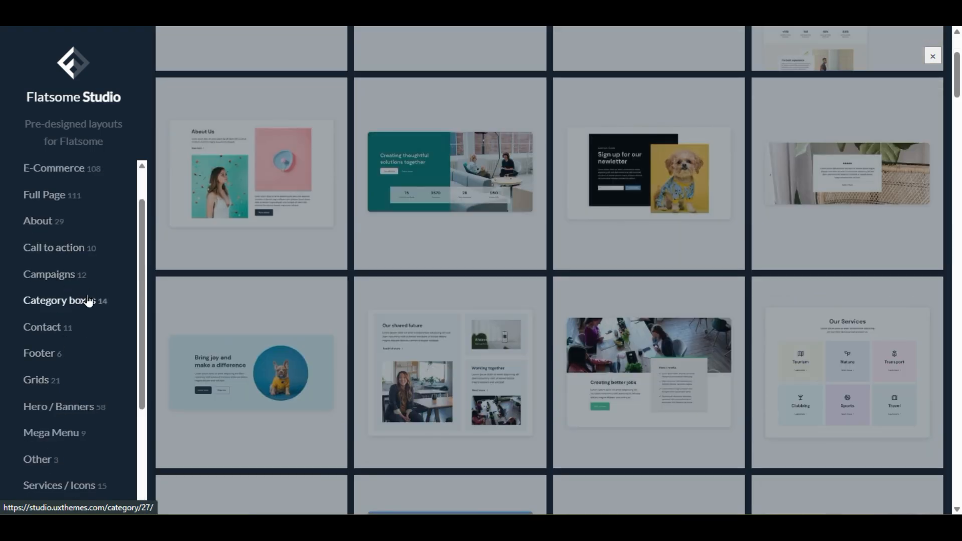
pyautogui.click(72, 434)
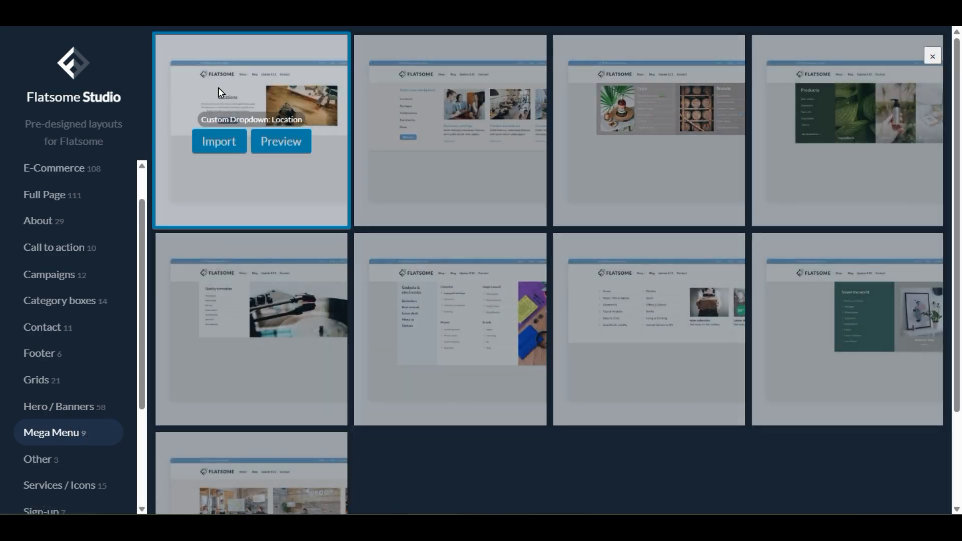
pyautogui.scroll(-2, 587, 424)
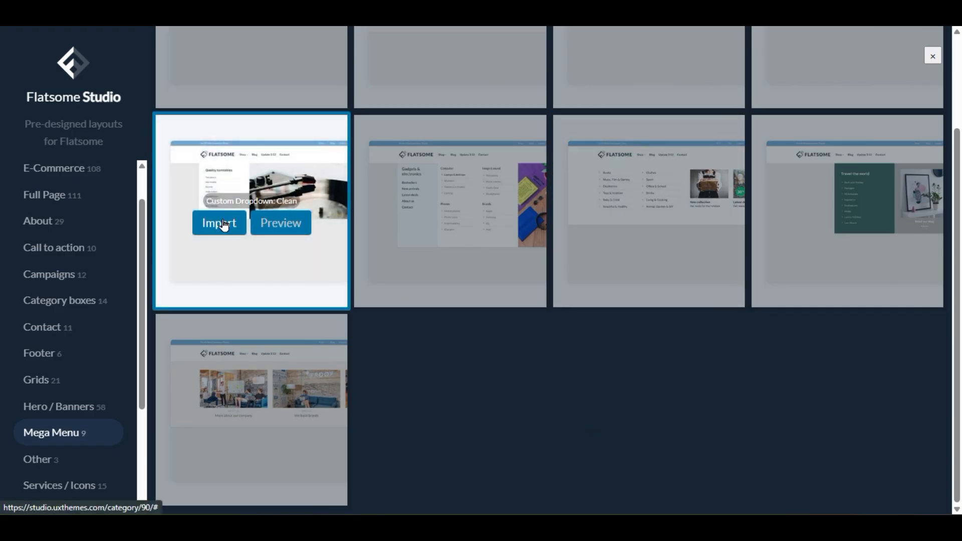
pyautogui.click(220, 223)
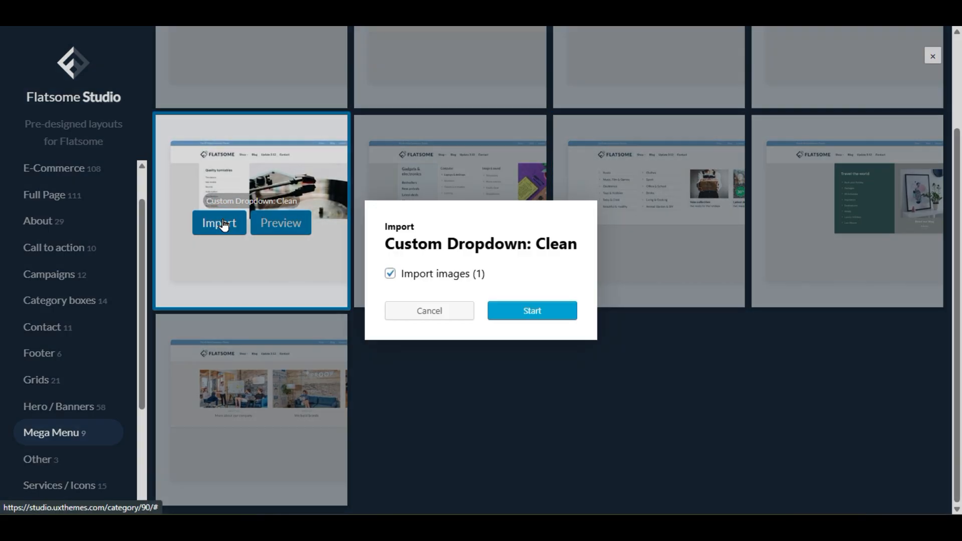
pyautogui.click(517, 317)
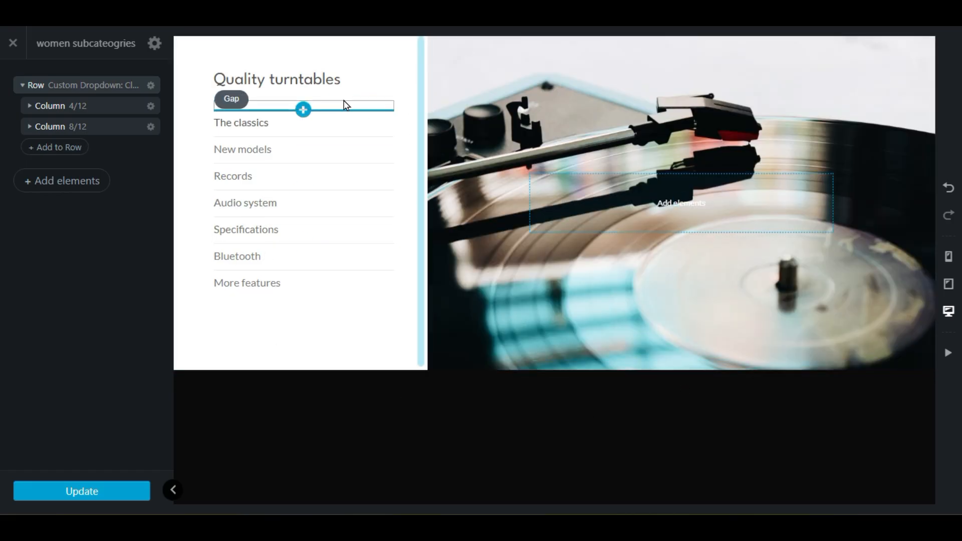
# Step: Change the dropdown's heading text from "Quality turntables" to "Women Products"
pyautogui.click(313, 85)
pyautogui.click(44, 120)
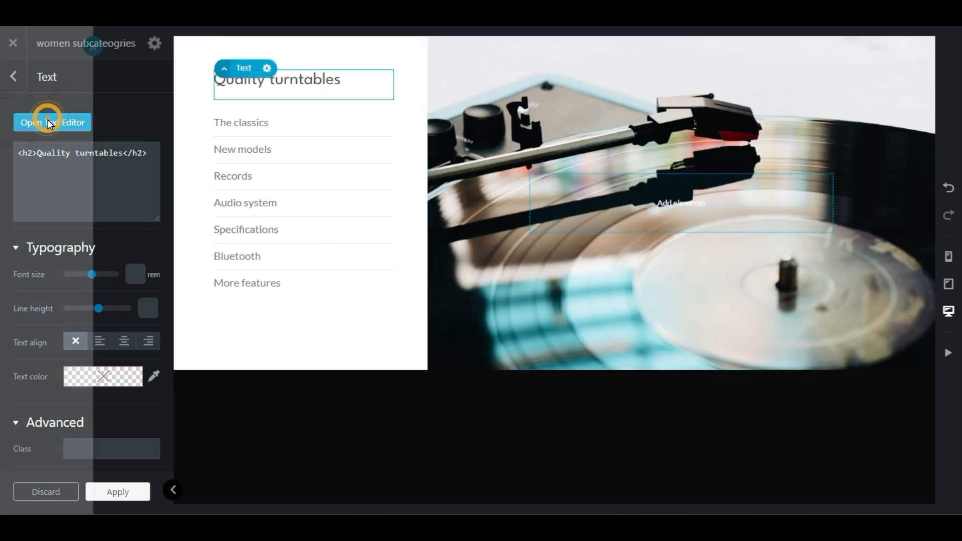
pyautogui.moveTo(152, 208); pyautogui.dragTo(15, 210)
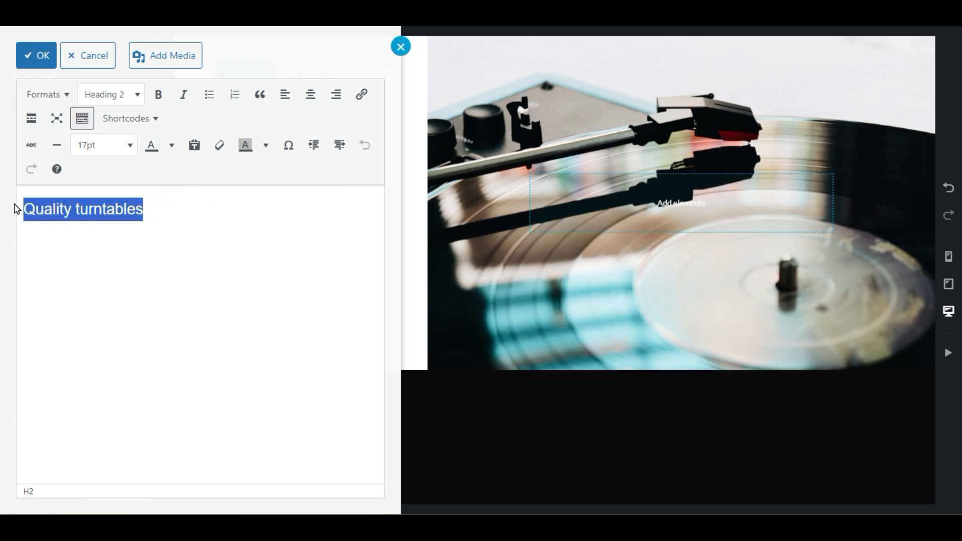
pyautogui.write('Women Products')
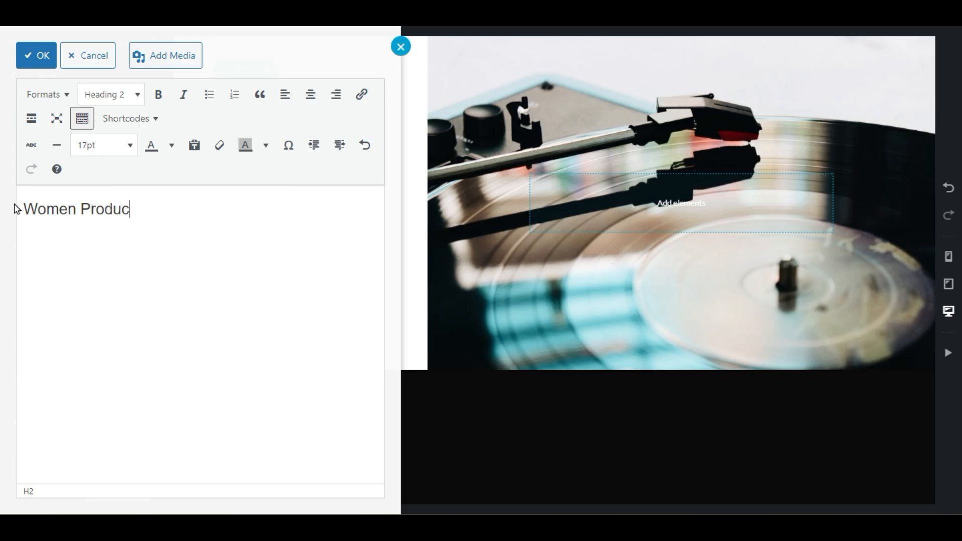
pyautogui.click(17, 50)
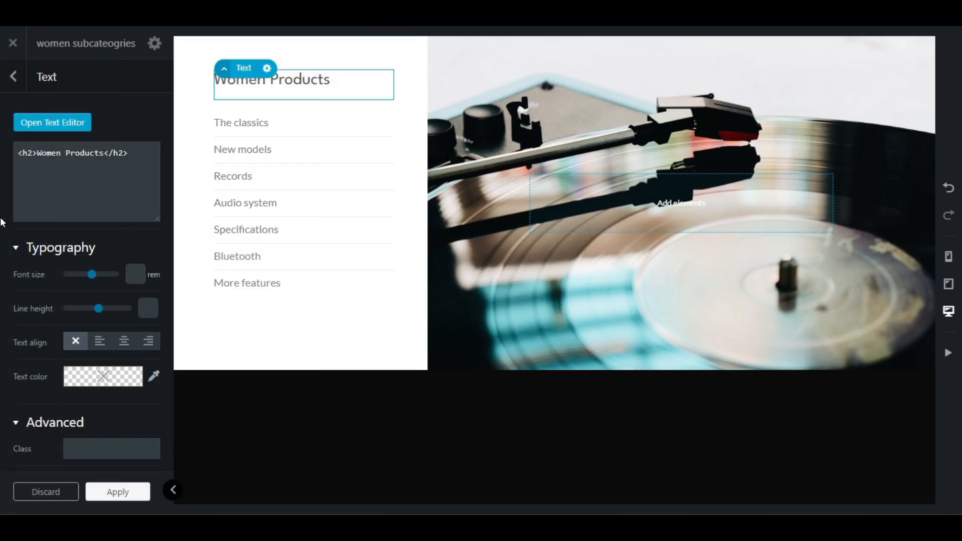
# Step: Rename the first menu link, "The classics", to "Tops"
pyautogui.click(261, 124)
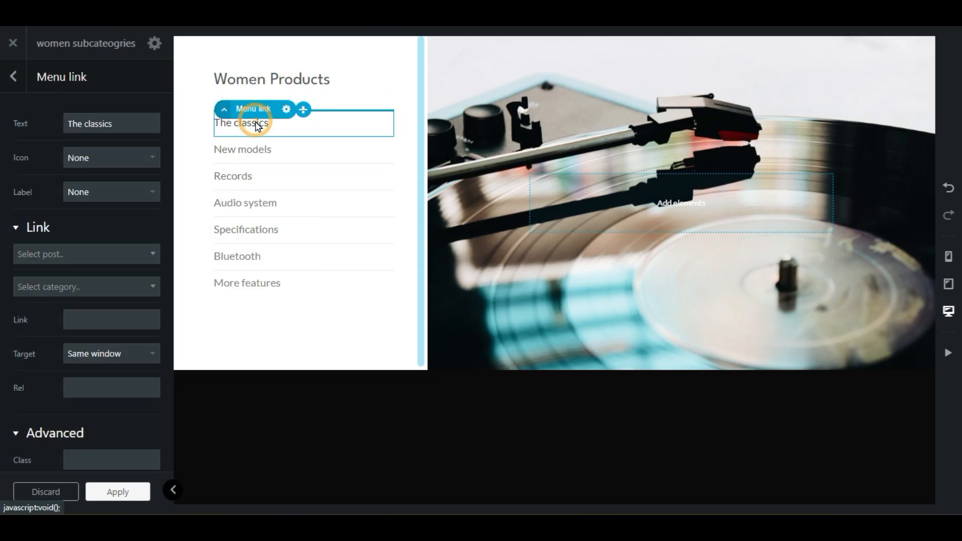
pyautogui.click(125, 123)
pyautogui.moveTo(129, 123); pyautogui.dragTo(26, 135)
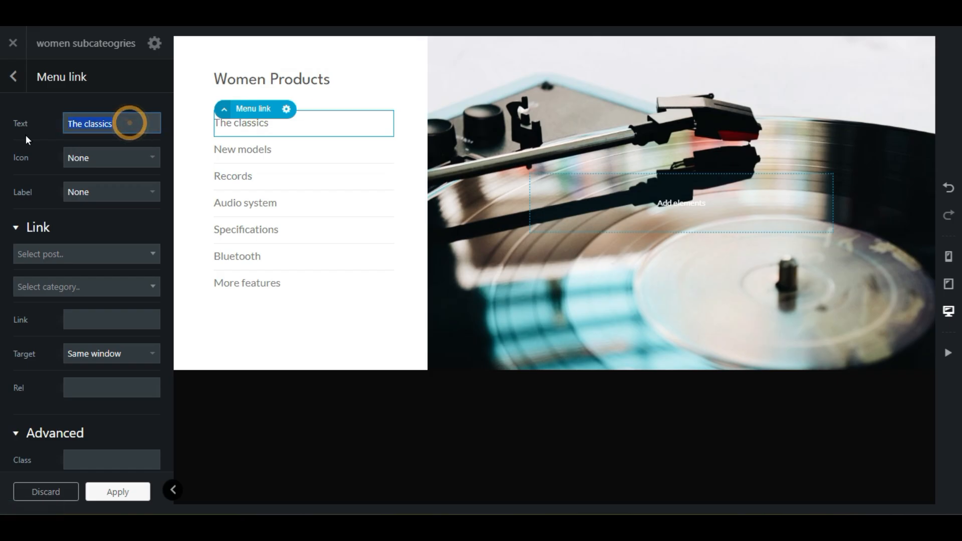
pyautogui.write('Tops')
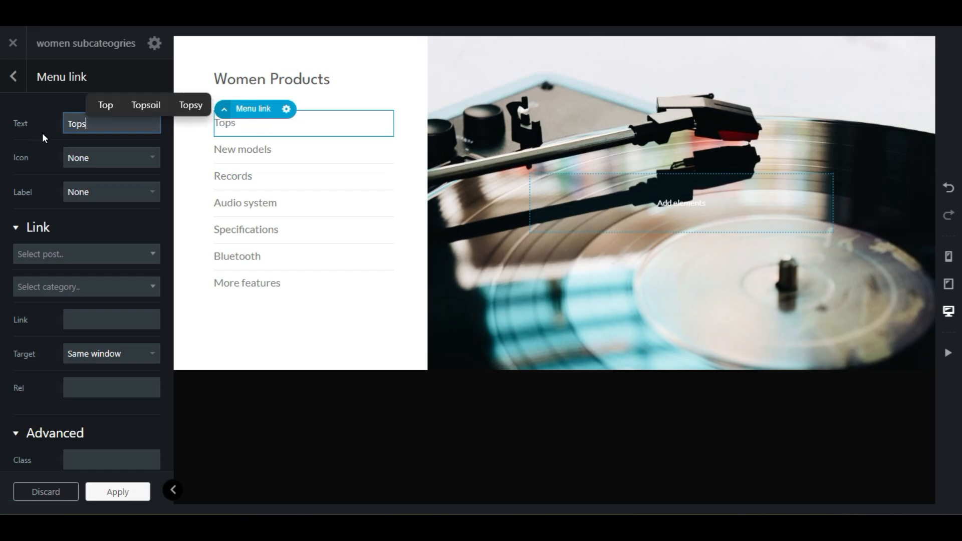
# Step: Link the first menu link to the Hoodies category and set its text to "Hoodies"
pyautogui.scroll(-2, 54, 200)
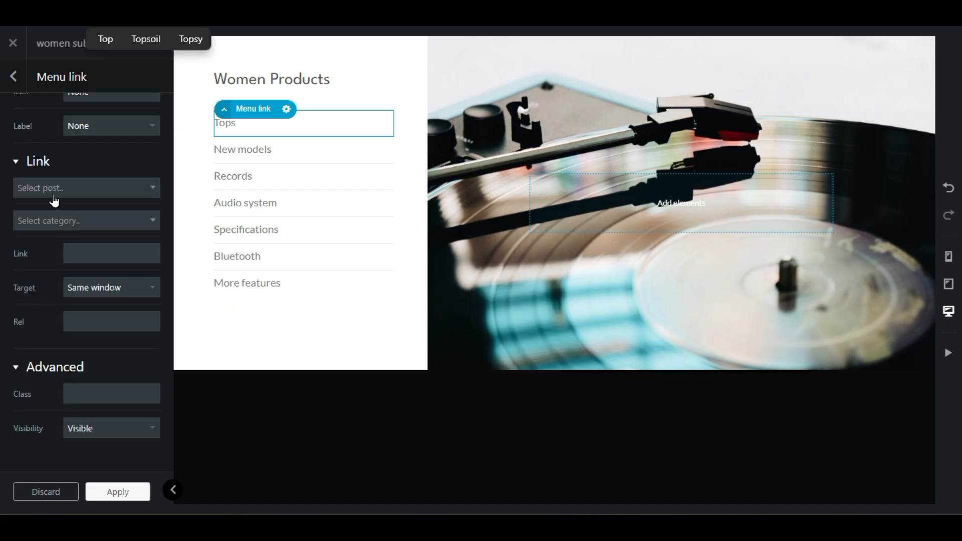
pyautogui.click(101, 221)
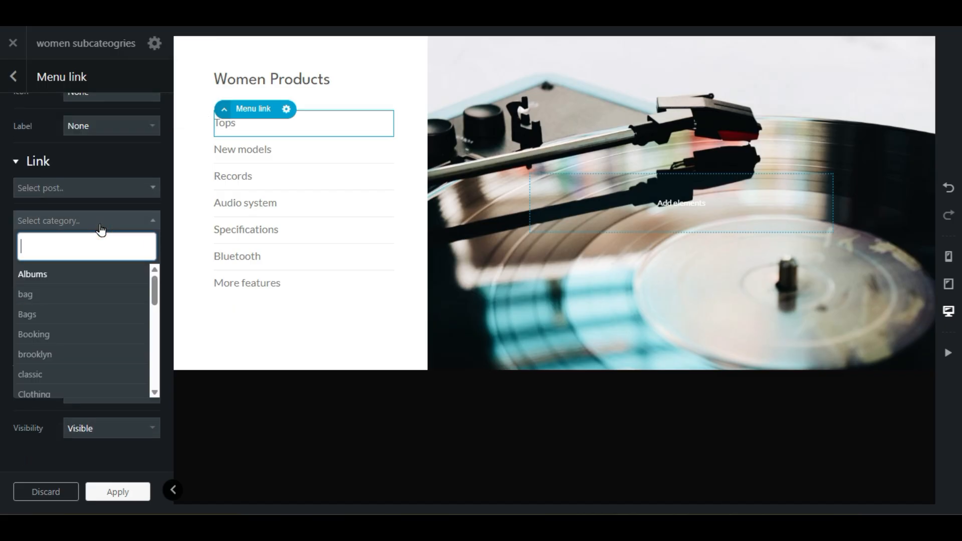
pyautogui.scroll(-3, 98, 307)
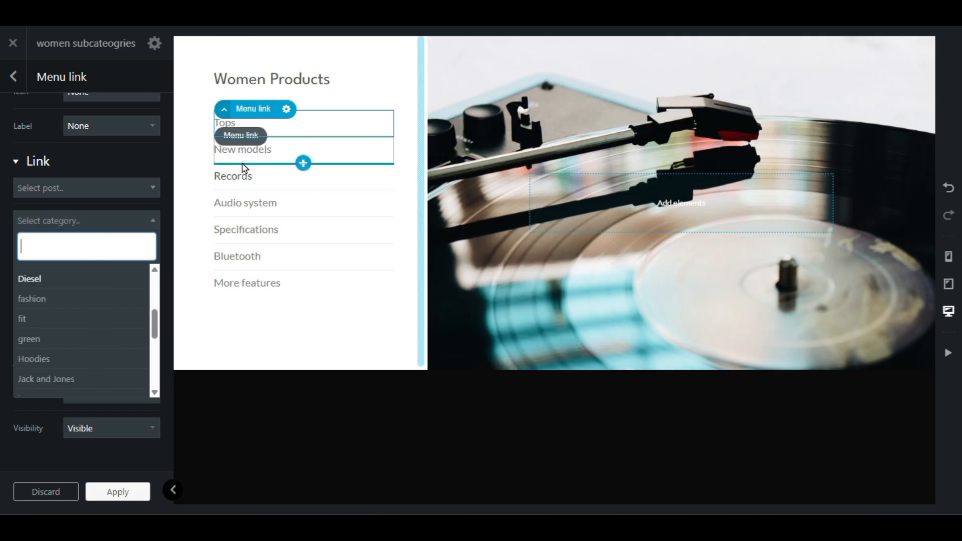
pyautogui.click(52, 360)
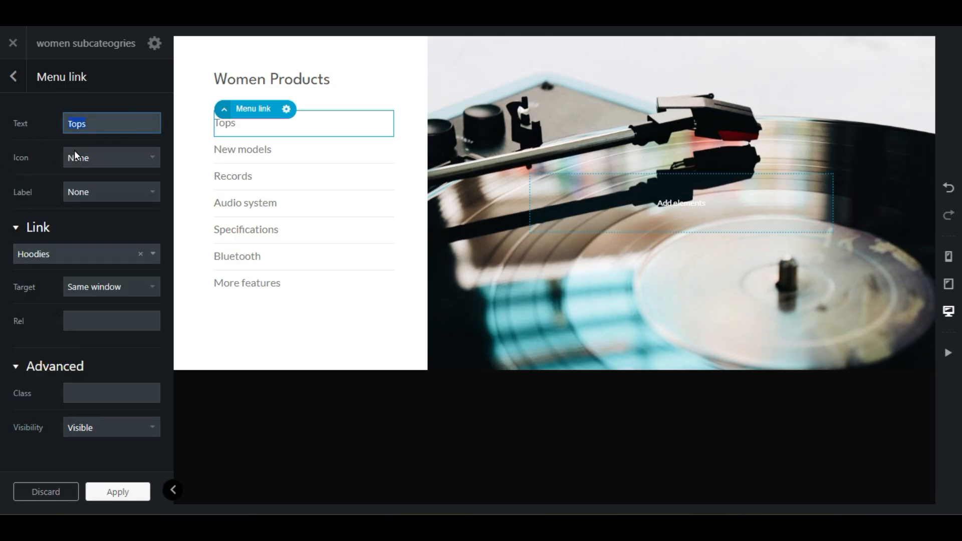
pyautogui.write('H')
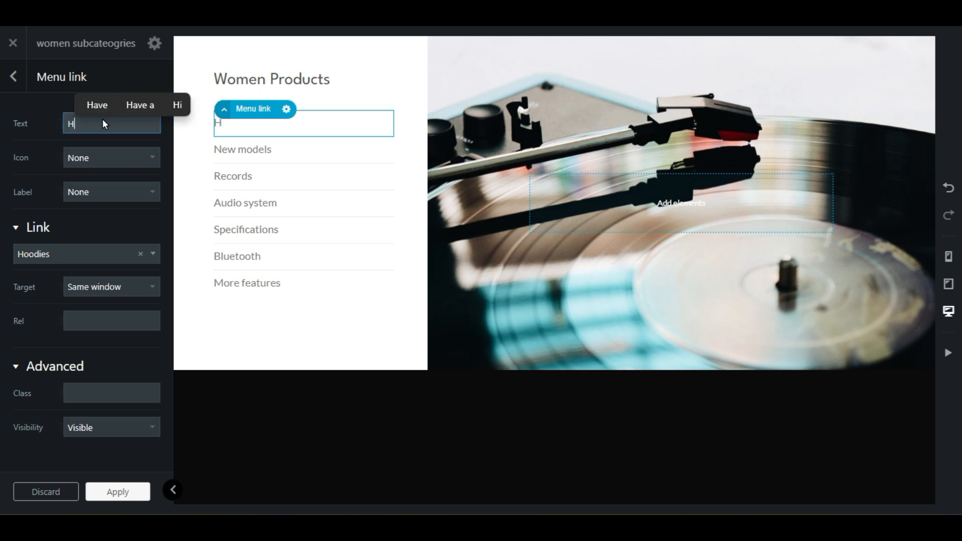
pyautogui.write('oodies')
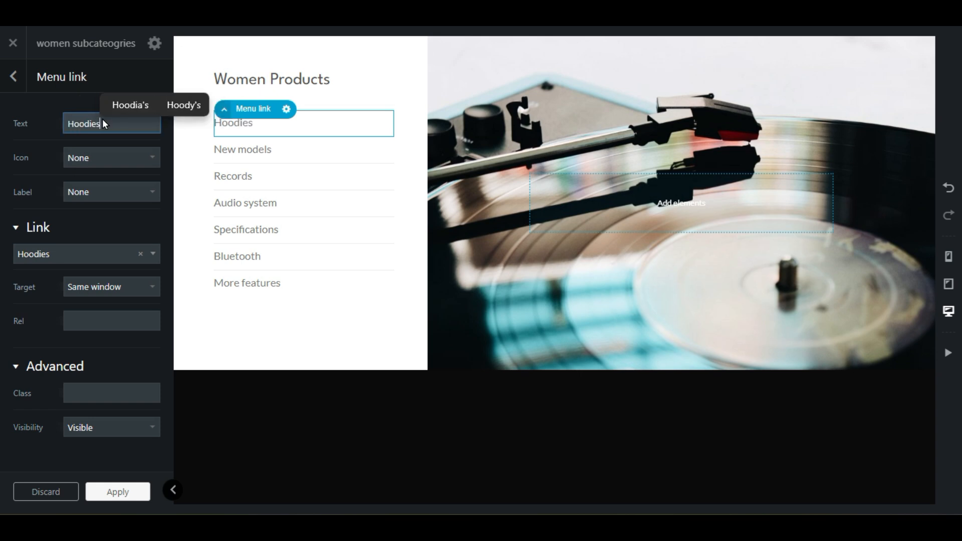
# Step: Link the "New models" menu link to the Bags category and set its text to "Bags"
pyautogui.click(278, 156)
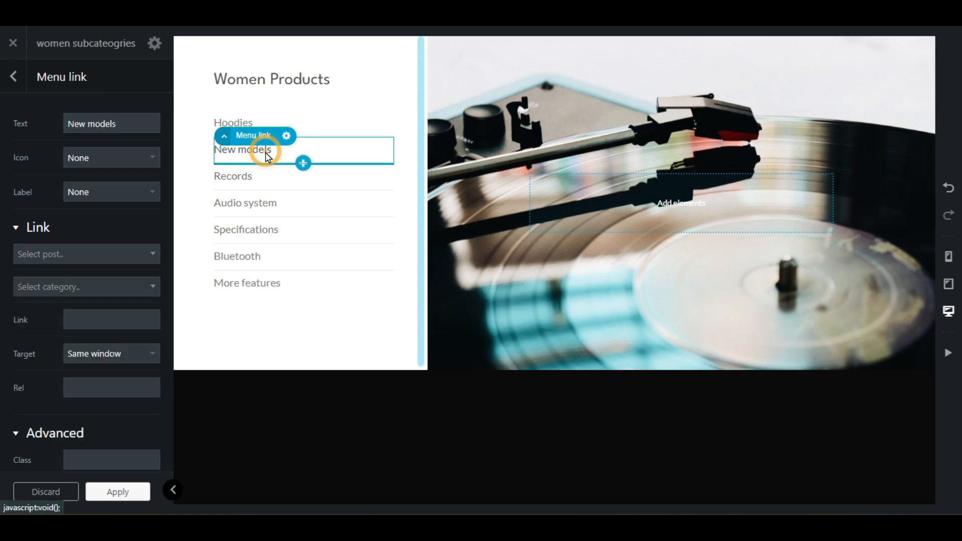
pyautogui.click(83, 286)
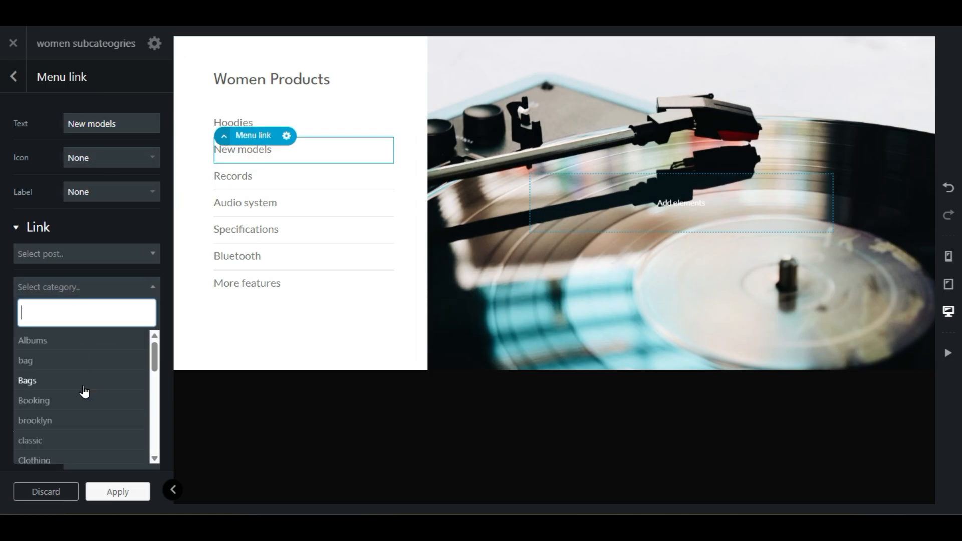
pyautogui.click(67, 382)
pyautogui.moveTo(113, 130); pyautogui.dragTo(45, 132)
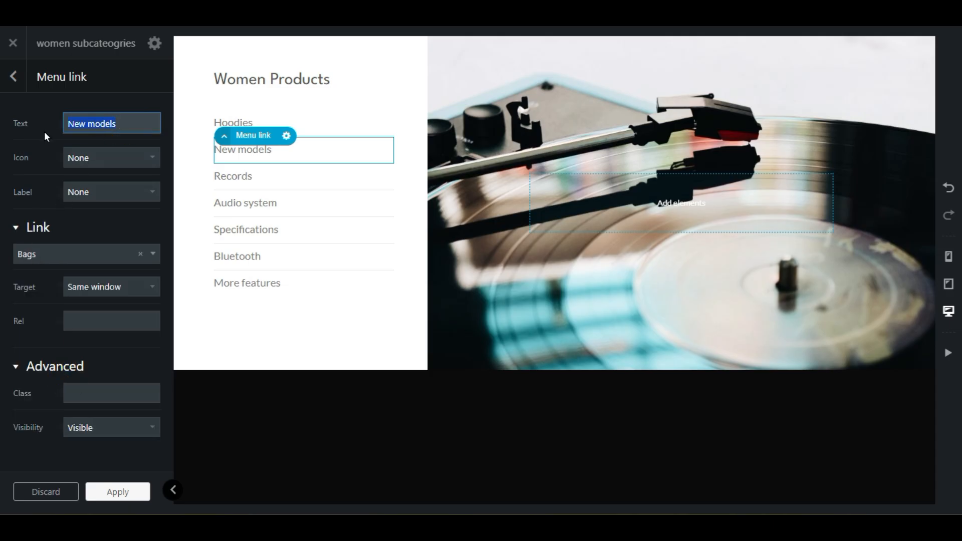
pyautogui.write('Bags')
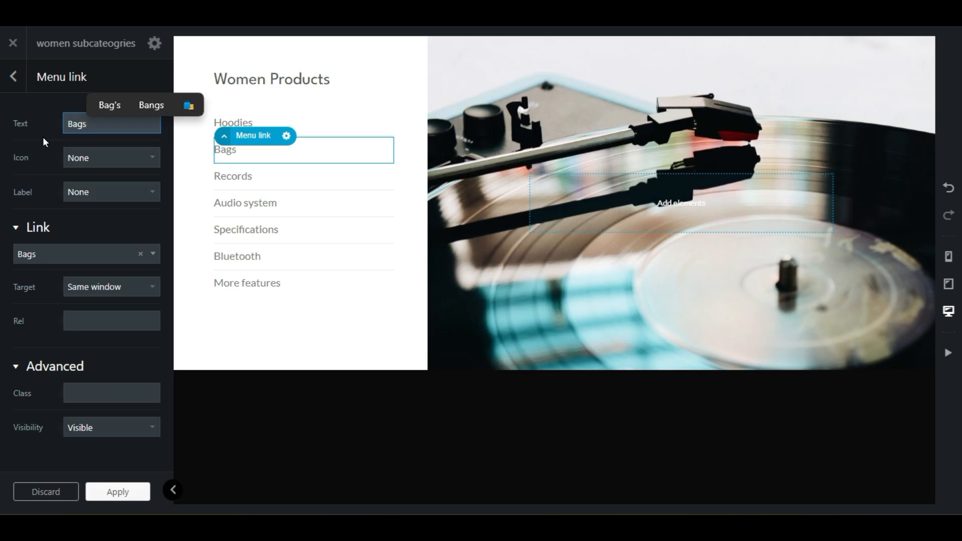
# Step: Link the "Records" menu link to the leather category and set its text to "Leather"
pyautogui.click(269, 176)
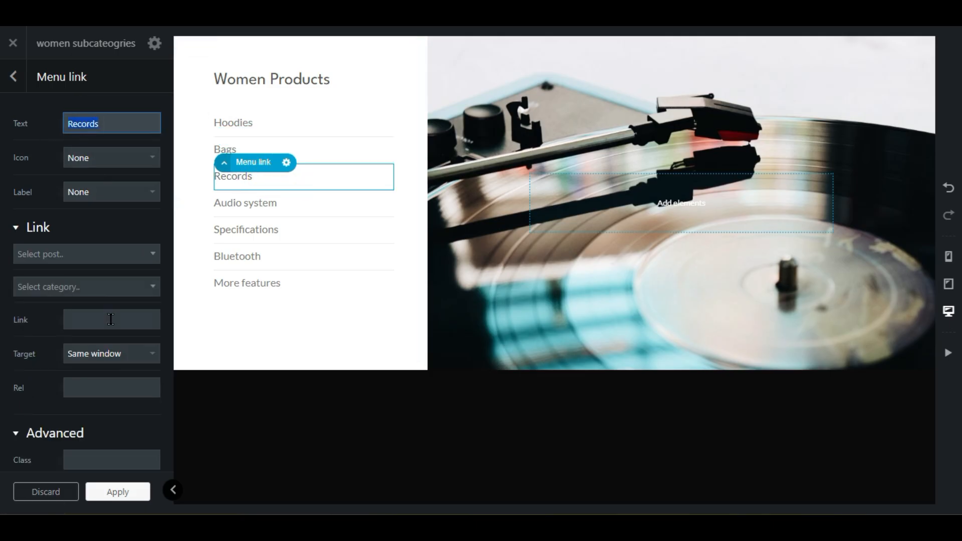
pyautogui.click(92, 286)
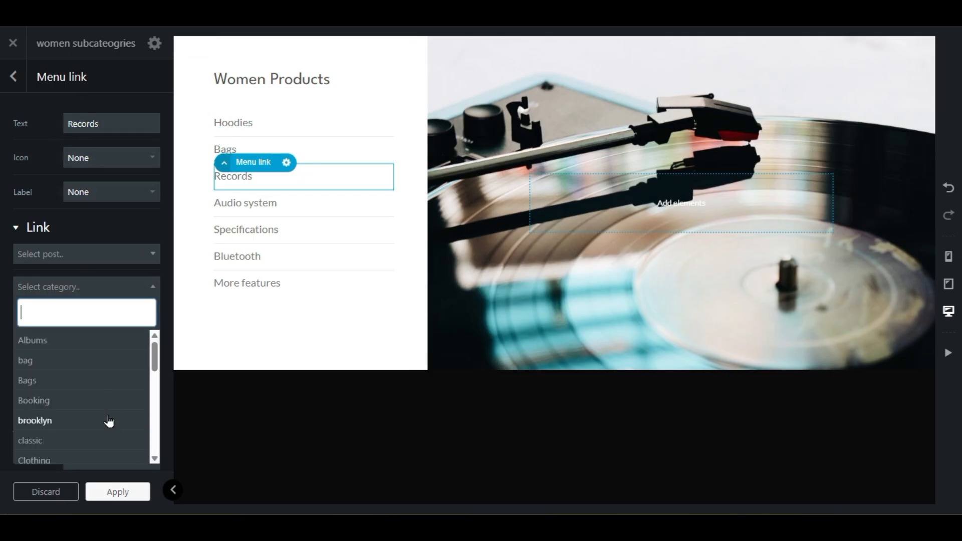
pyautogui.scroll(-3, 109, 422)
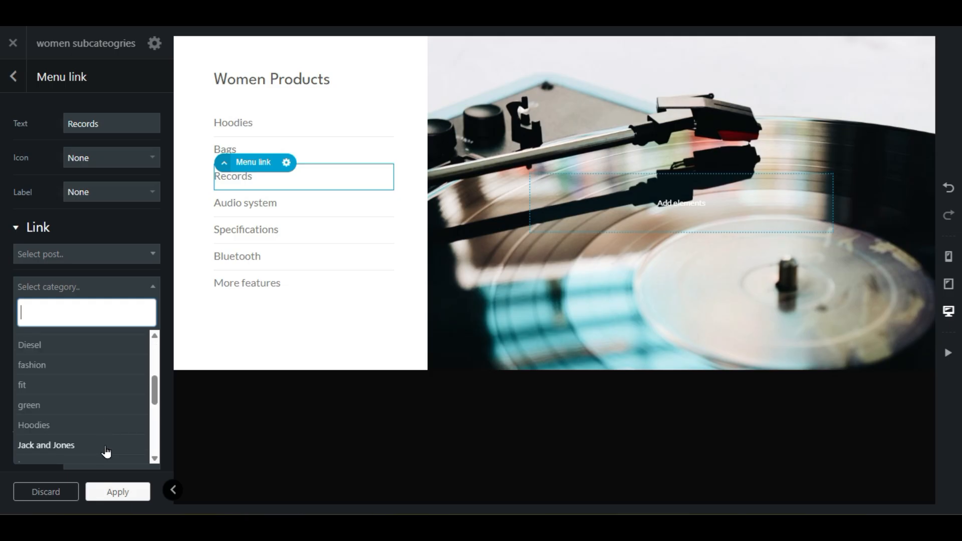
pyautogui.scroll(-3, 106, 452)
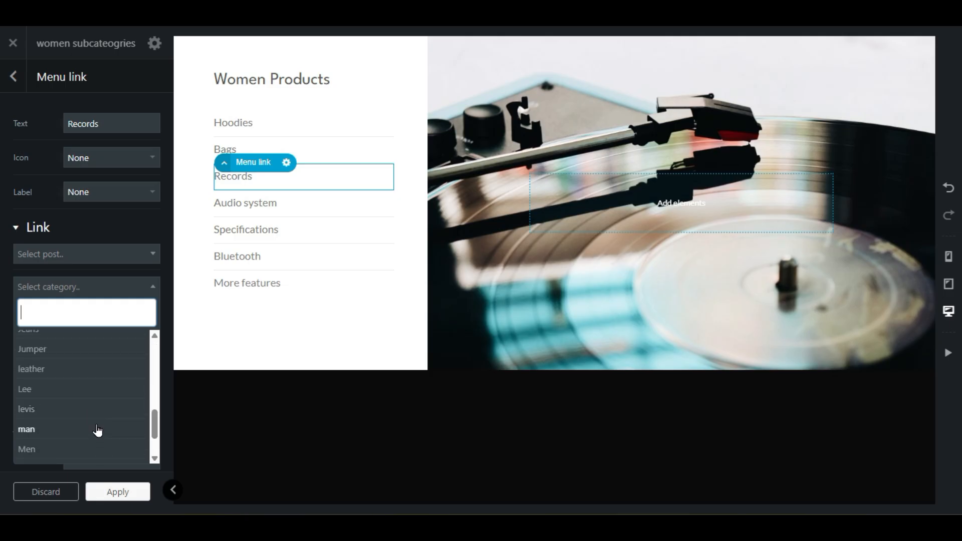
pyautogui.click(89, 369)
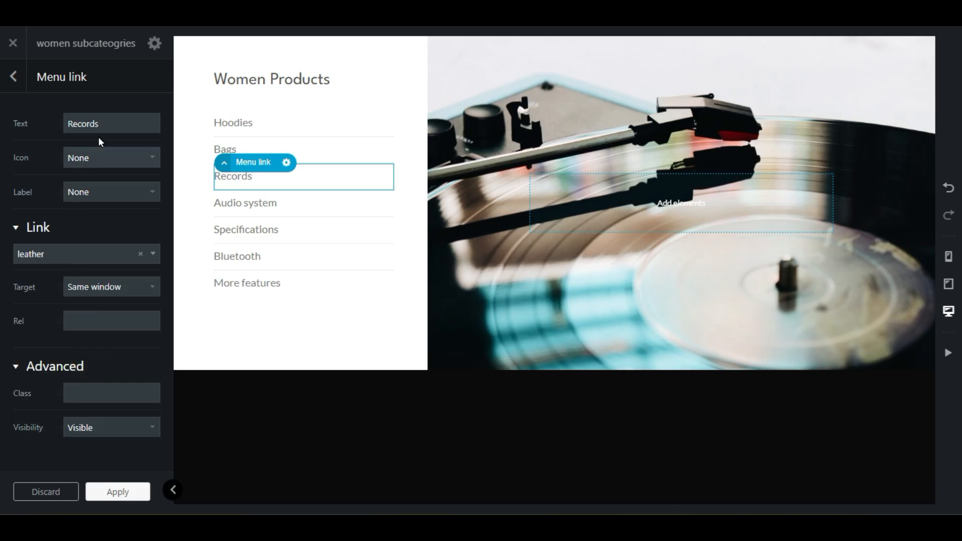
pyautogui.moveTo(125, 123); pyautogui.dragTo(20, 124)
pyautogui.write('Leather')
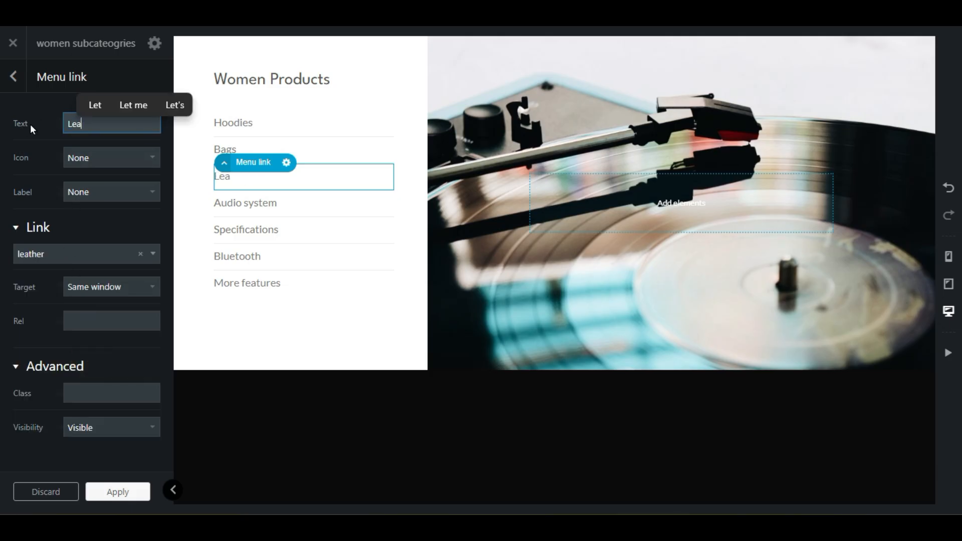
# Step: Link the "Audio system" menu link to the party category and set its text to "Party items"
pyautogui.click(263, 208)
pyautogui.click(67, 294)
pyautogui.scroll(-5, 93, 398)
pyautogui.click(100, 451)
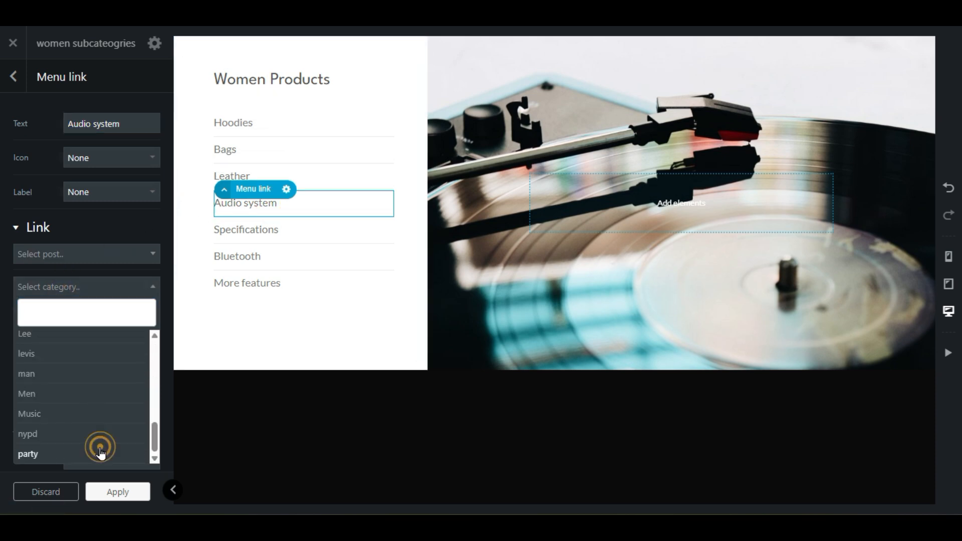
pyautogui.click(122, 123)
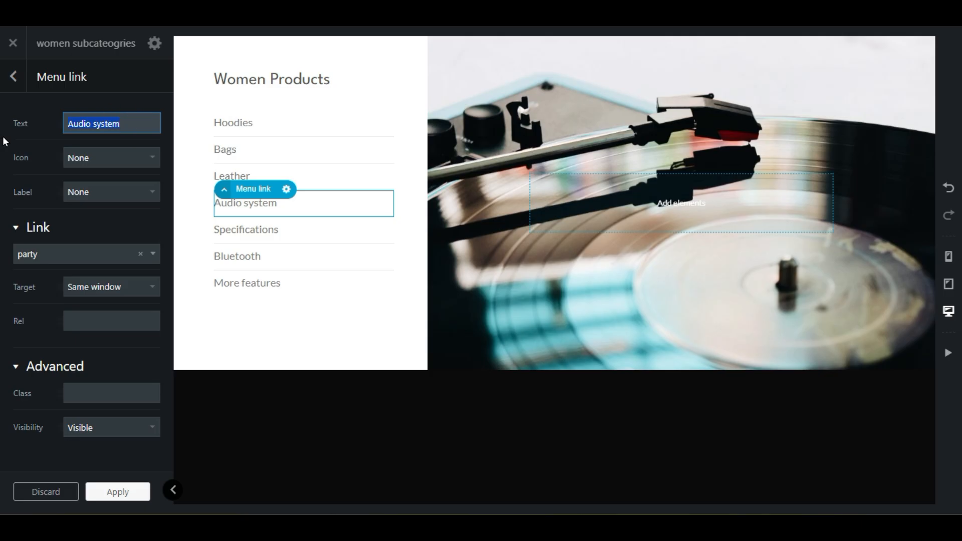
pyautogui.write('Party')
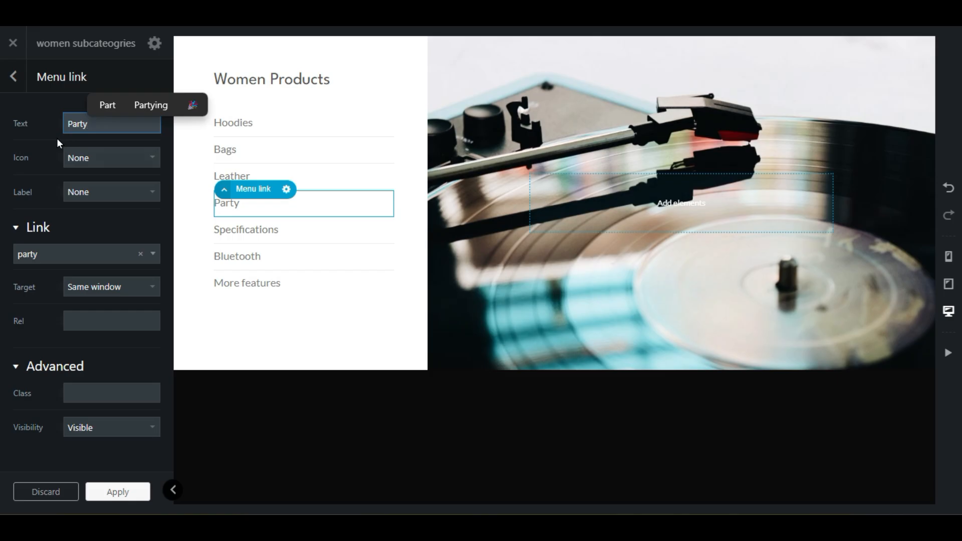
pyautogui.write('items')
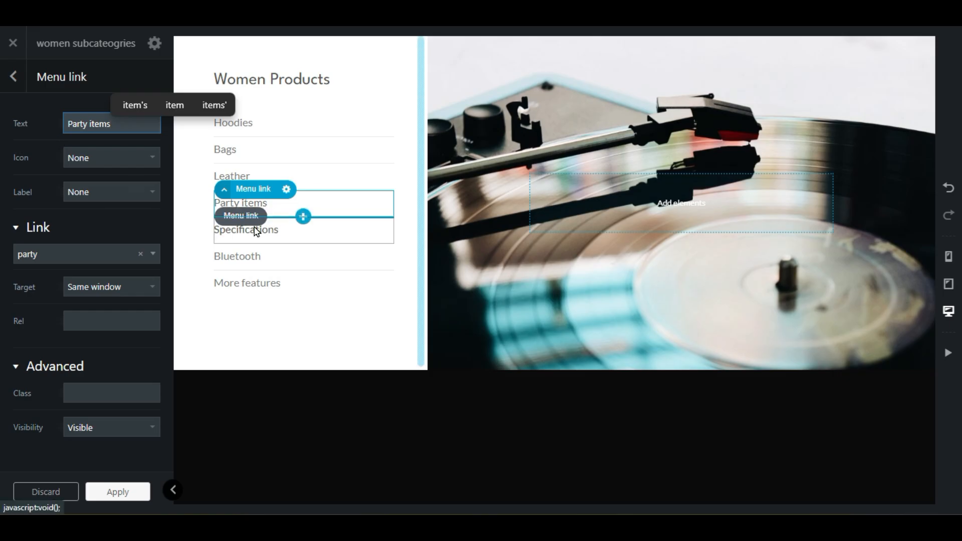
# Step: Apply the menu link edits in the women subcateogries block, leaving the "Specifications" link's settings
pyautogui.click(257, 240)
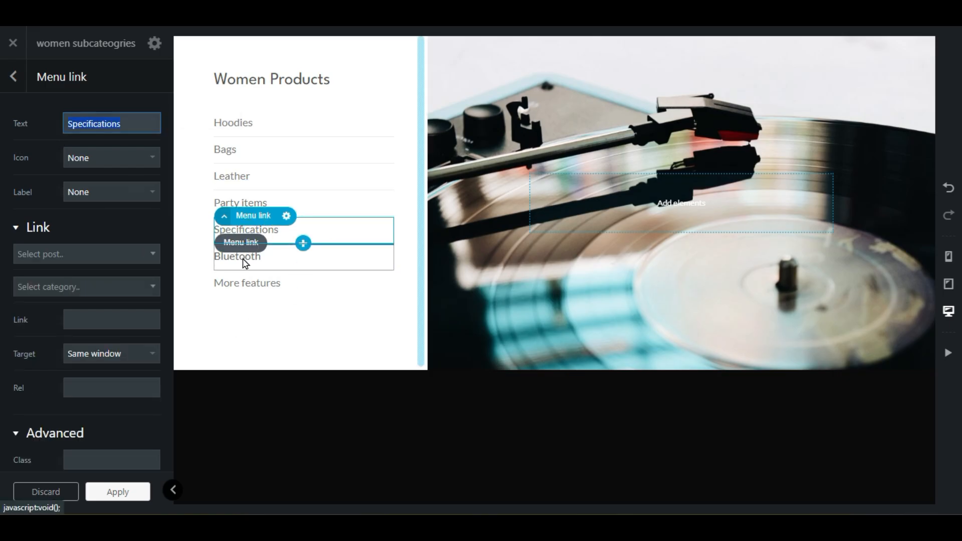
pyautogui.click(127, 496)
pyautogui.click(127, 495)
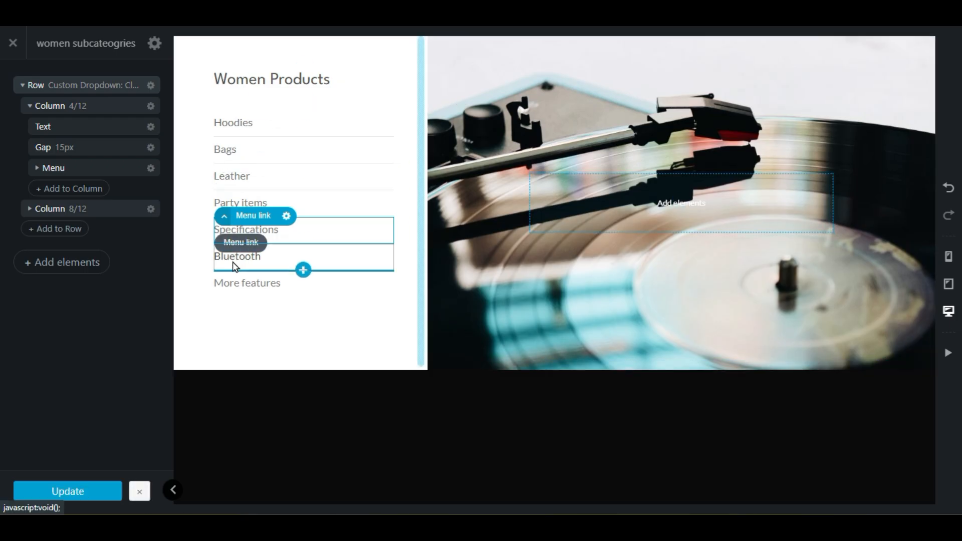
# Step: Go to the WordPress admin and open the structure of the menu named "new menu" for editing
pyautogui.click(524, 74)
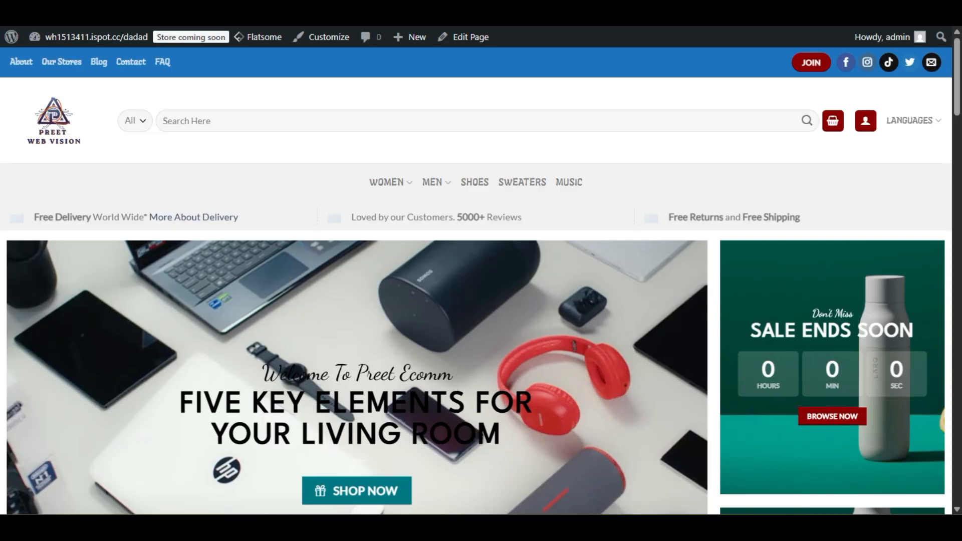
pyautogui.click(9, 41)
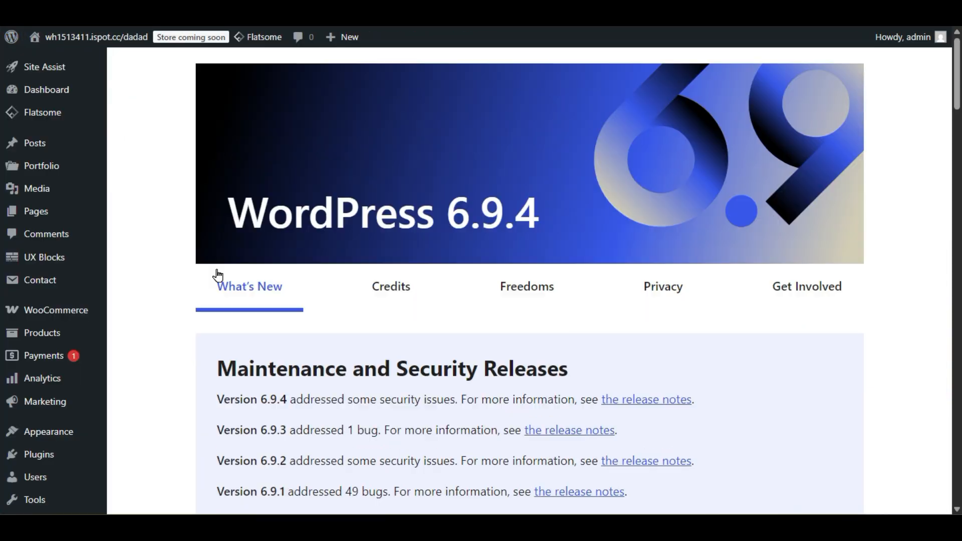
pyautogui.scroll(-5, 221, 272)
pyautogui.moveTo(95, 388)
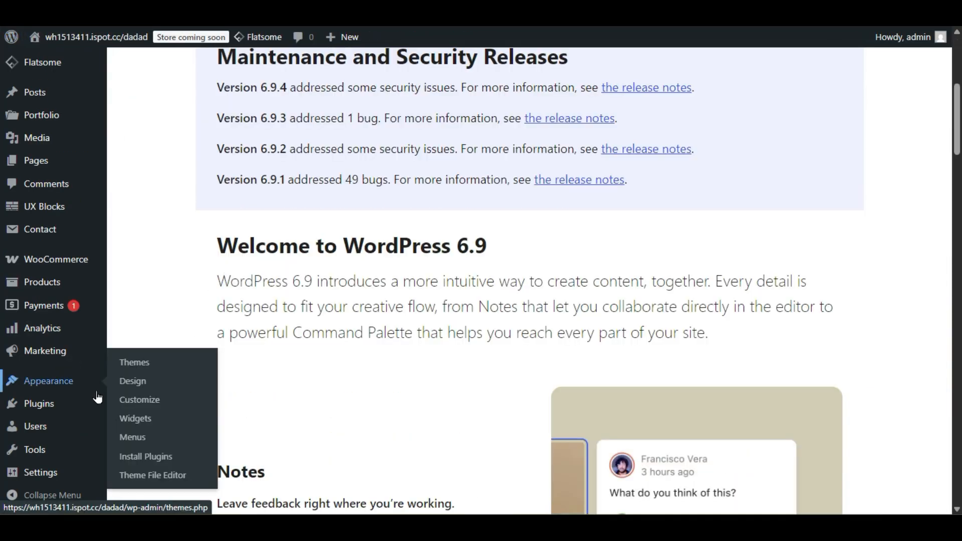
pyautogui.click(146, 436)
pyautogui.scroll(-6, 667, 242)
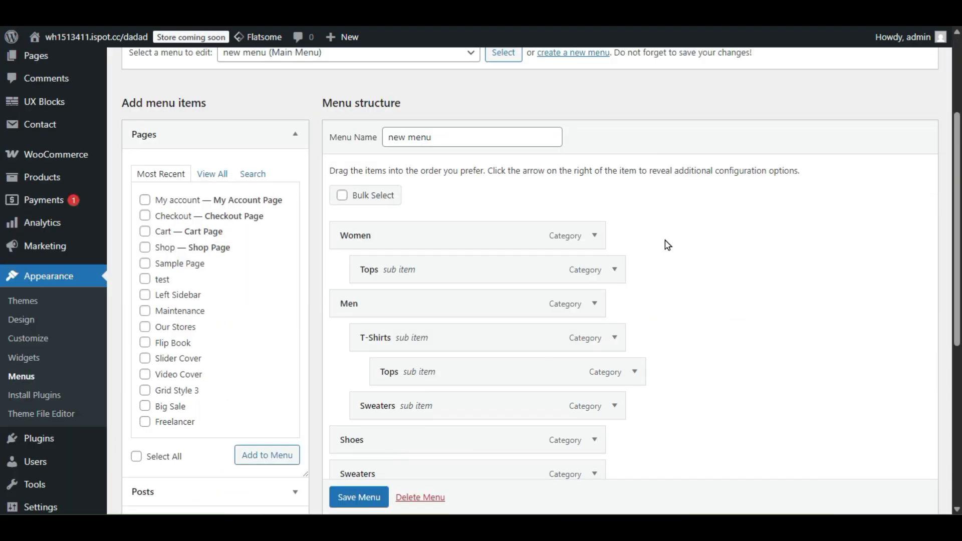
pyautogui.scroll(3, 679, 249)
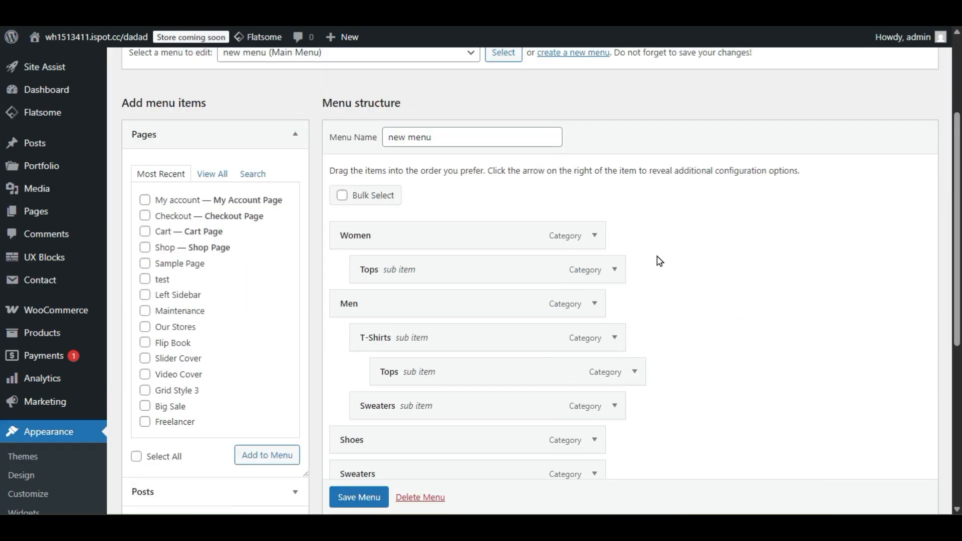
# Step: Remove the Tops sub item from under Women in the menu structure
pyautogui.click(616, 273)
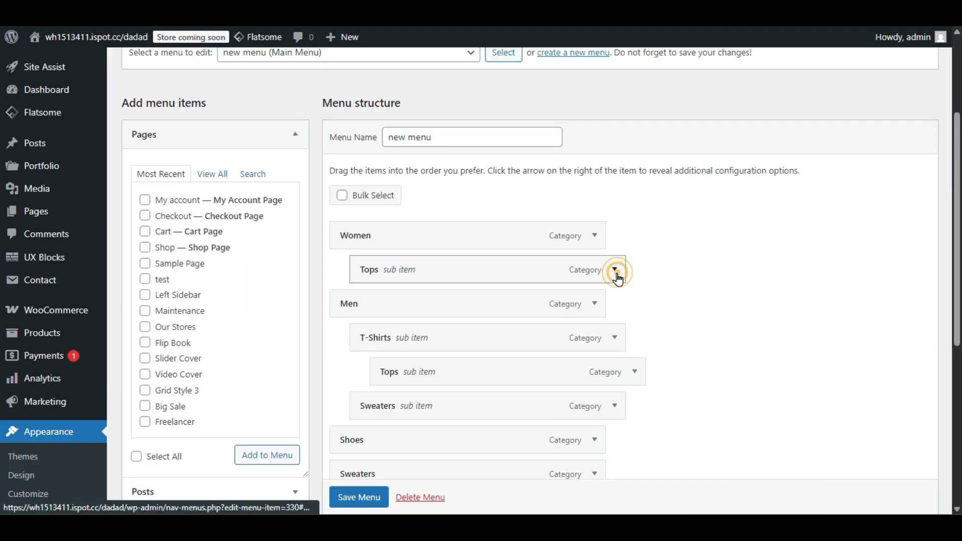
pyautogui.scroll(-3, 454, 334)
pyautogui.scroll(-4, 379, 386)
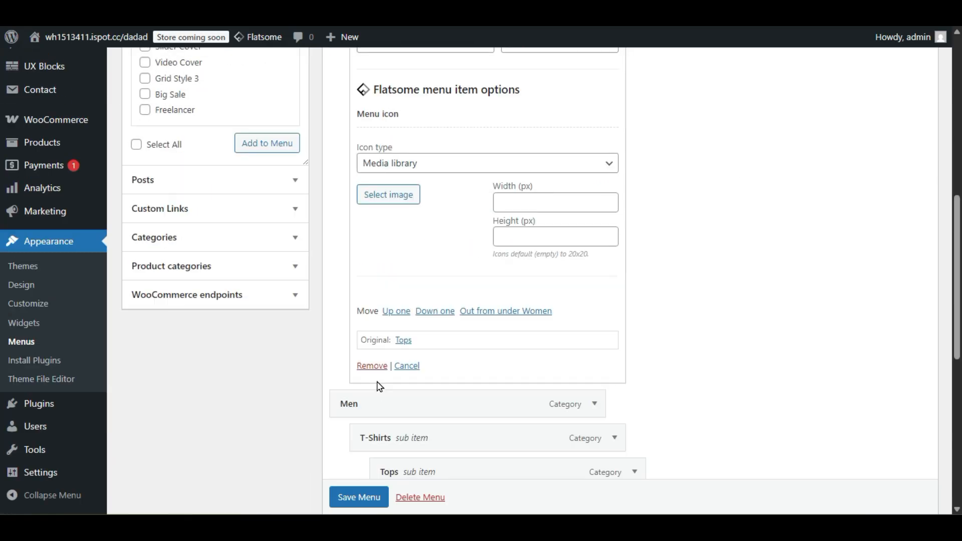
pyautogui.click(403, 366)
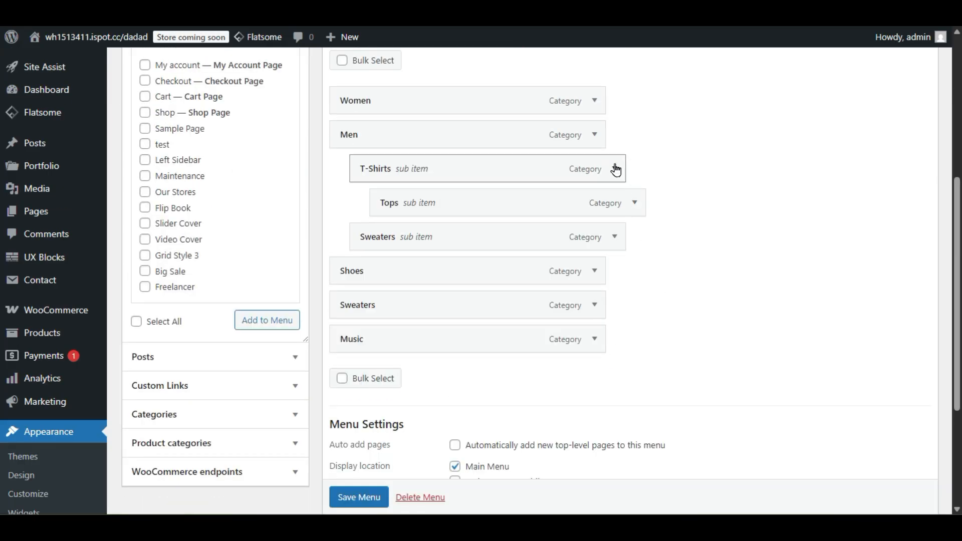
# Step: Remove the T-Shirts, Tops and Sweaters sub items from under Men
pyautogui.click(616, 170)
pyautogui.scroll(-5, 456, 369)
pyautogui.click(366, 265)
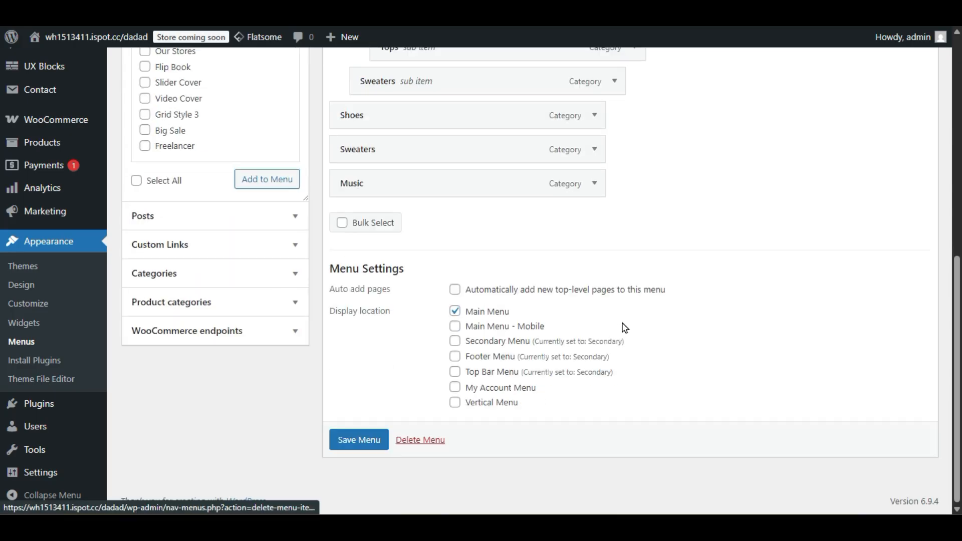
pyautogui.click(617, 214)
pyautogui.scroll(-3, 416, 401)
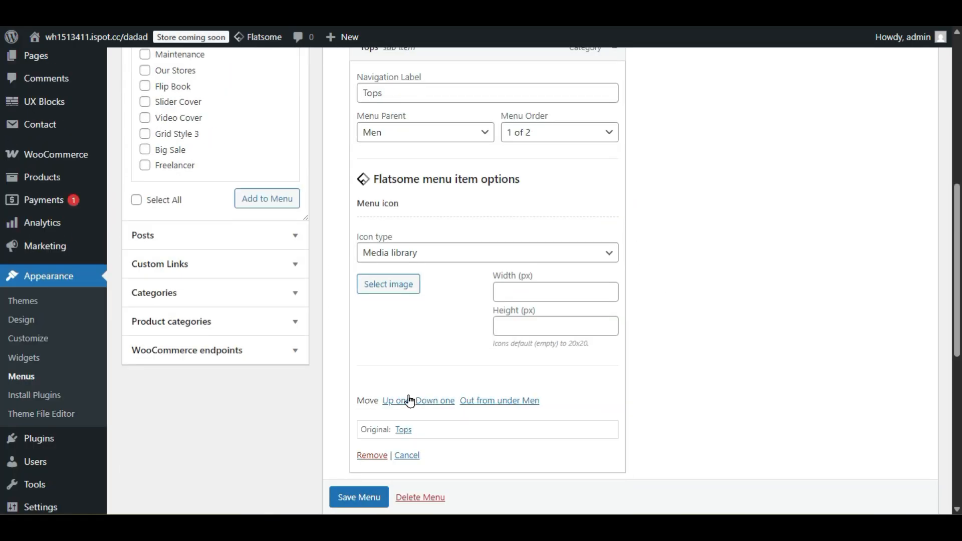
pyautogui.click(382, 454)
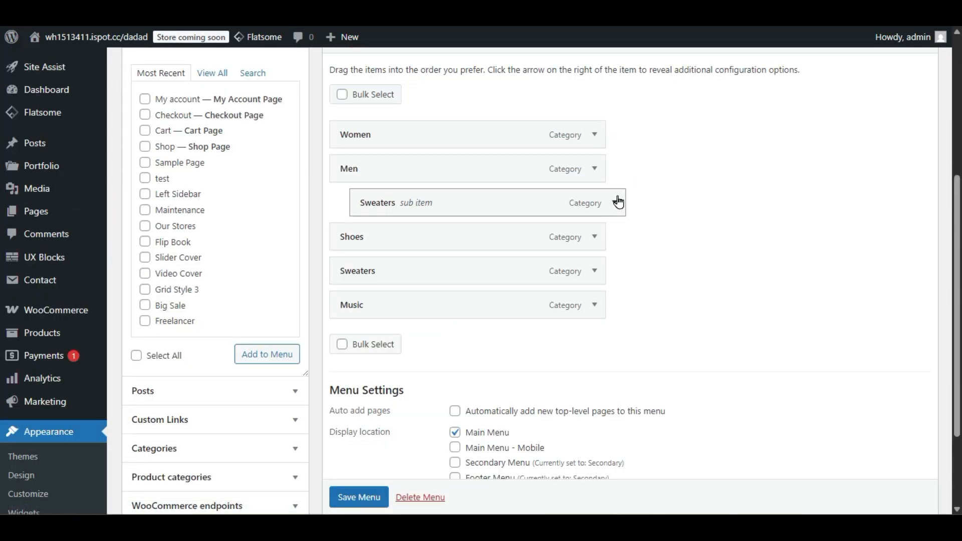
pyautogui.click(615, 202)
pyautogui.scroll(-3, 447, 428)
pyautogui.click(379, 454)
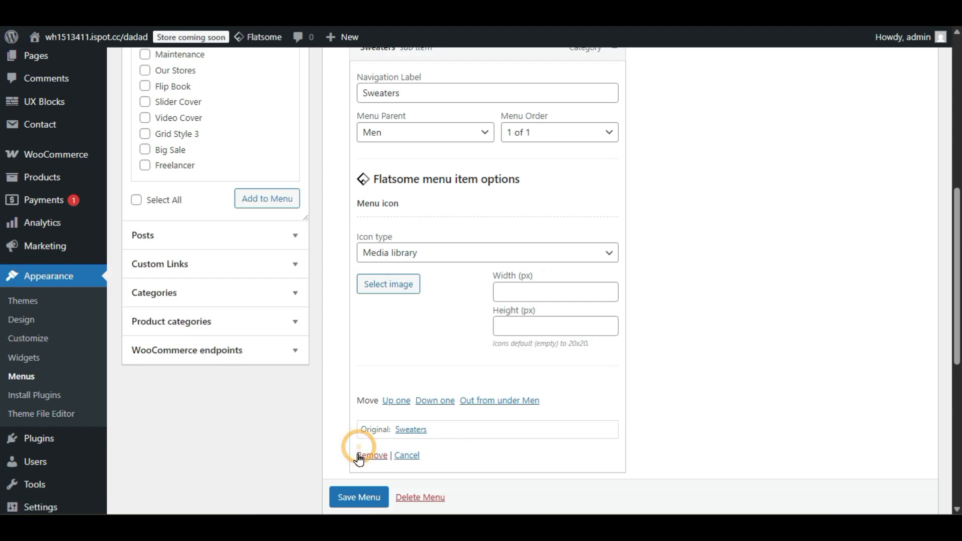
pyautogui.click(374, 454)
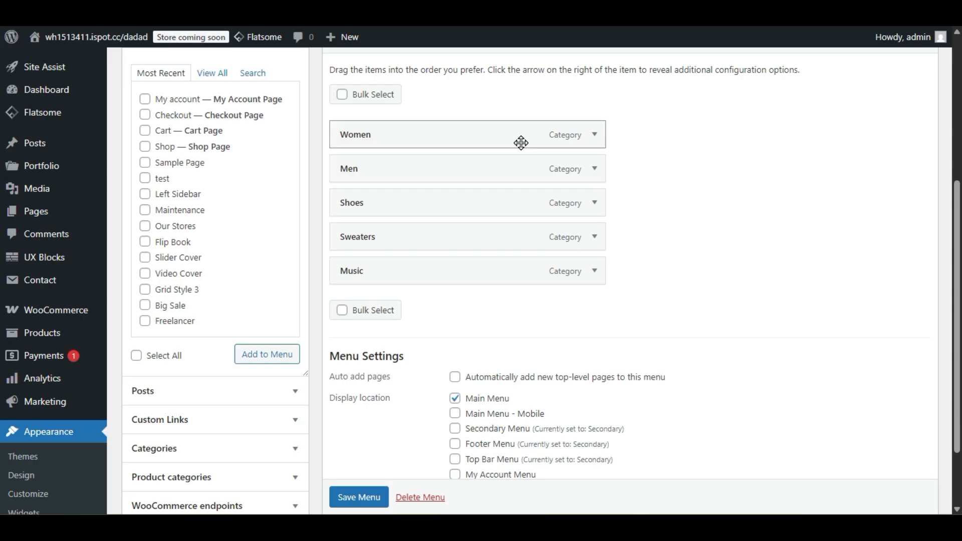
# Step: Assign the "women subcateogries" UX Block as the Women item's dropdown content and save the menu
pyautogui.click(595, 134)
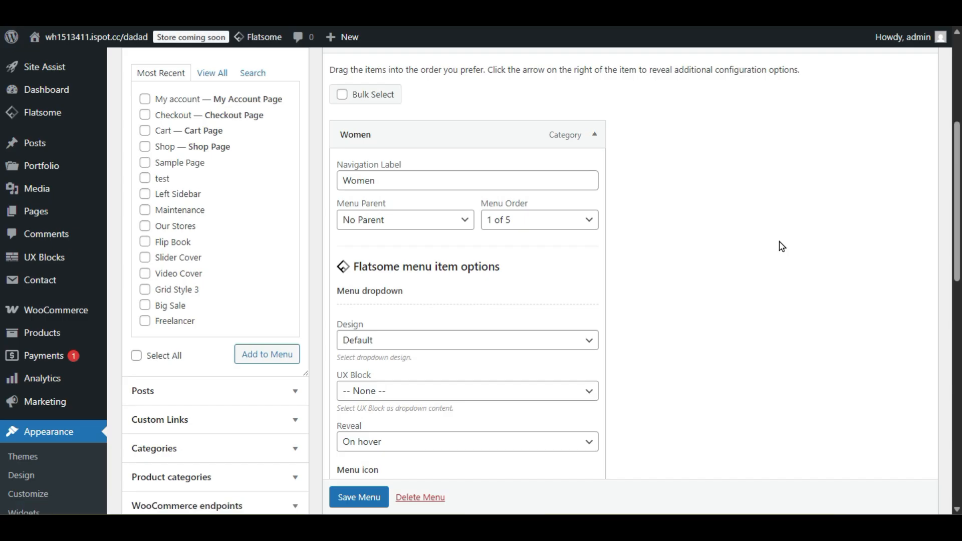
pyautogui.scroll(-3, 555, 203)
pyautogui.click(371, 241)
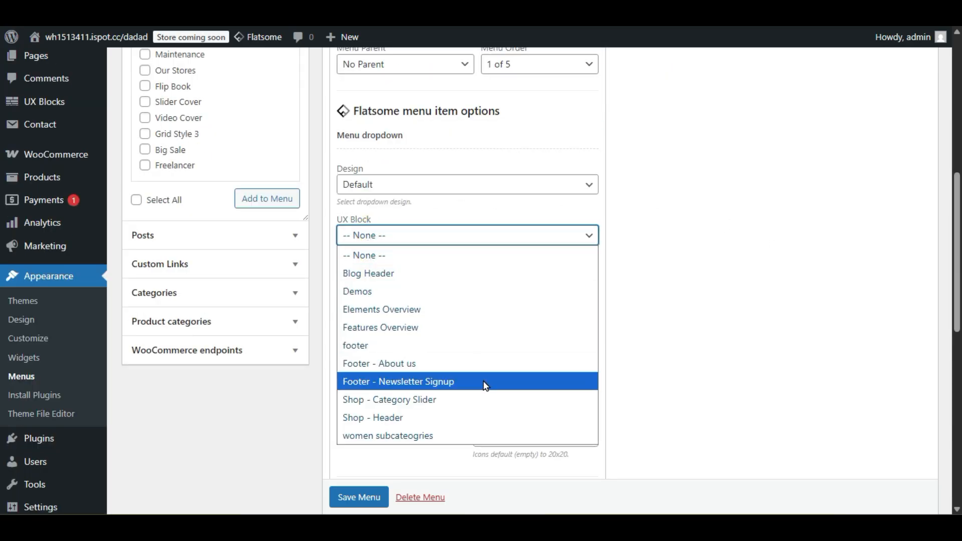
pyautogui.click(403, 436)
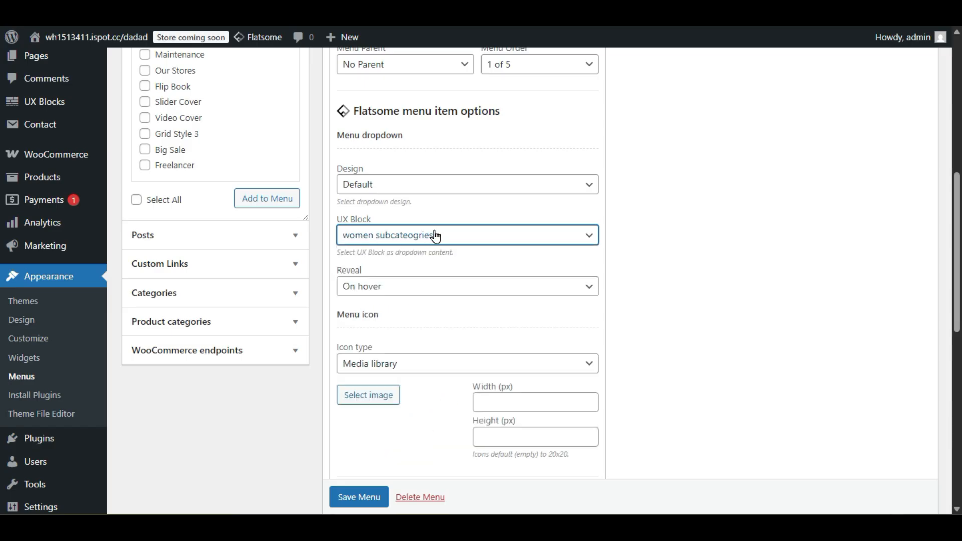
pyautogui.click(357, 503)
pyautogui.scroll(-1, 357, 504)
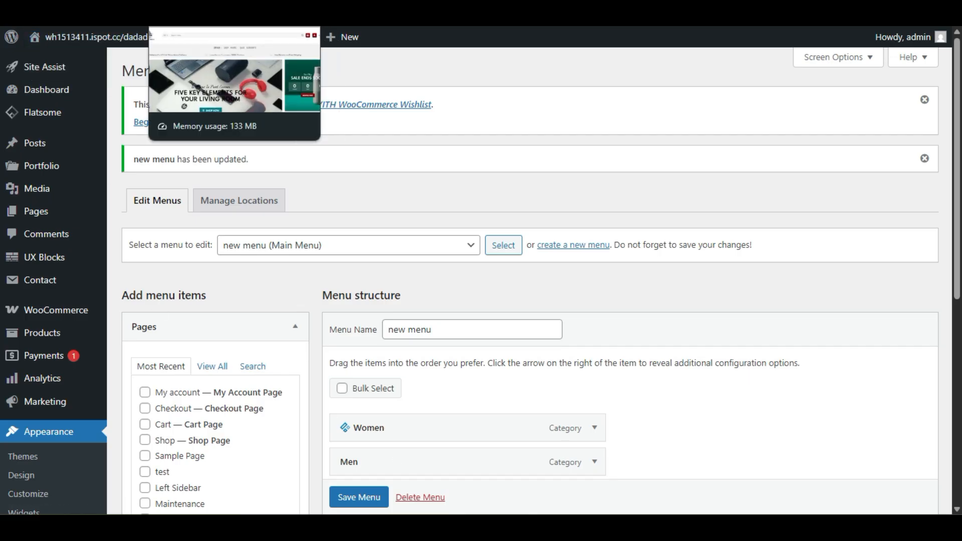
# Step: Check the Women dropdown in the main menu on the live storefront
pyautogui.click(96, 37)
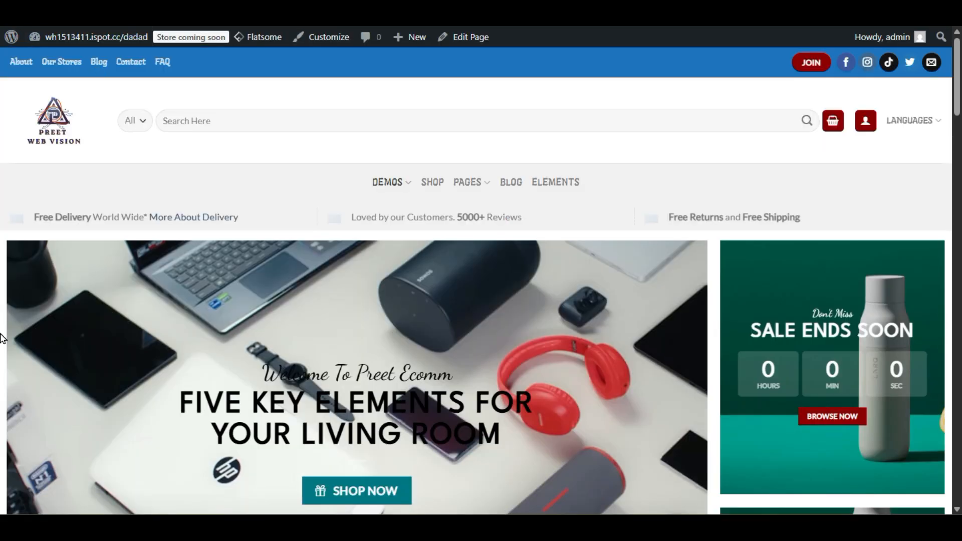
pyautogui.moveTo(388, 185)
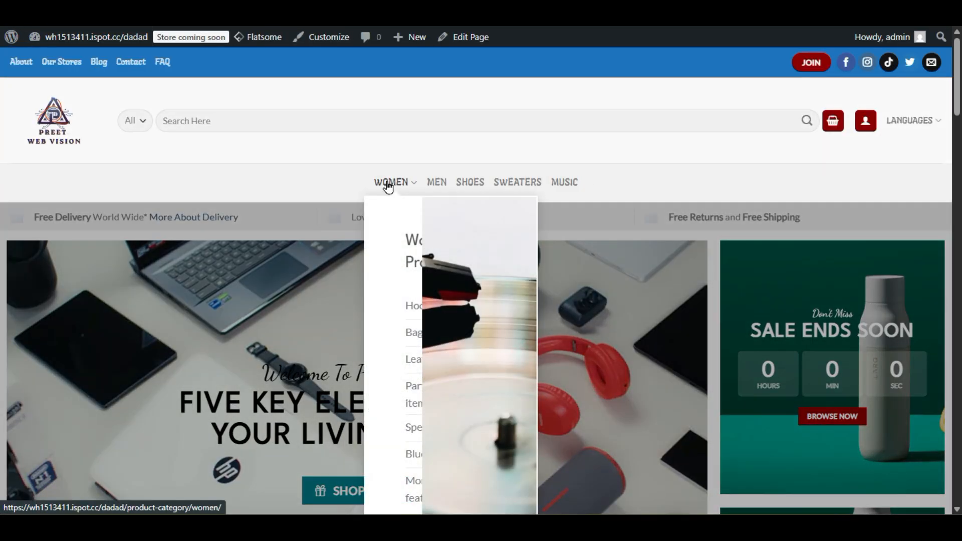
pyautogui.moveTo(393, 266)
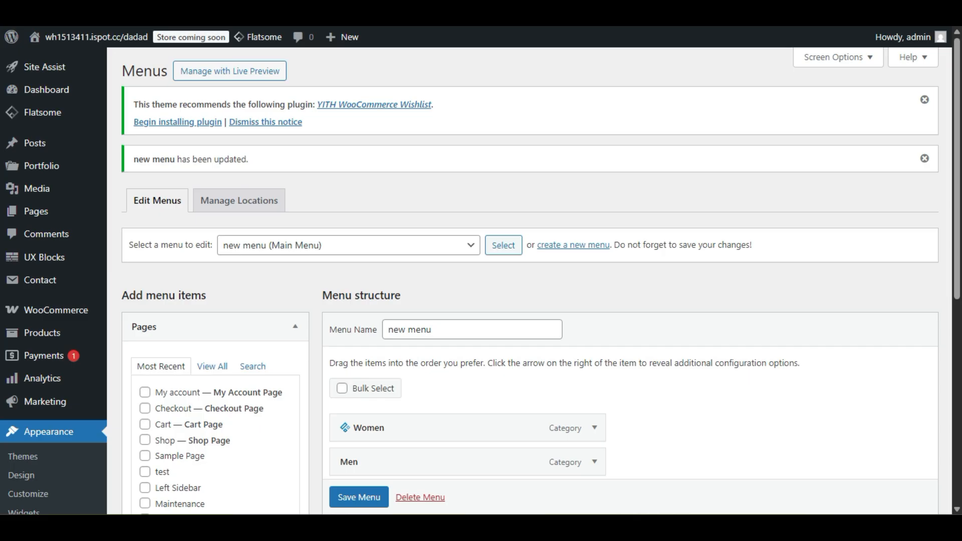
# Step: Set the Women menu item's dropdown design to Full width and save the menu
pyautogui.scroll(-8, 792, 238)
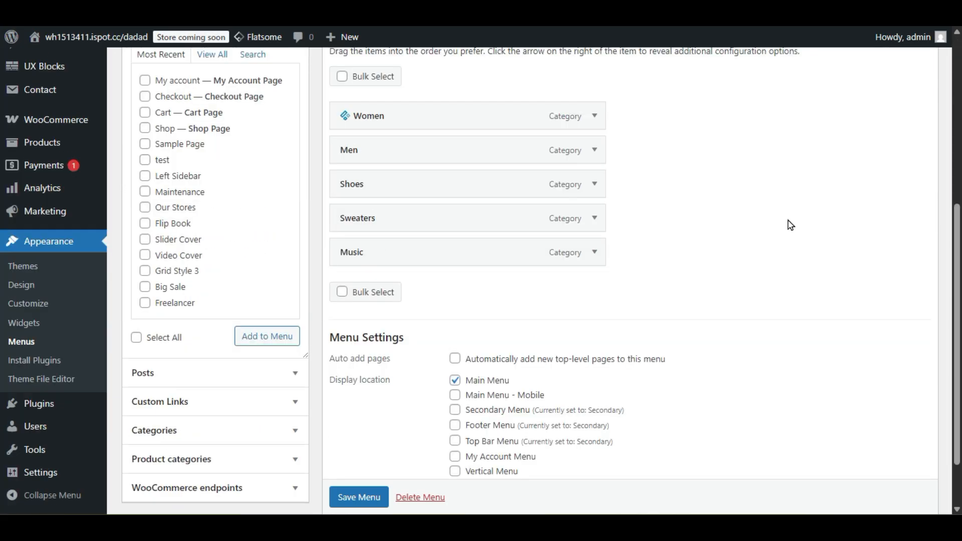
pyautogui.click(594, 115)
pyautogui.scroll(-3, 712, 183)
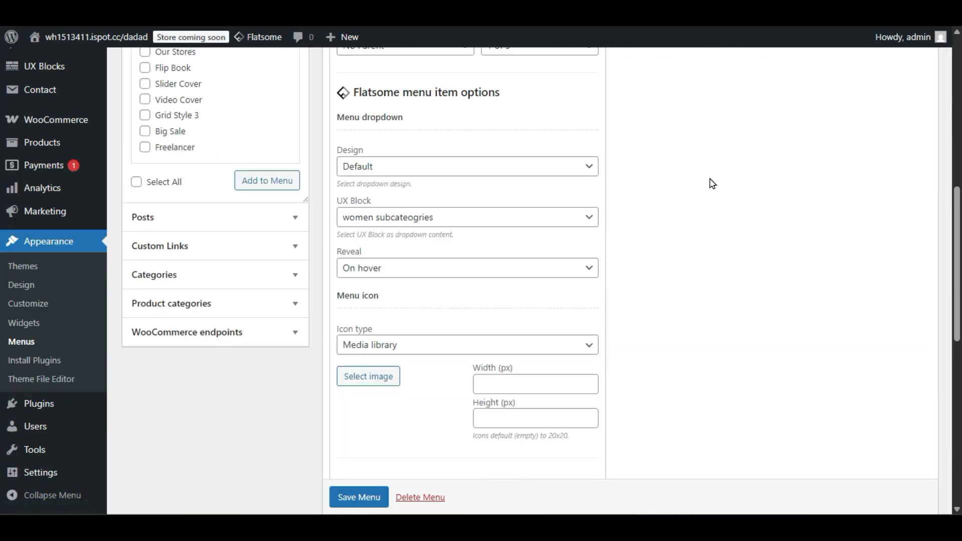
pyautogui.click(436, 170)
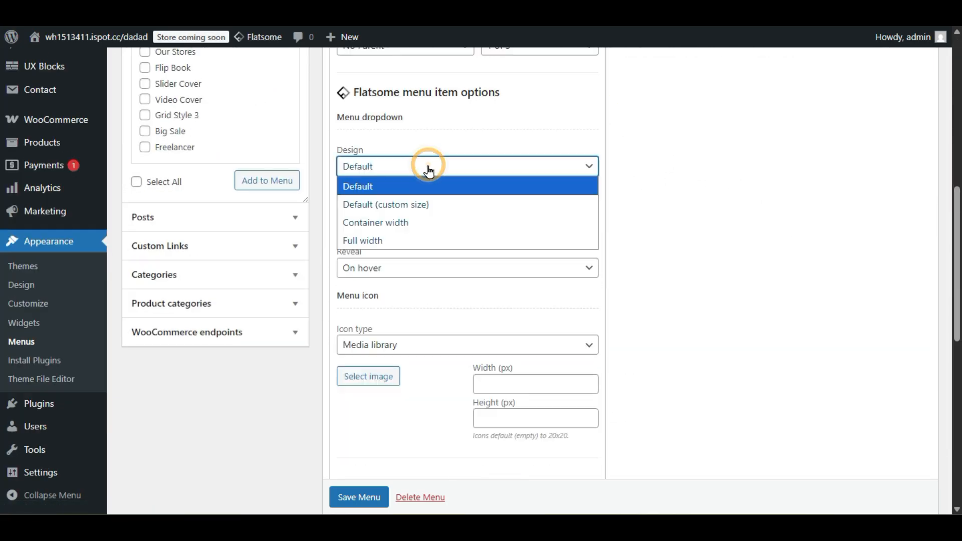
pyautogui.click(431, 239)
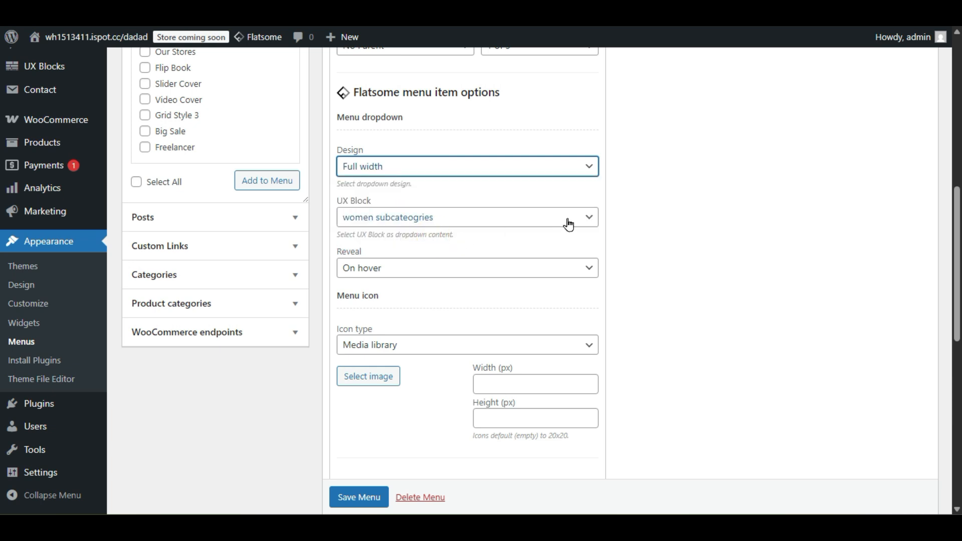
pyautogui.scroll(-1, 362, 498)
pyautogui.click(362, 499)
# Step: Check the full-width Women dropdown on the live storefront and look over the homepage sections
pyautogui.click(201, 26)
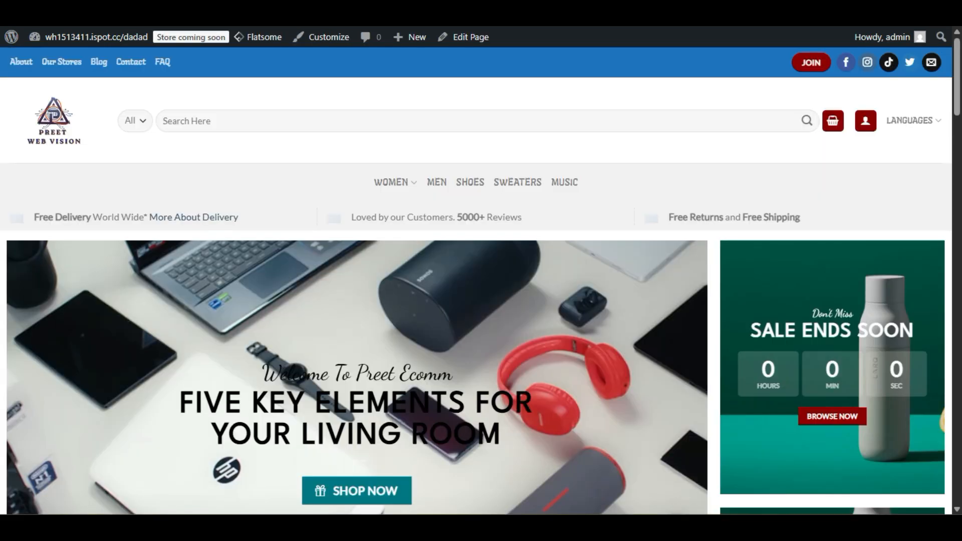
pyautogui.click(80, 27)
pyautogui.hotkey('ctrl', 'Tab')
pyautogui.moveTo(397, 183)
pyautogui.scroll(-3, 392, 192)
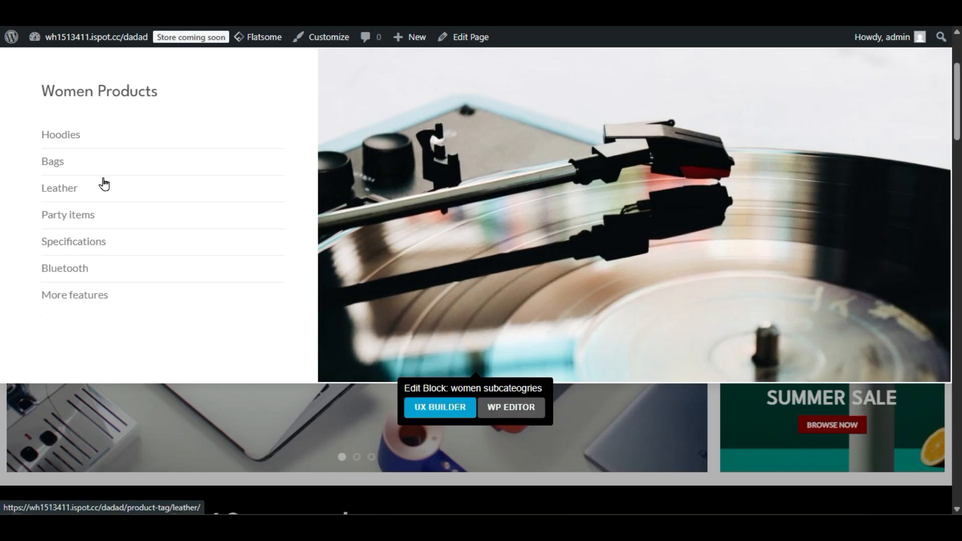
pyautogui.scroll(3, 68, 253)
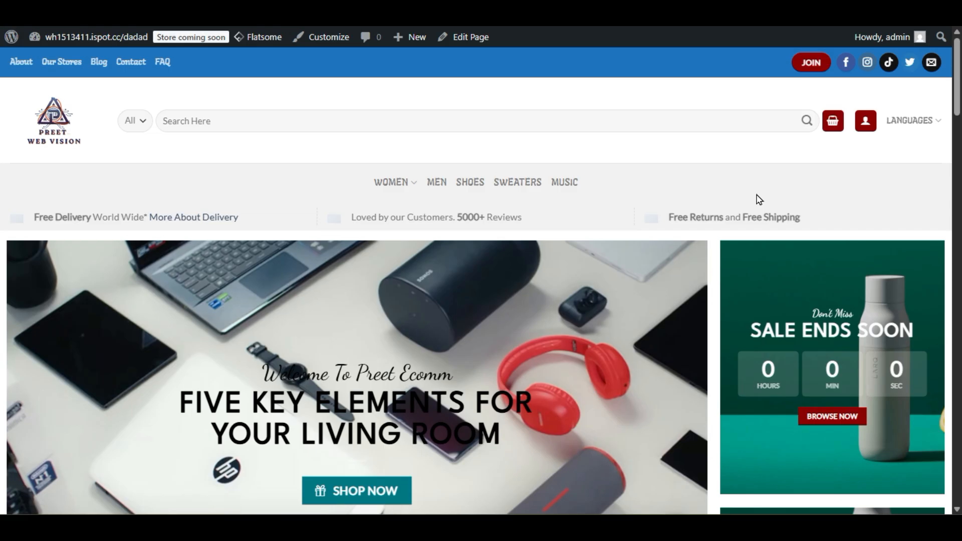
pyautogui.scroll(-10, 730, 236)
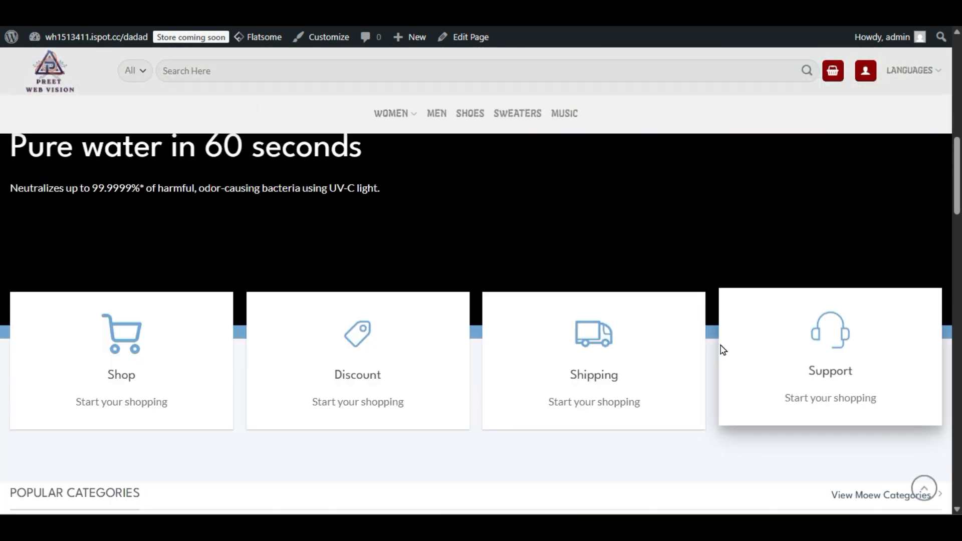
pyautogui.scroll(-9, 723, 349)
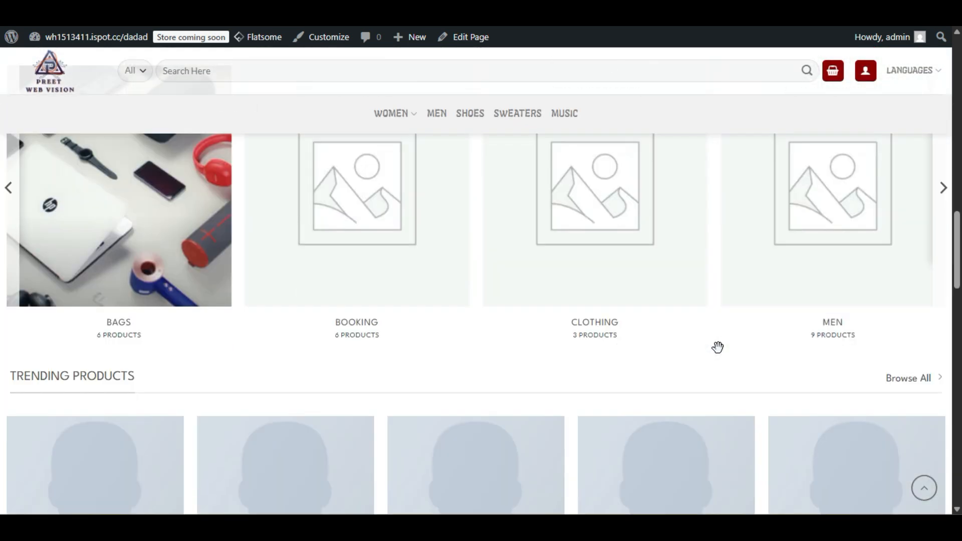
pyautogui.scroll(-7, 718, 346)
pyautogui.scroll(5, 717, 346)
pyautogui.scroll(10, 377, 304)
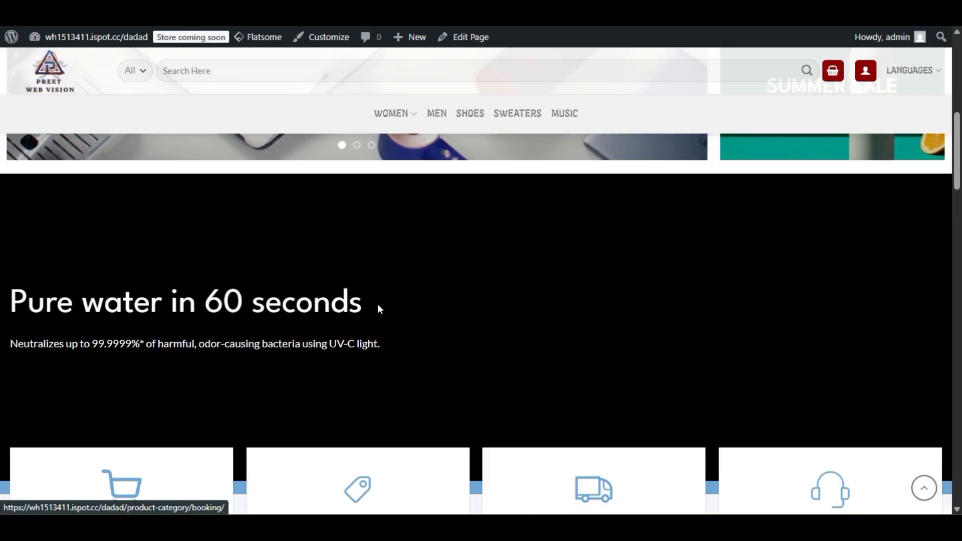
pyautogui.scroll(5, 377, 304)
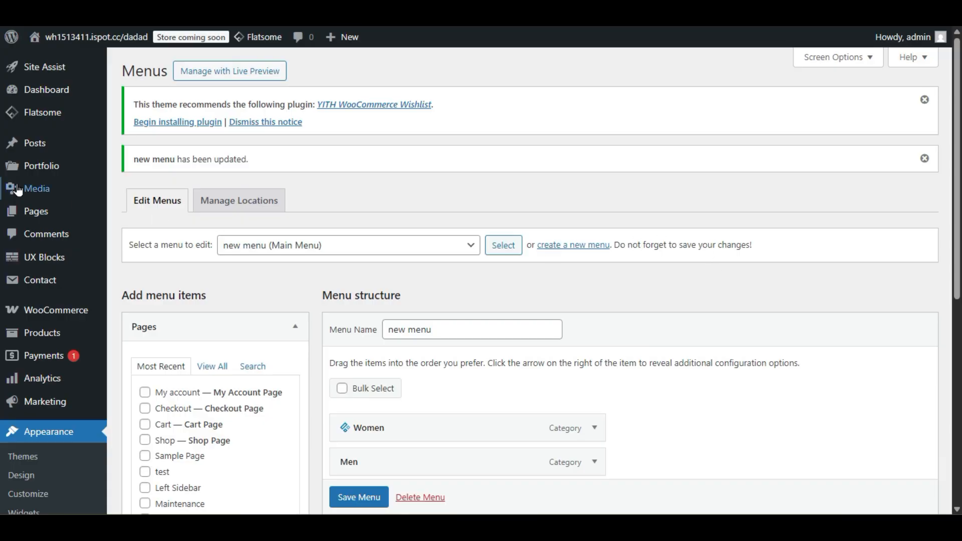
# Step: Publish a new page titled "Contact us" and open it in UX Builder
pyautogui.moveTo(19, 216)
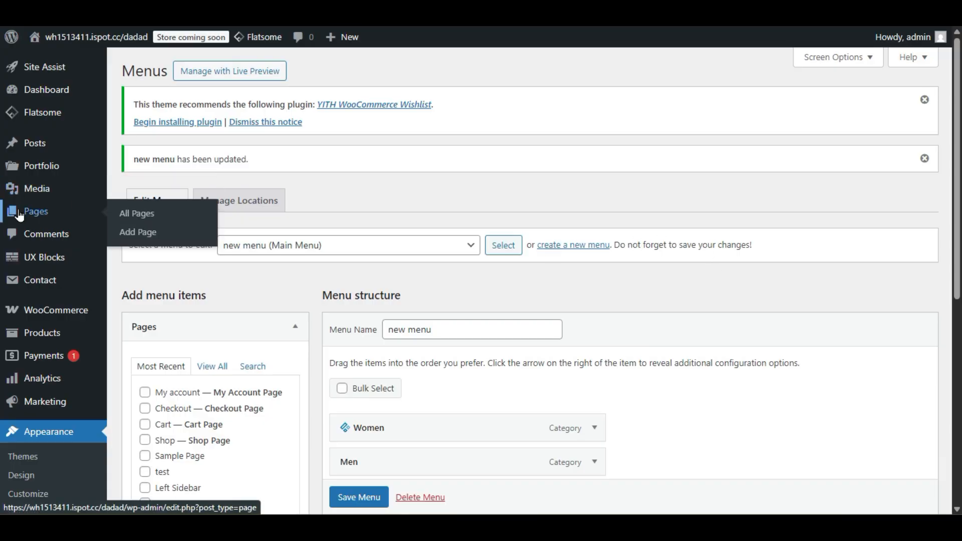
pyautogui.click(147, 242)
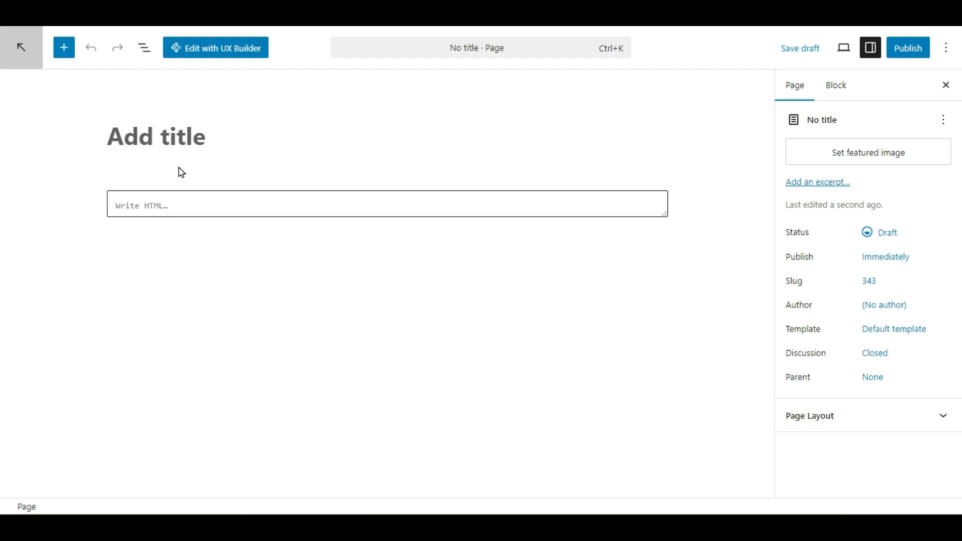
pyautogui.write('Contac')
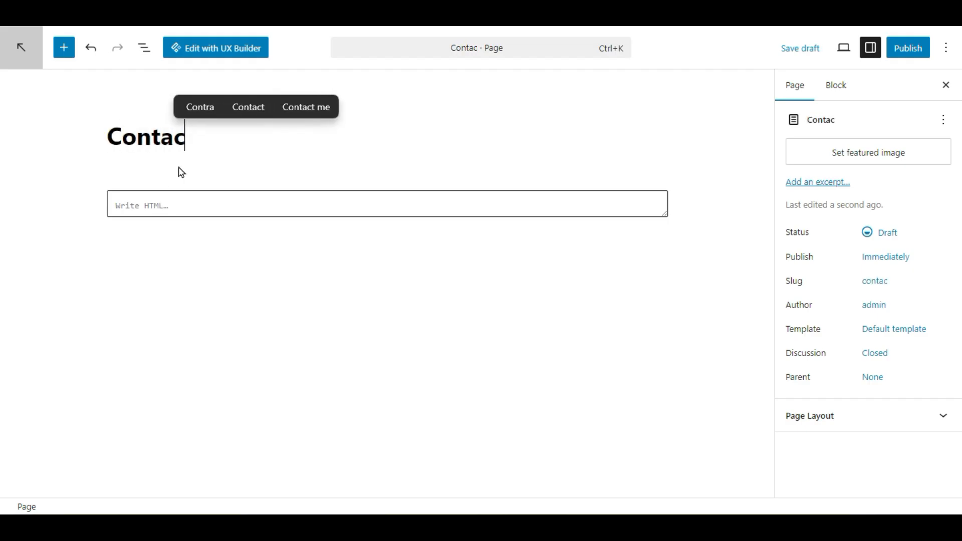
pyautogui.write('t us')
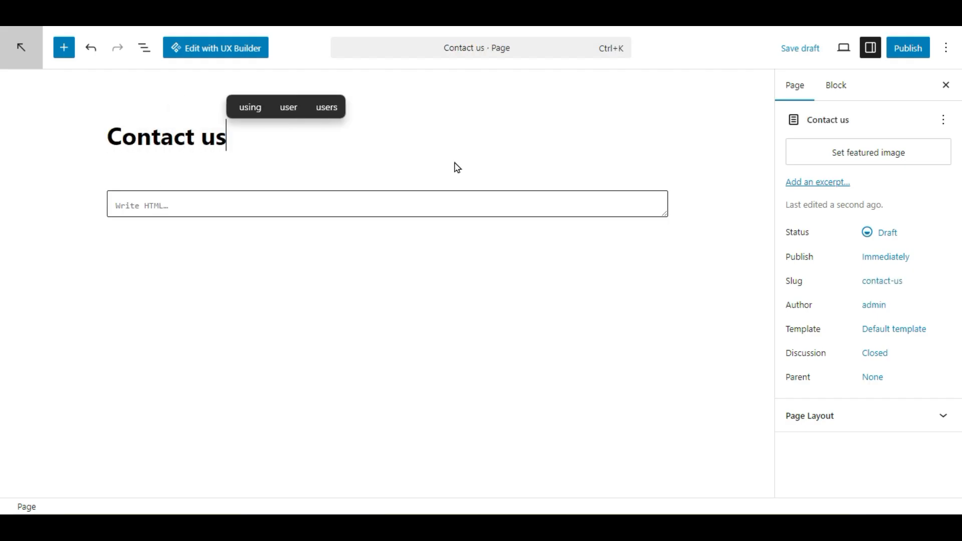
pyautogui.click(895, 46)
pyautogui.click(898, 48)
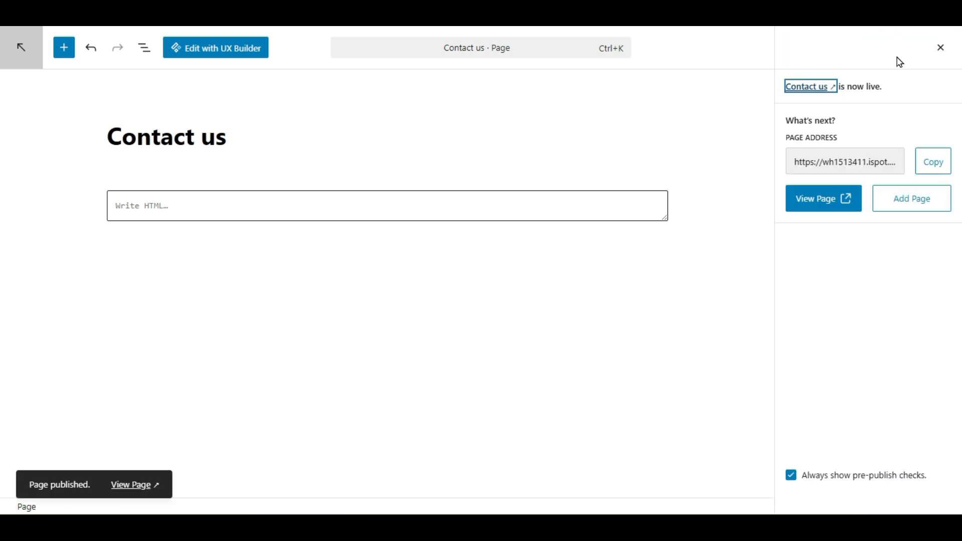
pyautogui.click(226, 49)
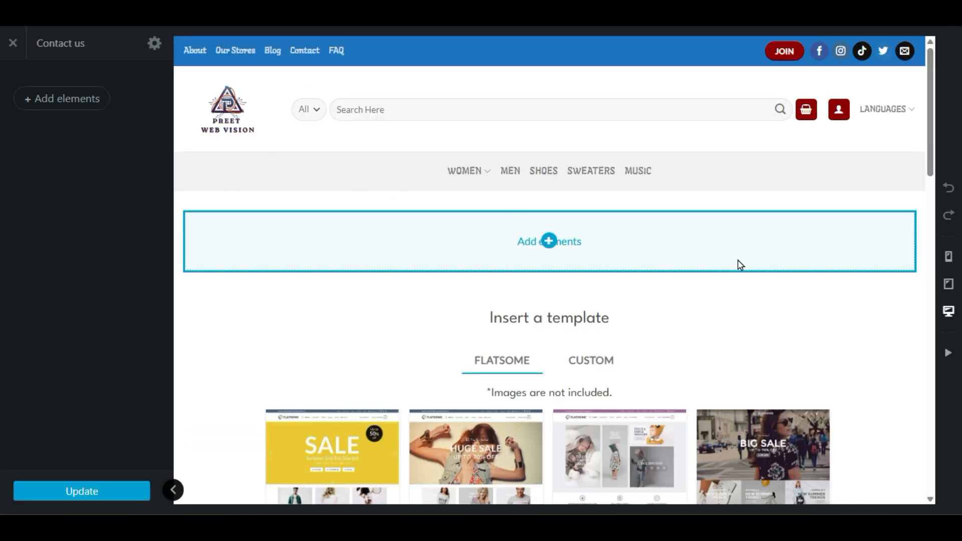
# Step: Browse the Flatsome and Custom page templates offered for the empty Contact us page
pyautogui.scroll(-3, 745, 275)
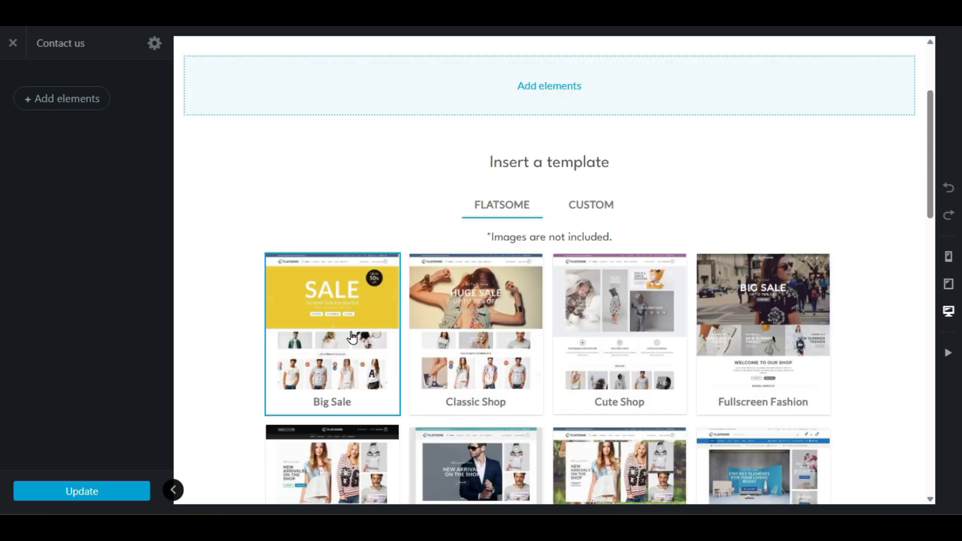
pyautogui.scroll(-3, 754, 328)
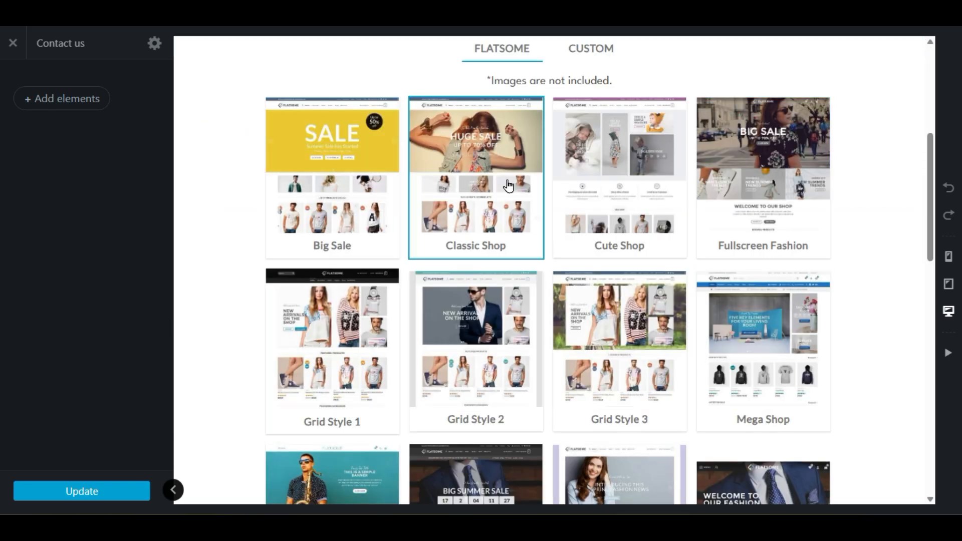
pyautogui.scroll(-9, 797, 188)
pyautogui.scroll(-6, 792, 190)
pyautogui.scroll(6, 794, 194)
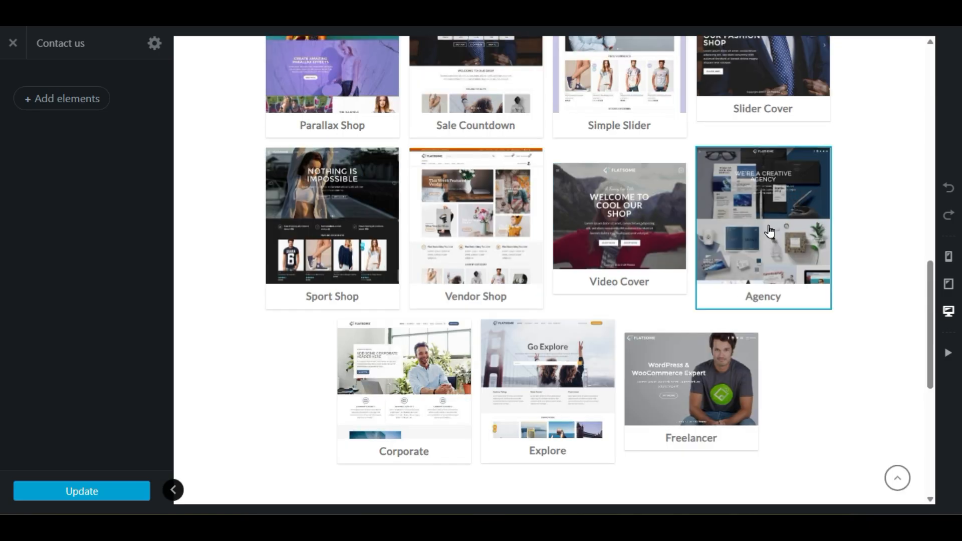
pyautogui.scroll(3, 351, 240)
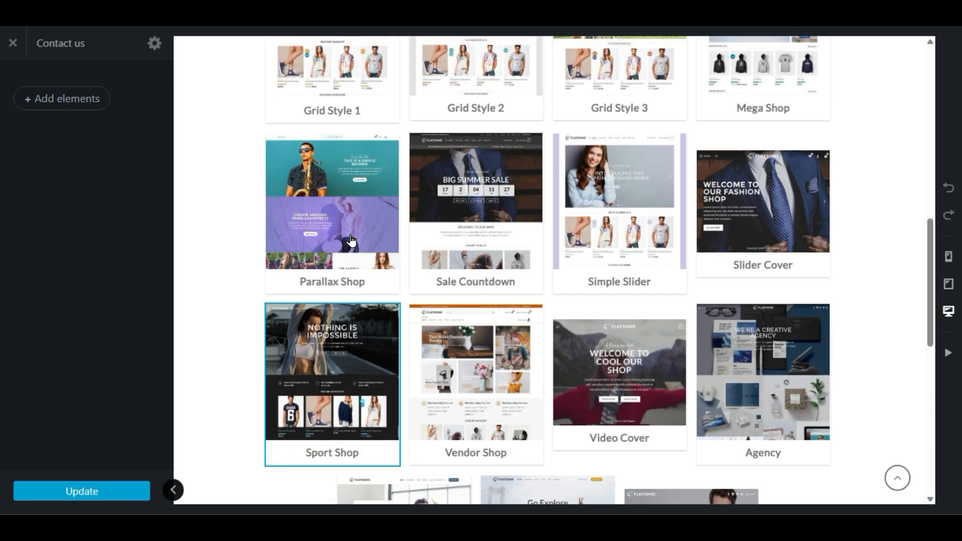
pyautogui.scroll(6, 525, 216)
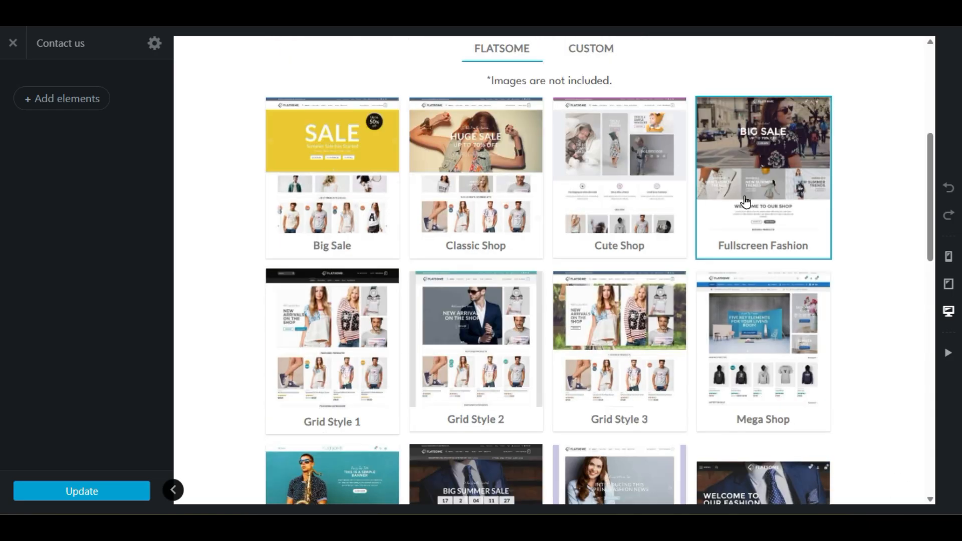
pyautogui.scroll(3, 739, 223)
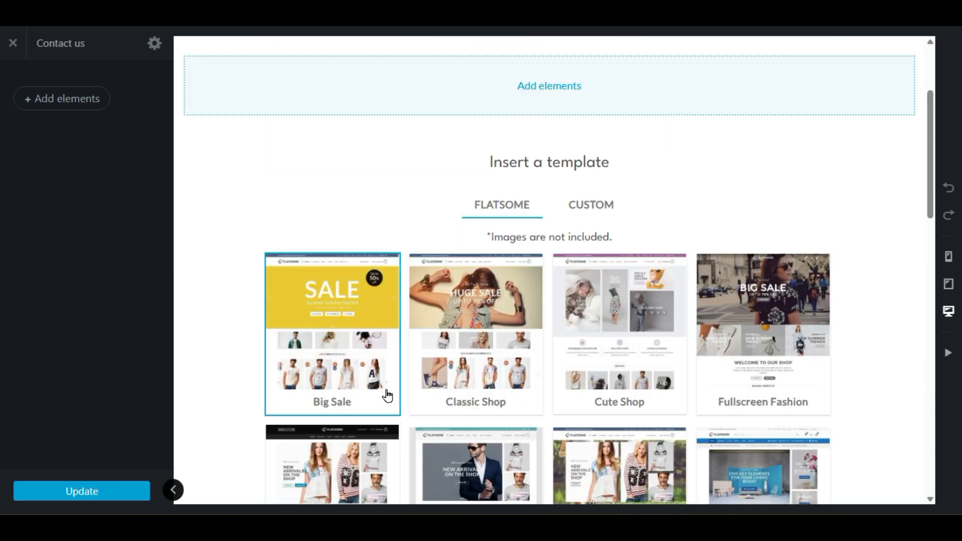
pyautogui.scroll(-3, 386, 396)
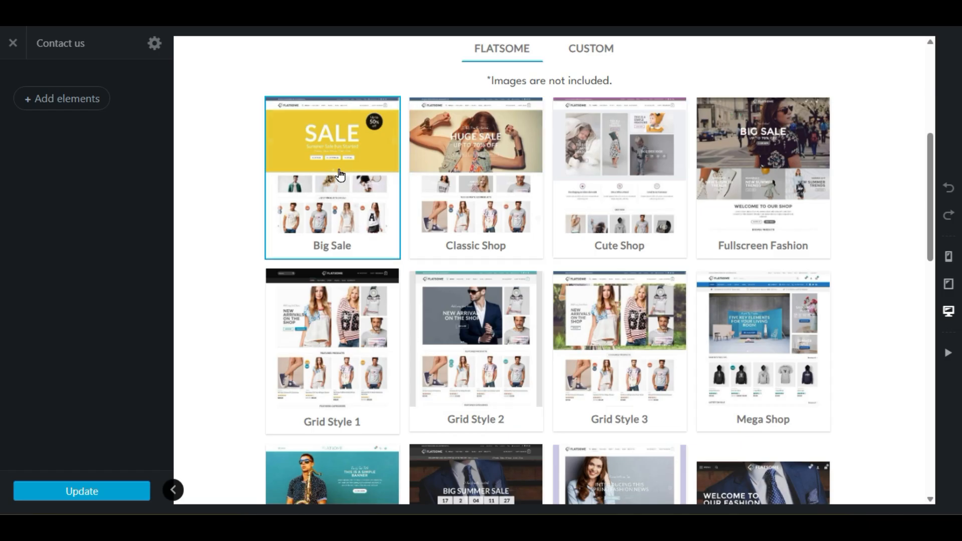
pyautogui.scroll(-3, 374, 207)
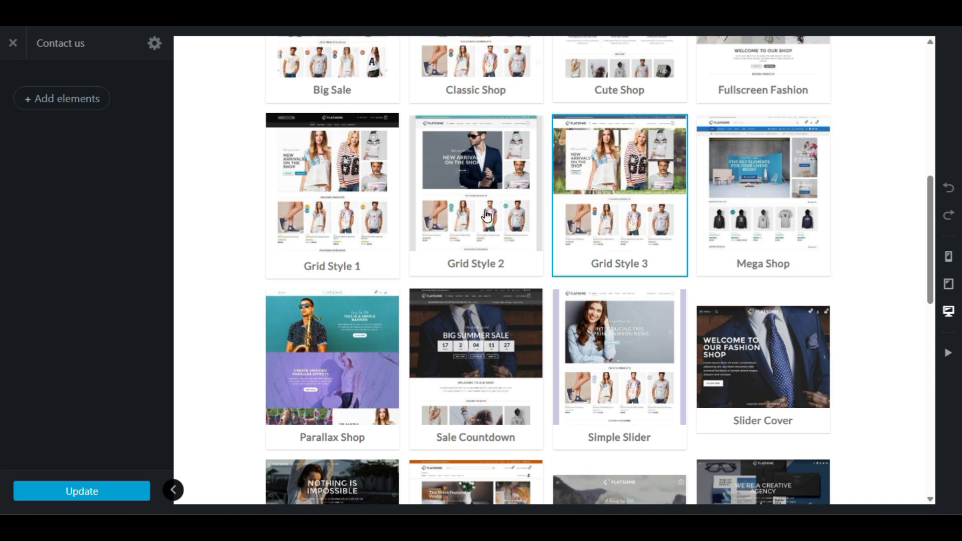
pyautogui.scroll(6, 408, 240)
pyautogui.scroll(3, 616, 333)
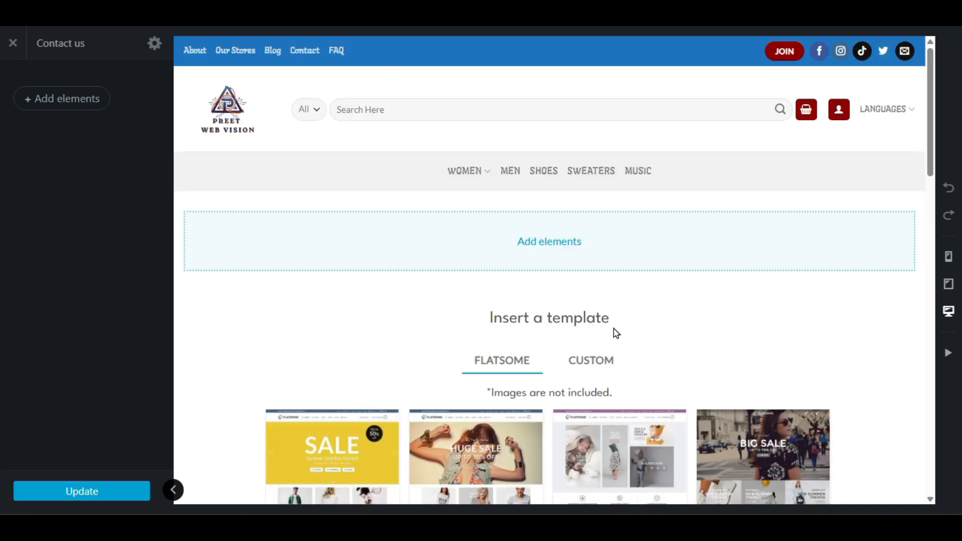
pyautogui.scroll(-6, 616, 333)
pyautogui.scroll(6, 614, 328)
pyautogui.scroll(-3, 615, 332)
pyautogui.click(607, 207)
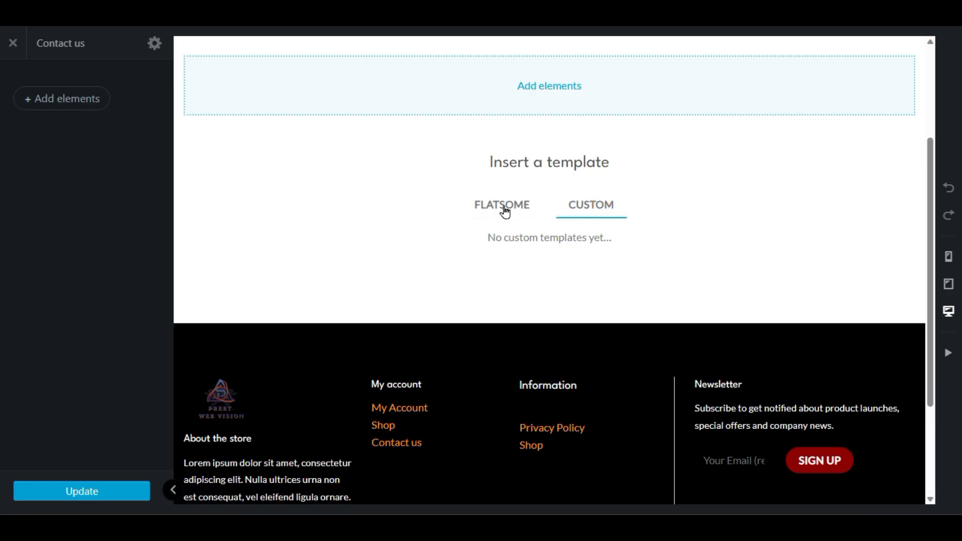
pyautogui.click(505, 211)
pyautogui.scroll(3, 594, 212)
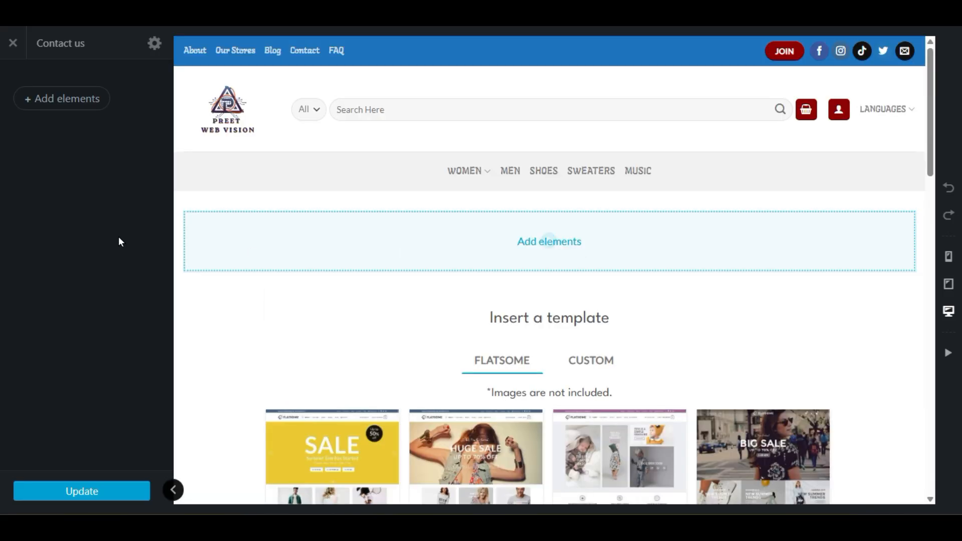
# Step: Look through the Contact layouts in Flatsome Studio and close the library without importing one
pyautogui.click(548, 243)
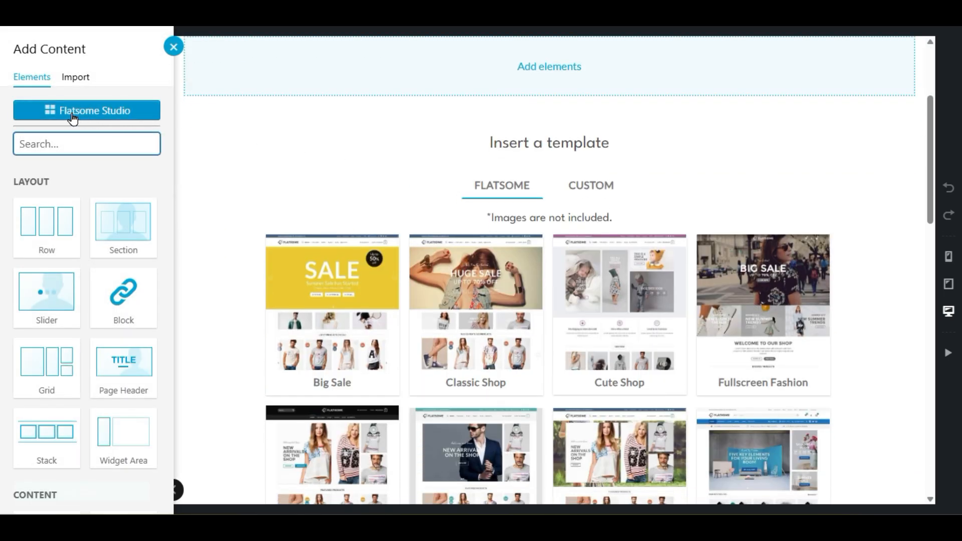
pyautogui.click(73, 114)
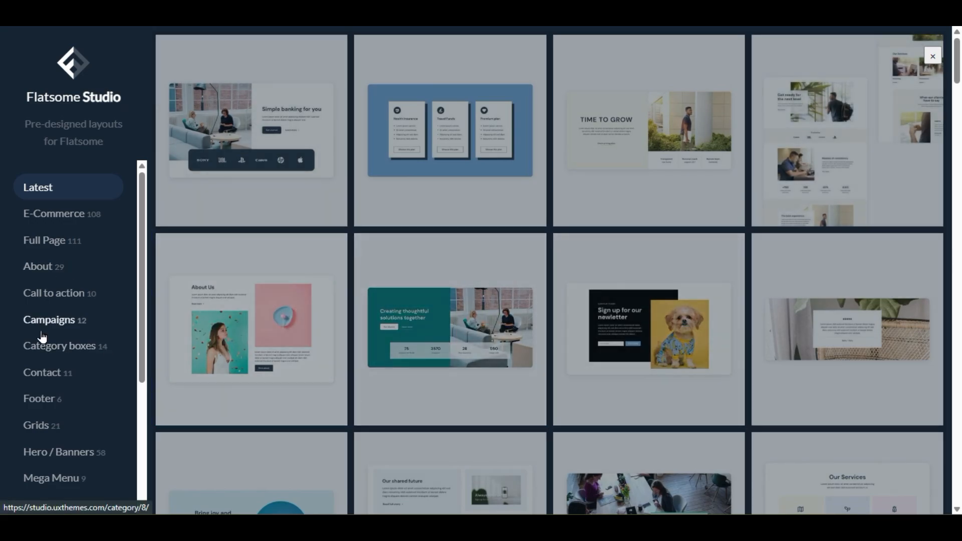
pyautogui.click(42, 382)
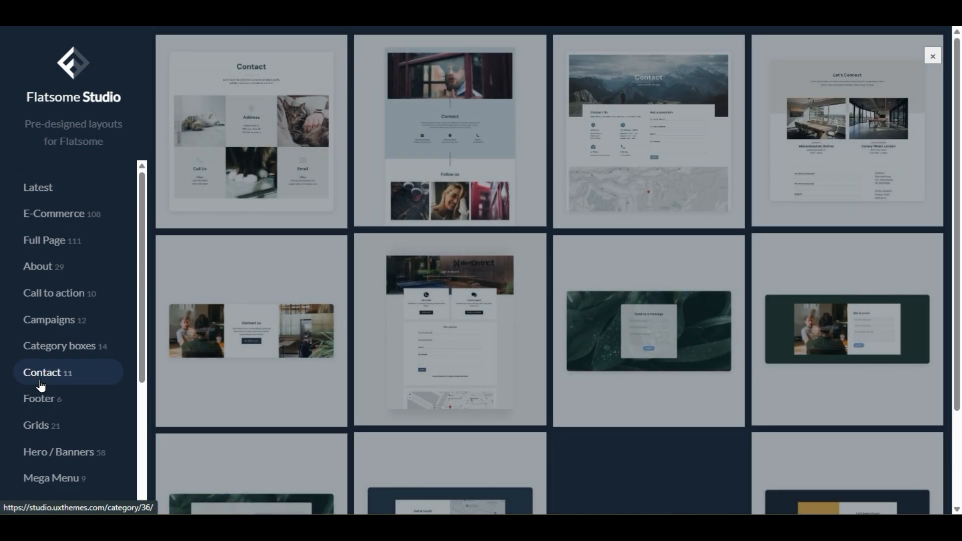
pyautogui.click(930, 54)
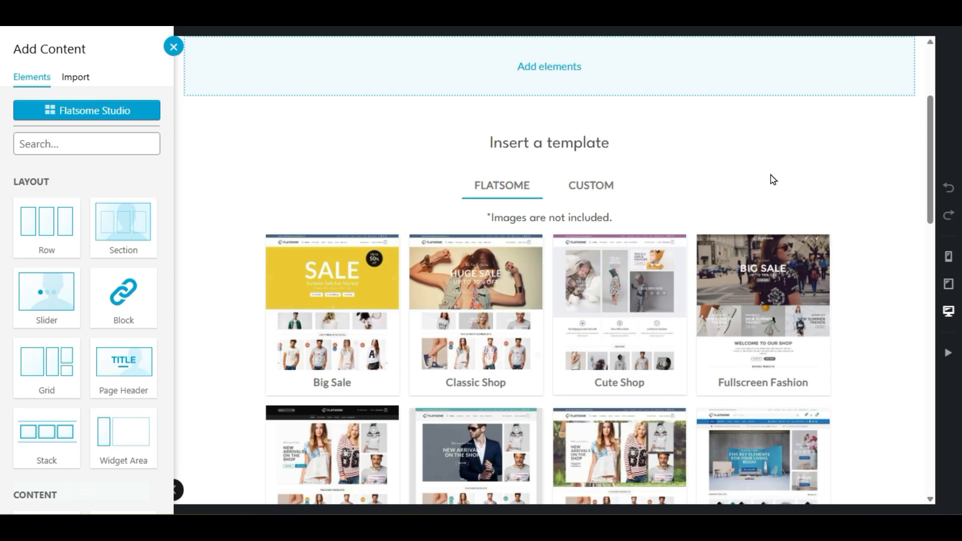
pyautogui.click(757, 200)
# Step: Add a featured-style Page Header element with breadcrumbs to the empty Contact us page
pyautogui.click(548, 67)
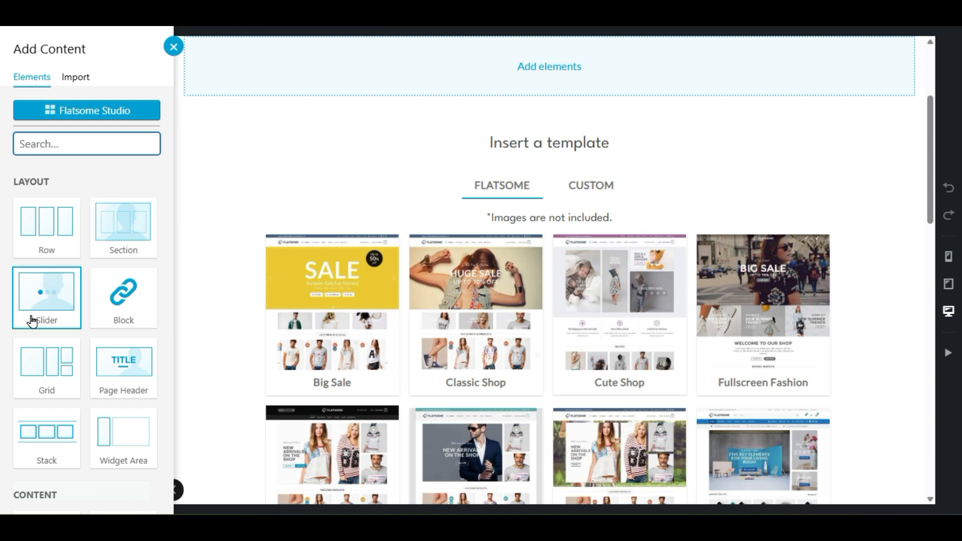
pyautogui.scroll(-3, 31, 321)
pyautogui.moveTo(125, 203); pyautogui.dragTo(146, 220)
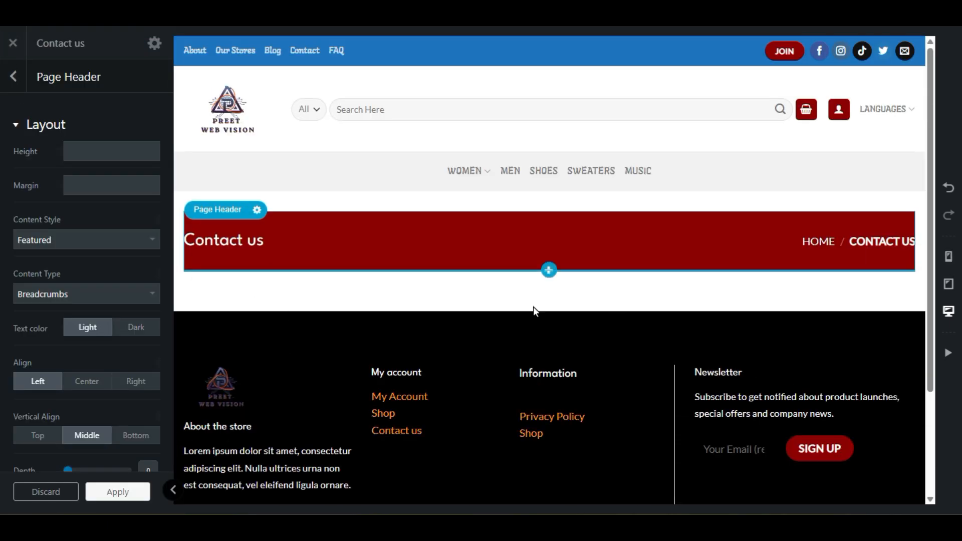
# Step: Add an Image element below the Contact us page header, using the turntable photo from the Media Library
pyautogui.click(549, 270)
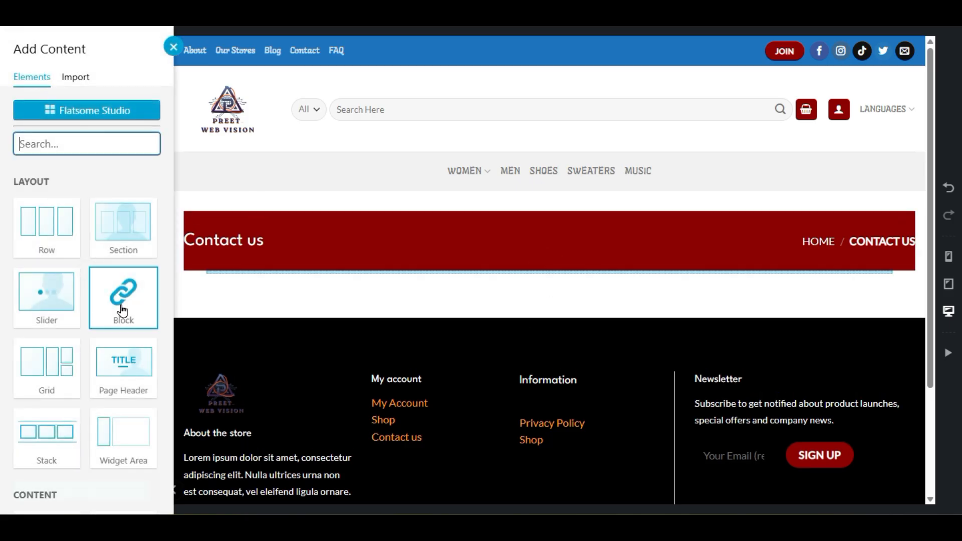
pyautogui.scroll(-15, 3, 433)
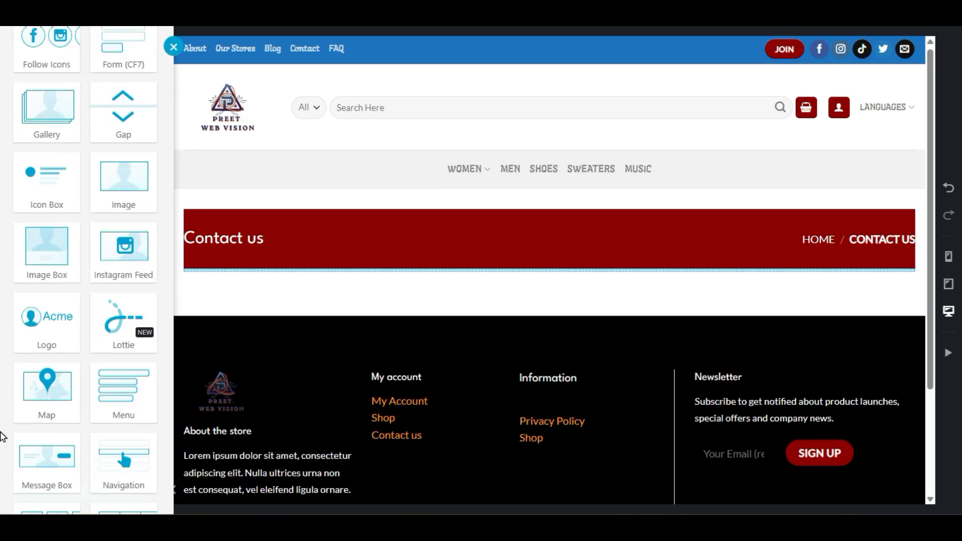
pyautogui.click(124, 187)
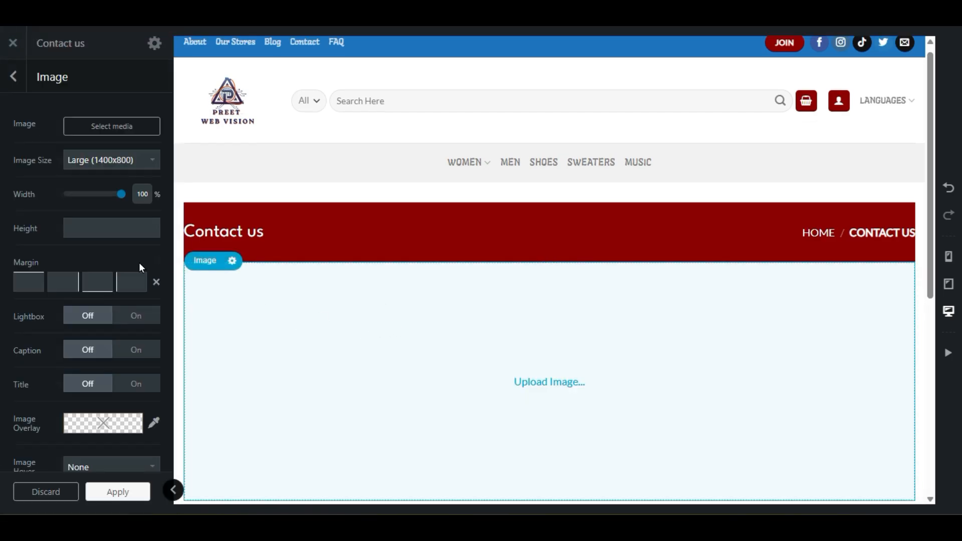
pyautogui.click(95, 126)
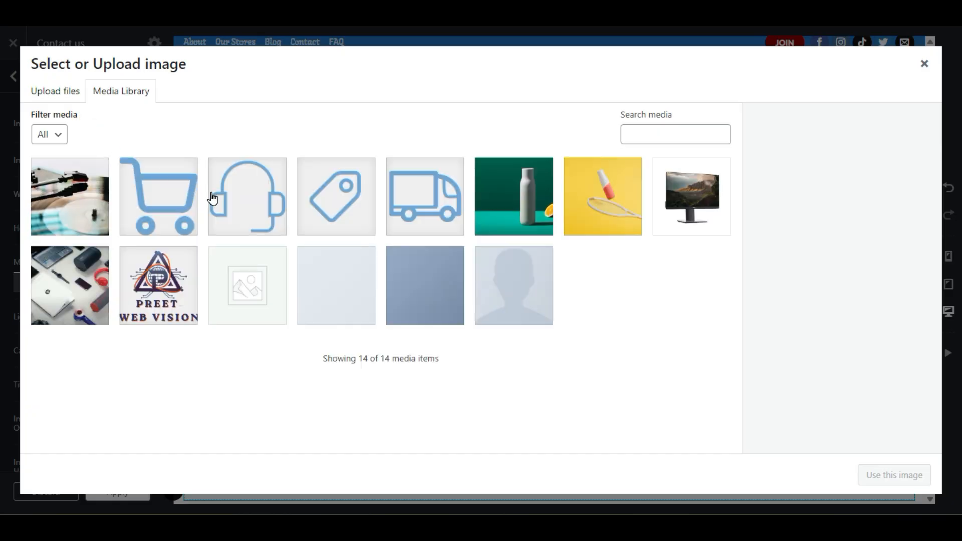
pyautogui.click(242, 215)
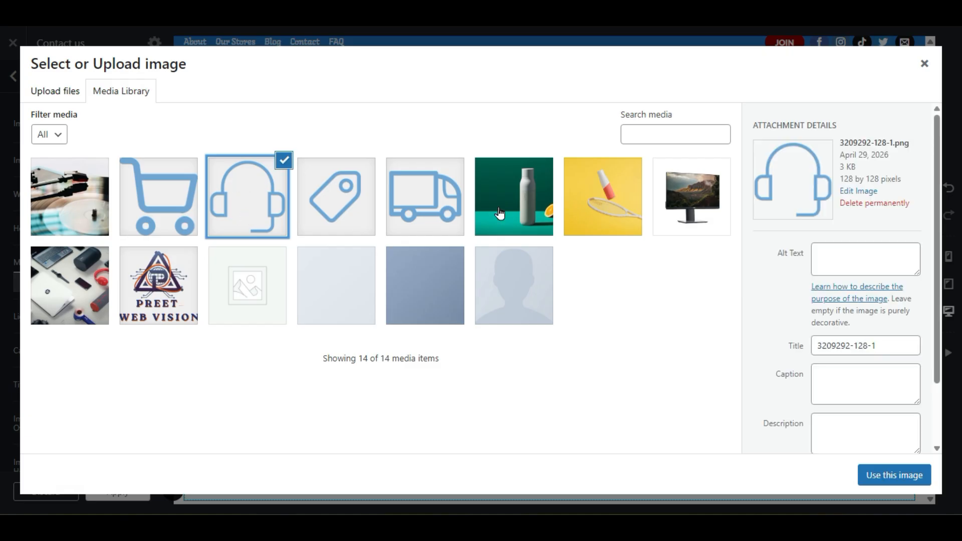
pyautogui.click(82, 215)
pyautogui.click(886, 469)
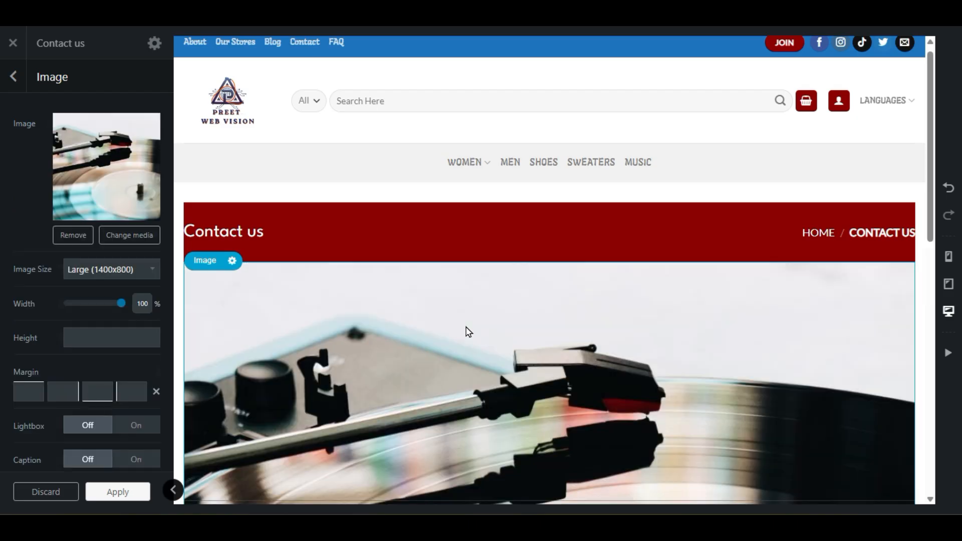
# Step: Set the turntable picture's image size to Original and its width to 100%
pyautogui.scroll(-5, 458, 333)
pyautogui.scroll(5, 456, 333)
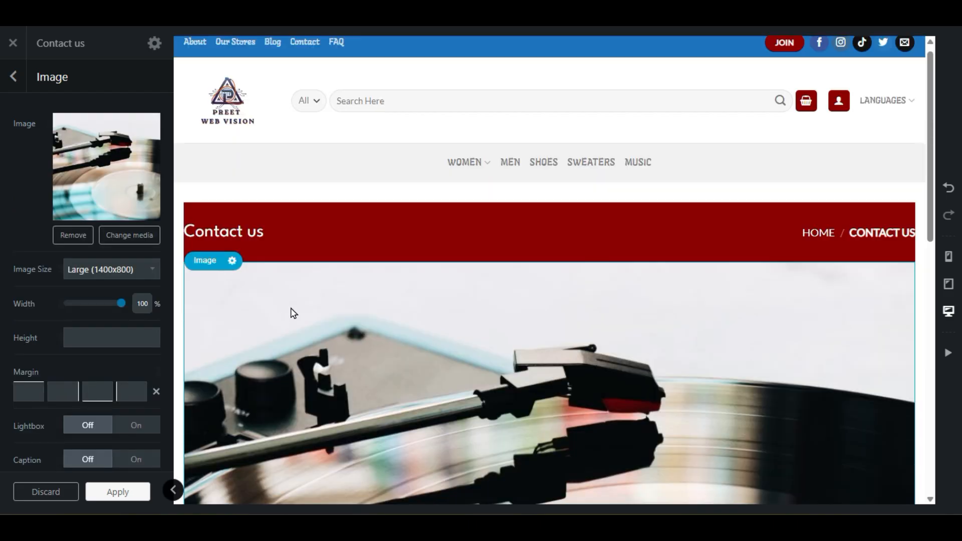
pyautogui.scroll(-3, 774, 297)
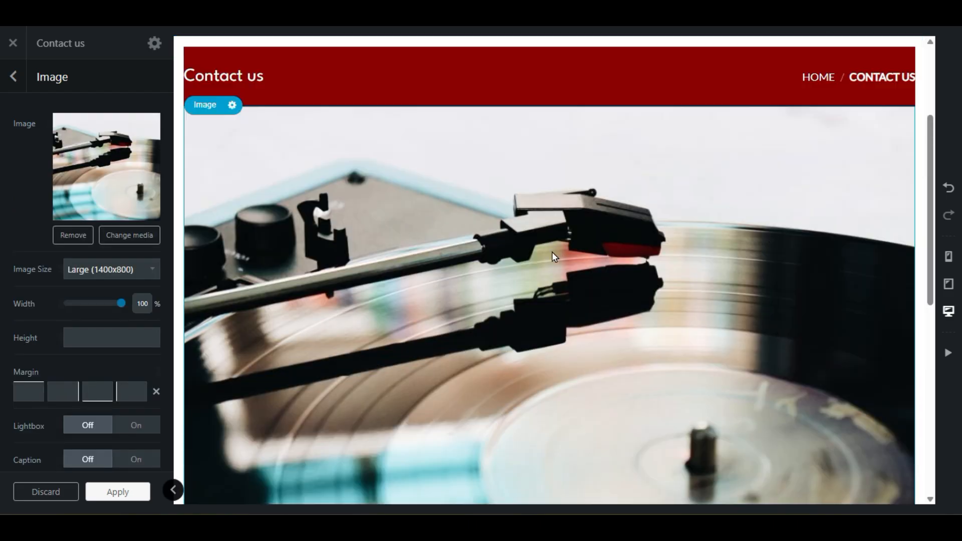
pyautogui.moveTo(120, 303); pyautogui.dragTo(97, 309)
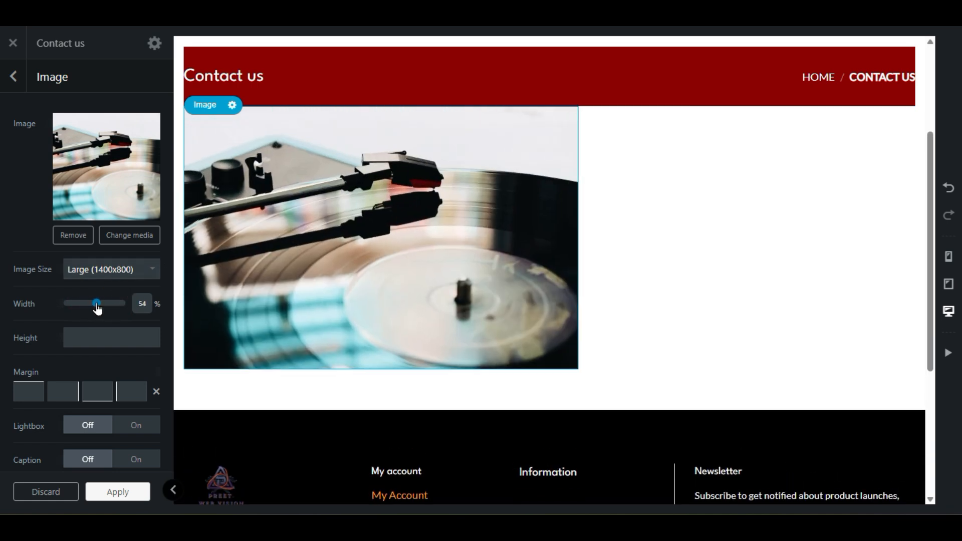
pyautogui.click(116, 271)
pyautogui.click(113, 286)
pyautogui.click(98, 303)
pyautogui.moveTo(100, 306); pyautogui.dragTo(142, 311)
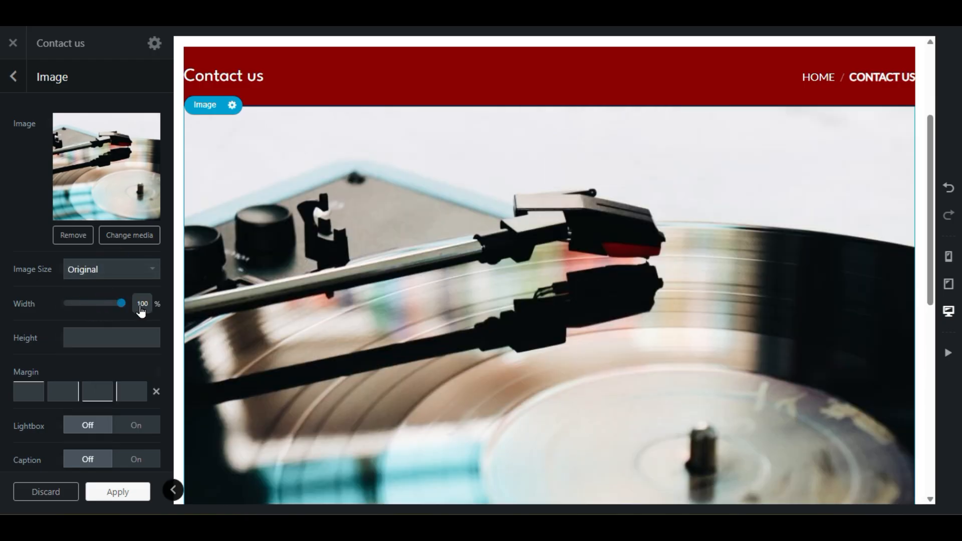
pyautogui.scroll(-3, 85, 316)
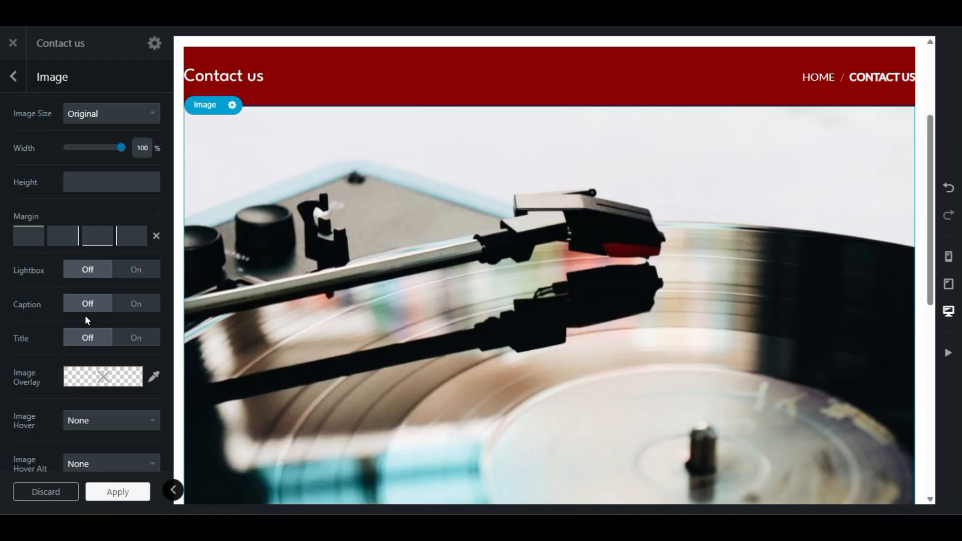
# Step: Try the Medium (800x400) image size on the turntable image, and return it to Original
pyautogui.scroll(3, 86, 319)
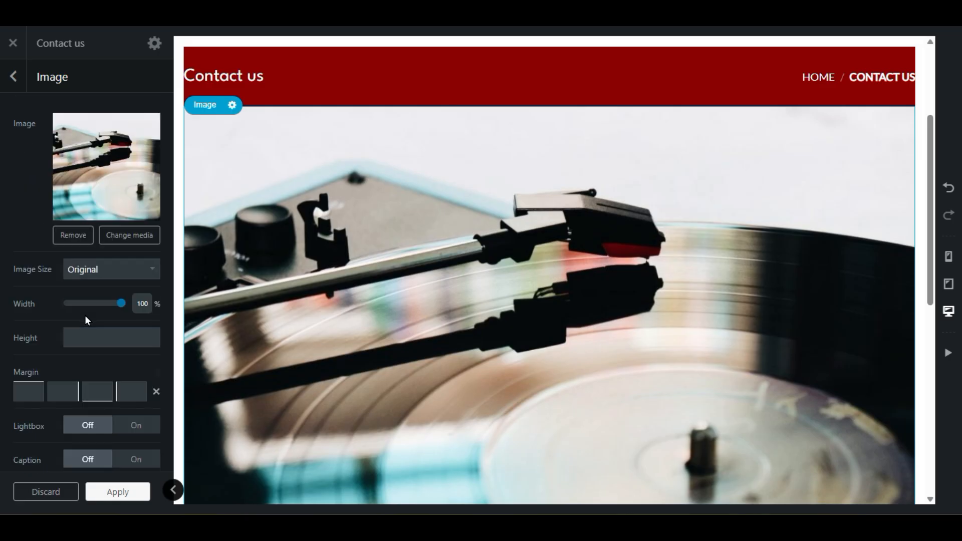
pyautogui.click(110, 271)
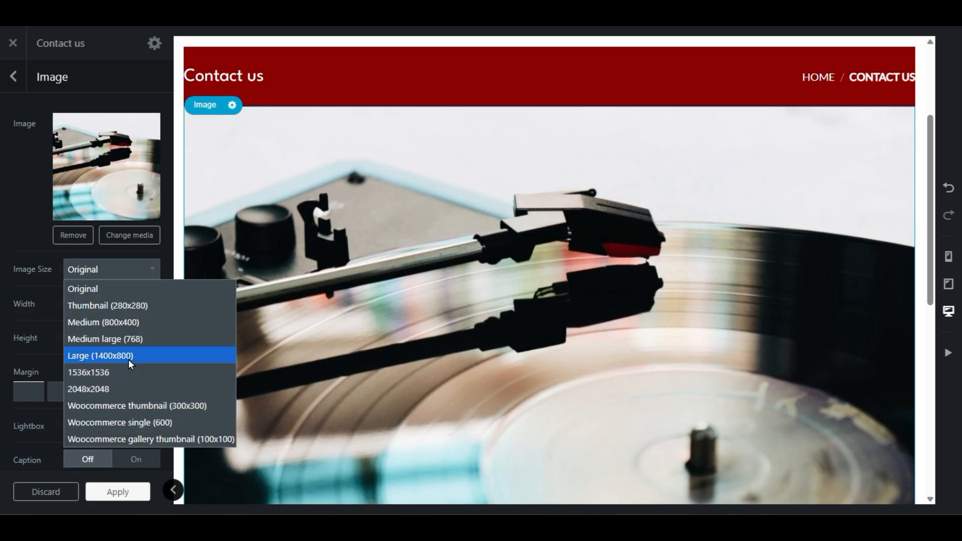
pyautogui.click(130, 323)
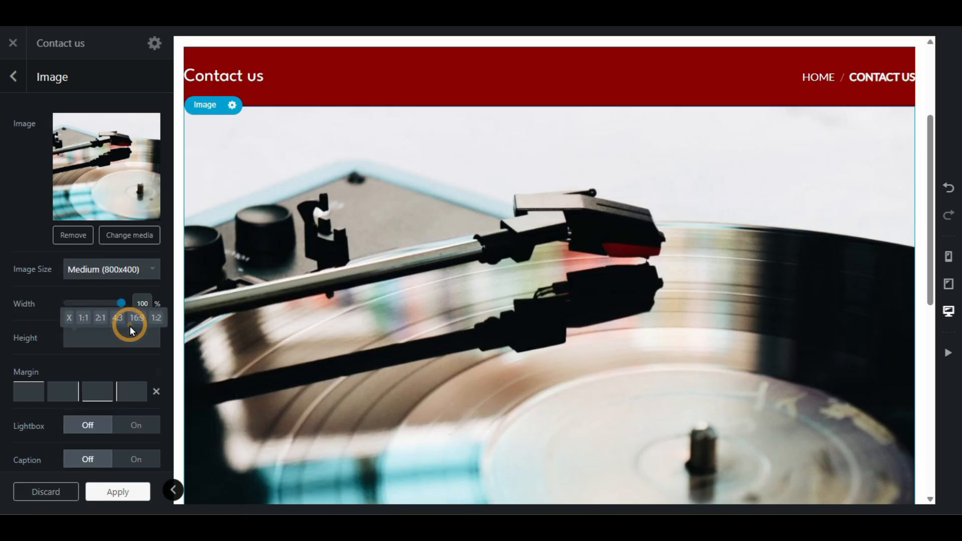
pyautogui.click(130, 270)
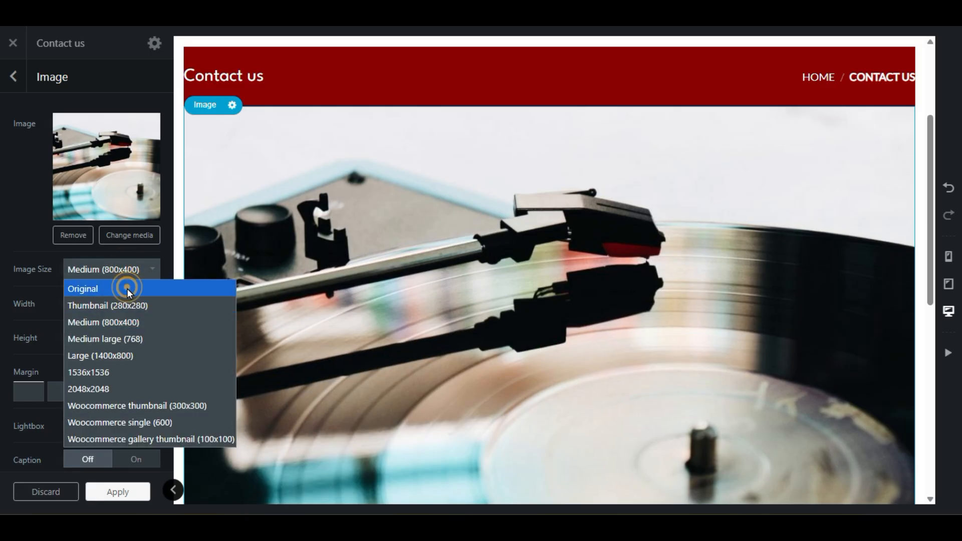
pyautogui.click(127, 287)
# Step: Try the 16:9 and 1:2 height ratios on the turntable image
pyautogui.click(107, 337)
pyautogui.scroll(-3, 316, 322)
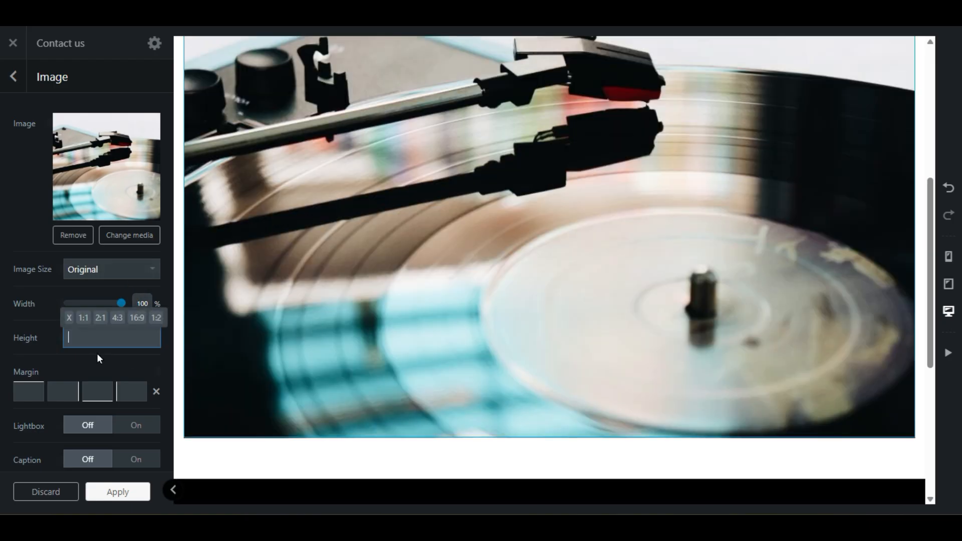
pyautogui.click(136, 328)
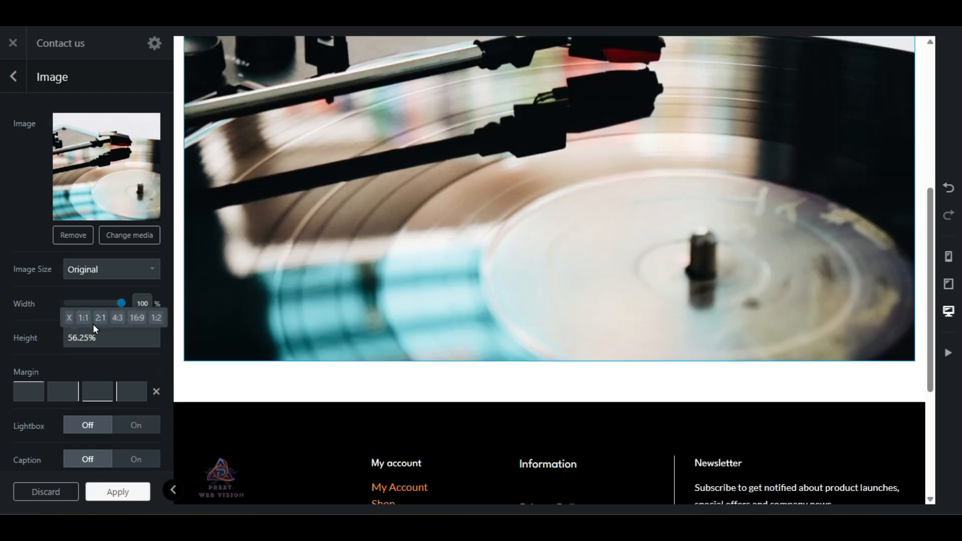
pyautogui.click(156, 318)
pyautogui.scroll(3, 420, 328)
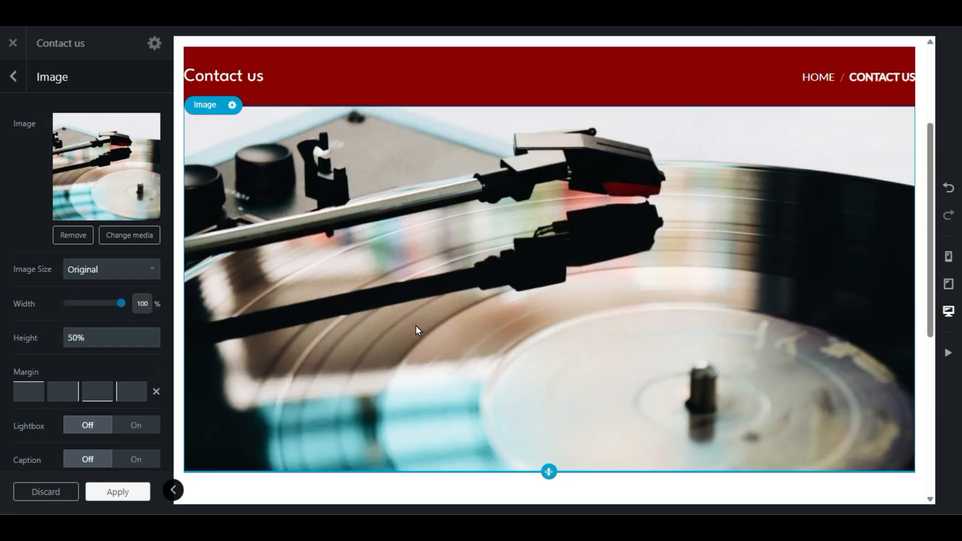
# Step: Compare the other height ratios, including 2:1 and 4:3, and set the turntable image's height to 16:9 (56.25%)
pyautogui.click(83, 317)
pyautogui.click(69, 318)
pyautogui.click(101, 319)
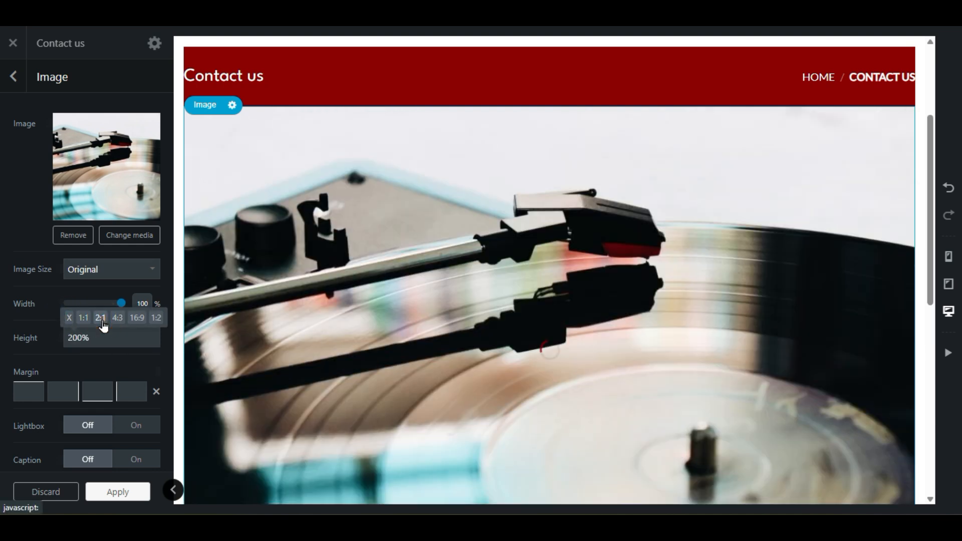
pyautogui.click(119, 319)
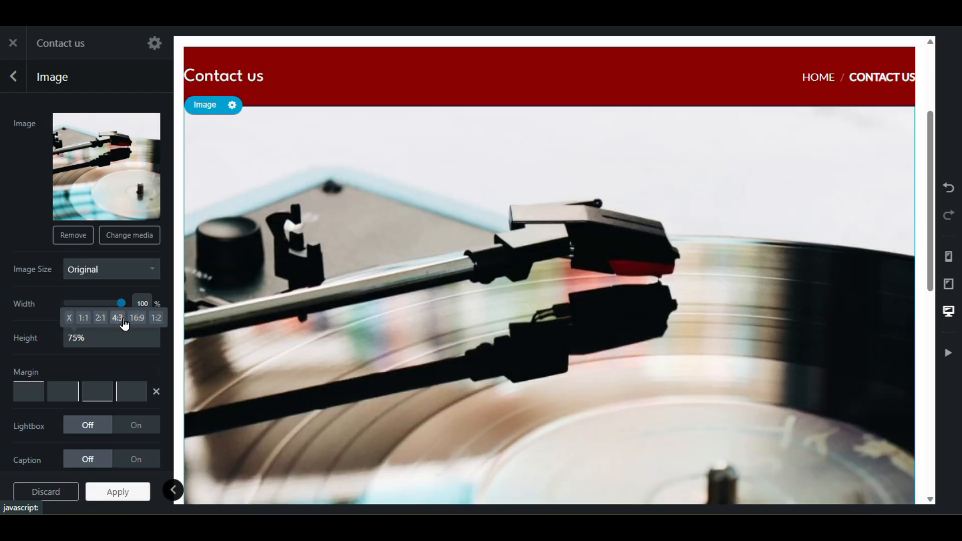
pyautogui.click(152, 320)
pyautogui.click(137, 318)
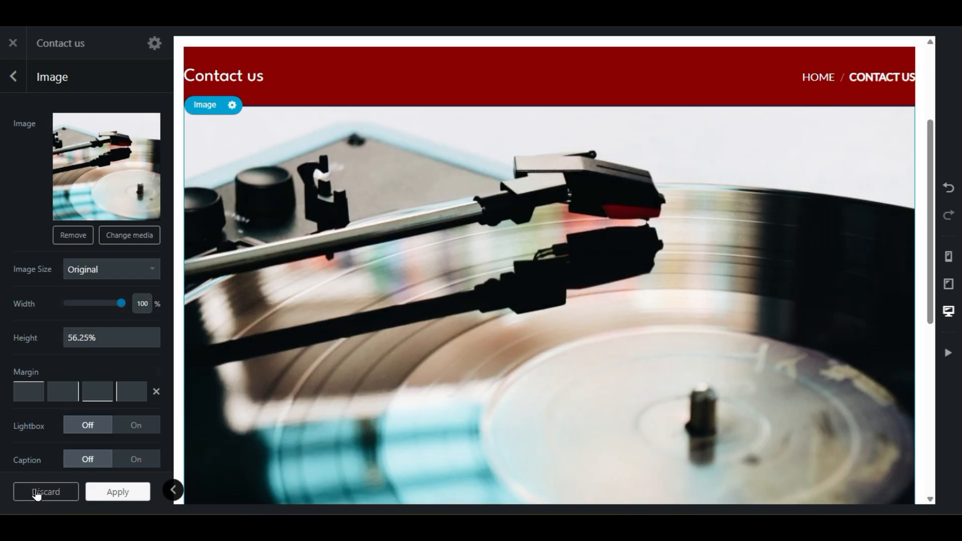
# Step: Examine the turntable image on the page with the settings sidebar collapsed, and restore the sidebar
pyautogui.click(173, 490)
pyautogui.scroll(-5, 385, 344)
pyautogui.scroll(5, 384, 345)
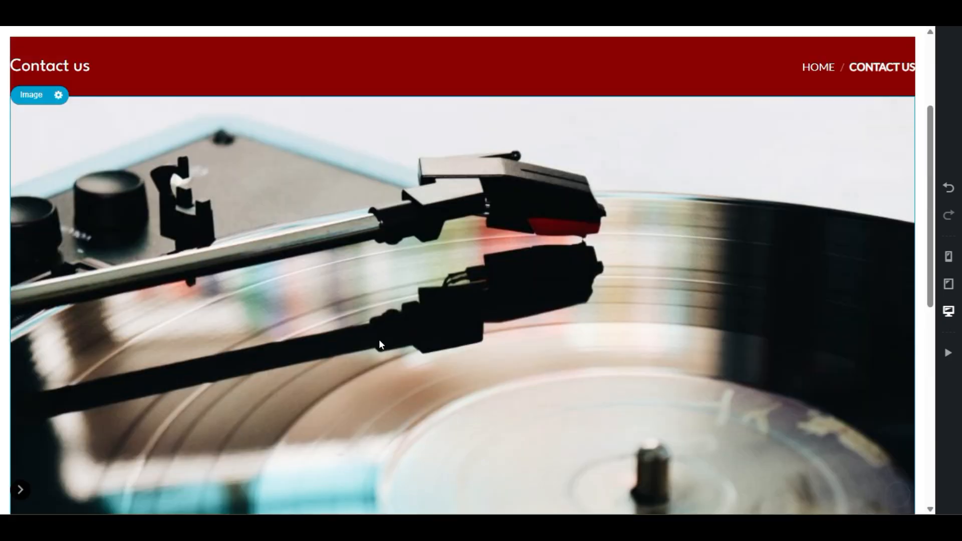
pyautogui.click(22, 494)
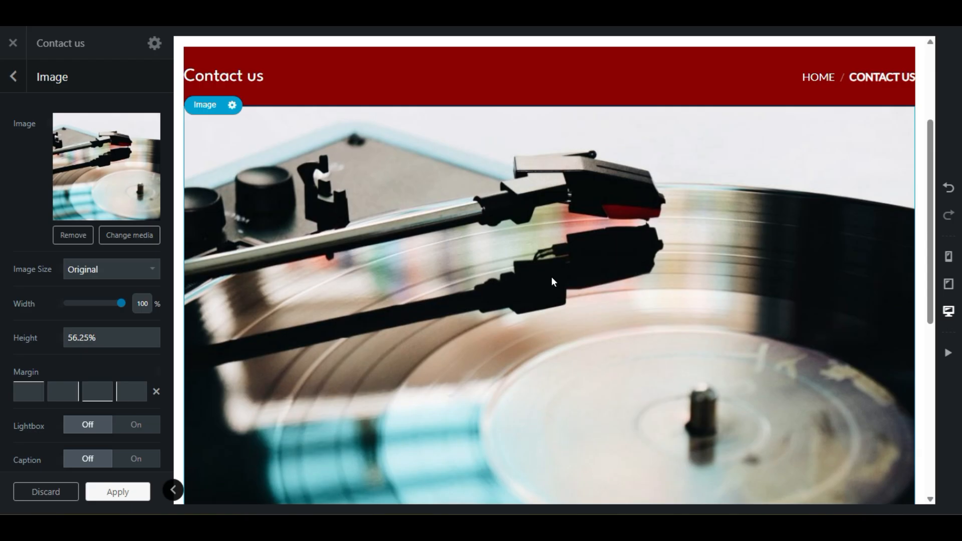
# Step: Delete the turntable image and add a Text element below the Contact us page header
pyautogui.rightClick(434, 283)
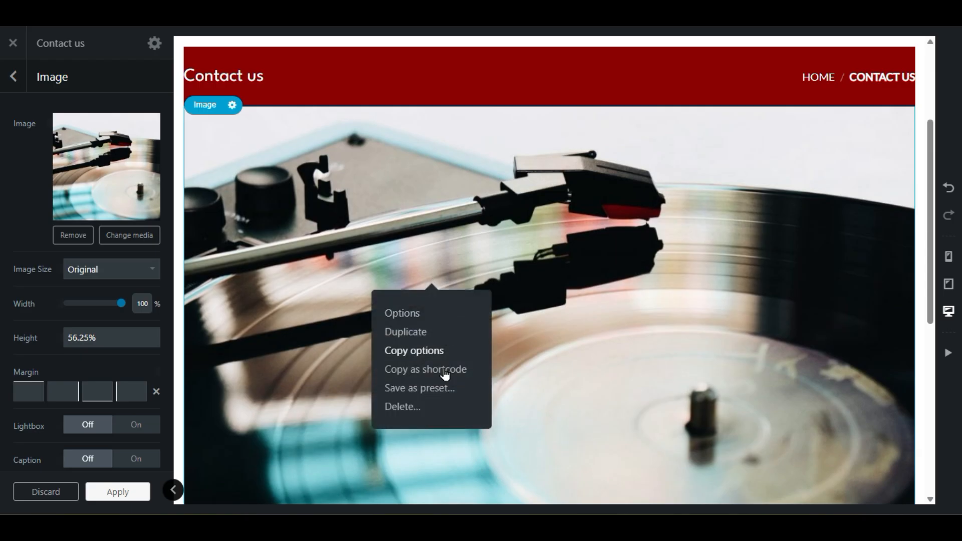
pyautogui.click(443, 407)
pyautogui.click(549, 105)
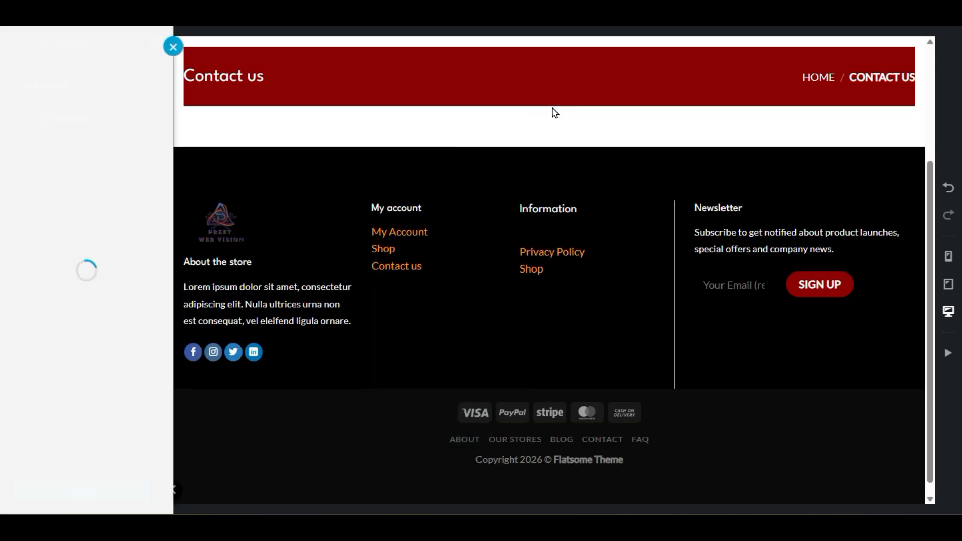
pyautogui.scroll(-5, 1, 396)
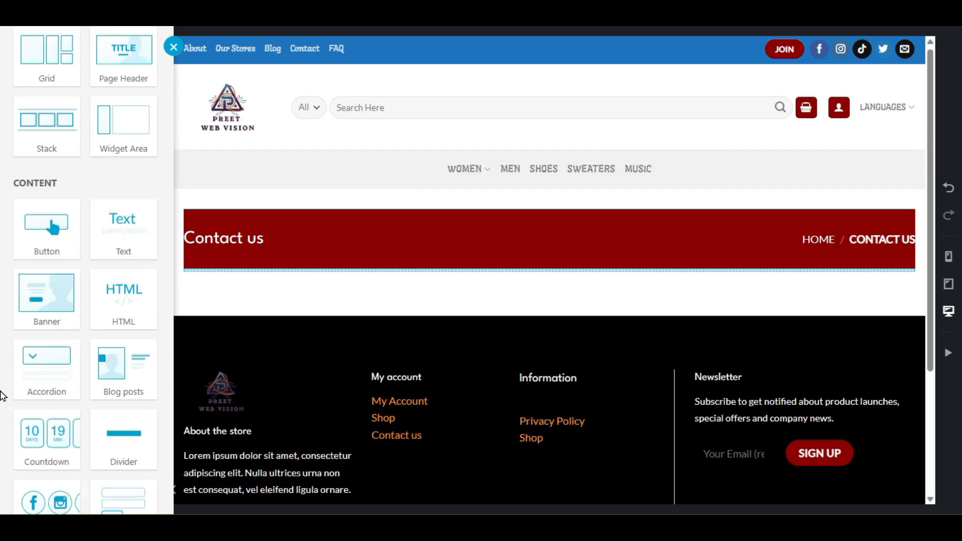
pyautogui.click(102, 218)
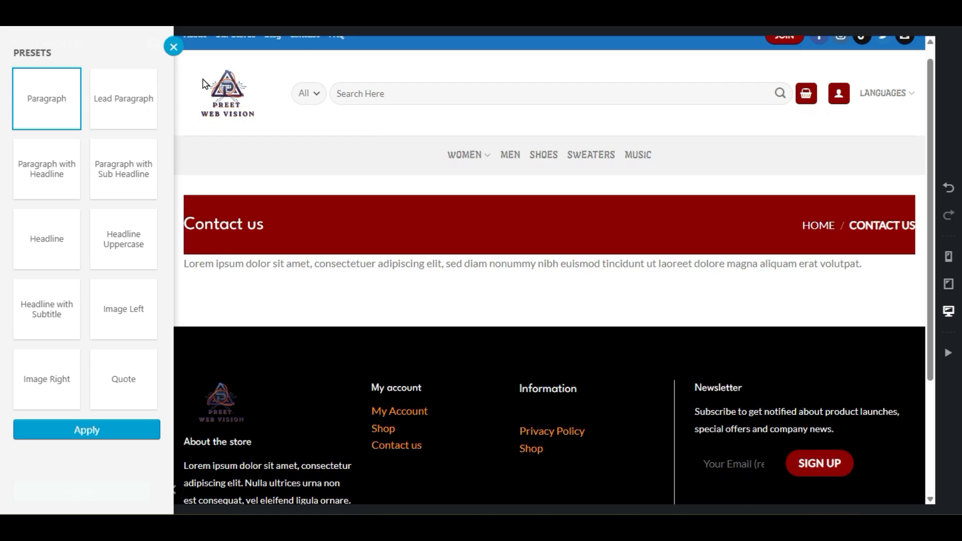
# Step: Compare the headline and paragraph presets for the new text element, and apply the Image Left preset
pyautogui.click(66, 322)
pyautogui.click(122, 173)
pyautogui.click(45, 293)
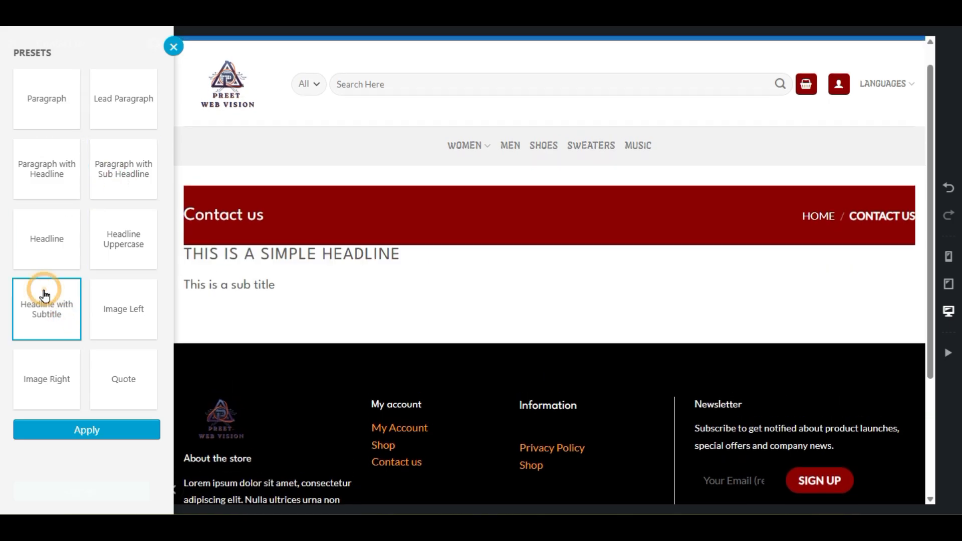
pyautogui.click(48, 100)
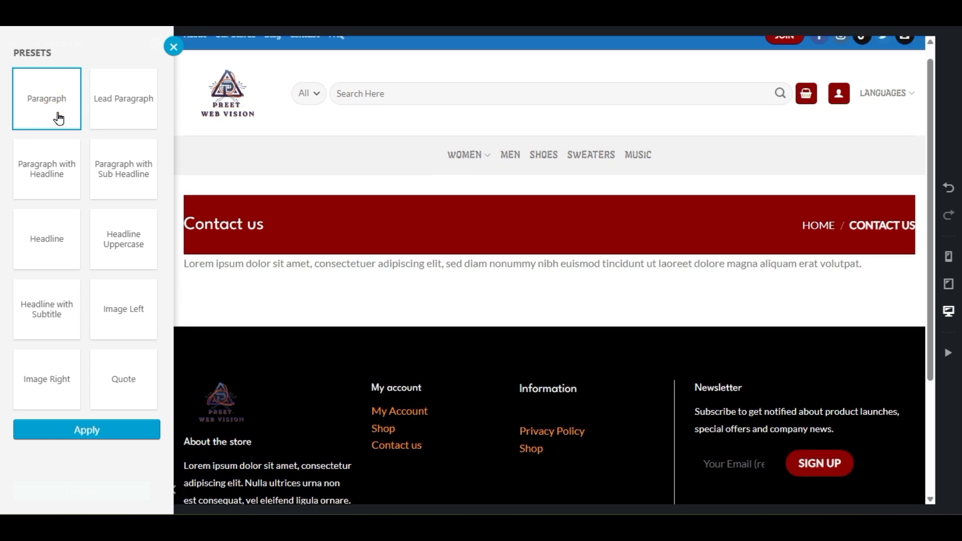
pyautogui.click(52, 165)
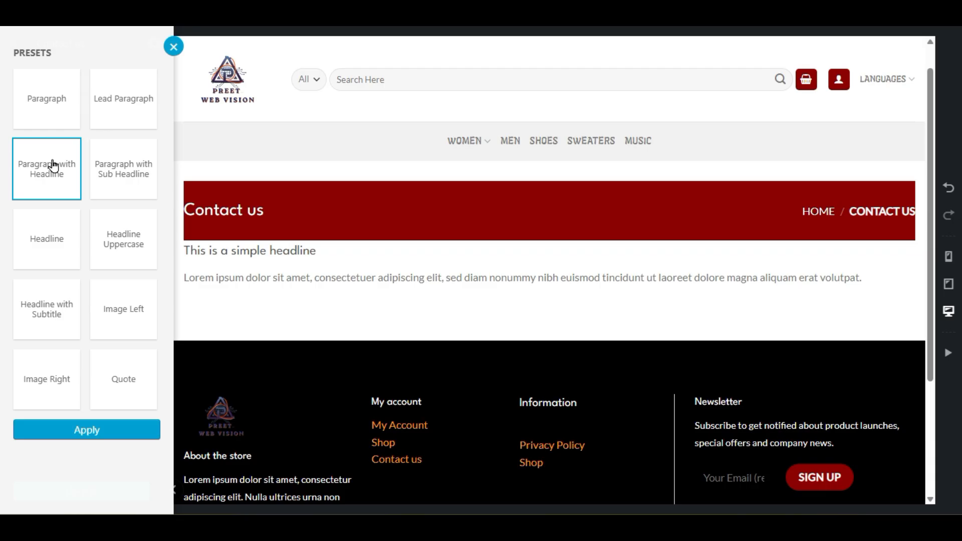
pyautogui.click(122, 242)
pyautogui.click(118, 307)
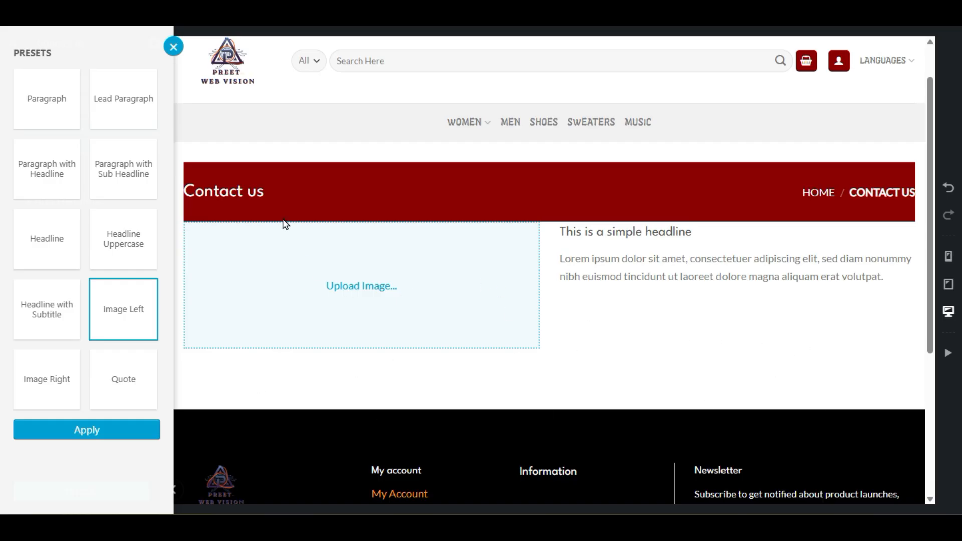
pyautogui.click(432, 188)
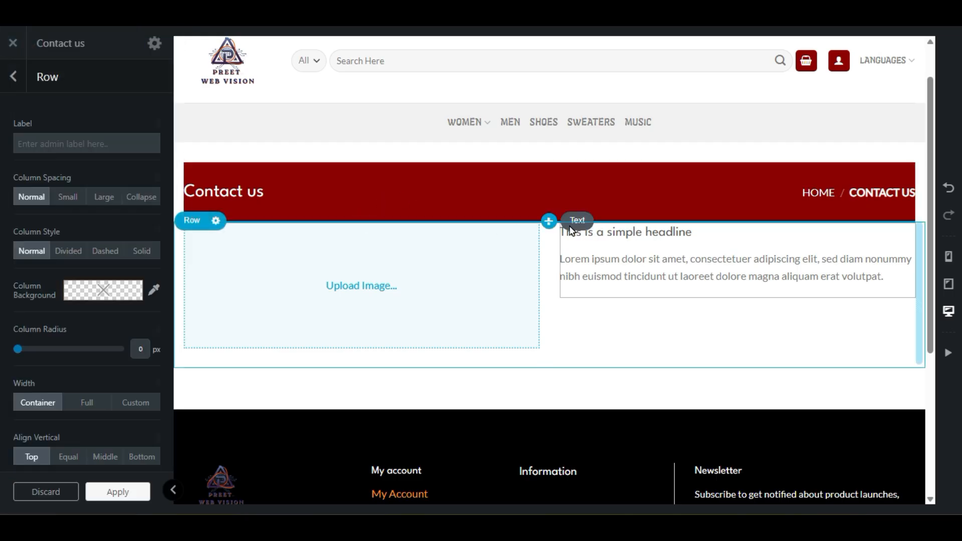
# Step: Insert a Gap element with a height of 55px between the page header and the image-and-text row
pyautogui.click(550, 221)
pyautogui.scroll(-8, 103, 346)
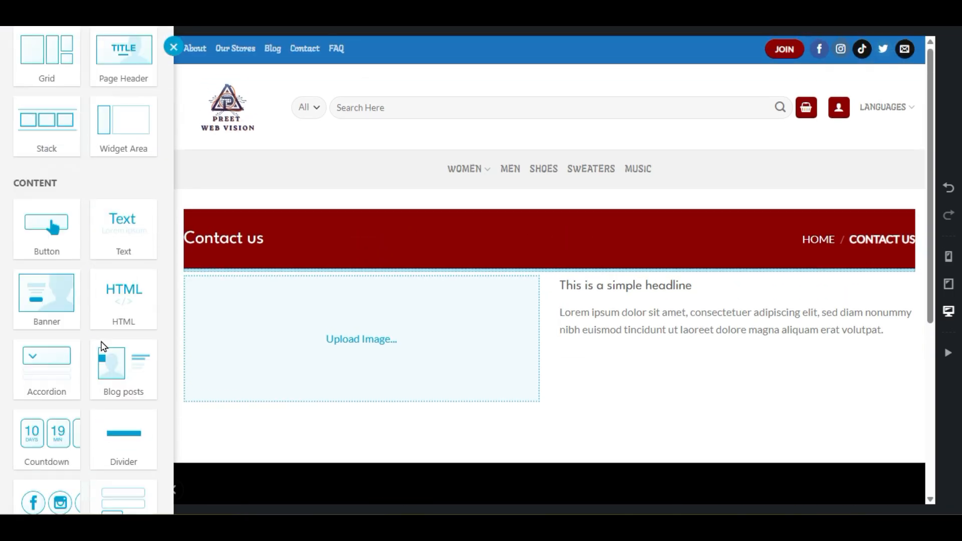
pyautogui.scroll(-6, 100, 345)
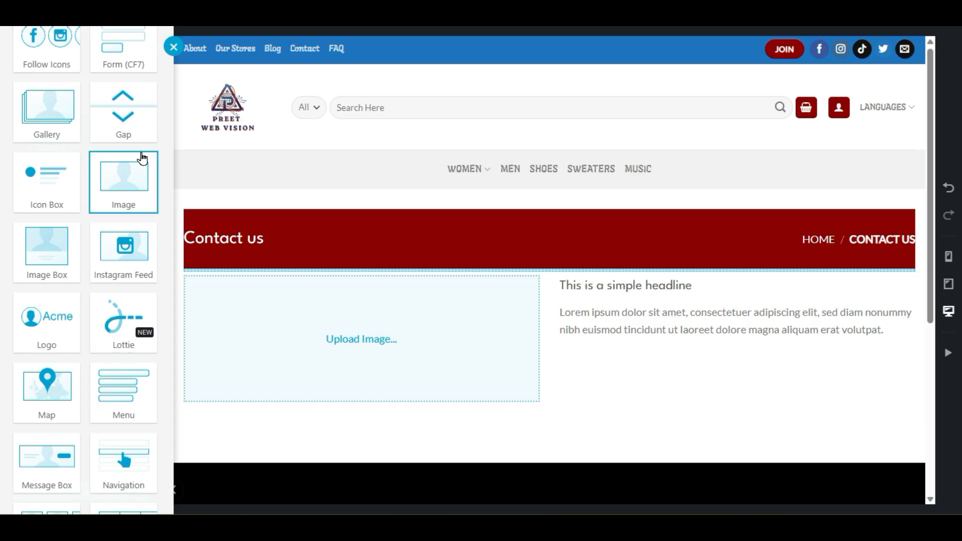
pyautogui.click(139, 135)
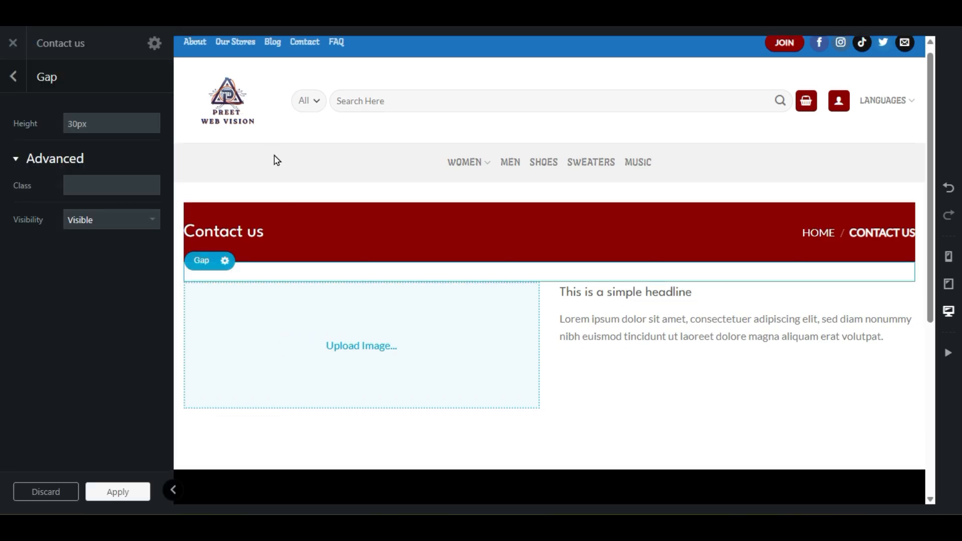
pyautogui.tripleClick(111, 123)
pyautogui.write('55')
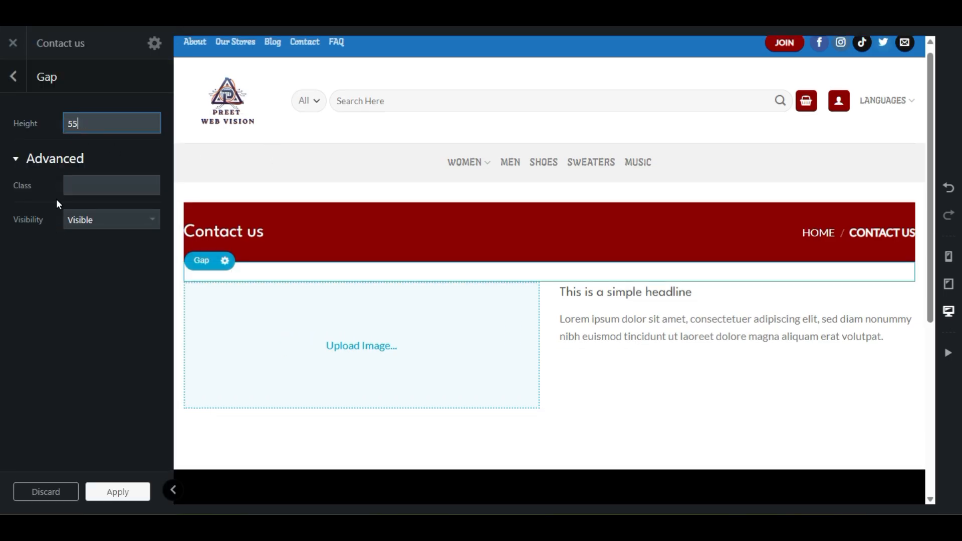
pyautogui.click(71, 294)
pyautogui.scroll(-3, 351, 288)
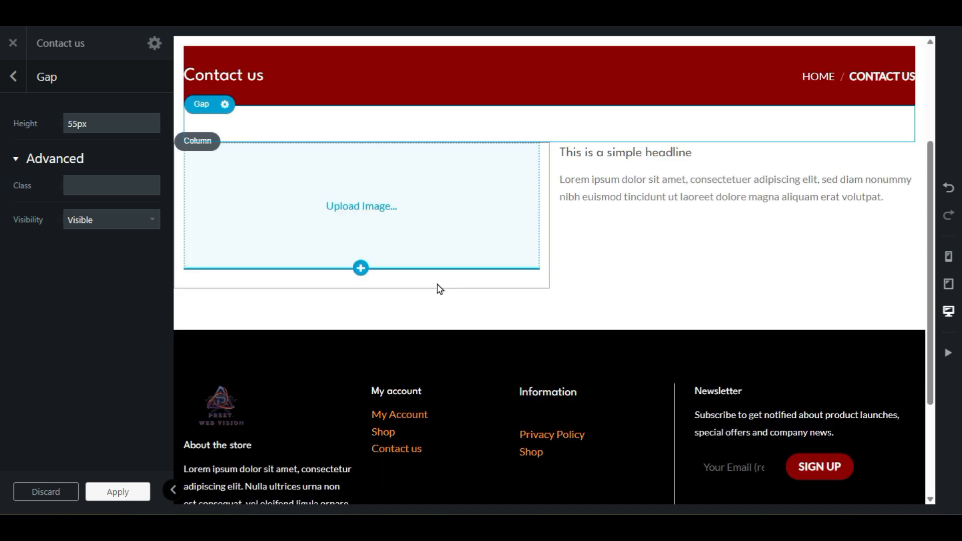
# Step: Fill the row's empty image placeholder with the white laptop and gadgets photo from the media library
pyautogui.click(350, 198)
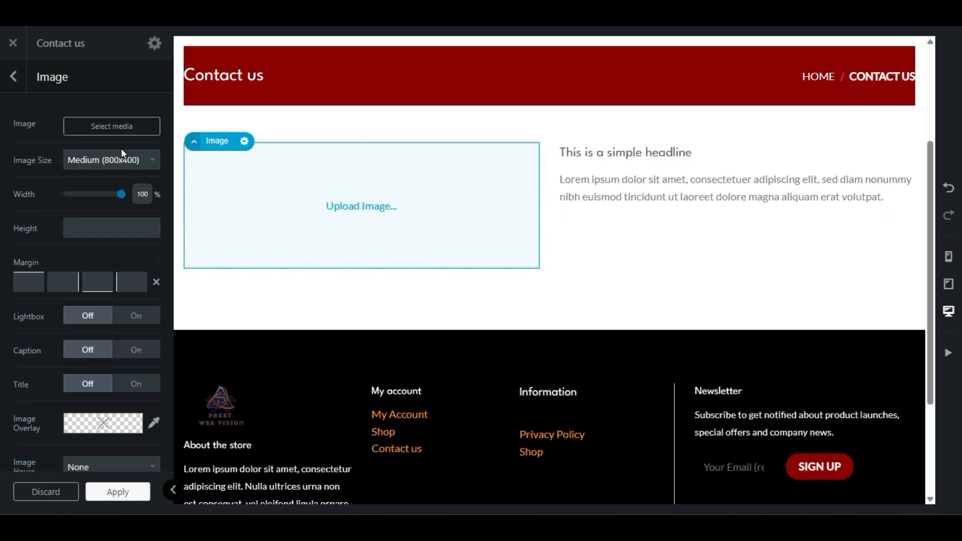
pyautogui.click(115, 132)
pyautogui.click(113, 191)
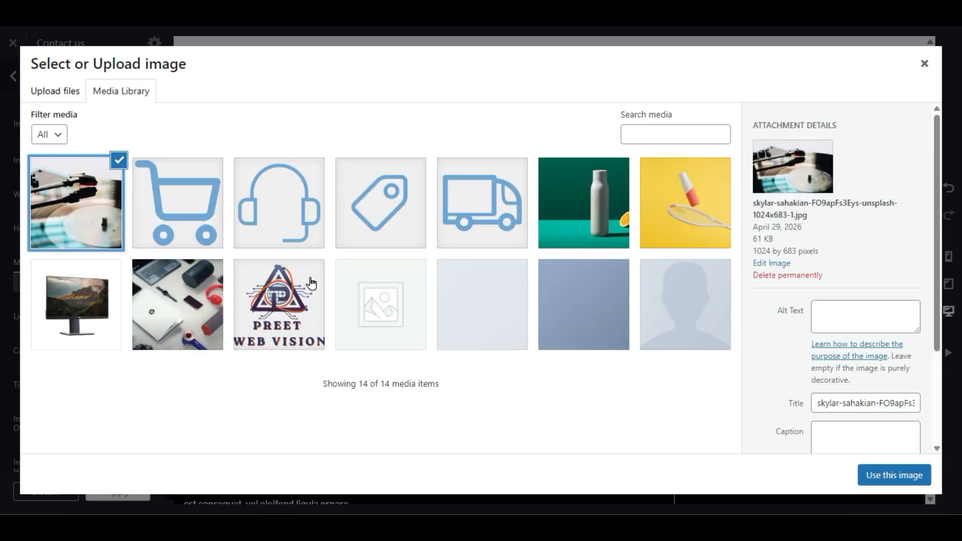
pyautogui.click(165, 318)
pyautogui.click(876, 471)
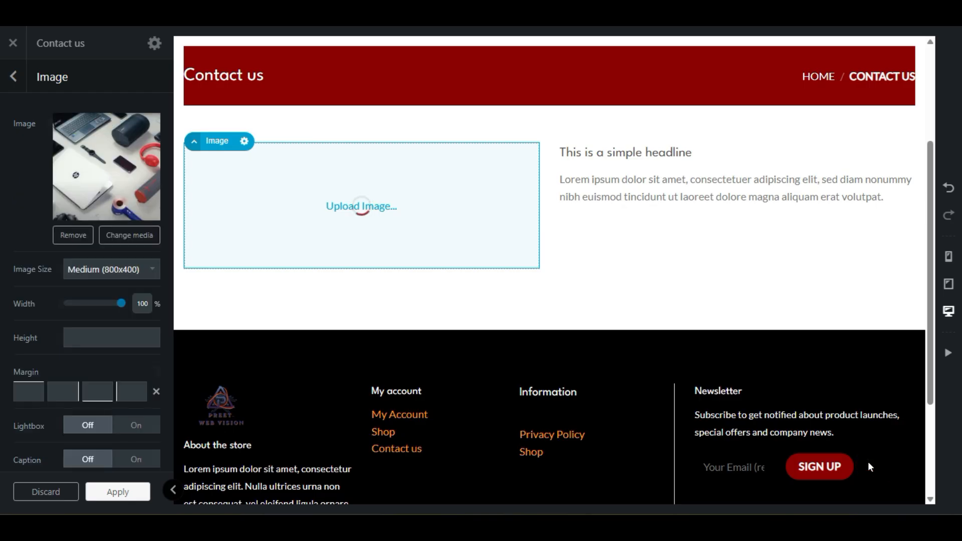
# Step: Replace the headline beside the image with "Contact US" and accept the text edit
pyautogui.click(602, 157)
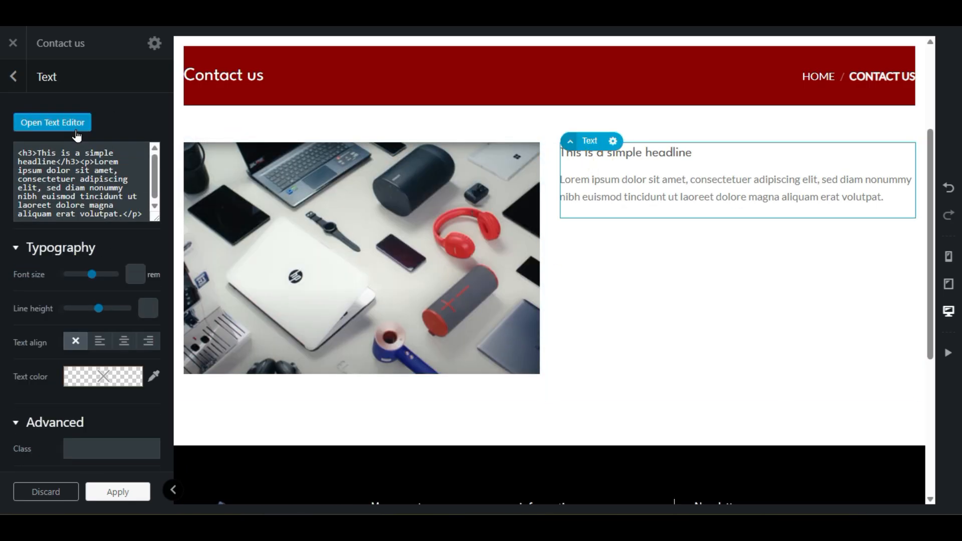
pyautogui.click(53, 122)
pyautogui.moveTo(173, 217); pyautogui.dragTo(10, 210)
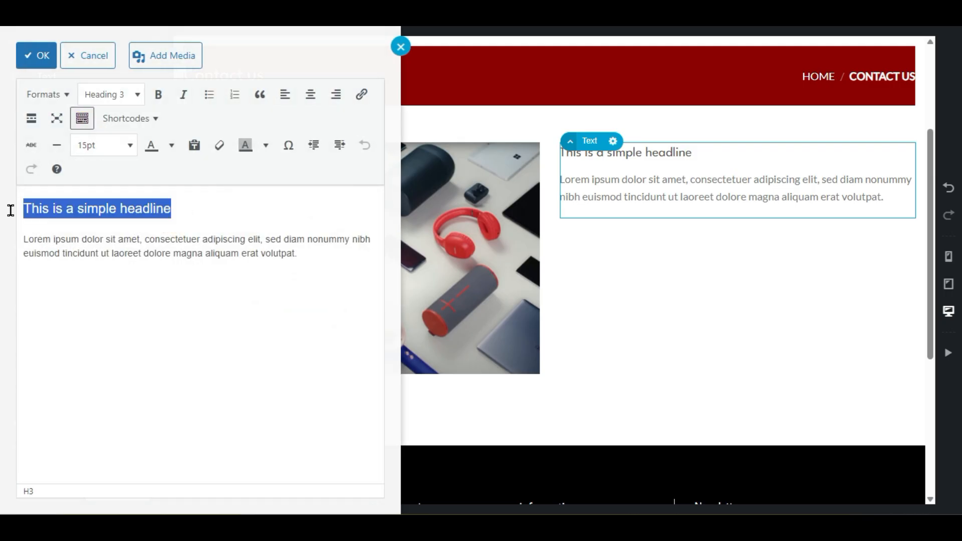
pyautogui.write('Contac')
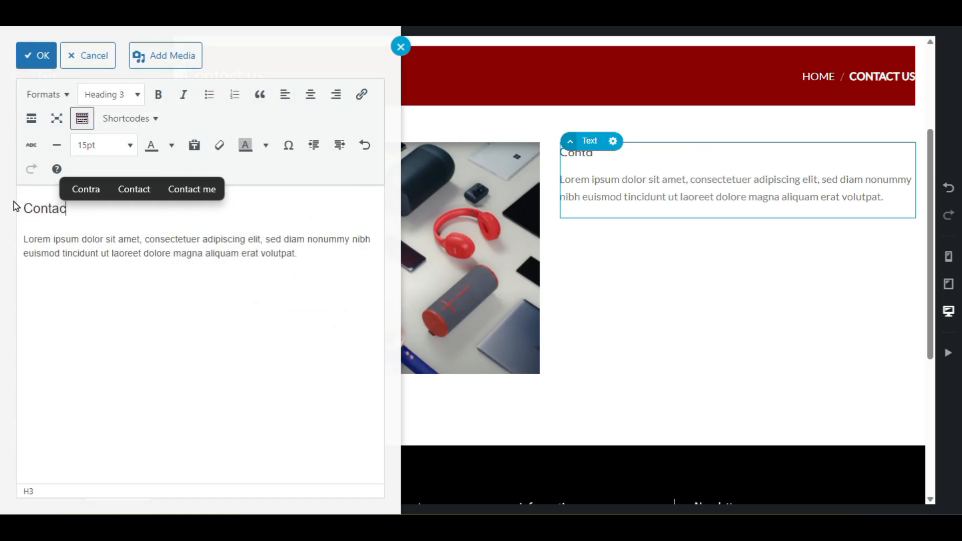
pyautogui.write('t US')
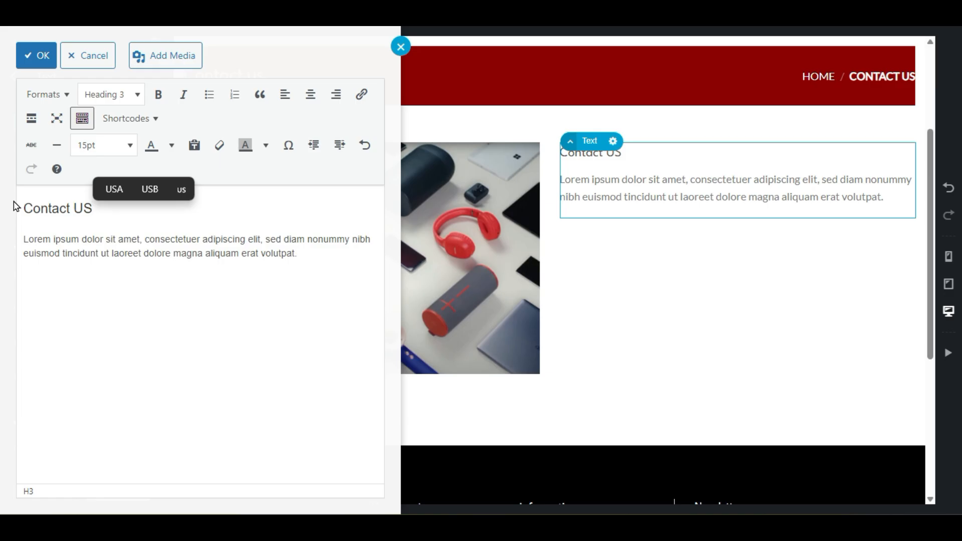
pyautogui.moveTo(313, 260); pyautogui.dragTo(8, 244)
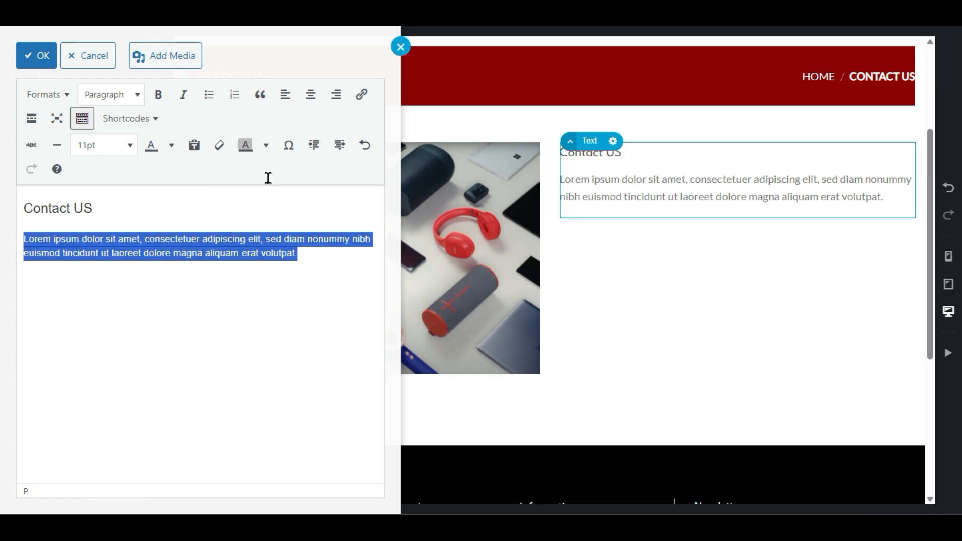
pyautogui.click(35, 57)
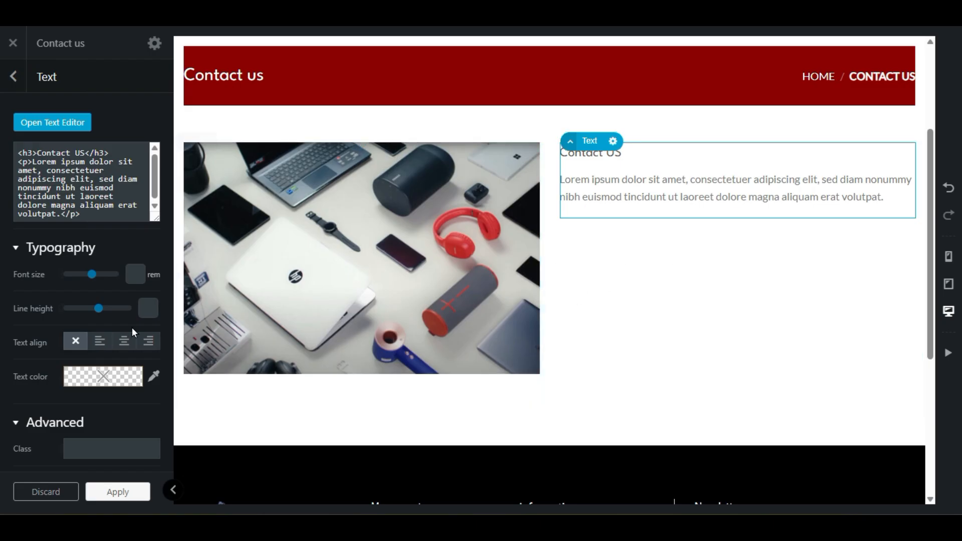
# Step: Set the text alignment of the Contact US text element to left
pyautogui.click(123, 342)
pyautogui.click(99, 342)
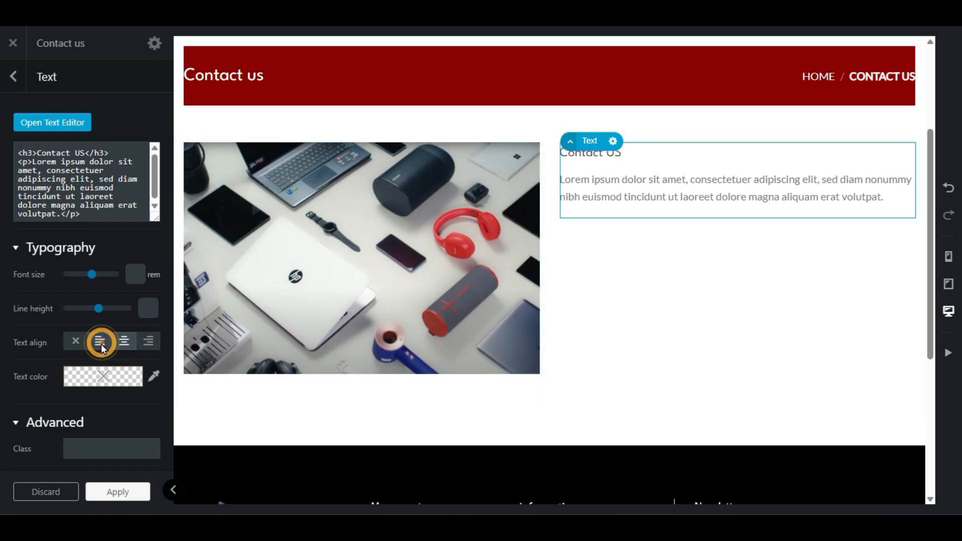
pyautogui.scroll(-1, 56, 371)
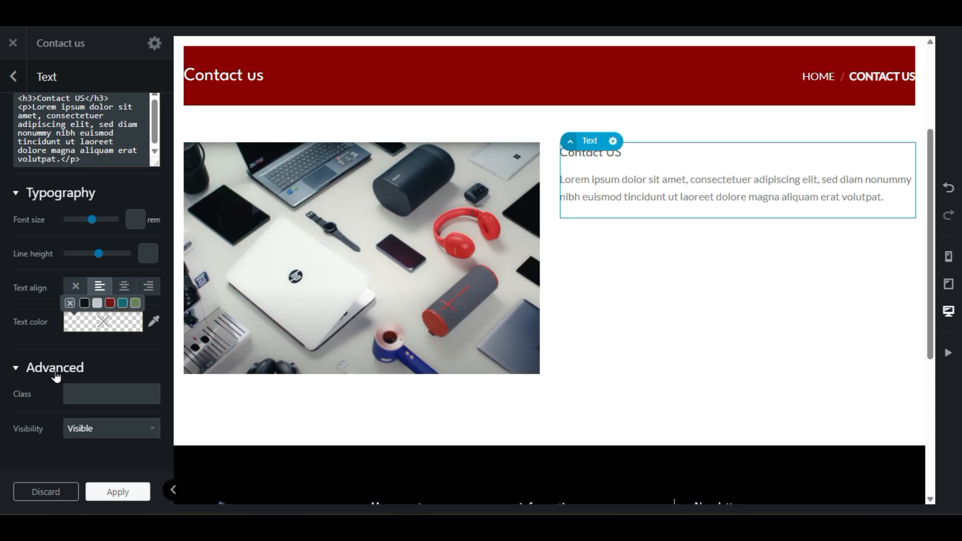
pyautogui.scroll(1, 53, 417)
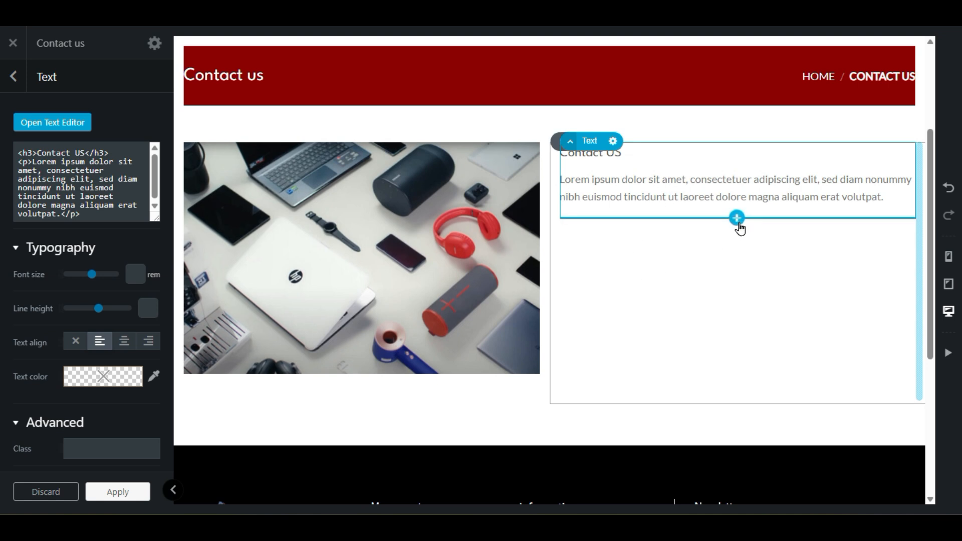
# Step: Delete the placeholder lorem ipsum paragraph under the "Contact US" headline and close the text editor
pyautogui.click(52, 122)
pyautogui.moveTo(300, 253); pyautogui.dragTo(9, 245)
pyautogui.press('BackSpace')
pyautogui.press('BackSpace')
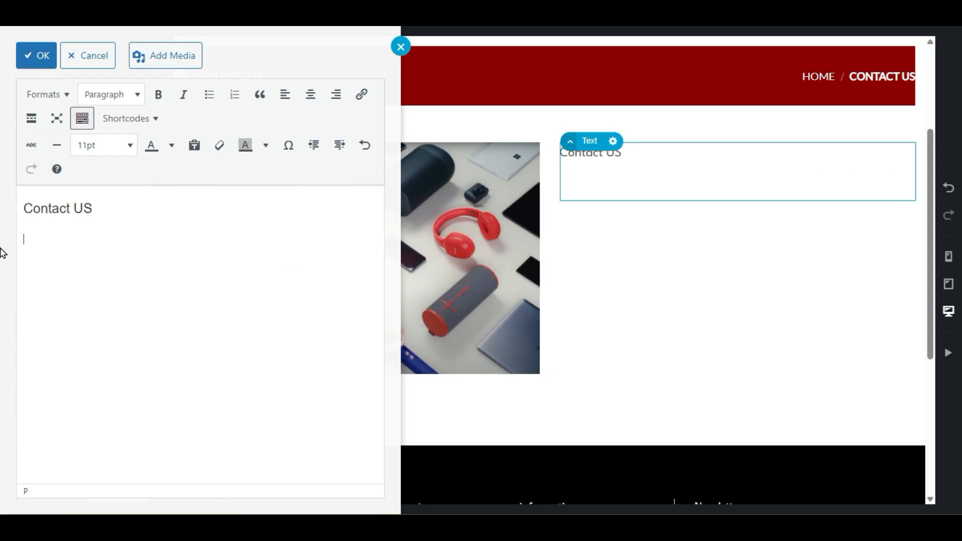
pyautogui.click(400, 47)
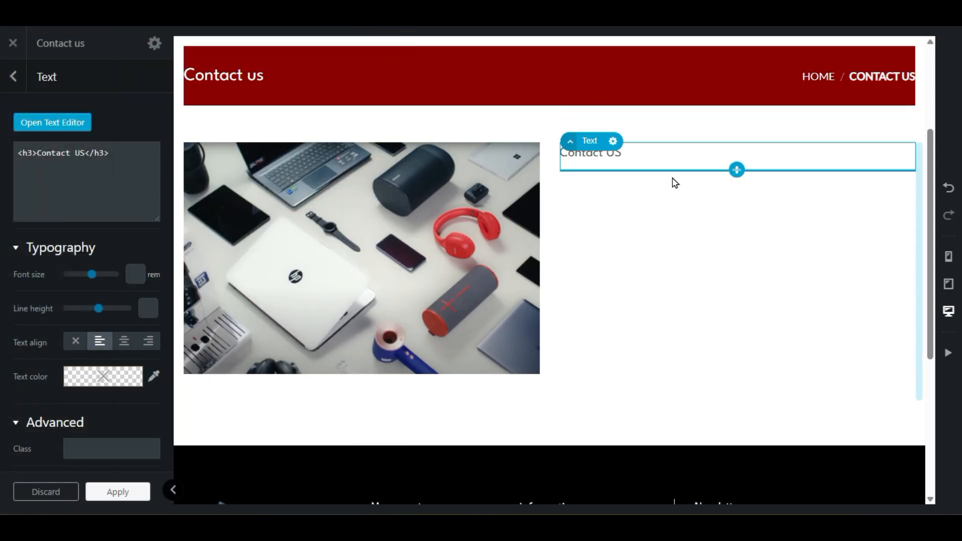
# Step: Insert a Form (CF7) element below the "Contact US" headline and select "Contact form 1" for it
pyautogui.click(740, 172)
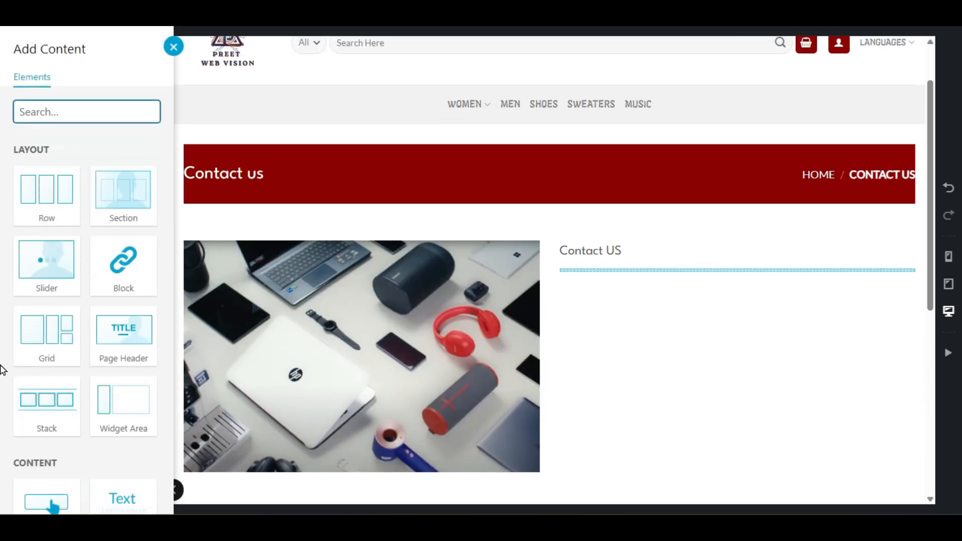
pyautogui.scroll(-6, 2, 372)
pyautogui.scroll(-3, 2, 371)
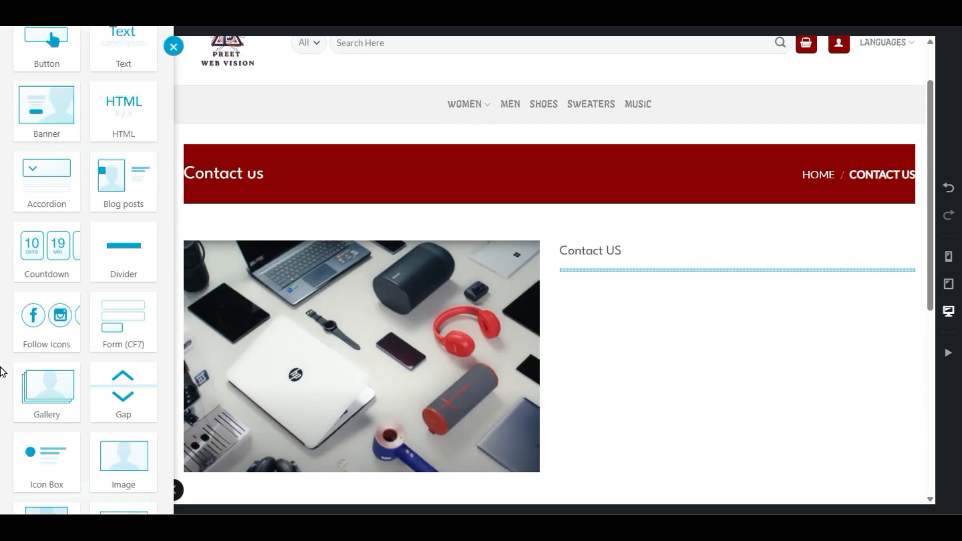
pyautogui.scroll(-3, 2, 371)
pyautogui.click(107, 166)
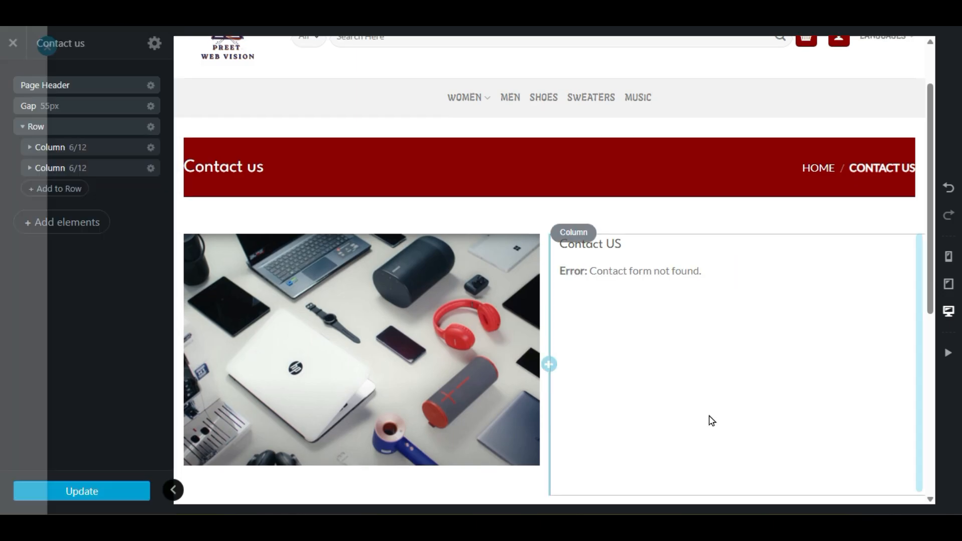
pyautogui.click(82, 124)
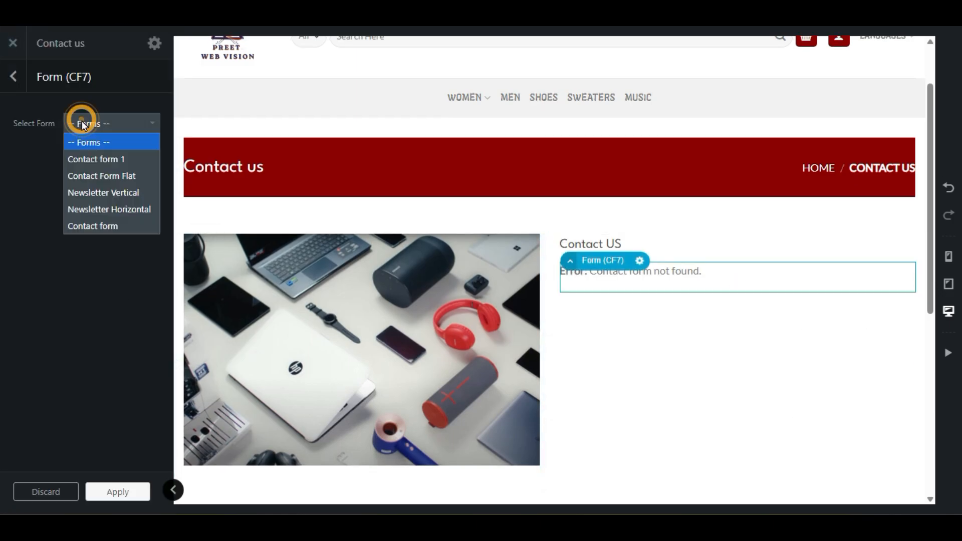
pyautogui.click(98, 158)
pyautogui.scroll(-6, 252, 368)
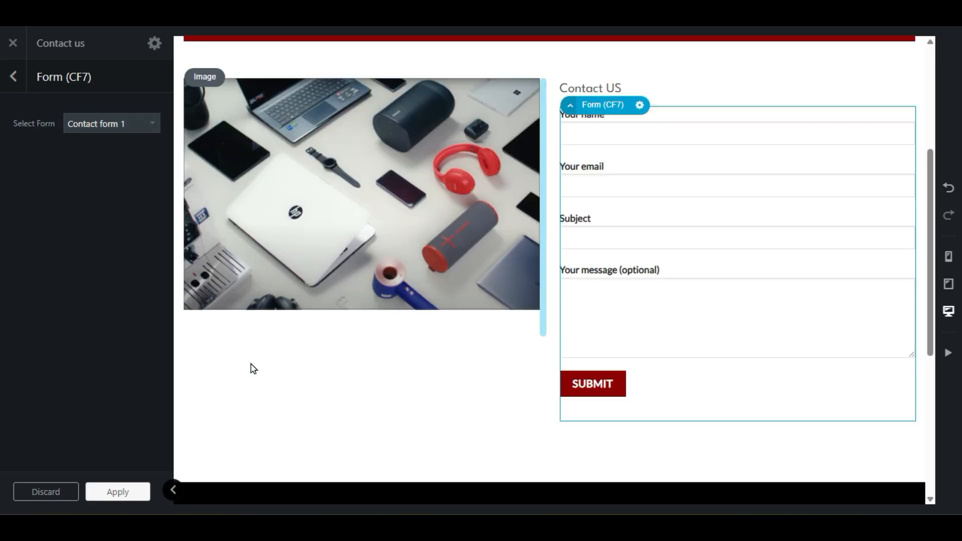
pyautogui.scroll(3, 251, 368)
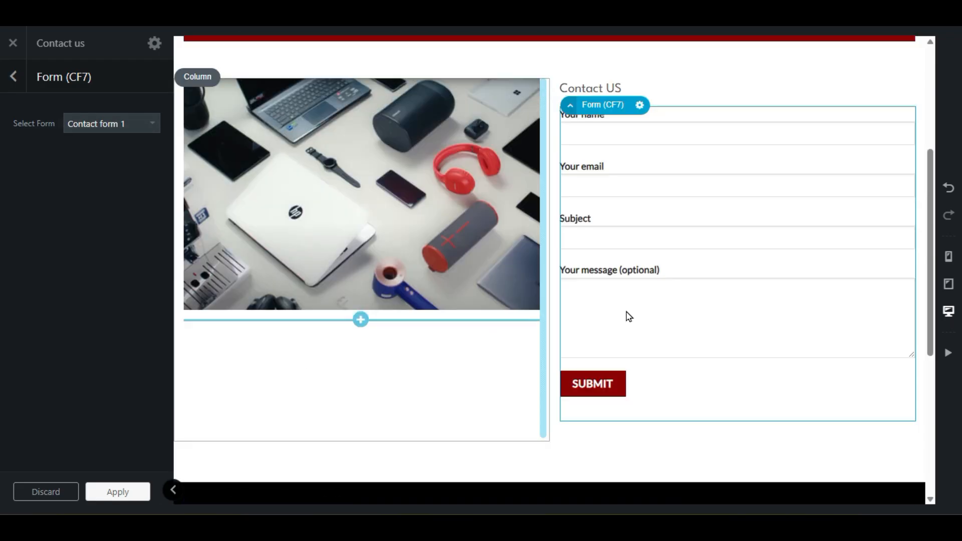
# Step: Try heights of 75%, 200% and 100% on the laptop and gadgets image, previewing the 100% version at full page width
pyautogui.click(333, 187)
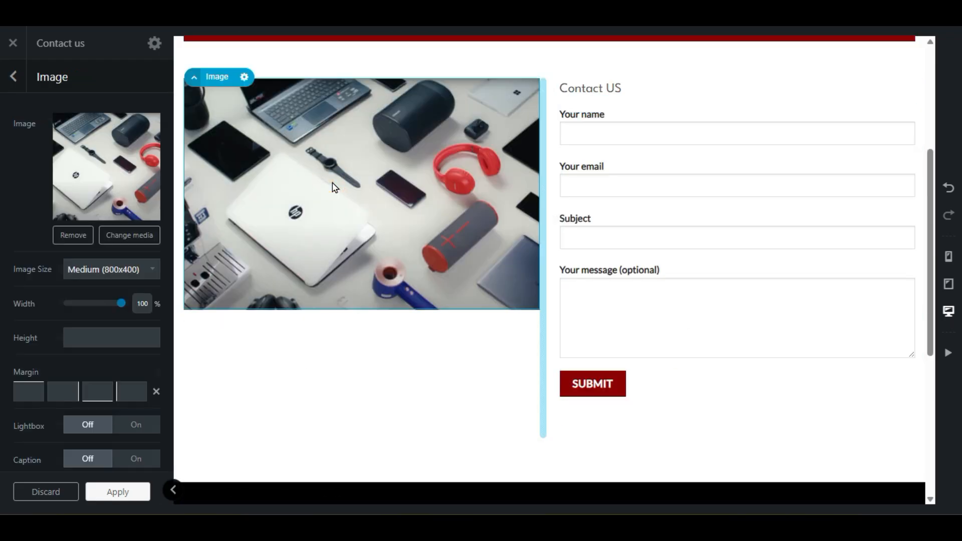
pyautogui.click(116, 330)
pyautogui.click(118, 318)
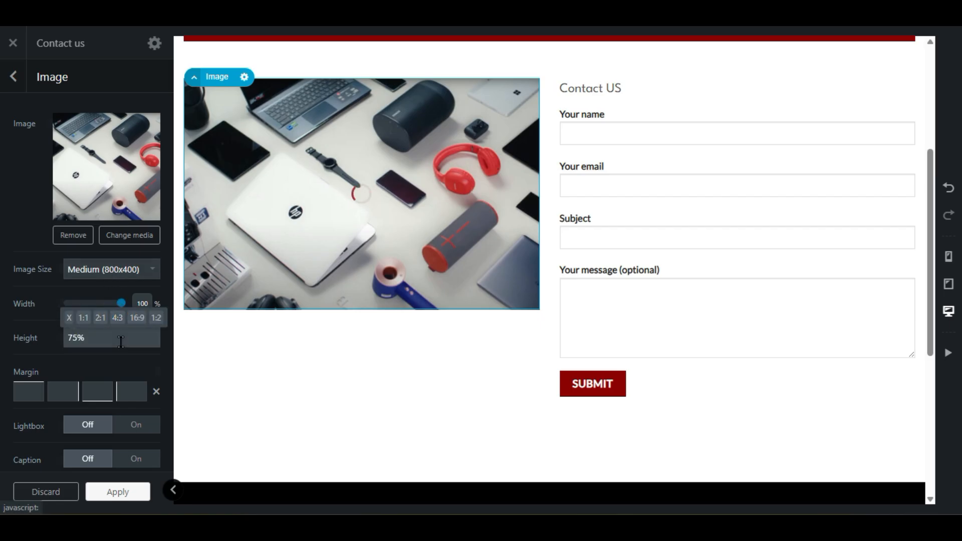
pyautogui.click(104, 320)
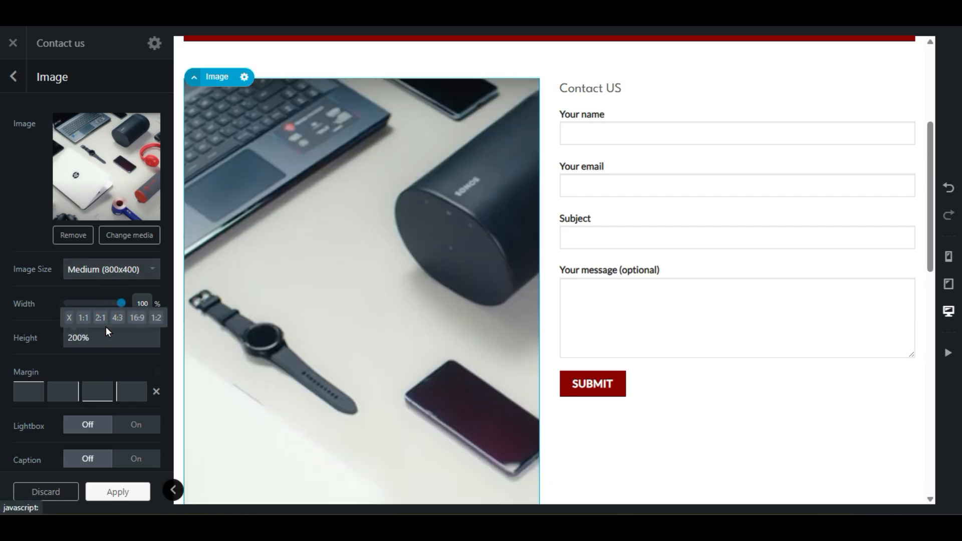
pyautogui.click(83, 319)
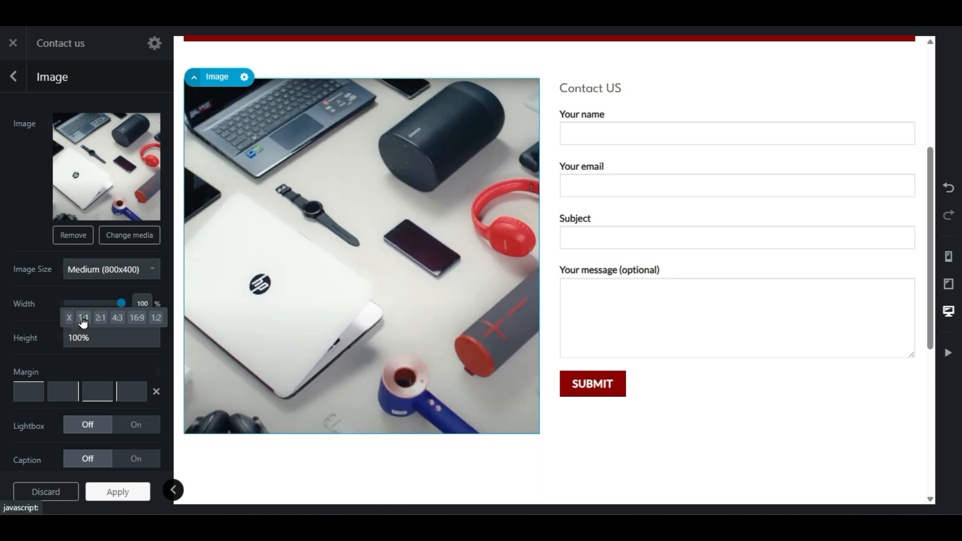
pyautogui.click(172, 491)
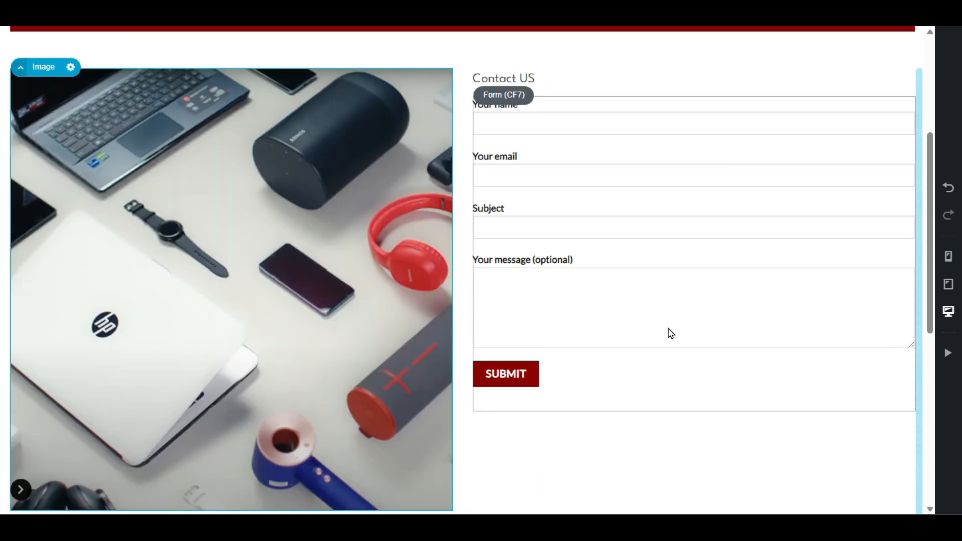
pyautogui.scroll(3, 676, 348)
pyautogui.scroll(-6, 597, 363)
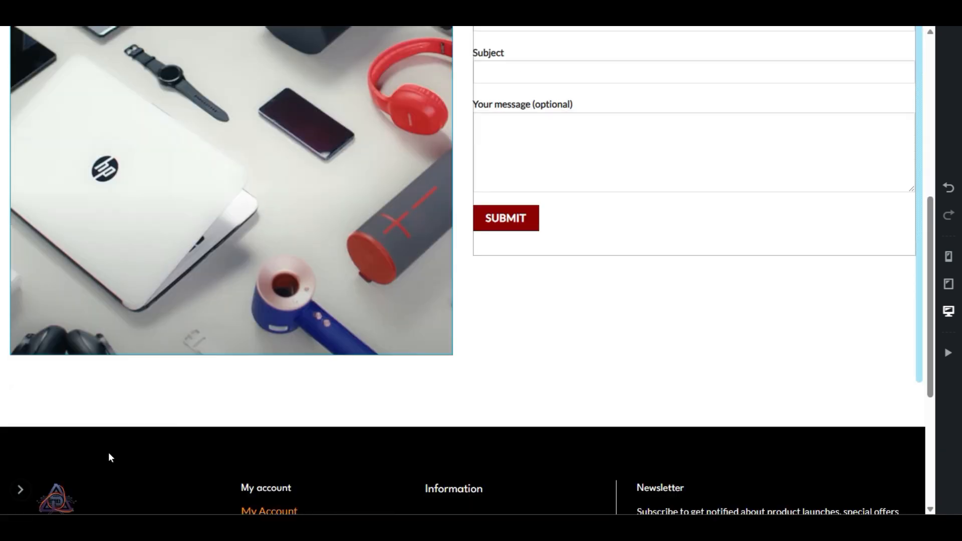
pyautogui.click(20, 490)
# Step: Set the image's height to the 4:3 ratio (75%) and preview the page at full width
pyautogui.click(123, 337)
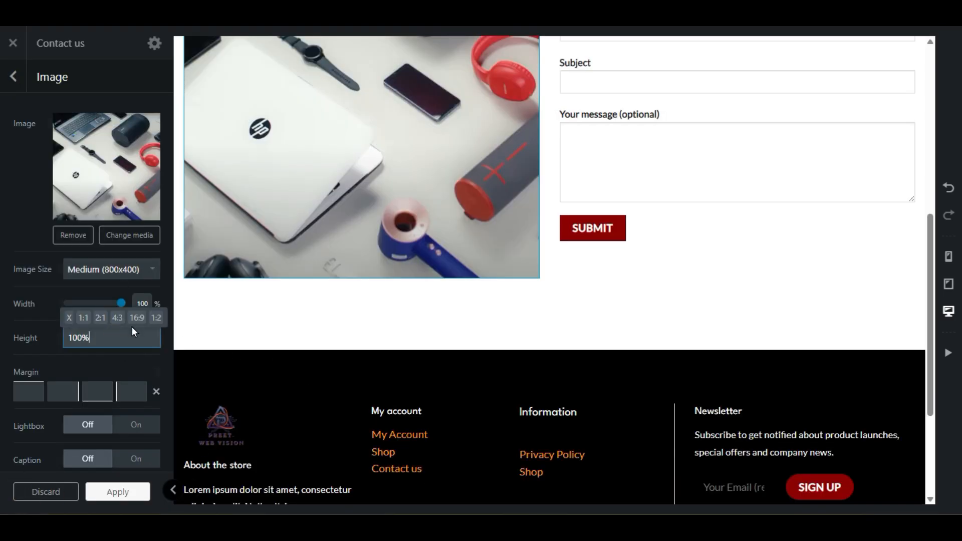
pyautogui.click(118, 317)
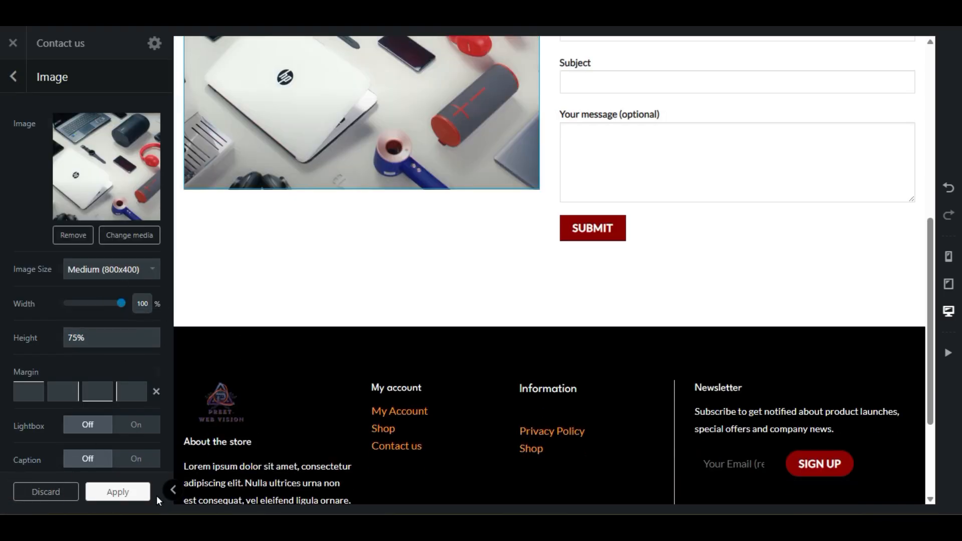
pyautogui.click(171, 489)
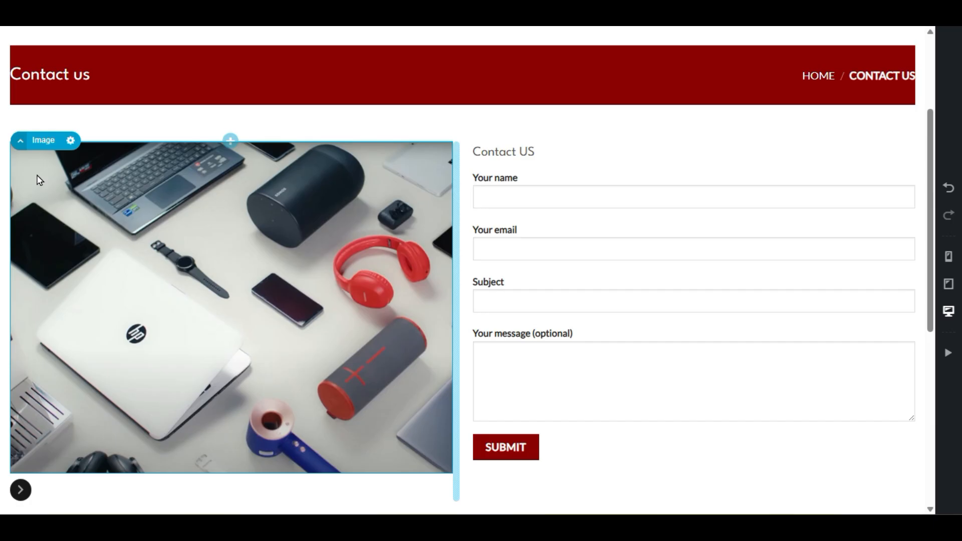
pyautogui.click(23, 491)
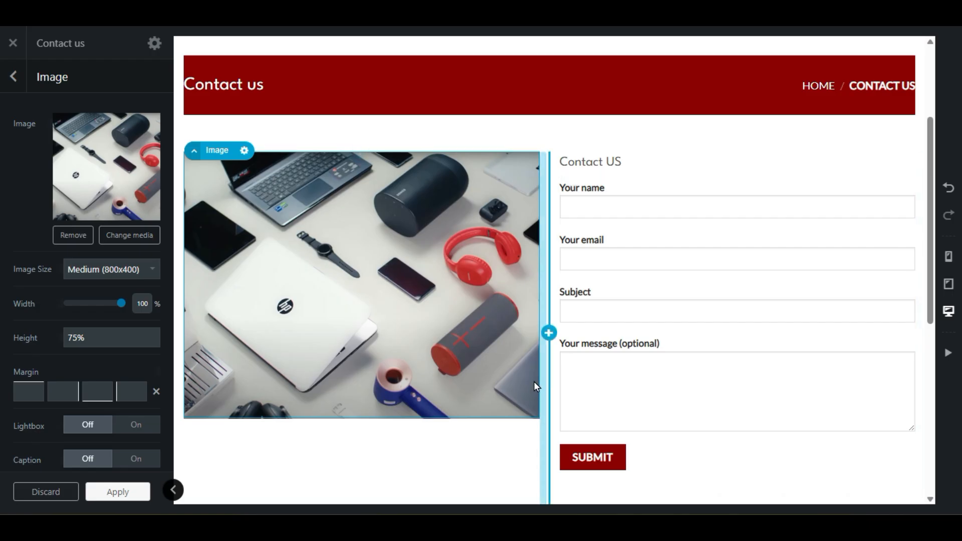
# Step: Insert a Map element below the row holding the image and the contact form
pyautogui.scroll(-3, 535, 380)
pyautogui.scroll(-3, 533, 376)
pyautogui.scroll(3, 535, 372)
pyautogui.scroll(3, 258, 335)
pyautogui.scroll(-3, 261, 336)
pyautogui.click(549, 359)
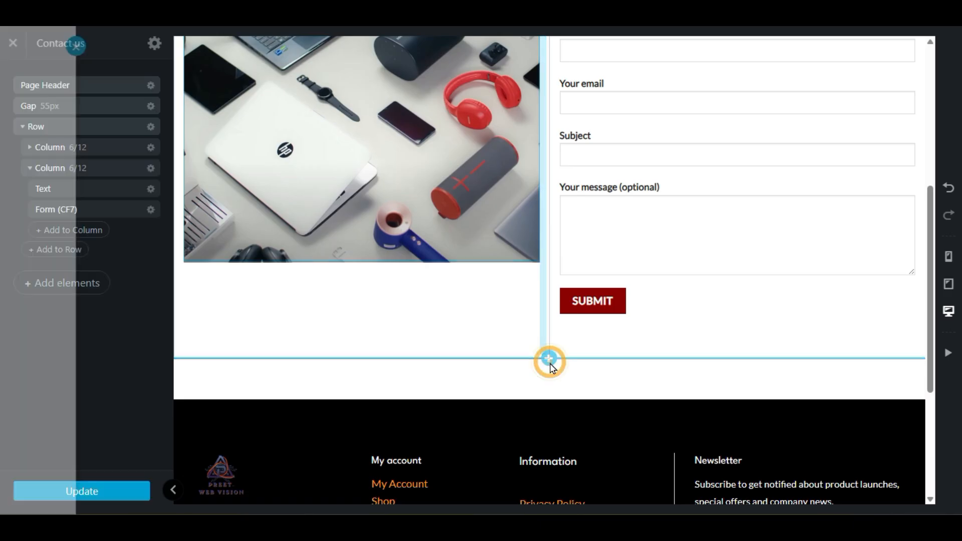
pyautogui.scroll(-9, 4, 258)
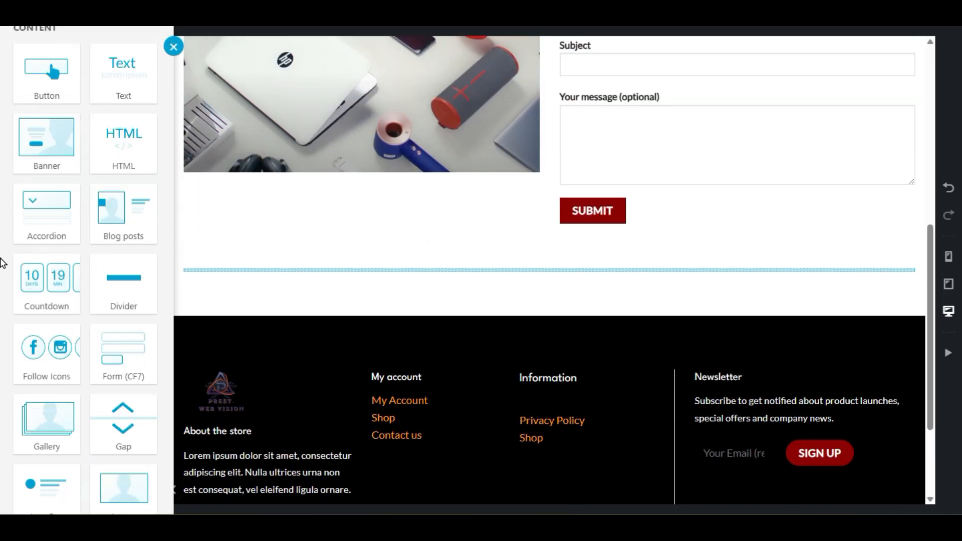
pyautogui.scroll(-3, 2, 340)
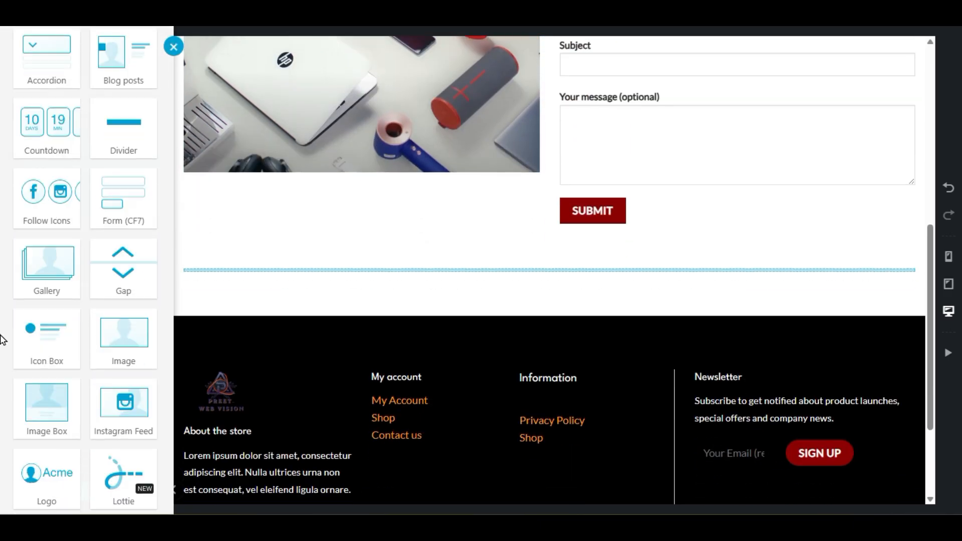
pyautogui.scroll(-3, 2, 340)
pyautogui.scroll(-3, 3, 339)
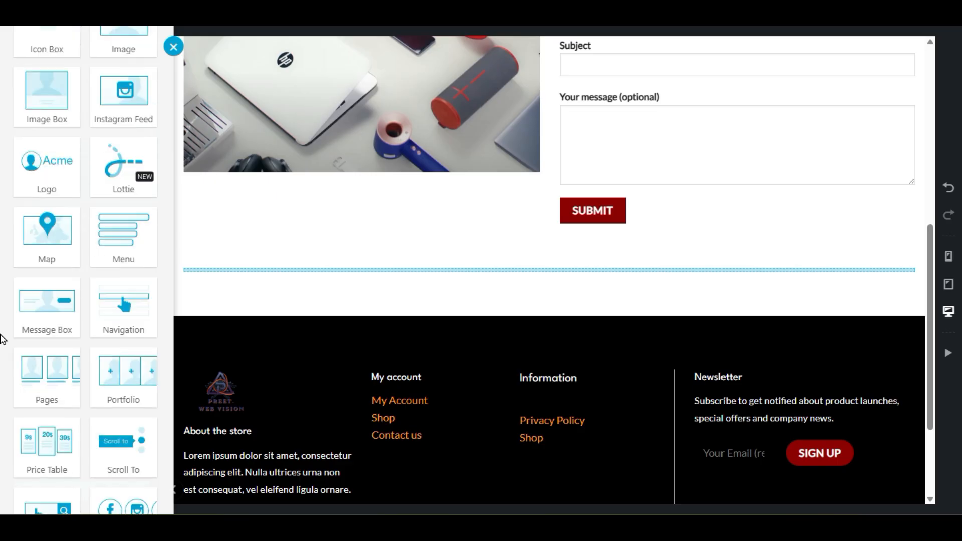
pyautogui.click(33, 235)
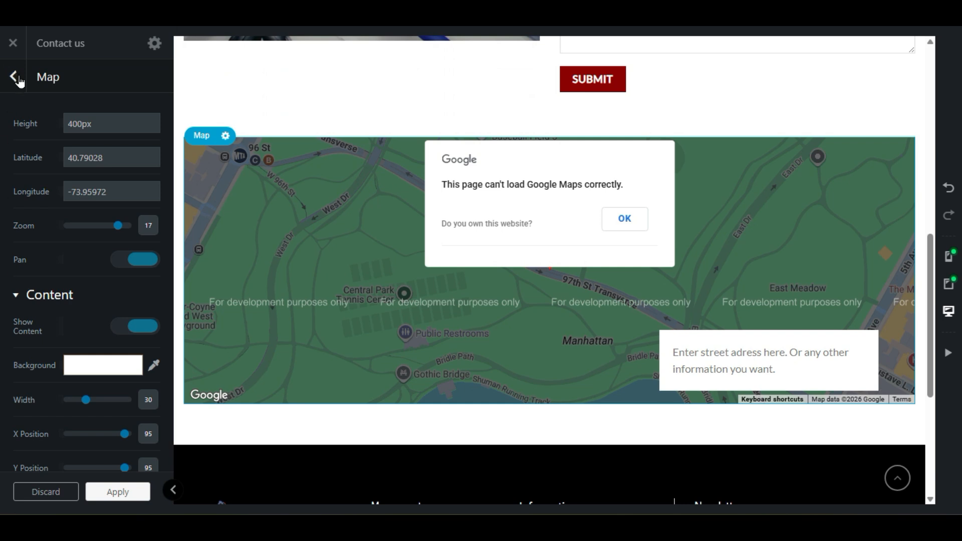
# Step: Move the Map element above the image-and-form row, directly after the 55px gap
pyautogui.click(14, 77)
pyautogui.moveTo(98, 270); pyautogui.dragTo(108, 115)
pyautogui.scroll(-3, 471, 257)
pyautogui.scroll(-3, 506, 423)
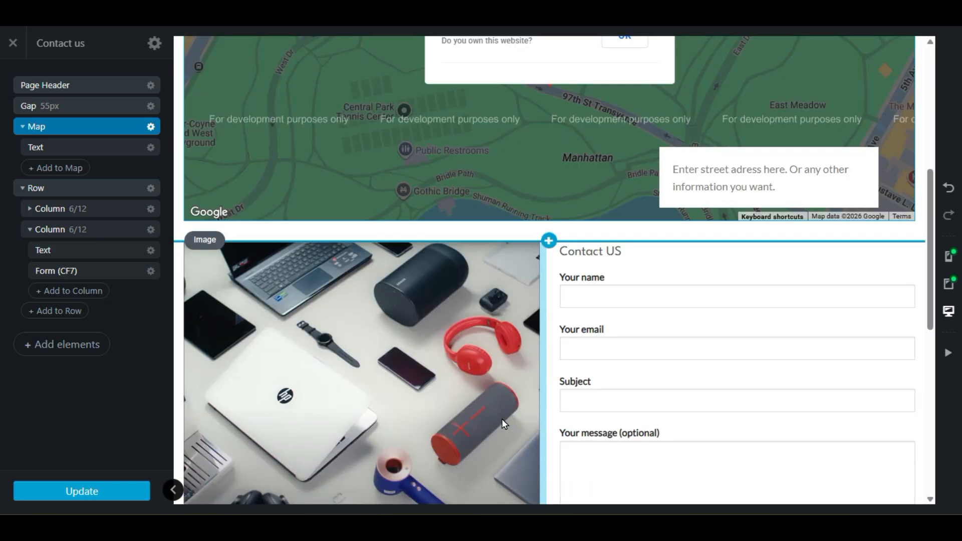
# Step: Open the map's settings and set its longitude to -73.95973
pyautogui.scroll(3, 501, 419)
pyautogui.click(626, 189)
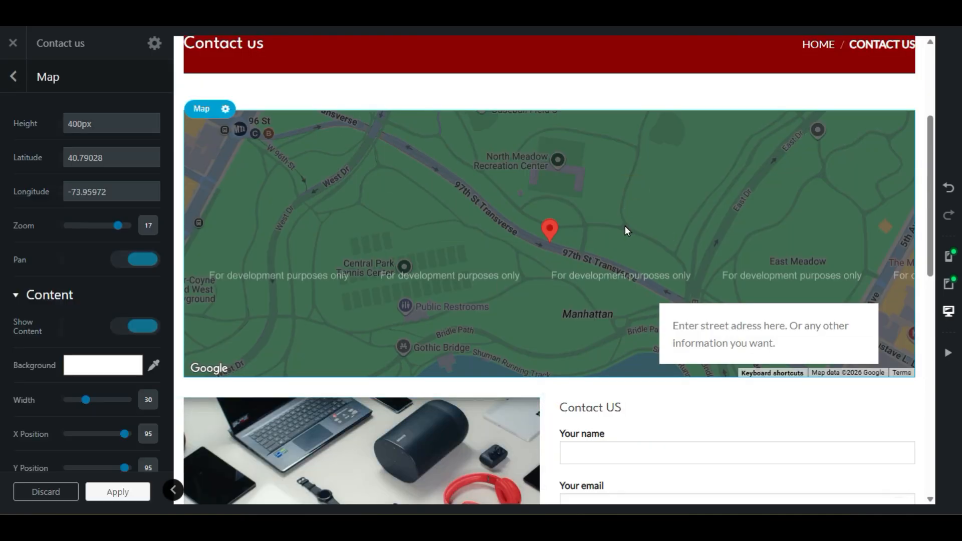
pyautogui.moveTo(136, 158); pyautogui.dragTo(43, 199)
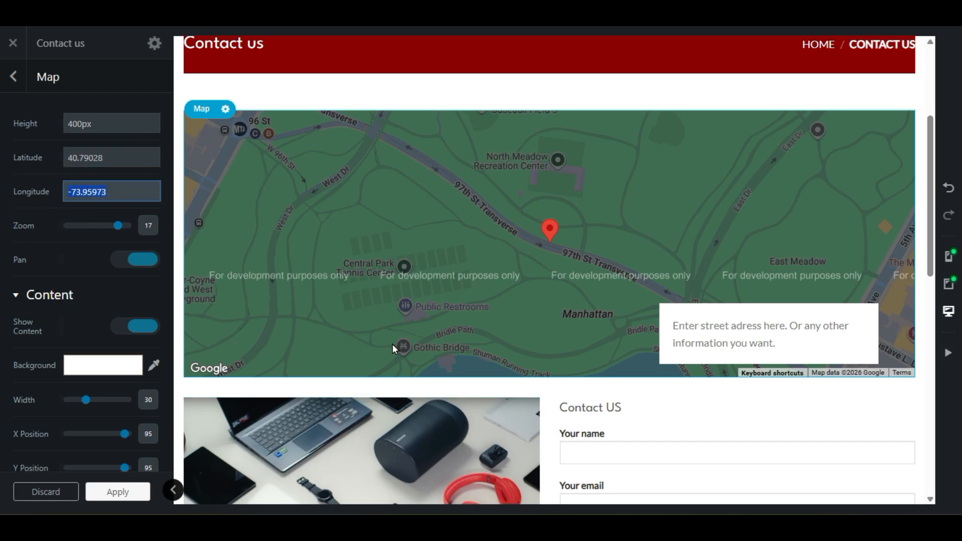
# Step: Insert a Follow Icons element below the image-and-form row
pyautogui.scroll(-5, 393, 350)
pyautogui.scroll(8, 395, 353)
pyautogui.scroll(-6, 395, 353)
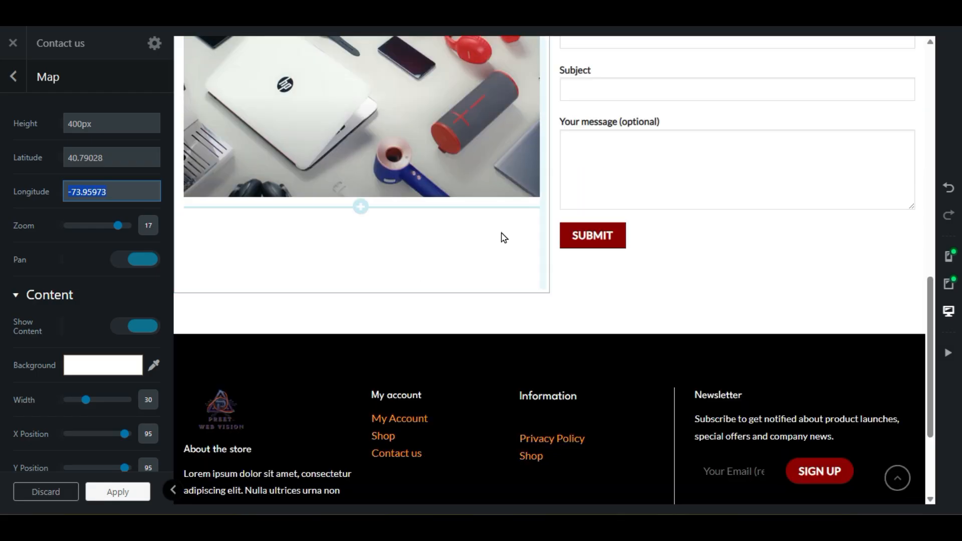
pyautogui.click(551, 296)
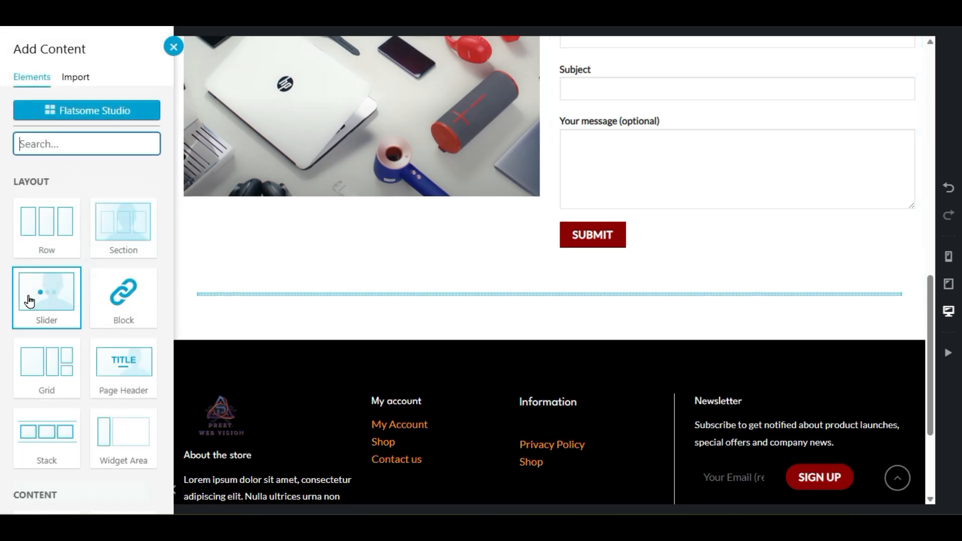
pyautogui.scroll(-8, 30, 301)
pyautogui.scroll(-3, 2, 346)
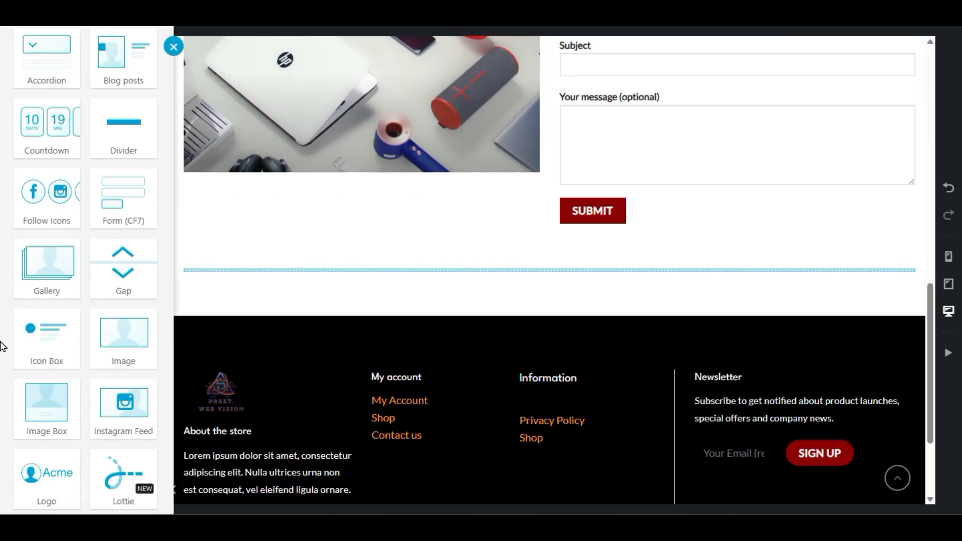
pyautogui.scroll(3, 5, 348)
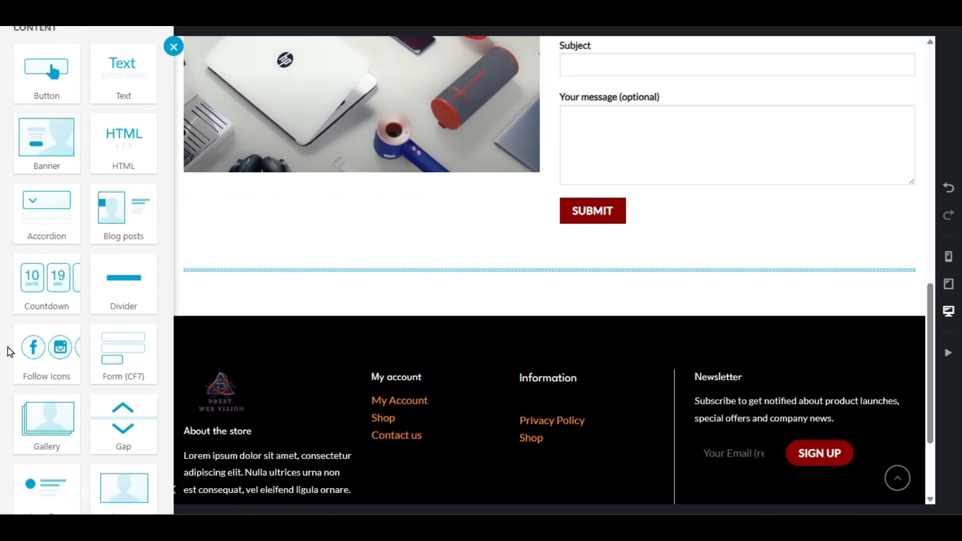
pyautogui.click(50, 358)
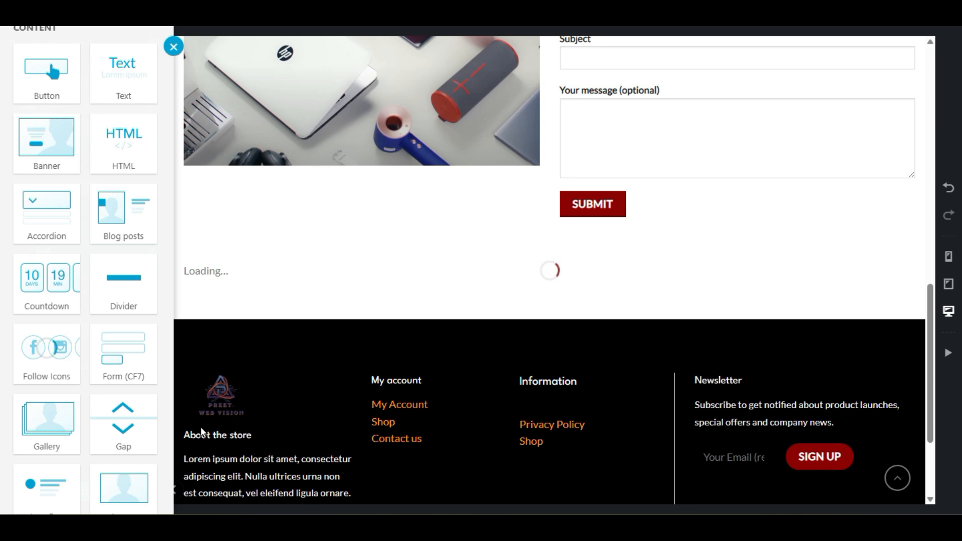
pyautogui.scroll(-5, 2, 412)
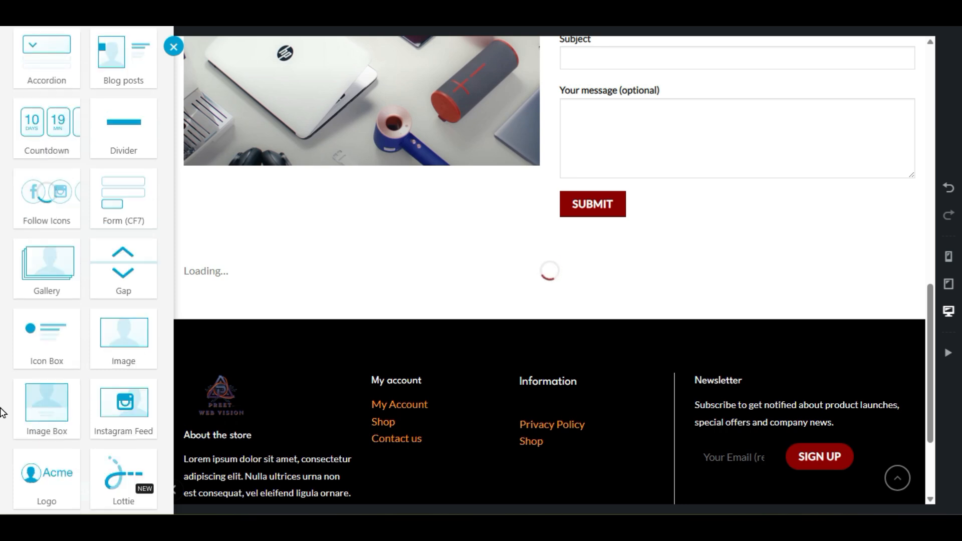
# Step: Try a full-width Team Member element directly below the image-and-form row, and delete it again
pyautogui.scroll(-3, 2, 412)
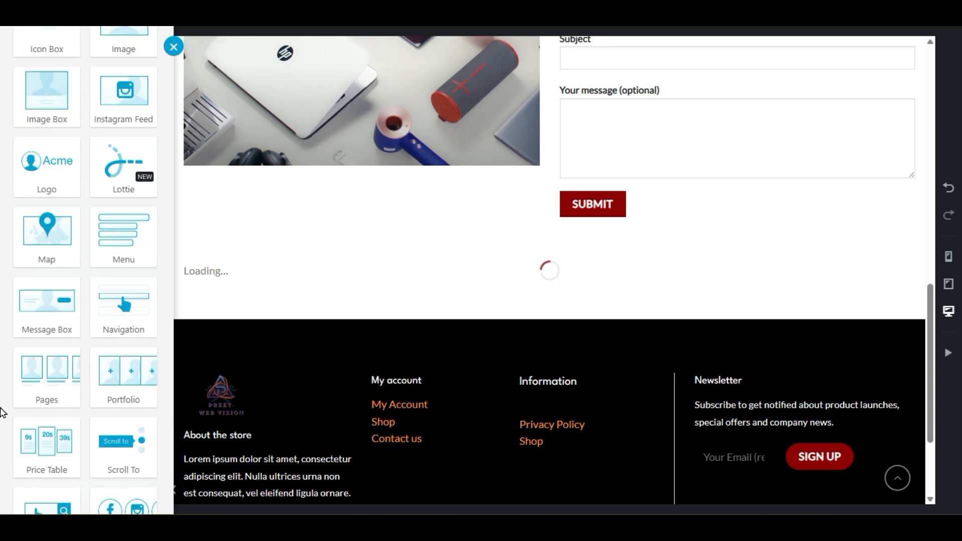
pyautogui.scroll(-3, 2, 412)
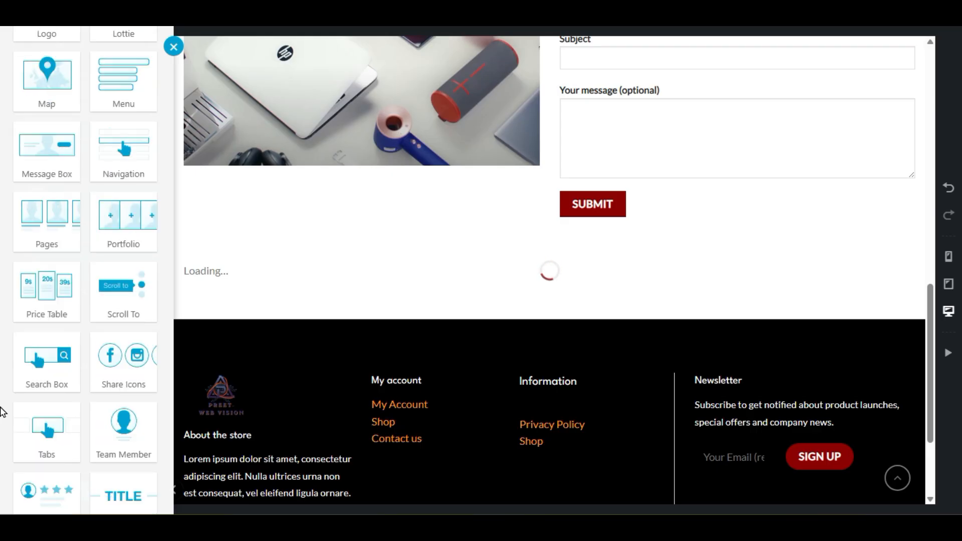
pyautogui.scroll(-3, 2, 413)
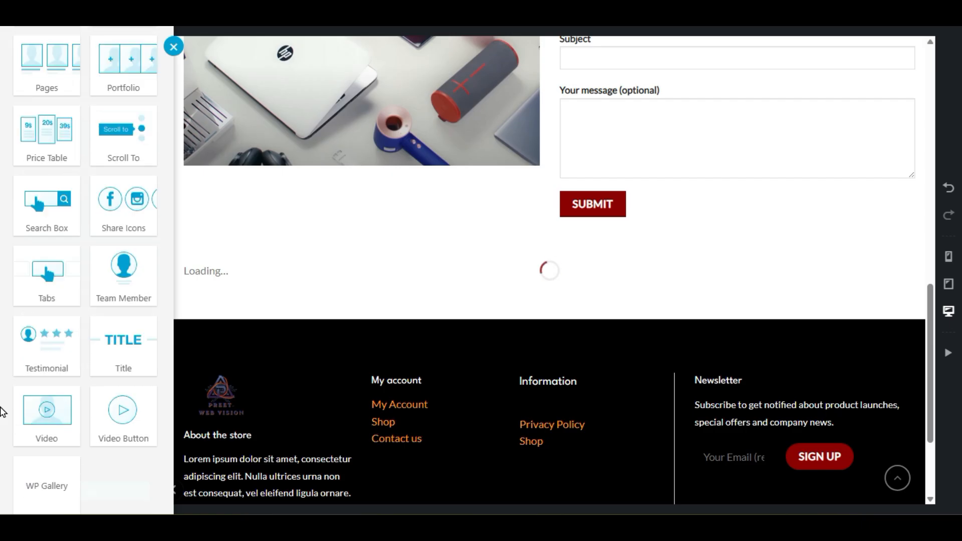
pyautogui.scroll(-3, 2, 413)
pyautogui.scroll(3, 2, 412)
pyautogui.click(144, 287)
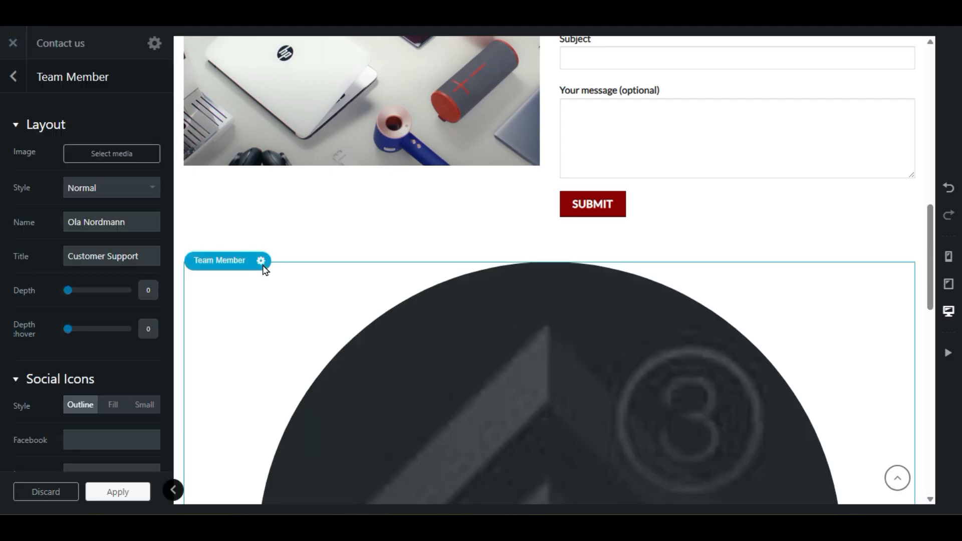
pyautogui.scroll(-9, 279, 282)
pyautogui.scroll(3, 279, 282)
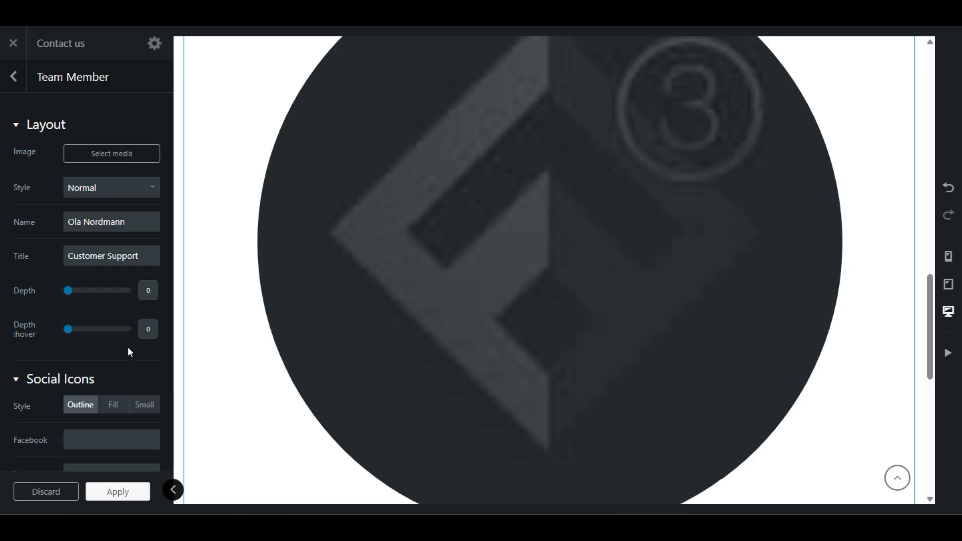
pyautogui.scroll(-6, 128, 375)
pyautogui.scroll(6, 128, 375)
pyautogui.scroll(5, 463, 249)
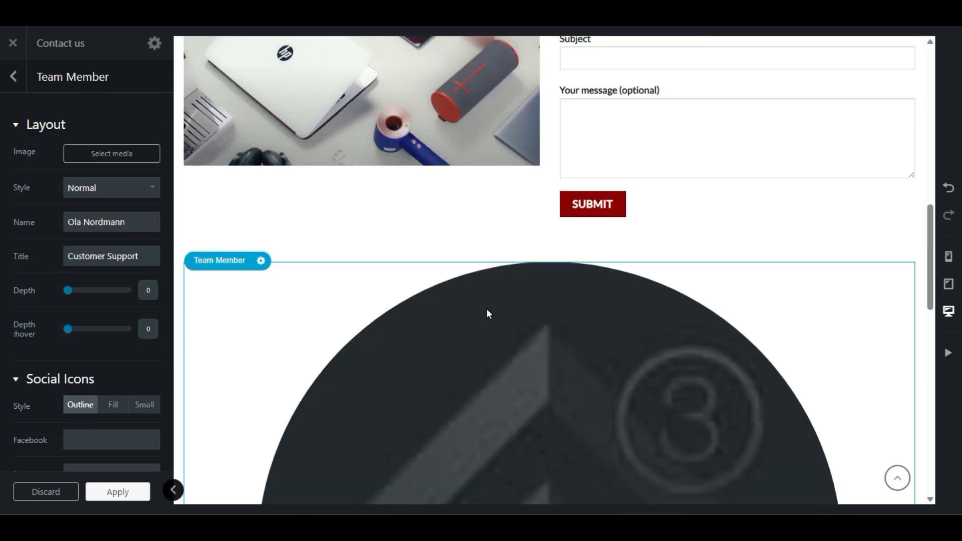
pyautogui.rightClick(486, 309)
pyautogui.click(494, 444)
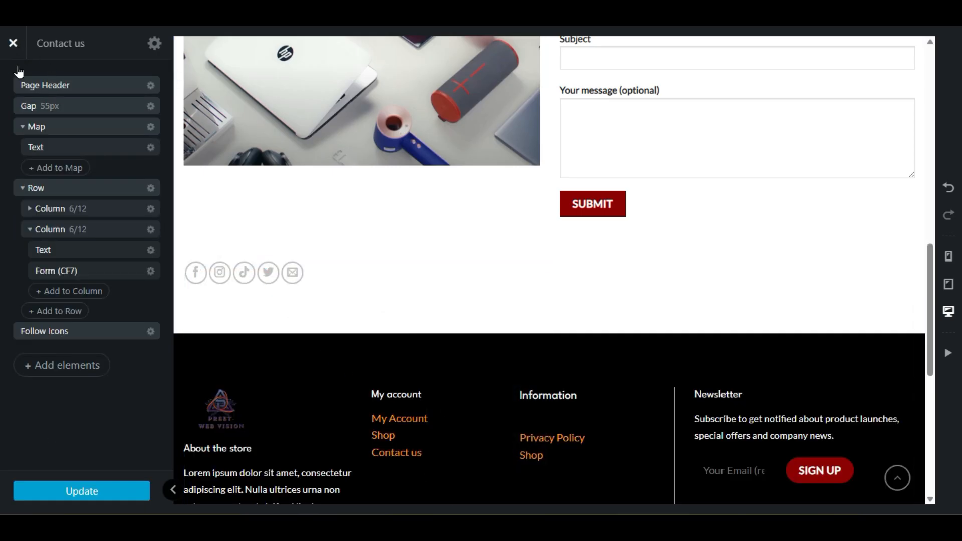
# Step: Update the page and insert a 3 Columns row below the follow icons
pyautogui.click(89, 490)
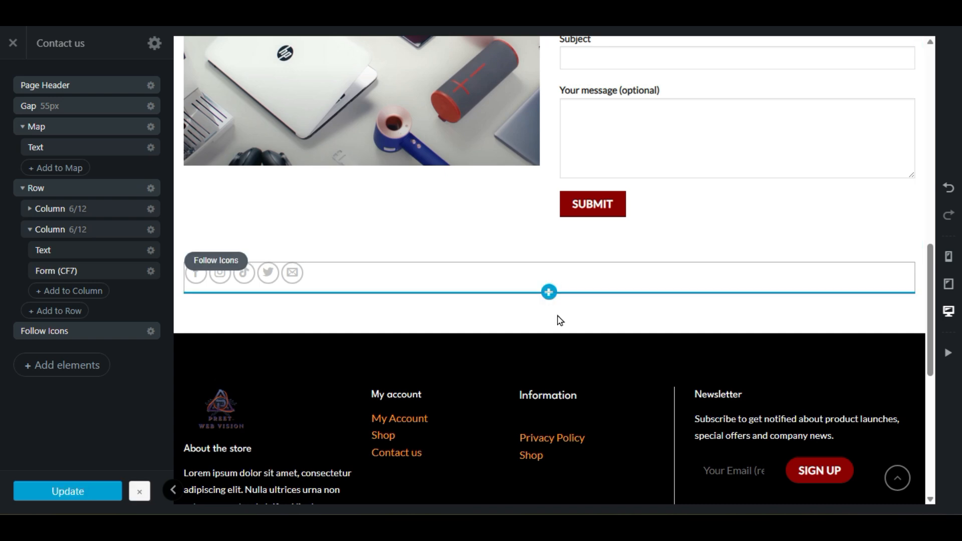
pyautogui.click(554, 296)
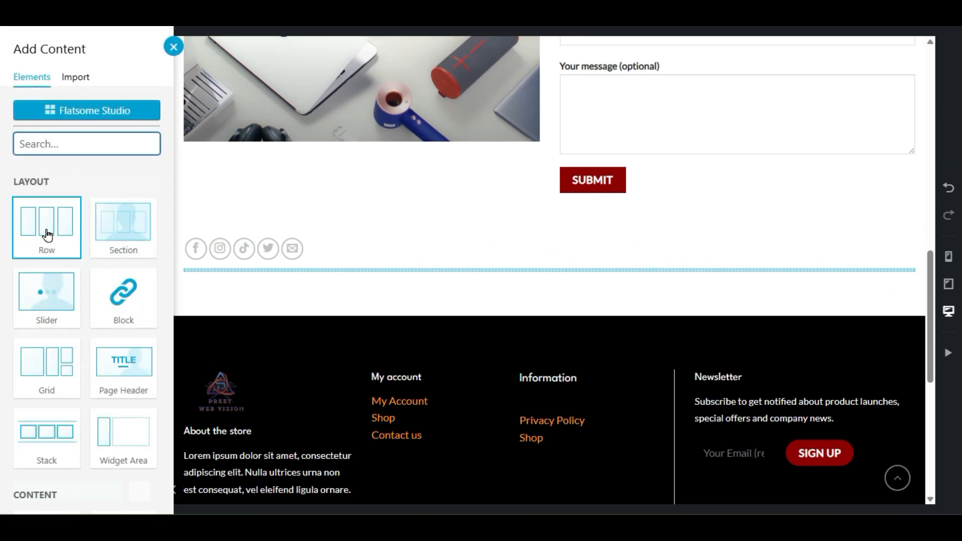
pyautogui.scroll(-3, 40, 291)
pyautogui.scroll(-12, 39, 296)
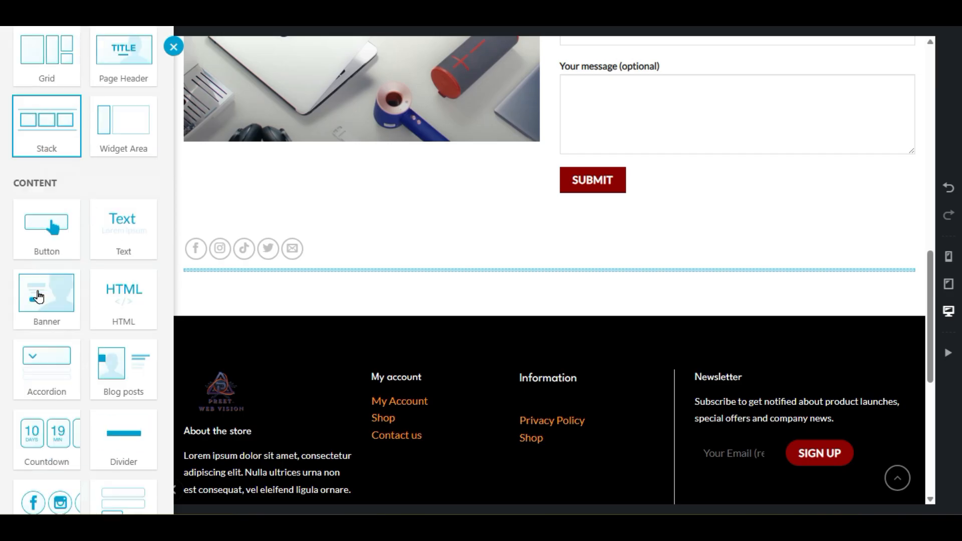
pyautogui.scroll(-3, 38, 296)
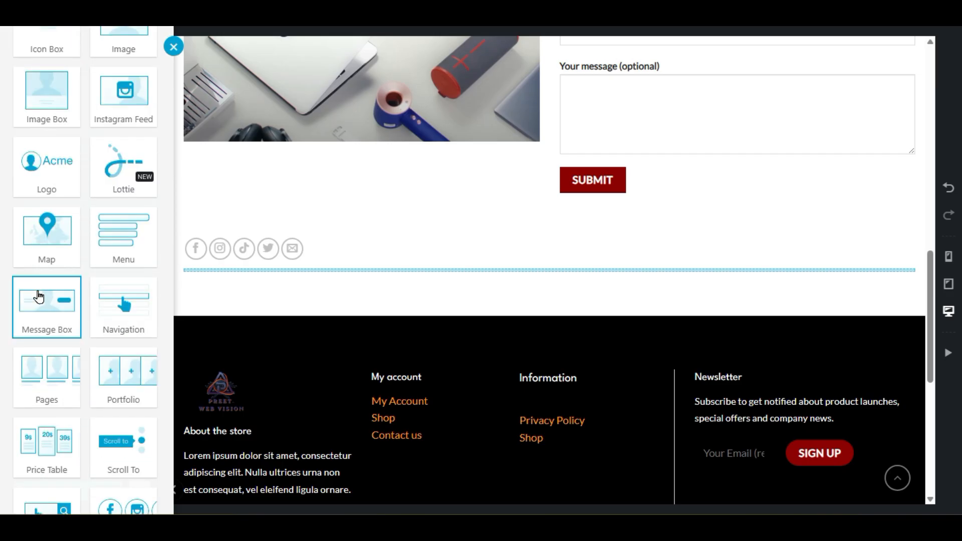
pyautogui.scroll(15, 39, 296)
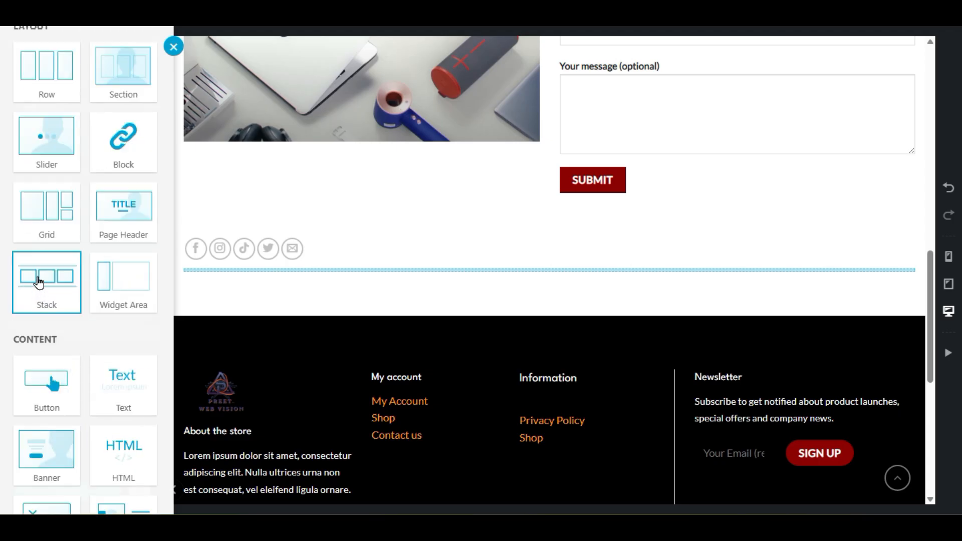
pyautogui.moveTo(39, 68); pyautogui.dragTo(61, 86)
pyautogui.click(61, 88)
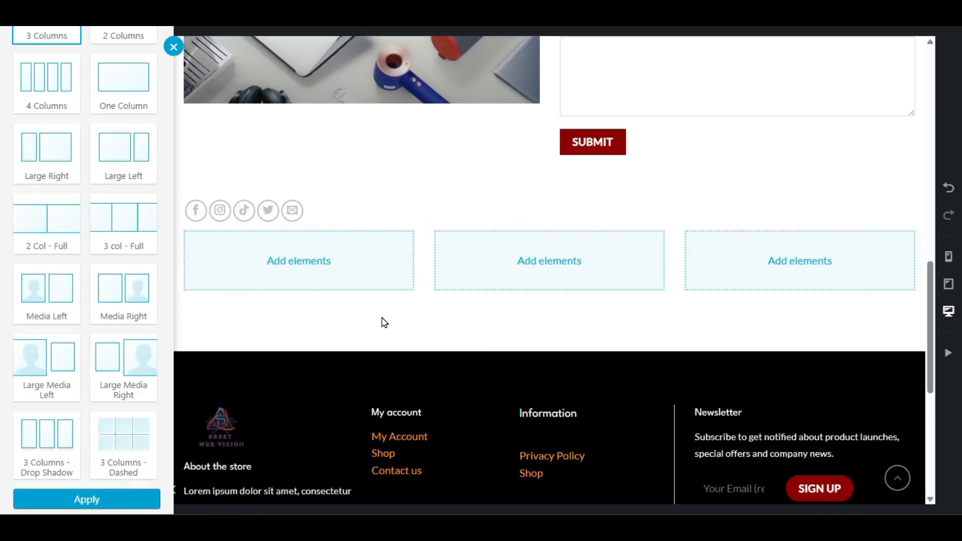
# Step: Insert a Team Member element into the first column of the new three-column row
pyautogui.click(303, 260)
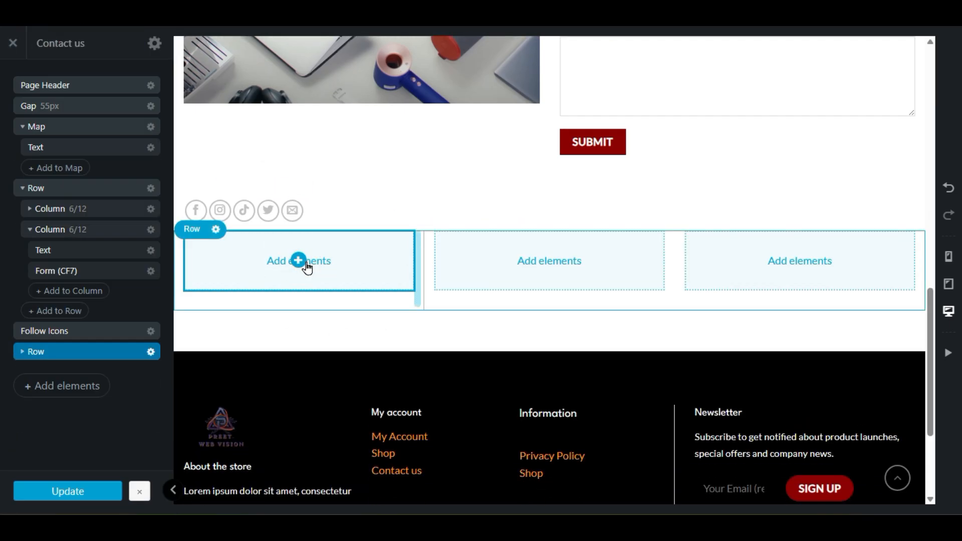
pyautogui.click(299, 259)
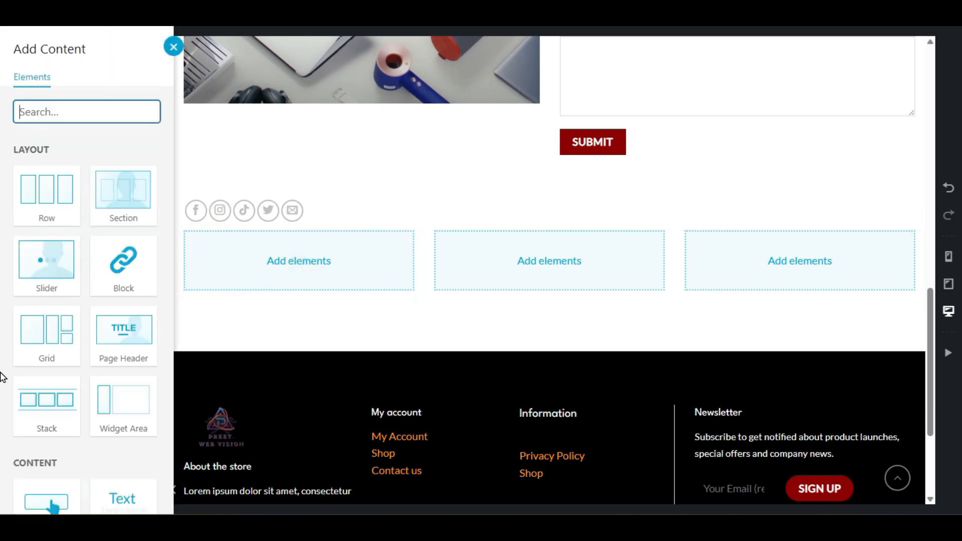
pyautogui.scroll(-9, 2, 378)
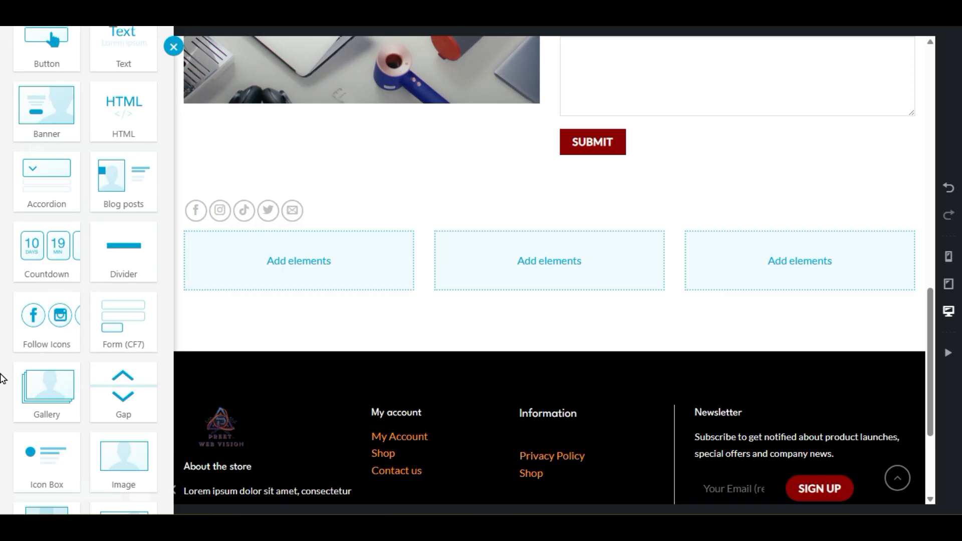
pyautogui.scroll(-3, 2, 379)
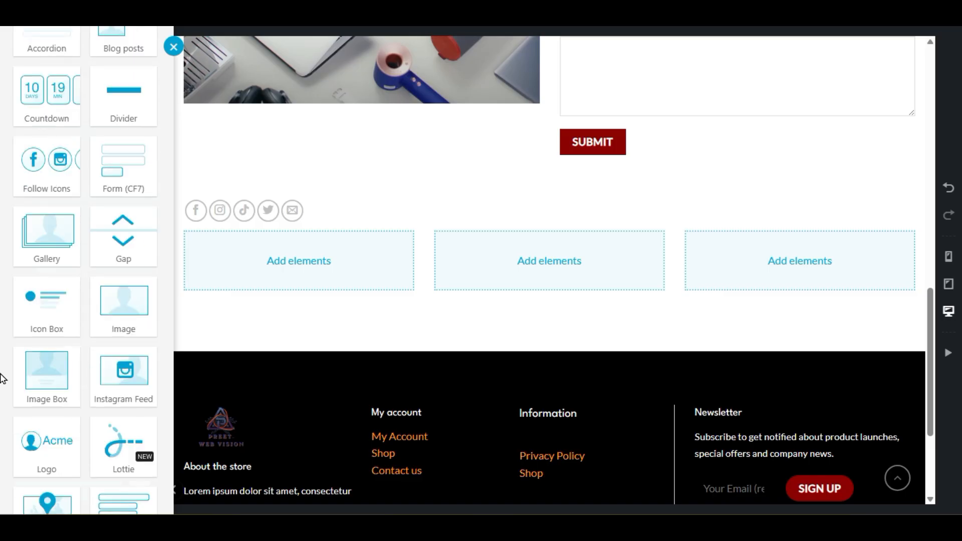
pyautogui.scroll(-3, 2, 379)
pyautogui.scroll(-6, 1, 378)
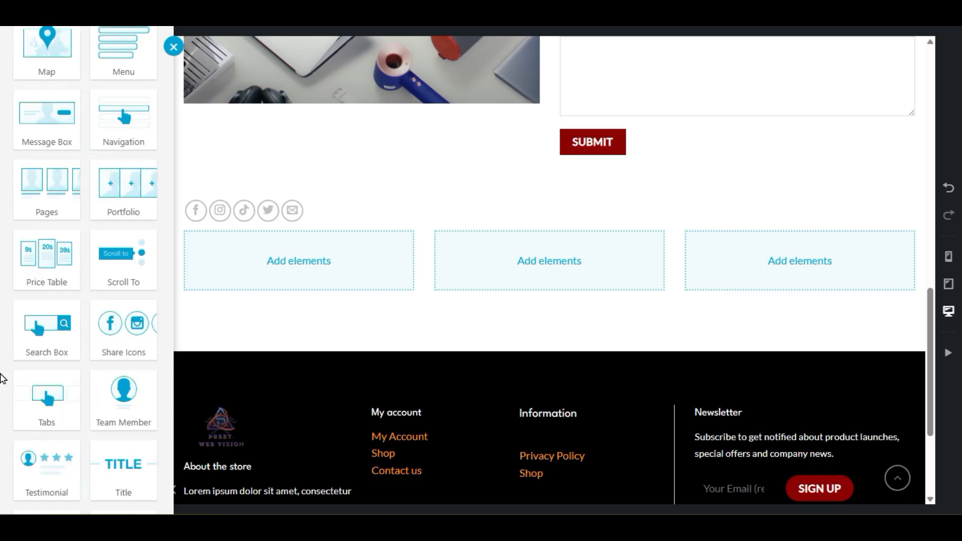
pyautogui.click(122, 401)
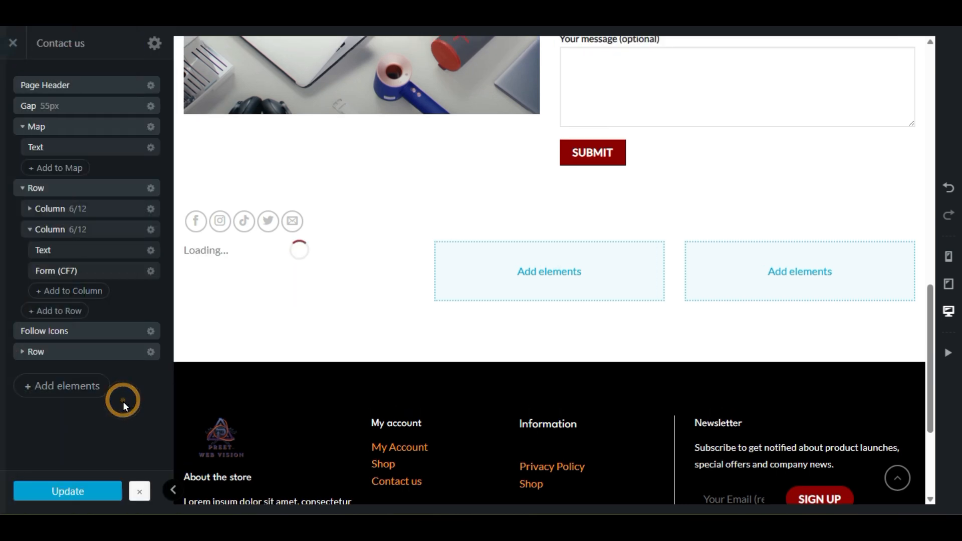
pyautogui.scroll(-3, 122, 400)
pyautogui.scroll(-3, 323, 349)
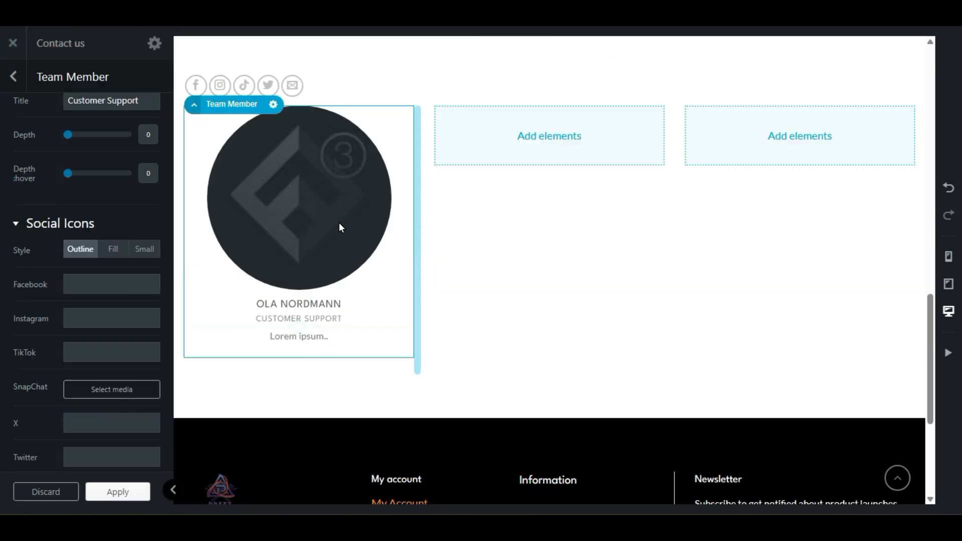
pyautogui.scroll(3, 107, 174)
pyautogui.click(121, 158)
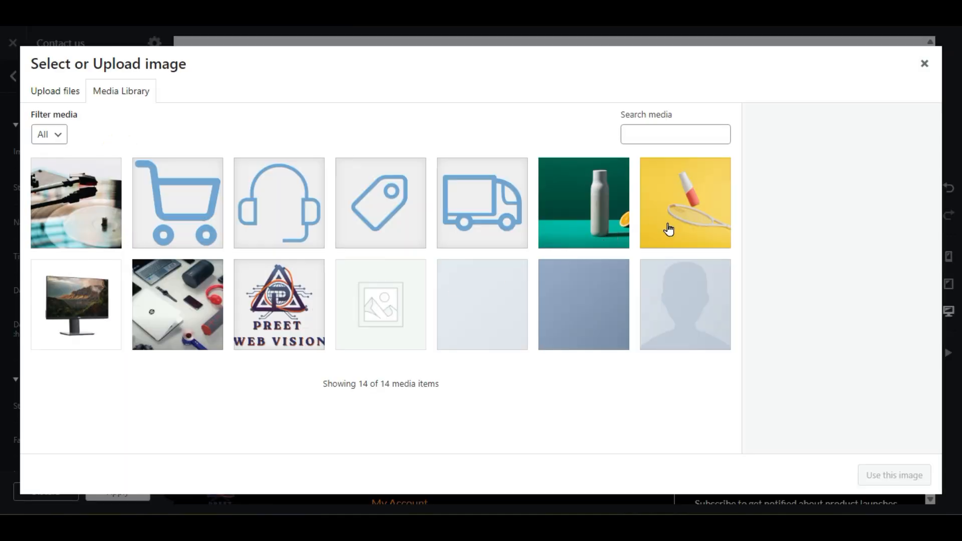
pyautogui.click(321, 225)
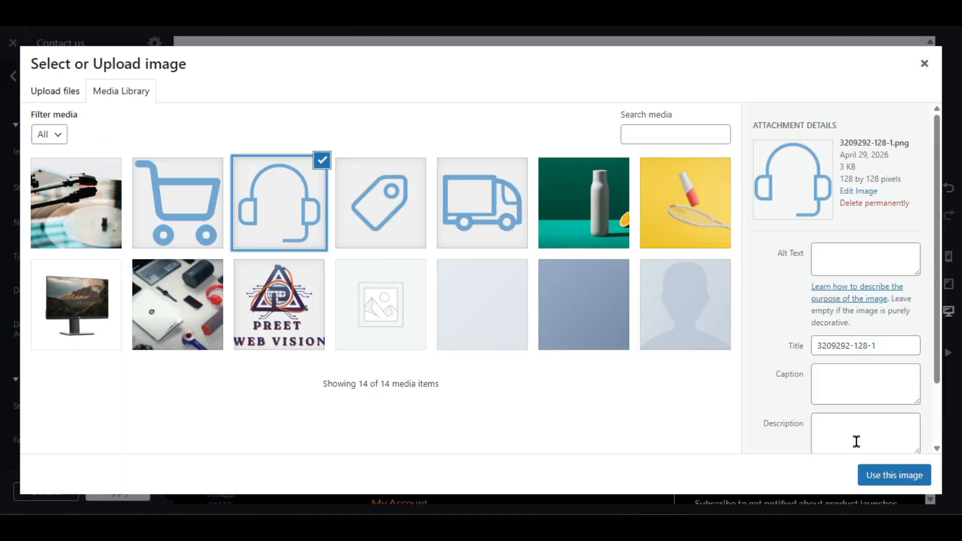
pyautogui.click(897, 475)
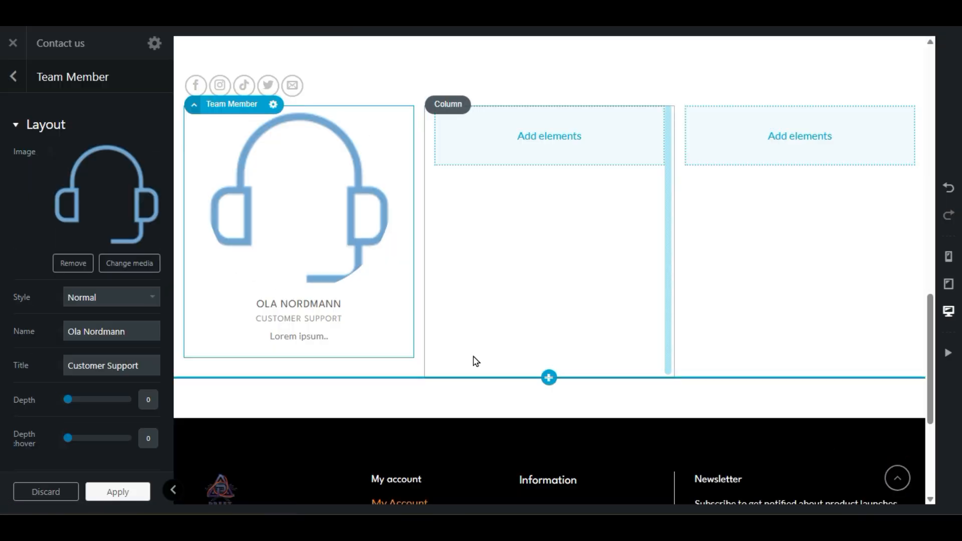
# Step: Set the Team Member element's depth to 1
pyautogui.click(66, 400)
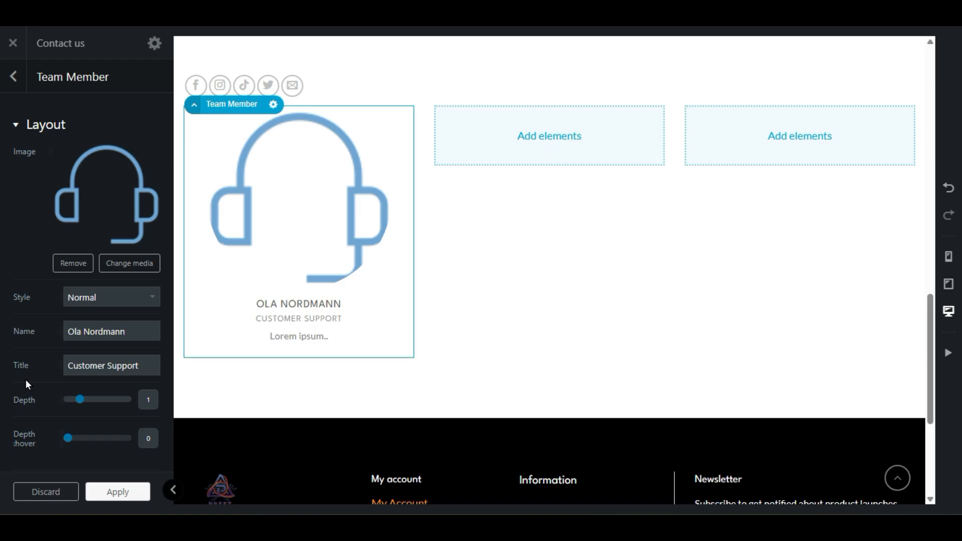
pyautogui.scroll(-5, 26, 380)
pyautogui.scroll(5, 26, 380)
# Step: Try the Fill and Small styles for the Team Member's social icons, and return to Outline
pyautogui.scroll(-3, 25, 380)
pyautogui.scroll(-3, 26, 380)
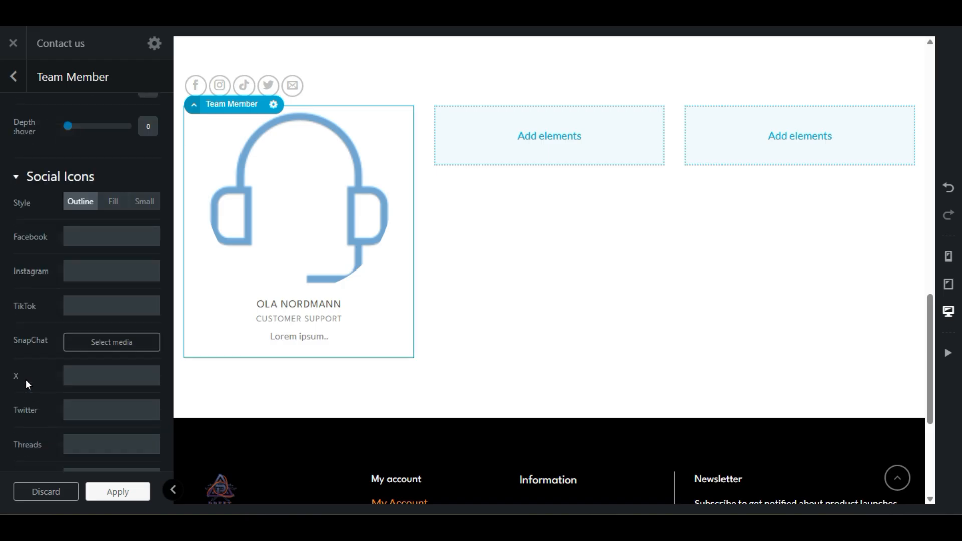
pyautogui.click(112, 202)
pyautogui.click(144, 201)
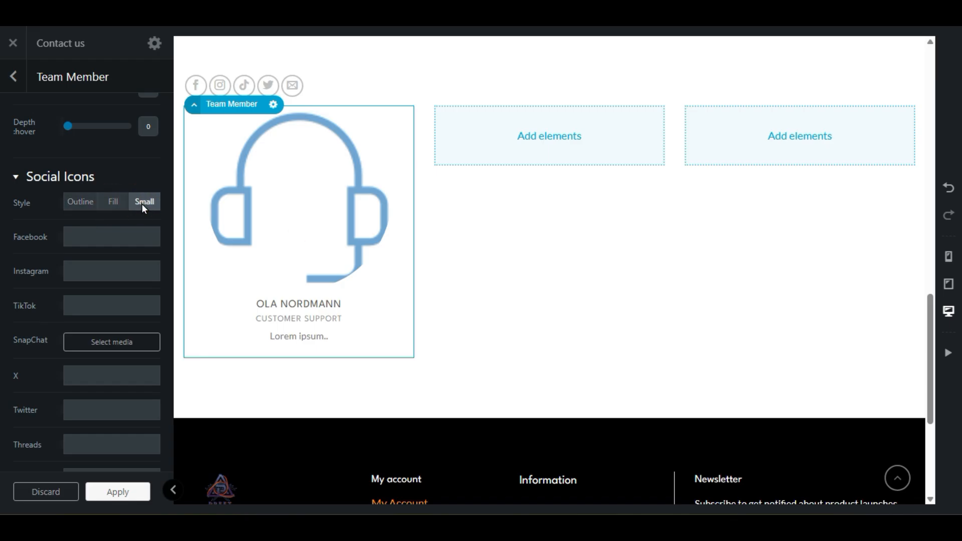
pyautogui.click(80, 202)
pyautogui.scroll(-3, 64, 366)
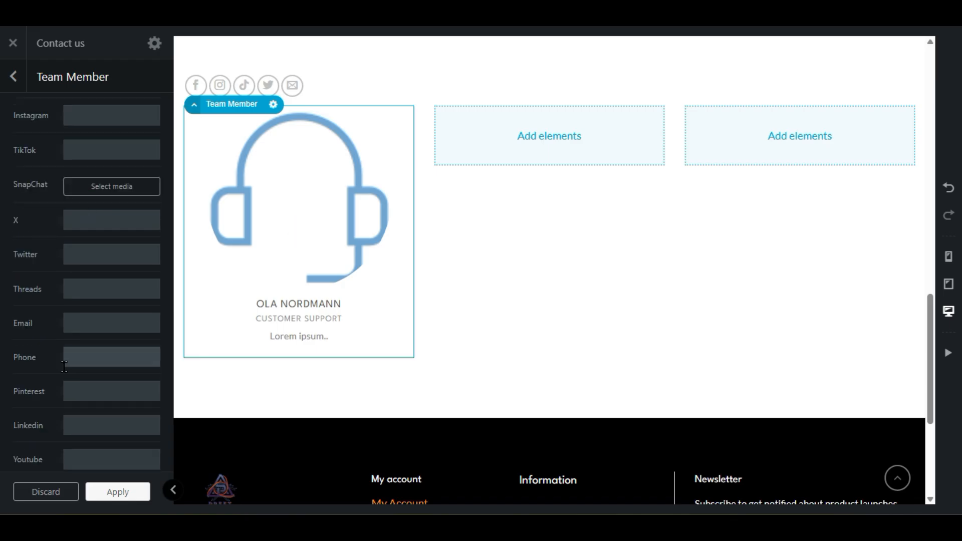
pyautogui.scroll(9, 64, 366)
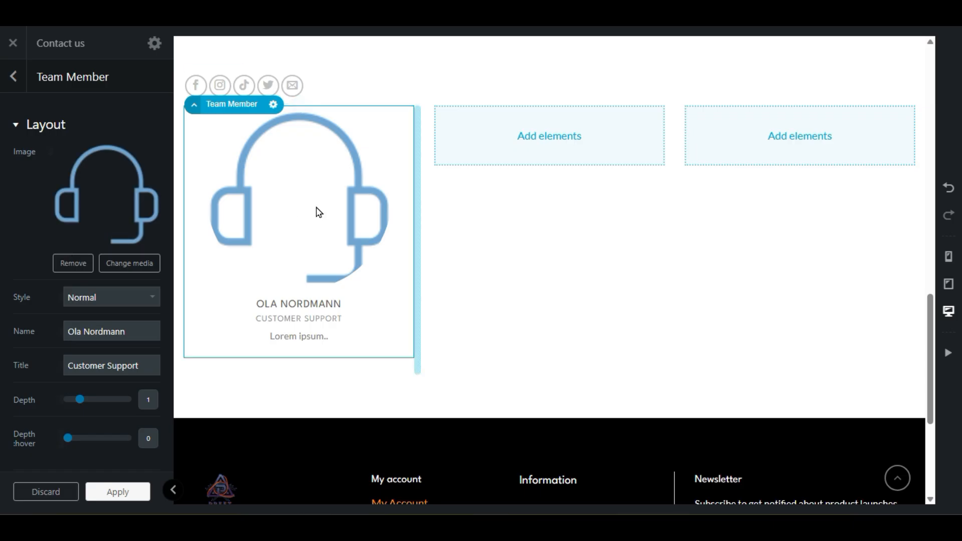
# Step: Delete the Follow Icons element above the three-column row
pyautogui.scroll(3, 333, 232)
pyautogui.rightClick(268, 243)
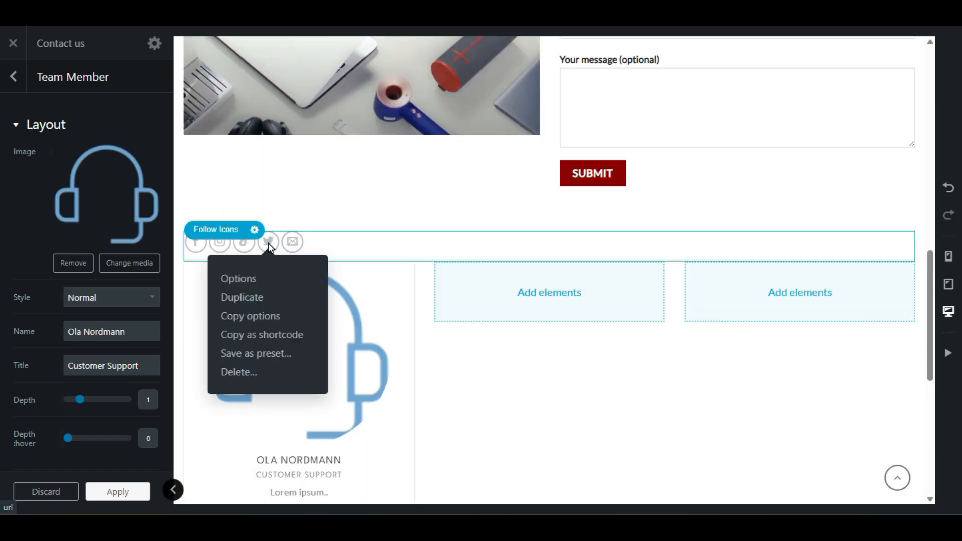
pyautogui.click(275, 379)
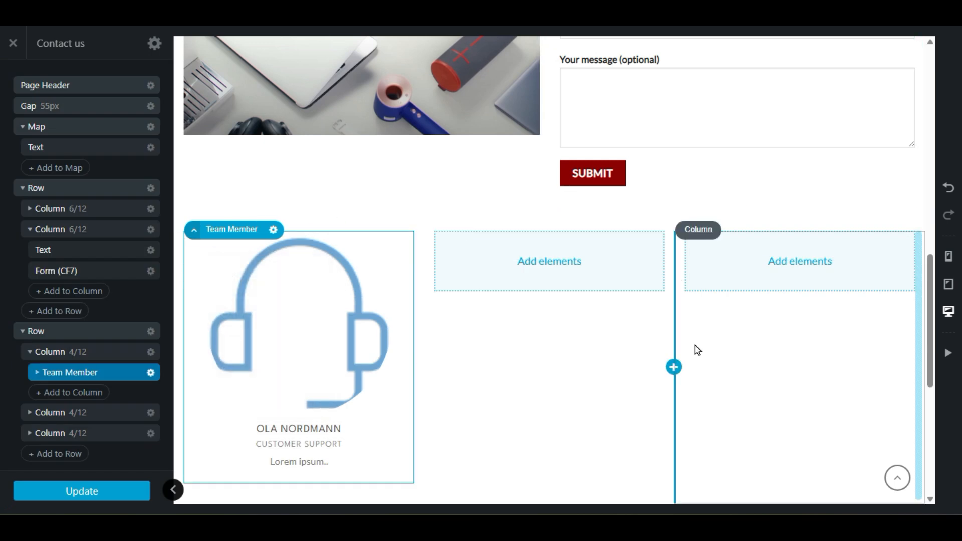
# Step: Insert a Share Icons element between the Contact US heading and the contact form
pyautogui.scroll(3, 693, 345)
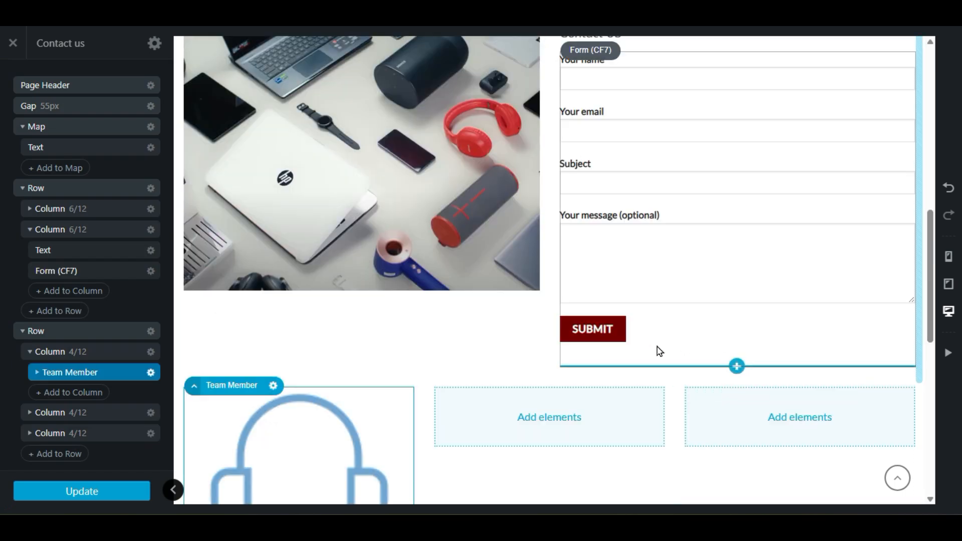
pyautogui.click(675, 343)
pyautogui.scroll(3, 674, 344)
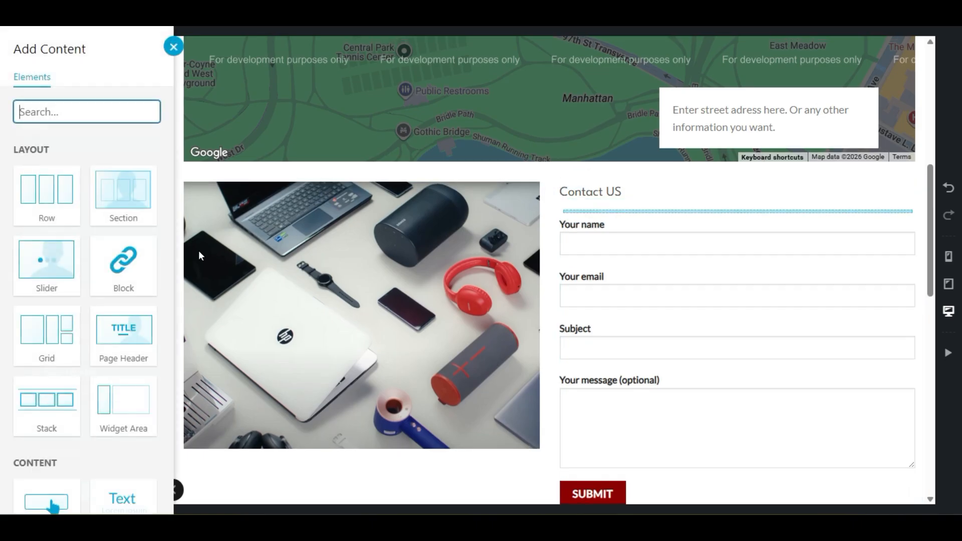
pyautogui.scroll(-10, 2, 357)
pyautogui.scroll(-5, 1, 357)
pyautogui.scroll(-3, 1, 357)
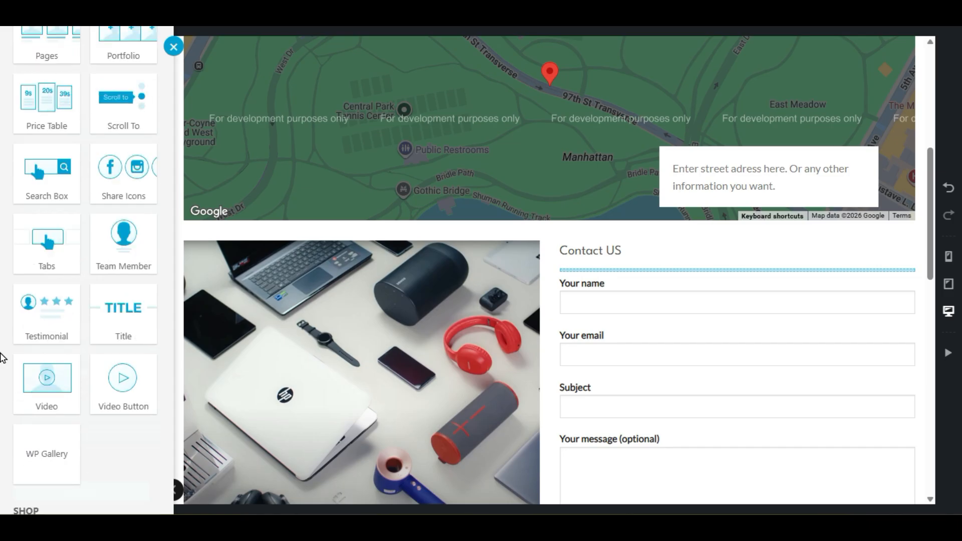
pyautogui.scroll(3, 18, 351)
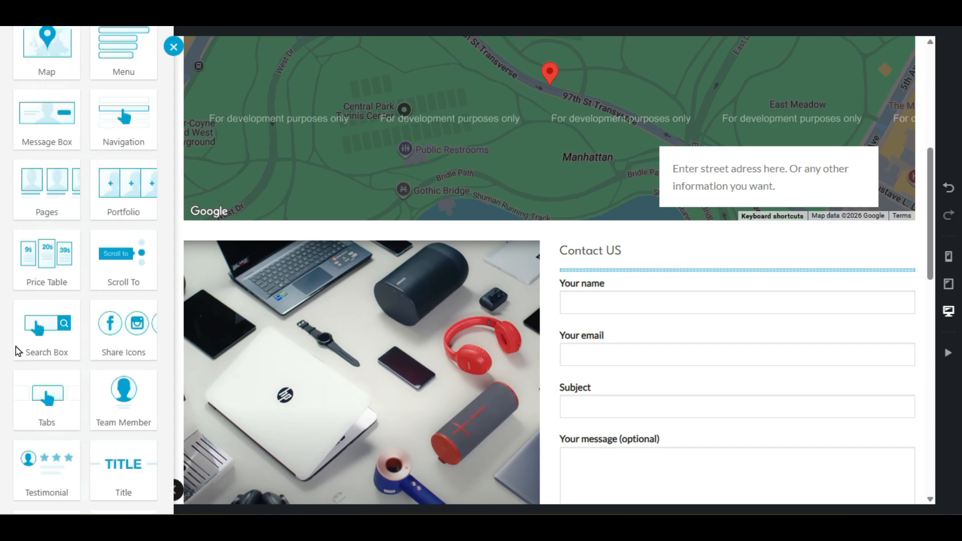
pyautogui.click(122, 333)
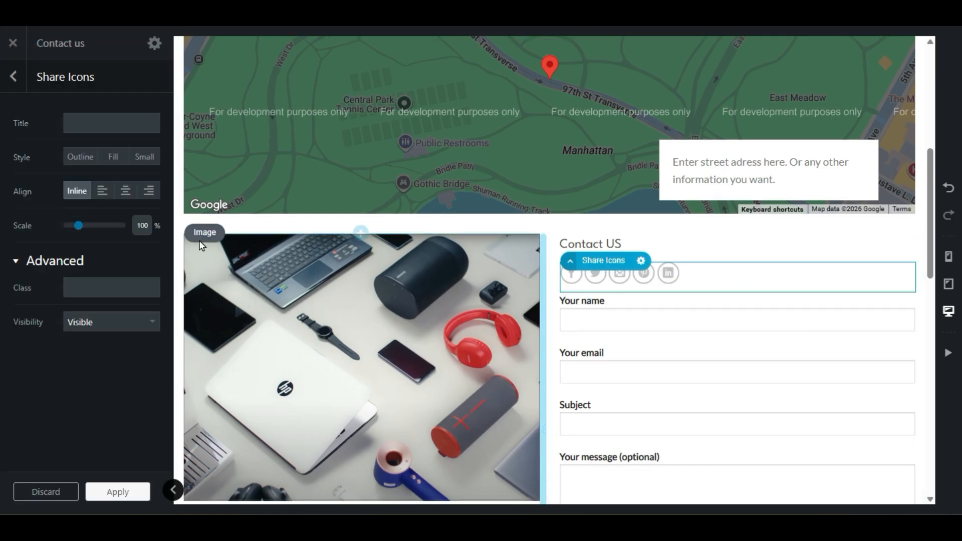
# Step: Try right alignment for the share icons, and set them to center alignment
pyautogui.click(147, 195)
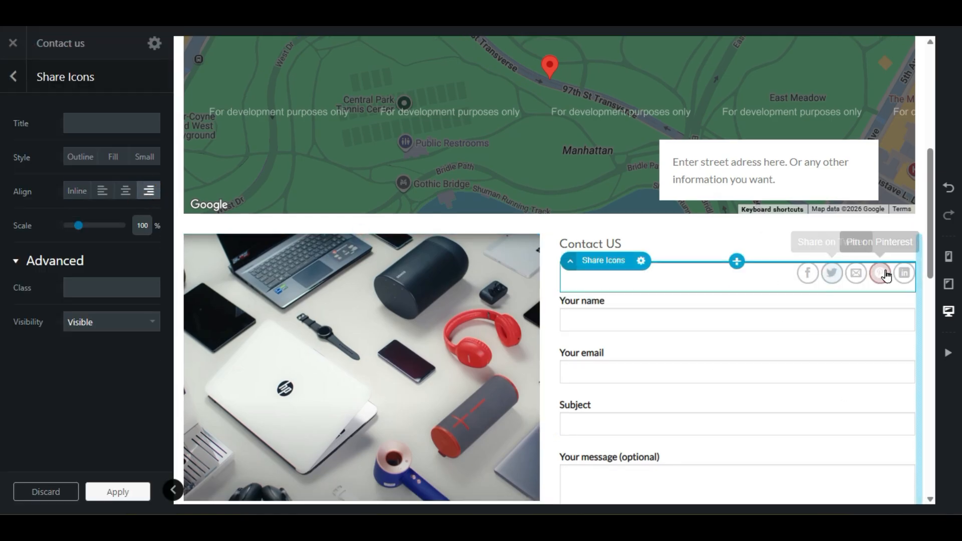
pyautogui.scroll(-3, 836, 396)
pyautogui.scroll(-3, 811, 395)
pyautogui.scroll(6, 773, 393)
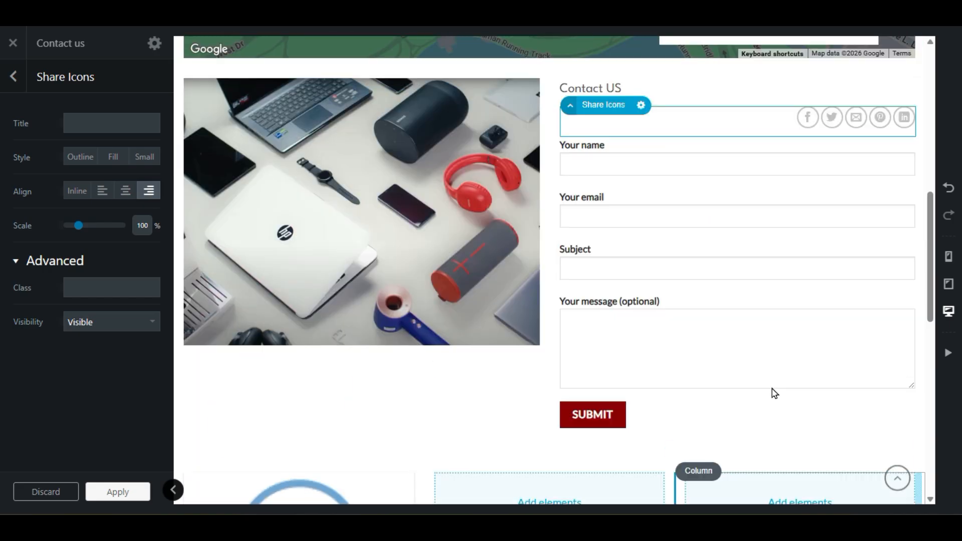
pyautogui.click(125, 190)
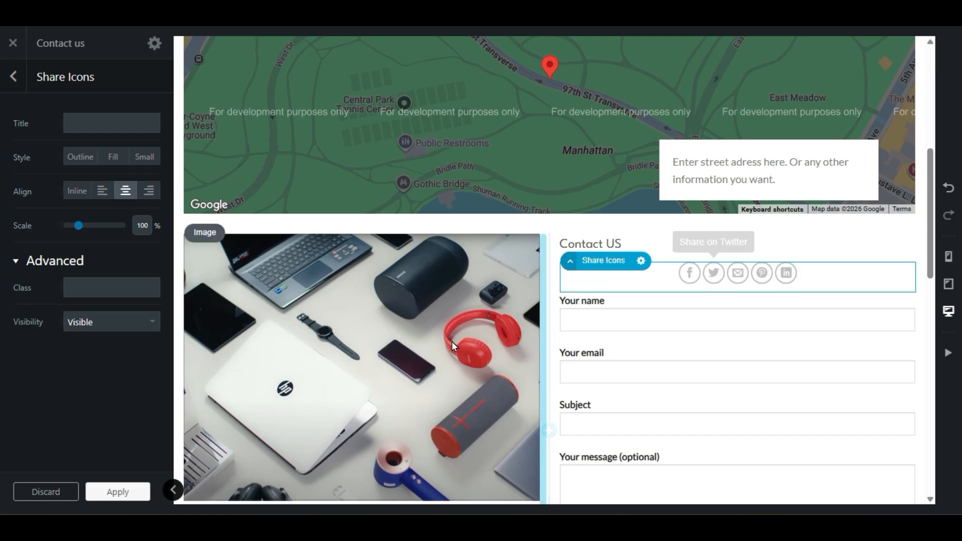
pyautogui.scroll(-9, 698, 333)
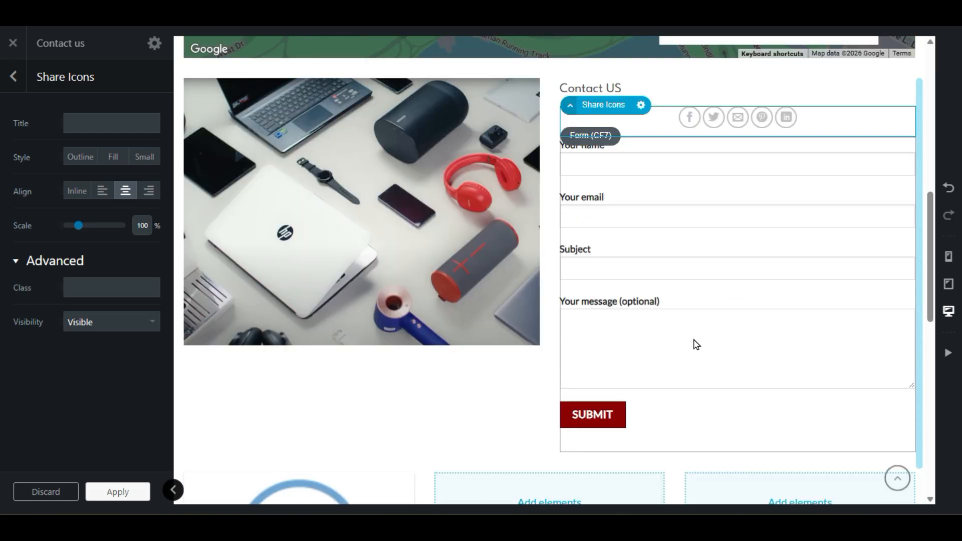
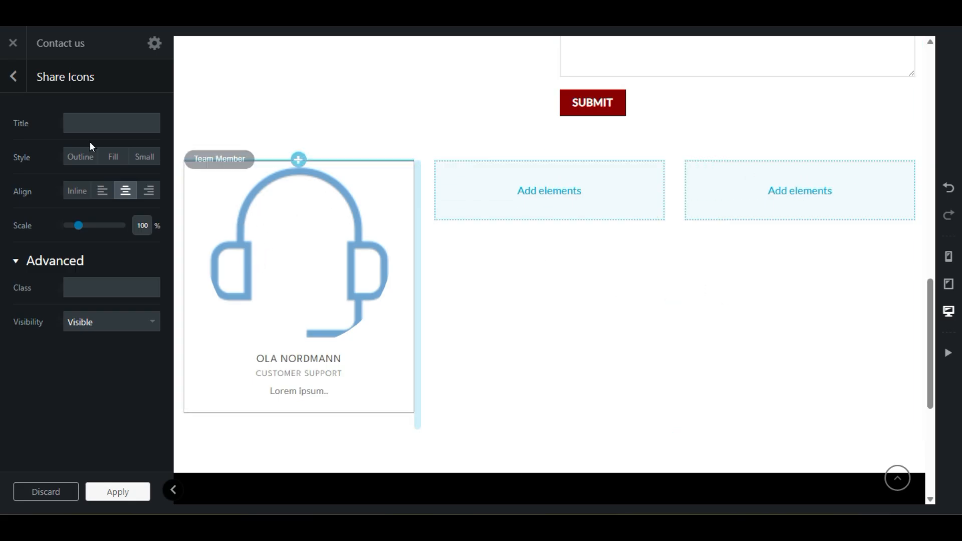
# Step: Insert a Section with the Box Right preset between the contact form row and the three-column row
pyautogui.click(14, 77)
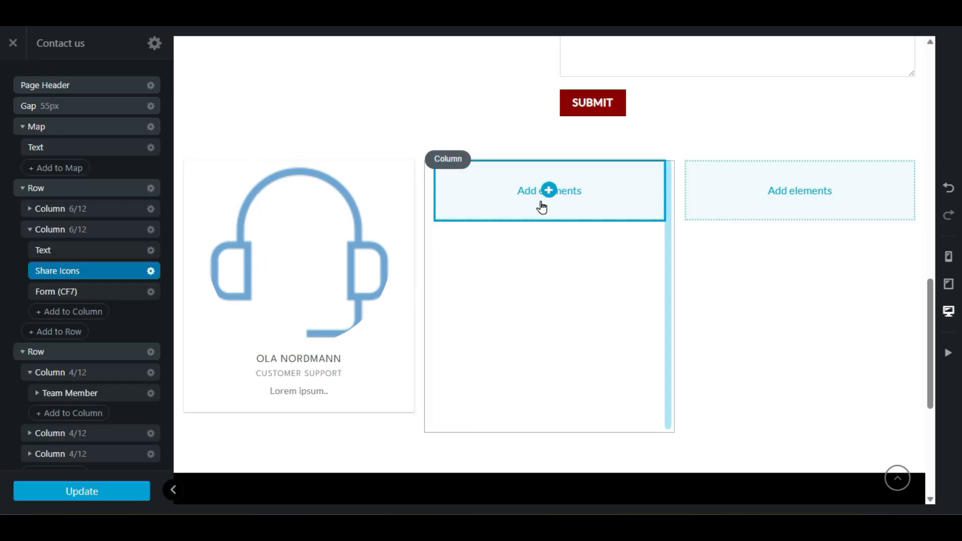
pyautogui.click(546, 157)
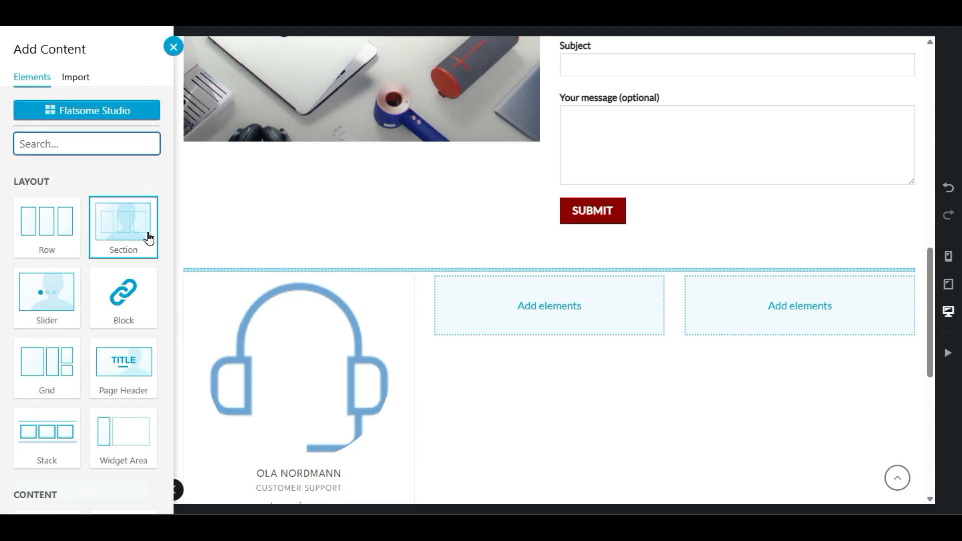
pyautogui.moveTo(111, 236)
pyautogui.mouseDown()
pyautogui.moveTo(499, 281)
pyautogui.moveTo(118, 244)
pyautogui.mouseUp()
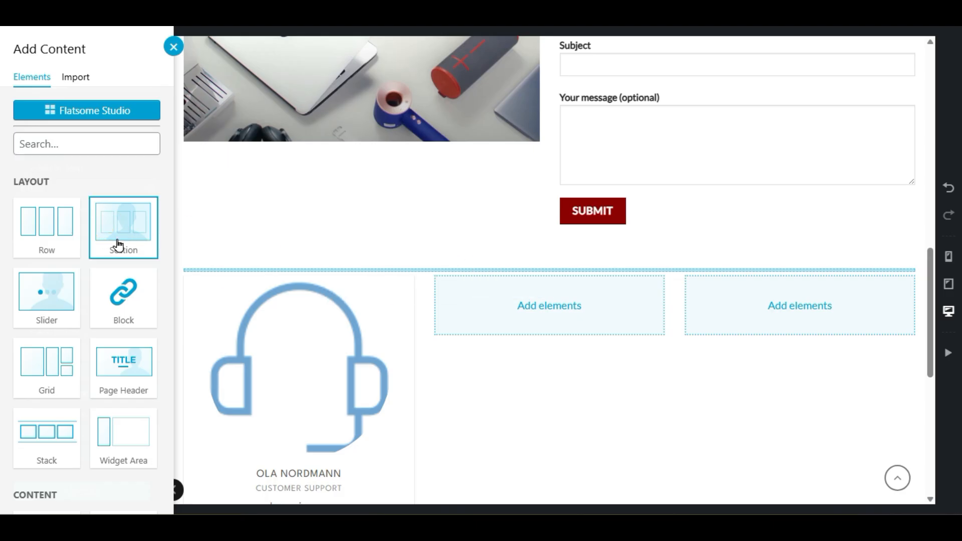
pyautogui.click(118, 245)
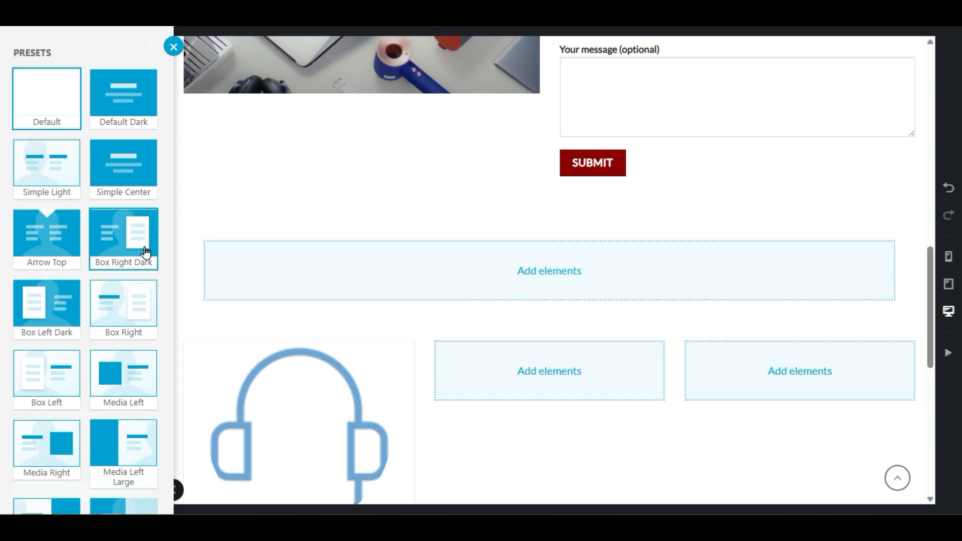
pyautogui.click(128, 317)
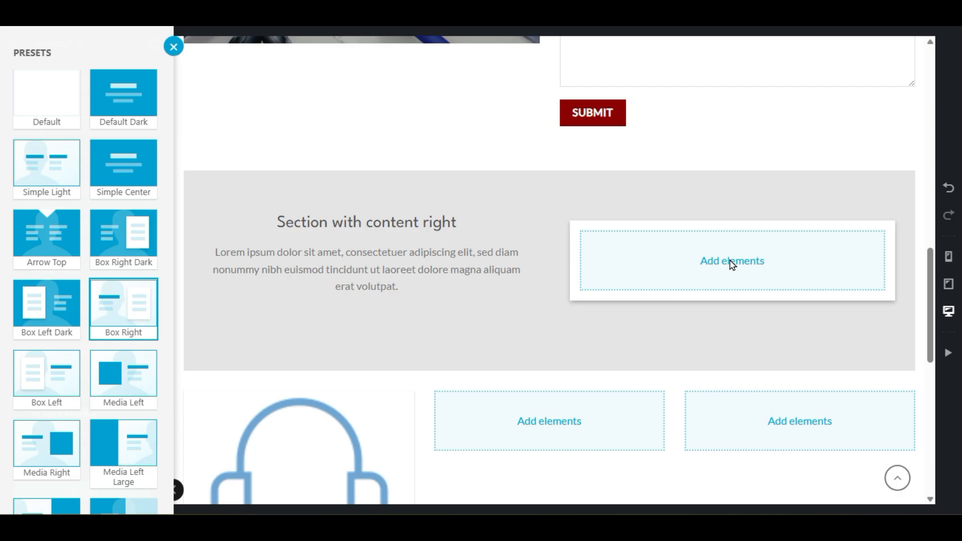
pyautogui.click(516, 369)
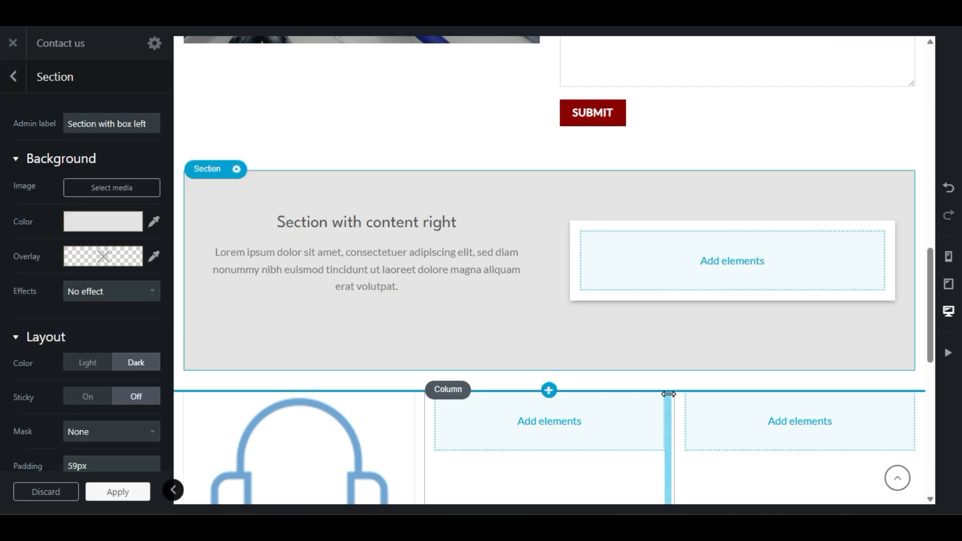
# Step: Delete an empty column beside the Team Member column in the lower row
pyautogui.scroll(-5, 653, 399)
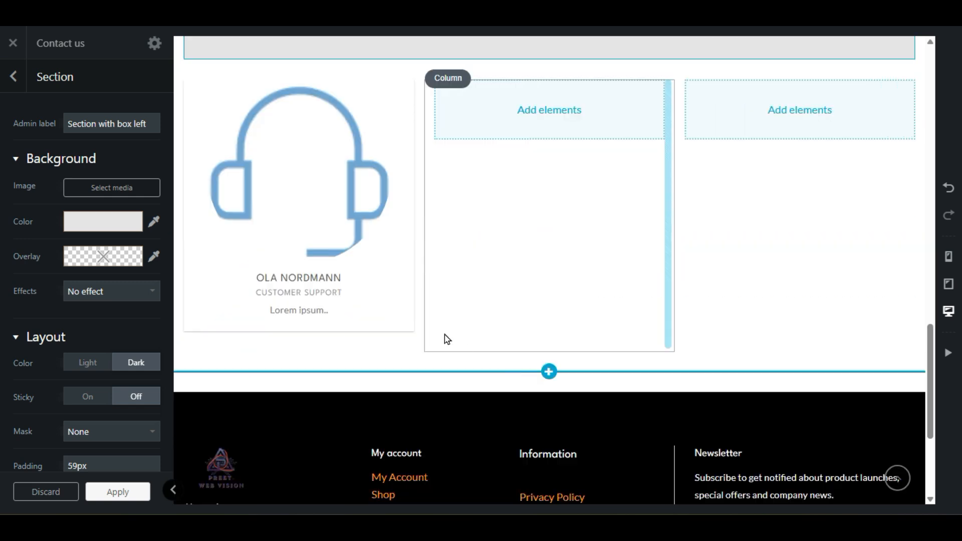
pyautogui.click(437, 350)
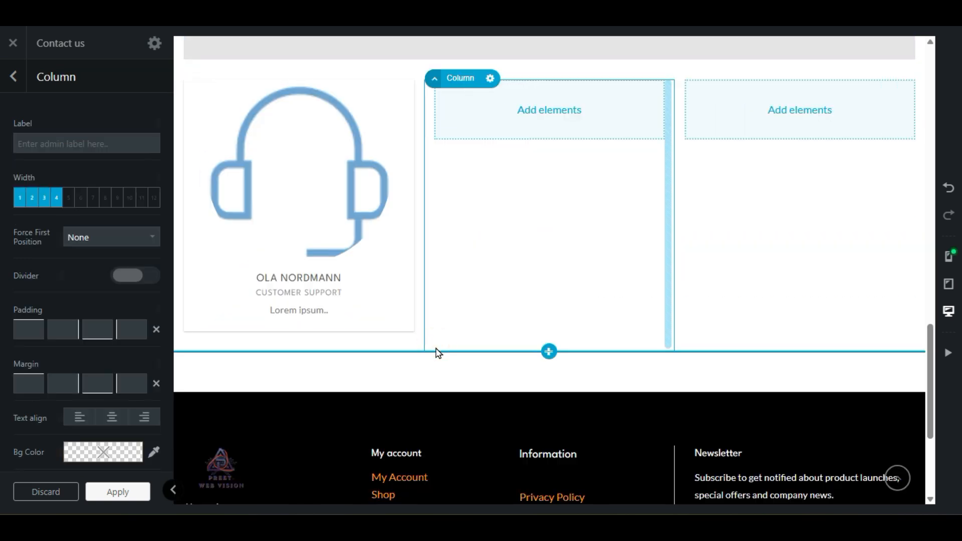
pyautogui.click(489, 79)
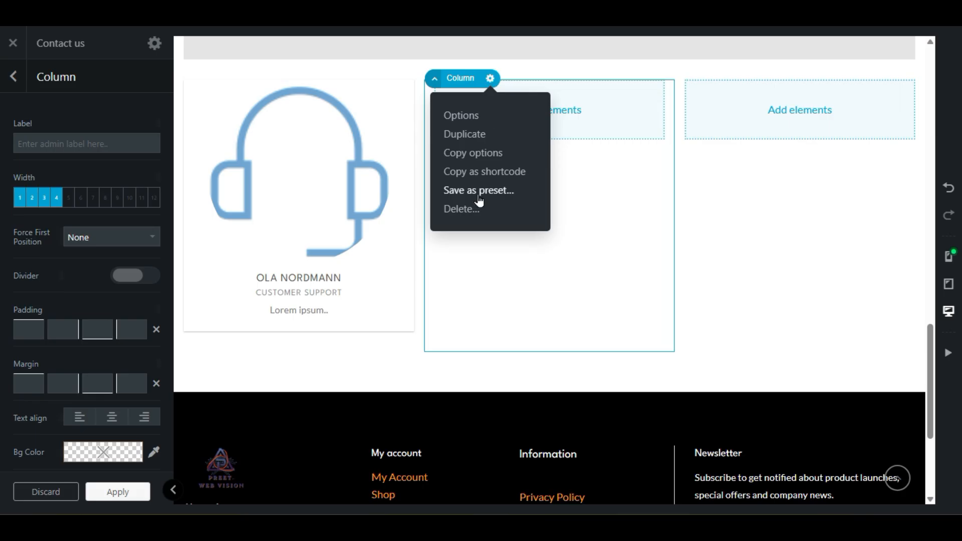
pyautogui.click(478, 207)
pyautogui.rightClick(479, 207)
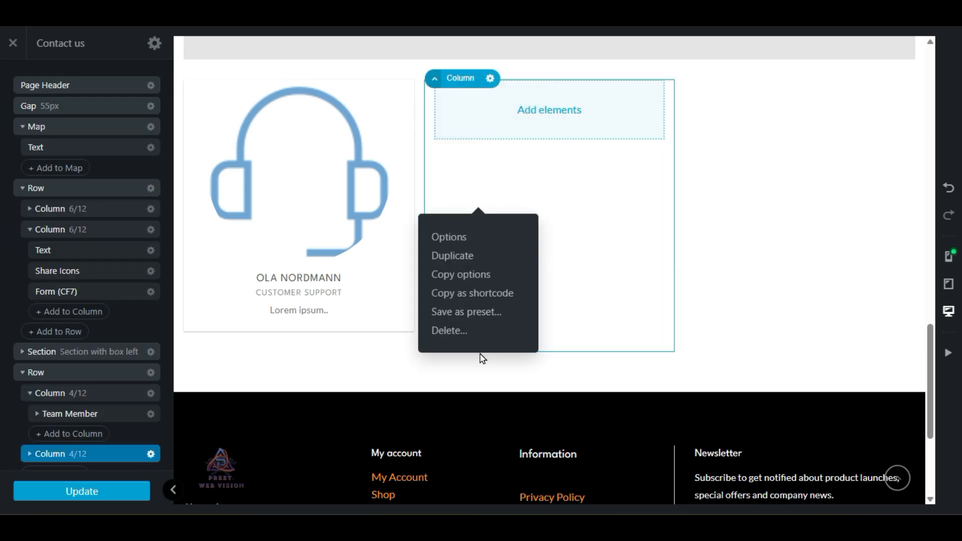
pyautogui.click(479, 344)
# Step: Delete the Team Member element and the empty column next to it
pyautogui.rightClick(359, 243)
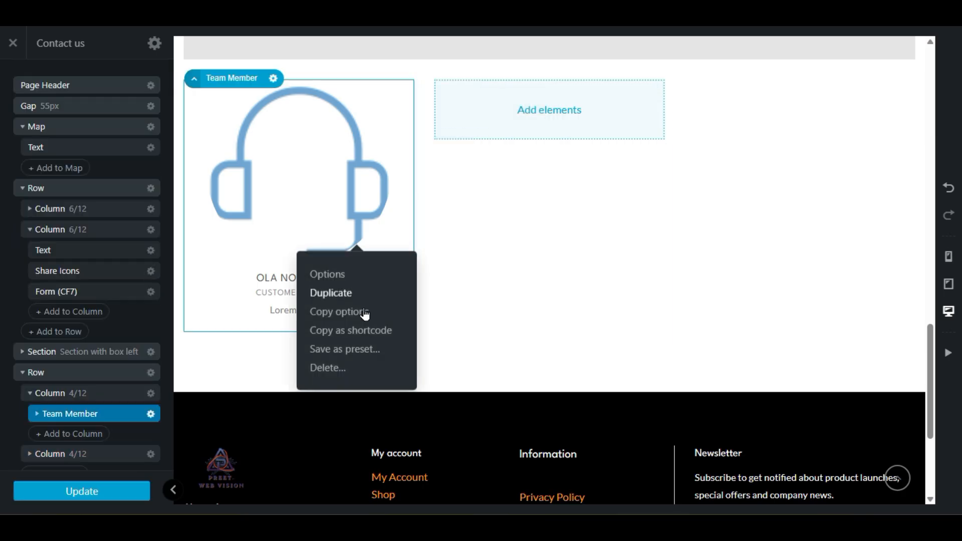
pyautogui.click(360, 370)
pyautogui.rightClick(467, 108)
pyautogui.click(441, 230)
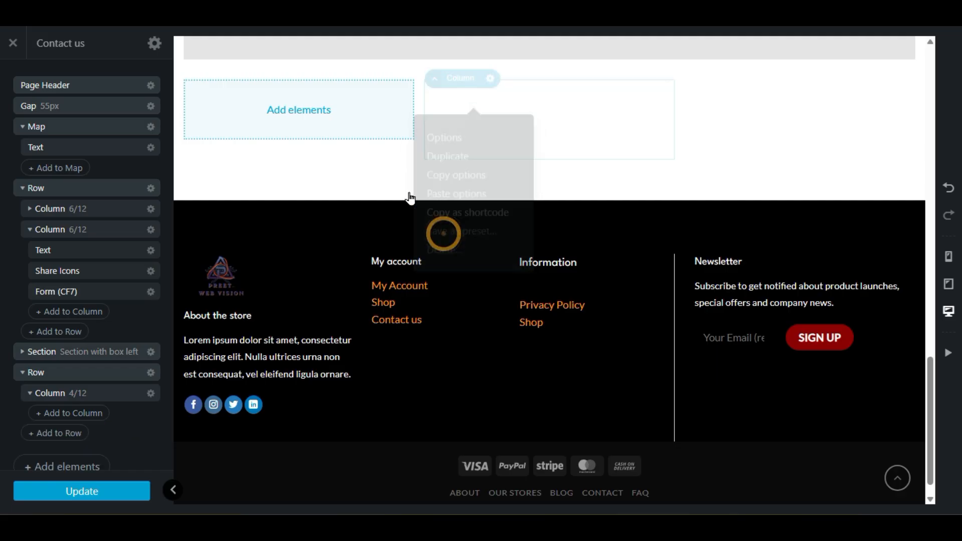
# Step: Delete the remaining empty column and its row beneath the section
pyautogui.rightClick(335, 124)
pyautogui.click(316, 245)
pyautogui.scroll(3, 531, 337)
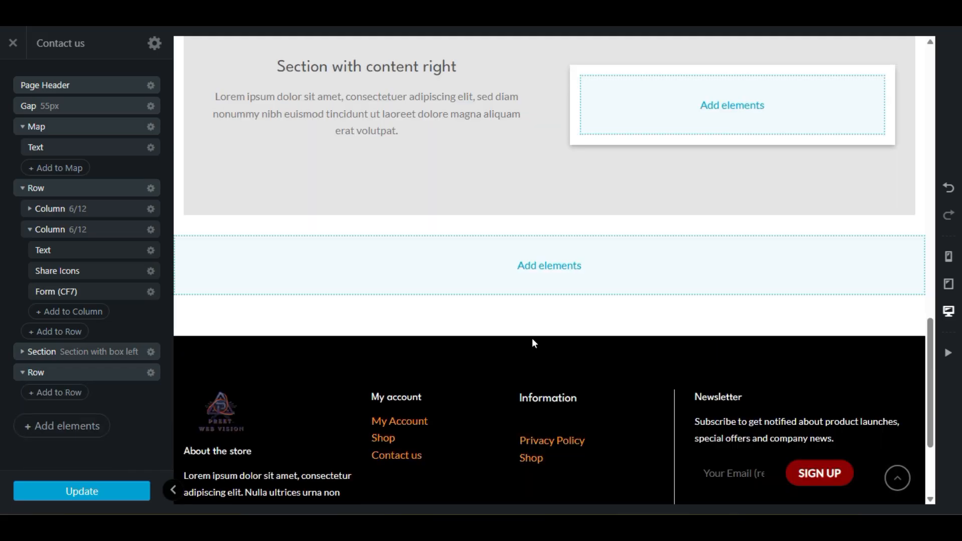
pyautogui.rightClick(536, 280)
pyautogui.click(526, 403)
pyautogui.scroll(6, 668, 346)
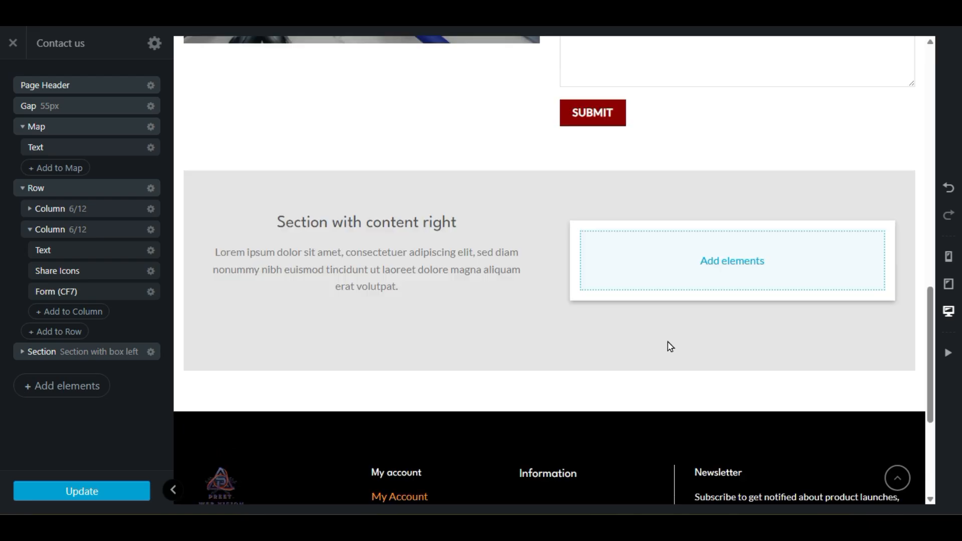
# Step: Insert a Form (CF7) element in the section's white box and assign Contact form 1 to it
pyautogui.scroll(-3, 687, 356)
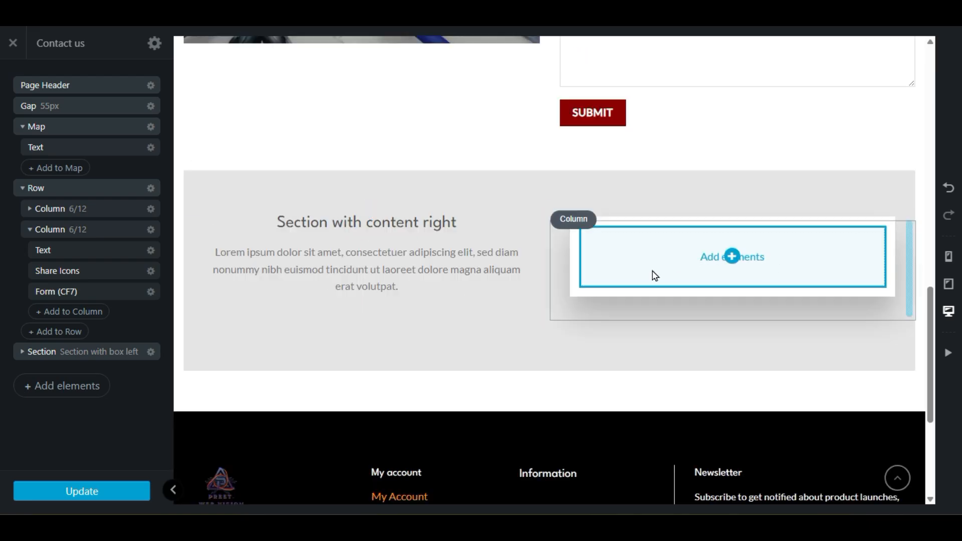
pyautogui.click(730, 257)
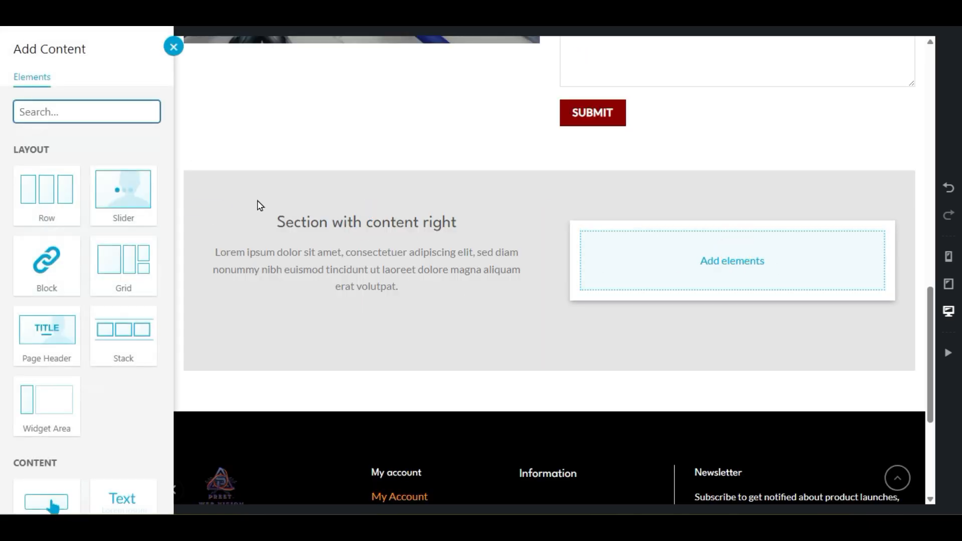
pyautogui.scroll(-8, 2, 323)
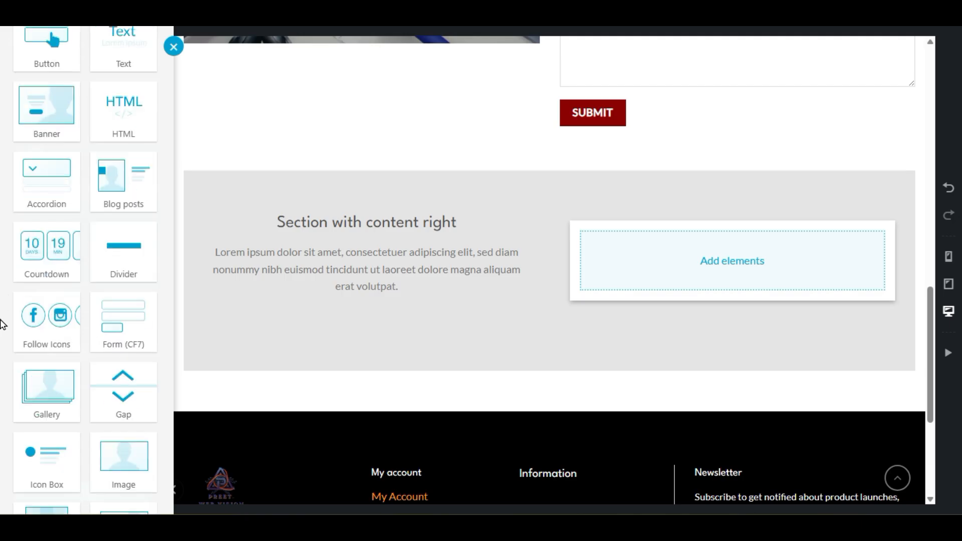
pyautogui.scroll(-3, 3, 324)
pyautogui.click(113, 175)
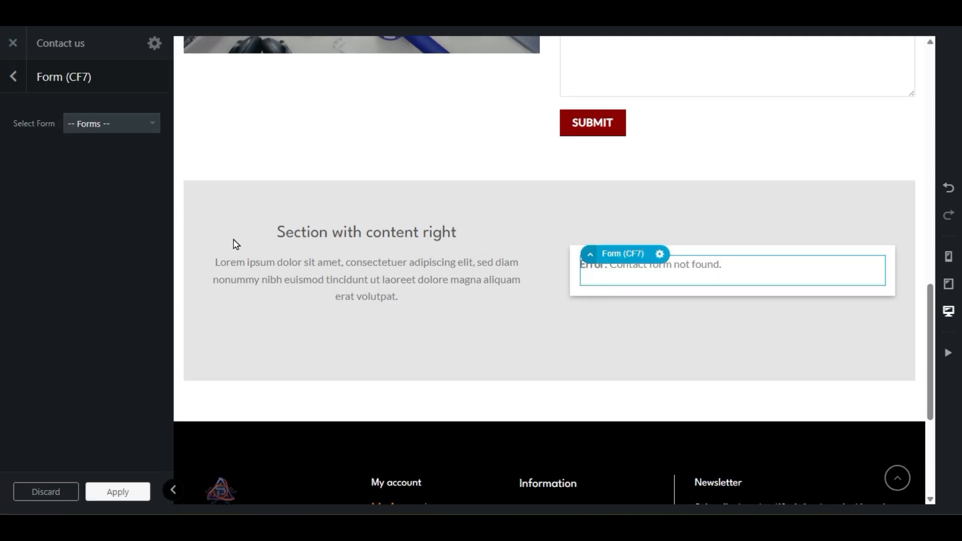
pyautogui.click(85, 123)
pyautogui.click(80, 156)
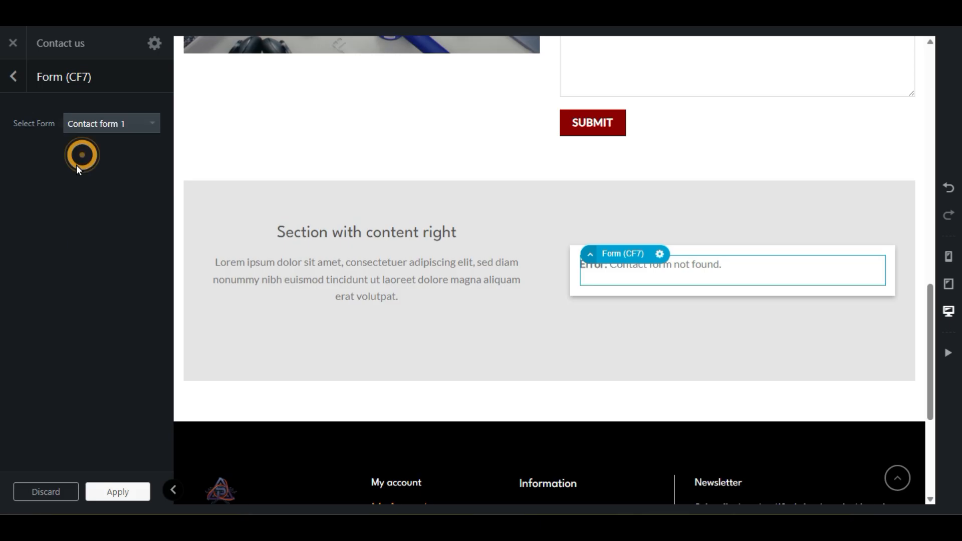
pyautogui.scroll(-3, 408, 326)
pyautogui.scroll(3, 407, 325)
pyautogui.scroll(-3, 408, 326)
# Step: Replace the section's text heading with "Contact us", keeping the Lorem ipsum paragraph
pyautogui.click(345, 201)
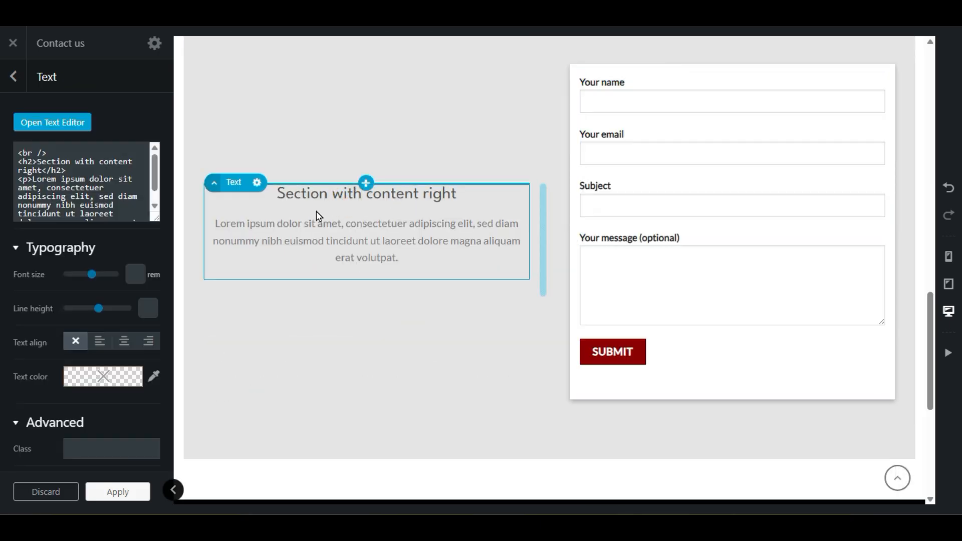
pyautogui.click(40, 122)
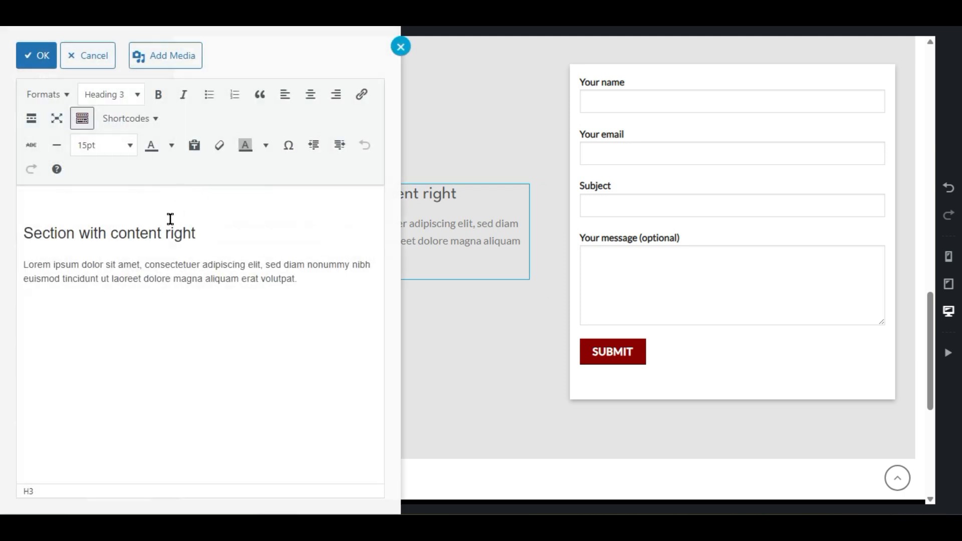
pyautogui.moveTo(199, 231); pyautogui.dragTo(1, 242)
pyautogui.write('C')
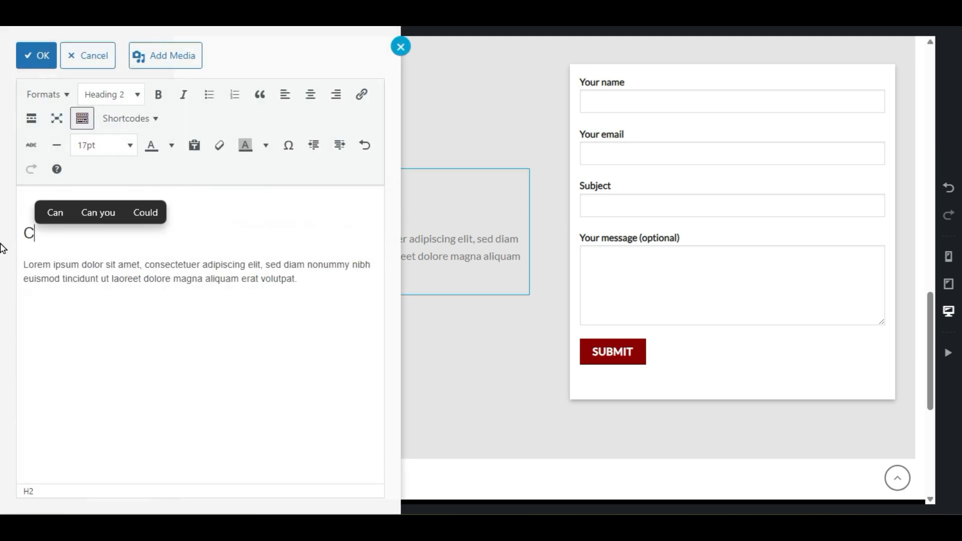
pyautogui.write('ontact us')
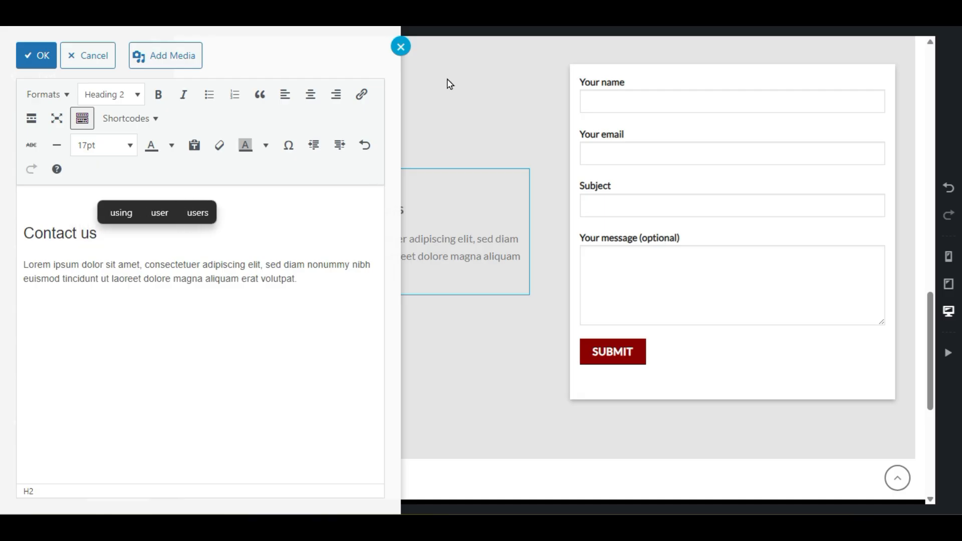
pyautogui.click(39, 56)
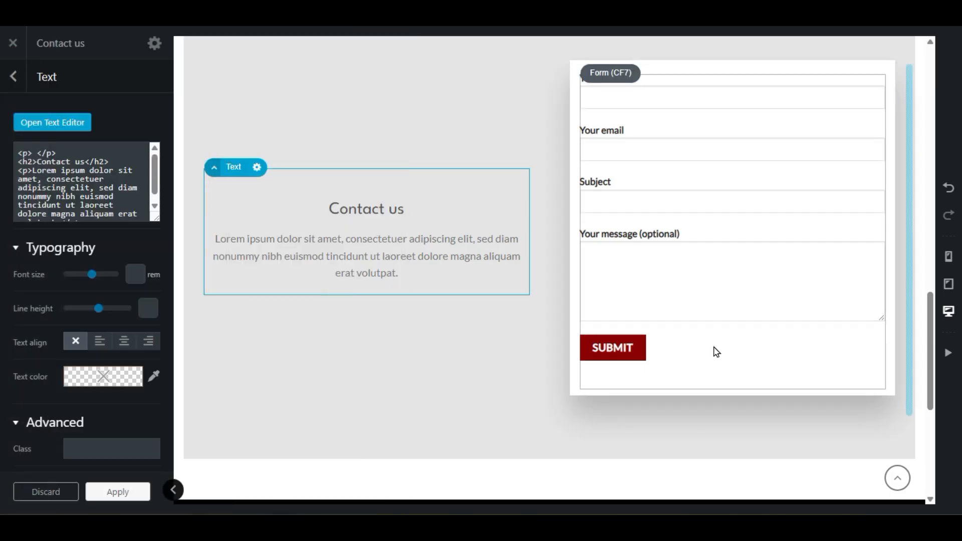
# Step: Delete the product image and its column from the row below the map
pyautogui.scroll(3, 715, 350)
pyautogui.scroll(6, 715, 350)
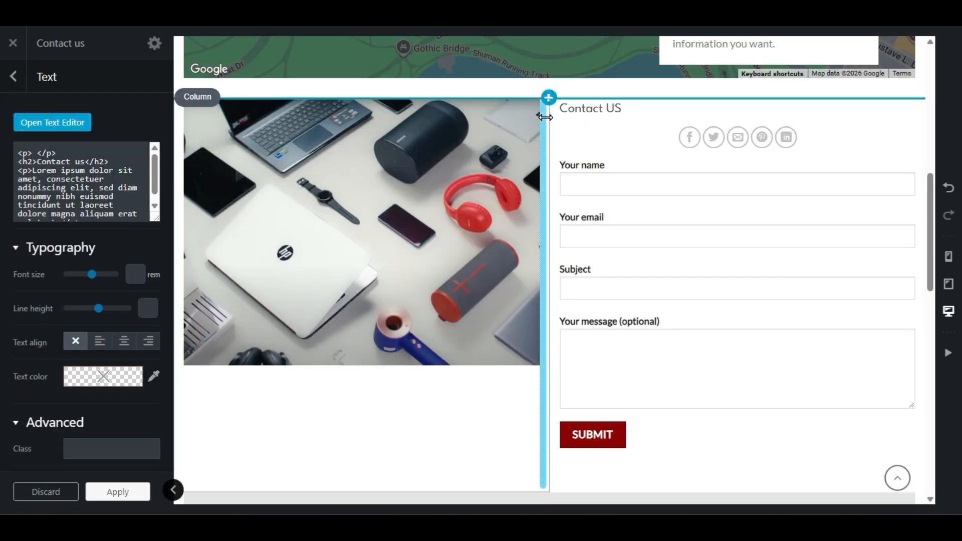
pyautogui.rightClick(475, 146)
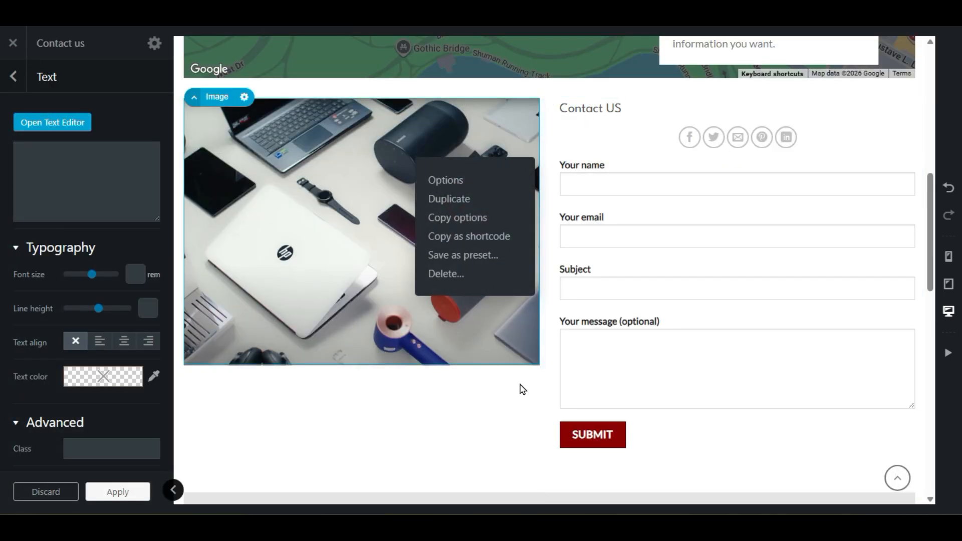
pyautogui.click(473, 275)
pyautogui.rightClick(473, 143)
pyautogui.click(473, 268)
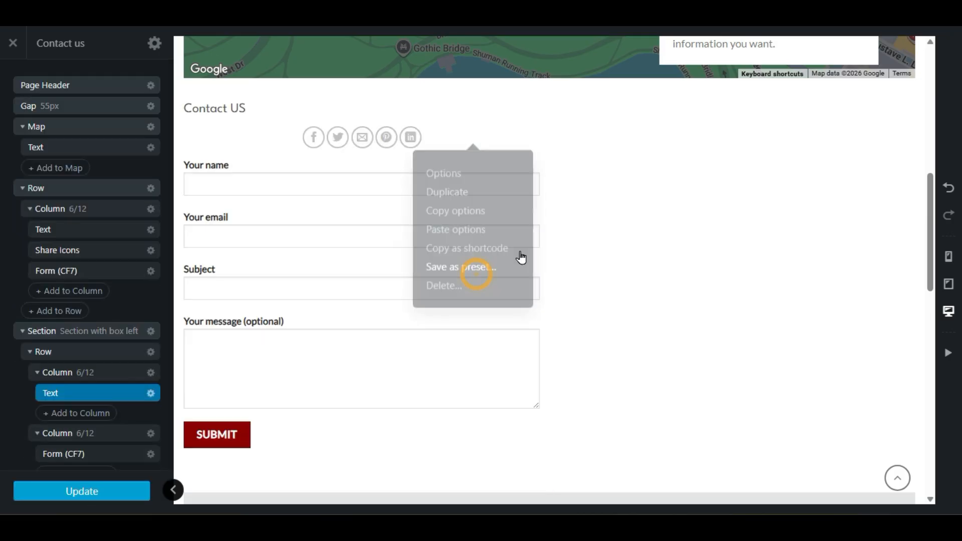
# Step: Delete the old contact form and the "Contact US" text from the row below the map, keeping the share icons
pyautogui.rightClick(366, 170)
pyautogui.rightClick(301, 194)
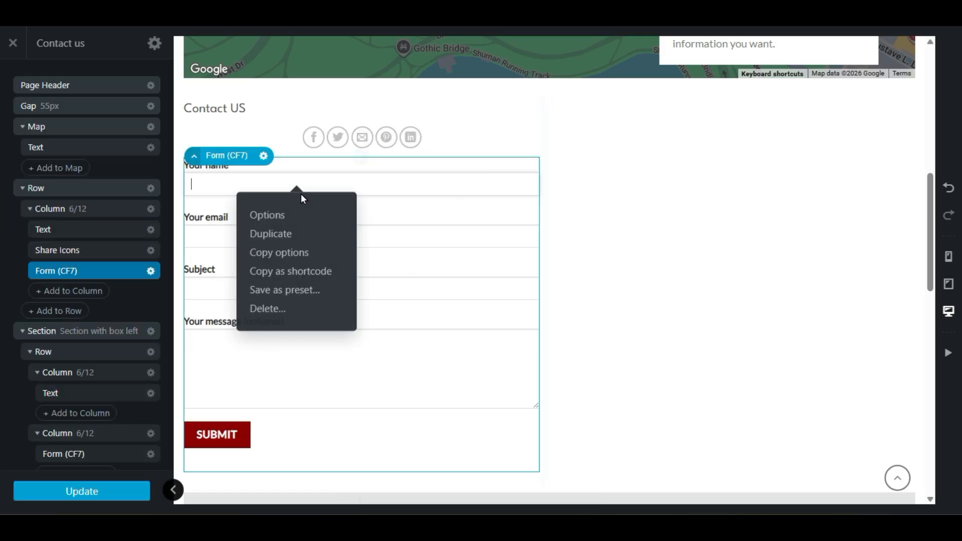
pyautogui.click(300, 314)
pyautogui.rightClick(375, 144)
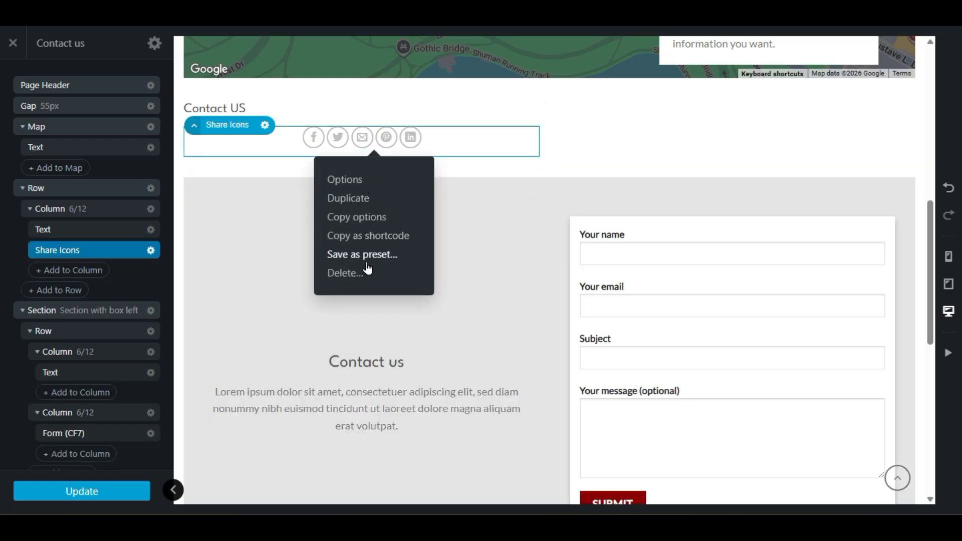
pyautogui.rightClick(241, 108)
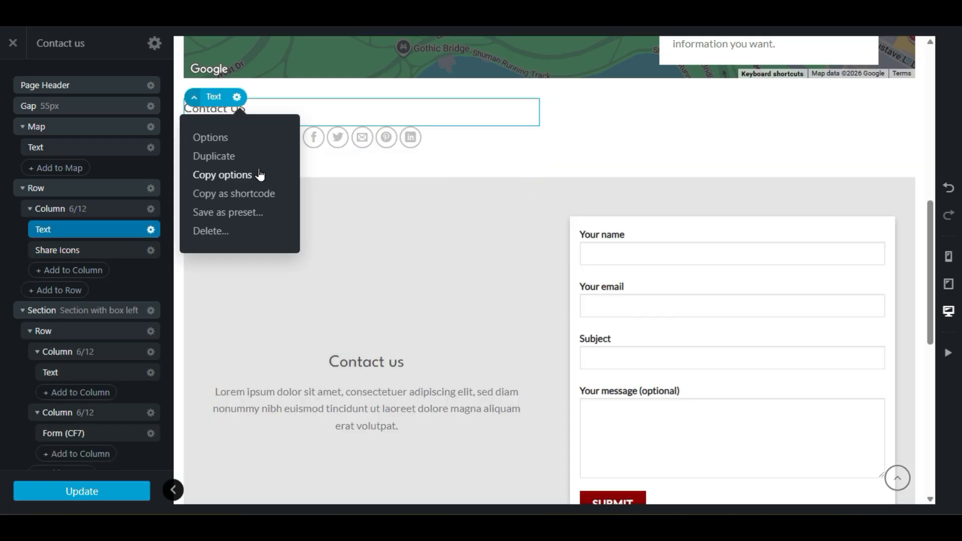
pyautogui.click(245, 232)
# Step: Widen the share icons column below the map to the full 12/12 row width
pyautogui.click(533, 118)
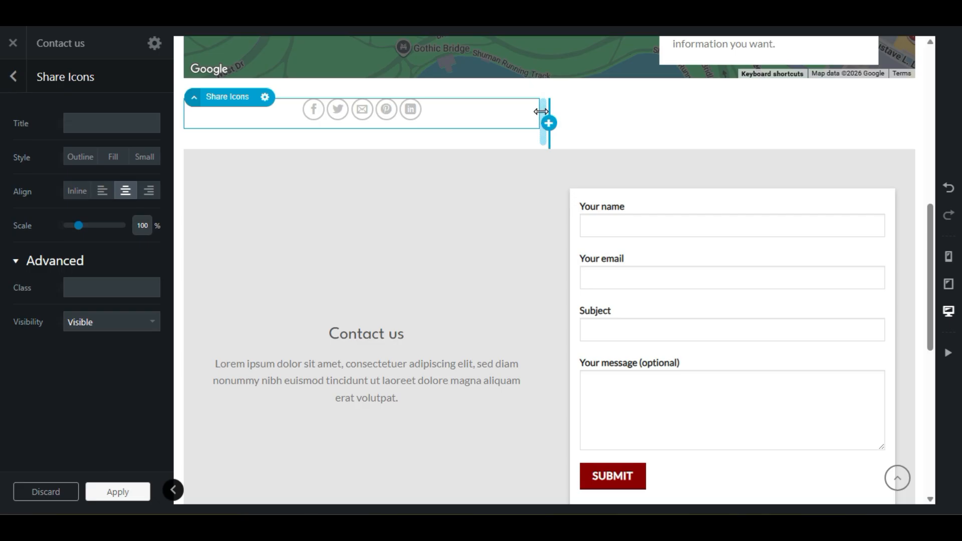
pyautogui.moveTo(541, 111); pyautogui.dragTo(890, 115)
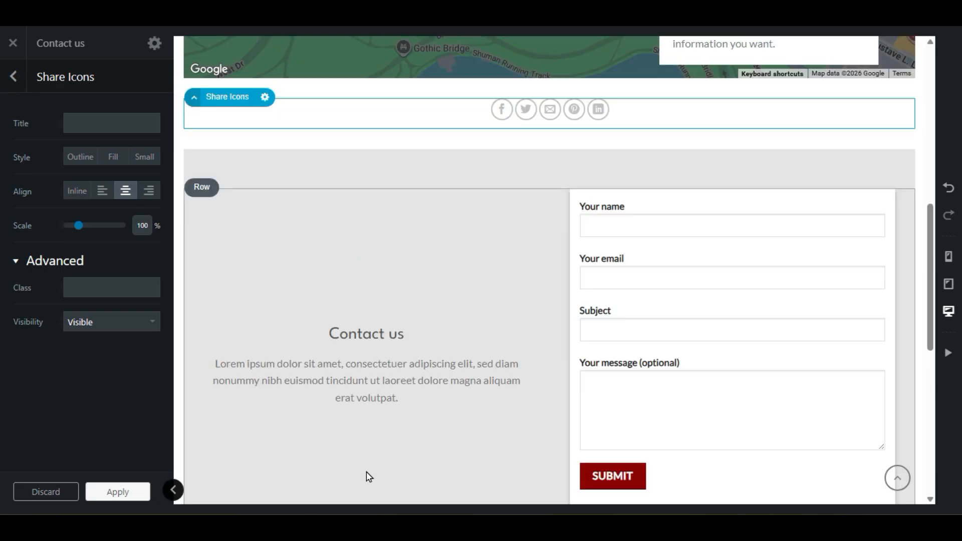
pyautogui.scroll(-3, 369, 476)
pyautogui.scroll(3, 378, 449)
# Step: Set the turntable photo from the media library as the contact section's background image
pyautogui.click(266, 165)
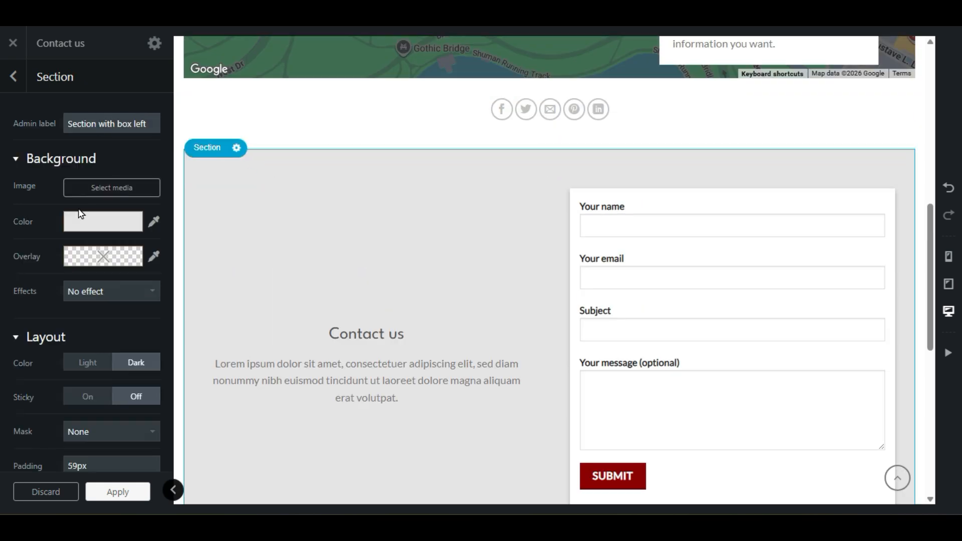
pyautogui.click(104, 190)
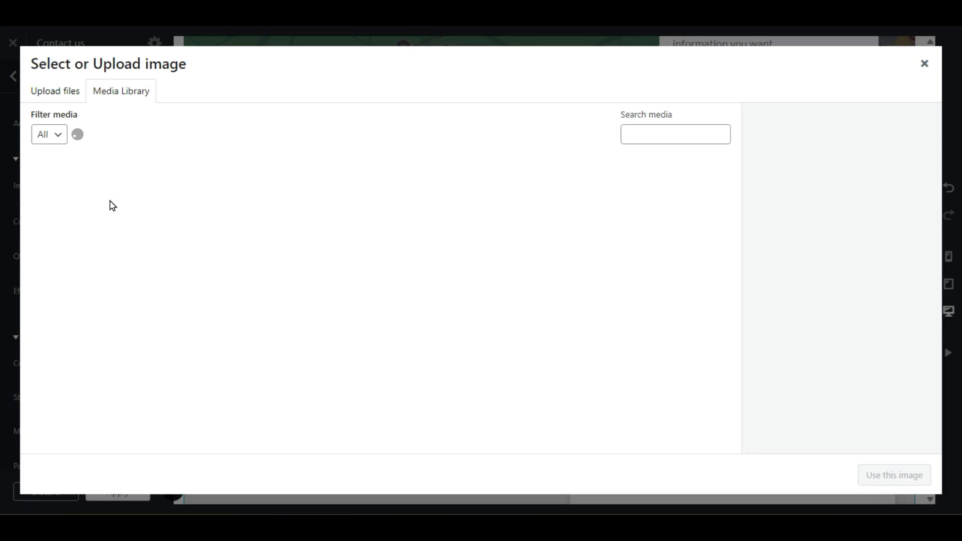
pyautogui.click(112, 206)
pyautogui.click(870, 473)
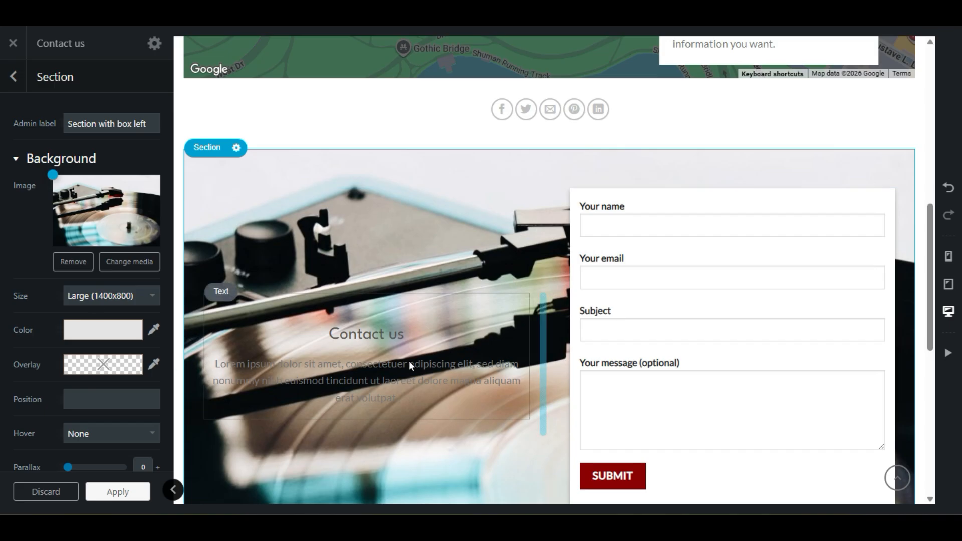
pyautogui.scroll(-3, 409, 361)
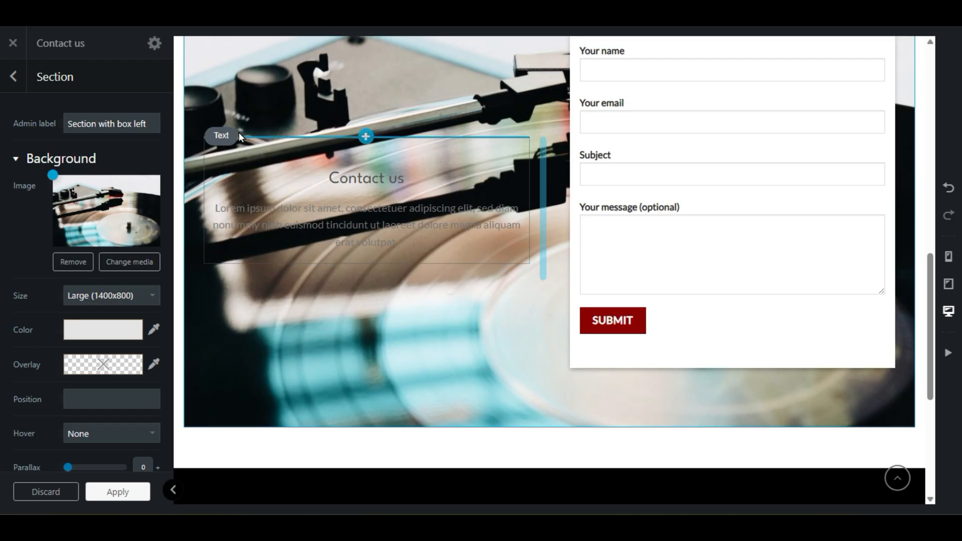
# Step: Try black as the text color of the section's Contact us text and clear the color again
pyautogui.click(513, 153)
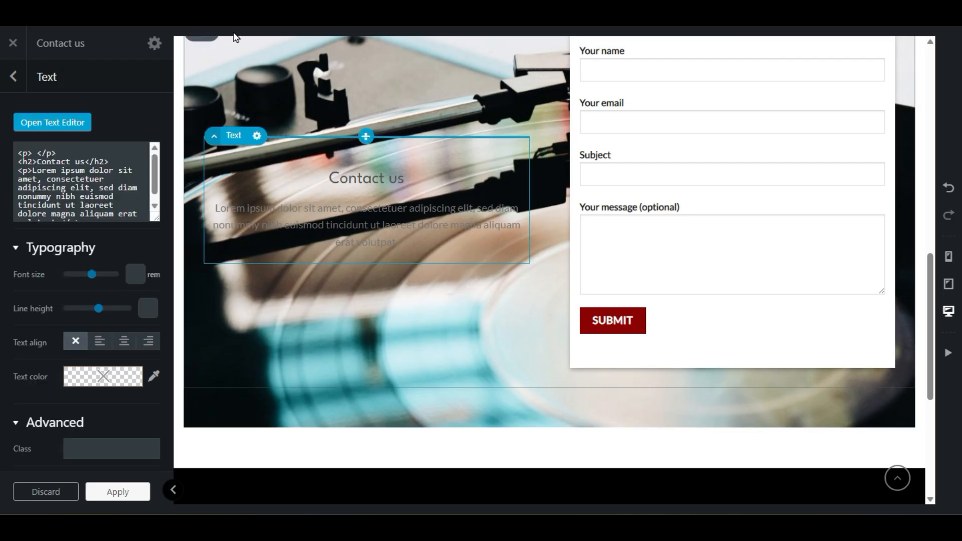
pyautogui.click(101, 375)
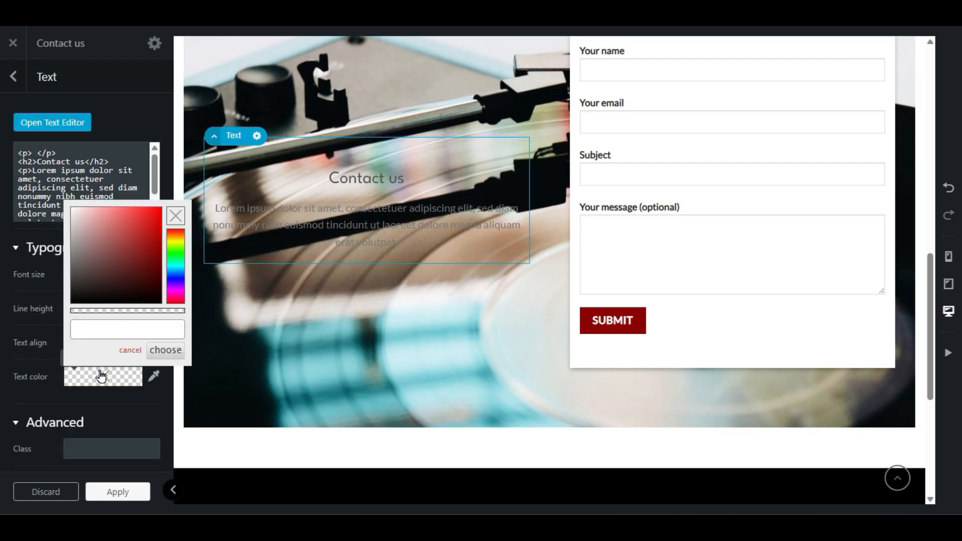
pyautogui.click(100, 374)
pyautogui.click(100, 374)
pyautogui.click(75, 379)
pyautogui.click(84, 358)
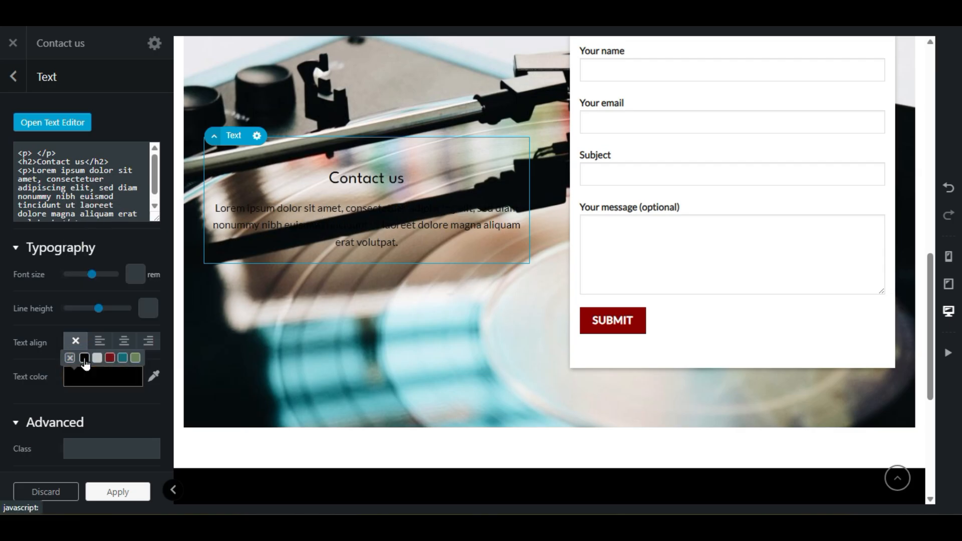
pyautogui.click(70, 357)
pyautogui.scroll(-1, 2, 373)
pyautogui.scroll(1, 2, 373)
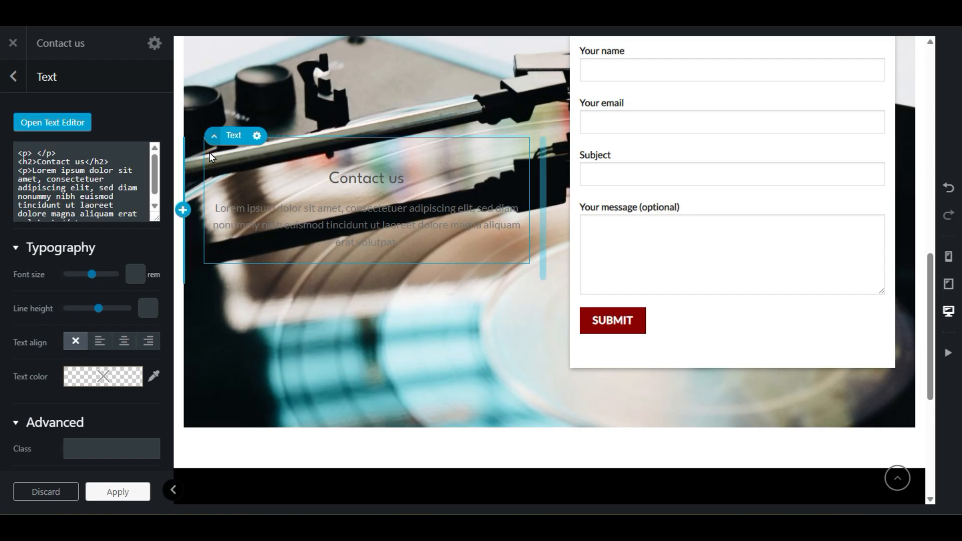
pyautogui.click(258, 136)
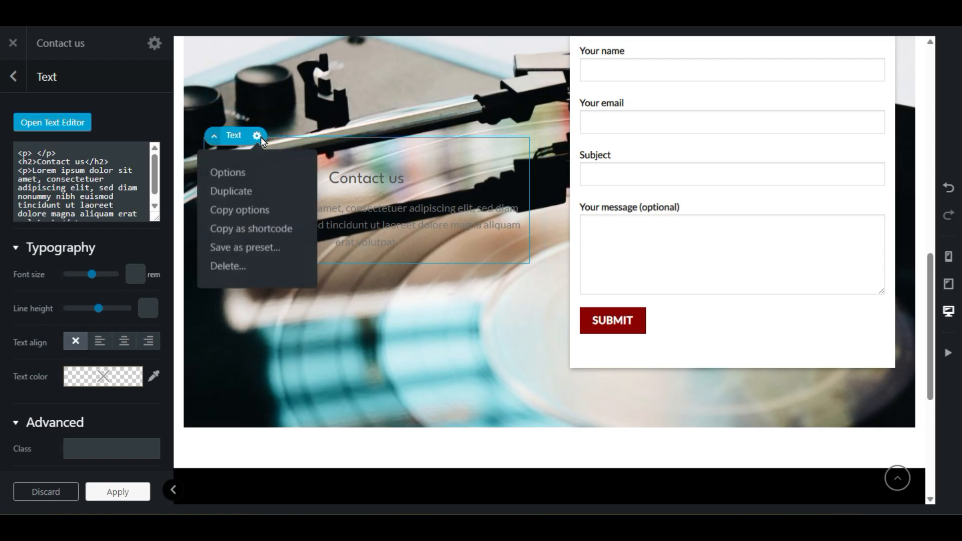
pyautogui.click(248, 174)
pyautogui.scroll(-1, 8, 287)
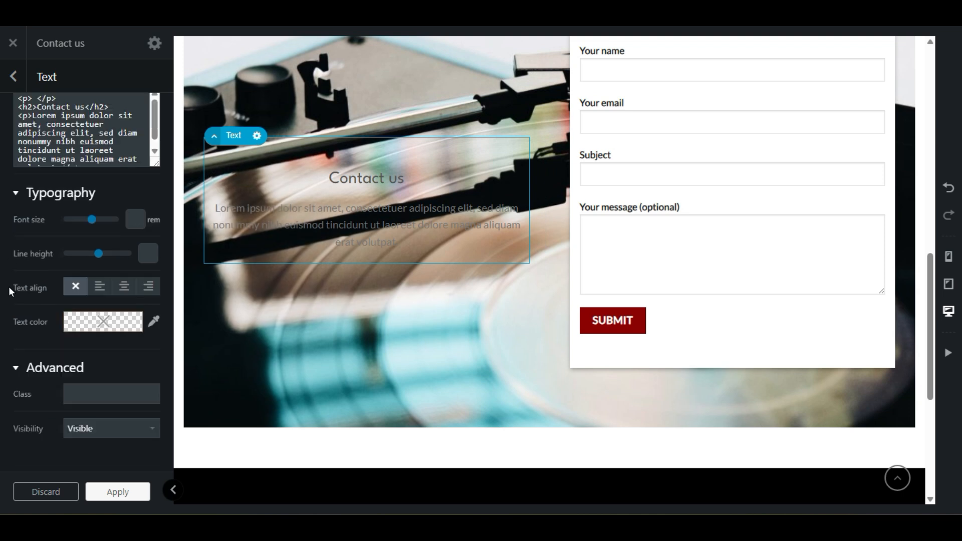
pyautogui.click(146, 432)
pyautogui.click(146, 432)
# Step: Remove the background image from the contact section
pyautogui.scroll(3, 343, 365)
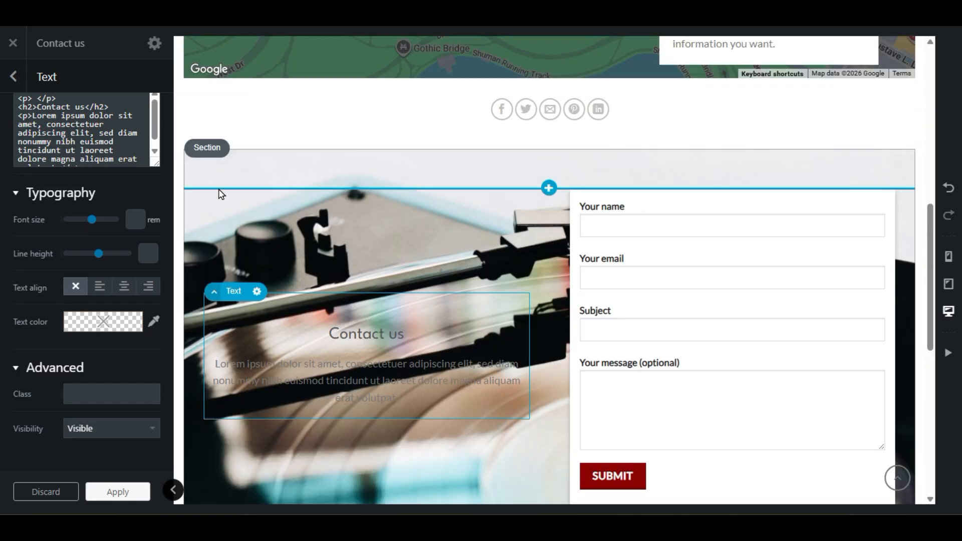
pyautogui.scroll(1, 75, 173)
pyautogui.click(274, 174)
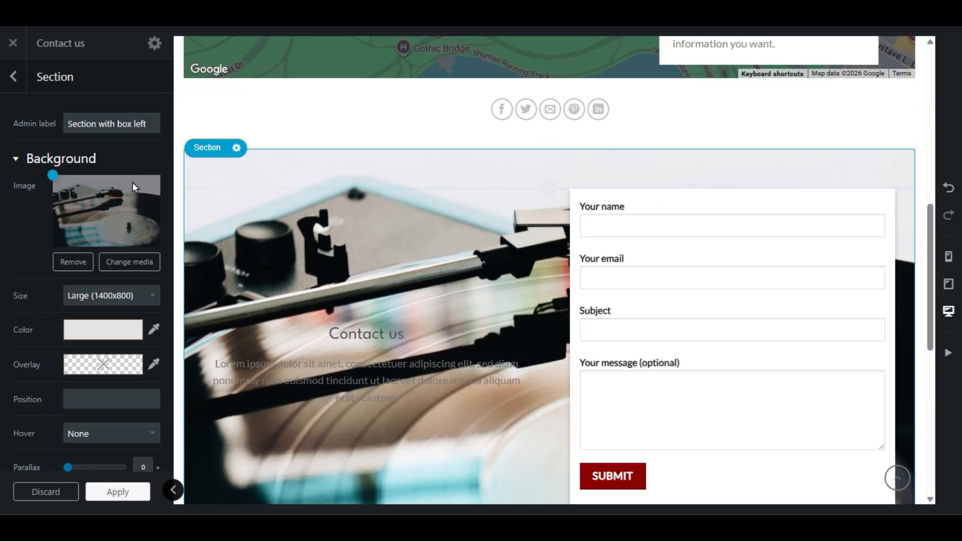
pyautogui.click(73, 258)
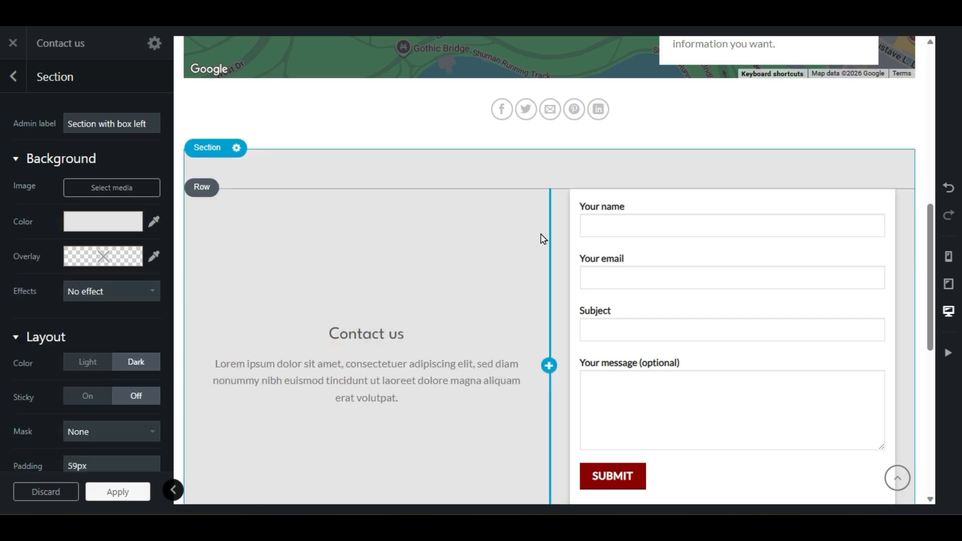
# Step: Set the column background of the row inside the contact section to white
pyautogui.click(536, 249)
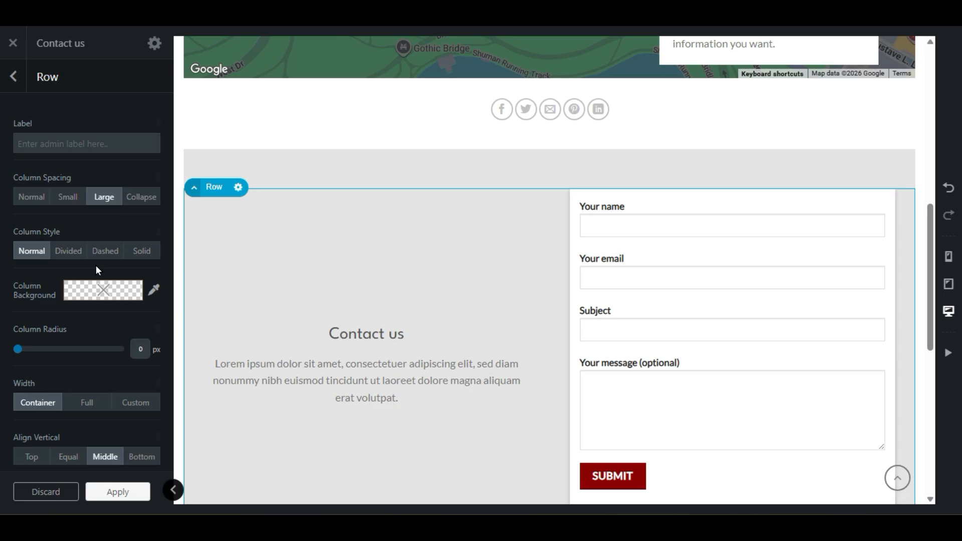
pyautogui.moveTo(87, 290)
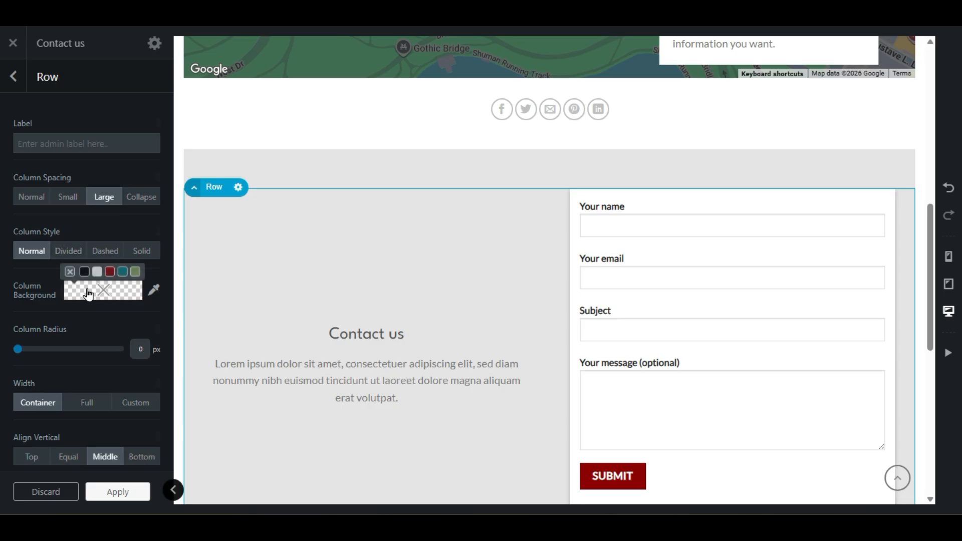
pyautogui.click(110, 272)
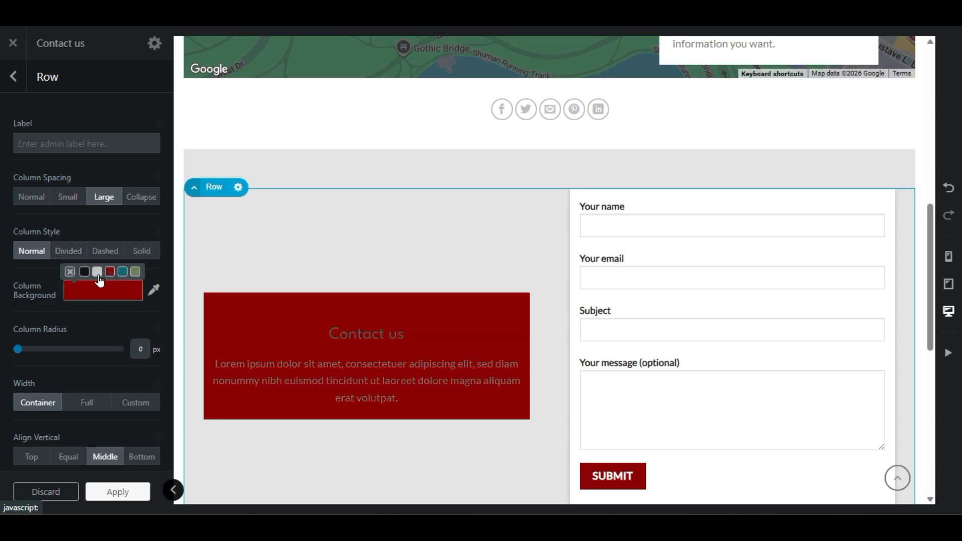
pyautogui.click(96, 272)
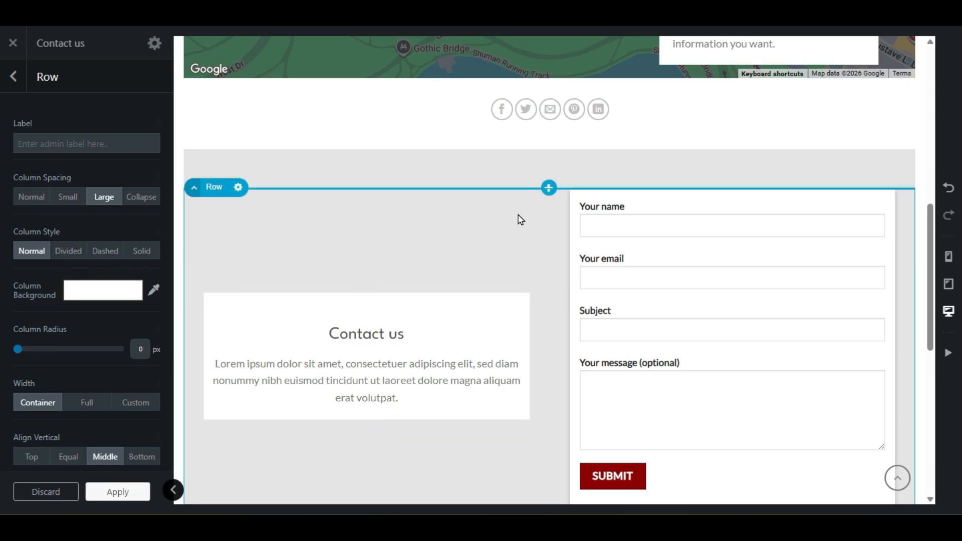
# Step: Try the green bottle photo as the contact section's background image and shift its focal point to 25% horizontally
pyautogui.click(331, 168)
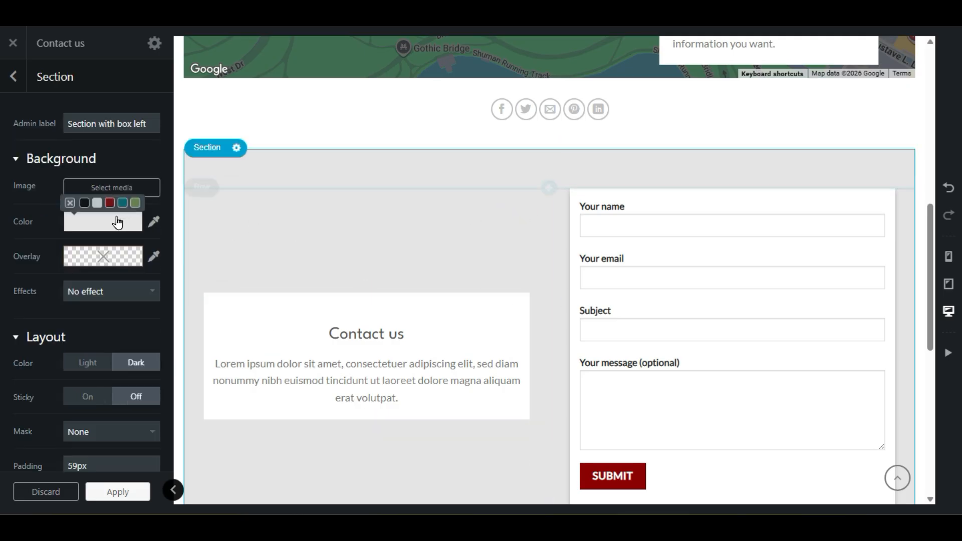
pyautogui.click(113, 190)
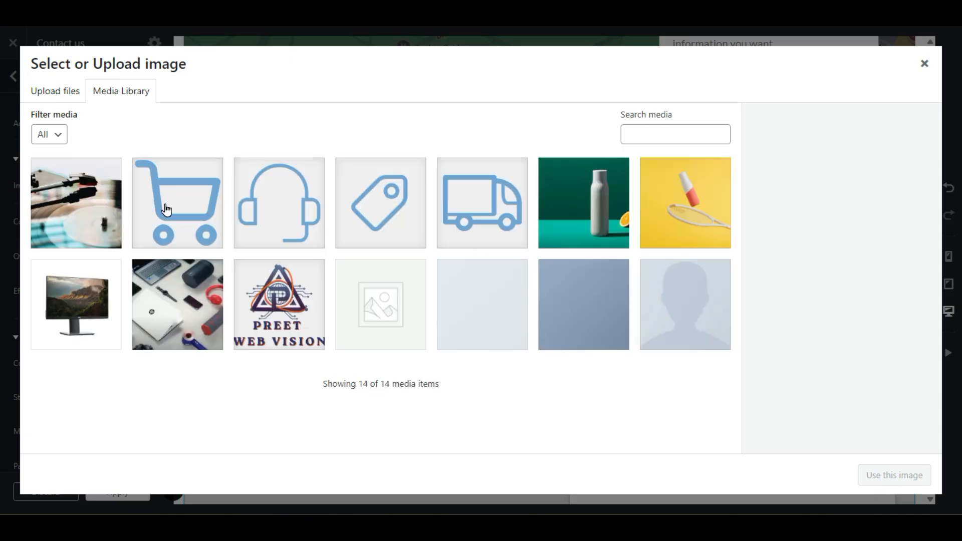
pyautogui.click(660, 233)
pyautogui.click(612, 221)
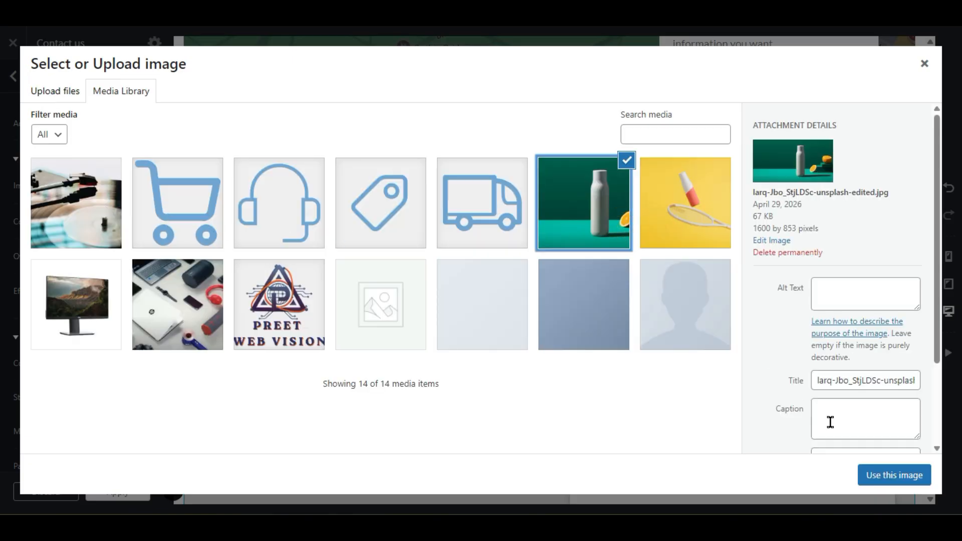
pyautogui.click(904, 482)
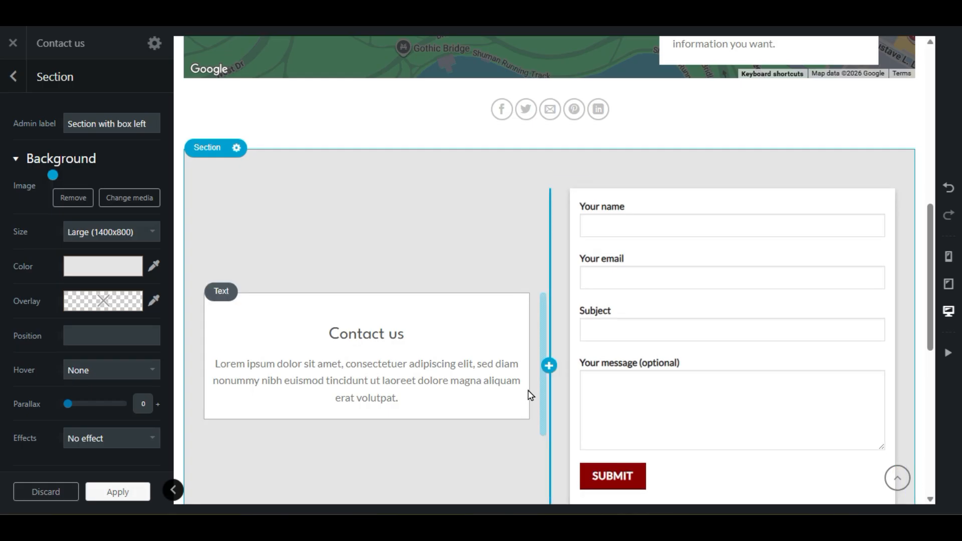
pyautogui.scroll(-3, 531, 395)
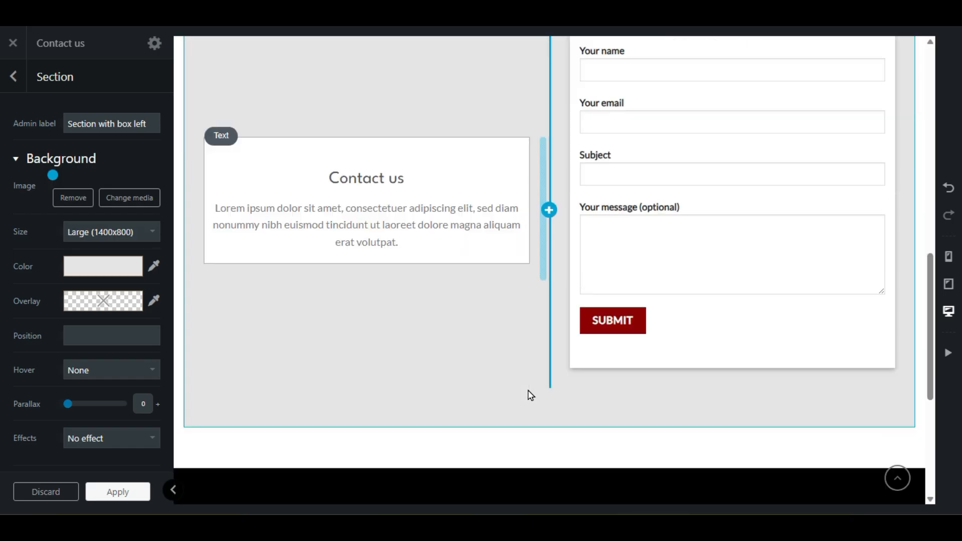
pyautogui.scroll(3, 531, 395)
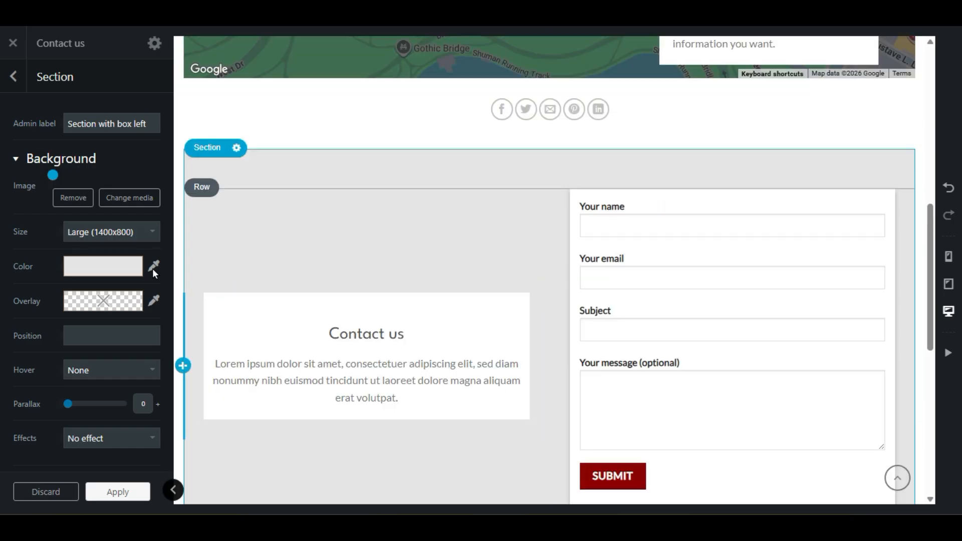
pyautogui.moveTo(55, 176); pyautogui.dragTo(79, 177)
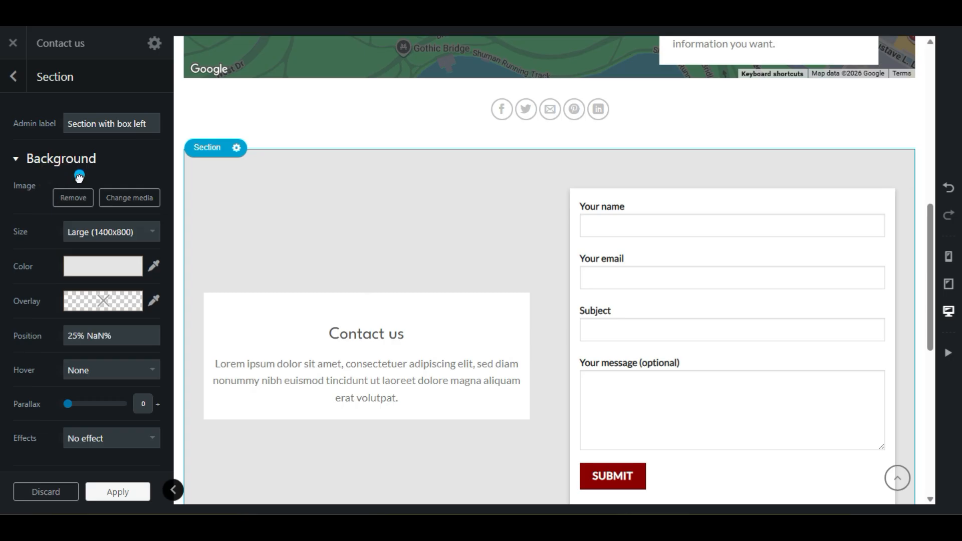
# Step: Replace the contact section's background image with the turntable photo from the media library and leave the section's options
pyautogui.click(88, 198)
pyautogui.click(101, 193)
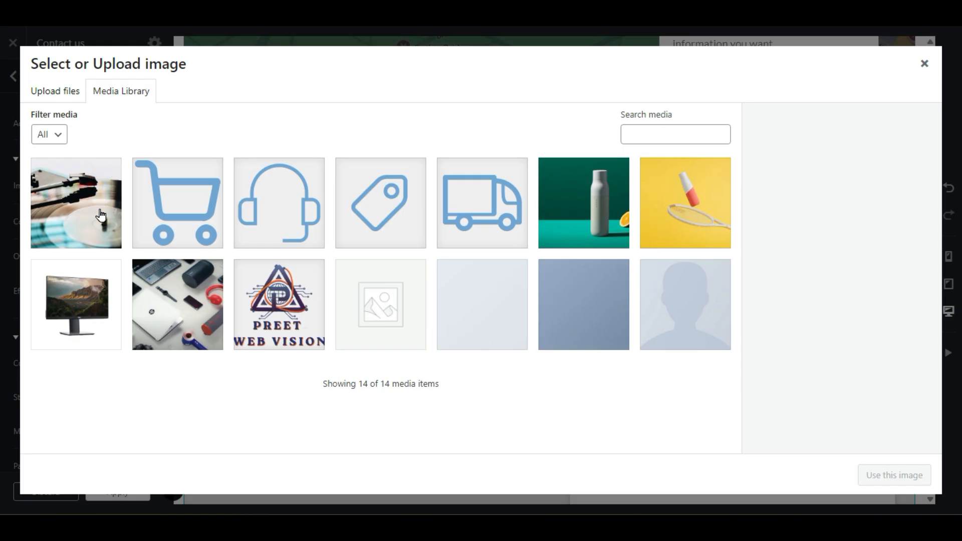
pyautogui.click(101, 214)
pyautogui.click(867, 475)
pyautogui.scroll(-3, 463, 345)
pyautogui.scroll(3, 462, 343)
pyautogui.scroll(-3, 461, 345)
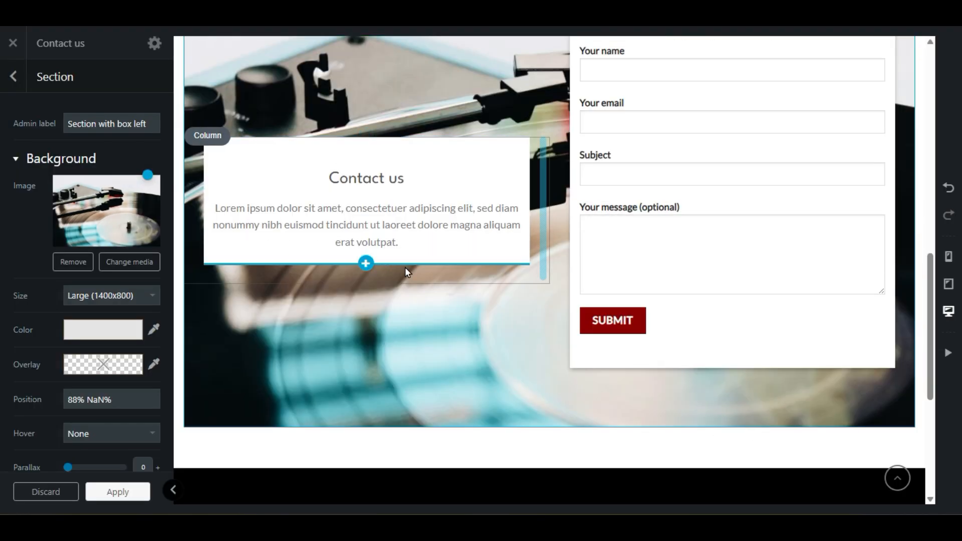
pyautogui.scroll(3, 405, 267)
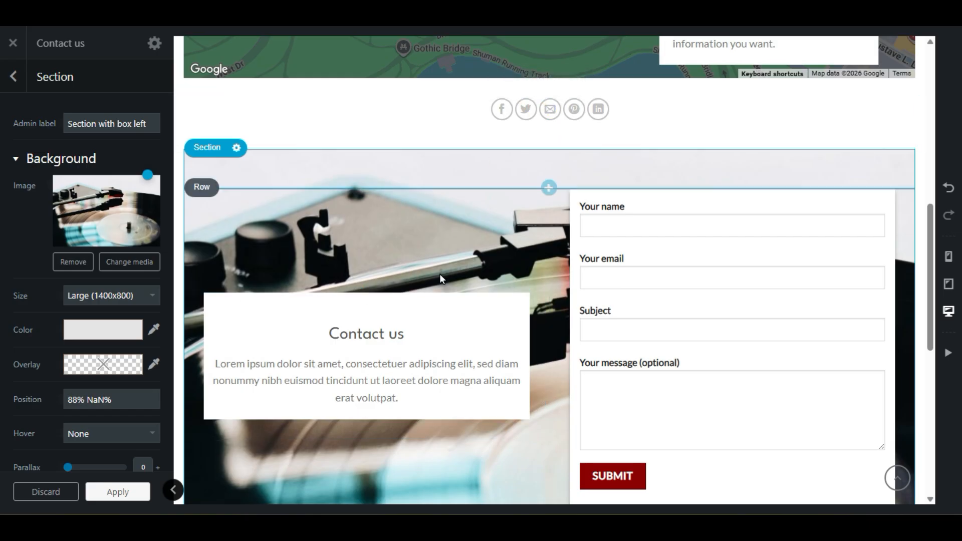
pyautogui.press('Escape')
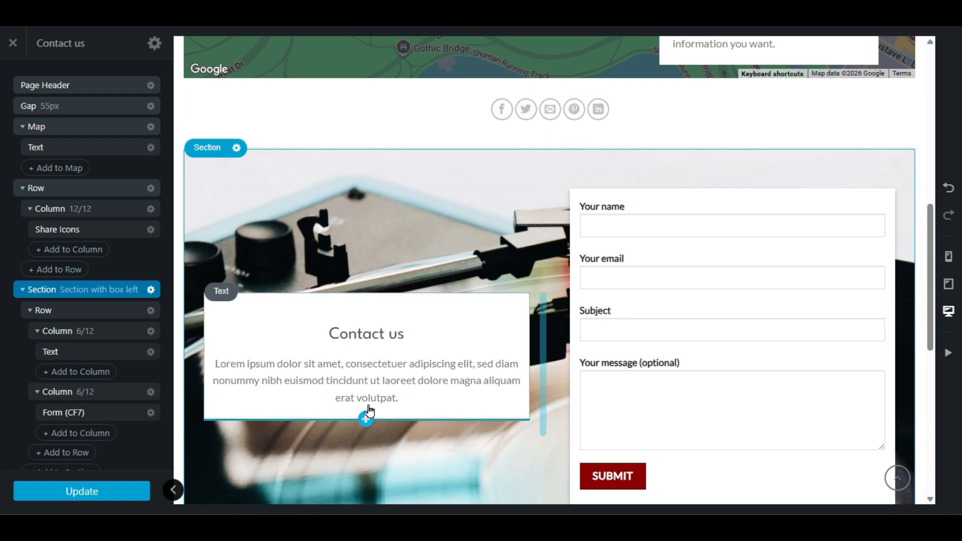
# Step: Add a Share Icons element below the contact text in the image-backed section's first column
pyautogui.scroll(-3, 369, 411)
pyautogui.click(365, 263)
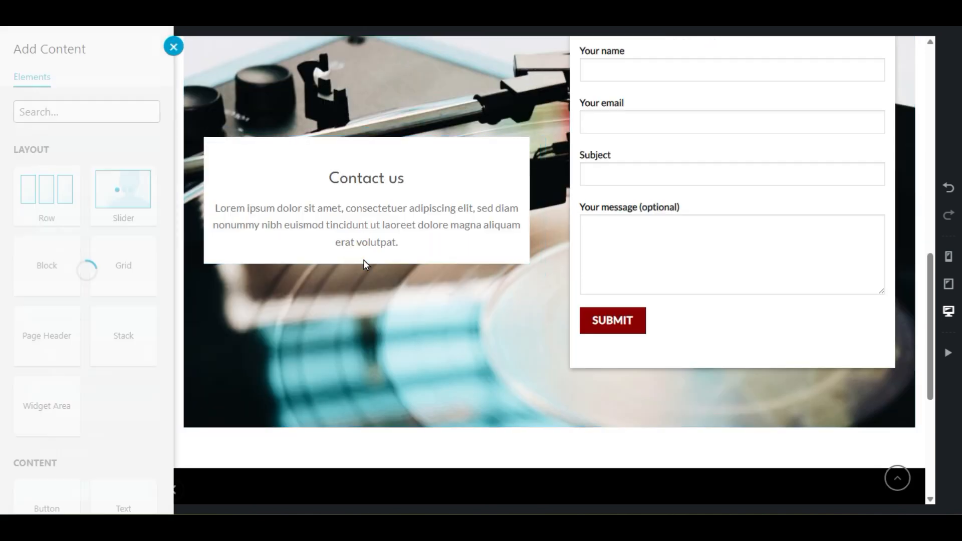
pyautogui.scroll(-10, 2, 358)
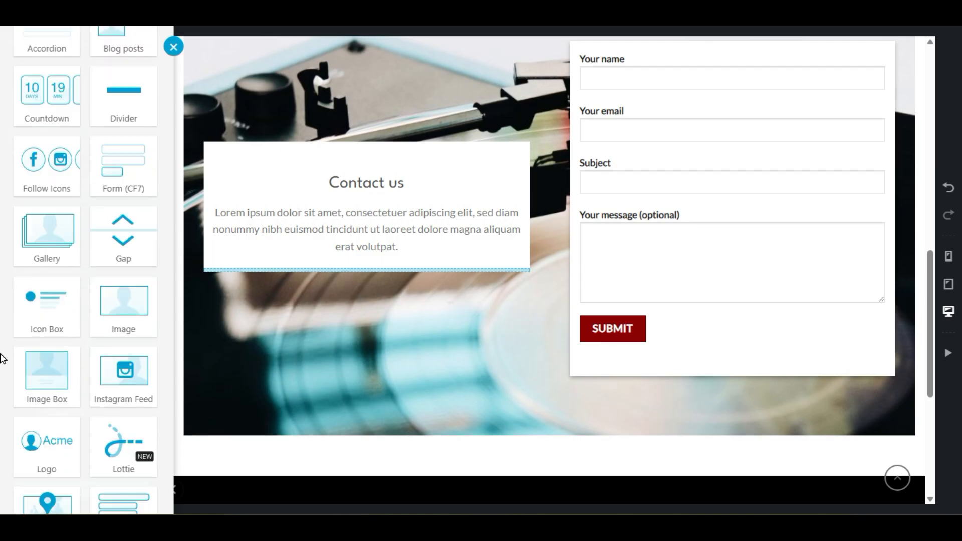
pyautogui.scroll(-3, 3, 358)
pyautogui.scroll(-3, 3, 358)
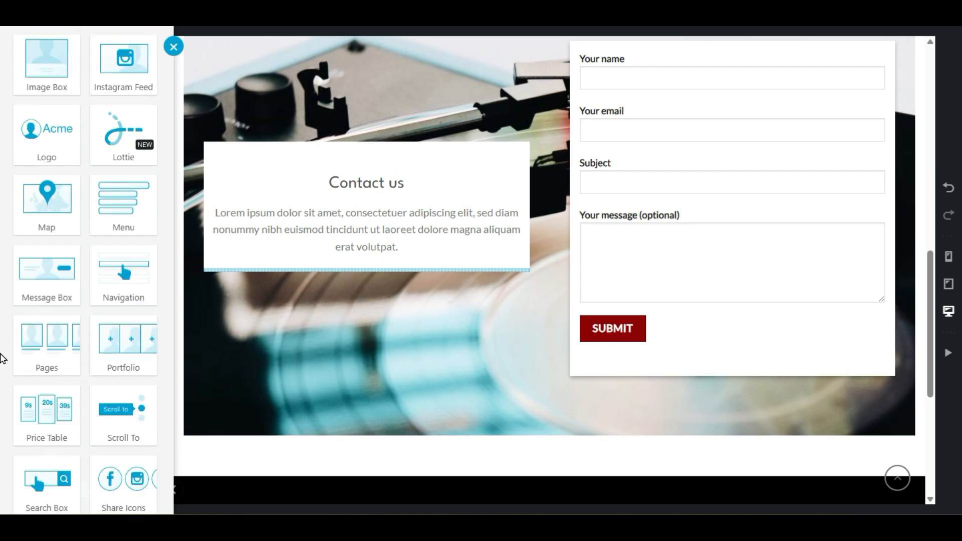
pyautogui.scroll(-3, 3, 358)
pyautogui.click(118, 326)
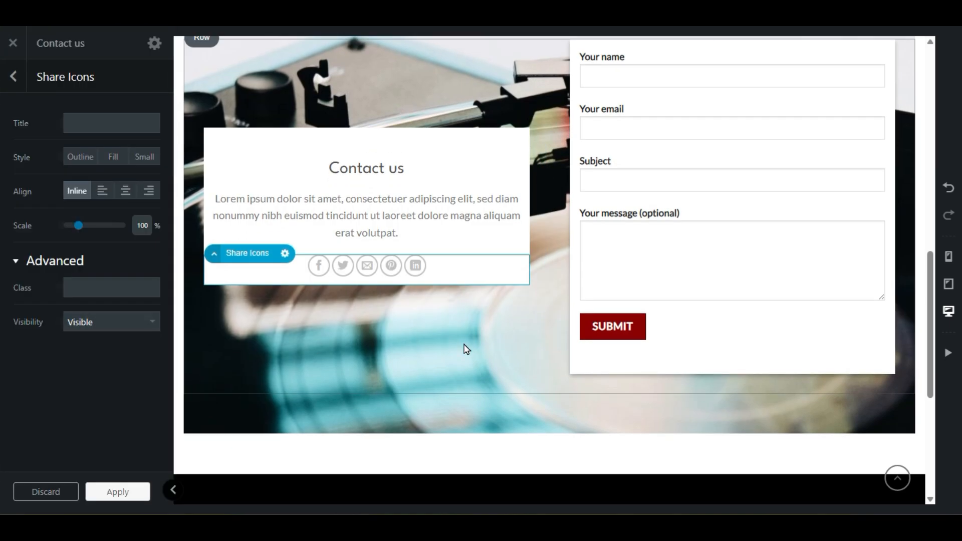
# Step: Delete the separate share icons between the map and the contact section, together with their emptied column and row
pyautogui.scroll(5, 612, 260)
pyautogui.rightClick(574, 271)
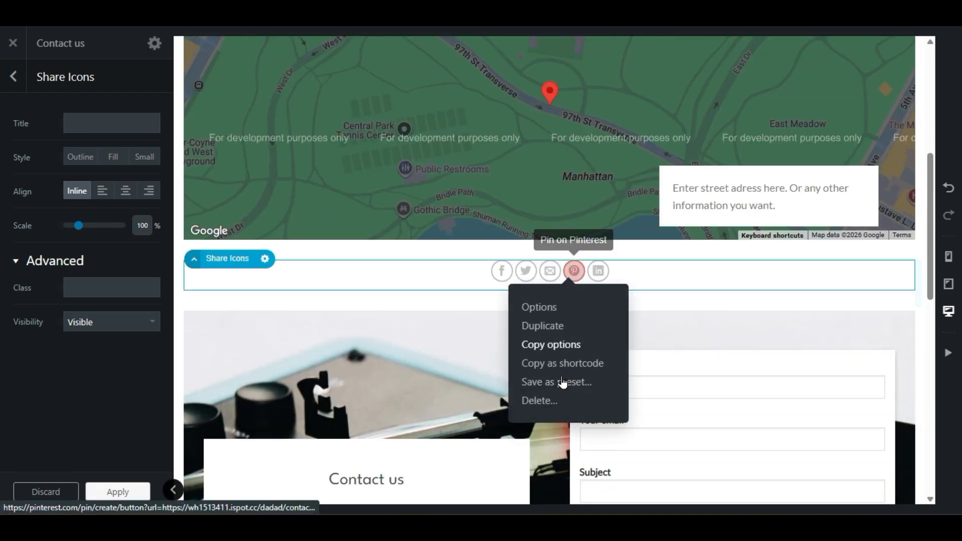
pyautogui.click(540, 401)
pyautogui.rightClick(552, 283)
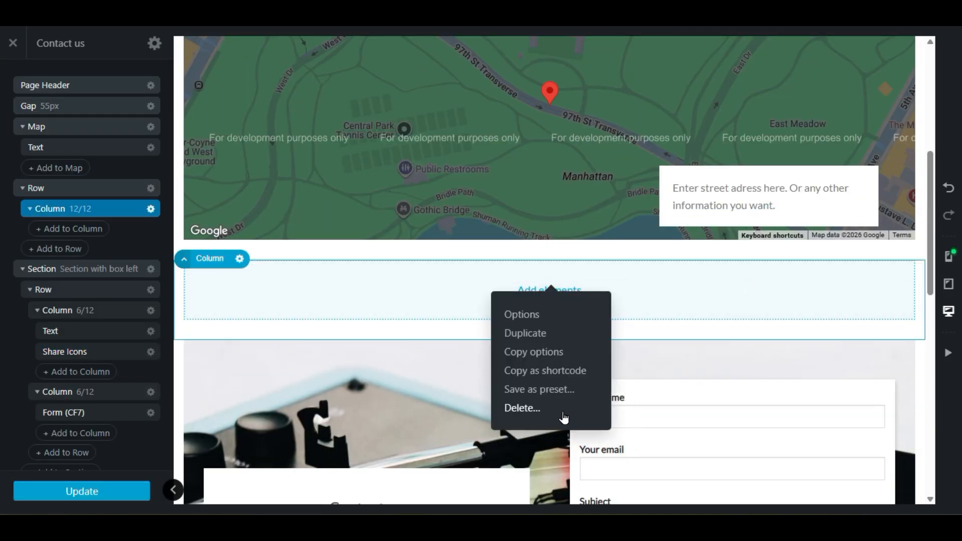
pyautogui.click(563, 411)
pyautogui.rightClick(659, 284)
pyautogui.click(627, 408)
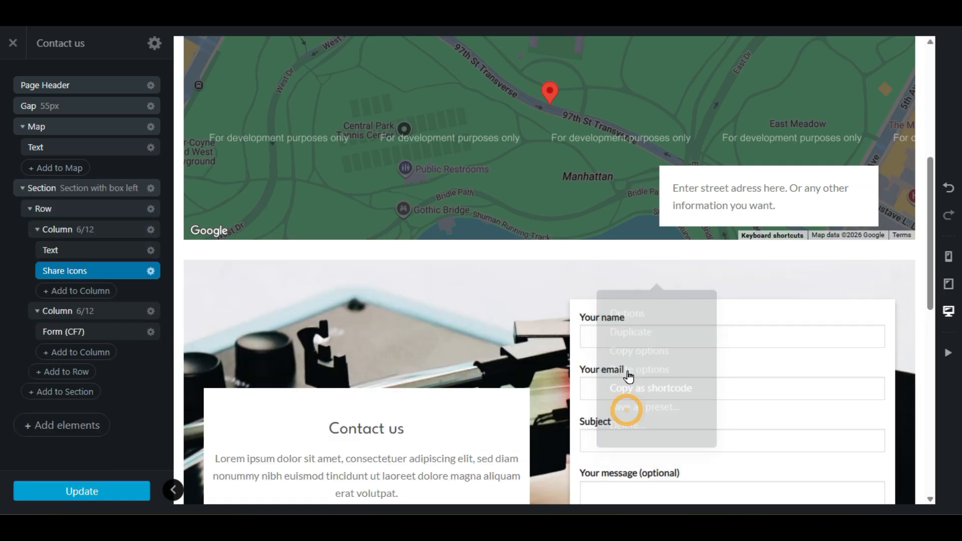
# Step: Review the finished Contact us page layout and save the page update
pyautogui.scroll(-9, 629, 343)
pyautogui.scroll(10, 630, 346)
pyautogui.scroll(-10, 629, 346)
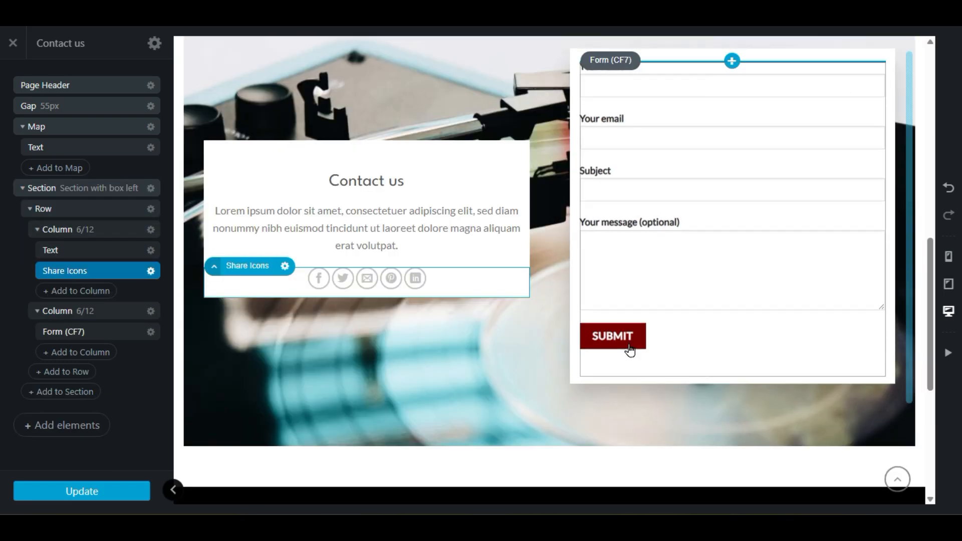
pyautogui.scroll(10, 630, 350)
pyautogui.scroll(5, 630, 347)
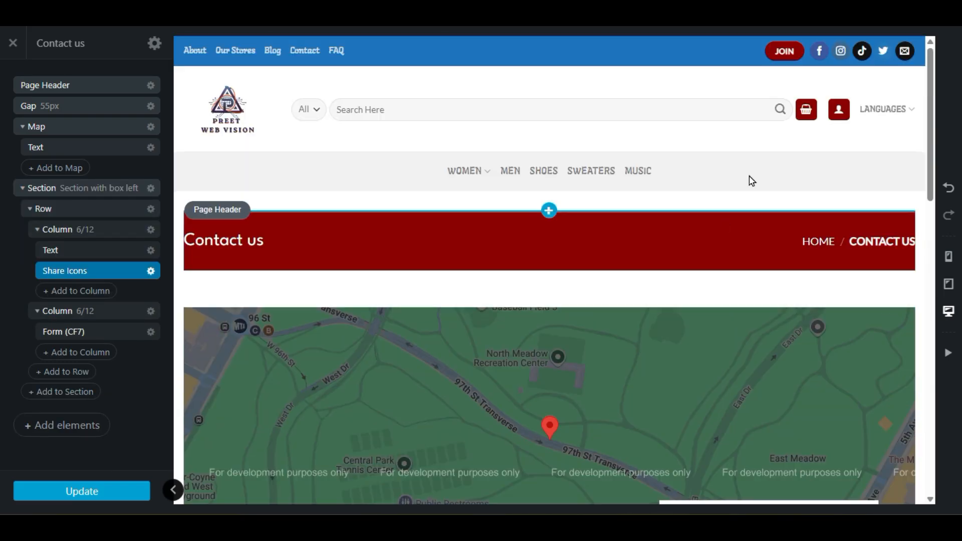
pyautogui.click(105, 493)
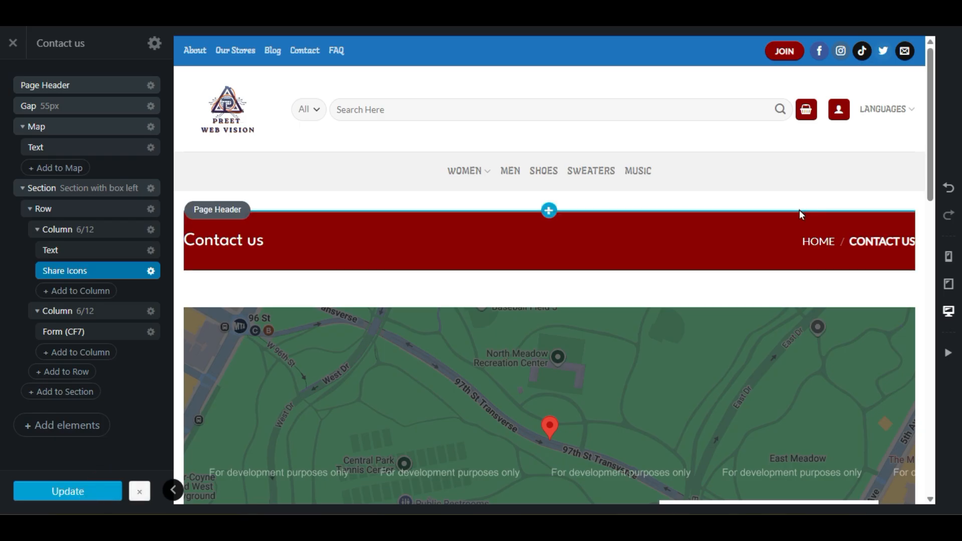
pyautogui.scroll(-8, 799, 210)
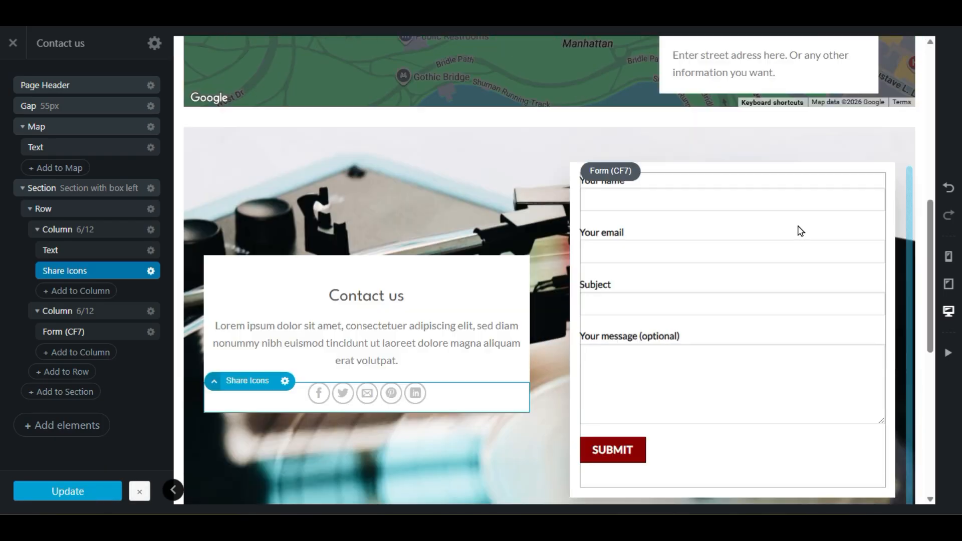
pyautogui.scroll(-3, 799, 227)
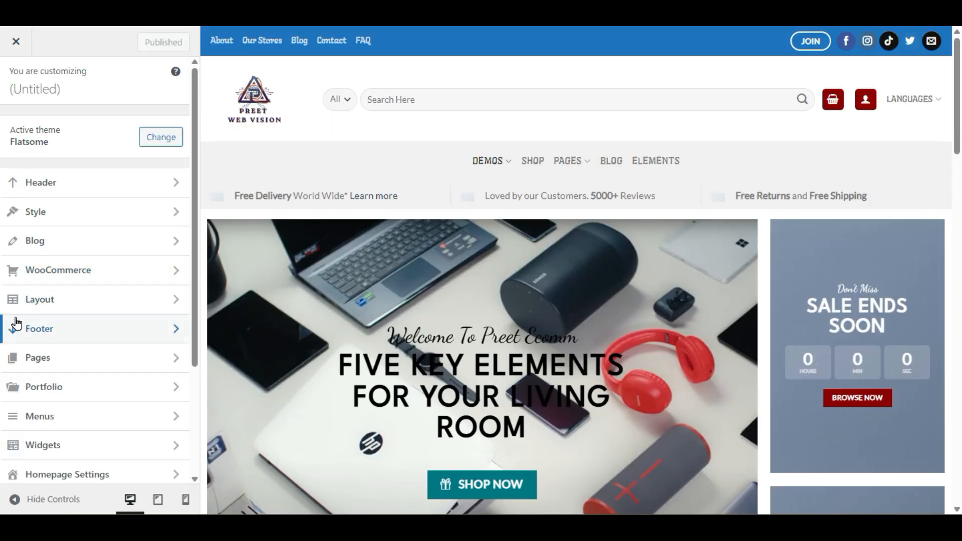
# Step: Open the theme customizer's Portfolio settings and look through the pages offered for the custom portfolio page
pyautogui.scroll(-3, 3, 326)
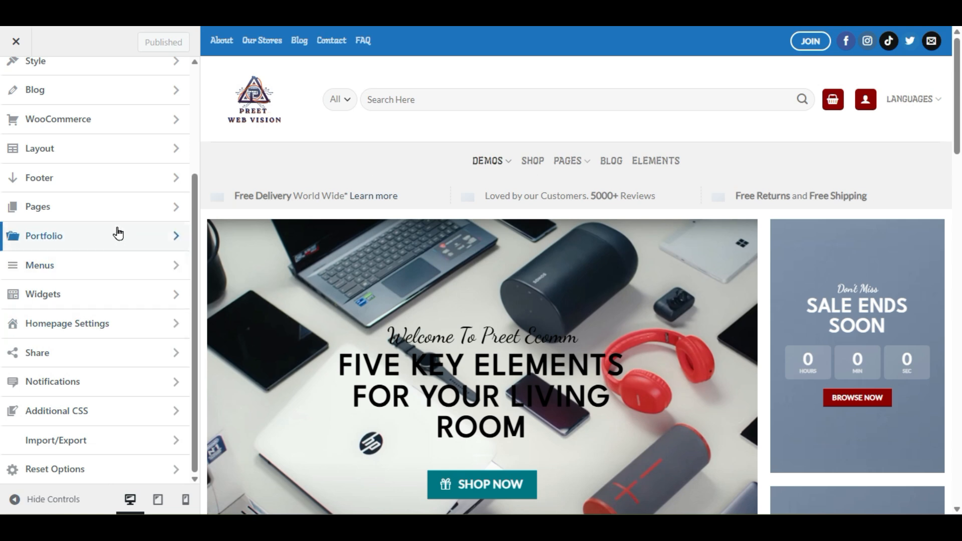
pyautogui.click(55, 236)
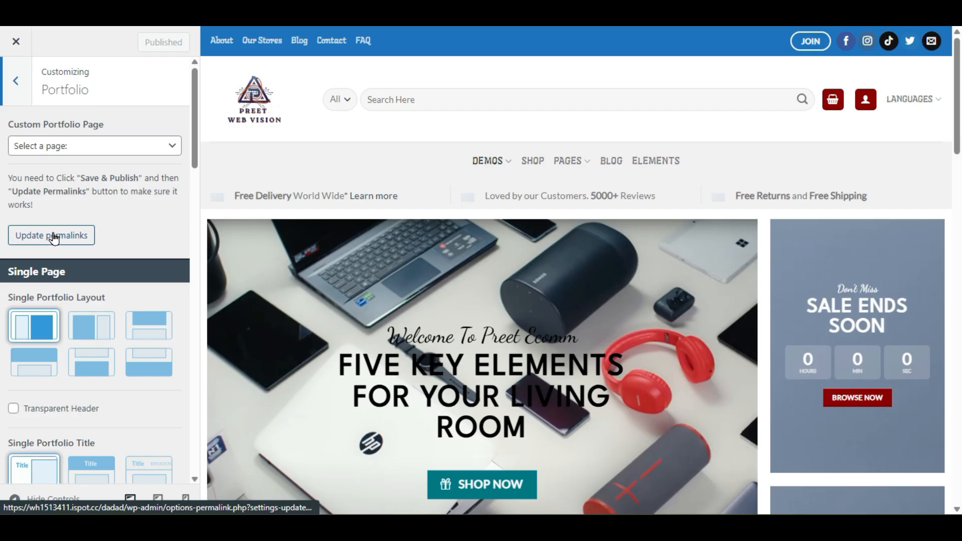
pyautogui.click(58, 146)
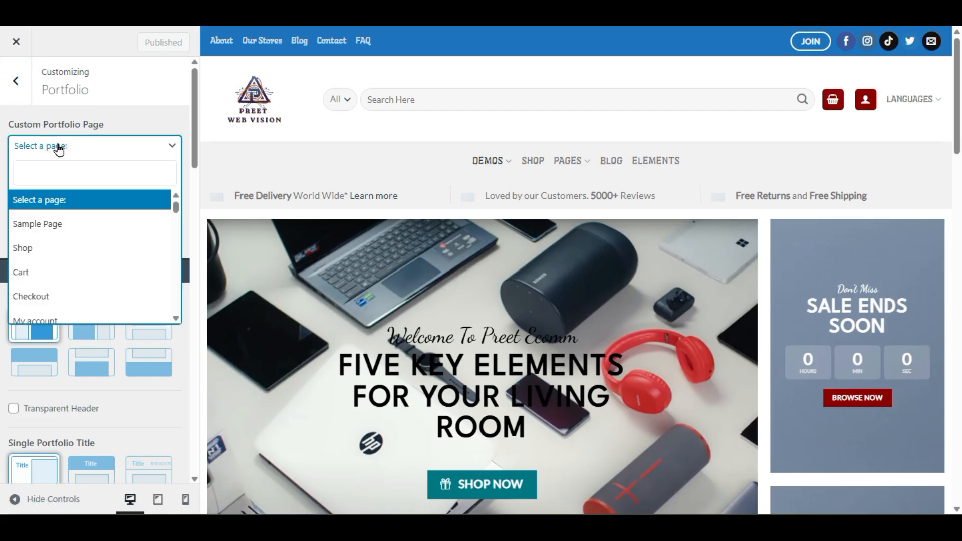
pyautogui.scroll(-5, 107, 284)
pyautogui.scroll(-5, 110, 304)
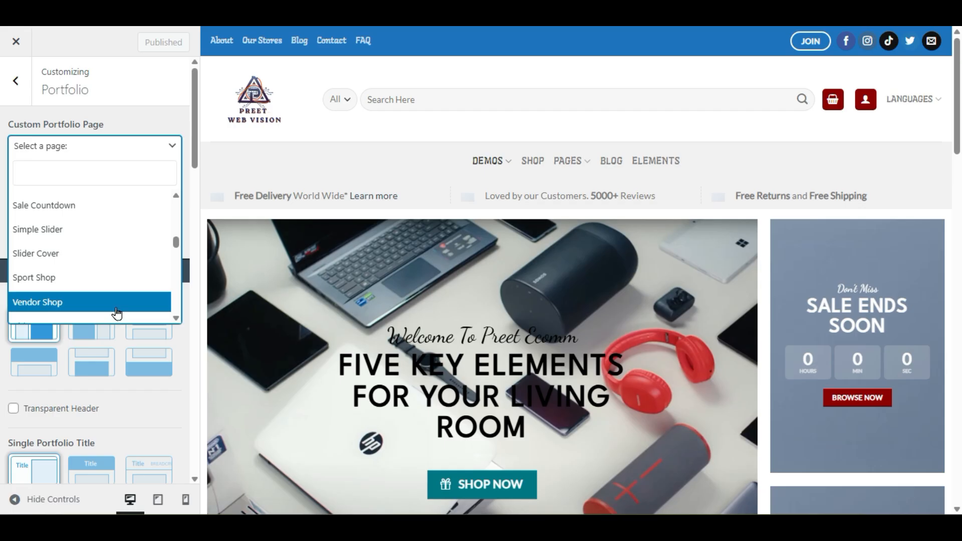
pyautogui.scroll(-6, 120, 300)
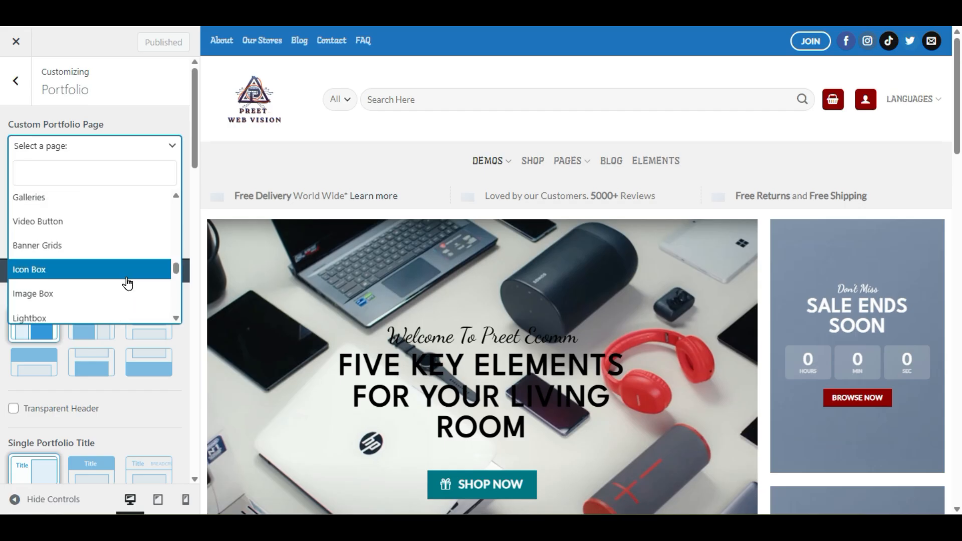
pyautogui.scroll(-8, 127, 284)
pyautogui.scroll(-5, 127, 284)
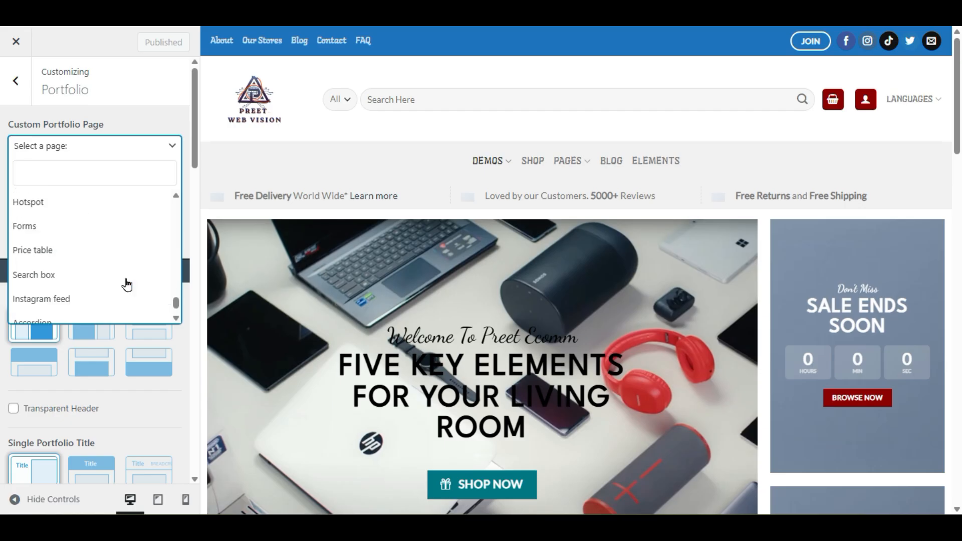
pyautogui.click(2, 132)
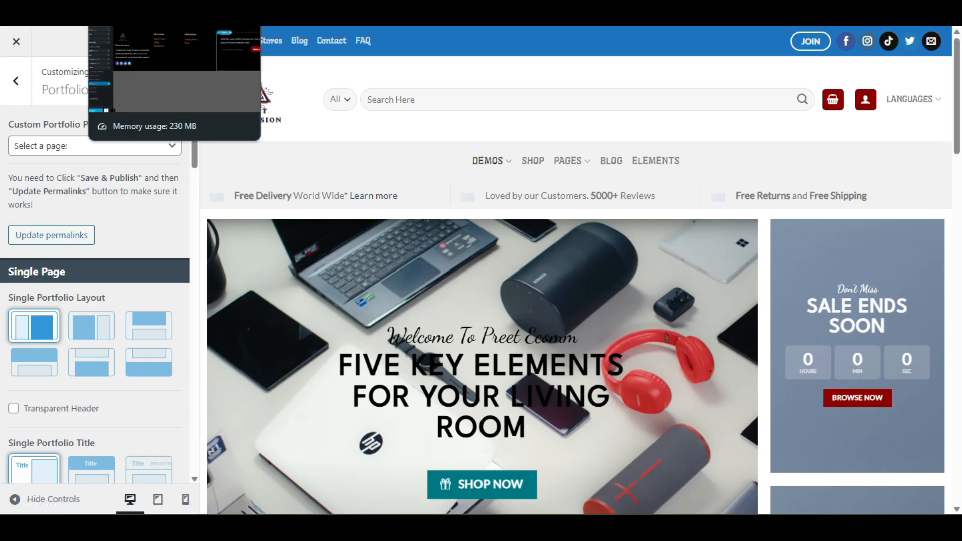
# Step: Switch to the WordPress dashboard and look through the first two pages of the site's page list for a portfolio page
pyautogui.hotkey('ctrl', 'Tab')
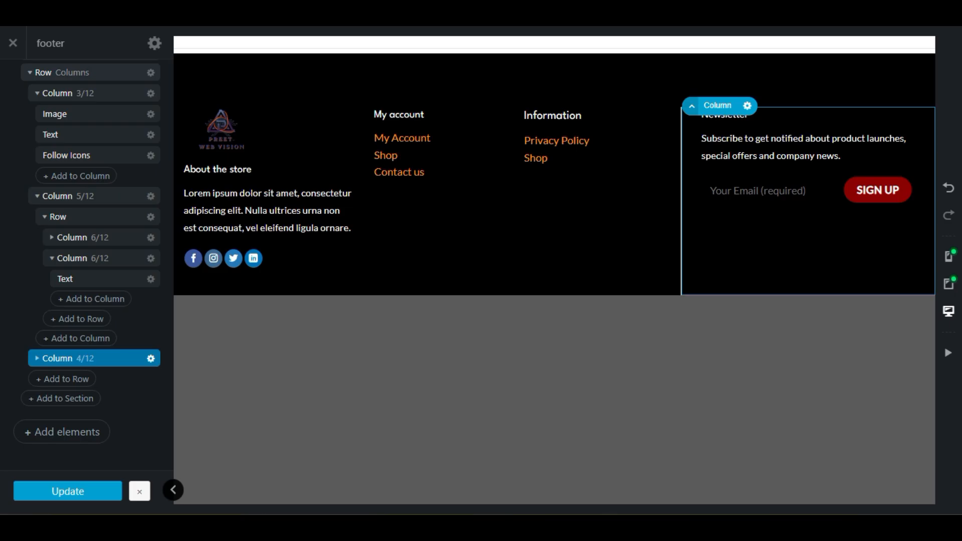
pyautogui.hotkey('ctrl', 'Tab')
pyautogui.hotkey('ctrl', 'Tab')
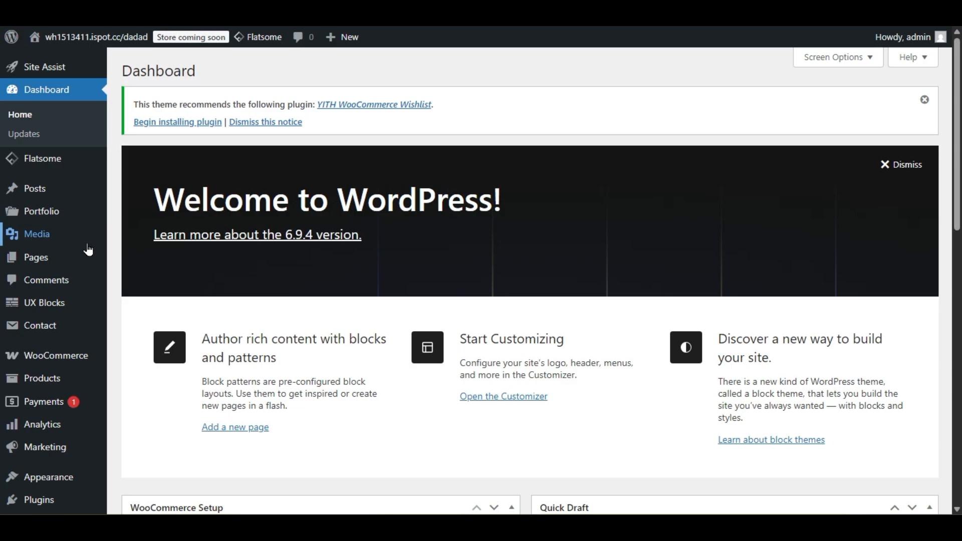
pyautogui.moveTo(86, 267)
pyautogui.click(140, 266)
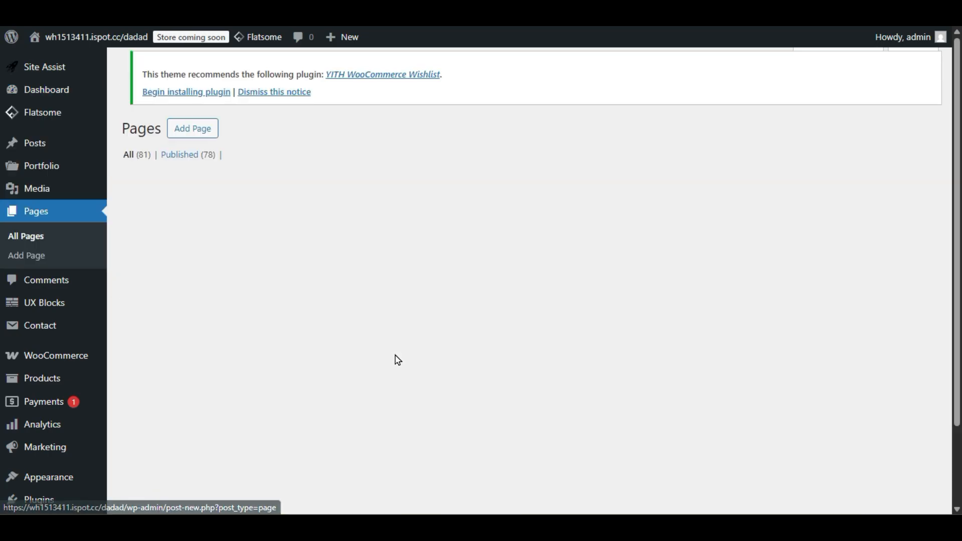
pyautogui.scroll(-3, 396, 359)
pyautogui.scroll(-8, 398, 359)
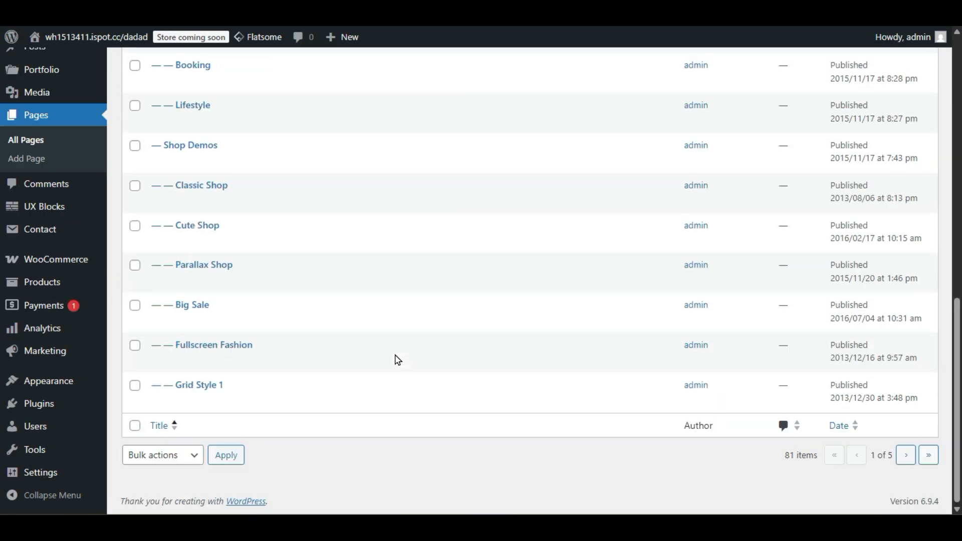
pyautogui.click(905, 456)
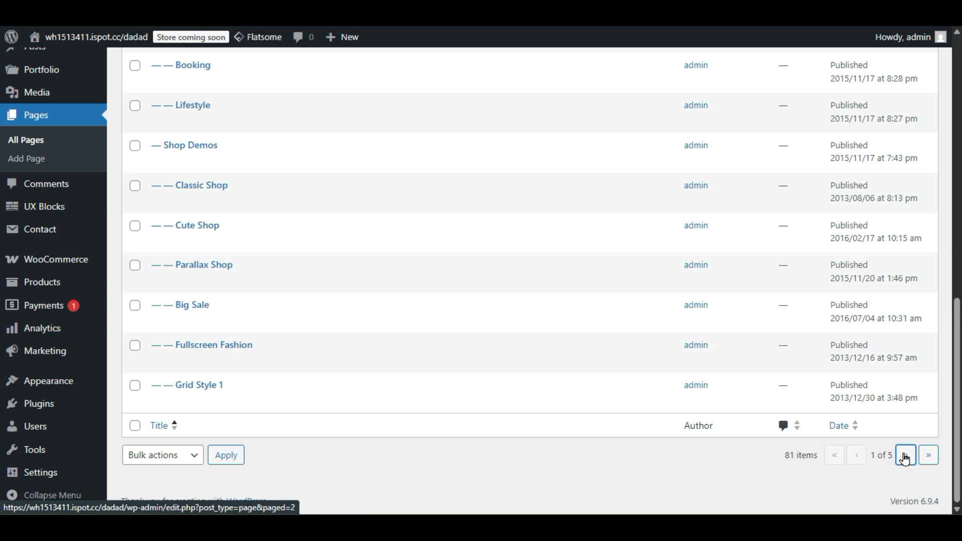
pyautogui.scroll(-11, 514, 303)
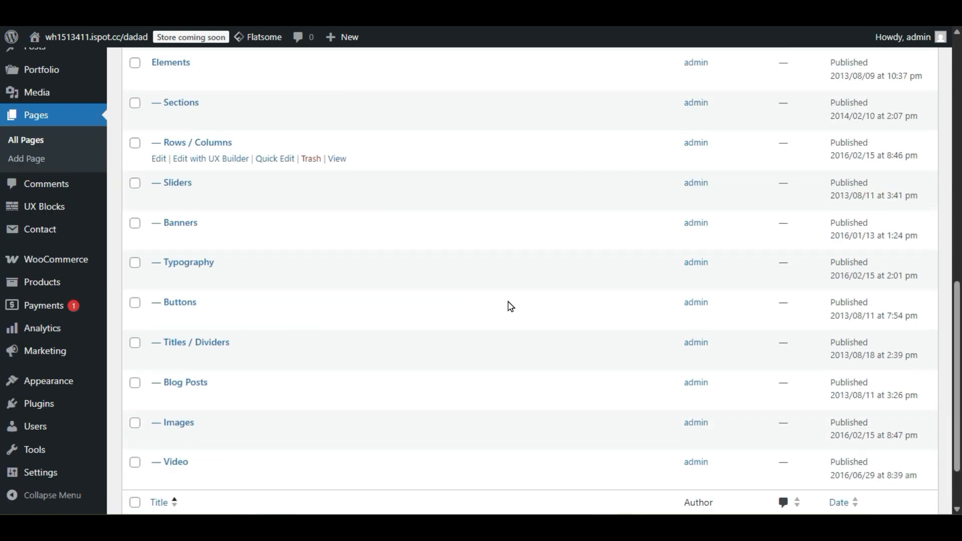
pyautogui.scroll(7, 511, 307)
pyautogui.scroll(4, 510, 307)
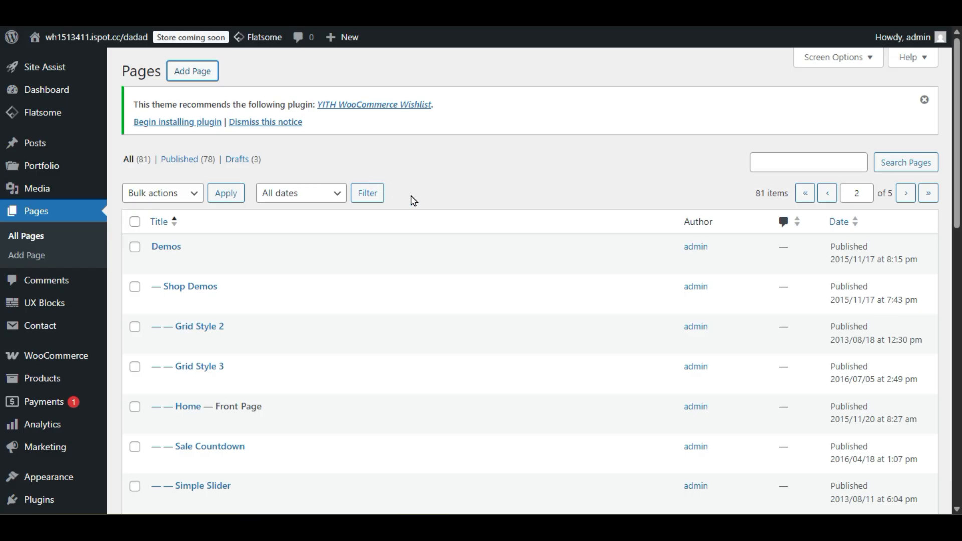
# Step: Create a new page titled Portfolio and publish it
pyautogui.write('P')
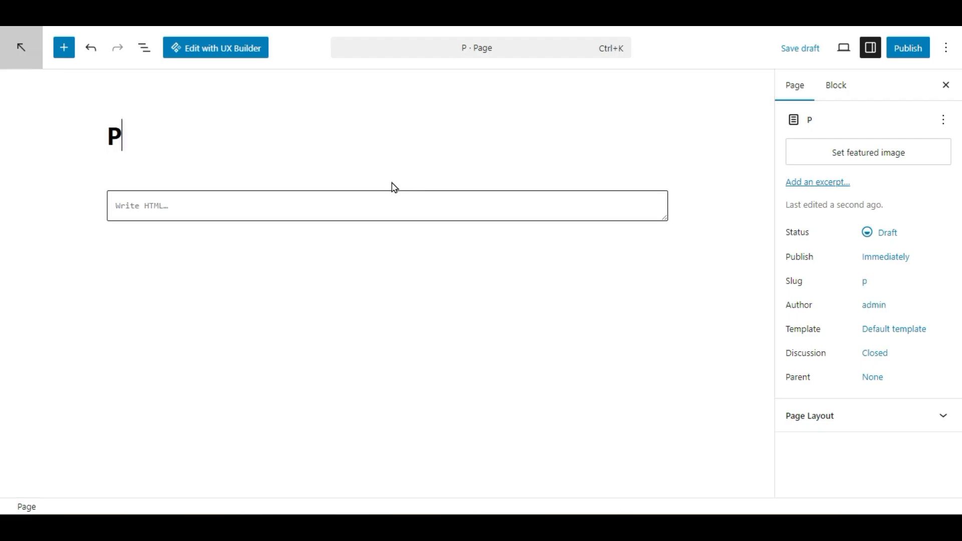
pyautogui.write('ortfolio')
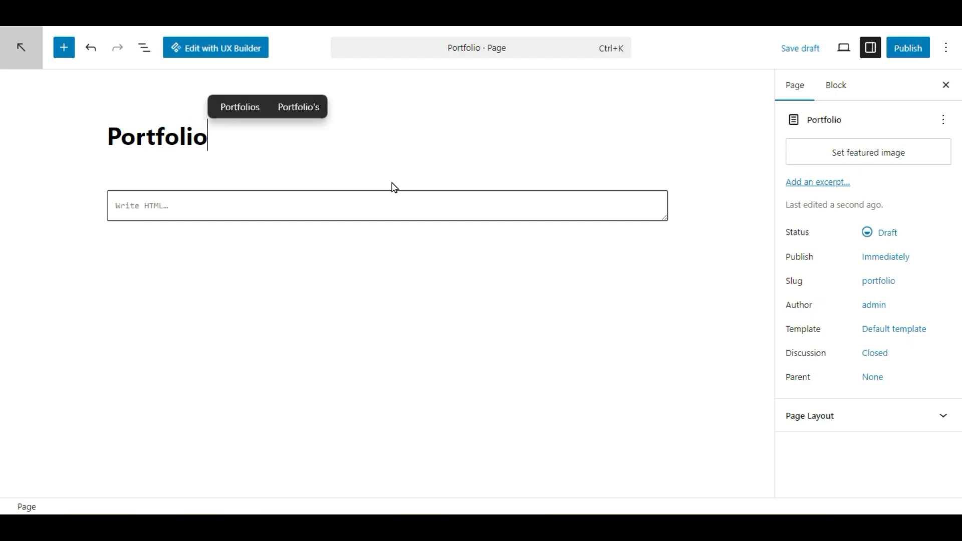
pyautogui.click(909, 53)
pyautogui.click(909, 50)
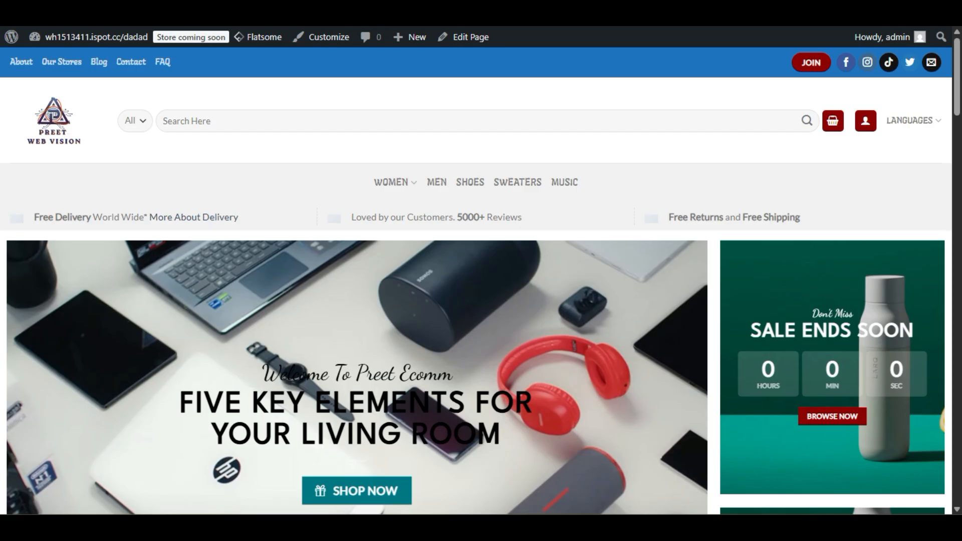
# Step: Reopen the site's customizer at the Portfolio settings and set the custom portfolio page to Portfolio
pyautogui.click(303, 41)
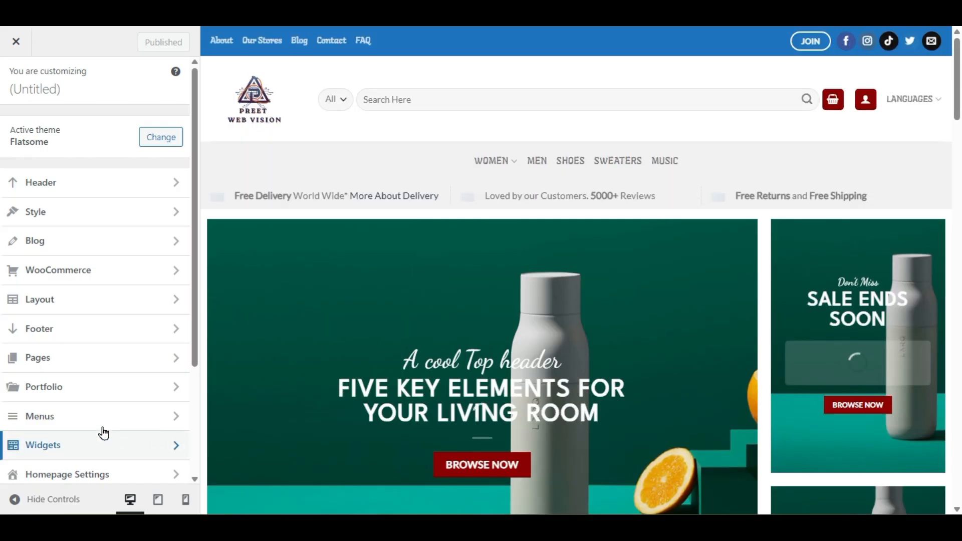
pyautogui.click(85, 391)
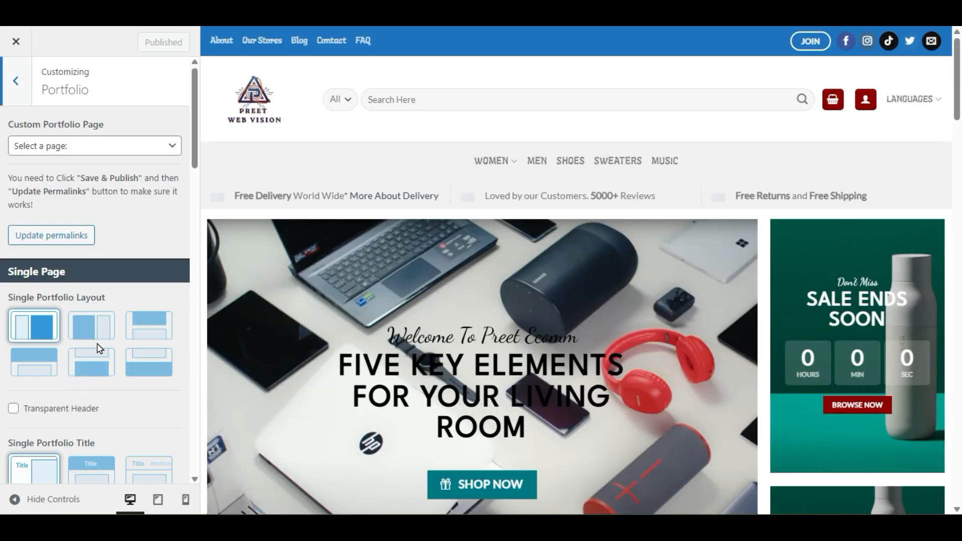
pyautogui.click(123, 157)
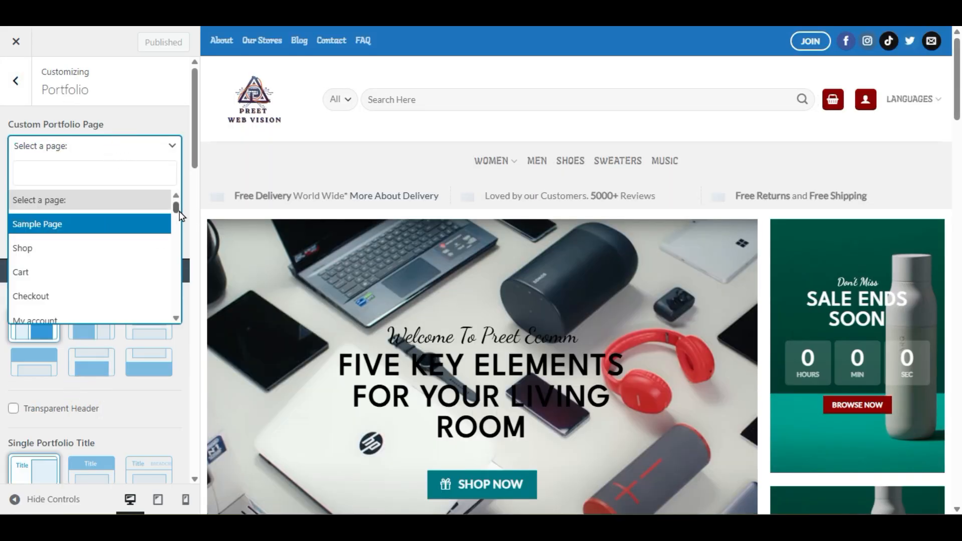
pyautogui.moveTo(178, 213); pyautogui.dragTo(176, 226)
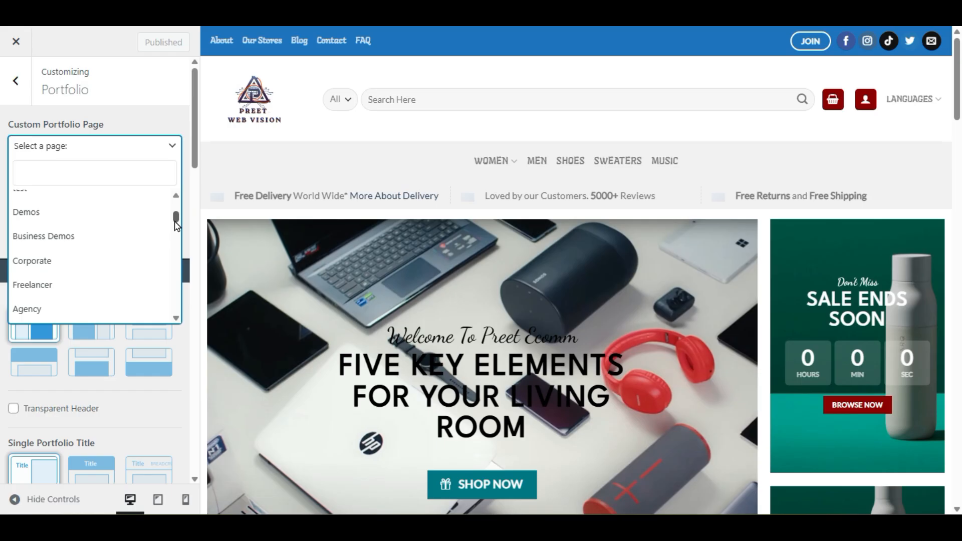
pyautogui.click(123, 172)
pyautogui.write('por')
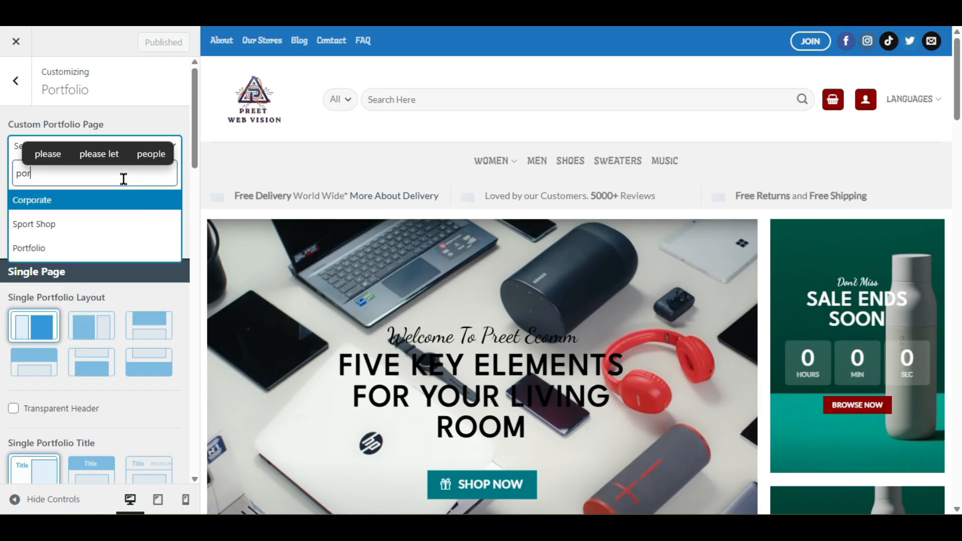
pyautogui.click(79, 248)
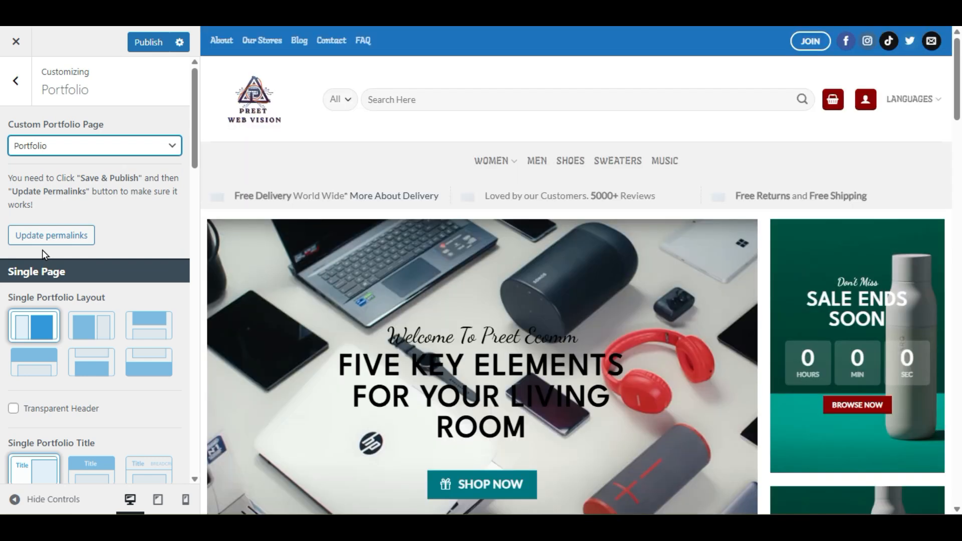
pyautogui.scroll(-10, 253, 244)
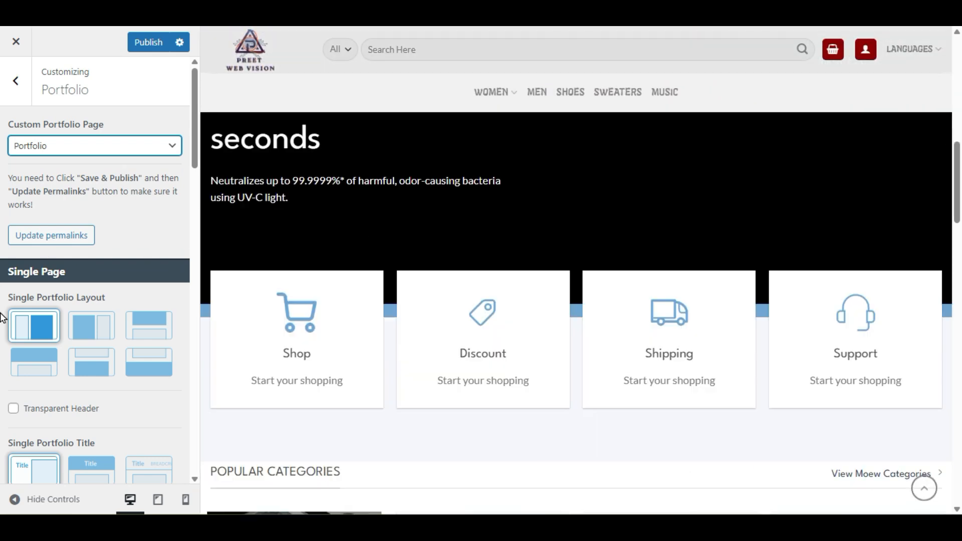
pyautogui.scroll(-6, 3, 316)
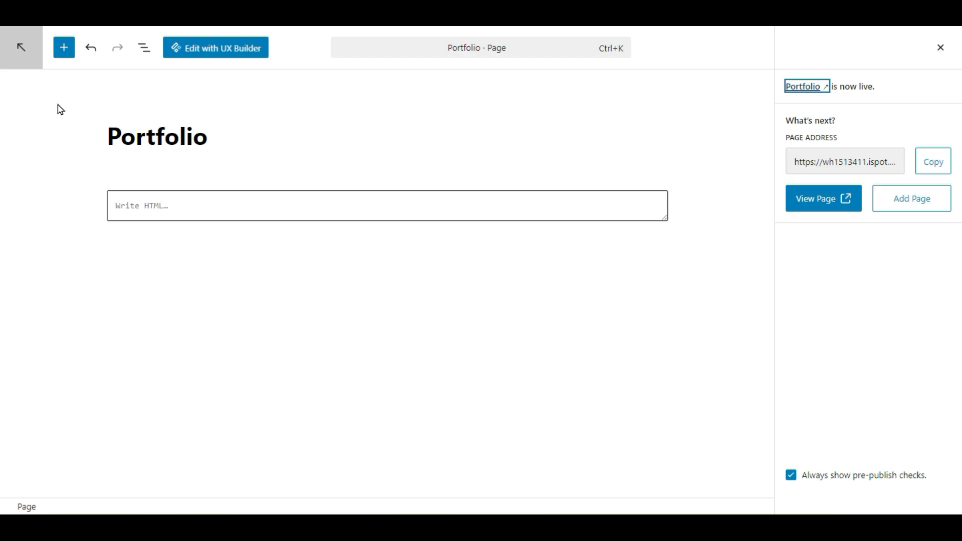
# Step: Return to the Portfolio page's editor, open the page in UX Builder, and bring up the Flatsome Studio layout library
pyautogui.press('Escape')
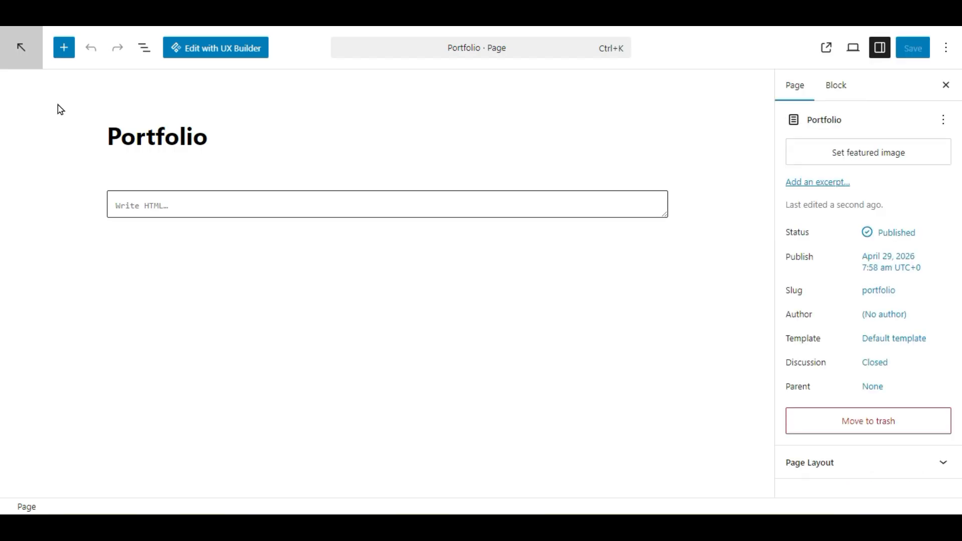
pyautogui.click(189, 55)
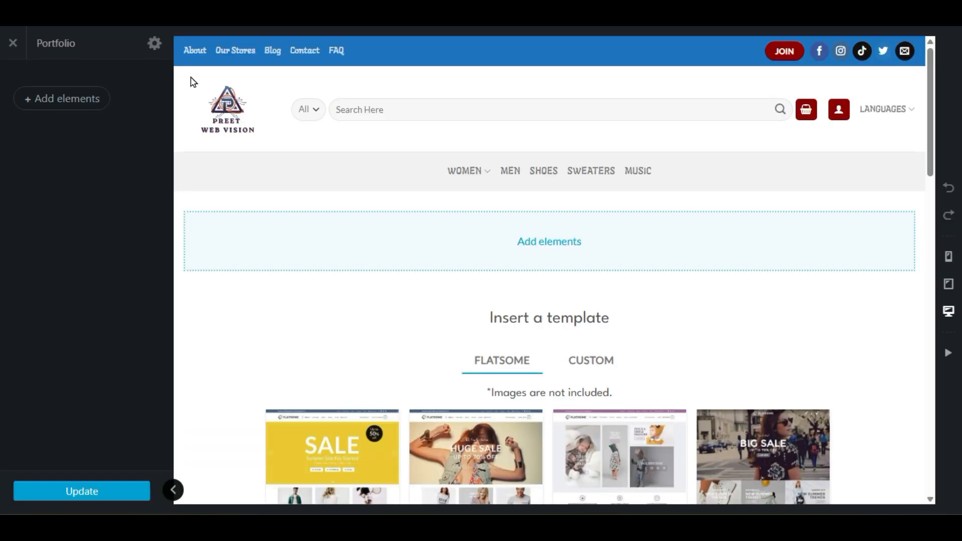
pyautogui.click(551, 240)
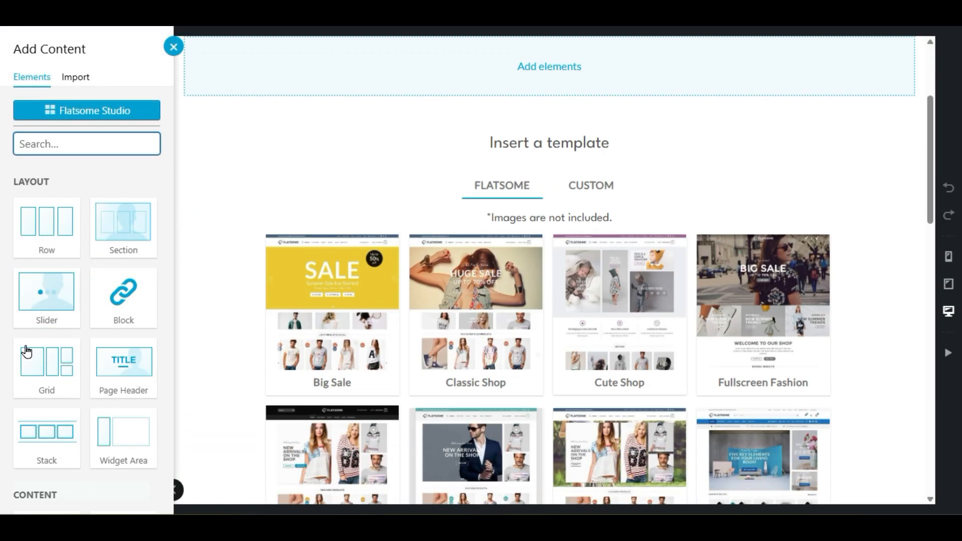
pyautogui.click(89, 114)
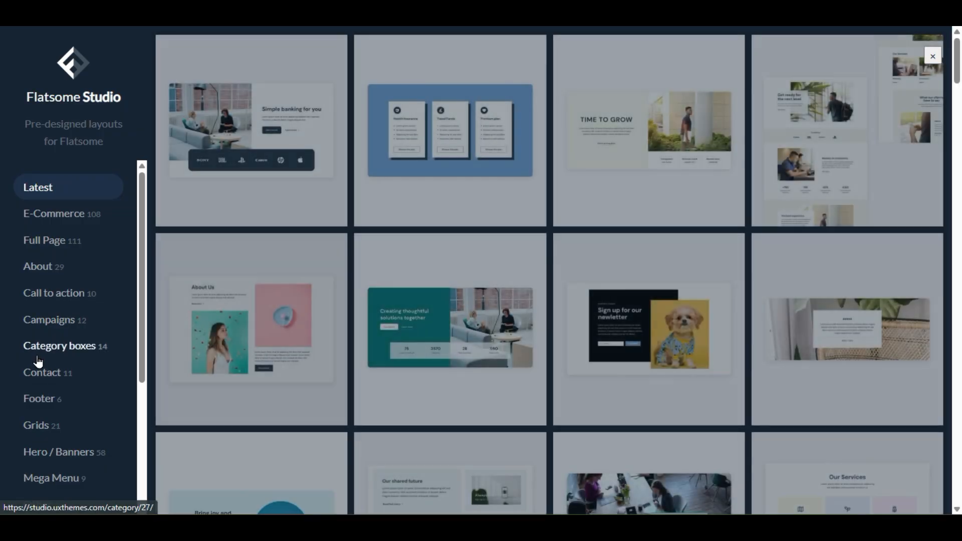
# Step: Look through the Flatsome Studio layout categories and show the Wireframes layouts
pyautogui.scroll(-4, 96, 404)
pyautogui.scroll(-3, 98, 404)
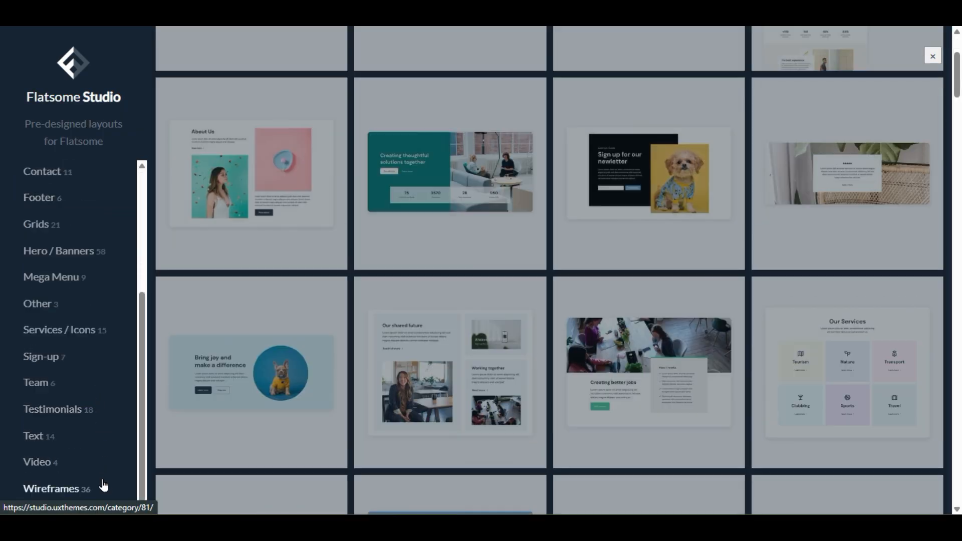
pyautogui.scroll(3, 97, 476)
pyautogui.scroll(2, 99, 476)
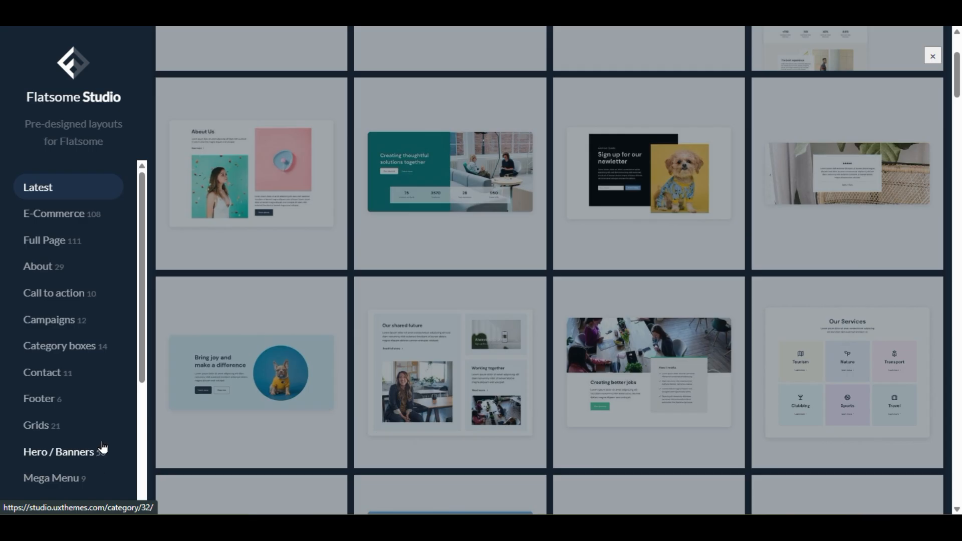
pyautogui.moveTo(137, 242); pyautogui.dragTo(138, 386)
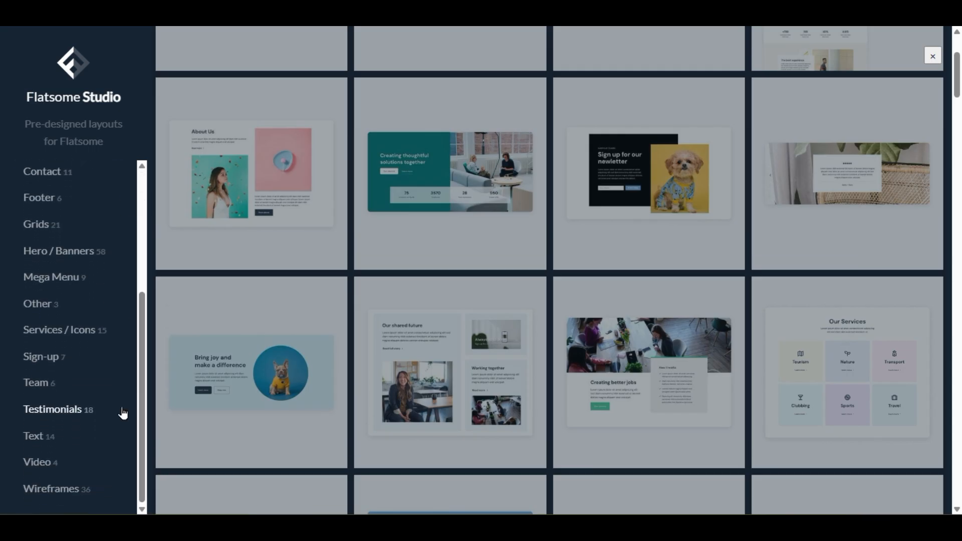
pyautogui.click(97, 487)
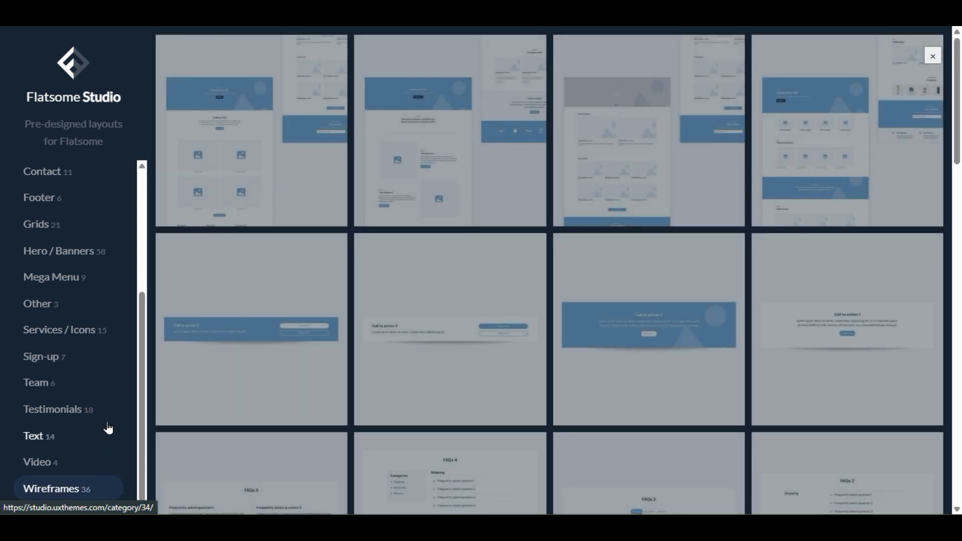
# Step: Import the Portfolio Starter layout into the page, including its image
pyautogui.scroll(3, 108, 401)
pyautogui.scroll(2, 108, 401)
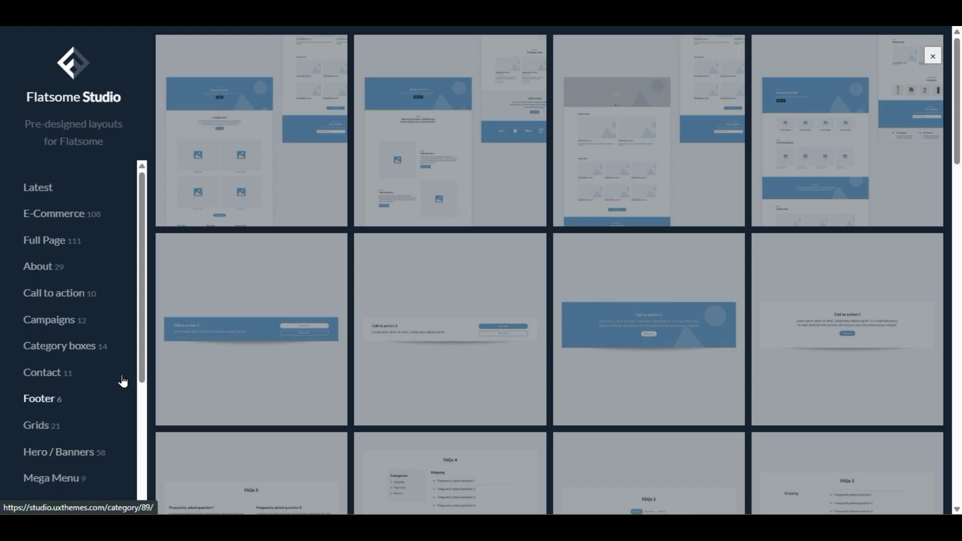
pyautogui.moveTo(223, 123)
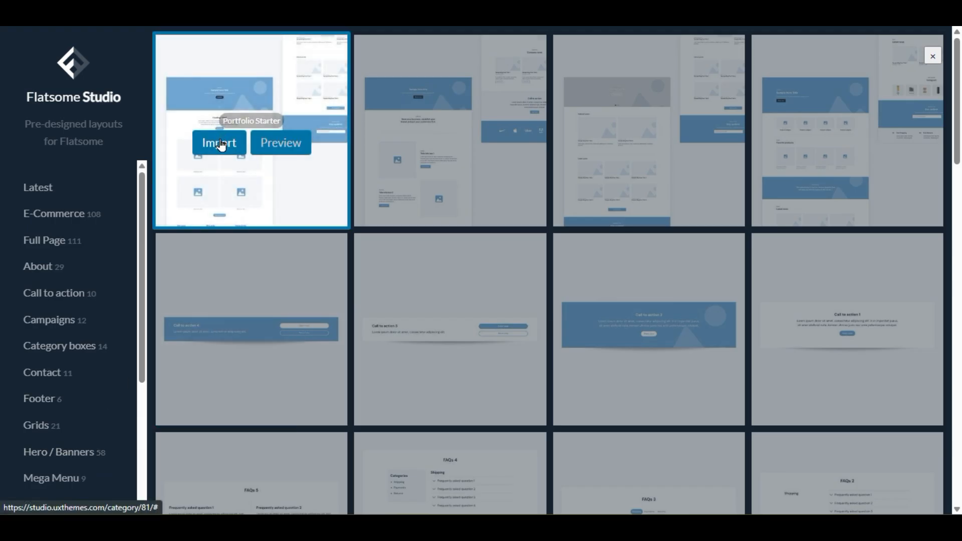
pyautogui.click(220, 143)
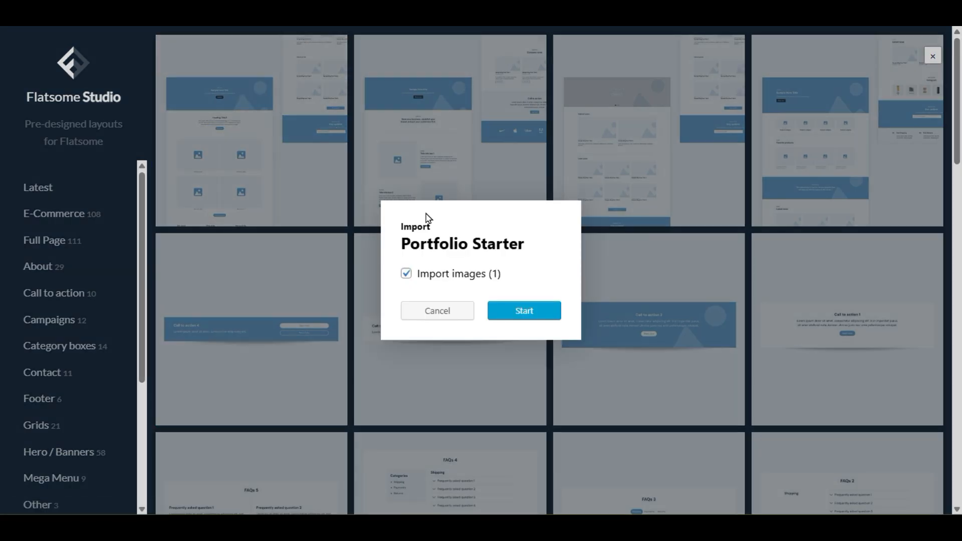
pyautogui.click(546, 313)
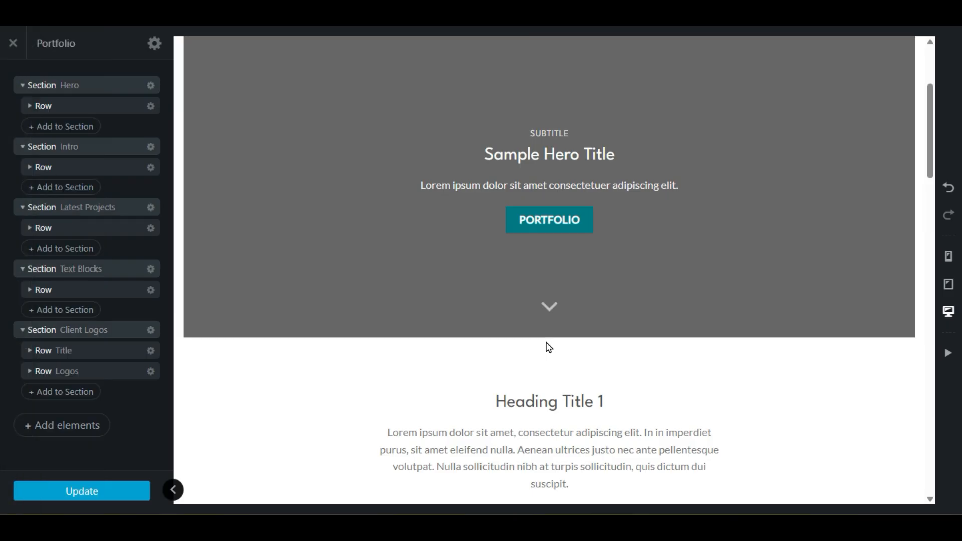
# Step: Open the options of the Portfolio element below the Our Story button and view the categories it offers
pyautogui.scroll(-9, 548, 346)
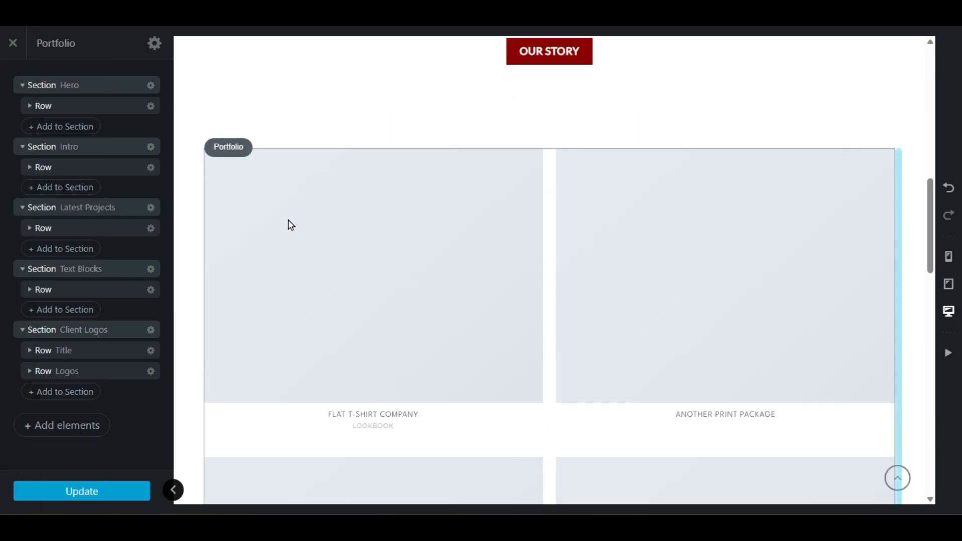
pyautogui.click(374, 285)
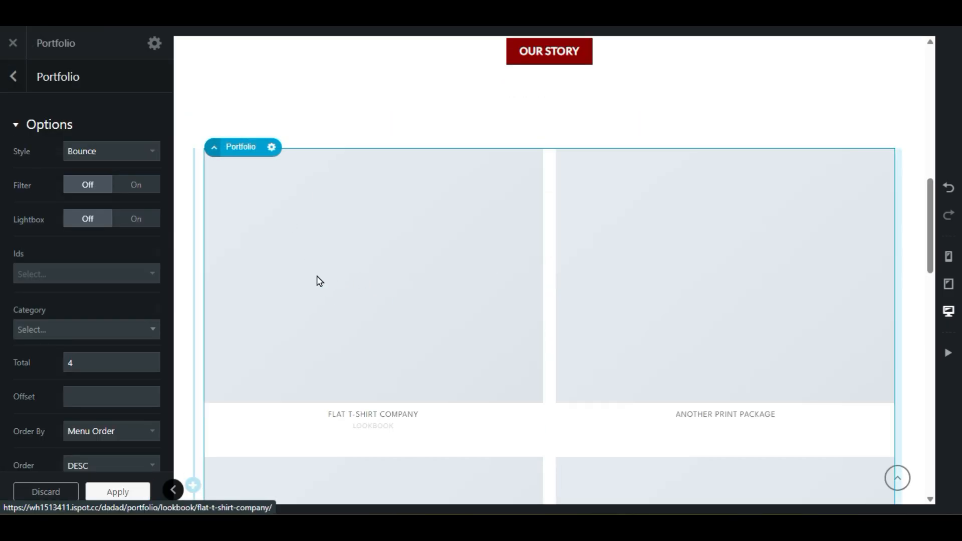
pyautogui.click(46, 329)
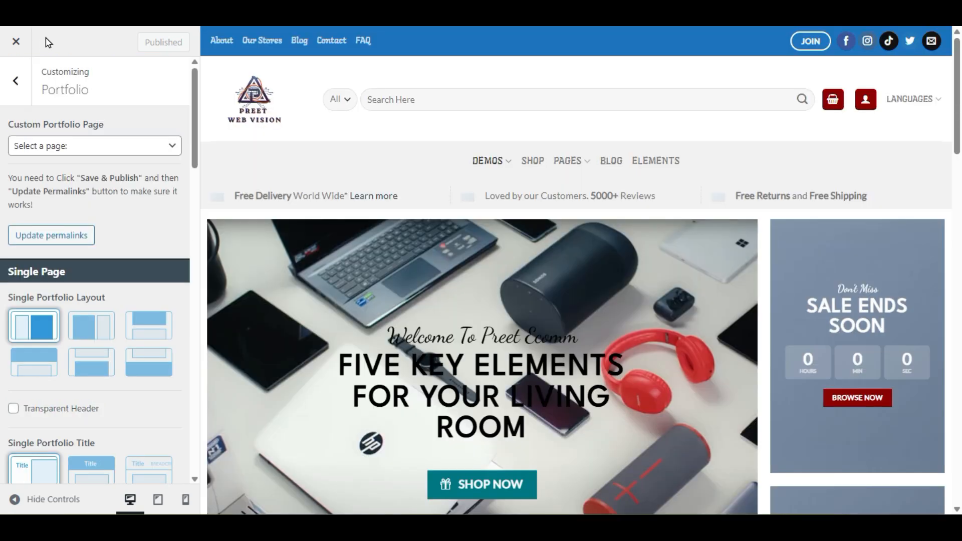
# Step: Leave the theme customizer, go to the WordPress dashboard, and look through the list of portfolio items
pyautogui.click(22, 40)
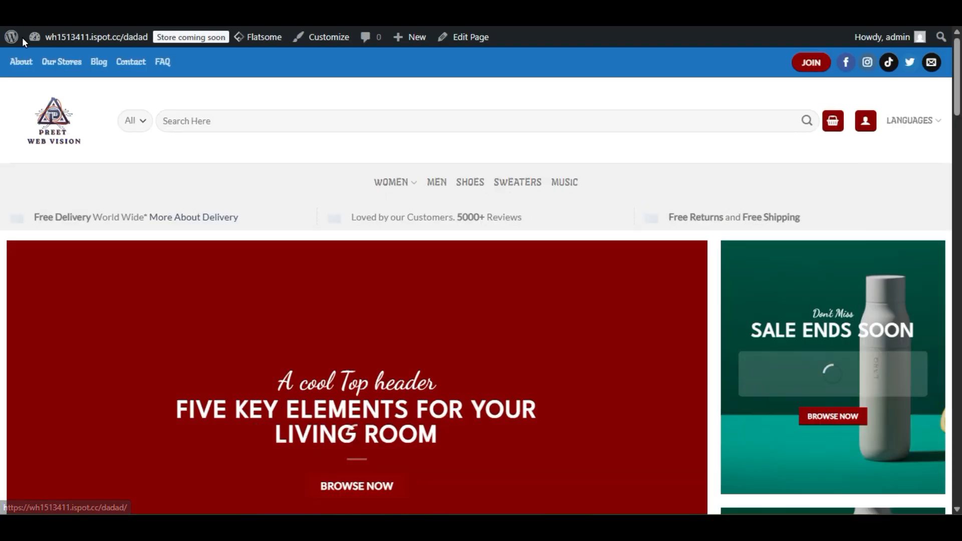
pyautogui.click(9, 45)
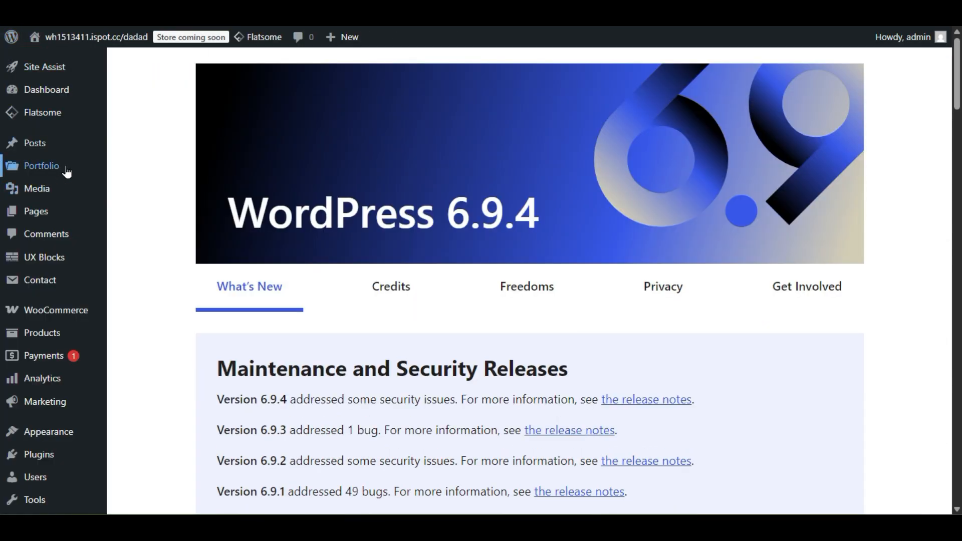
pyautogui.moveTo(65, 171)
pyautogui.click(145, 205)
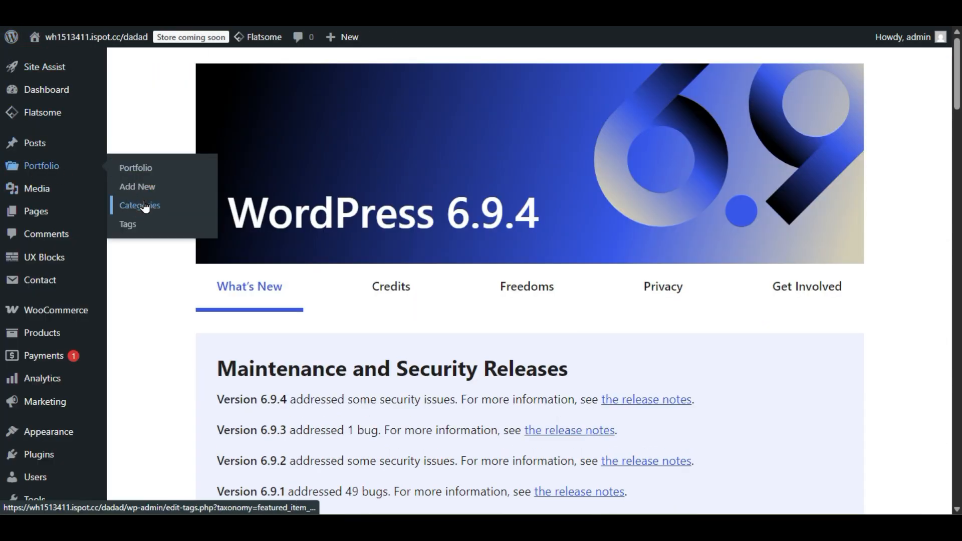
pyautogui.click(64, 190)
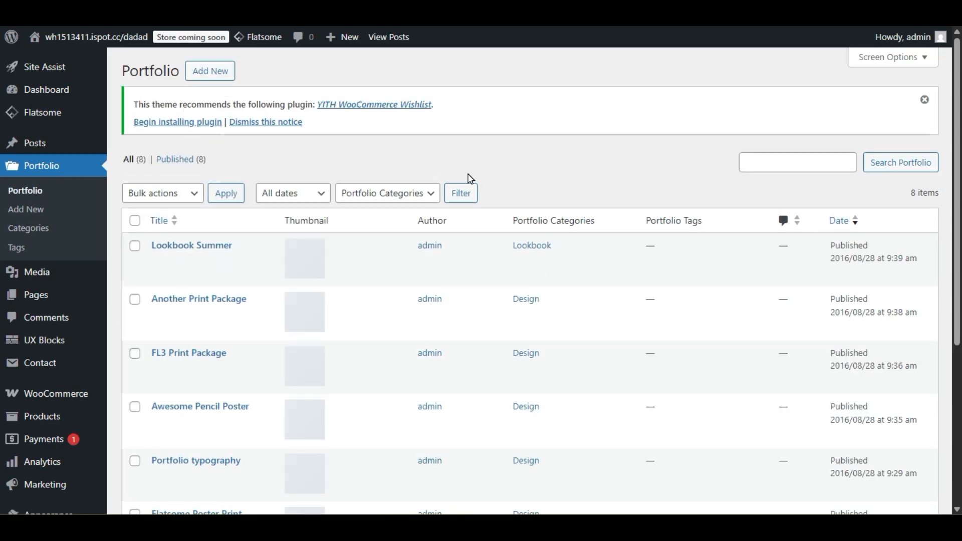
pyautogui.moveTo(219, 262)
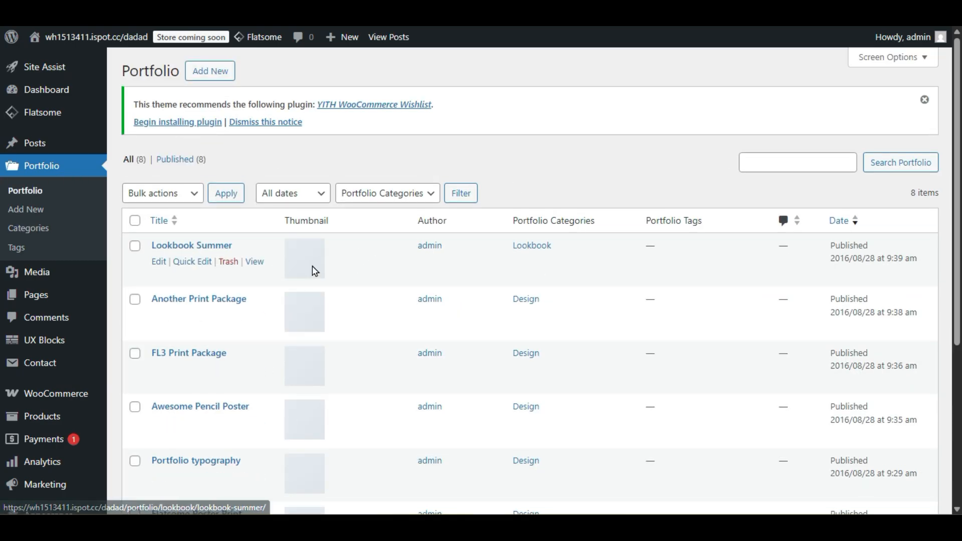
pyautogui.scroll(-5, 304, 430)
pyautogui.scroll(5, 301, 411)
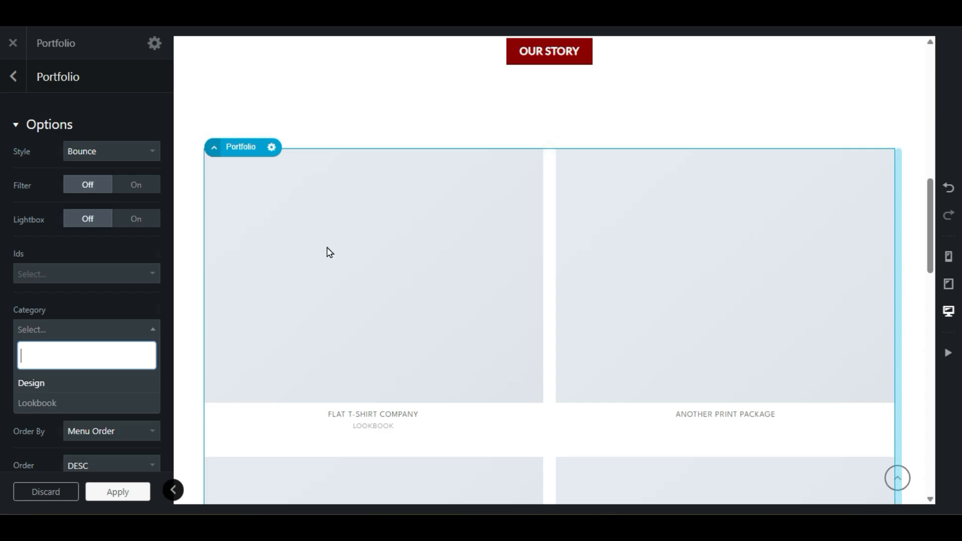
pyautogui.scroll(-8, 326, 251)
pyautogui.scroll(8, 337, 268)
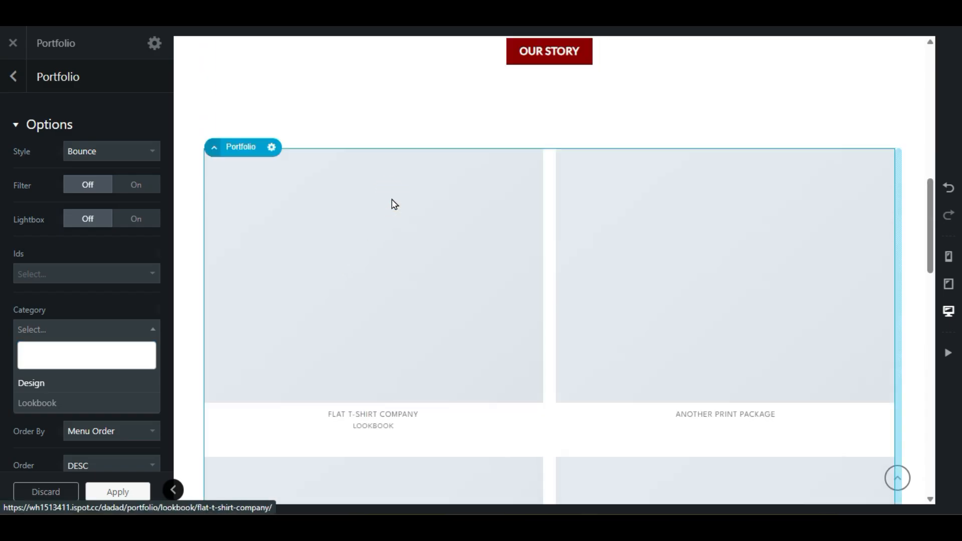
pyautogui.click(270, 150)
pyautogui.click(270, 150)
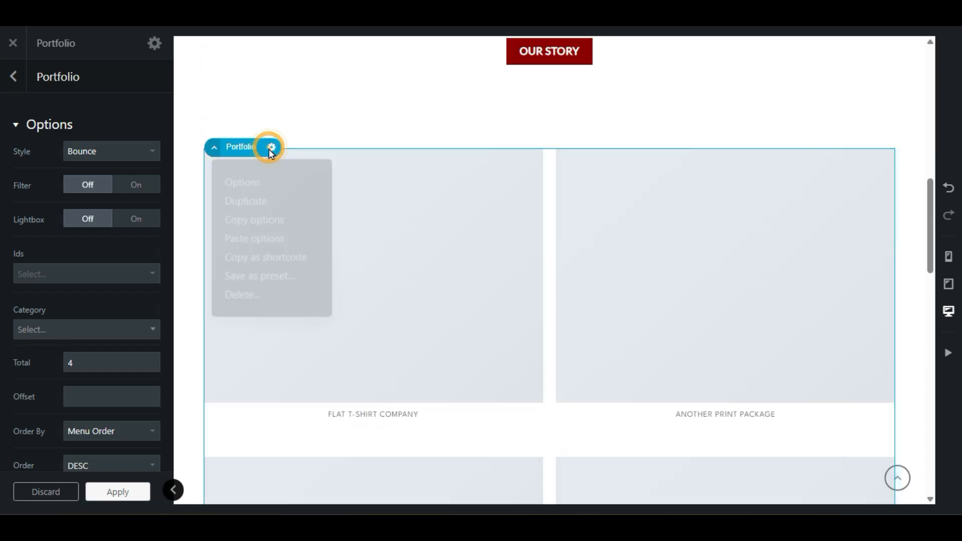
pyautogui.click(264, 149)
pyautogui.click(253, 149)
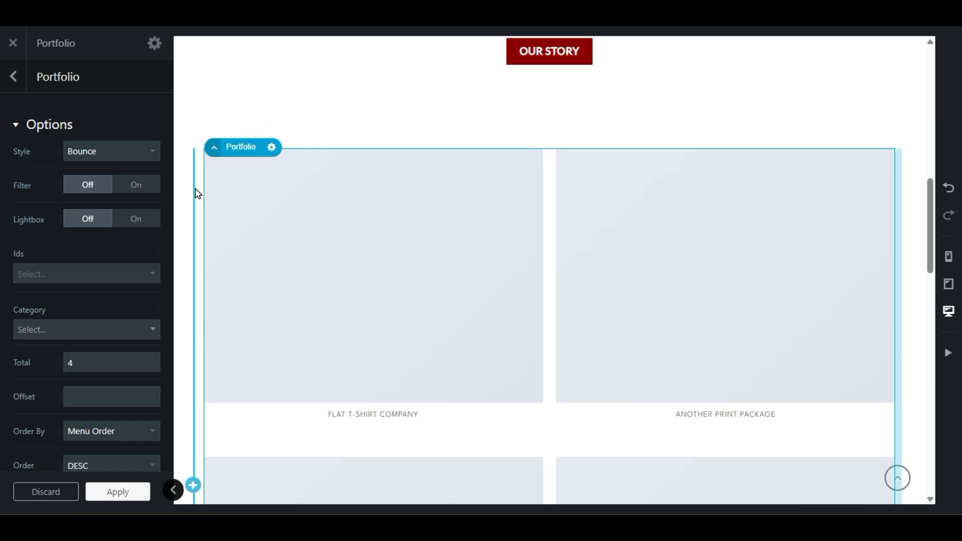
# Step: Limit the Portfolio element to the items Lookbook Summer, FL3 Print Package and Portfolio typography, and check them in the page preview
pyautogui.click(67, 274)
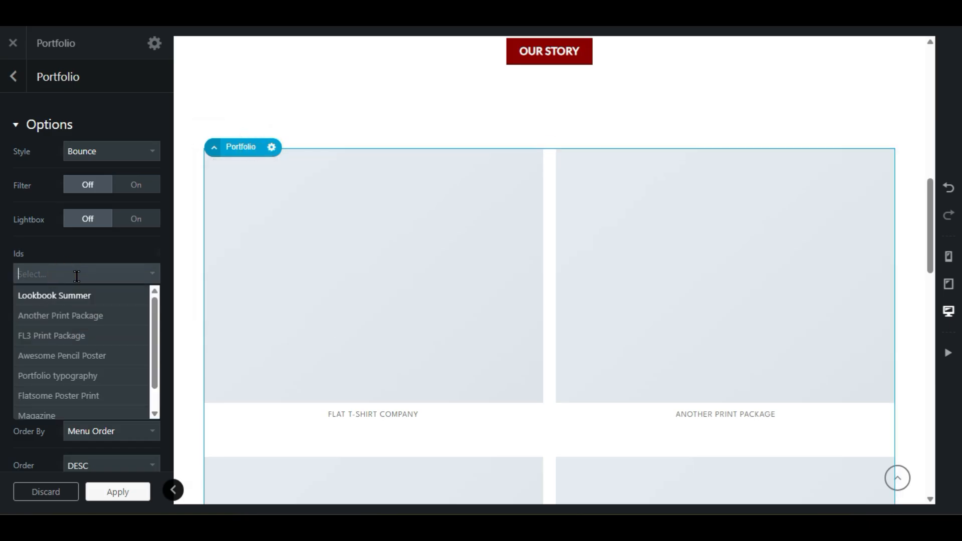
pyautogui.click(79, 297)
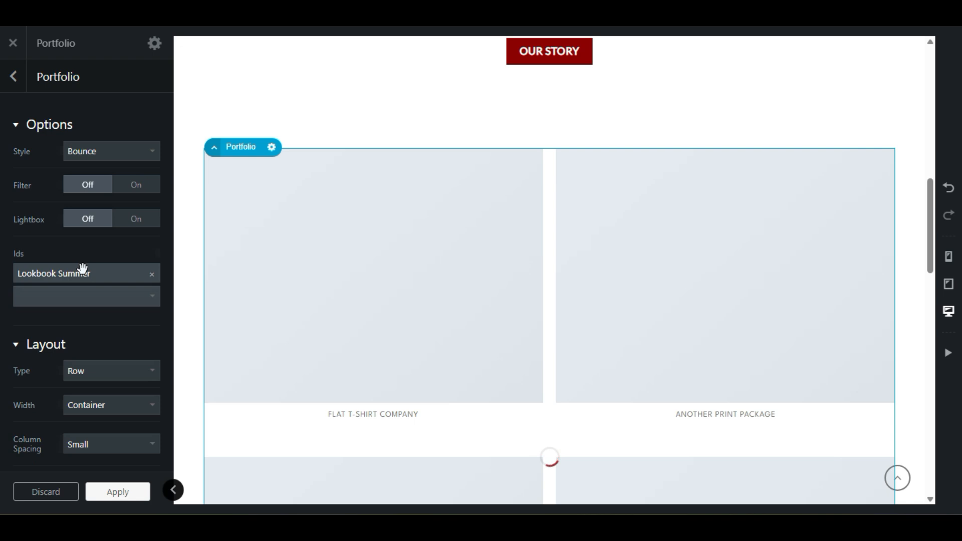
pyautogui.click(61, 297)
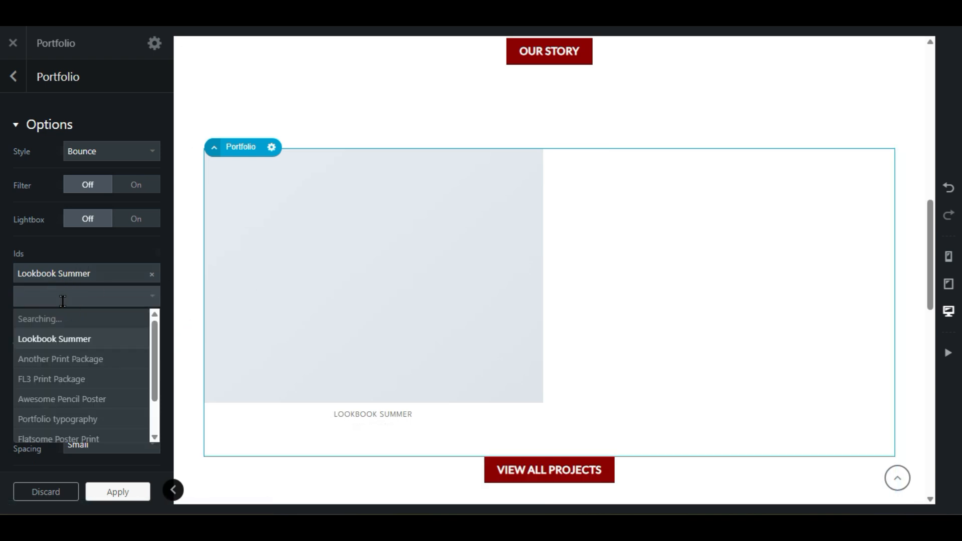
pyautogui.click(71, 359)
pyautogui.click(78, 319)
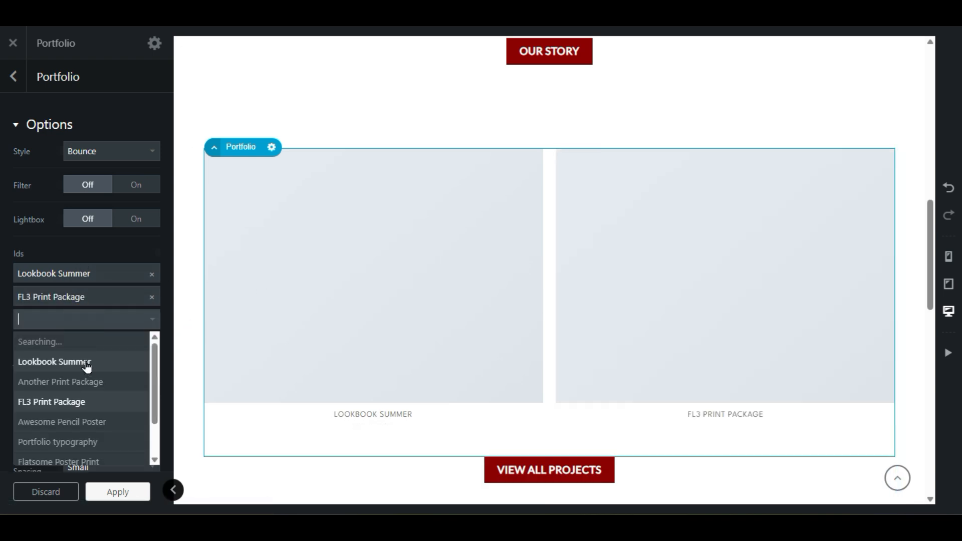
pyautogui.click(95, 425)
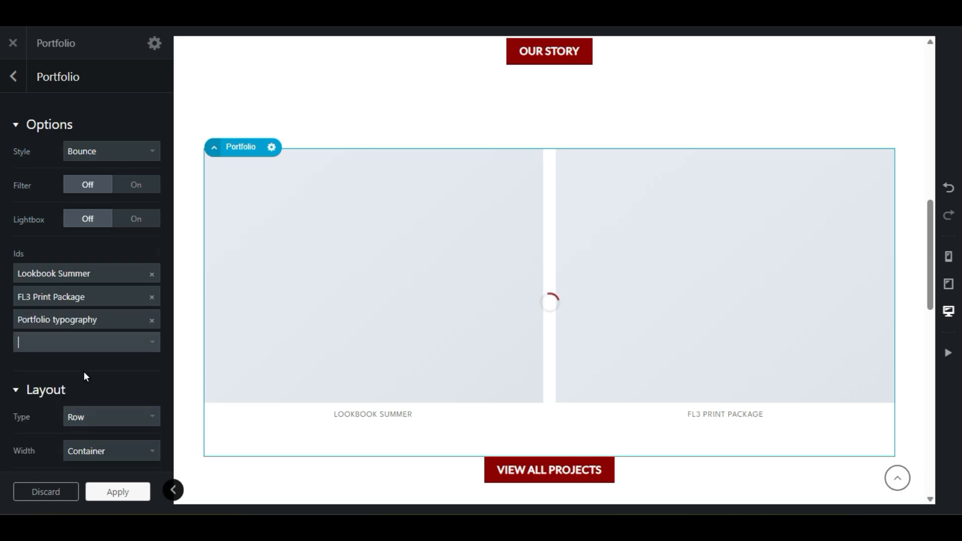
pyautogui.click(85, 341)
pyautogui.click(305, 343)
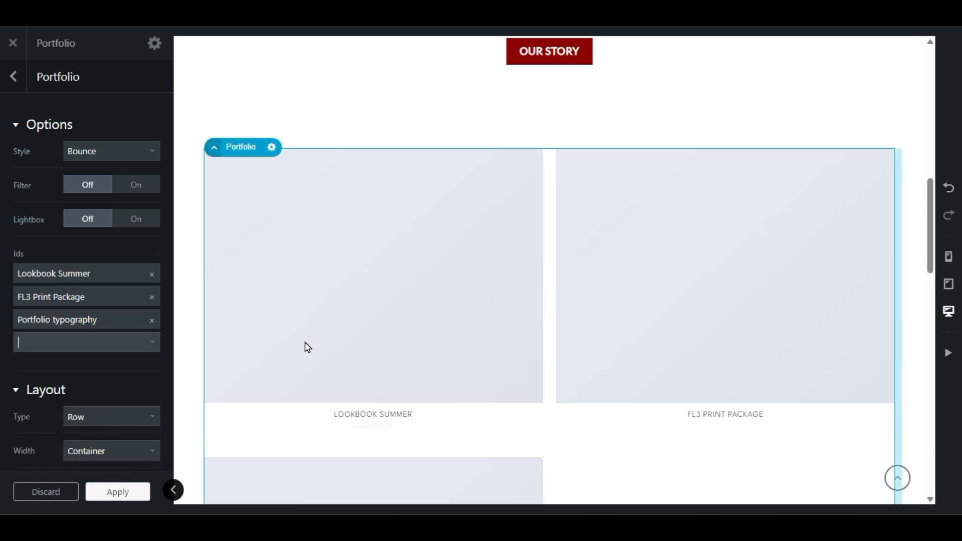
pyautogui.scroll(-3, 312, 343)
pyautogui.scroll(-3, 243, 253)
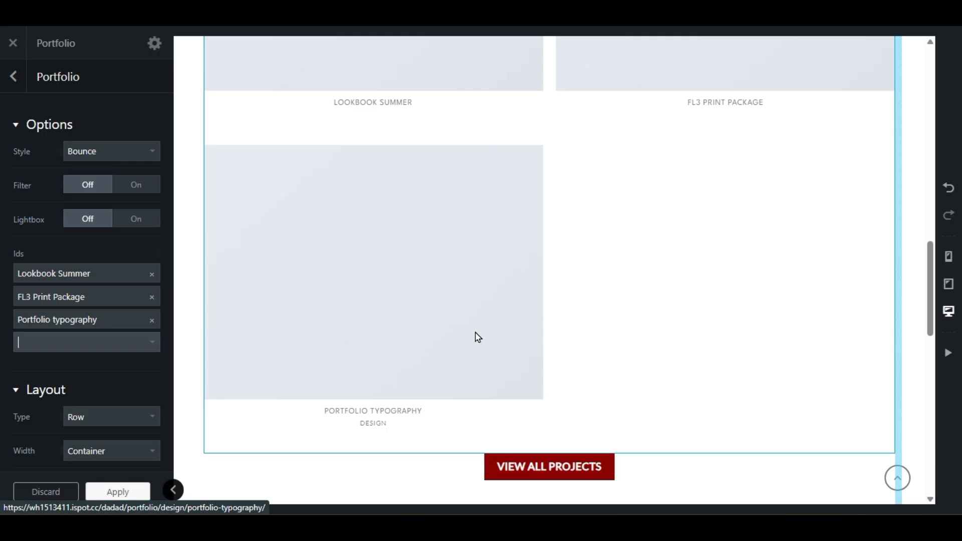
pyautogui.scroll(3, 420, 215)
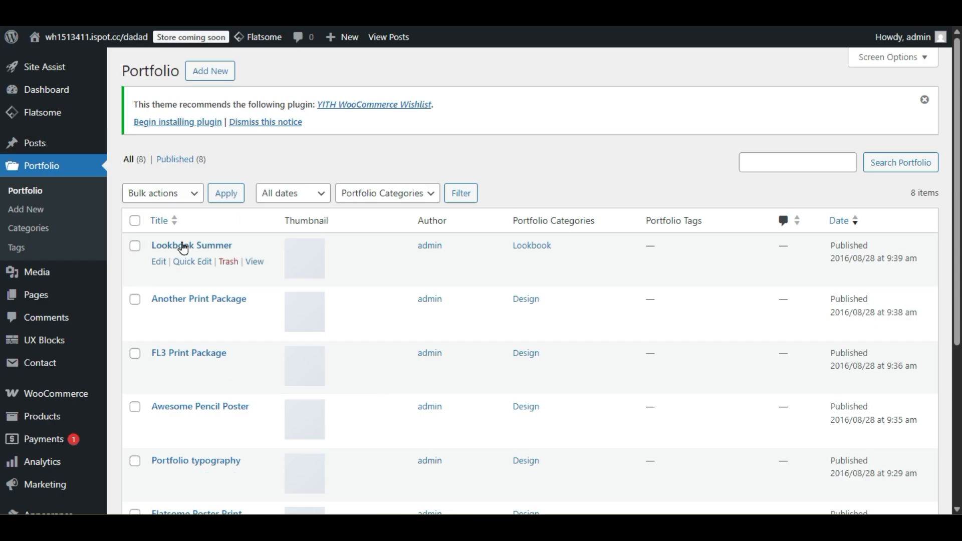
# Step: Open the Lookbook Summer portfolio item for editing from the WordPress portfolio list
pyautogui.click(158, 261)
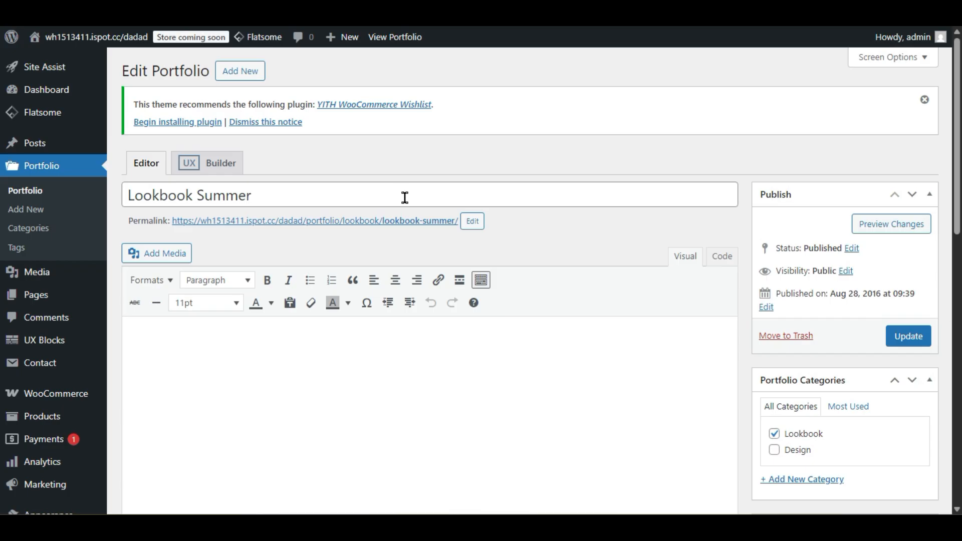
# Step: Set Refurbished-Produkte_Coverimage.jpg as the featured image of the Lookbook Summer portfolio item and update the item
pyautogui.scroll(-5, 514, 317)
pyautogui.scroll(-3, 573, 368)
pyautogui.scroll(3, 702, 399)
pyautogui.scroll(-3, 705, 401)
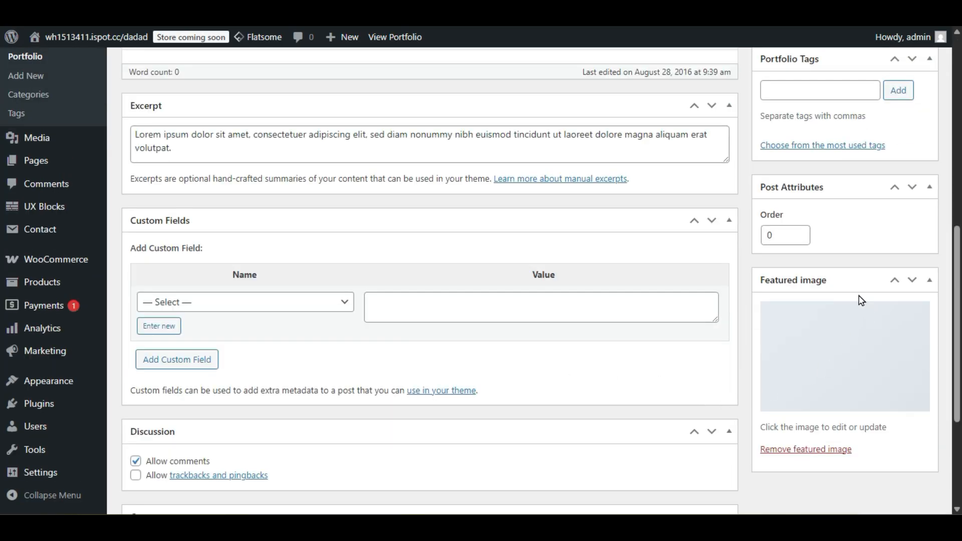
pyautogui.click(852, 341)
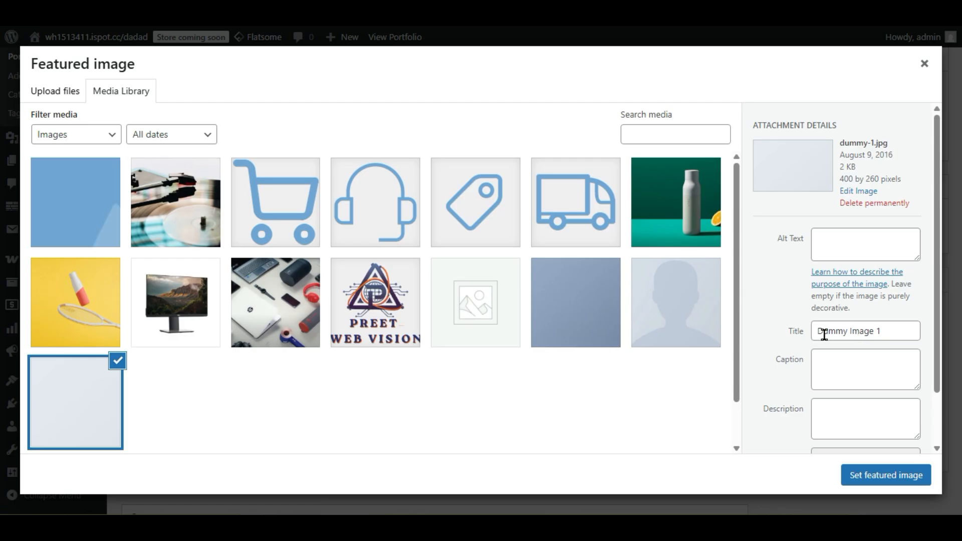
pyautogui.click(201, 219)
pyautogui.click(314, 314)
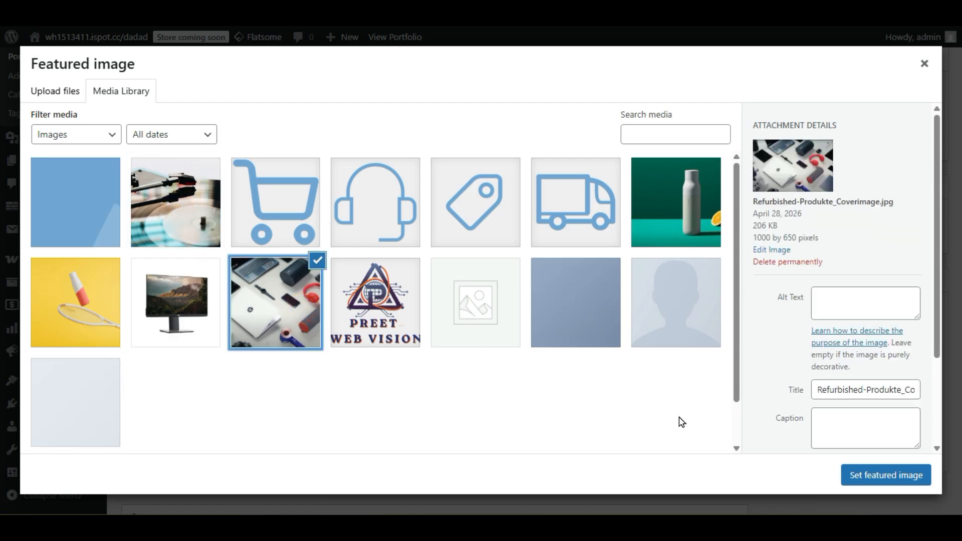
pyautogui.click(890, 476)
pyautogui.scroll(-3, 399, 449)
pyautogui.scroll(10, 398, 449)
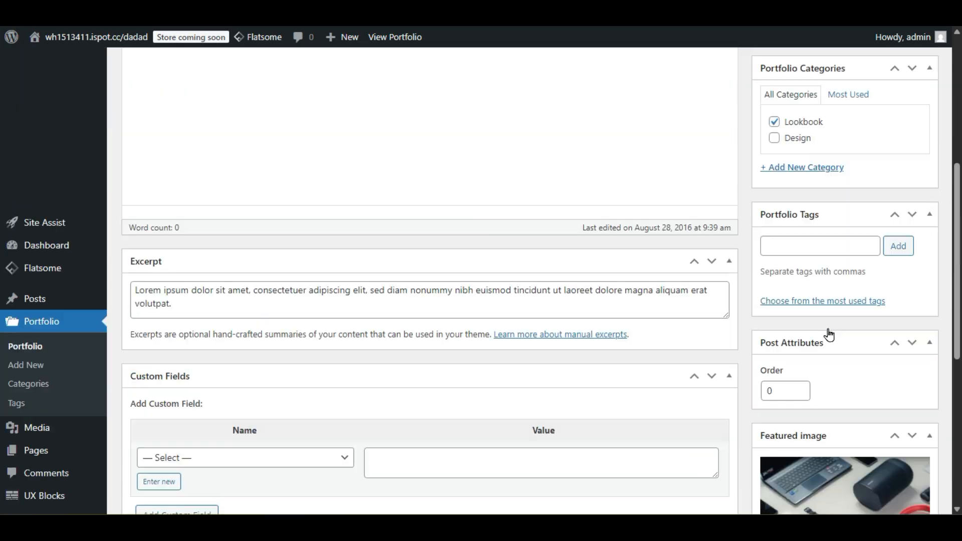
pyautogui.click(897, 336)
# Step: Add Another Print Package to the items shown by the Portfolio element in the UX Builder and check the page preview
pyautogui.scroll(-8, 882, 338)
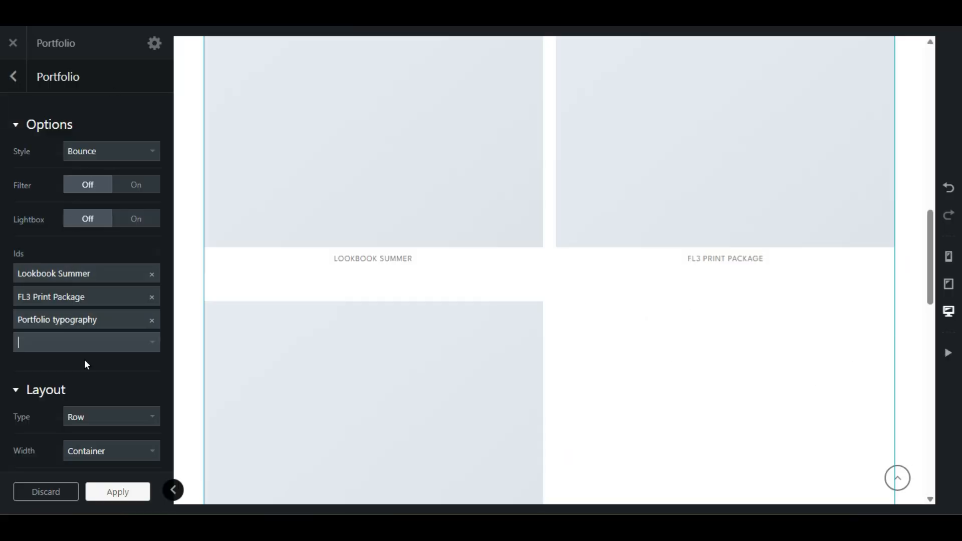
pyautogui.click(94, 345)
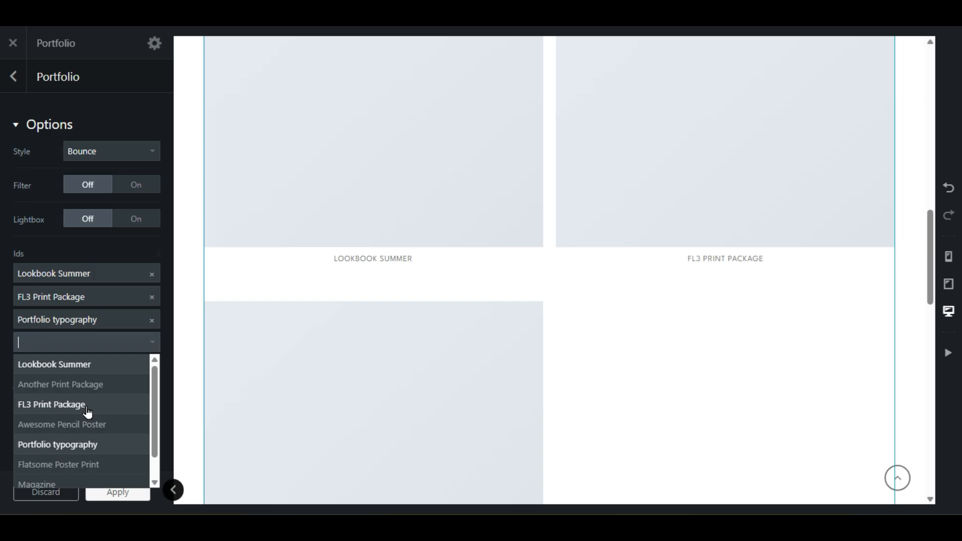
pyautogui.click(88, 386)
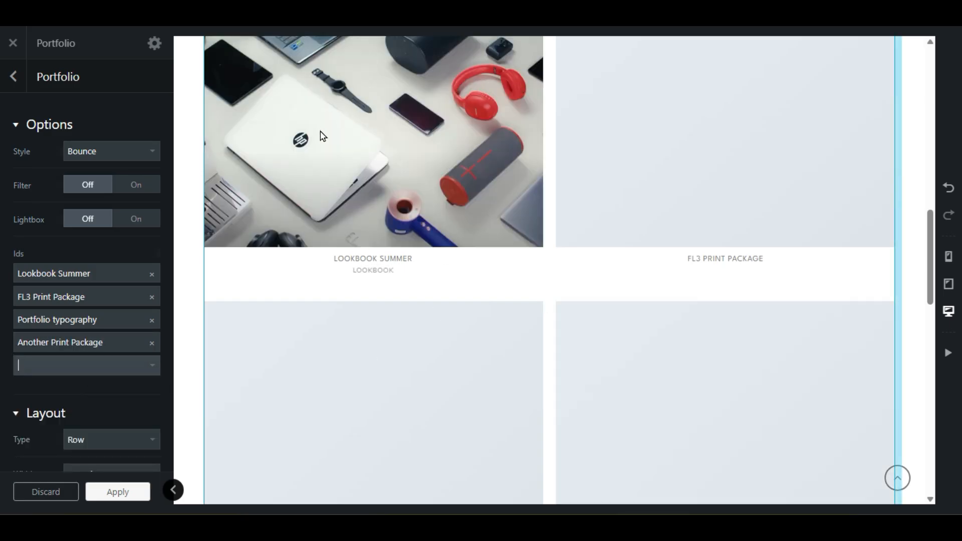
pyautogui.scroll(3, 321, 136)
pyautogui.scroll(-5, 412, 307)
pyautogui.scroll(10, 421, 307)
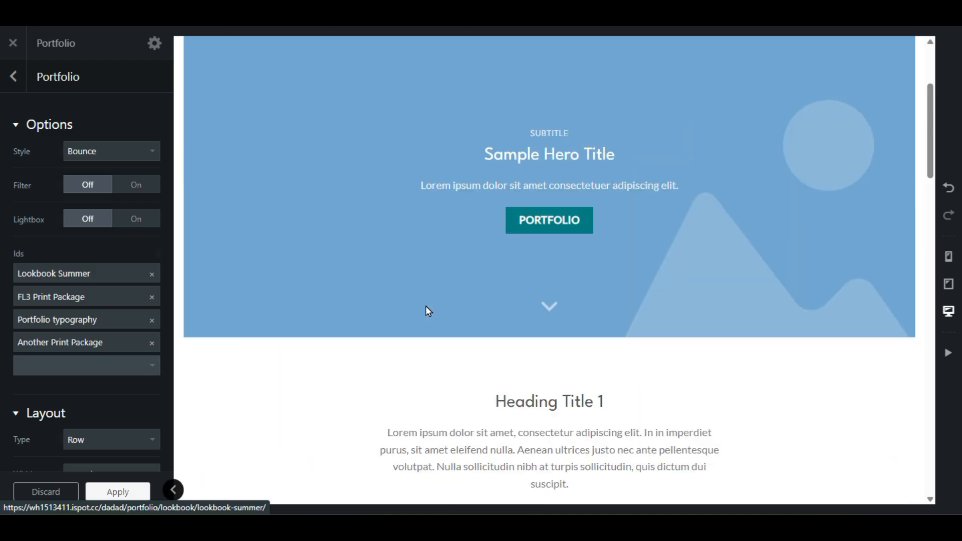
# Step: Replace the Hero section's background with the turntable image skylar-sahakian-FO9apFs3Eys-unsplash-1024x683-1.jpg from the media library
pyautogui.scroll(3, 425, 306)
pyautogui.scroll(-5, 555, 331)
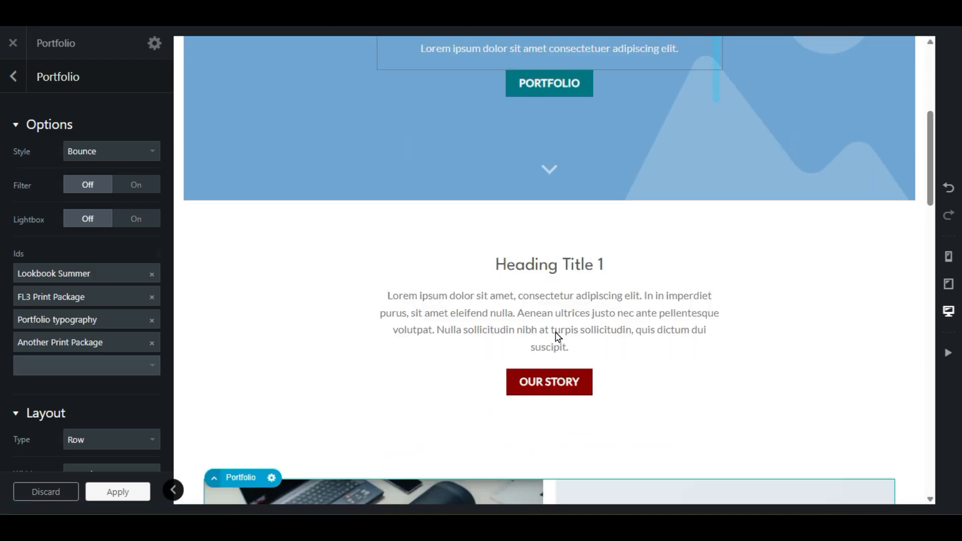
pyautogui.scroll(3, 554, 331)
pyautogui.click(221, 101)
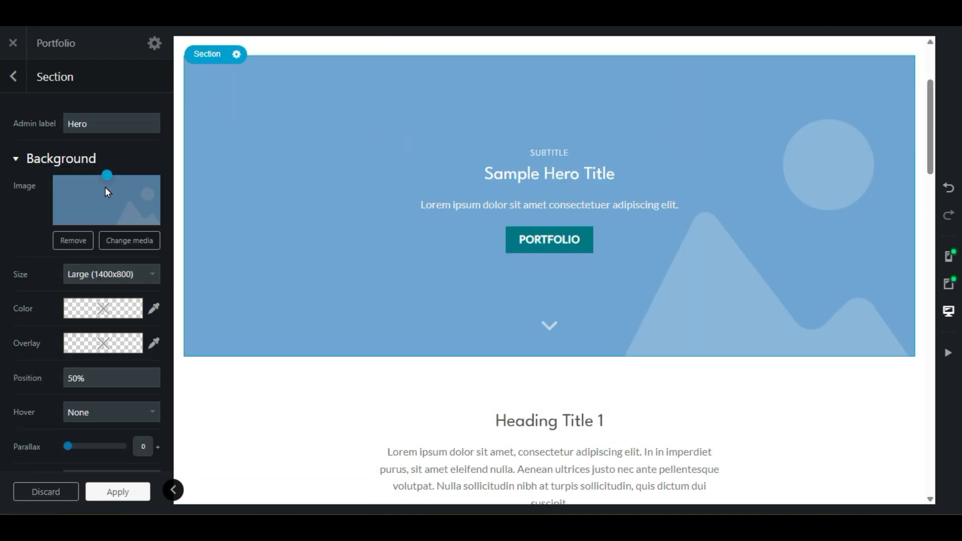
pyautogui.click(102, 242)
pyautogui.click(156, 214)
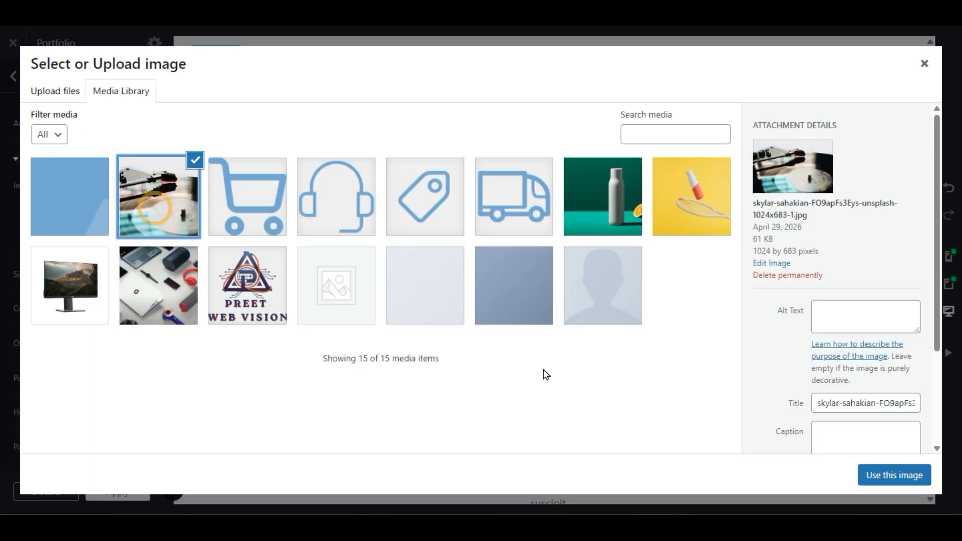
pyautogui.click(877, 474)
pyautogui.scroll(-5, 865, 454)
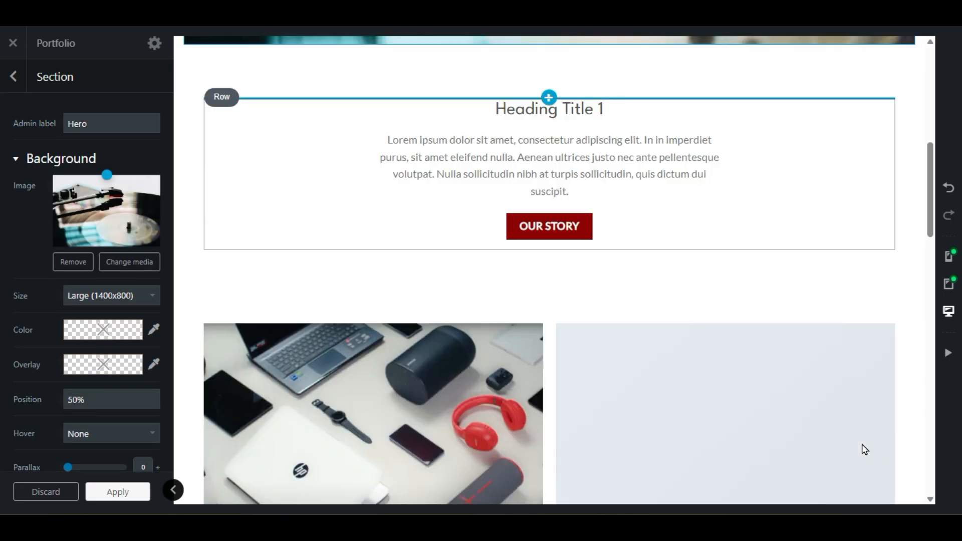
# Step: Review the portfolio items and the rest of the page in the preview, and apply the Hero section changes
pyautogui.scroll(-10, 863, 447)
pyautogui.scroll(10, 862, 446)
pyautogui.scroll(-3, 660, 344)
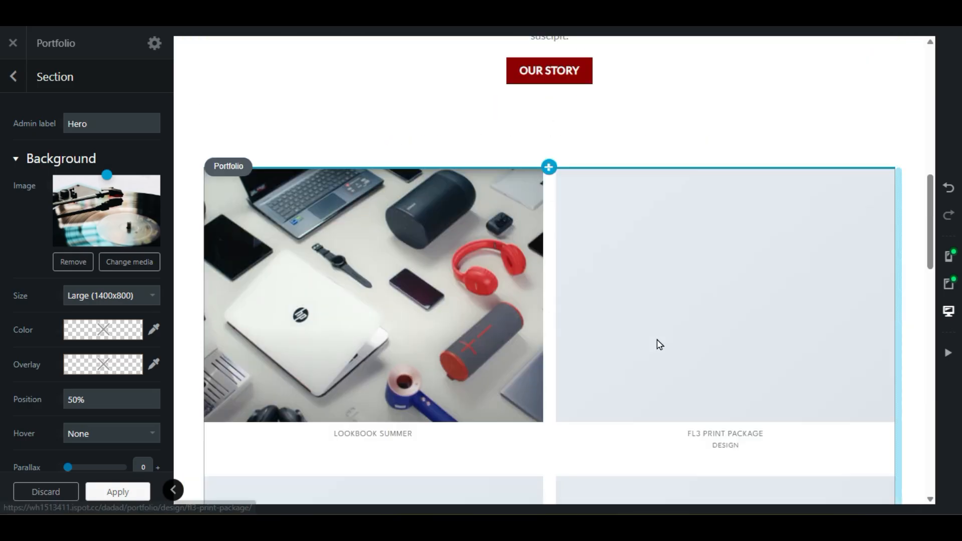
pyautogui.scroll(-10, 660, 345)
pyautogui.scroll(-3, 696, 383)
pyautogui.scroll(-3, 695, 382)
pyautogui.scroll(3, 695, 382)
pyautogui.scroll(-3, 674, 316)
pyautogui.scroll(8, 719, 298)
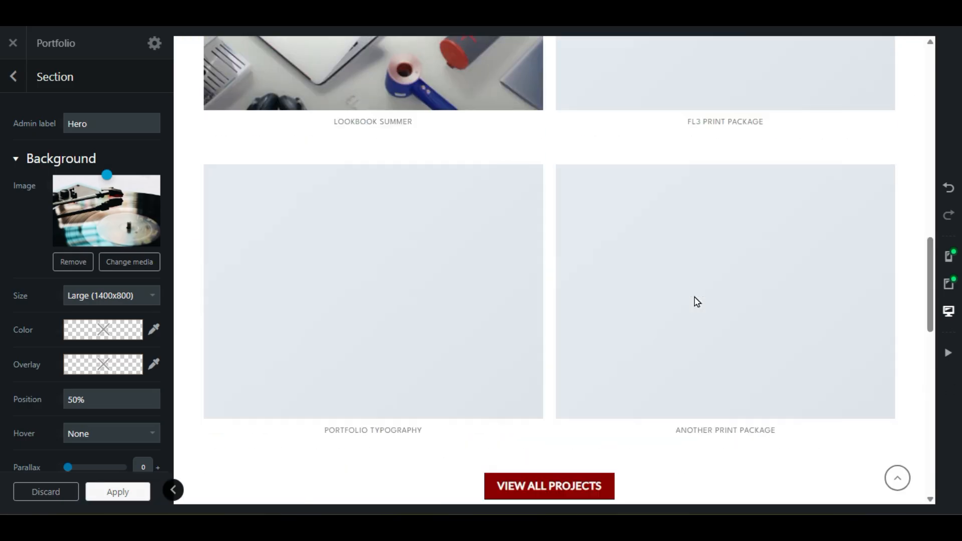
pyautogui.scroll(15, 691, 297)
pyautogui.click(116, 491)
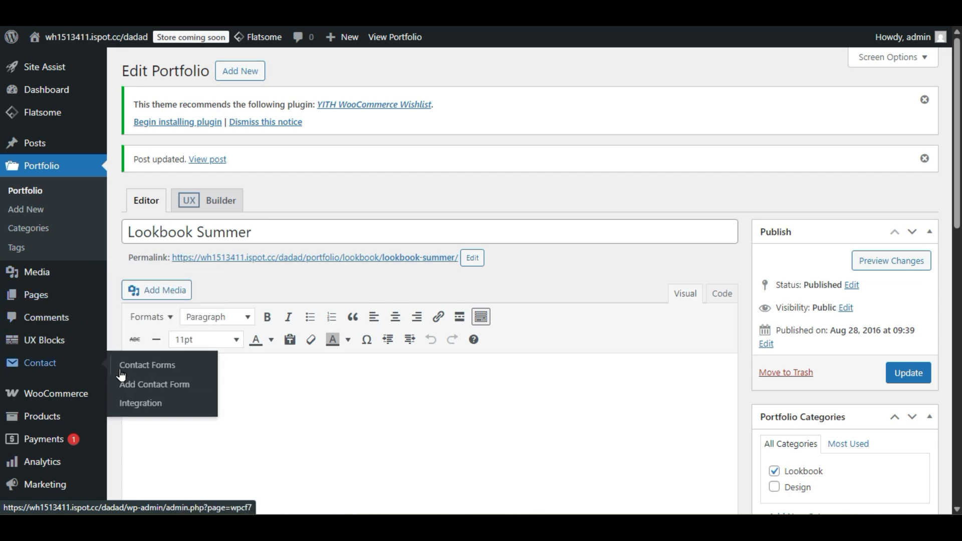
# Step: Open the list of contact forms in the WordPress dashboard and look through the forms and their shortcodes
pyautogui.click(137, 373)
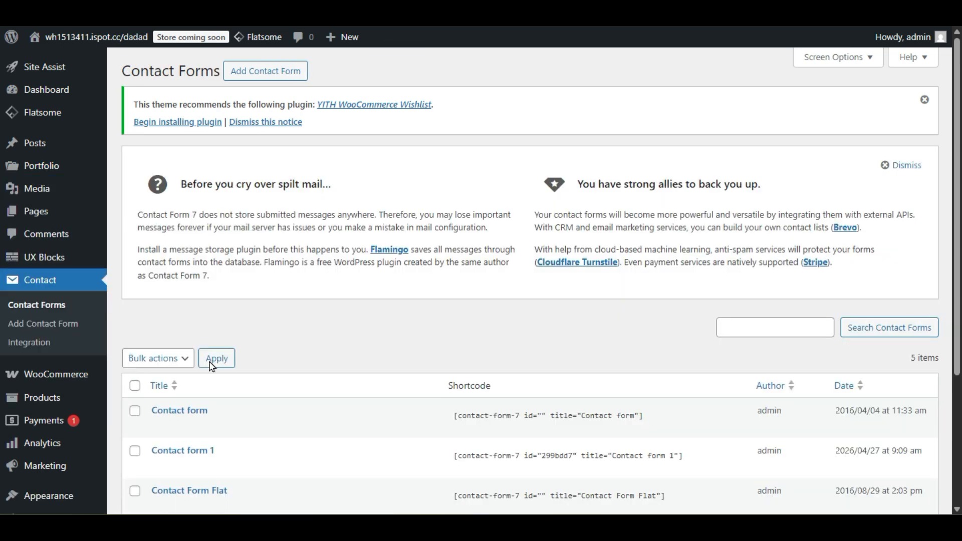
pyautogui.scroll(-3, 256, 349)
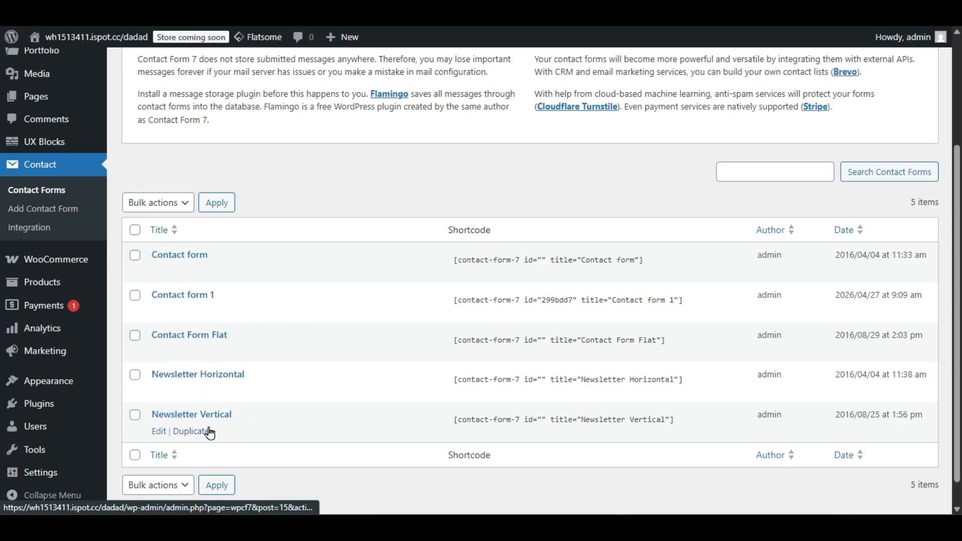
pyautogui.scroll(-1, 209, 432)
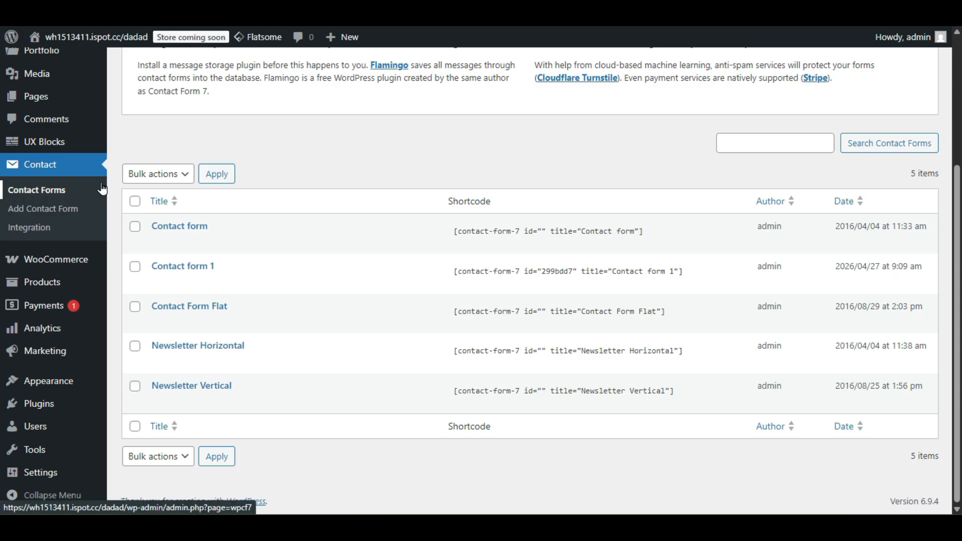
pyautogui.moveTo(80, 265)
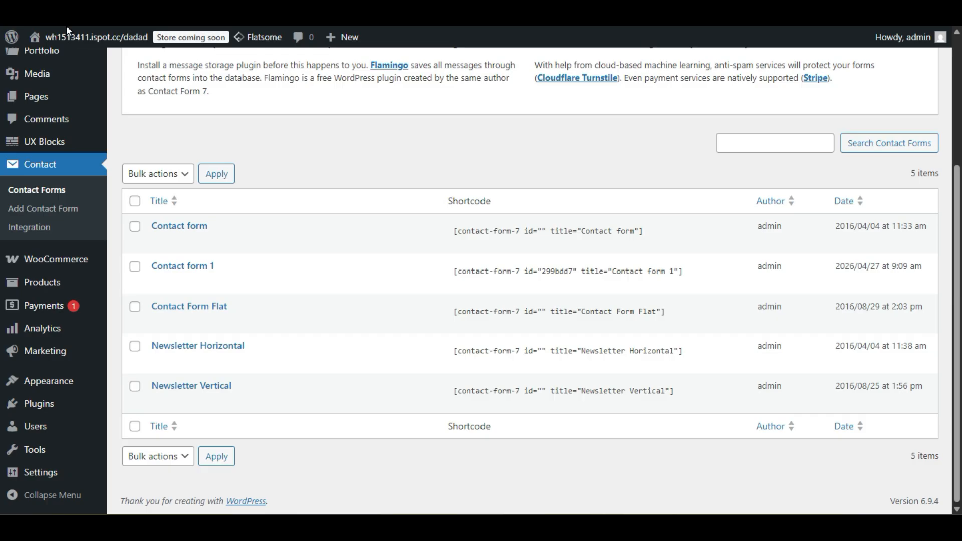
# Step: Open the store's front page in a new tab and read the plugin note under Languages in the header
pyautogui.moveTo(67, 38)
pyautogui.rightClick(67, 66)
pyautogui.click(89, 76)
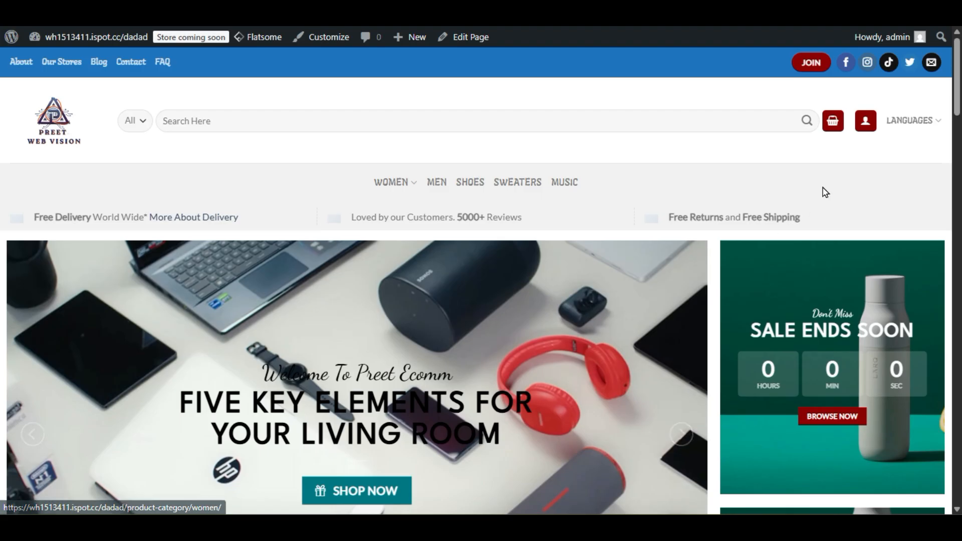
pyautogui.moveTo(909, 127)
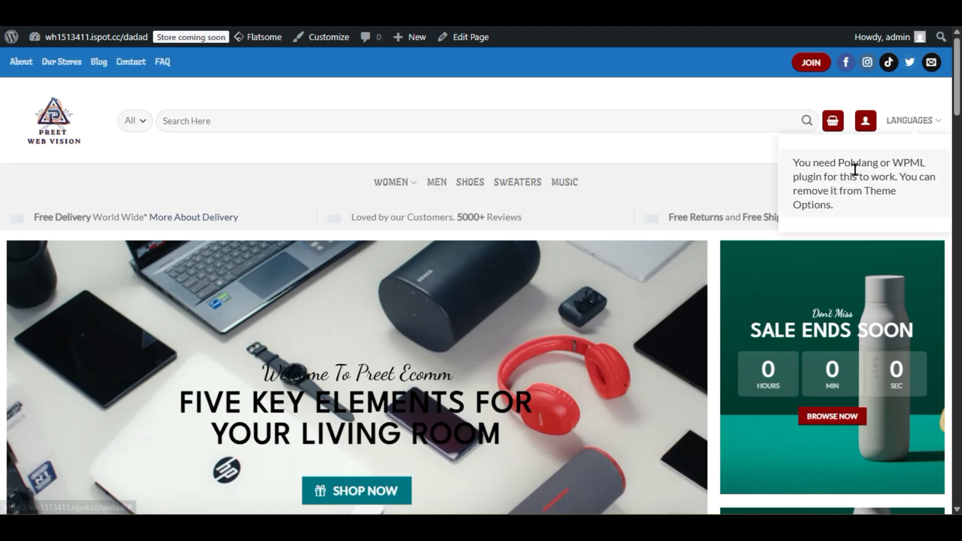
pyautogui.moveTo(839, 164); pyautogui.dragTo(865, 158)
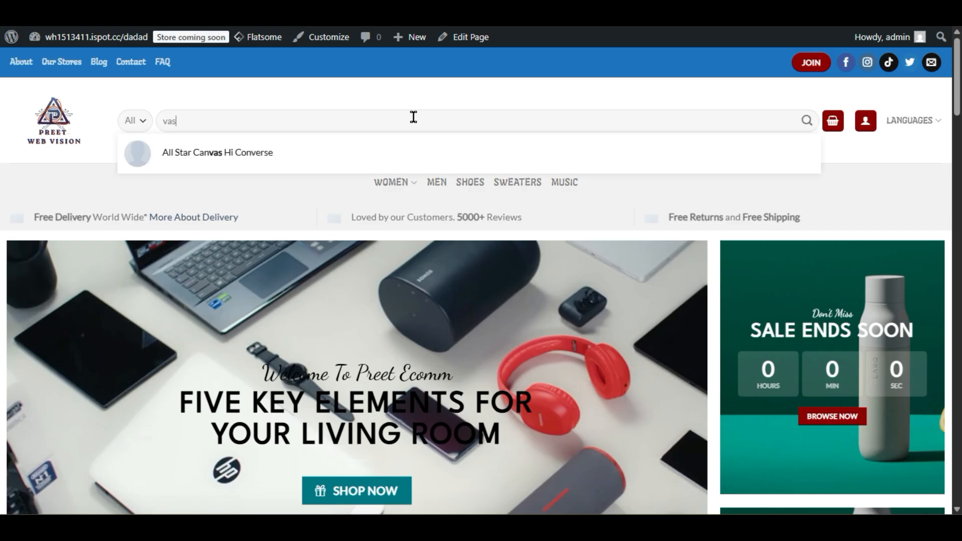
# Step: Search the store for "vas", open the All Star Canvas Hi Converse product, and look through its page
pyautogui.click(208, 154)
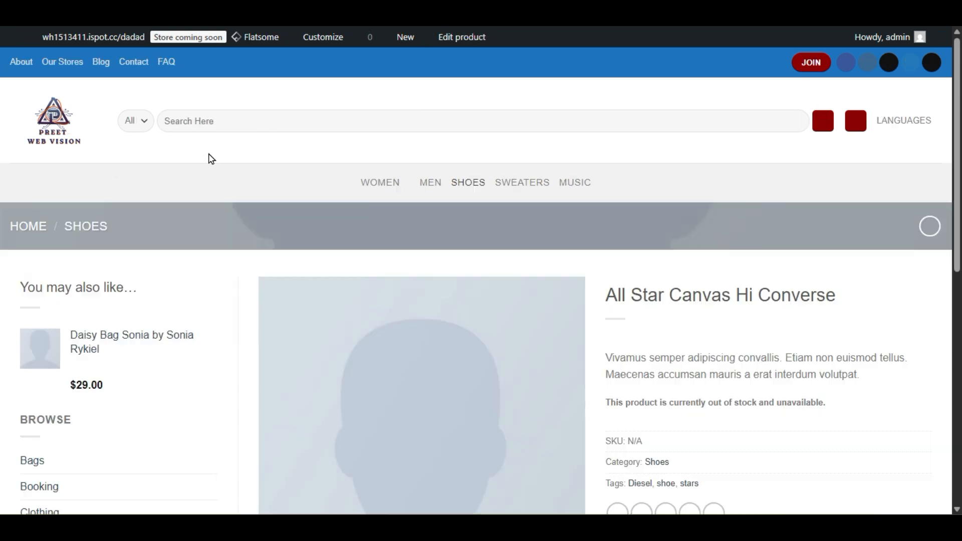
pyautogui.scroll(-6, 208, 226)
pyautogui.scroll(-3, 204, 259)
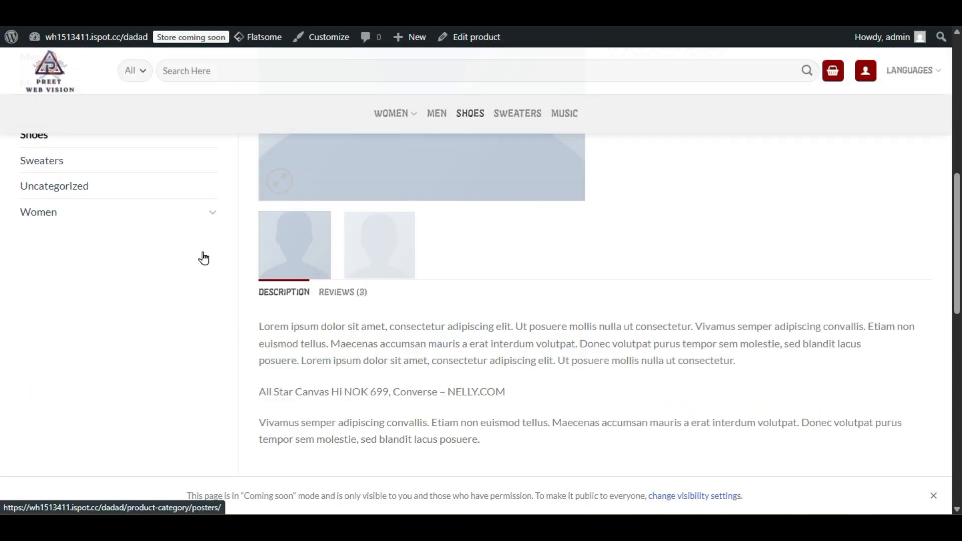
pyautogui.scroll(6, 203, 256)
pyautogui.scroll(-9, 205, 257)
pyautogui.scroll(10, 205, 259)
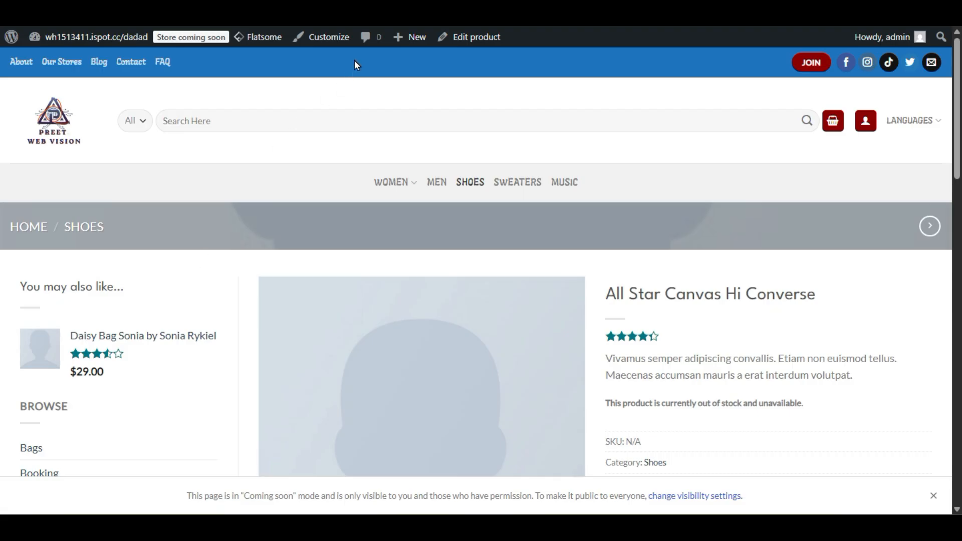
# Step: Open the All Star Canvas Hi Converse product in the UX Builder, examine which parts are editable, and return to the product page
pyautogui.moveTo(443, 39)
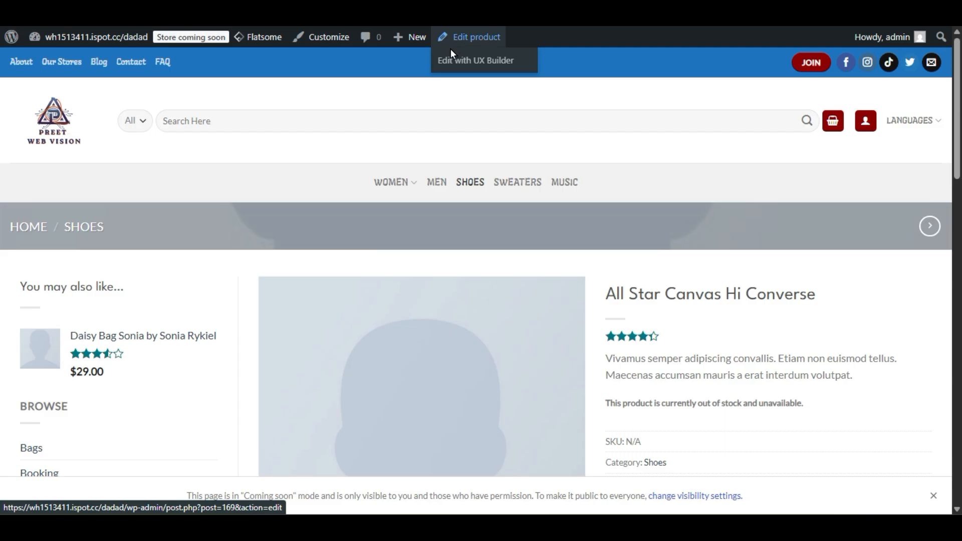
pyautogui.click(451, 61)
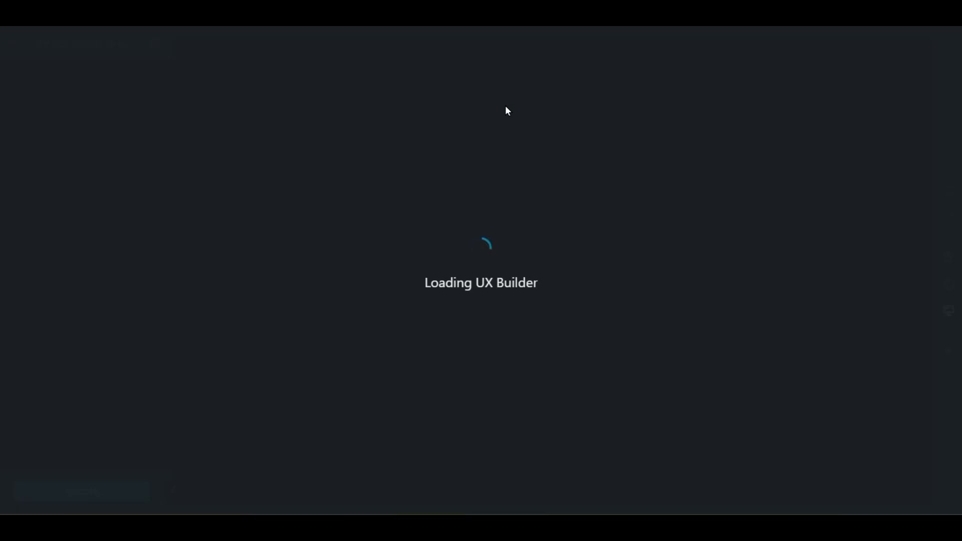
pyautogui.scroll(-3, 517, 271)
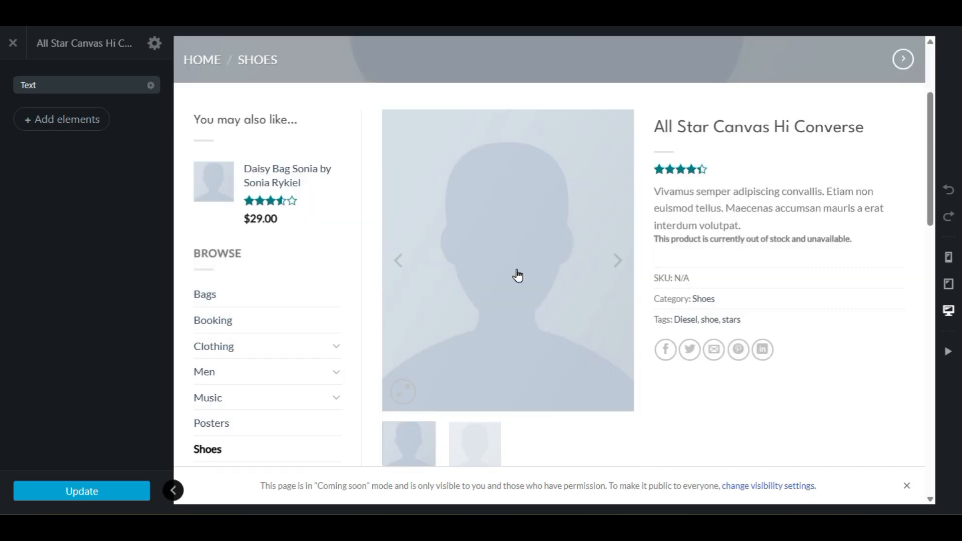
pyautogui.click(517, 270)
pyautogui.click(910, 51)
pyautogui.scroll(-6, 501, 351)
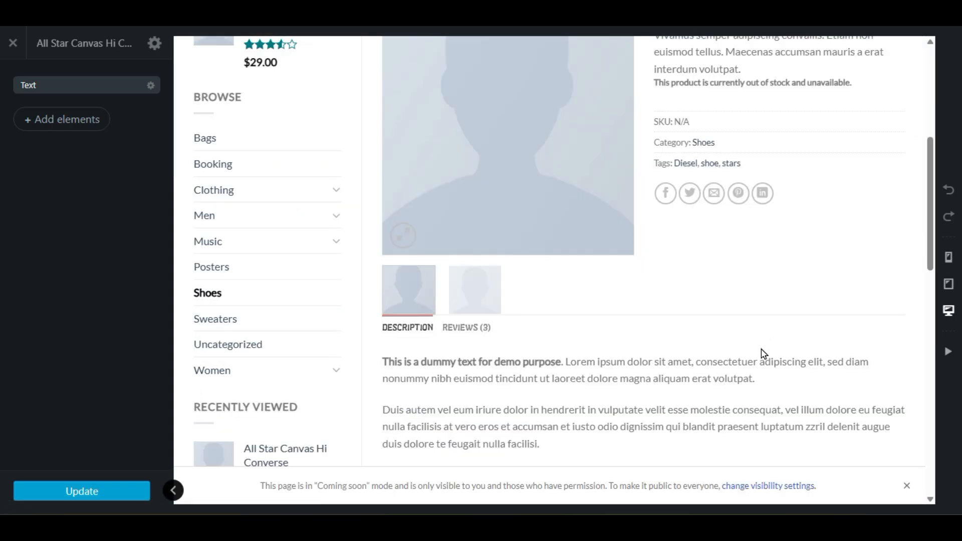
pyautogui.scroll(-5, 486, 322)
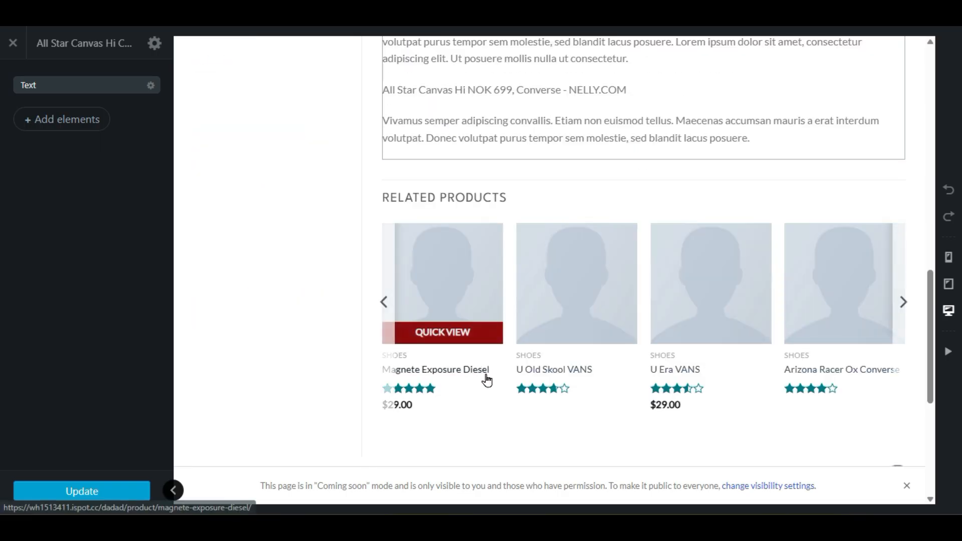
pyautogui.scroll(5, 484, 380)
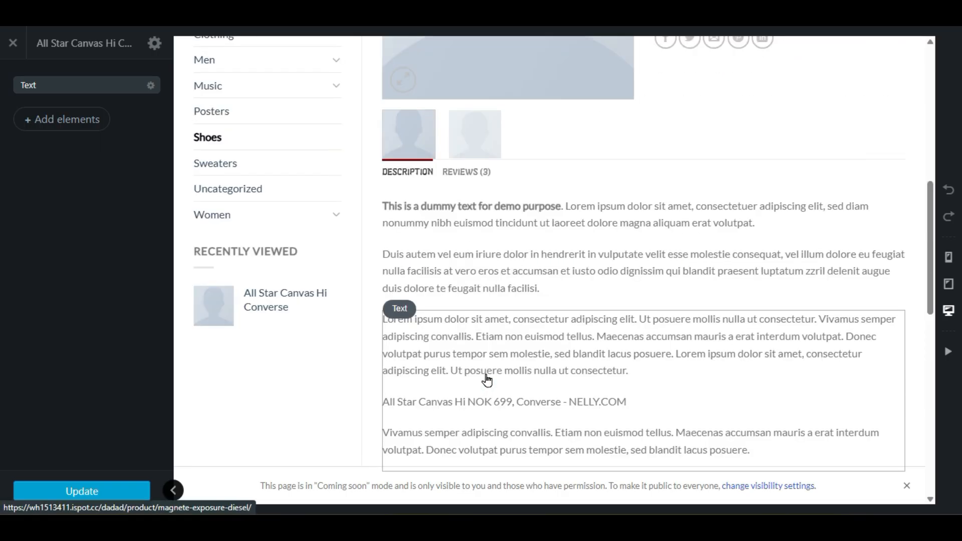
pyautogui.click(599, 376)
pyautogui.scroll(8, 505, 247)
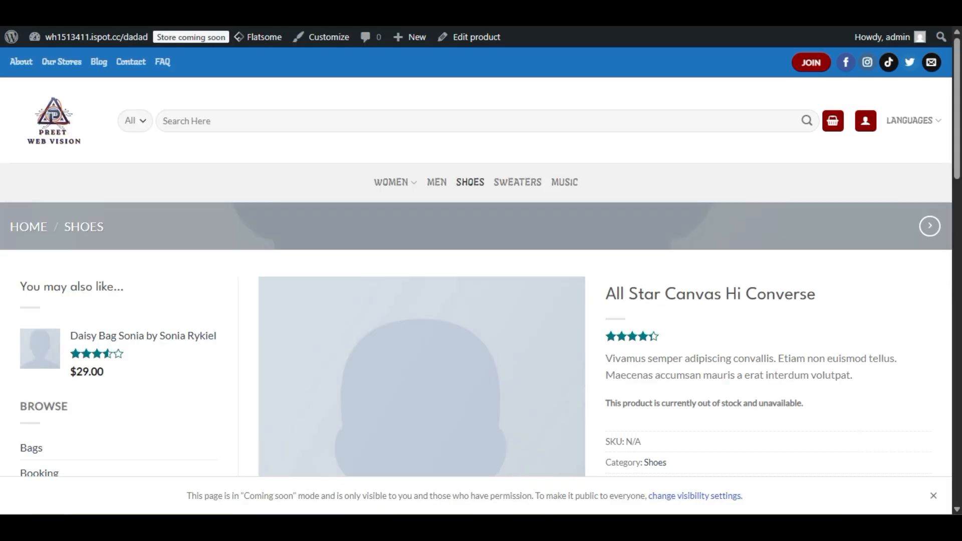
# Step: Open the Product Catalog settings under WooCommerce in the theme customizer
pyautogui.click(322, 38)
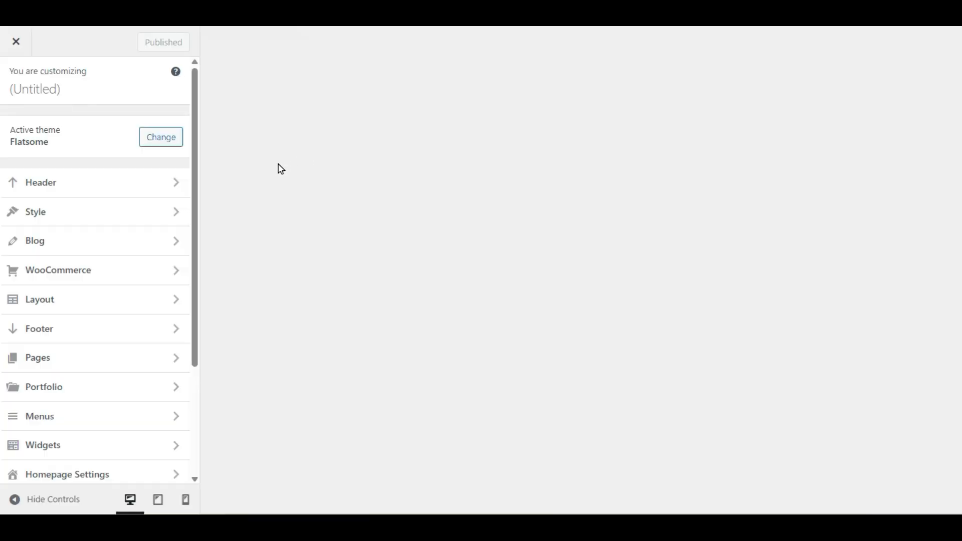
pyautogui.click(114, 274)
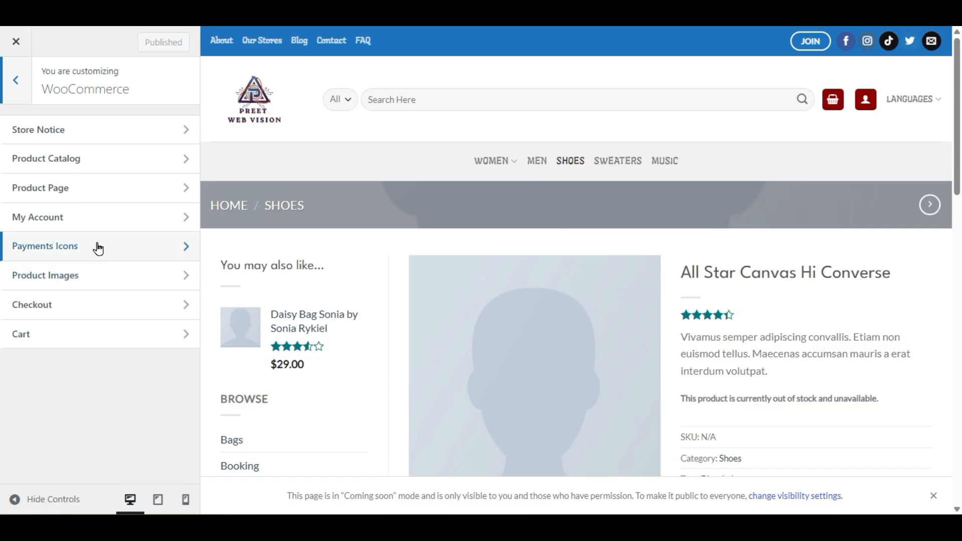
pyautogui.click(93, 161)
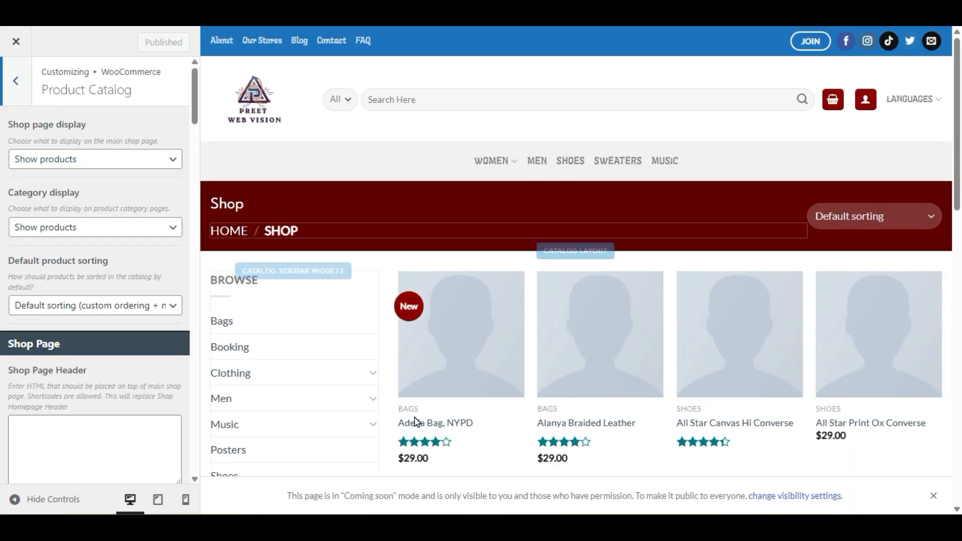
# Step: Switch the shop's catalog layout to Right Sidebar in the Product Catalog settings
pyautogui.scroll(-3, 336, 320)
pyautogui.scroll(3, 337, 323)
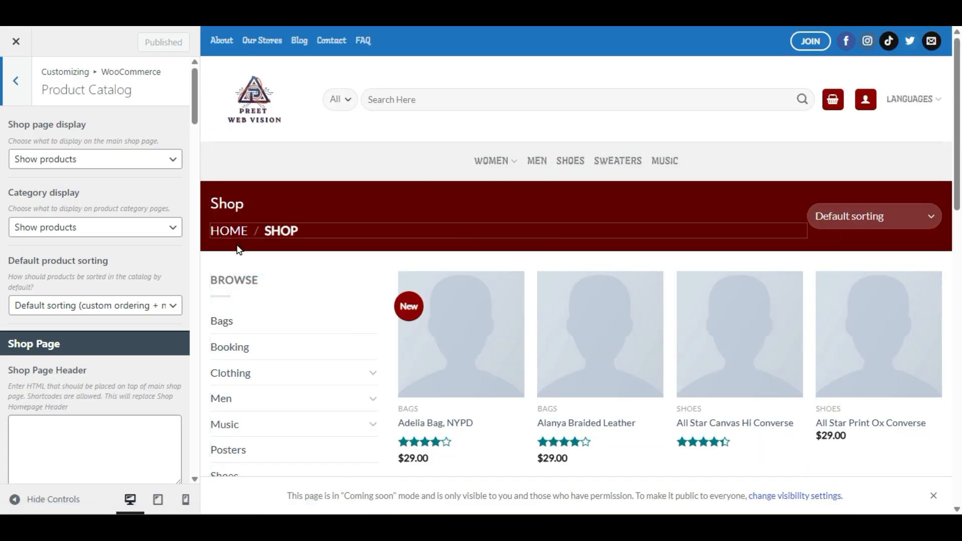
pyautogui.click(575, 250)
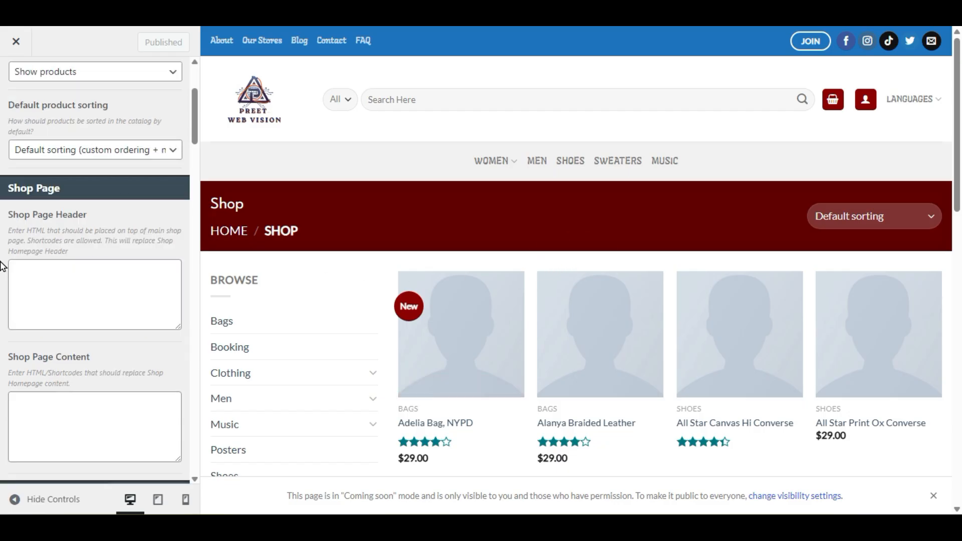
pyautogui.scroll(-3, 22, 370)
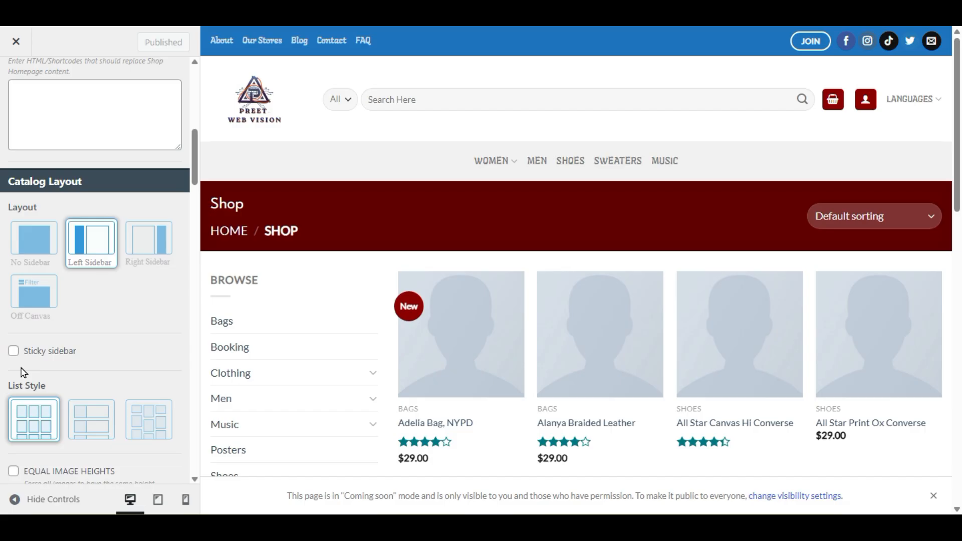
pyautogui.click(167, 262)
pyautogui.scroll(-3, 385, 364)
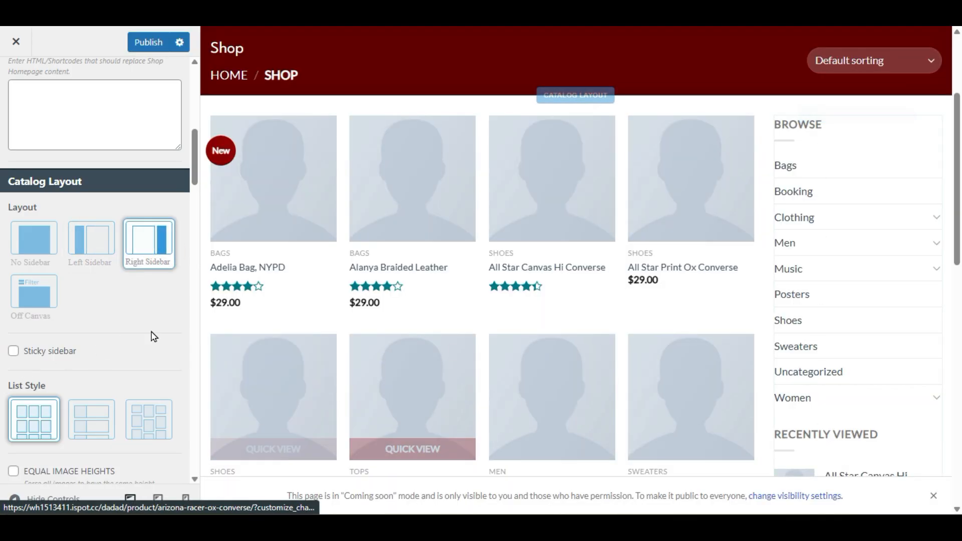
# Step: Try the No Sidebar catalog layout and look through the product grid in the shop preview
pyautogui.click(26, 243)
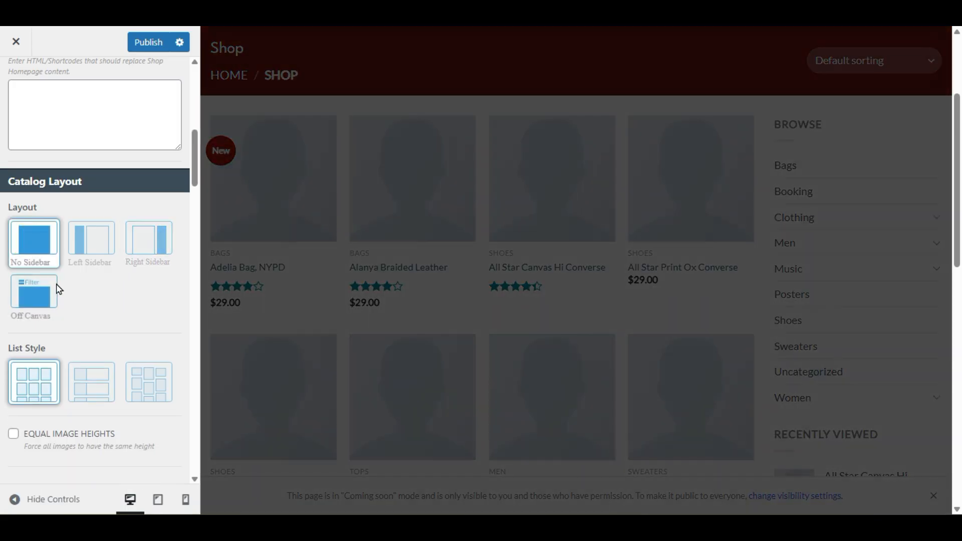
pyautogui.scroll(-12, 470, 350)
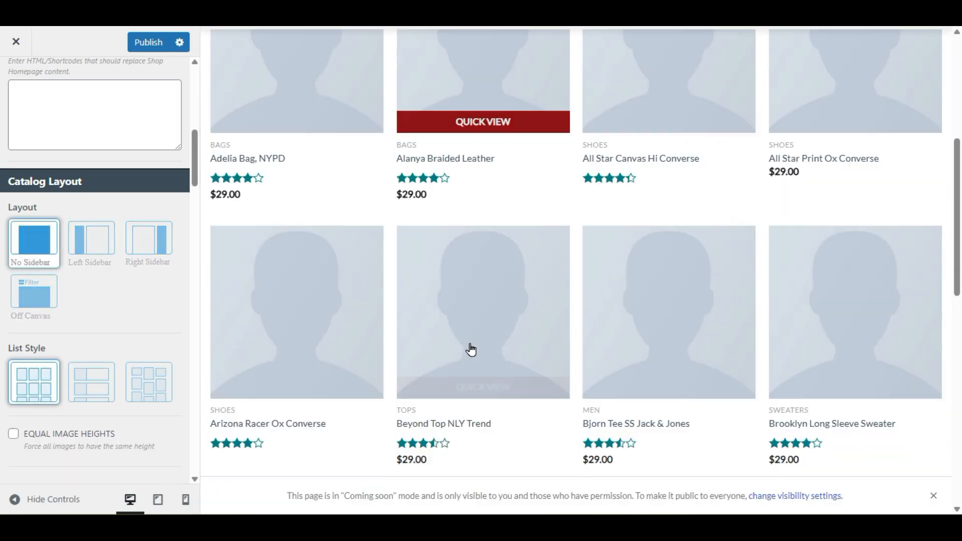
pyautogui.scroll(15, 489, 386)
pyautogui.scroll(-3, 489, 387)
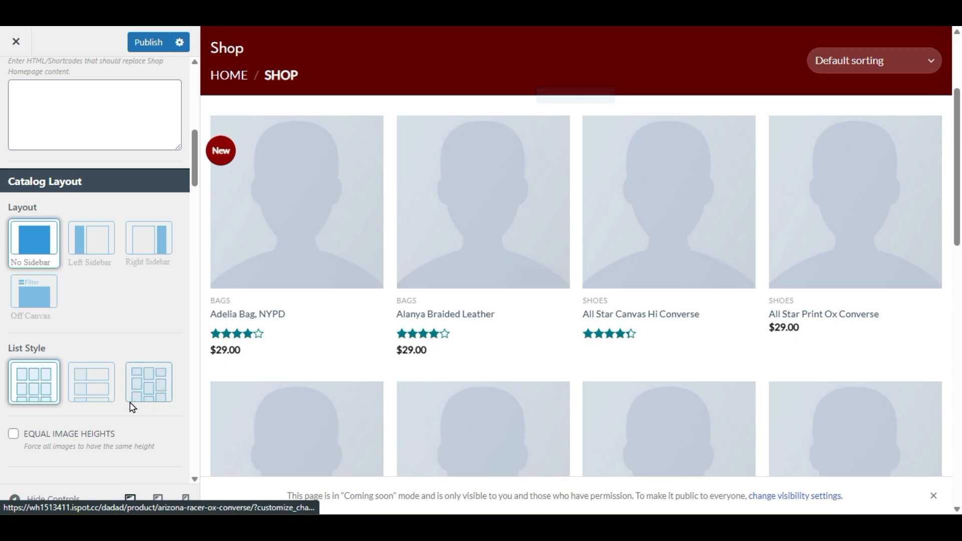
# Step: Try the list and masonry list styles with and without the right sidebar, and return the list style to the regular grid
pyautogui.click(89, 391)
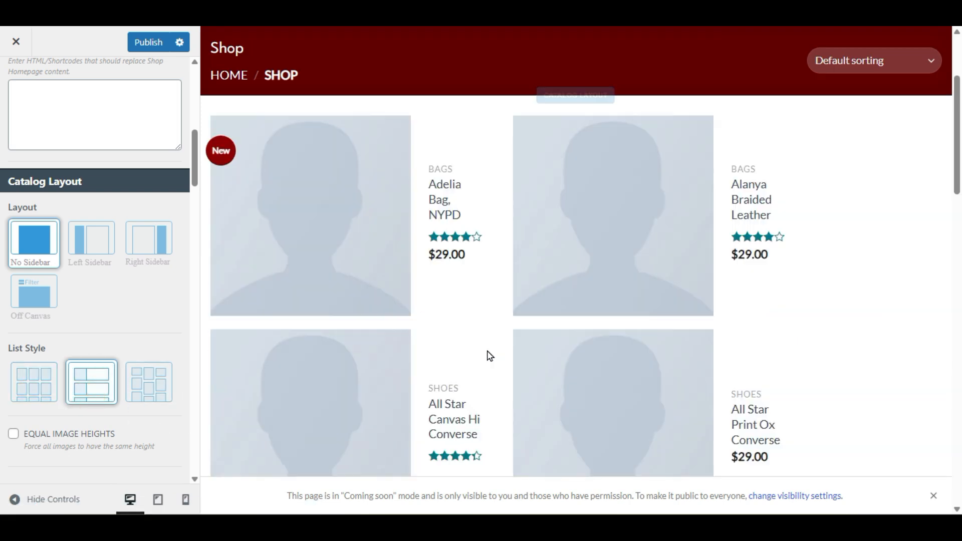
pyautogui.scroll(3, 700, 280)
pyautogui.click(149, 241)
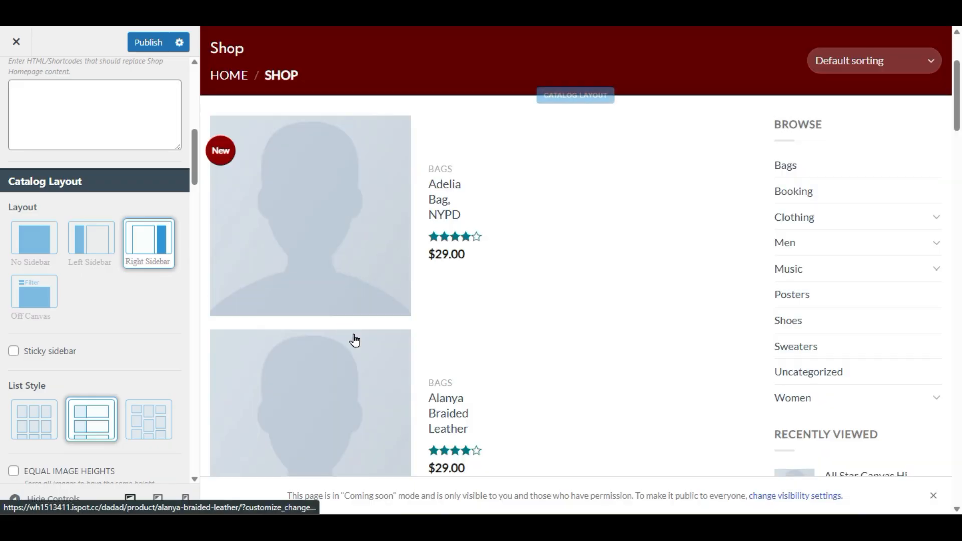
pyautogui.click(30, 251)
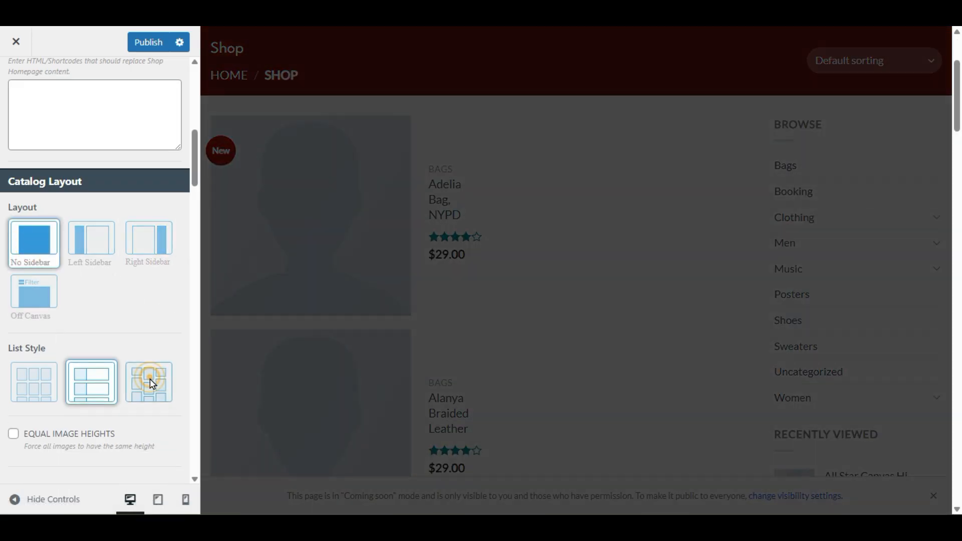
pyautogui.click(149, 382)
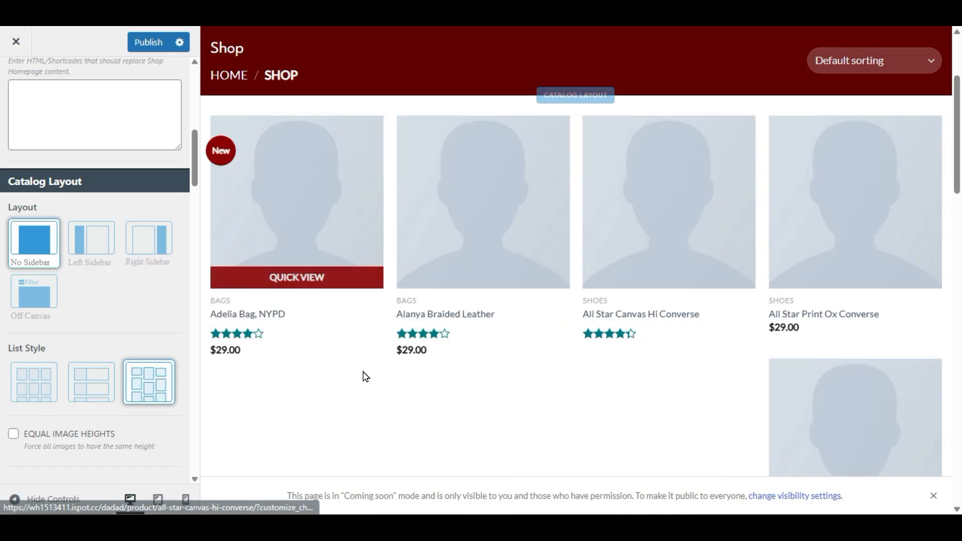
pyautogui.scroll(-3, 363, 377)
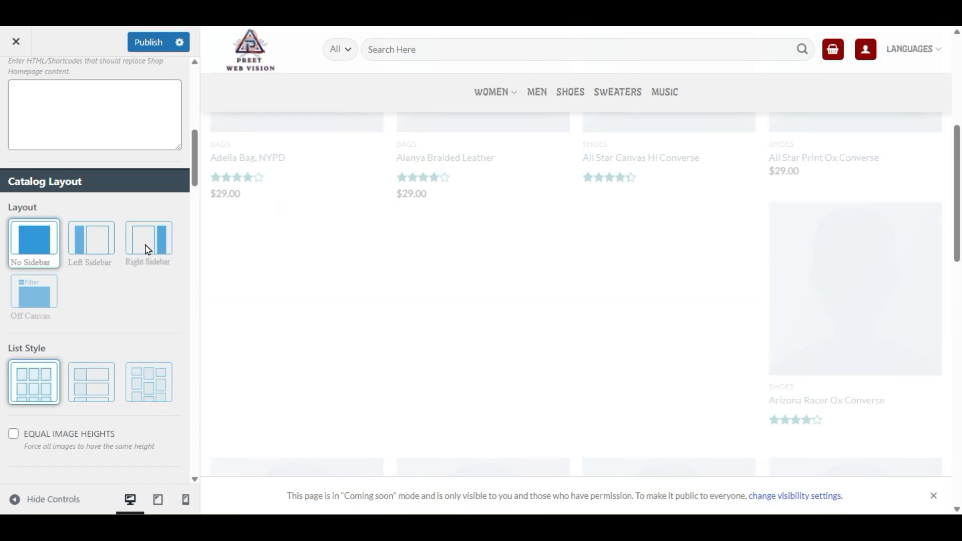
# Step: Set the catalog layout to Right Sidebar, test the sticky sidebar in the shop preview, and leave Sticky sidebar off
pyautogui.click(148, 245)
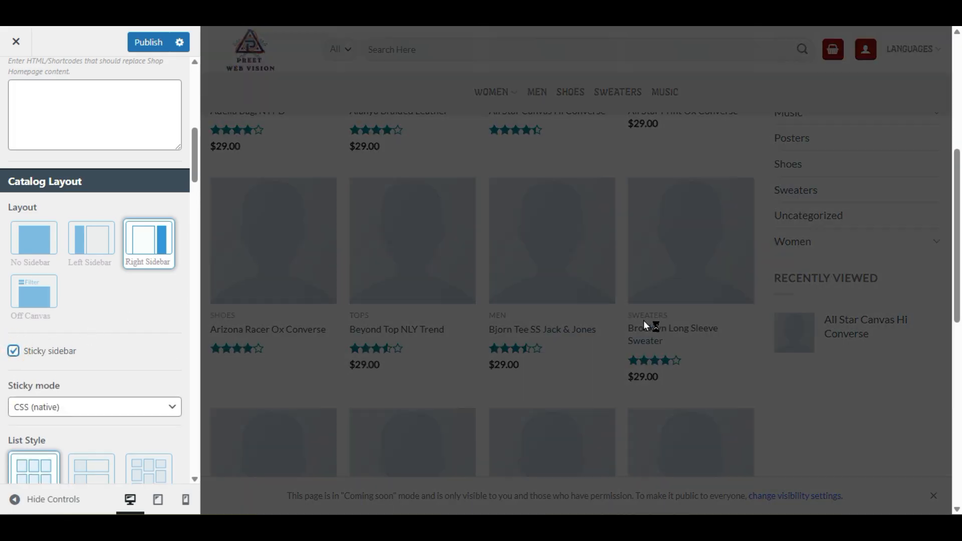
pyautogui.scroll(-10, 600, 371)
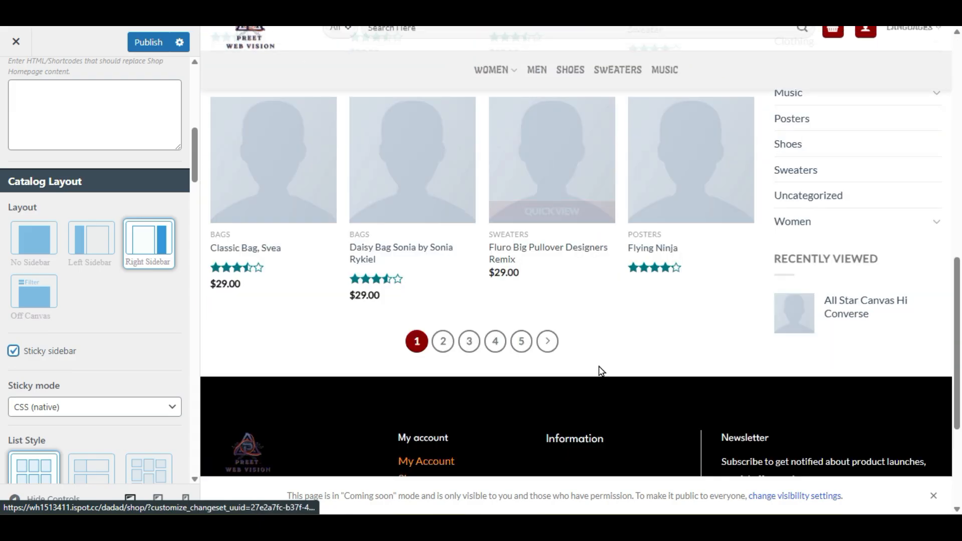
pyautogui.scroll(10, 599, 371)
pyautogui.scroll(-3, 599, 371)
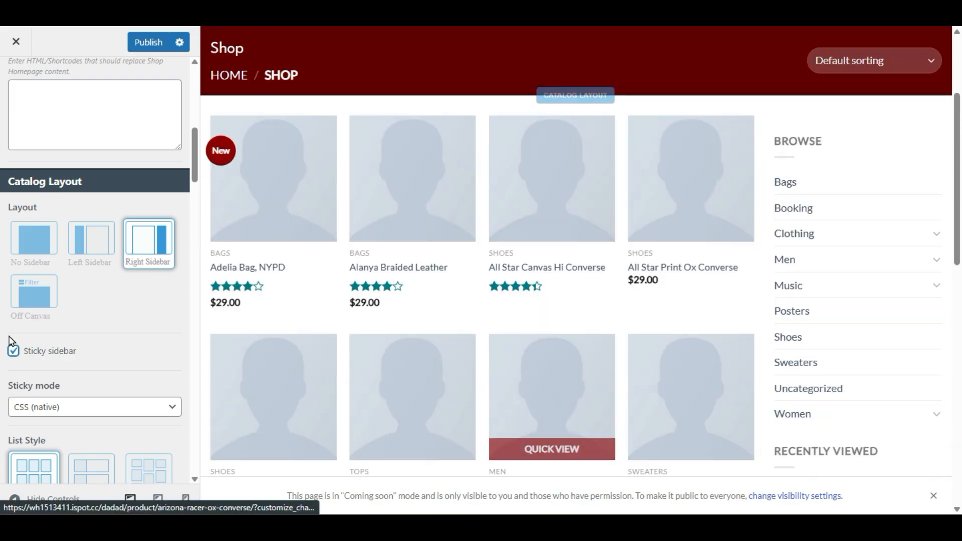
pyautogui.click(13, 351)
# Step: Open the catalog's thumbnail image settings and set the thumbnail width to 500 and the main image width to 800
pyautogui.scroll(-6, 110, 341)
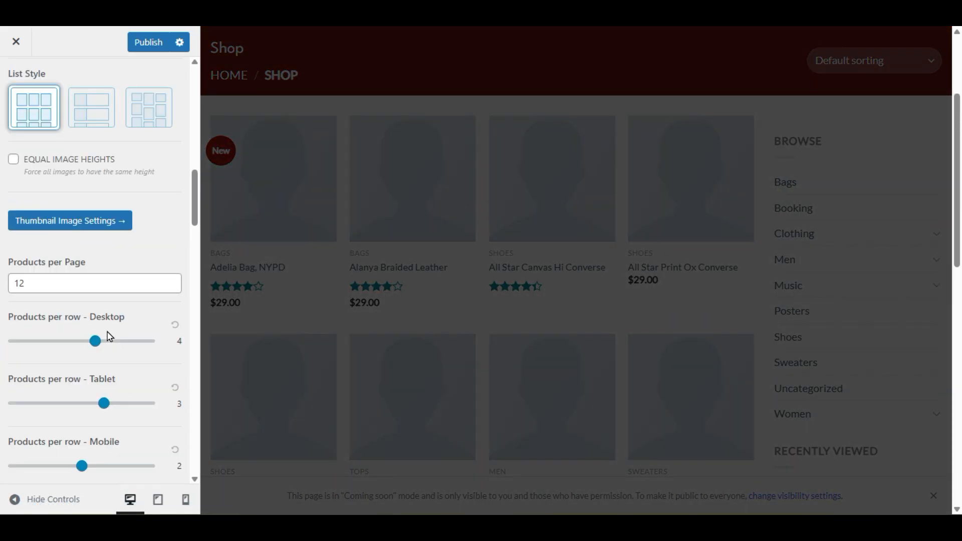
pyautogui.click(57, 227)
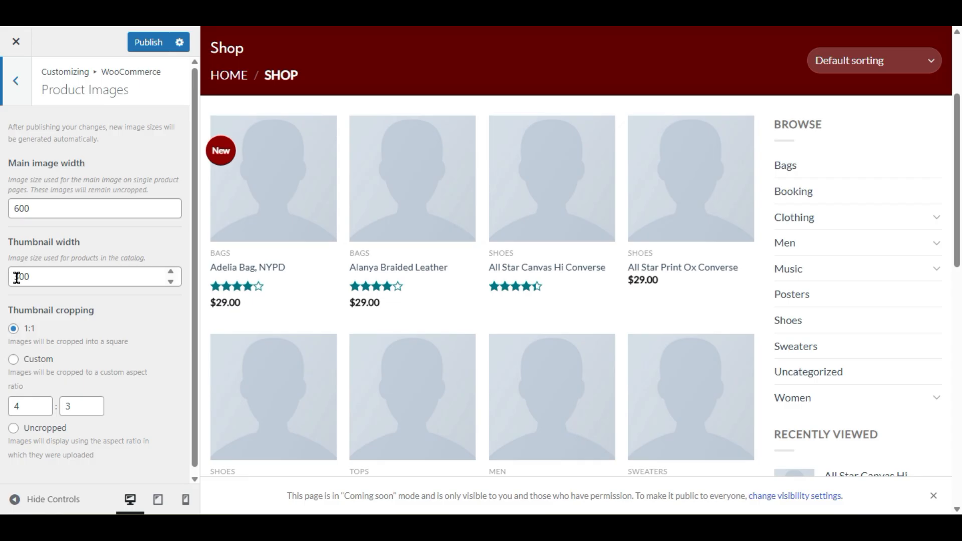
pyautogui.moveTo(17, 278); pyautogui.dragTo(9, 277)
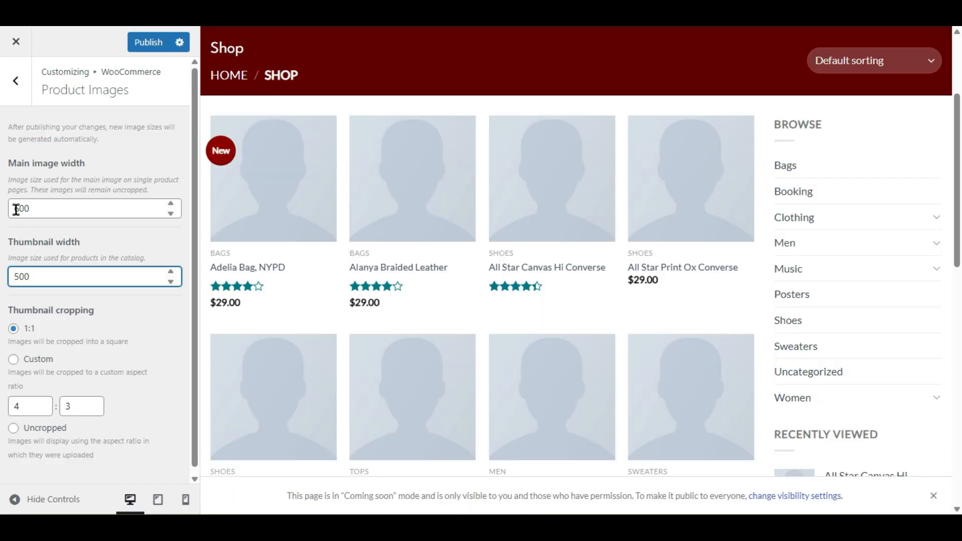
pyautogui.moveTo(16, 209); pyautogui.dragTo(11, 210)
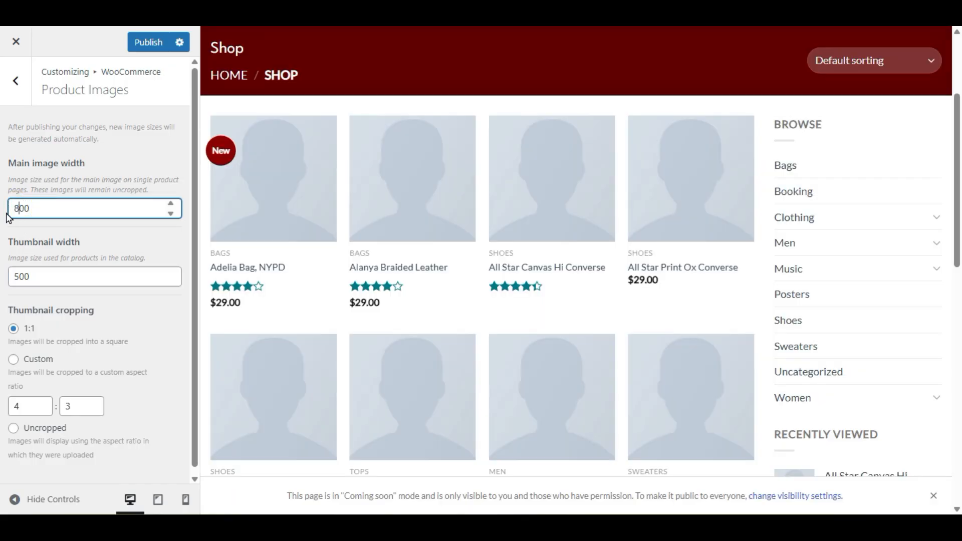
pyautogui.write('8')
pyautogui.click(6, 215)
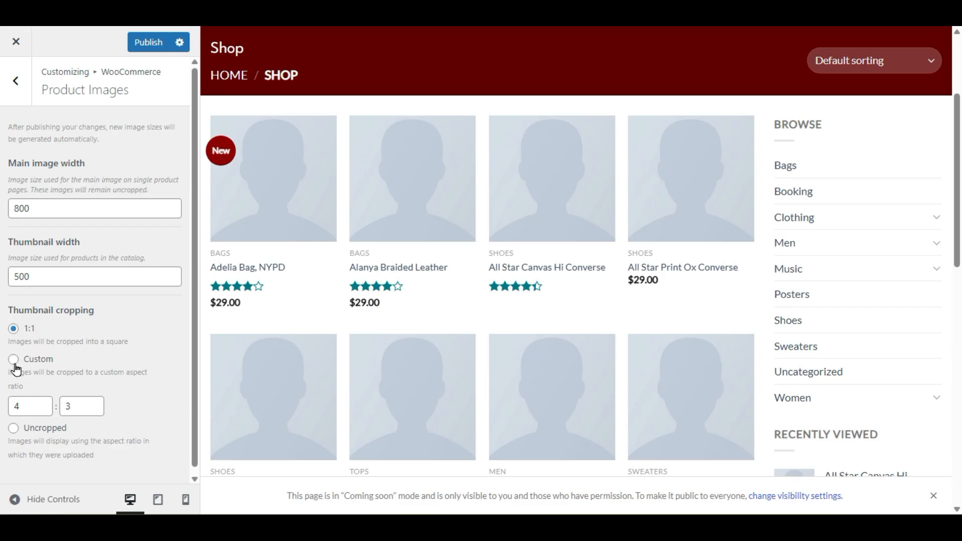
# Step: Try a custom thumbnail cropping with an aspect ratio of 7:7
pyautogui.scroll(-1, 62, 352)
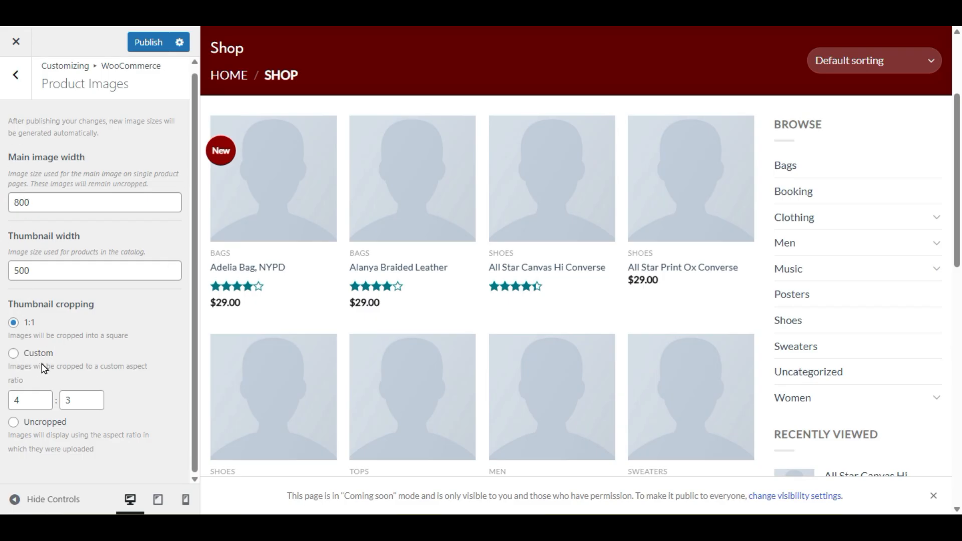
pyautogui.click(13, 354)
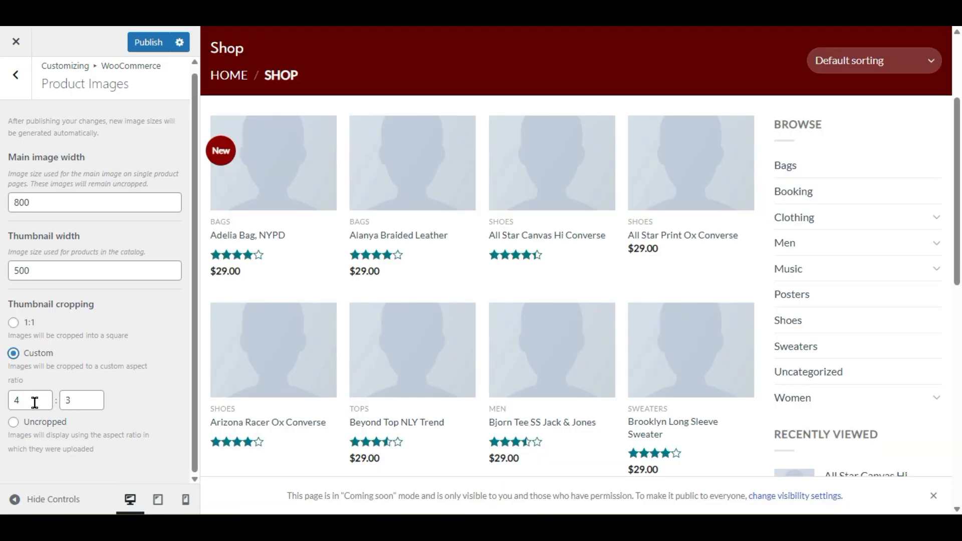
pyautogui.moveTo(34, 403); pyautogui.dragTo(11, 403)
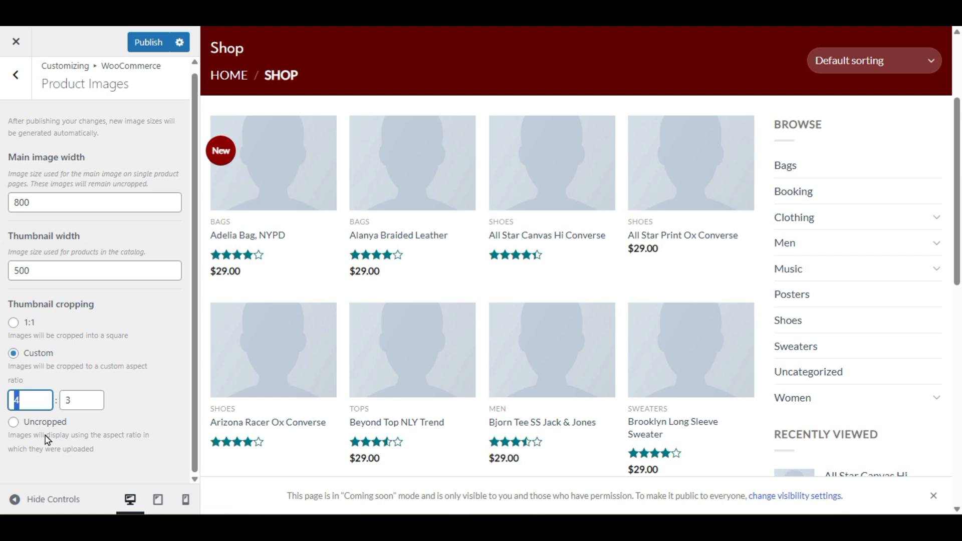
pyautogui.write('7')
pyautogui.click(69, 401)
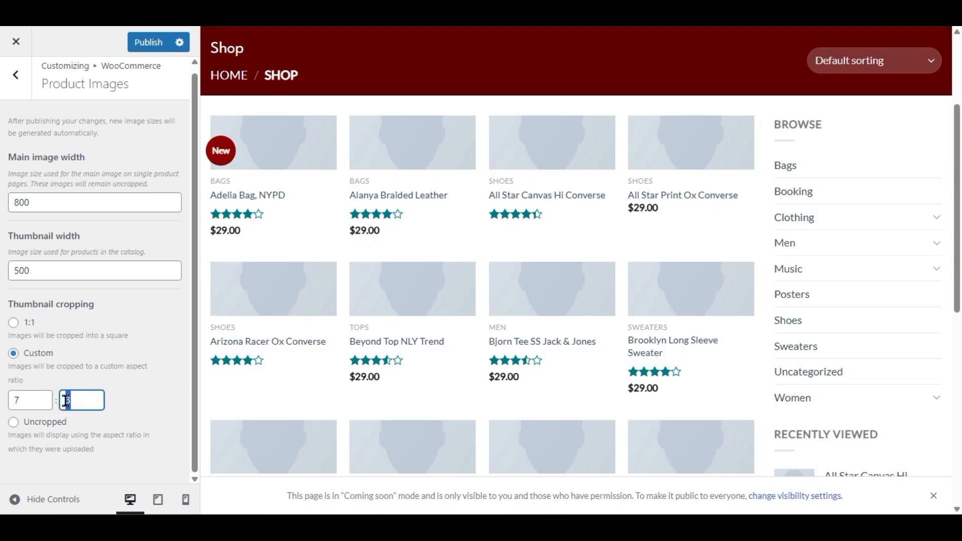
pyautogui.write('7')
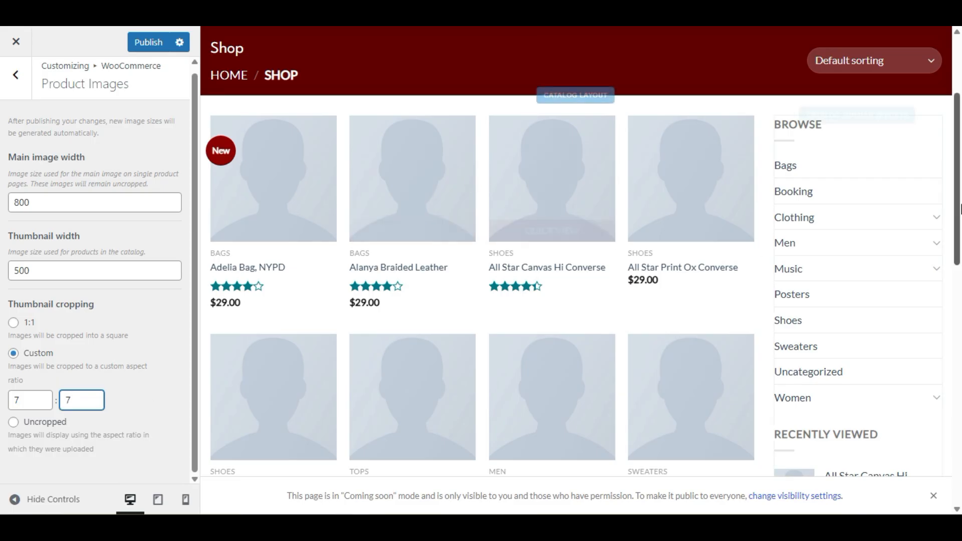
# Step: Compare 1:1 thumbnail cropping, set the cropping to Uncropped, and leave the Product Images settings
pyautogui.click(14, 325)
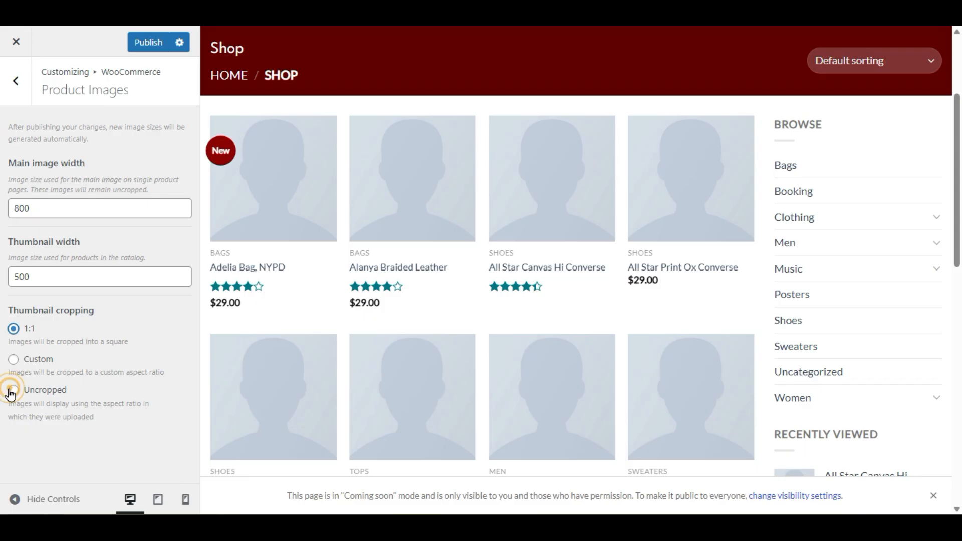
pyautogui.click(13, 389)
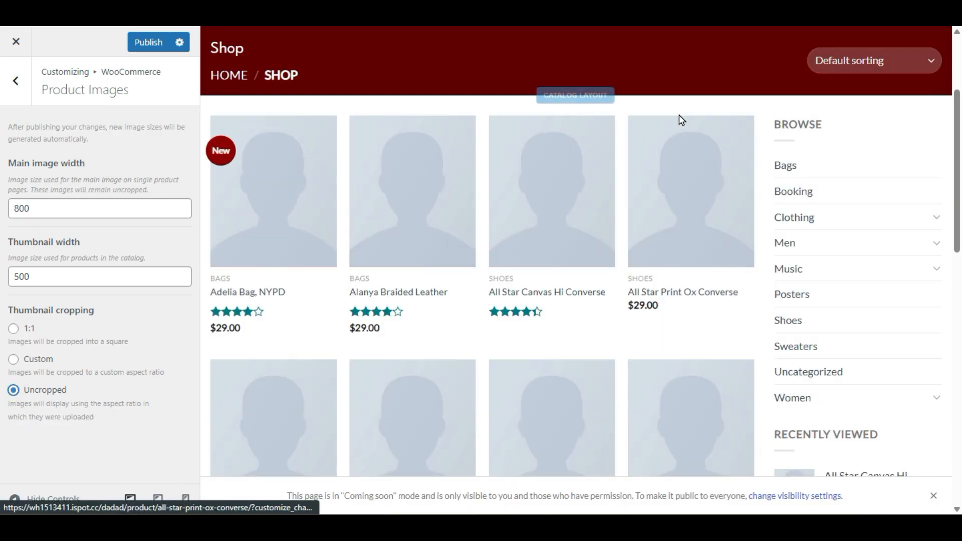
pyautogui.click(20, 82)
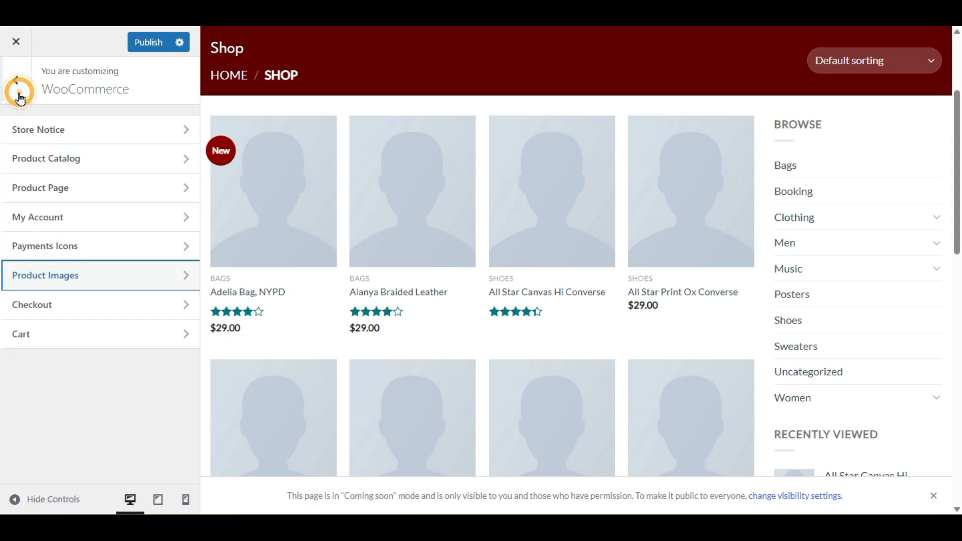
# Step: Reopen the Product Catalog settings and examine the products per page and per row options against the shop preview
pyautogui.click(106, 162)
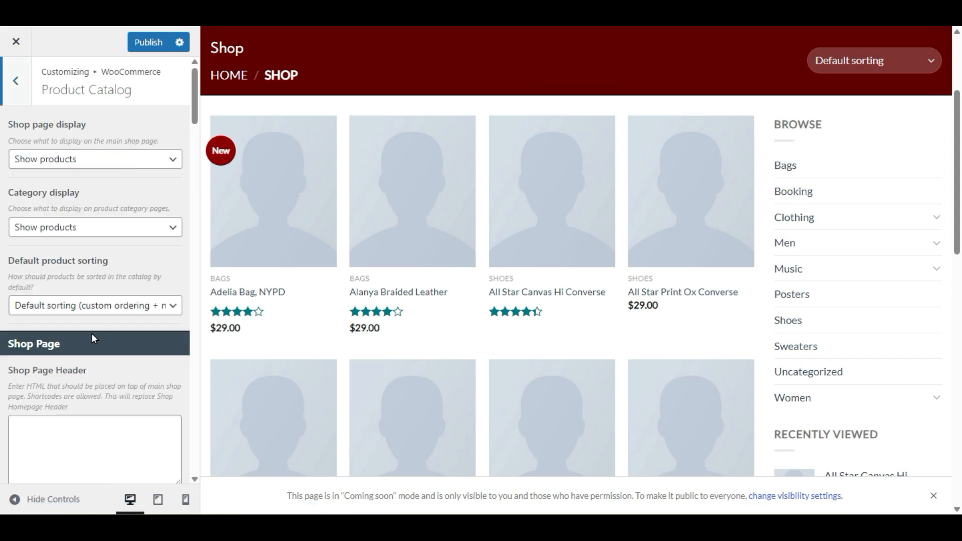
pyautogui.scroll(-8, 93, 337)
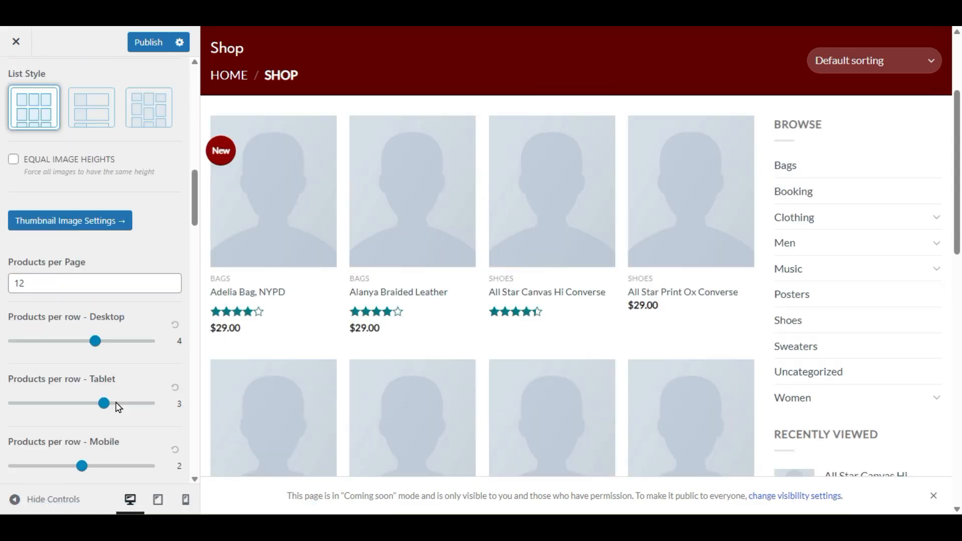
pyautogui.scroll(-3, 118, 406)
pyautogui.click(82, 310)
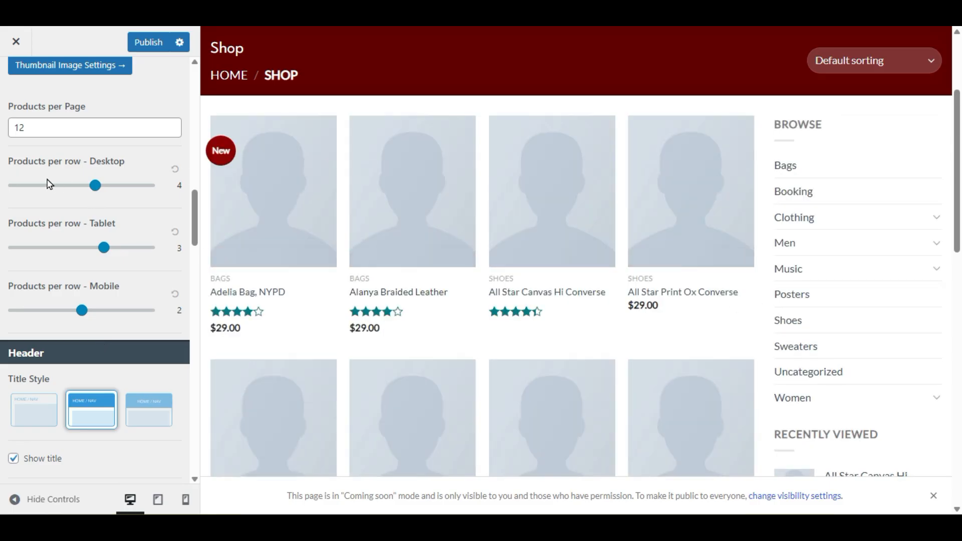
pyautogui.scroll(3, 80, 253)
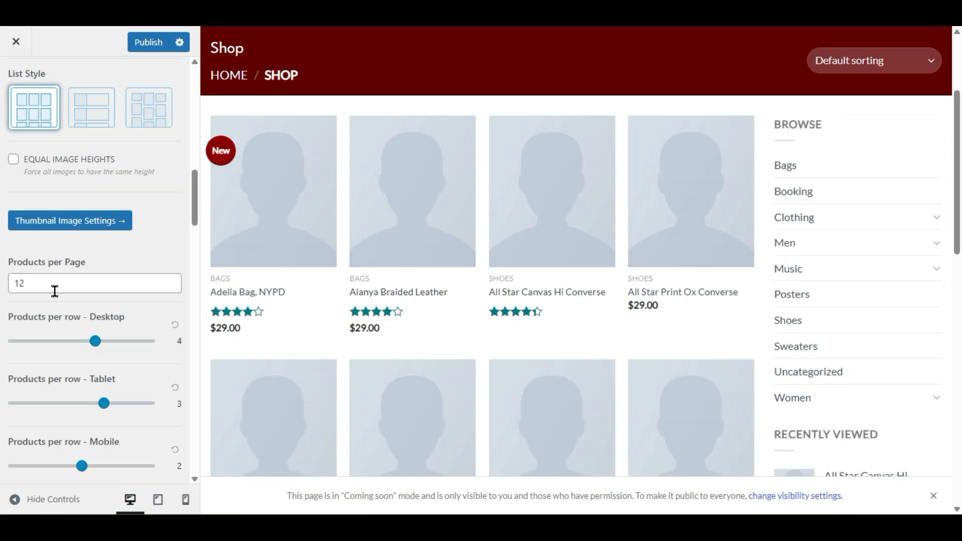
pyautogui.scroll(-8, 648, 267)
pyautogui.scroll(5, 660, 343)
pyautogui.scroll(-3, 662, 346)
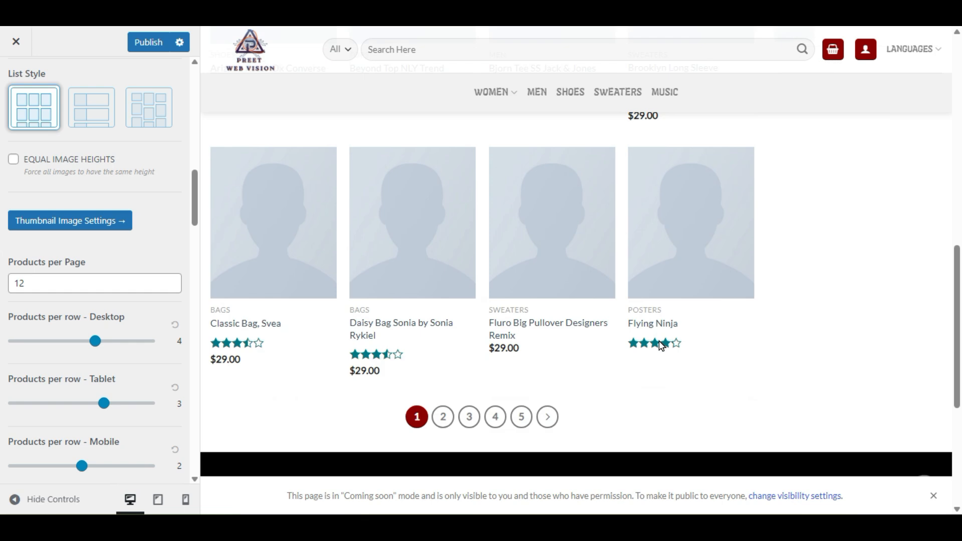
pyautogui.scroll(5, 238, 336)
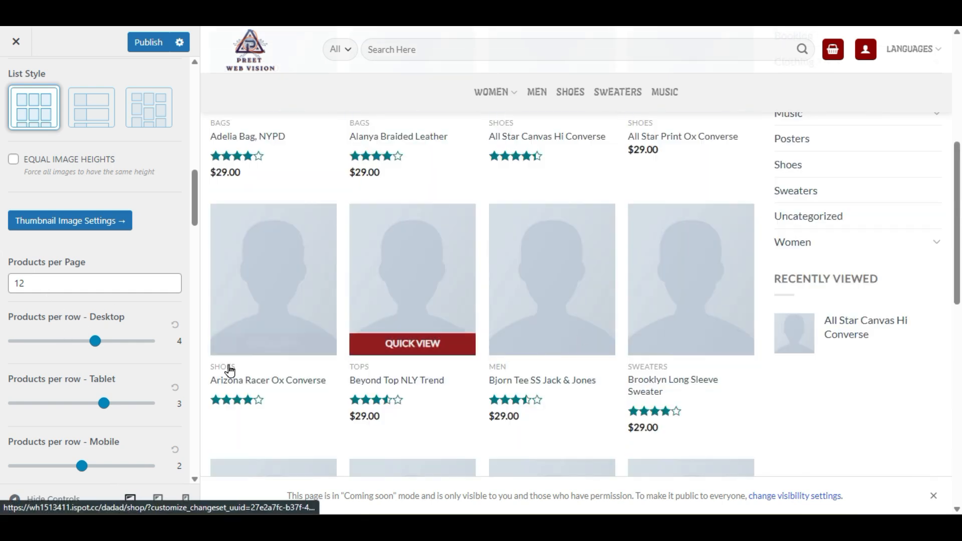
pyautogui.scroll(3, 468, 277)
pyautogui.scroll(3, 467, 277)
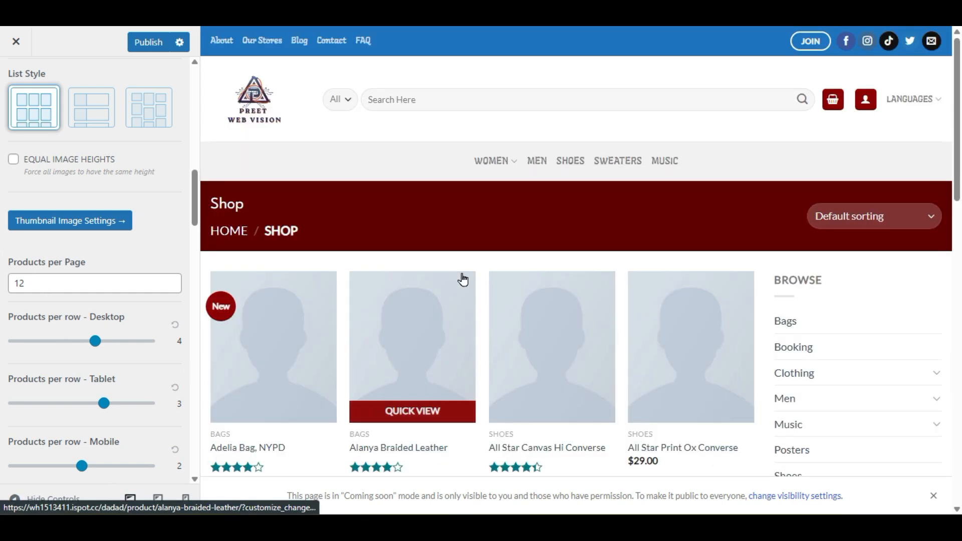
# Step: Set the desktop products per row to 5 and change the catalog layout to No Sidebar
pyautogui.scroll(-3, 351, 250)
pyautogui.moveTo(93, 343); pyautogui.dragTo(122, 341)
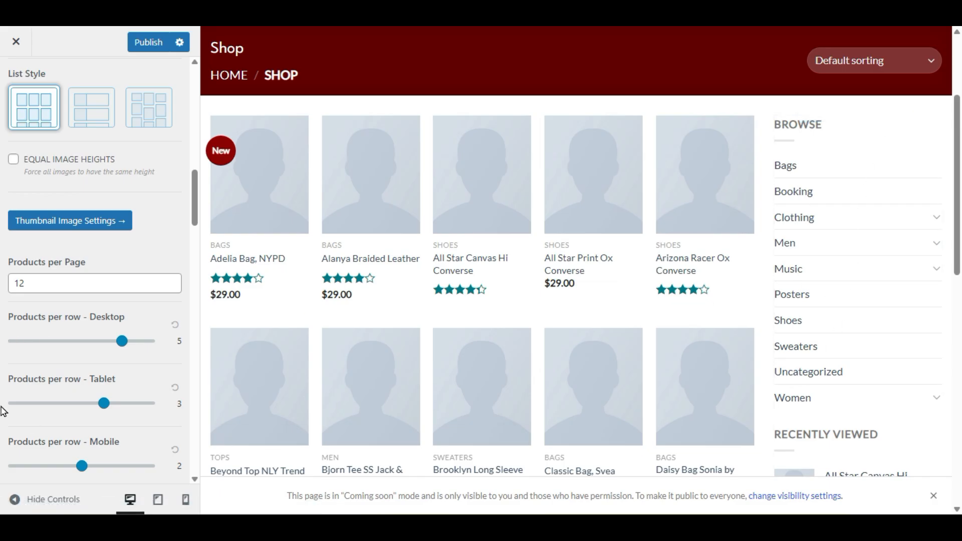
pyautogui.scroll(5, 2, 415)
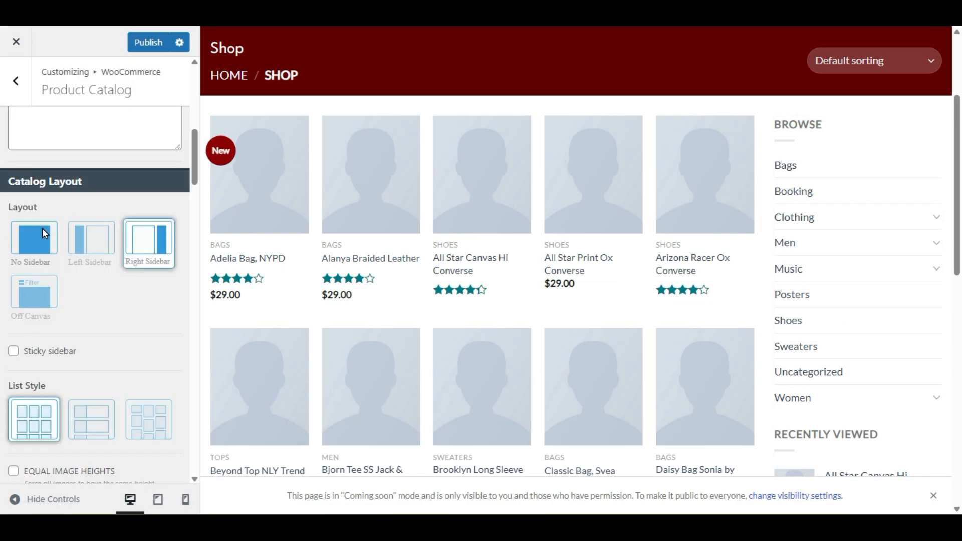
pyautogui.click(35, 239)
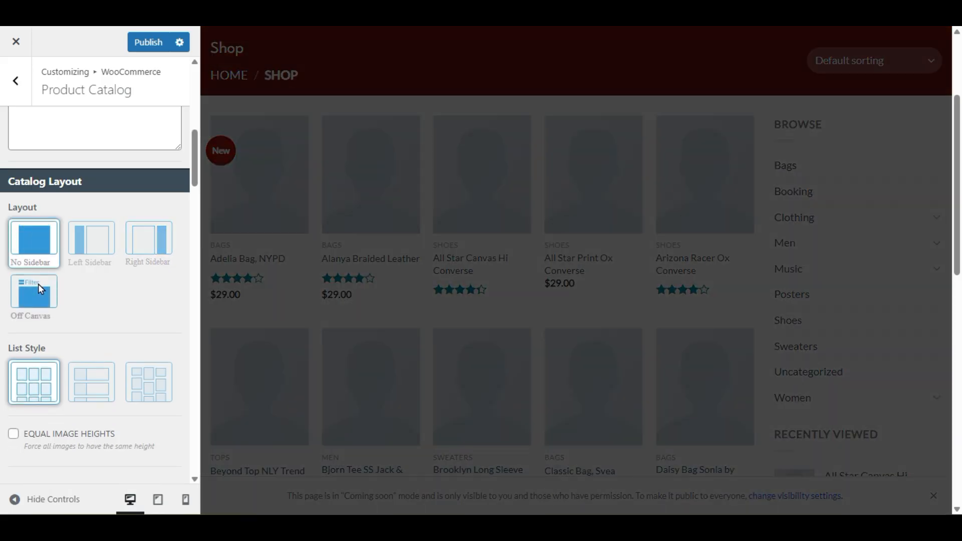
# Step: Switch the shop preview to tablet size and set the tablet products per row to 4
pyautogui.scroll(-6, 128, 299)
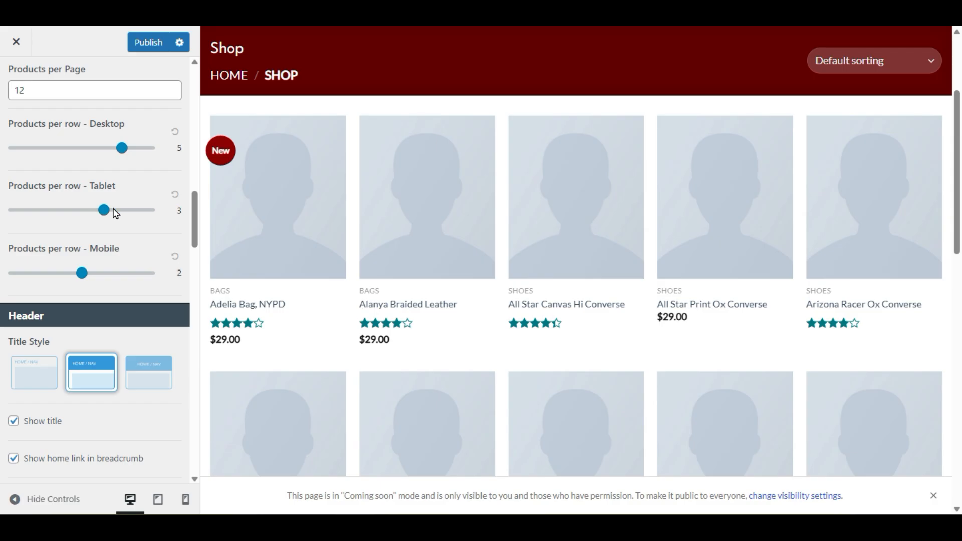
pyautogui.click(160, 500)
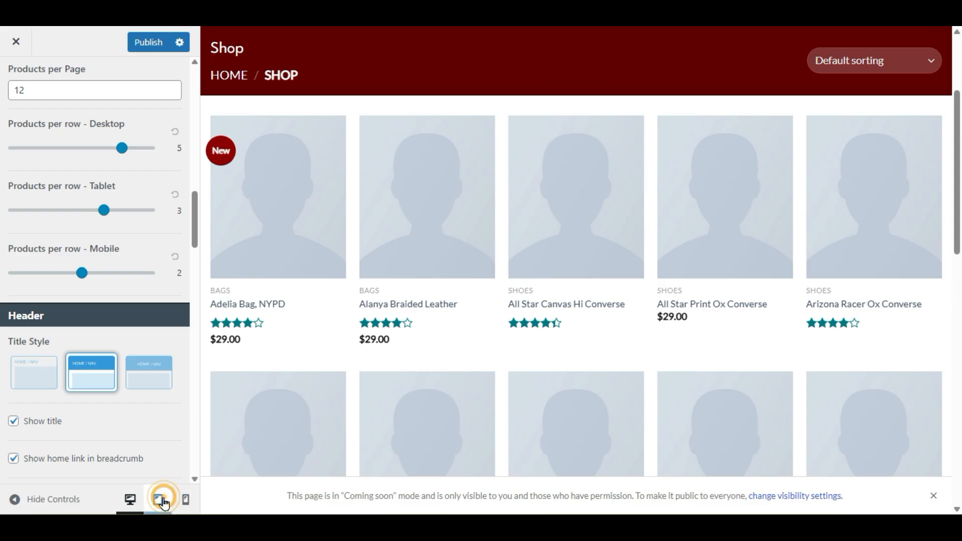
pyautogui.moveTo(103, 210); pyautogui.dragTo(136, 217)
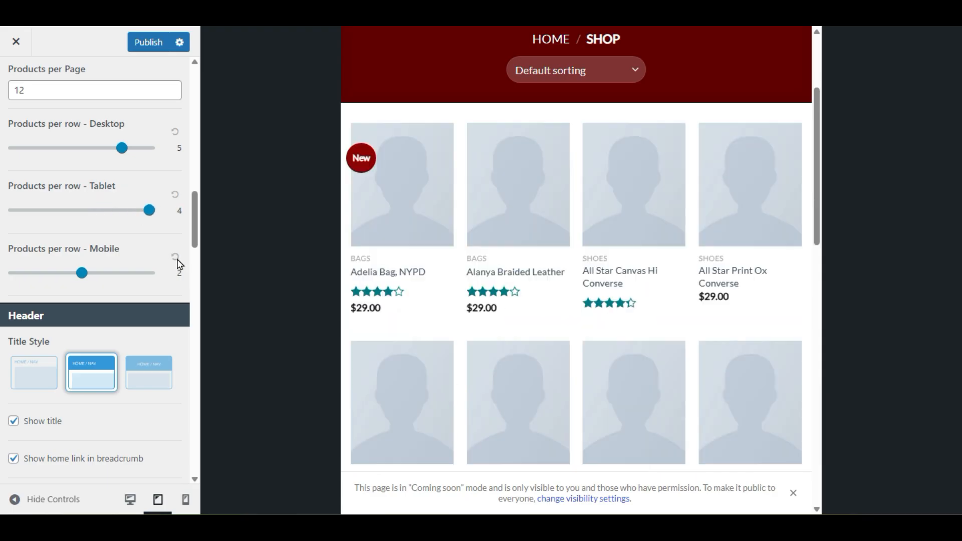
# Step: Try 3 and 1 products per row in the mobile preview, and restore the mobile setting to 2
pyautogui.click(178, 505)
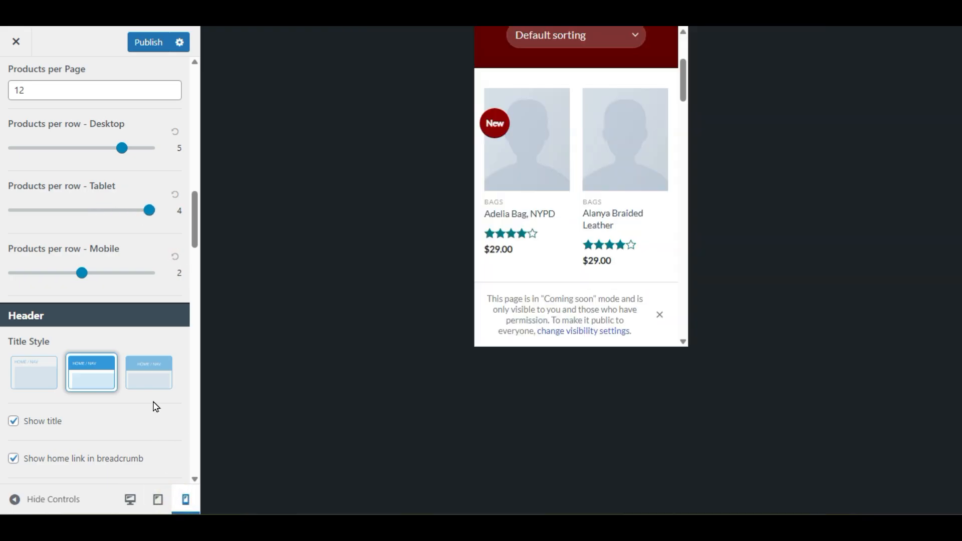
pyautogui.moveTo(83, 279); pyautogui.dragTo(121, 277)
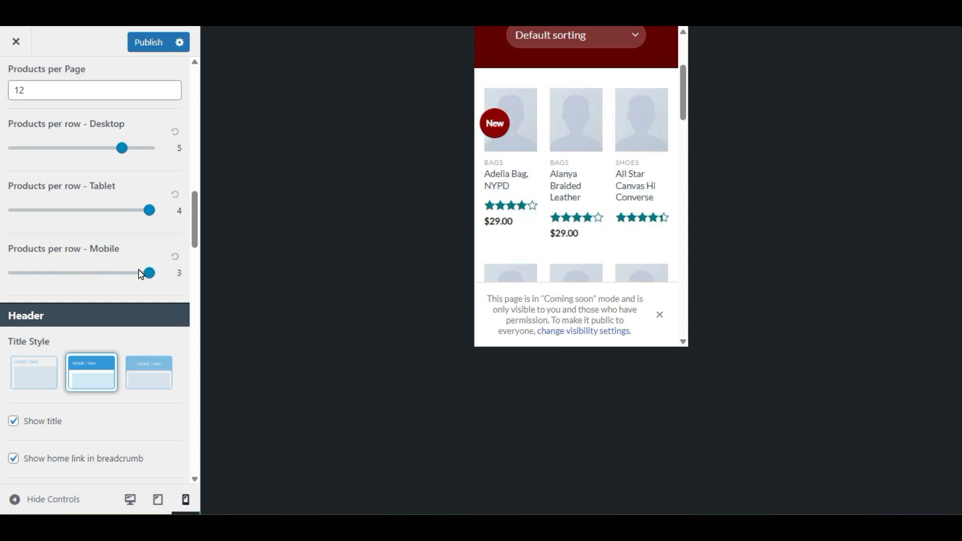
pyautogui.moveTo(153, 278); pyautogui.dragTo(47, 284)
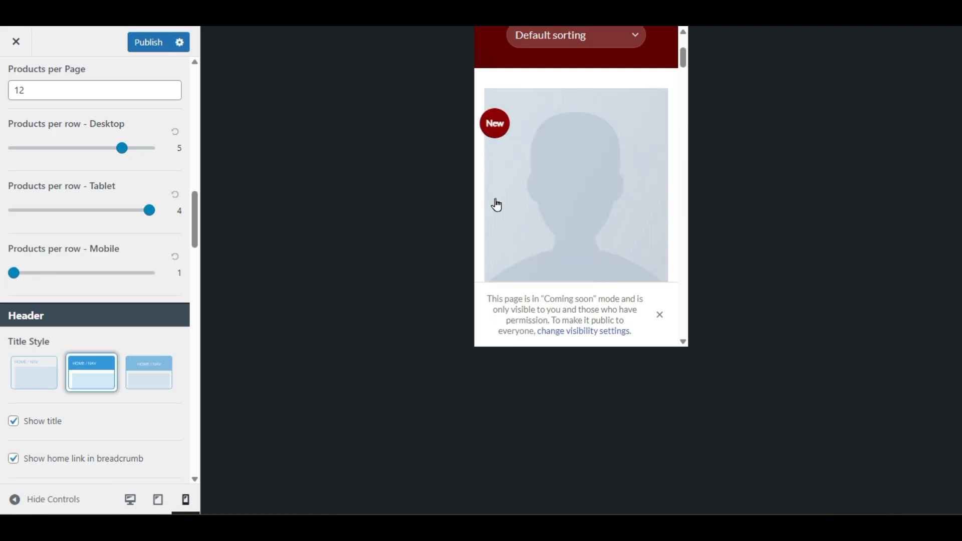
pyautogui.scroll(-3, 496, 204)
pyautogui.moveTo(14, 273); pyautogui.dragTo(51, 275)
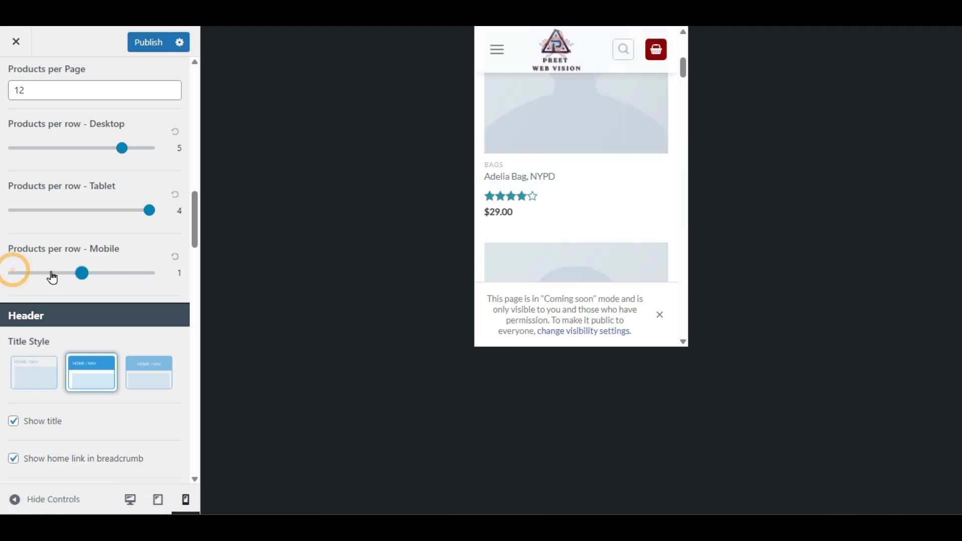
# Step: Return to the desktop preview, compare the shop header title styles, and choose the centered title on a colored background
pyautogui.click(131, 500)
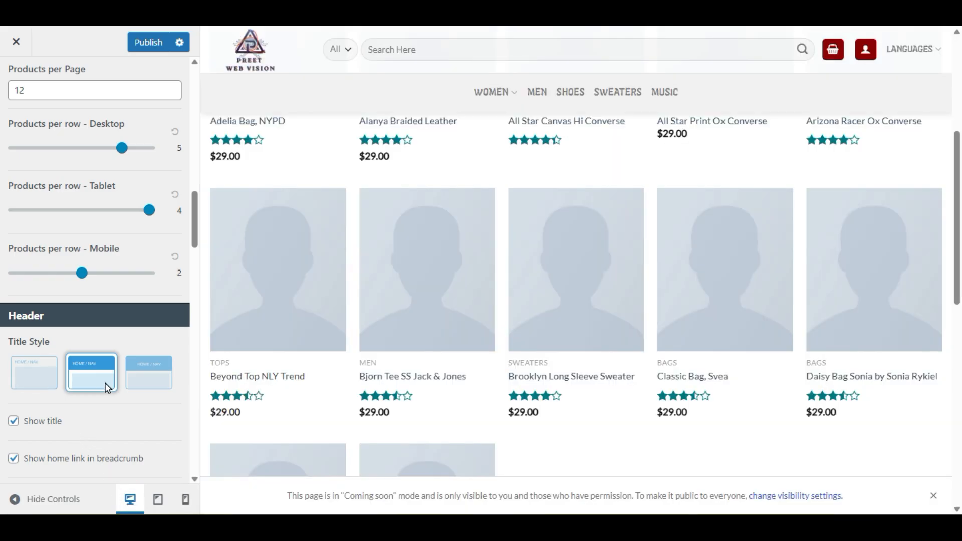
pyautogui.click(48, 384)
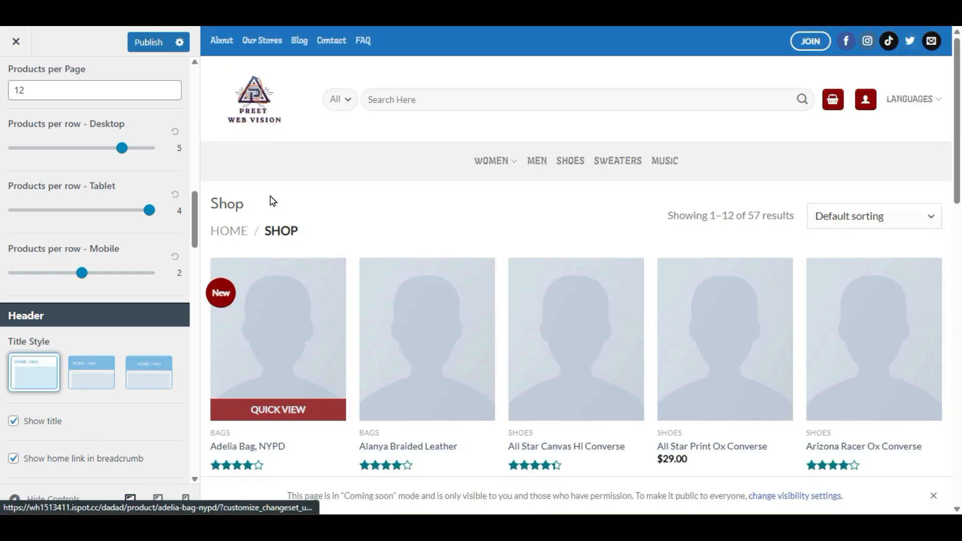
pyautogui.click(139, 382)
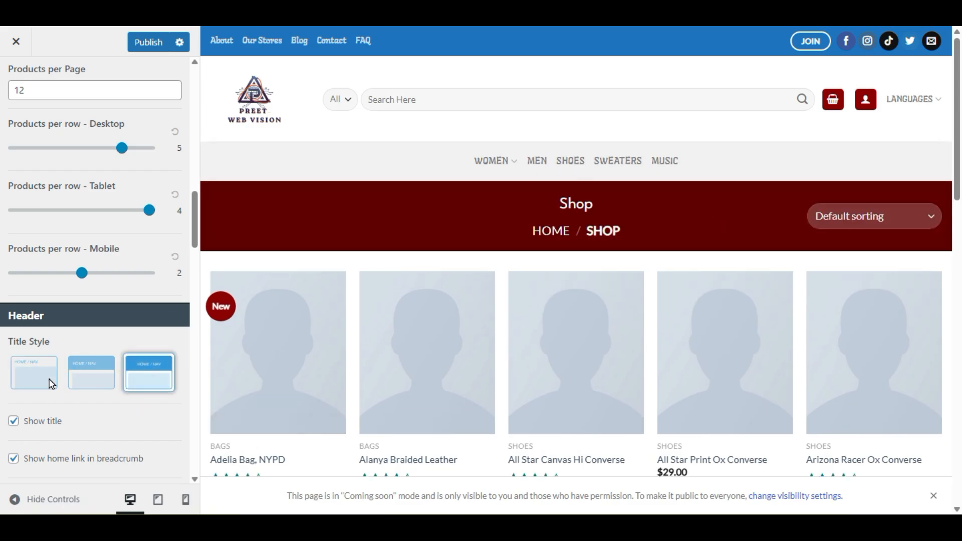
# Step: Try the Transparent Header option on the shop page, and turn it off again
pyautogui.scroll(-5, 50, 408)
pyautogui.click(13, 259)
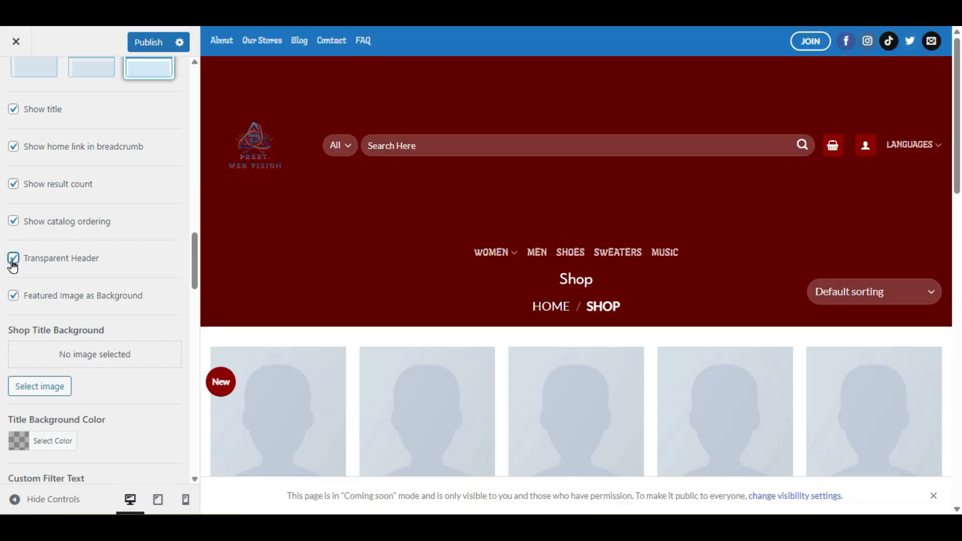
pyautogui.click(13, 261)
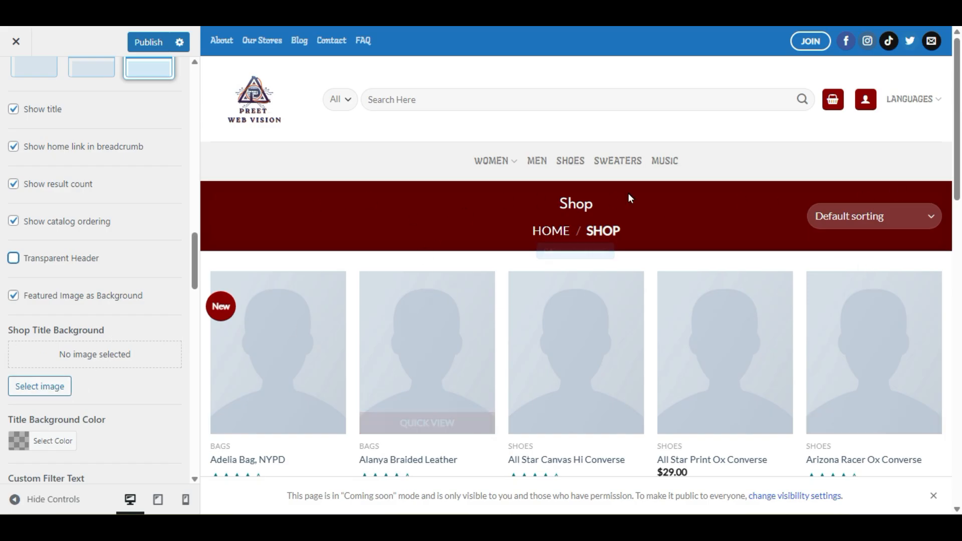
# Step: Set the turntable photo from the media library as the shop title background and check the product sorting options in the preview
pyautogui.click(37, 387)
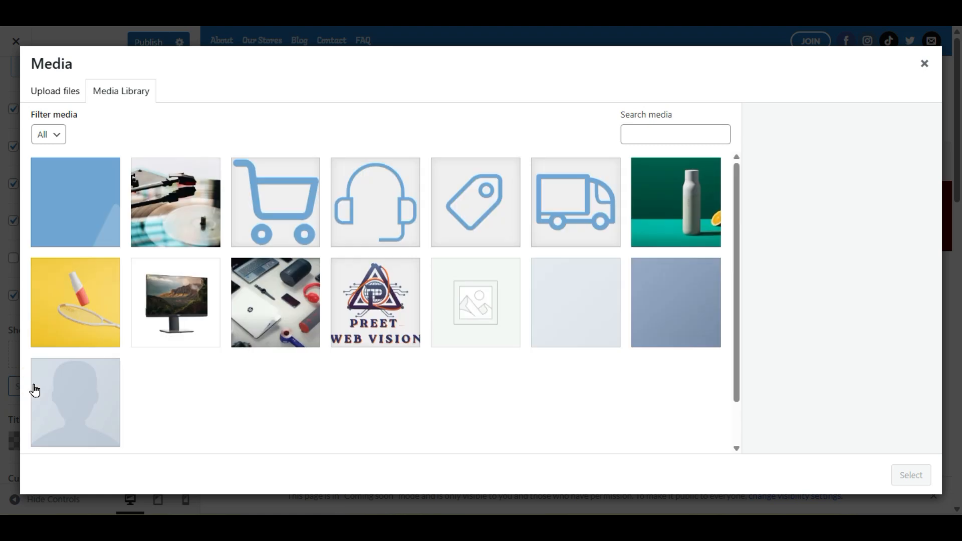
pyautogui.click(172, 212)
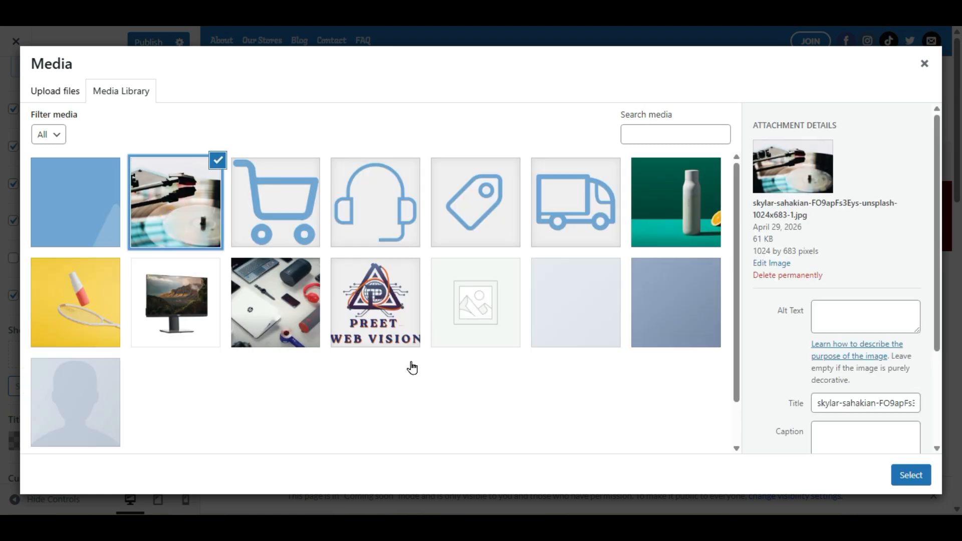
pyautogui.click(917, 473)
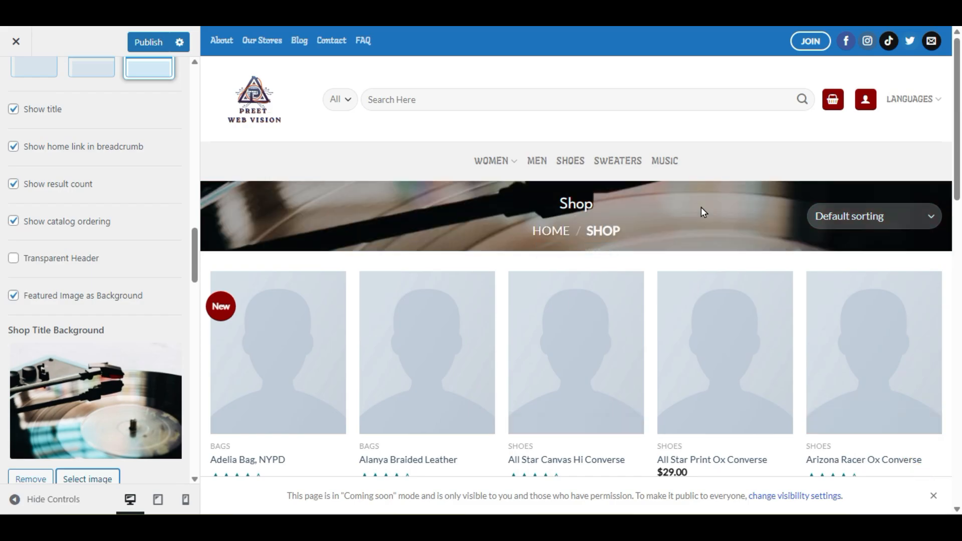
pyautogui.click(889, 219)
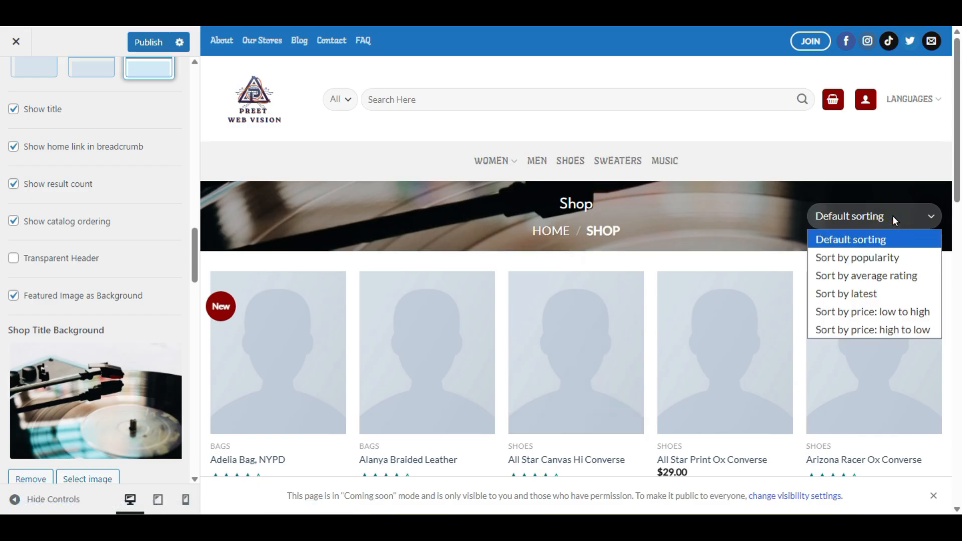
pyautogui.click(878, 214)
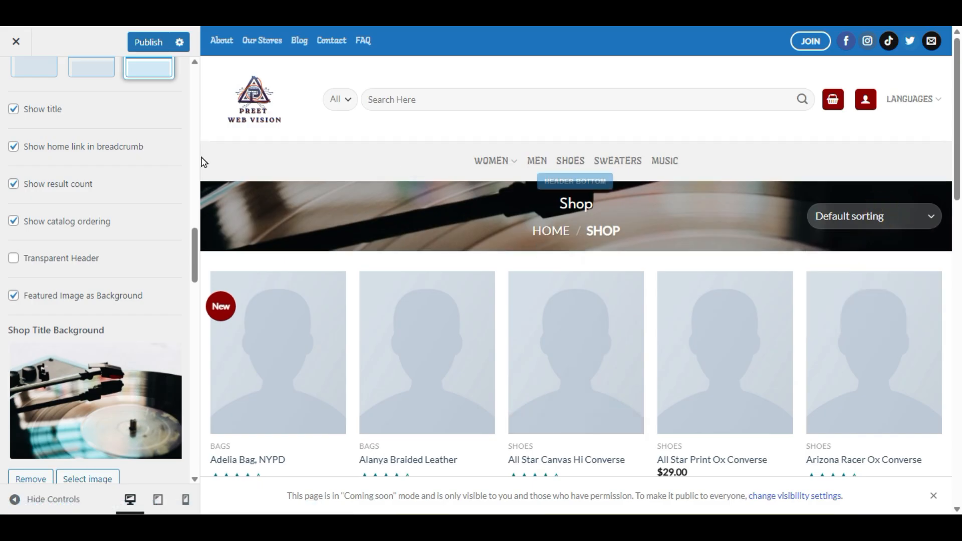
# Step: Compare several category box styles and select the first one, with the category label below the image
pyautogui.scroll(-3, 2, 425)
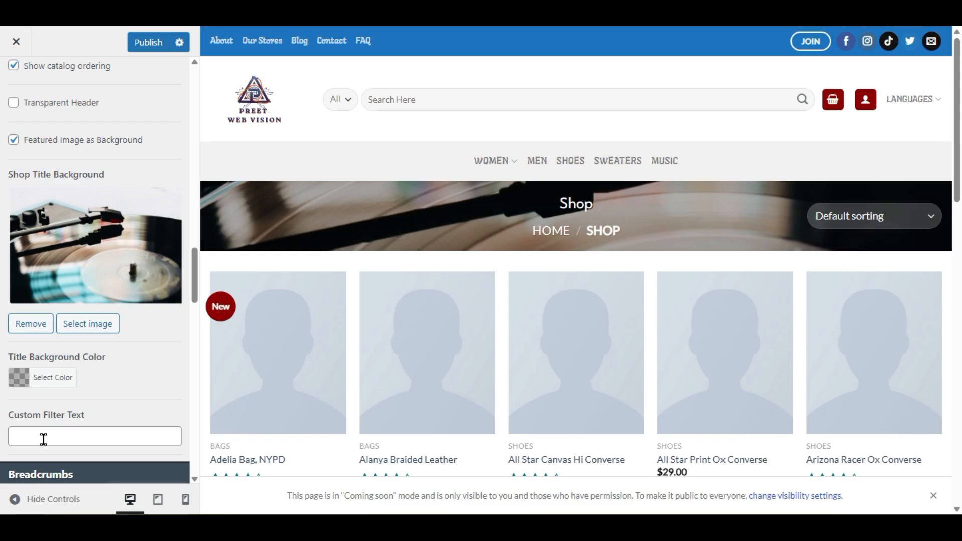
pyautogui.scroll(-6, 2, 434)
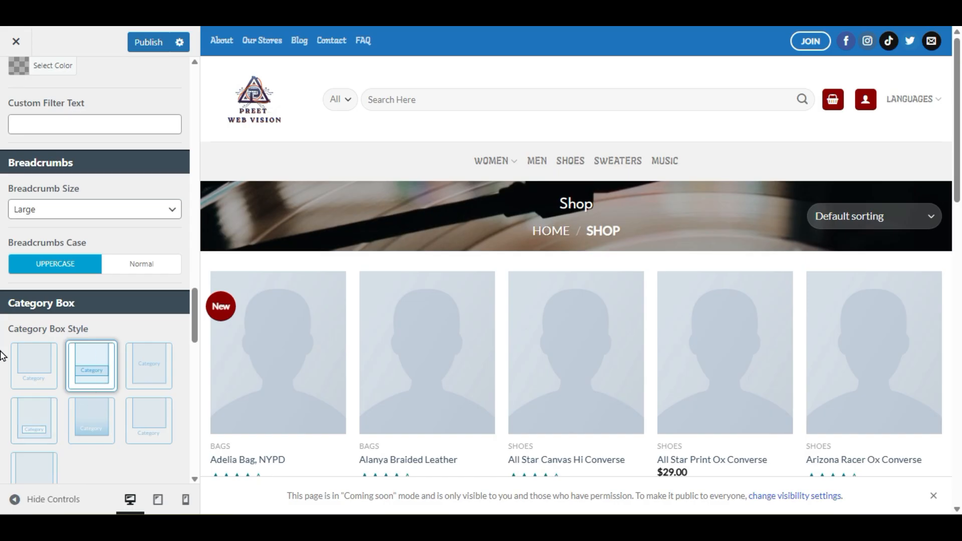
pyautogui.scroll(-3, 4, 344)
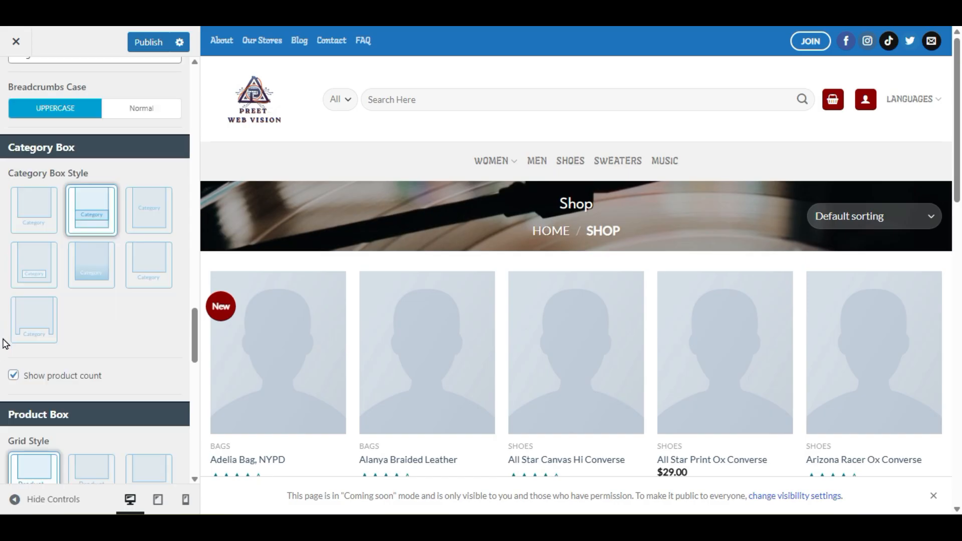
pyautogui.click(134, 220)
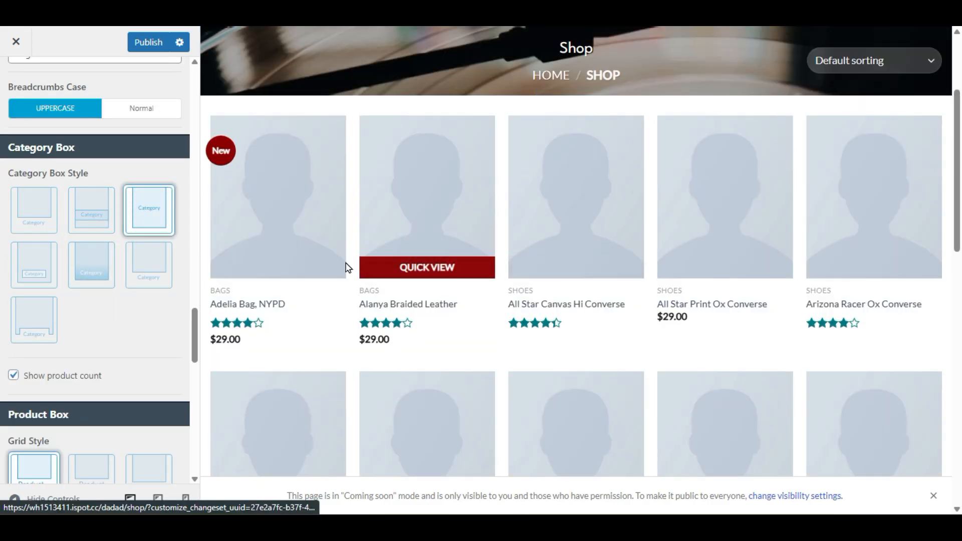
pyautogui.click(129, 283)
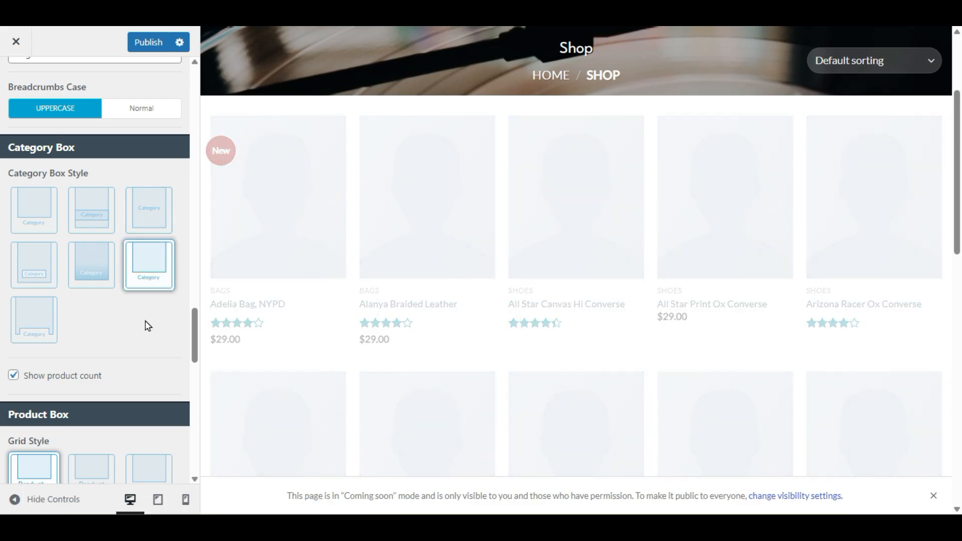
pyautogui.click(52, 224)
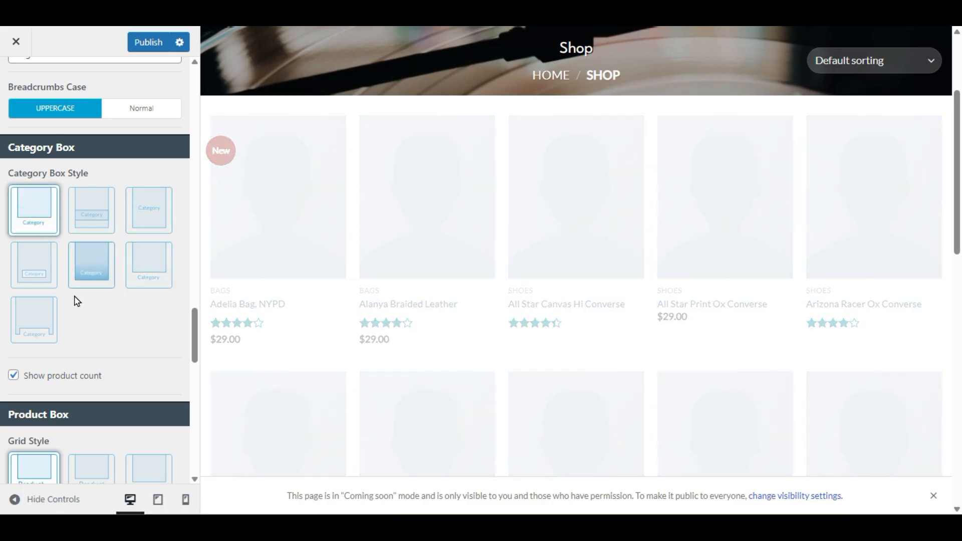
# Step: Compare the product box grid styles and choose the one with centered product name and price
pyautogui.scroll(-3, 77, 301)
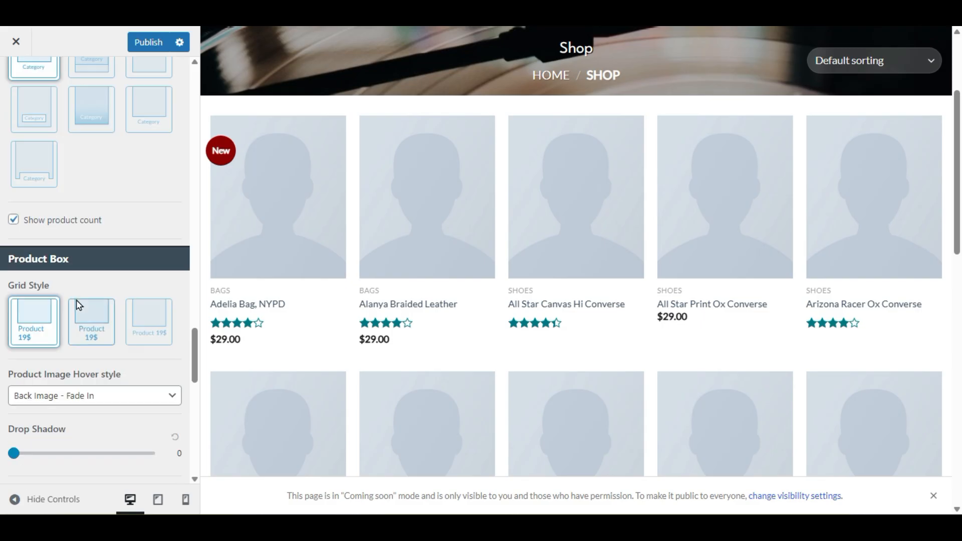
pyautogui.click(101, 337)
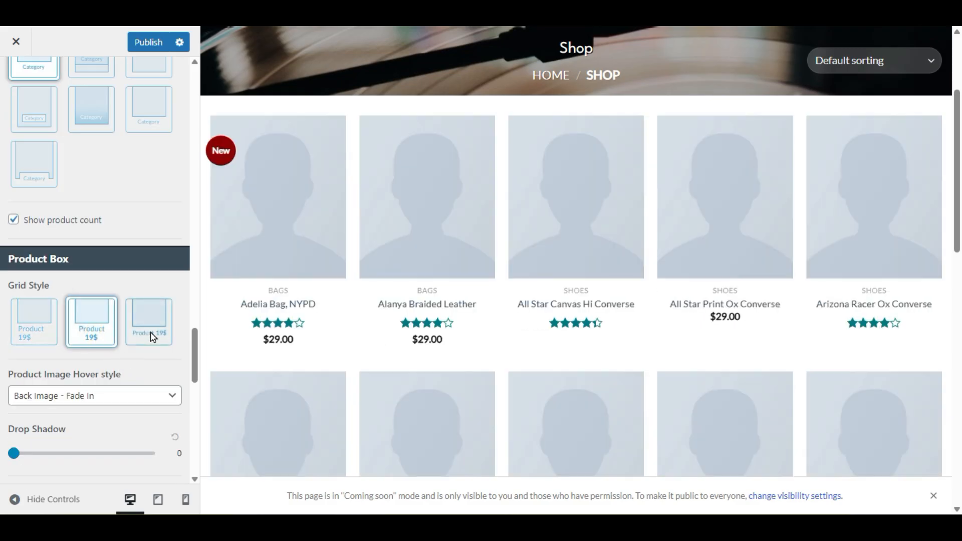
pyautogui.click(146, 320)
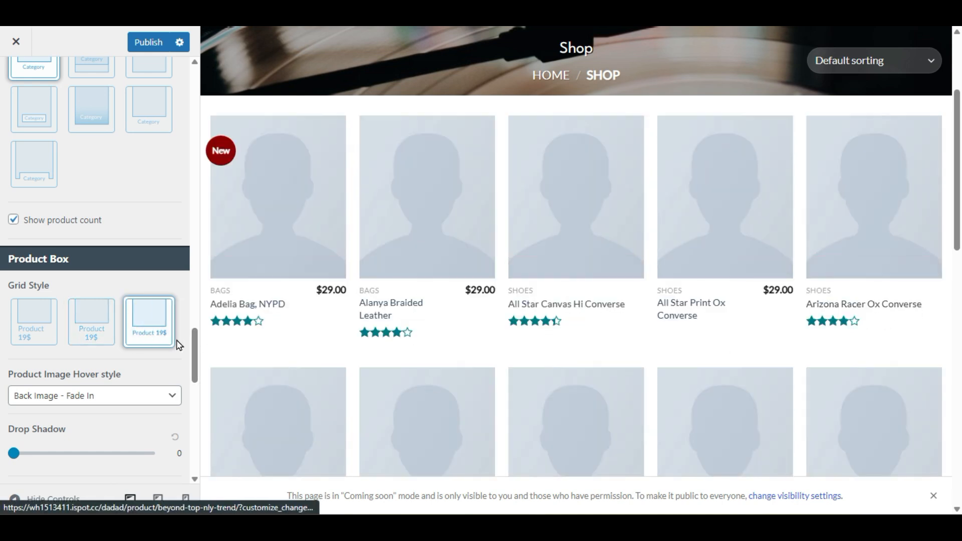
pyautogui.click(109, 332)
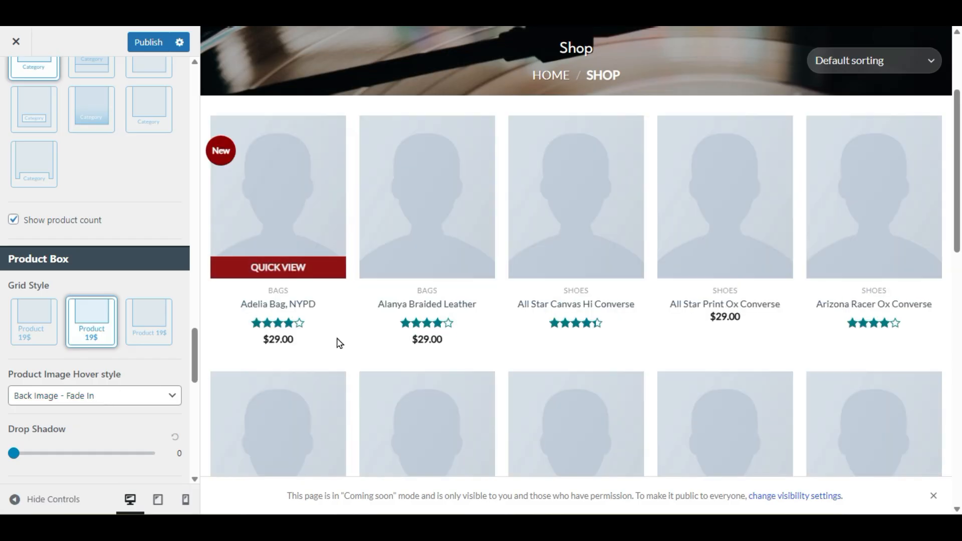
# Step: Try Zoom as the product image hover style, and set it to Glow
pyautogui.click(107, 395)
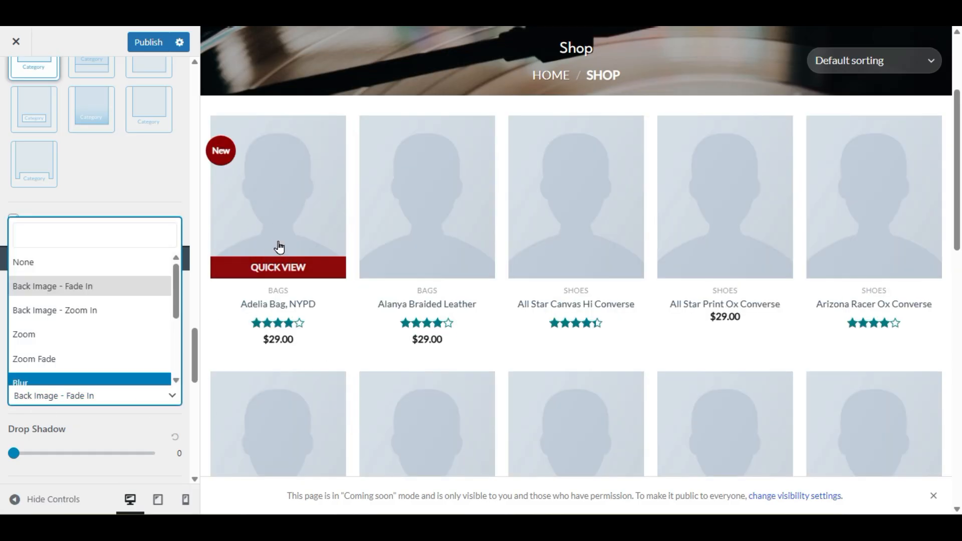
pyautogui.click(126, 341)
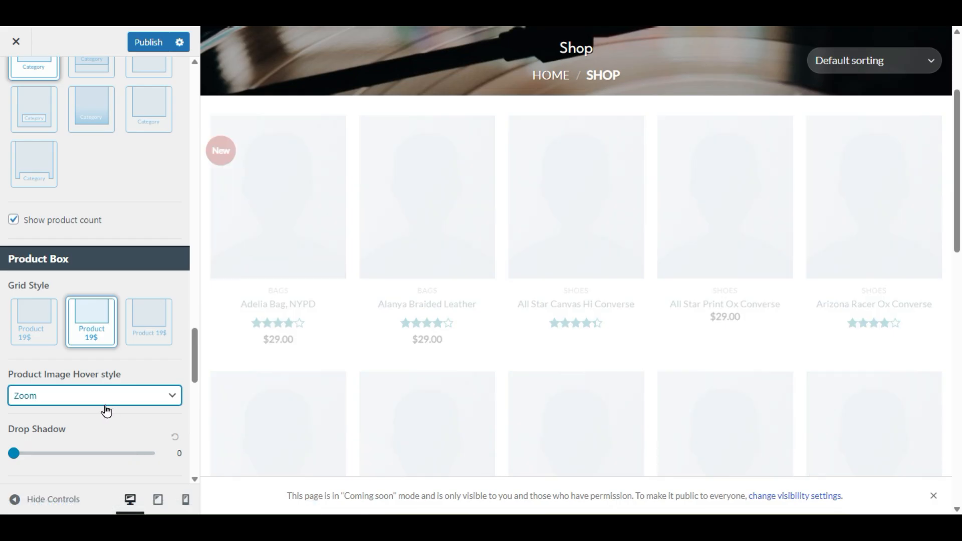
pyautogui.click(103, 398)
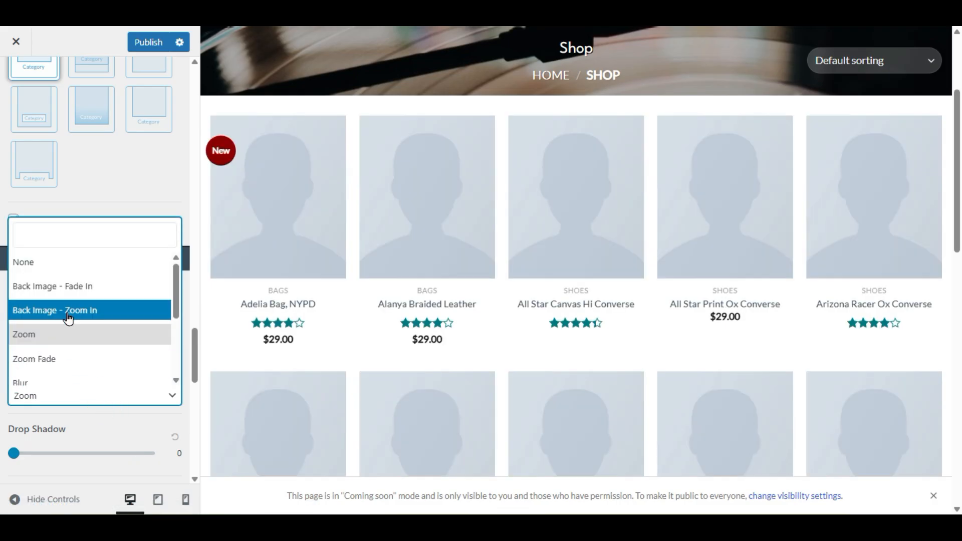
pyautogui.scroll(-3, 68, 319)
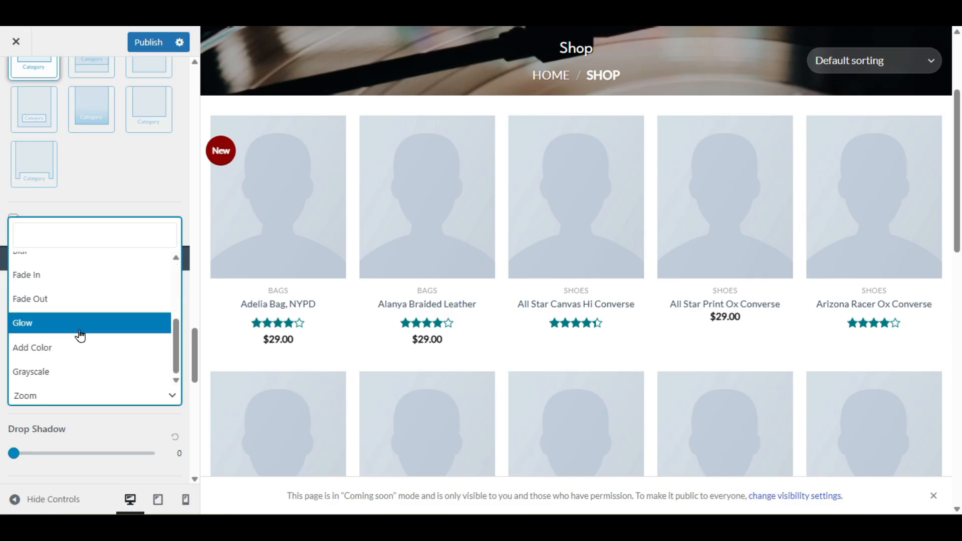
pyautogui.click(80, 335)
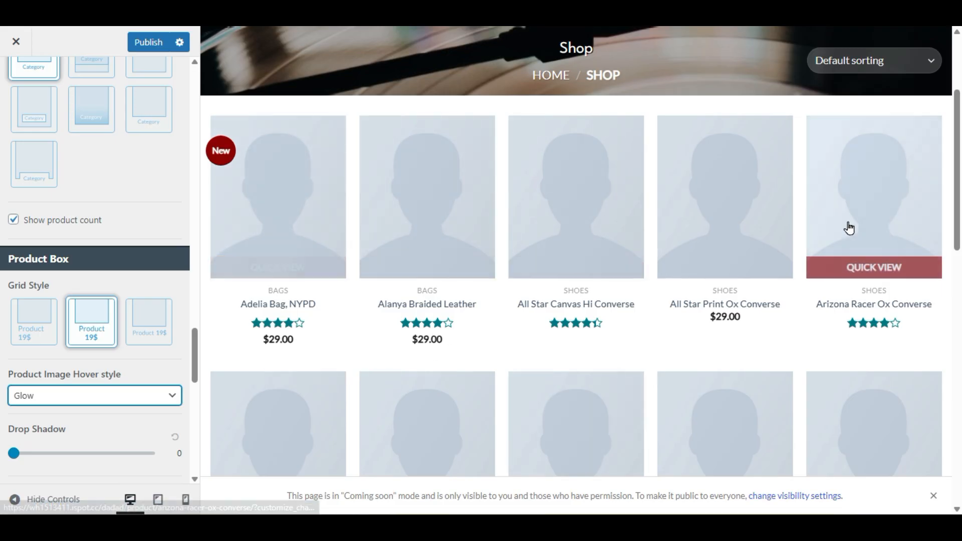
# Step: Set the product box drop shadow to 1 and check the effect on the shop products
pyautogui.scroll(-3, 275, 361)
pyautogui.scroll(-3, 83, 387)
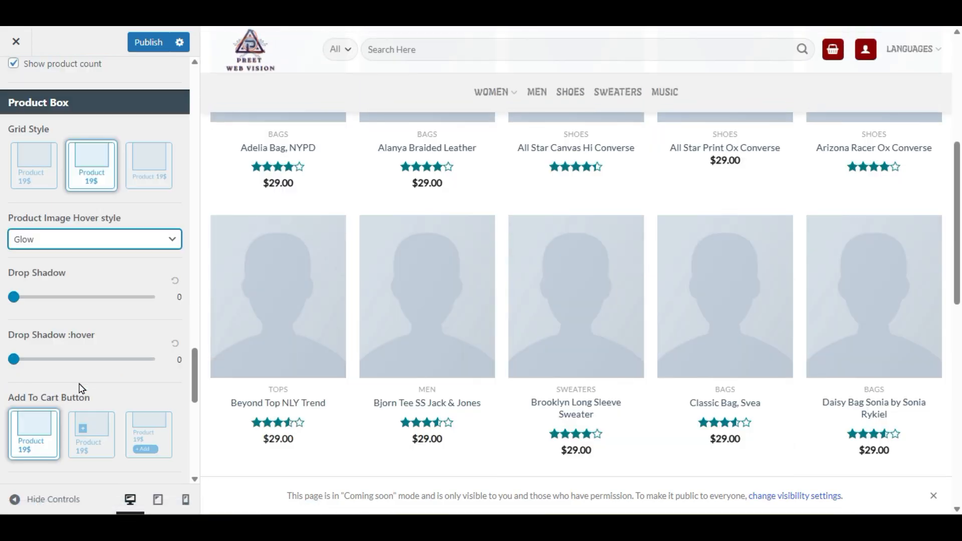
pyautogui.click(14, 298)
pyautogui.moveTo(20, 300); pyautogui.dragTo(41, 300)
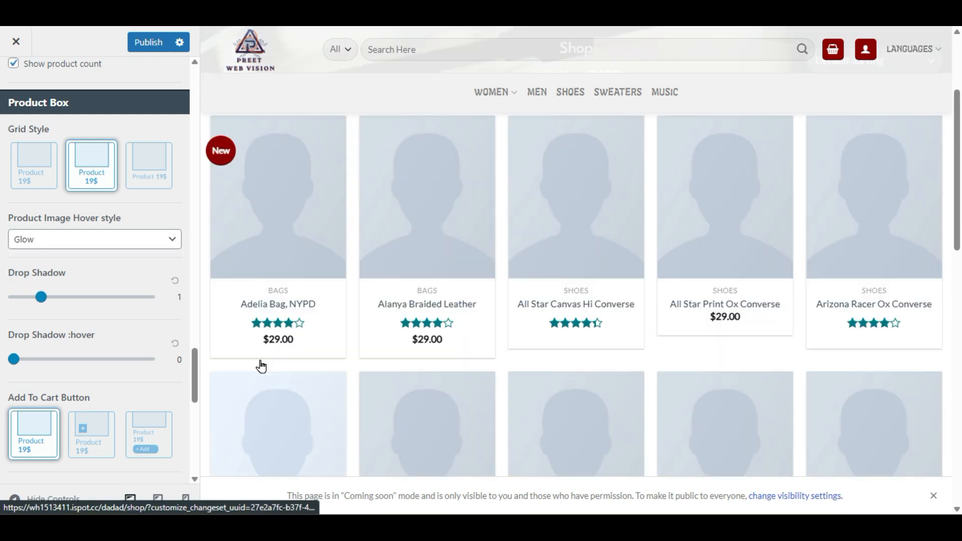
pyautogui.moveTo(301, 220)
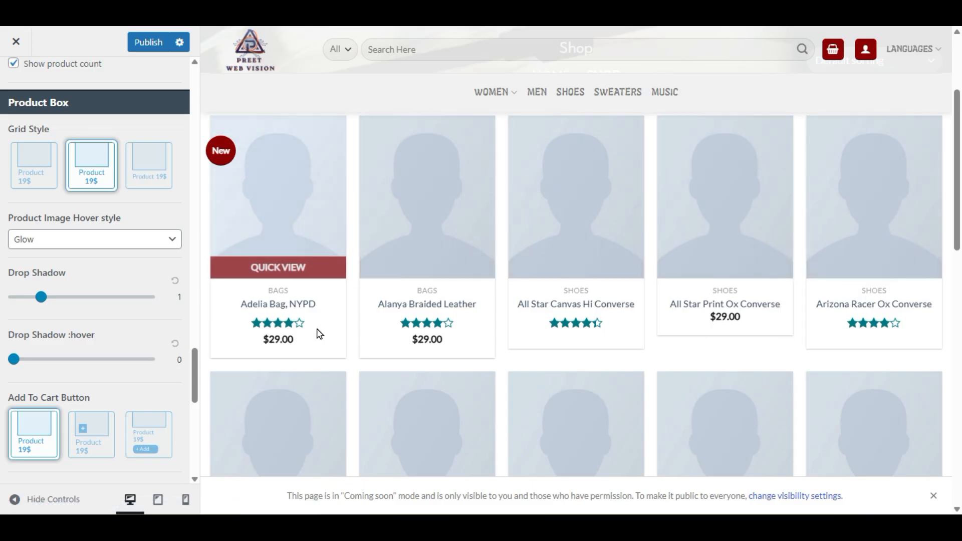
pyautogui.scroll(-3, 114, 350)
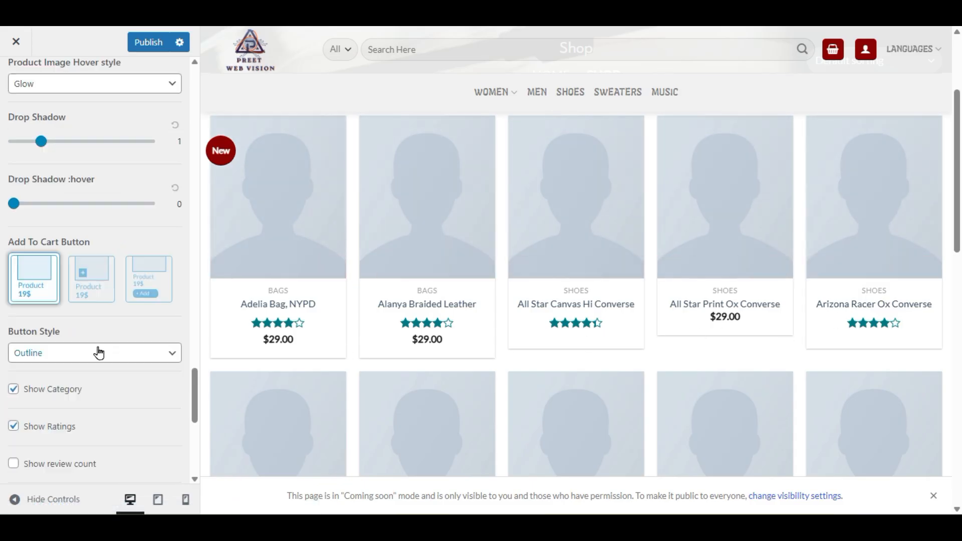
# Step: Show the review count next to the star ratings on the catalog's products
pyautogui.scroll(-3, 121, 381)
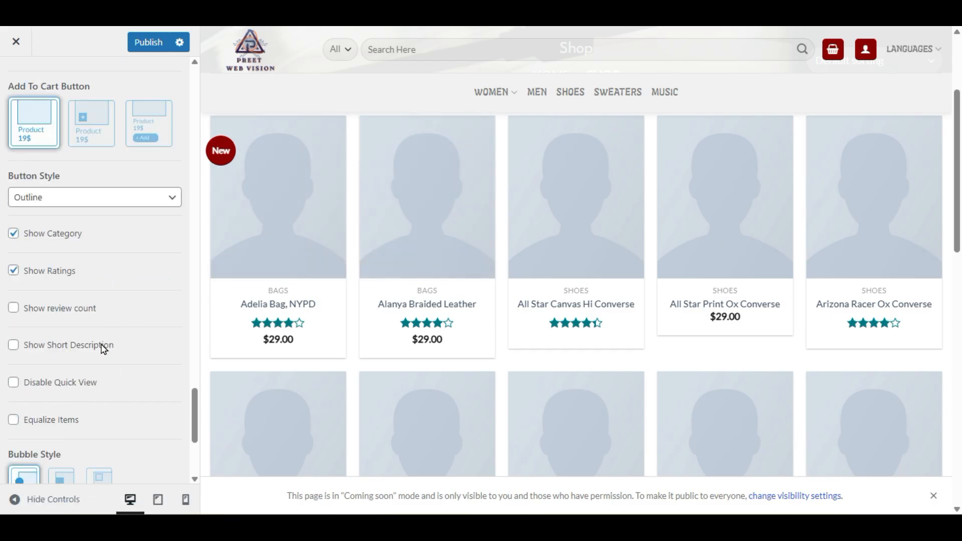
pyautogui.click(11, 310)
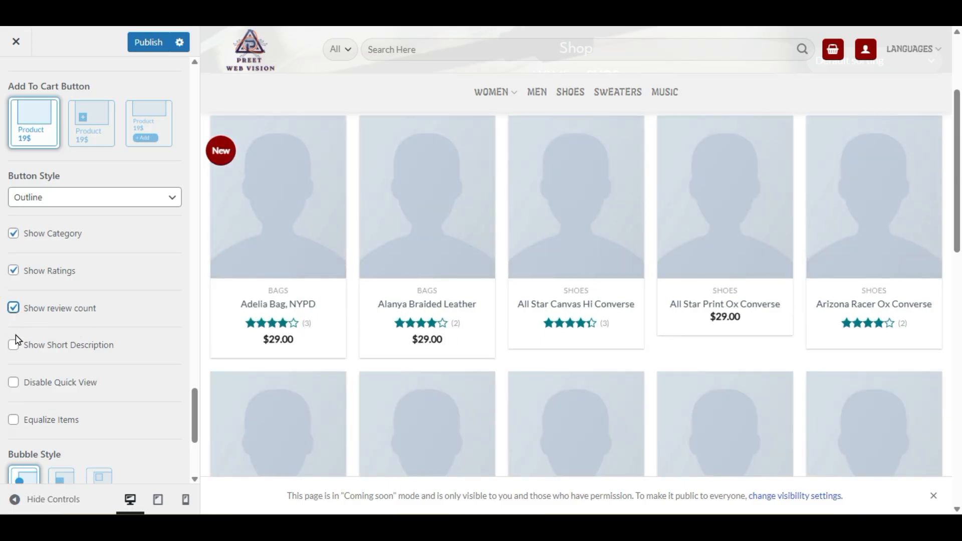
# Step: Try showing the short description on the catalog's products and switch it off again
pyautogui.click(14, 351)
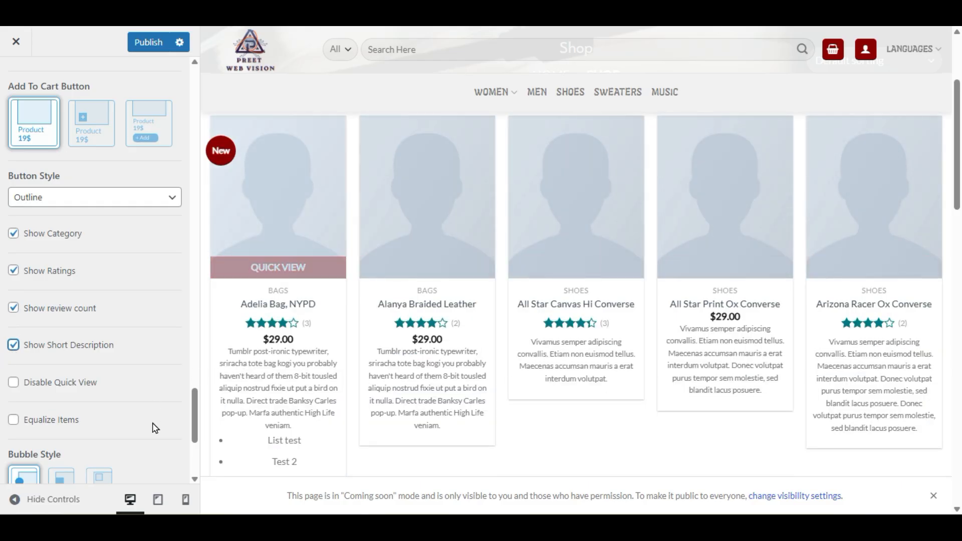
pyautogui.click(13, 499)
pyautogui.click(14, 499)
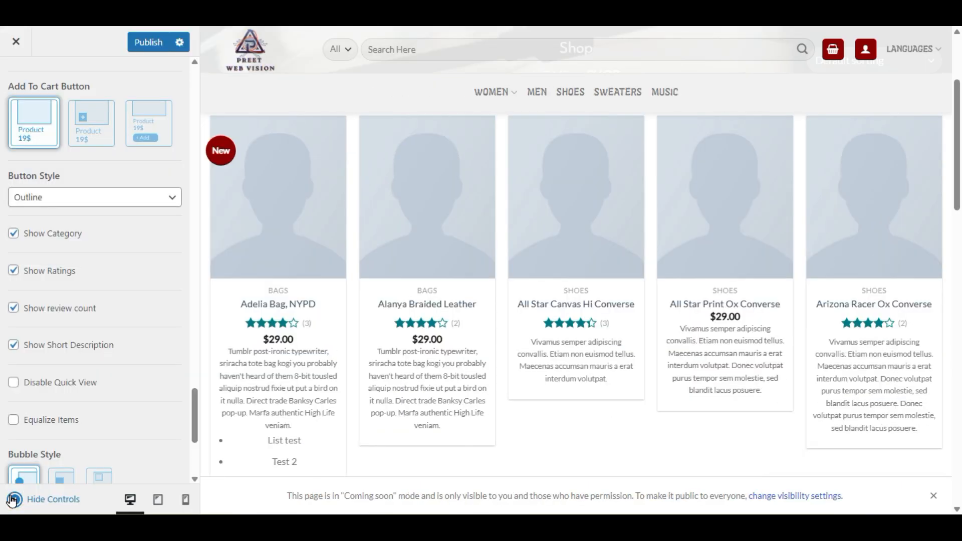
pyautogui.click(14, 346)
# Step: Equalize the catalog items and check the product grid in the preview with the customizer controls hidden and shown
pyautogui.scroll(-3, 20, 358)
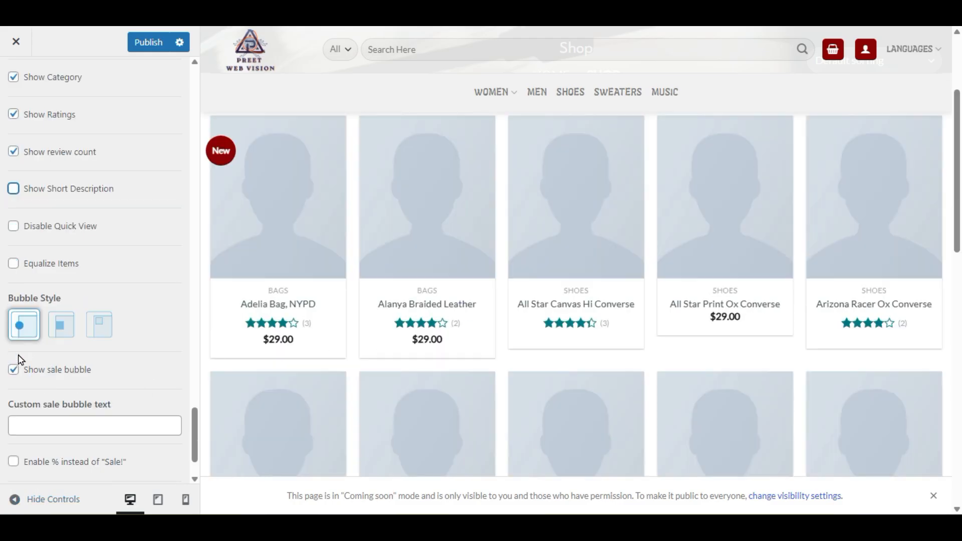
pyautogui.click(13, 265)
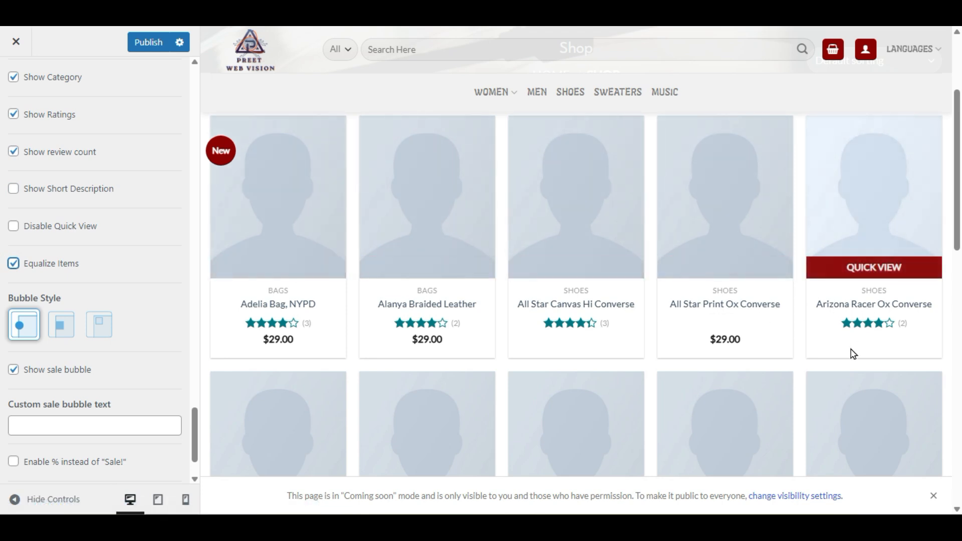
pyautogui.click(14, 498)
pyautogui.scroll(-3, 327, 381)
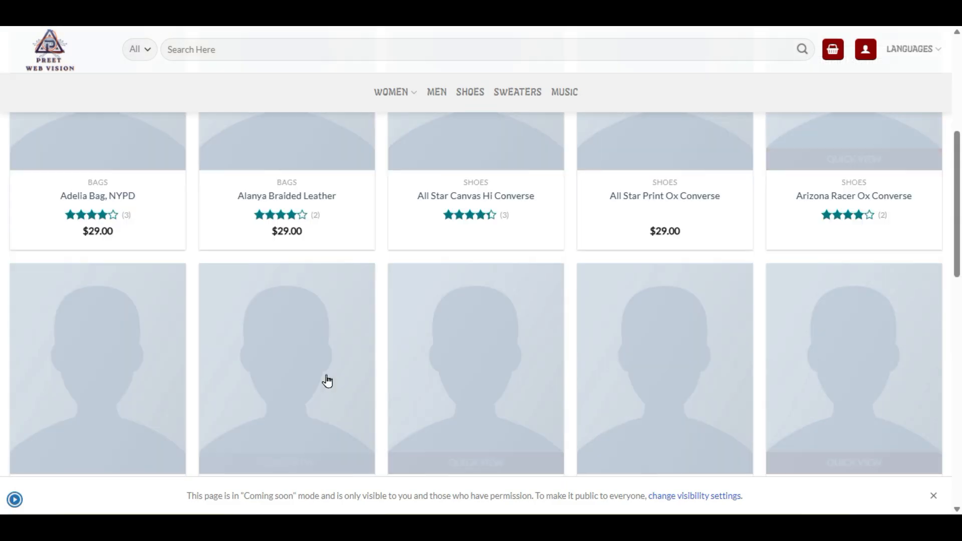
pyautogui.scroll(-5, 328, 380)
pyautogui.click(14, 498)
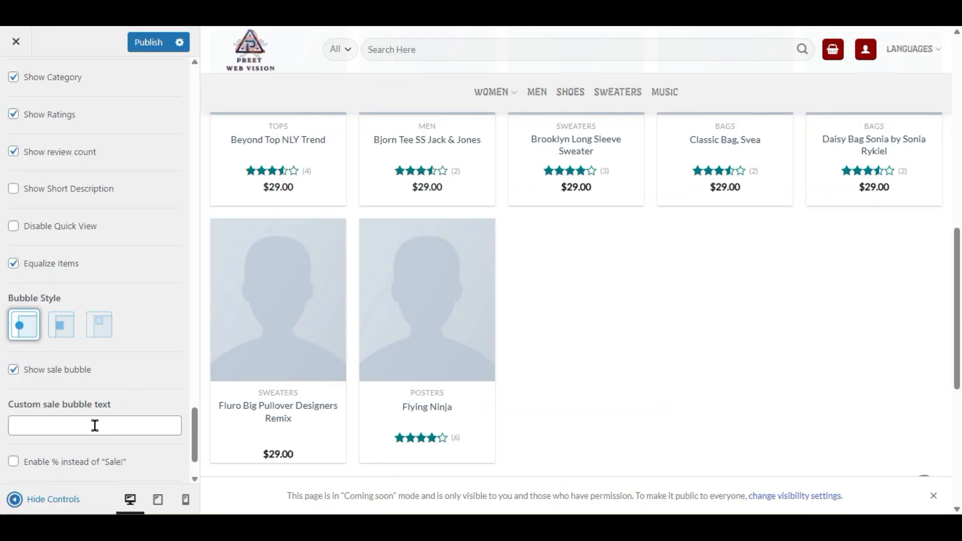
pyautogui.scroll(10, 449, 350)
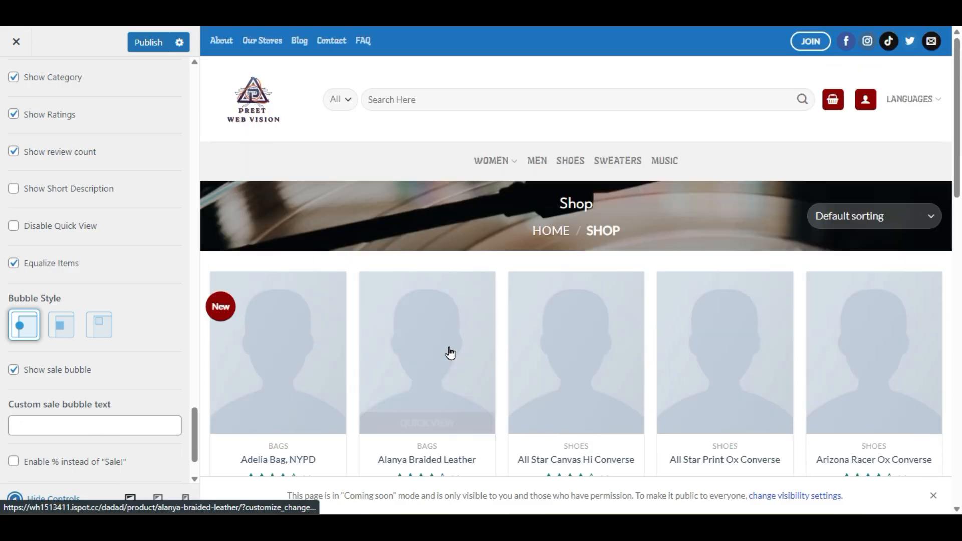
pyautogui.scroll(-6, 449, 352)
# Step: Try displaying a percentage instead of "Sale!" in the sale bubble and switch the option off again
pyautogui.scroll(-3, 128, 355)
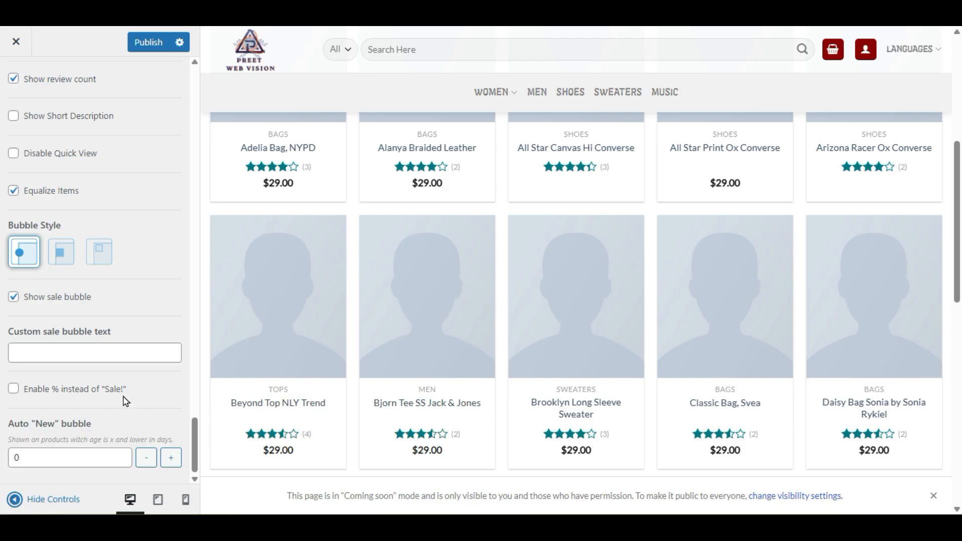
pyautogui.click(13, 390)
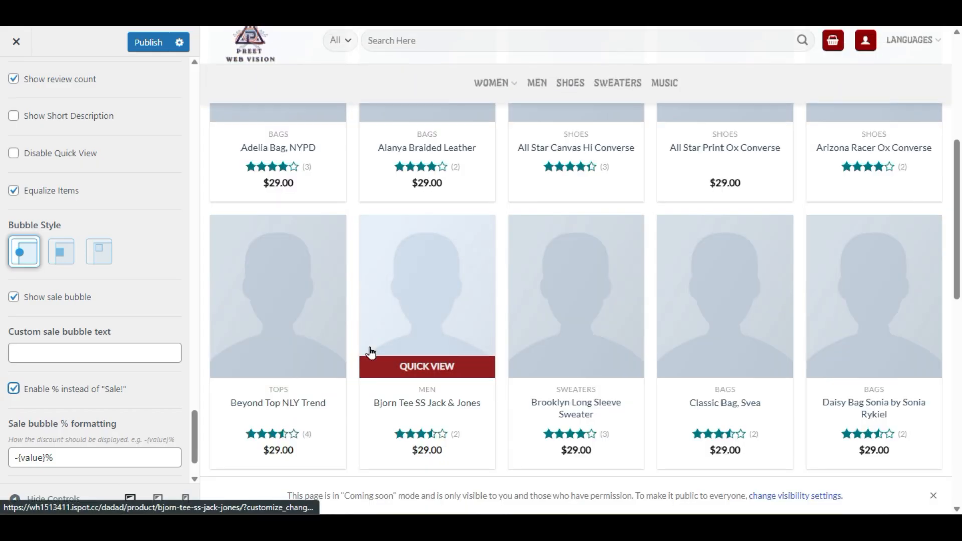
pyautogui.scroll(-10, 369, 351)
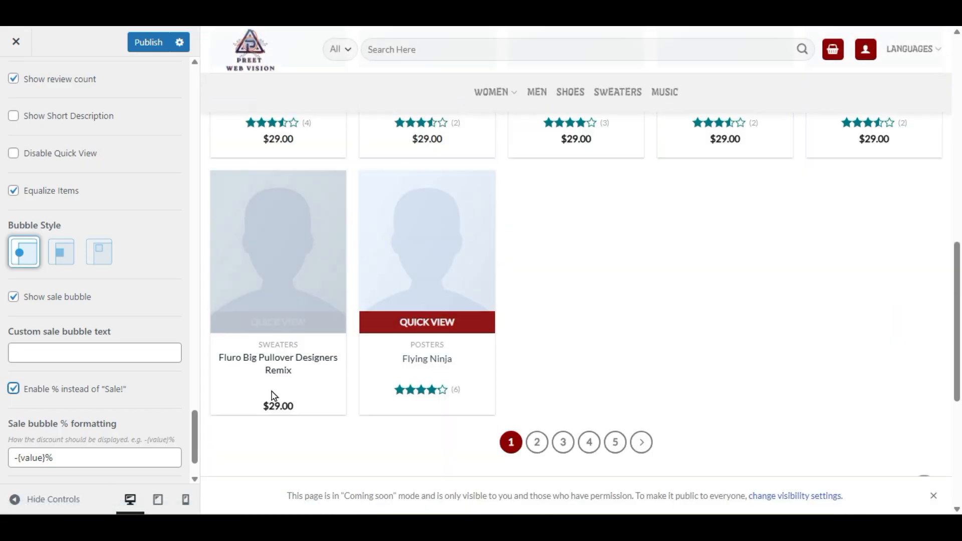
pyautogui.click(13, 390)
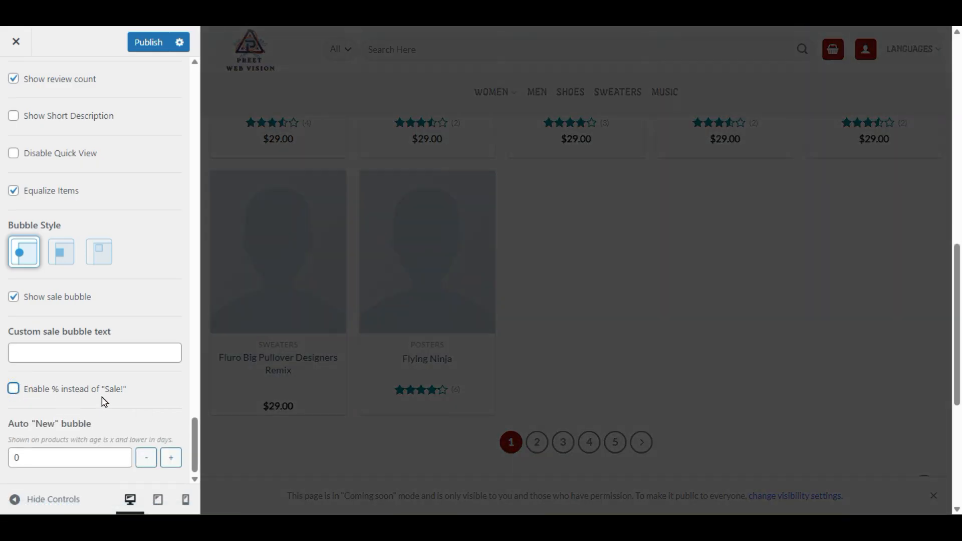
# Step: Return to the start of the Product Catalog settings and publish the catalog changes
pyautogui.scroll(20, 141, 401)
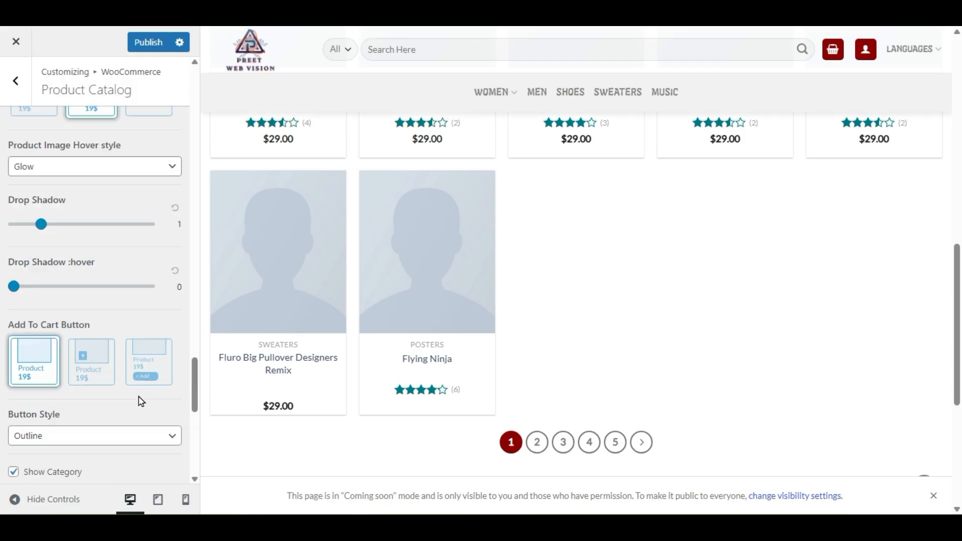
pyautogui.scroll(5, 141, 401)
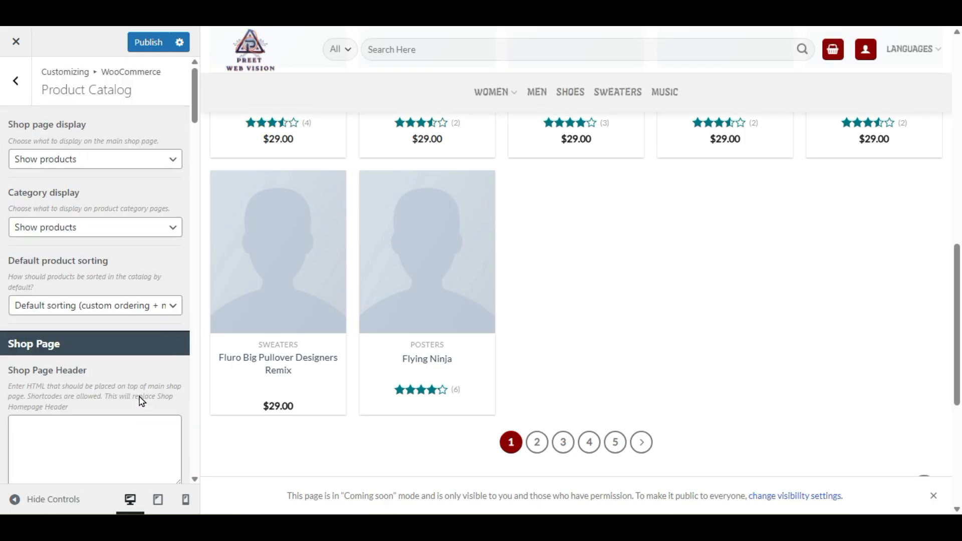
pyautogui.scroll(10, 424, 383)
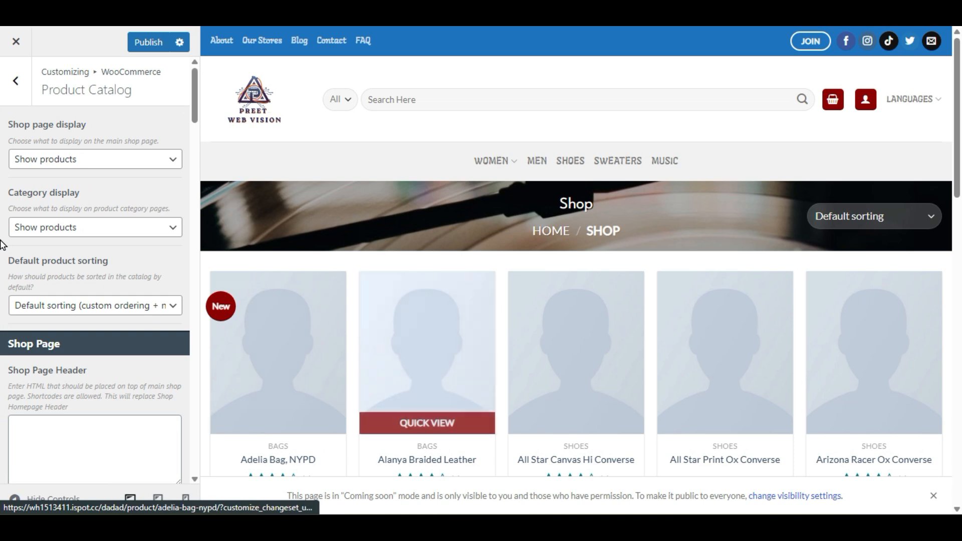
pyautogui.click(140, 51)
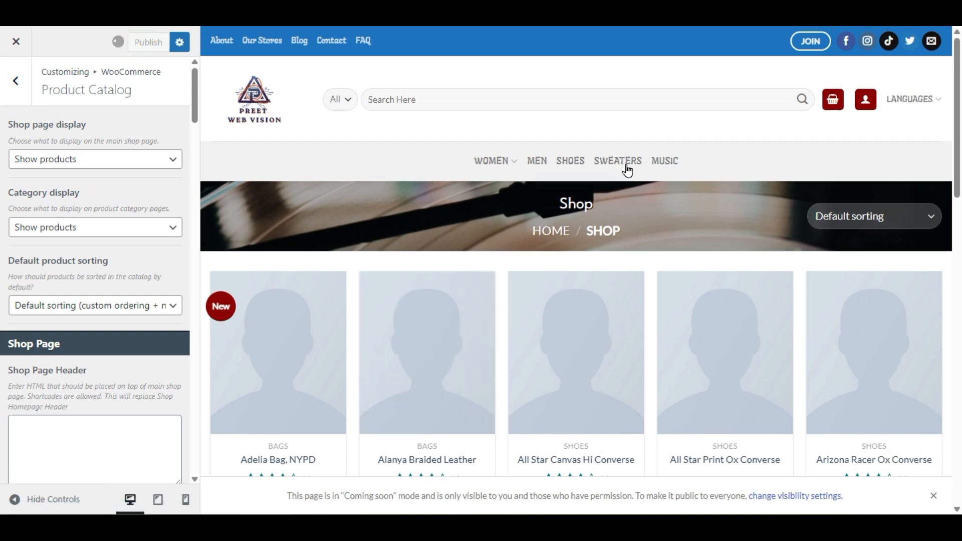
# Step: Open the WooCommerce Product Page settings and load the All Star Canvas Hi Converse product in the preview
pyautogui.click(15, 81)
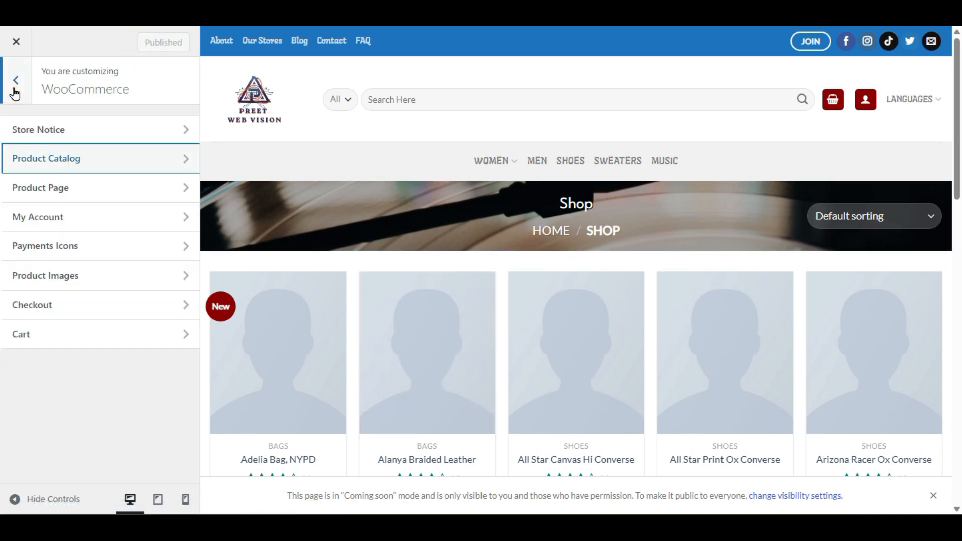
pyautogui.click(101, 194)
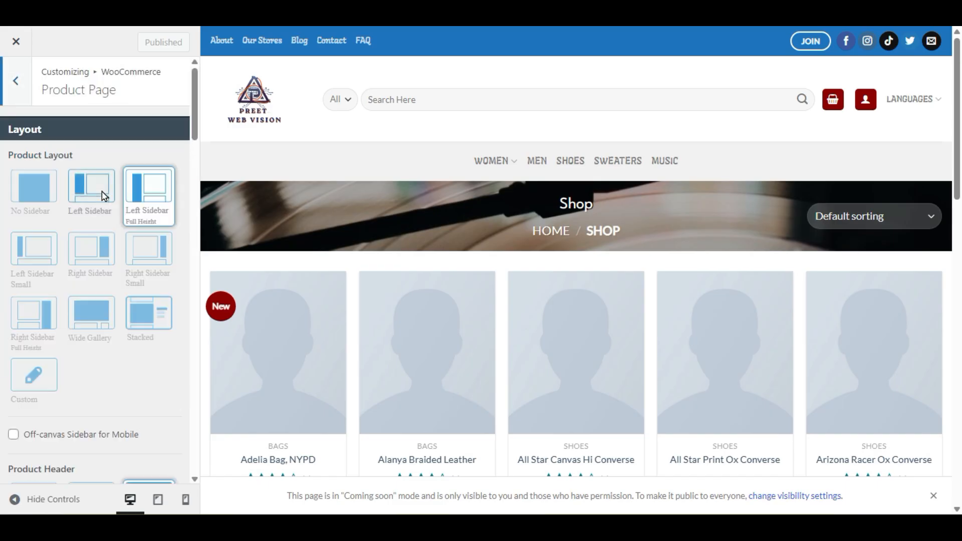
pyautogui.scroll(-3, 591, 303)
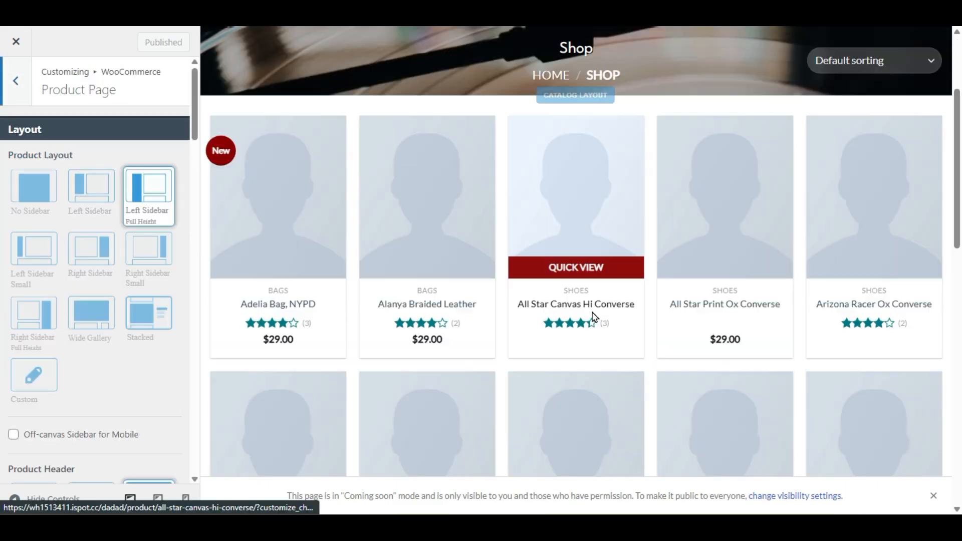
pyautogui.click(583, 238)
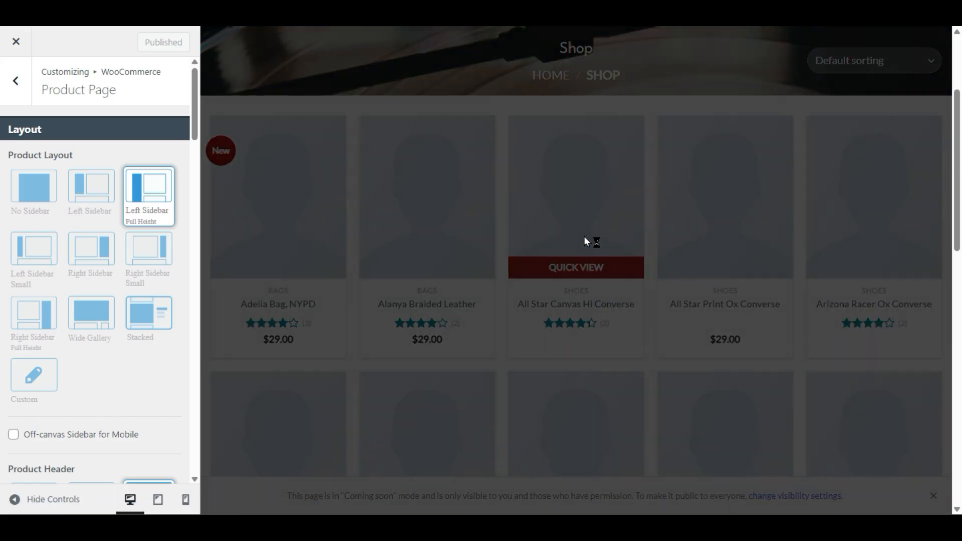
pyautogui.scroll(-3, 582, 238)
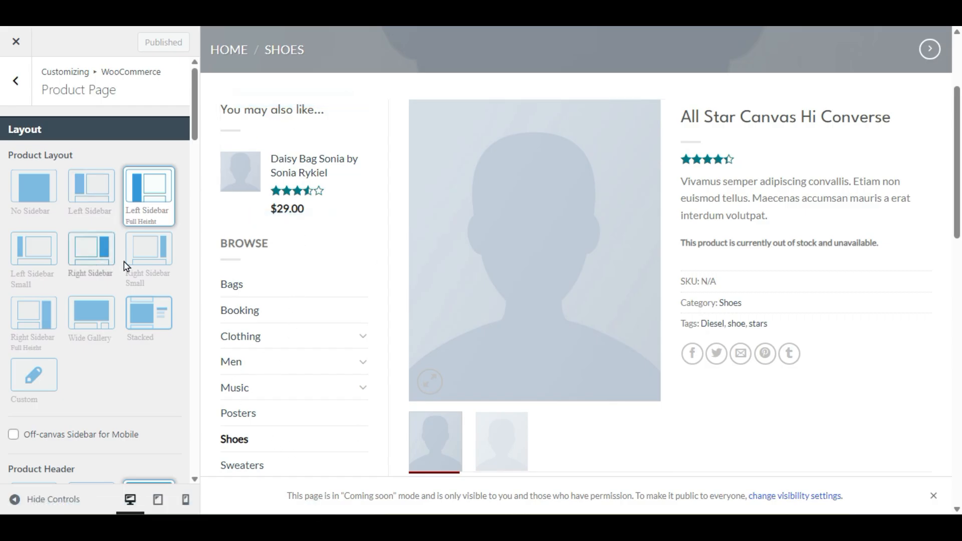
# Step: Try the Right Sidebar Small product layout, switch it to No Sidebar, and check the product page
pyautogui.click(137, 262)
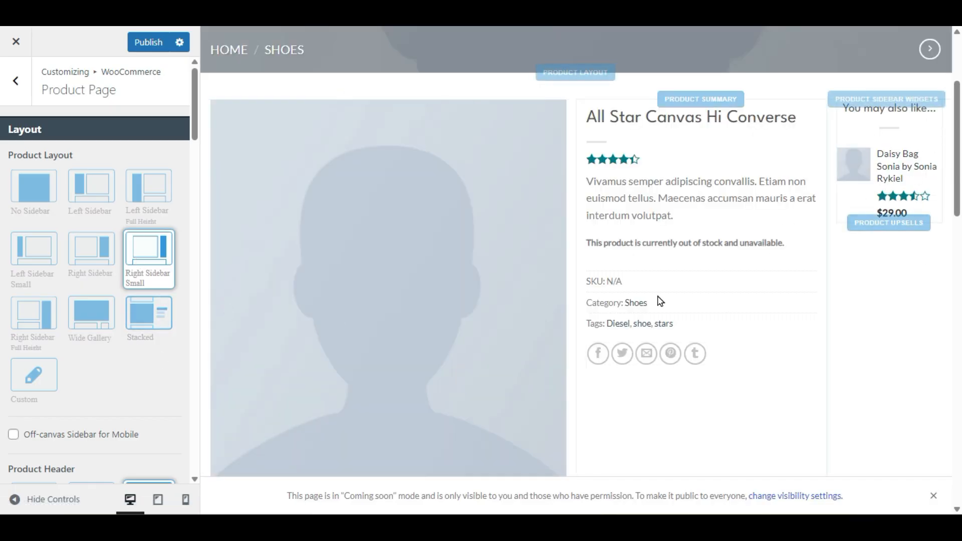
pyautogui.click(38, 199)
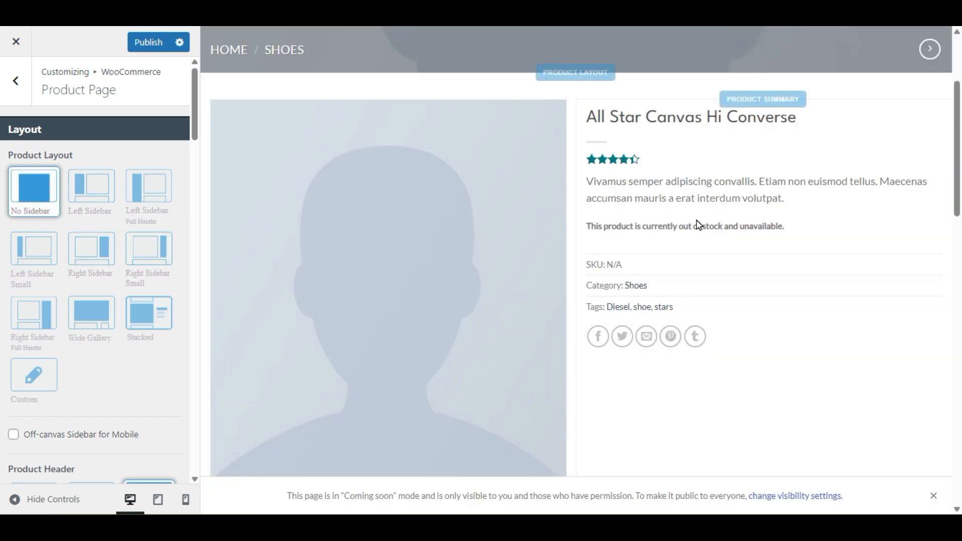
pyautogui.scroll(-10, 726, 380)
pyautogui.scroll(10, 728, 383)
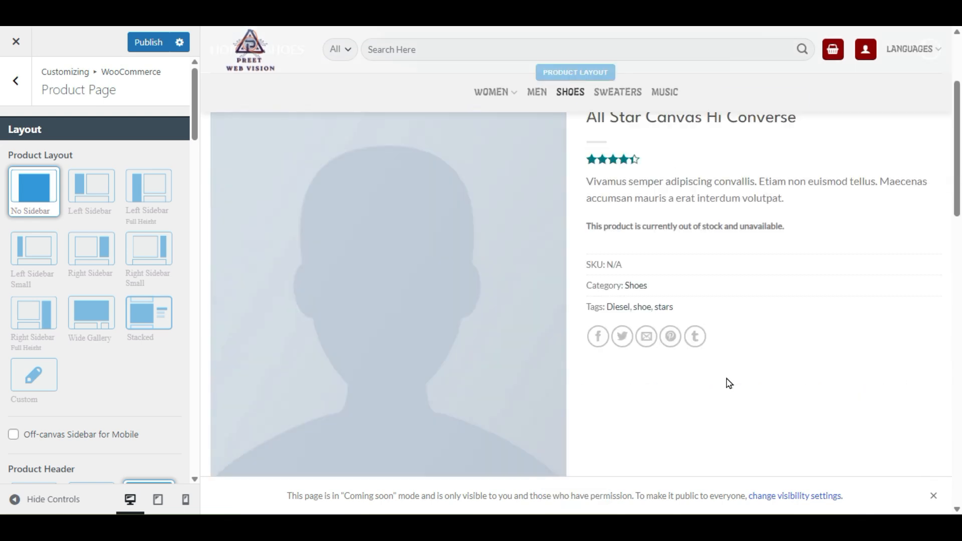
# Step: Try the product header with the title beside the image, and switch to the banner style with a centered title above the breadcrumb
pyautogui.scroll(-3, 68, 349)
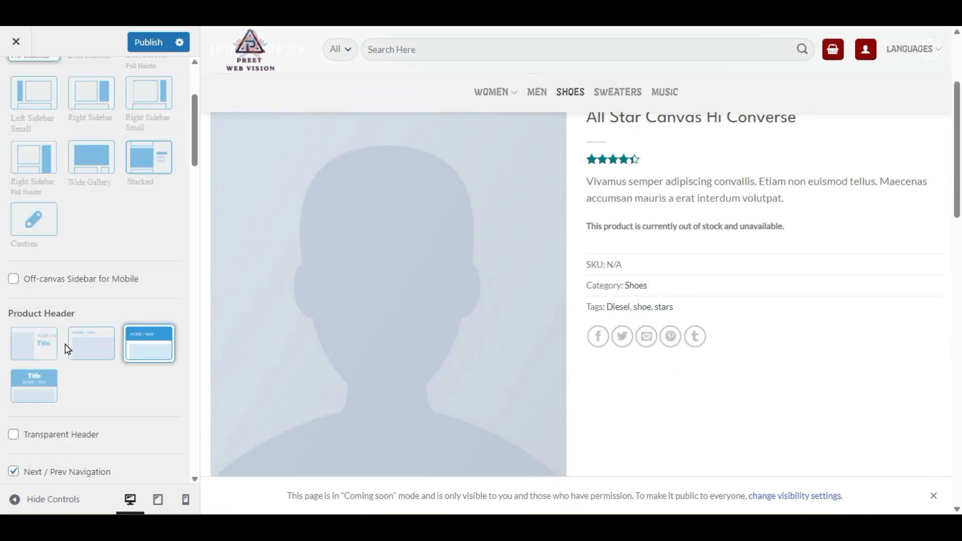
pyautogui.scroll(3, 469, 368)
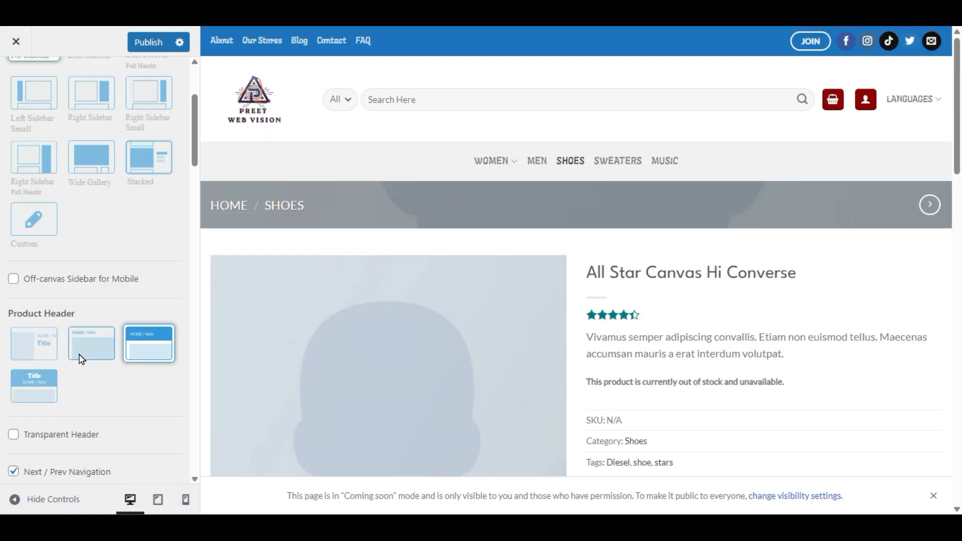
pyautogui.click(23, 348)
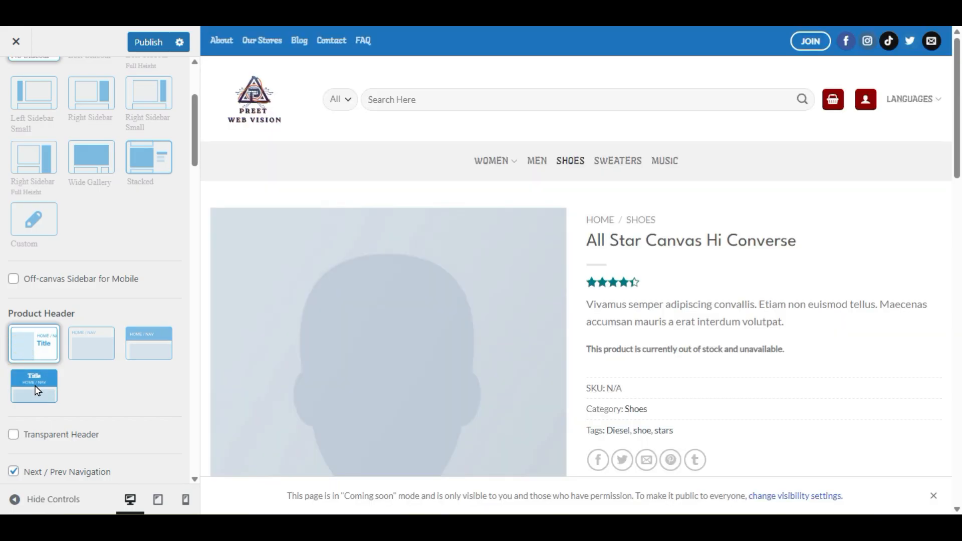
pyautogui.click(35, 390)
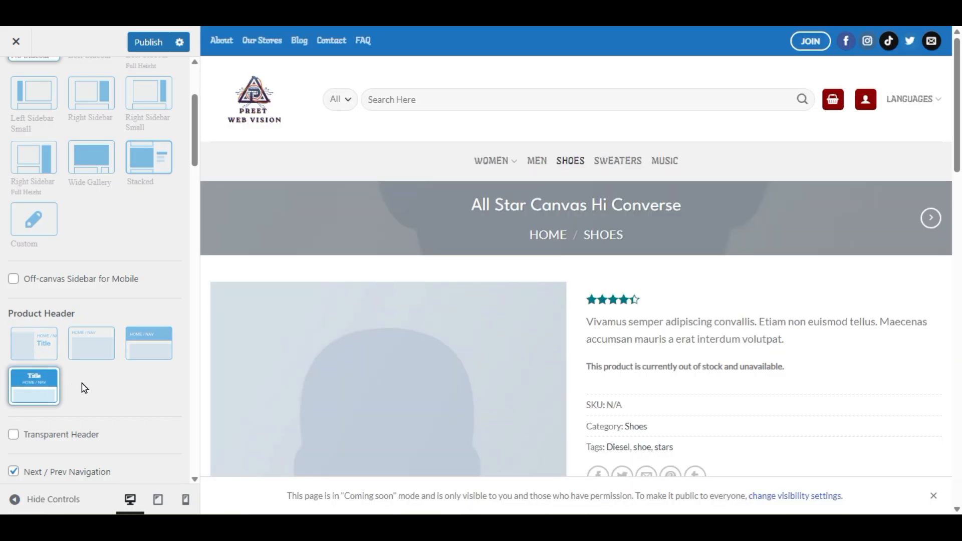
# Step: Set the product image width in the Gallery settings to 3/12
pyautogui.scroll(-3, 84, 388)
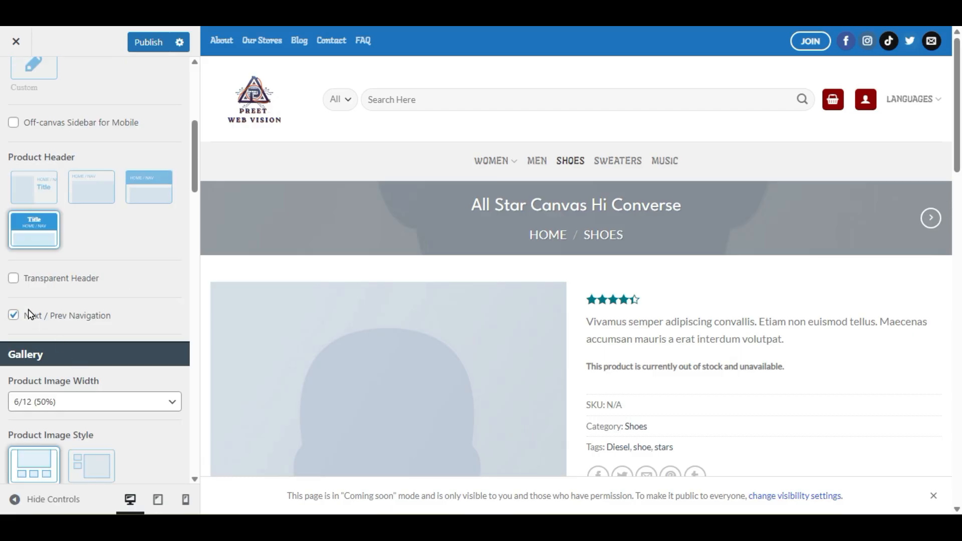
pyautogui.scroll(-3, 33, 325)
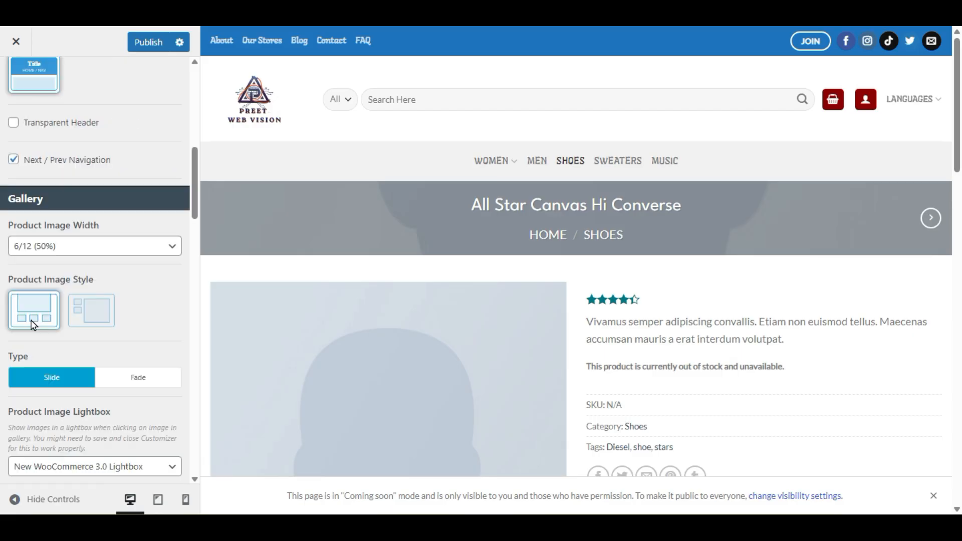
pyautogui.scroll(-3, 298, 256)
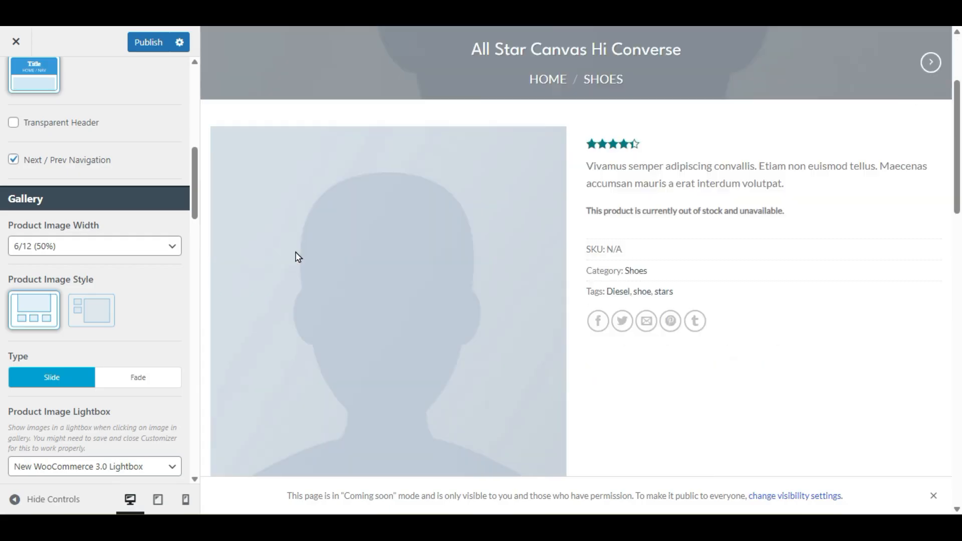
pyautogui.click(86, 248)
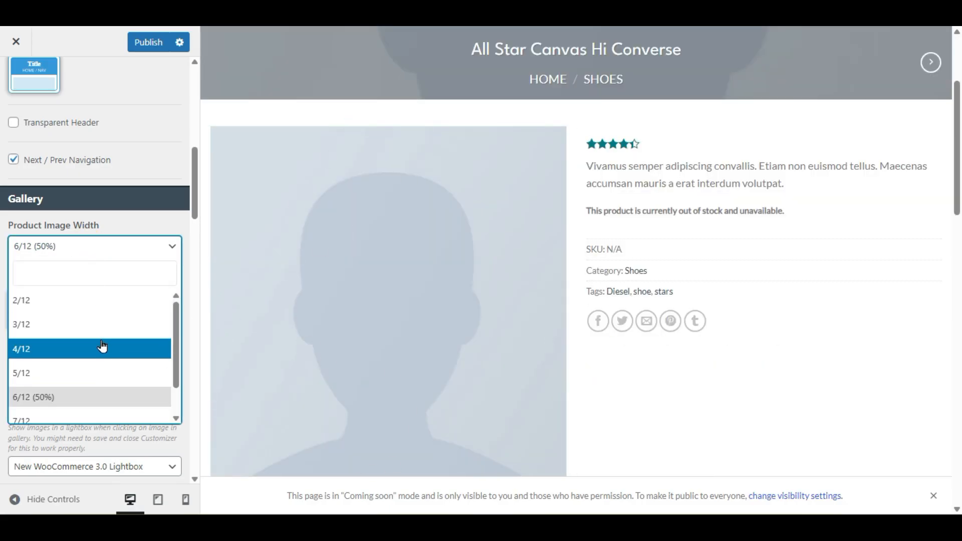
pyautogui.click(105, 323)
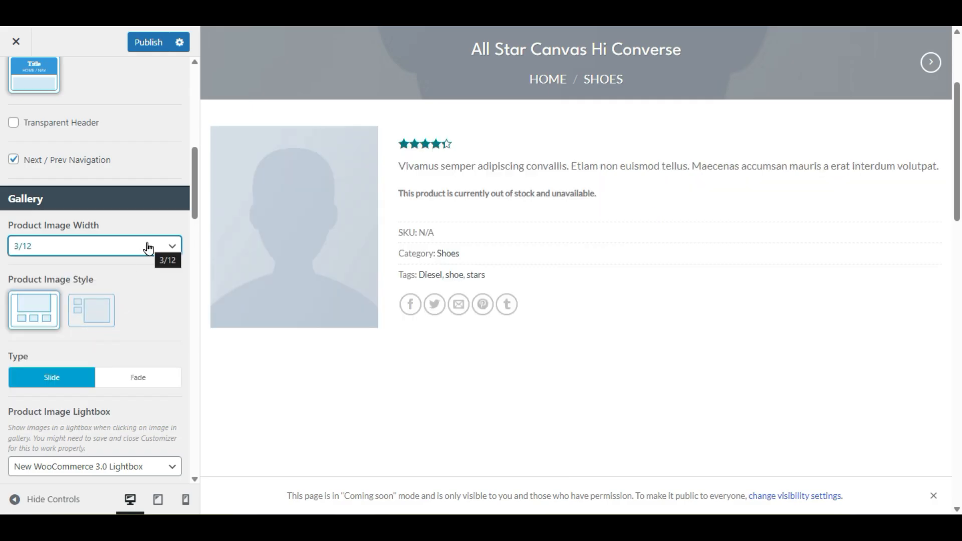
# Step: Set the product image width in the Gallery settings to 6/12 (50%) and check the product page preview
pyautogui.click(146, 249)
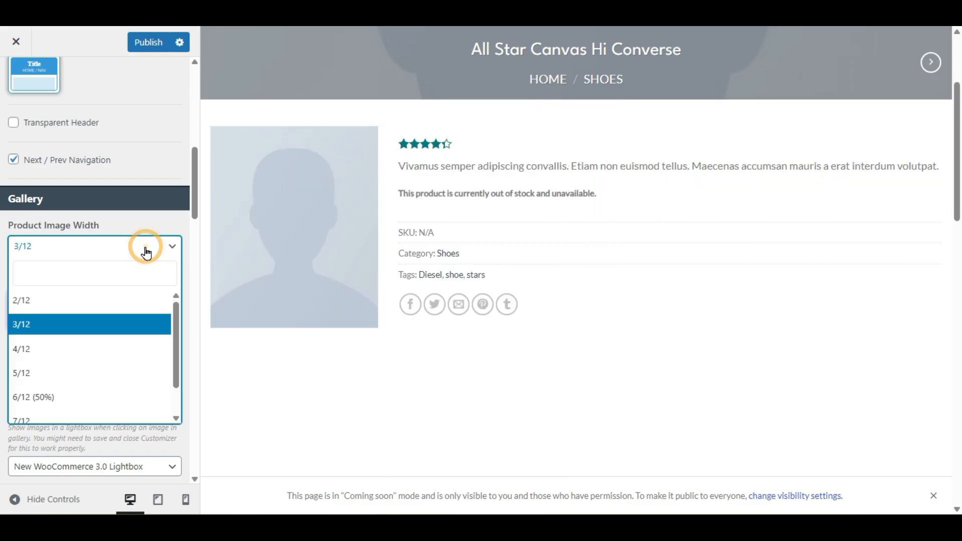
pyautogui.click(134, 398)
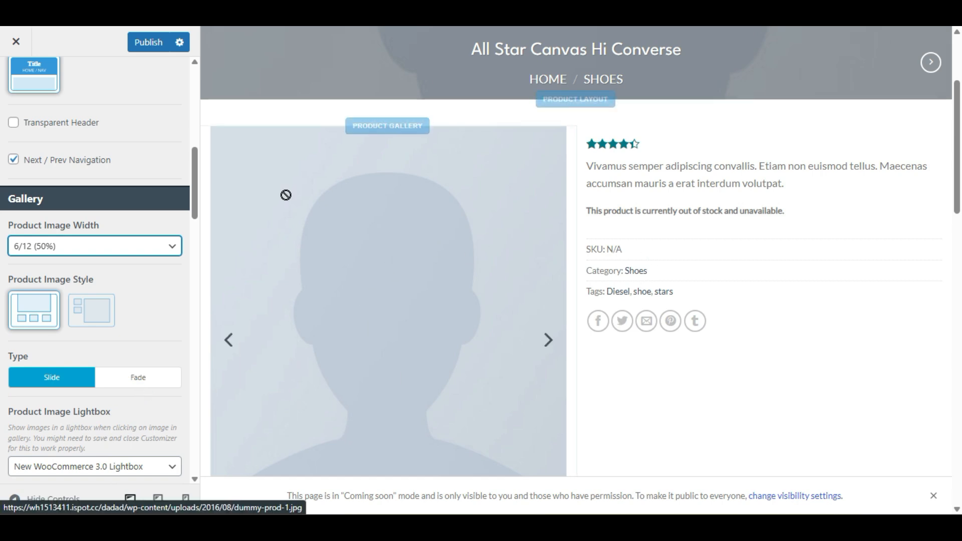
pyautogui.scroll(-3, 370, 354)
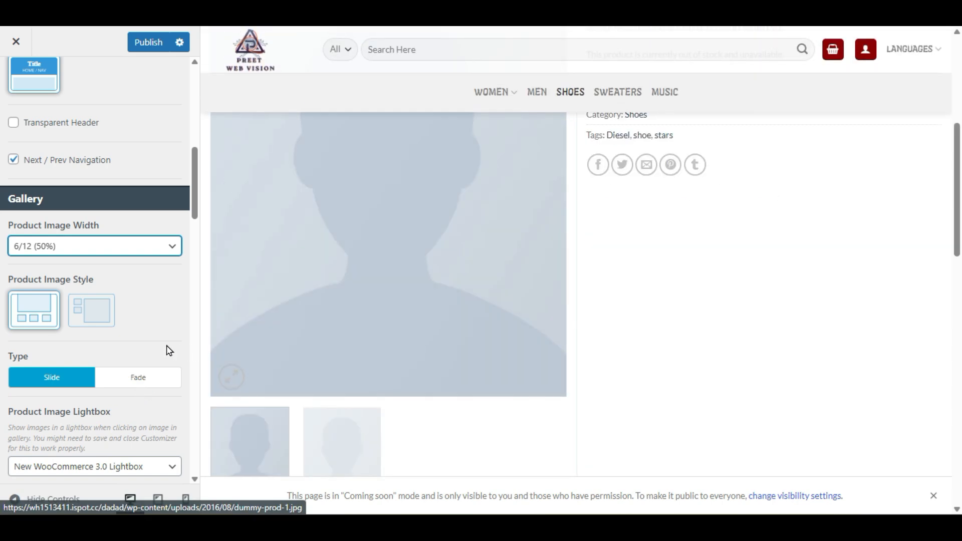
# Step: Try the Fade gallery type, return it to Slide, and enable Product Image Hover Zoom
pyautogui.click(159, 381)
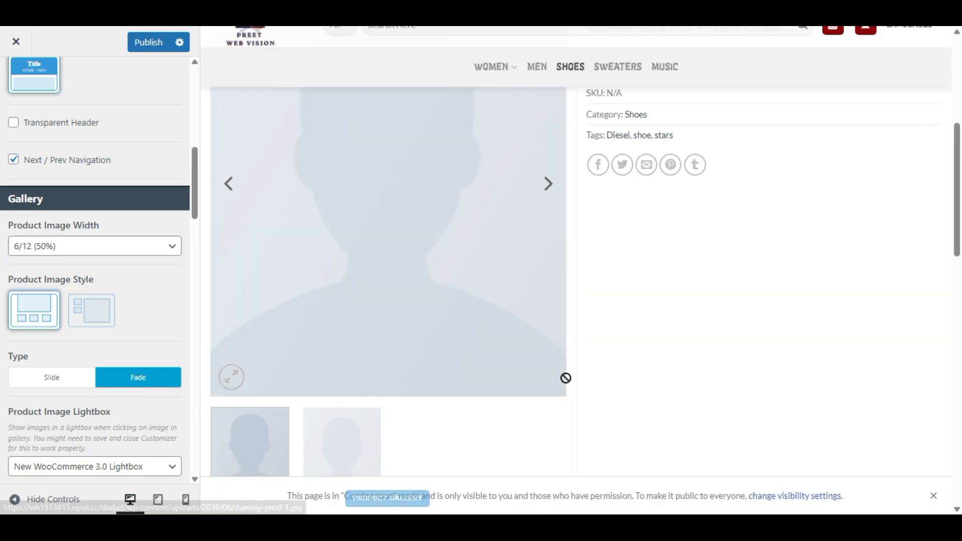
pyautogui.click(71, 381)
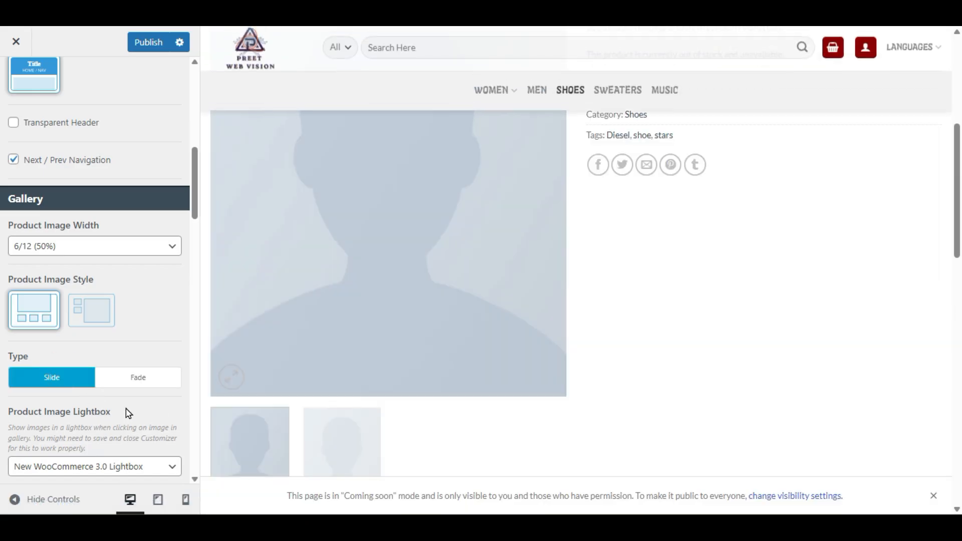
pyautogui.scroll(-3, 137, 406)
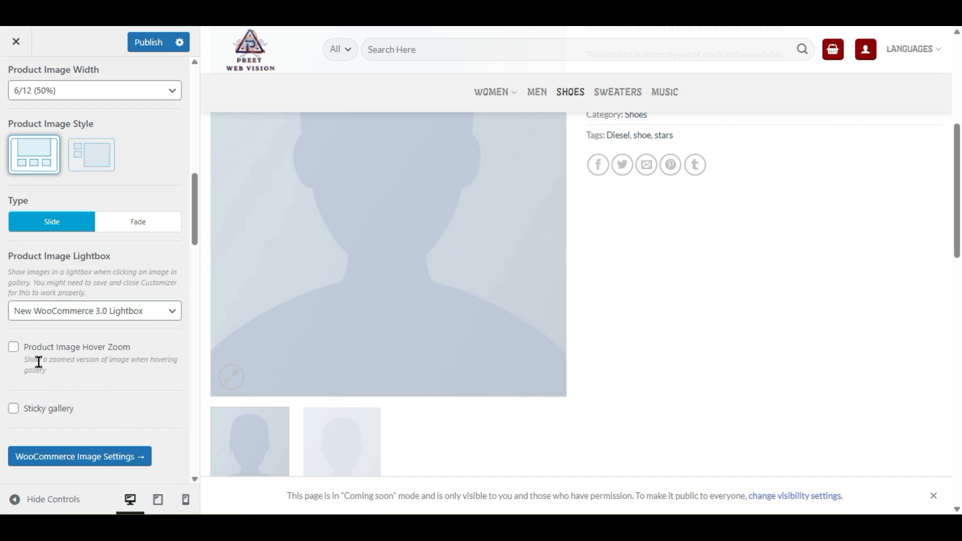
pyautogui.click(13, 348)
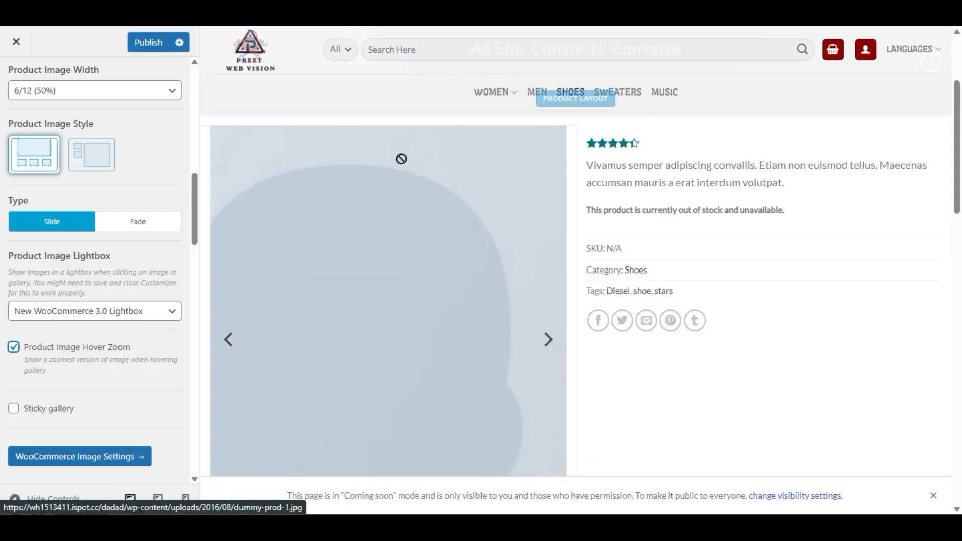
# Step: Try the Sticky gallery option in CSS (native) mode and check how the product page scrolls
pyautogui.scroll(-3, 160, 420)
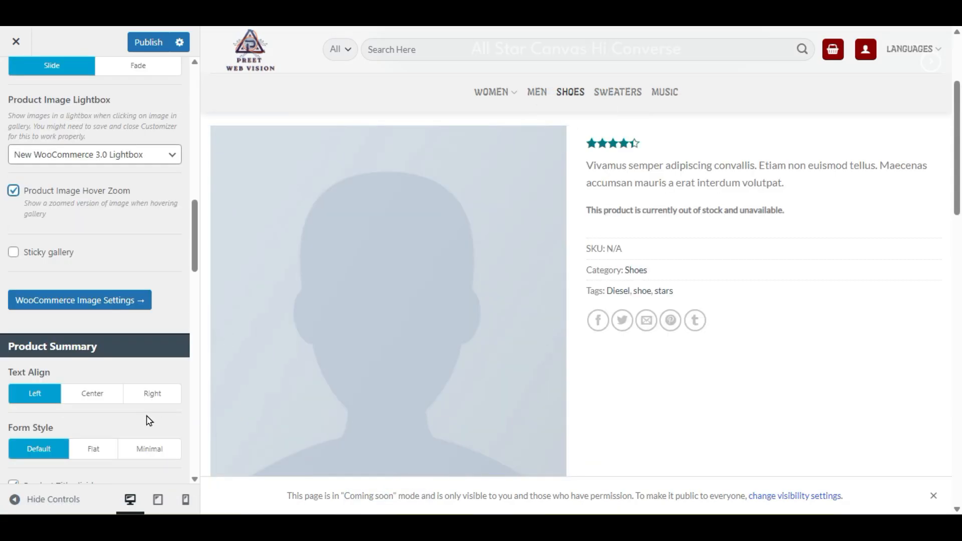
pyautogui.click(13, 255)
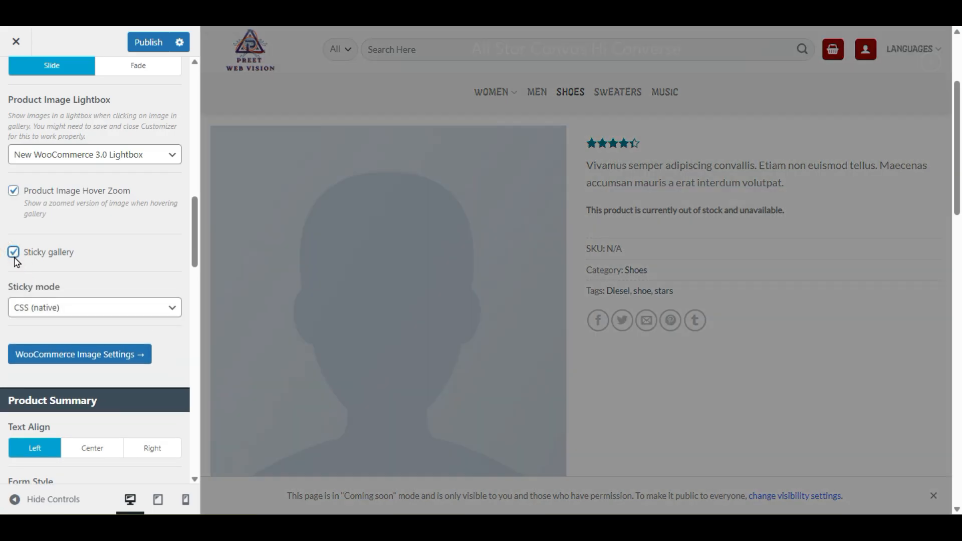
pyautogui.scroll(-15, 676, 310)
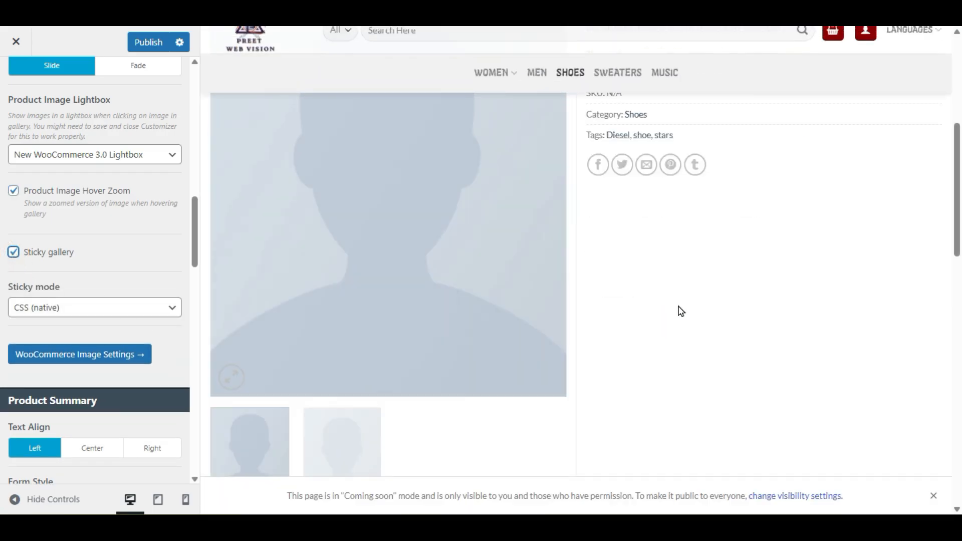
pyautogui.scroll(20, 688, 330)
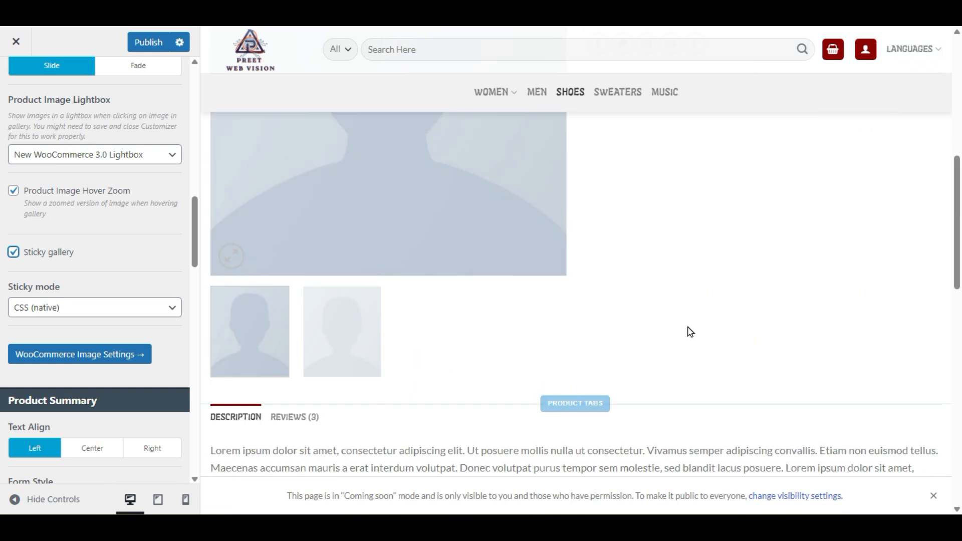
pyautogui.scroll(-6, 688, 330)
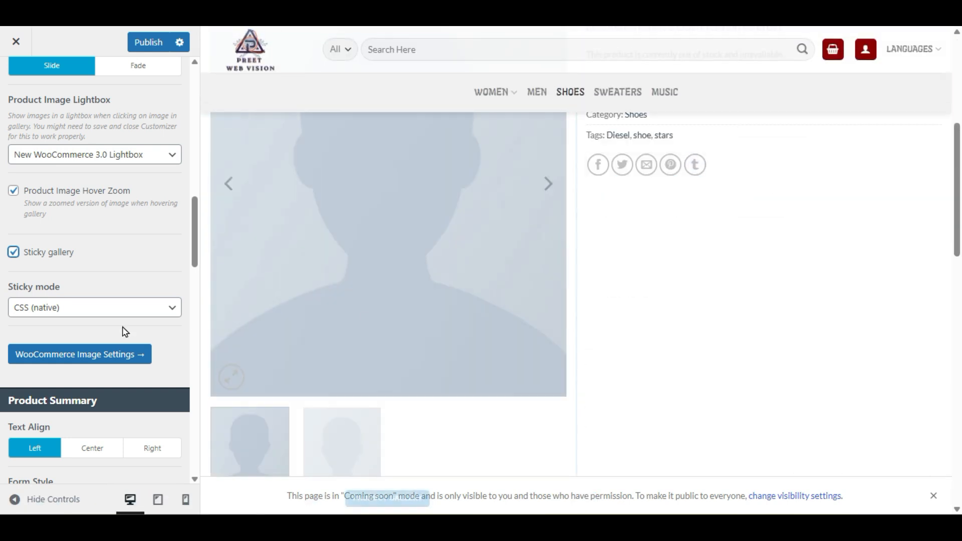
# Step: Try the JavaScript (enhanced) sticky mode on the product page, and turn the Sticky gallery option off
pyautogui.click(58, 310)
pyautogui.click(86, 396)
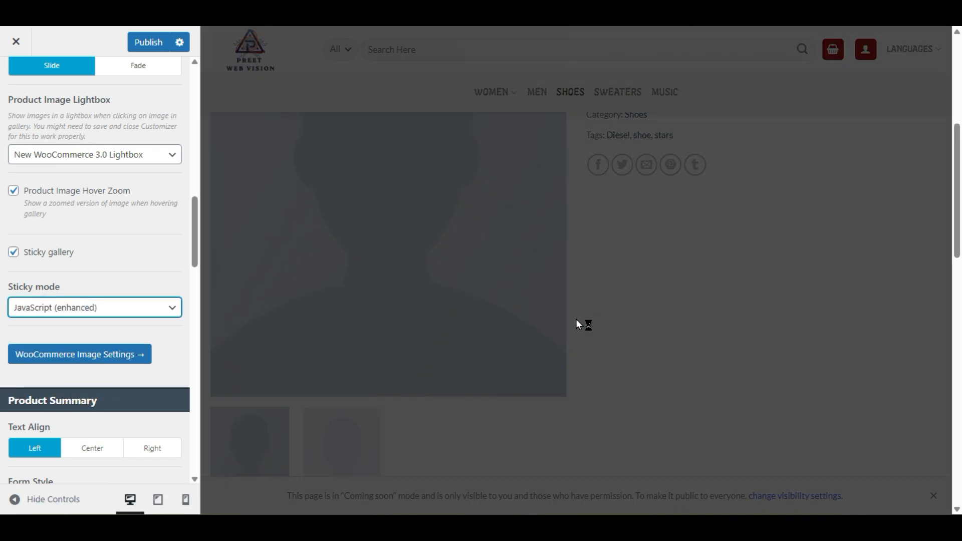
pyautogui.scroll(-8, 656, 370)
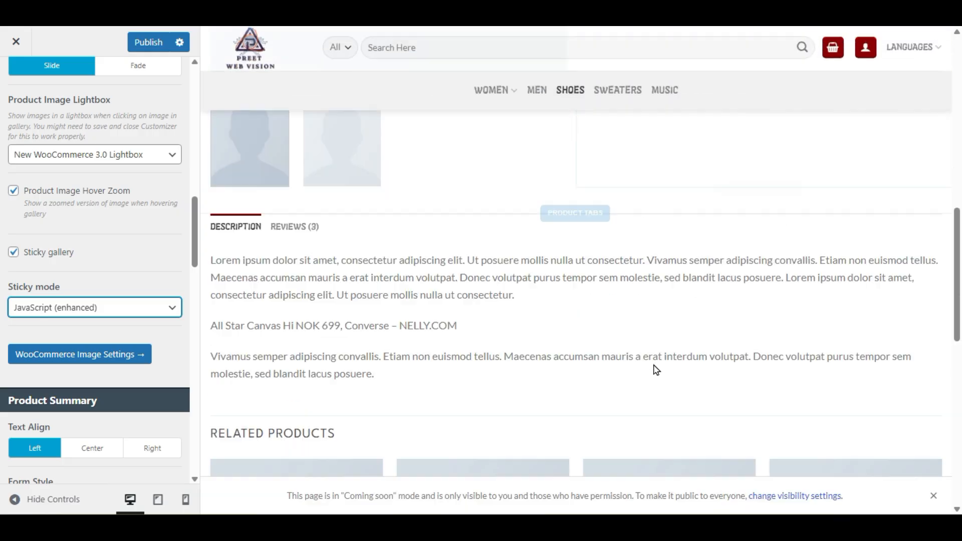
pyautogui.scroll(9, 655, 368)
pyautogui.scroll(-3, 654, 369)
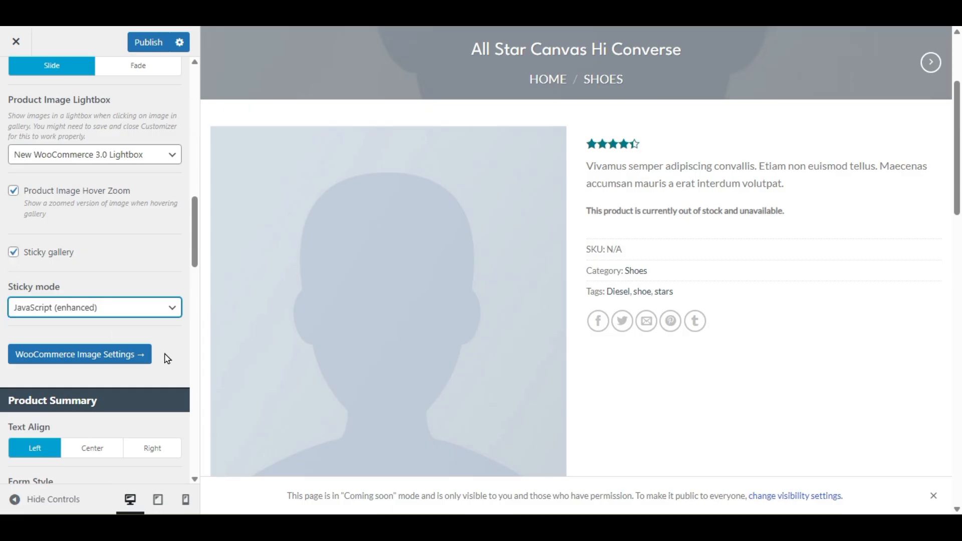
pyautogui.click(14, 252)
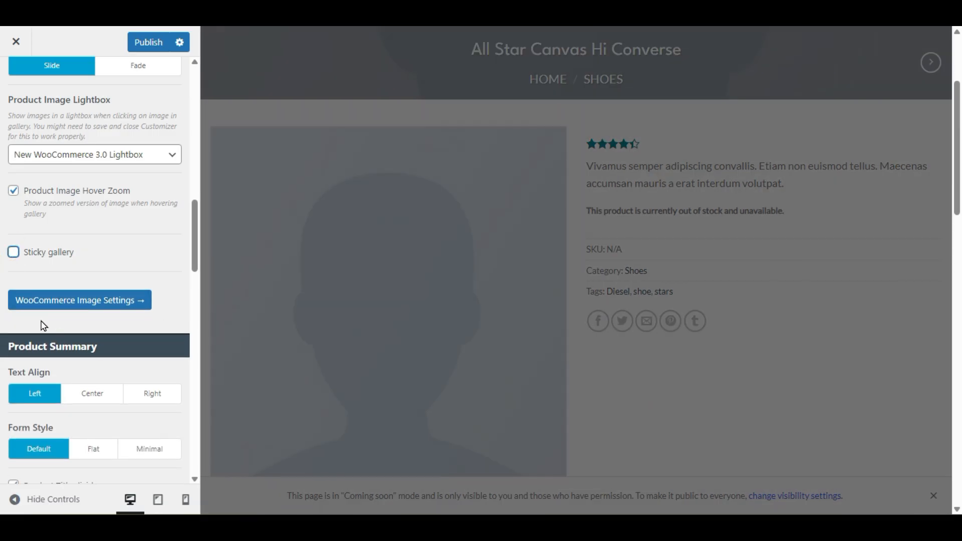
# Step: Try Center and Right text alignment for the product summary, and return it to Left
pyautogui.scroll(-3, 60, 333)
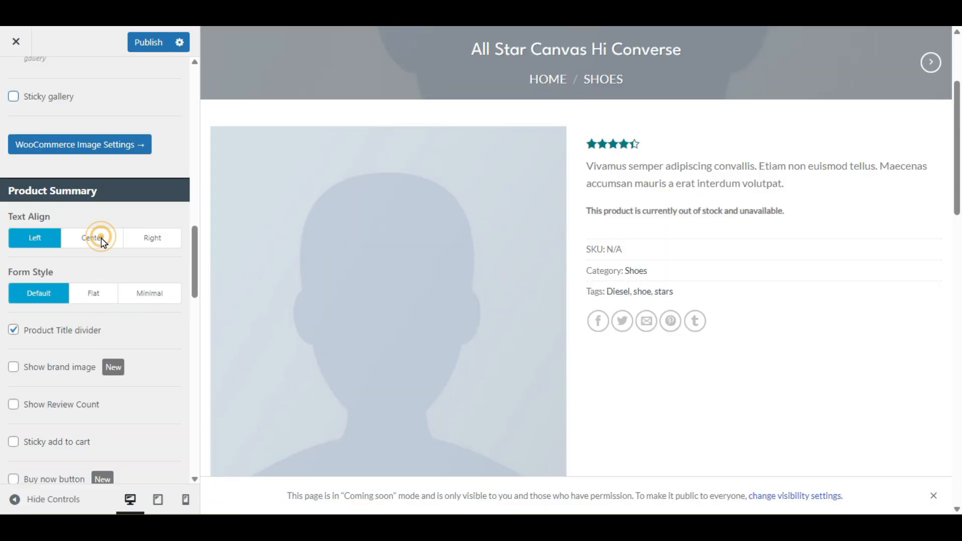
pyautogui.click(100, 237)
pyautogui.scroll(-5, 527, 285)
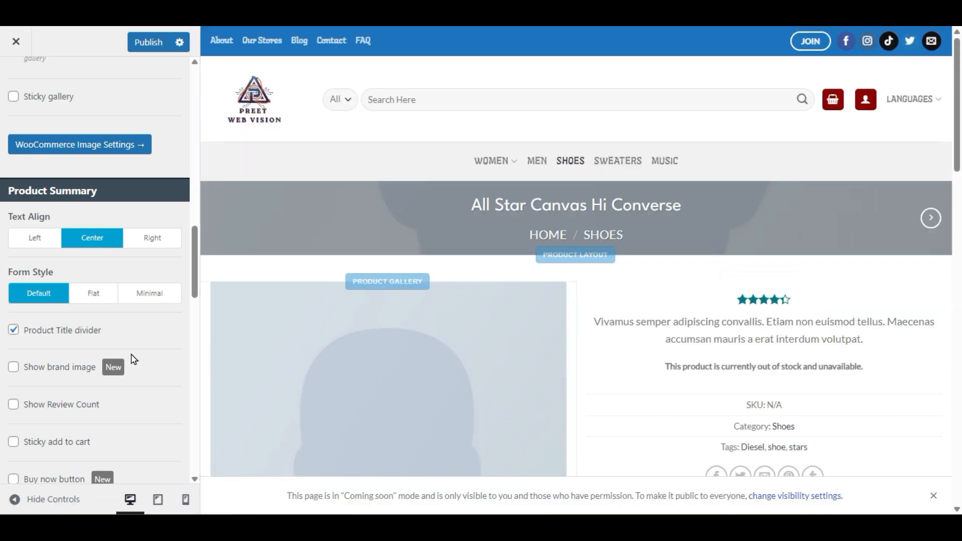
pyautogui.click(151, 238)
pyautogui.scroll(-3, 714, 323)
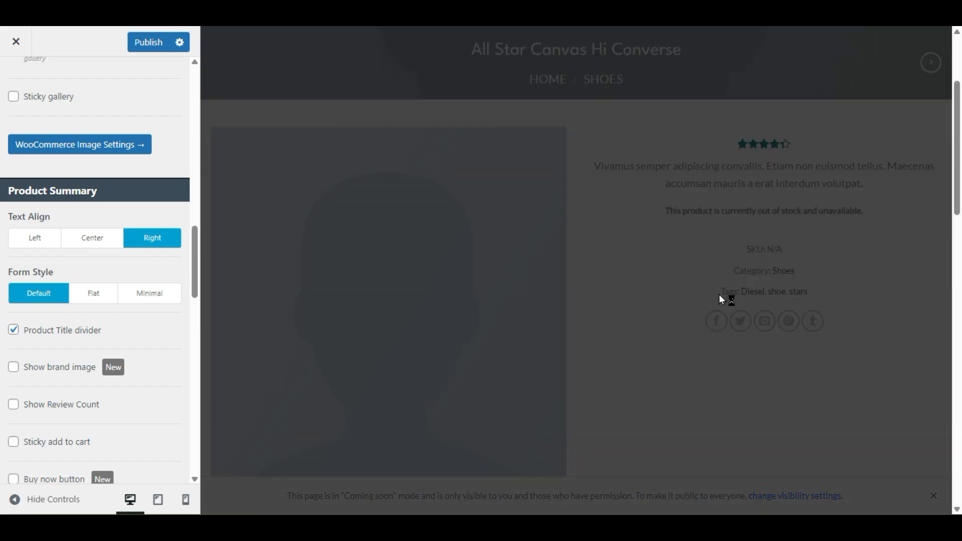
pyautogui.click(52, 239)
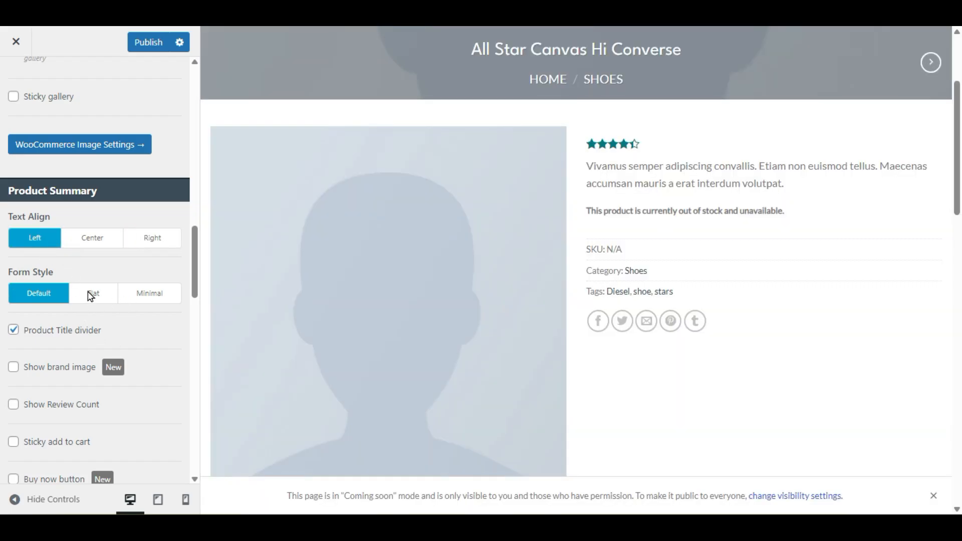
# Step: Try the Flat and Minimal form styles for the product summary, and return to Default
pyautogui.click(94, 294)
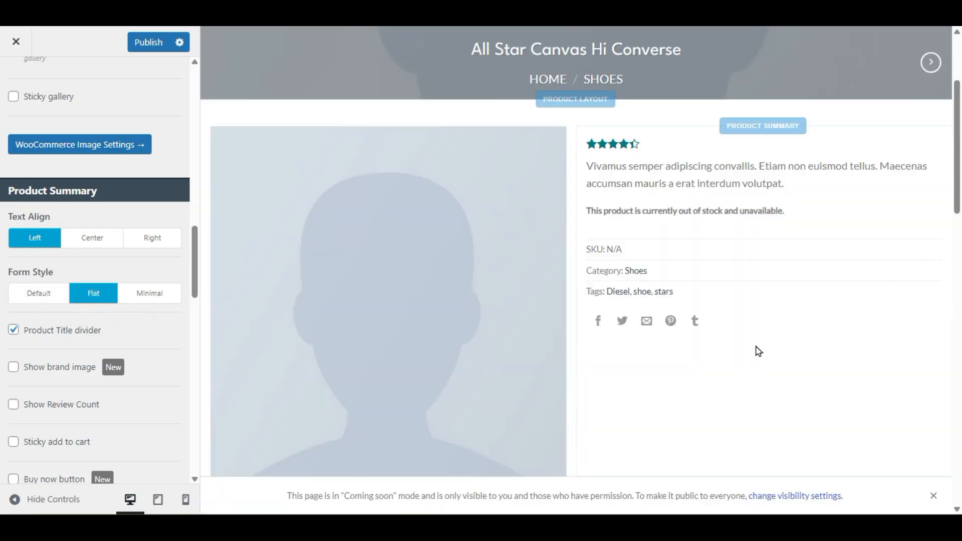
pyautogui.scroll(-5, 757, 349)
pyautogui.scroll(-3, 758, 350)
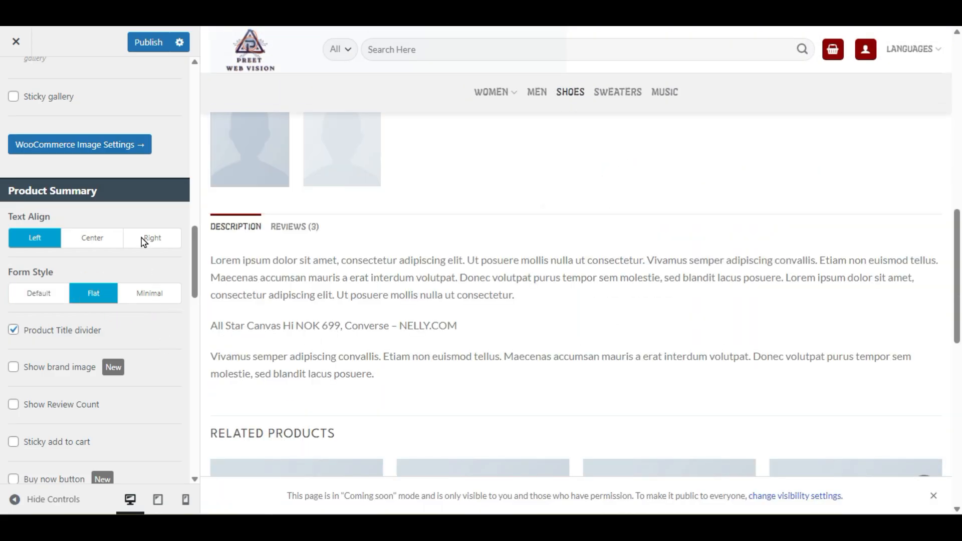
pyautogui.click(135, 292)
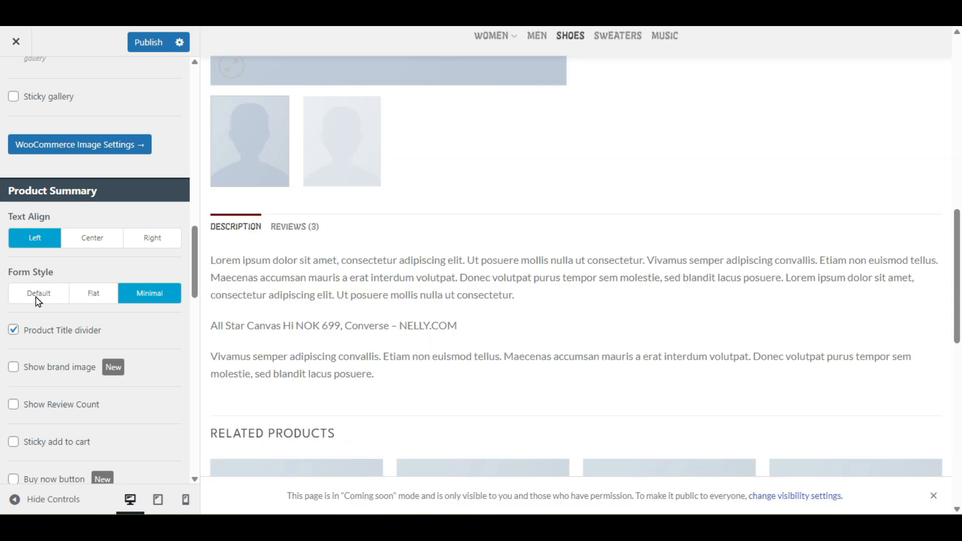
pyautogui.click(39, 299)
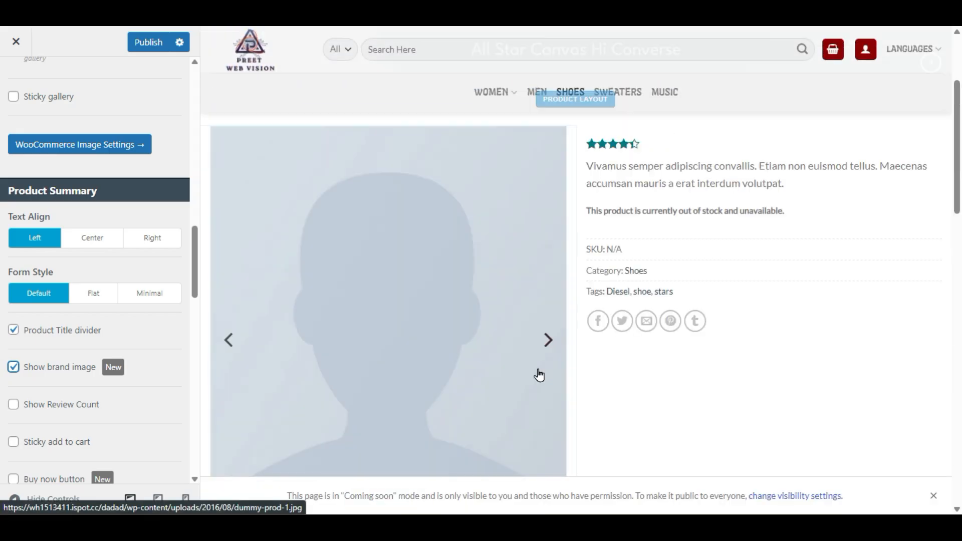
# Step: Check the product page with the brand image option on, and enable Show Review Count for the product summary
pyautogui.scroll(-10, 539, 374)
pyautogui.scroll(6, 536, 371)
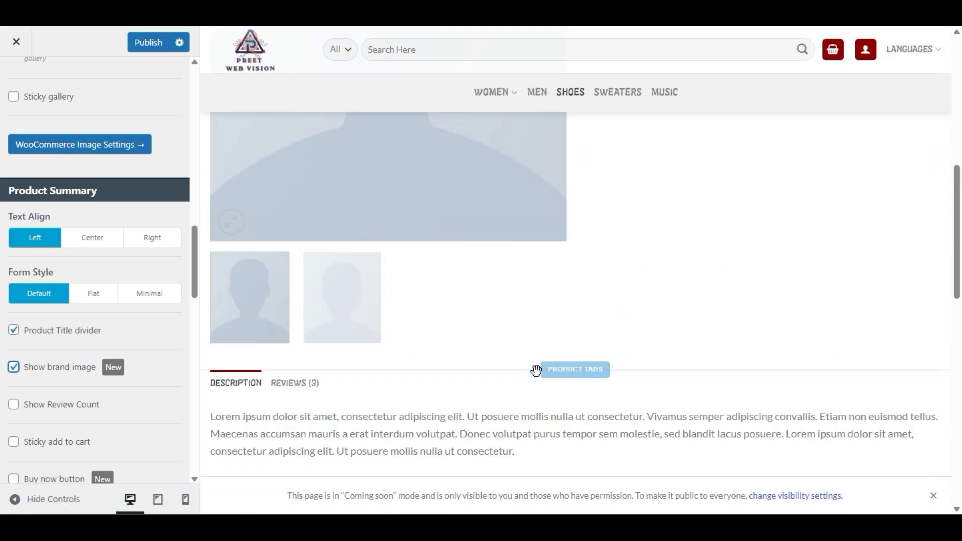
pyautogui.scroll(5, 536, 370)
pyautogui.scroll(-3, 195, 385)
pyautogui.click(13, 249)
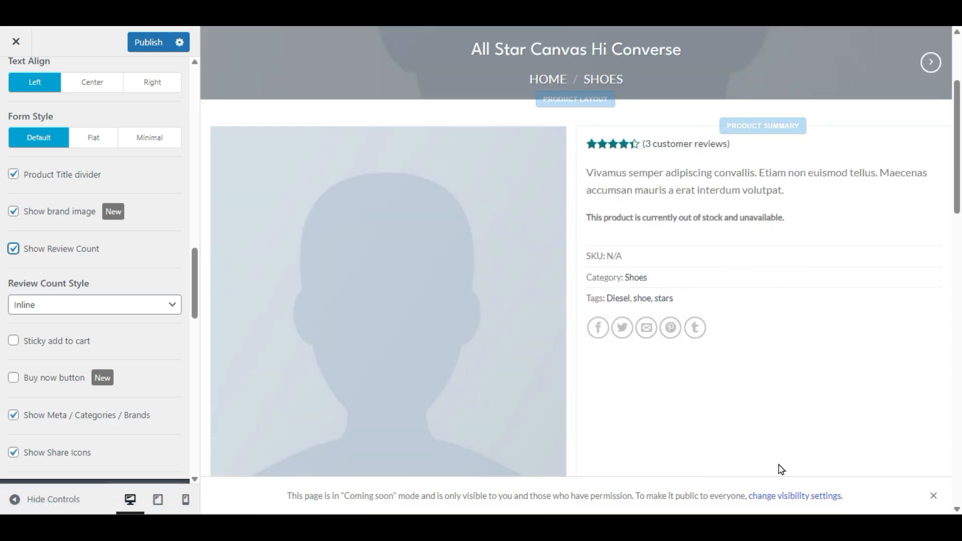
# Step: Review the Tabs, Related / Upsell and Custom HTML settings, including the HTML fields before and after the Add To Cart button
pyautogui.scroll(-3, 3, 352)
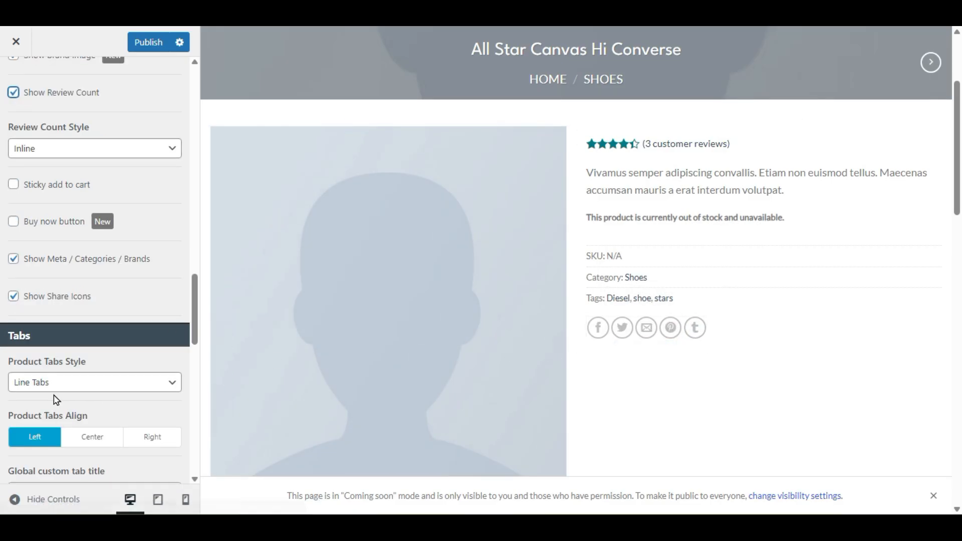
pyautogui.scroll(-3, 55, 401)
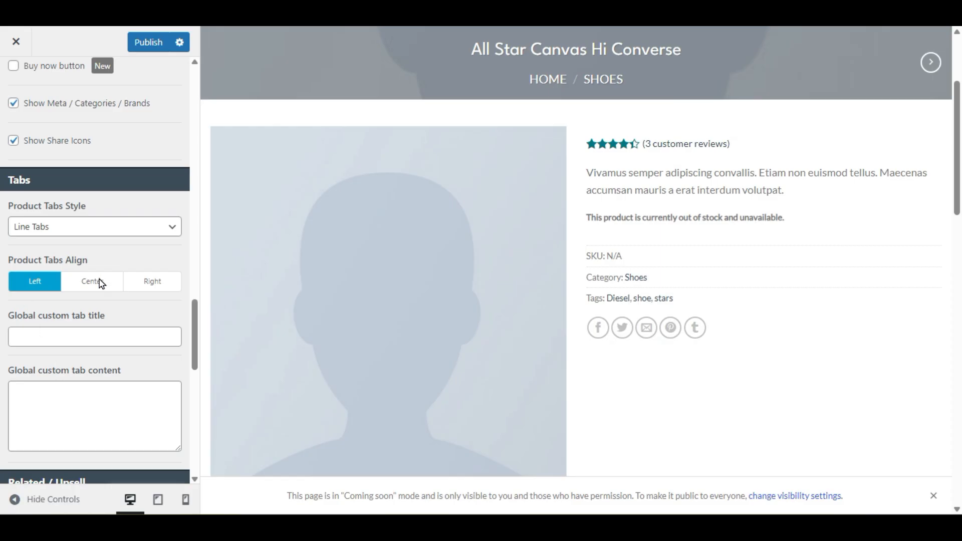
pyautogui.scroll(-3, 100, 285)
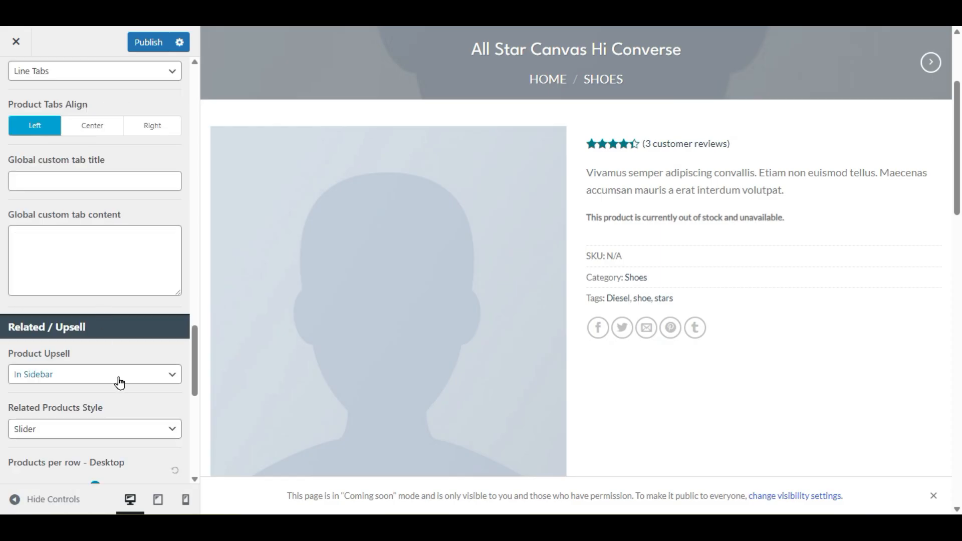
pyautogui.click(75, 265)
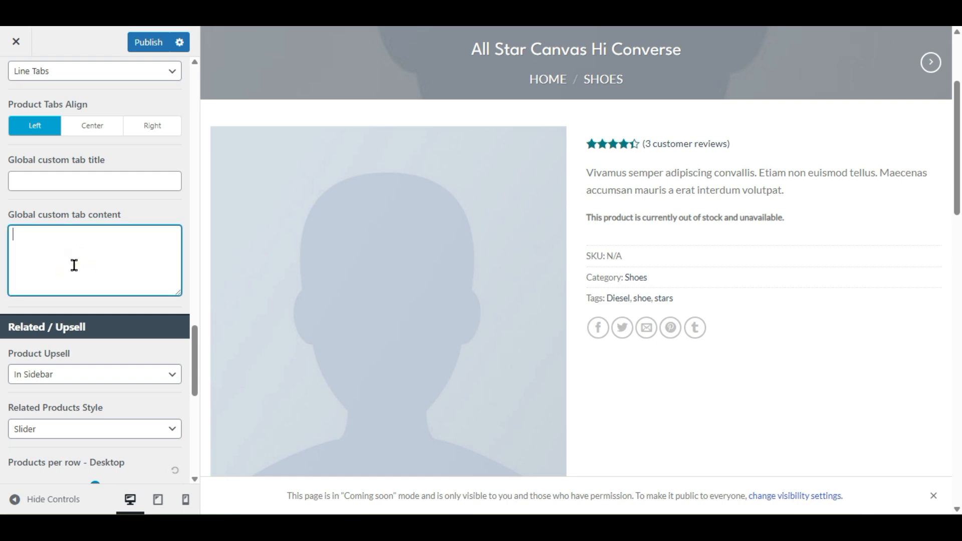
pyautogui.scroll(-3, 74, 265)
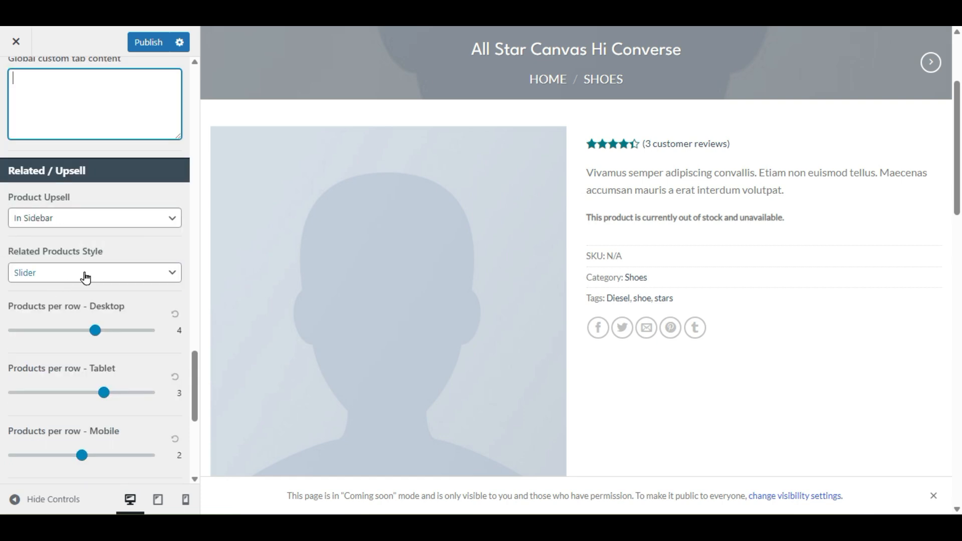
pyautogui.scroll(-6, 136, 343)
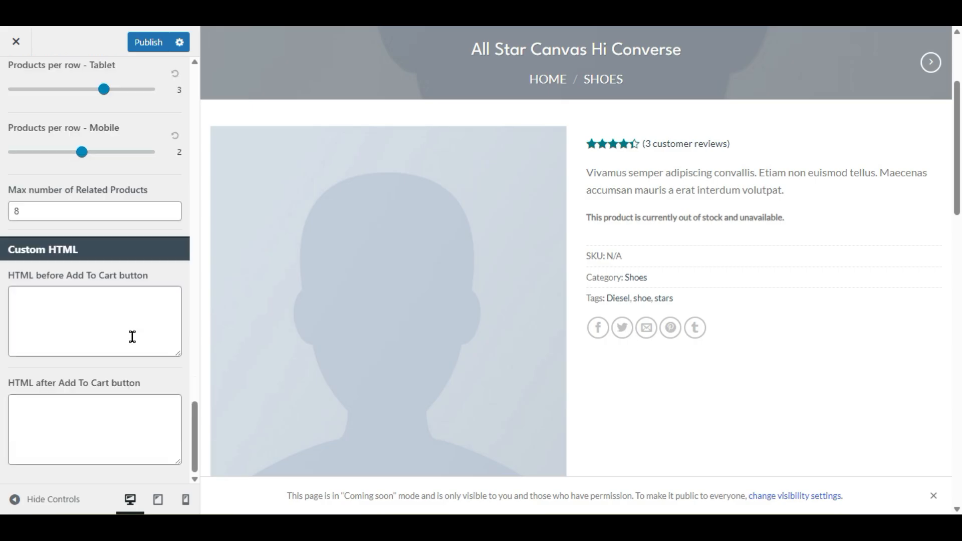
pyautogui.click(43, 298)
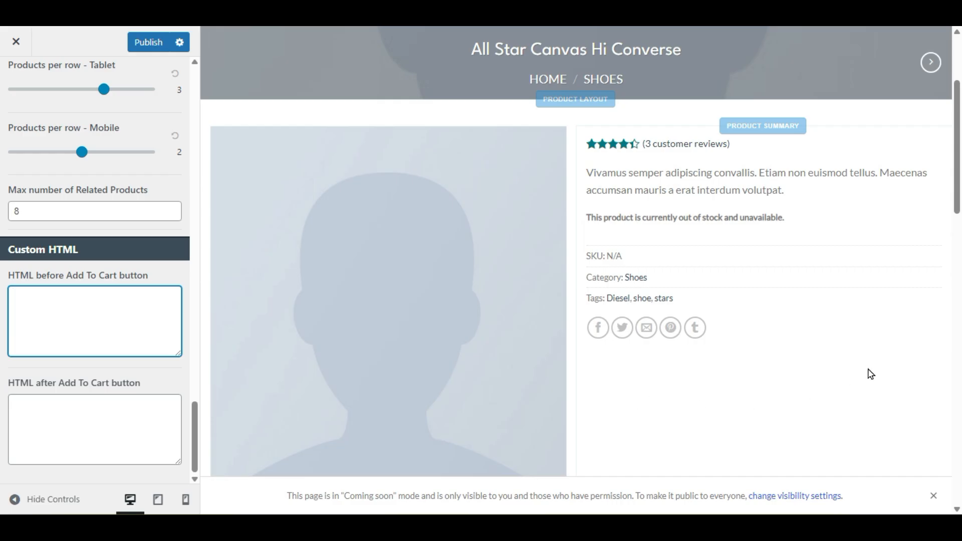
pyautogui.scroll(-3, 870, 376)
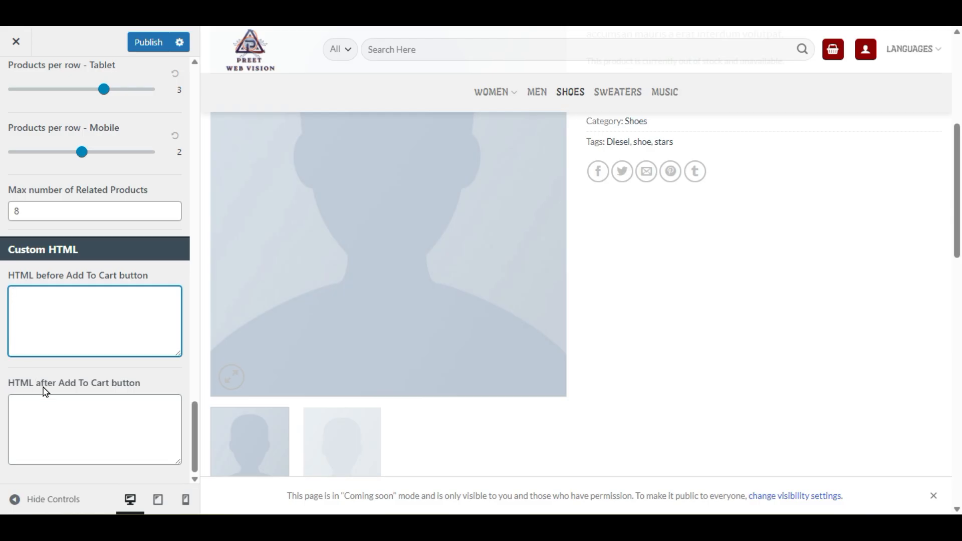
pyautogui.click(75, 415)
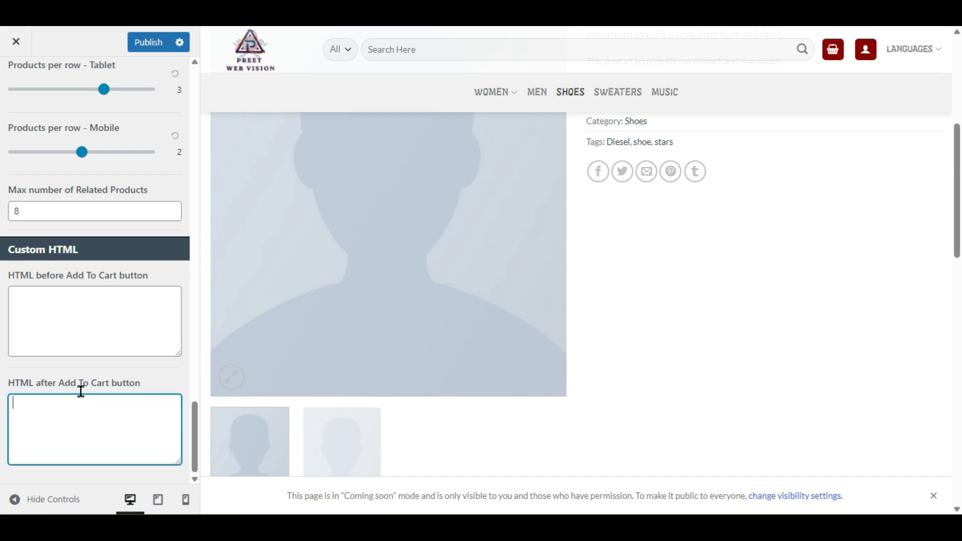
# Step: Publish the Product Page settings, return to the WooCommerce section and close the customizer
pyautogui.scroll(20, 83, 382)
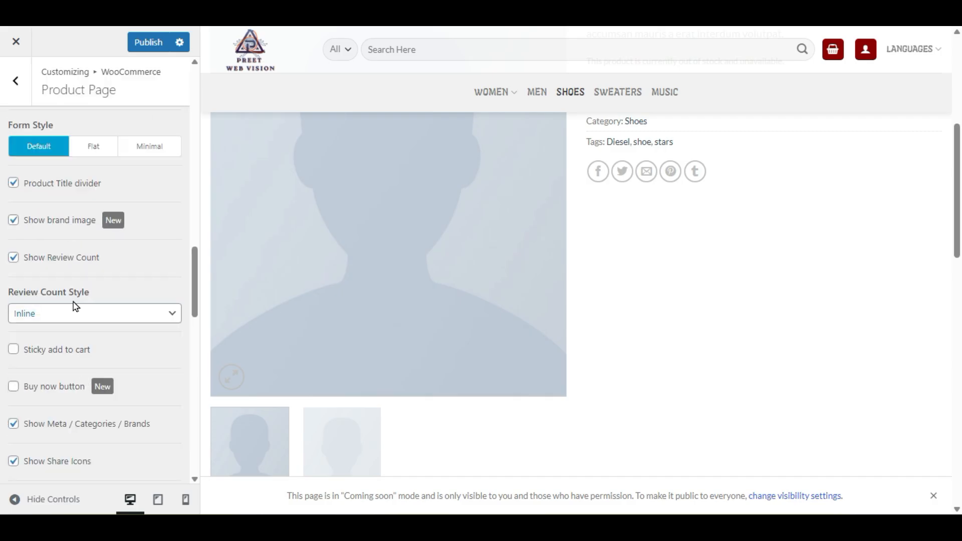
pyautogui.scroll(-20, 75, 300)
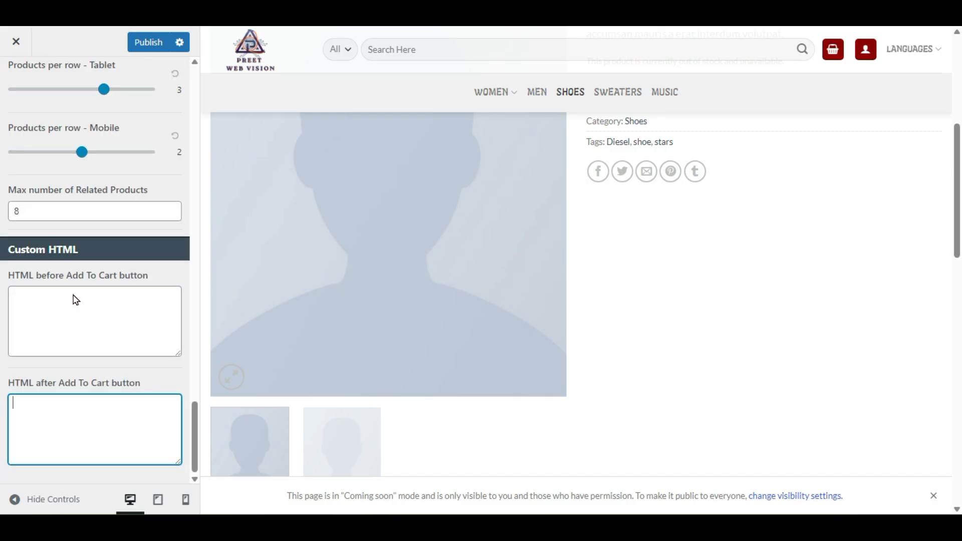
pyautogui.click(141, 41)
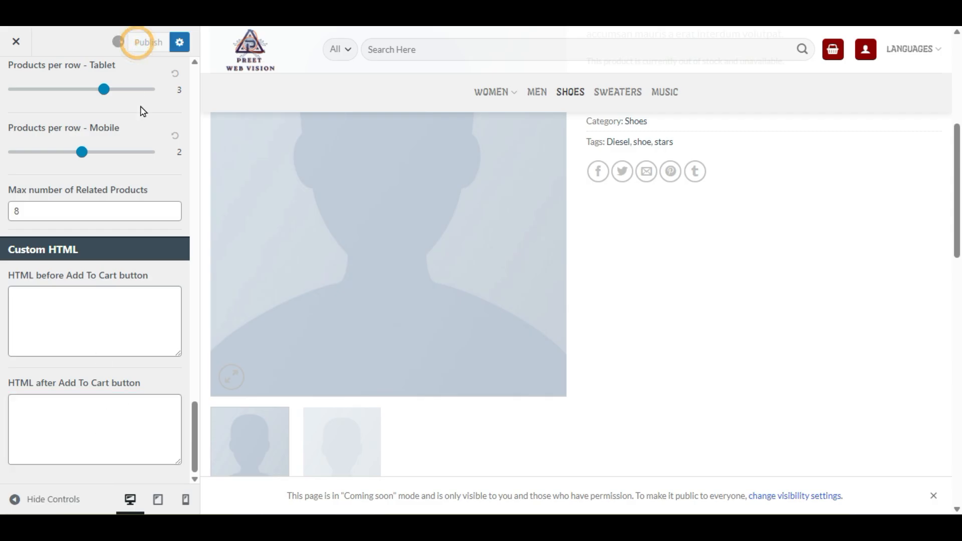
pyautogui.scroll(10, 22, 175)
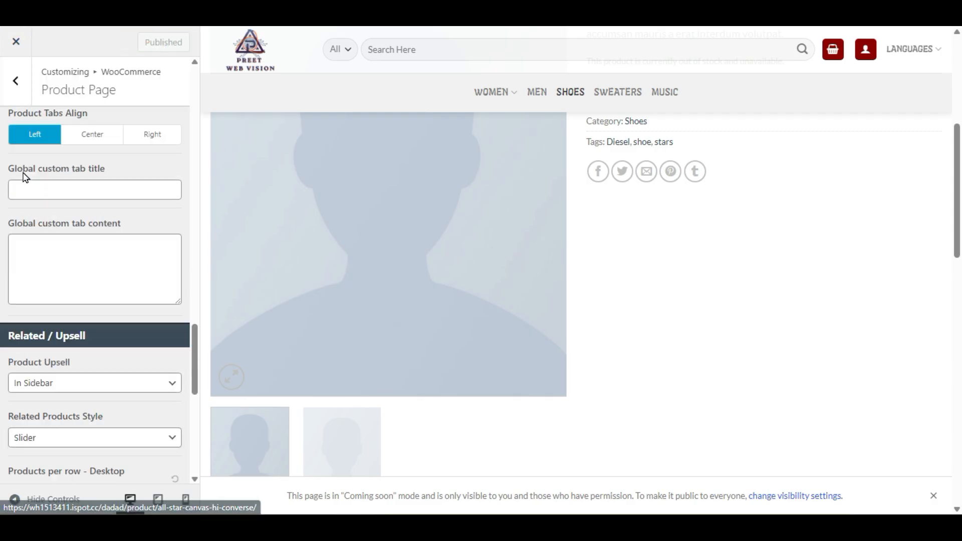
pyautogui.click(14, 81)
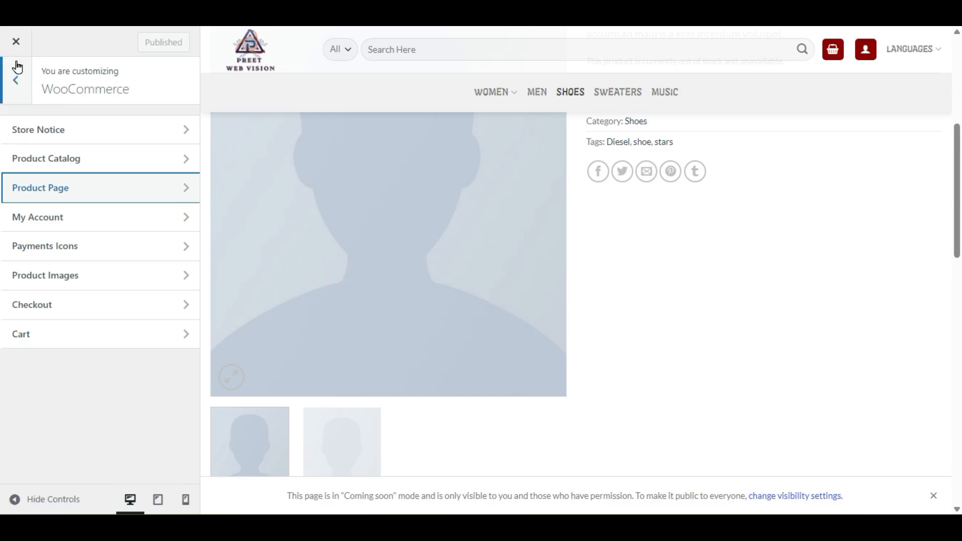
pyautogui.click(24, 41)
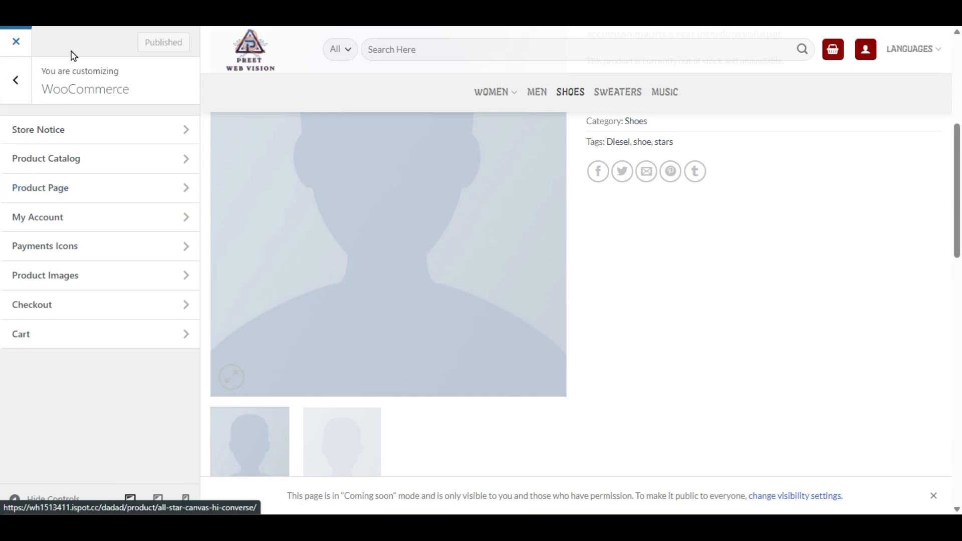
# Step: Replace the product image of All Star Canvas Hi Converse with the computer monitor photo from the media library
pyautogui.scroll(-5, 381, 224)
pyautogui.scroll(3, 386, 227)
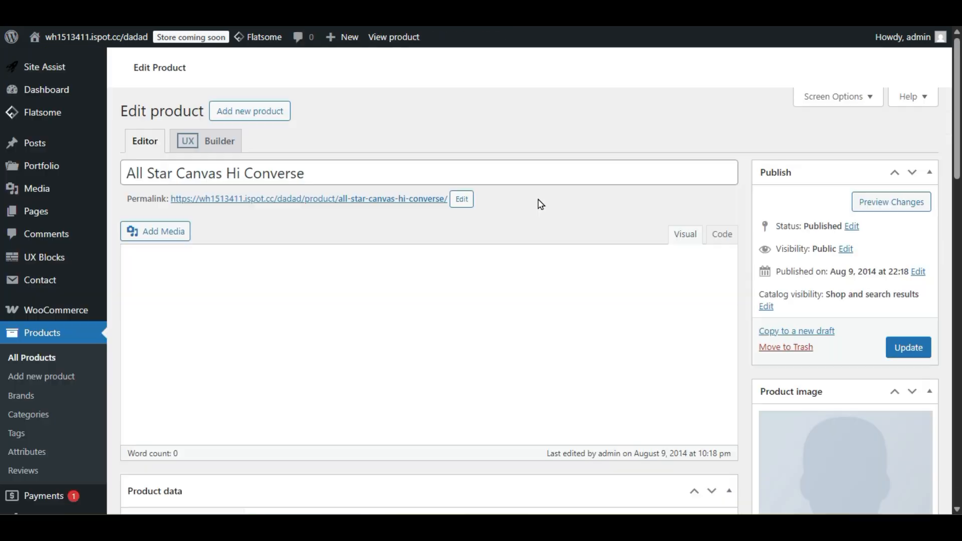
pyautogui.scroll(-3, 707, 305)
pyautogui.scroll(-6, 720, 340)
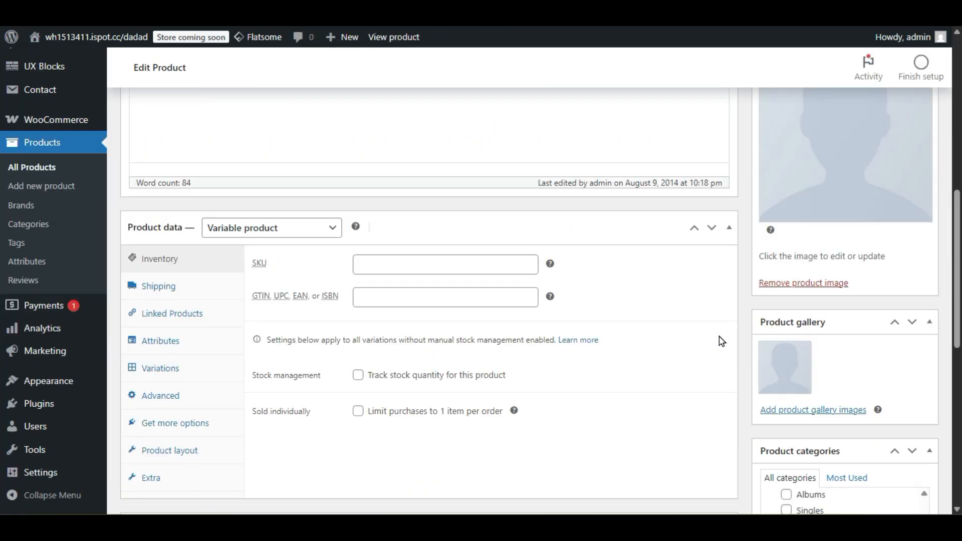
pyautogui.scroll(9, 721, 341)
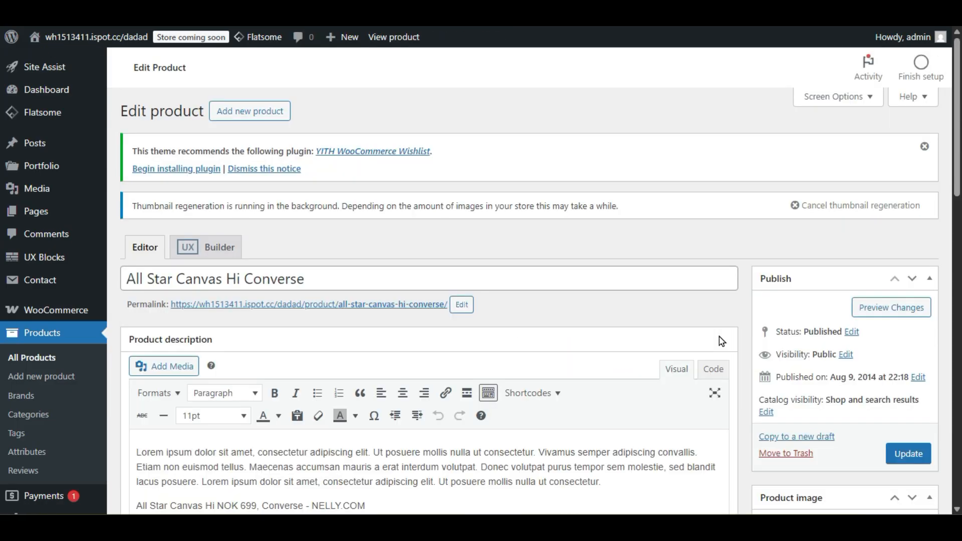
pyautogui.scroll(-3, 720, 335)
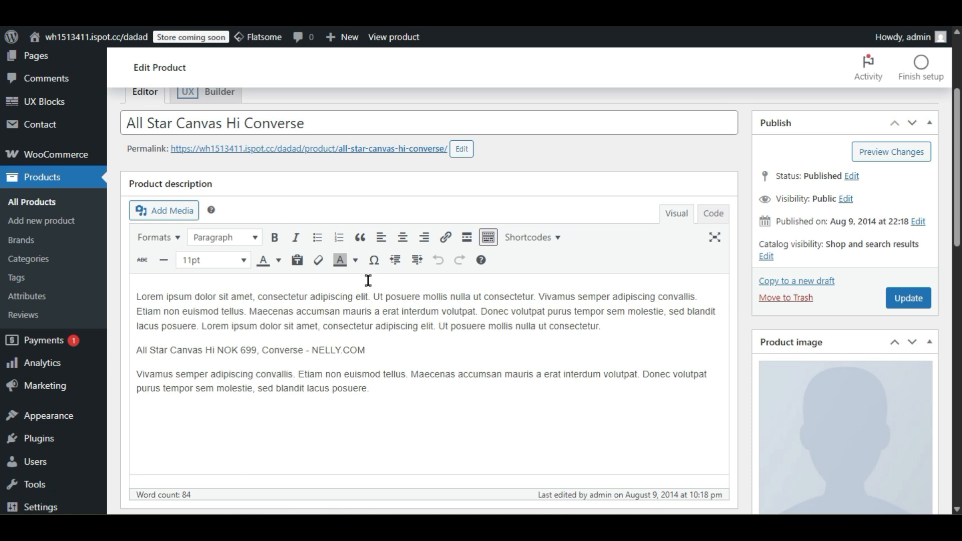
pyautogui.scroll(3, 365, 278)
pyautogui.scroll(-3, 338, 307)
pyautogui.scroll(-3, 358, 348)
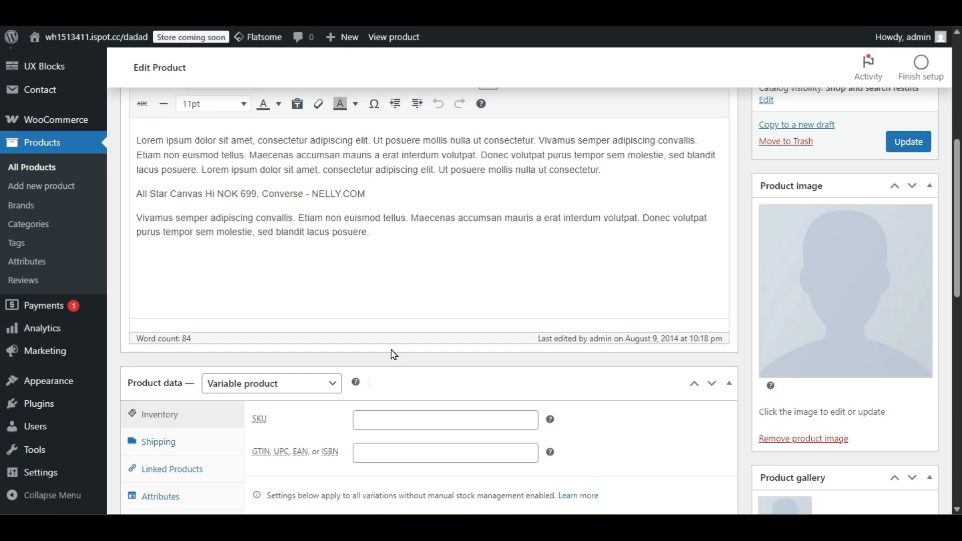
pyautogui.click(799, 301)
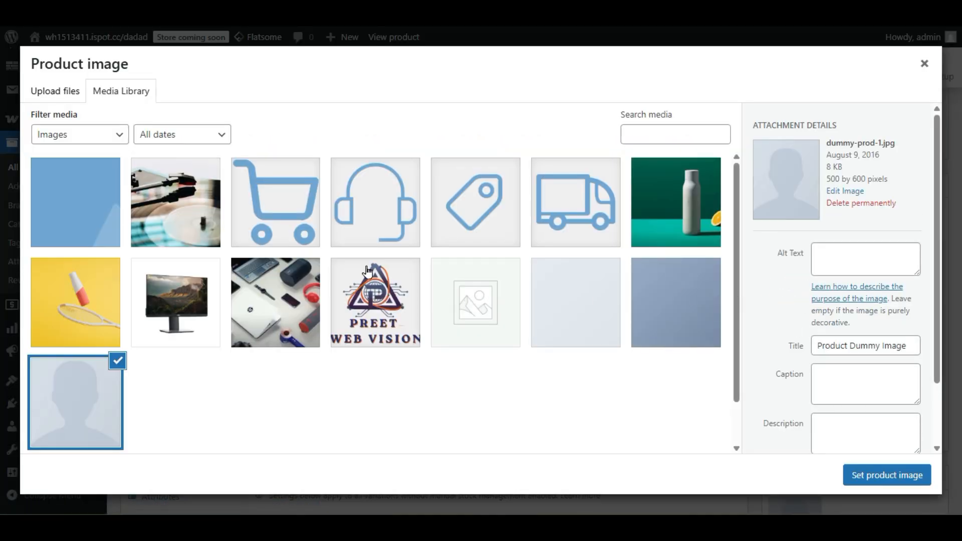
pyautogui.click(198, 308)
pyautogui.click(852, 472)
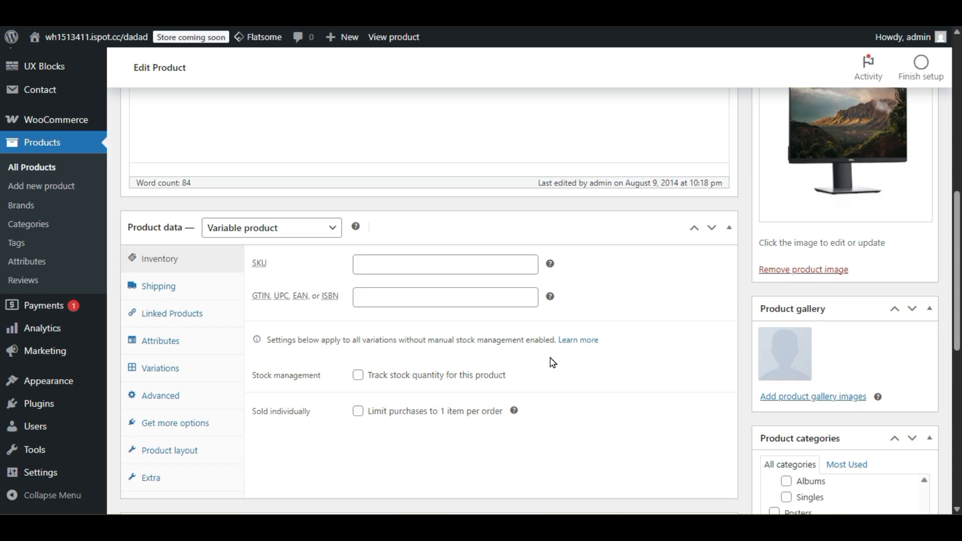
# Step: Review the Shipping and Linked Products settings in the product data
pyautogui.scroll(-3, 553, 362)
pyautogui.scroll(3, 416, 294)
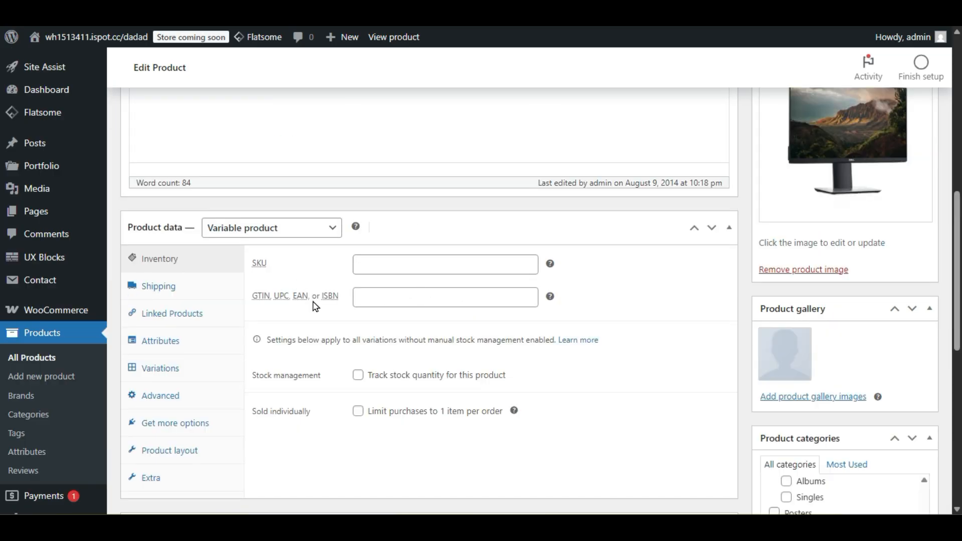
pyautogui.click(165, 288)
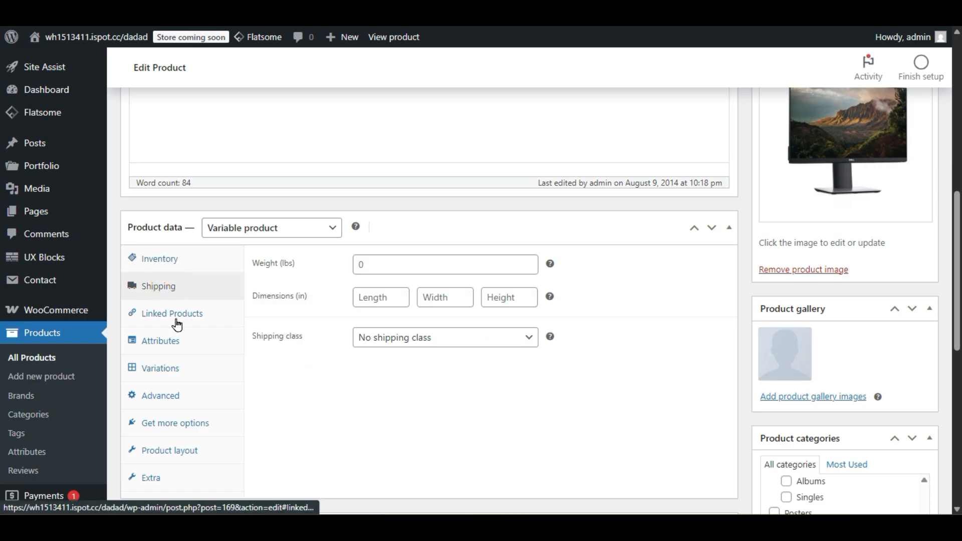
pyautogui.click(187, 315)
pyautogui.scroll(-3, 255, 373)
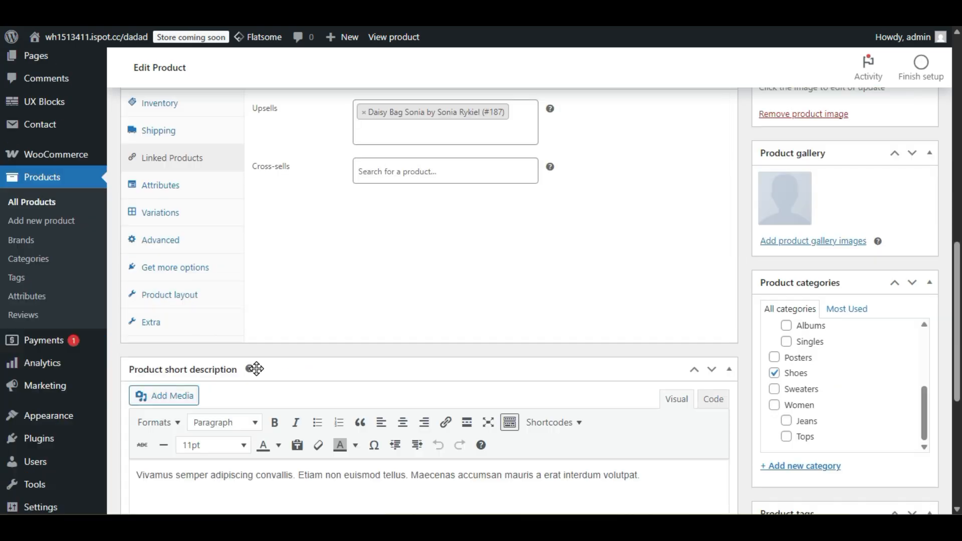
# Step: Set Custom Bubble to Enabled in the Extra product data settings
pyautogui.click(170, 322)
pyautogui.scroll(3, 394, 362)
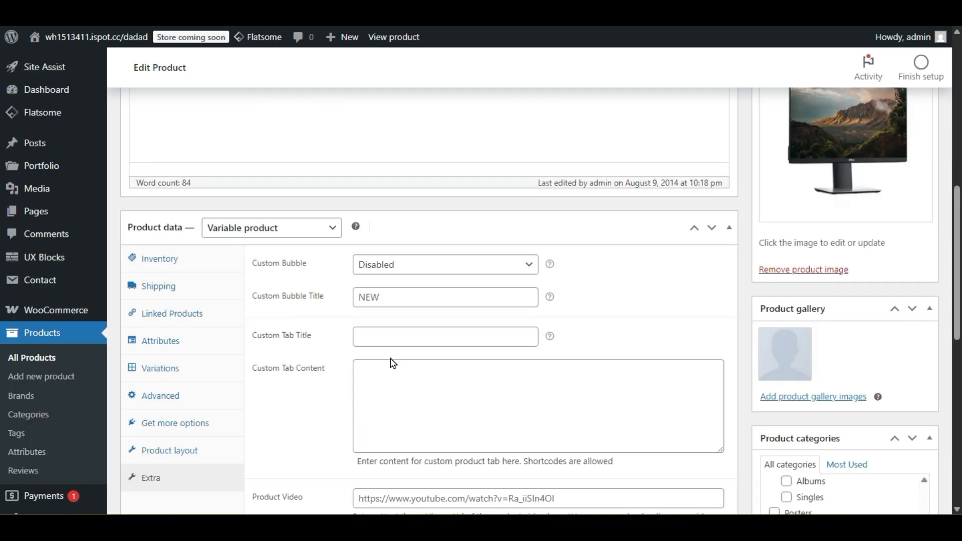
pyautogui.click(398, 268)
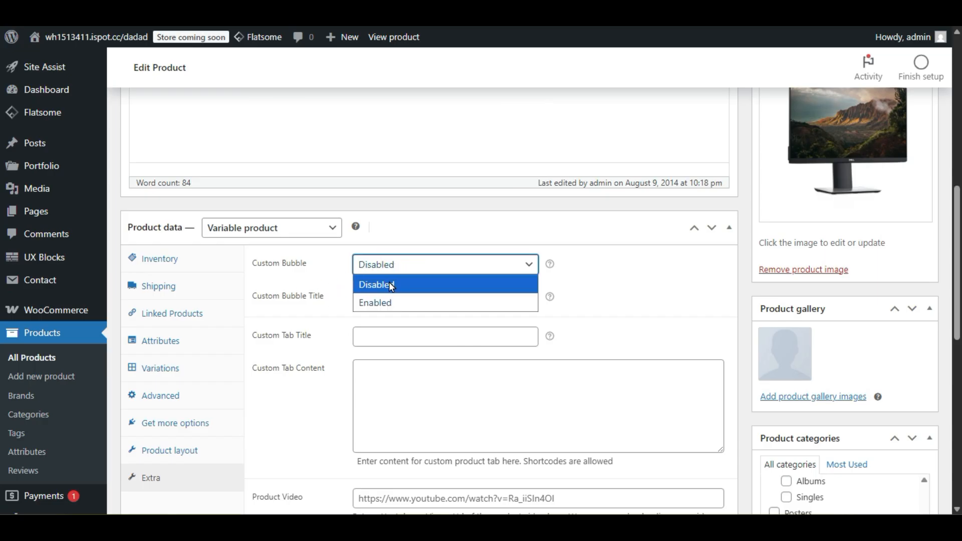
pyautogui.click(405, 300)
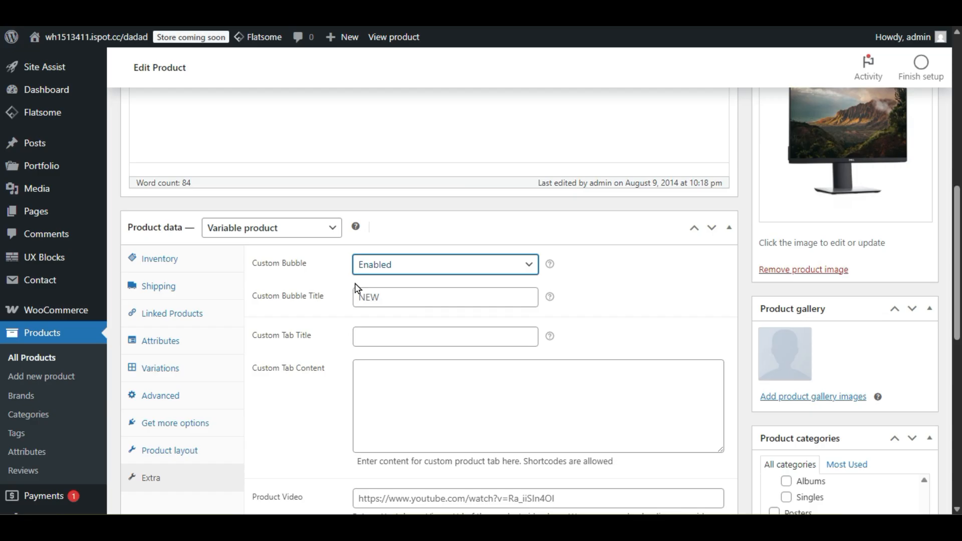
# Step: Look over the product video URL, size and placement fields in the Extra settings
pyautogui.scroll(-3, 330, 310)
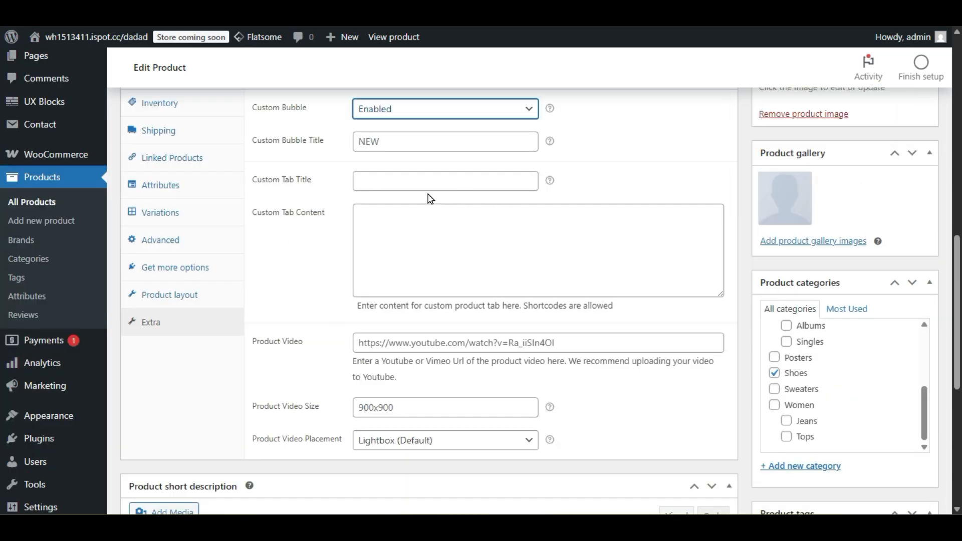
pyautogui.click(407, 342)
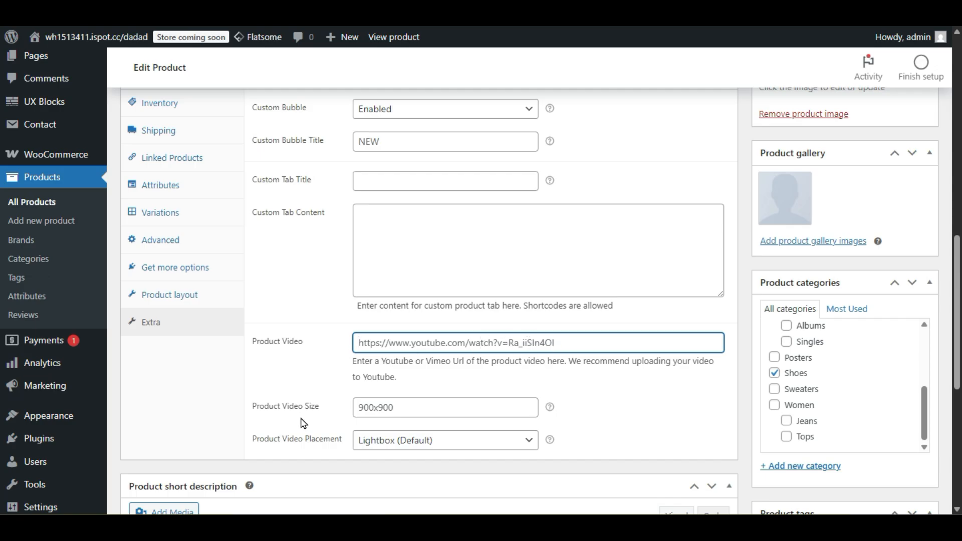
pyautogui.click(424, 407)
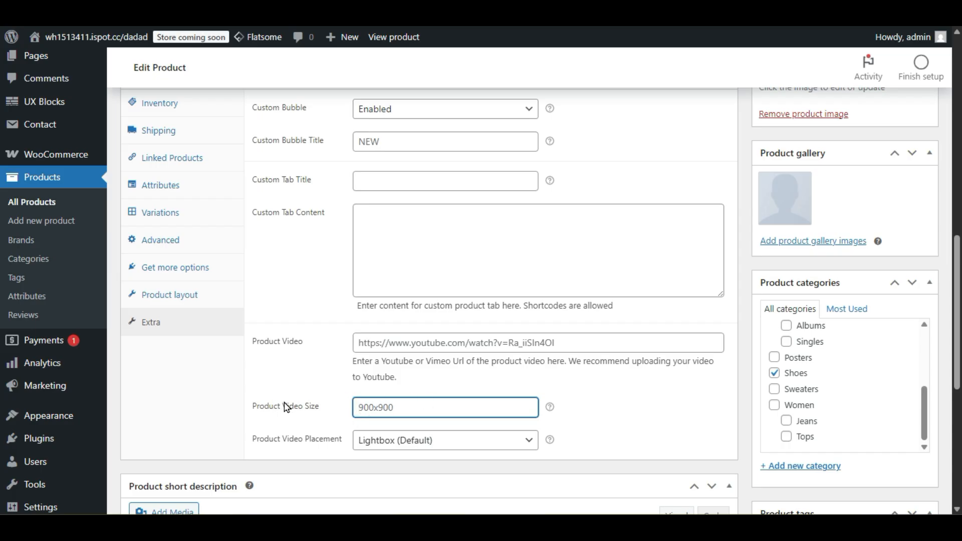
# Step: Set the Custom Tab Title to Video and place the cursor in the custom tab content field
pyautogui.scroll(3, 287, 408)
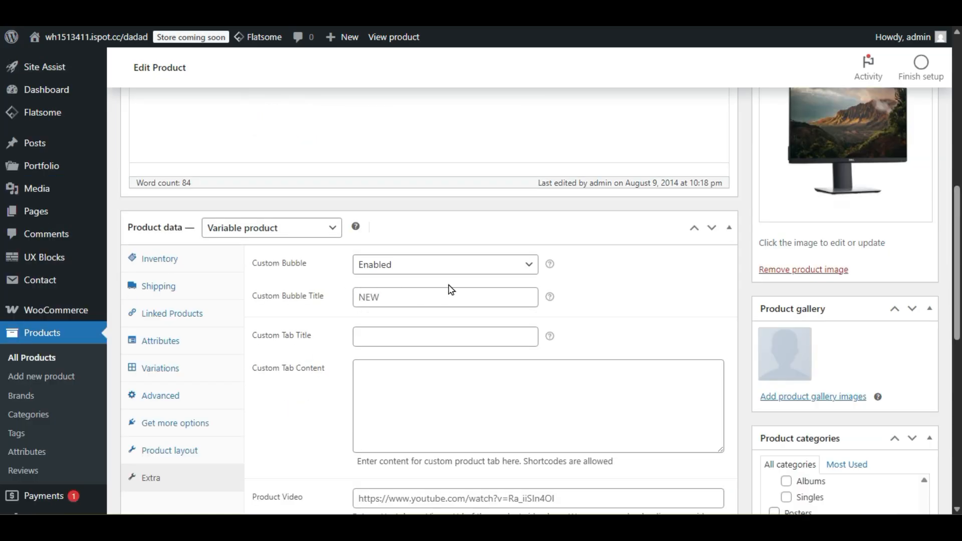
pyautogui.click(429, 335)
pyautogui.scroll(-3, 275, 393)
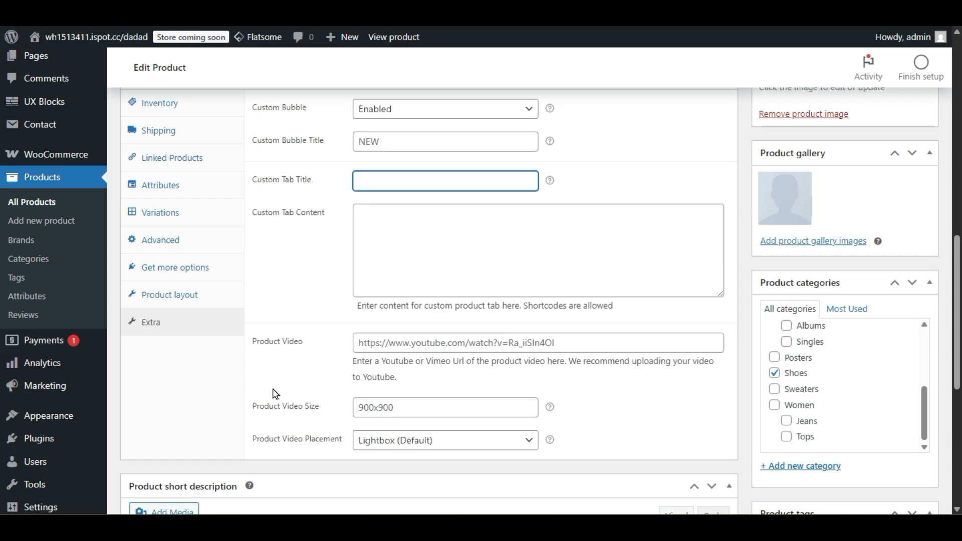
pyautogui.write('Video')
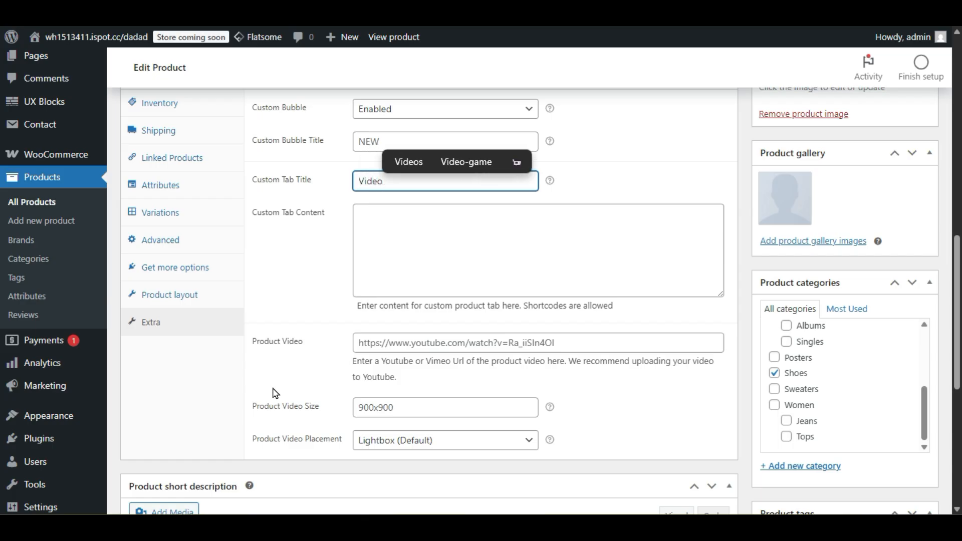
pyautogui.click(378, 276)
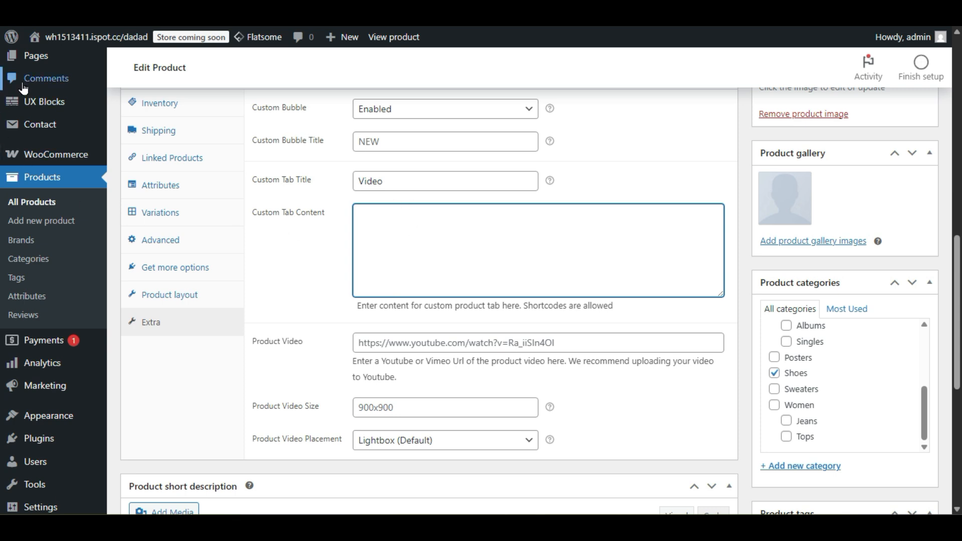
# Step: Save the product by updating it with the new image, custom bubble and tab title
pyautogui.moveTo(23, 98)
pyautogui.scroll(3, 744, 266)
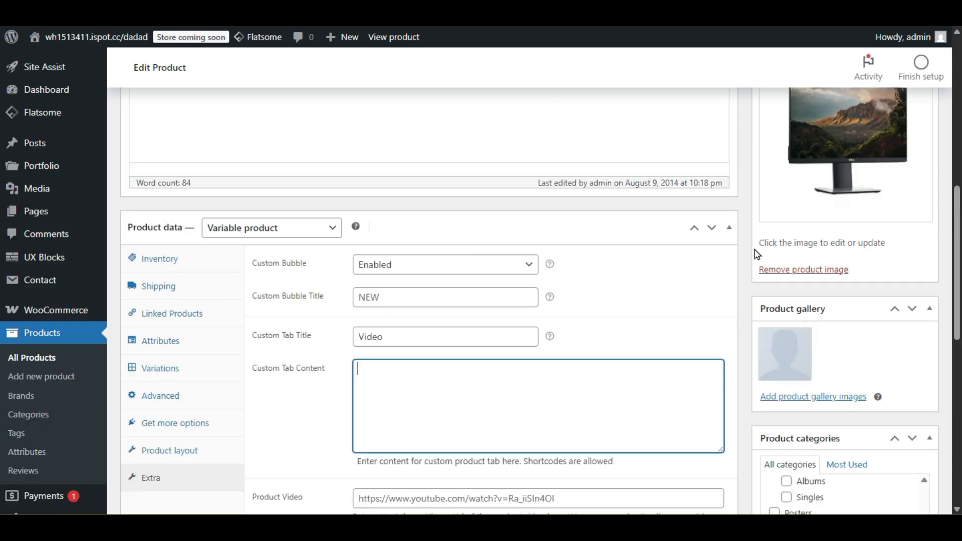
pyautogui.scroll(-10, 743, 270)
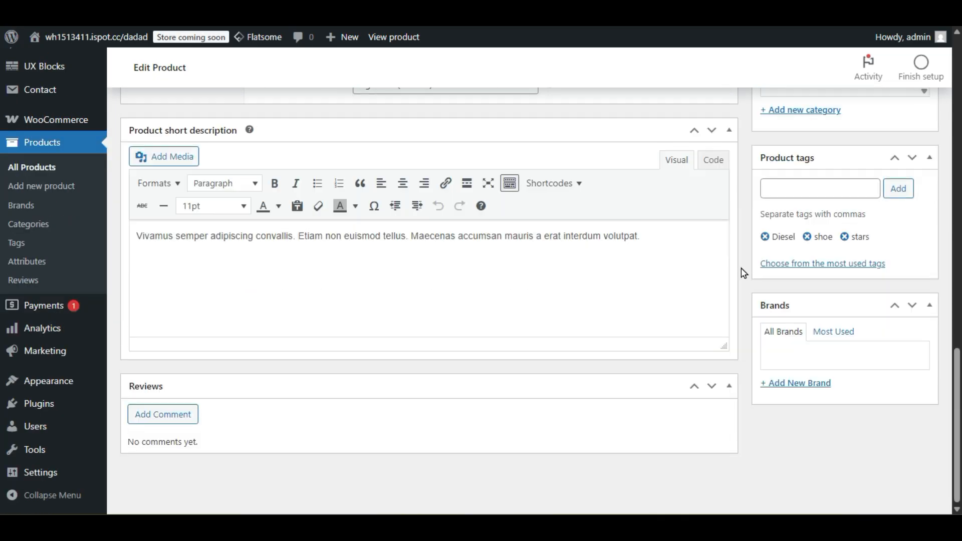
pyautogui.scroll(10, 744, 273)
pyautogui.click(907, 254)
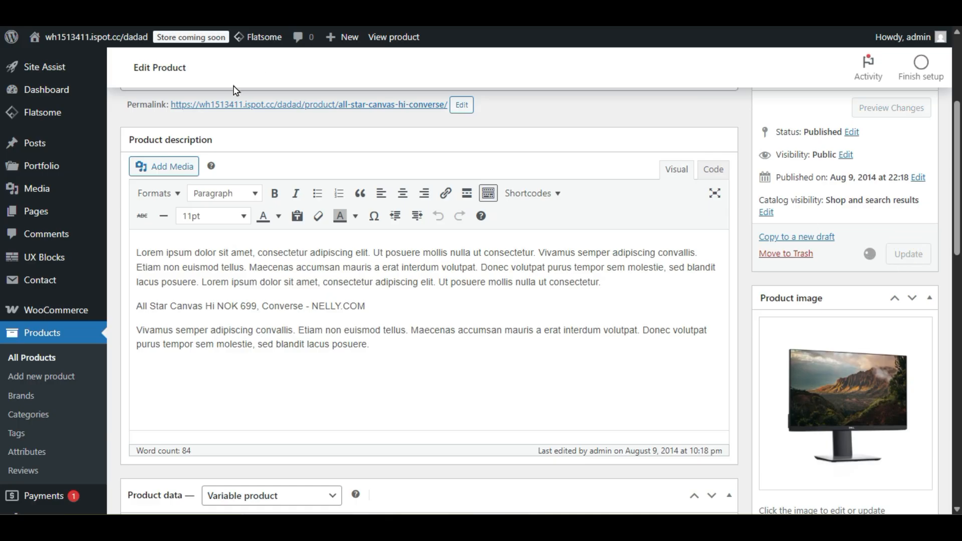
# Step: Open the All Star Canvas Hi Converse product page from its permalink in a new browser tab
pyautogui.rightClick(251, 105)
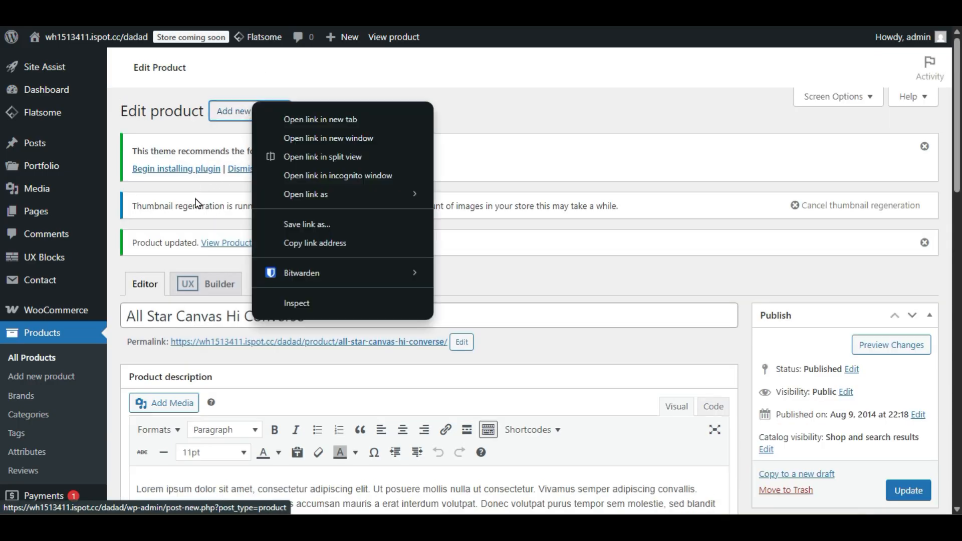
pyautogui.rightClick(244, 338)
pyautogui.rightClick(238, 368)
pyautogui.click(289, 189)
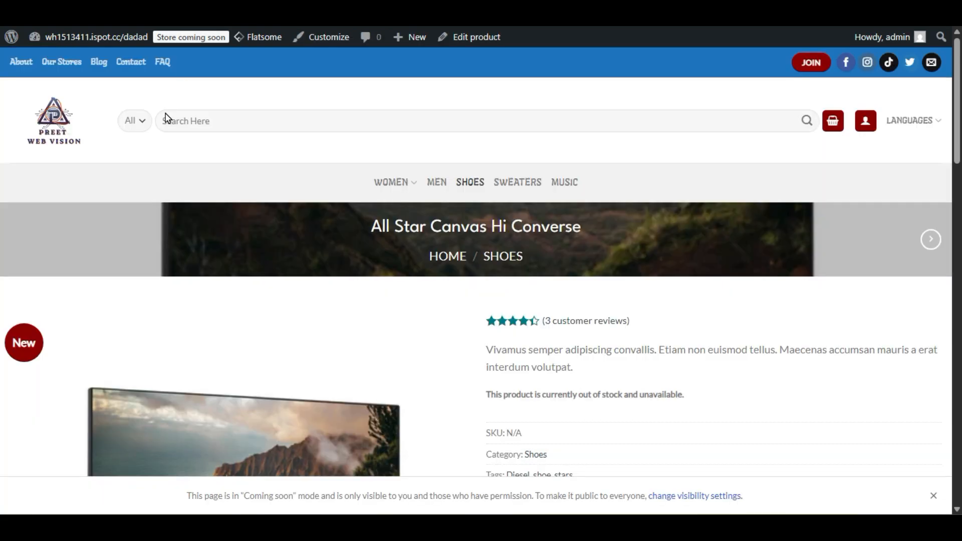
# Step: Examine the product's gallery, description and related products on the live page, and view its Video tab
pyautogui.scroll(-10, 195, 200)
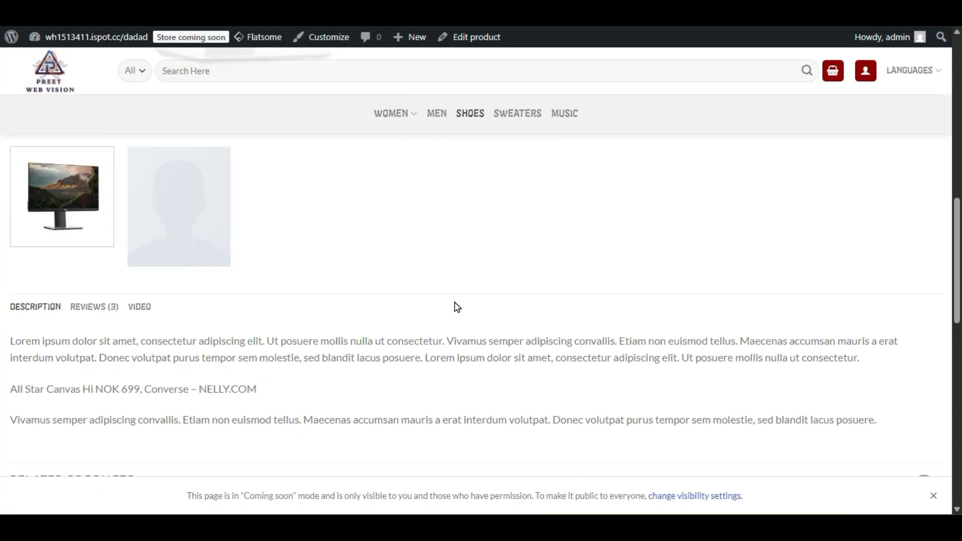
pyautogui.scroll(-3, 458, 307)
pyautogui.scroll(3, 456, 306)
pyautogui.scroll(-3, 457, 305)
pyautogui.scroll(3, 460, 303)
pyautogui.click(138, 307)
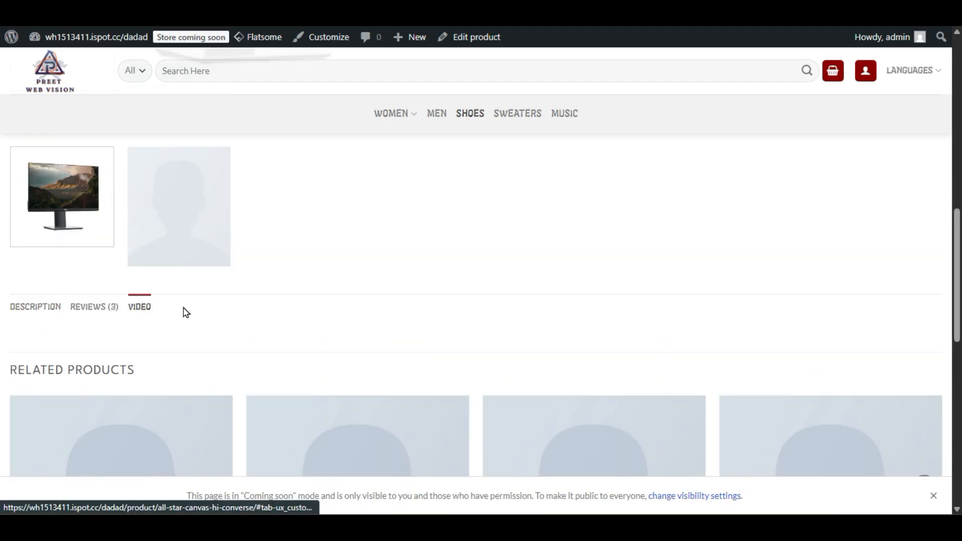
# Step: Open the Extra product data of the All Star Canvas Hi Converse product and place the cursor in its custom tab content
pyautogui.scroll(-3, 195, 307)
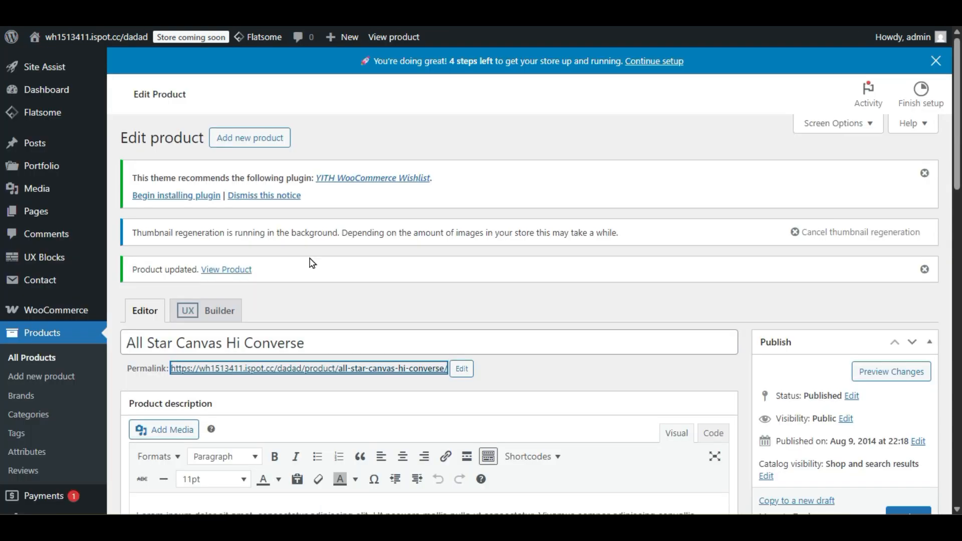
pyautogui.scroll(-10, 503, 384)
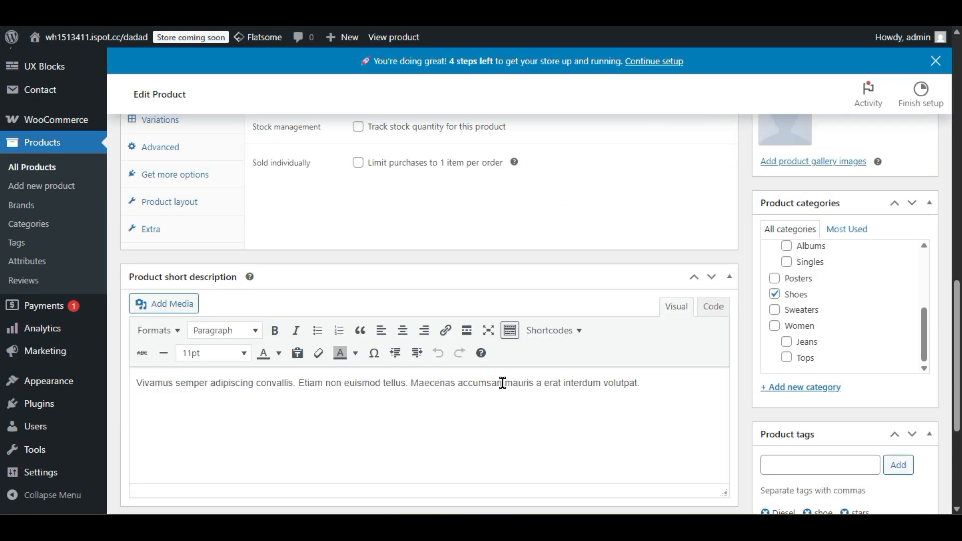
pyautogui.scroll(-3, 504, 383)
pyautogui.scroll(6, 504, 383)
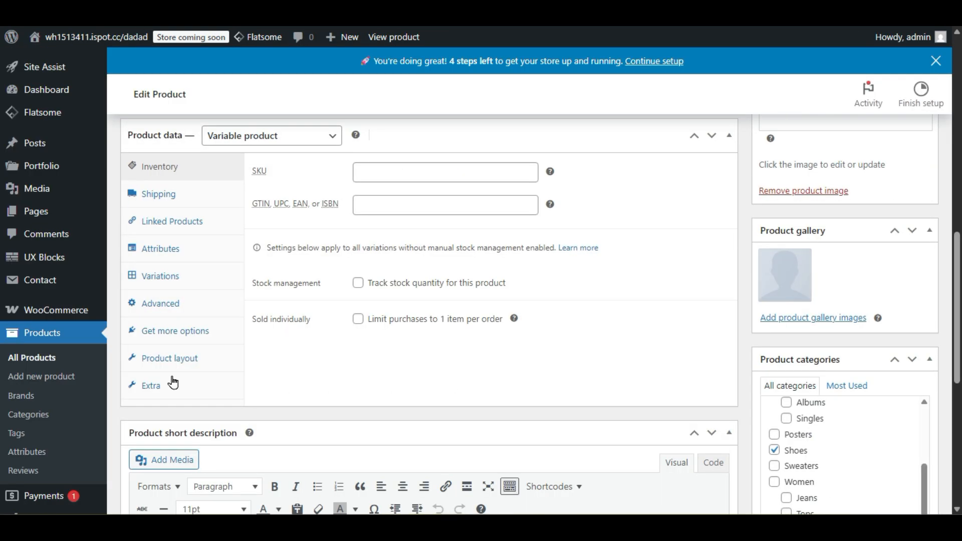
pyautogui.click(151, 383)
pyautogui.scroll(-3, 285, 346)
pyautogui.click(408, 249)
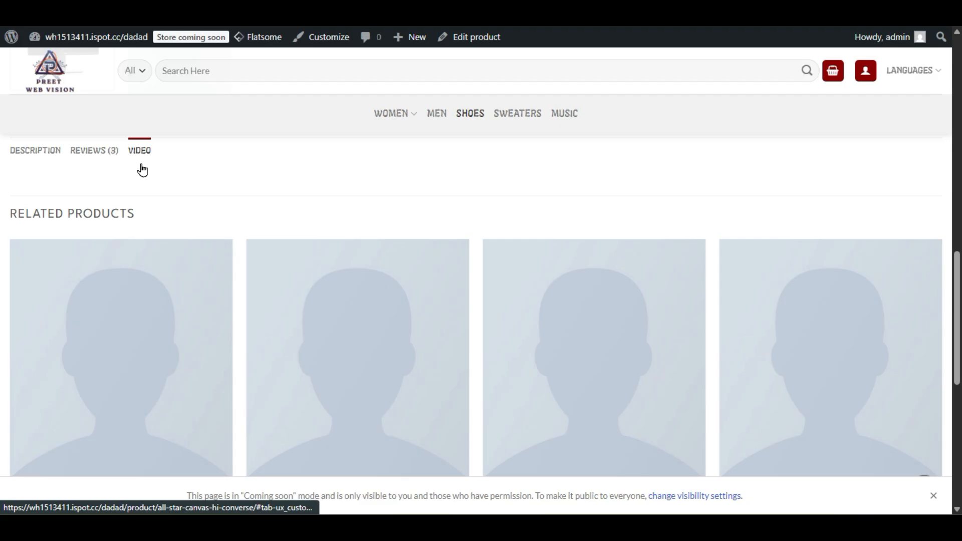
# Step: Examine the stock notice and short description on the live All Star Canvas Hi Converse product page
pyautogui.scroll(10, 210, 235)
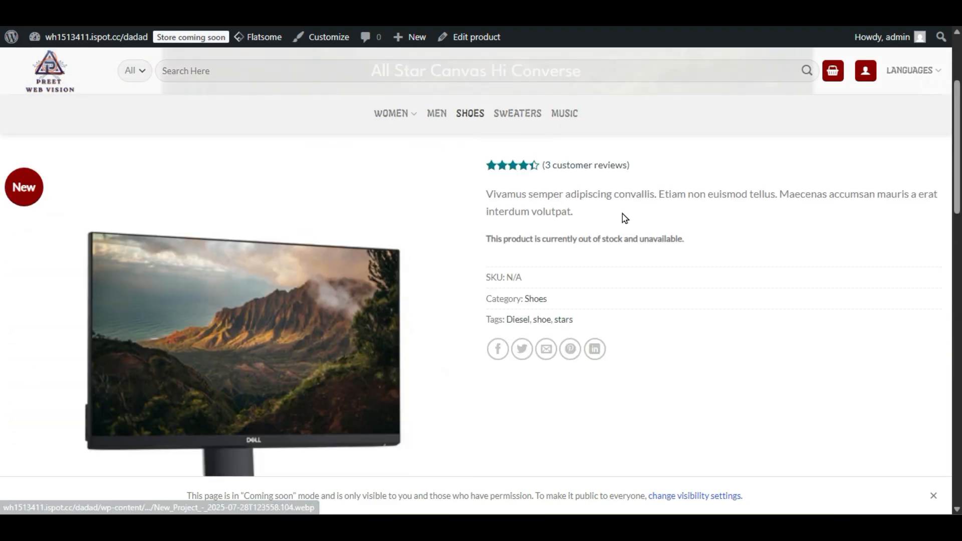
pyautogui.moveTo(485, 241); pyautogui.dragTo(687, 240)
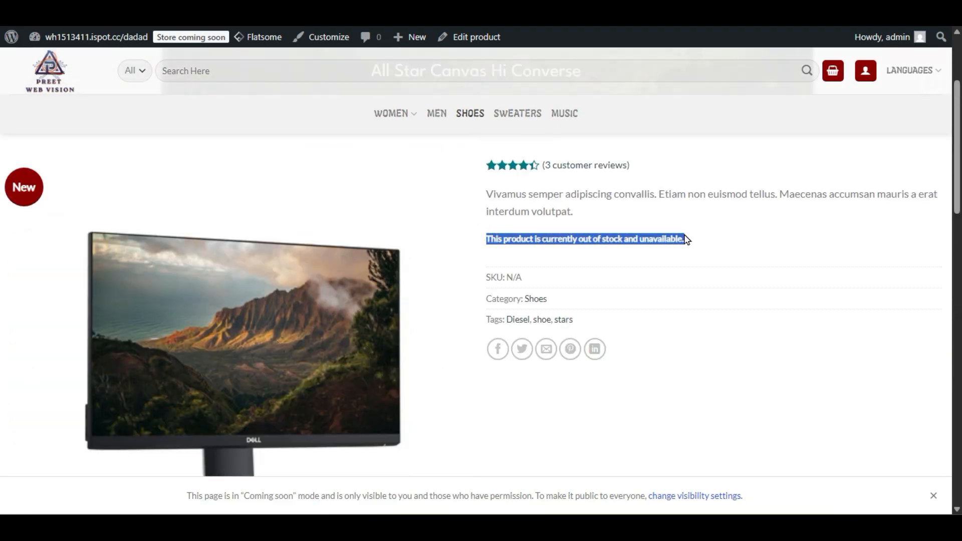
pyautogui.click(715, 270)
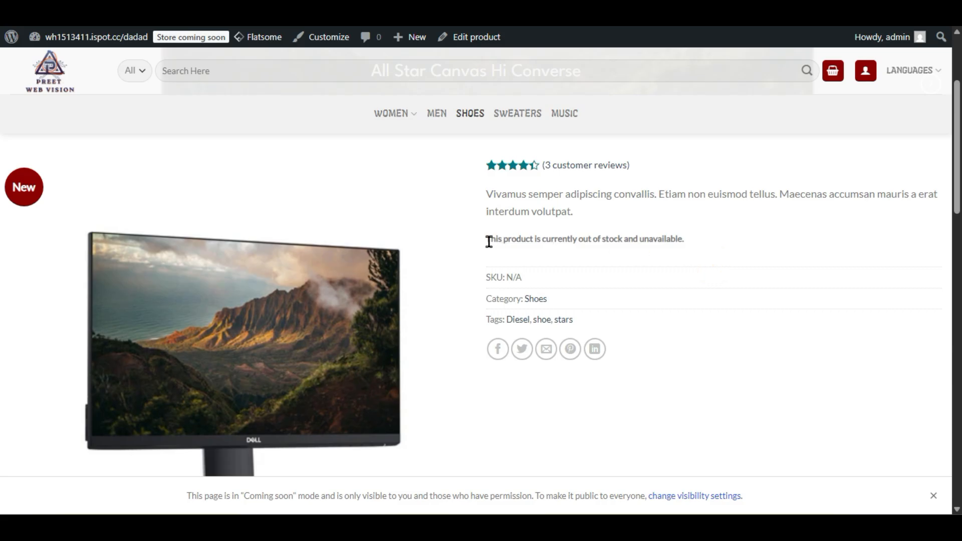
pyautogui.moveTo(489, 242); pyautogui.dragTo(691, 249)
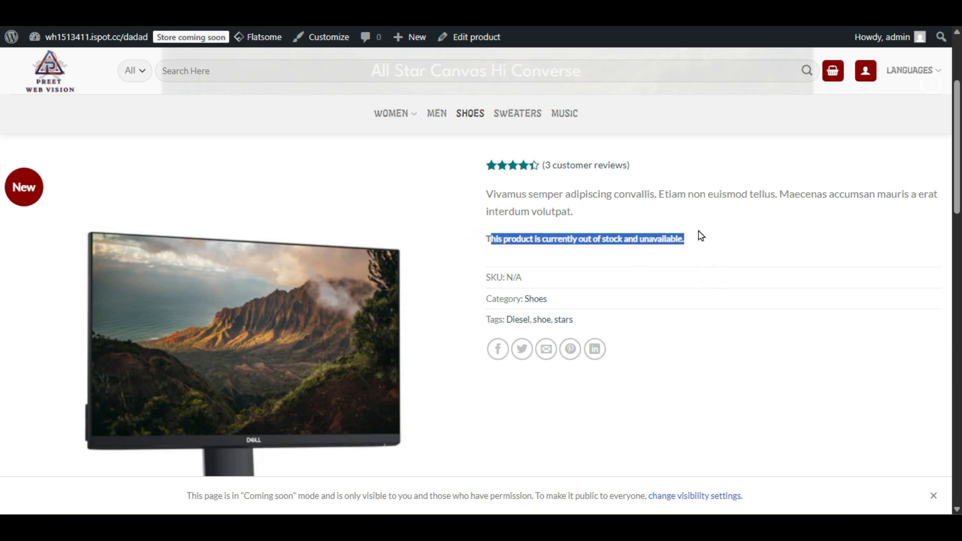
pyautogui.moveTo(485, 196); pyautogui.dragTo(616, 228)
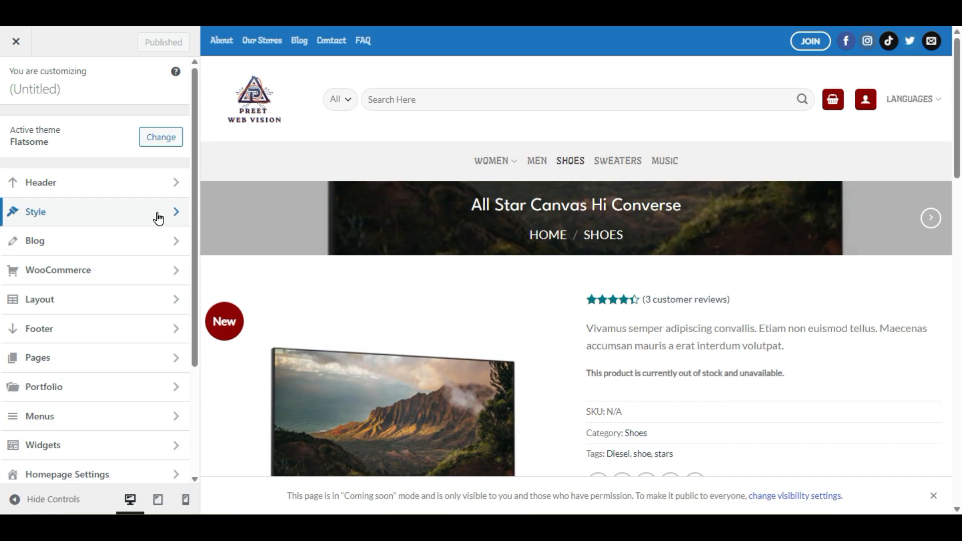
# Step: Review the theme customizer's Style typography settings, from the headline fonts down to the text transforms
pyautogui.click(155, 215)
pyautogui.click(116, 129)
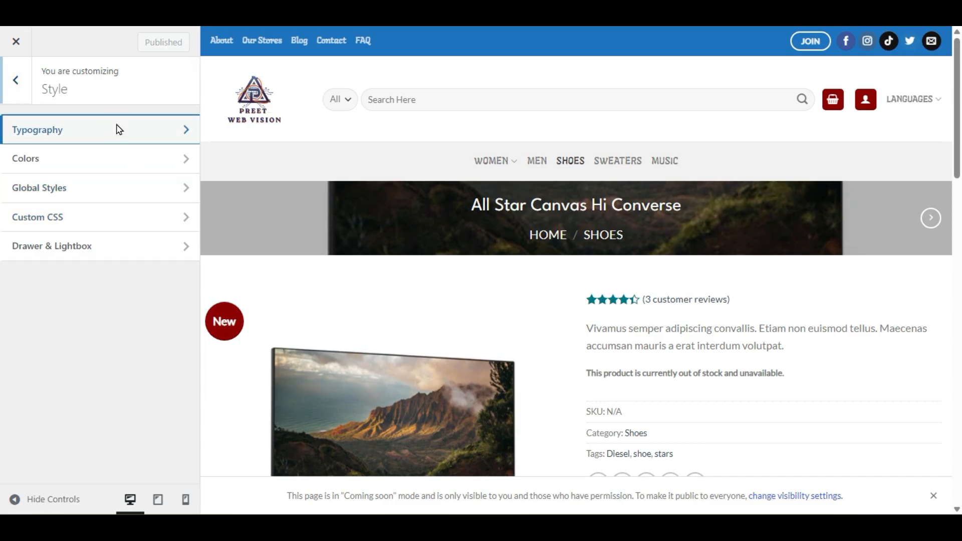
pyautogui.scroll(-6, 167, 399)
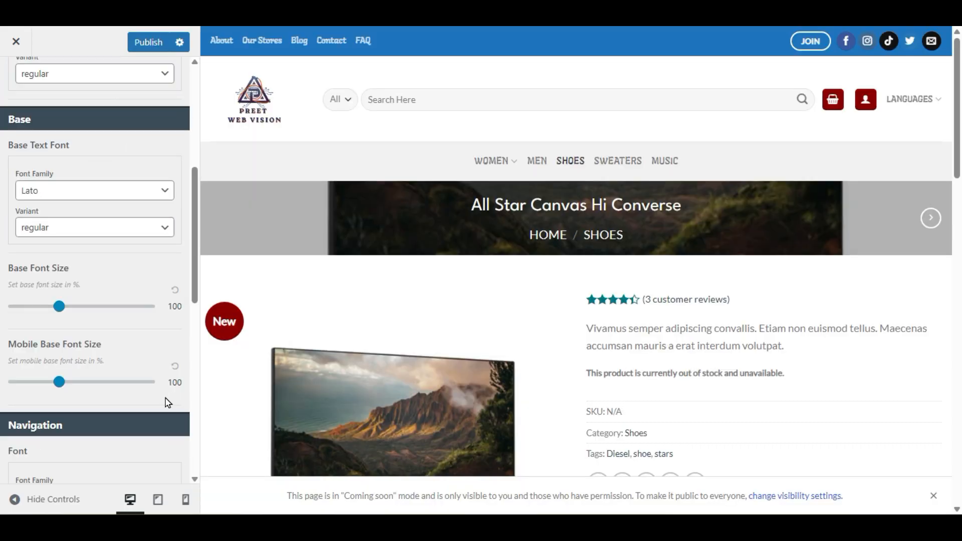
pyautogui.scroll(-10, 164, 402)
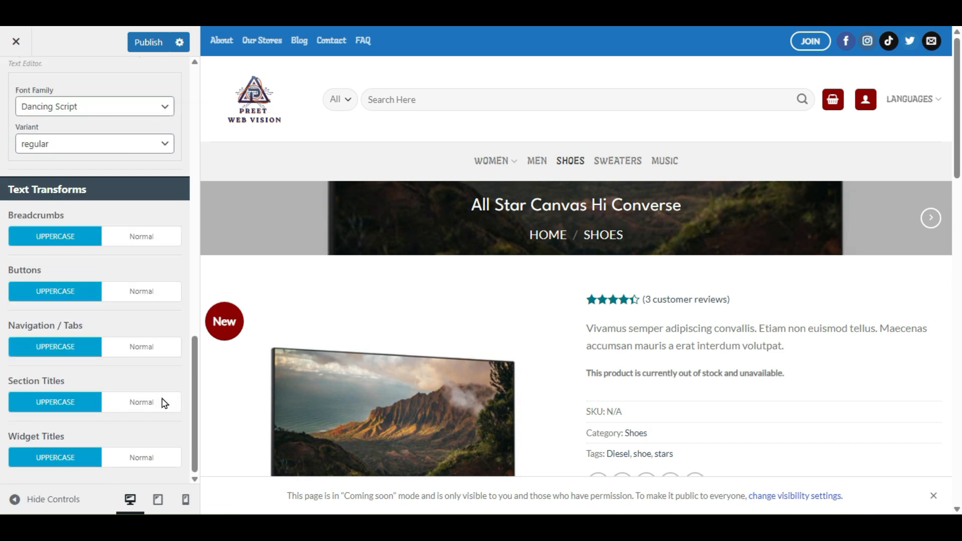
pyautogui.scroll(15, 164, 402)
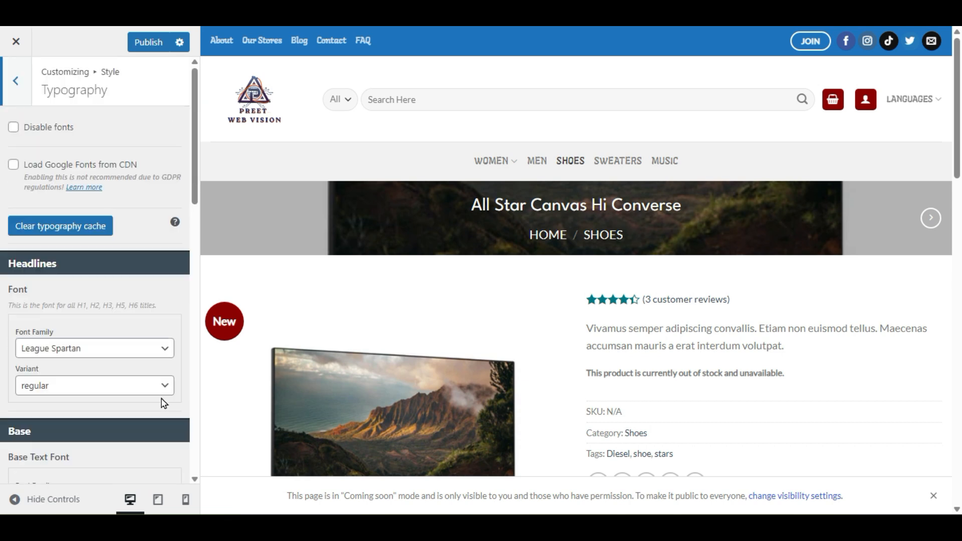
# Step: Check the Global Styles and Colors settings under Style and return to the customizer's main list
pyautogui.click(18, 89)
pyautogui.click(100, 195)
pyautogui.click(32, 85)
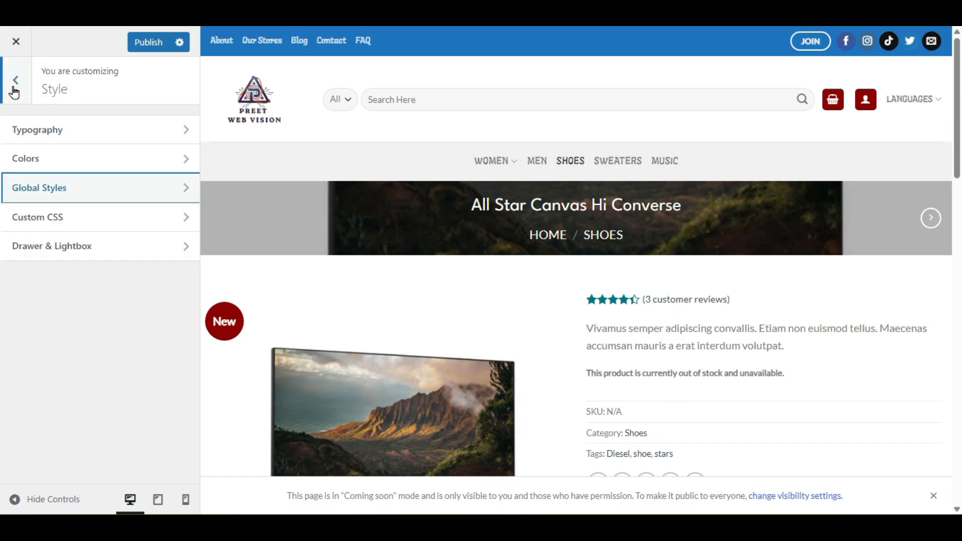
pyautogui.click(58, 155)
pyautogui.click(21, 83)
pyautogui.click(21, 83)
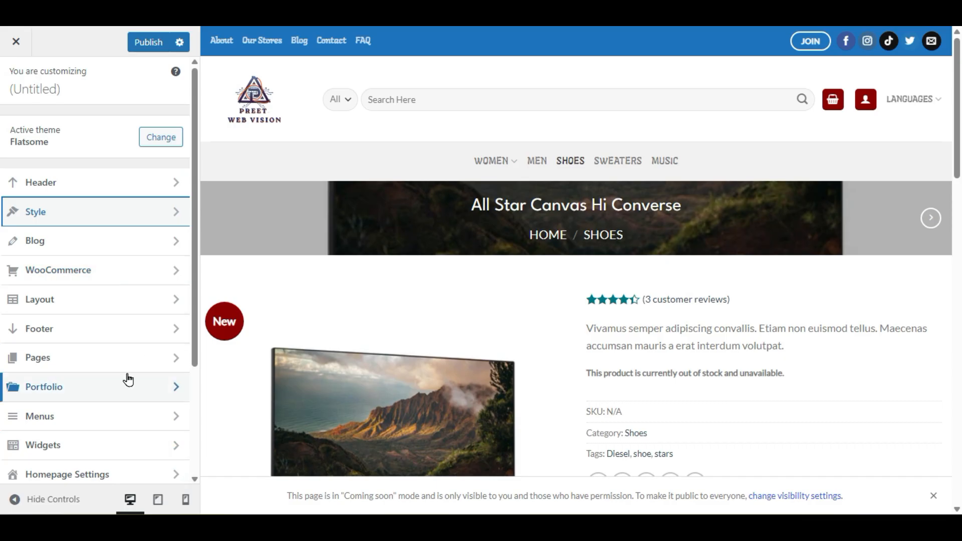
# Step: Look through the customizer's main sections and check the Pages settings
pyautogui.scroll(-3, 128, 380)
pyautogui.scroll(3, 128, 379)
pyautogui.scroll(-3, 128, 380)
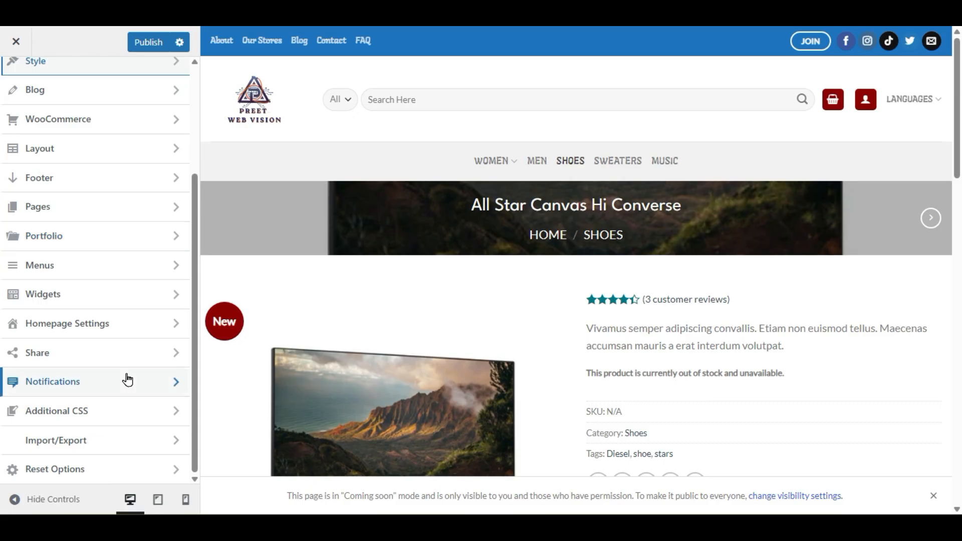
pyautogui.click(89, 215)
pyautogui.click(10, 92)
# Step: Examine the WooCommerce Product Page settings, from the layout options down to the Custom HTML fields
pyautogui.click(106, 280)
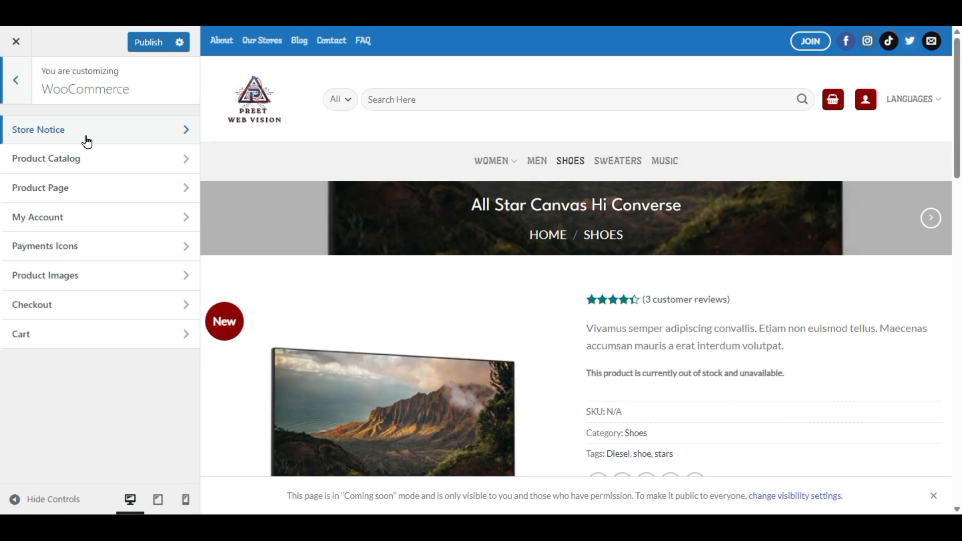
pyautogui.click(121, 192)
pyautogui.scroll(-10, 158, 234)
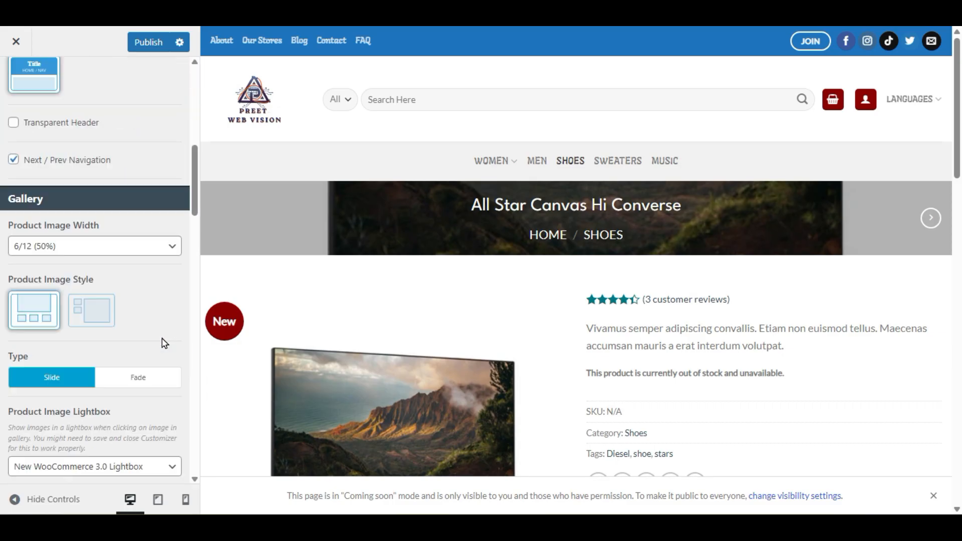
pyautogui.scroll(-15, 160, 349)
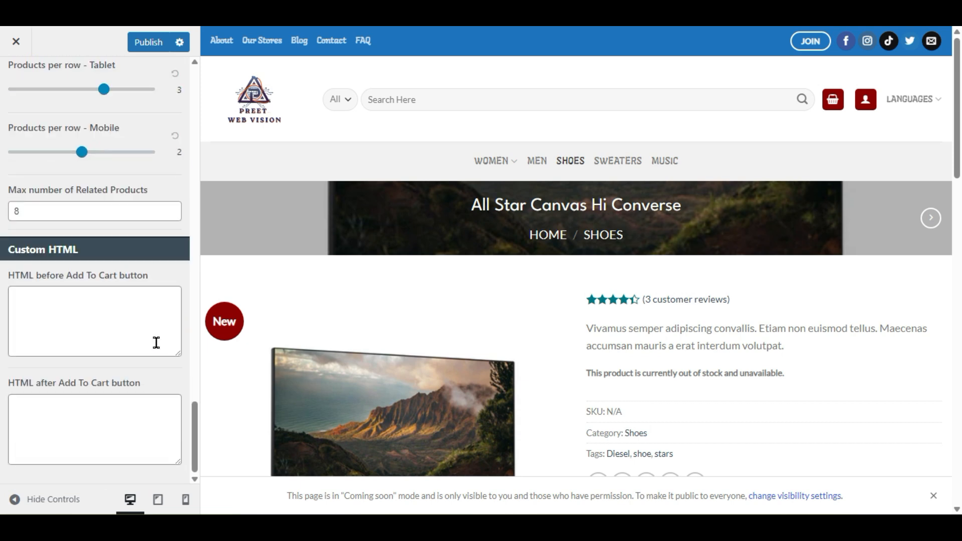
pyautogui.scroll(-3, 158, 346)
pyautogui.scroll(20, 156, 343)
# Step: View the Description, Reviews and Video tabs of the product in the customizer preview
pyautogui.scroll(-3, 284, 342)
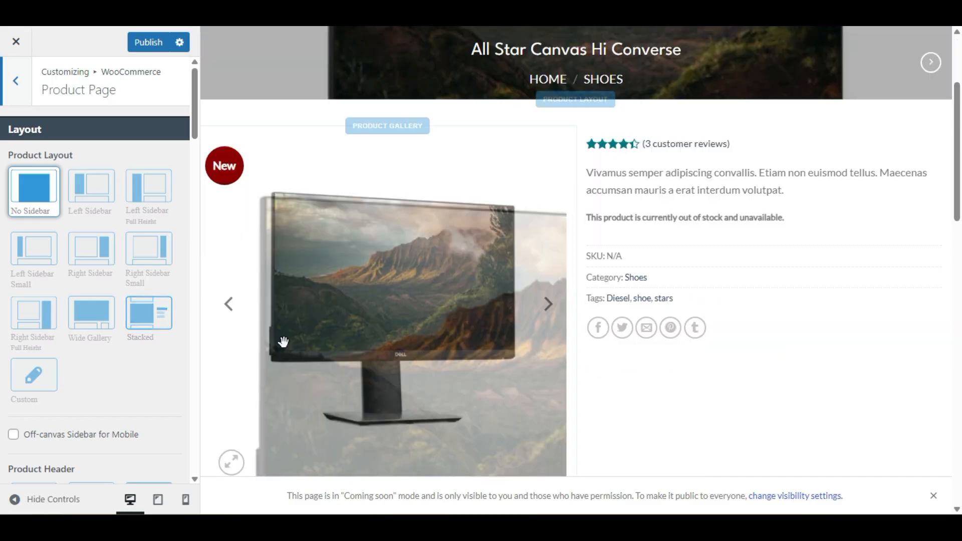
pyautogui.scroll(-6, 283, 342)
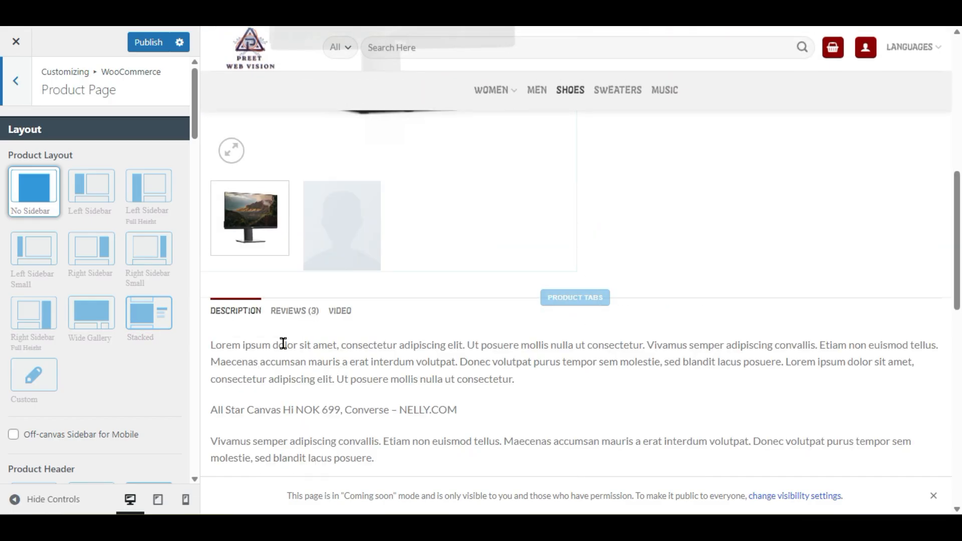
pyautogui.click(307, 319)
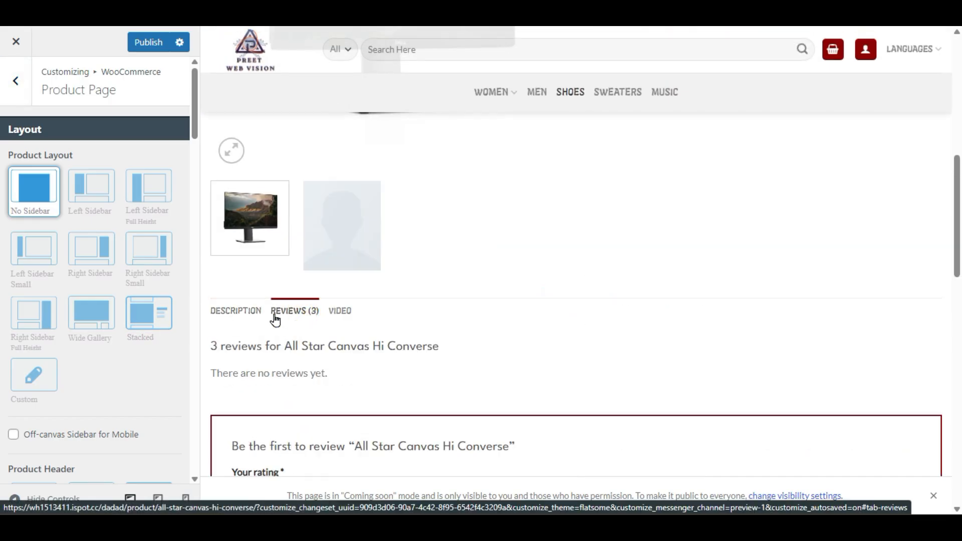
pyautogui.click(257, 319)
pyautogui.click(337, 318)
pyautogui.click(236, 324)
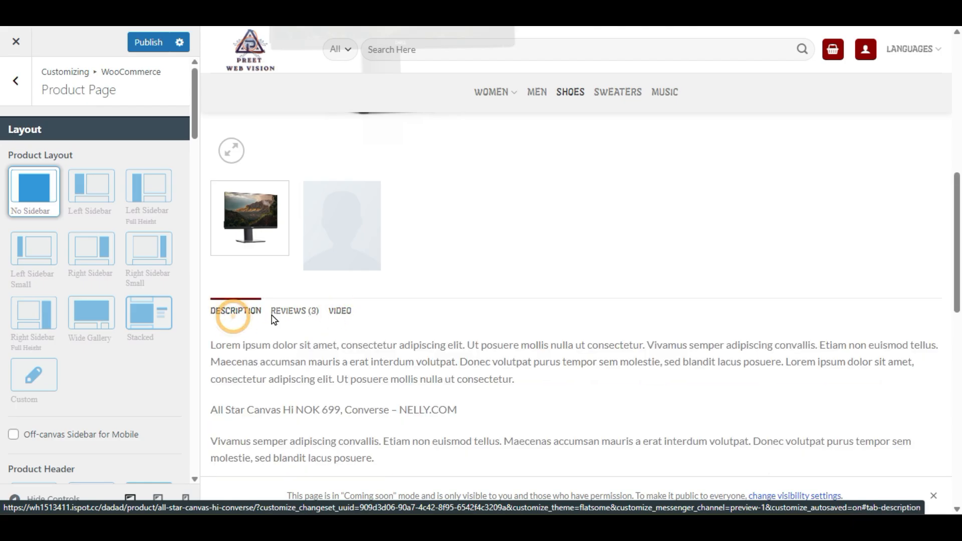
pyautogui.click(338, 319)
pyautogui.click(301, 320)
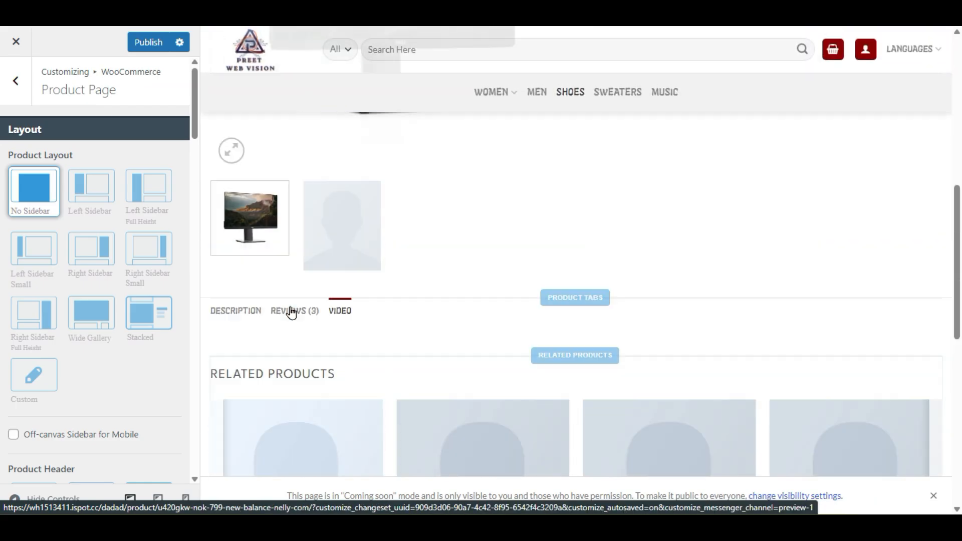
# Step: Return to the Style typography settings and check the font family choices for the headlines and base text
pyautogui.click(15, 81)
pyautogui.click(14, 83)
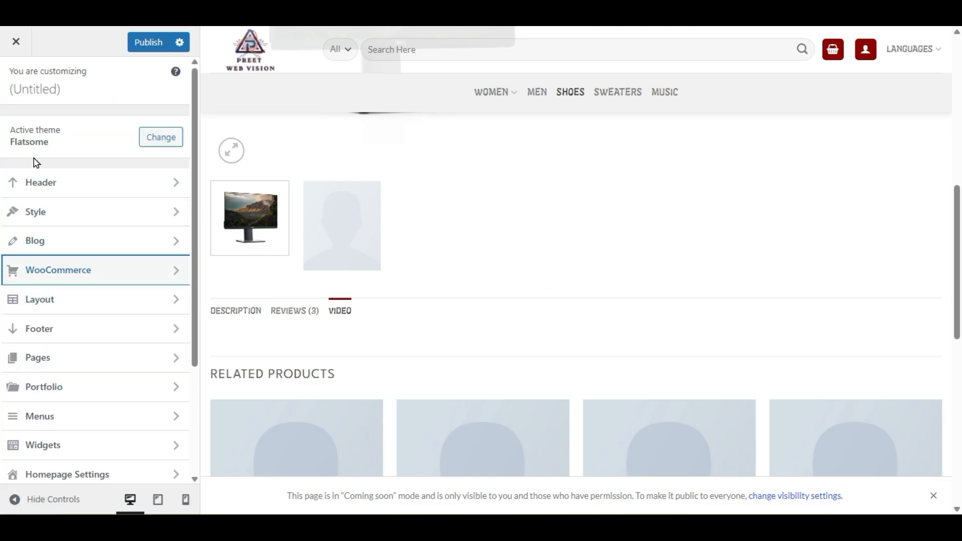
pyautogui.click(109, 216)
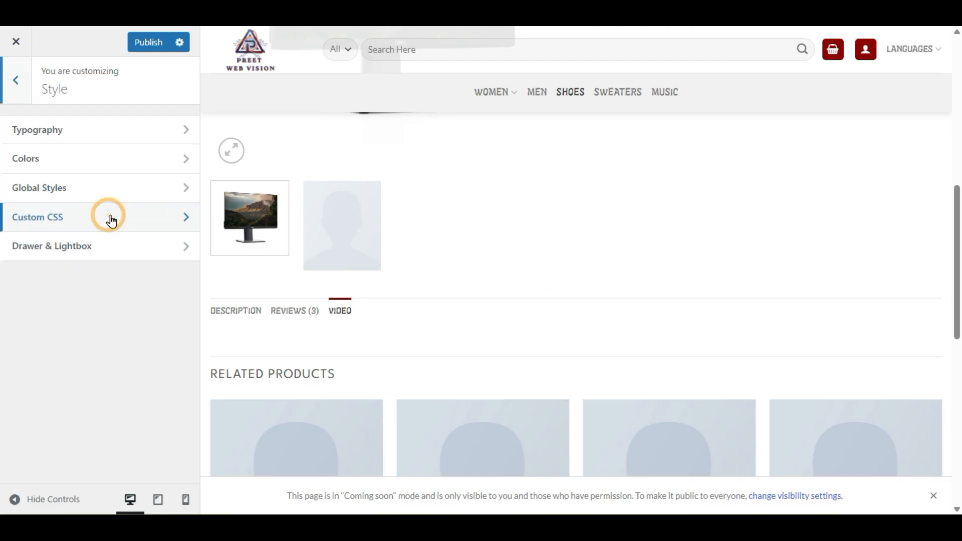
pyautogui.click(74, 142)
pyautogui.scroll(-3, 115, 216)
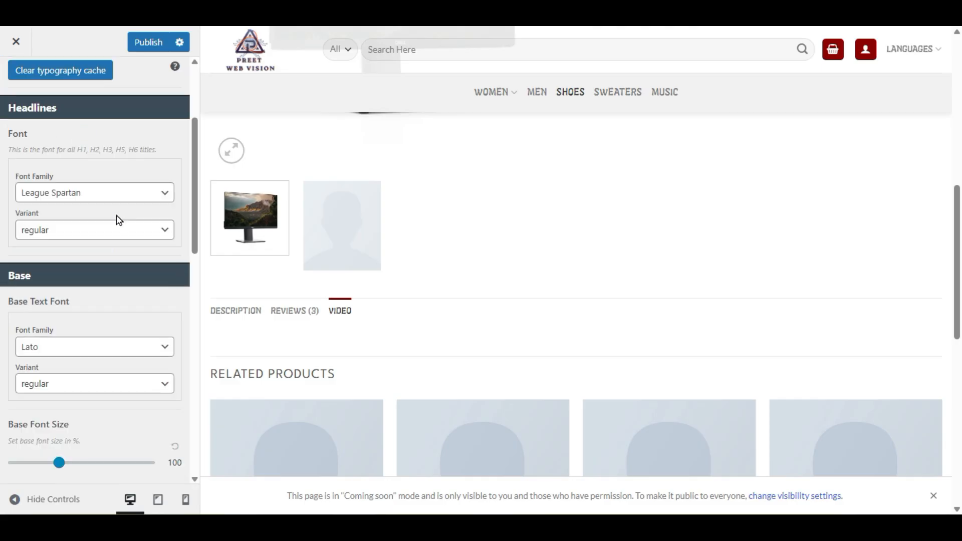
pyautogui.click(71, 195)
pyautogui.click(73, 196)
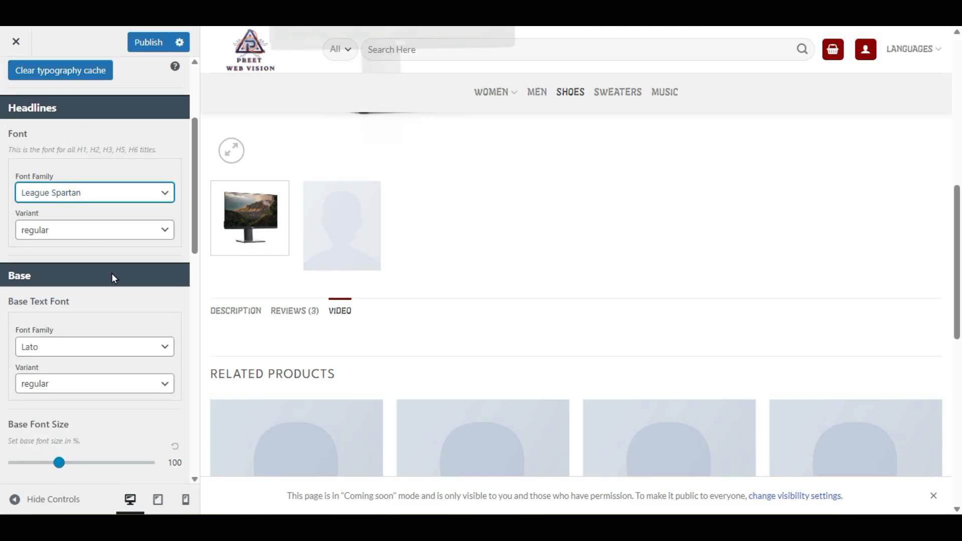
pyautogui.scroll(-3, 129, 336)
pyautogui.click(71, 192)
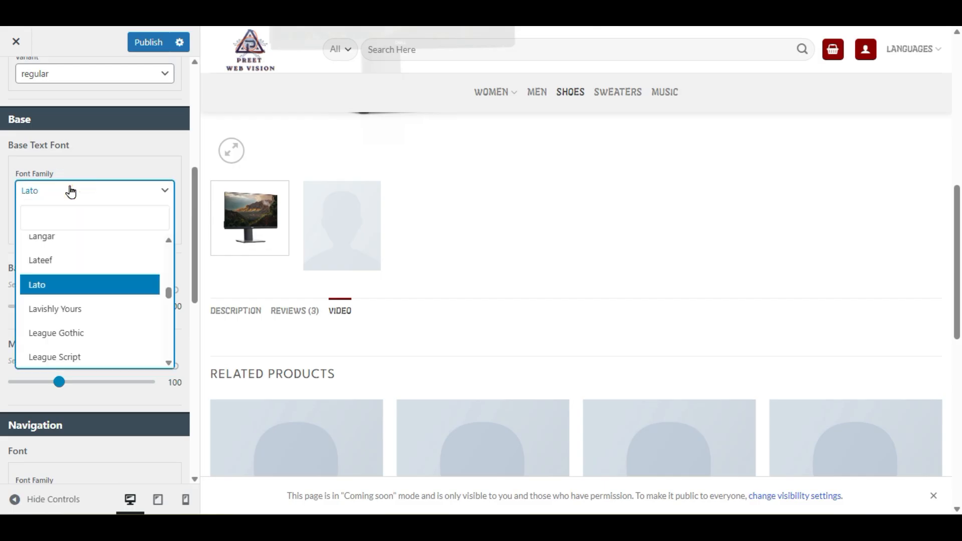
pyautogui.click(73, 194)
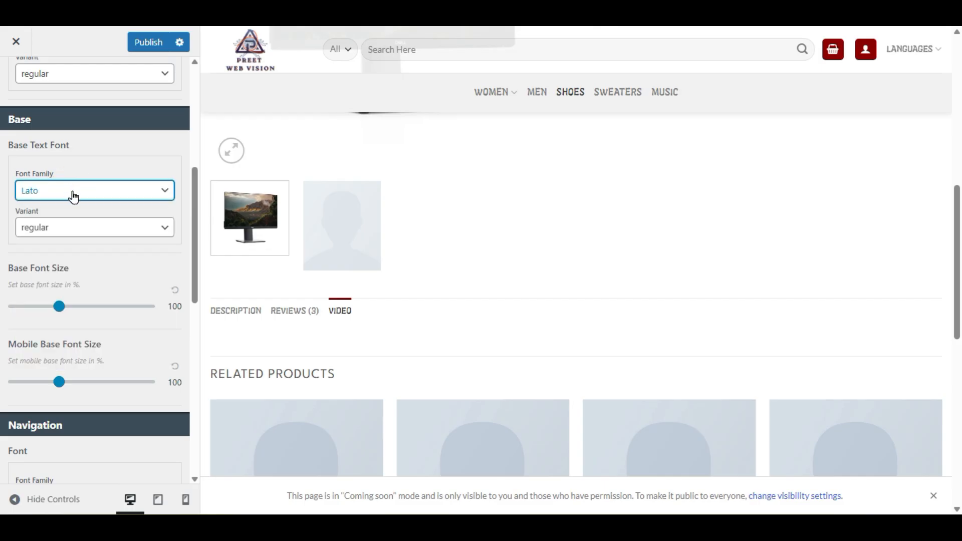
# Step: Set the Navigation font family to Lateef in the typography settings
pyautogui.scroll(-3, 102, 294)
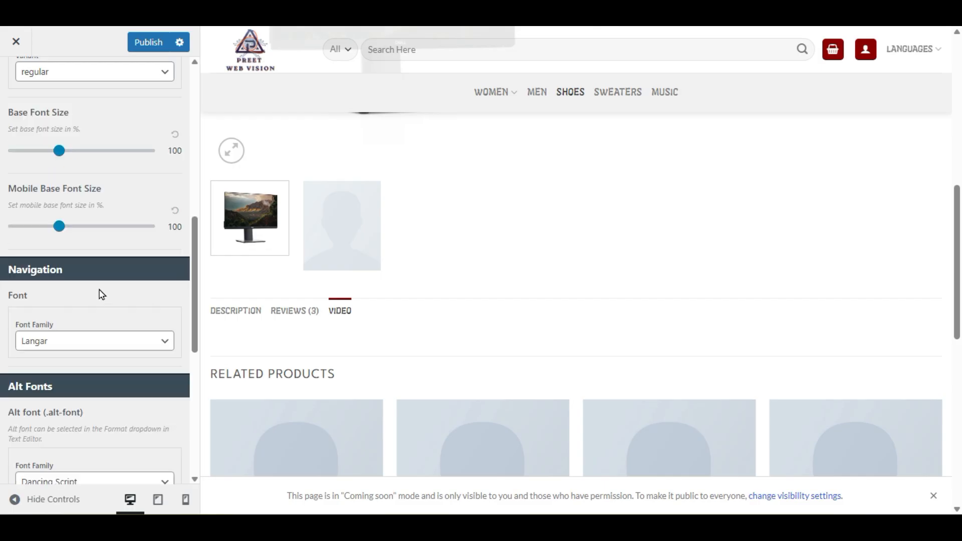
pyautogui.click(104, 350)
pyautogui.click(82, 271)
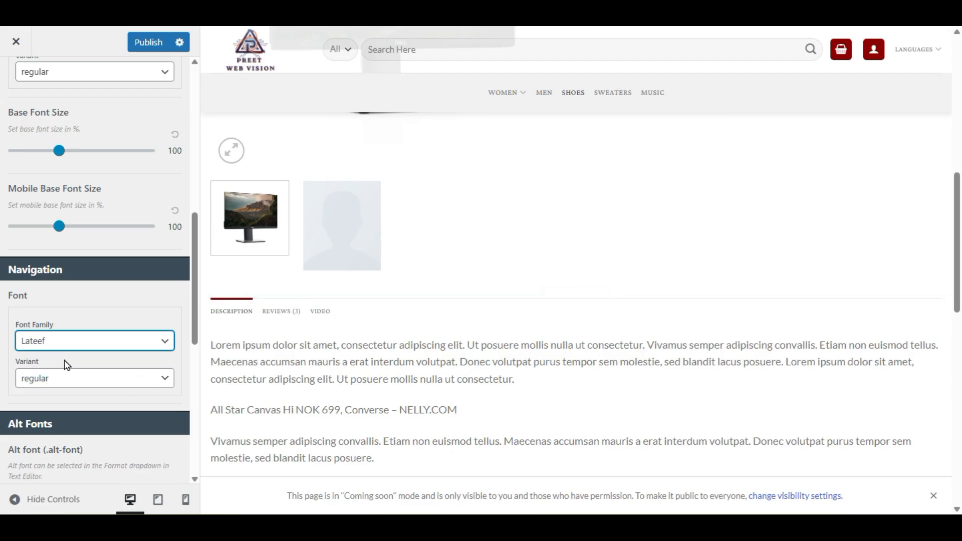
# Step: Set the Navigation font family to Default Browser Font-Family
pyautogui.click(88, 345)
pyautogui.scroll(10, 93, 268)
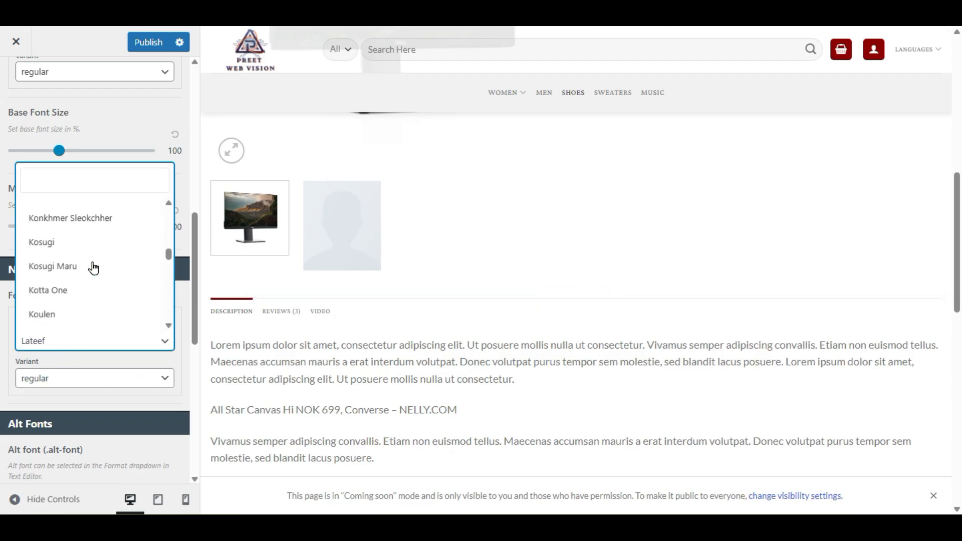
pyautogui.scroll(5, 96, 262)
pyautogui.moveTo(171, 251); pyautogui.dragTo(175, 158)
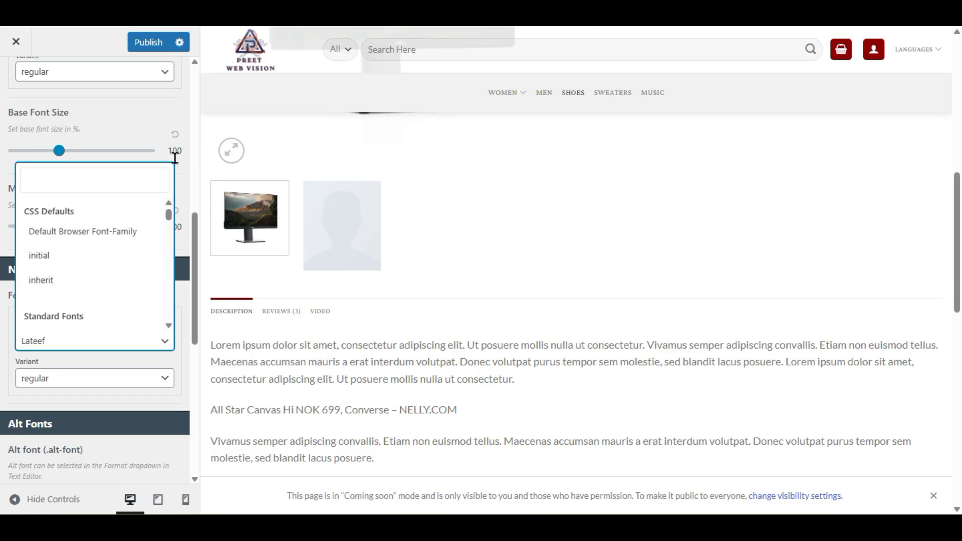
pyautogui.click(97, 231)
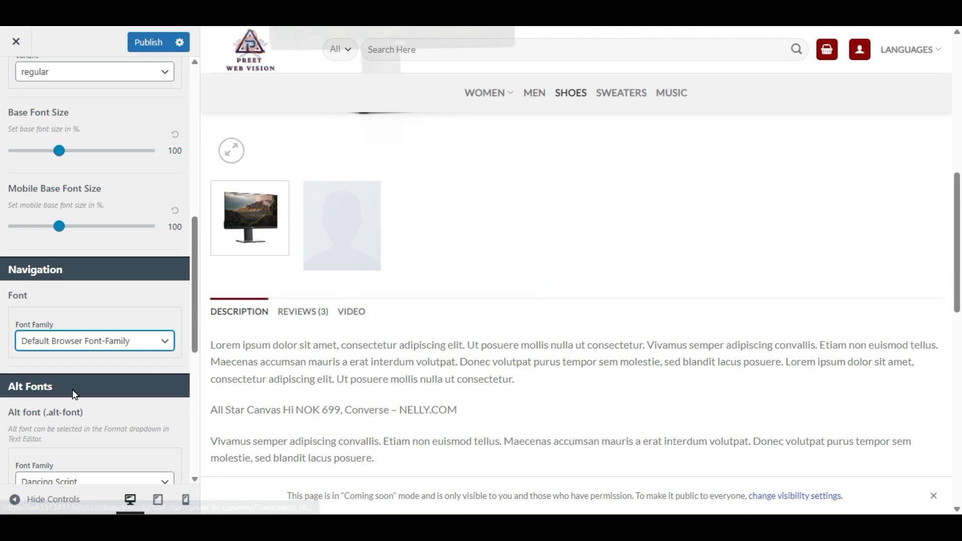
# Step: Publish the typography changes made in the customizer
pyautogui.scroll(-3, 72, 389)
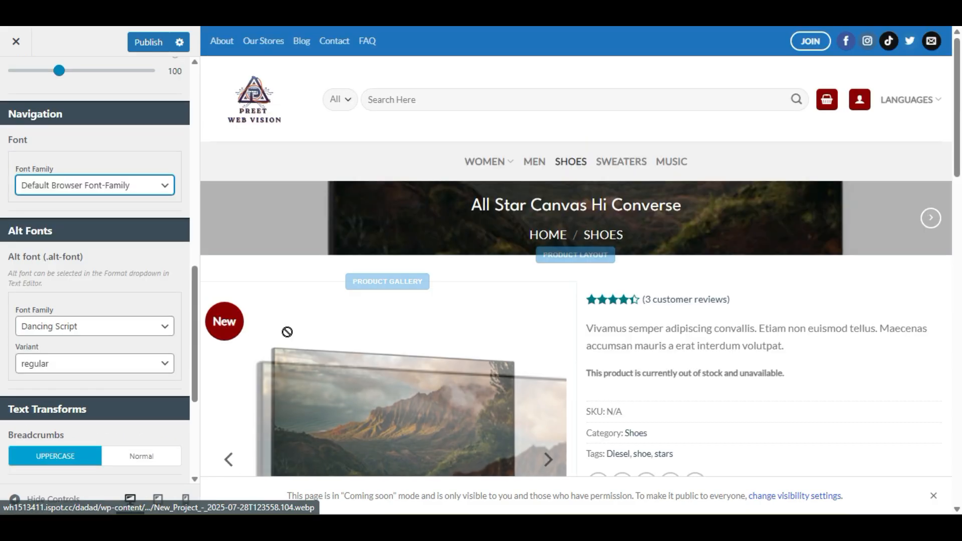
pyautogui.click(139, 47)
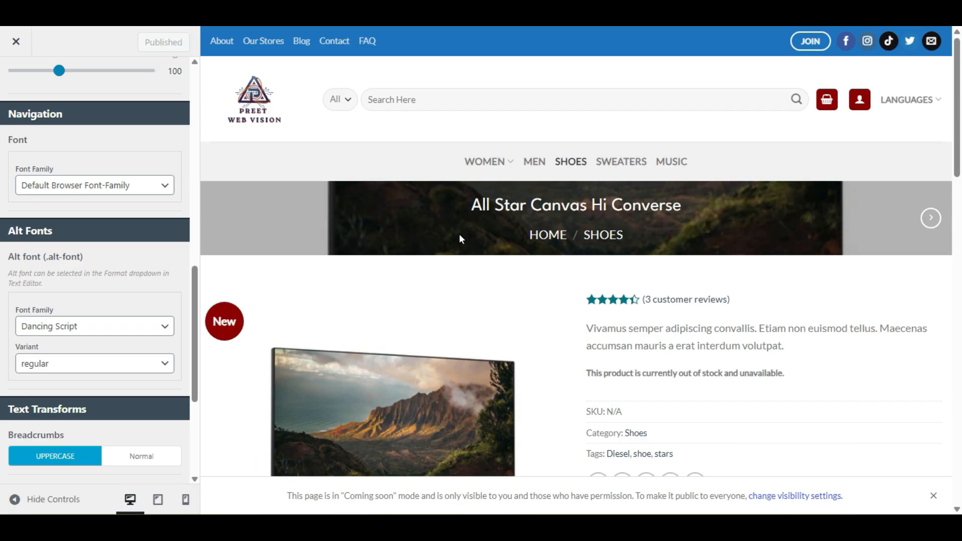
# Step: View the Video tab of the product in the customizer preview and dismiss the mail notification
pyautogui.scroll(-3, 459, 233)
pyautogui.scroll(-3, 497, 273)
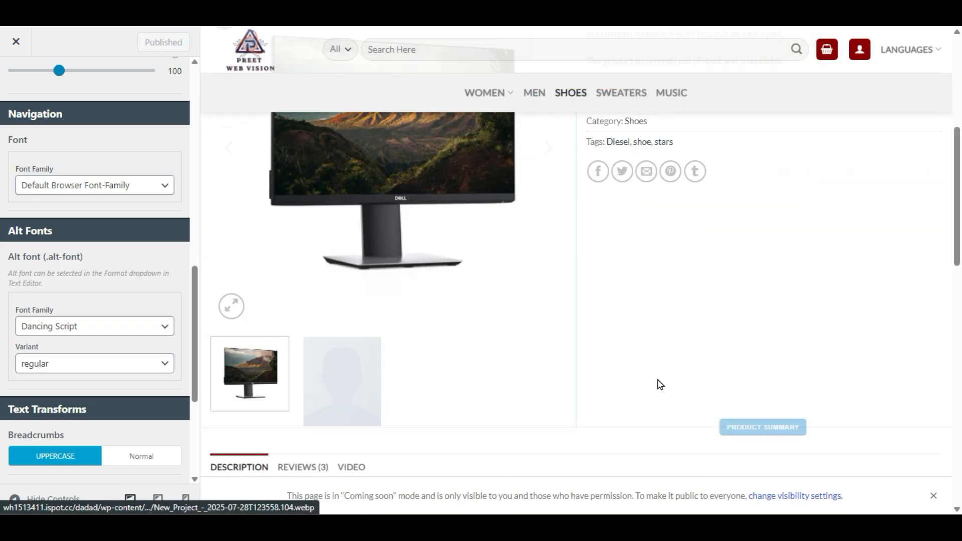
pyautogui.scroll(-6, 659, 384)
pyautogui.scroll(3, 658, 385)
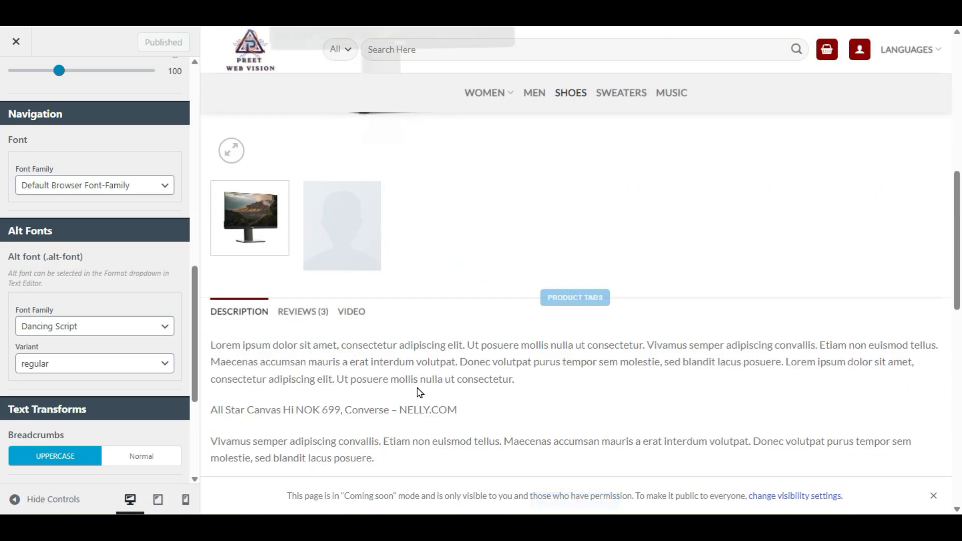
pyautogui.click(351, 312)
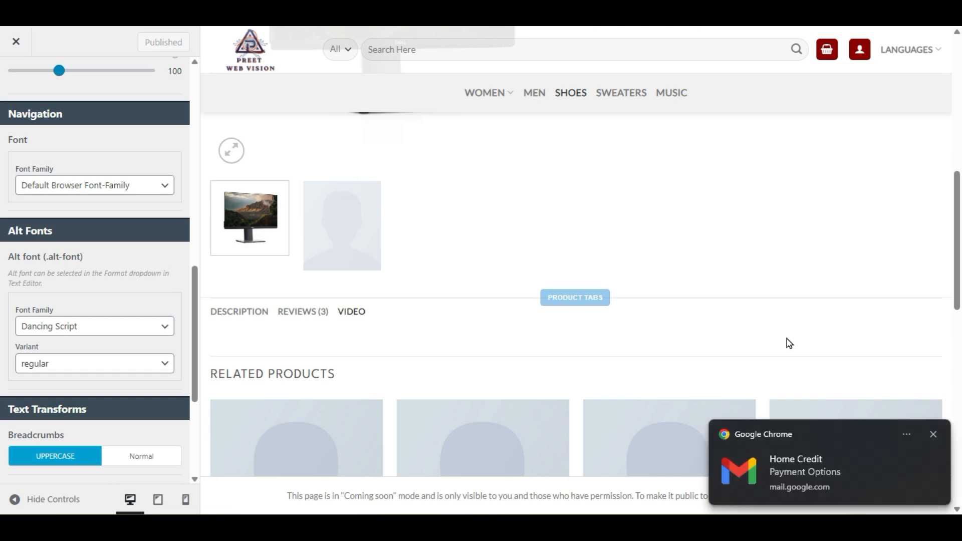
pyautogui.click(933, 436)
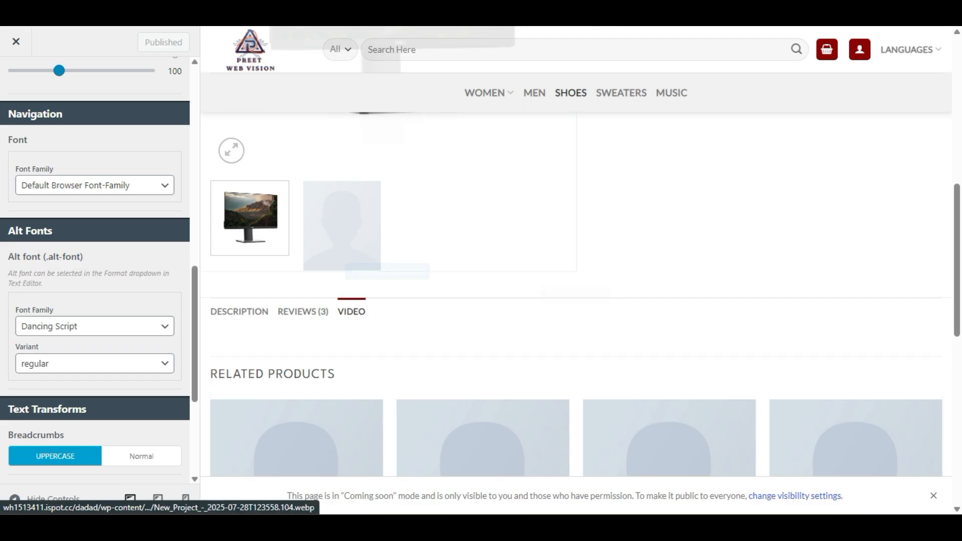
# Step: Switch to the product edit page and examine the Custom Tab Title and Custom Tab Content fields in the Extra product data
pyautogui.click(150, 20)
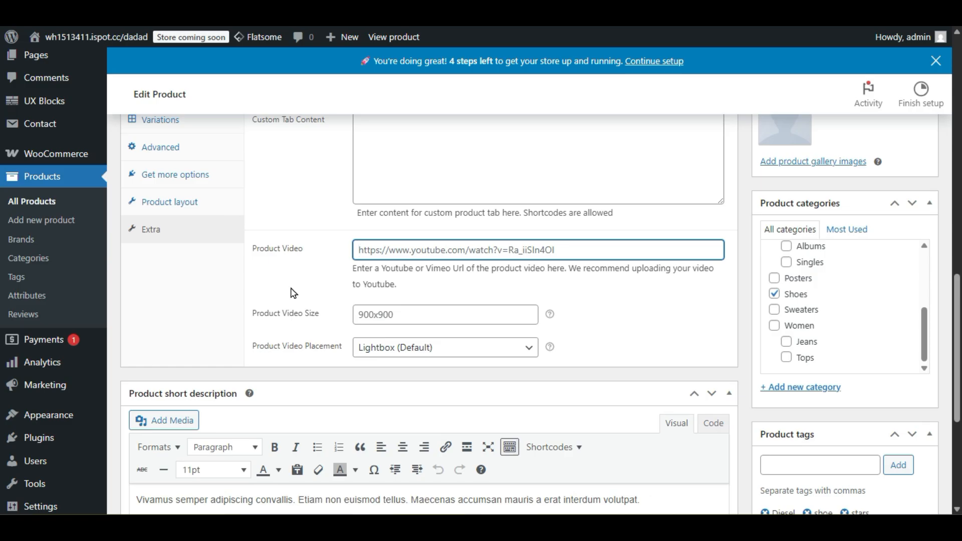
pyautogui.scroll(3, 320, 315)
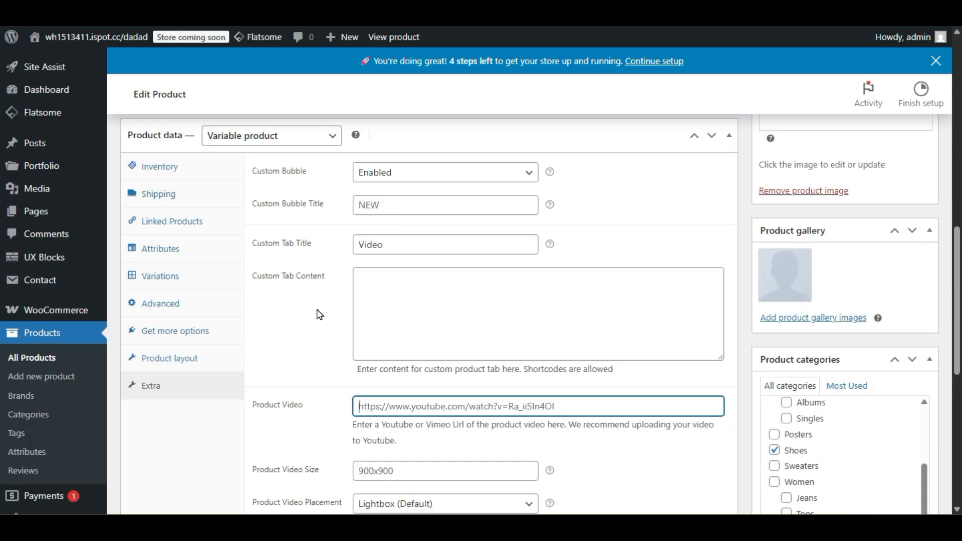
pyautogui.click(408, 283)
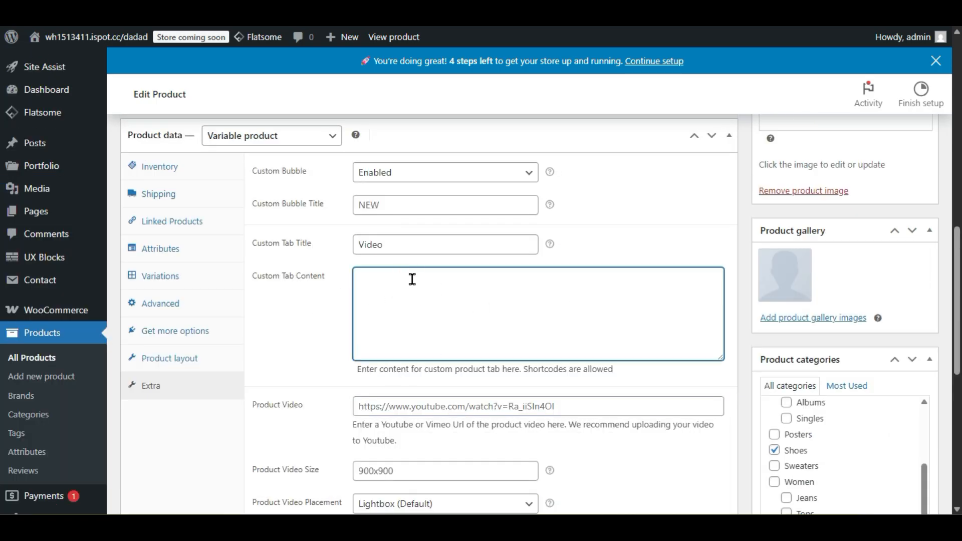
pyautogui.moveTo(360, 370); pyautogui.dragTo(618, 376)
pyautogui.click(618, 376)
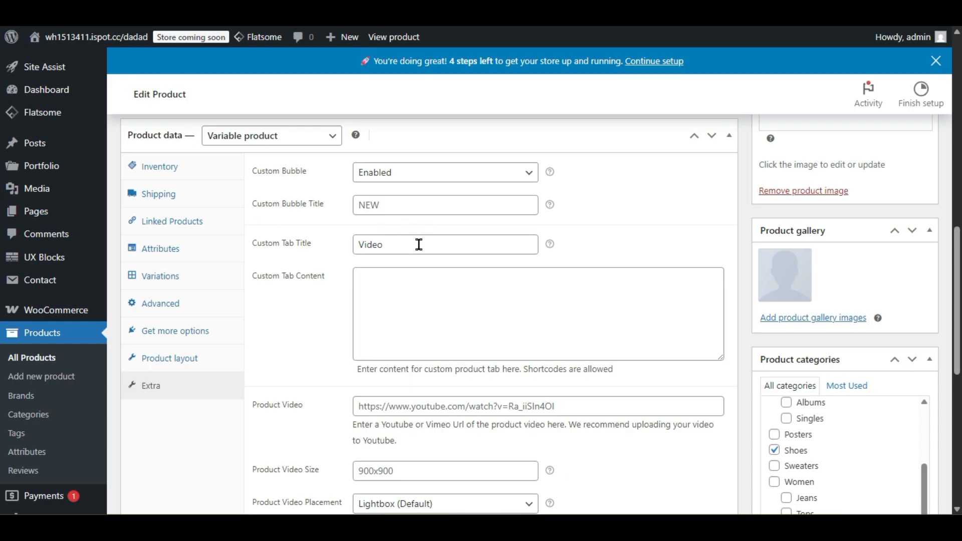
pyautogui.moveTo(418, 244); pyautogui.dragTo(318, 252)
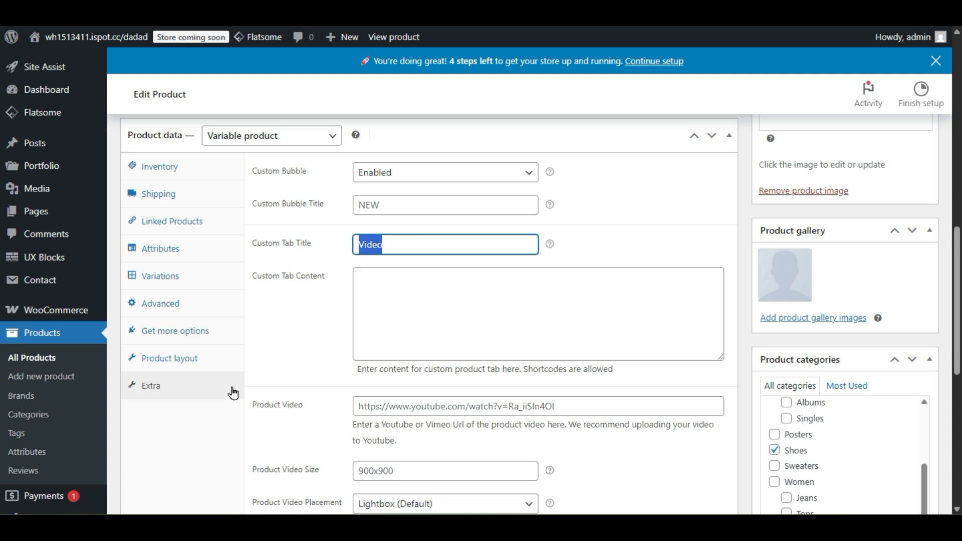
# Step: Start a new UX block, enter the title "shipping info" and open it in UX Builder without saving the title
pyautogui.moveTo(52, 257)
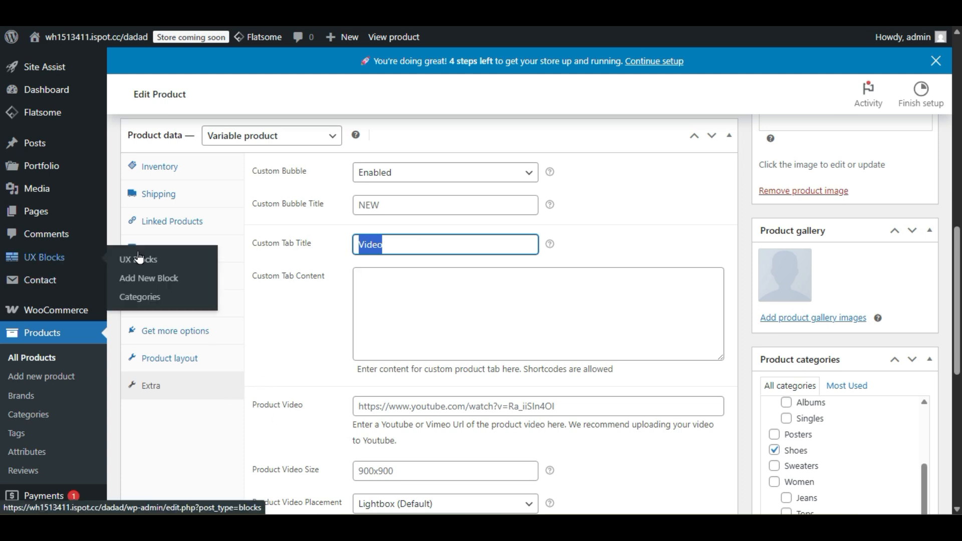
pyautogui.click(169, 279)
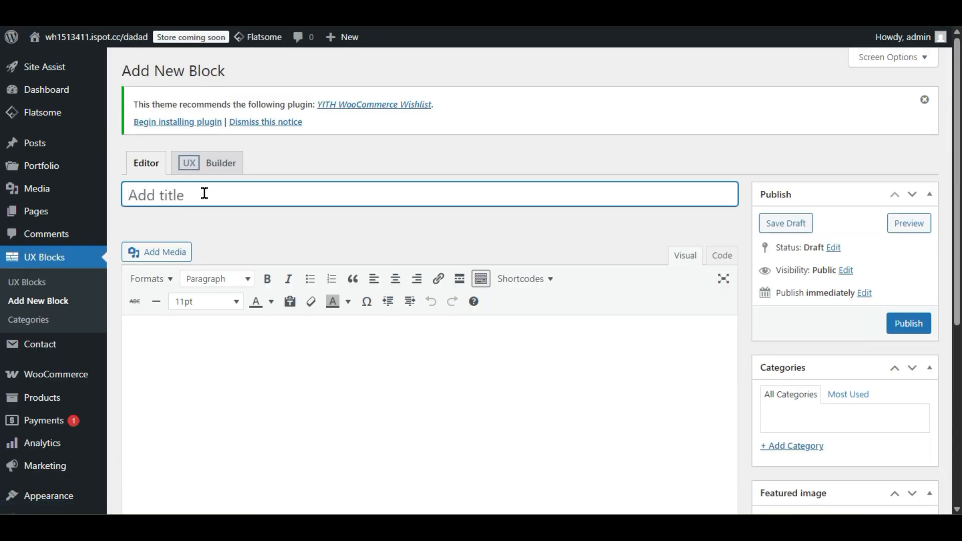
pyautogui.write('shi')
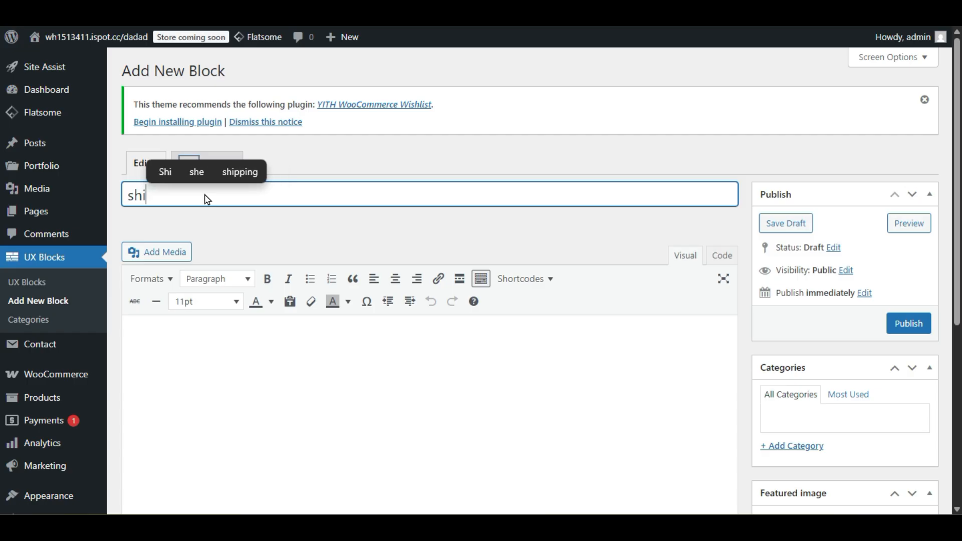
pyautogui.write('pping info')
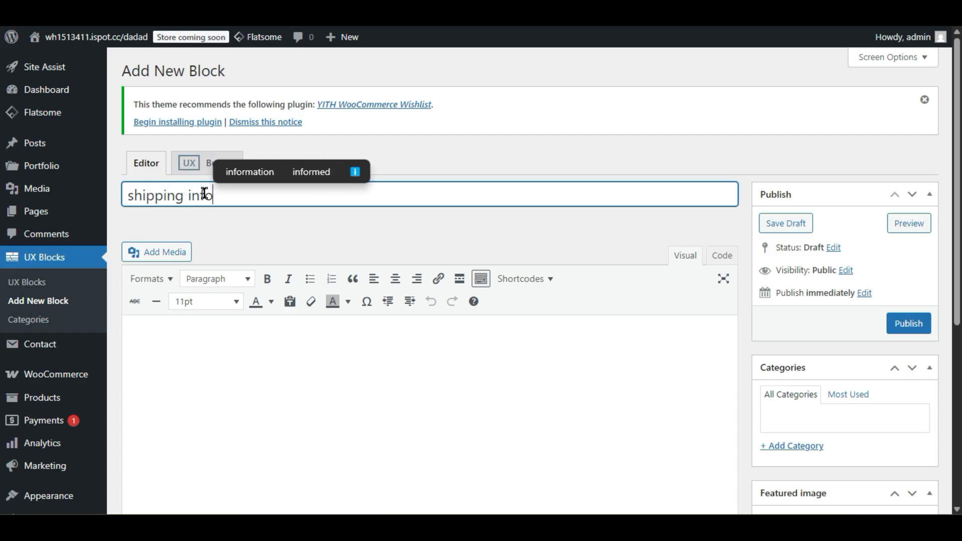
pyautogui.click(196, 165)
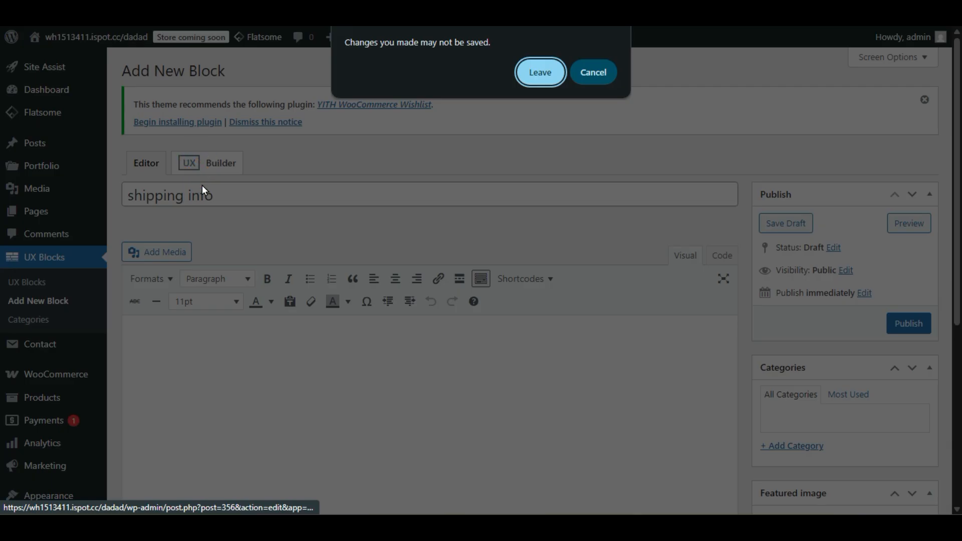
pyautogui.click(551, 71)
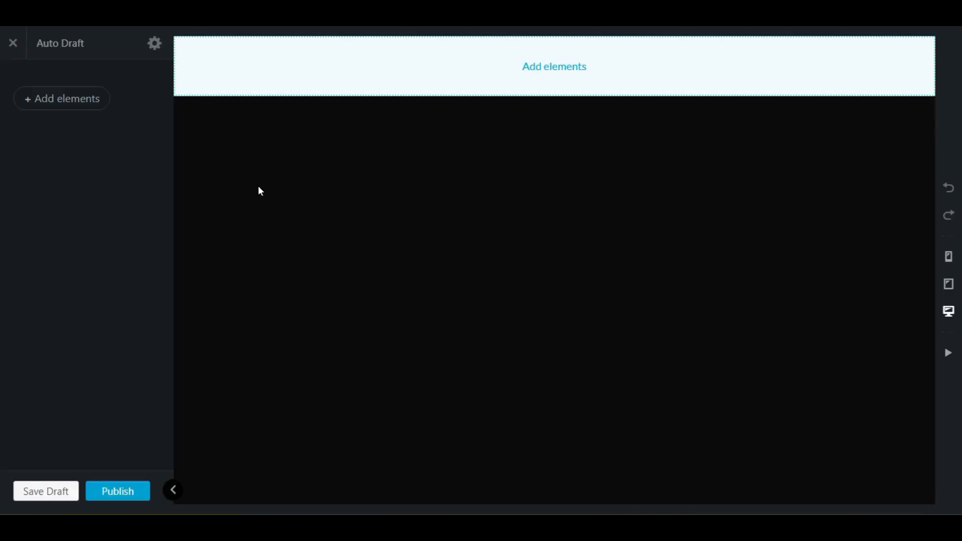
# Step: Open the Flatsome Studio library for the empty block and show the Call to action layouts
pyautogui.click(554, 66)
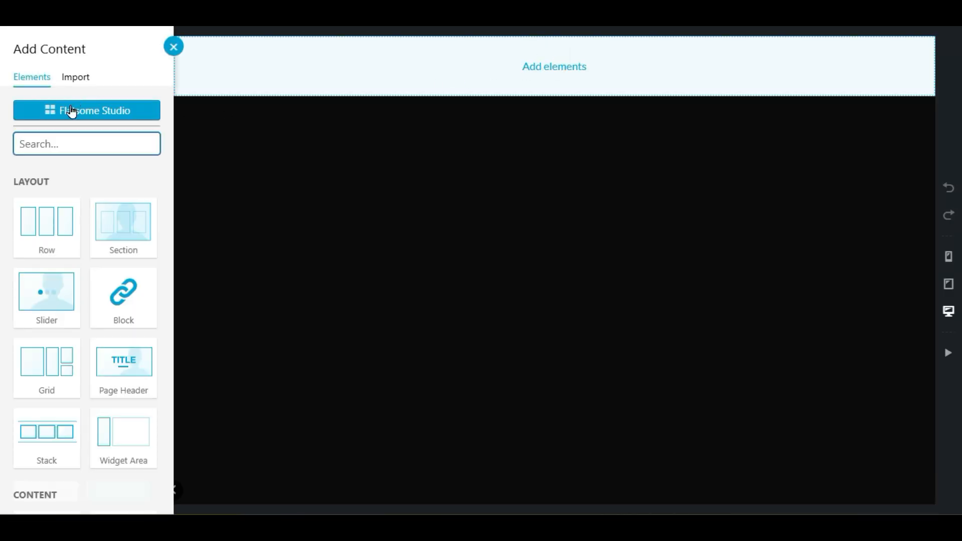
pyautogui.click(71, 111)
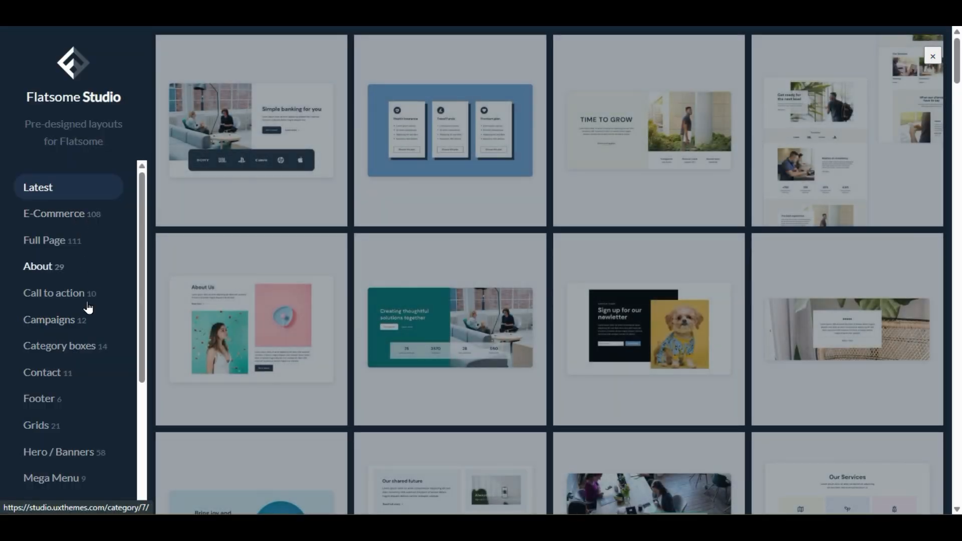
pyautogui.click(73, 293)
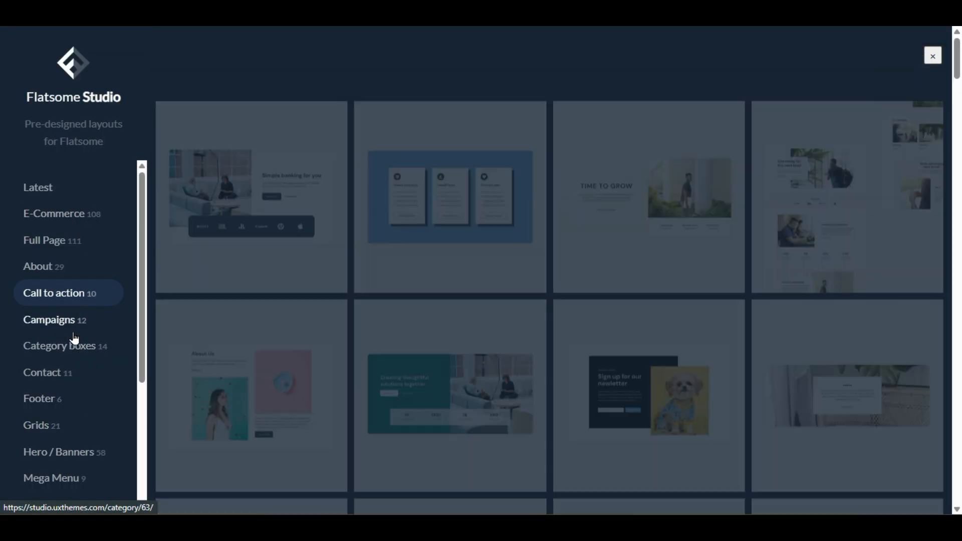
# Step: Look through the Text and Services / Icons layouts in Flatsome Studio for a suitable block design
pyautogui.scroll(-3, 72, 341)
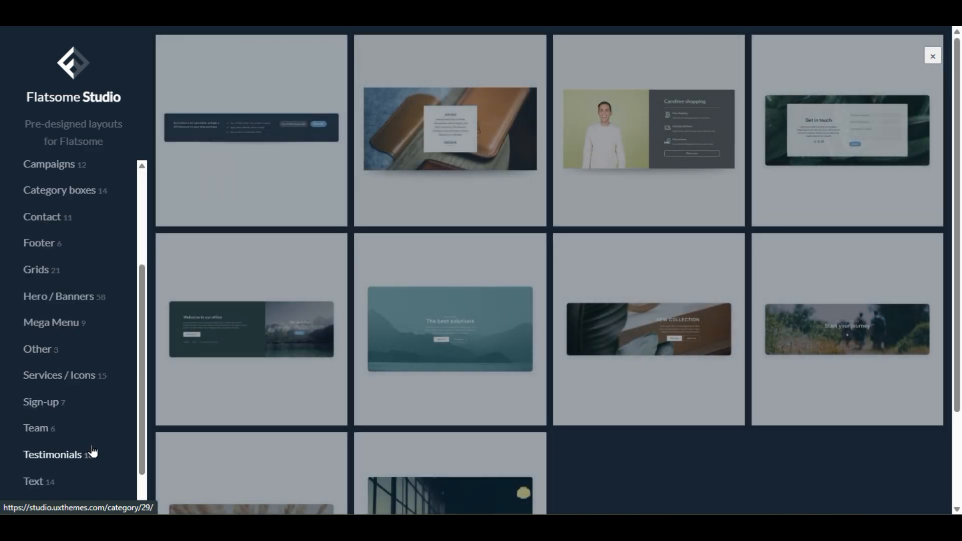
pyautogui.scroll(-1, 93, 453)
pyautogui.scroll(-2, 93, 453)
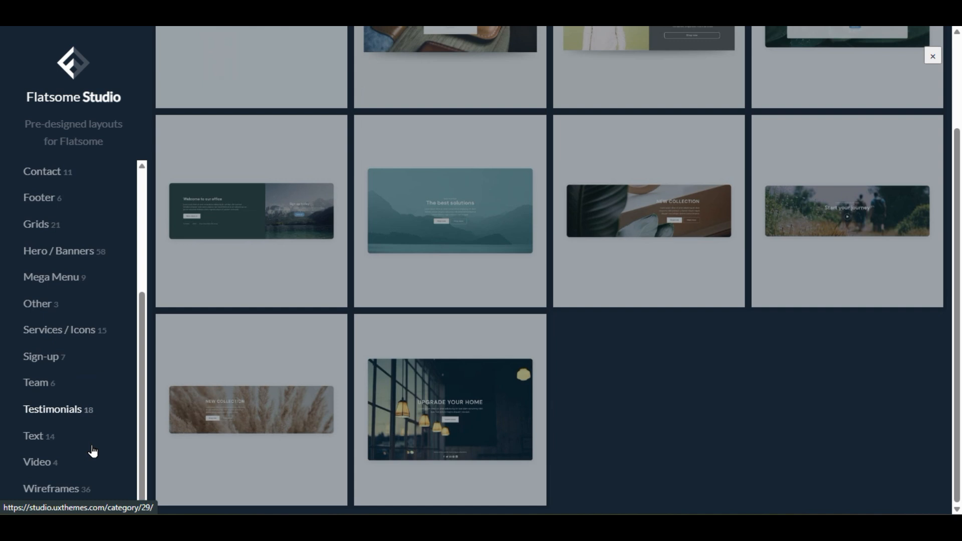
pyautogui.click(93, 448)
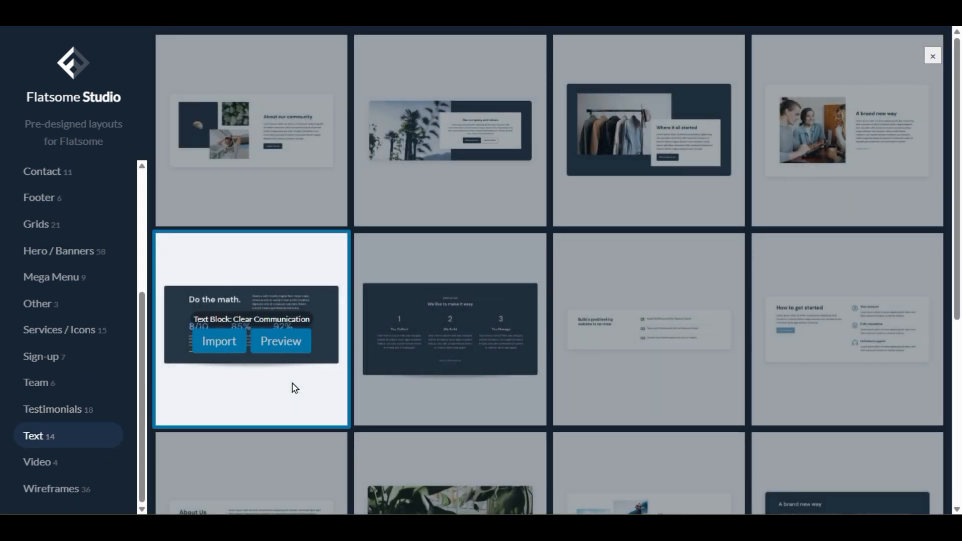
pyautogui.moveTo(688, 415)
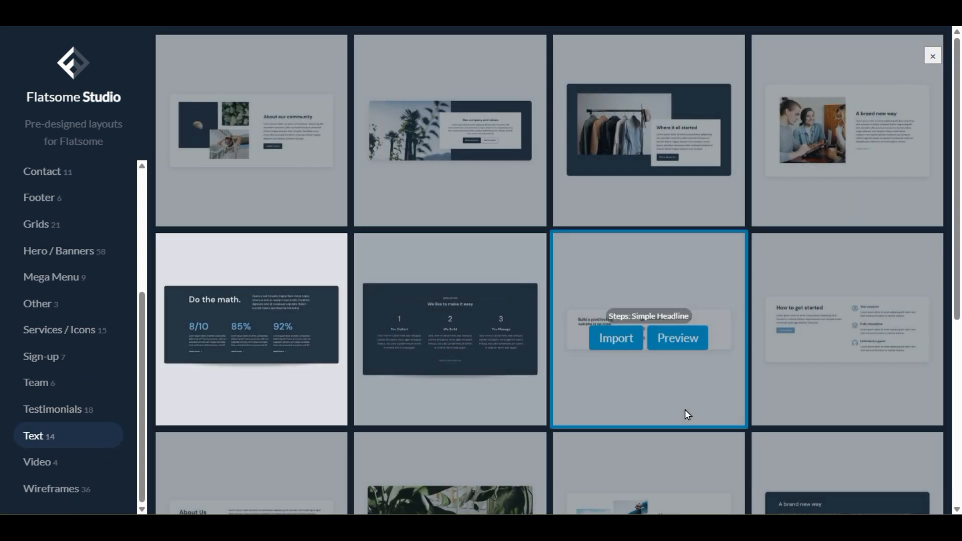
pyautogui.scroll(-3, 613, 379)
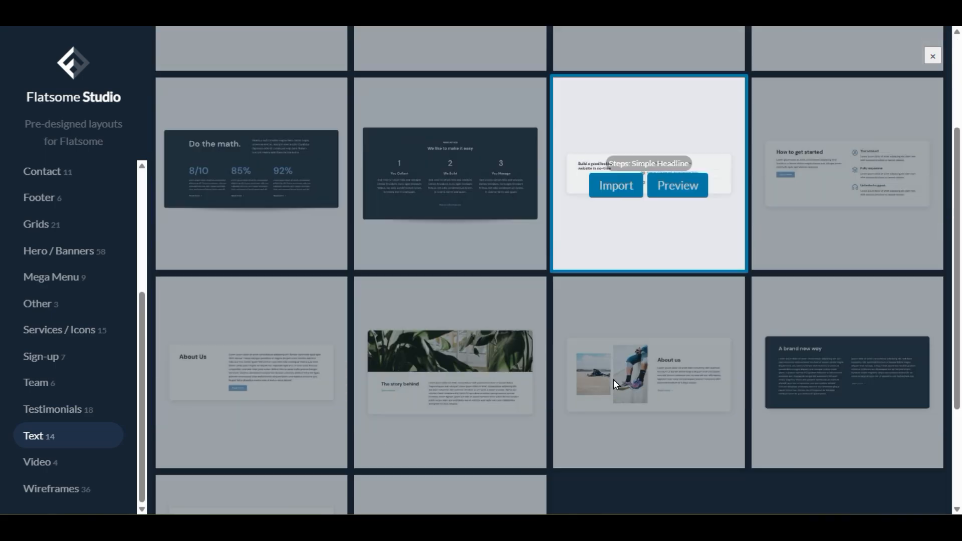
pyautogui.scroll(-3, 614, 380)
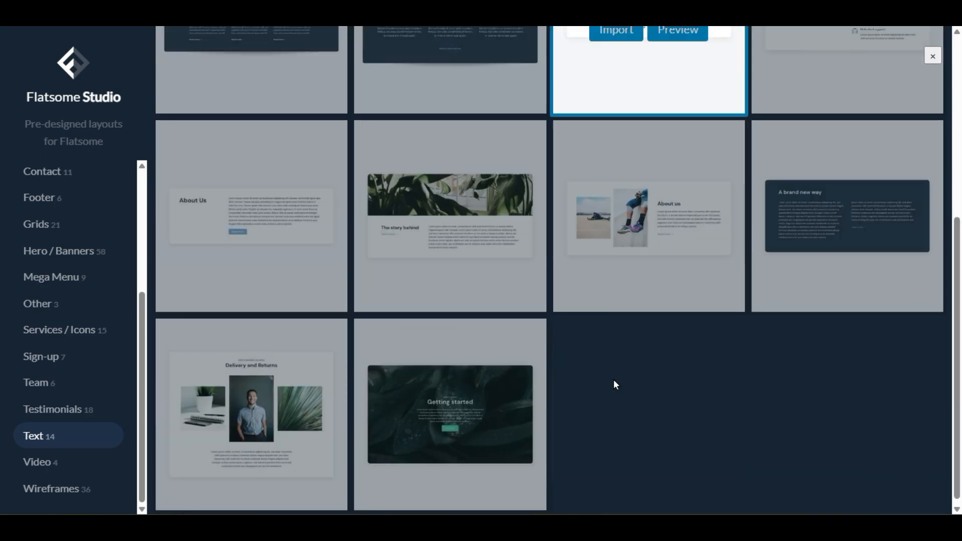
pyautogui.scroll(6, 615, 385)
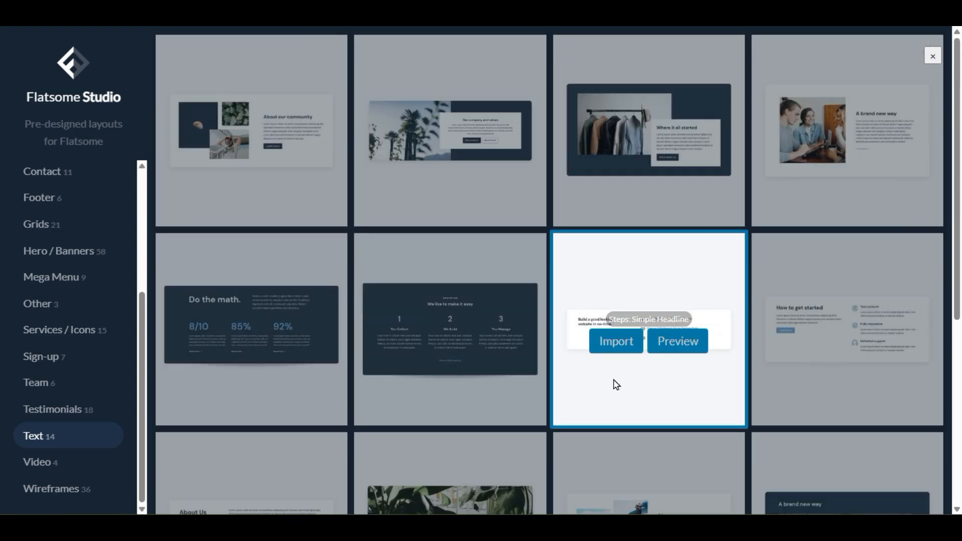
pyautogui.click(36, 340)
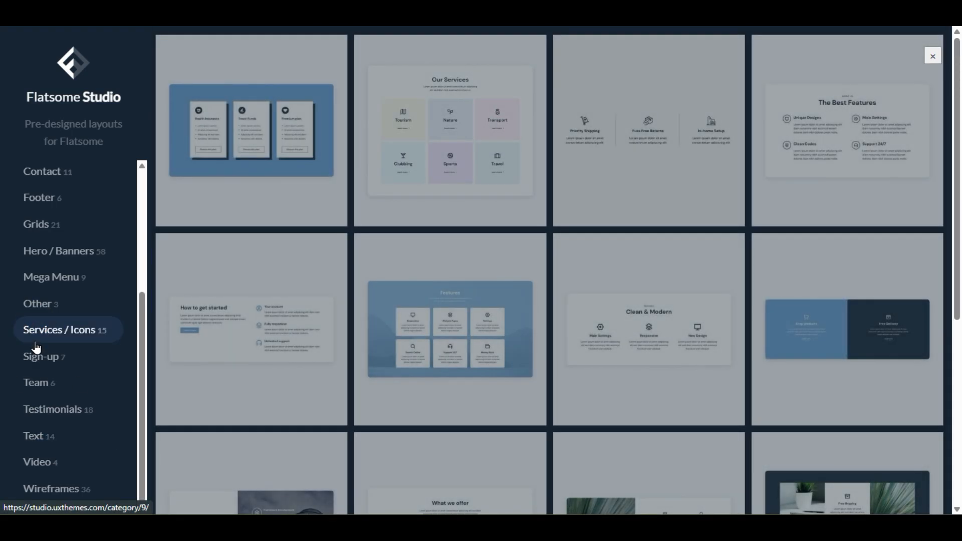
pyautogui.scroll(-6, 272, 308)
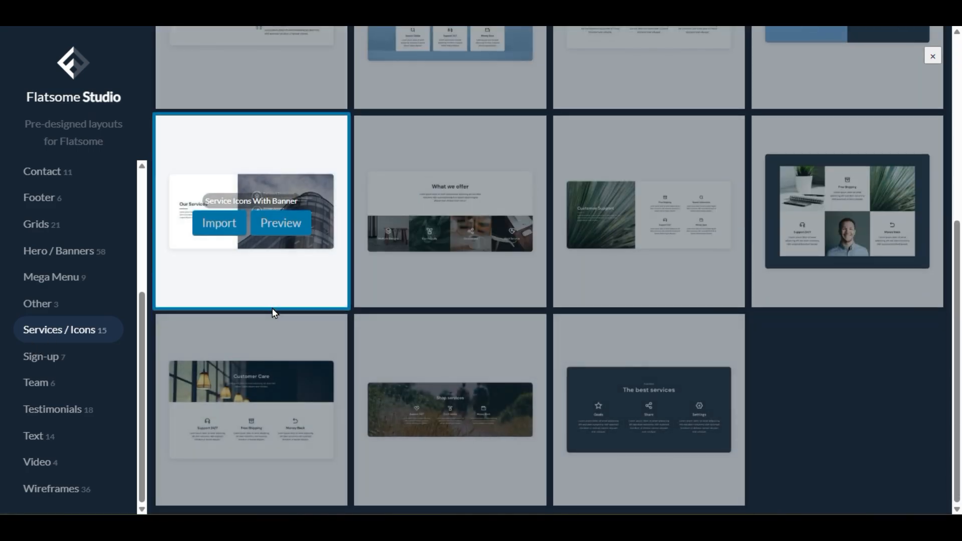
# Step: Import the Timeline Vertical layout from the Other category, including its images
pyautogui.click(39, 304)
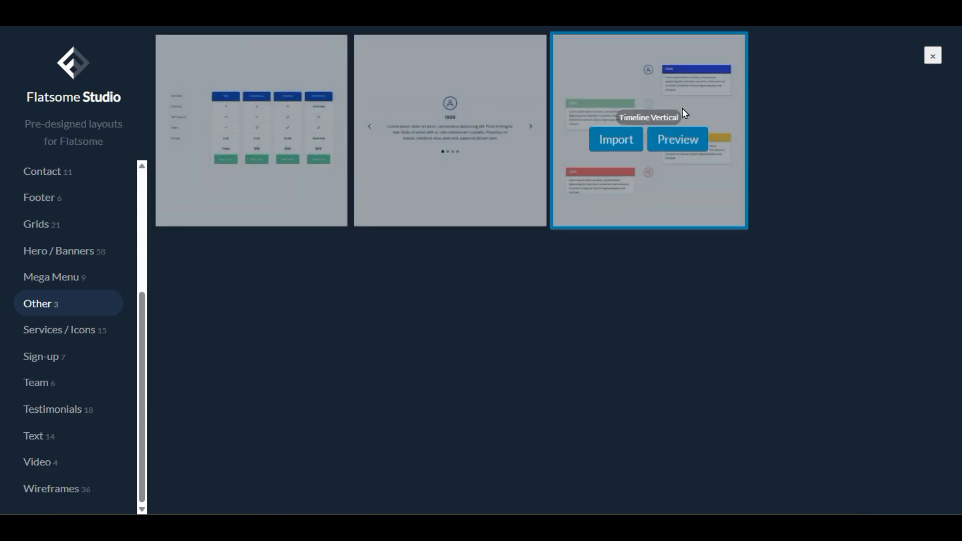
pyautogui.click(629, 140)
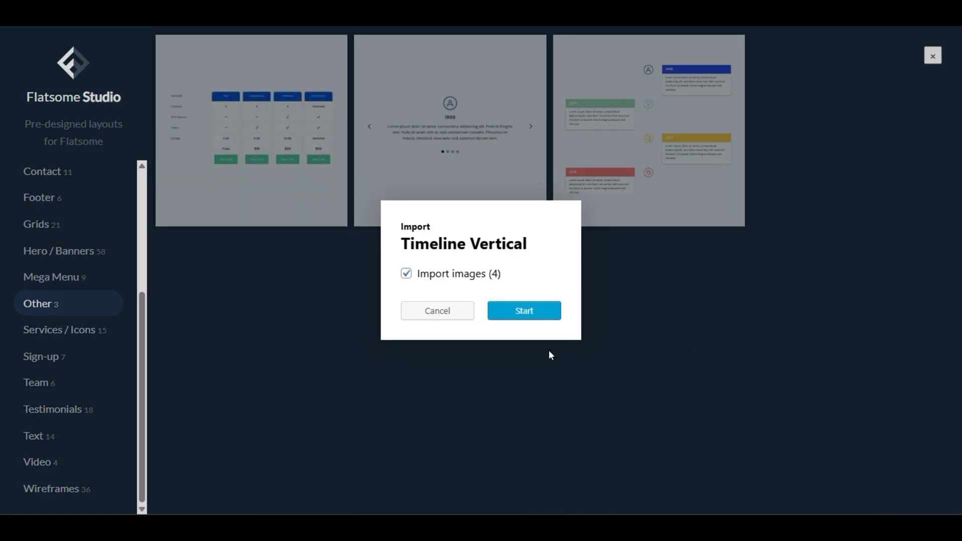
pyautogui.click(509, 312)
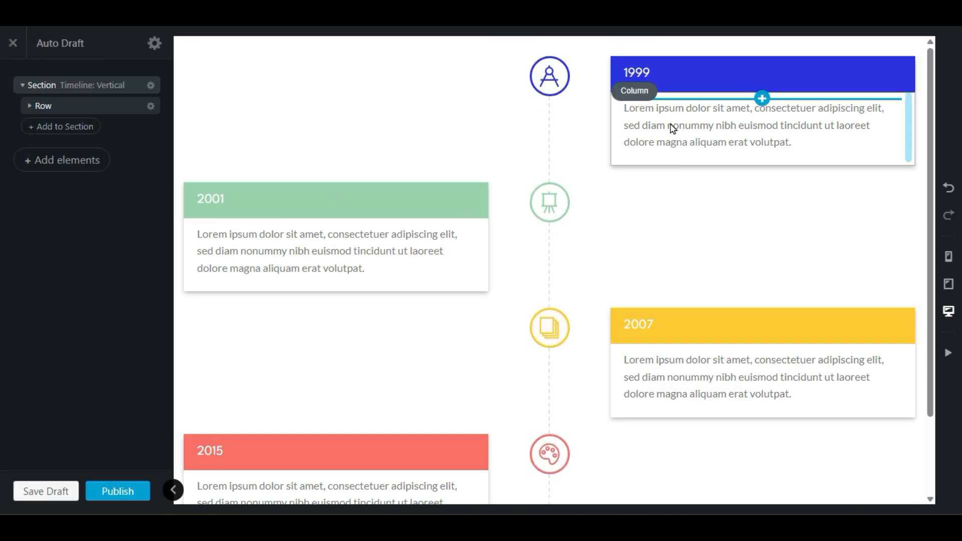
# Step: Publish the timeline block and leave UX Builder for the block's edit page
pyautogui.click(126, 494)
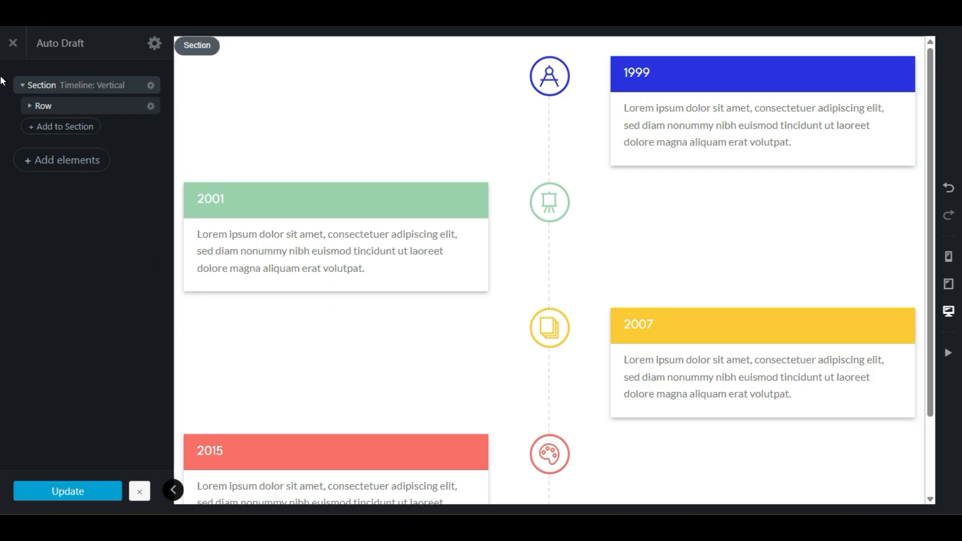
pyautogui.click(13, 43)
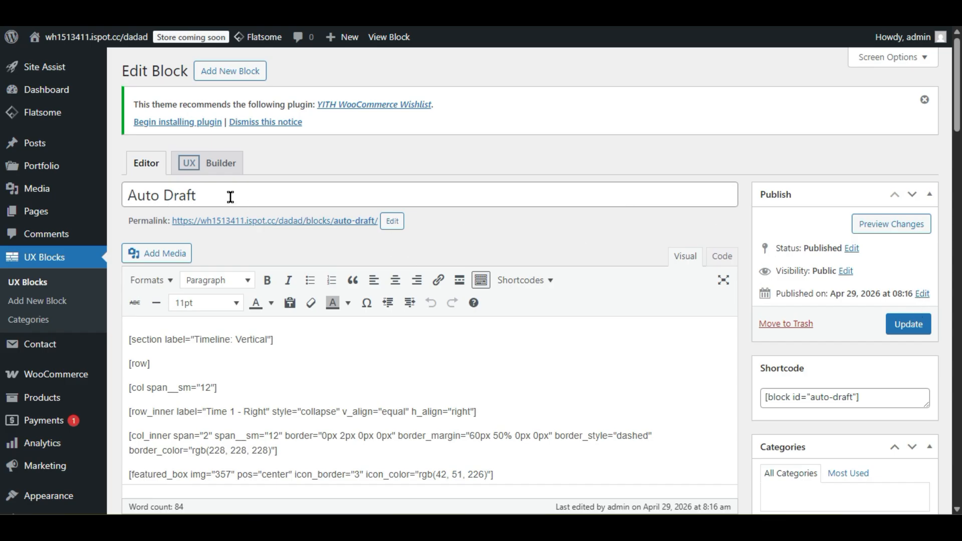
# Step: Rename the block as timeline and update it
pyautogui.moveTo(230, 197); pyautogui.dragTo(131, 197)
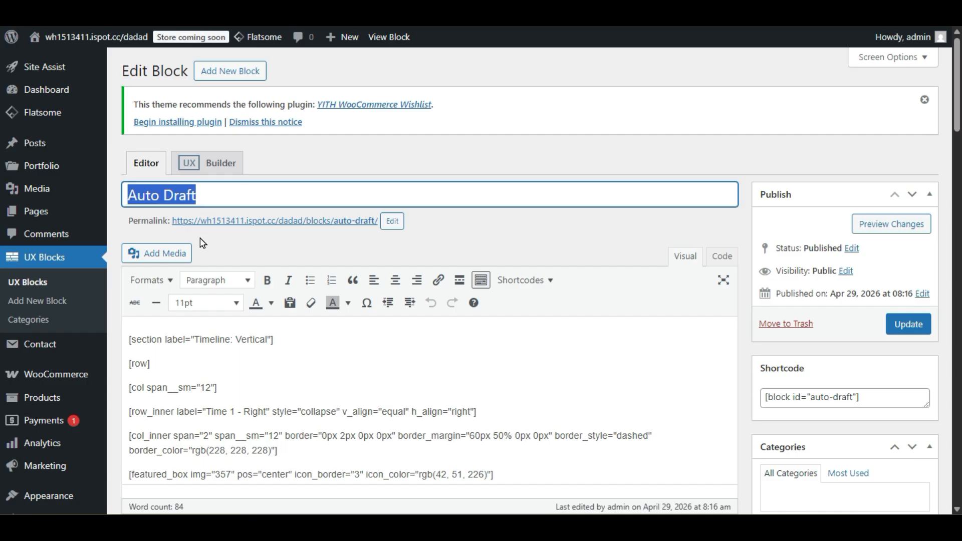
pyautogui.write('time')
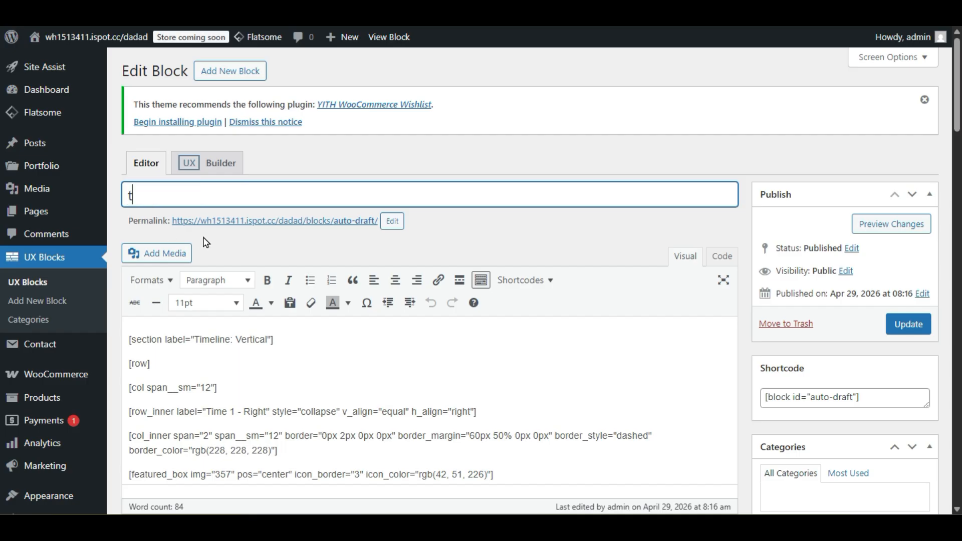
pyautogui.write('line')
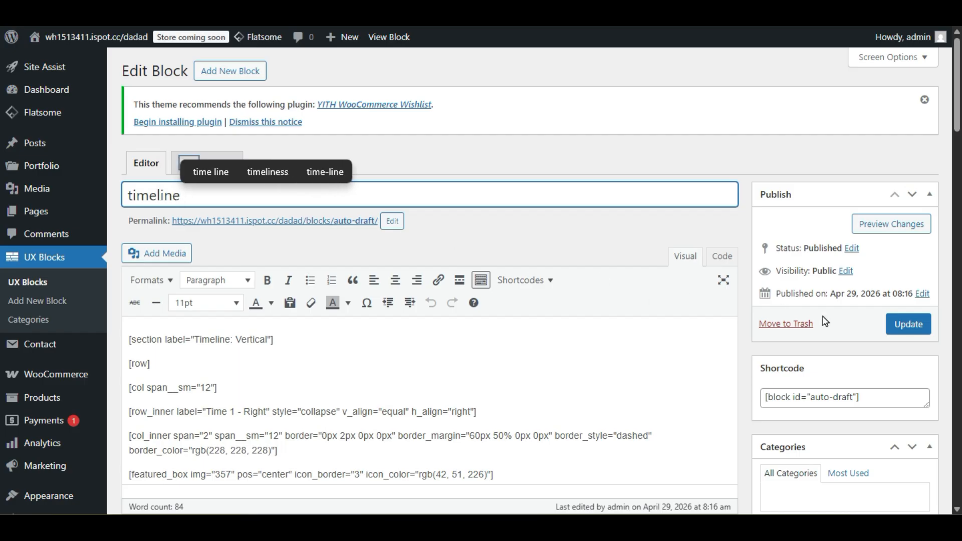
pyautogui.click(908, 323)
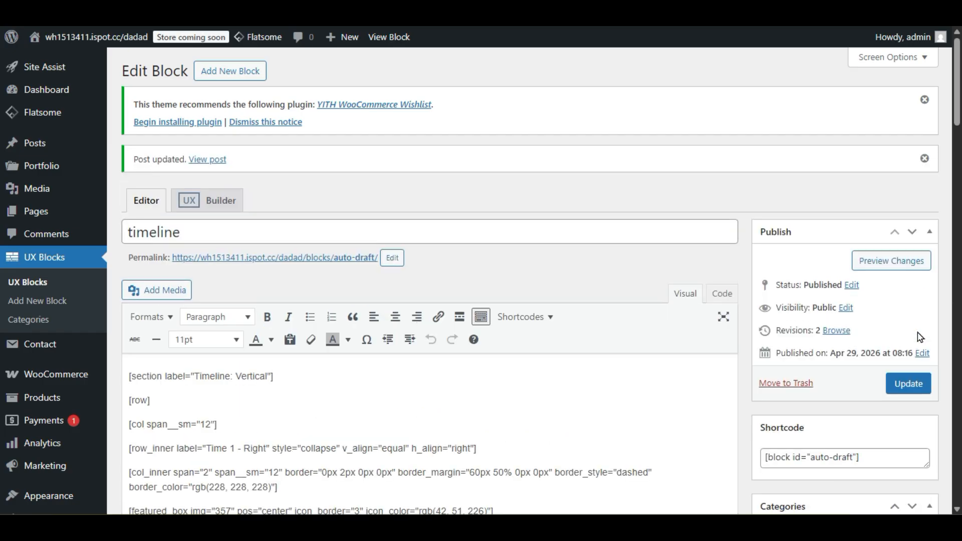
# Step: Copy the timeline block's shortcode from its edit page
pyautogui.scroll(-3, 920, 337)
pyautogui.moveTo(883, 306); pyautogui.dragTo(765, 305)
pyautogui.hotkey('ctrl', 'c')
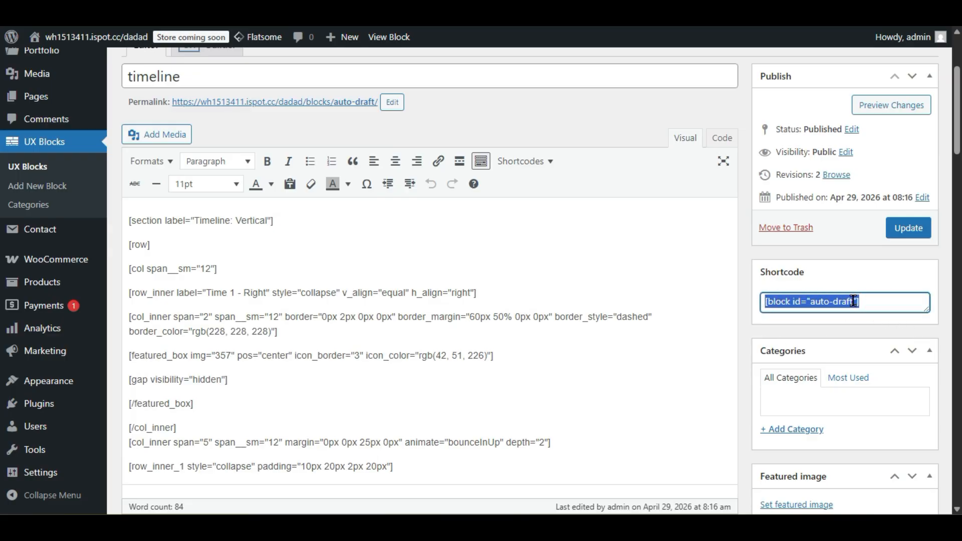
pyautogui.scroll(3, 858, 307)
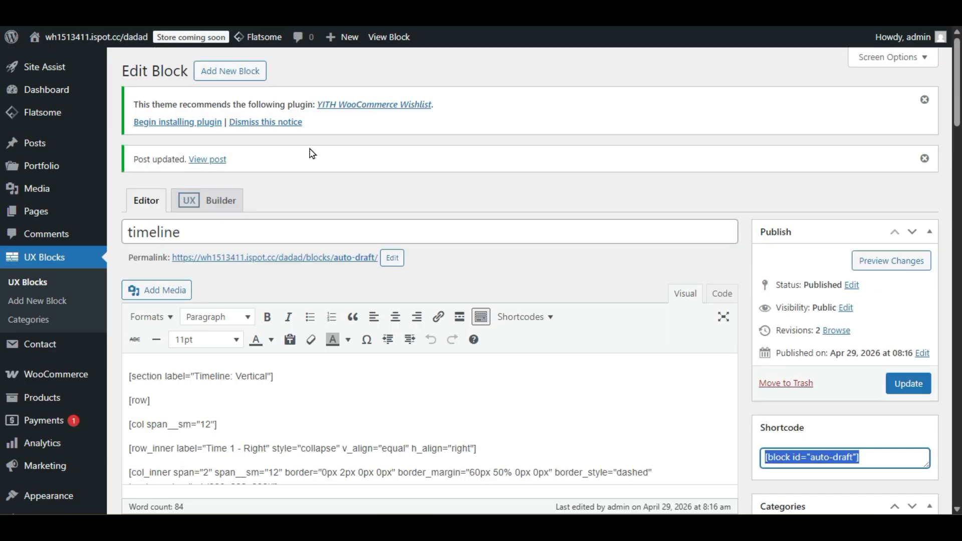
pyautogui.scroll(-3, 812, 333)
pyautogui.scroll(3, 813, 335)
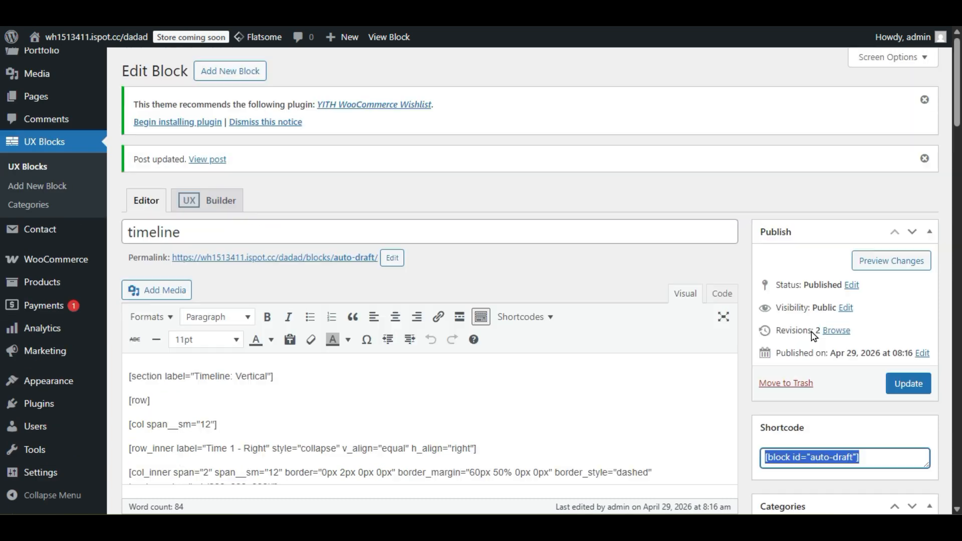
pyautogui.scroll(-3, 718, 275)
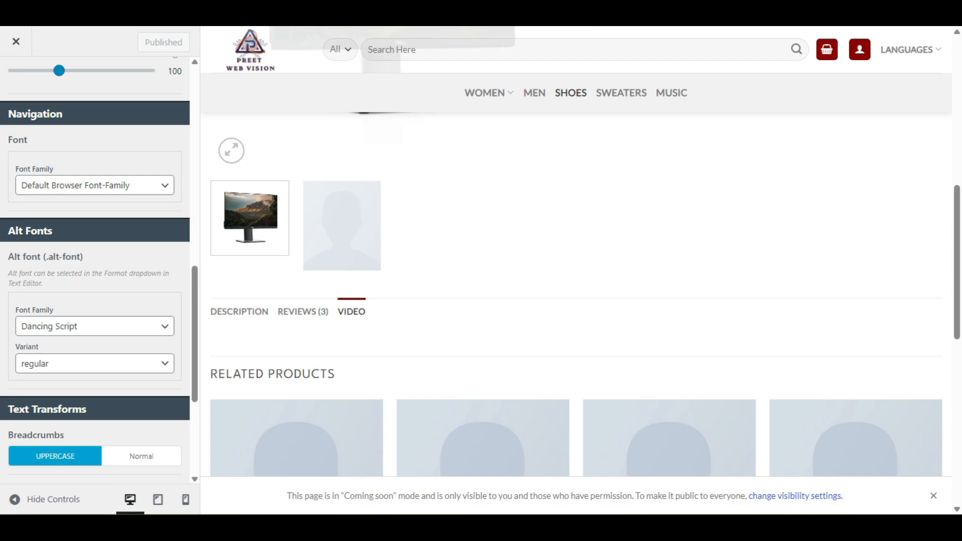
# Step: Close the Customizer and open the All Star Canvas Hi Converse product for editing from its shop page
pyautogui.click(10, 40)
pyautogui.scroll(-3, 473, 348)
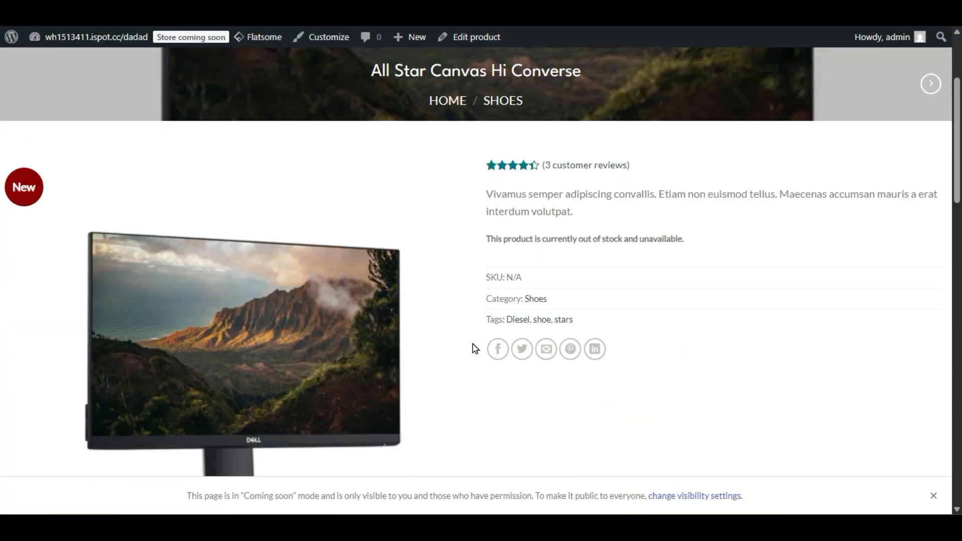
pyautogui.scroll(-5, 355, 374)
pyautogui.scroll(-3, 355, 374)
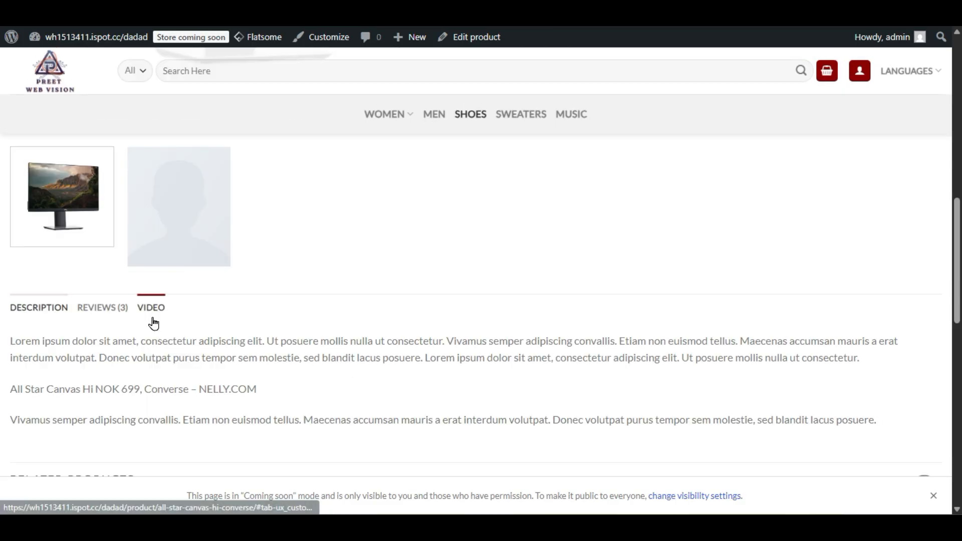
pyautogui.moveTo(340, 48)
pyautogui.click(451, 37)
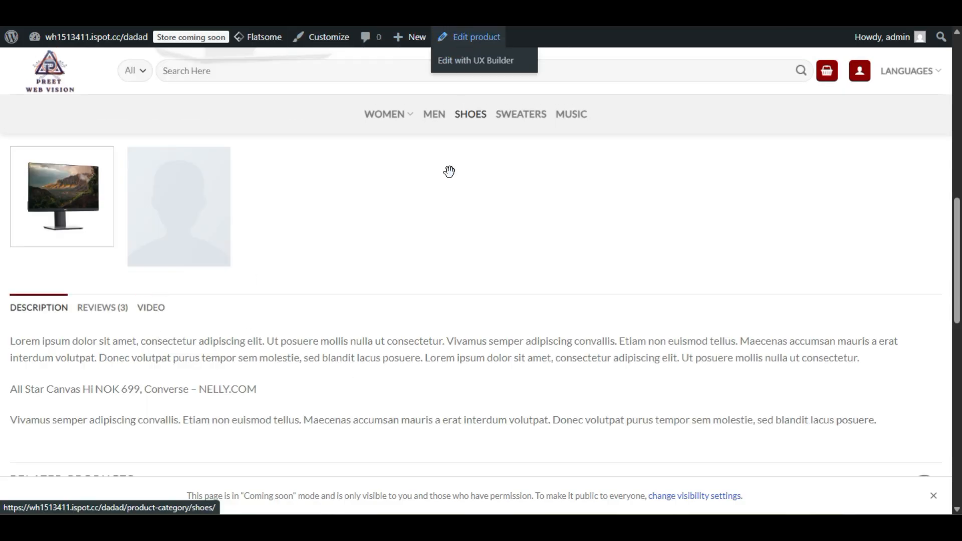
# Step: Paste the shortcode [block id="auto-draft"] as the custom tab content in the product's Extra data and update the product
pyautogui.scroll(-10, 453, 187)
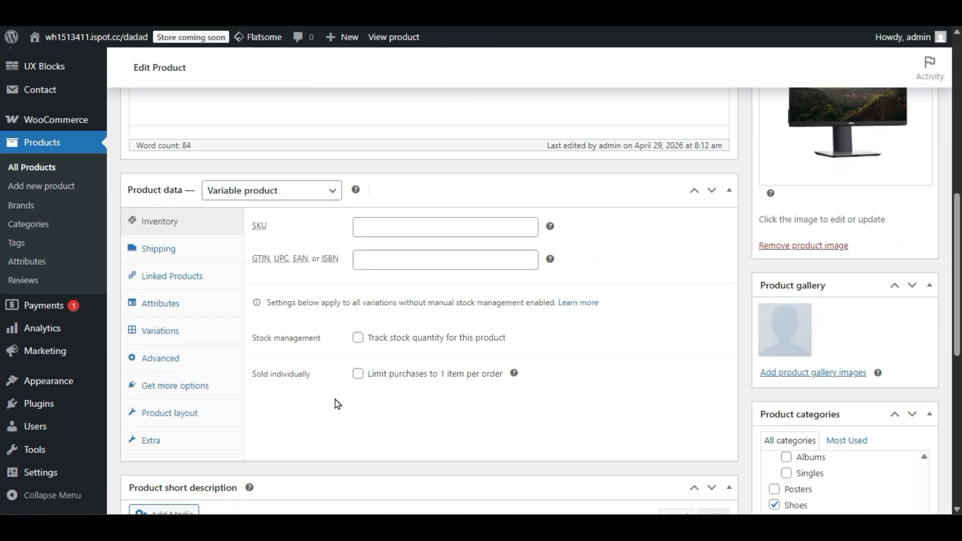
pyautogui.click(172, 444)
pyautogui.click(174, 465)
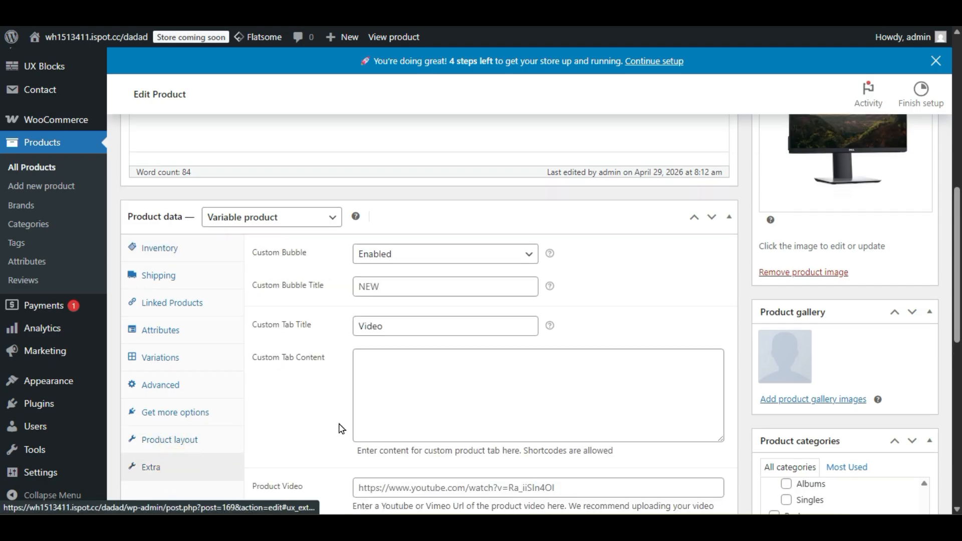
pyautogui.scroll(-3, 391, 330)
pyautogui.click(445, 232)
pyautogui.hotkey('ctrl', 'v')
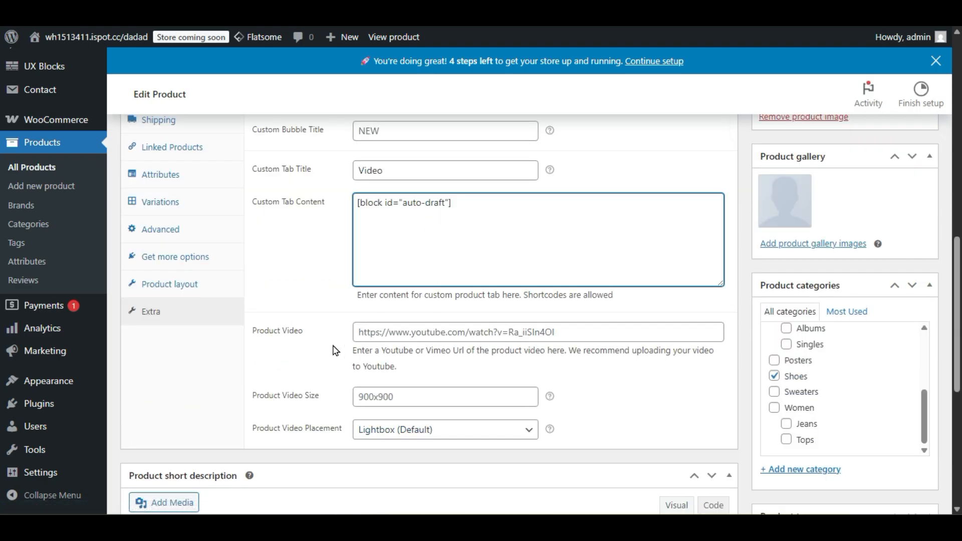
pyautogui.scroll(-7, 336, 350)
pyautogui.scroll(7, 266, 426)
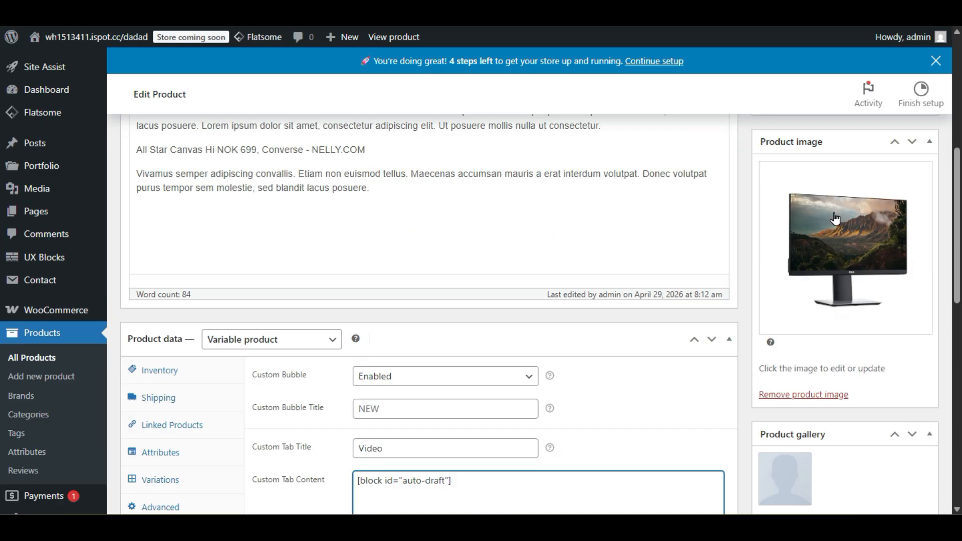
pyautogui.scroll(6, 882, 358)
pyautogui.click(901, 416)
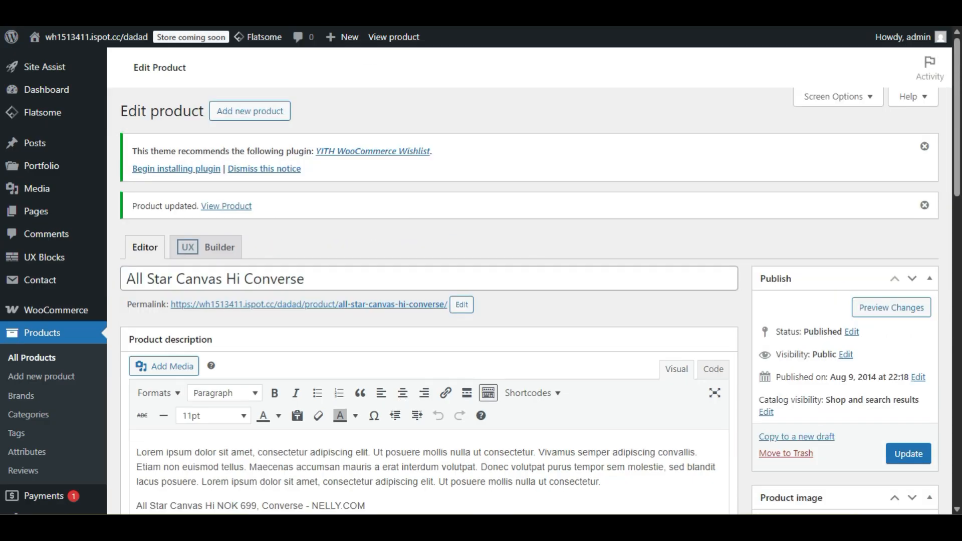
# Step: Open the product's permalink in a new tab and examine the timeline content in its Video tab
pyautogui.rightClick(387, 306)
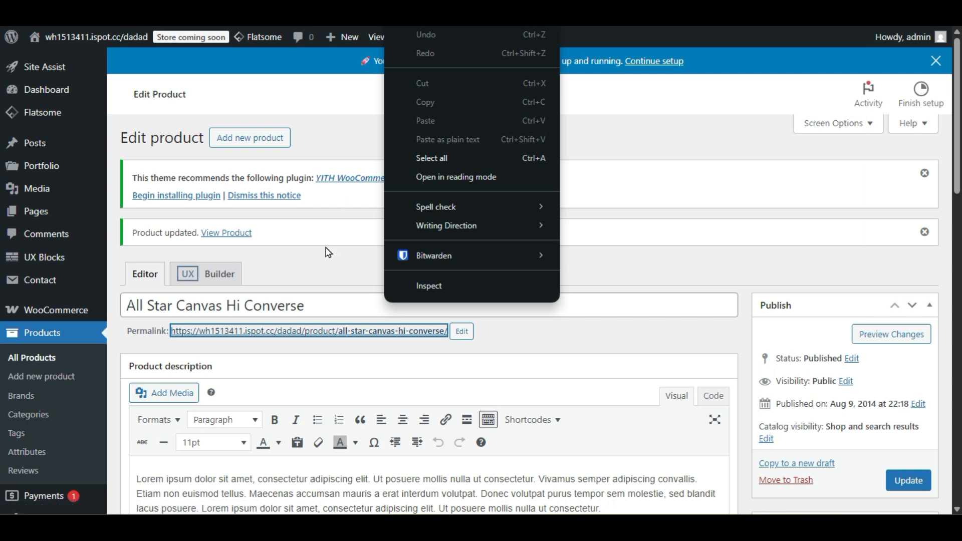
pyautogui.rightClick(308, 333)
pyautogui.click(337, 129)
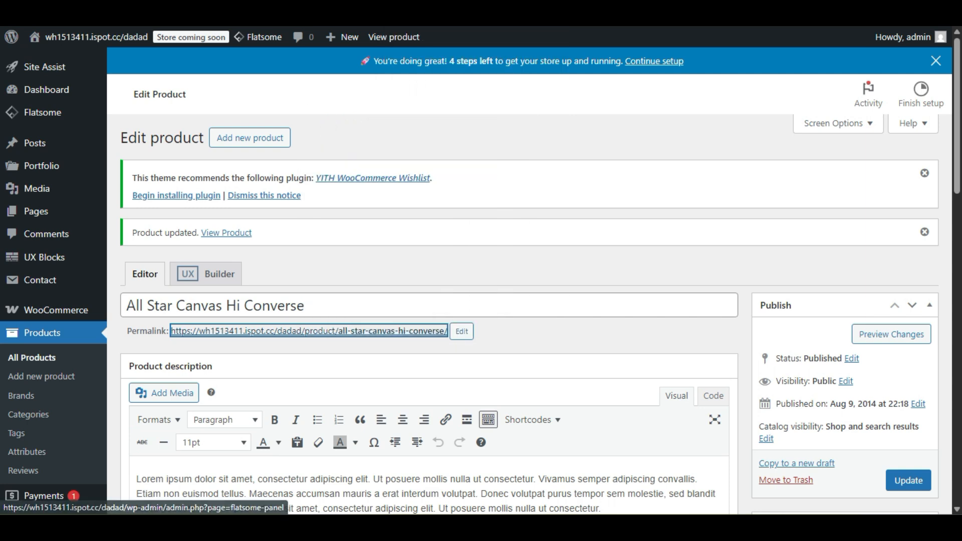
pyautogui.hotkey('ctrl', 'Tab')
pyautogui.scroll(-10, 339, 315)
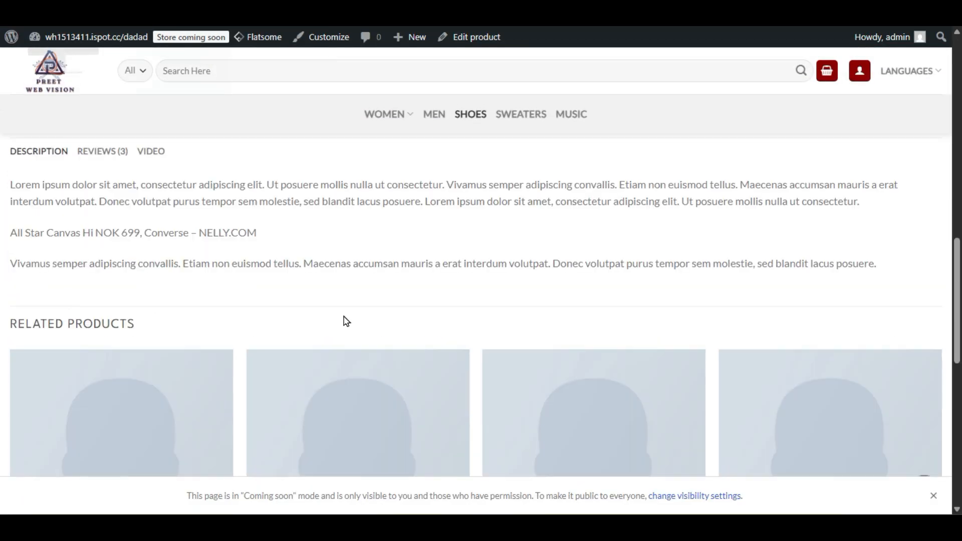
pyautogui.click(150, 152)
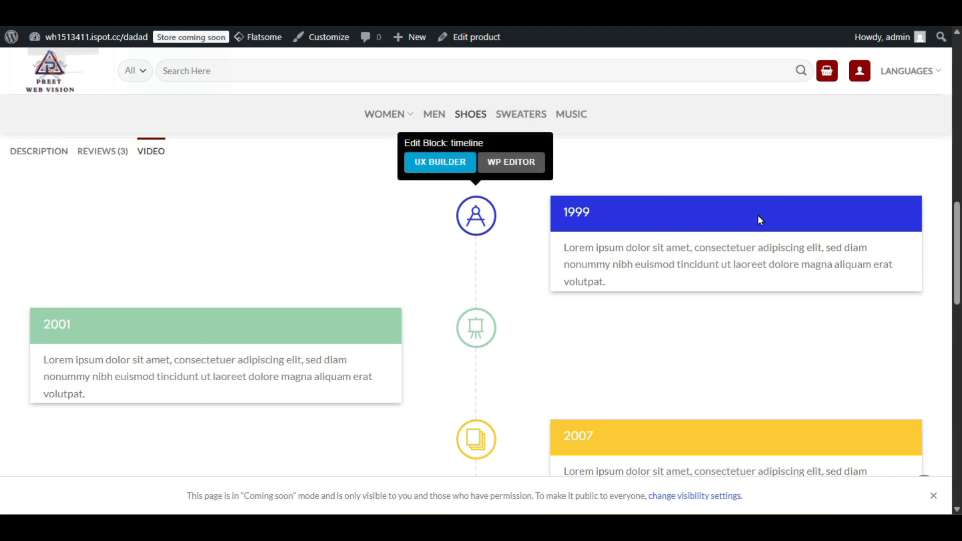
pyautogui.scroll(-3, 716, 250)
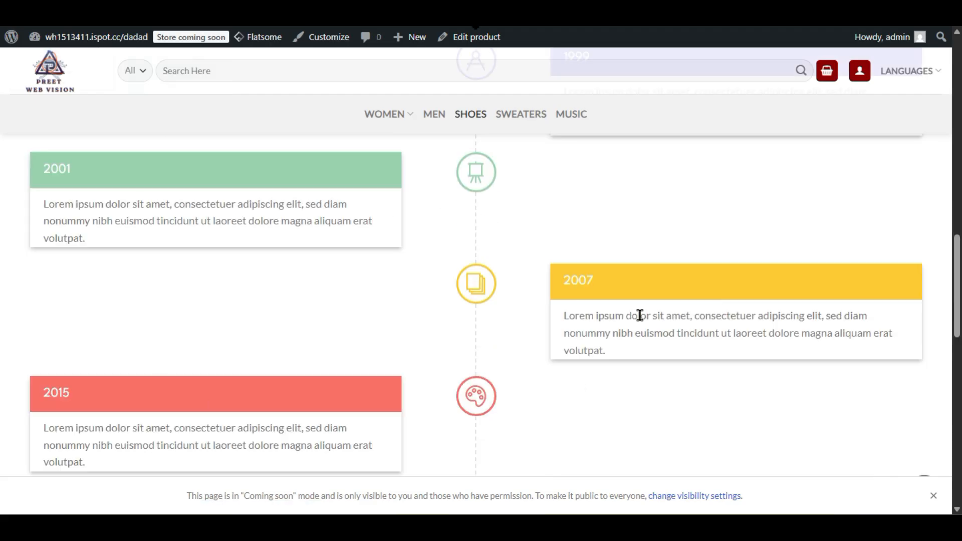
pyautogui.scroll(-3, 639, 316)
pyautogui.scroll(9, 638, 318)
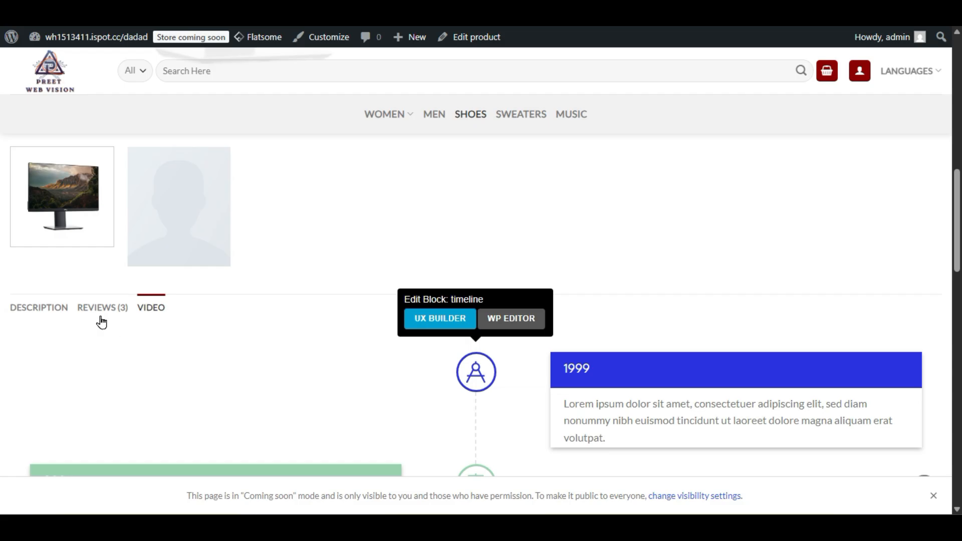
# Step: View the product's Reviews and Description tabs on the shop page
pyautogui.click(102, 320)
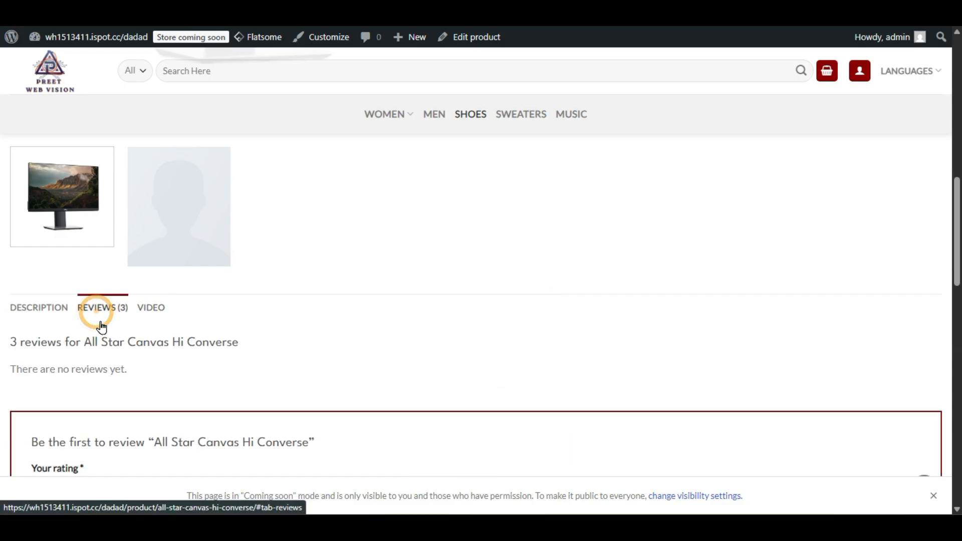
pyautogui.click(10, 312)
pyautogui.scroll(-3, 11, 316)
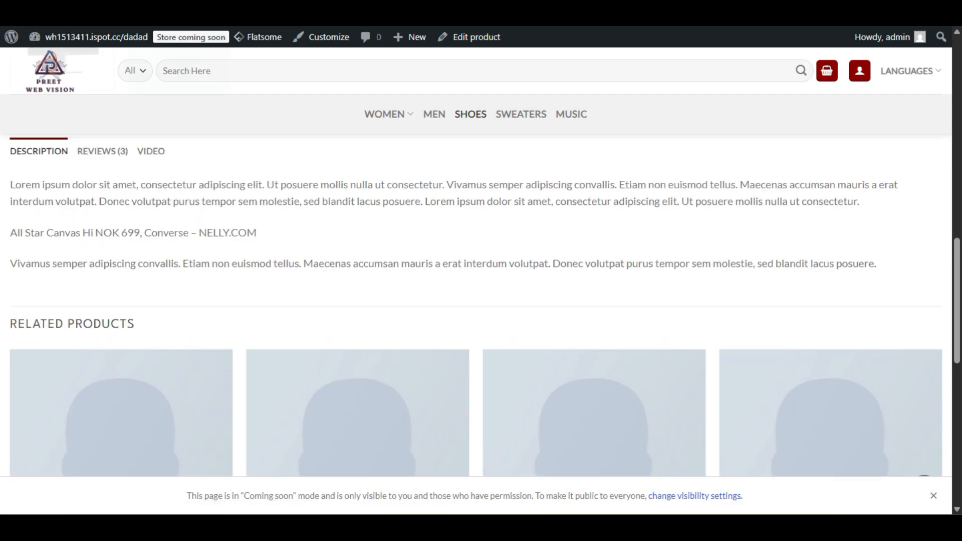
# Step: Return to the product's edit page and look through the shortcode types offered for its description, including UX Slider, Elements and Shop
pyautogui.hotkey('ctrl', 'shift', 'Tab')
pyautogui.scroll(-3, 420, 143)
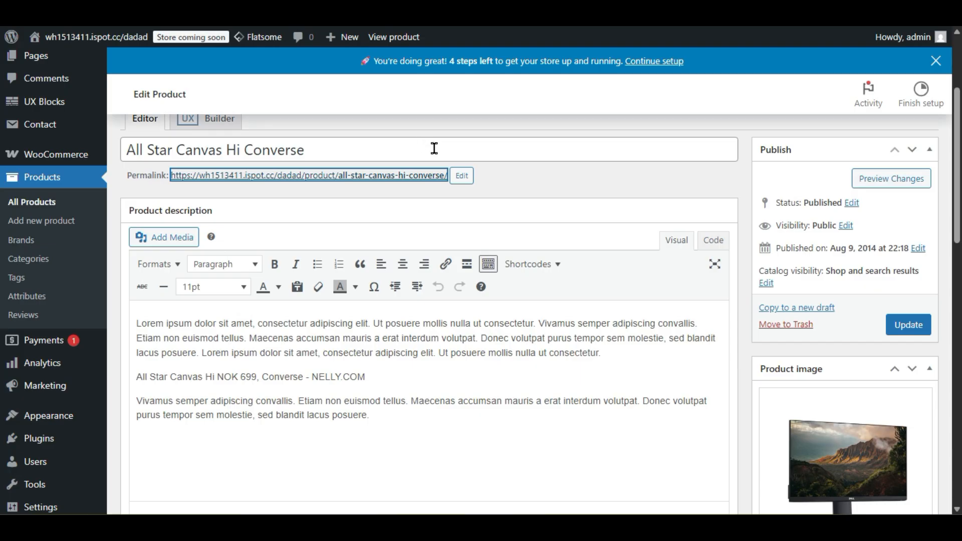
pyautogui.click(521, 267)
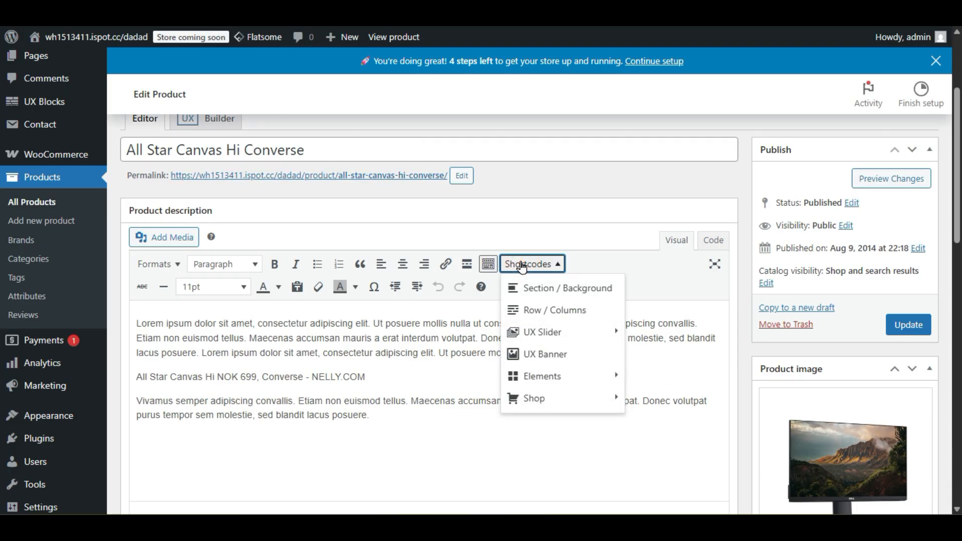
pyautogui.click(538, 265)
pyautogui.click(541, 265)
pyautogui.moveTo(580, 333)
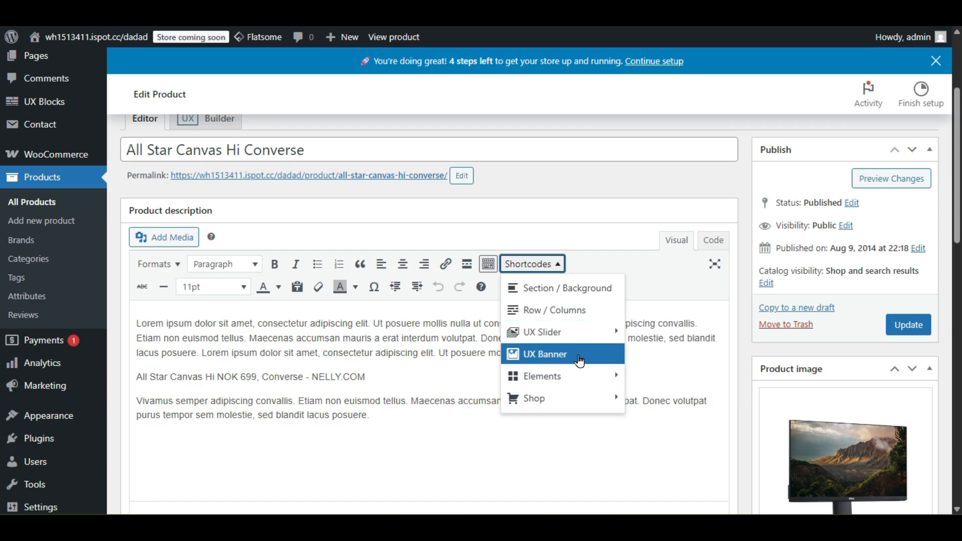
pyautogui.moveTo(586, 383)
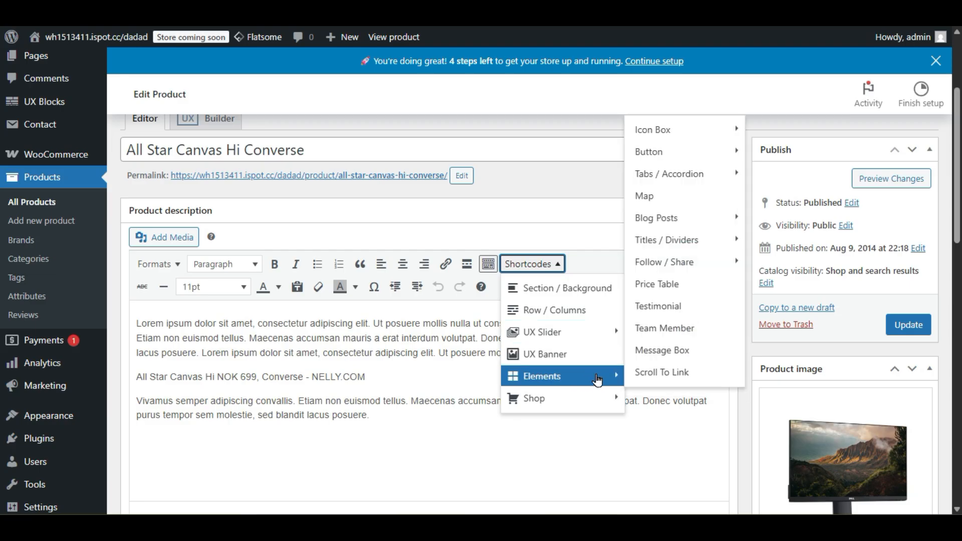
pyautogui.moveTo(595, 401)
# Step: Open the UX Blocks list in a new tab and copy the Shop – Category Slider block's shortcode
pyautogui.scroll(3, 207, 337)
pyautogui.moveTo(80, 258)
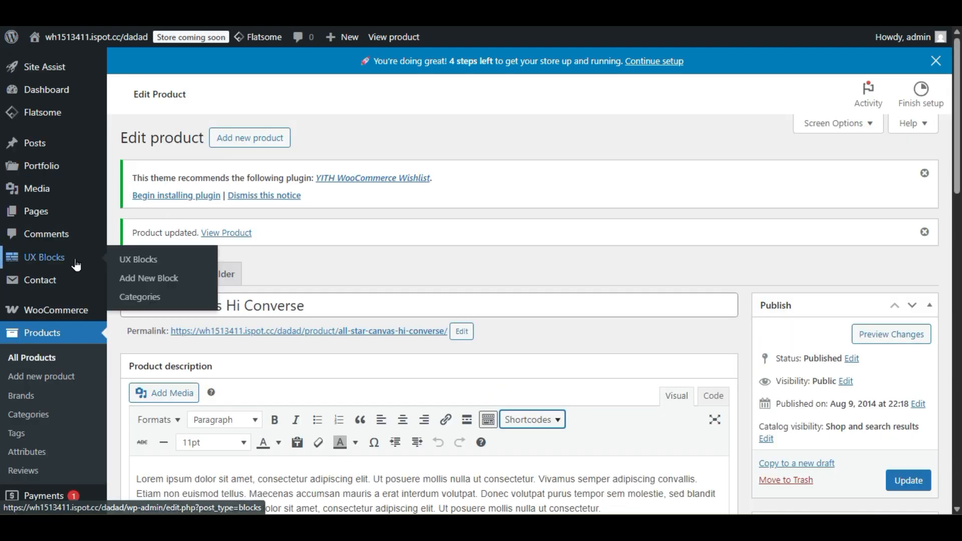
pyautogui.click(137, 259)
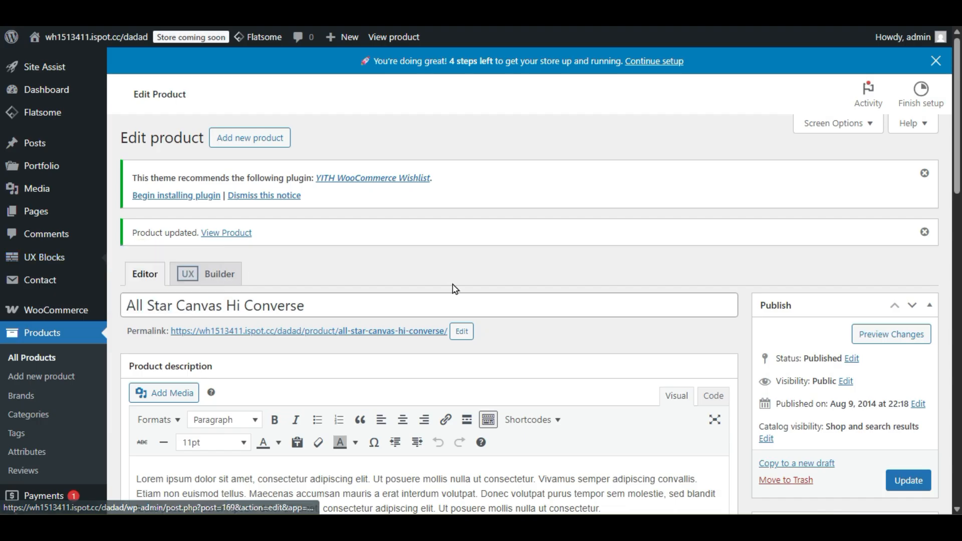
pyautogui.scroll(-3, 457, 282)
pyautogui.scroll(3, 456, 282)
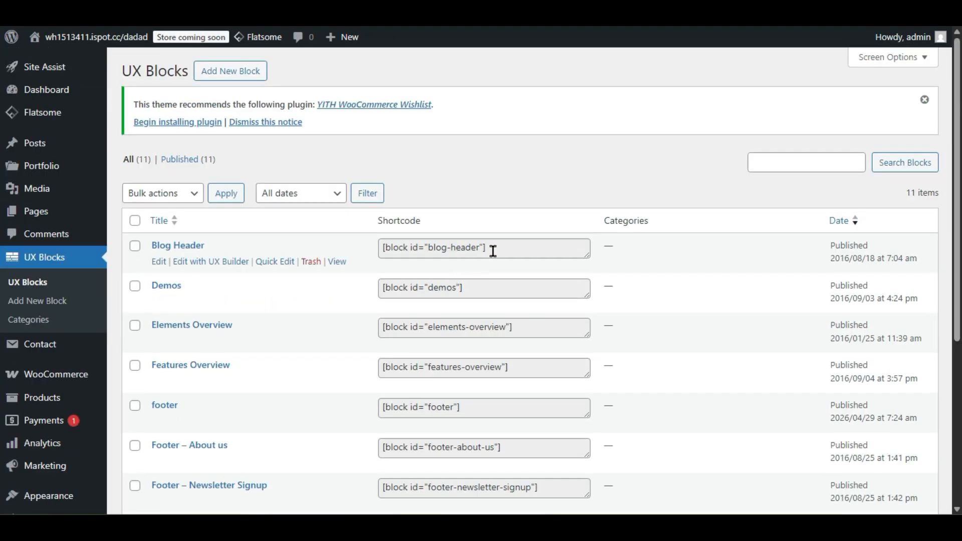
pyautogui.scroll(-5, 493, 251)
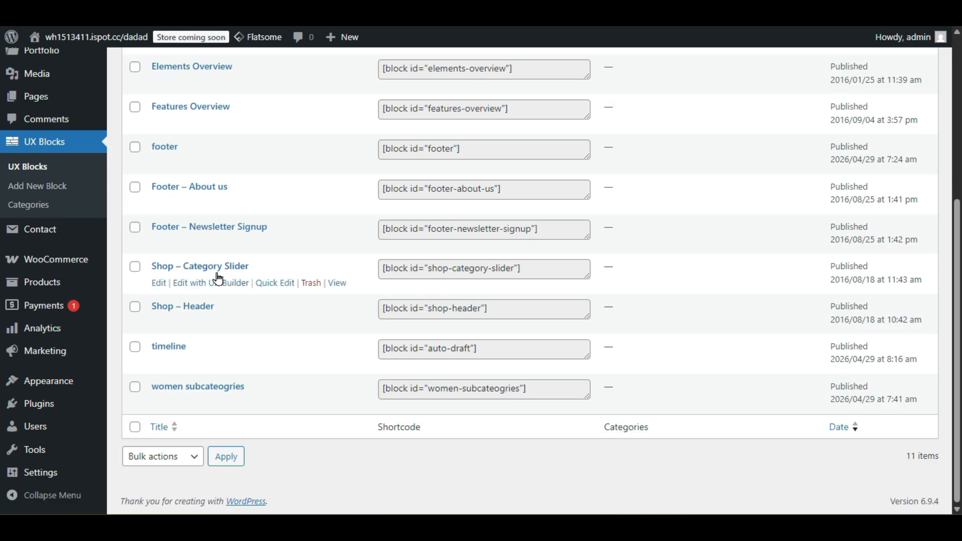
pyautogui.click(538, 268)
pyautogui.hotkey('ctrl', 'c')
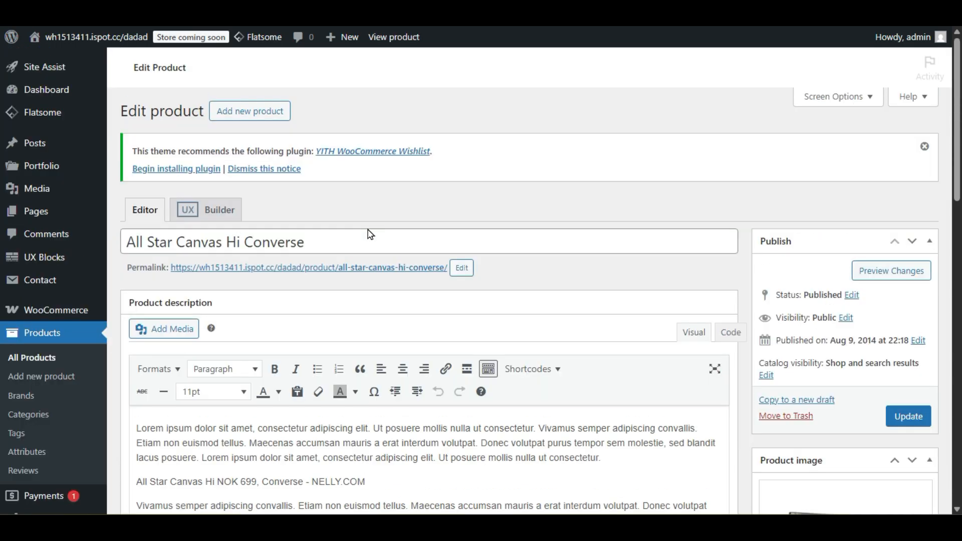
# Step: Return to the product's edit page and view its Extra data settings with the custom tab fields
pyautogui.scroll(-12, 446, 306)
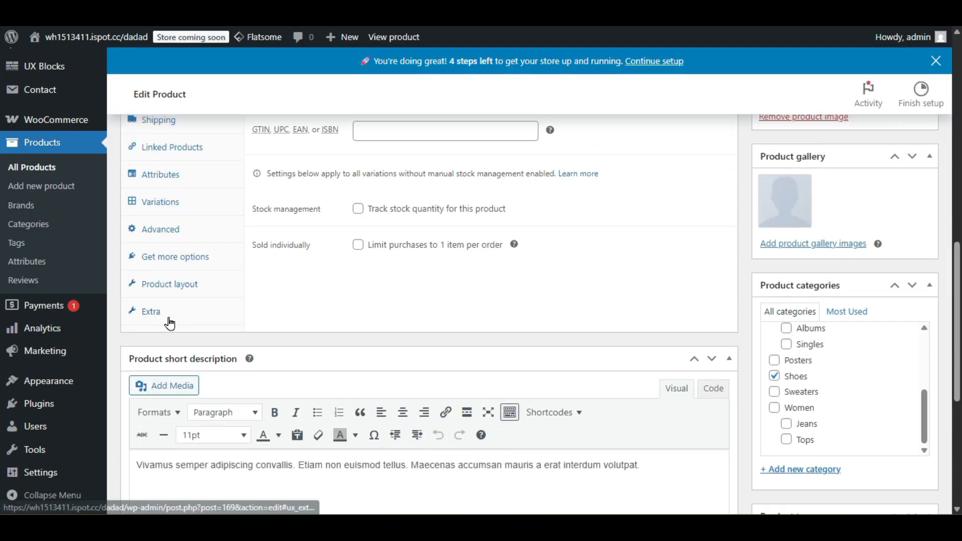
pyautogui.click(152, 311)
pyautogui.scroll(-3, 344, 360)
pyautogui.scroll(-3, 344, 359)
pyautogui.scroll(15, 337, 354)
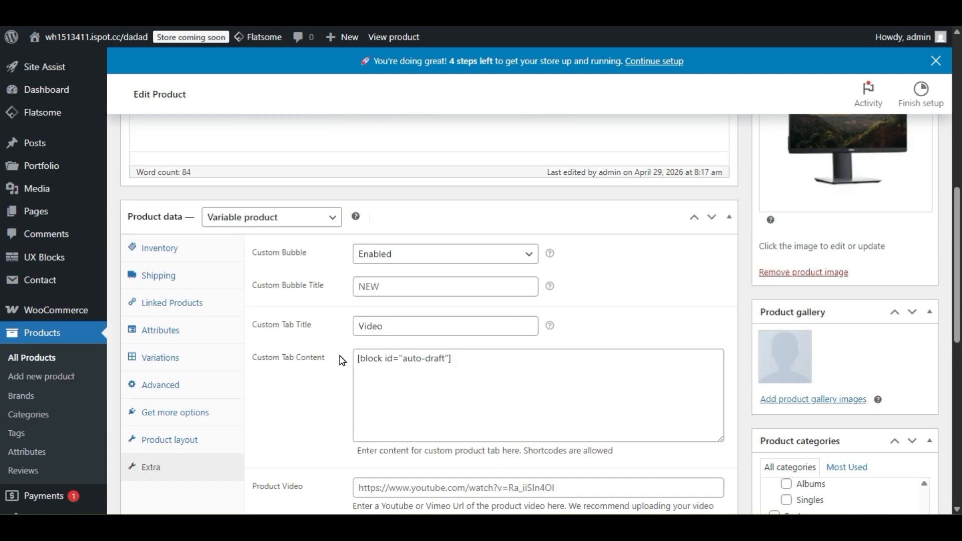
# Step: Delete all the existing text from the product description
pyautogui.scroll(-15, 222, 314)
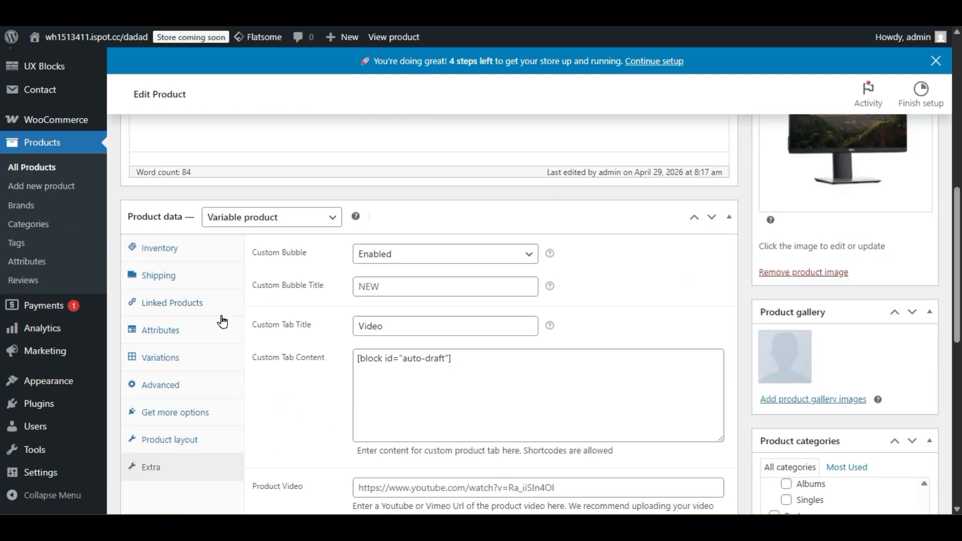
pyautogui.scroll(15, 222, 315)
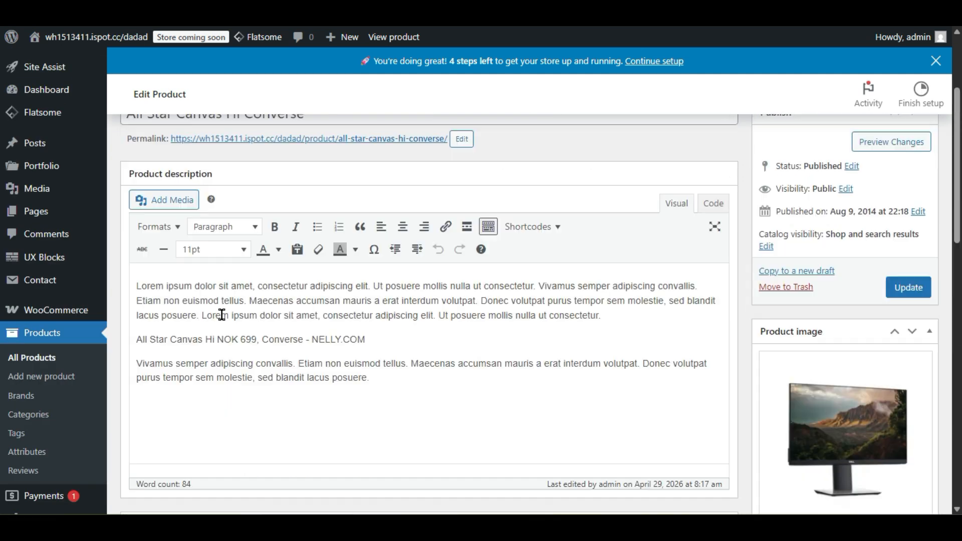
pyautogui.scroll(-3, 222, 315)
pyautogui.scroll(5, 400, 380)
pyautogui.scroll(-5, 511, 408)
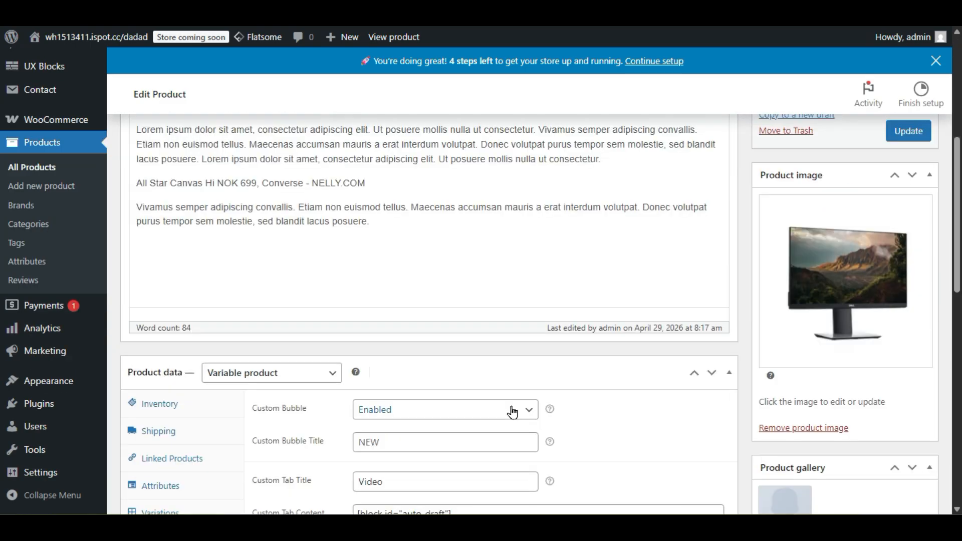
pyautogui.scroll(3, 460, 387)
pyautogui.moveTo(395, 382); pyautogui.dragTo(134, 284)
pyautogui.press('BackSpace')
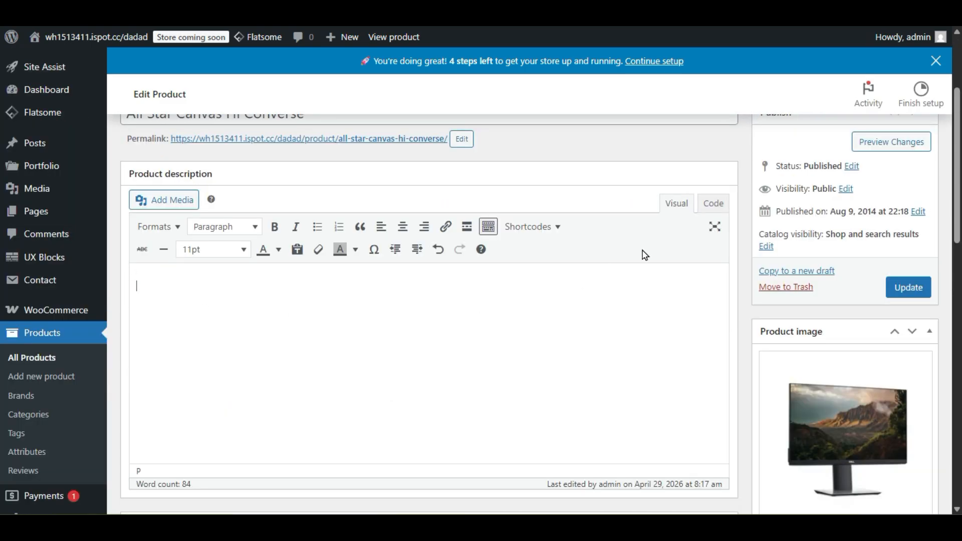
# Step: Look through the Elements shortcodes, the UX Banner insertion settings and the text formats offered for the product description, inserting nothing
pyautogui.click(536, 232)
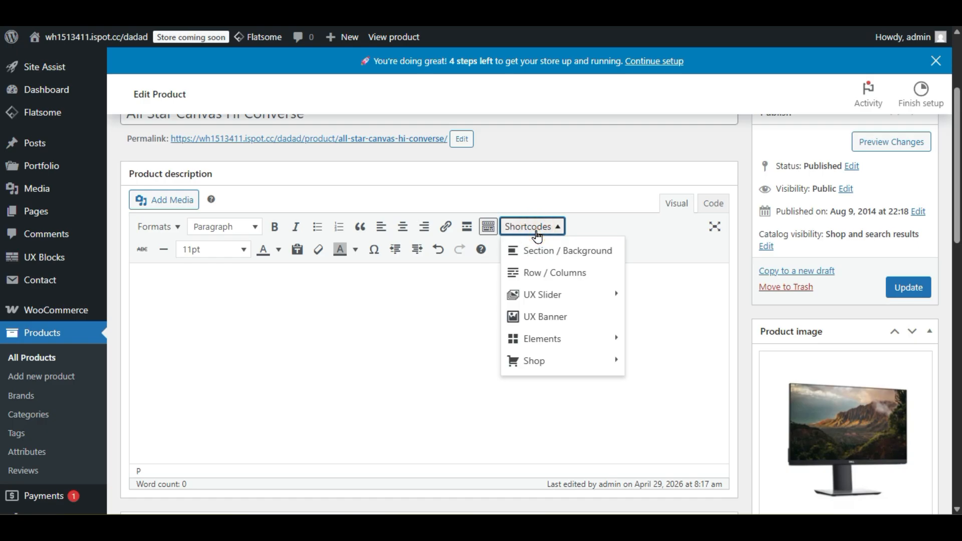
pyautogui.moveTo(553, 349)
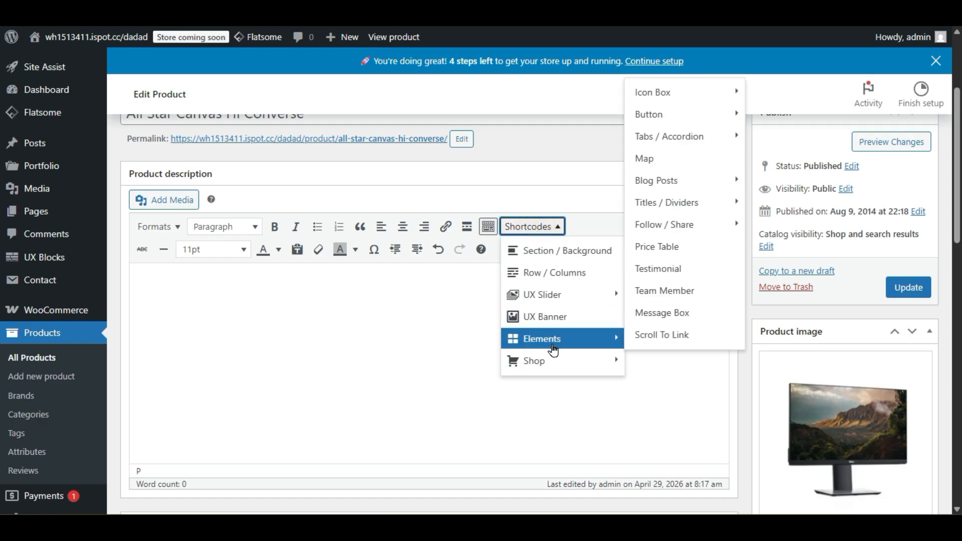
pyautogui.moveTo(698, 124)
pyautogui.moveTo(592, 290)
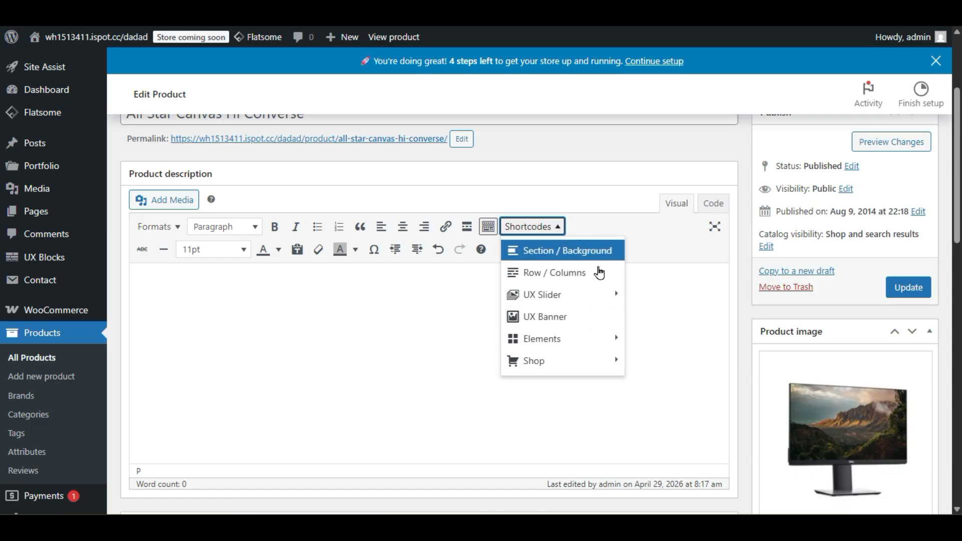
pyautogui.click(588, 316)
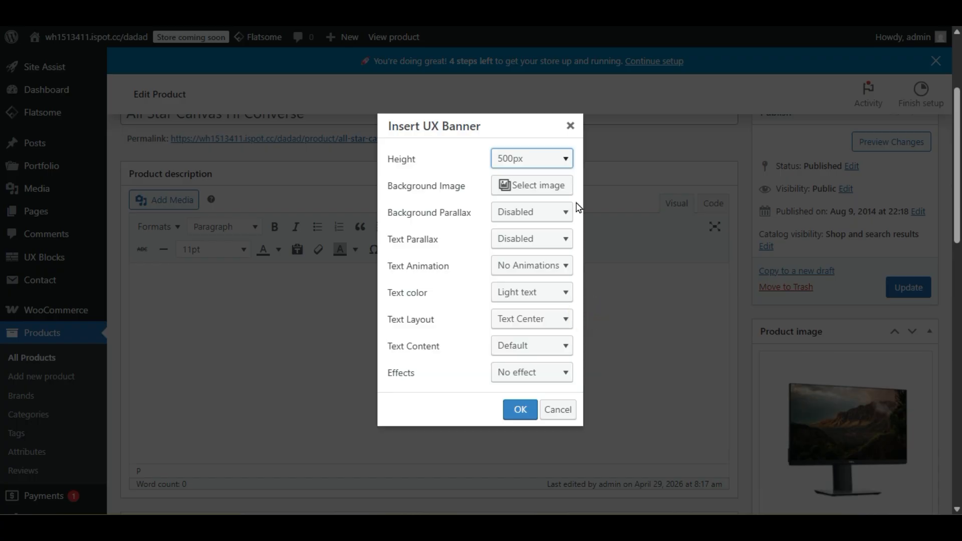
pyautogui.click(571, 127)
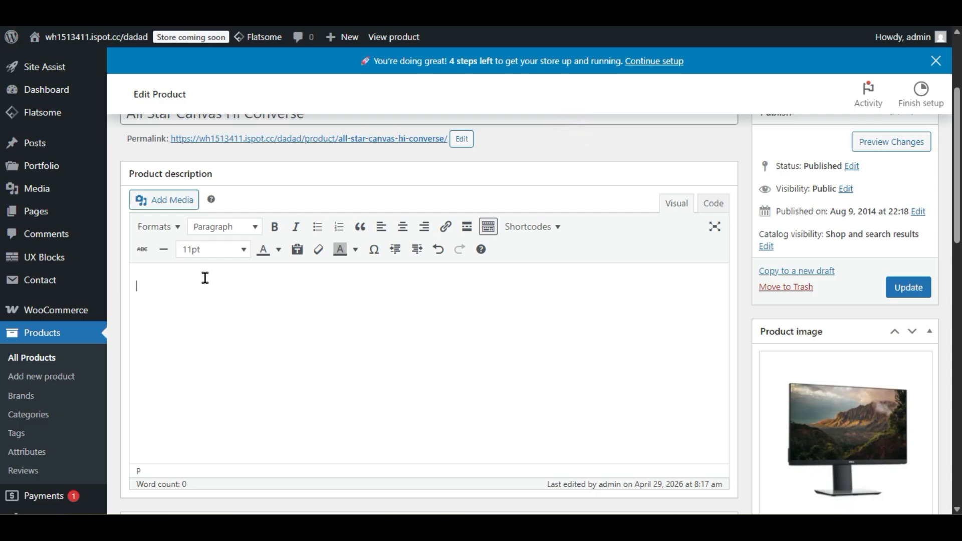
pyautogui.click(162, 227)
pyautogui.moveTo(168, 229)
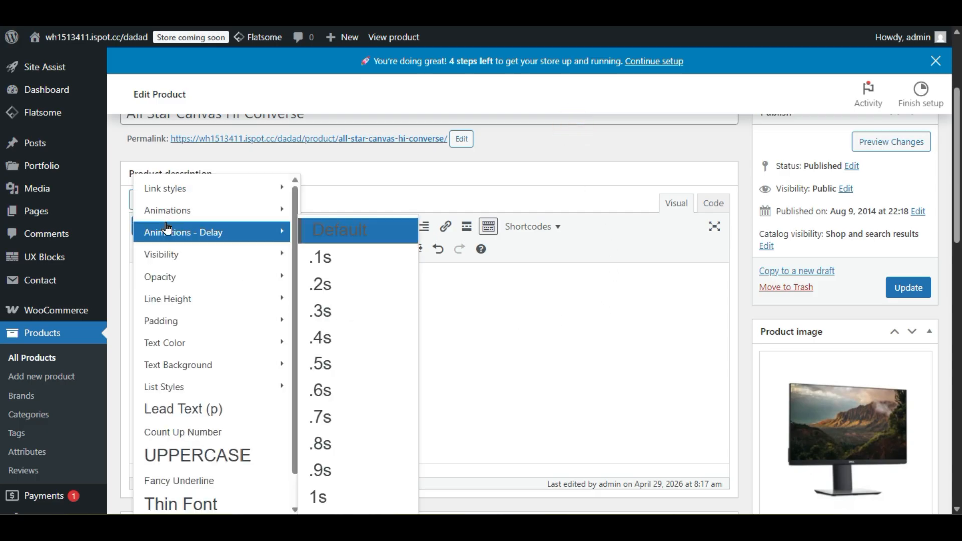
pyautogui.click(608, 329)
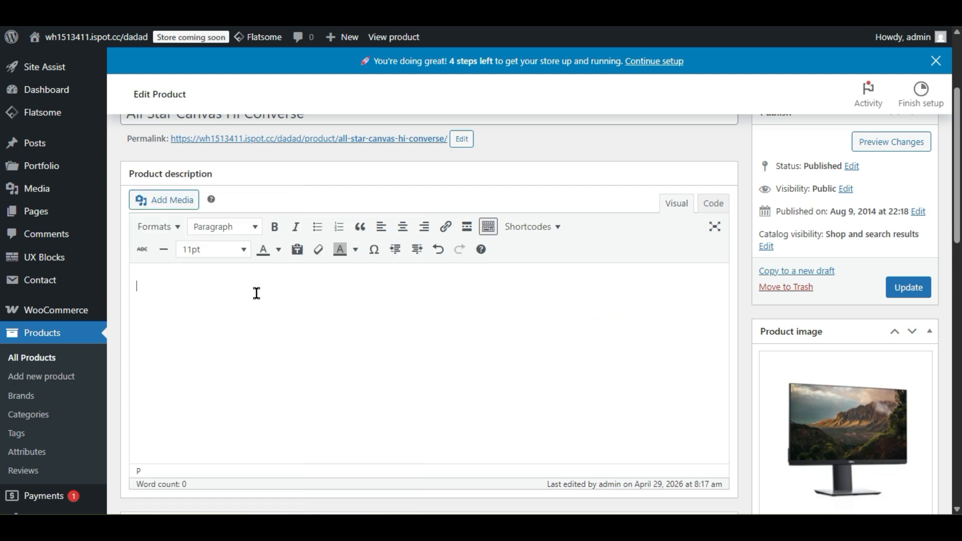
# Step: Paste the shortcode [block id="shop-category-slider"] into the product description in code view and update the product
pyautogui.click(713, 203)
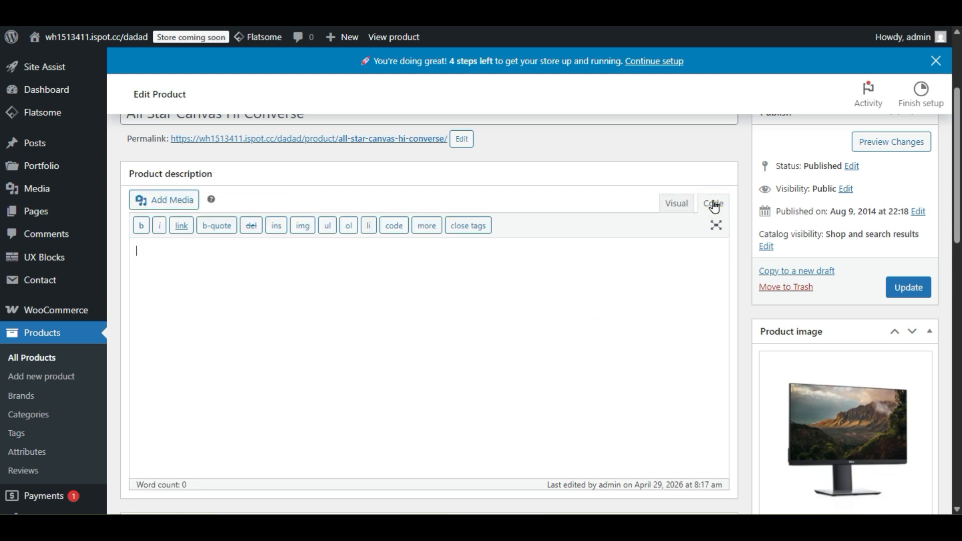
pyautogui.hotkey('ctrl', 'v')
pyautogui.click(907, 285)
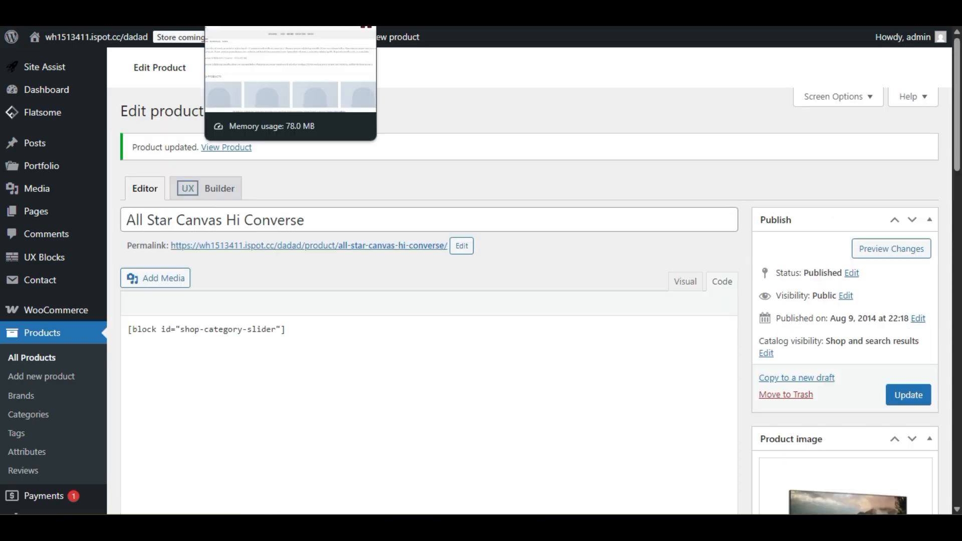
# Step: Switch to the product's shop page and slide through the category banner shown in its description
pyautogui.click(250, 13)
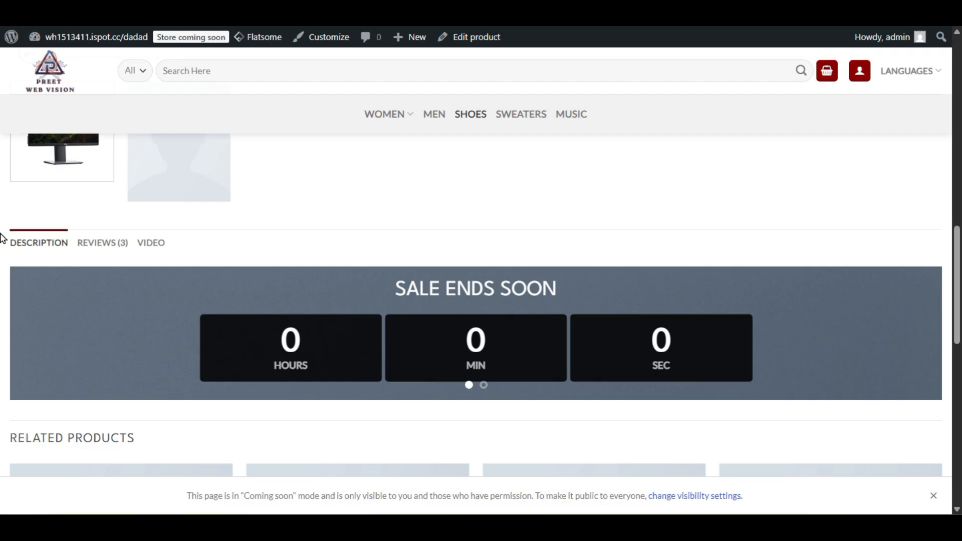
pyautogui.moveTo(763, 357); pyautogui.dragTo(125, 388)
pyautogui.moveTo(853, 355); pyautogui.dragTo(2, 379)
pyautogui.moveTo(791, 366); pyautogui.dragTo(31, 380)
# Step: Compare the product's Description, Reviews and Video tabs and look over the rest of the product page
pyautogui.click(101, 248)
pyautogui.click(38, 248)
pyautogui.click(80, 245)
pyautogui.click(47, 242)
pyautogui.click(150, 244)
pyautogui.click(29, 243)
pyautogui.click(147, 249)
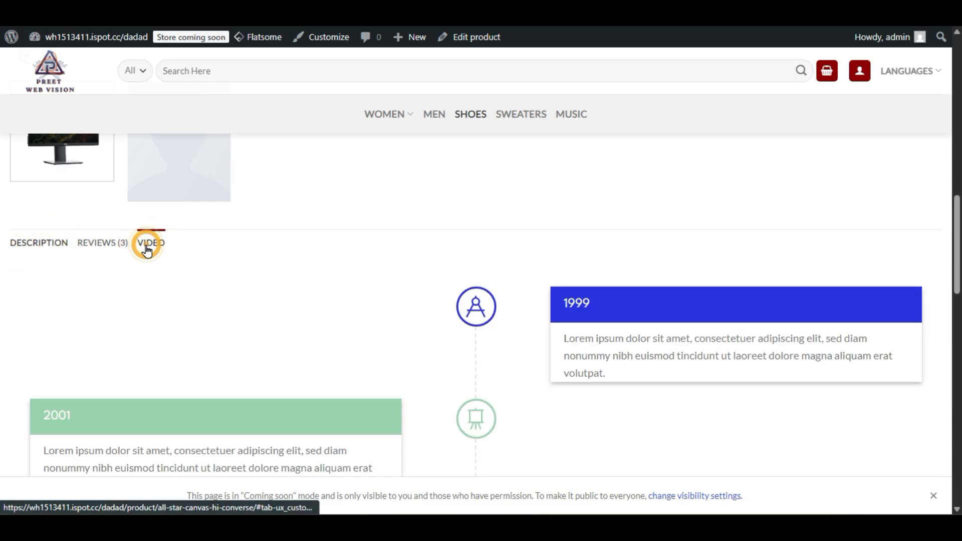
pyautogui.click(81, 247)
pyautogui.click(65, 242)
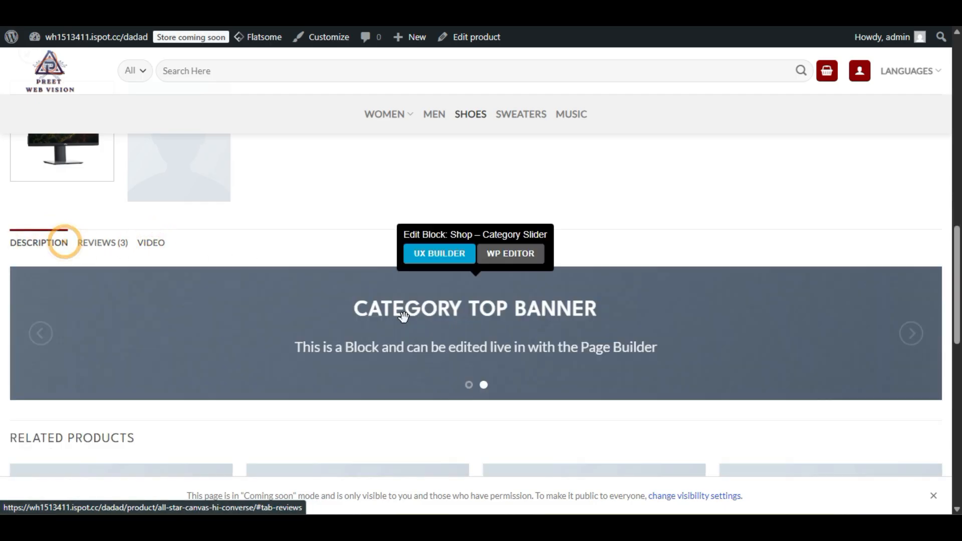
pyautogui.scroll(4, 451, 311)
pyautogui.scroll(-9, 521, 348)
pyautogui.scroll(9, 575, 382)
pyautogui.scroll(-11, 576, 381)
pyautogui.scroll(12, 575, 381)
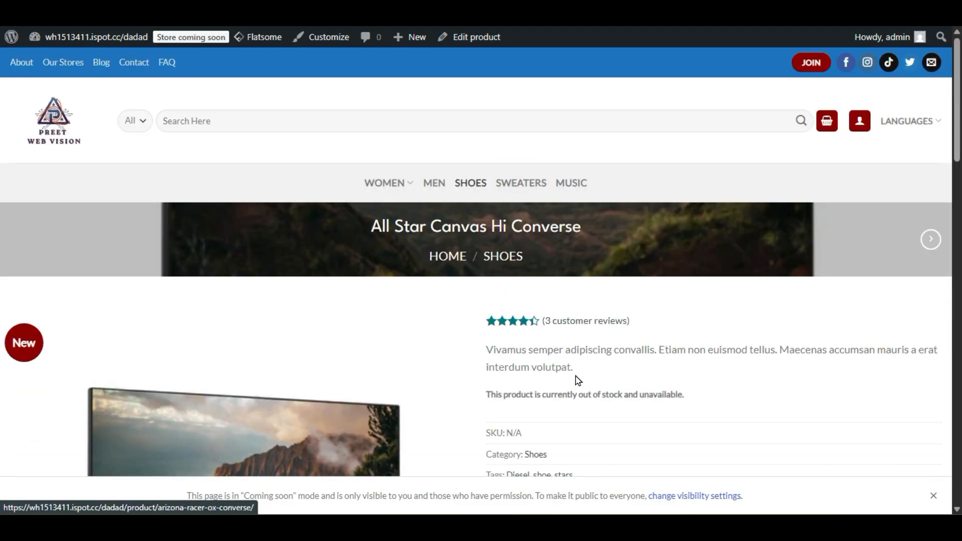
pyautogui.scroll(-3, 577, 381)
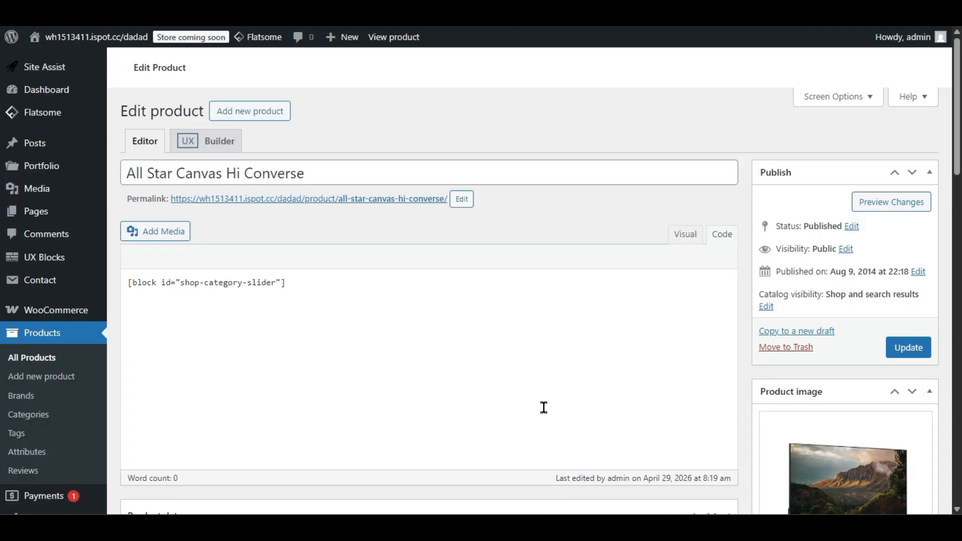
# Step: Return to the product's edit page and view its Shipping, Linked Products, Attributes and Variations data
pyautogui.scroll(-7, 751, 419)
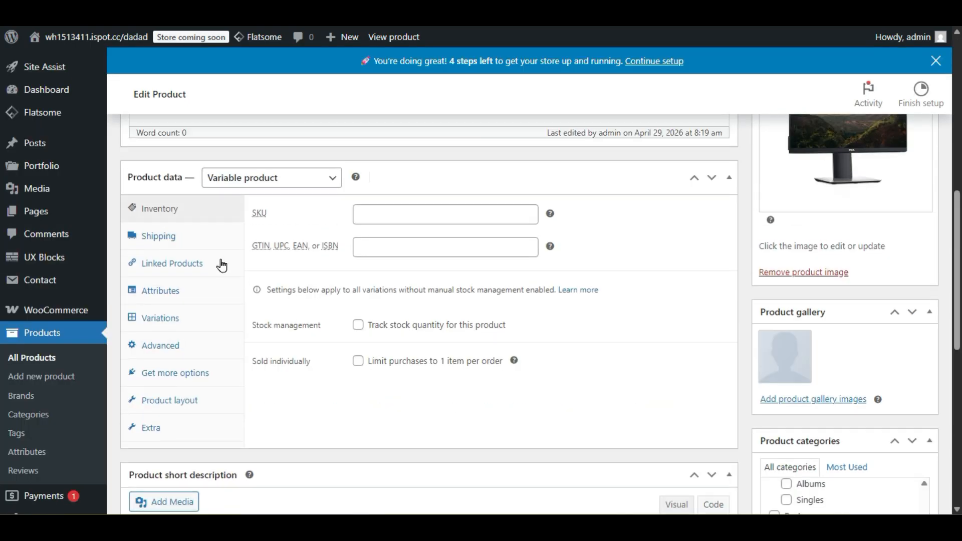
pyautogui.click(185, 245)
pyautogui.click(183, 261)
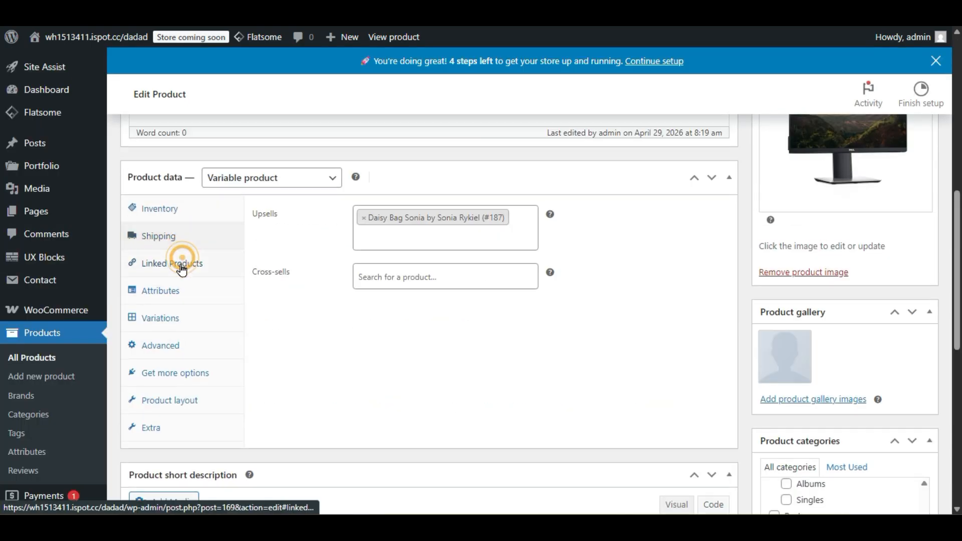
pyautogui.click(175, 293)
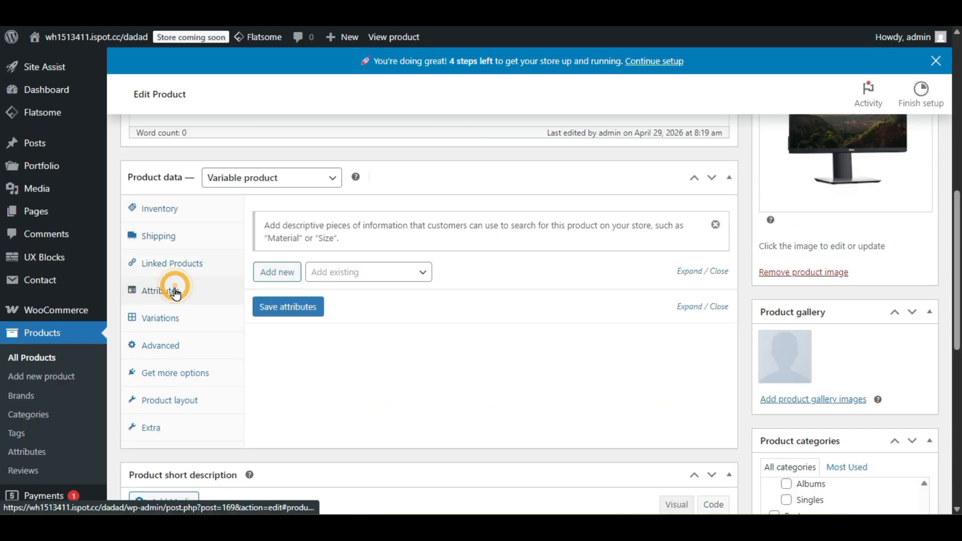
pyautogui.click(173, 321)
# Step: Change the product type to Simple product and set the regular price to 22 and the sale price to 11
pyautogui.click(261, 176)
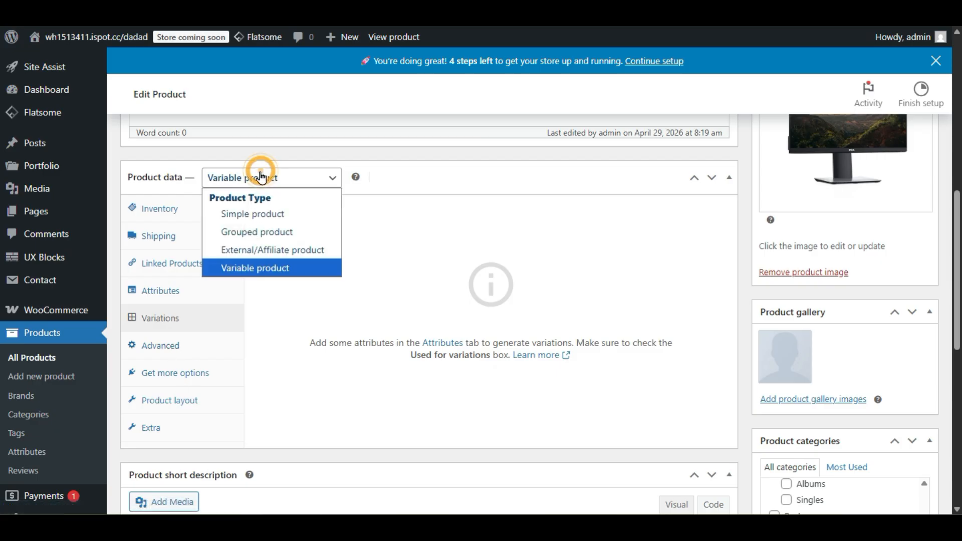
pyautogui.click(268, 214)
pyautogui.click(358, 213)
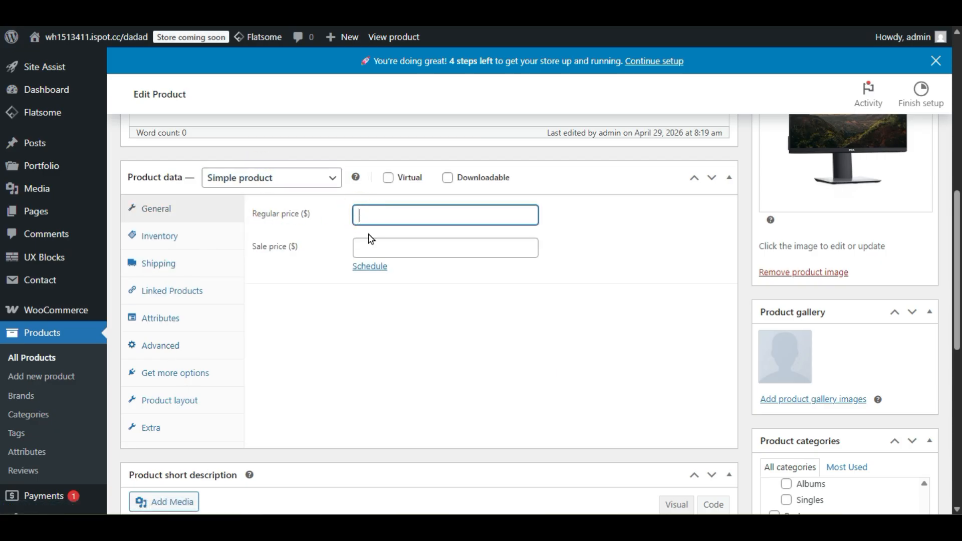
pyautogui.click(387, 249)
pyautogui.write('33')
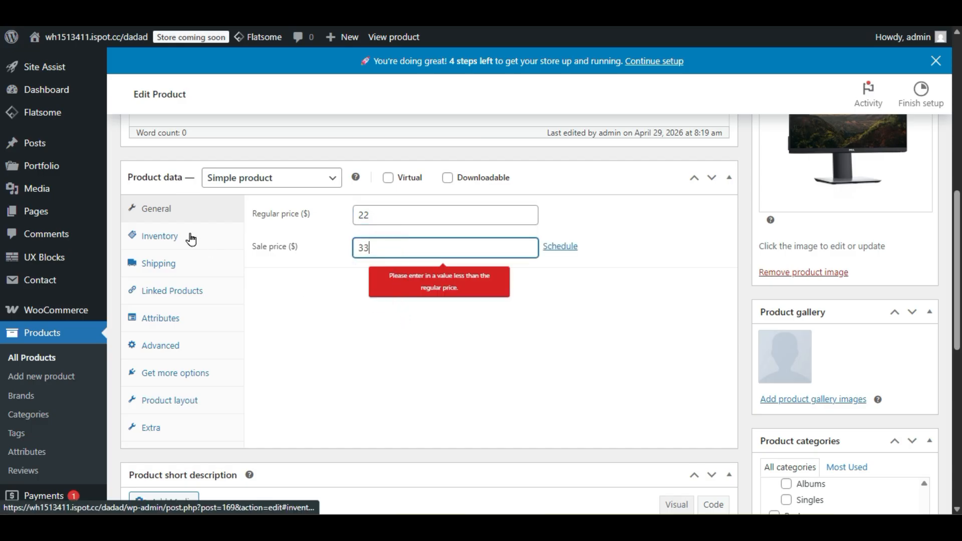
pyautogui.doubleClick(369, 248)
pyautogui.write('11')
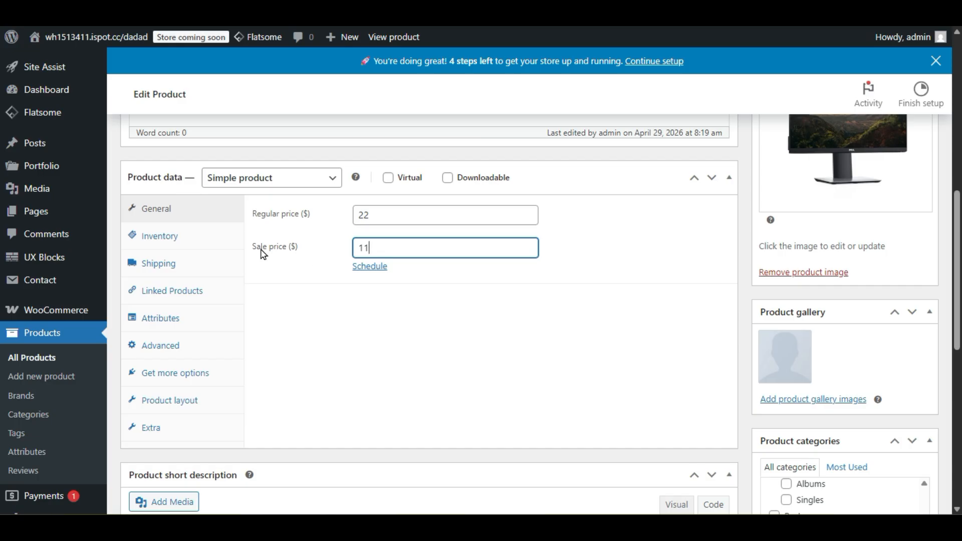
# Step: Set the product's SKU to 22 in its inventory data and update the product
pyautogui.click(187, 236)
pyautogui.click(365, 215)
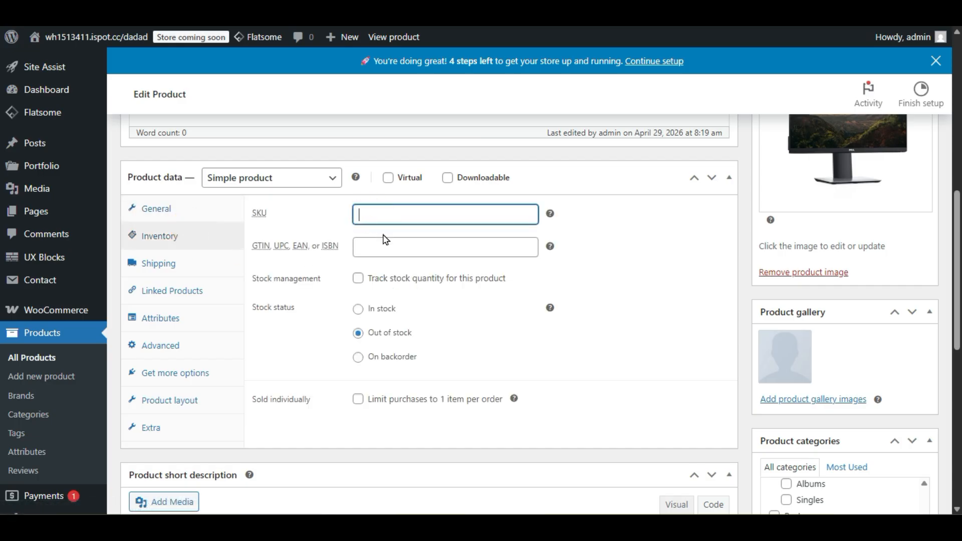
pyautogui.write('22')
pyautogui.scroll(6, 693, 307)
pyautogui.click(922, 293)
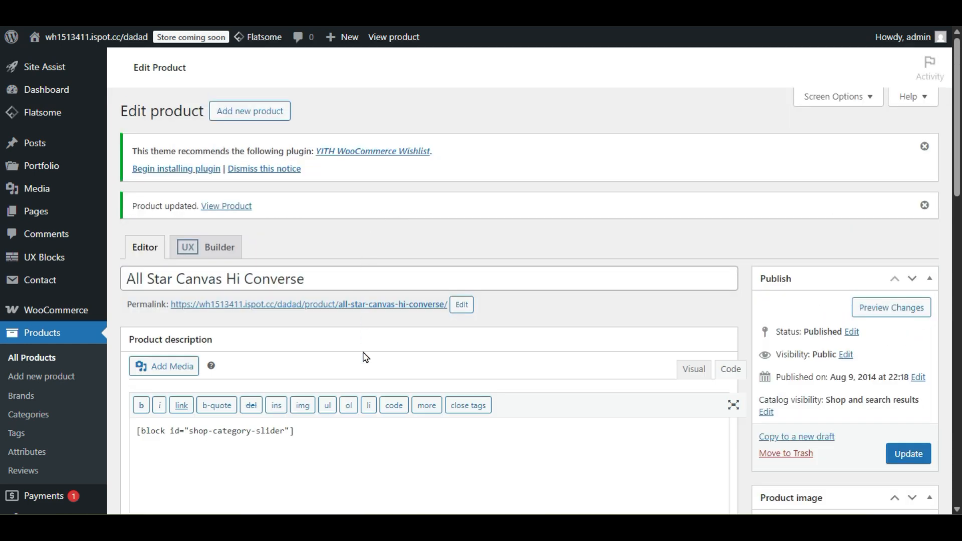
# Step: Open the product's permalink in a new tab and view its stock, SKU, category, tags and share icons
pyautogui.rightClick(371, 304)
pyautogui.click(434, 102)
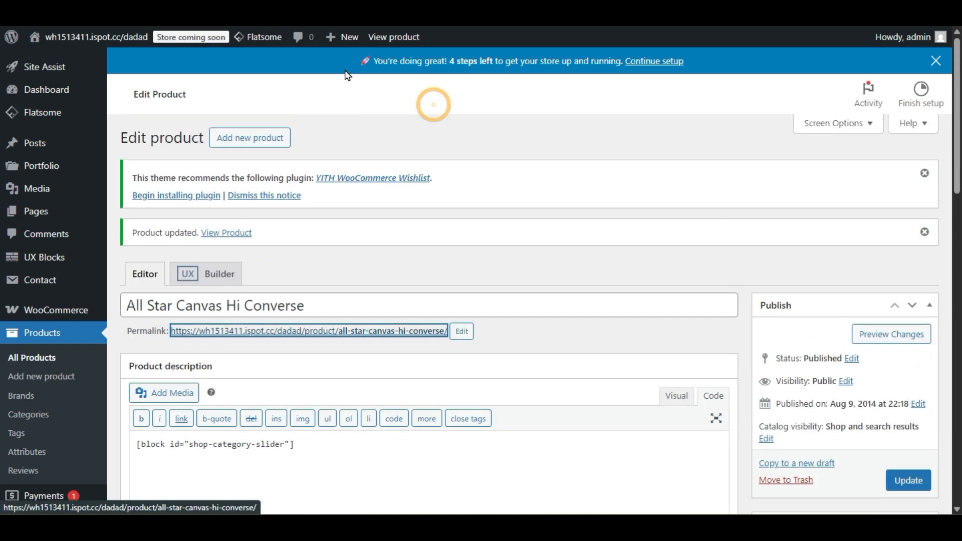
pyautogui.hotkey('ctrl', 'Tab')
pyautogui.scroll(-3, 182, 242)
pyautogui.scroll(-3, 181, 241)
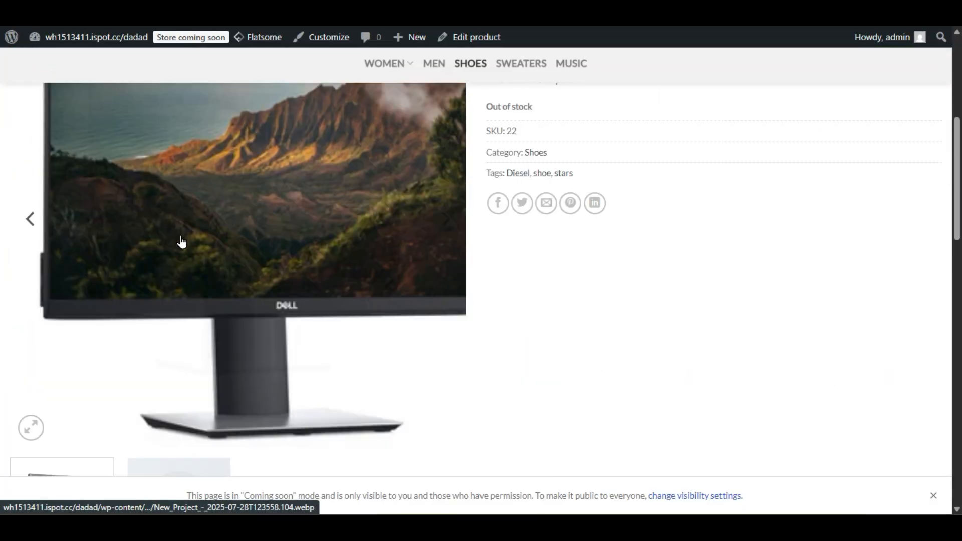
pyautogui.scroll(3, 210, 251)
pyautogui.scroll(-3, 618, 353)
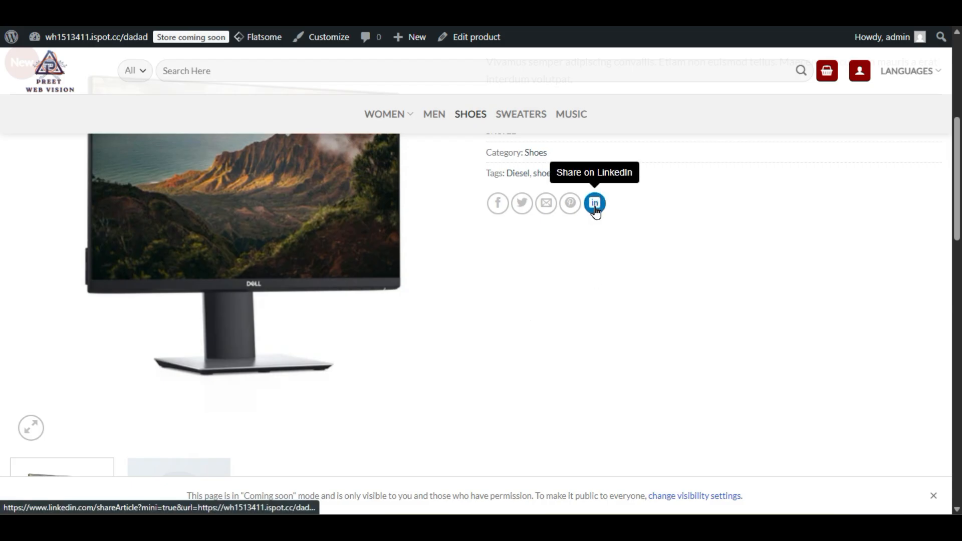
# Step: Return to the product's edit page and view its Advanced, Get more options and Product layout settings
pyautogui.click(241, 18)
pyautogui.scroll(-9, 636, 313)
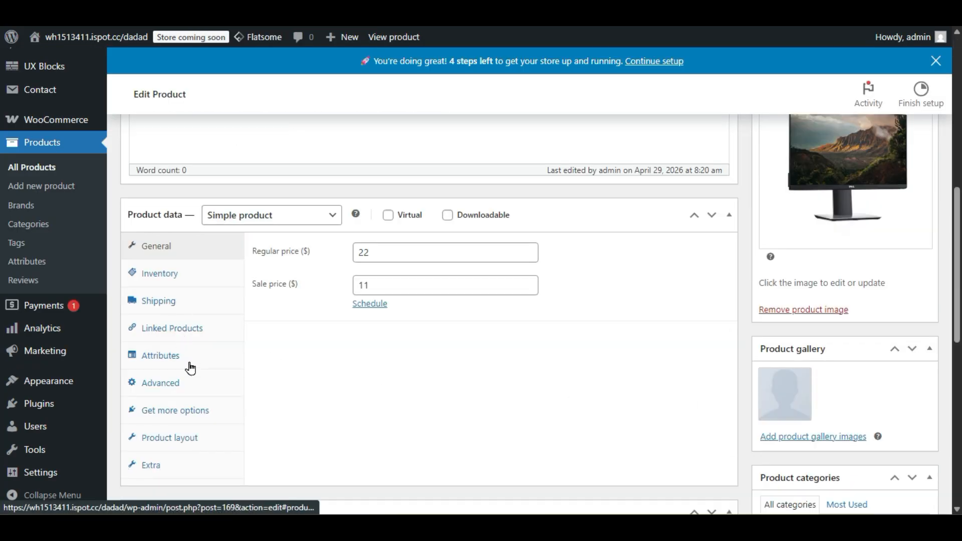
pyautogui.click(192, 384)
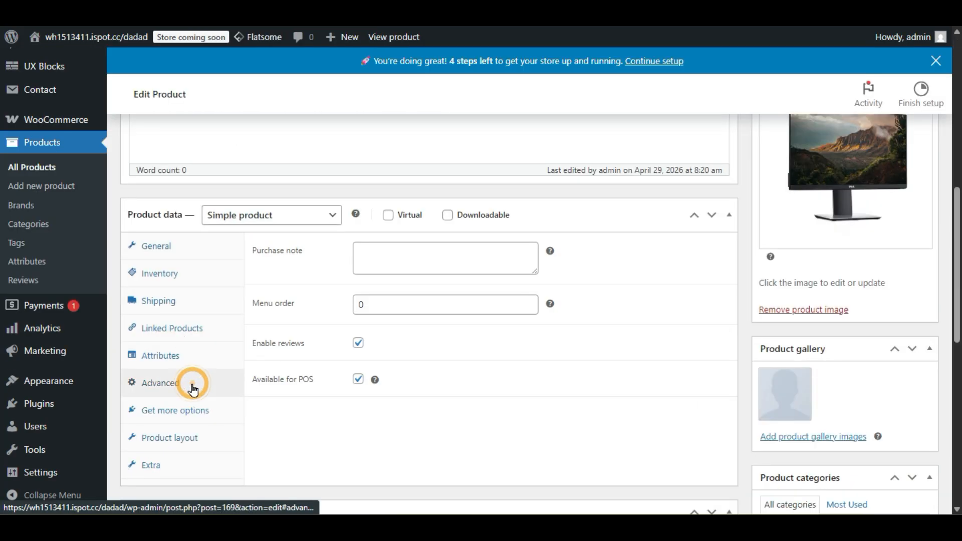
pyautogui.click(197, 421)
pyautogui.click(195, 438)
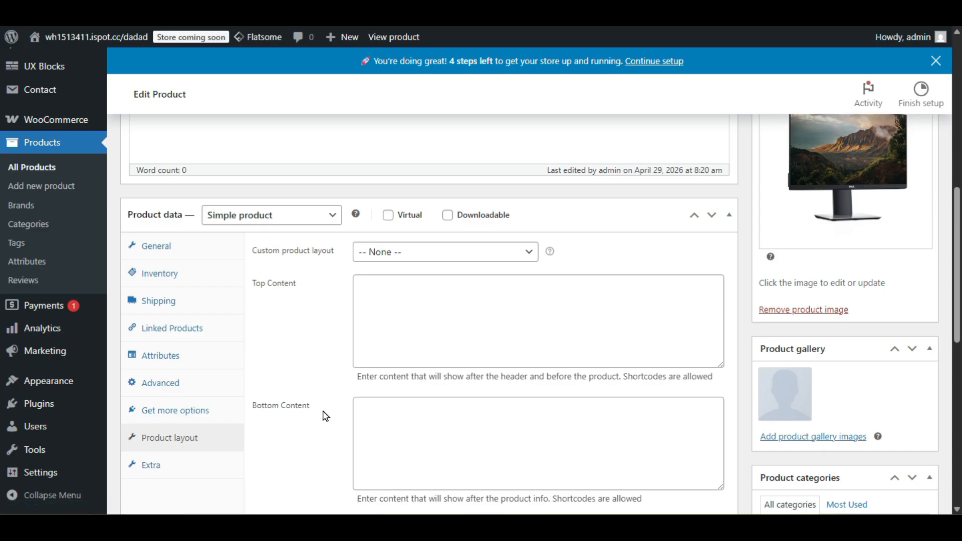
# Step: Examine the Custom product layout choices and the Top Content and Bottom Content fields
pyautogui.click(437, 258)
pyautogui.click(336, 338)
pyautogui.scroll(-3, 335, 339)
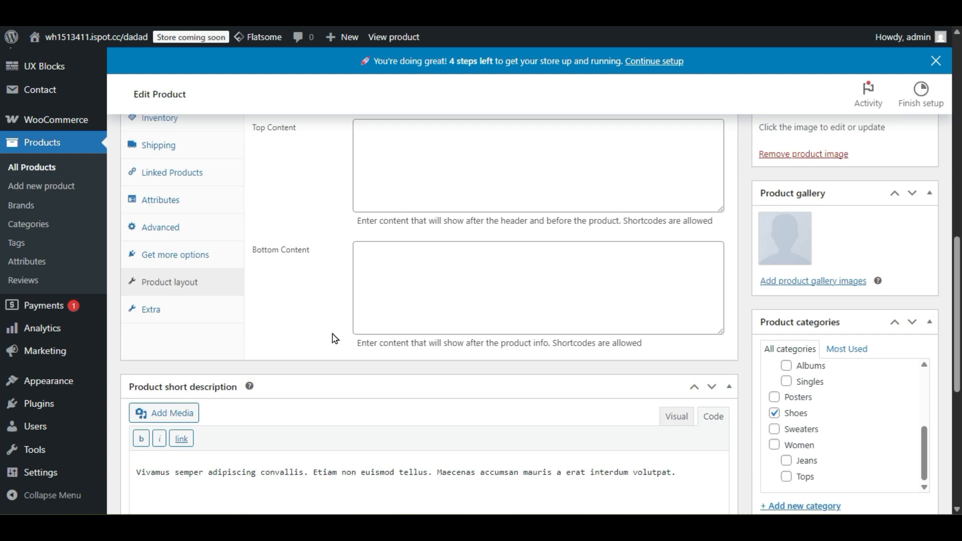
pyautogui.scroll(3, 335, 339)
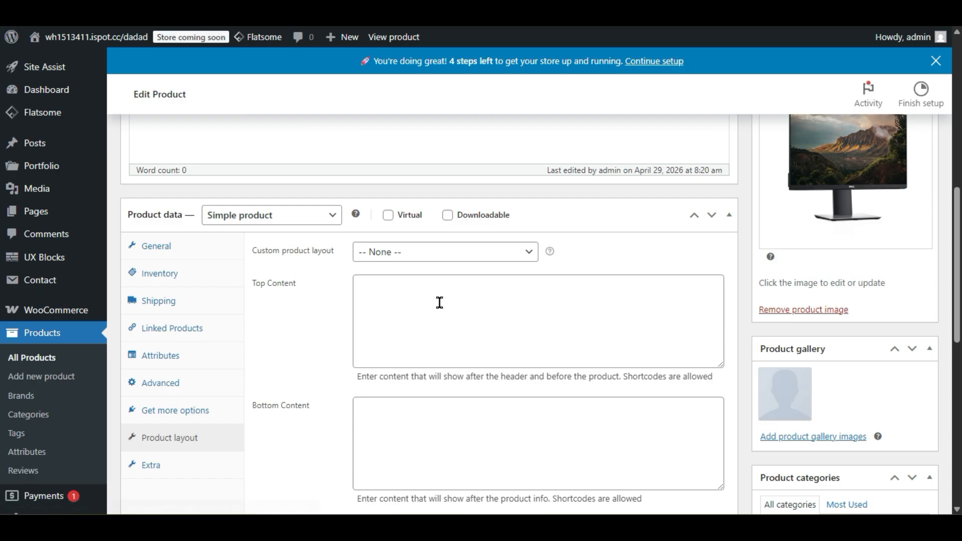
# Step: Read the Top Content field's help text and examine the product page areas above and below the product where layout content would appear
pyautogui.moveTo(358, 379); pyautogui.dragTo(707, 376)
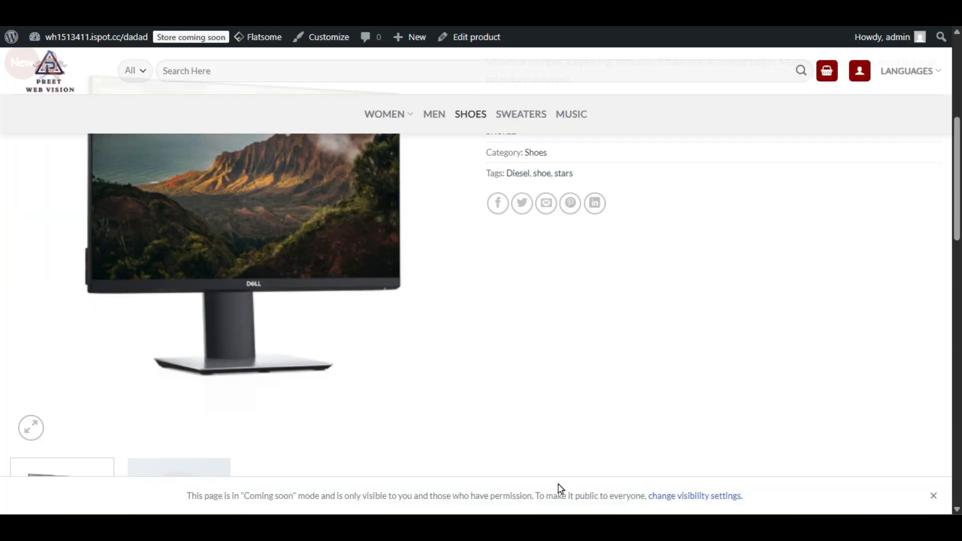
pyautogui.scroll(8, 515, 400)
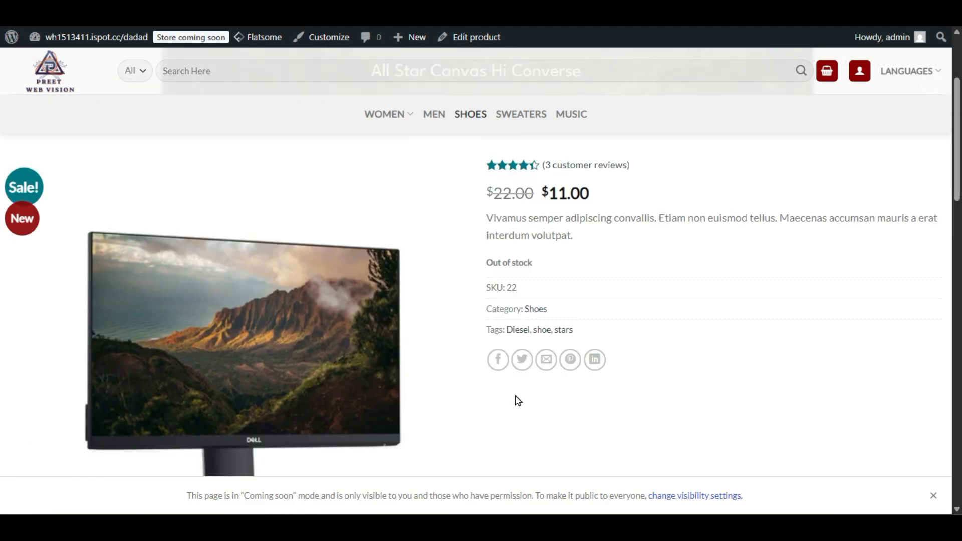
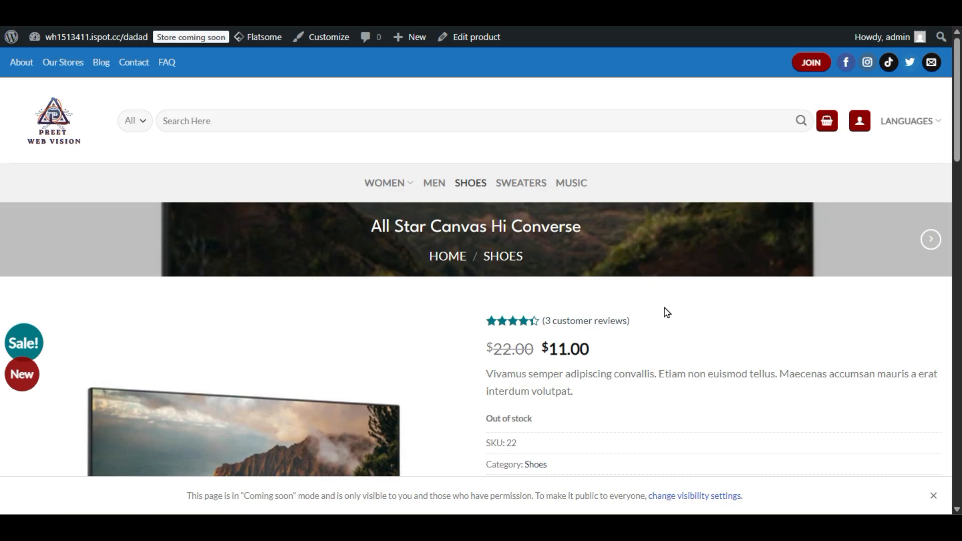
pyautogui.scroll(-3, 340, 306)
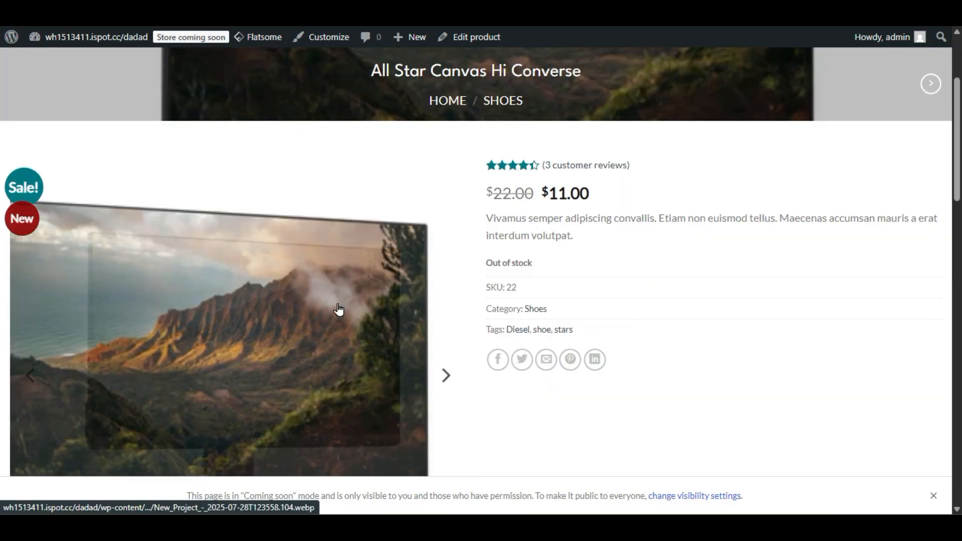
pyautogui.scroll(-5, 339, 303)
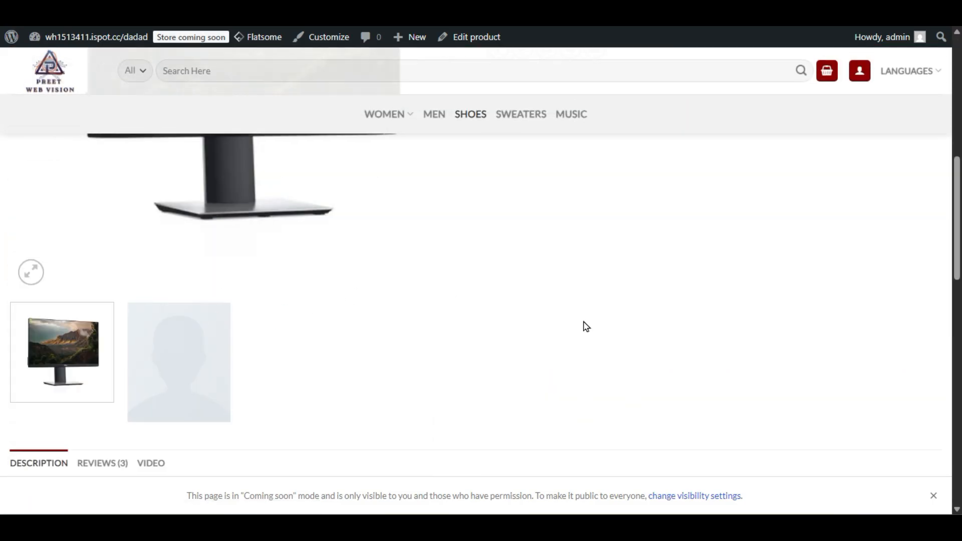
pyautogui.scroll(-3, 576, 339)
pyautogui.scroll(3, 212, 287)
pyautogui.scroll(-3, 495, 357)
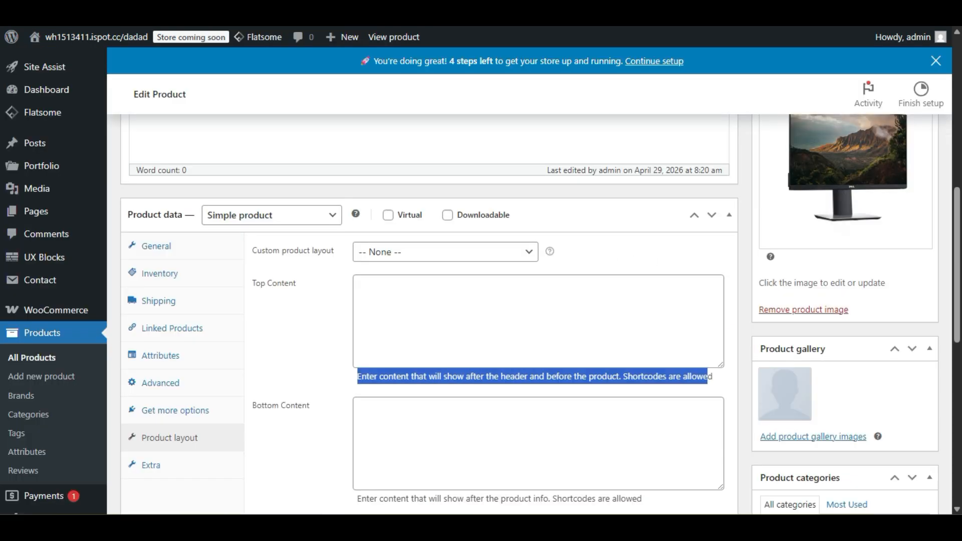
pyautogui.scroll(-3, 262, 350)
pyautogui.click(468, 281)
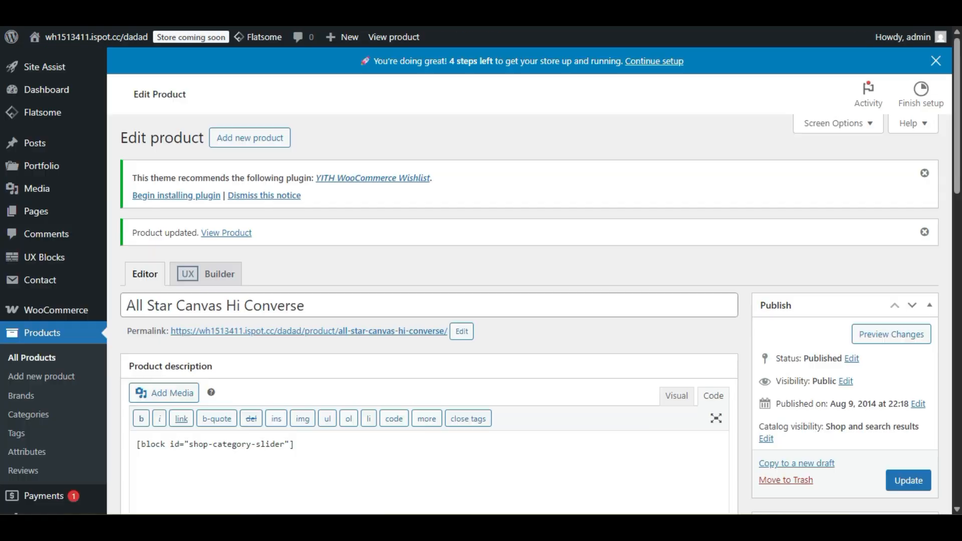
# Step: Add a new UX block titled "promo" and publish it
pyautogui.moveTo(95, 262)
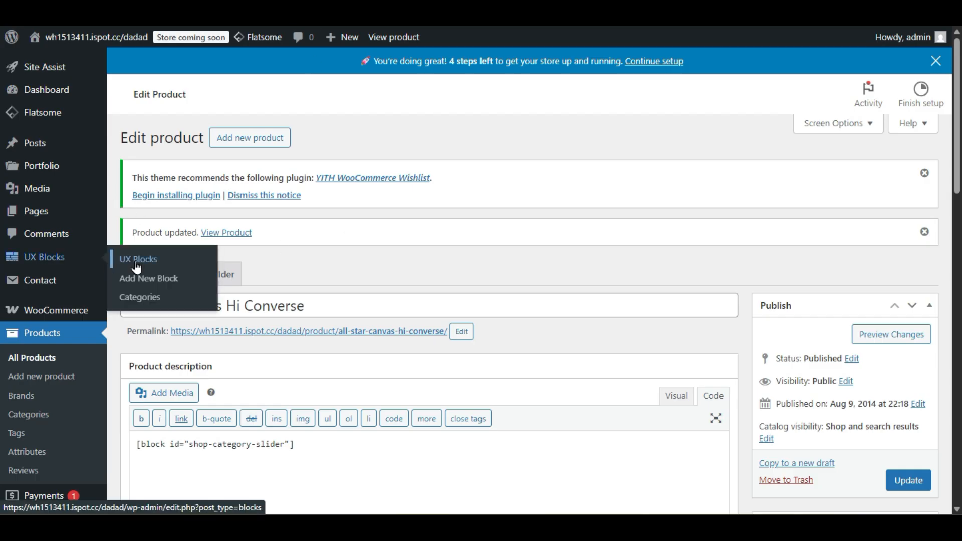
pyautogui.scroll(-5, 330, 258)
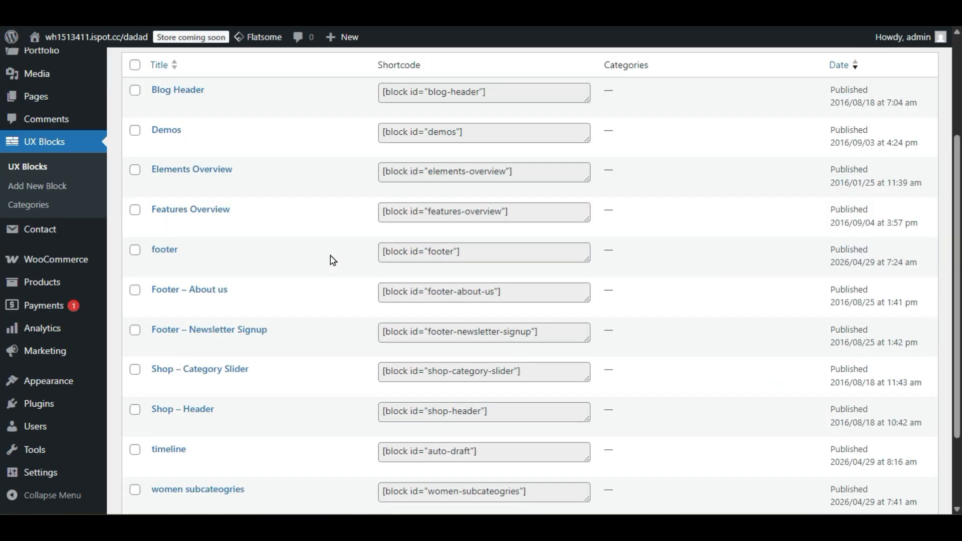
pyautogui.scroll(3, 331, 258)
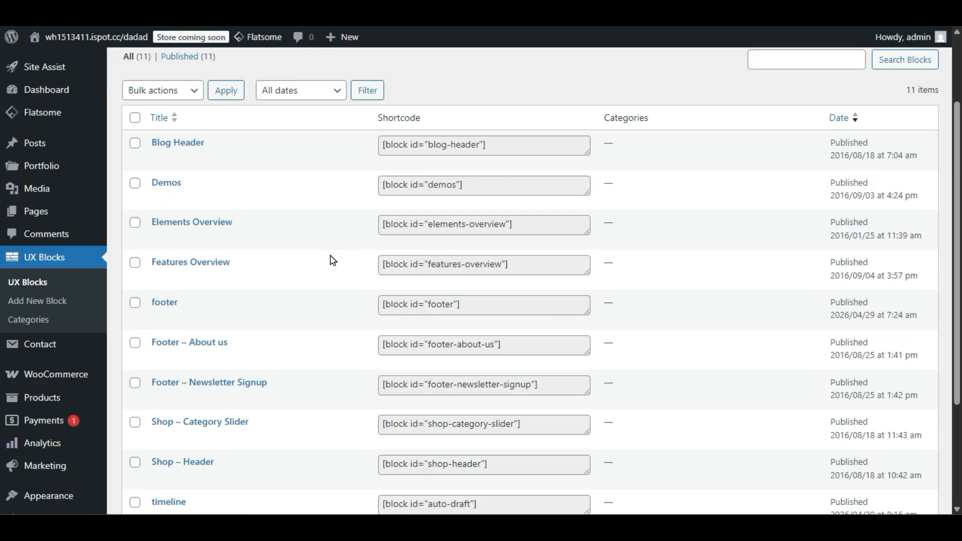
pyautogui.scroll(2, 215, 196)
pyautogui.click(208, 70)
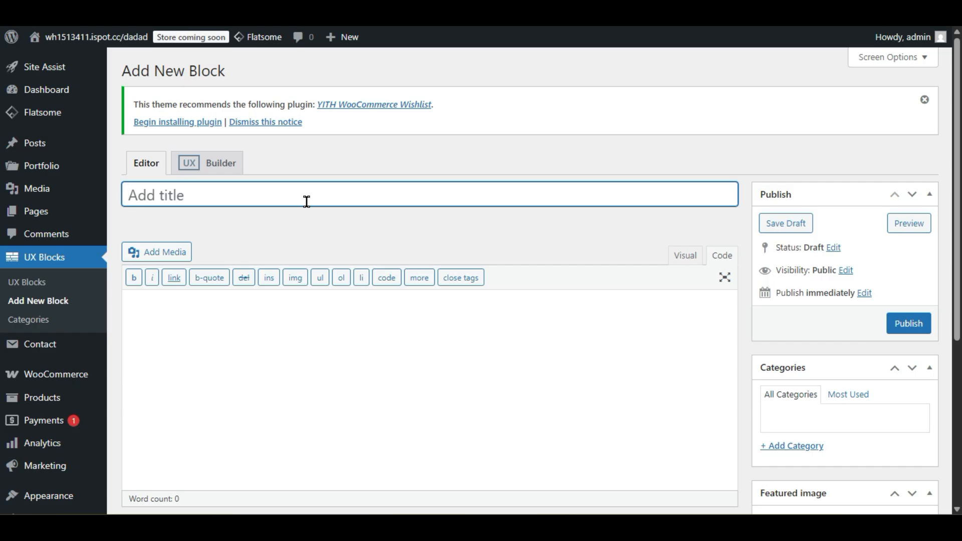
pyautogui.write('promo')
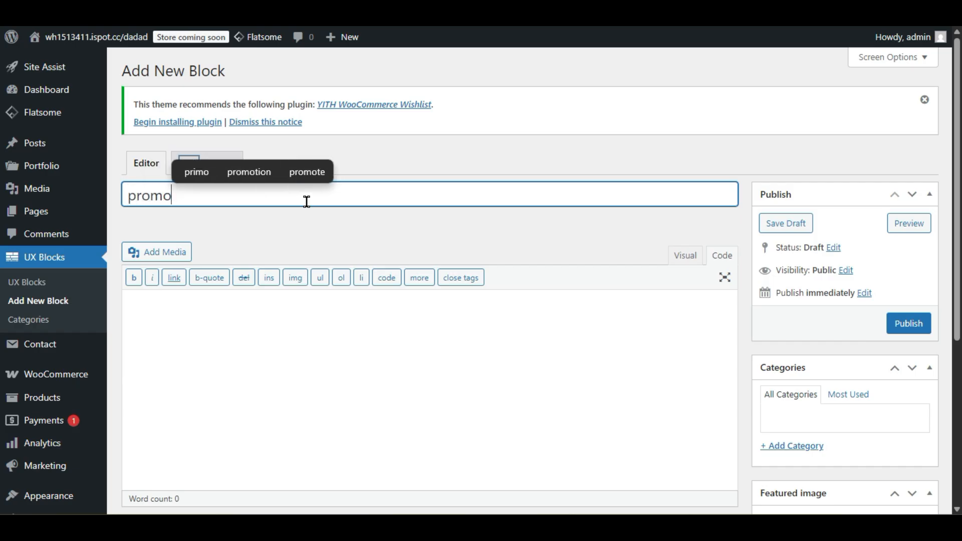
pyautogui.click(331, 219)
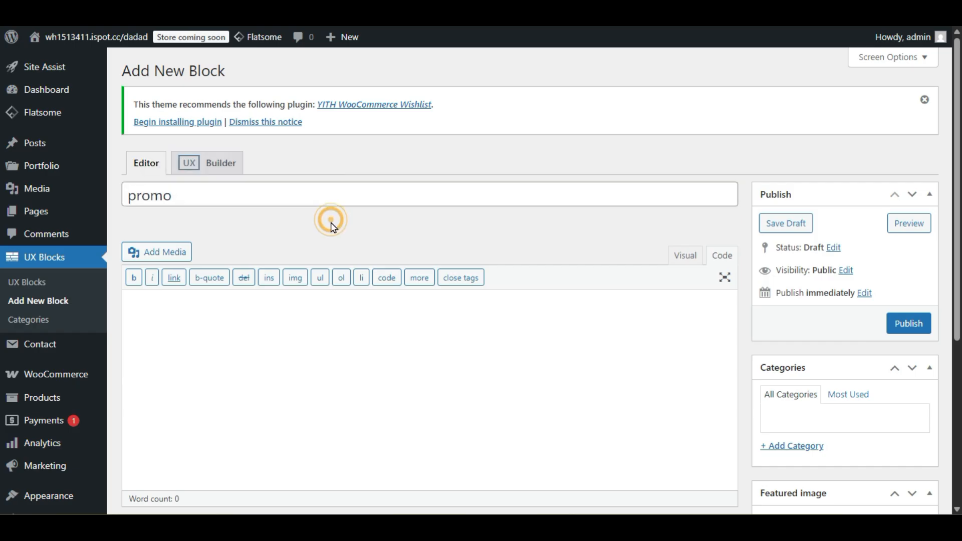
pyautogui.click(900, 324)
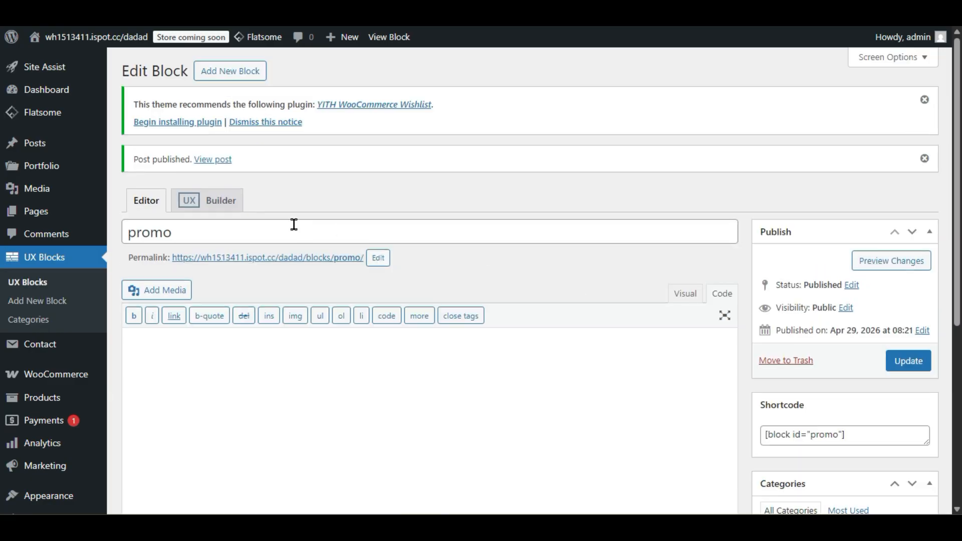
# Step: Open the promo block in UX Builder and add a Section with the Arrow Top preset
pyautogui.click(221, 201)
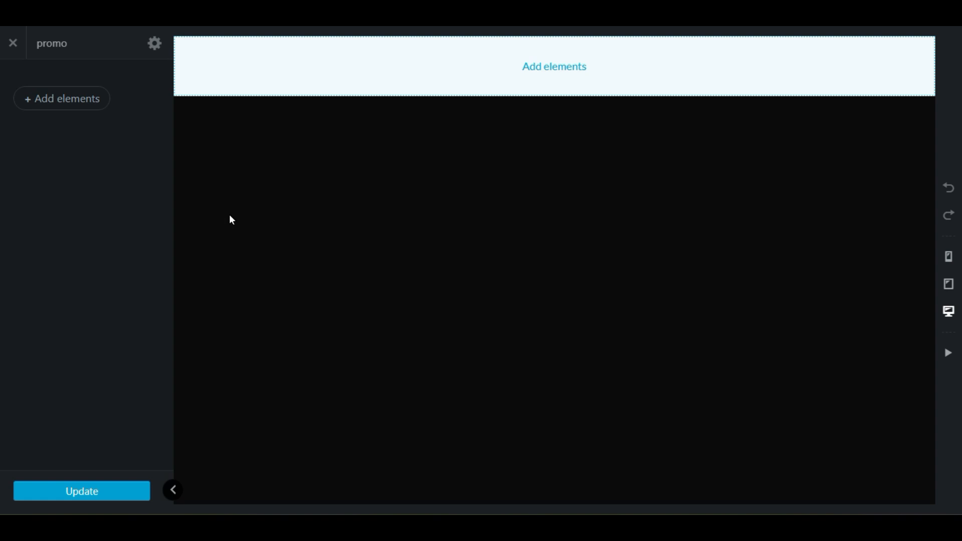
pyautogui.click(553, 66)
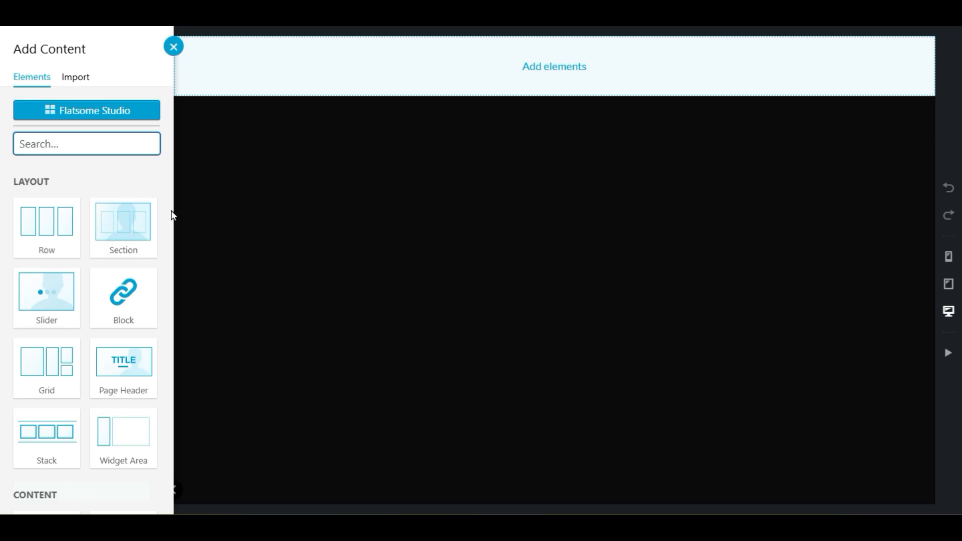
pyautogui.moveTo(122, 217); pyautogui.dragTo(521, 75)
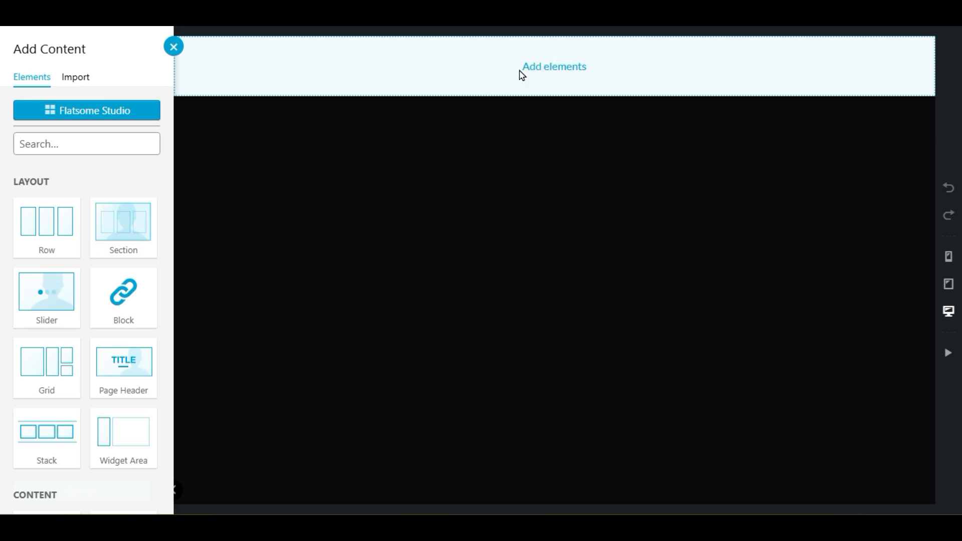
pyautogui.click(123, 229)
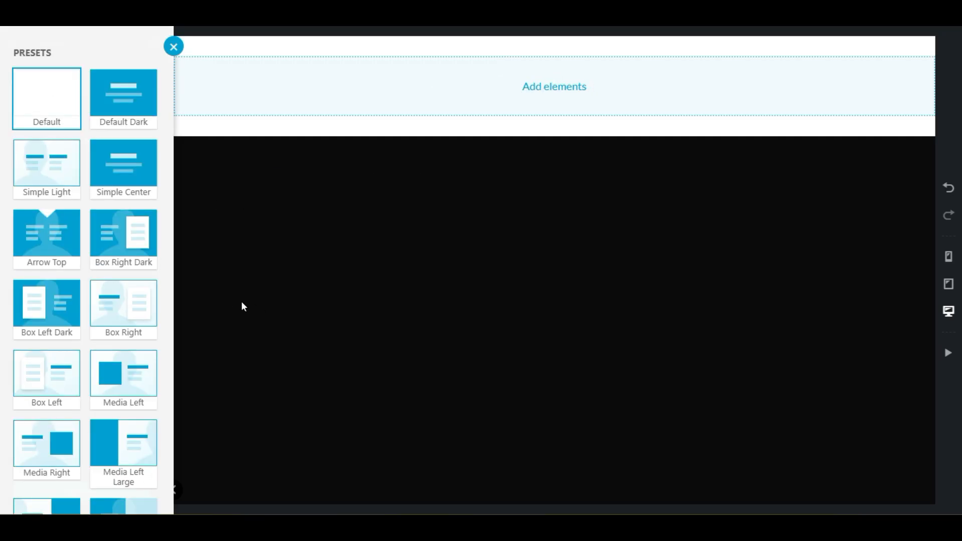
pyautogui.scroll(-5, 38, 392)
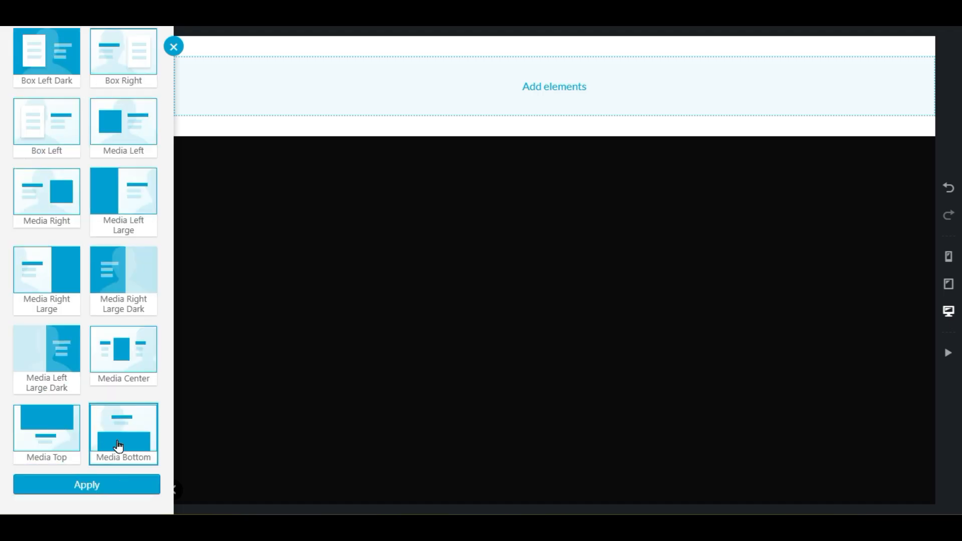
pyautogui.scroll(5, 151, 451)
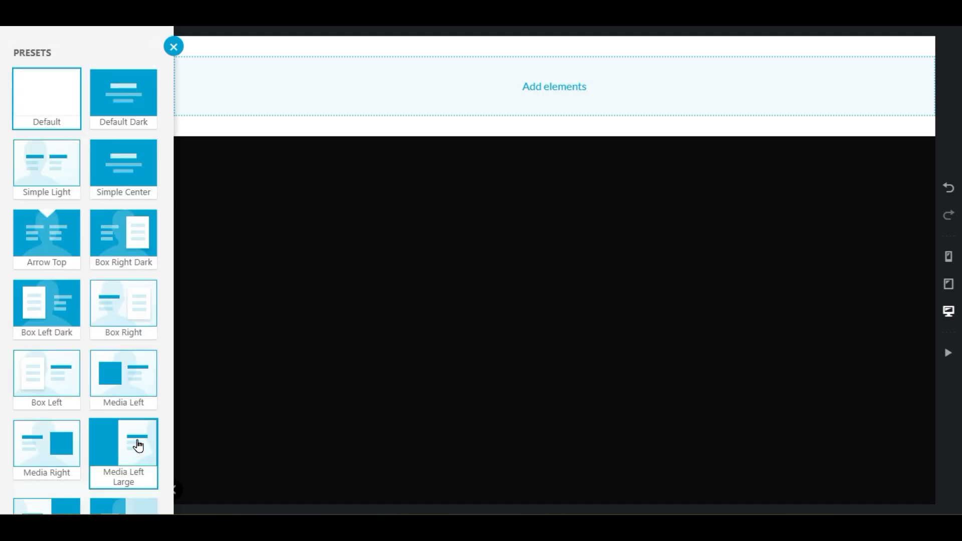
pyautogui.click(38, 241)
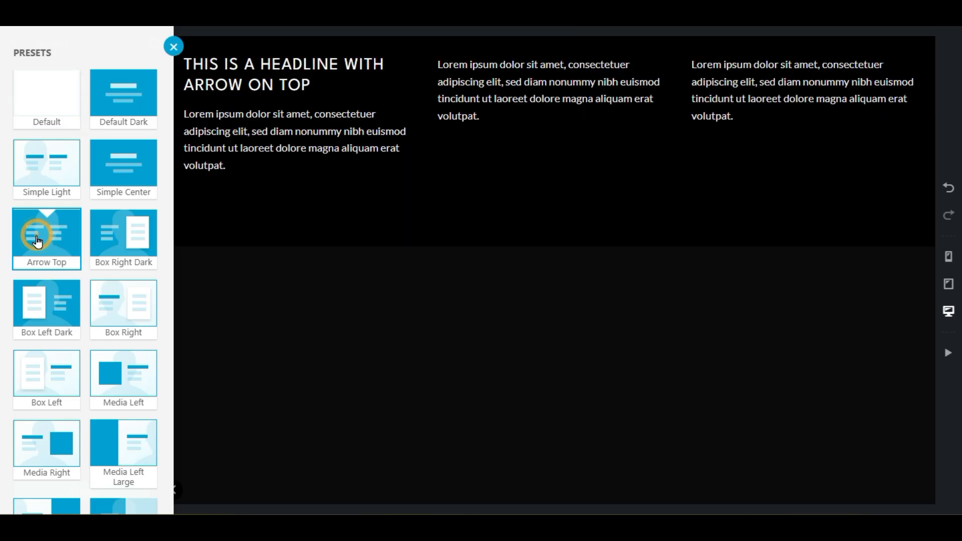
pyautogui.click(235, 70)
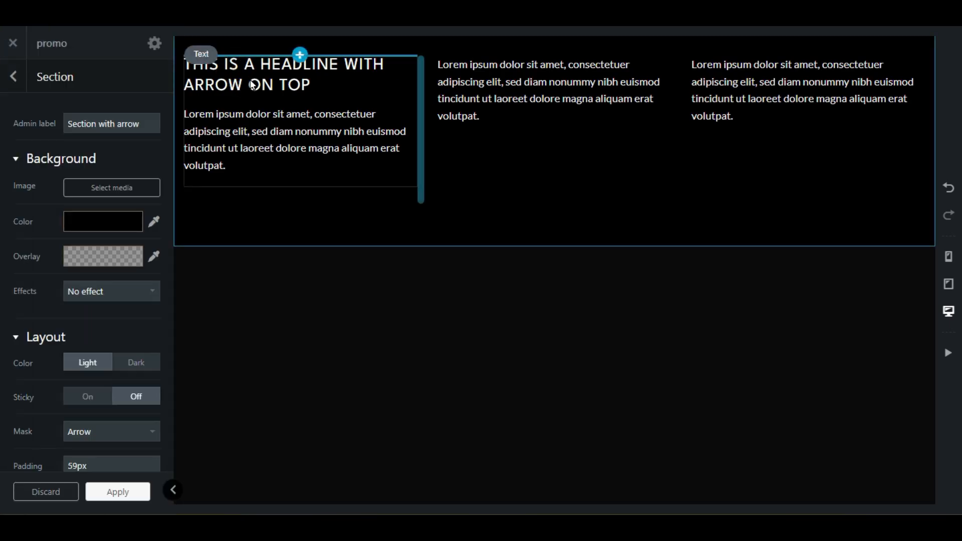
pyautogui.click(502, 80)
pyautogui.click(35, 123)
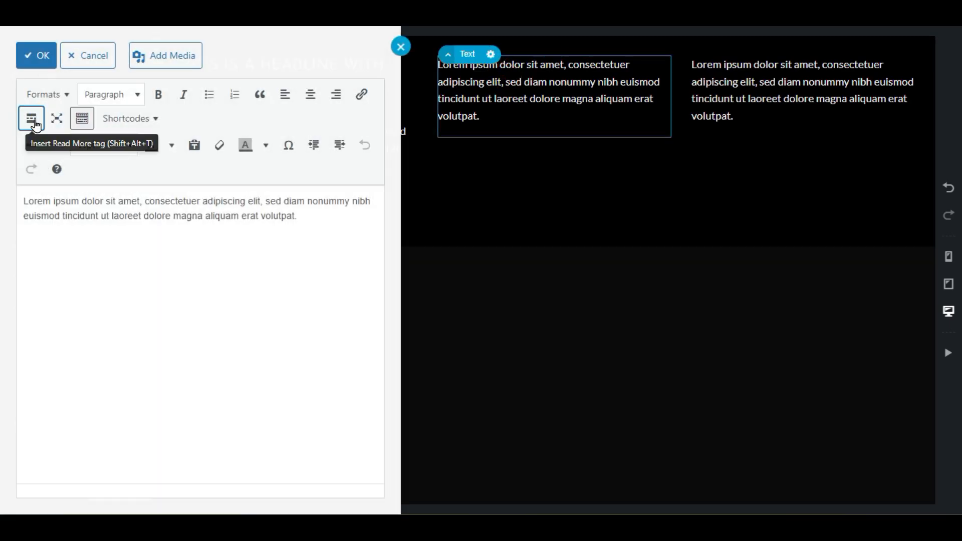
pyautogui.click(400, 43)
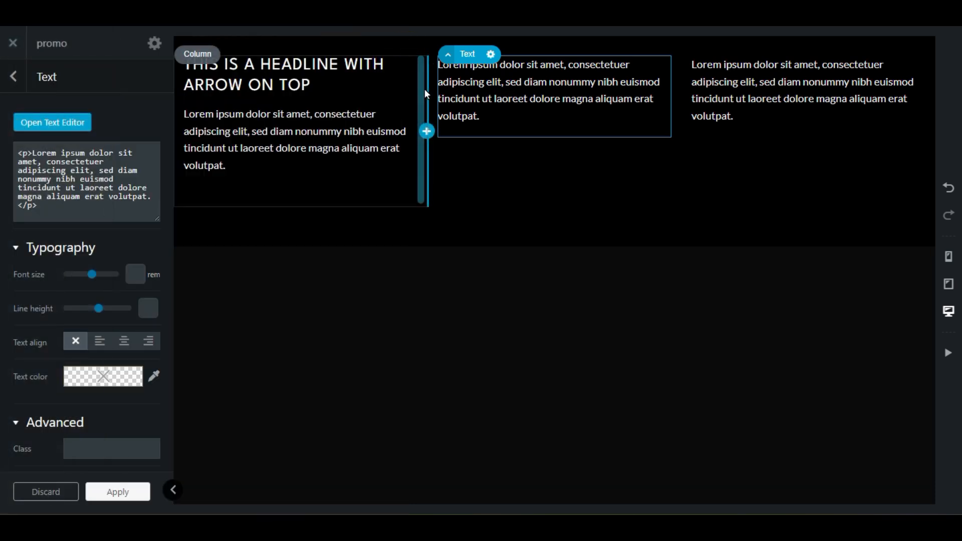
# Step: Duplicate the headline text element in the section's first column and delete the copy
pyautogui.rightClick(299, 71)
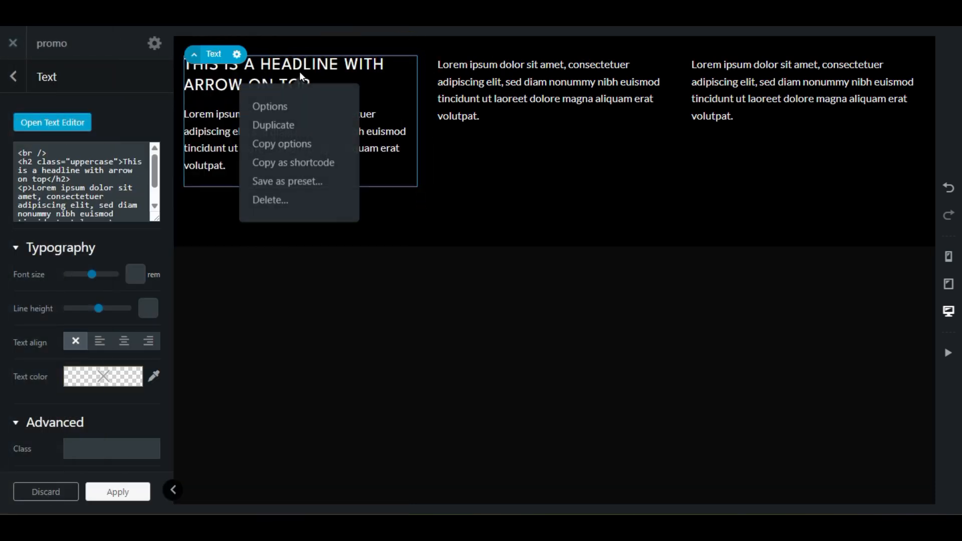
pyautogui.click(297, 135)
pyautogui.rightClick(294, 221)
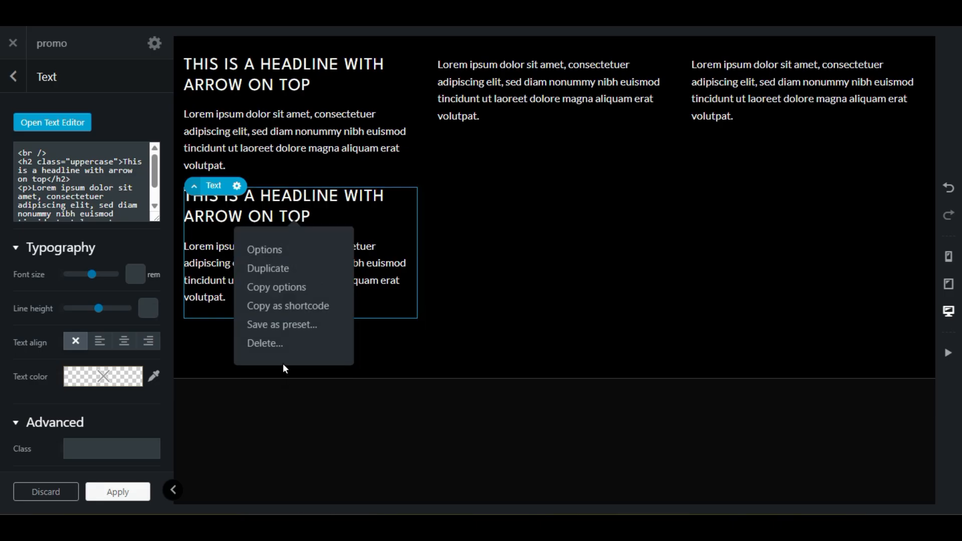
pyautogui.click(281, 350)
# Step: Remove the headline and blank lines above the paragraph in the section's first column text and apply the change
pyautogui.click(297, 98)
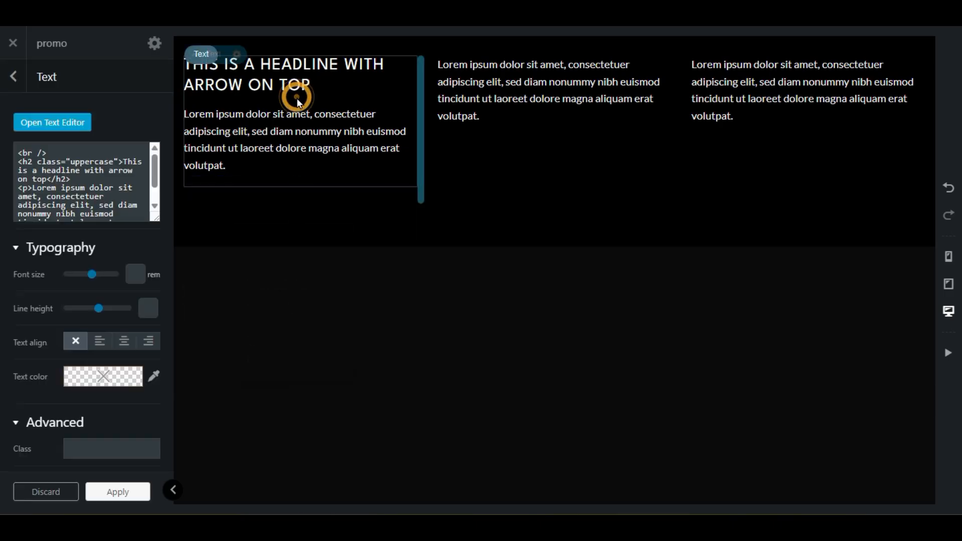
pyautogui.click(68, 132)
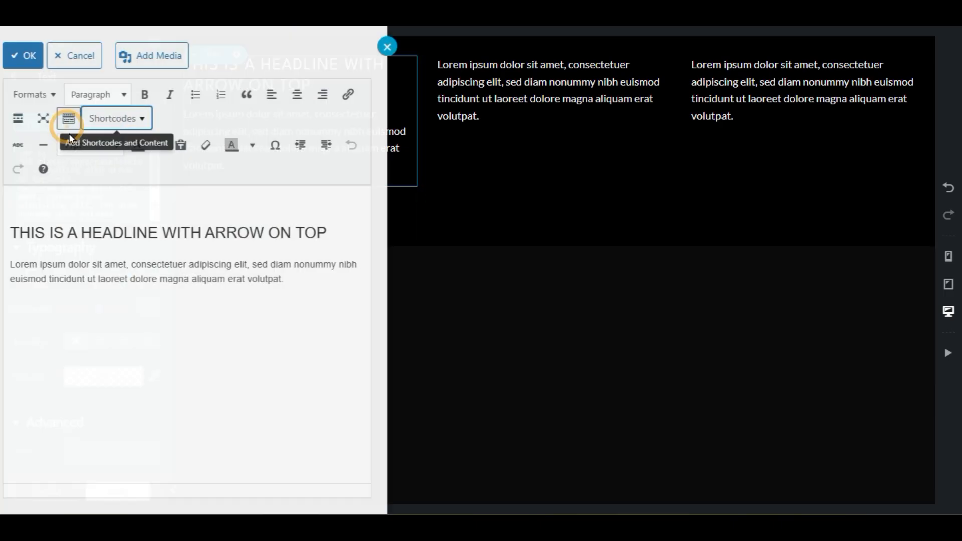
pyautogui.tripleClick(225, 235)
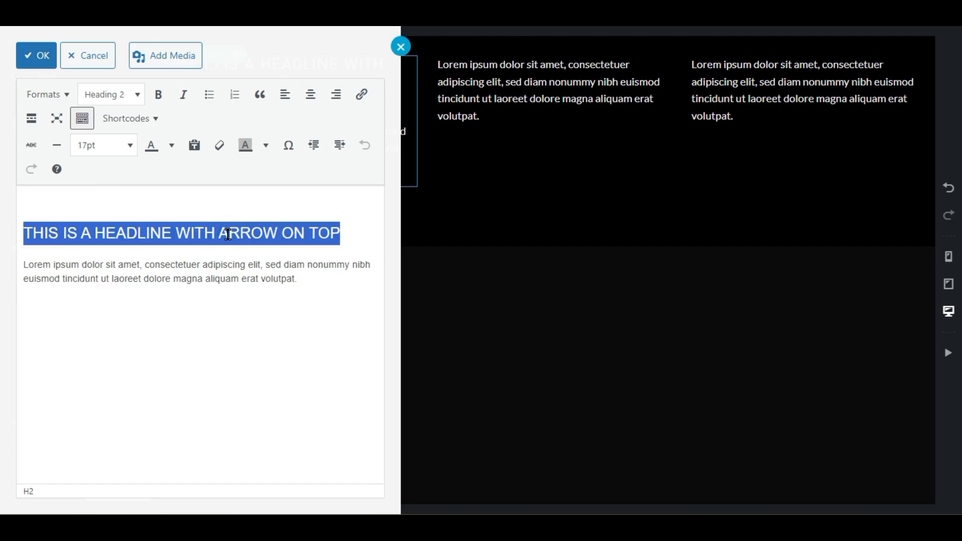
pyautogui.press('Delete')
pyautogui.click(25, 264)
pyautogui.press('BackSpace')
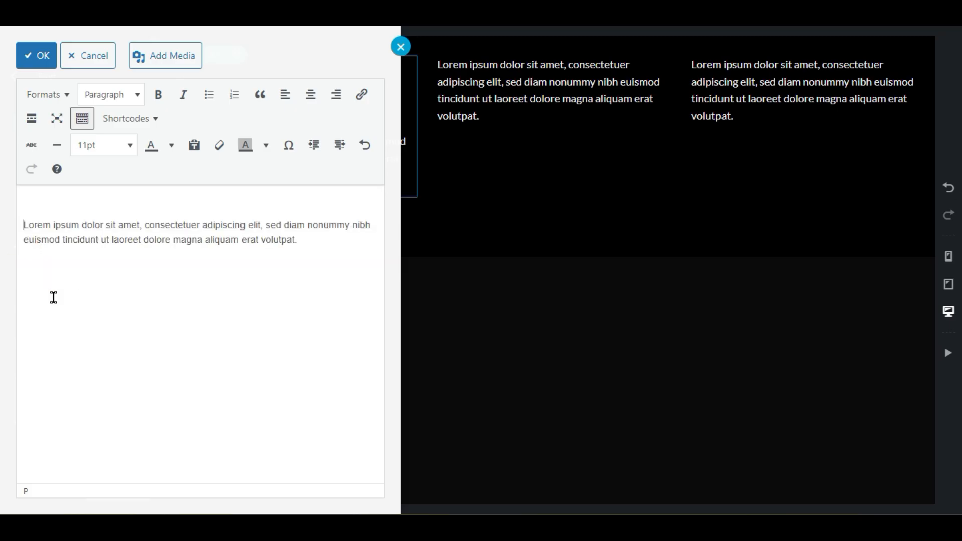
pyautogui.press('BackSpace')
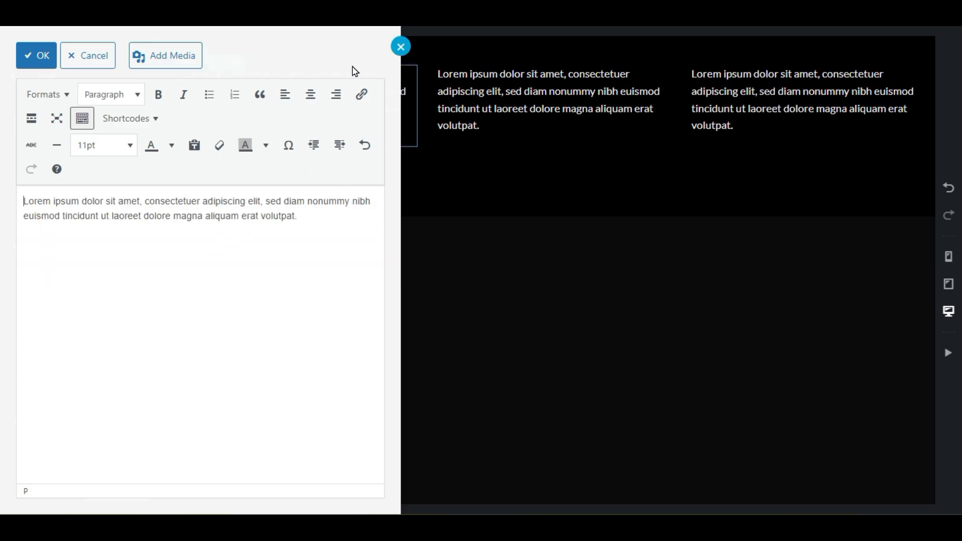
pyautogui.click(400, 46)
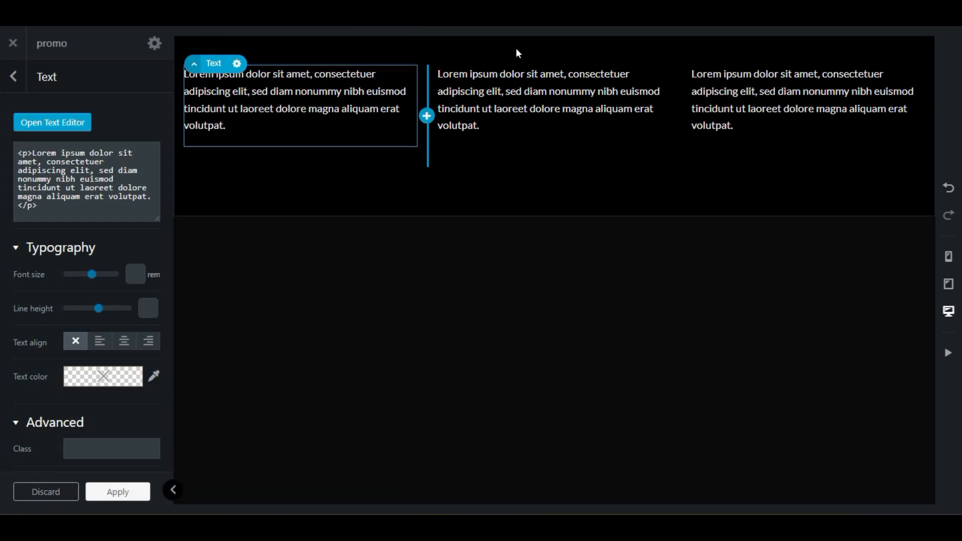
pyautogui.click(108, 494)
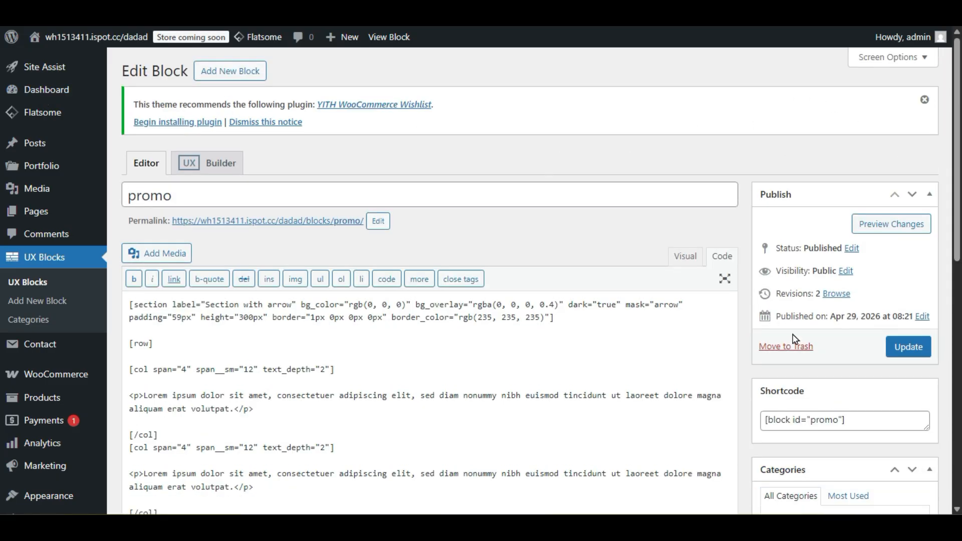
# Step: Copy the promo block's shortcode and return to the product's Product layout settings
pyautogui.scroll(-3, 794, 339)
pyautogui.moveTo(861, 264); pyautogui.dragTo(759, 276)
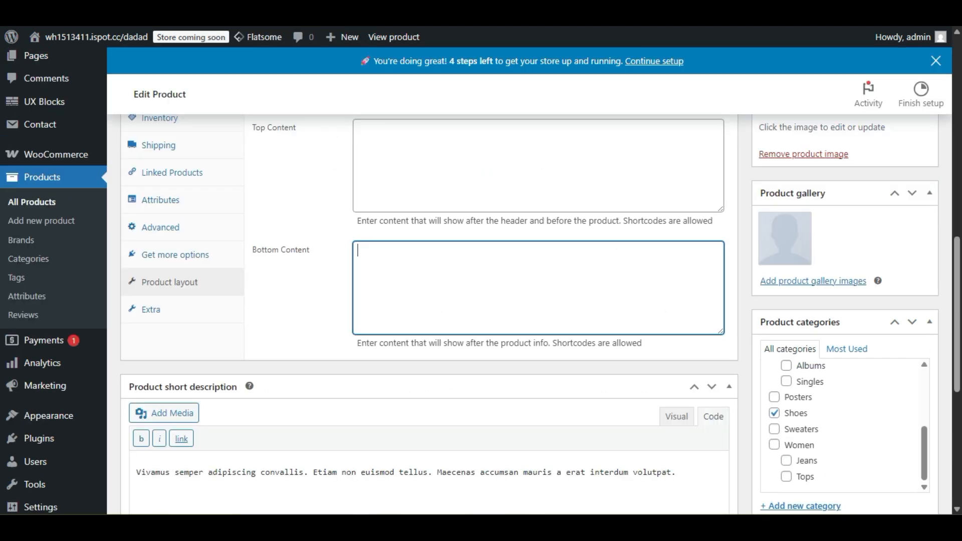
pyautogui.scroll(3, 275, 298)
pyautogui.scroll(-3, 275, 304)
pyautogui.scroll(3, 275, 304)
pyautogui.scroll(3, 275, 304)
pyautogui.scroll(-6, 275, 304)
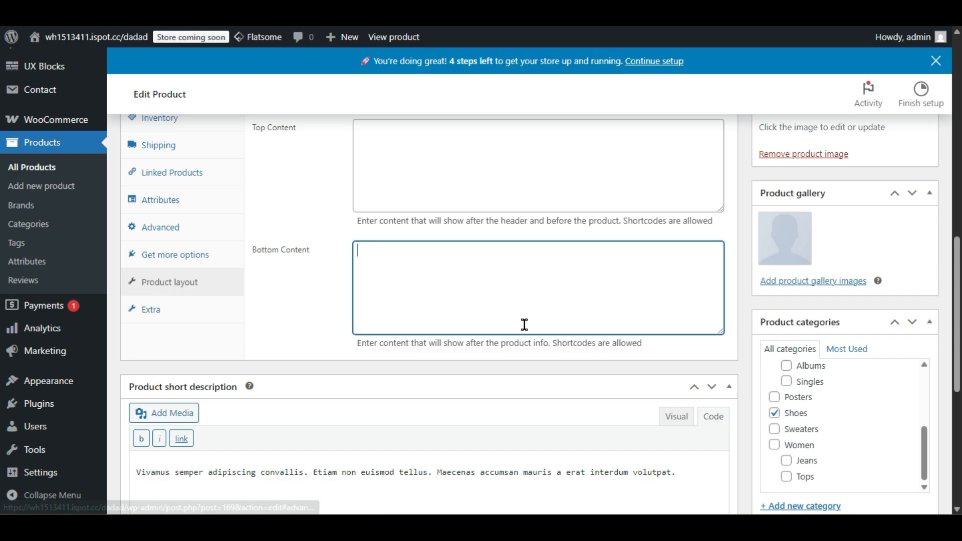
pyautogui.click(195, 284)
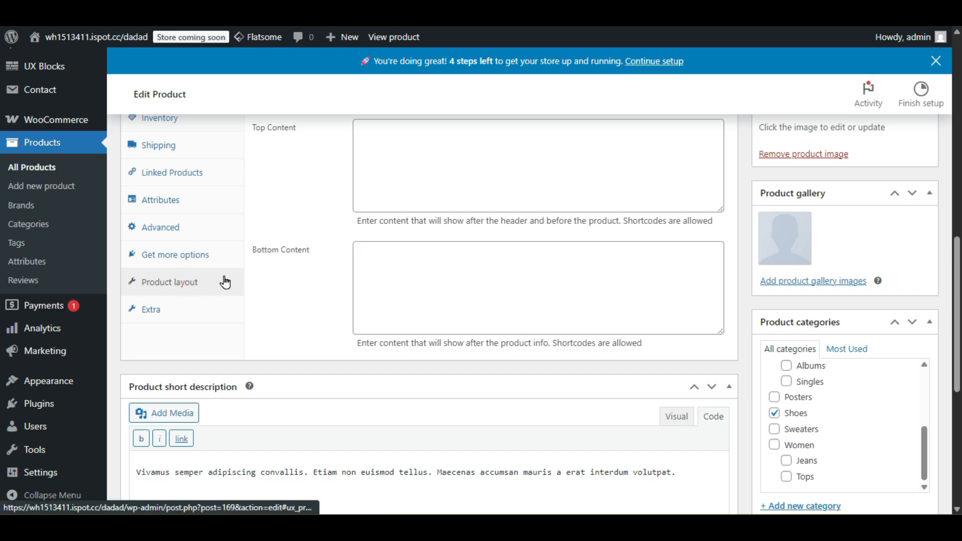
pyautogui.scroll(3, 324, 346)
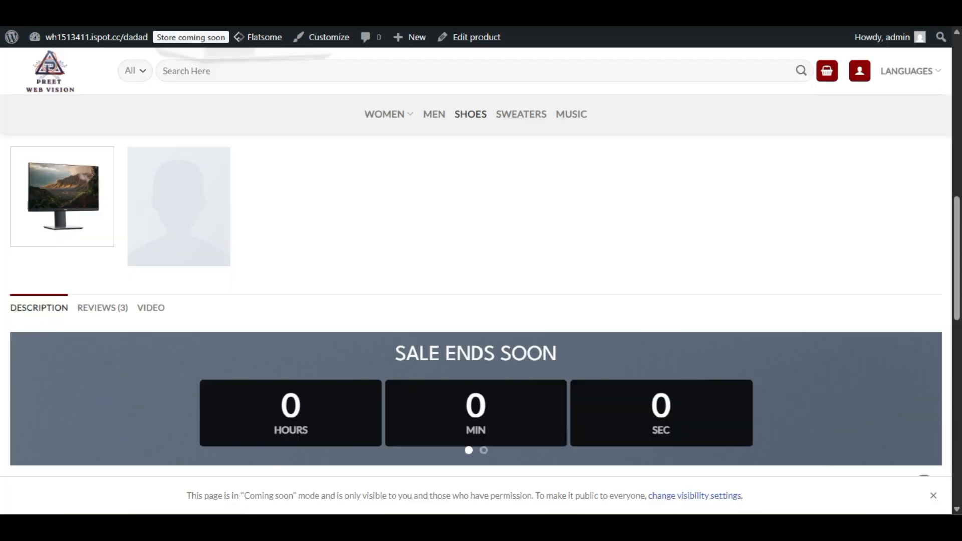
# Step: Review the live product page's gallery and description area and show its Video tab
pyautogui.scroll(3, 378, 341)
pyautogui.scroll(-6, 380, 353)
pyautogui.scroll(3, 337, 307)
pyautogui.click(159, 307)
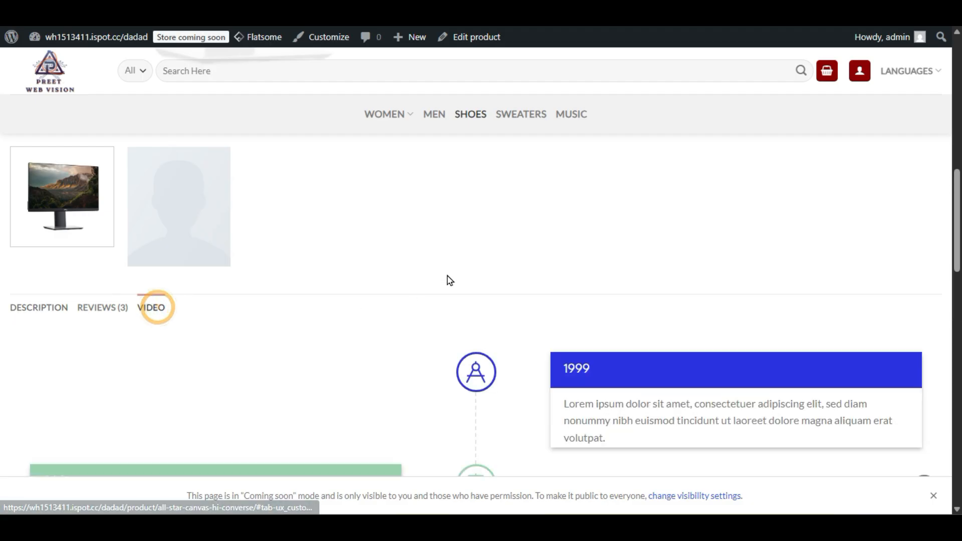
pyautogui.scroll(10, 582, 258)
pyautogui.scroll(-5, 303, 341)
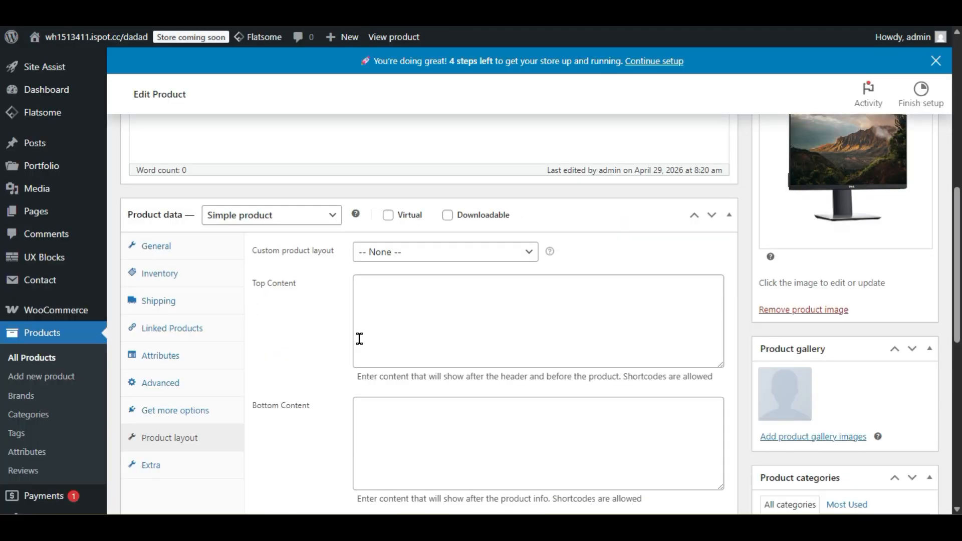
# Step: Paste the shortcode [block id="promo"] into the product's Top Content and update the product
pyautogui.scroll(-3, 359, 337)
pyautogui.click(391, 305)
pyautogui.scroll(3, 418, 359)
pyautogui.click(360, 302)
pyautogui.hotkey('ctrl', 'v')
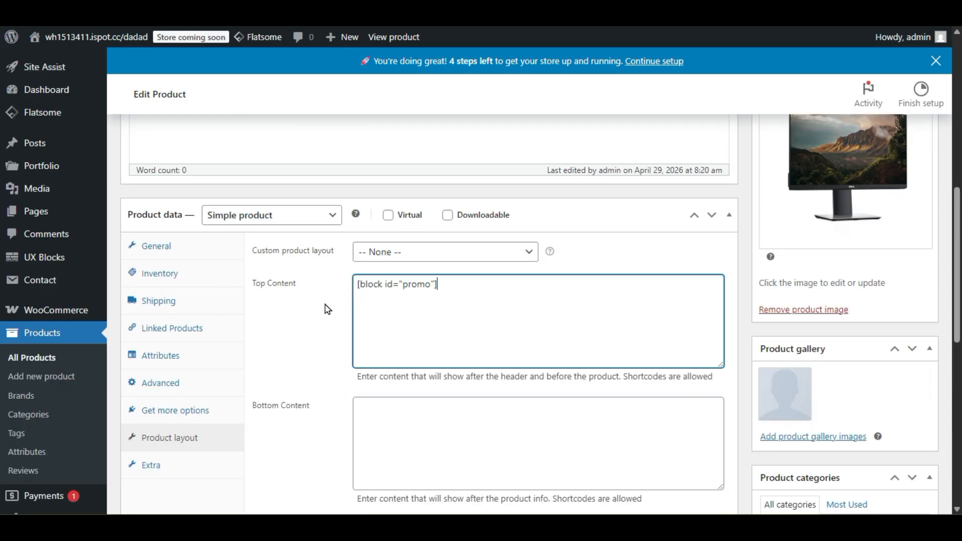
pyautogui.scroll(6, 792, 279)
pyautogui.click(906, 324)
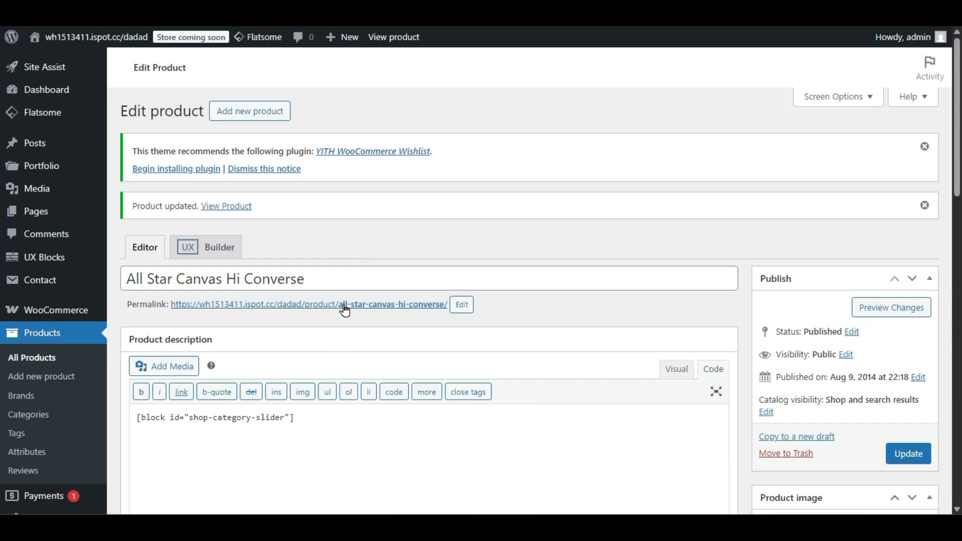
# Step: Open the product's permalink in a new tab and check the promo section above the product info
pyautogui.rightClick(344, 305)
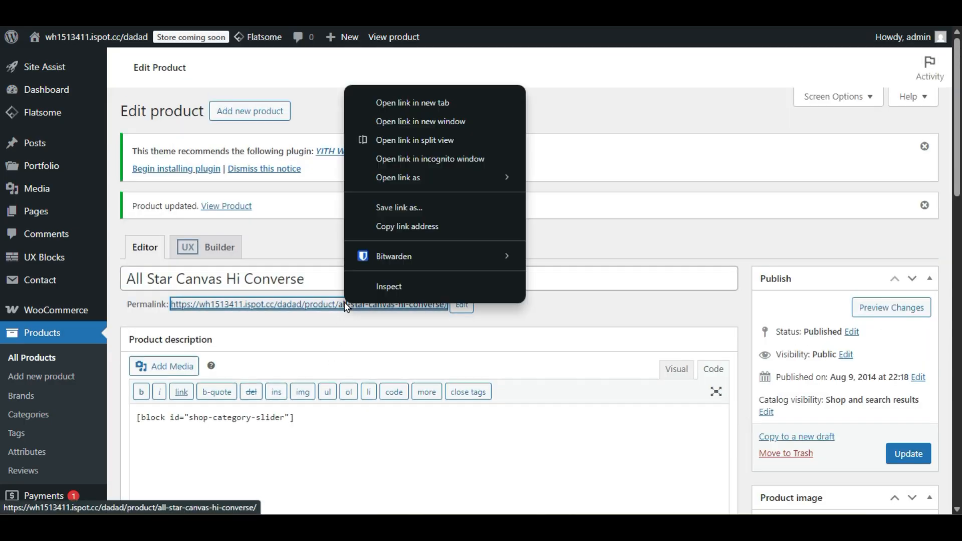
pyautogui.click(407, 109)
pyautogui.hotkey('ctrl', 'Tab')
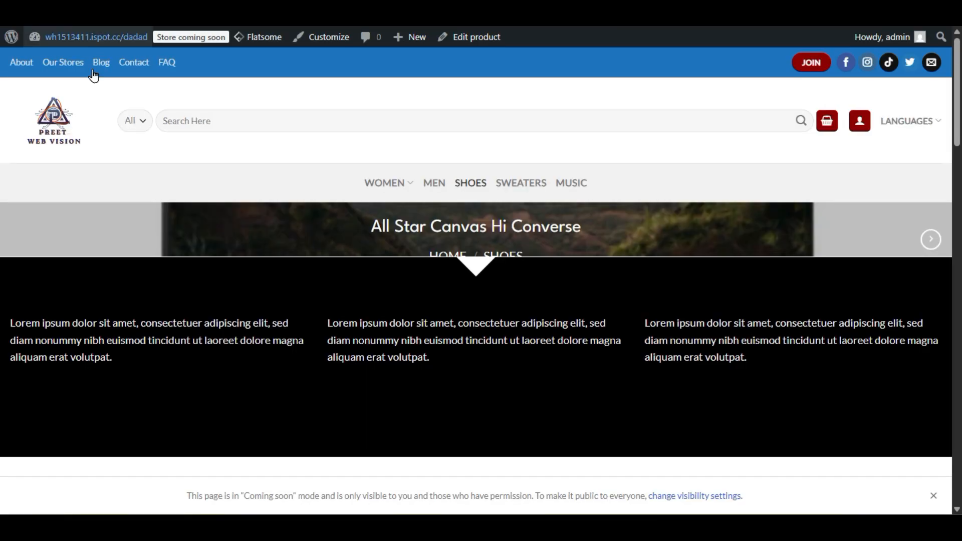
pyautogui.scroll(-3, 897, 424)
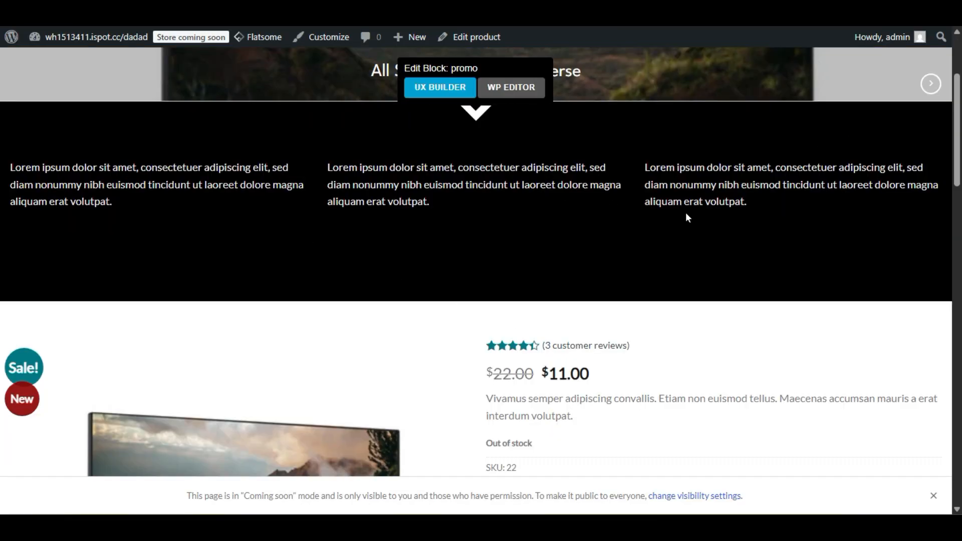
pyautogui.scroll(3, 288, 375)
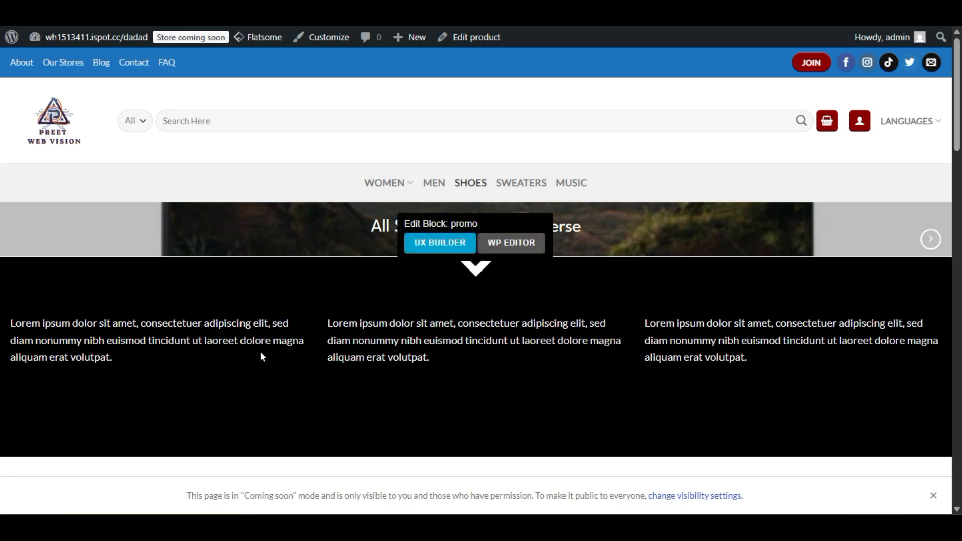
# Step: Return to the promo block's edit page and open the block in UX Builder
pyautogui.click(241, 13)
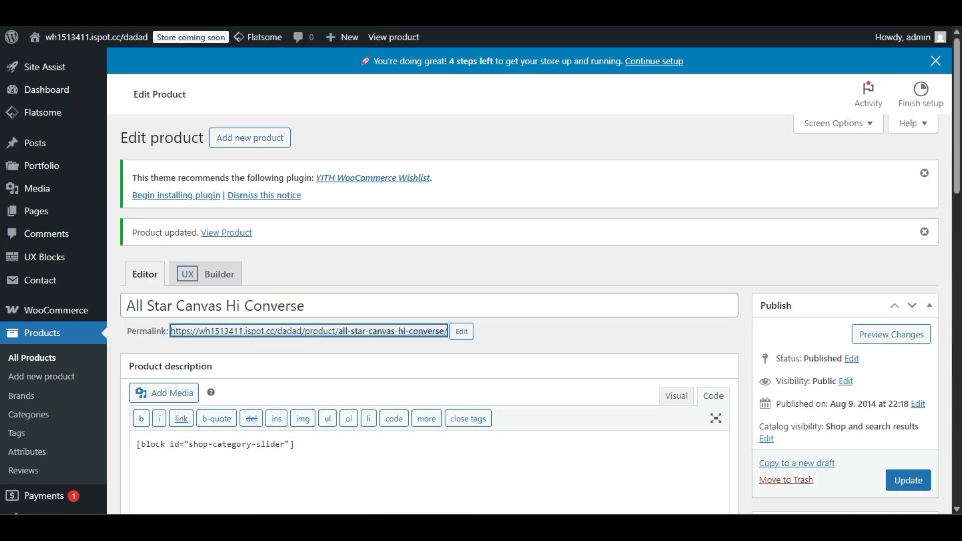
pyautogui.hotkey('ctrl', 'Tab')
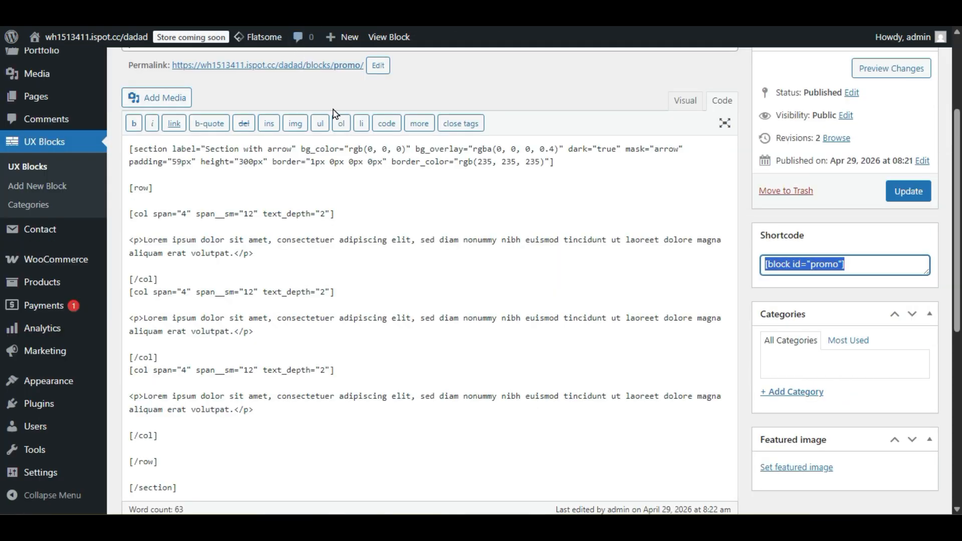
pyautogui.scroll(3, 333, 112)
pyautogui.click(219, 167)
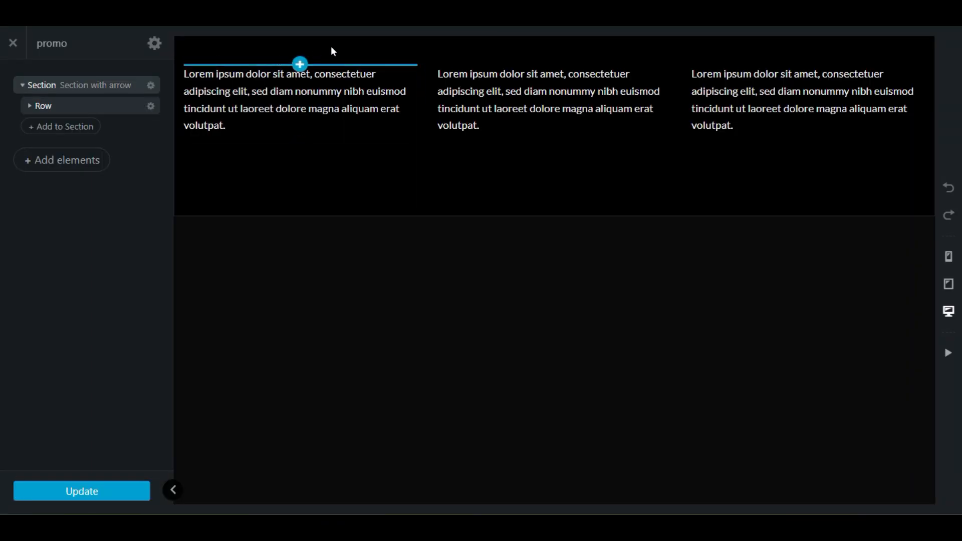
# Step: Delete the text elements from all three columns of the promo section
pyautogui.click(389, 36)
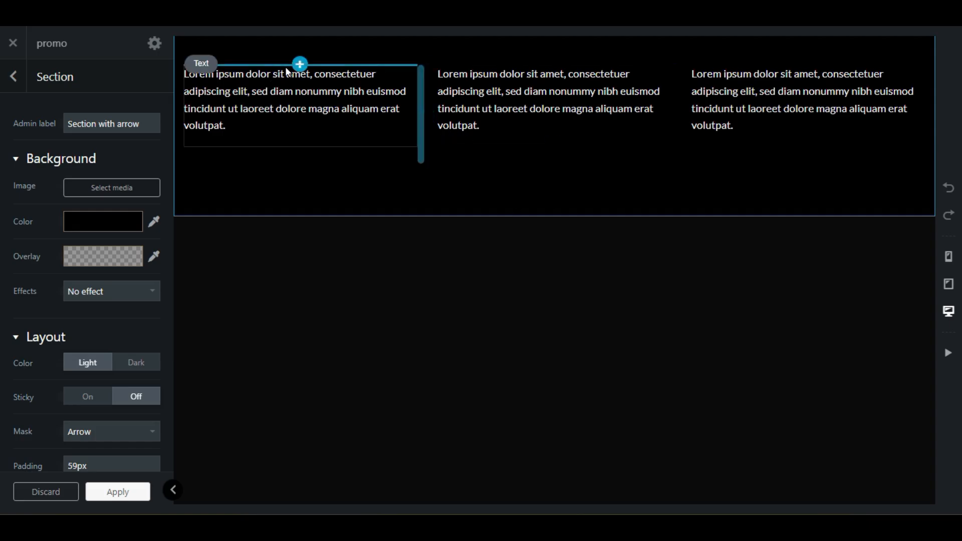
pyautogui.click(287, 90)
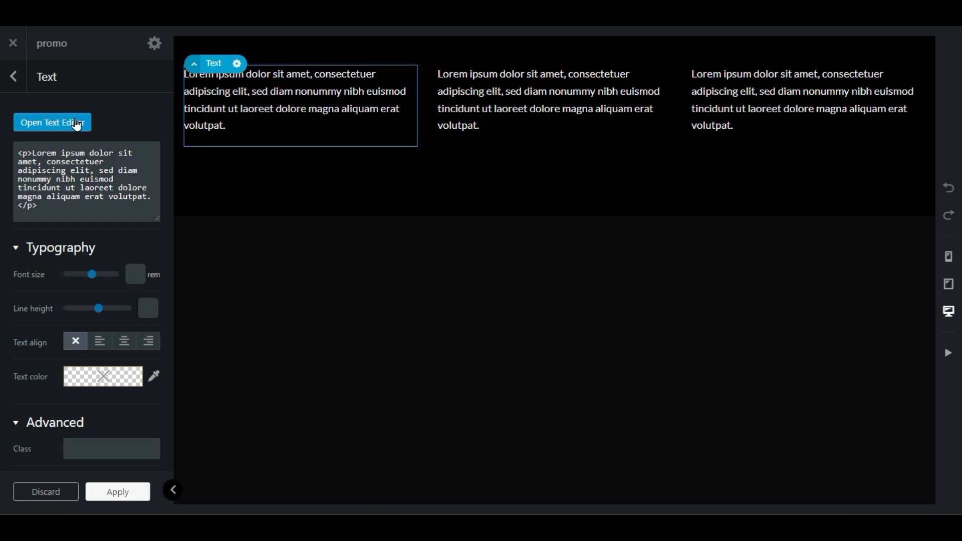
pyautogui.rightClick(325, 92)
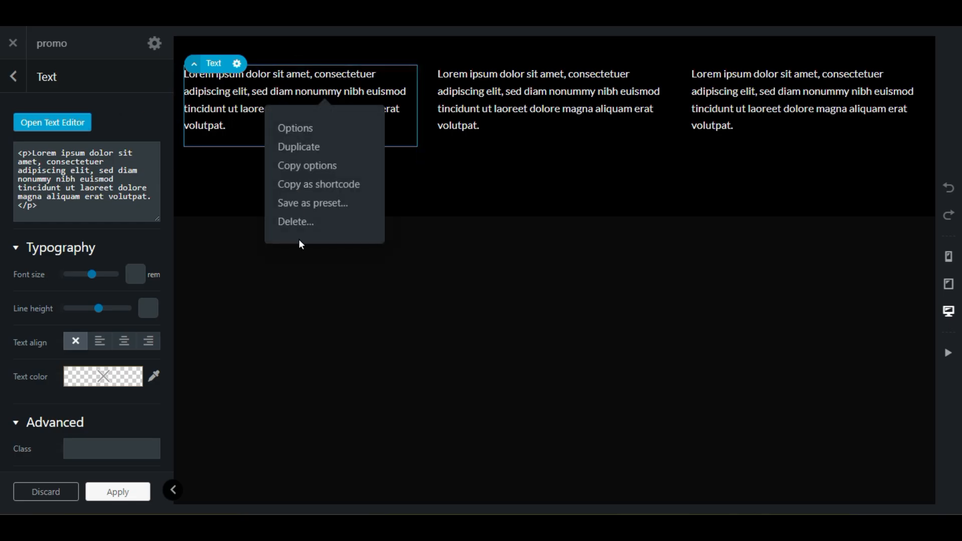
pyautogui.click(298, 221)
pyautogui.rightClick(527, 100)
pyautogui.click(523, 221)
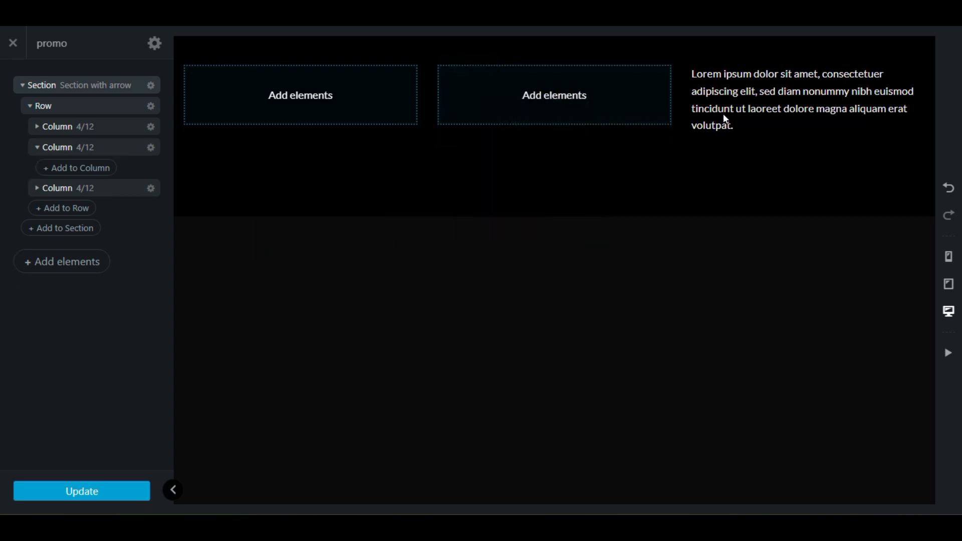
pyautogui.rightClick(723, 116)
pyautogui.click(699, 245)
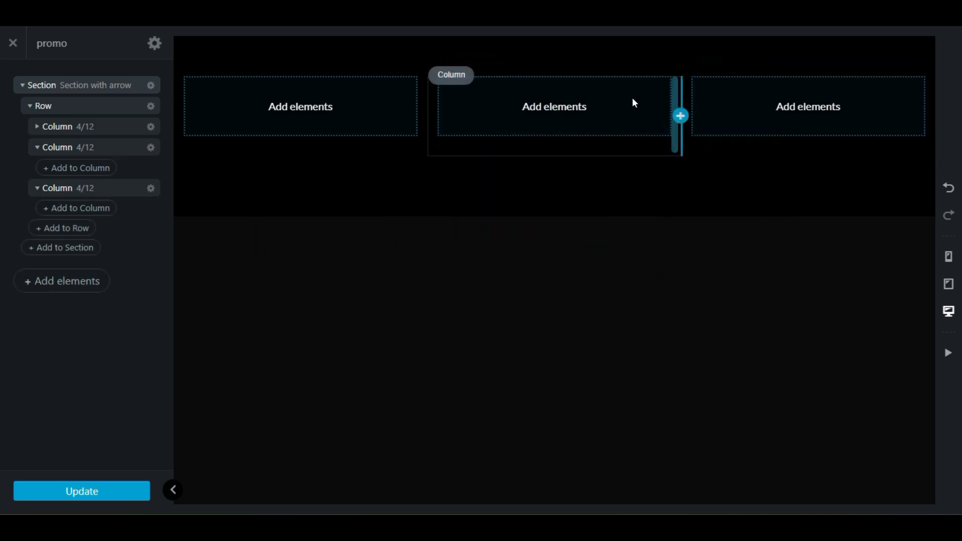
# Step: Add an Image element to the promo section's first column
pyautogui.click(296, 110)
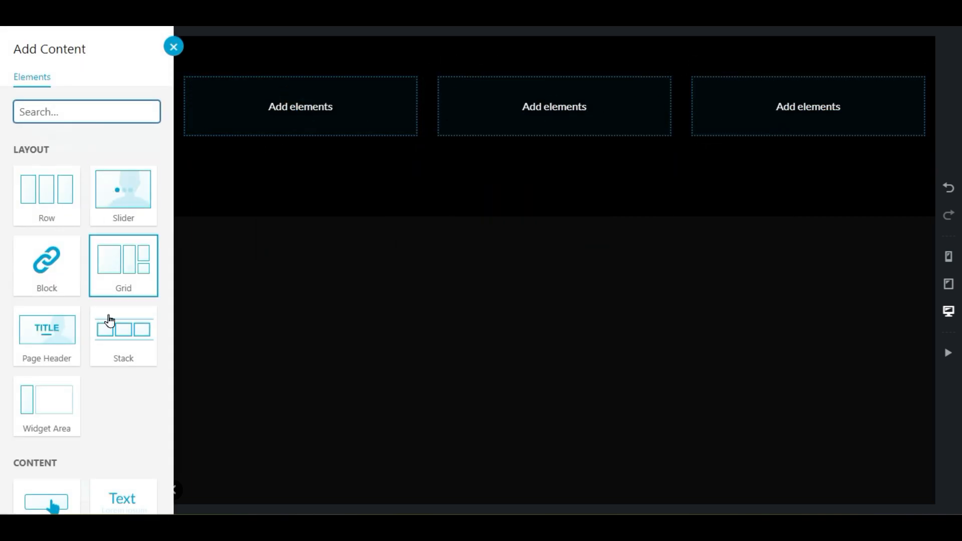
pyautogui.scroll(-5, 108, 326)
pyautogui.scroll(-6, 120, 375)
pyautogui.click(146, 305)
pyautogui.click(134, 315)
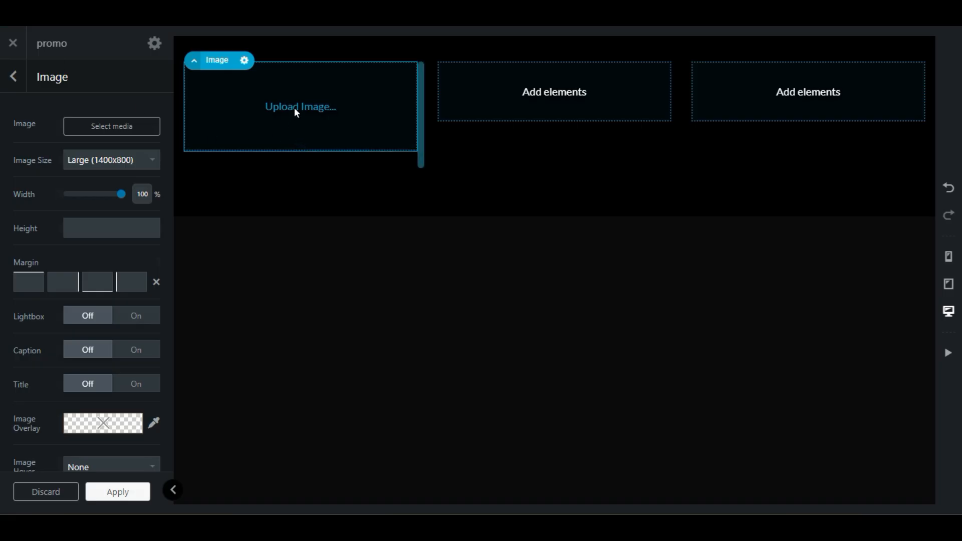
# Step: Upload secure-shipping-and-package-protection-with-shield-icon-vector.jpg as the first column's image and set its width to 29%
pyautogui.click(118, 128)
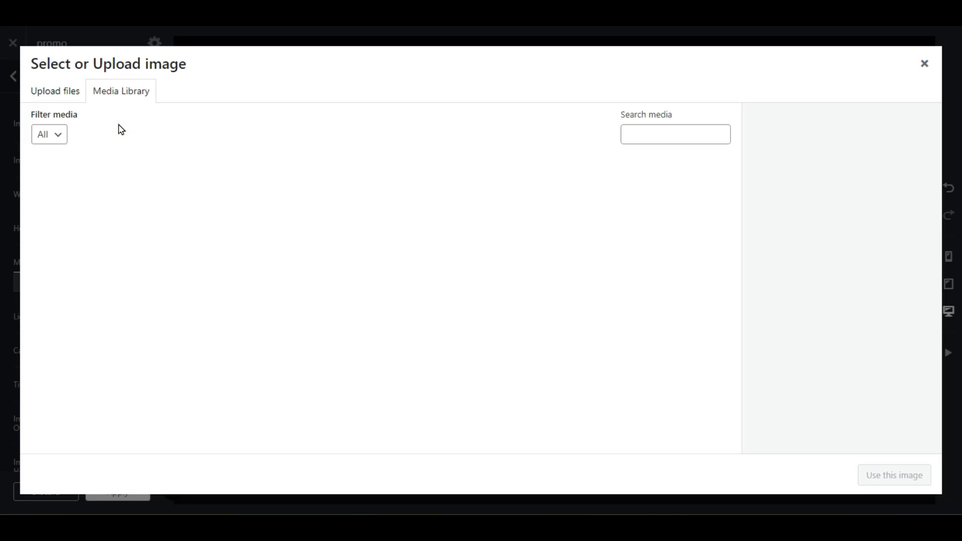
pyautogui.click(70, 100)
pyautogui.click(457, 293)
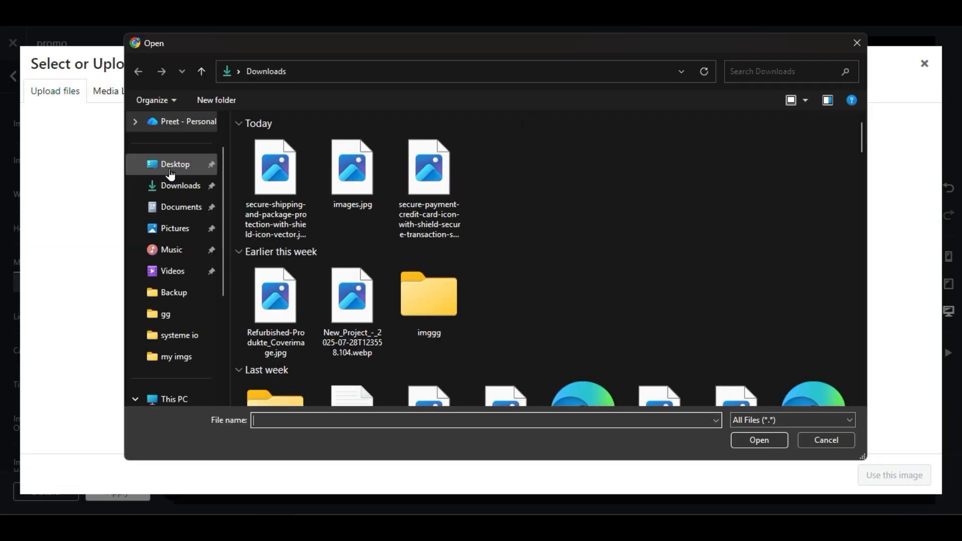
pyautogui.doubleClick(246, 165)
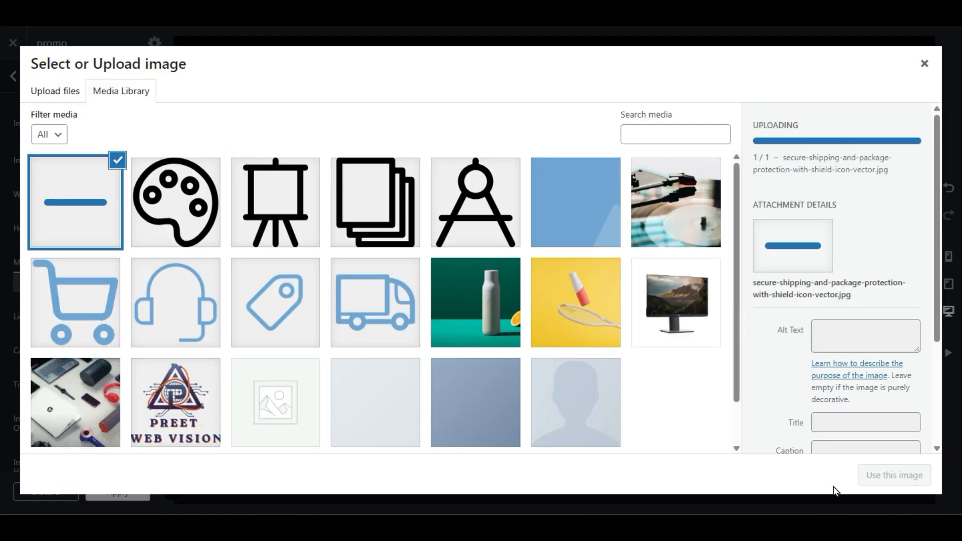
pyautogui.click(897, 475)
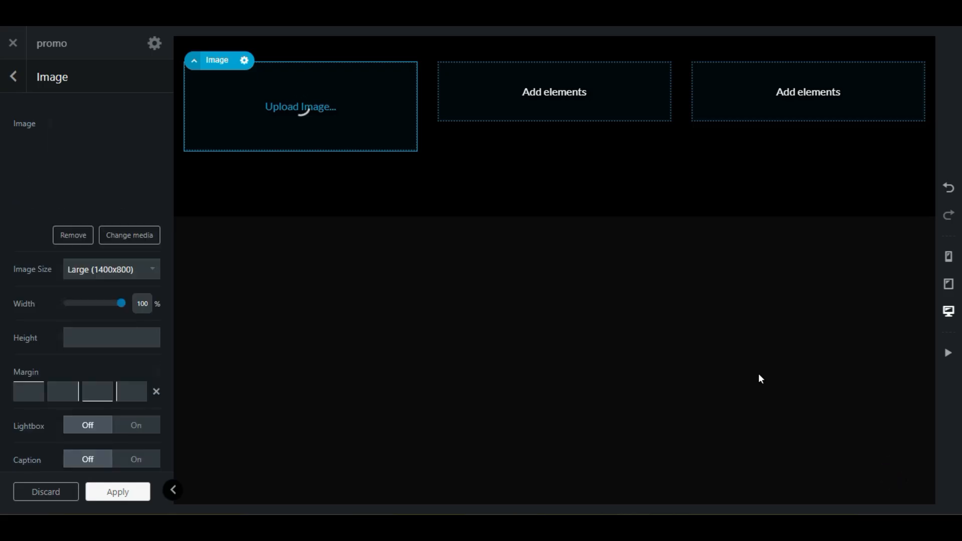
pyautogui.moveTo(121, 304); pyautogui.dragTo(84, 309)
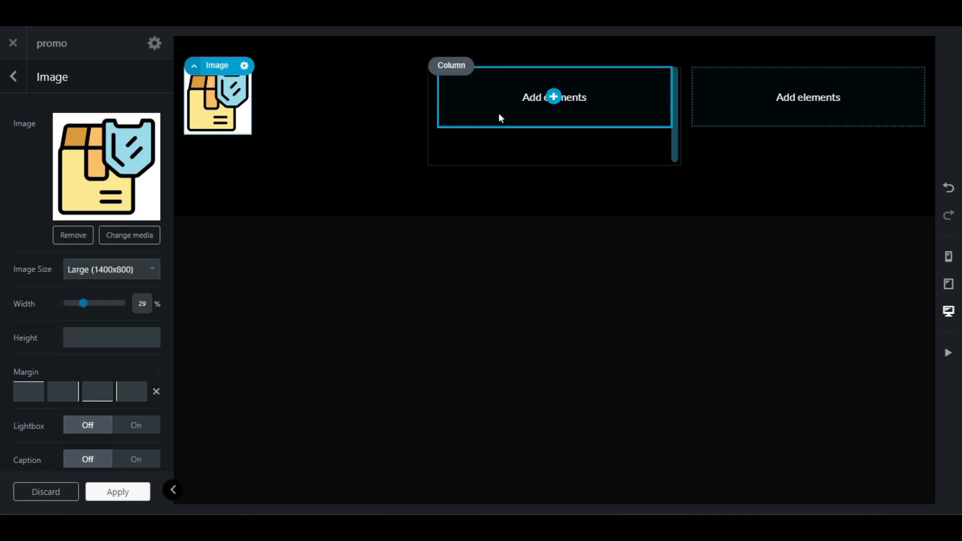
# Step: Add an Image element to the promo section's second column
pyautogui.click(552, 95)
pyautogui.scroll(-5, 2, 355)
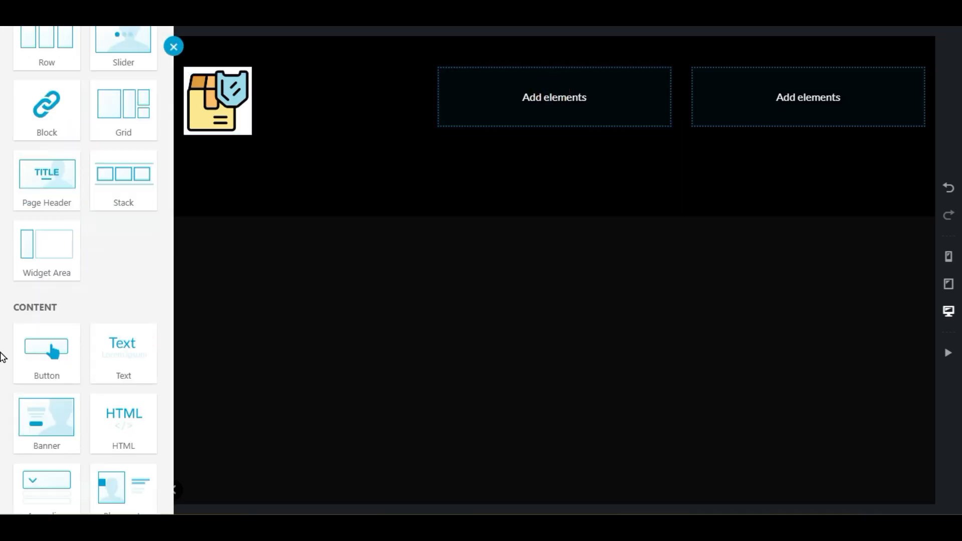
pyautogui.scroll(-3, 3, 357)
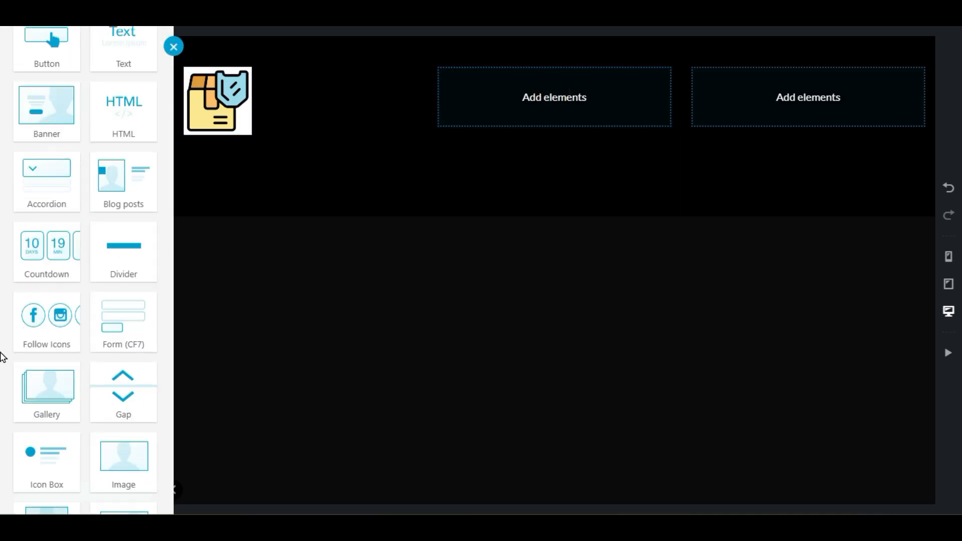
pyautogui.click(125, 447)
# Step: Upload images.jpg as the second column's image and narrow it to about a third of the column width
pyautogui.click(119, 127)
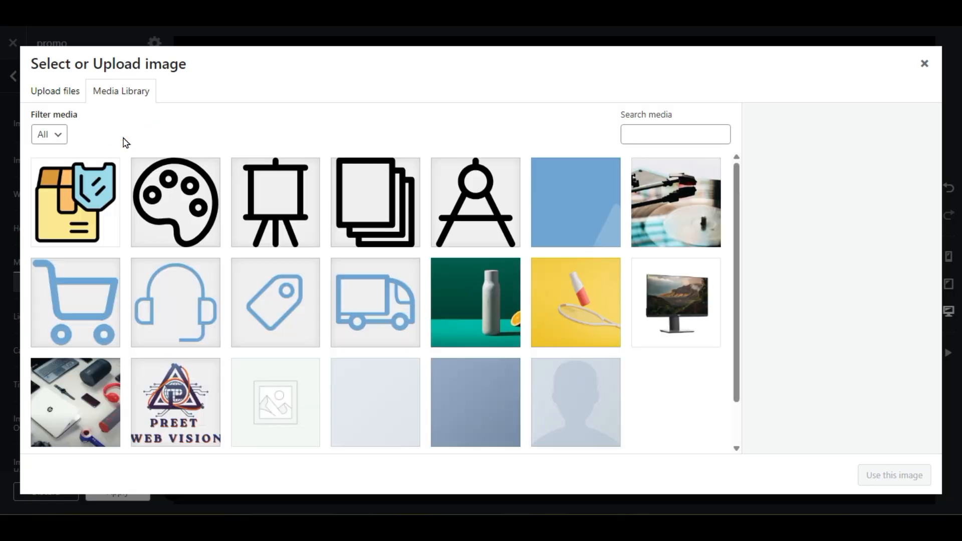
pyautogui.click(53, 89)
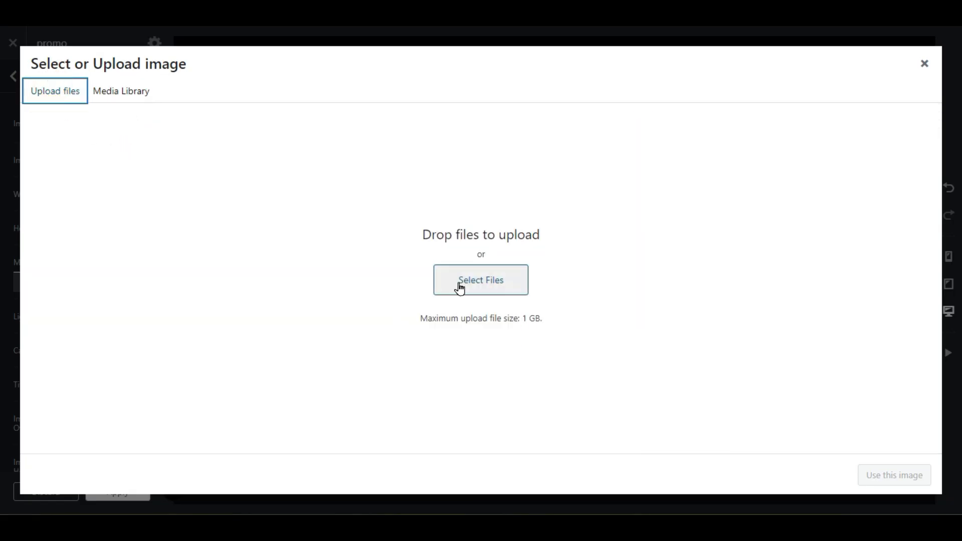
pyautogui.click(457, 284)
pyautogui.click(360, 193)
pyautogui.doubleClick(360, 190)
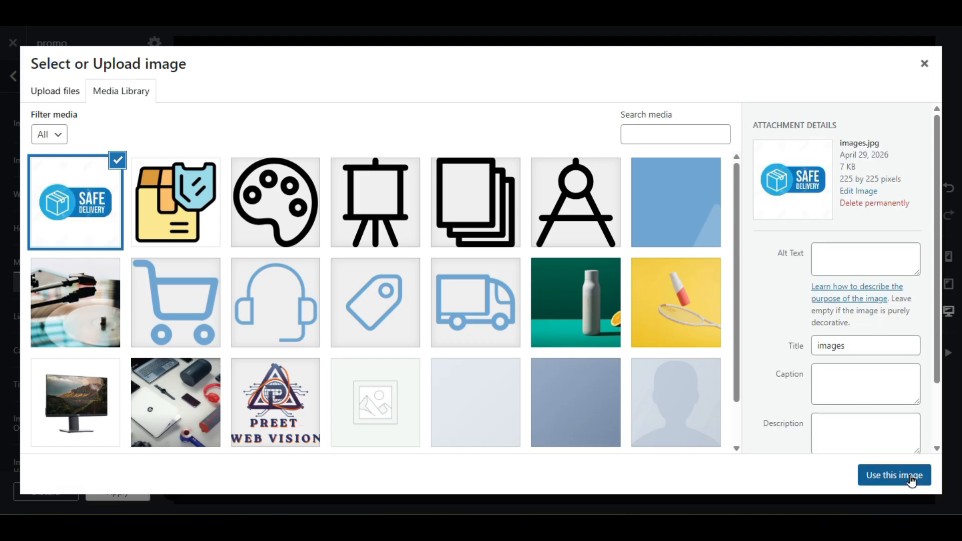
pyautogui.click(910, 477)
pyautogui.moveTo(120, 303); pyautogui.dragTo(86, 304)
# Step: Add an Image element to the third column and upload secure-payment-credit-card-icon-with-shield-secure-transaction-stock-illustration-vector.jpg for it
pyautogui.click(809, 92)
pyautogui.scroll(-5, 82, 361)
pyautogui.click(123, 461)
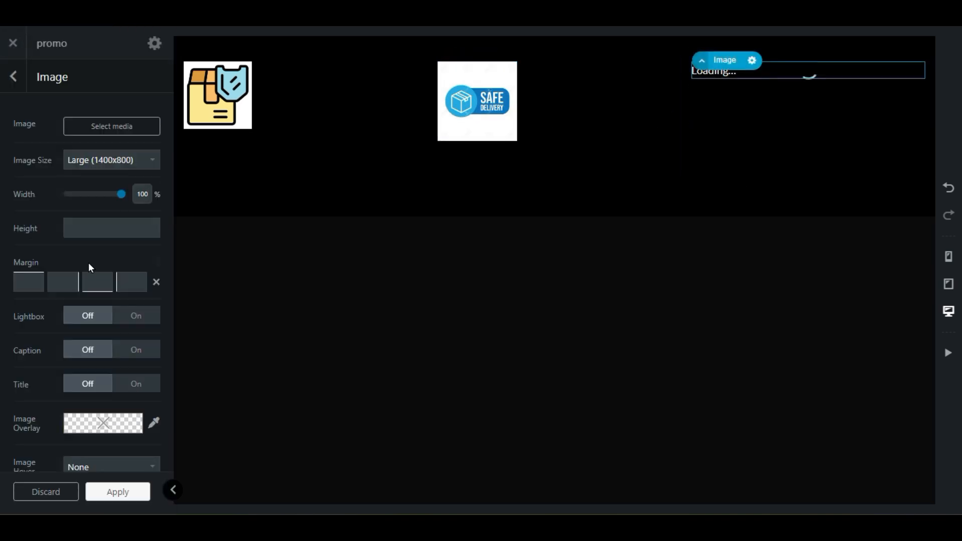
pyautogui.click(112, 125)
pyautogui.click(56, 91)
pyautogui.click(448, 279)
pyautogui.doubleClick(430, 175)
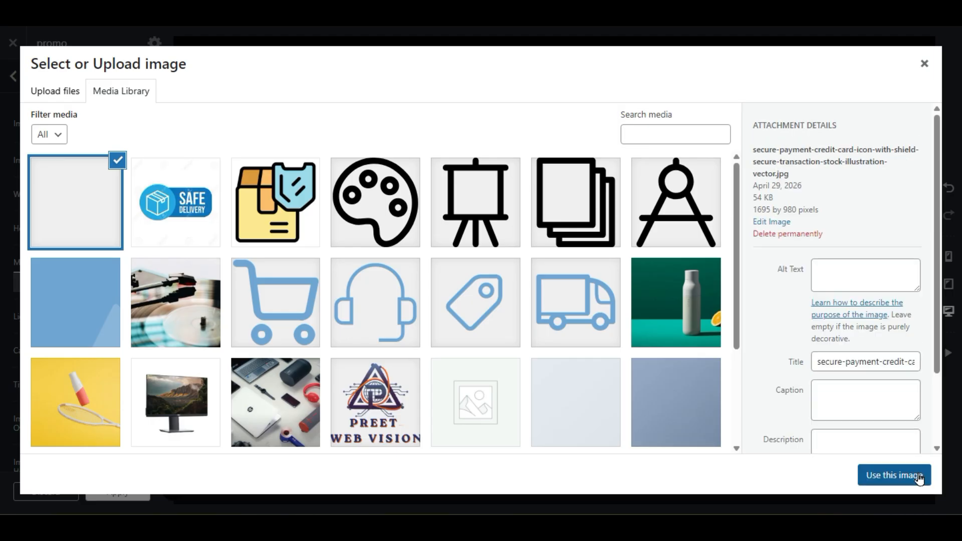
pyautogui.click(921, 479)
# Step: Narrow the third column's image to just over half the column width, apply it and update the block
pyautogui.moveTo(123, 304); pyautogui.dragTo(98, 300)
pyautogui.click(119, 490)
pyautogui.click(121, 490)
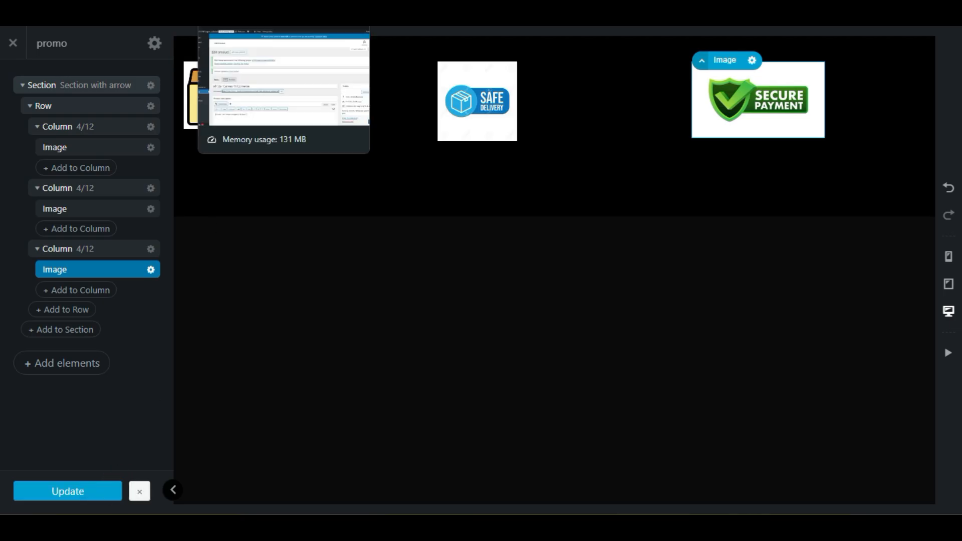
# Step: Switch to the live product page, reload it and check the promo block's three badge images above the product
pyautogui.click(225, 15)
pyautogui.click(241, 15)
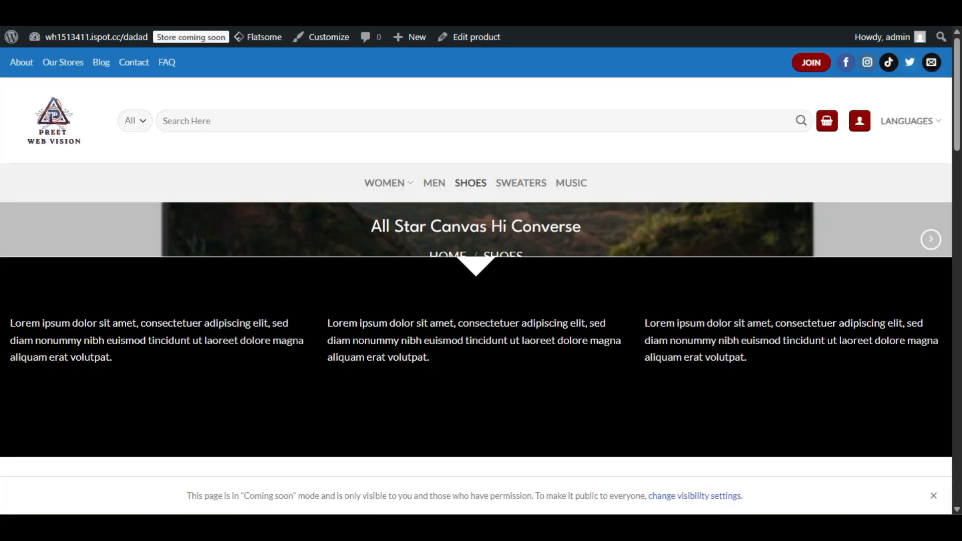
pyautogui.scroll(-6, 476, 276)
pyautogui.scroll(6, 7, 191)
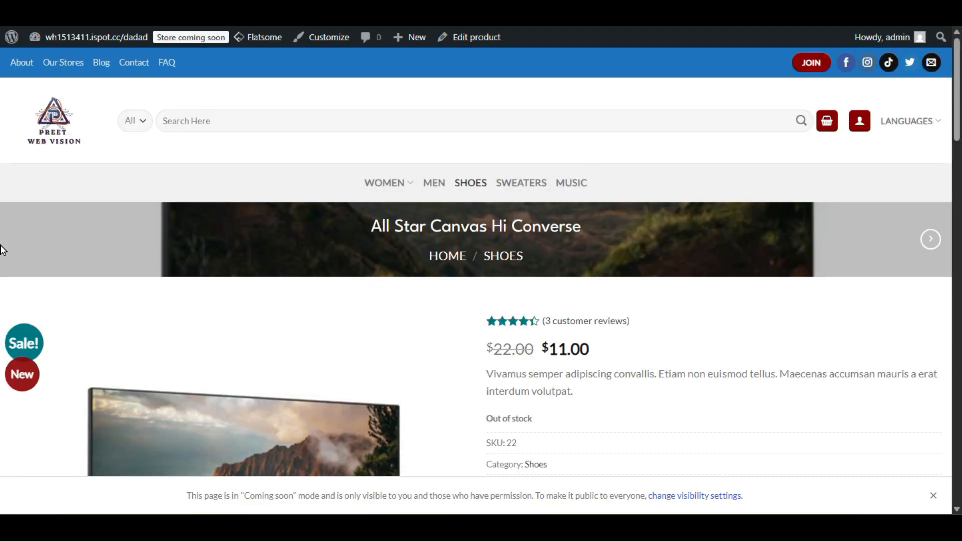
pyautogui.press('F5')
pyautogui.scroll(-3, 114, 208)
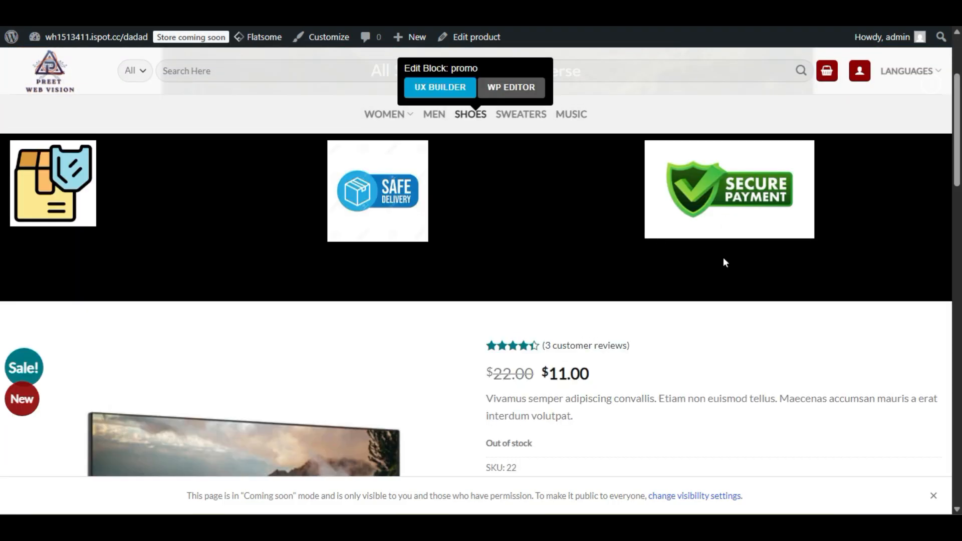
pyautogui.scroll(-6, 723, 263)
# Step: Open the WooCommerce Product Page settings in the theme customizer and go to the Custom HTML section
pyautogui.click(332, 41)
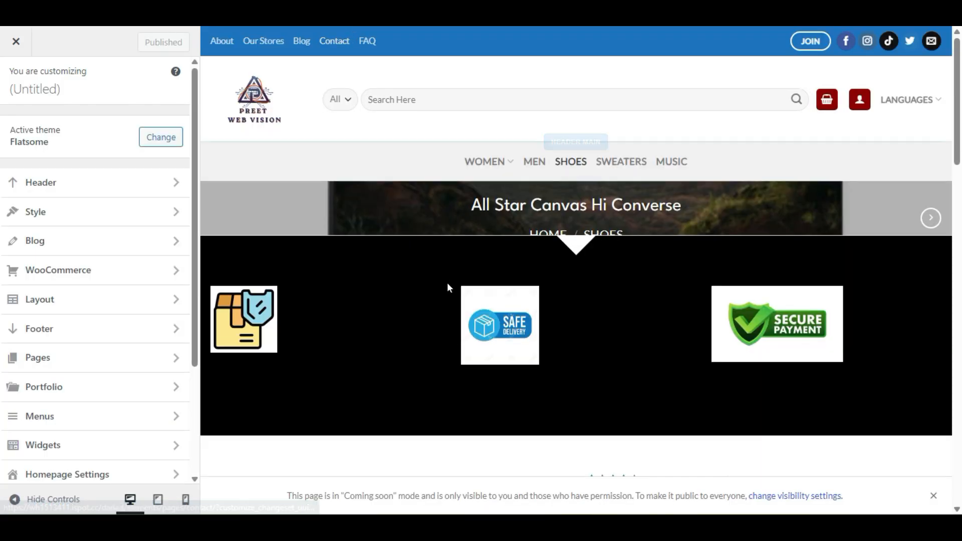
pyautogui.scroll(-5, 447, 282)
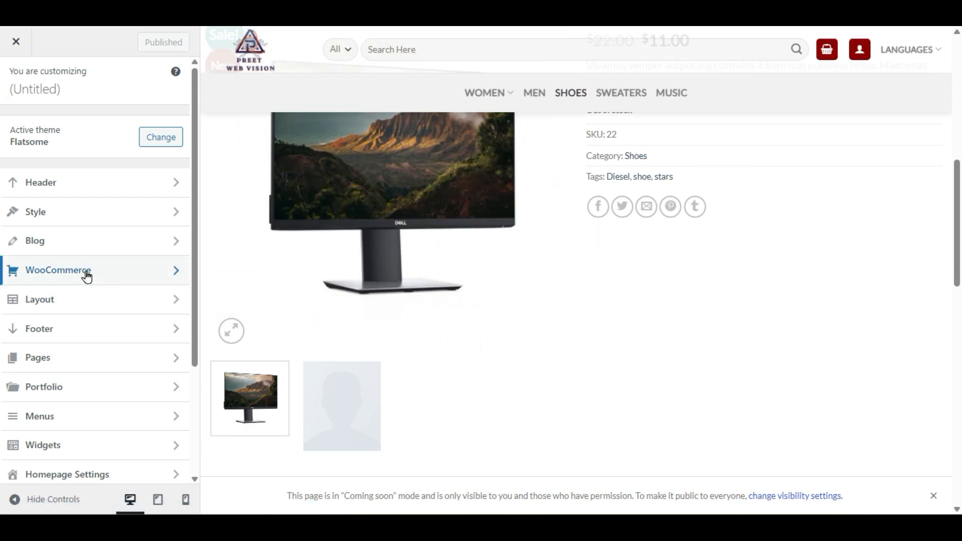
pyautogui.click(86, 273)
pyautogui.click(94, 191)
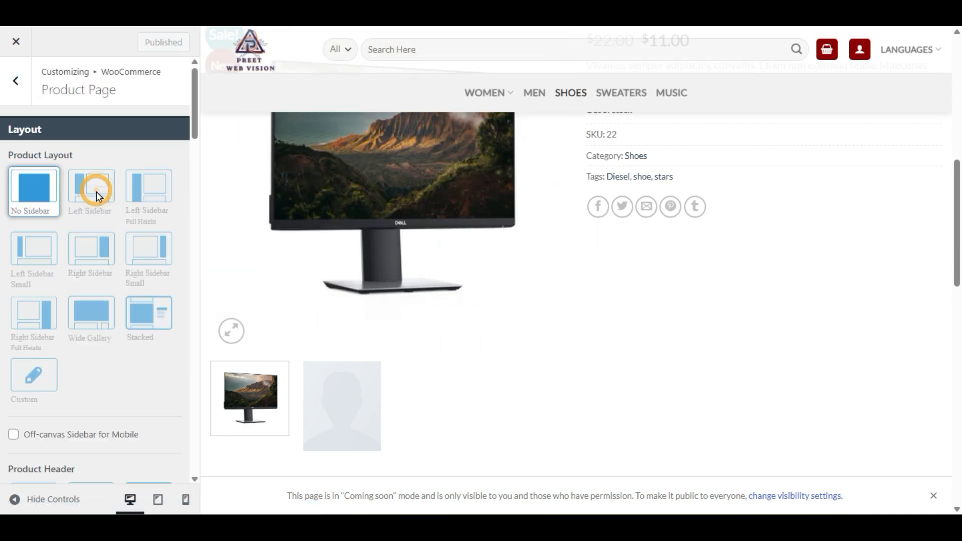
pyautogui.scroll(-15, 4, 320)
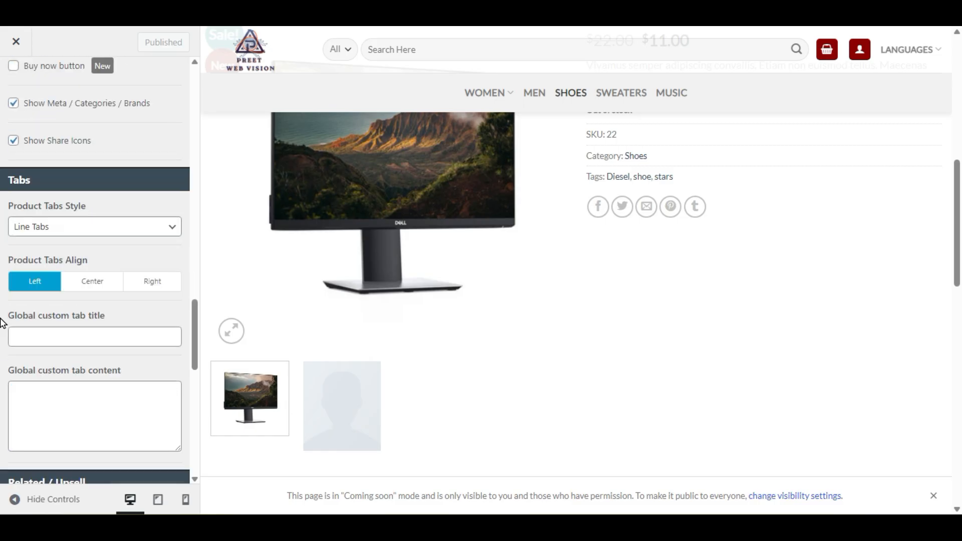
pyautogui.scroll(-5, 4, 324)
pyautogui.click(22, 306)
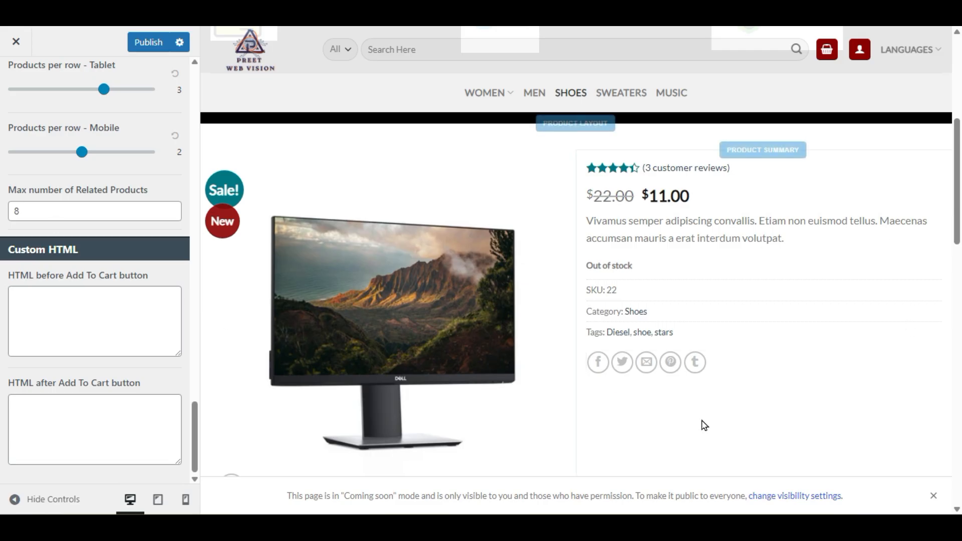
# Step: Paste HTML for Secure Payment, Fast Shipping, Money Back Guarantee and 24/7 Support cards after the Add To Cart button, publish and close the customizer
pyautogui.click(101, 409)
pyautogui.hotkey('ctrl', 'v')
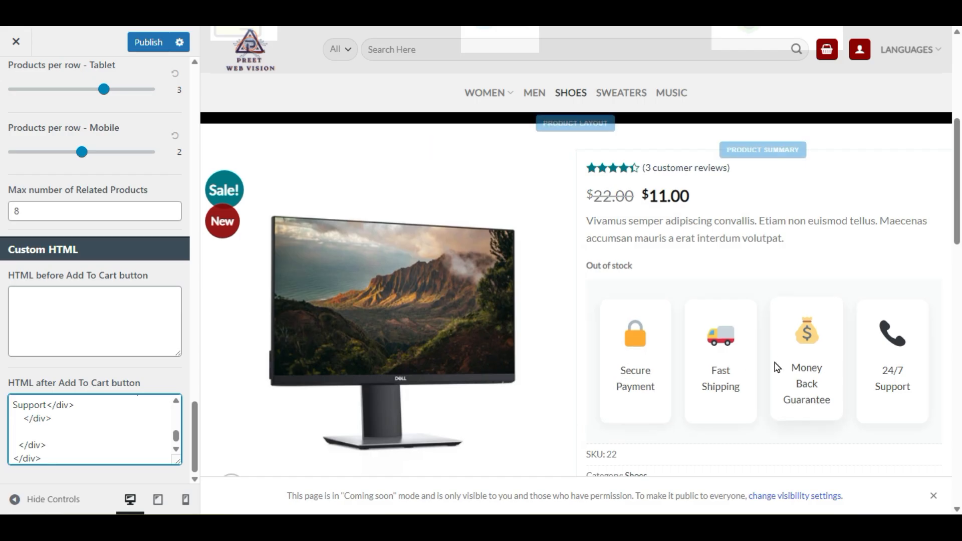
pyautogui.scroll(-3, 790, 361)
pyautogui.scroll(3, 790, 361)
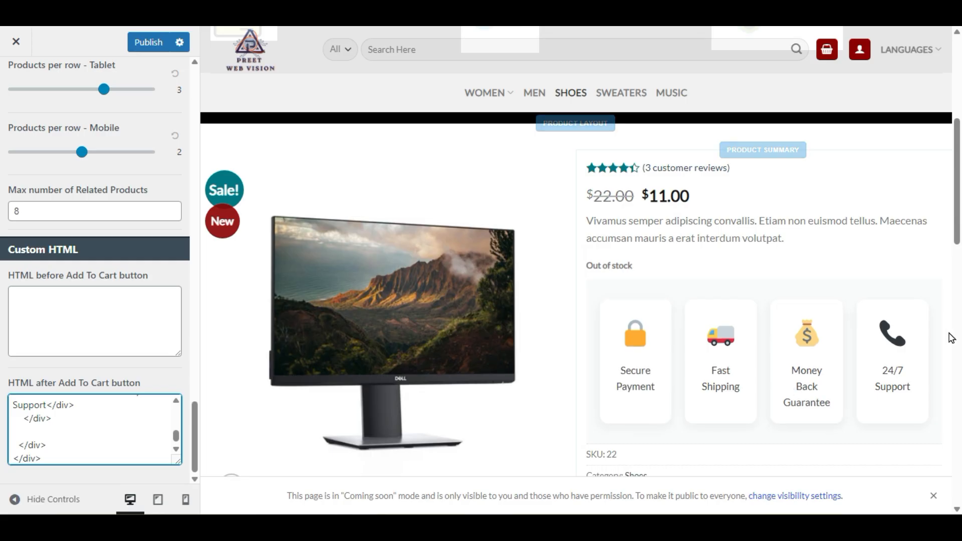
pyautogui.scroll(-3, 902, 363)
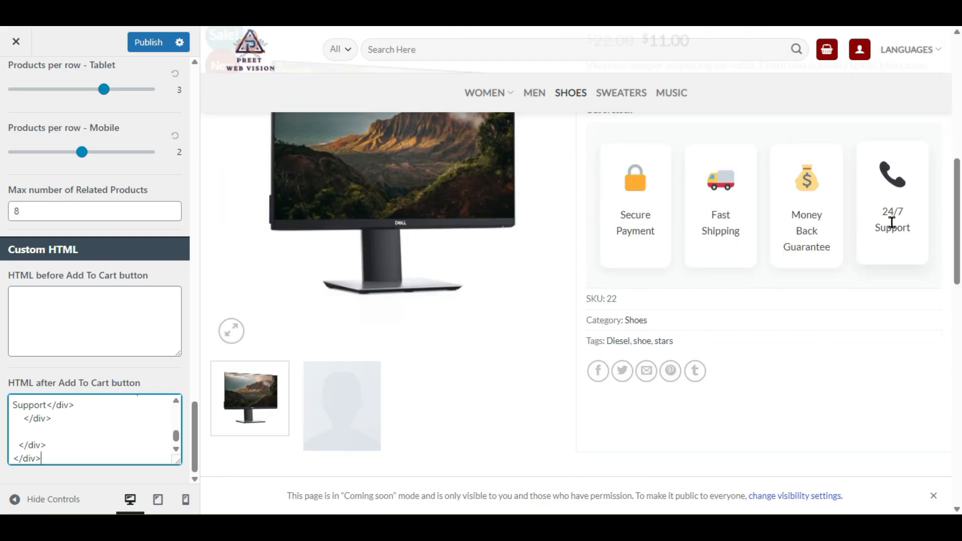
pyautogui.scroll(3, 715, 387)
pyautogui.scroll(-3, 715, 387)
pyautogui.scroll(3, 716, 386)
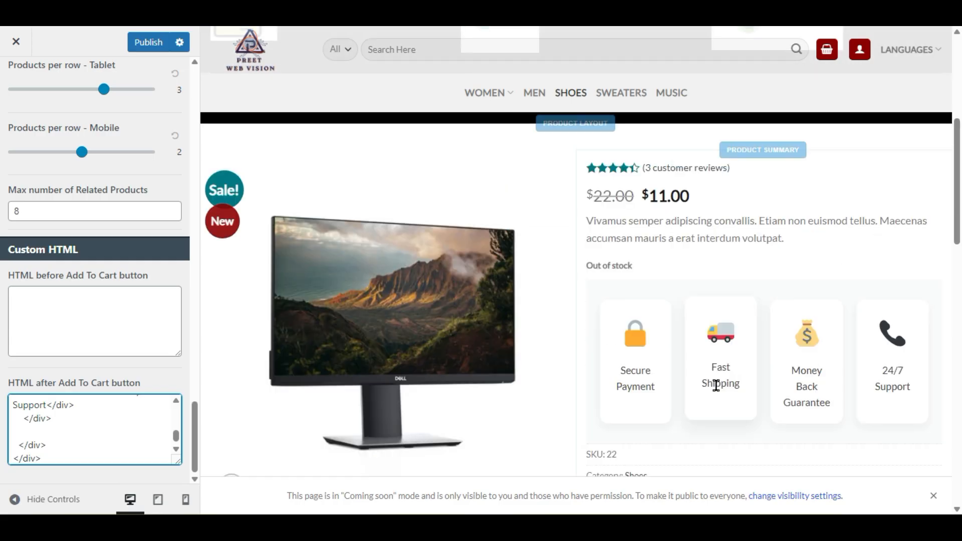
pyautogui.scroll(-3, 719, 361)
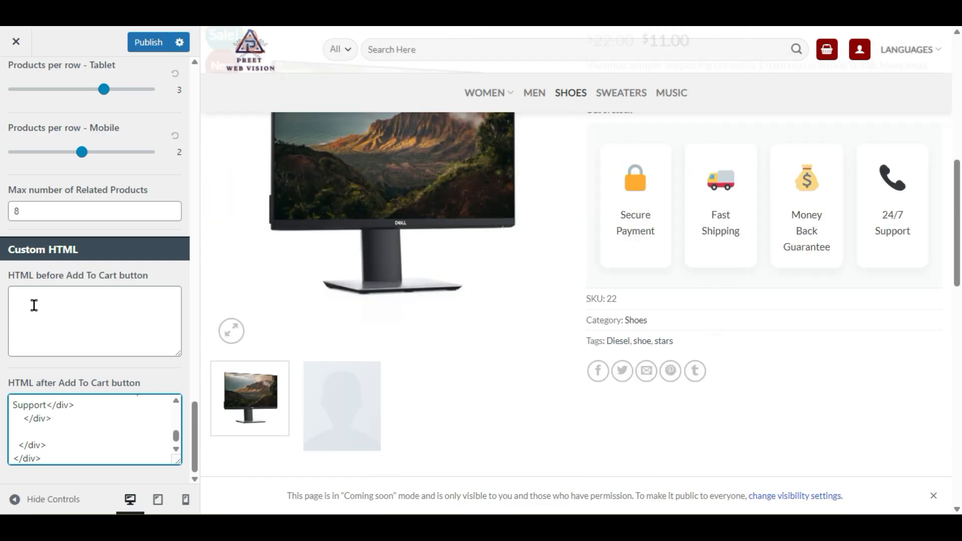
pyautogui.scroll(3, 802, 351)
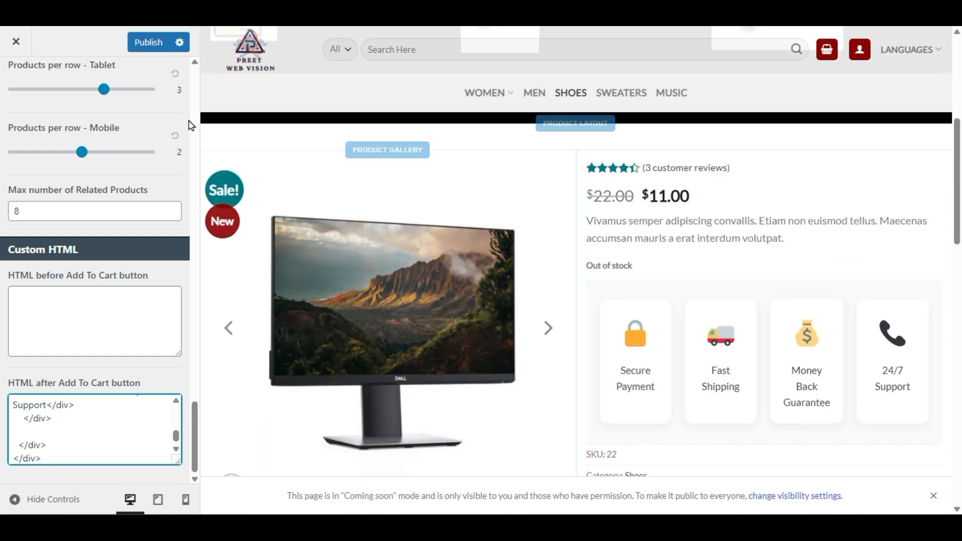
pyautogui.click(151, 41)
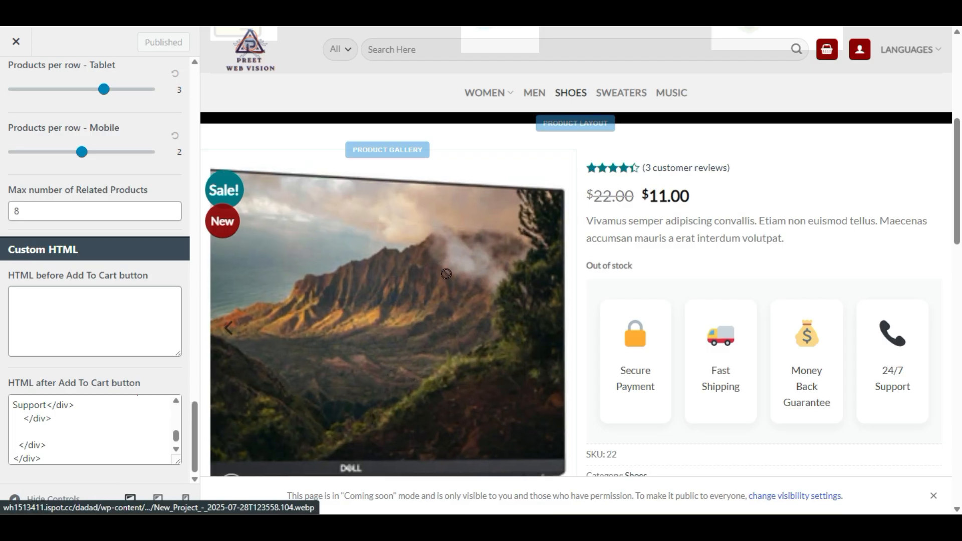
pyautogui.click(11, 43)
# Step: Compare the new trust cards in the live product summary with the promo block above the product
pyautogui.scroll(-5, 340, 271)
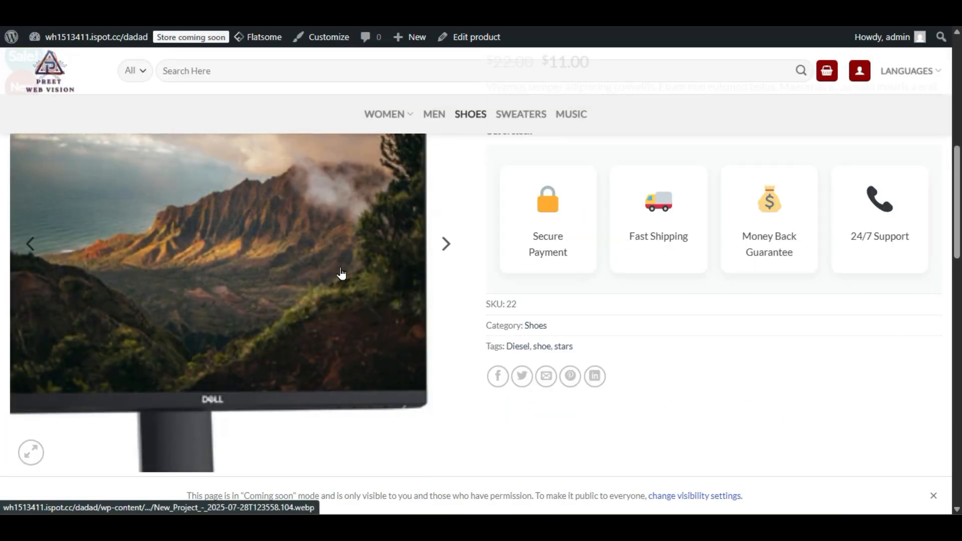
pyautogui.scroll(3, 341, 273)
pyautogui.scroll(-3, 520, 388)
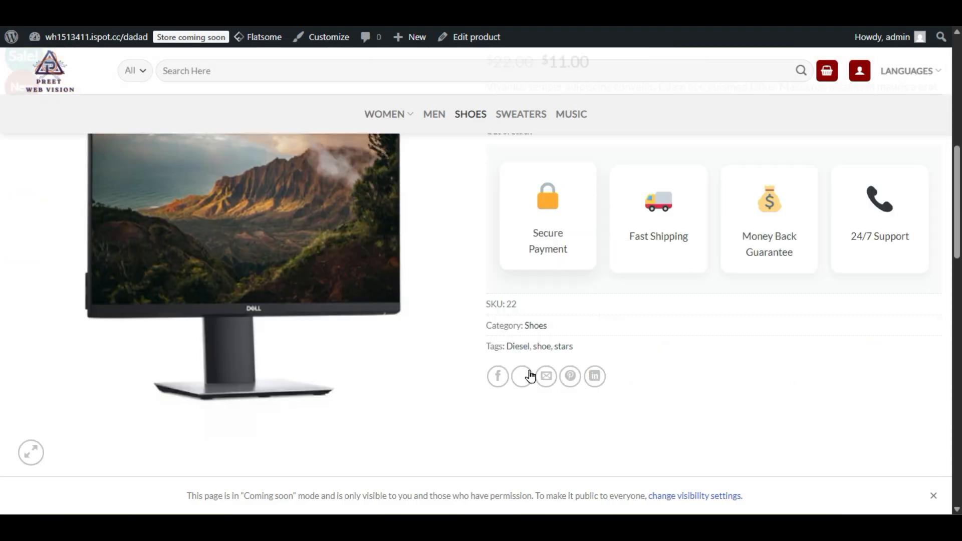
pyautogui.scroll(3, 621, 365)
pyautogui.scroll(3, 619, 364)
pyautogui.scroll(-3, 618, 364)
pyautogui.scroll(3, 618, 364)
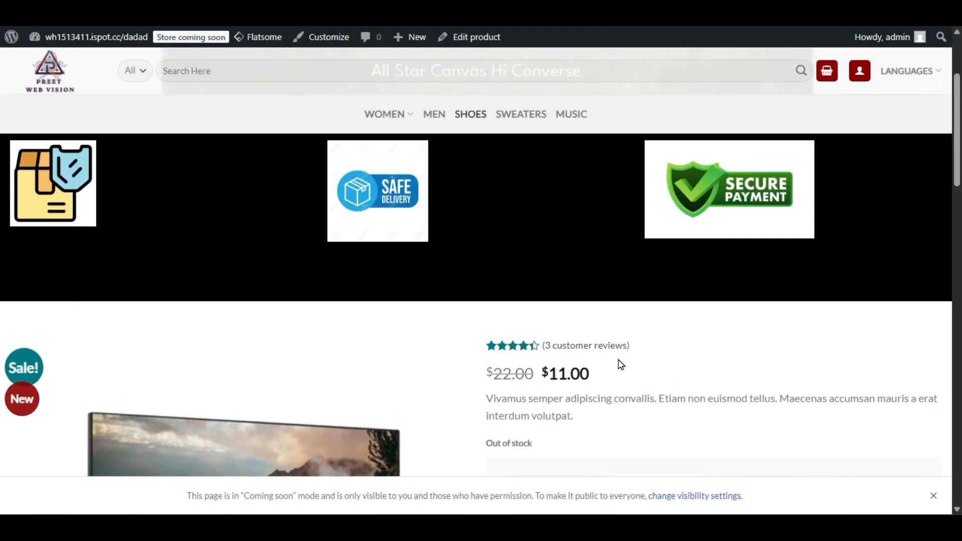
# Step: Delete the [block id="promo"] shortcode from the product layout's Top Content and update the product
pyautogui.moveTo(697, 193)
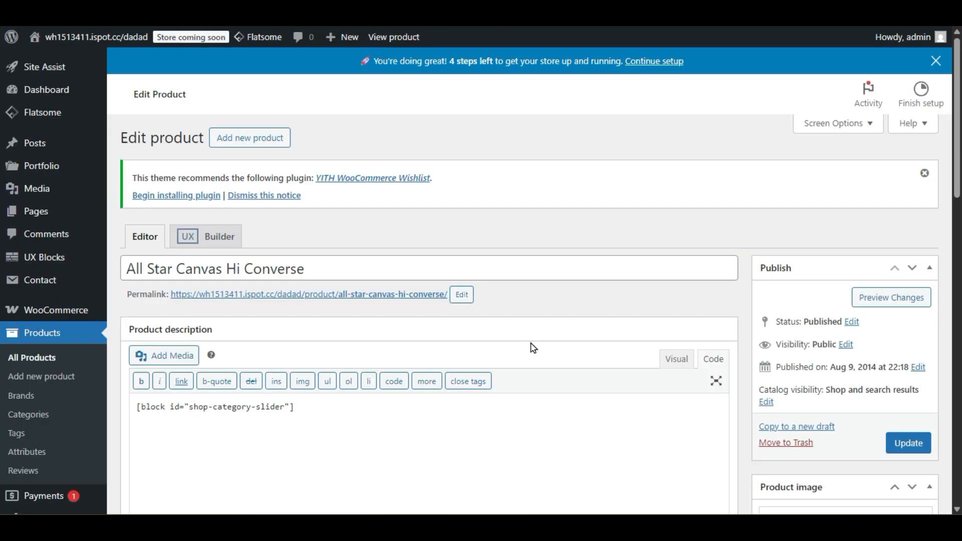
pyautogui.scroll(-10, 533, 345)
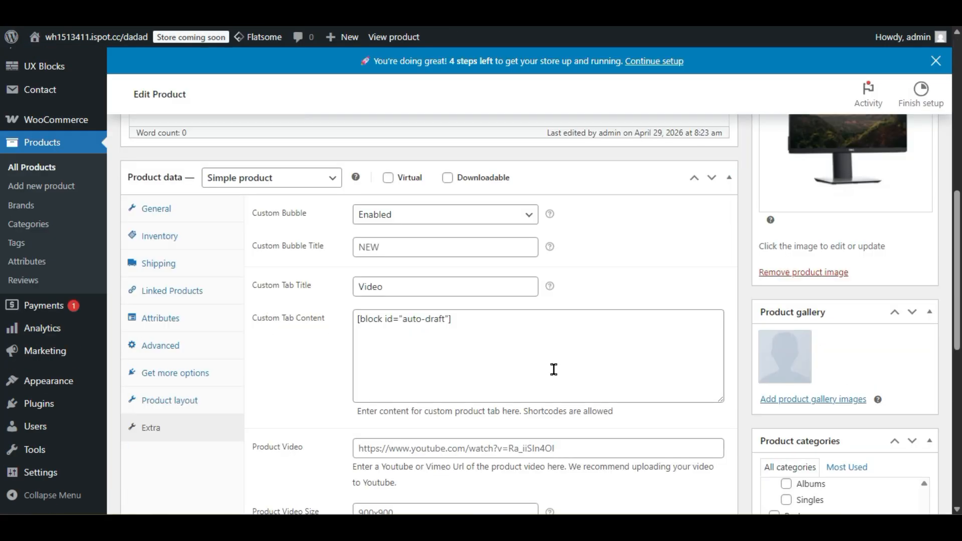
pyautogui.click(181, 401)
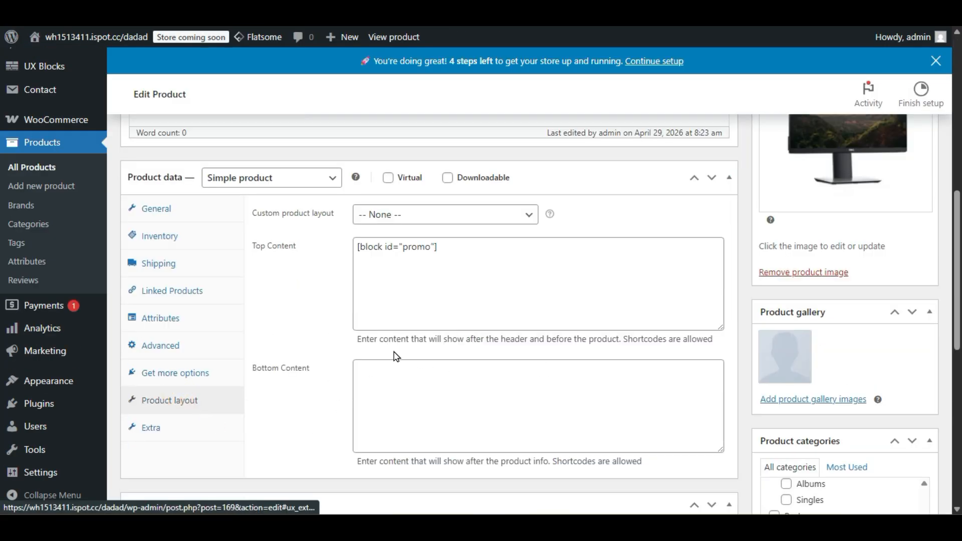
pyautogui.moveTo(451, 249); pyautogui.dragTo(300, 256)
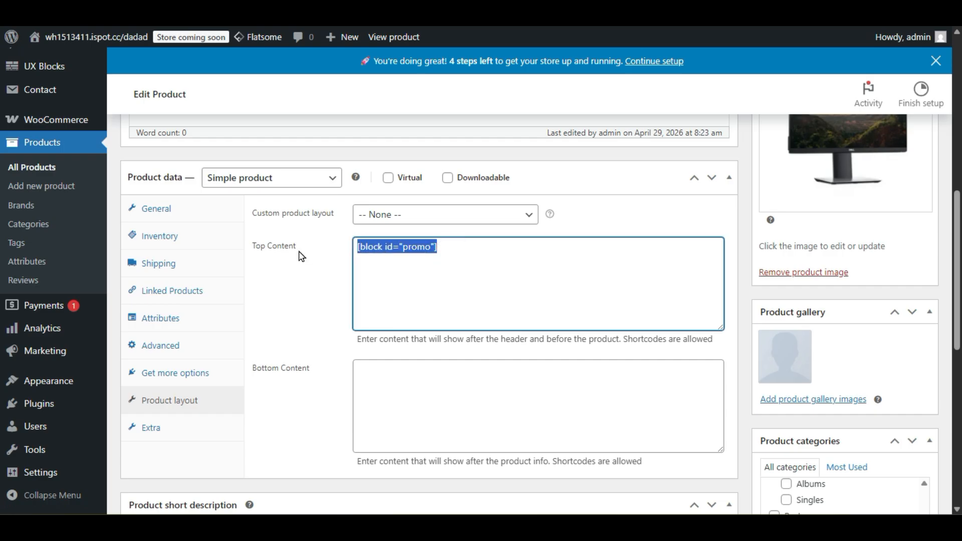
pyautogui.press('BackSpace')
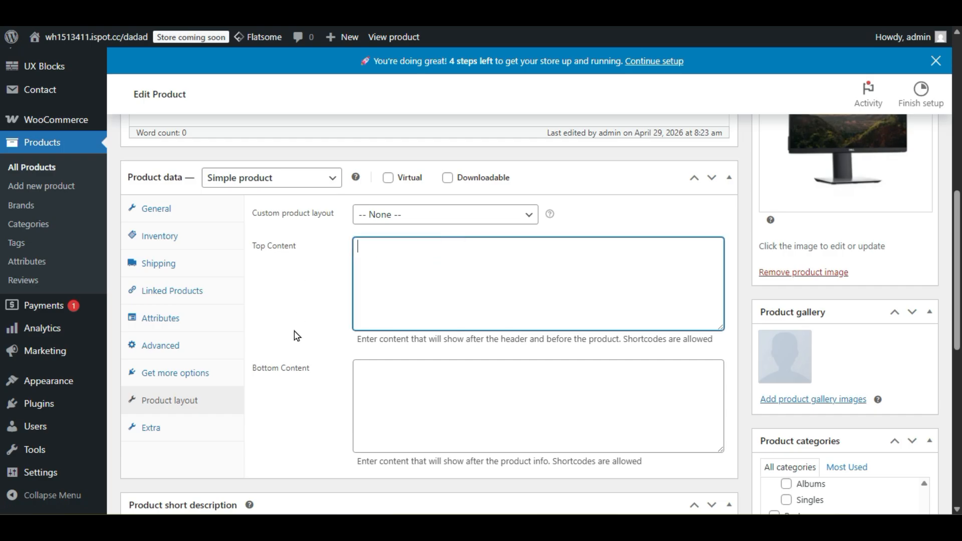
pyautogui.scroll(3, 296, 336)
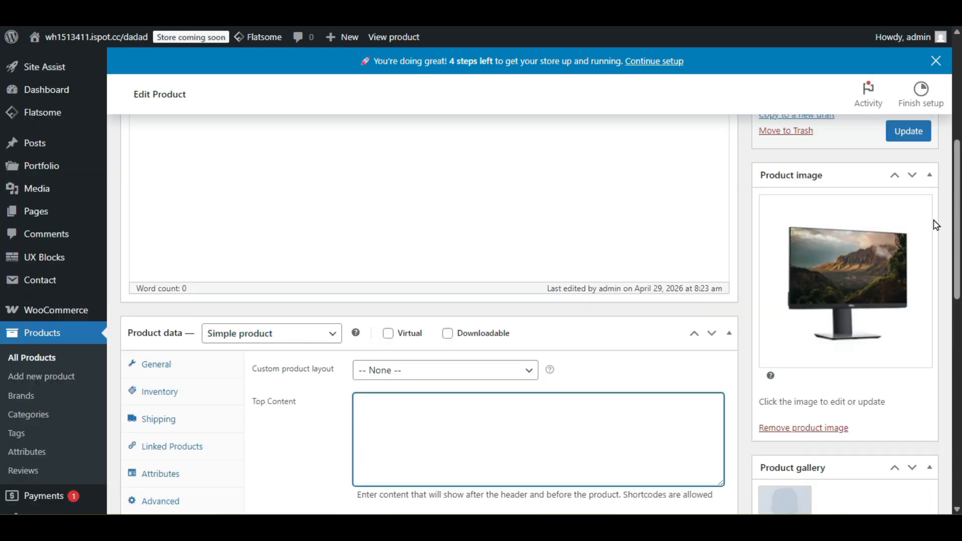
pyautogui.click(898, 131)
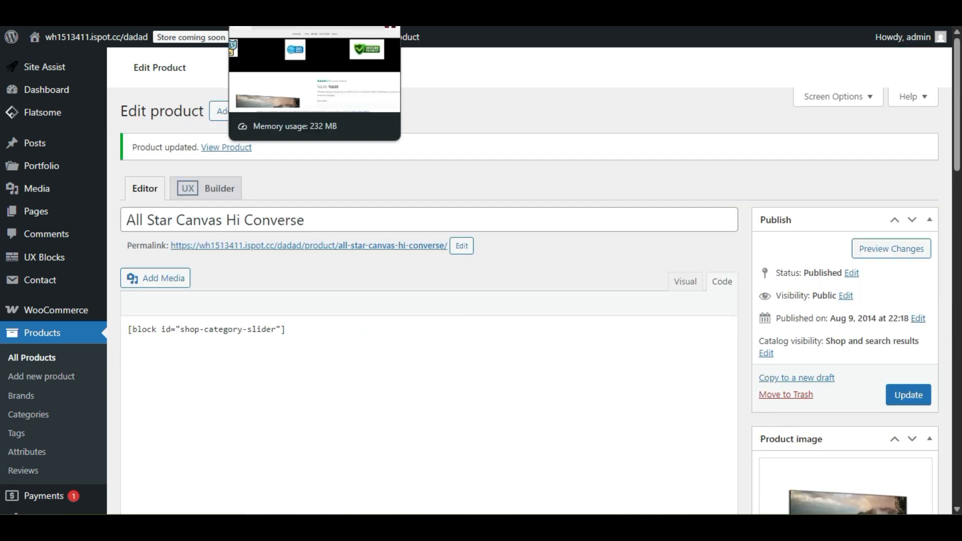
# Step: Reload the live product page and check its layout from the title down to the related products
pyautogui.click(290, 15)
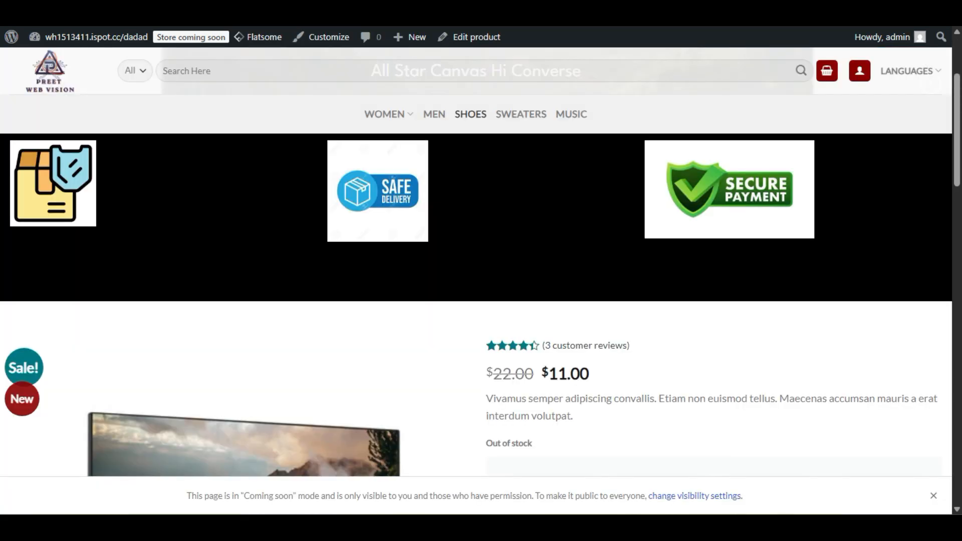
pyautogui.moveTo(2, 205)
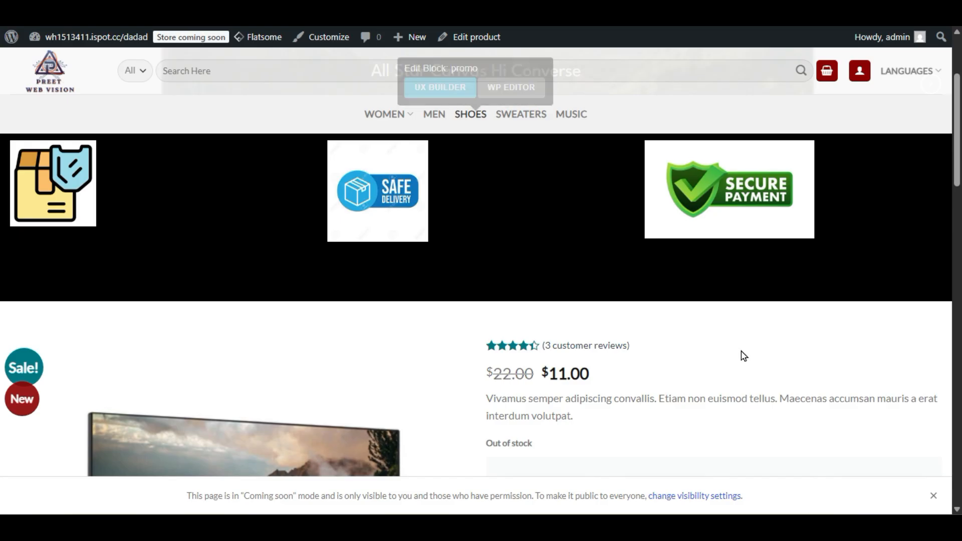
pyautogui.scroll(-3, 741, 355)
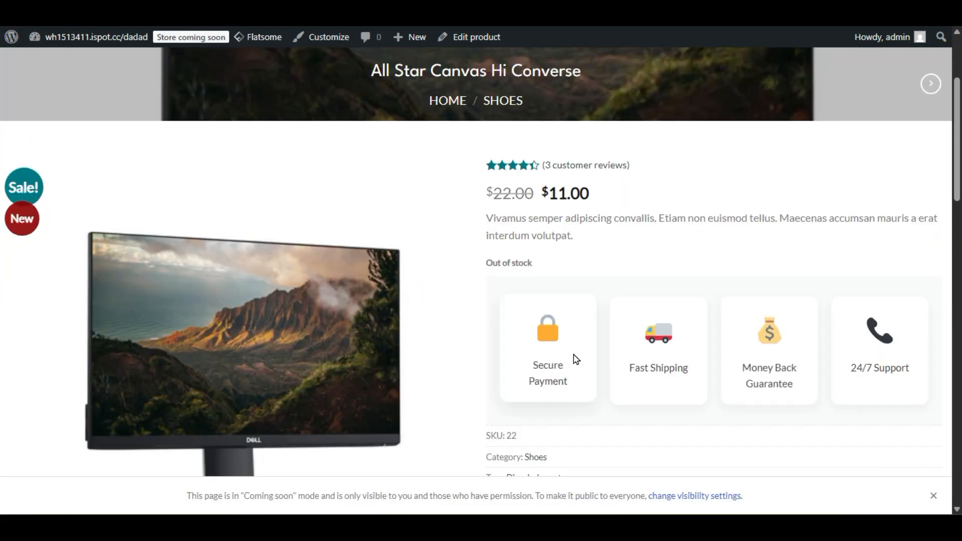
pyautogui.scroll(-3, 802, 358)
pyautogui.scroll(-3, 830, 359)
pyautogui.scroll(3, 831, 360)
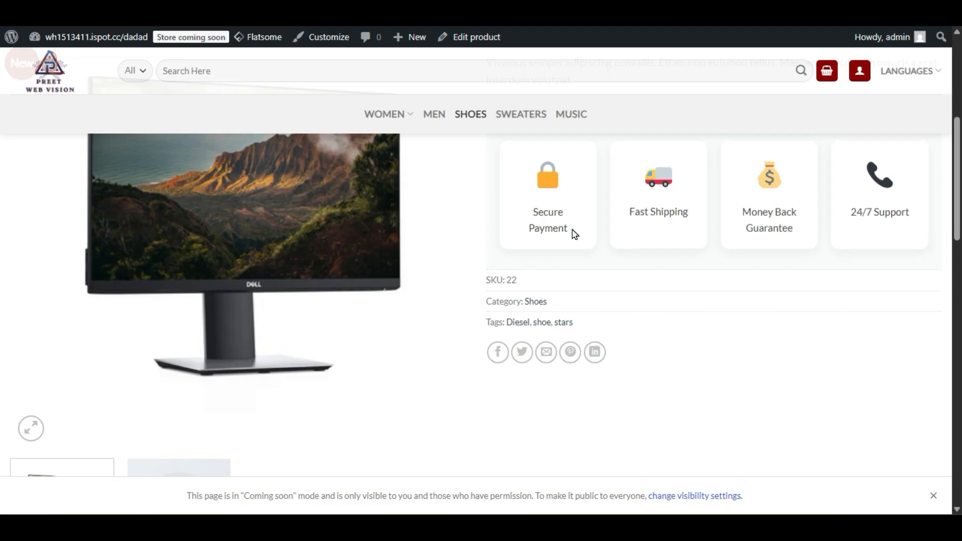
pyautogui.scroll(-6, 576, 318)
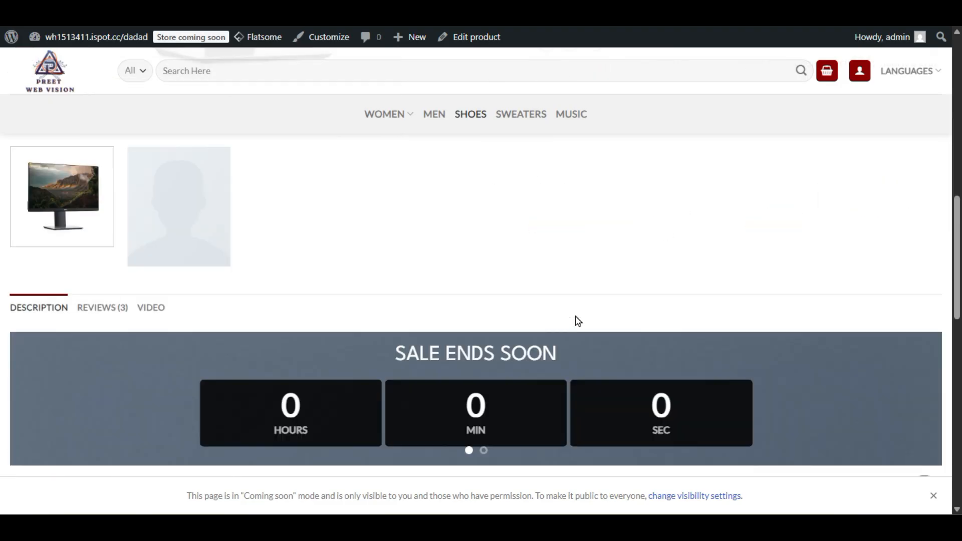
pyautogui.scroll(-6, 576, 318)
pyautogui.scroll(3, 576, 320)
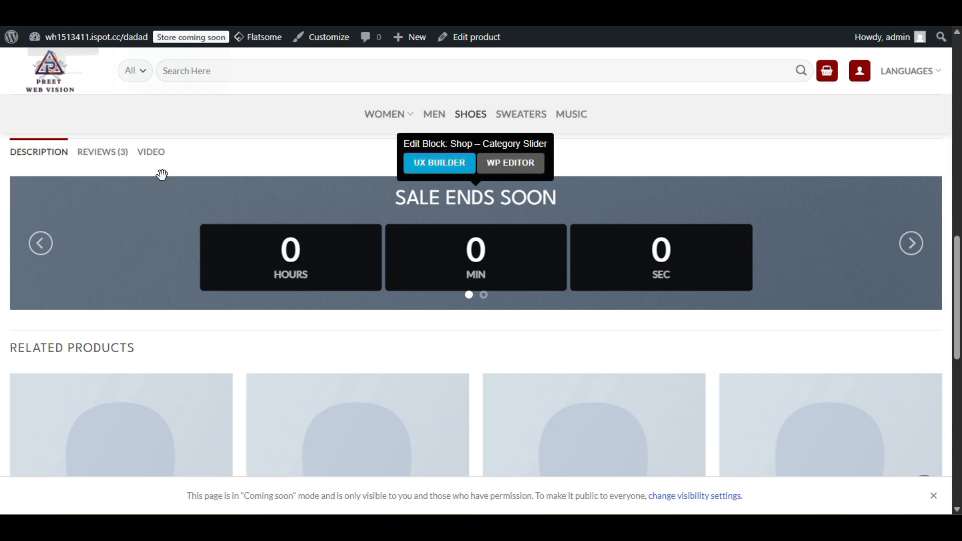
# Step: View the product's Reviews, Description and Video tabs, and return to the product summary
pyautogui.click(110, 162)
pyautogui.click(16, 163)
pyautogui.click(108, 155)
pyautogui.click(150, 153)
pyautogui.scroll(3, 295, 297)
pyautogui.scroll(5, 294, 298)
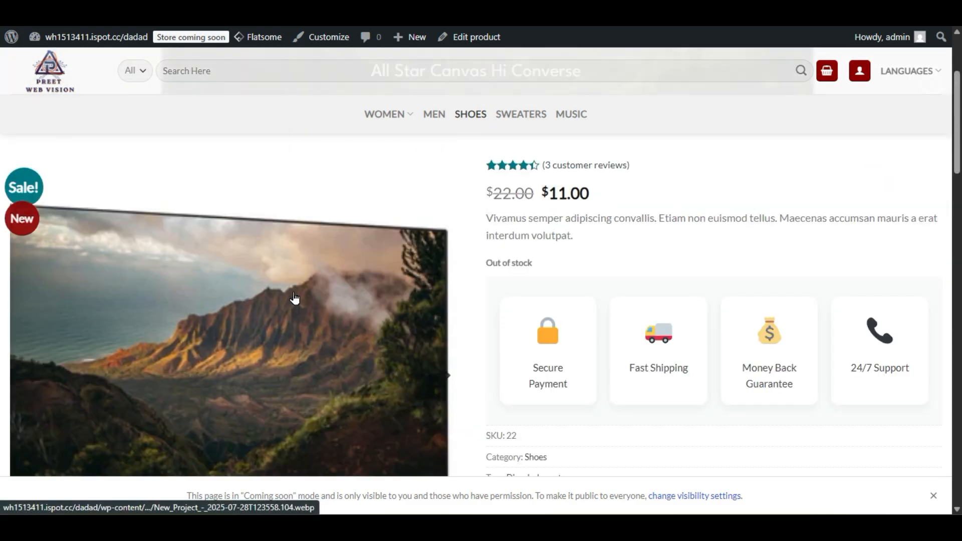
# Step: Examine the finished product page, including the trust cards, share icons, gallery thumbnails and Video tab timeline
pyautogui.scroll(-3, 686, 276)
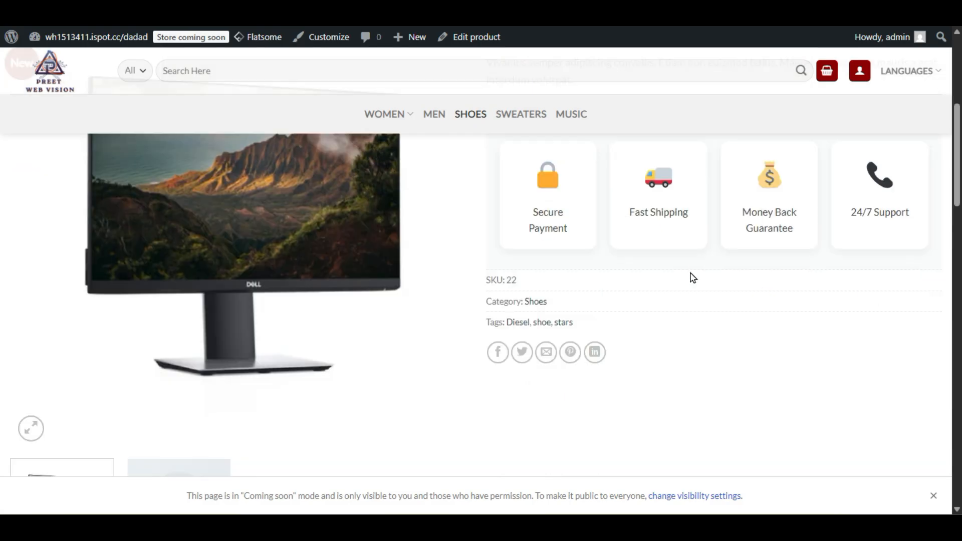
pyautogui.scroll(3, 693, 277)
pyautogui.scroll(-3, 712, 361)
pyautogui.scroll(-9, 713, 367)
pyautogui.scroll(9, 713, 367)
pyautogui.scroll(3, 714, 367)
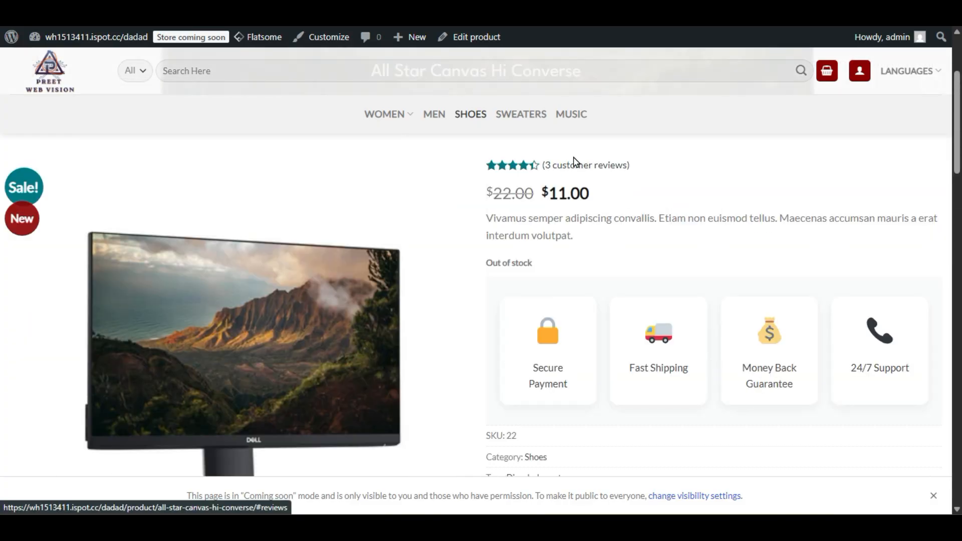
pyautogui.scroll(-6, 687, 336)
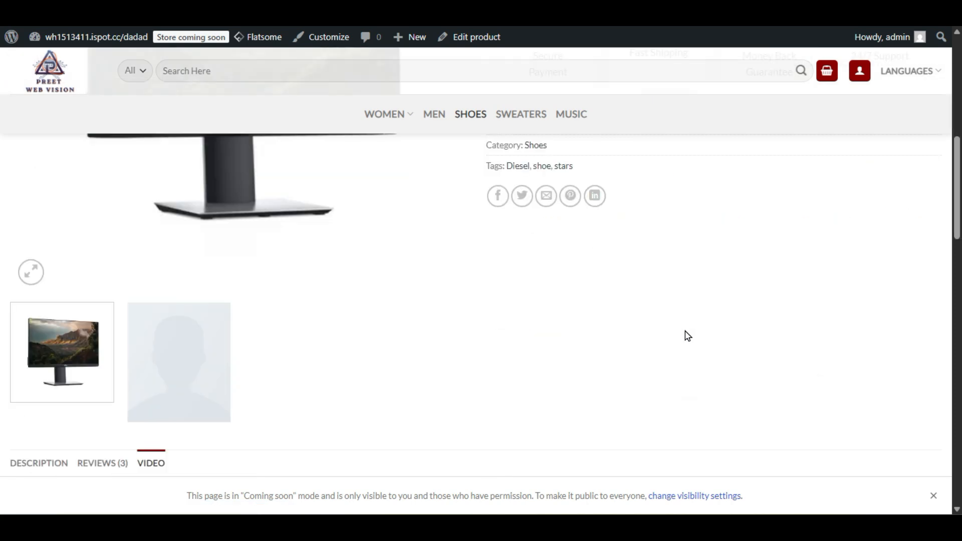
pyautogui.scroll(6, 687, 336)
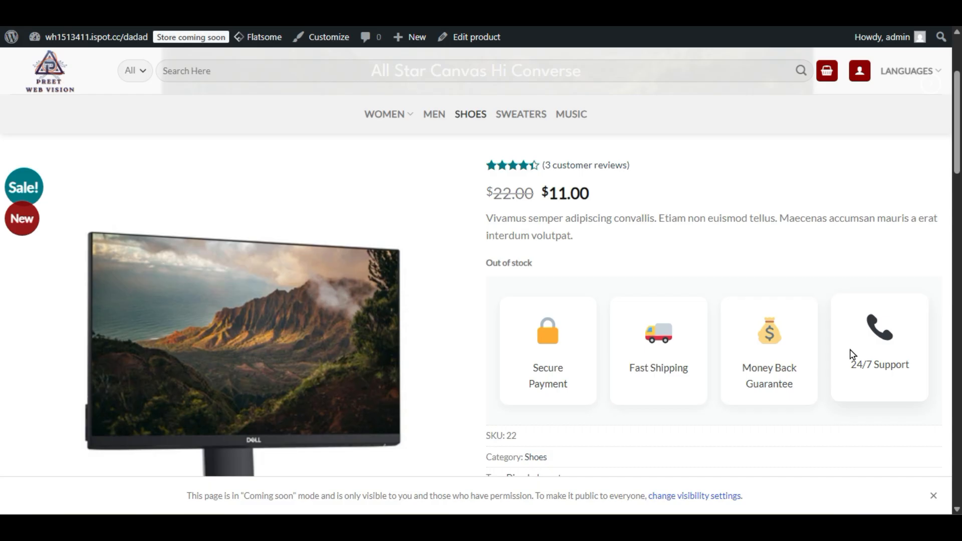
pyautogui.scroll(3, 850, 350)
pyautogui.scroll(-3, 851, 350)
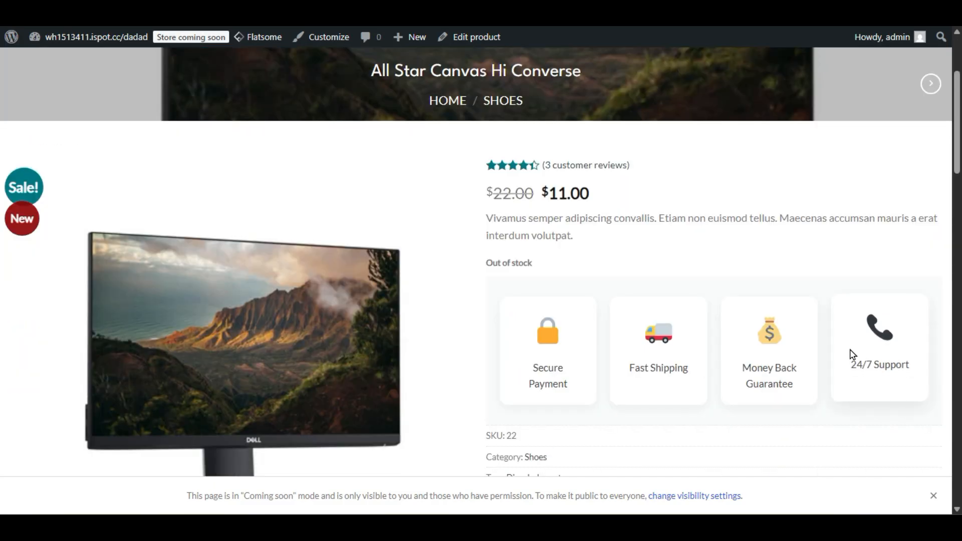
pyautogui.scroll(-3, 851, 353)
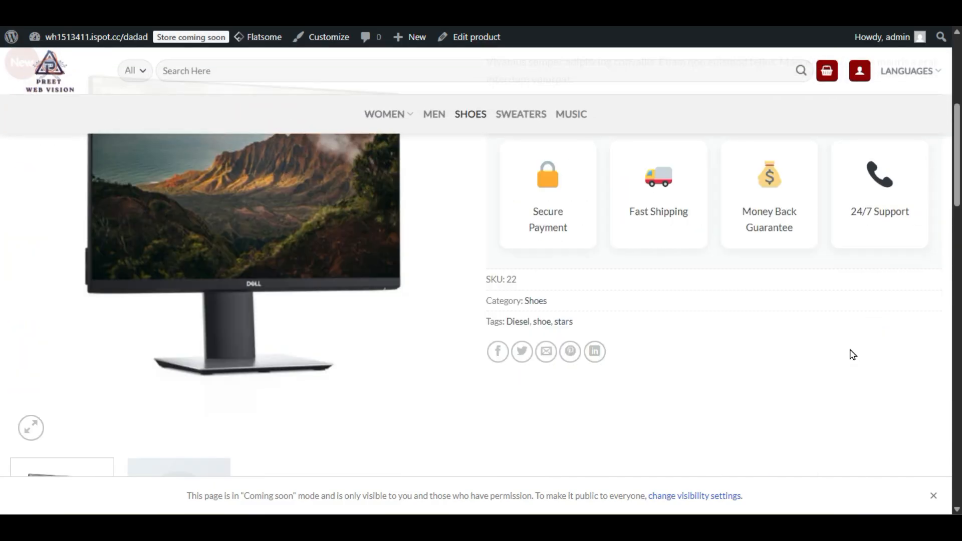
pyautogui.scroll(-3, 853, 355)
pyautogui.scroll(3, 853, 355)
pyautogui.scroll(-12, 853, 354)
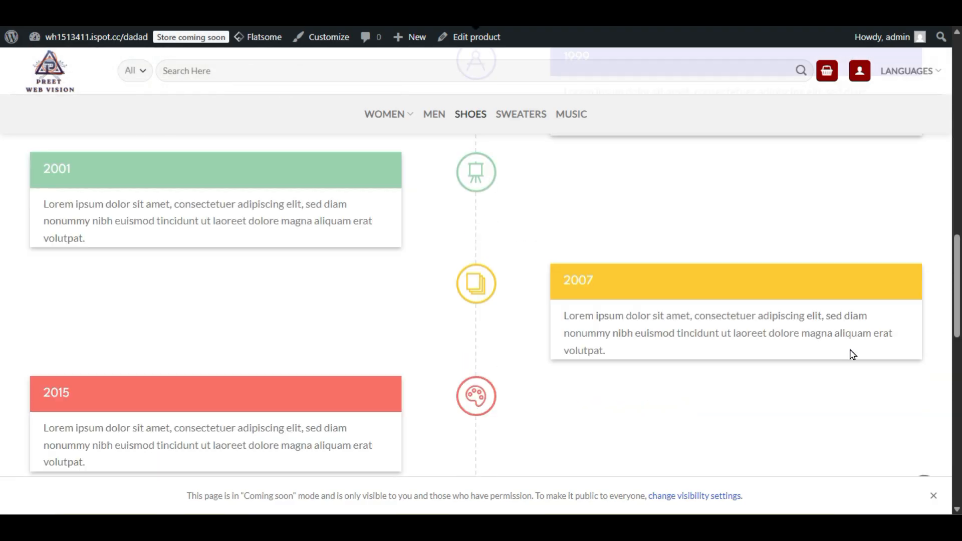
pyautogui.scroll(-3, 853, 355)
pyautogui.scroll(15, 852, 354)
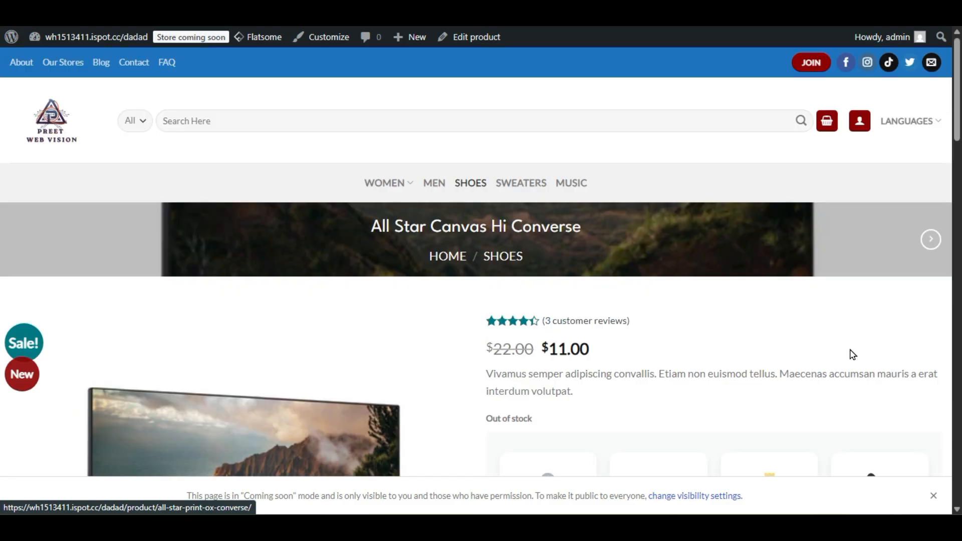